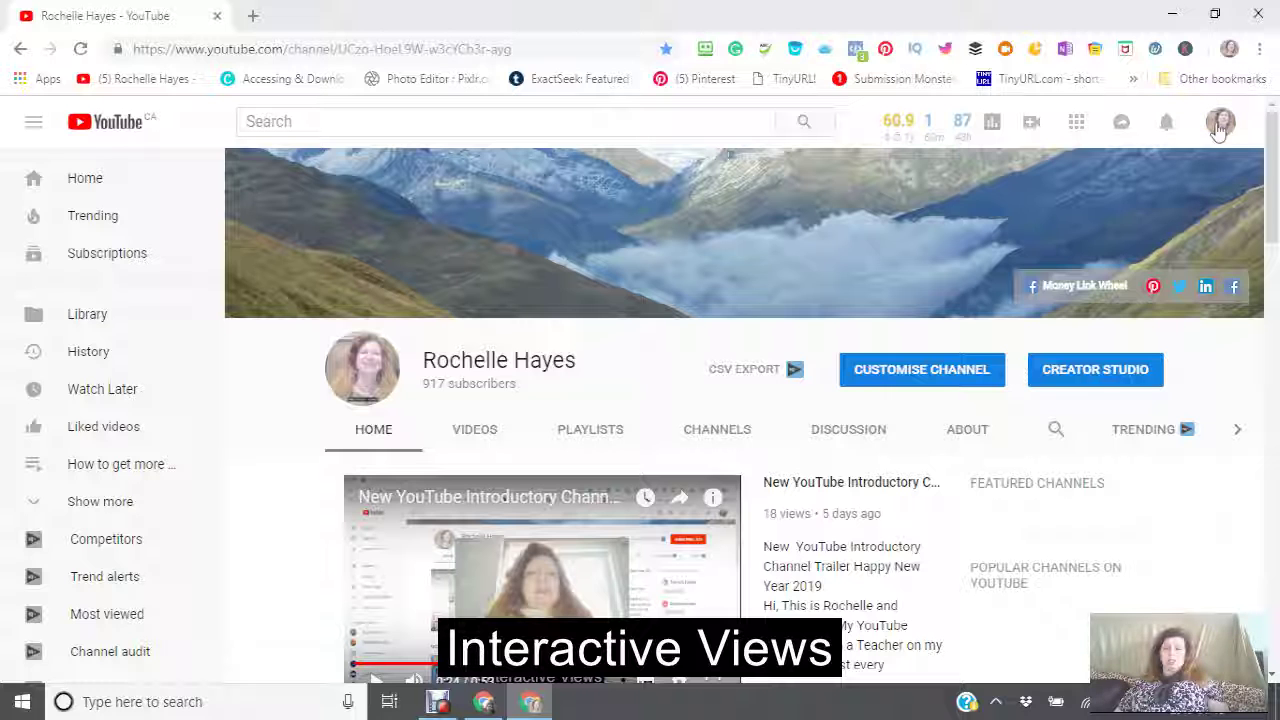
# From the avatar menu, show the Switch account list and pick the other same-named account.
pyautogui.click(1219, 131)
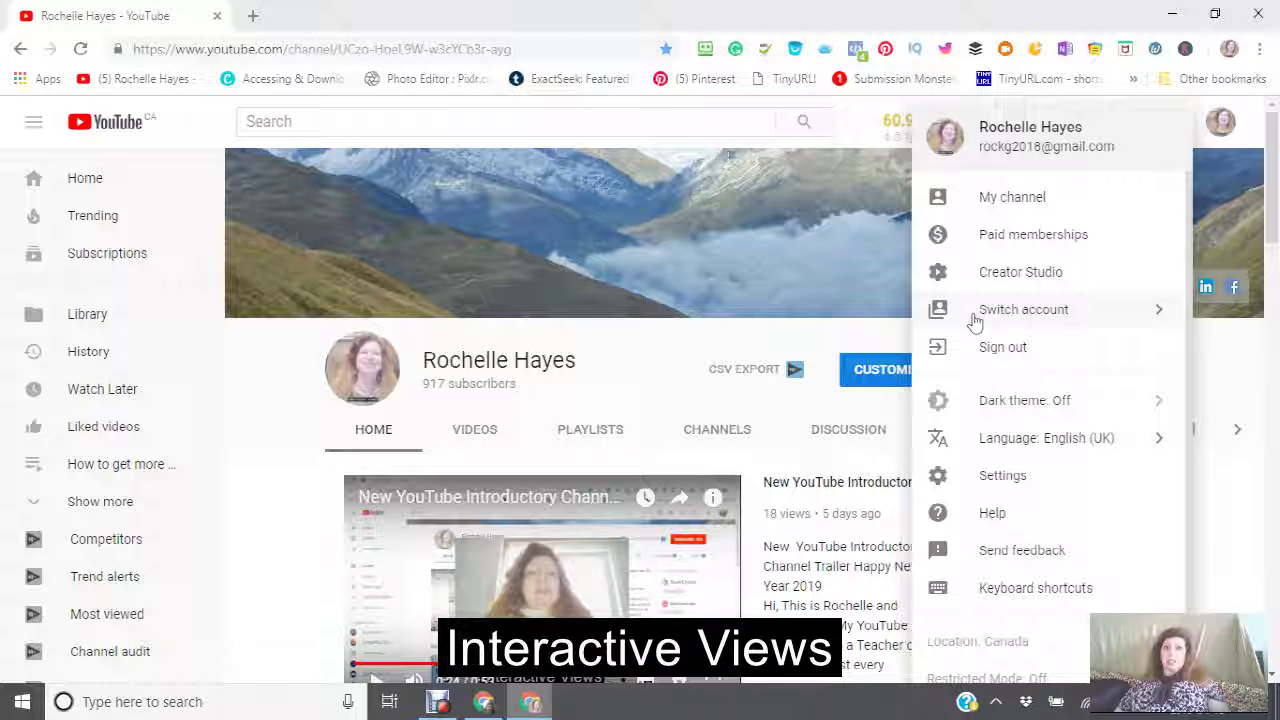
pyautogui.click(1161, 318)
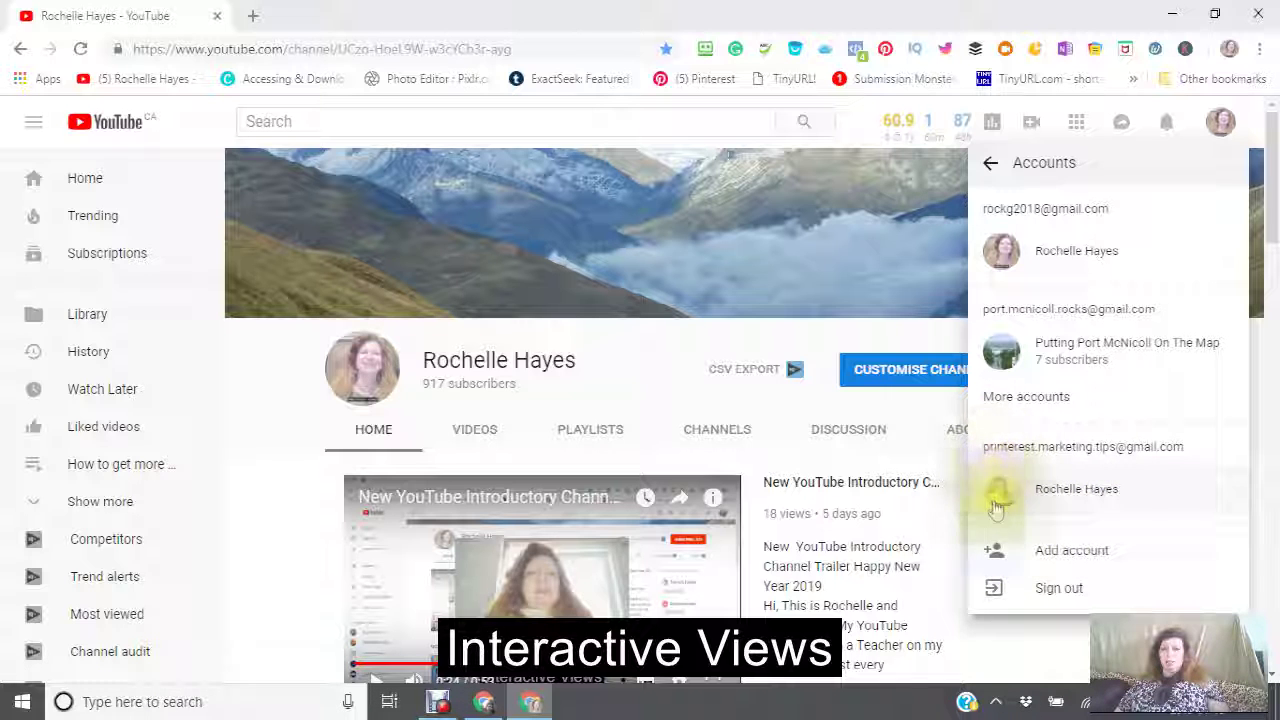
pyautogui.click(997, 500)
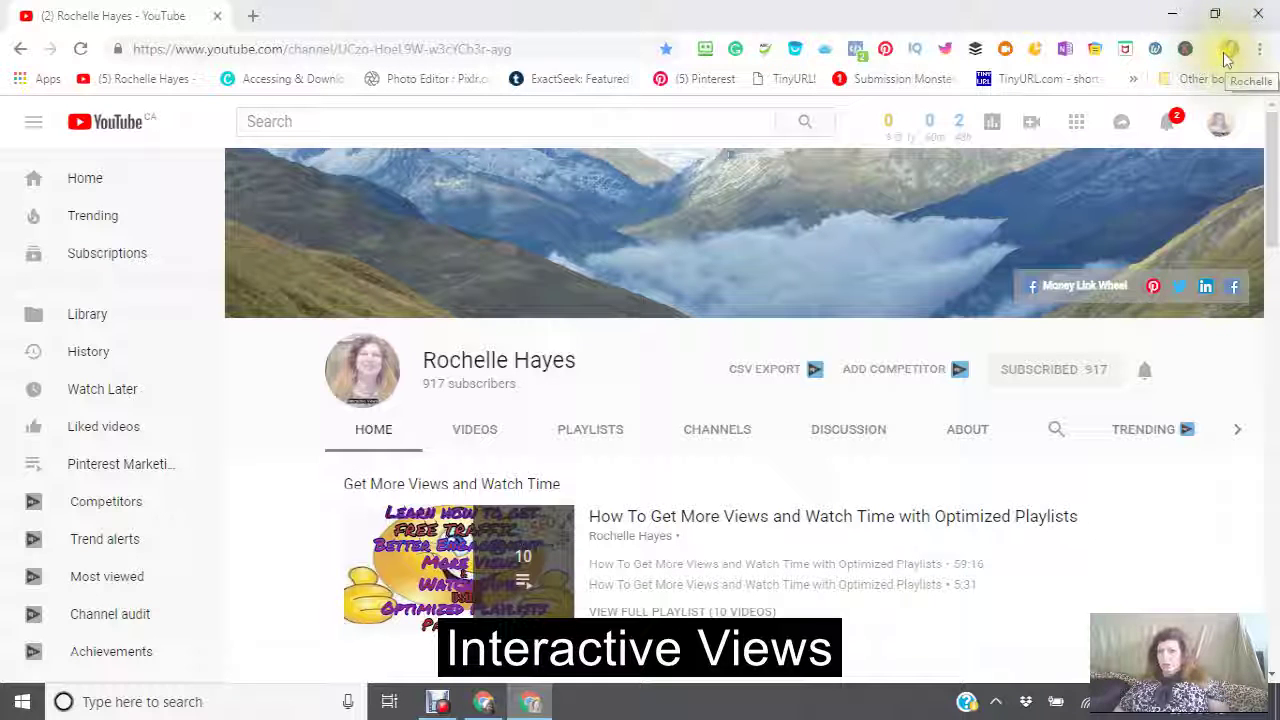
# Open the new account's My channel Home tab, showing its Pinterest Marketing upload.
pyautogui.click(1219, 130)
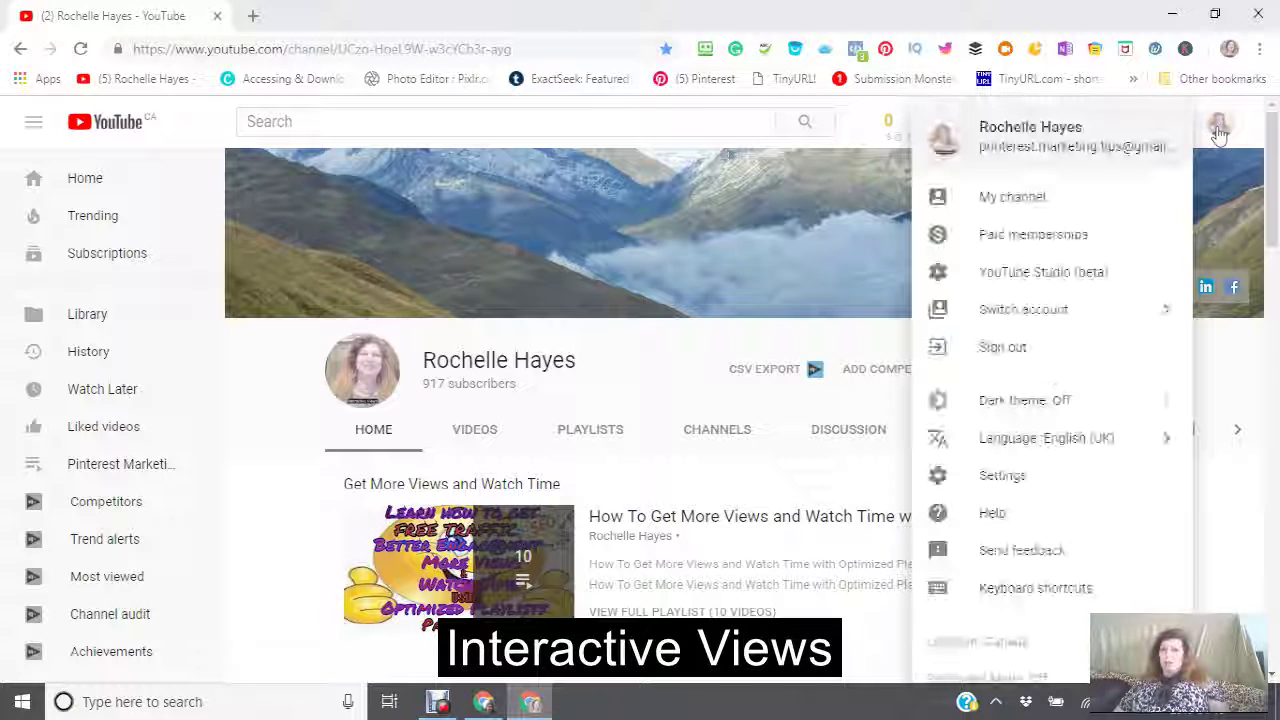
pyautogui.click(990, 205)
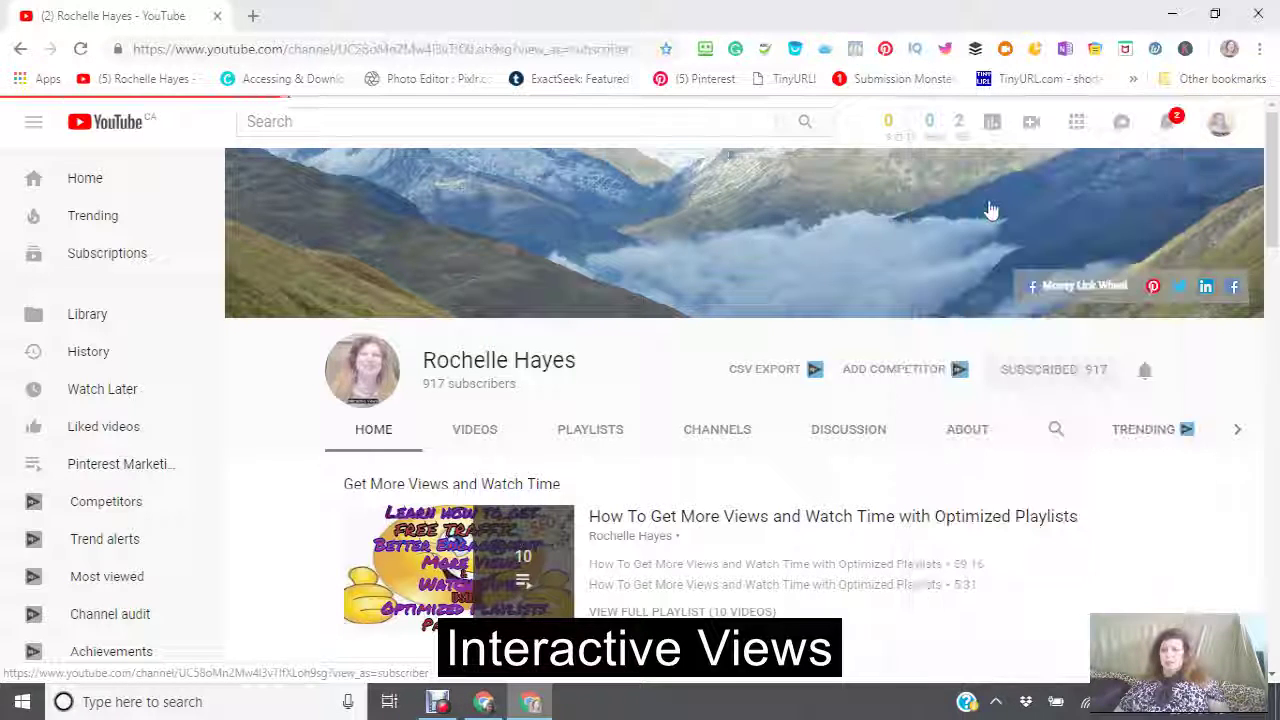
pyautogui.click(990, 207)
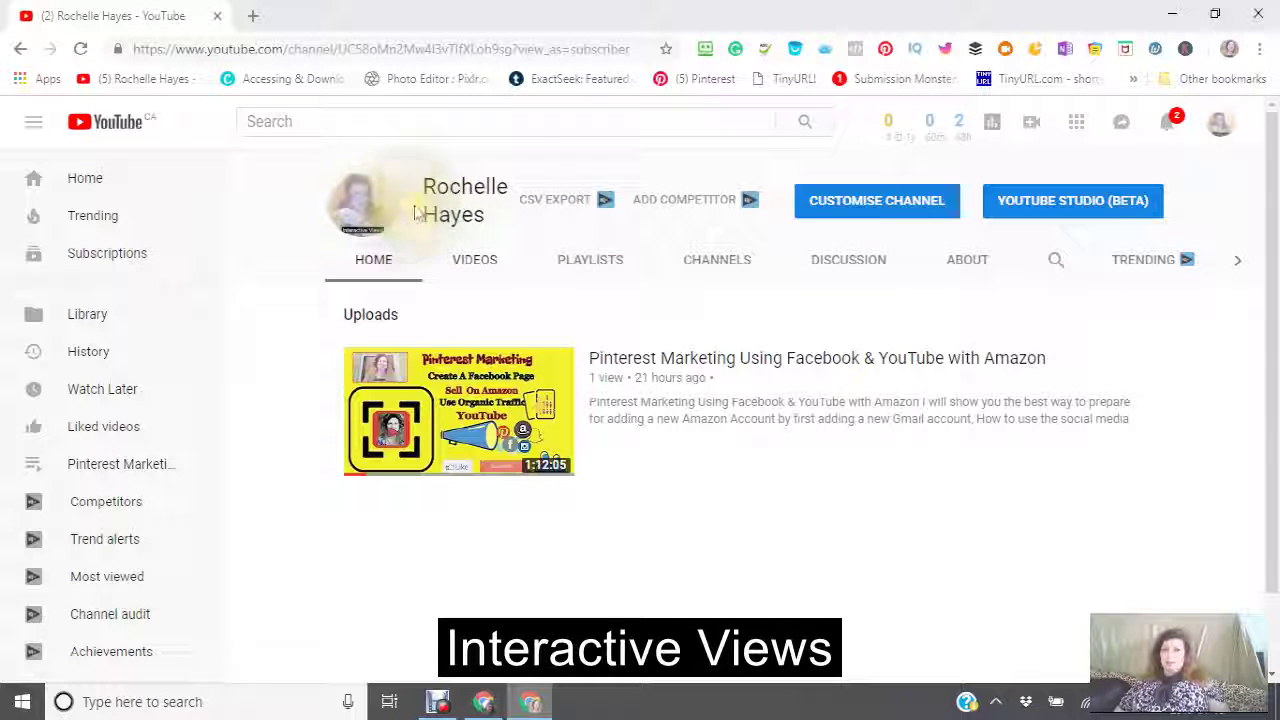
pyautogui.click(385, 260)
pyautogui.click(383, 261)
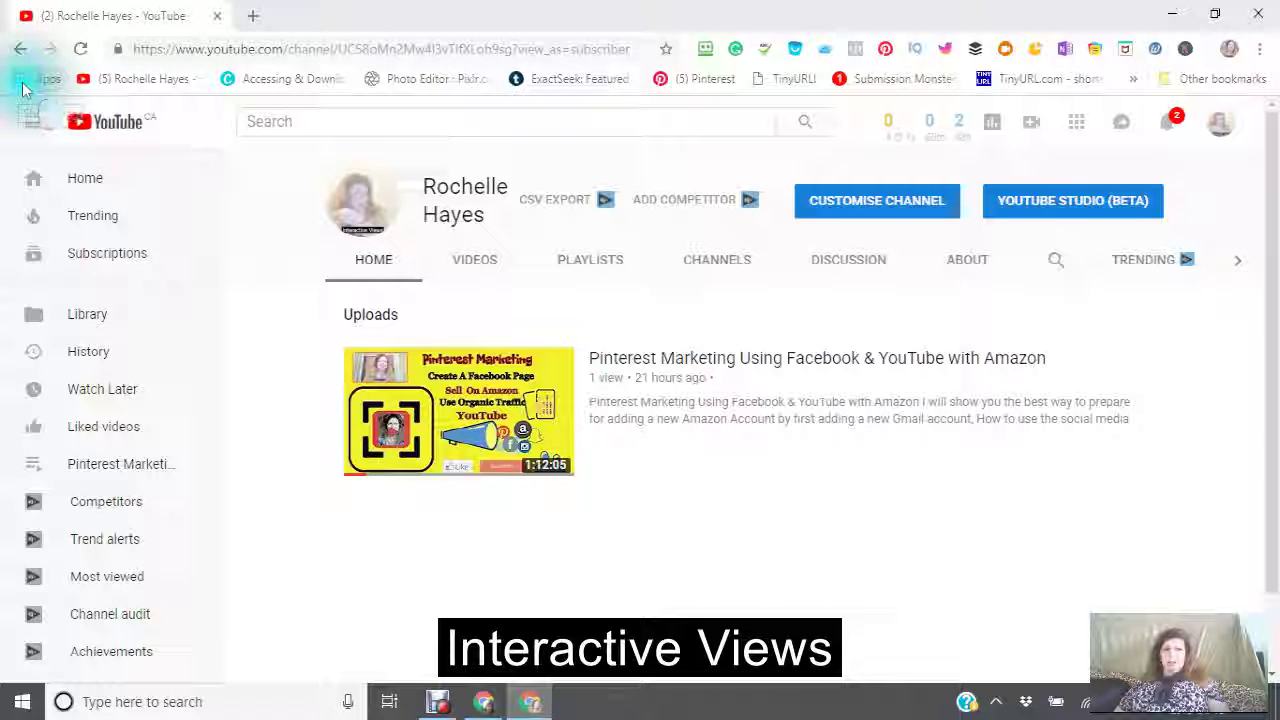
# Launch the iGoogle Portal app from the Chrome Apps page.
pyautogui.click(21, 80)
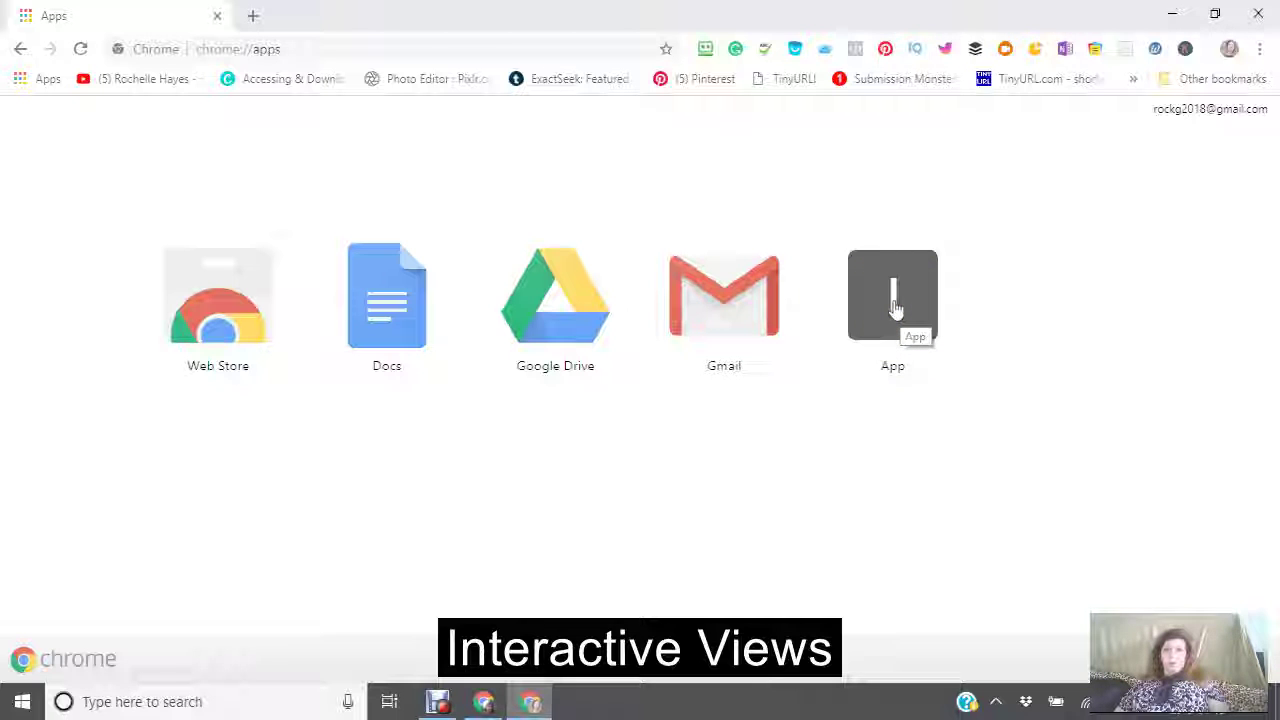
pyautogui.click(896, 308)
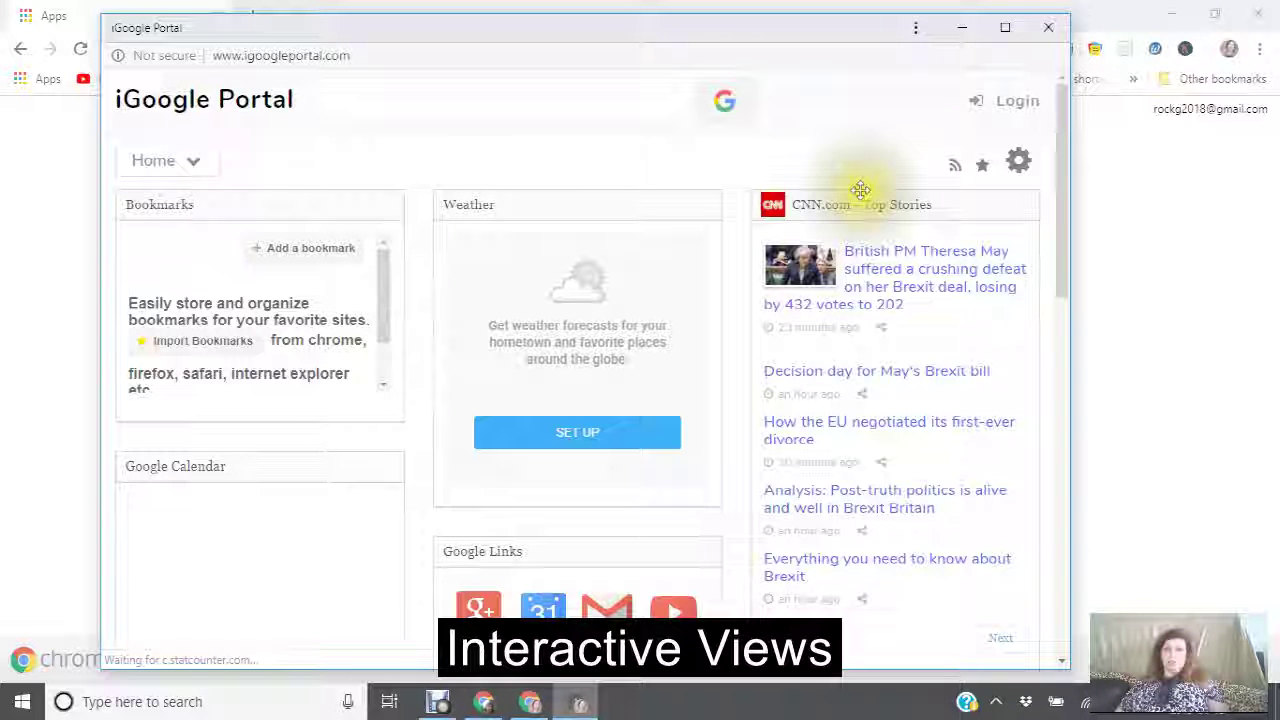
# Scroll the iGoogle Portal Home page down to the Google Calendar and Google Links panels.
pyautogui.scroll(-9, 785, 305)
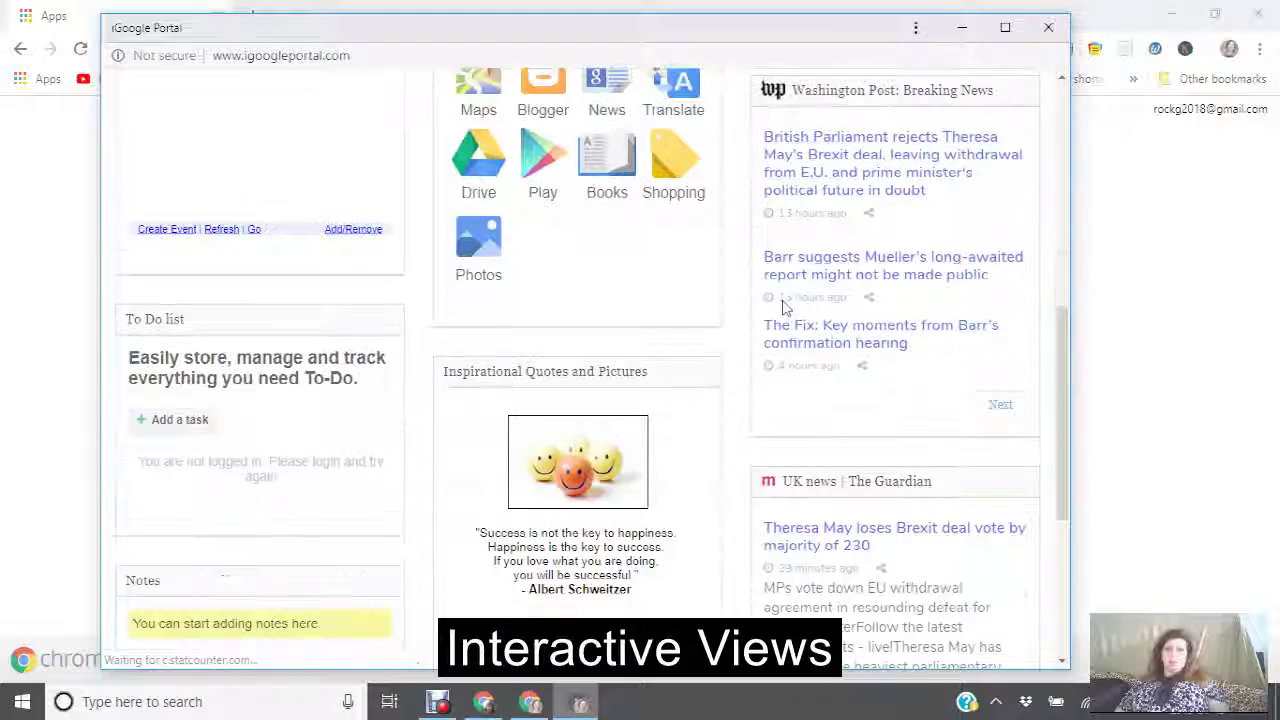
pyautogui.scroll(6, 780, 300)
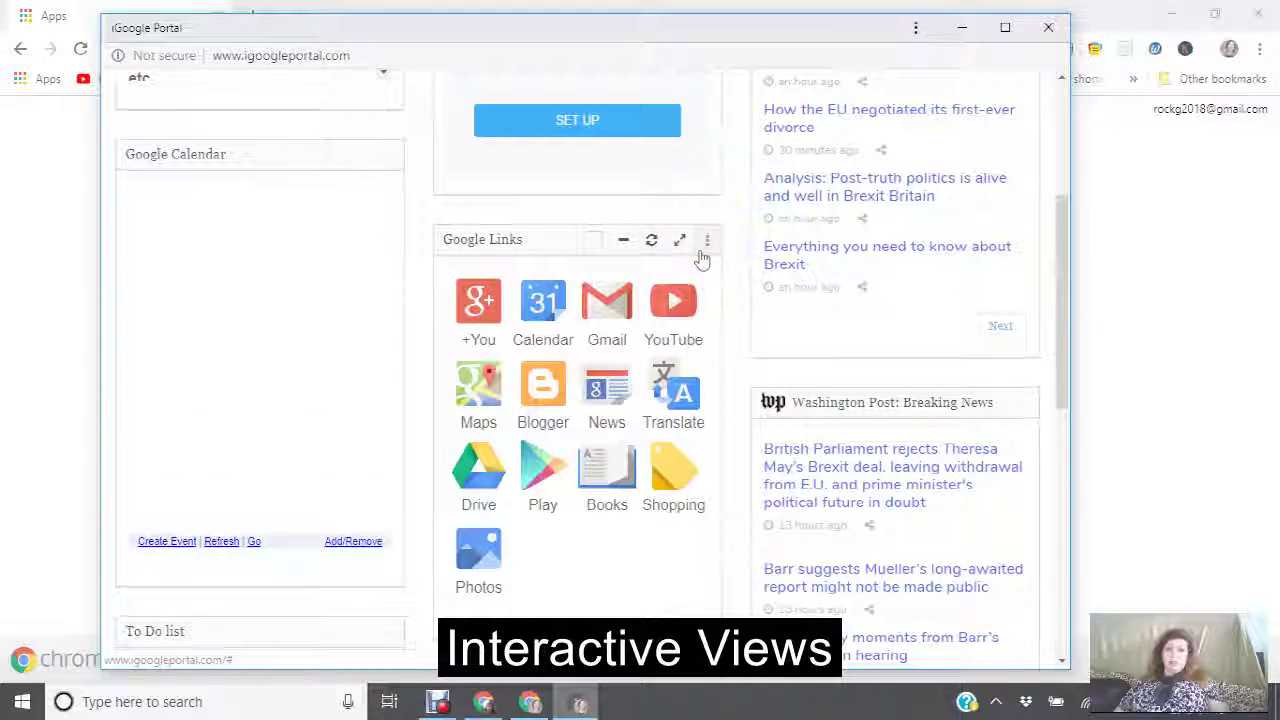
pyautogui.scroll(-2, 702, 255)
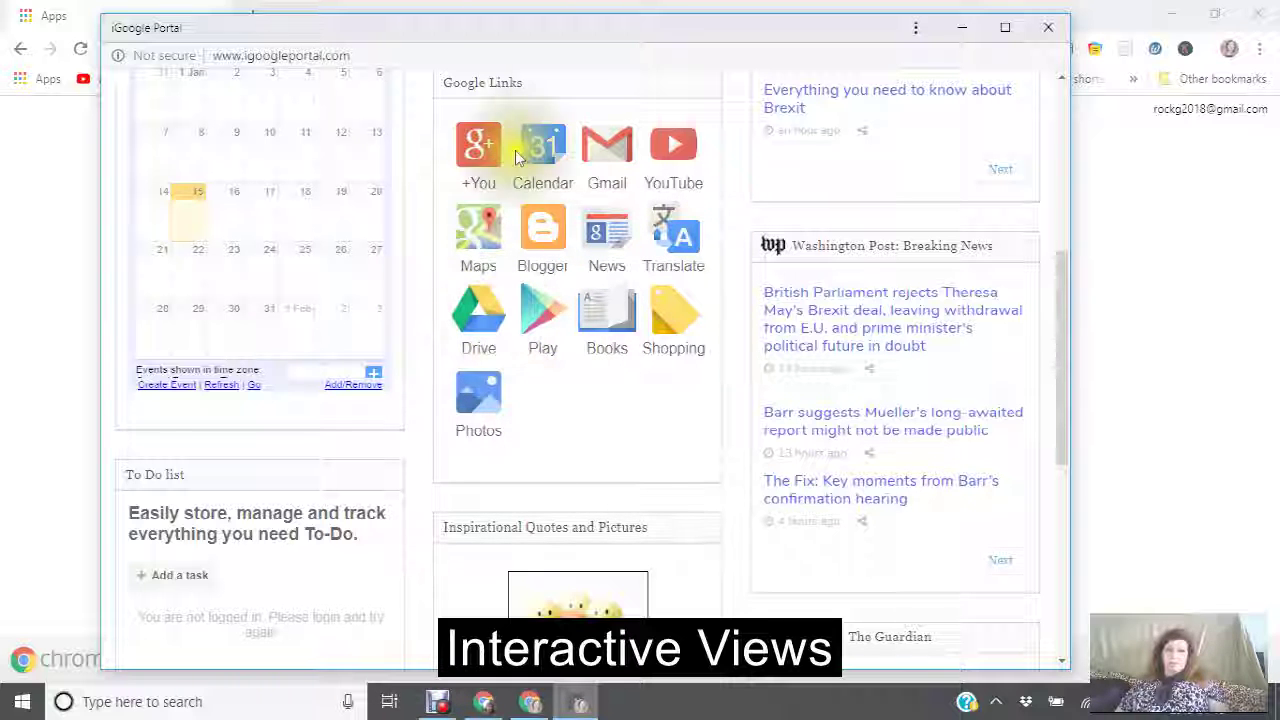
# Open Gmail from the portal's Google Links, then open a new Chrome tab with shortcut tiles.
pyautogui.click(610, 152)
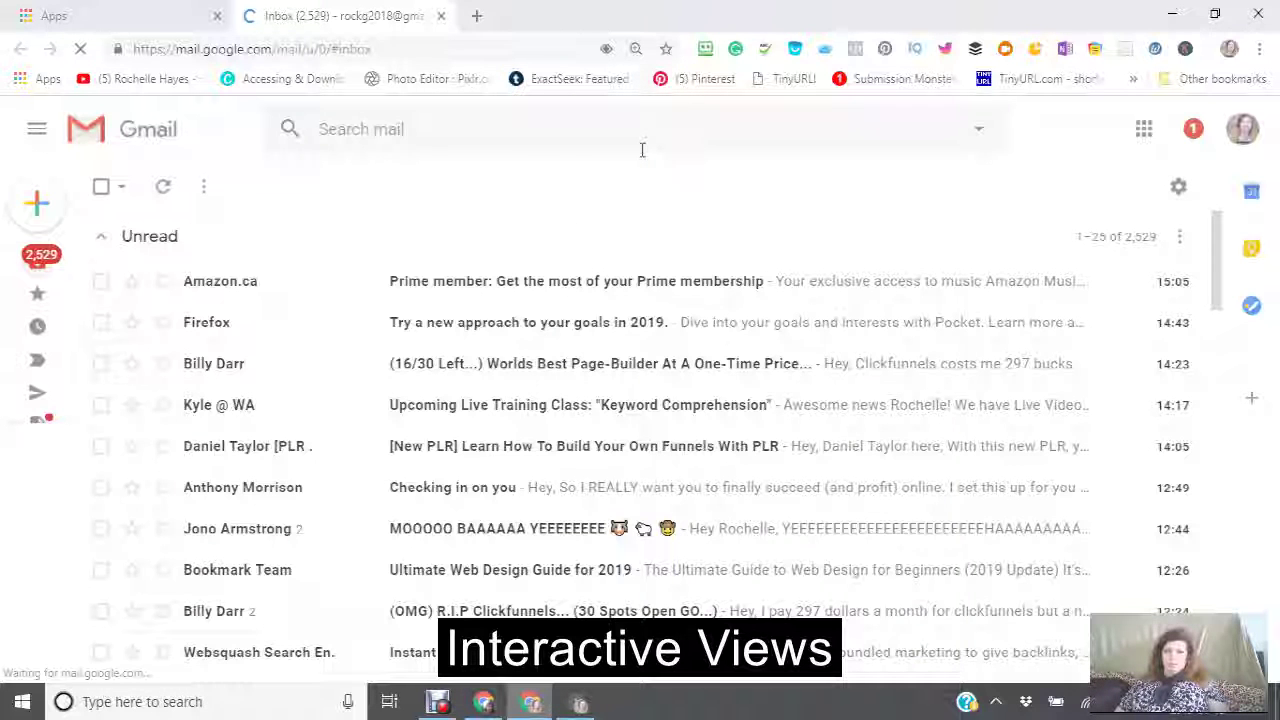
pyautogui.click(480, 16)
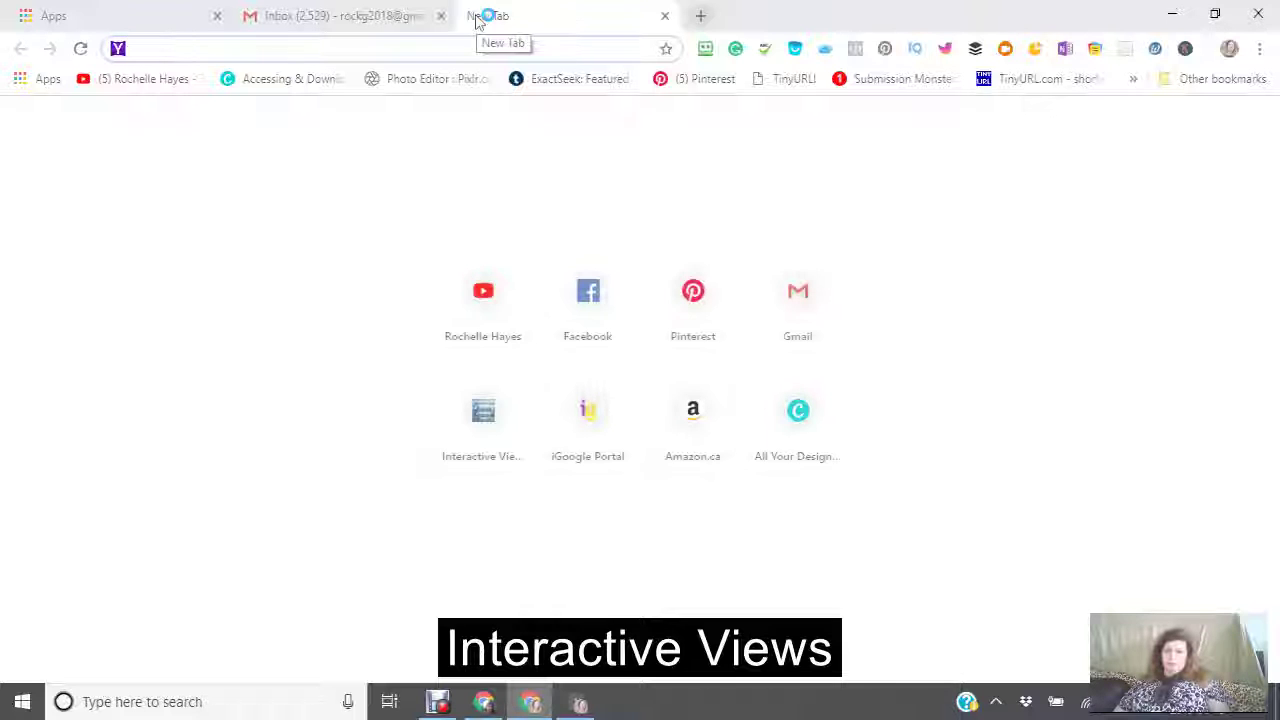
pyautogui.click(476, 18)
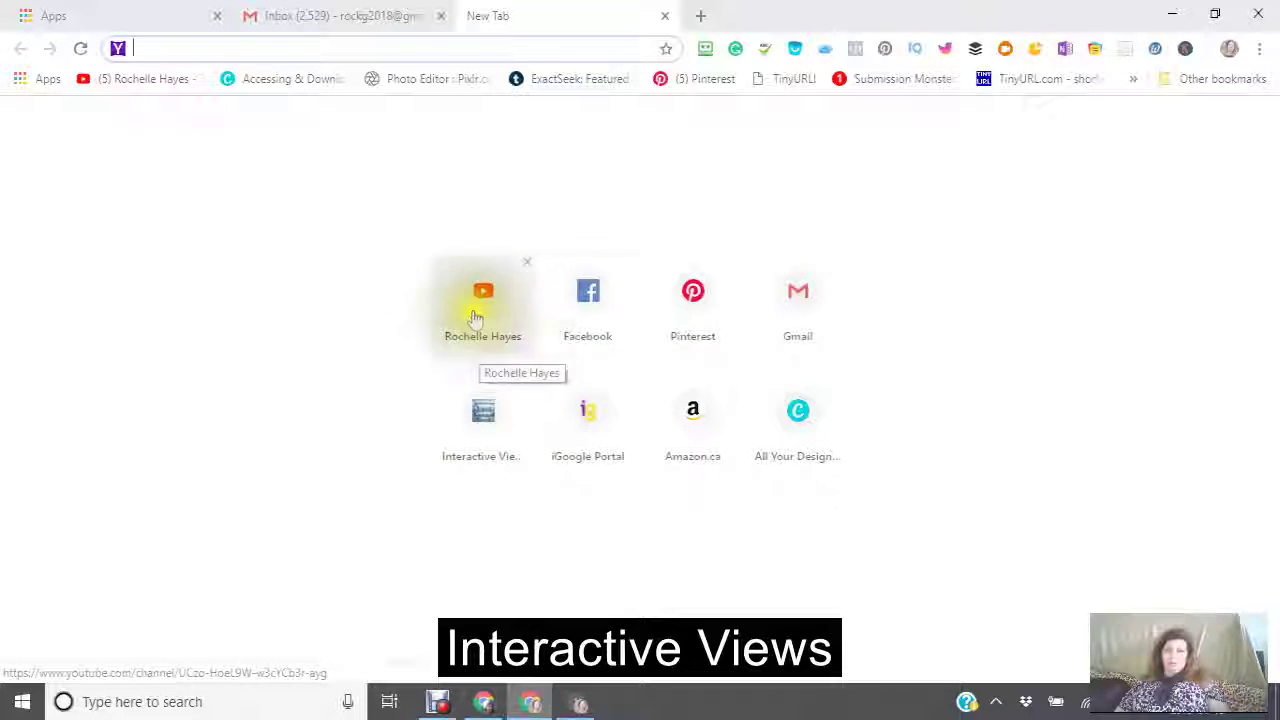
# Remove the 'All Your Designs – Canva' shortcut tile from the new tab page.
pyautogui.moveTo(831, 395); pyautogui.dragTo(790, 418)
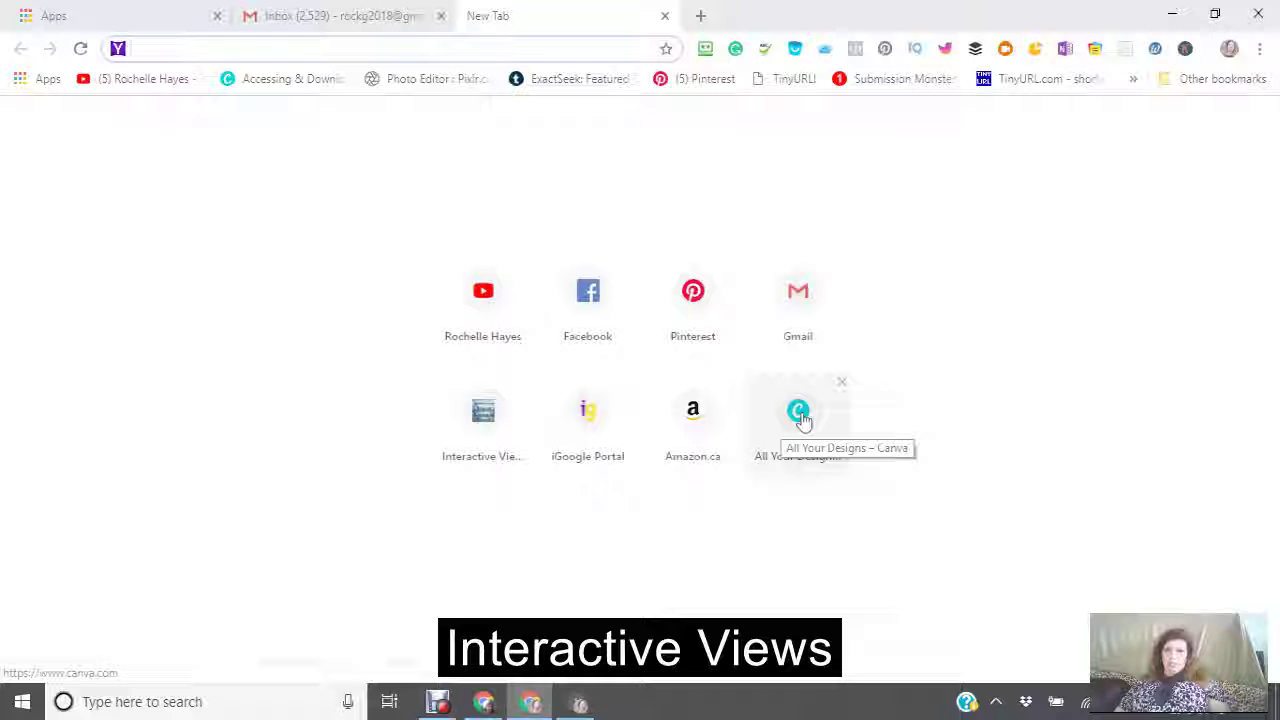
pyautogui.click(797, 448)
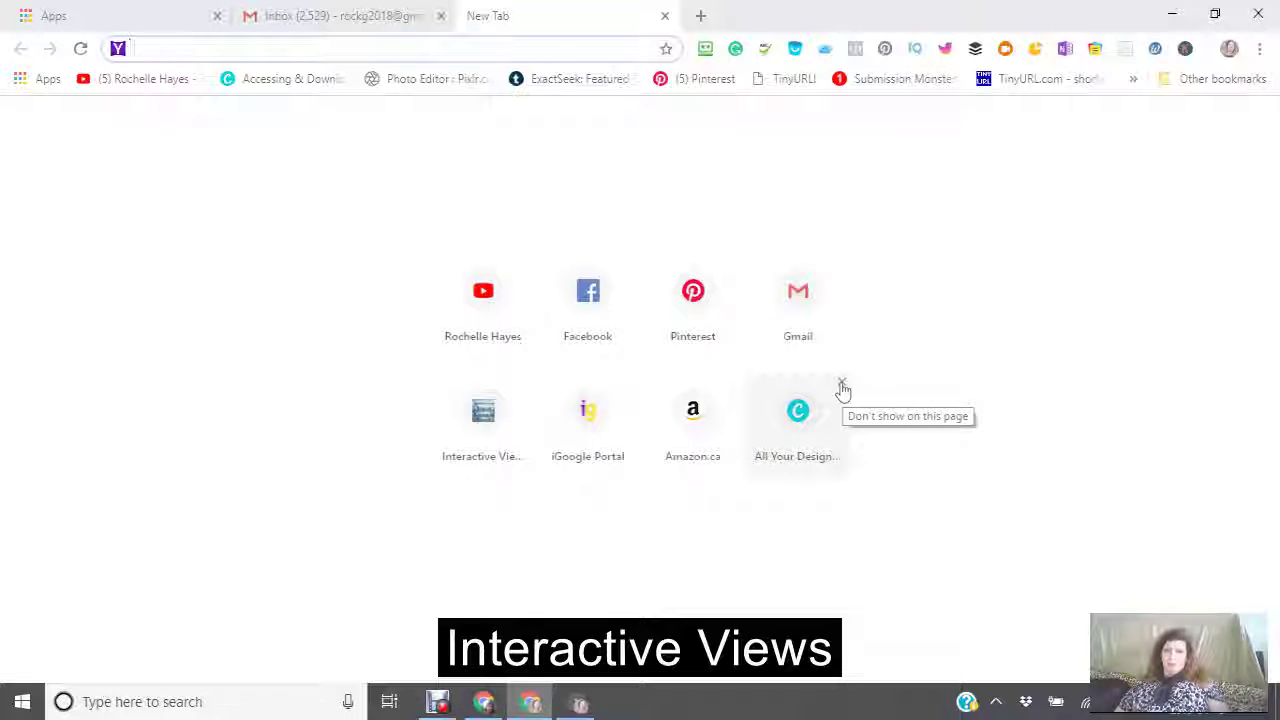
pyautogui.click(842, 386)
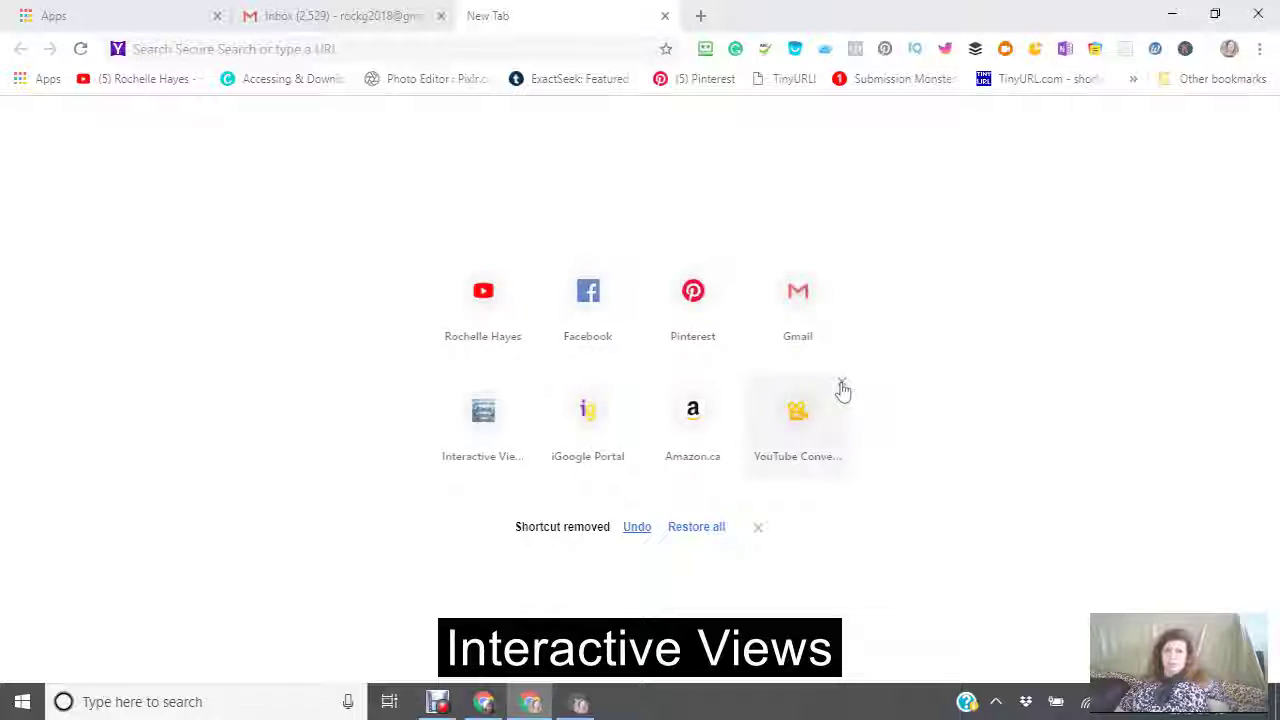
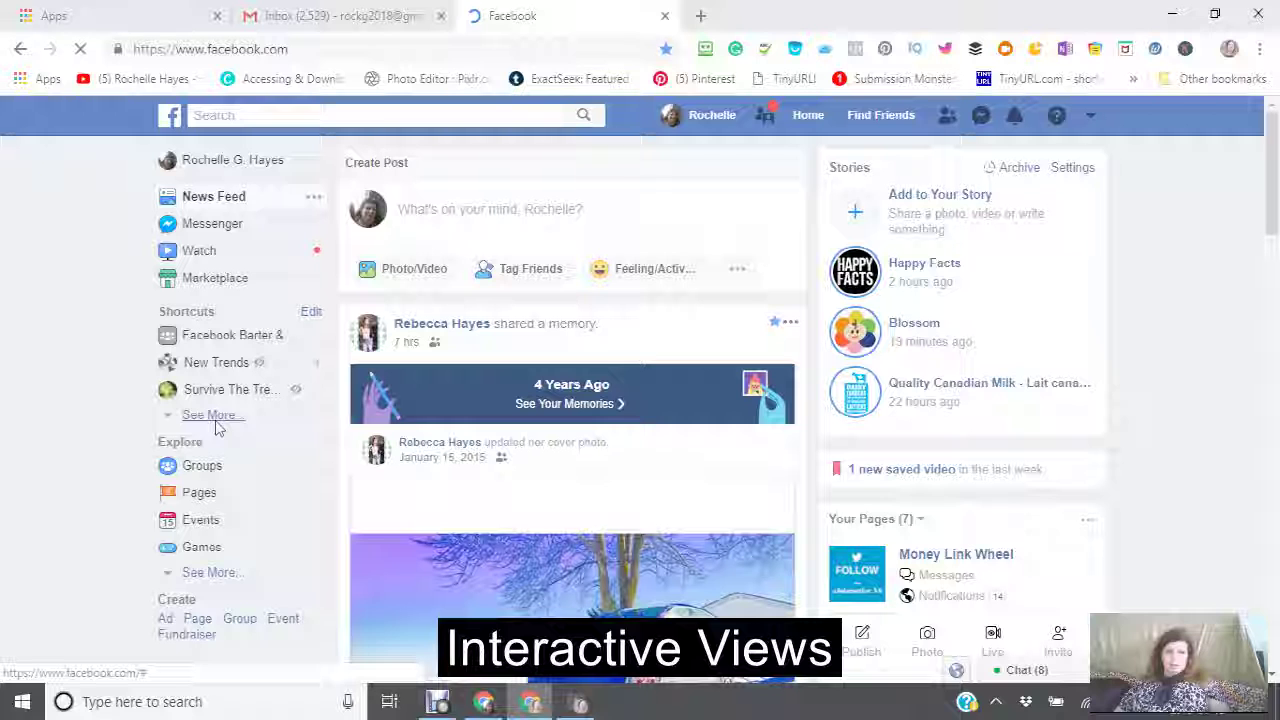
# Expand the Facebook Shortcuts list with See More and look through all the groups and pages.
pyautogui.click(216, 419)
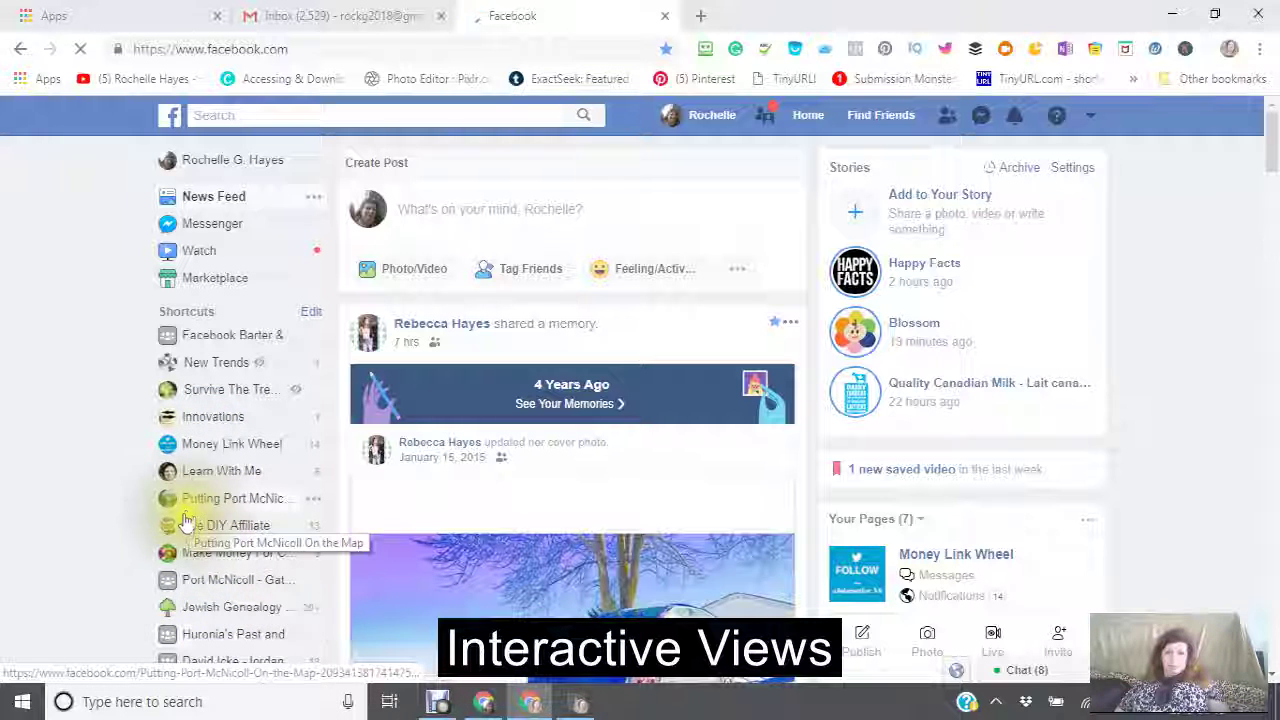
pyautogui.scroll(-3, 185, 520)
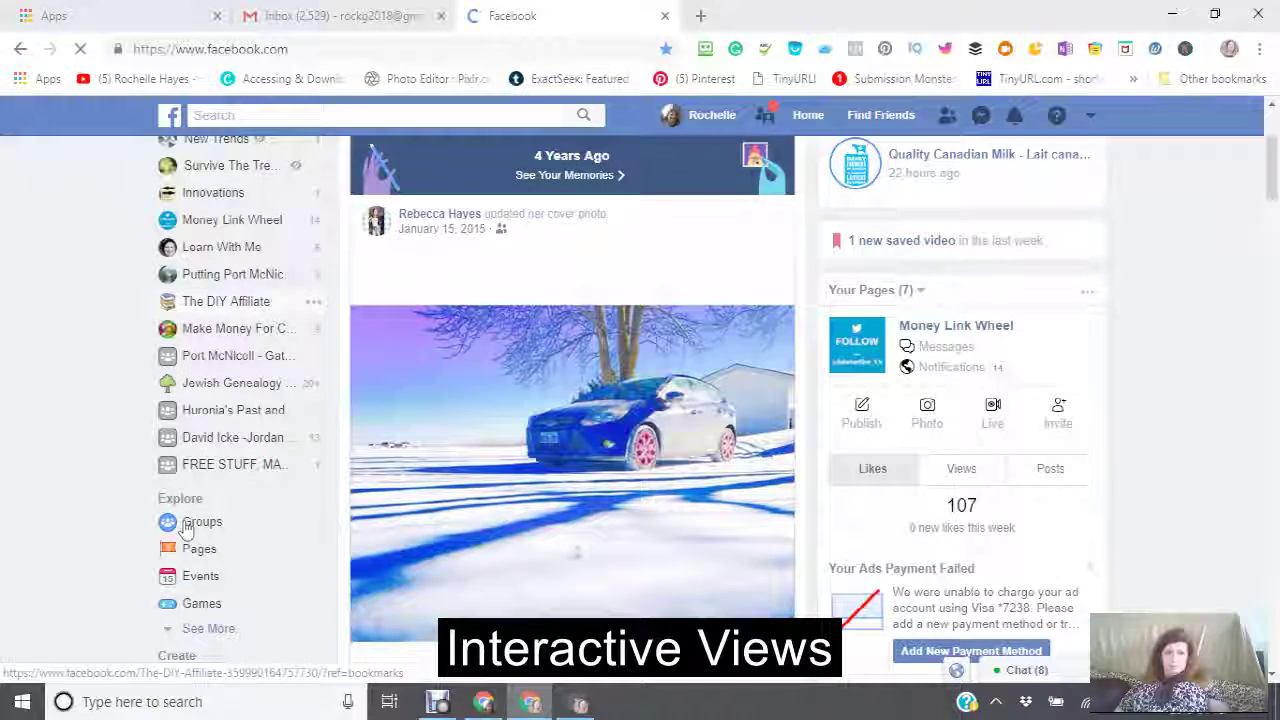
pyautogui.scroll(-1, 185, 525)
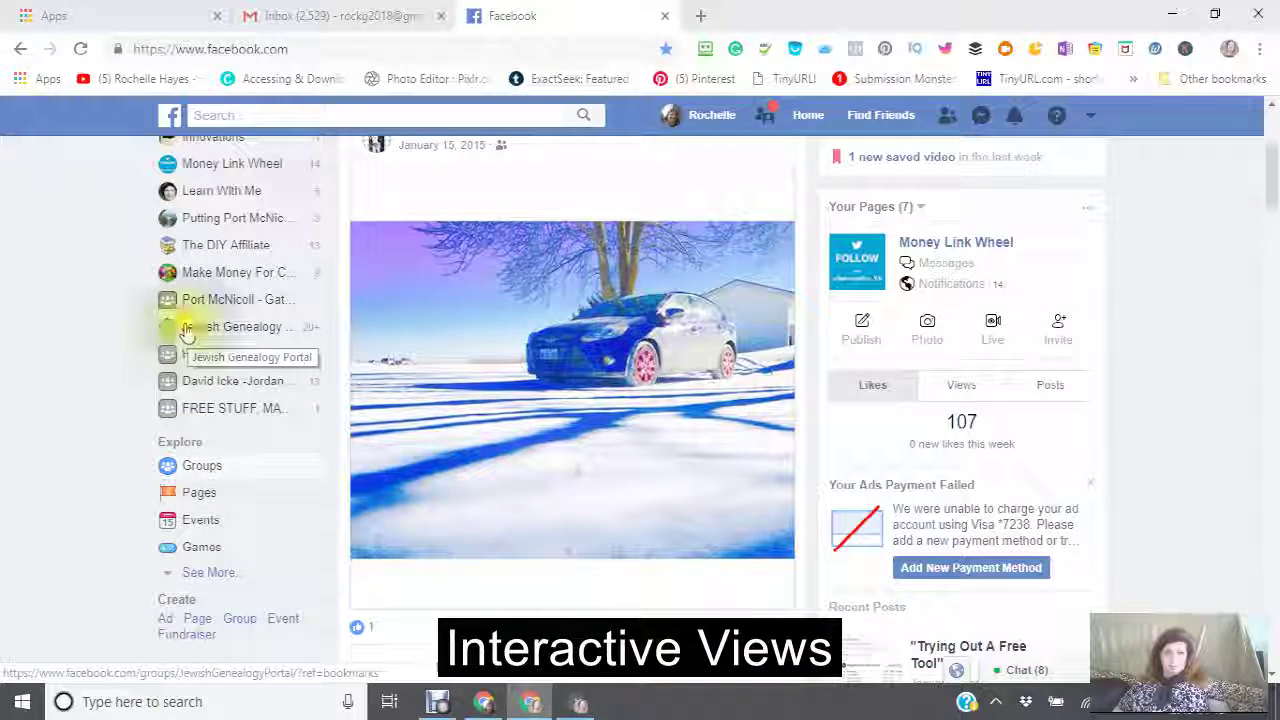
pyautogui.scroll(3, 409, 143)
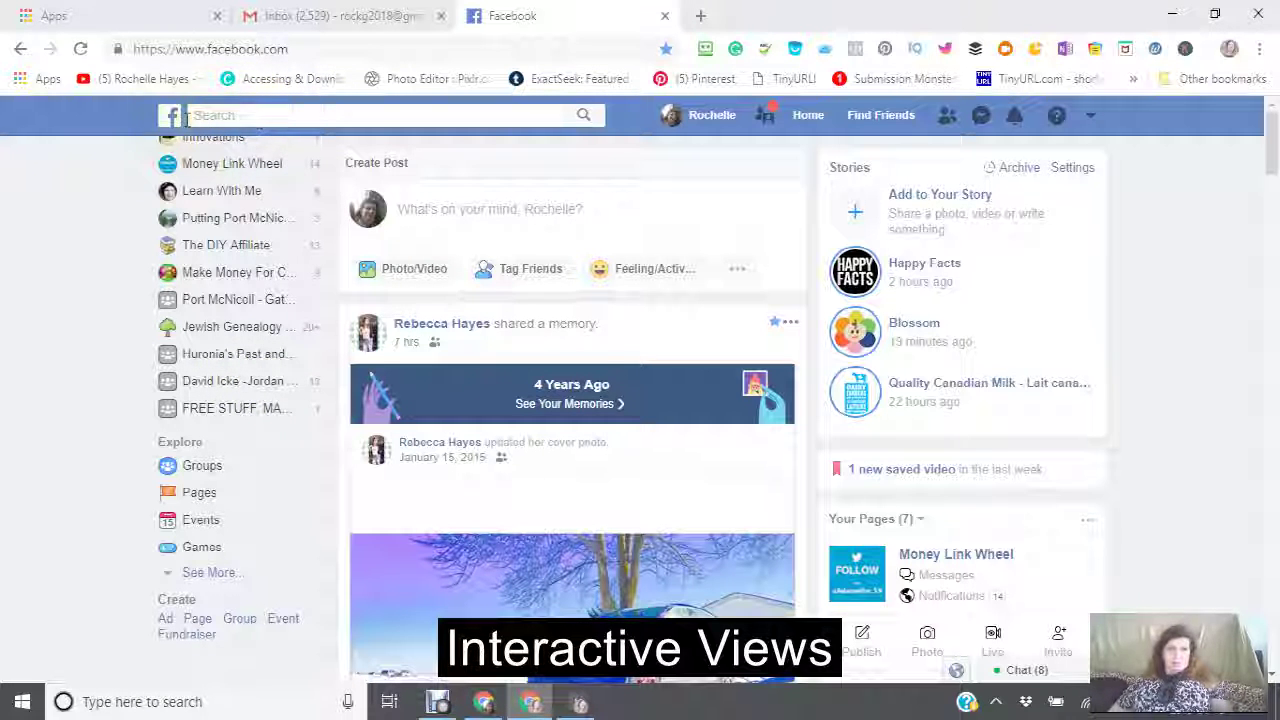
# Search Facebook for 'pinterest marketing tips'.
pyautogui.click(220, 117)
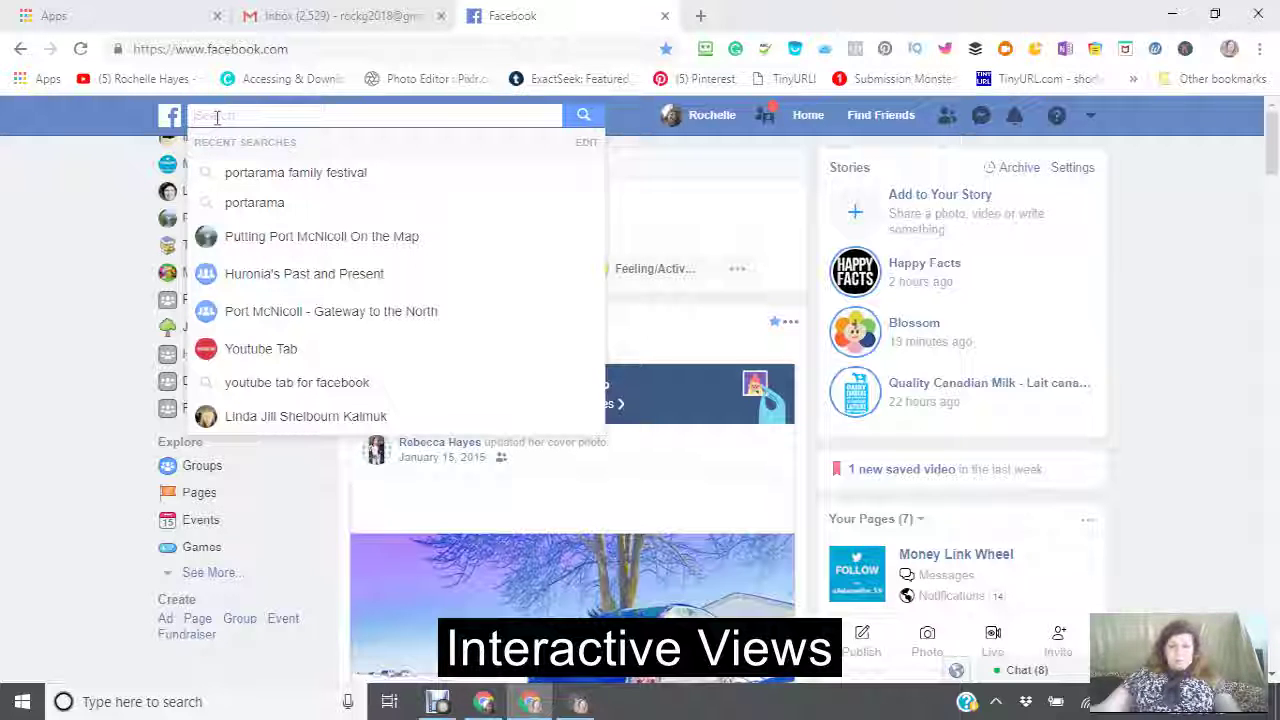
pyautogui.write('pr')
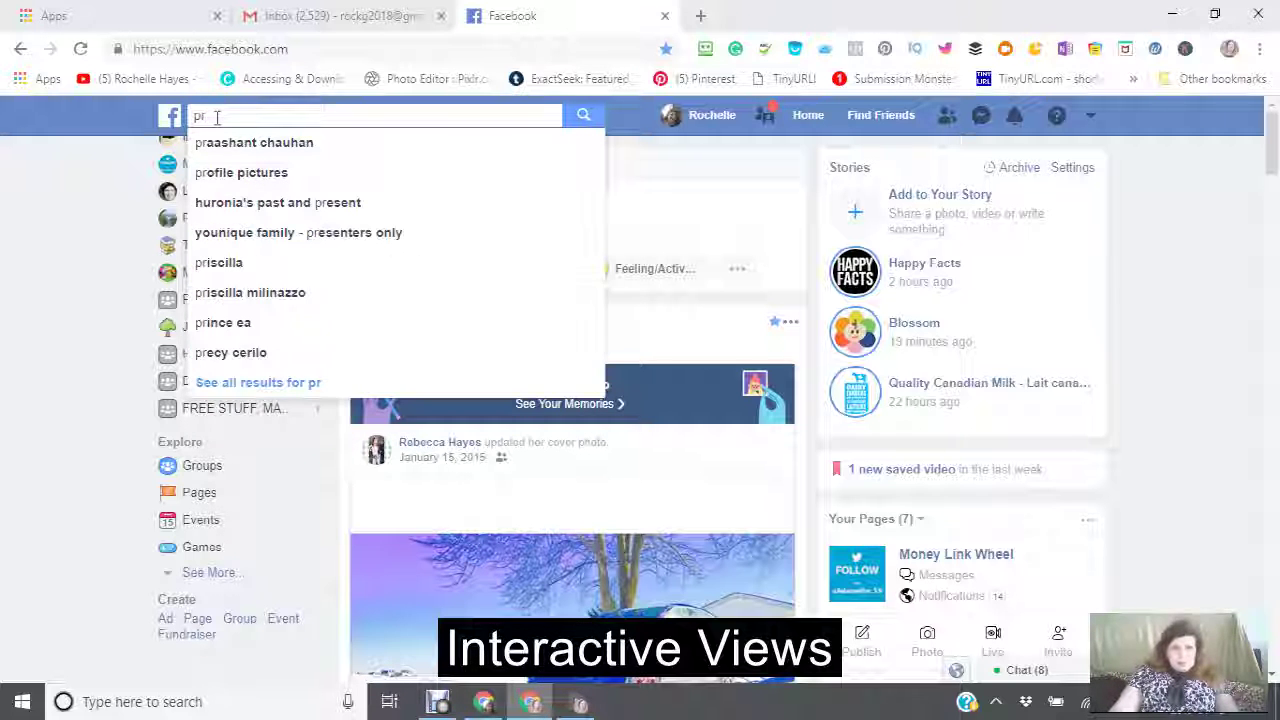
pyautogui.press('BackSpace')
pyautogui.write('int')
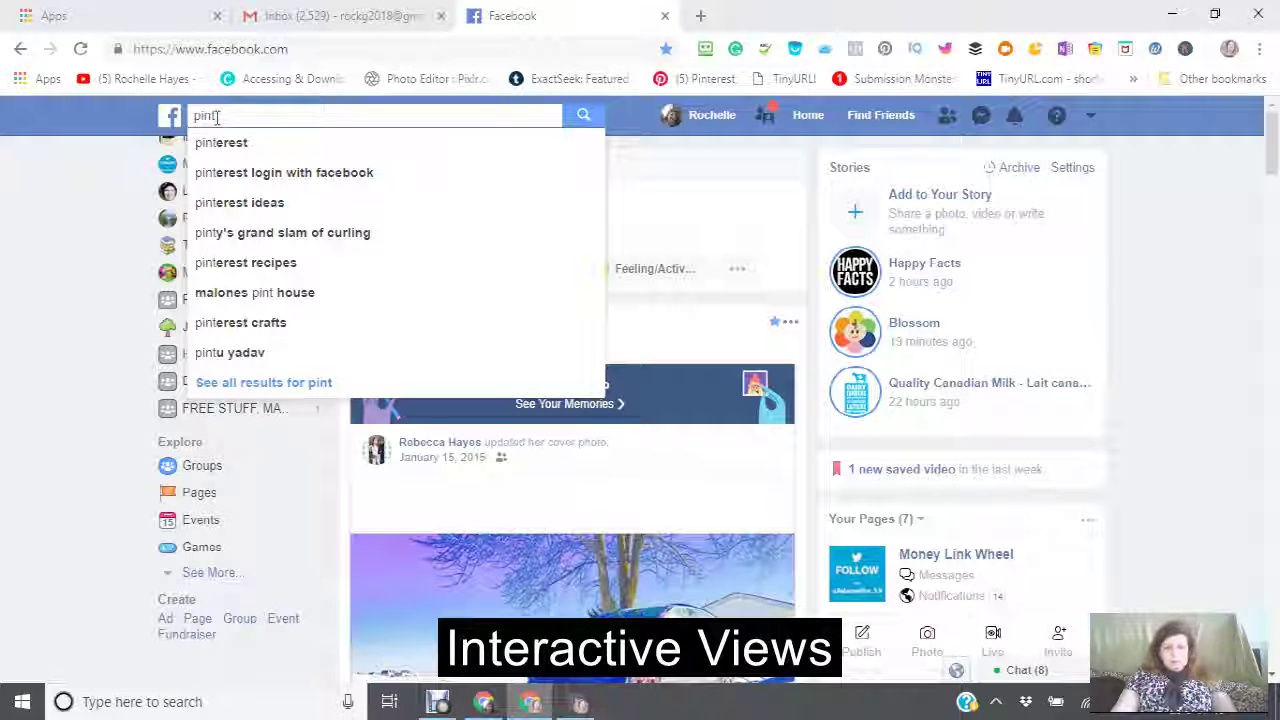
pyautogui.write('erest')
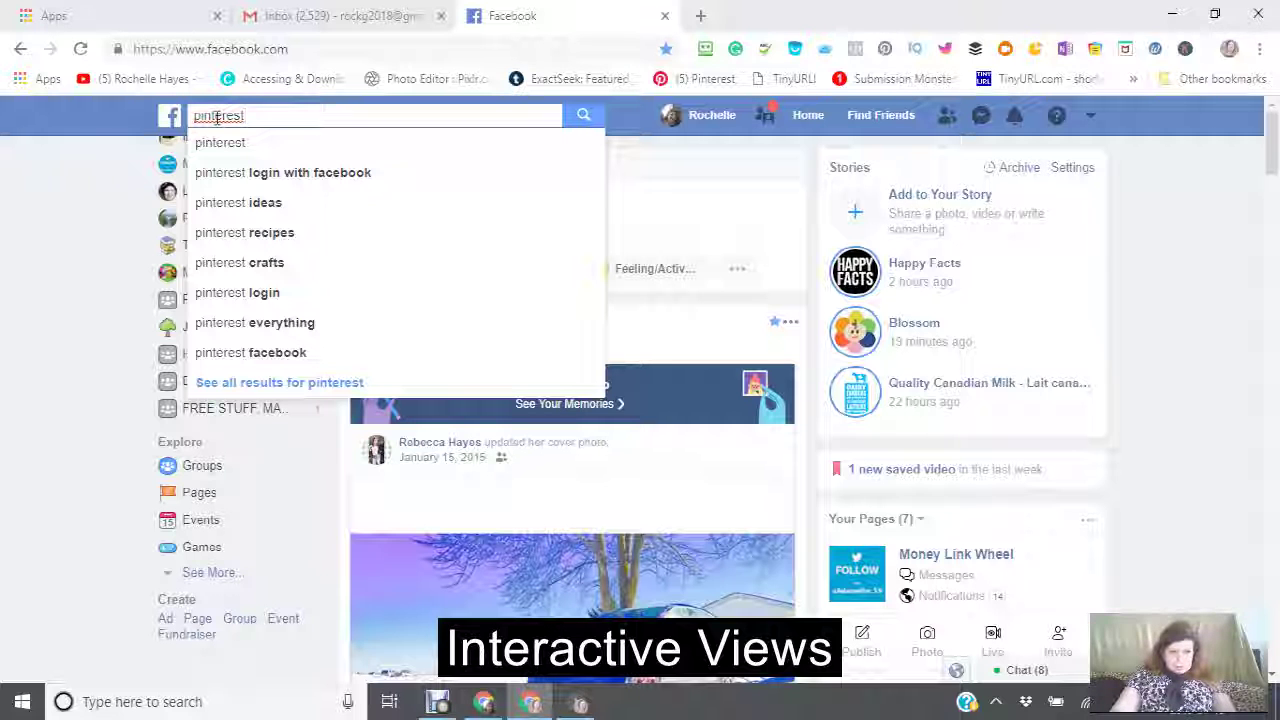
pyautogui.write(' ma')
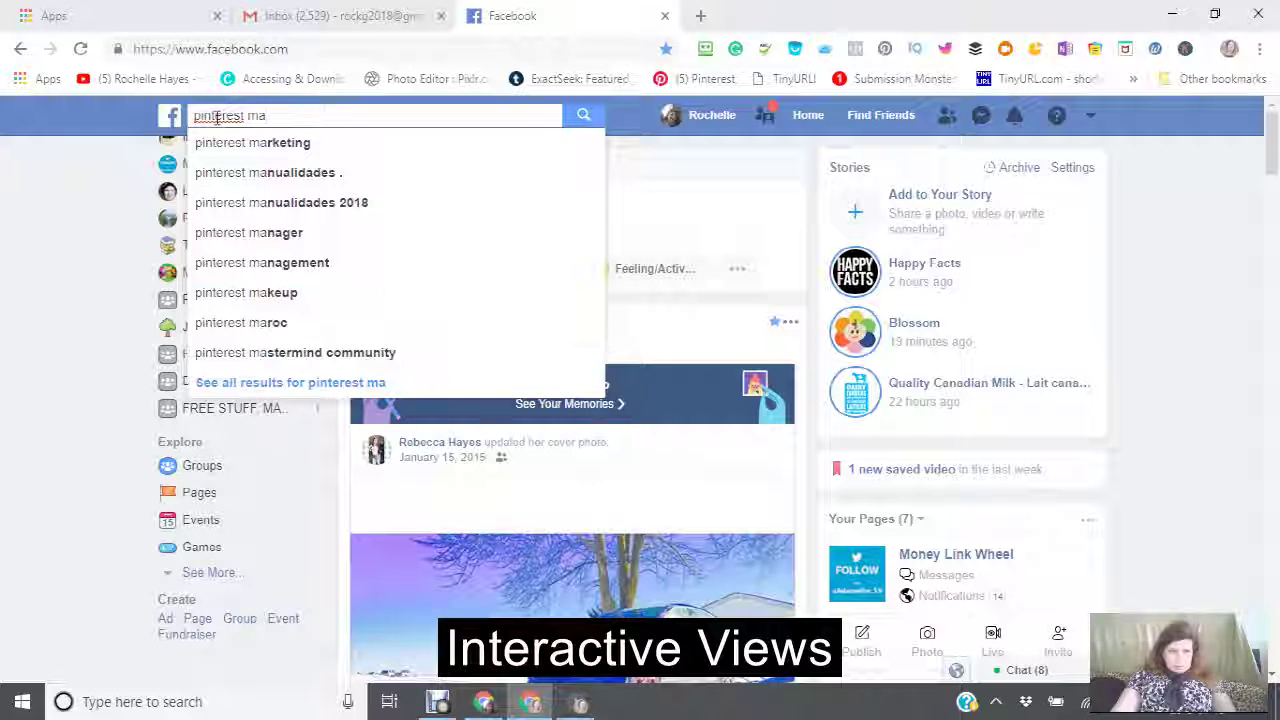
pyautogui.write('rketing')
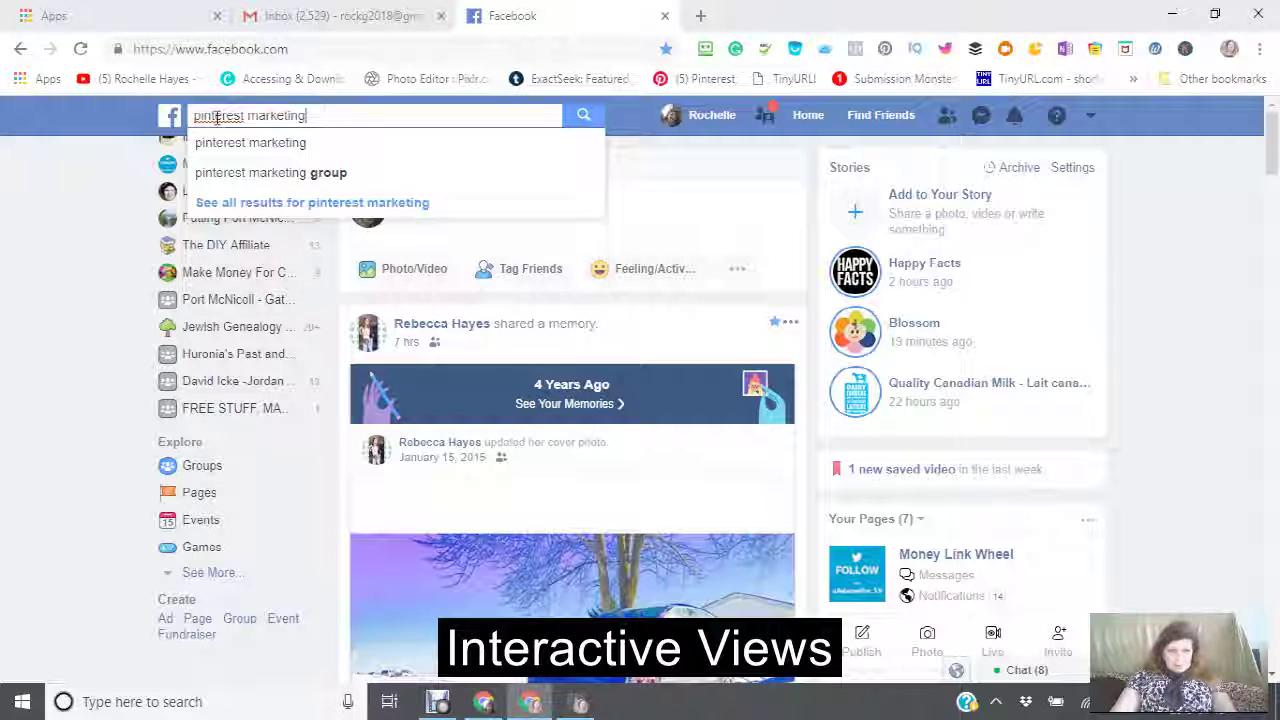
pyautogui.write(' tips')
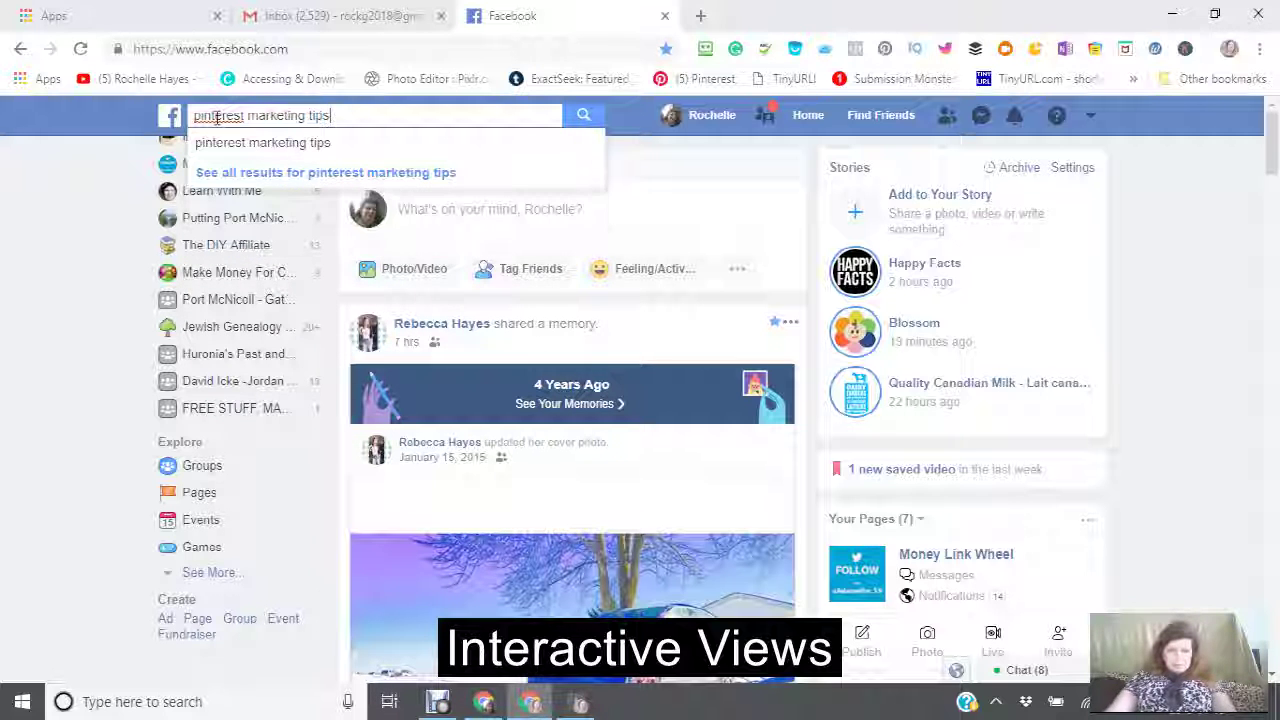
pyautogui.press('Return')
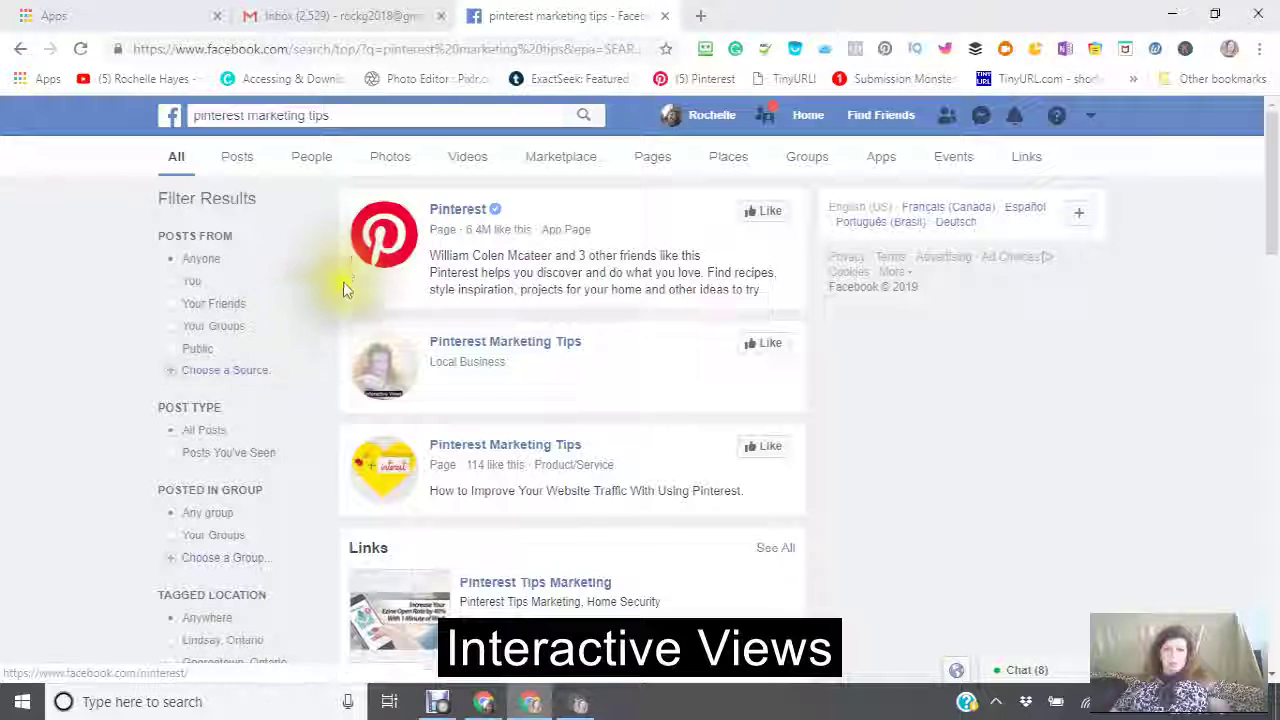
# Open the Pinterest Marketing Tips local business page and scroll through it.
pyautogui.click(490, 345)
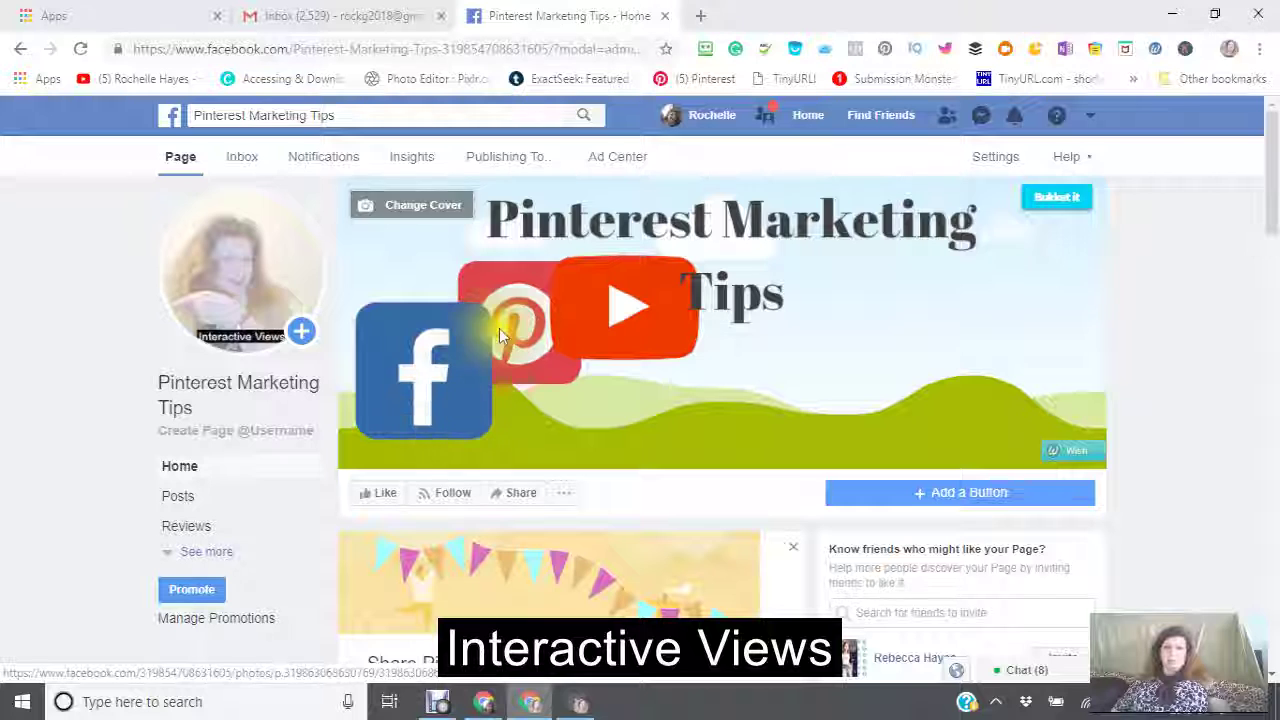
pyautogui.scroll(-5, 502, 336)
pyautogui.scroll(5, 502, 336)
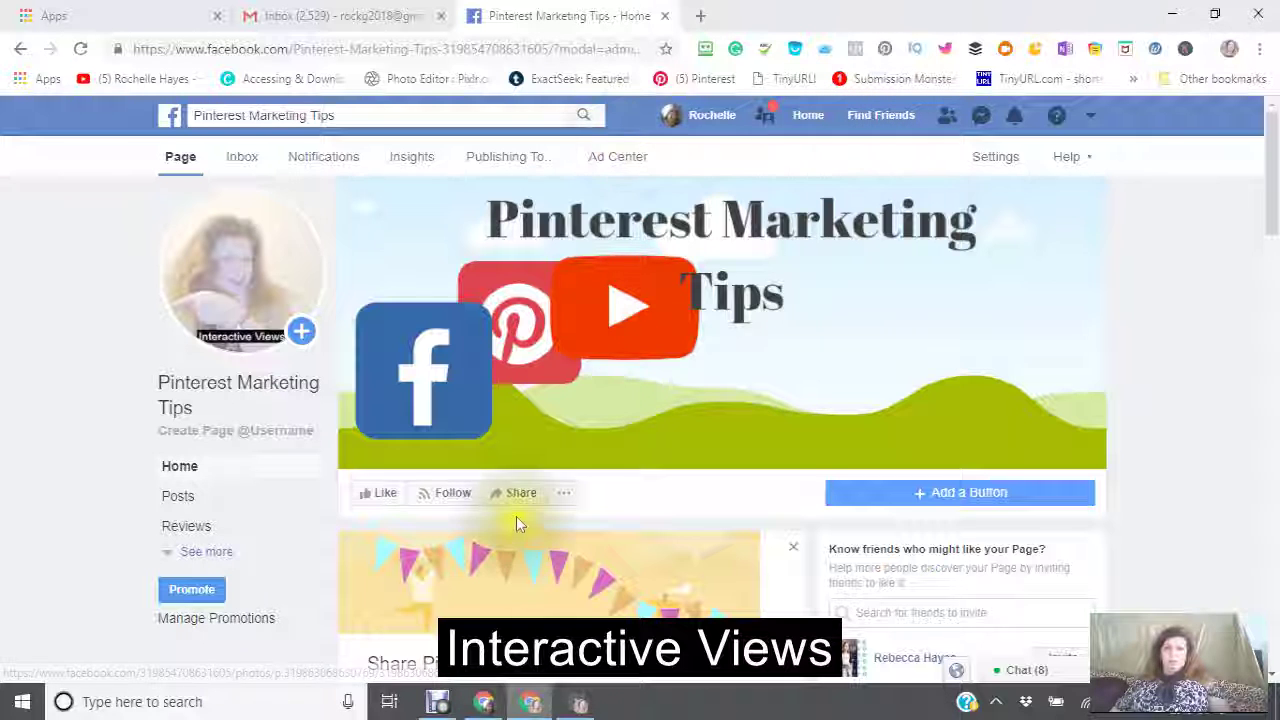
pyautogui.scroll(-5, 517, 520)
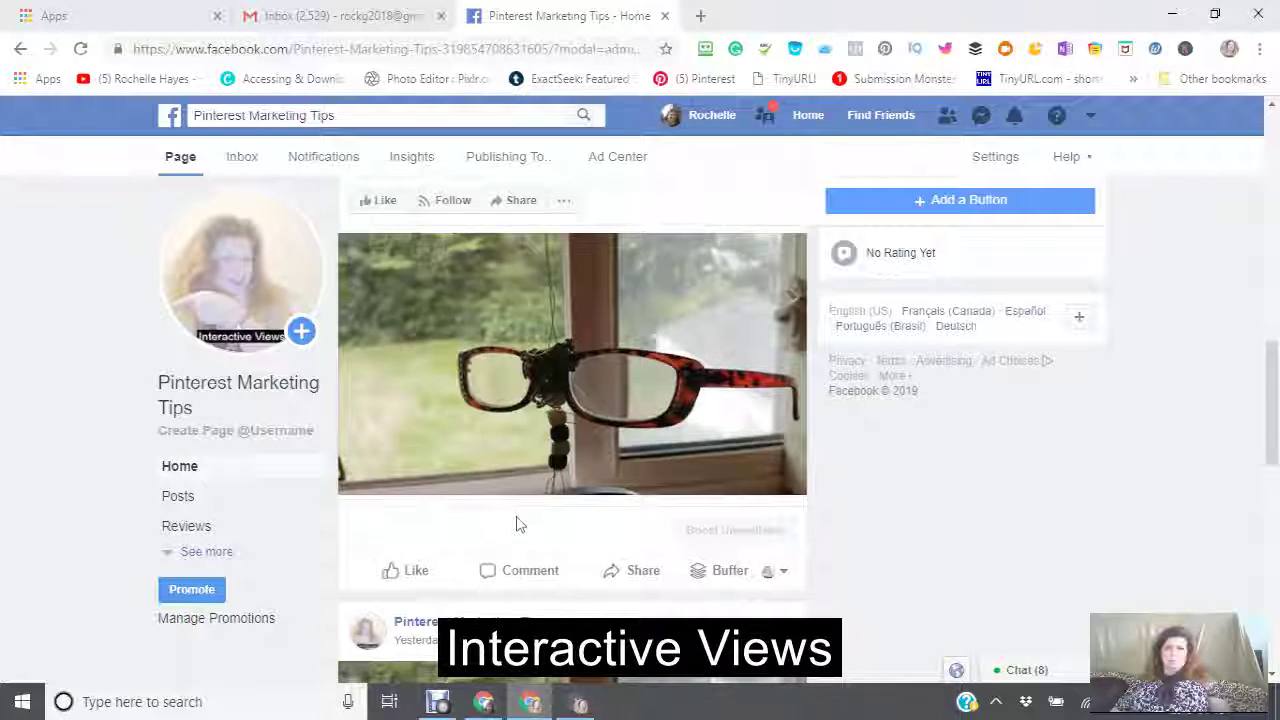
pyautogui.scroll(-4, 517, 523)
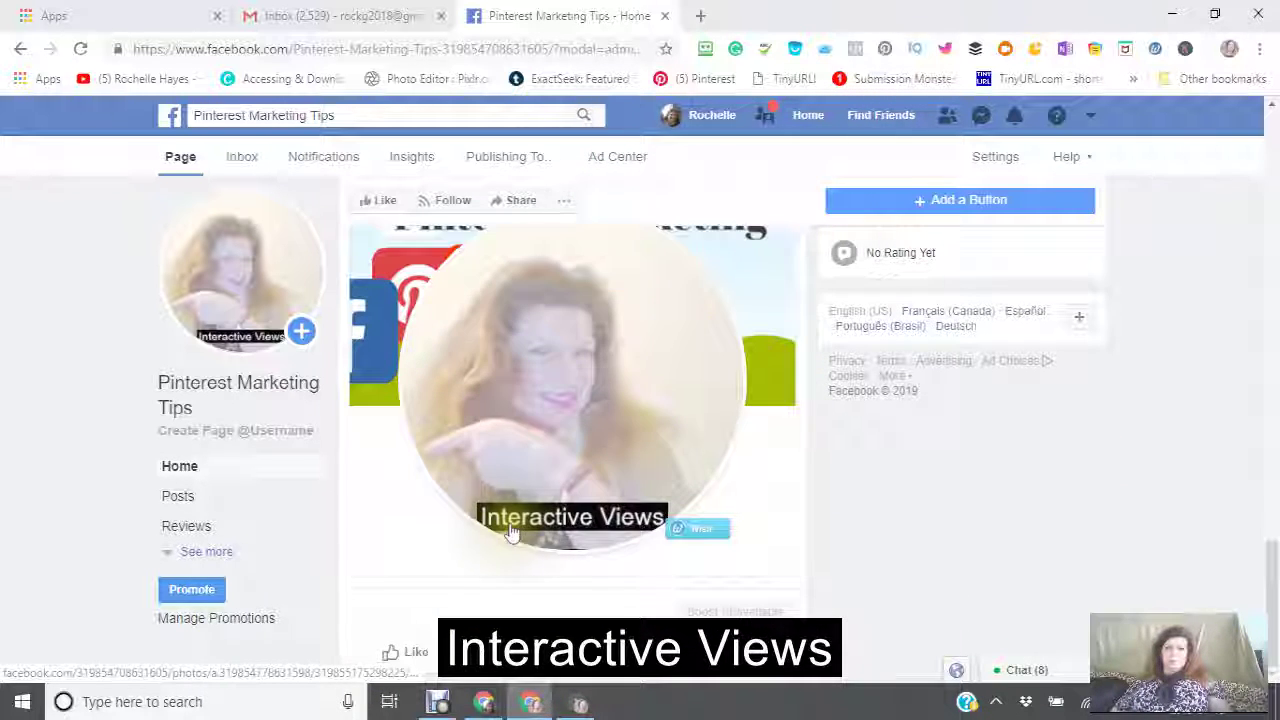
pyautogui.scroll(9, 511, 532)
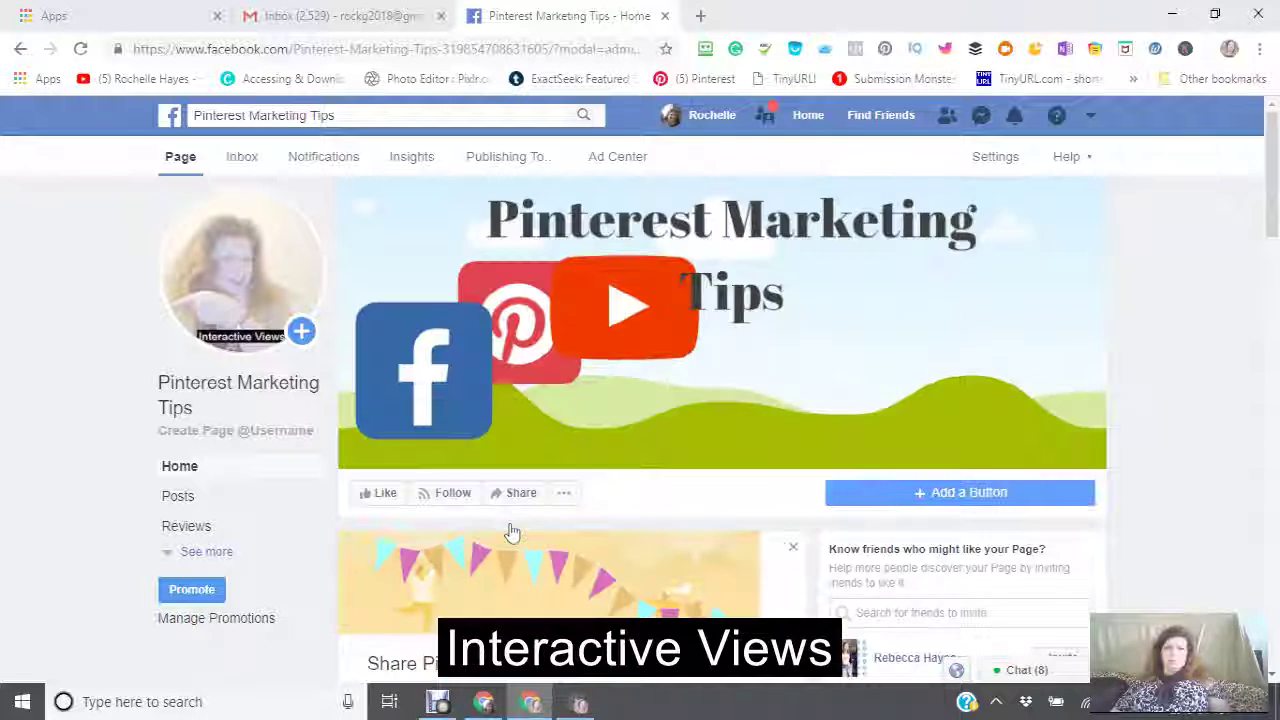
pyautogui.scroll(-4, 511, 532)
pyautogui.scroll(-8, 511, 532)
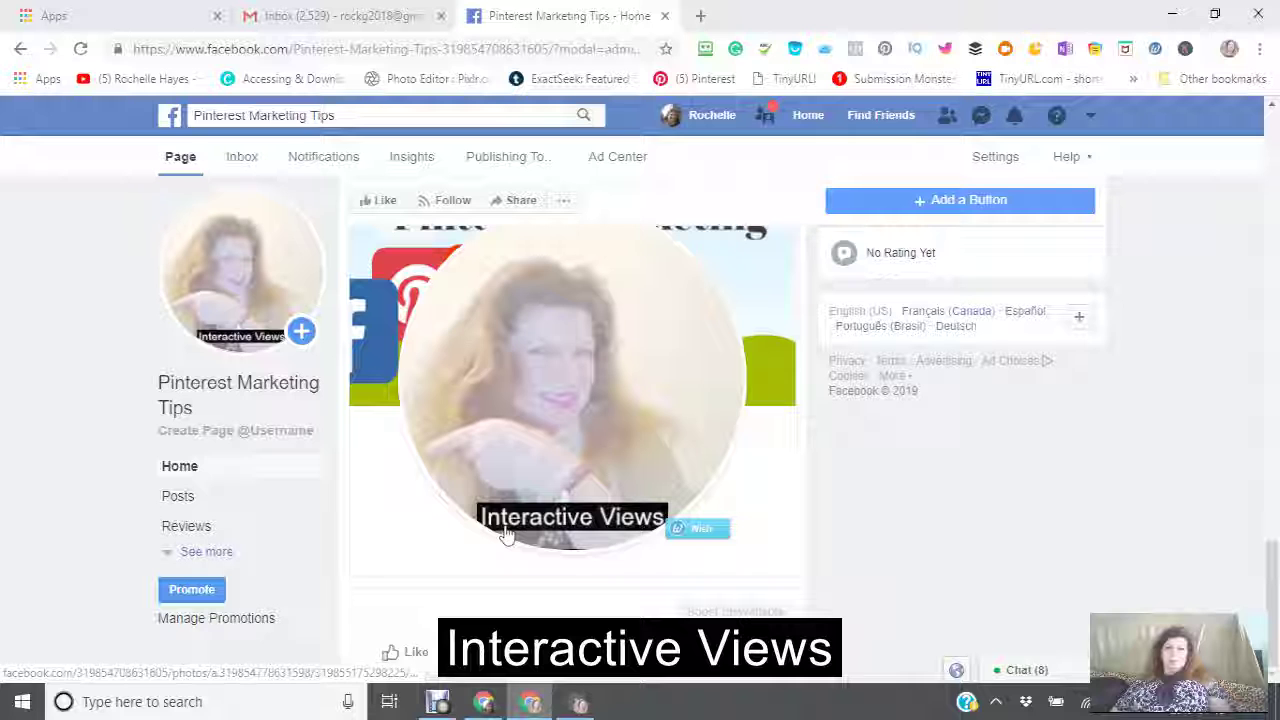
pyautogui.scroll(3, 463, 420)
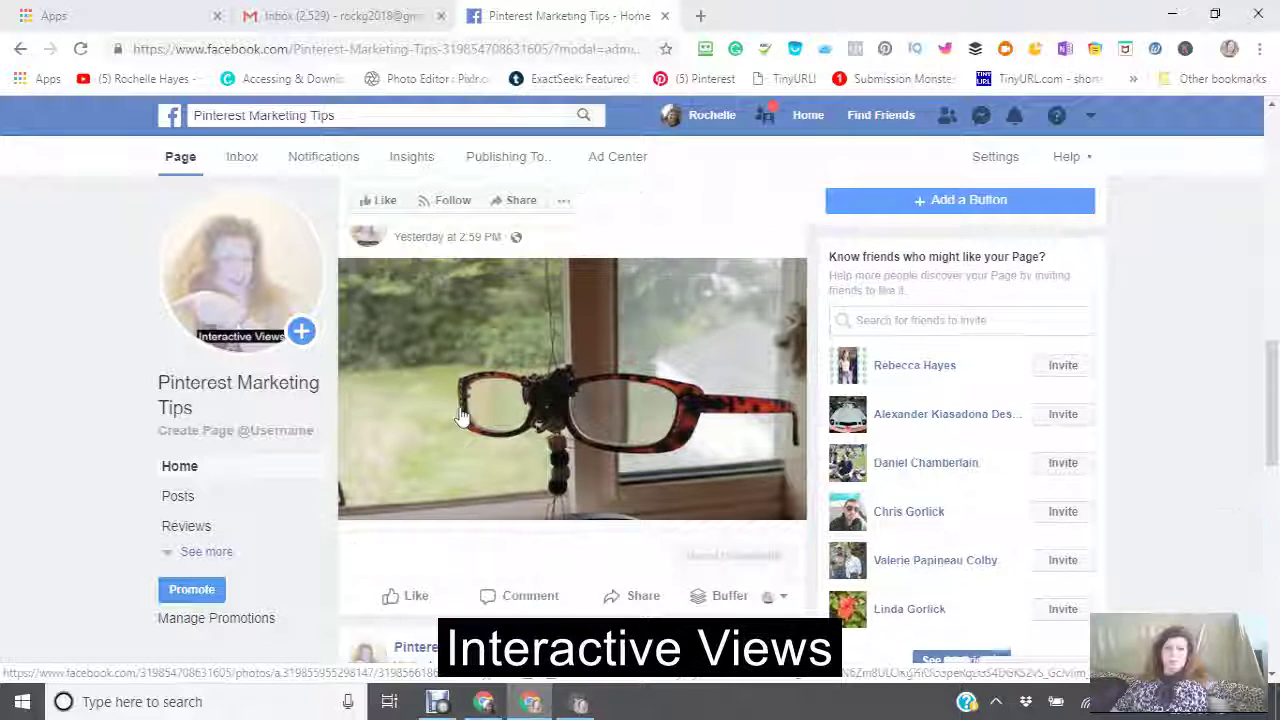
pyautogui.scroll(9, 463, 420)
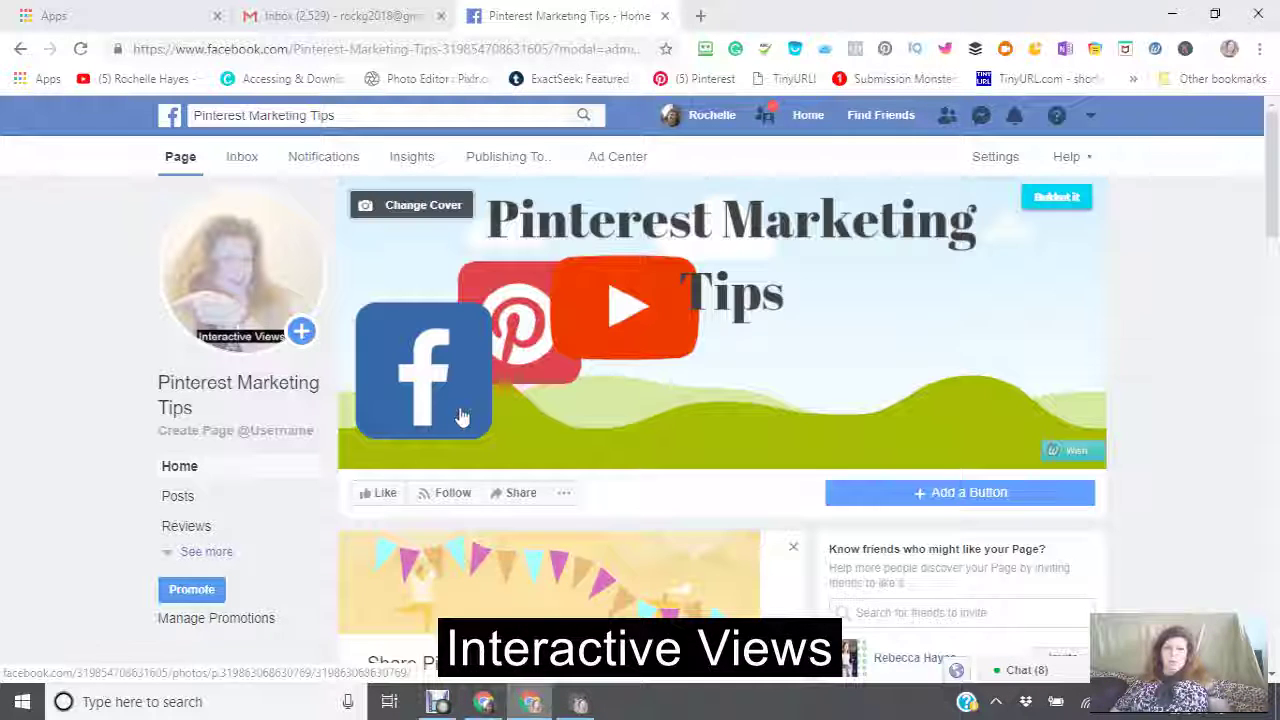
pyautogui.scroll(-2, 462, 417)
pyautogui.scroll(-4, 462, 417)
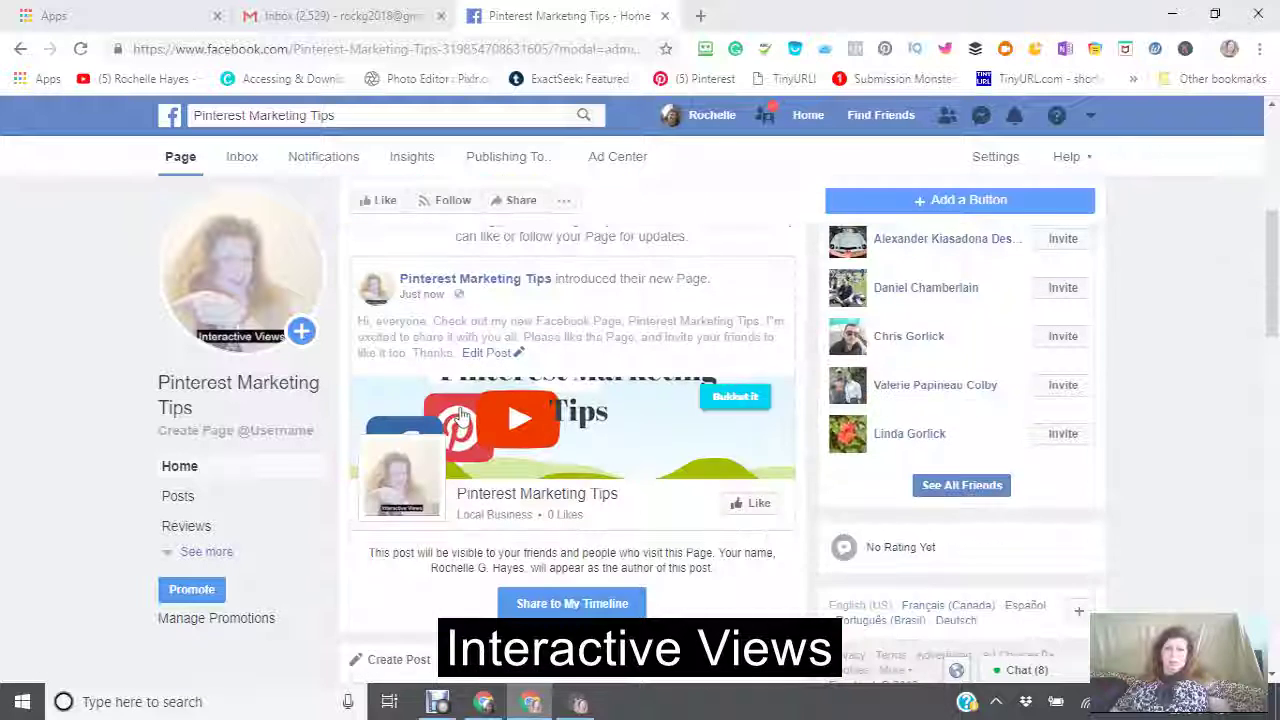
pyautogui.scroll(-4, 462, 417)
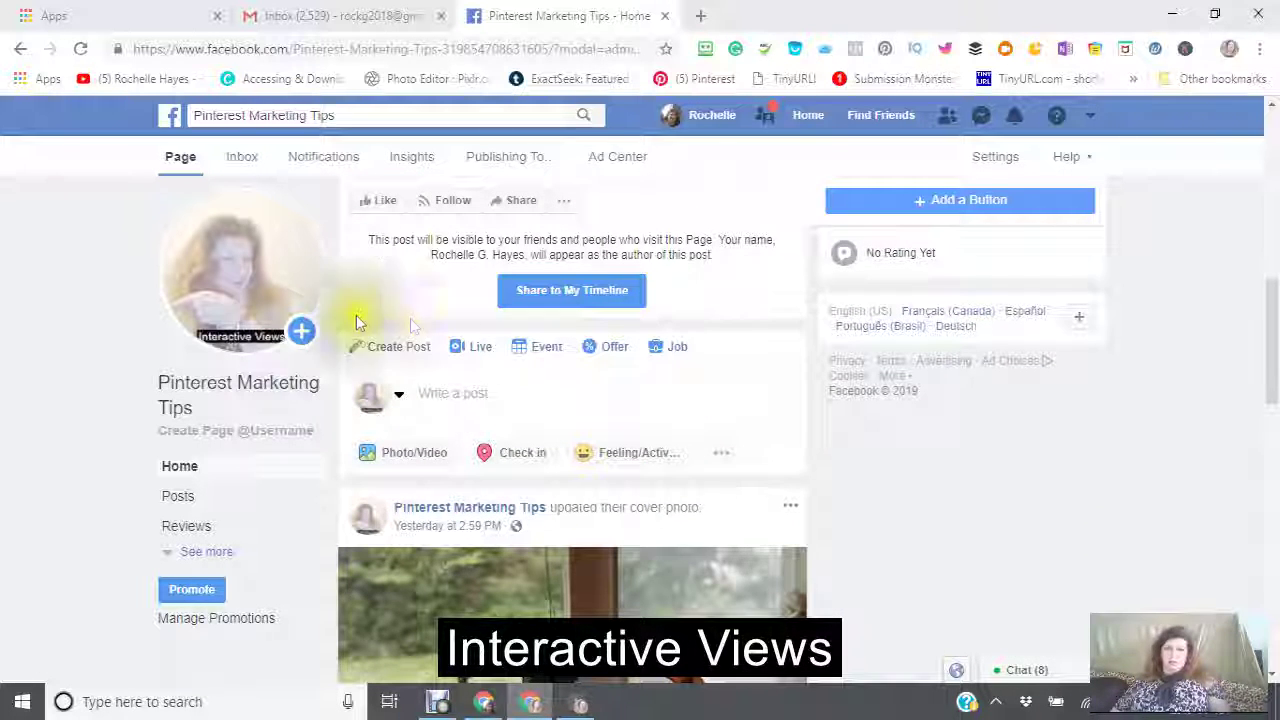
# Switch to the page's Posts tab and browse its posts.
pyautogui.click(180, 505)
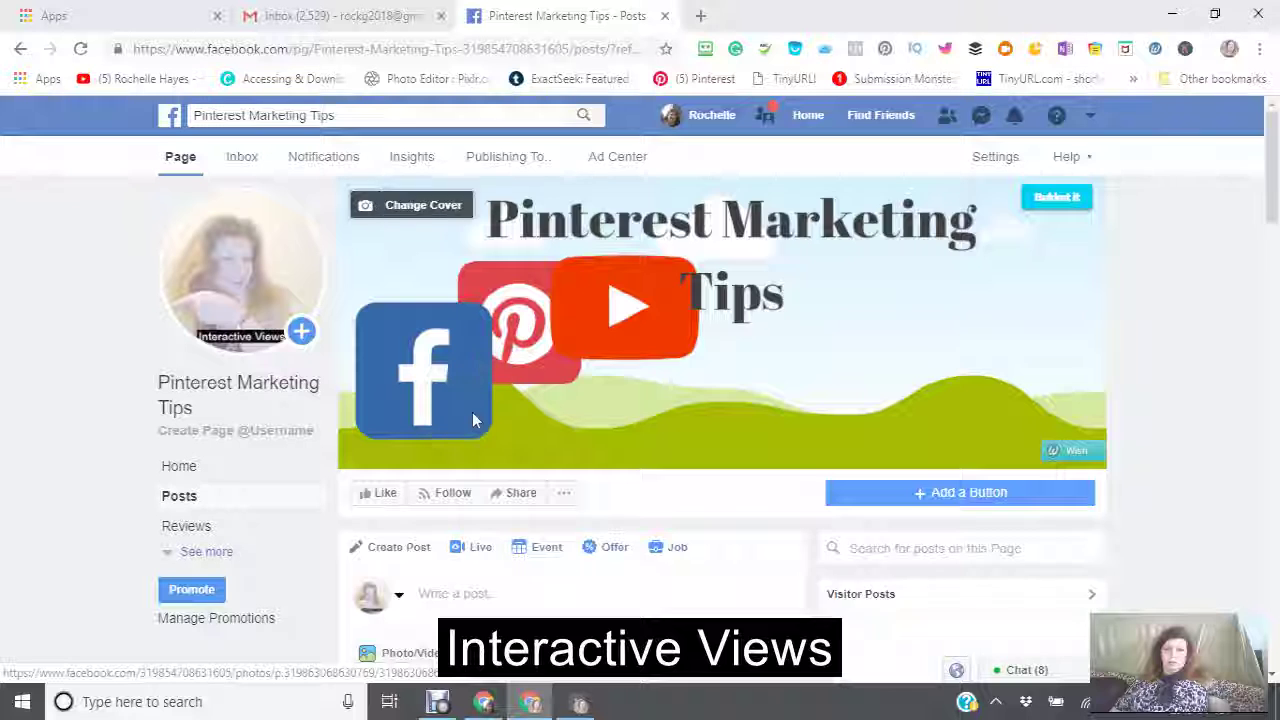
pyautogui.scroll(-3, 472, 412)
pyautogui.scroll(4, 414, 500)
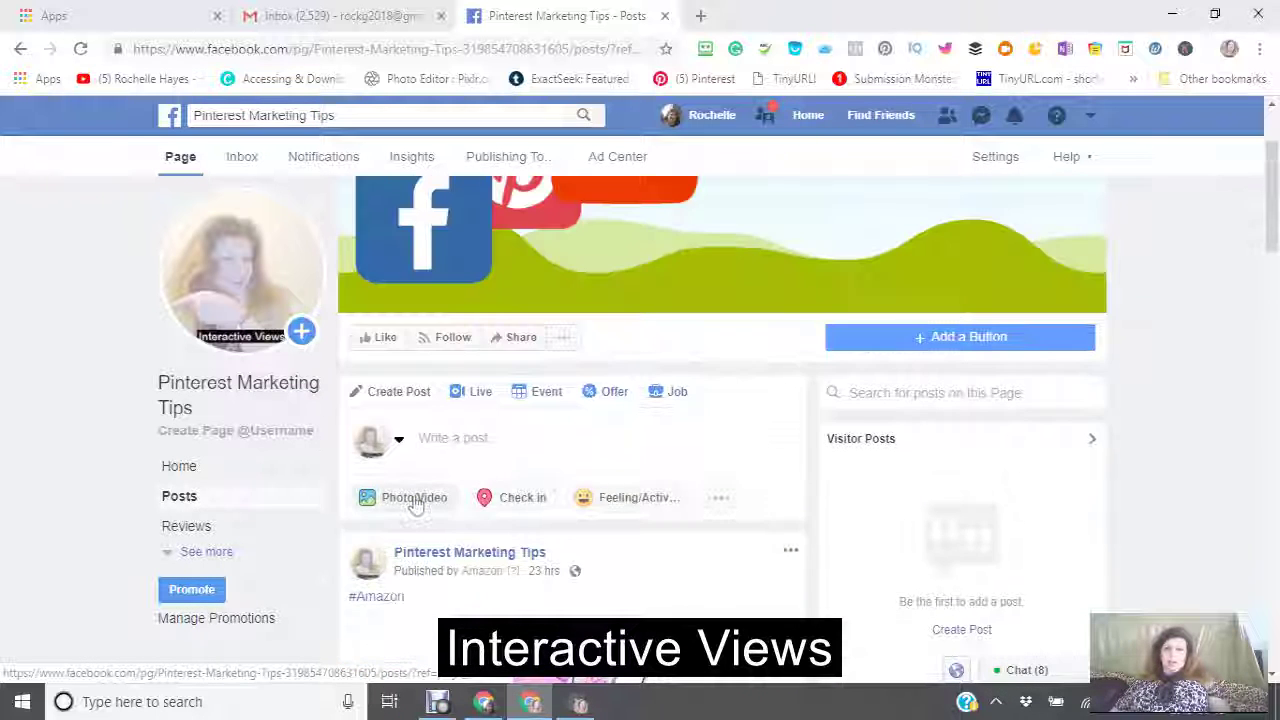
pyautogui.scroll(-4, 402, 495)
pyautogui.scroll(3, 400, 505)
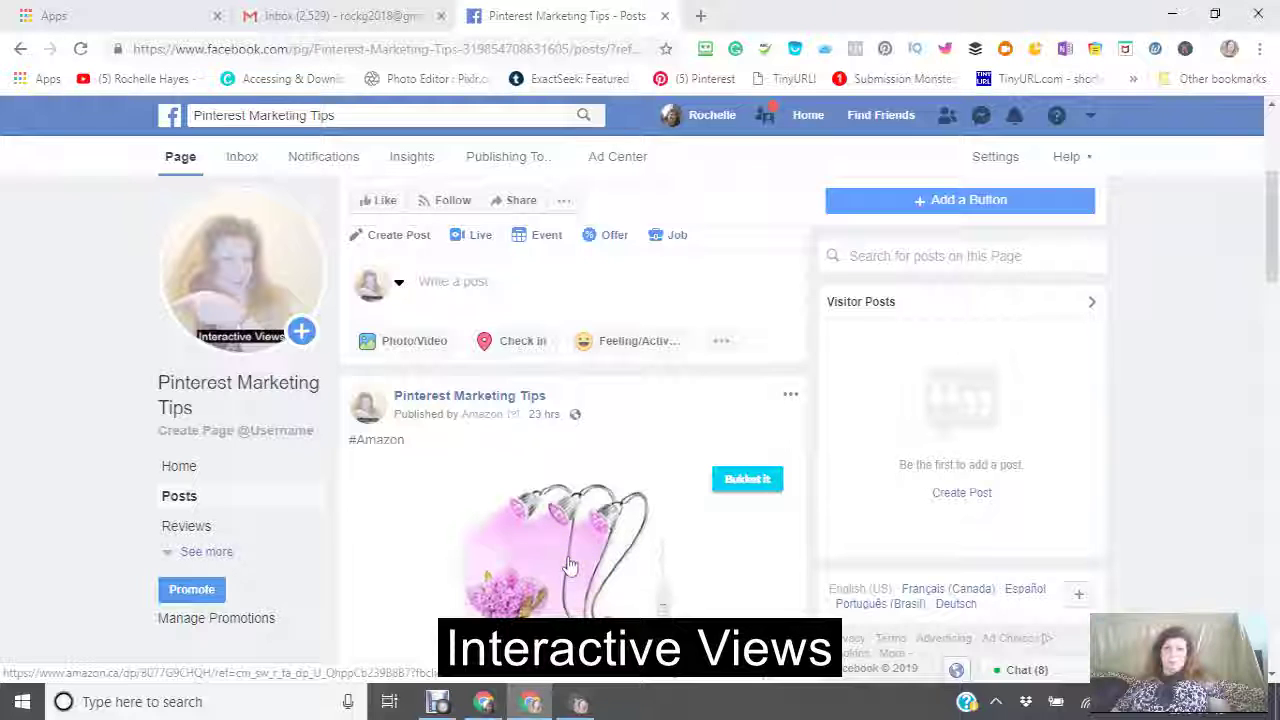
# Load the Amazon.ca home page in a new browser tab.
pyautogui.click(700, 20)
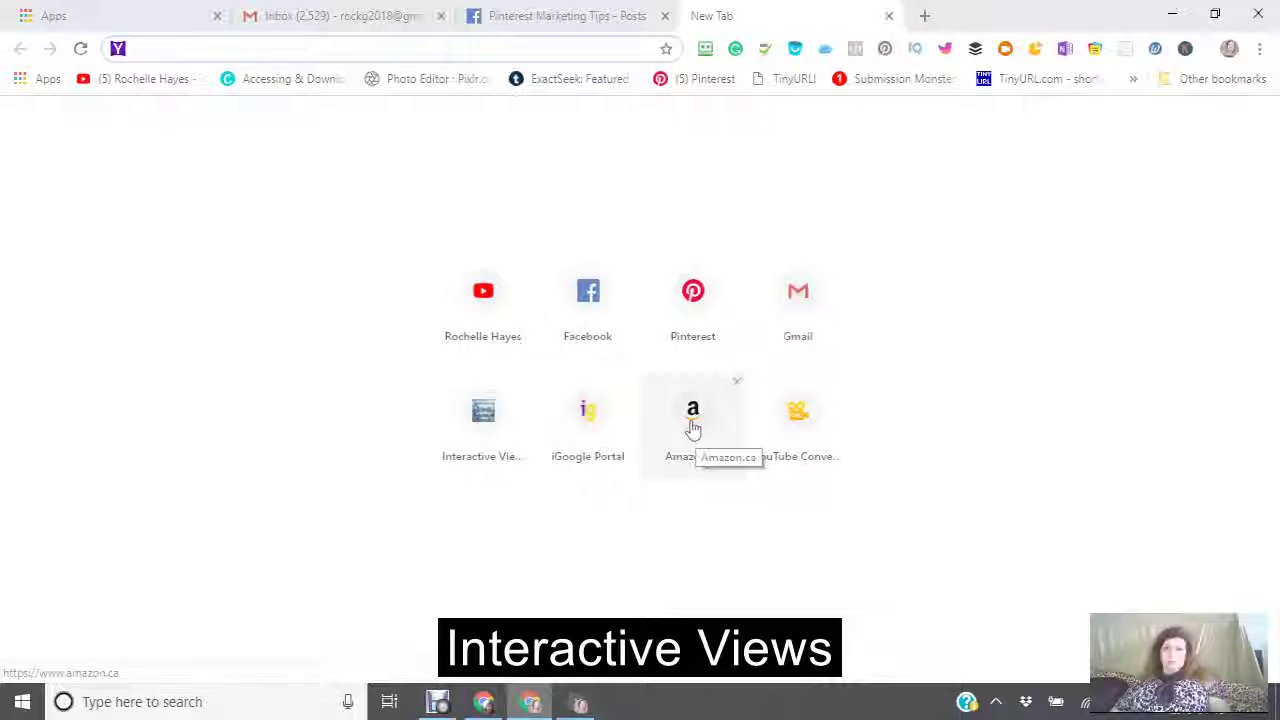
pyautogui.click(689, 423)
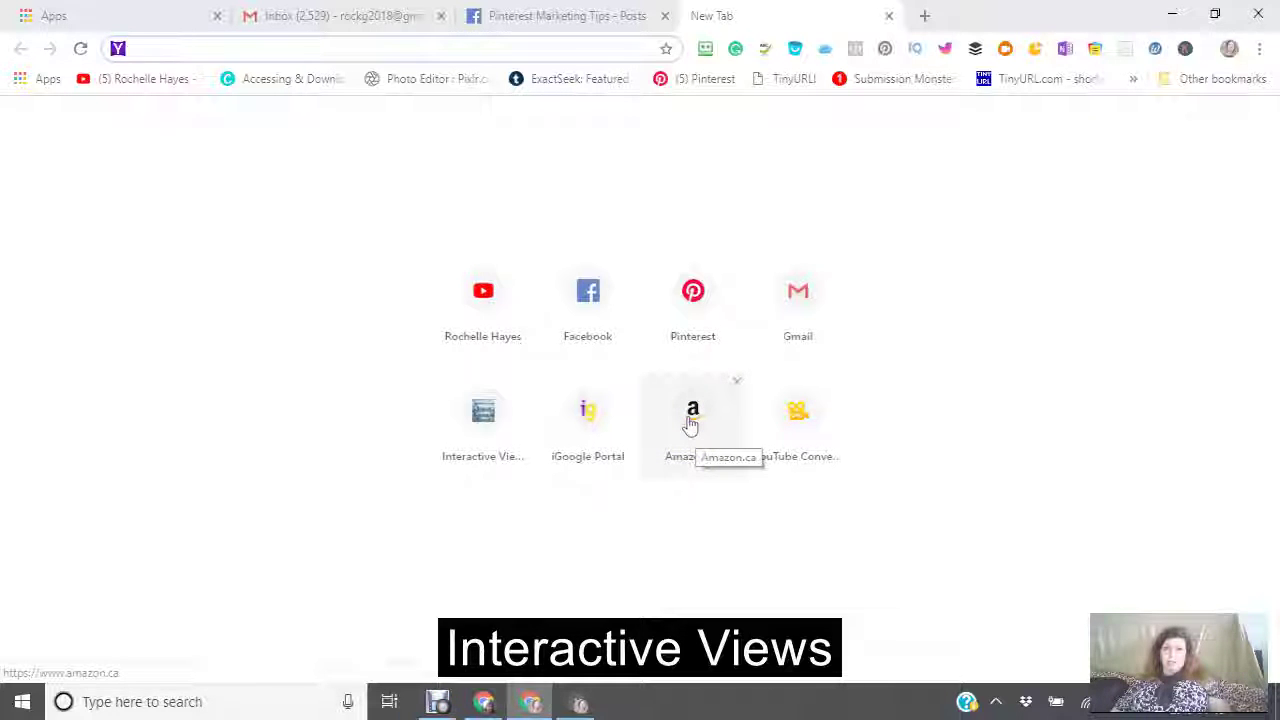
pyautogui.click(689, 423)
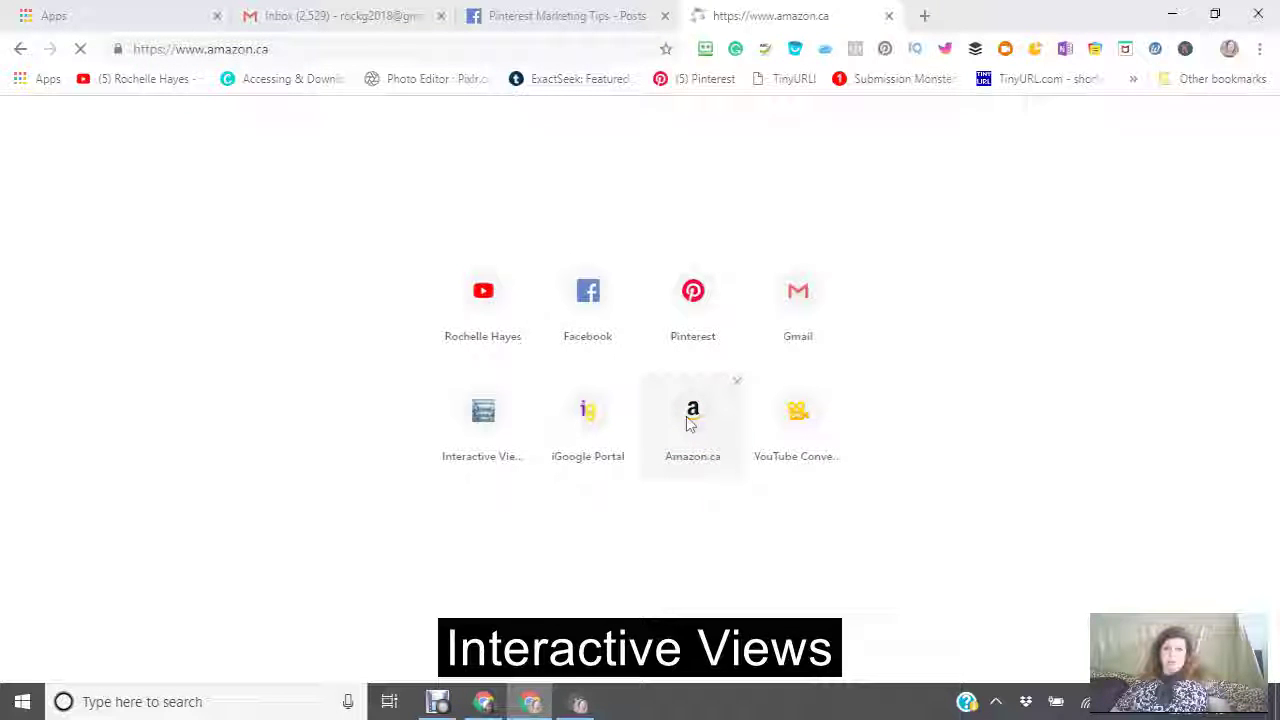
pyautogui.click(686, 423)
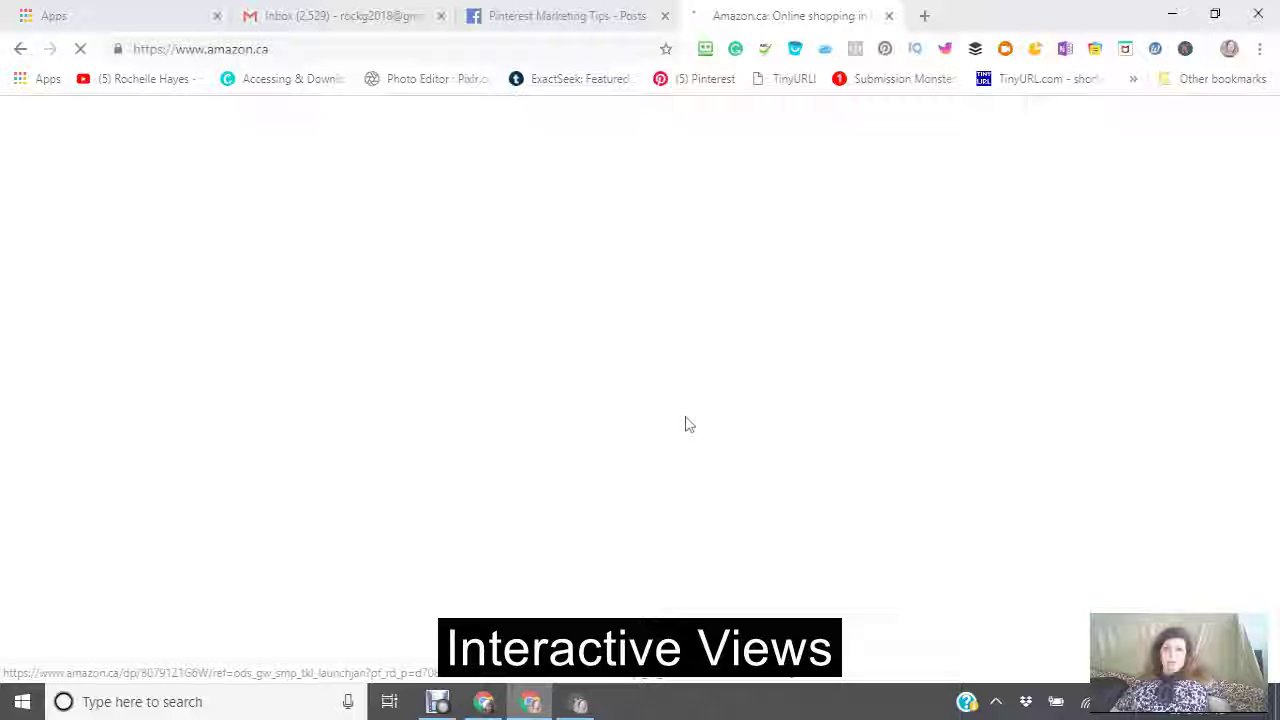
pyautogui.click(687, 424)
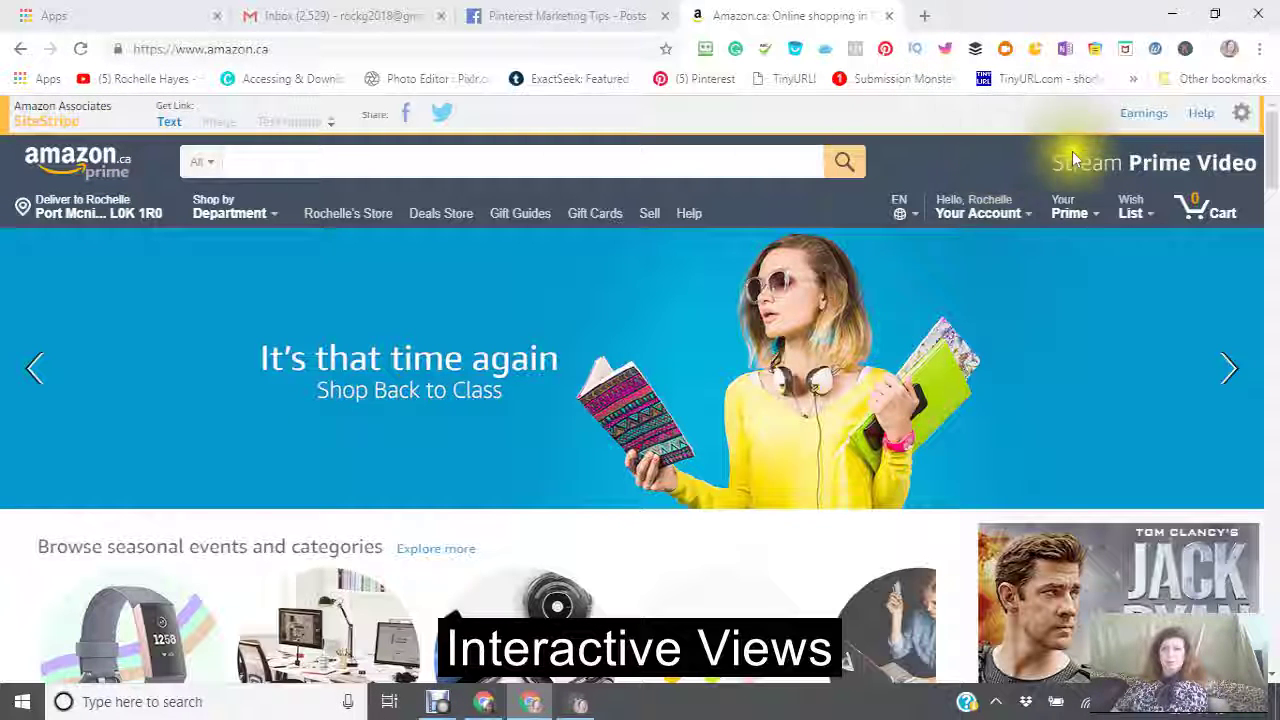
pyautogui.moveTo(972, 218)
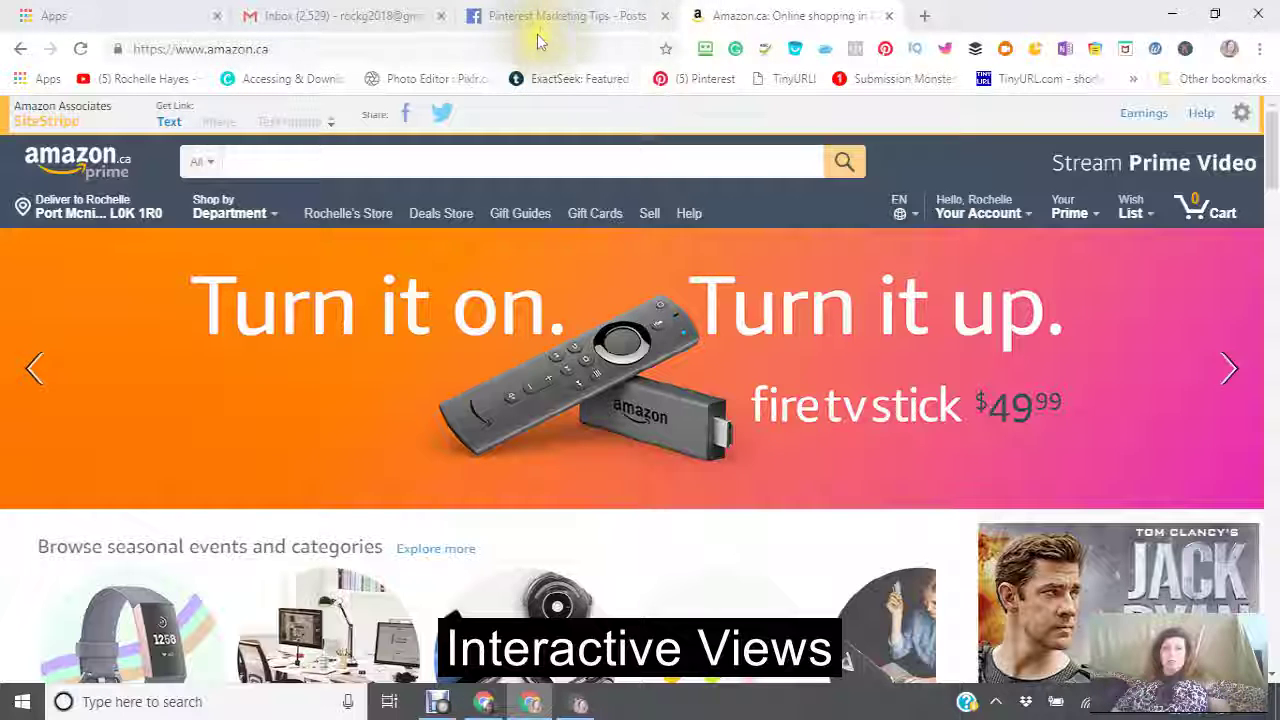
pyautogui.click(660, 82)
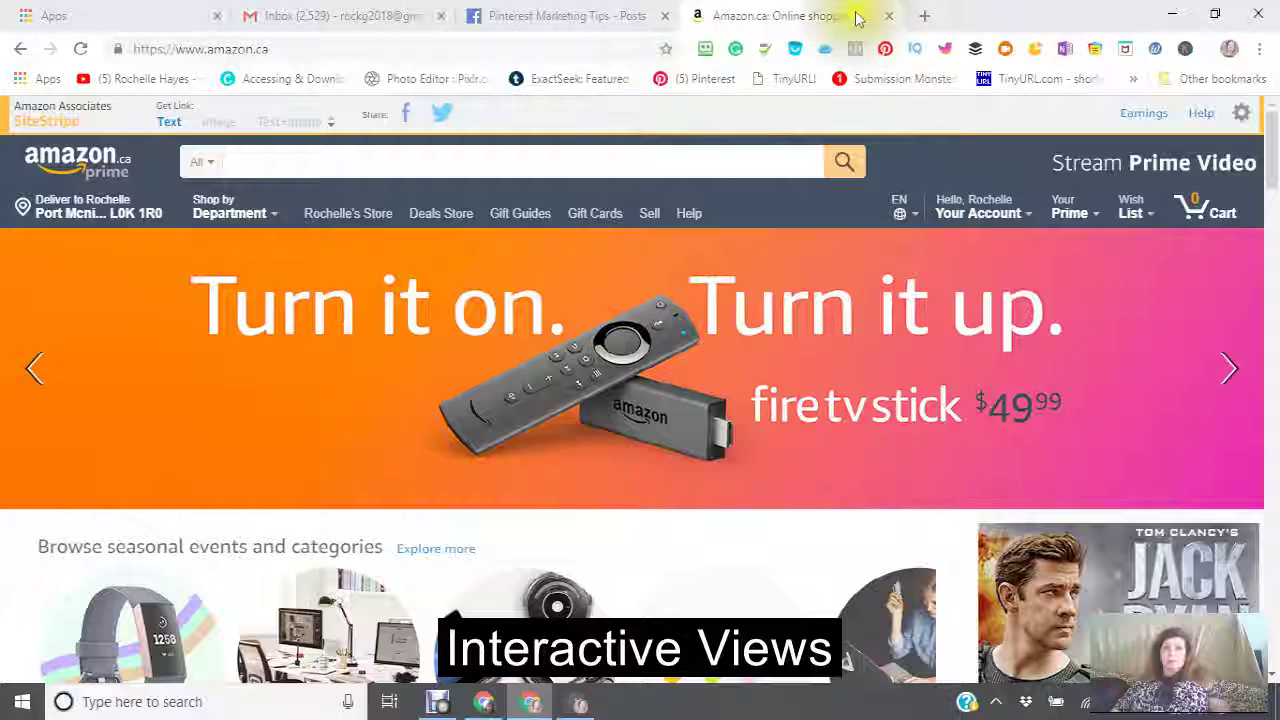
# Open the Interactive Views Pinterest profile and the YouTube channel, each in its own new tab.
pyautogui.click(923, 18)
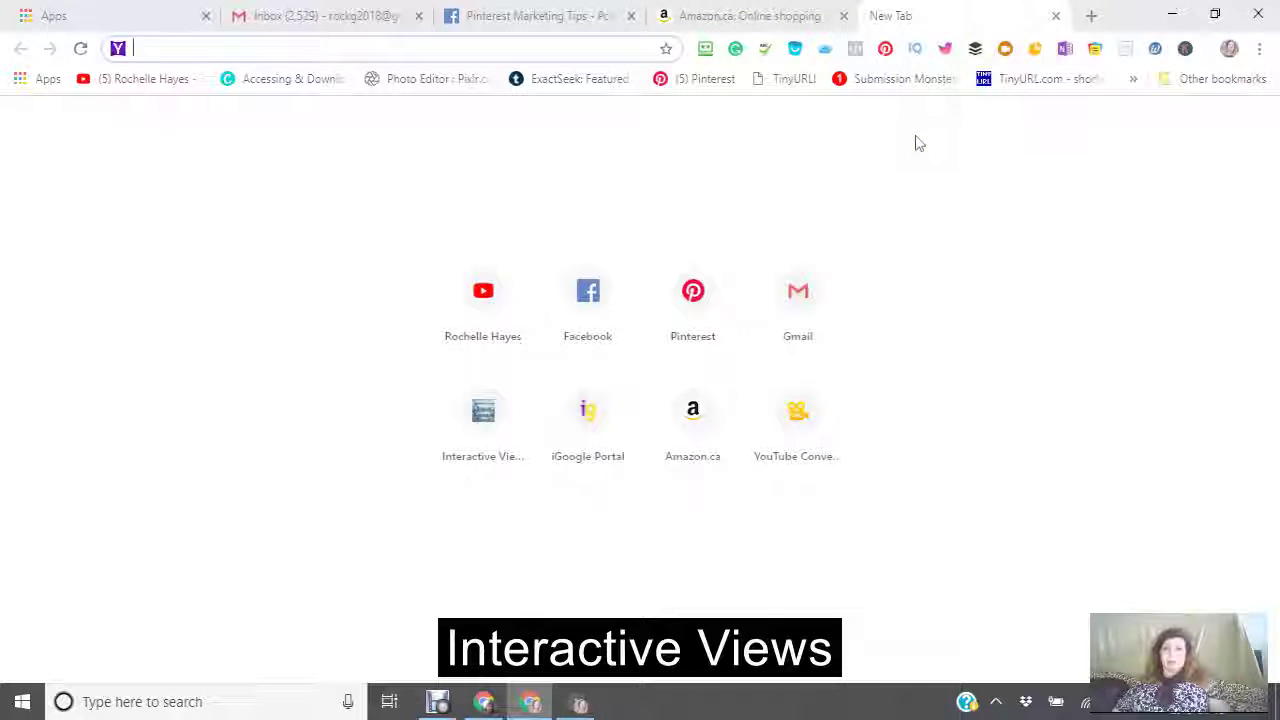
pyautogui.click(697, 305)
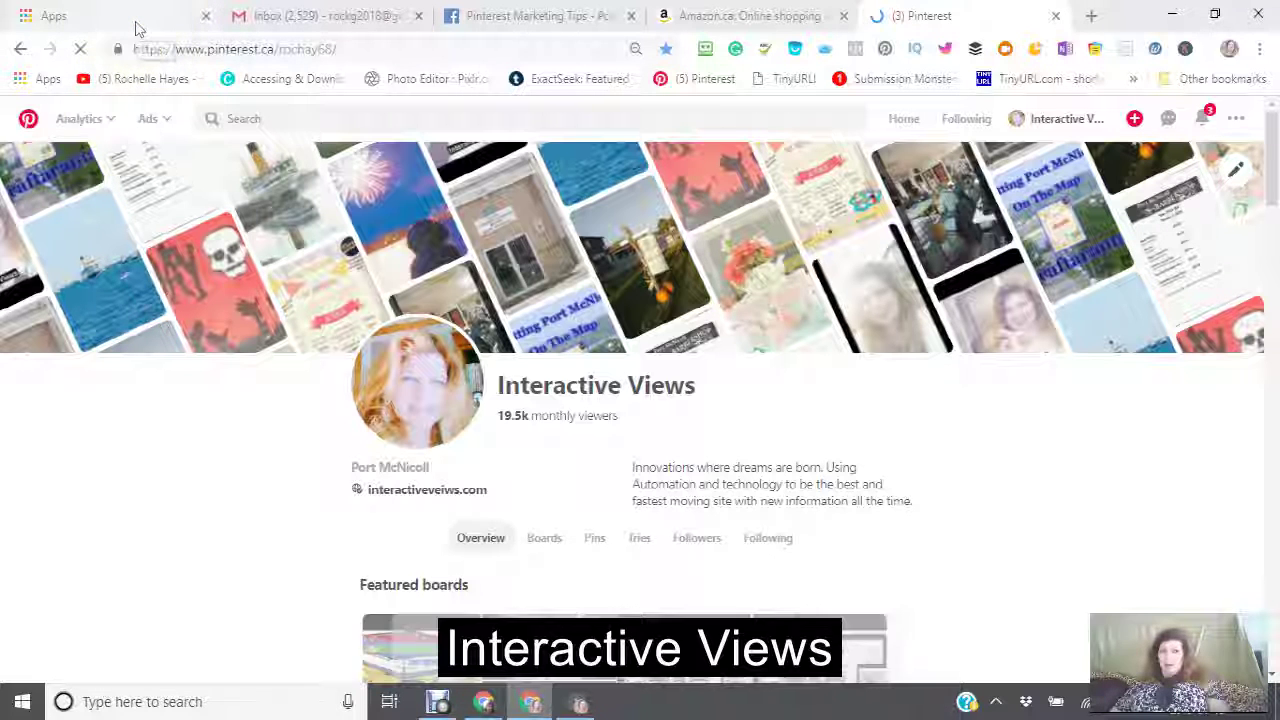
pyautogui.click(1090, 18)
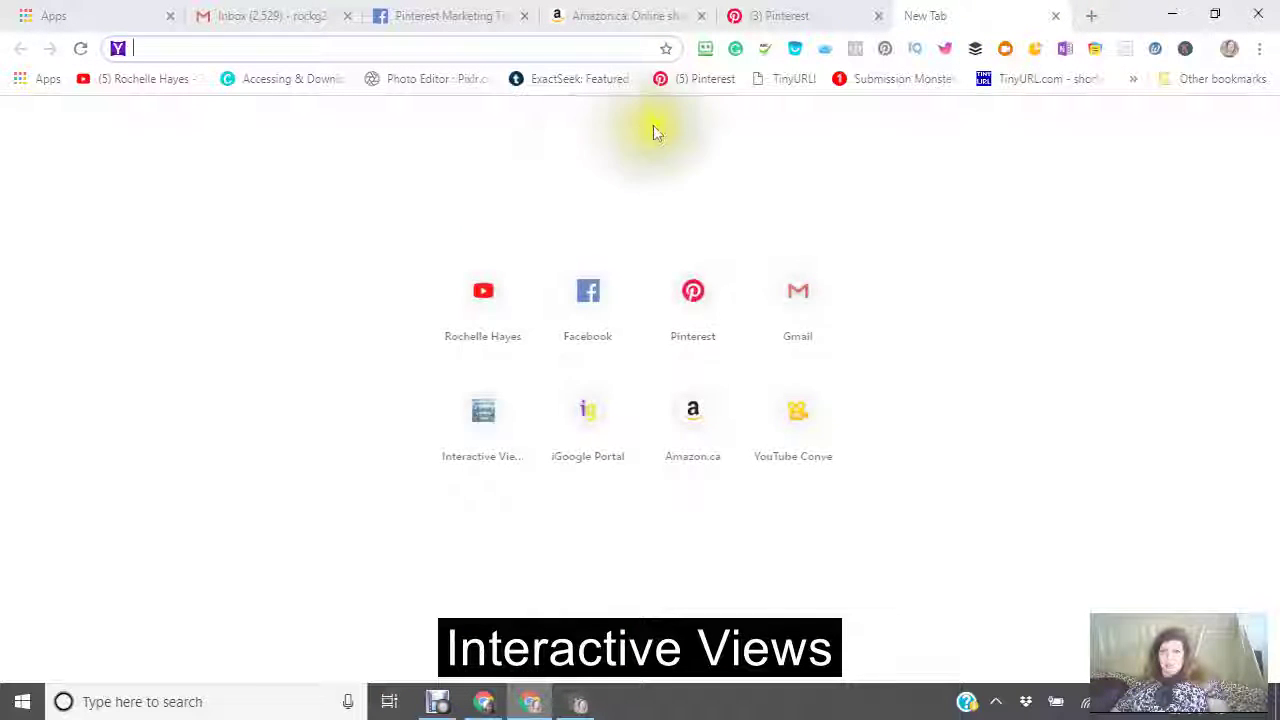
pyautogui.click(484, 300)
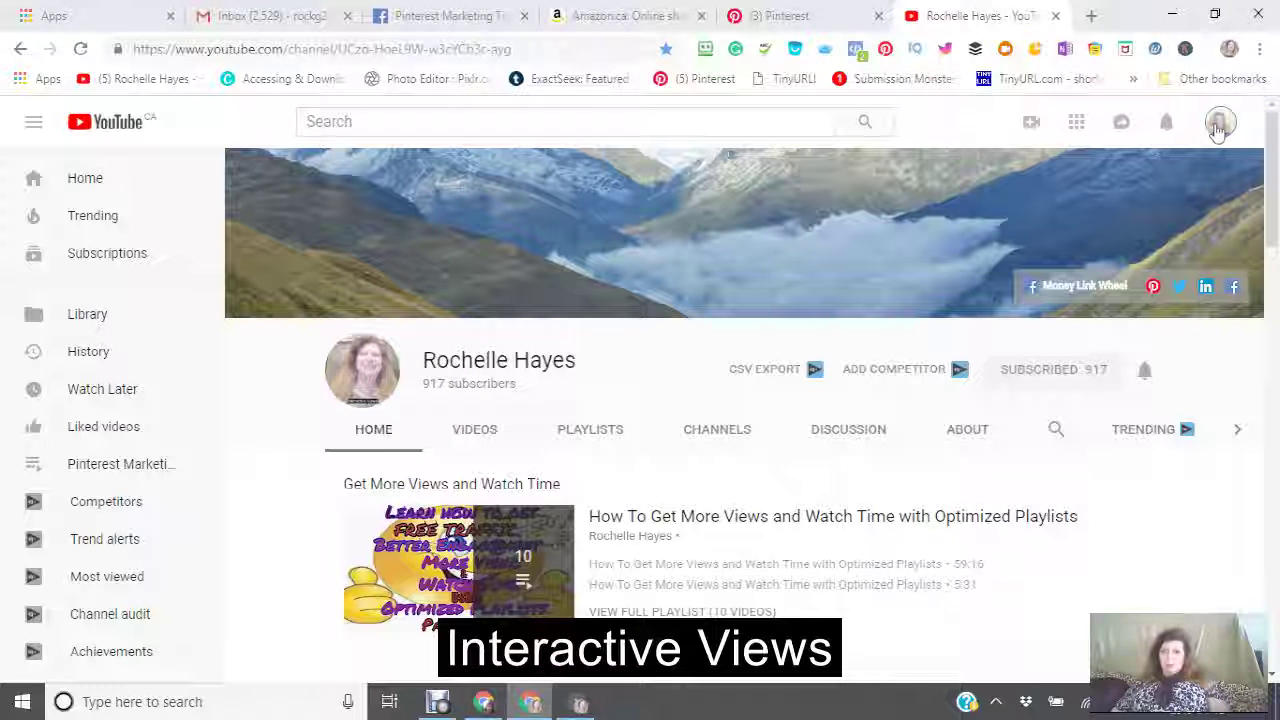
# Go to My channel from the avatar menu, then show the Upload video / Go live menu.
pyautogui.click(1218, 128)
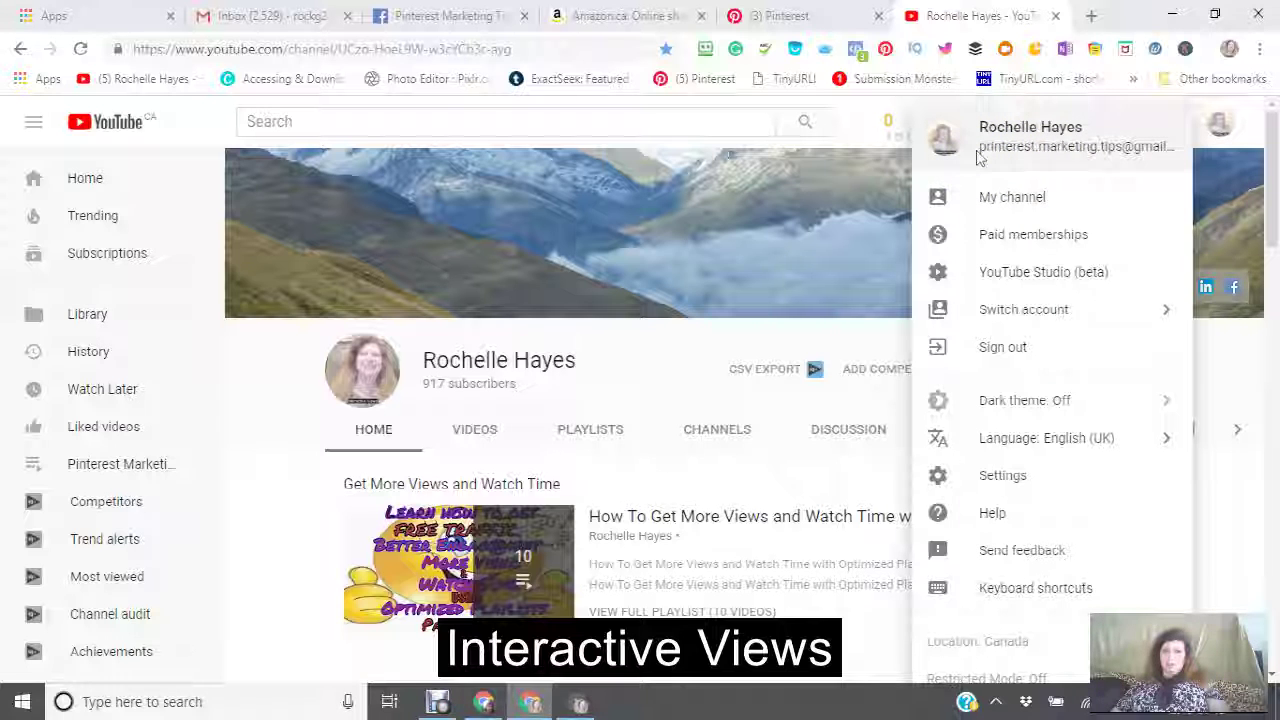
pyautogui.click(986, 200)
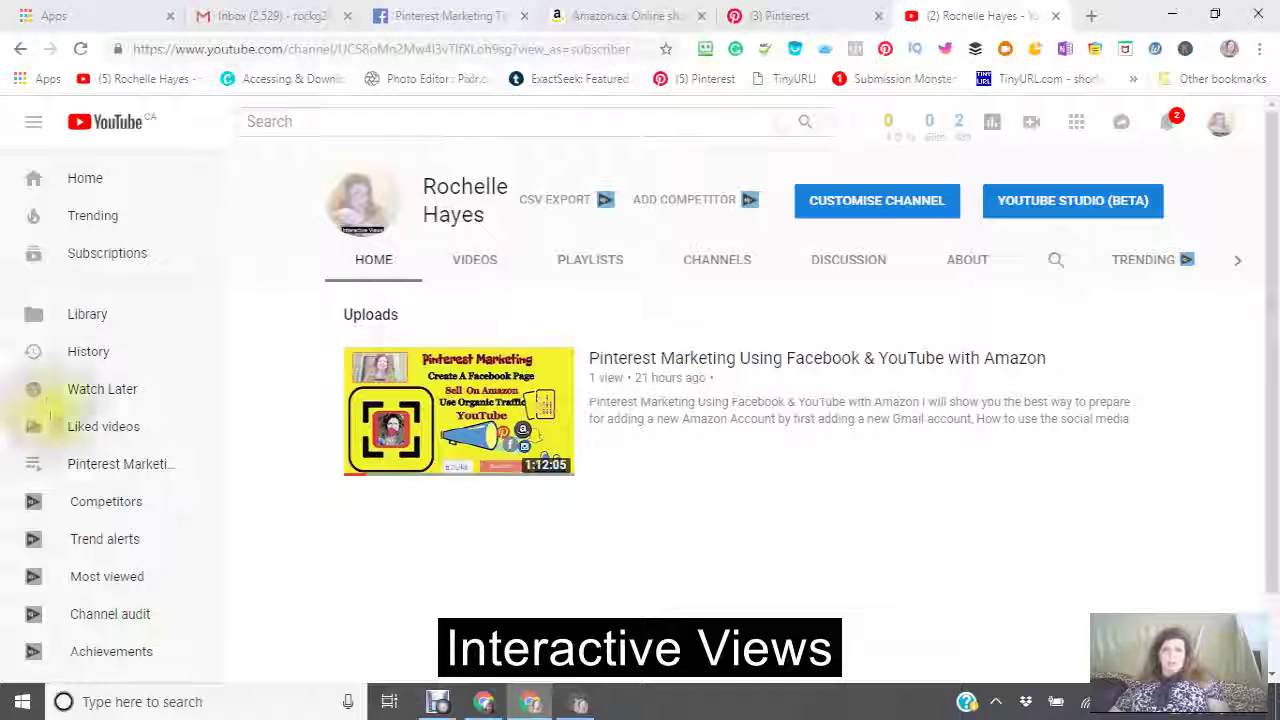
pyautogui.scroll(-2, 503, 316)
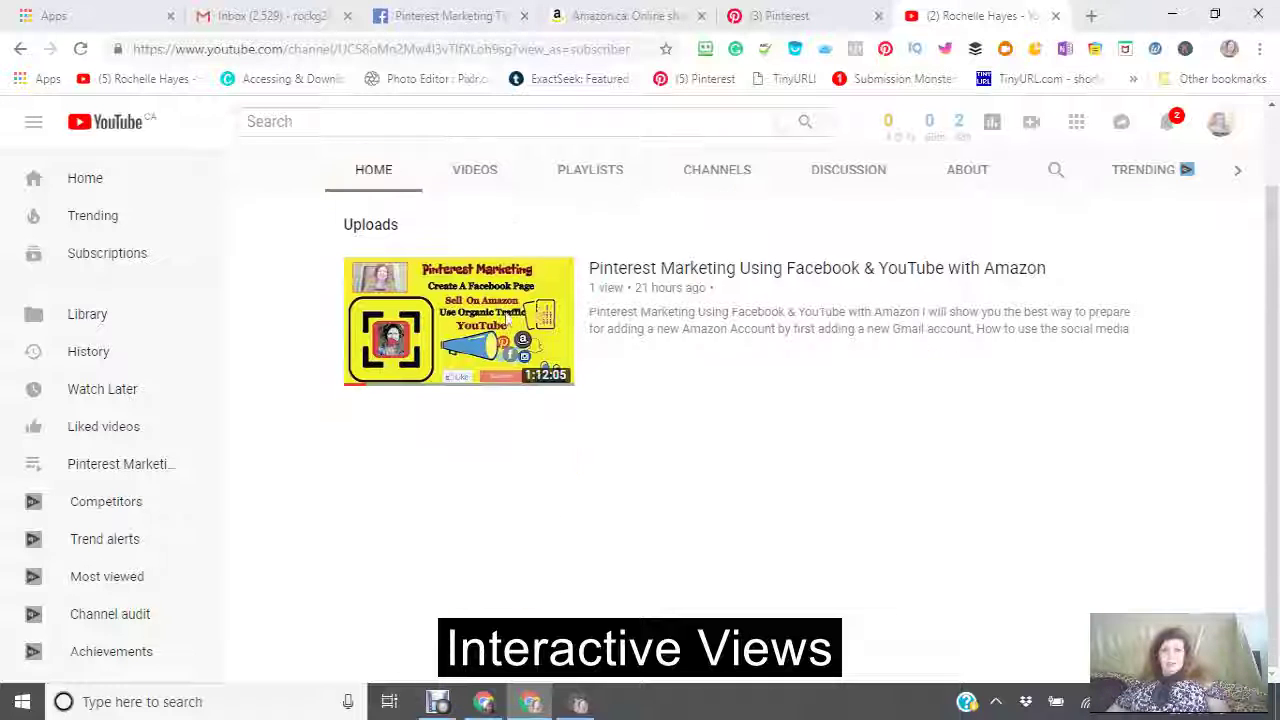
pyautogui.scroll(2, 503, 320)
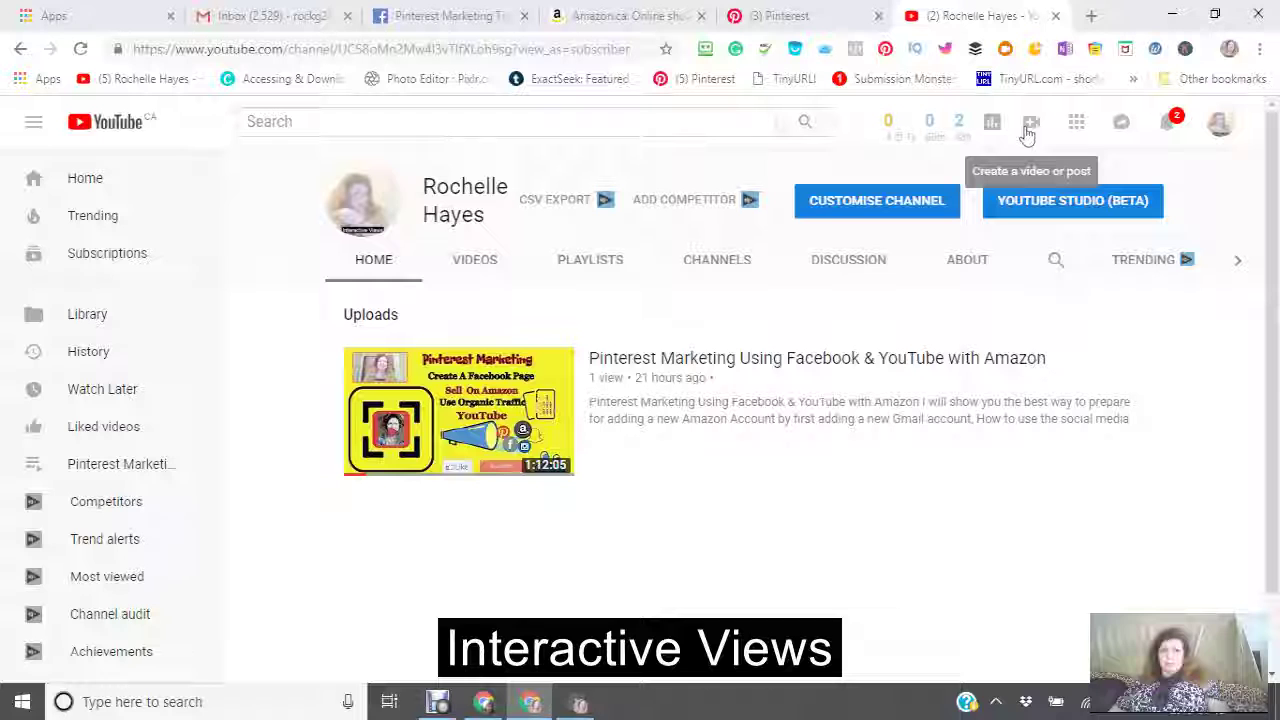
pyautogui.click(1029, 125)
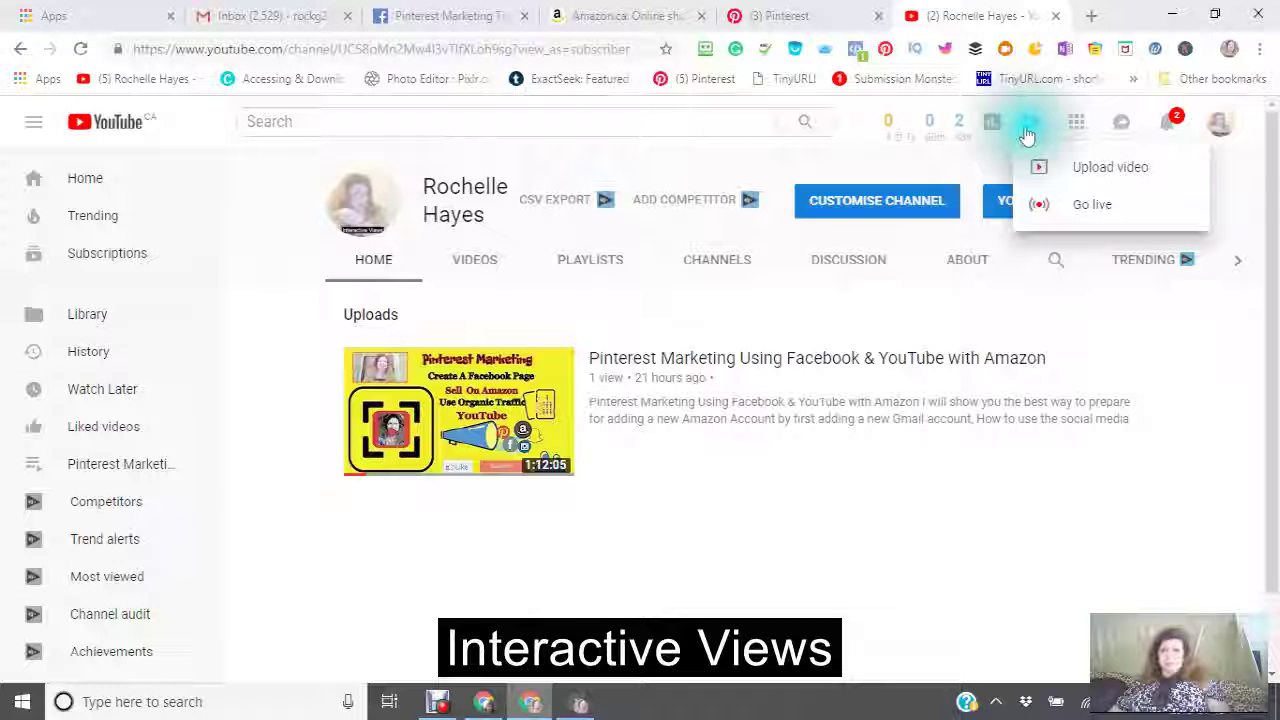
# Go to the YouTube video upload page and bring up the file picker.
pyautogui.click(1080, 177)
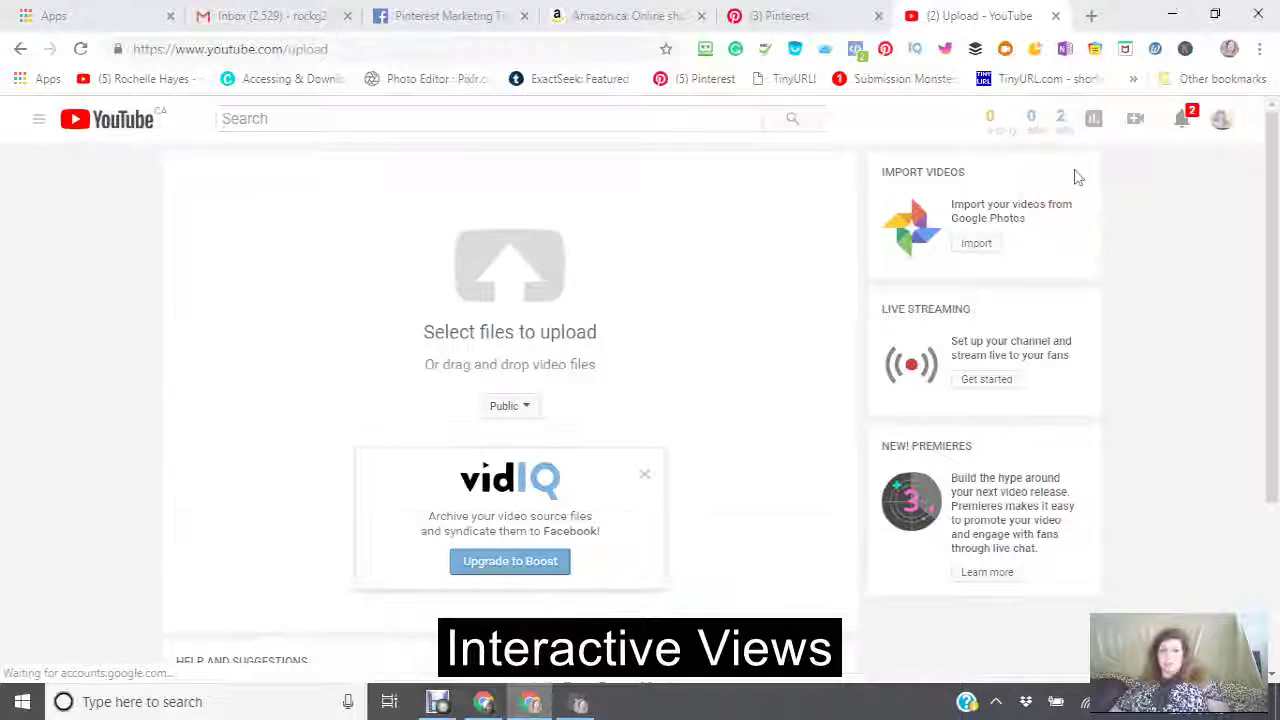
pyautogui.scroll(-2, 590, 380)
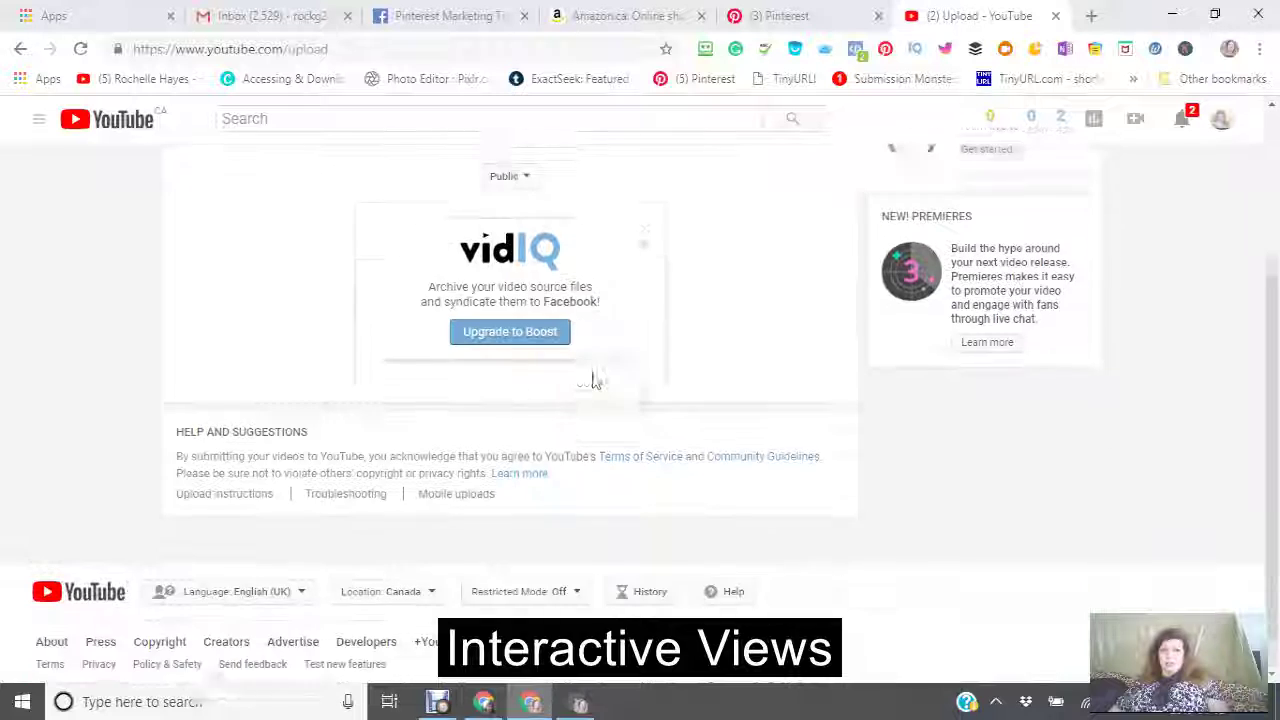
pyautogui.scroll(2, 590, 382)
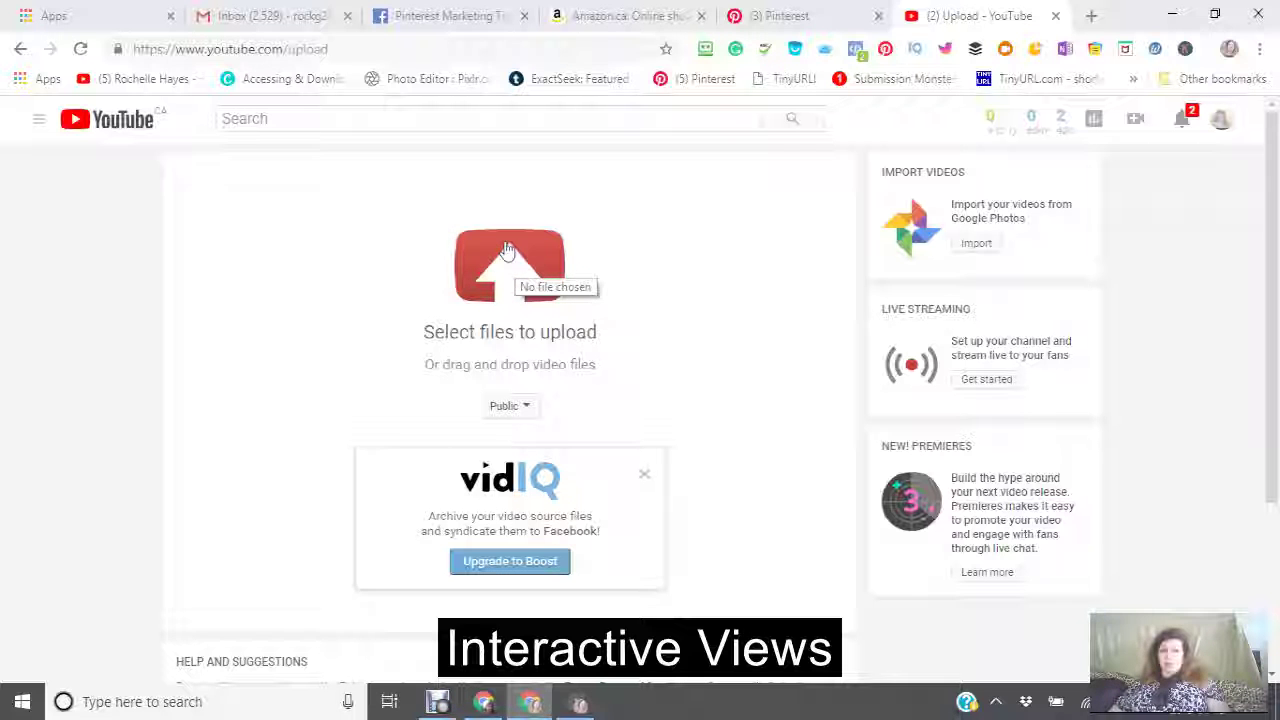
pyautogui.click(507, 250)
pyautogui.click(506, 249)
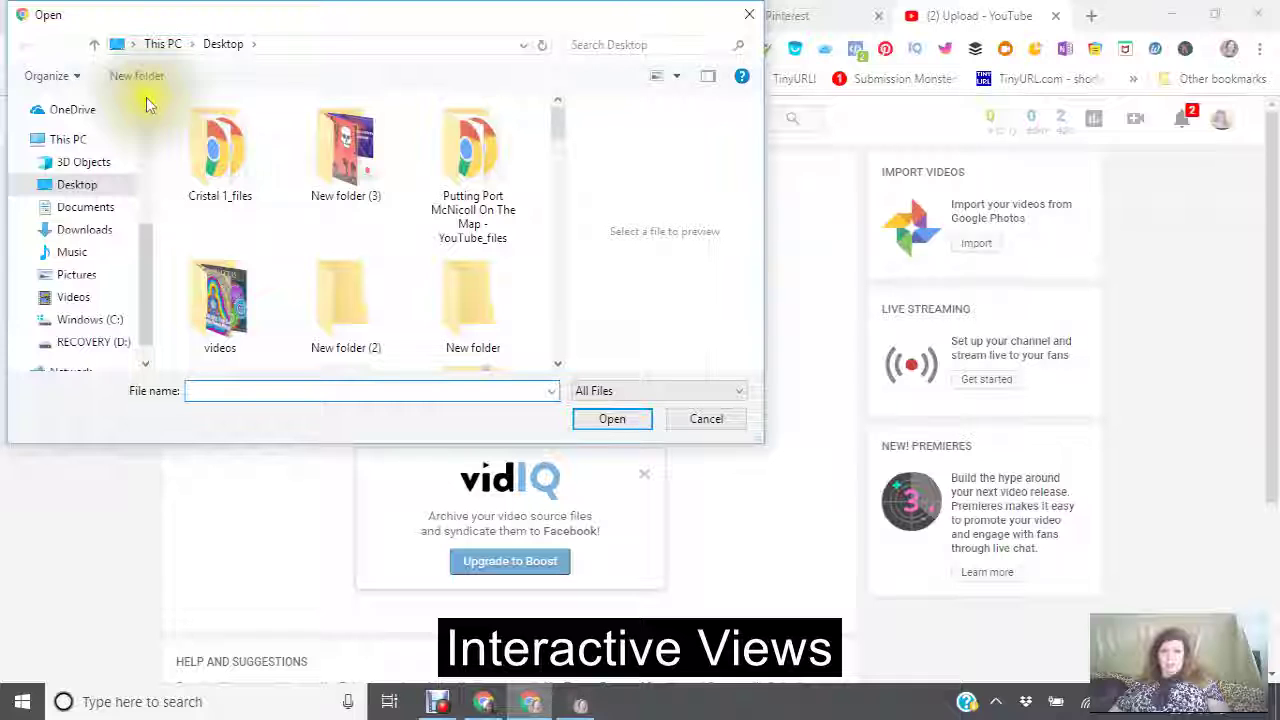
# Upload the Pinterest Marketing Tips video from the Desktop folder.
pyautogui.click(146, 97)
pyautogui.scroll(3, 146, 97)
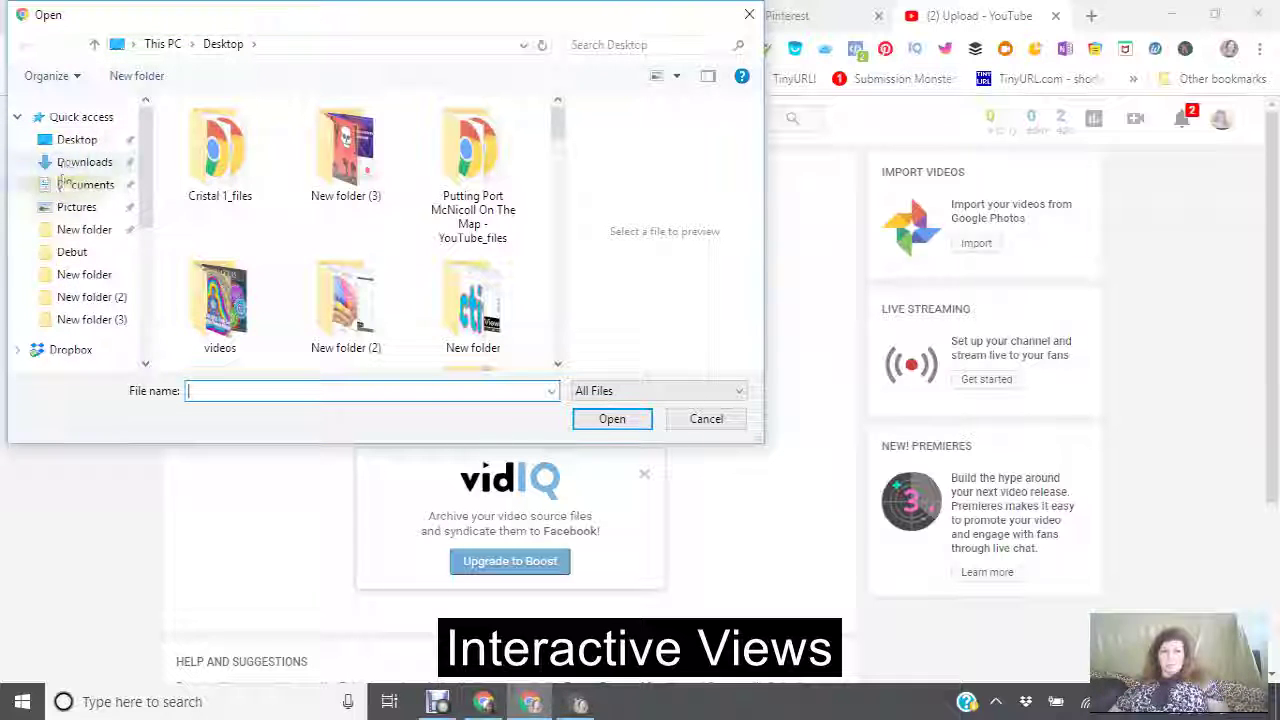
pyautogui.click(64, 143)
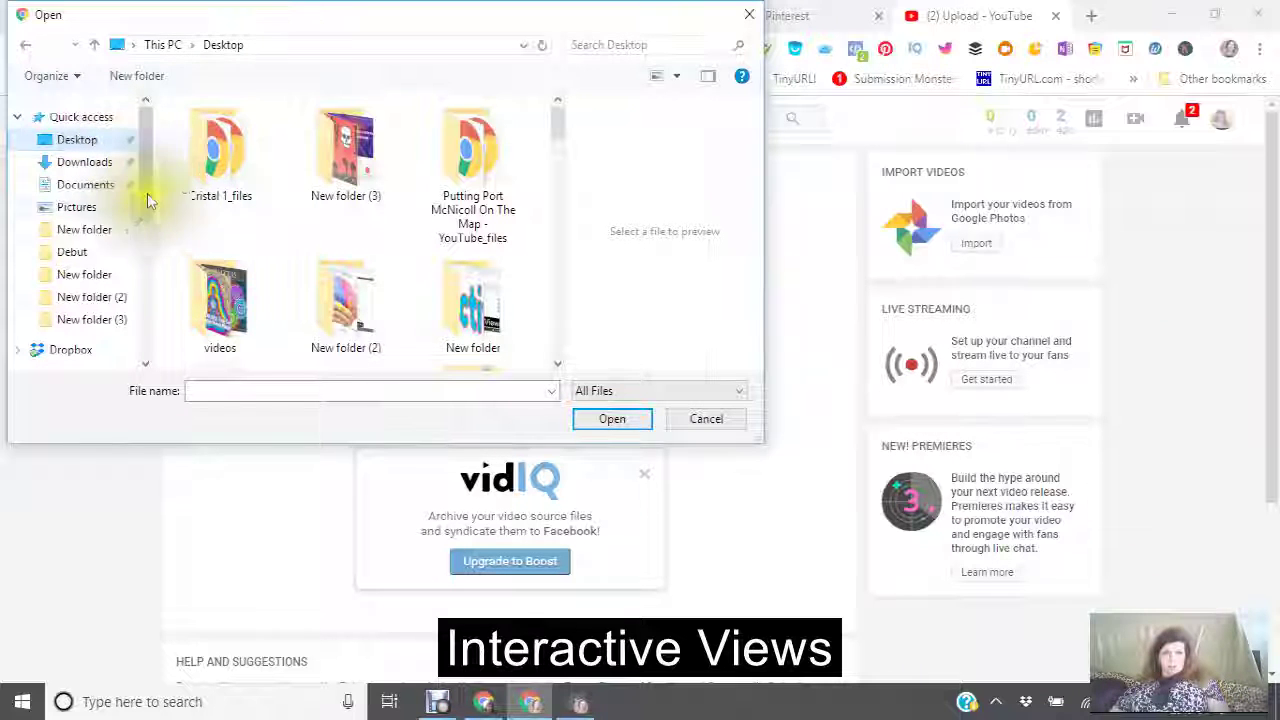
pyautogui.scroll(-2, 370, 232)
pyautogui.scroll(-3, 365, 240)
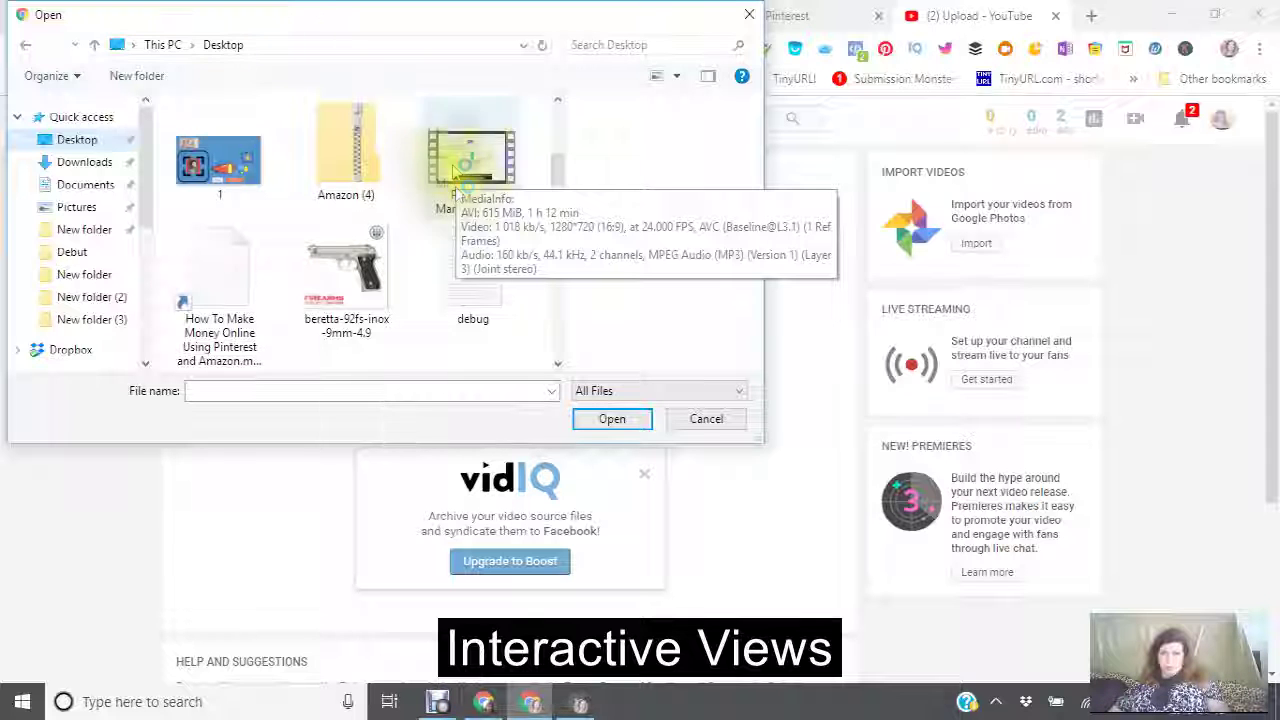
pyautogui.moveTo(466, 170); pyautogui.dragTo(488, 560)
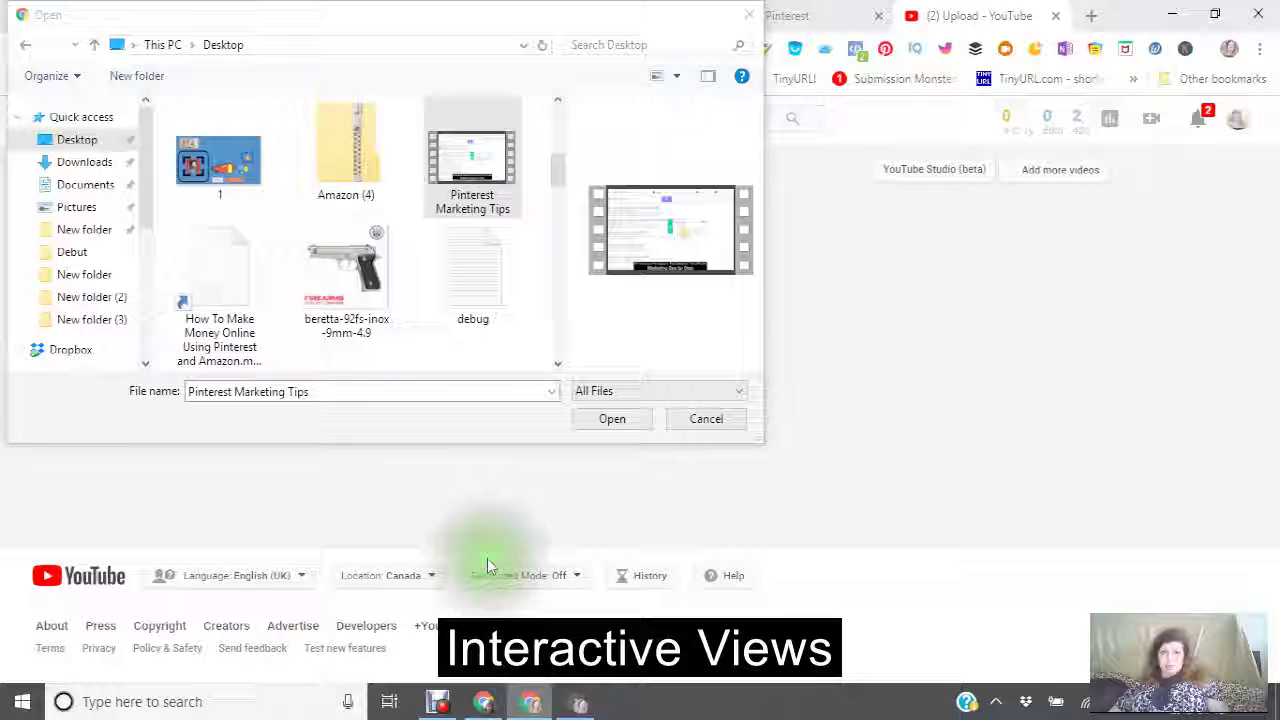
pyautogui.click(706, 419)
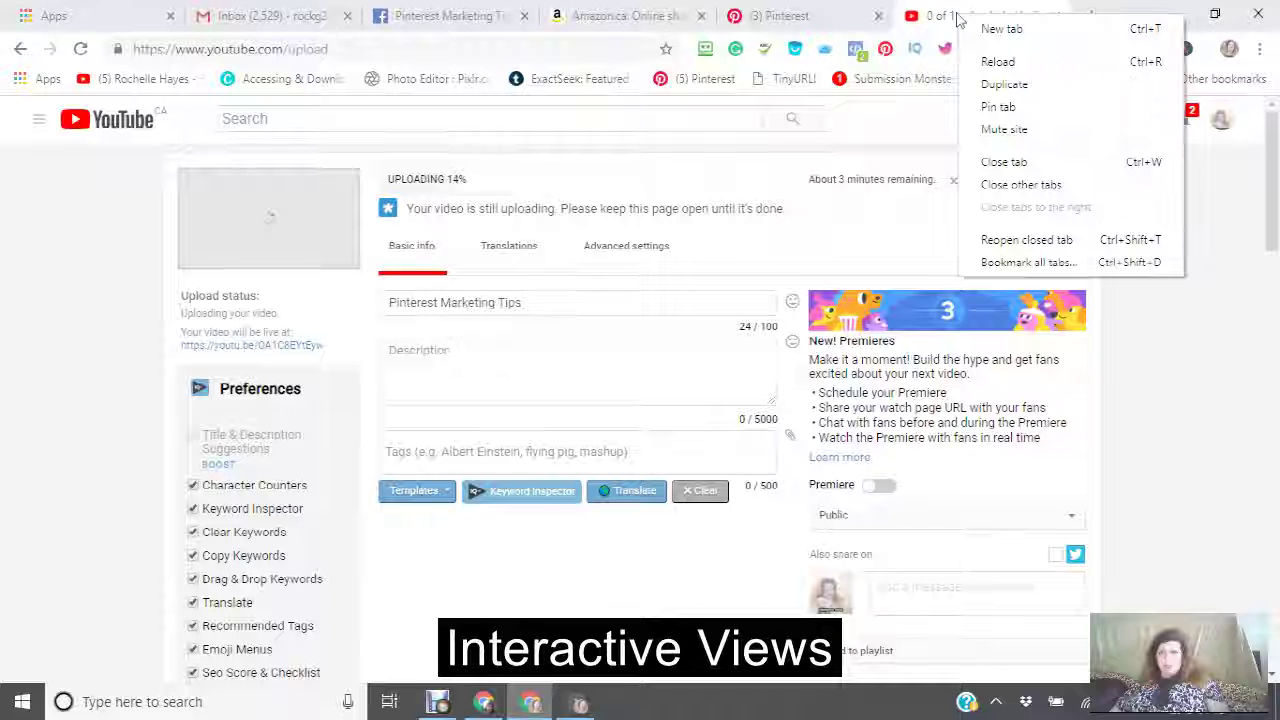
# Duplicate the tab that is uploading the video.
pyautogui.click(985, 92)
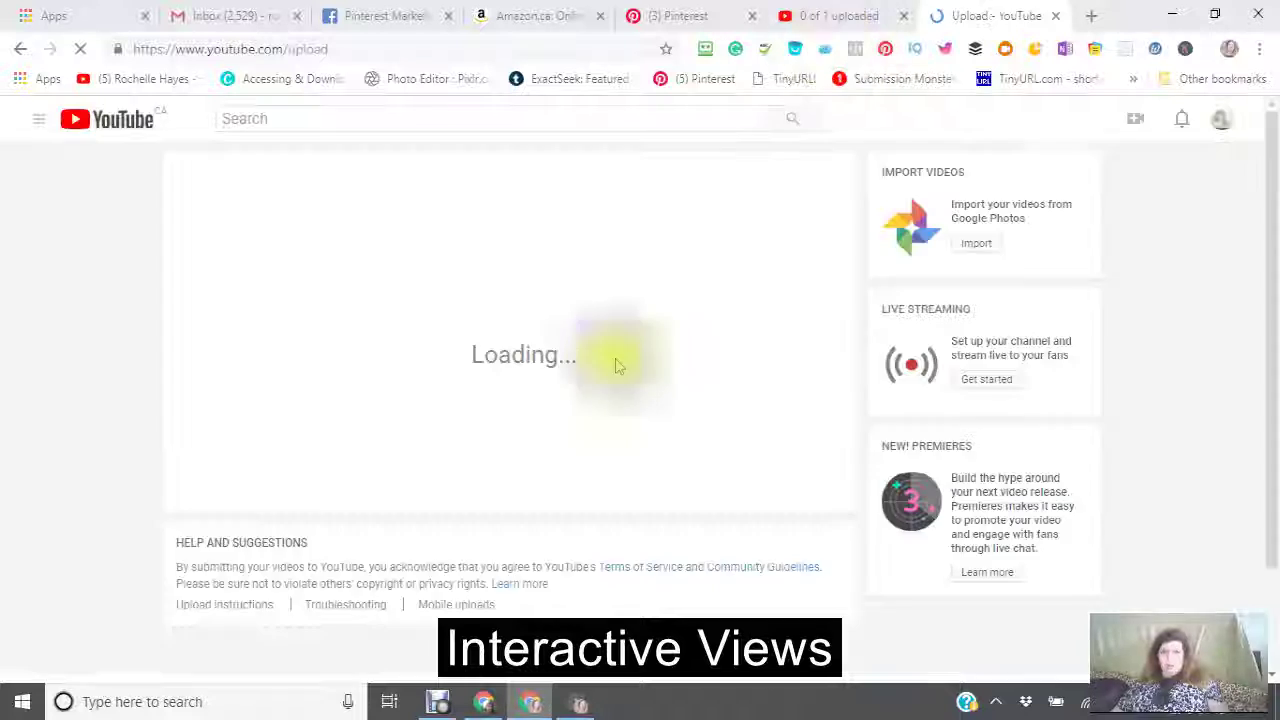
# Check the signed-in account, then go to My channel through the guide menu.
pyautogui.click(613, 360)
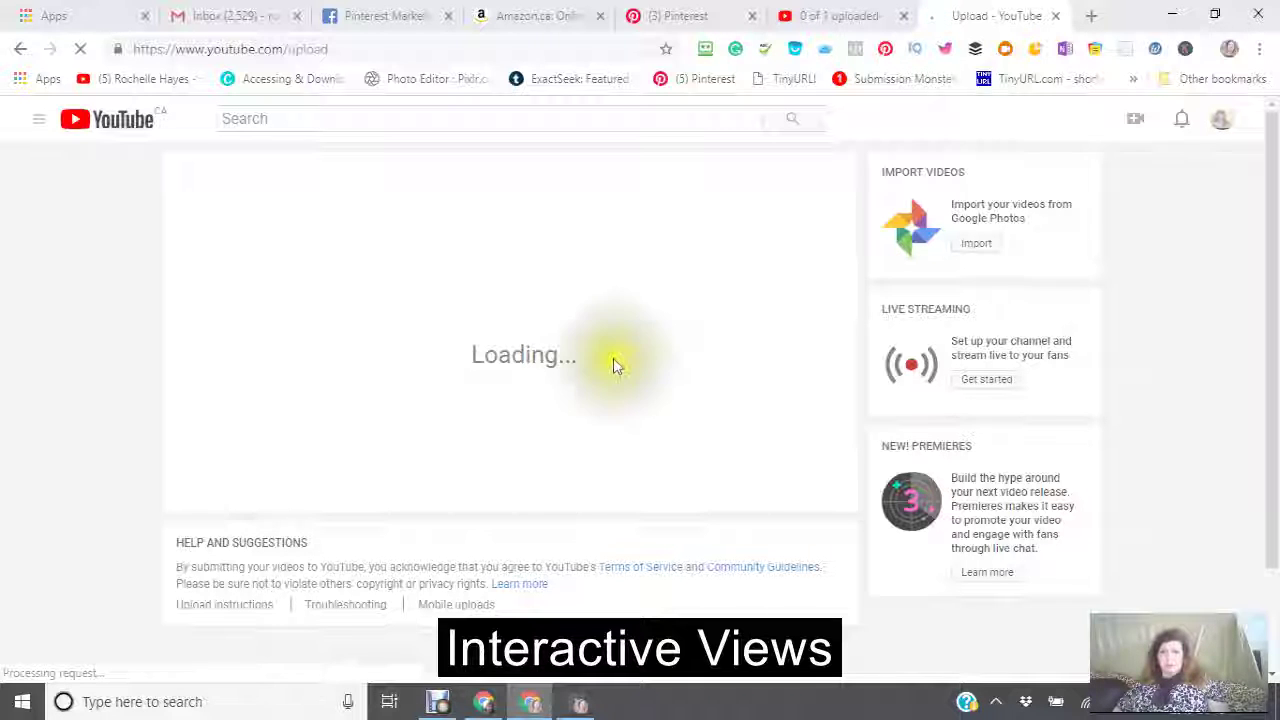
pyautogui.click(512, 360)
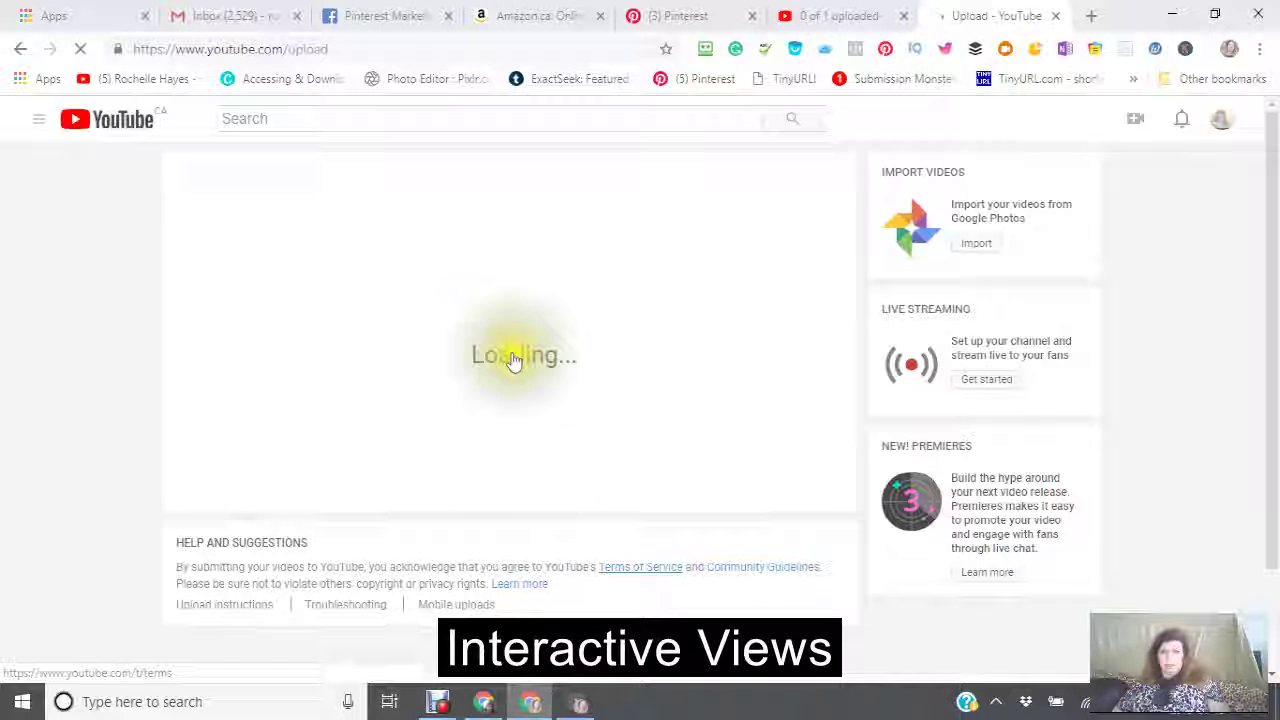
pyautogui.click(1220, 128)
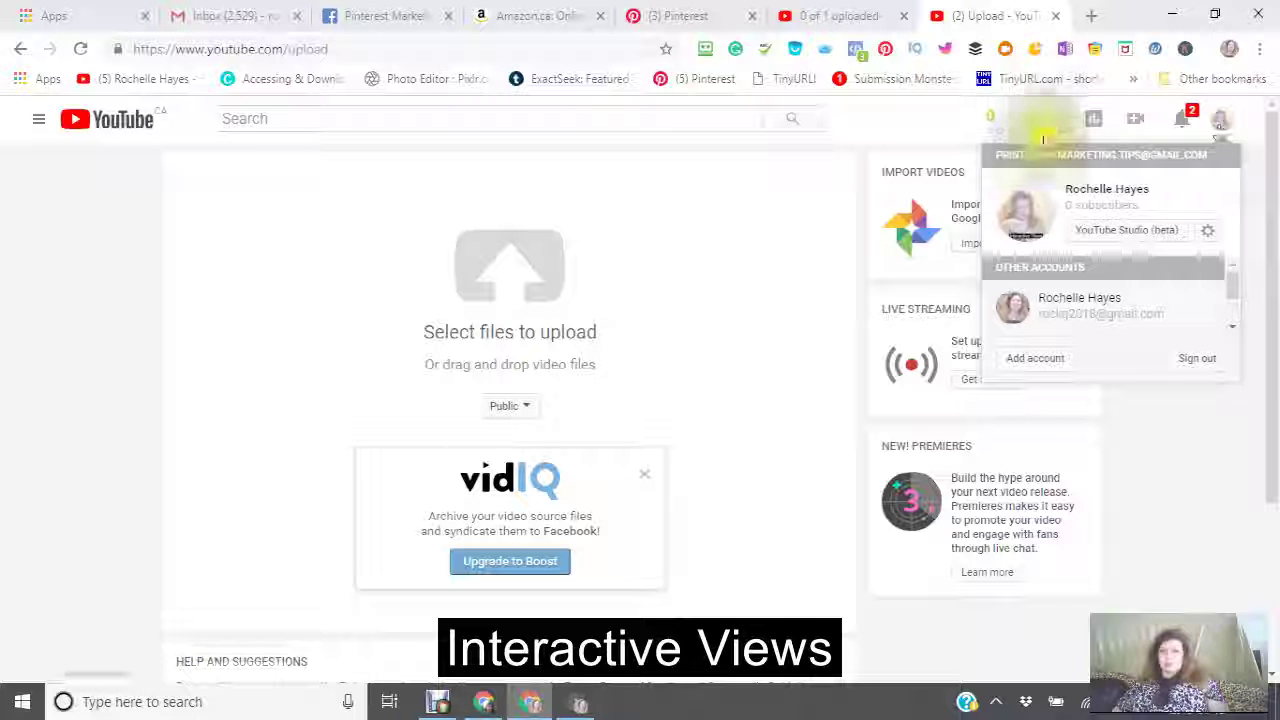
pyautogui.click(38, 122)
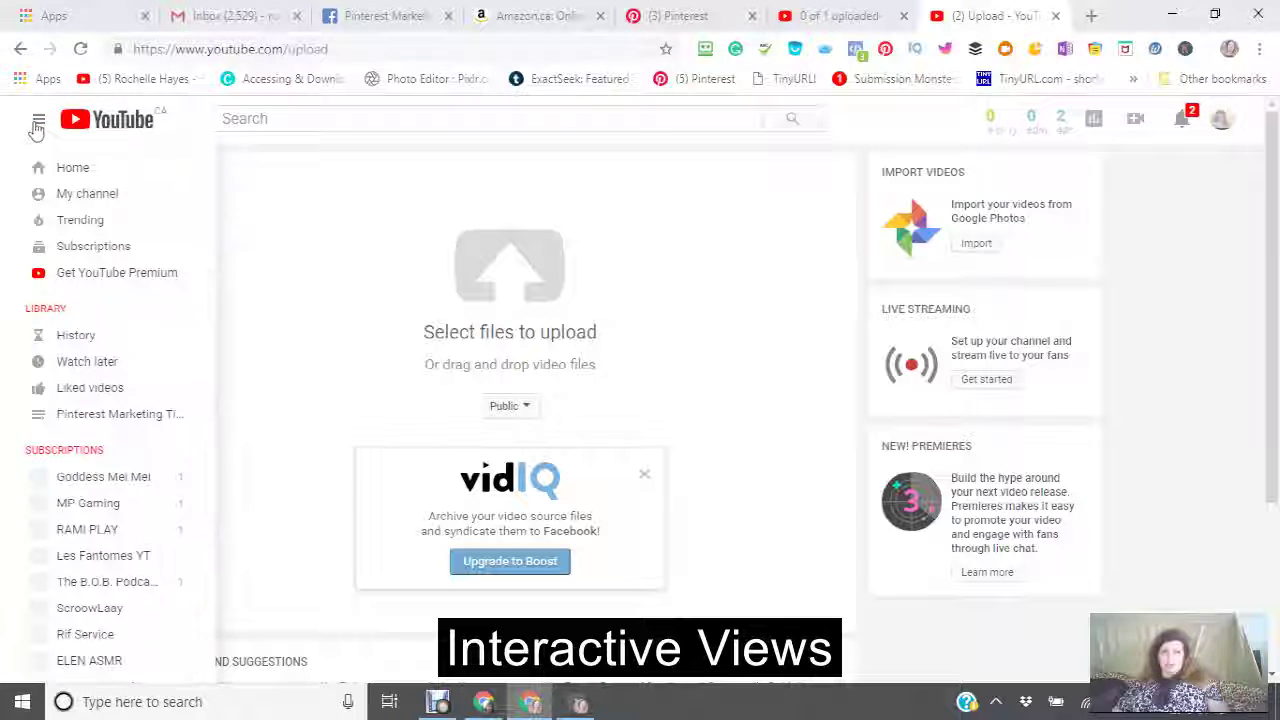
pyautogui.click(43, 200)
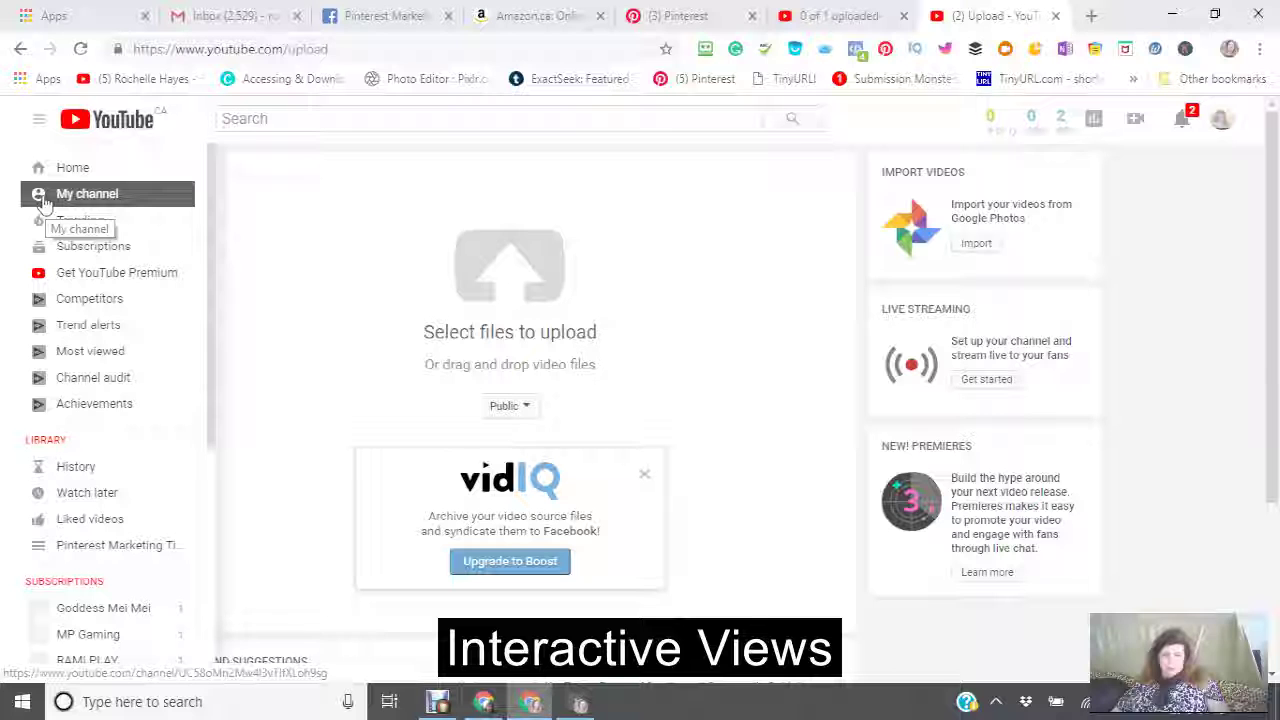
pyautogui.click(43, 201)
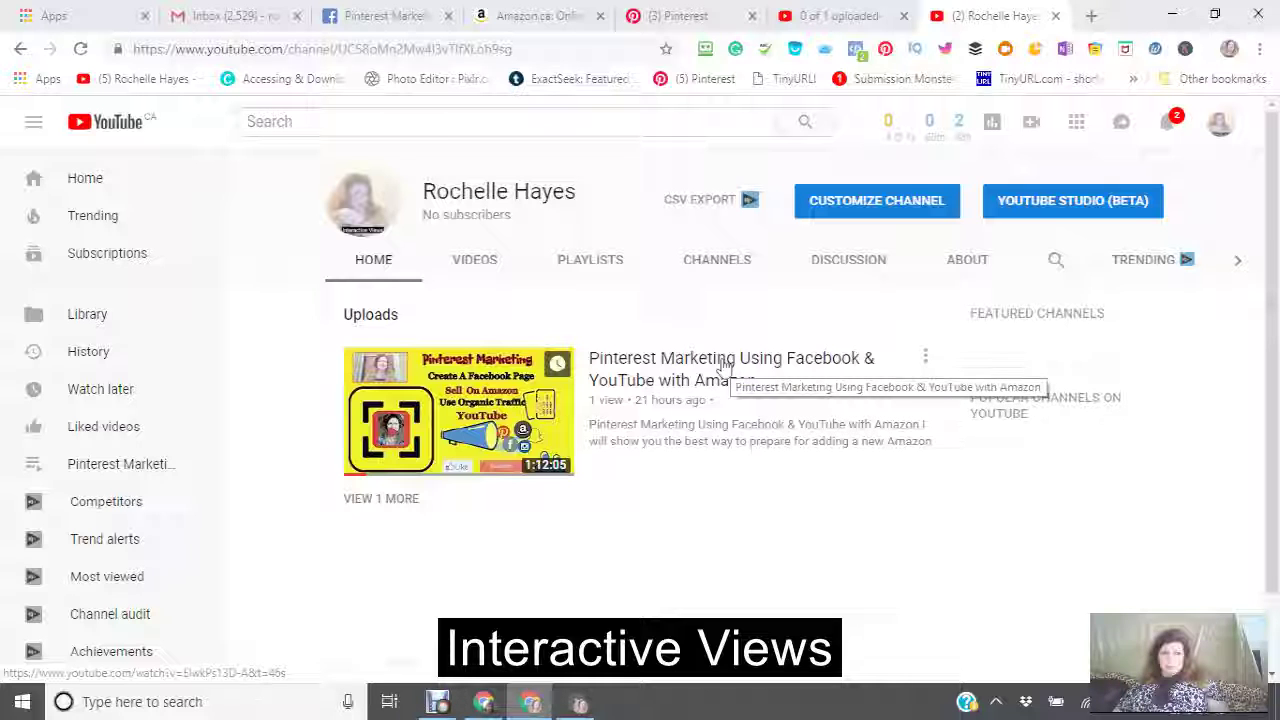
# Open YouTube Studio (Beta) from the channel's home page.
pyautogui.scroll(-1, 555, 218)
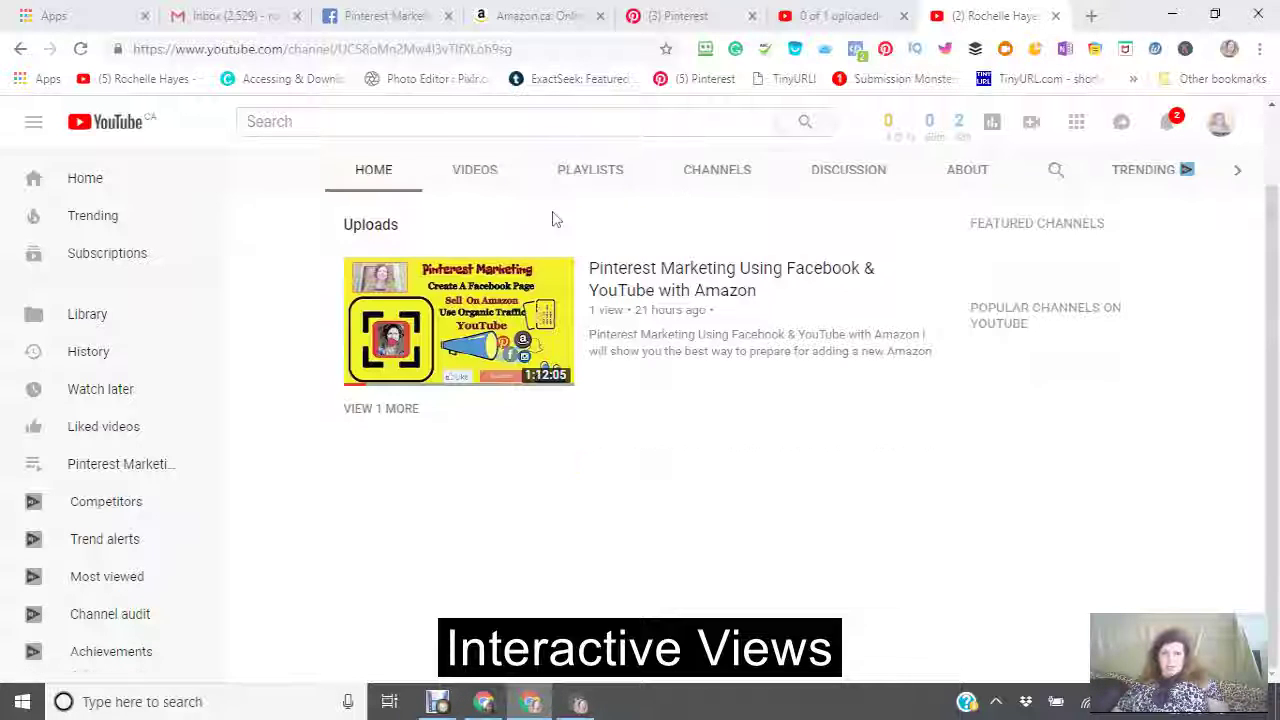
pyautogui.scroll(1, 555, 218)
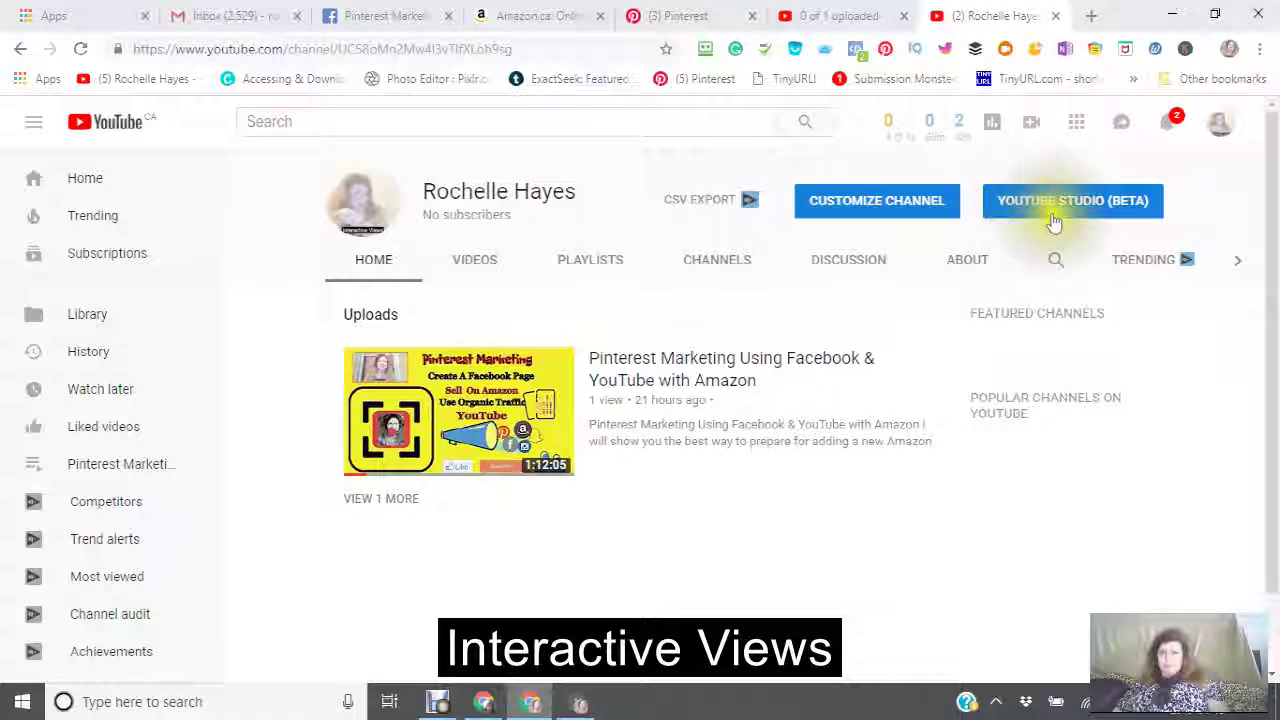
pyautogui.click(1071, 204)
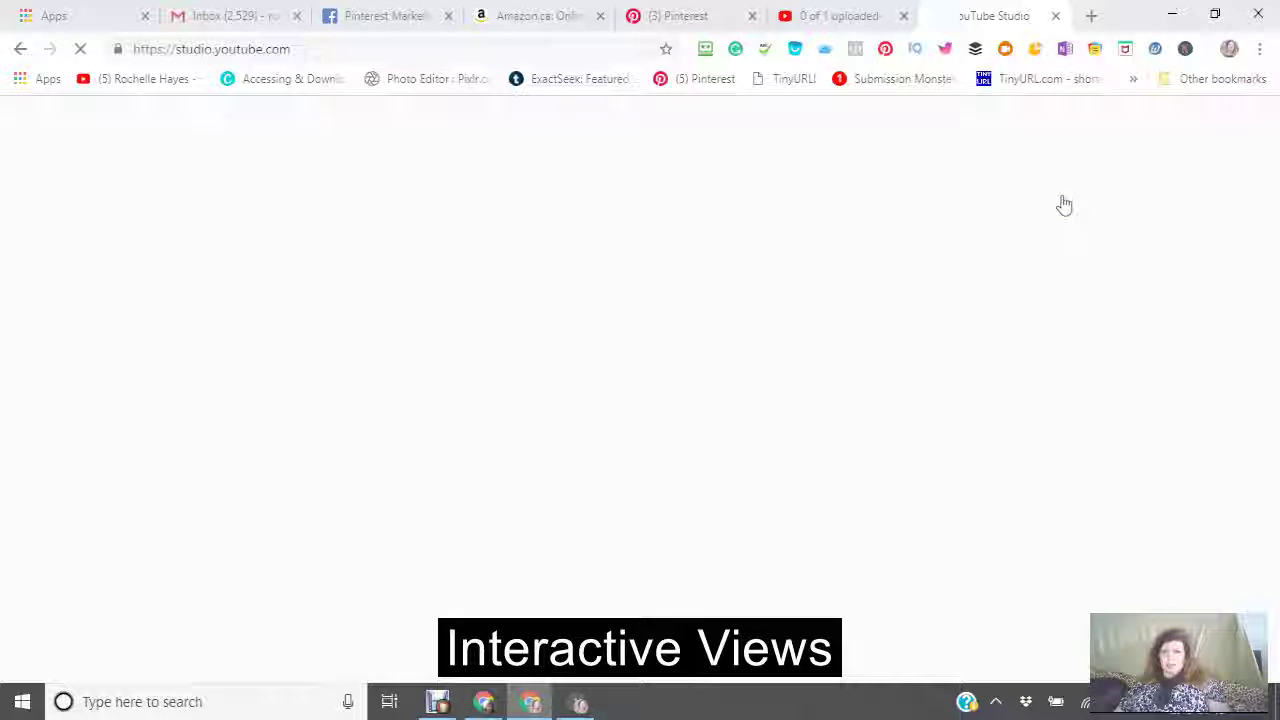
# Load the YouTube Studio dashboard showing the Pinterest Marketing video at 2 views.
pyautogui.click(1064, 205)
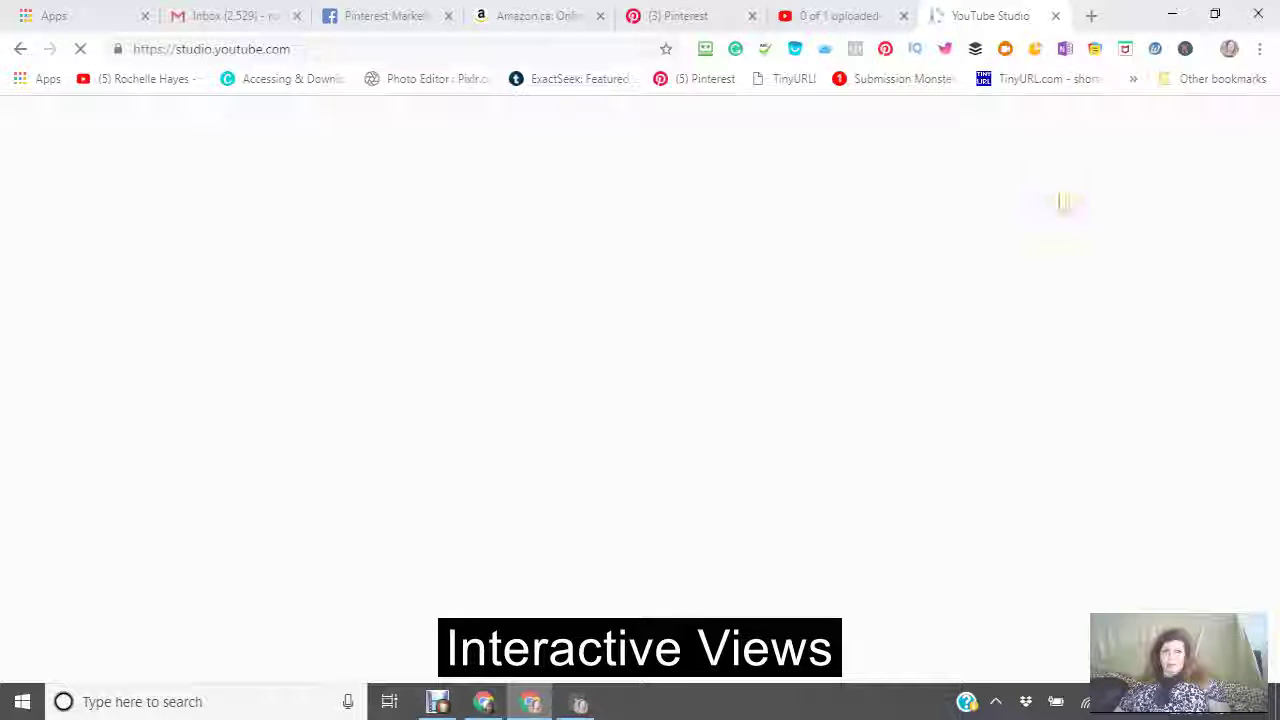
pyautogui.click(1061, 203)
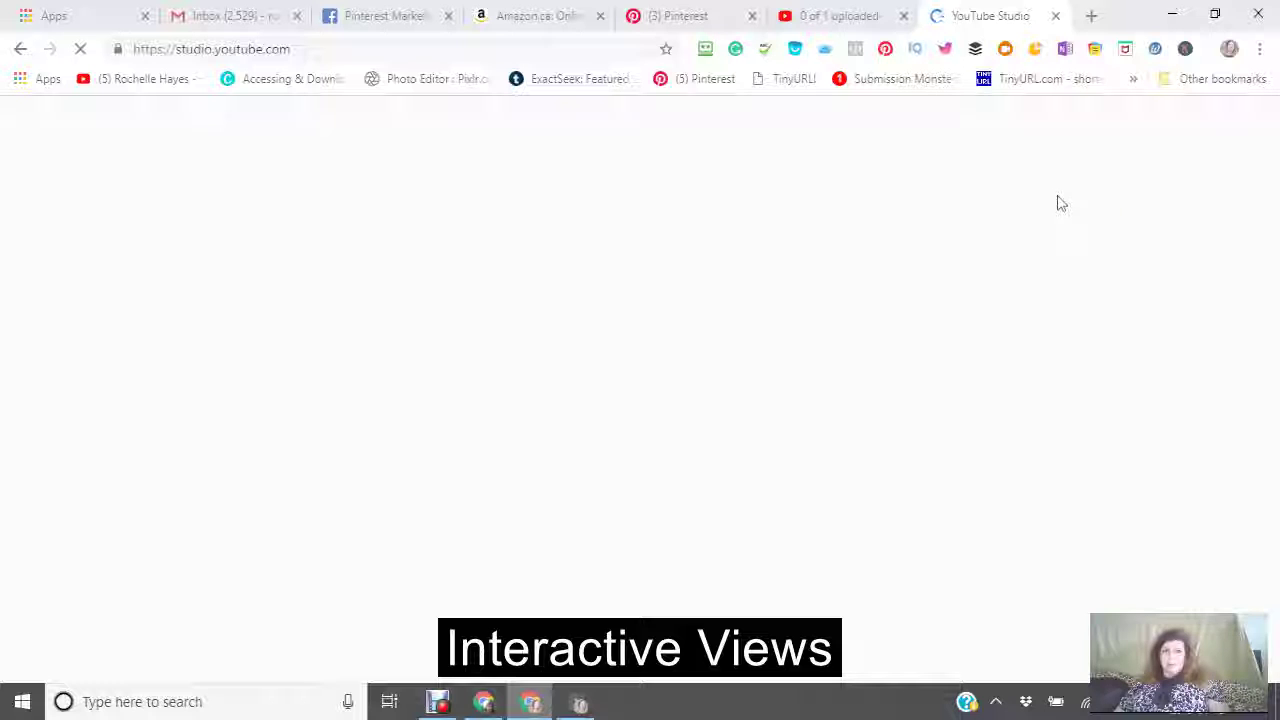
pyautogui.click(1057, 202)
pyautogui.click(1048, 204)
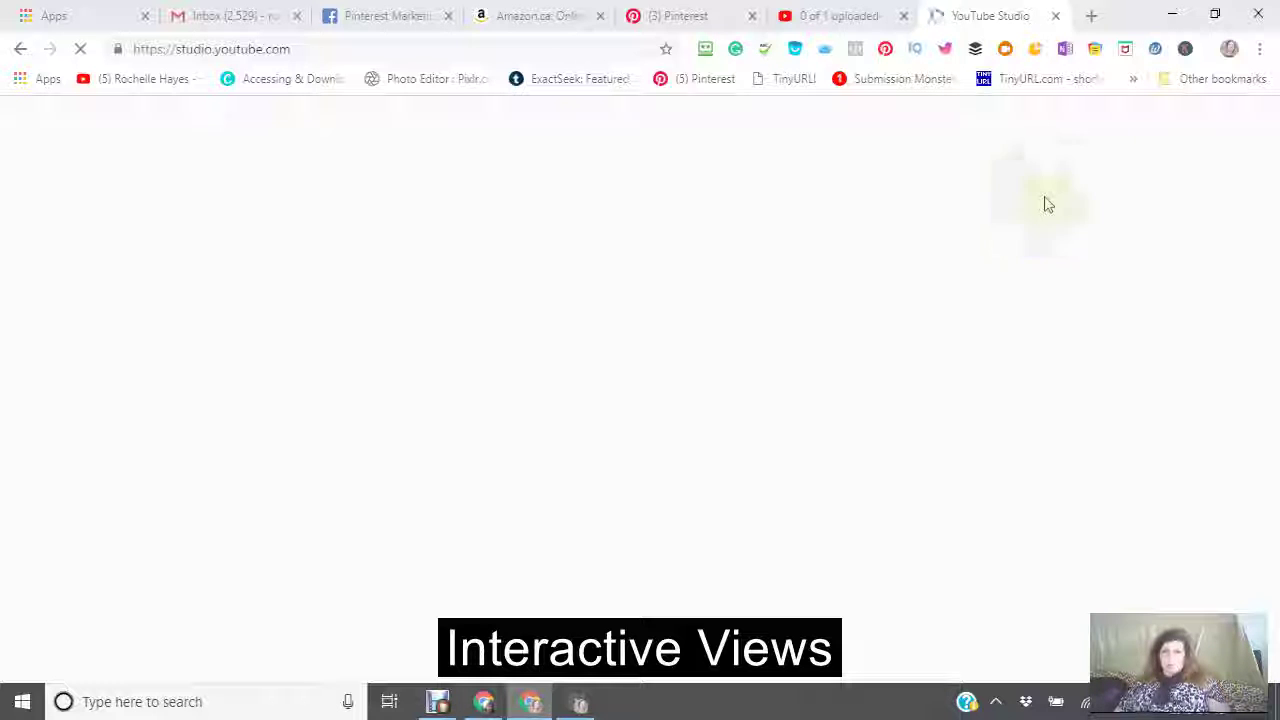
pyautogui.click(1046, 204)
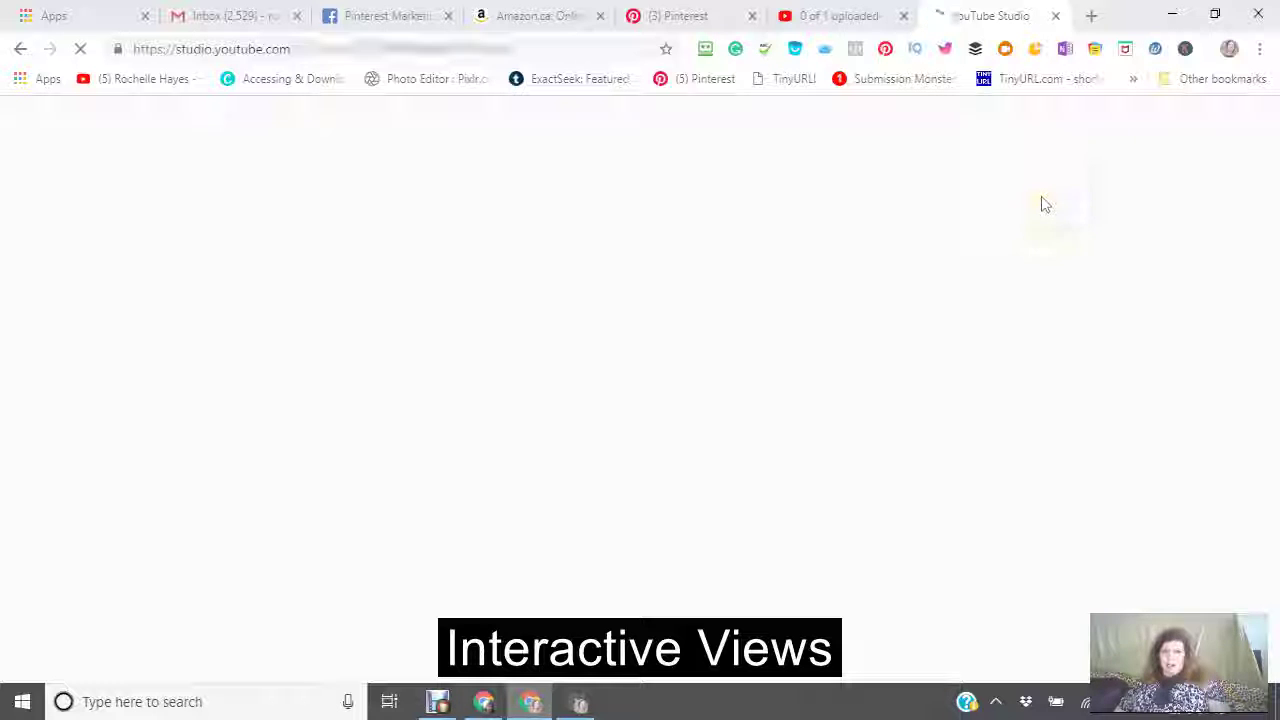
pyautogui.click(1034, 203)
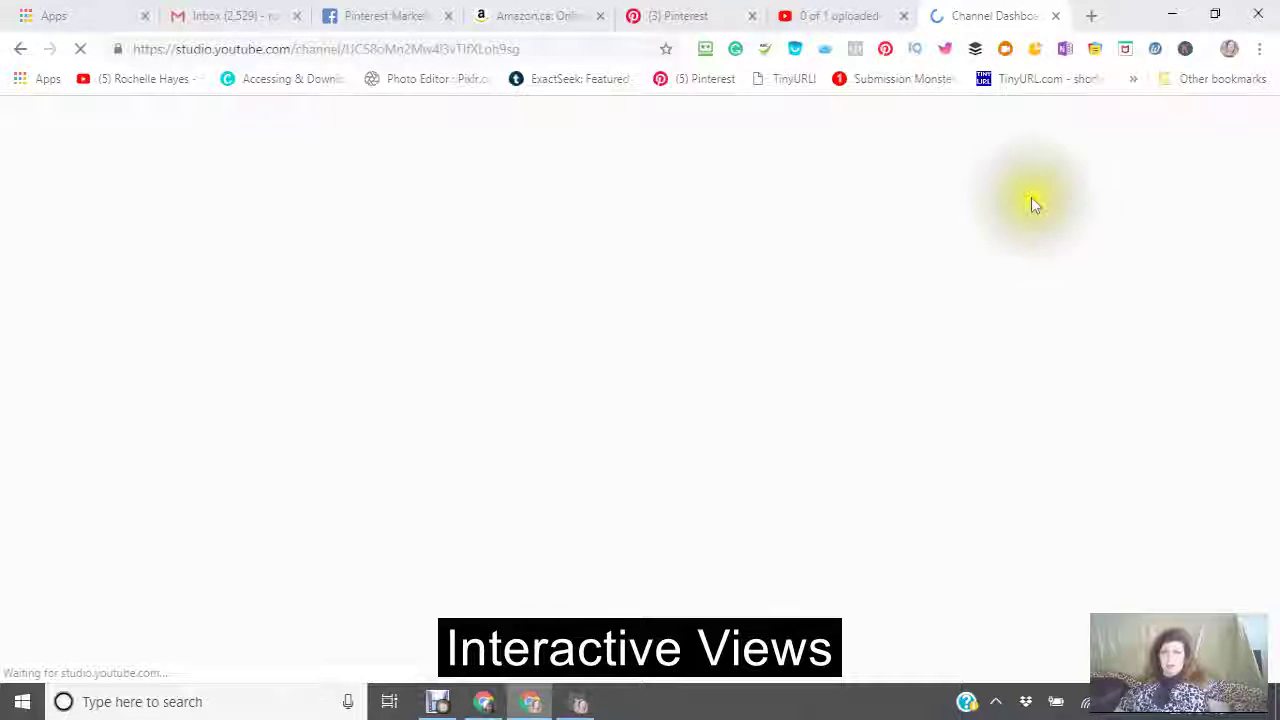
pyautogui.click(952, 284)
pyautogui.click(901, 331)
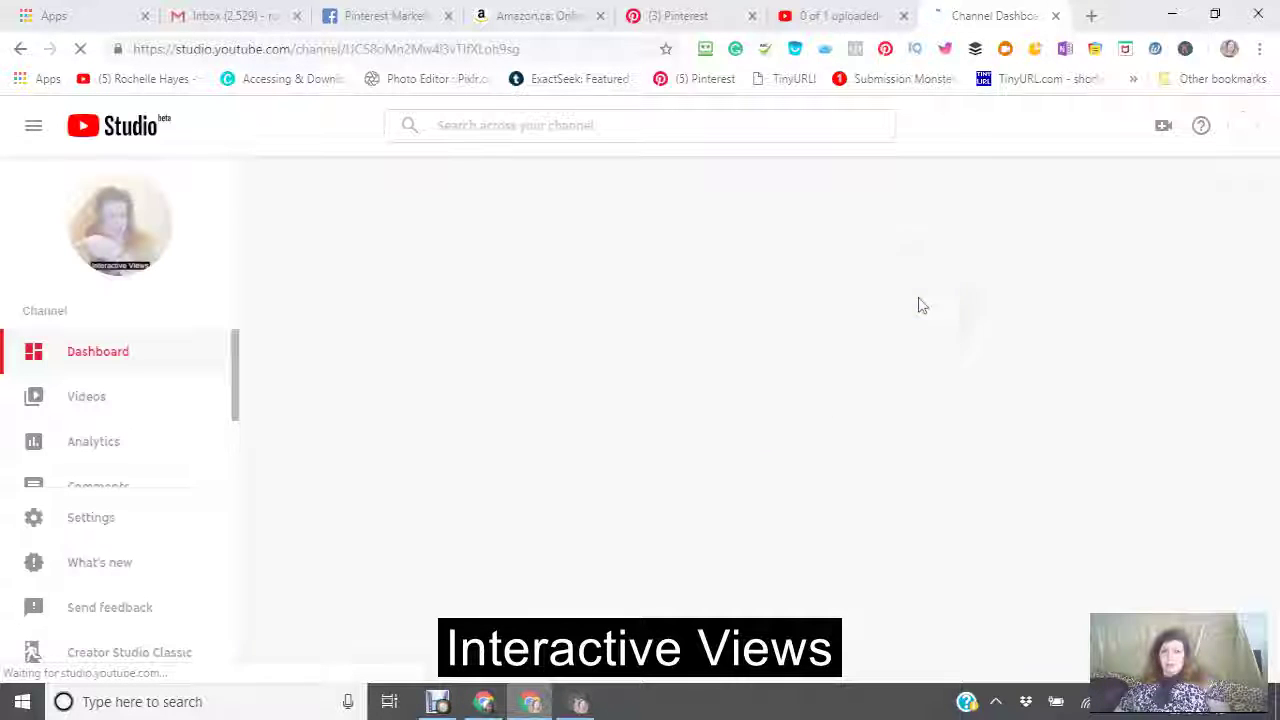
pyautogui.click(912, 326)
pyautogui.click(910, 324)
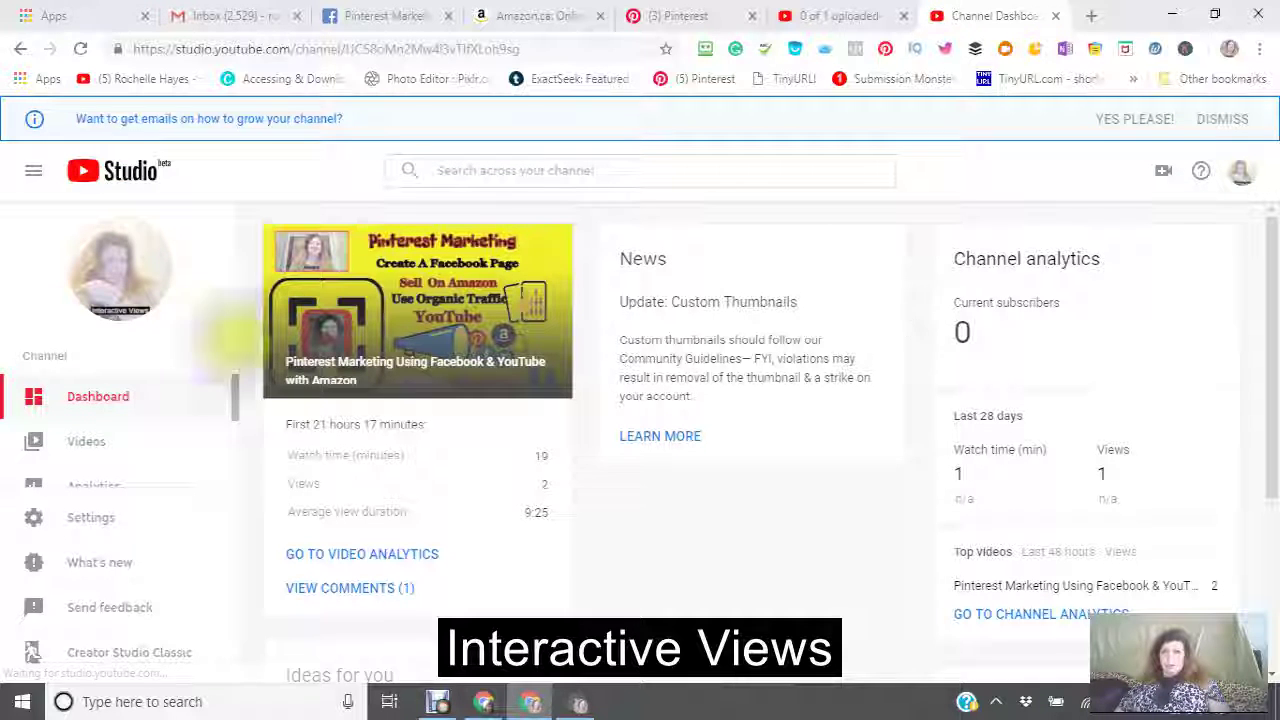
# Scroll down the dashboard to Ideas for you and back up.
pyautogui.scroll(-3, 592, 272)
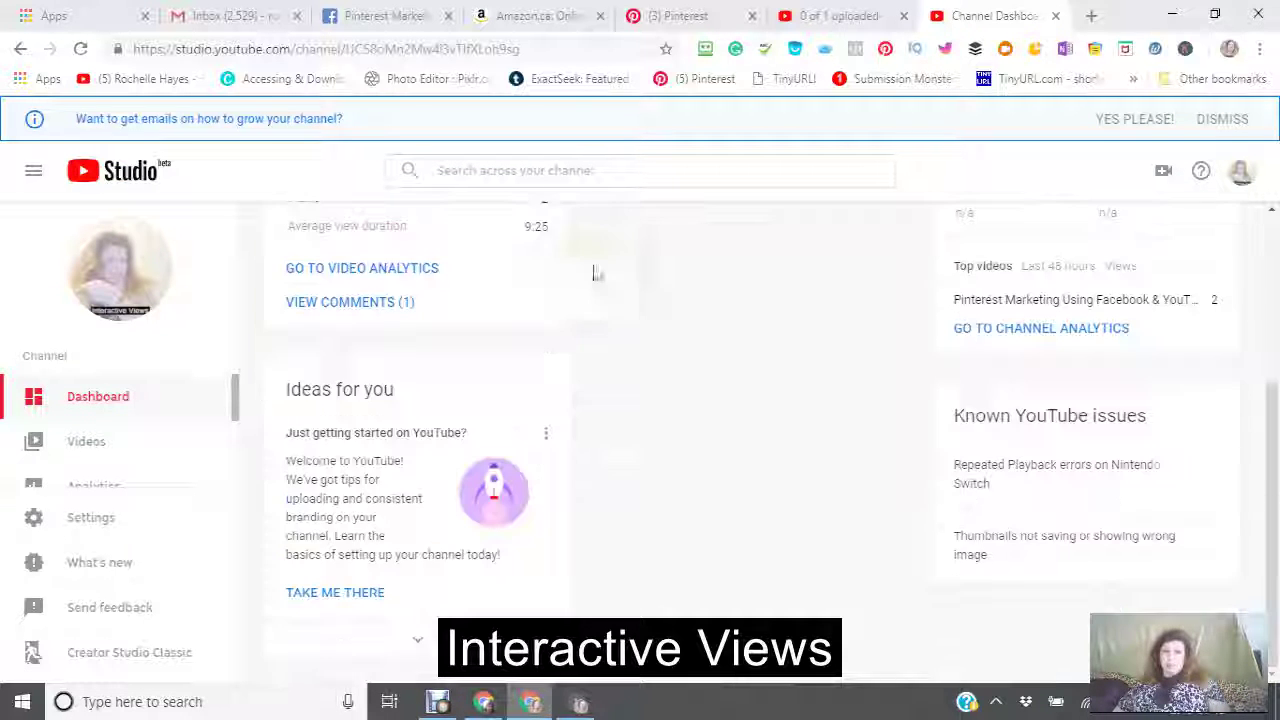
pyautogui.scroll(3, 592, 272)
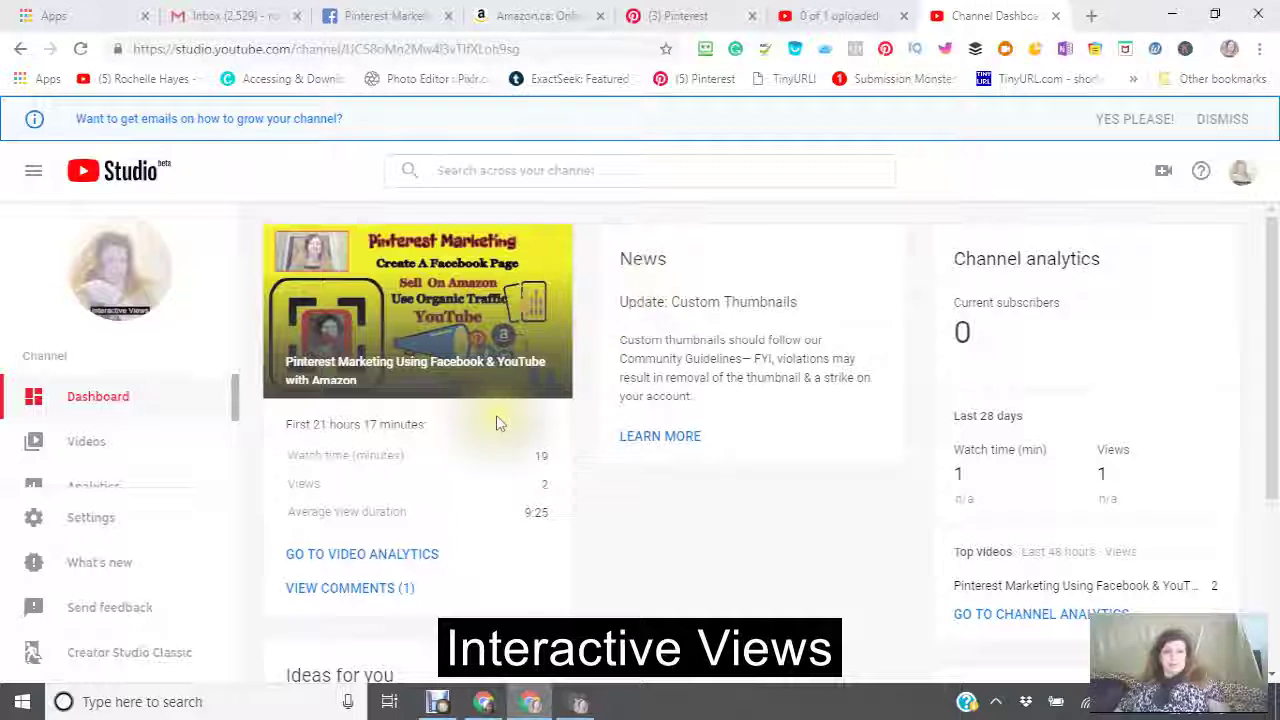
pyautogui.scroll(-2, 500, 423)
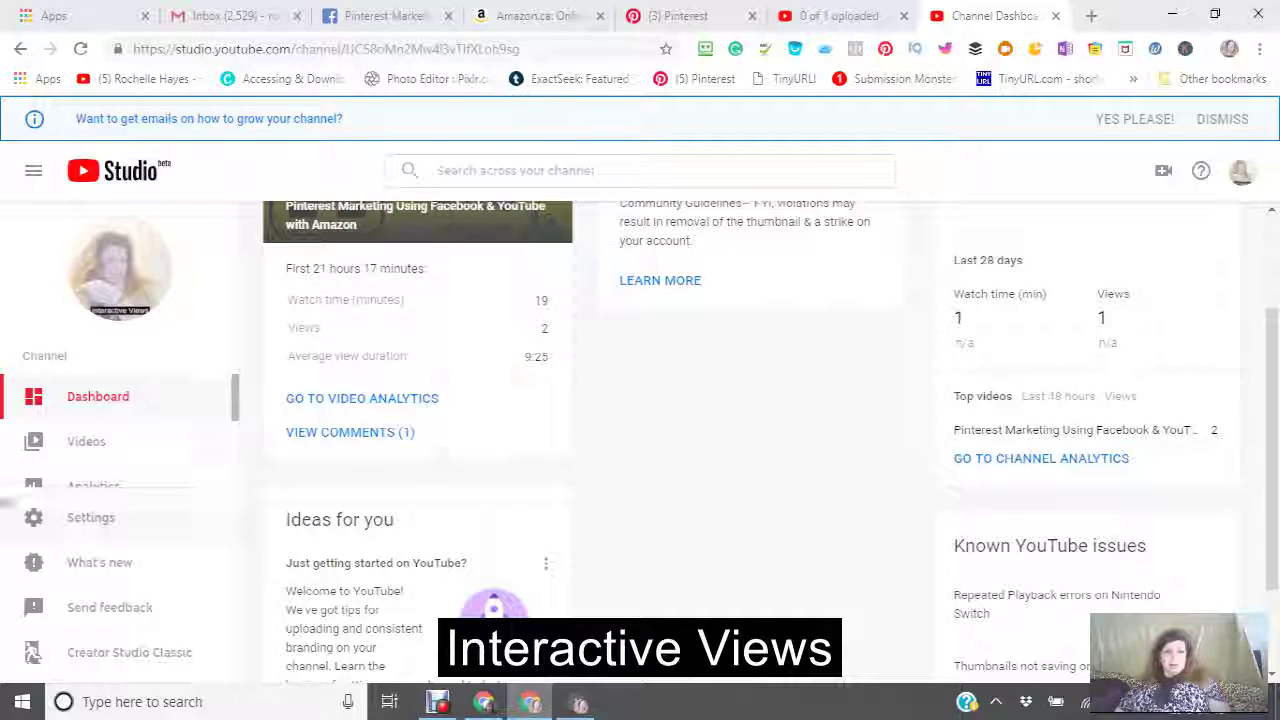
# Show the channel's Videos list with the Pinterest Marketing Tips draft.
pyautogui.click(84, 453)
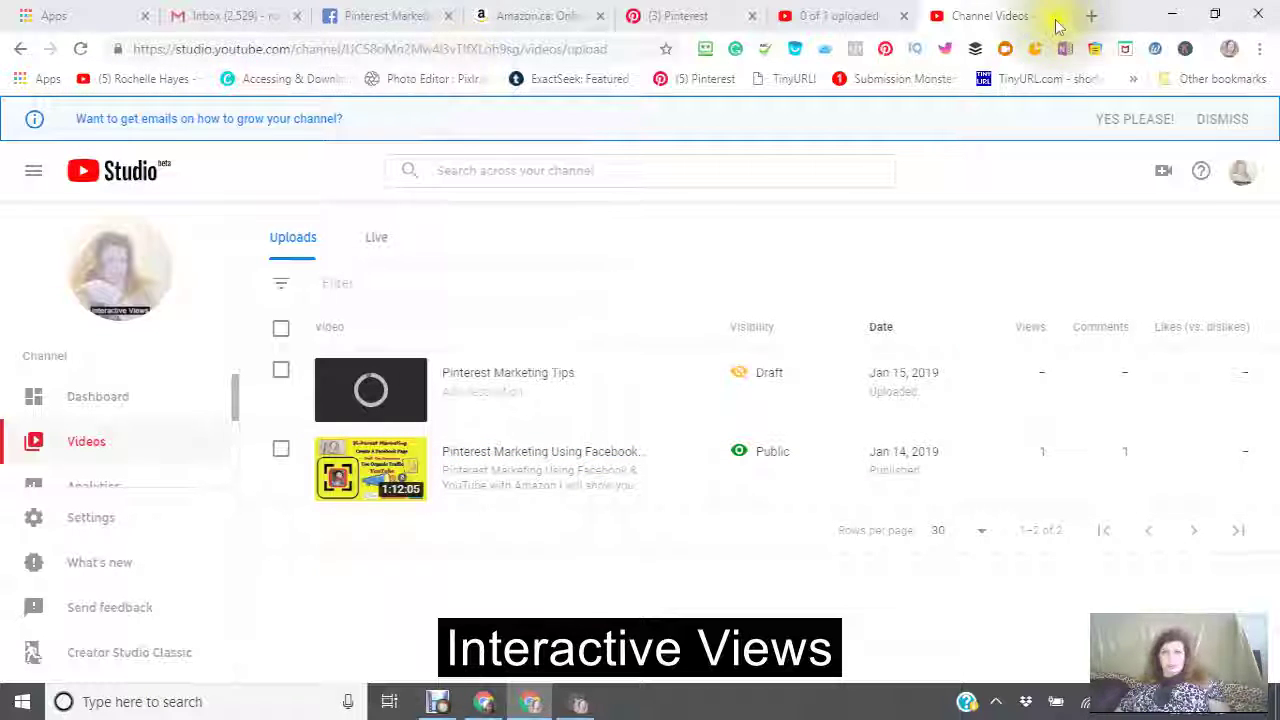
# Accept the YES PLEASE! offer for channel-growth emails.
pyautogui.click(1136, 126)
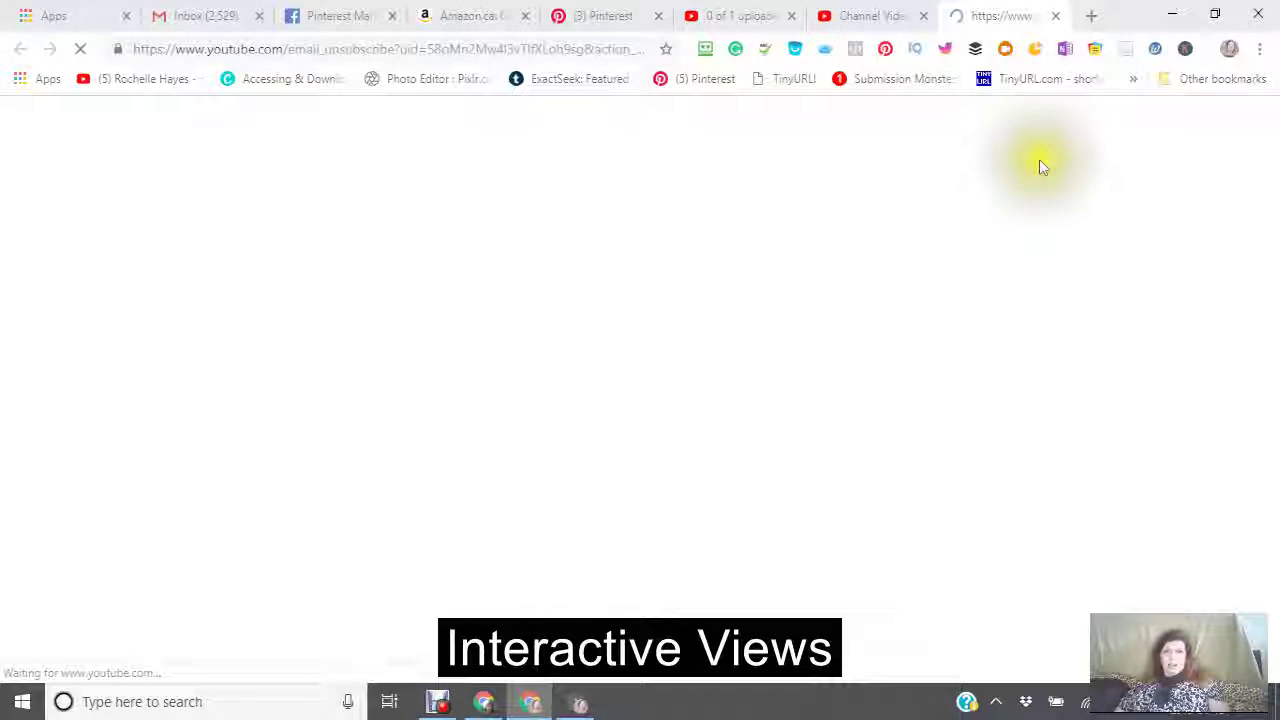
# Save email settings with channel updates and tips On, then open the navigation list.
pyautogui.click(329, 130)
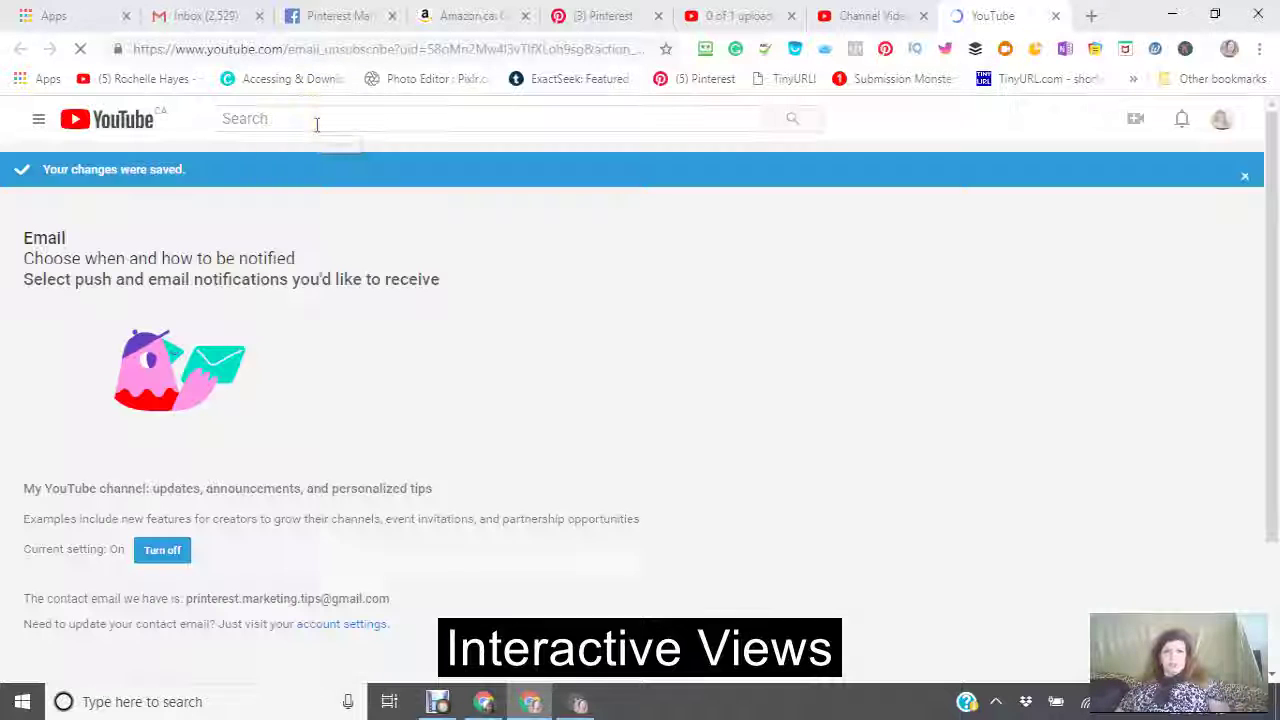
pyautogui.click(58, 160)
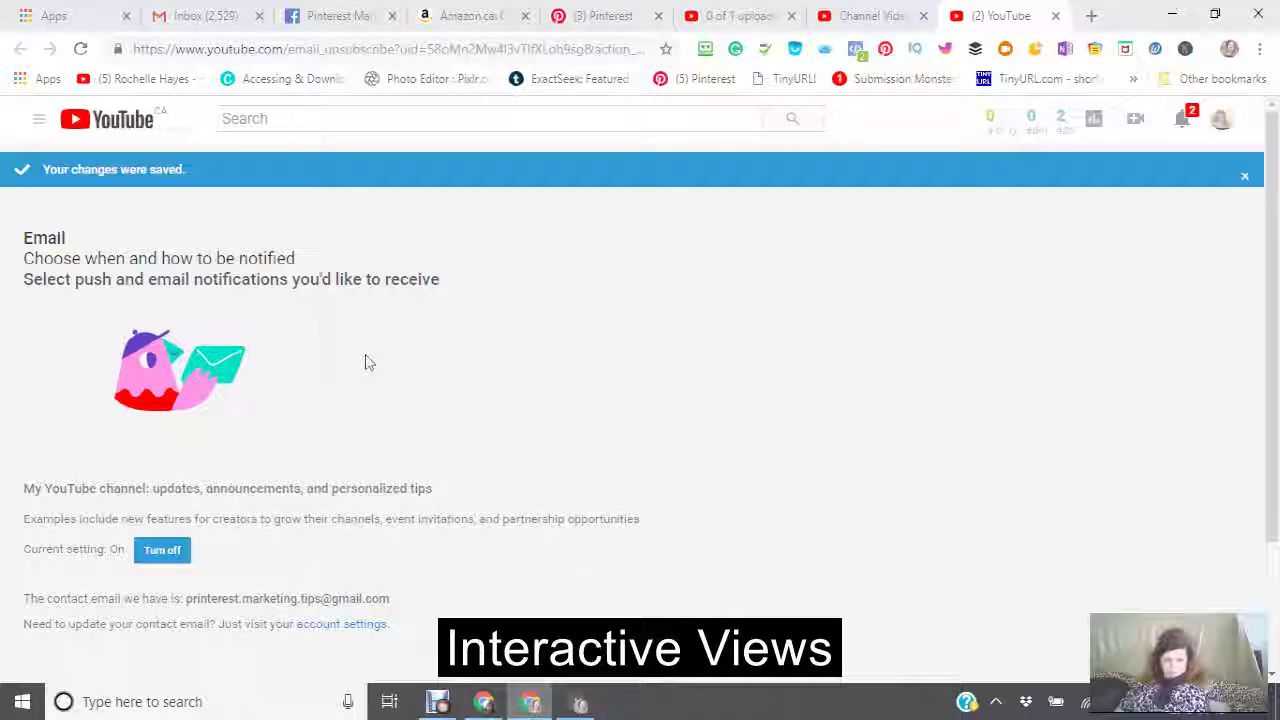
pyautogui.click(1220, 126)
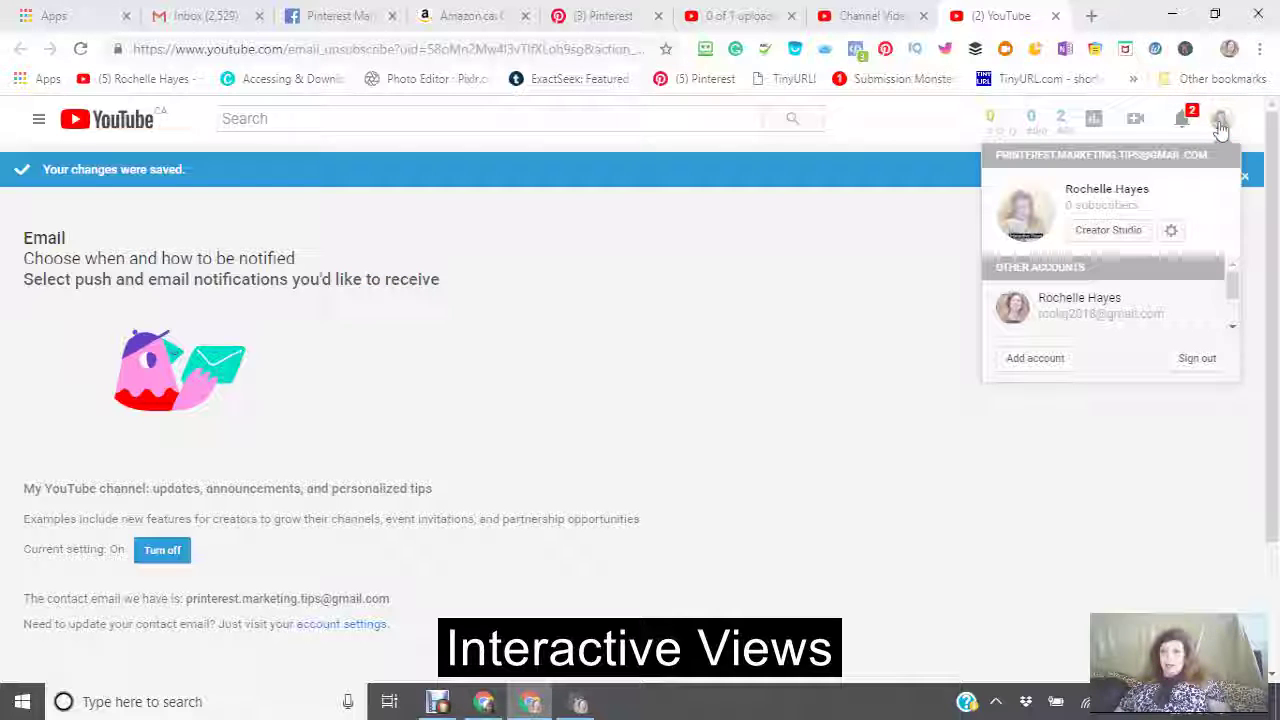
pyautogui.click(38, 124)
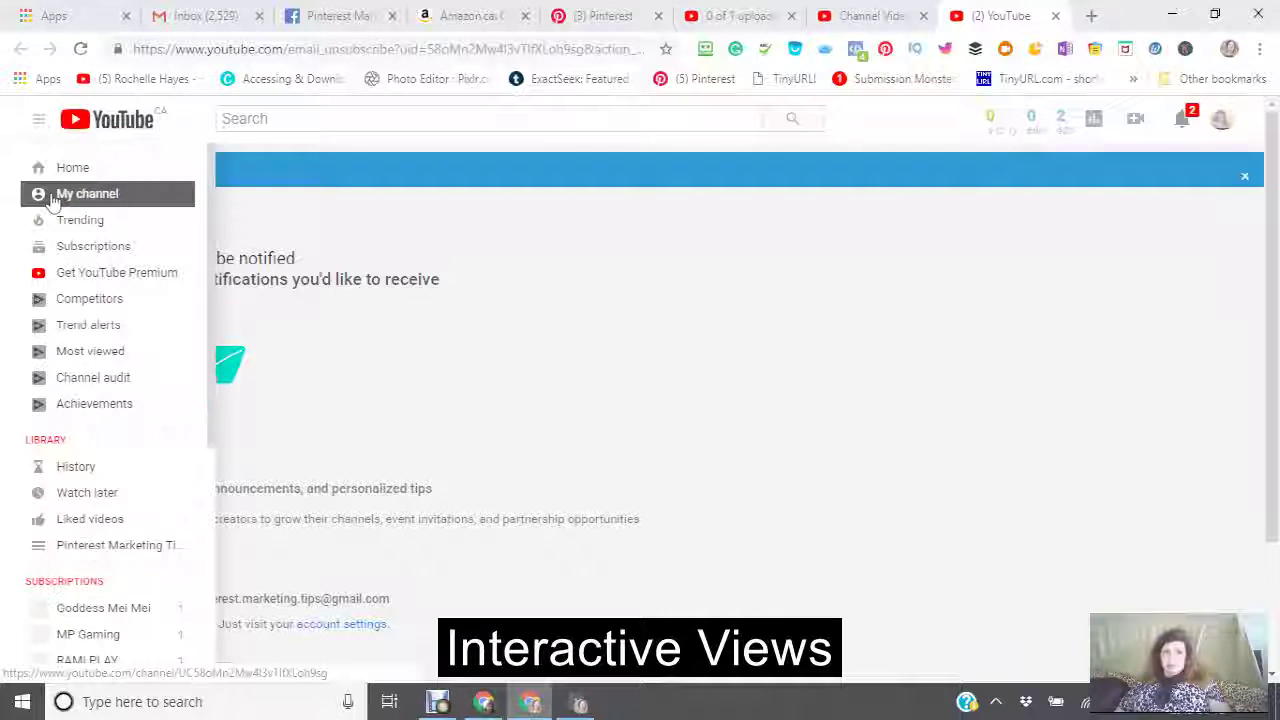
# Visit My channel, then return via YOUTUBE STUDIO (BETA) to the dashboard.
pyautogui.click(52, 196)
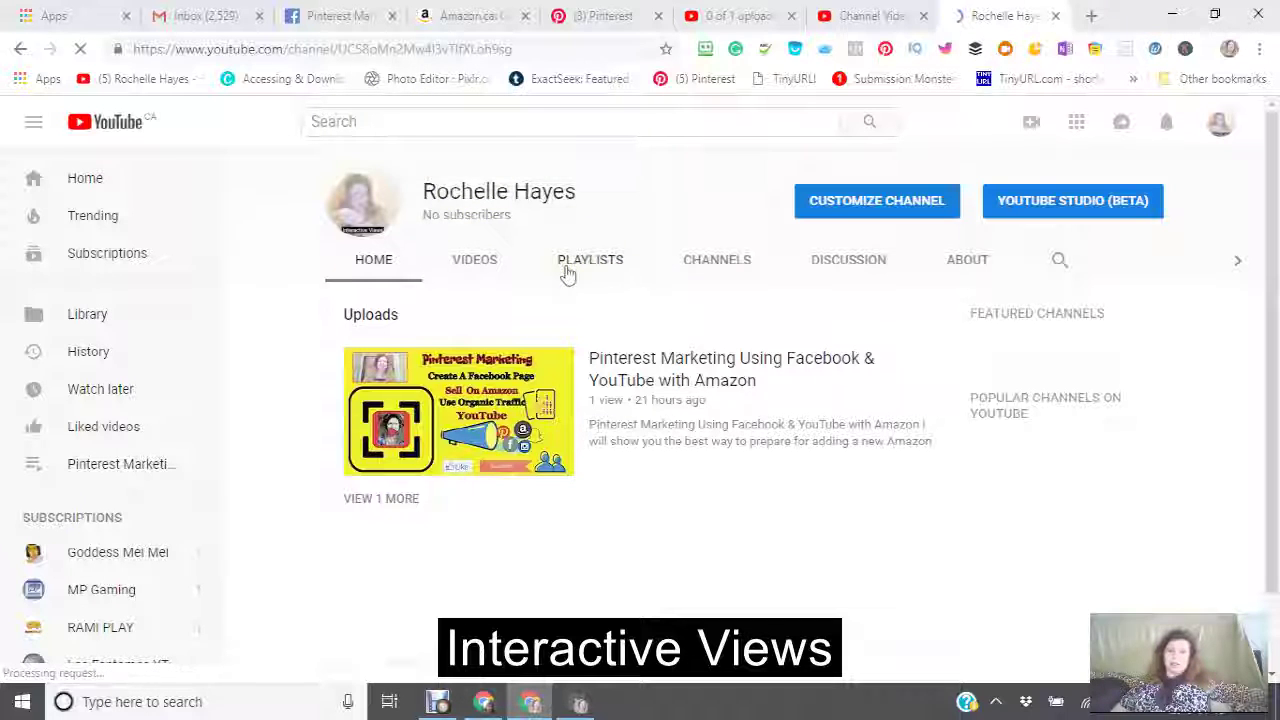
pyautogui.click(564, 273)
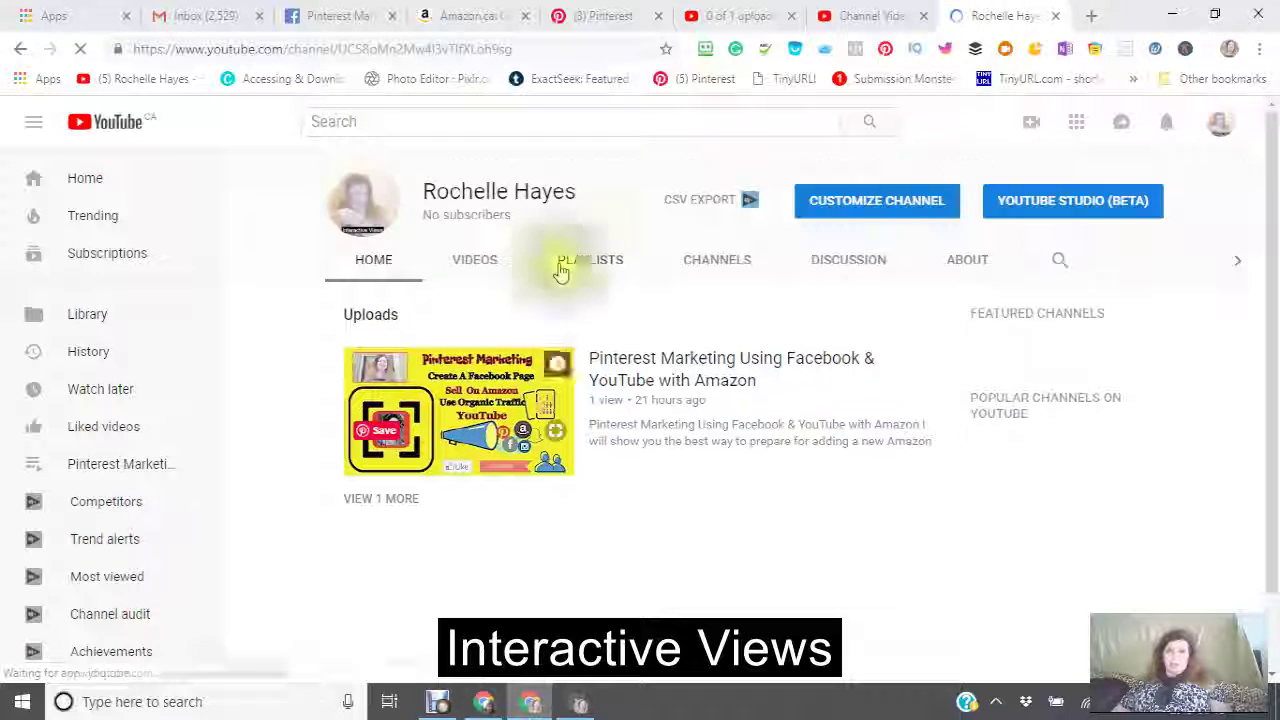
pyautogui.click(1066, 205)
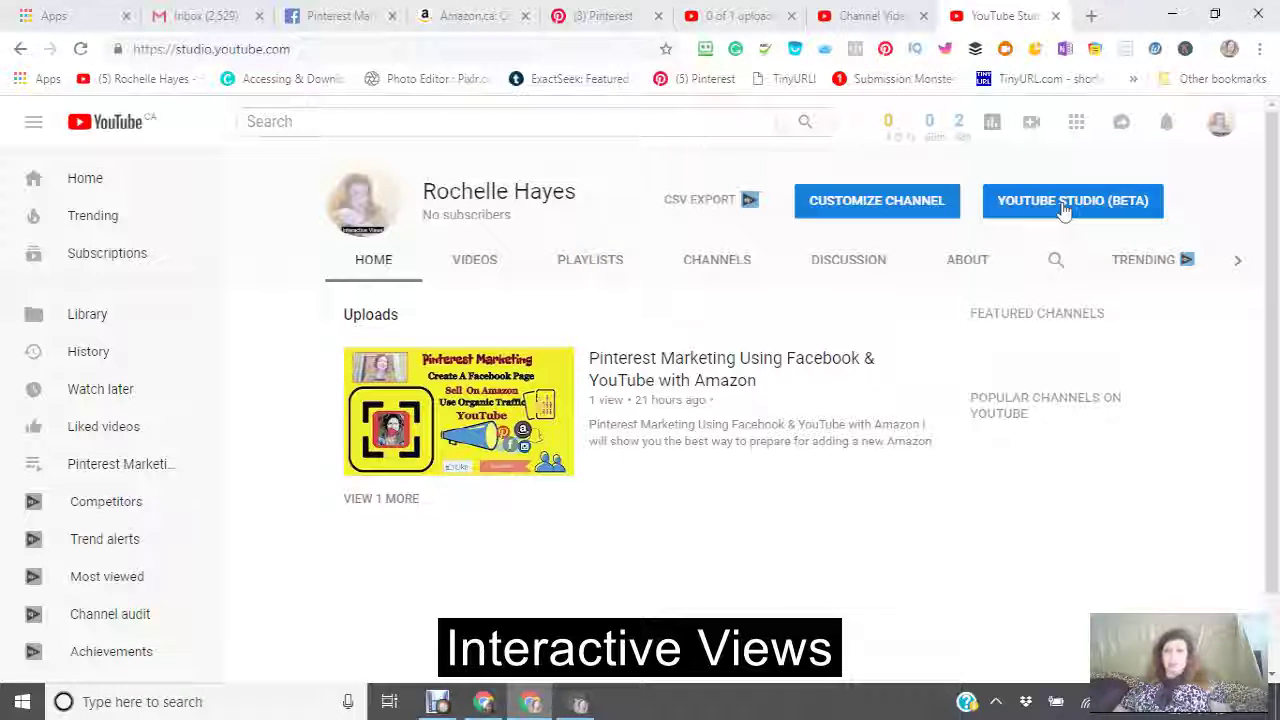
pyautogui.click(1063, 209)
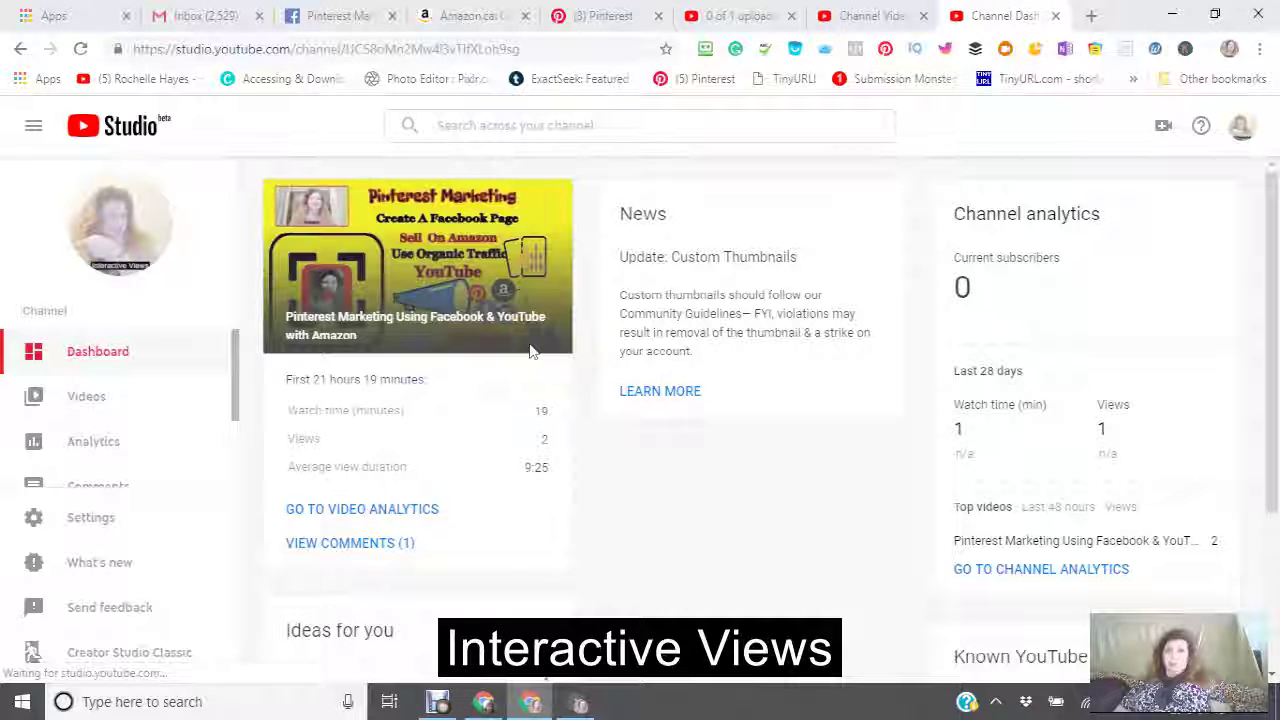
# Scroll through the Studio dashboard's video stats, news, analytics and known issues.
pyautogui.scroll(-3, 440, 525)
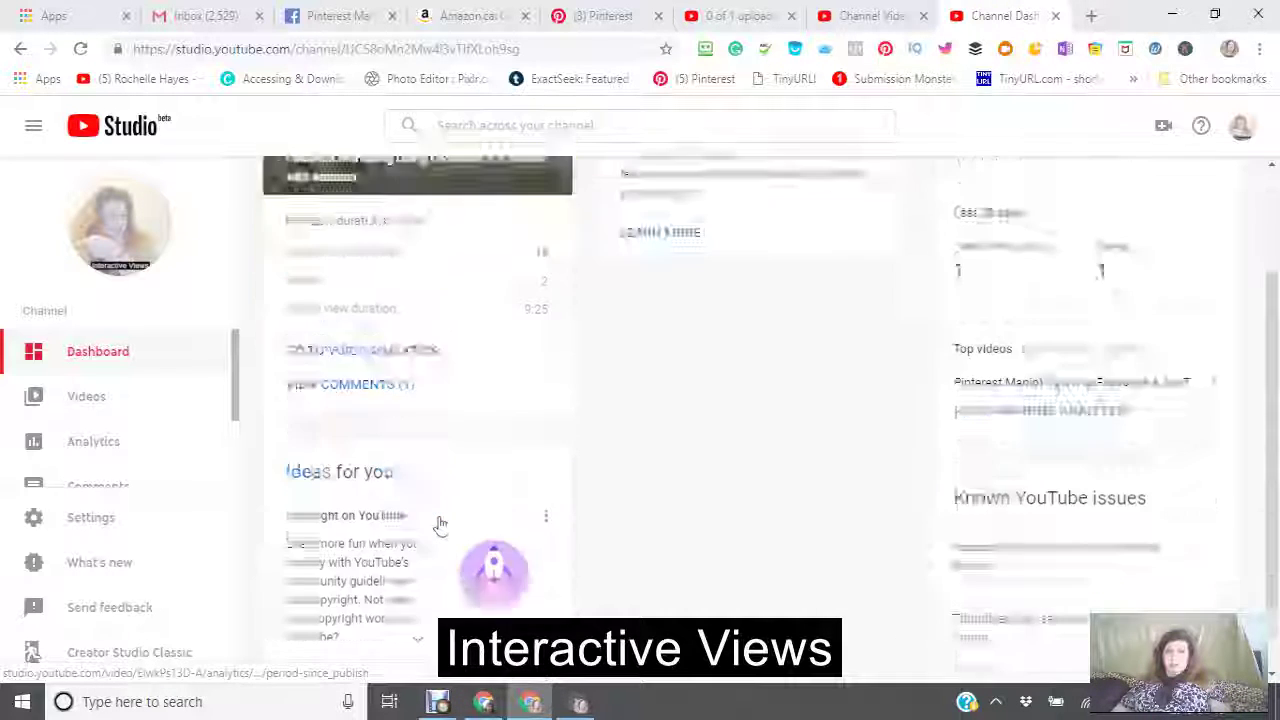
pyautogui.scroll(3, 437, 529)
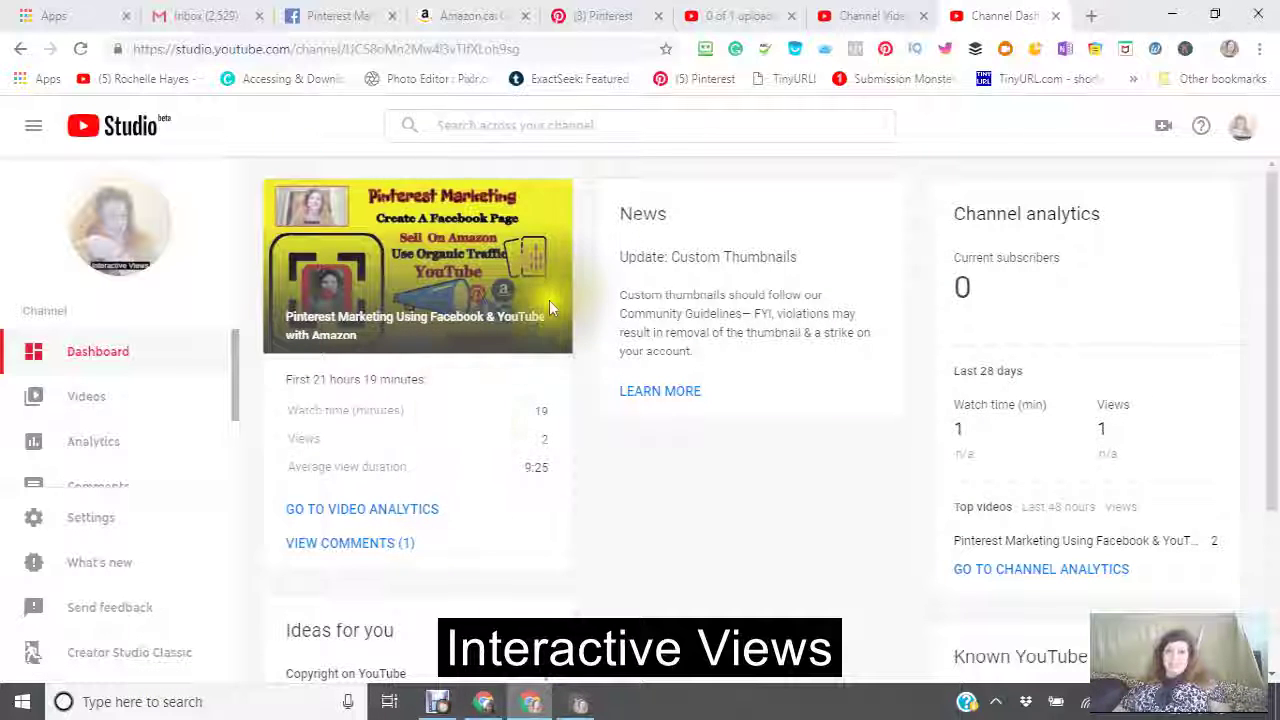
pyautogui.scroll(-2, 549, 305)
pyautogui.scroll(2, 549, 311)
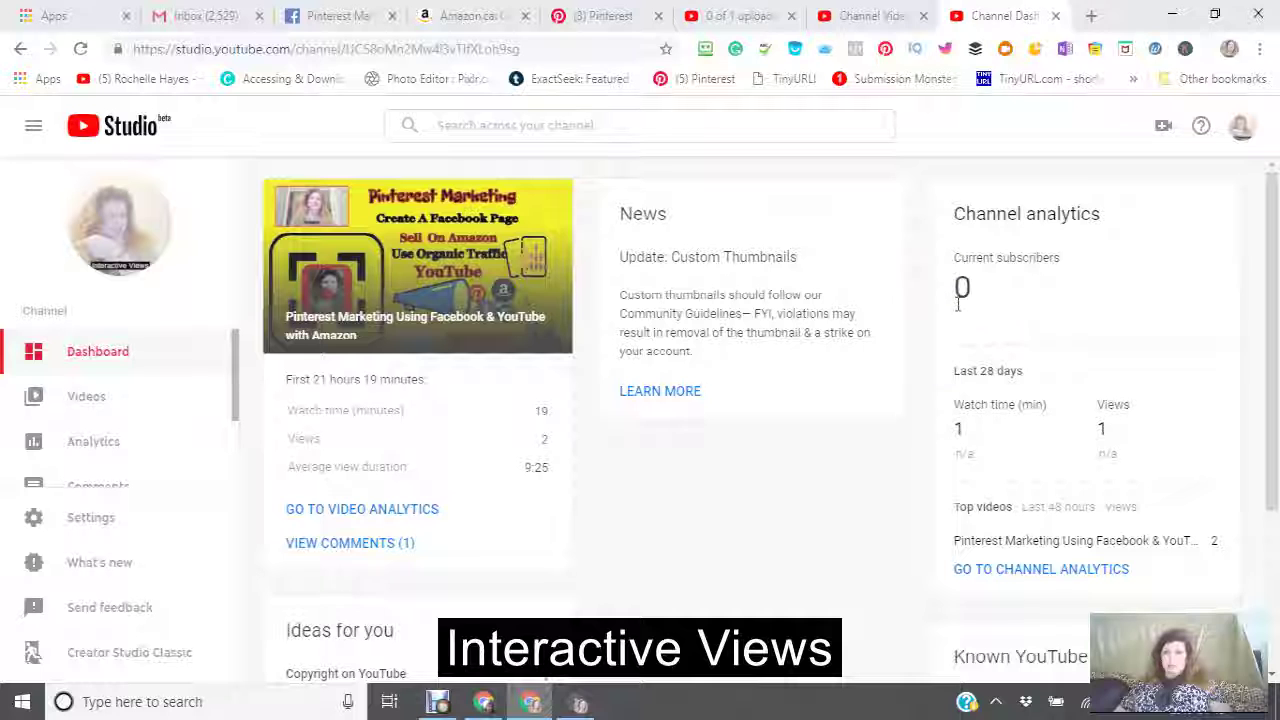
pyautogui.scroll(-3, 866, 398)
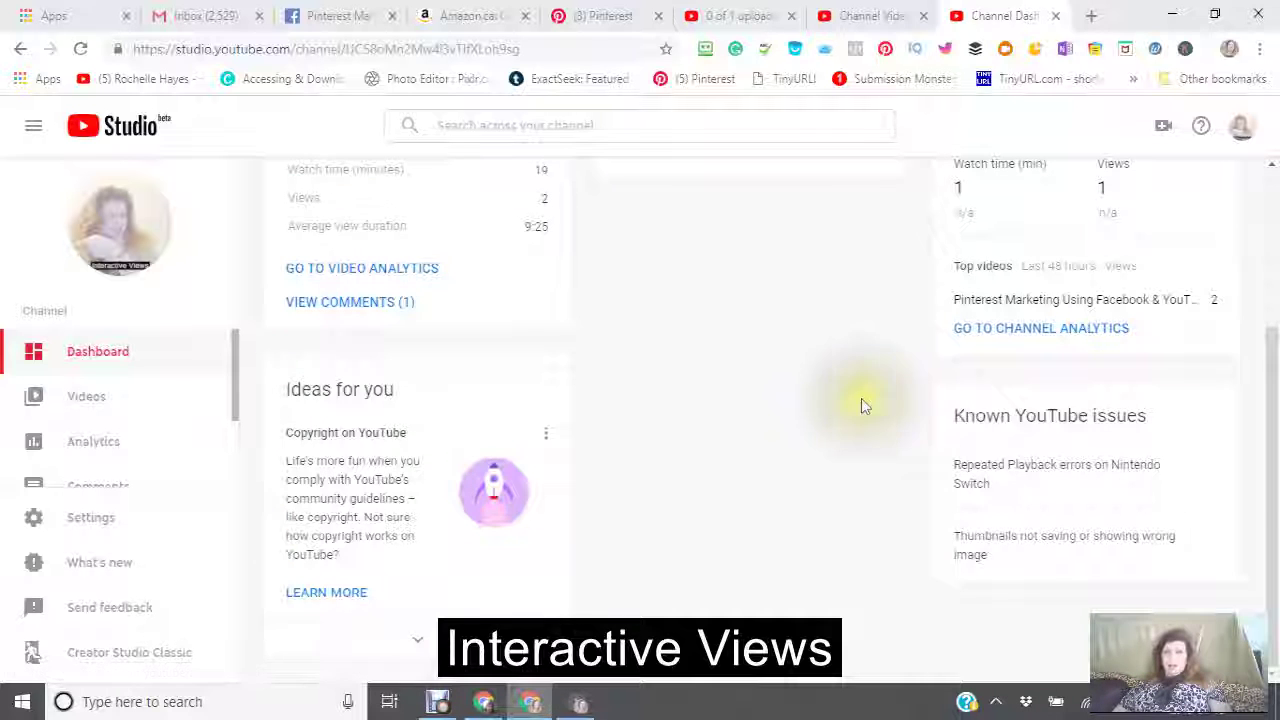
pyautogui.scroll(3, 862, 402)
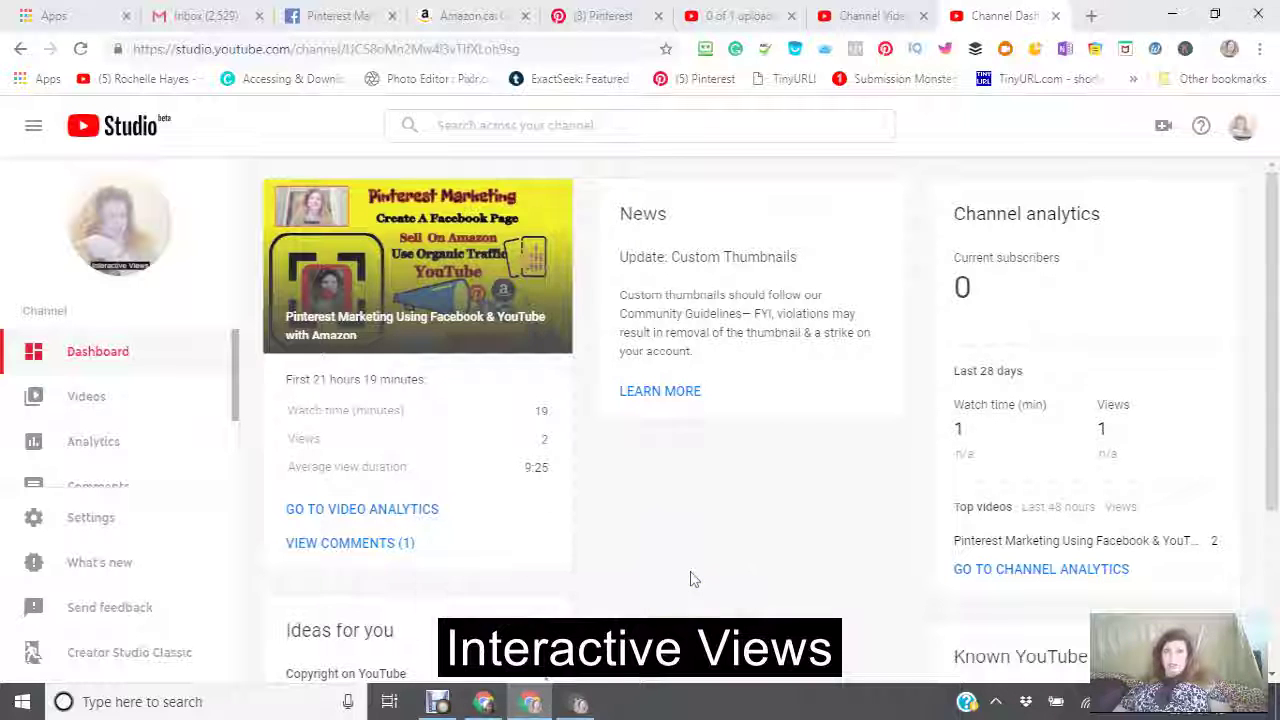
pyautogui.scroll(-3, 694, 580)
pyautogui.scroll(3, 694, 580)
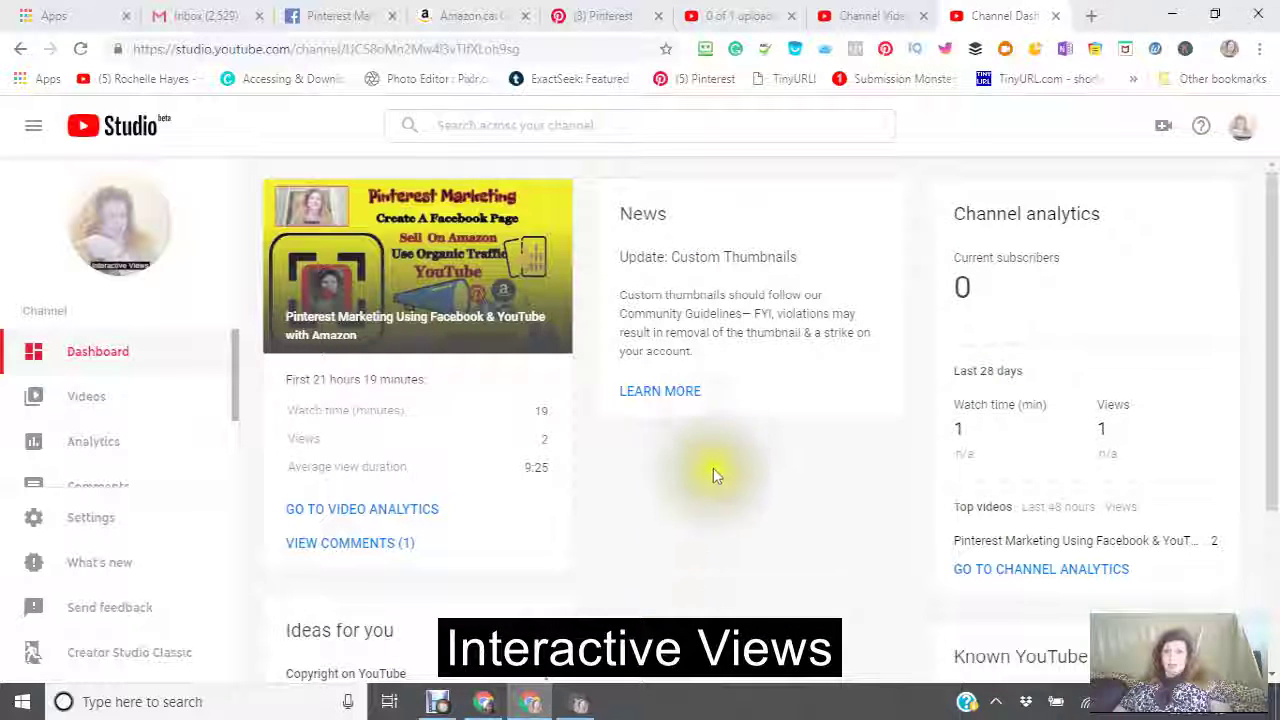
pyautogui.scroll(-2, 737, 491)
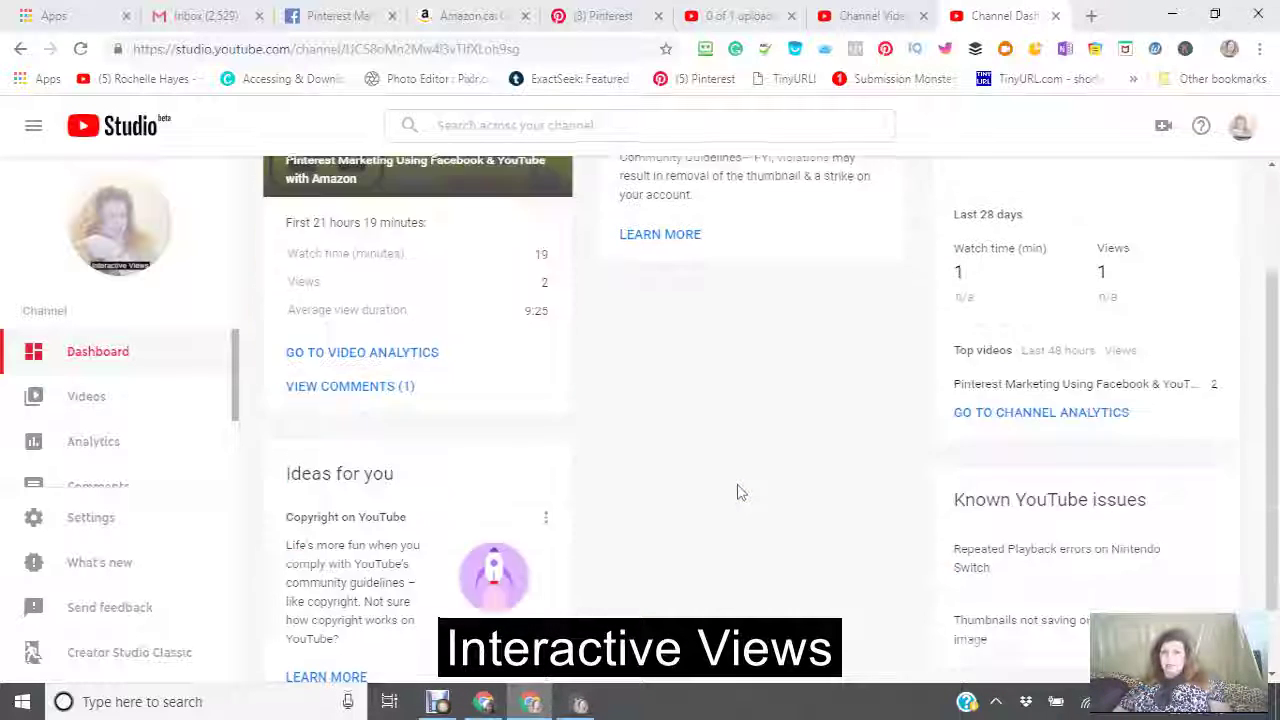
pyautogui.scroll(-1, 740, 491)
pyautogui.scroll(3, 740, 491)
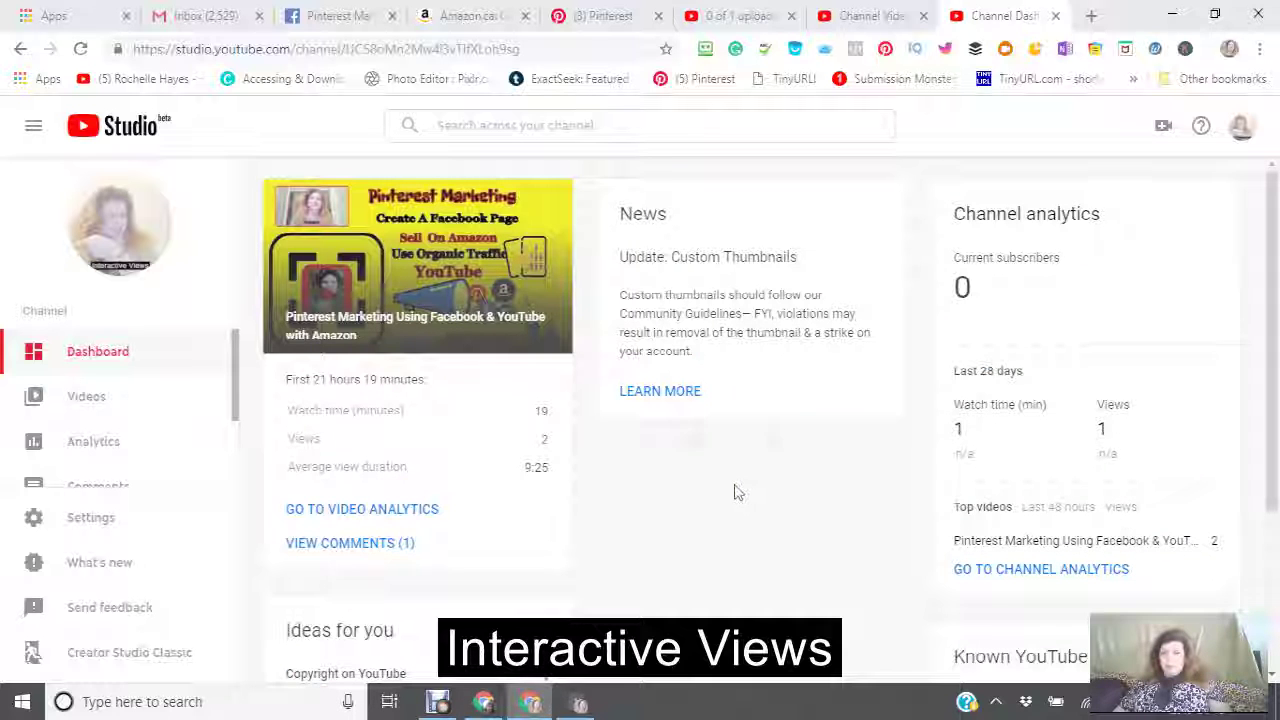
pyautogui.scroll(-2, 800, 430)
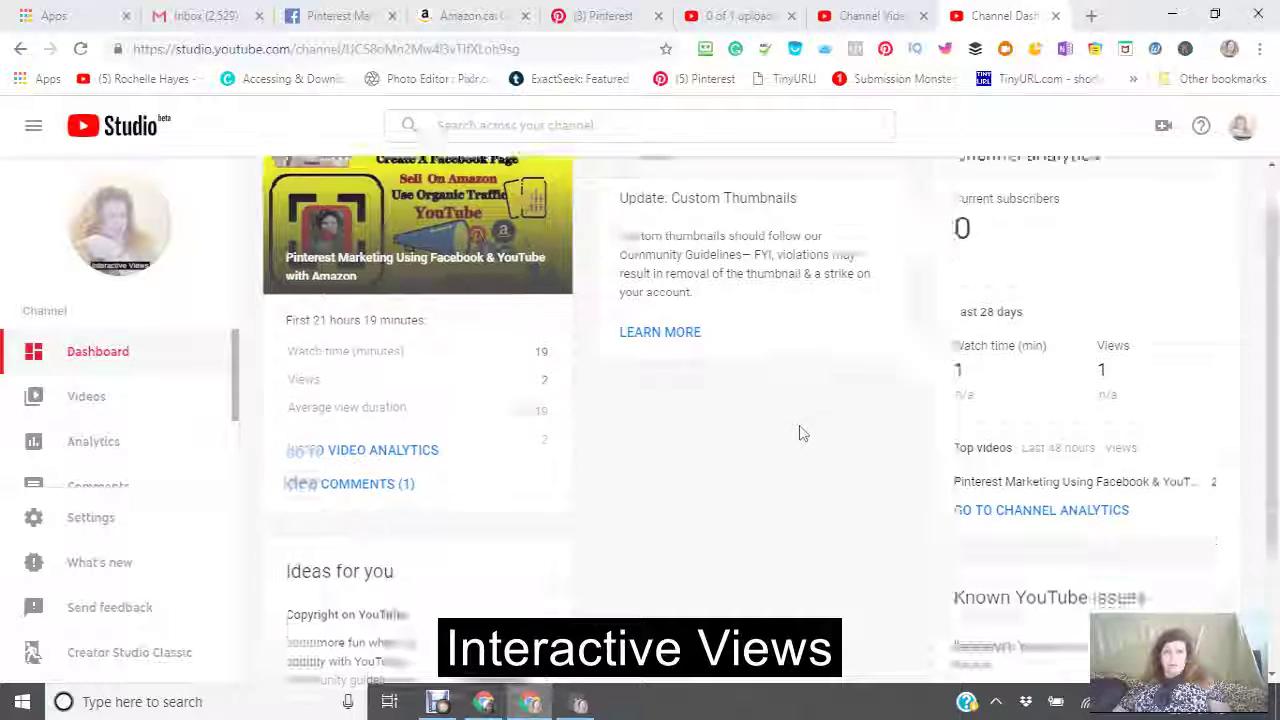
pyautogui.scroll(2, 798, 430)
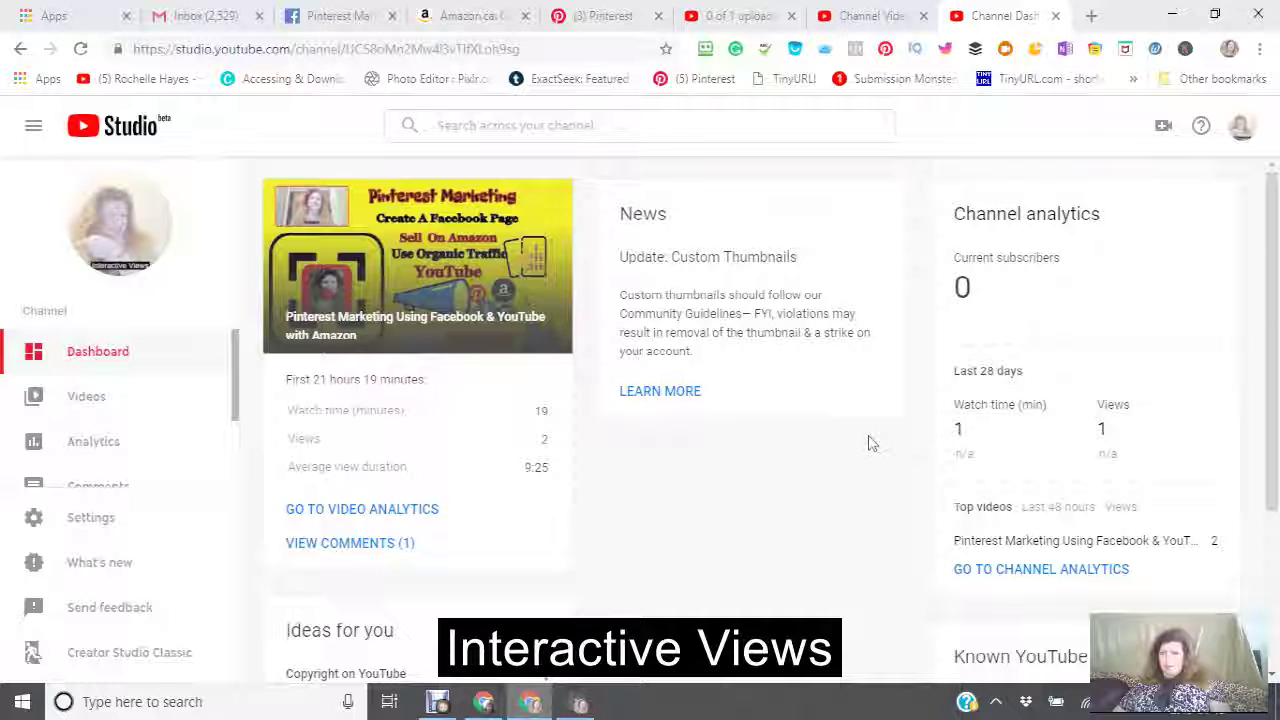
pyautogui.scroll(-3, 870, 443)
pyautogui.scroll(3, 870, 443)
pyautogui.scroll(-2, 870, 443)
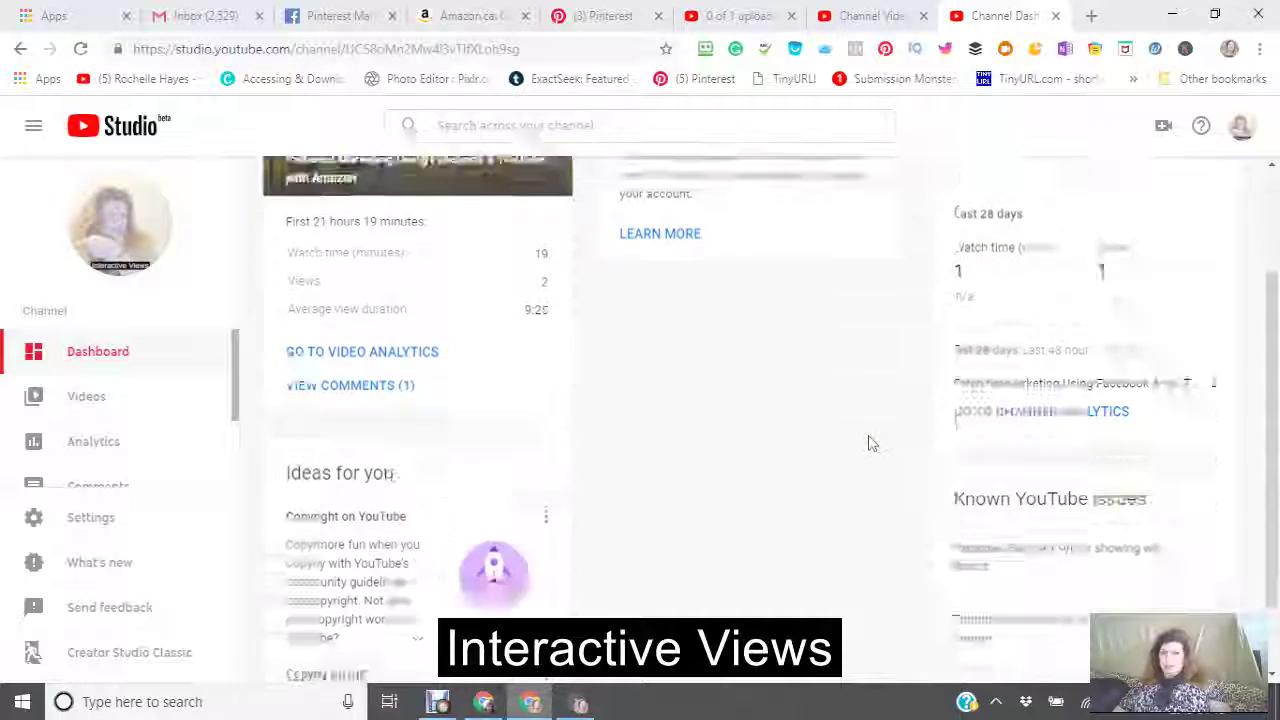
pyautogui.scroll(-1, 870, 443)
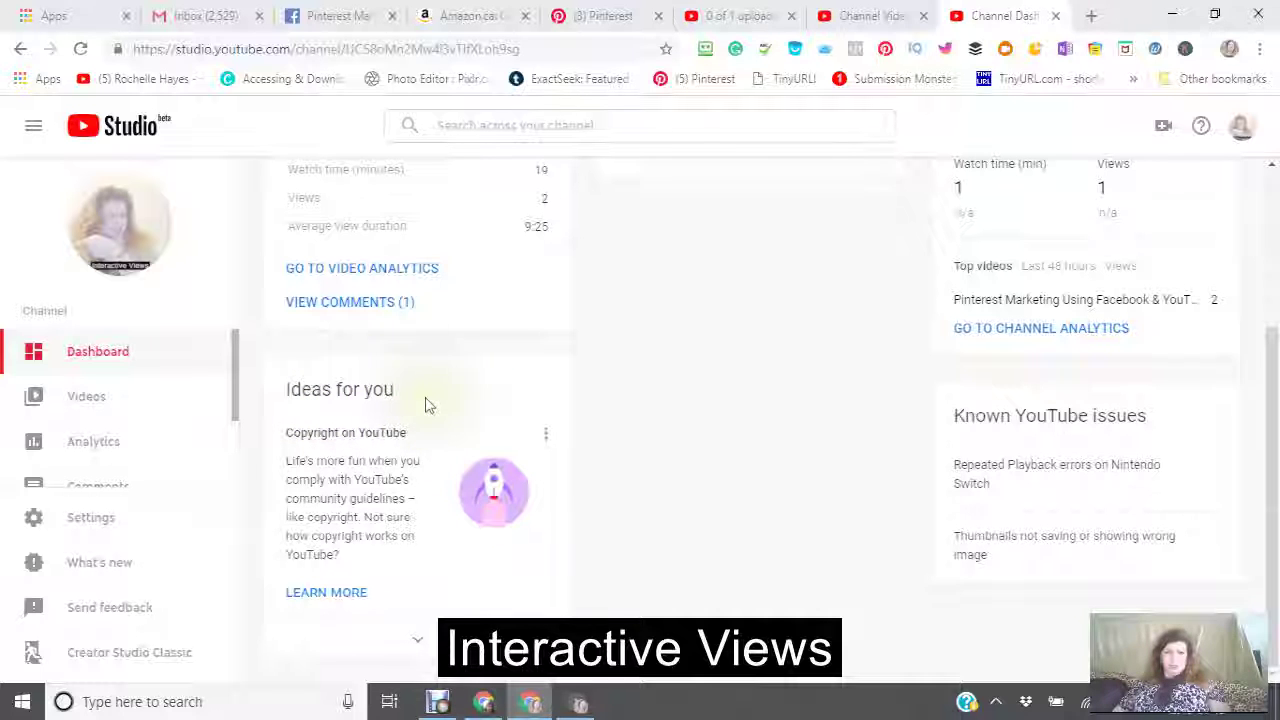
pyautogui.scroll(3, 425, 404)
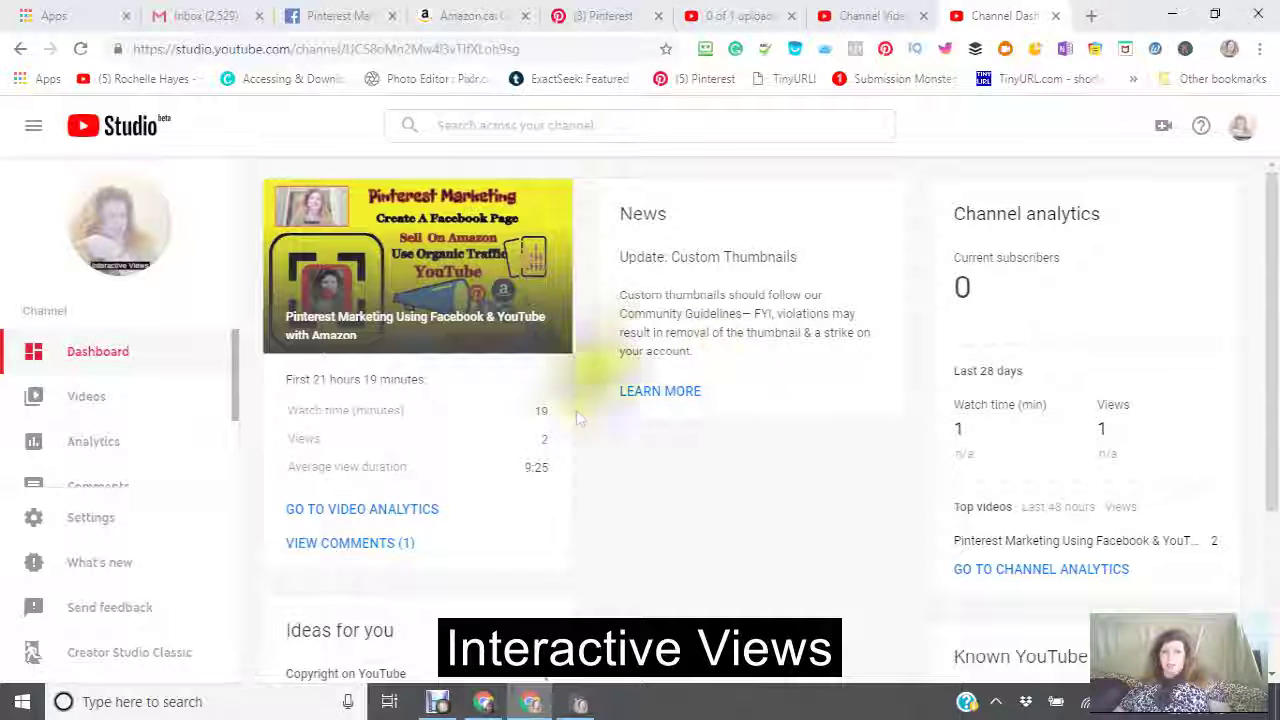
# From the News card, open Add video thumbnails and expand Thumbnail policies.
pyautogui.click(648, 399)
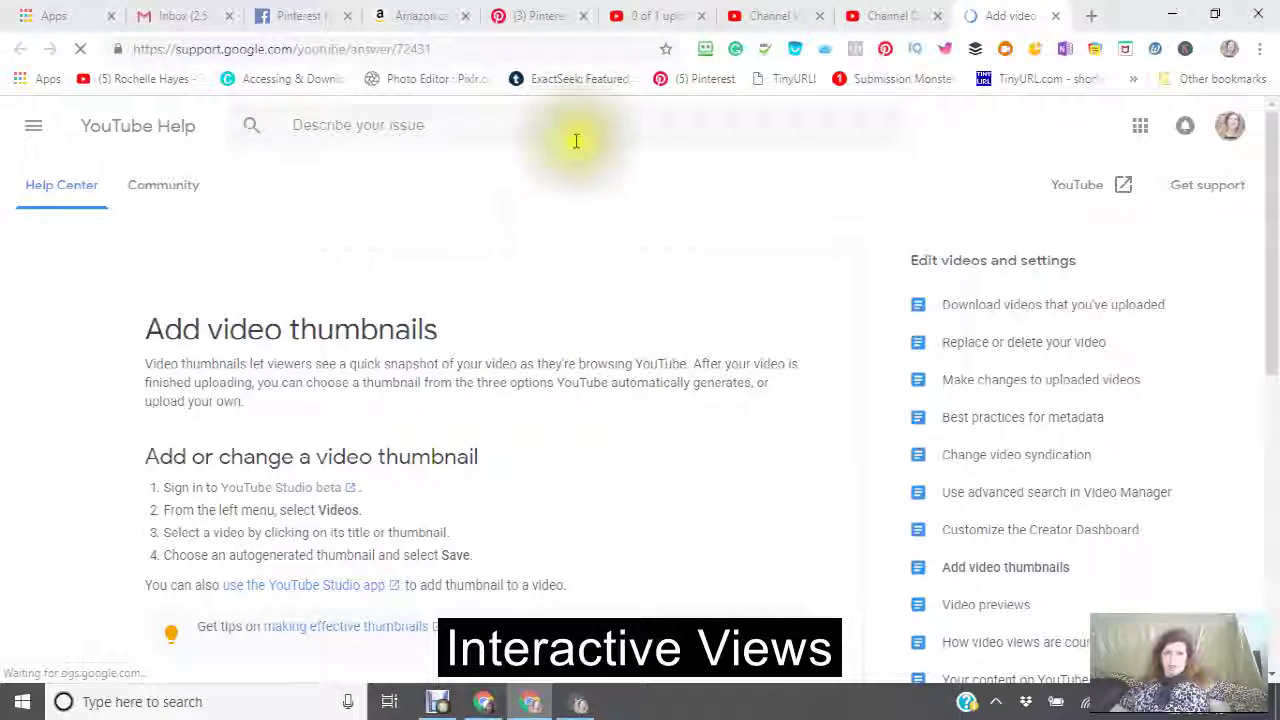
pyautogui.scroll(-10, 572, 143)
pyautogui.scroll(12, 572, 143)
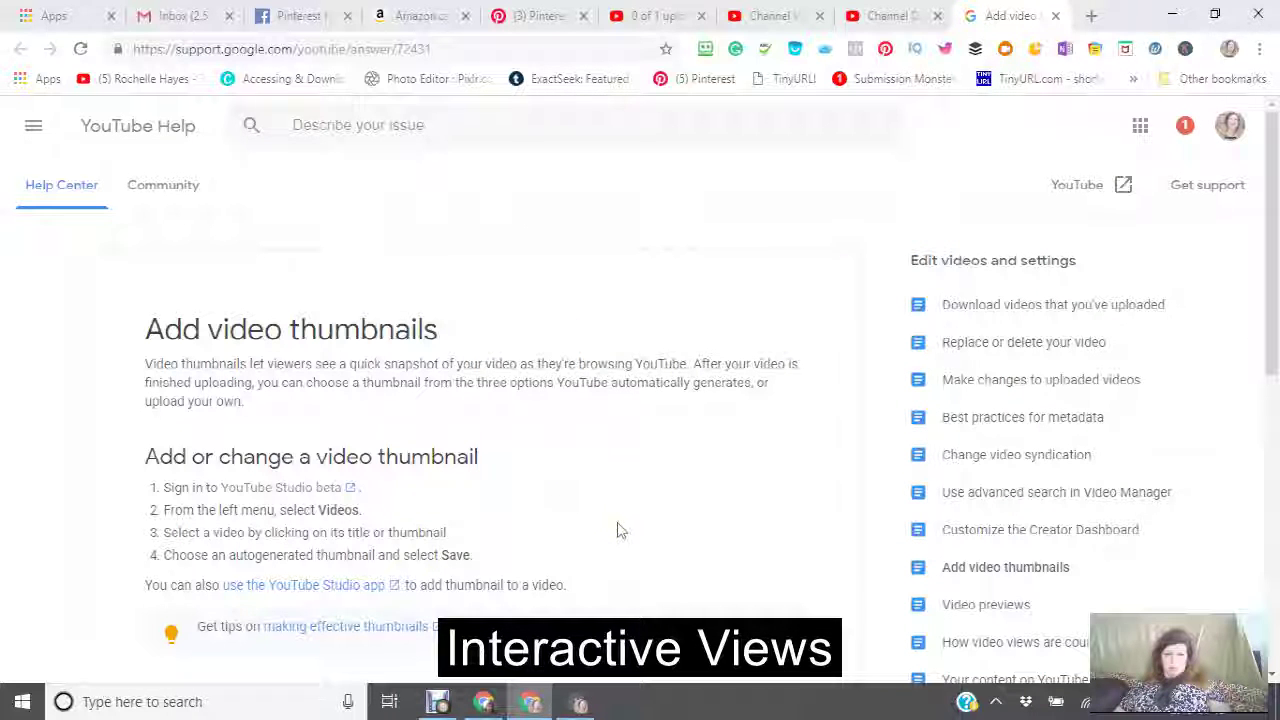
pyautogui.scroll(-2, 617, 530)
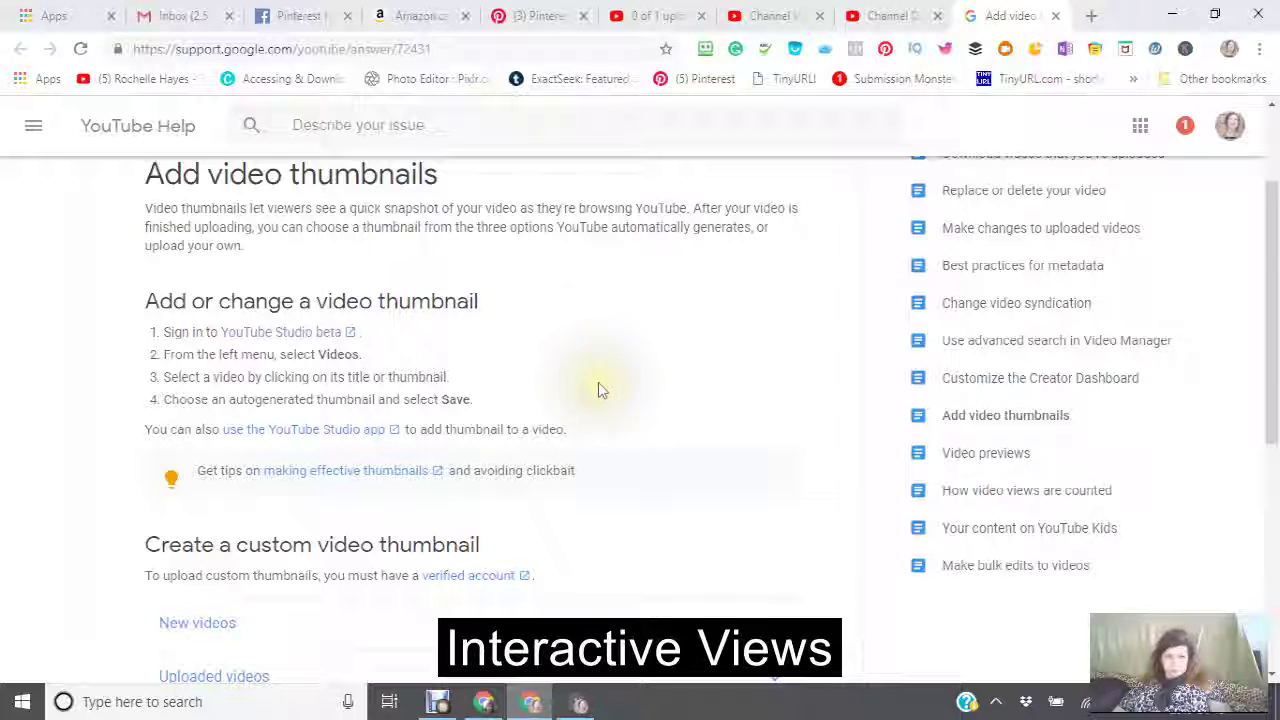
pyautogui.scroll(-3, 600, 390)
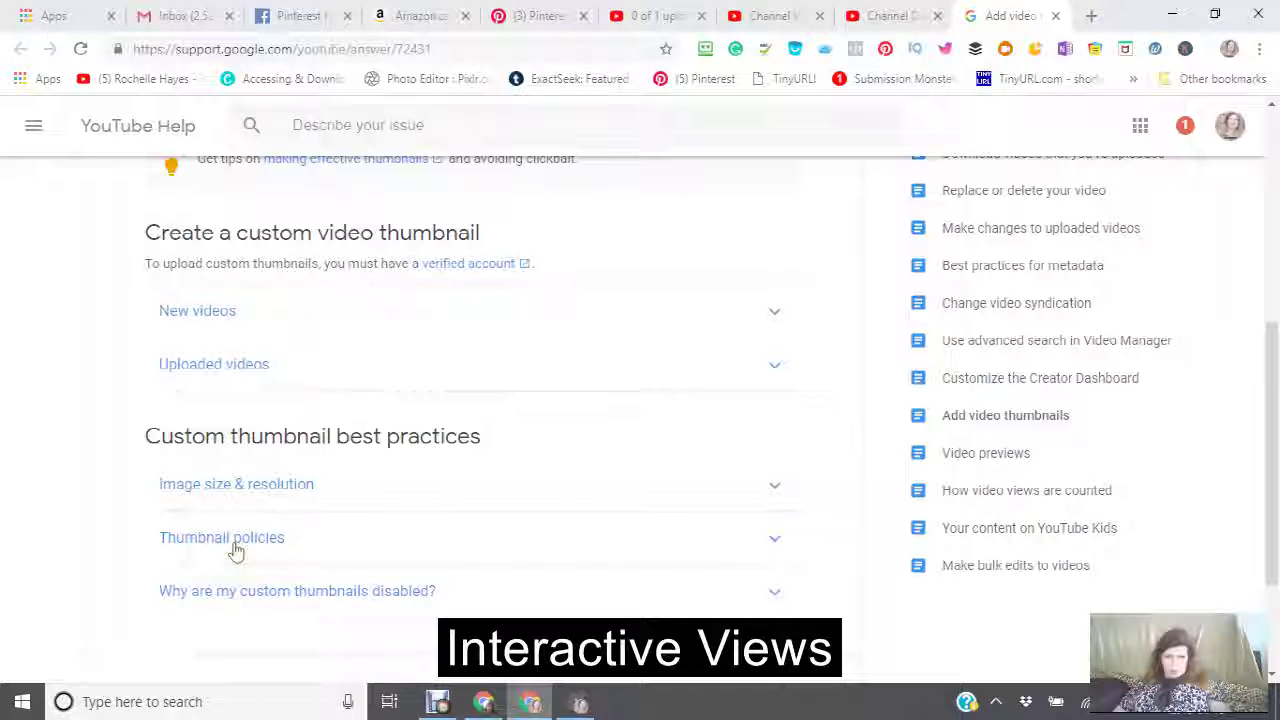
pyautogui.click(773, 553)
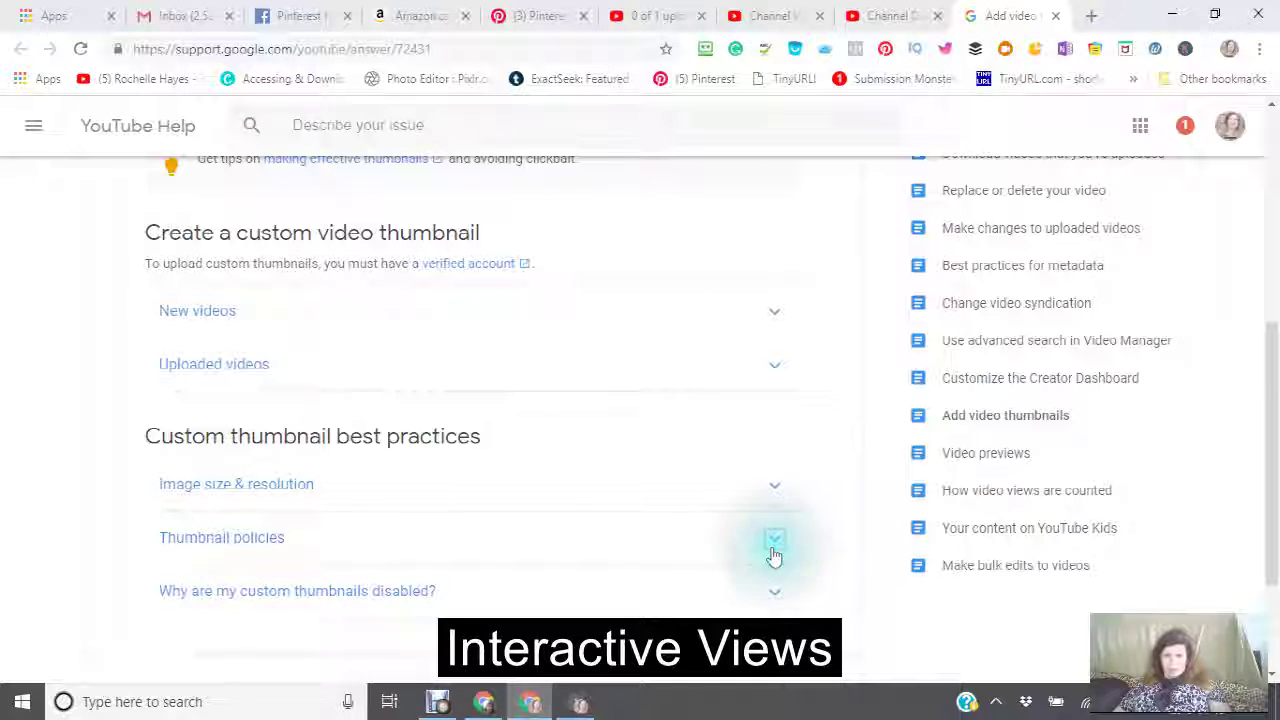
pyautogui.scroll(-4, 608, 517)
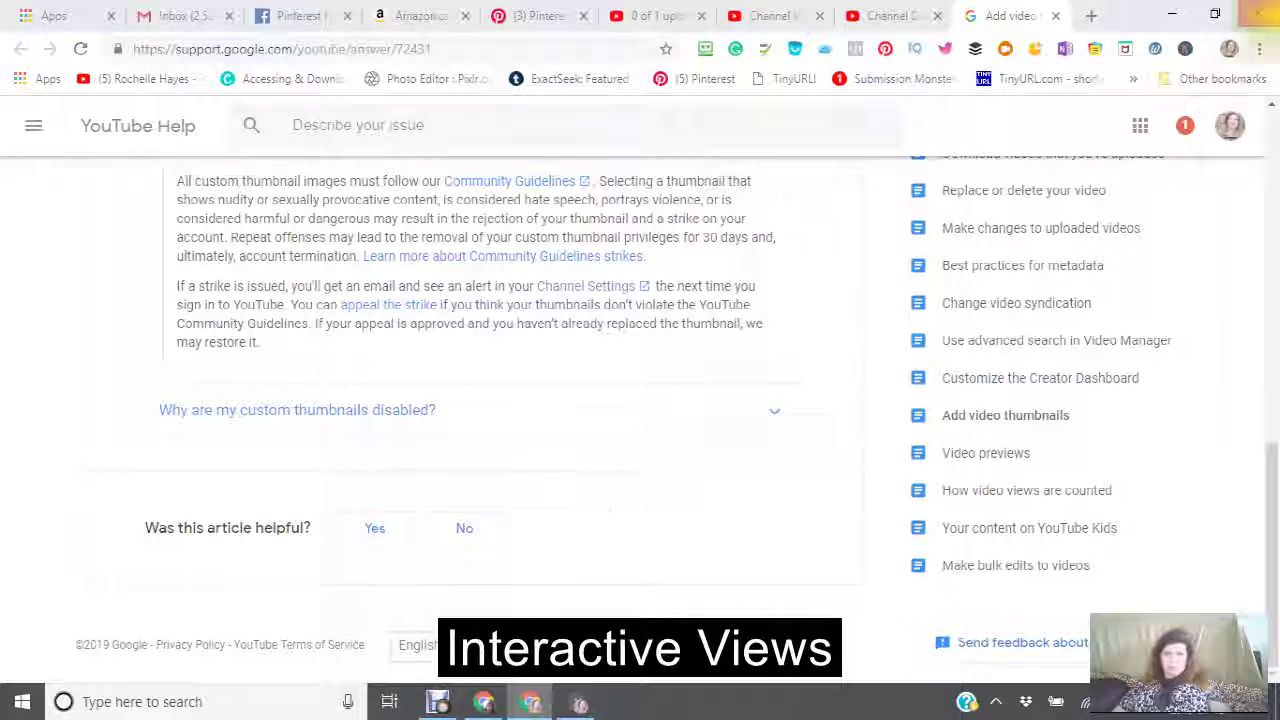
# Set Chrome's page zoom to 110% for the help article.
pyautogui.click(1260, 48)
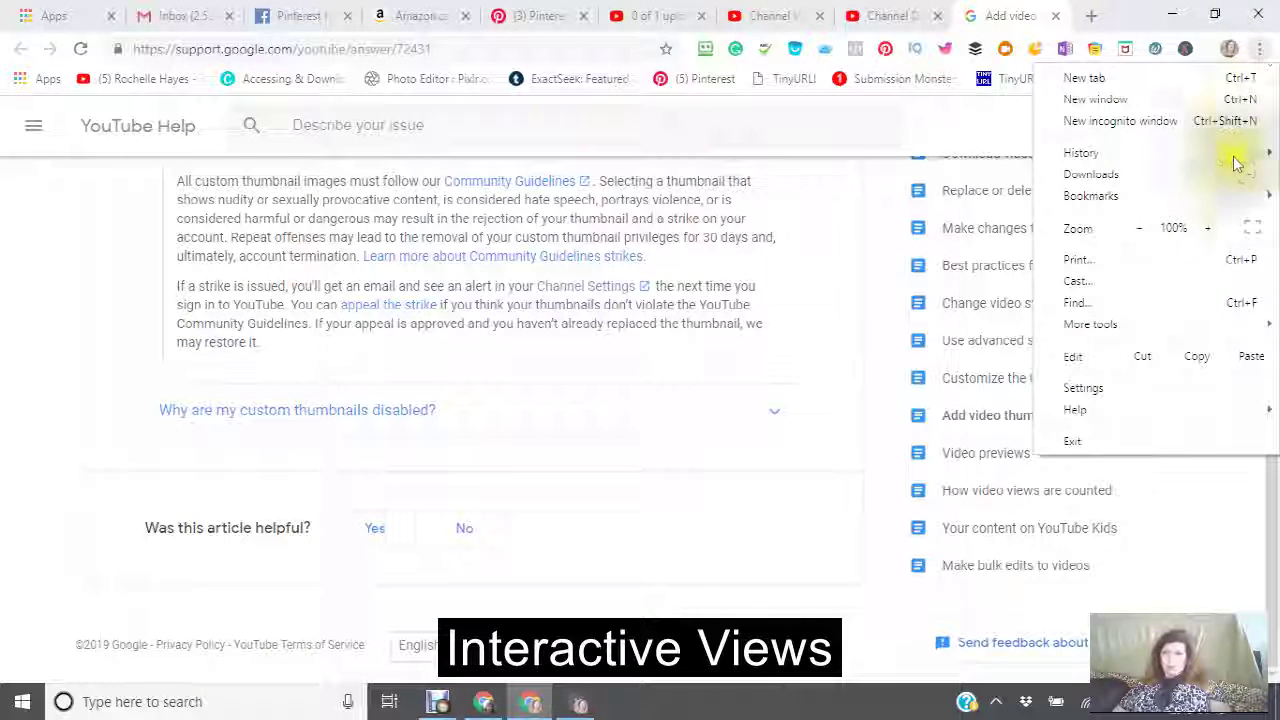
pyautogui.click(1212, 234)
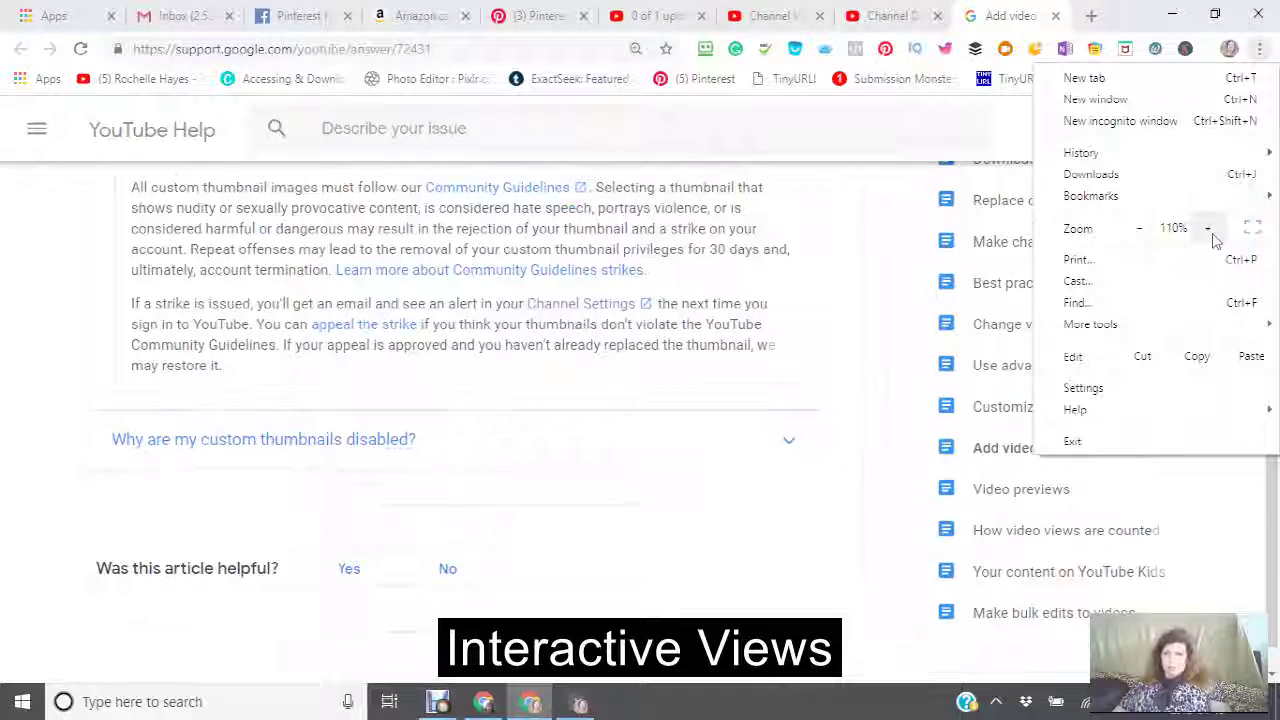
pyautogui.click(508, 466)
# Scroll through the article's steps for adding a thumbnail in YouTube Studio beta.
pyautogui.scroll(3, 506, 469)
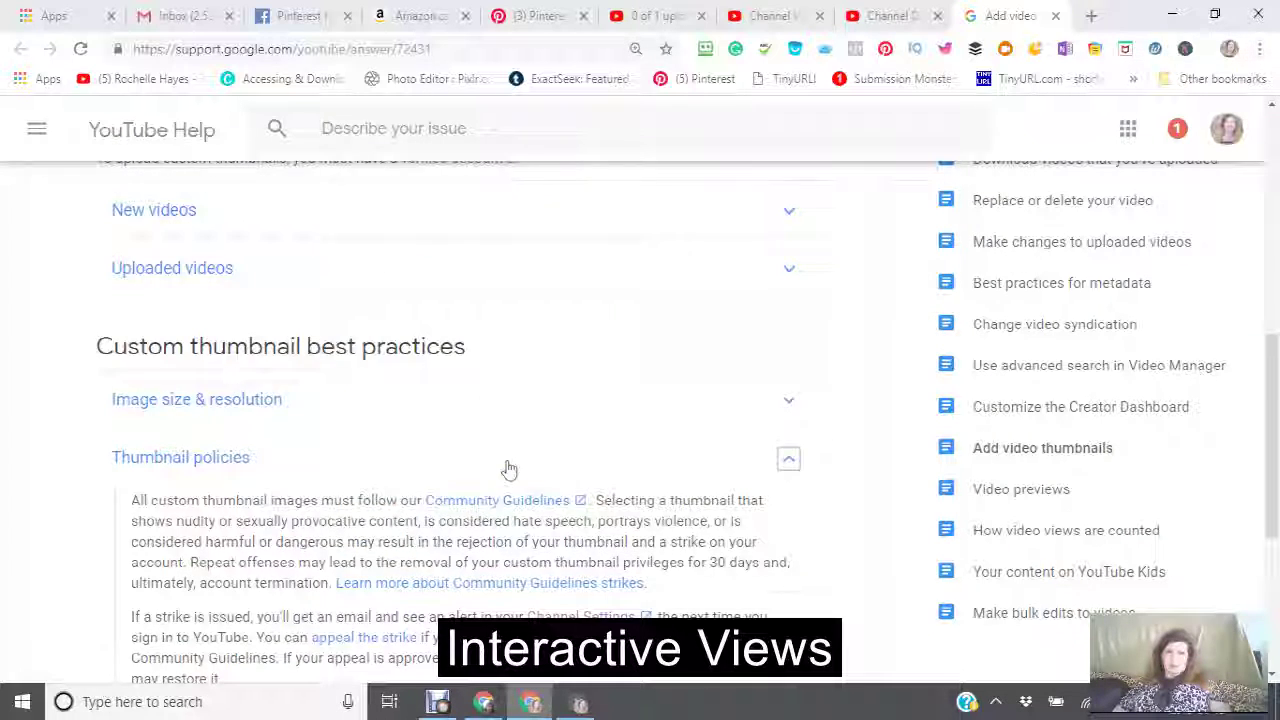
pyautogui.scroll(-3, 508, 468)
pyautogui.scroll(2, 508, 468)
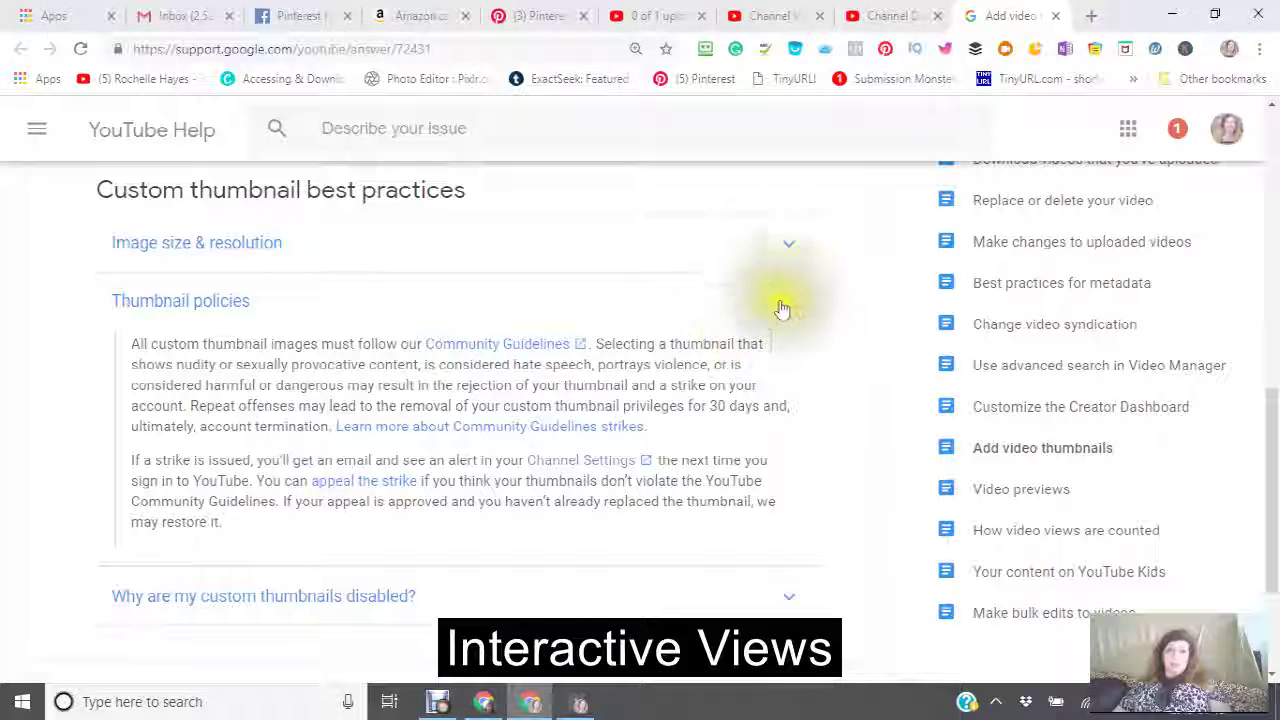
pyautogui.scroll(-2, 814, 251)
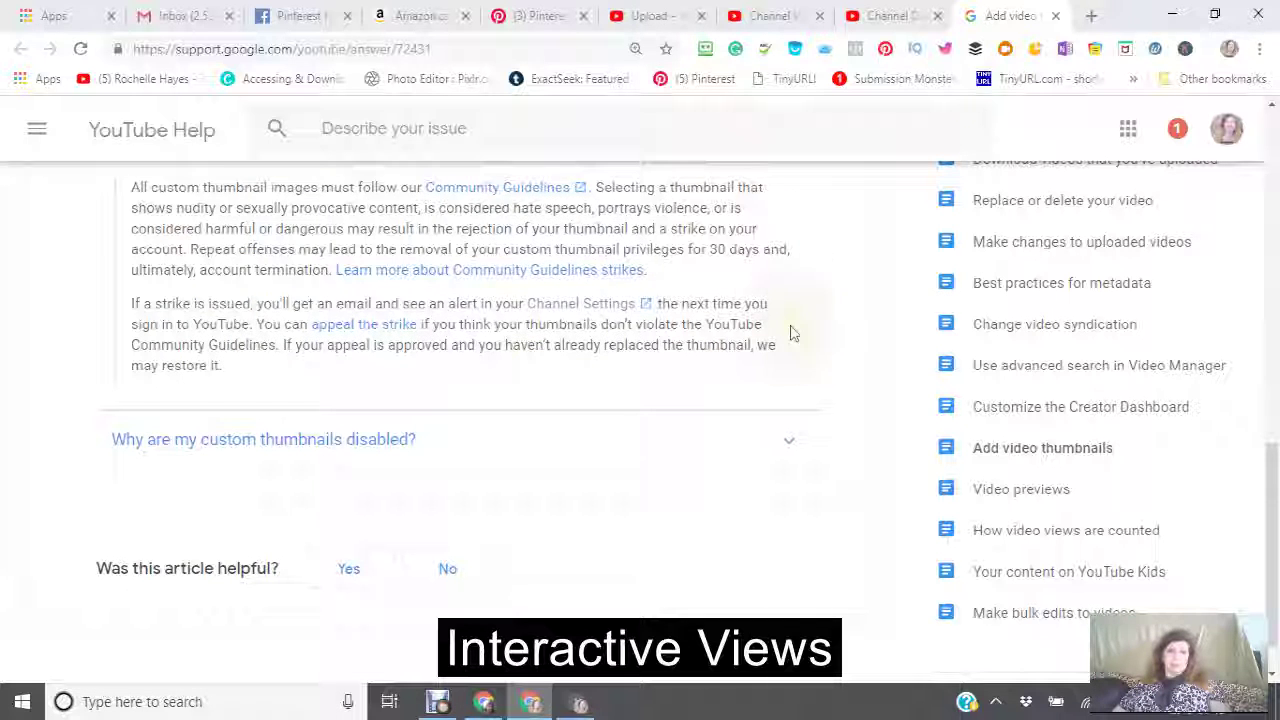
pyautogui.scroll(2, 790, 332)
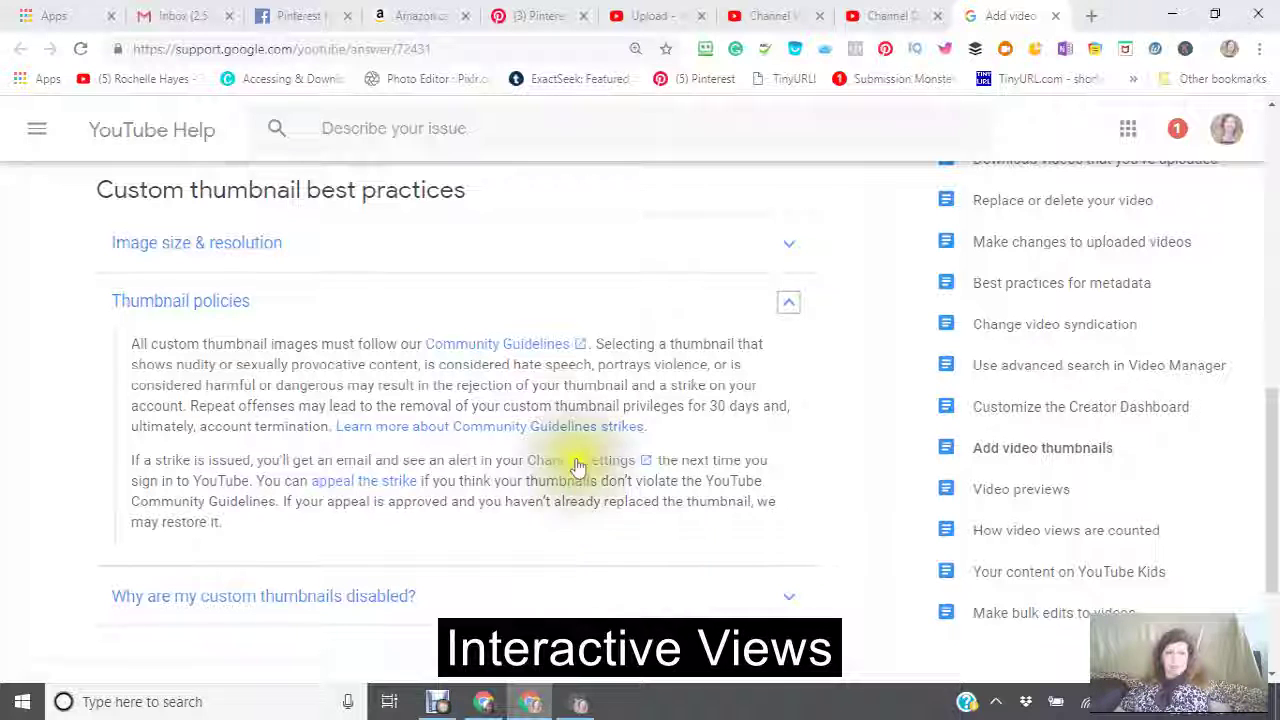
pyautogui.scroll(-2, 533, 477)
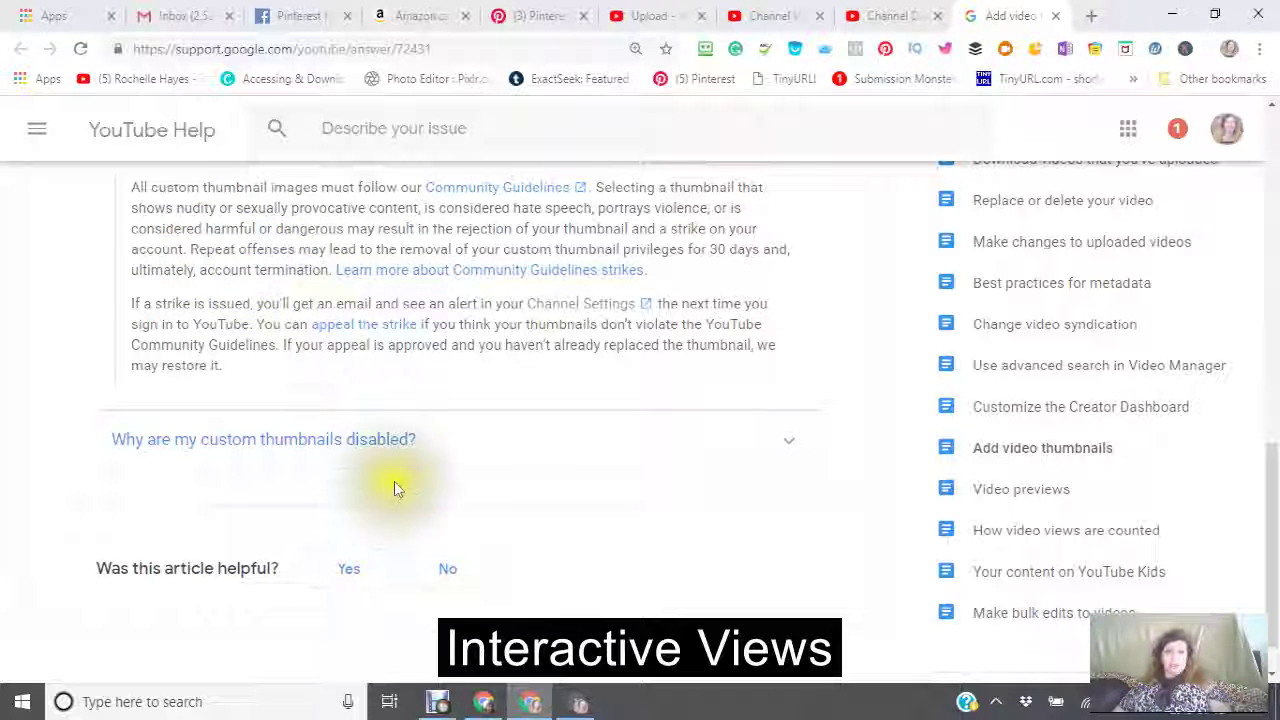
pyautogui.scroll(15, 397, 482)
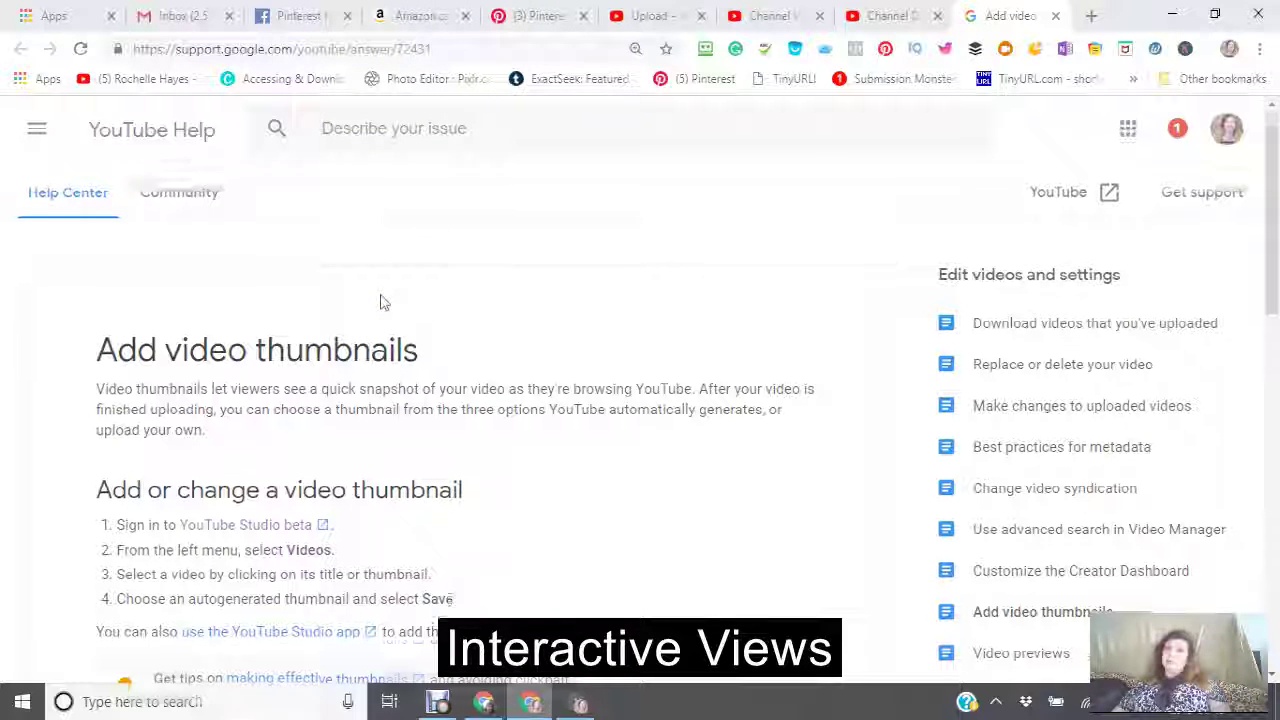
pyautogui.scroll(-3, 380, 298)
pyautogui.scroll(3, 405, 655)
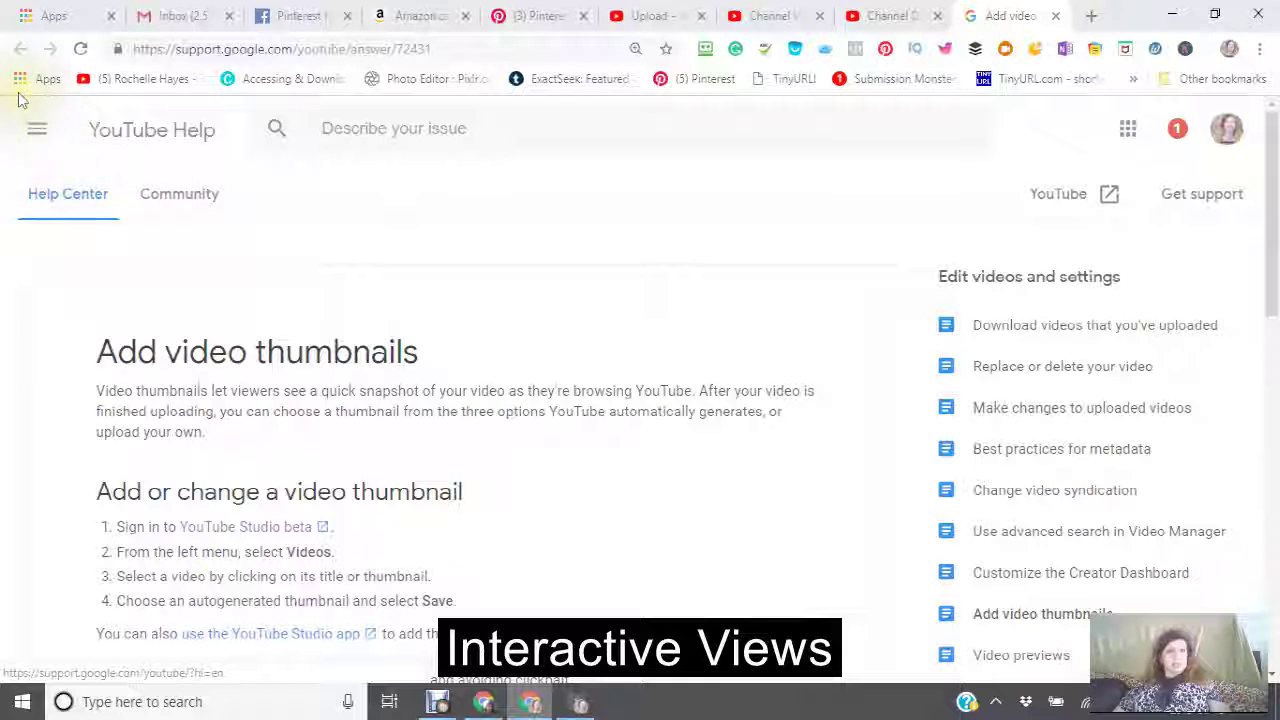
# Close the thumbnail help tab and show the channel's videos in Studio.
pyautogui.click(1056, 16)
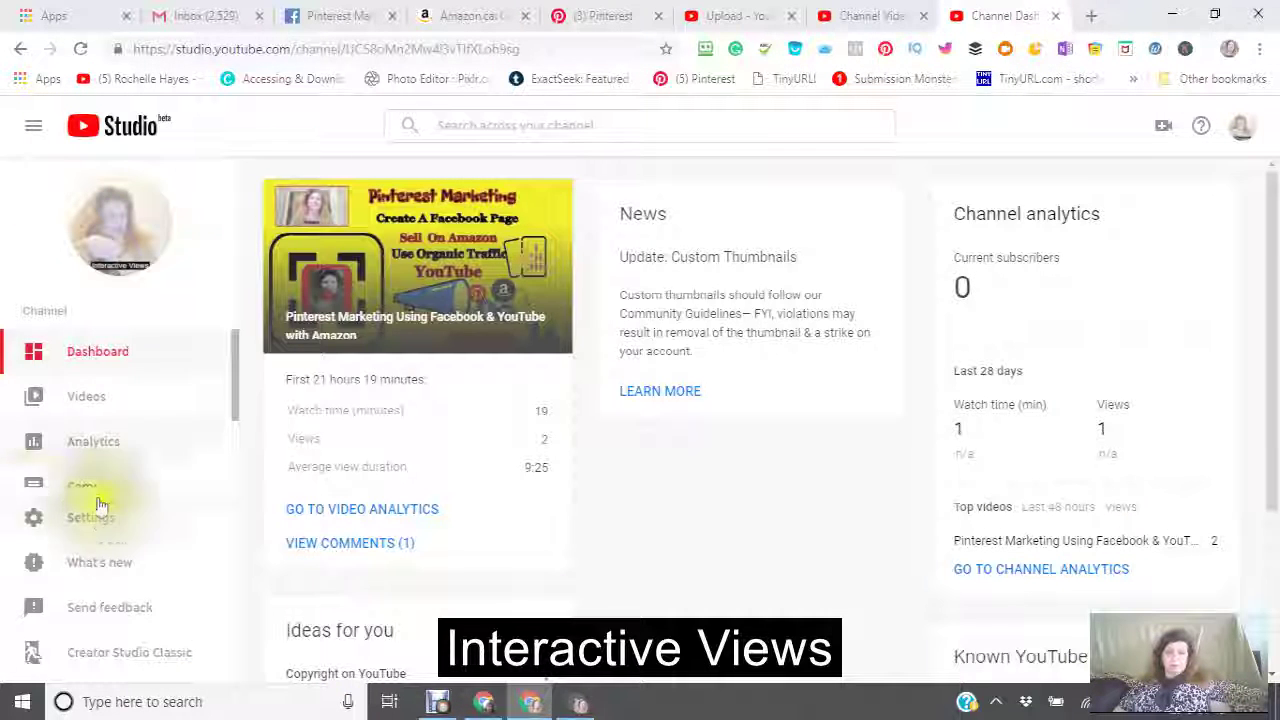
pyautogui.click(145, 563)
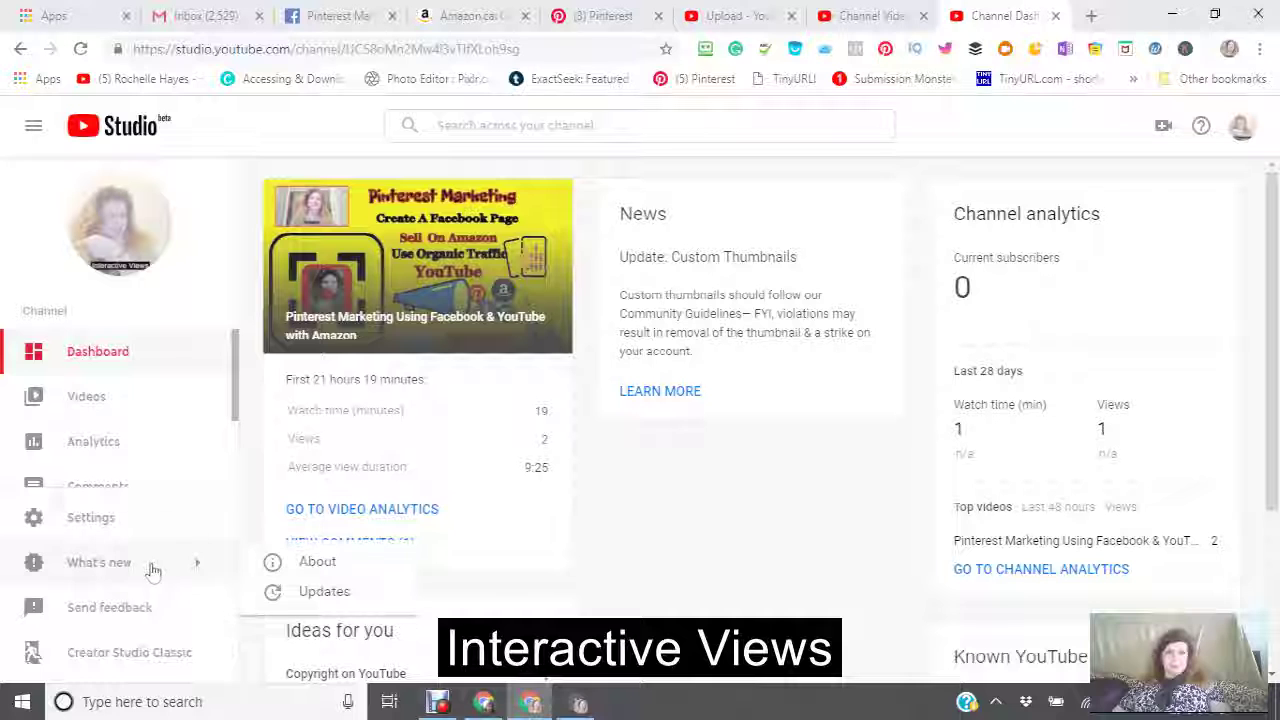
pyautogui.click(70, 402)
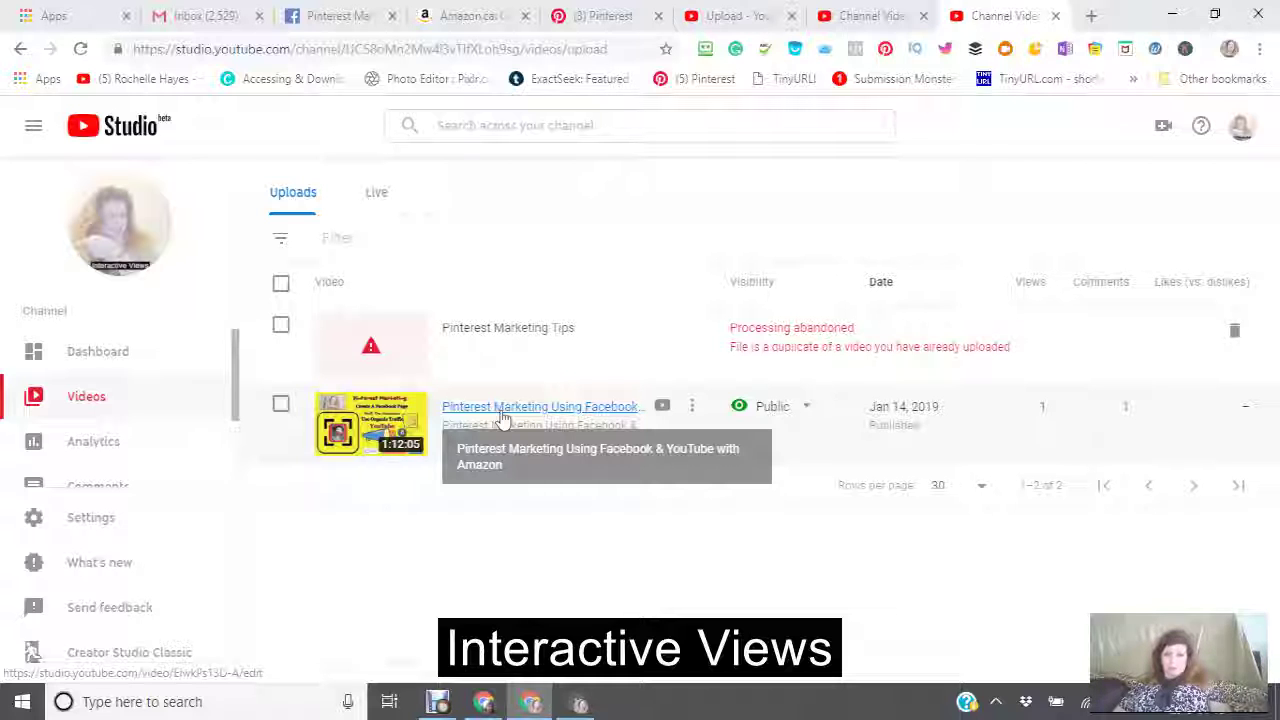
# Open the Pinterest Marketing Using Facebook & YouTube with Amazon video's details editor.
pyautogui.click(503, 412)
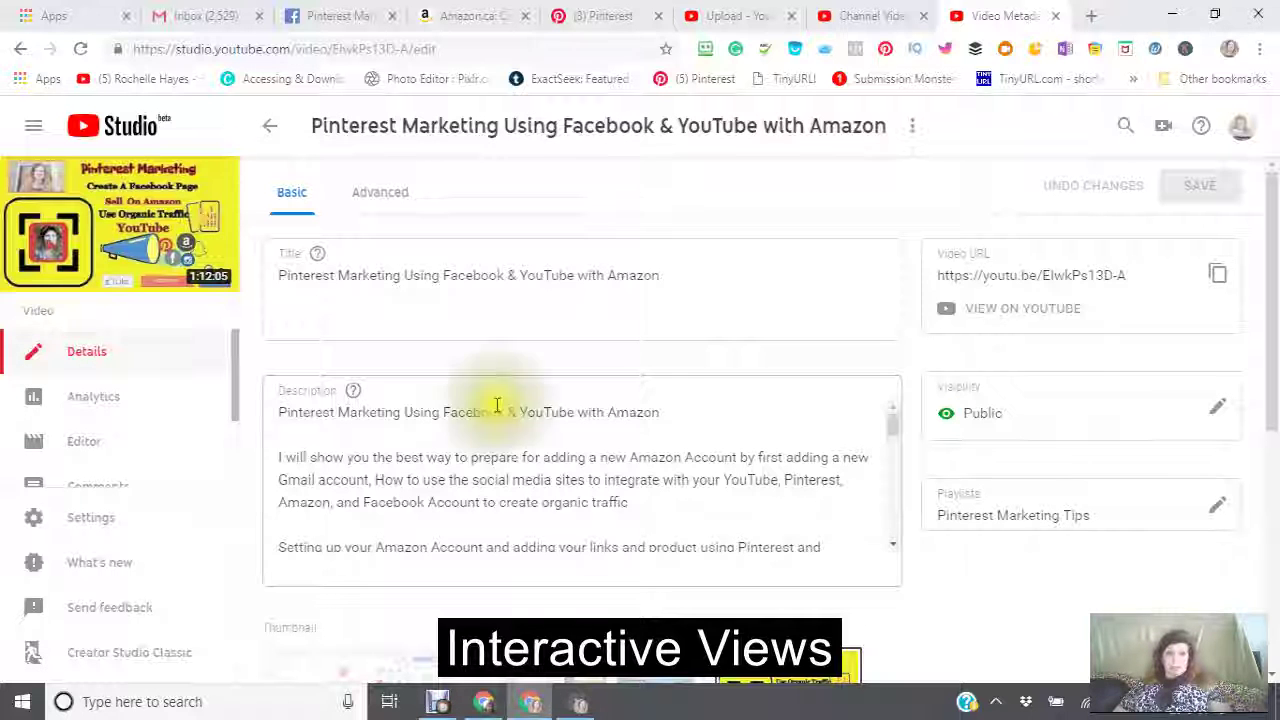
pyautogui.scroll(-5, 427, 303)
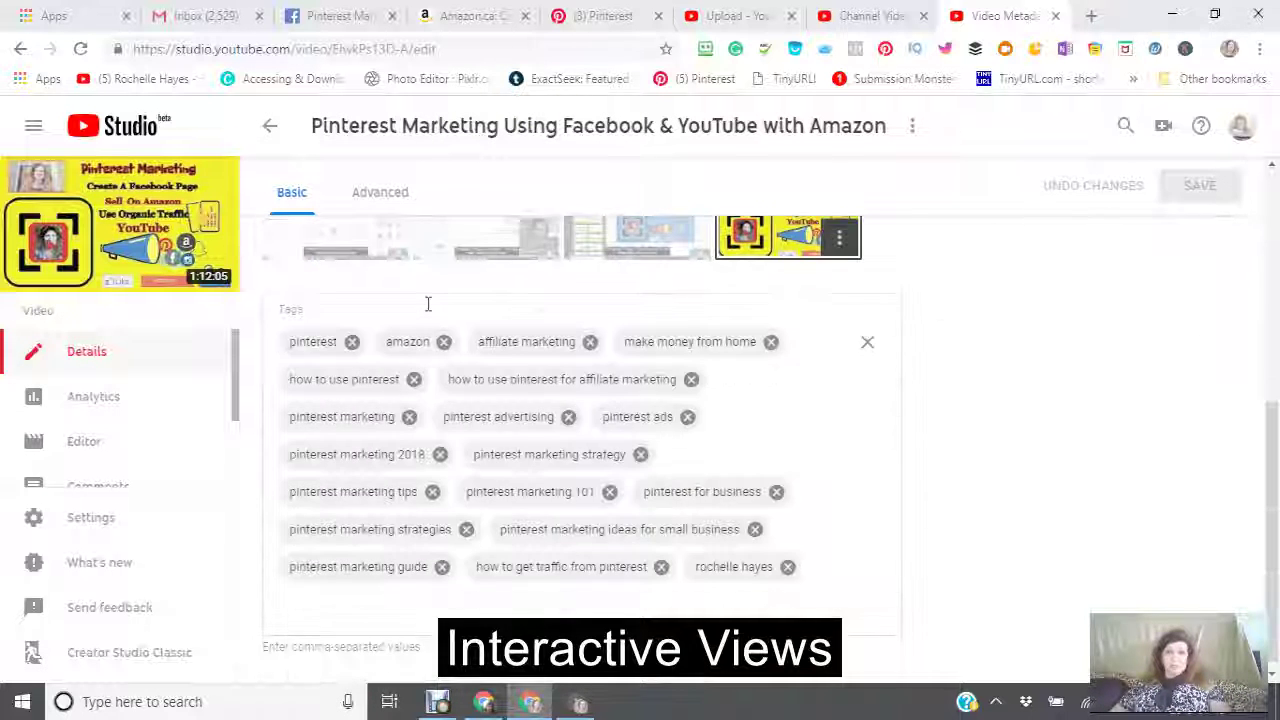
pyautogui.scroll(5, 427, 303)
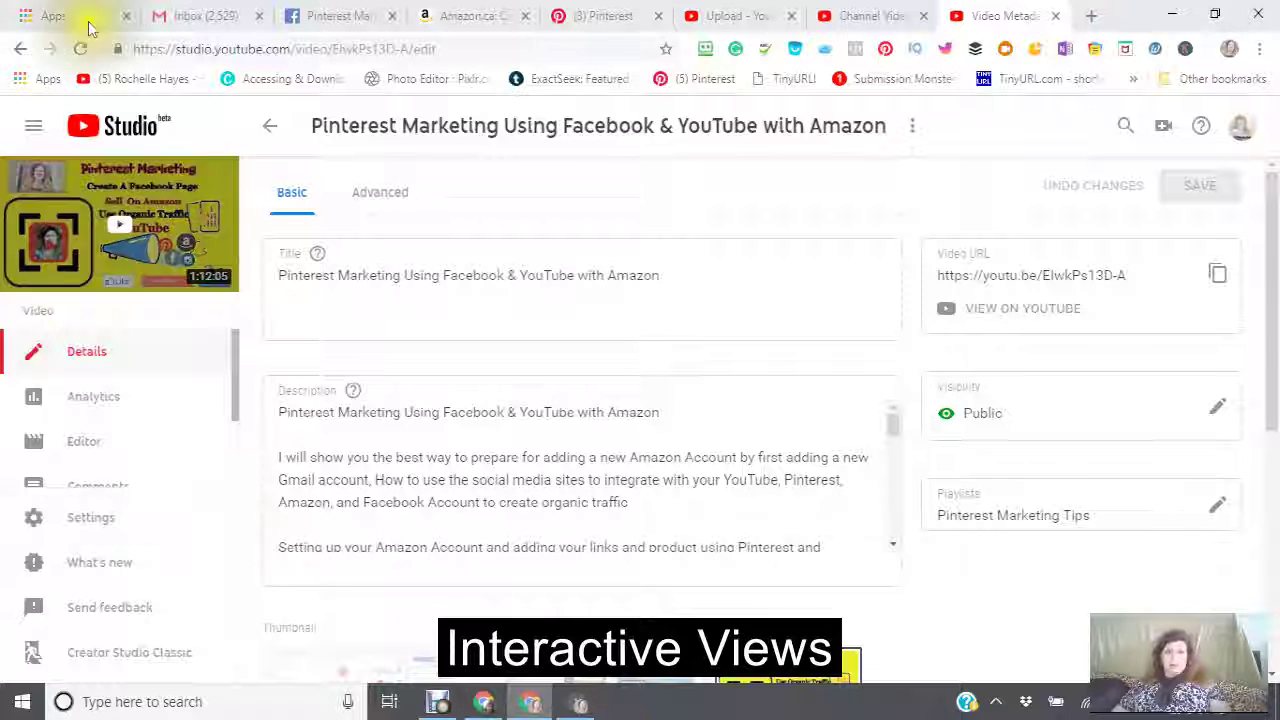
# Select the whole Title field text and copy it.
pyautogui.click(668, 274)
pyautogui.moveTo(668, 274); pyautogui.dragTo(205, 280)
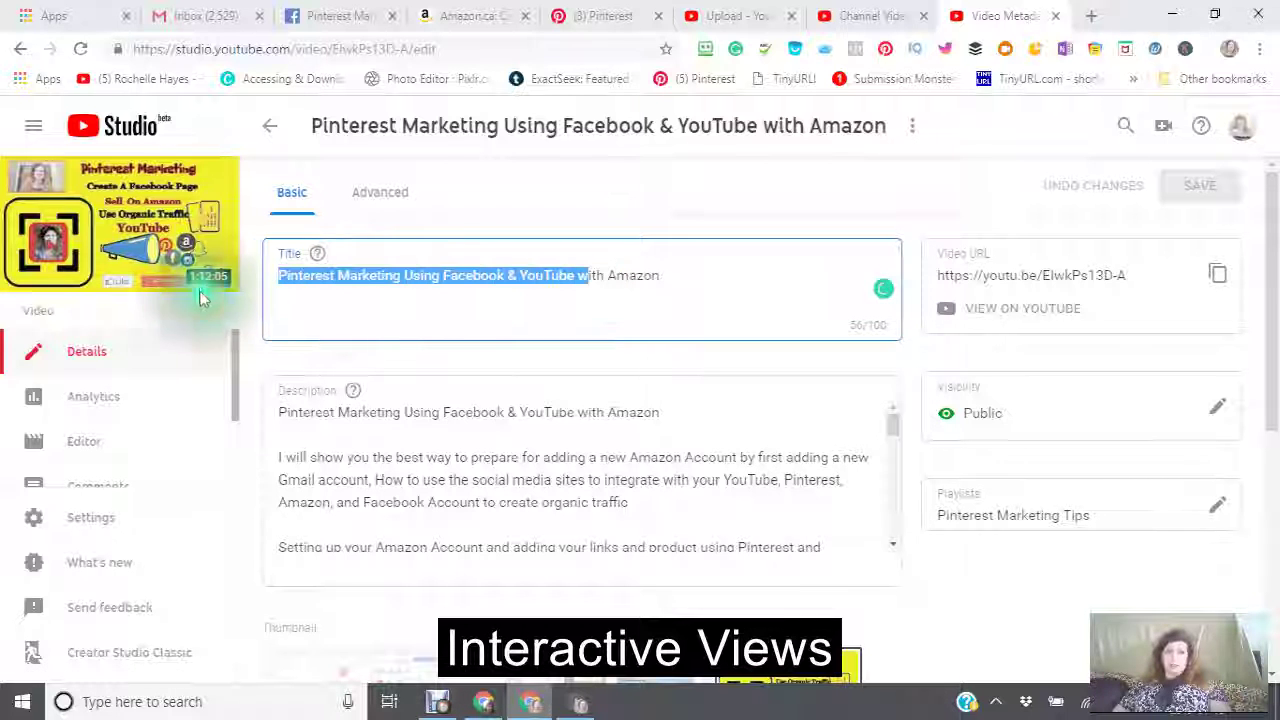
pyautogui.moveTo(681, 278); pyautogui.dragTo(250, 302)
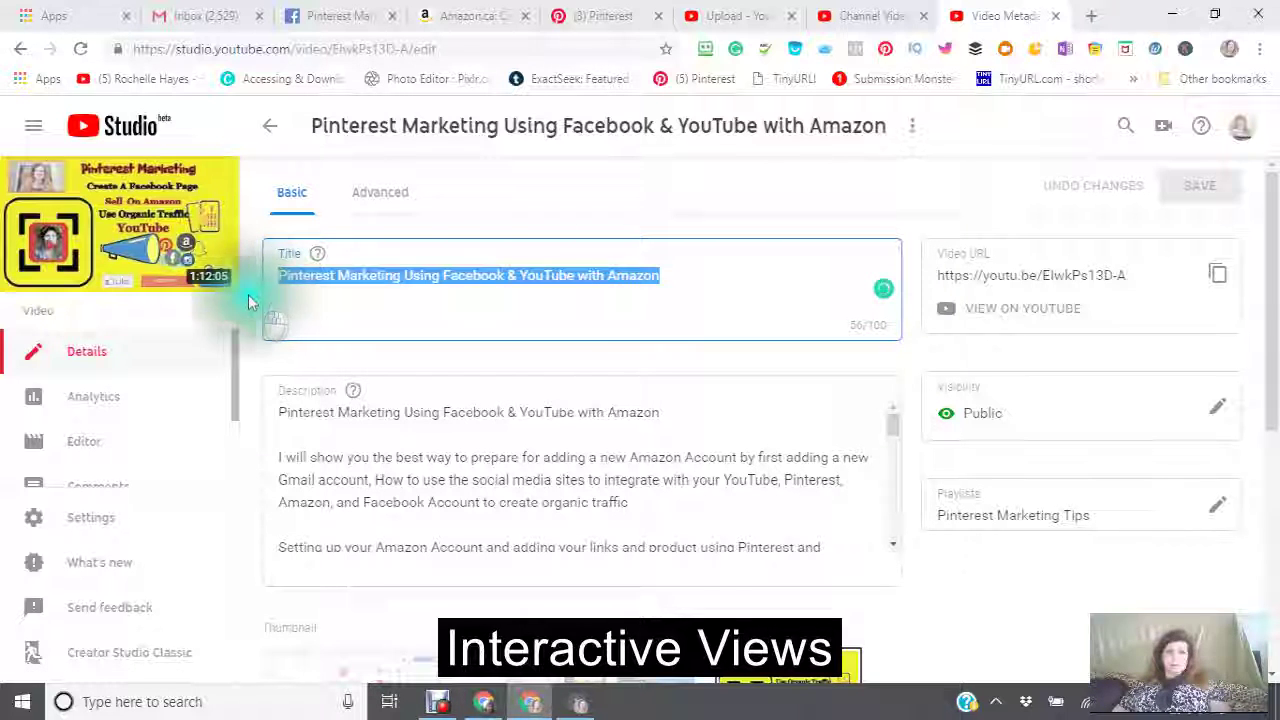
pyautogui.rightClick(426, 272)
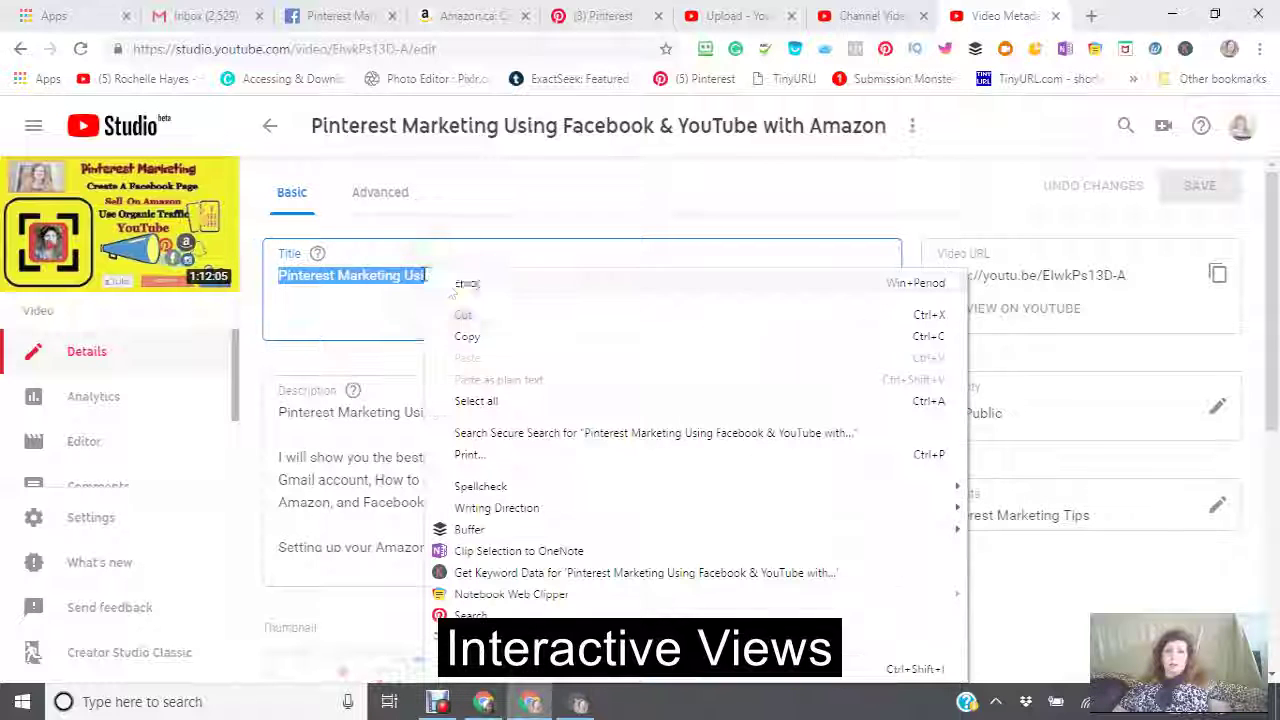
pyautogui.click(463, 338)
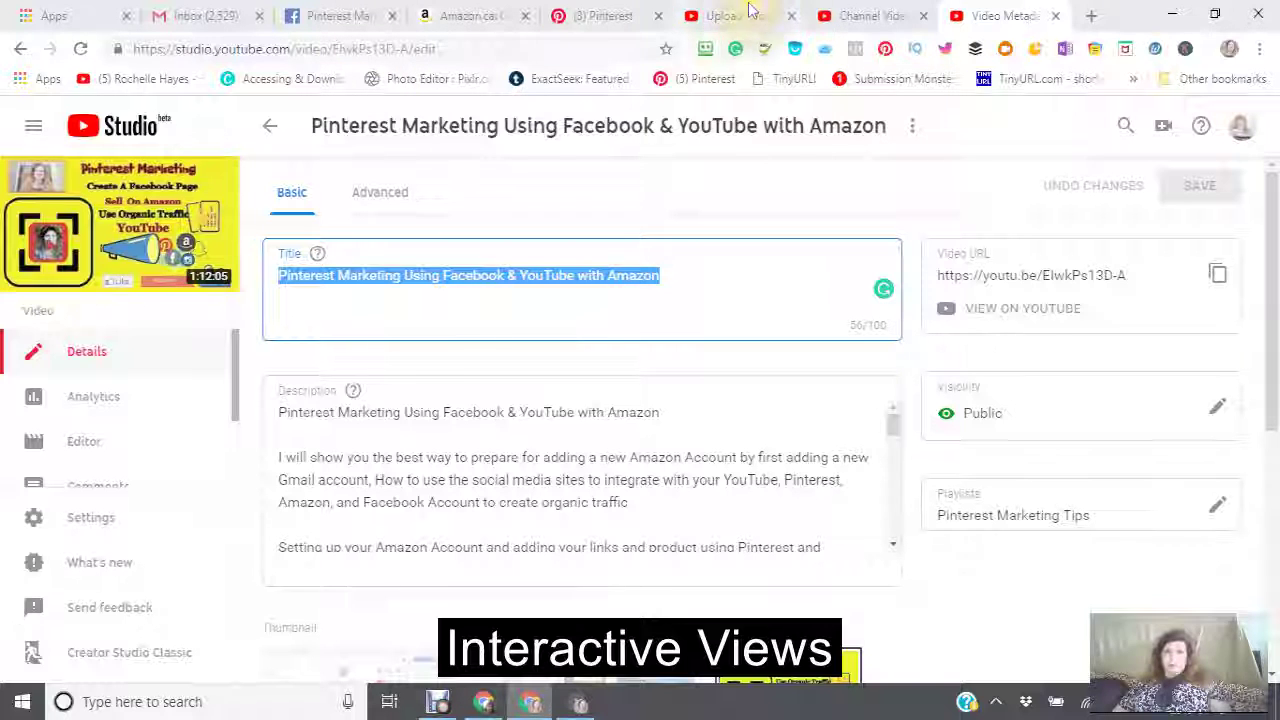
# From the Channel Videos tab, open the Pinterest Marketing video on YouTube.
pyautogui.click(888, 15)
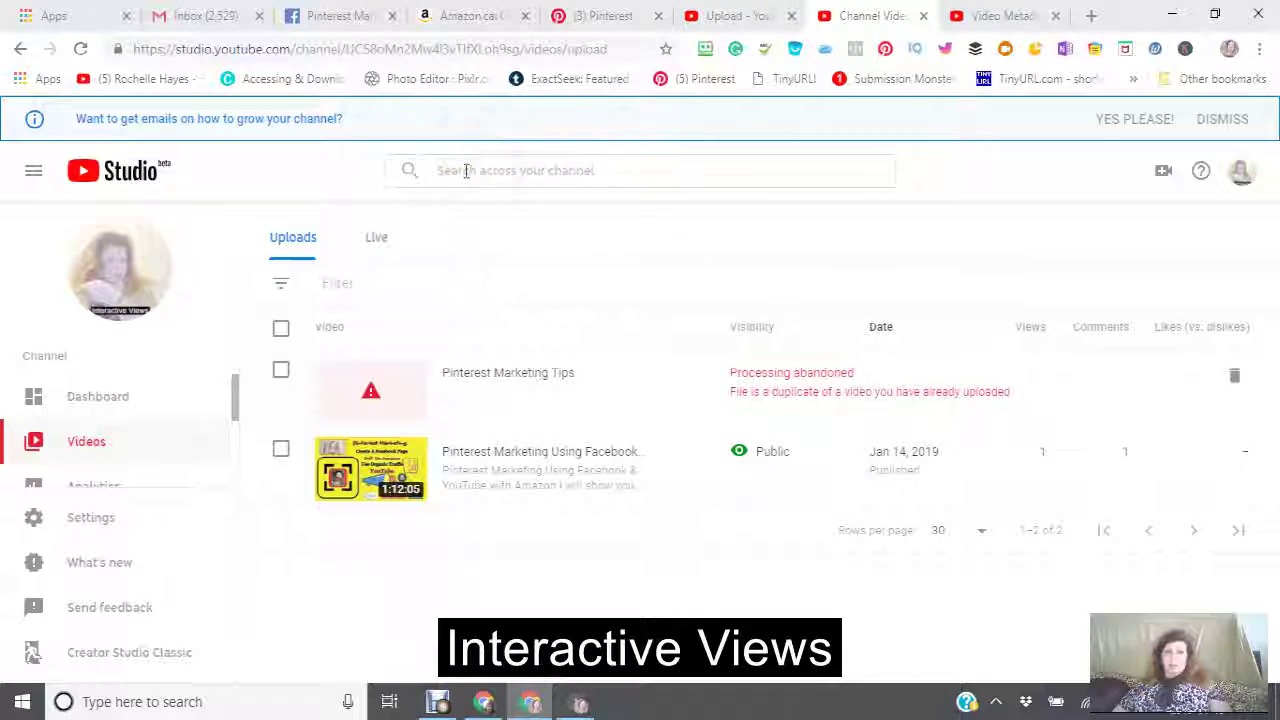
pyautogui.click(447, 170)
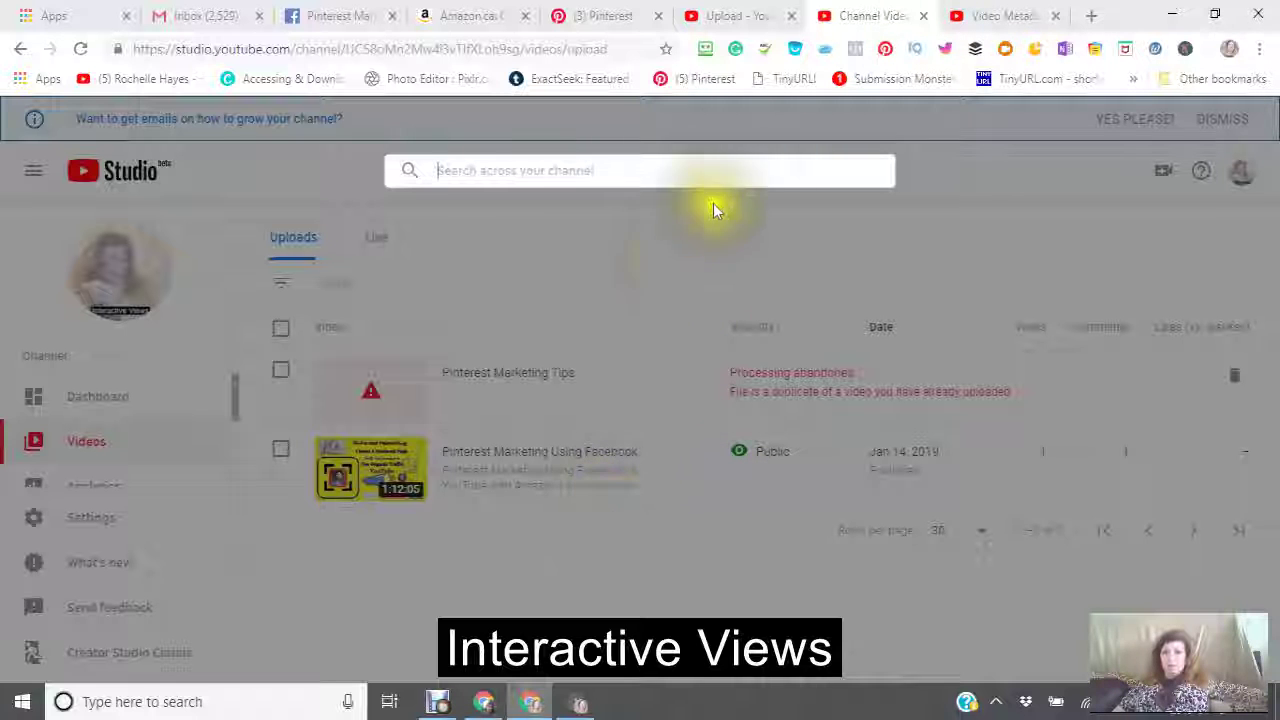
pyautogui.click(640, 234)
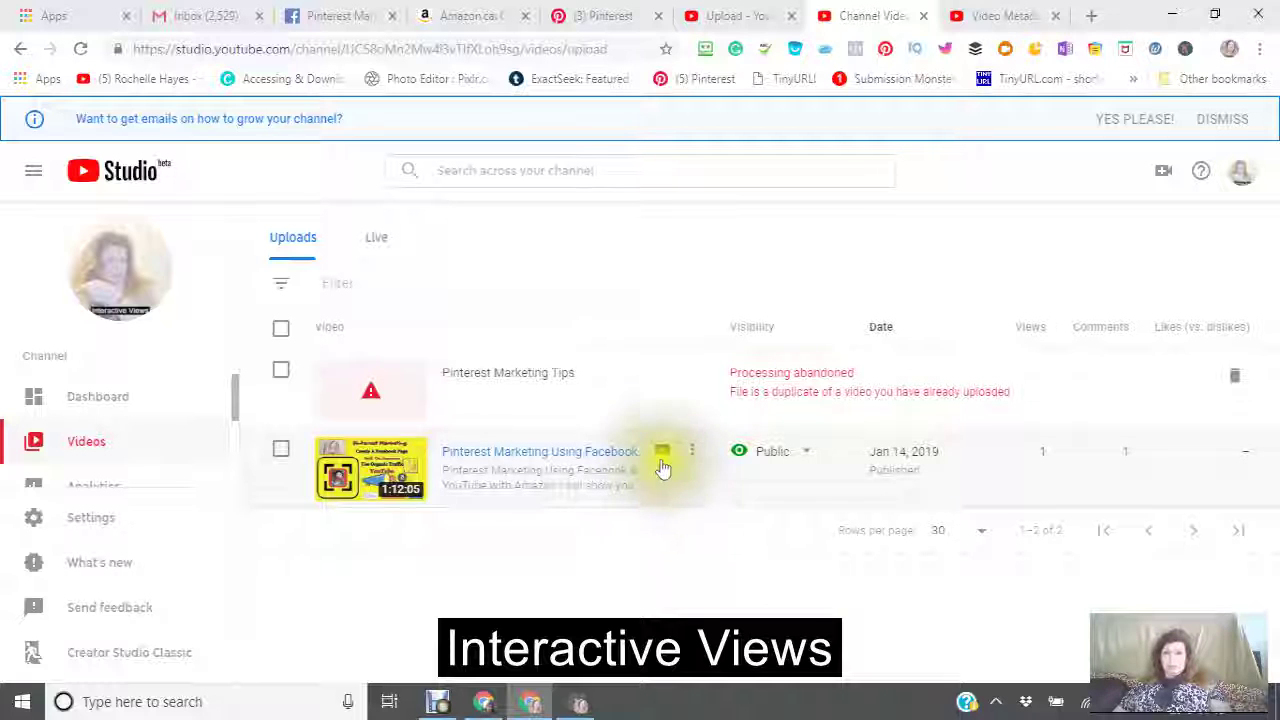
pyautogui.click(661, 455)
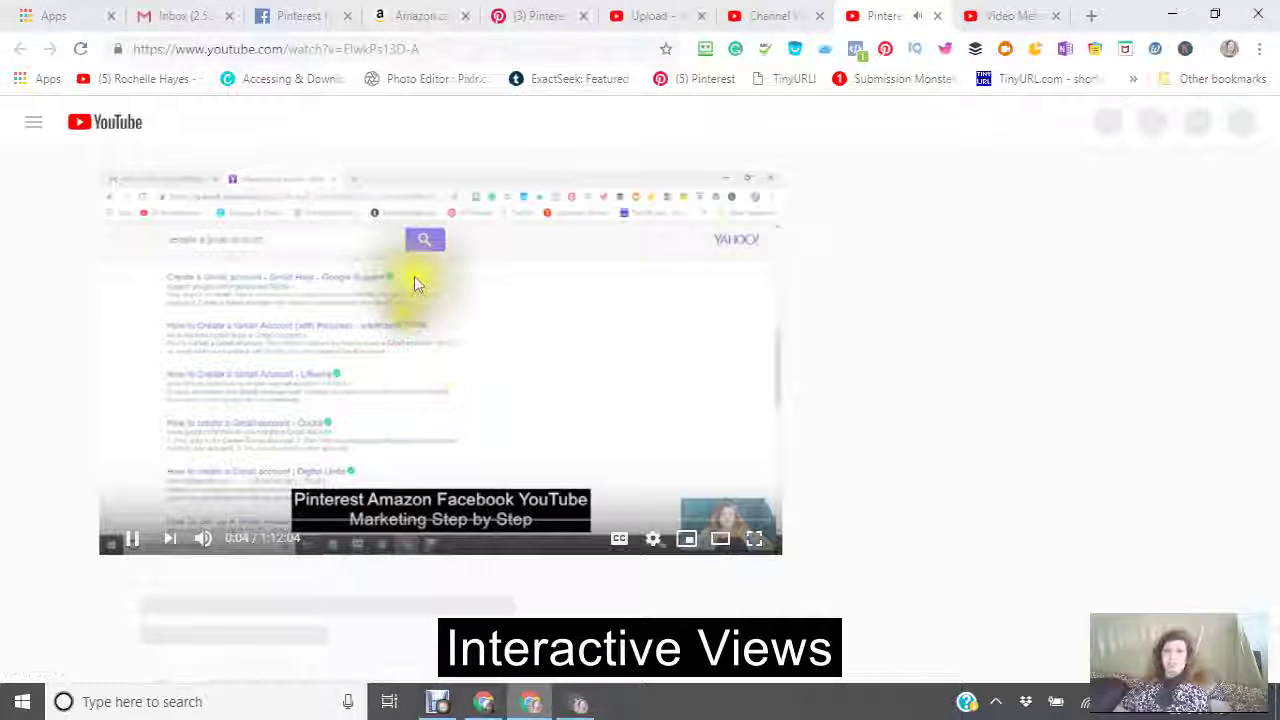
# Pause the video and search YouTube for the pasted title 'Pinterest Marketing Using Facebook & YouTube with Amazon'.
pyautogui.click(122, 541)
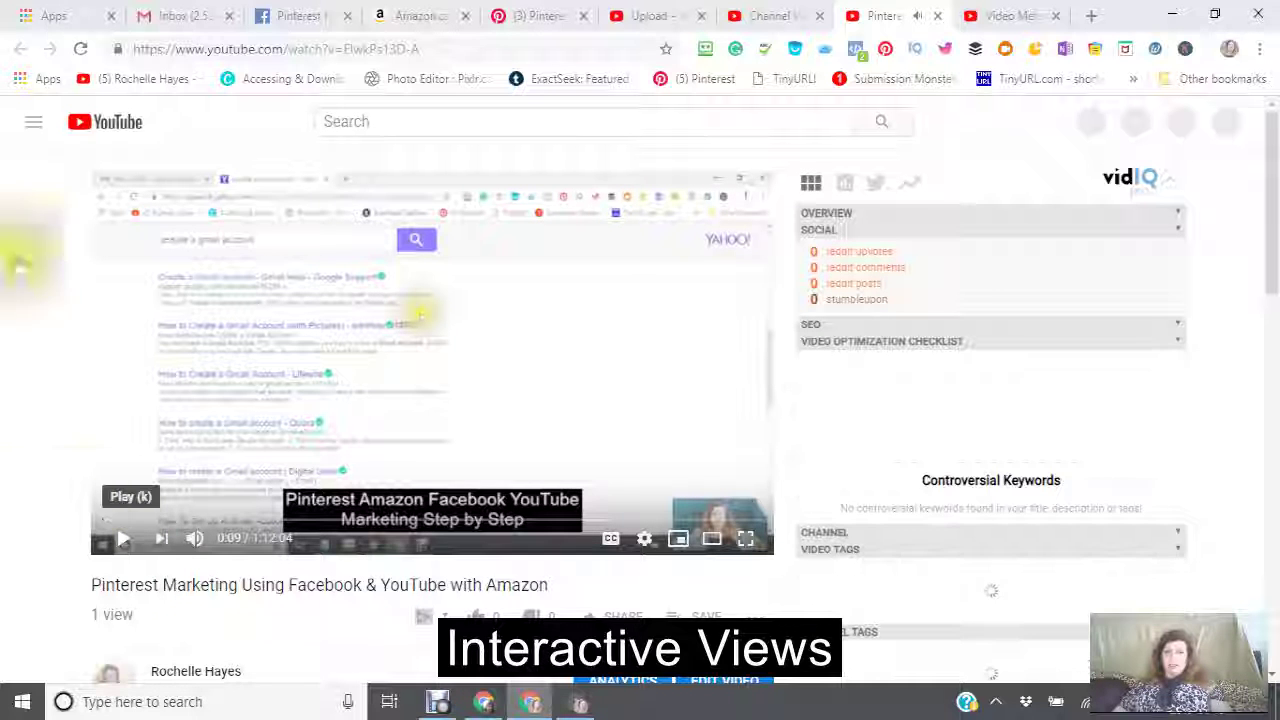
pyautogui.click(338, 121)
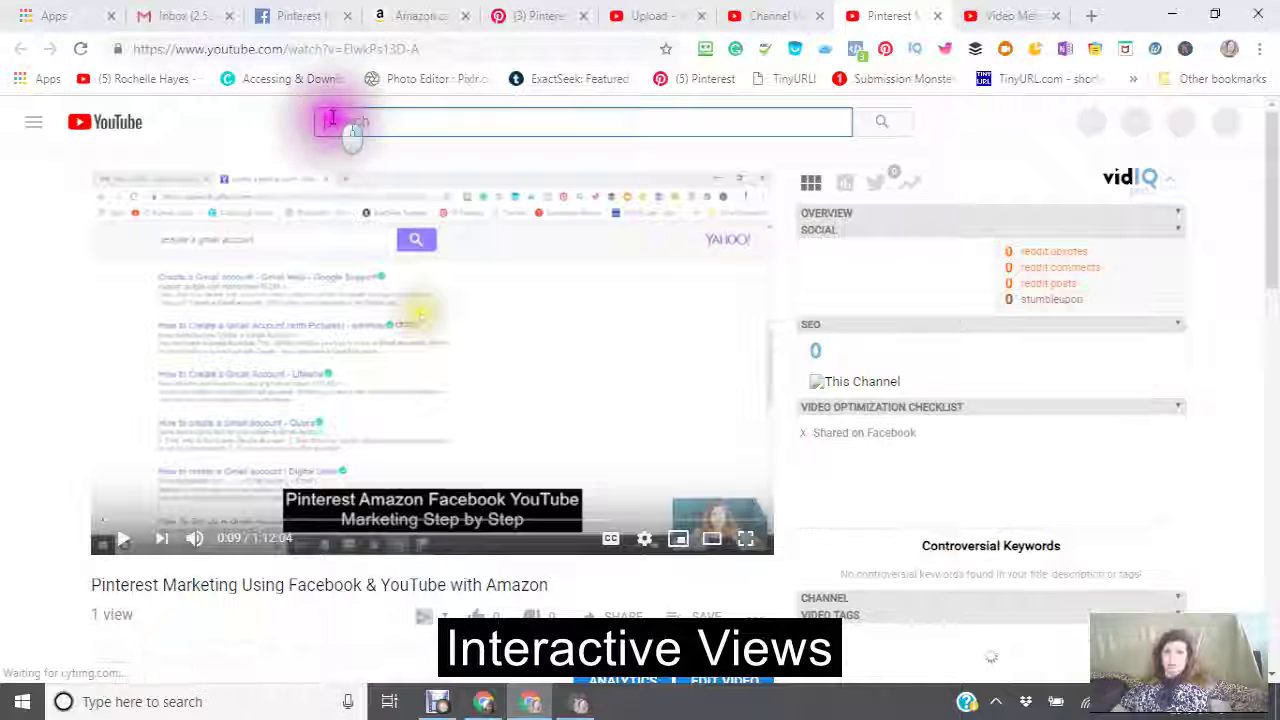
pyautogui.rightClick(333, 119)
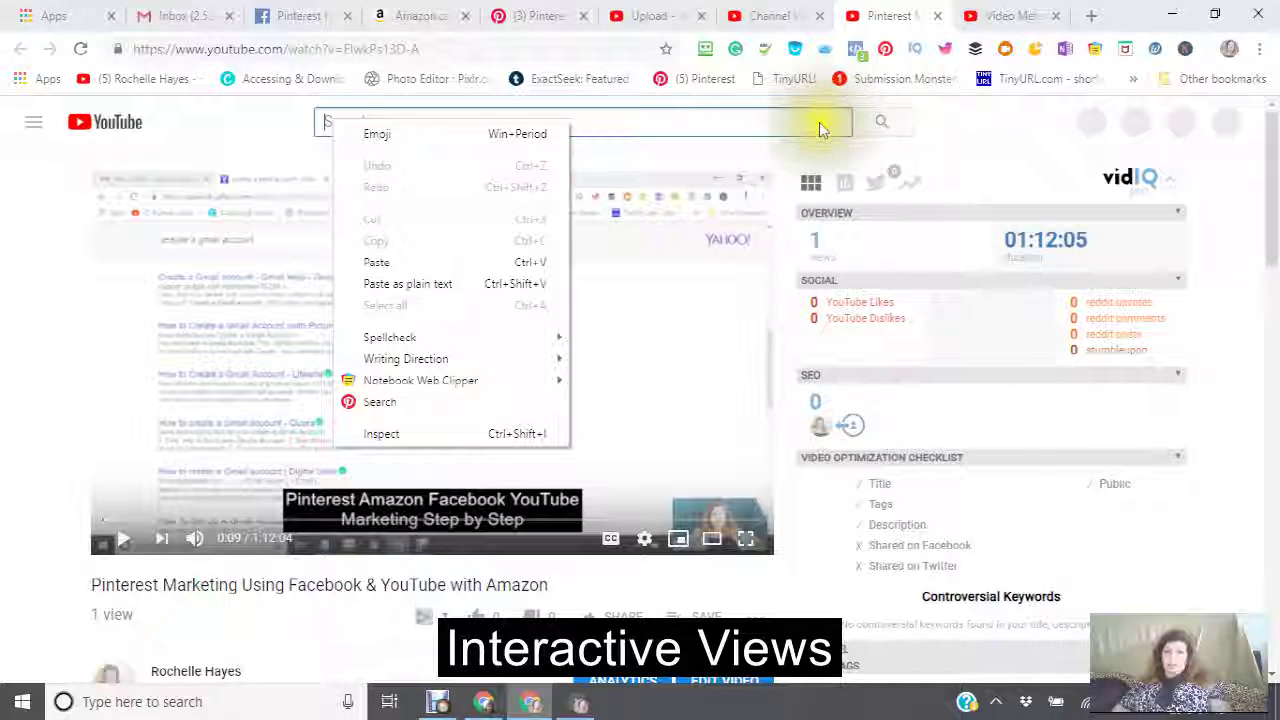
pyautogui.click(375, 262)
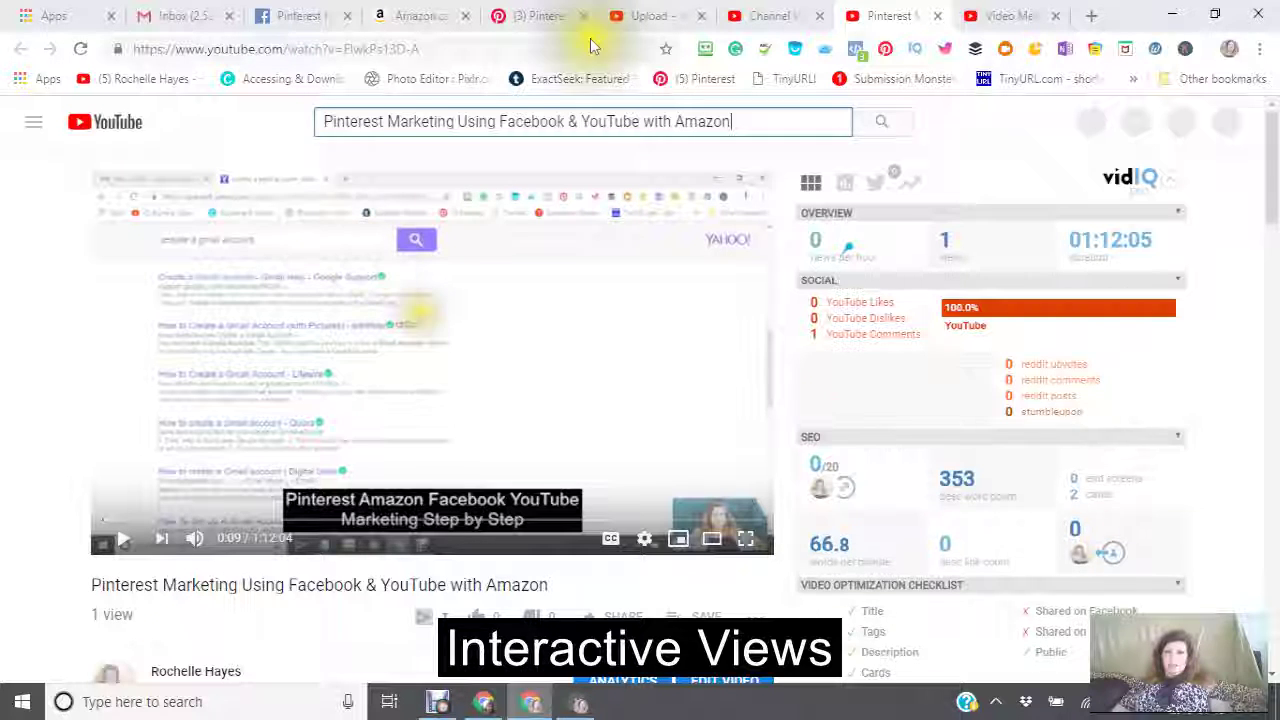
pyautogui.click(883, 124)
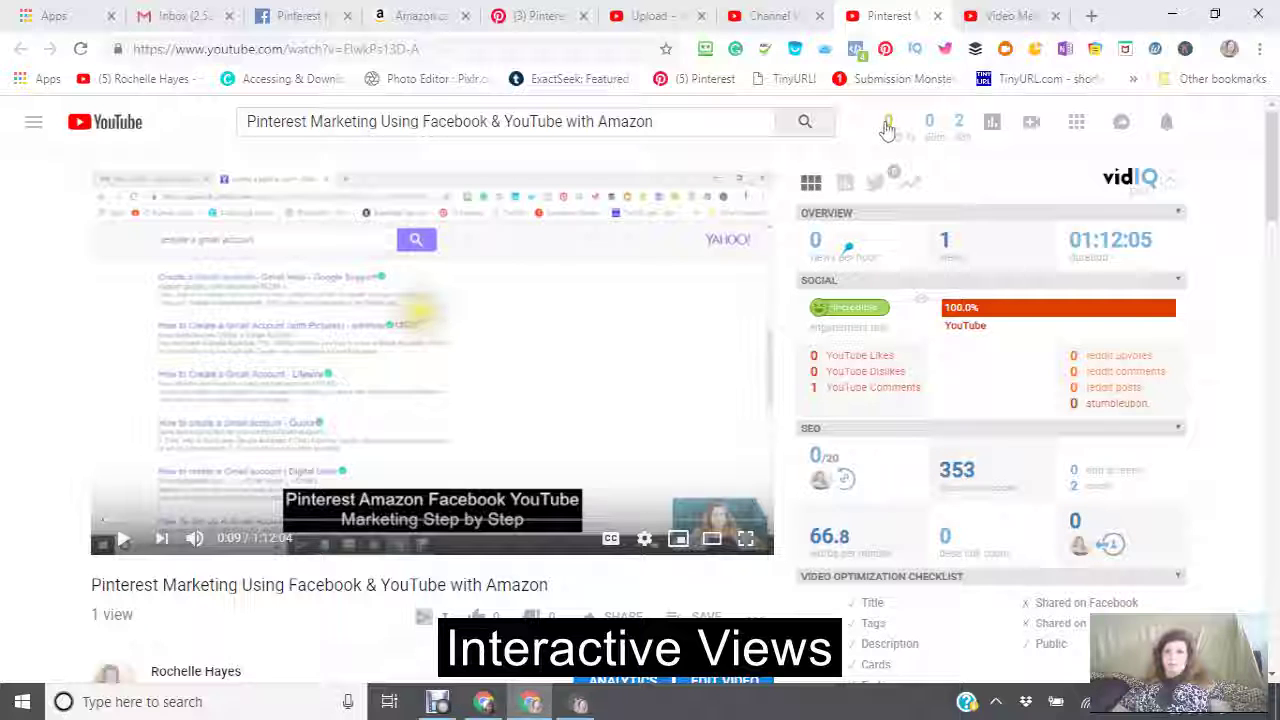
pyautogui.click(804, 124)
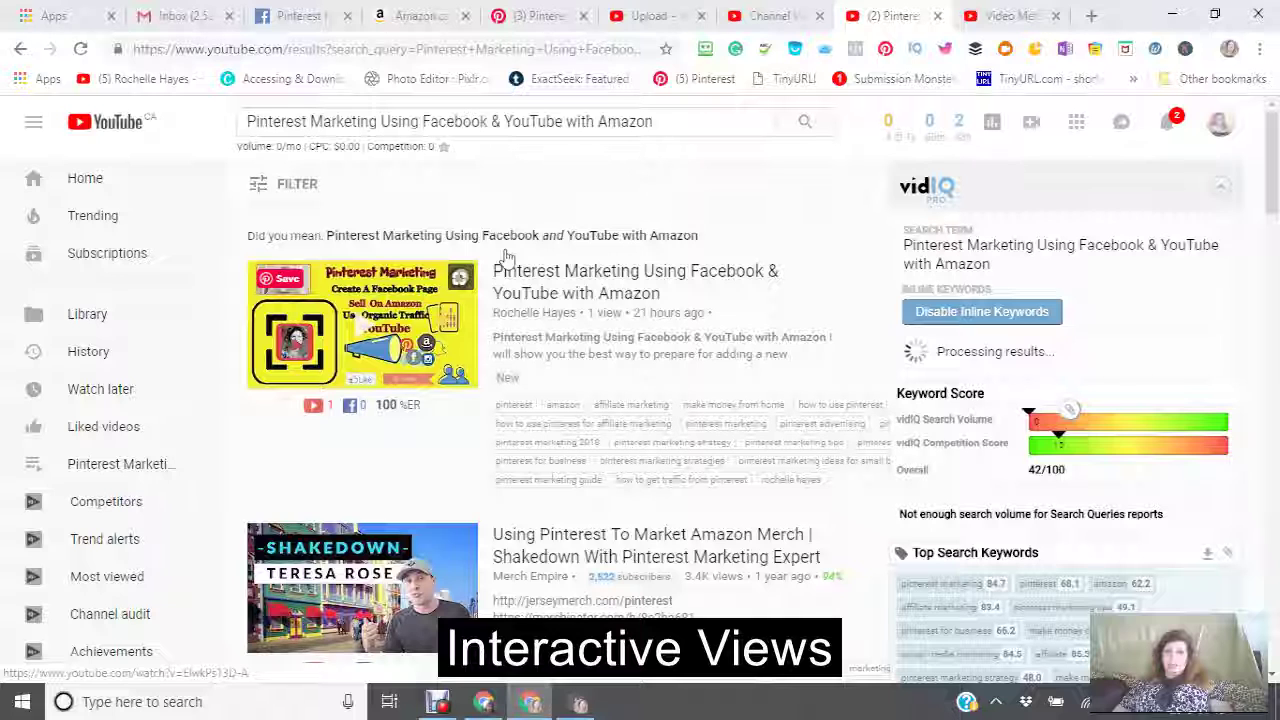
pyautogui.scroll(-6, 398, 290)
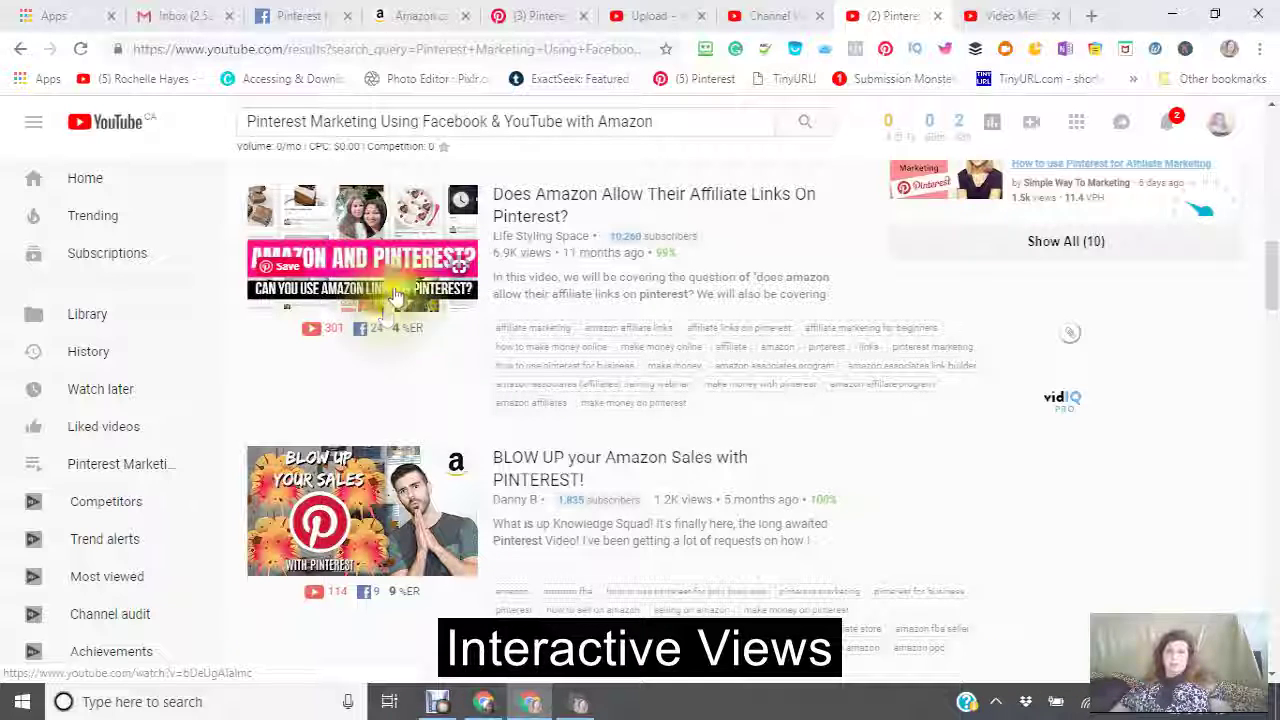
pyautogui.scroll(7, 376, 425)
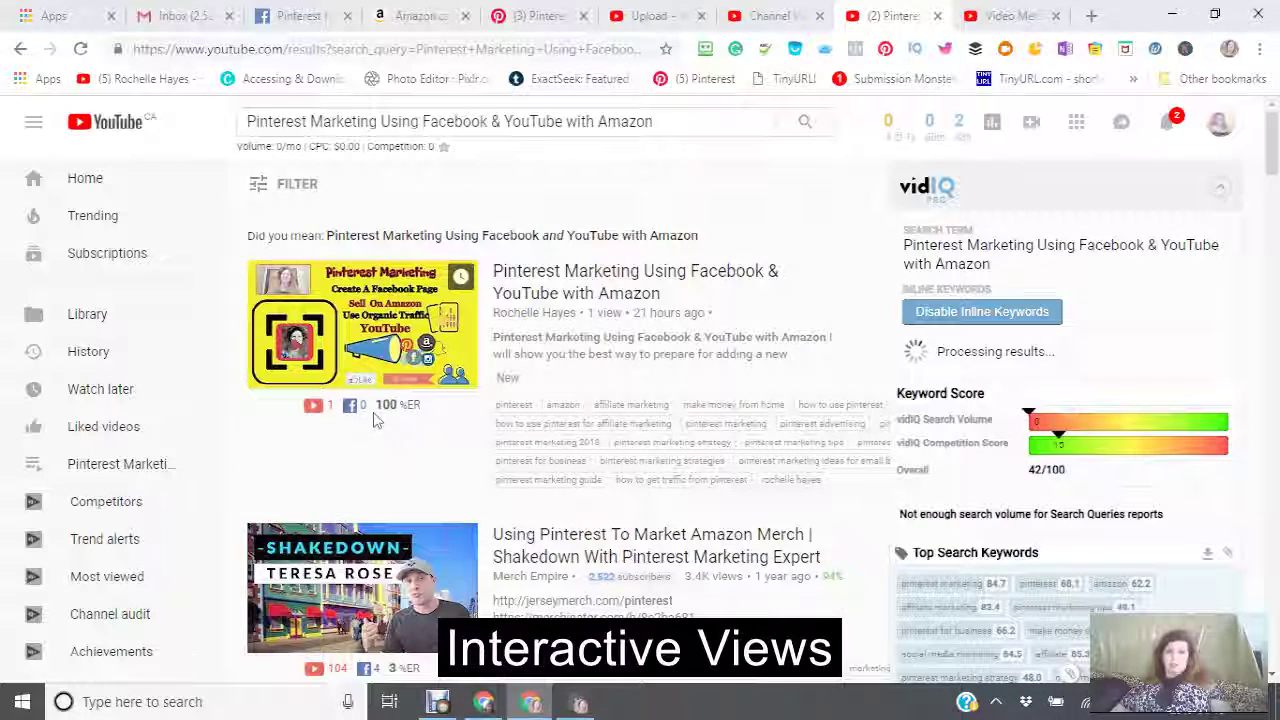
pyautogui.scroll(-7, 375, 420)
pyautogui.scroll(-1, 372, 425)
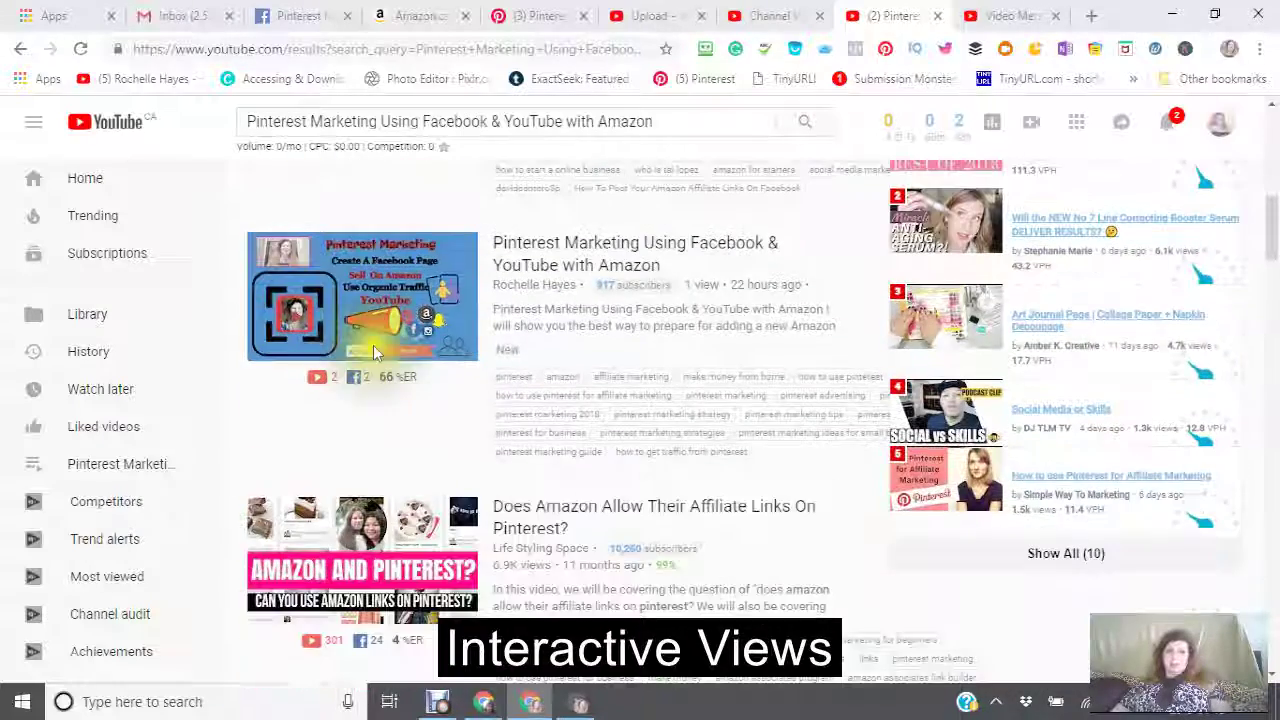
pyautogui.scroll(-8, 362, 341)
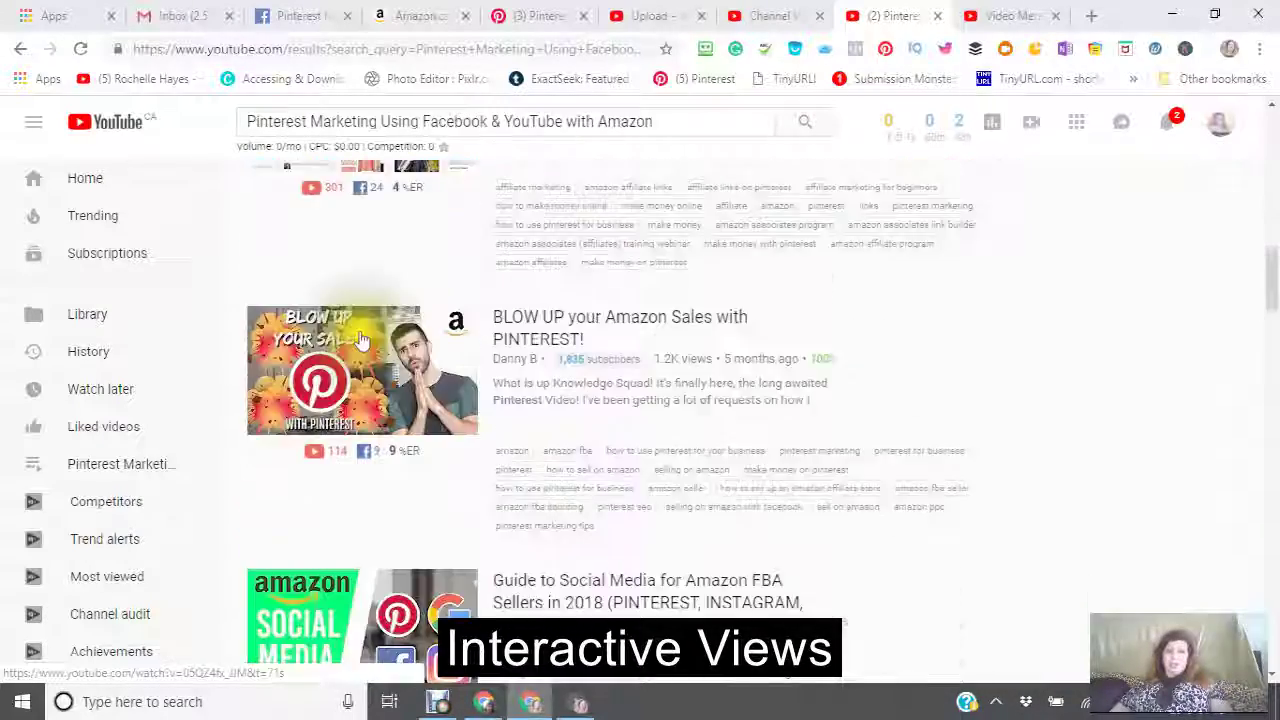
pyautogui.scroll(-5, 360, 340)
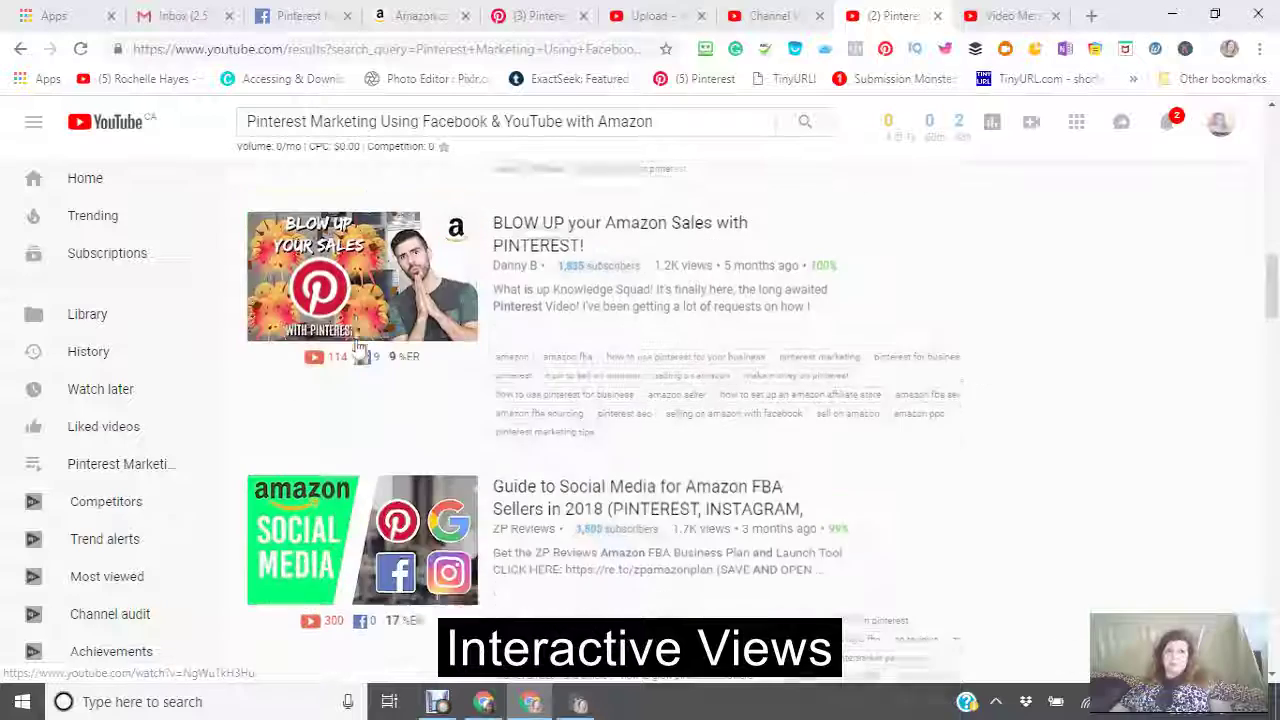
pyautogui.scroll(-7, 362, 345)
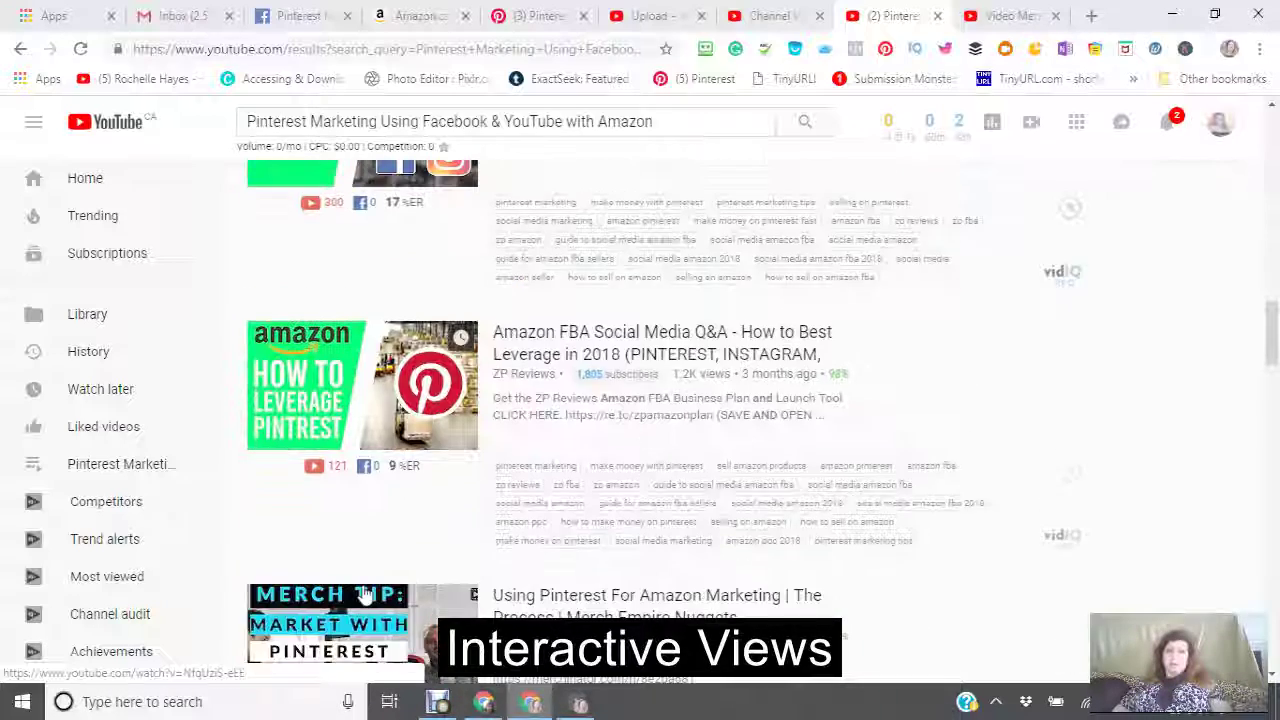
pyautogui.moveTo(352, 342)
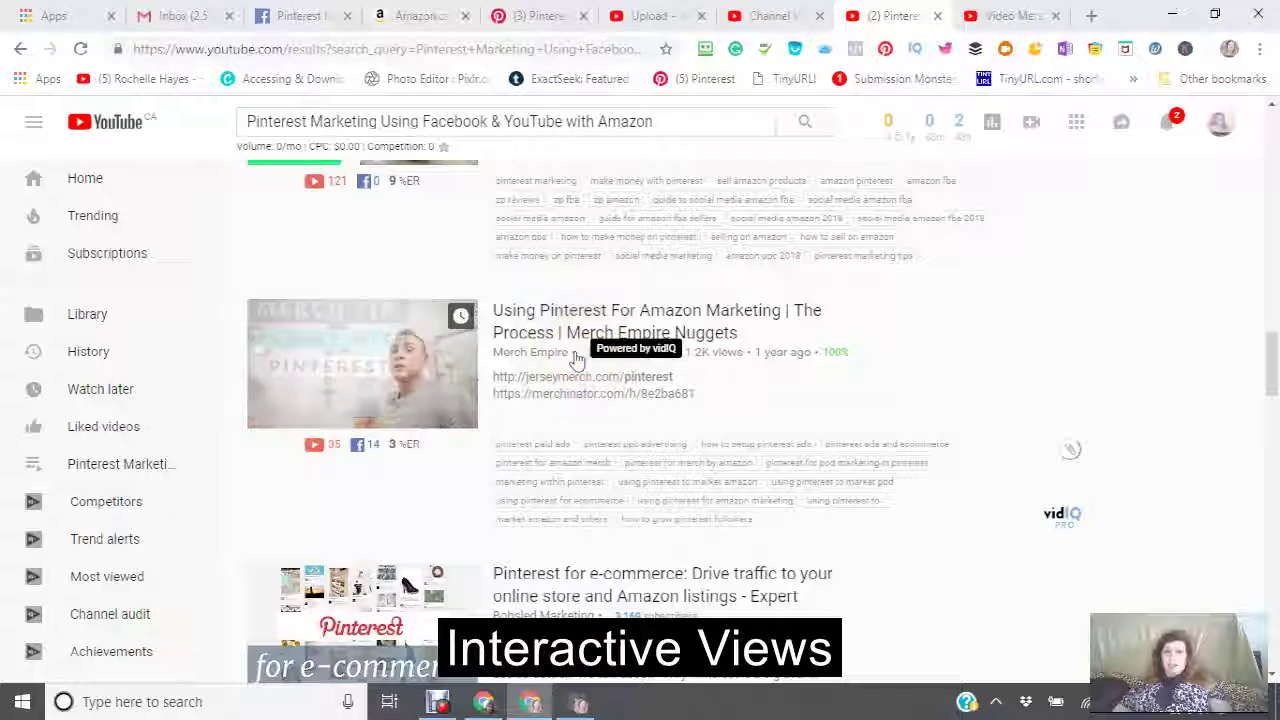
pyautogui.scroll(15, 575, 360)
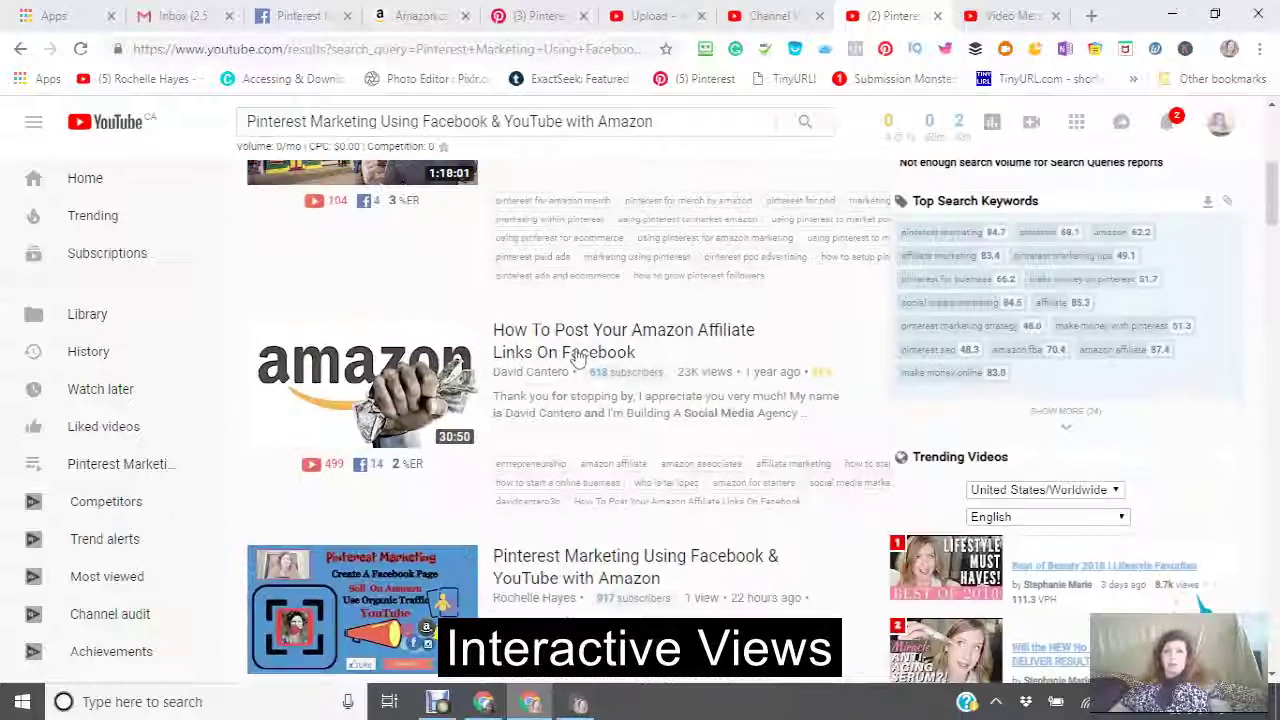
pyautogui.scroll(5, 578, 358)
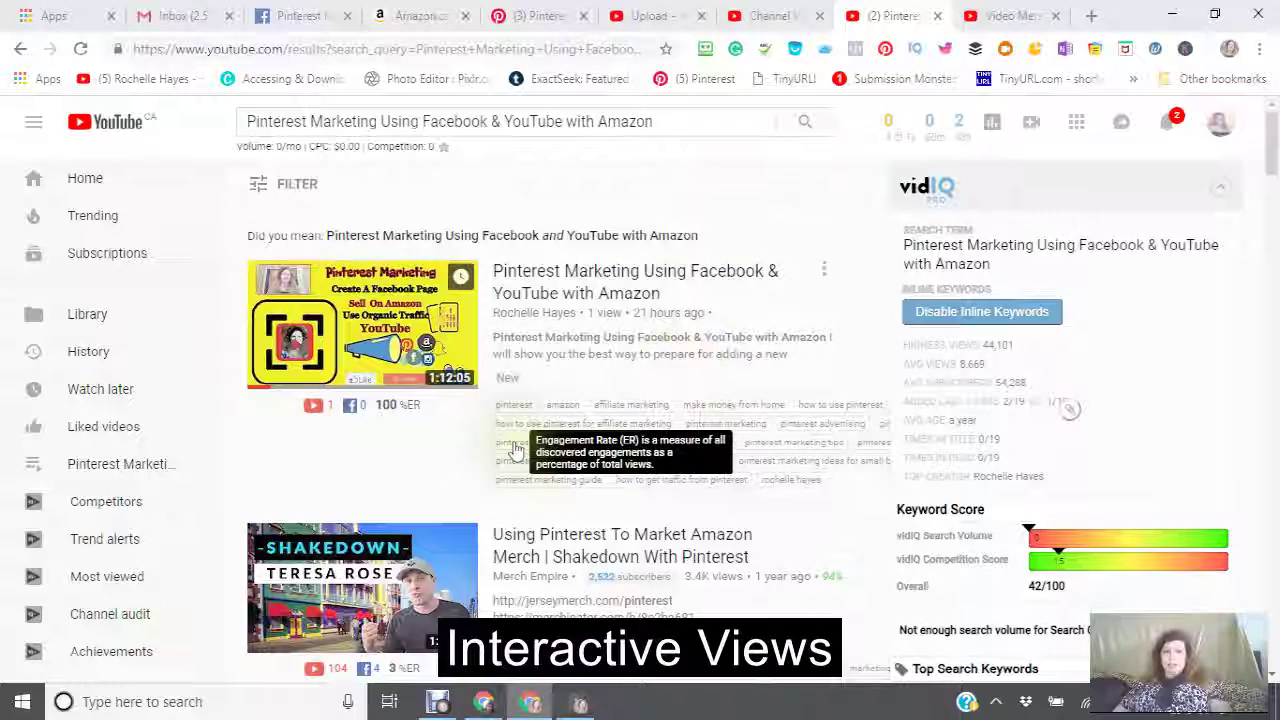
pyautogui.scroll(-2, 511, 451)
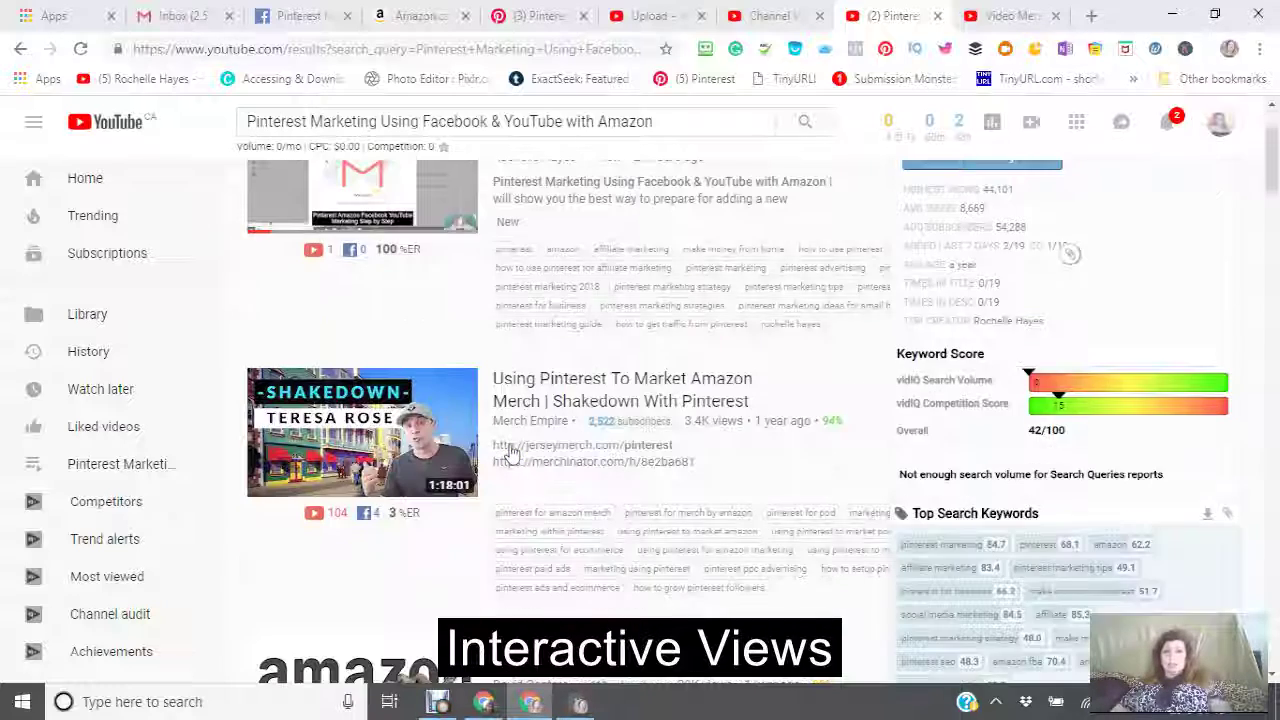
pyautogui.scroll(-2, 510, 452)
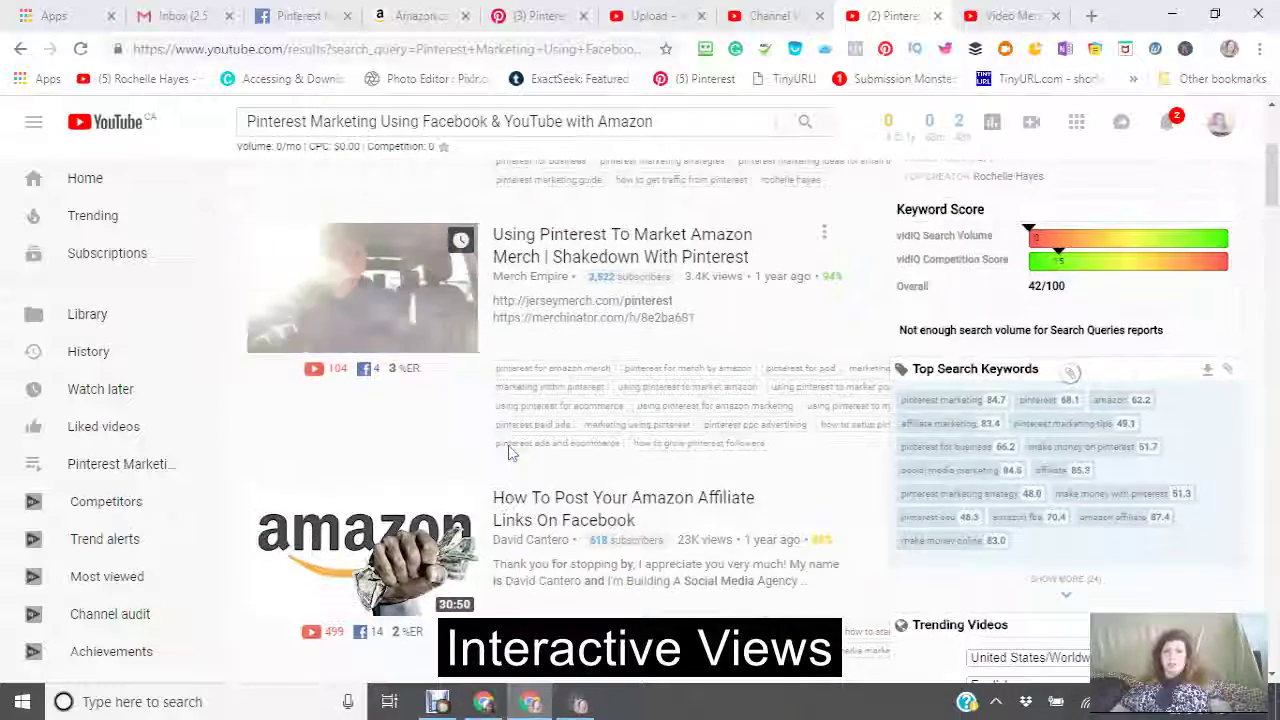
pyautogui.scroll(4, 510, 450)
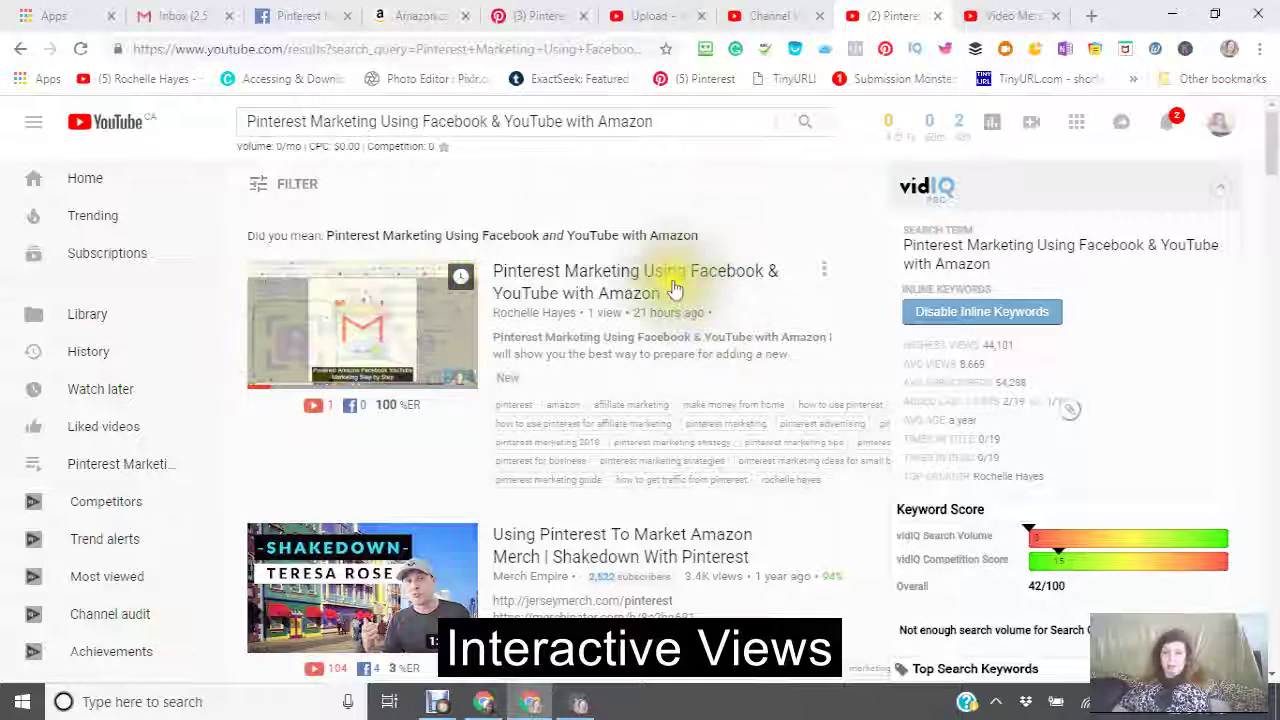
# Open the Pinterest Marketing video from the search results and look over its watch page.
pyautogui.click(595, 278)
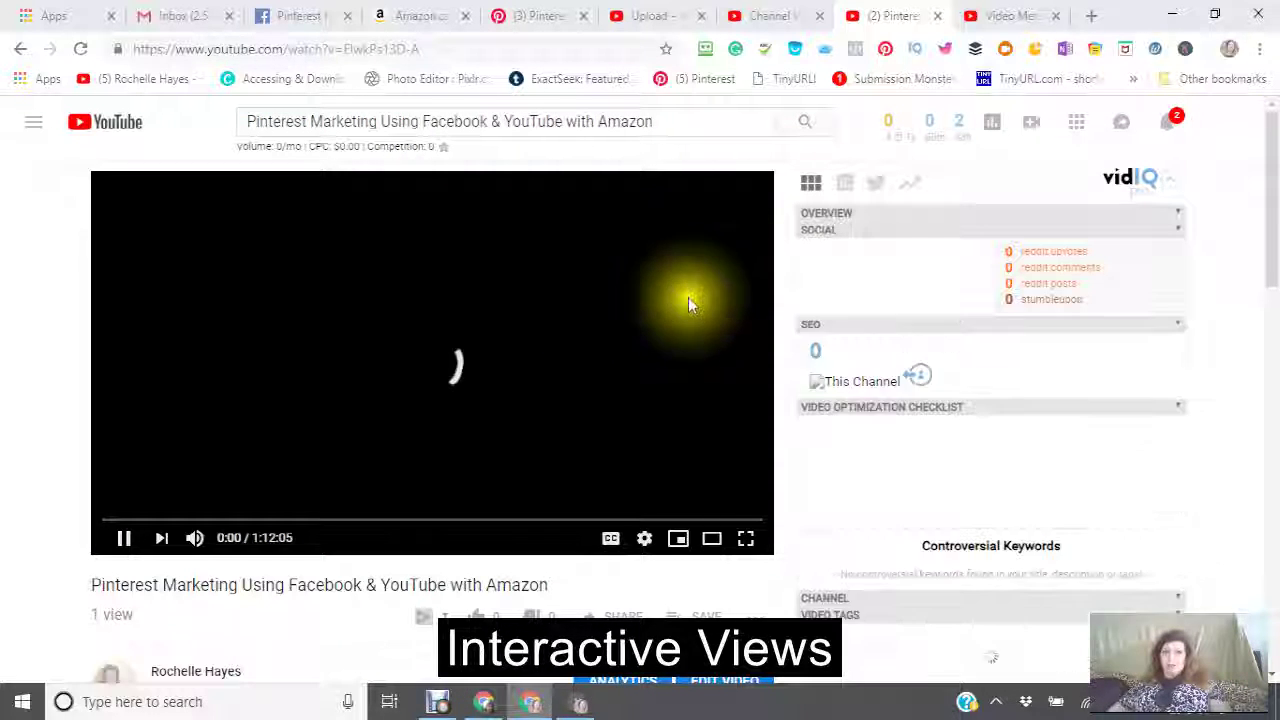
pyautogui.scroll(-5, 685, 295)
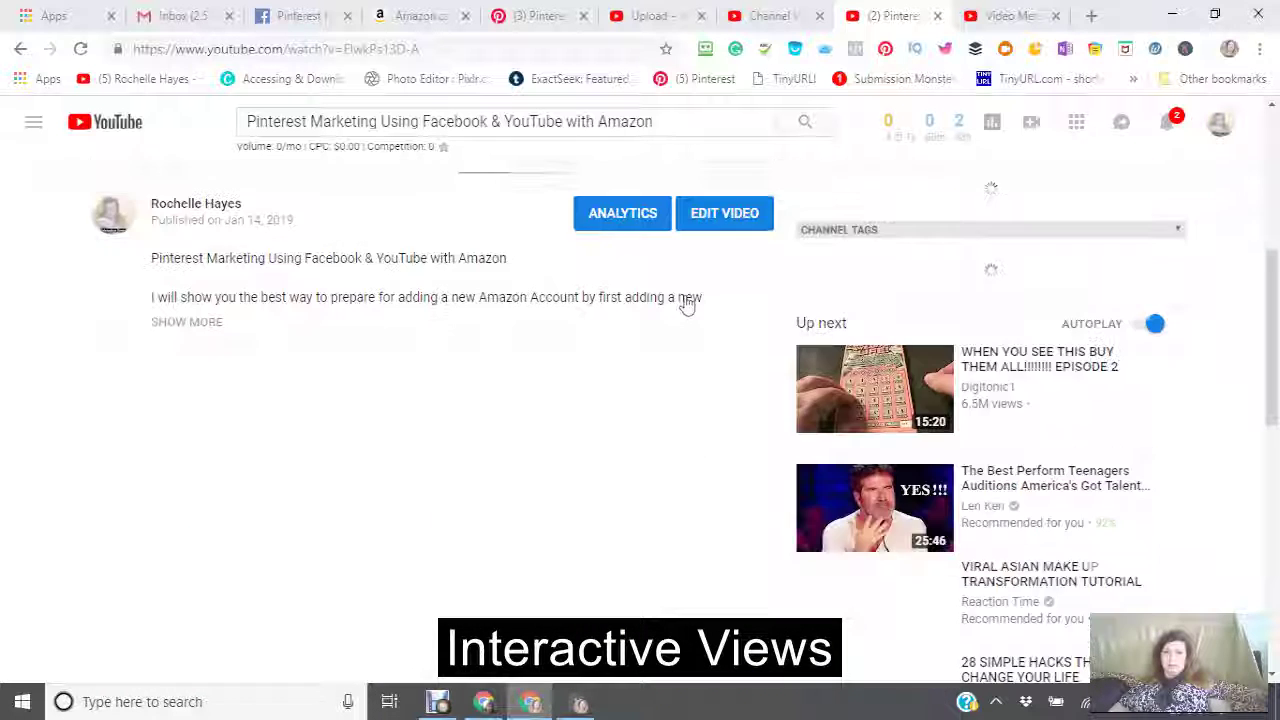
pyautogui.scroll(-2, 686, 305)
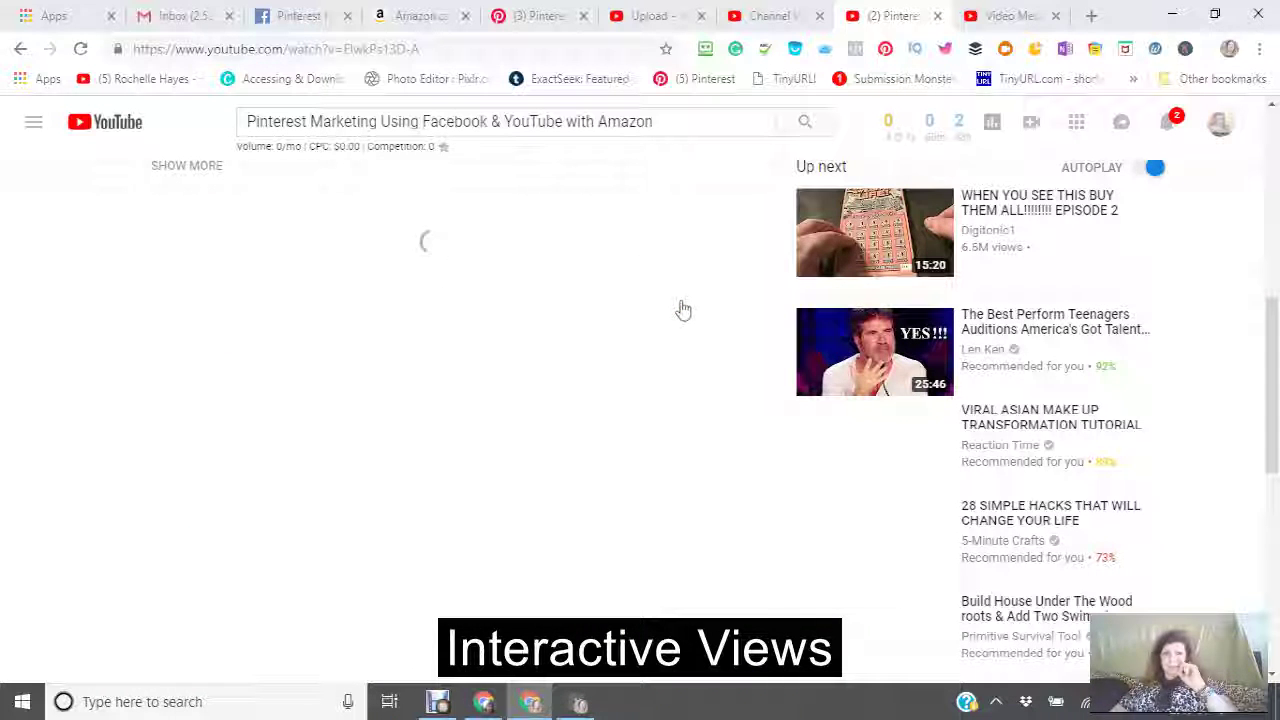
pyautogui.scroll(-1, 680, 305)
pyautogui.scroll(7, 677, 302)
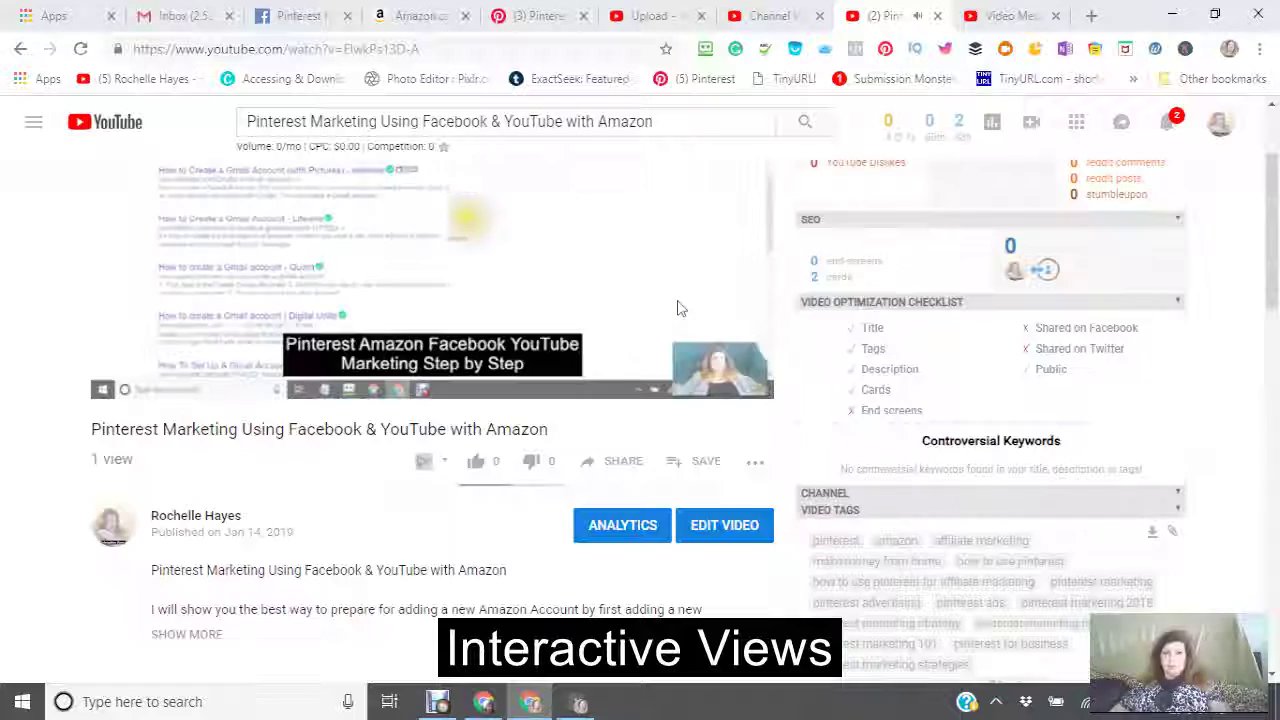
pyautogui.scroll(1, 676, 306)
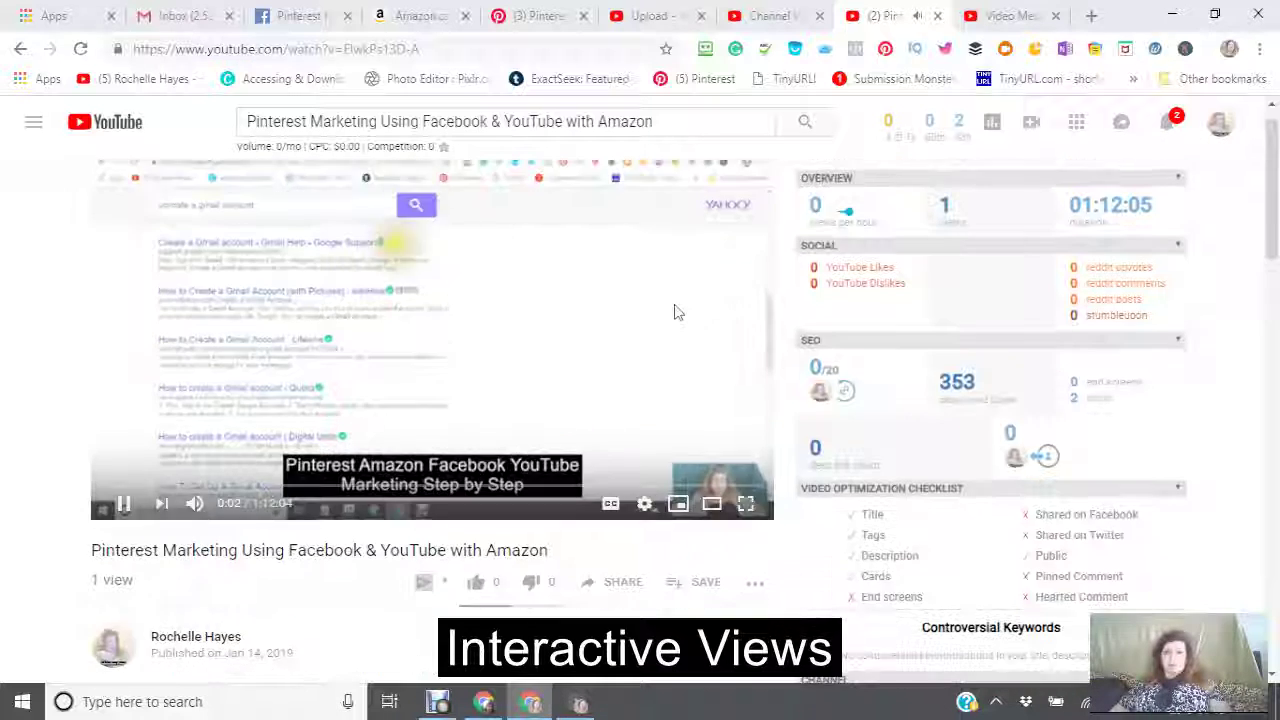
pyautogui.scroll(-7, 675, 310)
pyautogui.scroll(-2, 675, 310)
pyautogui.scroll(7, 674, 309)
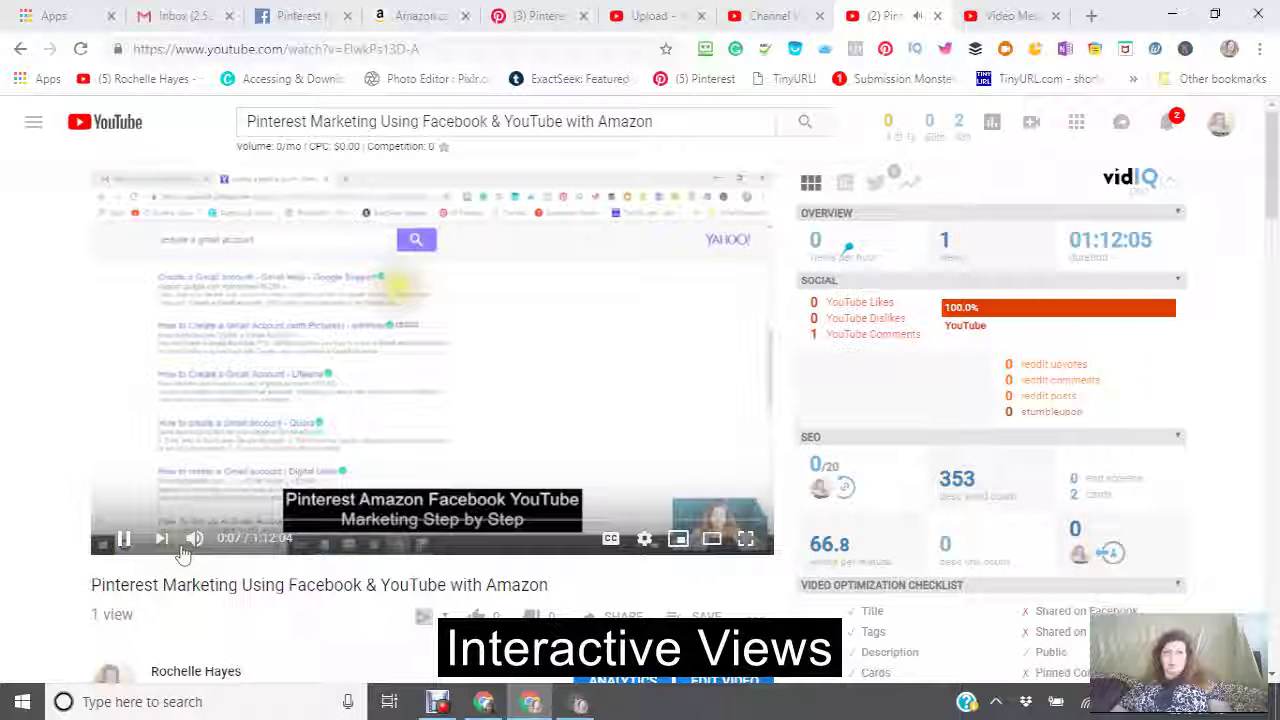
# Pause playback and copy the video's full title.
pyautogui.click(117, 545)
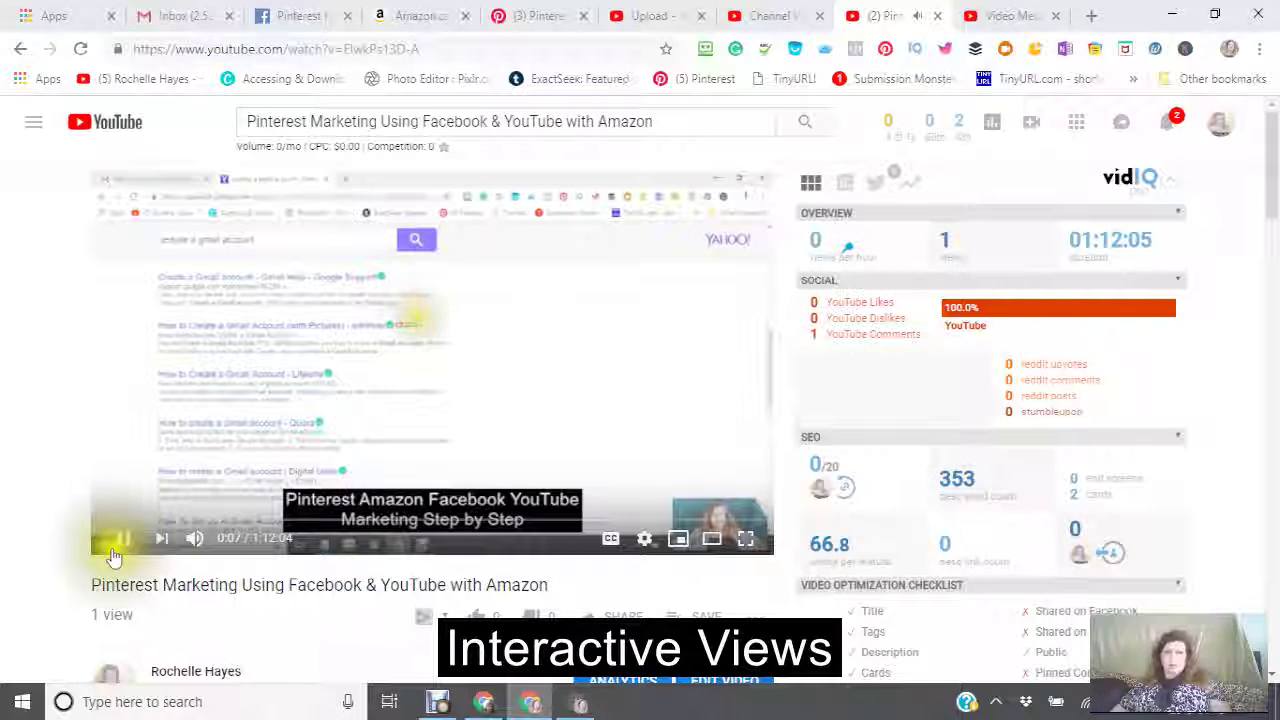
pyautogui.click(125, 544)
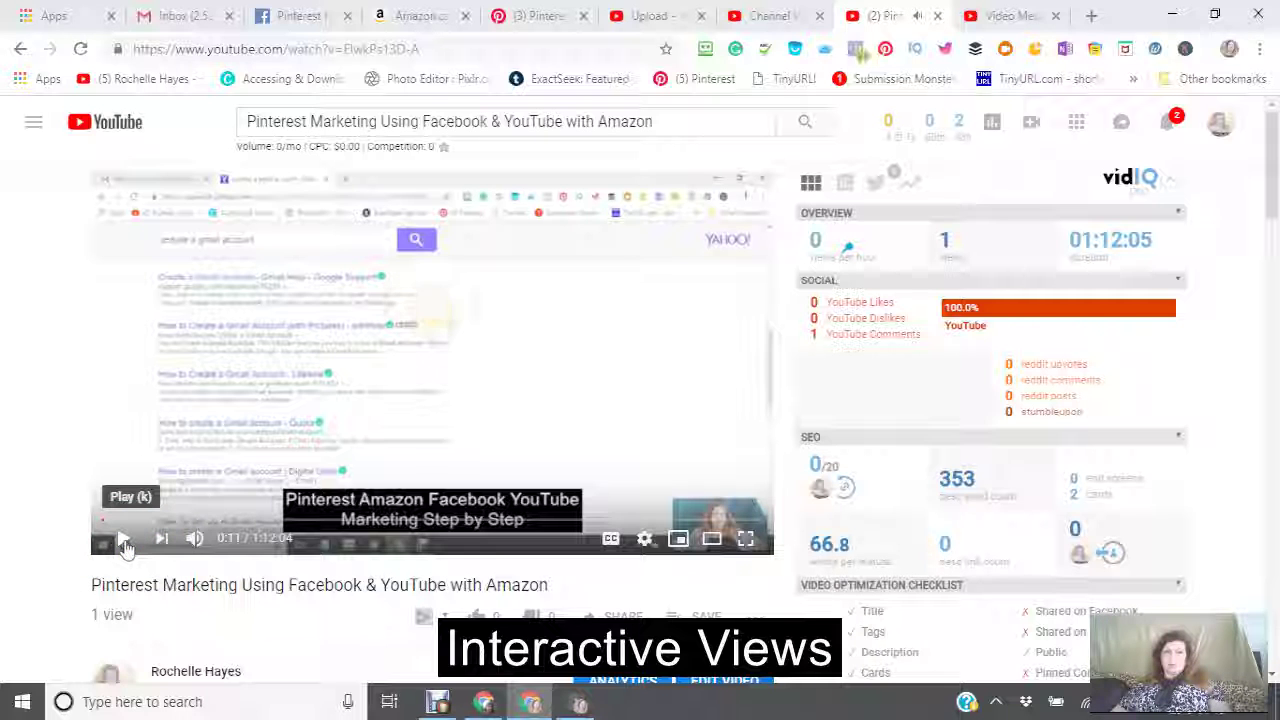
pyautogui.click(124, 541)
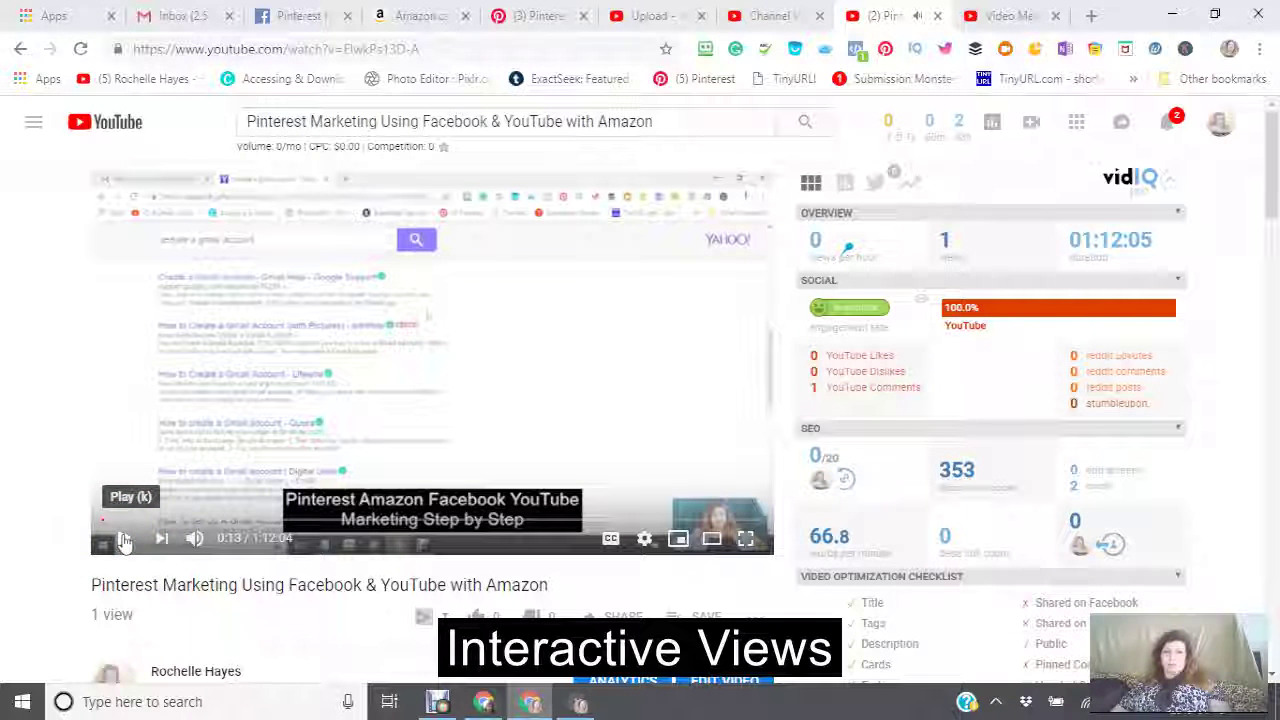
pyautogui.click(455, 323)
pyautogui.scroll(-5, 457, 327)
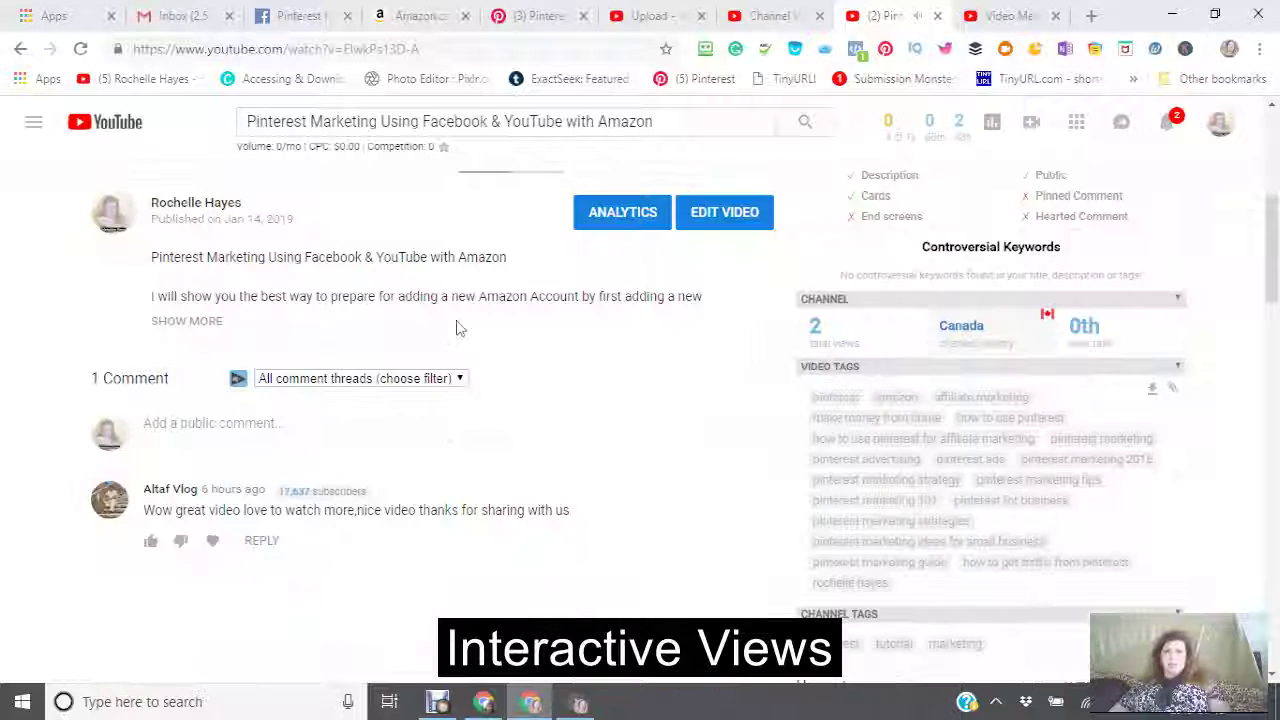
pyautogui.scroll(5, 457, 328)
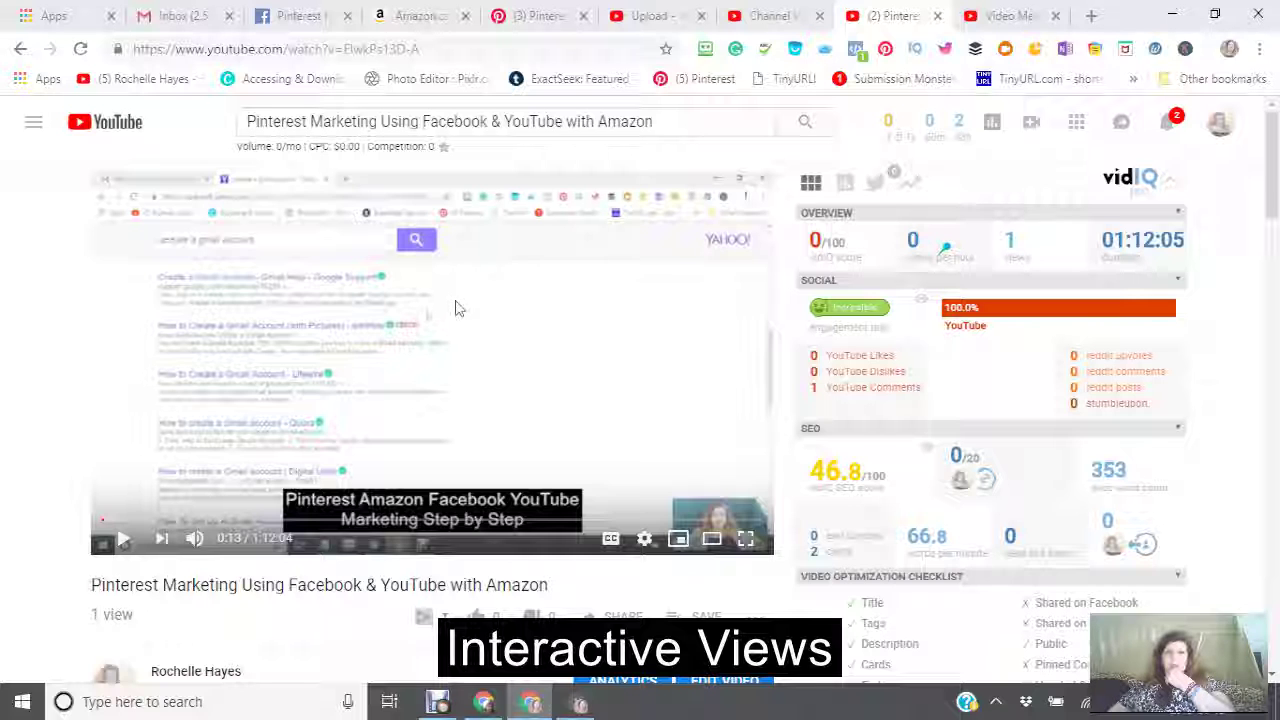
pyautogui.scroll(-3, 455, 308)
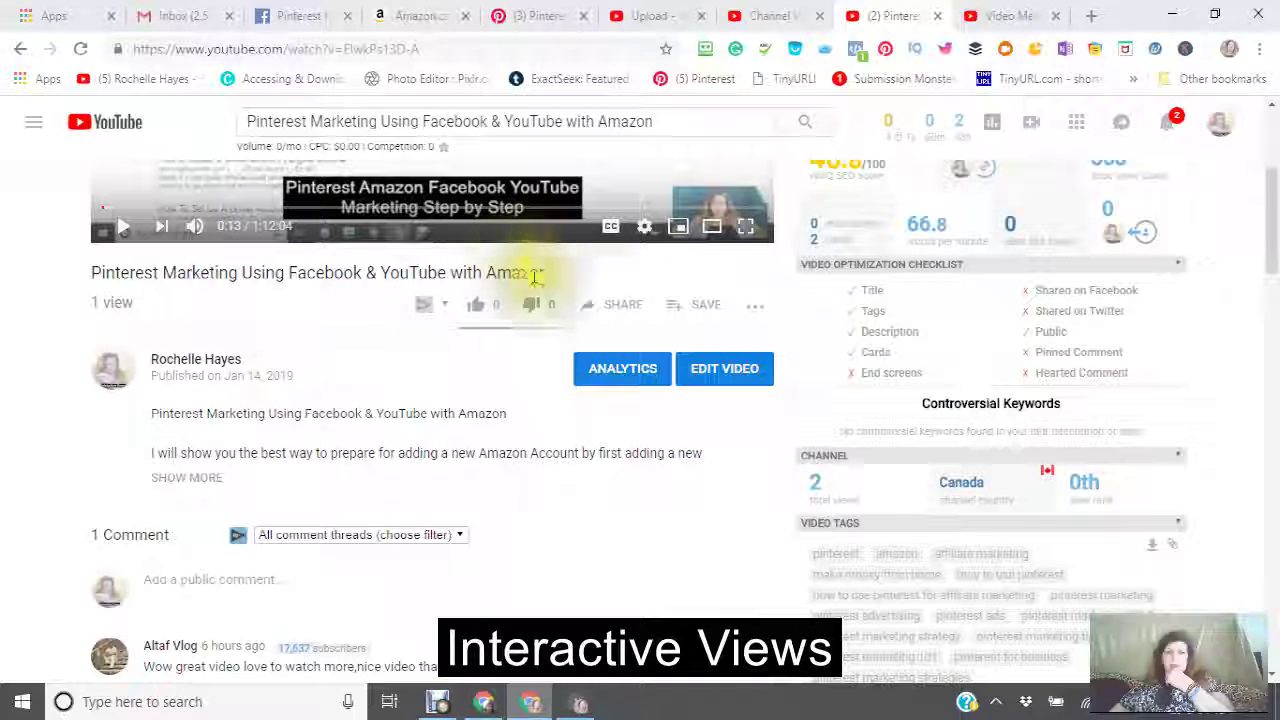
pyautogui.moveTo(562, 274); pyautogui.dragTo(90, 256)
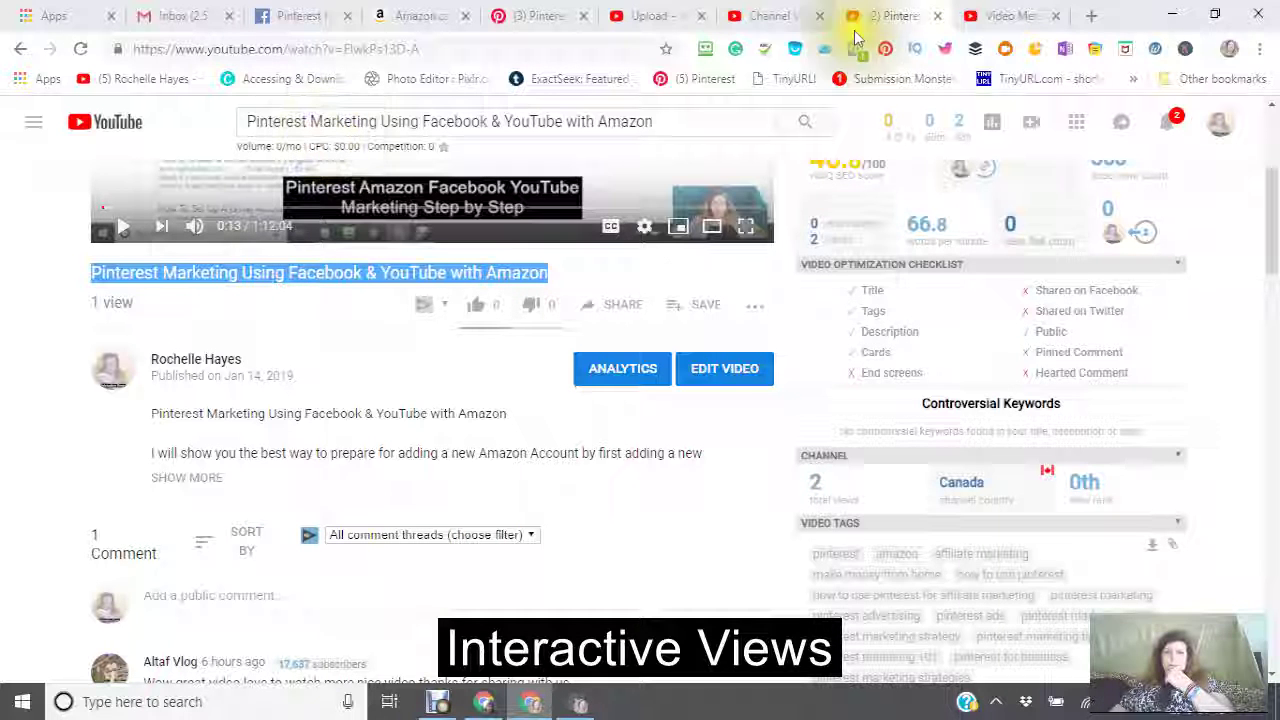
pyautogui.rightClick(287, 283)
pyautogui.click(322, 296)
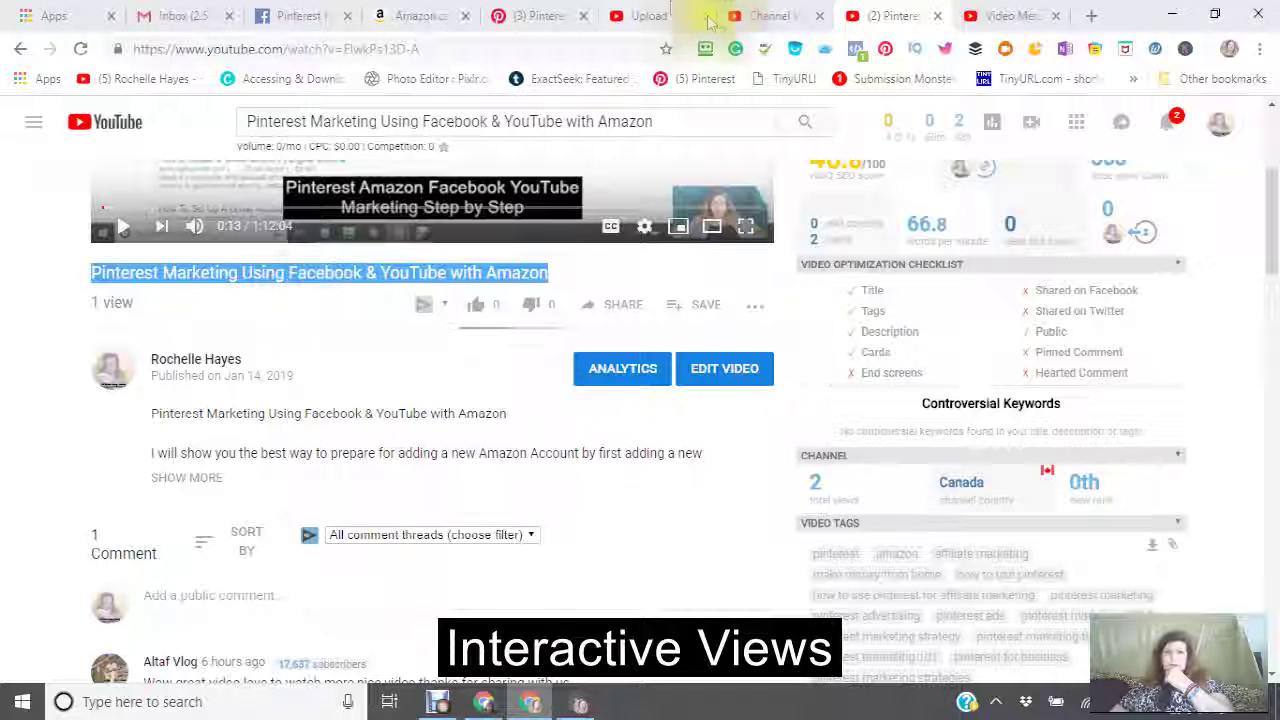
# In YouTube Studio, choose Create > Upload video.
pyautogui.click(760, 24)
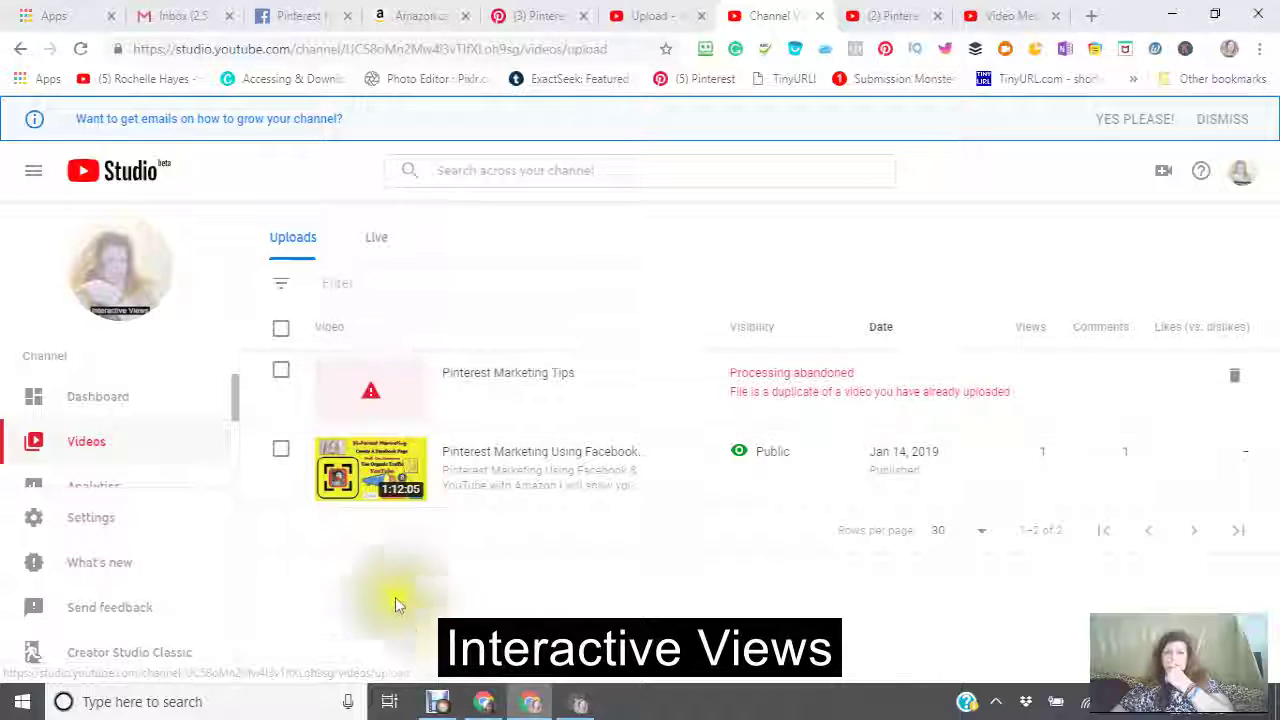
pyautogui.click(1163, 174)
pyautogui.click(1107, 214)
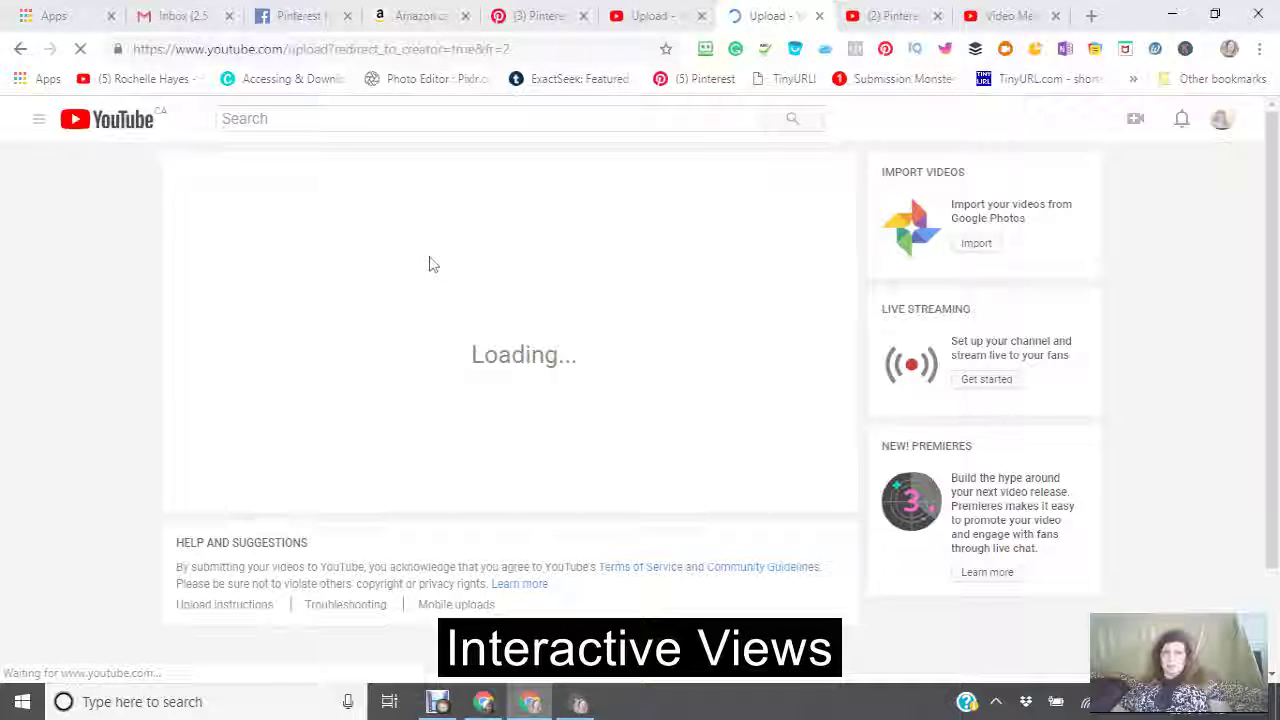
# Open the file chooser from the upload page.
pyautogui.click(430, 264)
pyautogui.click(420, 264)
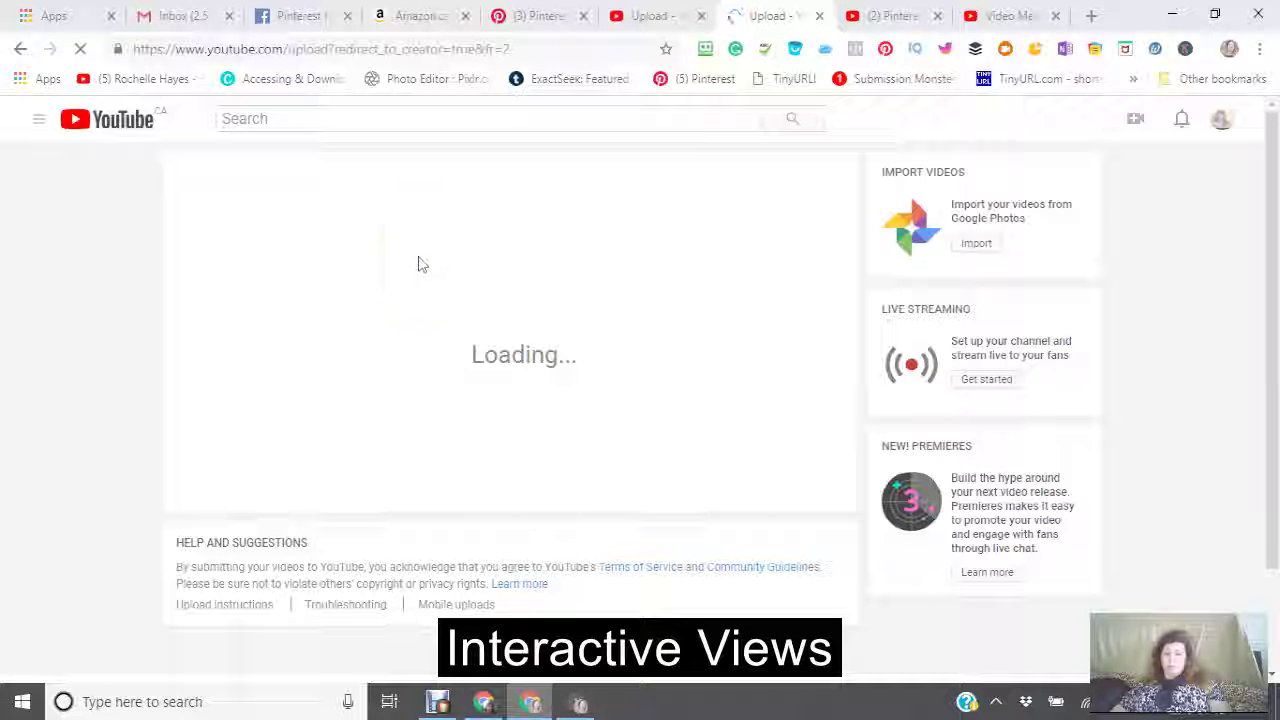
pyautogui.click(419, 265)
pyautogui.click(417, 266)
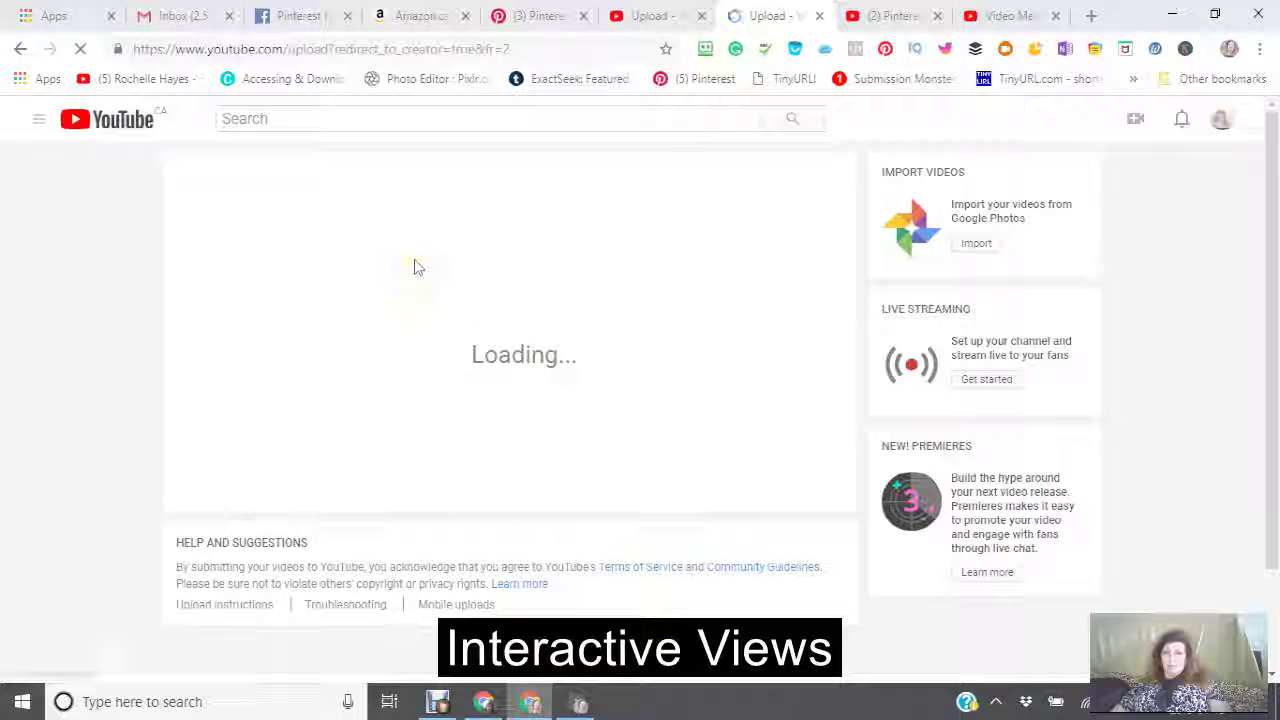
pyautogui.click(409, 264)
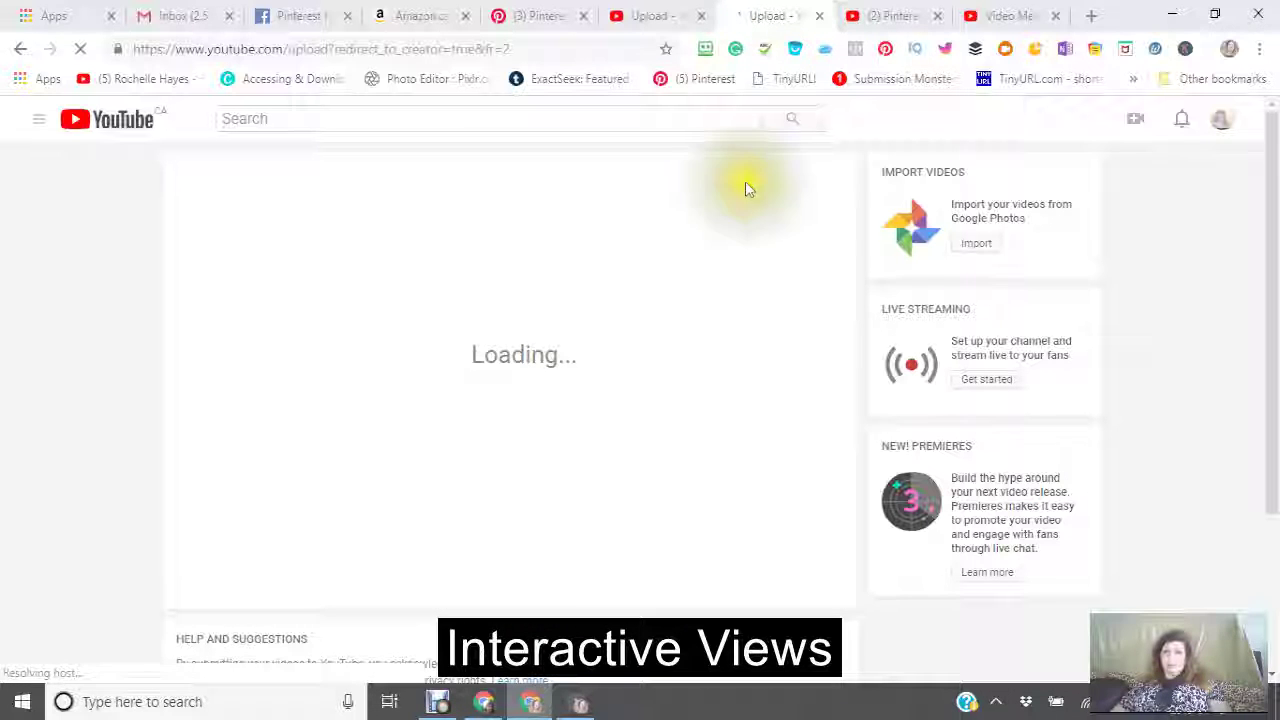
pyautogui.click(293, 285)
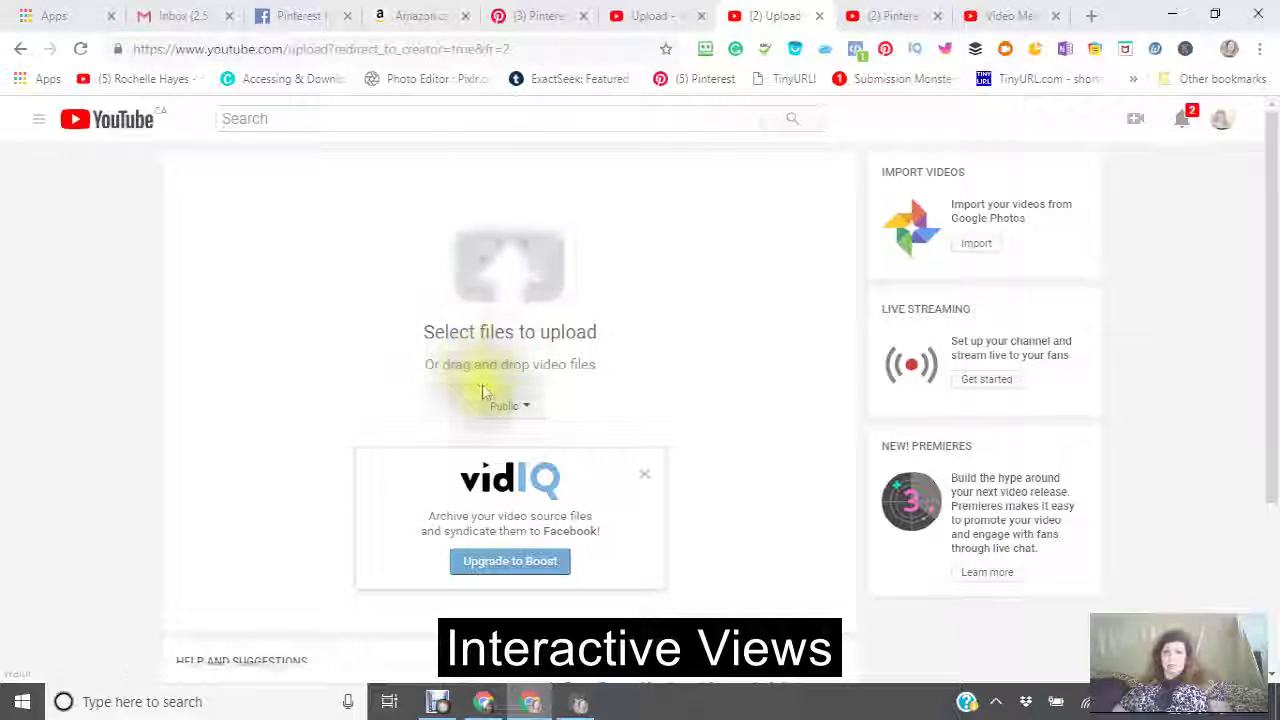
pyautogui.click(498, 244)
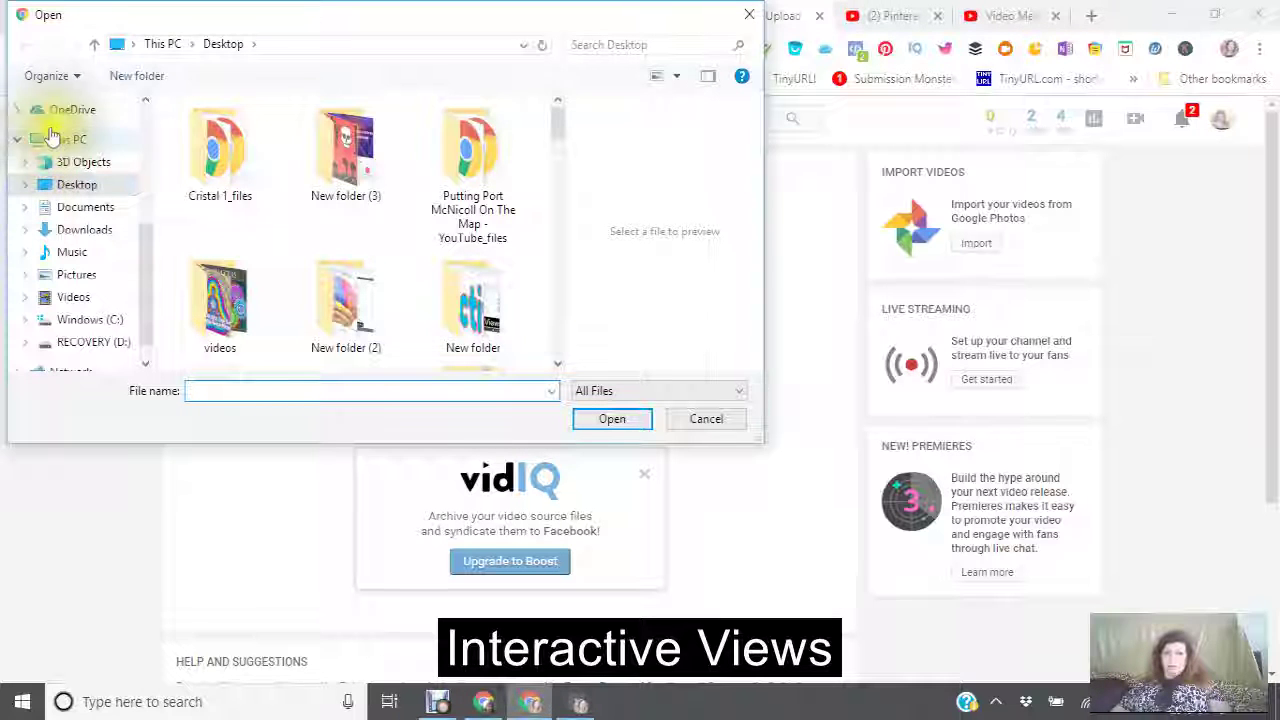
# Browse Quick access and the Desktop folder for the video file.
pyautogui.scroll(4, 146, 104)
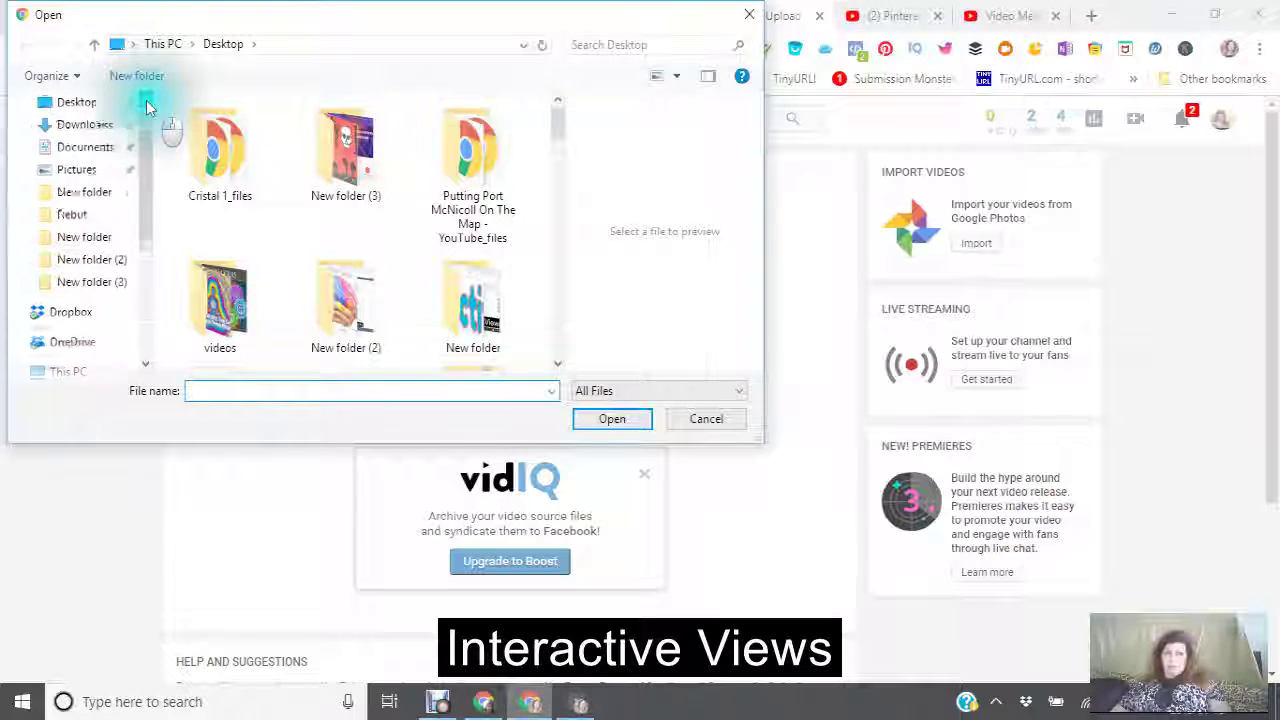
pyautogui.click(88, 118)
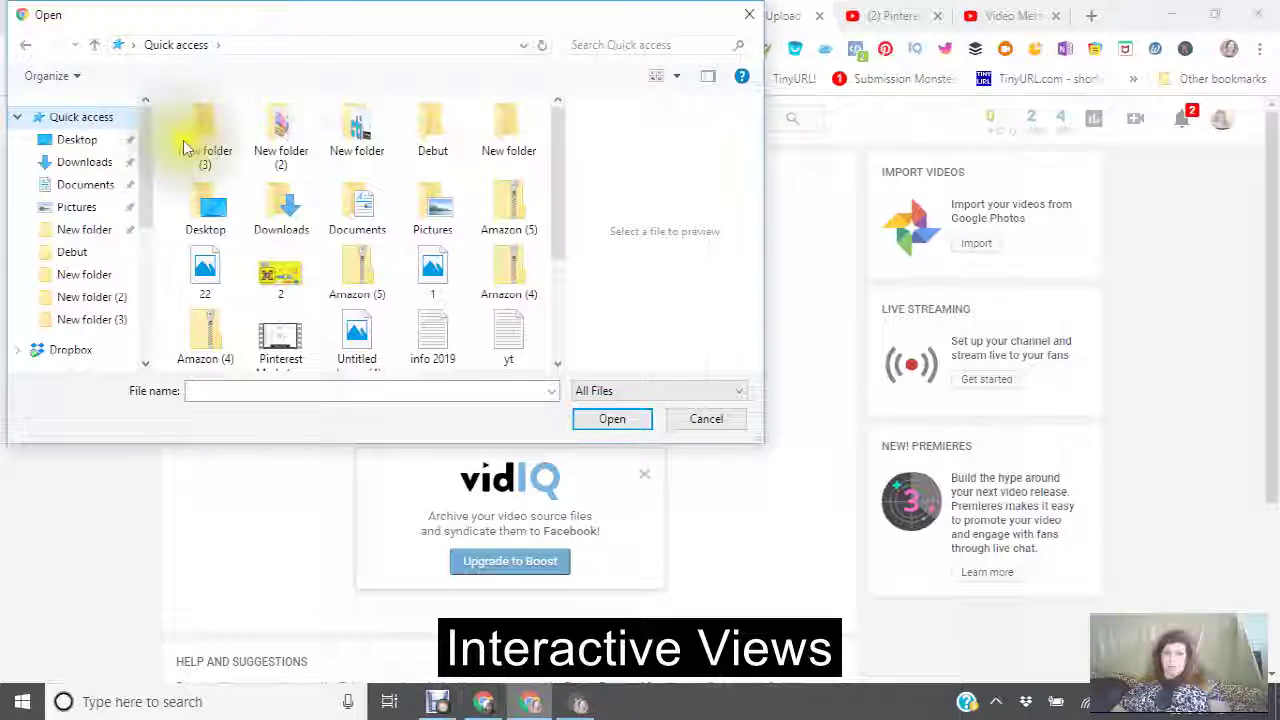
pyautogui.scroll(-2, 300, 225)
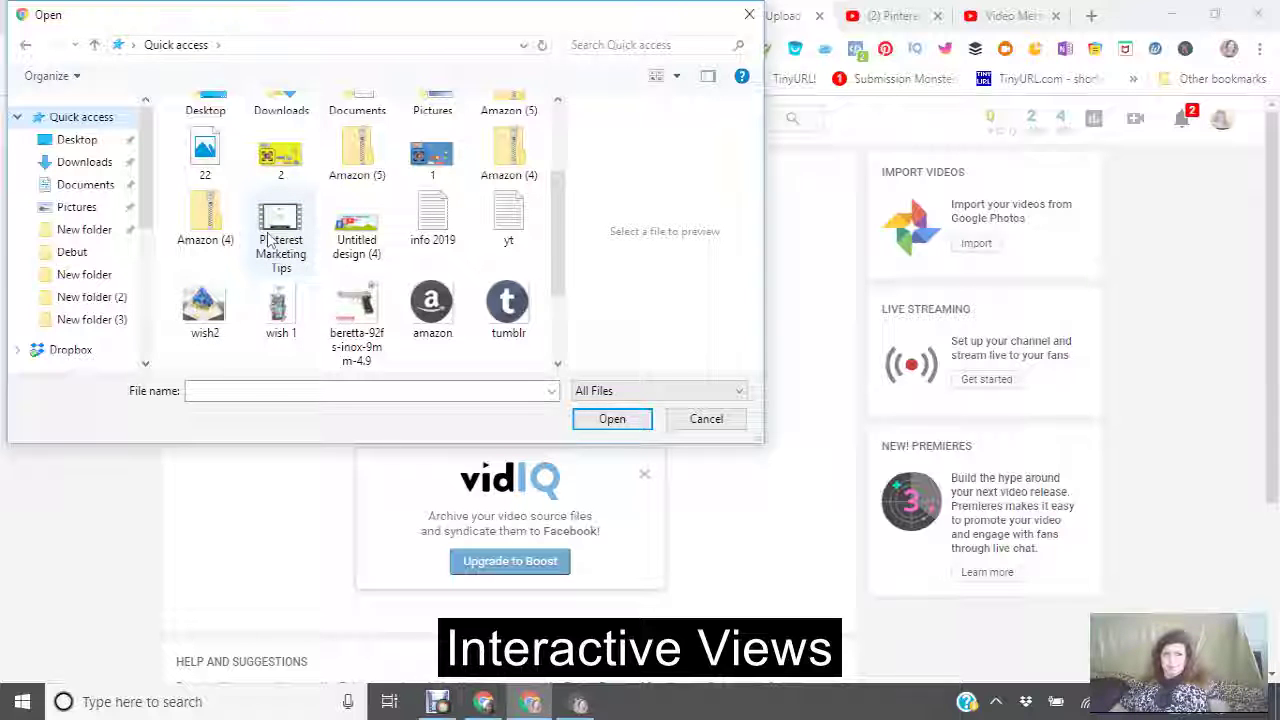
pyautogui.scroll(-1, 269, 240)
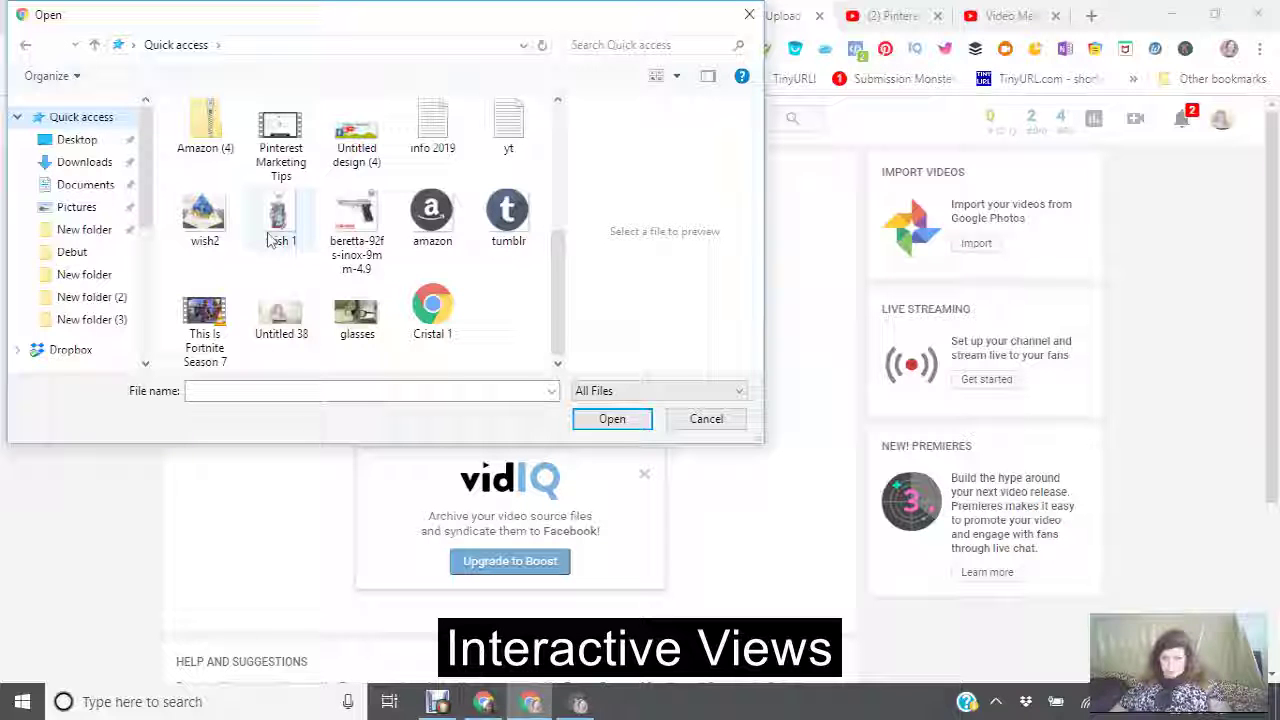
pyautogui.scroll(2, 269, 240)
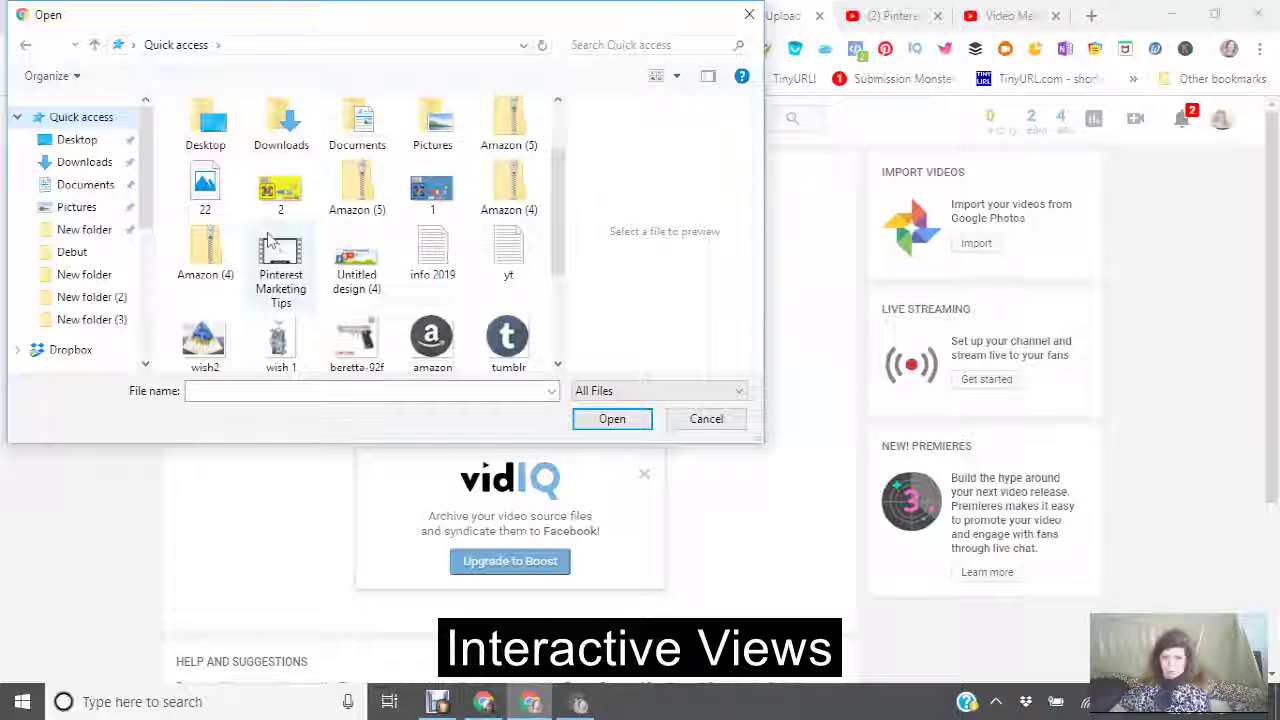
pyautogui.scroll(1, 268, 240)
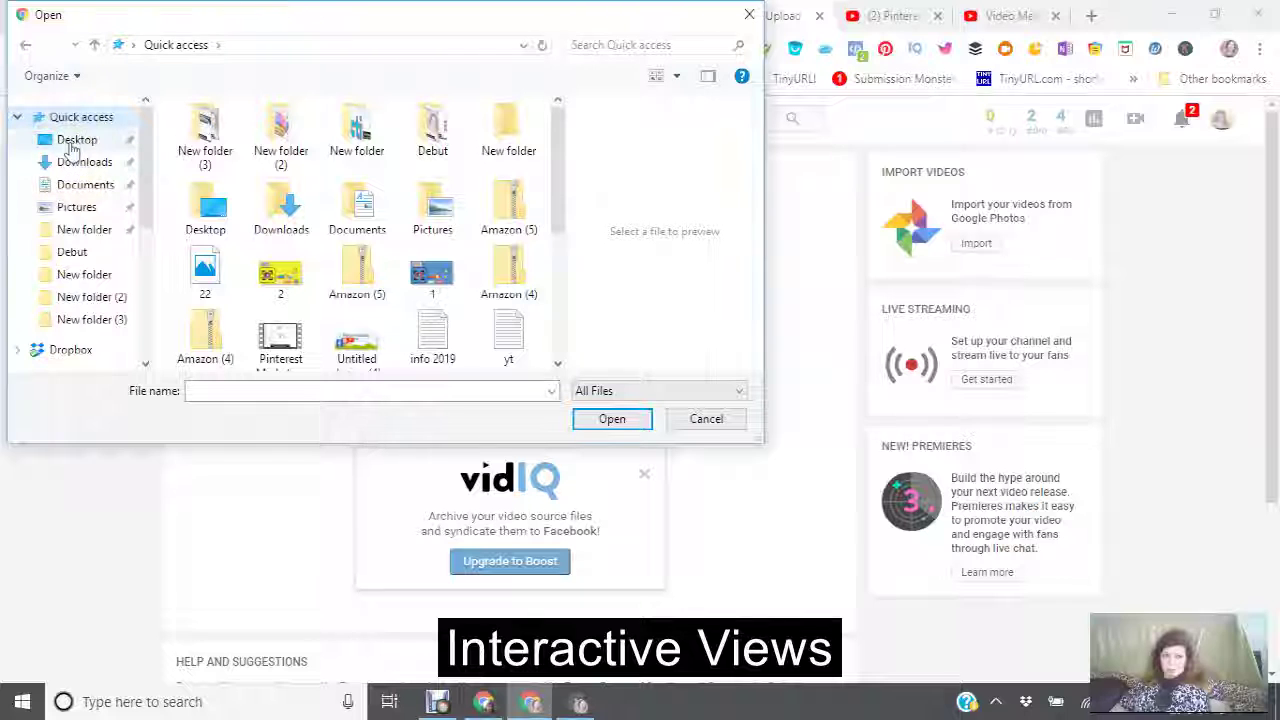
pyautogui.click(75, 140)
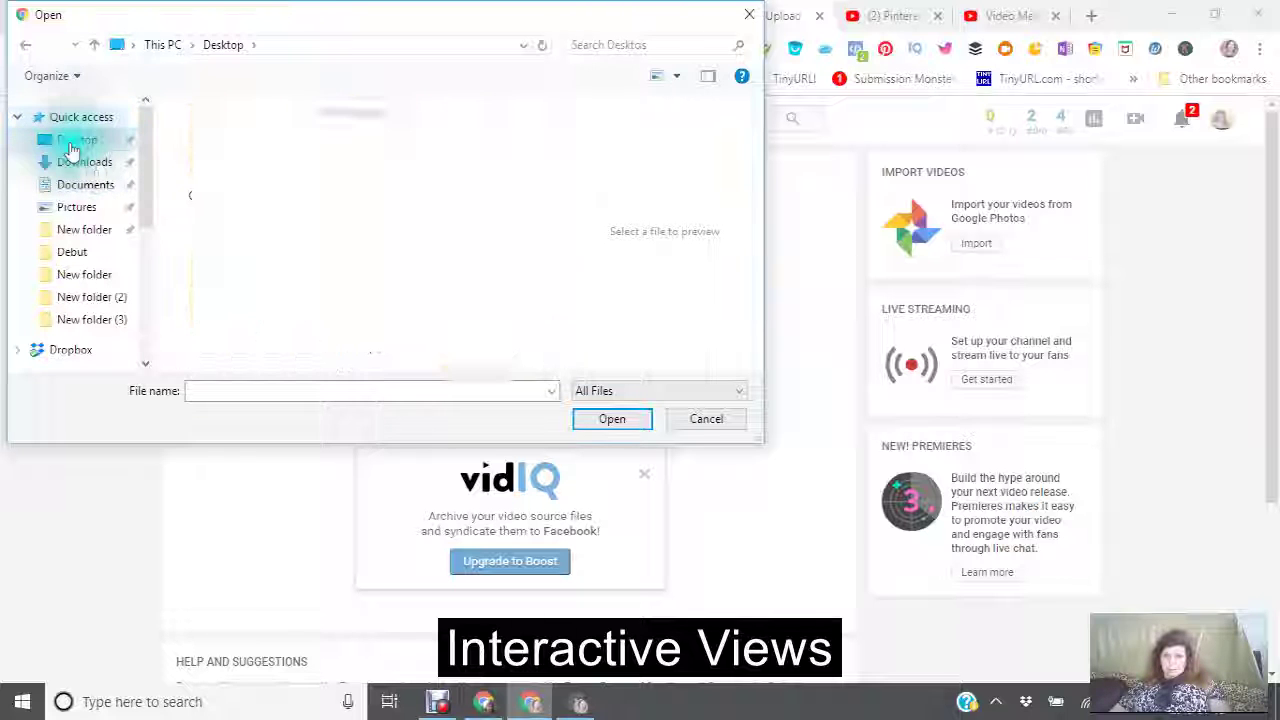
pyautogui.click(557, 364)
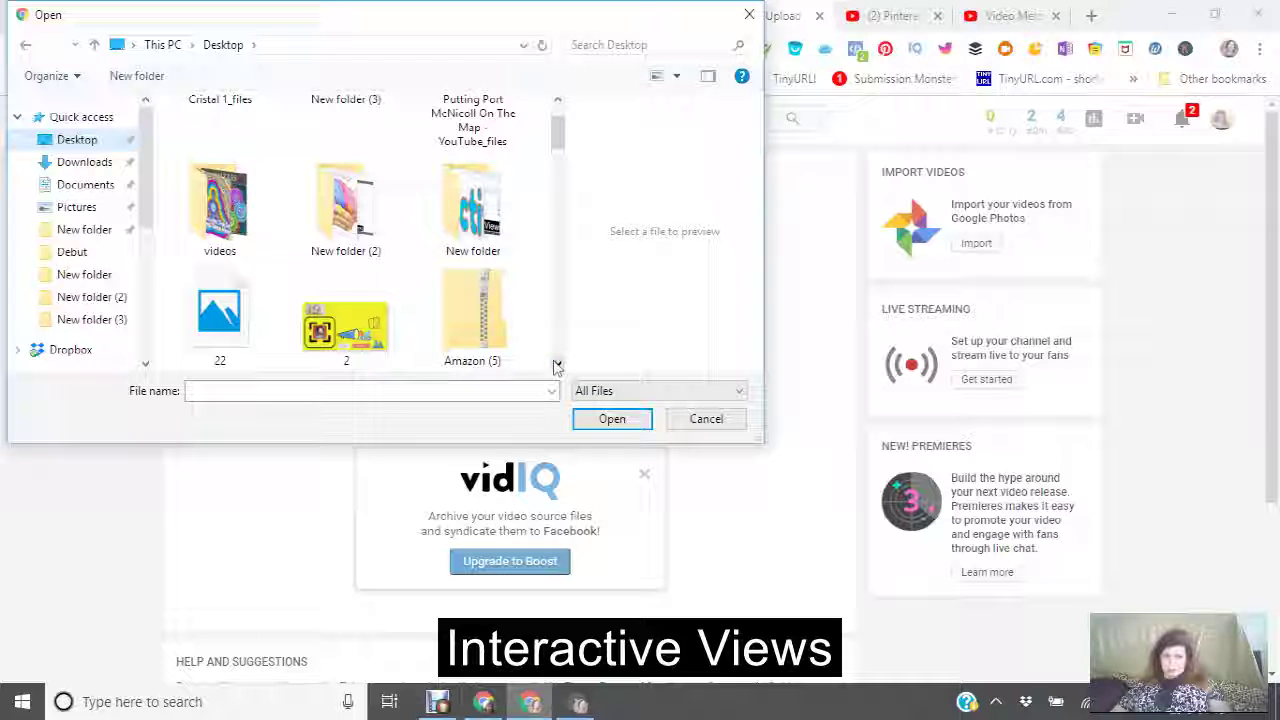
pyautogui.click(557, 364)
pyautogui.click(557, 364)
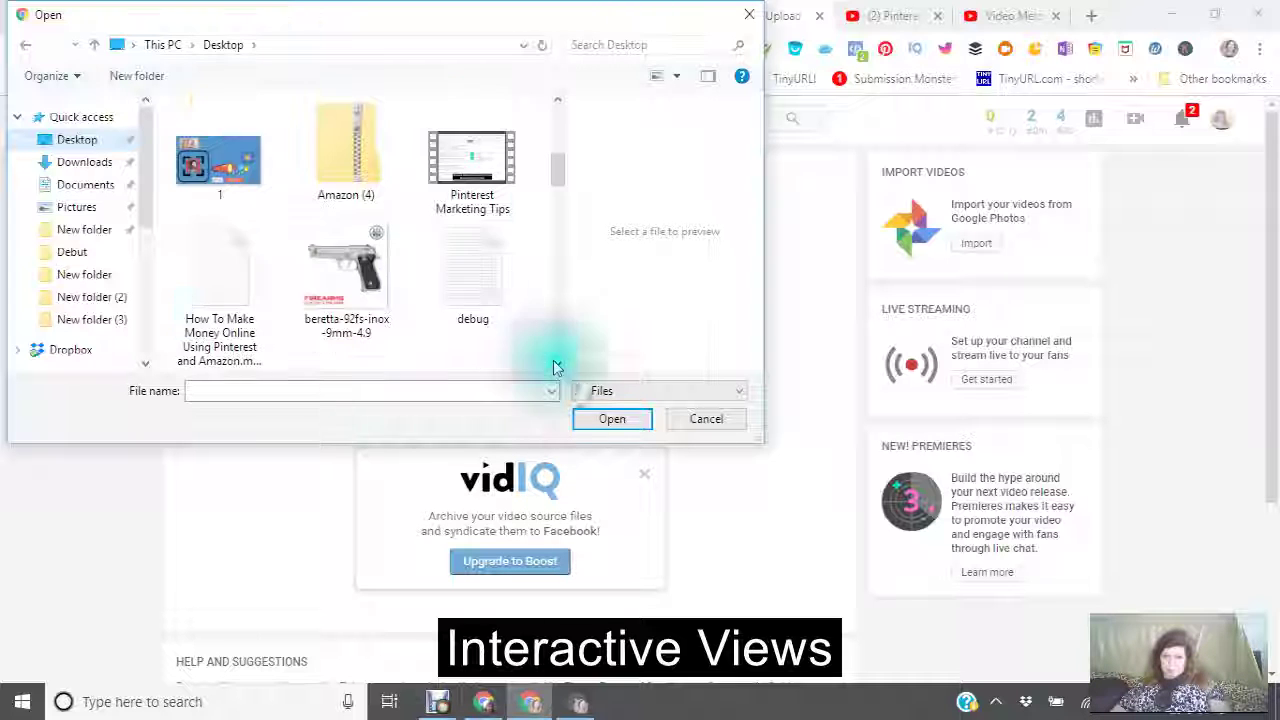
pyautogui.click(557, 364)
pyautogui.click(557, 364)
pyautogui.click(556, 364)
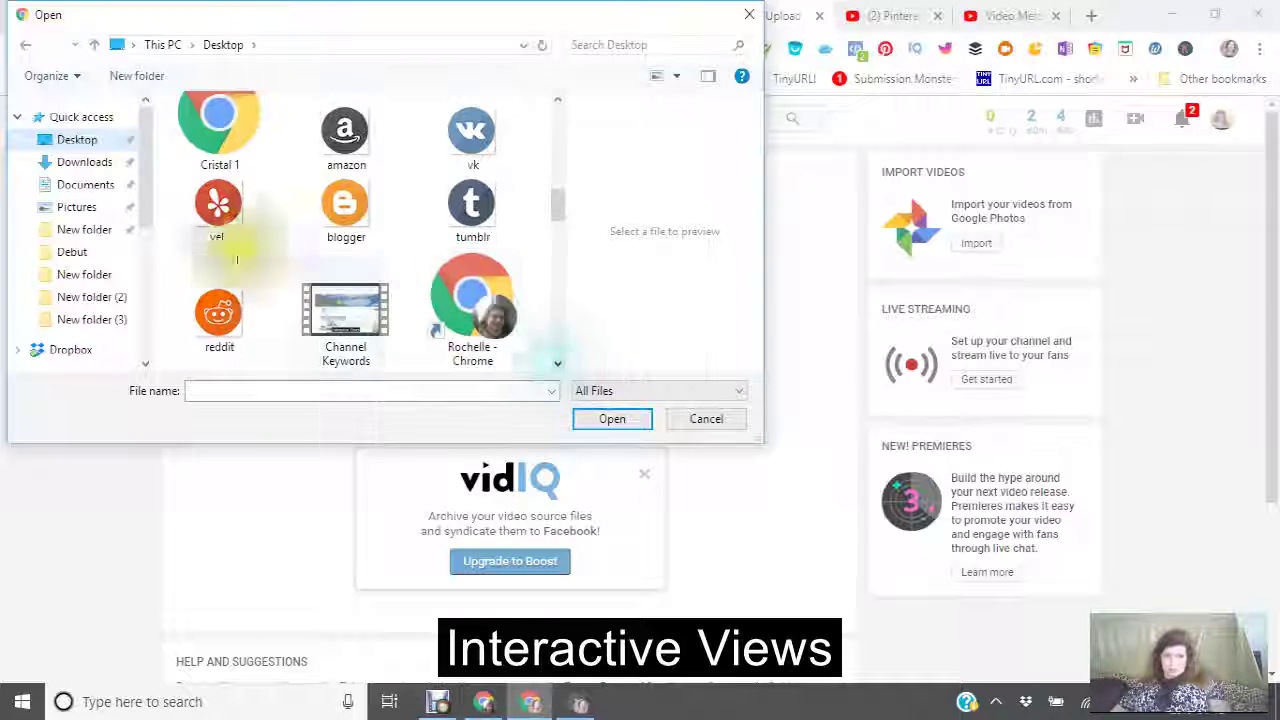
# In Downloads, select the How To Make Money Online Using Pinterest and Amazon video and open it.
pyautogui.click(82, 163)
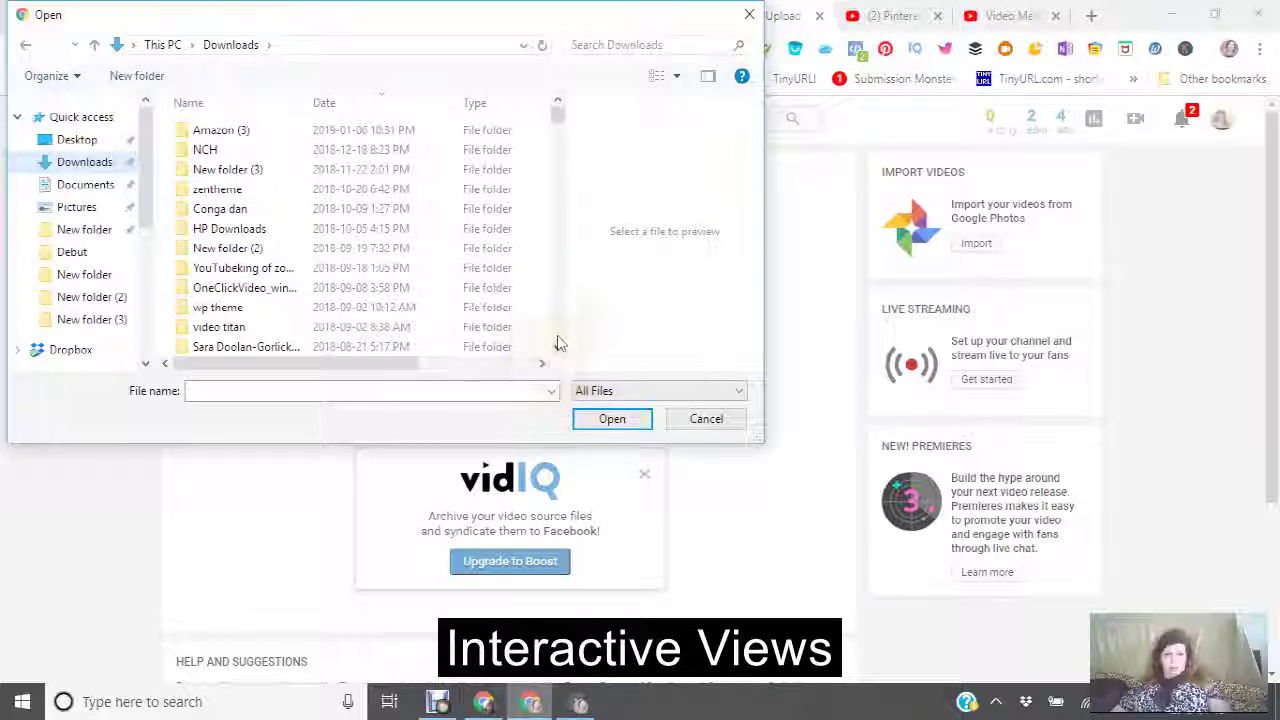
pyautogui.click(557, 350)
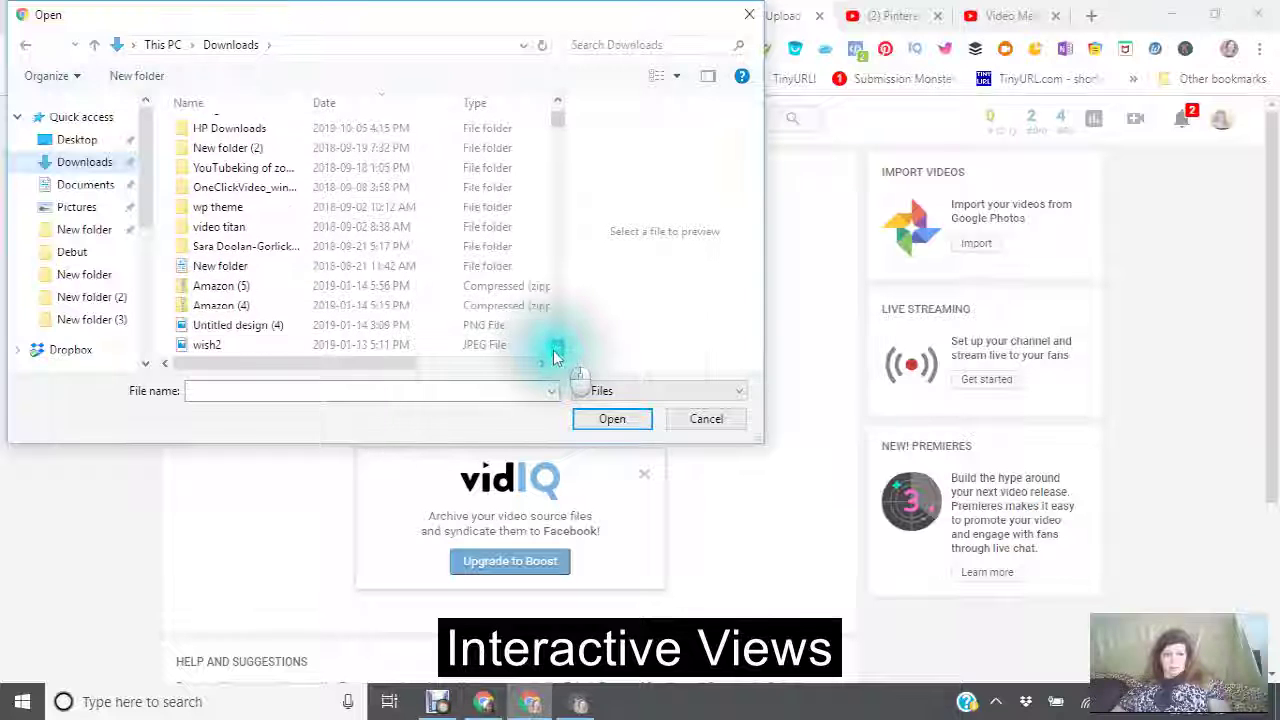
pyautogui.click(557, 350)
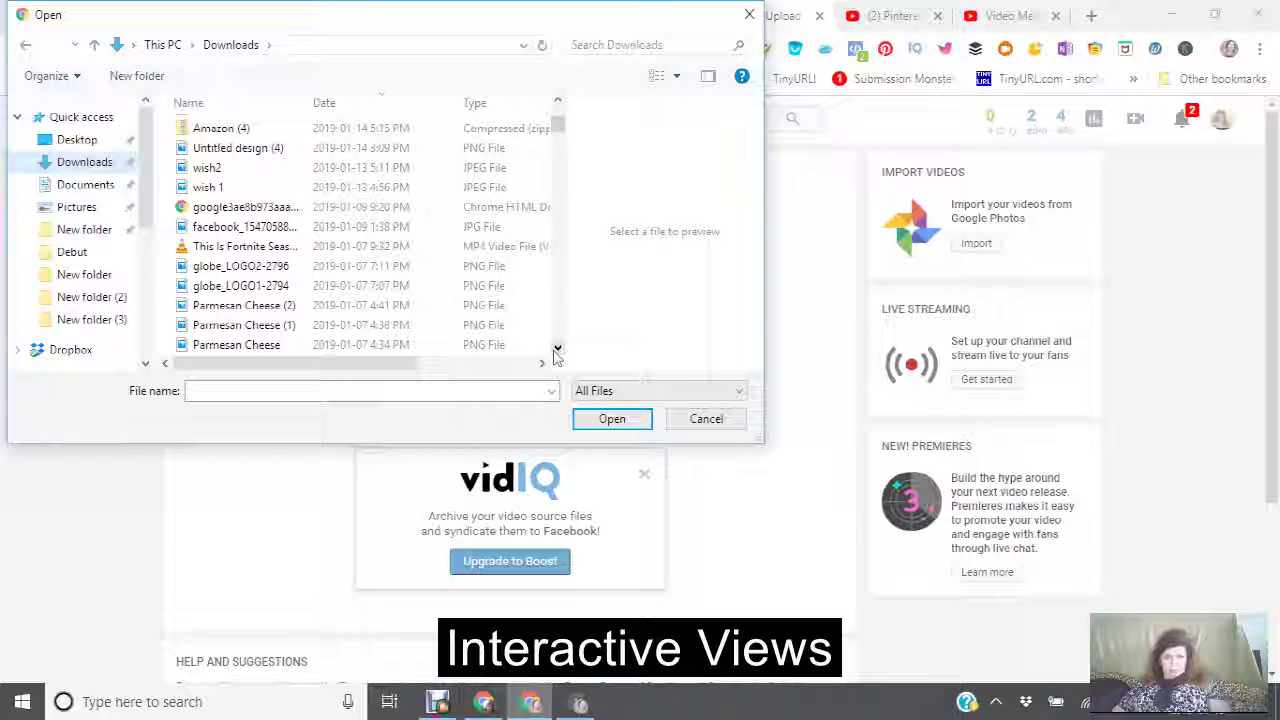
pyautogui.click(557, 350)
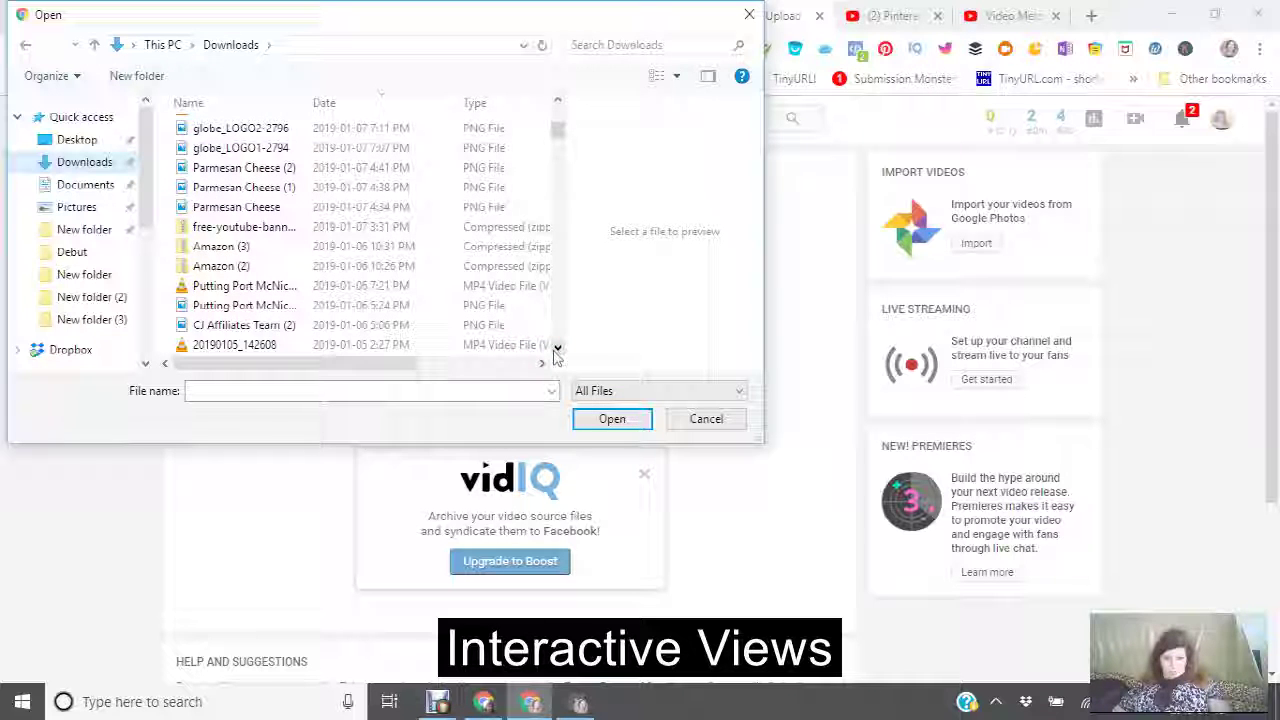
pyautogui.click(557, 350)
pyautogui.click(557, 350)
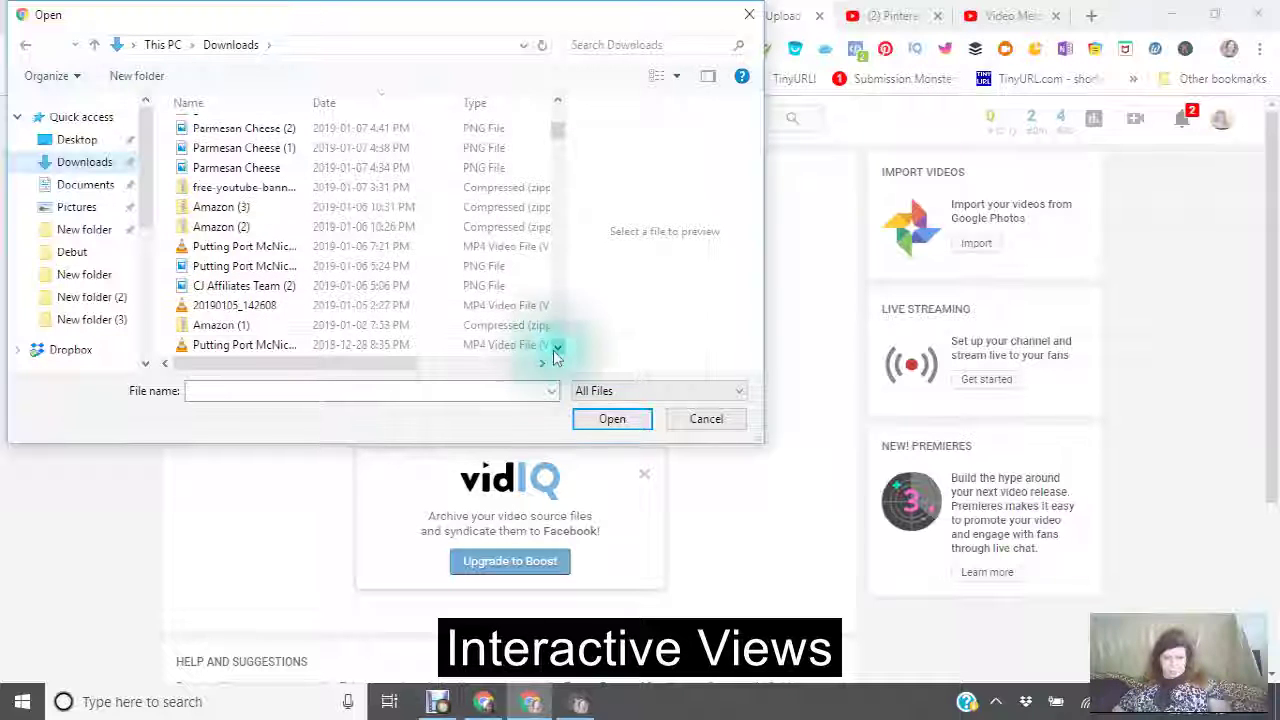
pyautogui.click(557, 350)
pyautogui.click(557, 350)
pyautogui.click(557, 350)
pyautogui.click(557, 350)
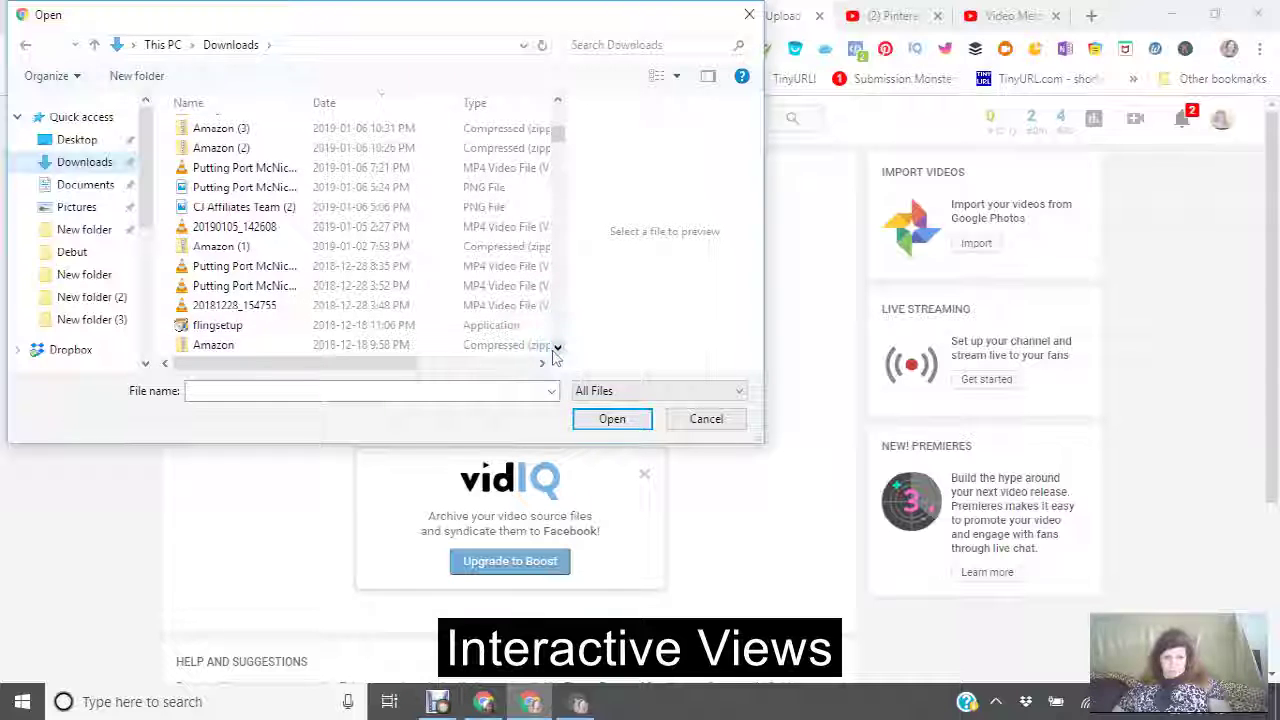
pyautogui.click(557, 350)
pyautogui.click(557, 350)
pyautogui.click(557, 350)
pyautogui.click(557, 350)
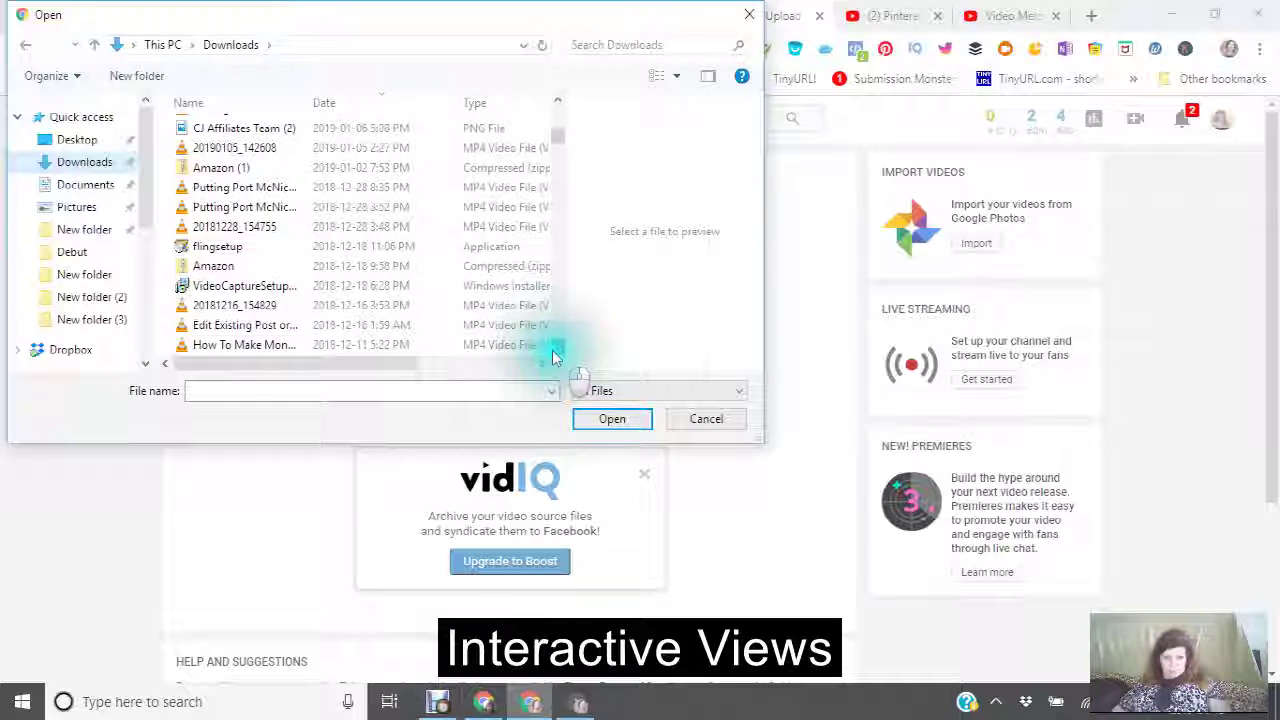
pyautogui.click(557, 350)
pyautogui.click(557, 350)
pyautogui.click(557, 350)
pyautogui.click(557, 350)
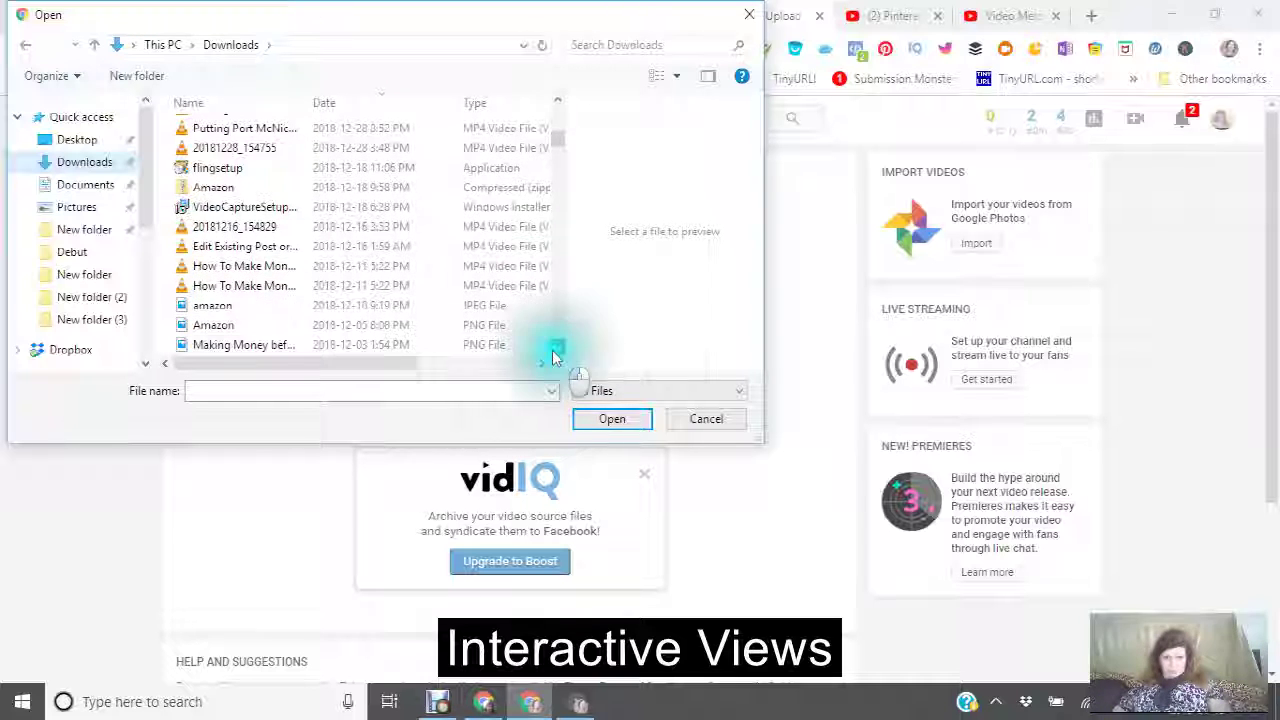
pyautogui.click(557, 350)
pyautogui.click(557, 350)
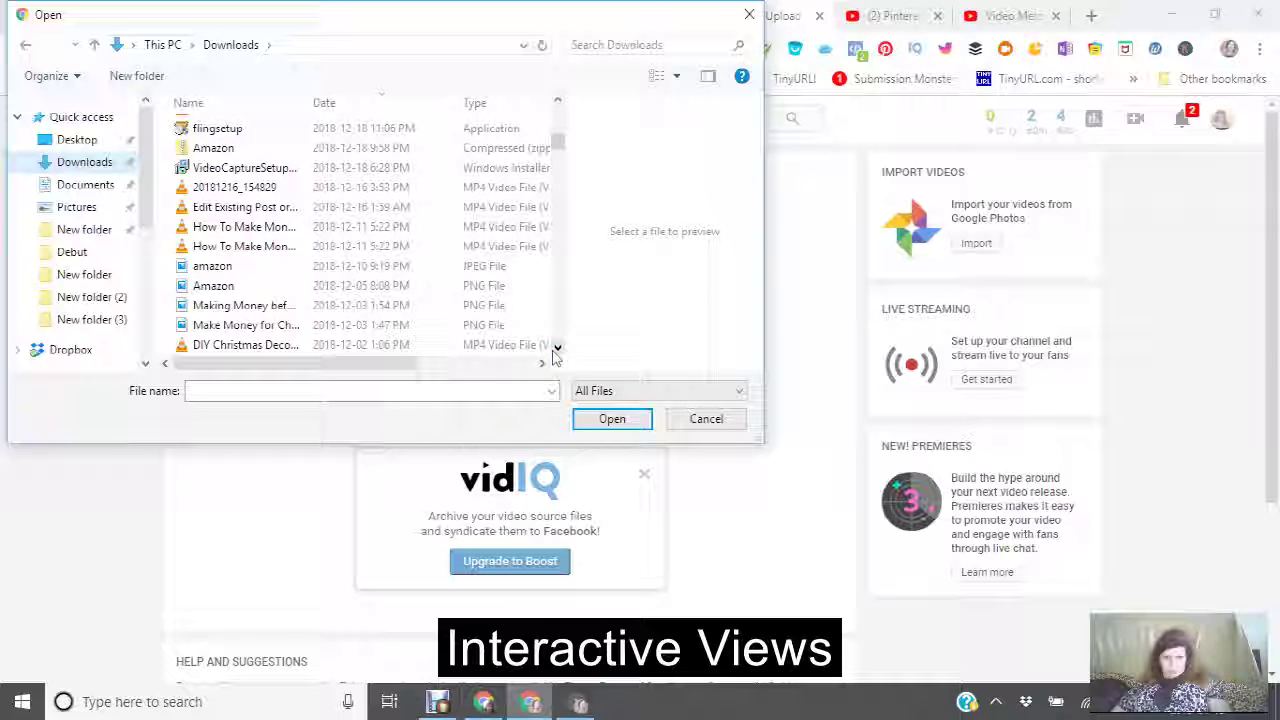
pyautogui.click(227, 250)
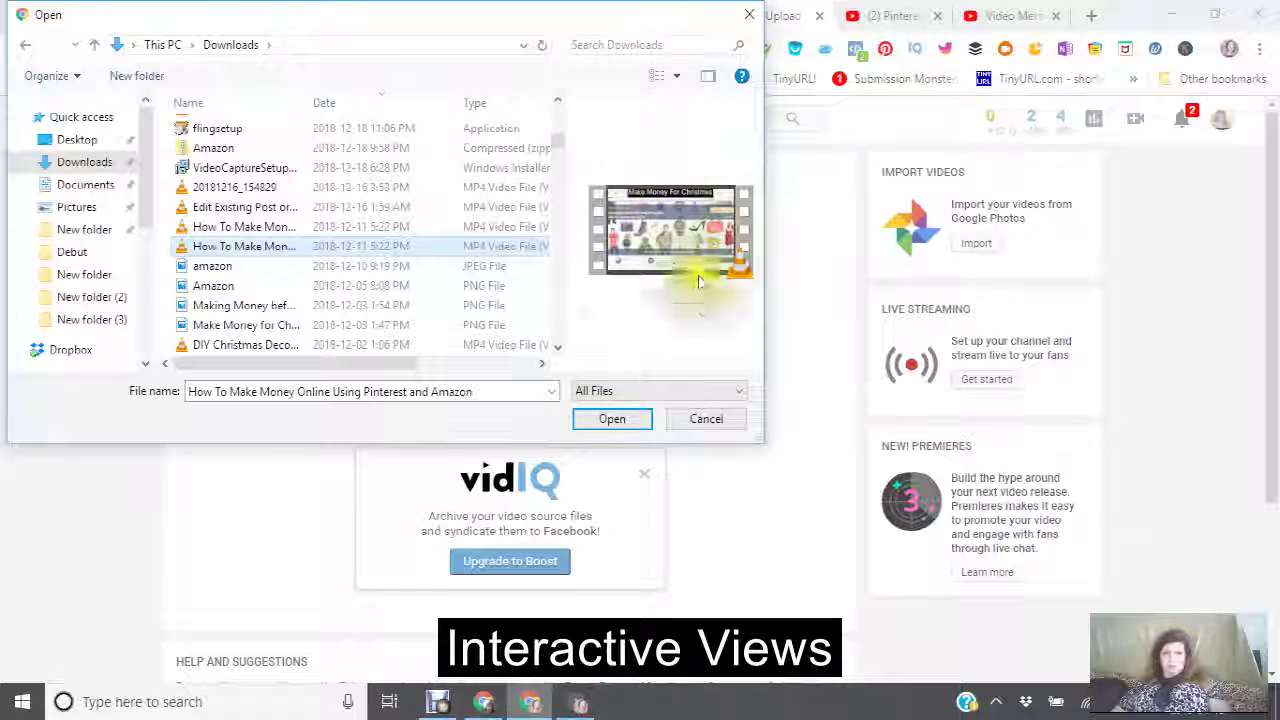
pyautogui.click(600, 418)
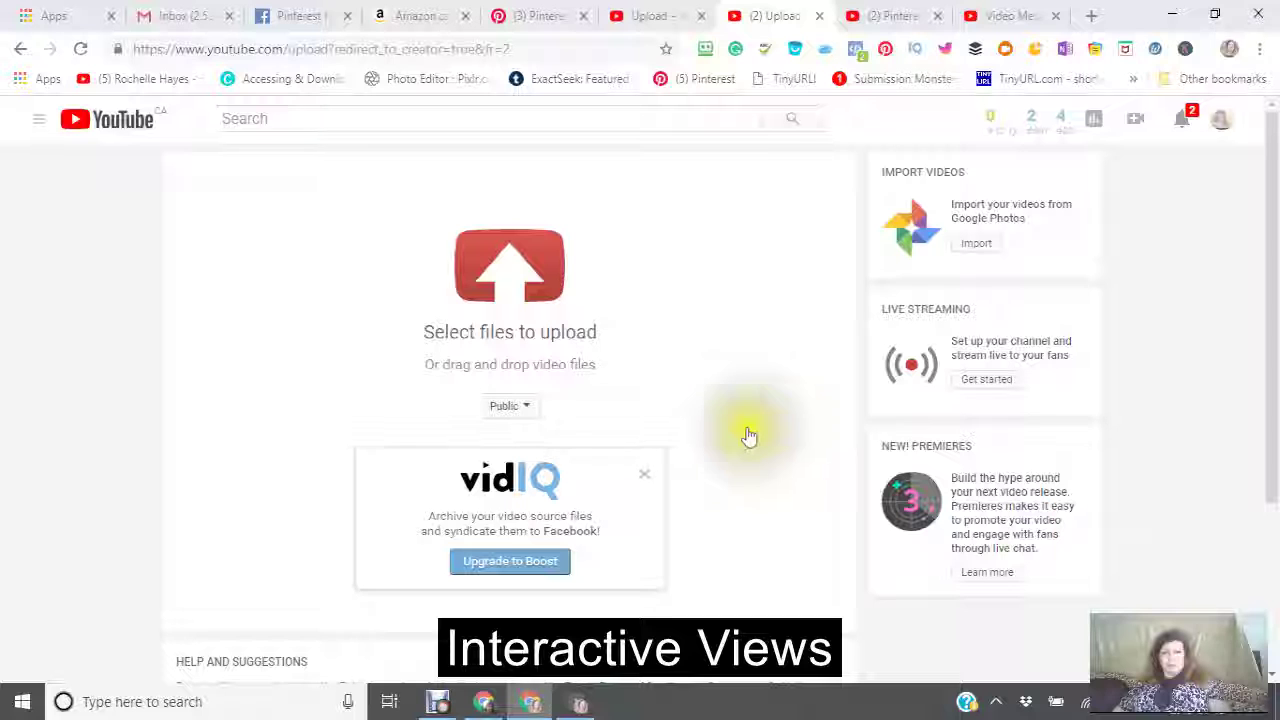
# Replace the upload's title with 'Pinterest Marketing Using Facebook & YouTube with Amazon' and return to that video's tab.
pyautogui.click(738, 430)
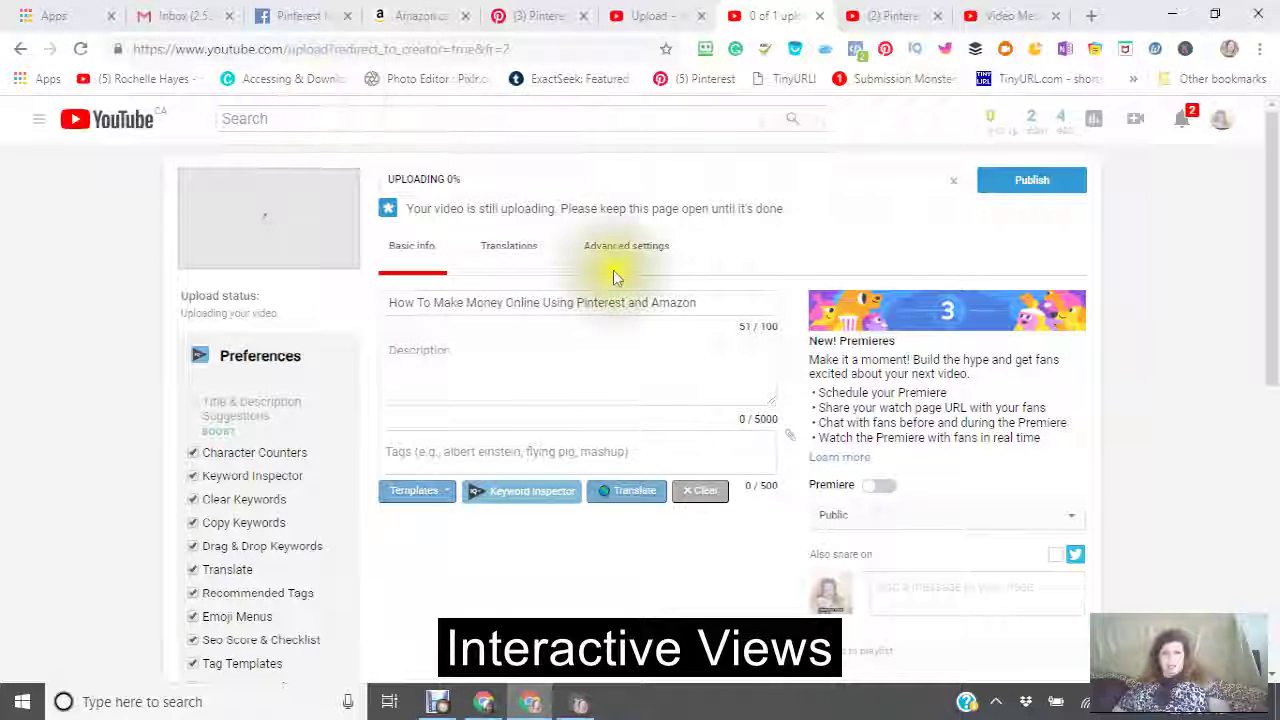
pyautogui.moveTo(733, 296); pyautogui.dragTo(409, 305)
pyautogui.rightClick(410, 300)
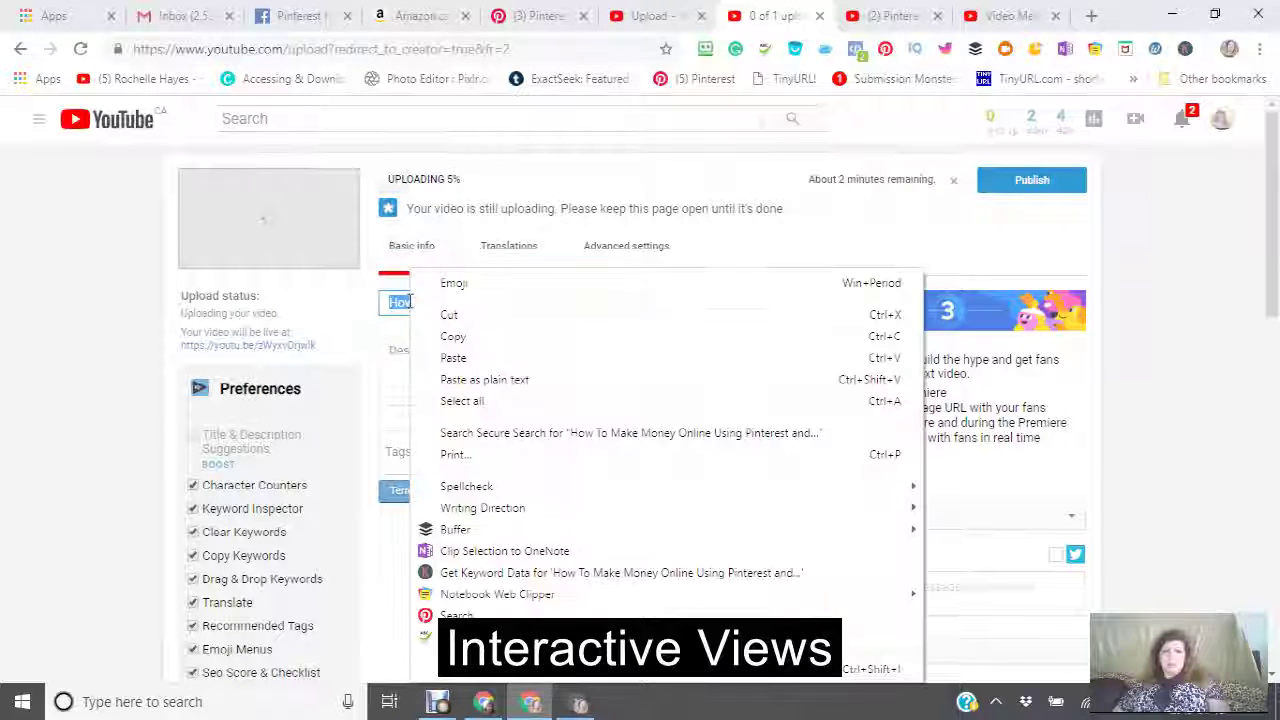
pyautogui.click(450, 334)
pyautogui.hotkey('ctrl', 'v')
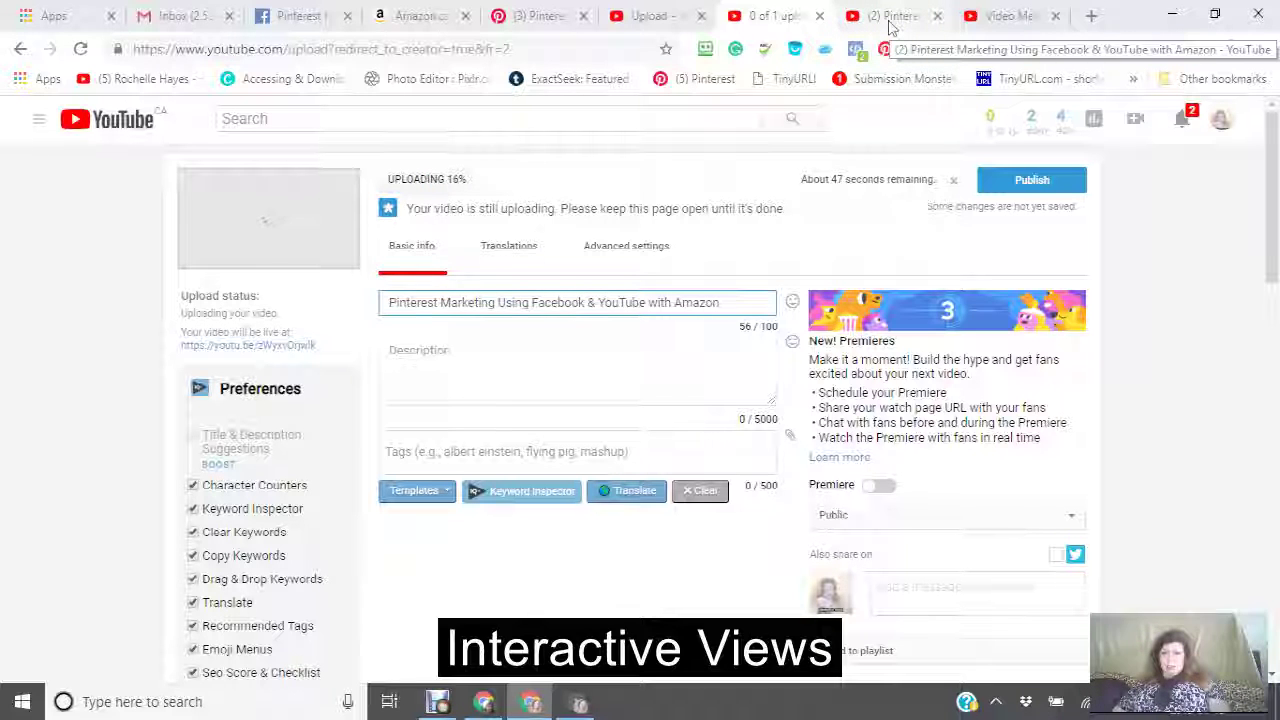
pyautogui.click(890, 27)
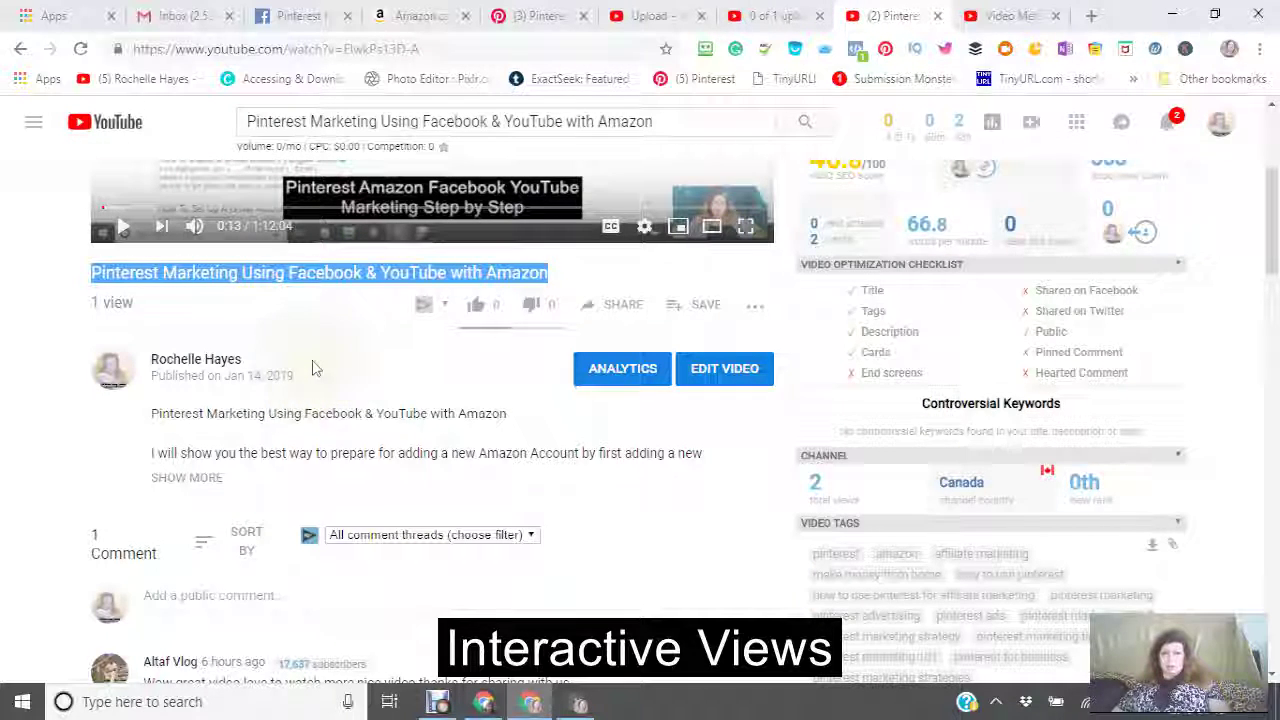
# Scroll the watch page, then open a new blank browser tab.
pyautogui.scroll(-5, 312, 368)
pyautogui.scroll(5, 310, 368)
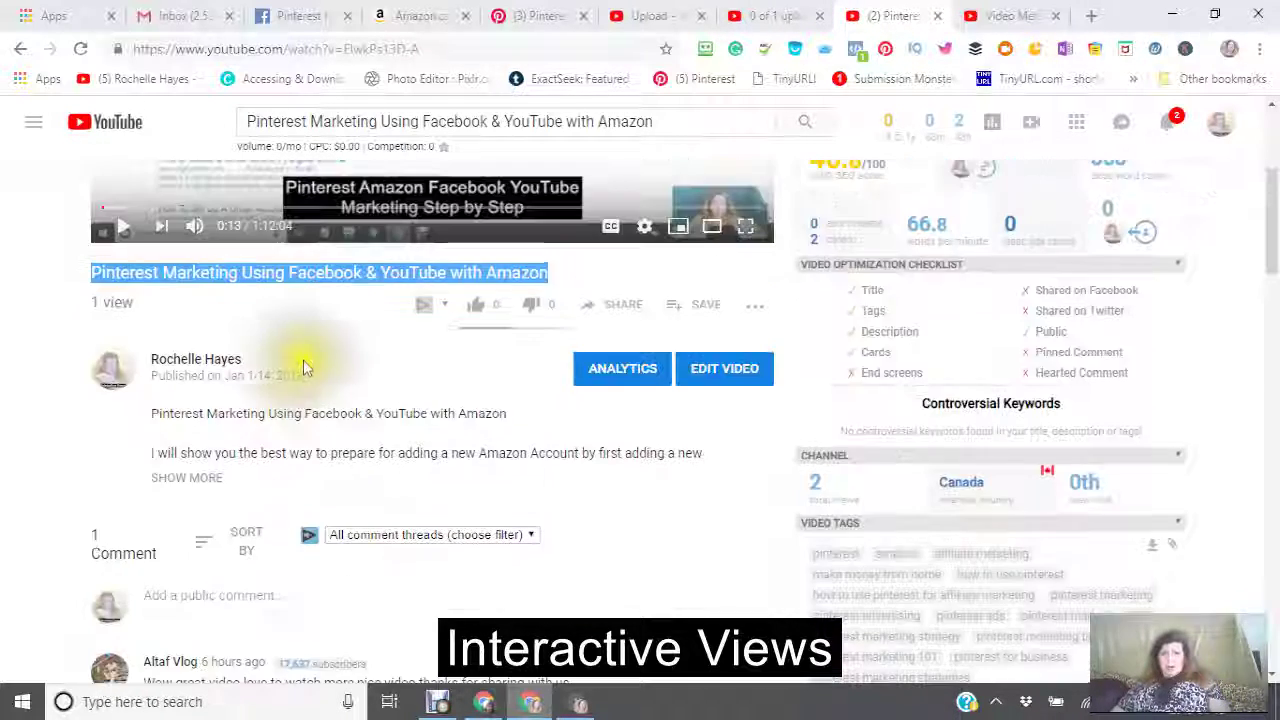
pyautogui.scroll(3, 287, 368)
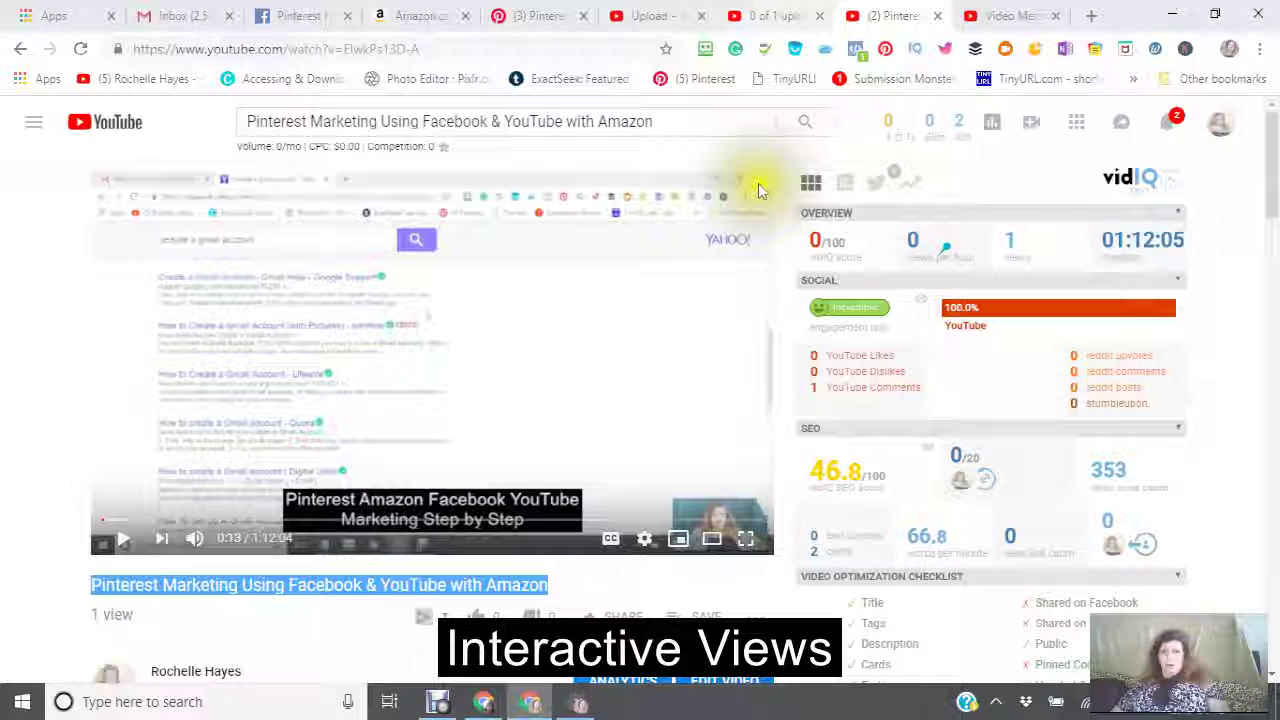
pyautogui.click(1089, 17)
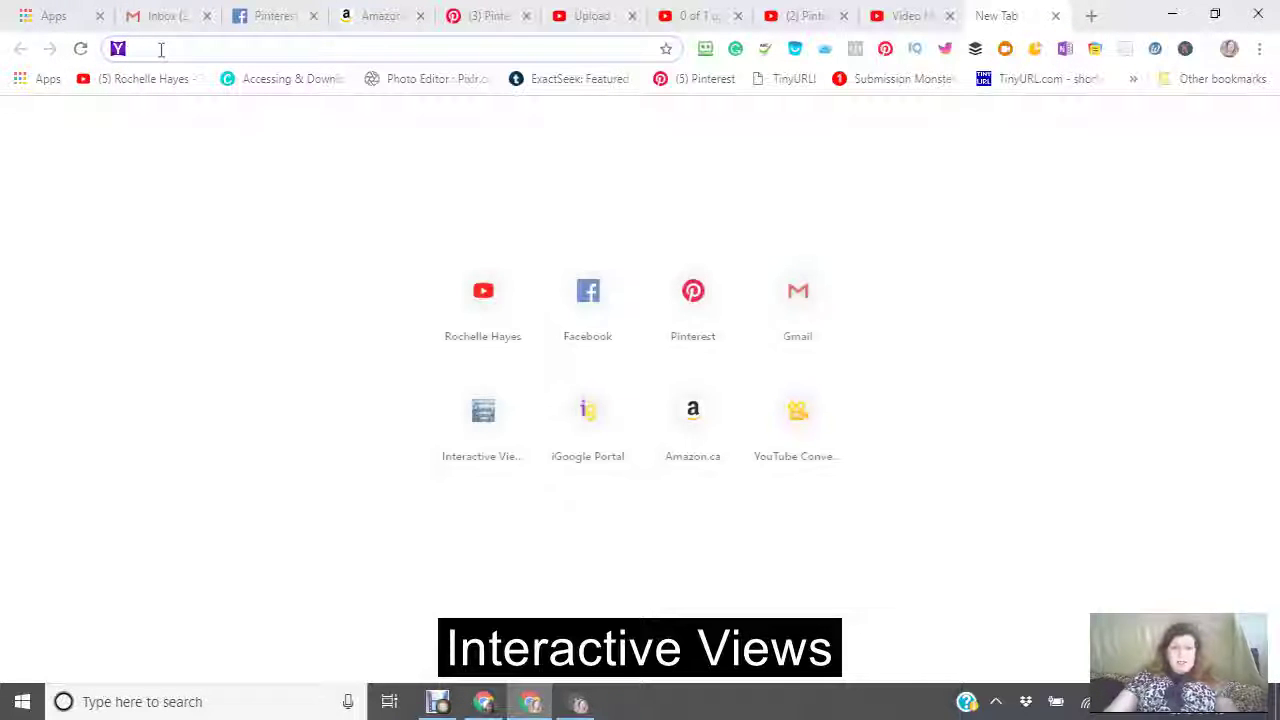
# Search the web for the misspelled 'vid1q', then correct it to 'vidiq' and search again.
pyautogui.write('vid')
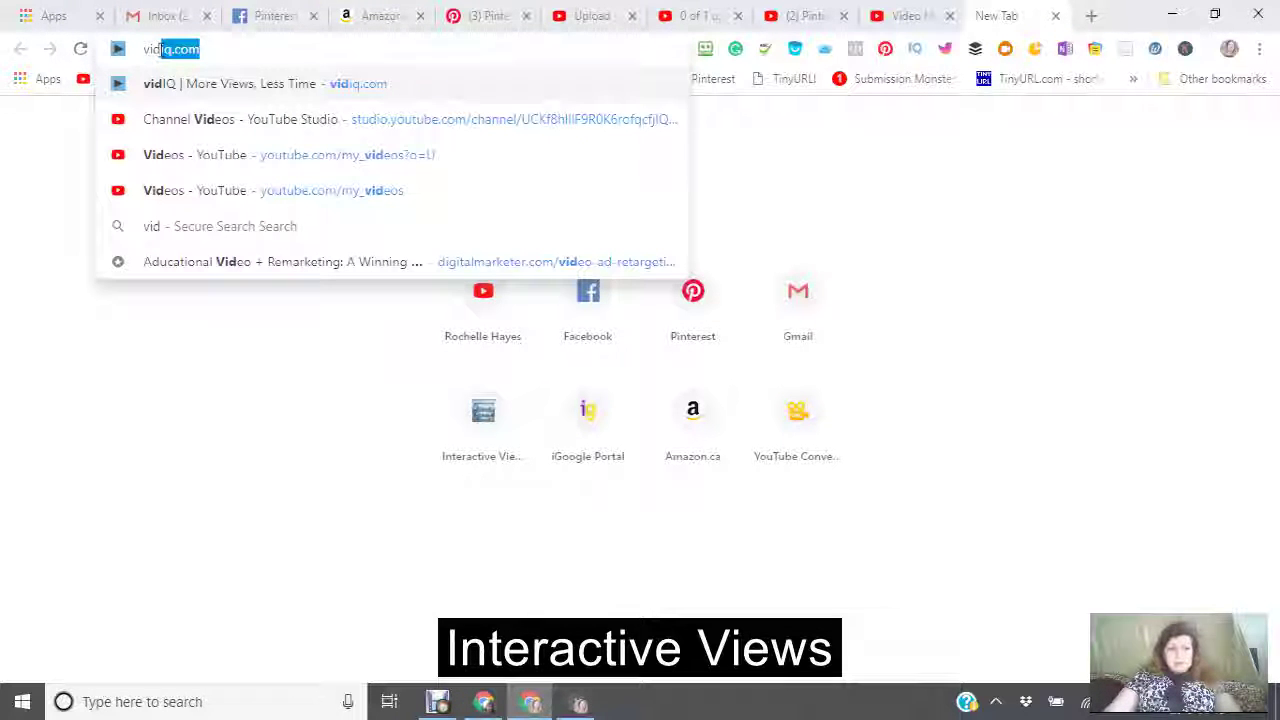
pyautogui.write('1q')
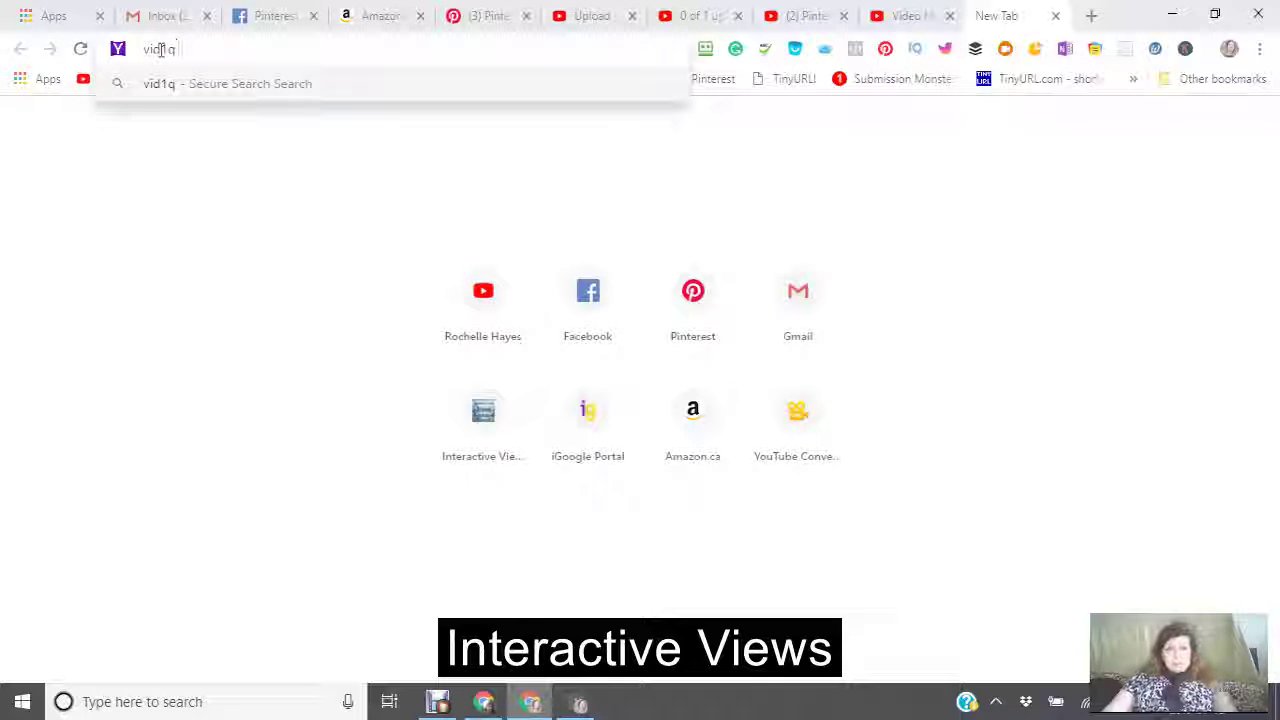
pyautogui.press('Return')
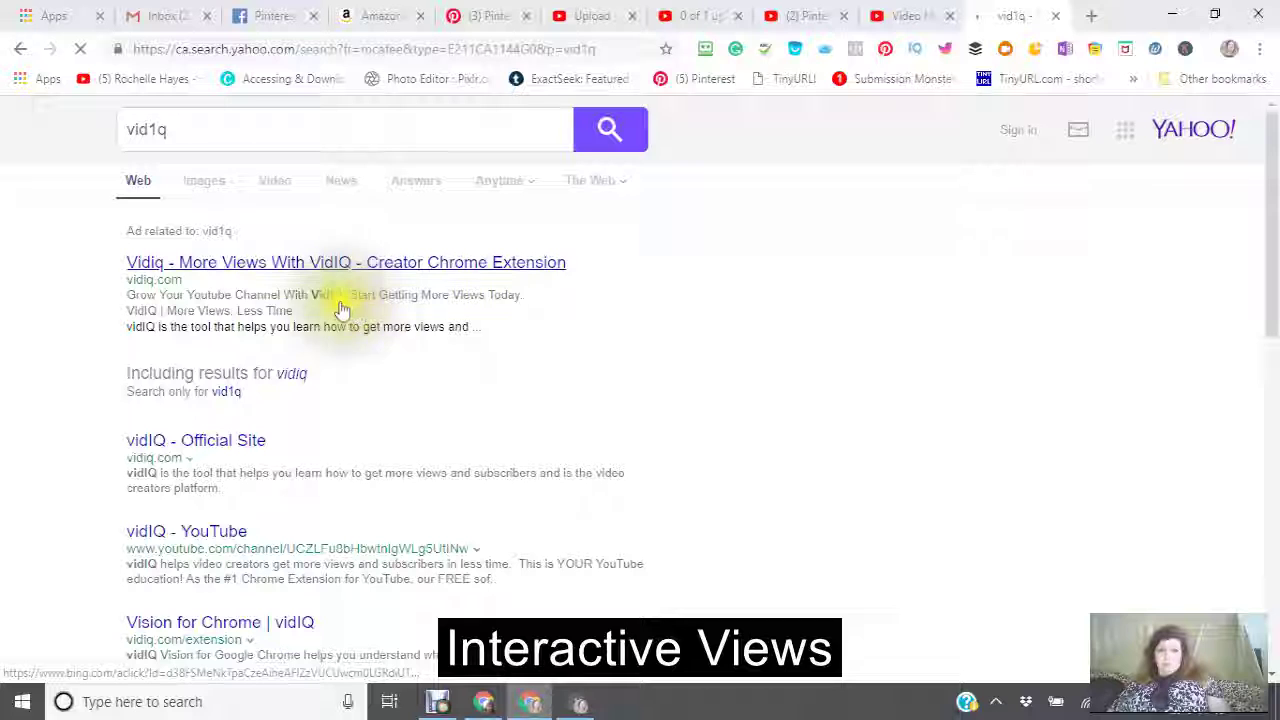
pyautogui.scroll(-5, 340, 308)
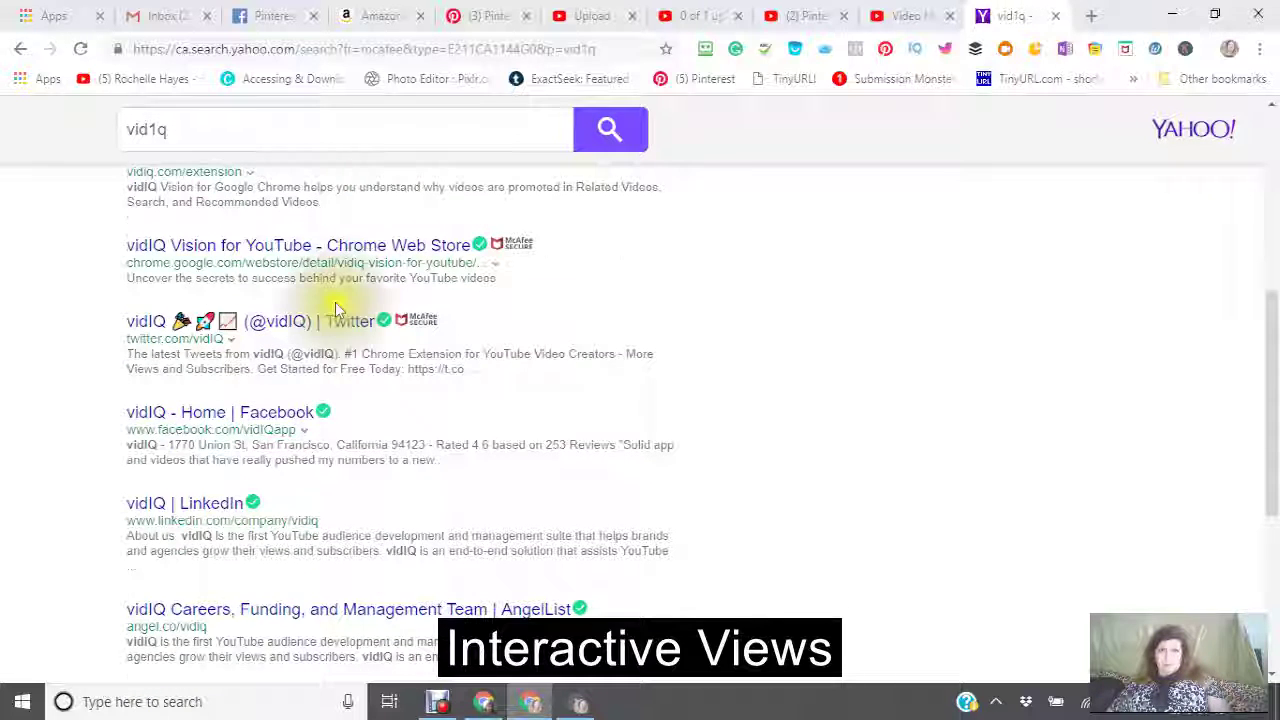
pyautogui.scroll(2, 337, 309)
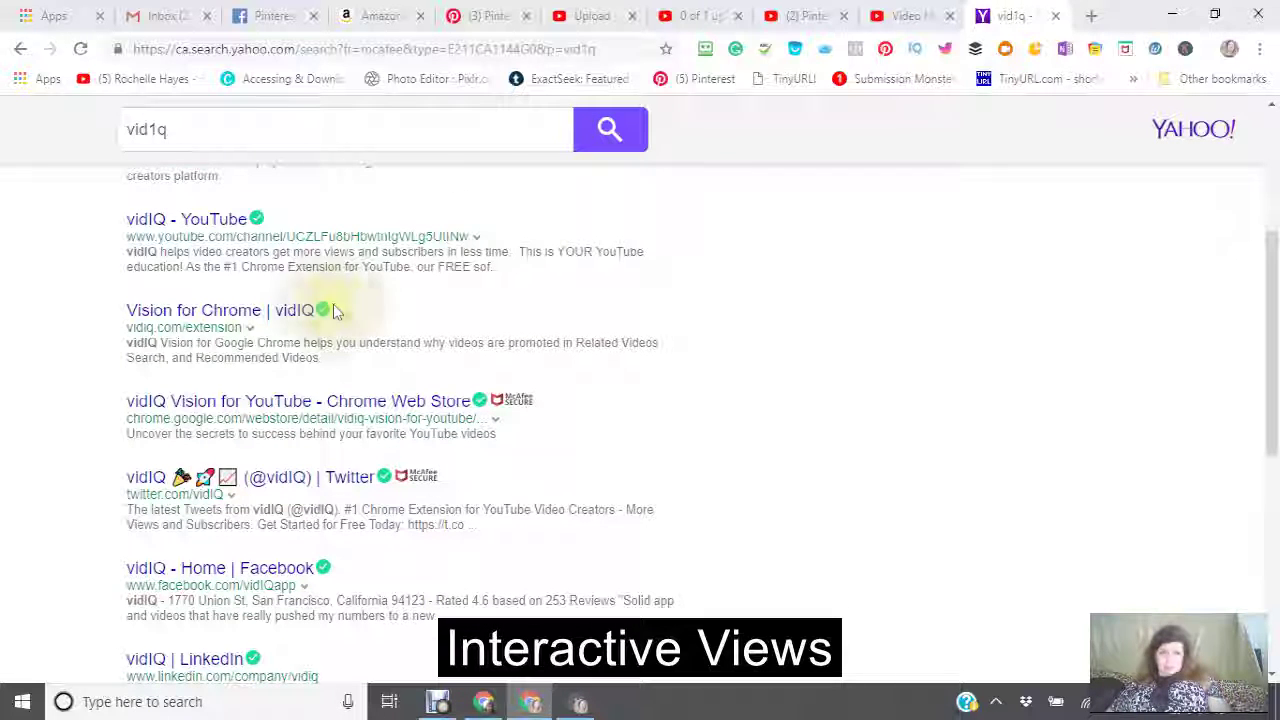
pyautogui.click(157, 131)
pyautogui.press('BackSpace')
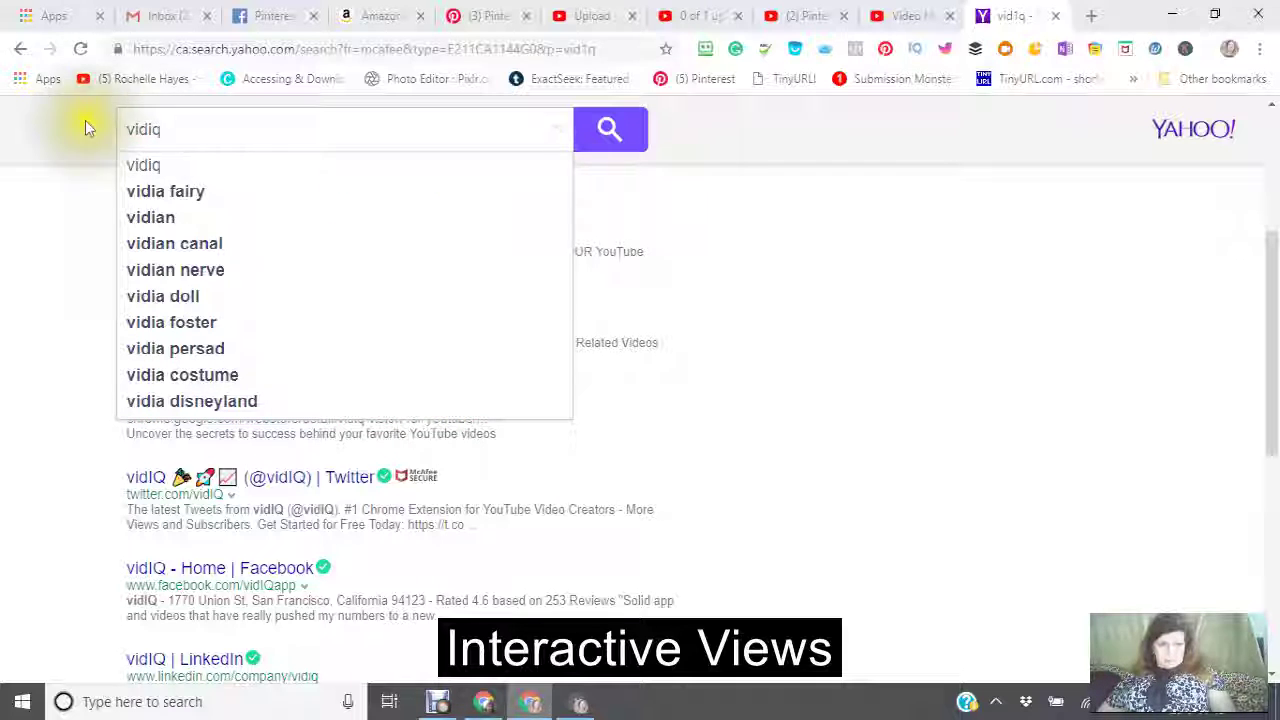
pyautogui.click(612, 130)
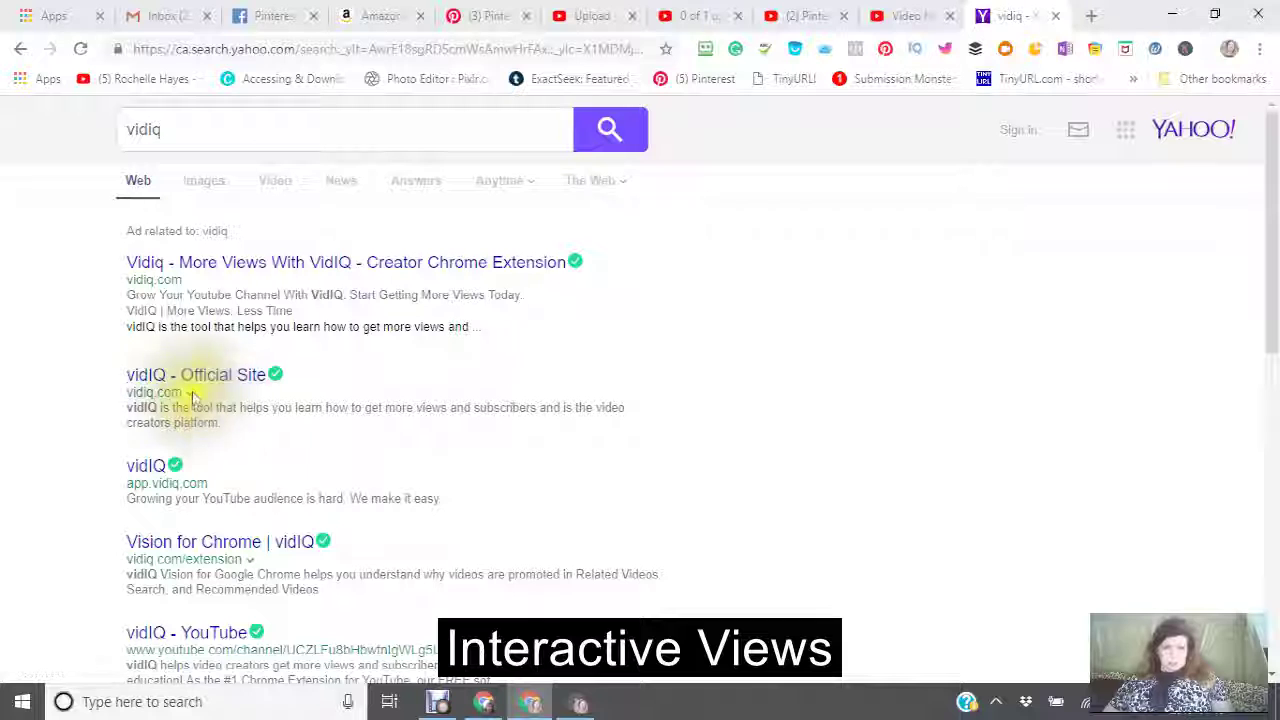
# Open the vidIQ official site and bring up autofill suggestions in the sign-up form's Your Name field.
pyautogui.click(195, 378)
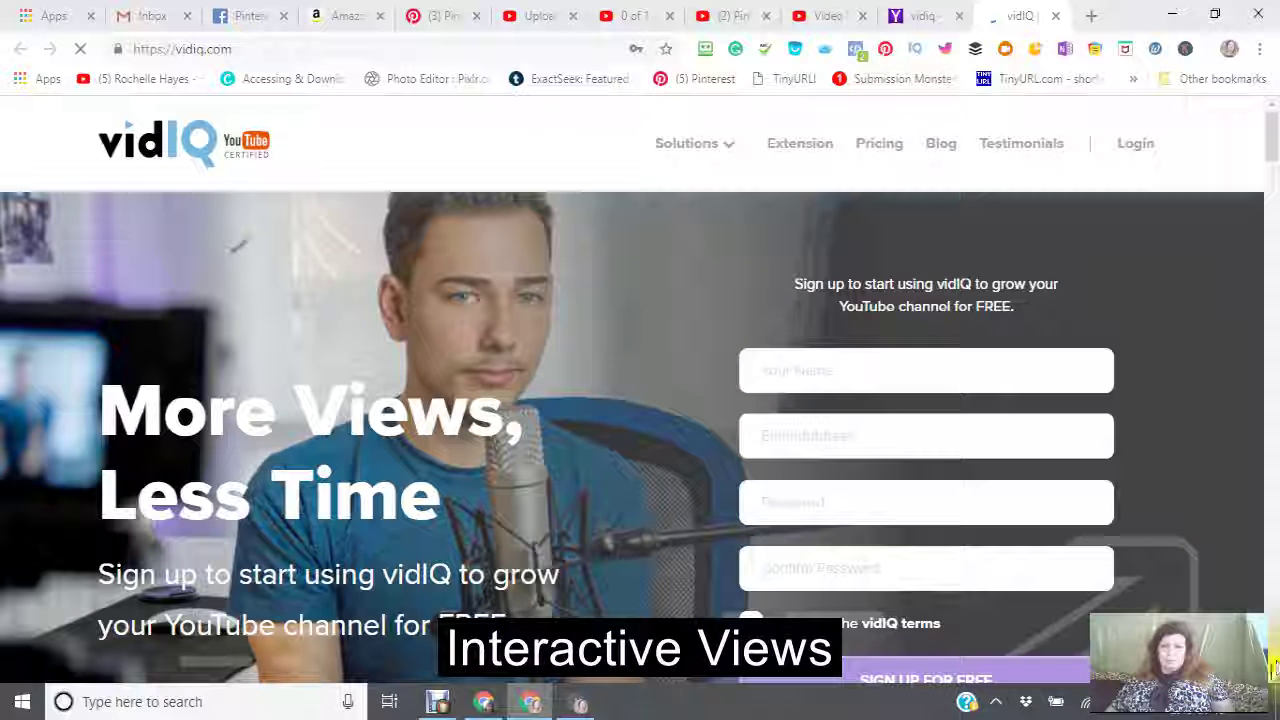
pyautogui.scroll(-10, 1272, 680)
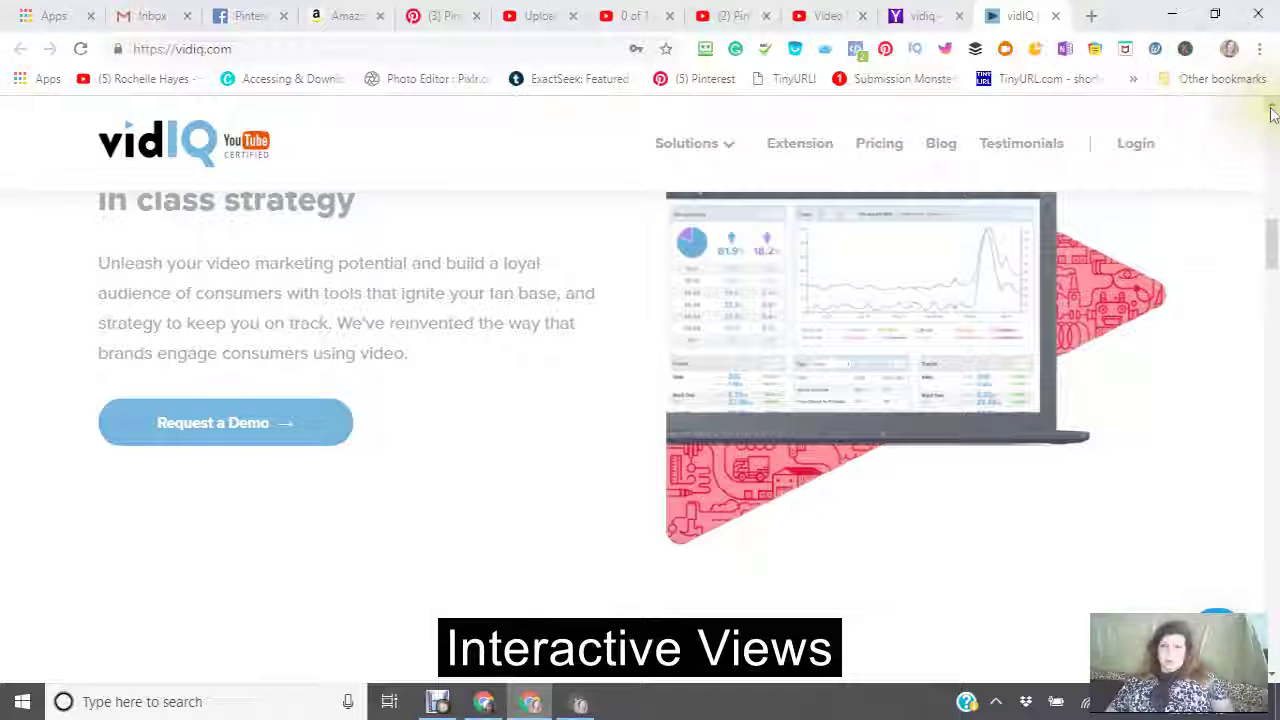
pyautogui.scroll(2, 1272, 115)
pyautogui.scroll(6, 1271, 115)
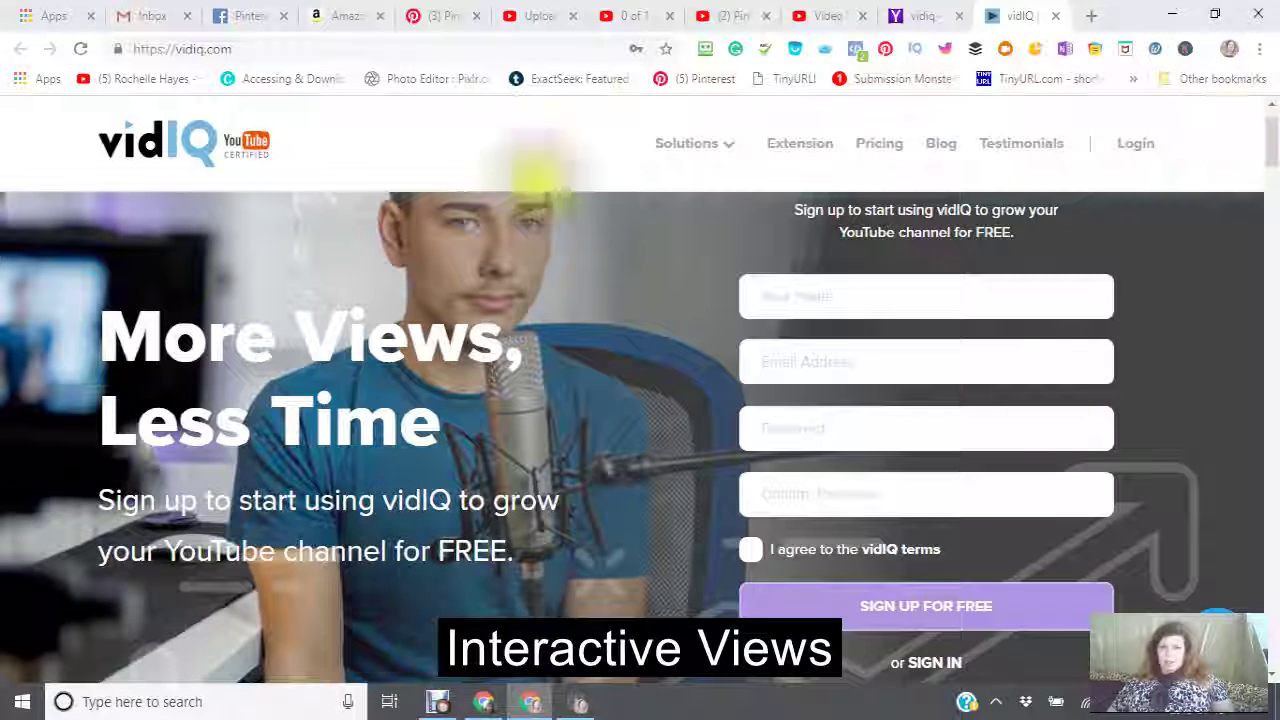
pyautogui.click(776, 298)
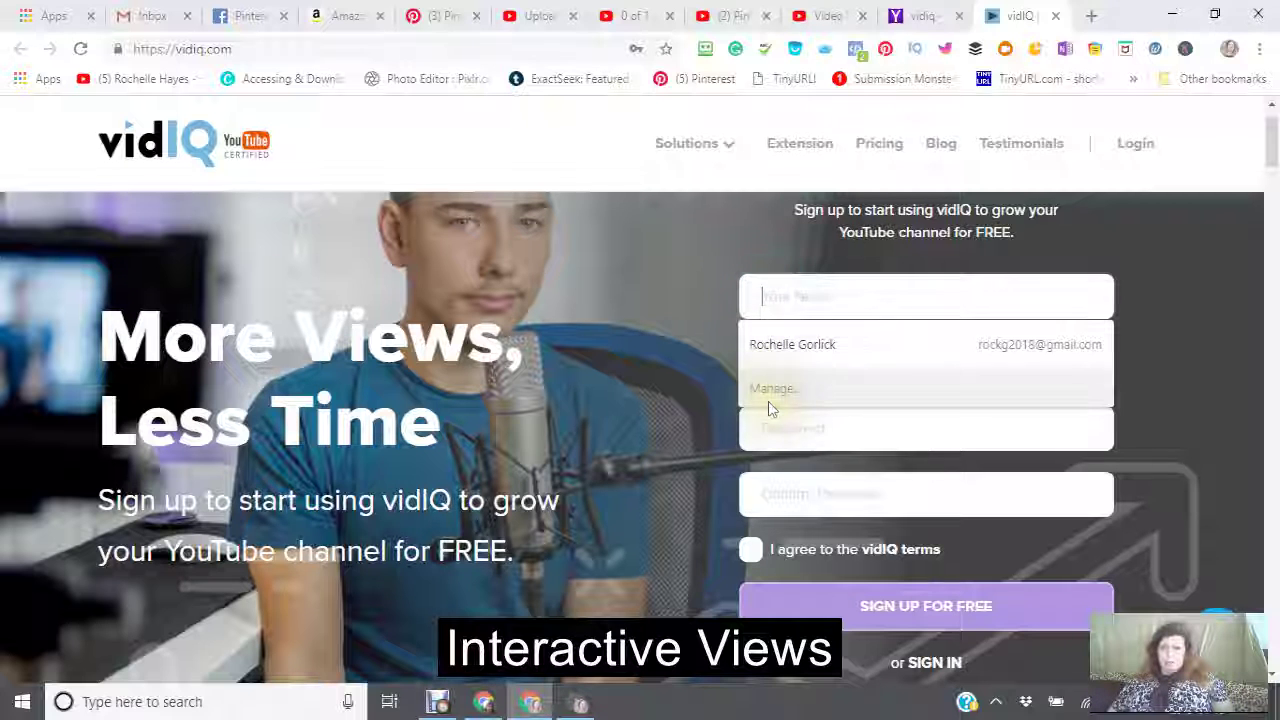
pyautogui.click(659, 405)
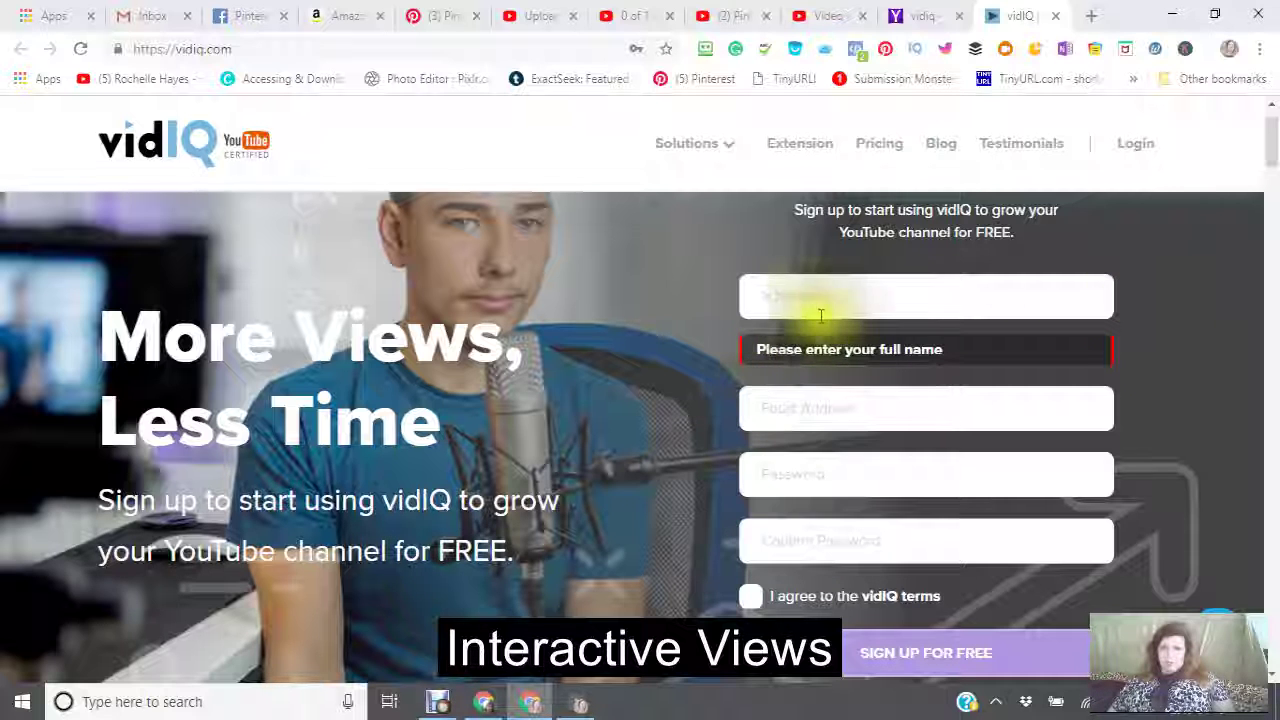
pyautogui.click(766, 298)
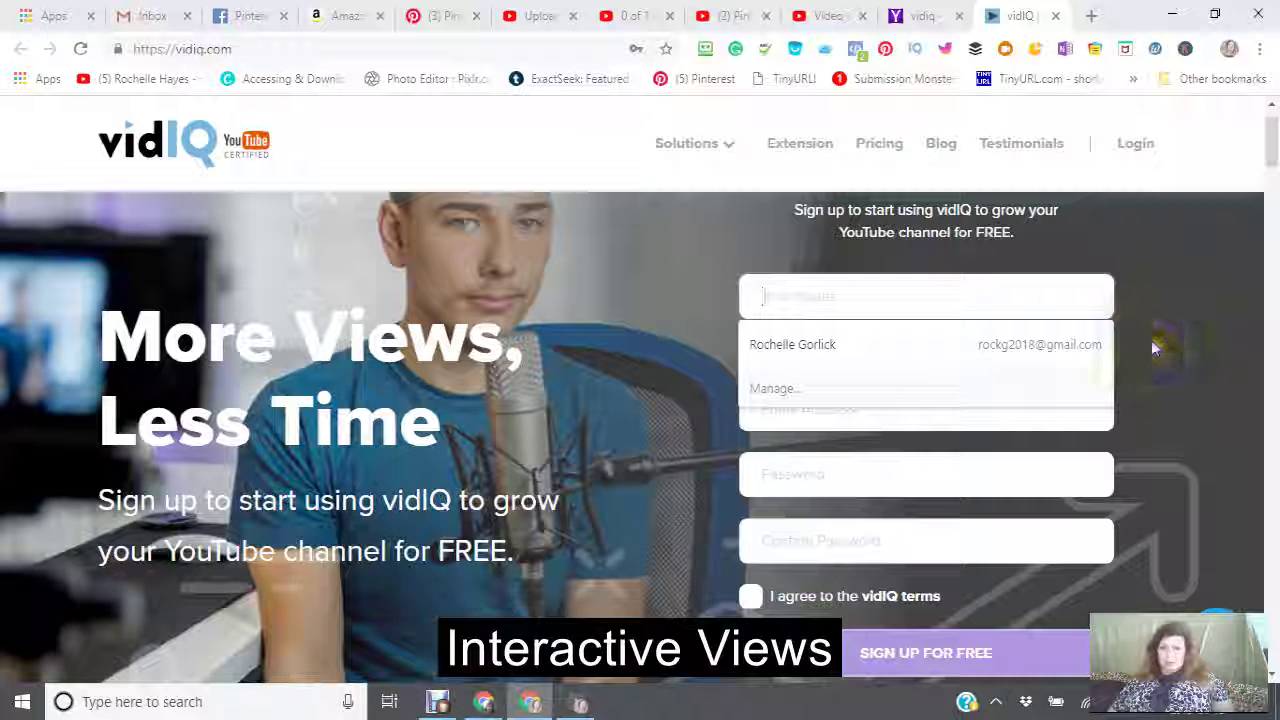
# Autofill the name, then replace the e-mail field with a different address.
pyautogui.click(804, 356)
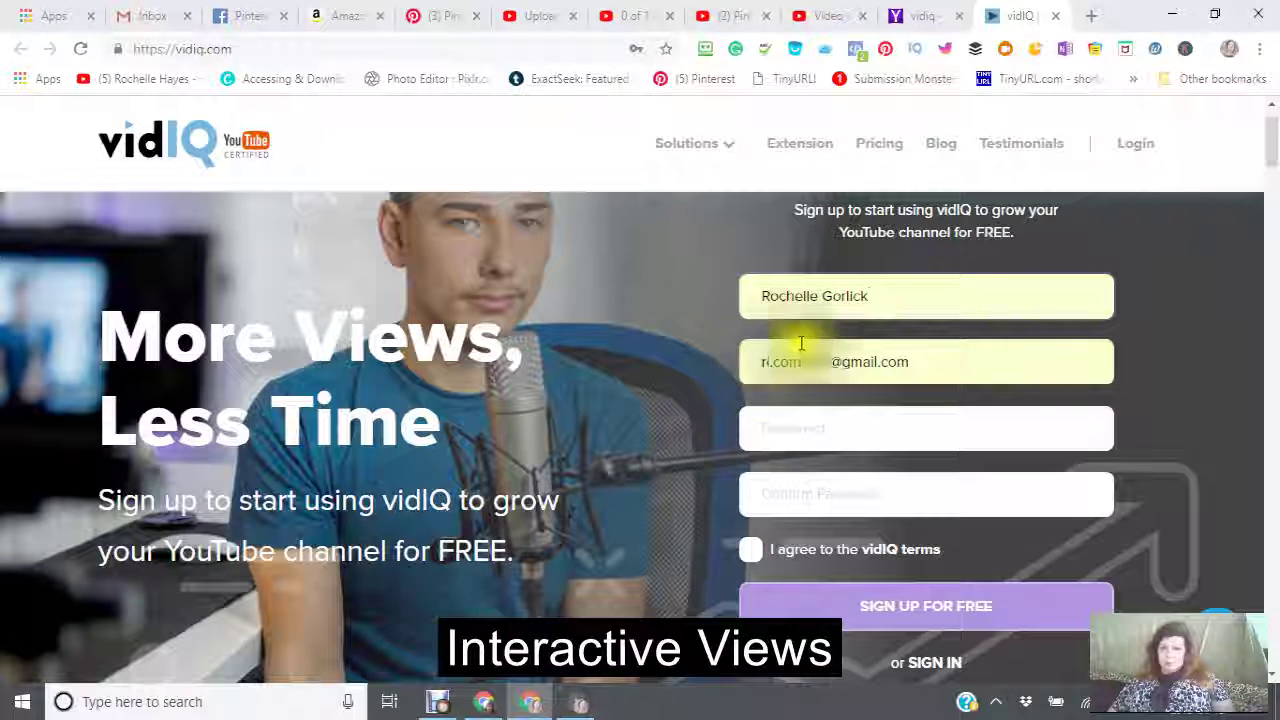
pyautogui.click(936, 366)
pyautogui.tripleClick(936, 366)
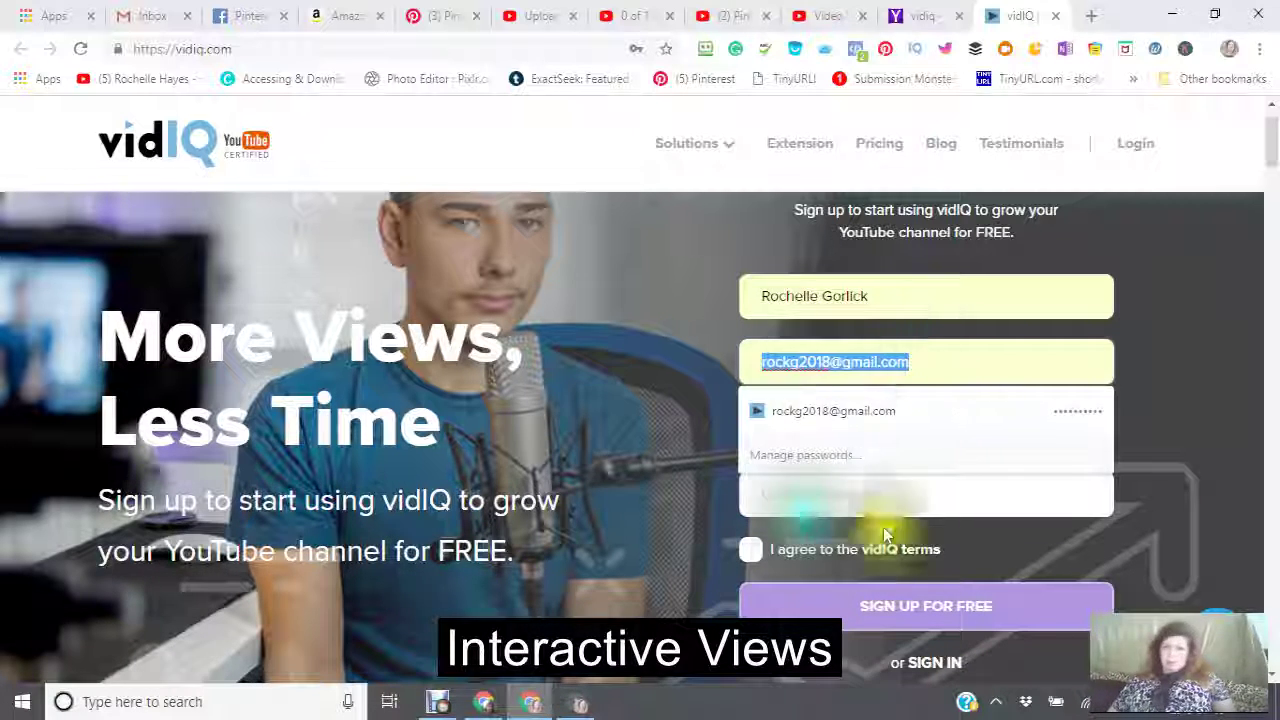
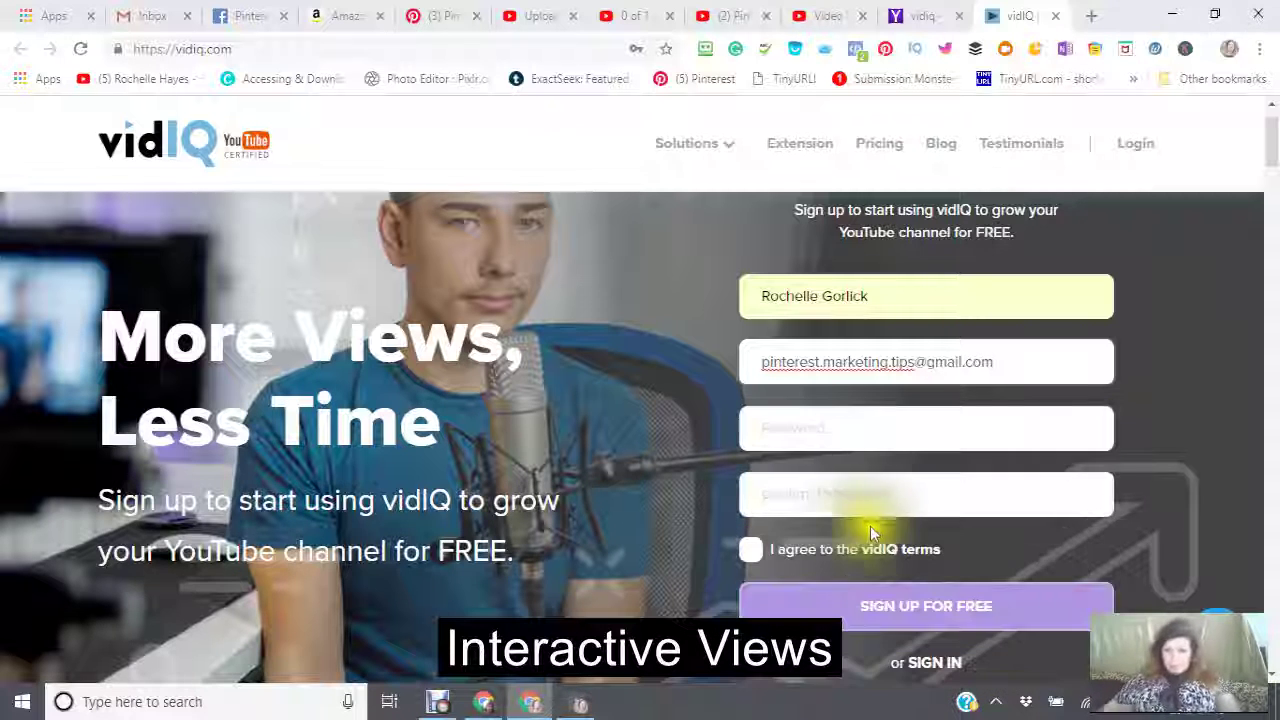
# Enter the password and confirm password, then accept the vidIQ terms.
pyautogui.click(759, 432)
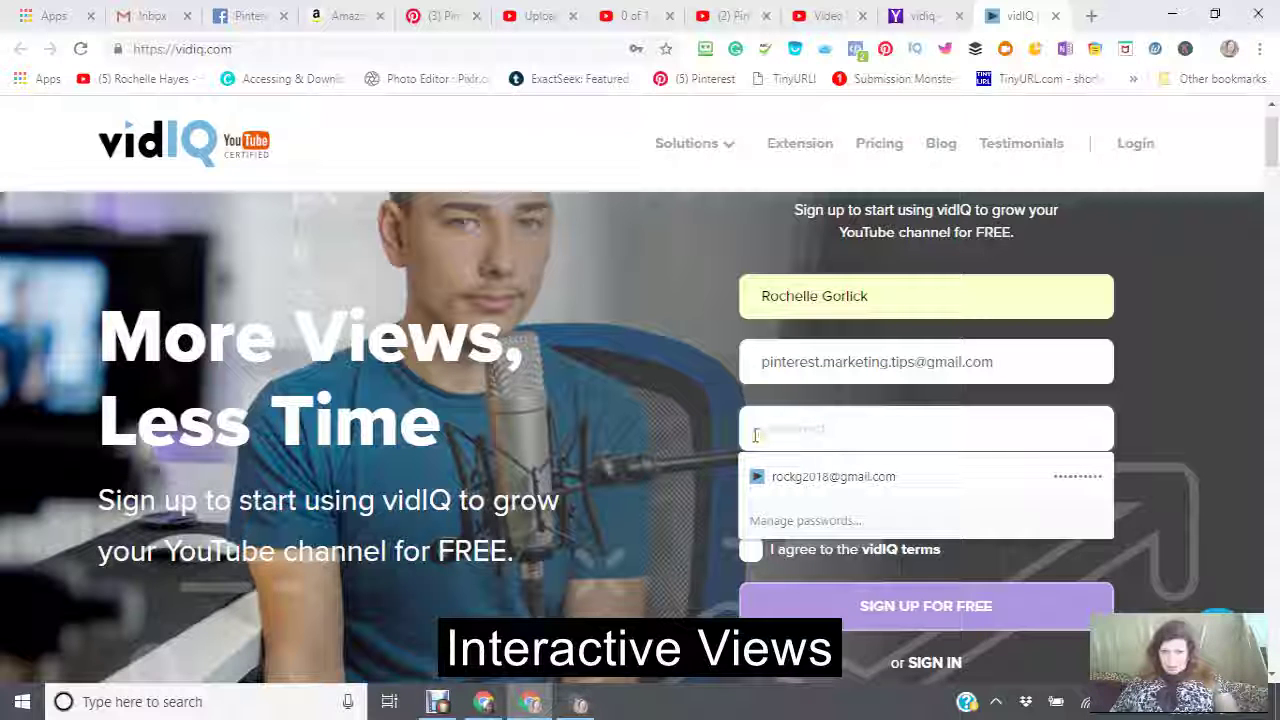
pyautogui.press('Escape')
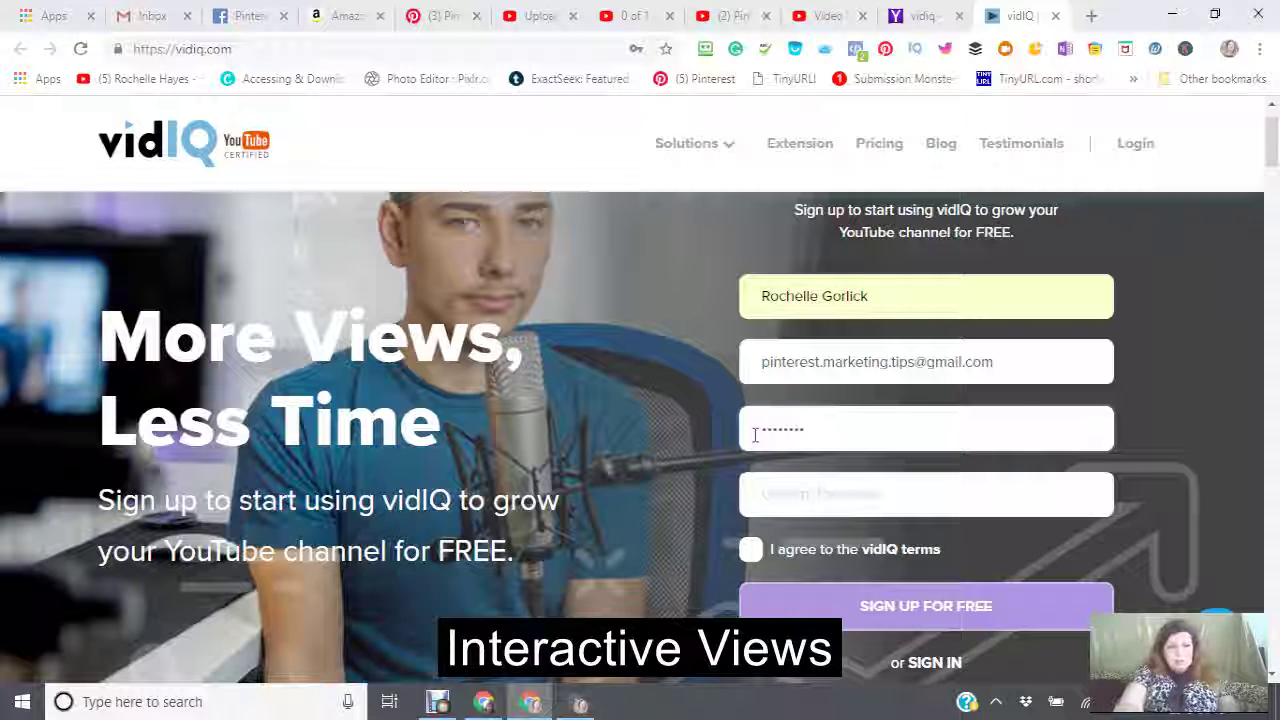
pyautogui.write('**')
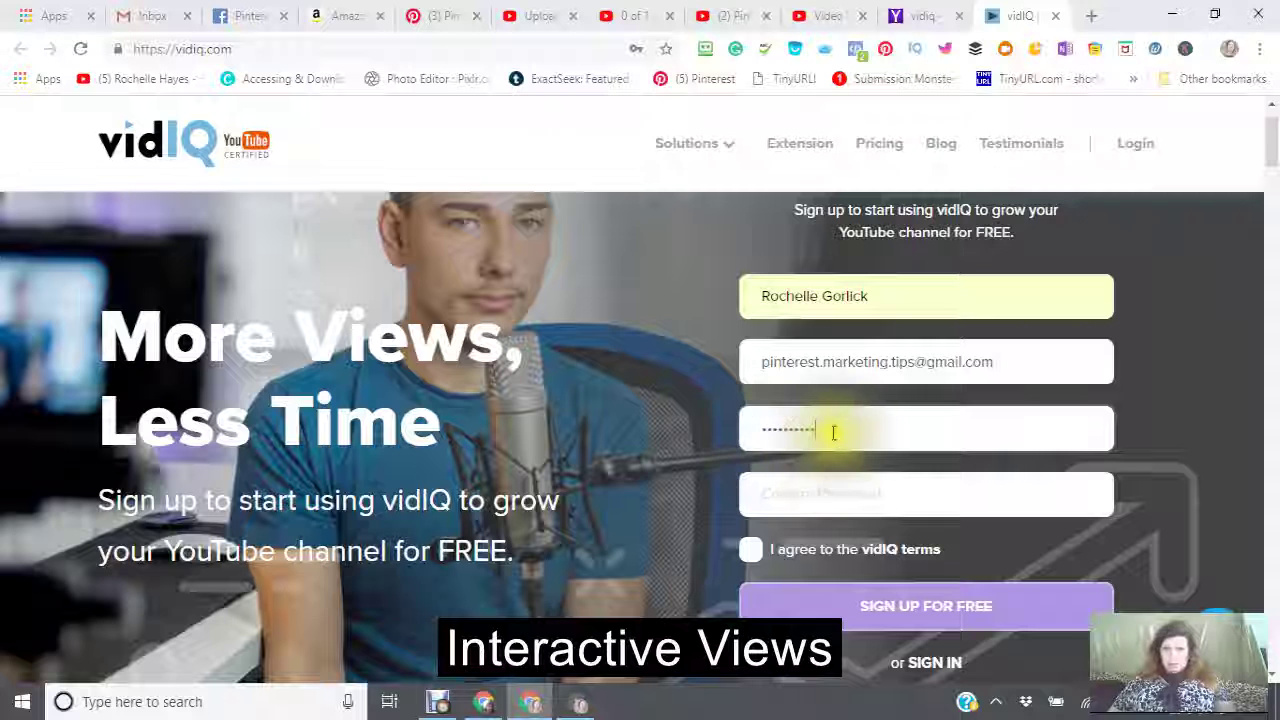
pyautogui.moveTo(829, 429); pyautogui.dragTo(650, 452)
pyautogui.rightClick(806, 432)
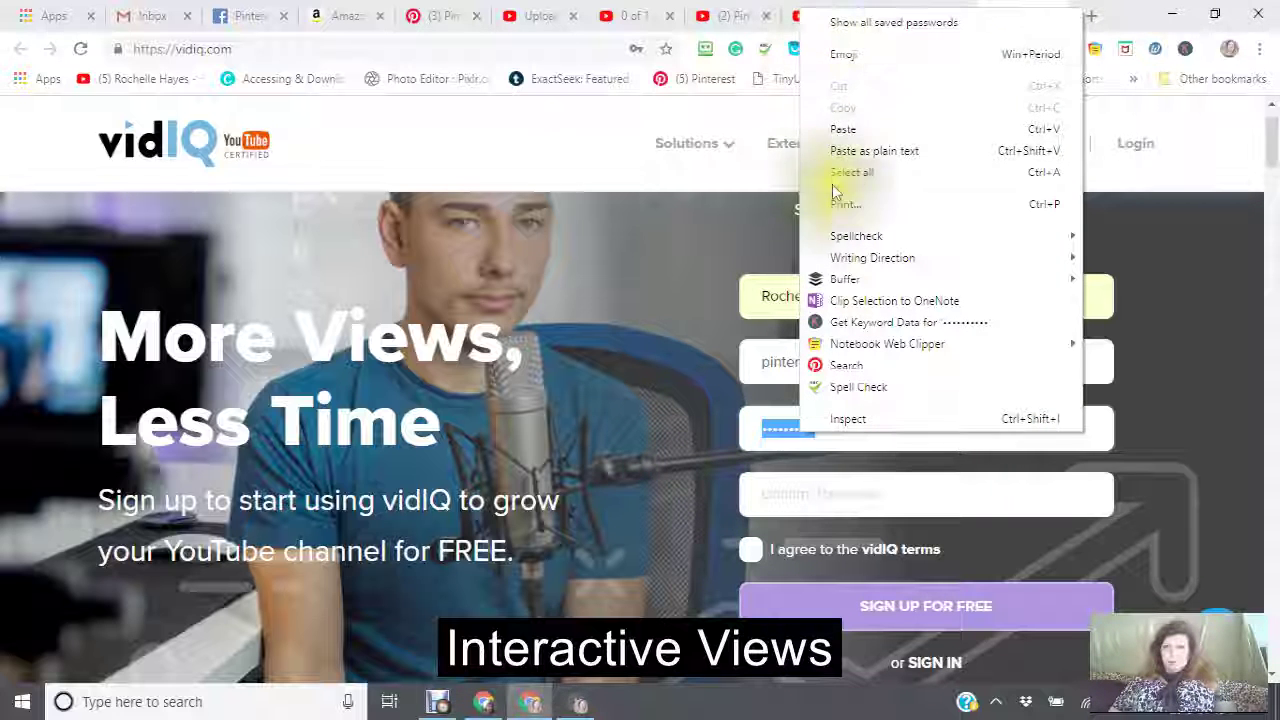
pyautogui.click(762, 504)
pyautogui.click(762, 515)
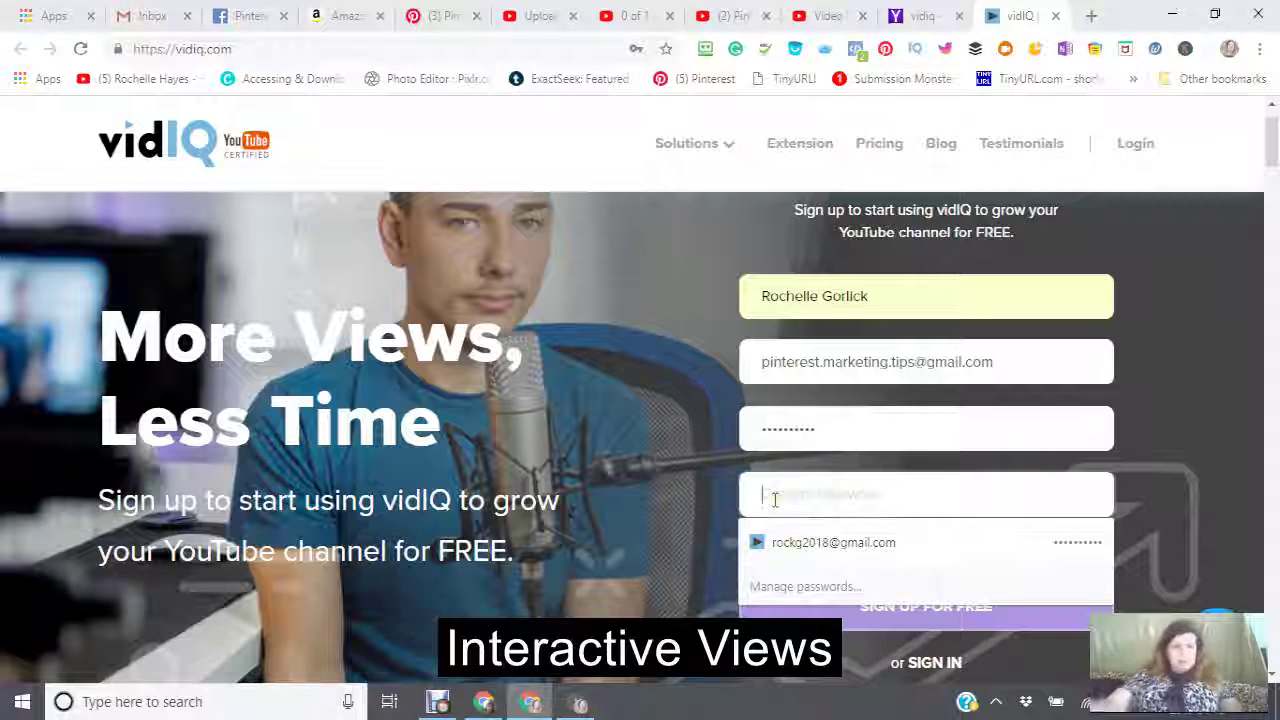
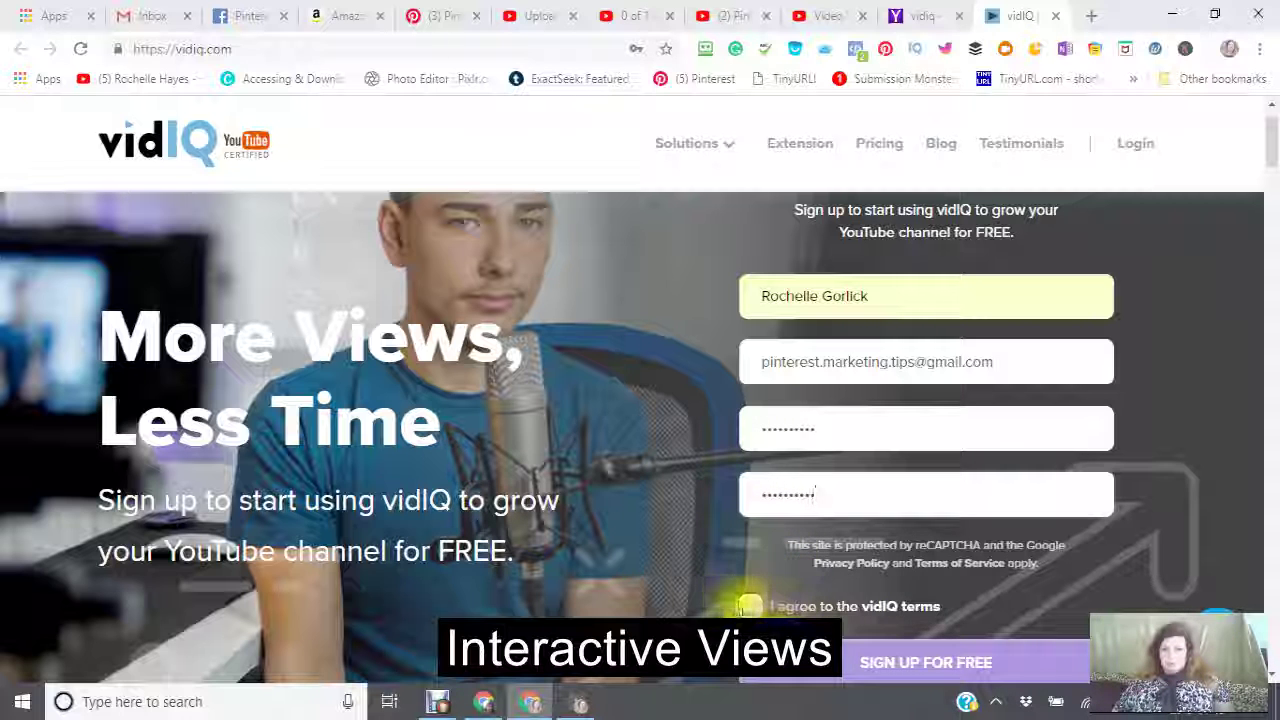
pyautogui.click(750, 605)
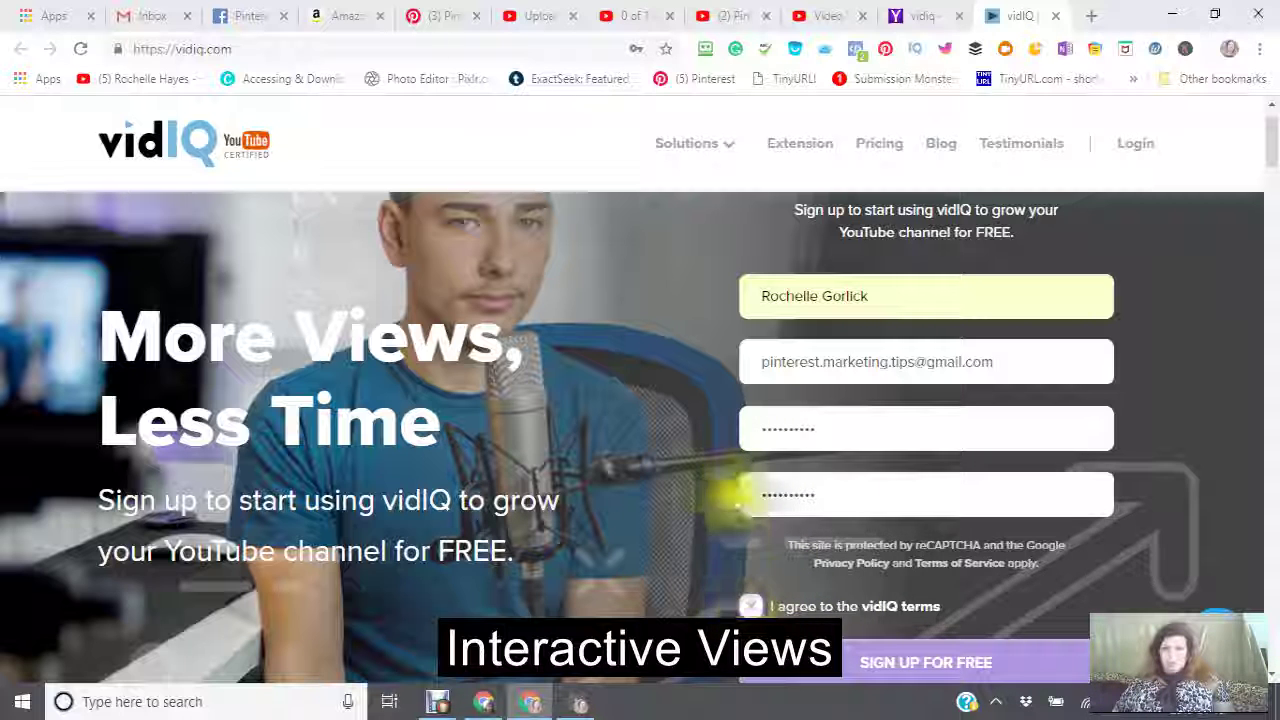
pyautogui.scroll(-3, 735, 497)
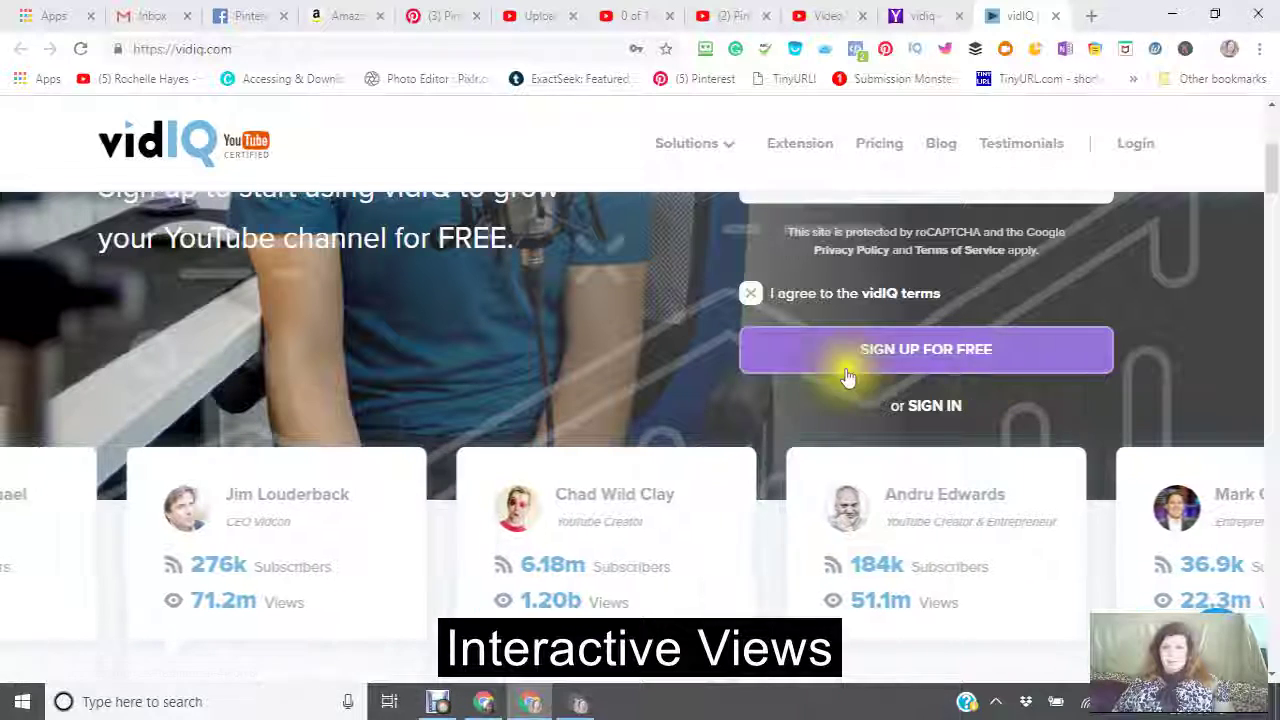
# Try submitting the Sign Up For Free form, which the captcha blocks.
pyautogui.click(846, 368)
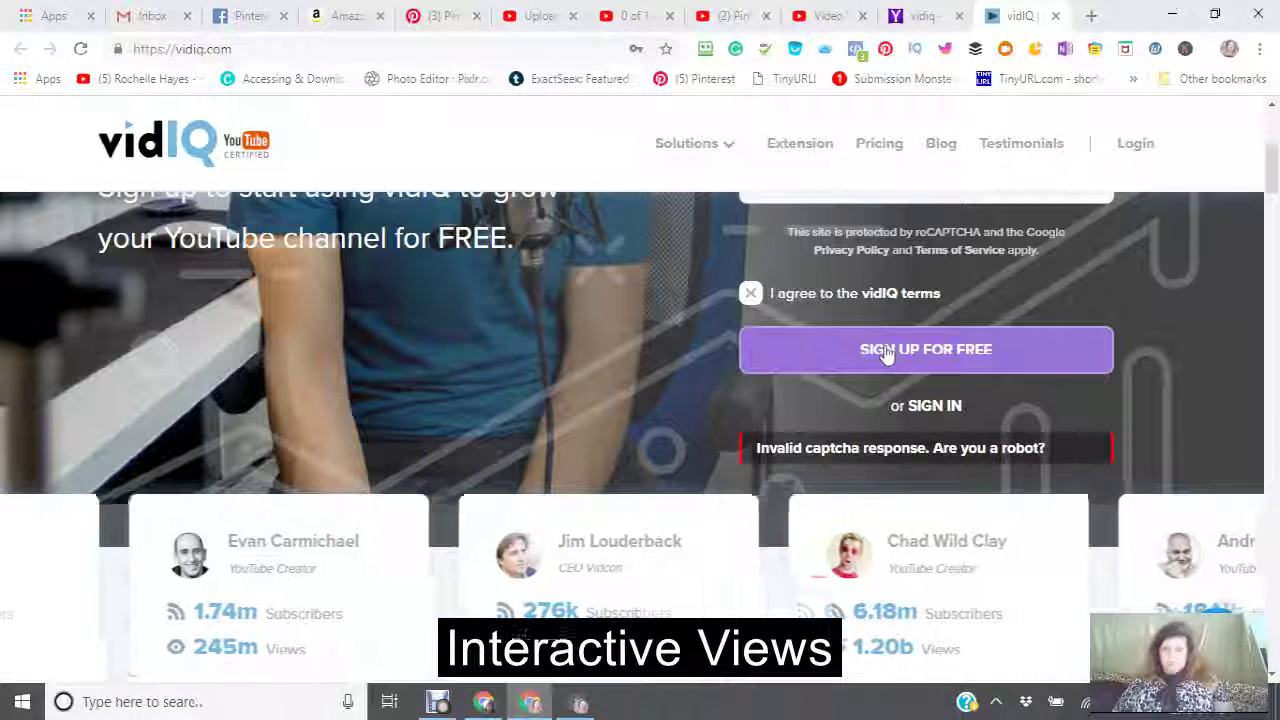
pyautogui.click(884, 360)
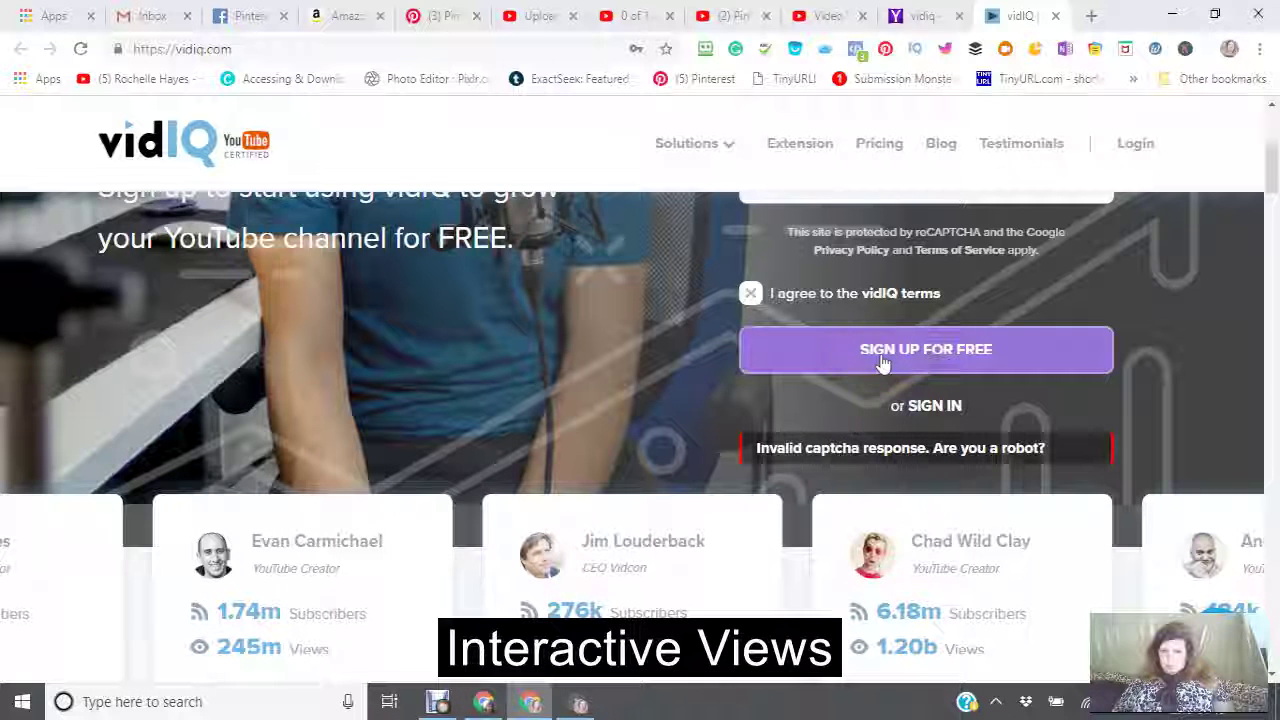
pyautogui.scroll(-2, 880, 363)
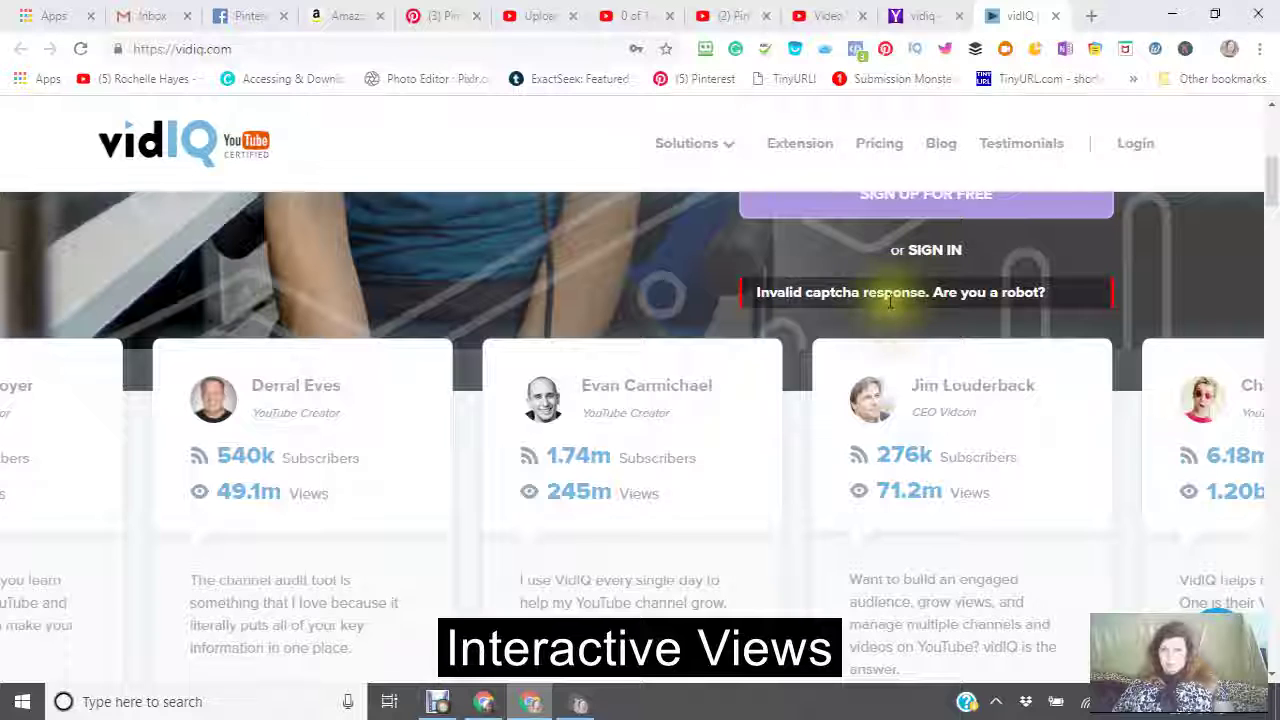
pyautogui.scroll(3, 886, 453)
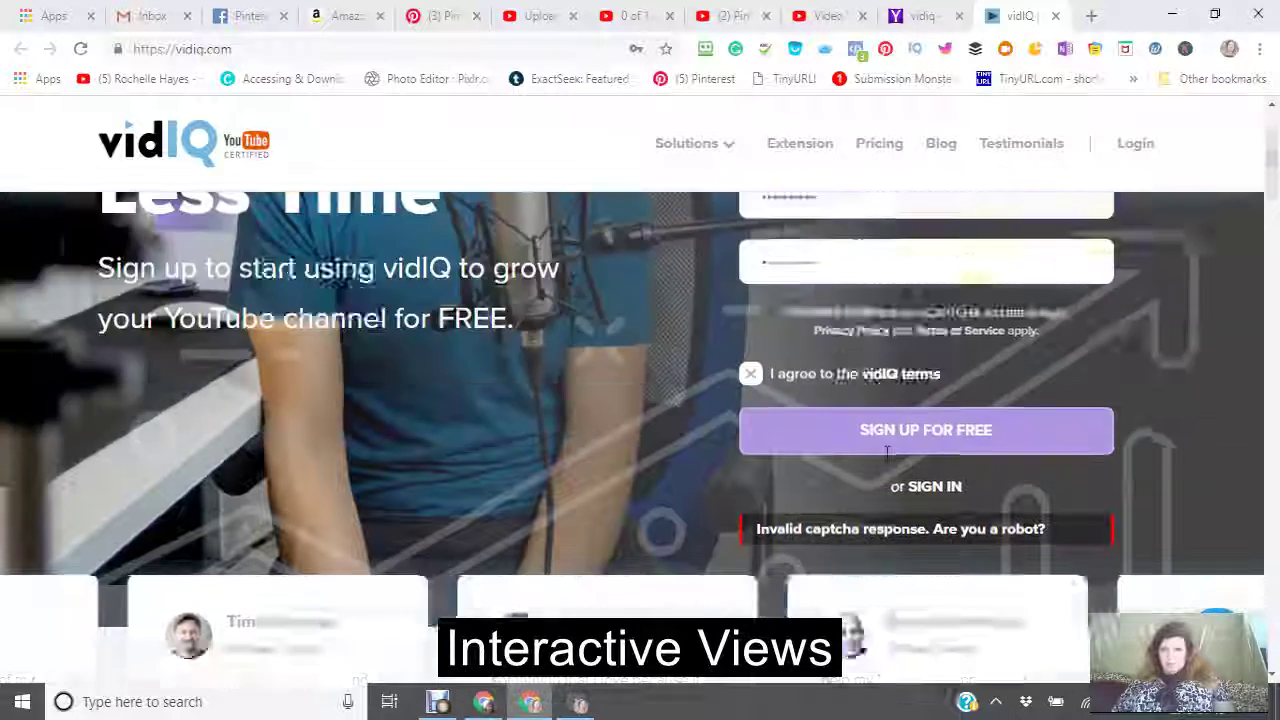
pyautogui.scroll(2, 886, 453)
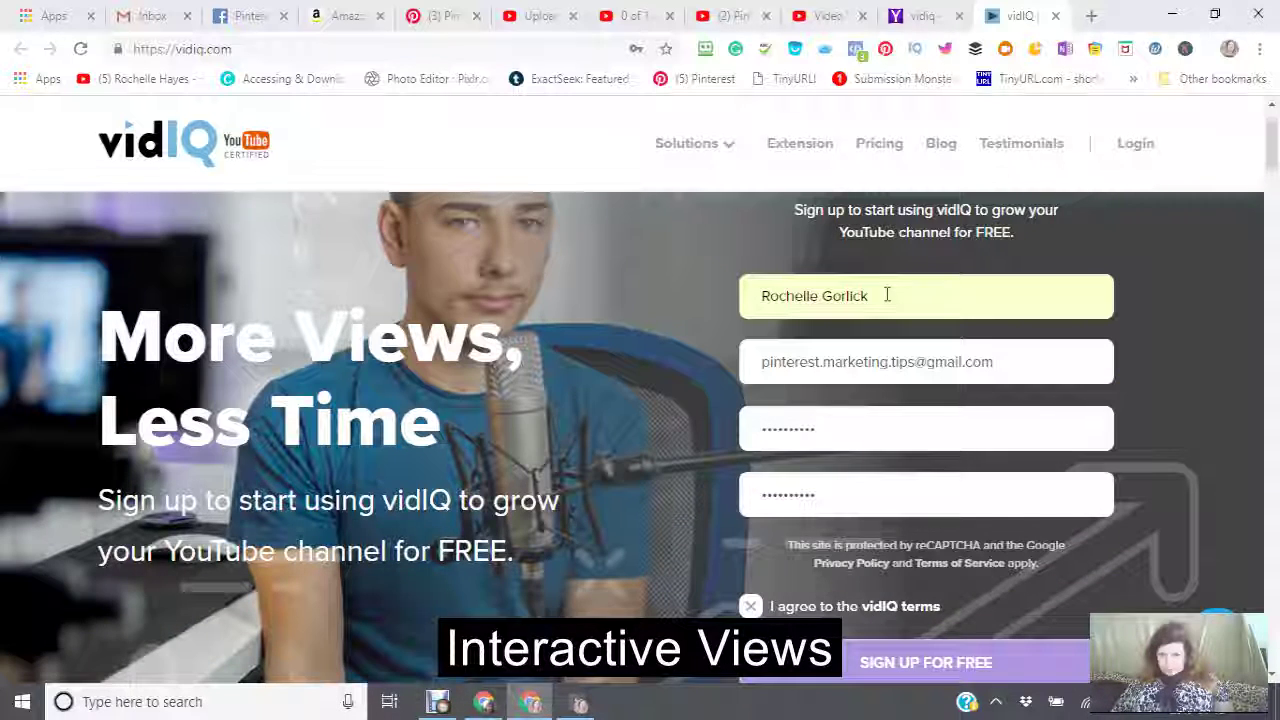
pyautogui.scroll(-2, 886, 296)
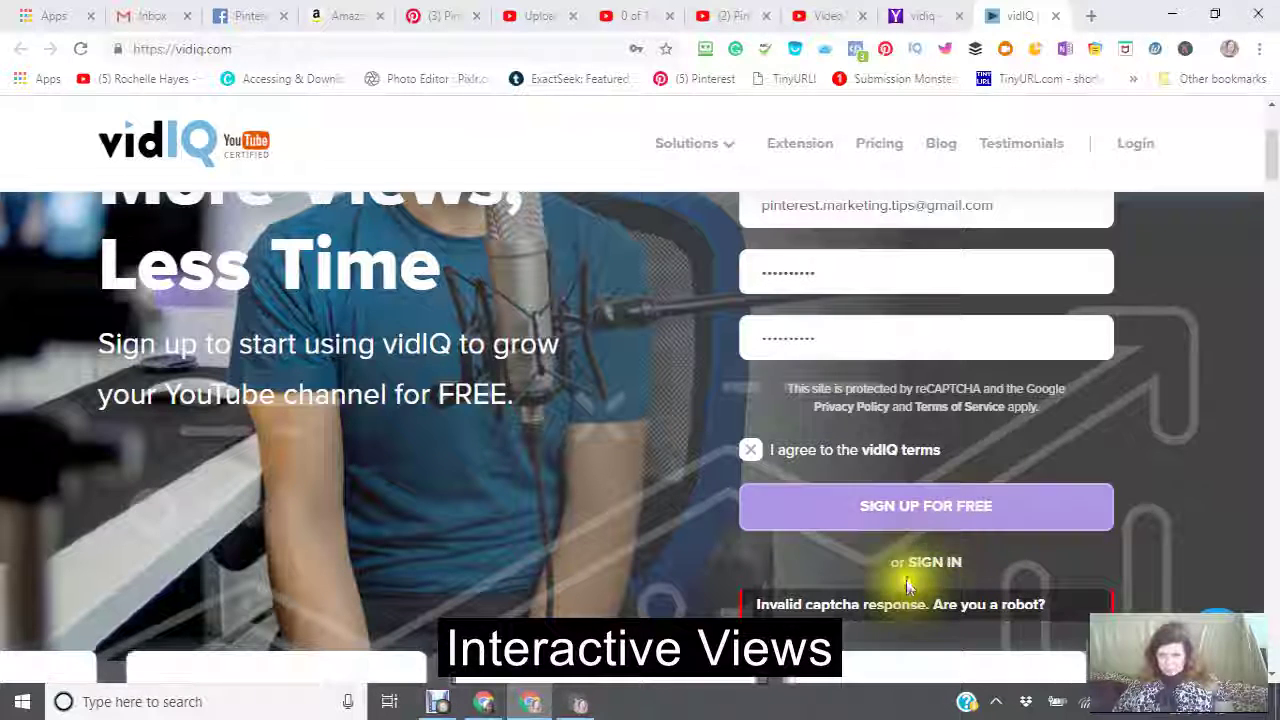
pyautogui.scroll(-1, 678, 425)
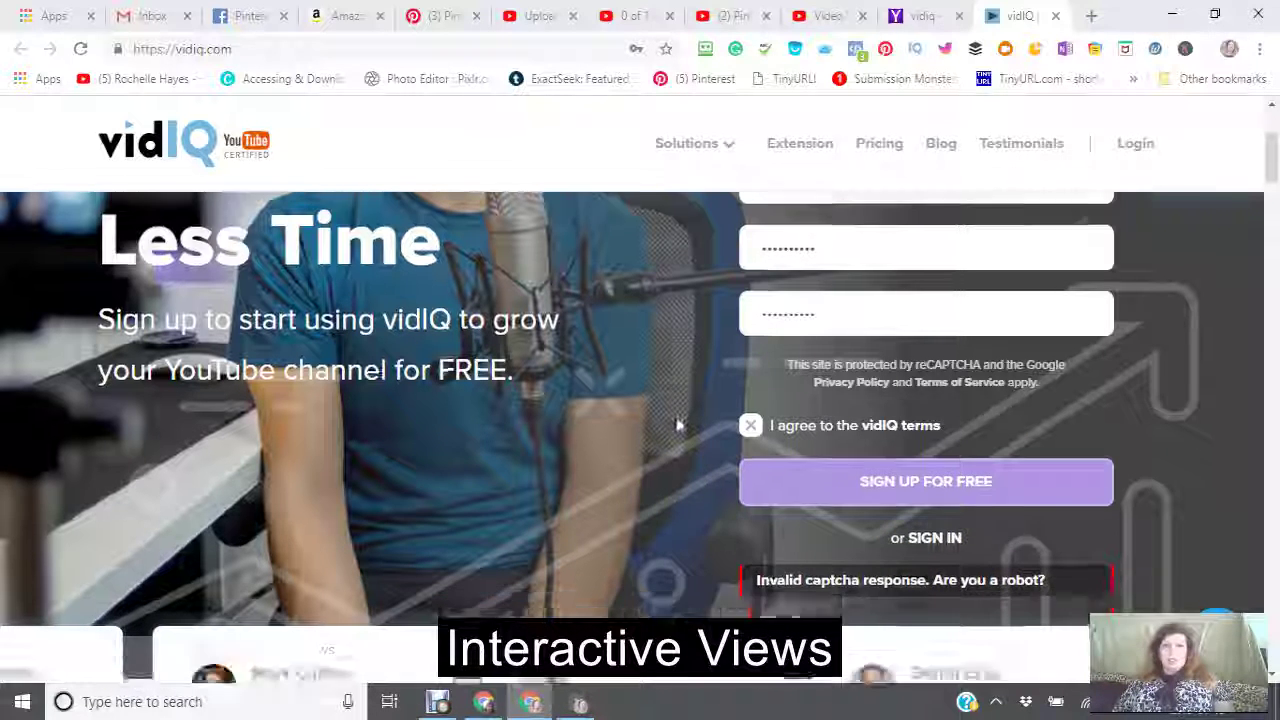
pyautogui.scroll(-1, 677, 423)
pyautogui.scroll(3, 677, 423)
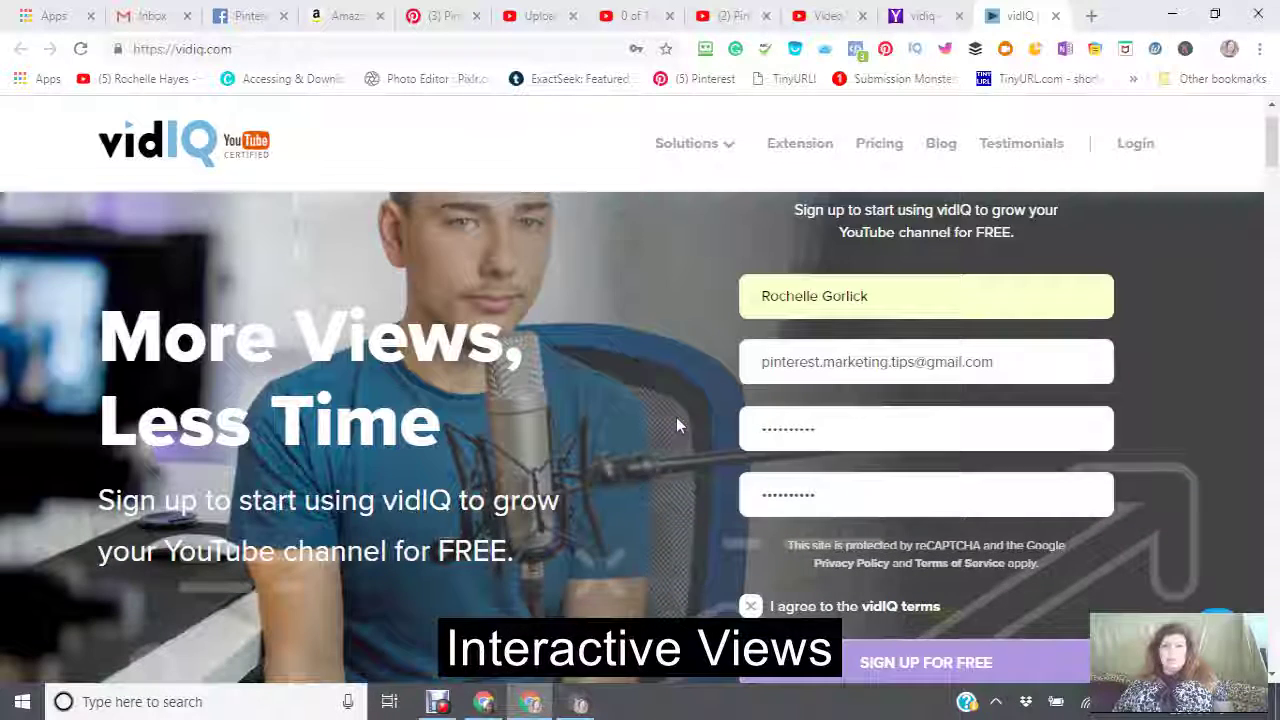
pyautogui.click(901, 670)
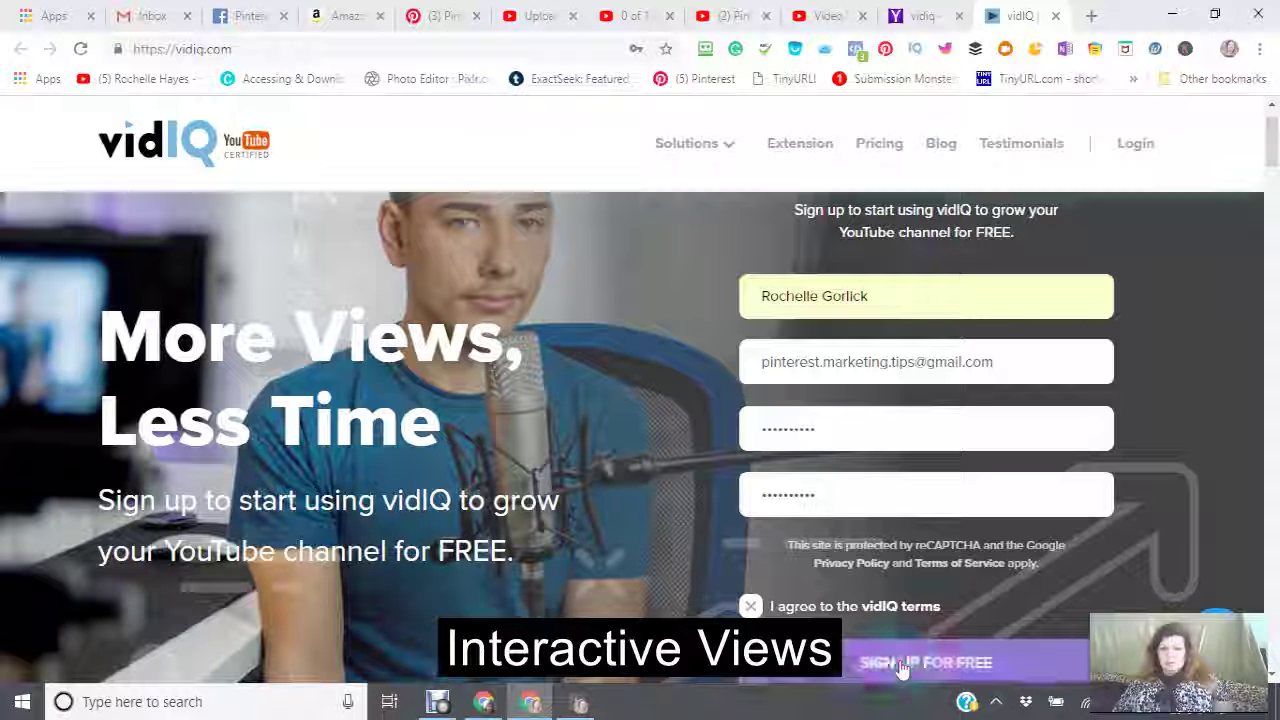
pyautogui.scroll(-2, 741, 612)
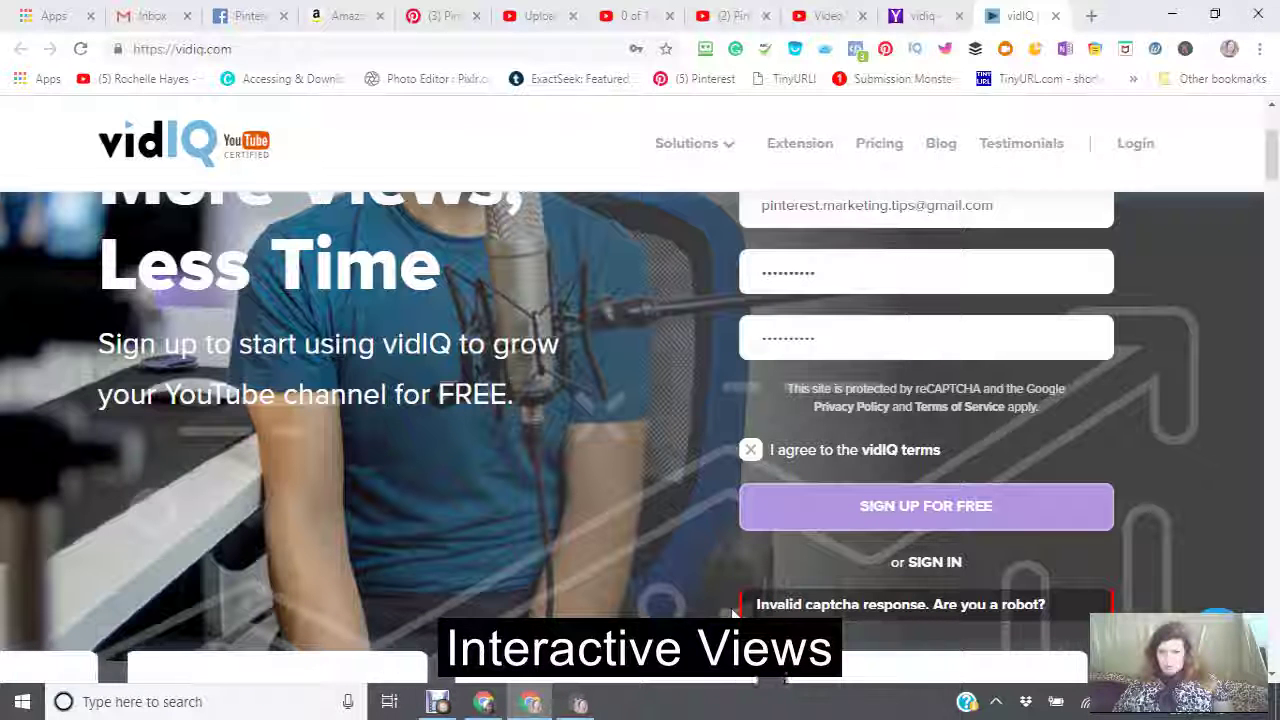
pyautogui.scroll(-2, 811, 557)
pyautogui.scroll(-10, 813, 565)
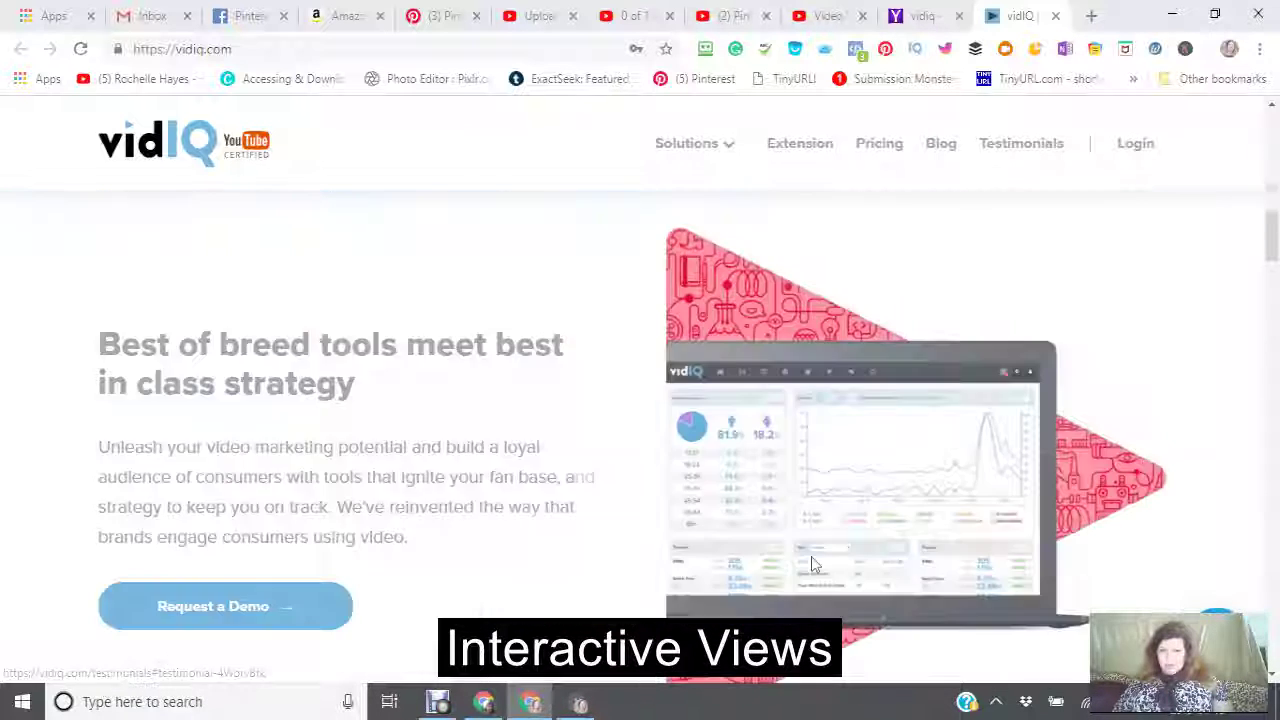
pyautogui.scroll(10, 811, 565)
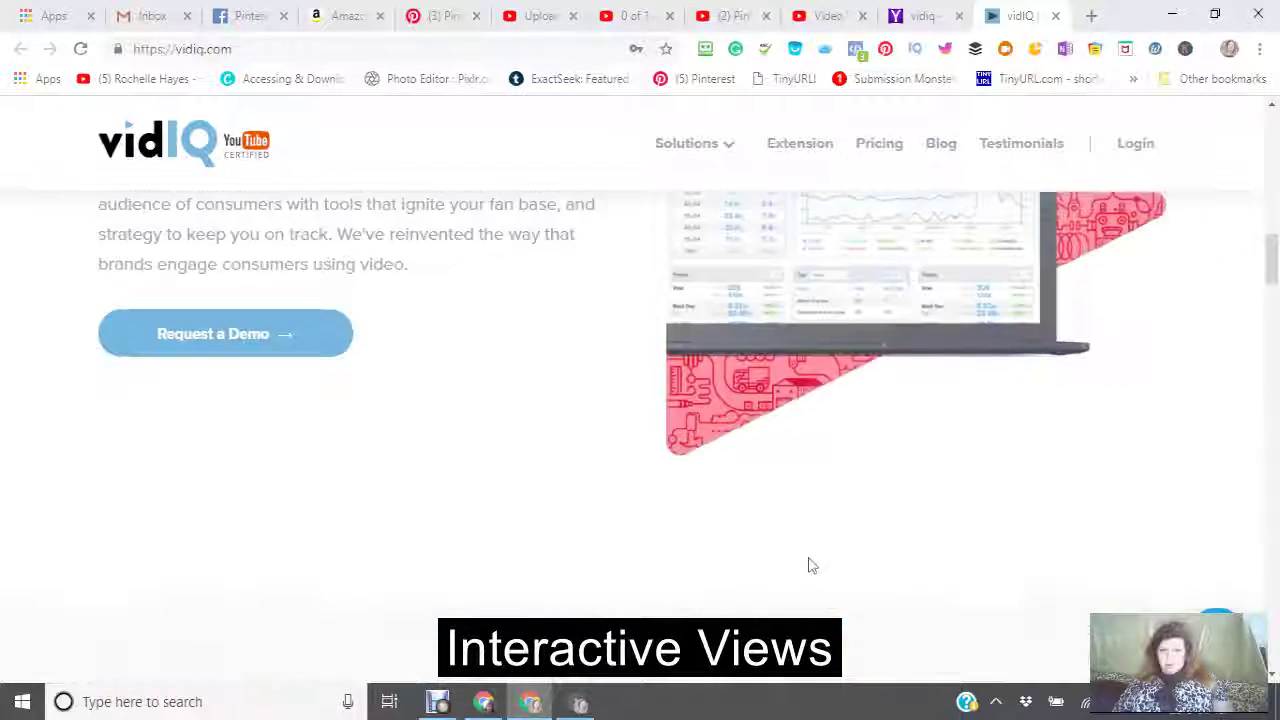
pyautogui.scroll(-3, 795, 566)
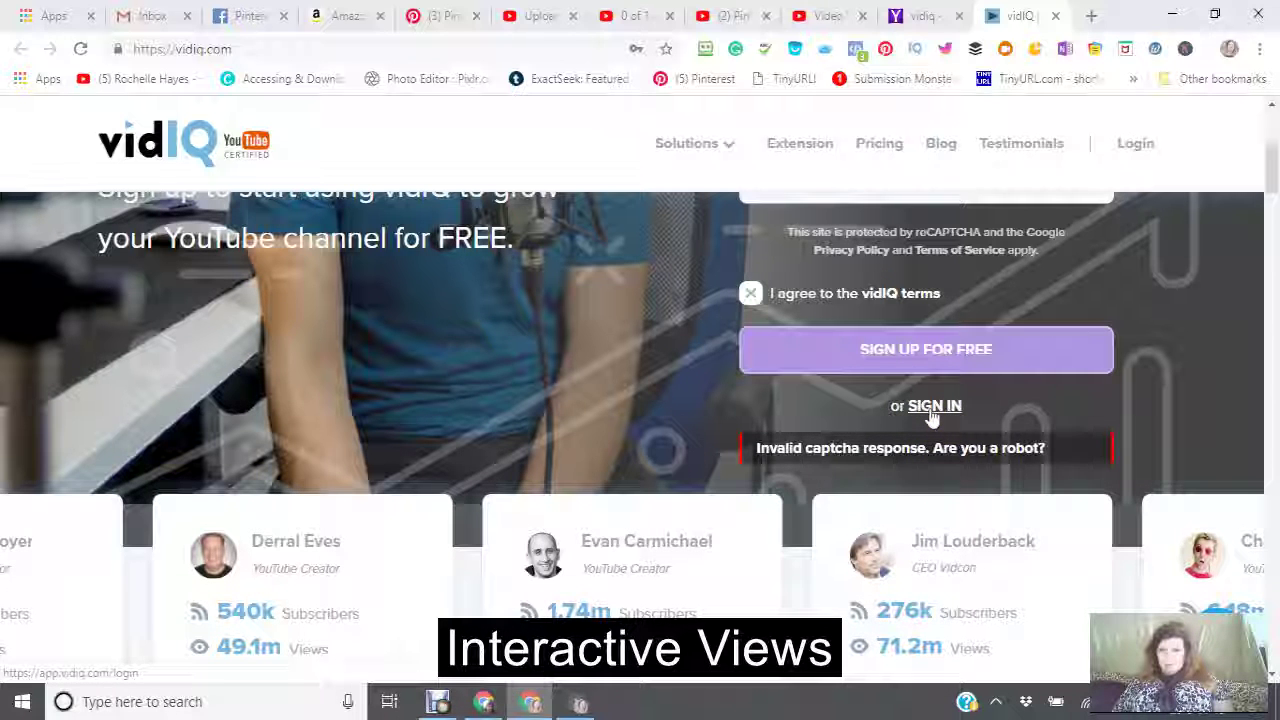
# Sign in to the existing account instead, dismissing the Master Password prompt, to load the analytics dashboard.
pyautogui.click(930, 410)
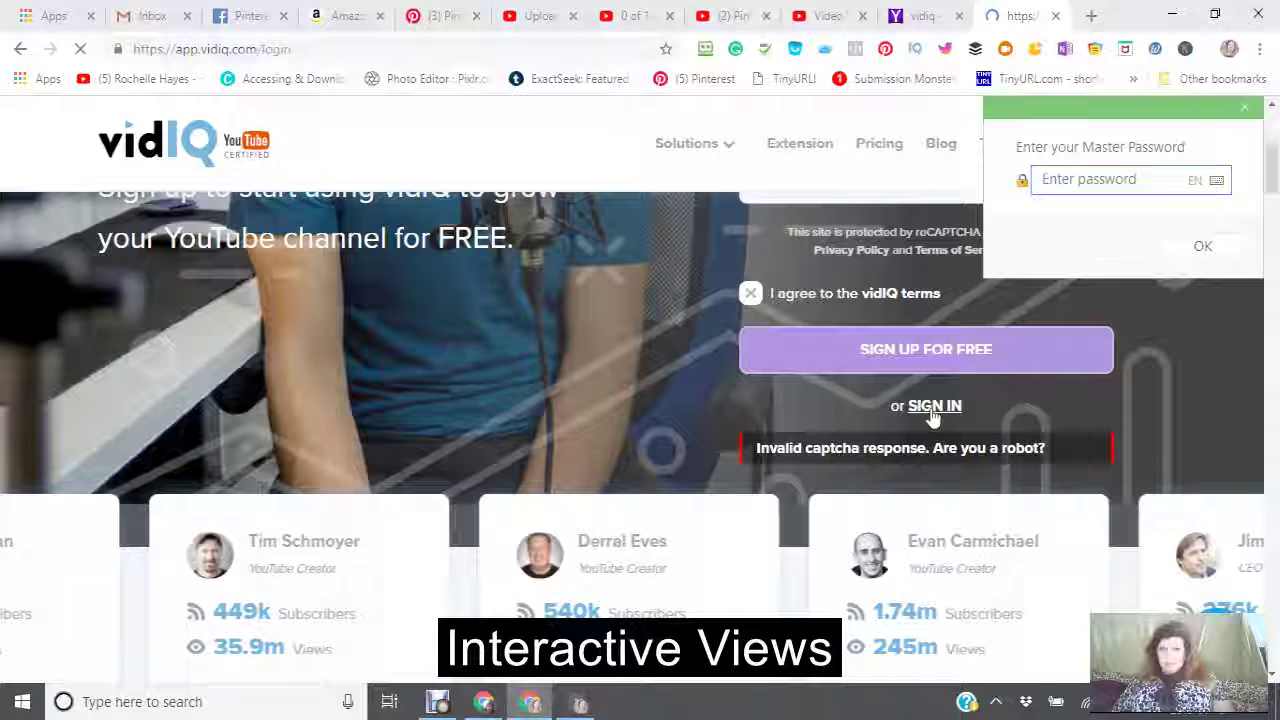
pyautogui.click(931, 410)
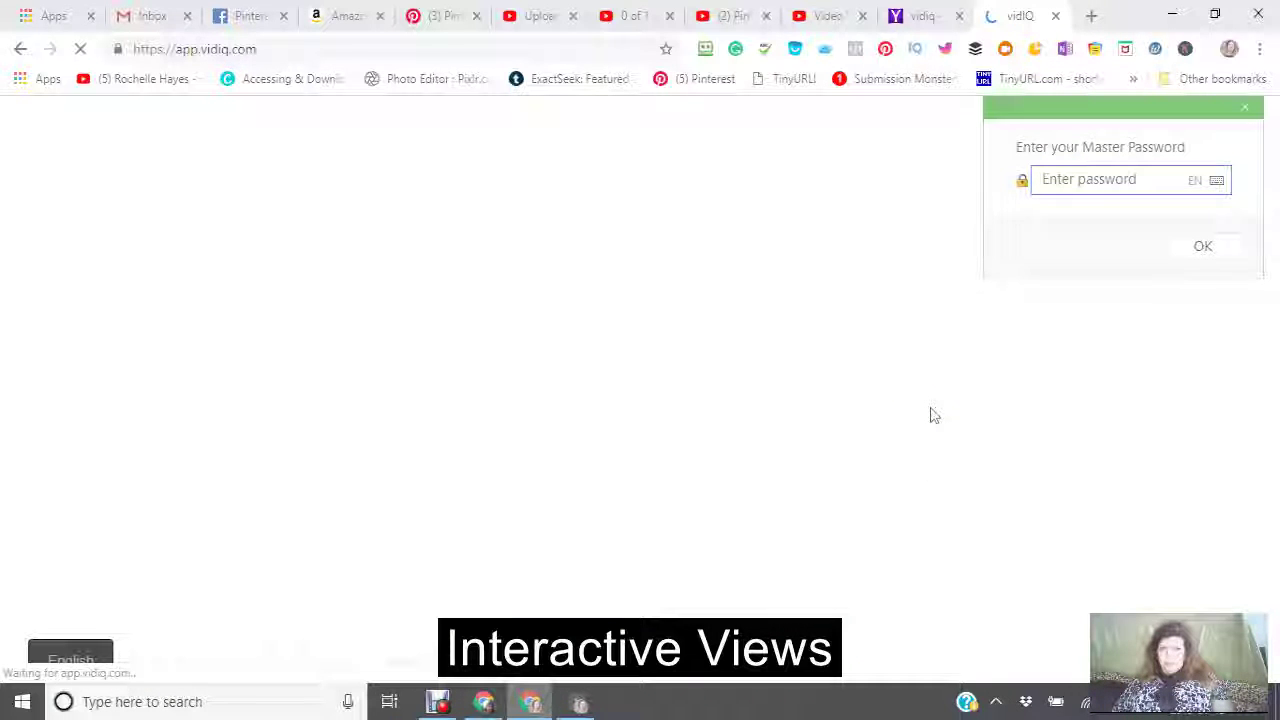
pyautogui.click(1243, 110)
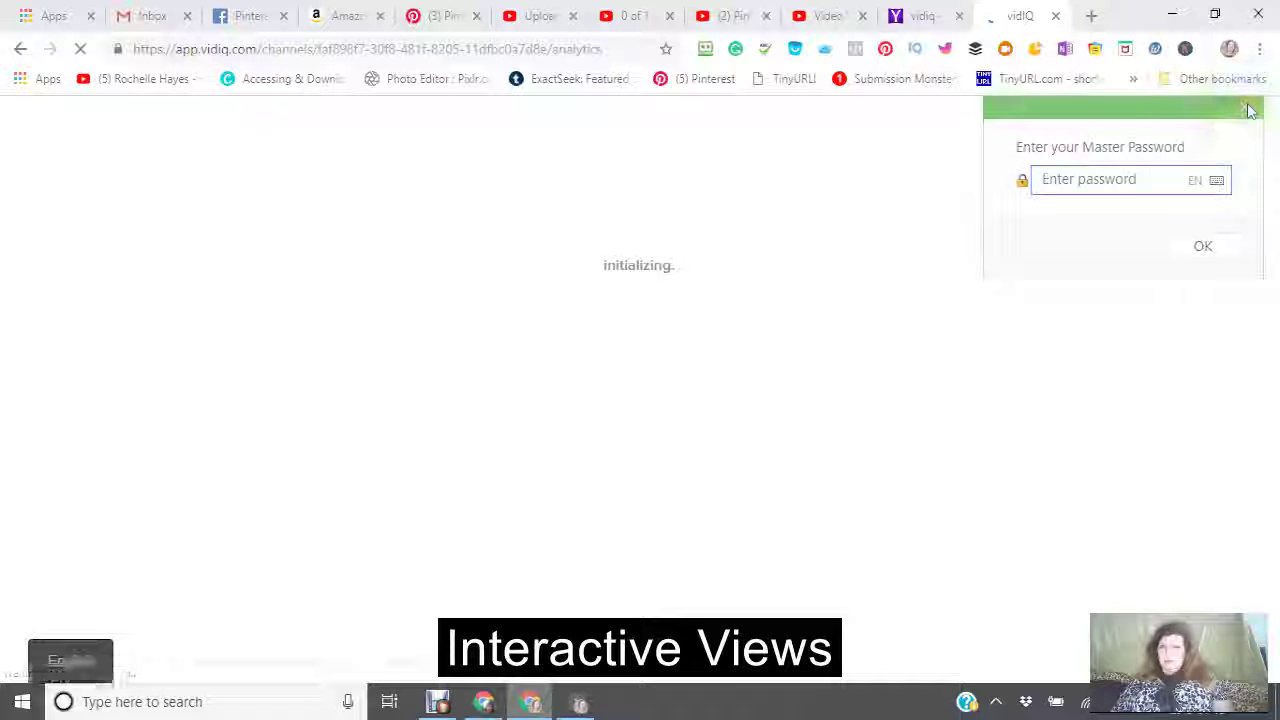
pyautogui.click(1249, 110)
pyautogui.click(955, 407)
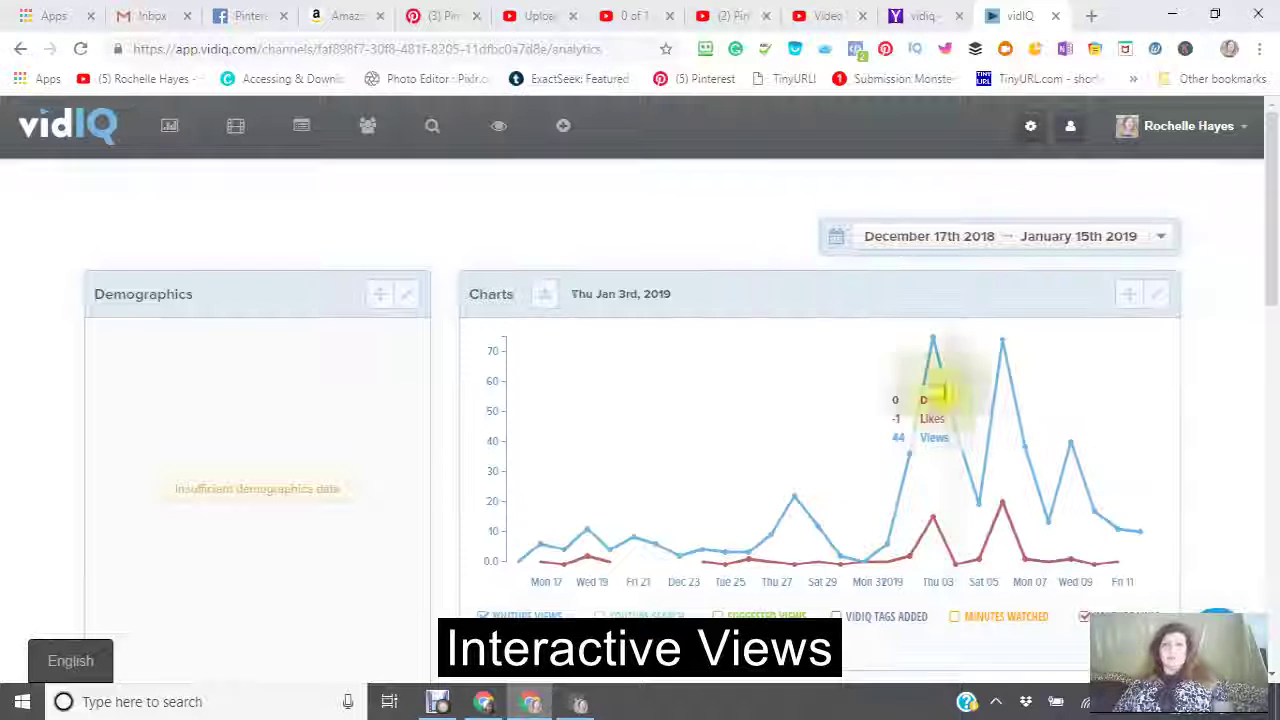
# Check the analytics chart's values for a single day.
pyautogui.click(908, 398)
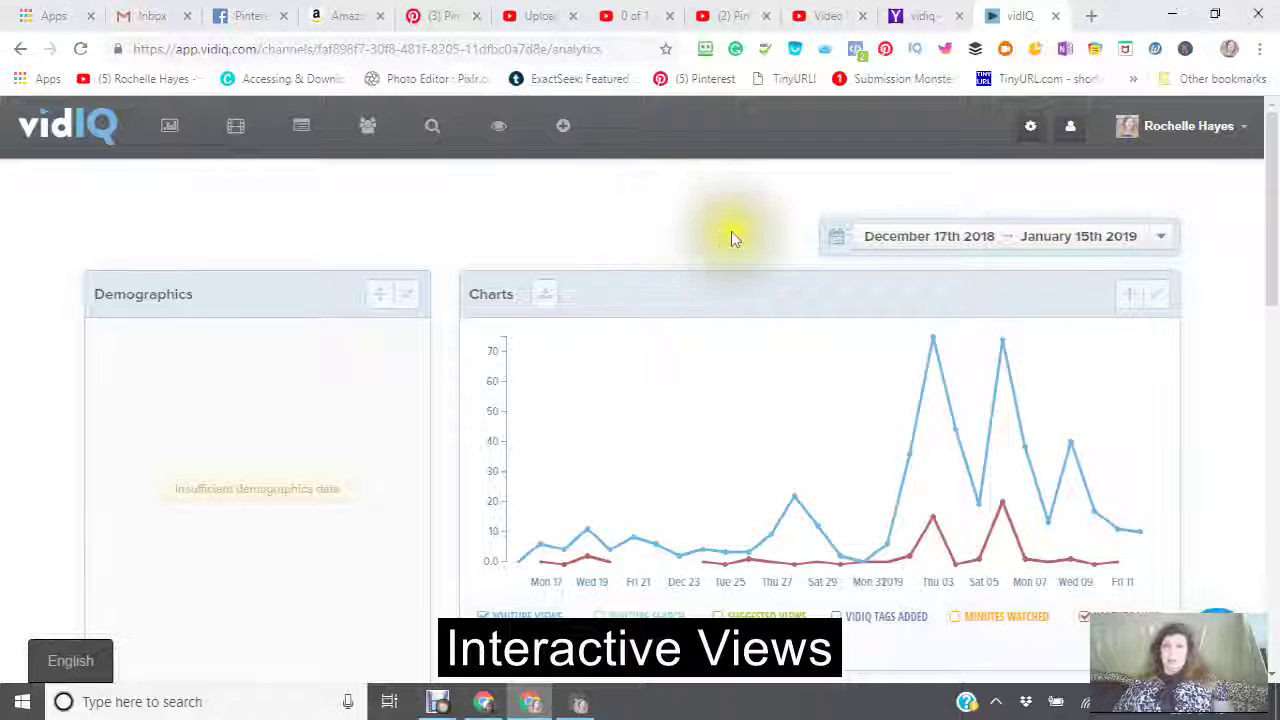
pyautogui.scroll(-3, 755, 218)
pyautogui.scroll(-3, 755, 218)
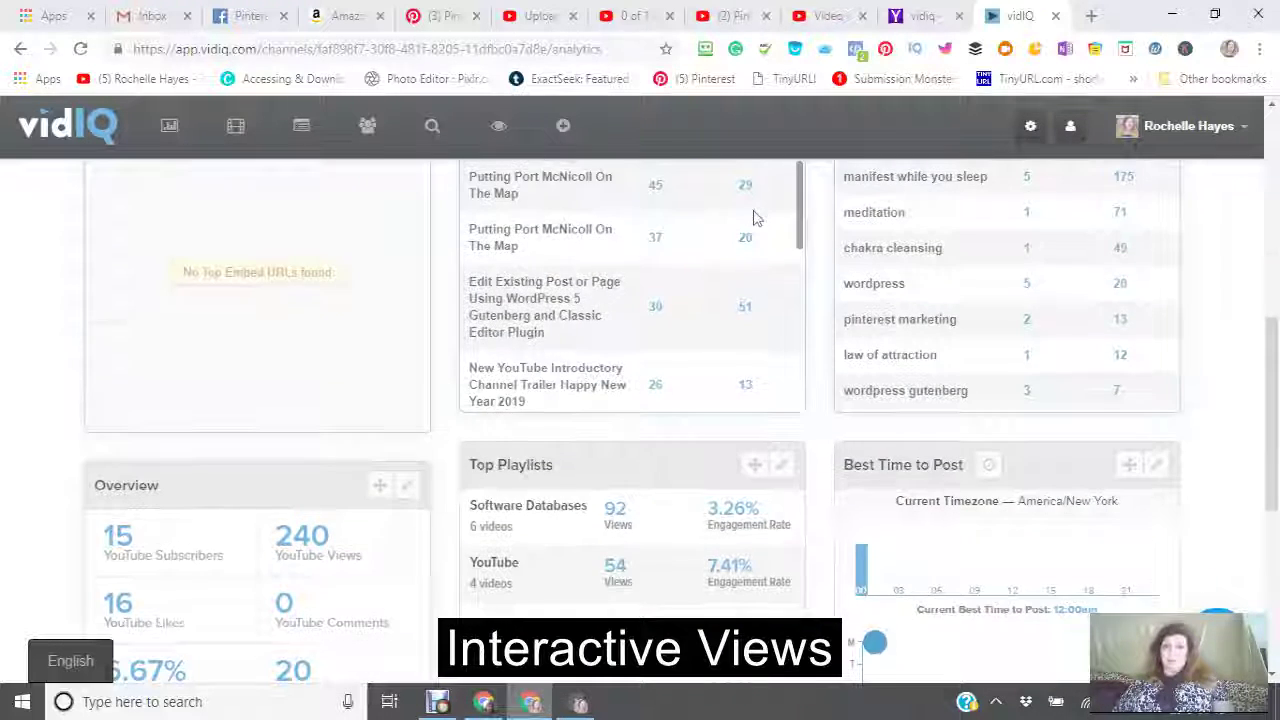
pyautogui.scroll(6, 755, 220)
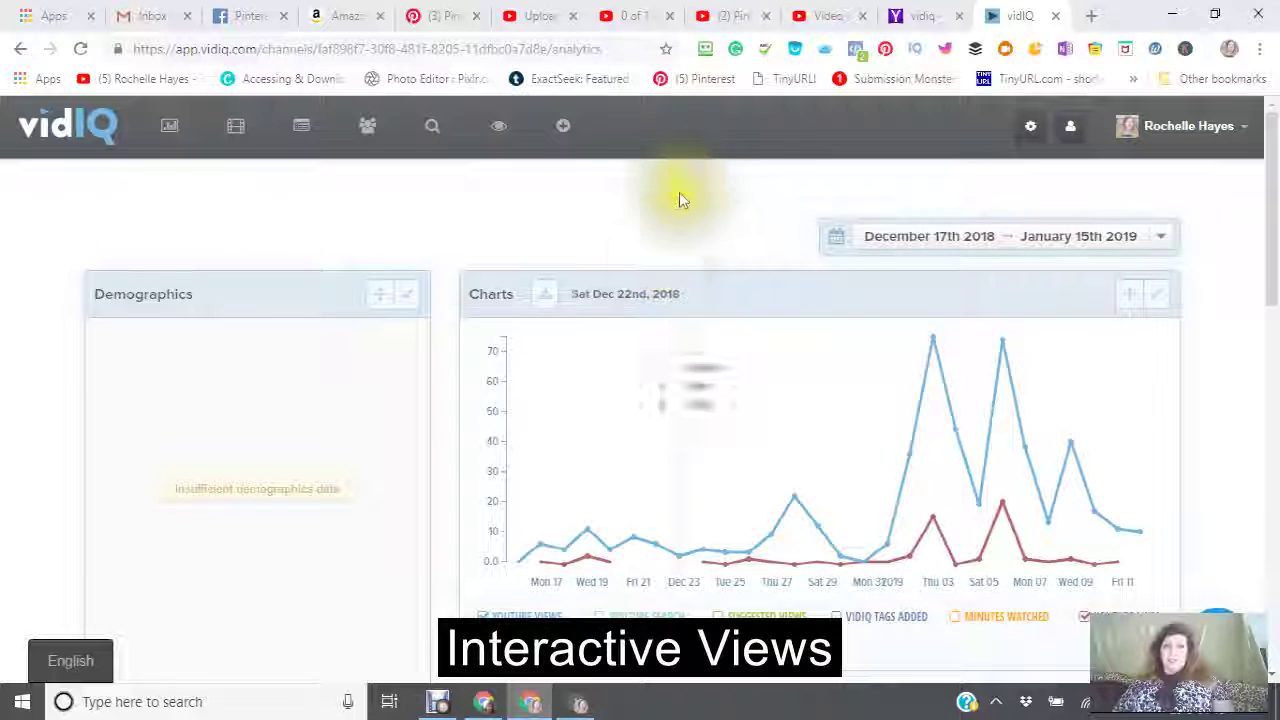
pyautogui.scroll(-3, 660, 228)
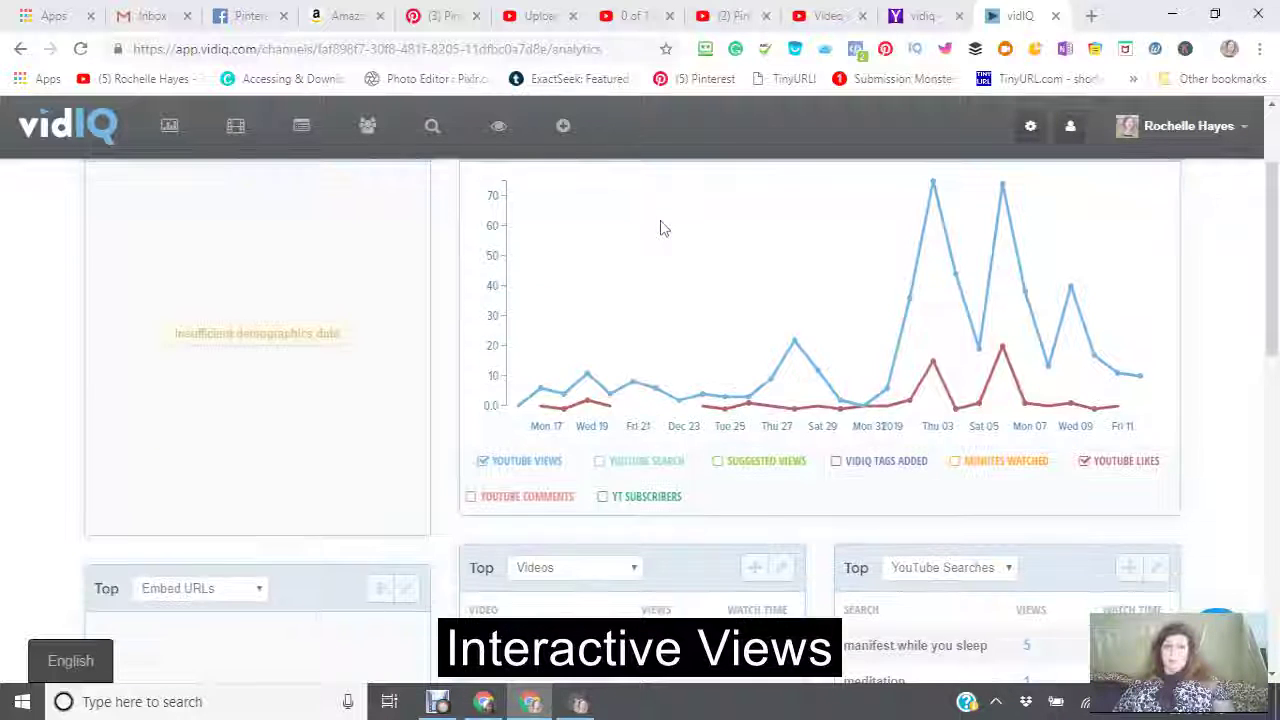
pyautogui.scroll(3, 660, 226)
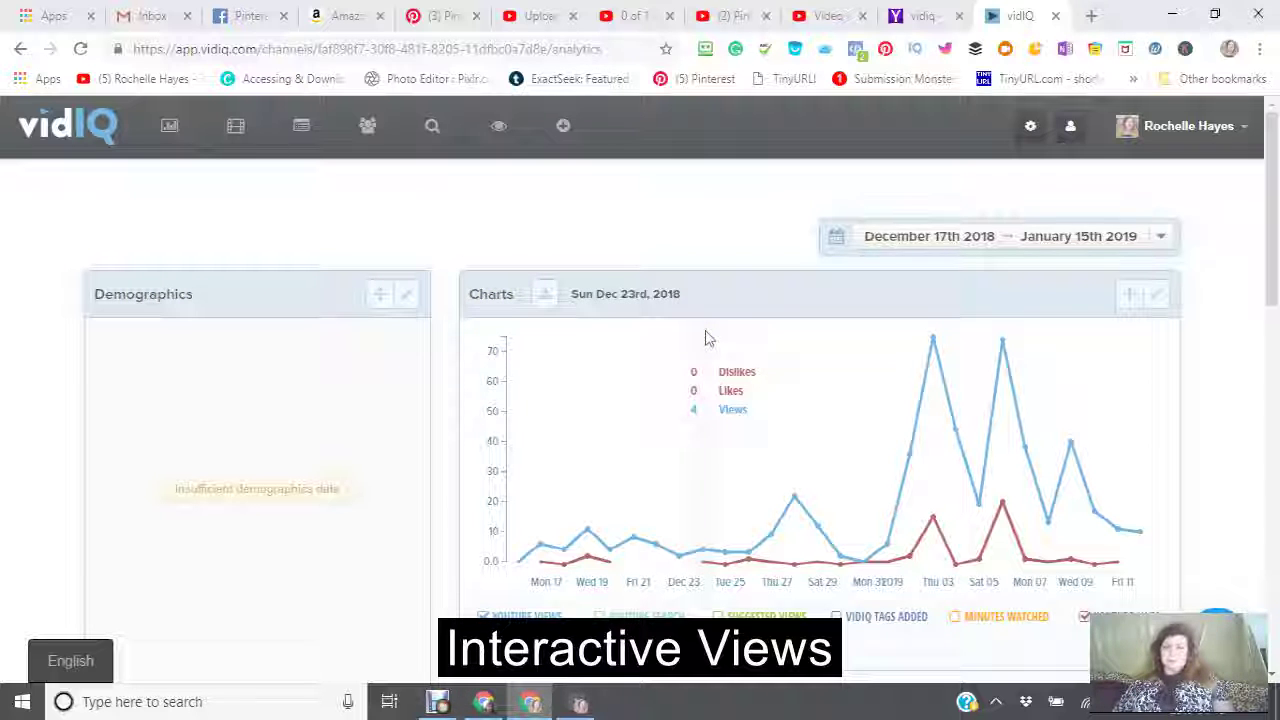
pyautogui.scroll(-3, 705, 338)
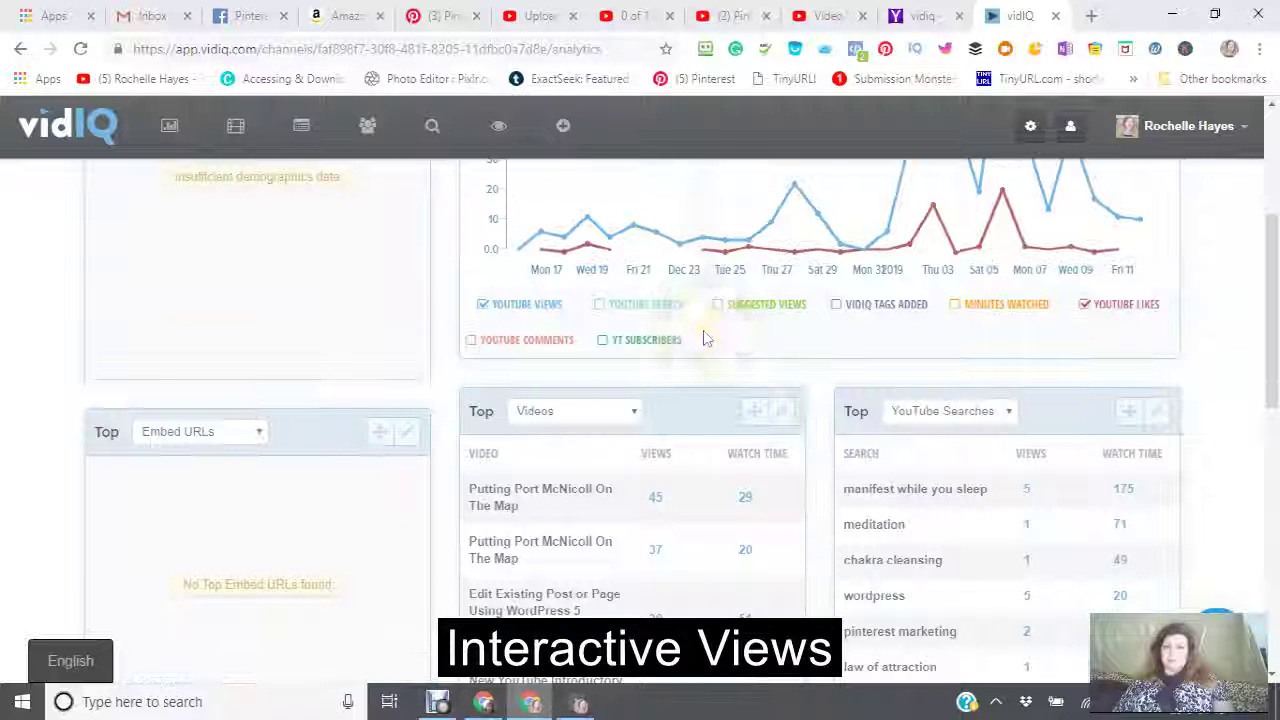
# Toggle the YouTube Views series off and back on, then toggle YouTube Search.
pyautogui.click(512, 314)
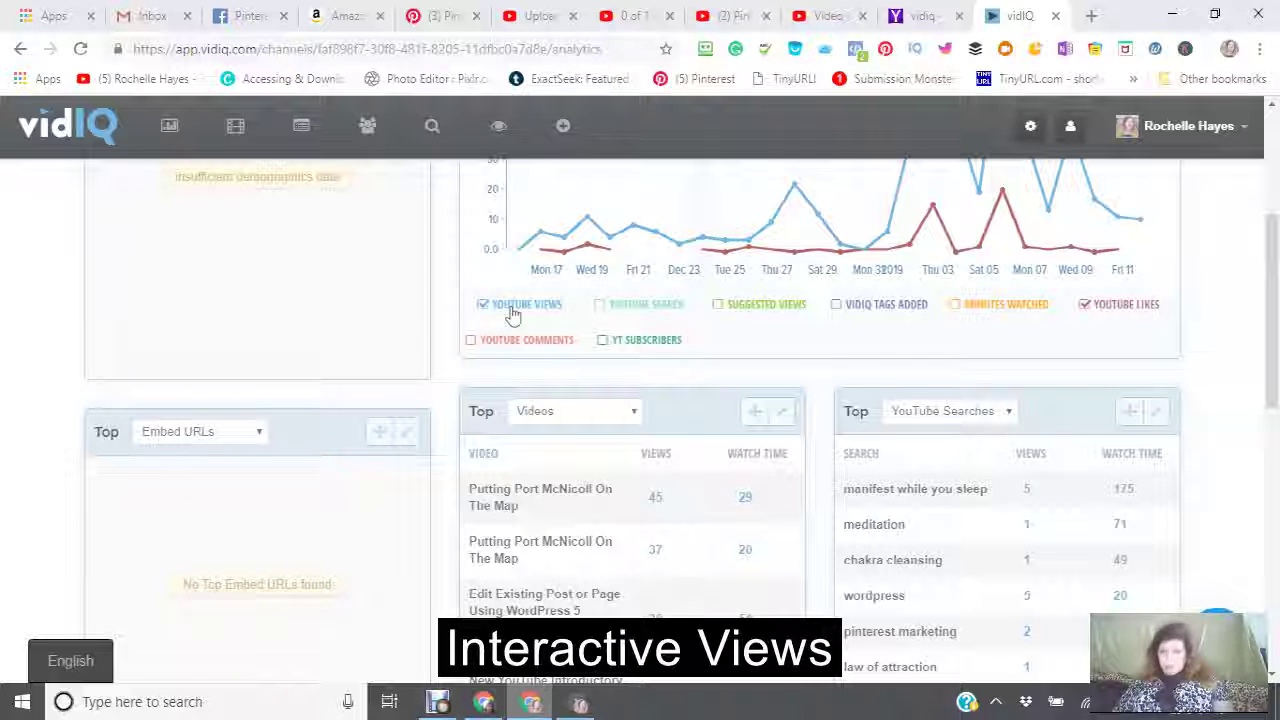
pyautogui.click(512, 314)
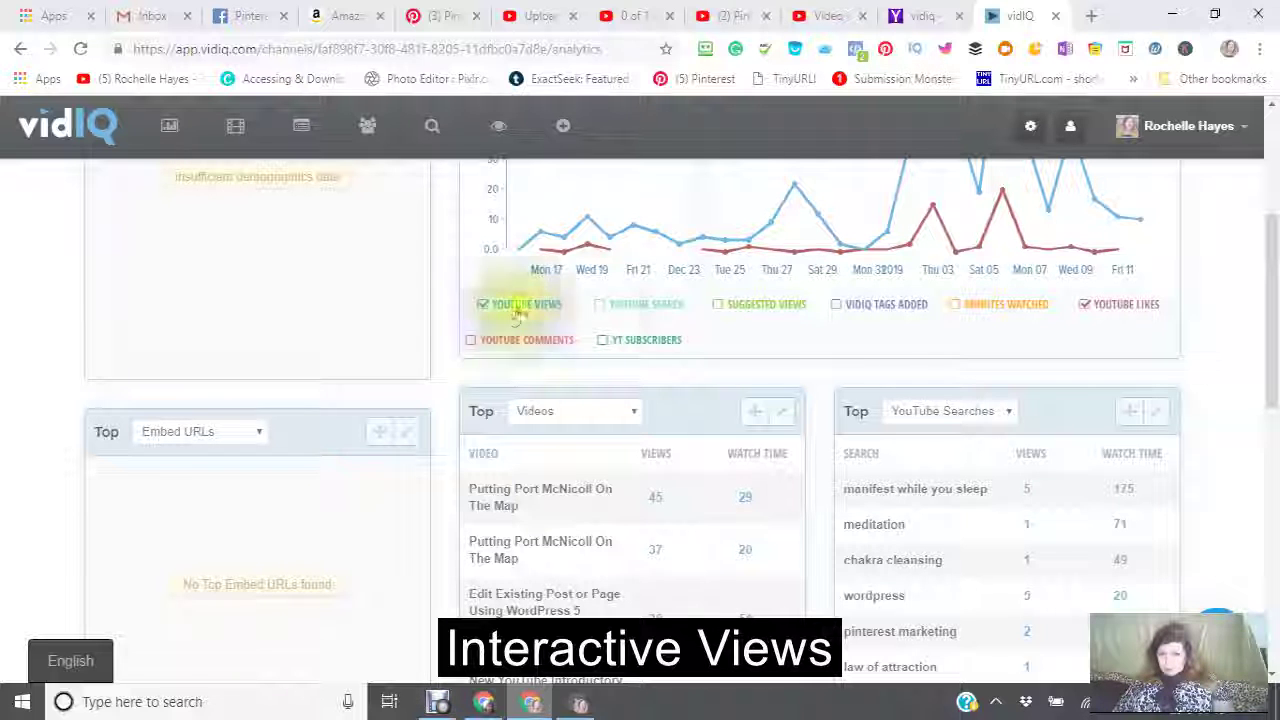
pyautogui.click(602, 317)
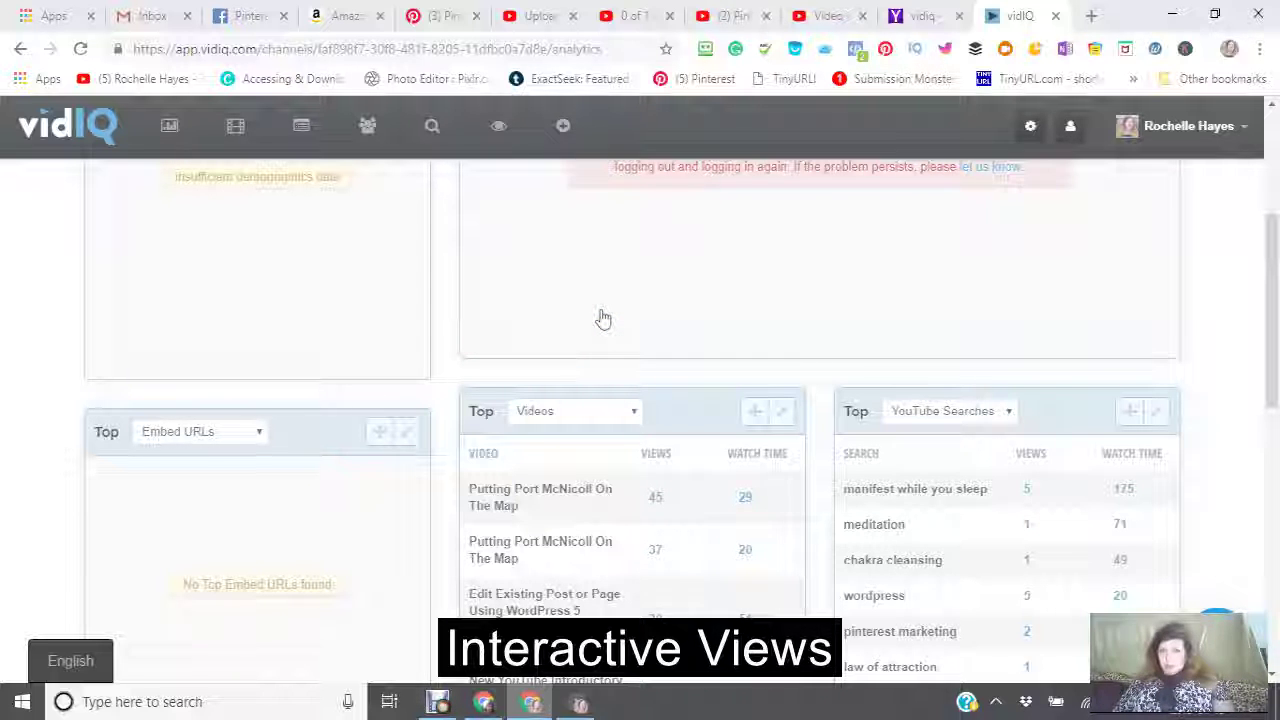
pyautogui.scroll(3, 602, 317)
pyautogui.scroll(-3, 601, 317)
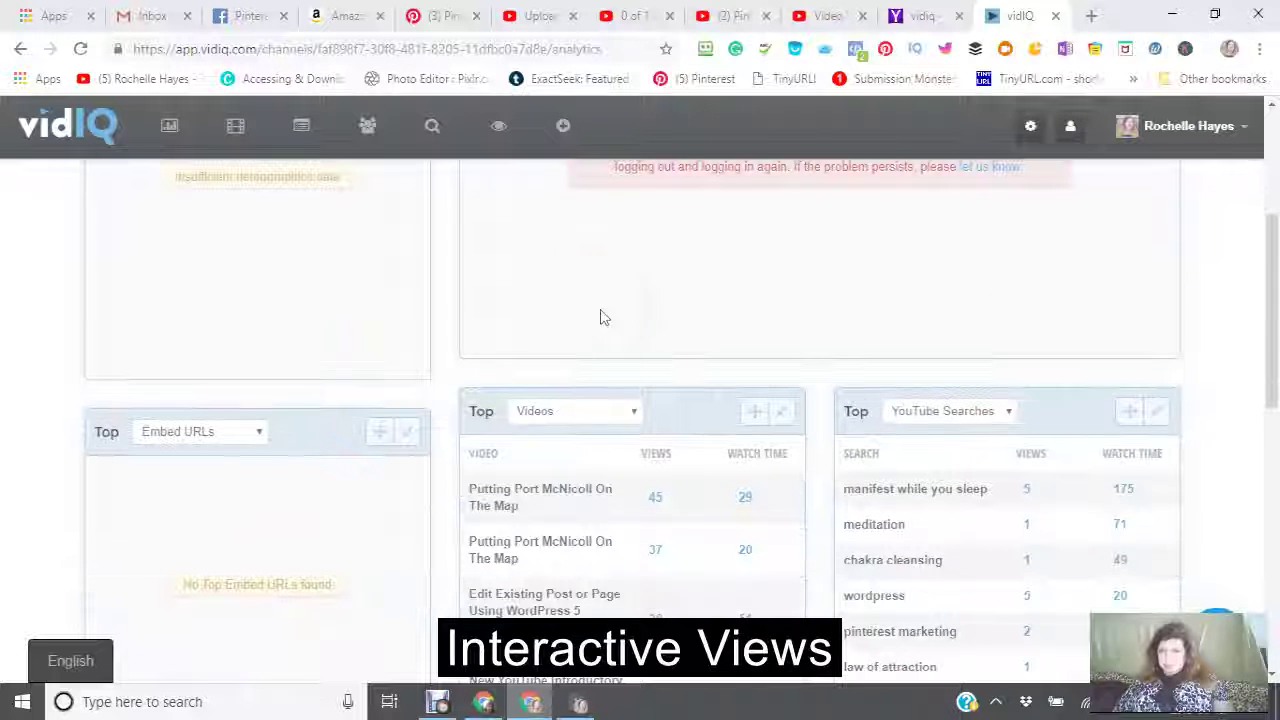
pyautogui.scroll(3, 602, 317)
# Toggle more chart legend series, leaving the Charts panel showing a load error.
pyautogui.click(596, 316)
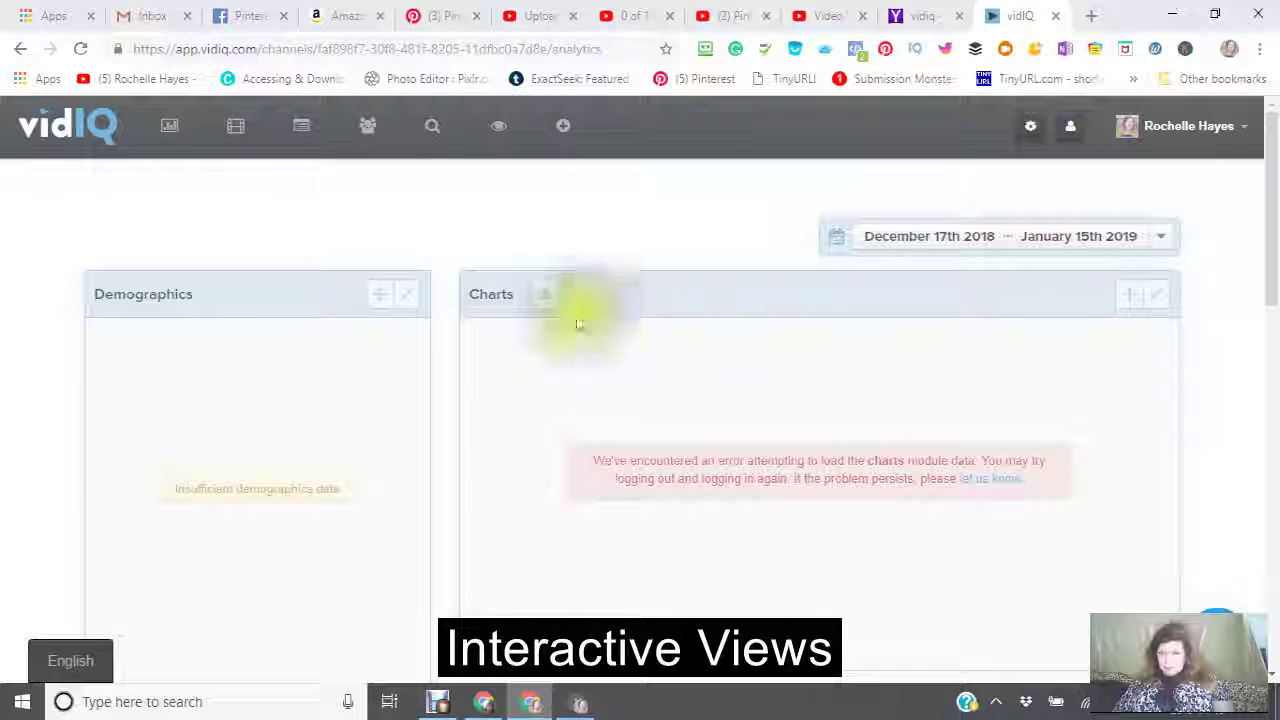
pyautogui.scroll(-3, 577, 326)
pyautogui.click(573, 322)
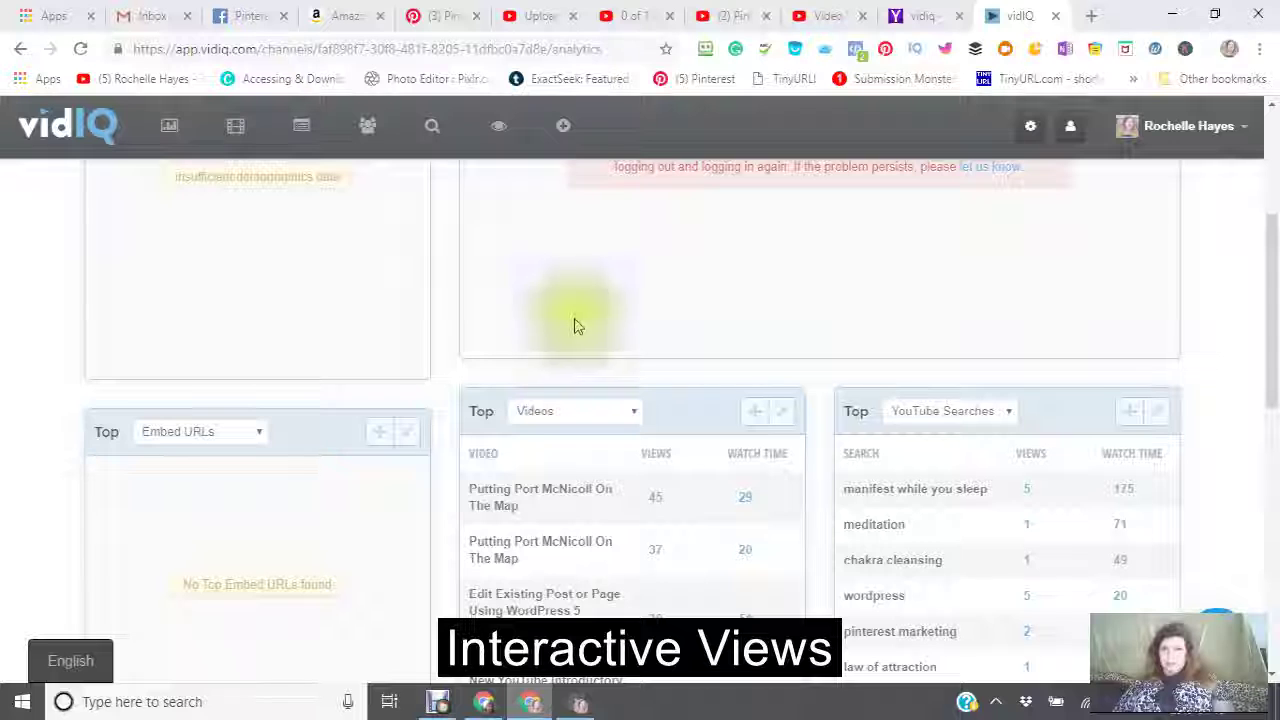
pyautogui.scroll(1, 570, 323)
pyautogui.scroll(3, 570, 323)
pyautogui.click(514, 349)
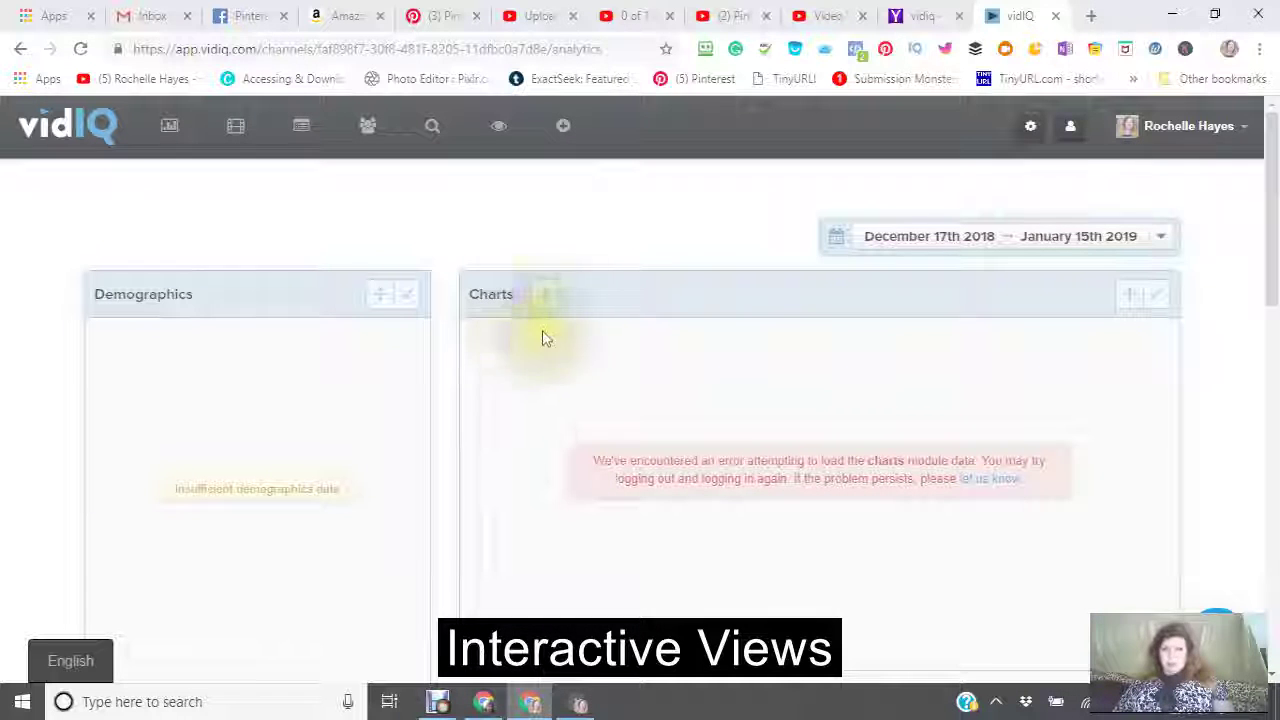
# Reload the vidIQ dashboard to retry loading the chart.
pyautogui.click(82, 50)
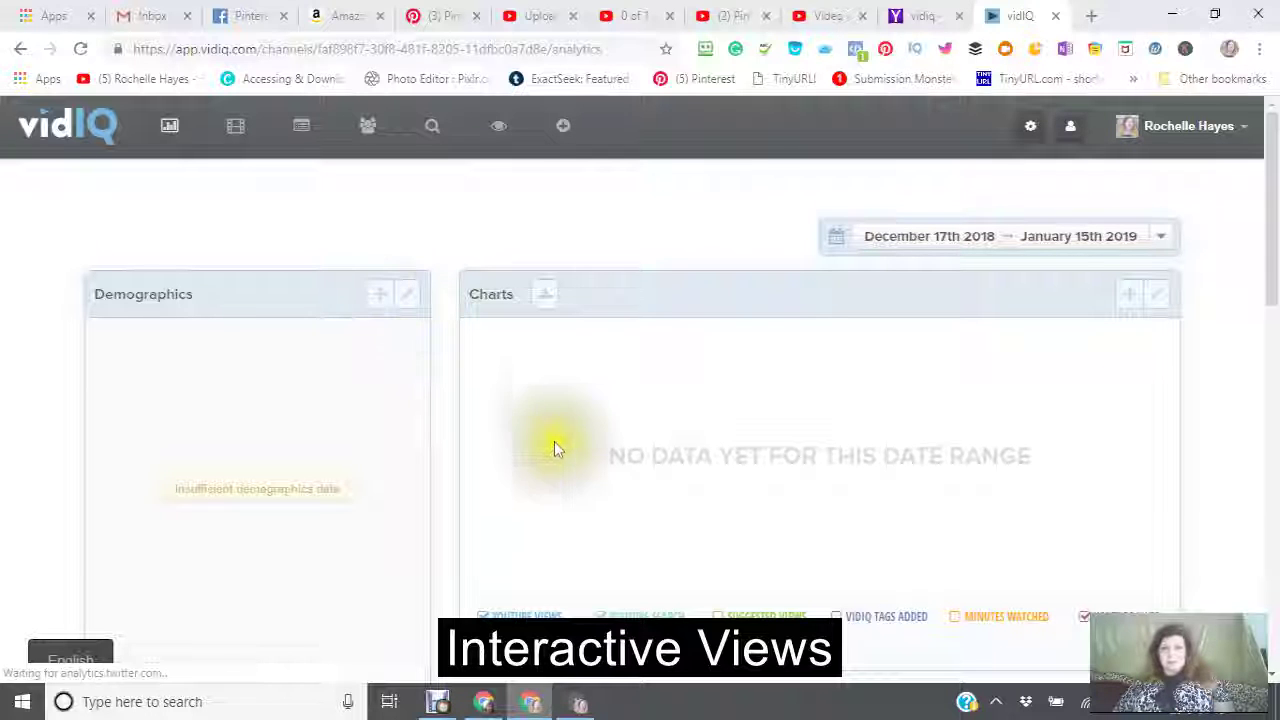
pyautogui.scroll(-4, 560, 492)
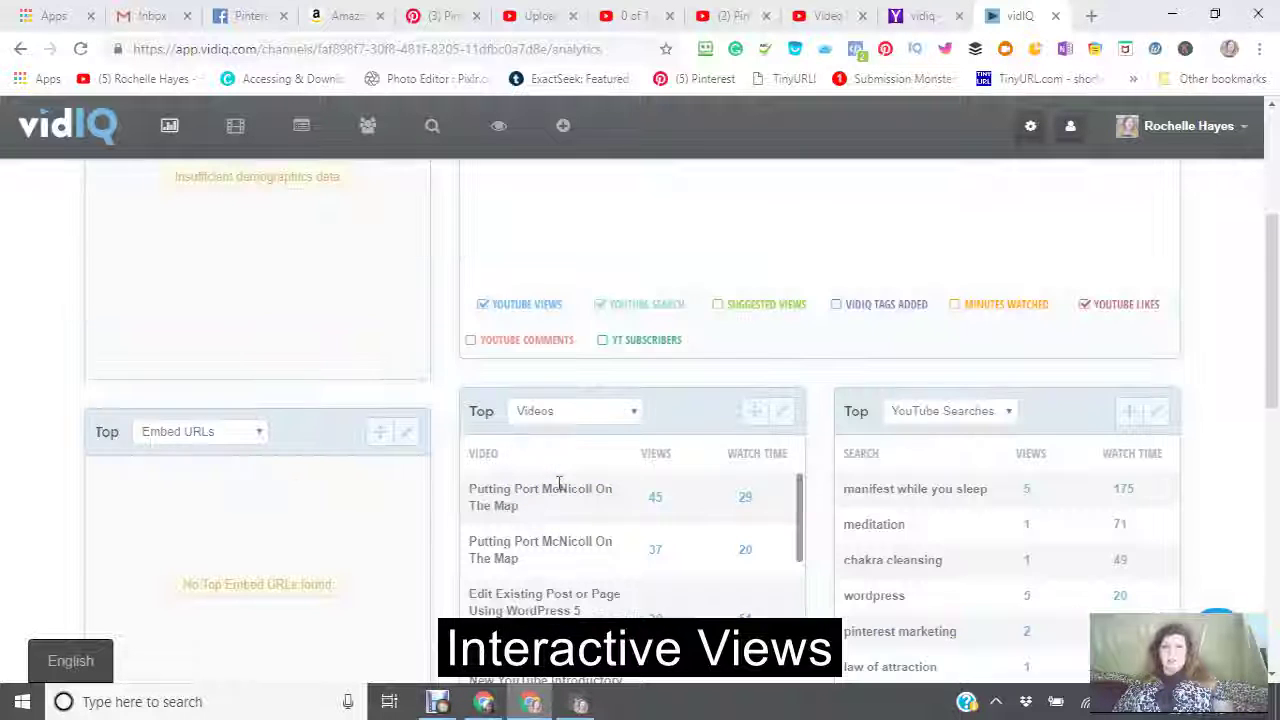
pyautogui.scroll(4, 560, 492)
pyautogui.scroll(-2, 555, 494)
# Toggle YouTube Comments and VidIQ Tags Added, then turn YouTube Views off and on.
pyautogui.click(550, 496)
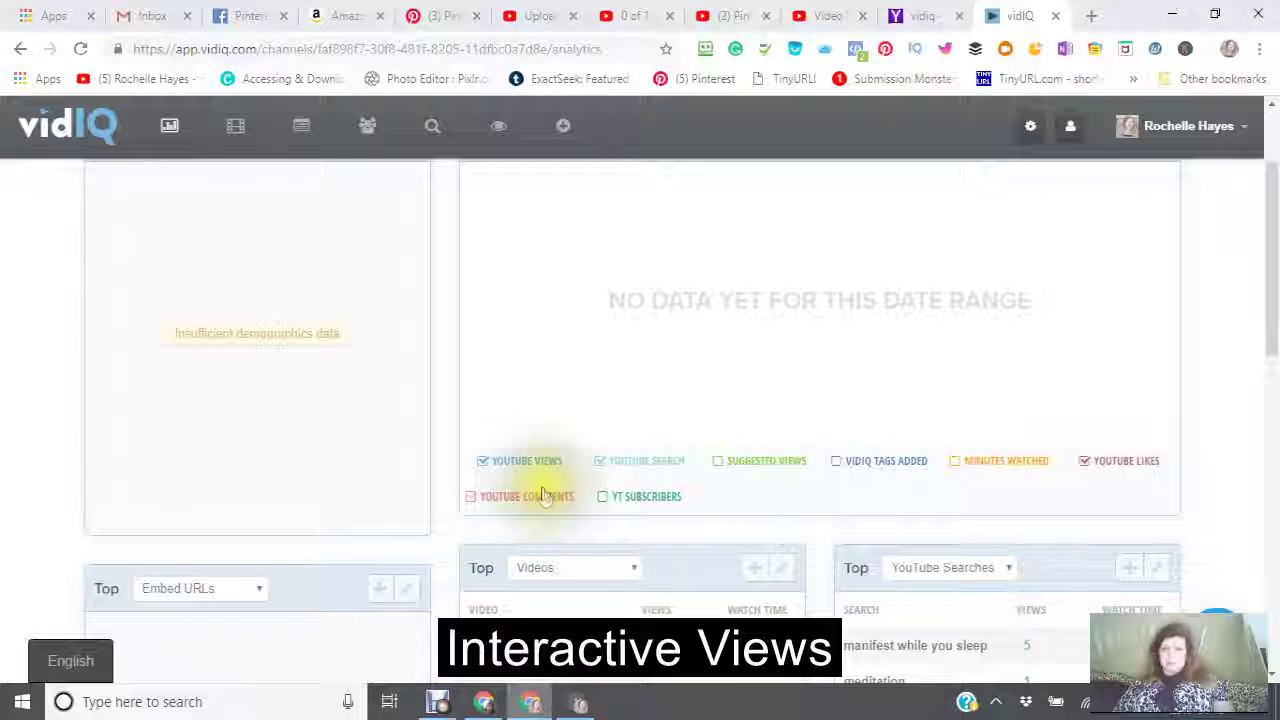
pyautogui.click(765, 461)
pyautogui.click(838, 463)
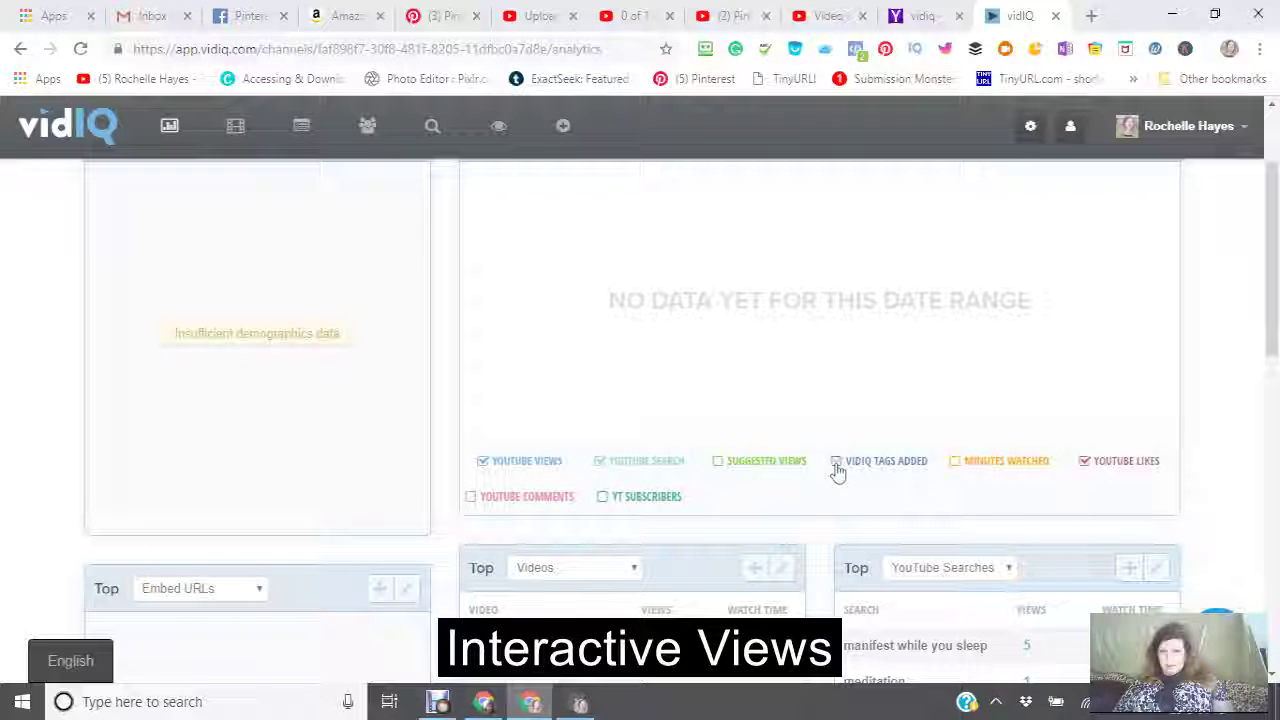
pyautogui.click(837, 463)
pyautogui.click(490, 463)
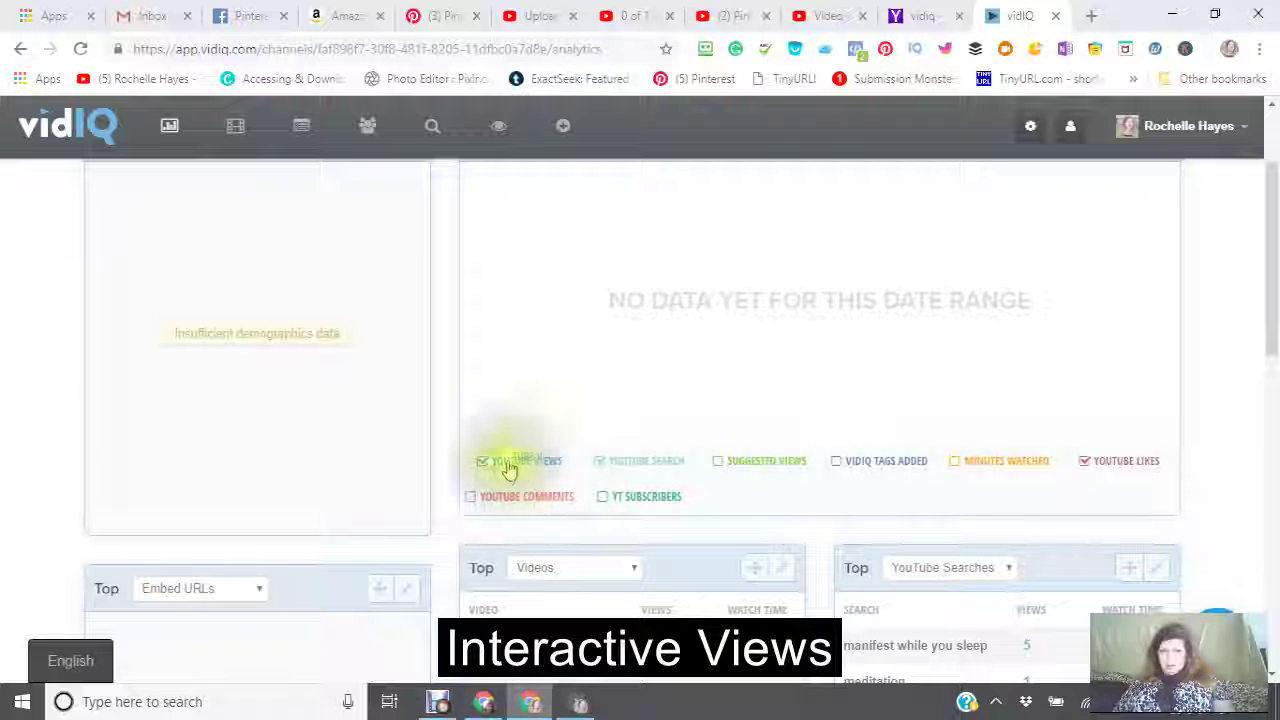
pyautogui.click(514, 465)
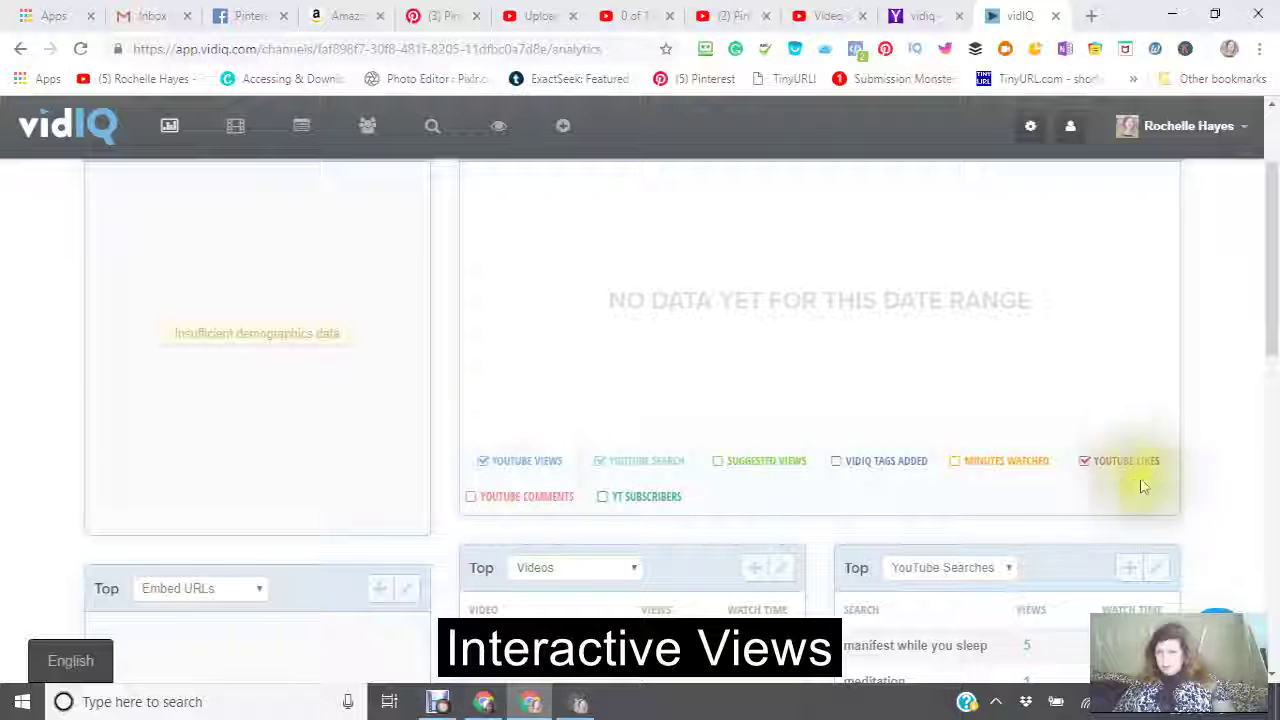
# Toggle YouTube Comments again so the chart reloads for December 17th 2018 – January 15th 2019.
pyautogui.click(520, 543)
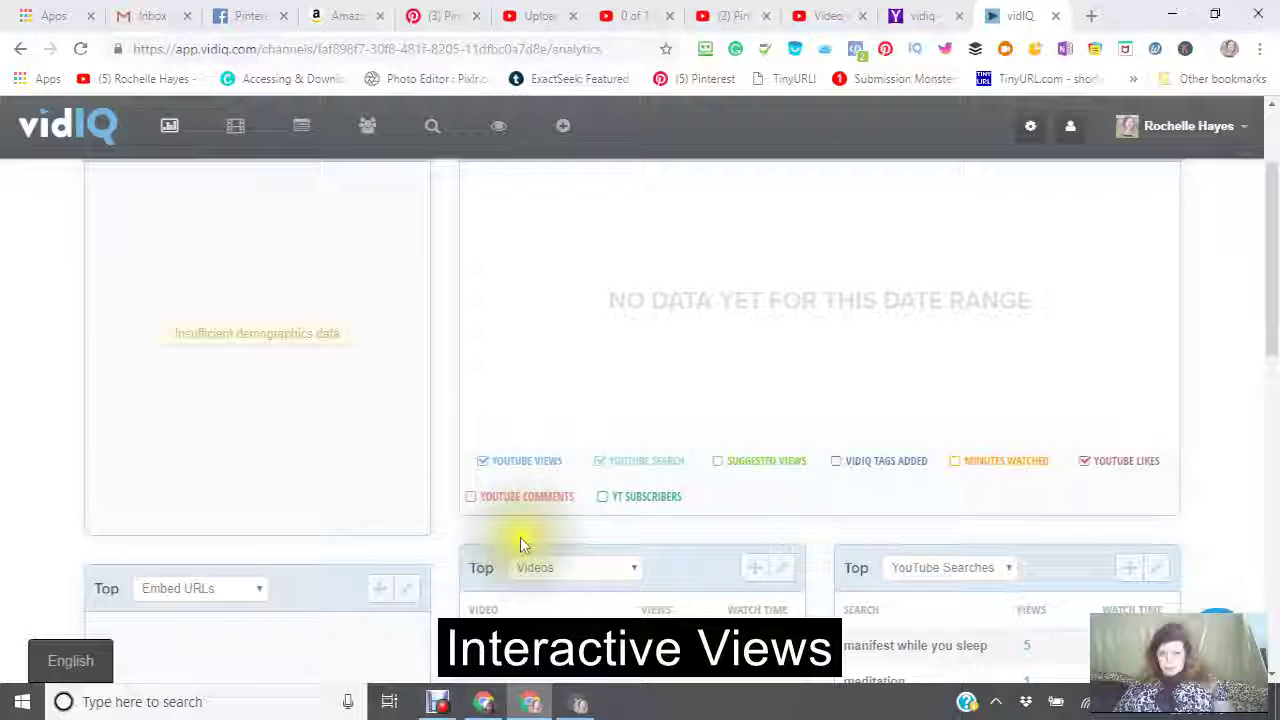
pyautogui.click(470, 503)
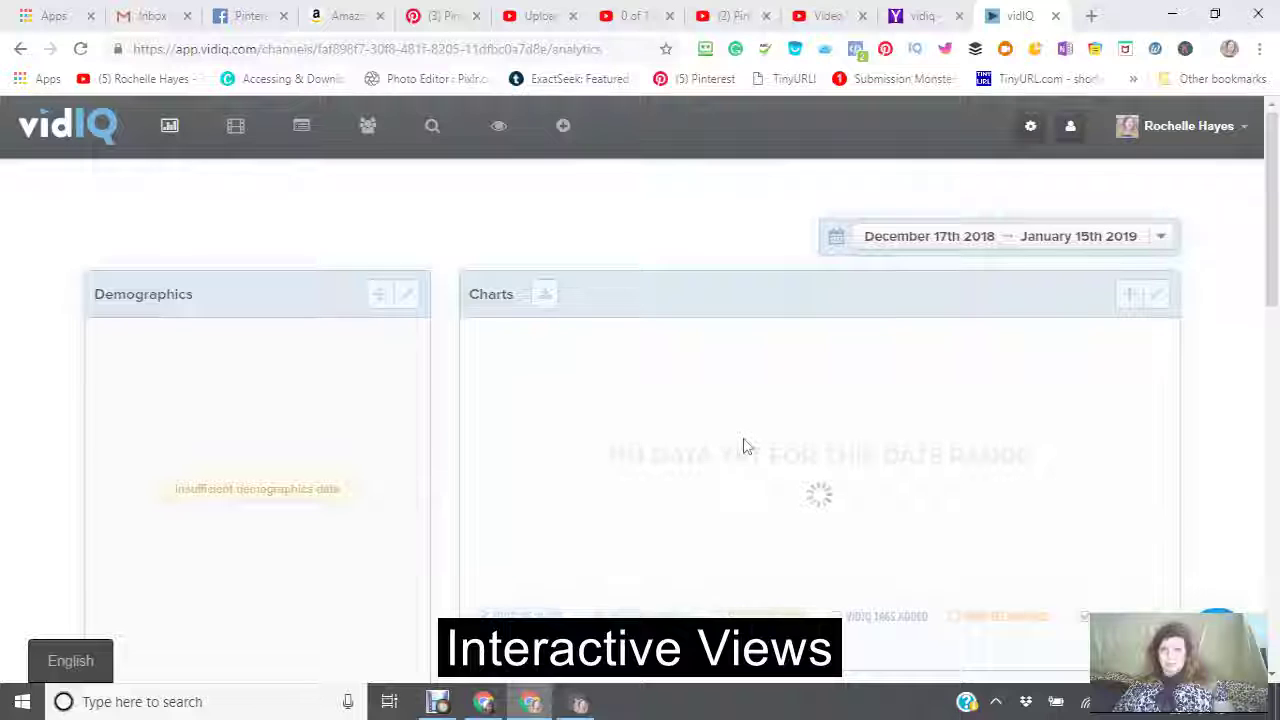
pyautogui.scroll(-2, 743, 447)
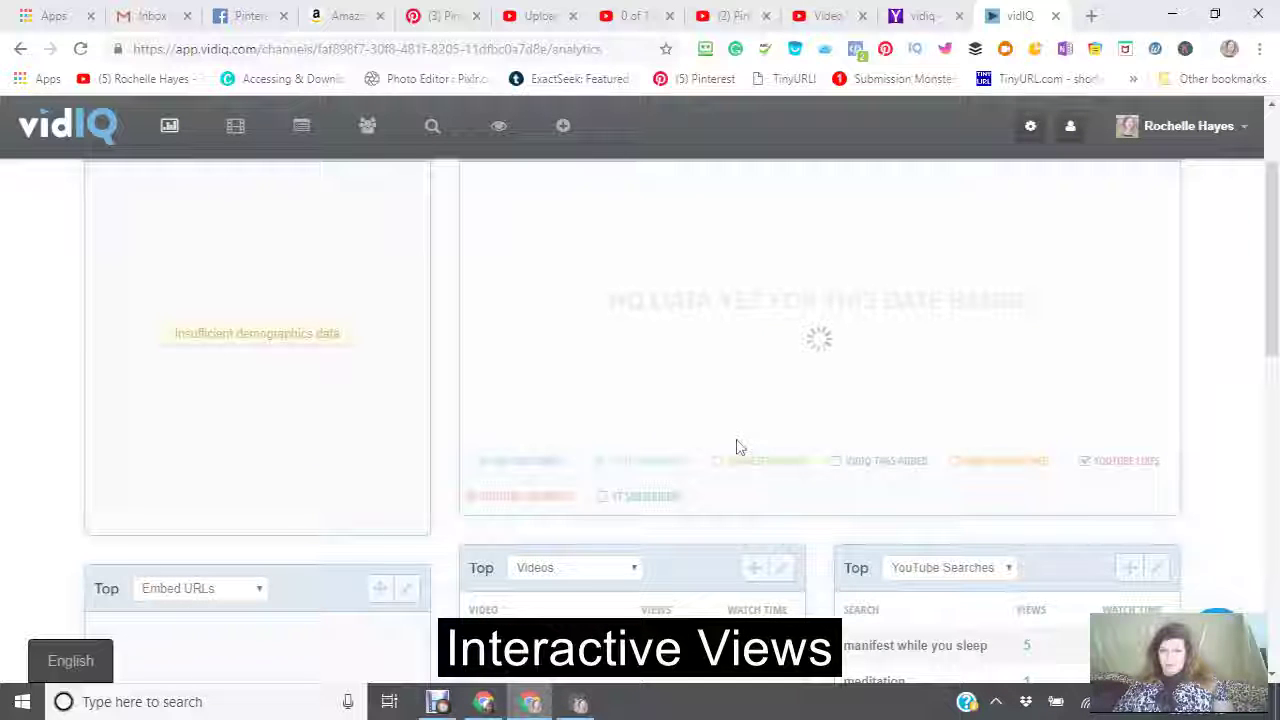
pyautogui.click(737, 447)
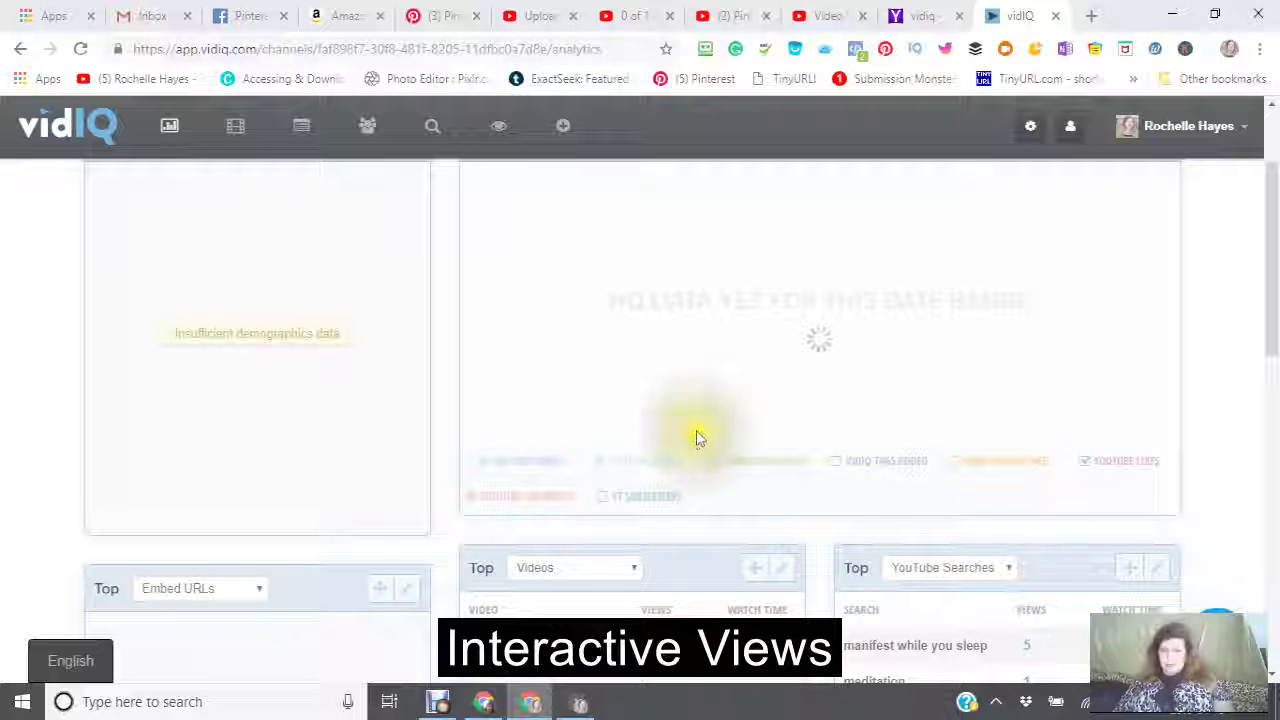
pyautogui.scroll(2, 668, 448)
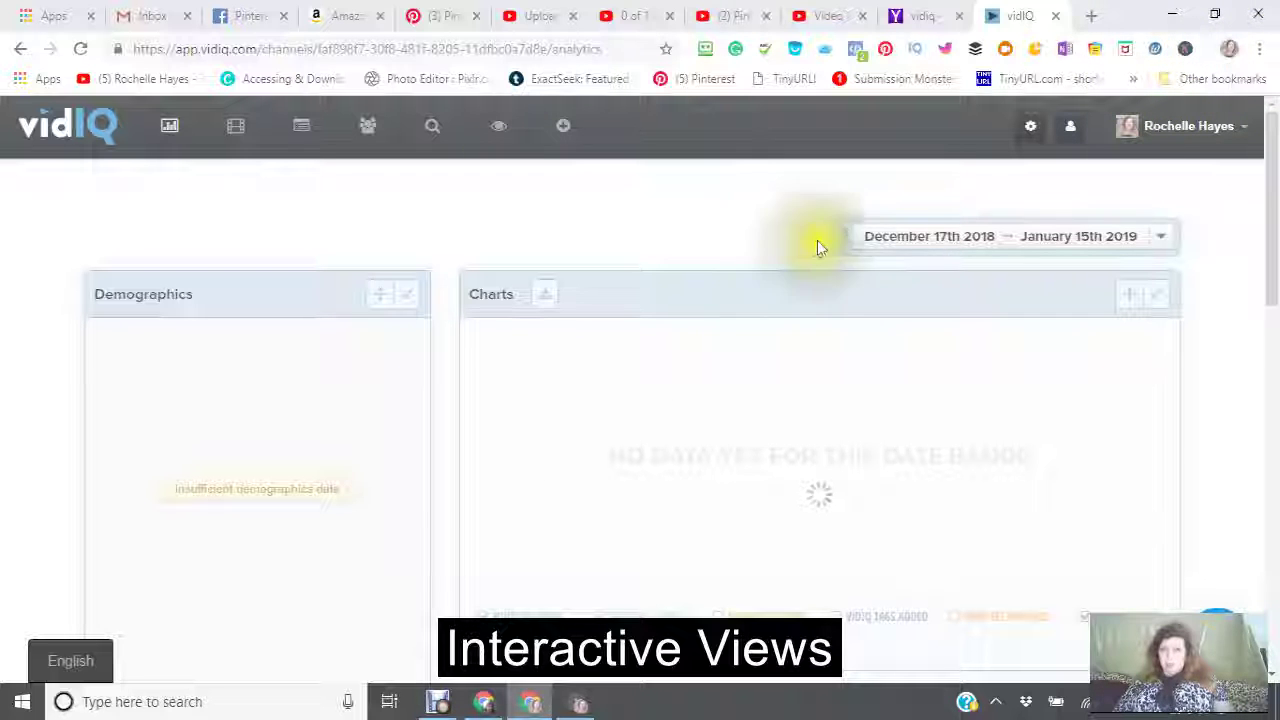
pyautogui.scroll(-5, 537, 427)
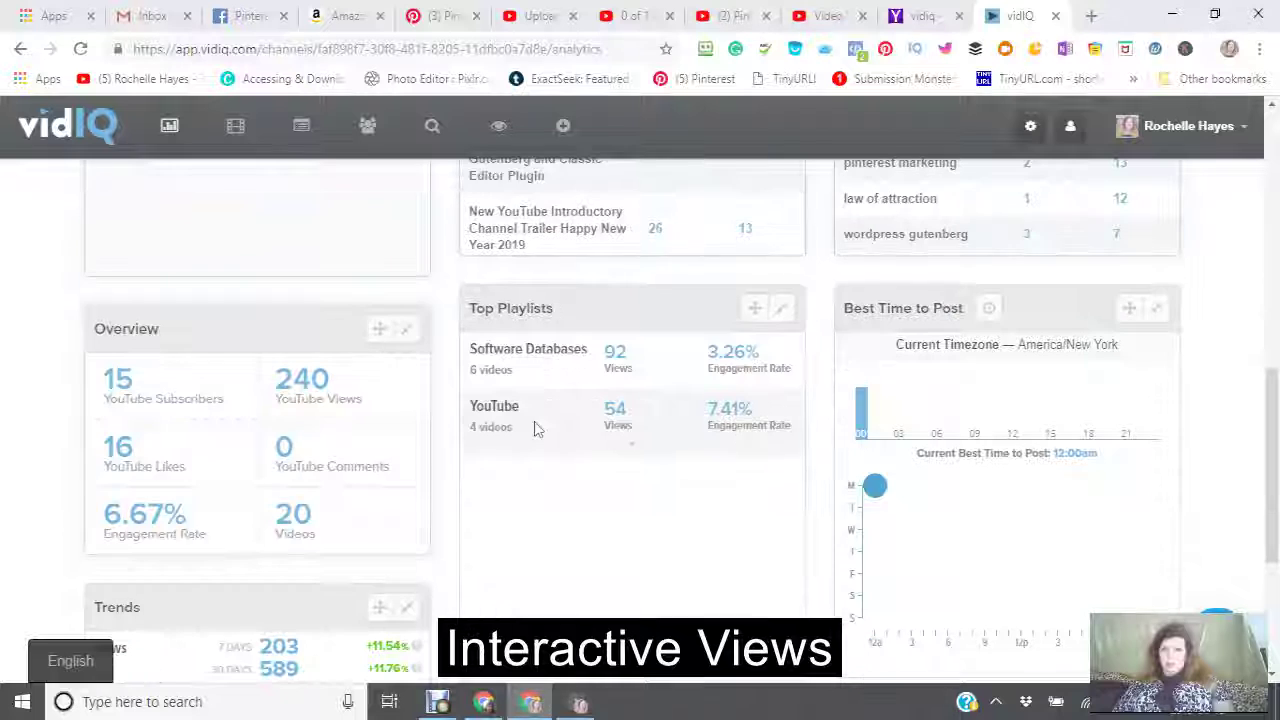
pyautogui.scroll(4, 535, 428)
pyautogui.scroll(-3, 533, 425)
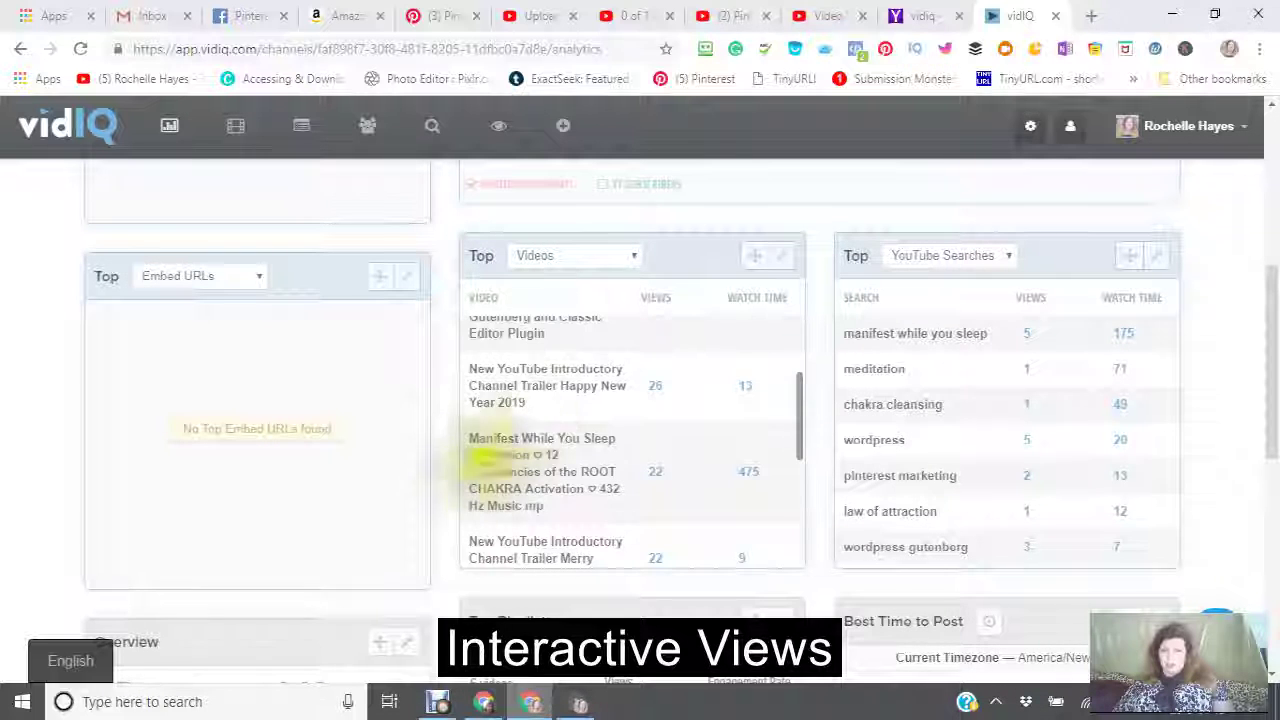
pyautogui.moveTo(498, 265); pyautogui.dragTo(487, 312)
pyautogui.moveTo(493, 256); pyautogui.dragTo(857, 255)
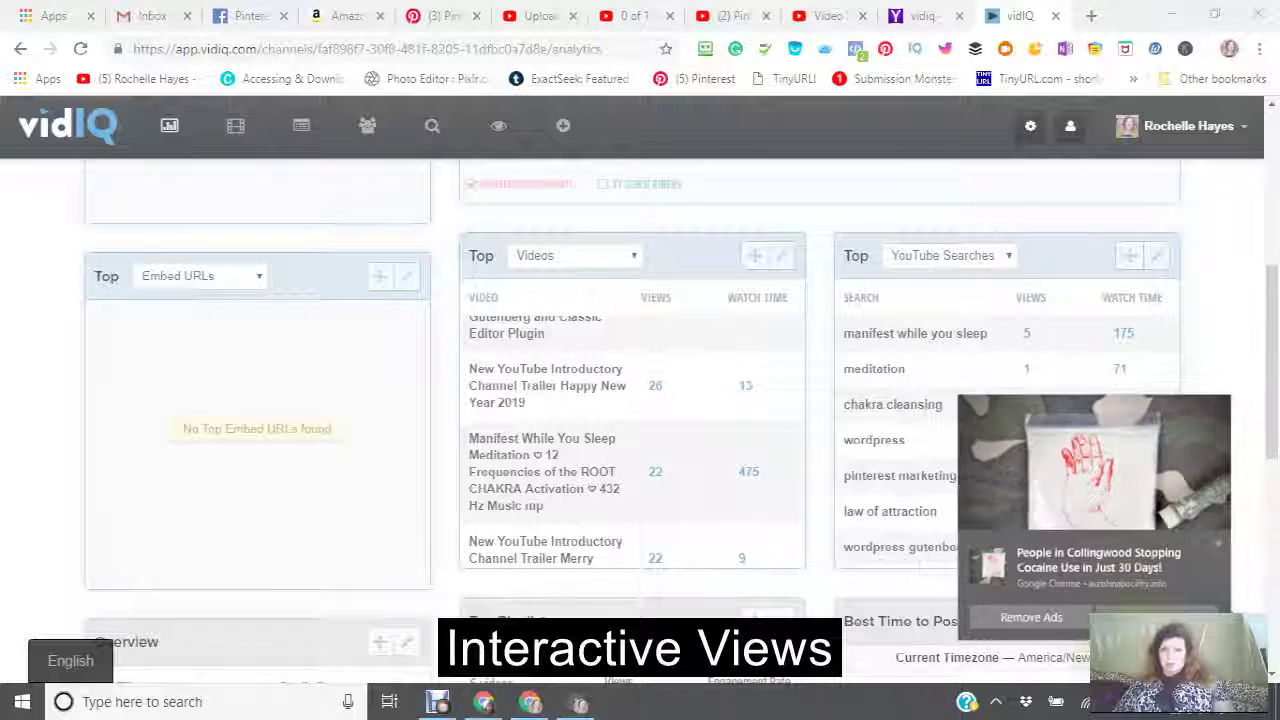
pyautogui.scroll(-3, 650, 408)
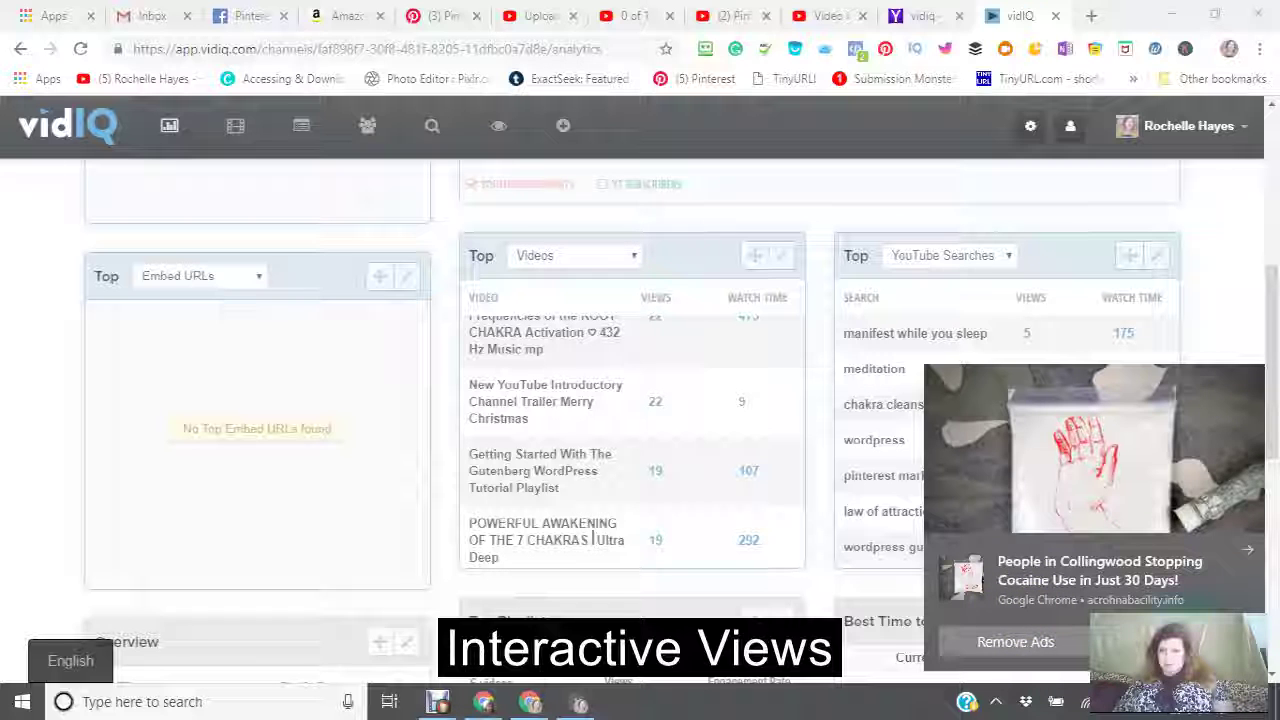
pyautogui.scroll(-1, 787, 453)
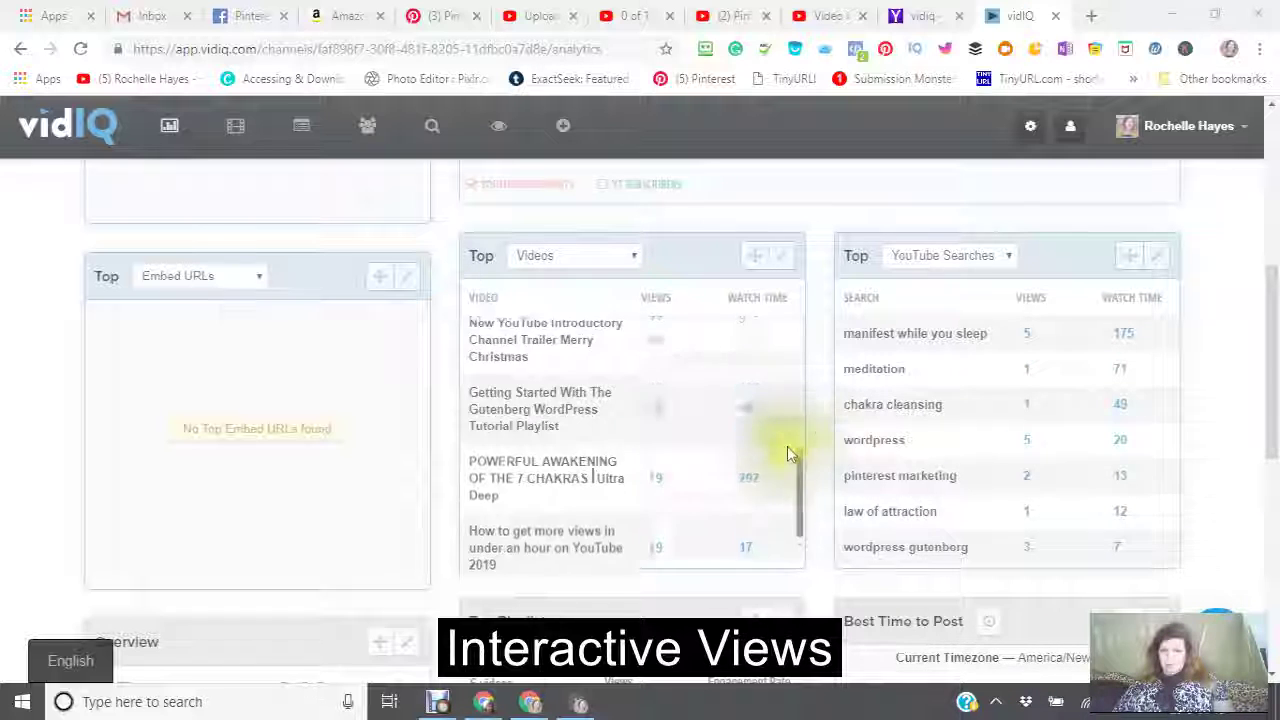
pyautogui.scroll(-2, 787, 453)
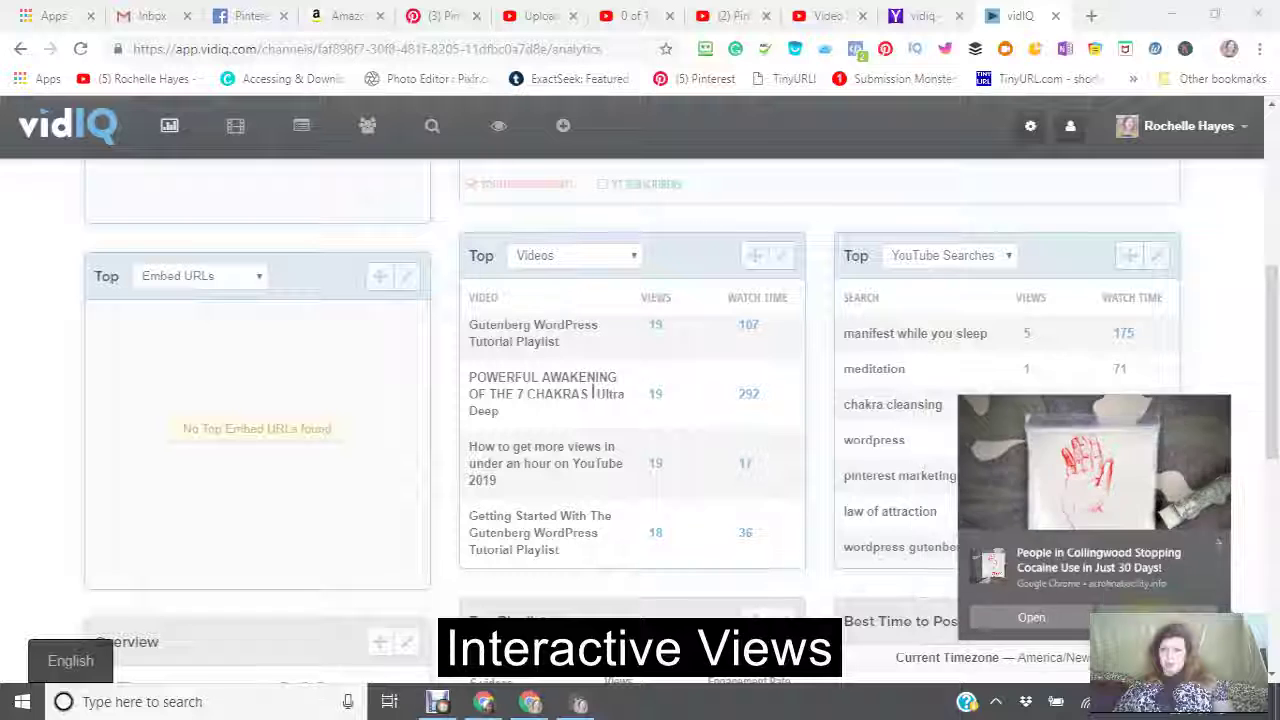
pyautogui.scroll(-3, 786, 457)
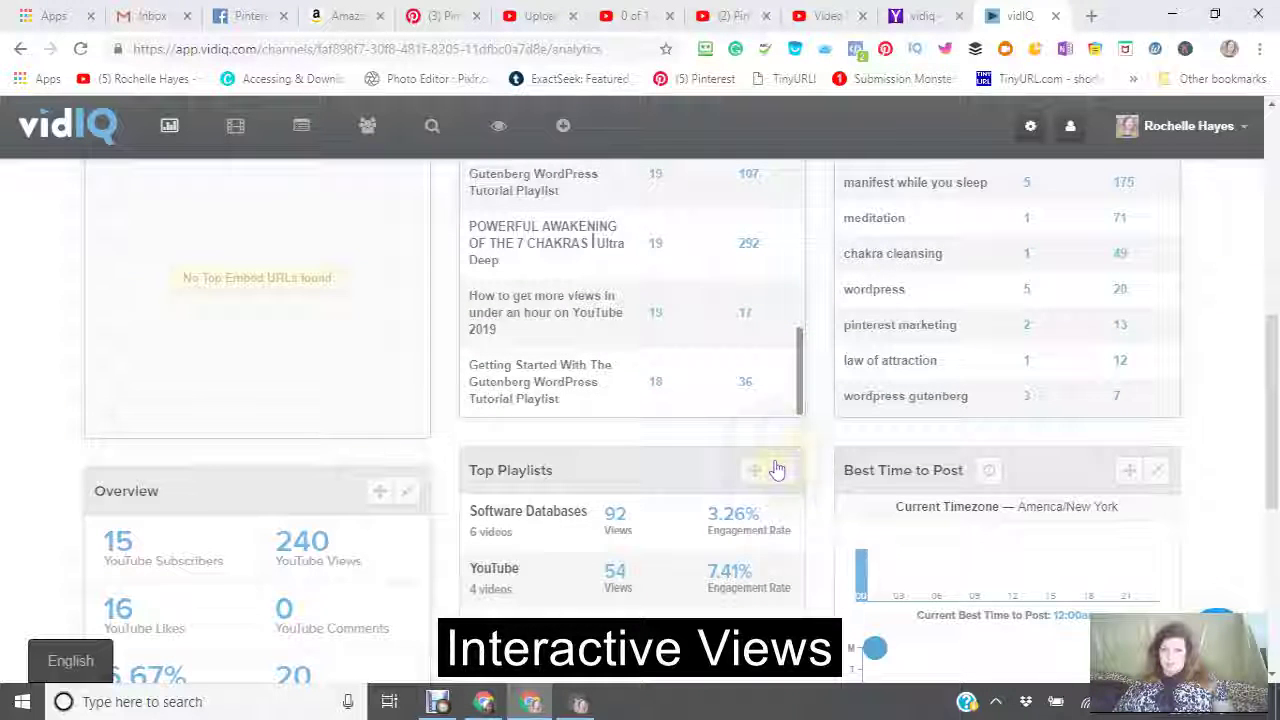
pyautogui.scroll(-5, 778, 469)
pyautogui.scroll(5, 774, 471)
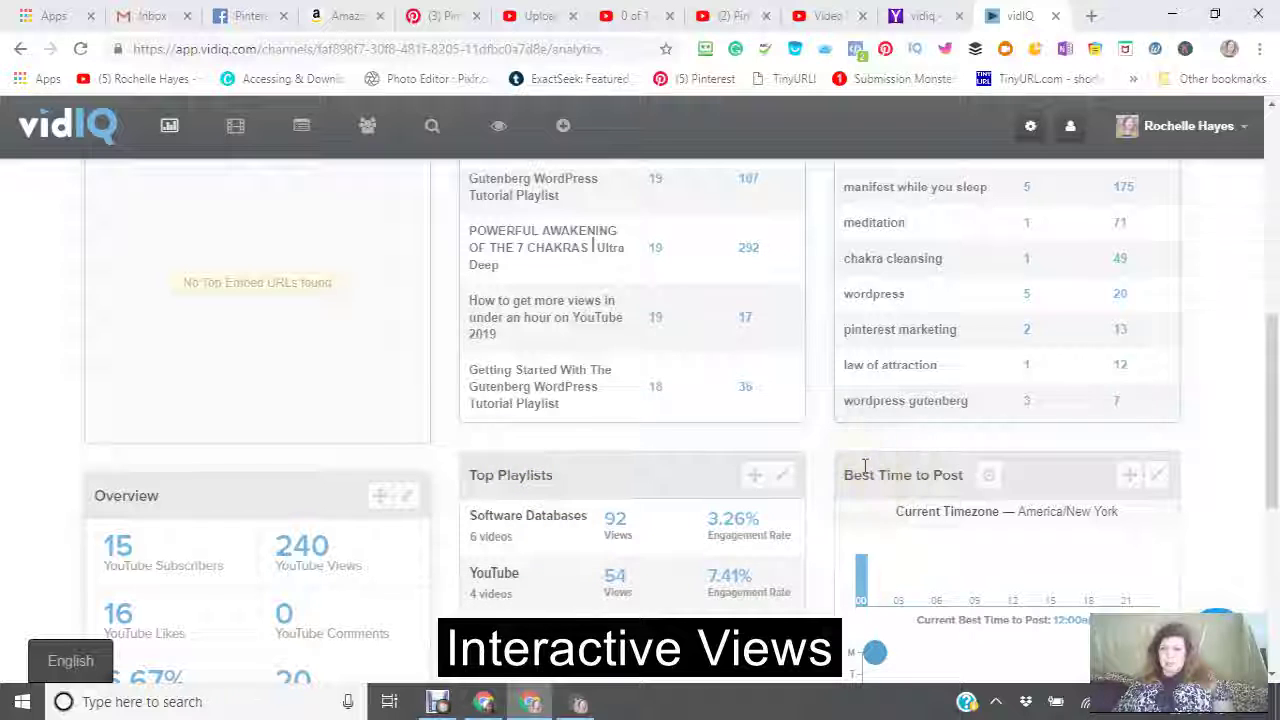
pyautogui.scroll(-3, 857, 471)
pyautogui.scroll(-2, 865, 297)
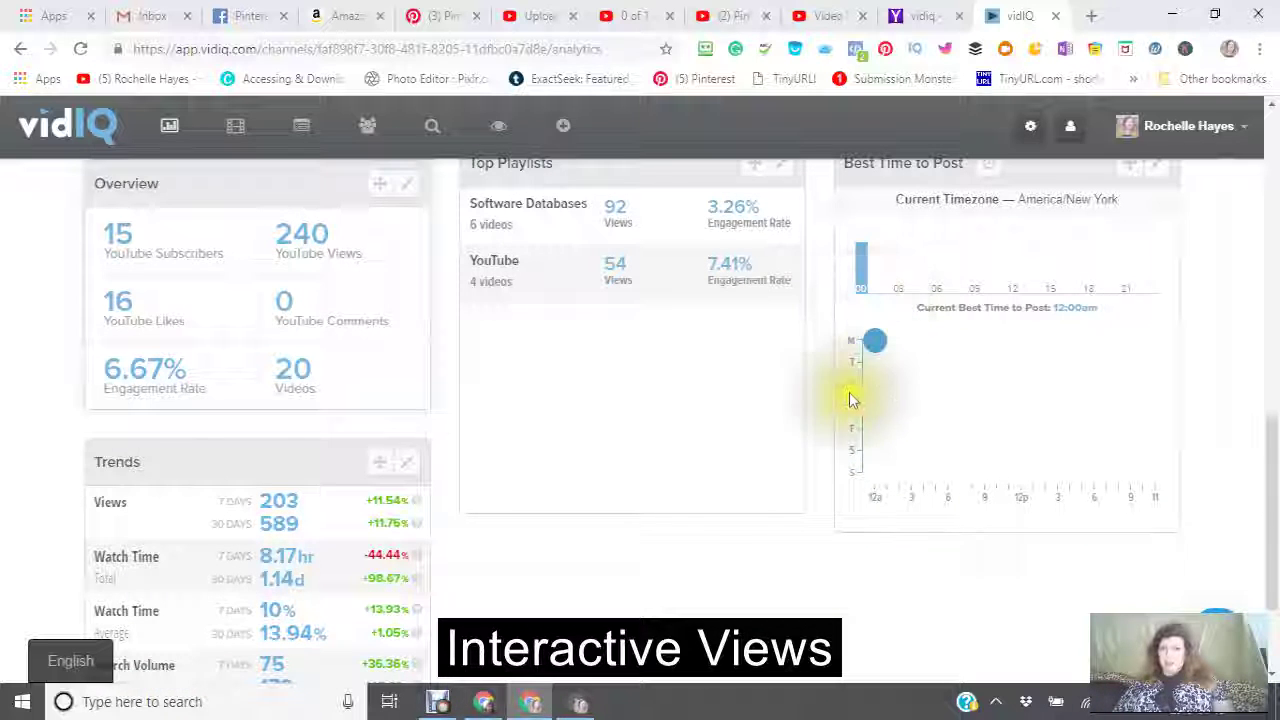
pyautogui.scroll(3, 851, 401)
pyautogui.scroll(-5, 846, 400)
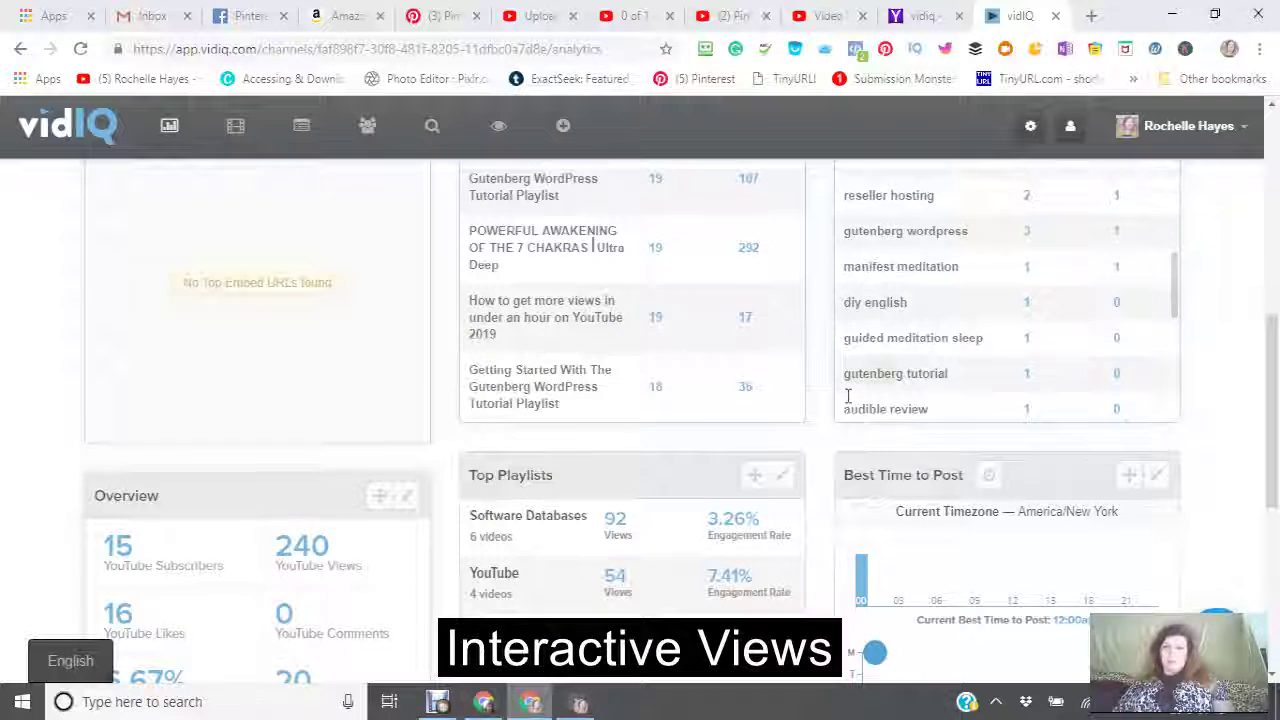
pyautogui.scroll(-3, 934, 574)
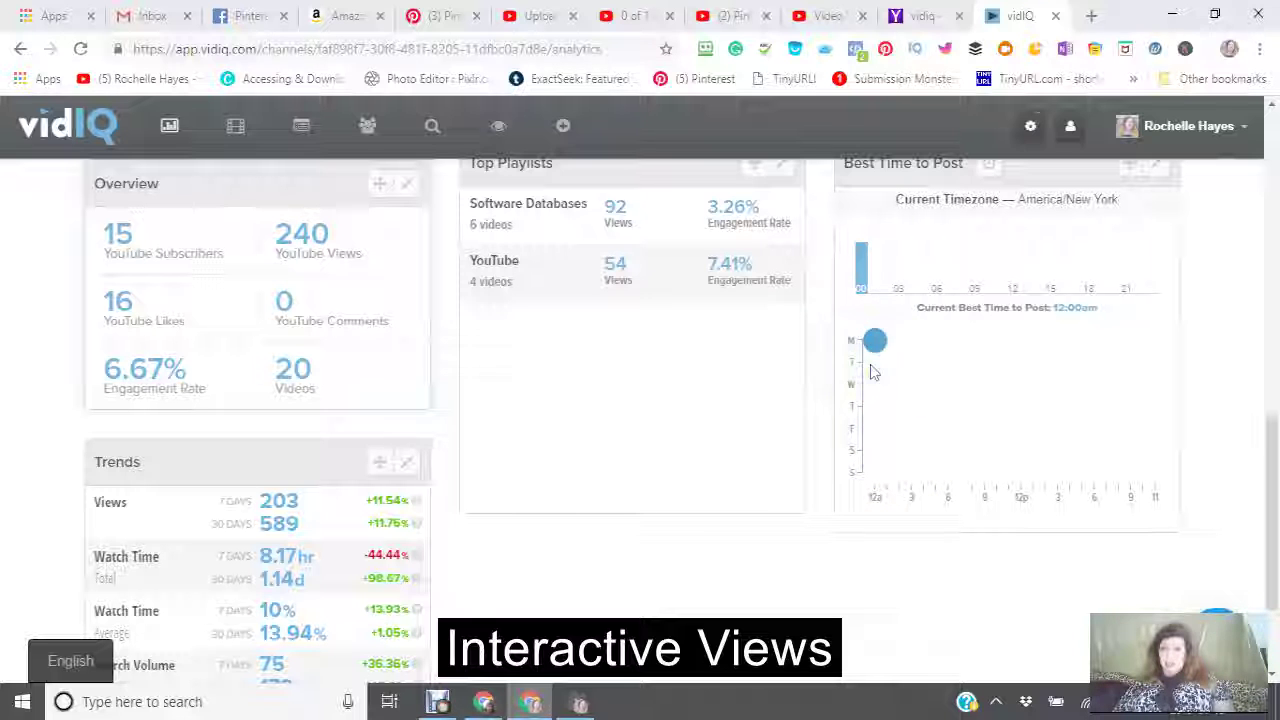
pyautogui.scroll(2, 870, 372)
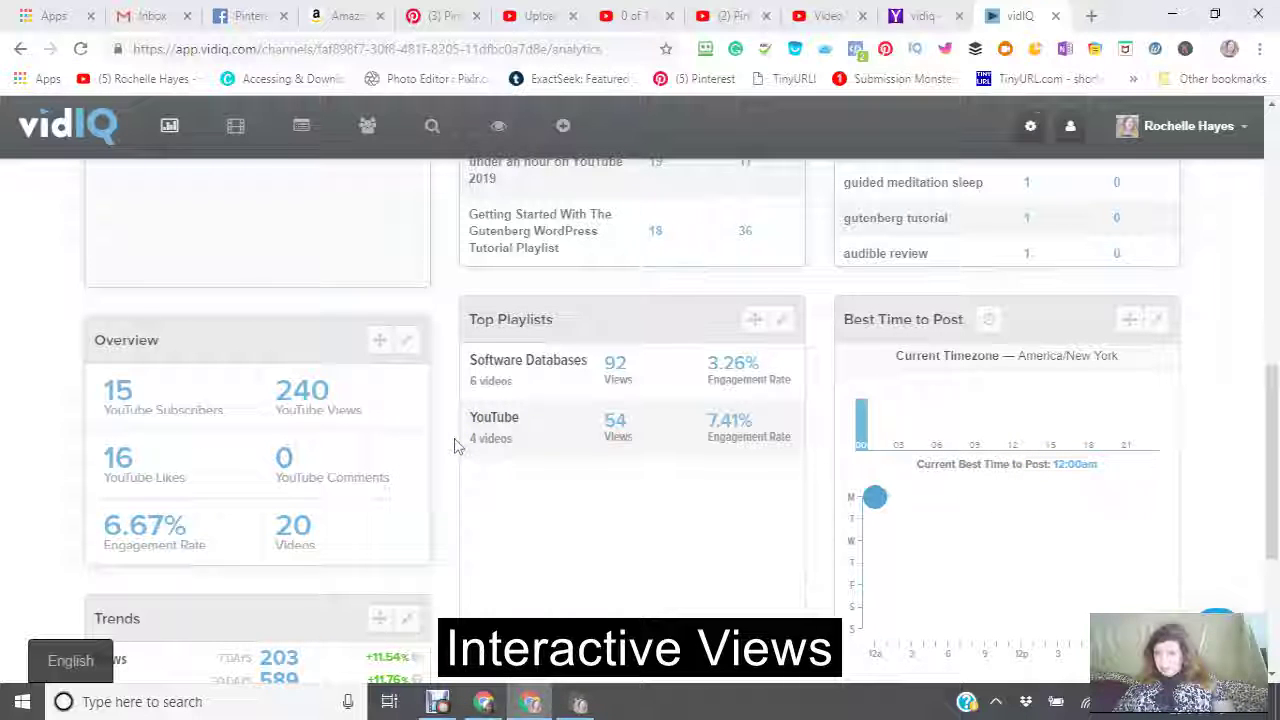
pyautogui.scroll(-2, 399, 429)
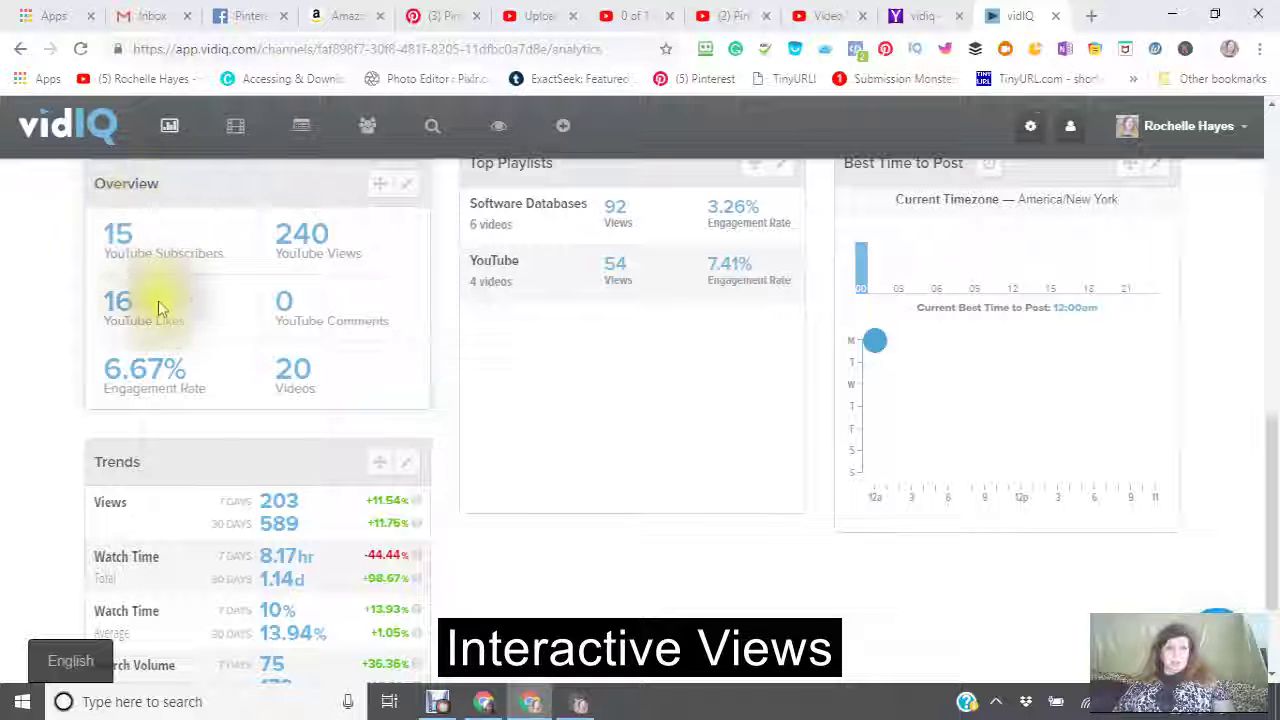
pyautogui.scroll(3, 157, 305)
pyautogui.scroll(-3, 157, 305)
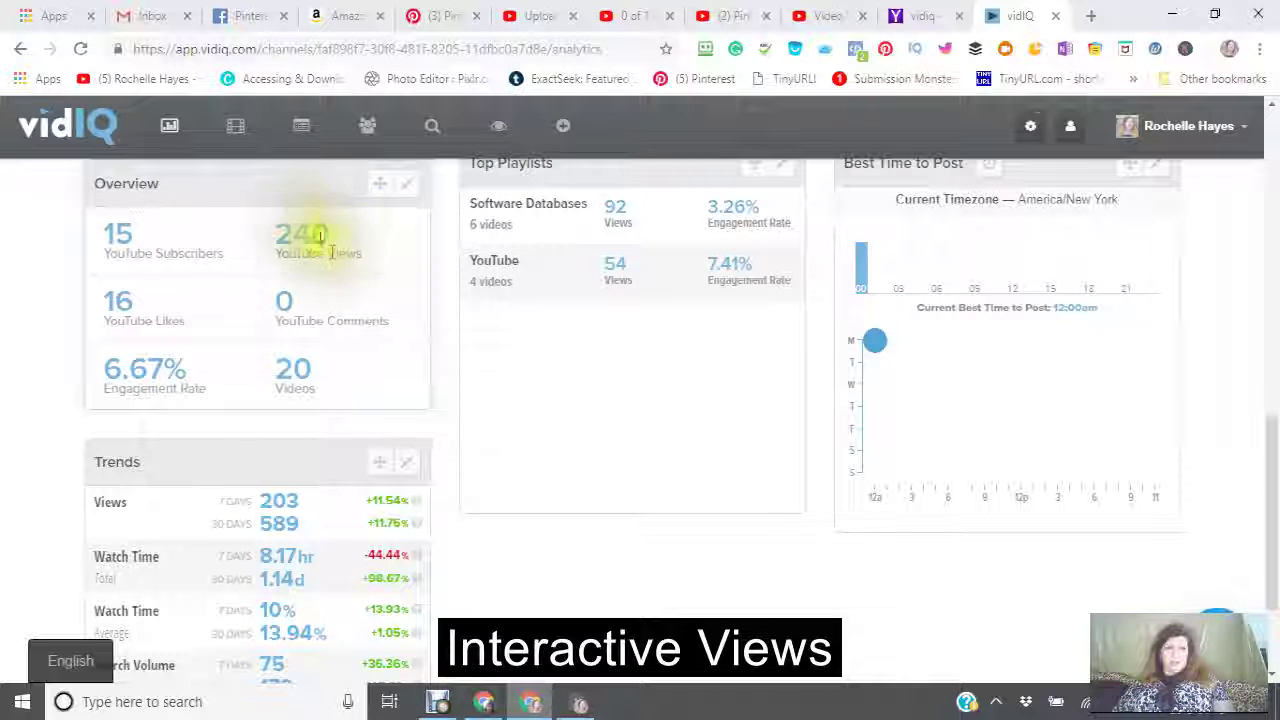
pyautogui.click(406, 186)
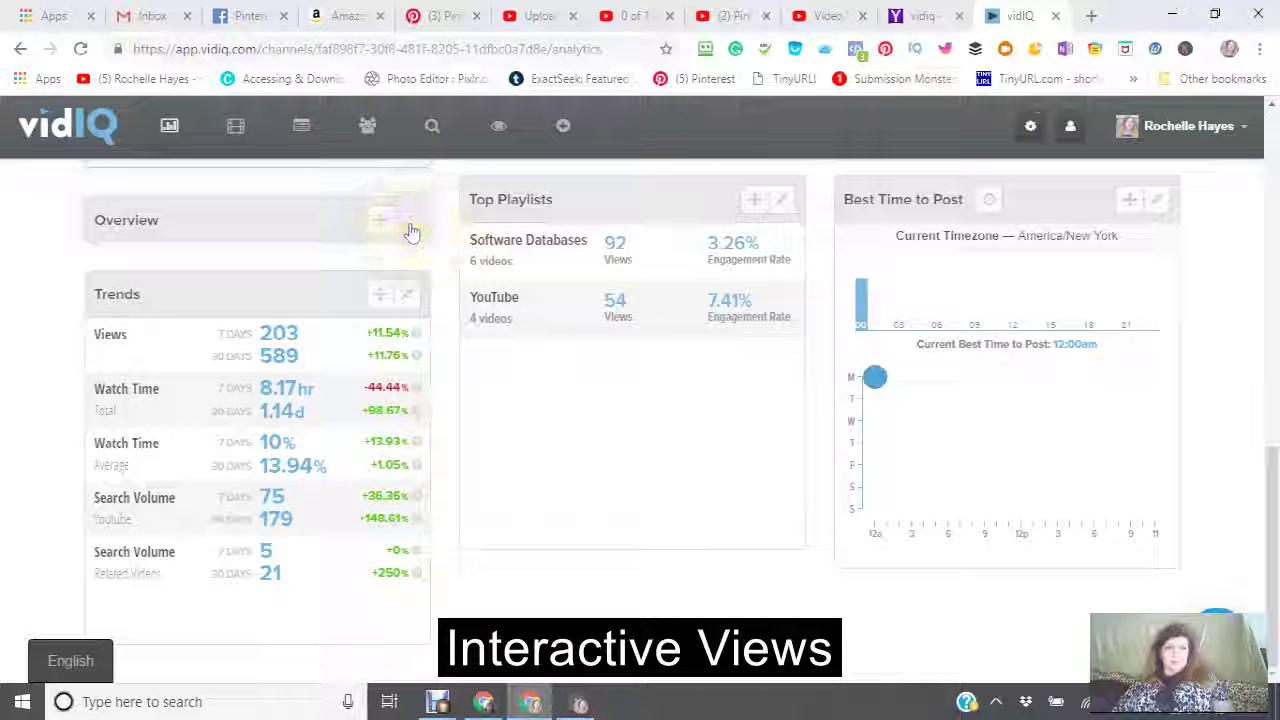
pyautogui.click(408, 224)
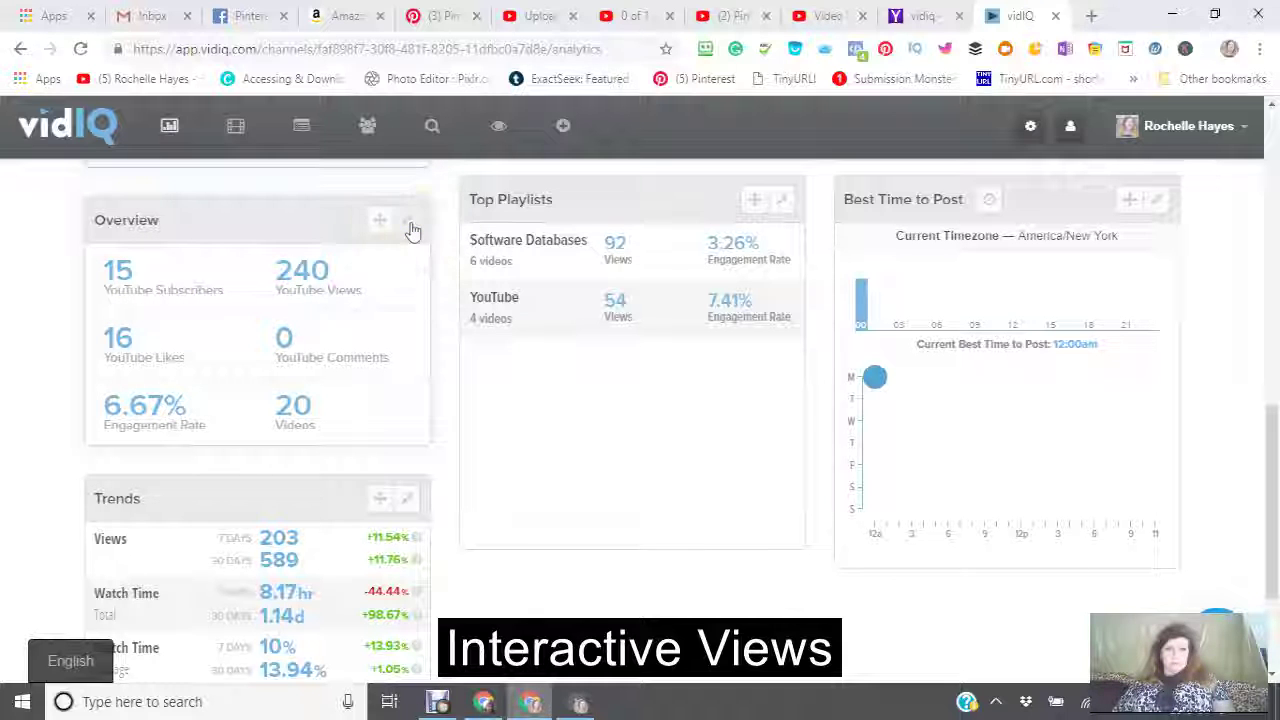
pyautogui.scroll(-2, 412, 230)
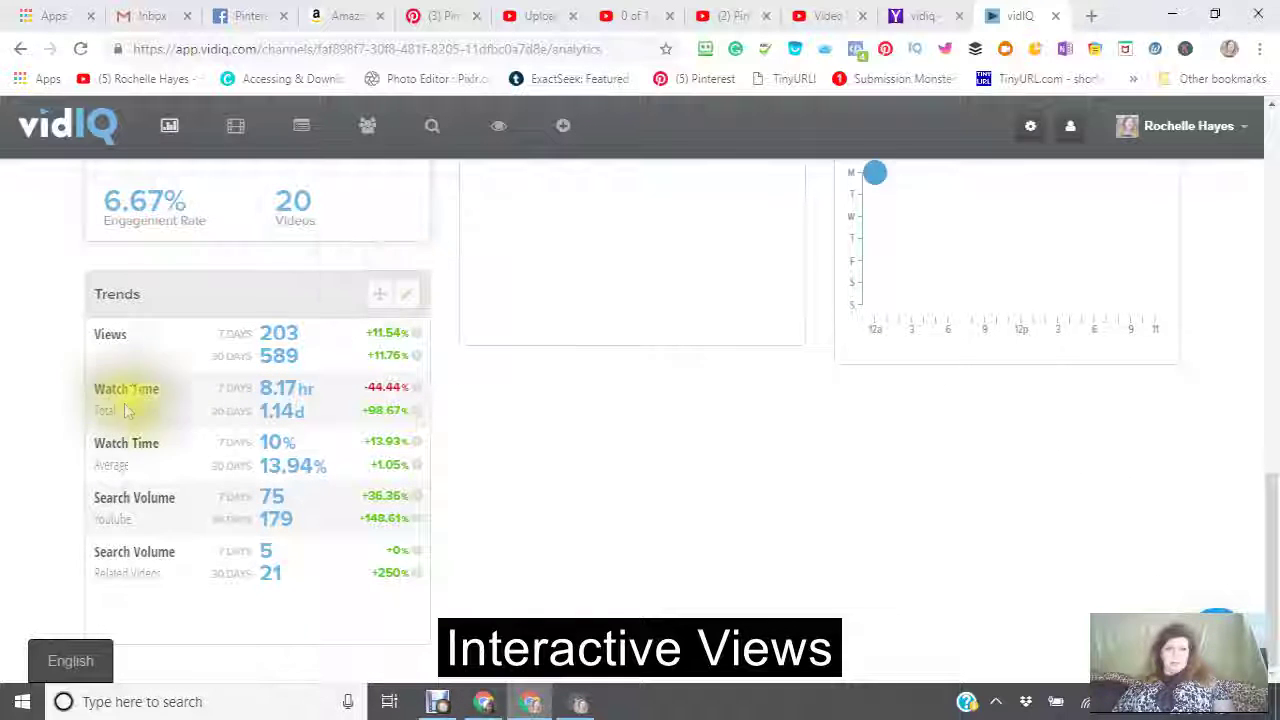
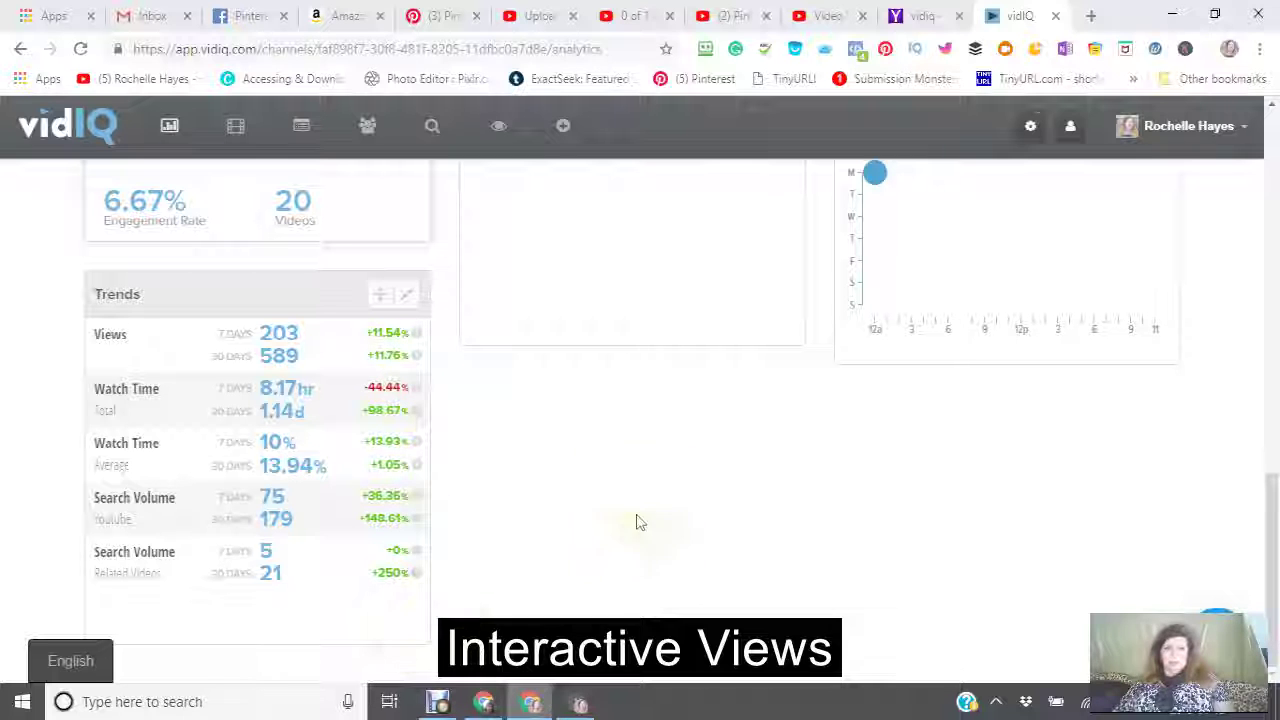
# Leave the vidIQ analytics and switch to the YouTube Upload browser tab.
pyautogui.scroll(10, 624, 530)
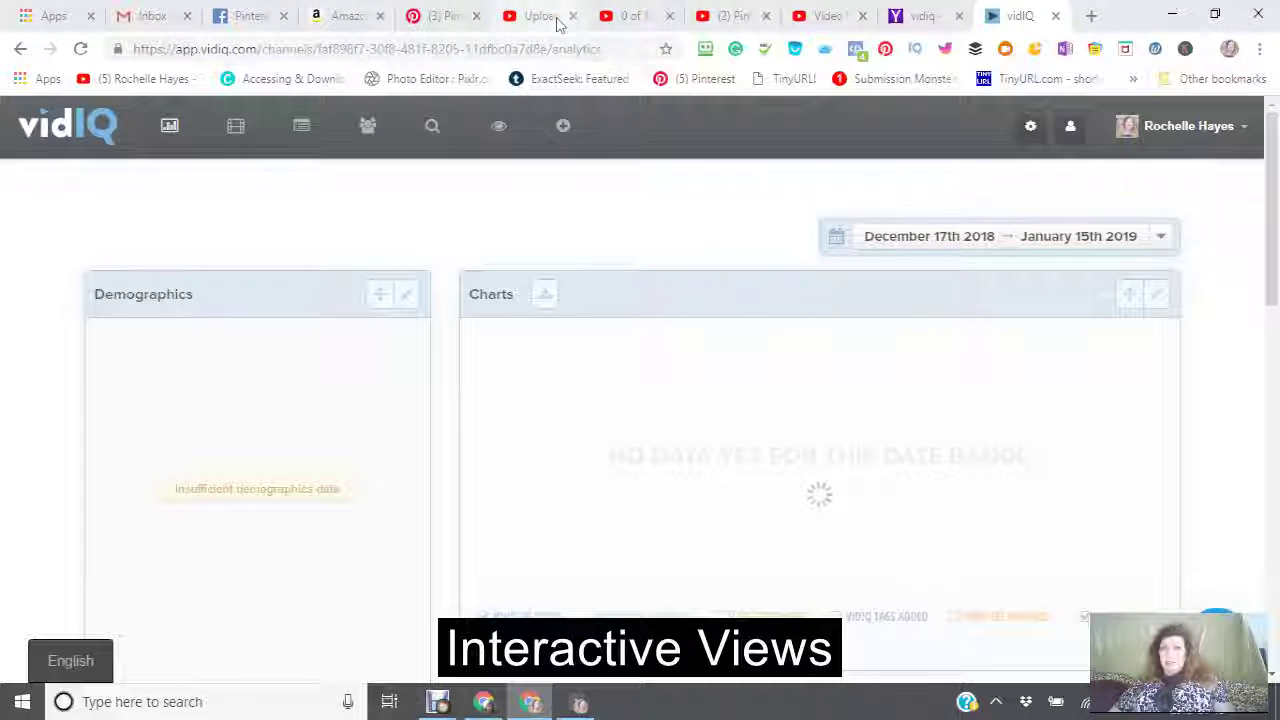
pyautogui.click(540, 16)
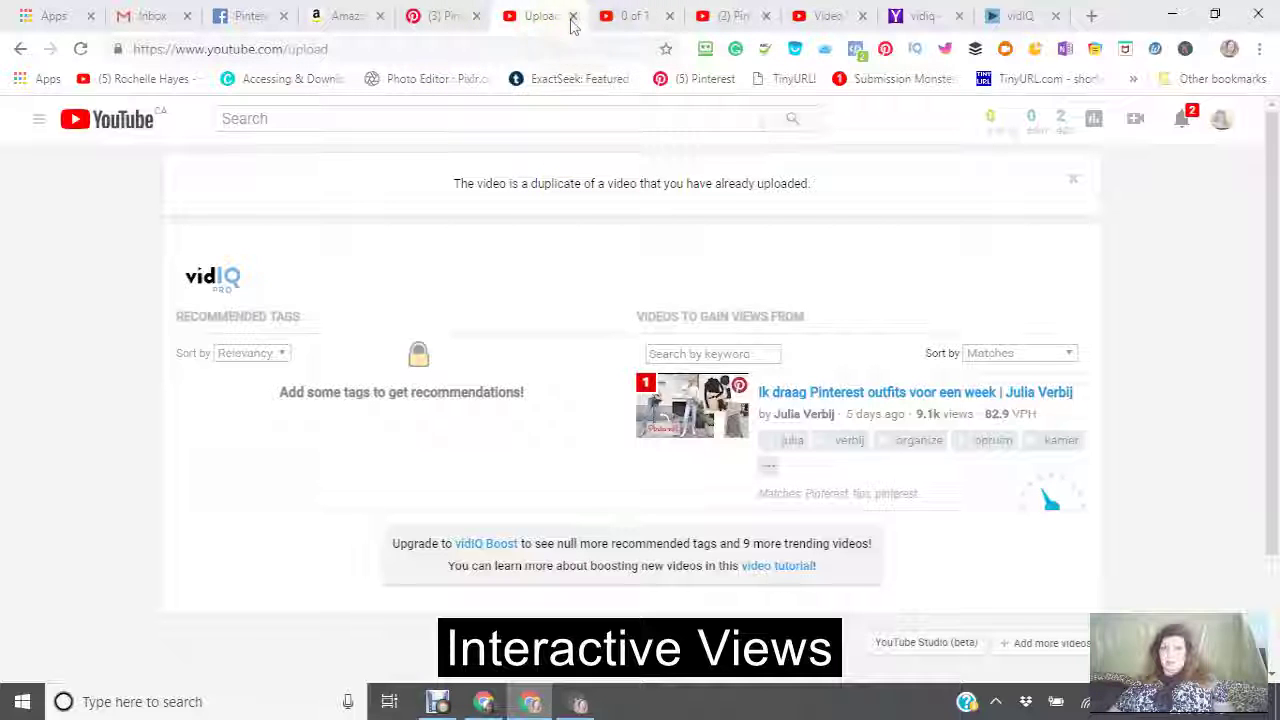
# Close the duplicate Upload tab to reveal the video's upload page processing at 95%.
pyautogui.click(573, 18)
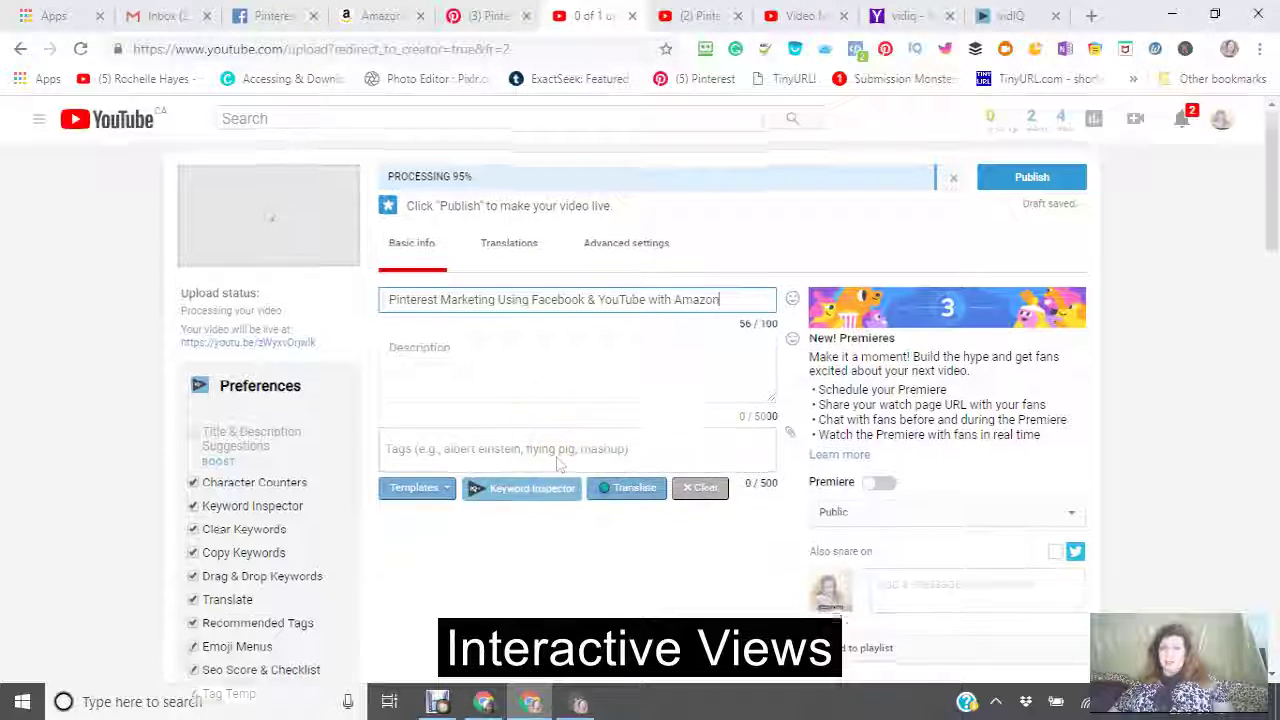
pyautogui.scroll(-5, 558, 467)
pyautogui.scroll(-9, 558, 467)
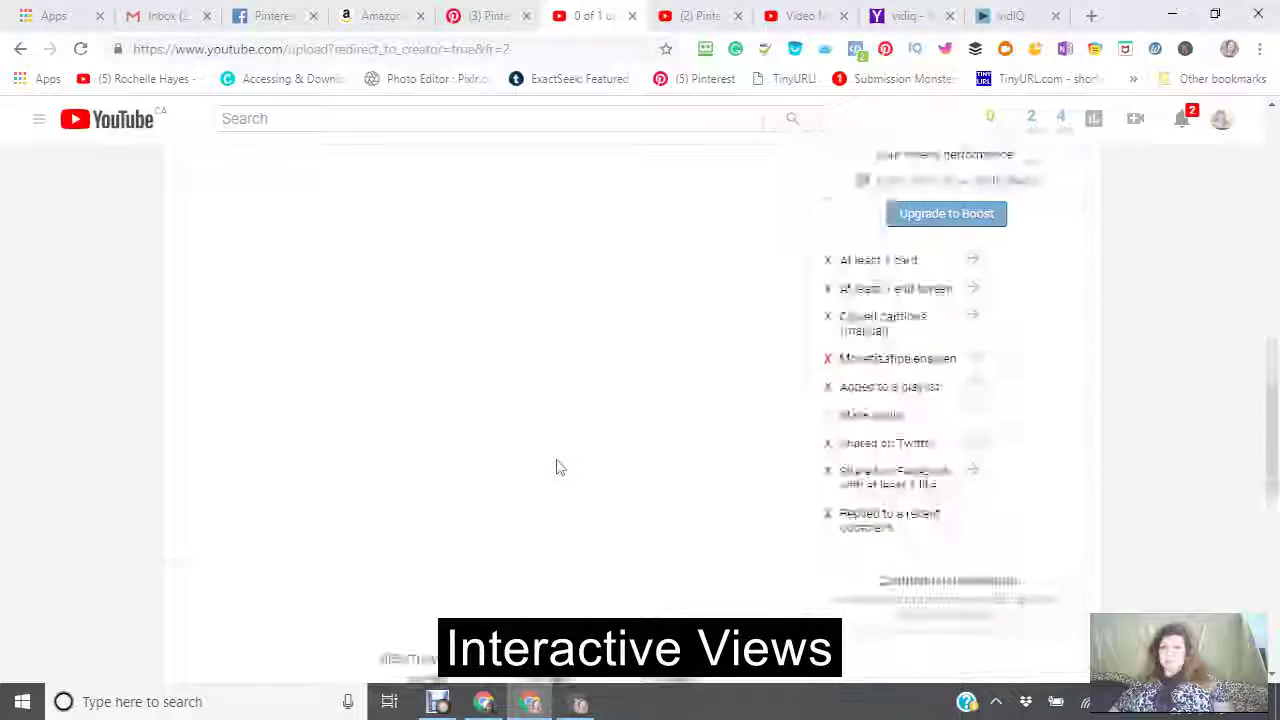
pyautogui.scroll(6, 558, 467)
pyautogui.scroll(8, 558, 467)
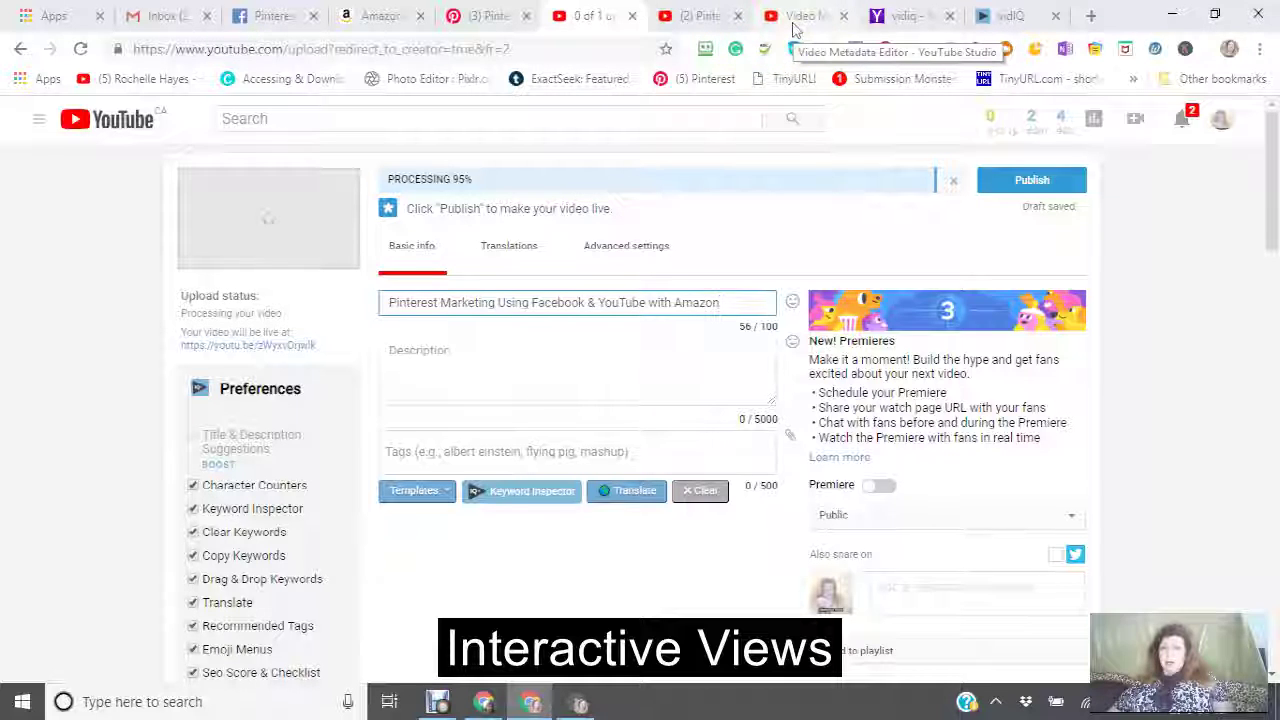
# Open the Pinterest Marketing video's watch page and find its vidIQ VIDEO TAGS panel.
pyautogui.click(793, 27)
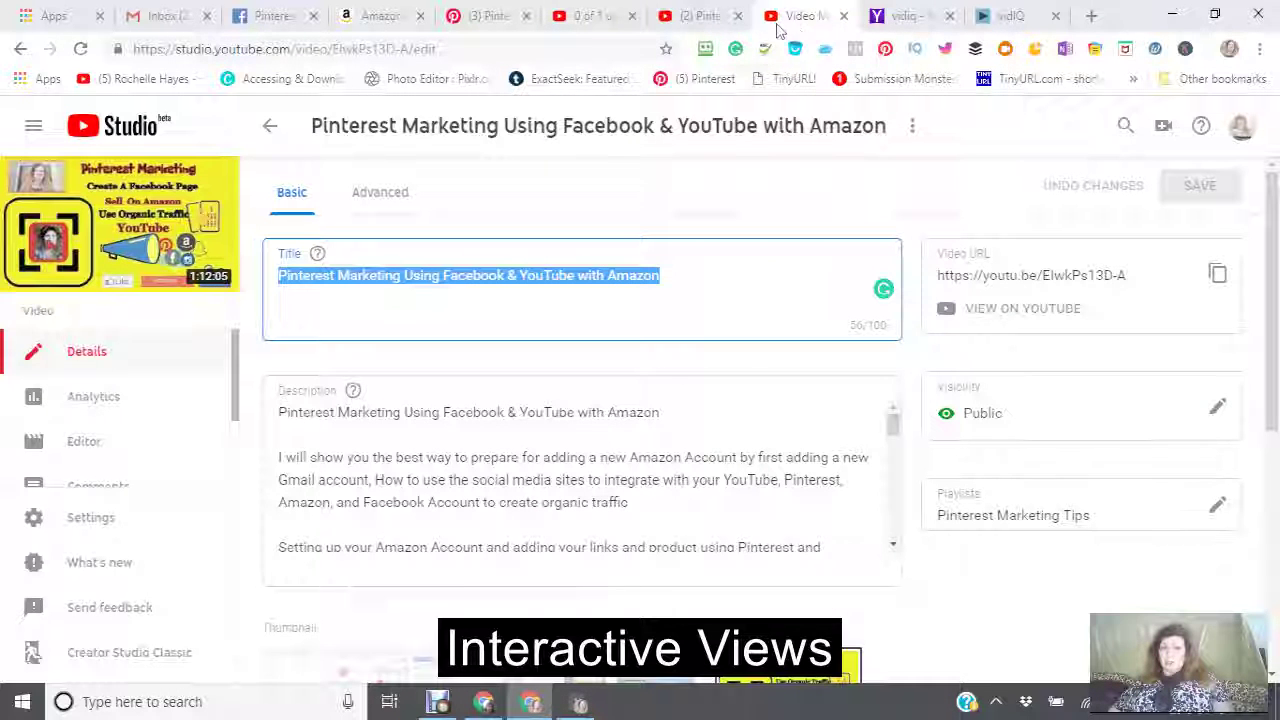
pyautogui.click(705, 18)
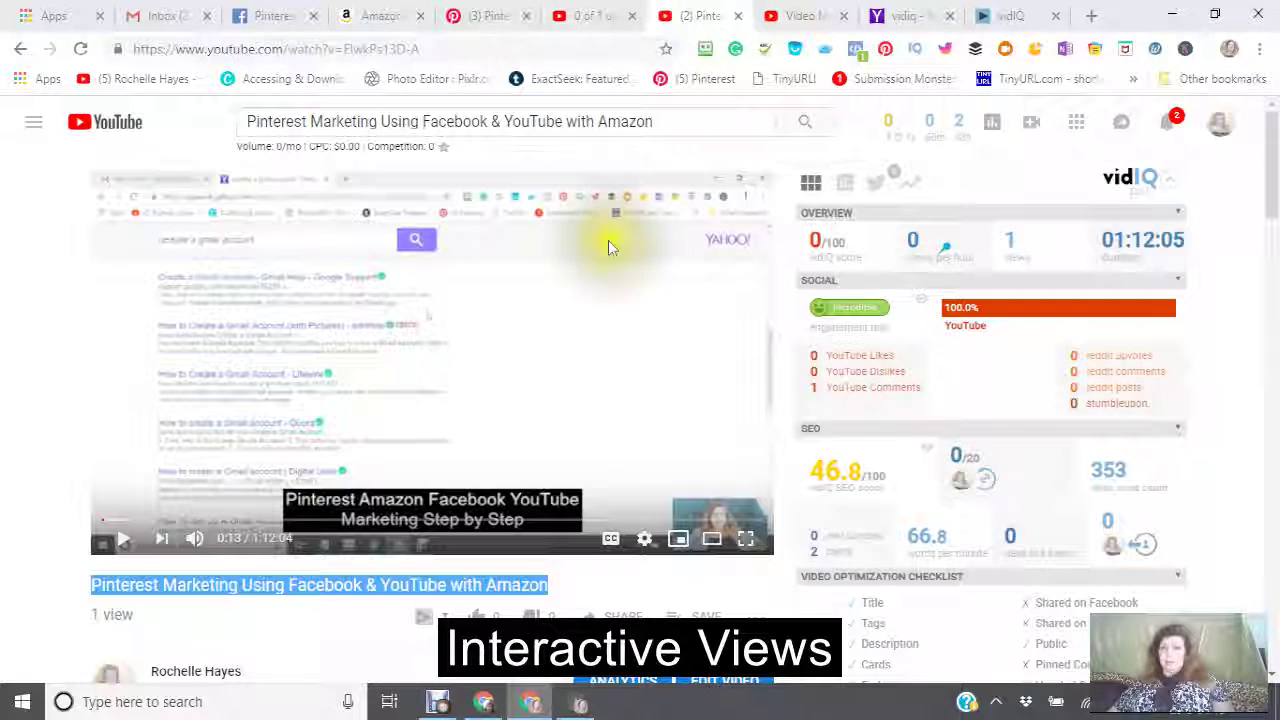
pyautogui.scroll(-10, 571, 275)
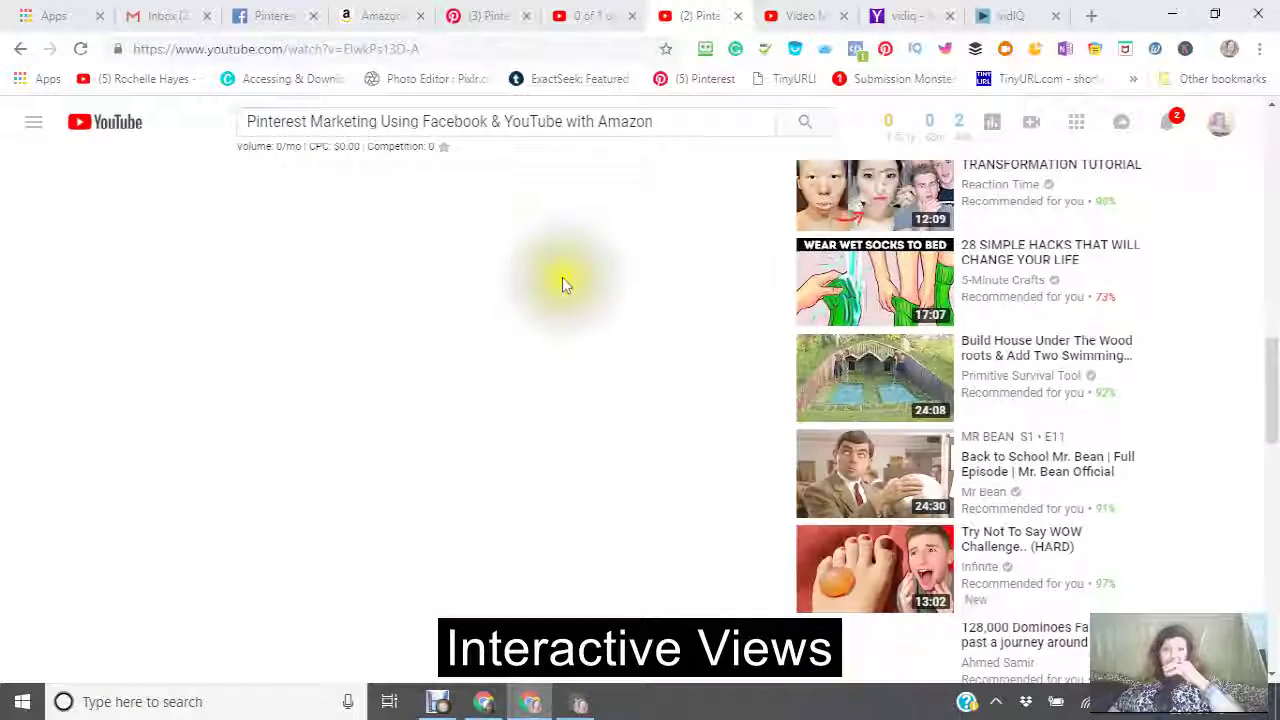
pyautogui.scroll(5, 555, 285)
pyautogui.scroll(5, 549, 289)
pyautogui.scroll(-5, 549, 289)
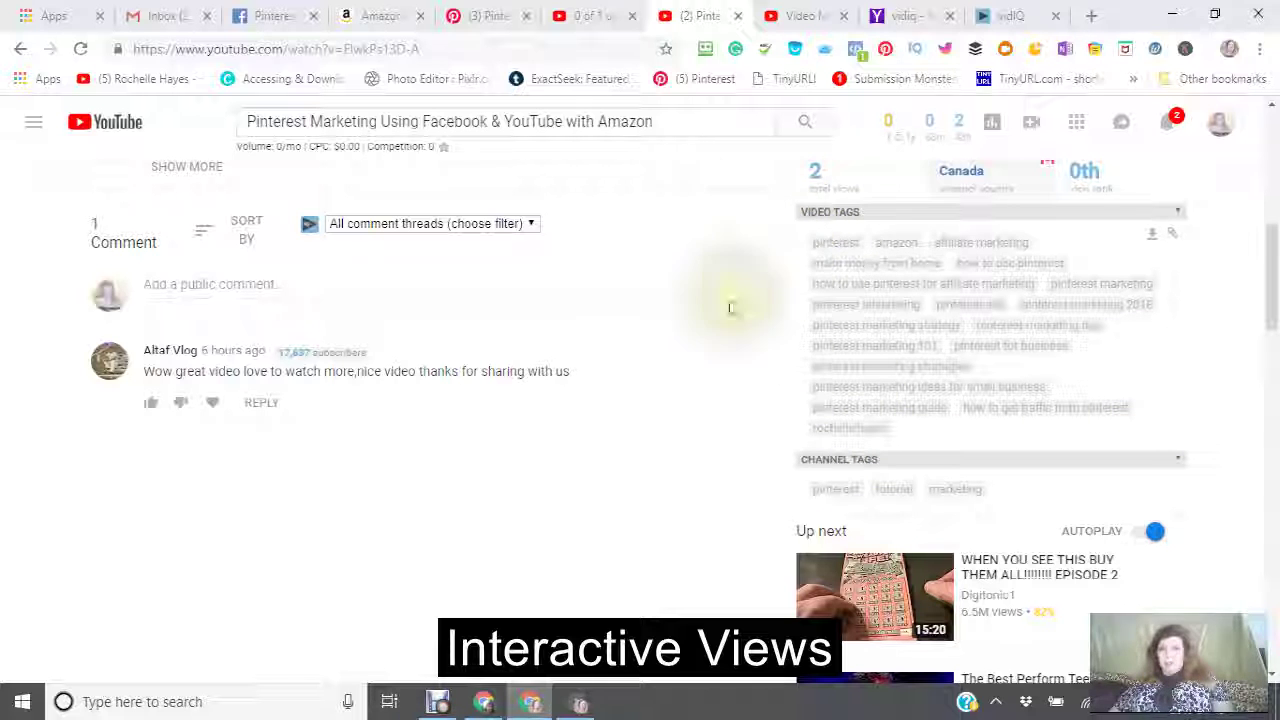
pyautogui.scroll(-2, 749, 240)
pyautogui.scroll(1, 752, 243)
pyautogui.scroll(4, 752, 243)
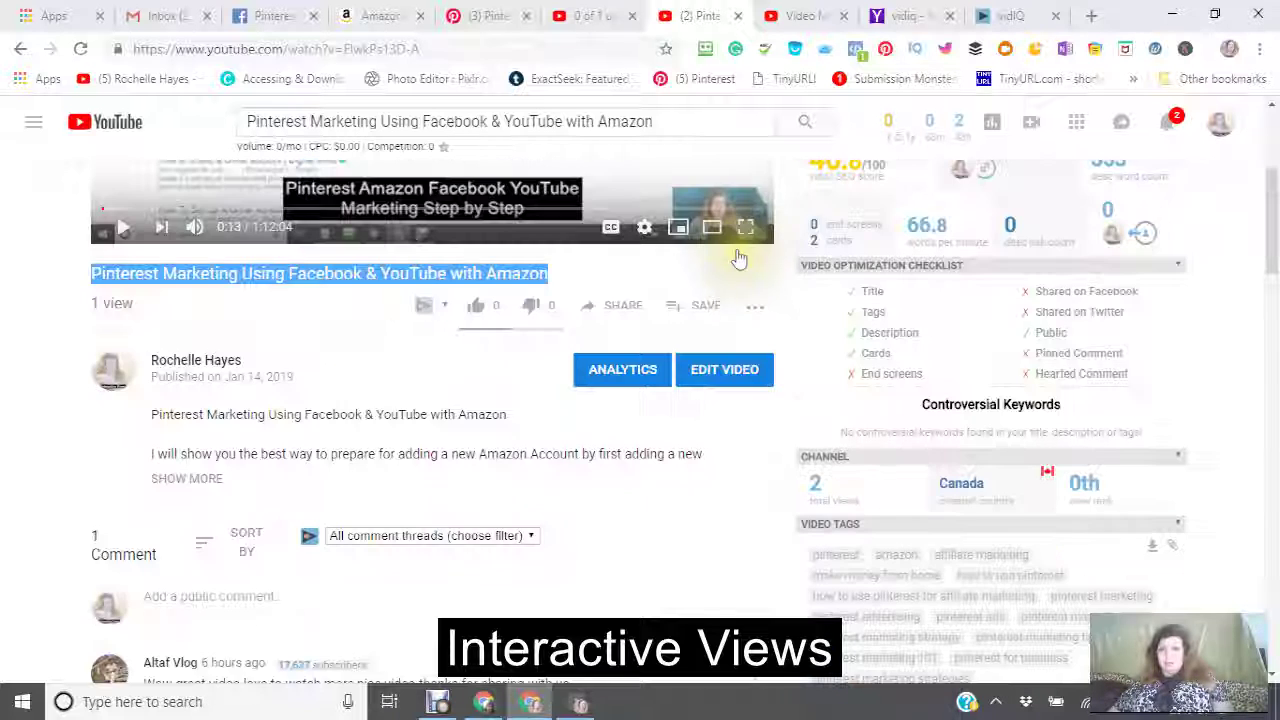
pyautogui.scroll(-3, 734, 257)
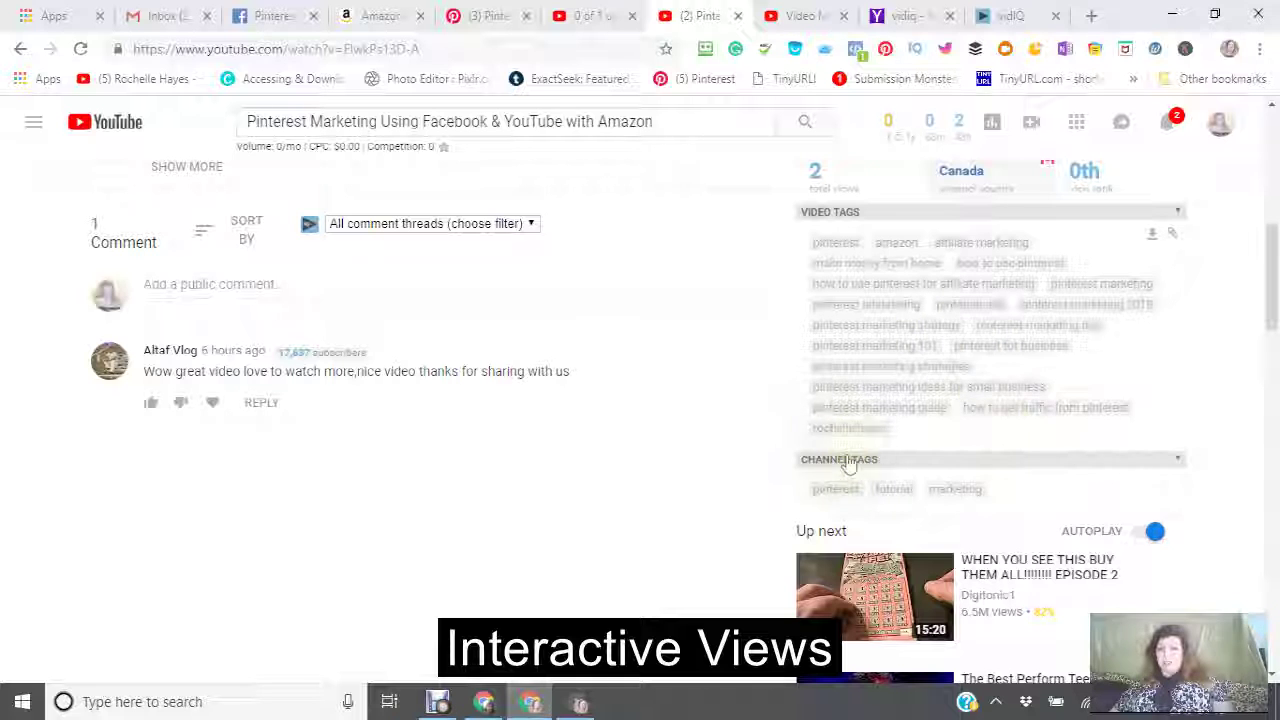
# Copy all tags from vidIQ's VIDEO TAGS panel to the clipboard.
pyautogui.click(1173, 233)
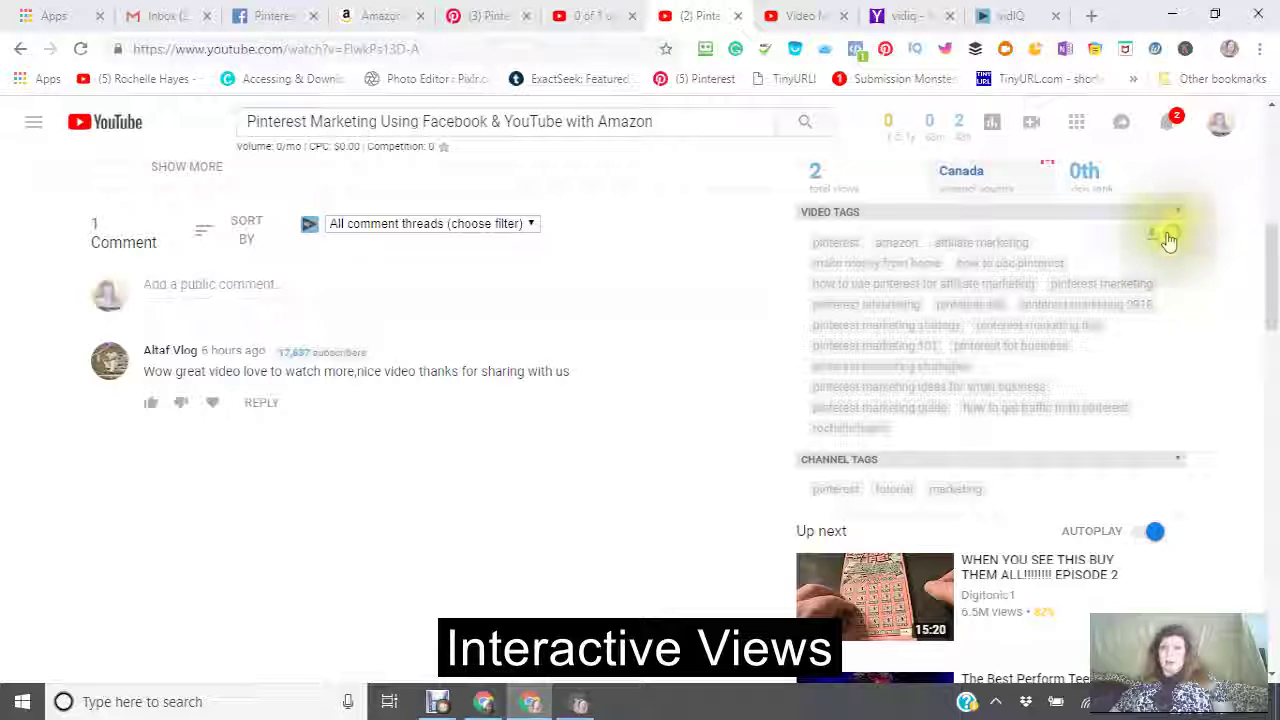
pyautogui.click(1170, 236)
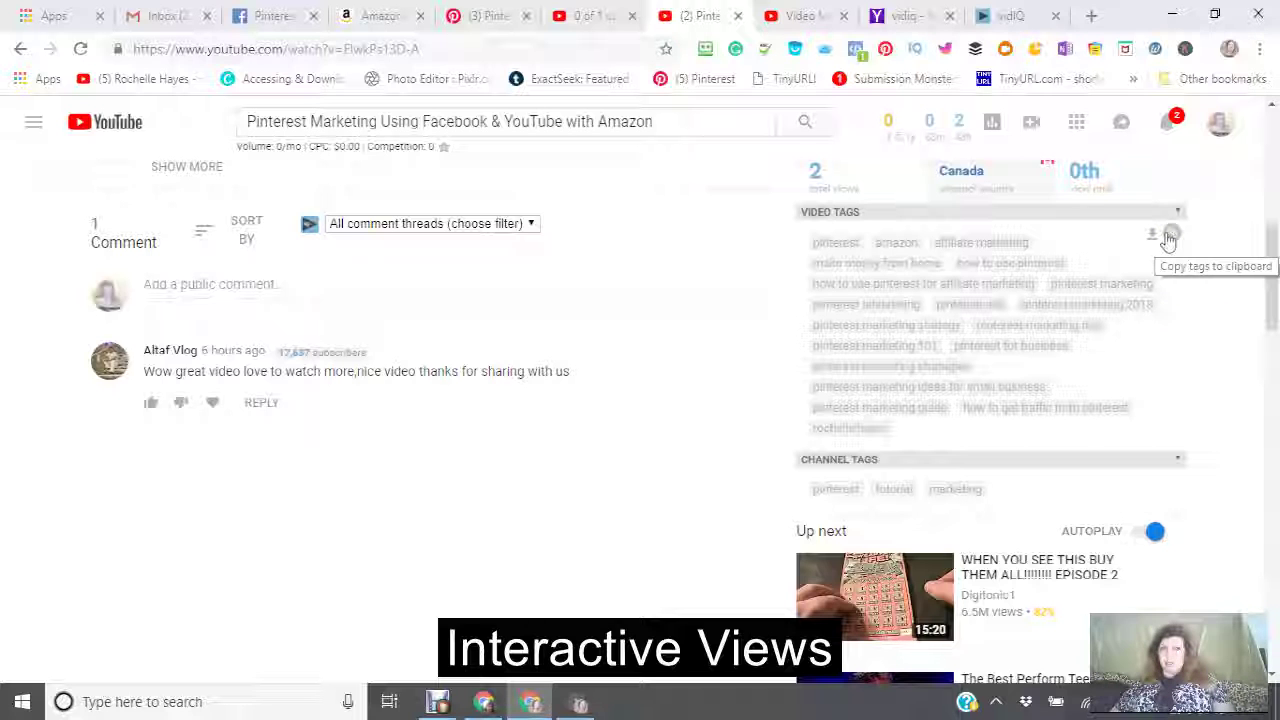
pyautogui.click(1170, 236)
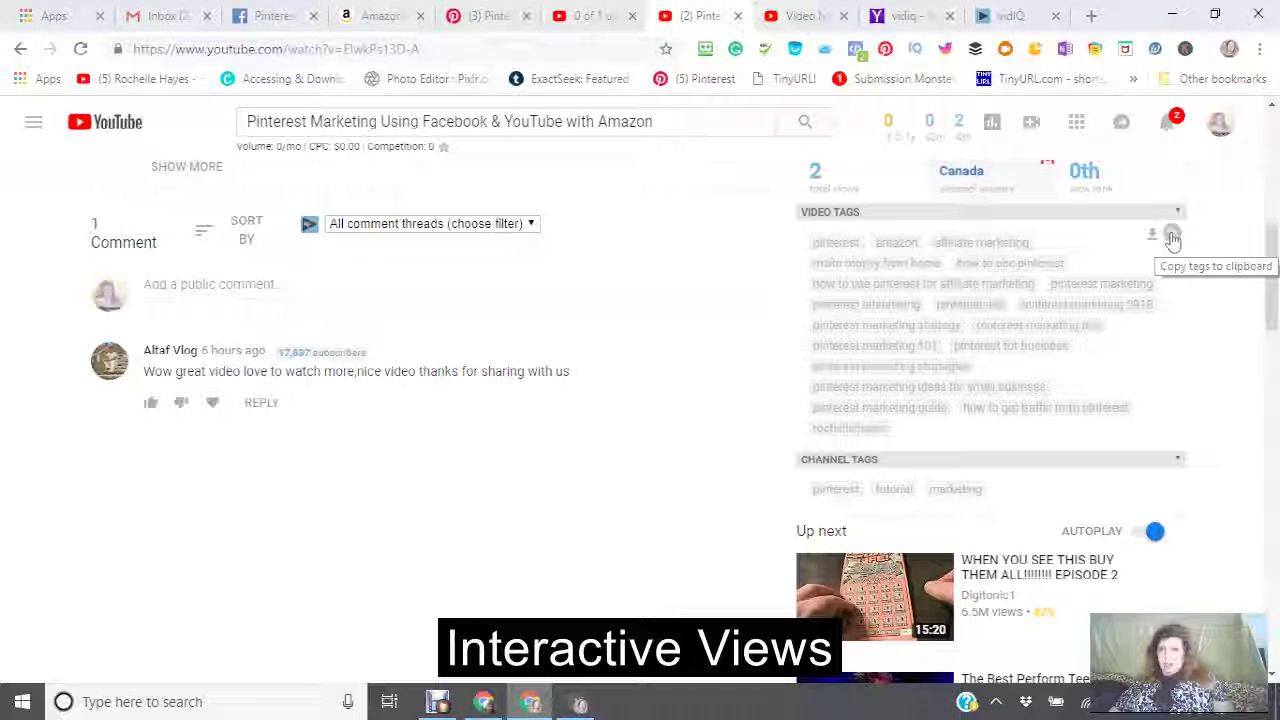
pyautogui.click(1173, 238)
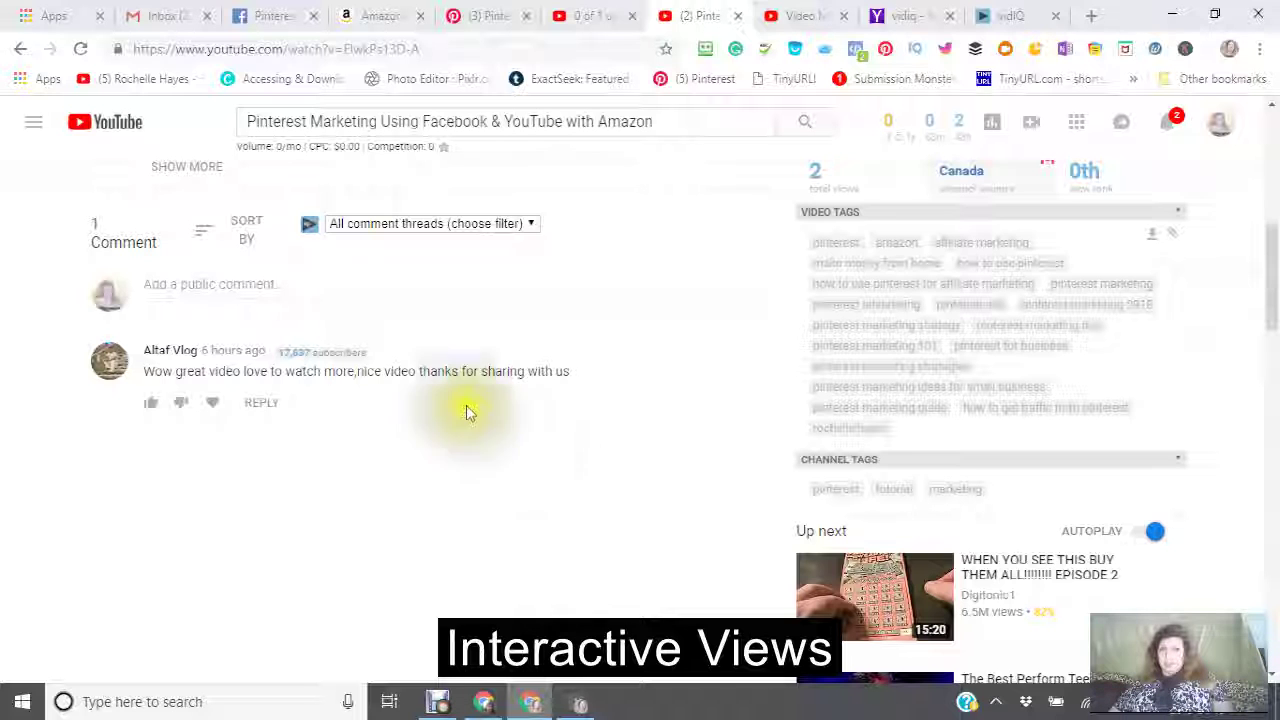
pyautogui.scroll(6, 521, 461)
pyautogui.scroll(-6, 520, 457)
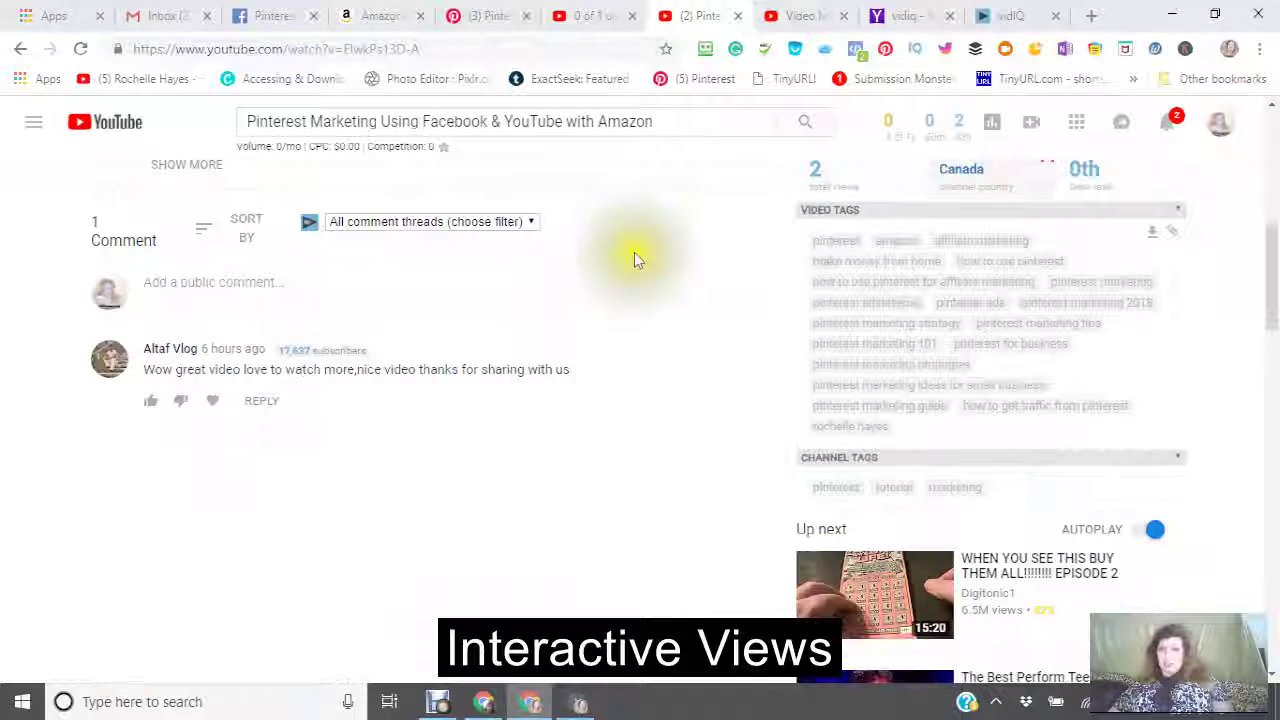
pyautogui.scroll(6, 789, 300)
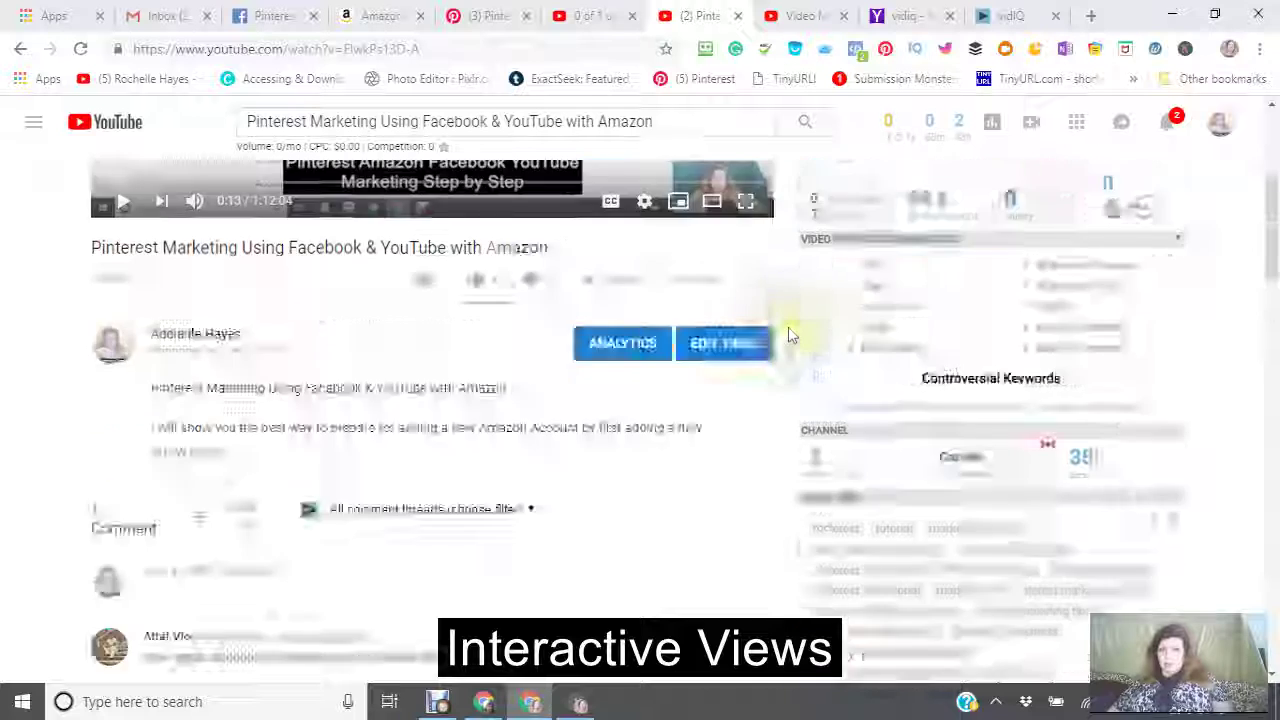
pyautogui.scroll(-2, 789, 334)
pyautogui.moveTo(897, 333)
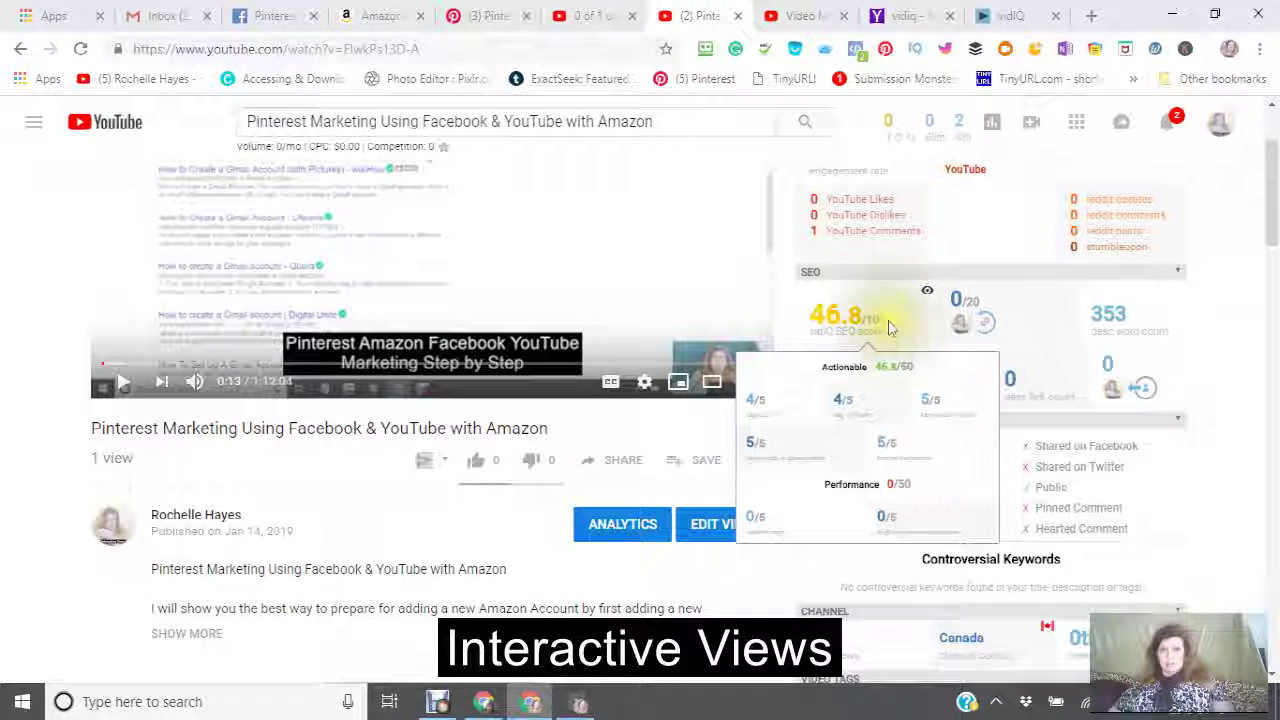
pyautogui.scroll(2, 887, 327)
pyautogui.scroll(-4, 887, 327)
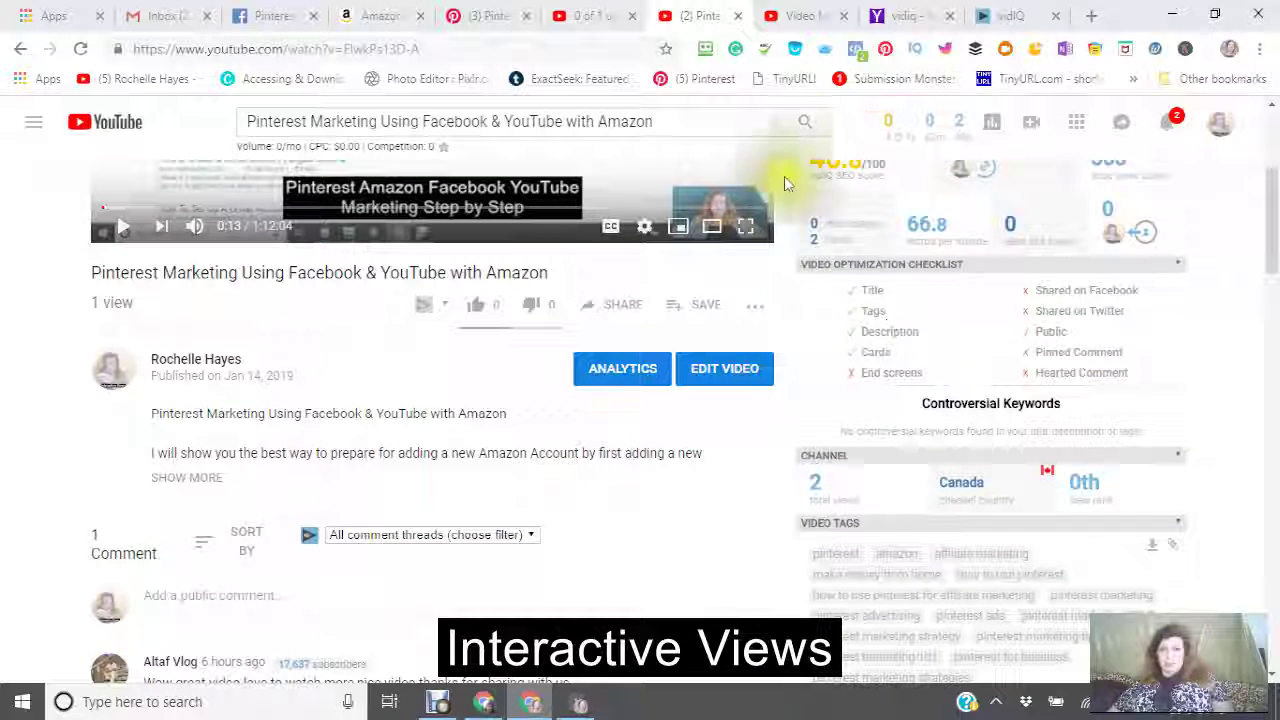
pyautogui.scroll(4, 870, 250)
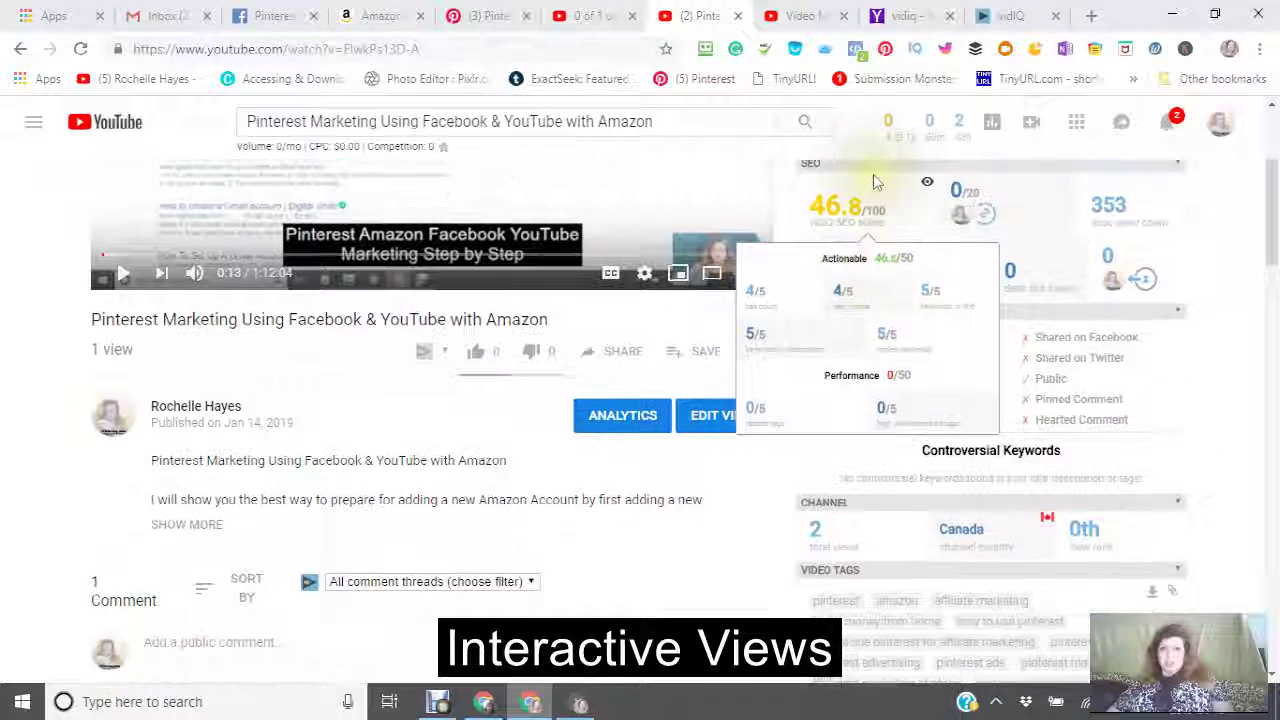
pyautogui.moveTo(865, 468)
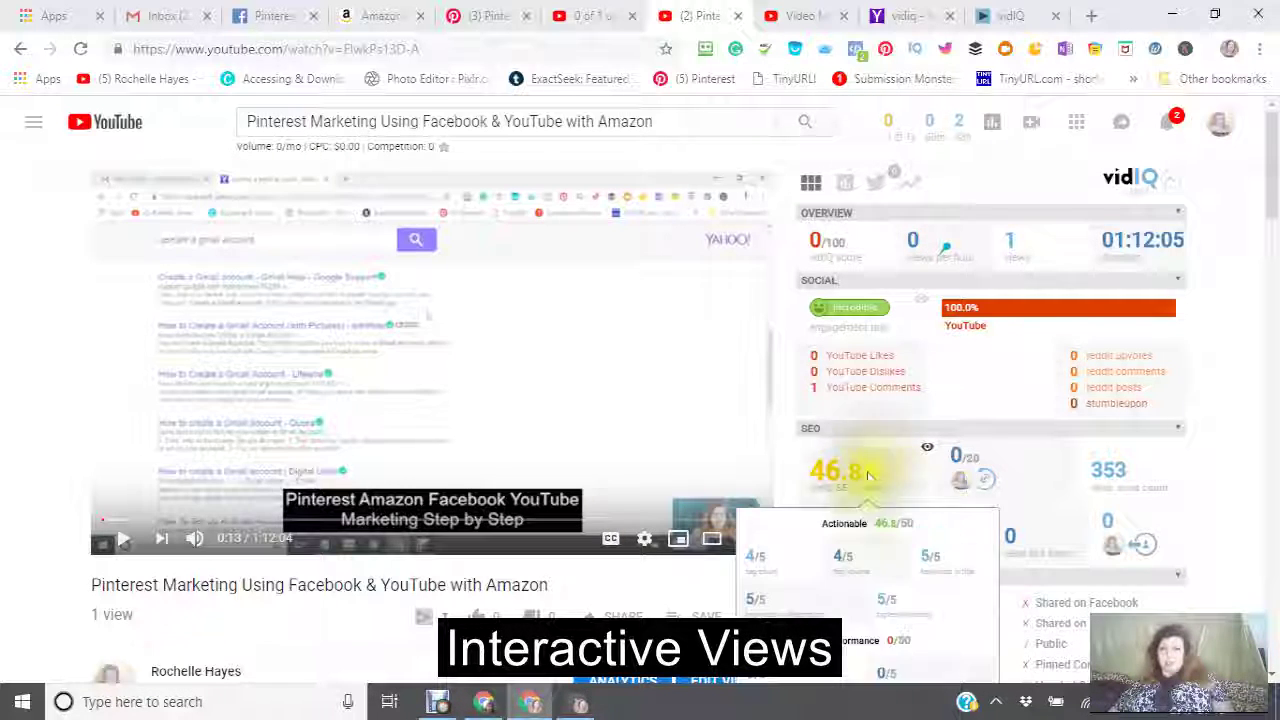
pyautogui.scroll(-4, 870, 470)
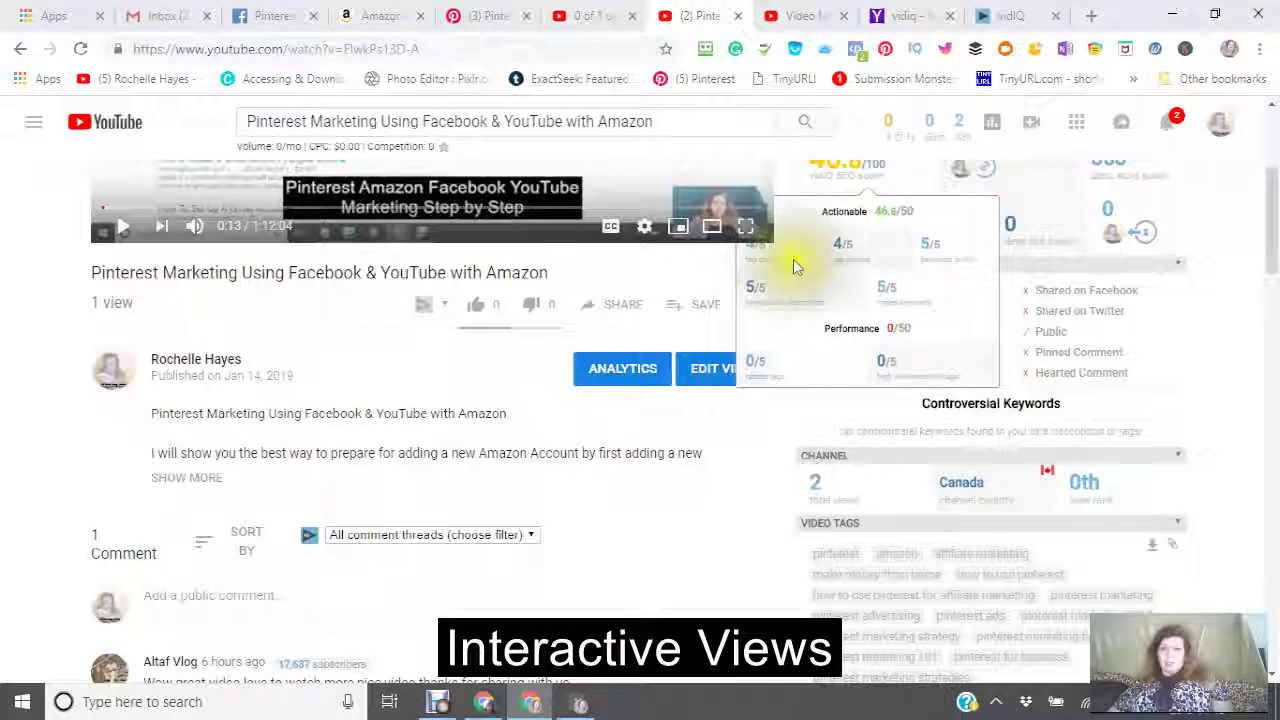
pyautogui.scroll(4, 686, 557)
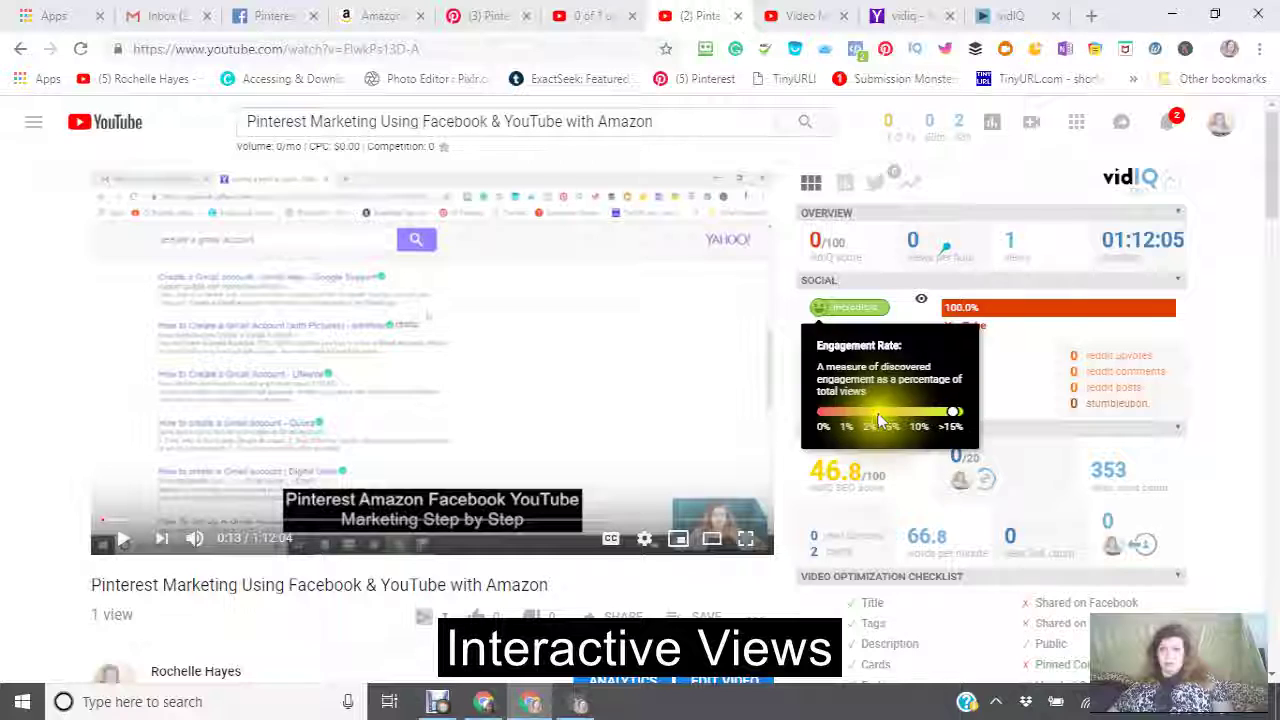
pyautogui.scroll(-3, 1180, 586)
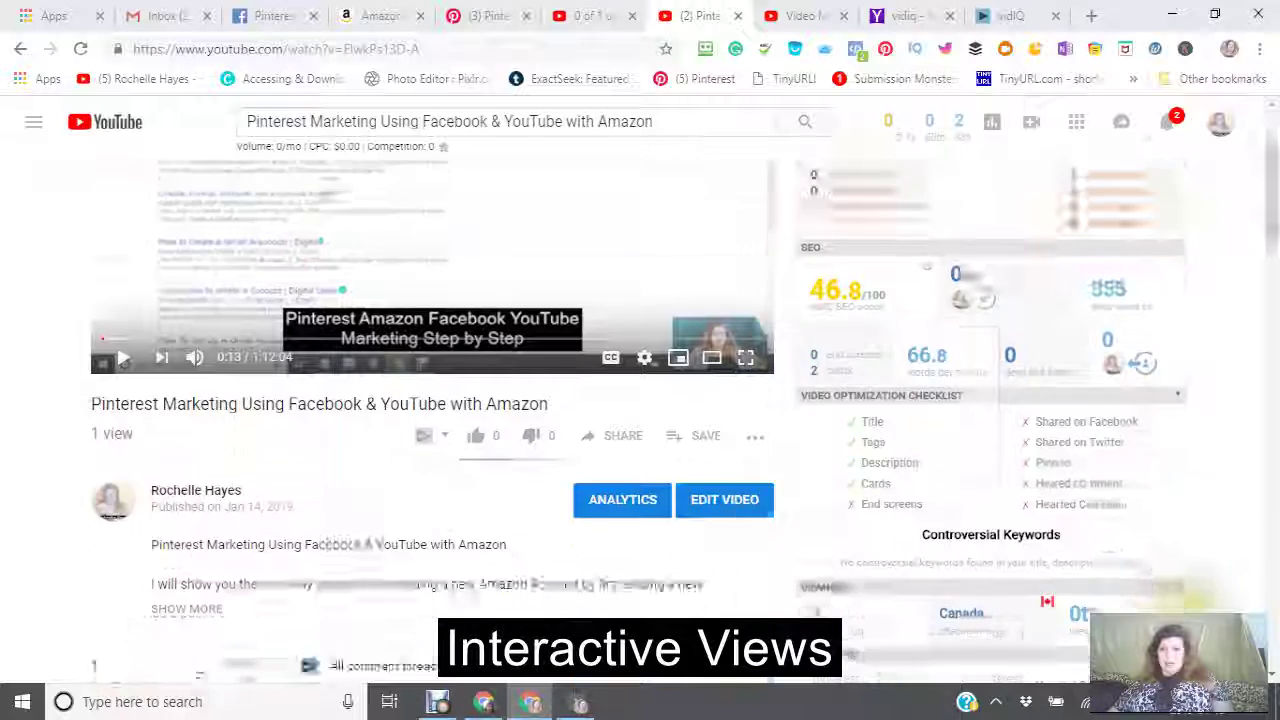
pyautogui.scroll(-4, 791, 580)
pyautogui.scroll(7, 791, 580)
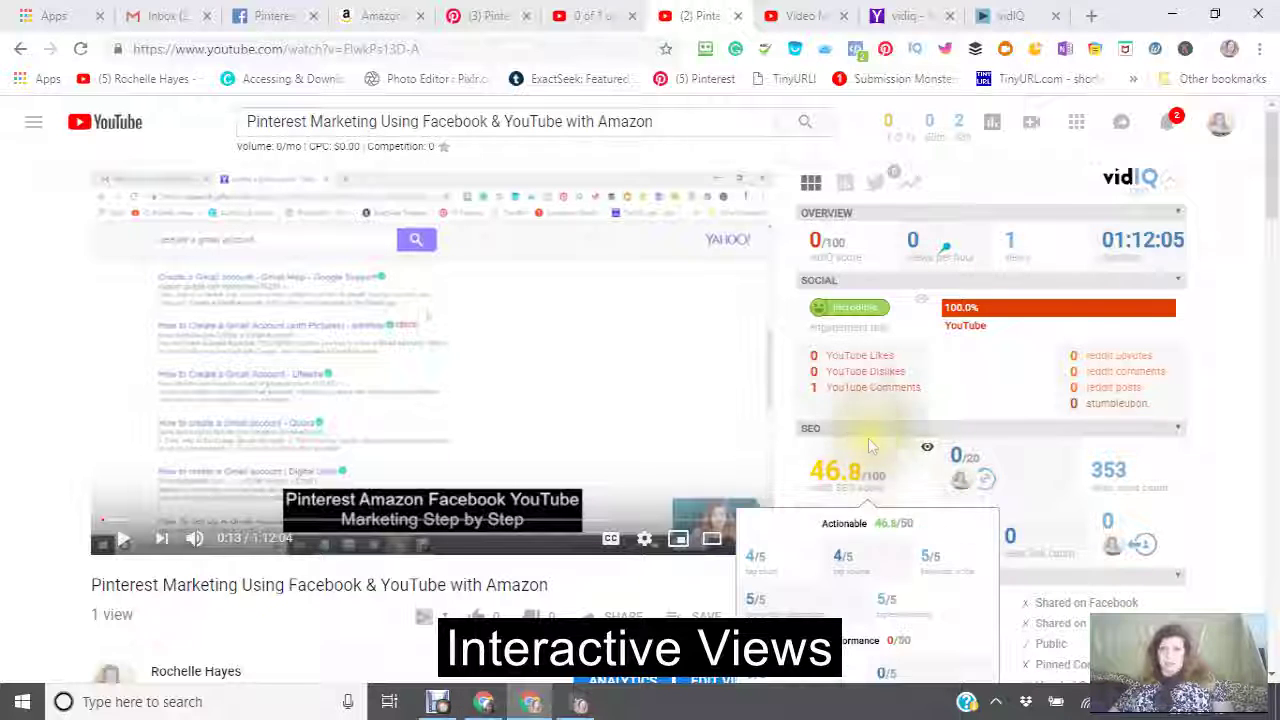
pyautogui.scroll(-3, 932, 524)
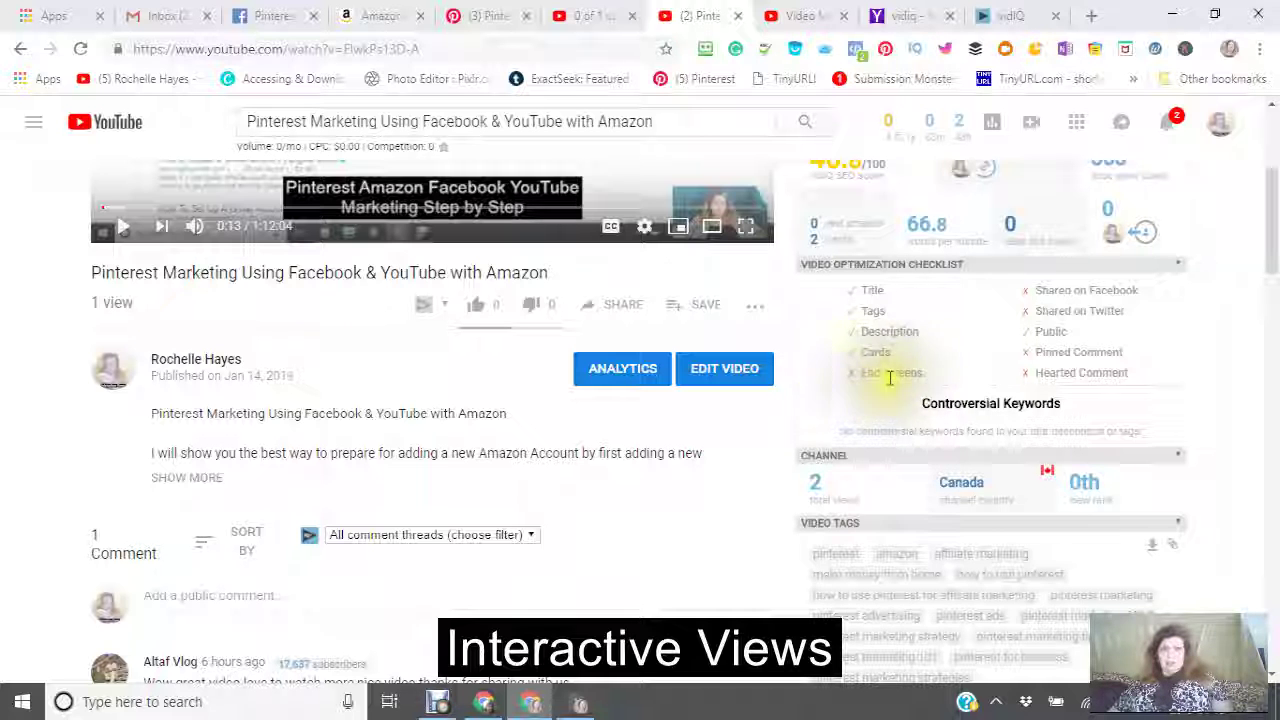
pyautogui.scroll(3, 870, 390)
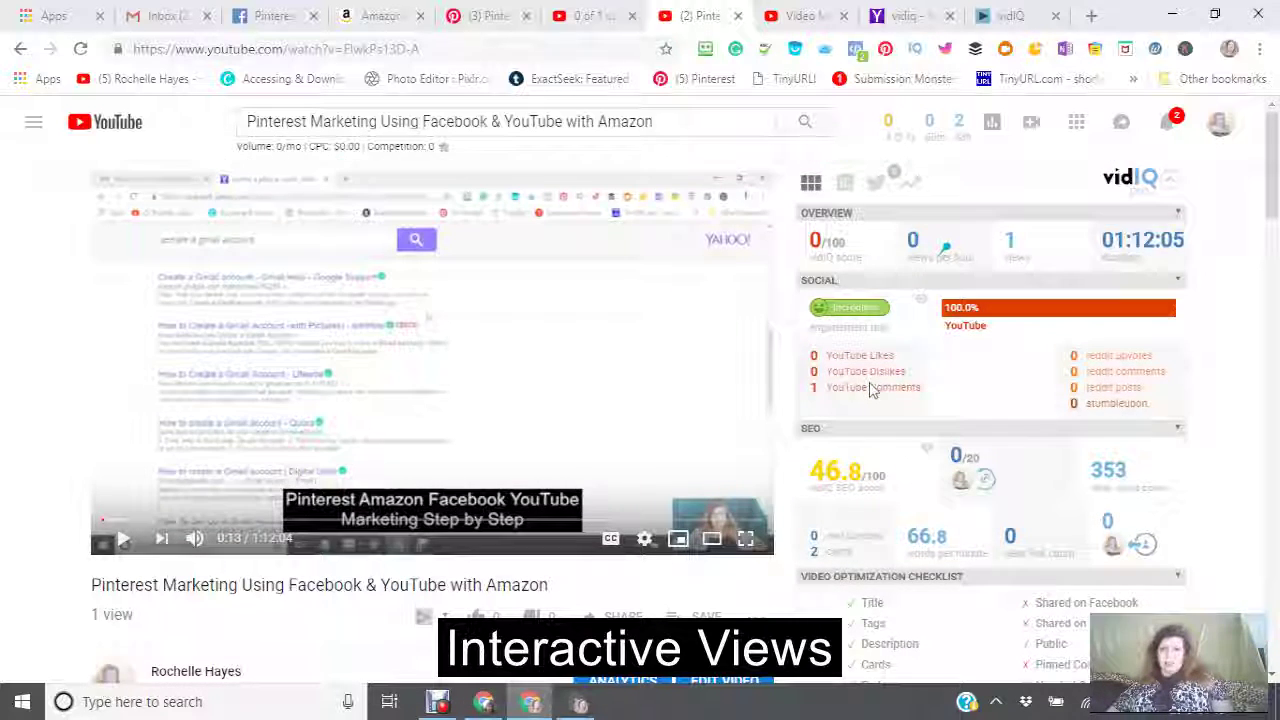
pyautogui.scroll(-3, 870, 390)
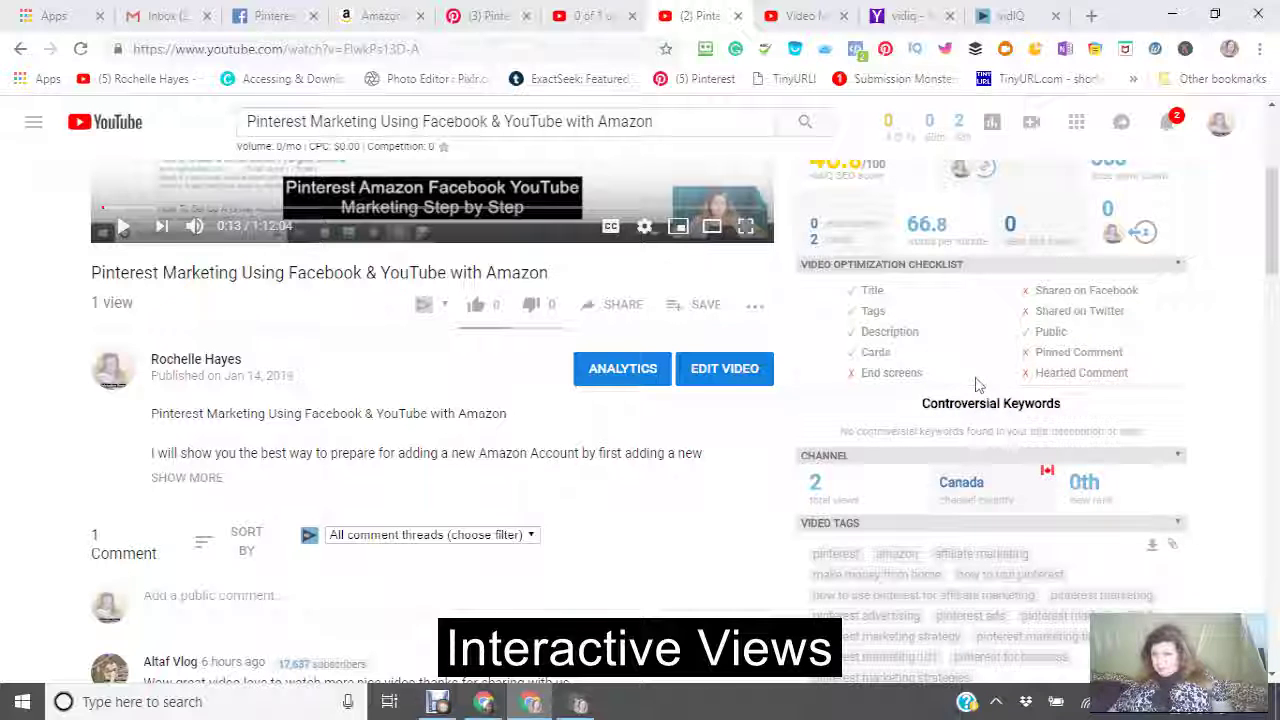
pyautogui.scroll(-2, 977, 385)
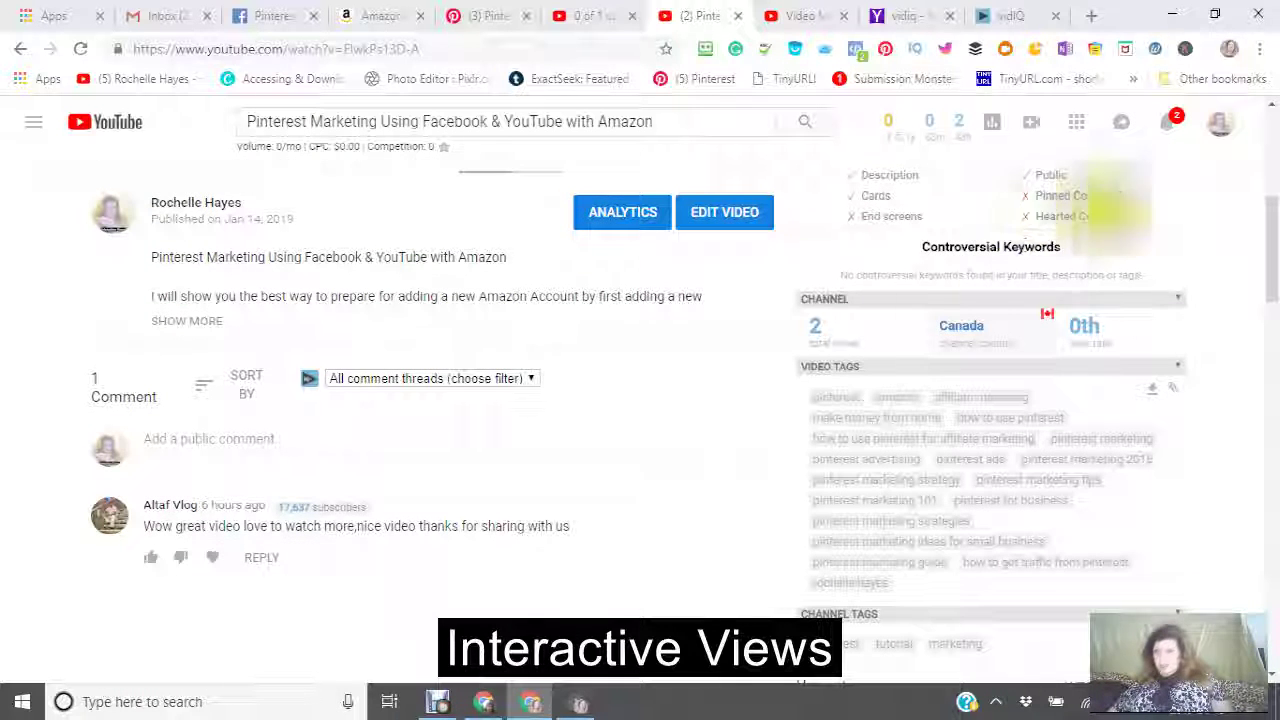
pyautogui.scroll(4, 1006, 222)
pyautogui.scroll(-2, 1006, 222)
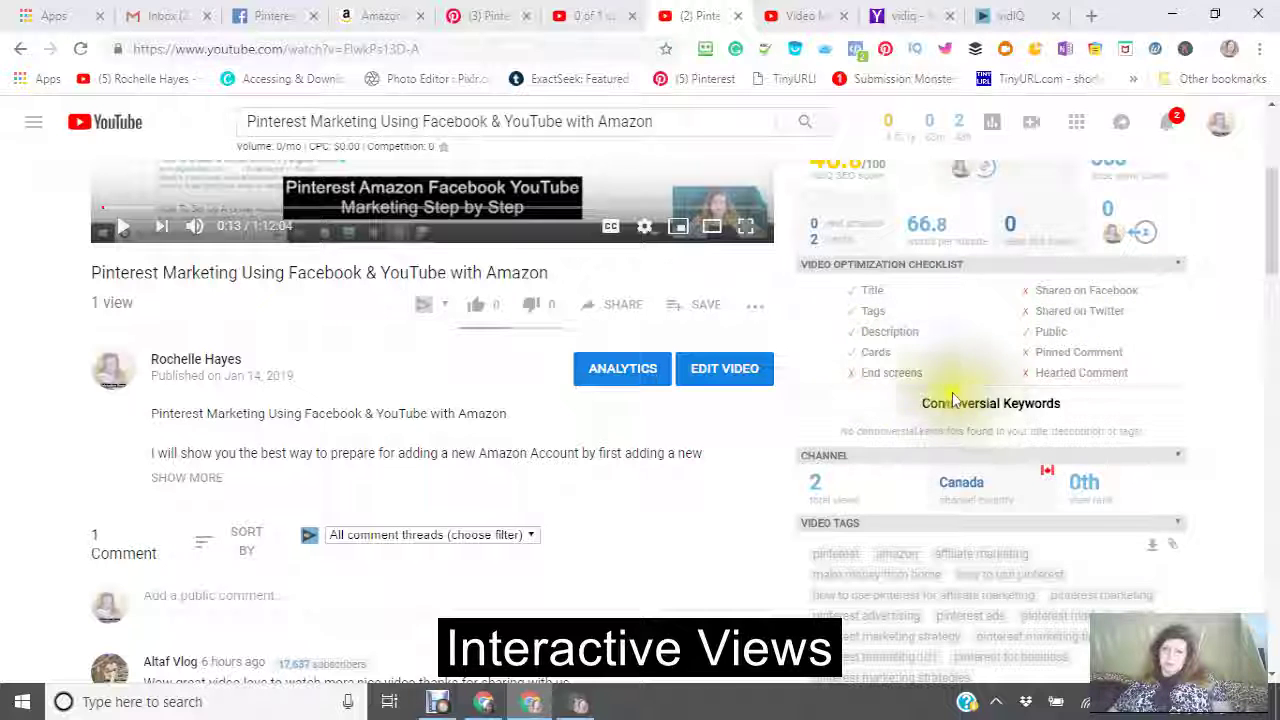
pyautogui.scroll(-2, 952, 398)
pyautogui.scroll(-2, 952, 398)
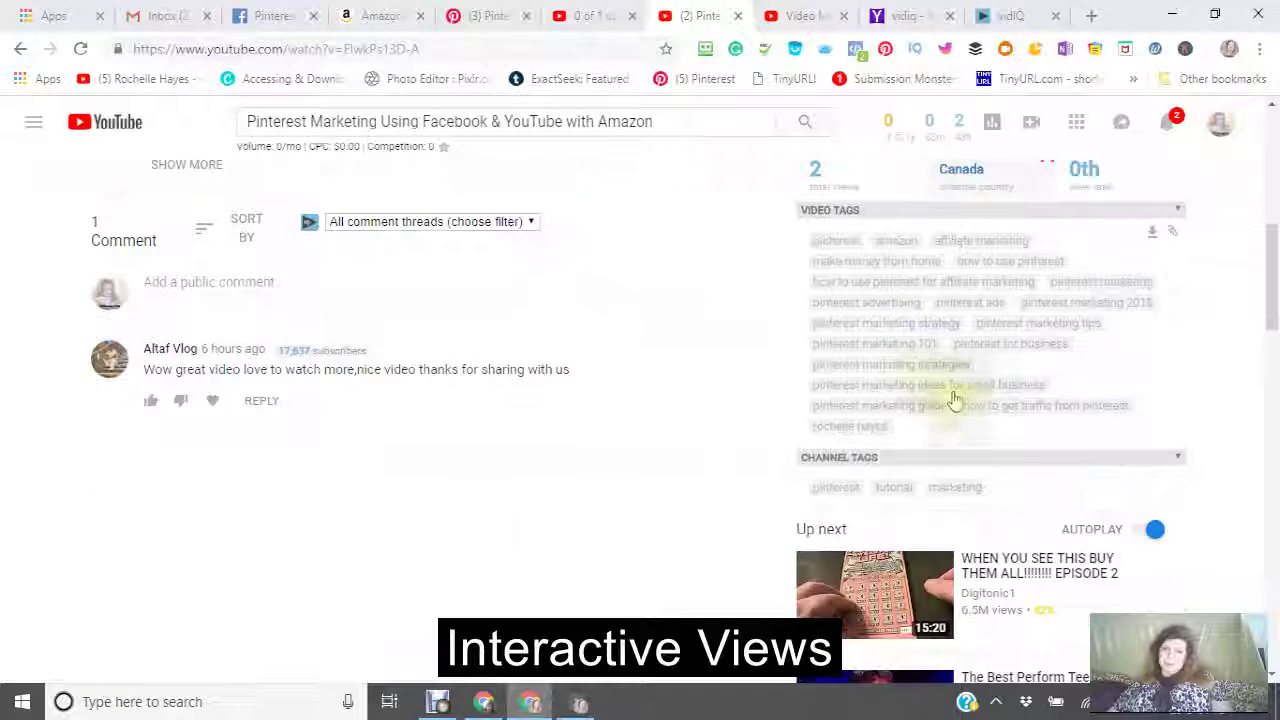
pyautogui.scroll(2, 951, 398)
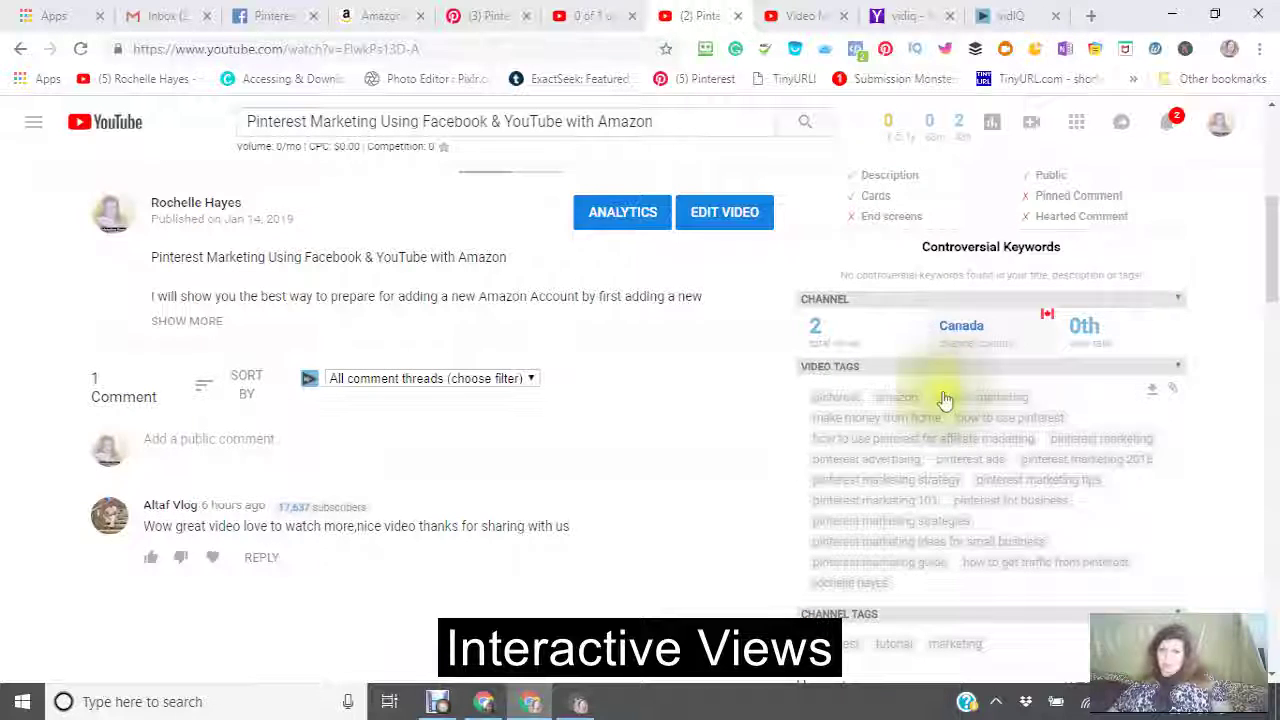
pyautogui.scroll(3, 943, 400)
pyautogui.scroll(1, 937, 403)
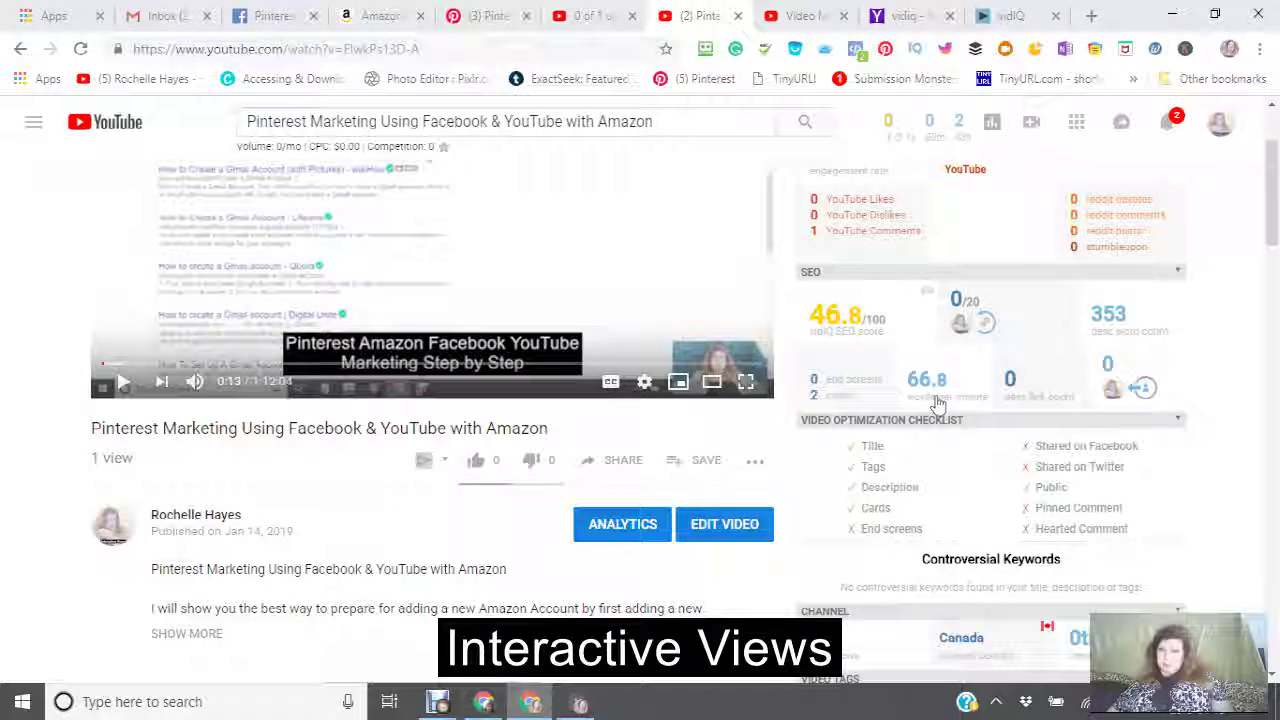
pyautogui.scroll(-5, 938, 400)
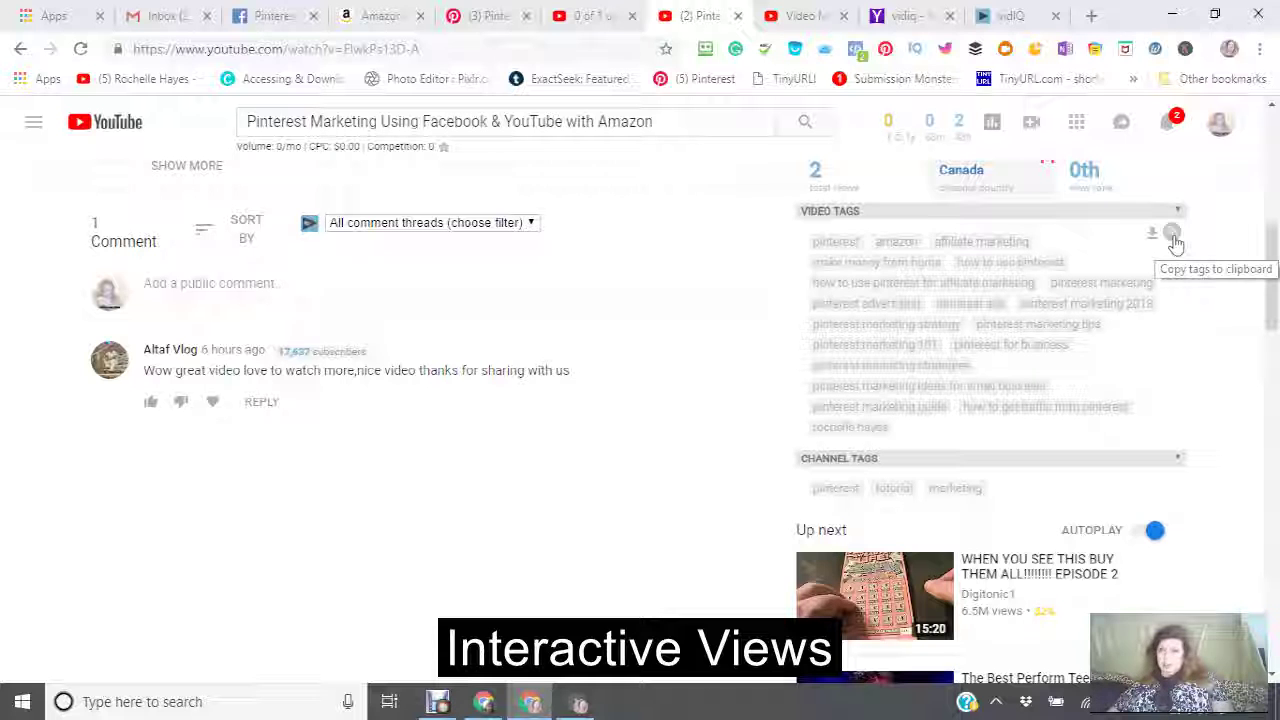
# Paste the existing video's copied tags into the new upload's Tags field, filling 490/500 characters.
pyautogui.click(1173, 236)
pyautogui.click(1173, 236)
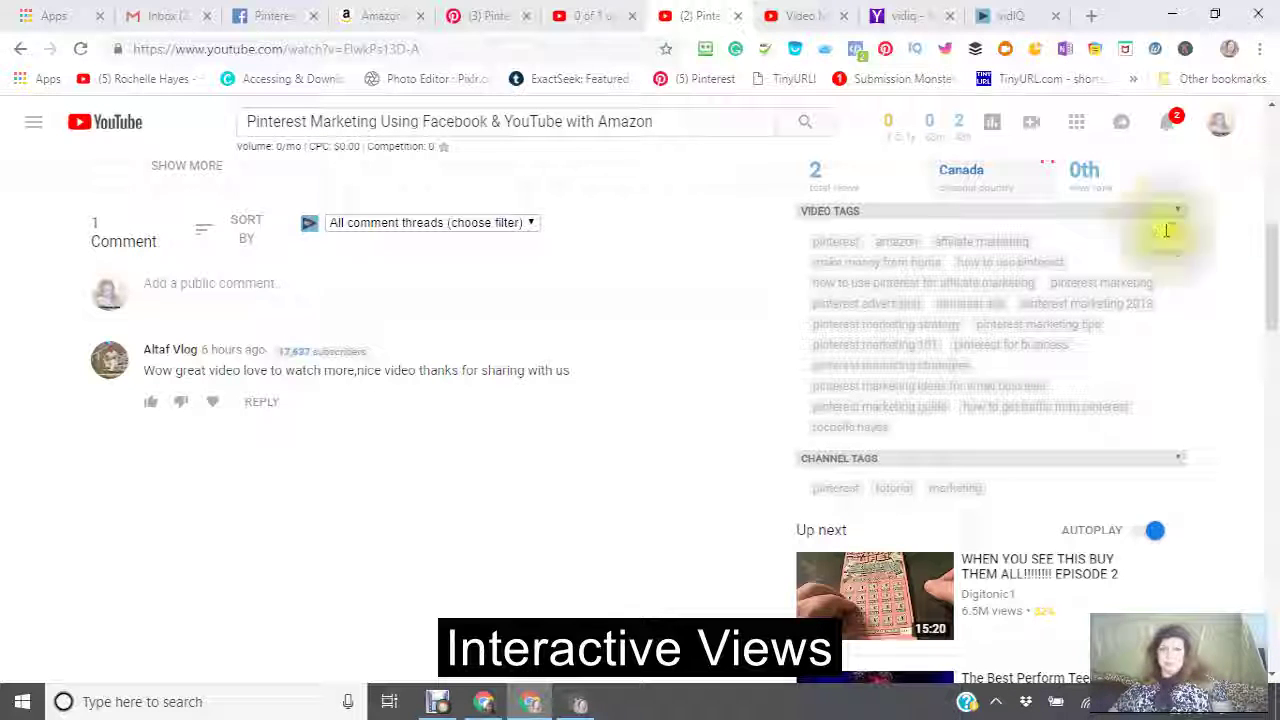
pyautogui.click(593, 16)
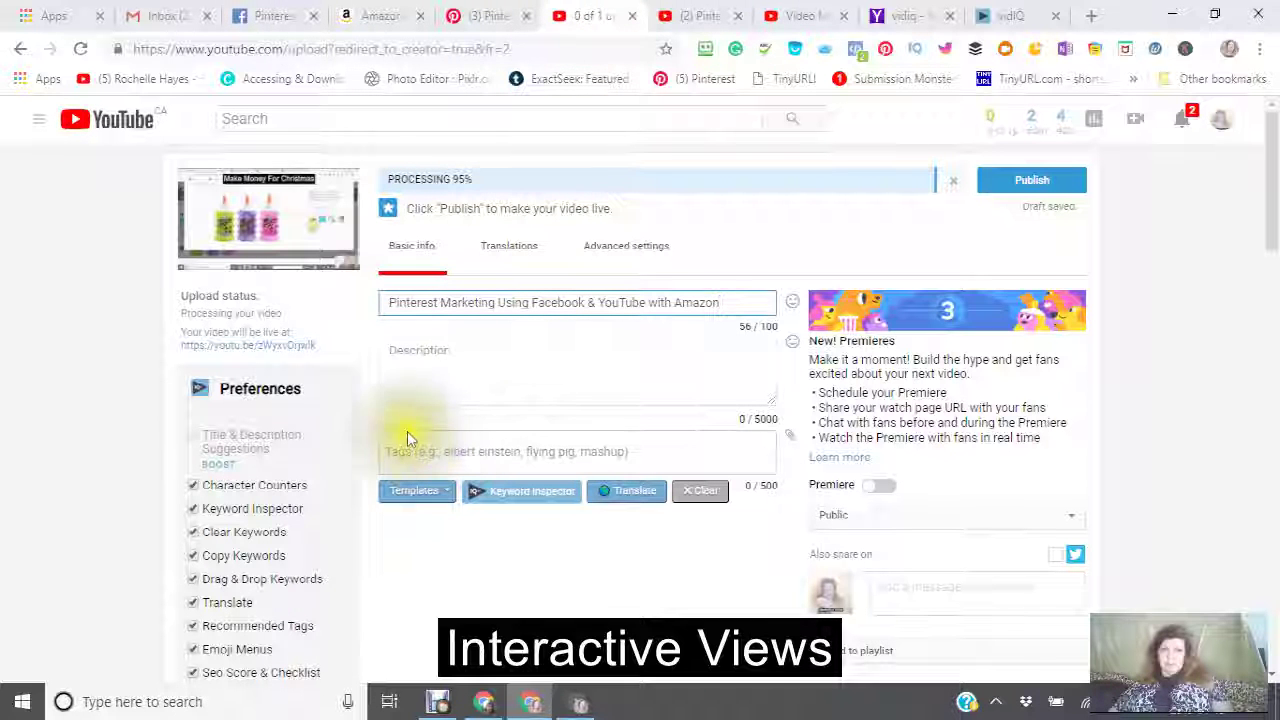
pyautogui.click(405, 452)
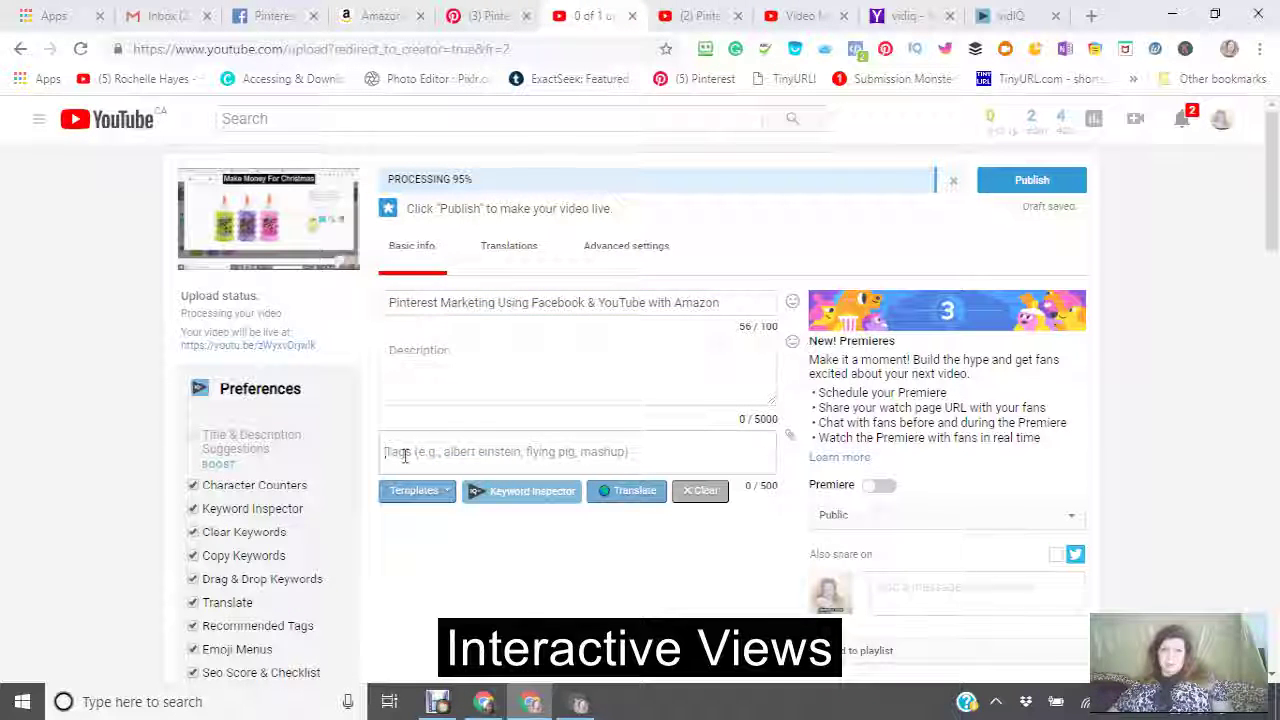
pyautogui.rightClick(403, 452)
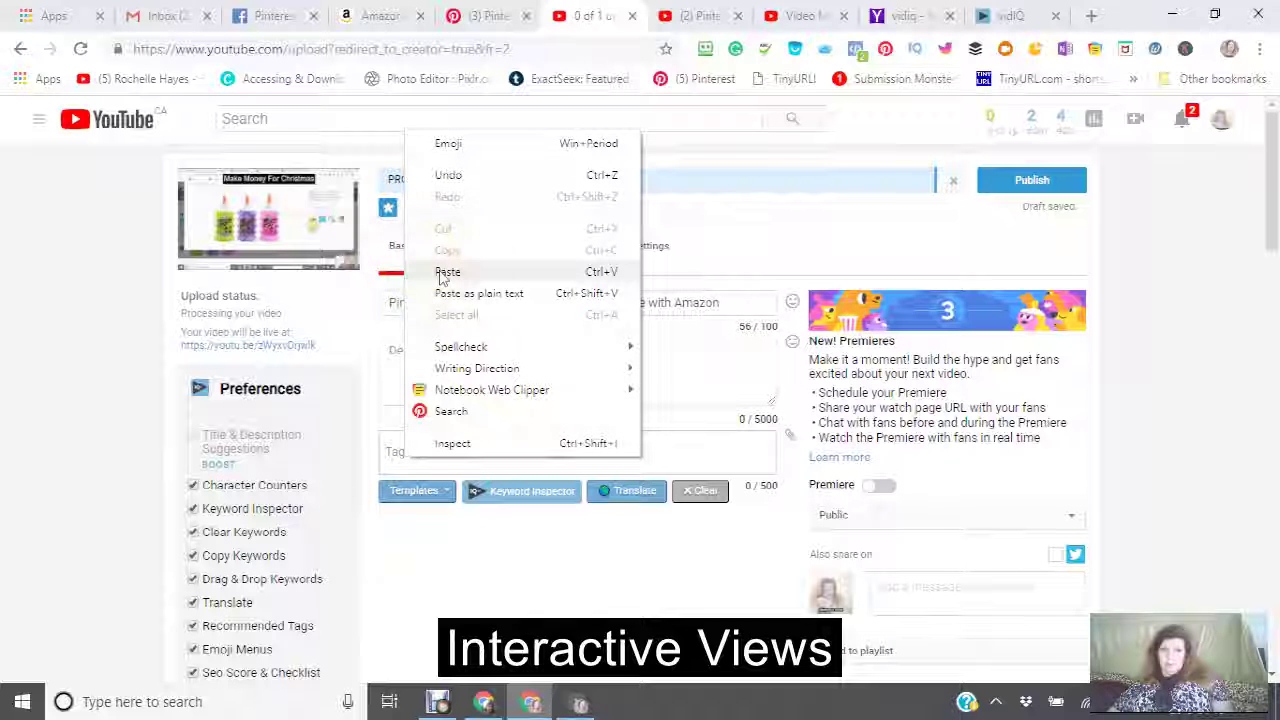
pyautogui.click(447, 272)
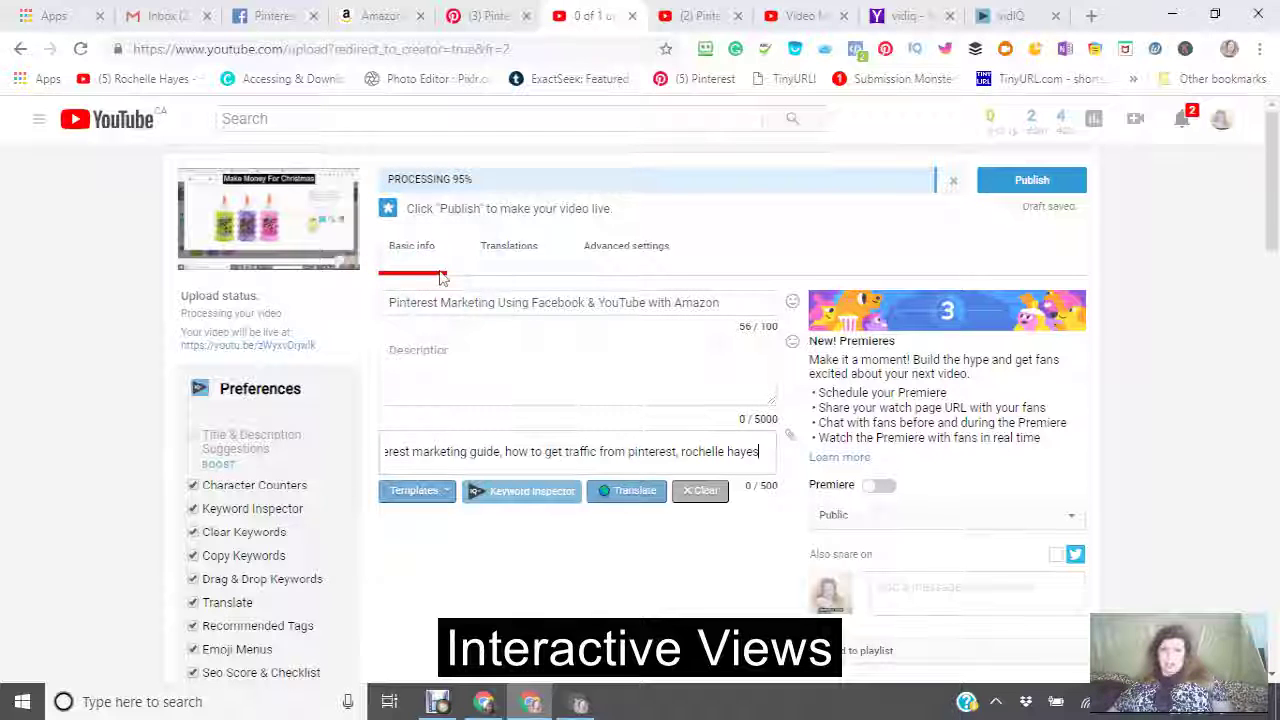
pyautogui.scroll(-3, 437, 300)
pyautogui.scroll(4, 430, 560)
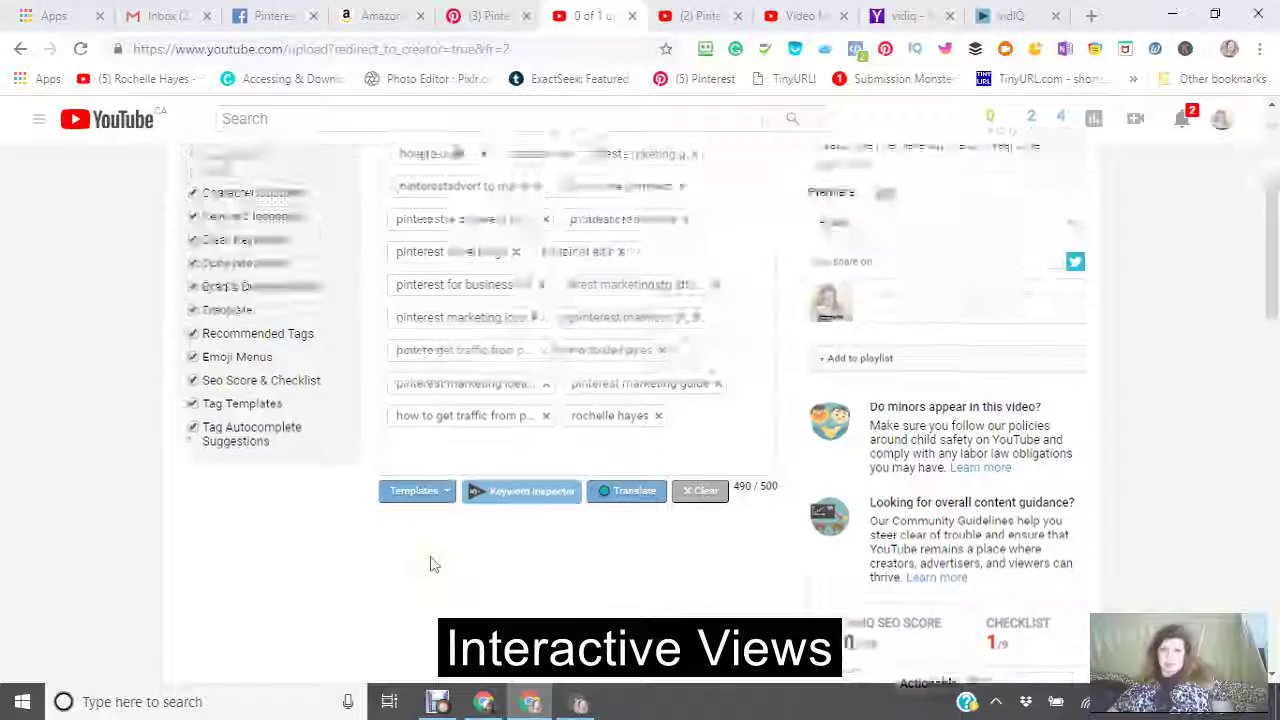
pyautogui.scroll(-3, 430, 560)
pyautogui.scroll(4, 429, 563)
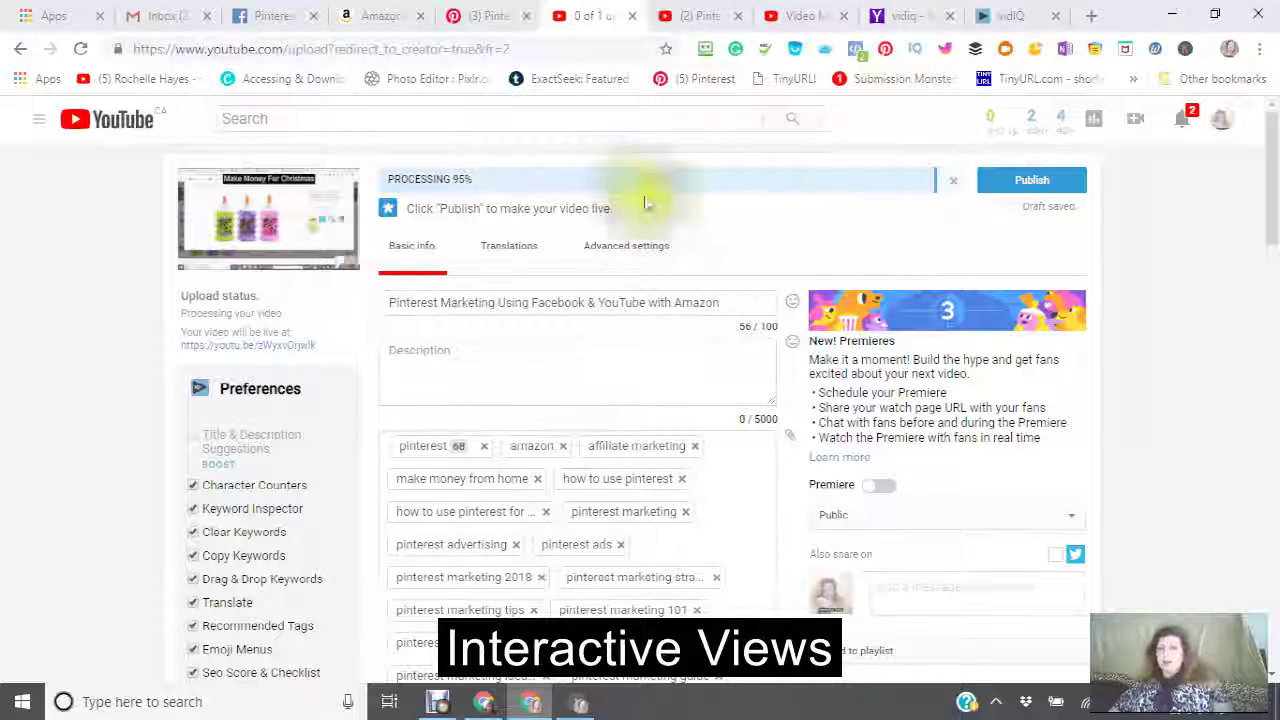
pyautogui.scroll(-5, 572, 457)
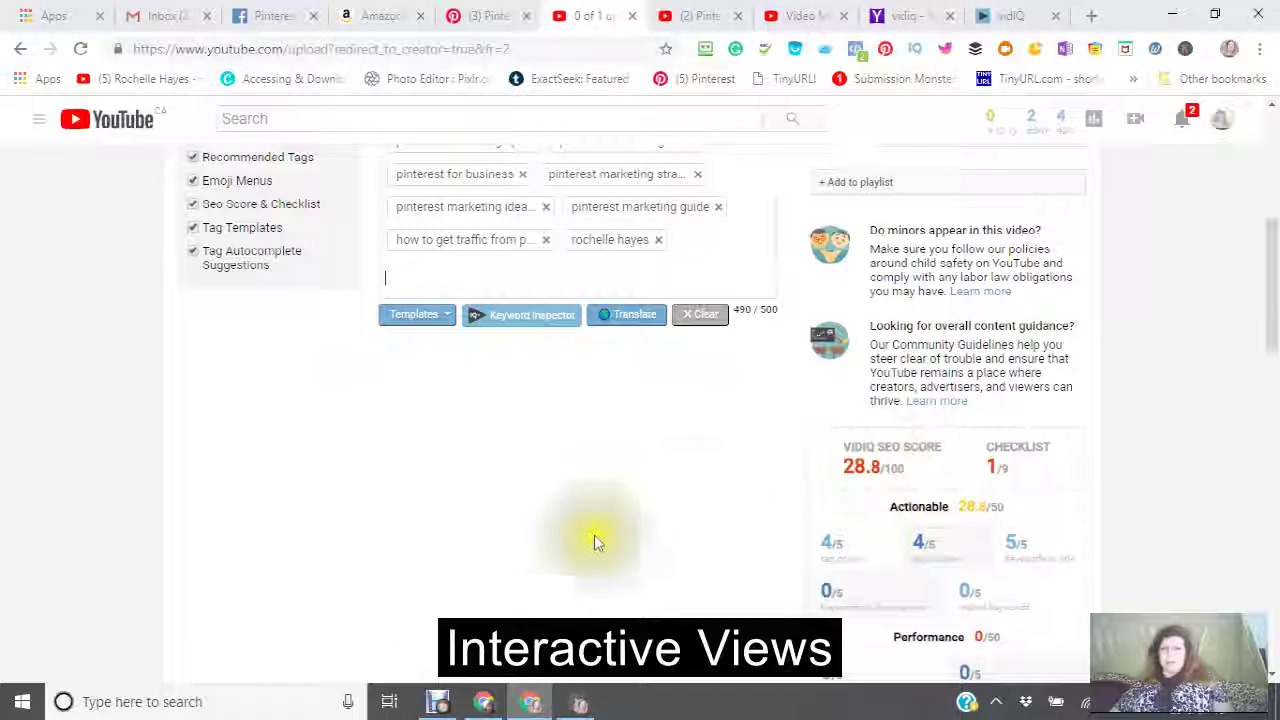
pyautogui.scroll(8, 543, 601)
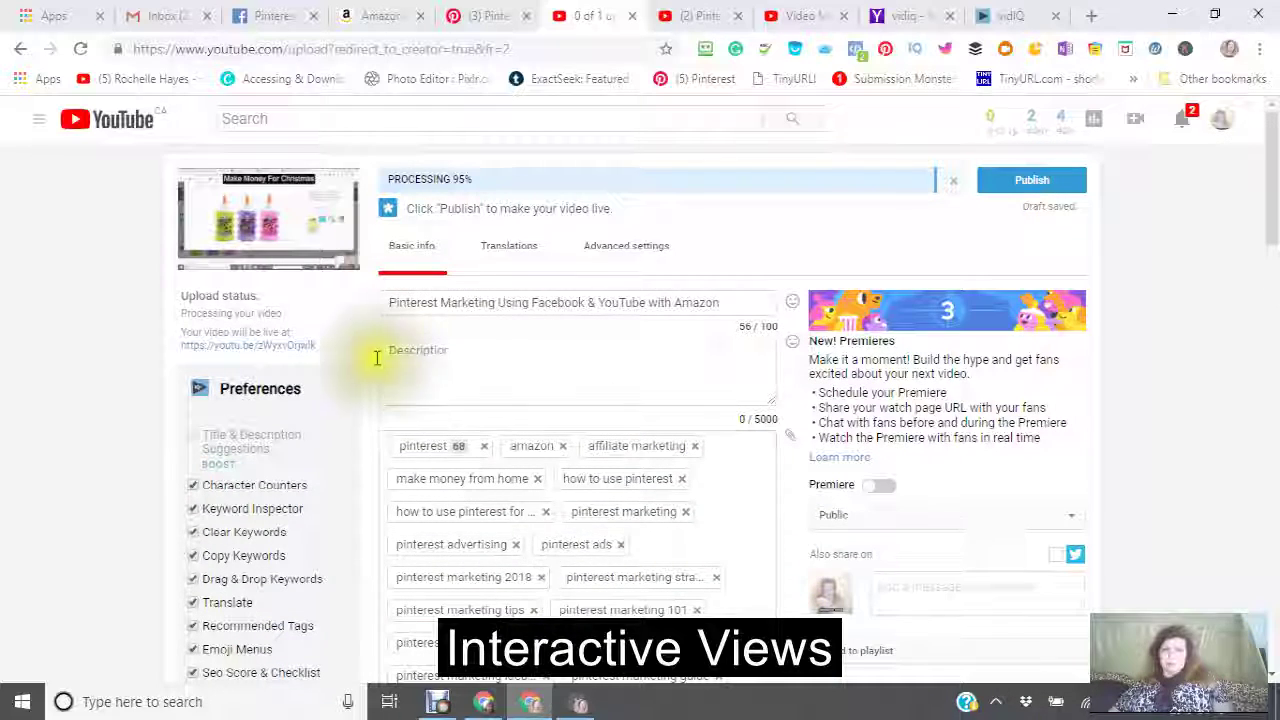
# Copy the title 'Pinterest Marketing Using Facebook & YouTube with Amazon' into the empty Description box.
pyautogui.moveTo(722, 302); pyautogui.dragTo(229, 337)
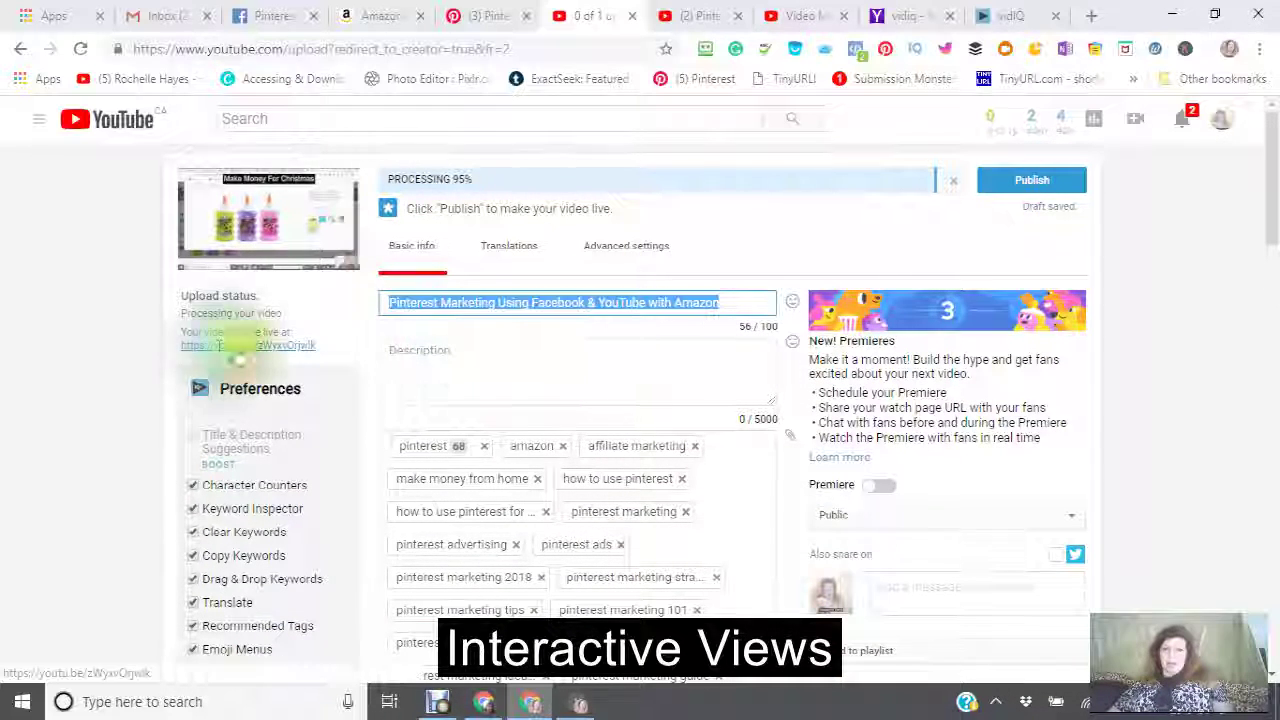
pyautogui.rightClick(424, 306)
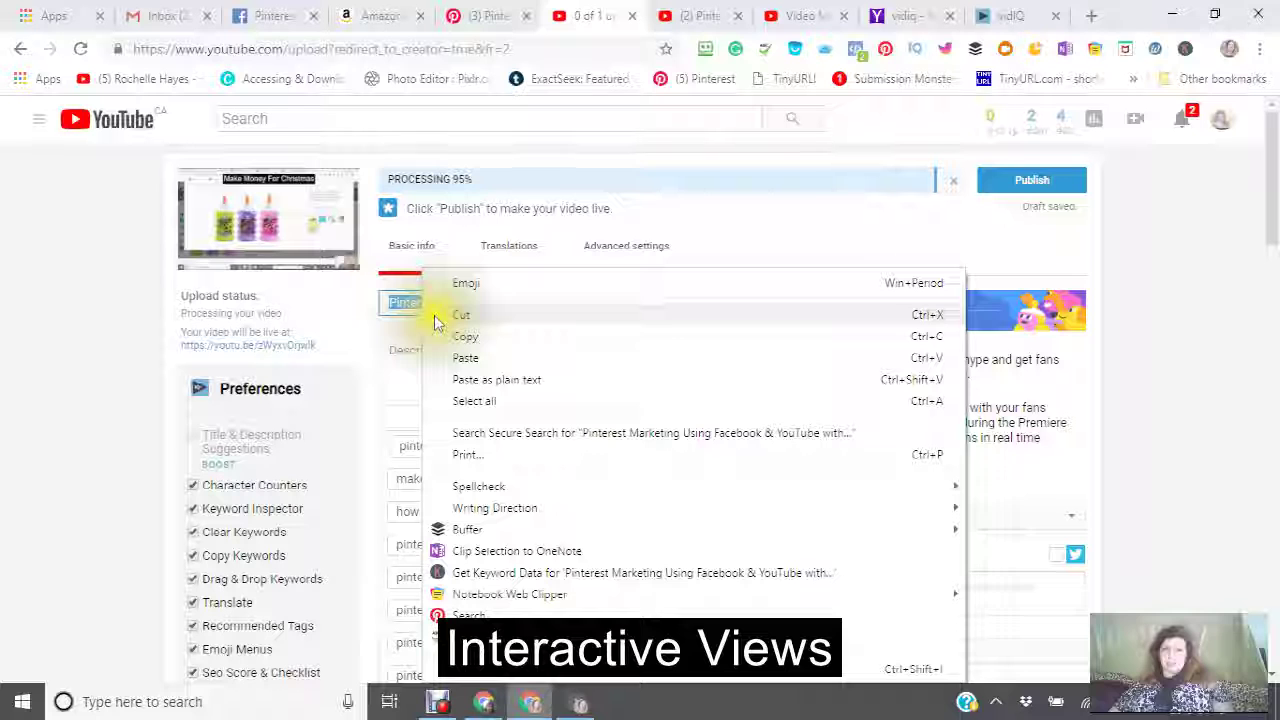
pyautogui.click(443, 337)
pyautogui.click(390, 354)
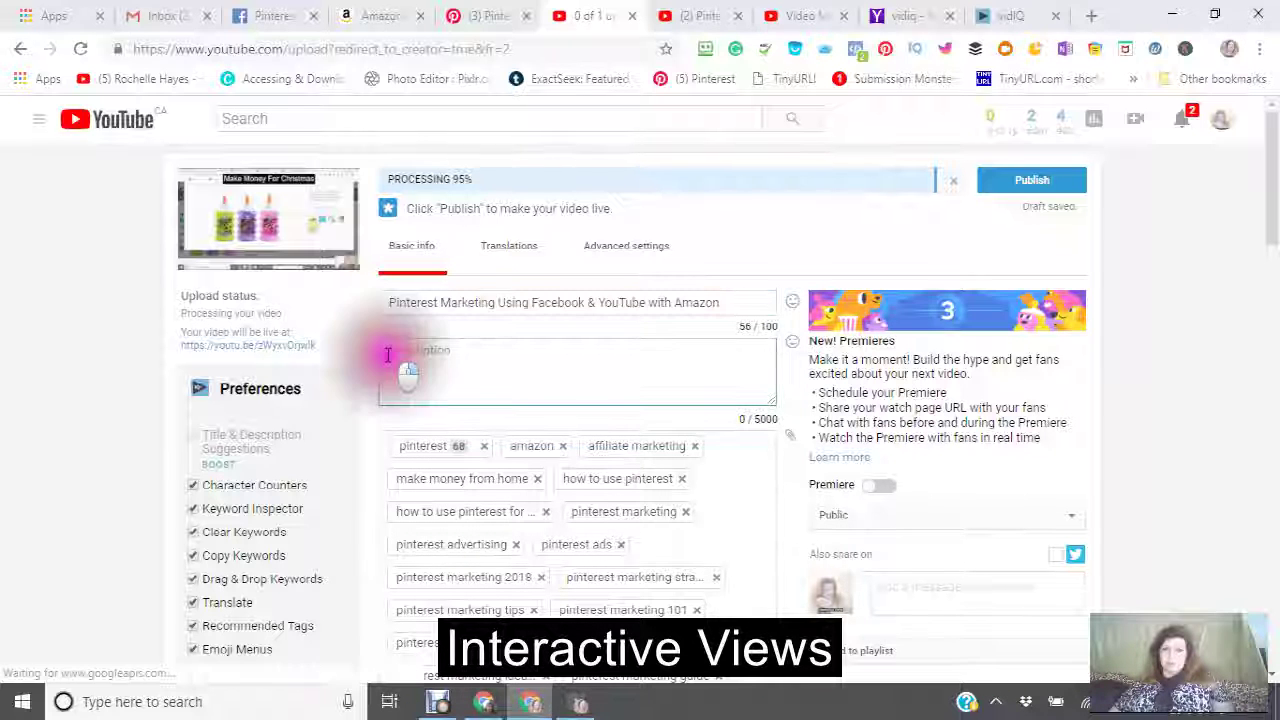
pyautogui.rightClick(388, 355)
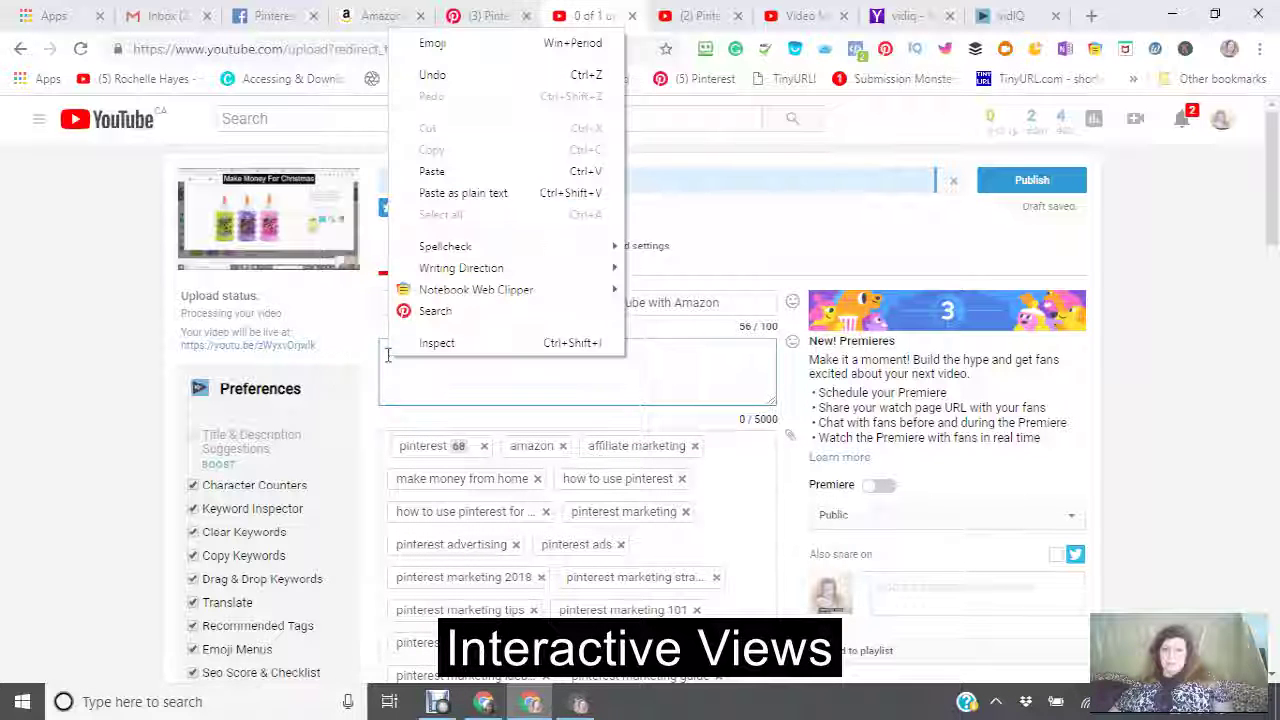
pyautogui.click(431, 171)
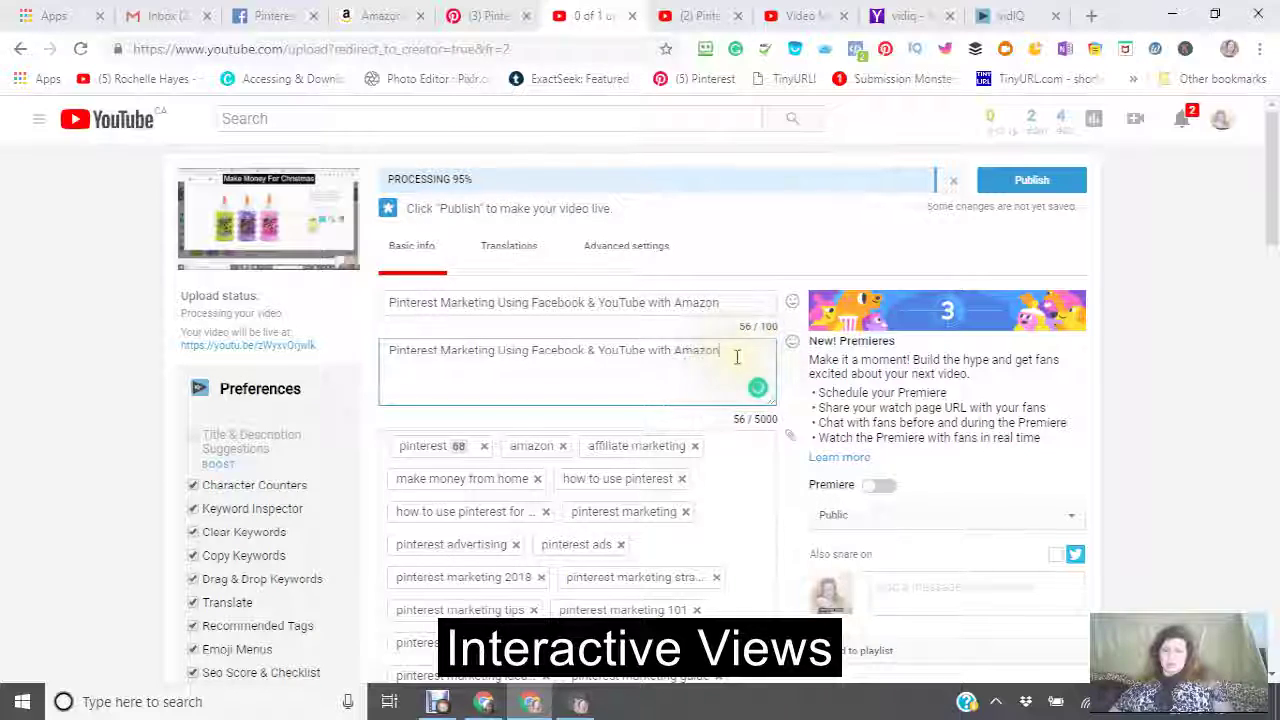
pyautogui.scroll(-5, 682, 447)
pyautogui.scroll(4, 682, 447)
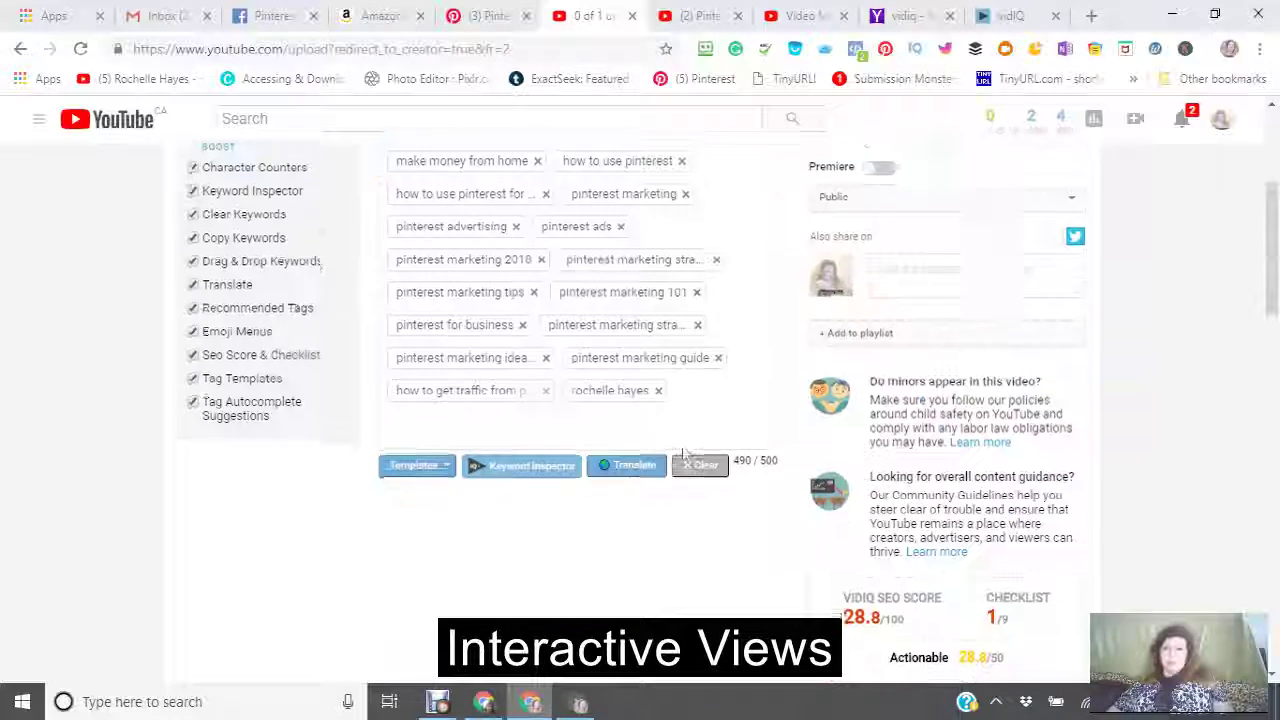
pyautogui.scroll(3, 672, 511)
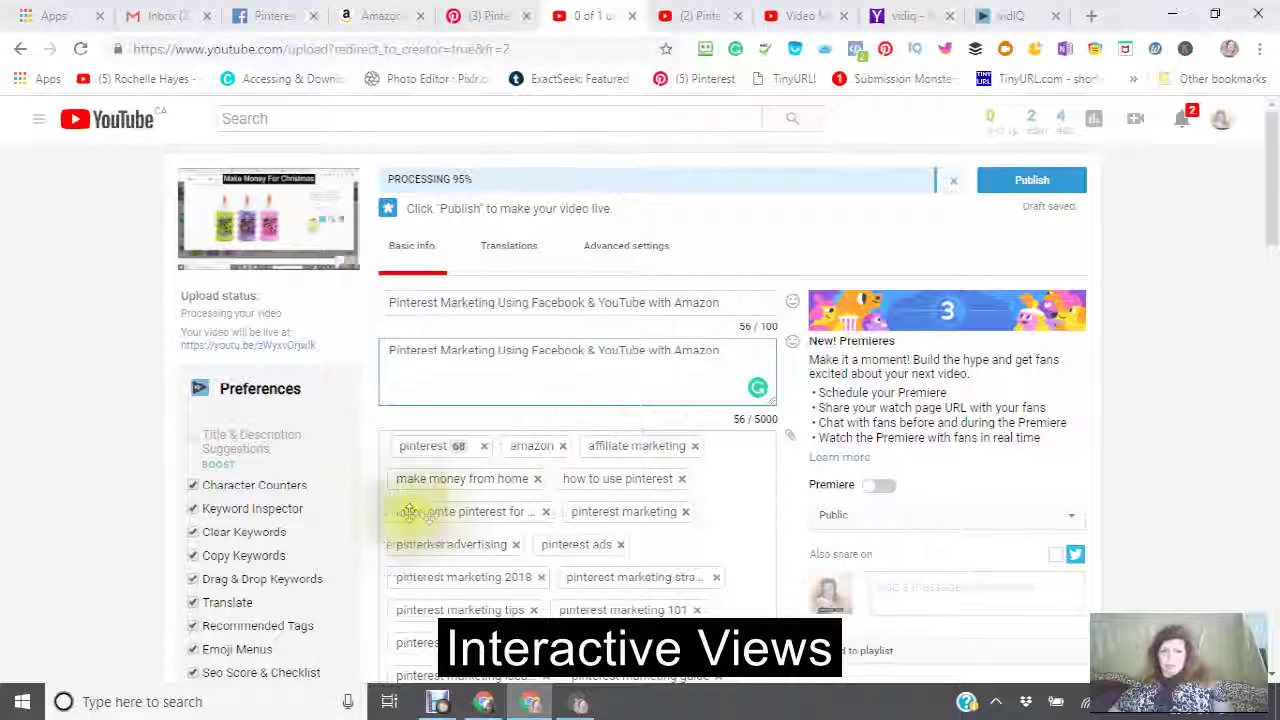
pyautogui.scroll(-3, 425, 515)
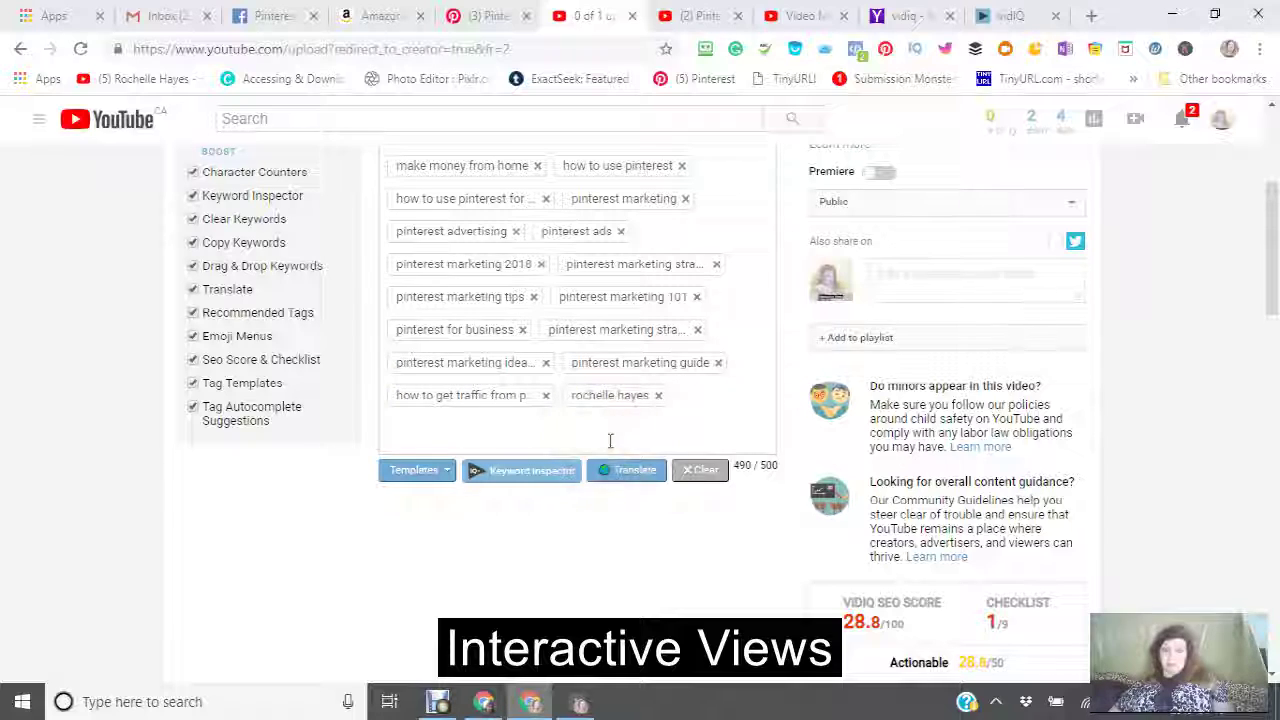
pyautogui.scroll(3, 606, 442)
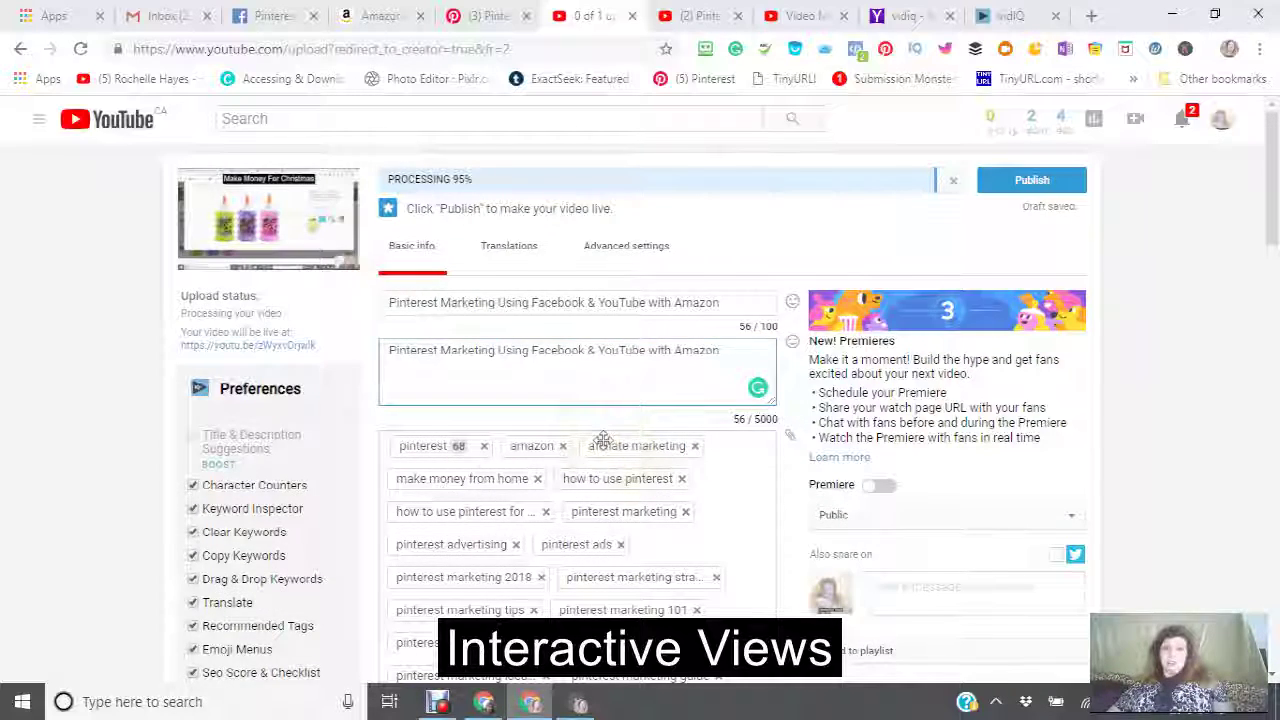
pyautogui.scroll(-5, 602, 440)
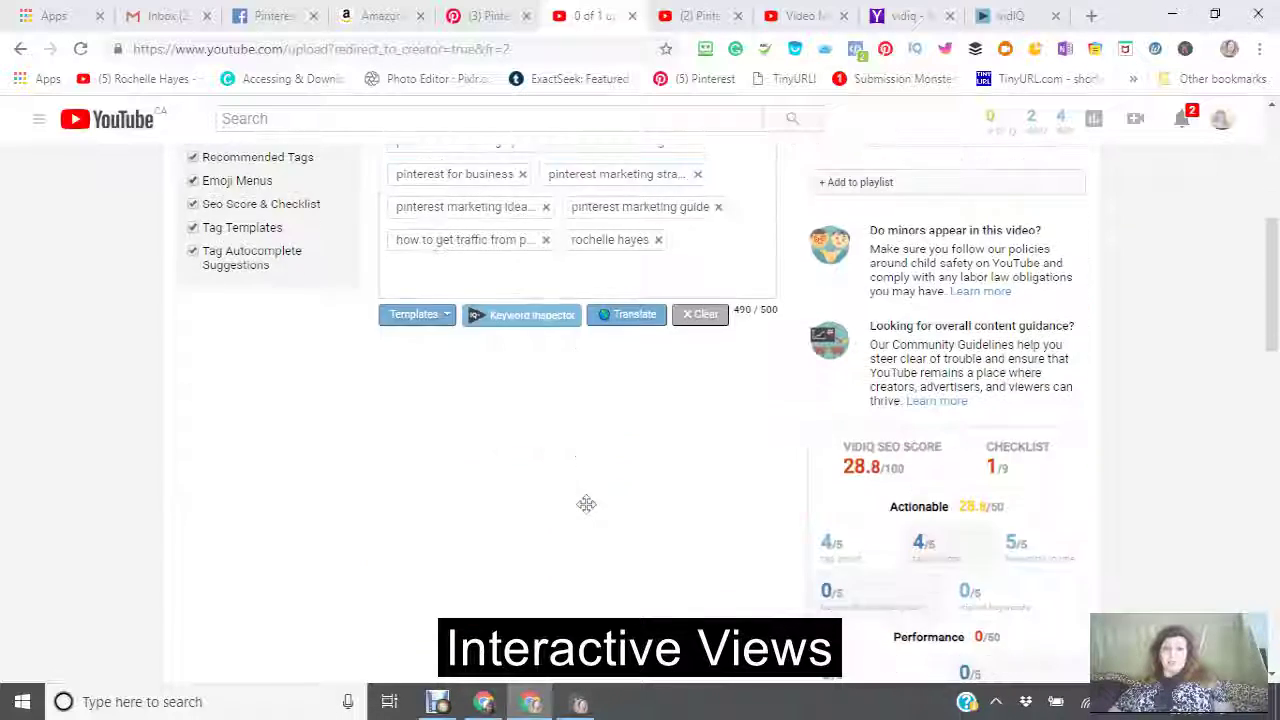
pyautogui.scroll(3, 586, 503)
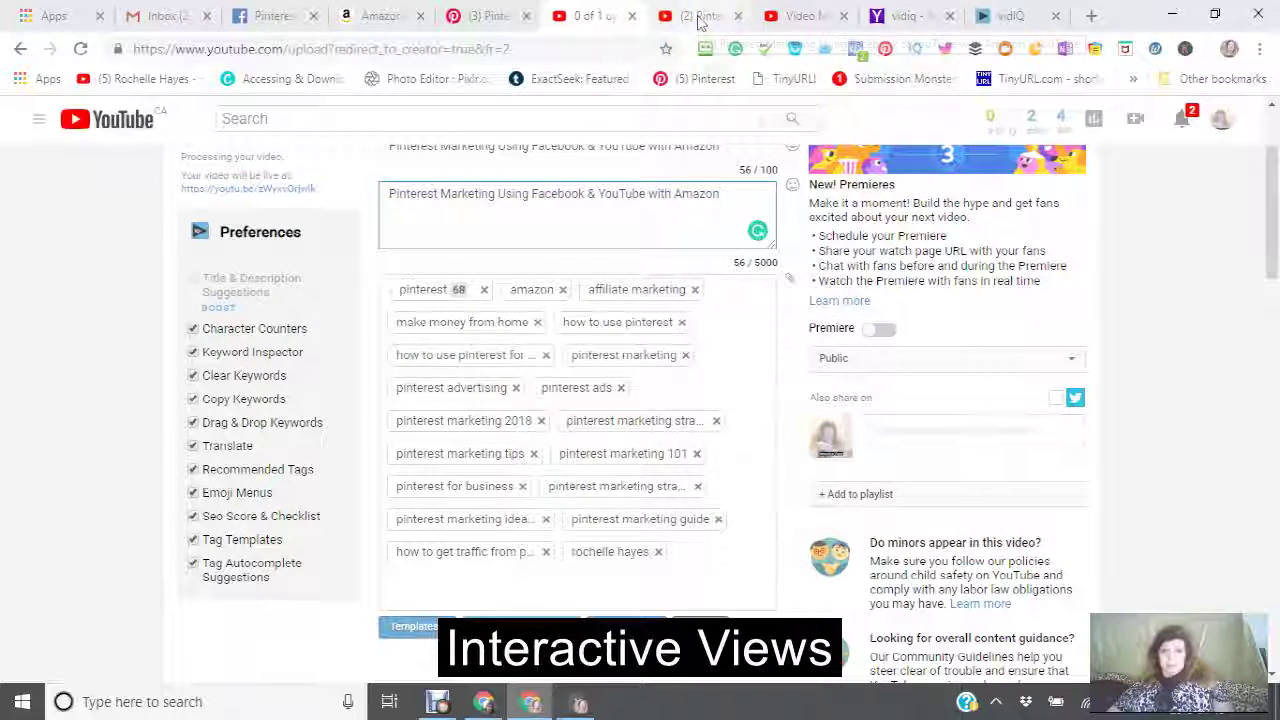
# Open the published Pinterest video for editing and expand its full description.
pyautogui.click(698, 18)
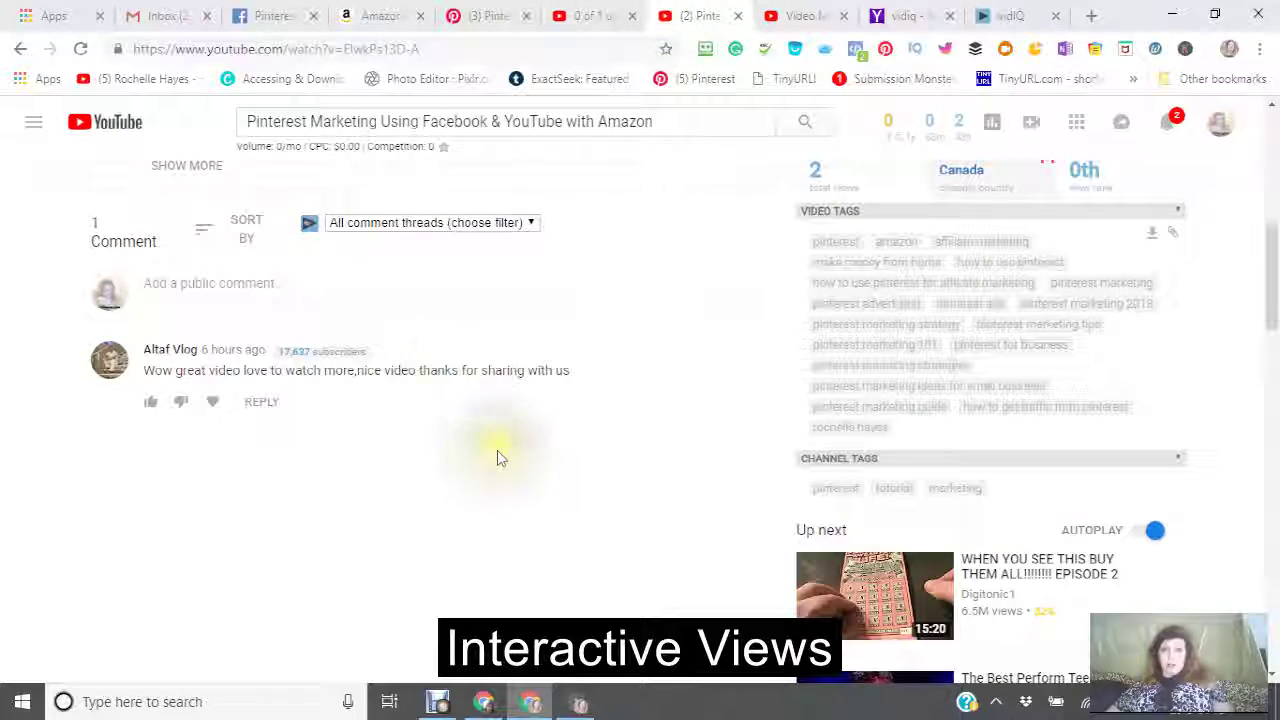
pyautogui.scroll(3, 497, 457)
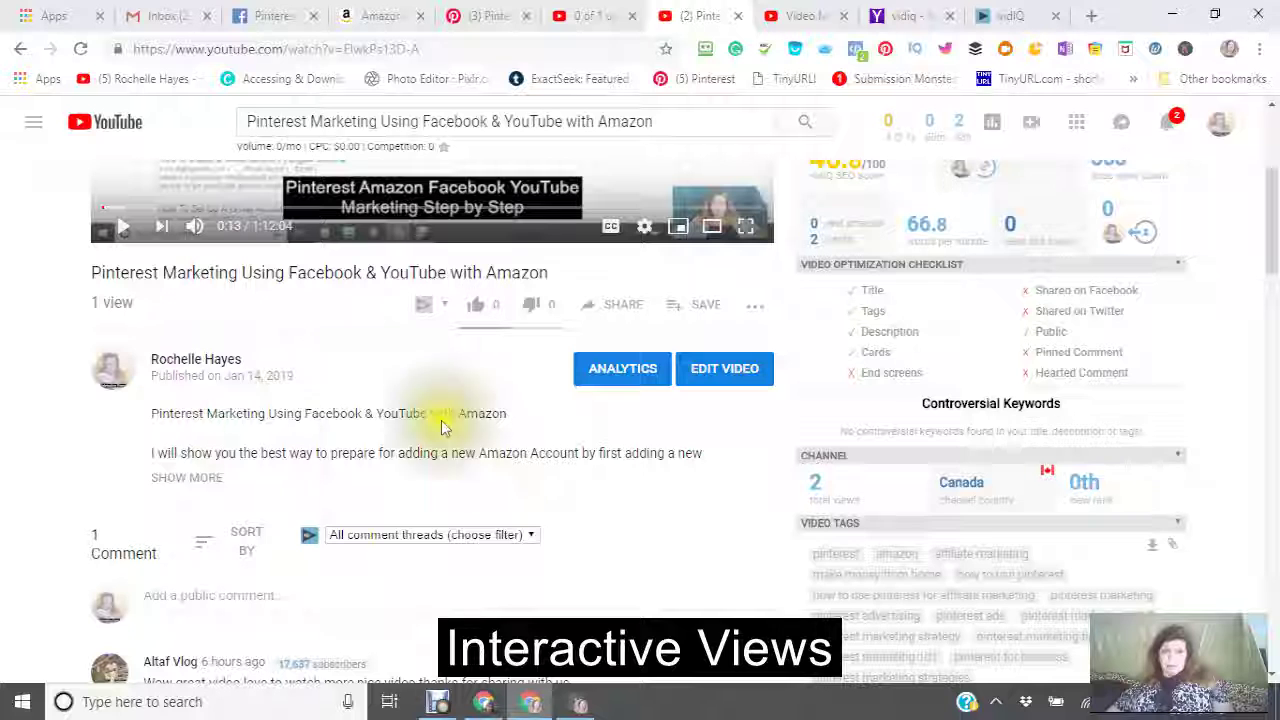
pyautogui.click(715, 378)
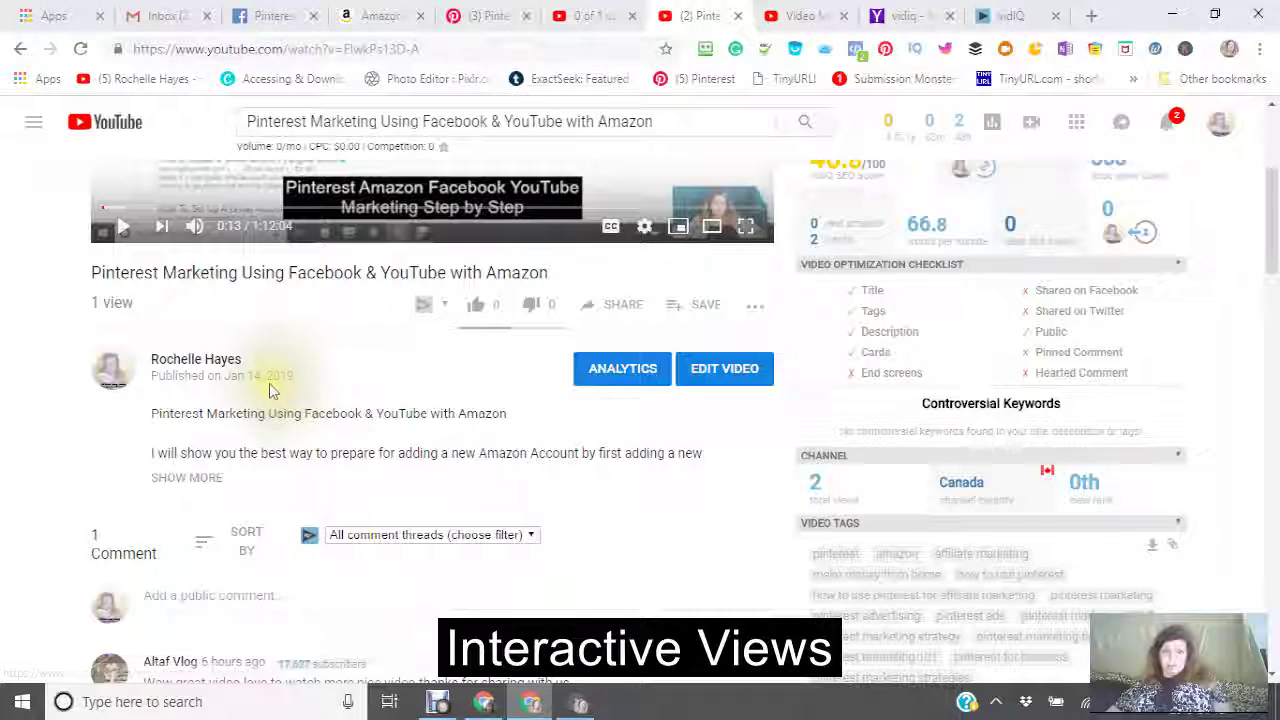
pyautogui.scroll(-2, 271, 386)
pyautogui.click(178, 330)
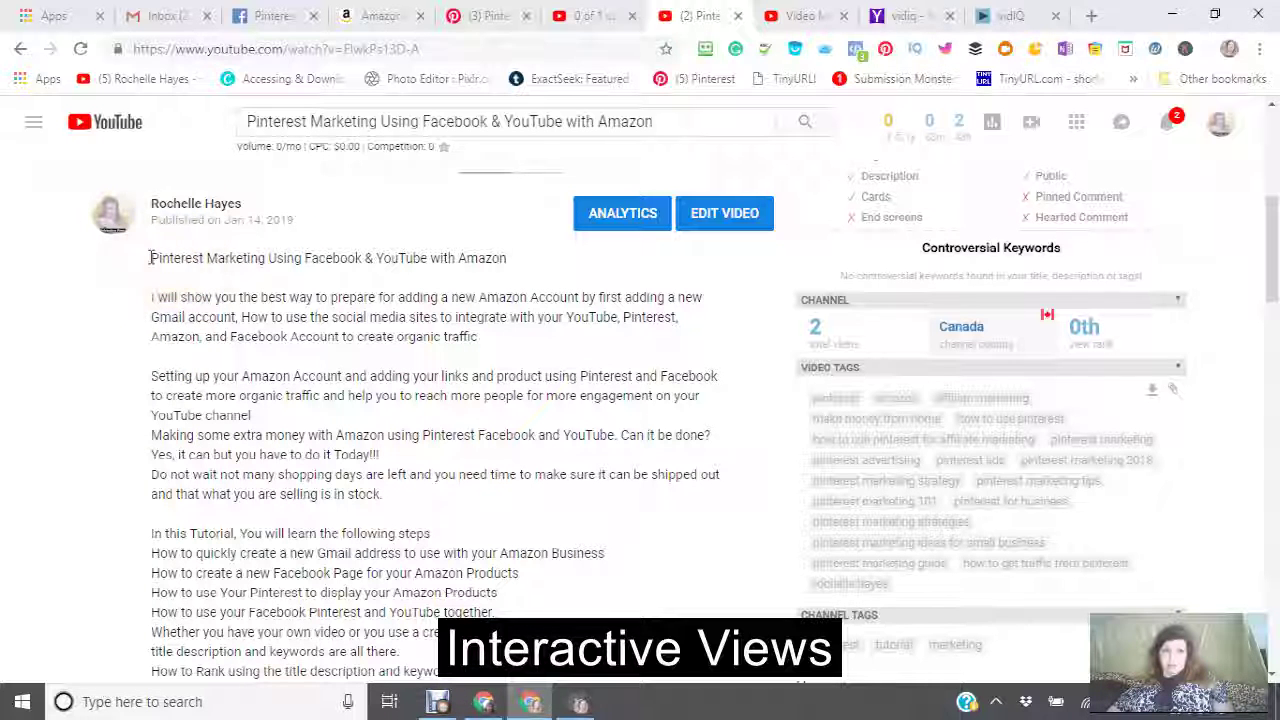
# Copy the full description text and return to the new upload's details tab.
pyautogui.moveTo(151, 257); pyautogui.dragTo(623, 555)
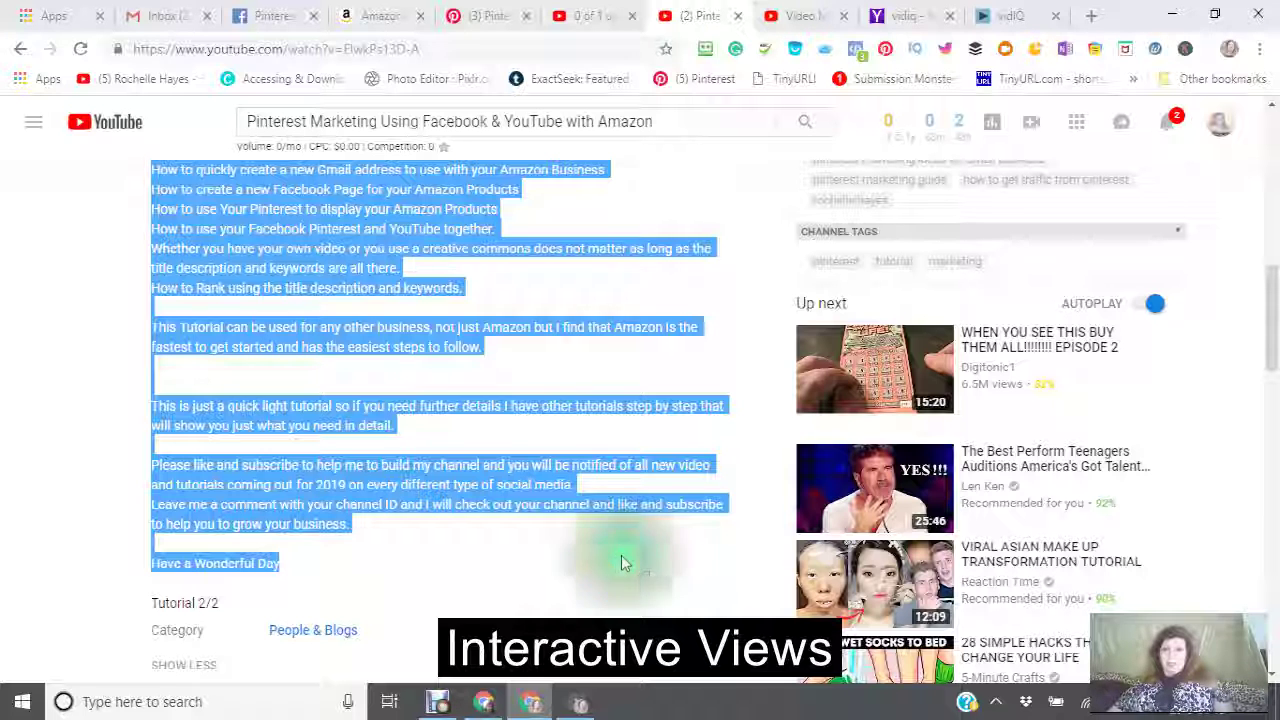
pyautogui.rightClick(259, 263)
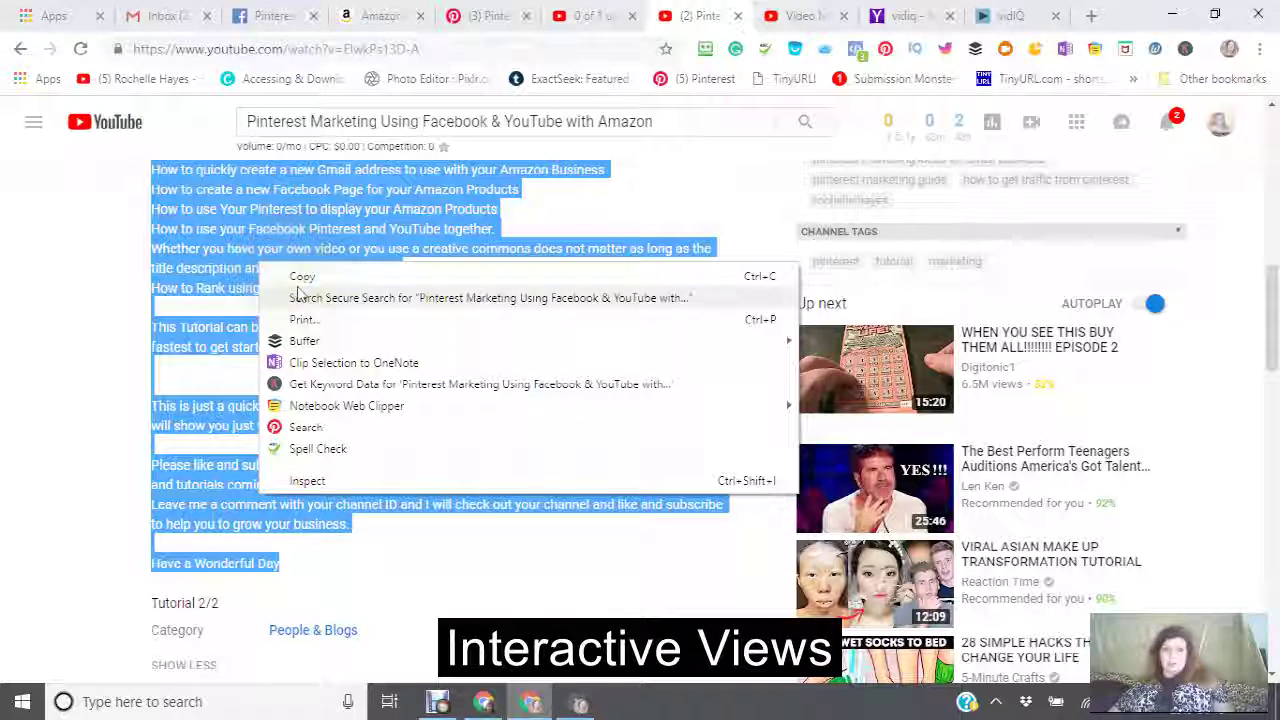
pyautogui.click(300, 277)
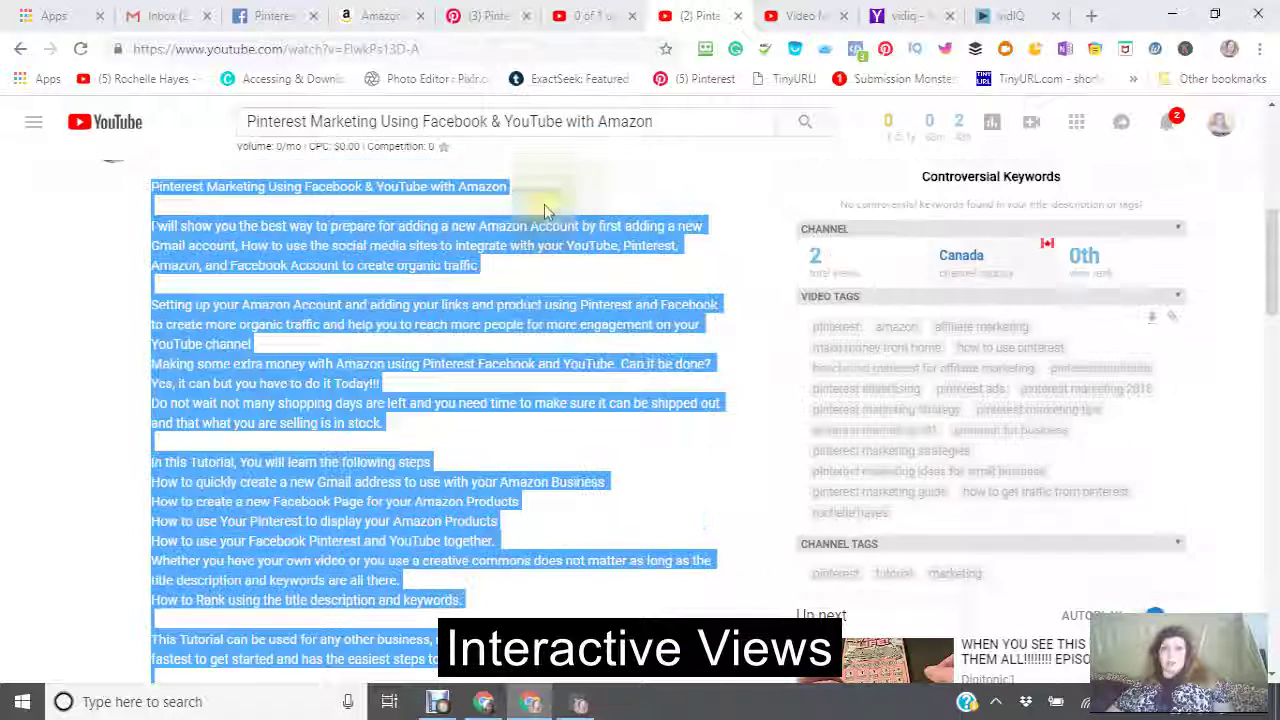
pyautogui.scroll(3, 544, 205)
pyautogui.scroll(5, 544, 204)
pyautogui.scroll(-5, 541, 205)
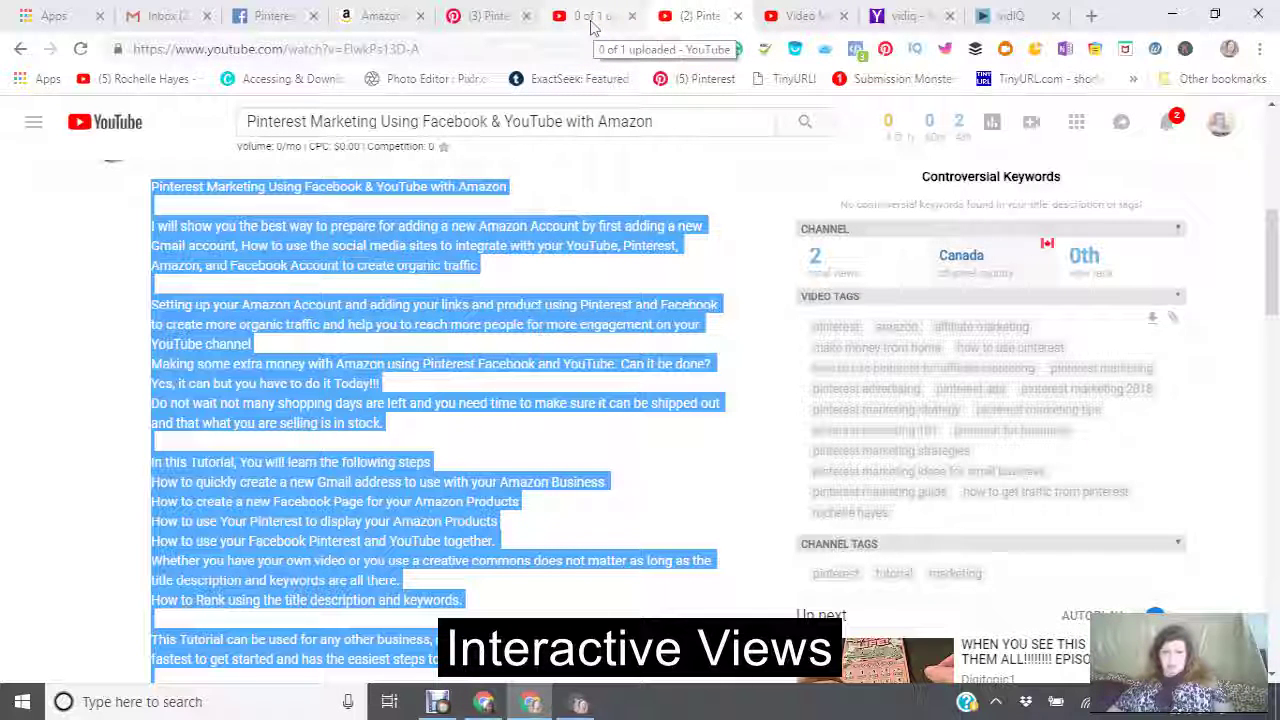
pyautogui.click(588, 20)
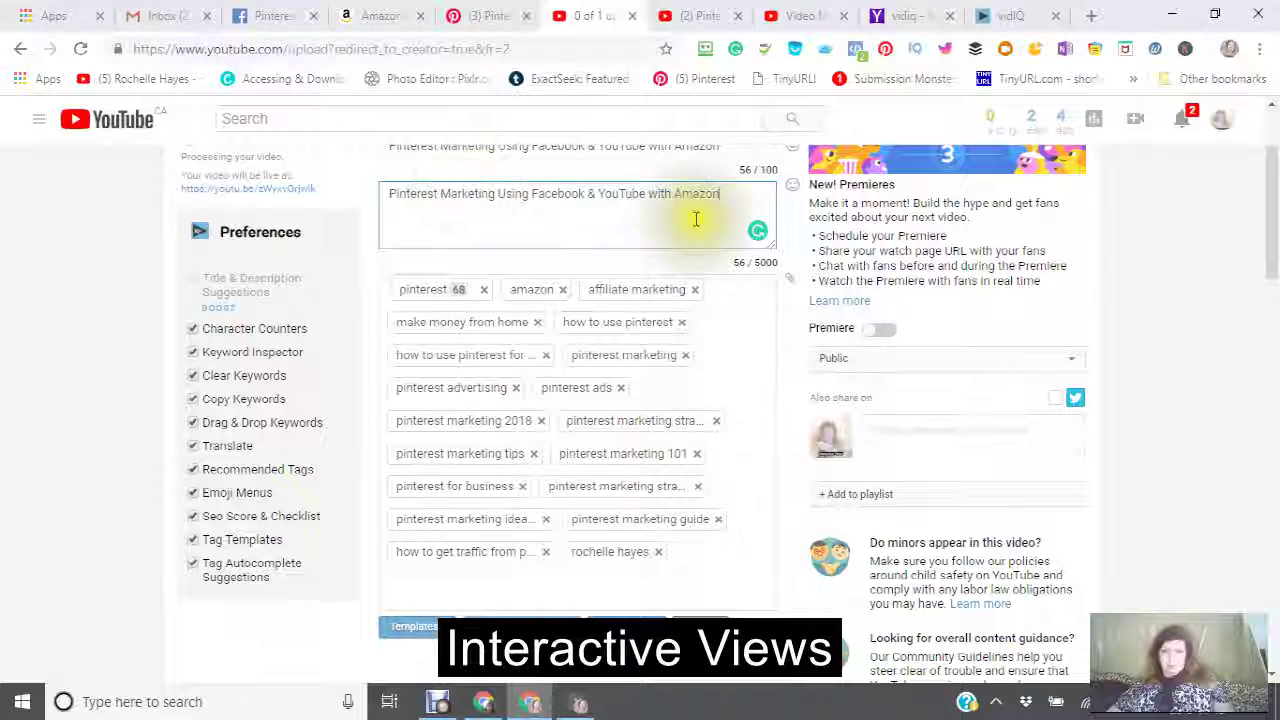
# Paste the copied description on a new line under the title, reaching 1970/5000 characters.
pyautogui.press('Return')
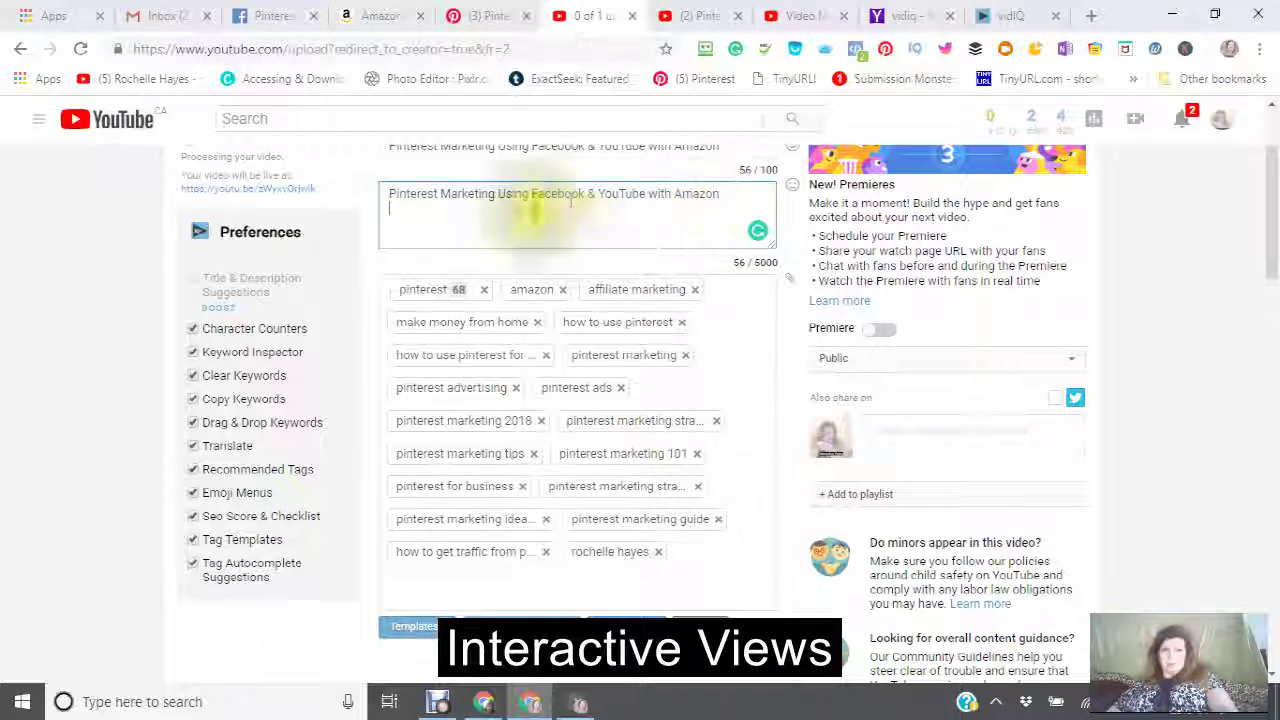
pyautogui.rightClick(392, 212)
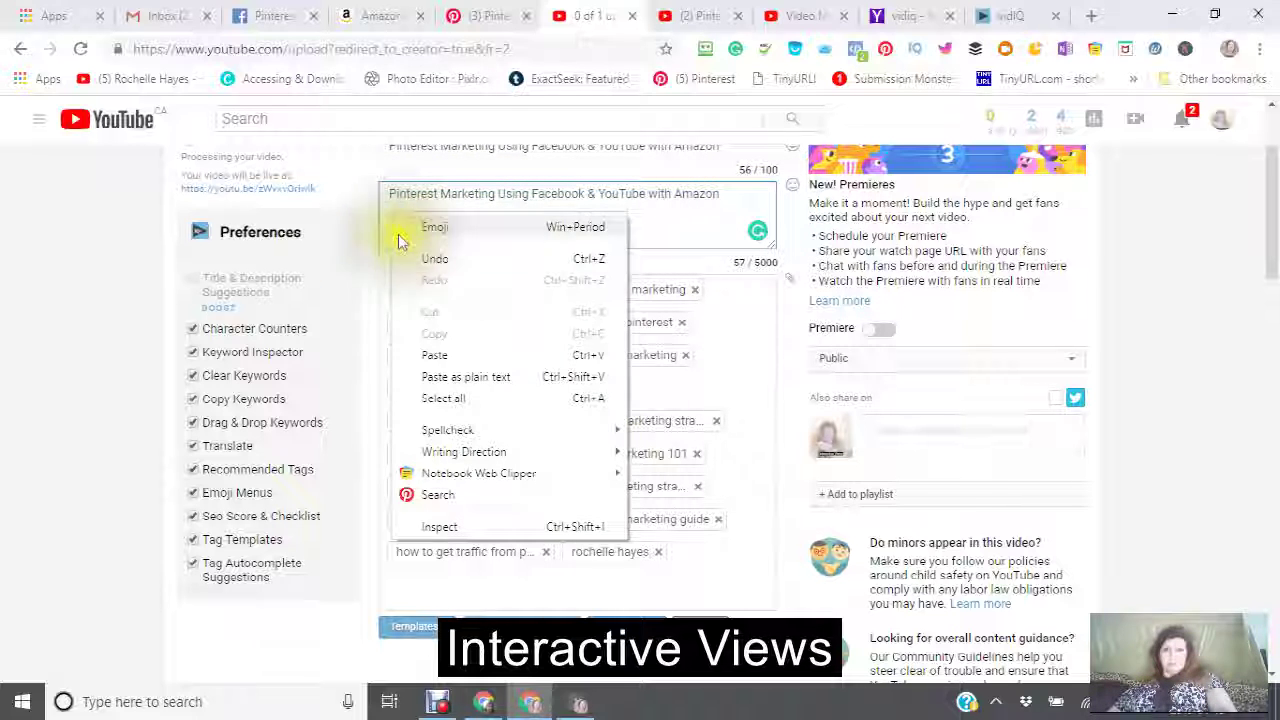
pyautogui.click(435, 356)
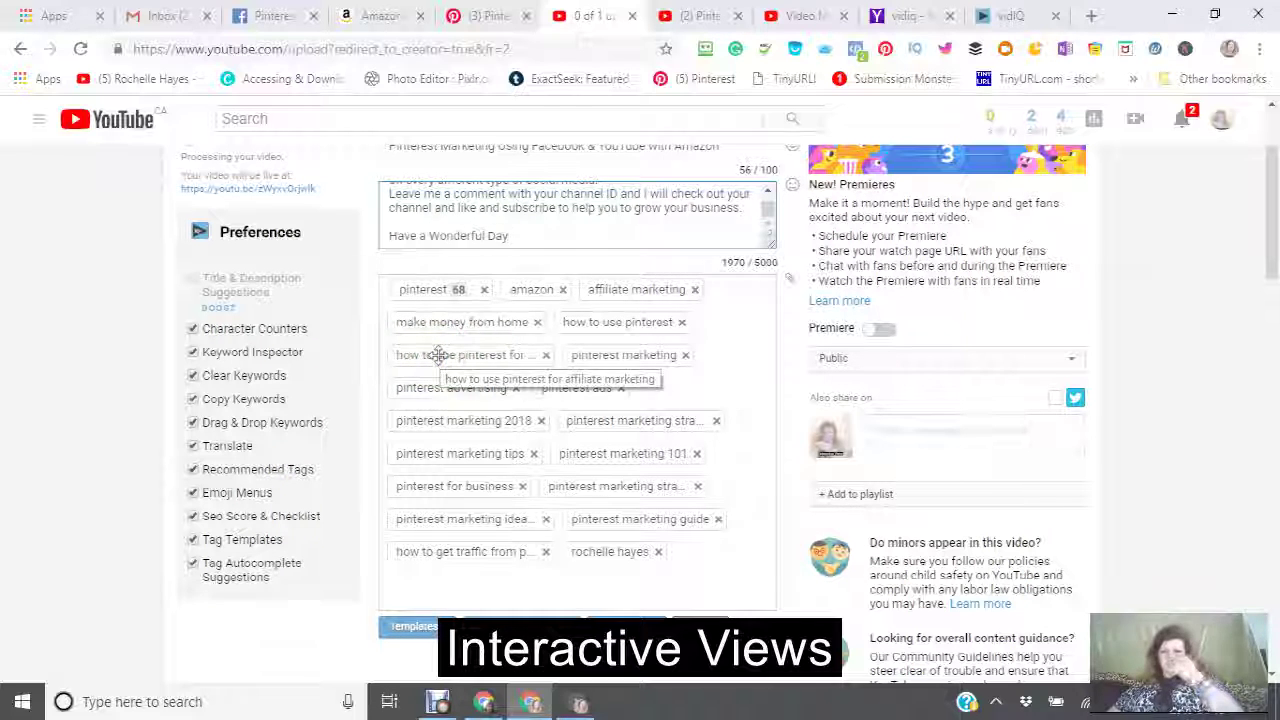
pyautogui.scroll(-2, 612, 200)
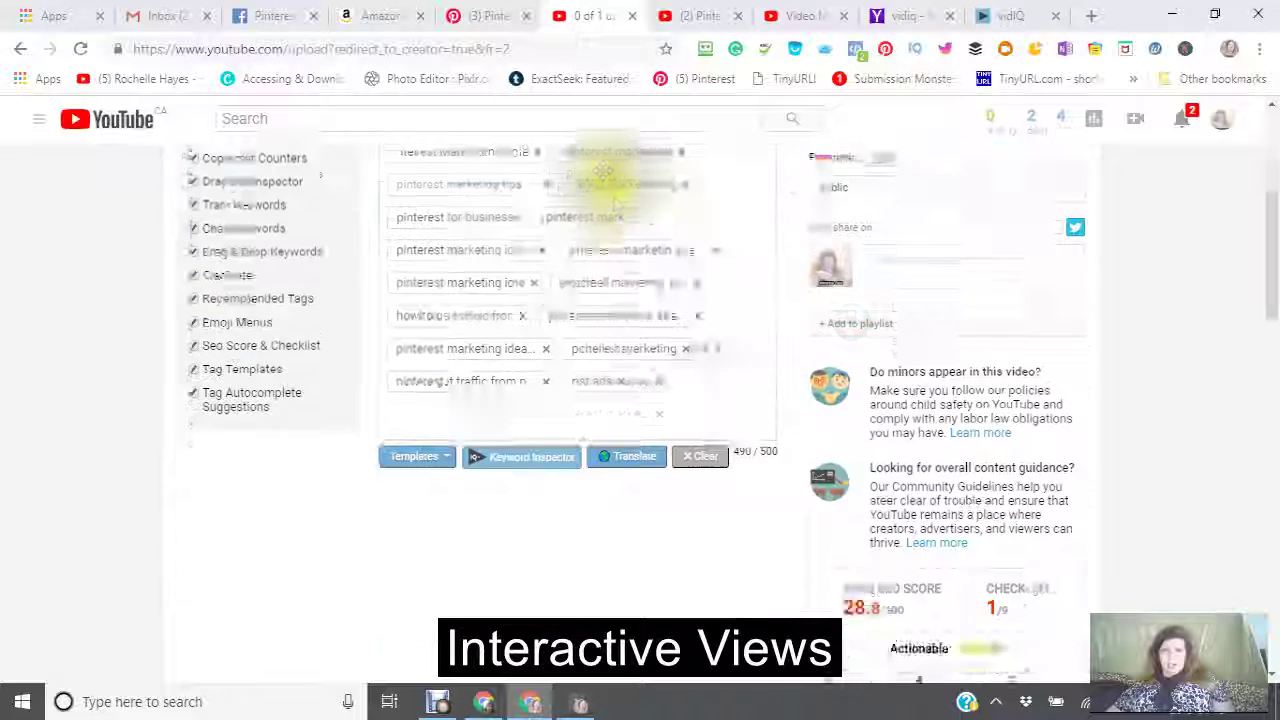
pyautogui.scroll(-2, 612, 203)
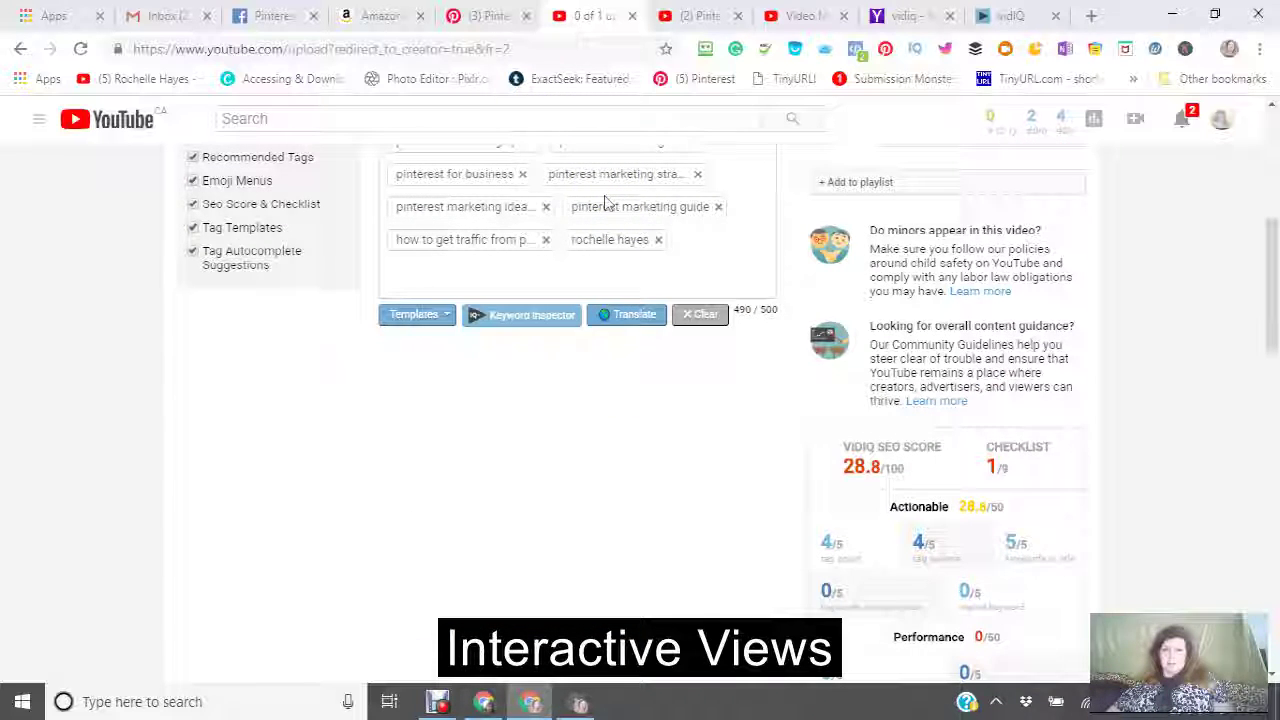
pyautogui.scroll(-3, 604, 203)
pyautogui.scroll(3, 842, 272)
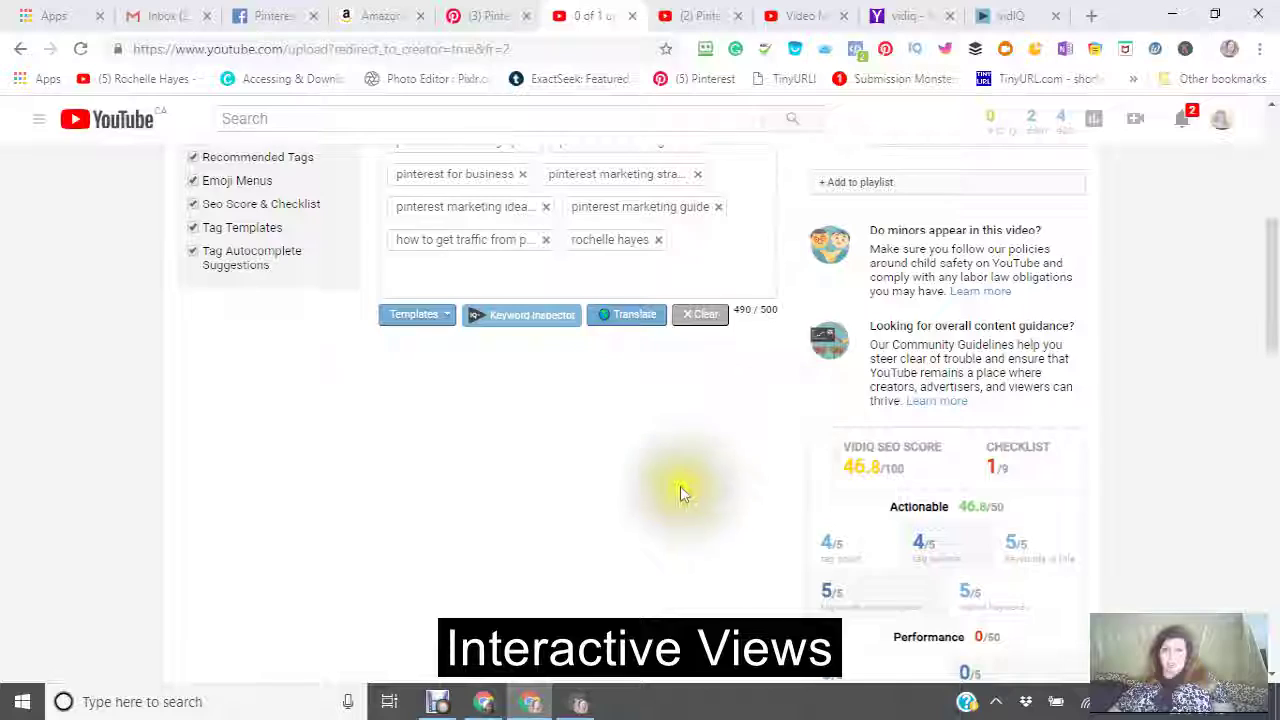
pyautogui.scroll(4, 675, 488)
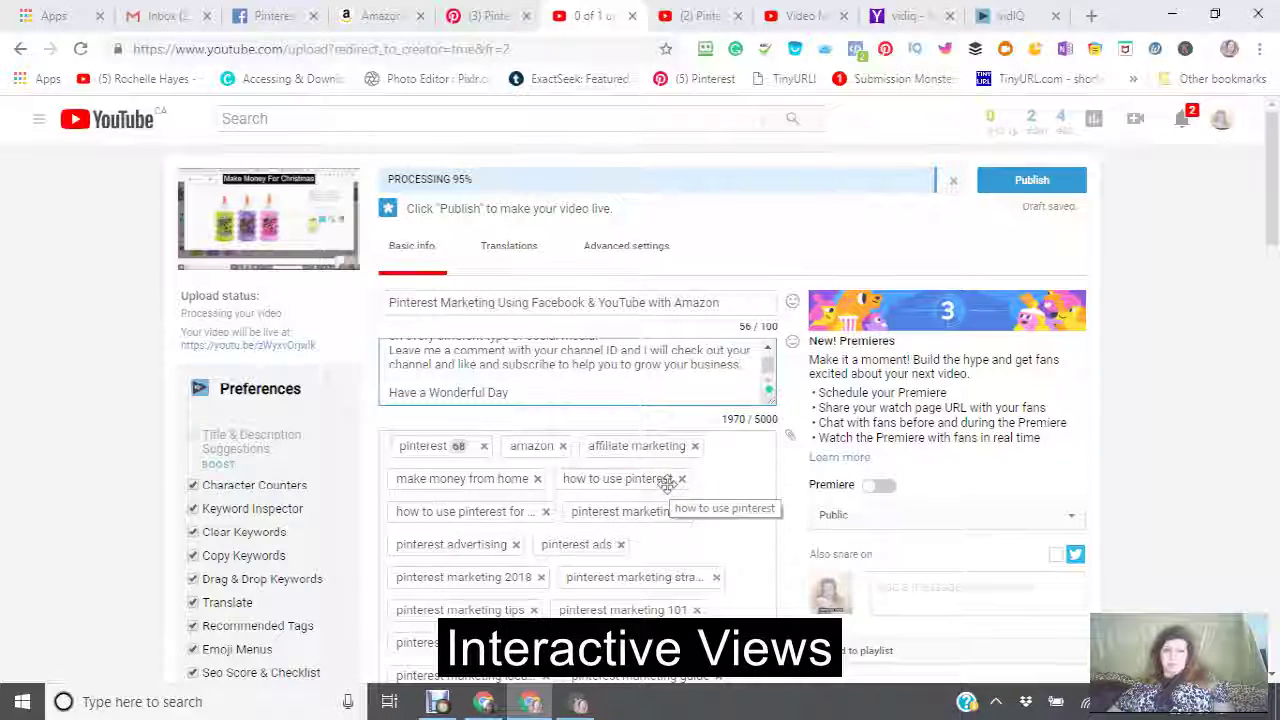
pyautogui.scroll(-3, 670, 486)
pyautogui.scroll(3, 670, 486)
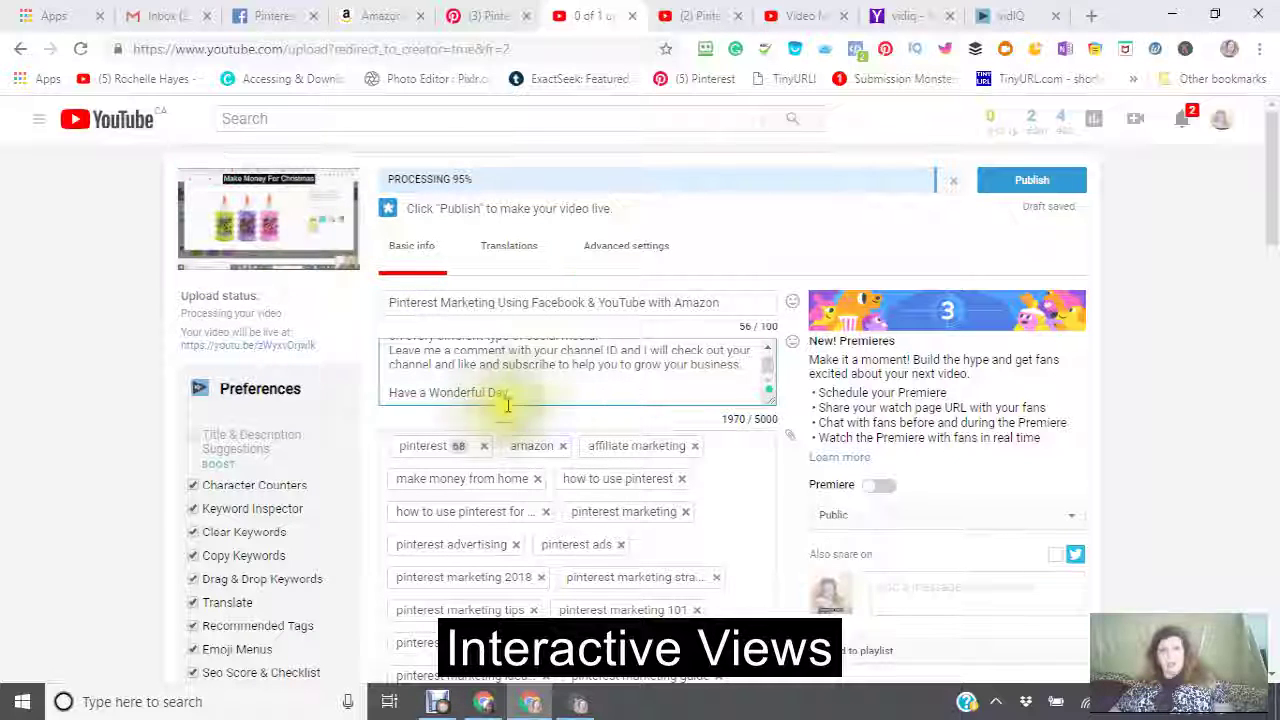
pyautogui.scroll(3, 489, 362)
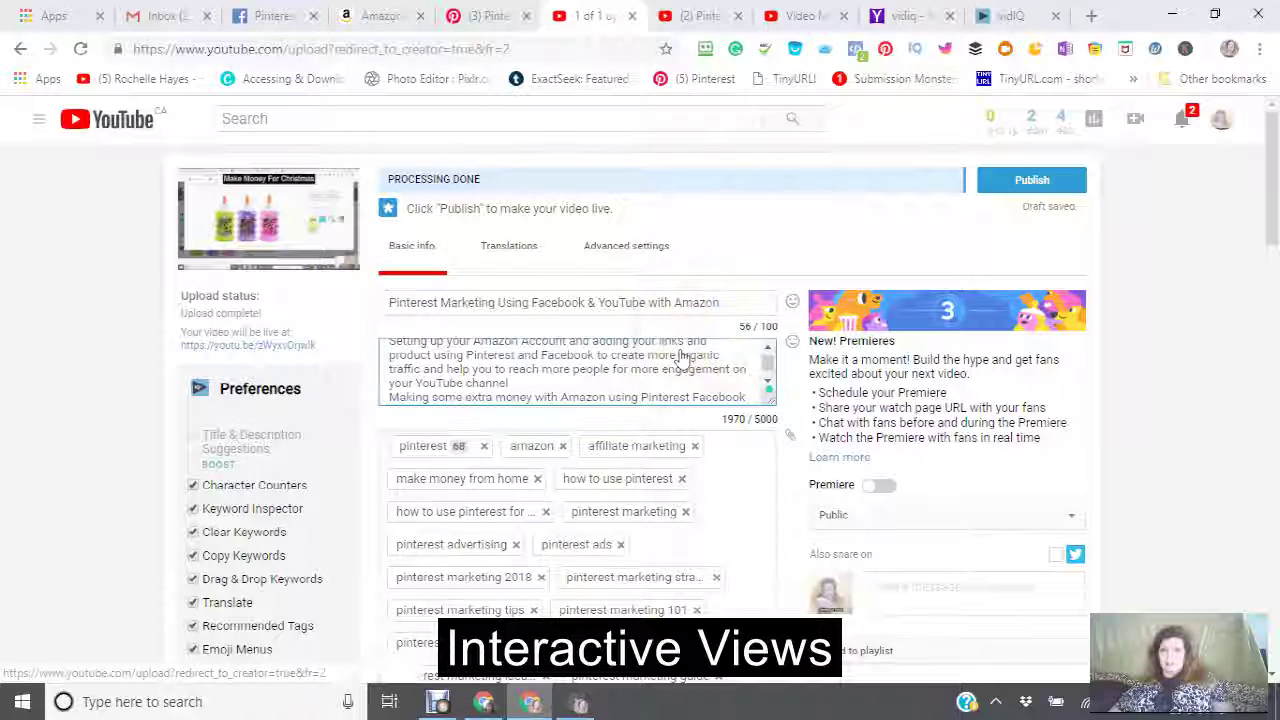
pyautogui.scroll(-3, 683, 351)
pyautogui.scroll(-1, 826, 502)
pyautogui.scroll(-2, 826, 502)
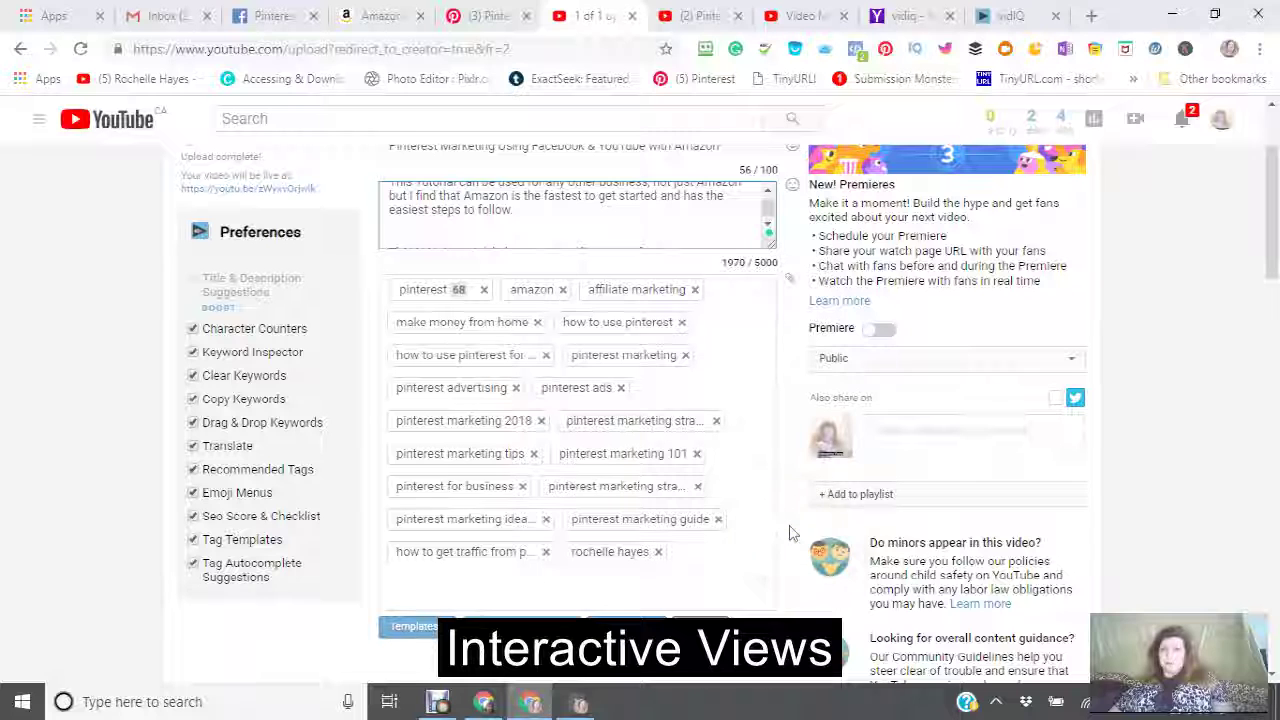
pyautogui.scroll(-2, 793, 533)
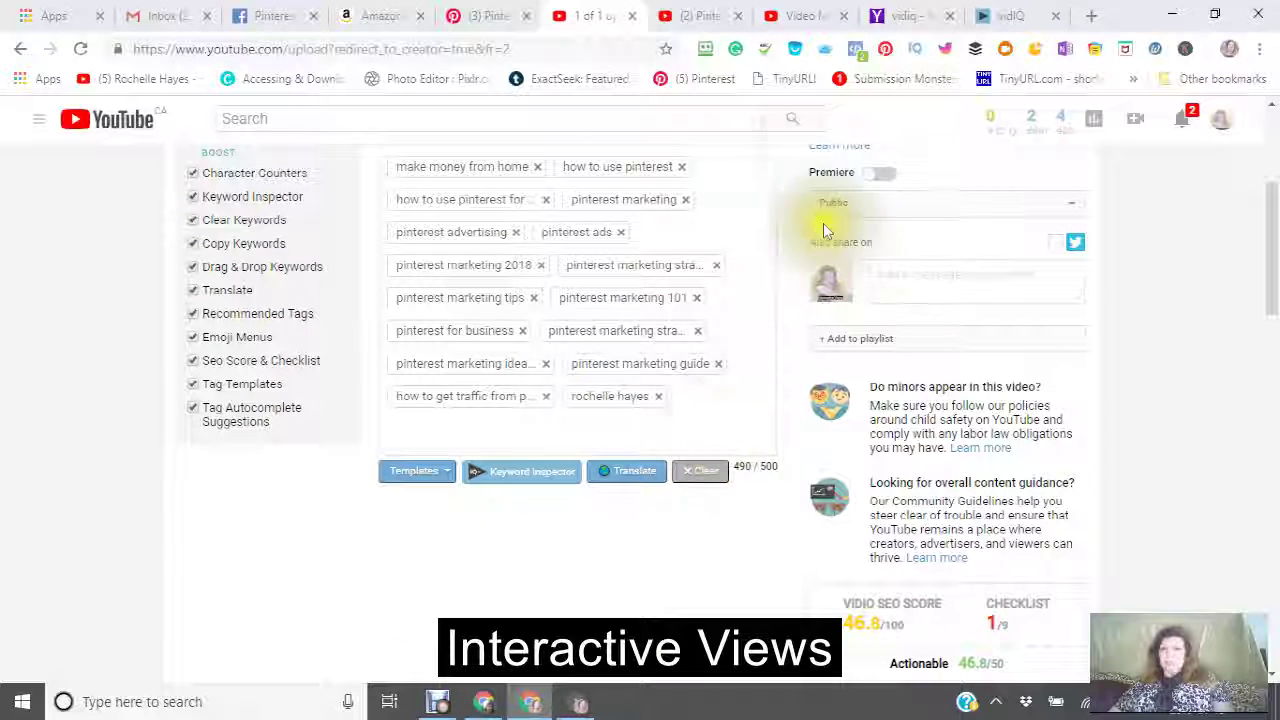
# Switch visibility from Public to Private and tick the Pinterest Marketing Tips playlist.
pyautogui.click(1072, 205)
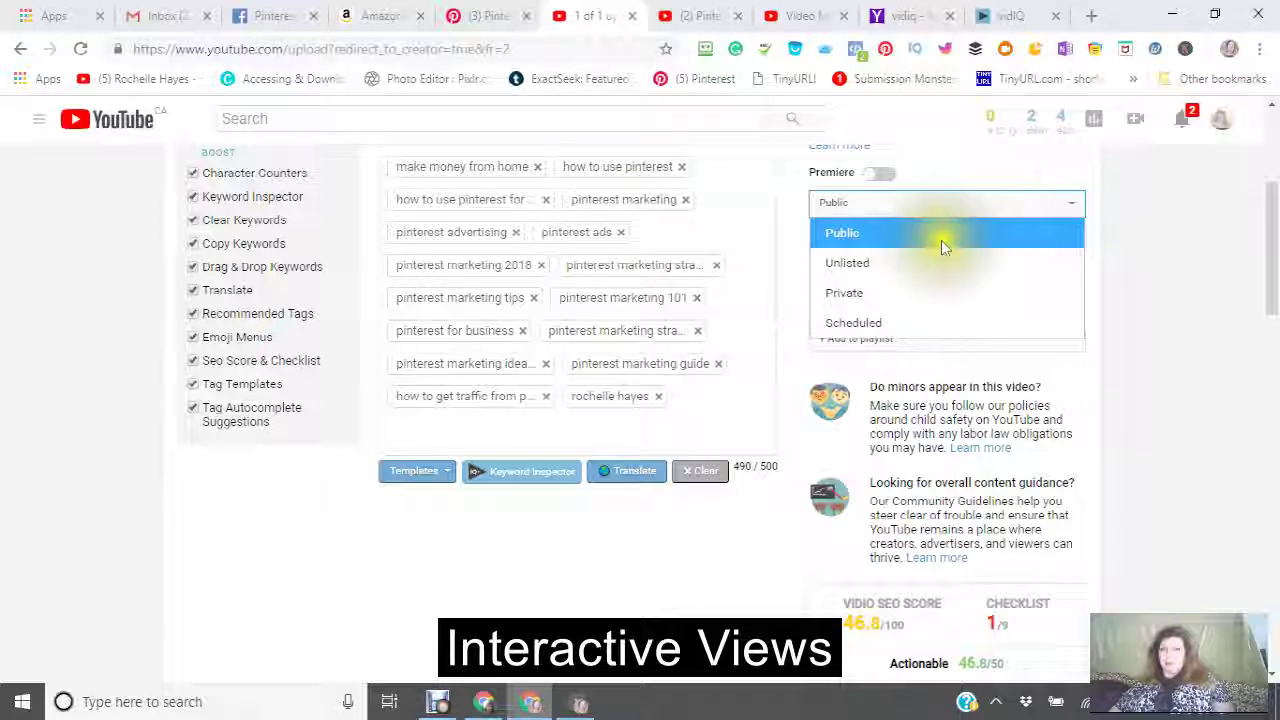
pyautogui.click(855, 295)
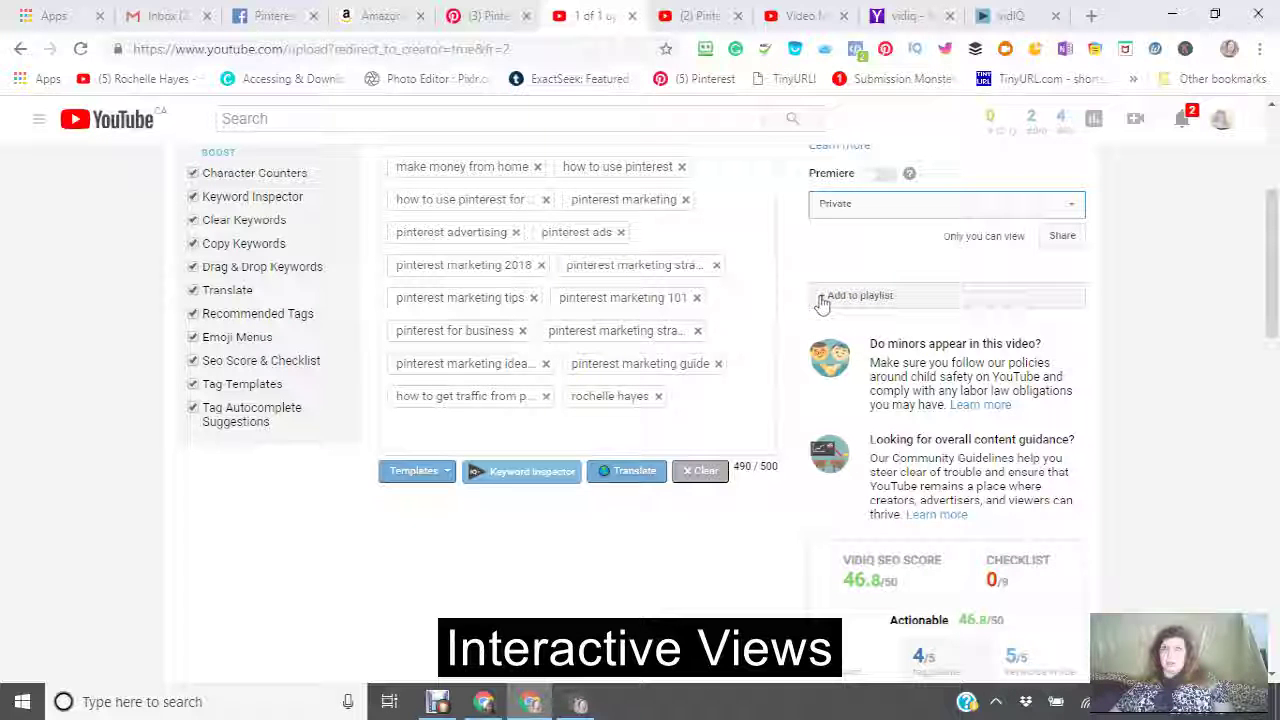
pyautogui.click(820, 300)
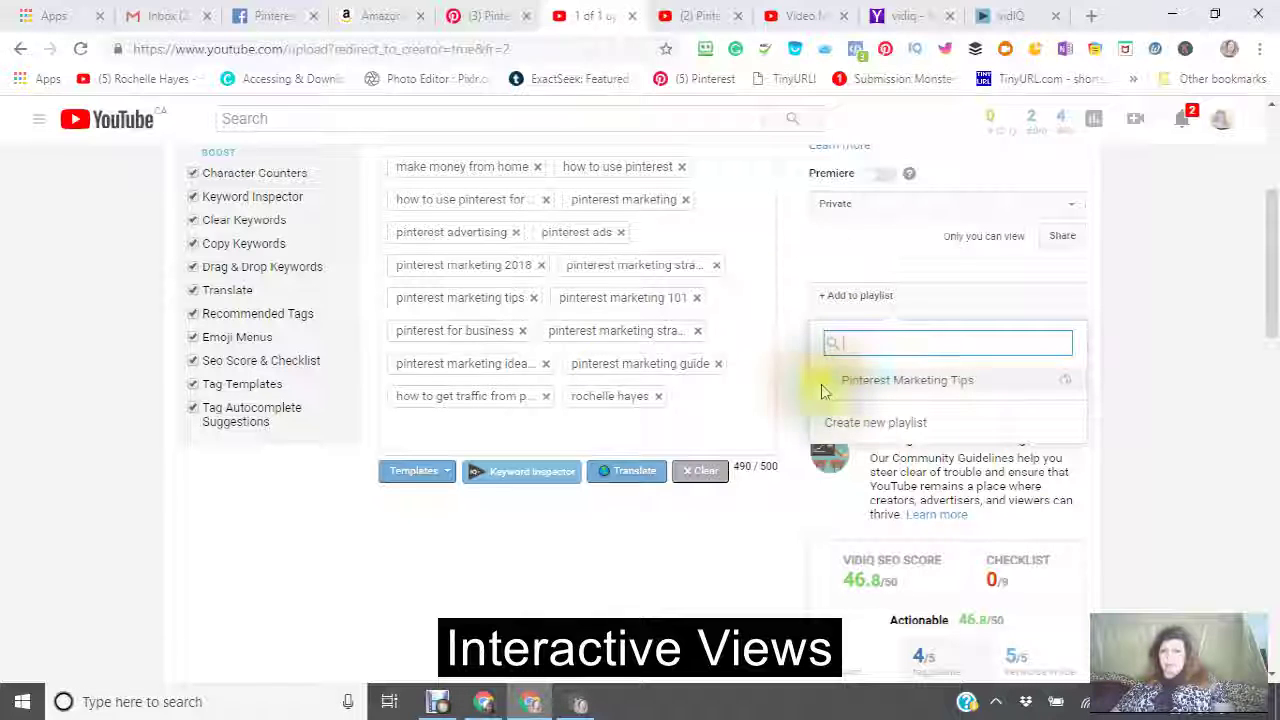
pyautogui.click(826, 386)
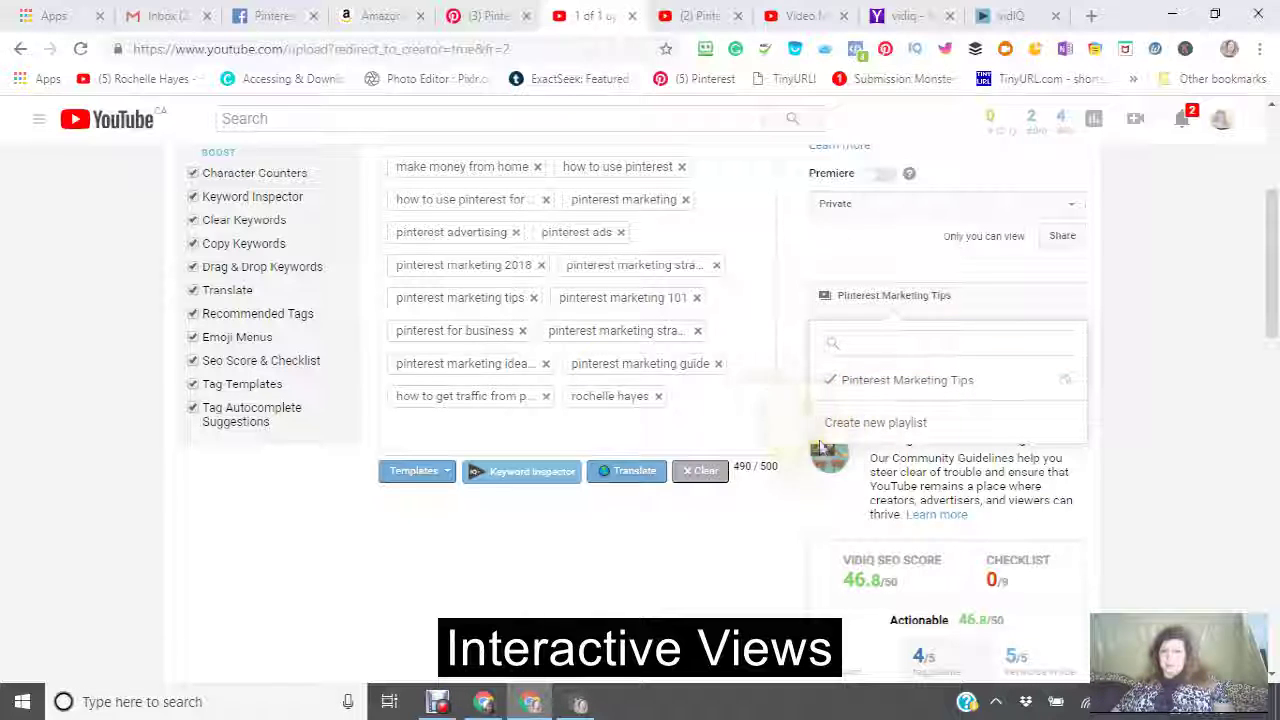
pyautogui.click(800, 537)
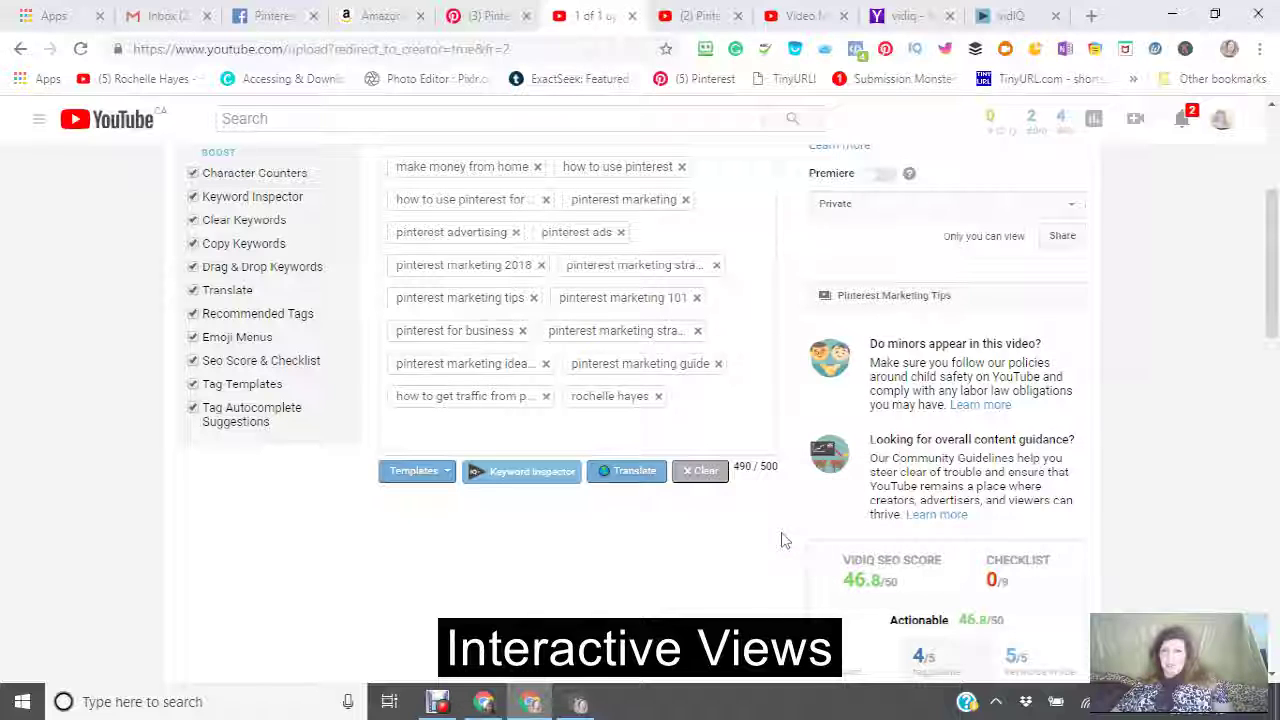
pyautogui.scroll(-3, 785, 540)
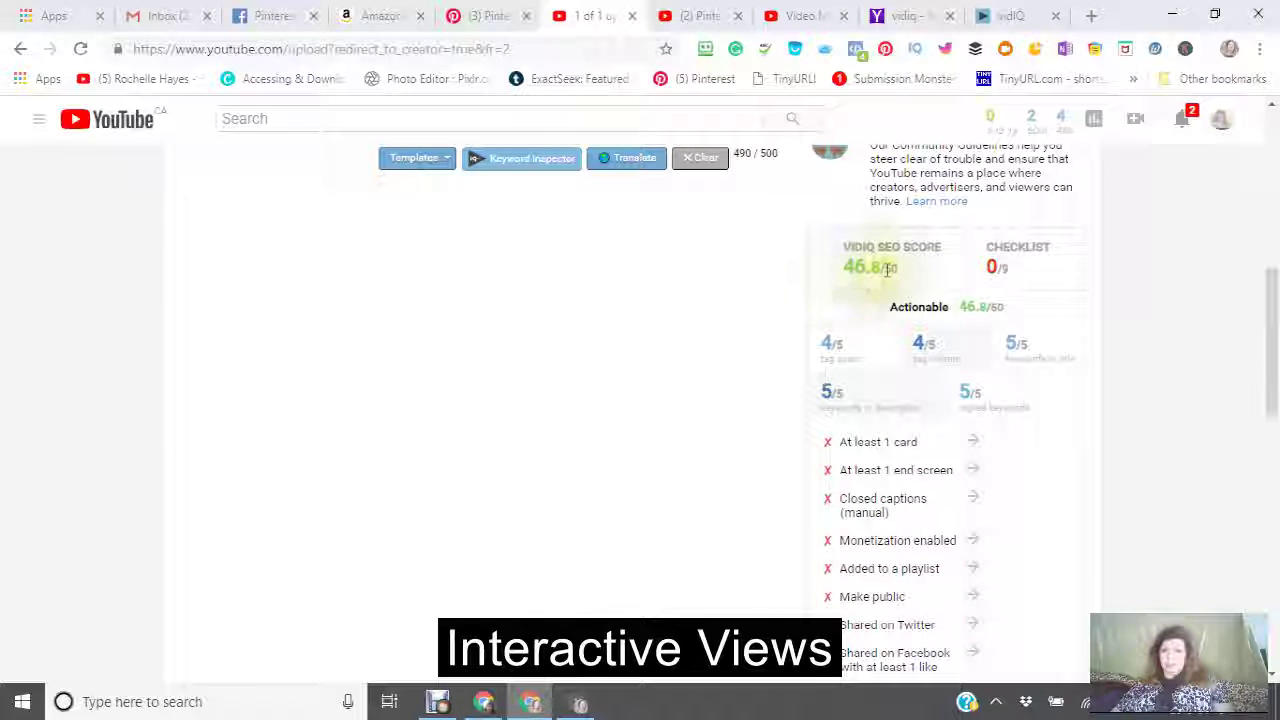
pyautogui.click(773, 318)
pyautogui.scroll(6, 722, 435)
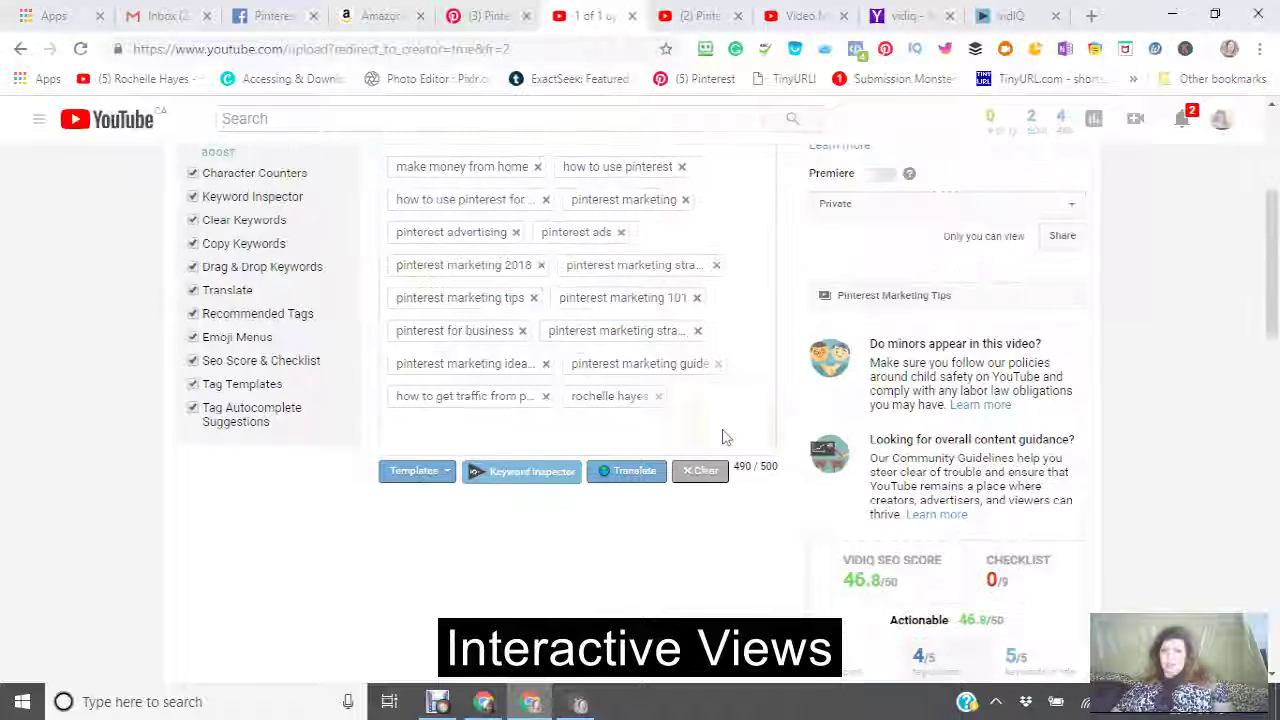
pyautogui.scroll(-6, 722, 435)
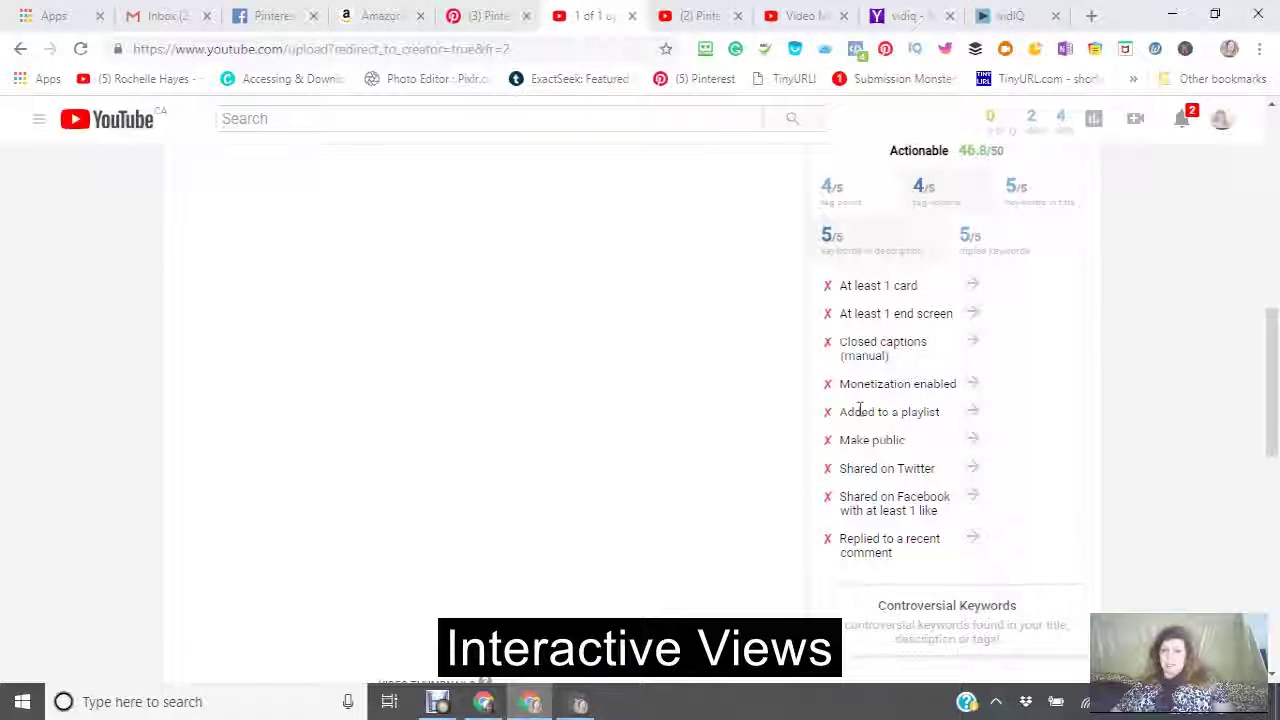
pyautogui.scroll(-2, 858, 408)
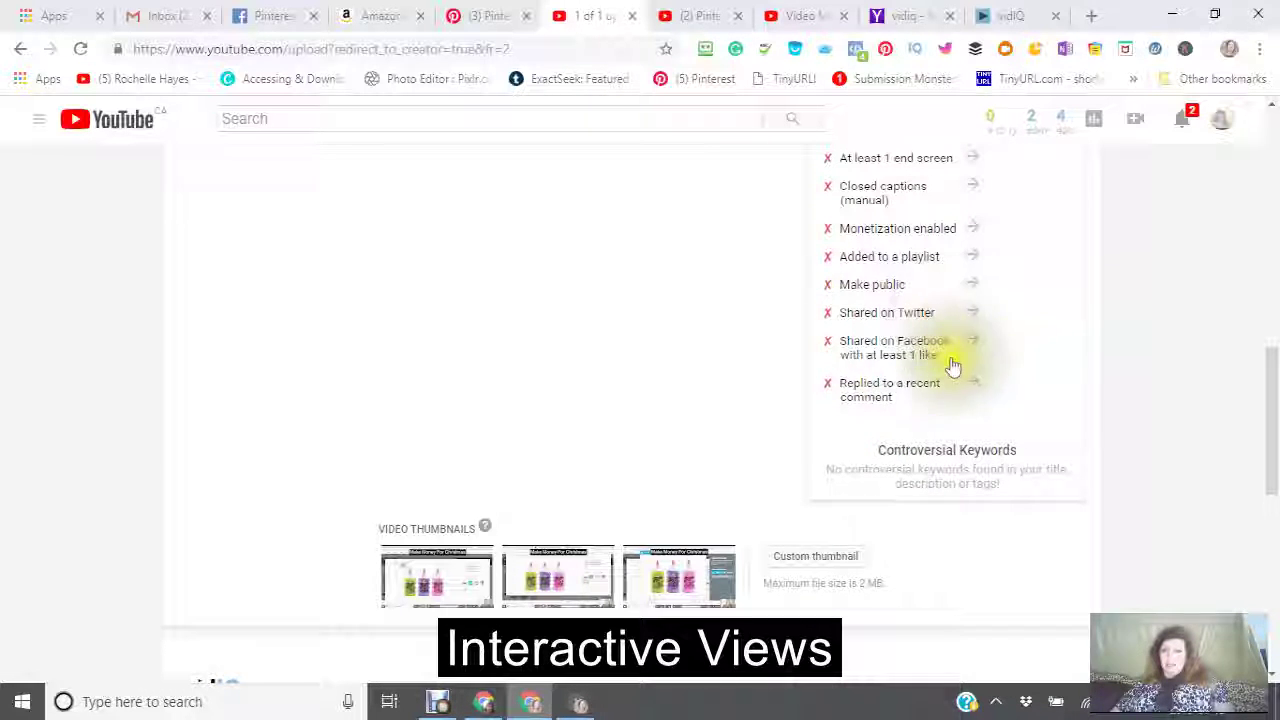
pyautogui.scroll(-4, 808, 520)
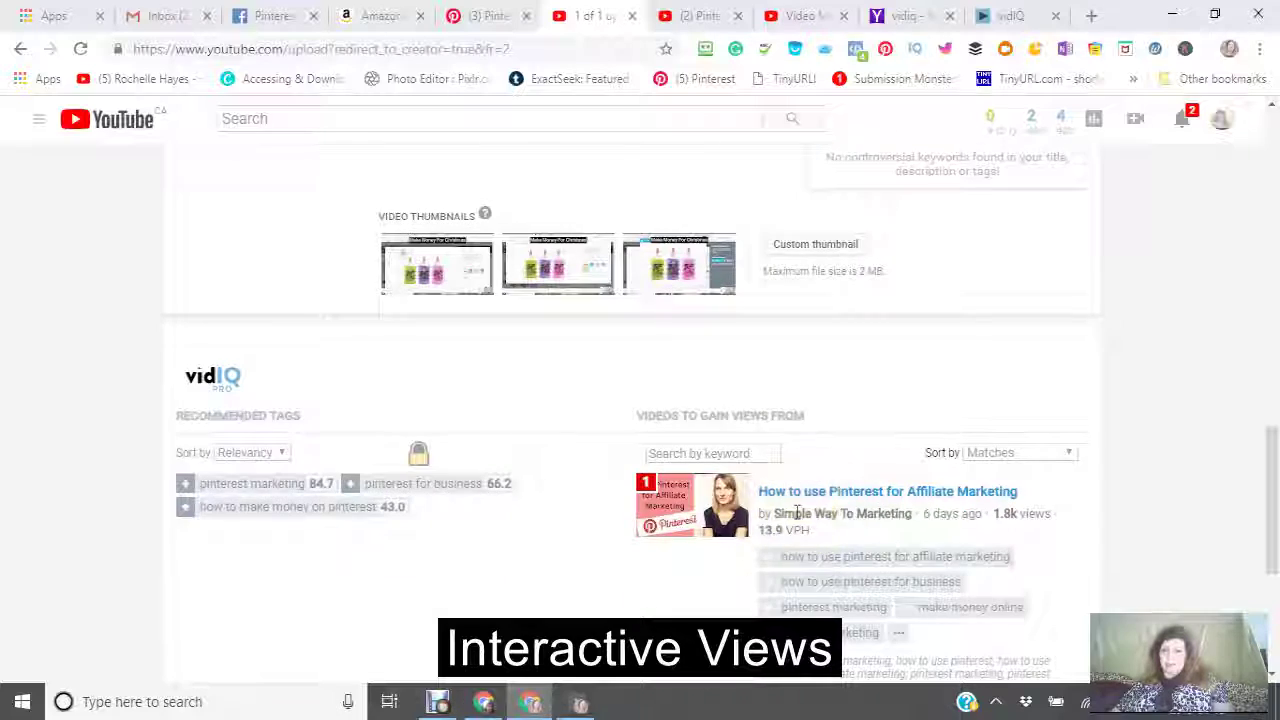
pyautogui.scroll(15, 795, 518)
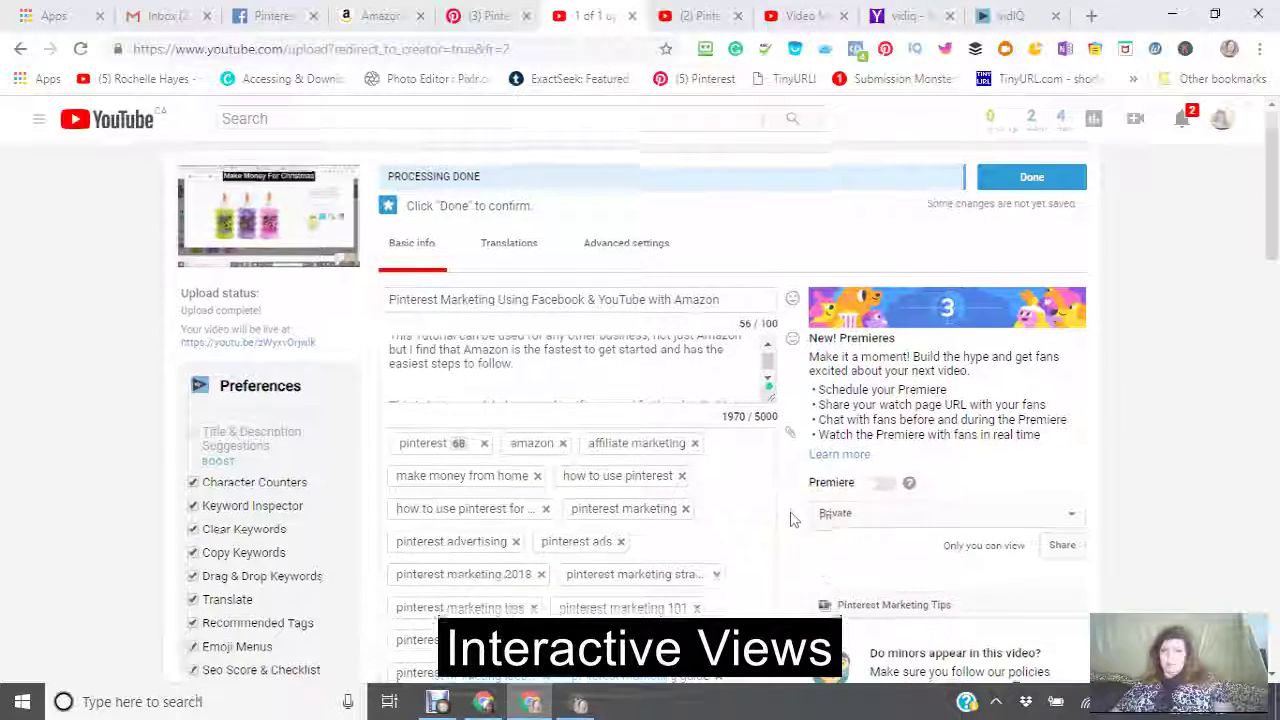
pyautogui.scroll(-3, 795, 518)
pyautogui.scroll(3, 790, 519)
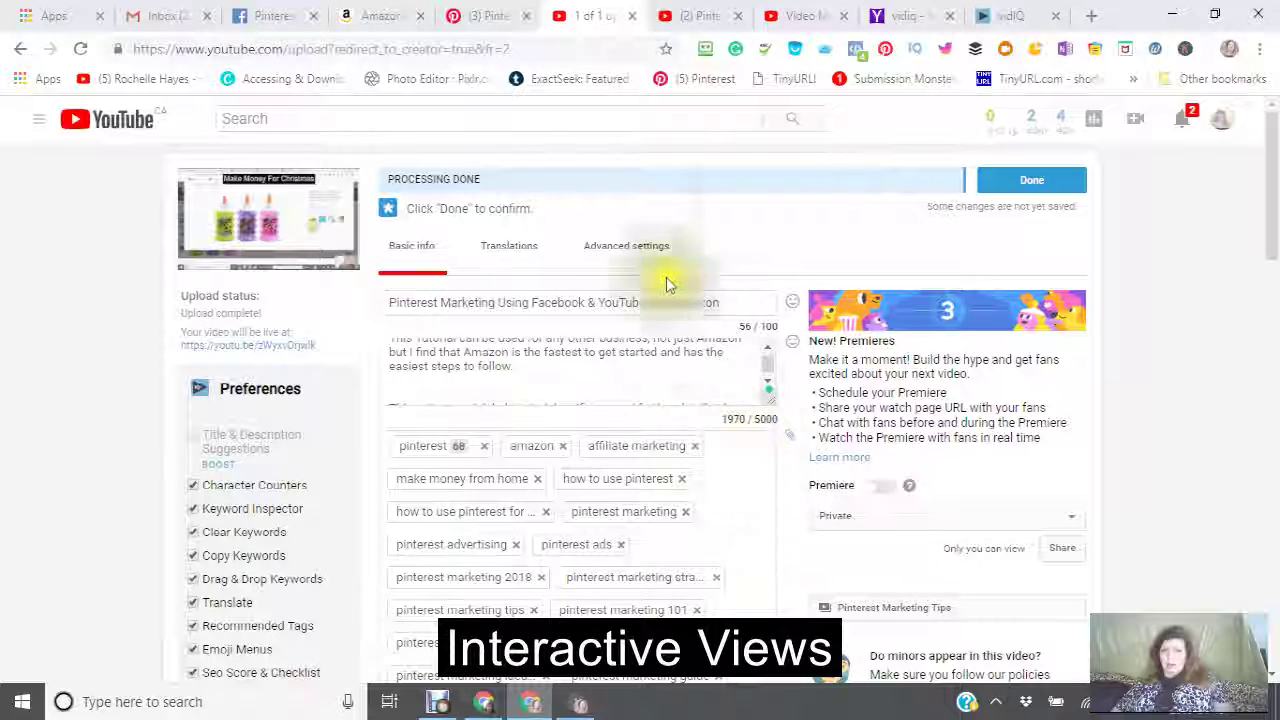
# Set the upload's license to Creative Commons - Attribution in Advanced settings.
pyautogui.click(620, 250)
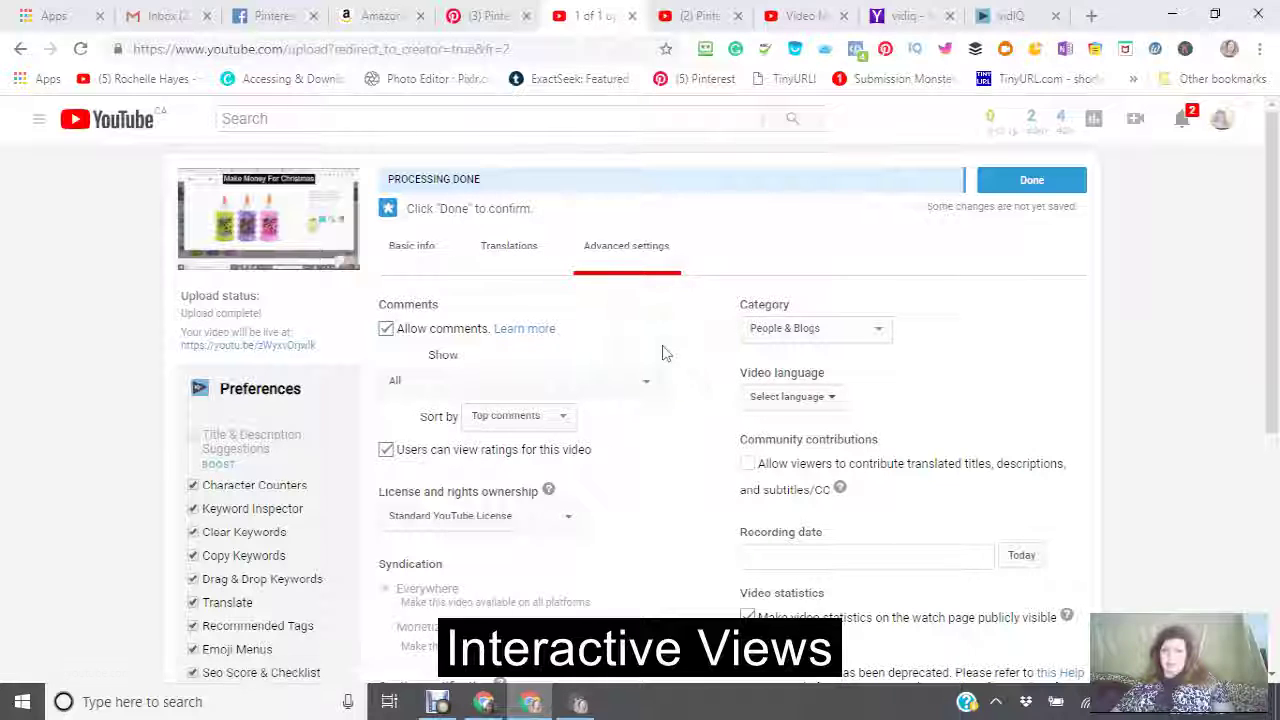
pyautogui.scroll(-2, 665, 352)
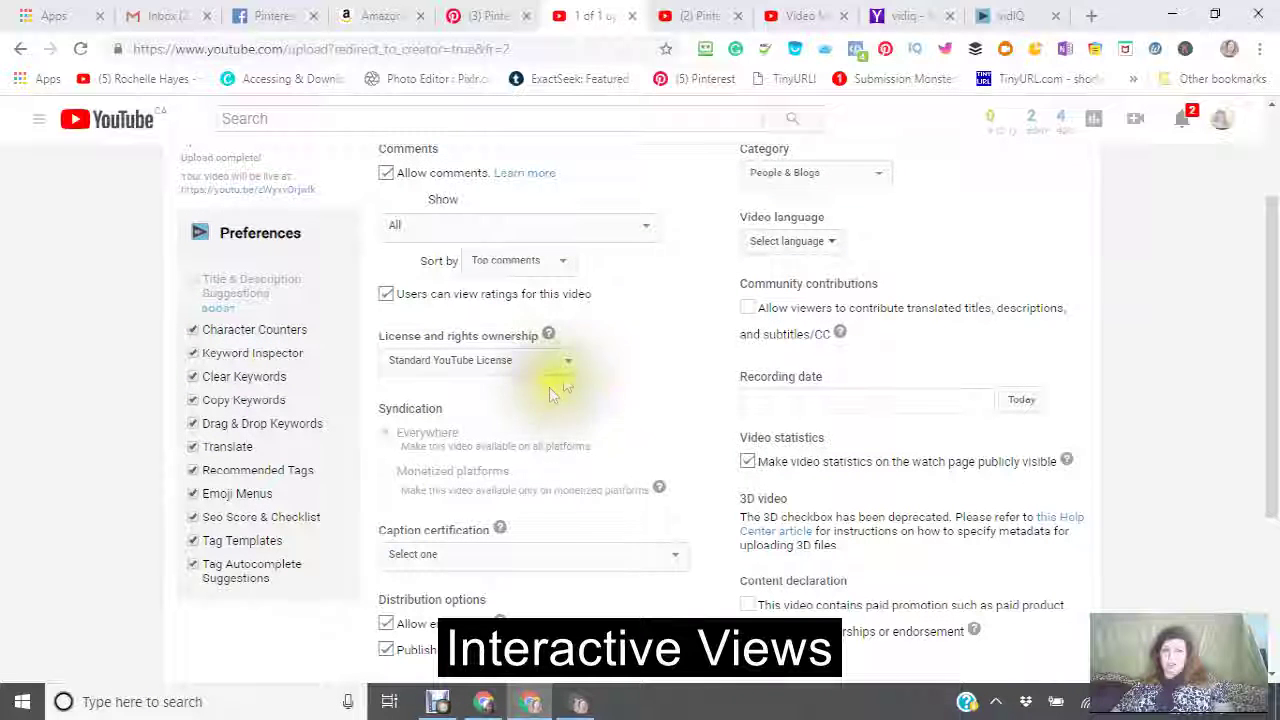
pyautogui.click(570, 365)
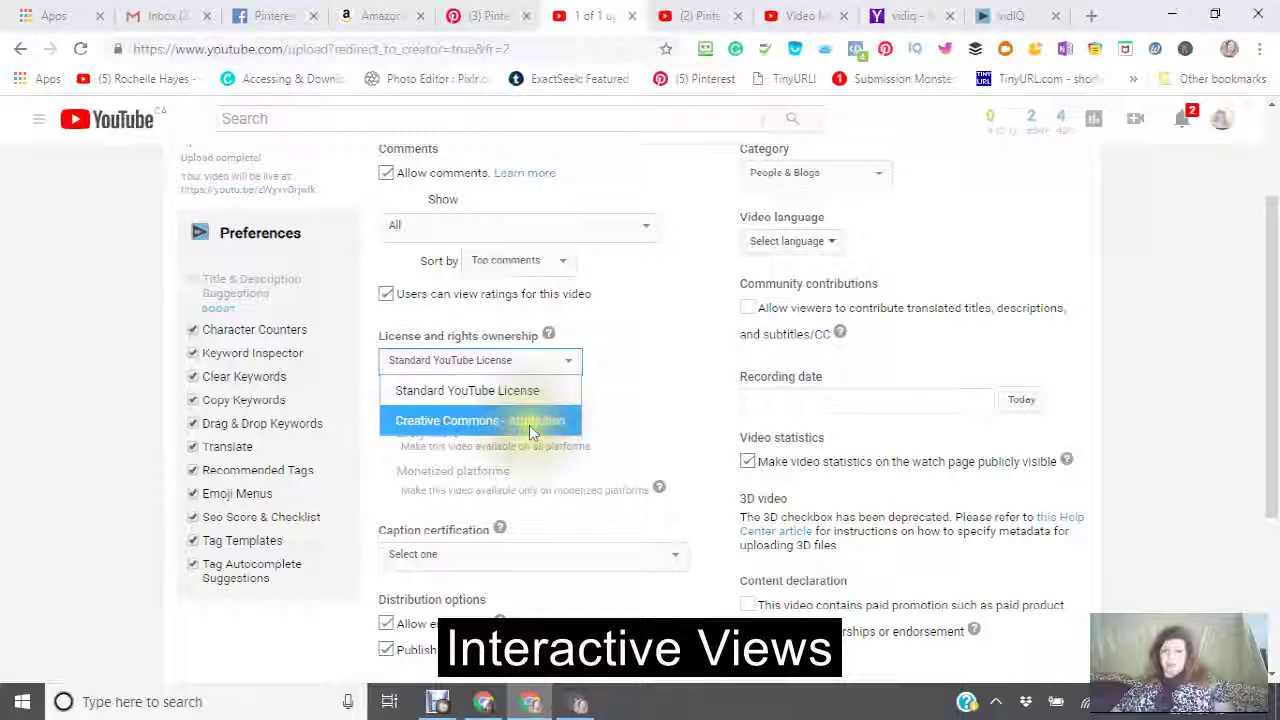
pyautogui.click(529, 425)
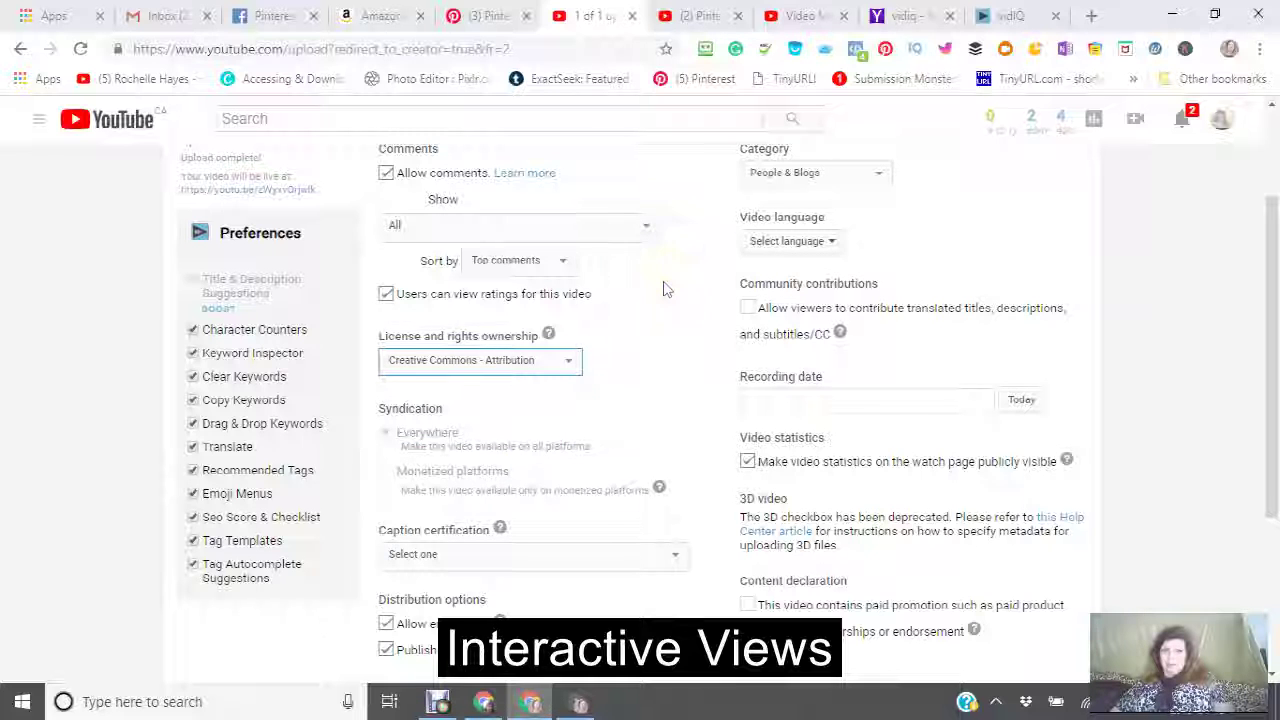
pyautogui.scroll(-1, 665, 287)
pyautogui.scroll(-3, 665, 289)
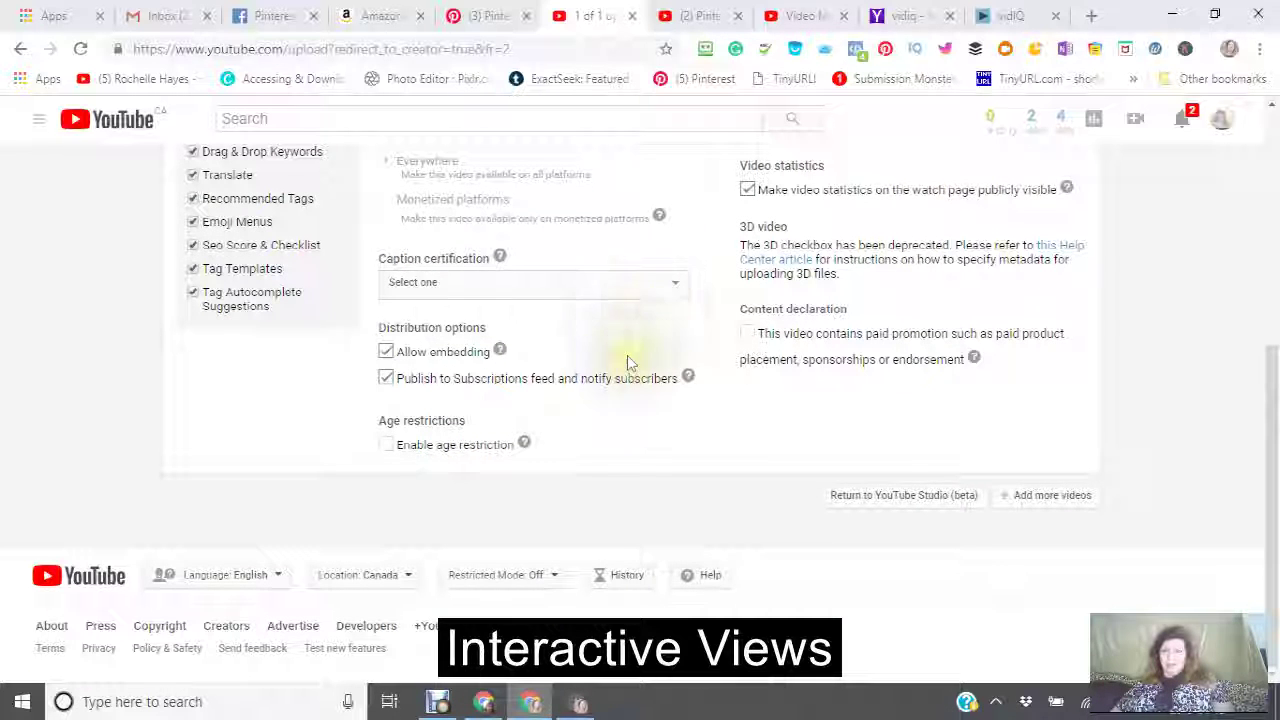
# Set caption certification to 'This content has never aired on television in the U.S.'.
pyautogui.click(677, 286)
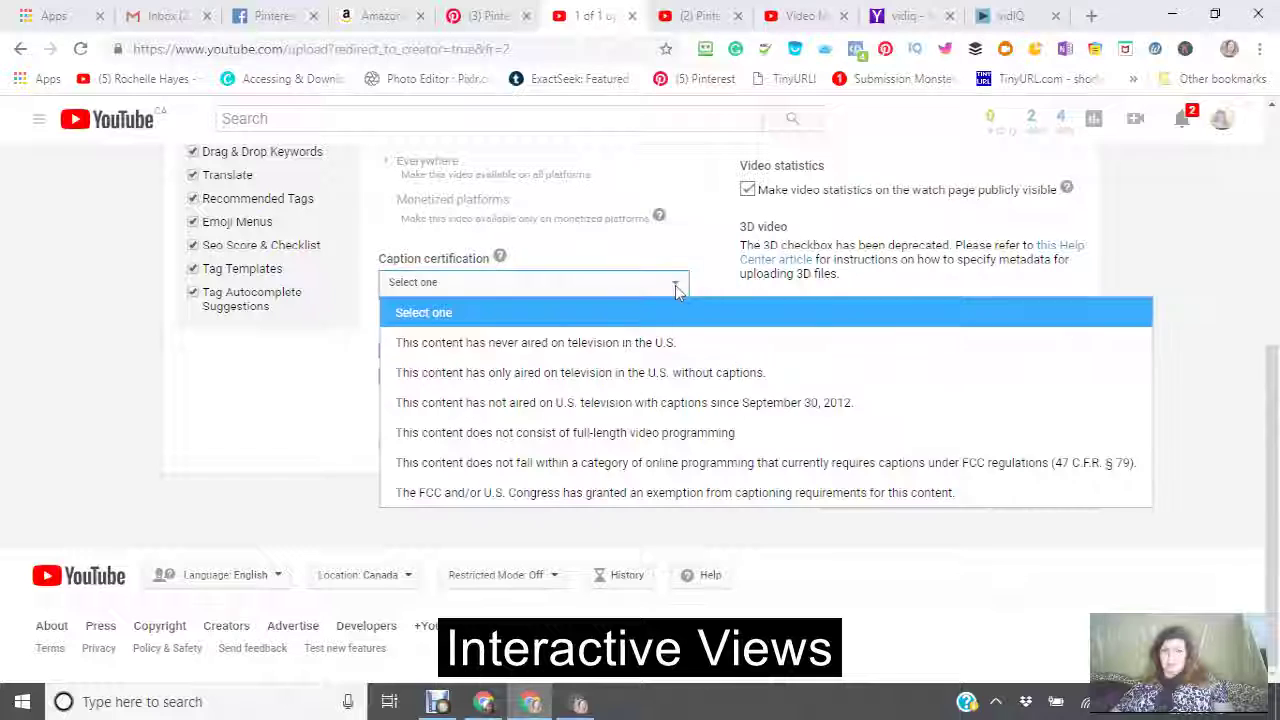
pyautogui.click(612, 340)
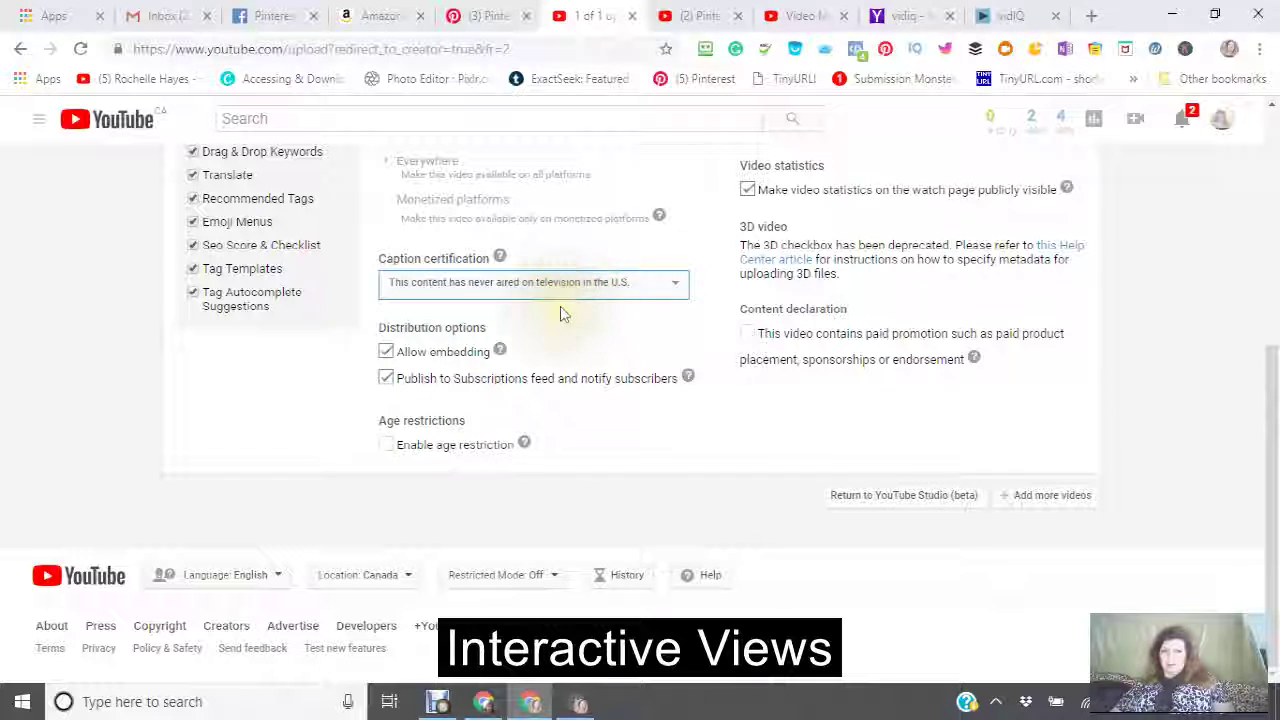
pyautogui.scroll(5, 560, 312)
pyautogui.scroll(-5, 560, 312)
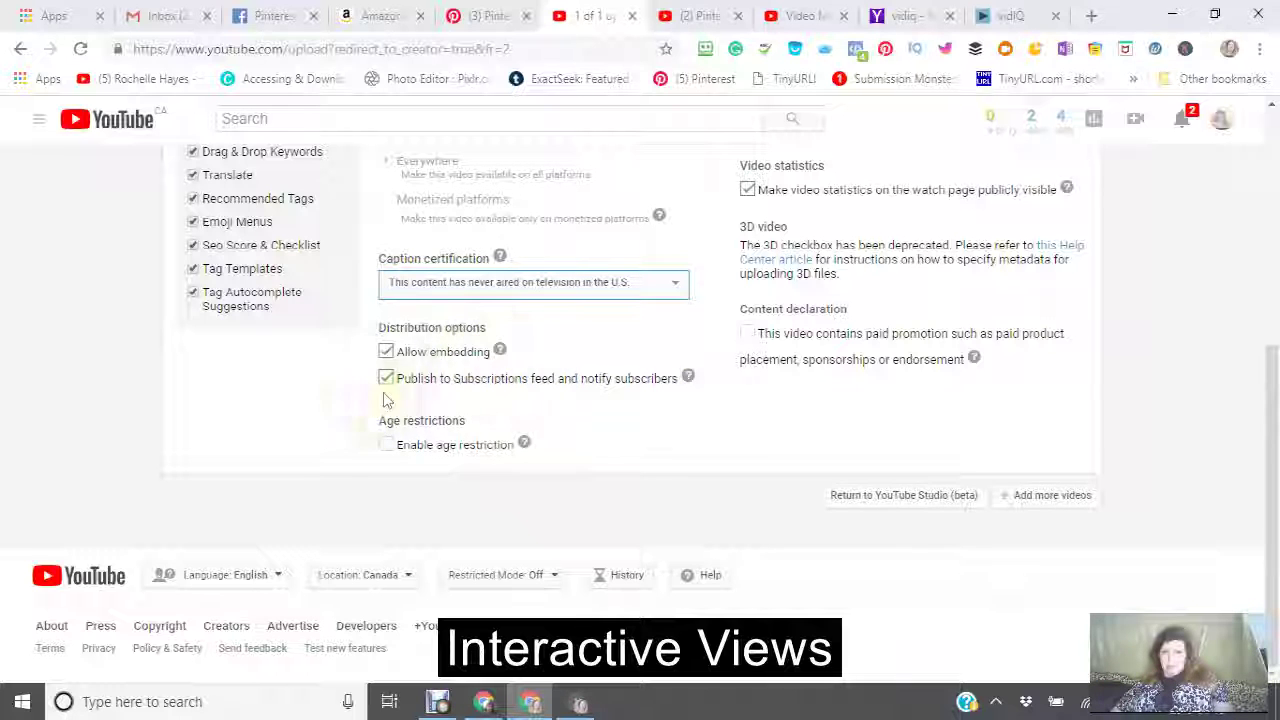
pyautogui.scroll(5, 560, 385)
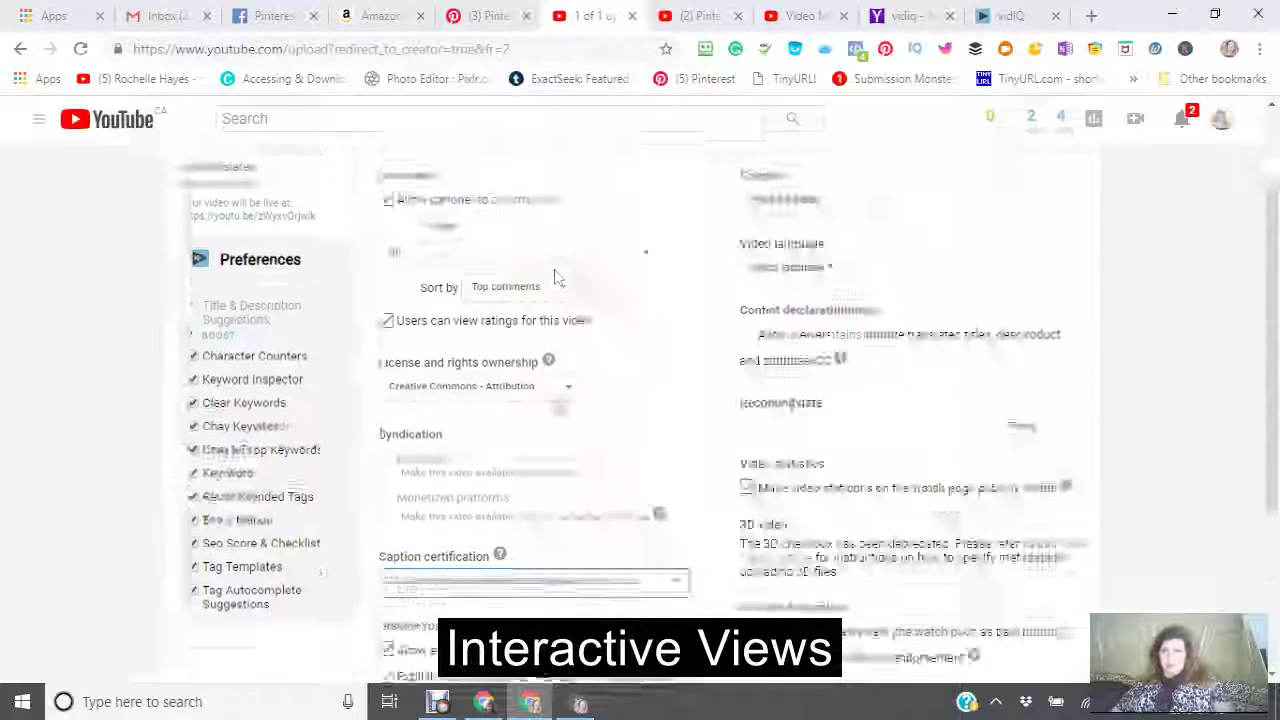
pyautogui.scroll(-2, 557, 406)
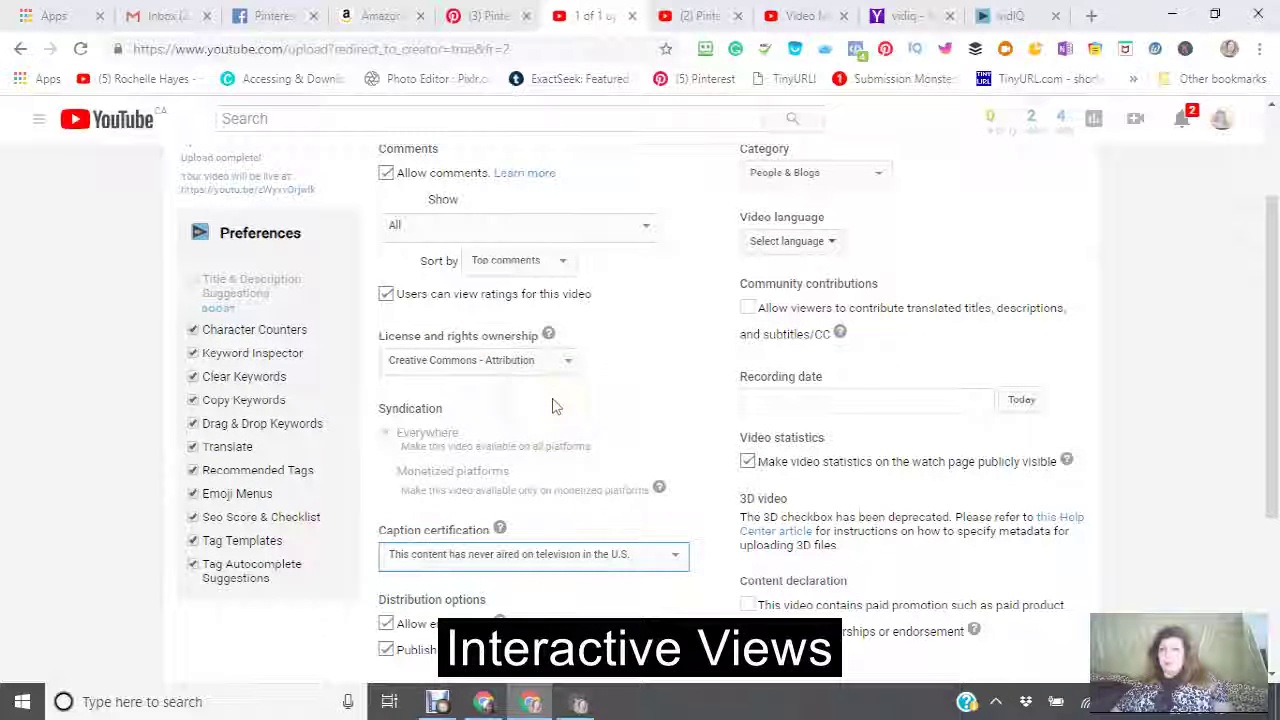
# Choose English from the Video language dropdown in Advanced settings.
pyautogui.click(832, 250)
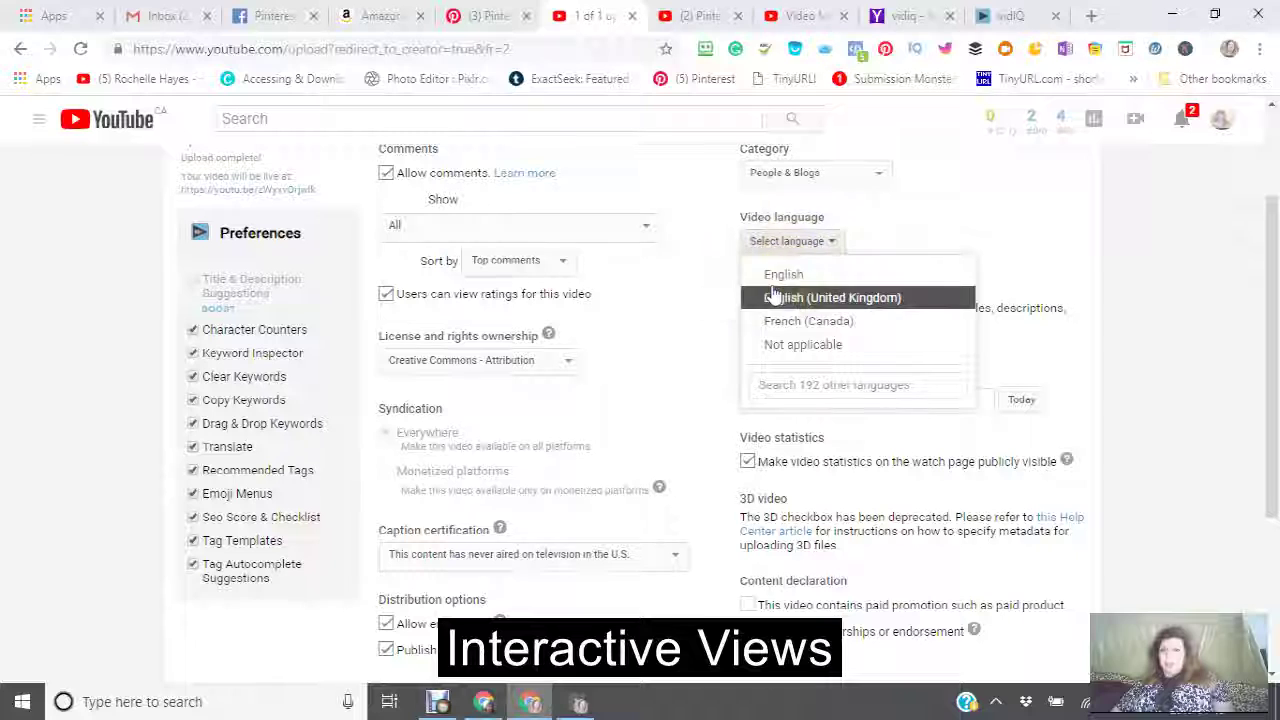
pyautogui.click(770, 276)
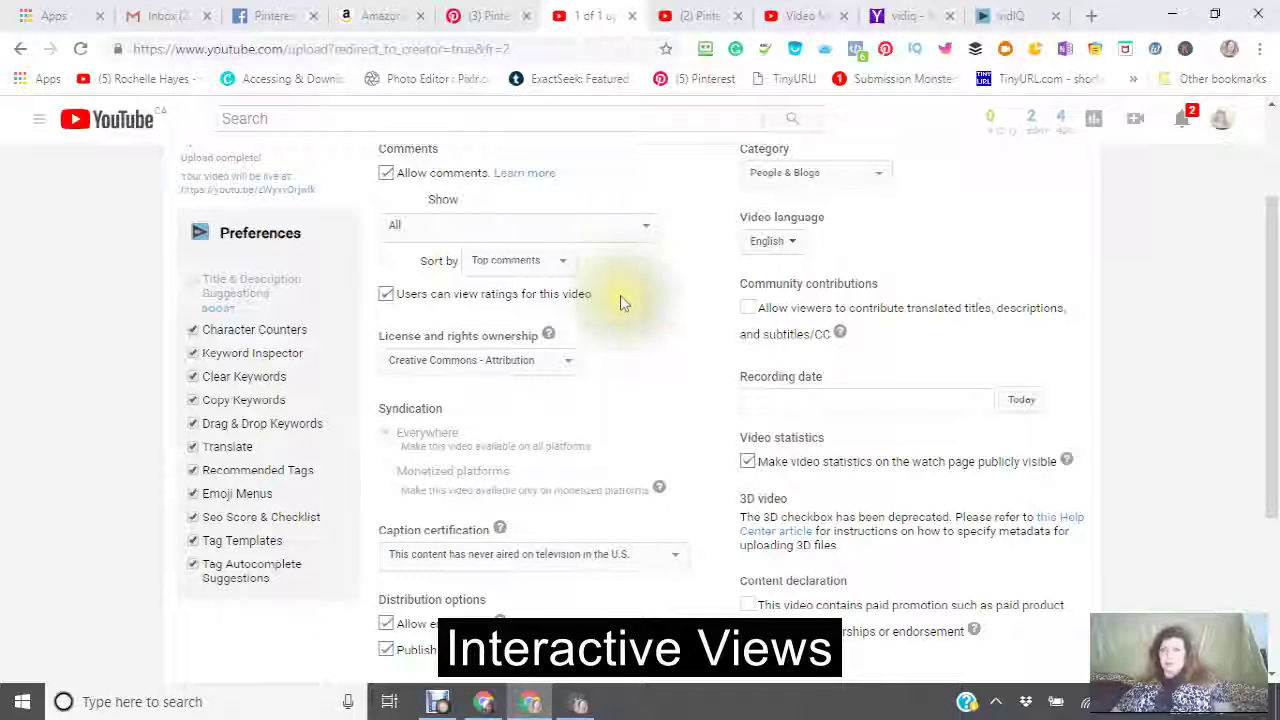
pyautogui.scroll(2, 620, 297)
pyautogui.scroll(-5, 620, 300)
pyautogui.scroll(10, 617, 297)
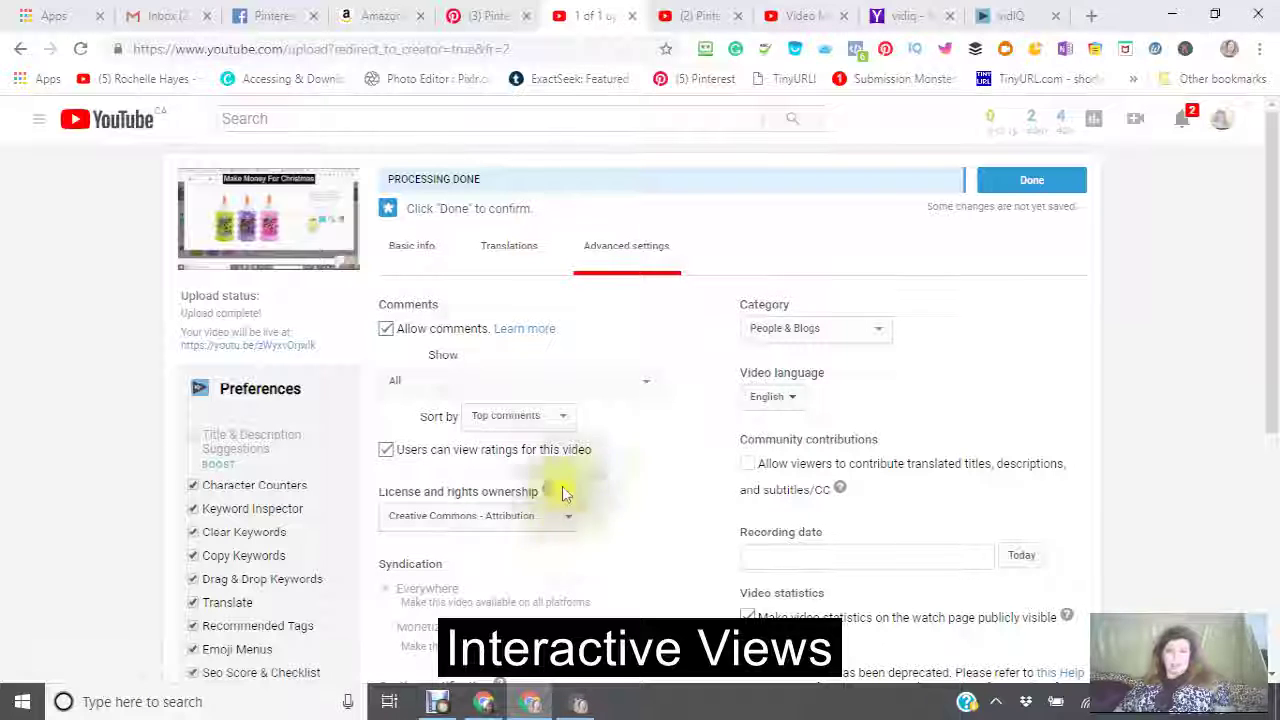
pyautogui.moveTo(312, 240)
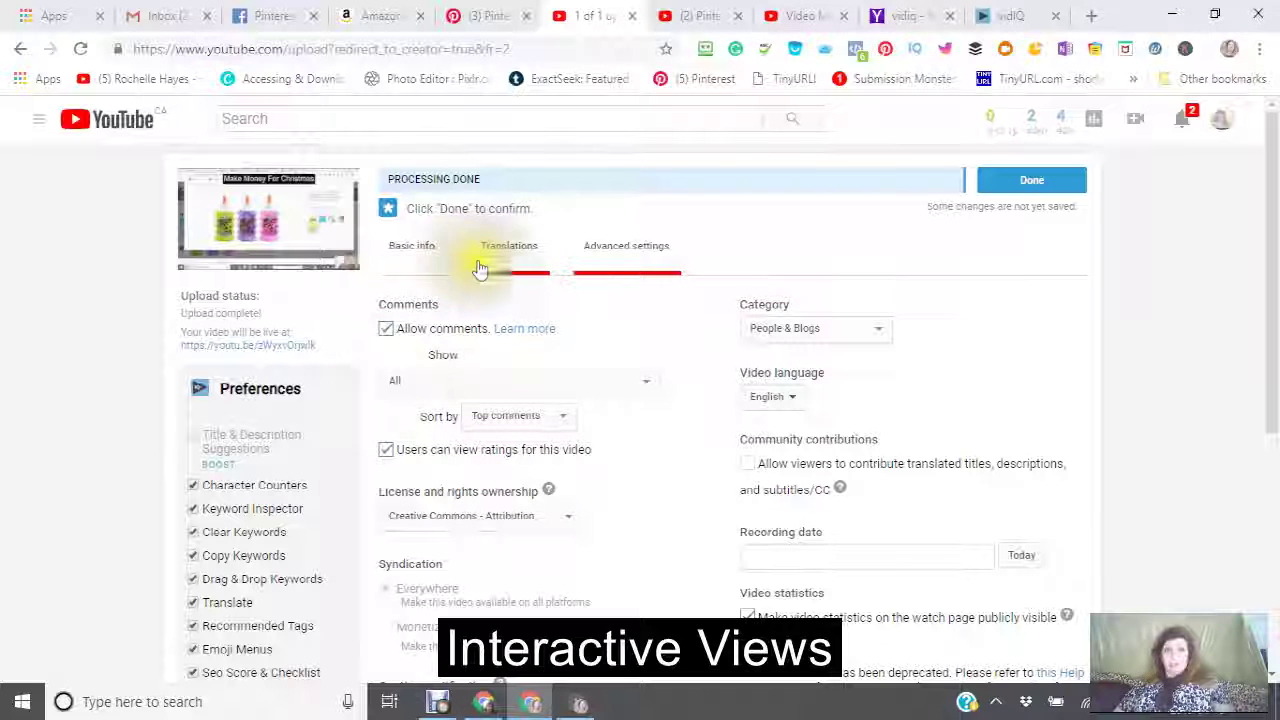
pyautogui.moveTo(295, 185)
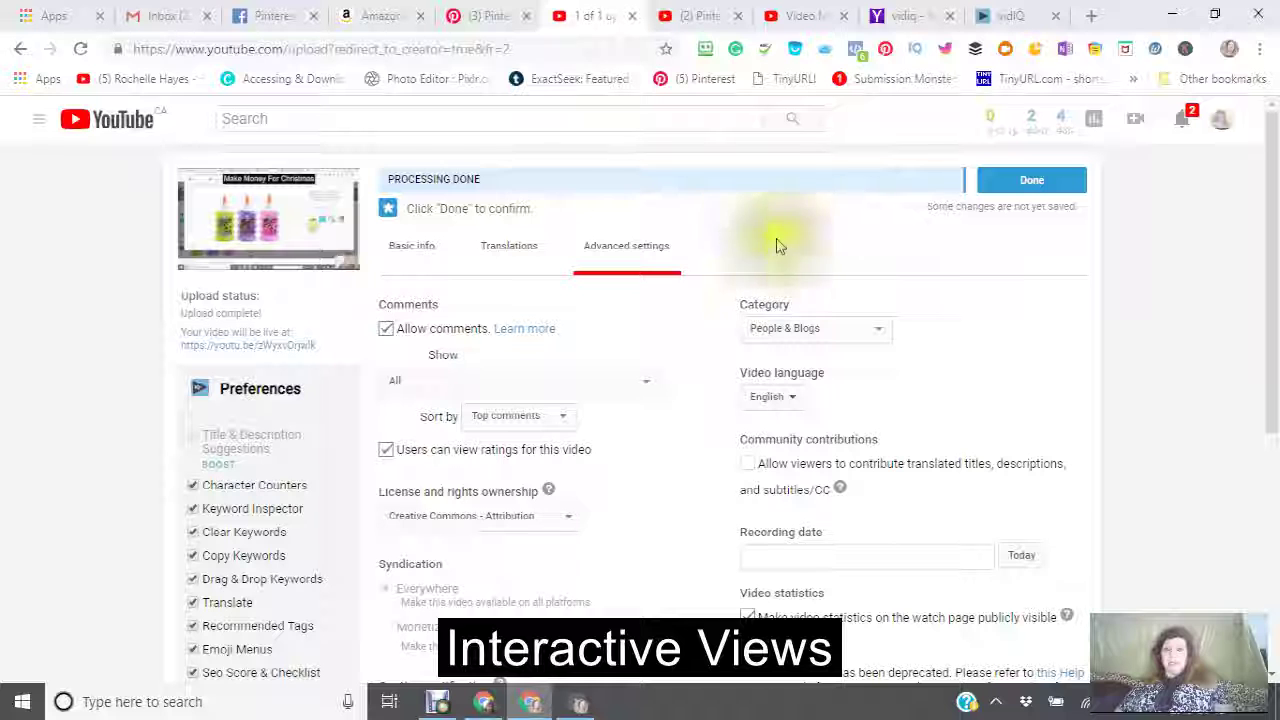
pyautogui.scroll(-3, 780, 243)
pyautogui.scroll(3, 782, 245)
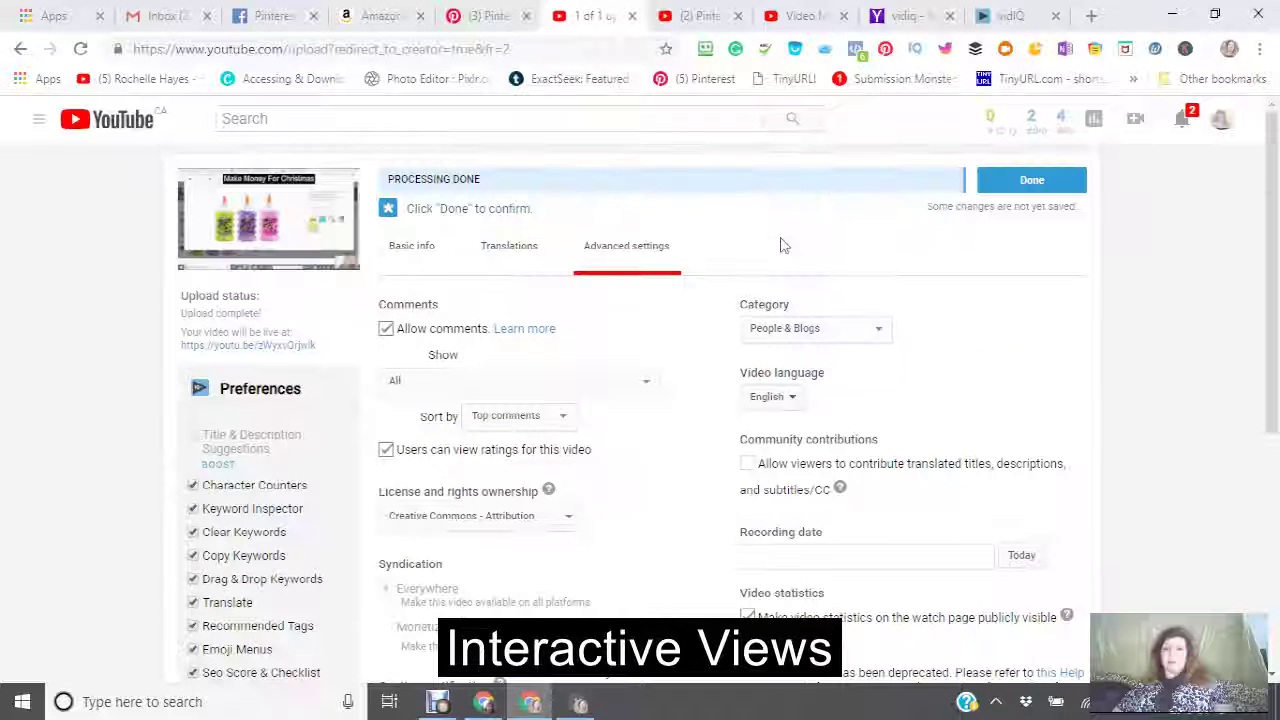
# Save the video's changed settings with Done.
pyautogui.click(1036, 184)
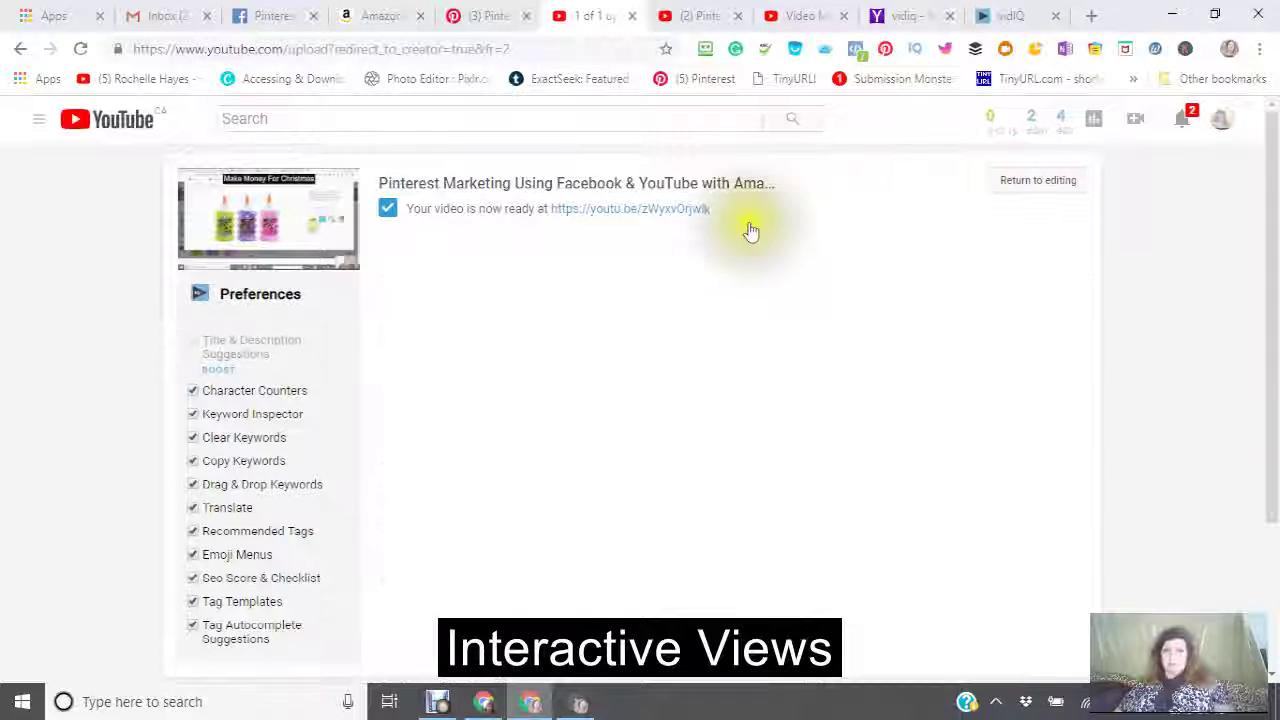
pyautogui.scroll(-3, 737, 276)
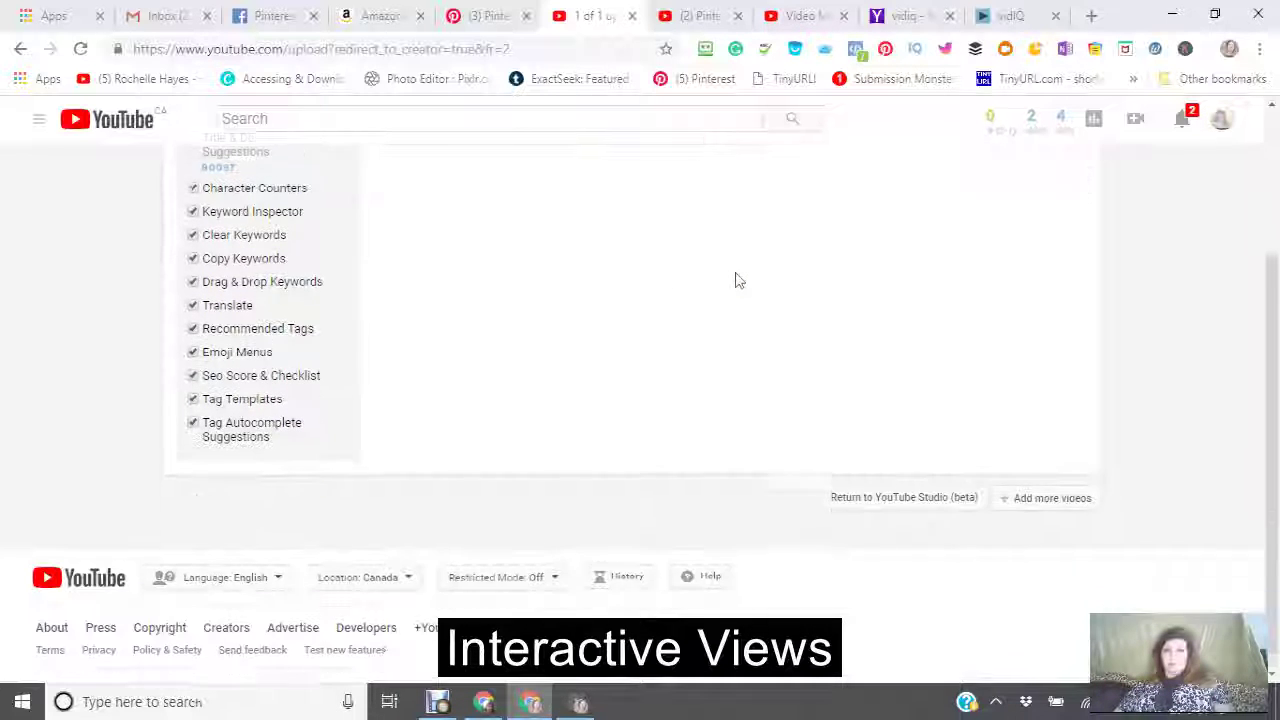
pyautogui.scroll(3, 732, 274)
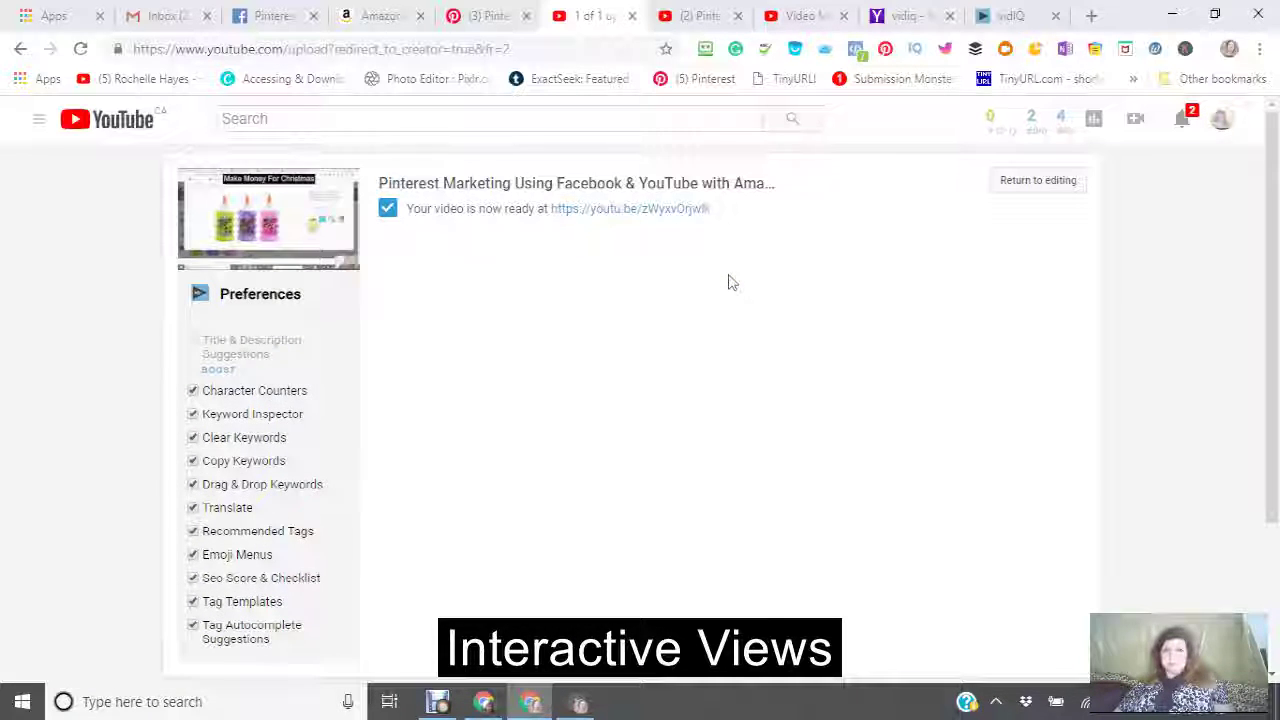
pyautogui.click(1038, 182)
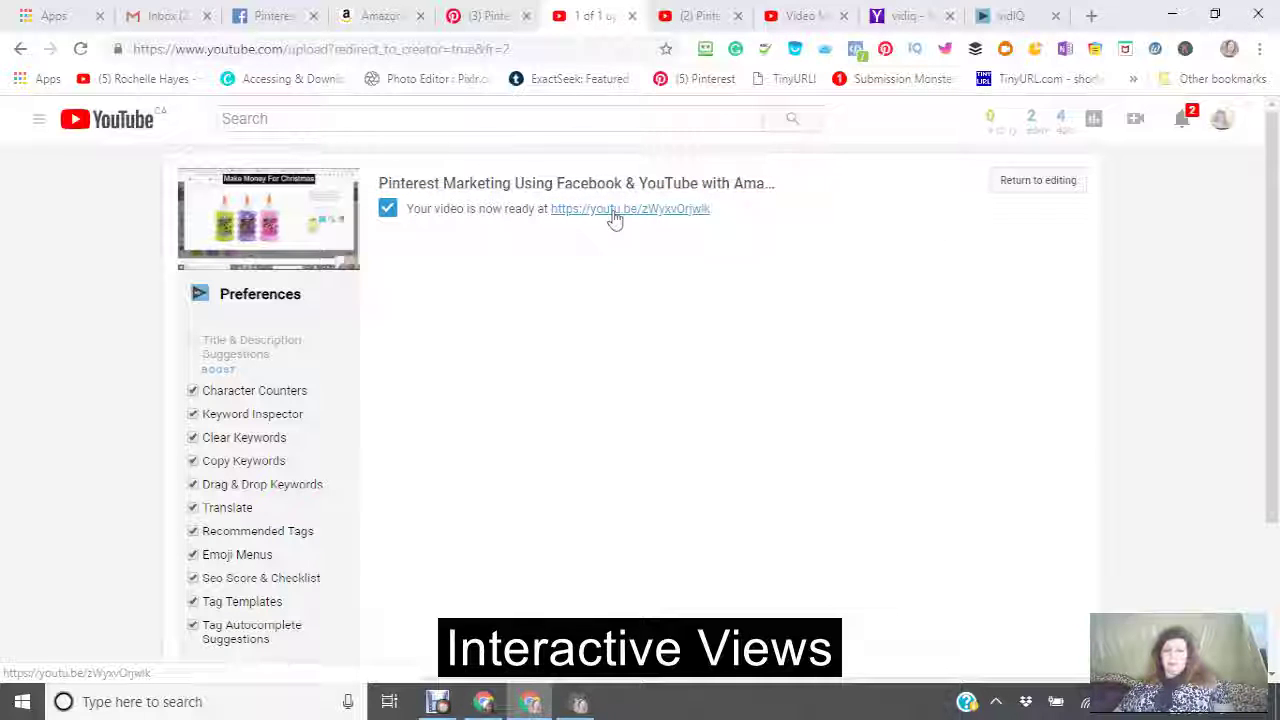
# Return to editing, review Basic info and the vidIQ checklist, then follow 'At least 1 card'.
pyautogui.click(1036, 186)
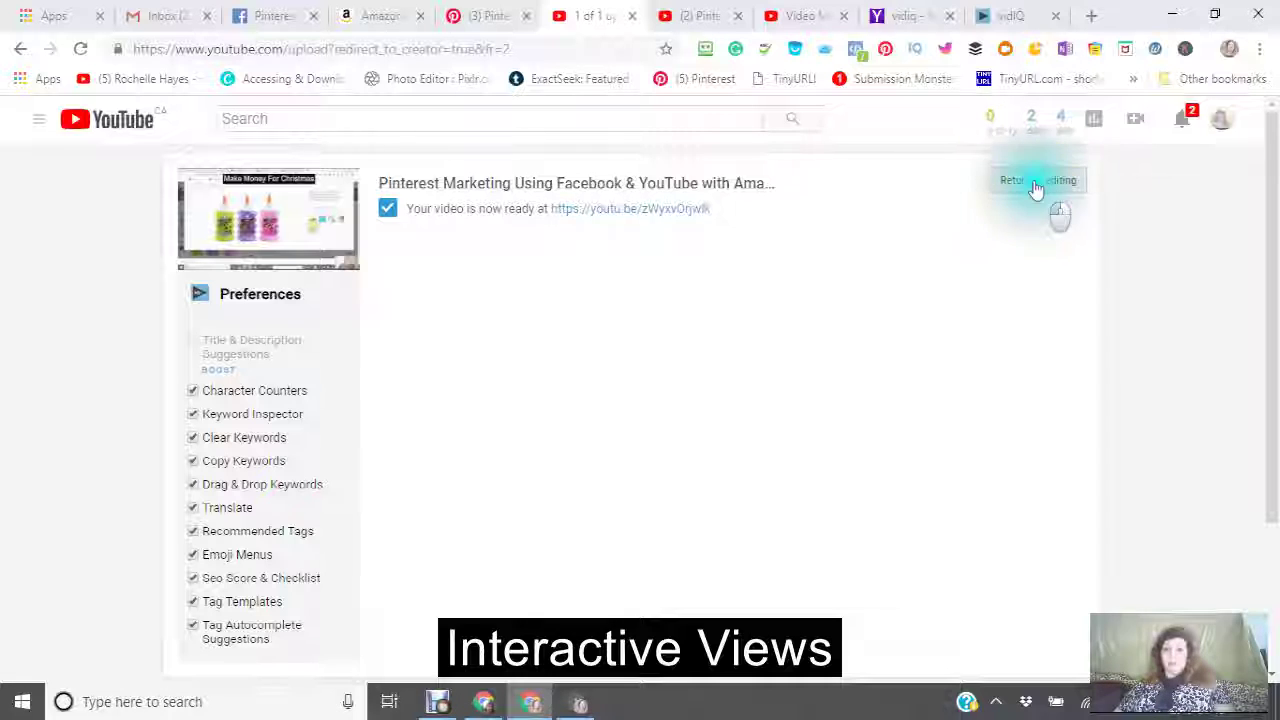
pyautogui.scroll(-5, 588, 318)
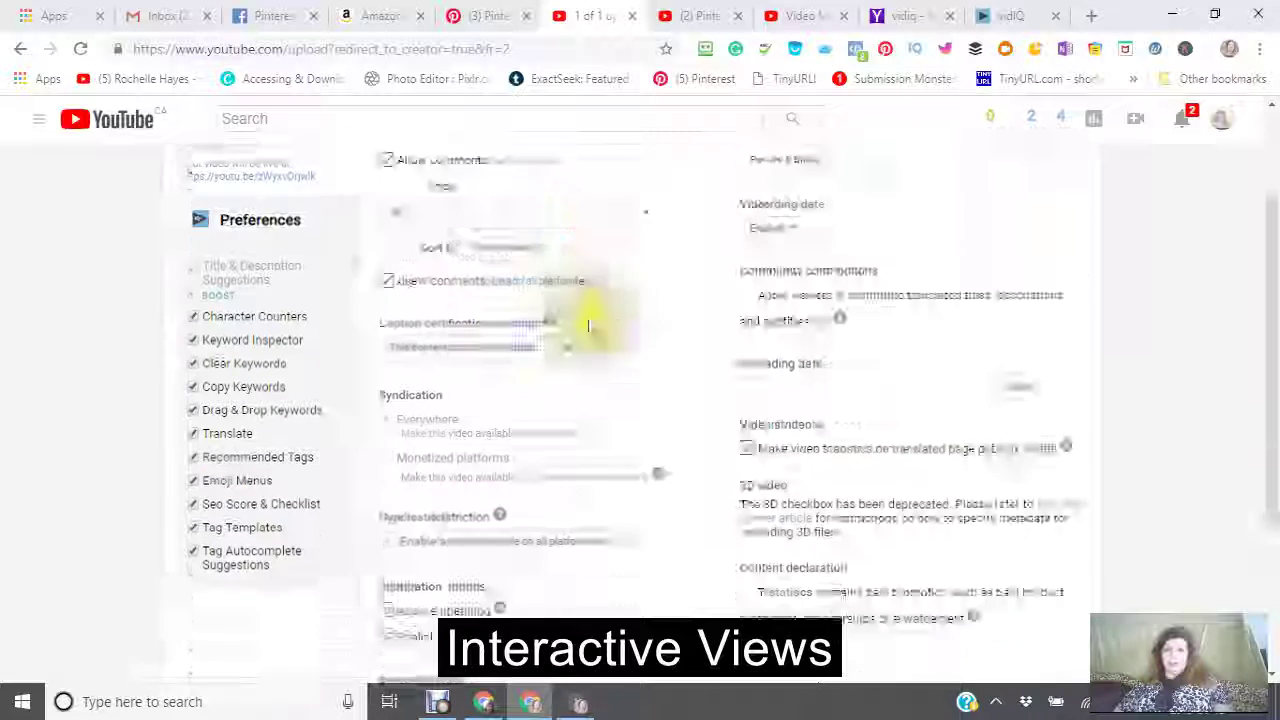
pyautogui.scroll(5, 580, 325)
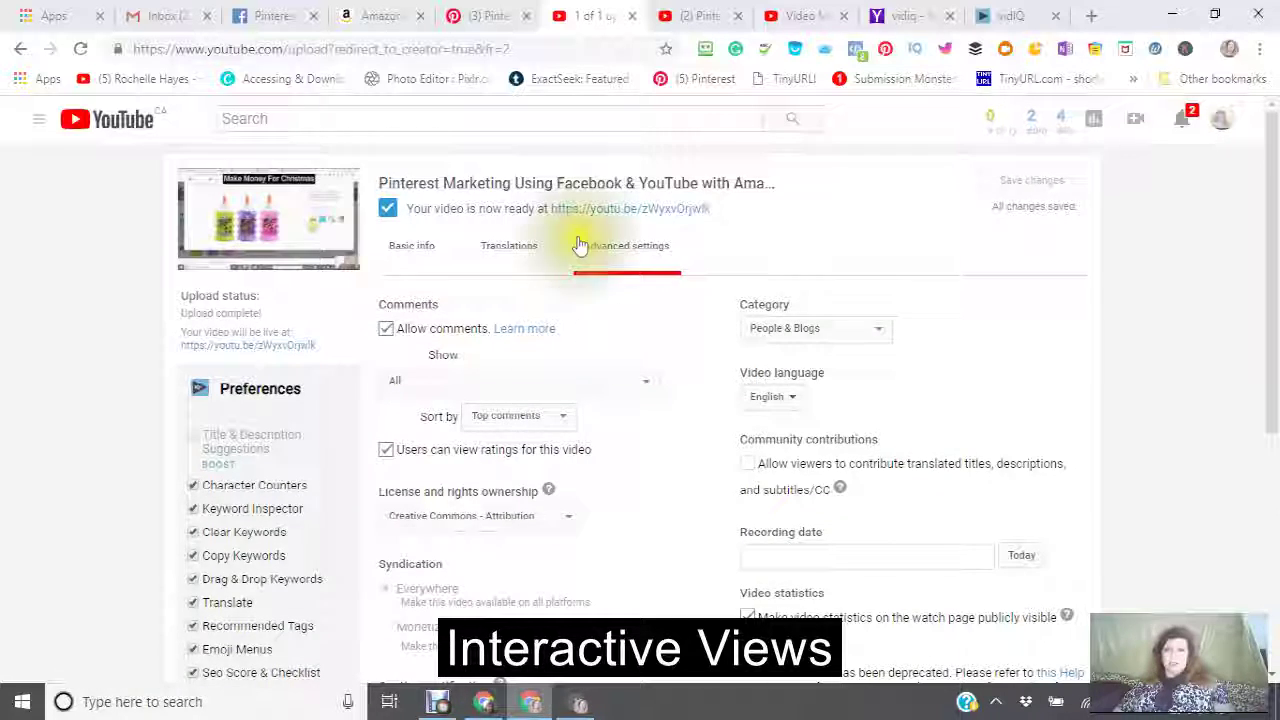
pyautogui.click(410, 246)
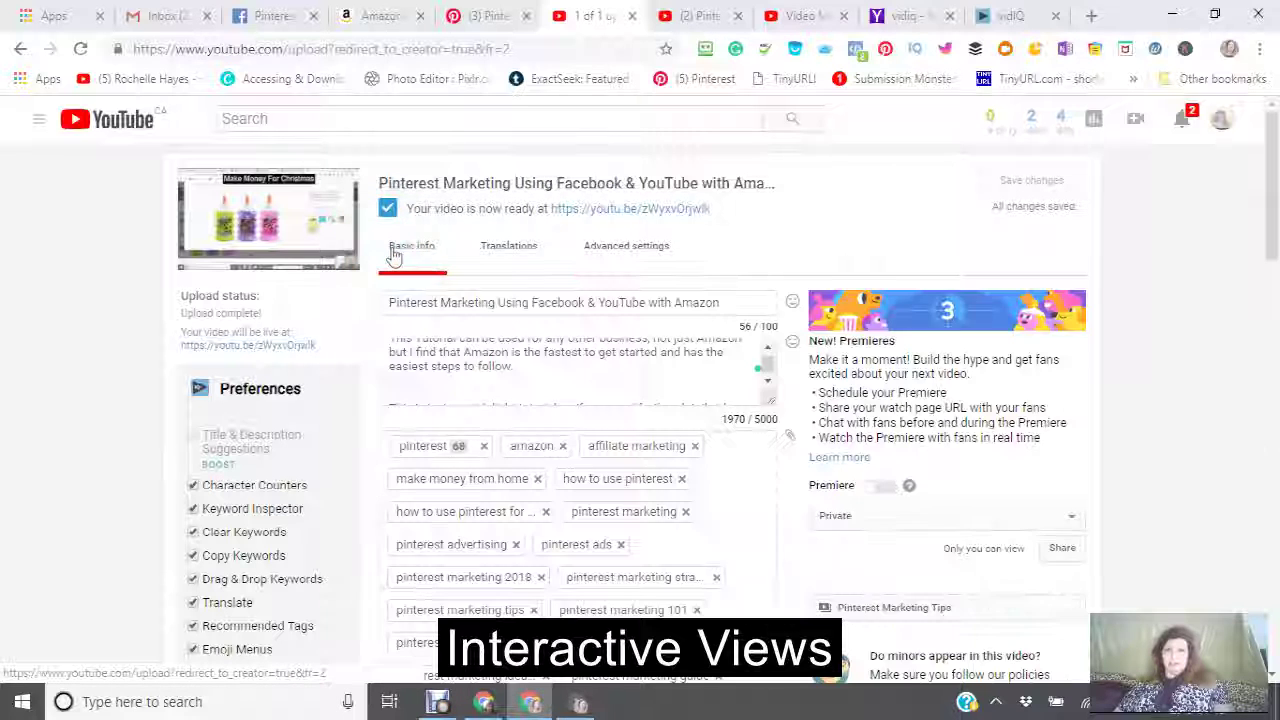
pyautogui.scroll(-10, 522, 318)
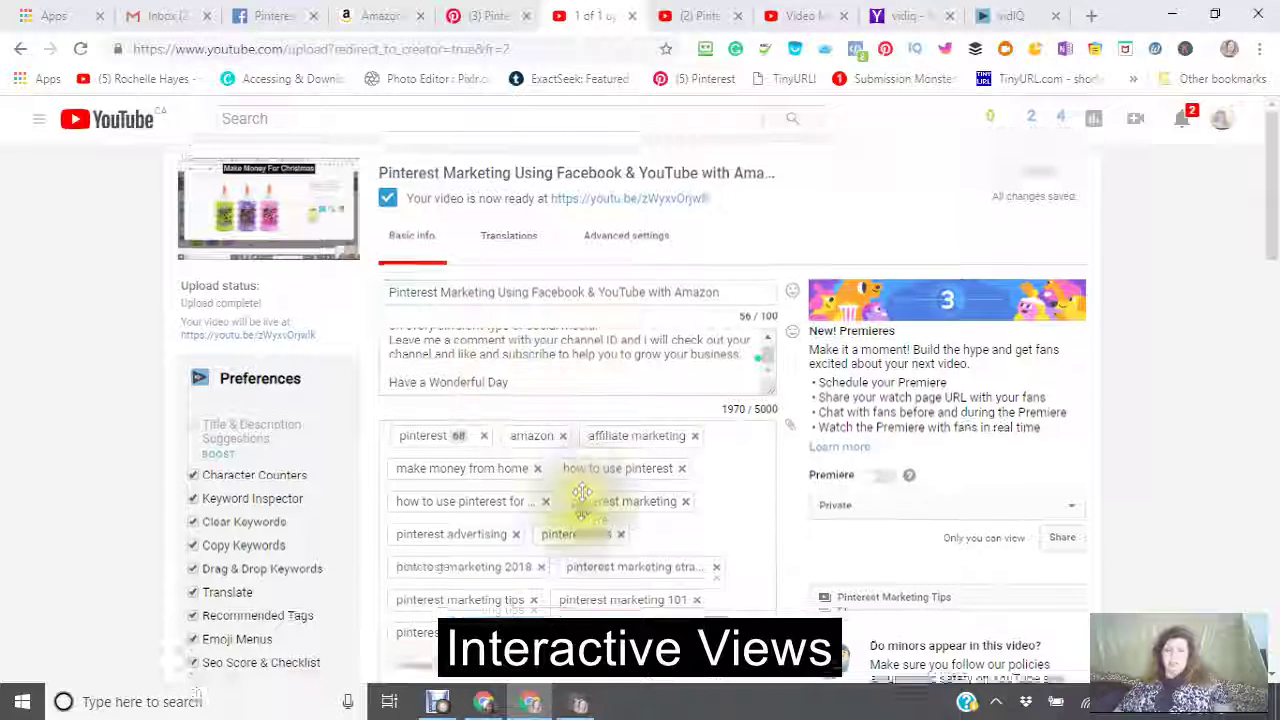
pyautogui.scroll(-5, 565, 525)
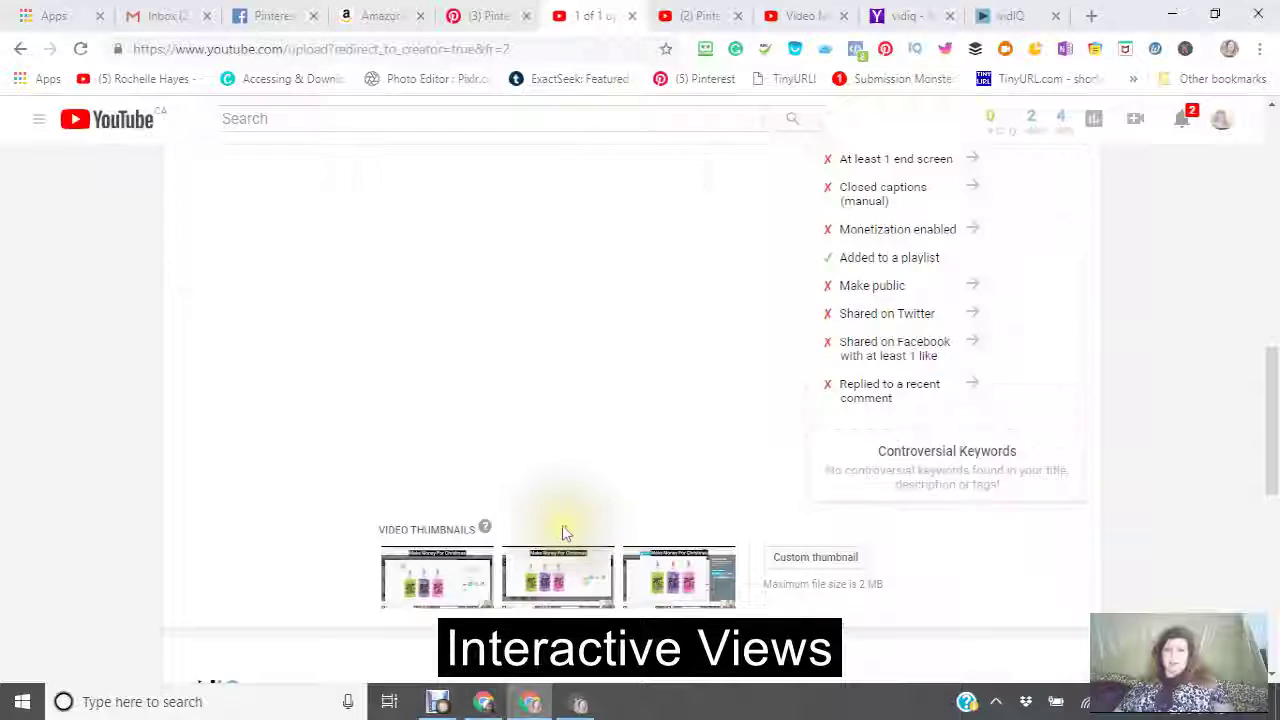
pyautogui.scroll(3, 560, 531)
pyautogui.scroll(-2, 557, 531)
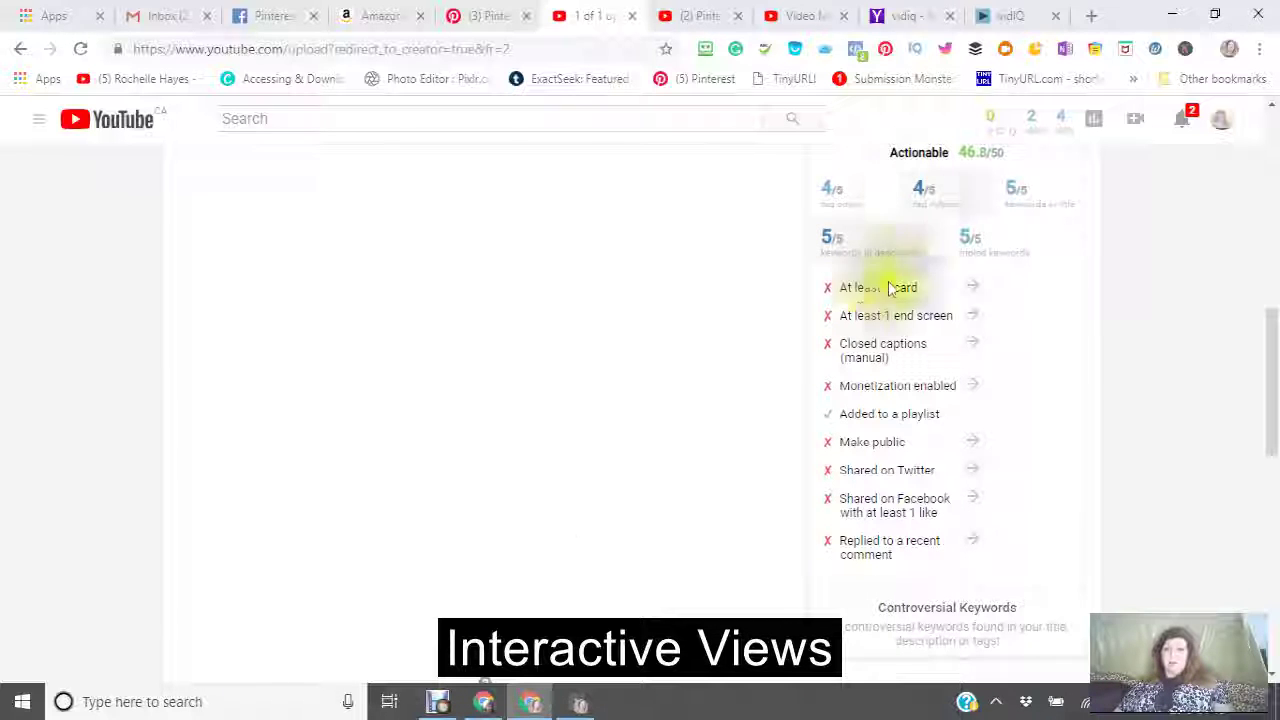
pyautogui.click(973, 289)
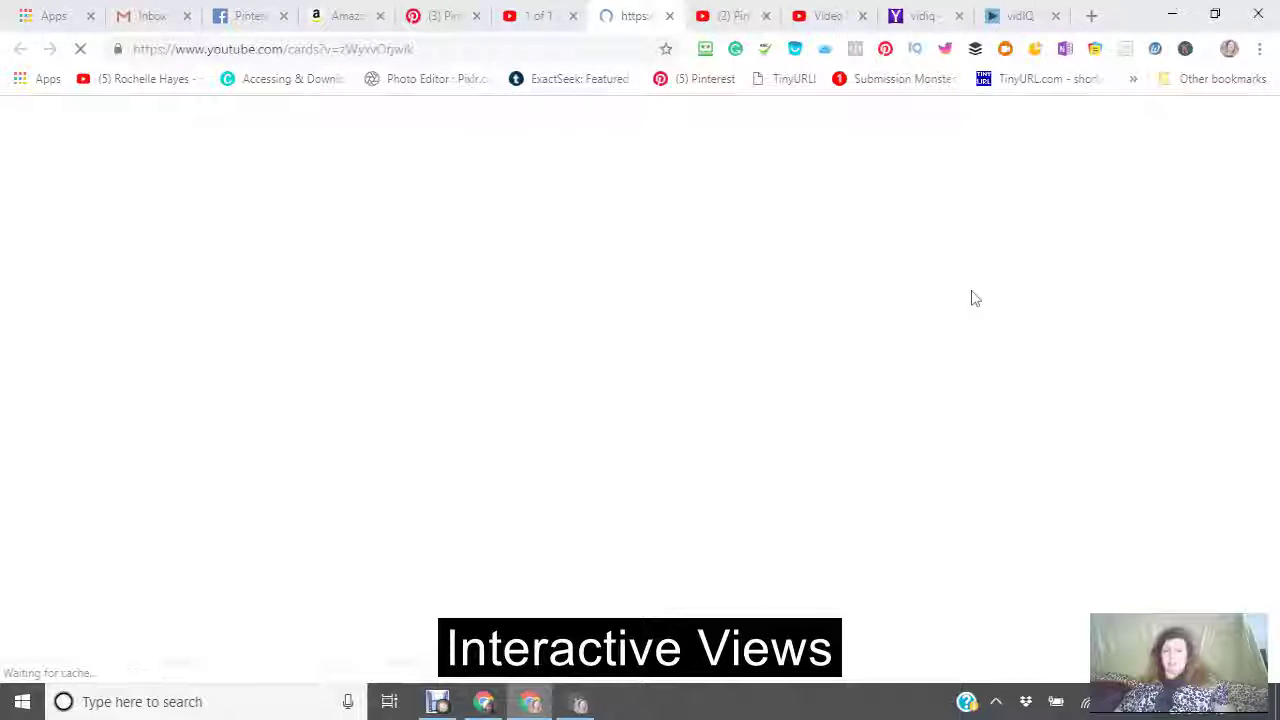
# Reload the video's Cards editor page.
pyautogui.click(969, 295)
pyautogui.click(964, 295)
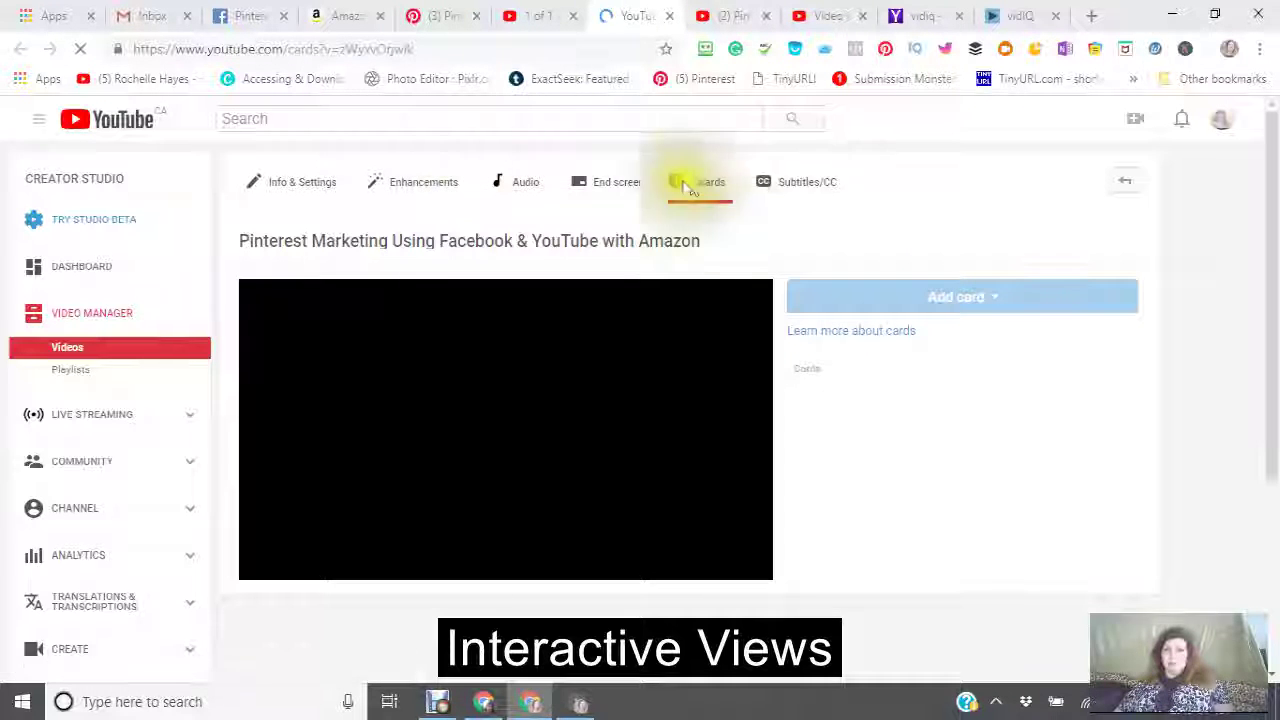
pyautogui.click(706, 178)
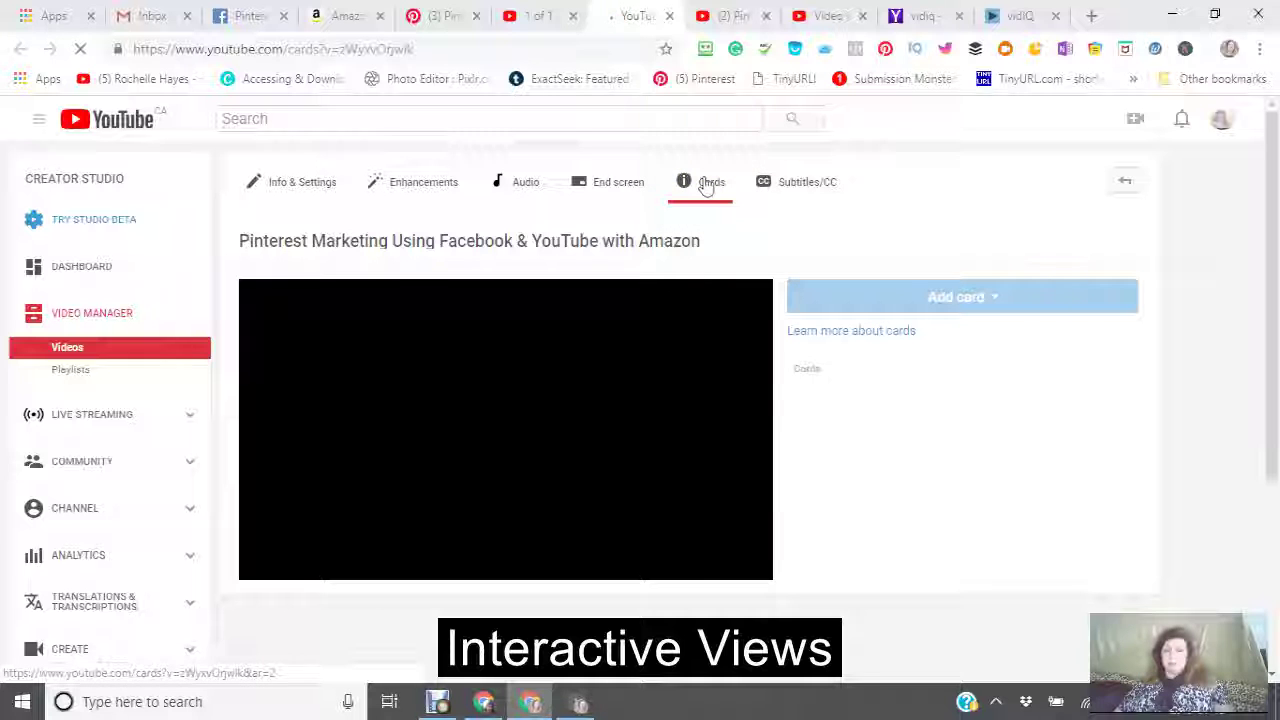
pyautogui.click(704, 182)
pyautogui.click(655, 176)
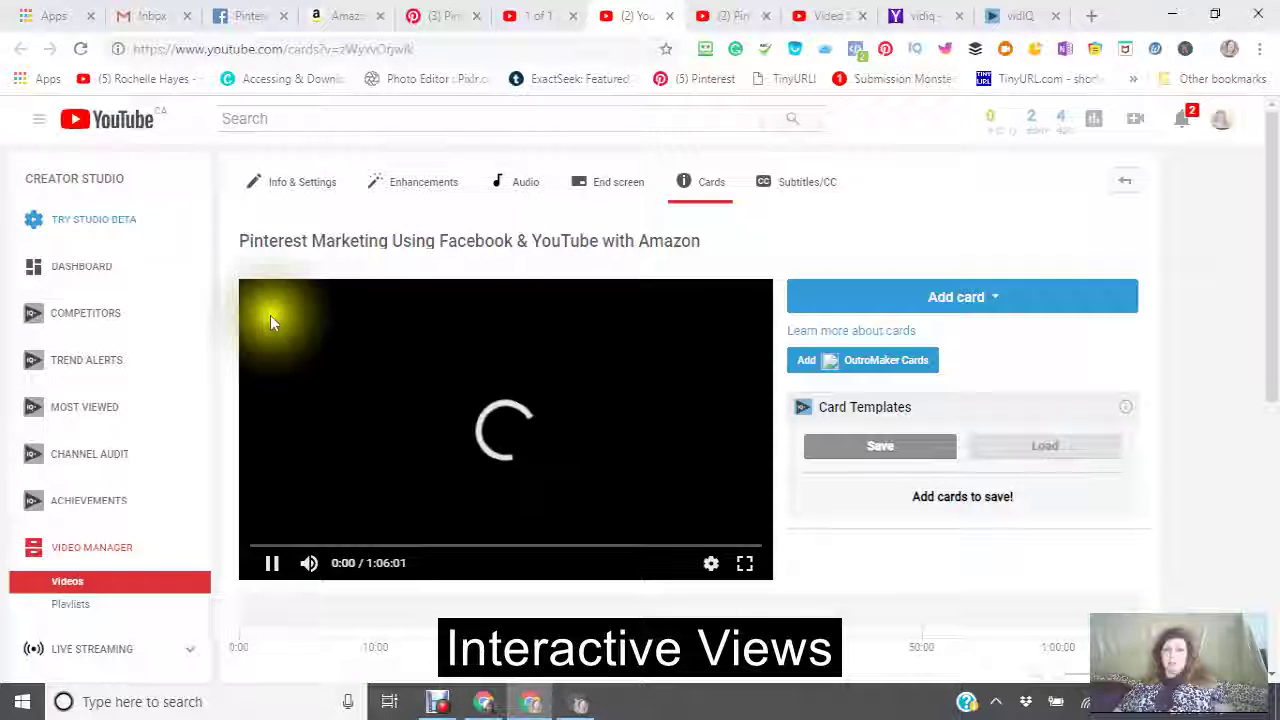
pyautogui.scroll(-5, 262, 328)
pyautogui.scroll(-5, 255, 338)
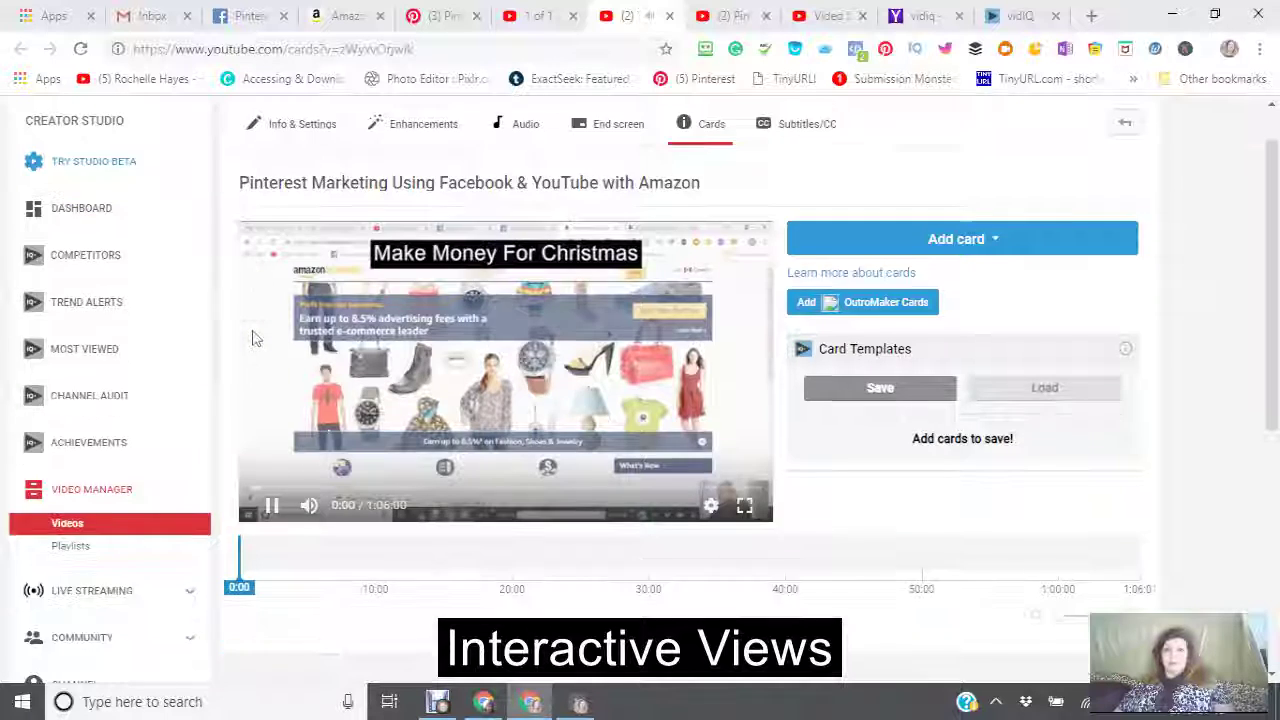
pyautogui.scroll(5, 253, 336)
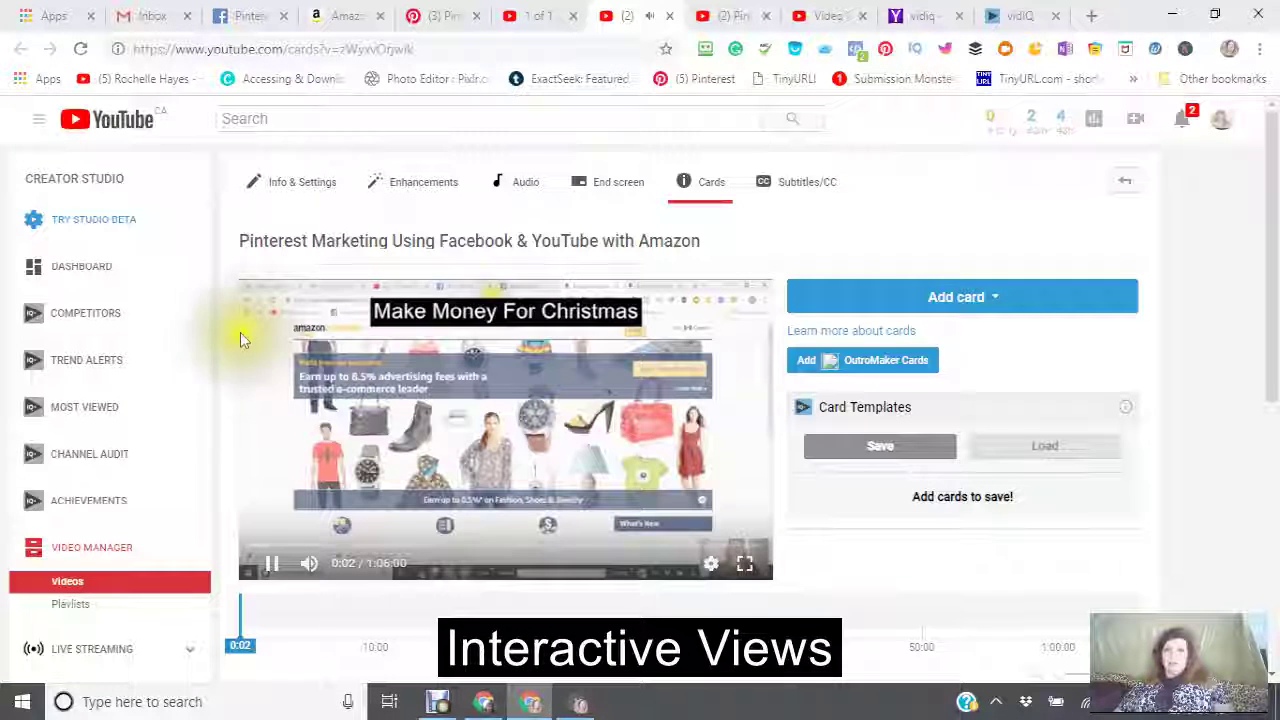
# Pause the preview and move the card timeline position from 0:00 to 24:46.
pyautogui.click(269, 563)
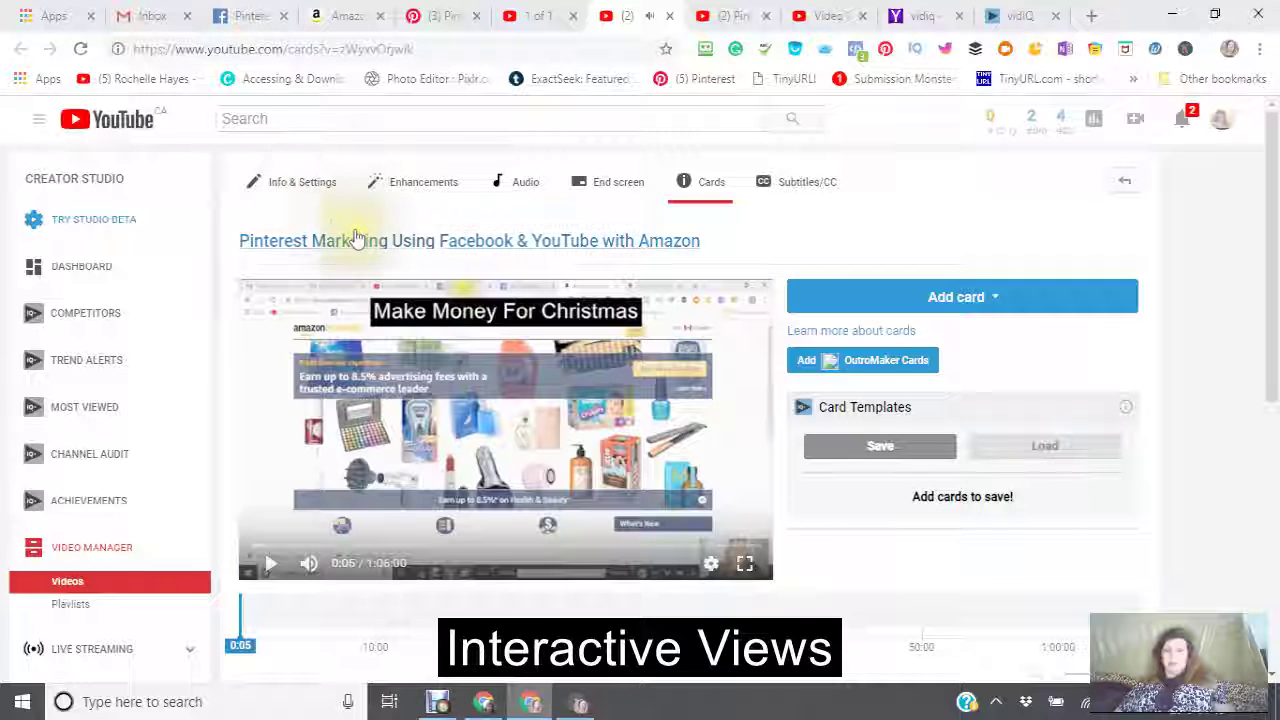
pyautogui.scroll(-3, 355, 240)
pyautogui.scroll(-1, 345, 237)
pyautogui.scroll(4, 340, 240)
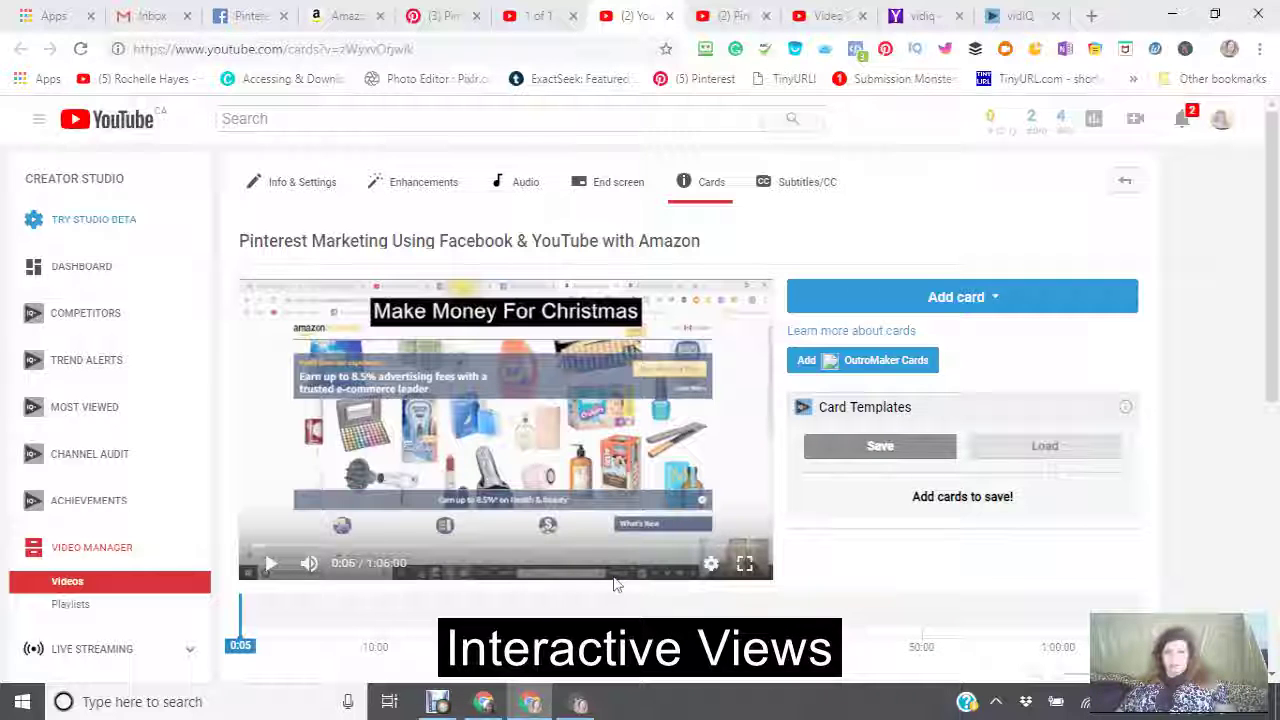
pyautogui.click(243, 618)
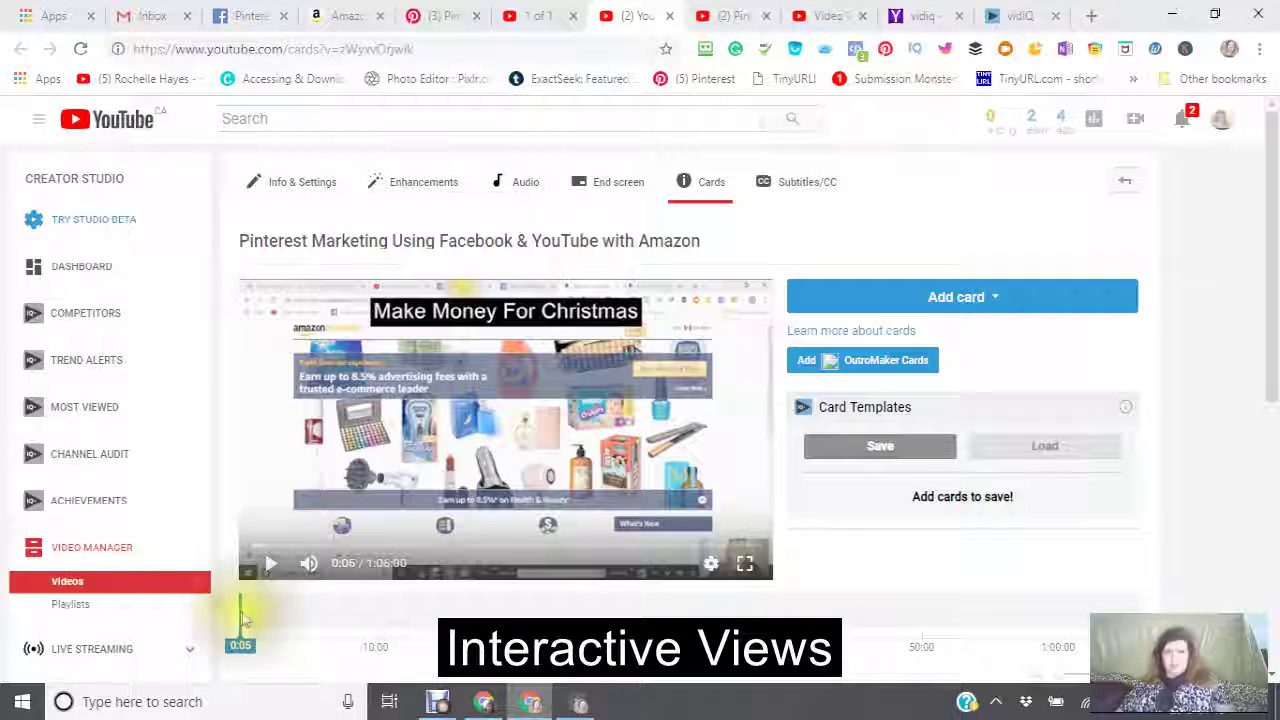
pyautogui.click(237, 611)
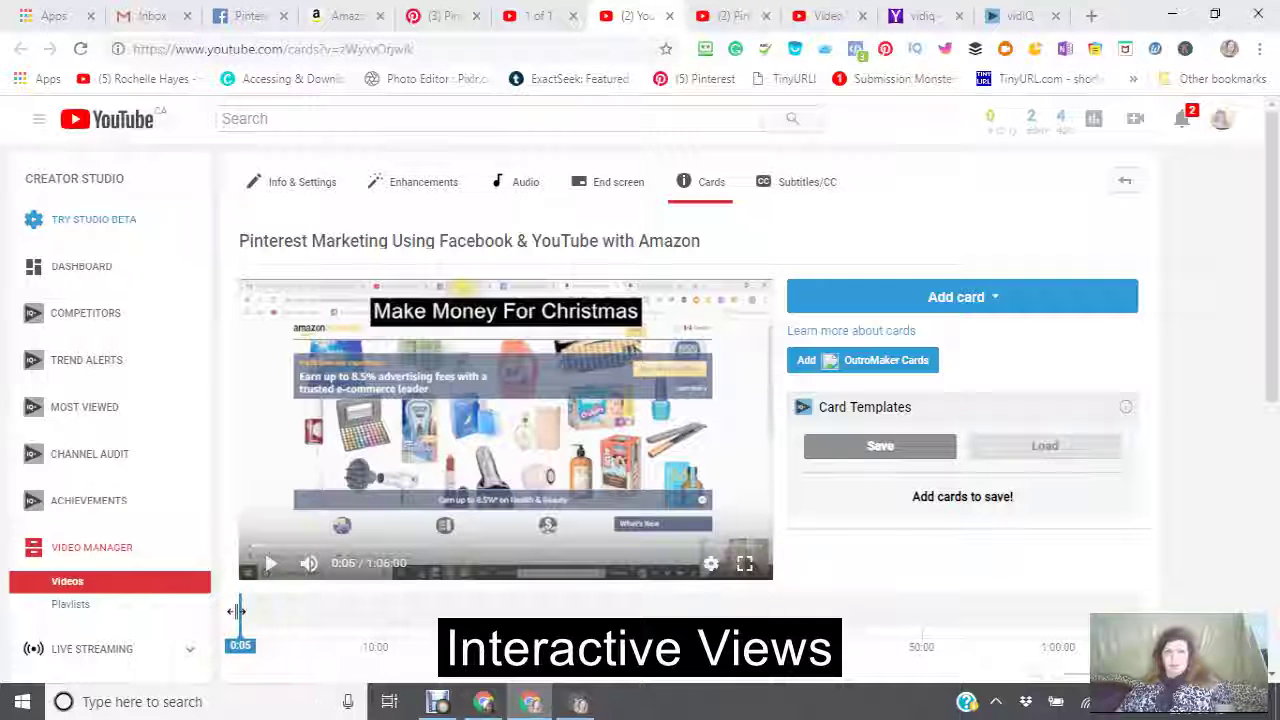
pyautogui.moveTo(237, 611)
pyautogui.mouseDown()
pyautogui.moveTo(270, 623)
pyautogui.moveTo(277, 606)
pyautogui.moveTo(214, 609)
pyautogui.mouseUp()
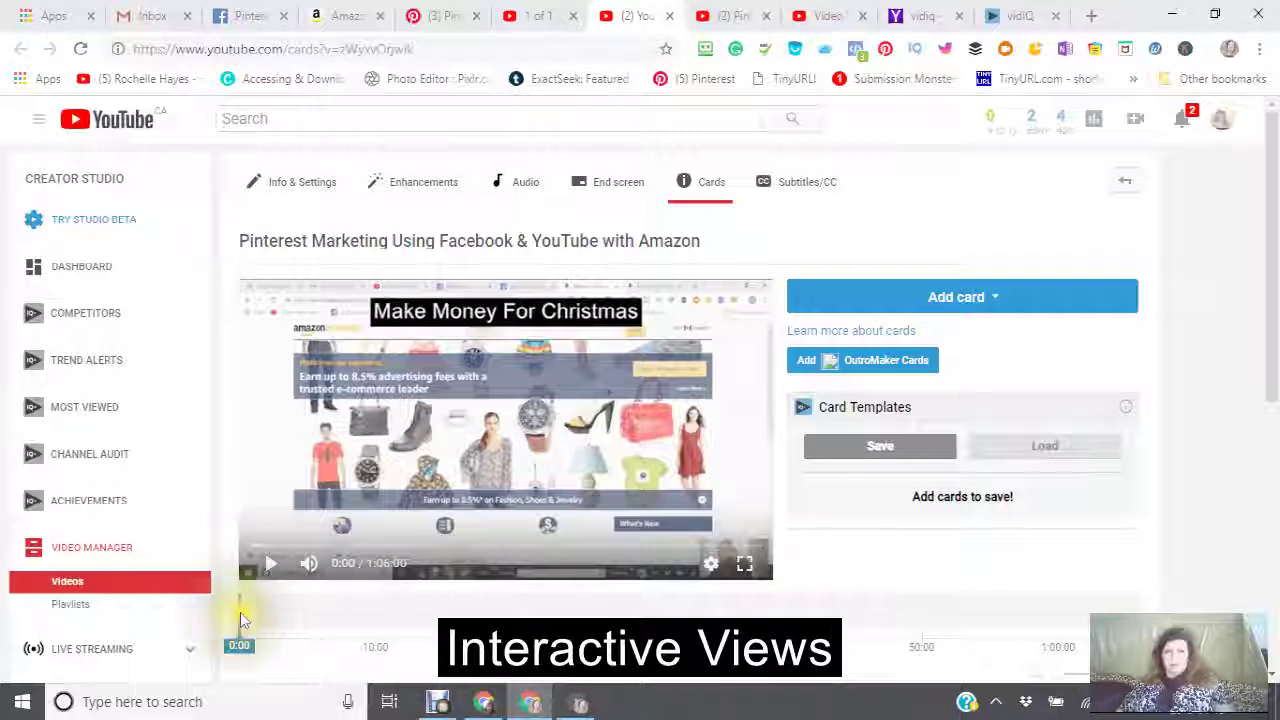
pyautogui.click(585, 600)
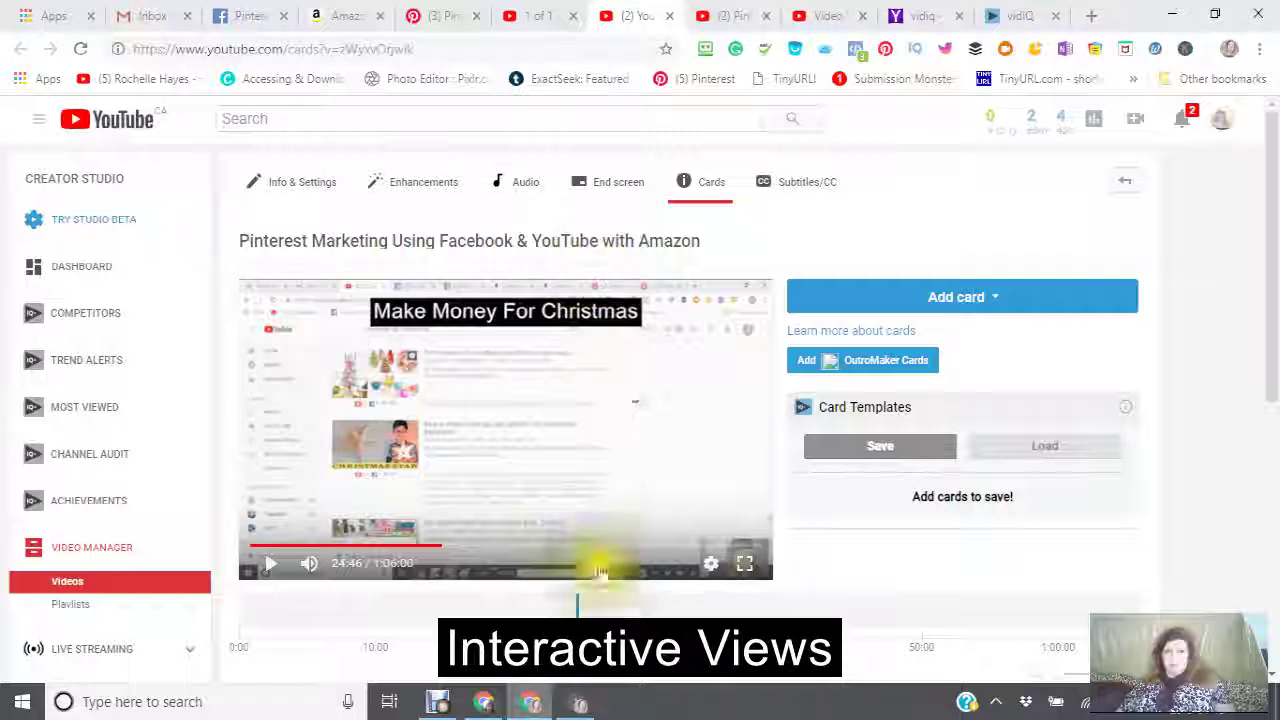
# Start a Video or Playlist card and begin typing its custom message.
pyautogui.click(997, 299)
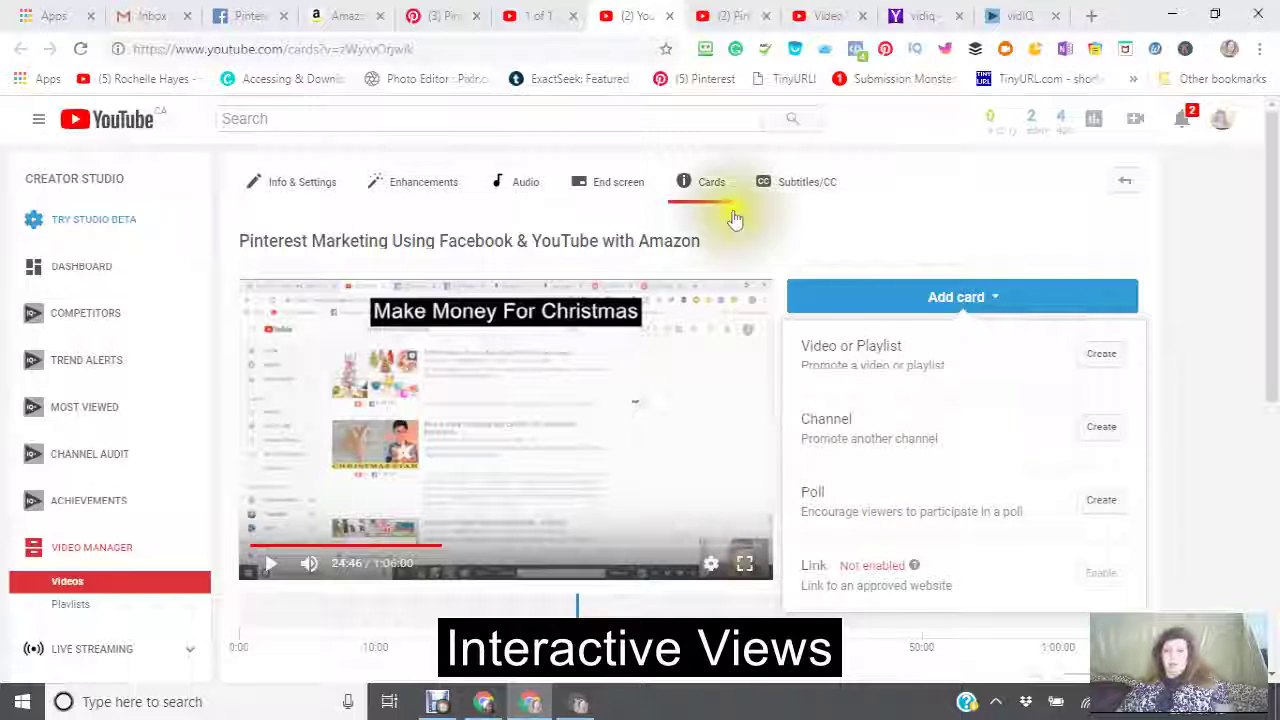
pyautogui.click(1105, 360)
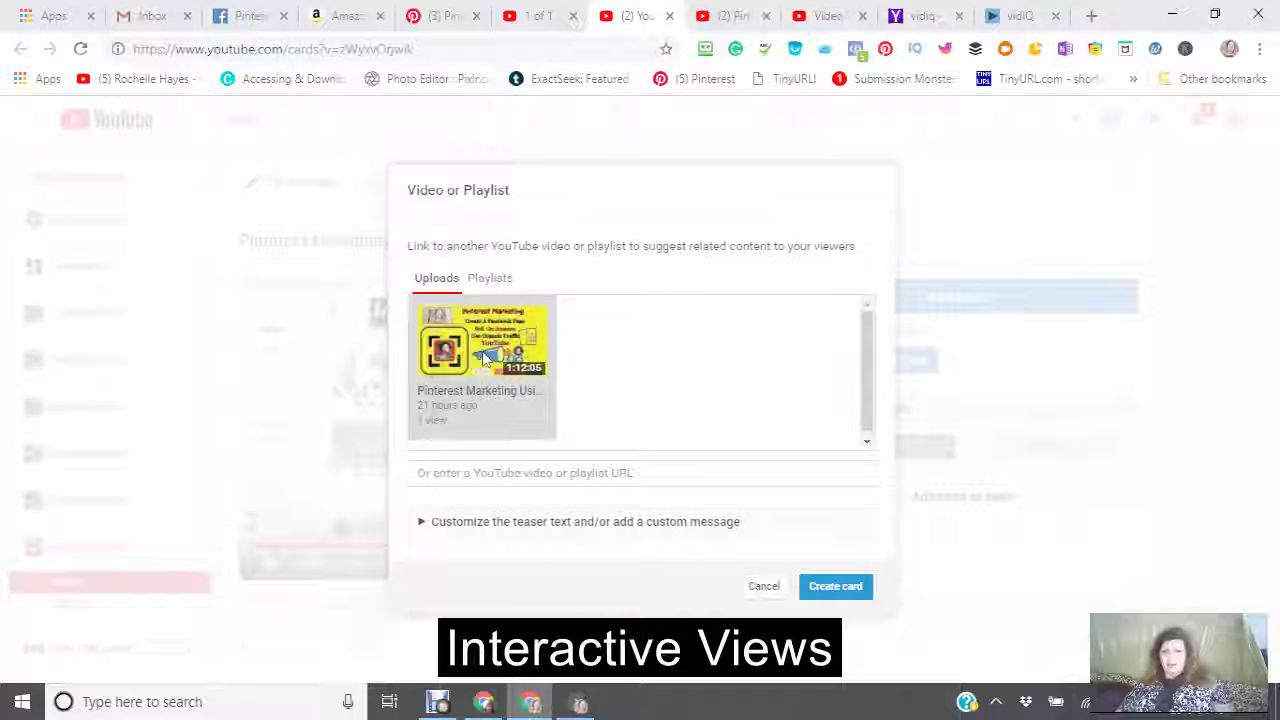
pyautogui.click(428, 520)
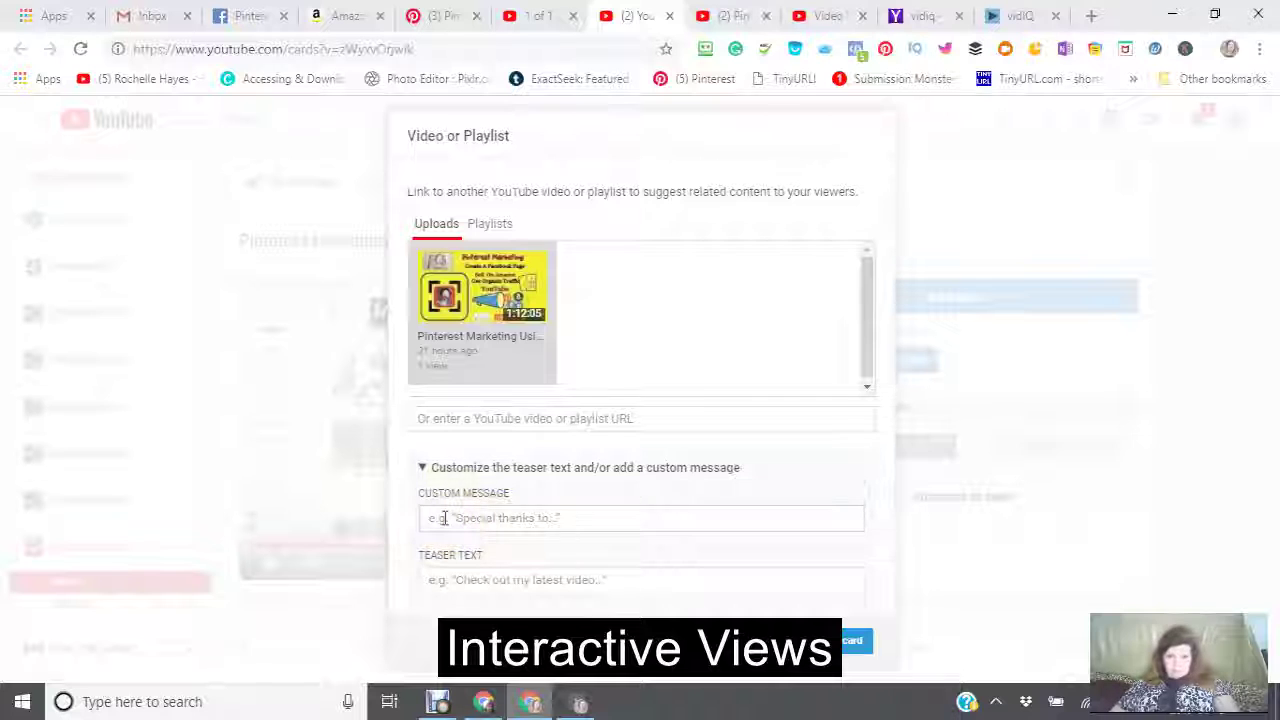
pyautogui.click(443, 519)
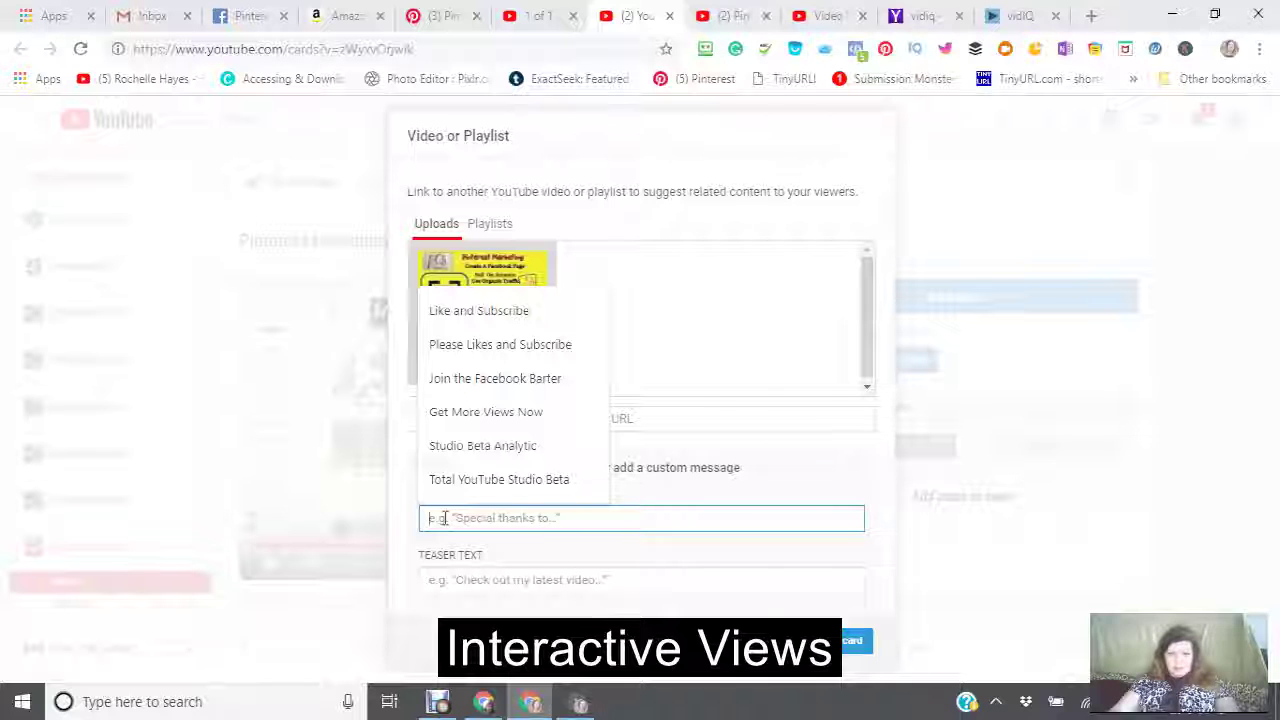
pyautogui.write('P')
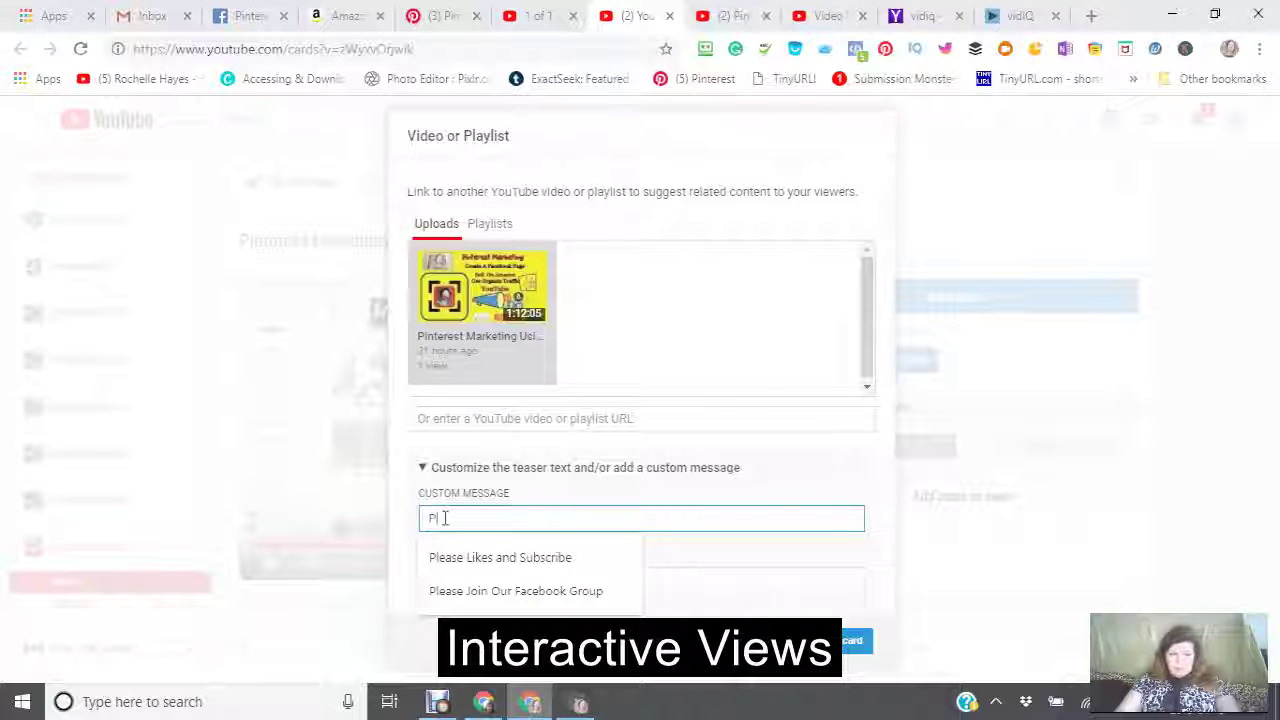
pyautogui.write('inr')
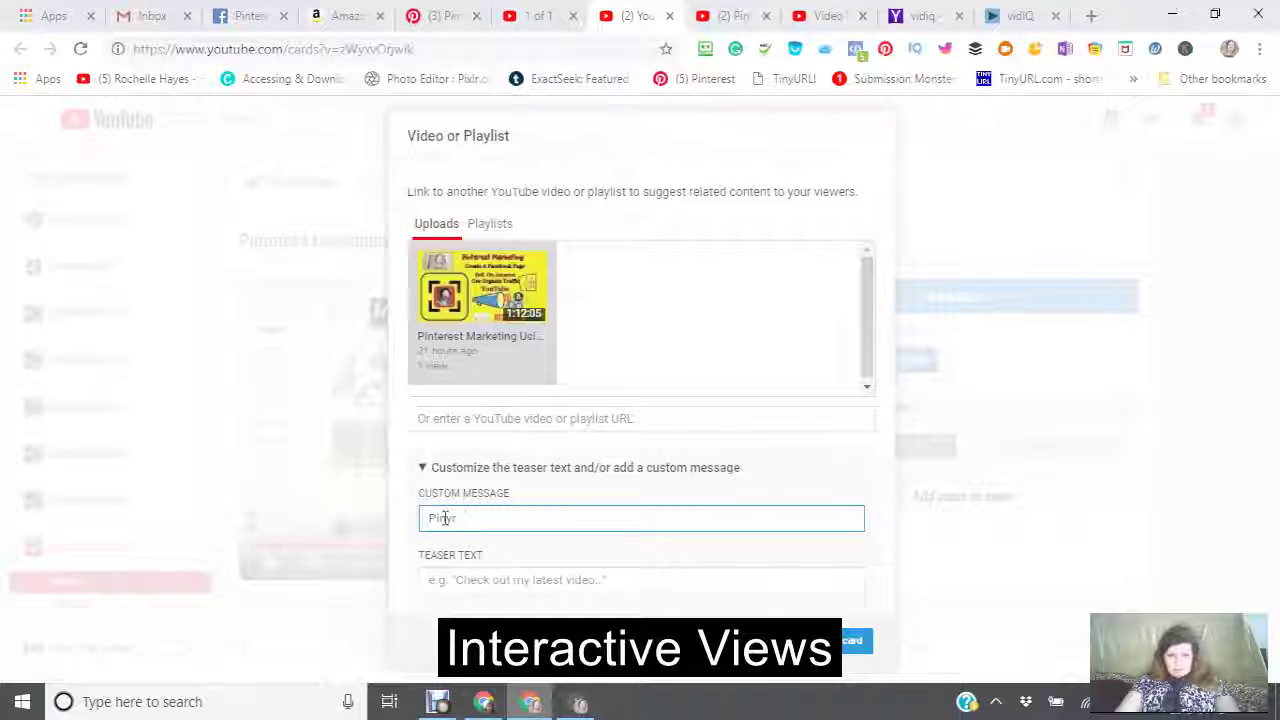
pyautogui.write('nt')
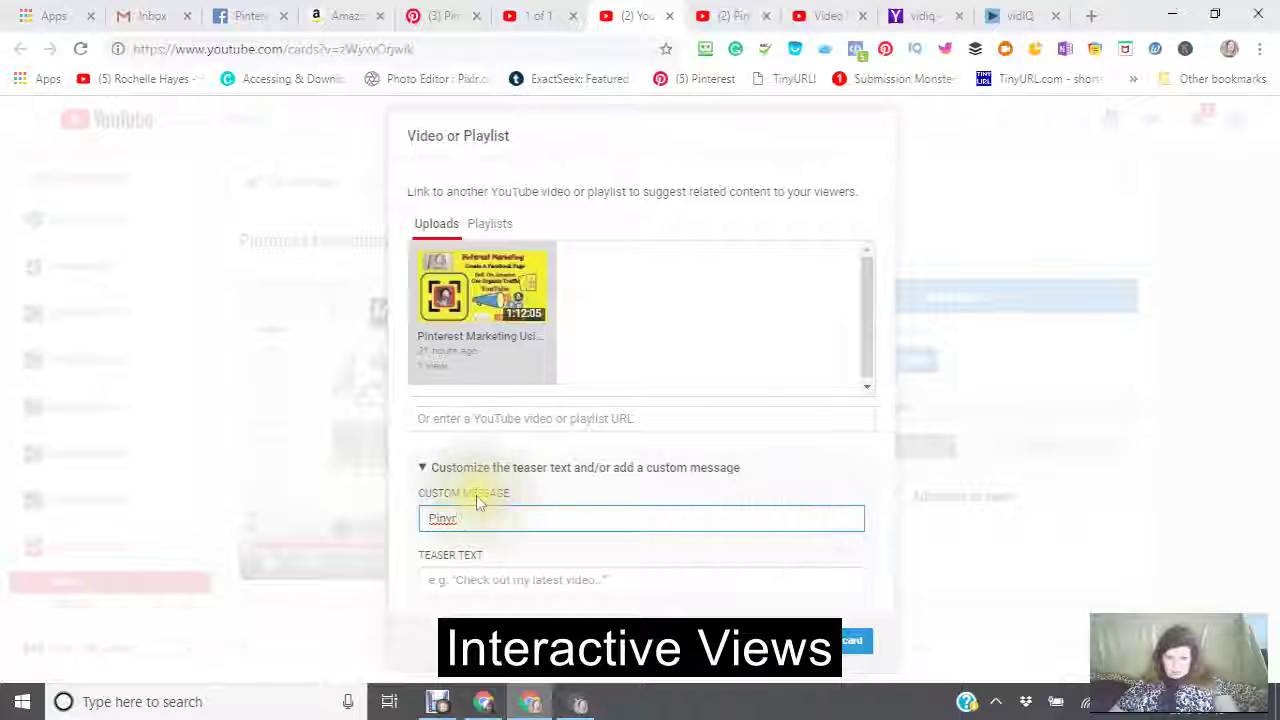
pyautogui.click(476, 507)
pyautogui.doubleClick(468, 519)
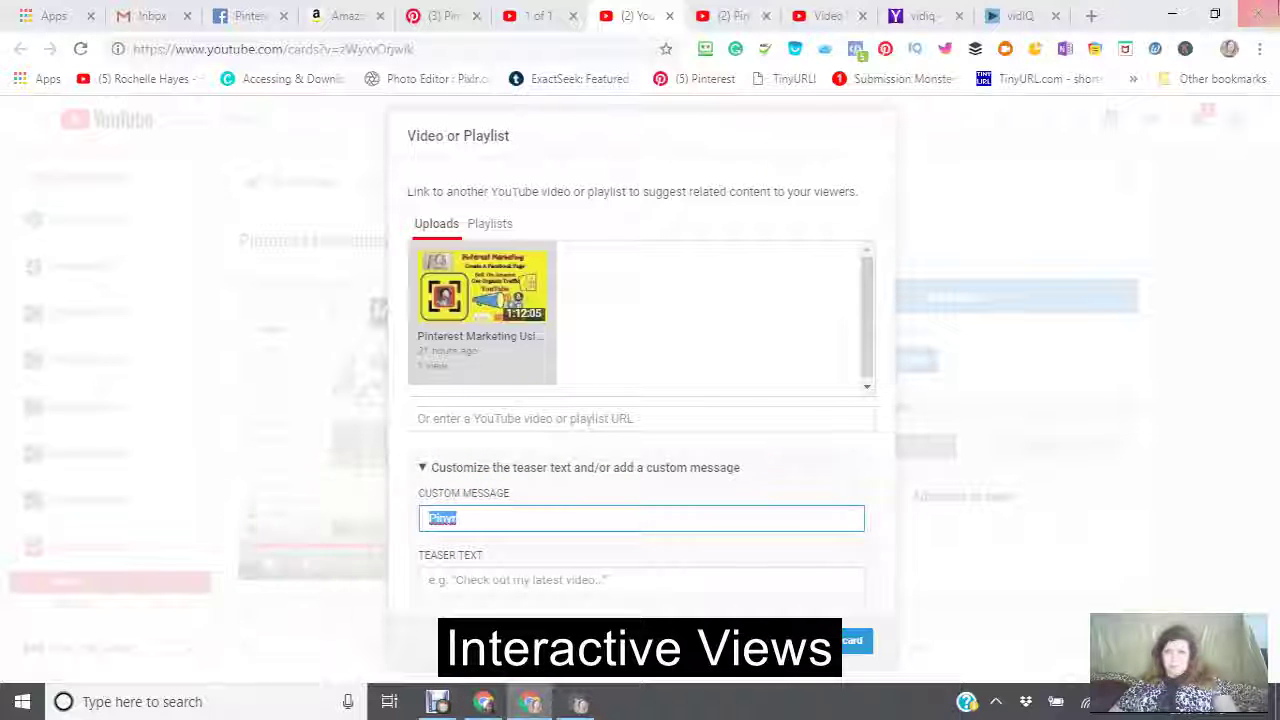
# Set browser zoom to 110% and retype the custom message as Pinterest Marketing Tips.
pyautogui.click(1259, 48)
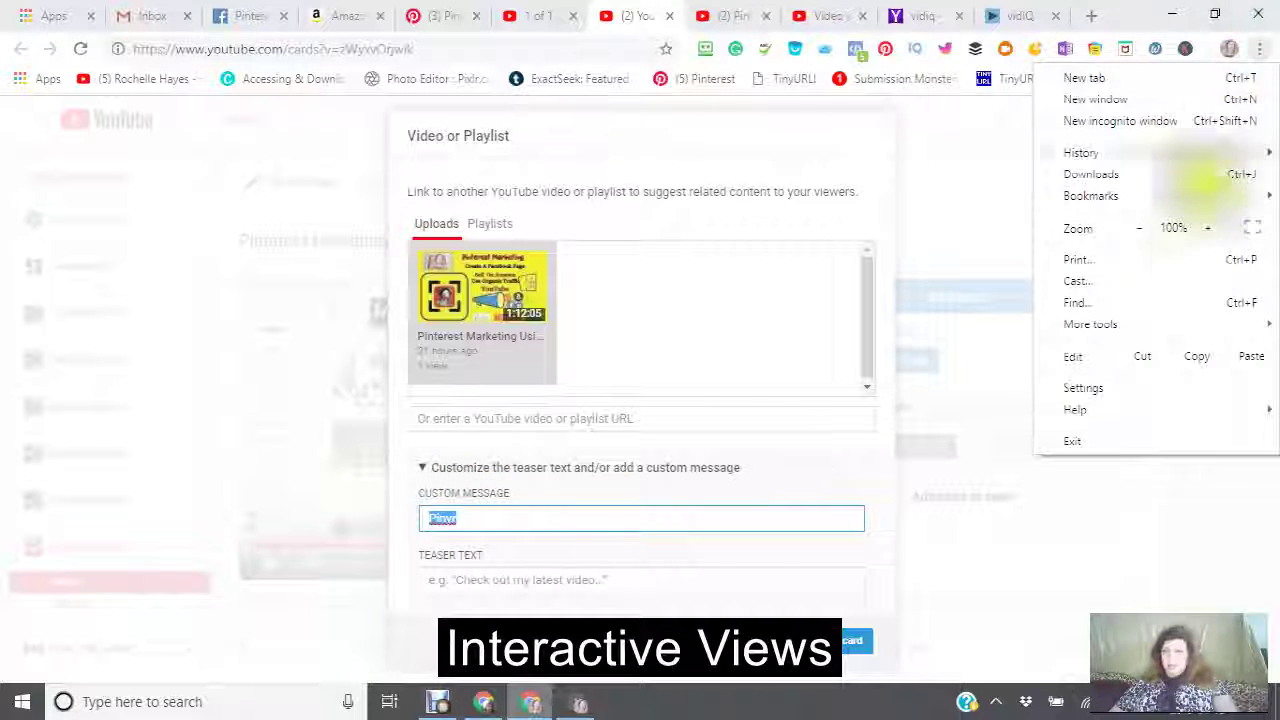
pyautogui.click(1205, 228)
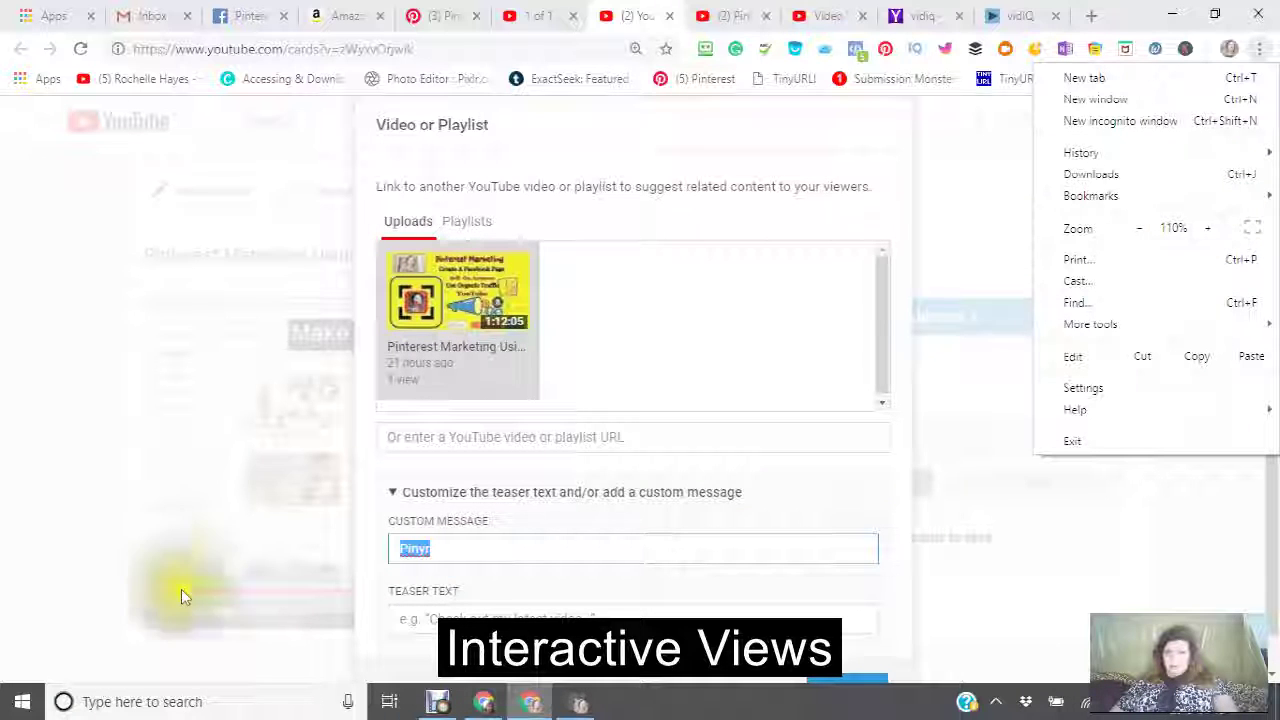
pyautogui.click(433, 549)
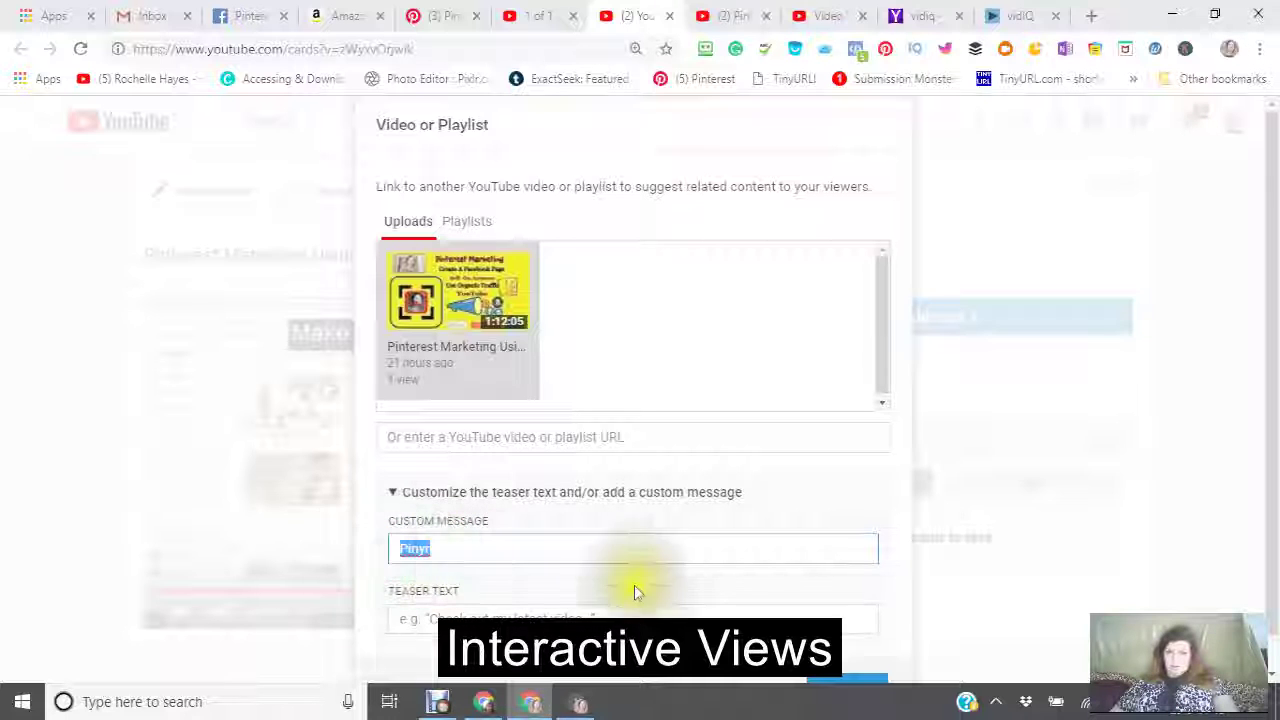
pyautogui.press('BackSpace')
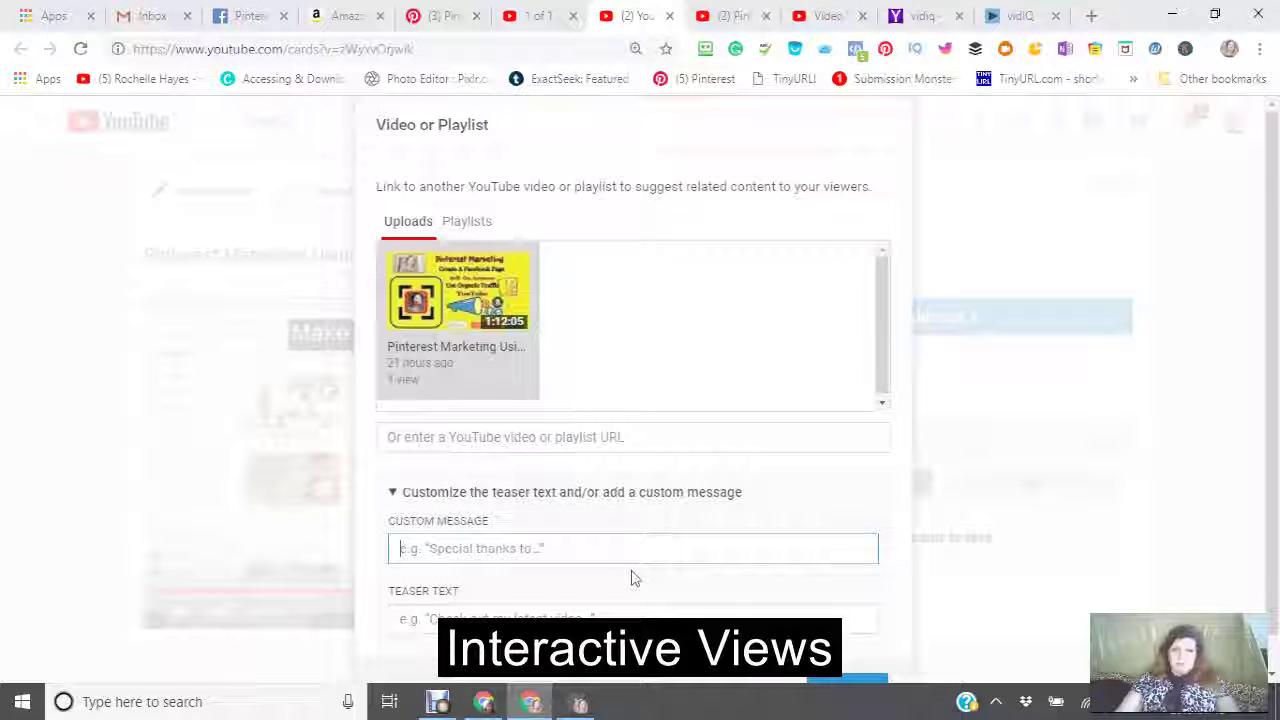
pyautogui.write('Pl')
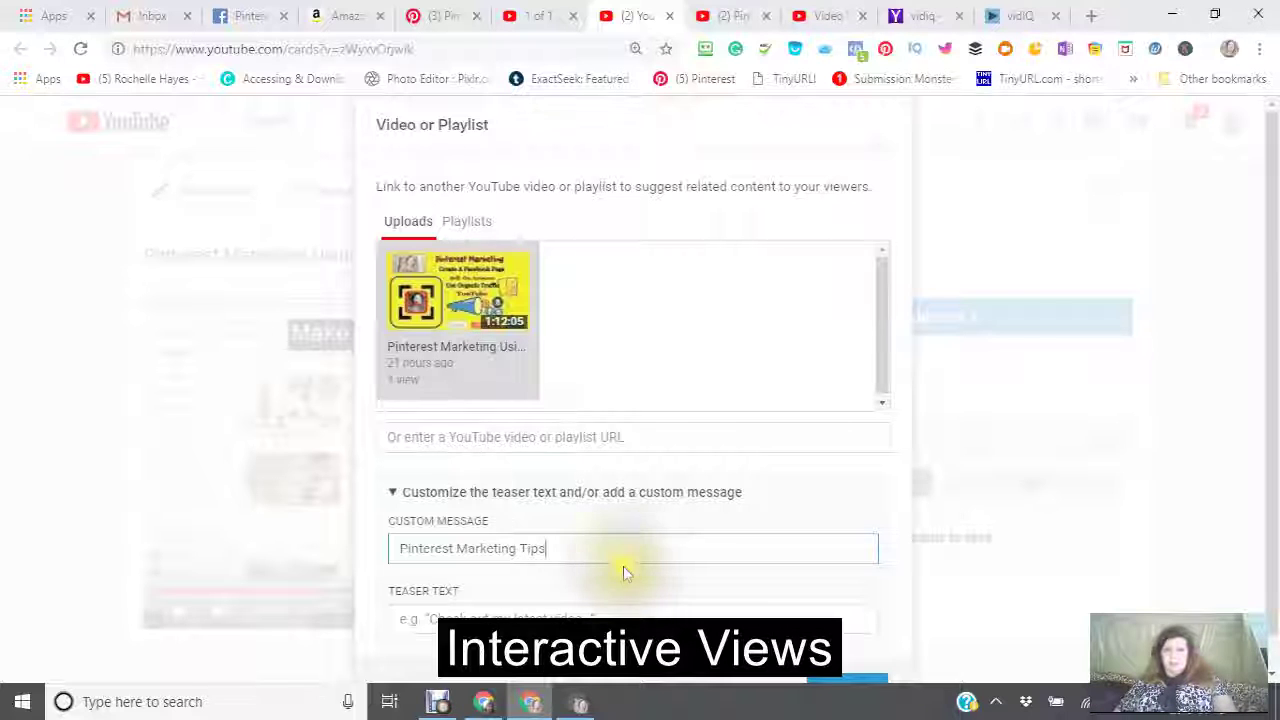
pyautogui.scroll(-1, 623, 560)
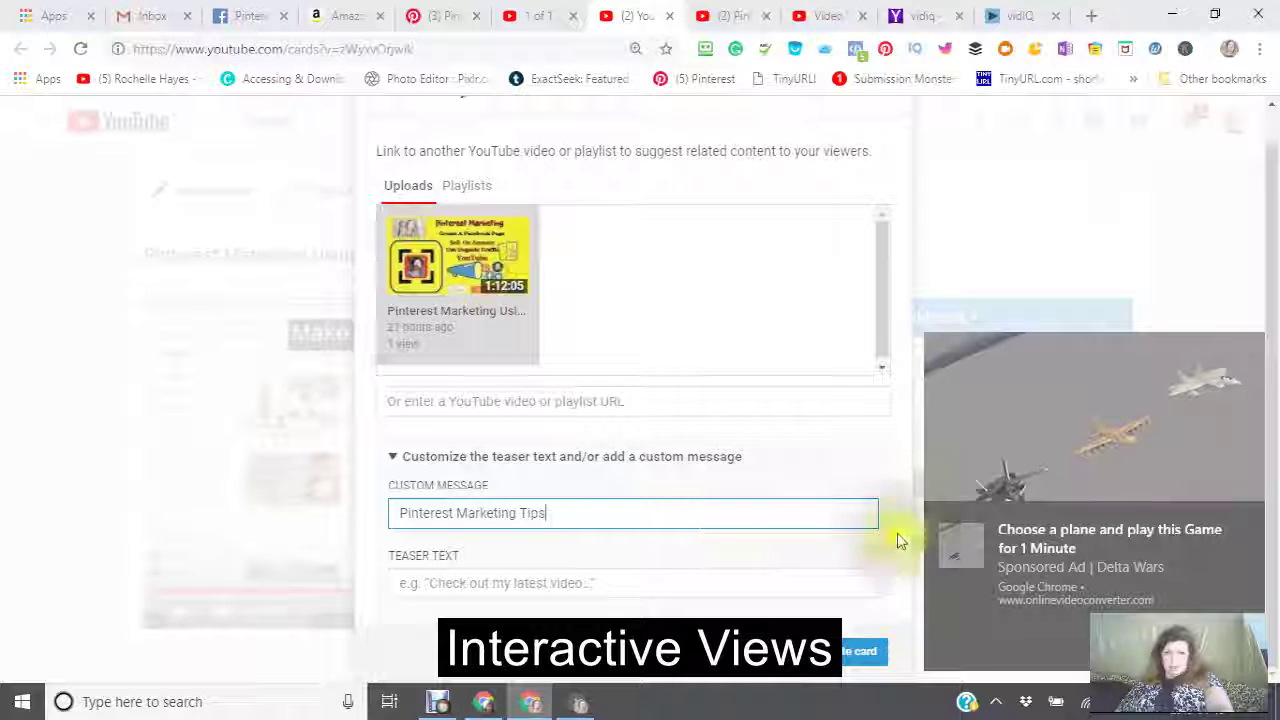
# Try the saved November 2018 teaser suggestion, then clear the garbled teaser text.
pyautogui.click(343, 540)
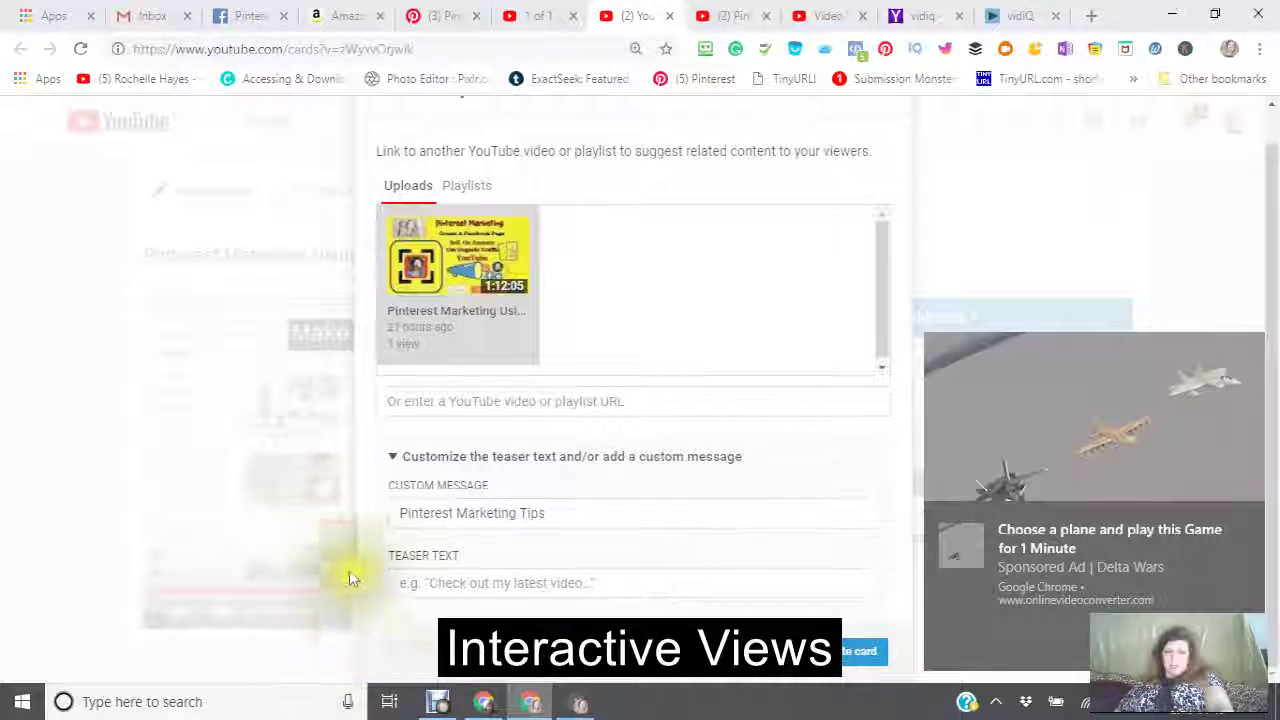
pyautogui.click(417, 584)
pyautogui.click(405, 582)
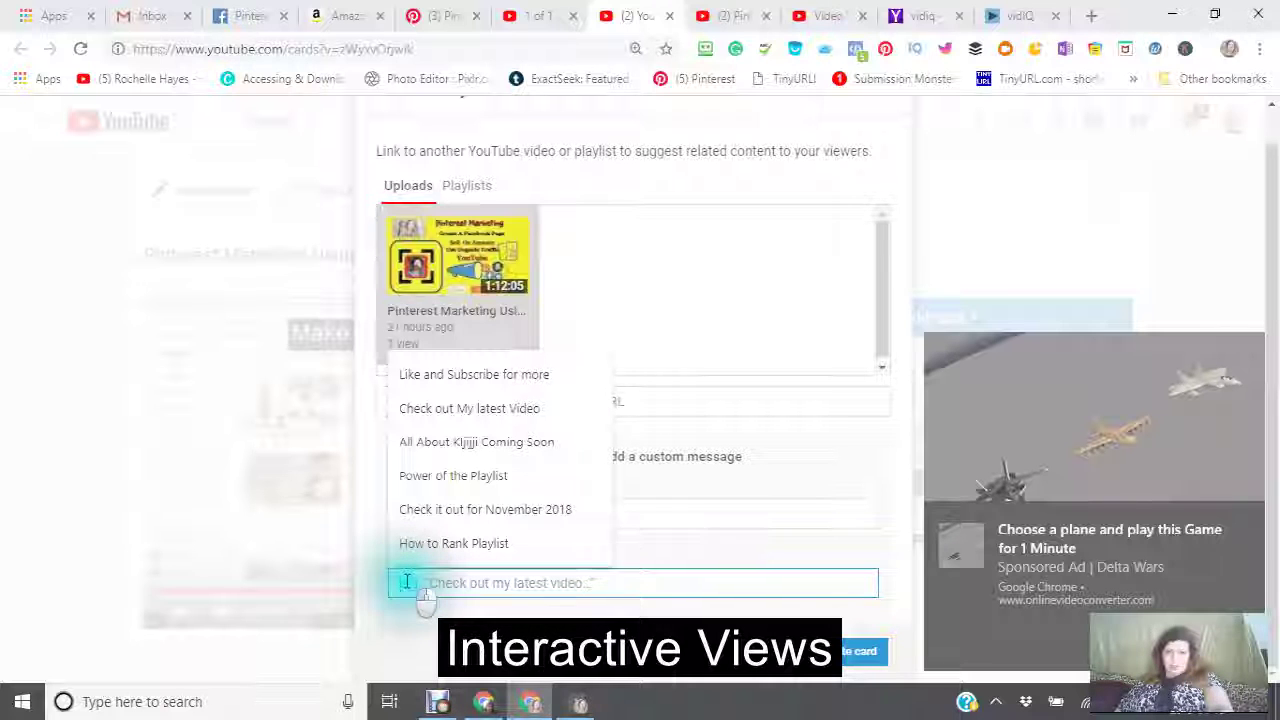
pyautogui.click(409, 509)
pyautogui.moveTo(409, 487); pyautogui.dragTo(655, 575)
pyautogui.click(603, 585)
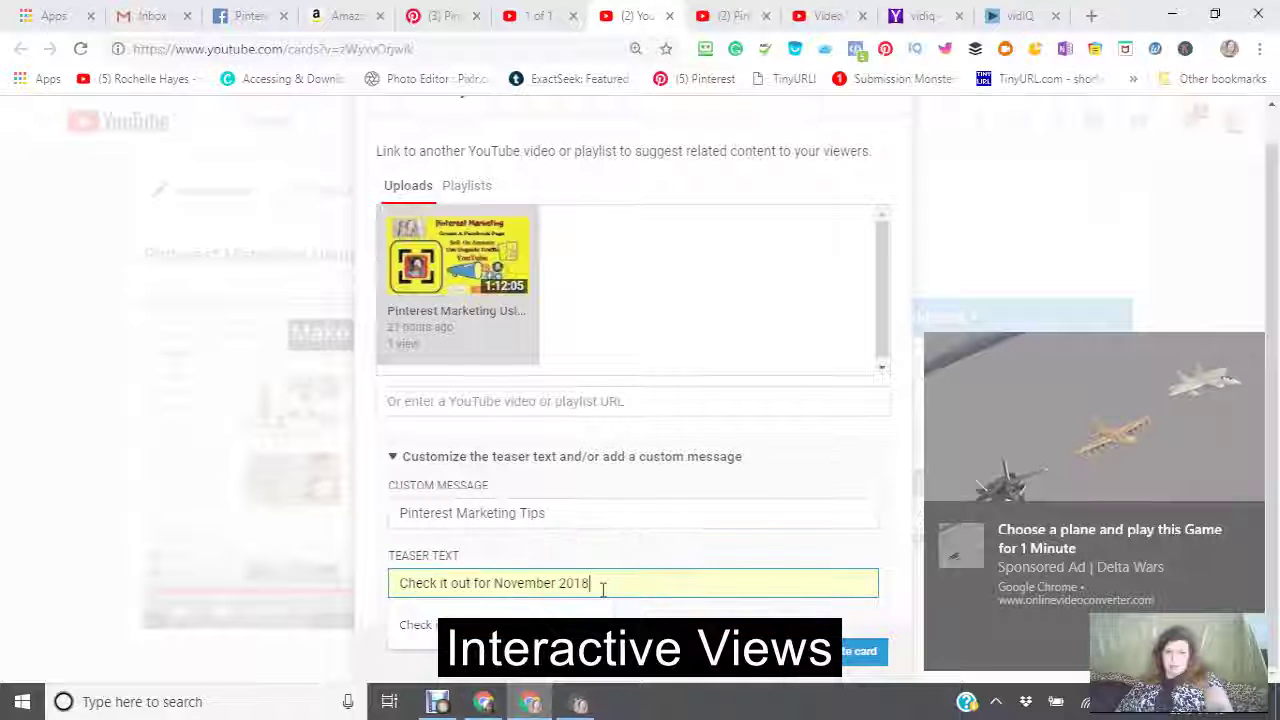
pyautogui.doubleClick(603, 584)
pyautogui.click(600, 583)
pyautogui.doubleClick(612, 581)
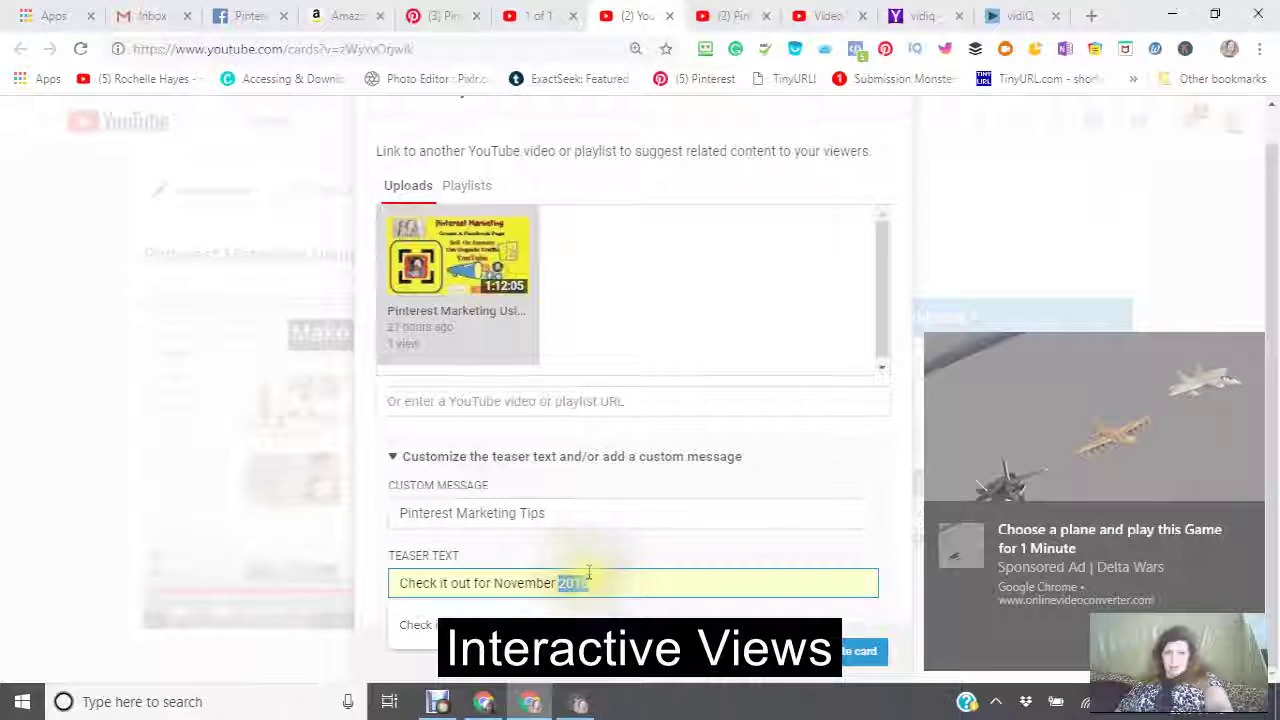
pyautogui.moveTo(589, 589); pyautogui.dragTo(512, 590)
pyautogui.hotkey('ctrl', 'a')
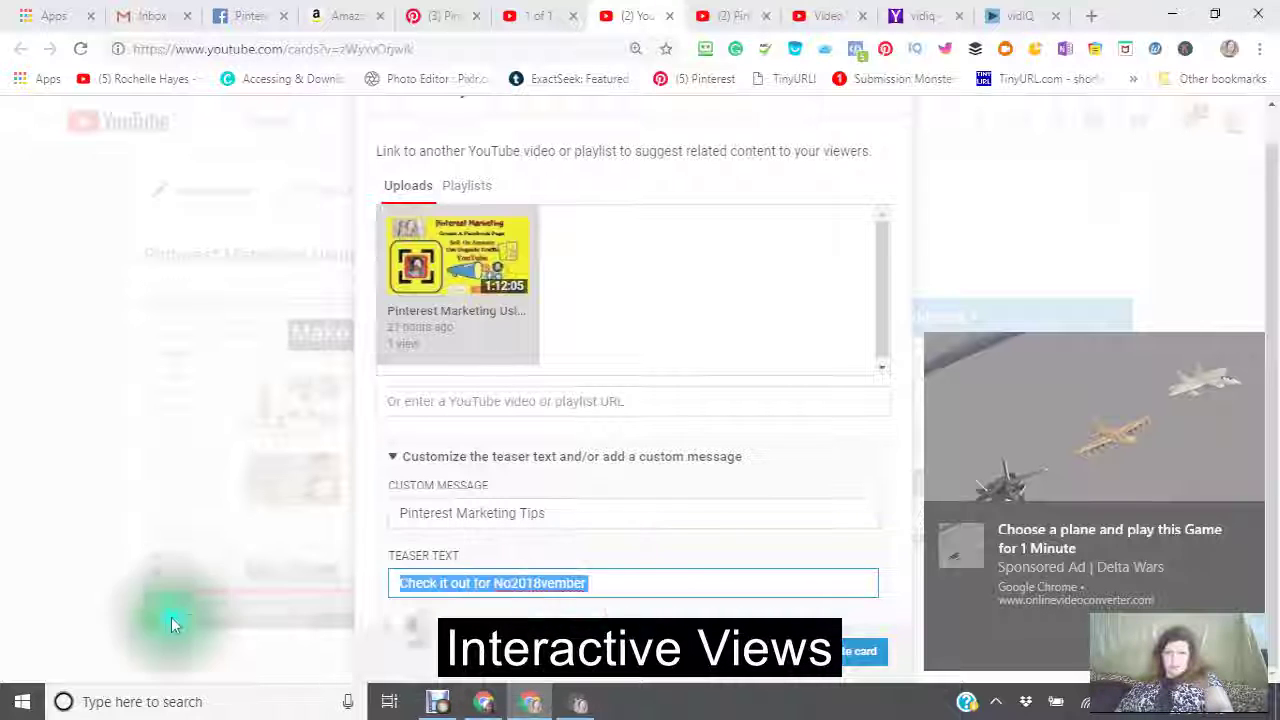
pyautogui.press('BackSpace')
# Enter 'New Video Gutenberg' as the teaser text and create the card.
pyautogui.moveTo(580, 702)
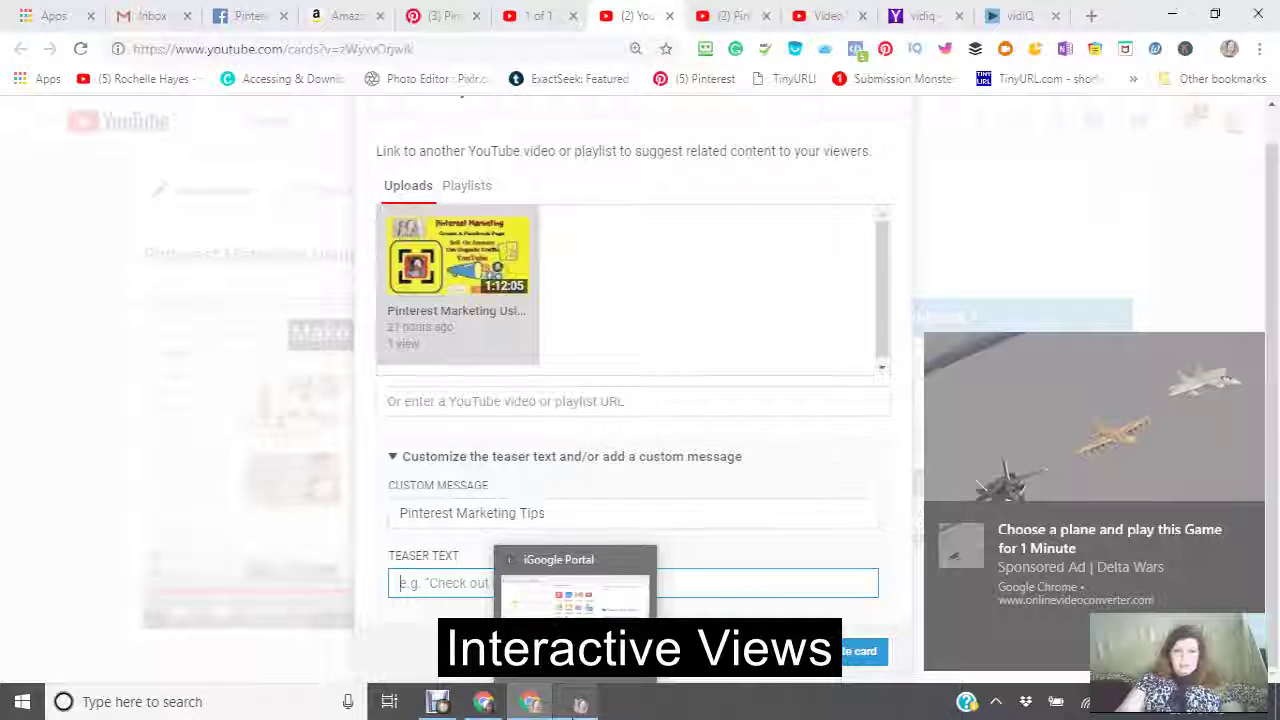
pyautogui.write('Ch')
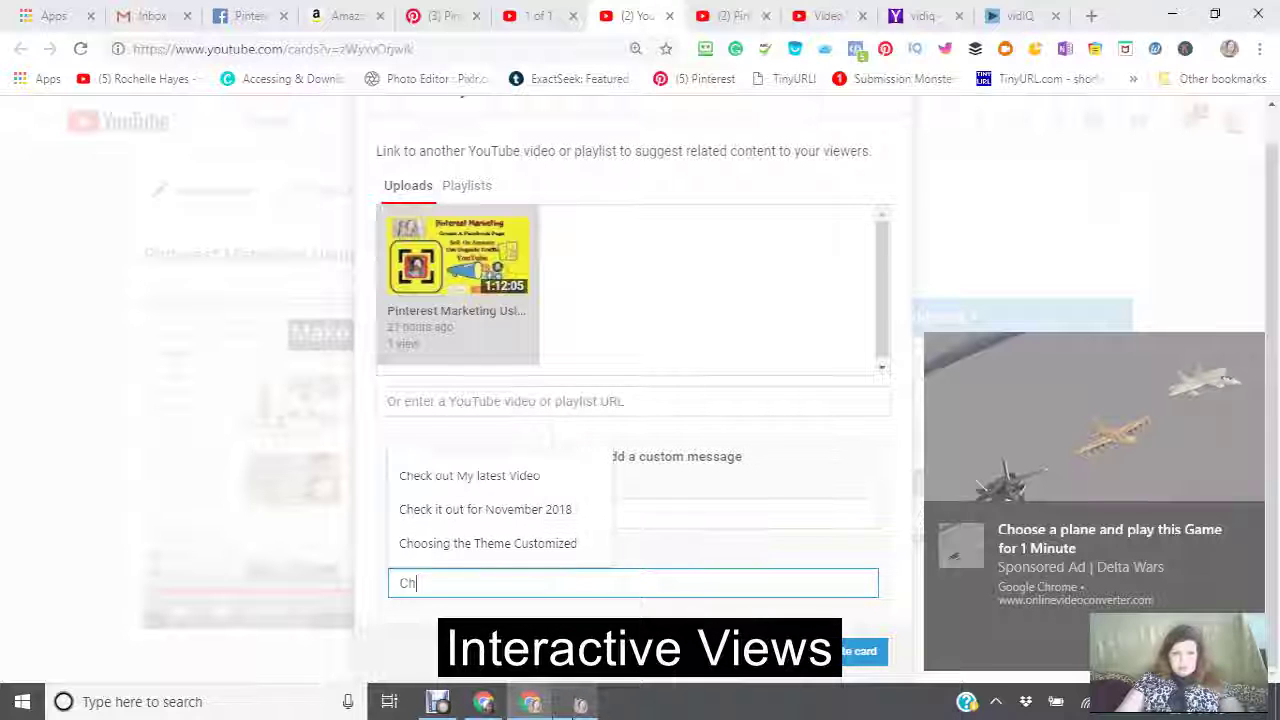
pyautogui.press('BackSpace')
pyautogui.press('BackSpace')
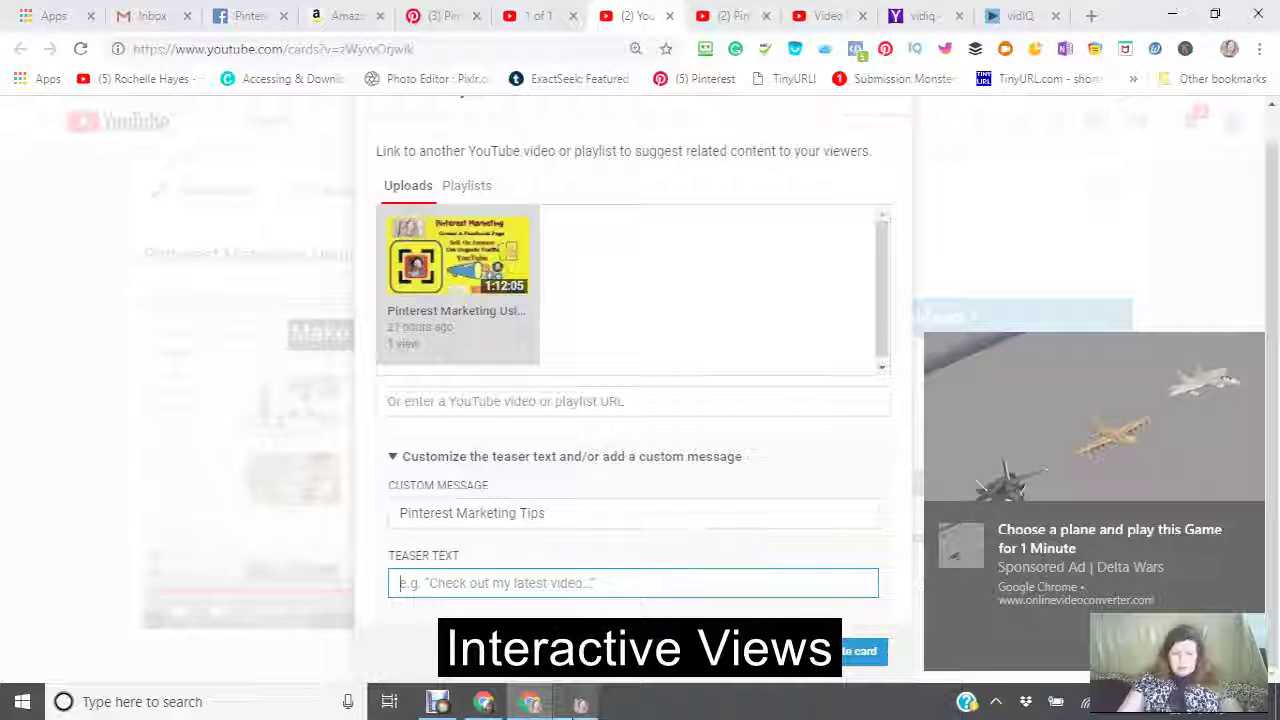
pyautogui.write('N')
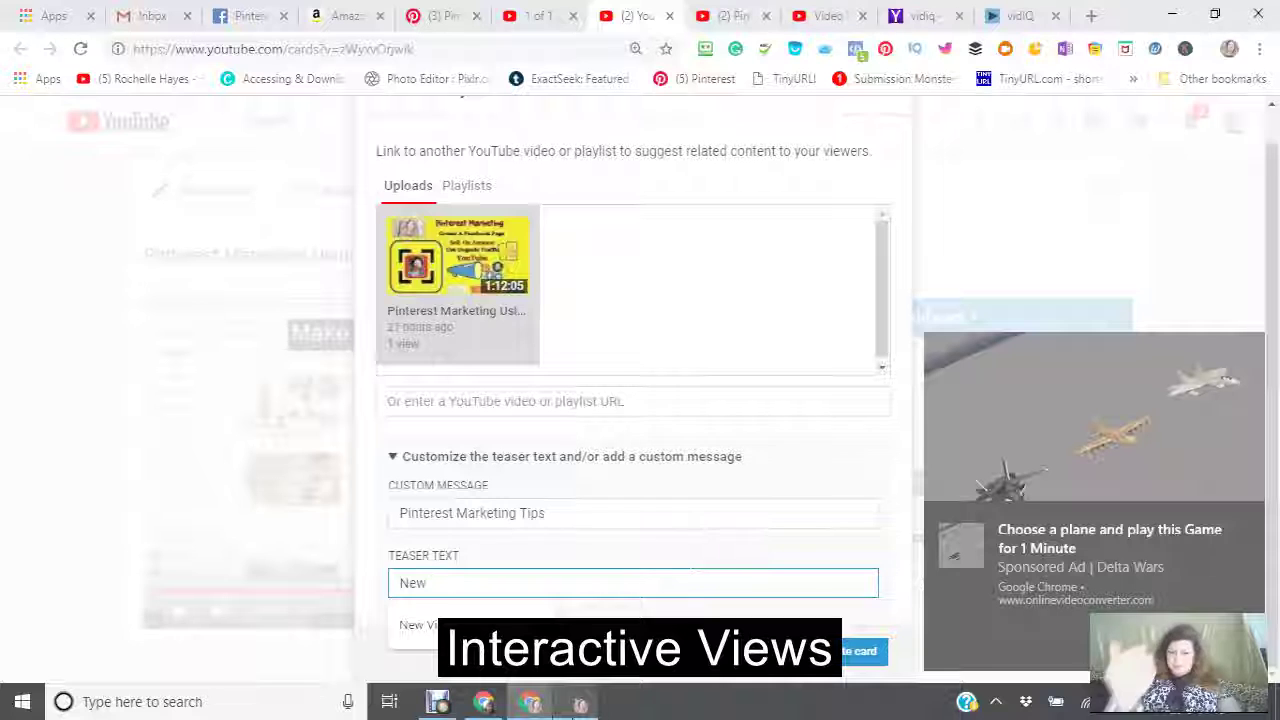
pyautogui.write('ew')
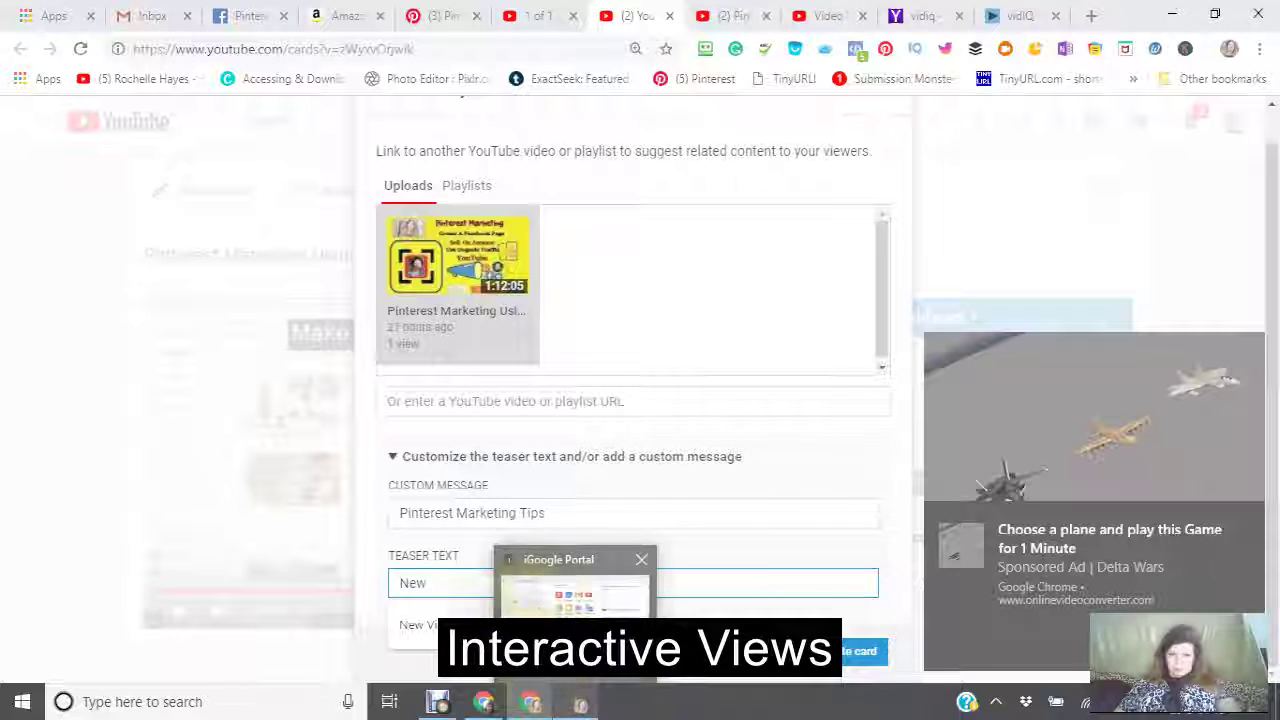
pyautogui.press('Down')
pyautogui.press('Return')
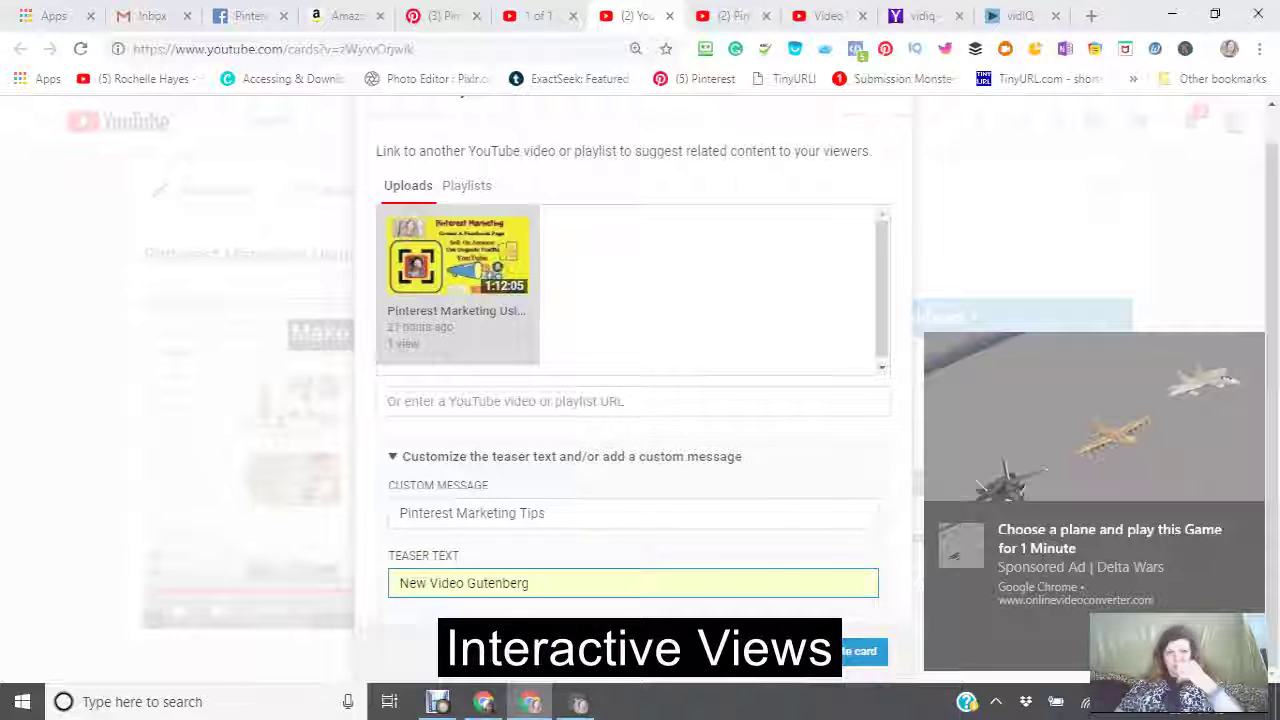
pyautogui.click(851, 653)
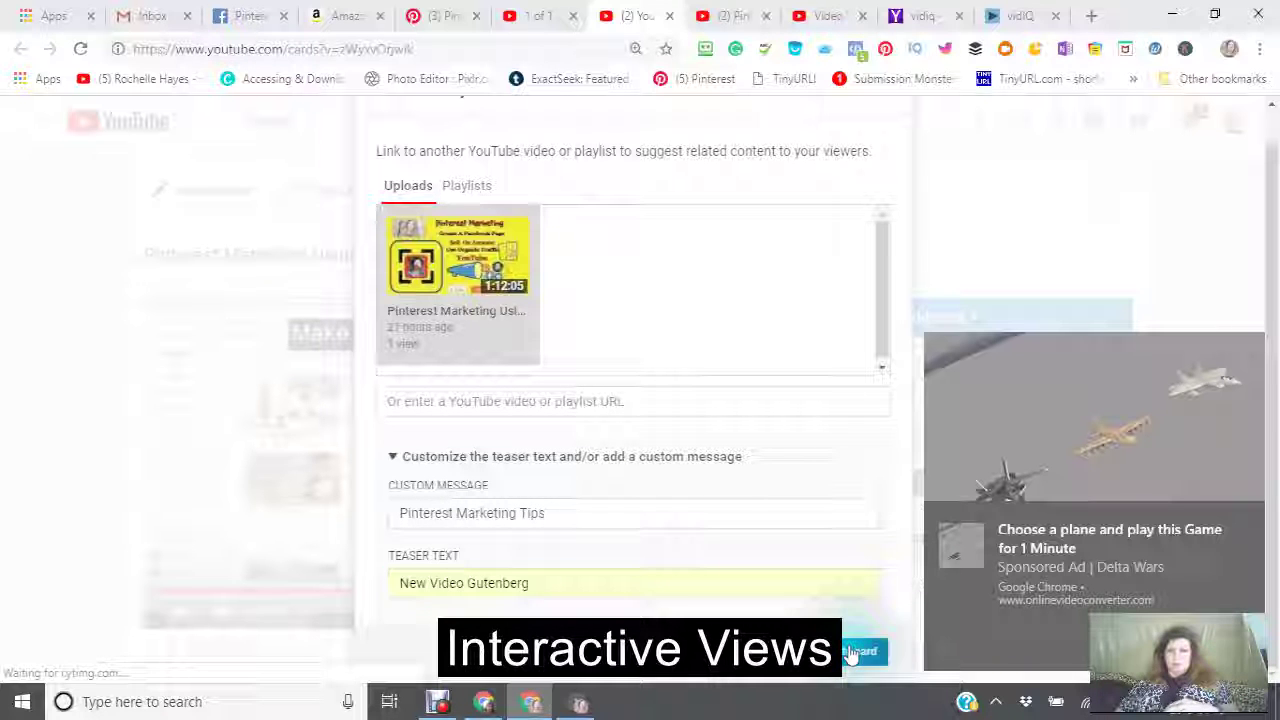
pyautogui.click(855, 651)
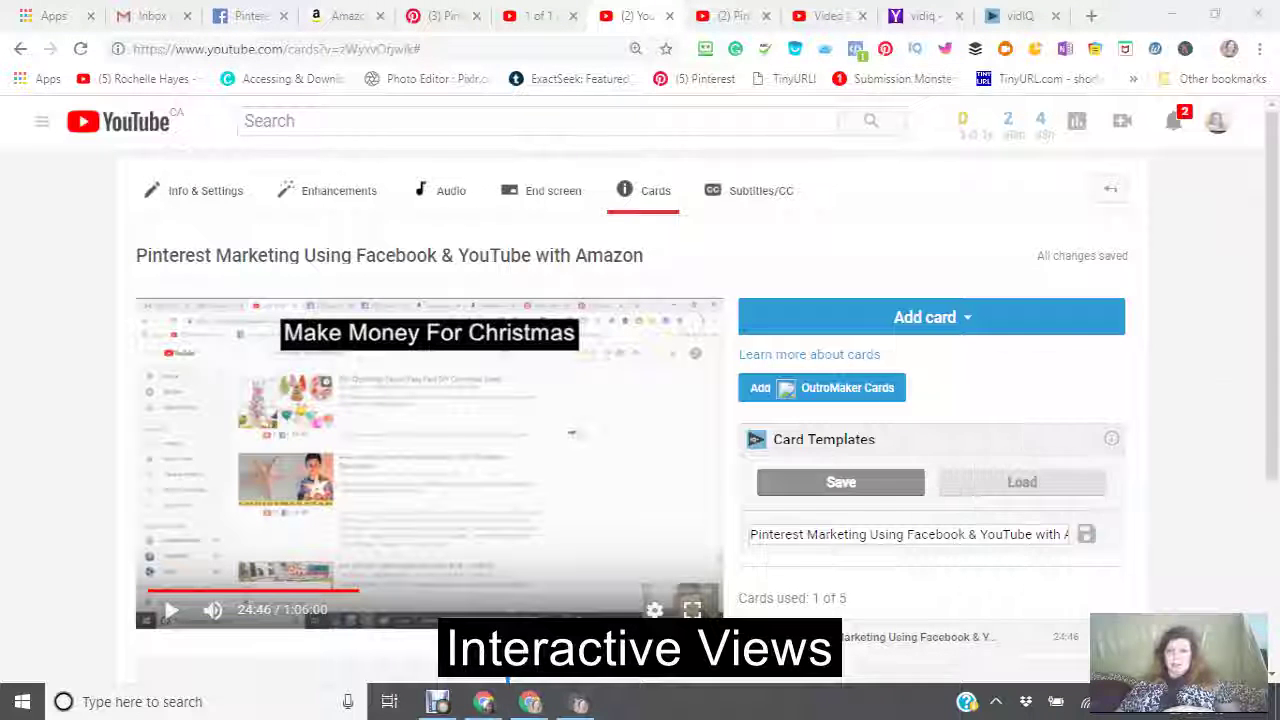
# Expand the card teaser in the player preview to view the new video card.
pyautogui.scroll(-3, 654, 578)
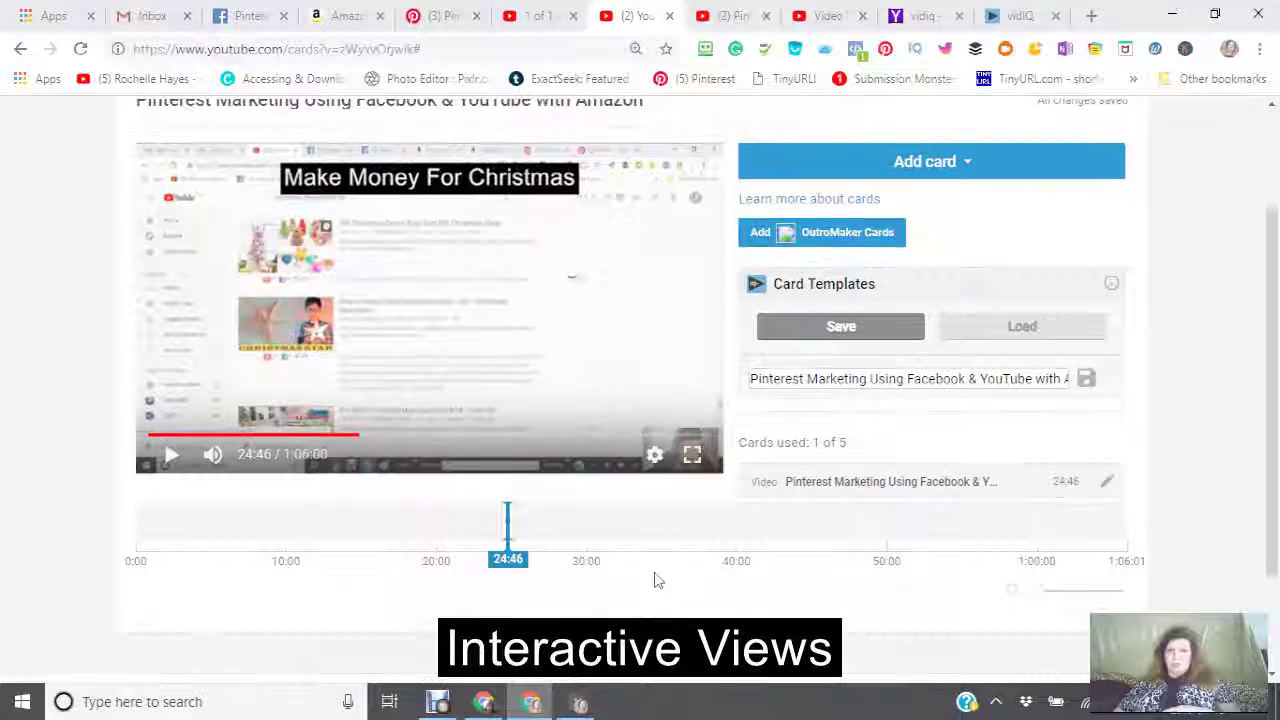
pyautogui.scroll(3, 654, 578)
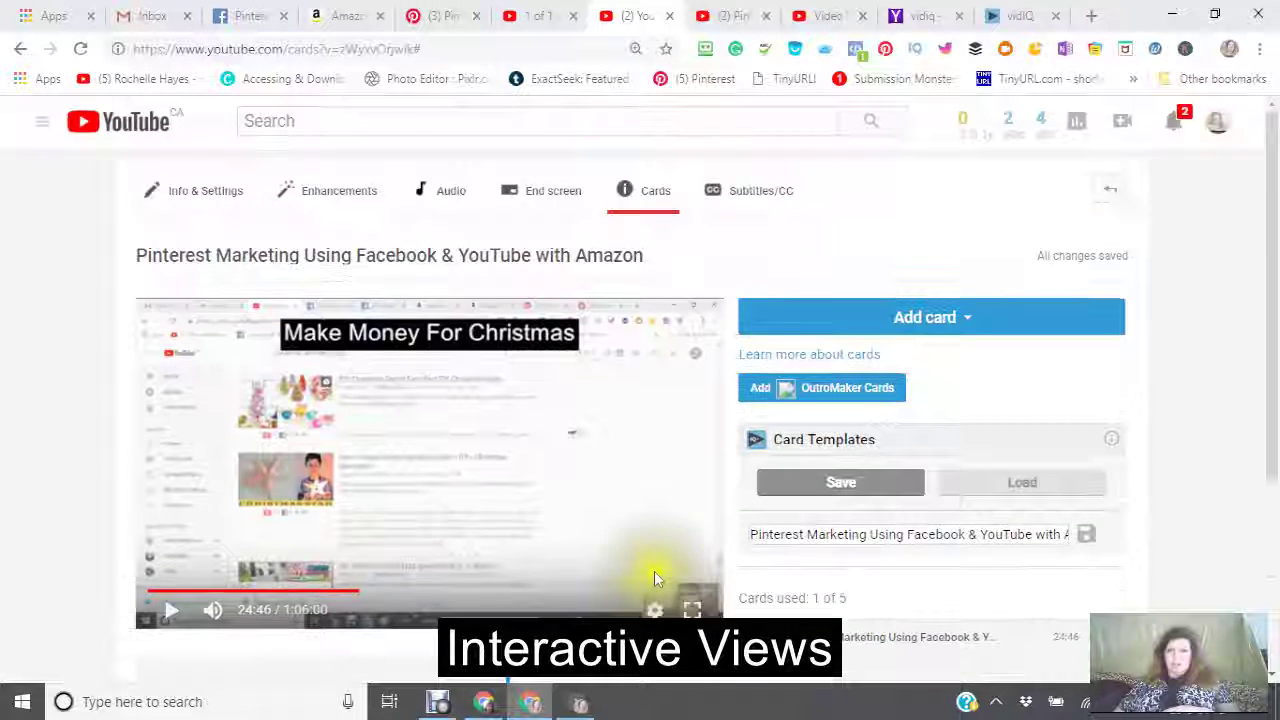
pyautogui.click(691, 330)
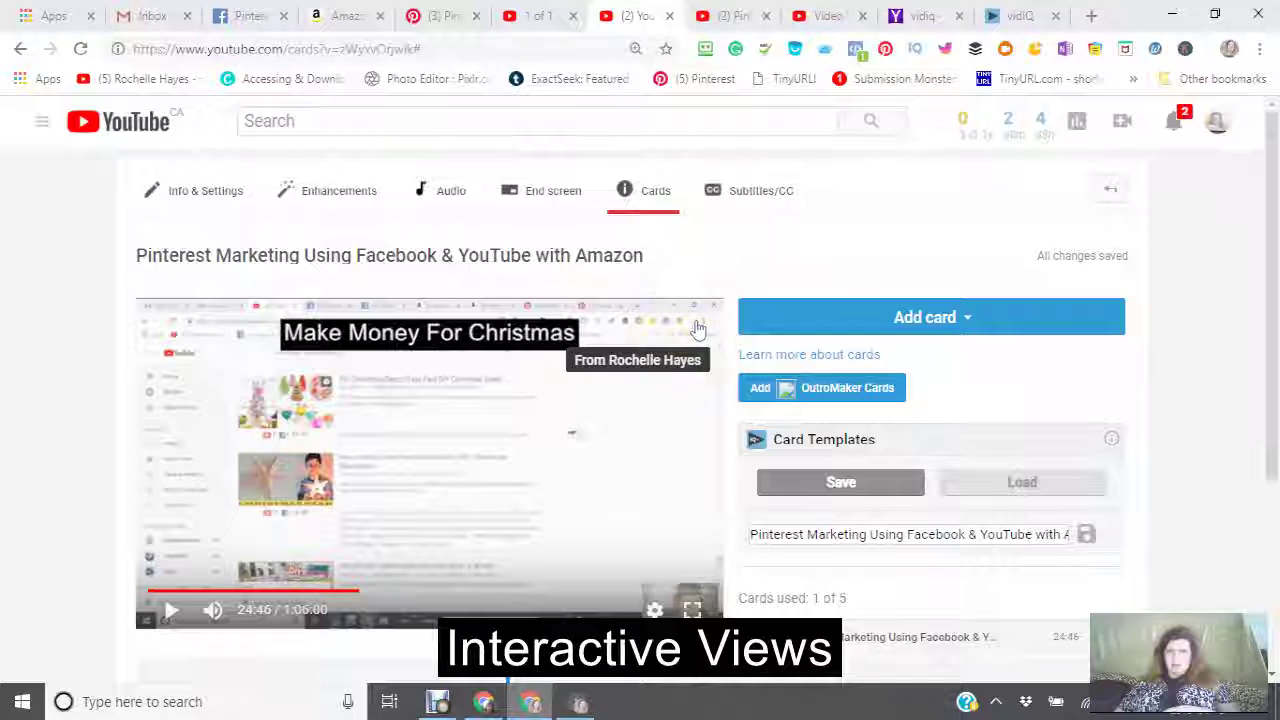
pyautogui.click(698, 328)
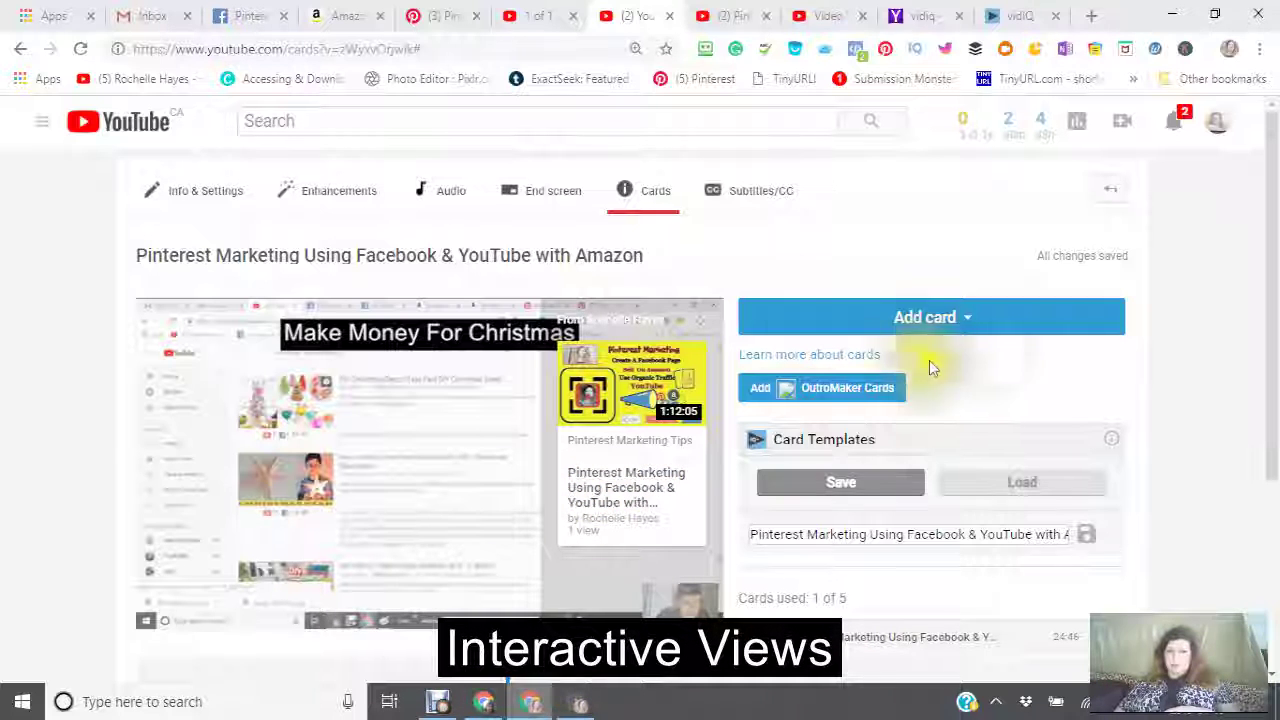
# Create a playlist card for the Pinterest Marketing Tips playlist.
pyautogui.click(966, 320)
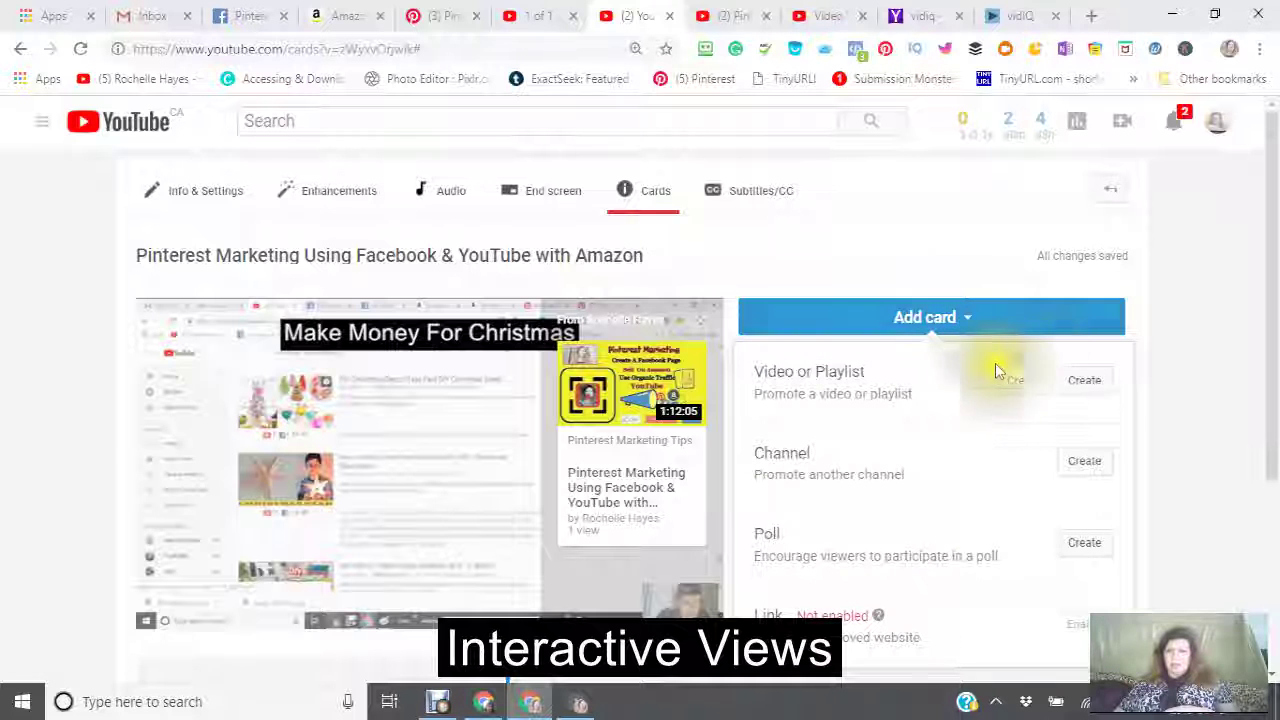
pyautogui.click(1084, 382)
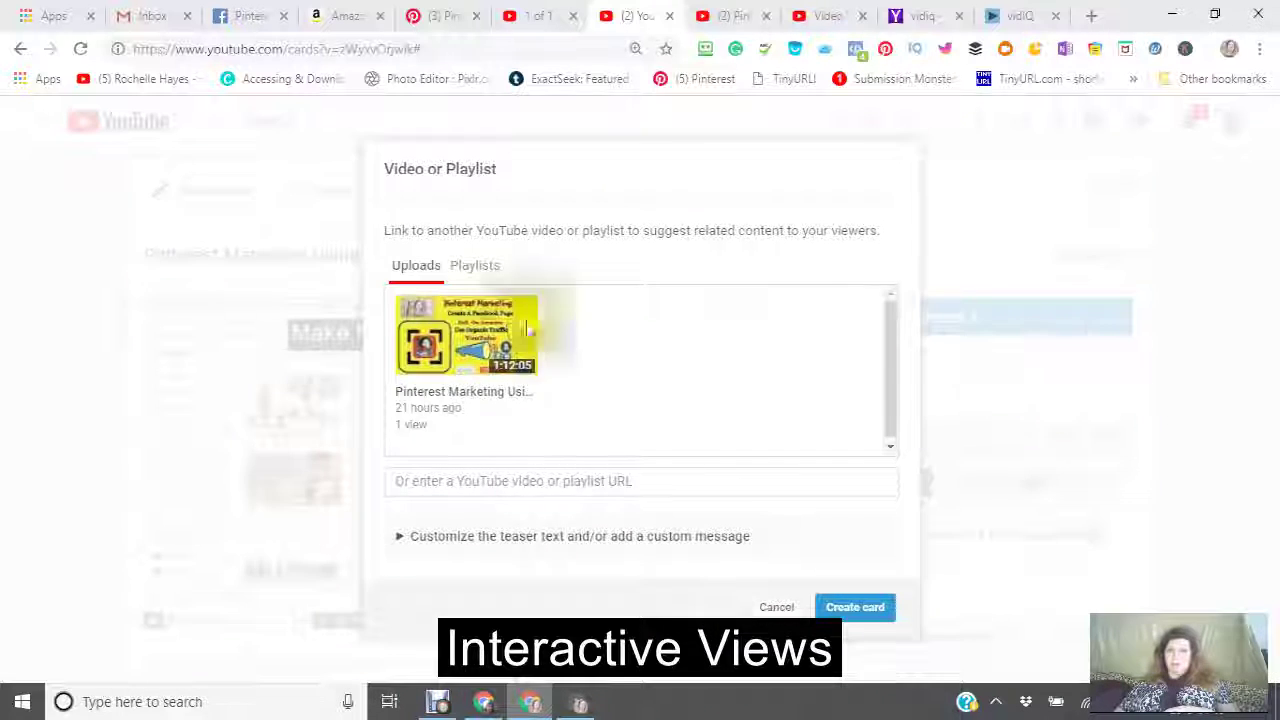
pyautogui.click(471, 276)
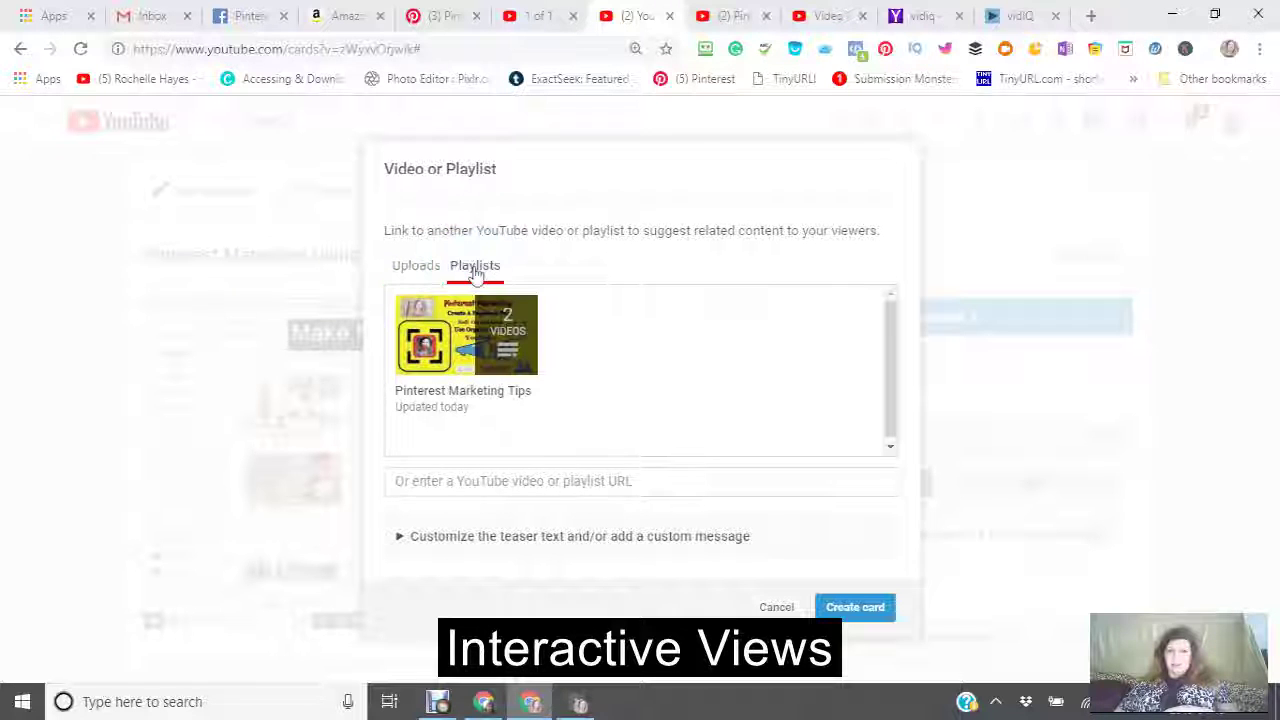
pyautogui.click(865, 608)
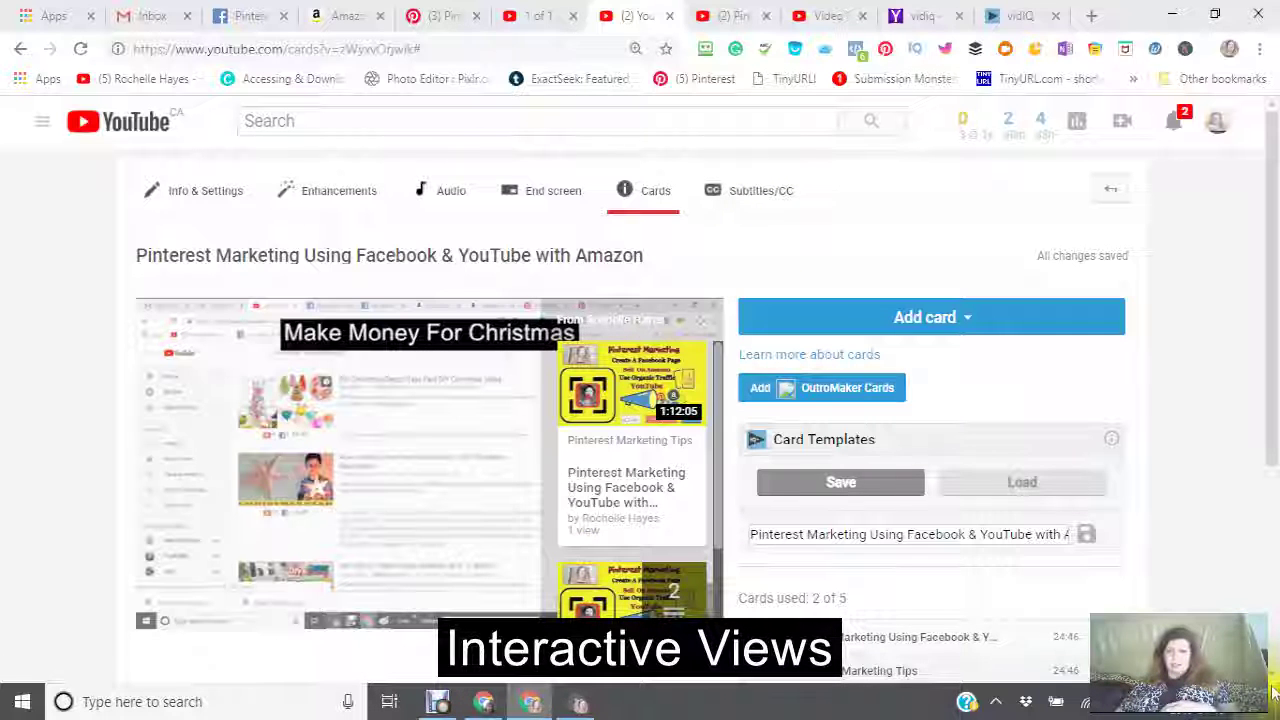
# Drag the playlist card marker to 40:00 and the video card marker to 27:35.
pyautogui.scroll(-3, 1275, 678)
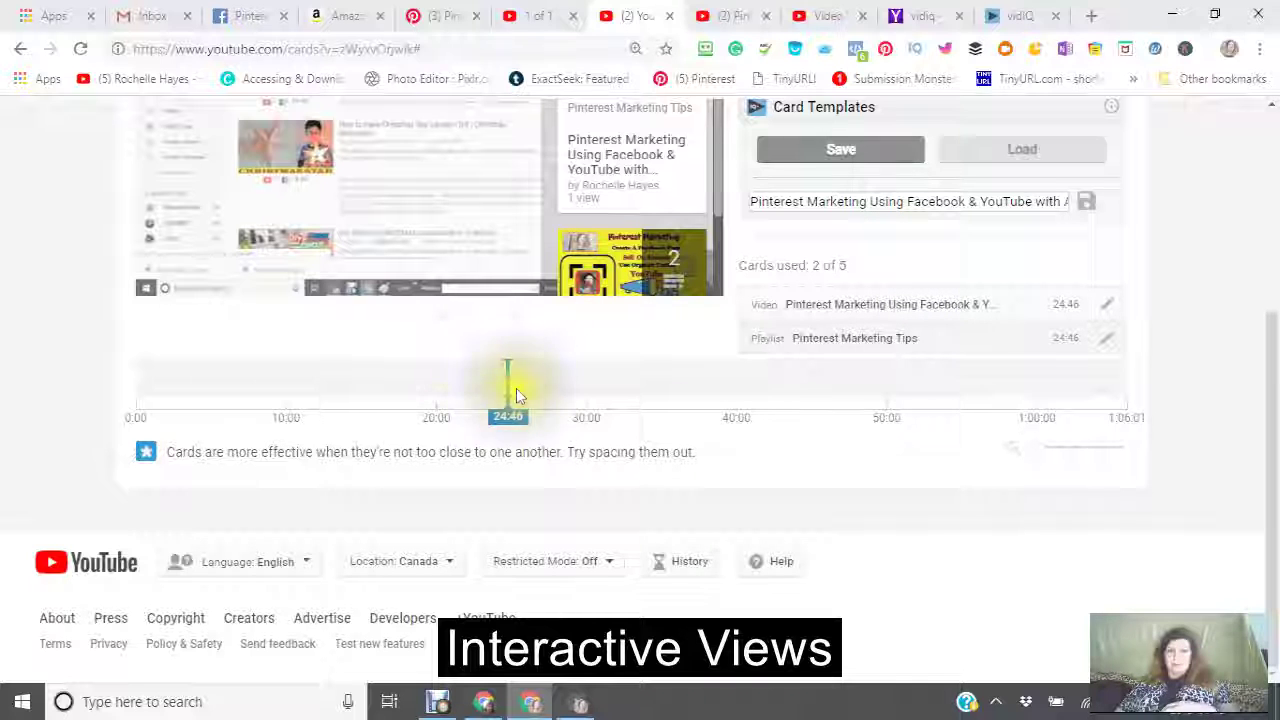
pyautogui.moveTo(508, 390)
pyautogui.mouseDown()
pyautogui.moveTo(751, 394)
pyautogui.moveTo(737, 394)
pyautogui.mouseUp()
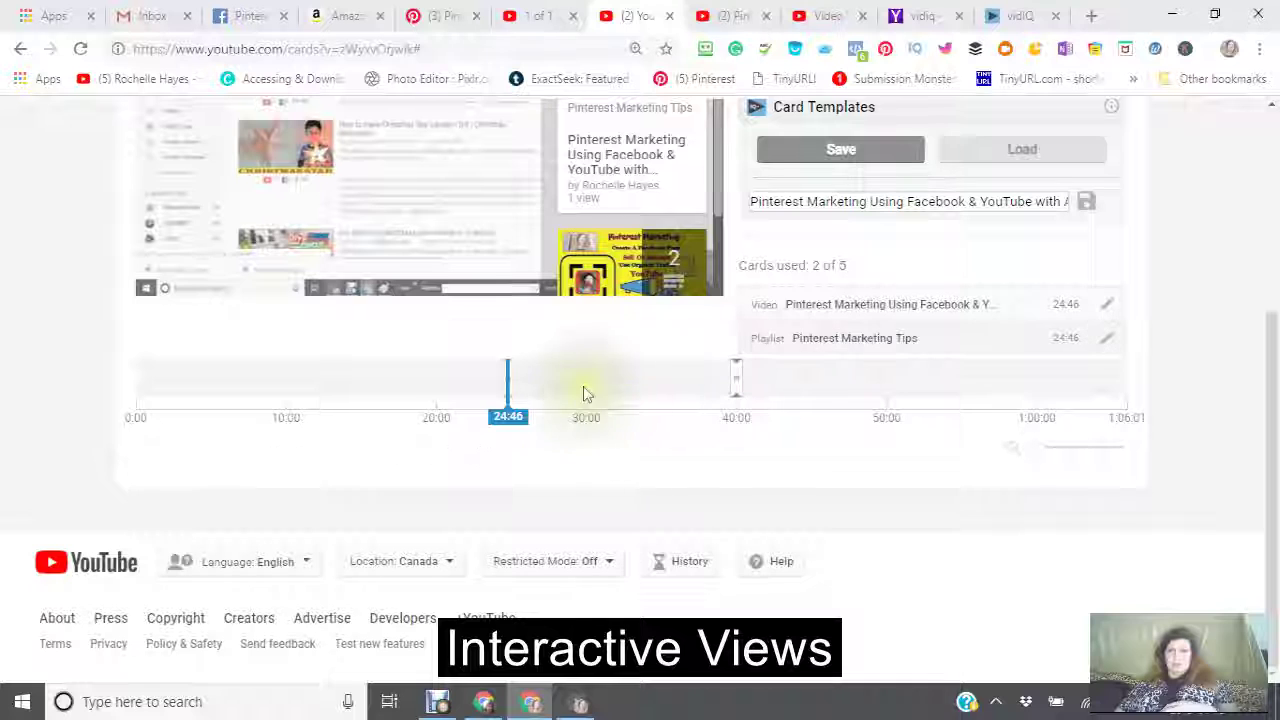
pyautogui.scroll(3, 582, 378)
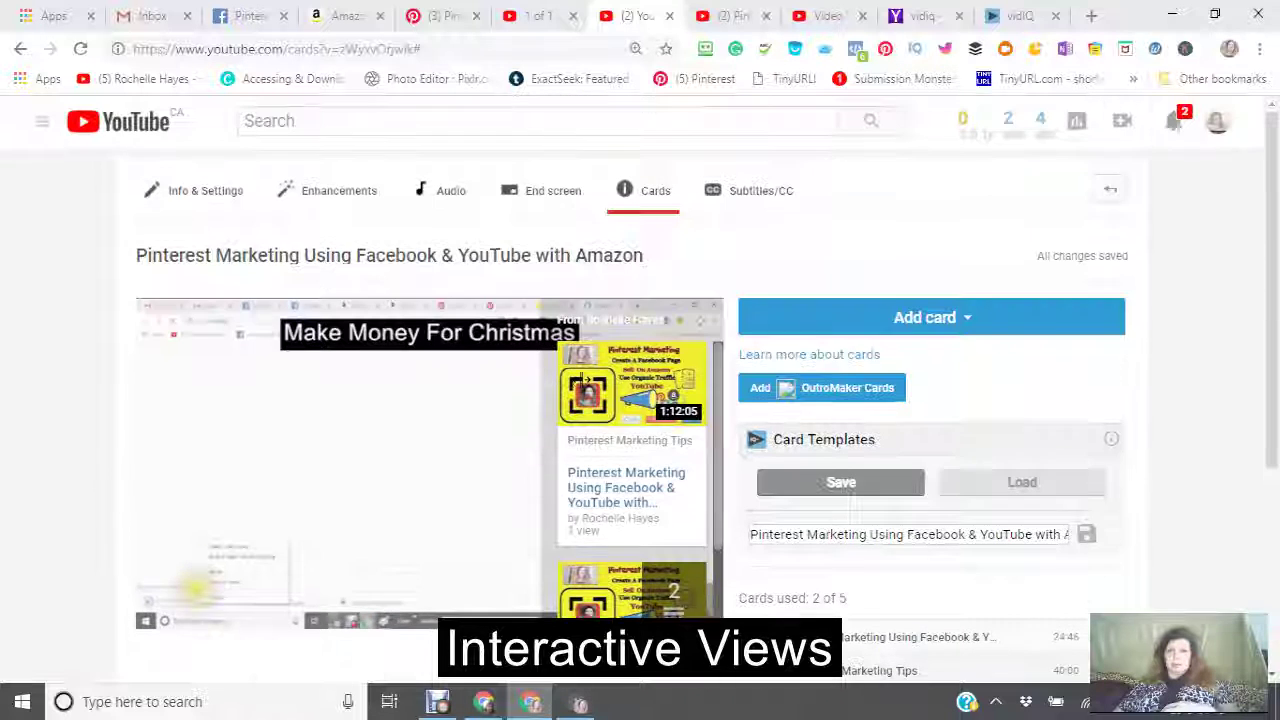
pyautogui.scroll(-1, 582, 382)
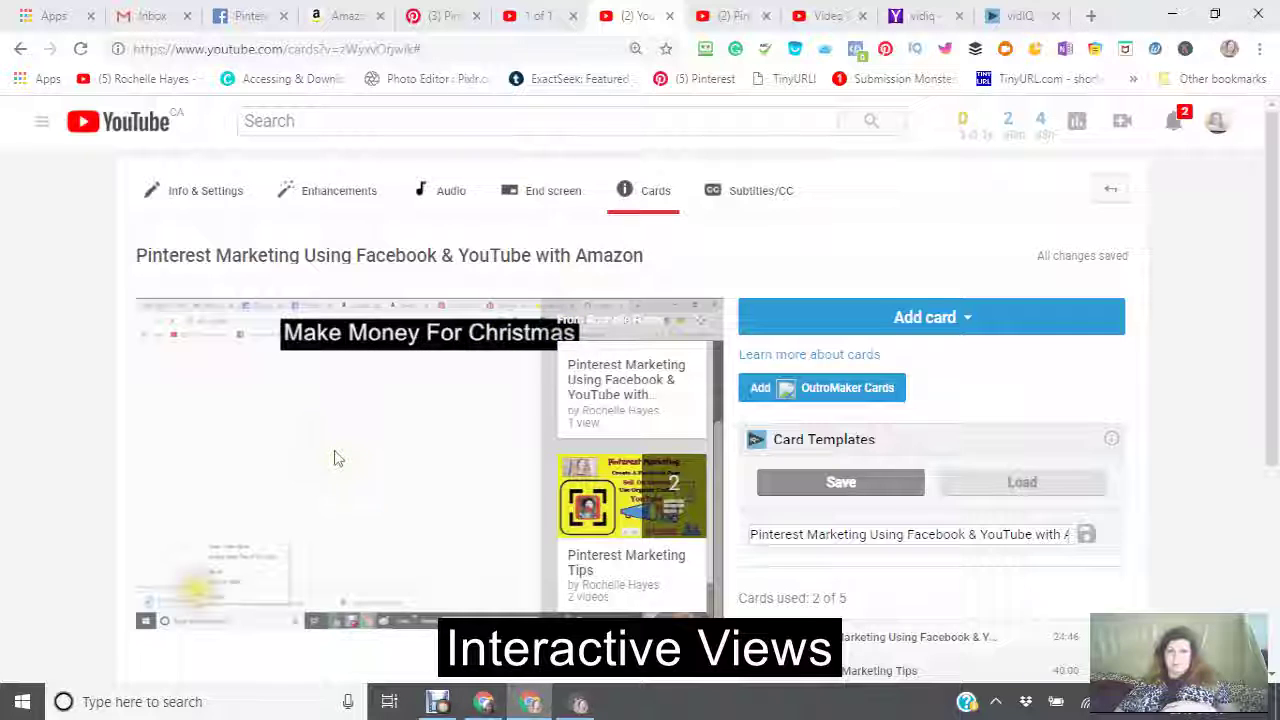
pyautogui.scroll(-3, 449, 560)
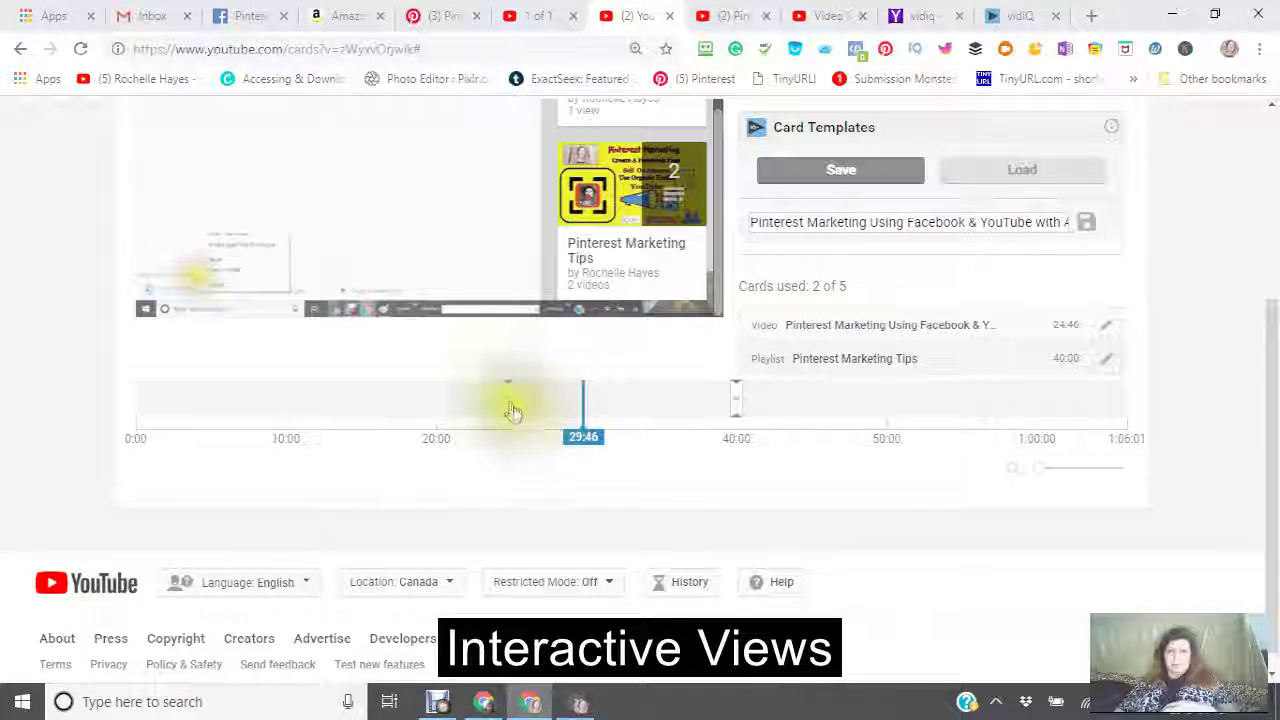
pyautogui.moveTo(510, 411); pyautogui.dragTo(551, 408)
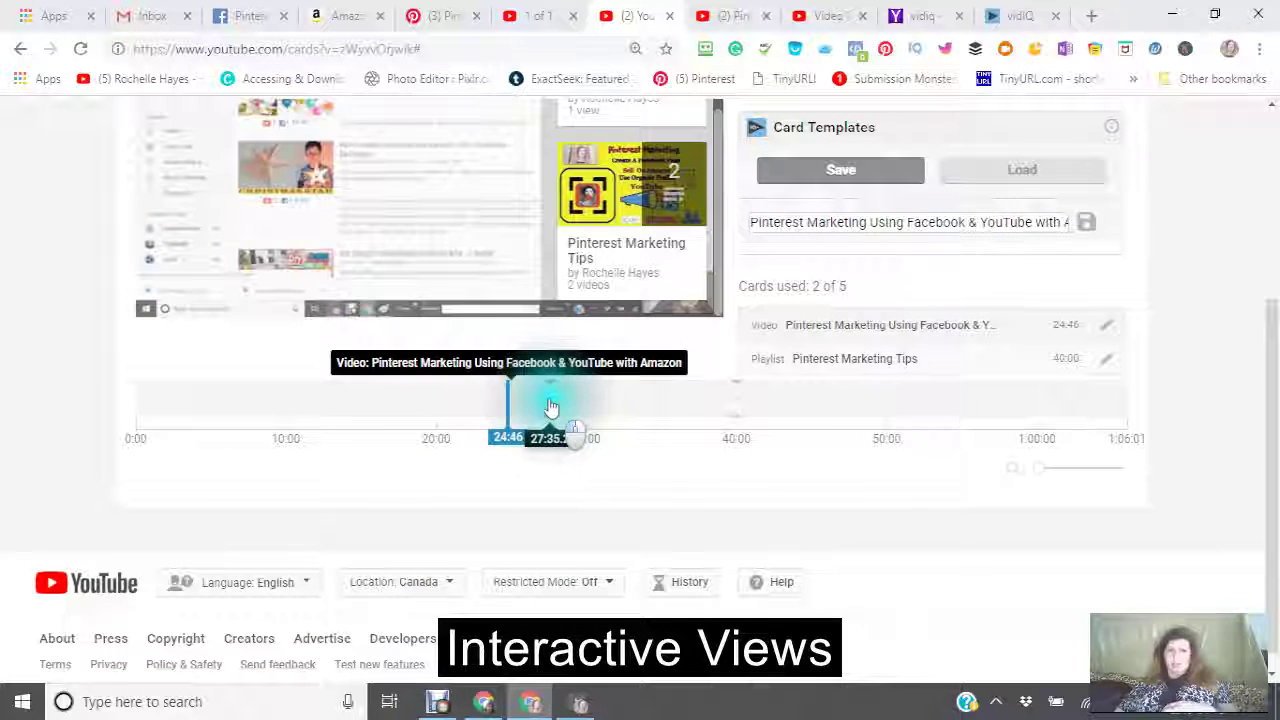
pyautogui.click(634, 420)
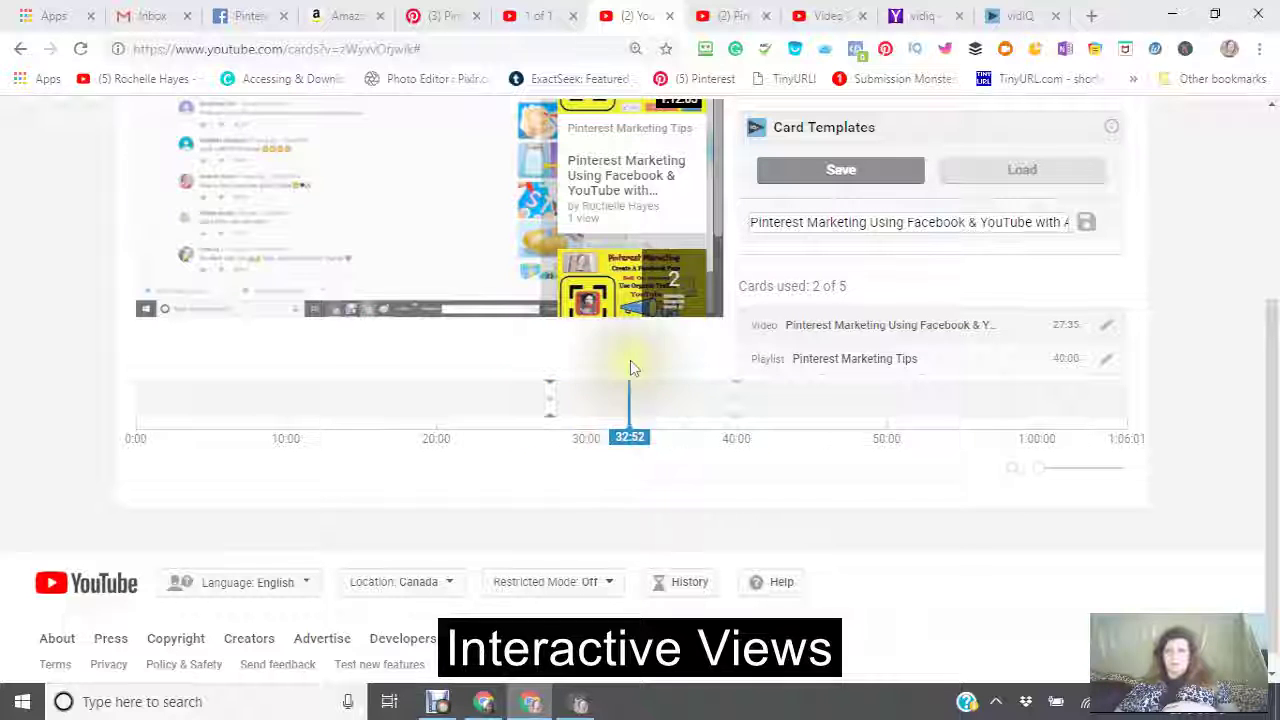
pyautogui.scroll(3, 628, 369)
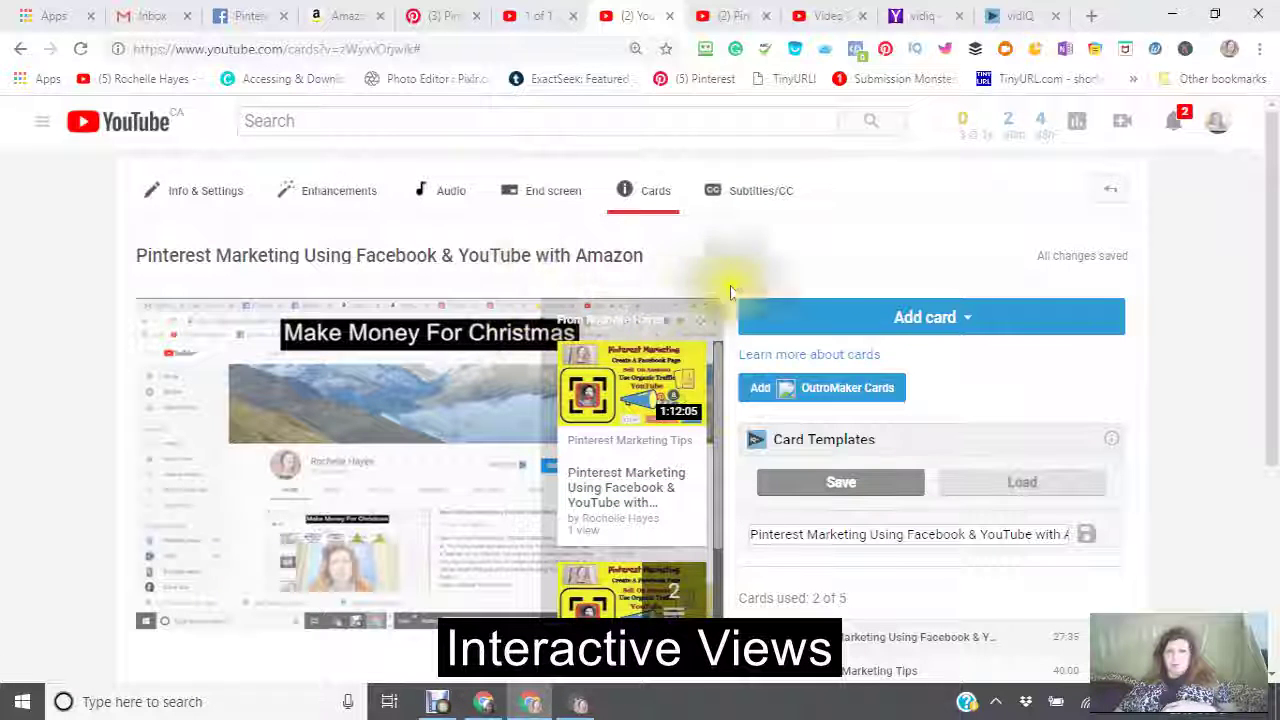
# Start a Channel card and bring up the channel page window.
pyautogui.click(968, 318)
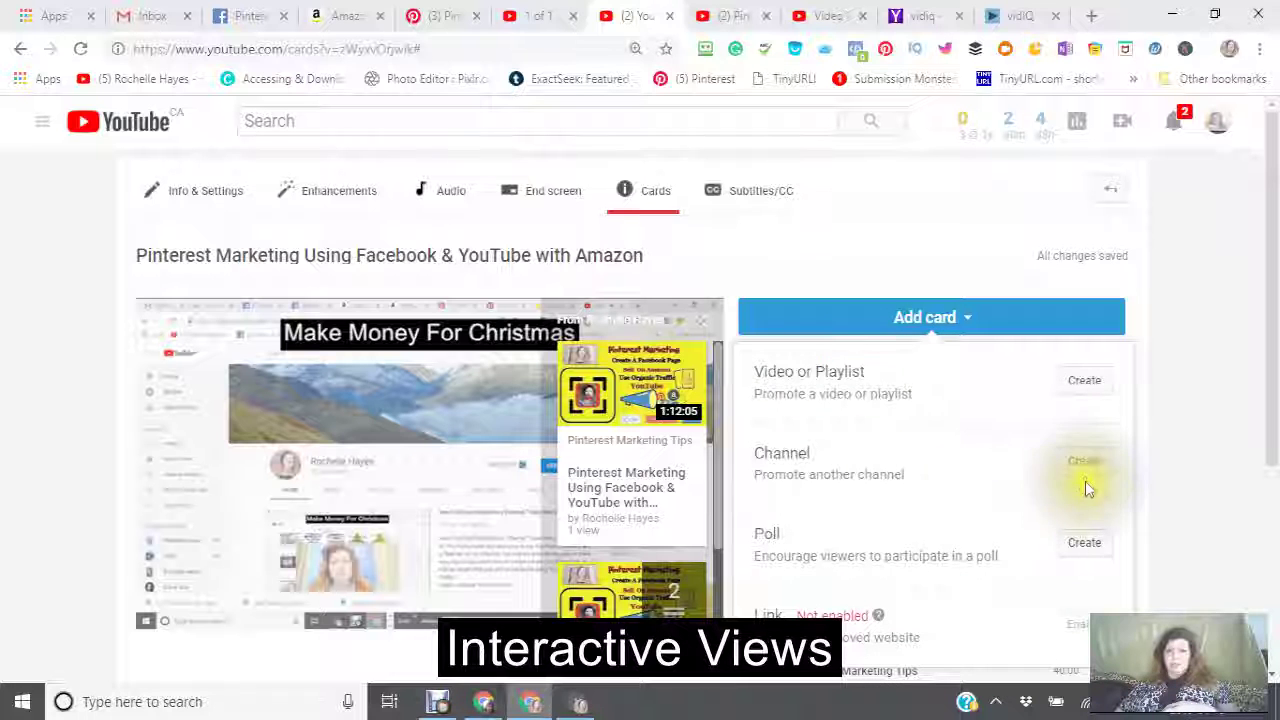
pyautogui.click(1083, 462)
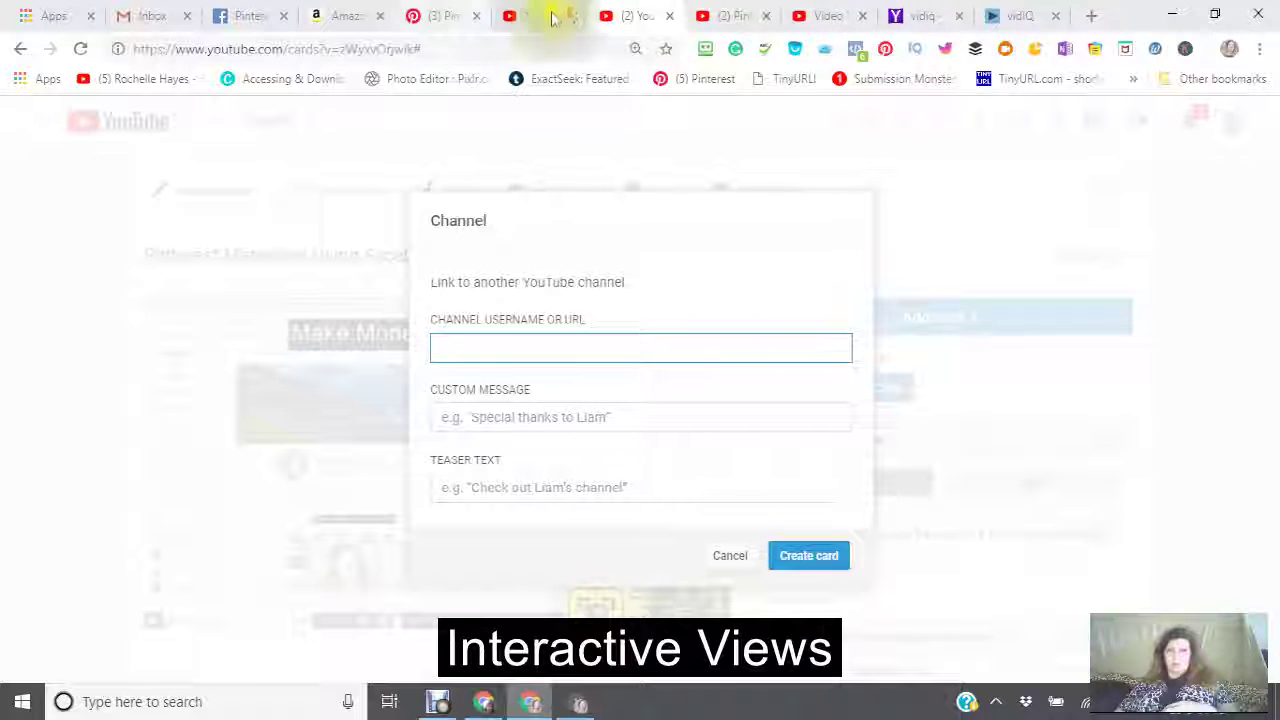
pyautogui.click(484, 705)
# Copy the channel page's URL from the address bar, then minimize back to the card form.
pyautogui.click(509, 49)
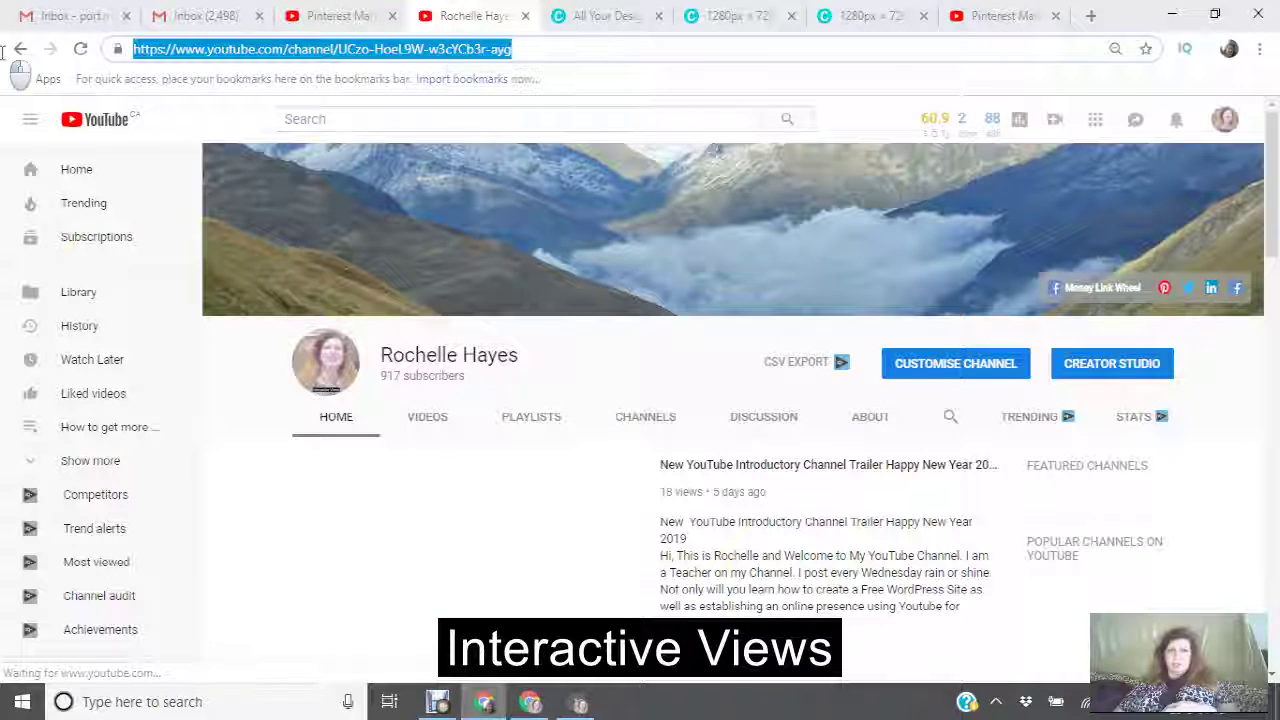
pyautogui.rightClick(320, 49)
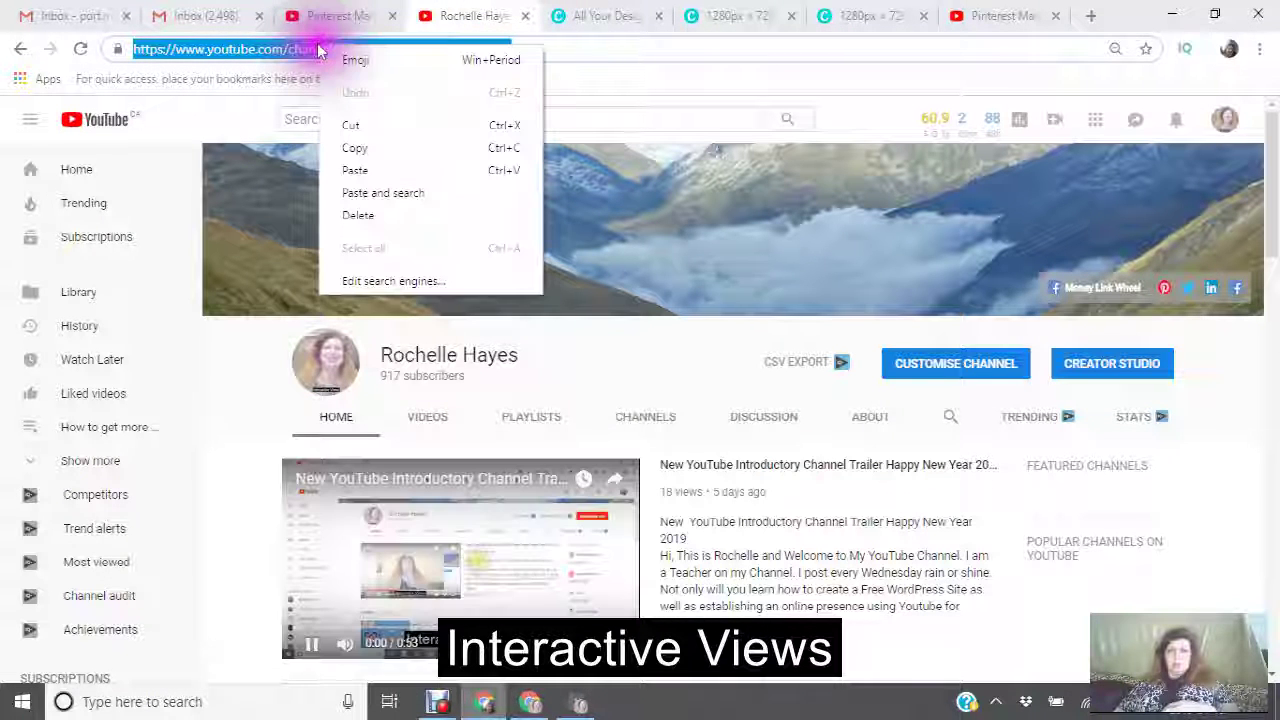
pyautogui.click(354, 148)
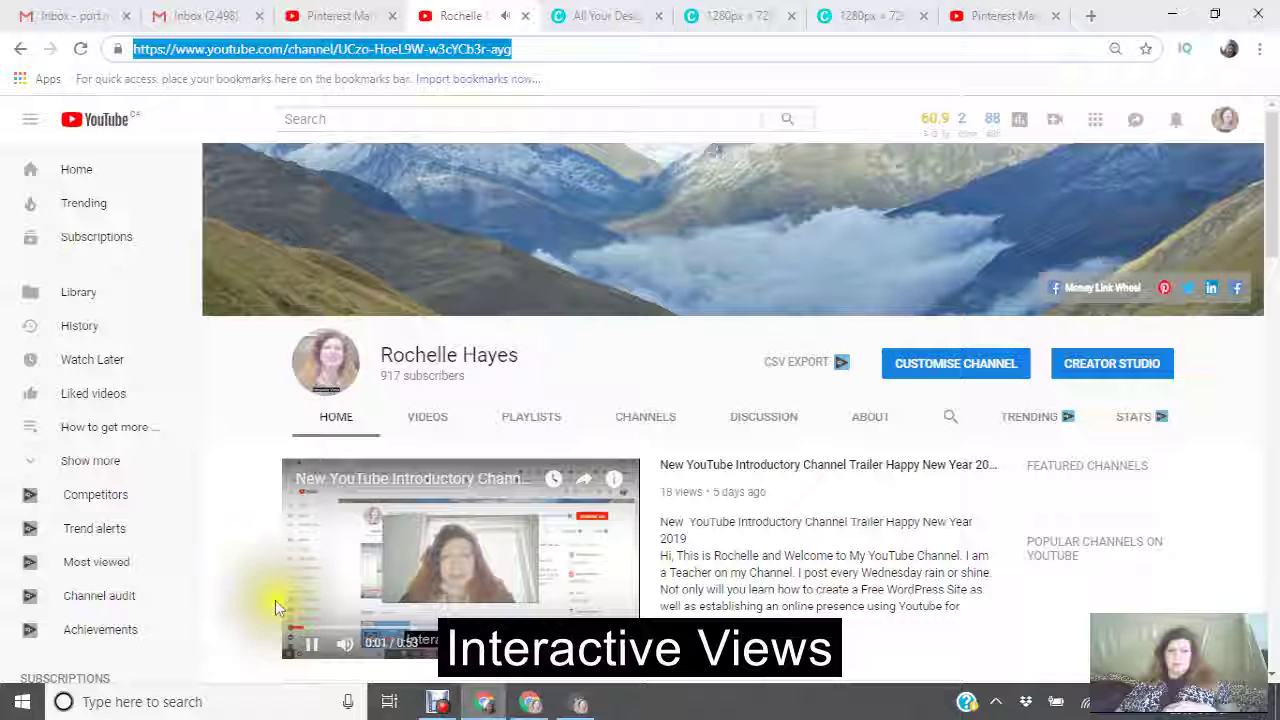
pyautogui.click(311, 645)
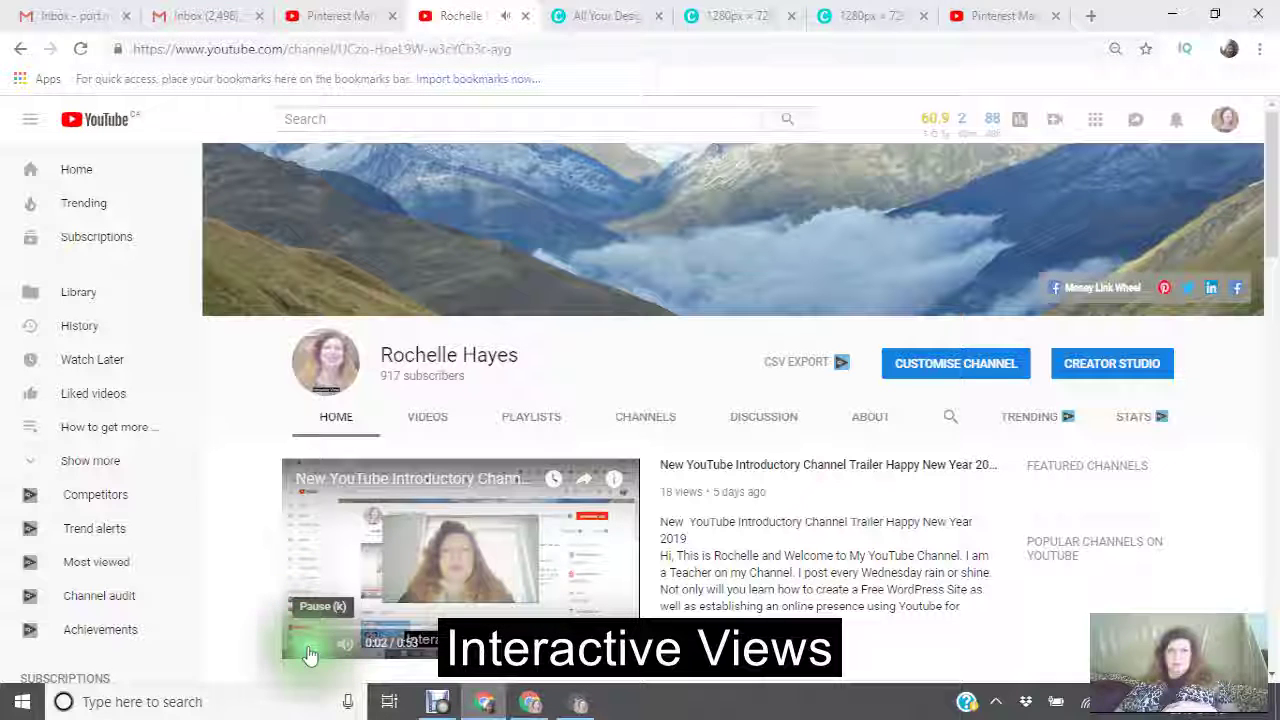
pyautogui.click(1172, 17)
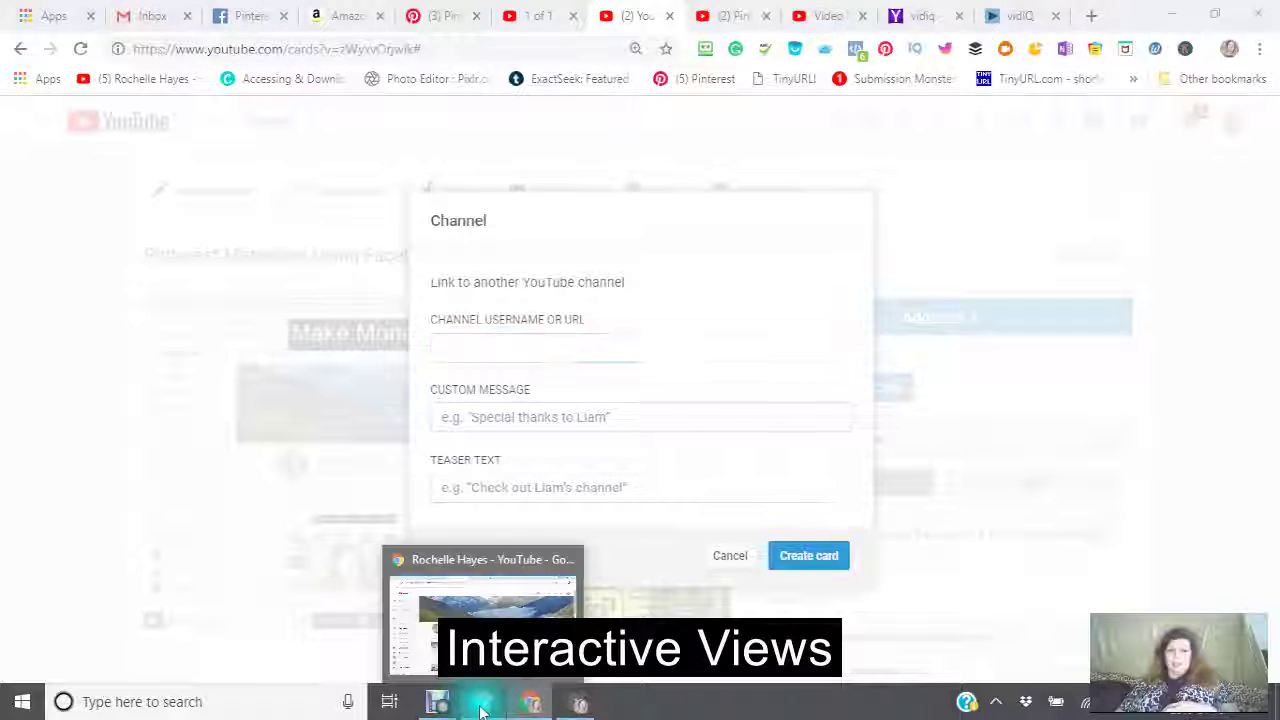
pyautogui.click(470, 595)
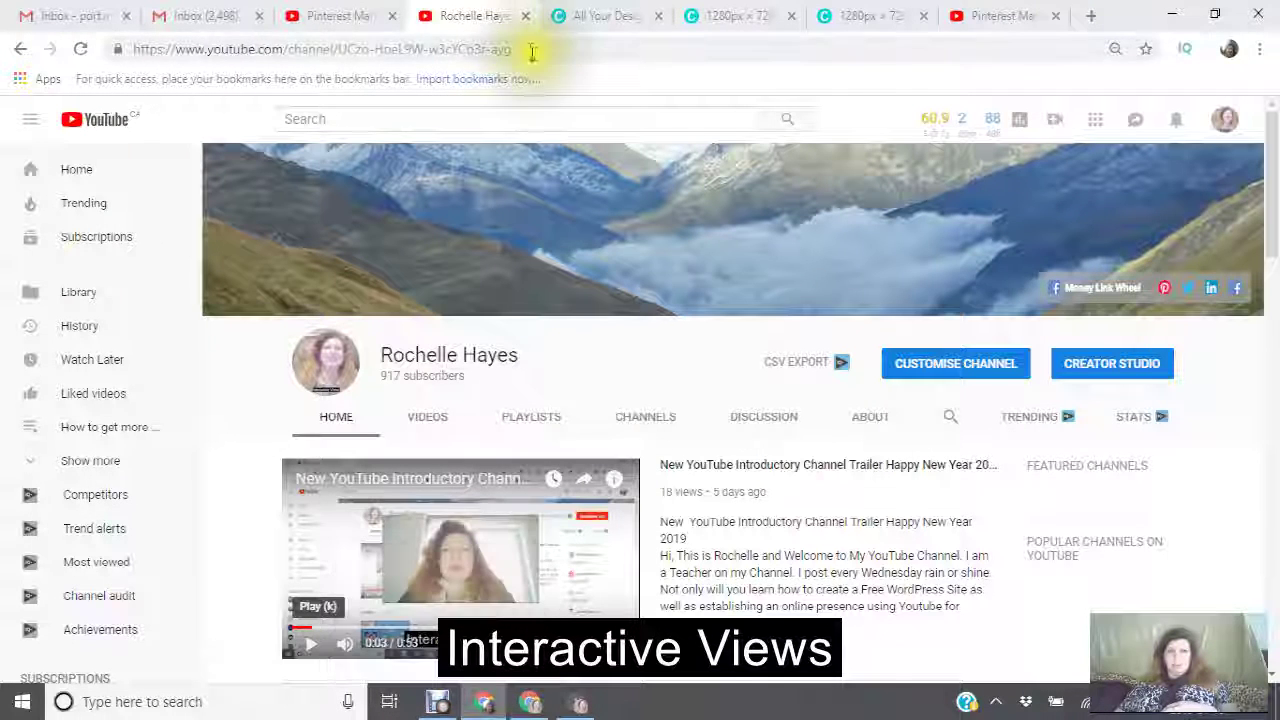
pyautogui.click(526, 48)
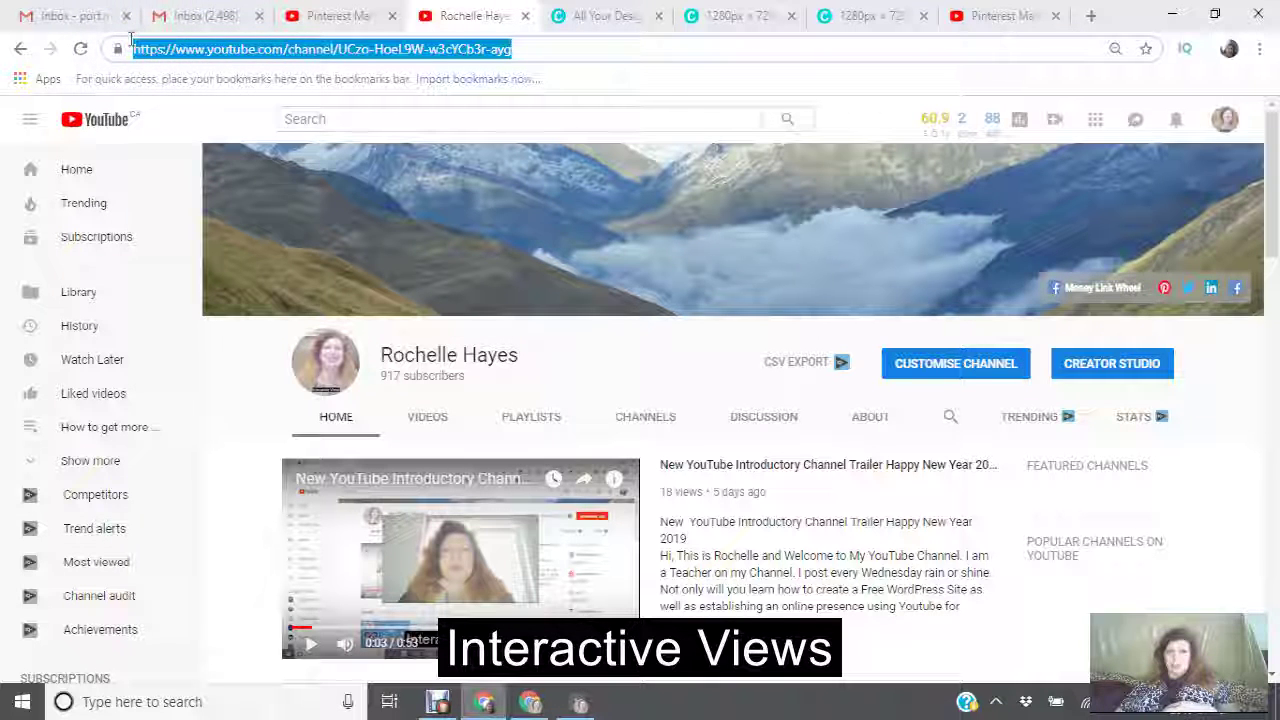
pyautogui.rightClick(392, 48)
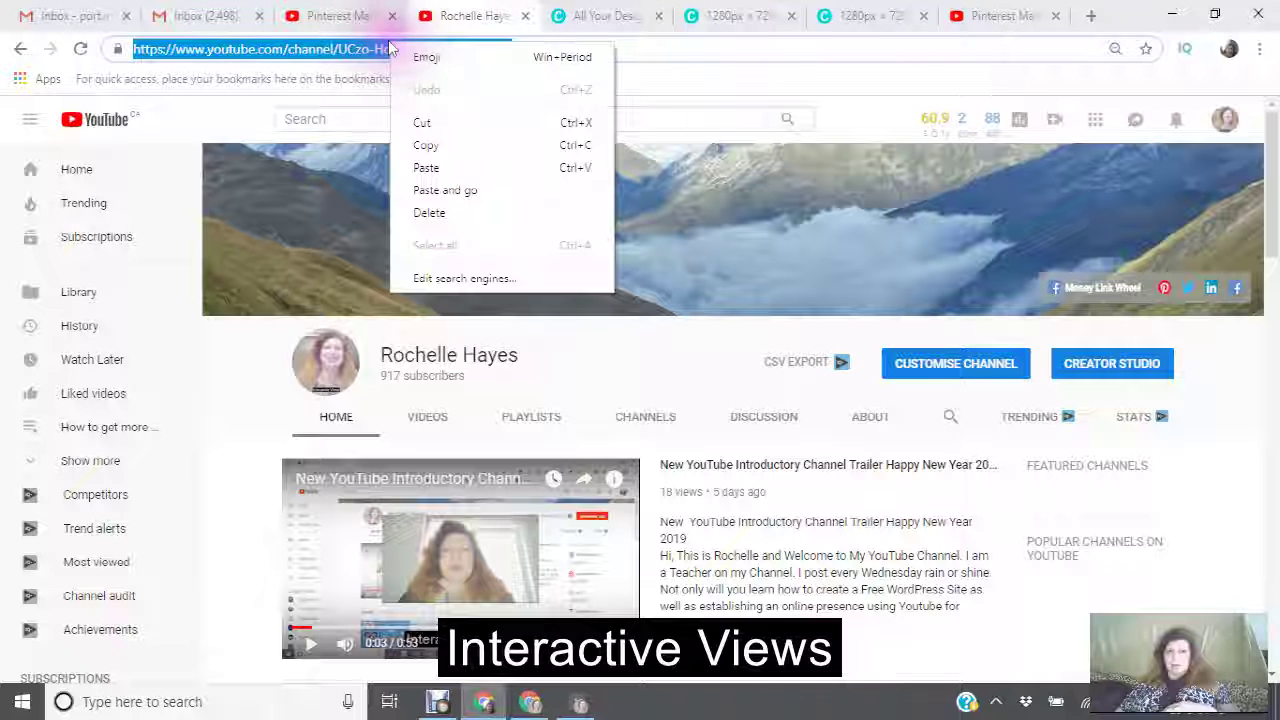
pyautogui.click(424, 148)
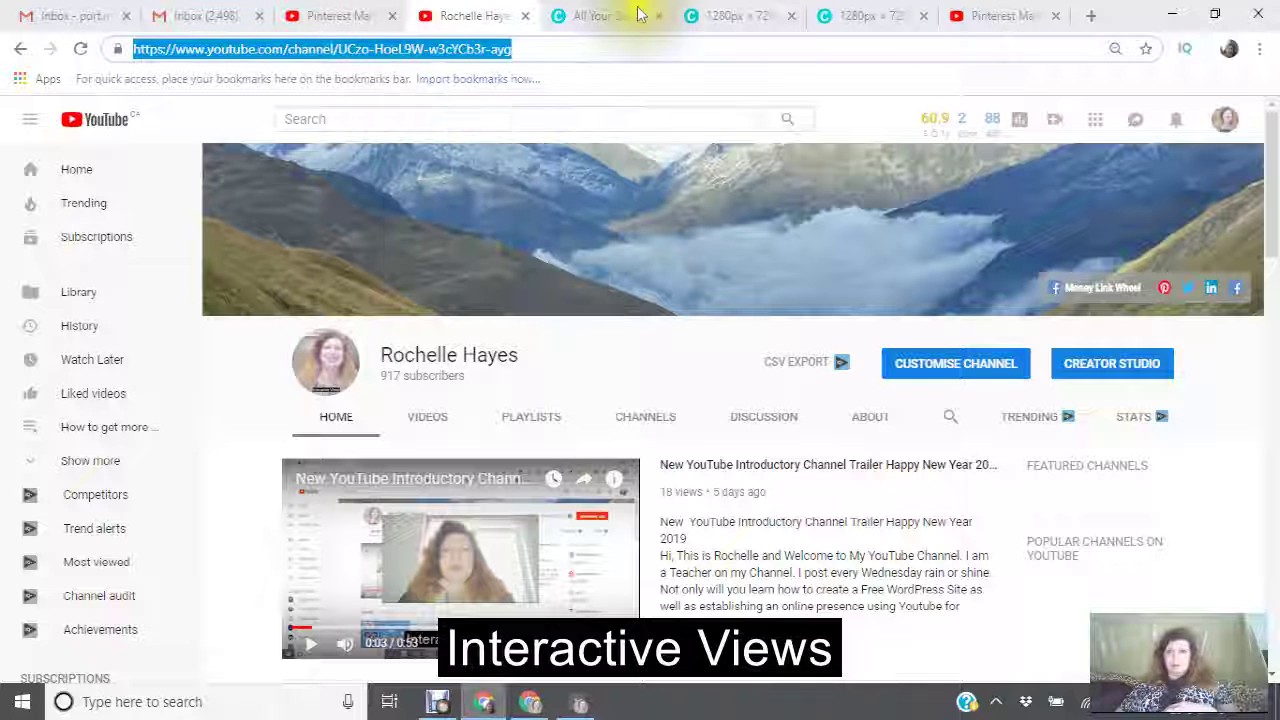
pyautogui.click(1173, 14)
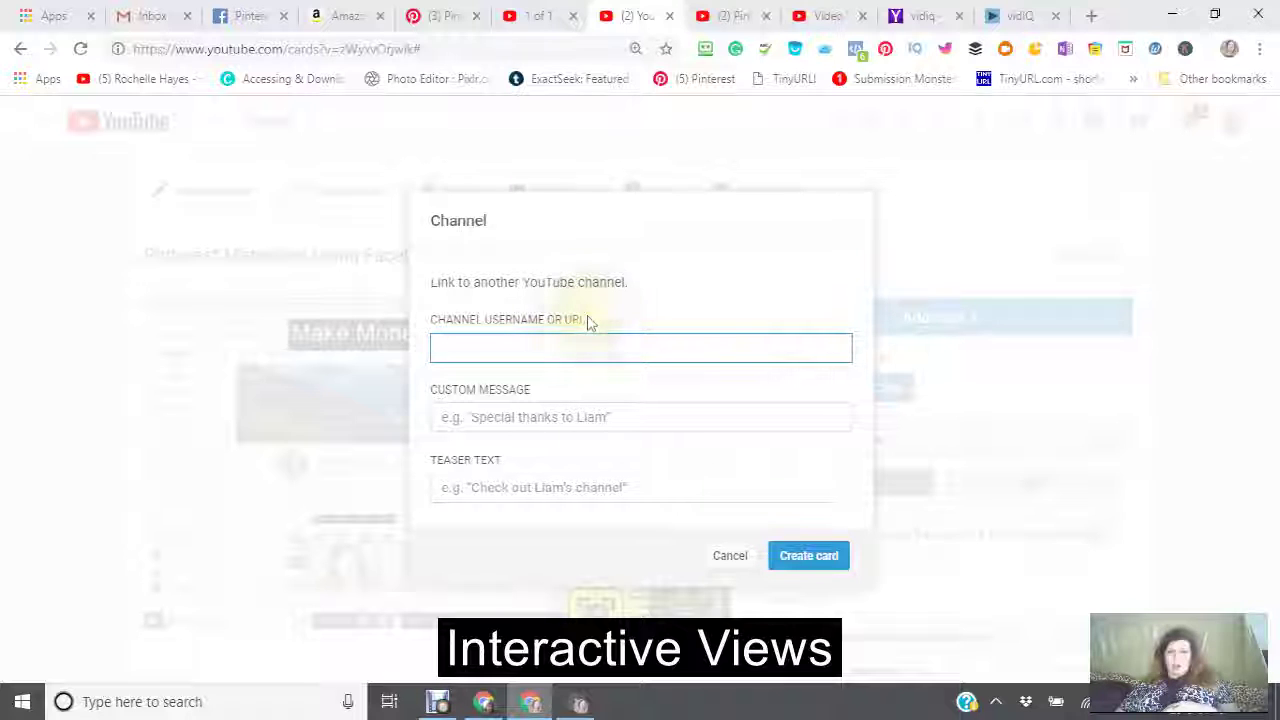
# Paste the saved full channel URL into the channel card's channel field.
pyautogui.click(442, 347)
pyautogui.rightClick(443, 349)
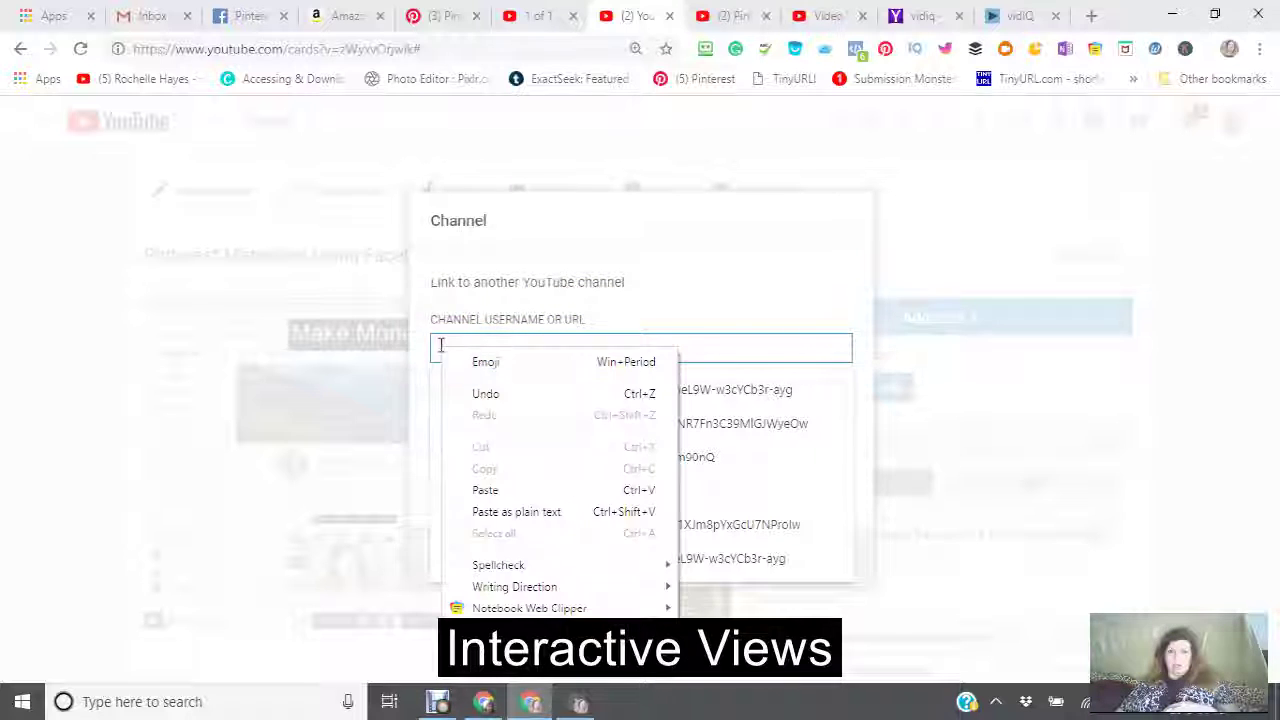
pyautogui.click(481, 491)
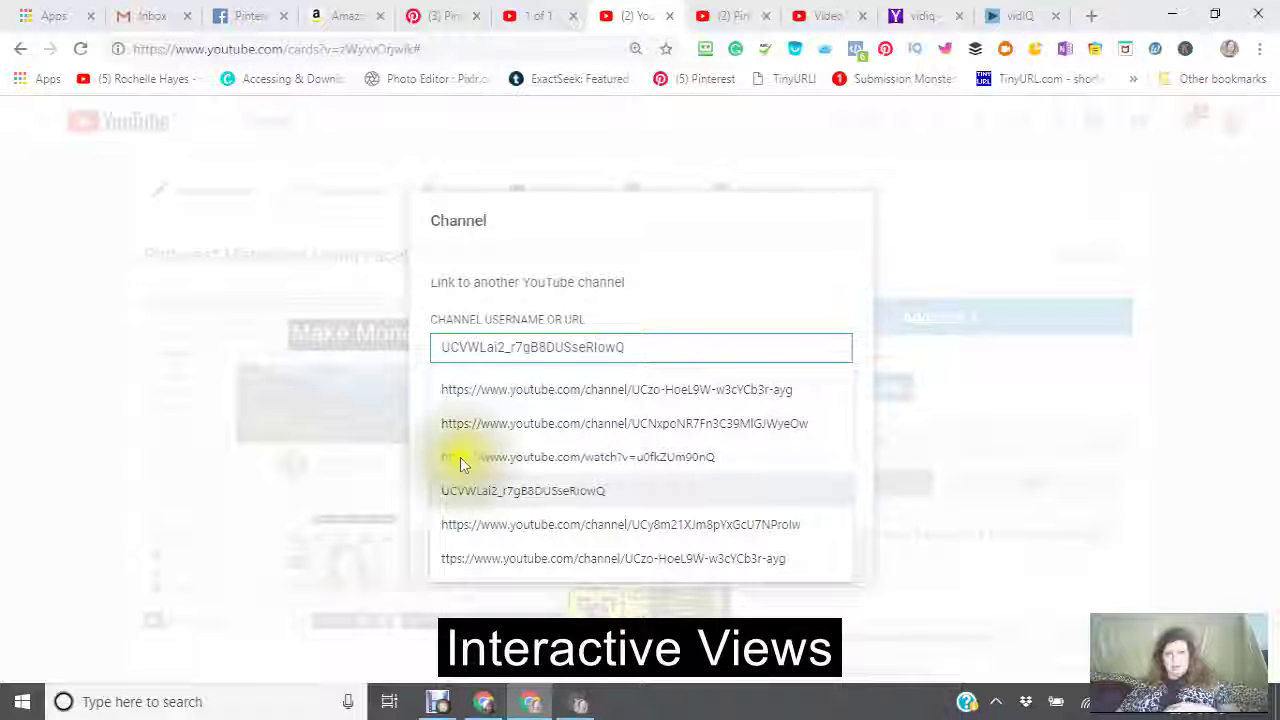
pyautogui.click(621, 387)
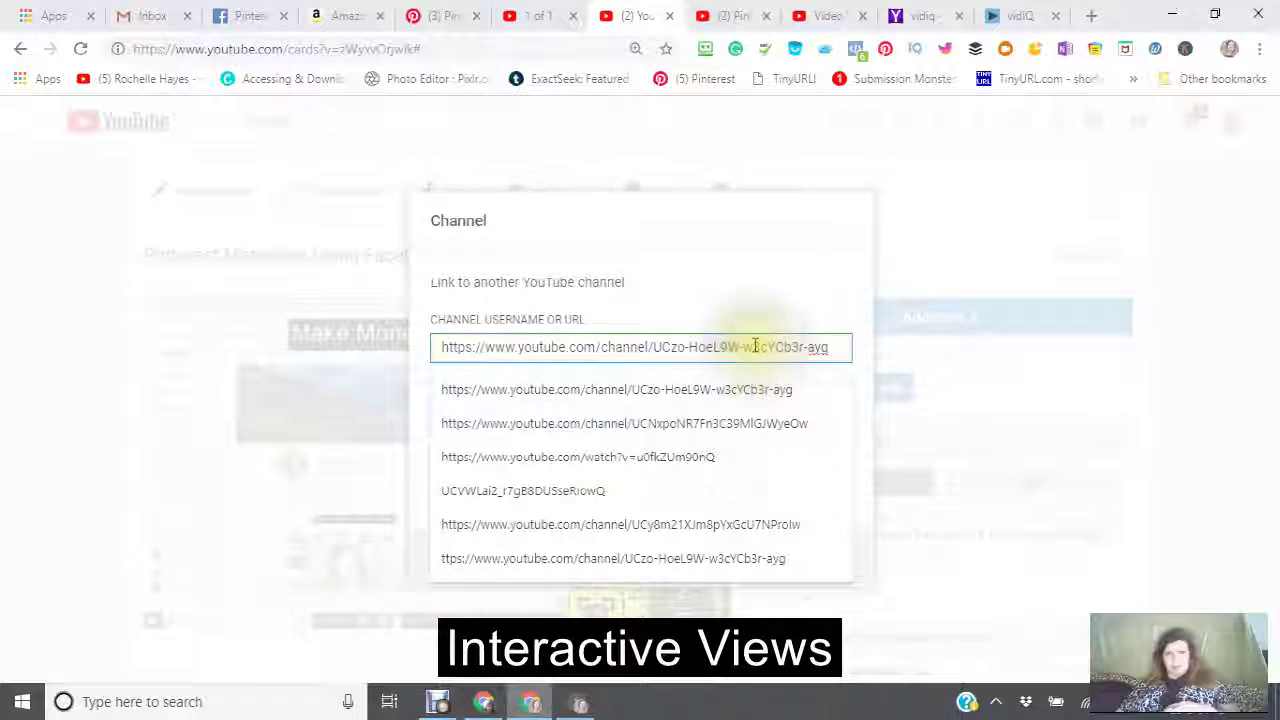
pyautogui.click(737, 389)
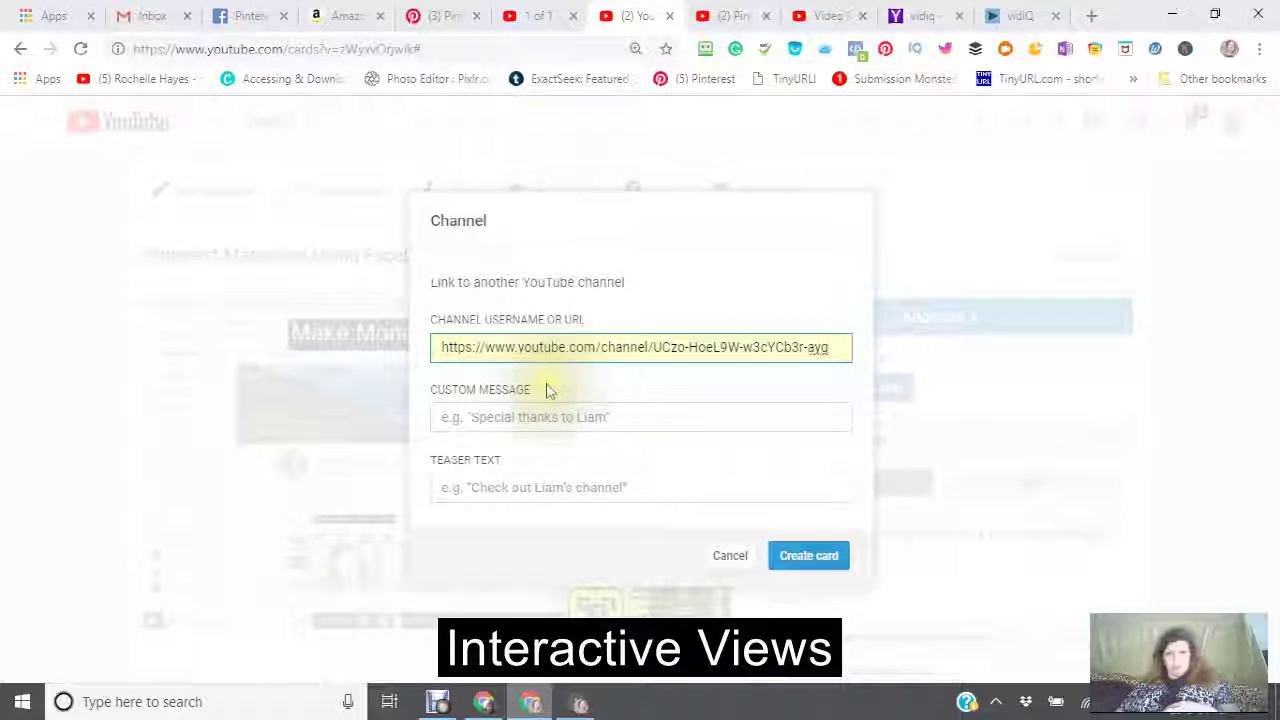
# Set the card's custom message to 'Please Like and Subscribe'.
pyautogui.click(474, 418)
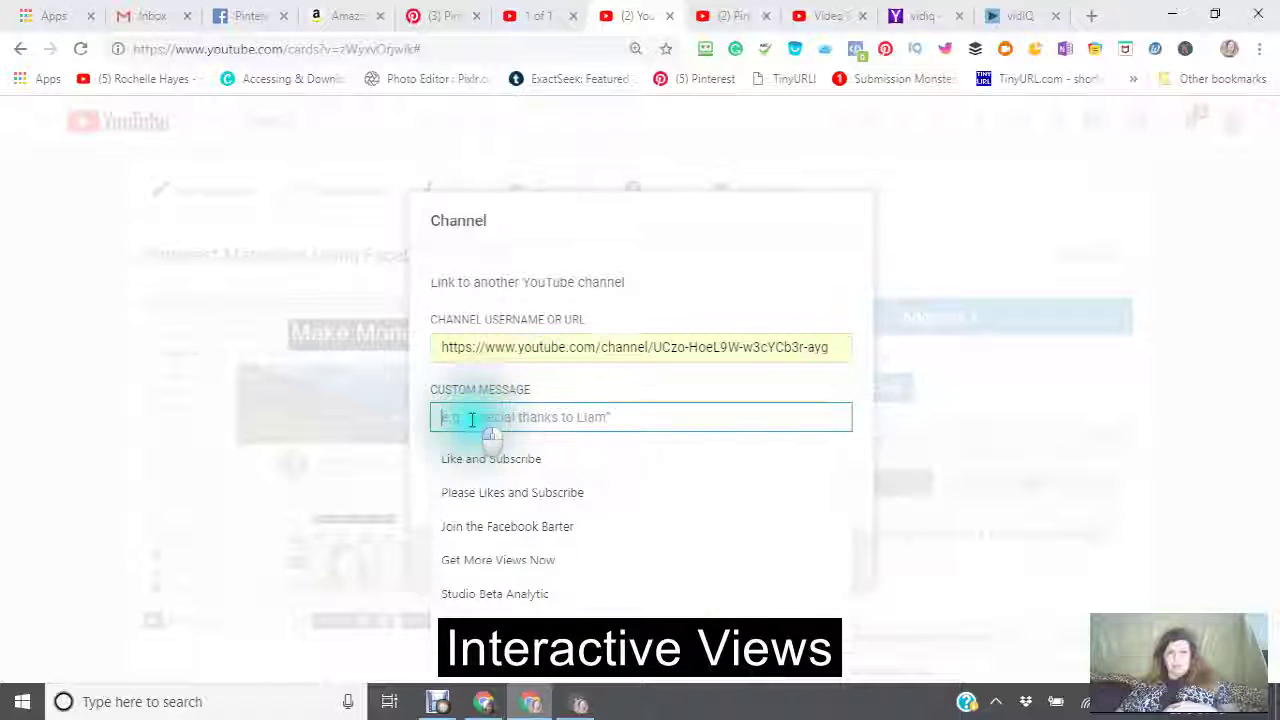
pyautogui.click(457, 491)
pyautogui.click(511, 420)
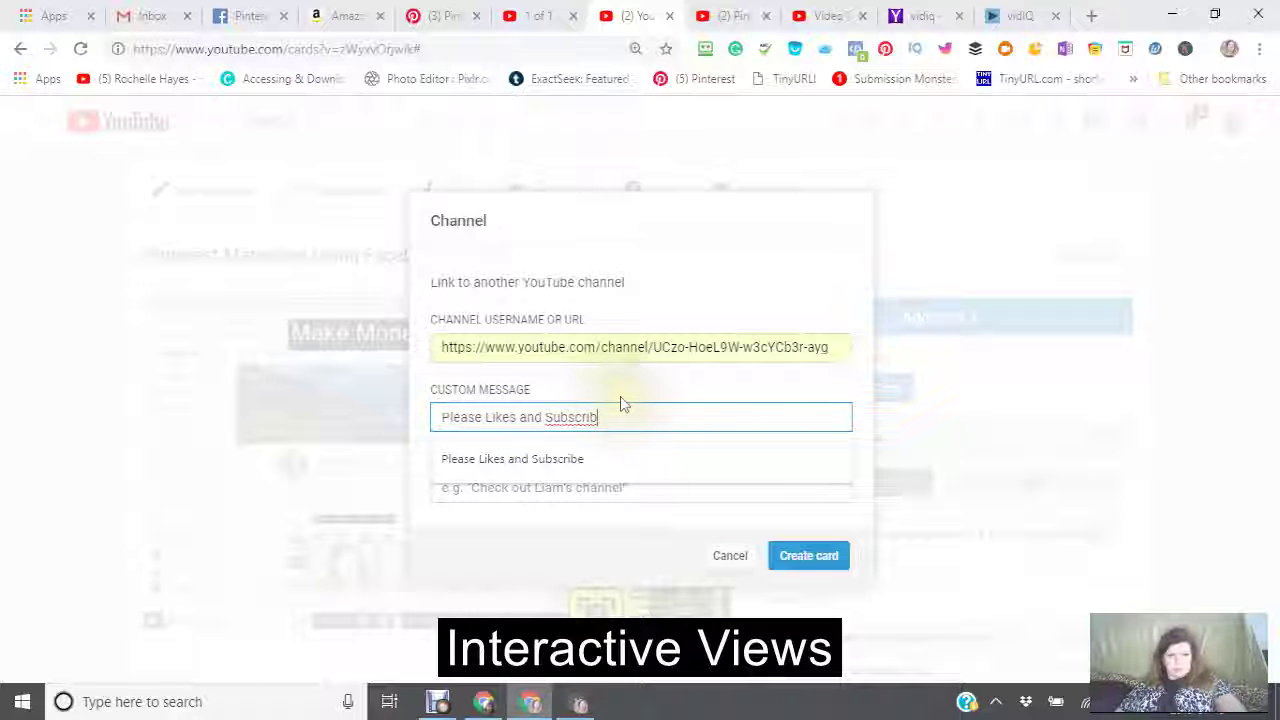
pyautogui.write('e')
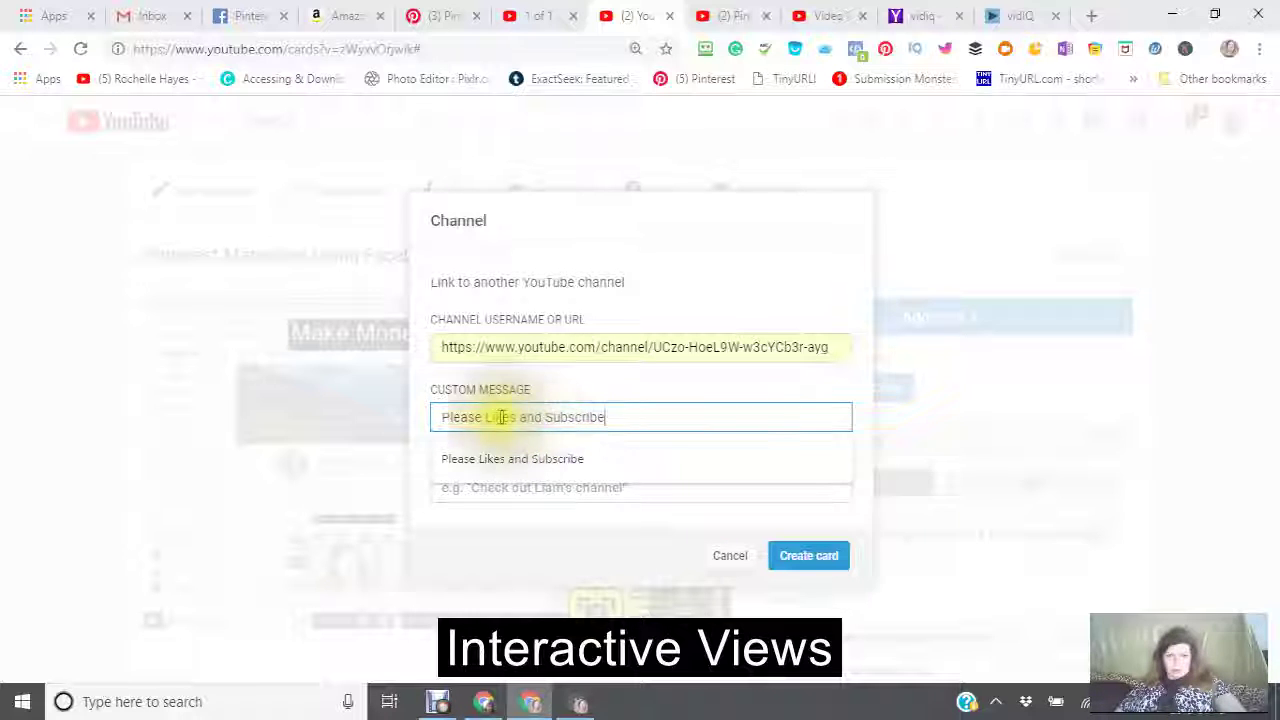
pyautogui.click(502, 418)
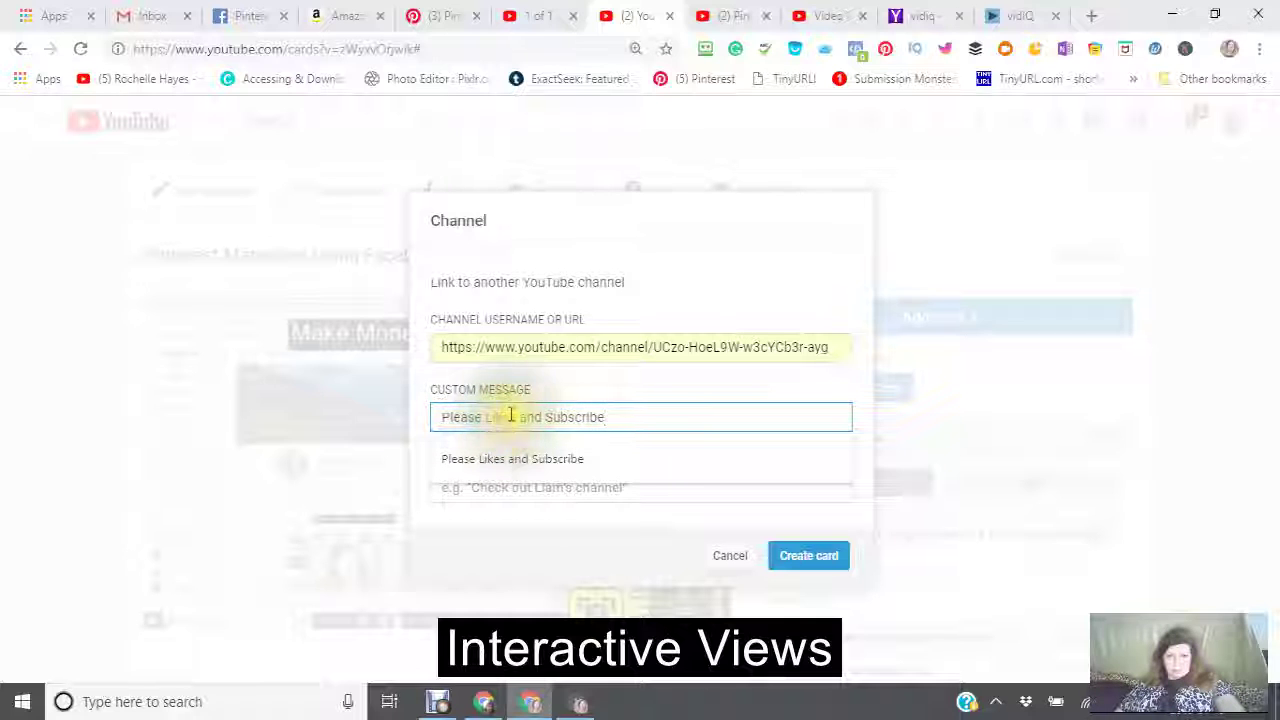
pyautogui.click(514, 416)
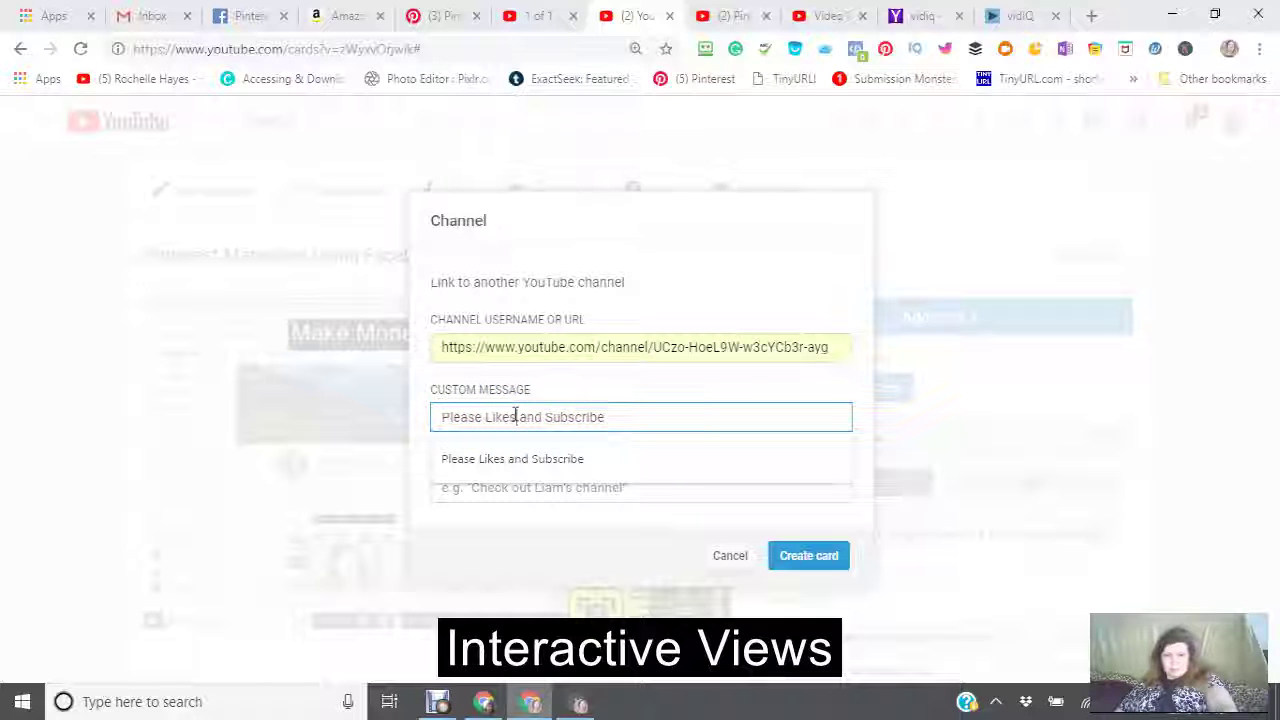
# Use 'Check out My latest Video' as the teaser and create the channel card.
pyautogui.click(466, 487)
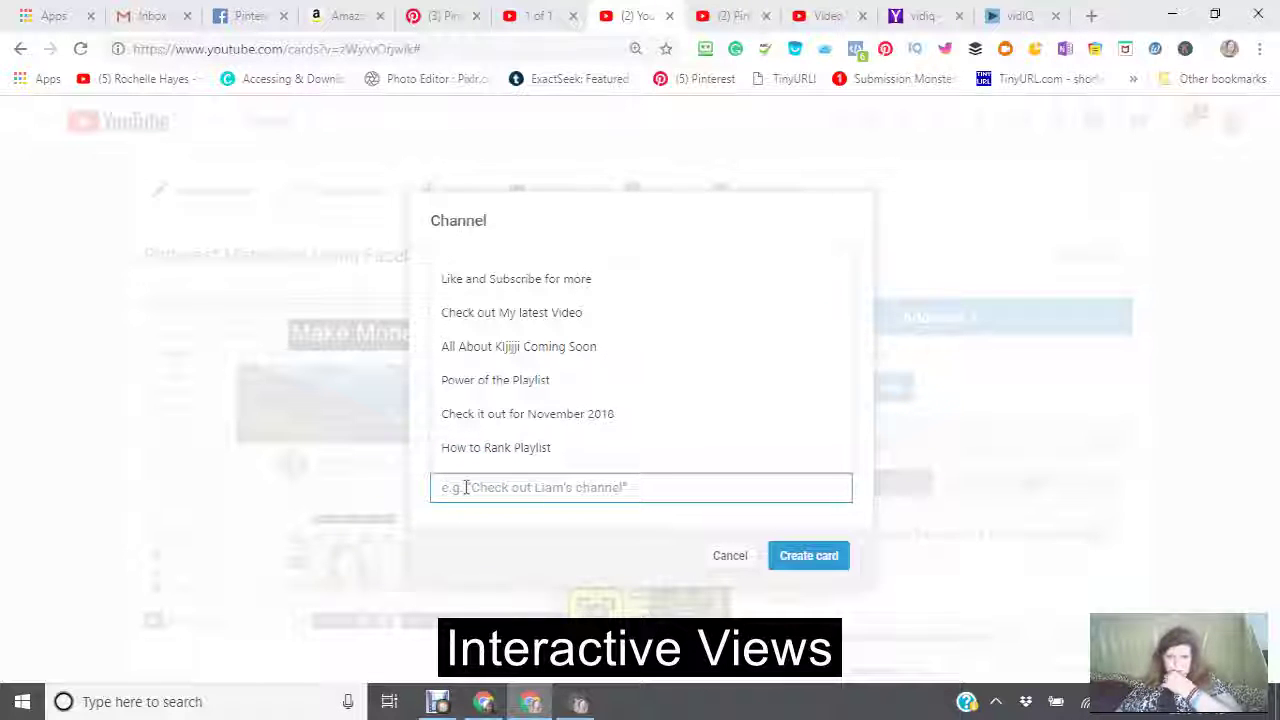
pyautogui.click(476, 328)
pyautogui.click(809, 560)
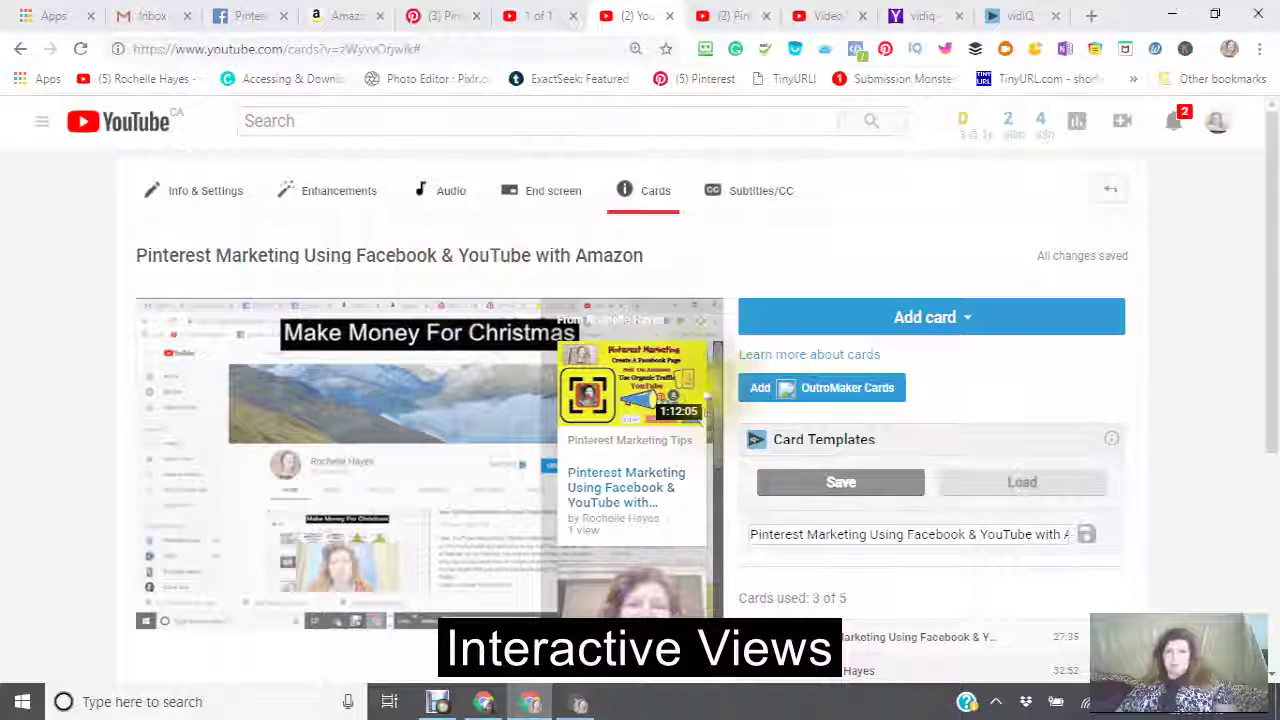
# Check the three cards in the list, then switch to the video's End screen editor.
pyautogui.scroll(-3, 750, 352)
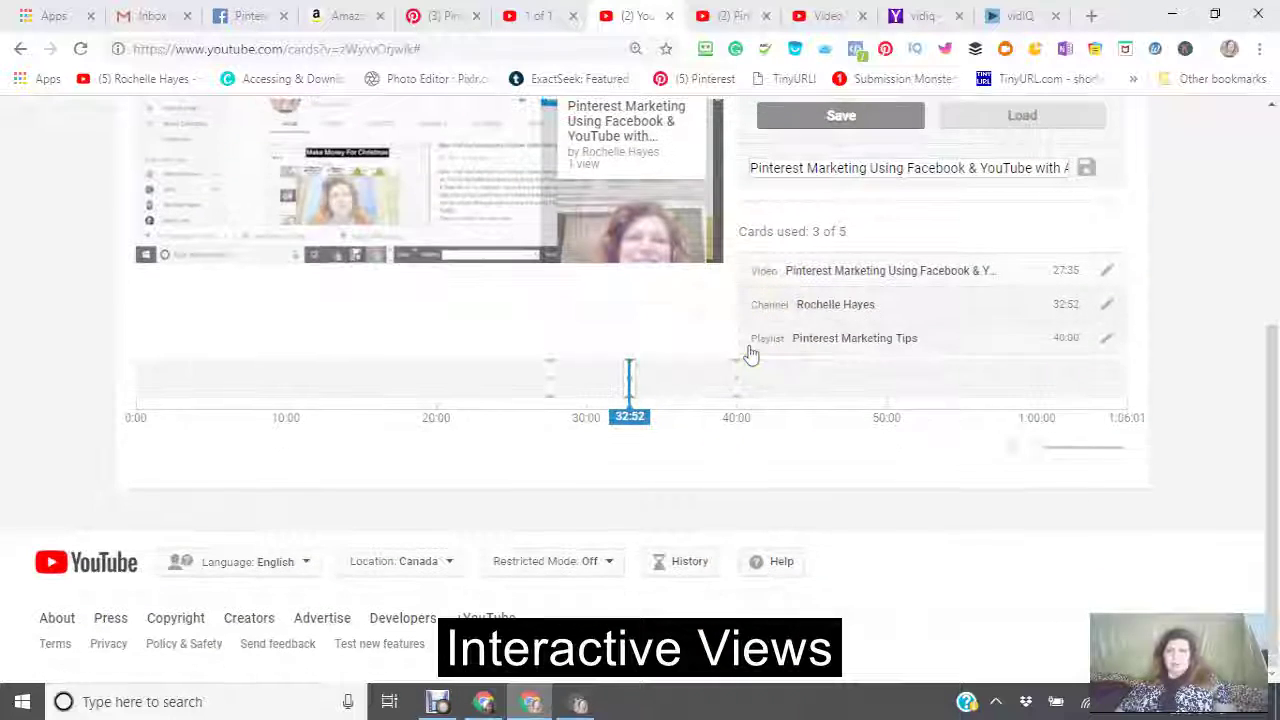
pyautogui.scroll(3, 745, 350)
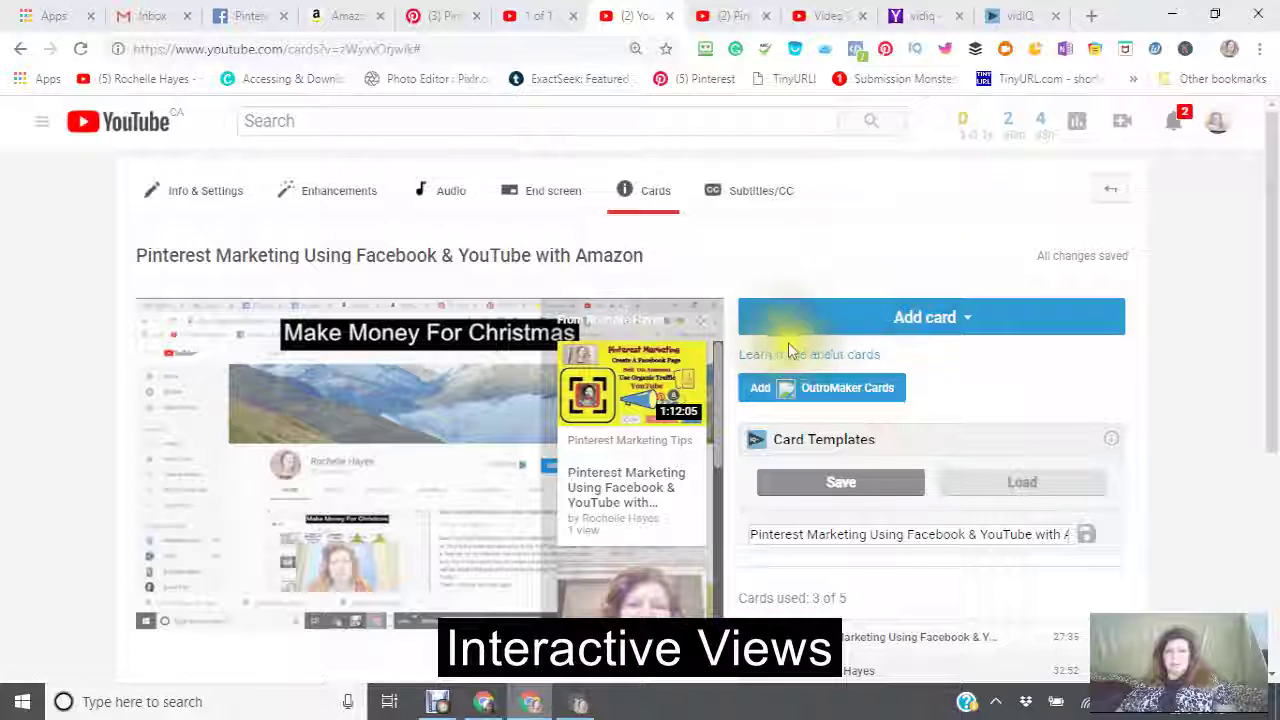
pyautogui.scroll(-3, 725, 350)
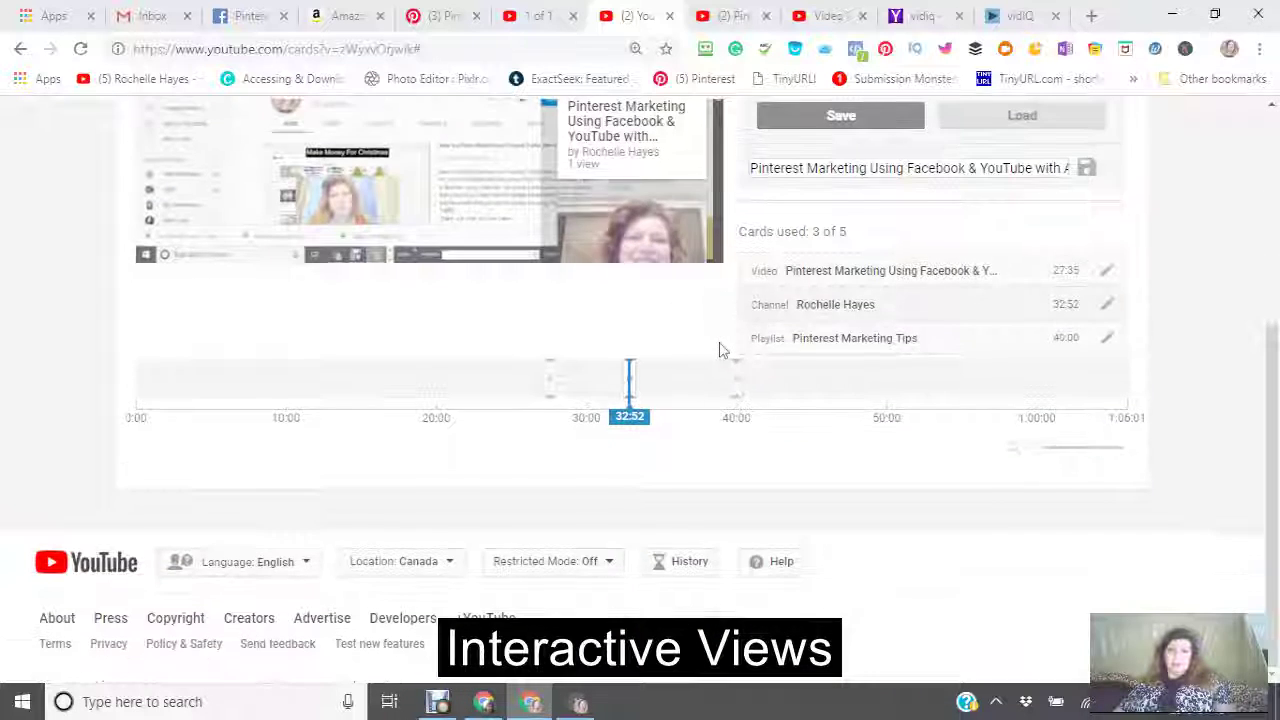
pyautogui.scroll(3, 722, 350)
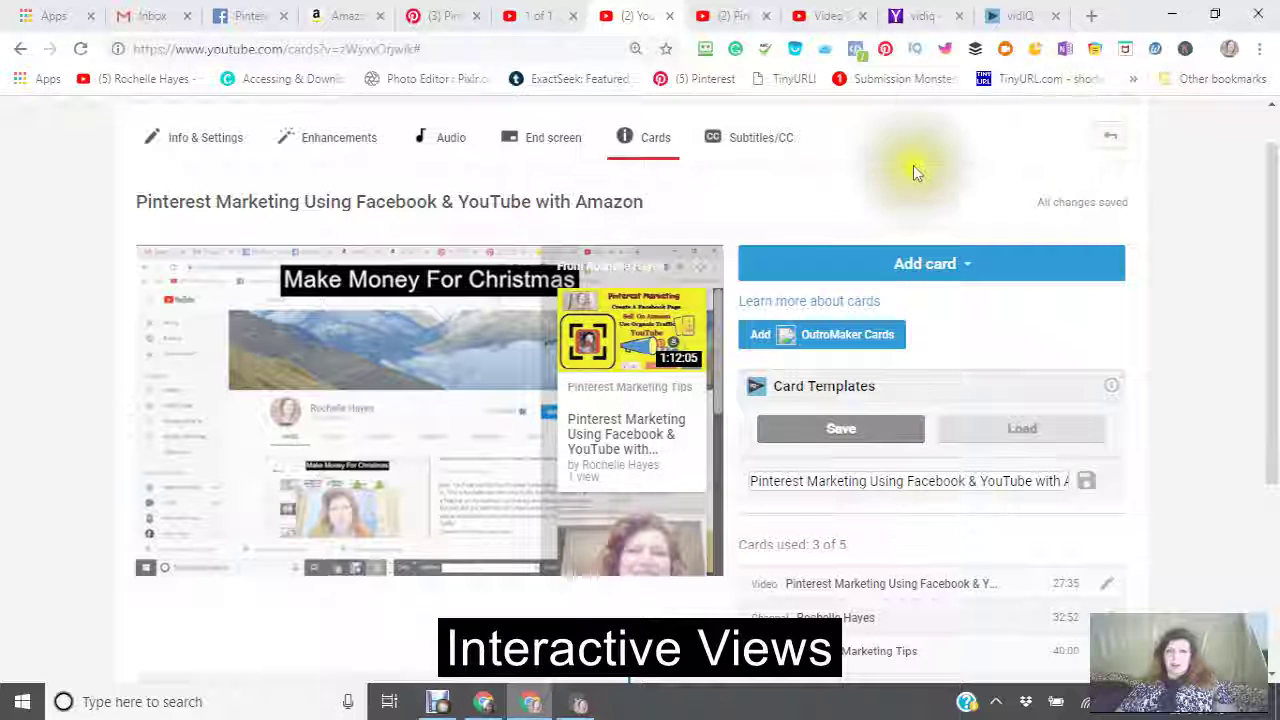
pyautogui.click(963, 262)
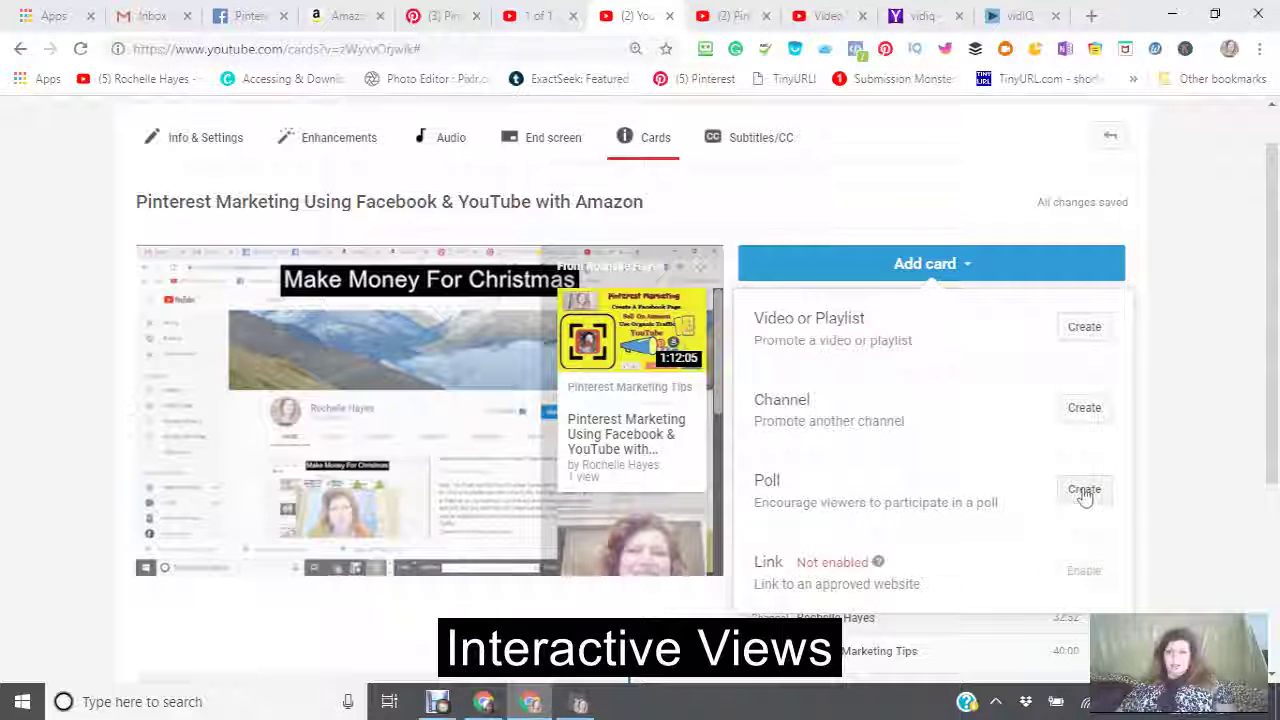
pyautogui.click(540, 147)
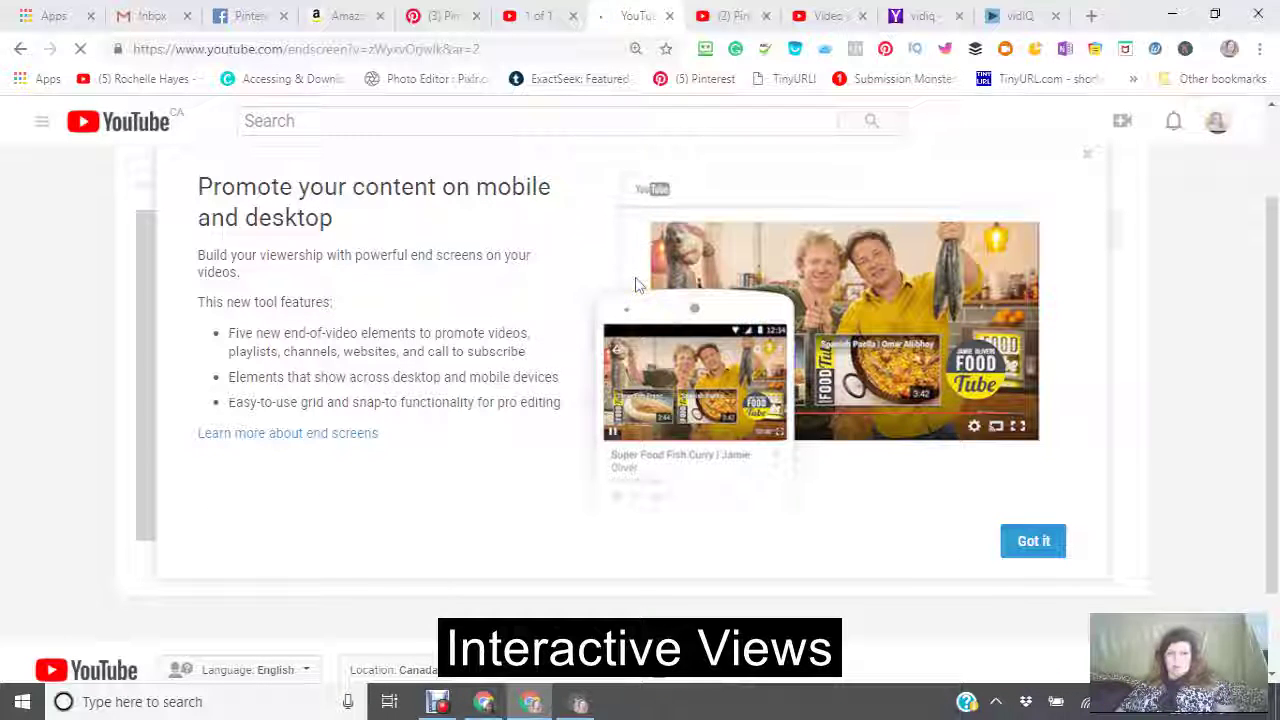
# Dismiss the 'Promote your content' introduction and return to the video's OutroMaker cards page.
pyautogui.scroll(-1, 636, 285)
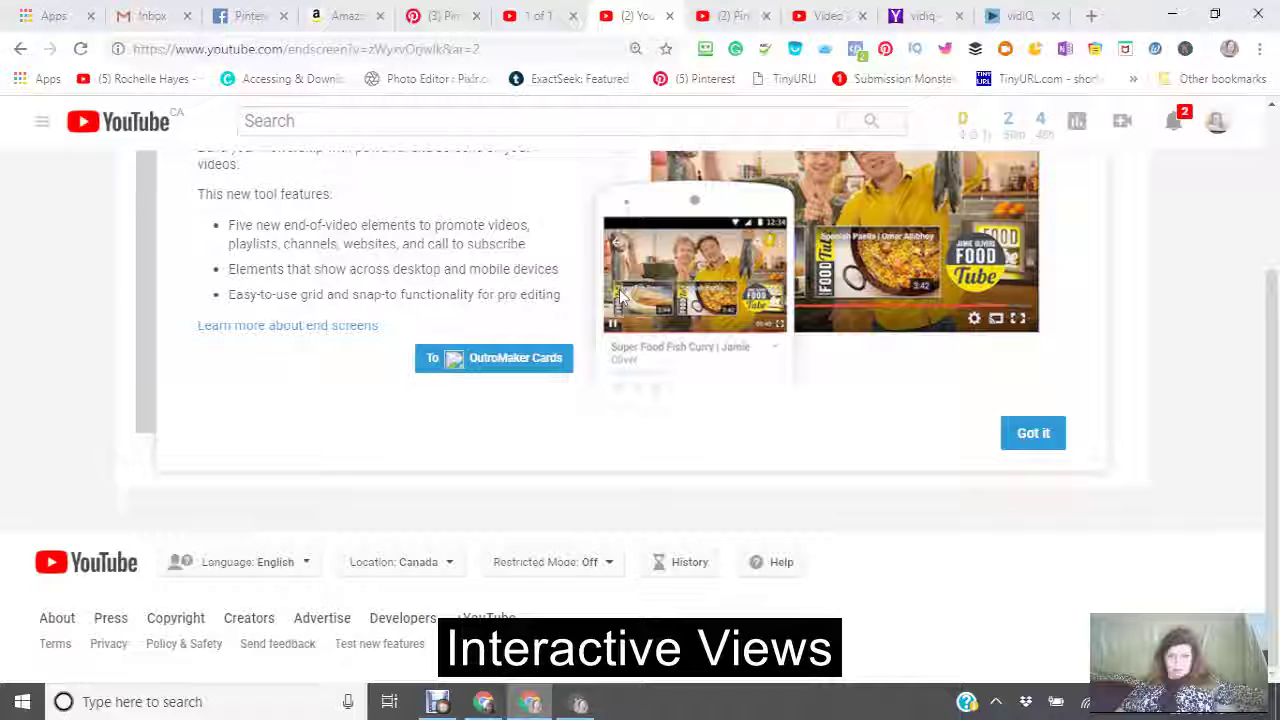
pyautogui.scroll(3, 525, 316)
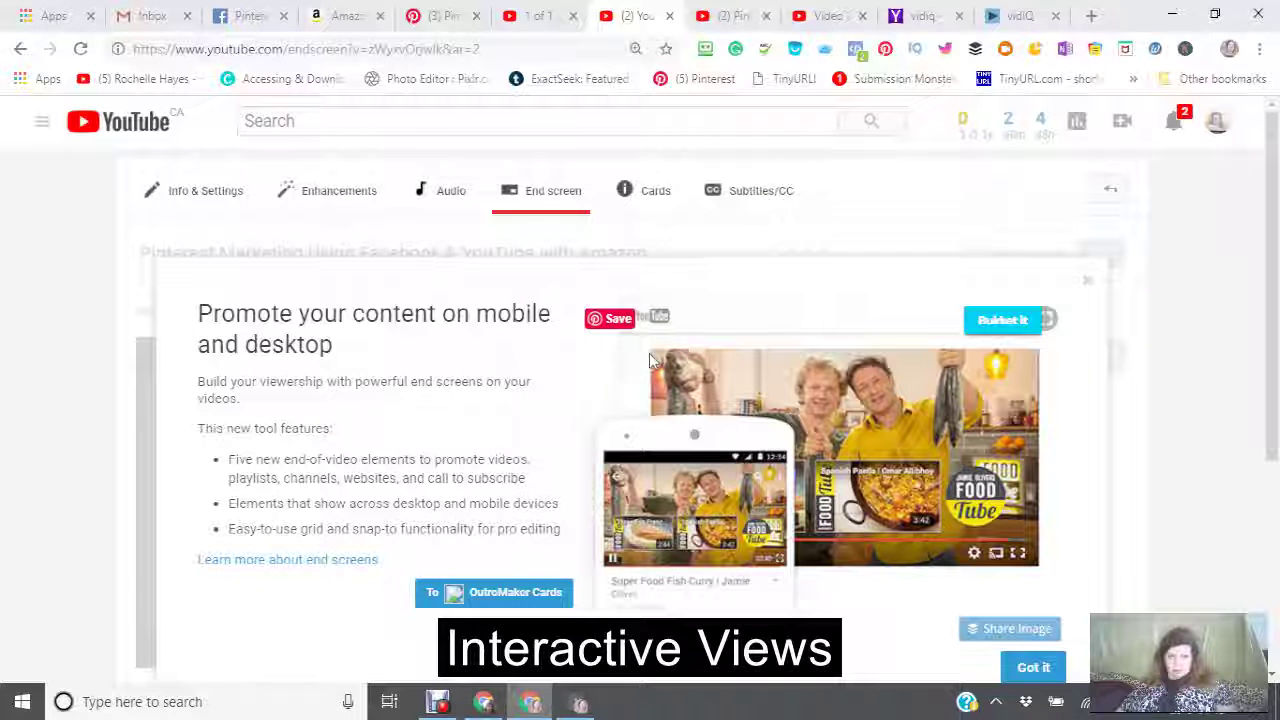
pyautogui.scroll(-3, 648, 360)
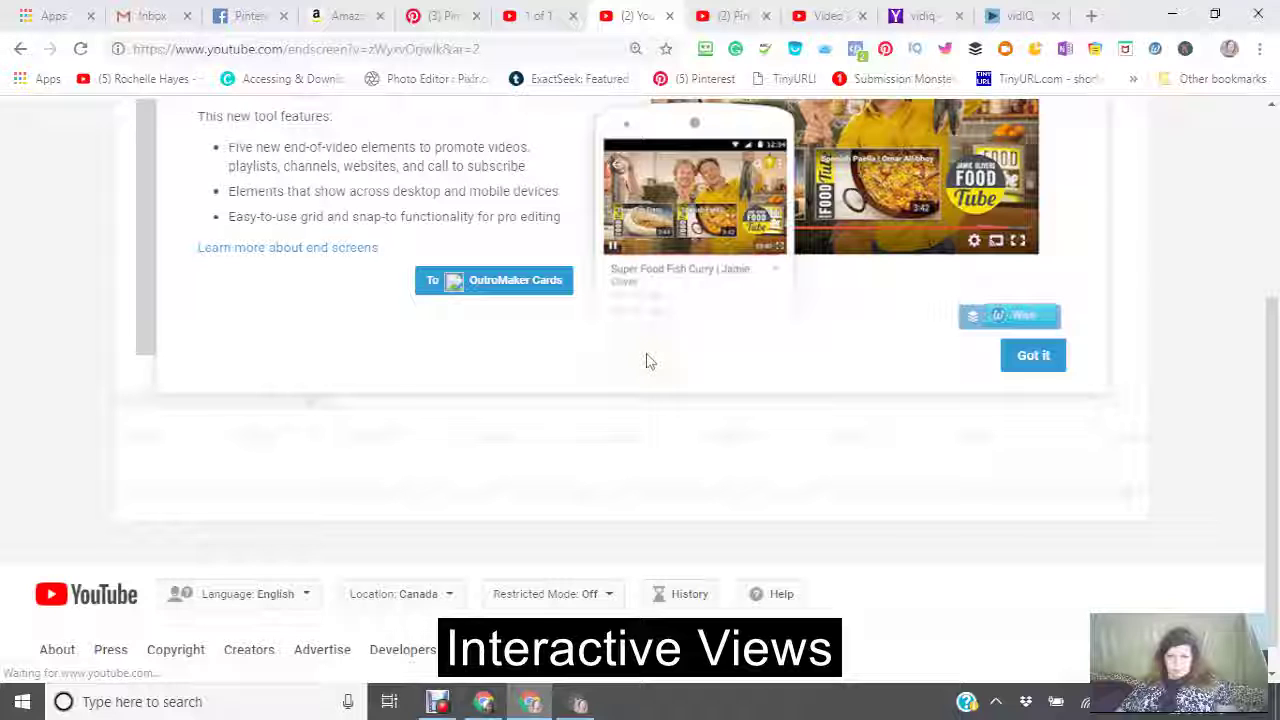
pyautogui.scroll(2, 646, 360)
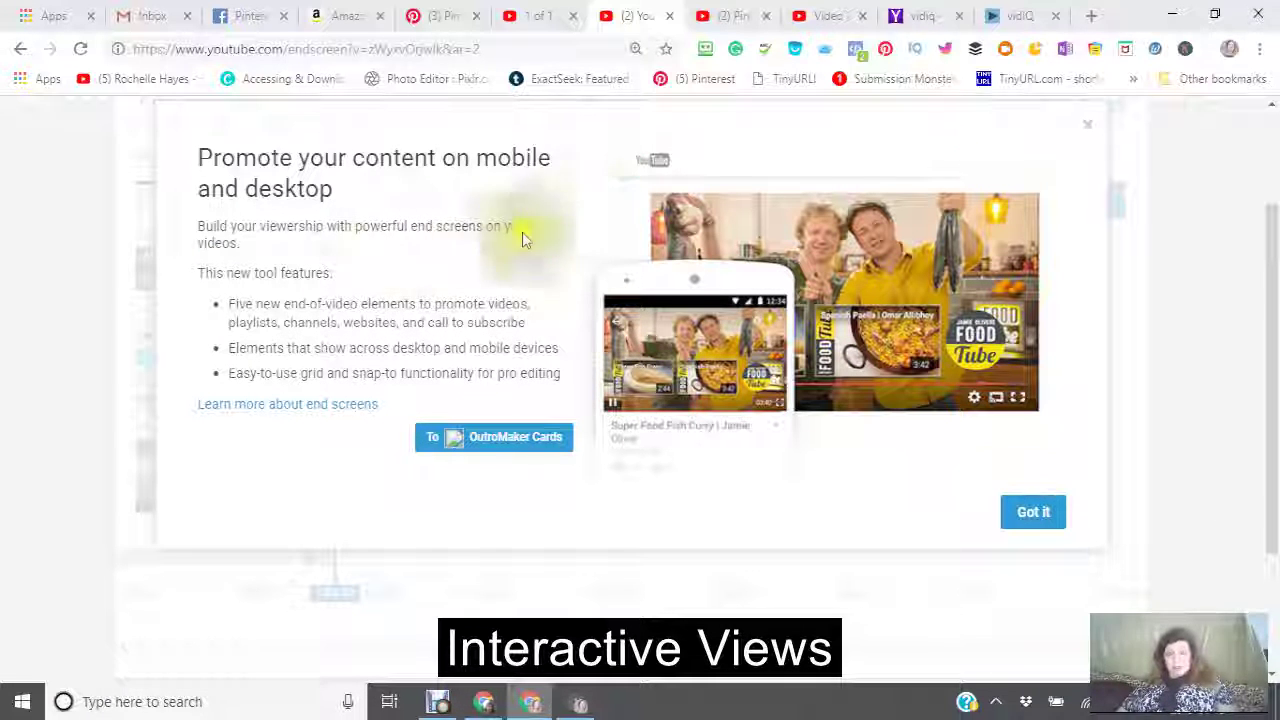
pyautogui.scroll(2, 270, 440)
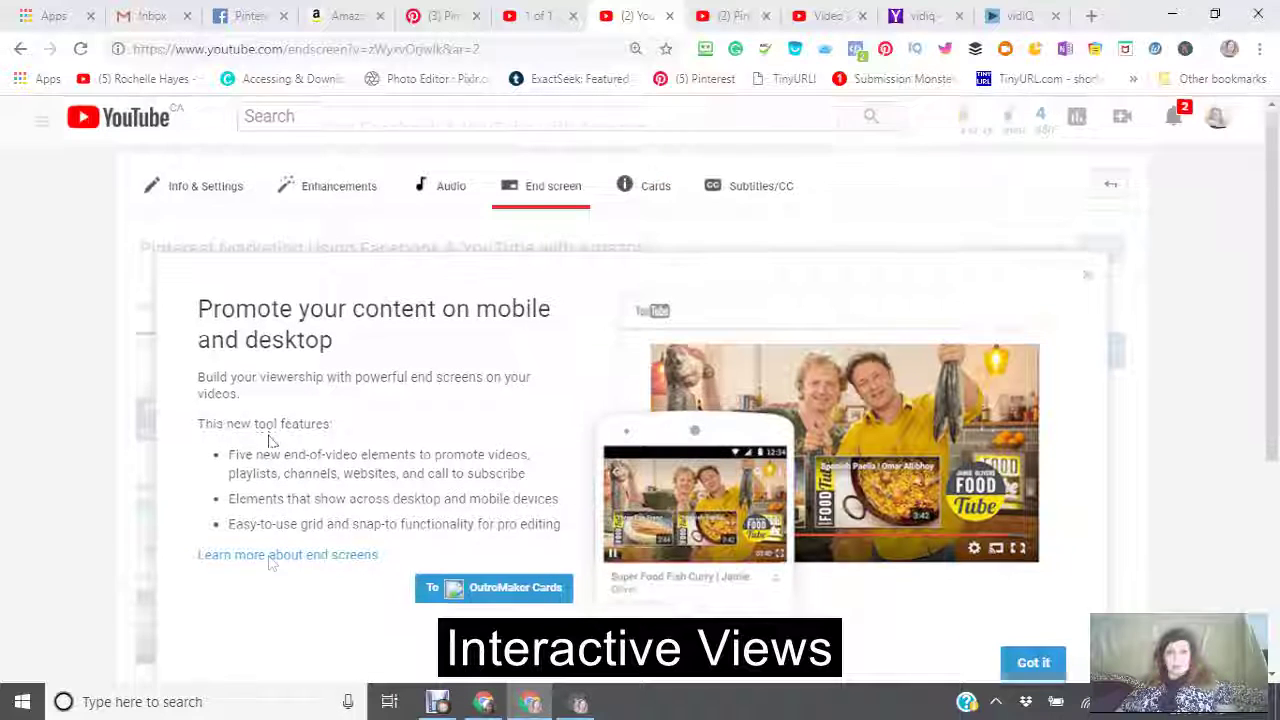
pyautogui.scroll(-4, 268, 442)
pyautogui.scroll(2, 266, 443)
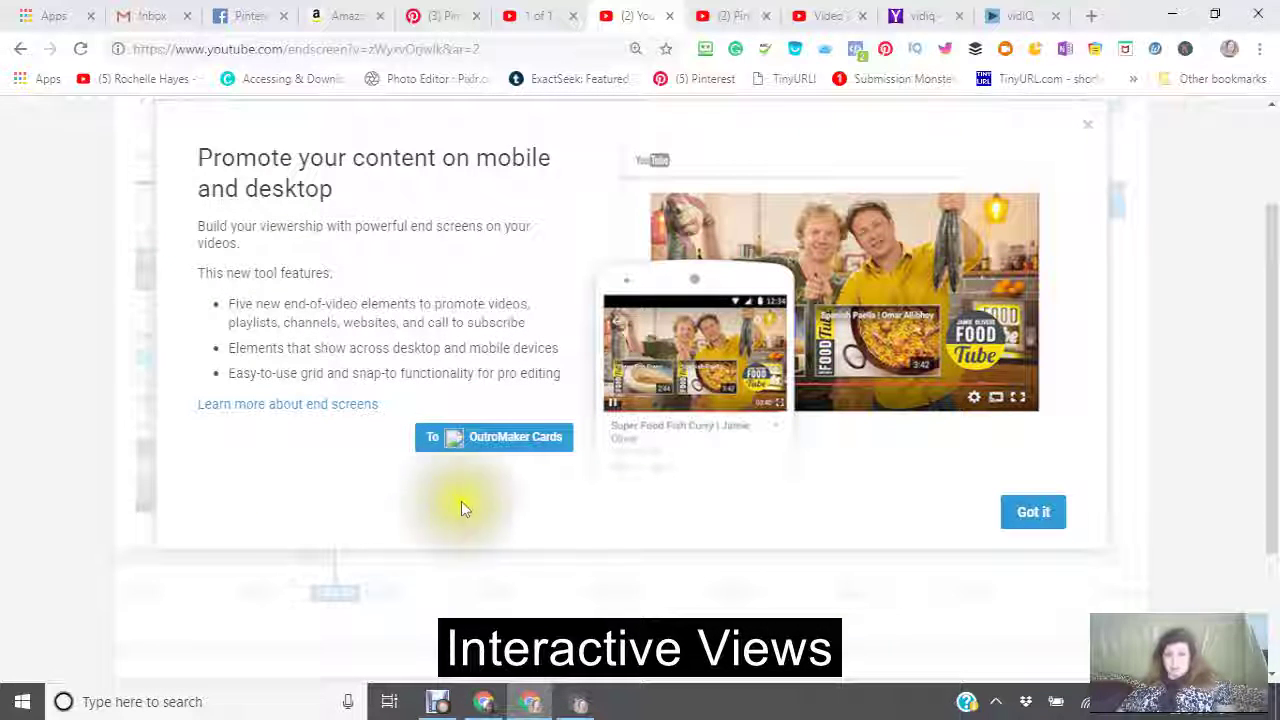
pyautogui.click(476, 435)
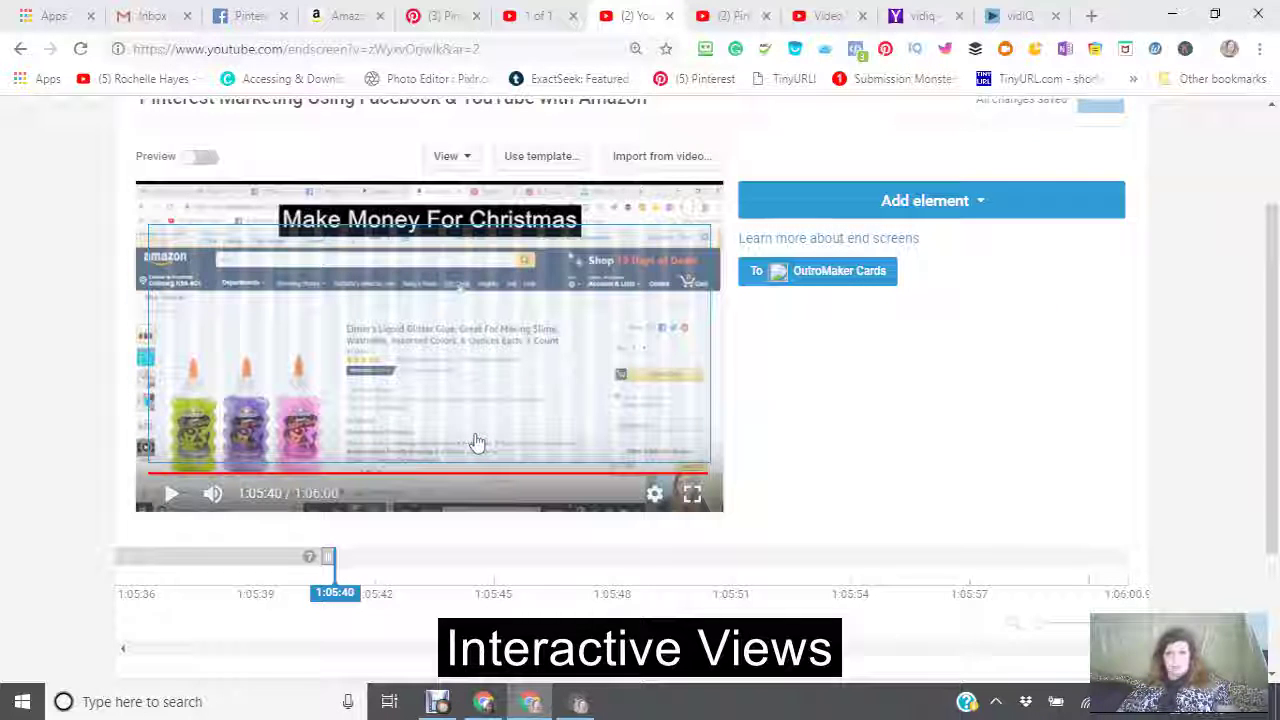
pyautogui.click(781, 279)
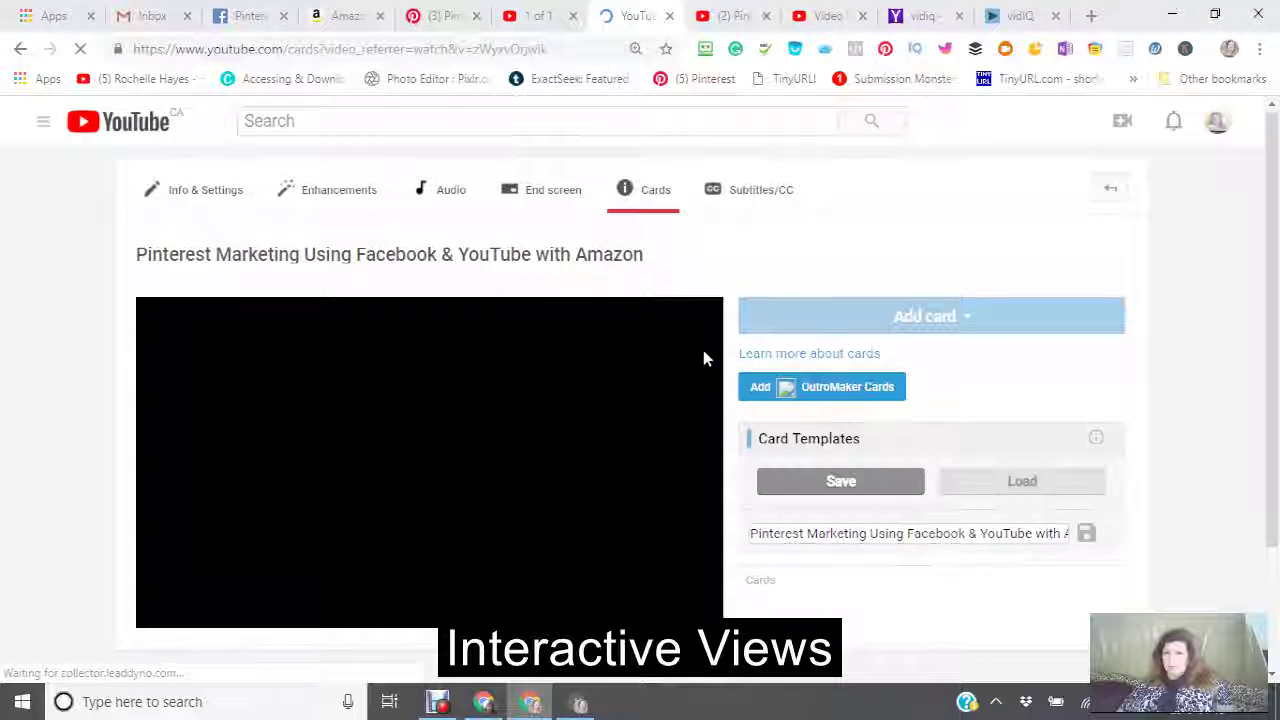
# Pause the video preview and dismiss the vidIQ channel stats popup.
pyautogui.scroll(-3, 703, 358)
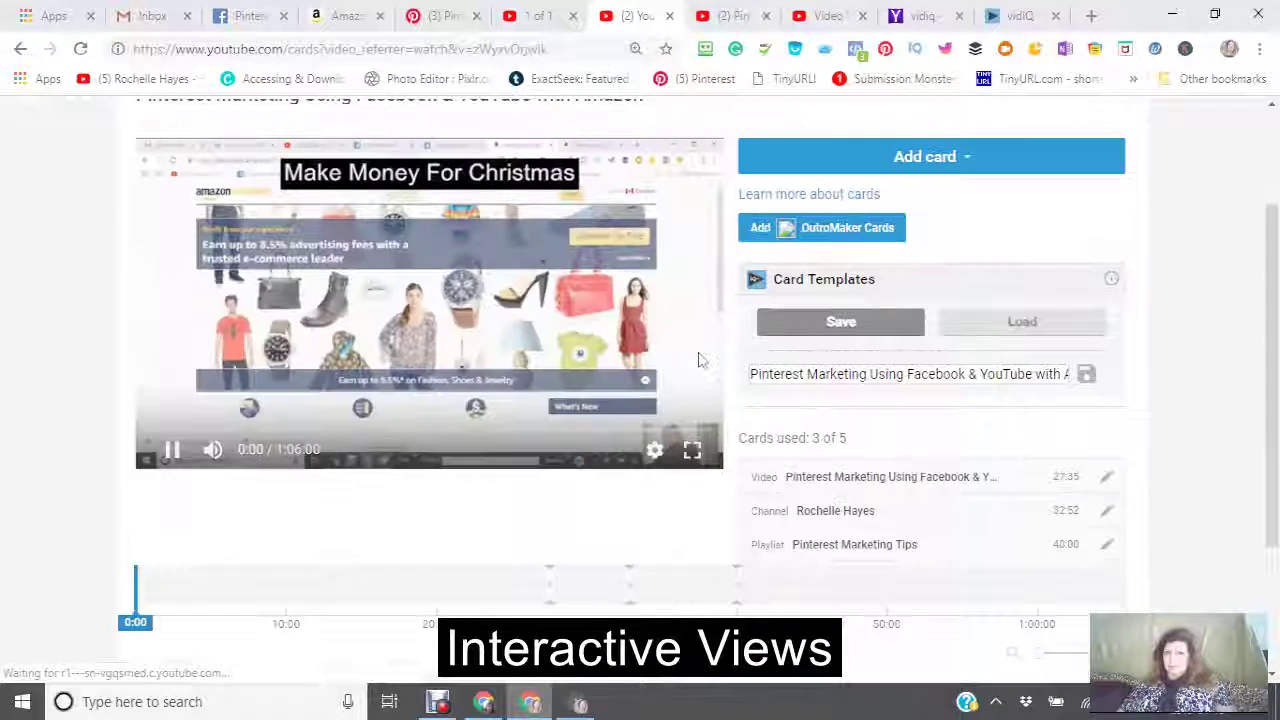
pyautogui.scroll(-2, 698, 360)
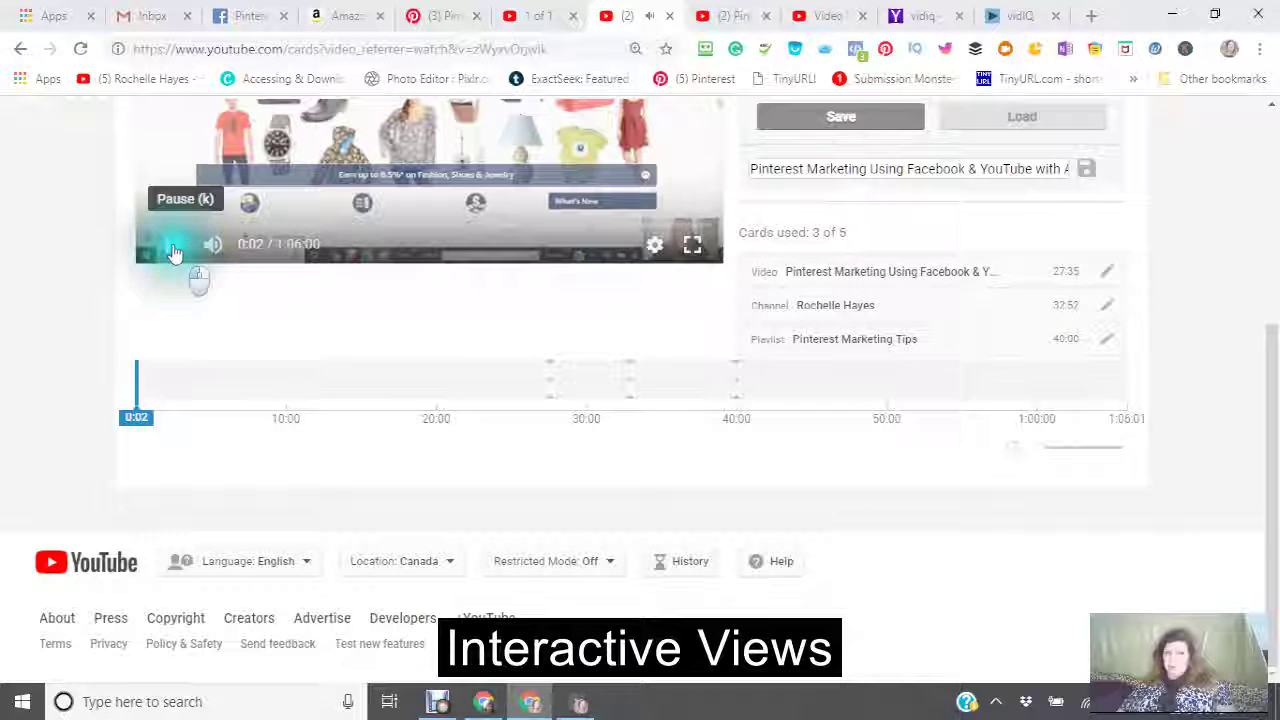
pyautogui.click(173, 253)
pyautogui.scroll(4, 265, 368)
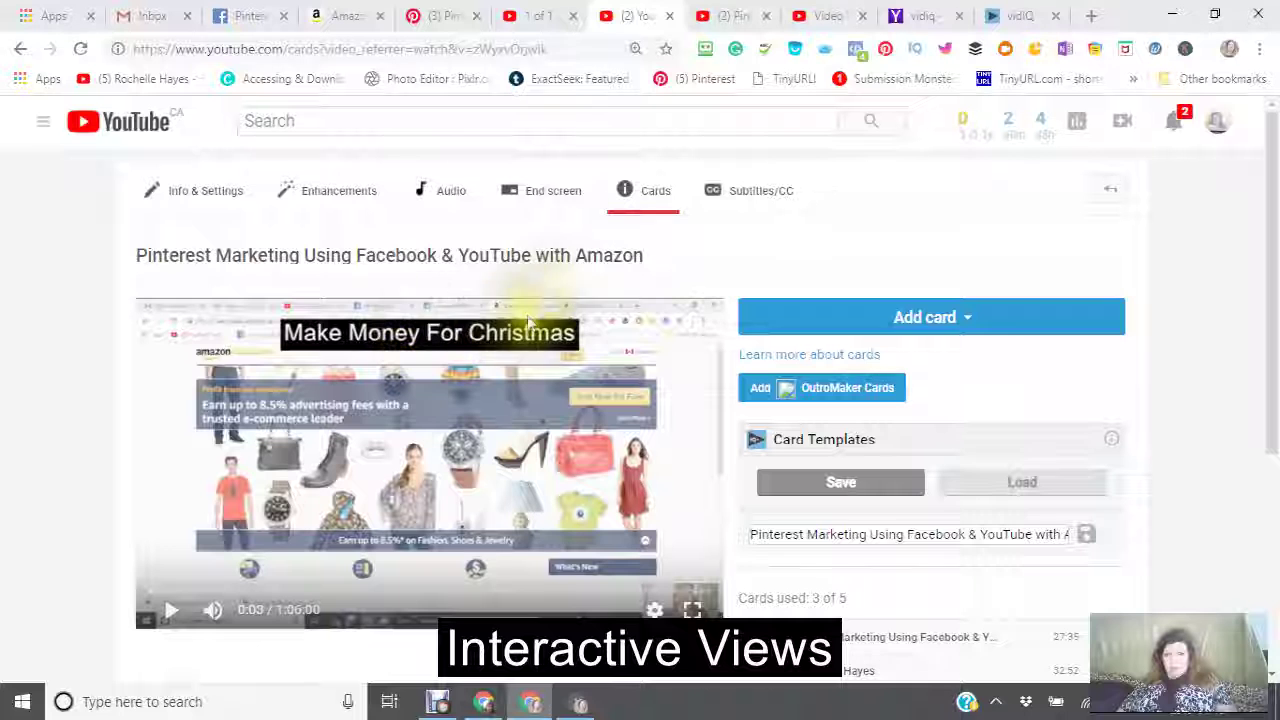
pyautogui.scroll(-2, 545, 295)
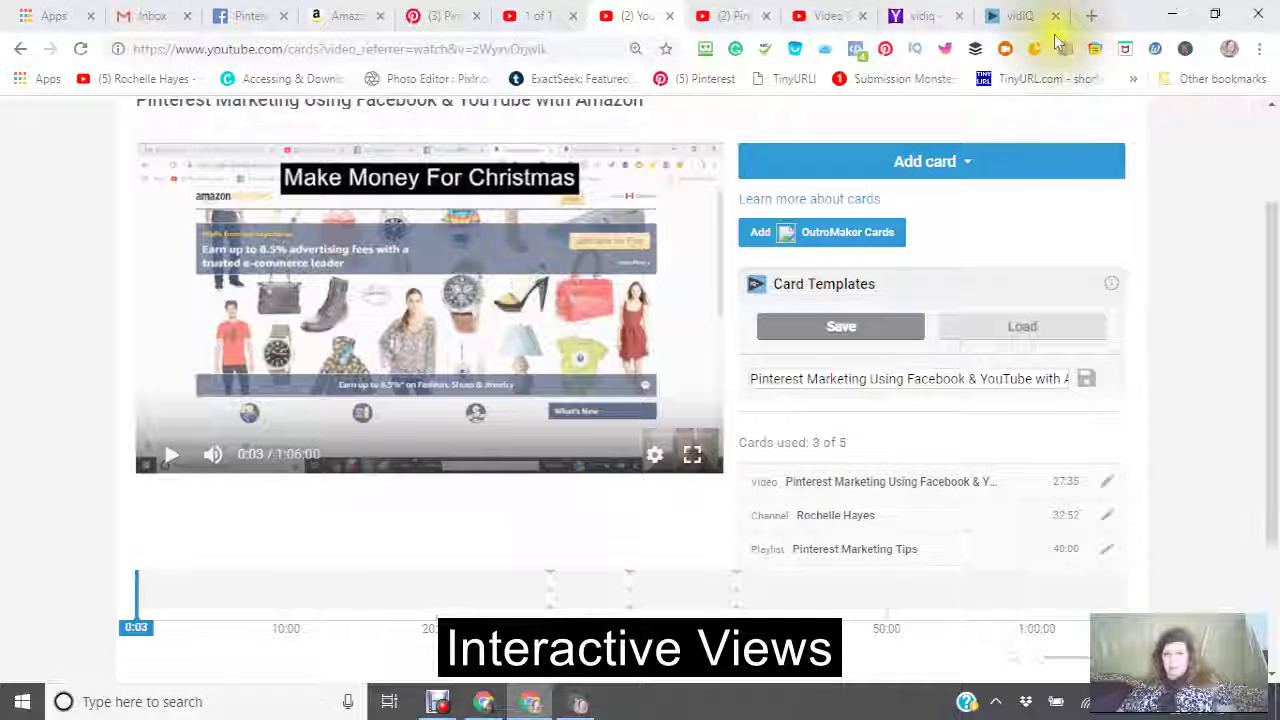
pyautogui.click(1060, 45)
pyautogui.click(709, 277)
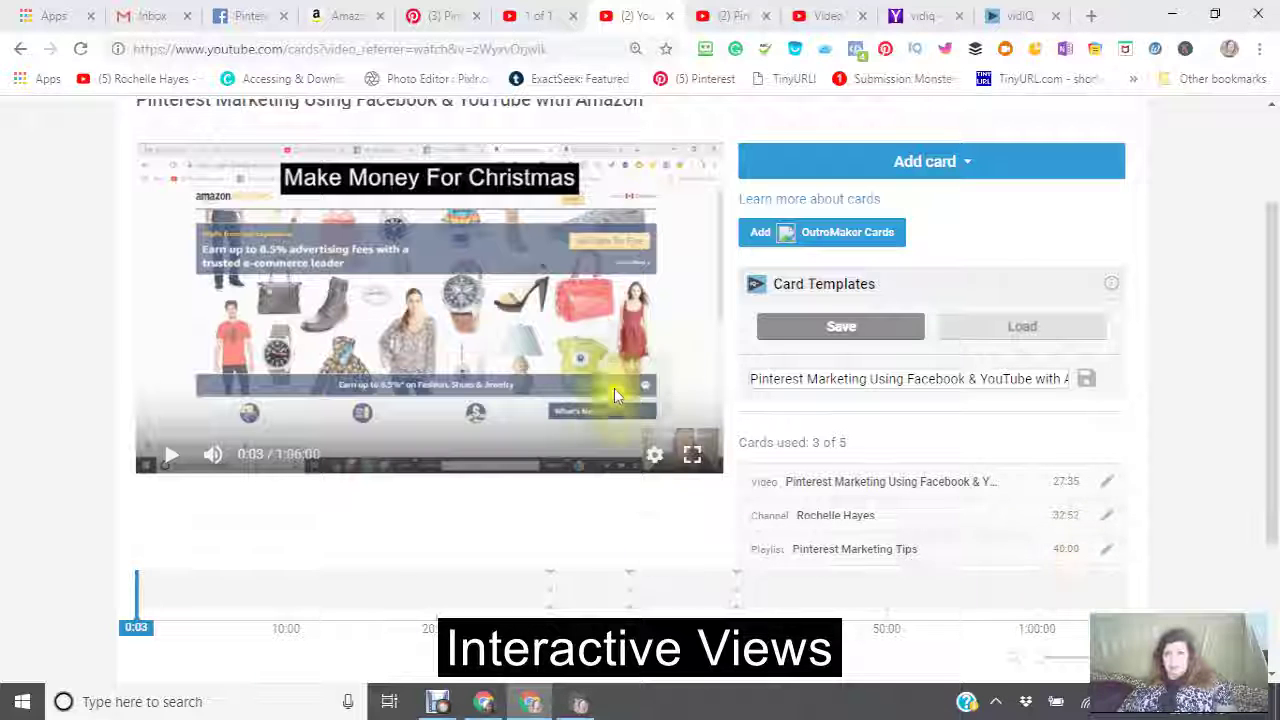
# Leave the cards editor for the video's End screen editor.
pyautogui.click(968, 164)
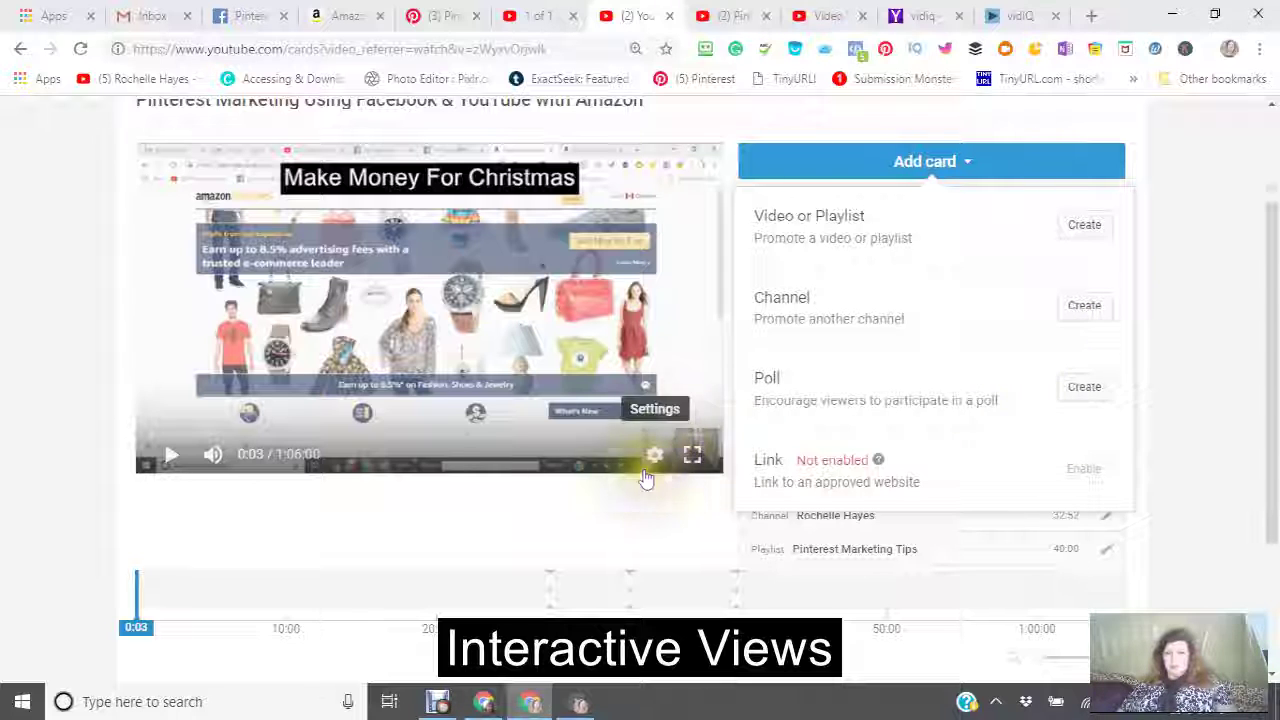
pyautogui.scroll(2, 650, 475)
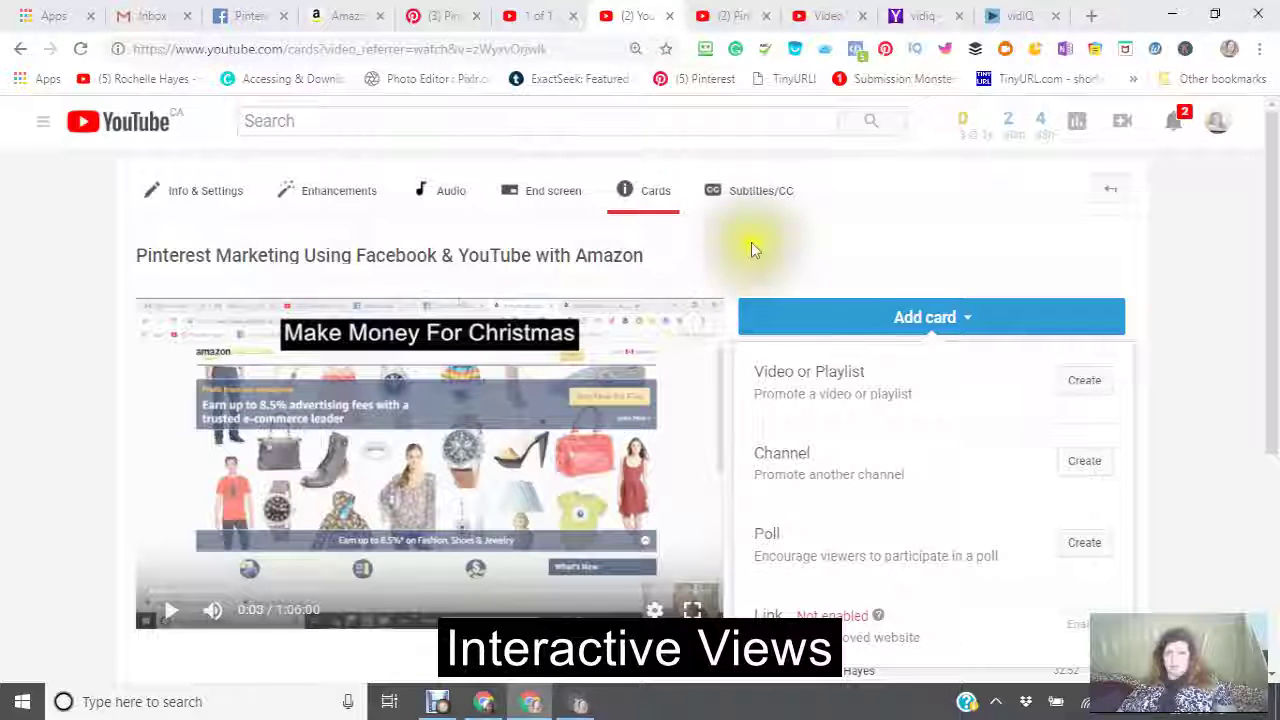
pyautogui.click(536, 198)
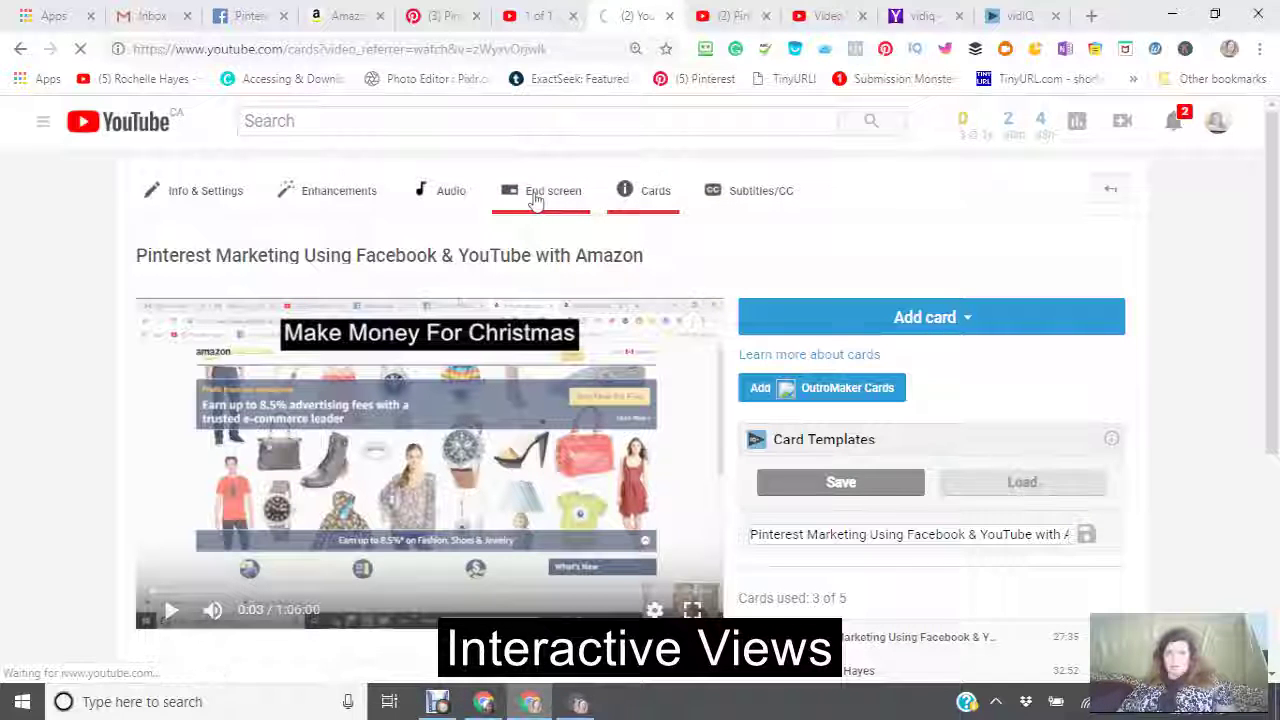
pyautogui.click(536, 198)
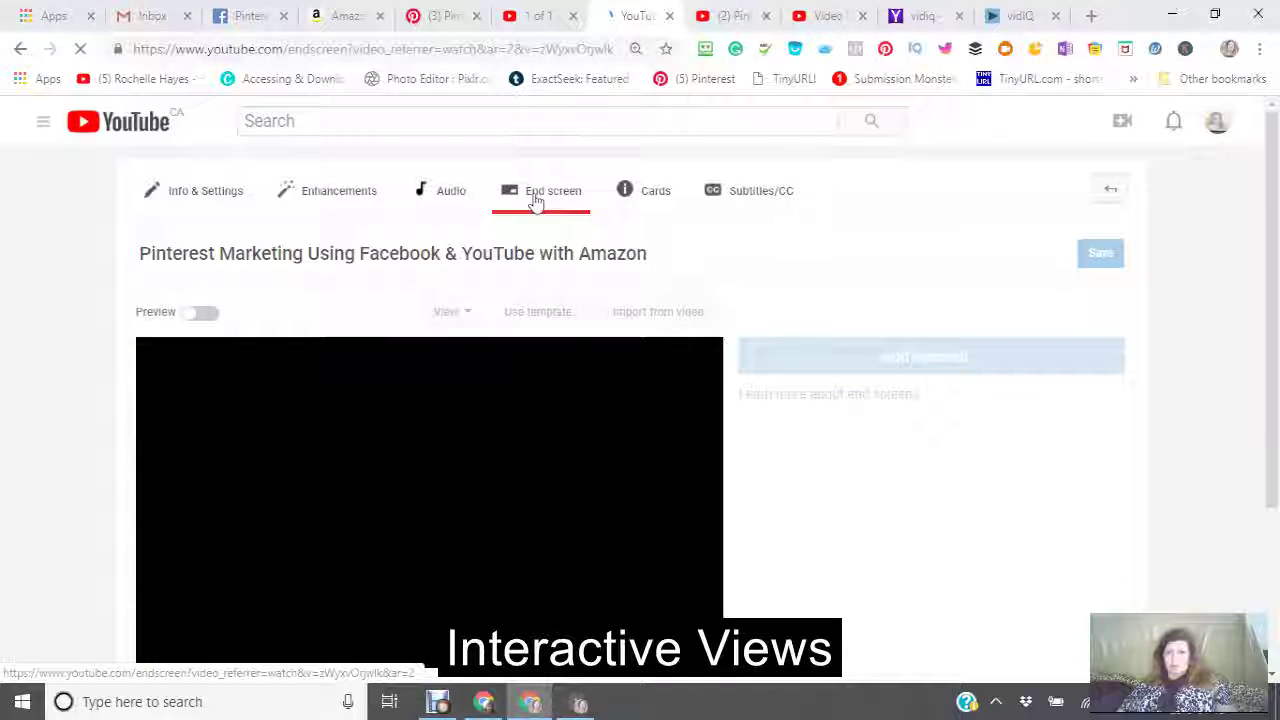
pyautogui.click(530, 200)
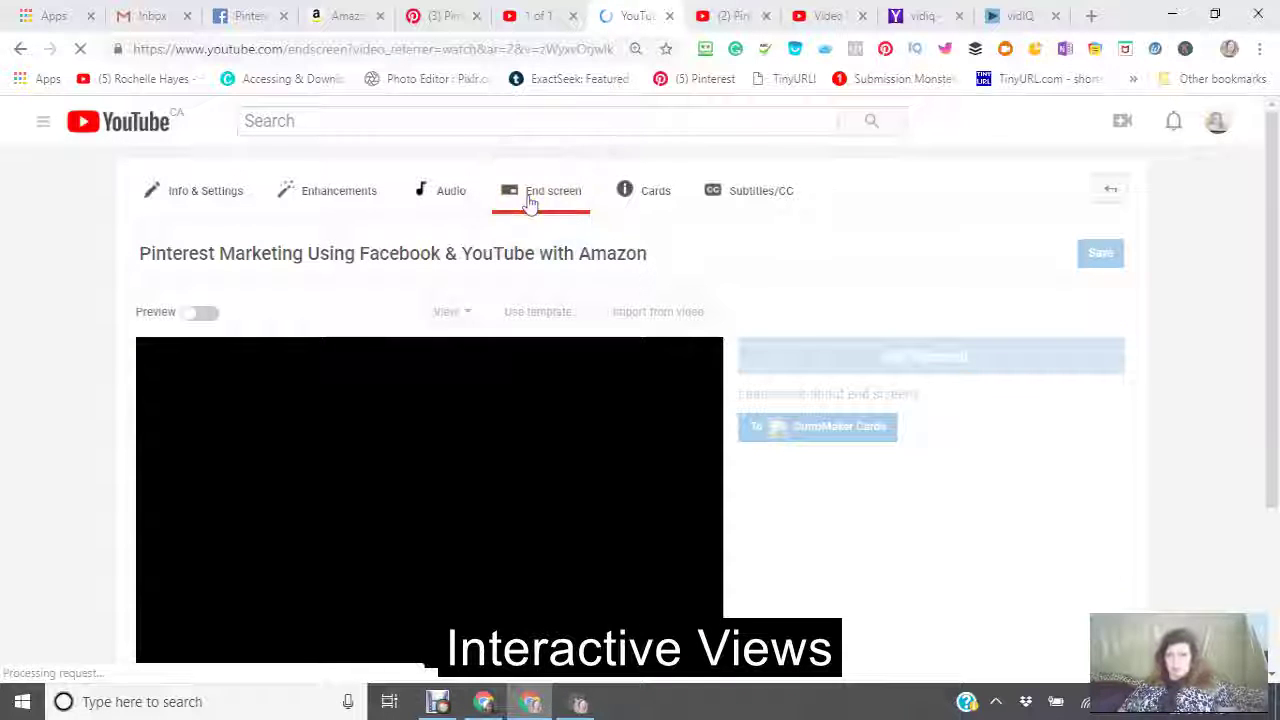
pyautogui.click(528, 204)
pyautogui.click(462, 215)
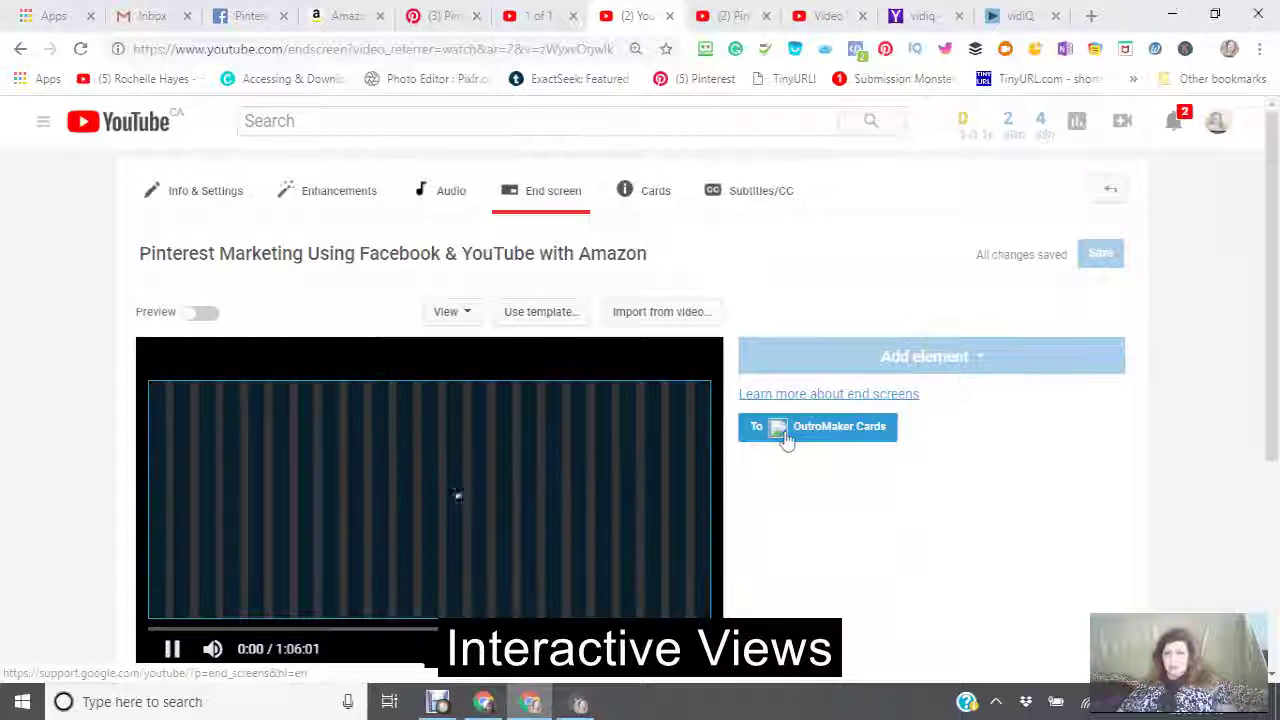
pyautogui.scroll(-3, 785, 440)
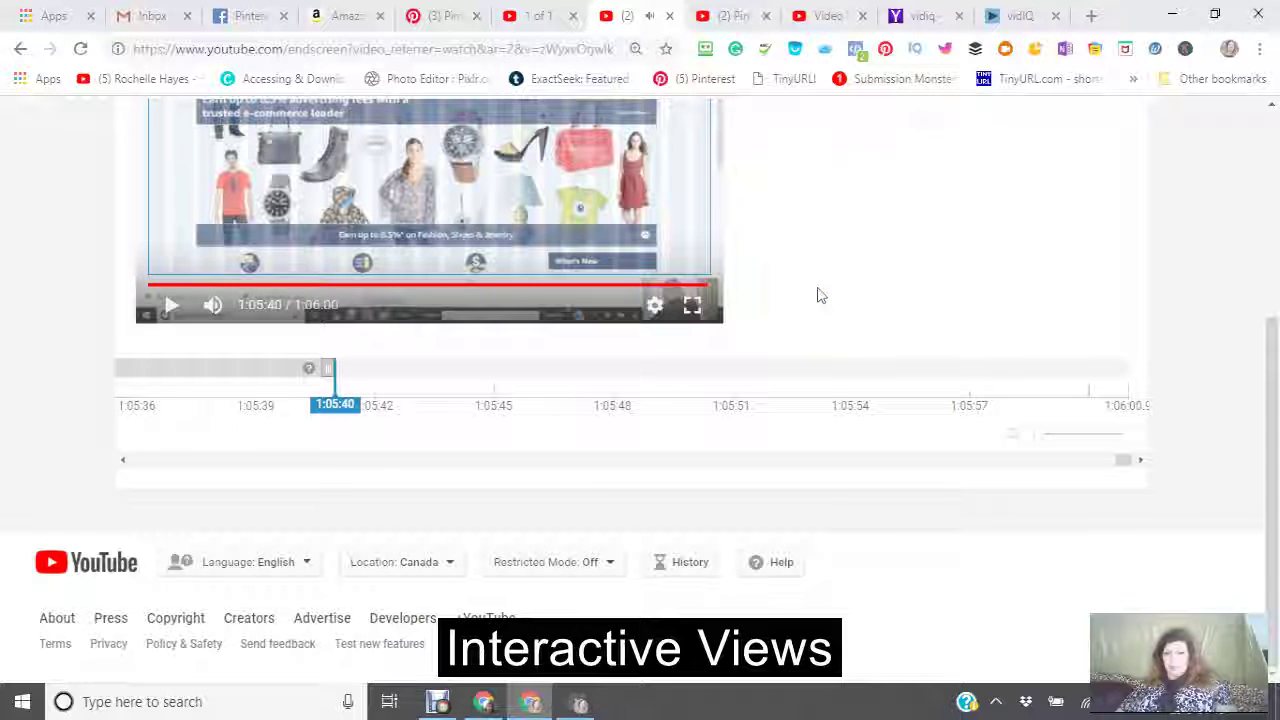
pyautogui.scroll(3, 817, 293)
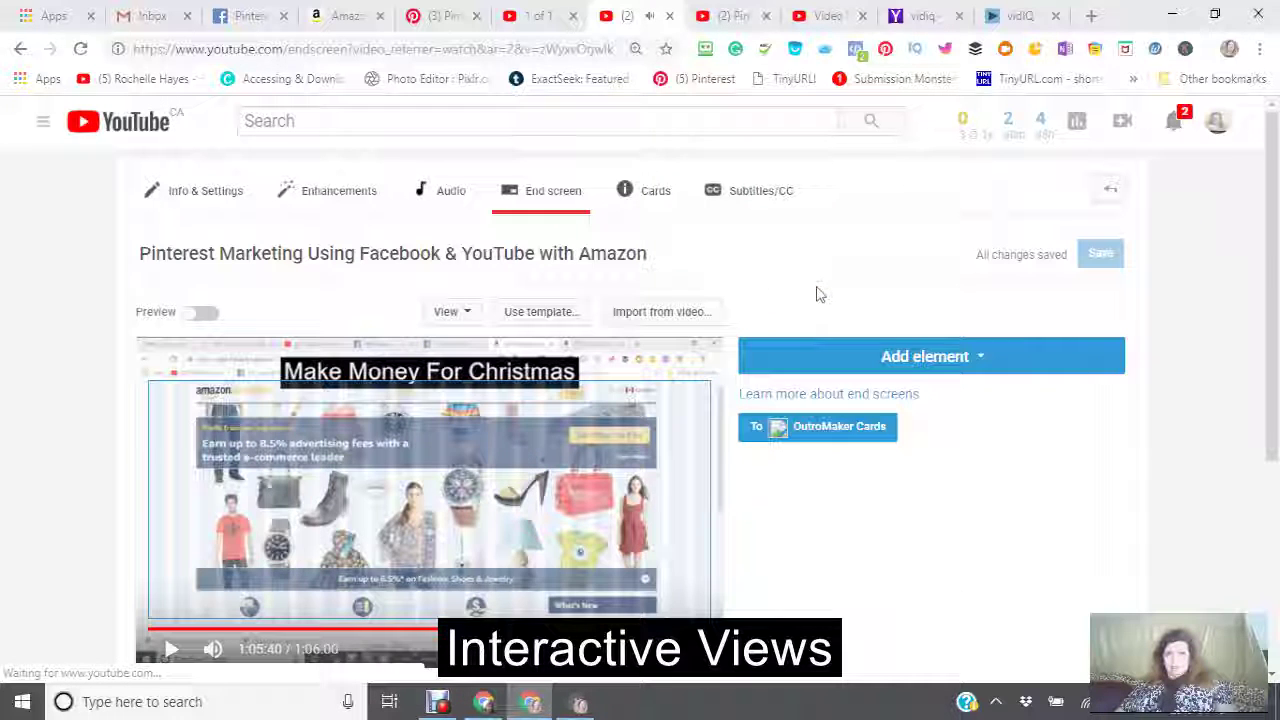
pyautogui.scroll(-3, 815, 292)
pyautogui.scroll(3, 815, 292)
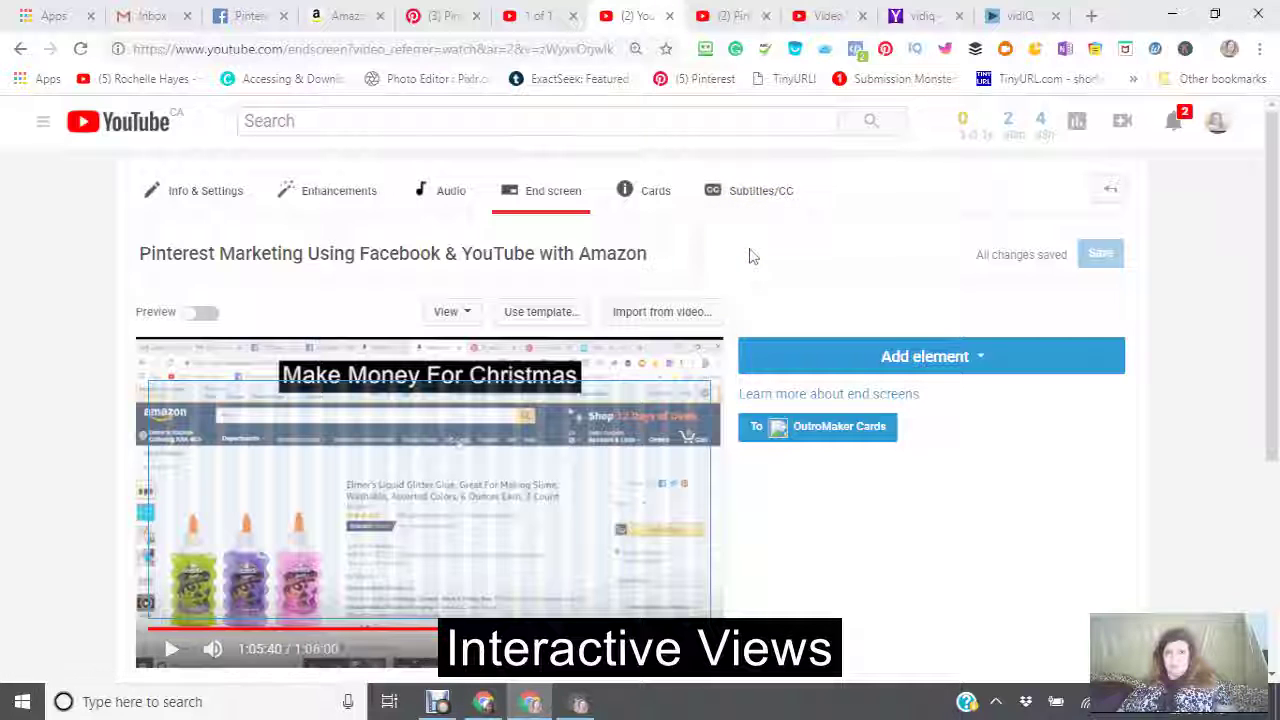
pyautogui.click(751, 258)
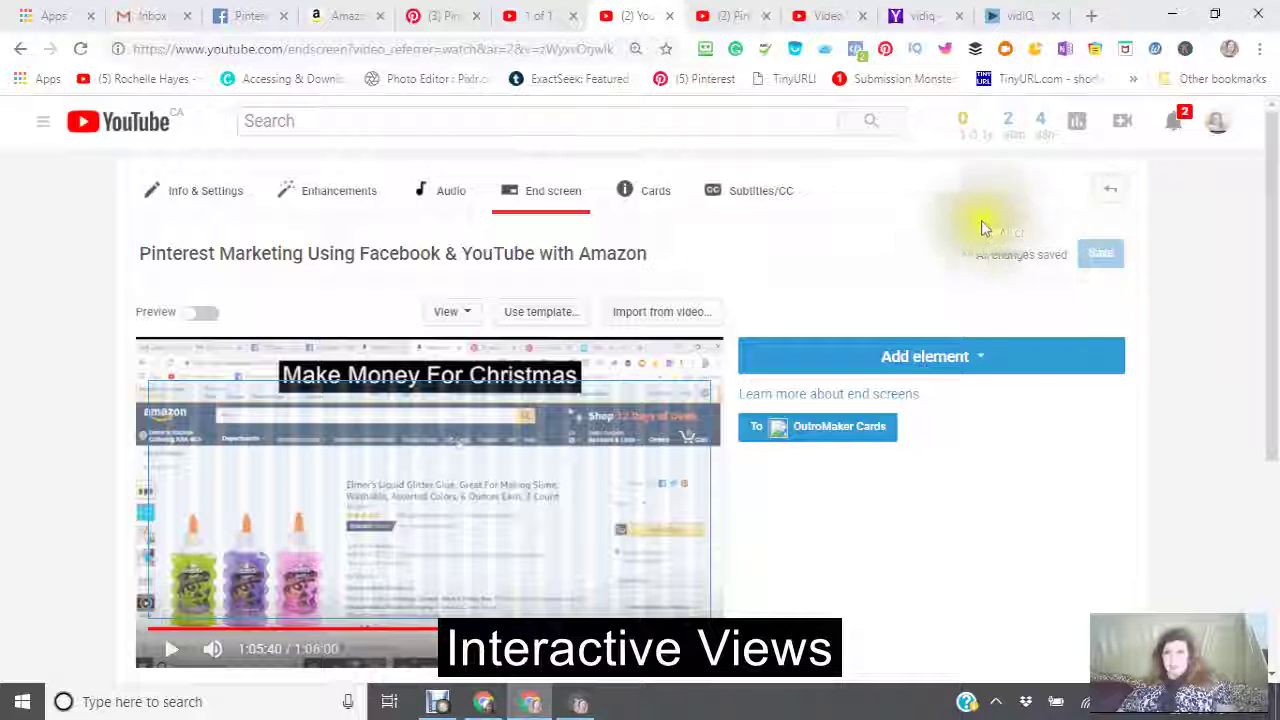
# Add a Best for viewer video element to the end screen, starting at 1:05:40.
pyautogui.click(980, 357)
pyautogui.scroll(-2, 783, 377)
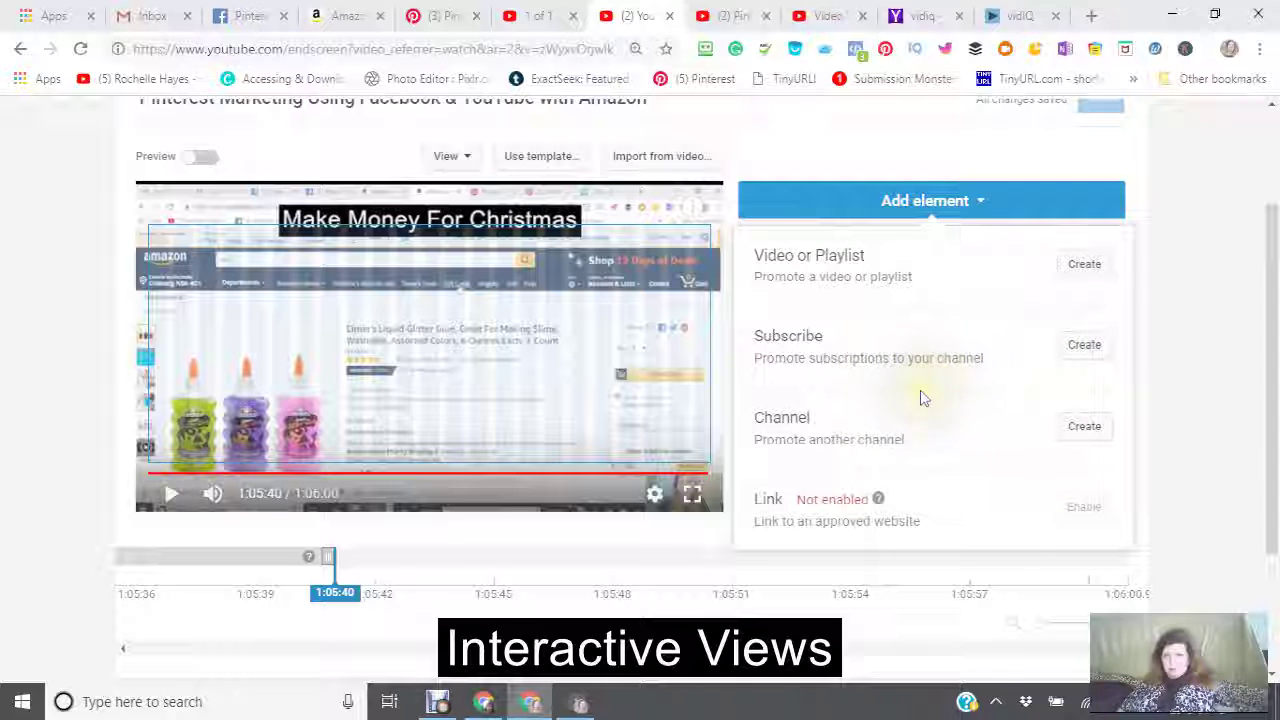
pyautogui.click(1092, 272)
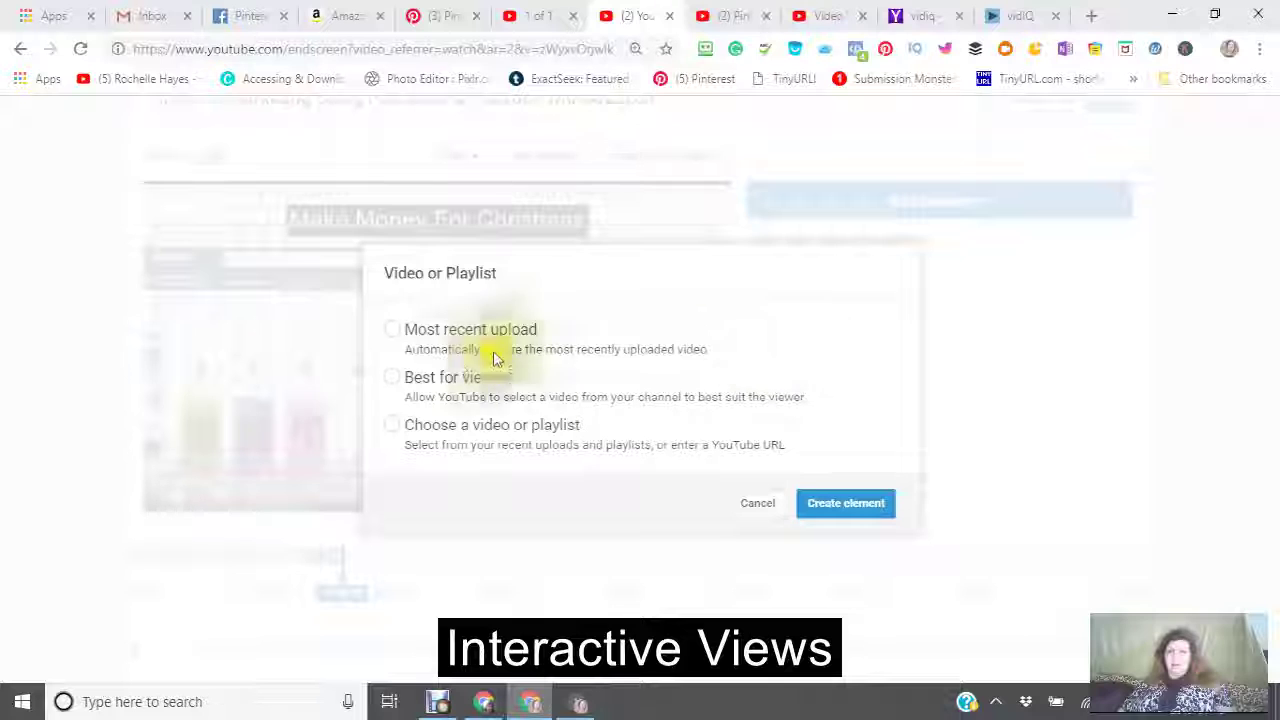
pyautogui.click(396, 381)
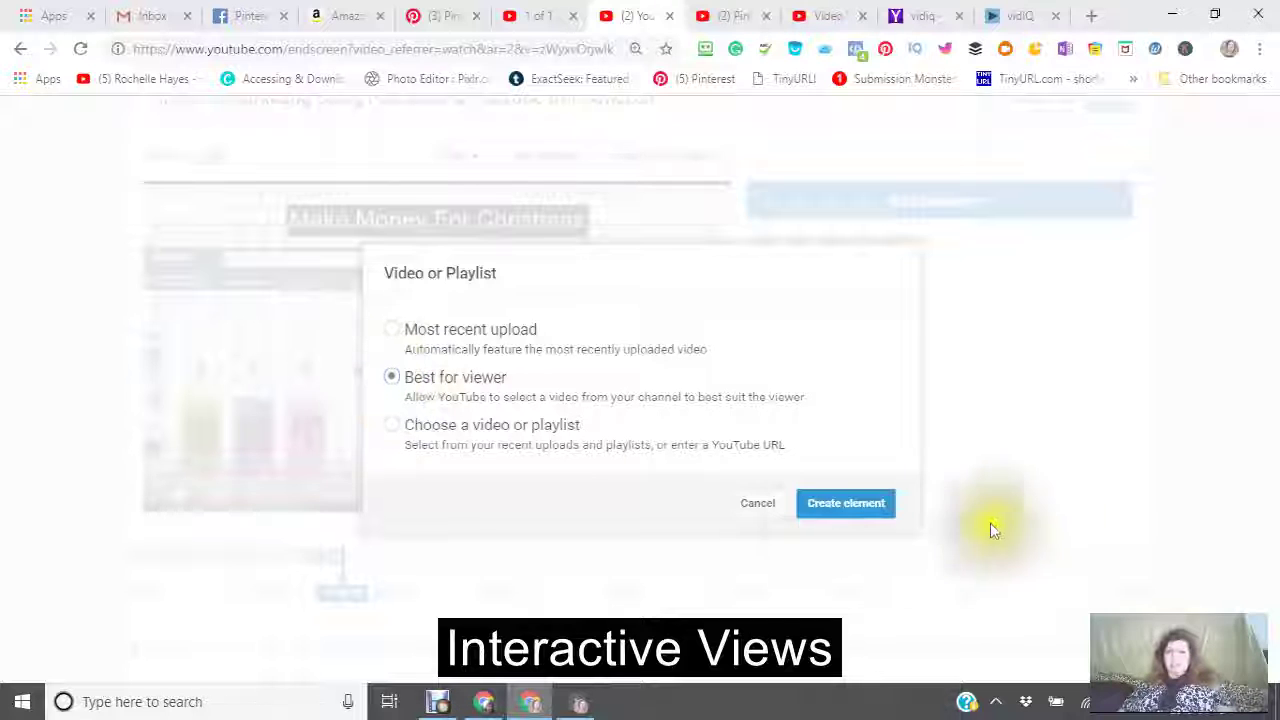
pyautogui.click(840, 505)
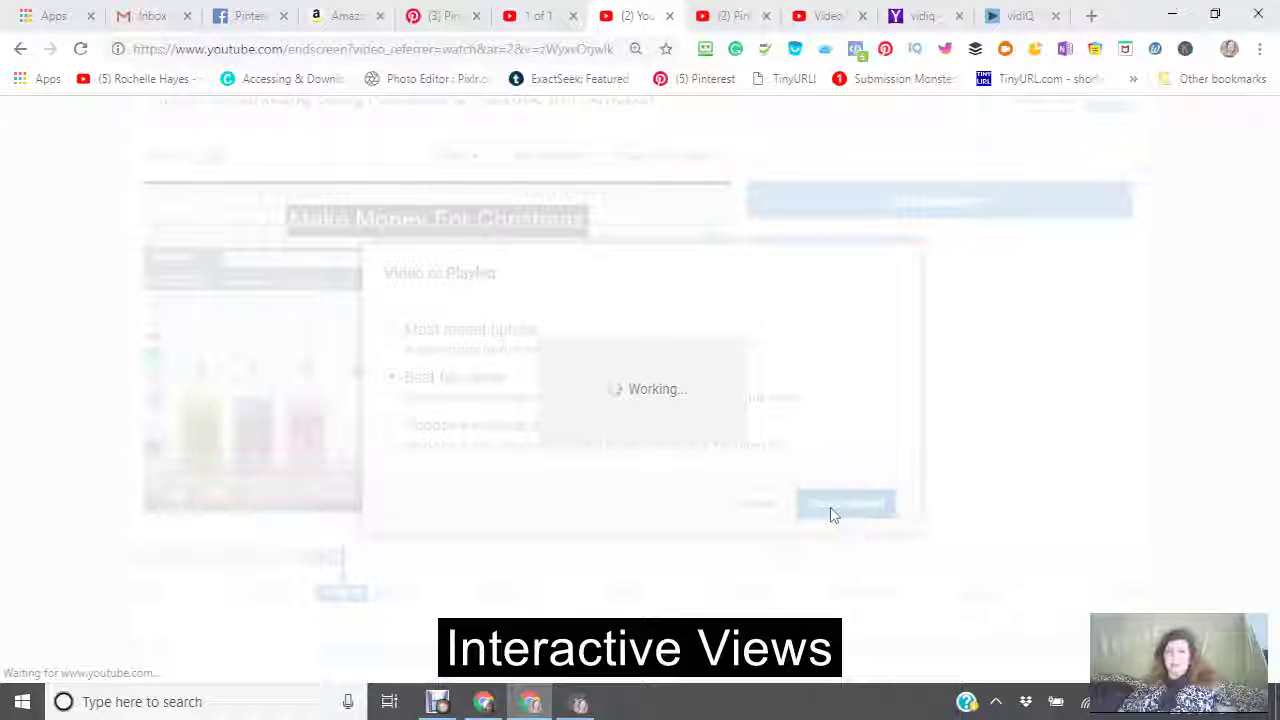
pyautogui.click(841, 437)
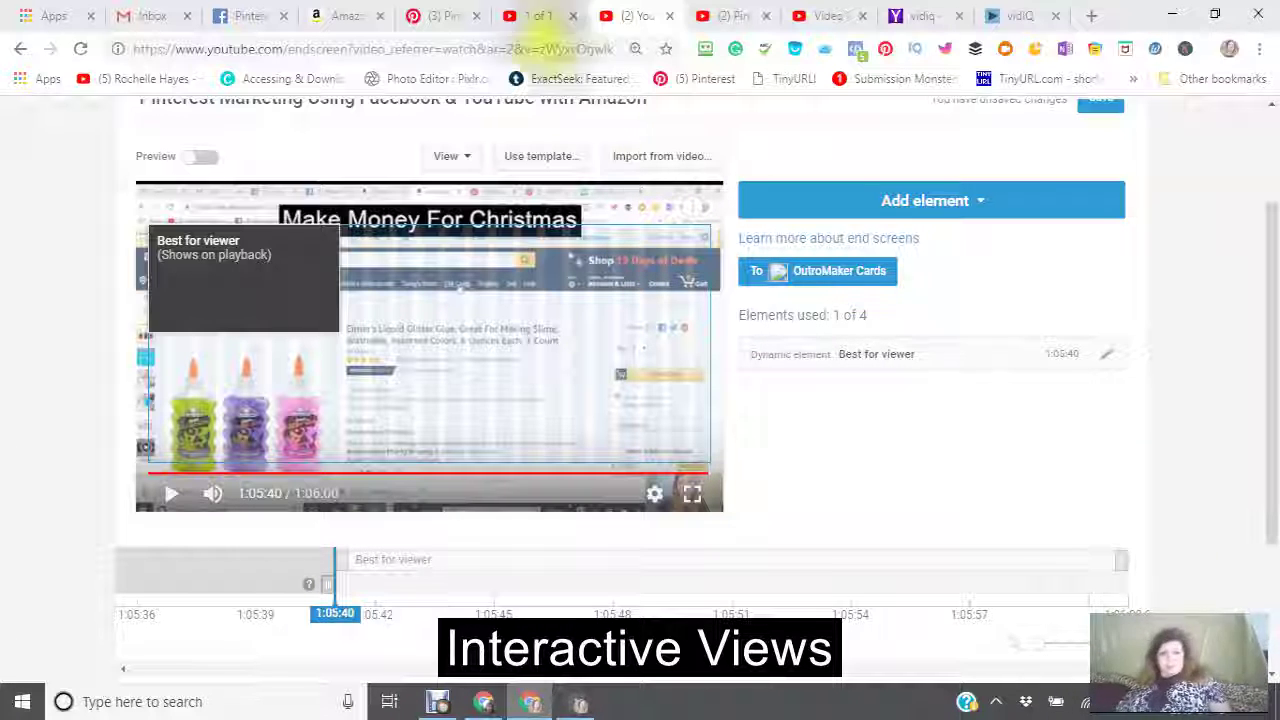
# Shorten the Best for viewer element to run from 1:05:41 to 1:05:46.
pyautogui.scroll(1, 741, 168)
pyautogui.scroll(1, 666, 177)
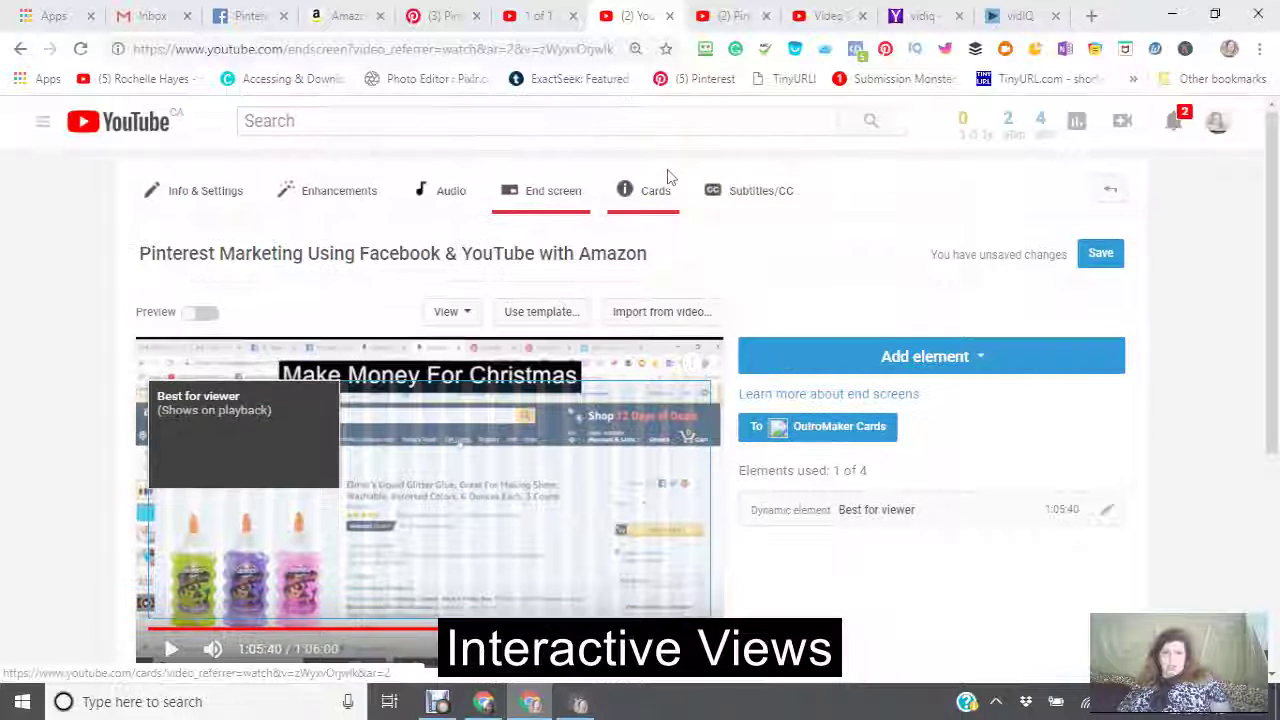
pyautogui.scroll(-3, 665, 177)
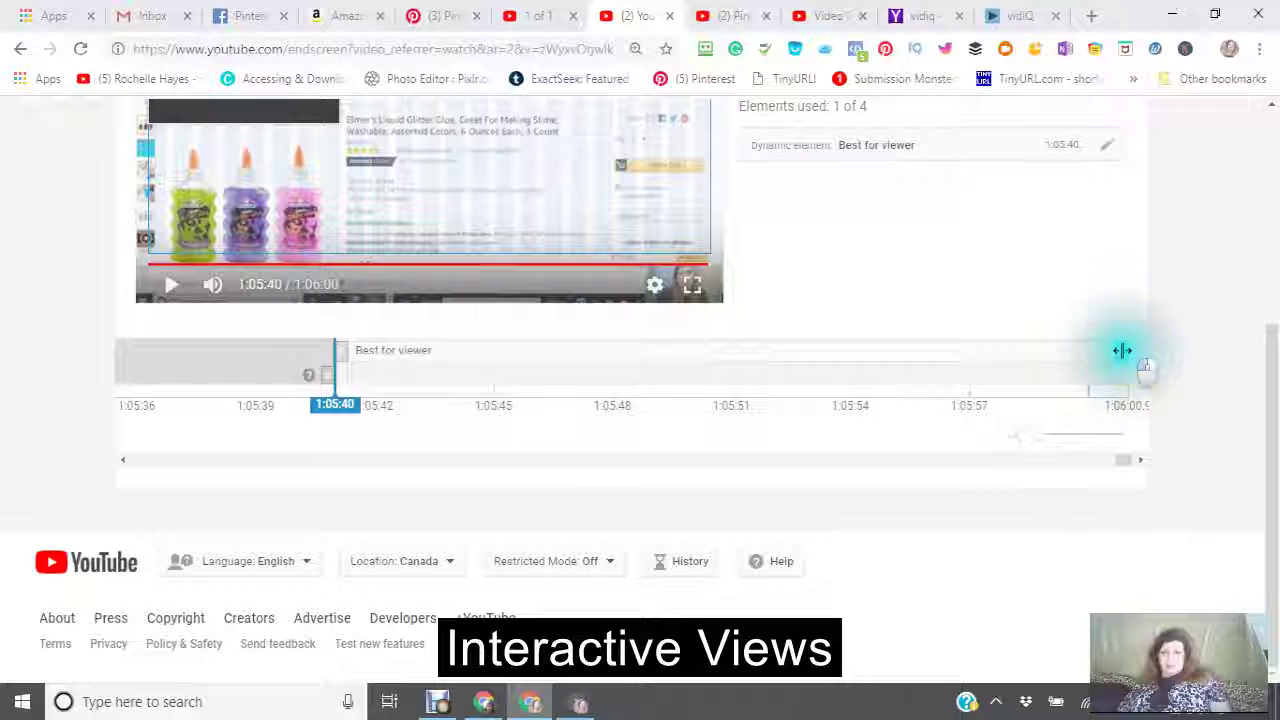
pyautogui.moveTo(1122, 350); pyautogui.dragTo(379, 400)
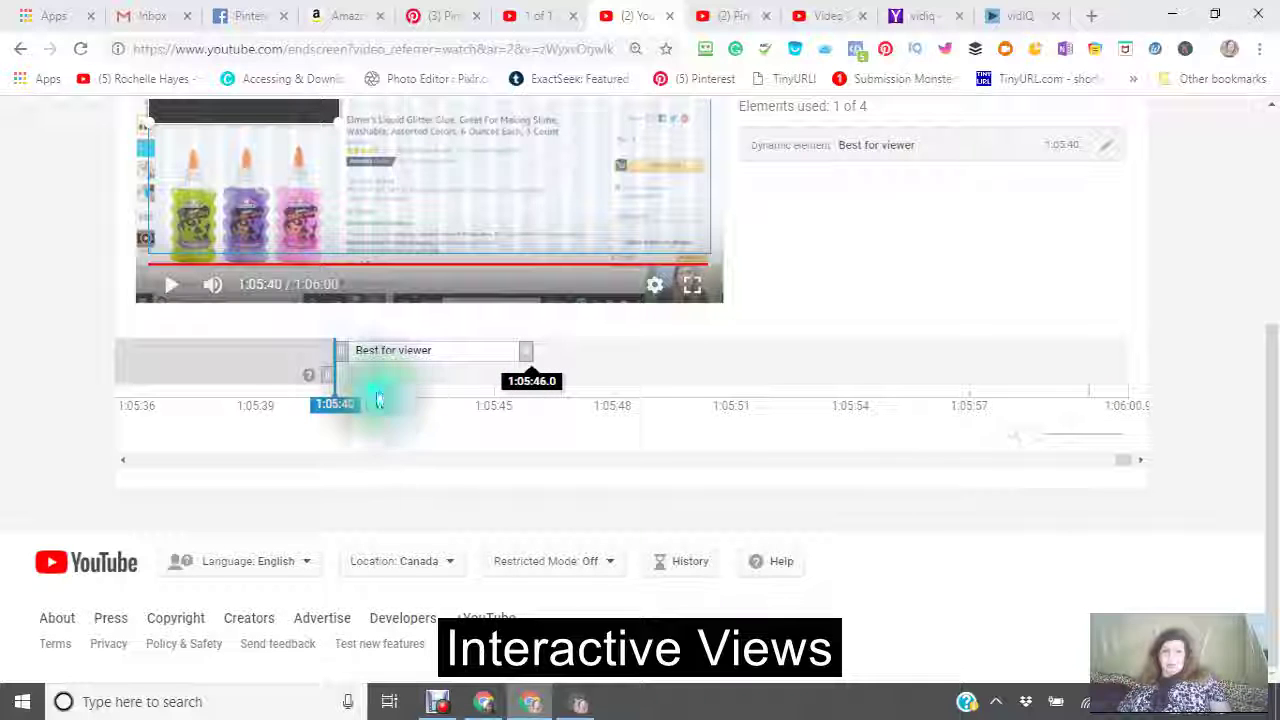
pyautogui.click(571, 358)
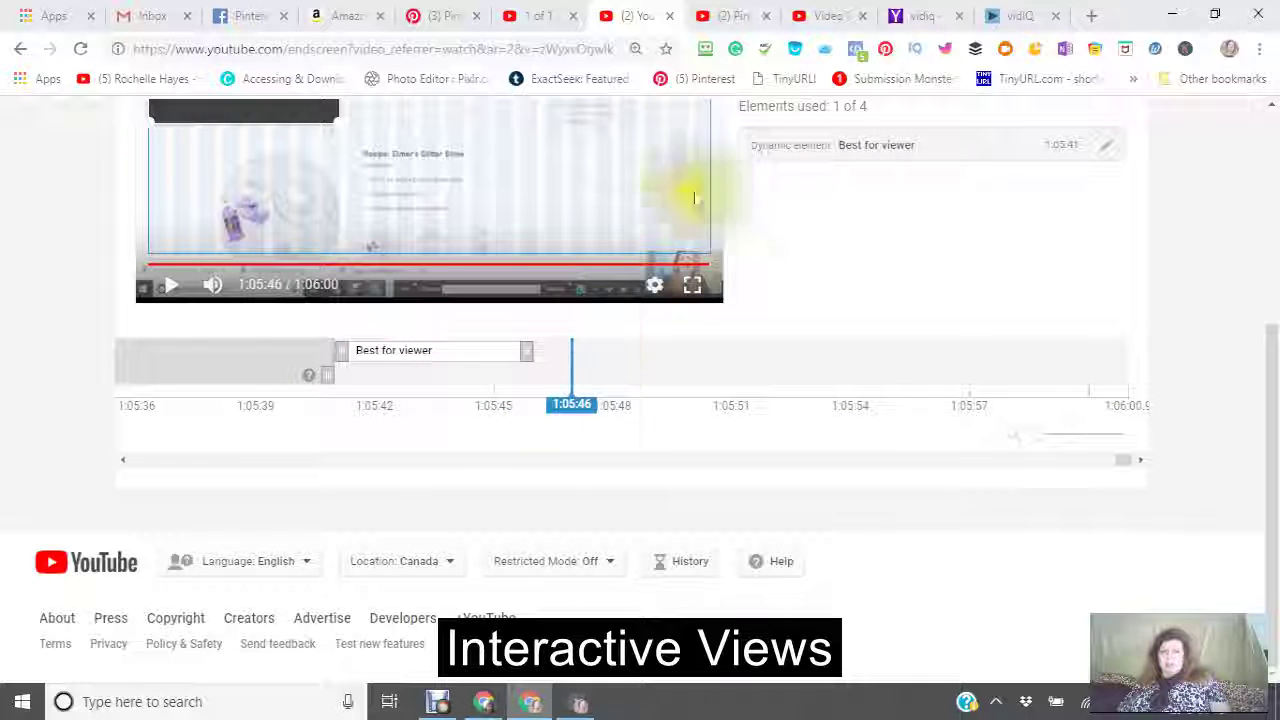
pyautogui.scroll(4, 710, 260)
pyautogui.scroll(-2, 716, 296)
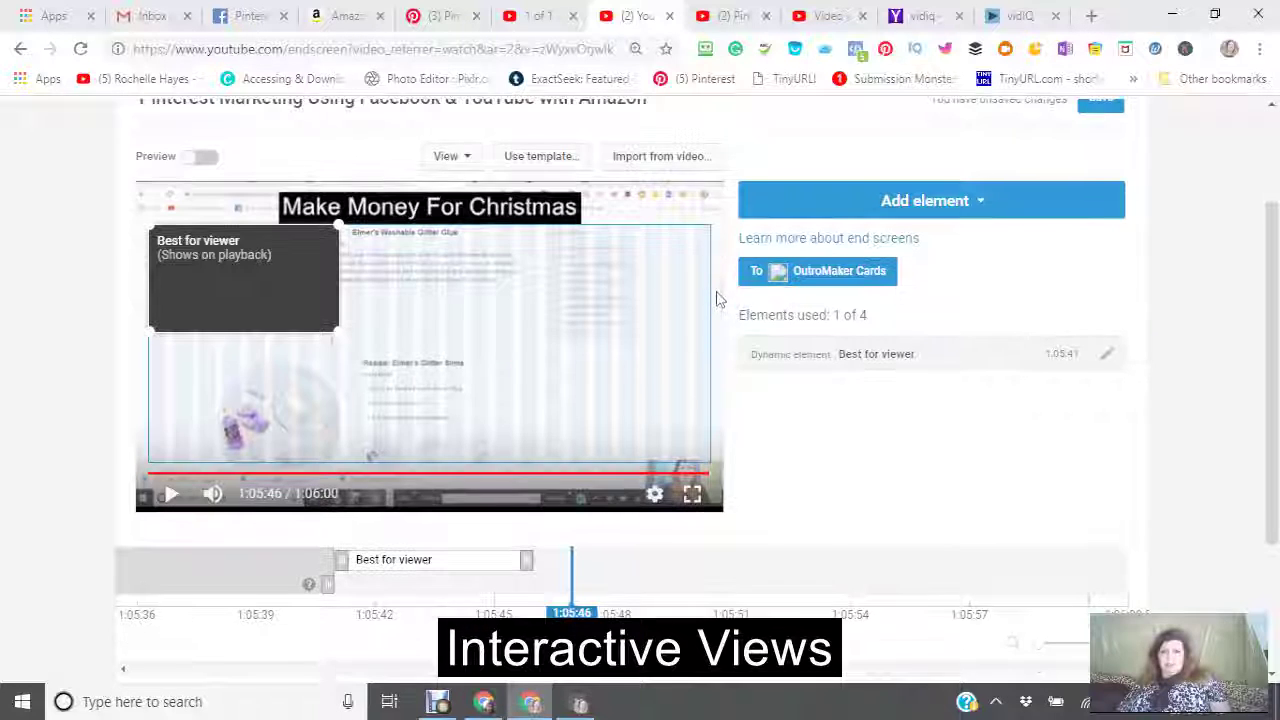
# Add a channel Subscribe element at 1:05:46 and move the Best for viewer box to the top right.
pyautogui.click(977, 203)
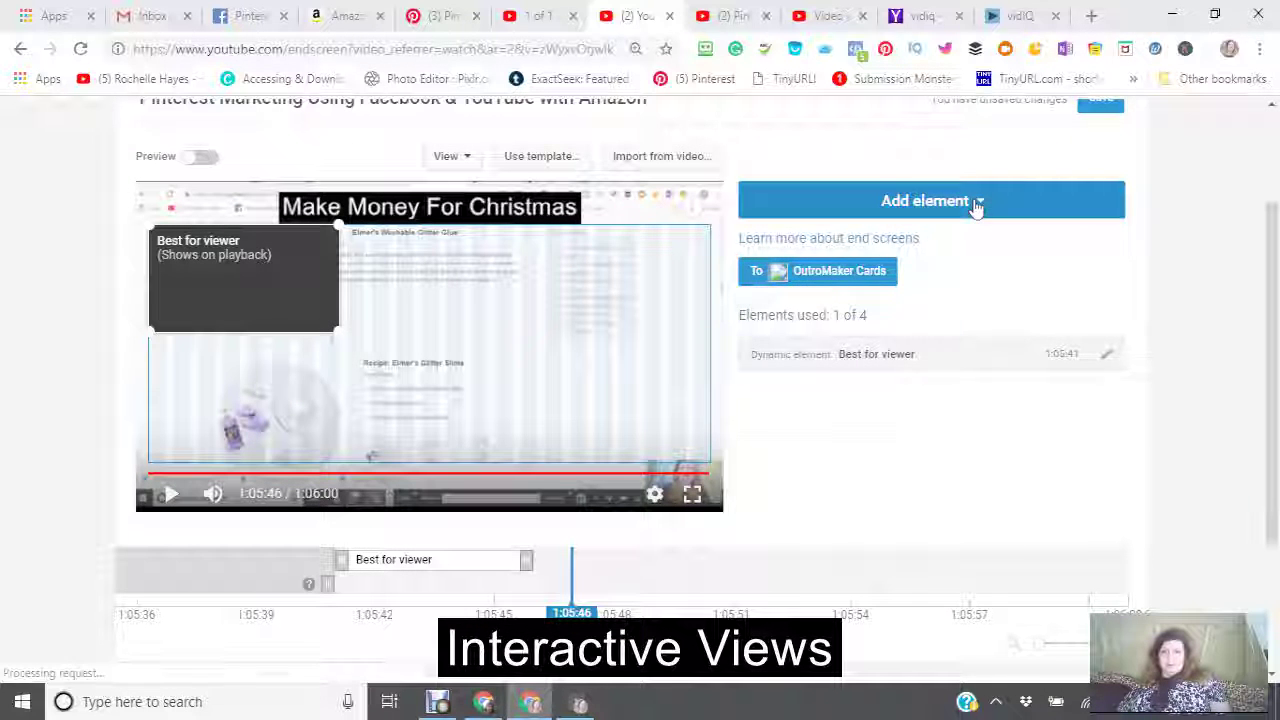
pyautogui.click(1084, 357)
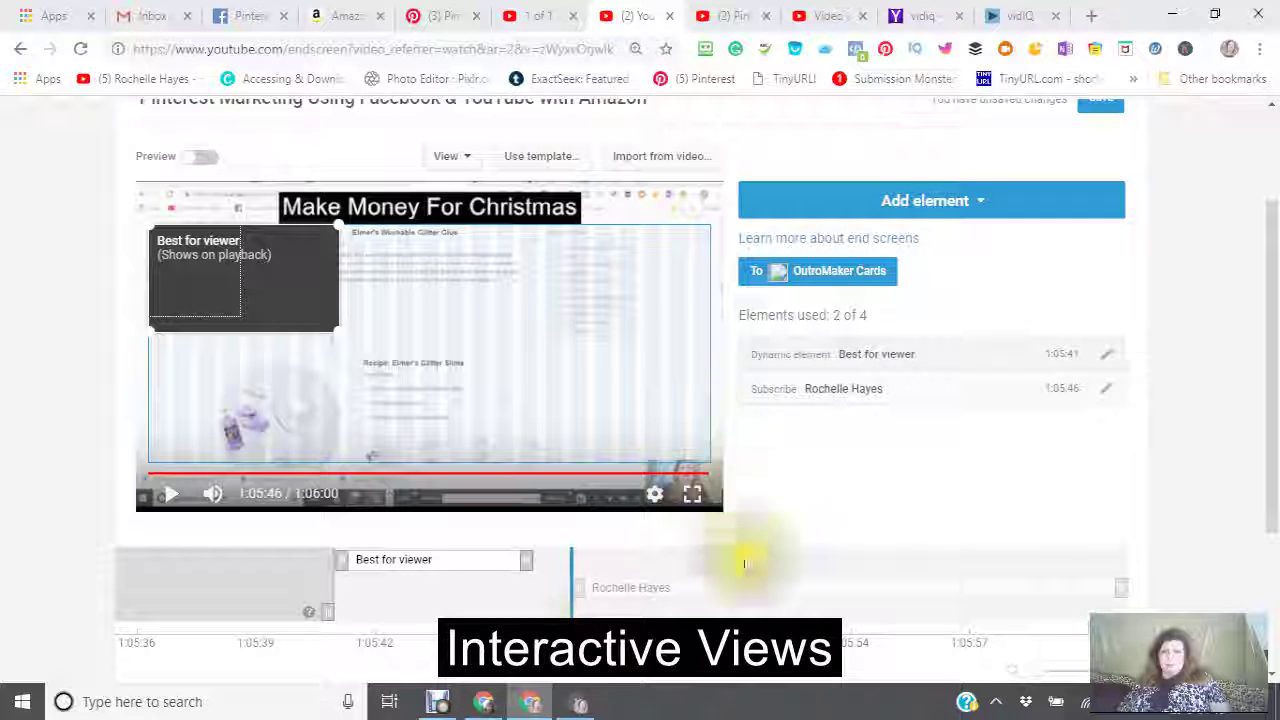
pyautogui.click(282, 273)
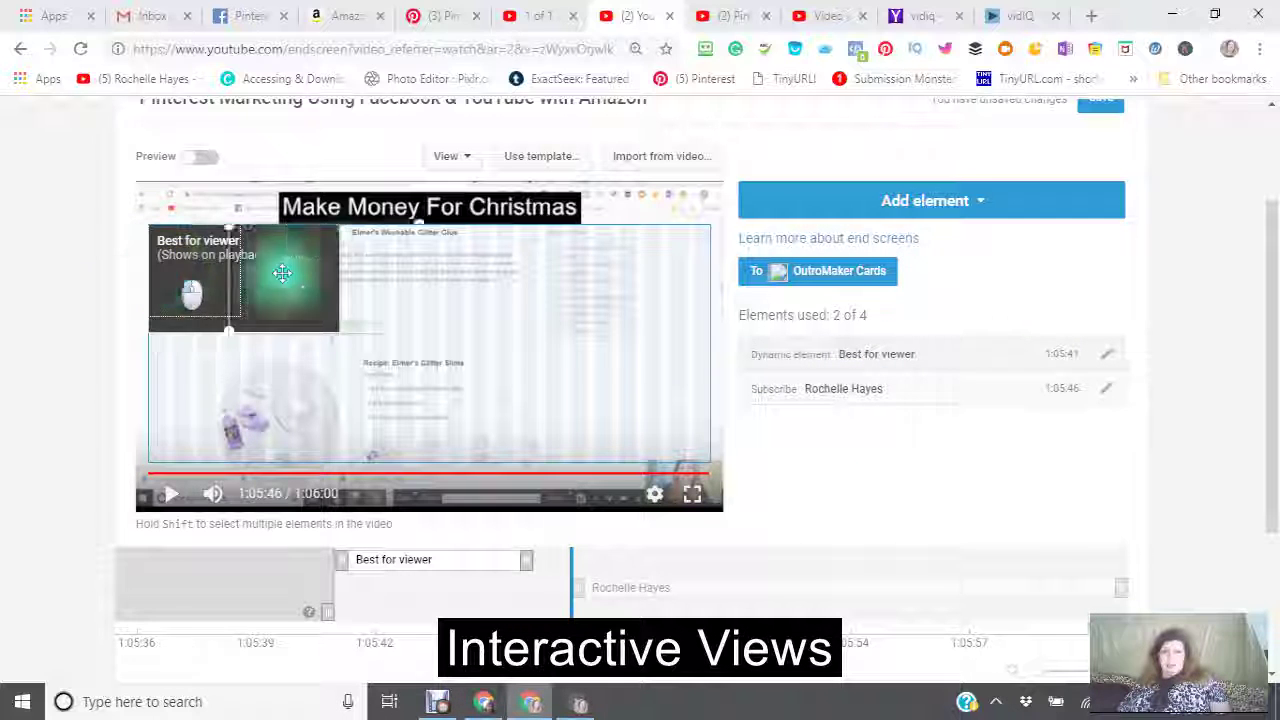
pyautogui.moveTo(282, 273); pyautogui.dragTo(507, 263)
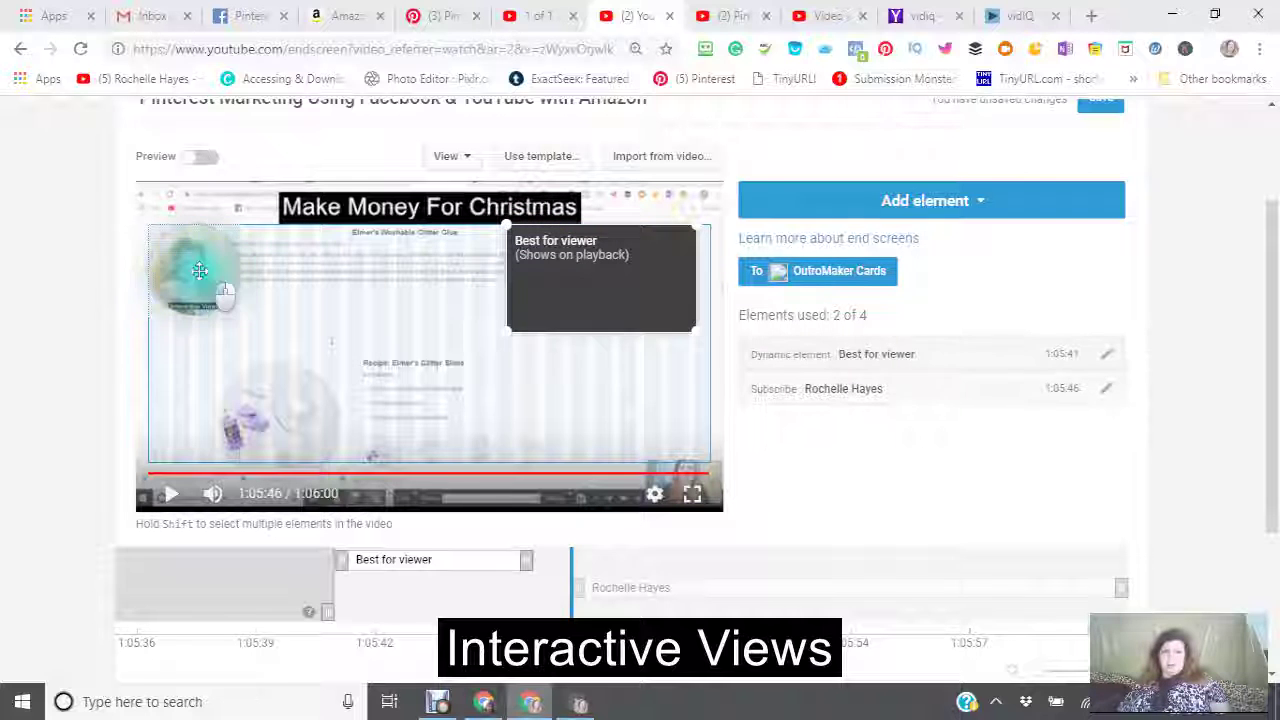
pyautogui.moveTo(195, 271); pyautogui.dragTo(389, 273)
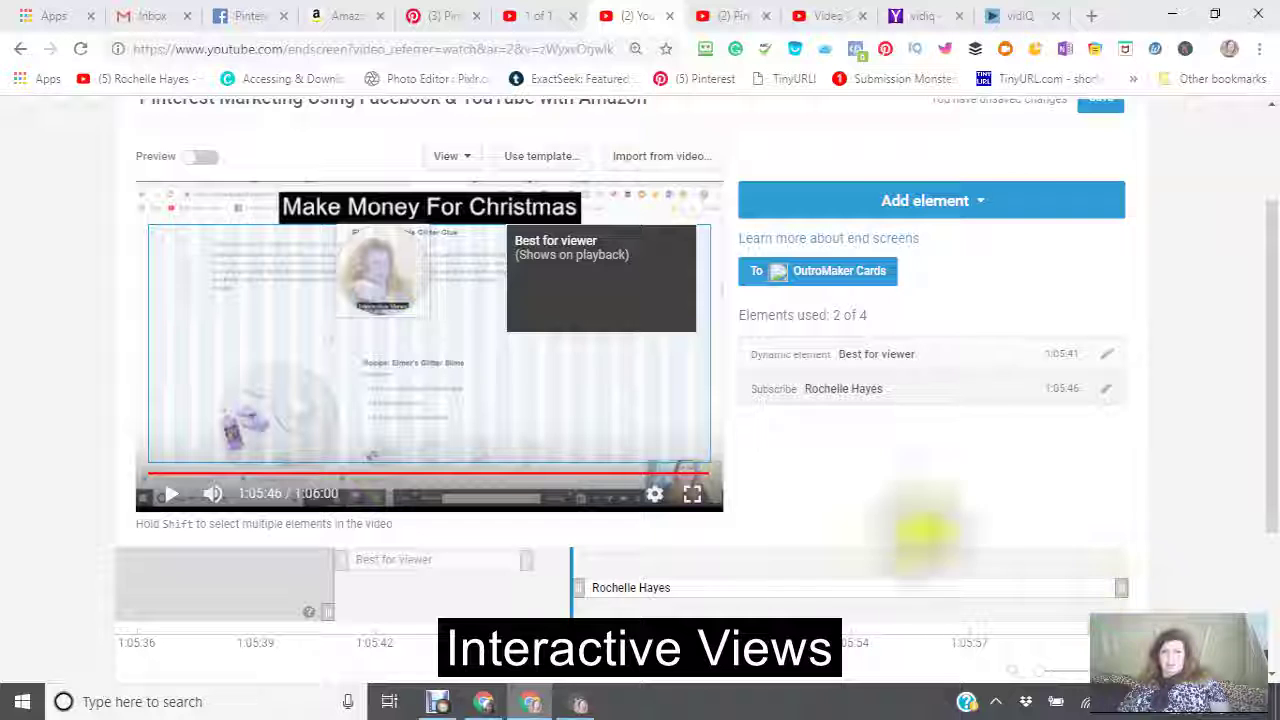
pyautogui.scroll(2, 606, 443)
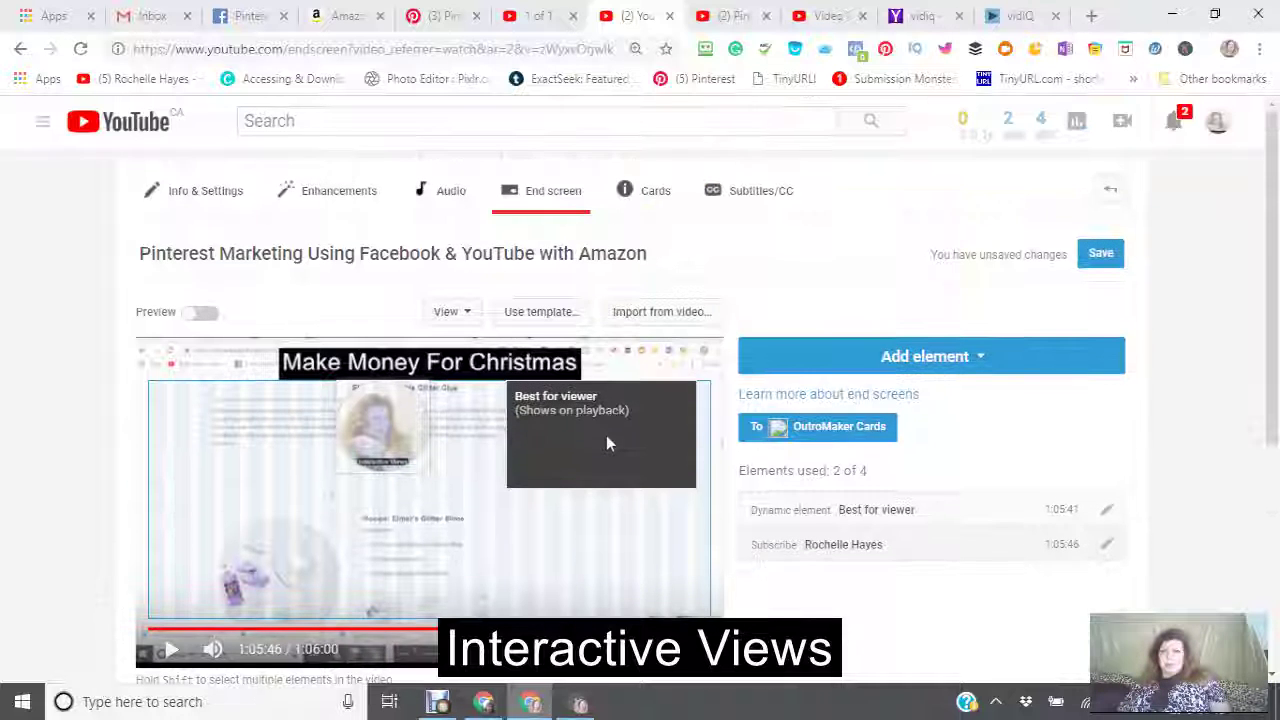
# Extend the Best for viewer element to end at 1:05:49.8 and save.
pyautogui.click(1099, 257)
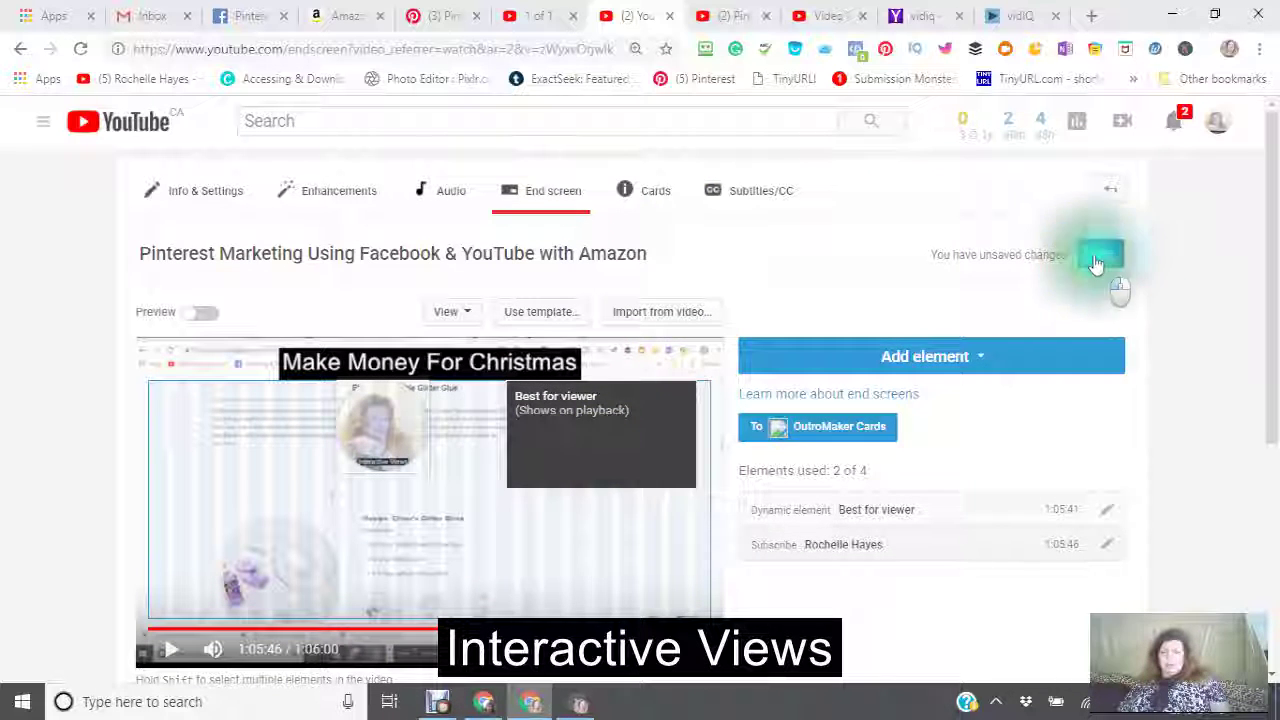
pyautogui.scroll(-5, 740, 290)
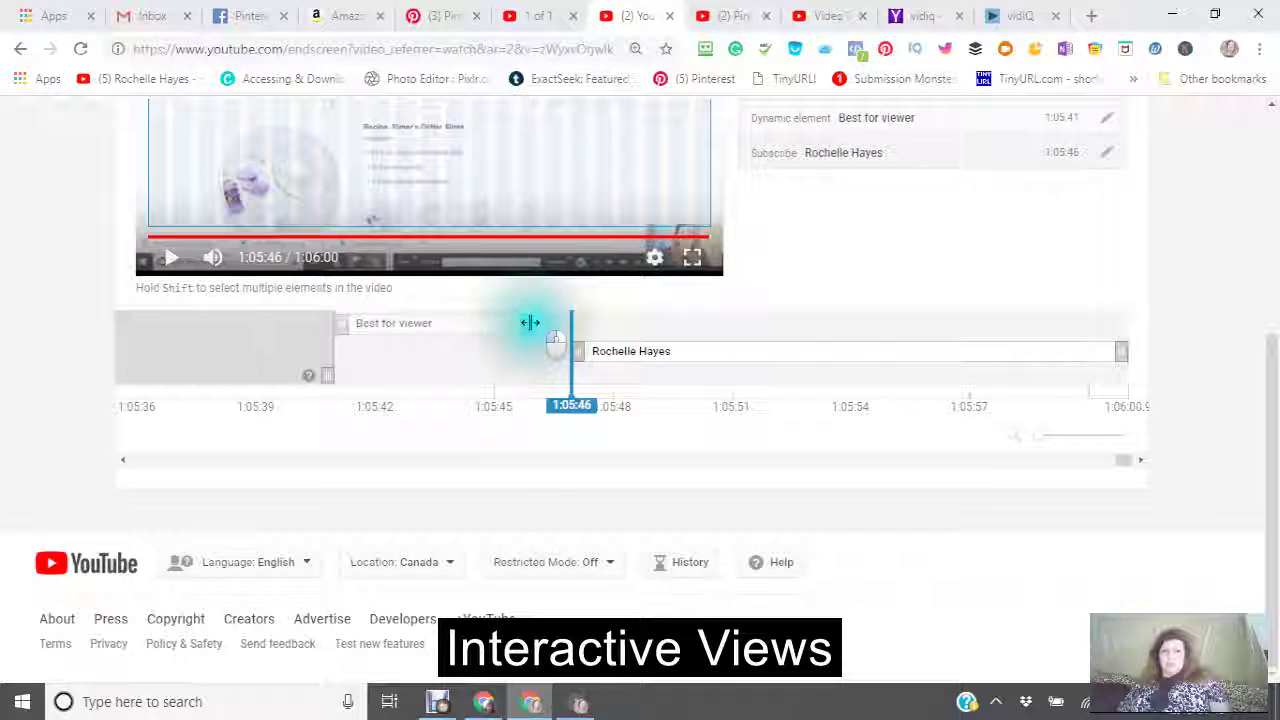
pyautogui.moveTo(528, 323); pyautogui.dragTo(676, 307)
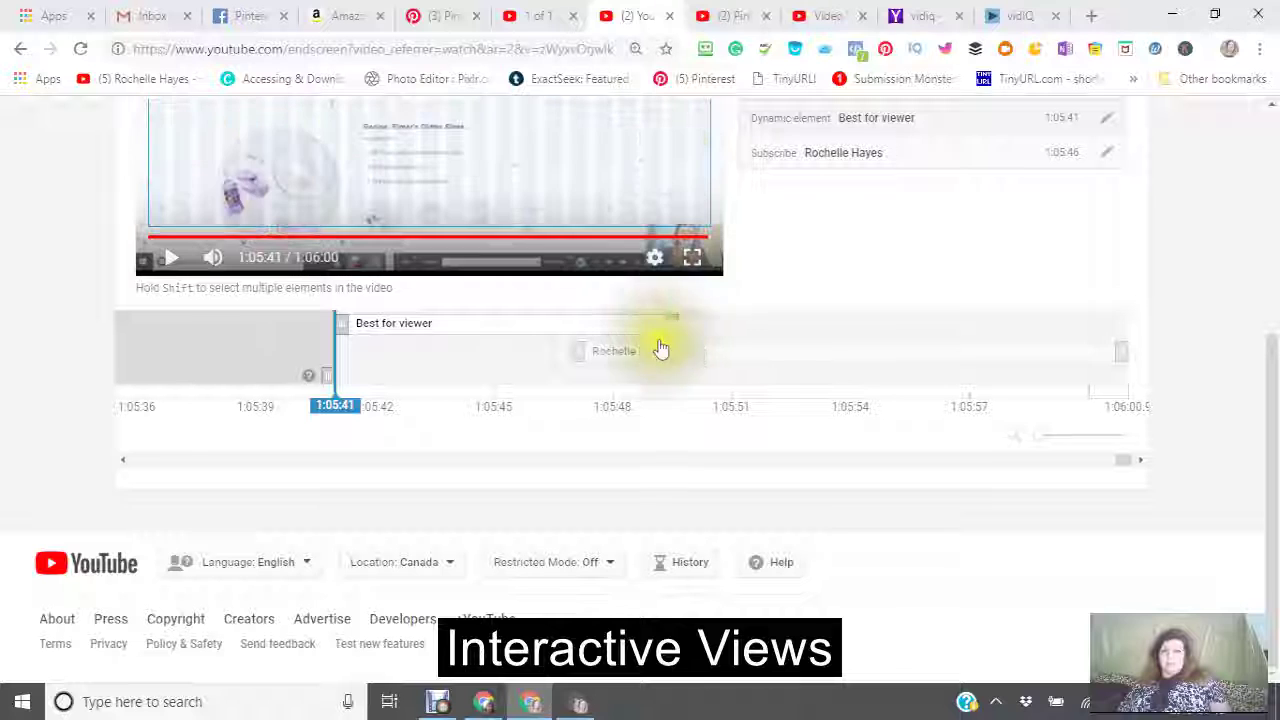
pyautogui.scroll(3, 715, 337)
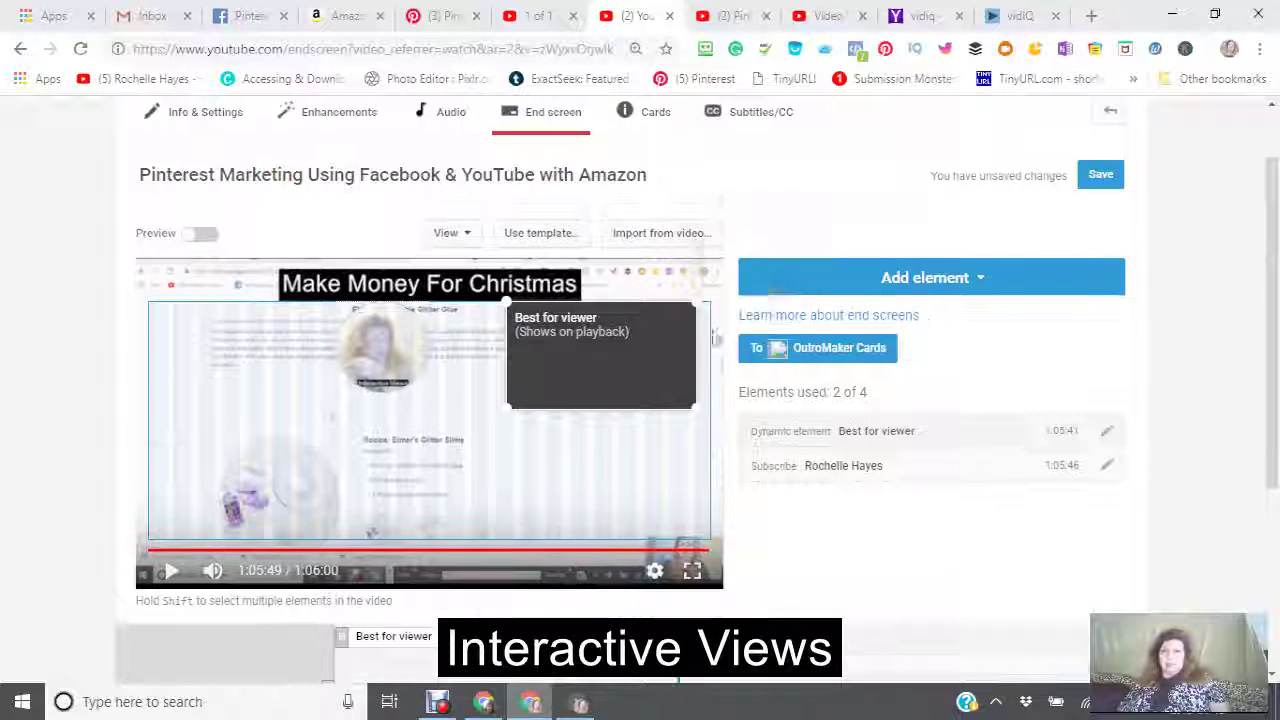
pyautogui.click(1102, 180)
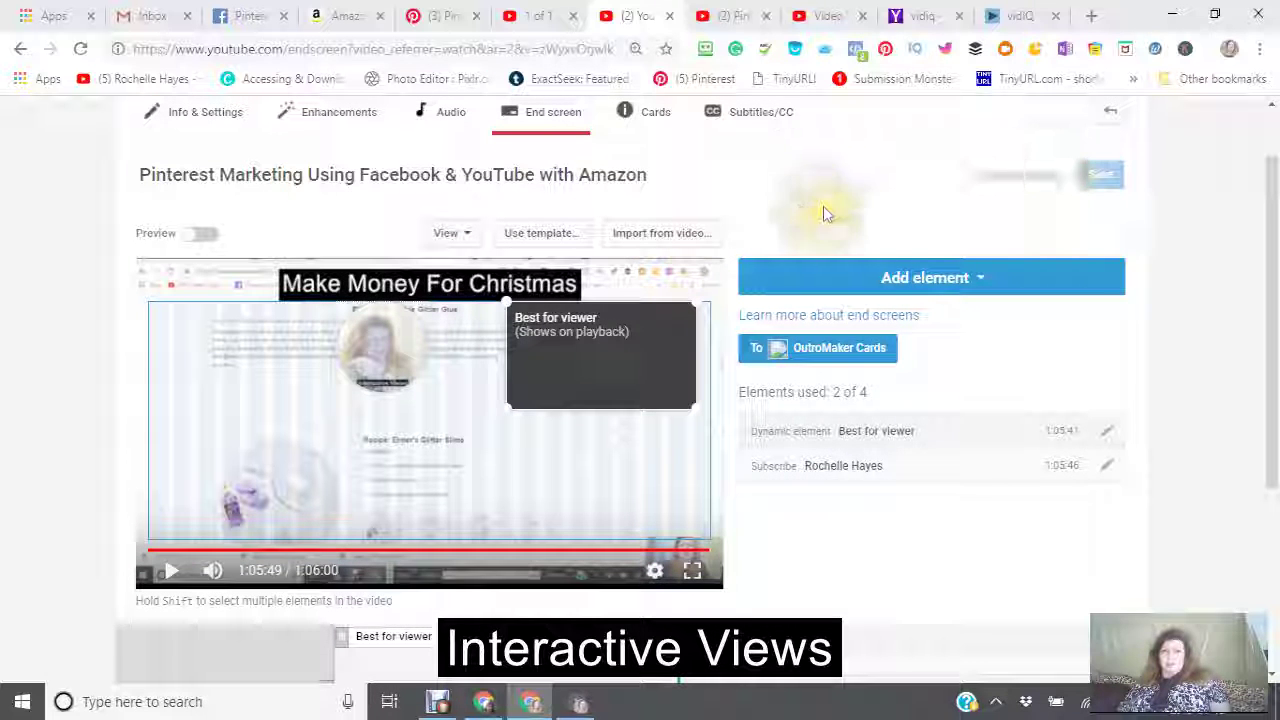
# Select the Subscribe element's timing on the end screen timeline.
pyautogui.scroll(-3, 822, 207)
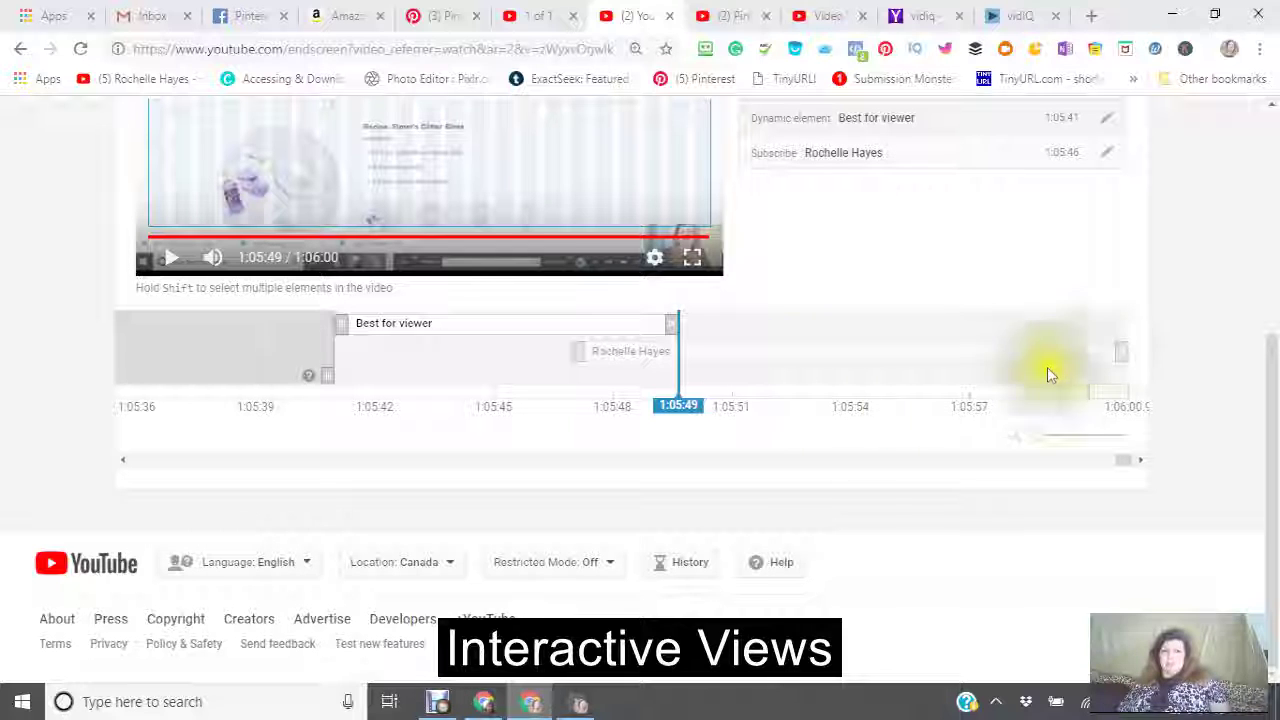
pyautogui.moveTo(1117, 352); pyautogui.dragTo(1117, 352)
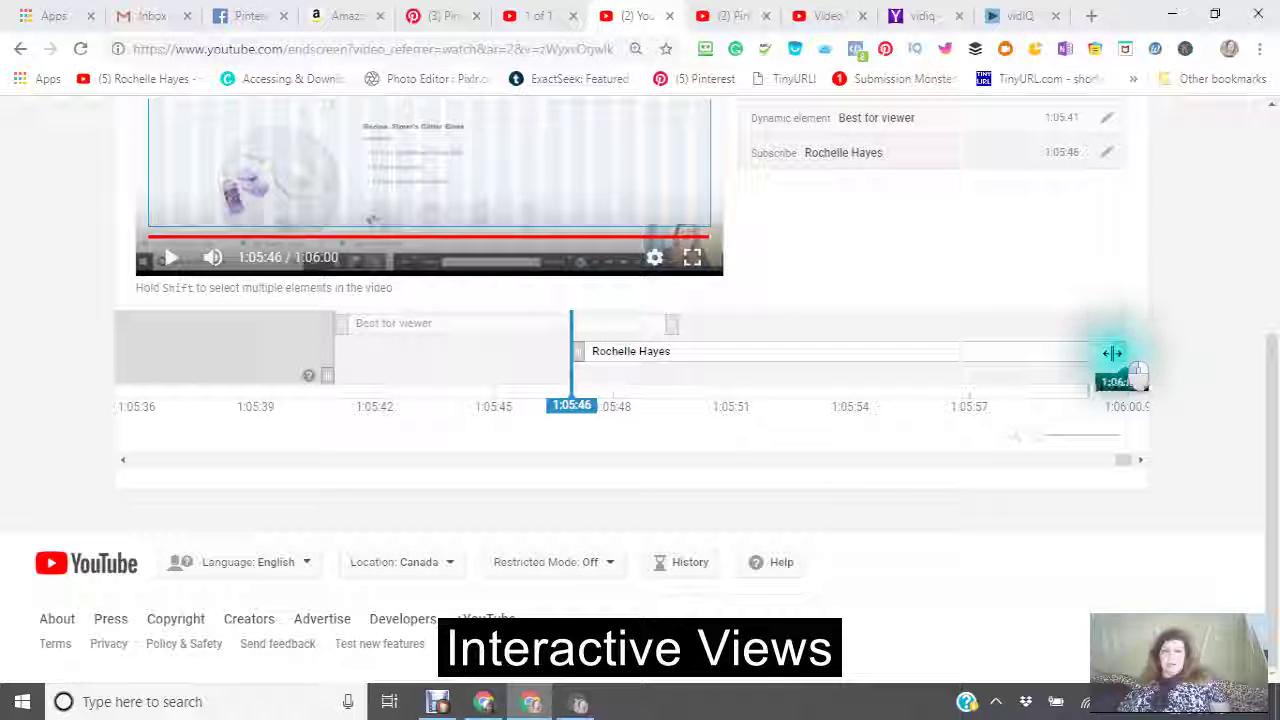
pyautogui.scroll(3, 1025, 345)
pyautogui.scroll(-3, 475, 330)
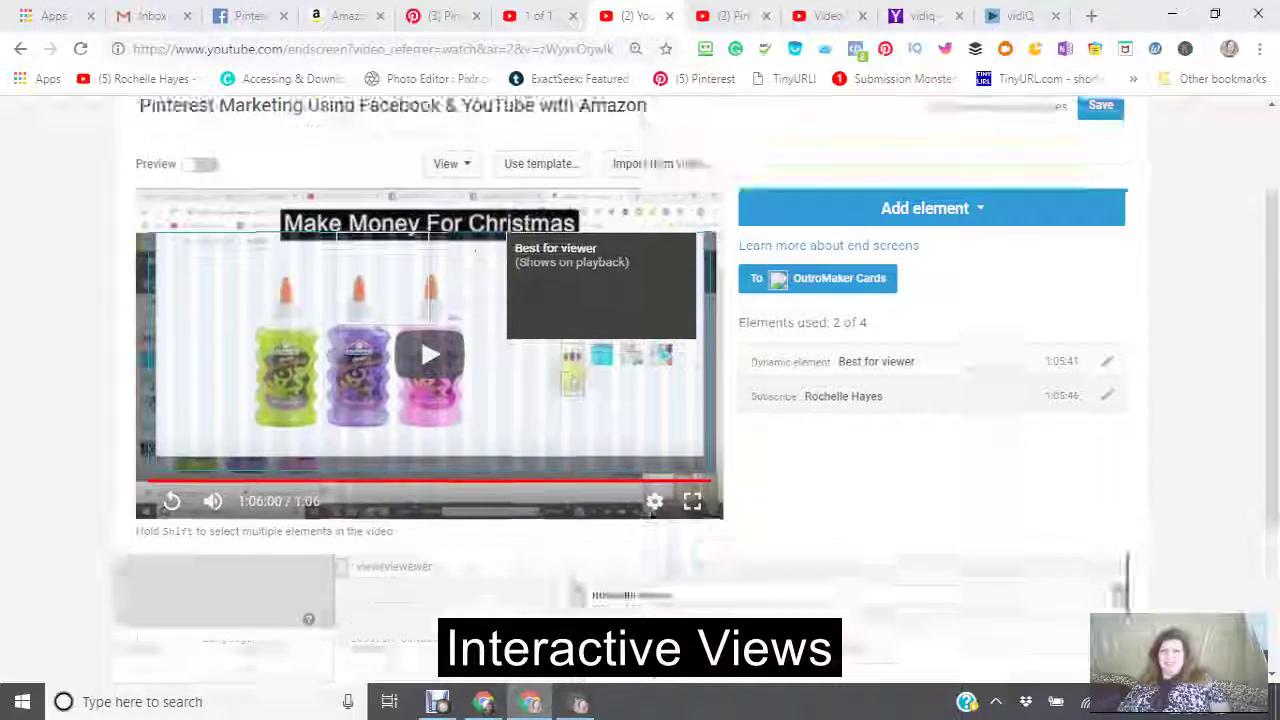
pyautogui.scroll(2, 474, 337)
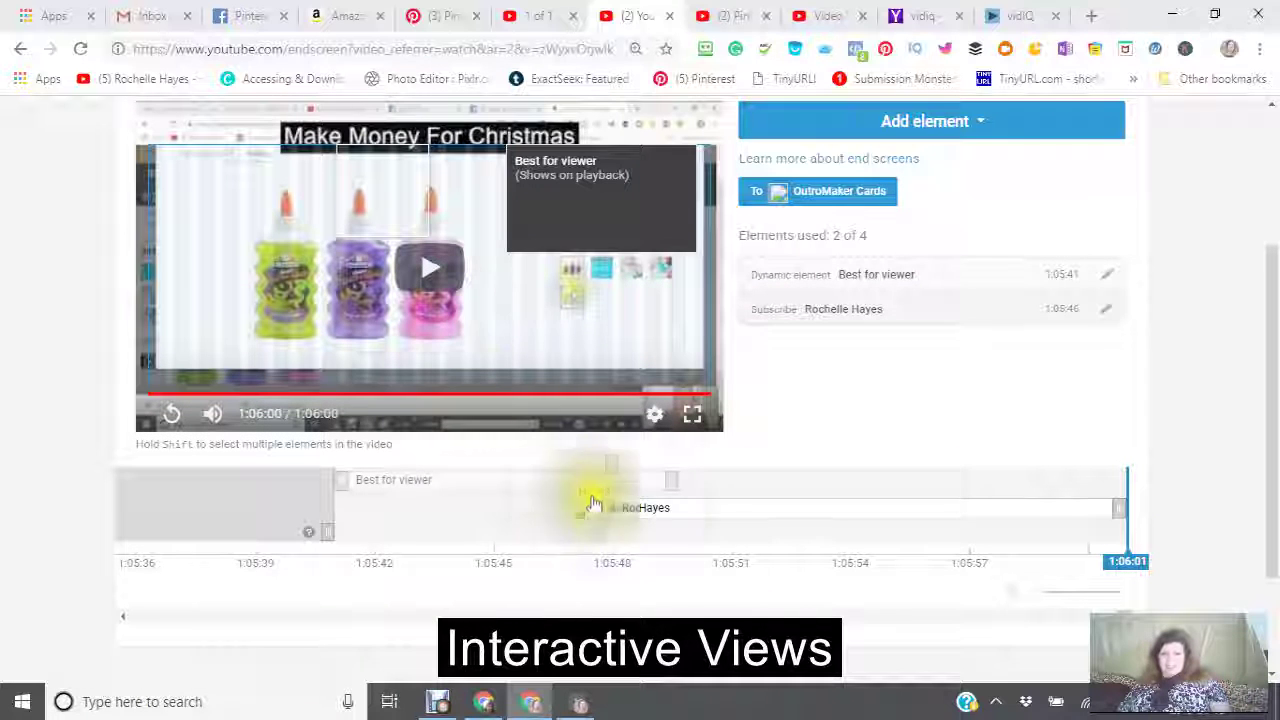
pyautogui.click(618, 493)
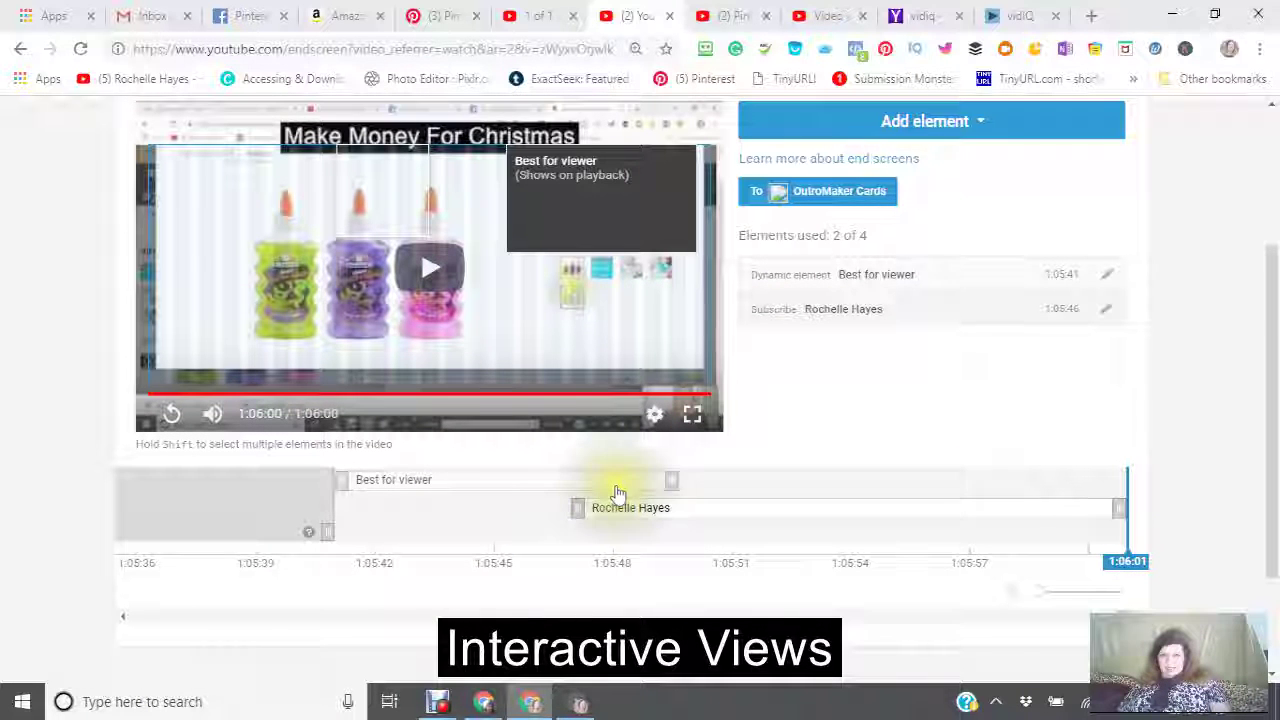
pyautogui.scroll(-2, 618, 494)
pyautogui.scroll(5, 618, 494)
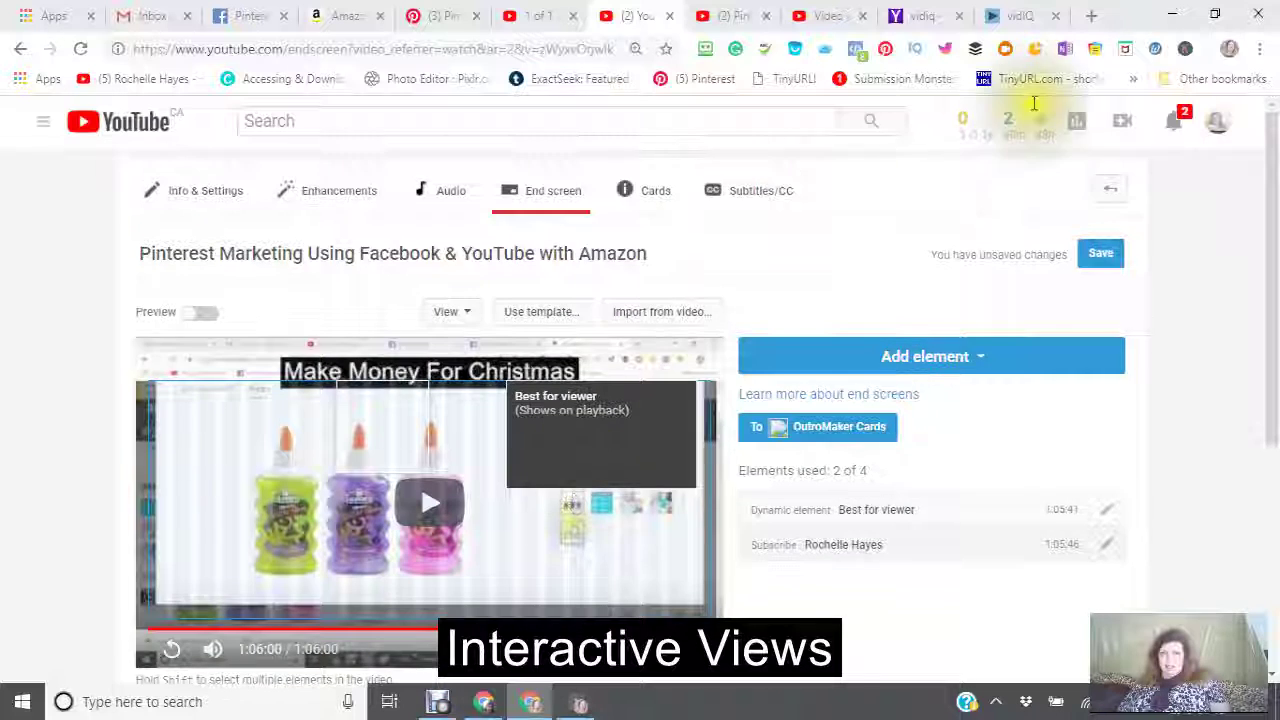
# Adjust where the Best for viewer element ends and save the timing.
pyautogui.click(1030, 121)
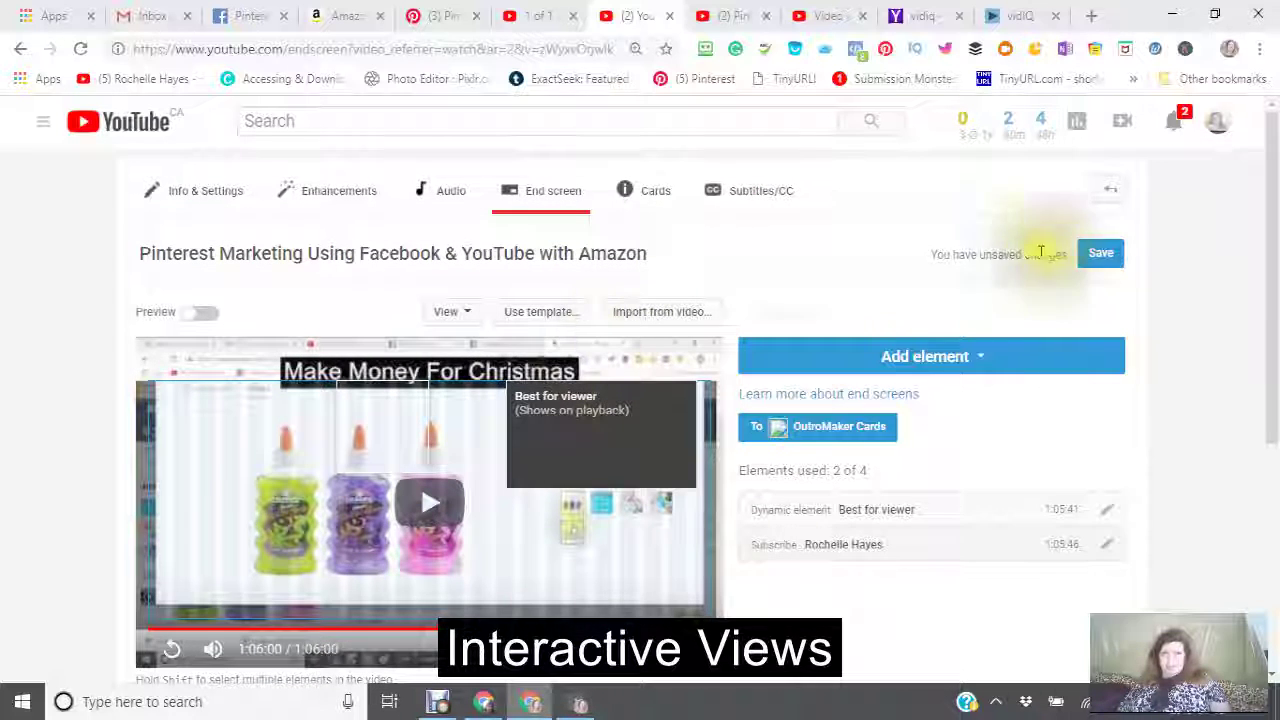
pyautogui.scroll(-5, 770, 375)
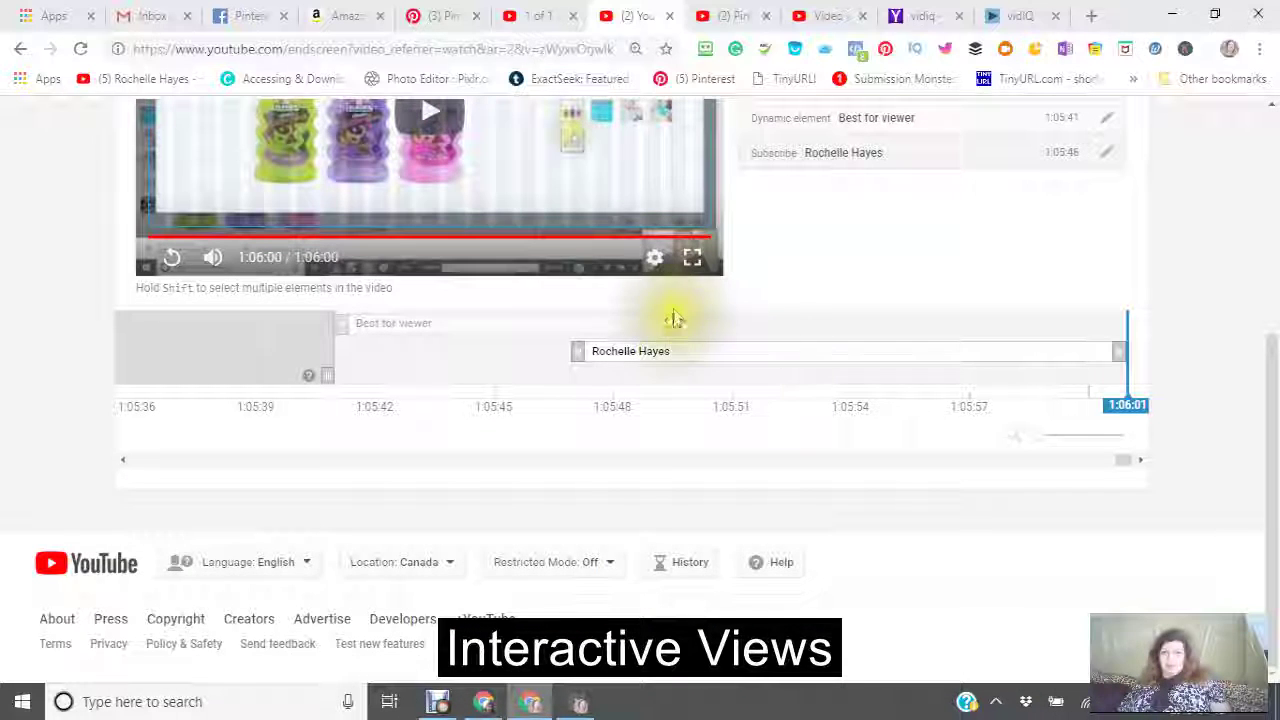
pyautogui.moveTo(671, 323); pyautogui.dragTo(724, 326)
pyautogui.click(571, 351)
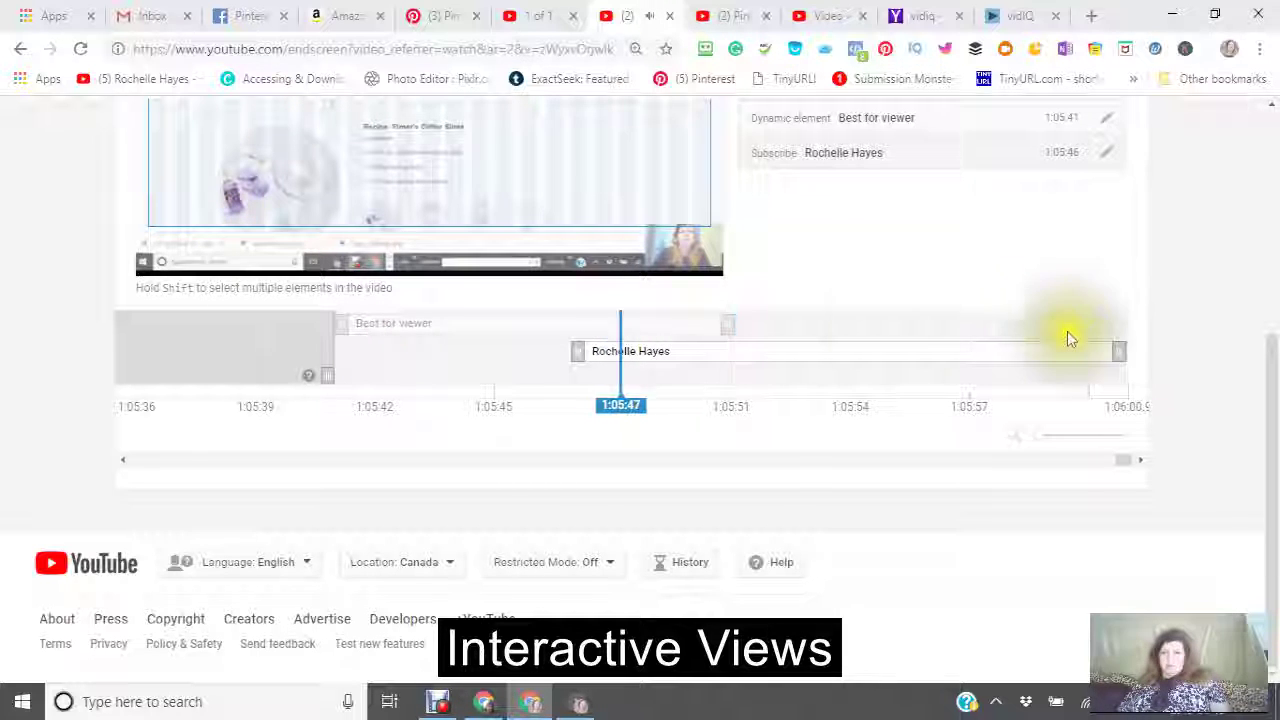
pyautogui.scroll(4, 876, 328)
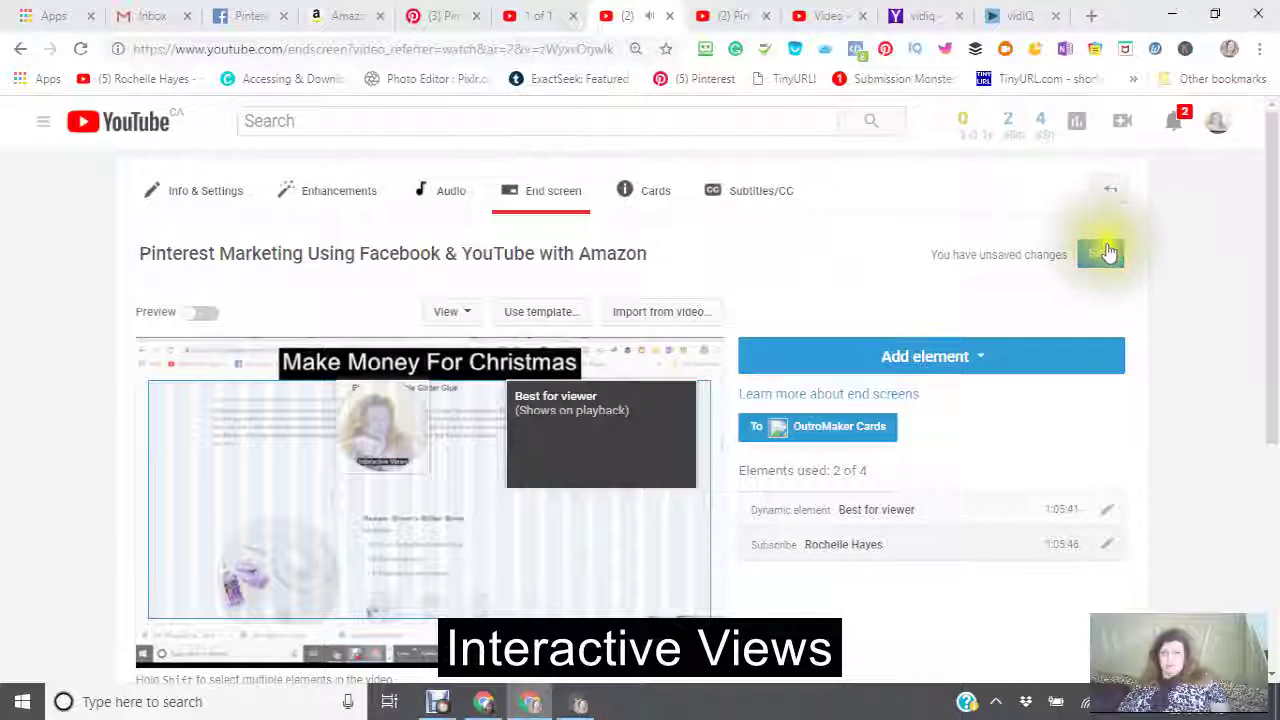
pyautogui.click(1103, 256)
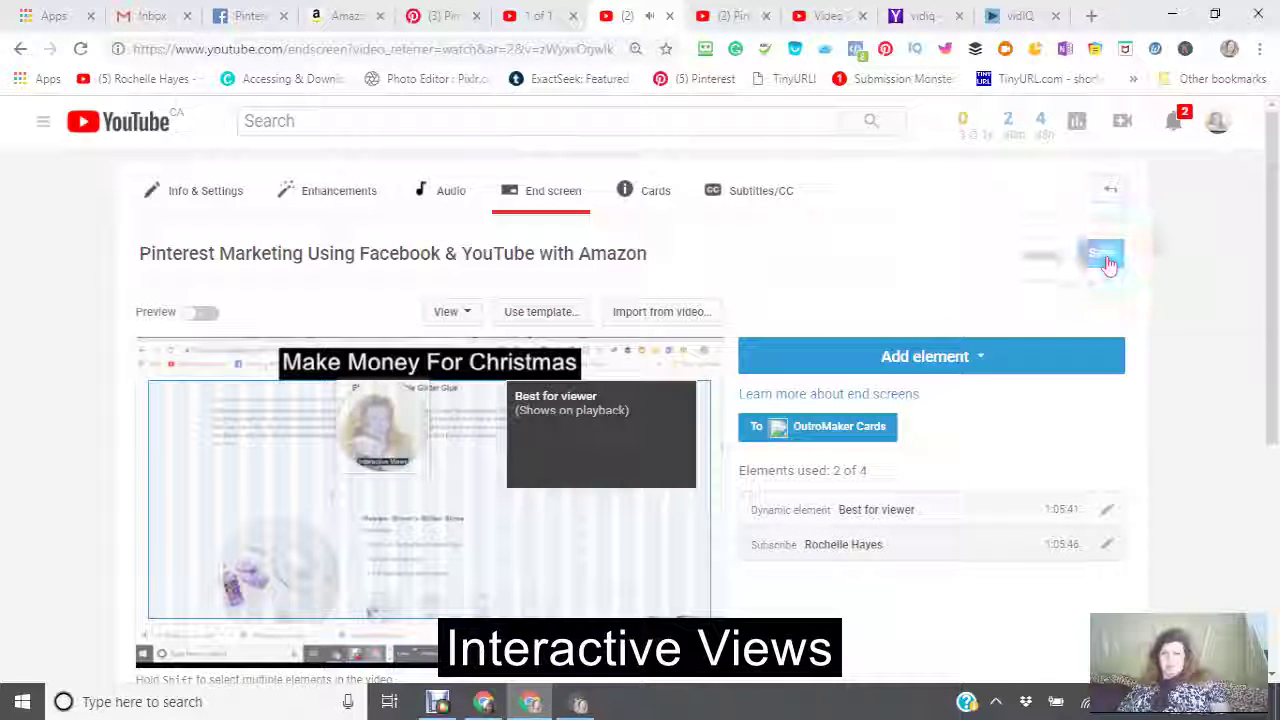
# End Best for viewer at about 1:05:47 and the Subscribe element near 1:05:52.
pyautogui.scroll(-4, 1106, 264)
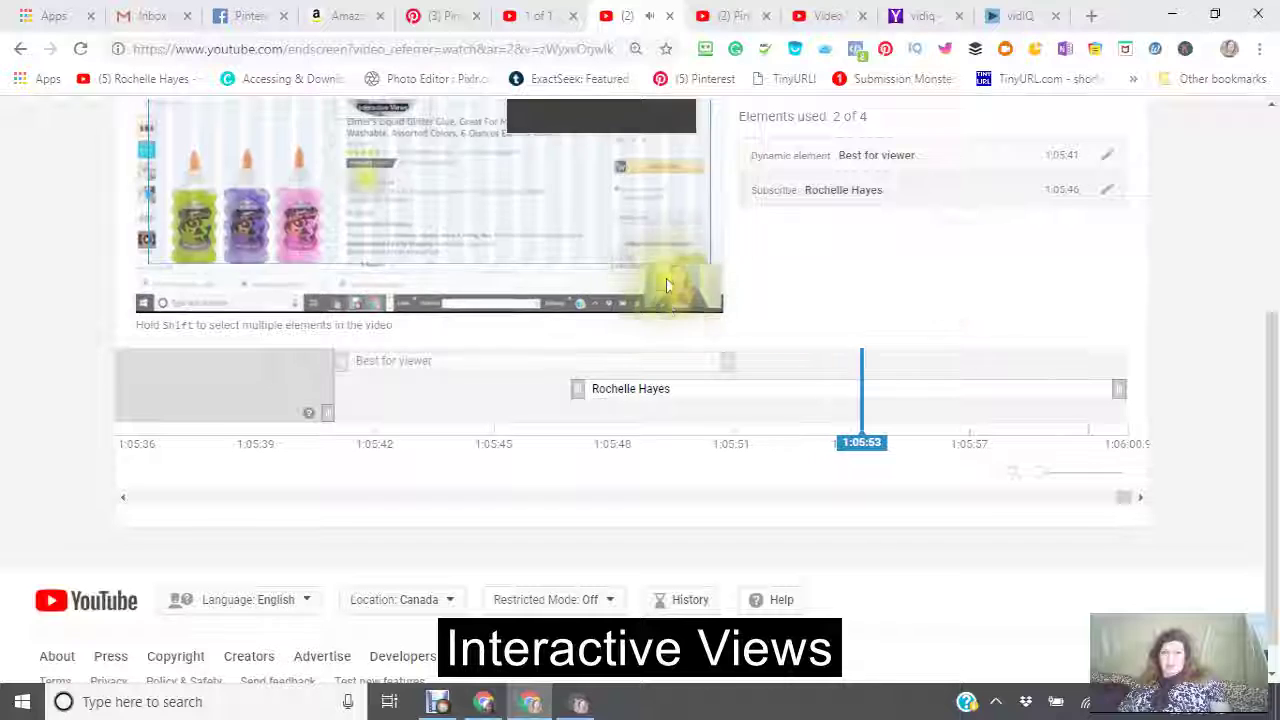
pyautogui.scroll(3, 668, 307)
pyautogui.scroll(-3, 661, 300)
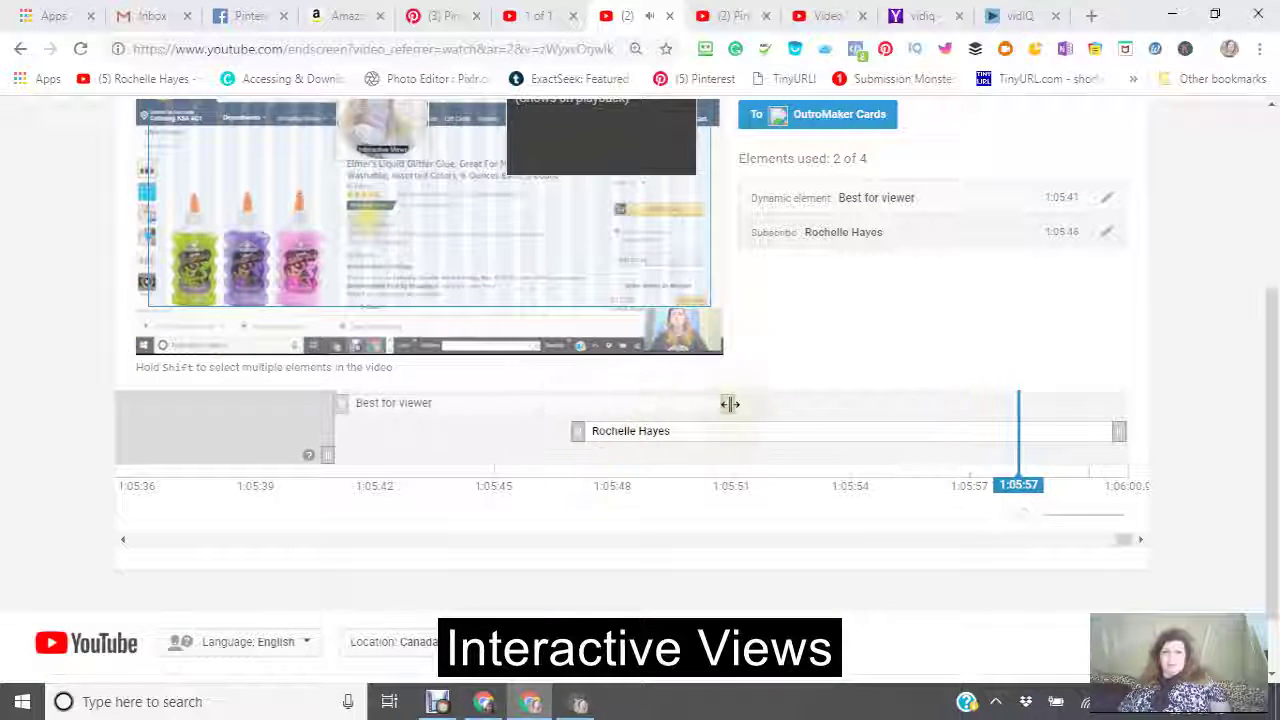
pyautogui.moveTo(686, 407); pyautogui.dragTo(557, 406)
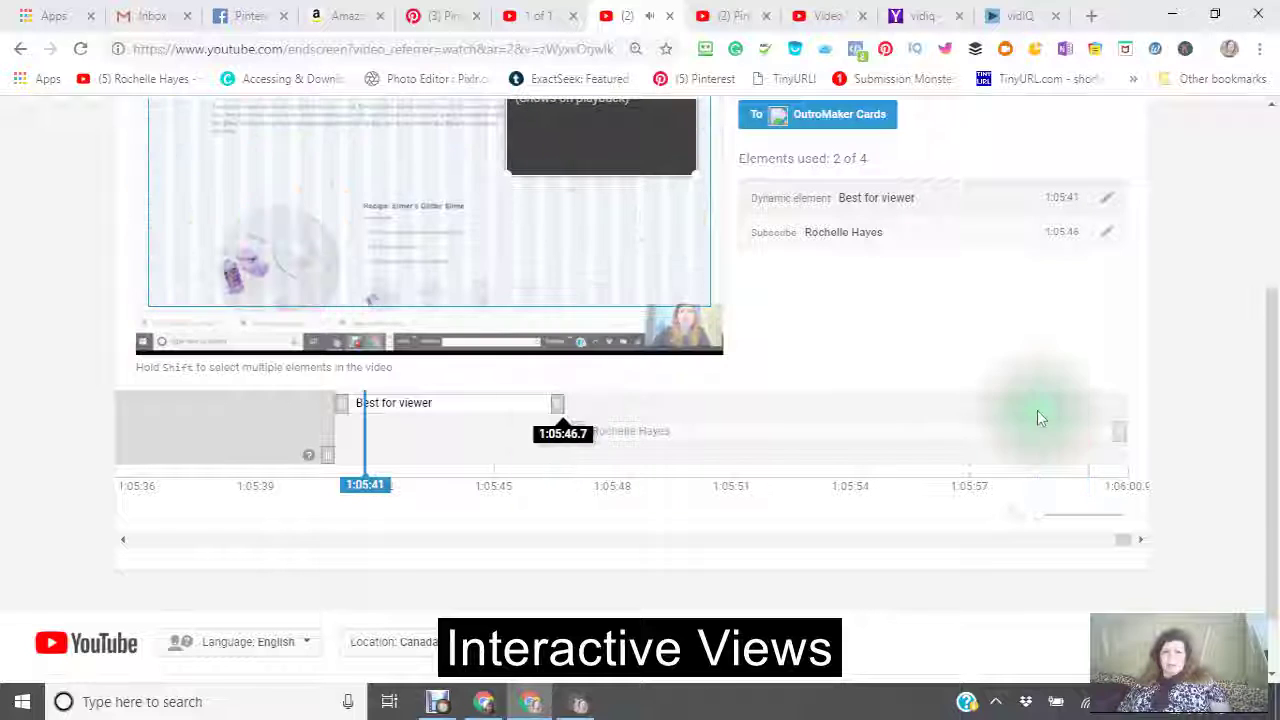
pyautogui.moveTo(1123, 427); pyautogui.dragTo(669, 463)
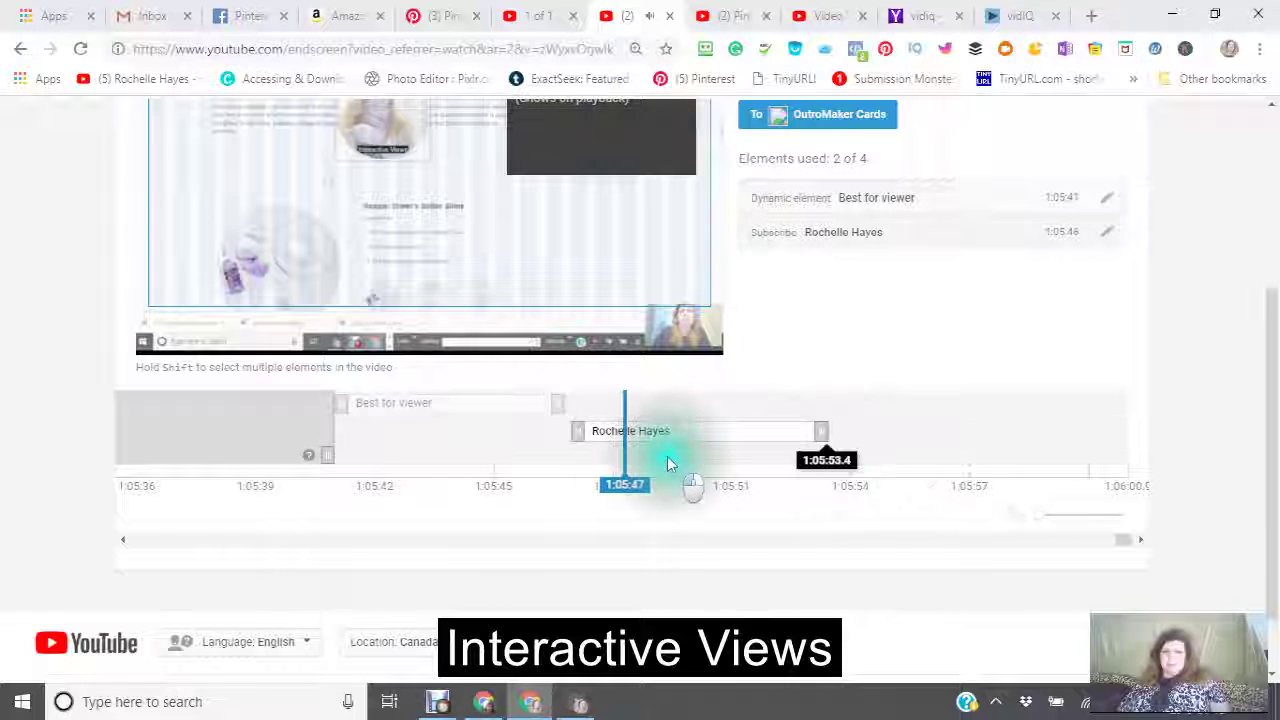
pyautogui.click(797, 416)
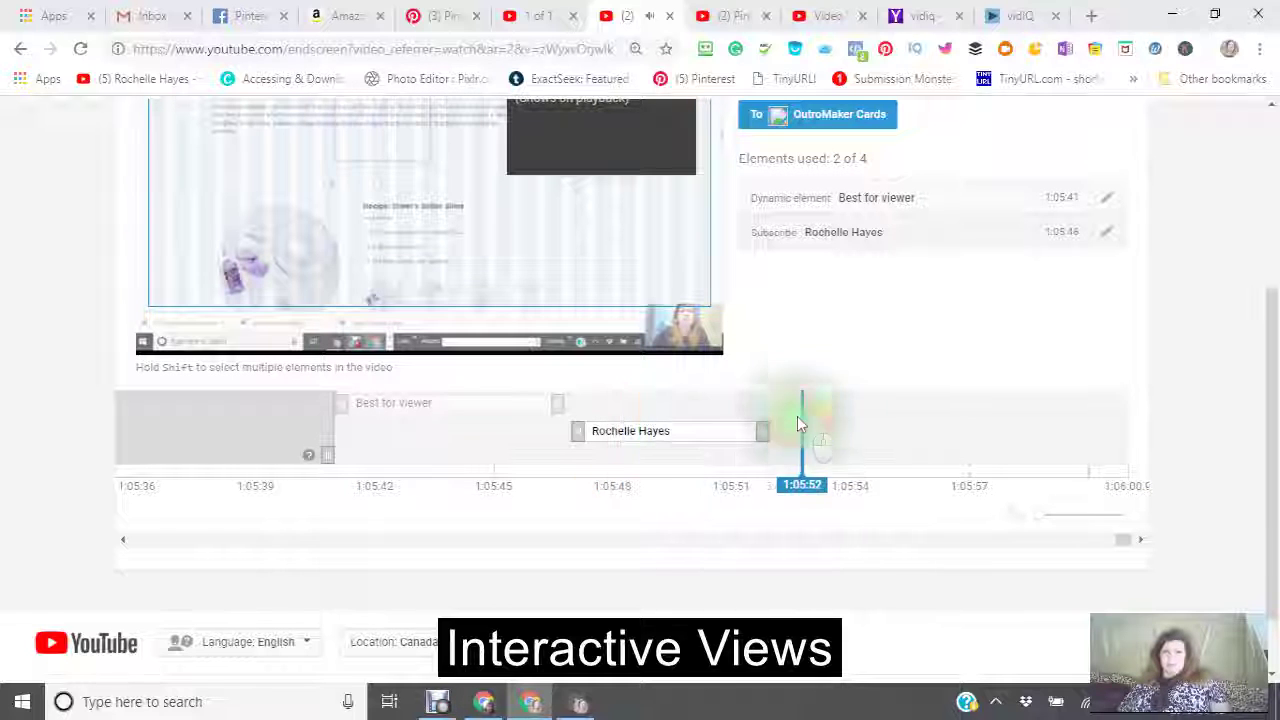
pyautogui.scroll(1, 686, 390)
pyautogui.scroll(3, 684, 399)
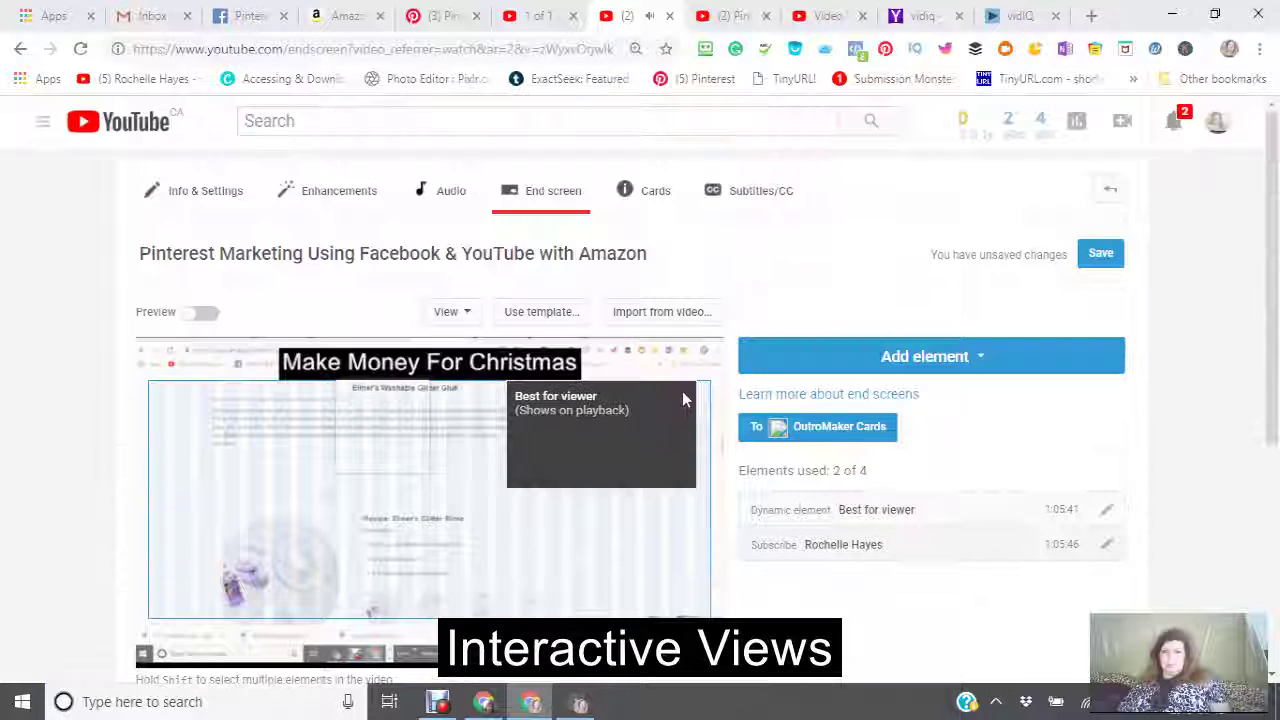
pyautogui.scroll(-3, 684, 399)
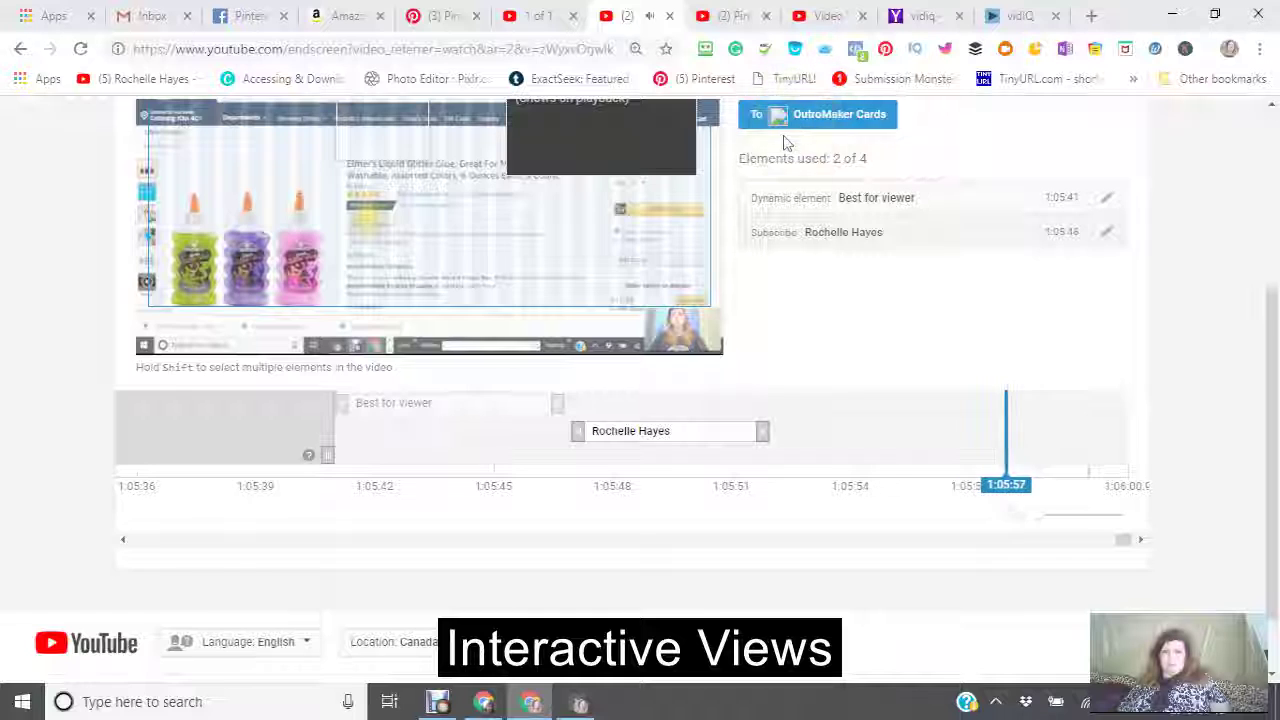
pyautogui.scroll(3, 785, 143)
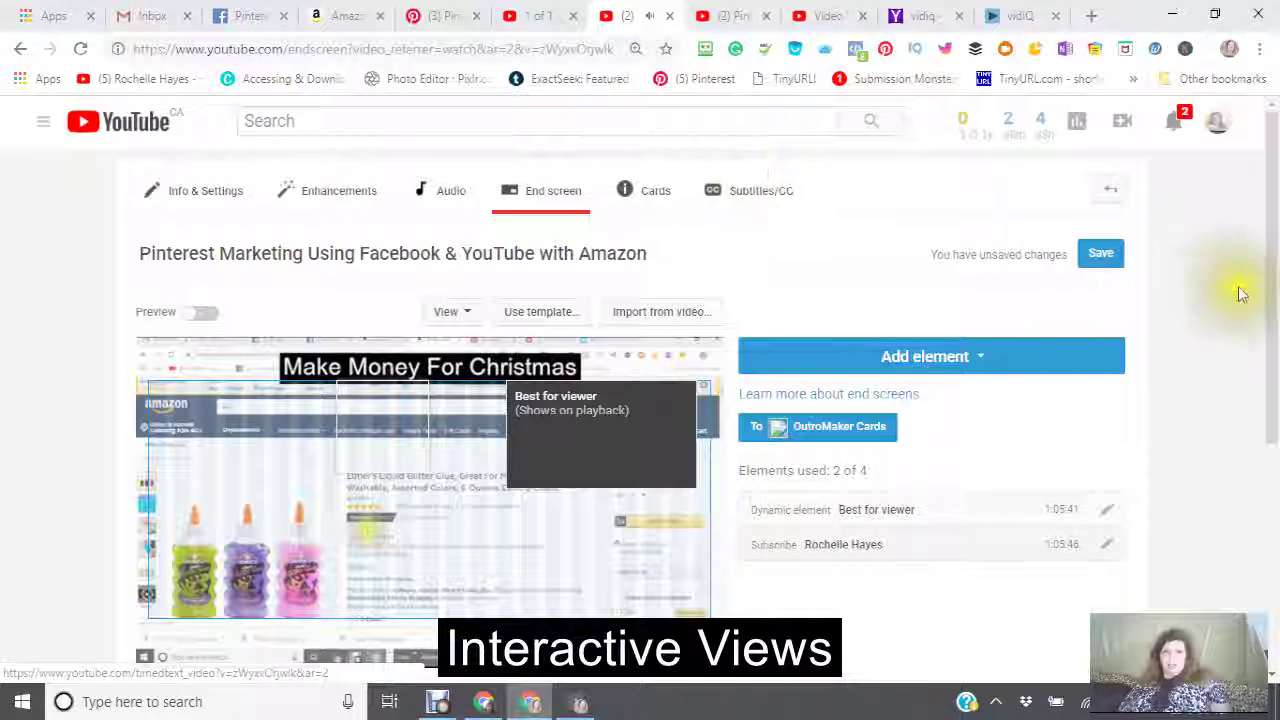
# Stay in the end screen editor instead of leaving, and save the changes.
pyautogui.click(202, 206)
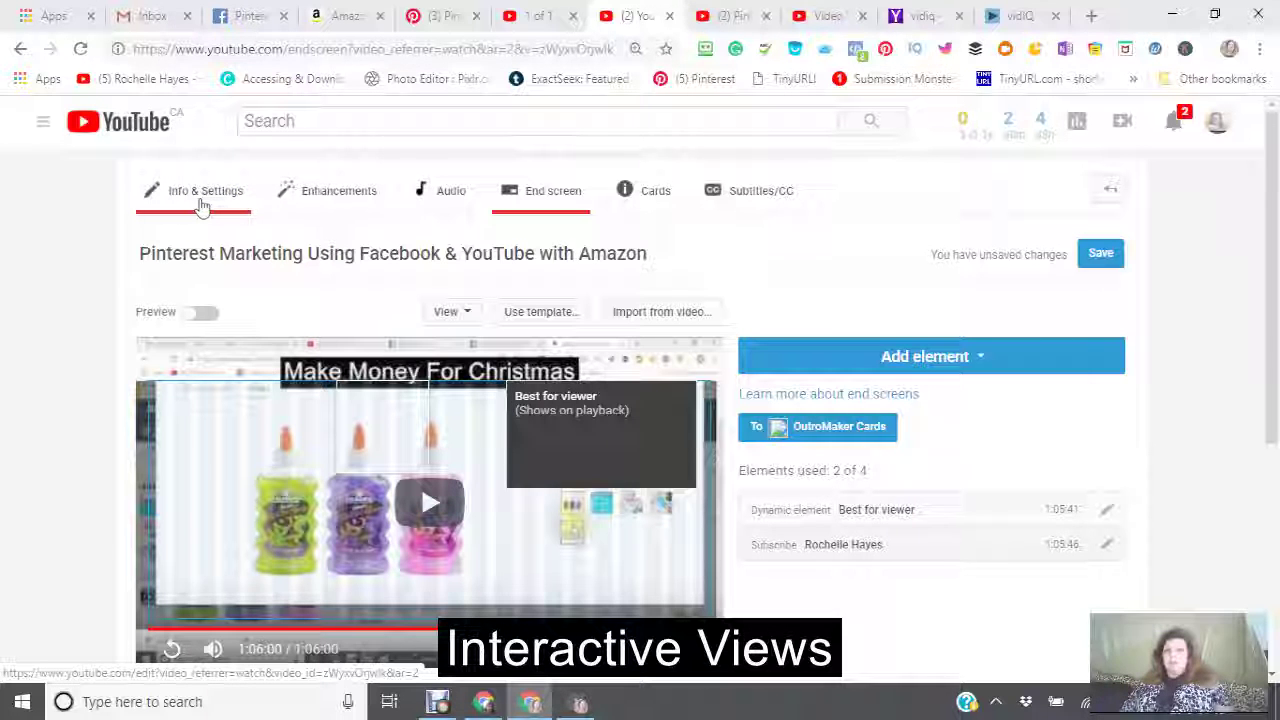
pyautogui.click(202, 206)
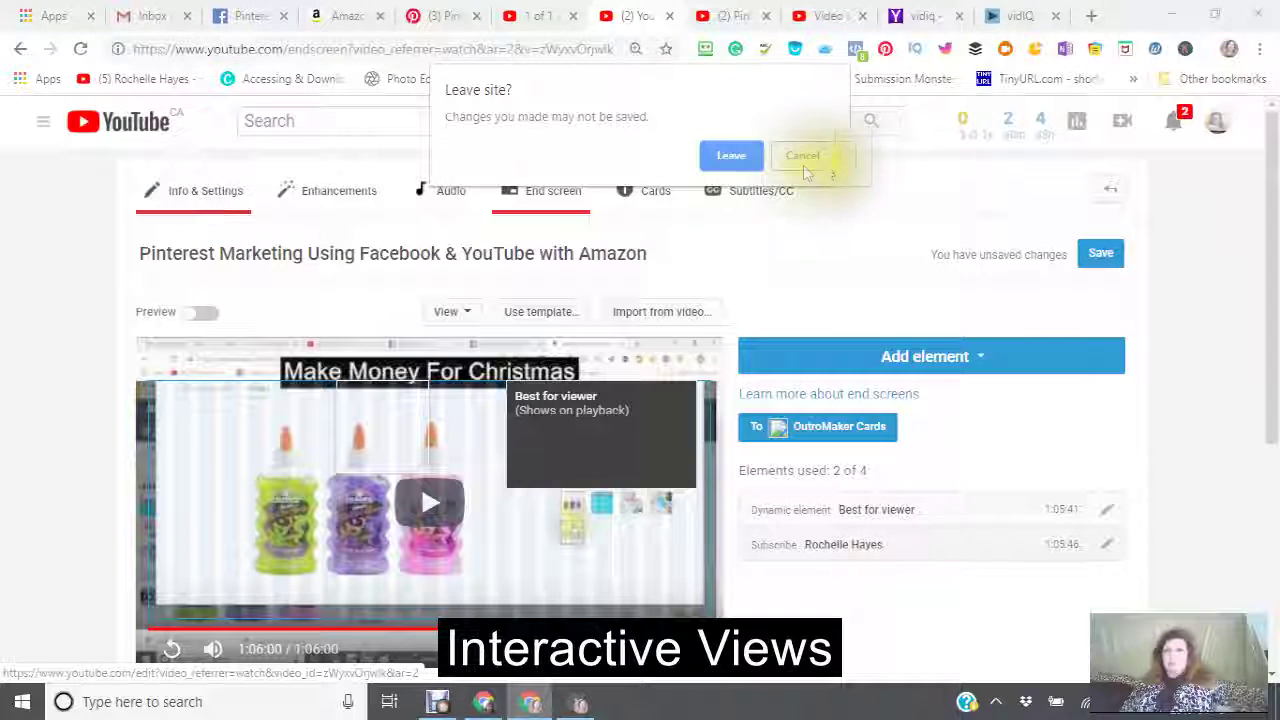
pyautogui.click(802, 157)
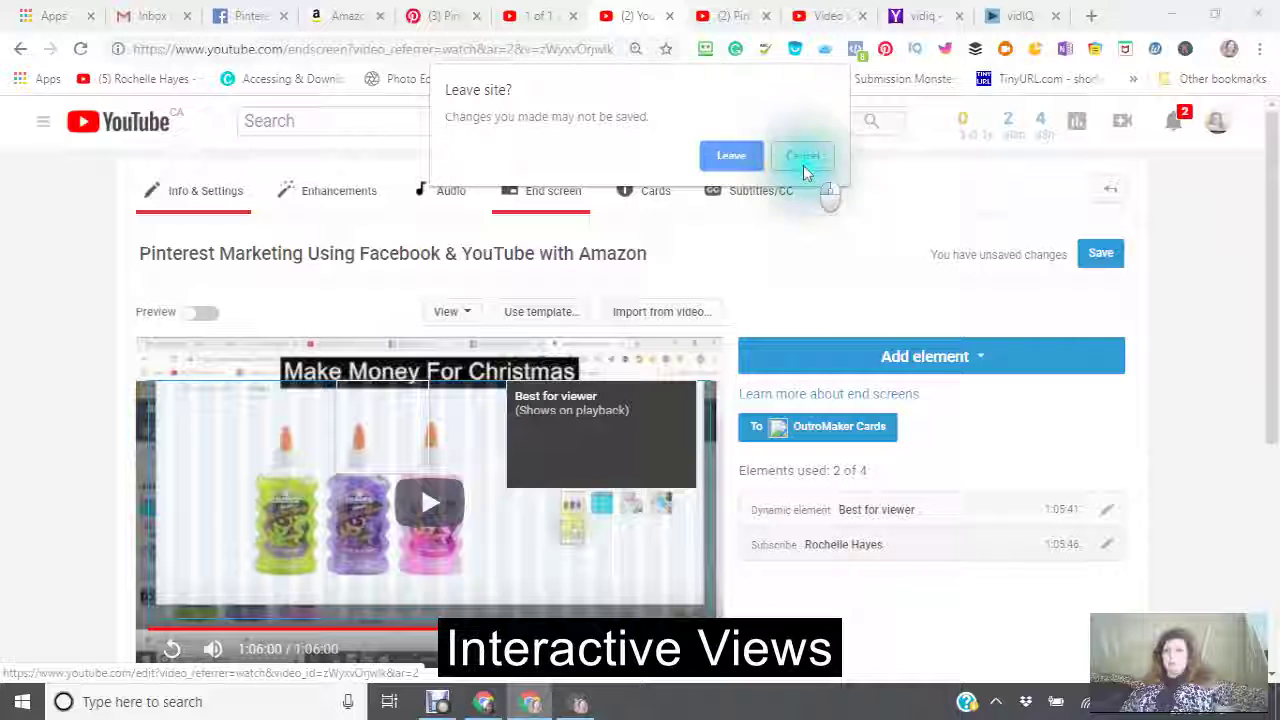
pyautogui.click(1100, 255)
pyautogui.click(1100, 255)
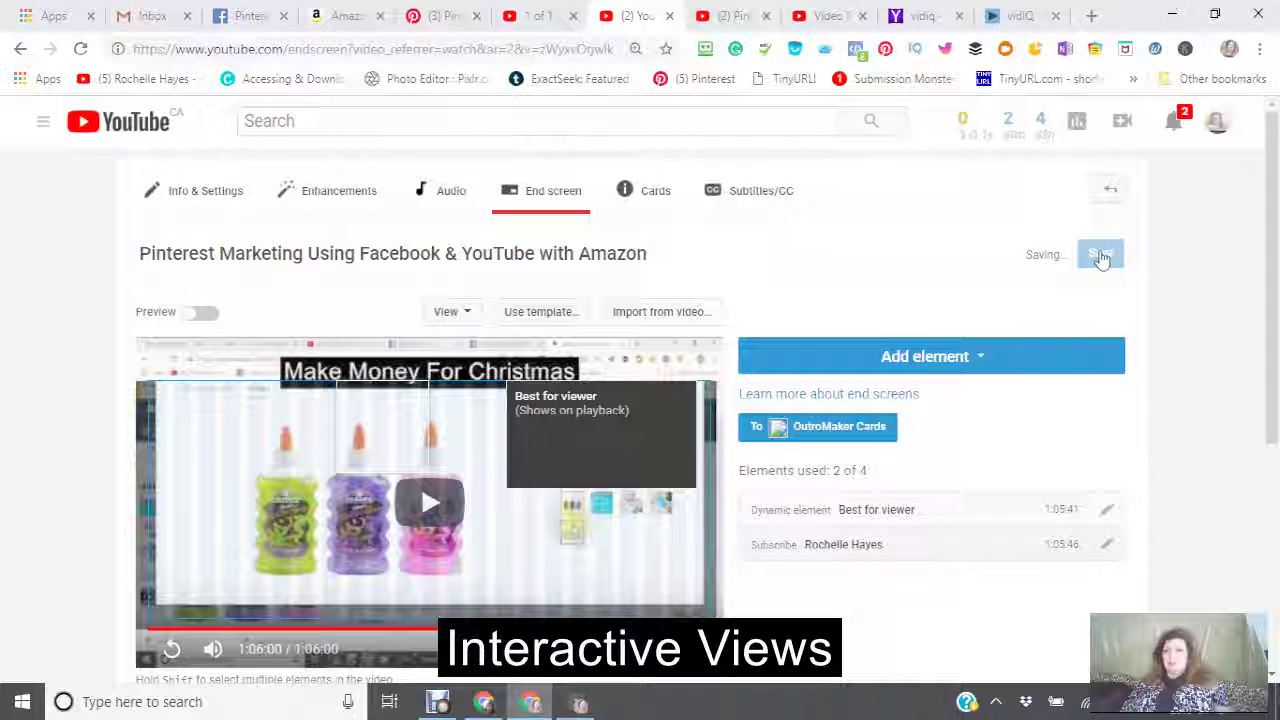
# Make the Subscribe element start at 1:05:44, save, and go to Info and settings.
pyautogui.scroll(-3, 1100, 258)
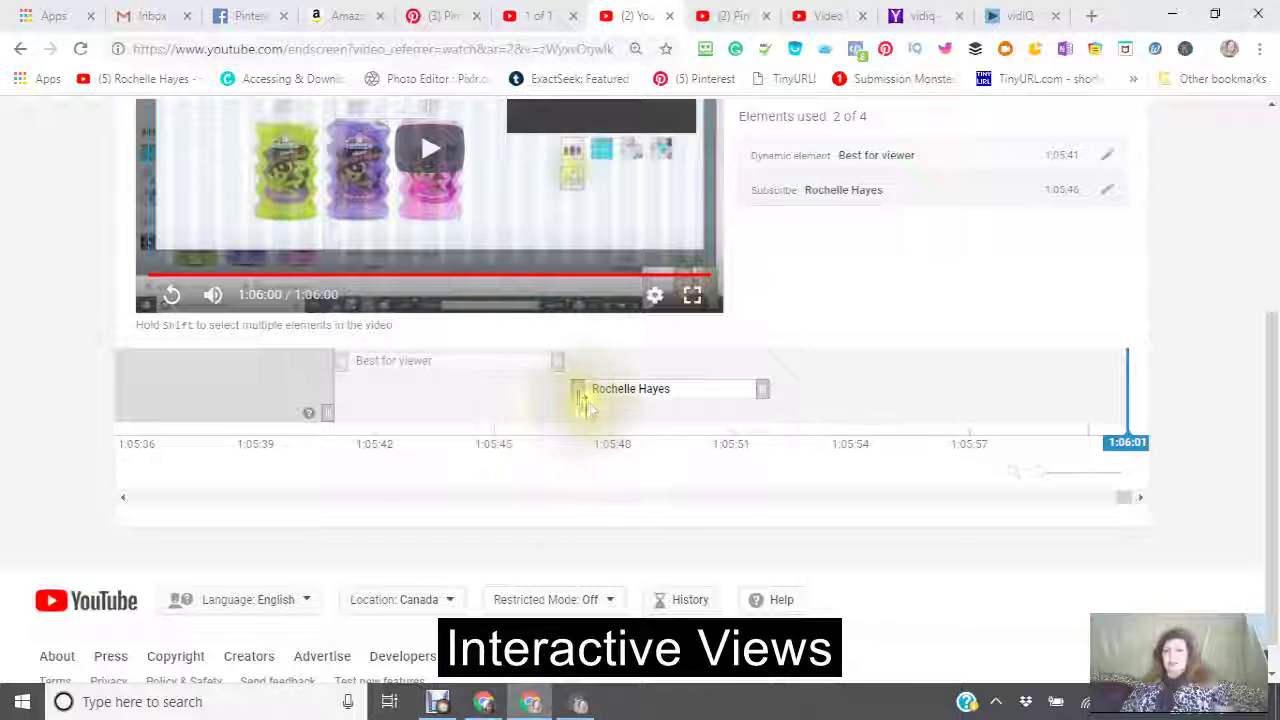
pyautogui.moveTo(576, 393); pyautogui.dragTo(488, 405)
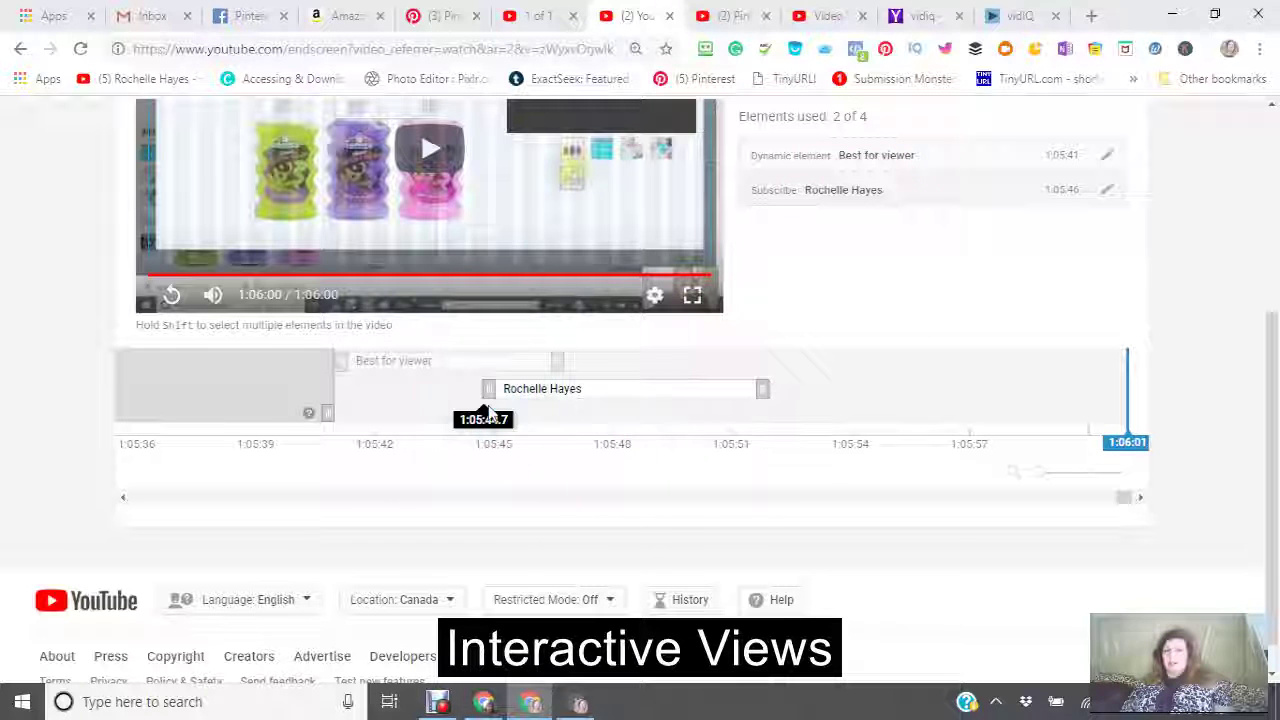
pyautogui.scroll(3, 711, 337)
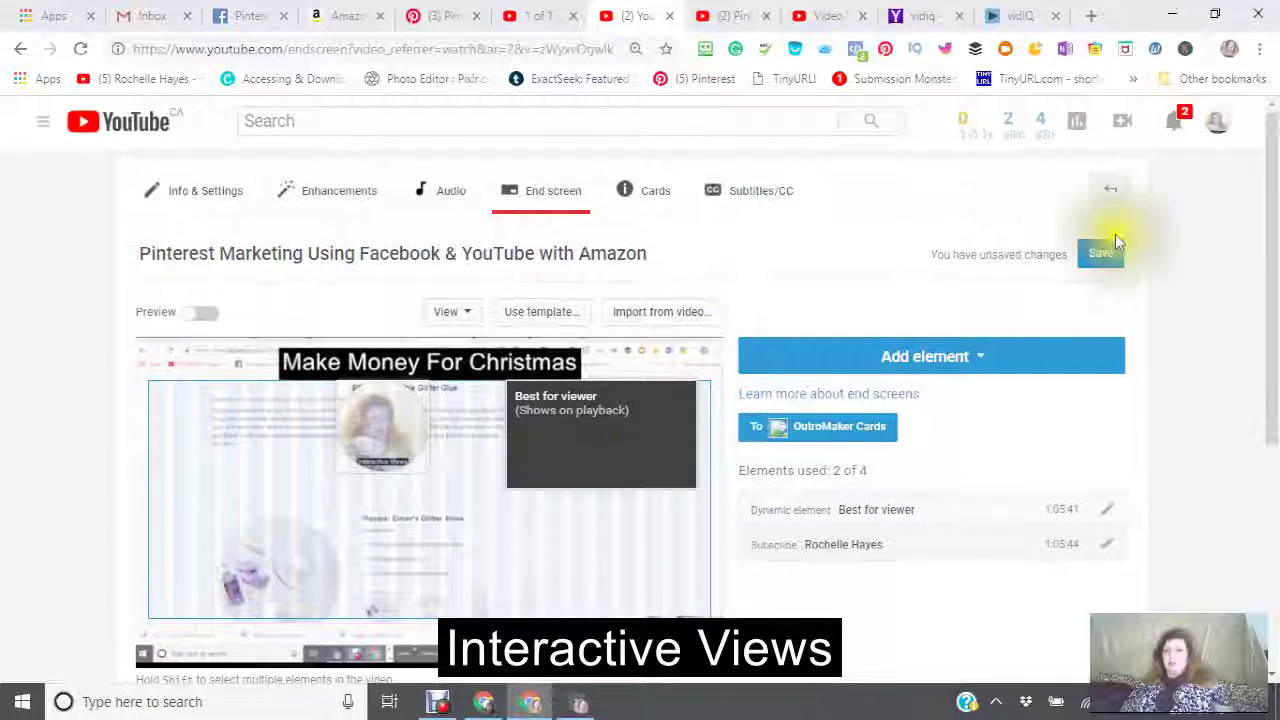
pyautogui.click(1101, 258)
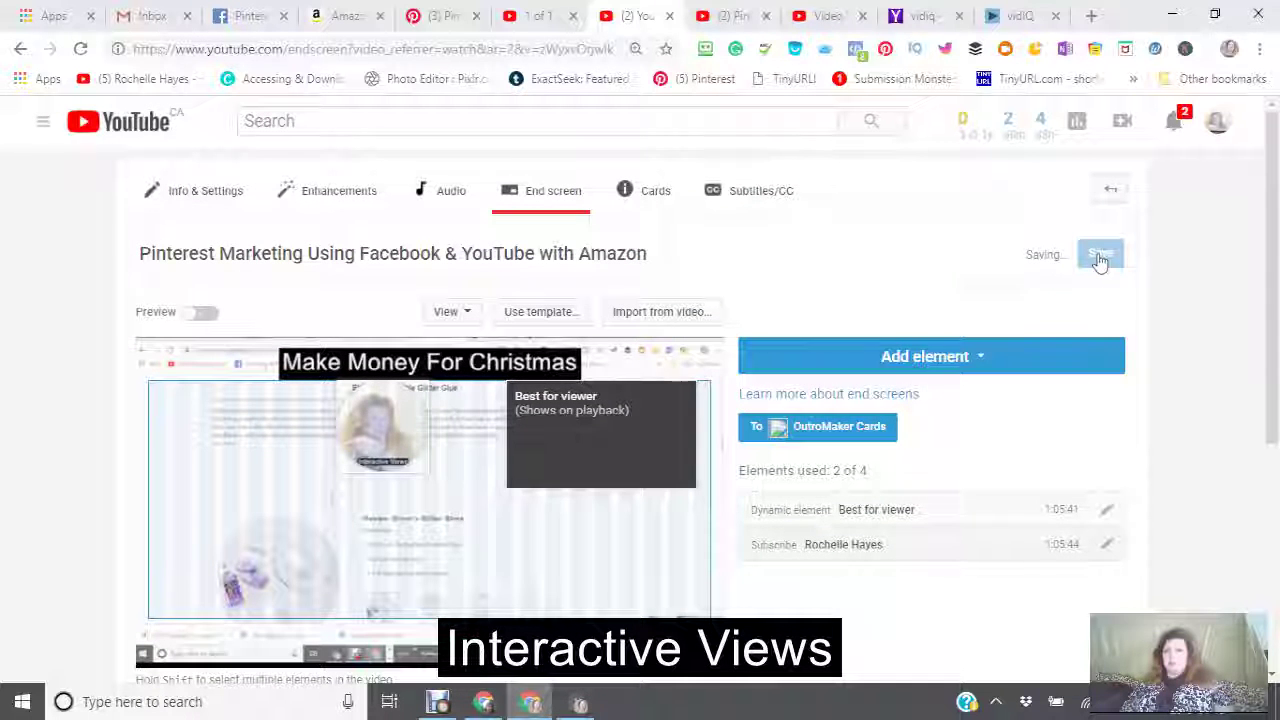
pyautogui.scroll(-3, 1100, 262)
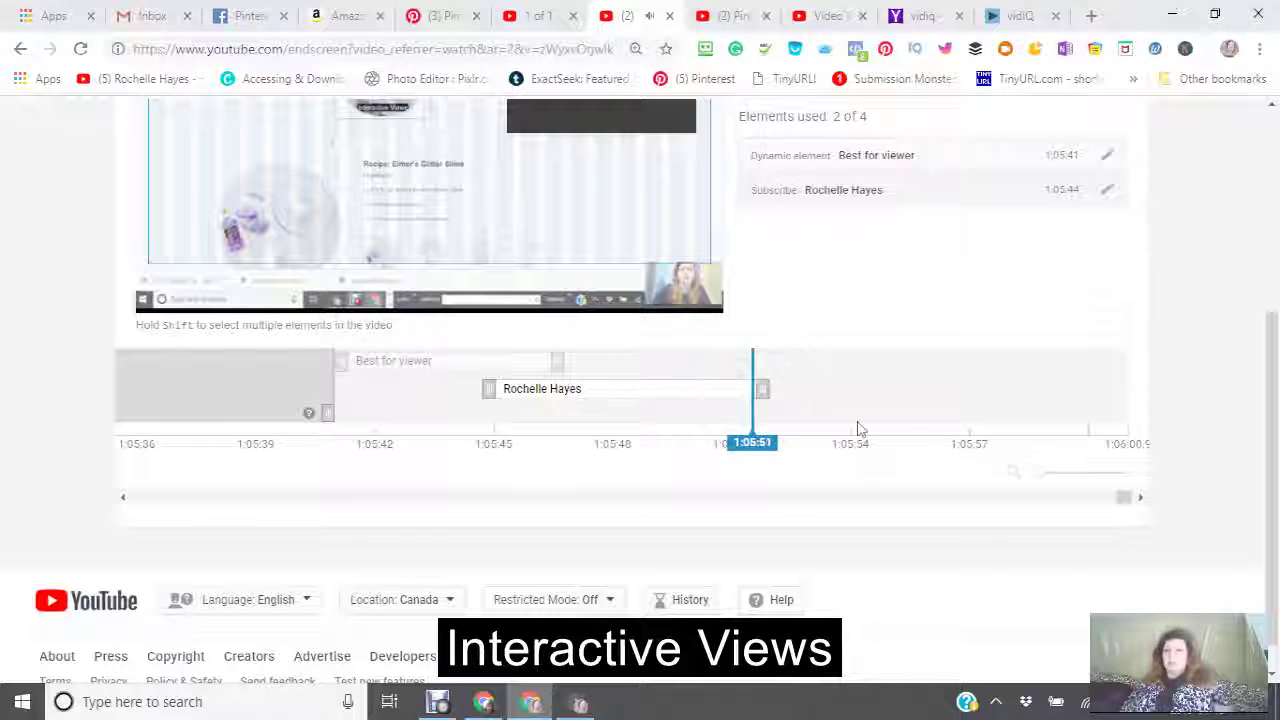
pyautogui.scroll(3, 857, 423)
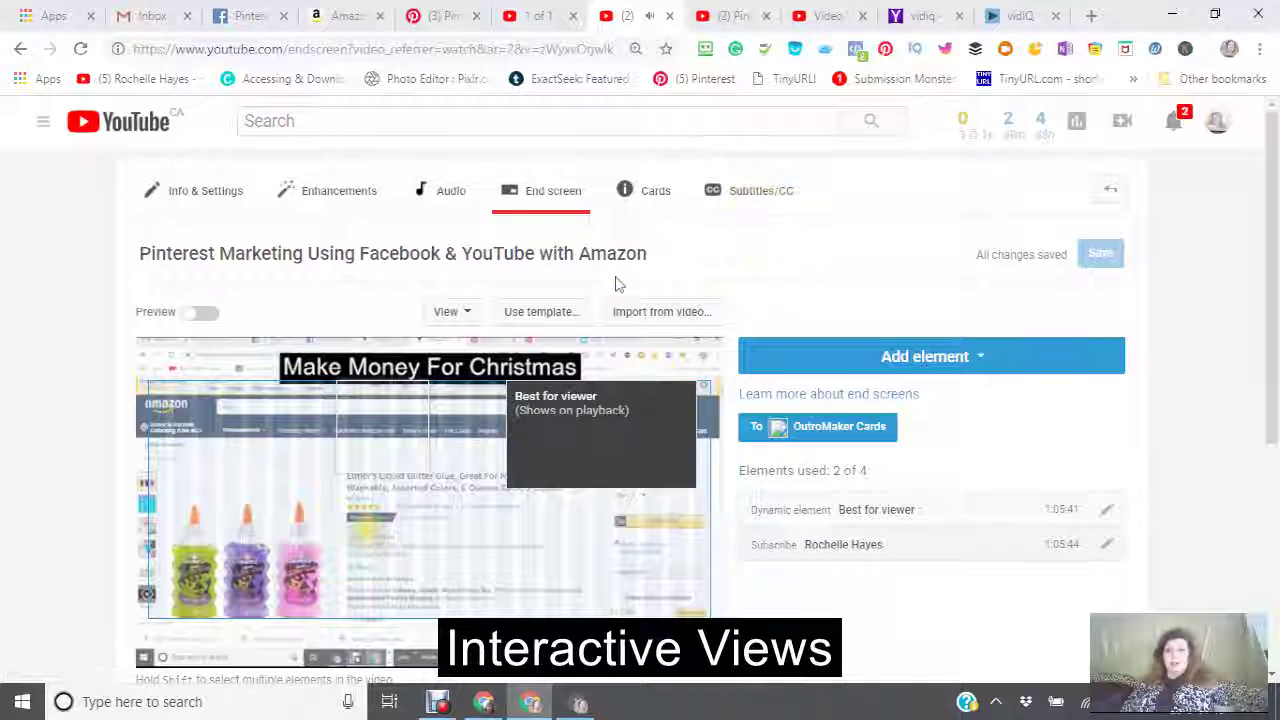
pyautogui.click(201, 195)
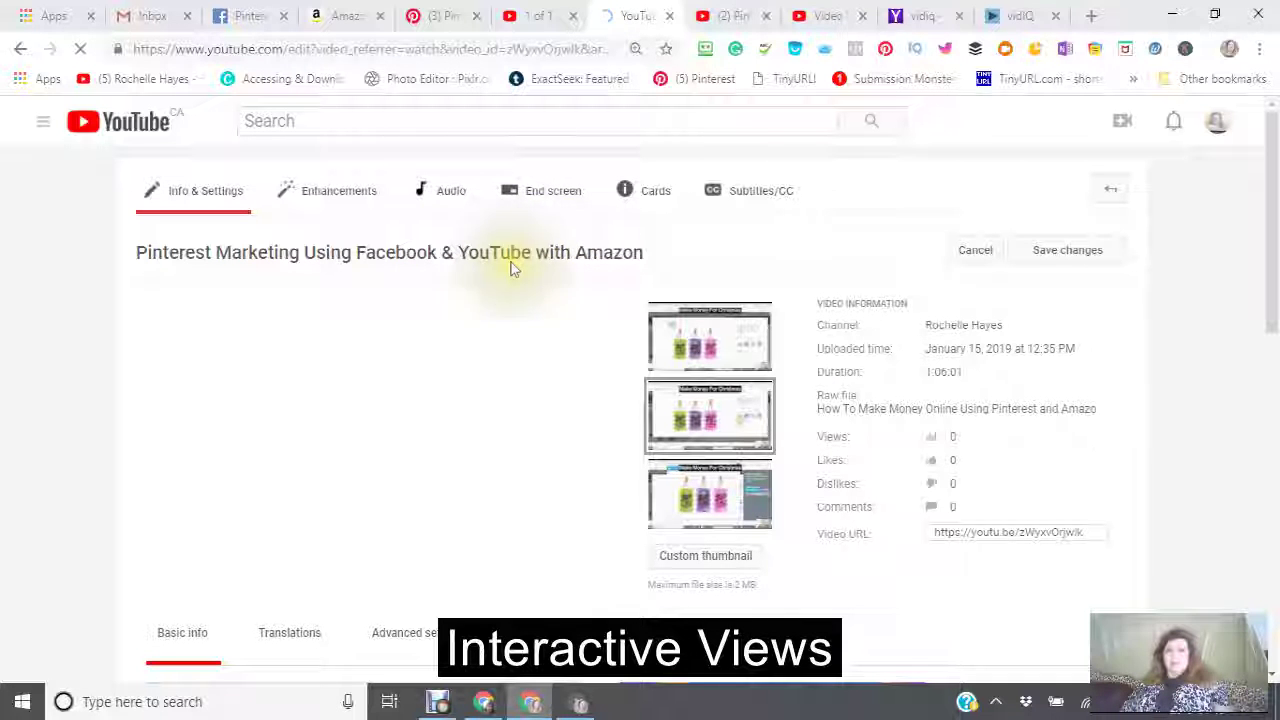
# Review the video's title, description and tags, then save its info and settings.
pyautogui.scroll(-5, 514, 266)
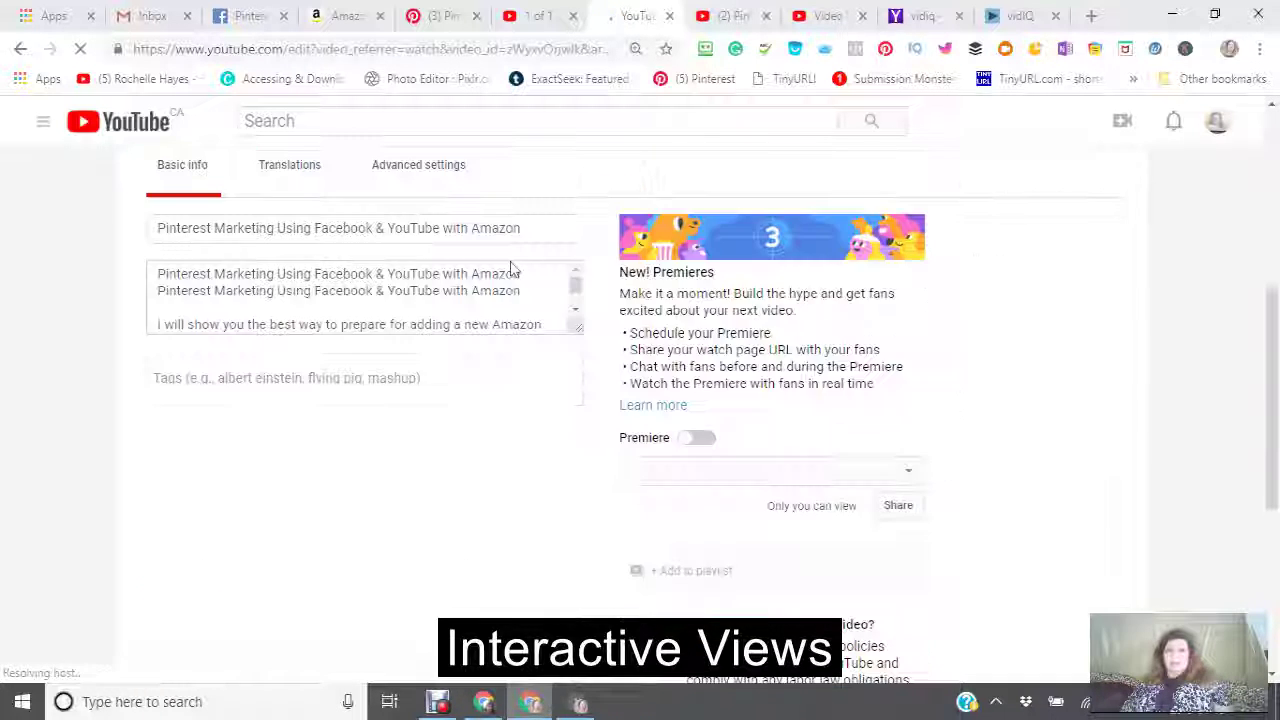
pyautogui.scroll(-5, 514, 266)
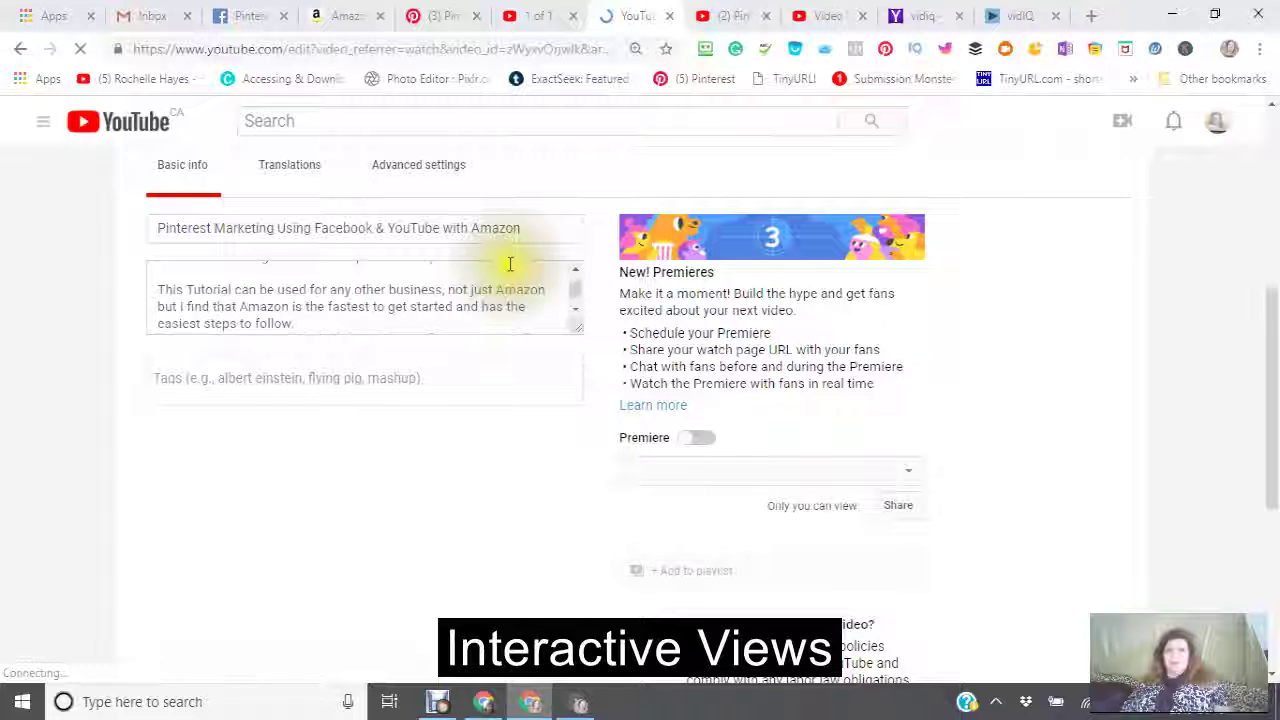
pyautogui.scroll(-4, 502, 365)
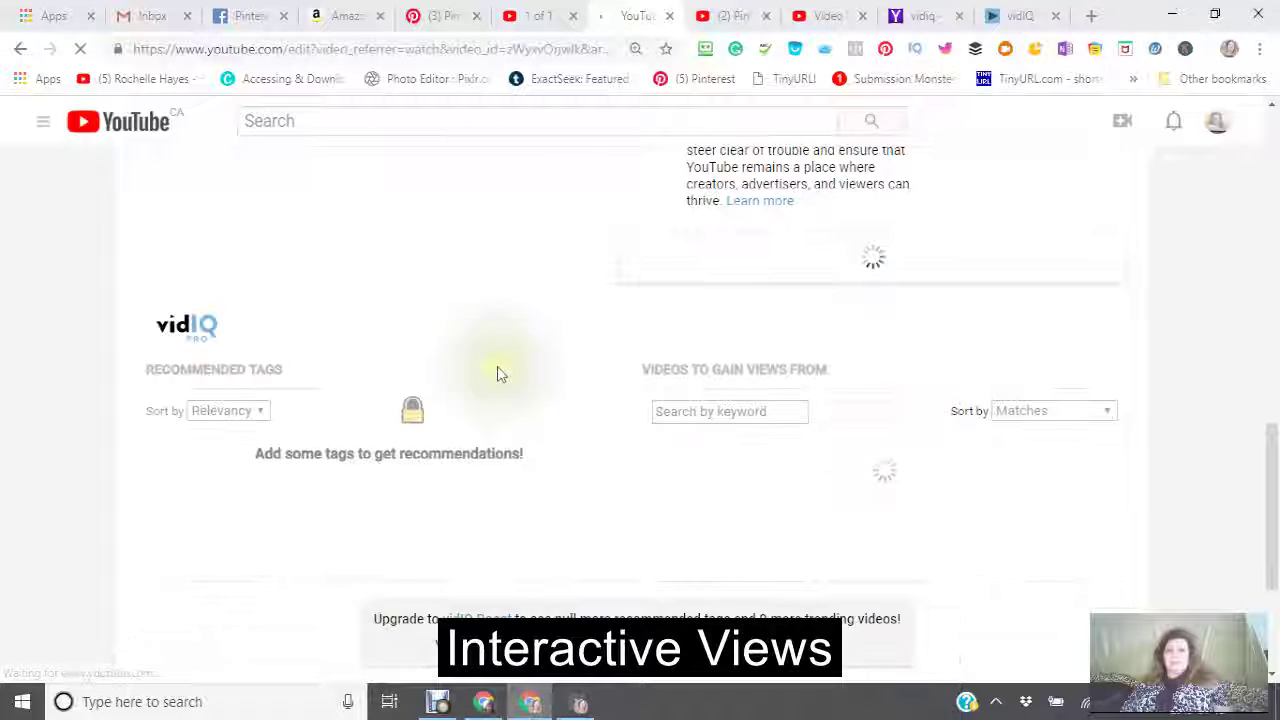
pyautogui.scroll(8, 500, 373)
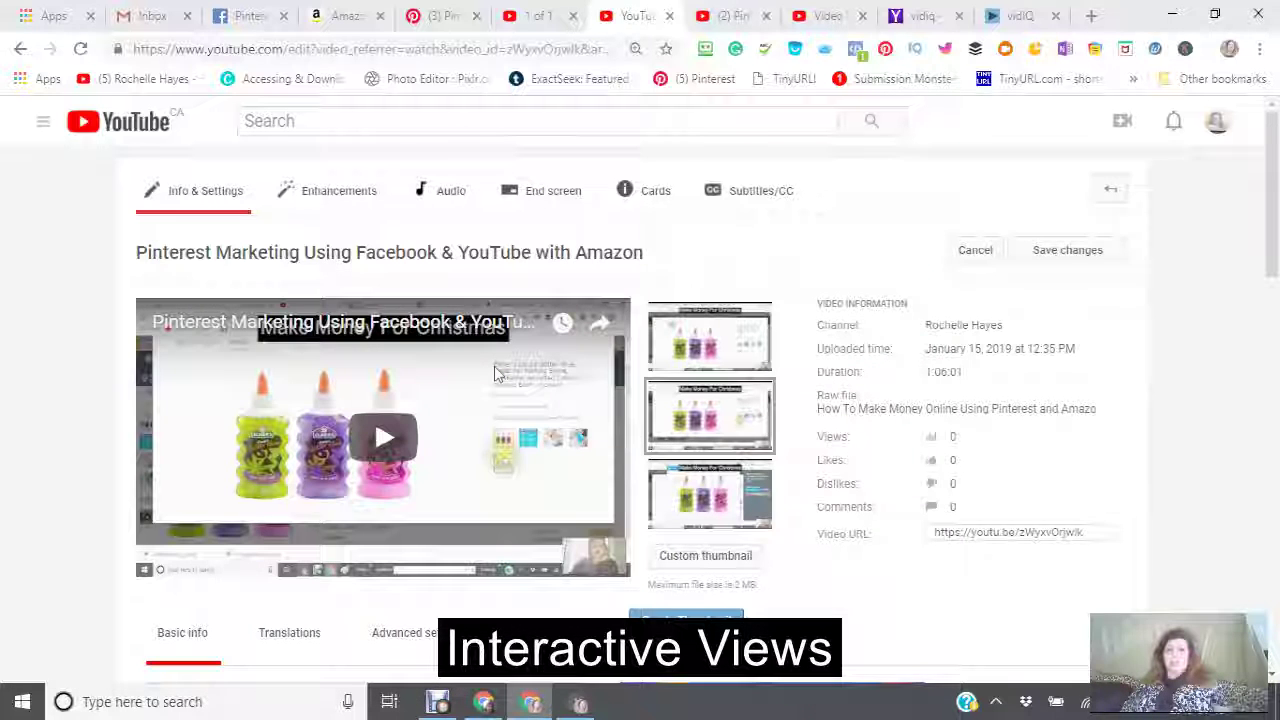
pyautogui.scroll(-3, 494, 375)
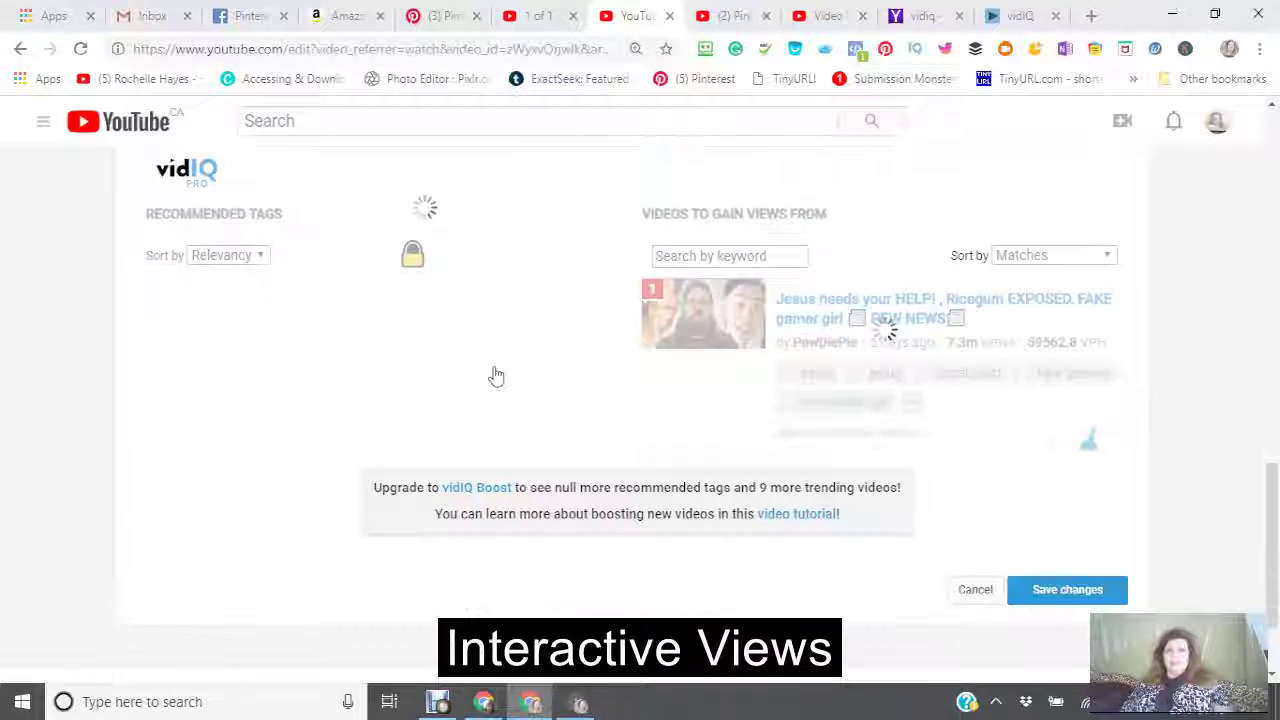
pyautogui.scroll(10, 496, 376)
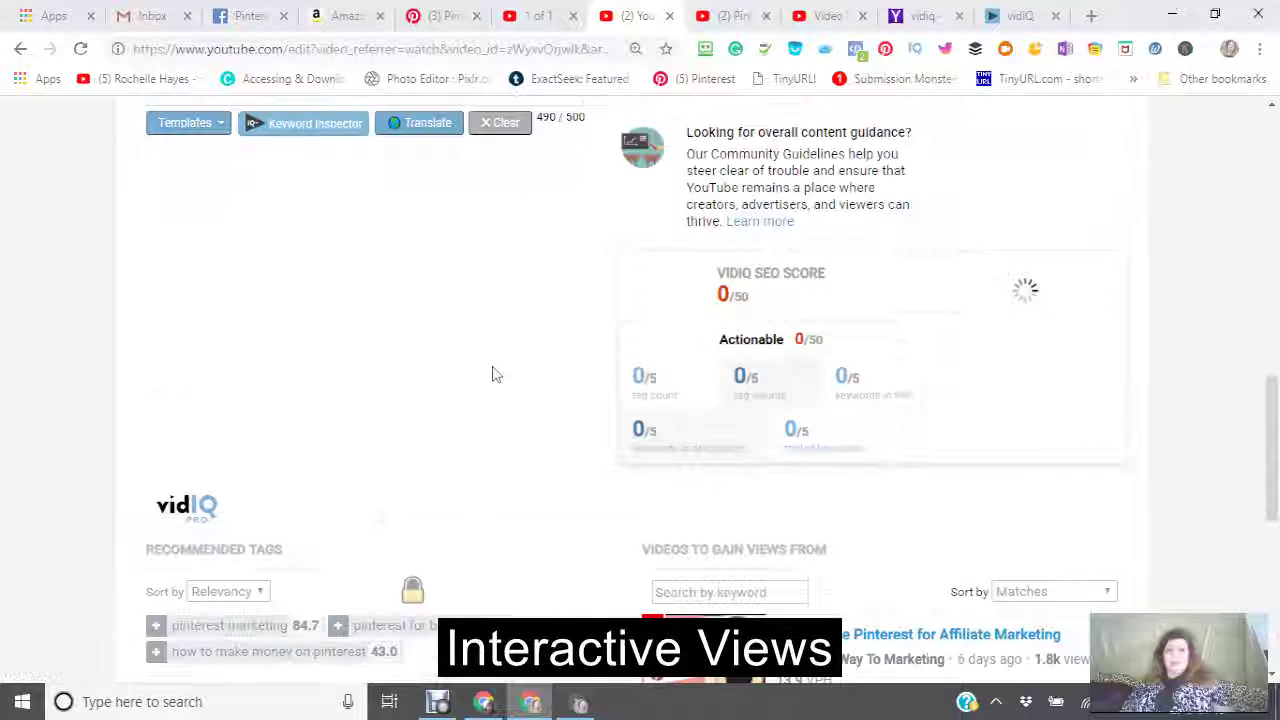
pyautogui.scroll(5, 494, 375)
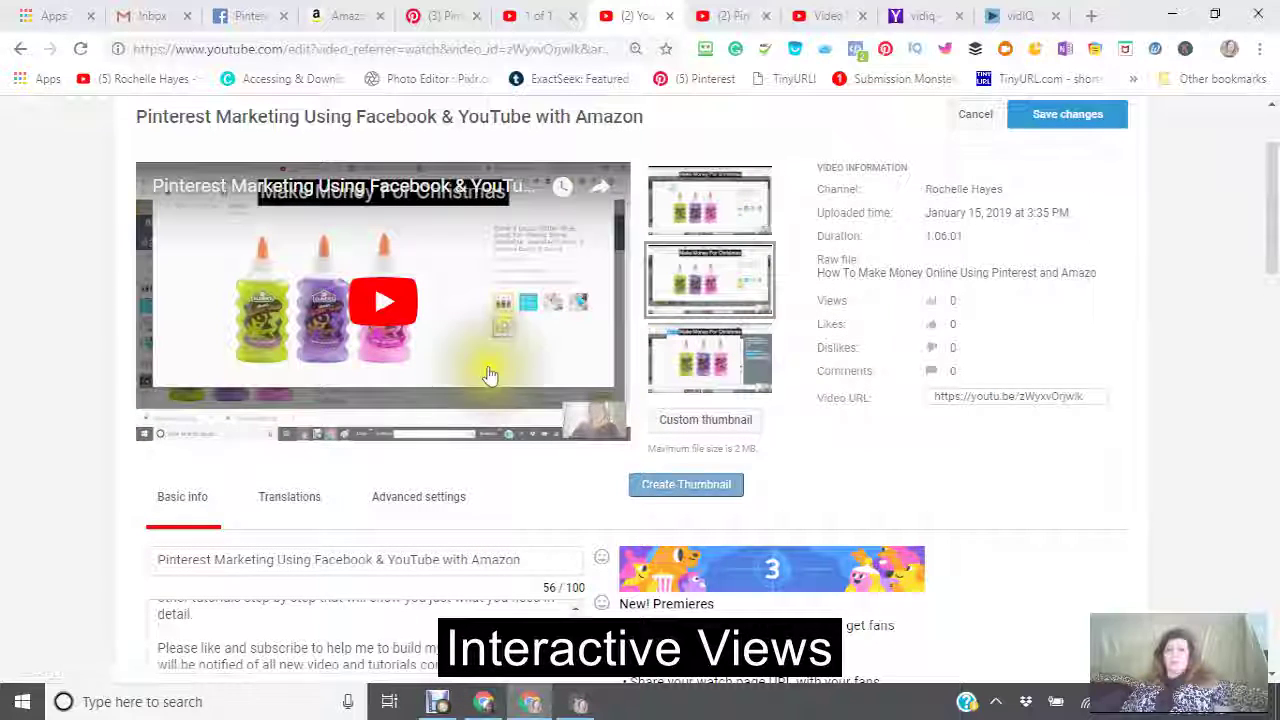
pyautogui.scroll(2, 490, 374)
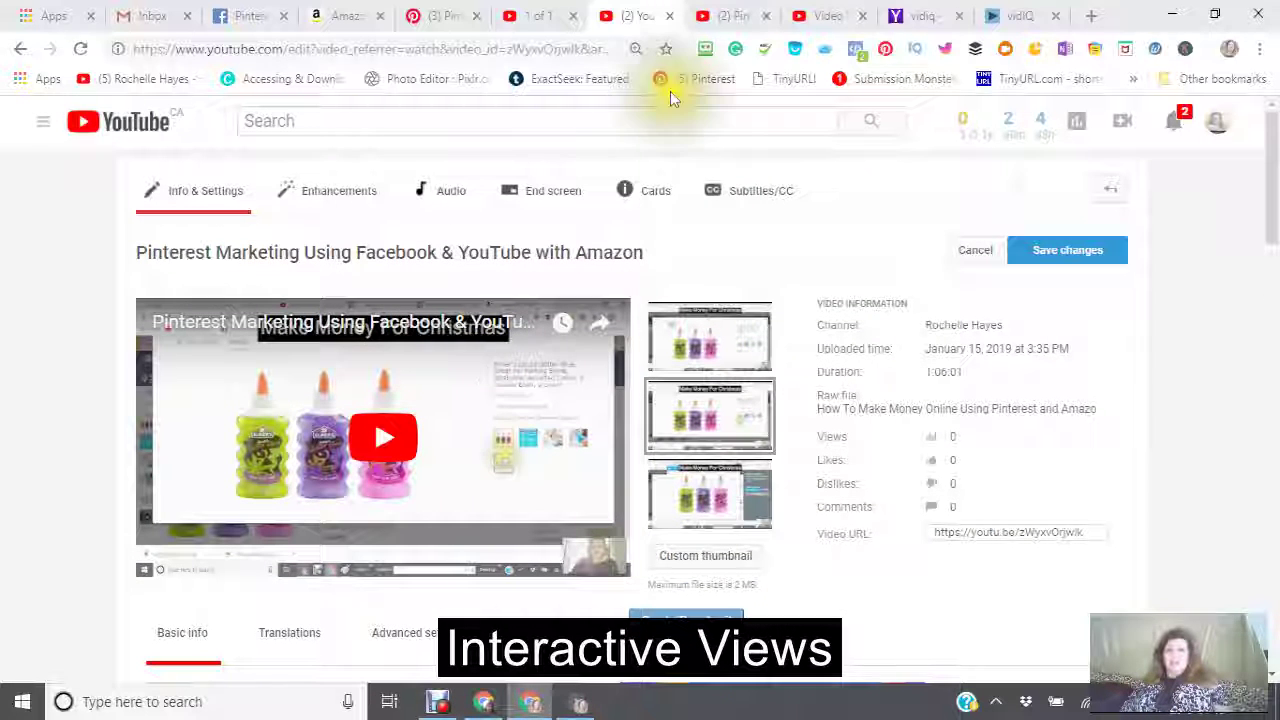
pyautogui.click(1067, 256)
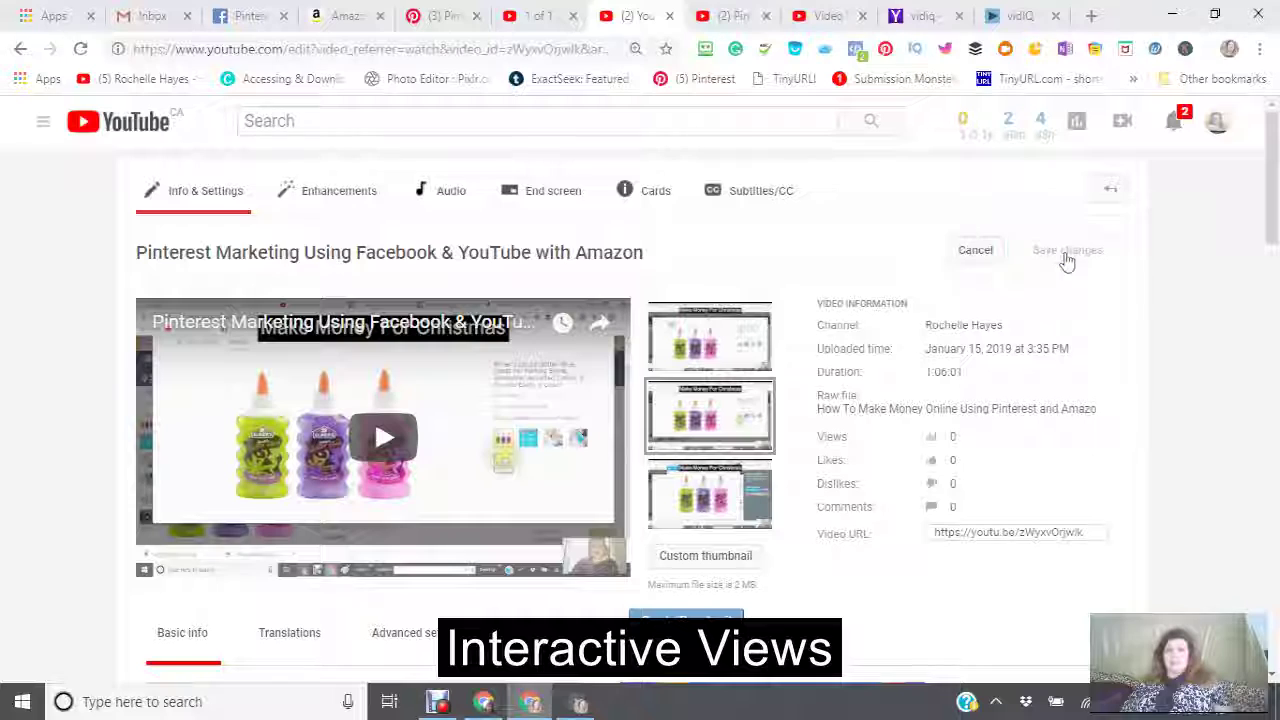
pyautogui.scroll(-15, 535, 213)
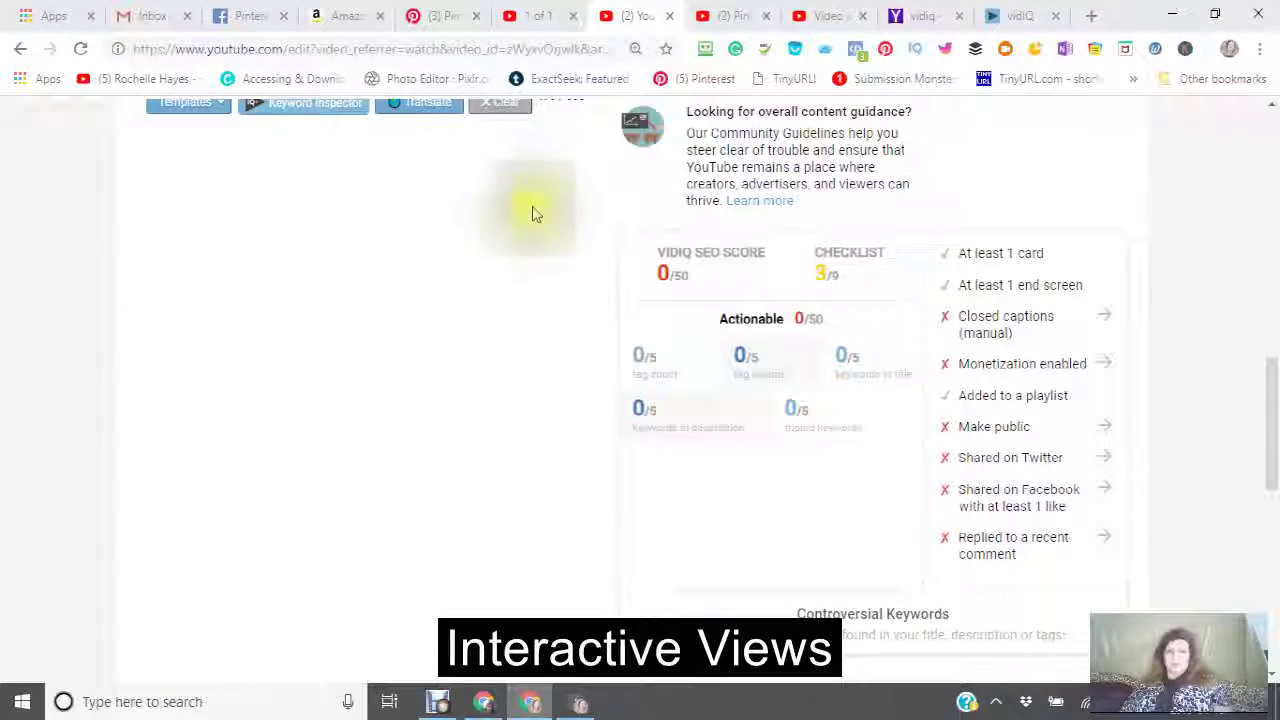
pyautogui.scroll(5, 535, 213)
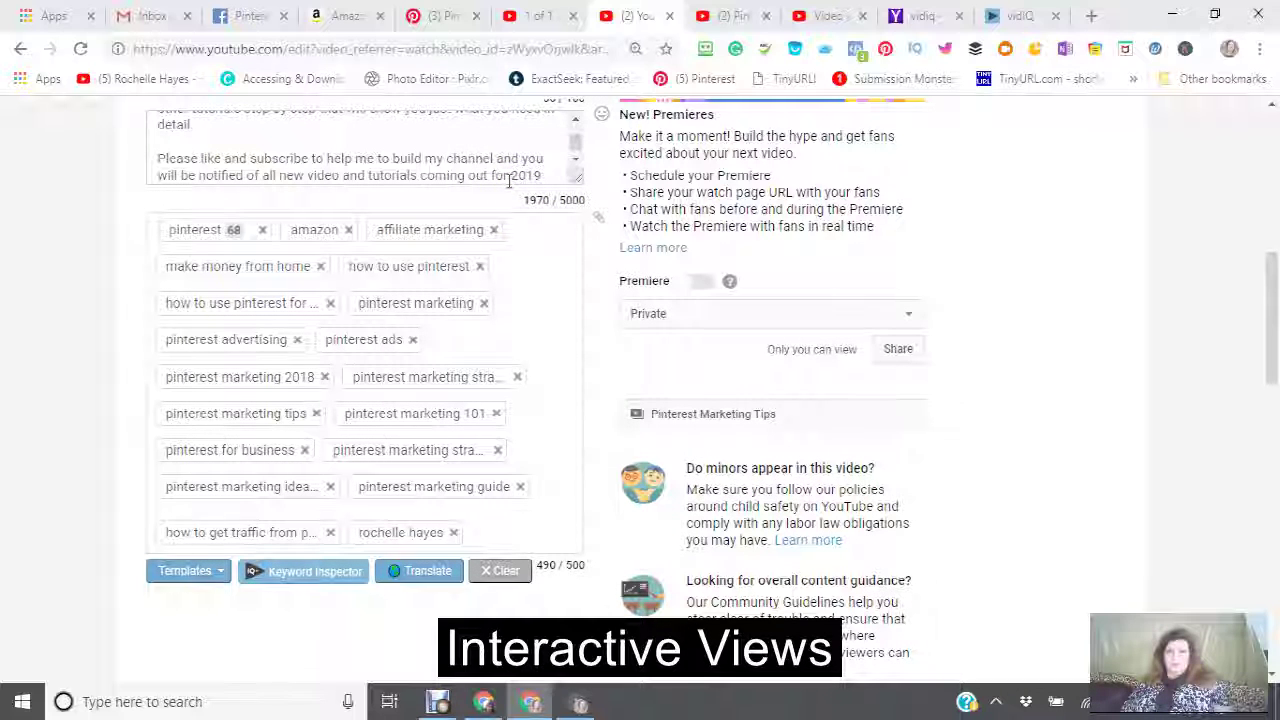
pyautogui.scroll(-2, 508, 181)
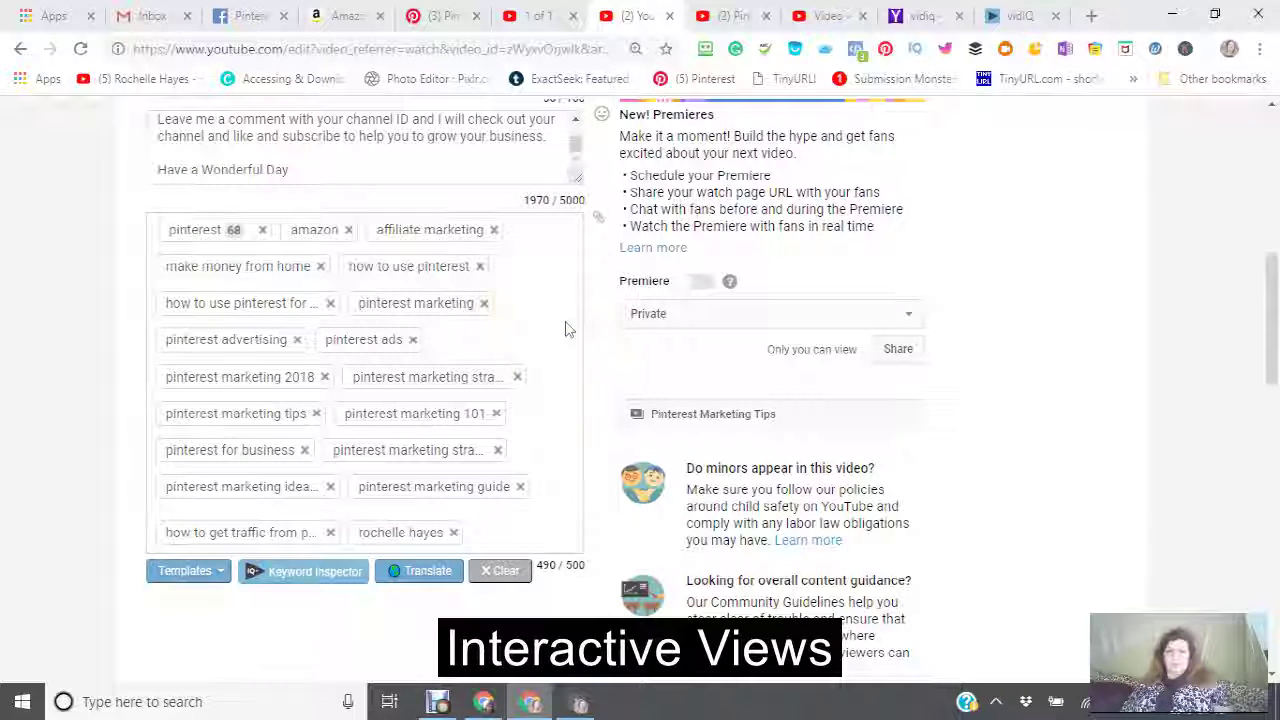
pyautogui.scroll(-10, 566, 329)
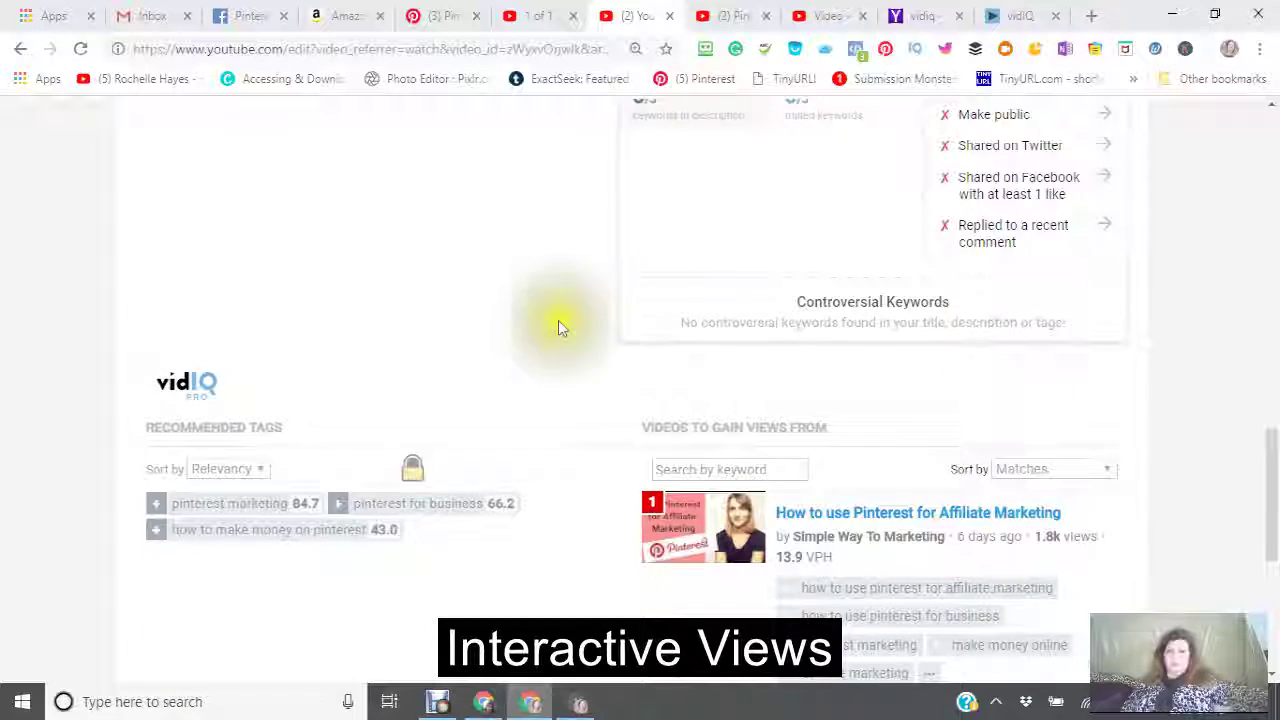
pyautogui.scroll(15, 558, 320)
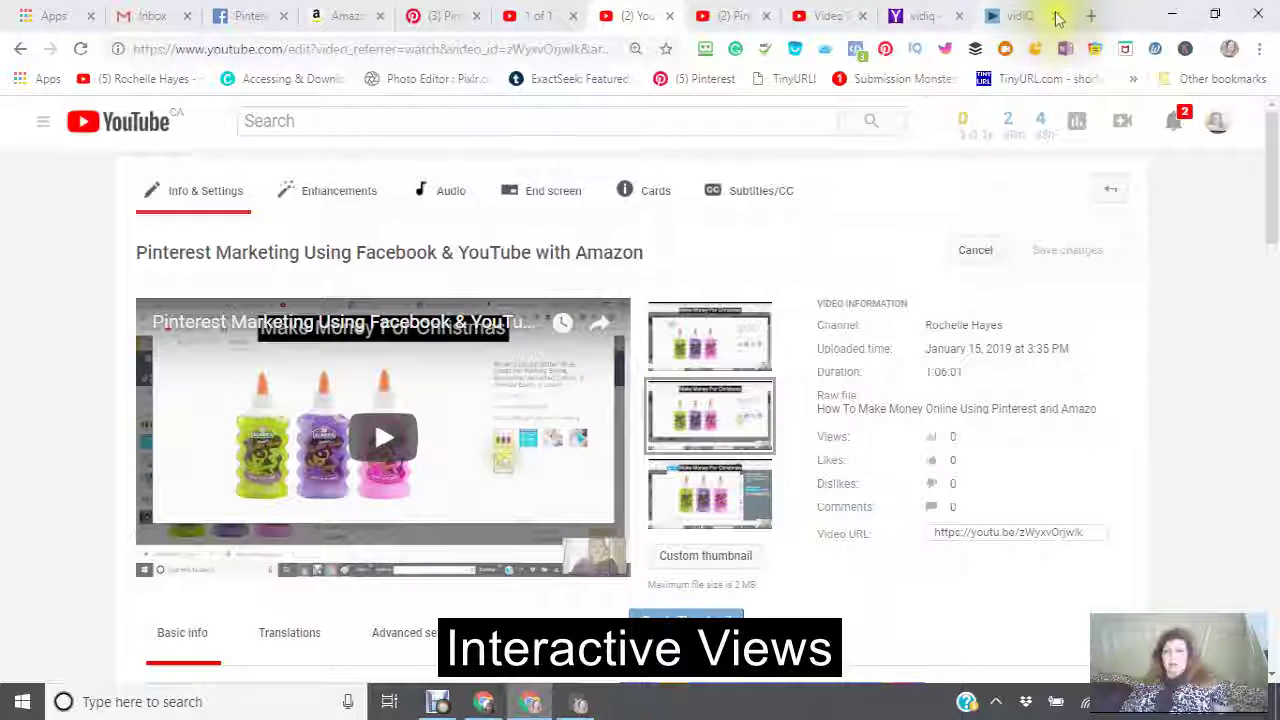
# Close the vidIQ page and go to the Google home page in a new tab.
pyautogui.click(1056, 16)
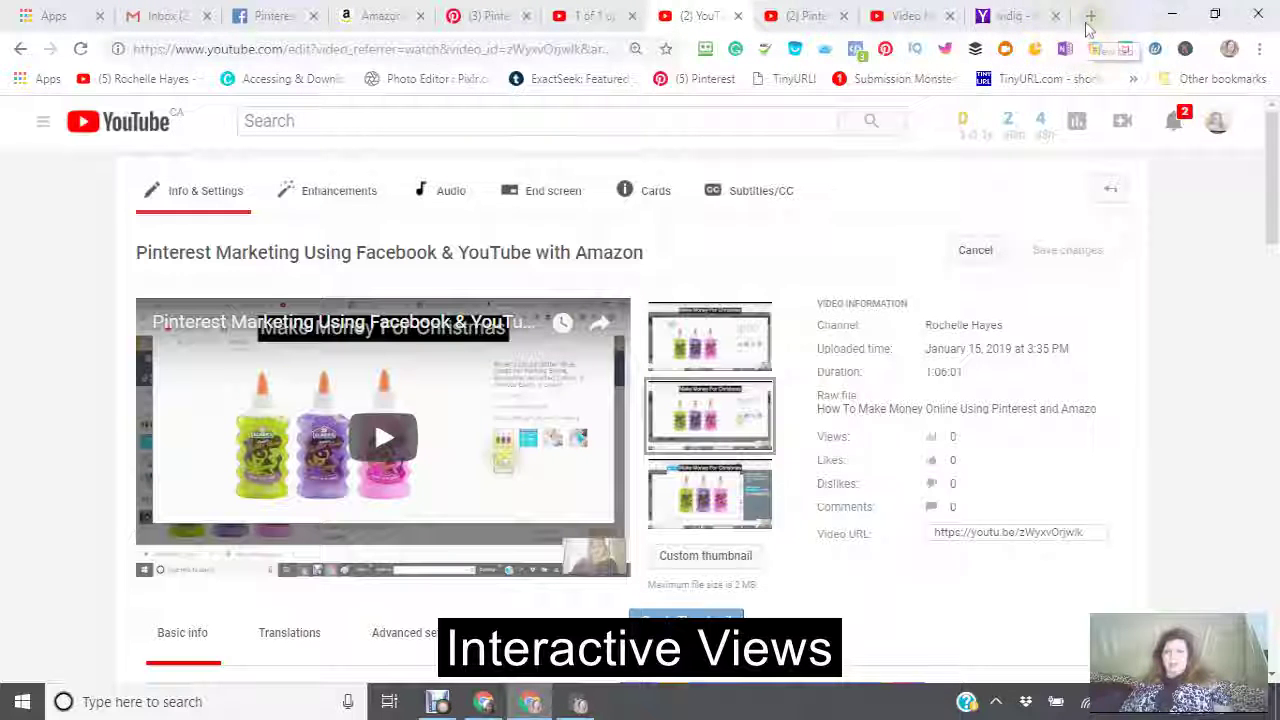
pyautogui.click(1088, 28)
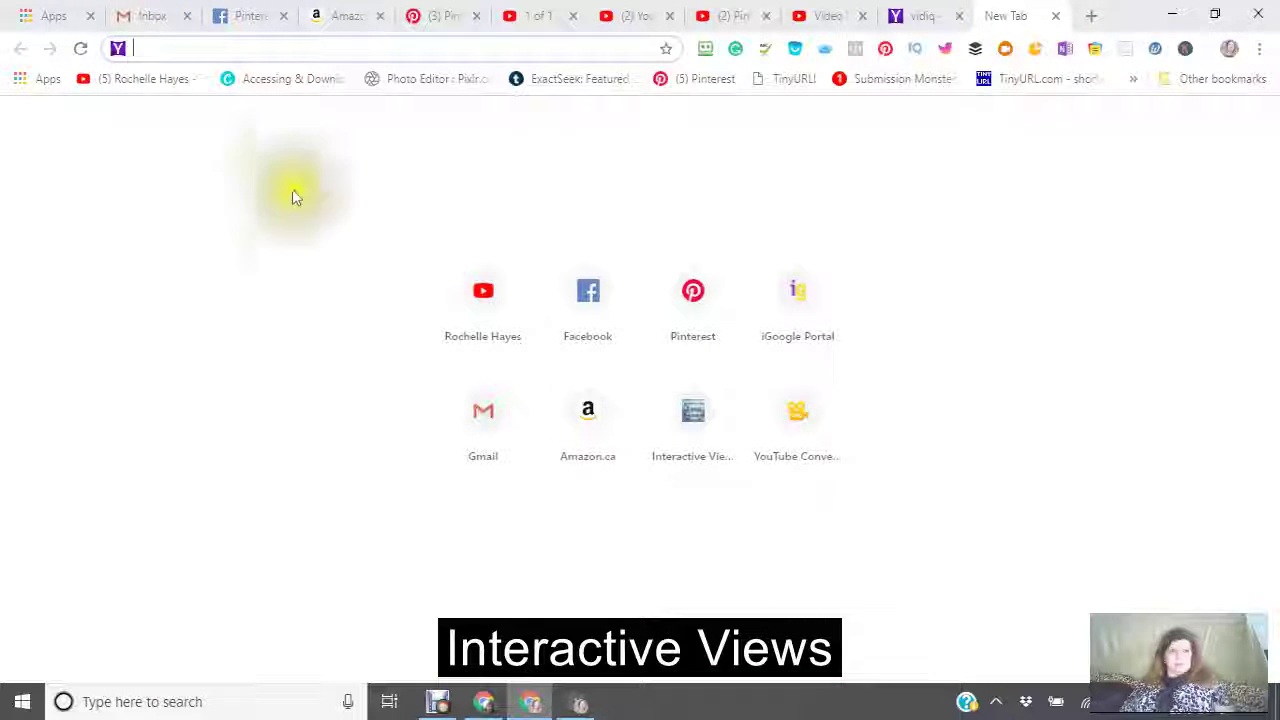
pyautogui.write('g')
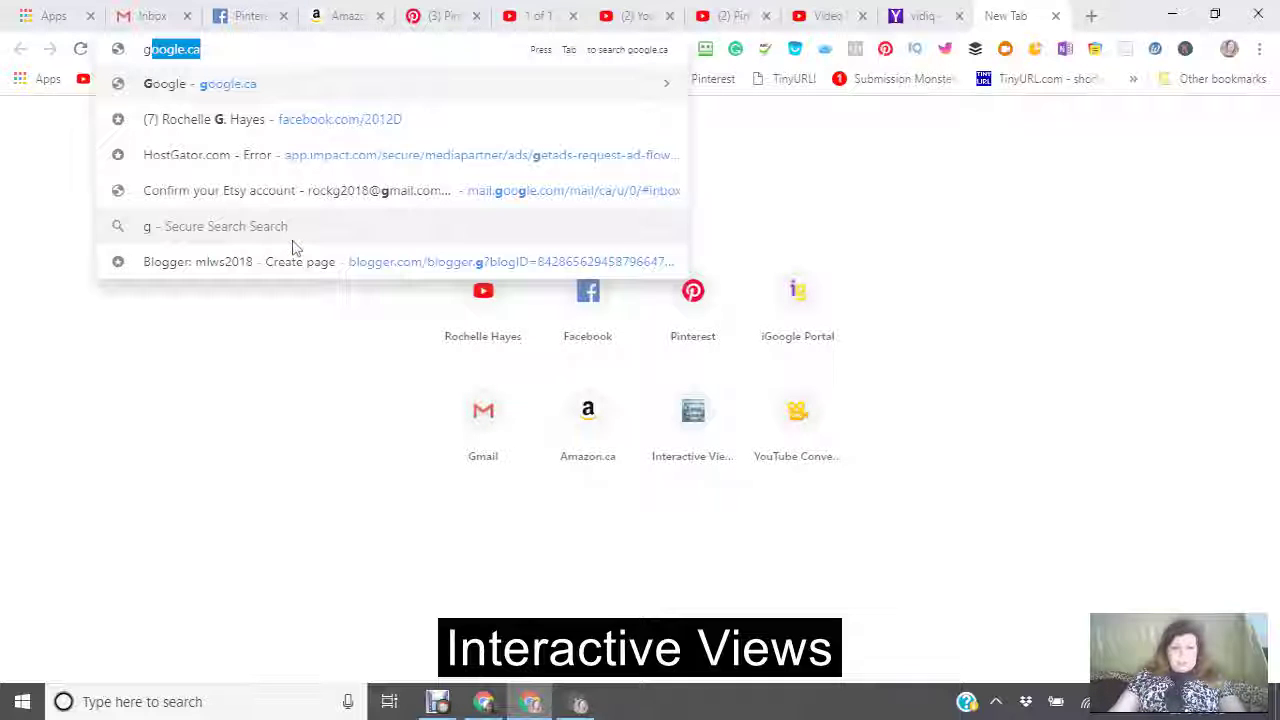
pyautogui.write('oogl')
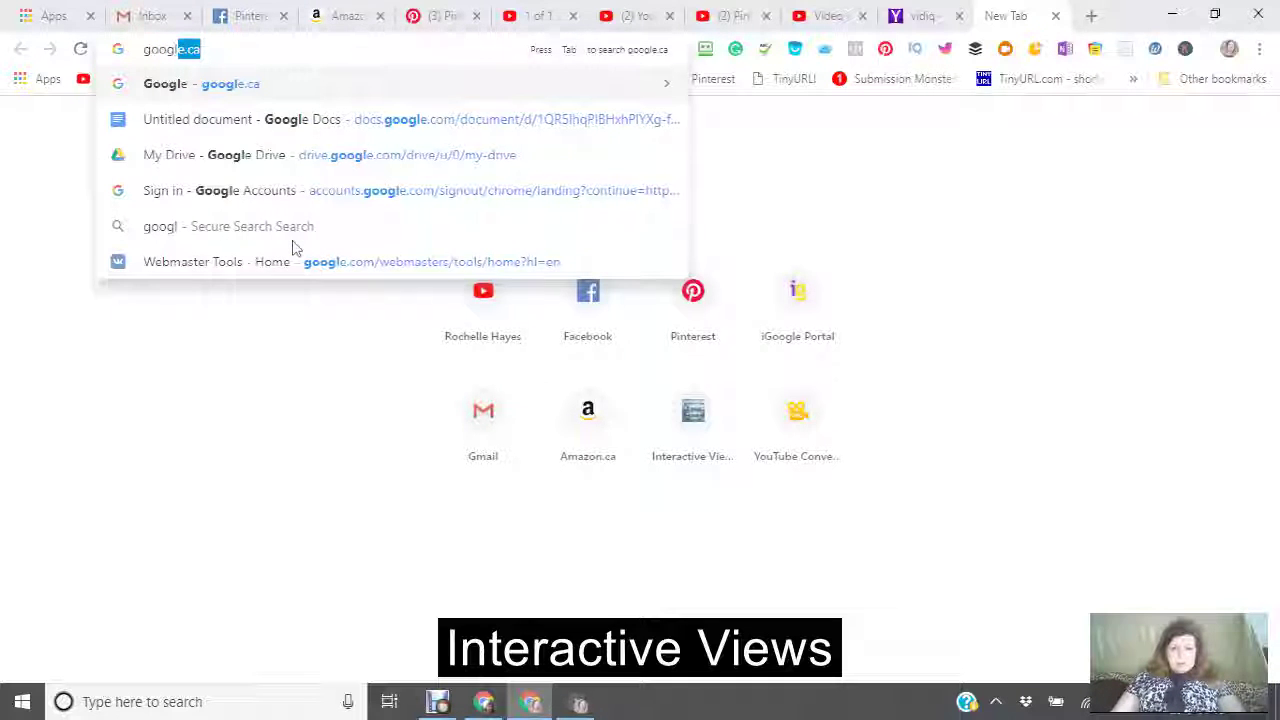
pyautogui.write('e')
pyautogui.press('Return')
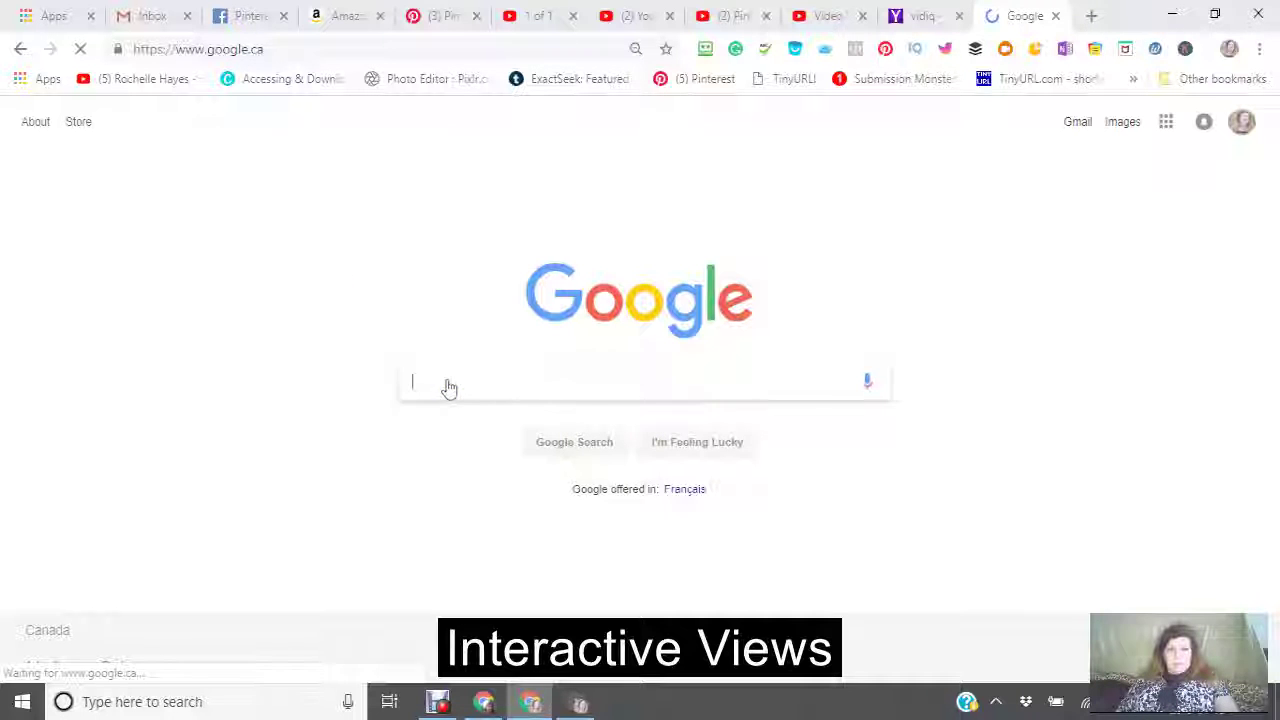
# Search Google for 'youtube thumbnail size'.
pyautogui.click(438, 386)
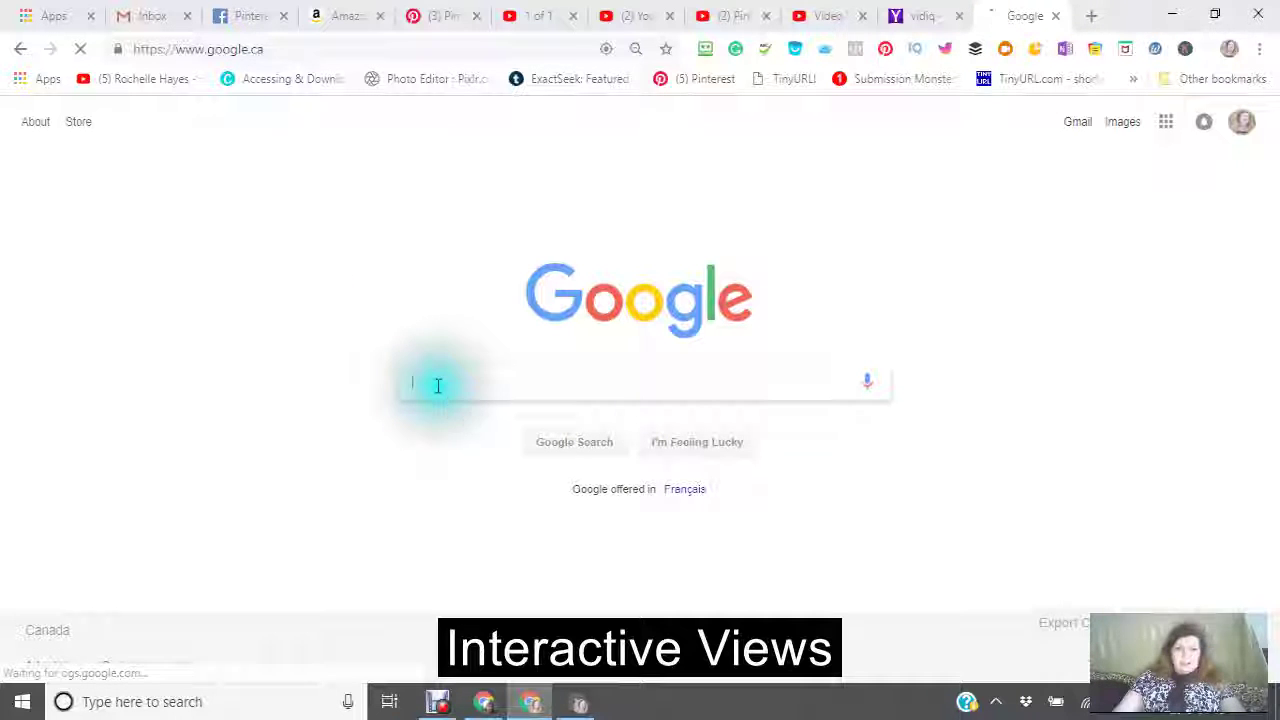
pyautogui.write('th')
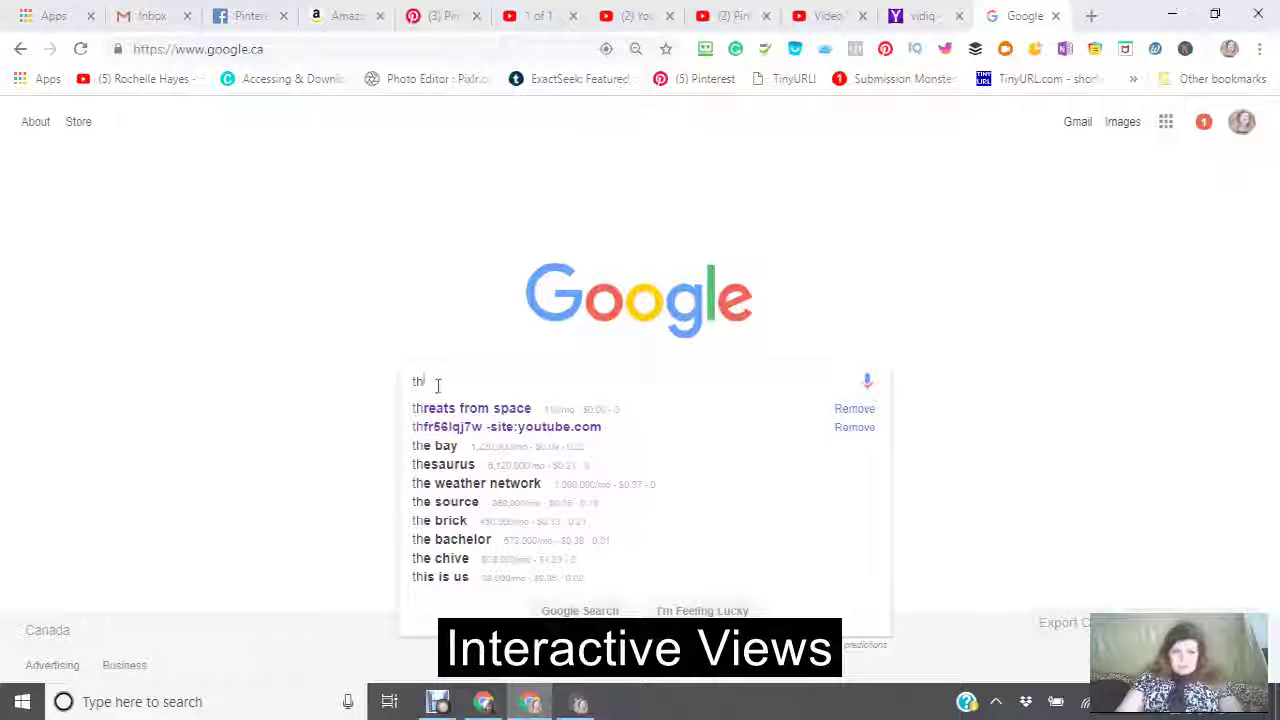
pyautogui.press('BackSpace')
pyautogui.press('BackSpace')
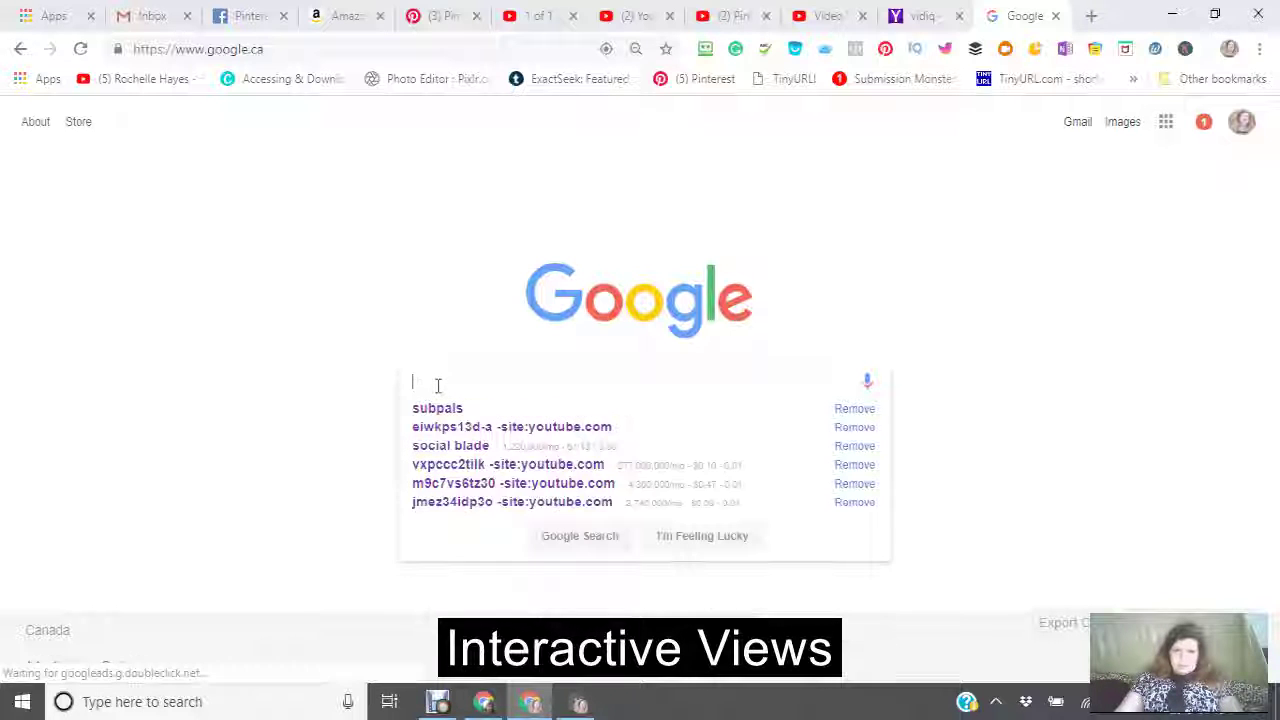
pyautogui.write('yo')
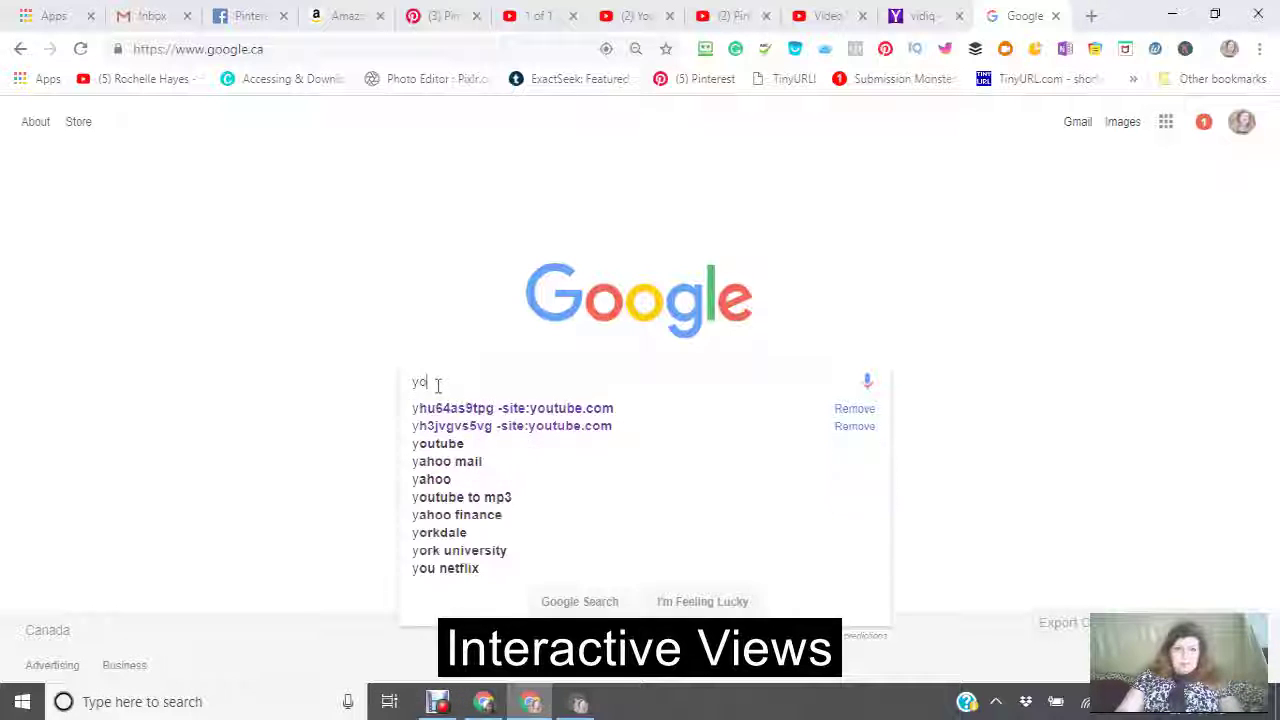
pyautogui.write('utube')
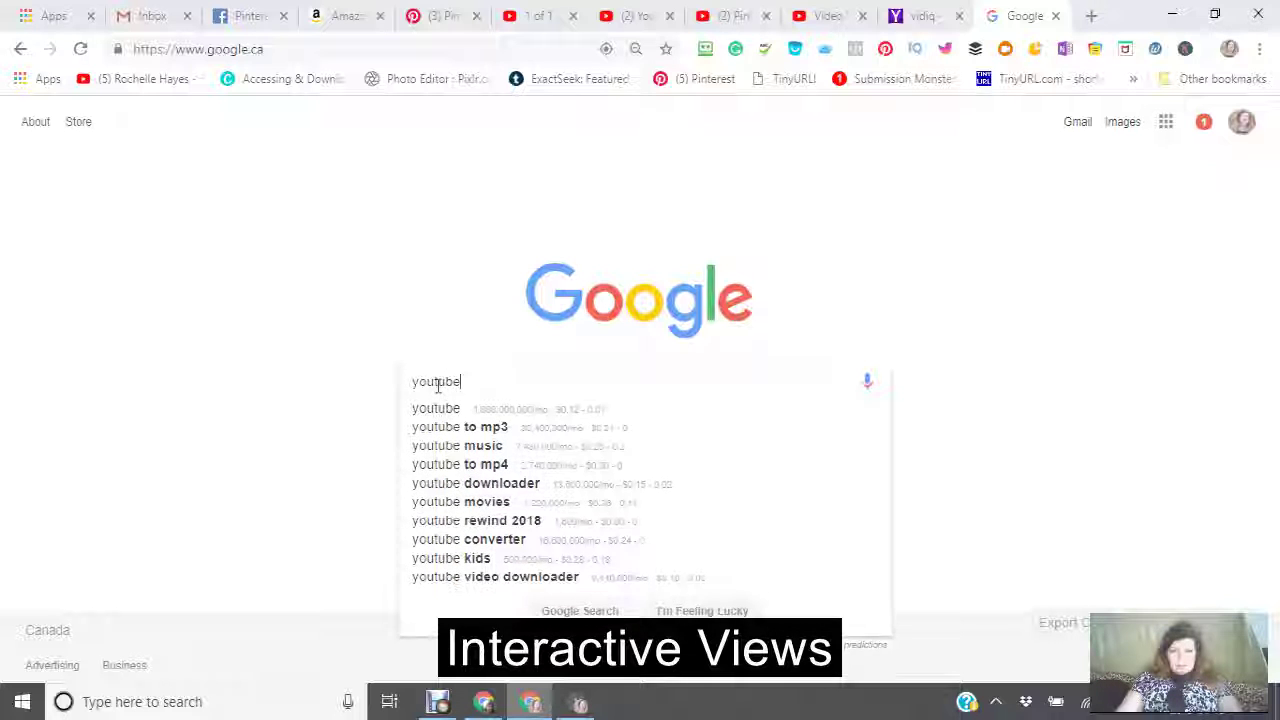
pyautogui.write(' thum')
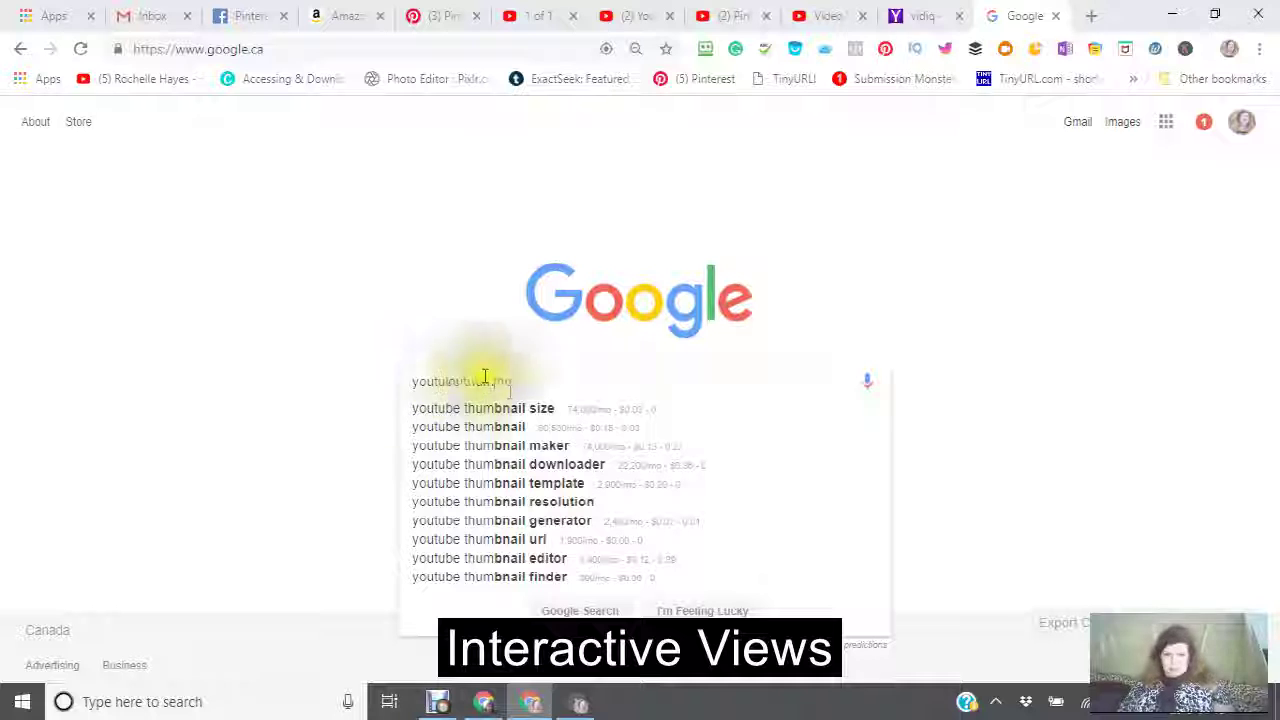
pyautogui.click(494, 412)
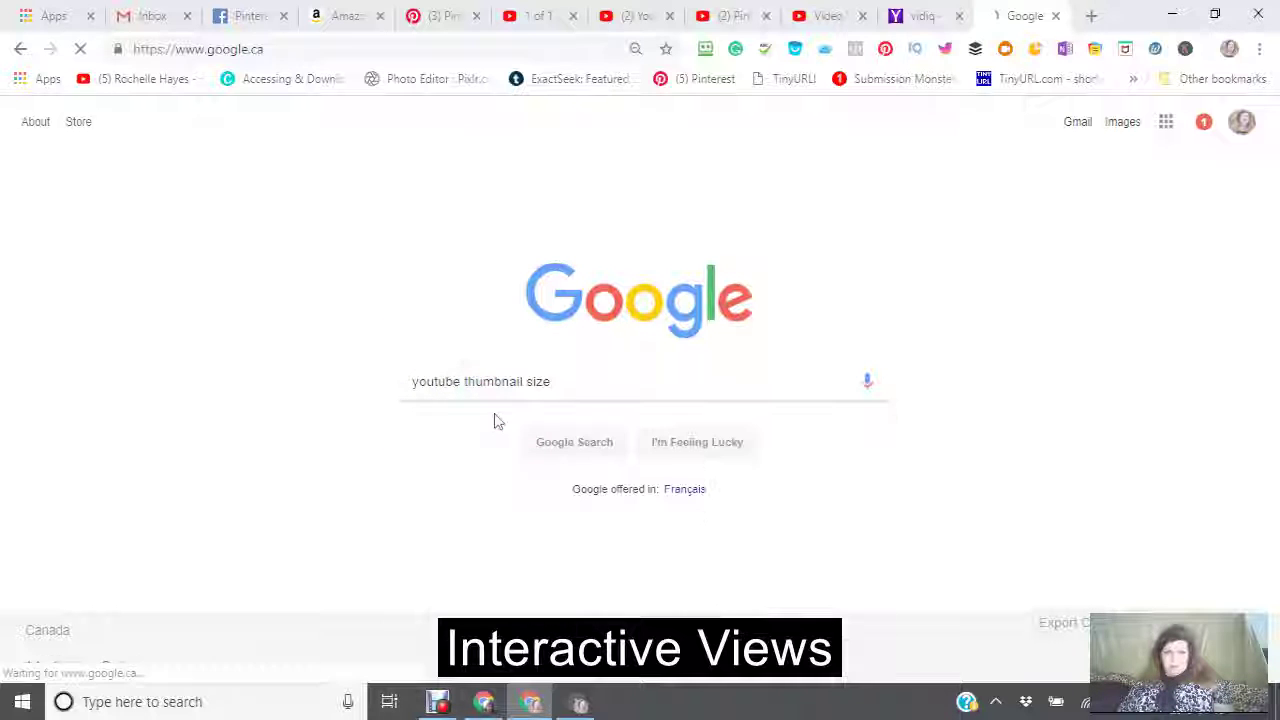
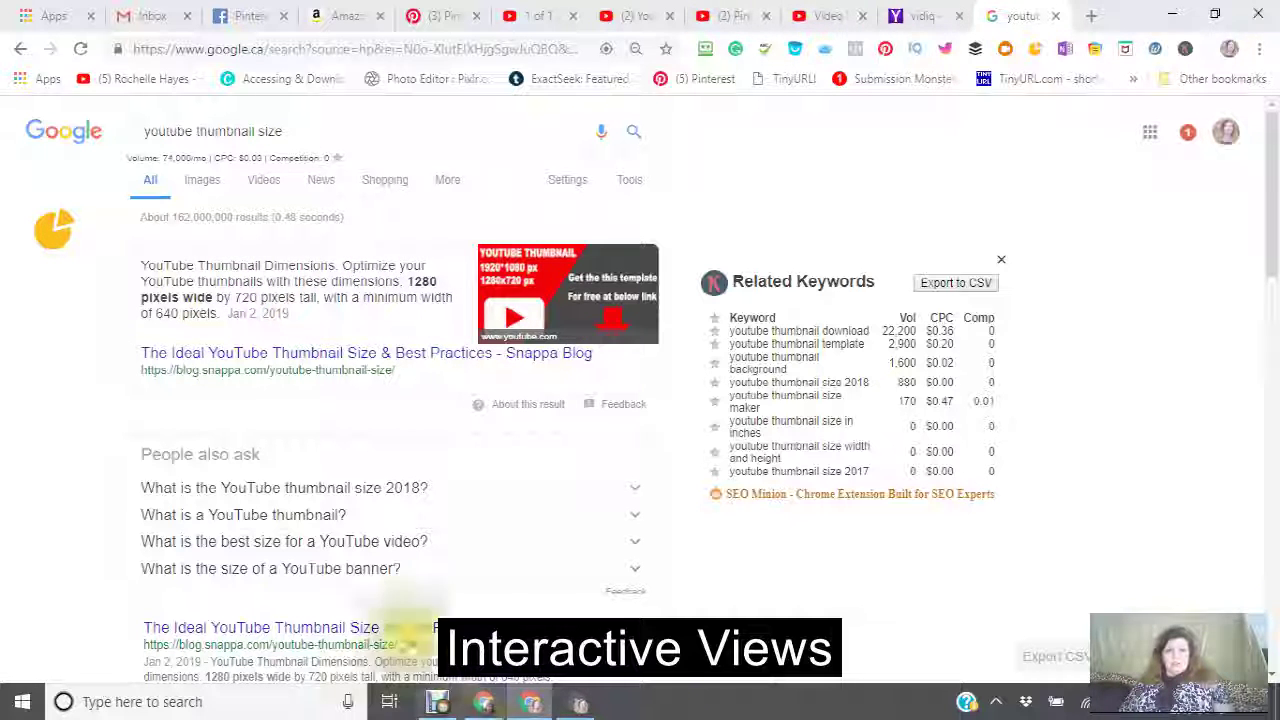
# Leave the 1280x720 thumbnail-size search results and bring up Canva's All your designs page.
pyautogui.moveTo(487, 706)
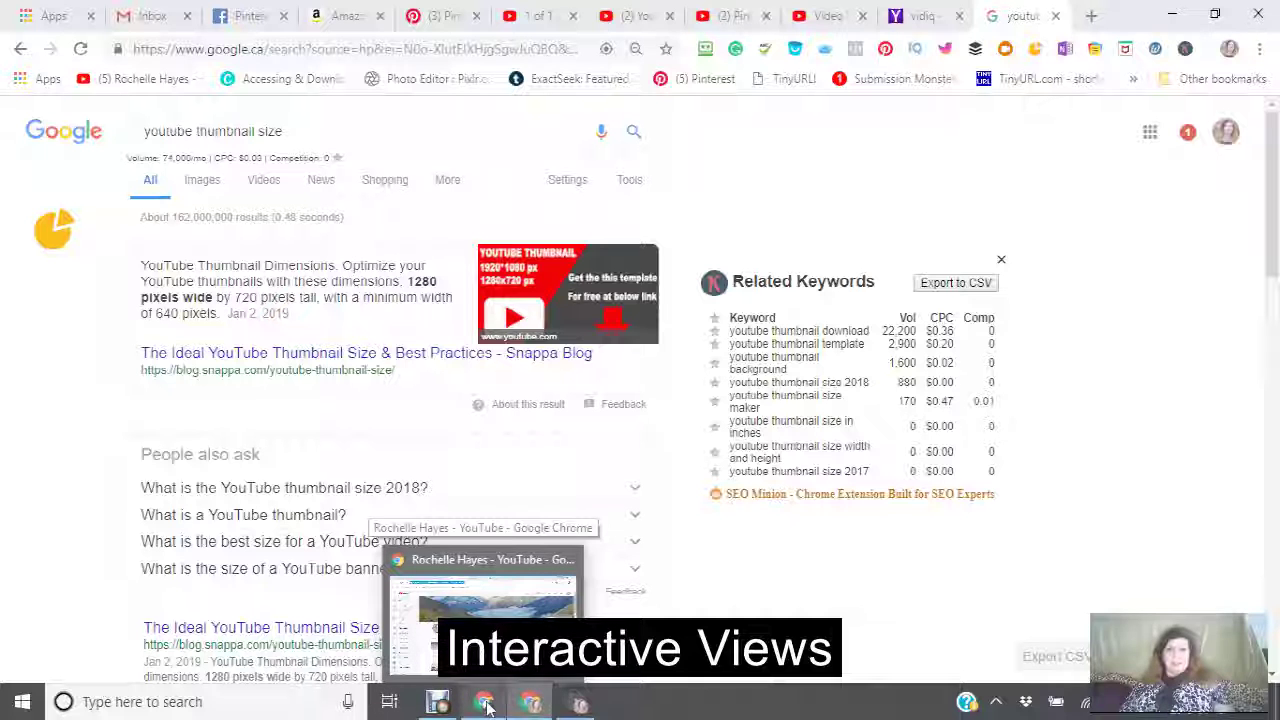
pyautogui.click(487, 706)
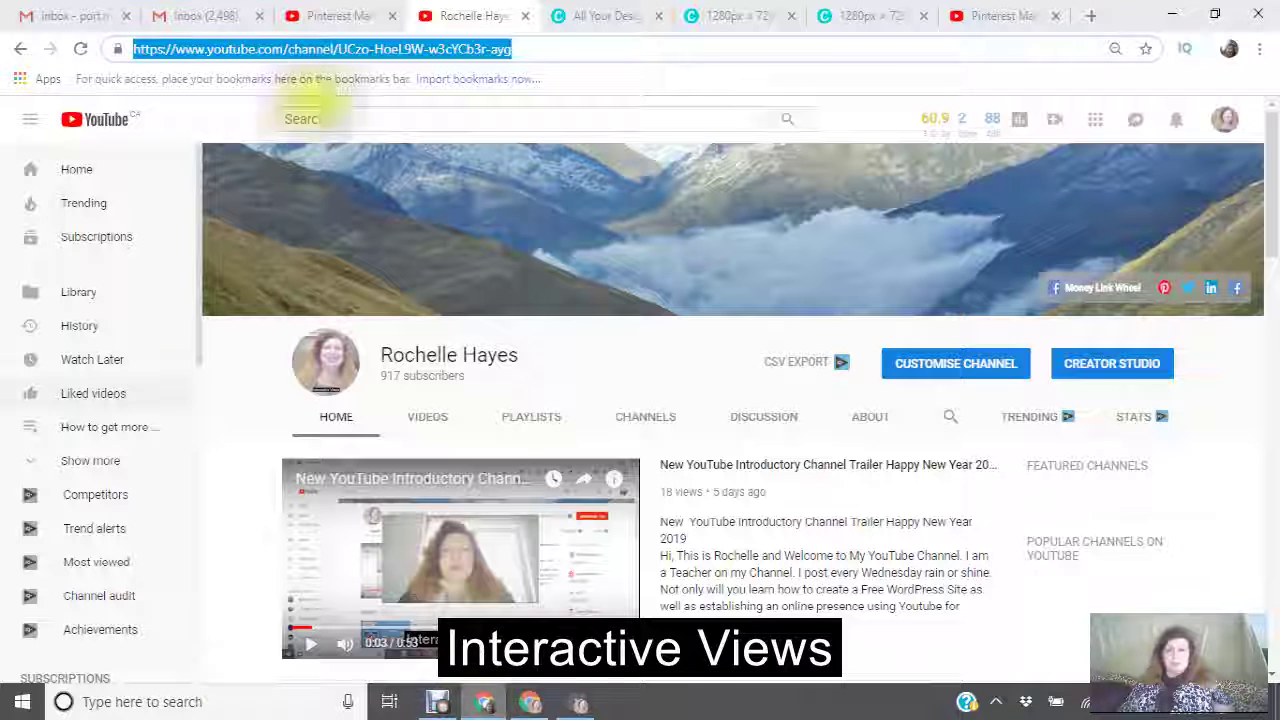
pyautogui.click(612, 17)
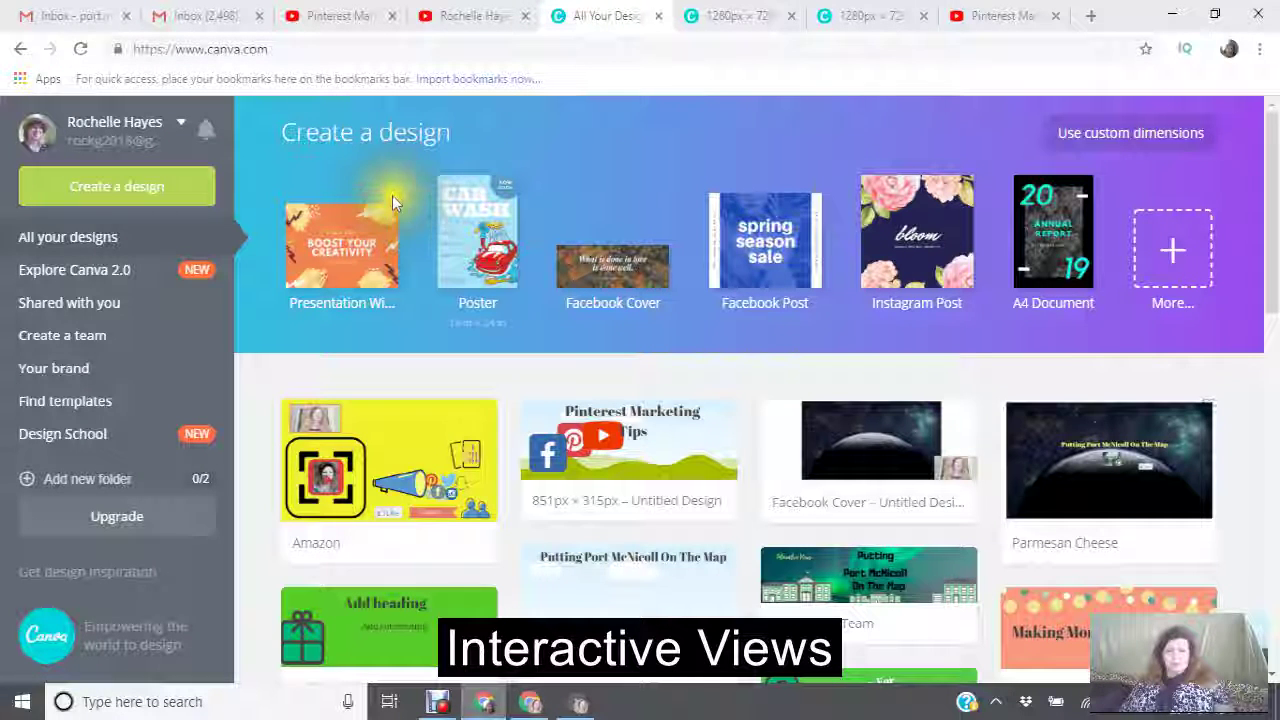
# Open the yellow Amazon YouTube thumbnail design and show the Elements categories.
pyautogui.scroll(-2, 392, 232)
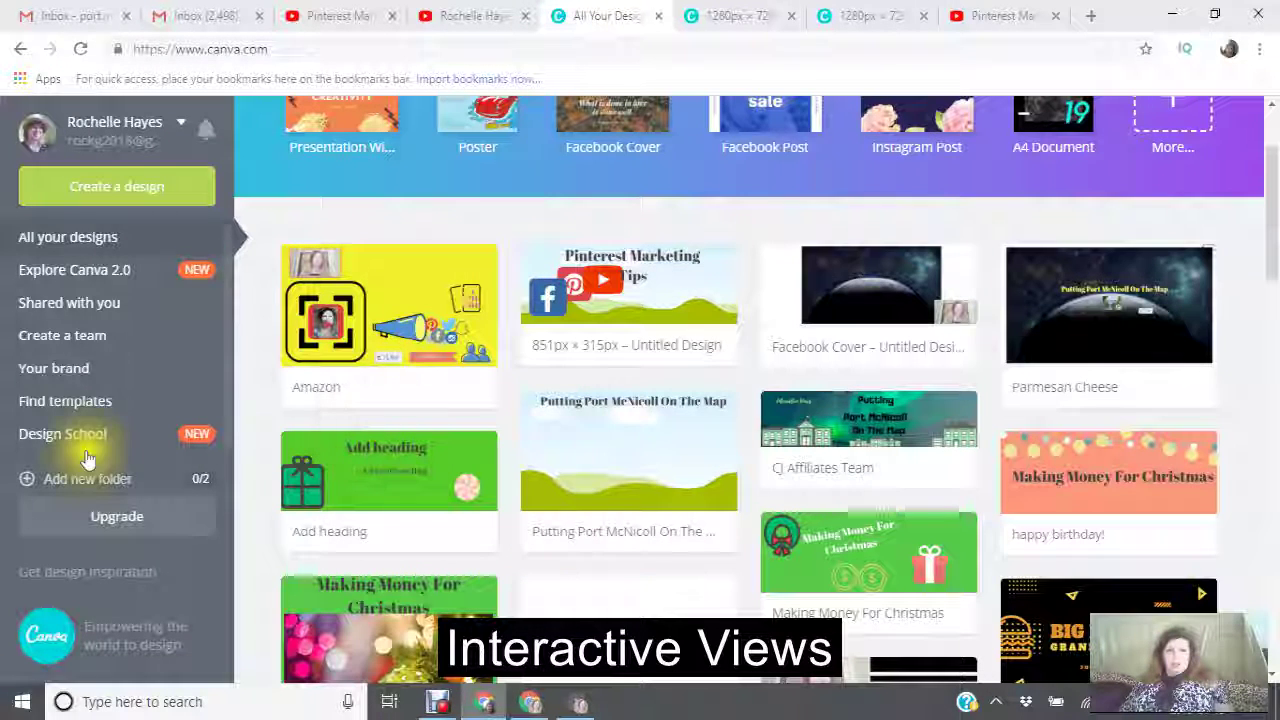
pyautogui.click(396, 311)
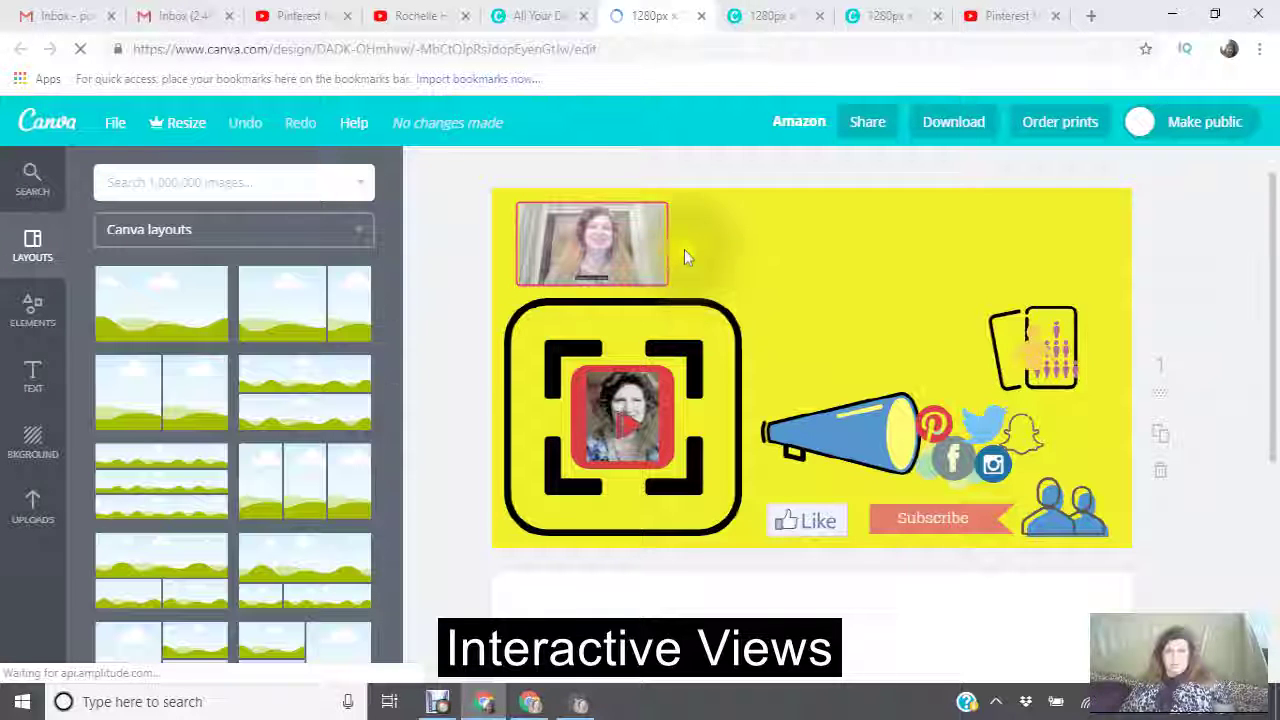
pyautogui.scroll(-2, 680, 250)
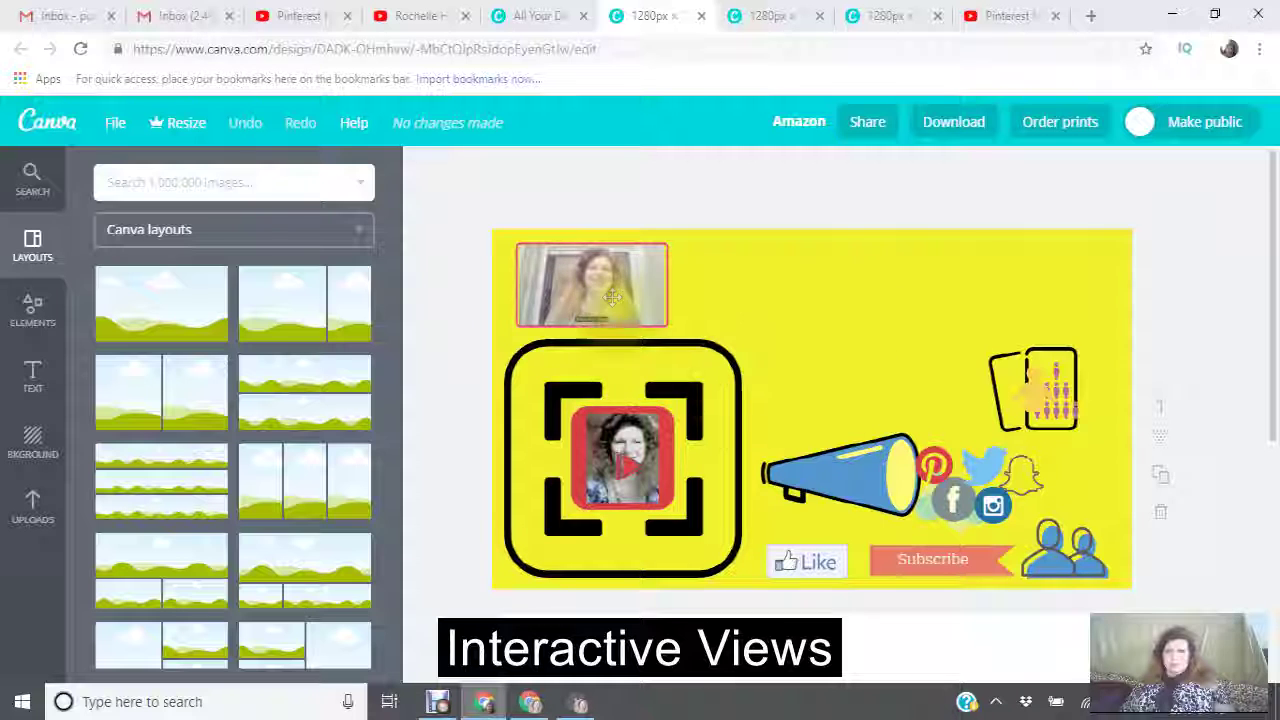
pyautogui.scroll(-3, 567, 338)
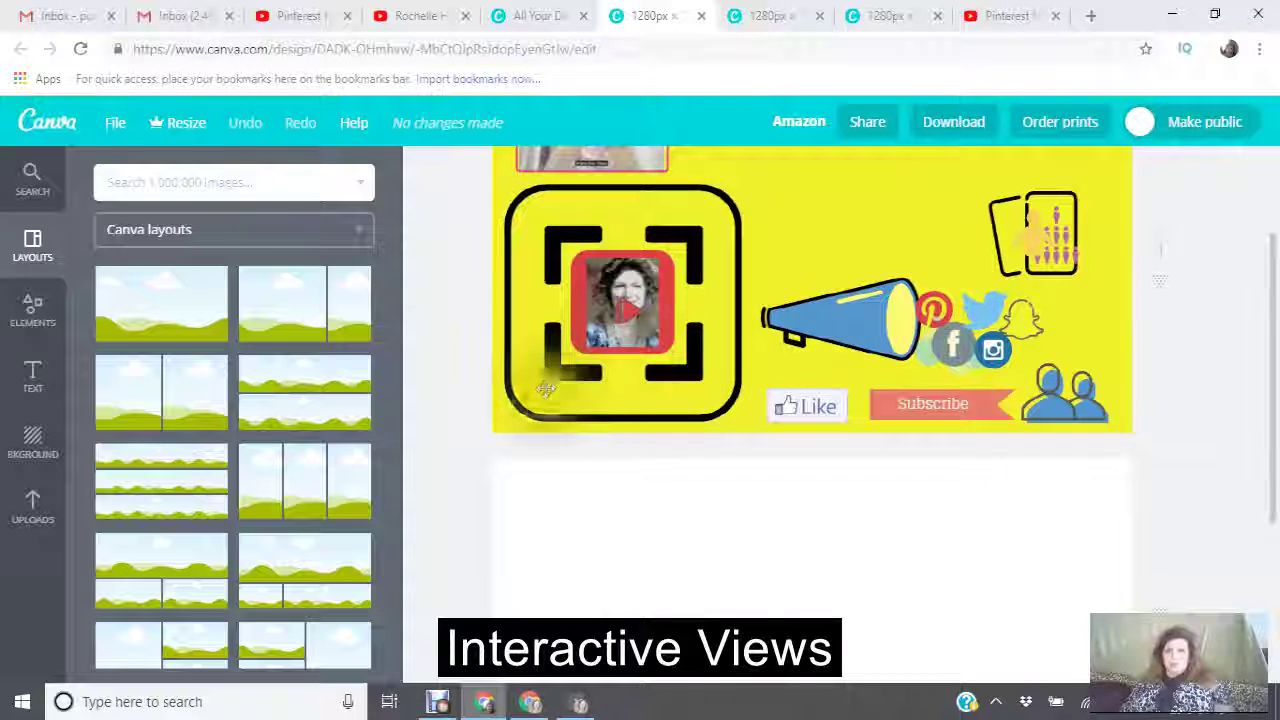
pyautogui.scroll(3, 619, 340)
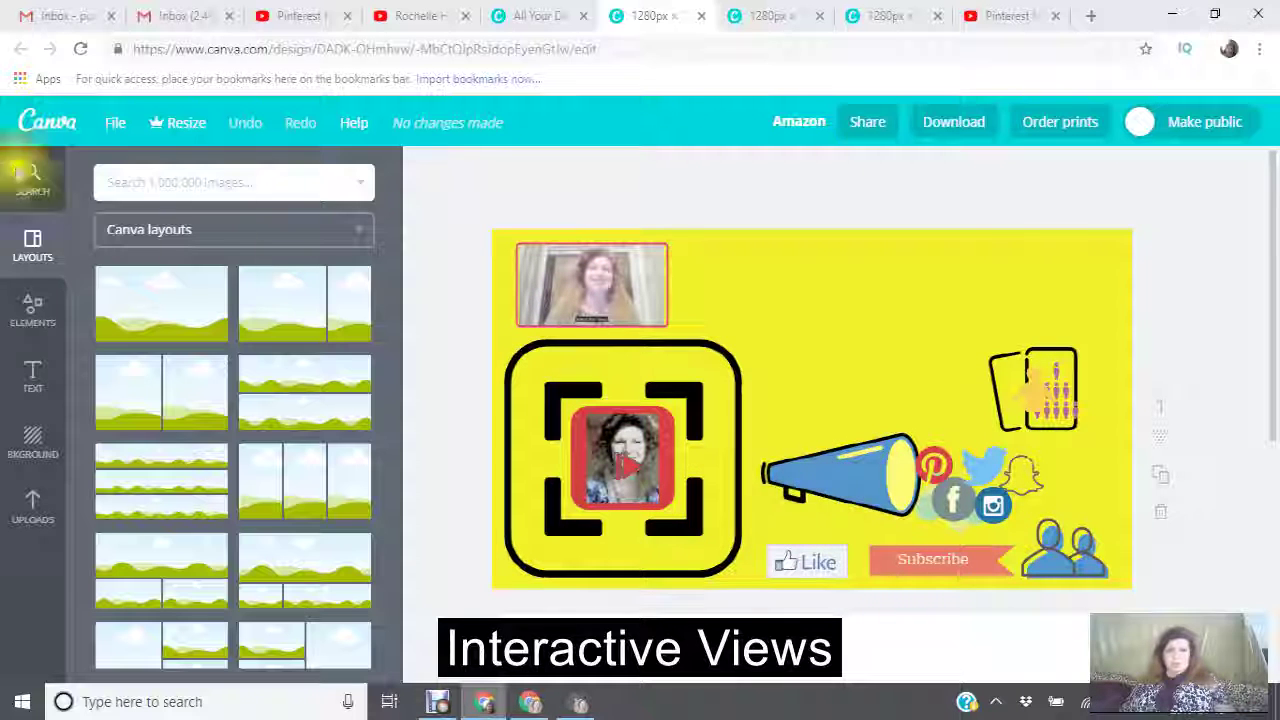
pyautogui.click(21, 318)
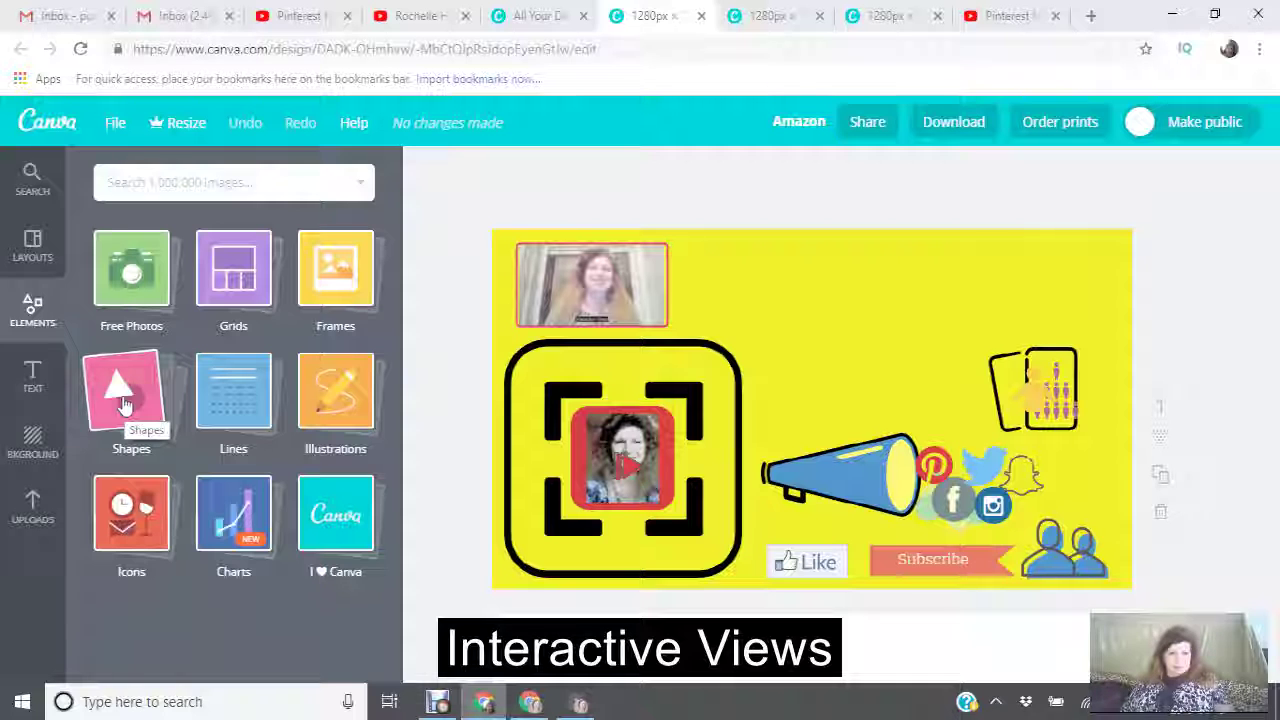
# Browse the Illustrations collection and place the orange house illustration on the thumbnail.
pyautogui.click(338, 400)
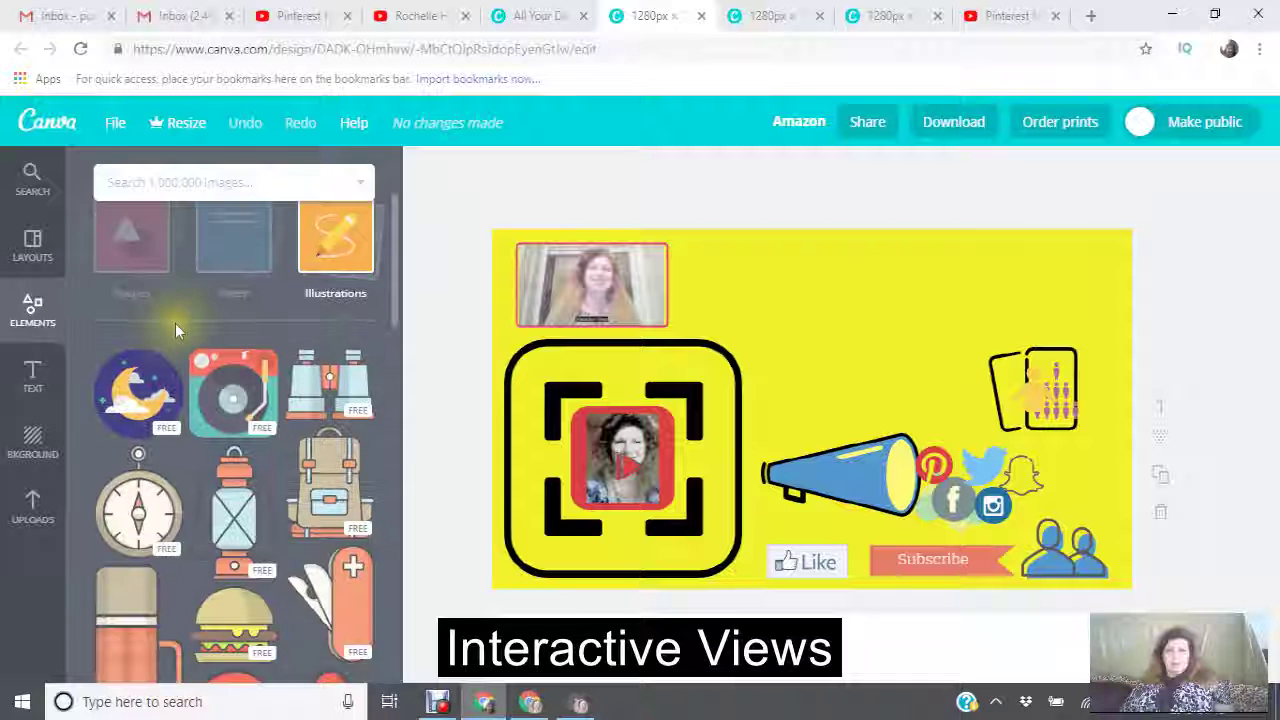
pyautogui.scroll(-10, 176, 338)
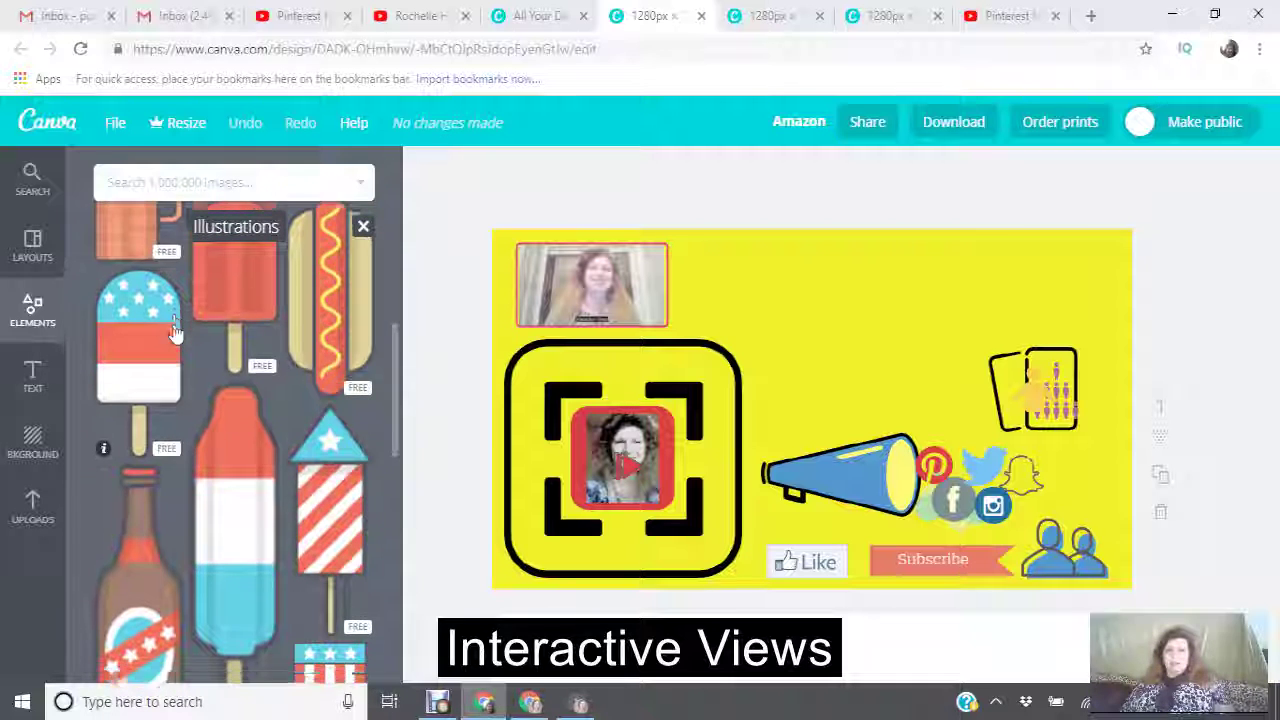
pyautogui.scroll(-5, 176, 333)
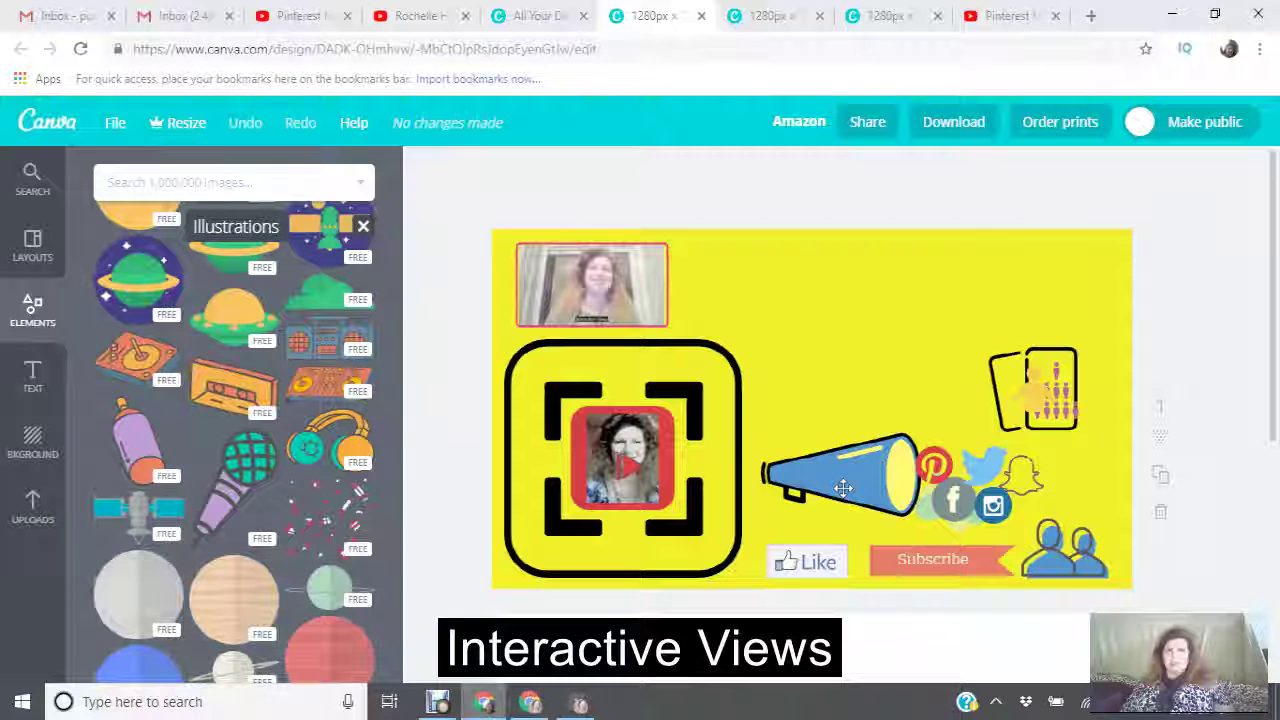
pyautogui.scroll(-15, 230, 392)
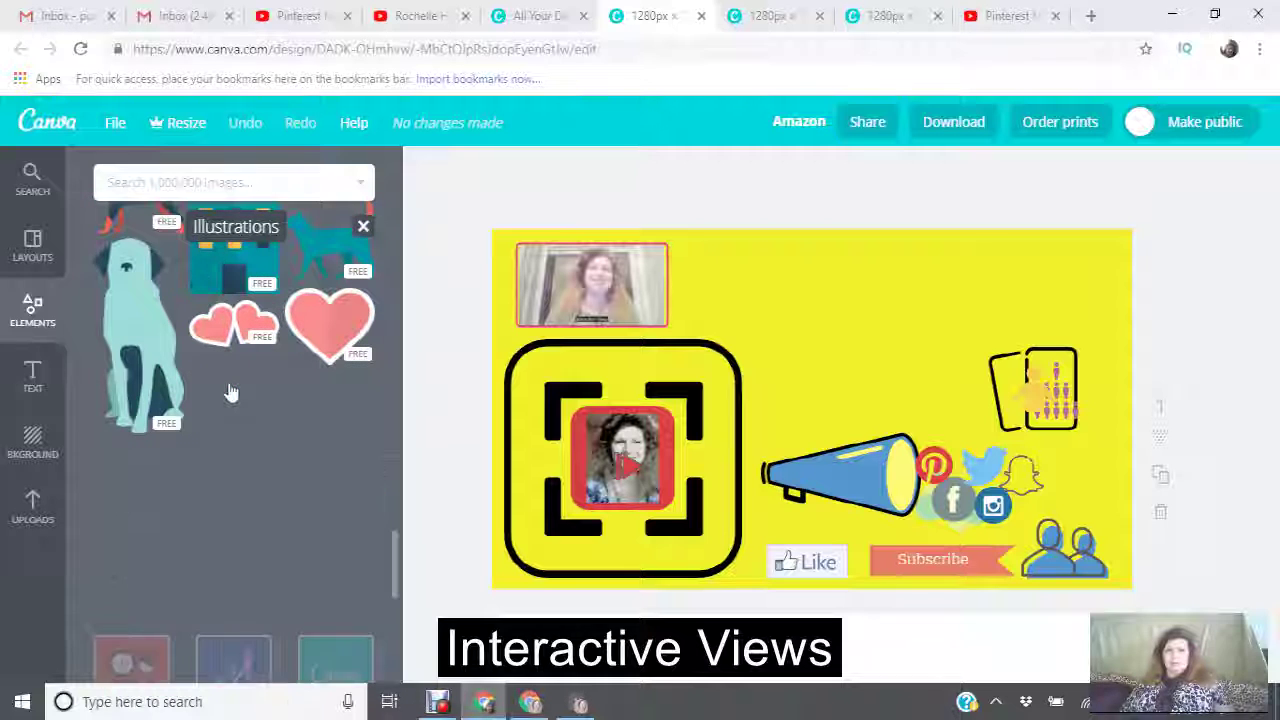
pyautogui.scroll(-15, 230, 392)
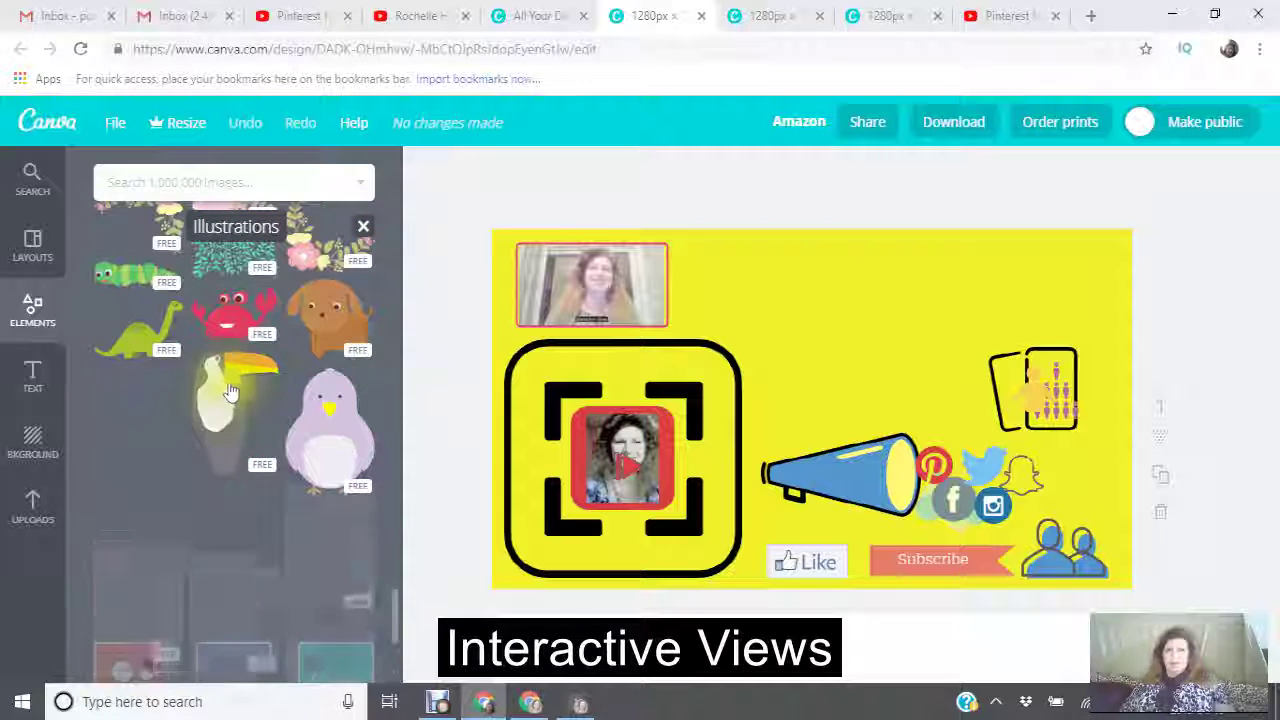
pyautogui.scroll(8, 230, 392)
pyautogui.scroll(-4, 230, 394)
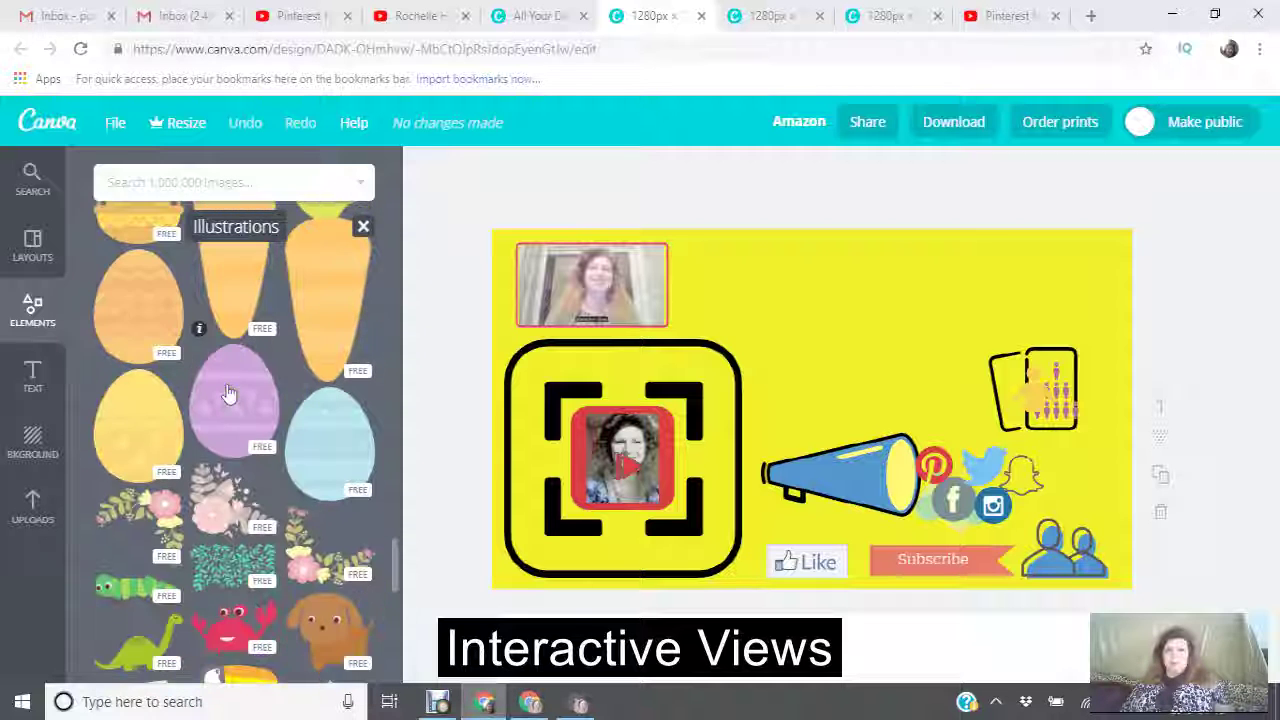
pyautogui.scroll(5, 228, 394)
pyautogui.scroll(-10, 228, 394)
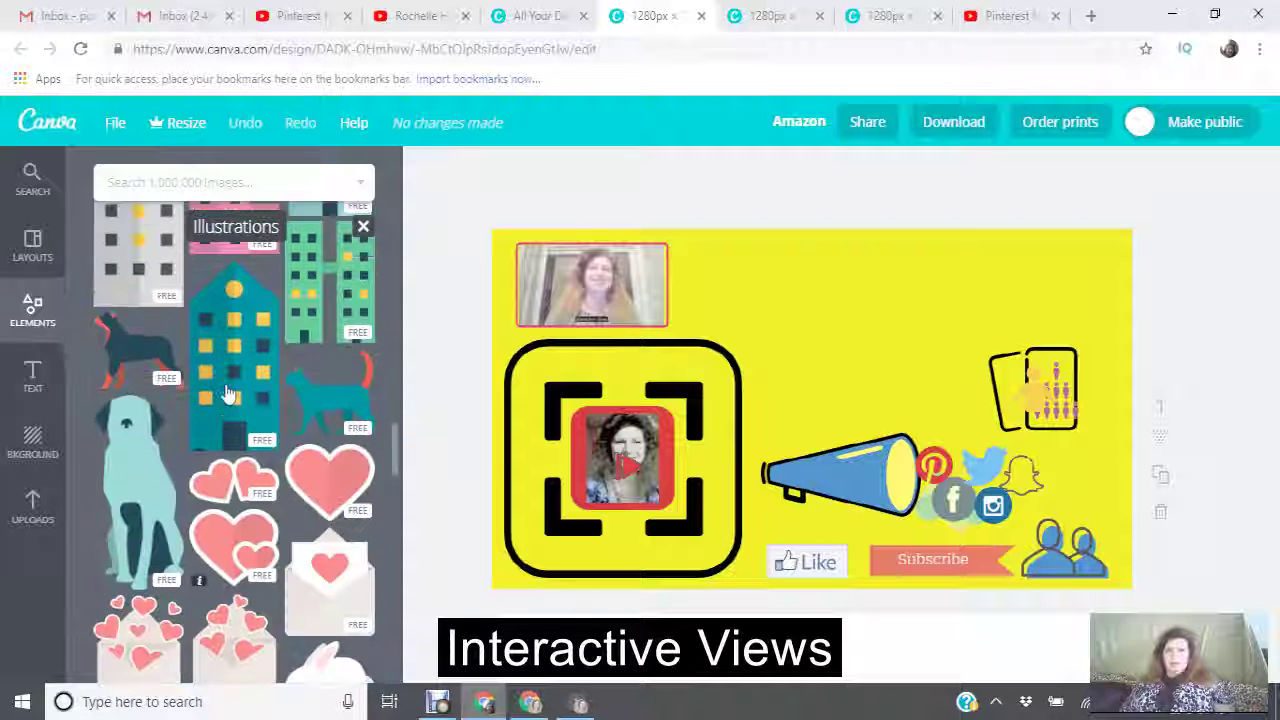
pyautogui.scroll(6, 228, 394)
pyautogui.scroll(-2, 260, 410)
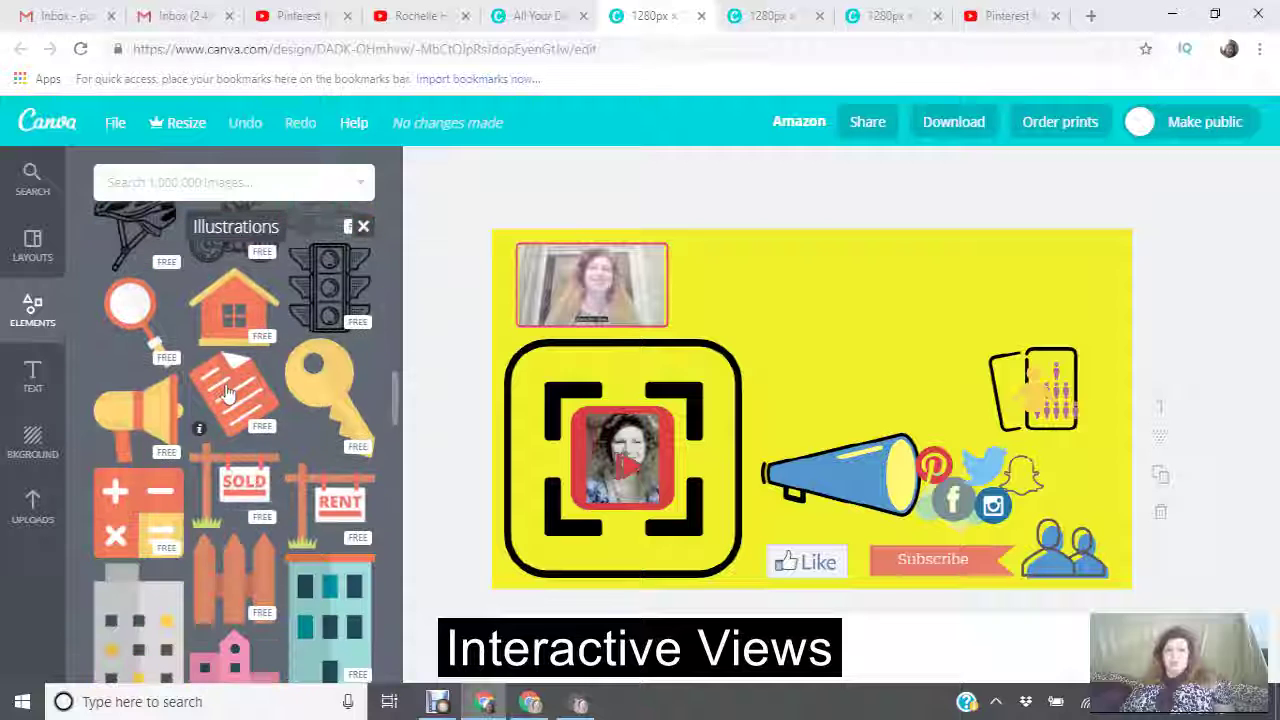
pyautogui.scroll(1, 293, 421)
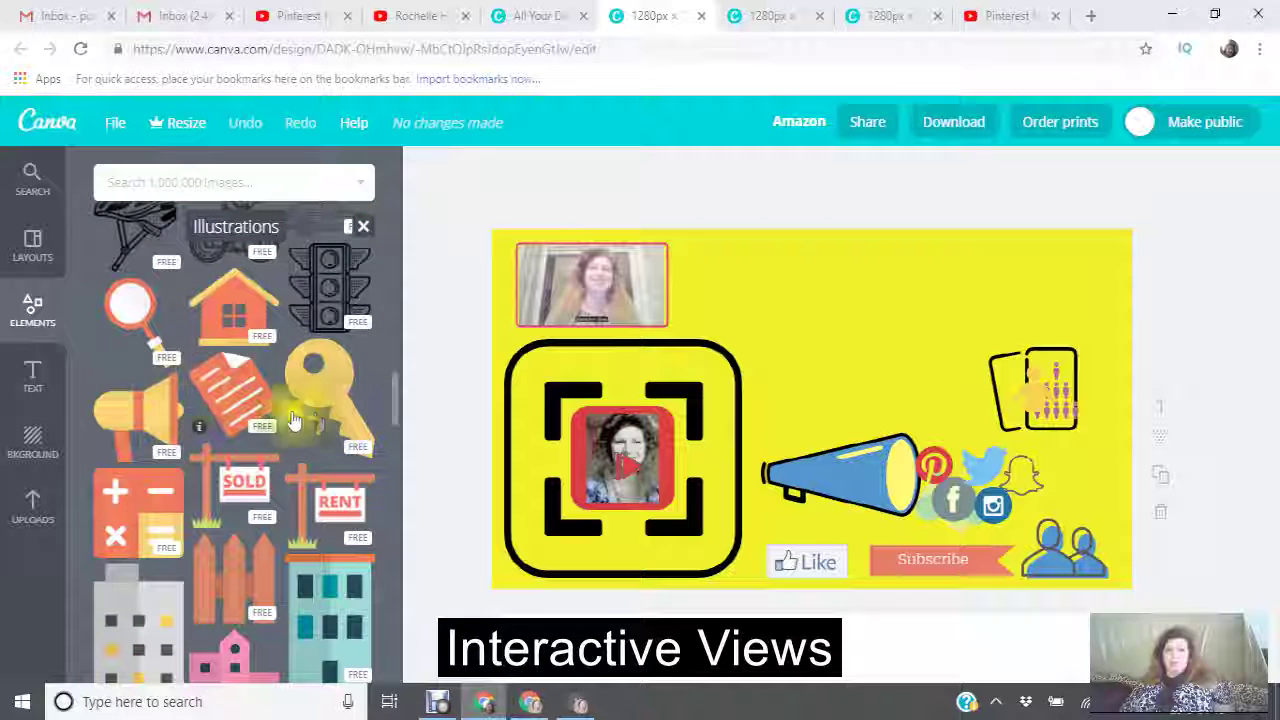
pyautogui.click(233, 322)
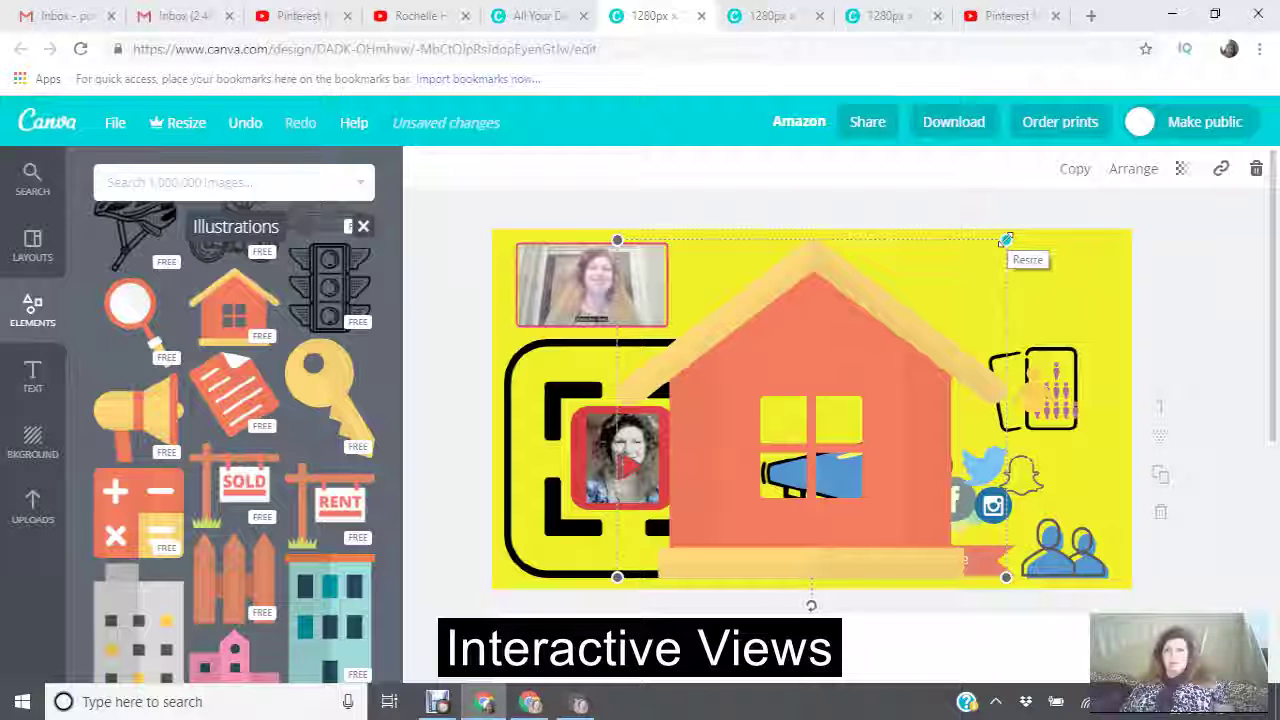
# Shrink the house illustration to a small icon near the top, then delete it.
pyautogui.moveTo(1006, 240); pyautogui.dragTo(924, 311)
pyautogui.moveTo(825, 400); pyautogui.dragTo(720, 293)
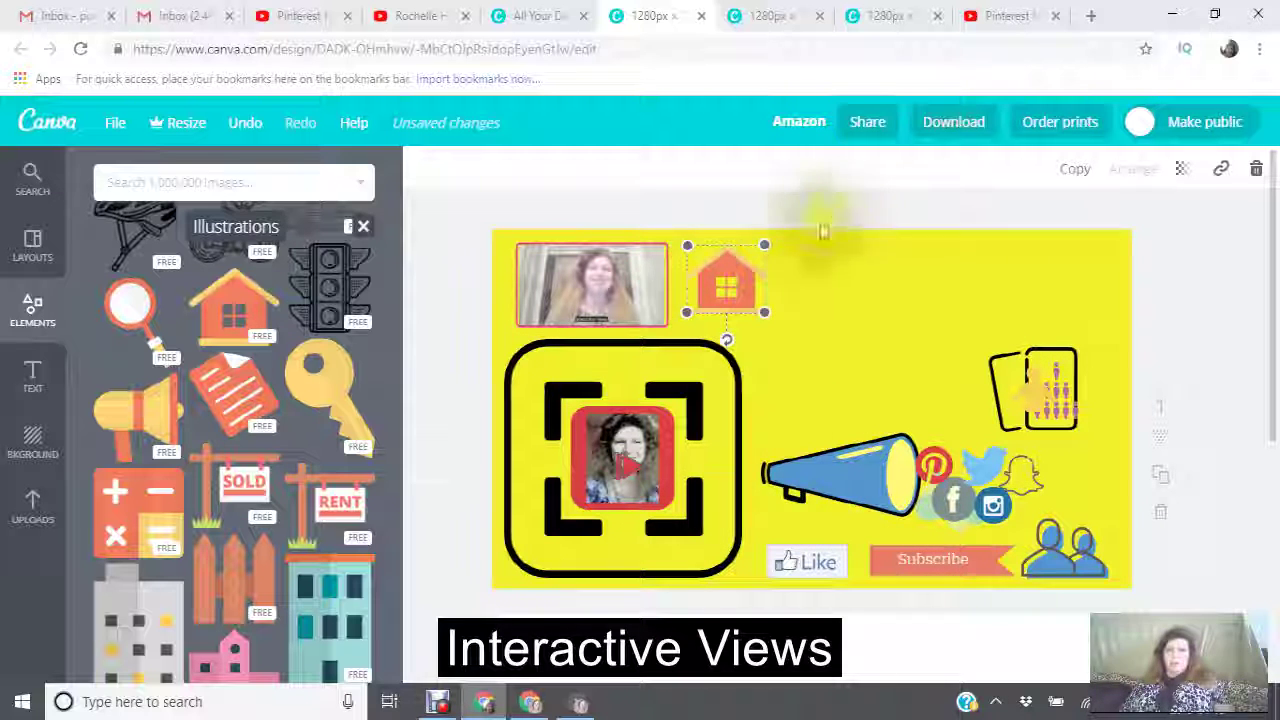
pyautogui.click(1258, 172)
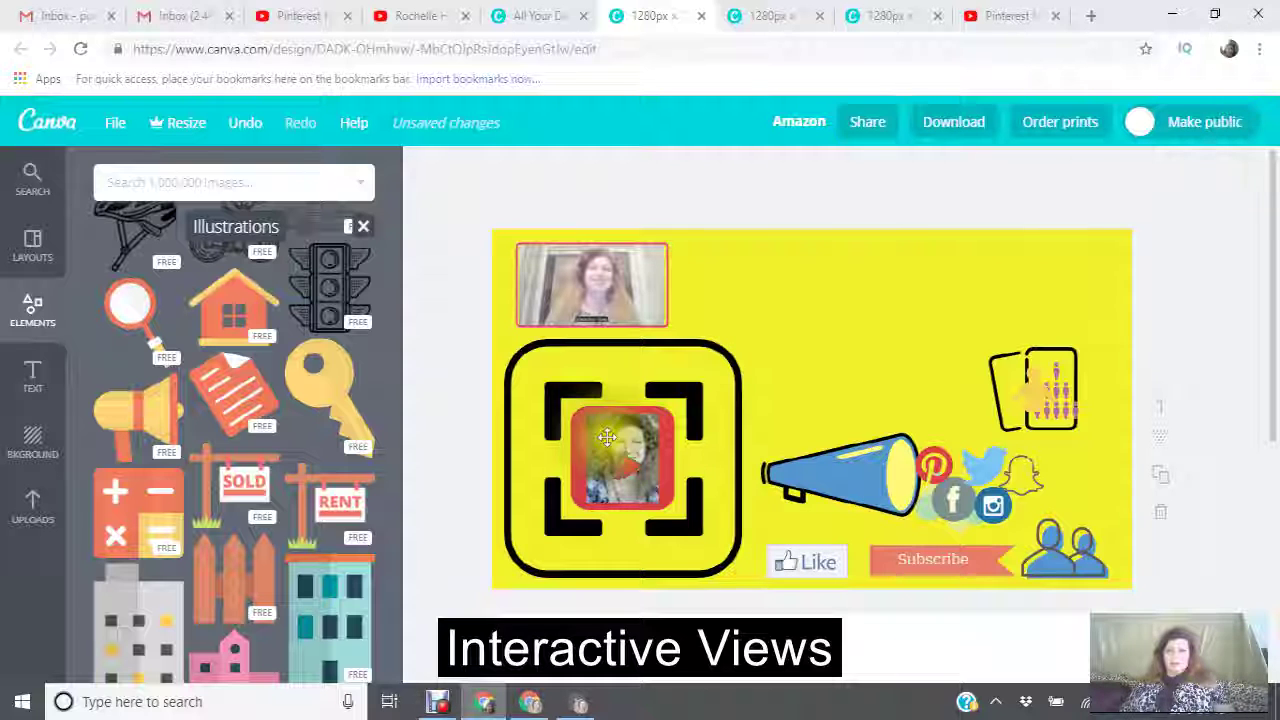
# Add the SOLD sign illustration, shrink it, then delete it.
pyautogui.scroll(-2, 285, 495)
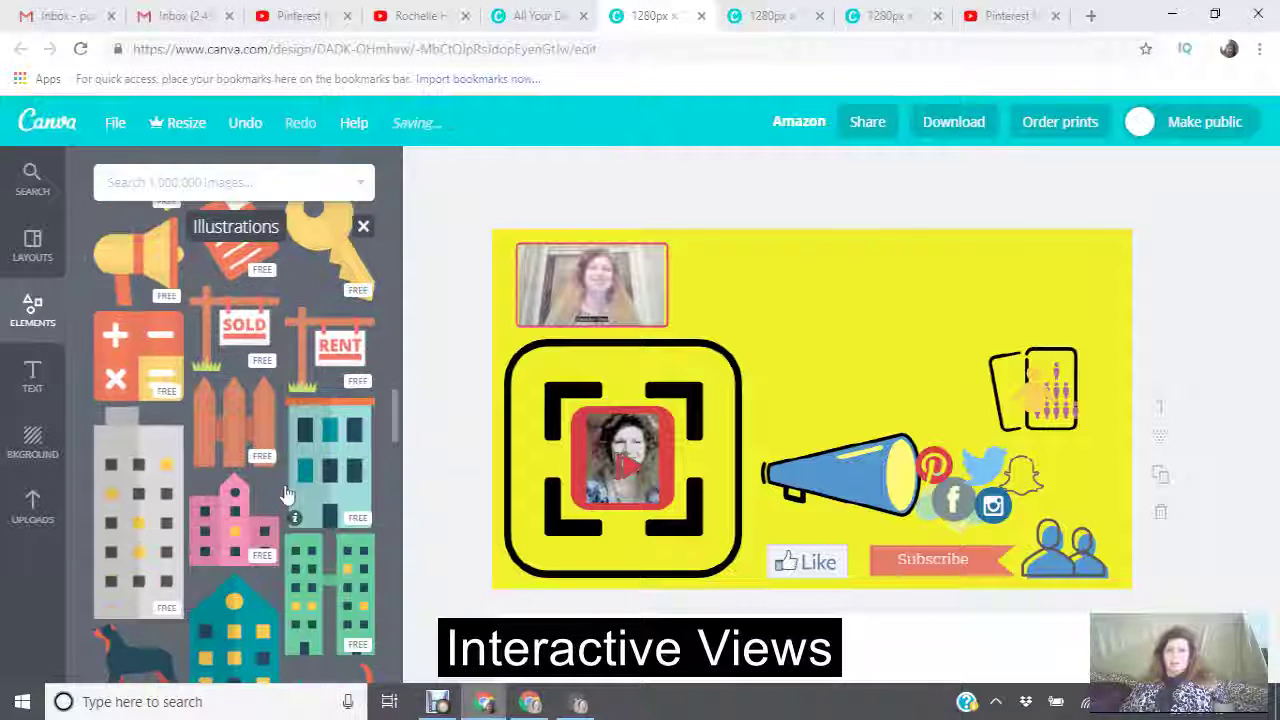
pyautogui.click(215, 340)
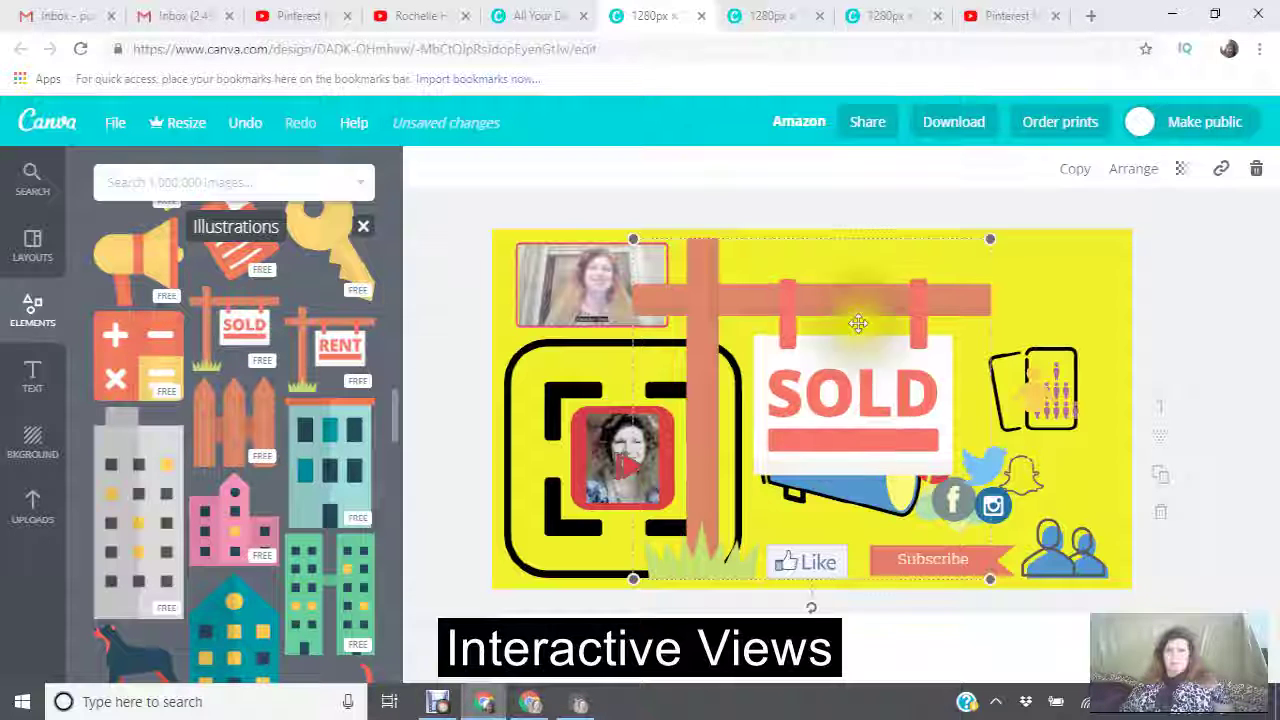
pyautogui.moveTo(988, 244); pyautogui.dragTo(1076, 497)
pyautogui.click(1253, 172)
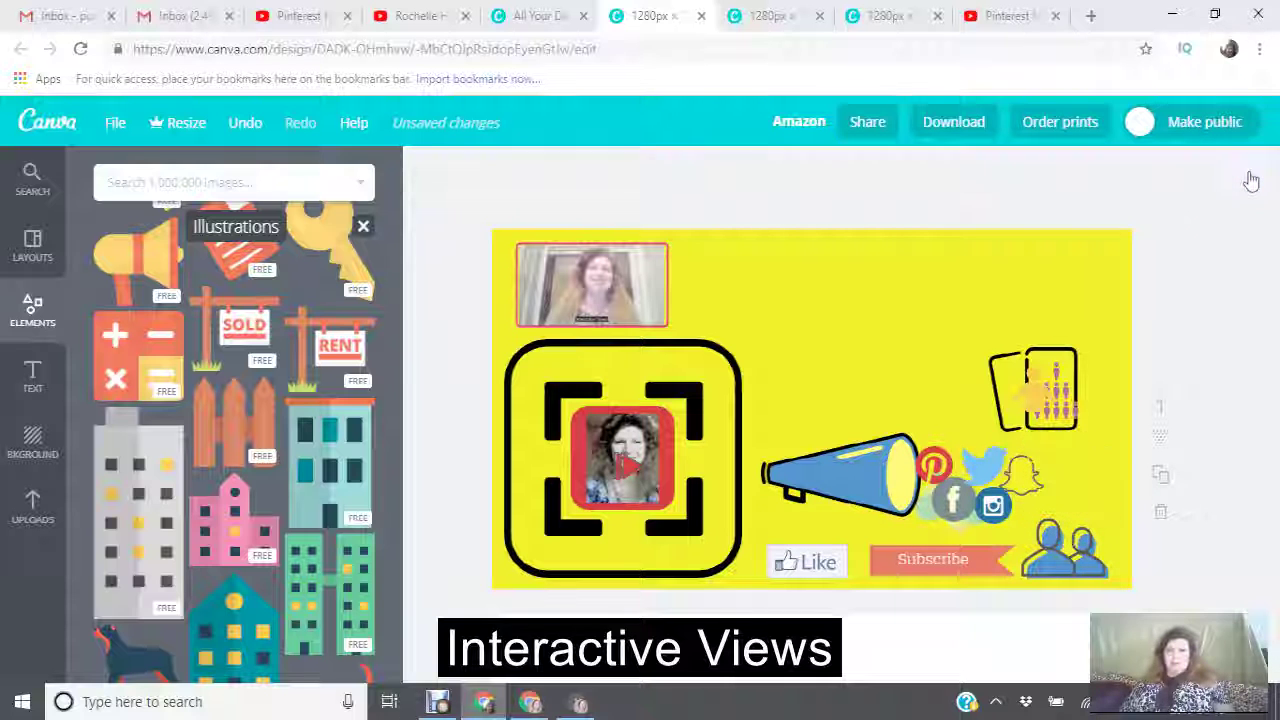
# Scroll the Illustrations list and add the clapperboard illustration to the design.
pyautogui.scroll(-10, 331, 443)
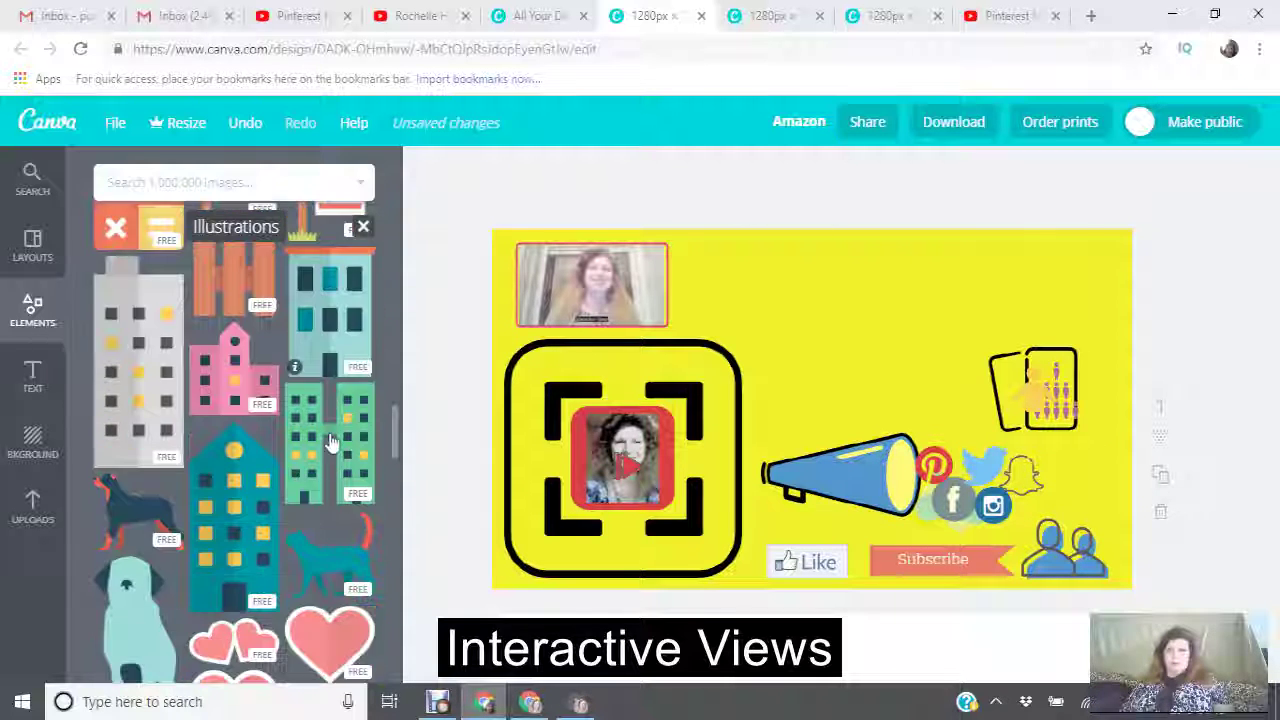
pyautogui.scroll(-2, 331, 443)
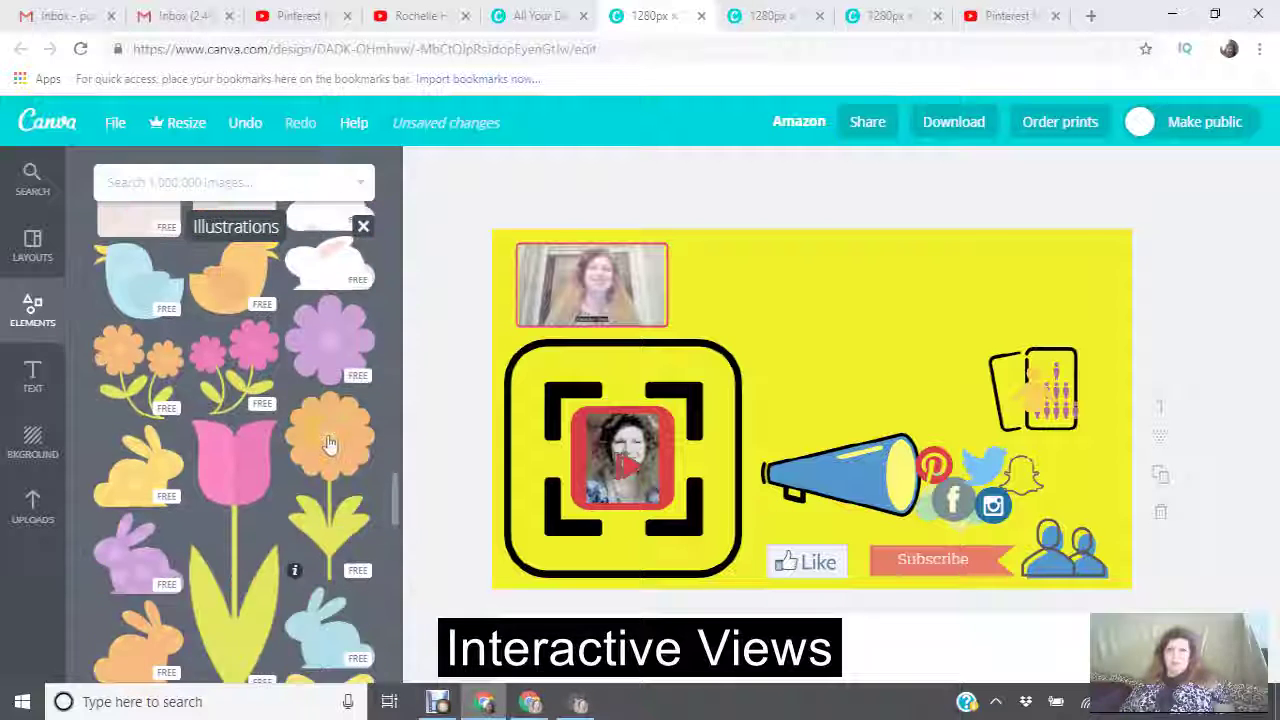
pyautogui.scroll(8, 325, 443)
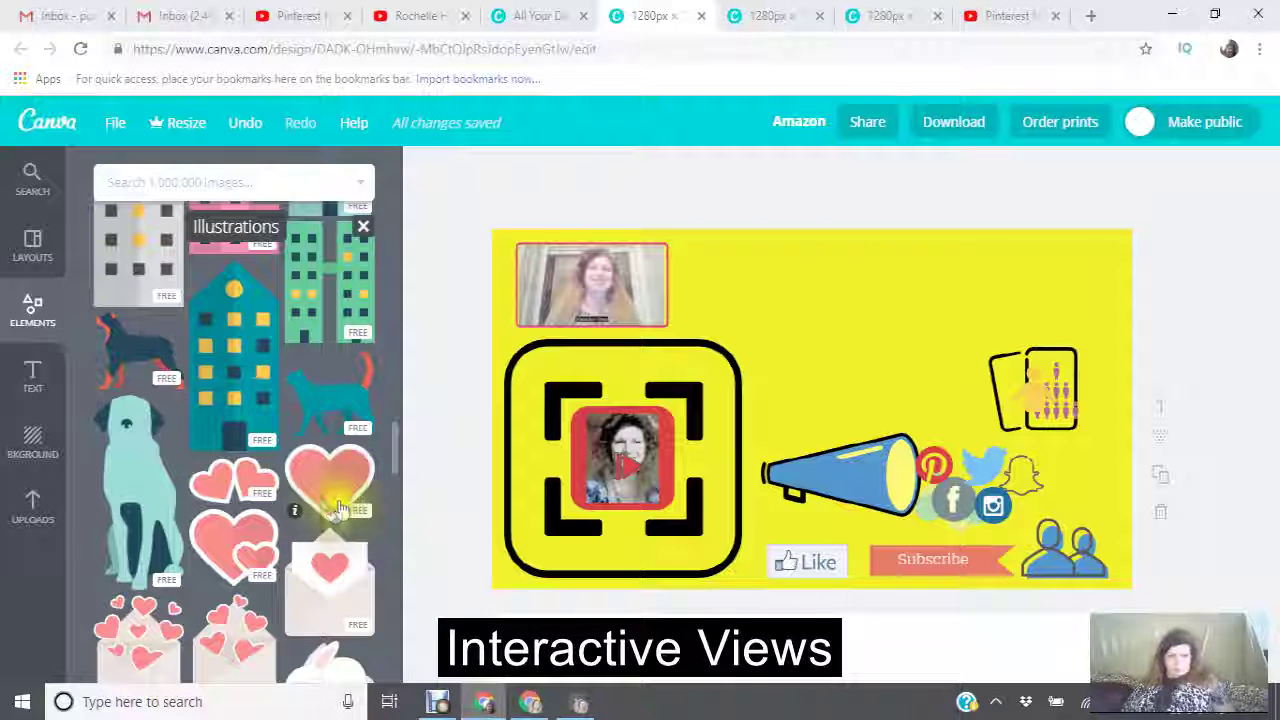
pyautogui.scroll(-20, 316, 528)
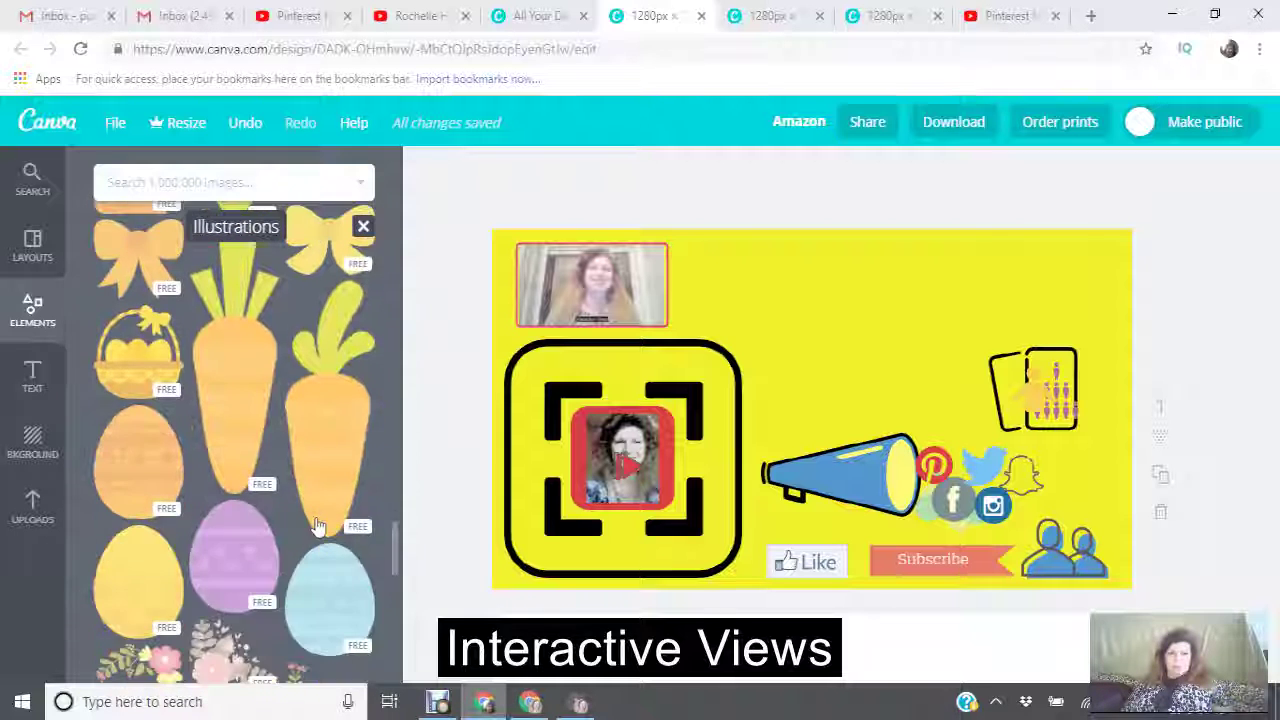
pyautogui.scroll(-10, 316, 615)
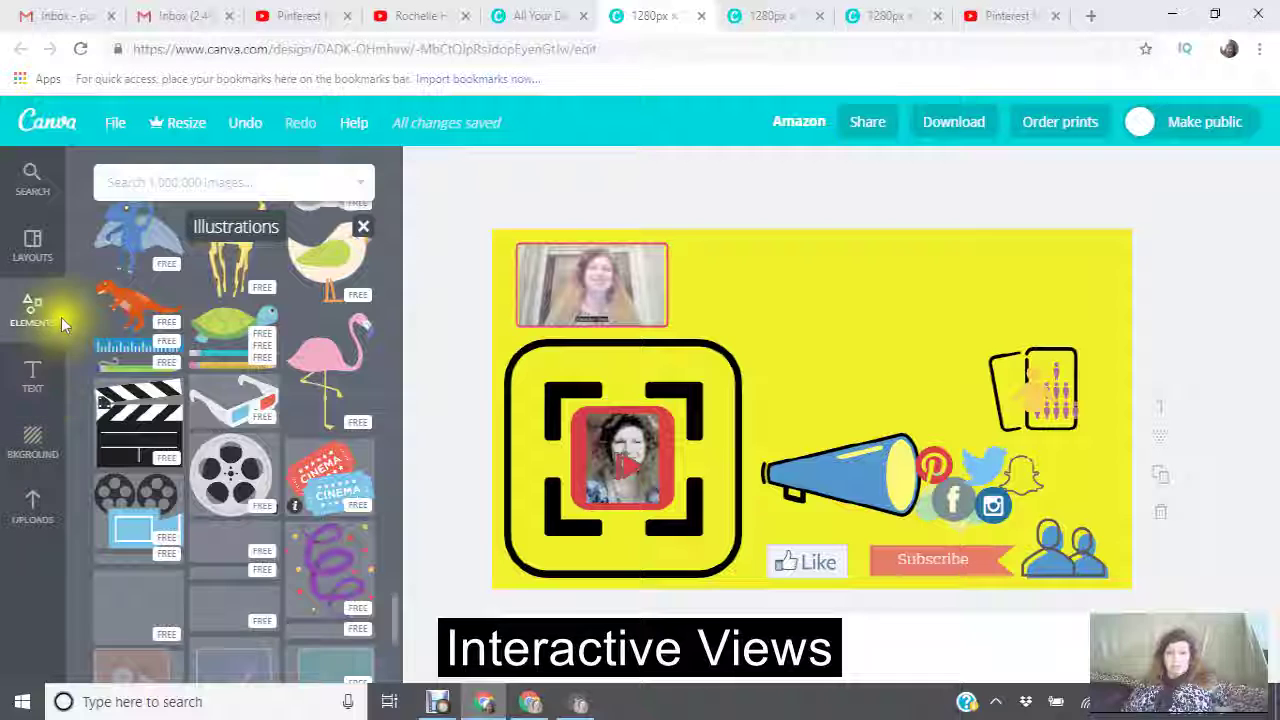
pyautogui.scroll(-3, 240, 585)
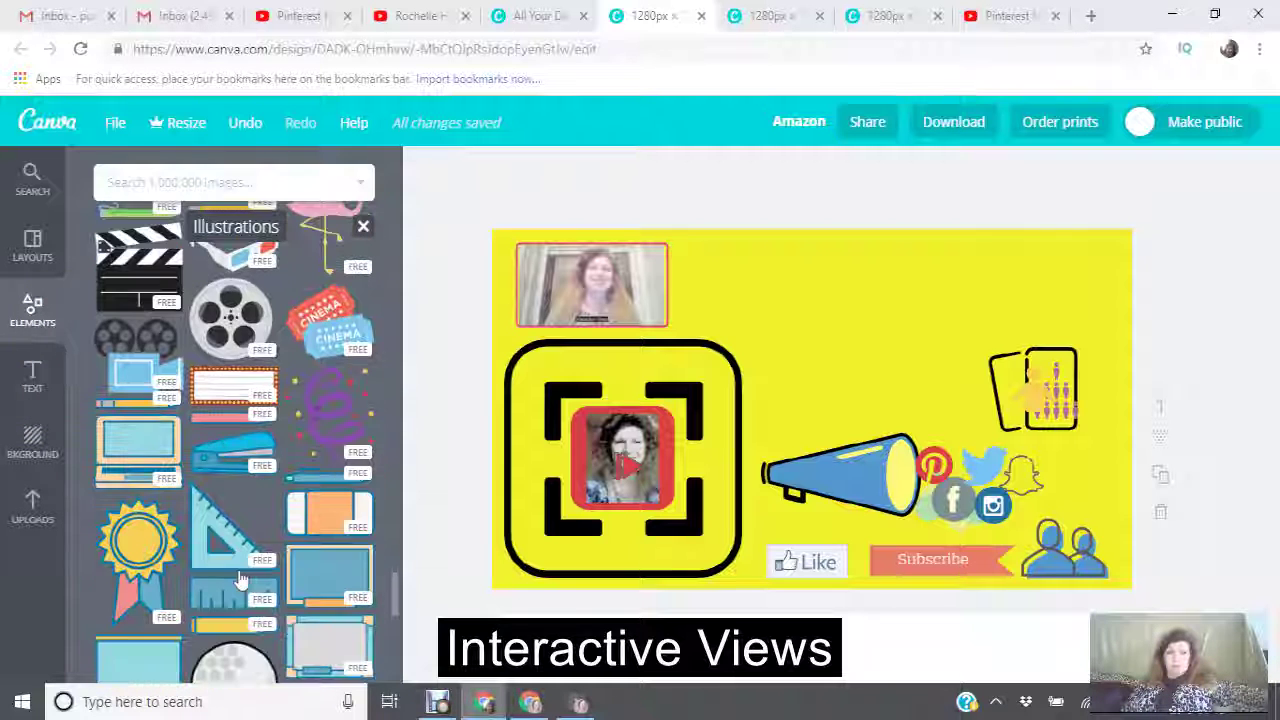
pyautogui.scroll(3, 240, 585)
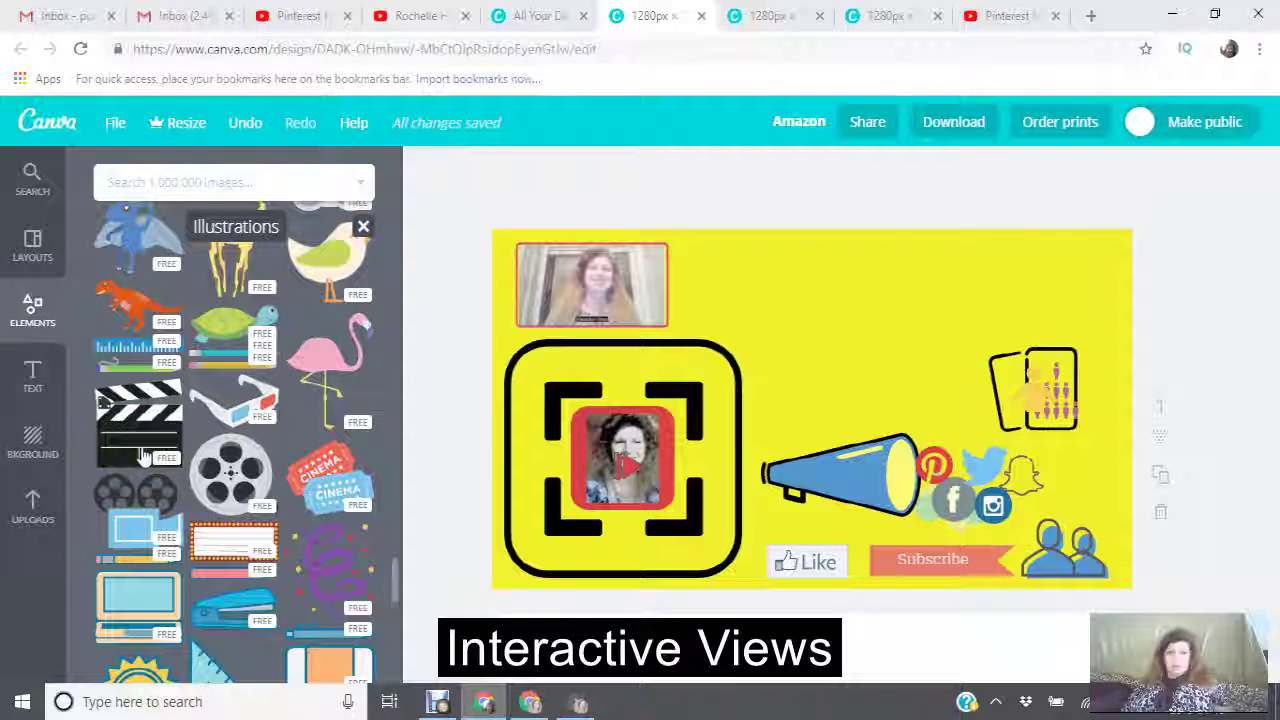
pyautogui.click(143, 455)
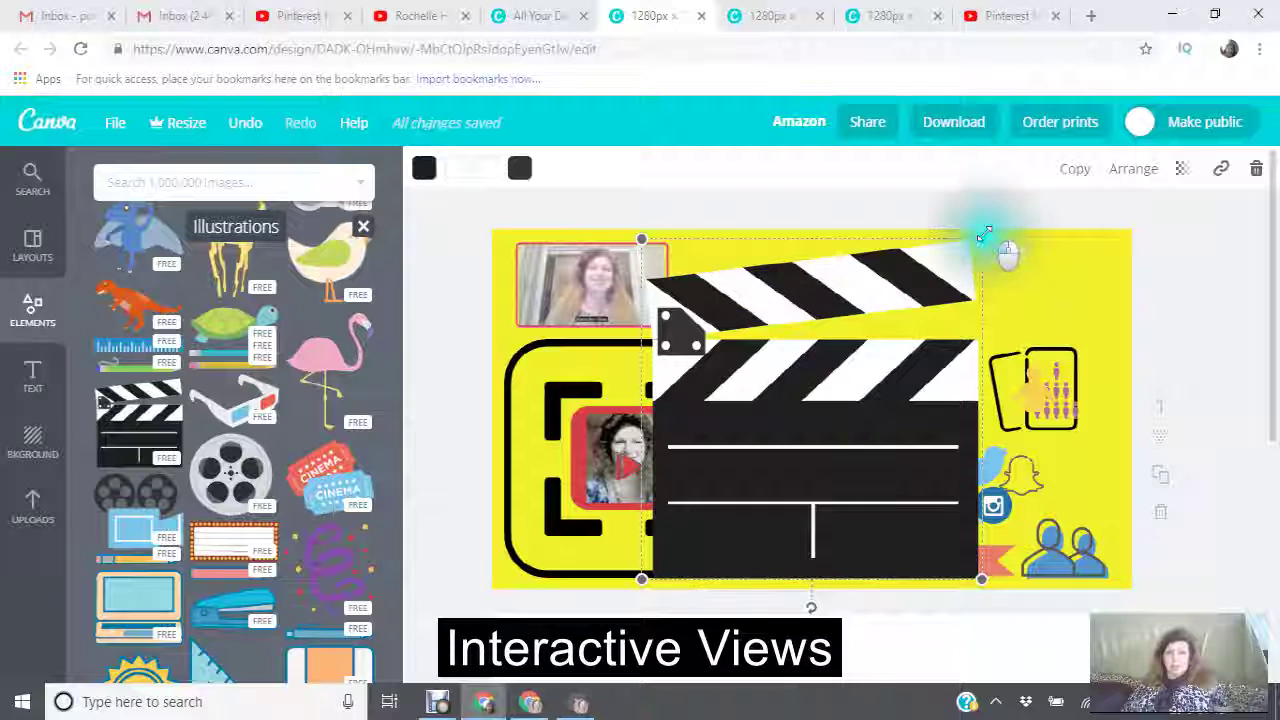
# Shrink the clapperboard, place it beside the megaphone, and nudge the phone graphic upward.
pyautogui.moveTo(983, 236); pyautogui.dragTo(762, 548)
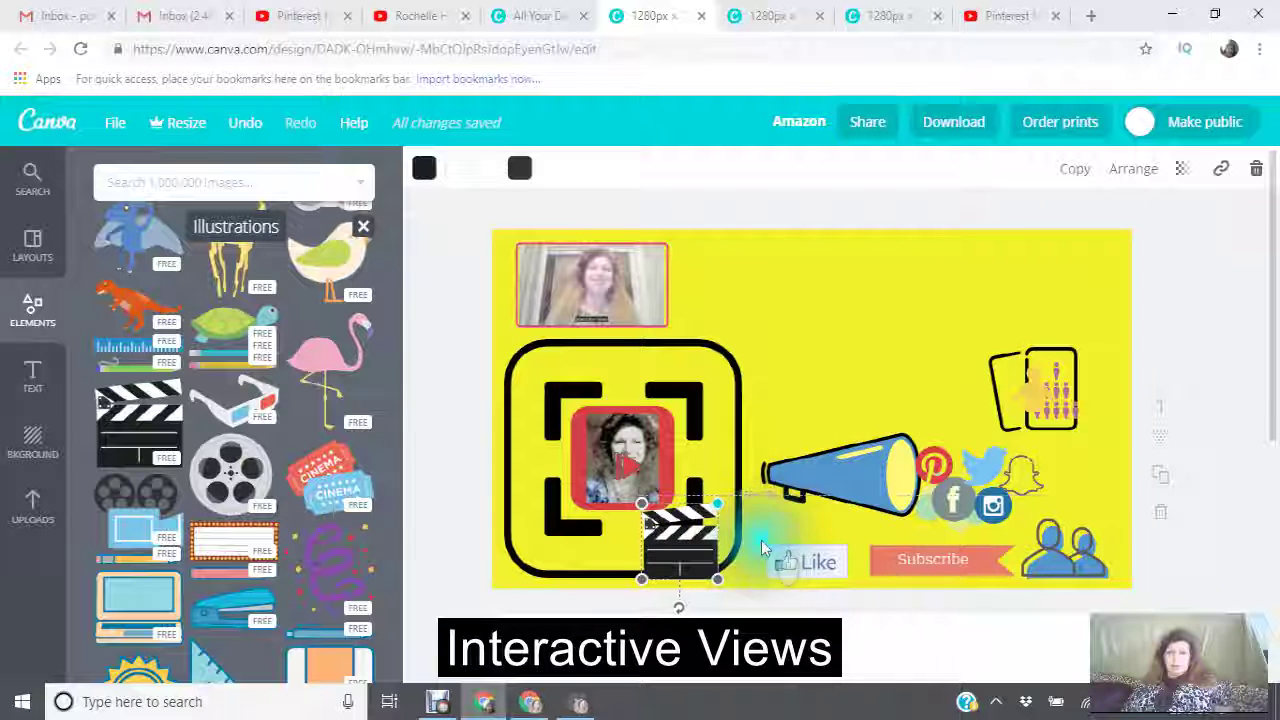
pyautogui.moveTo(682, 545); pyautogui.dragTo(1064, 486)
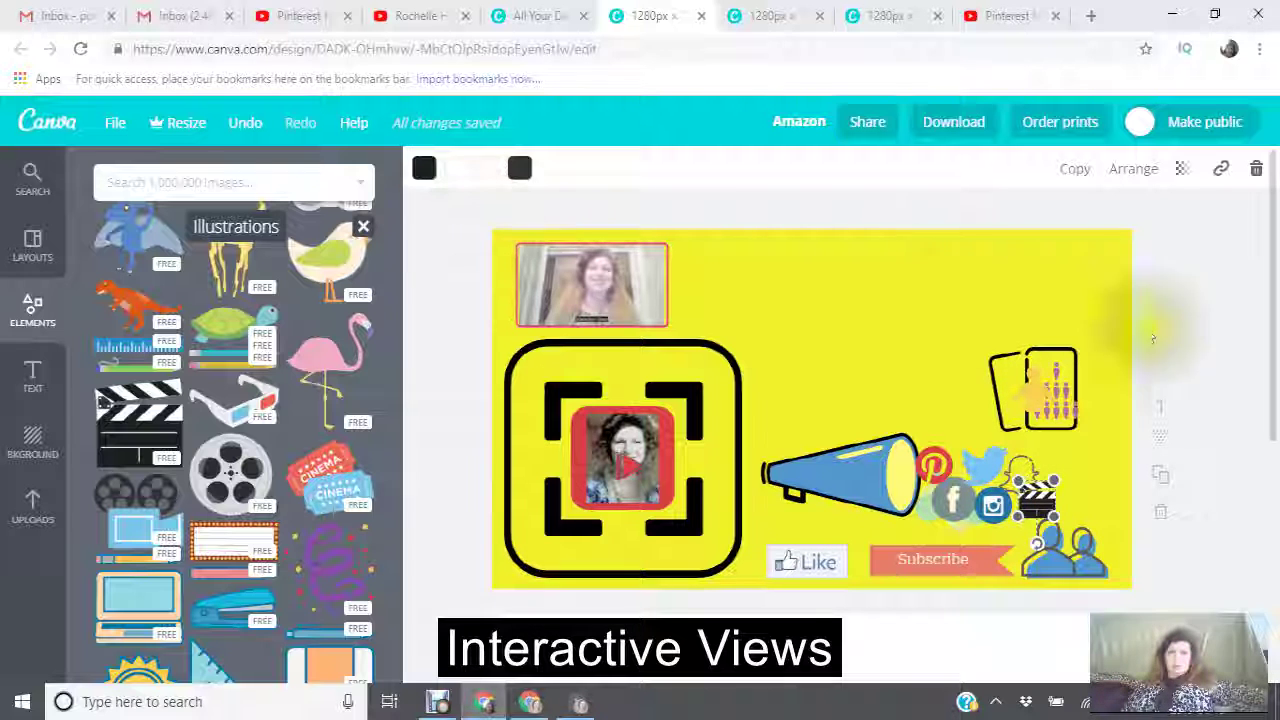
pyautogui.moveTo(1041, 398)
pyautogui.mouseDown()
pyautogui.moveTo(1039, 377)
pyautogui.moveTo(1036, 390)
pyautogui.mouseUp()
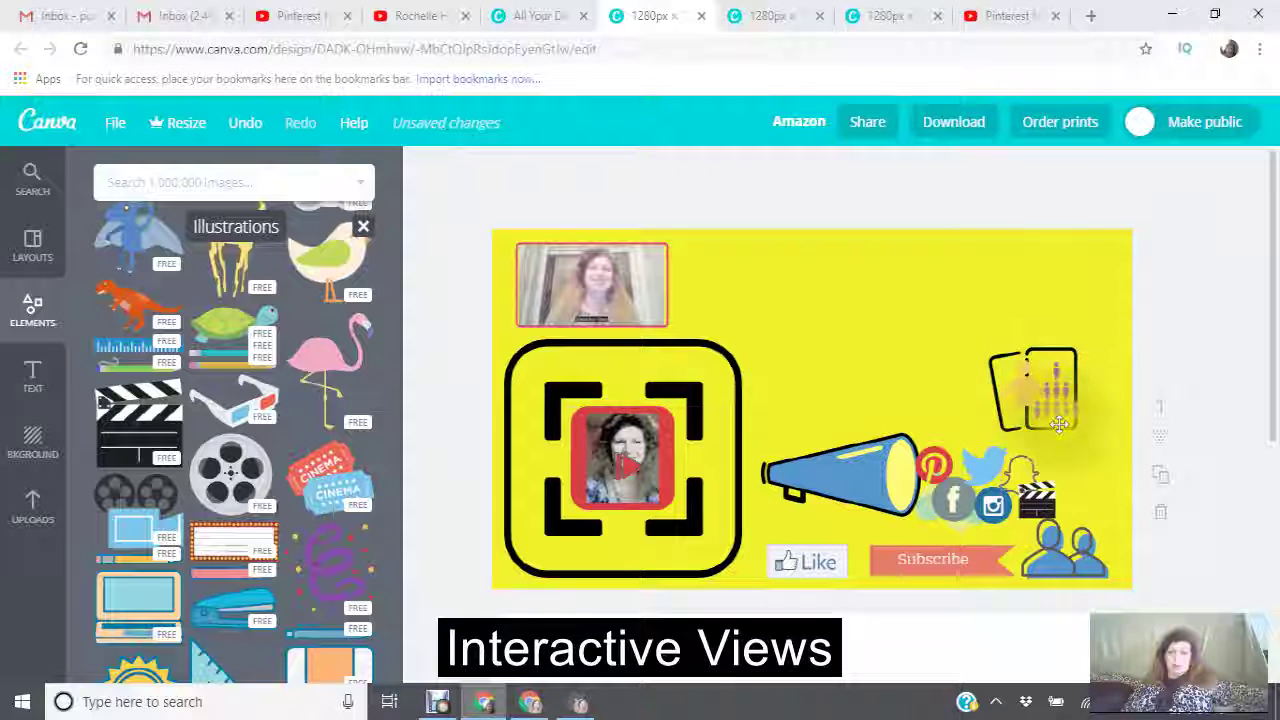
pyautogui.click(1053, 404)
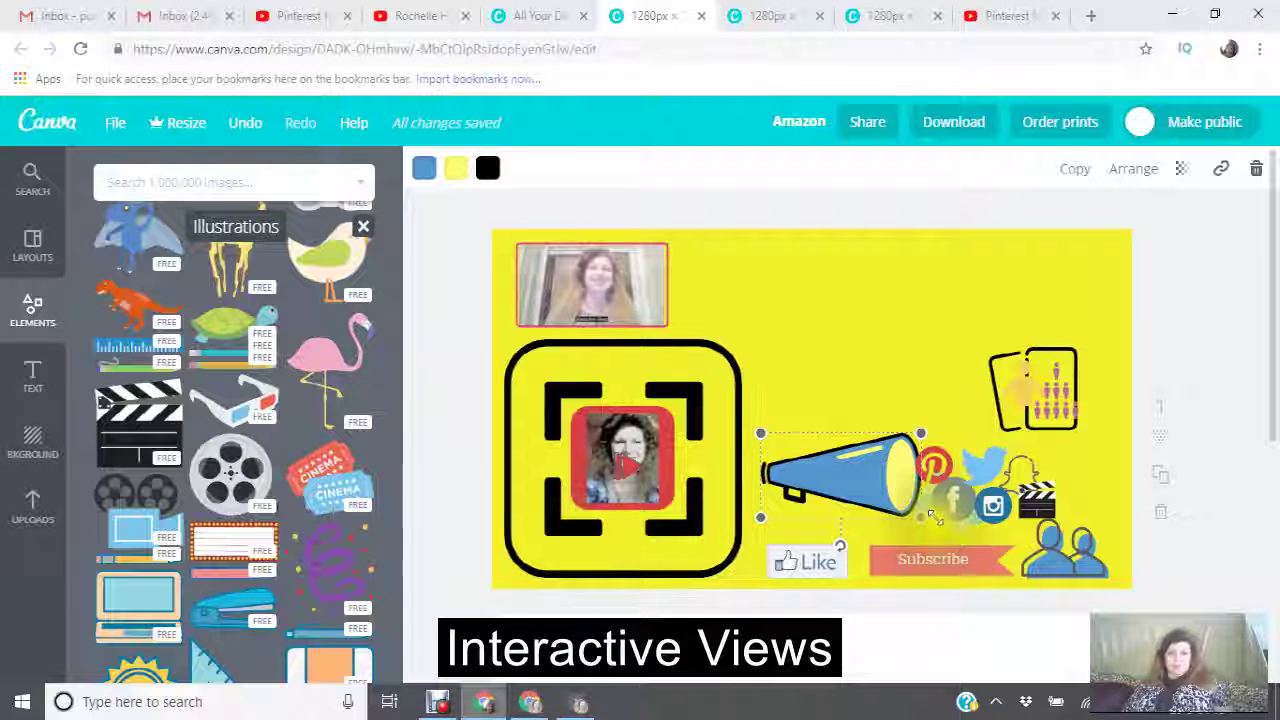
# Shift the people icon into the lower-right corner and lower the Subscribe ribbon slightly.
pyautogui.scroll(-5, 224, 424)
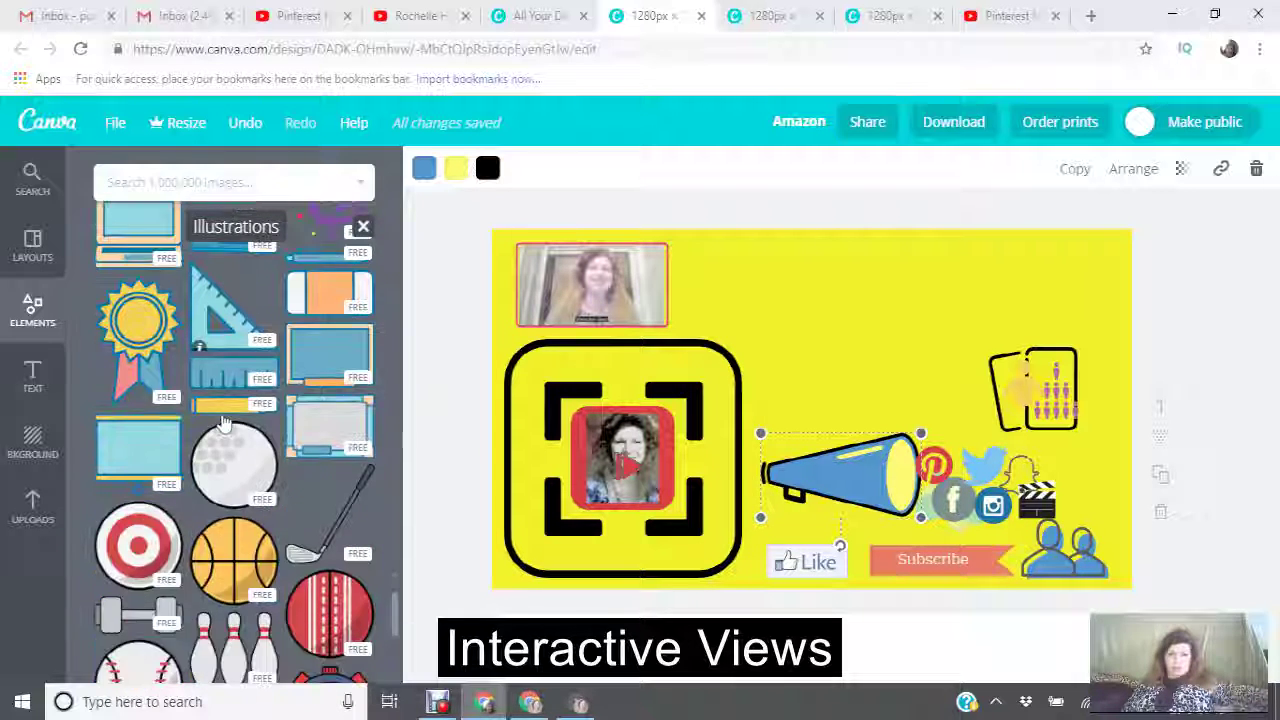
pyautogui.scroll(-5, 224, 424)
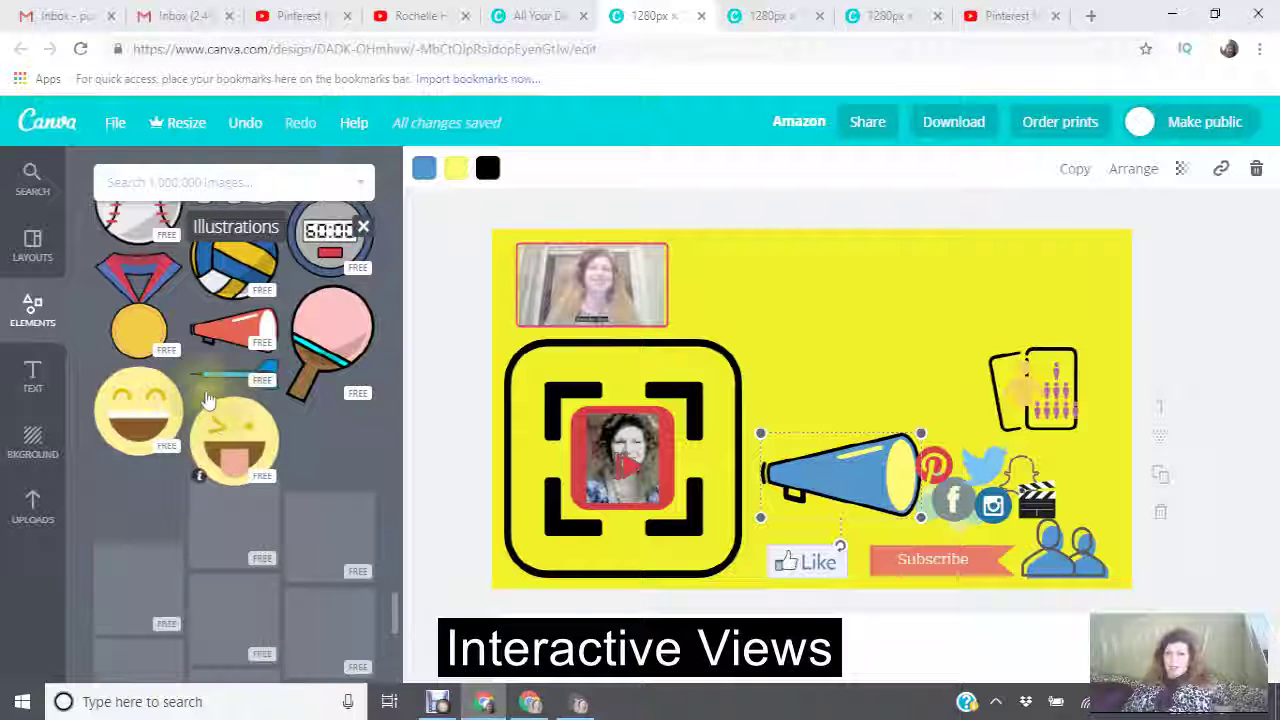
pyautogui.scroll(-2, 210, 400)
pyautogui.scroll(-3, 205, 395)
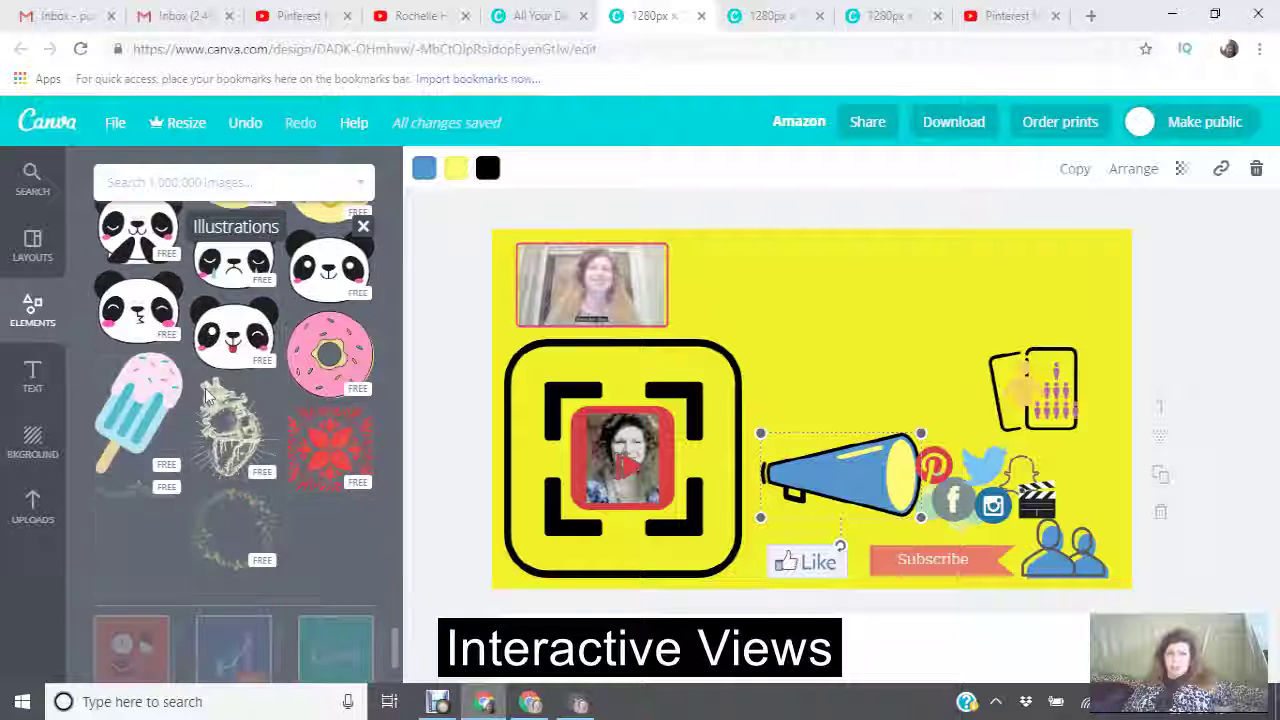
pyautogui.scroll(-2, 205, 395)
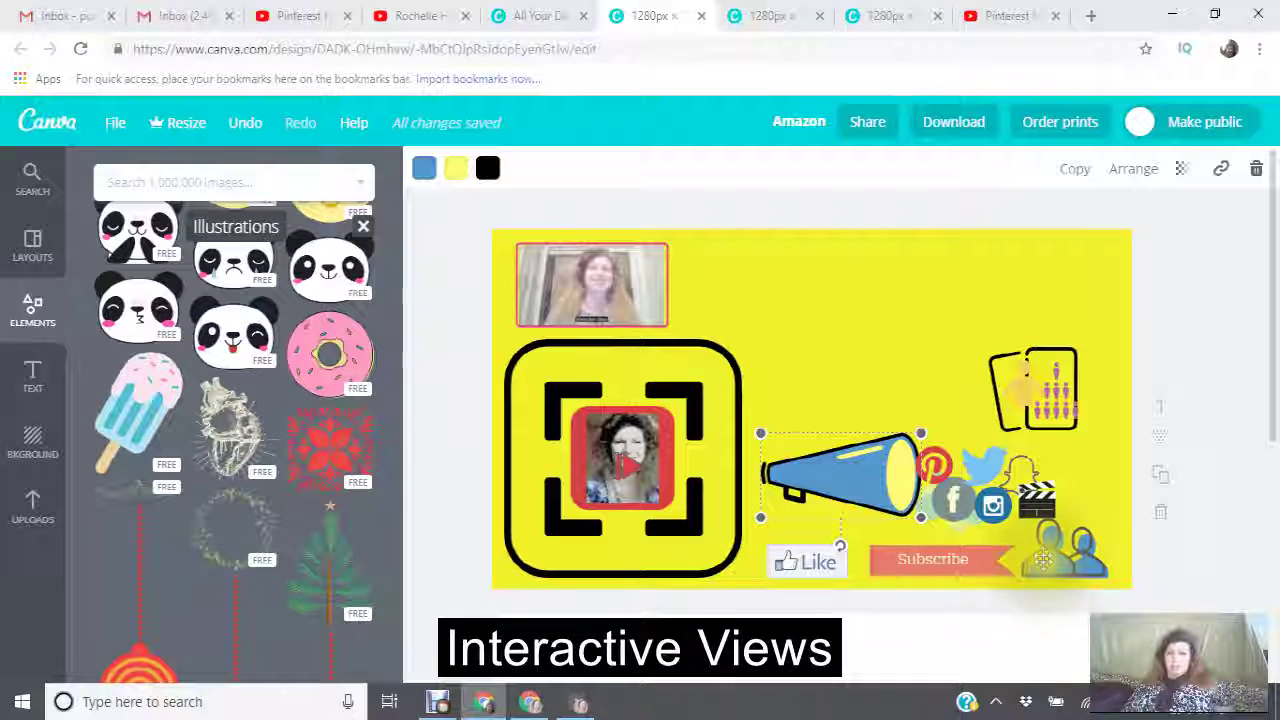
pyautogui.moveTo(1046, 565); pyautogui.dragTo(1080, 600)
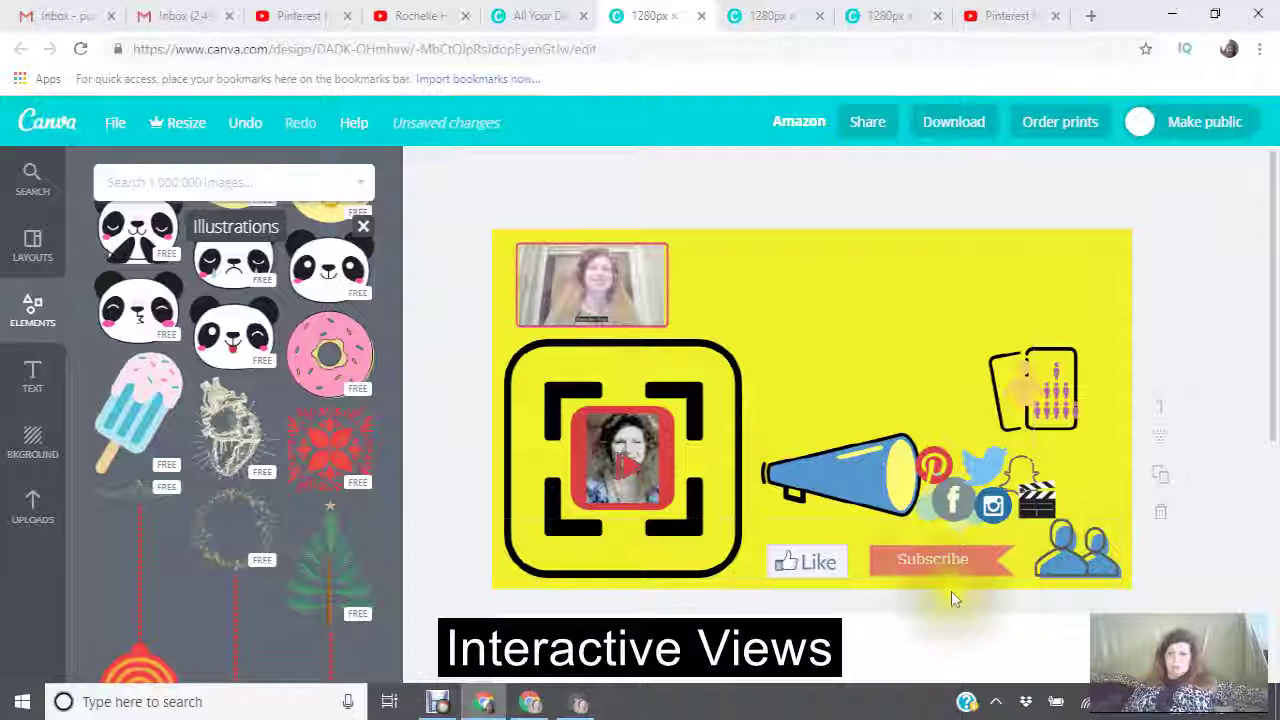
pyautogui.moveTo(930, 567); pyautogui.dragTo(931, 577)
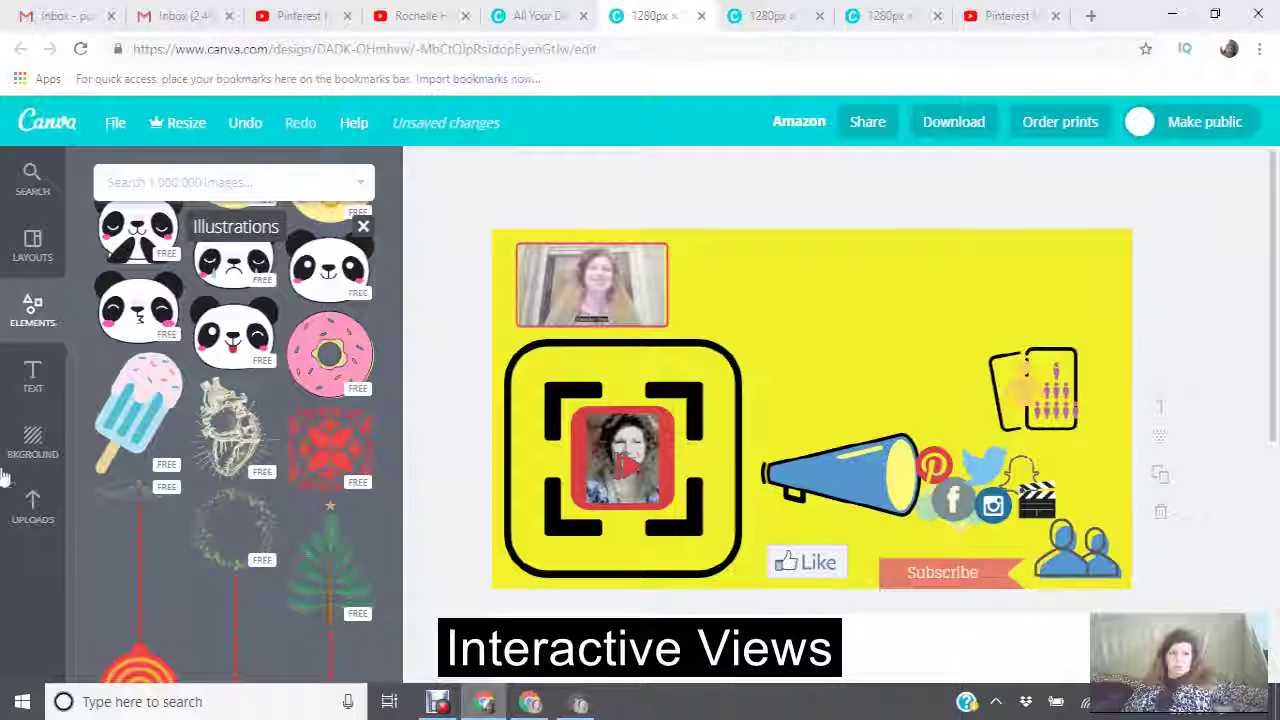
# Show the Text panel and scroll down to the ribbon-style title templates.
pyautogui.click(31, 378)
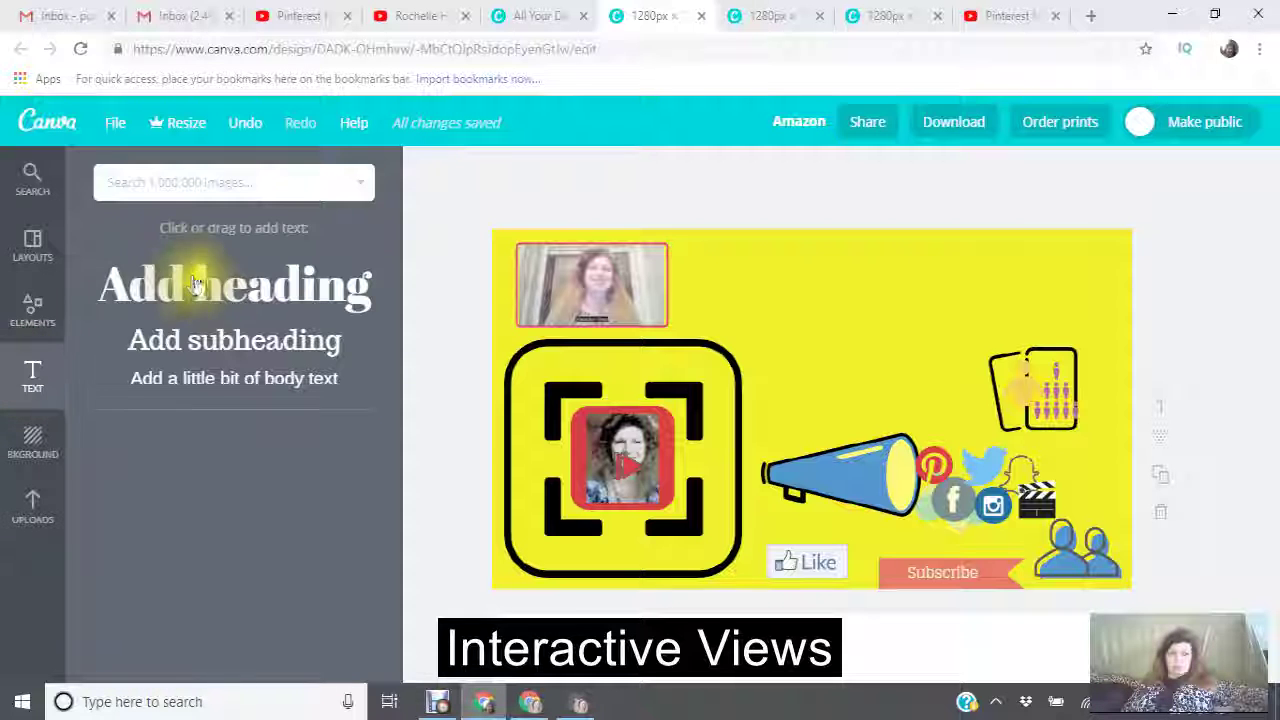
pyautogui.scroll(-10, 237, 351)
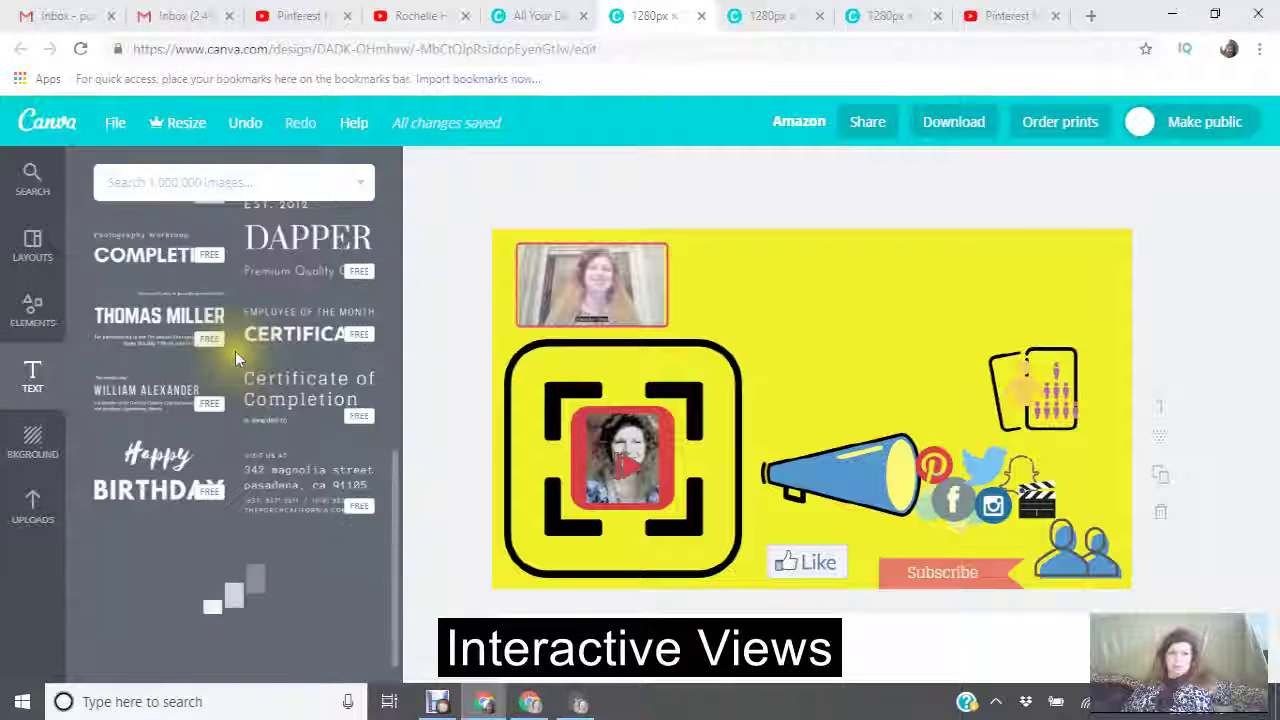
pyautogui.scroll(-3, 231, 363)
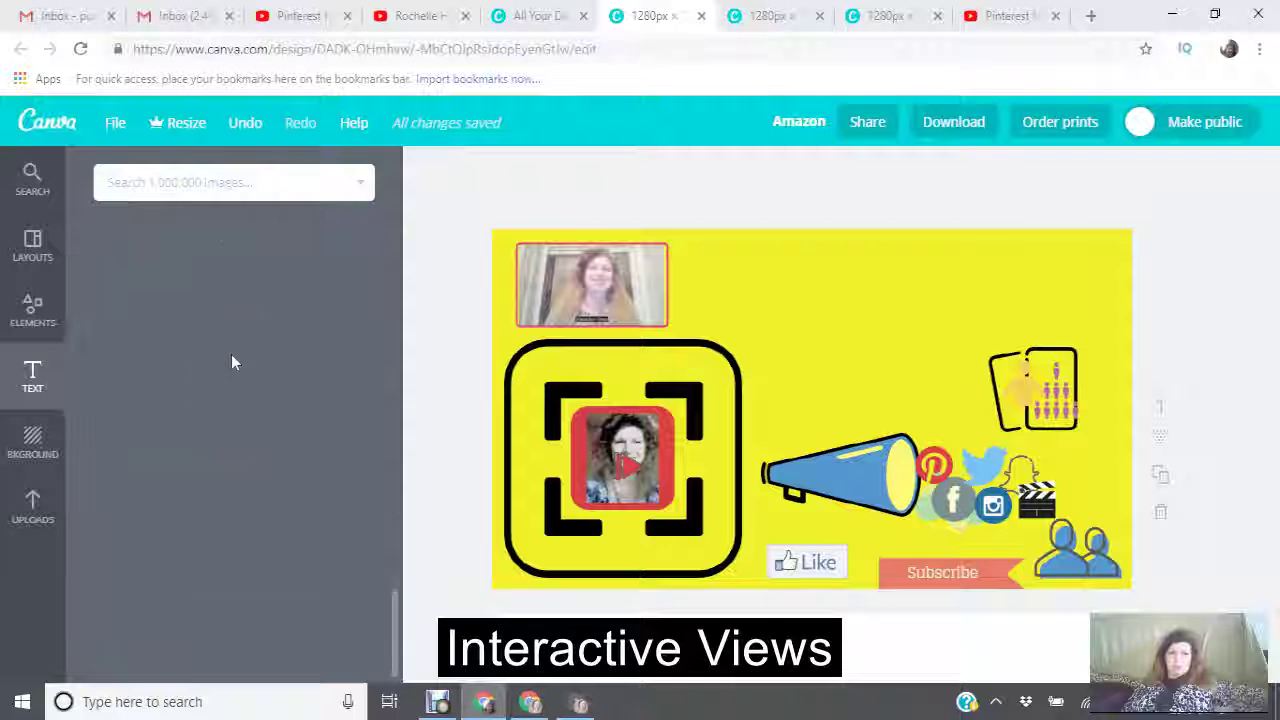
pyautogui.scroll(-10, 230, 354)
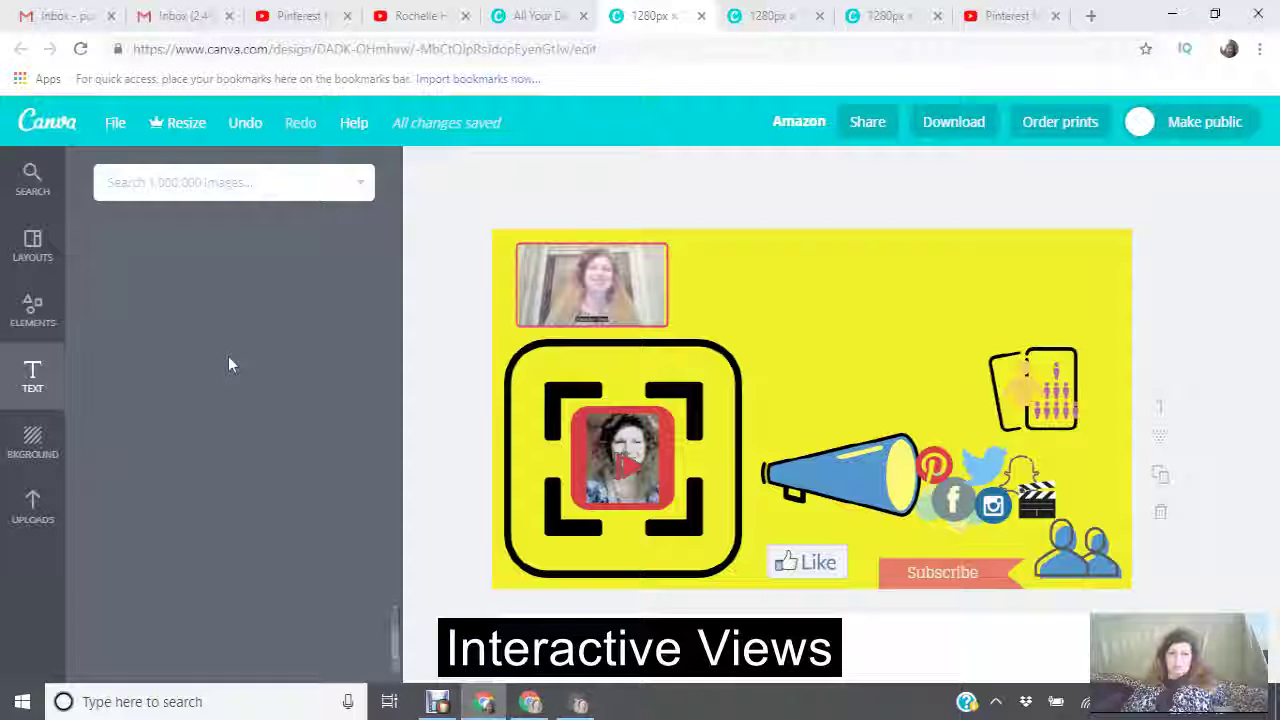
pyautogui.scroll(-5, 227, 360)
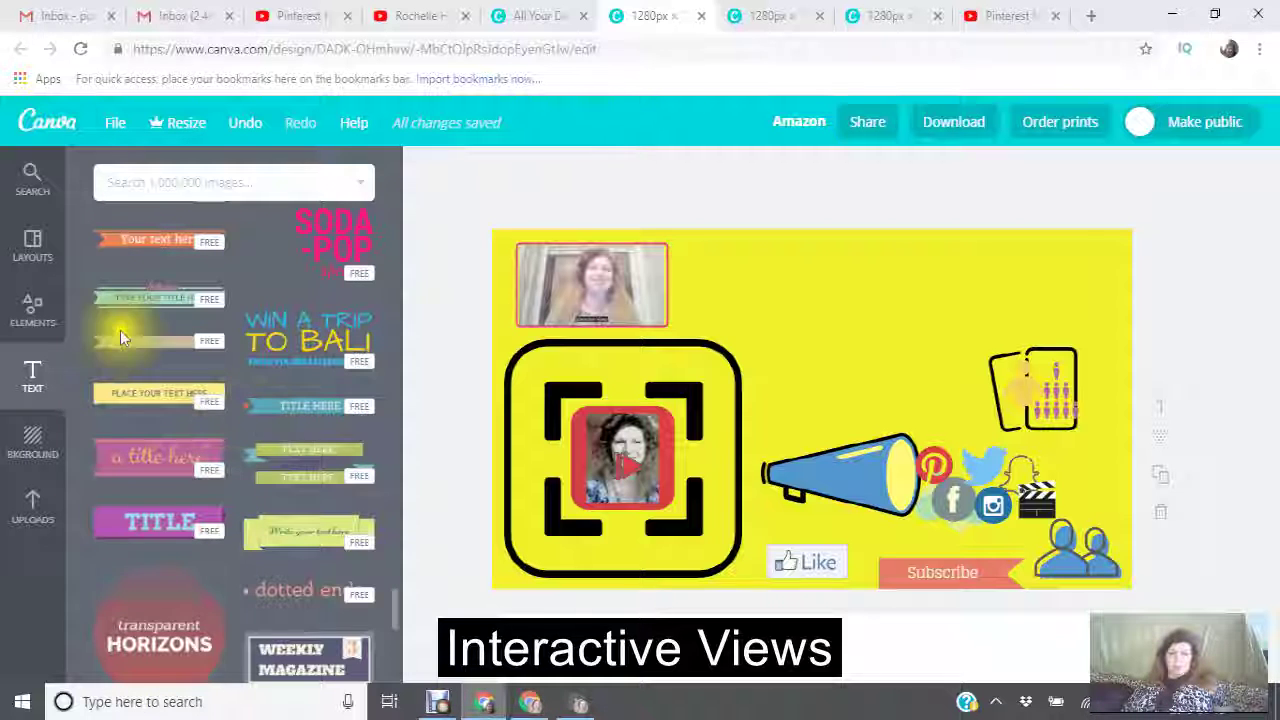
# Add the orange 'Your text here' ribbon banner mid-design and nudge the megaphone down.
pyautogui.click(145, 245)
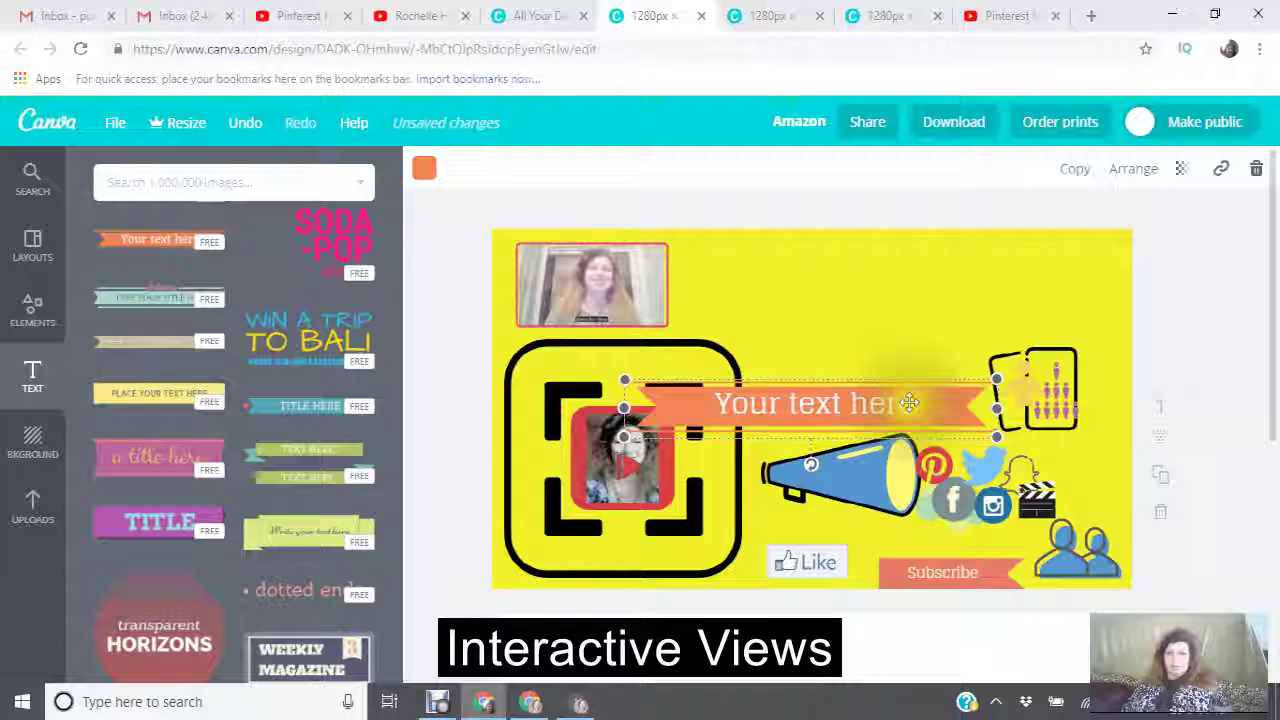
pyautogui.doubleClick(909, 402)
pyautogui.moveTo(909, 402); pyautogui.dragTo(740, 421)
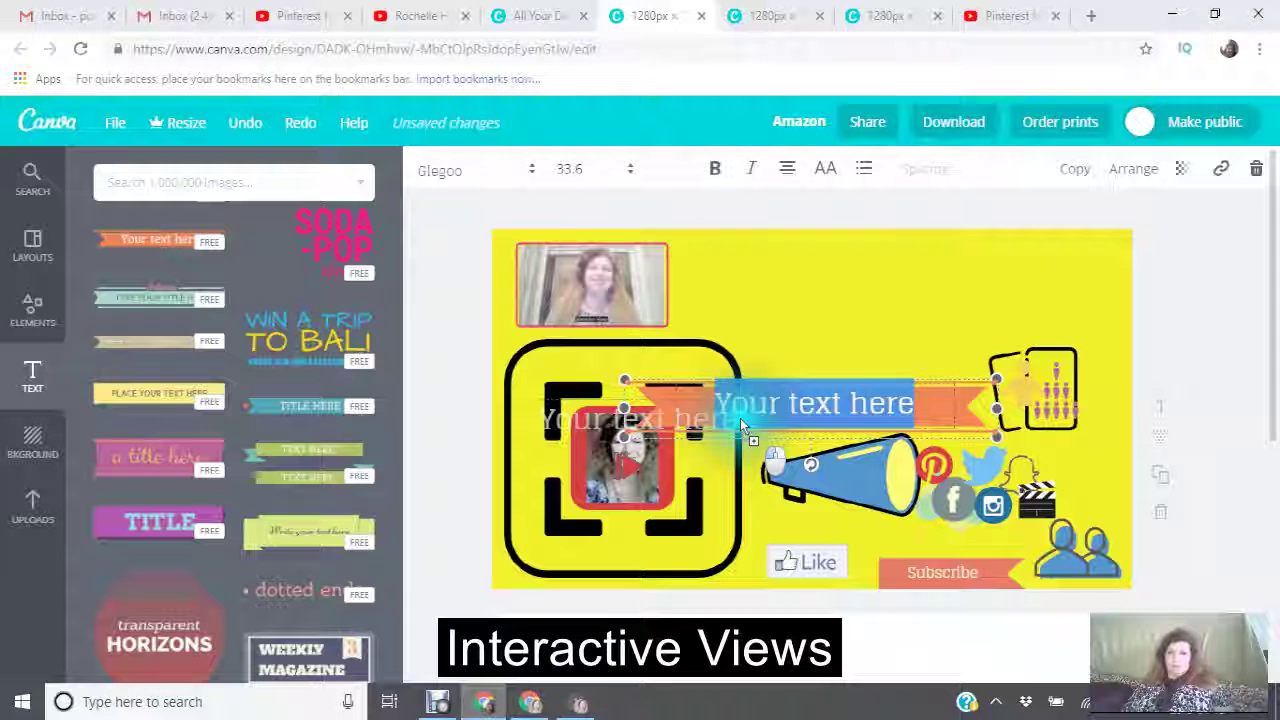
pyautogui.moveTo(740, 418); pyautogui.dragTo(792, 418)
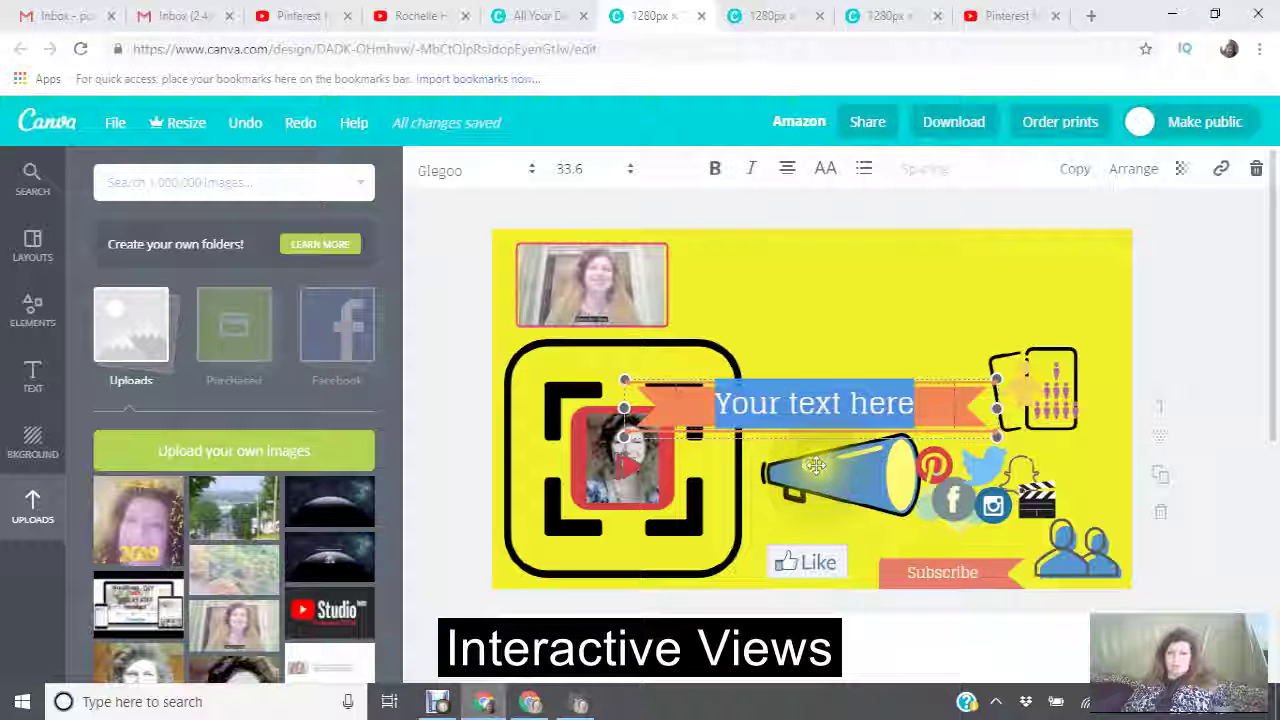
pyautogui.moveTo(815, 464); pyautogui.dragTo(813, 496)
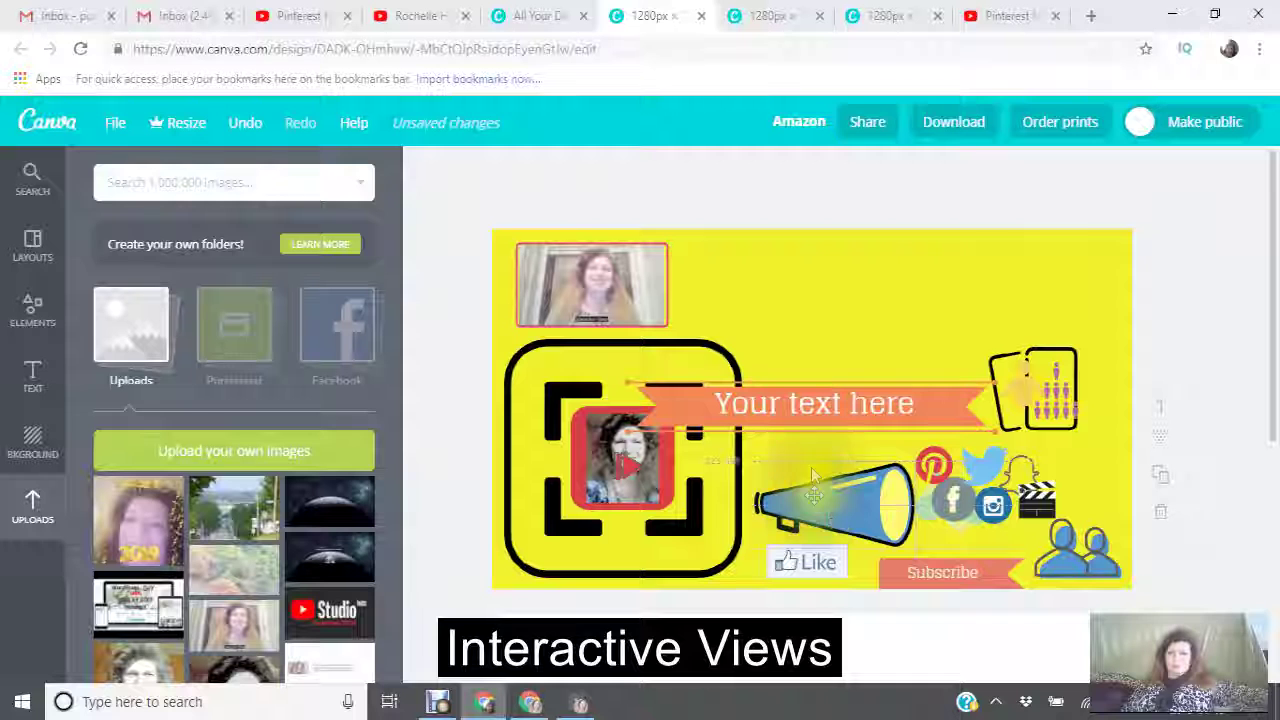
# Place a copy of the banner along the top, then select the middle banner's text.
pyautogui.click(806, 410)
pyautogui.moveTo(806, 408); pyautogui.dragTo(896, 271)
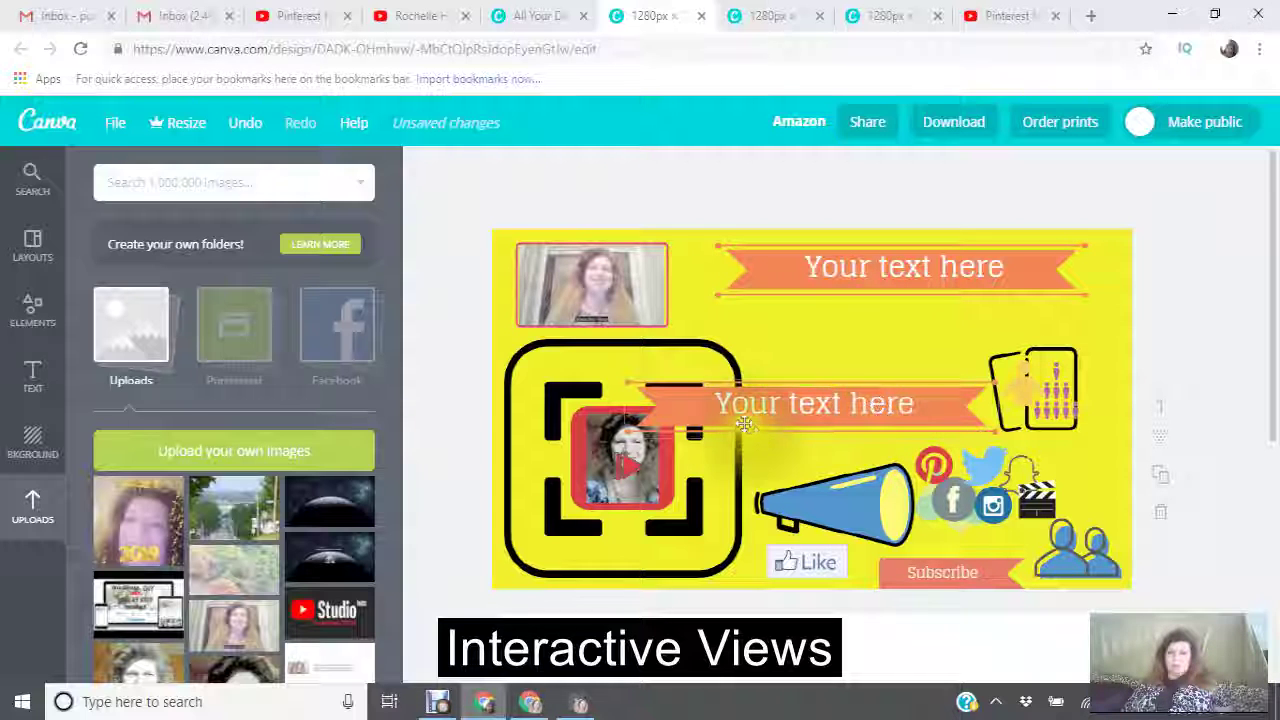
pyautogui.click(812, 406)
pyautogui.click(810, 405)
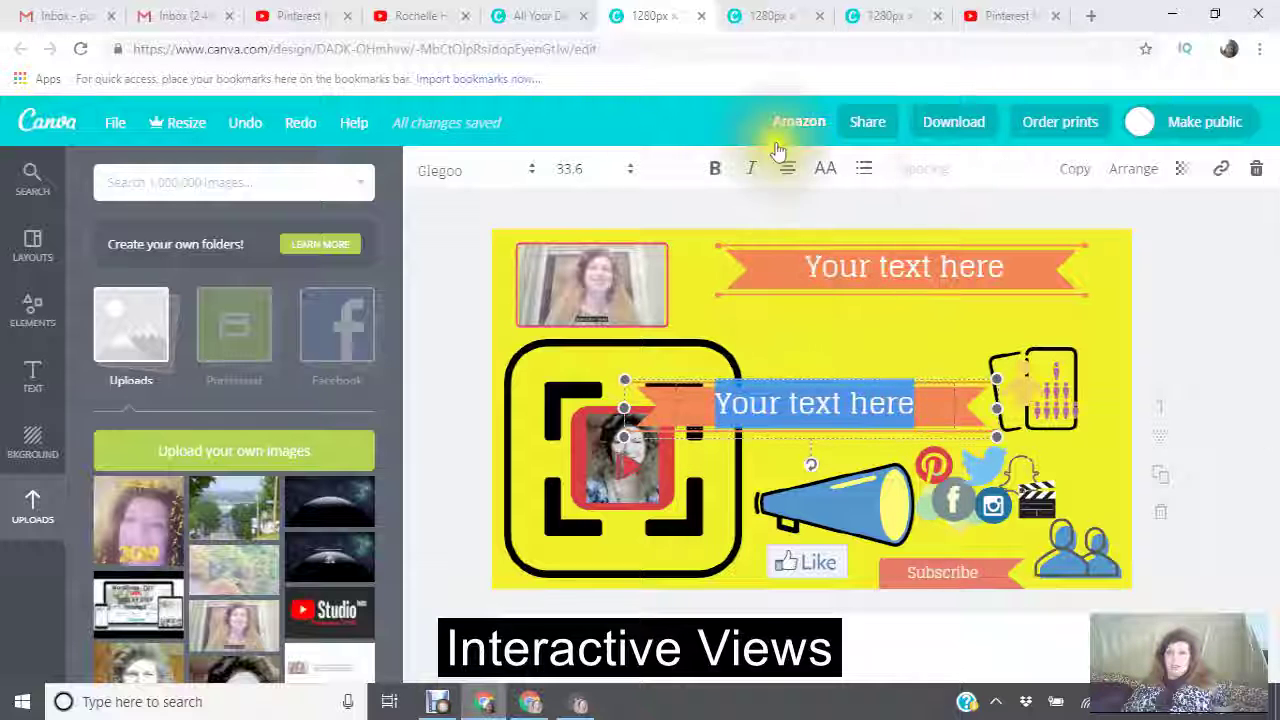
# Make the middle banner's text dark grey at font size 16.
pyautogui.click(674, 178)
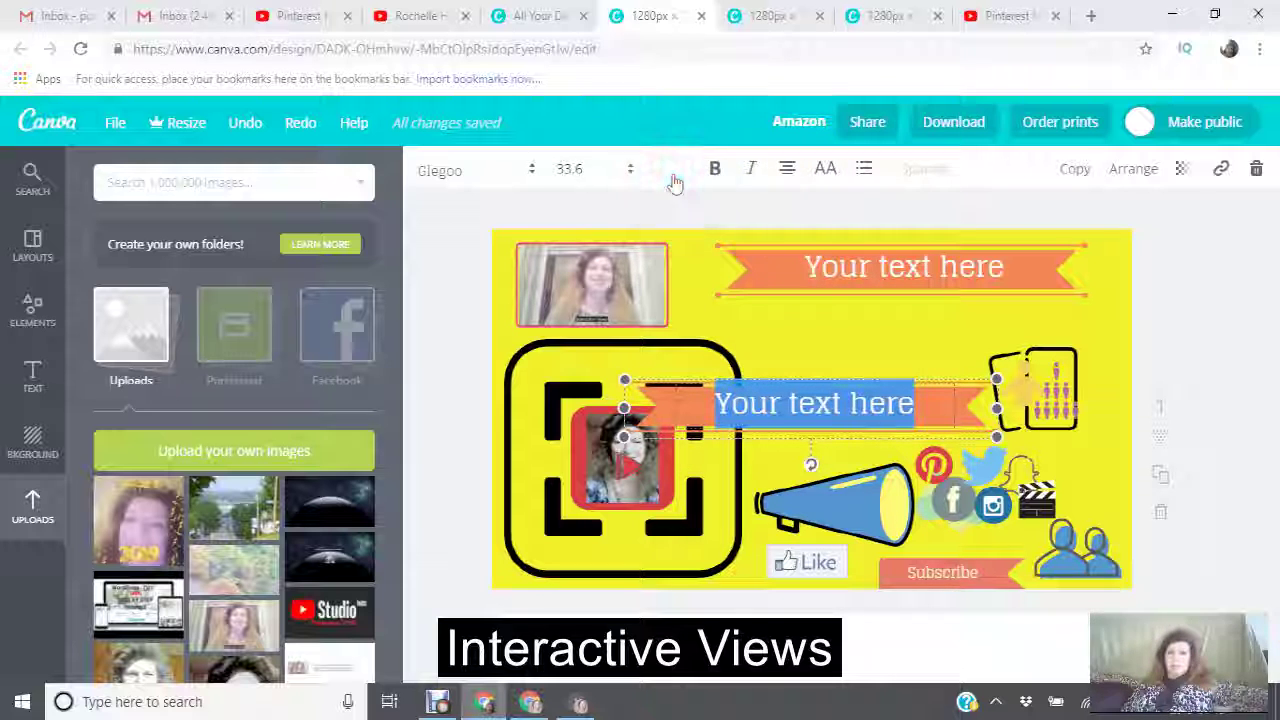
pyautogui.click(674, 179)
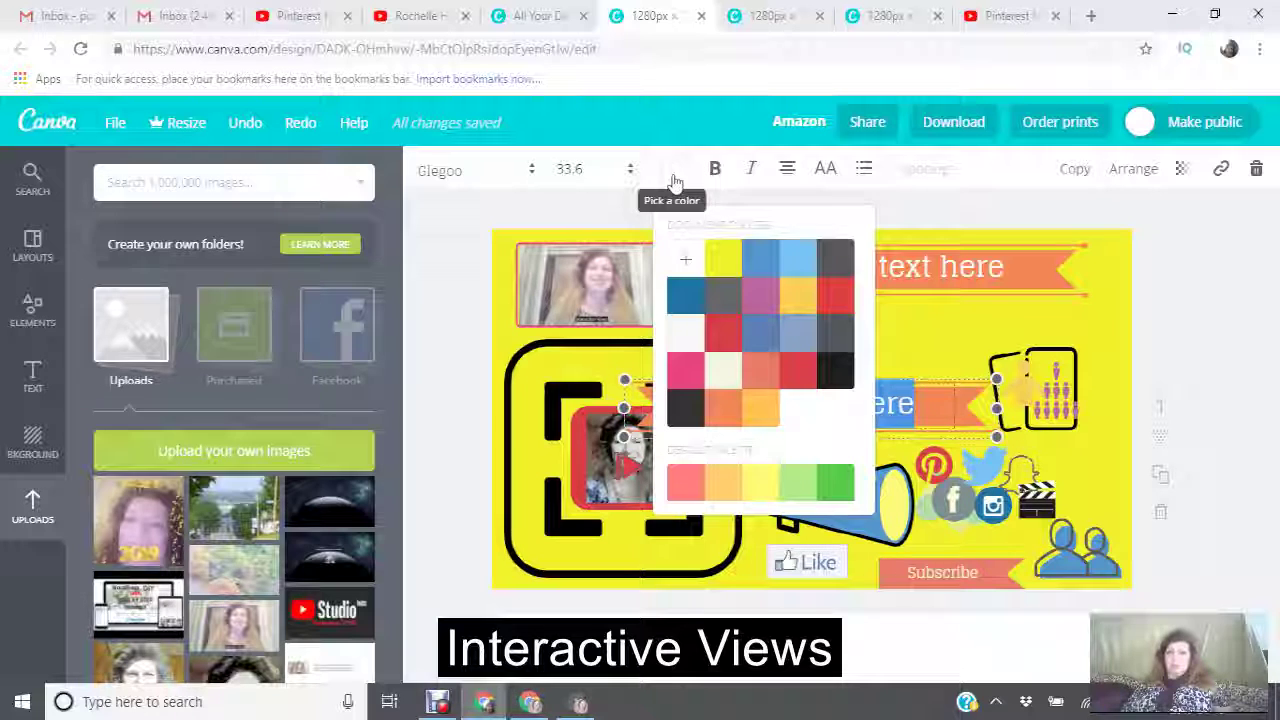
pyautogui.click(836, 266)
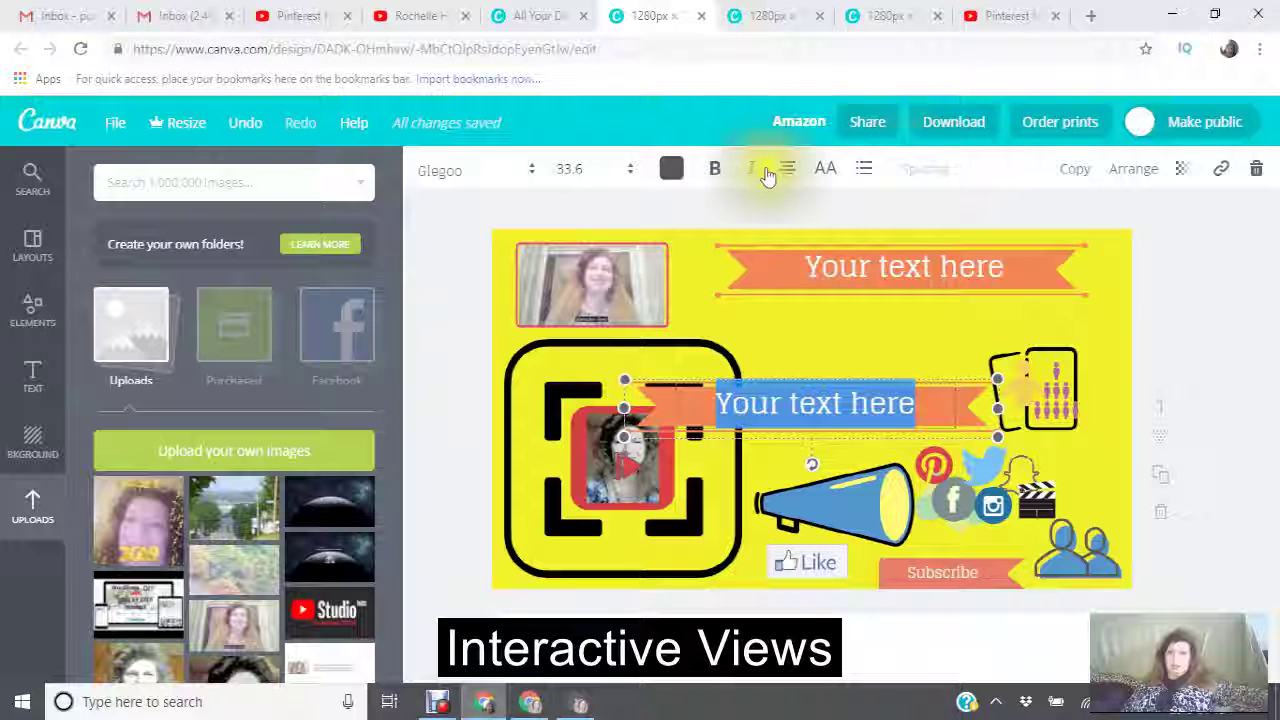
pyautogui.click(630, 172)
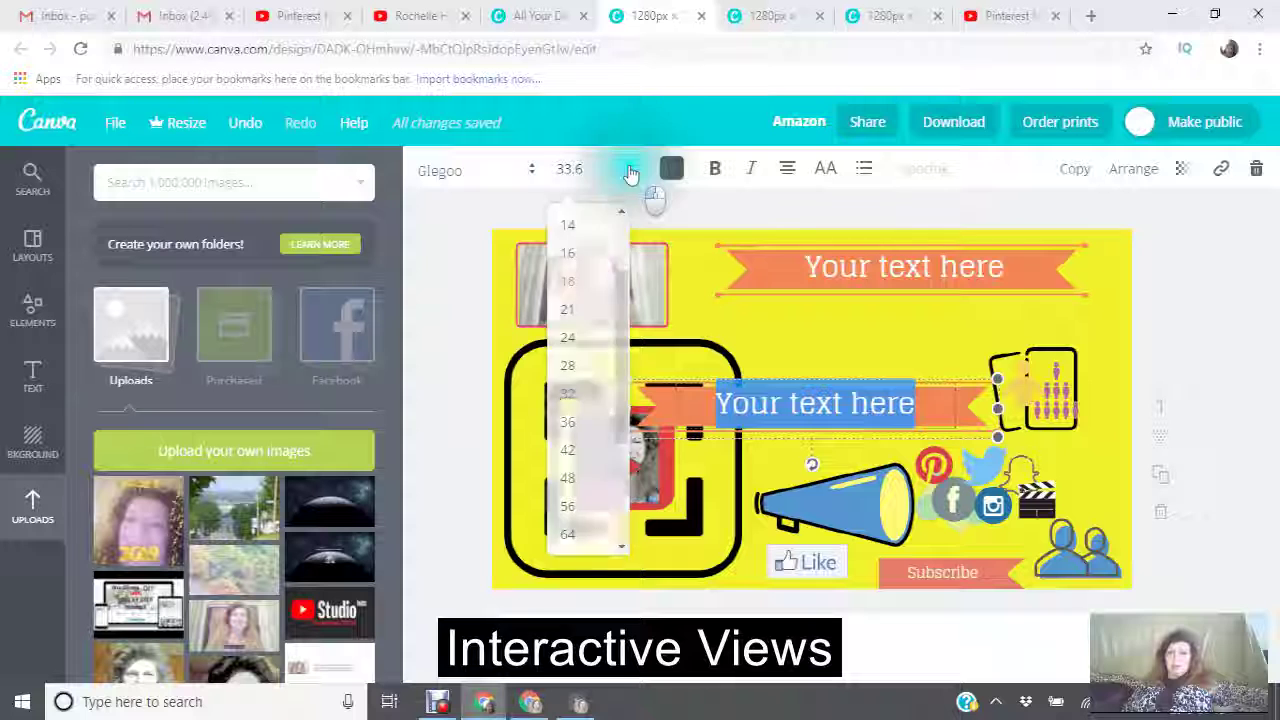
pyautogui.click(567, 255)
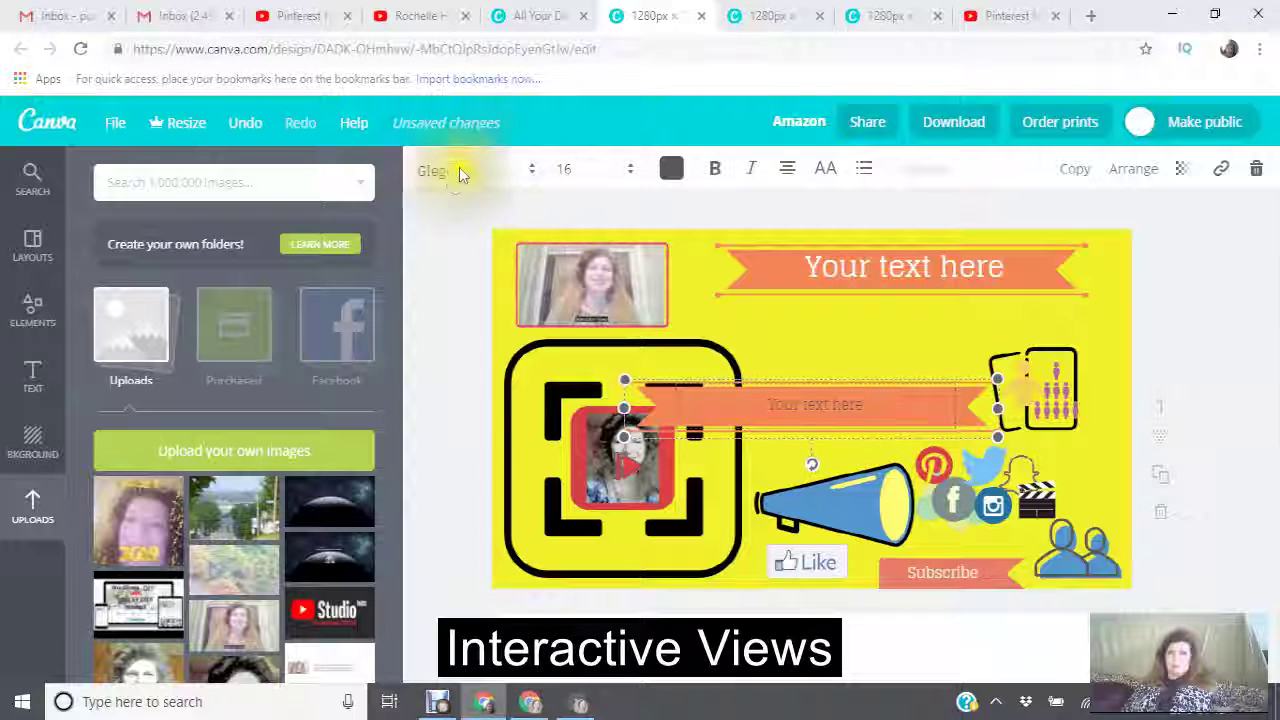
# Leave the font unchanged and delete the middle banner.
pyautogui.click(529, 176)
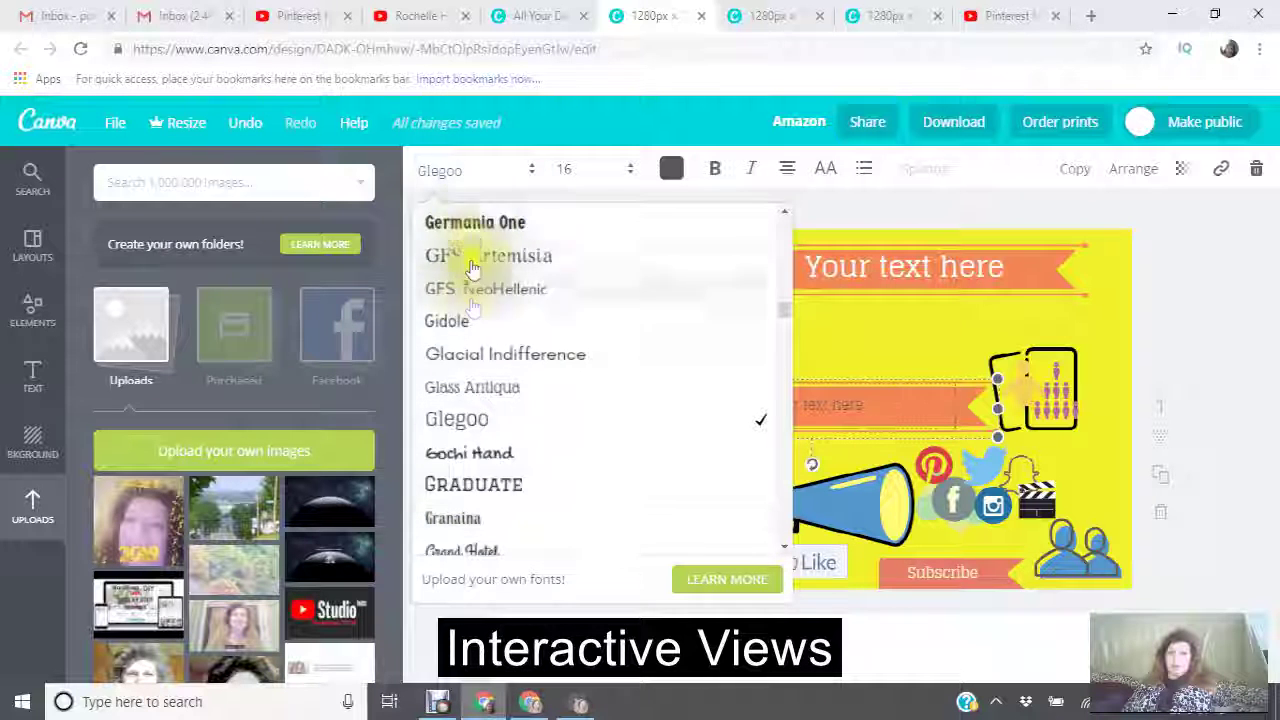
pyautogui.click(1190, 240)
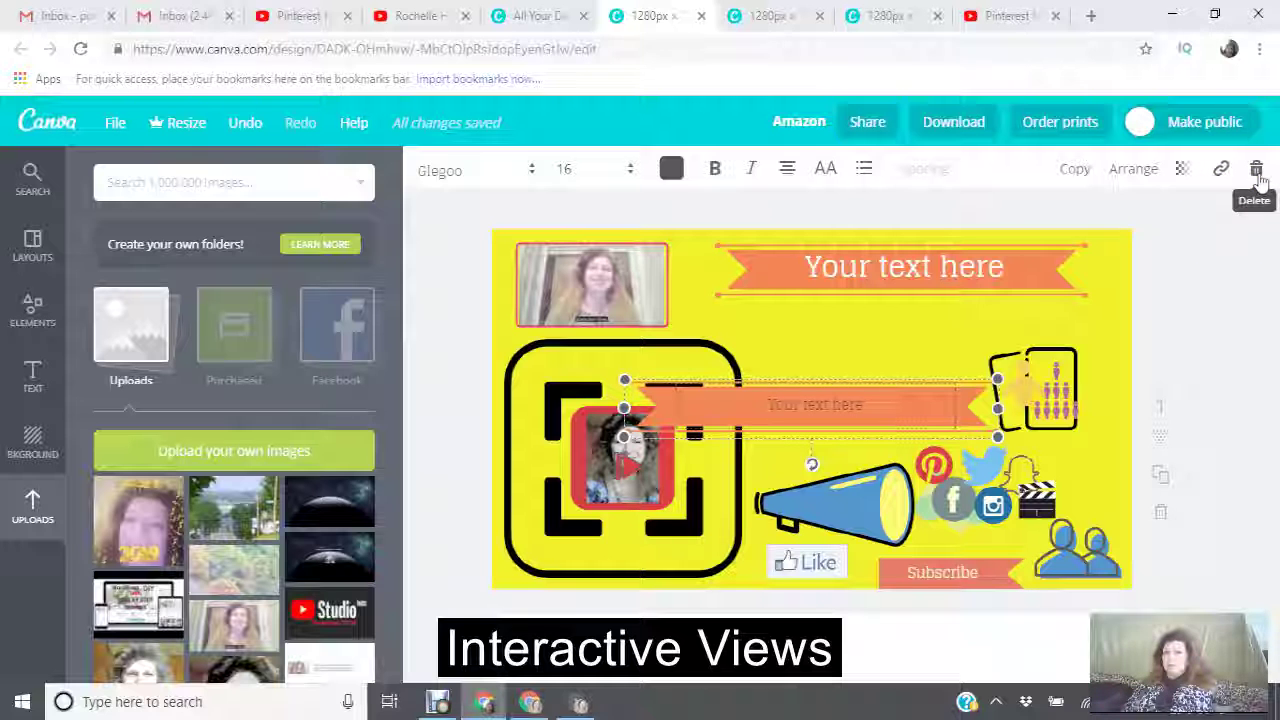
pyautogui.click(1261, 181)
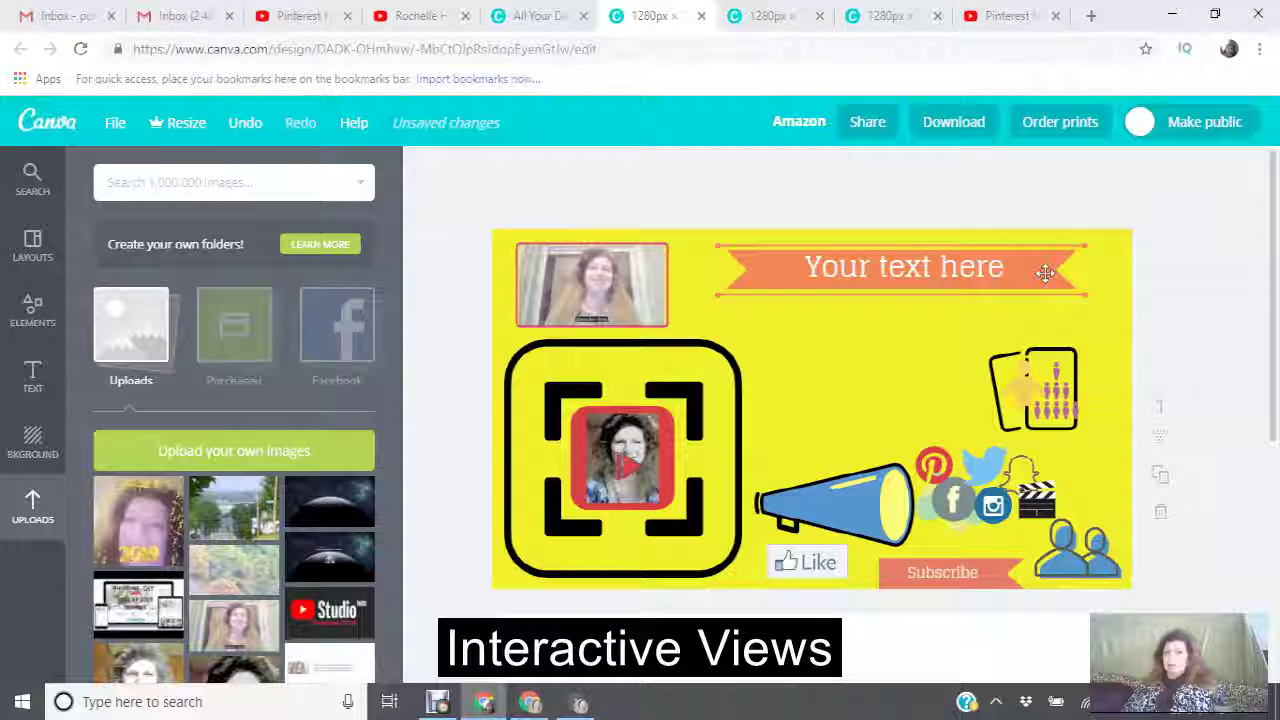
# Delete the empty 'Your text here' banner from the yellow thumbnail.
pyautogui.doubleClick(955, 272)
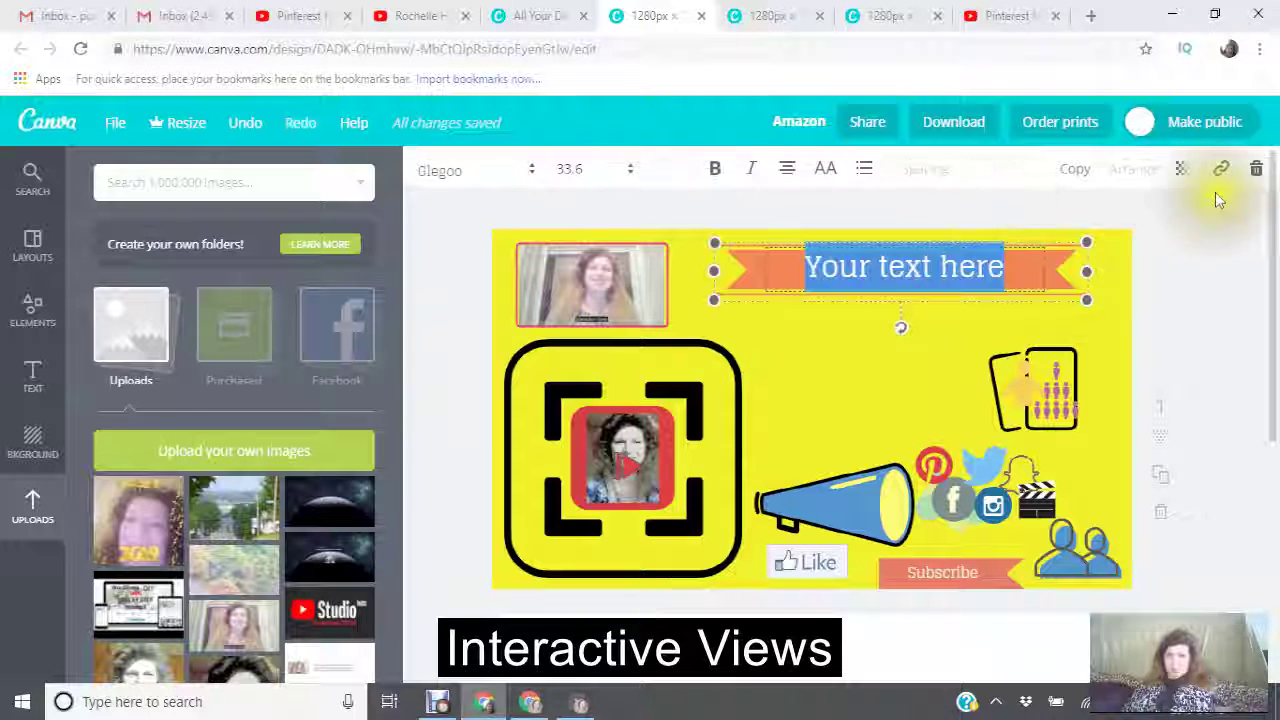
pyautogui.click(1257, 172)
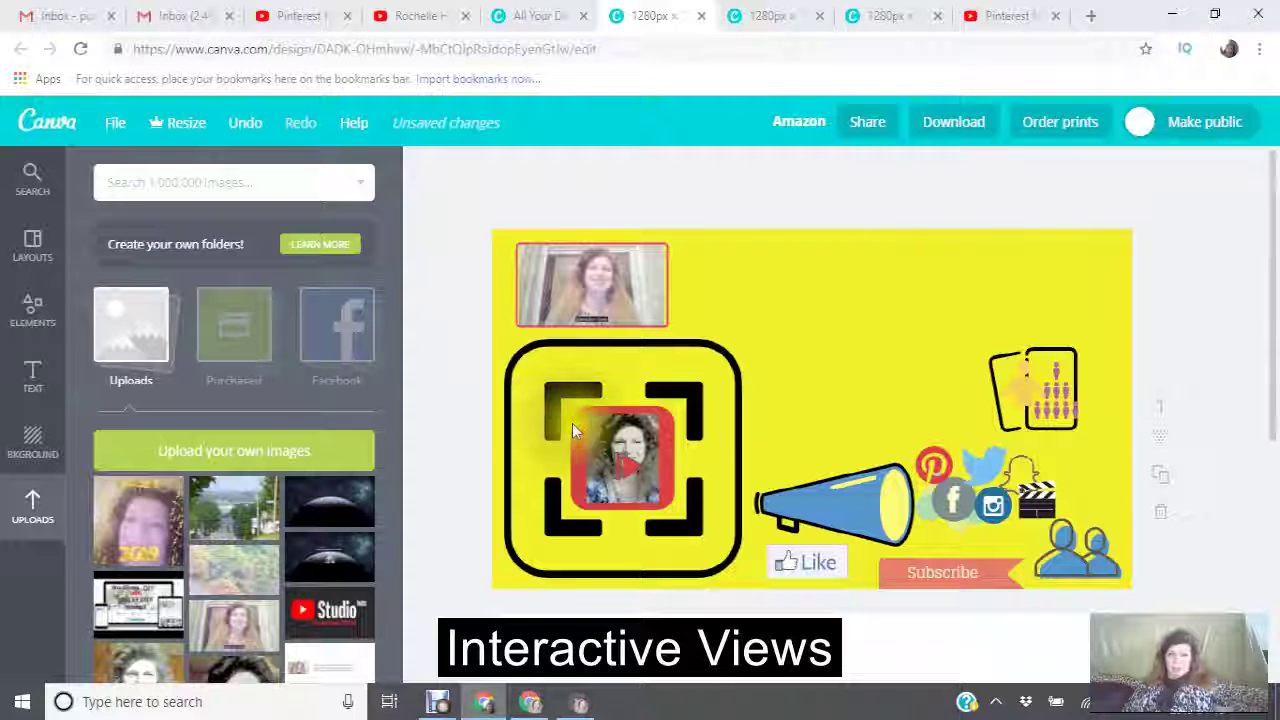
pyautogui.scroll(-1, 450, 390)
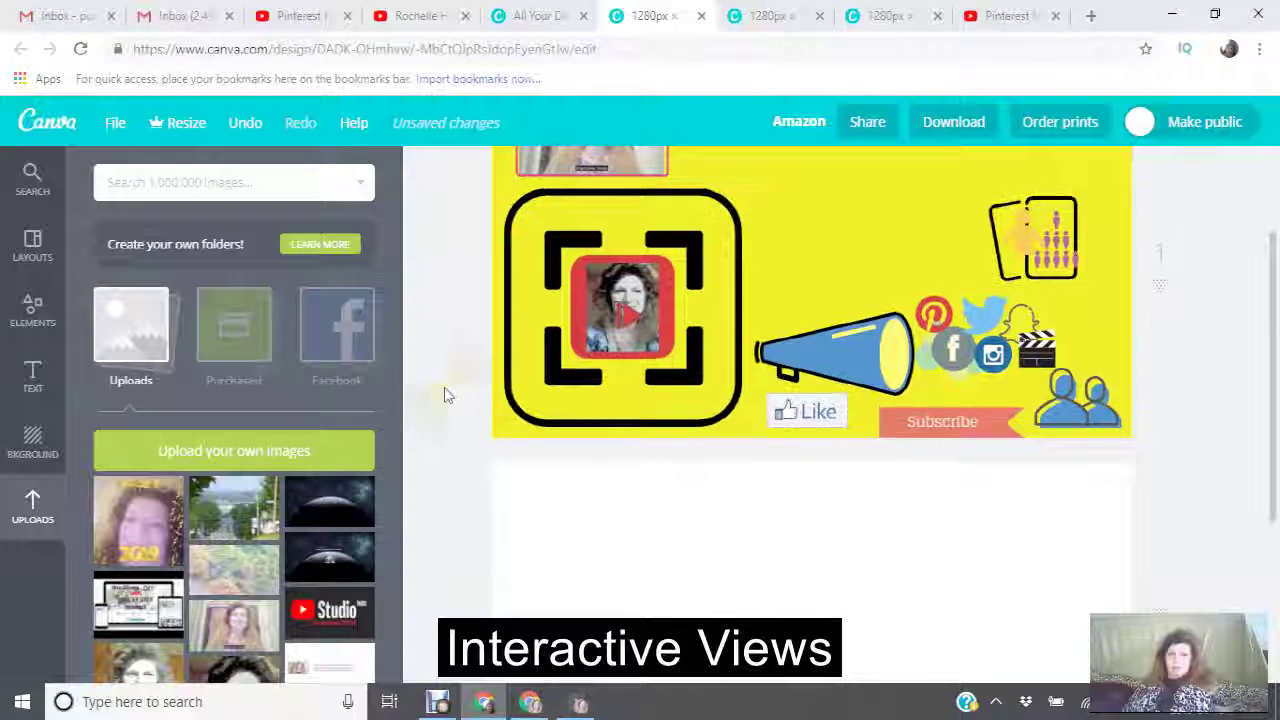
pyautogui.scroll(1, 443, 394)
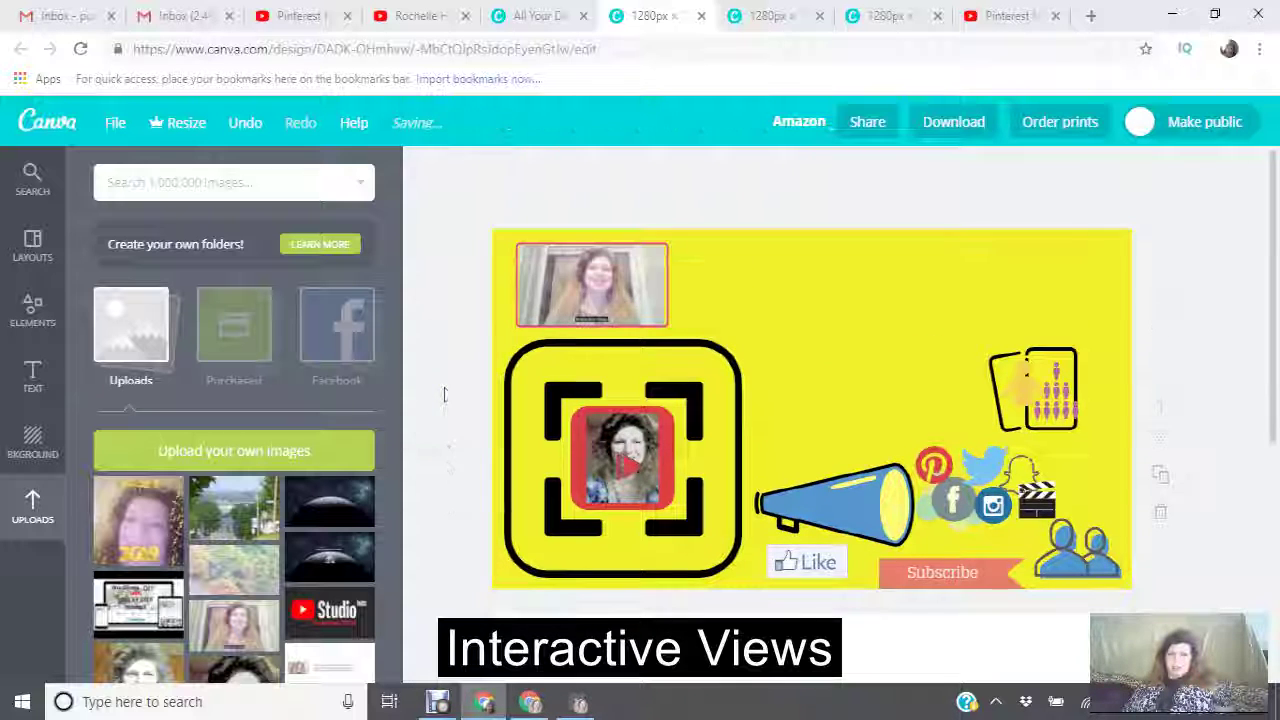
# Add an uploaded face photo to the design, shrink it, then delete it again.
pyautogui.click(230, 628)
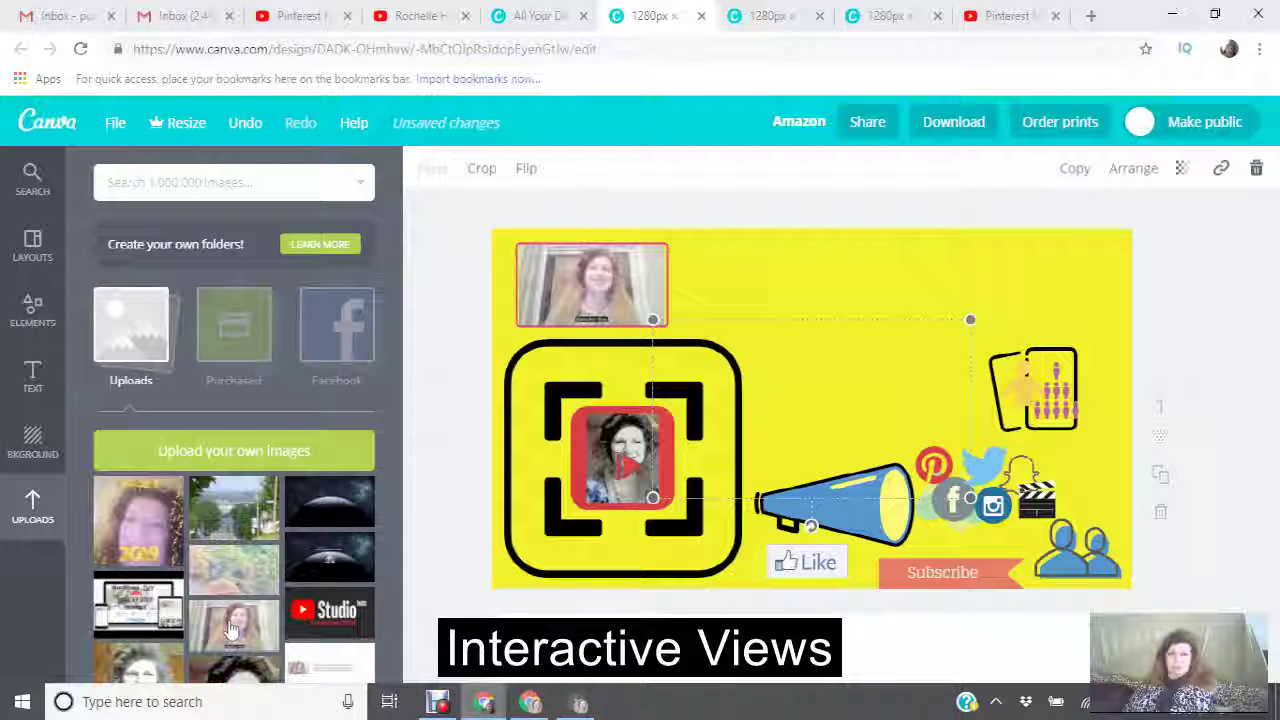
pyautogui.moveTo(970, 319); pyautogui.dragTo(1023, 307)
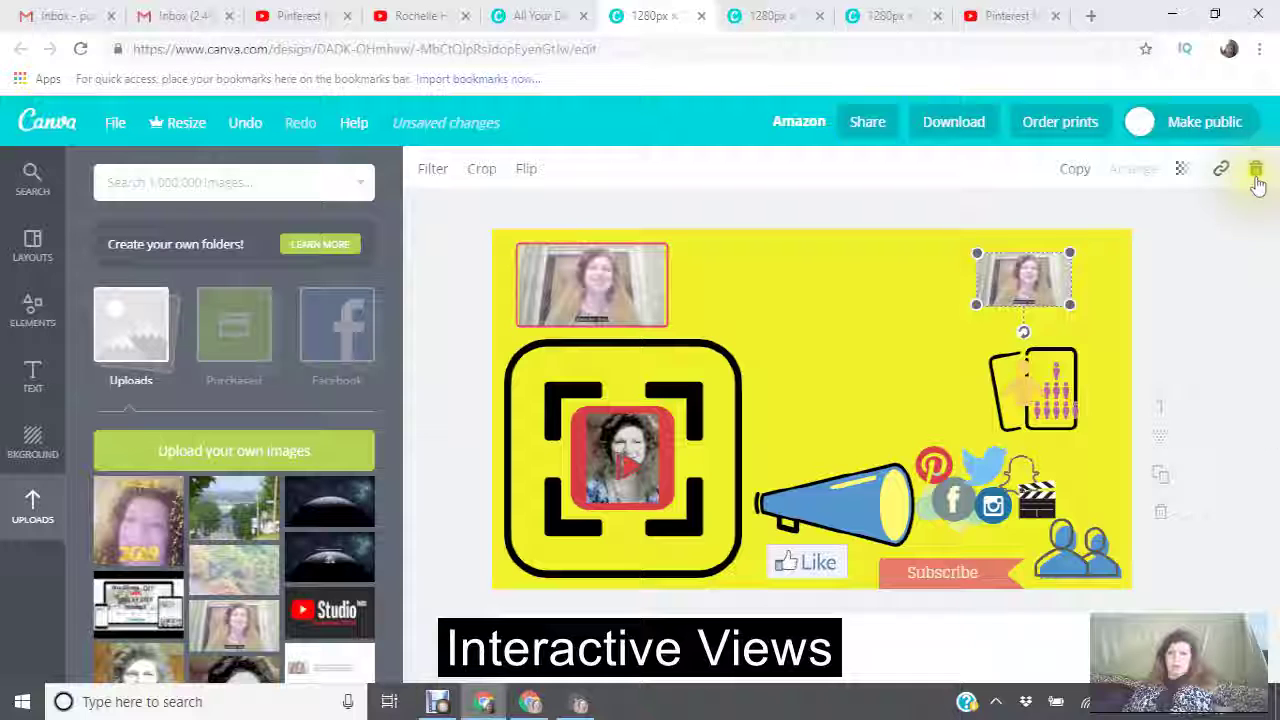
pyautogui.click(1257, 172)
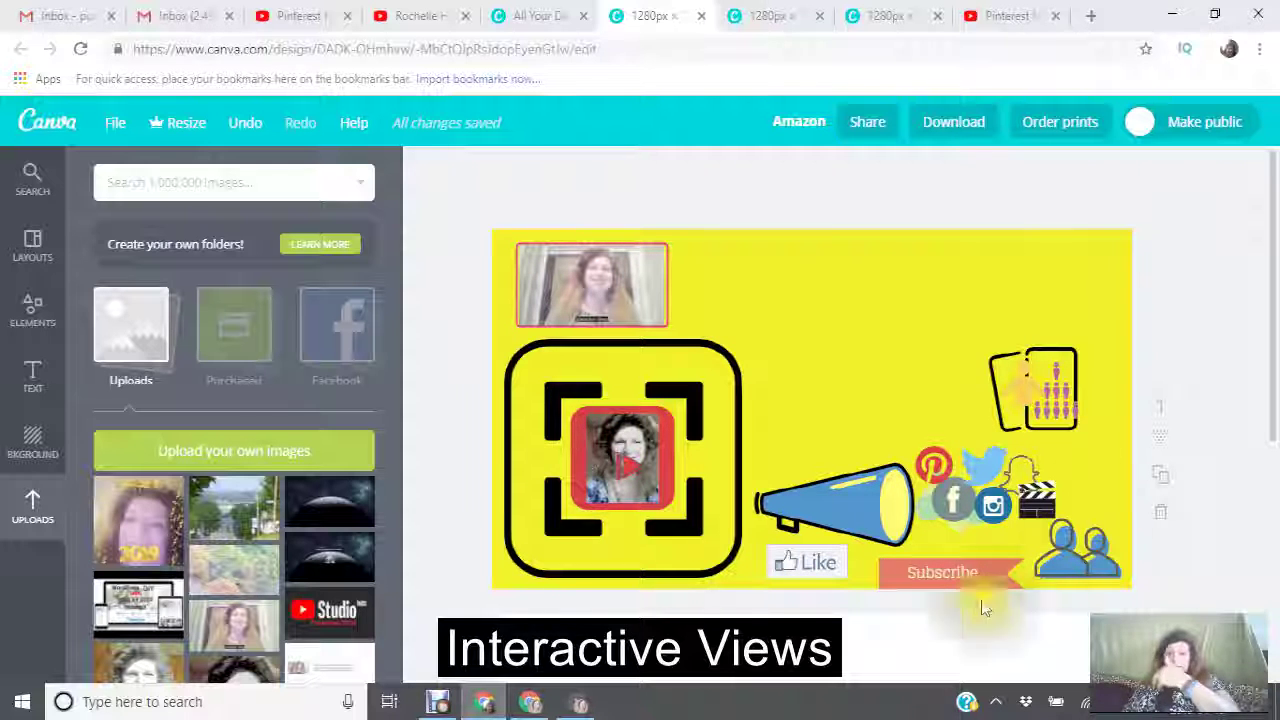
pyautogui.scroll(-2, 700, 450)
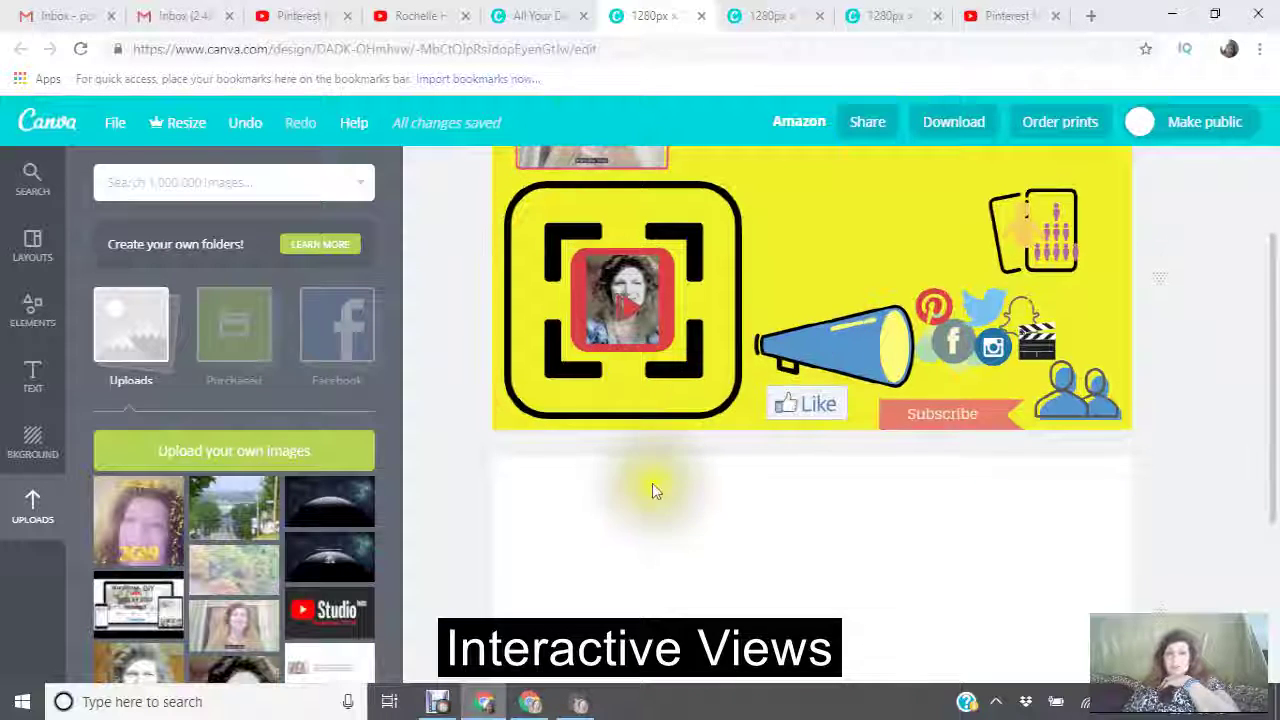
pyautogui.scroll(2, 652, 490)
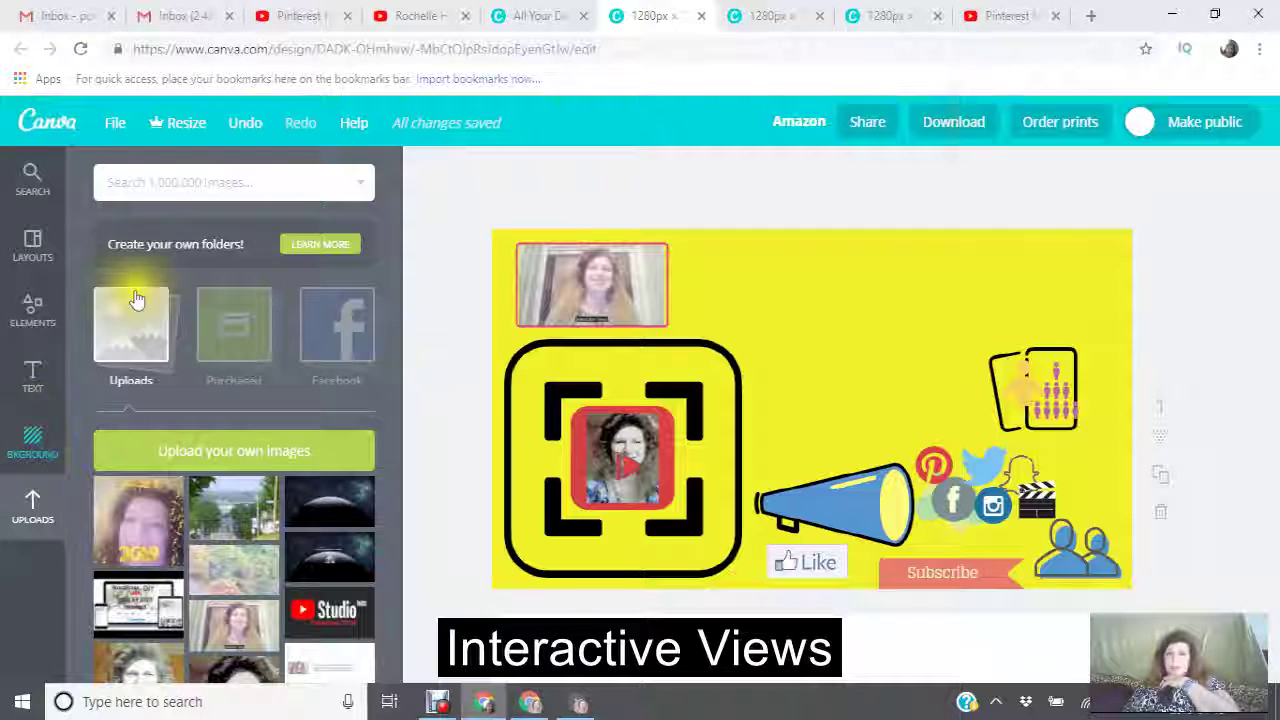
# Download all pages as PNG into Amazon (6).zip and dismiss the ready message.
pyautogui.click(953, 122)
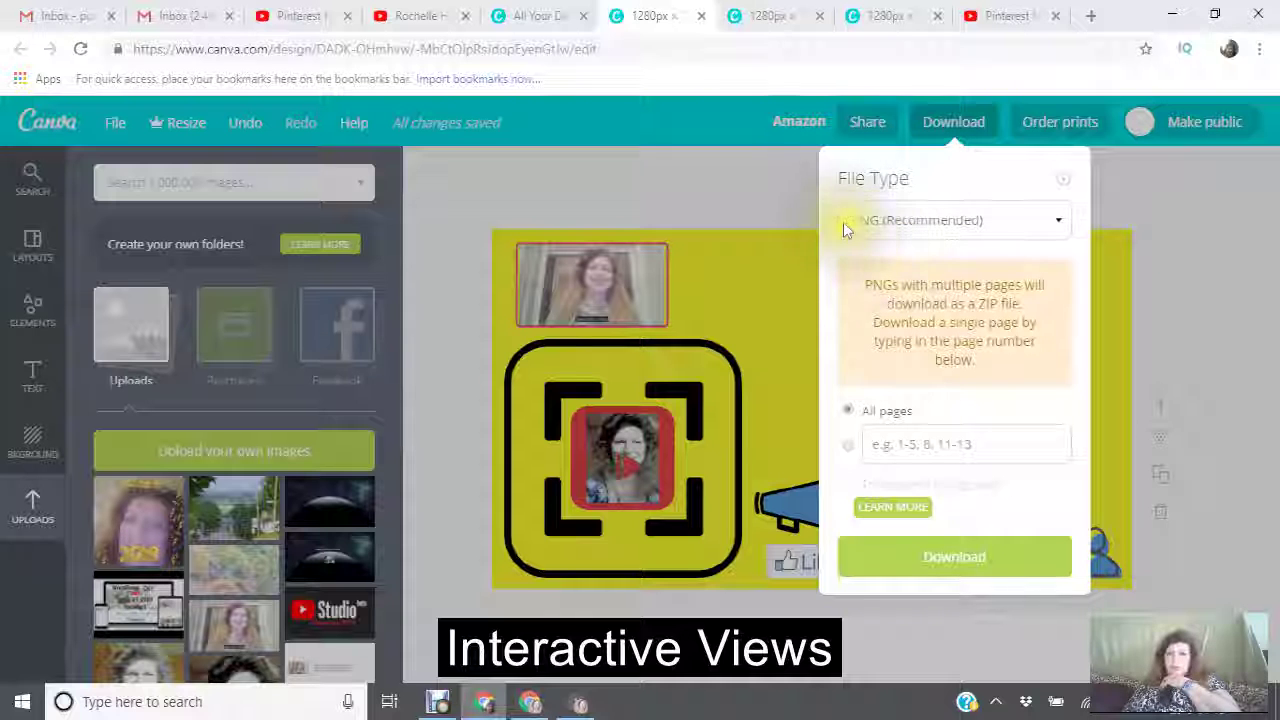
pyautogui.click(930, 560)
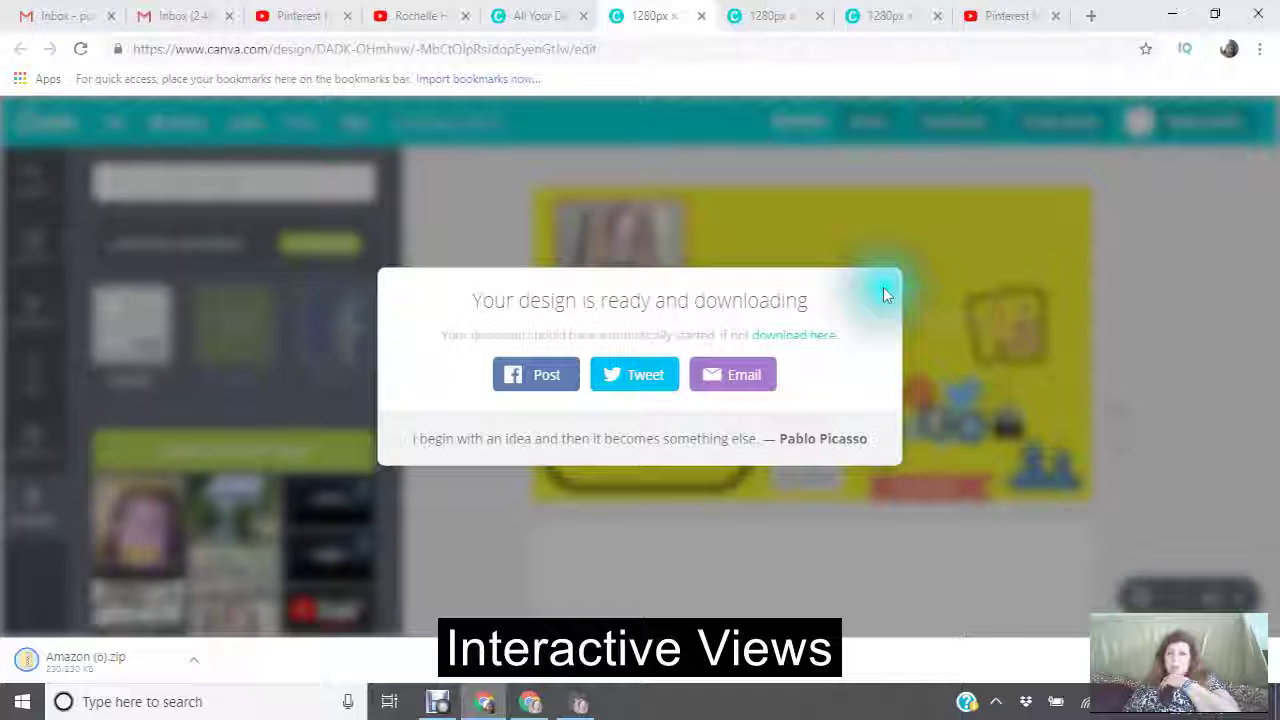
pyautogui.click(883, 292)
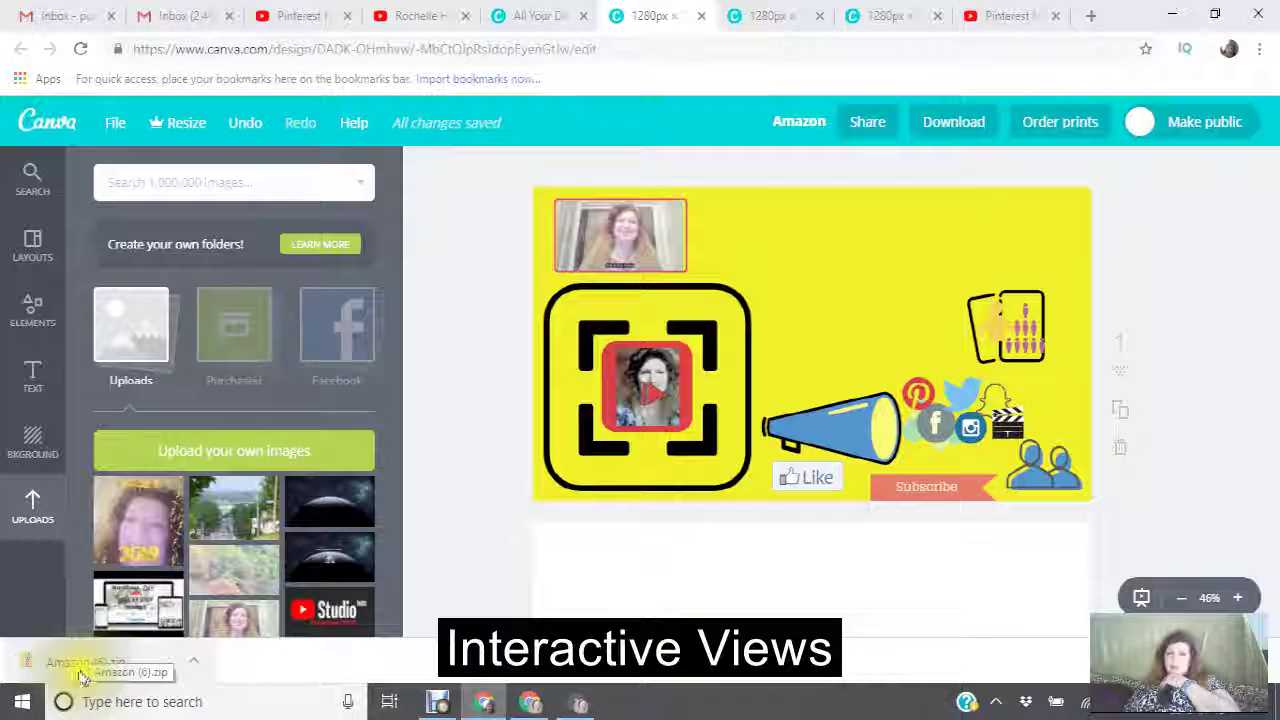
# Show the downloaded Amazon (6).zip in its folder and open it.
pyautogui.rightClick(76, 672)
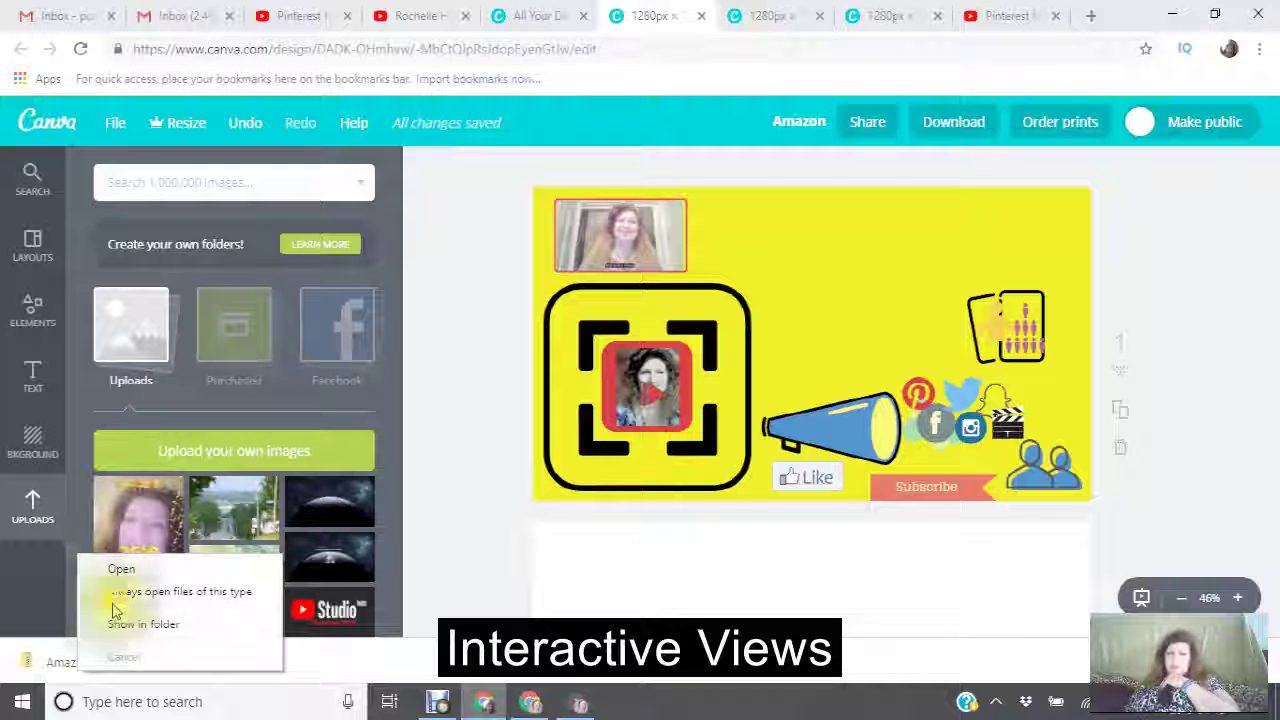
pyautogui.click(142, 624)
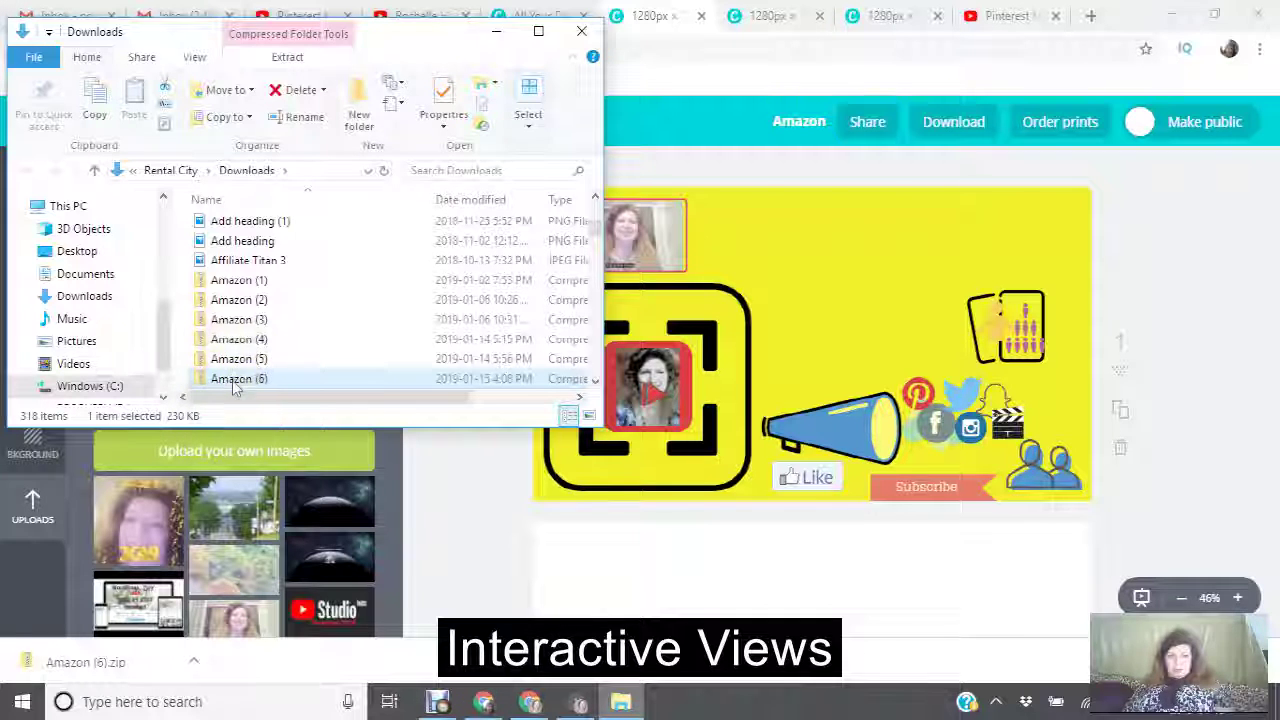
pyautogui.rightClick(234, 386)
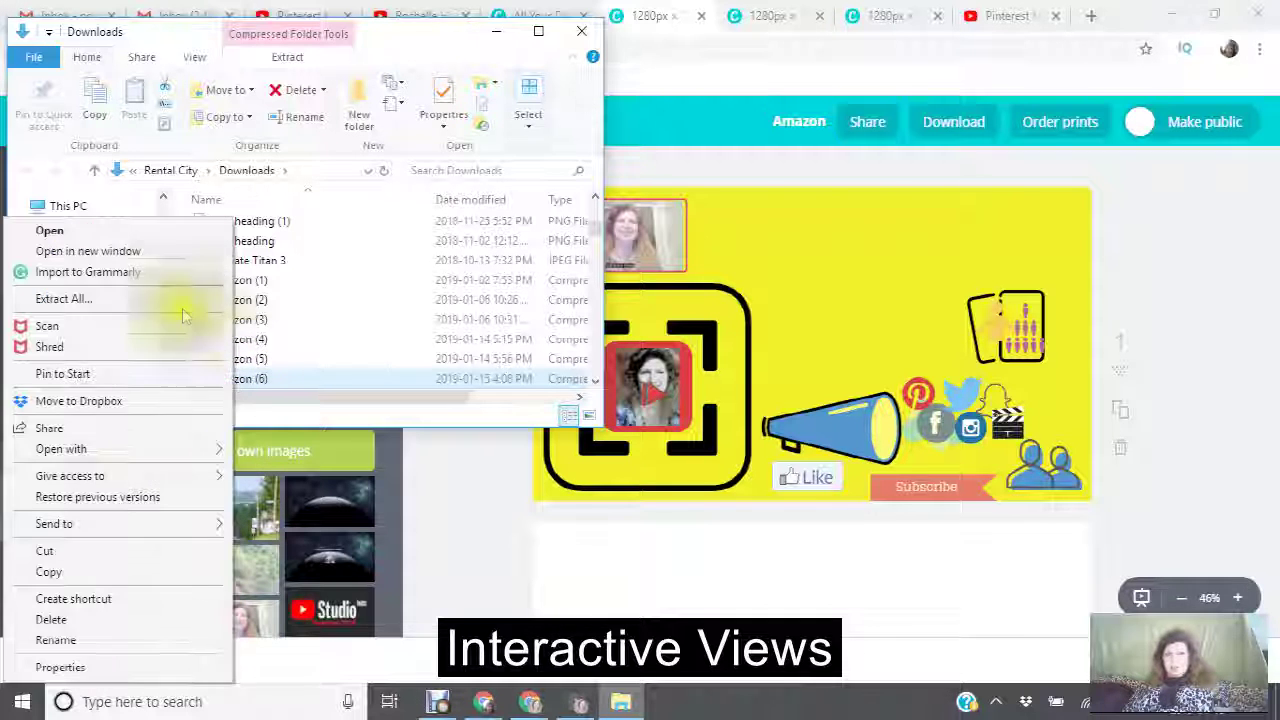
pyautogui.click(44, 232)
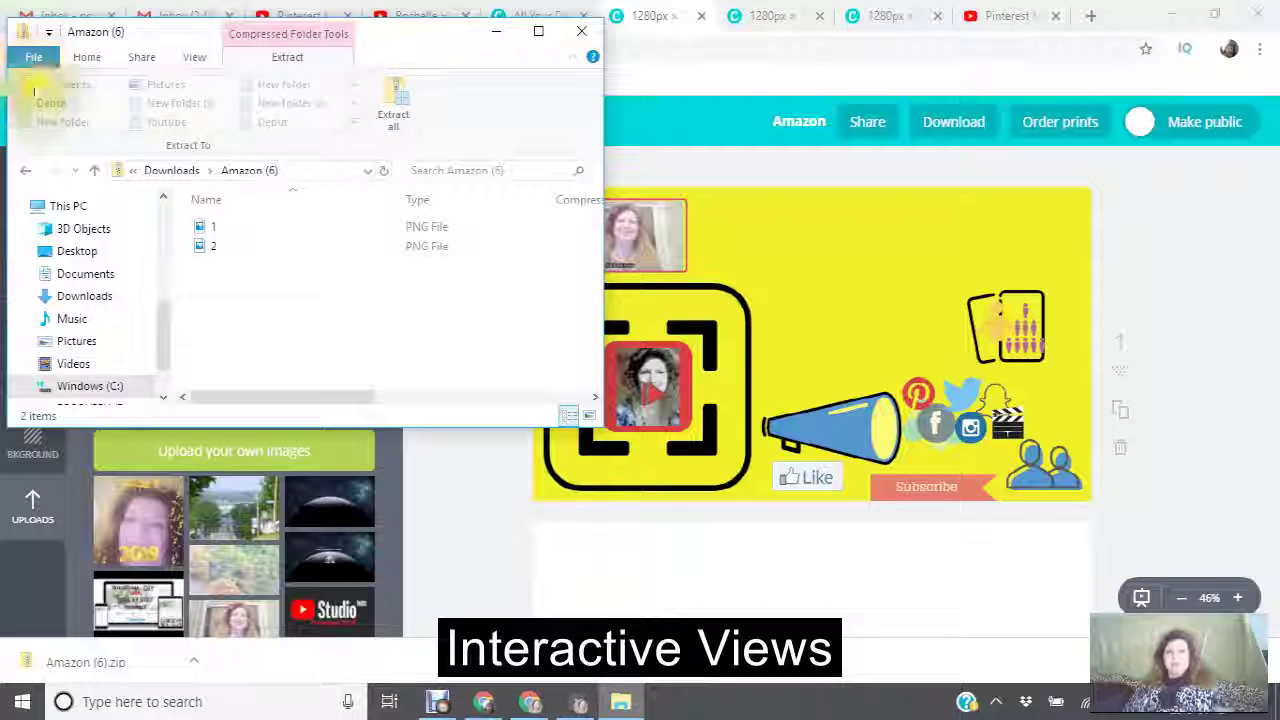
# Inspect PNG images 1 and 2 inside the zip, then restore down the Chrome window.
pyautogui.click(258, 226)
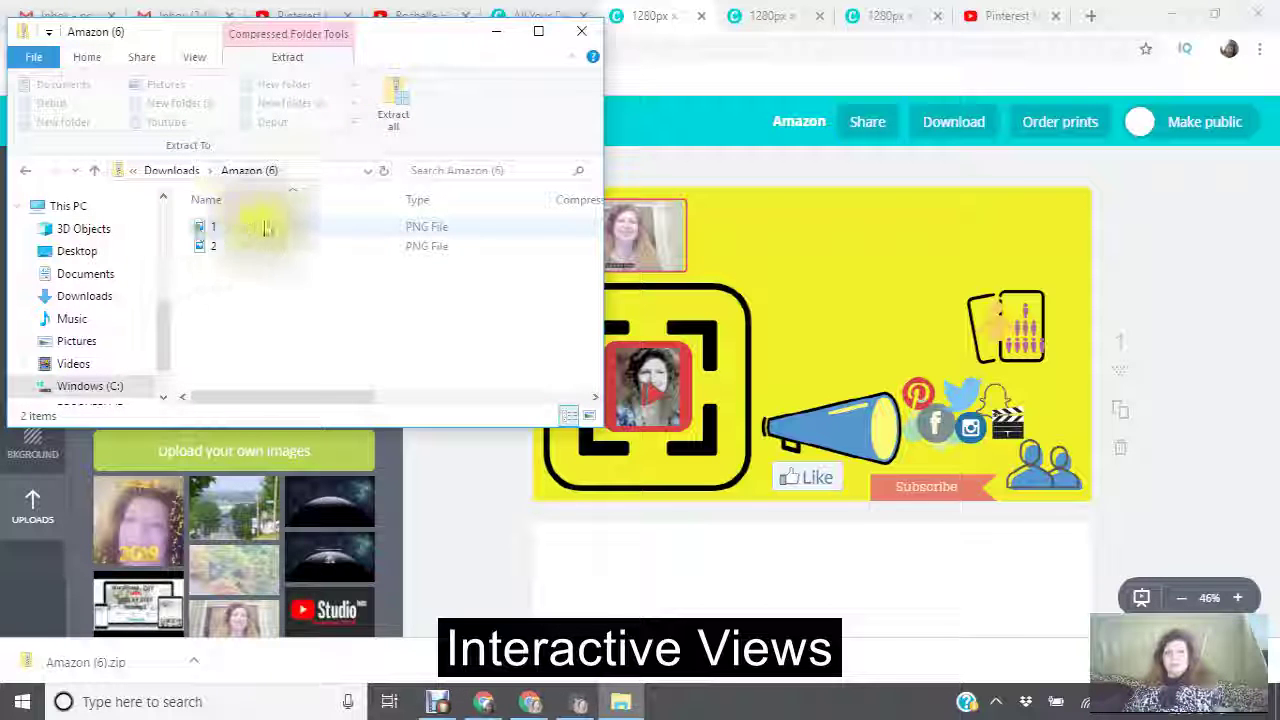
pyautogui.click(245, 248)
pyautogui.click(196, 225)
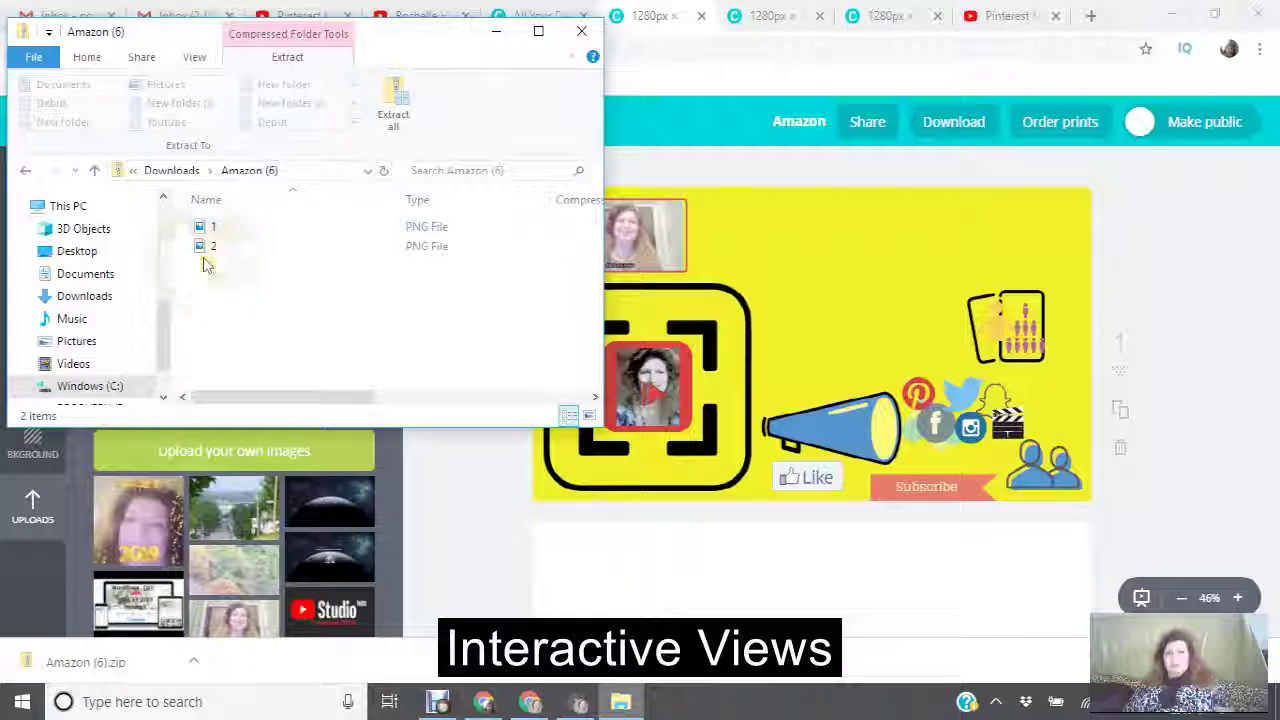
pyautogui.click(198, 246)
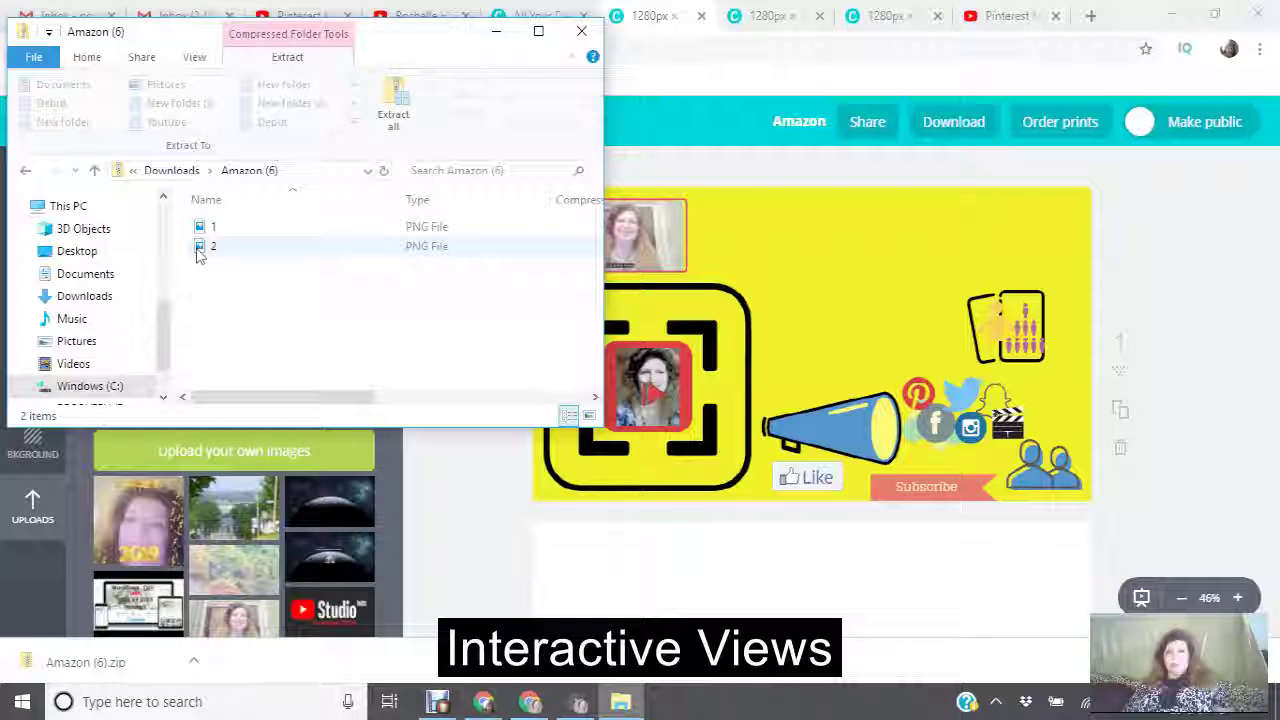
pyautogui.click(1214, 16)
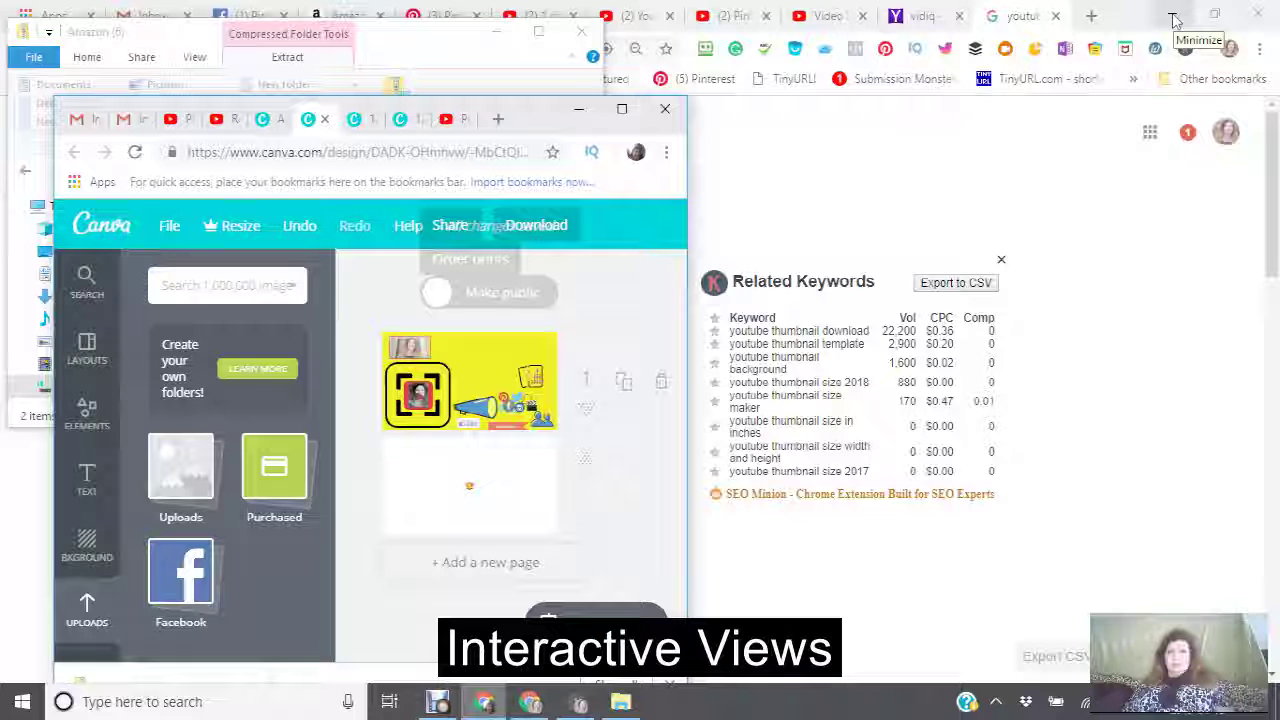
# Minimize the browsers, copy image 2 to the Desktop replacing the old 2.png, and close Explorer.
pyautogui.click(1174, 16)
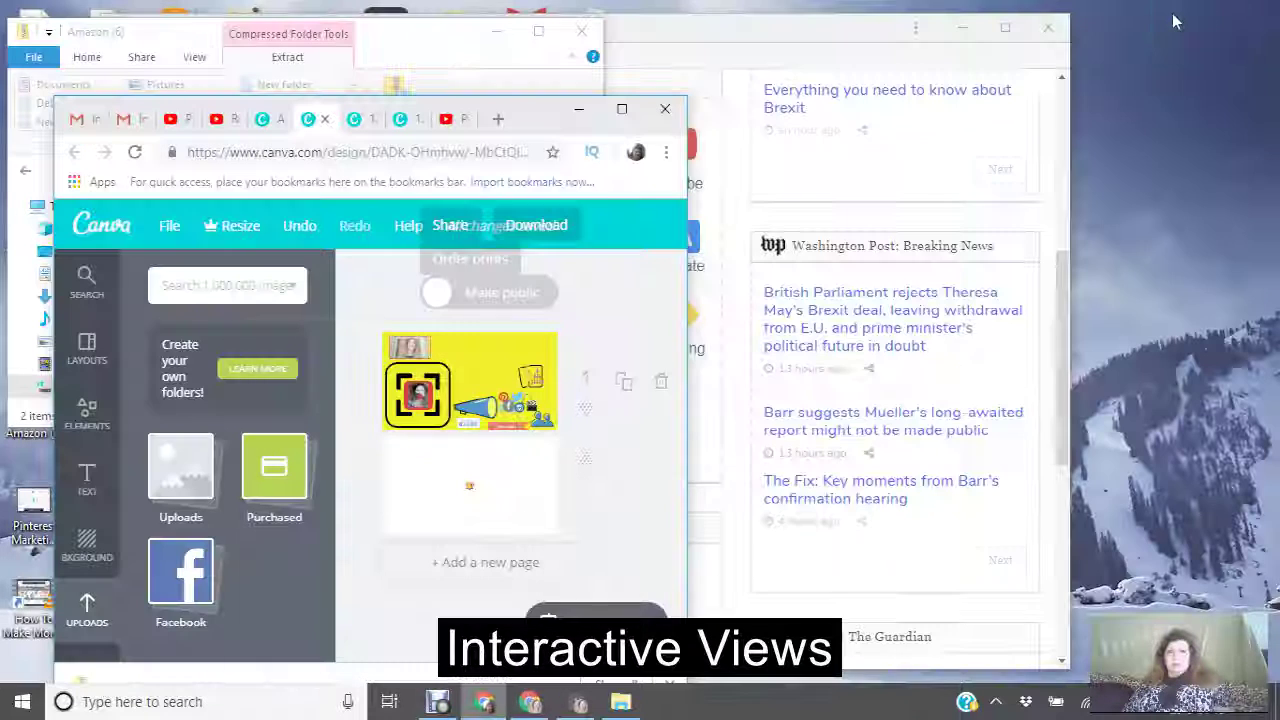
pyautogui.click(578, 108)
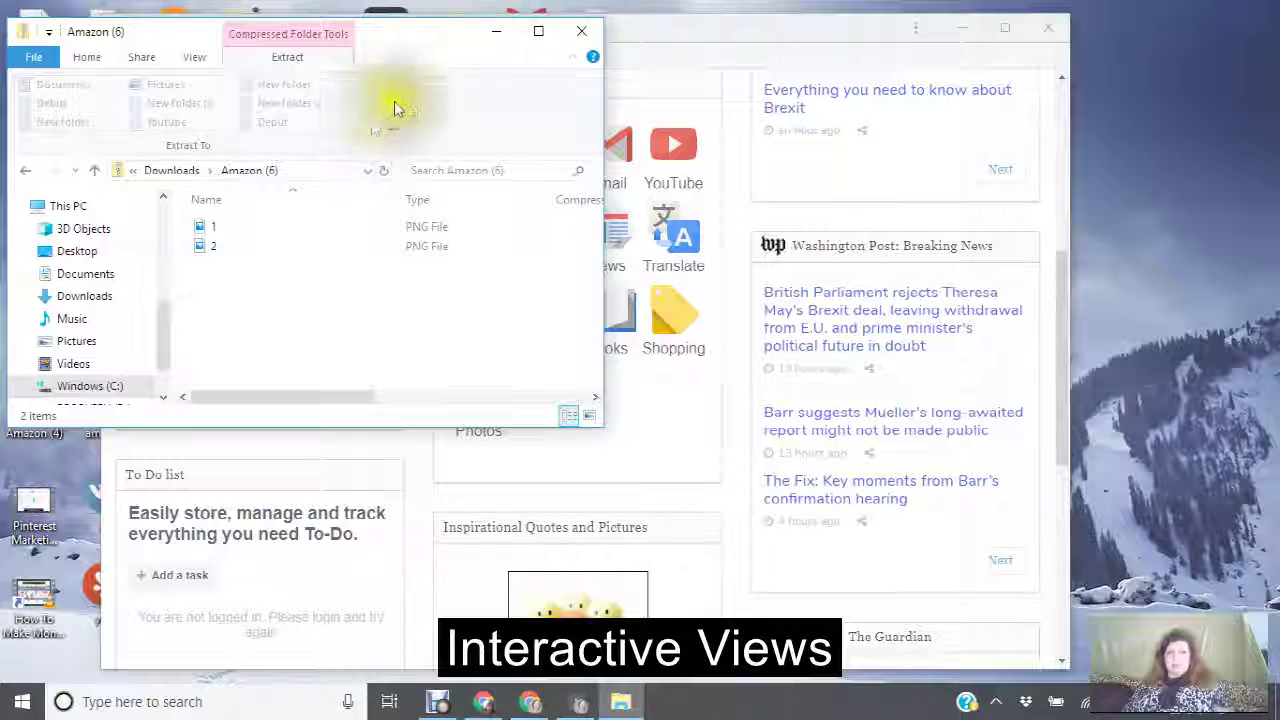
pyautogui.click(198, 246)
pyautogui.click(1187, 129)
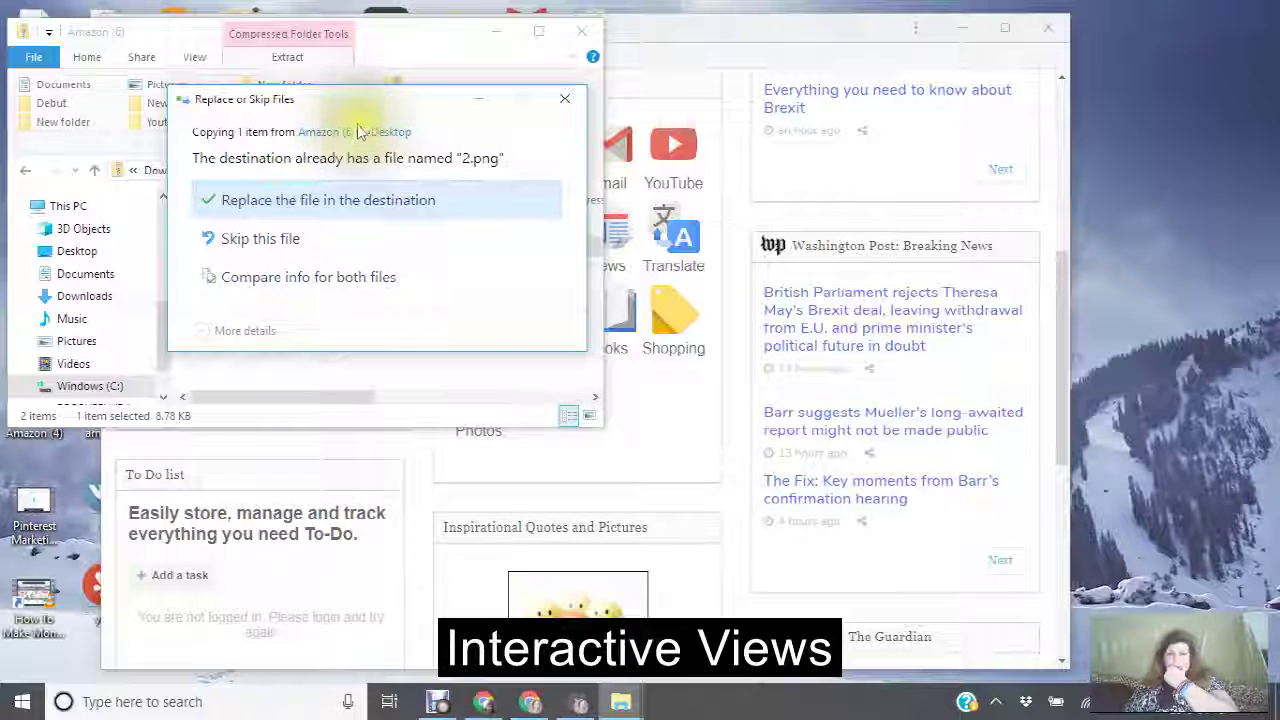
pyautogui.click(242, 243)
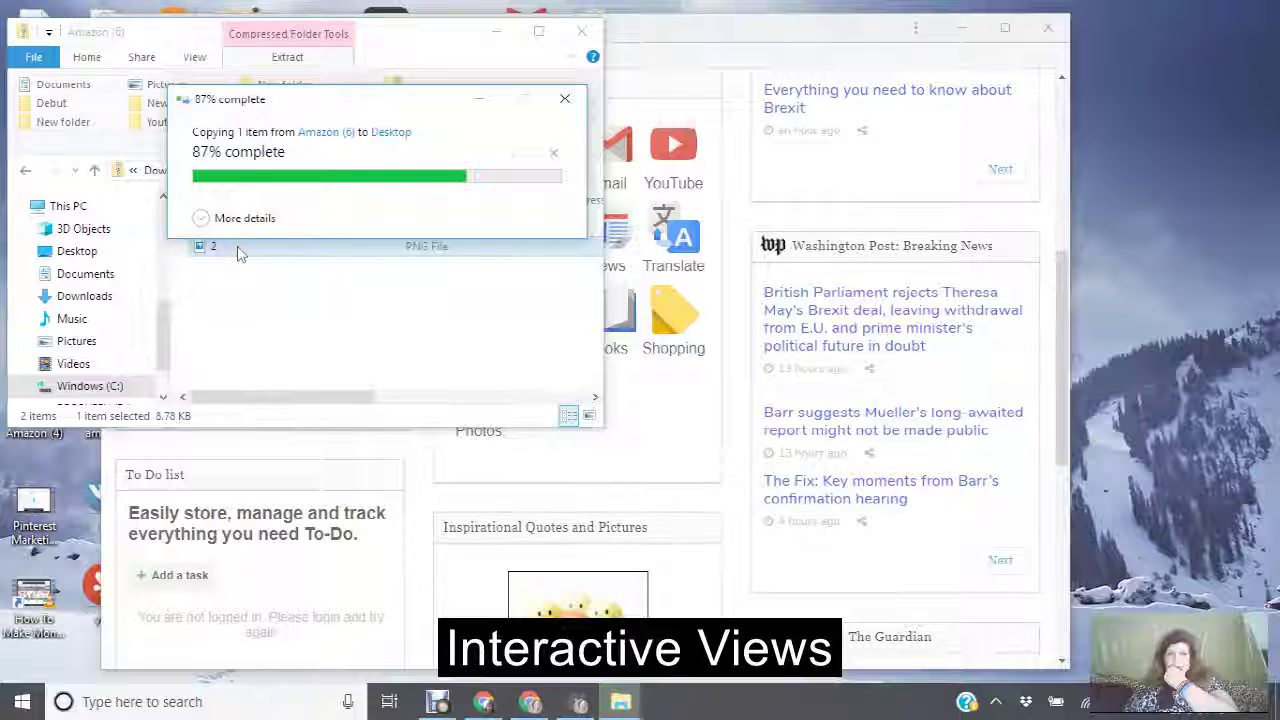
pyautogui.click(591, 37)
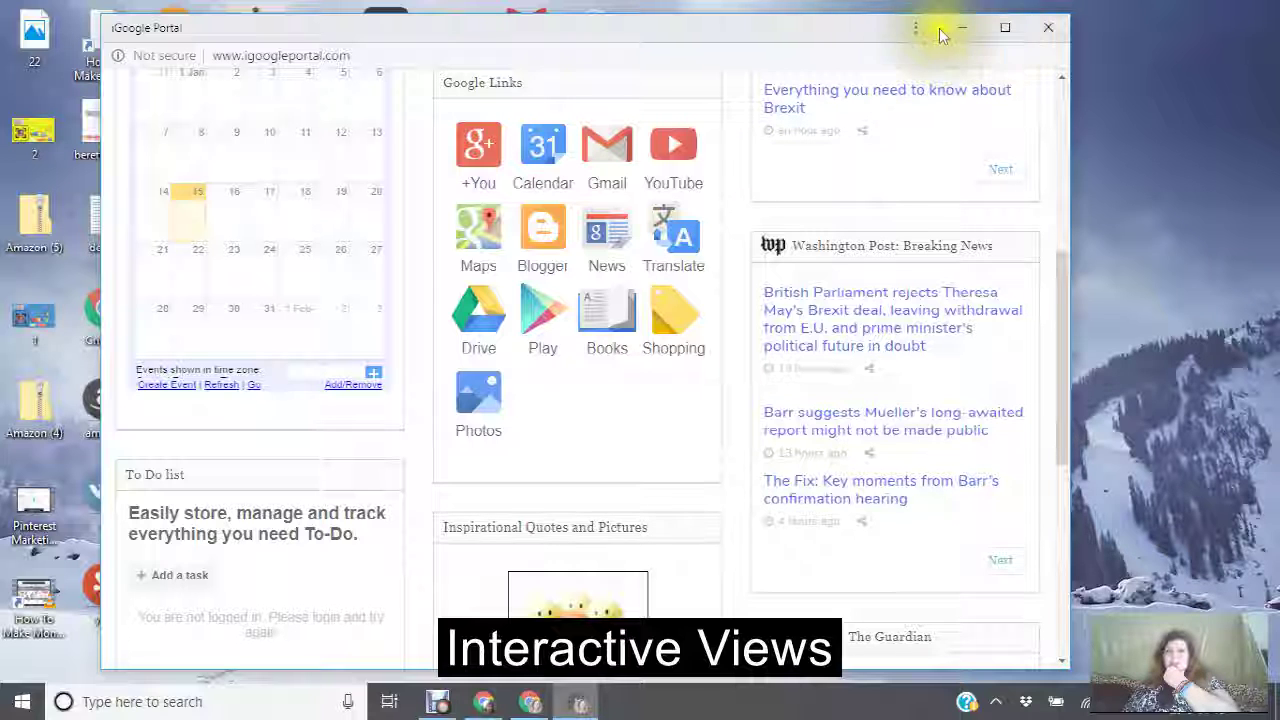
# Bring Canva forward and maximize it, then minimize it to reveal the 'youtube thumbnail size' results.
pyautogui.click(530, 705)
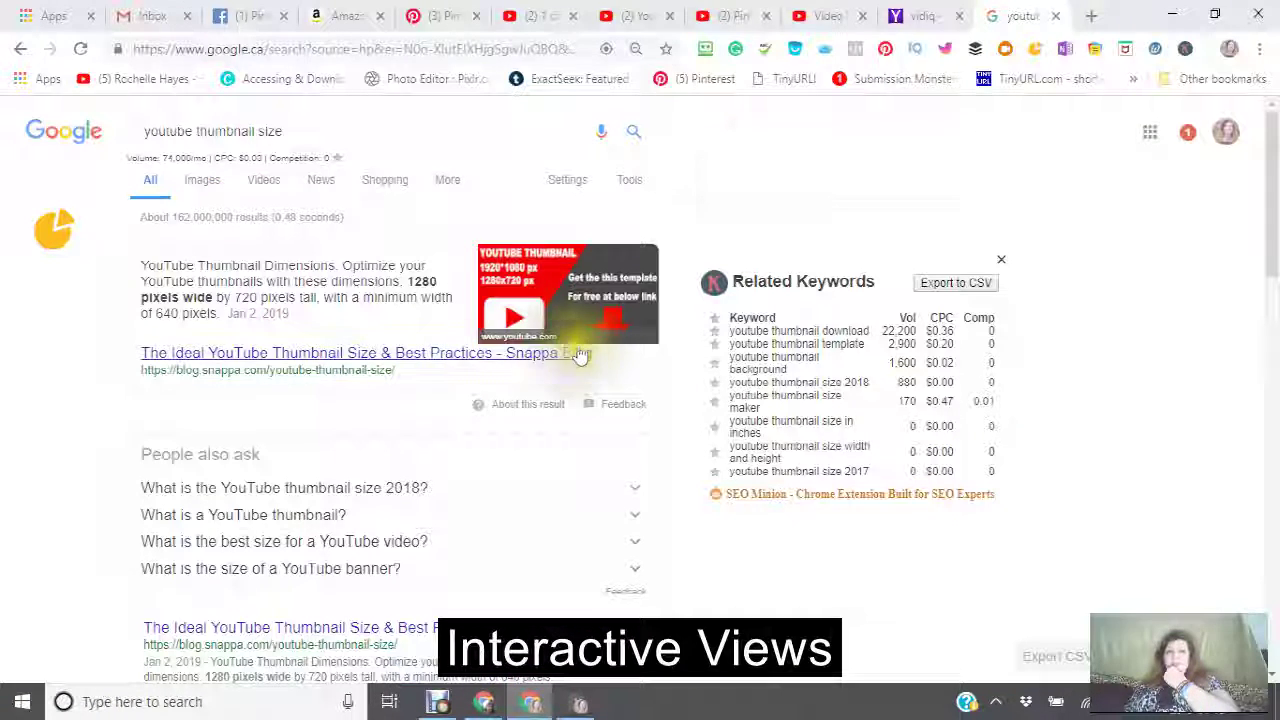
pyautogui.scroll(-3, 566, 345)
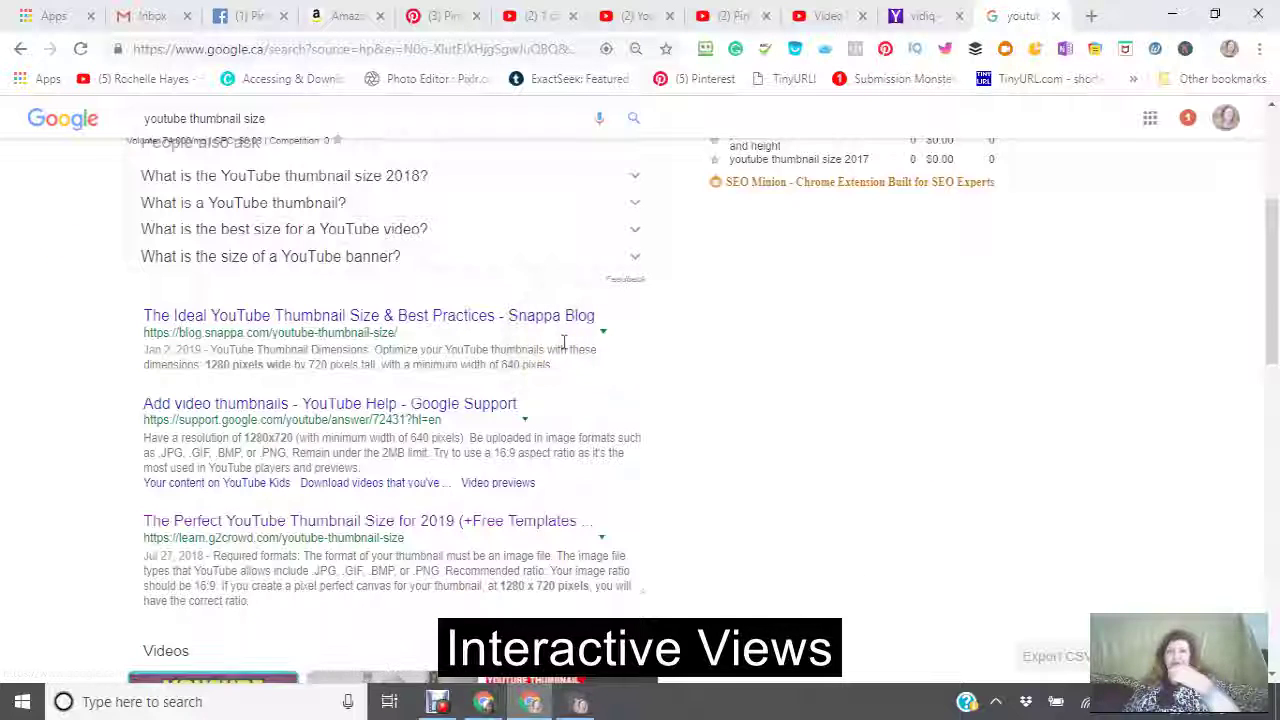
pyautogui.scroll(3, 564, 340)
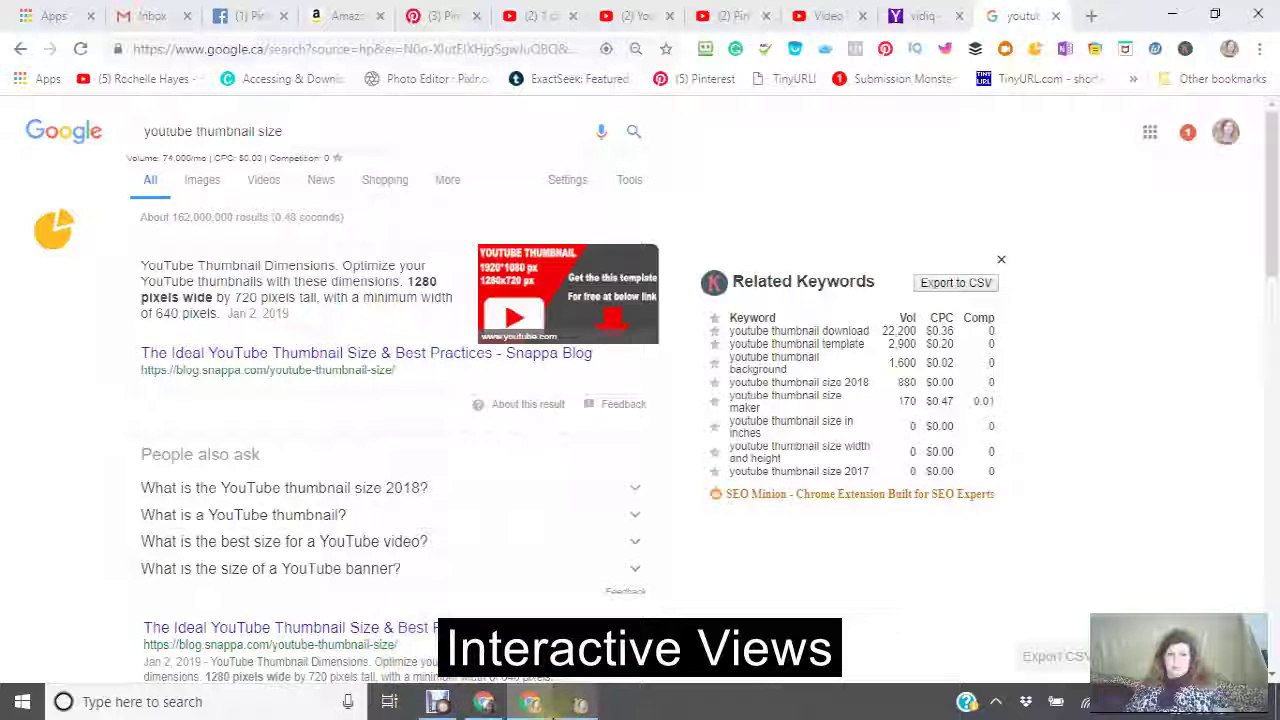
pyautogui.moveTo(537, 707)
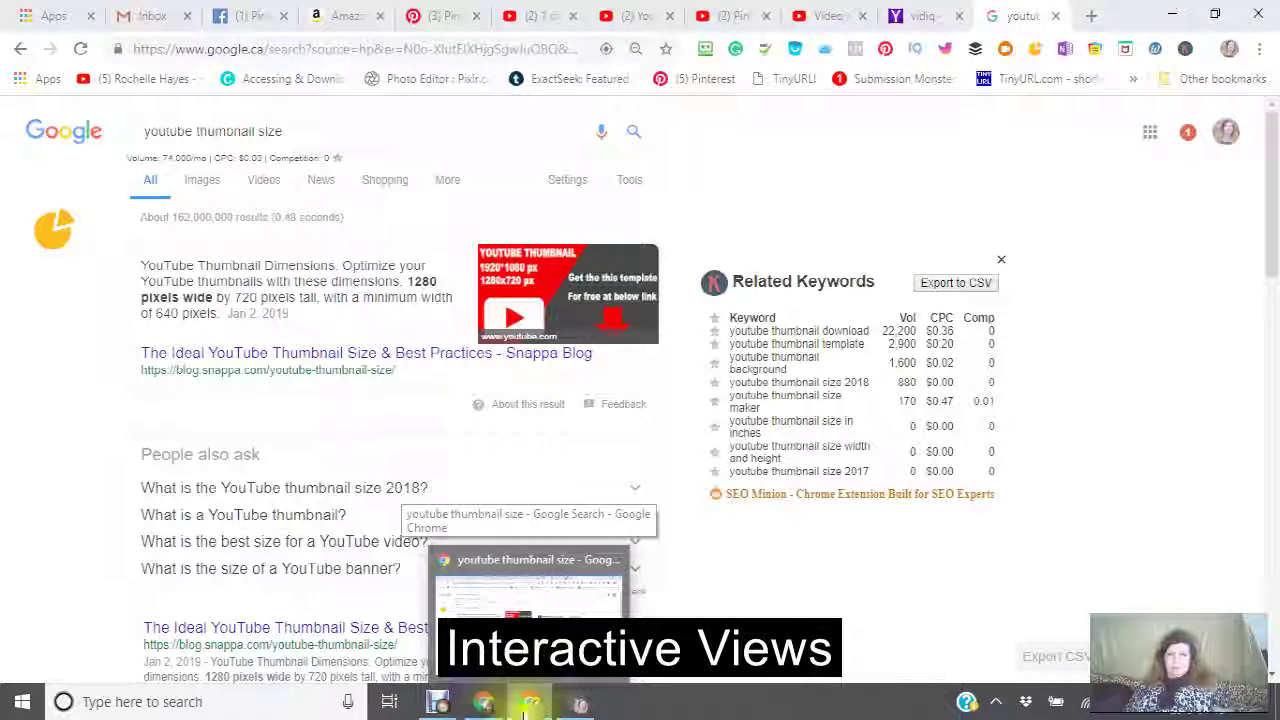
pyautogui.moveTo(478, 708)
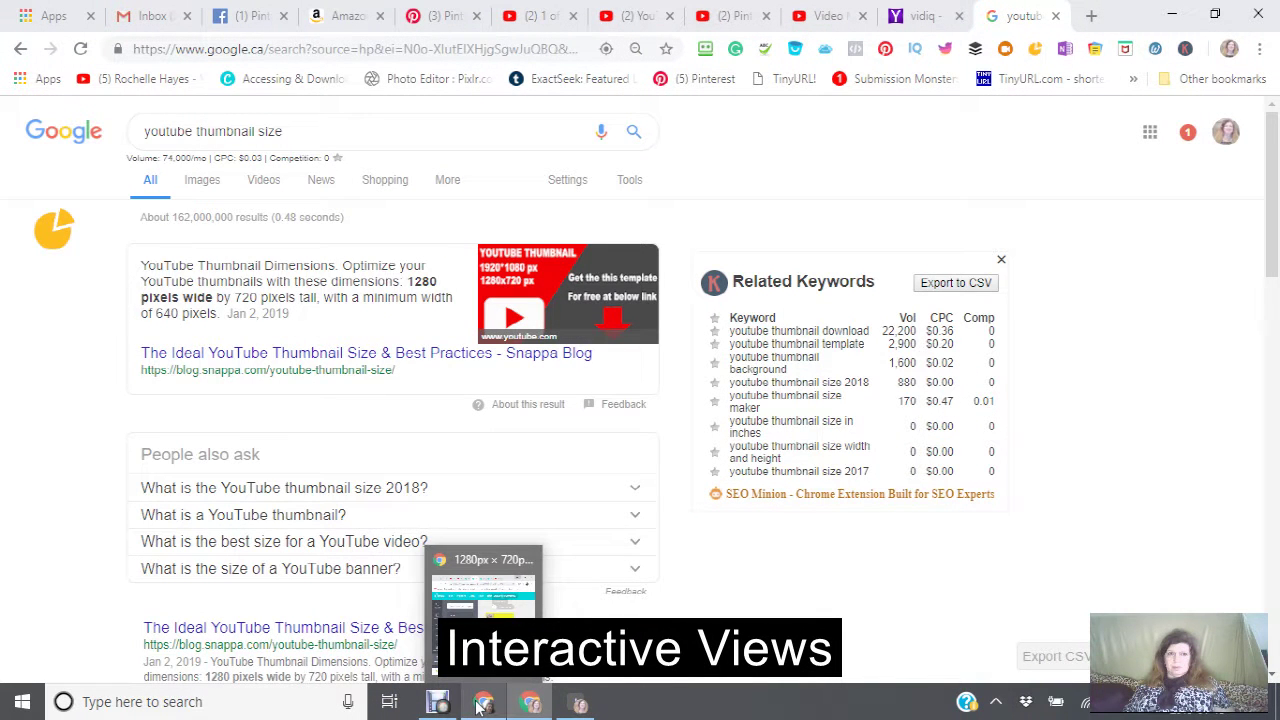
pyautogui.click(484, 605)
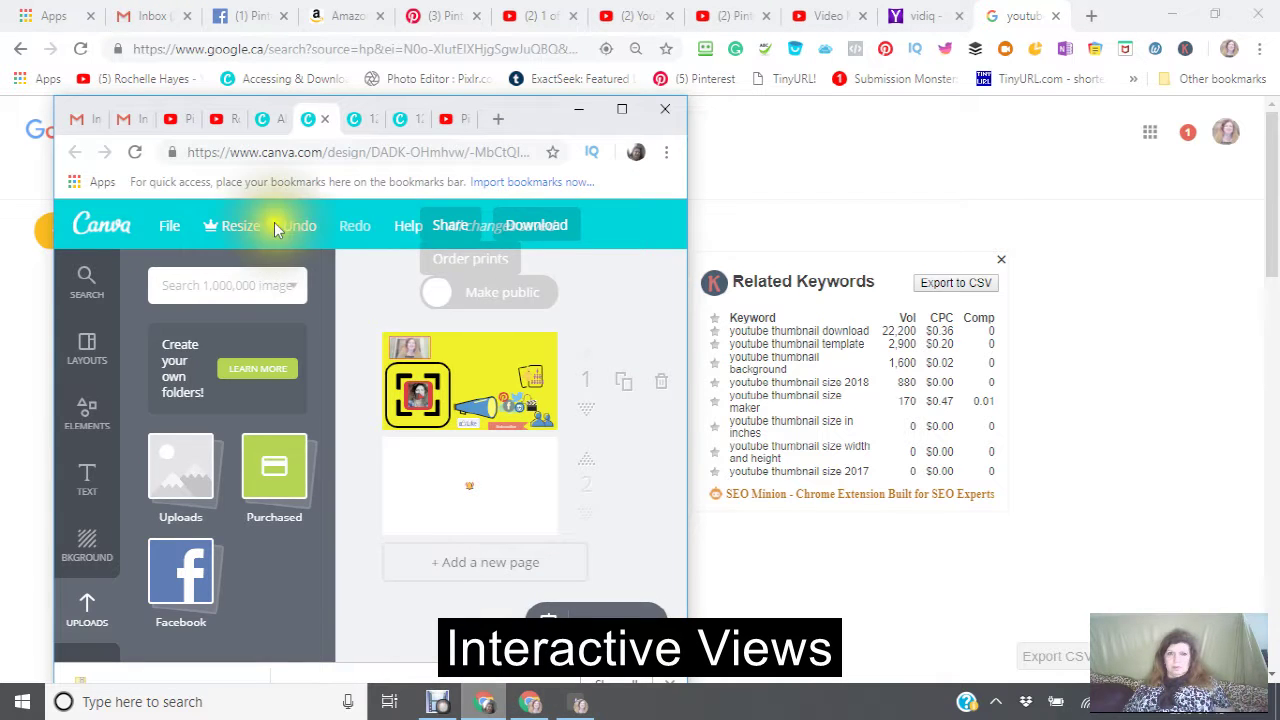
pyautogui.click(622, 110)
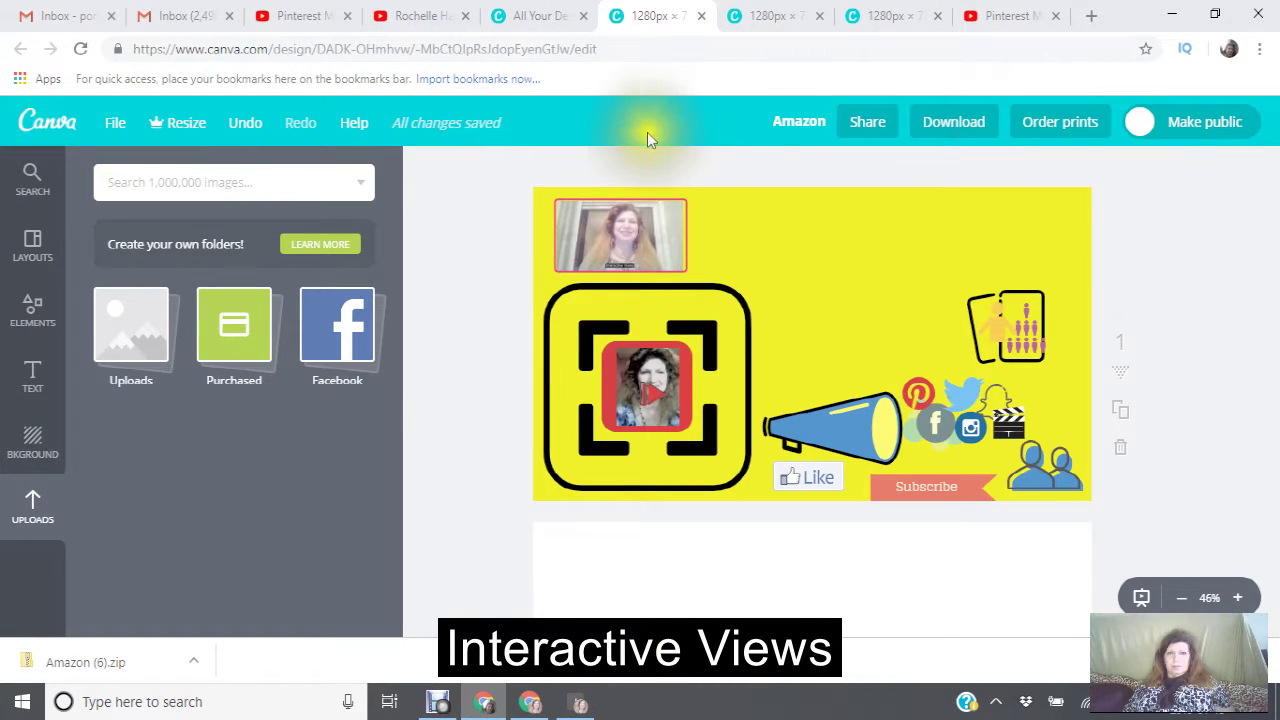
pyautogui.click(1173, 12)
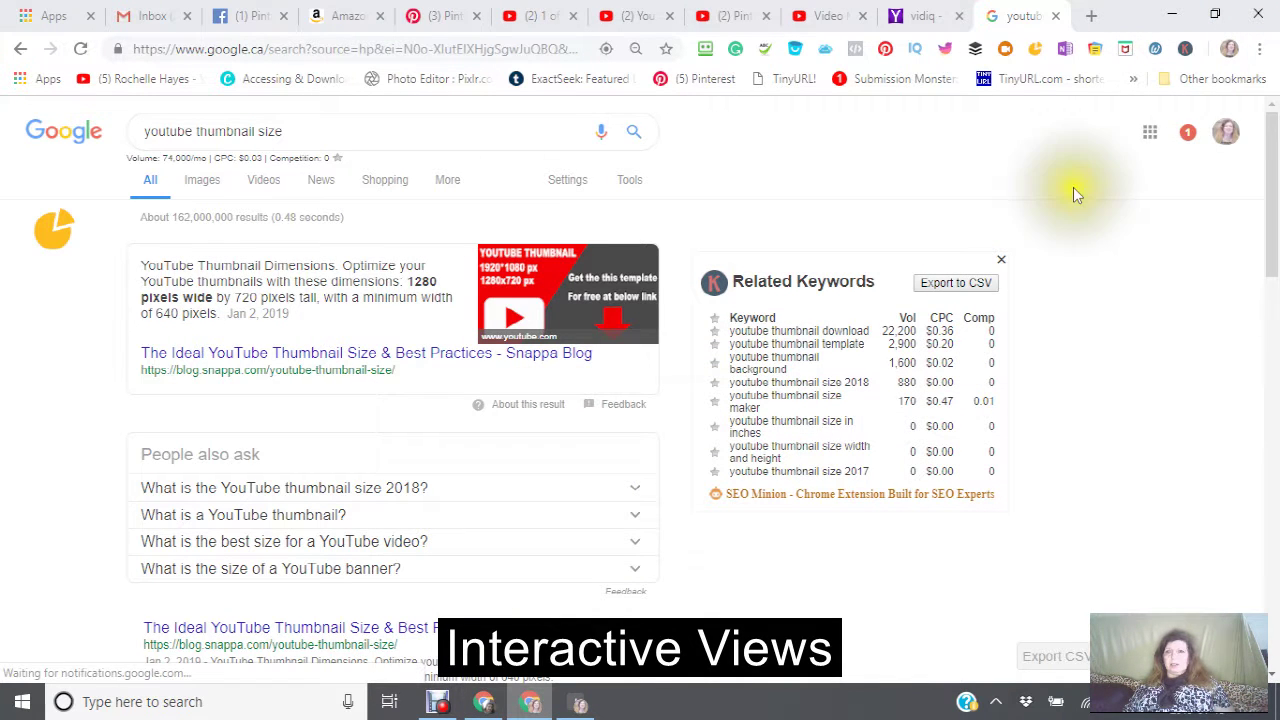
# Switch to the second Google account and review the Pinterest Marketing video's upload page.
pyautogui.click(1227, 134)
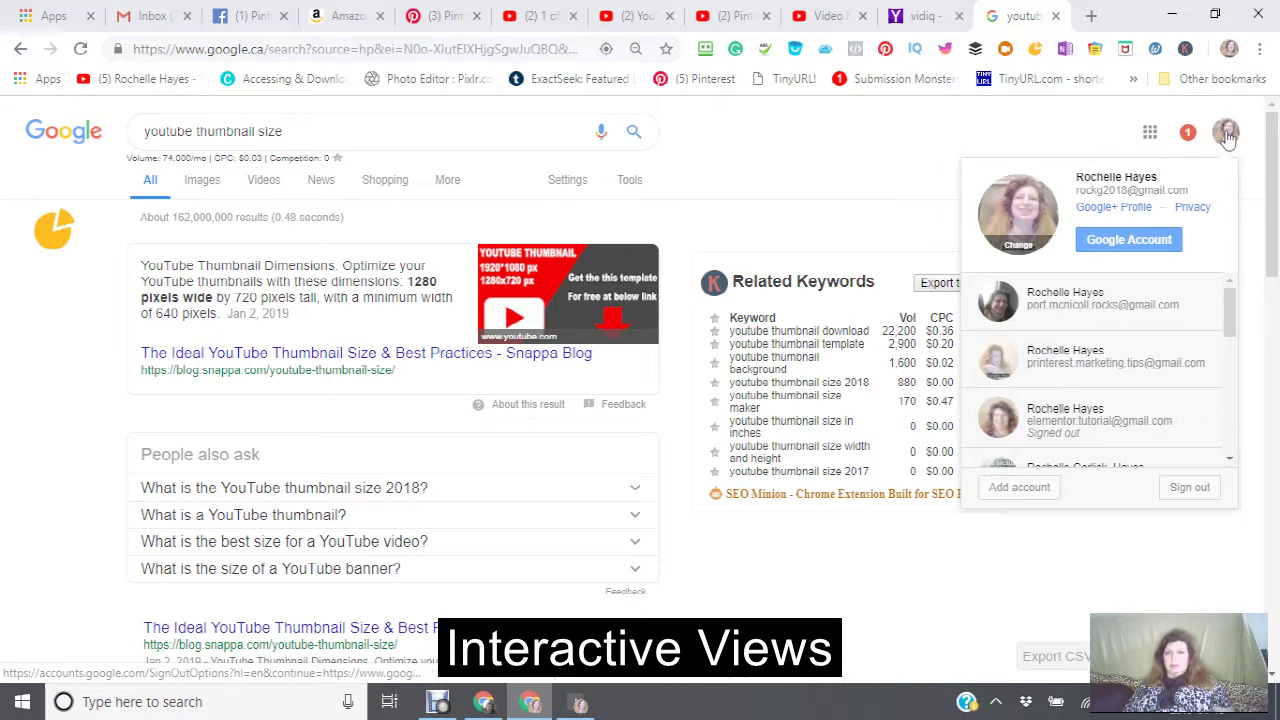
pyautogui.click(1047, 366)
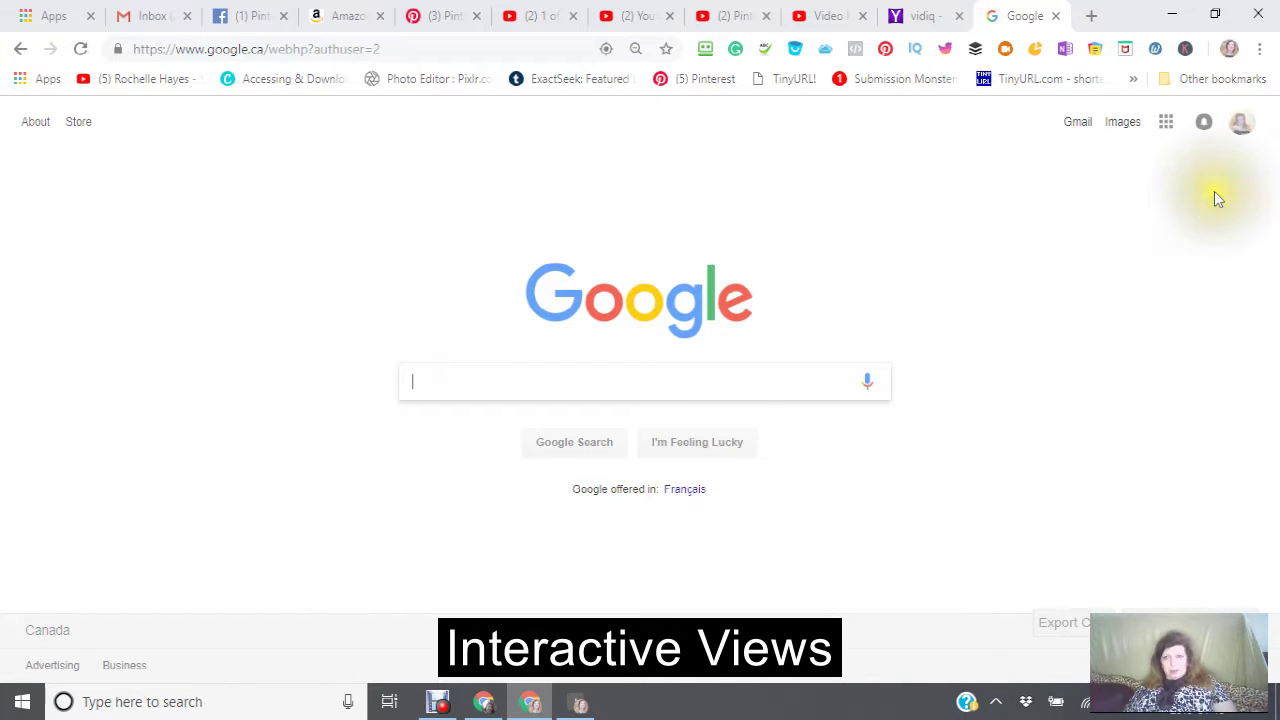
pyautogui.click(541, 18)
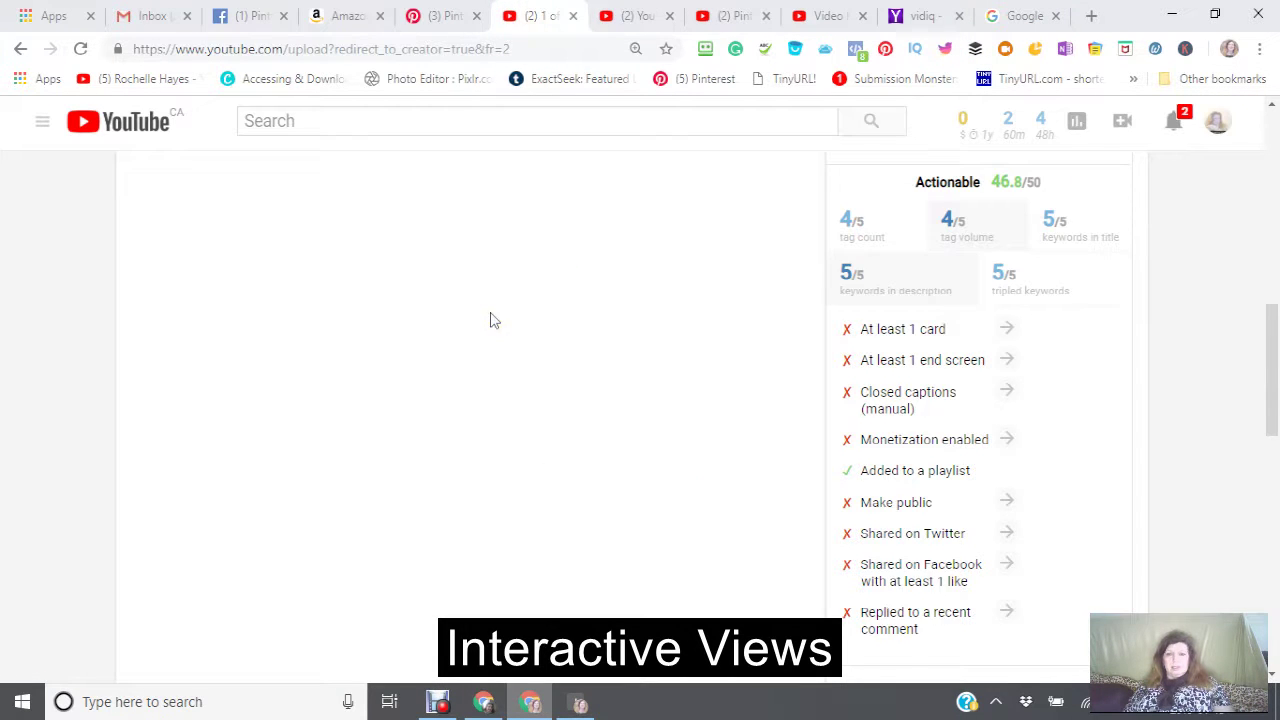
pyautogui.scroll(3, 489, 312)
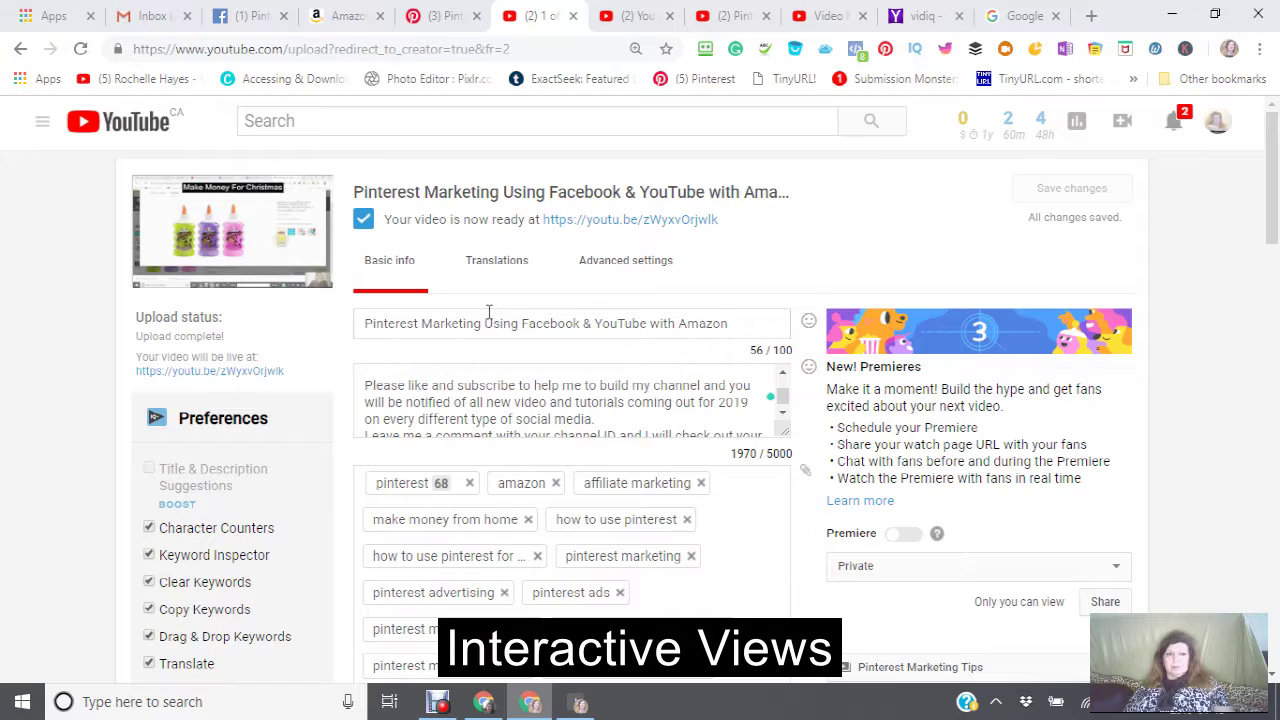
pyautogui.scroll(-3, 489, 312)
pyautogui.scroll(4, 489, 312)
pyautogui.scroll(-10, 489, 312)
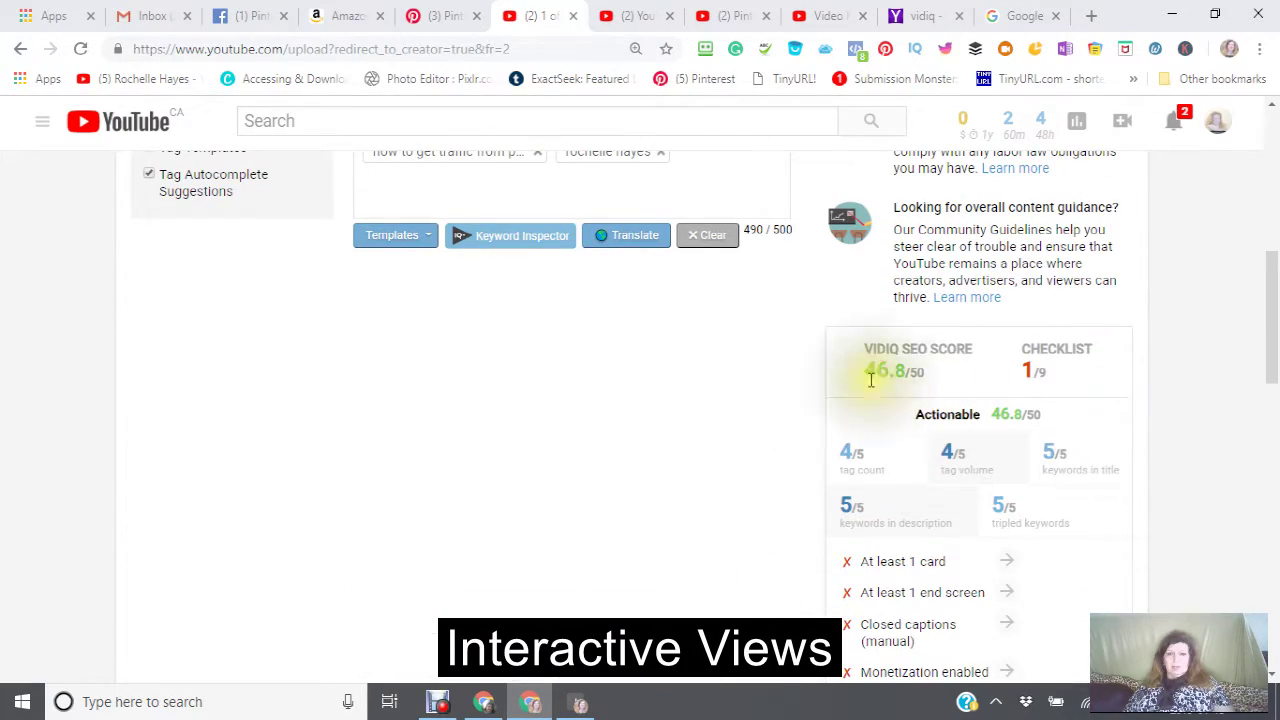
pyautogui.scroll(10, 603, 447)
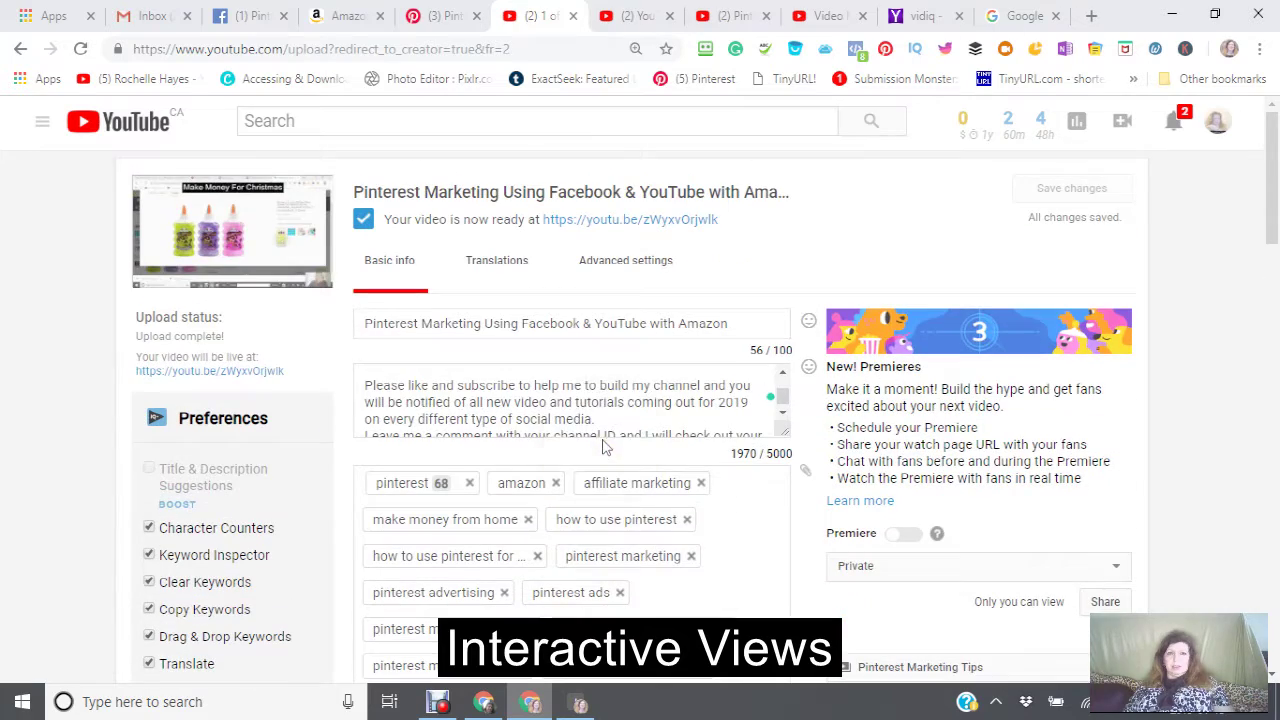
pyautogui.scroll(-10, 405, 350)
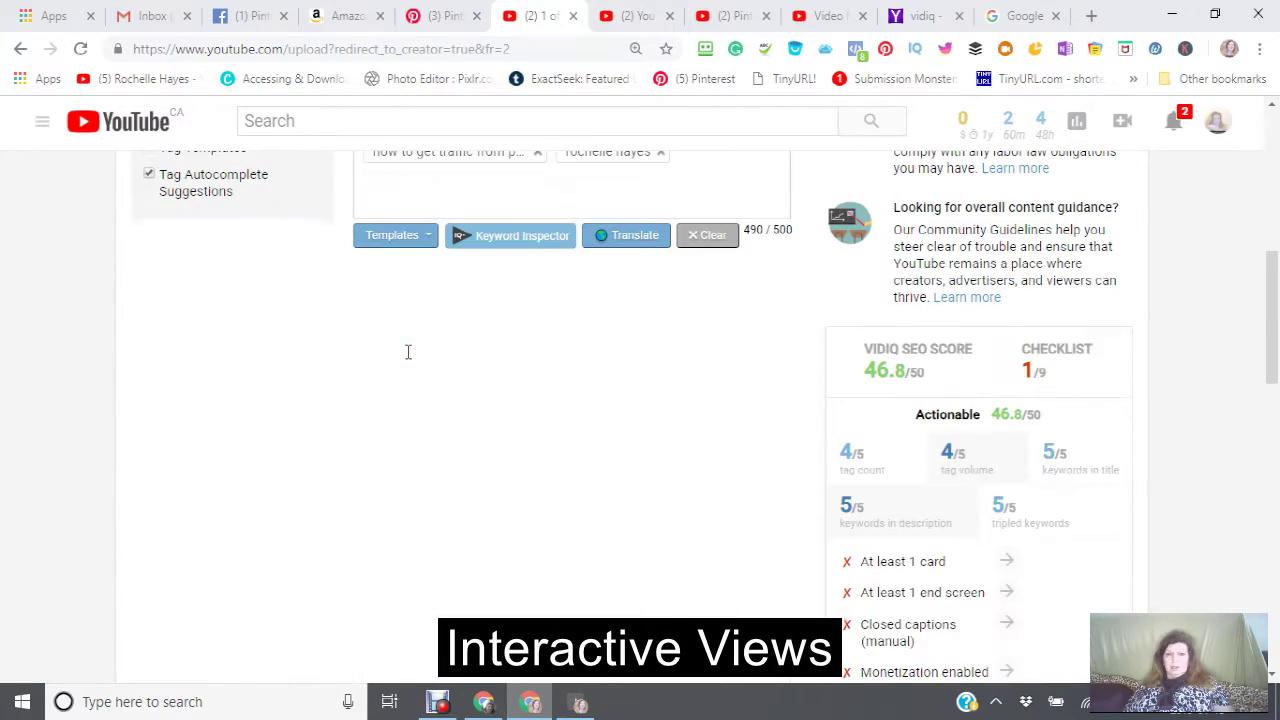
pyautogui.scroll(6, 408, 351)
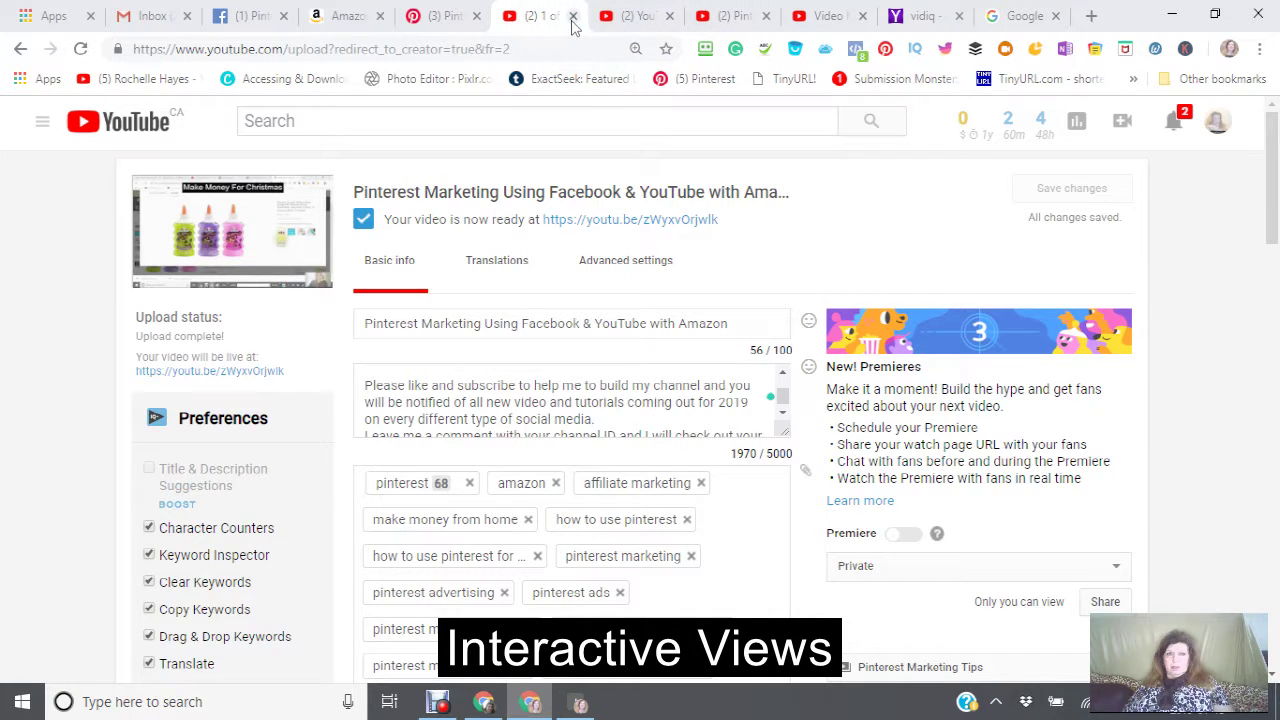
# Close the upload tab and scroll the Pinterest Marketing edit page to the thumbnail choices.
pyautogui.click(572, 18)
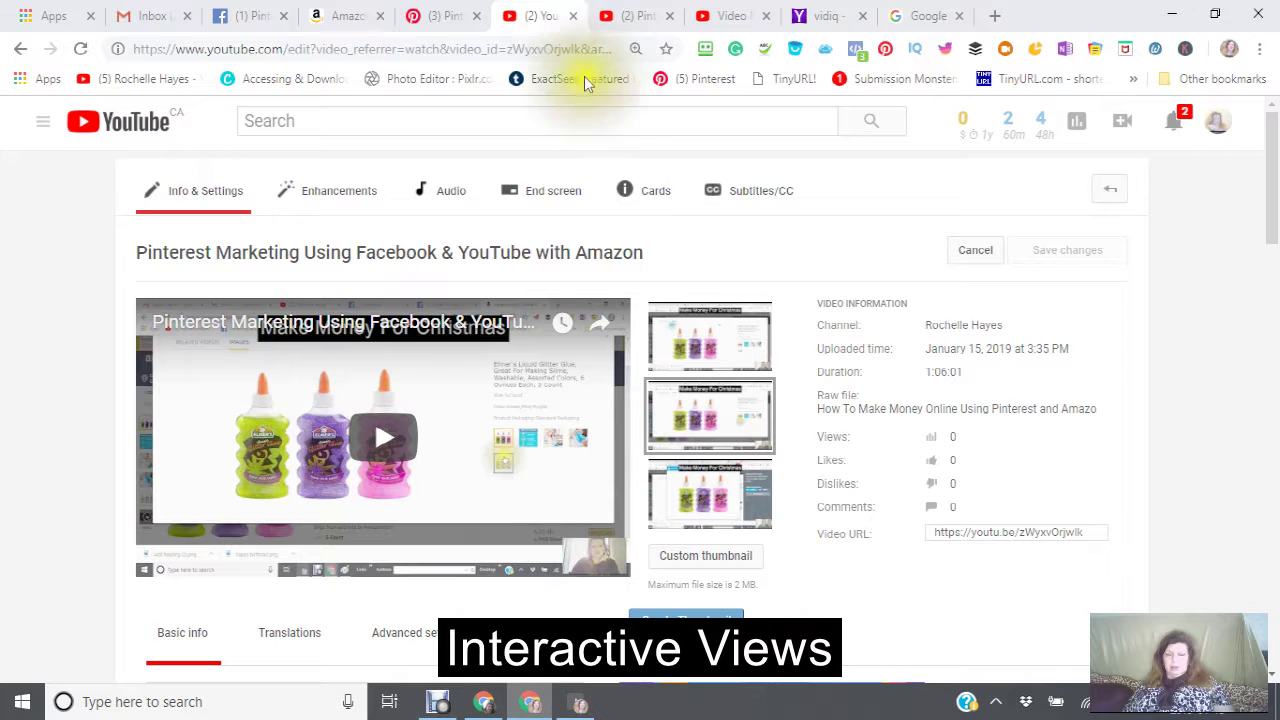
pyautogui.scroll(-8, 560, 208)
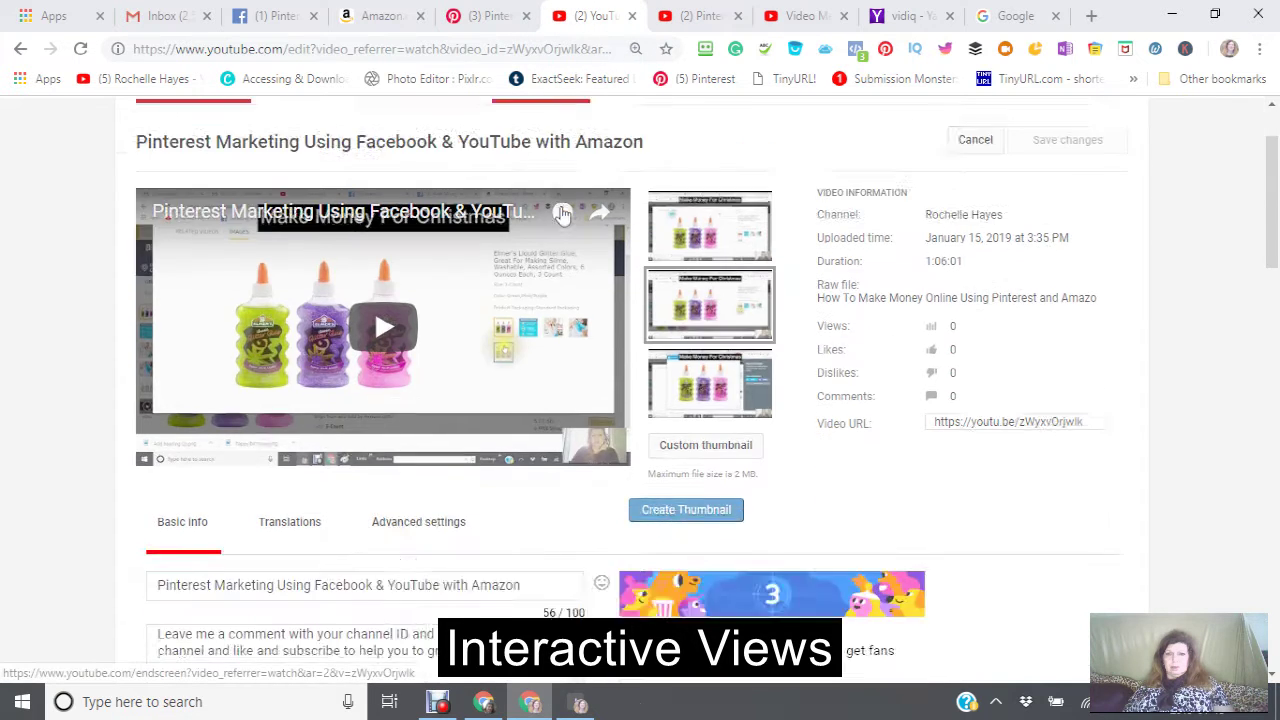
pyautogui.scroll(-5, 560, 208)
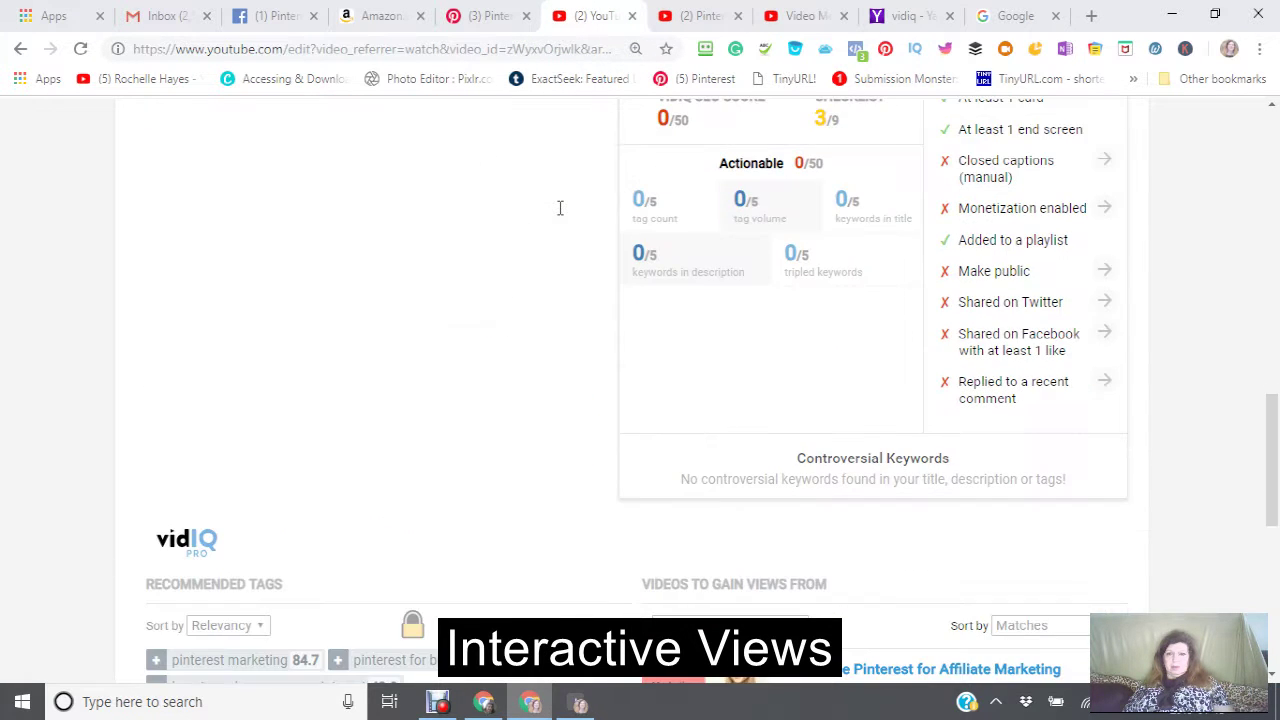
pyautogui.scroll(-2, 560, 208)
pyautogui.scroll(6, 640, 334)
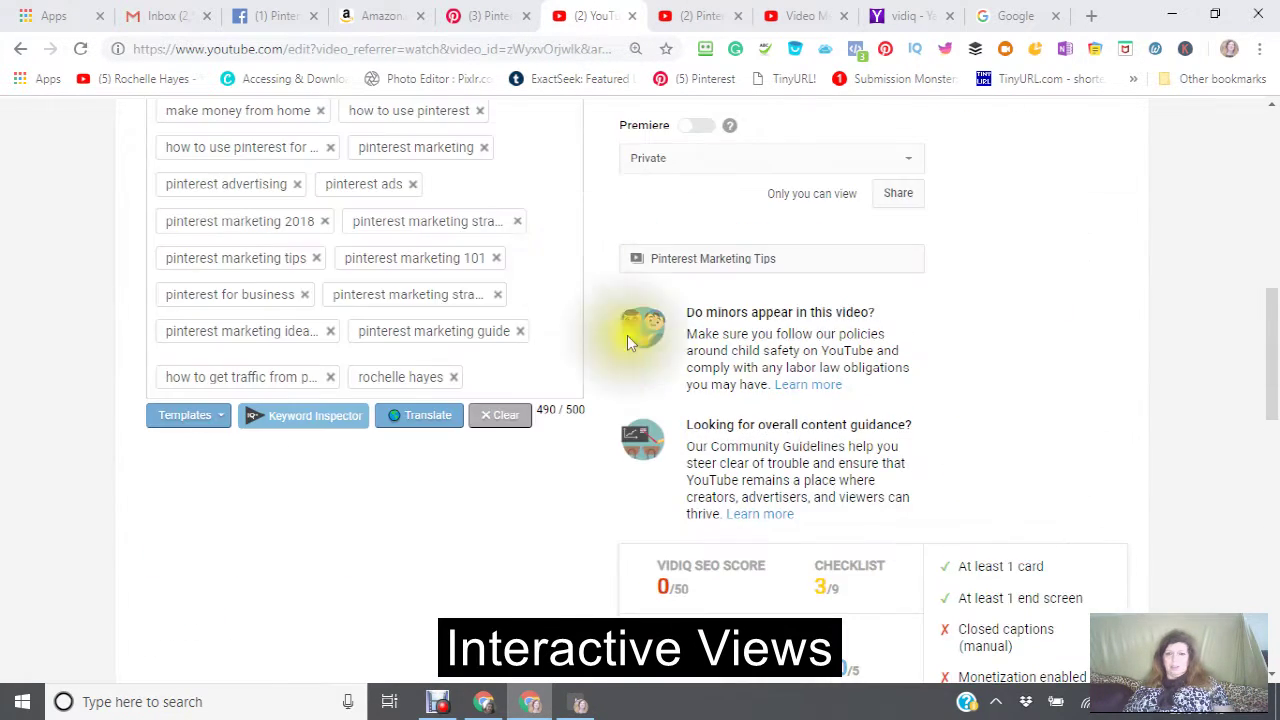
pyautogui.scroll(-3, 954, 568)
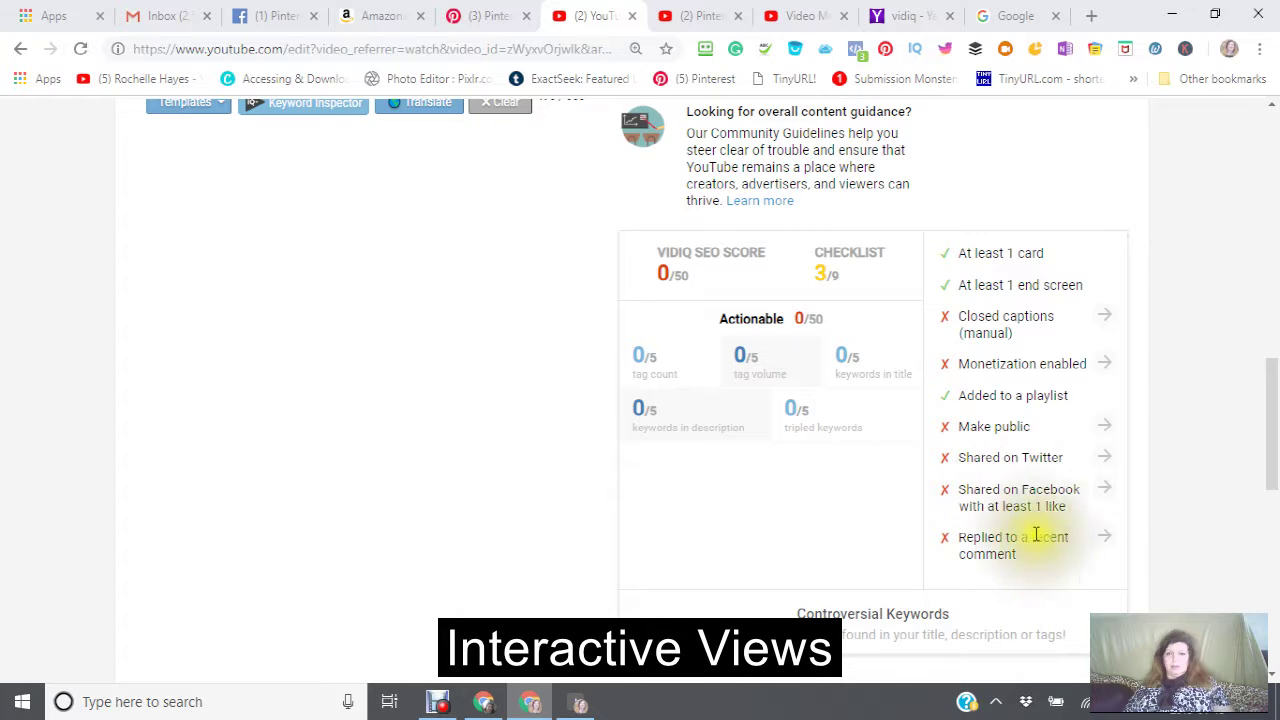
pyautogui.scroll(5, 797, 569)
pyautogui.scroll(5, 797, 569)
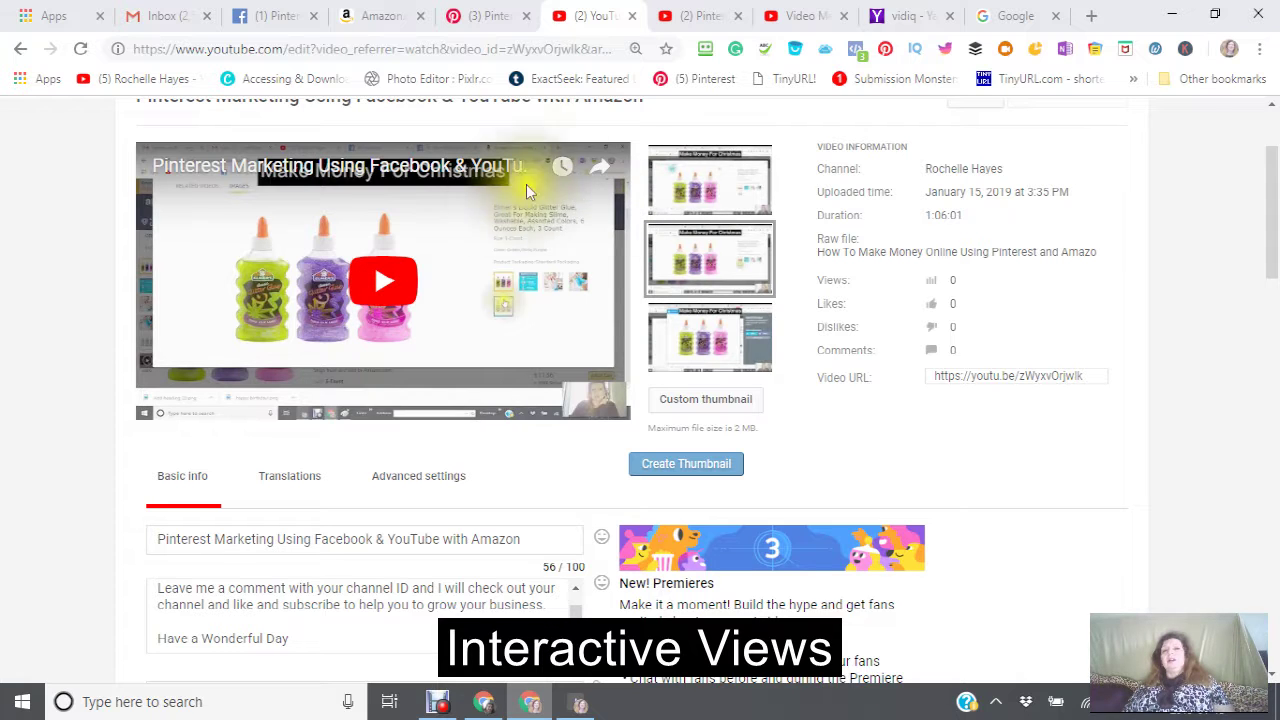
pyautogui.moveTo(750, 218)
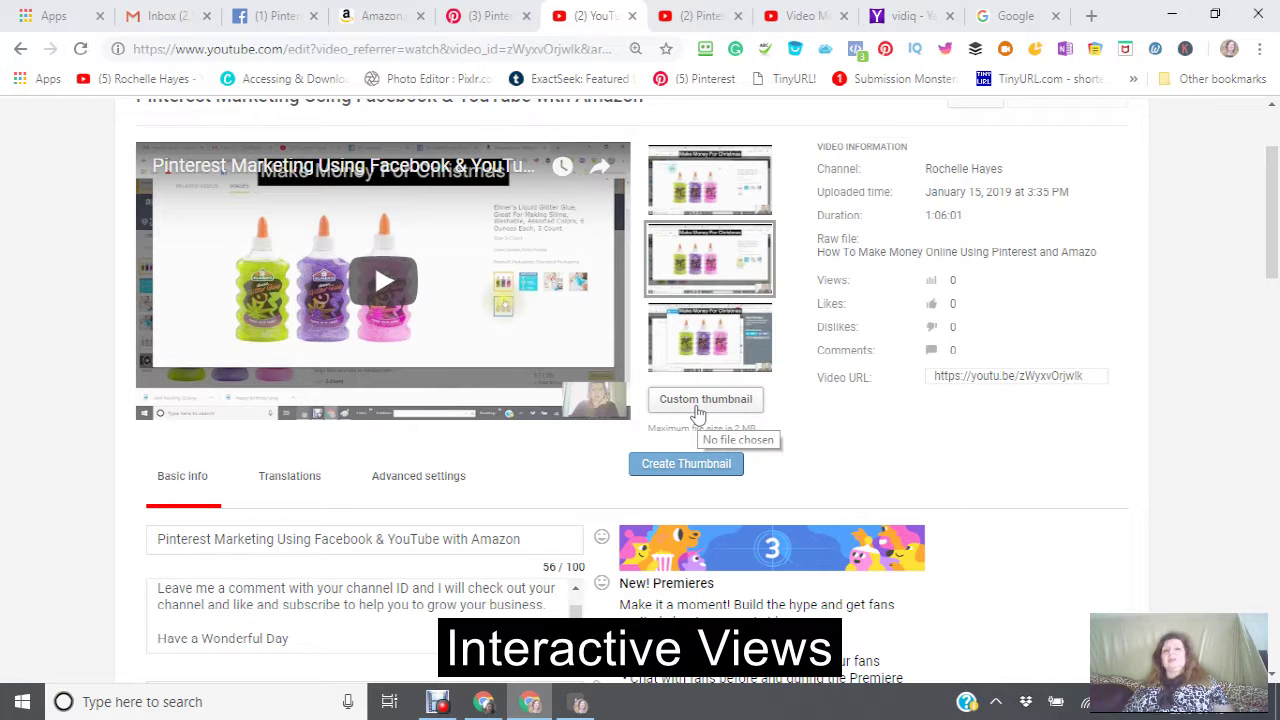
# Start a new thumbnail using the Other Image option and open the file browser.
pyautogui.click(690, 467)
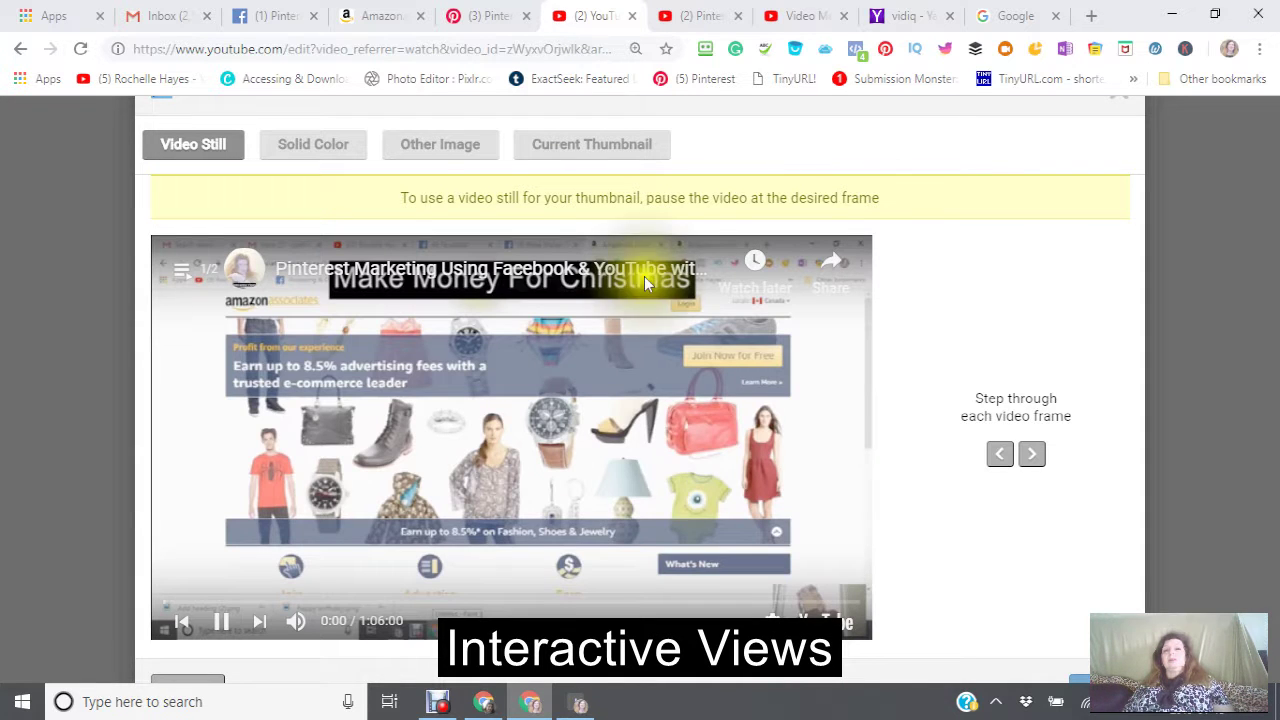
pyautogui.click(440, 156)
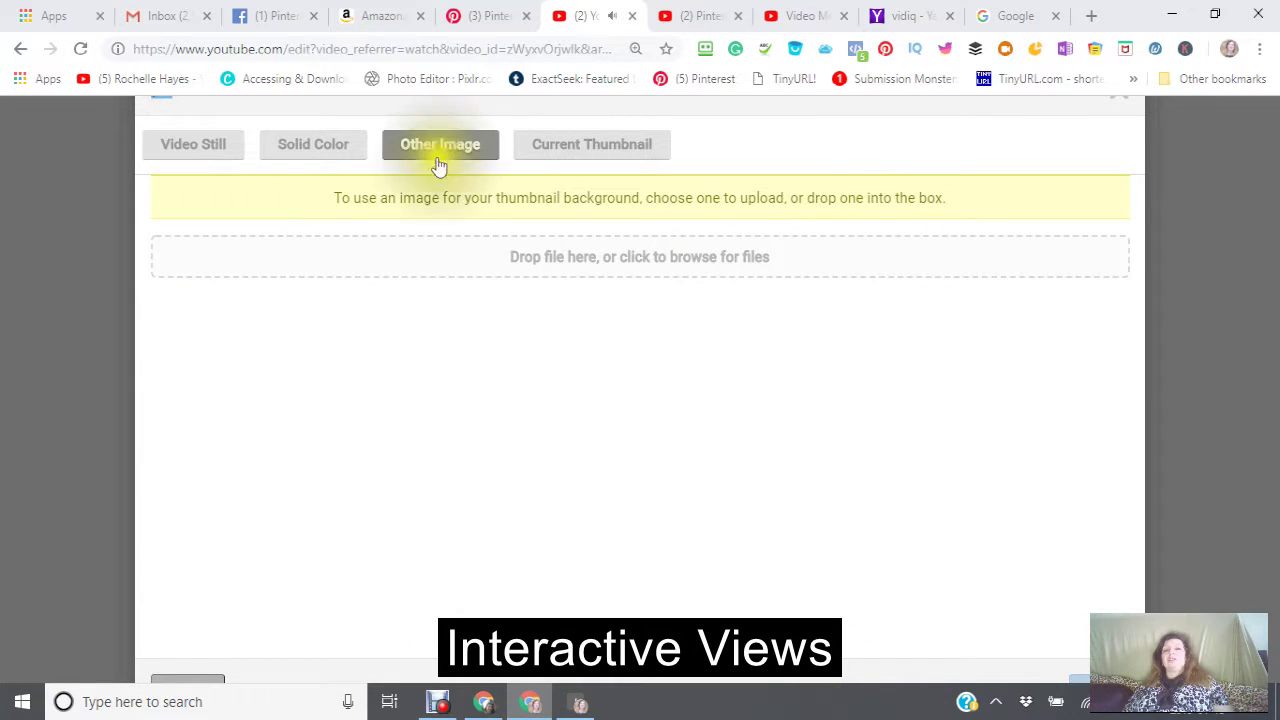
pyautogui.click(614, 272)
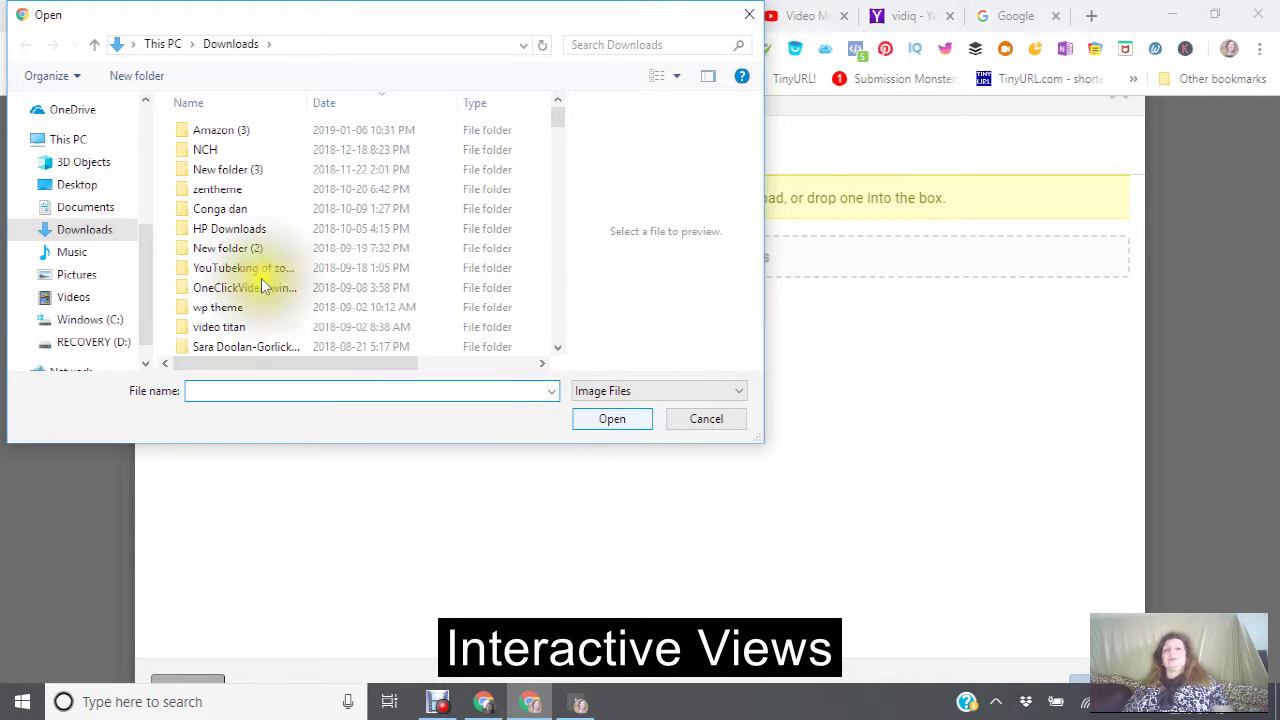
# Pick image '2' from the Desktop and upload it as the thumbnail background.
pyautogui.scroll(5, 145, 105)
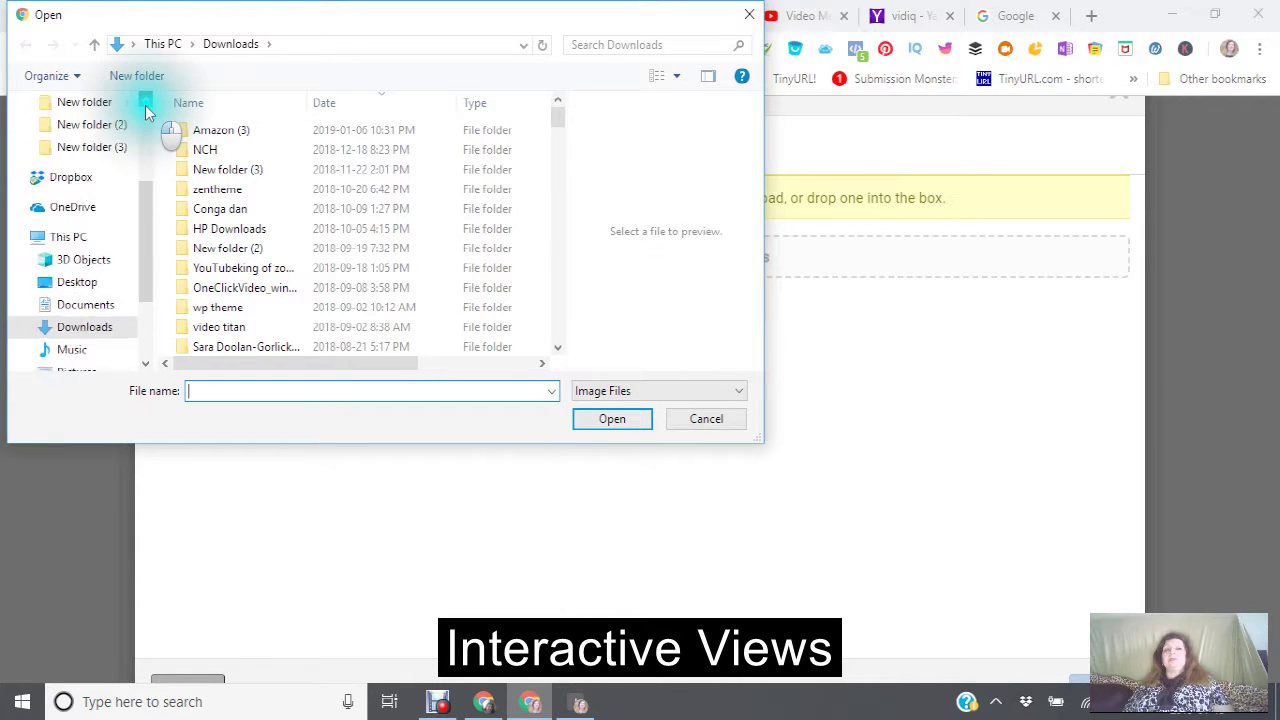
pyautogui.click(72, 141)
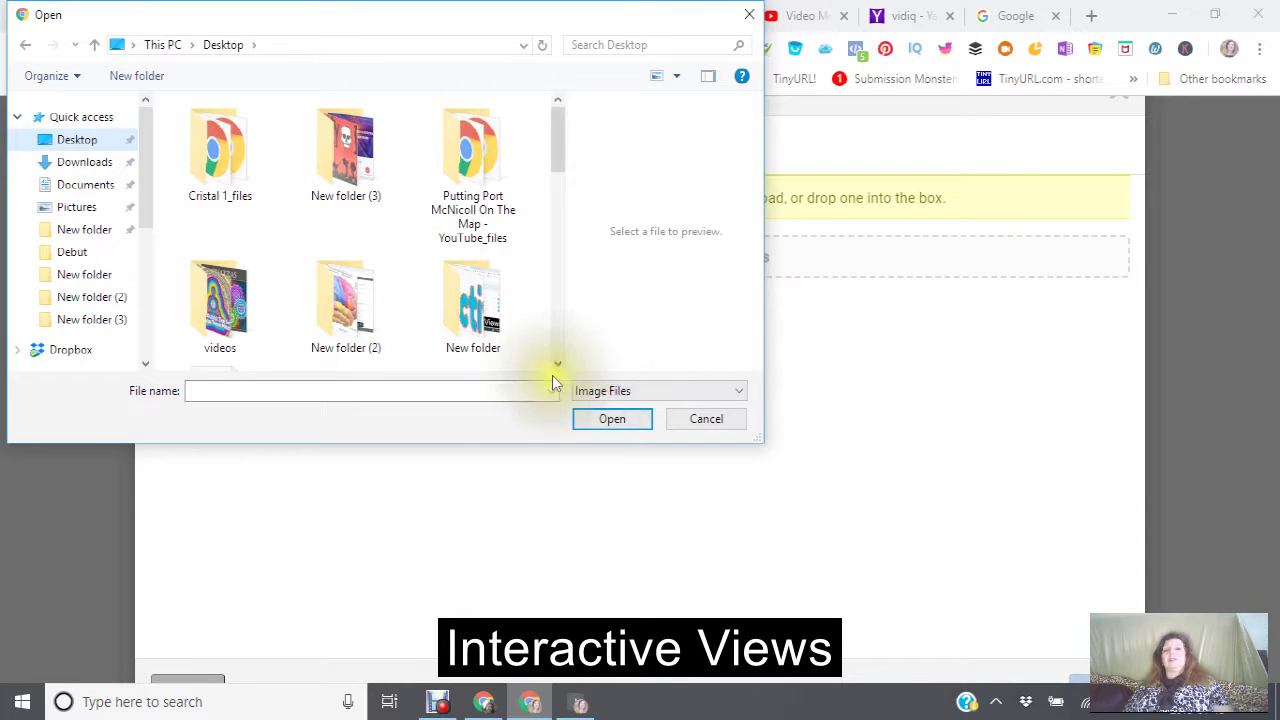
pyautogui.click(552, 366)
pyautogui.click(552, 366)
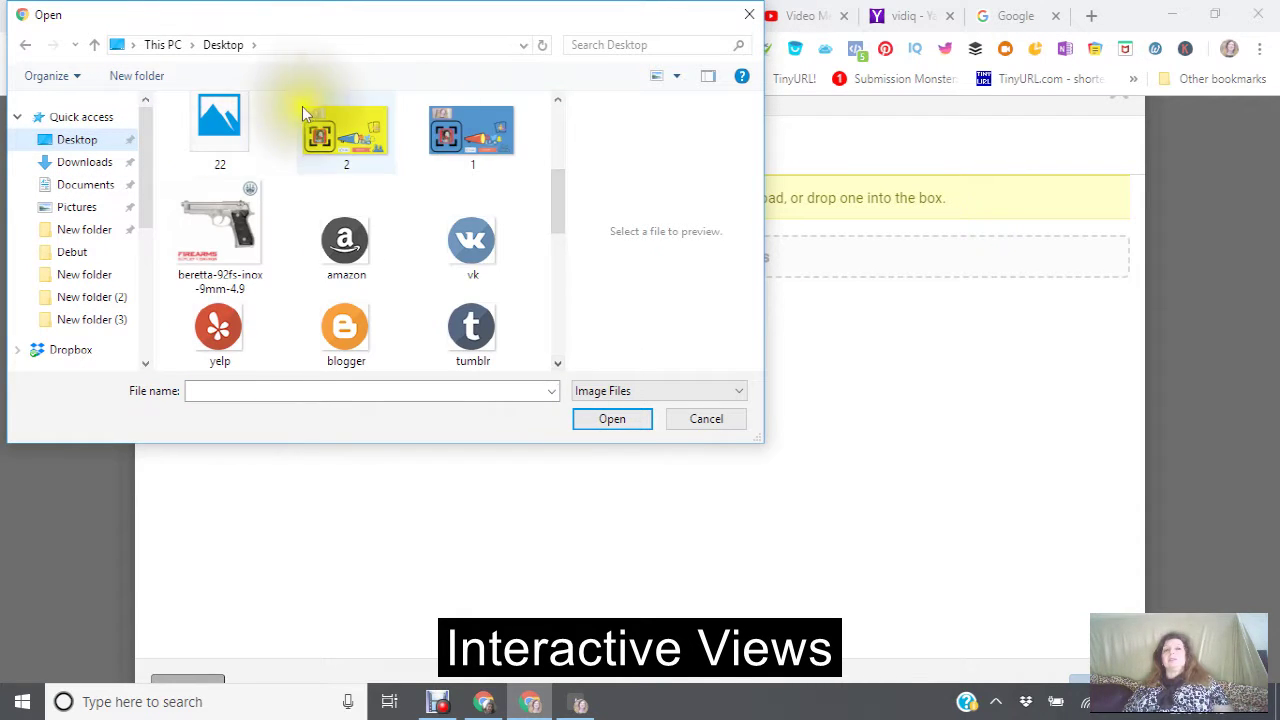
pyautogui.moveTo(321, 132); pyautogui.dragTo(854, 257)
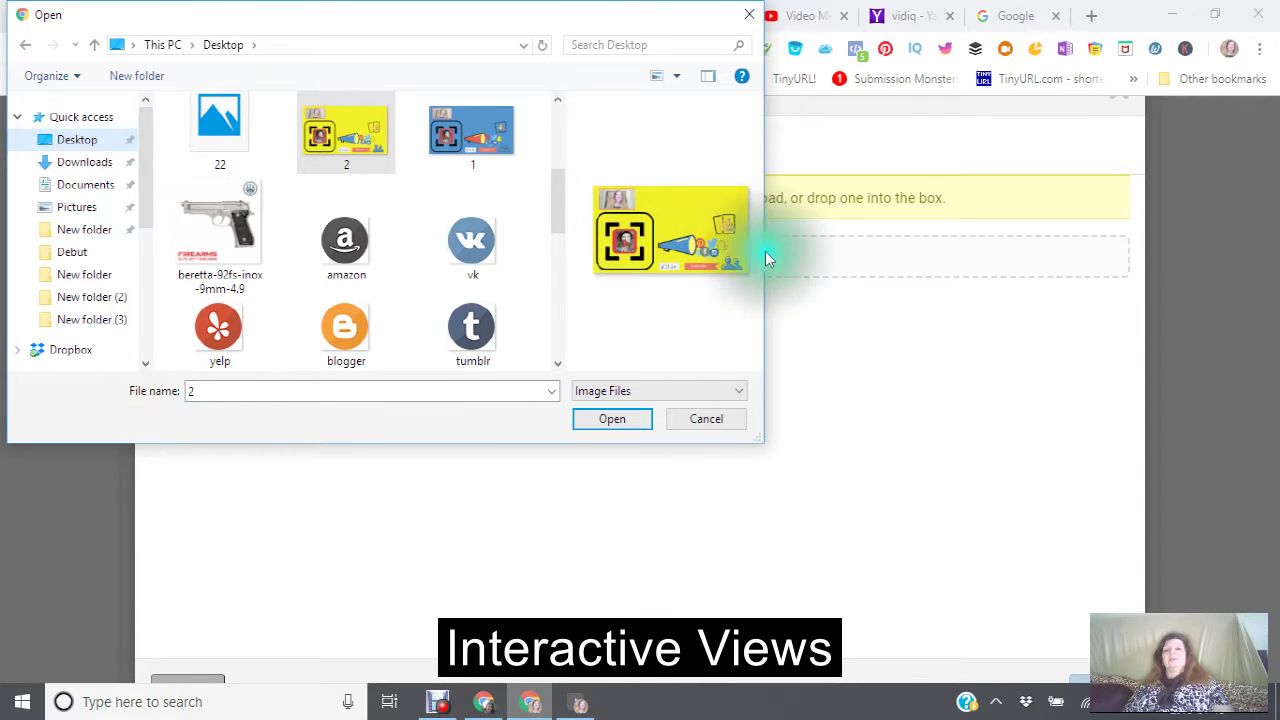
pyautogui.moveTo(343, 140); pyautogui.dragTo(868, 255)
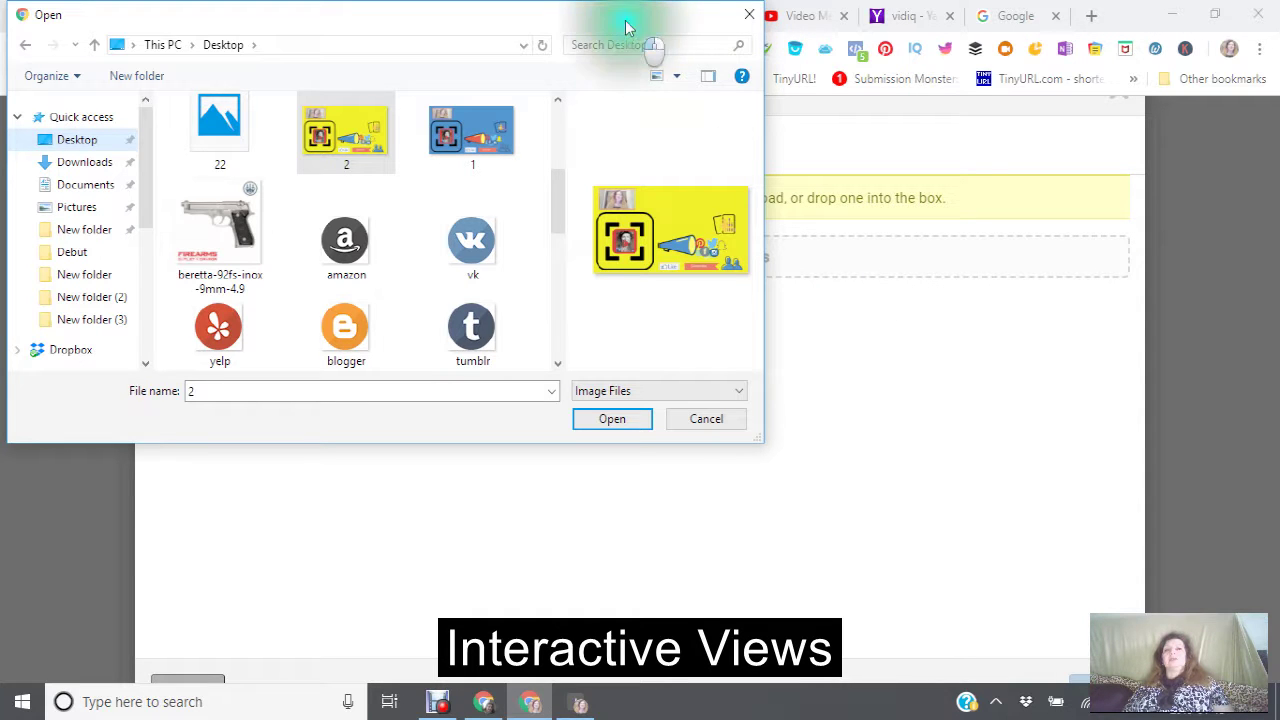
pyautogui.moveTo(626, 28); pyautogui.dragTo(187, 405)
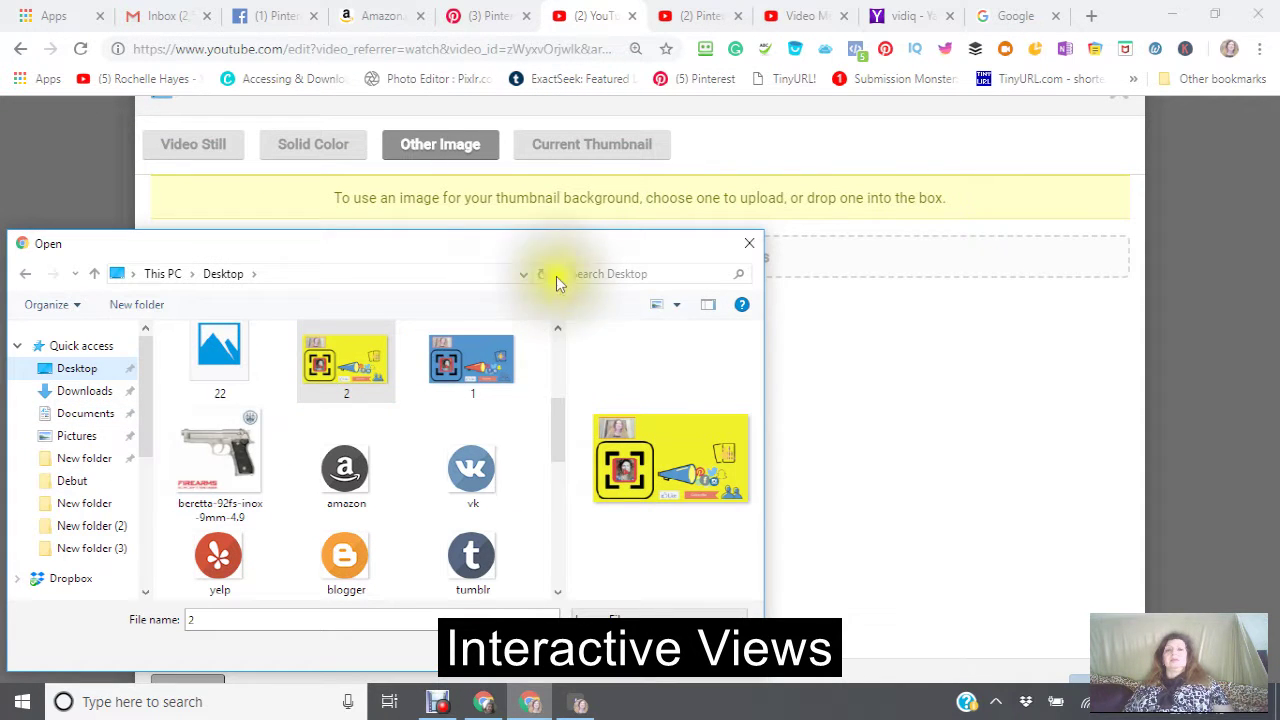
pyautogui.moveTo(503, 244); pyautogui.dragTo(648, 352)
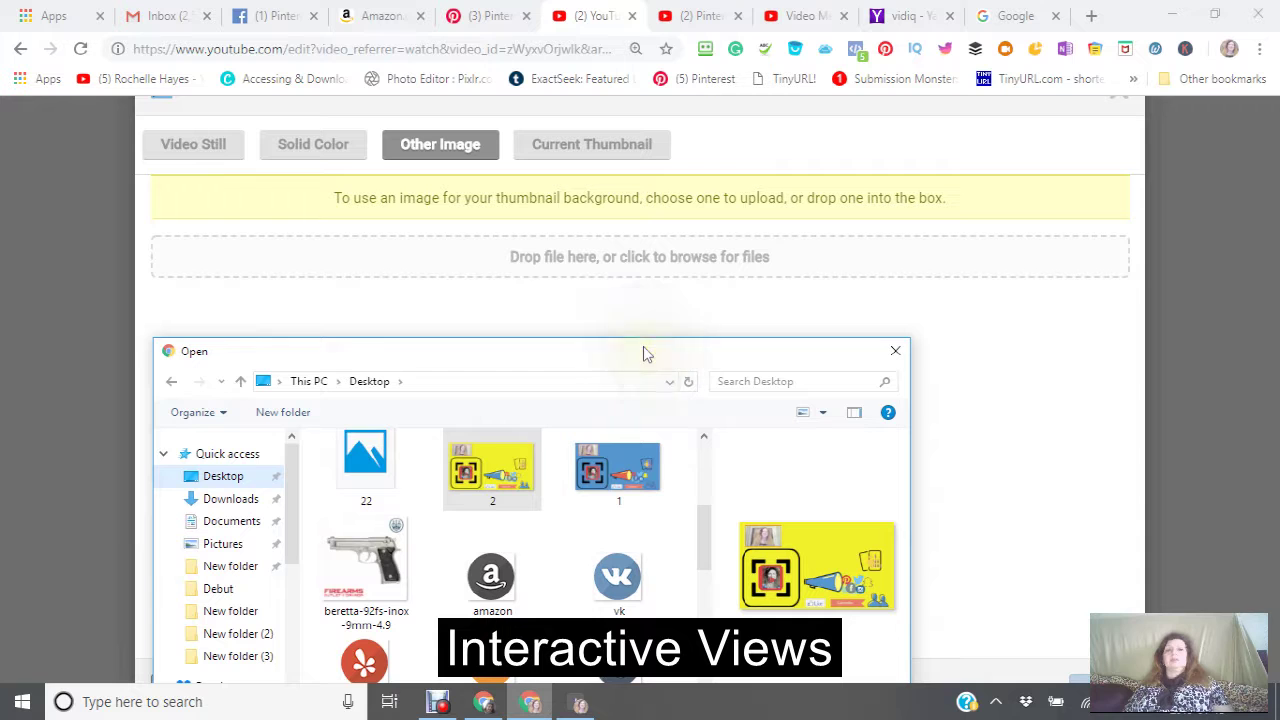
pyautogui.moveTo(481, 463); pyautogui.dragTo(968, 274)
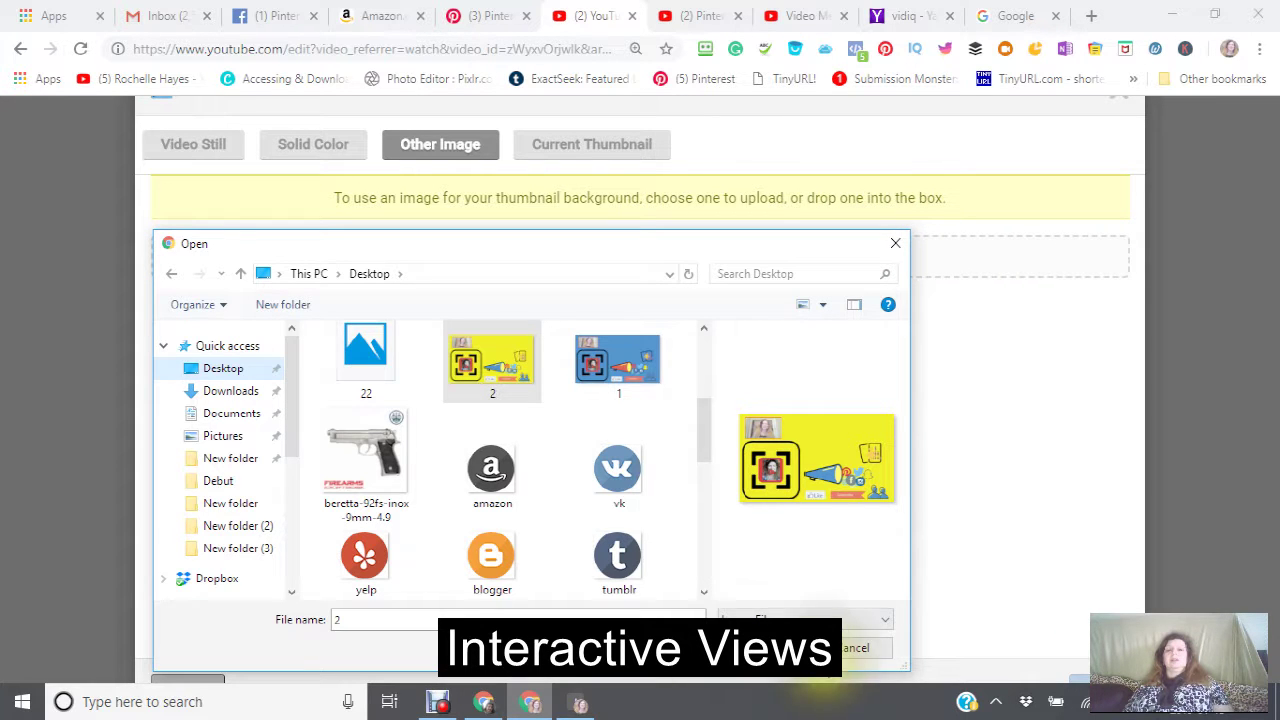
pyautogui.click(780, 647)
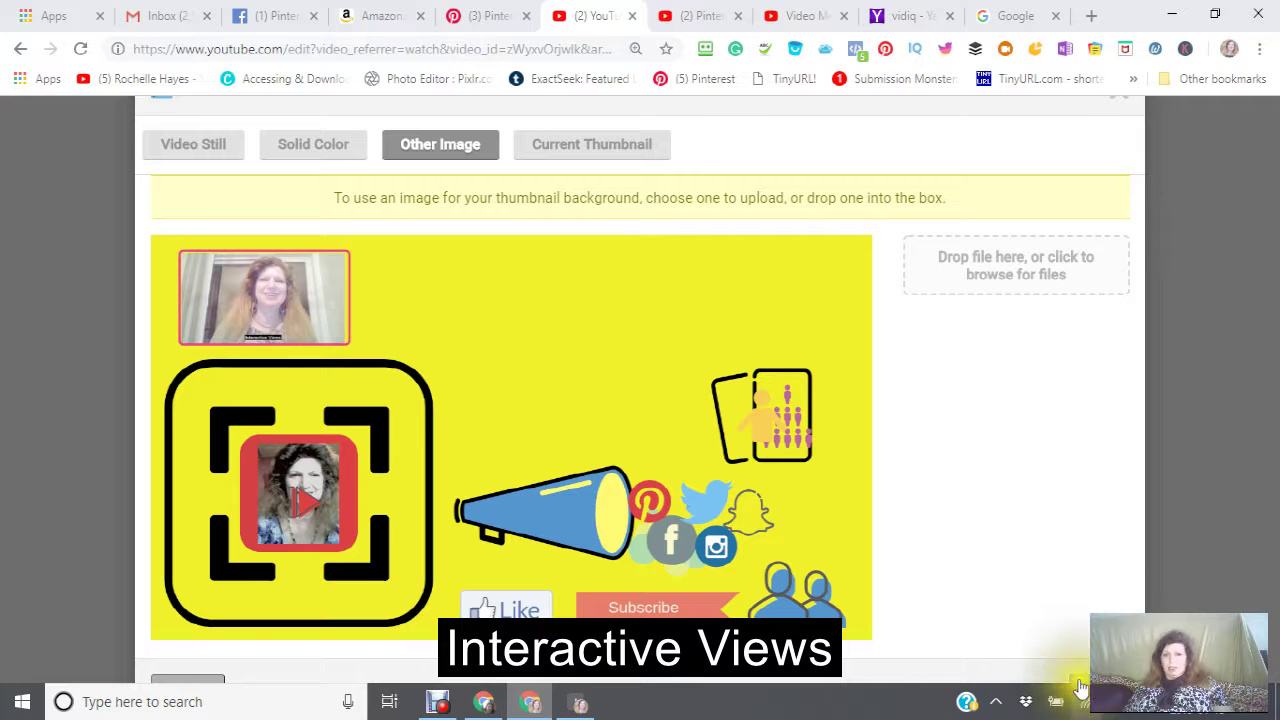
# Reset Chrome zoom to 100%, advance to the overlay step, and switch to the Pinterest Marketing tab.
pyautogui.click(1259, 48)
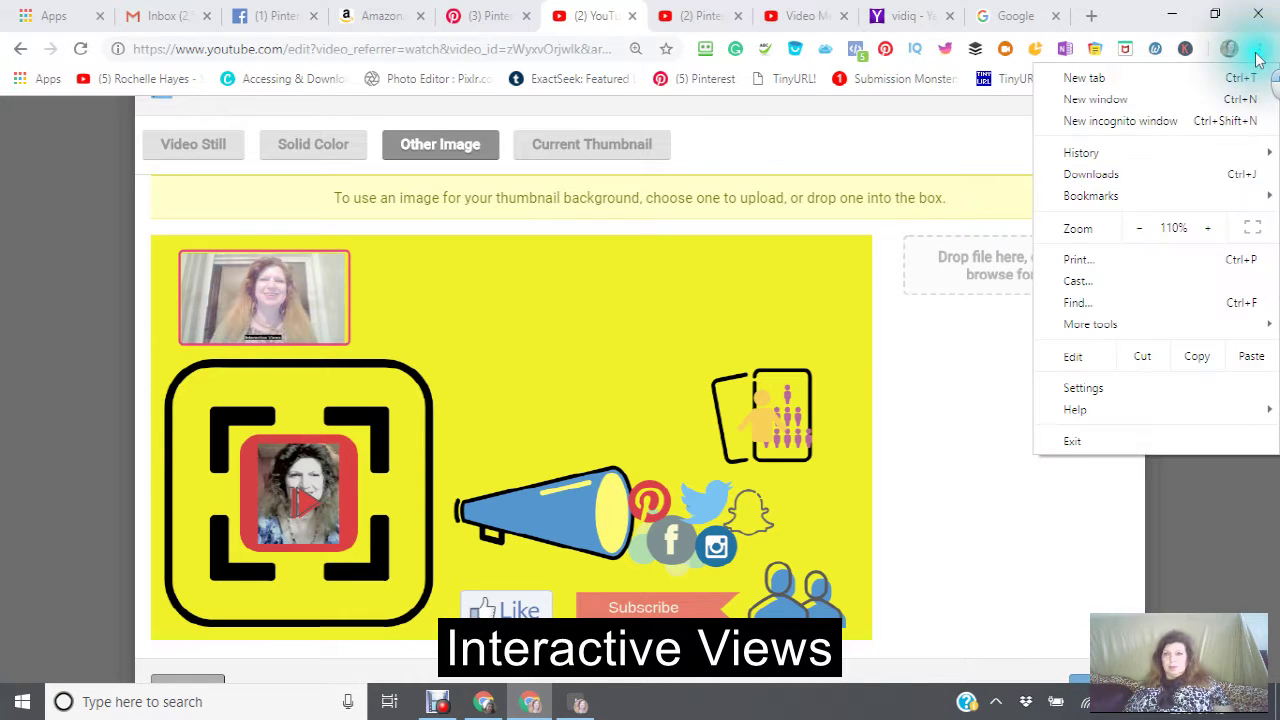
pyautogui.click(1138, 230)
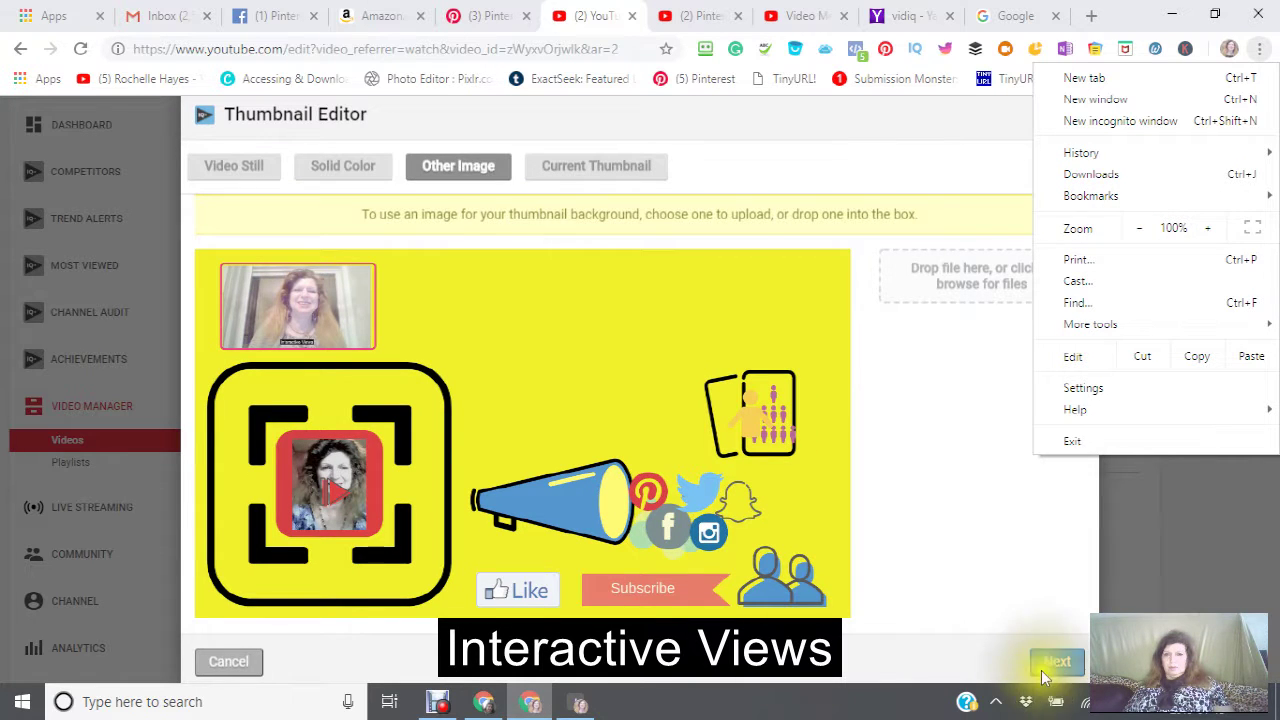
pyautogui.click(1058, 664)
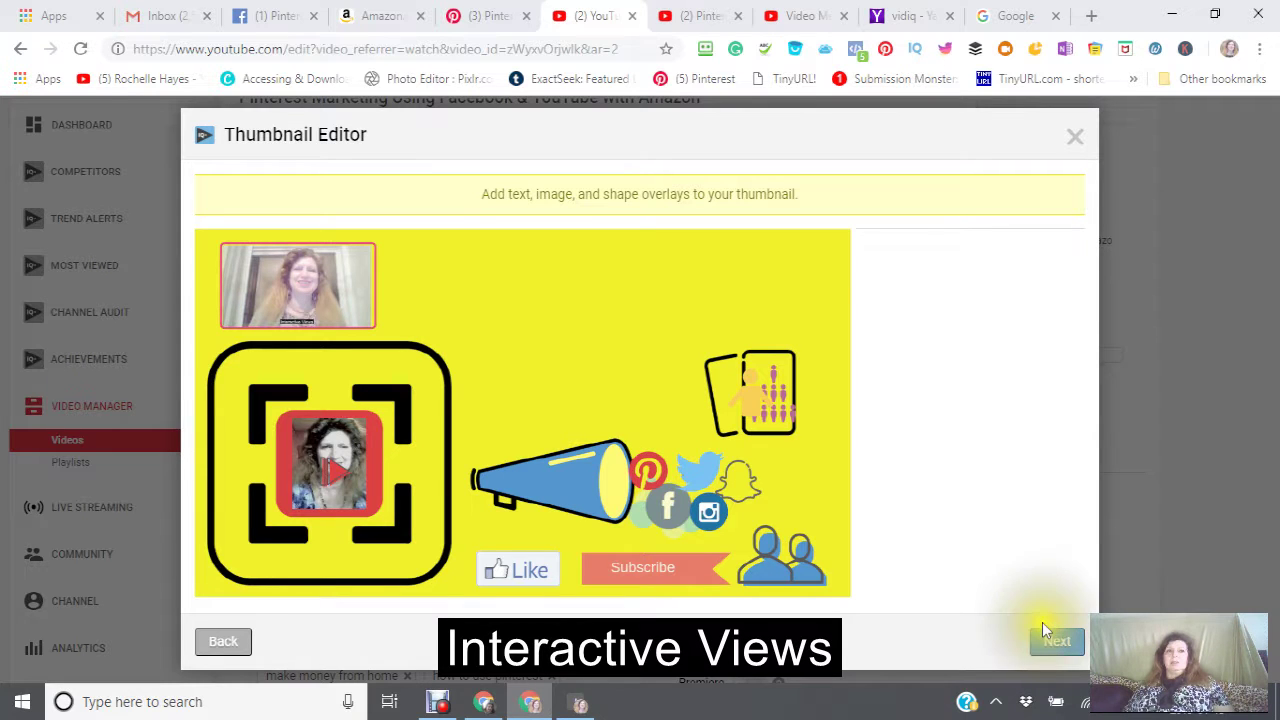
pyautogui.click(693, 20)
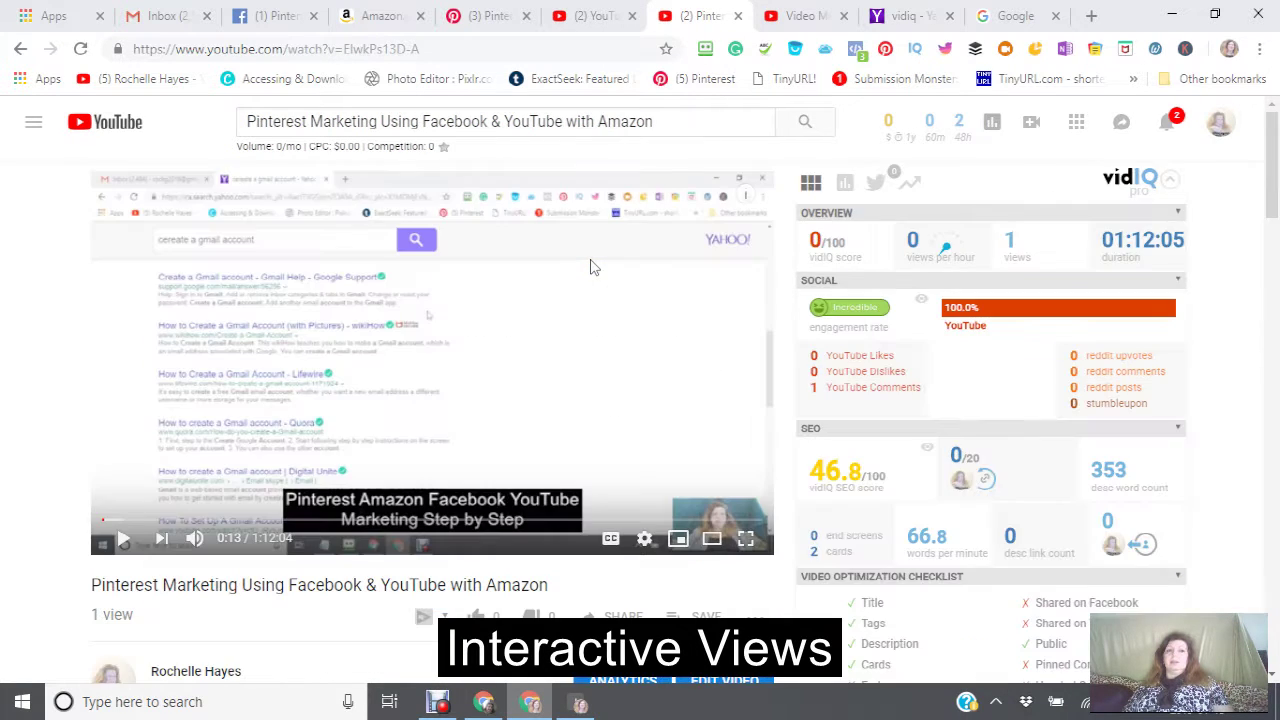
# Copy the YouTube title 'Pinterest Marketing Using Facebook & YouTube with Amazon' and select the editor's placeholder text.
pyautogui.scroll(-3, 591, 266)
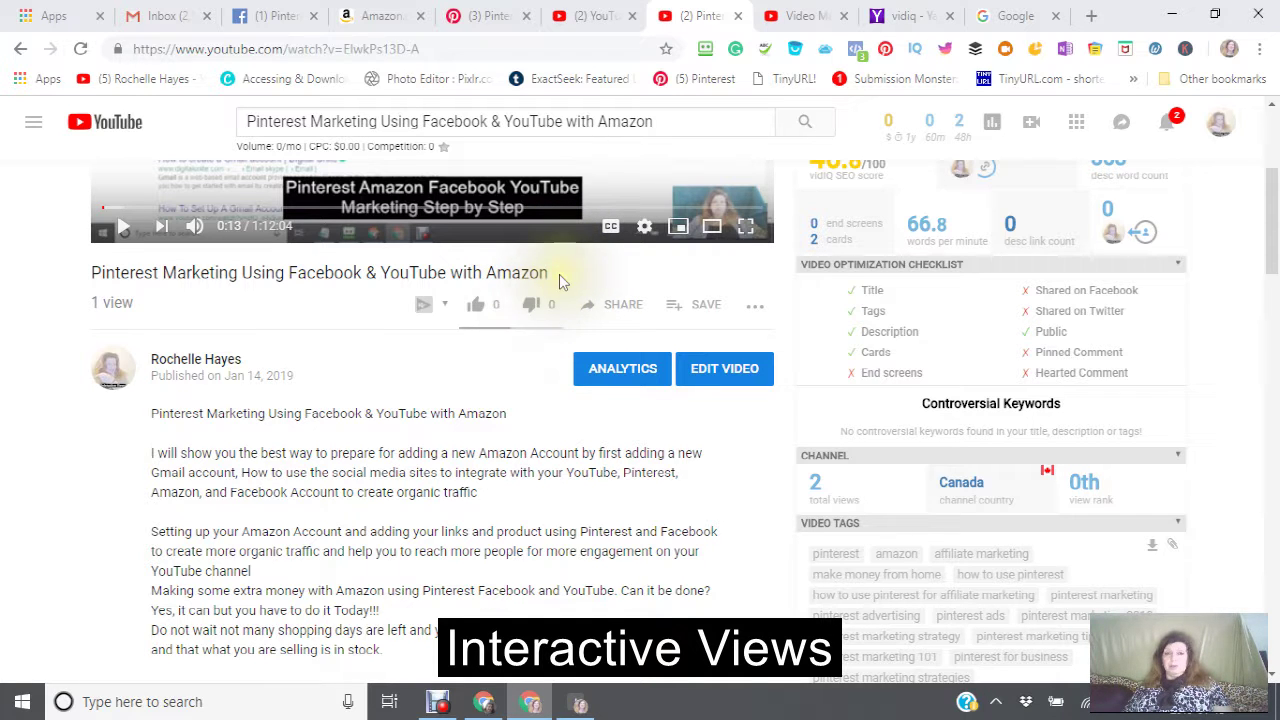
pyautogui.moveTo(559, 274); pyautogui.dragTo(90, 250)
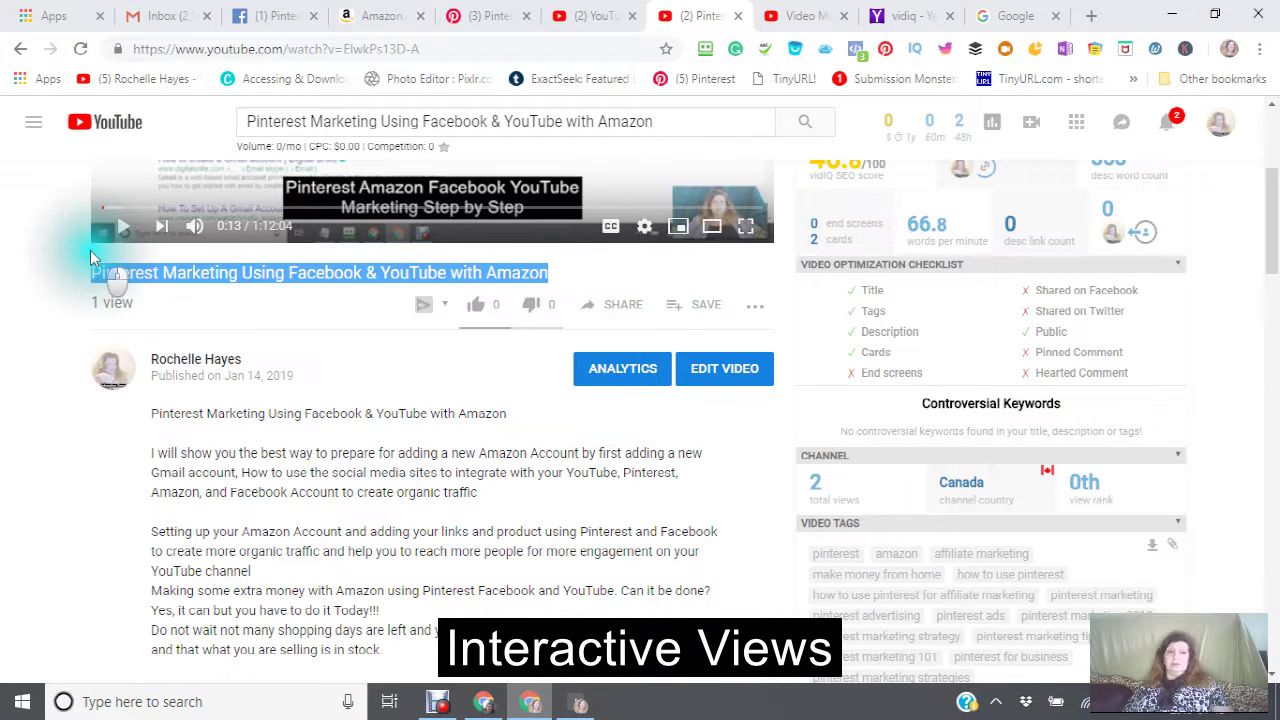
pyautogui.rightClick(324, 268)
pyautogui.click(360, 283)
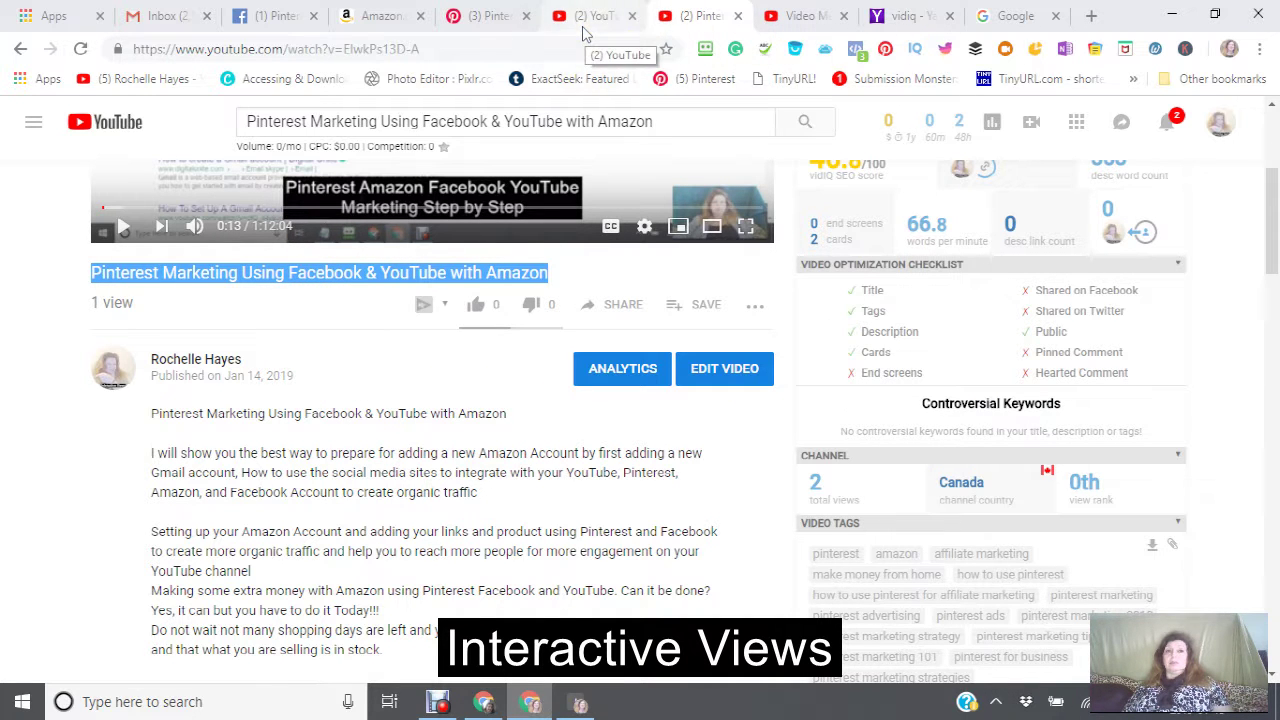
pyautogui.click(585, 33)
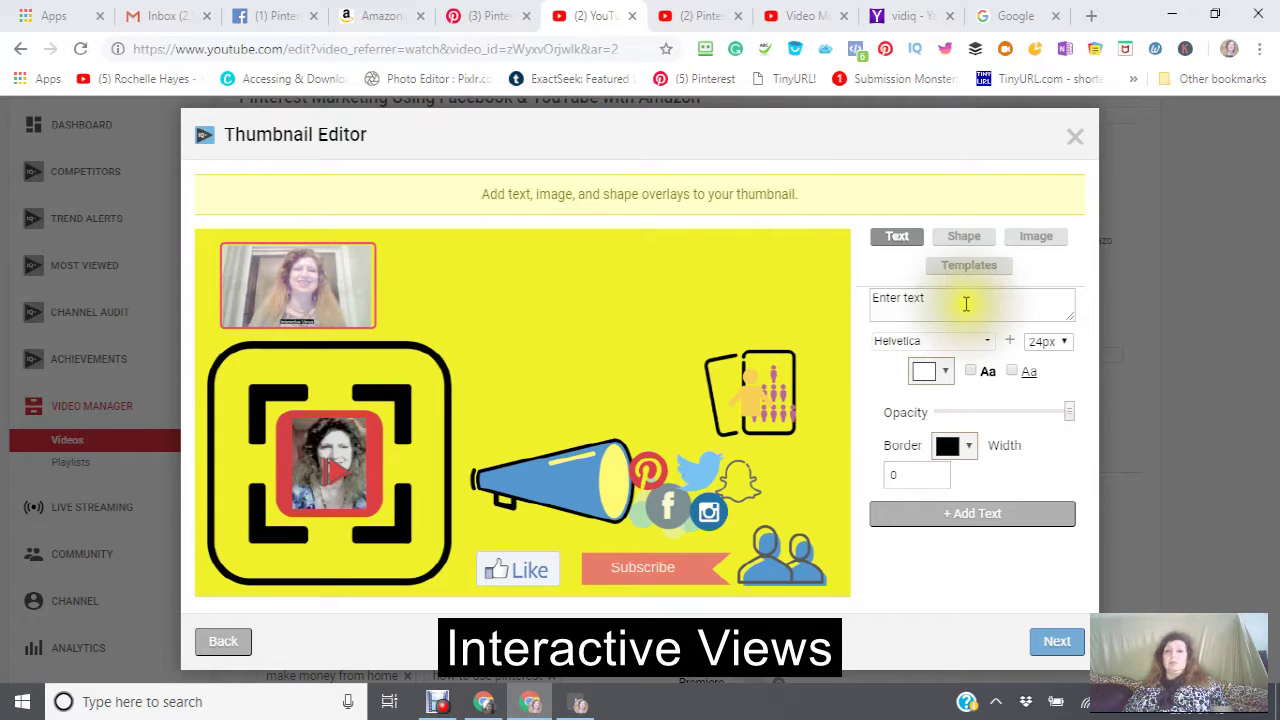
pyautogui.moveTo(966, 304); pyautogui.dragTo(857, 306)
# Paste the copied title as overlay text in bold black Georgia.
pyautogui.rightClick(884, 300)
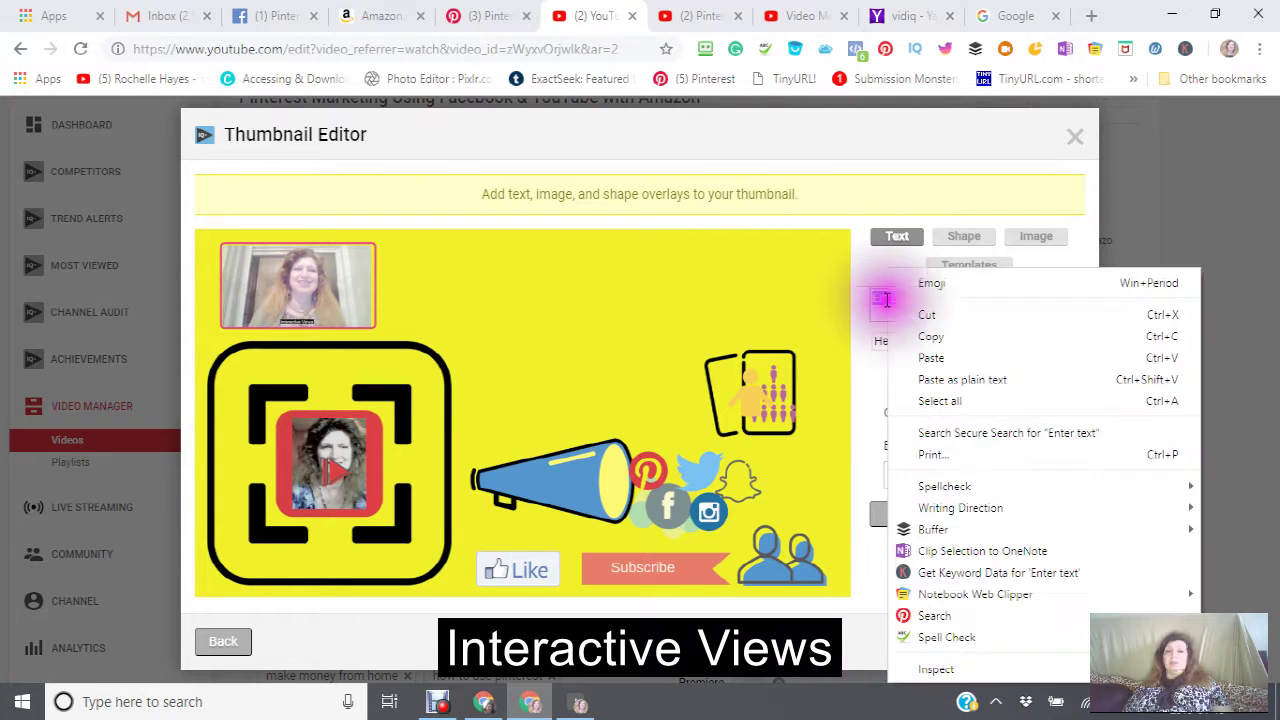
pyautogui.click(935, 378)
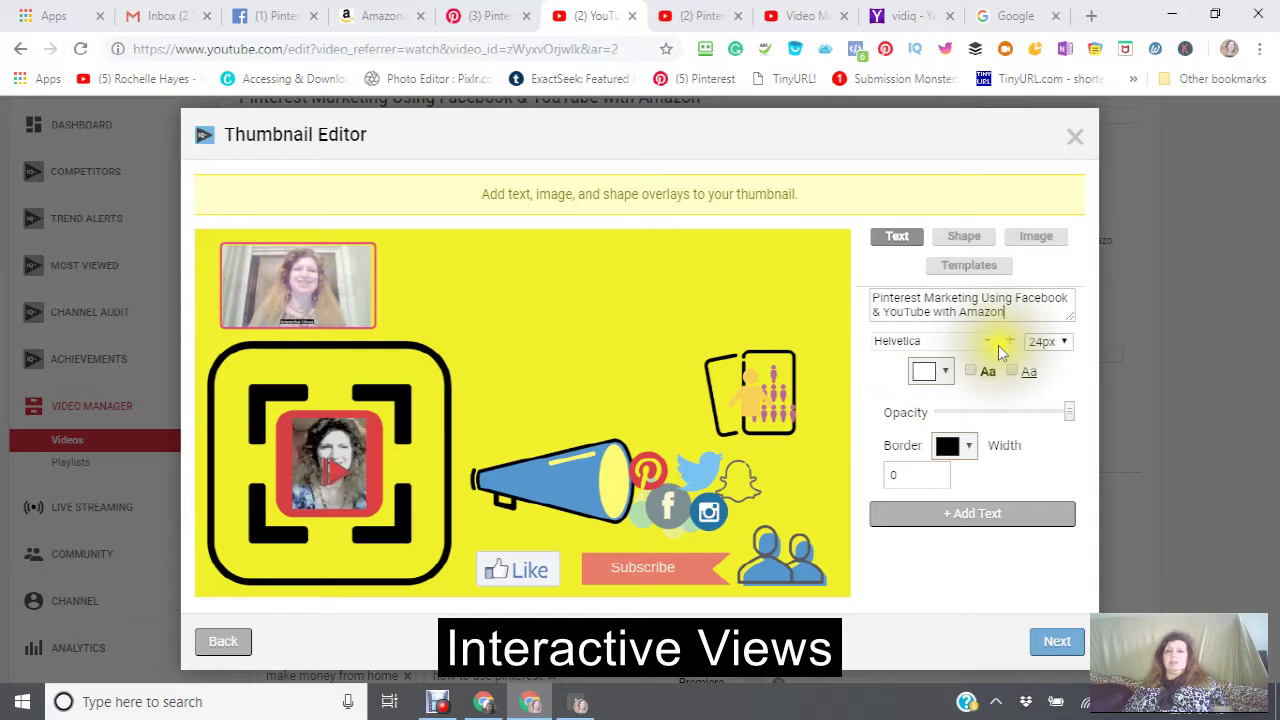
pyautogui.click(987, 343)
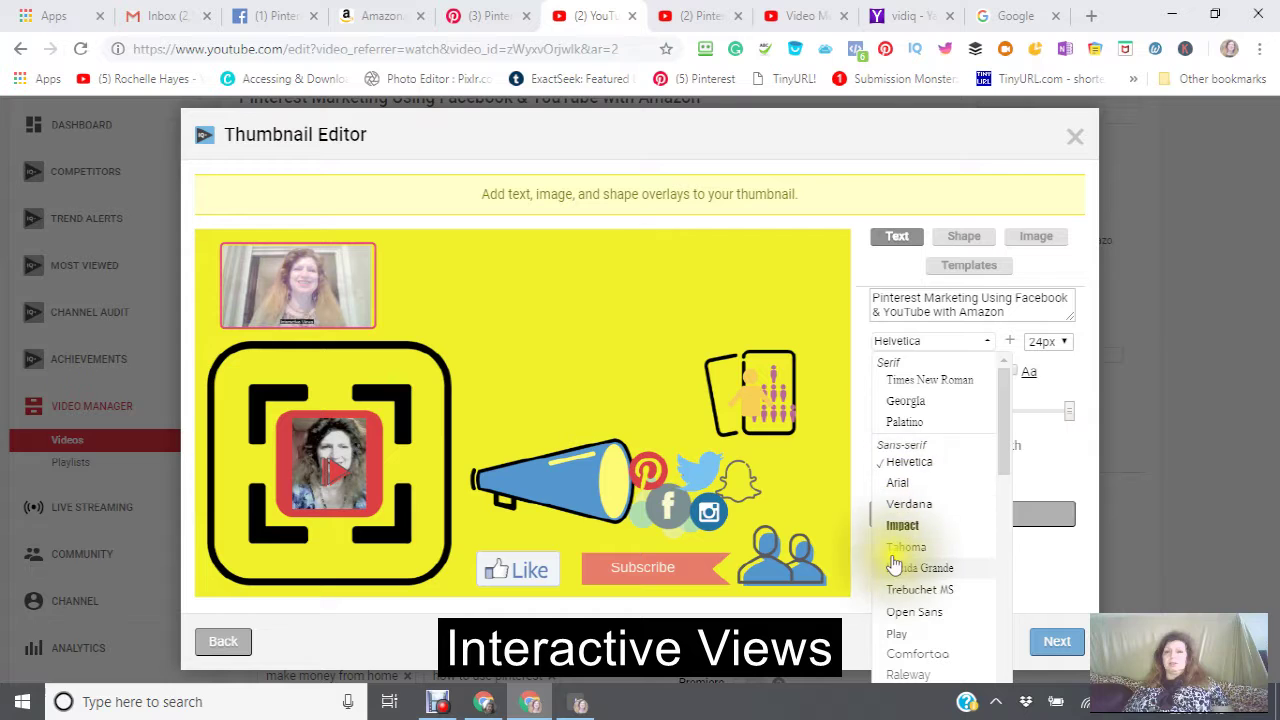
pyautogui.click(900, 401)
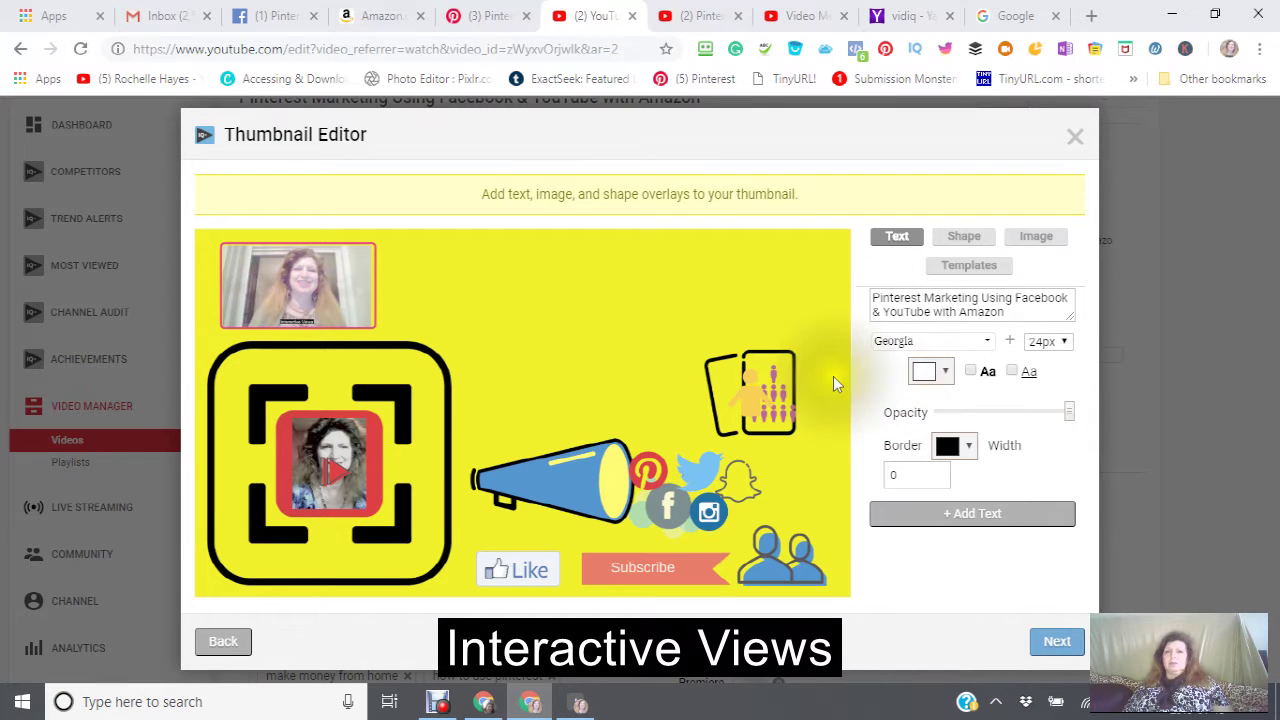
pyautogui.click(947, 374)
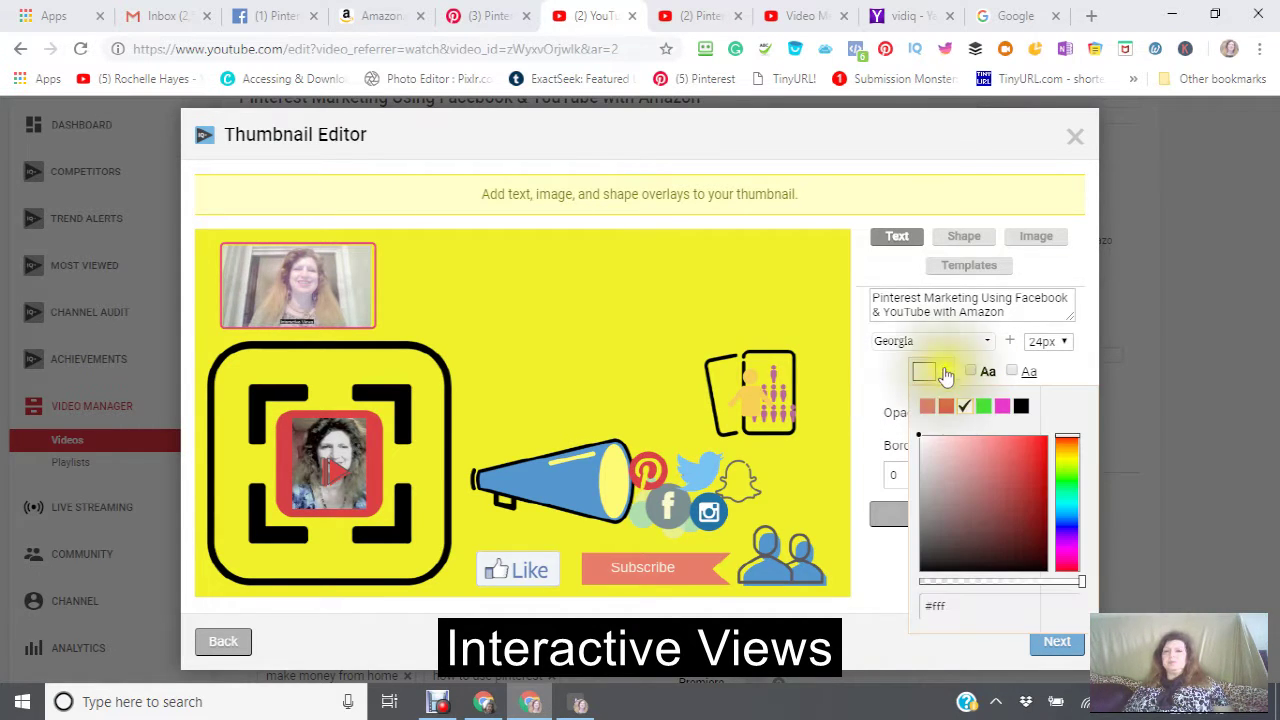
pyautogui.click(1021, 408)
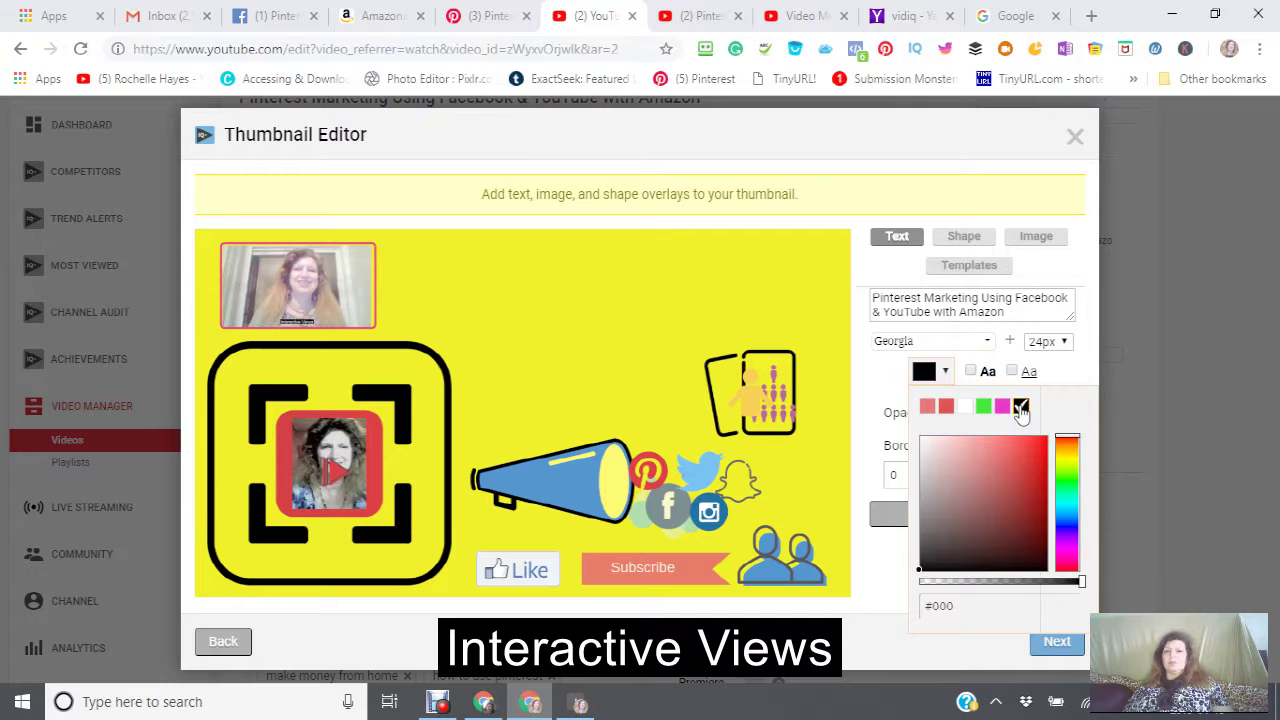
pyautogui.click(970, 370)
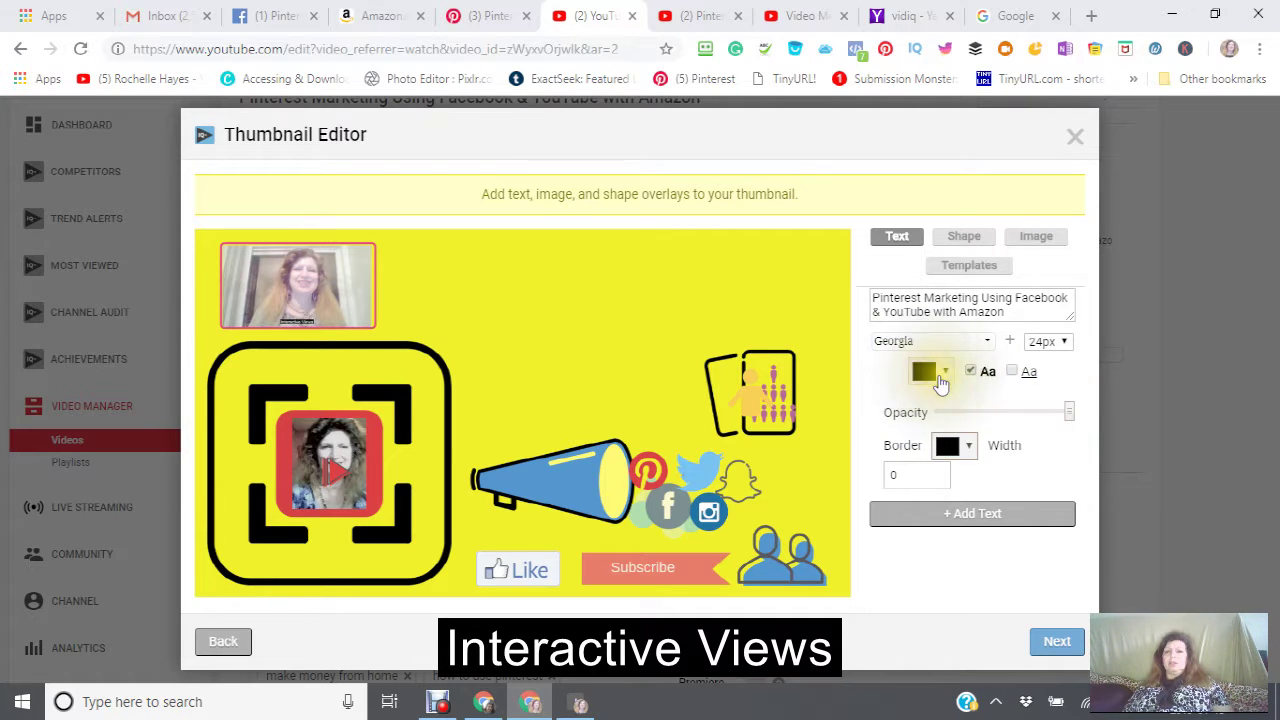
# Confirm the black bold styling, set Border Width to 5, and add the title to the thumbnail.
pyautogui.click(944, 374)
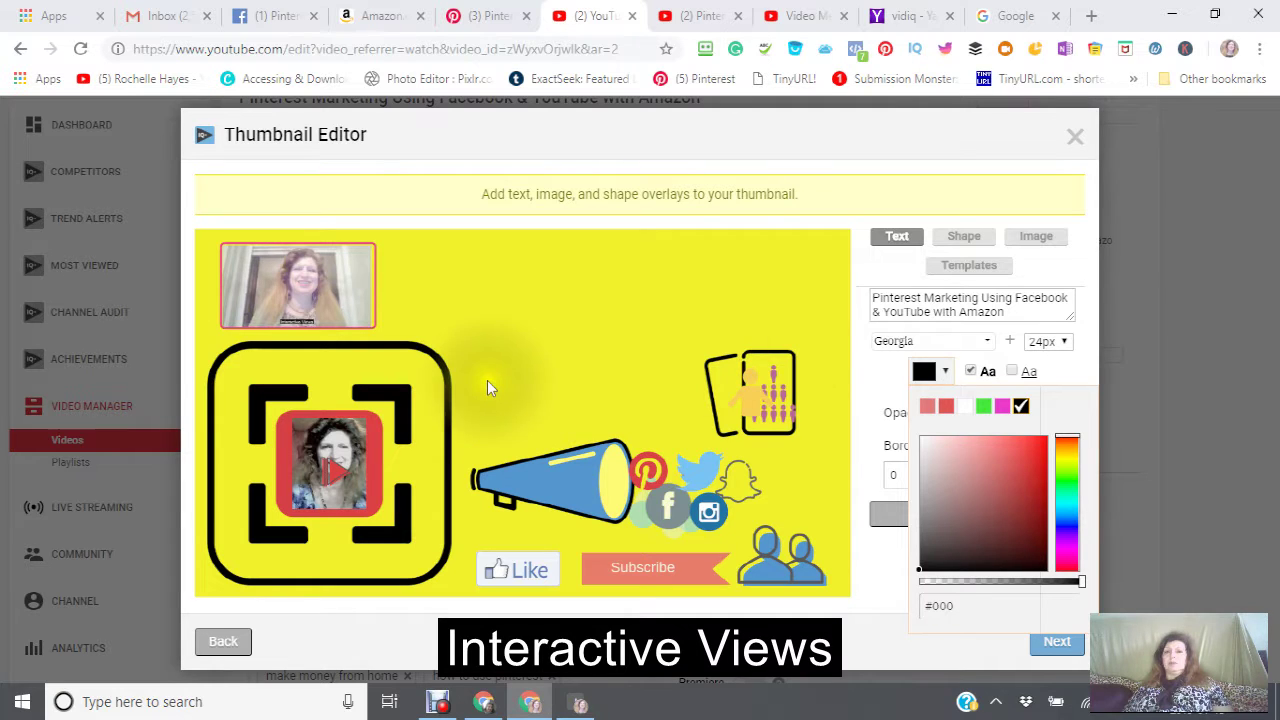
pyautogui.click(943, 374)
pyautogui.click(945, 375)
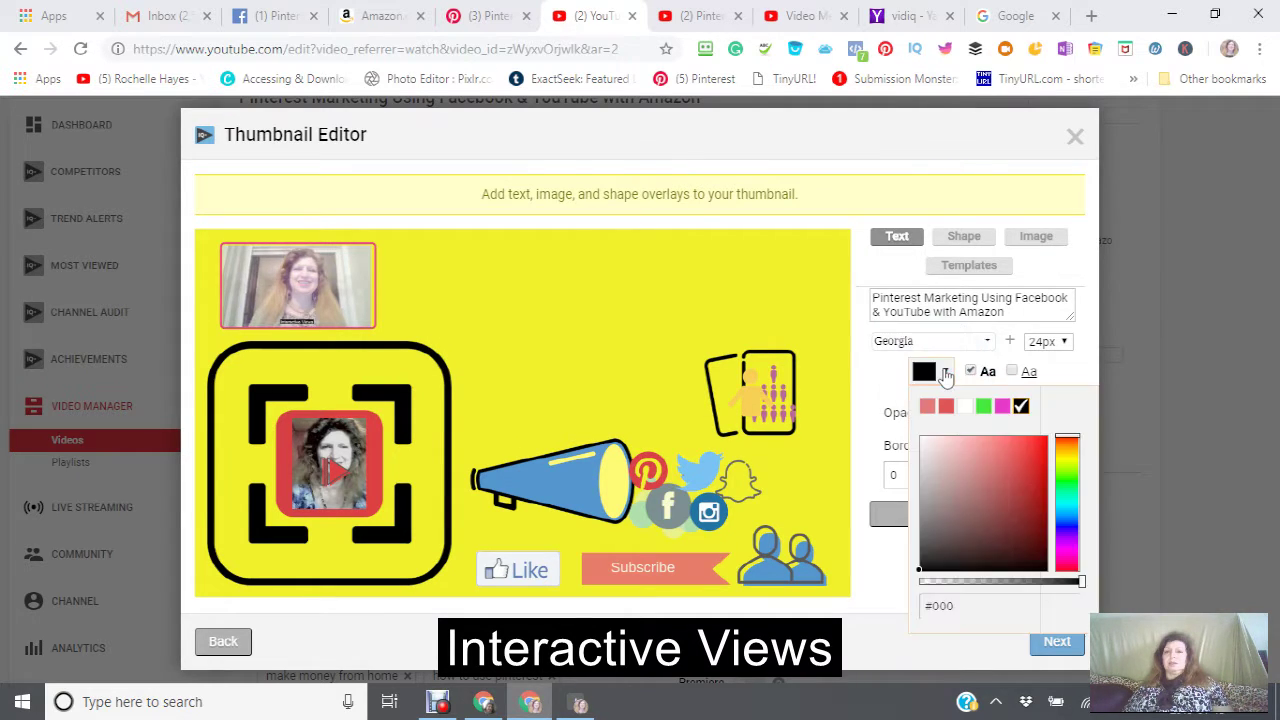
pyautogui.click(945, 375)
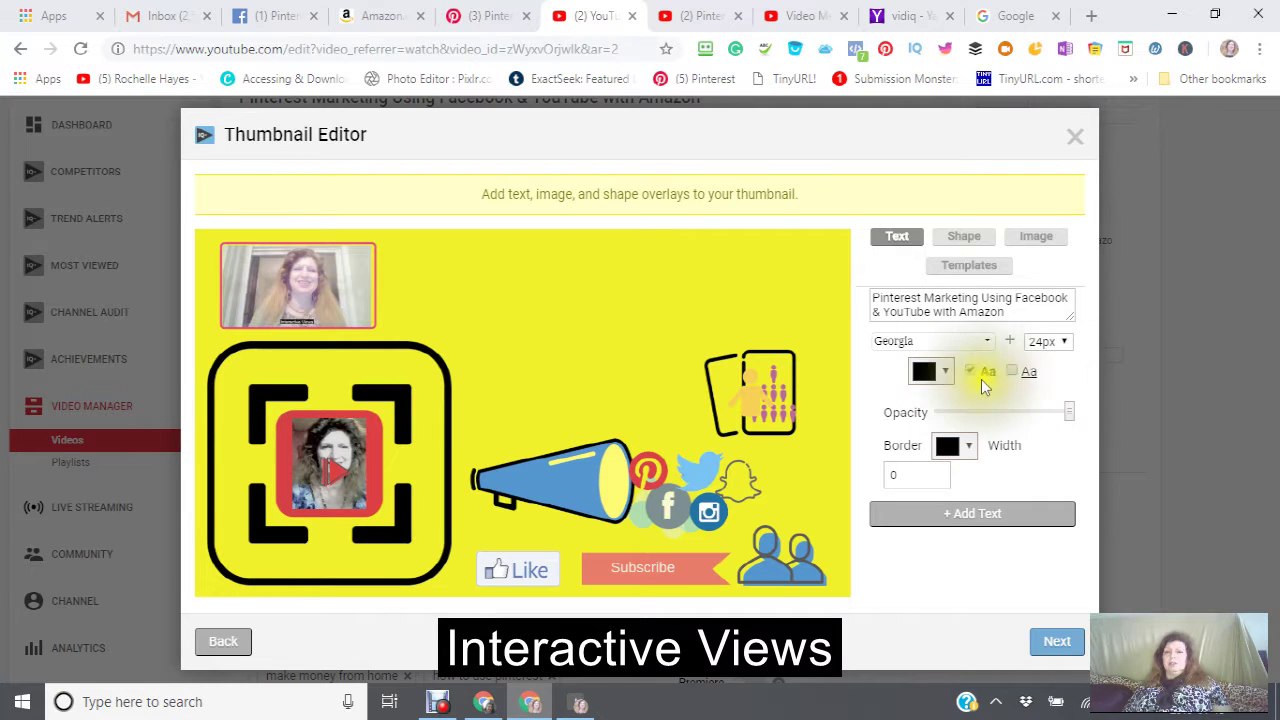
pyautogui.click(984, 375)
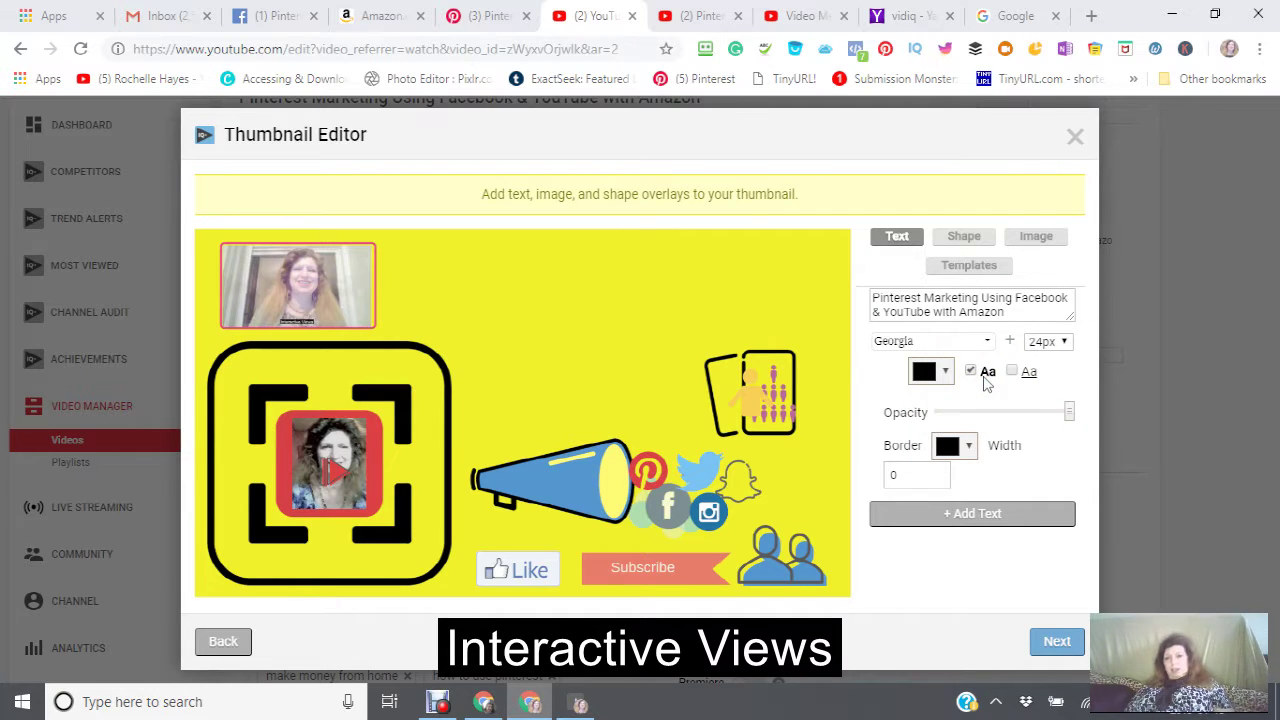
pyautogui.doubleClick(905, 474)
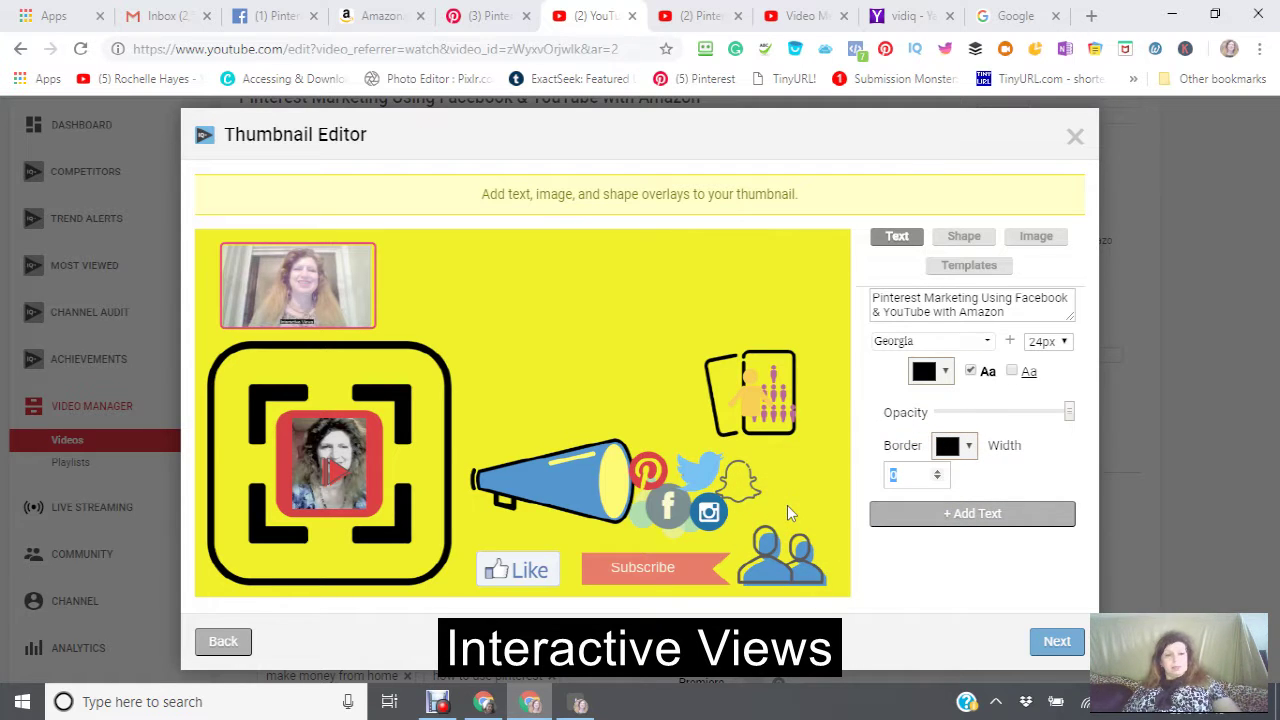
pyautogui.write('5')
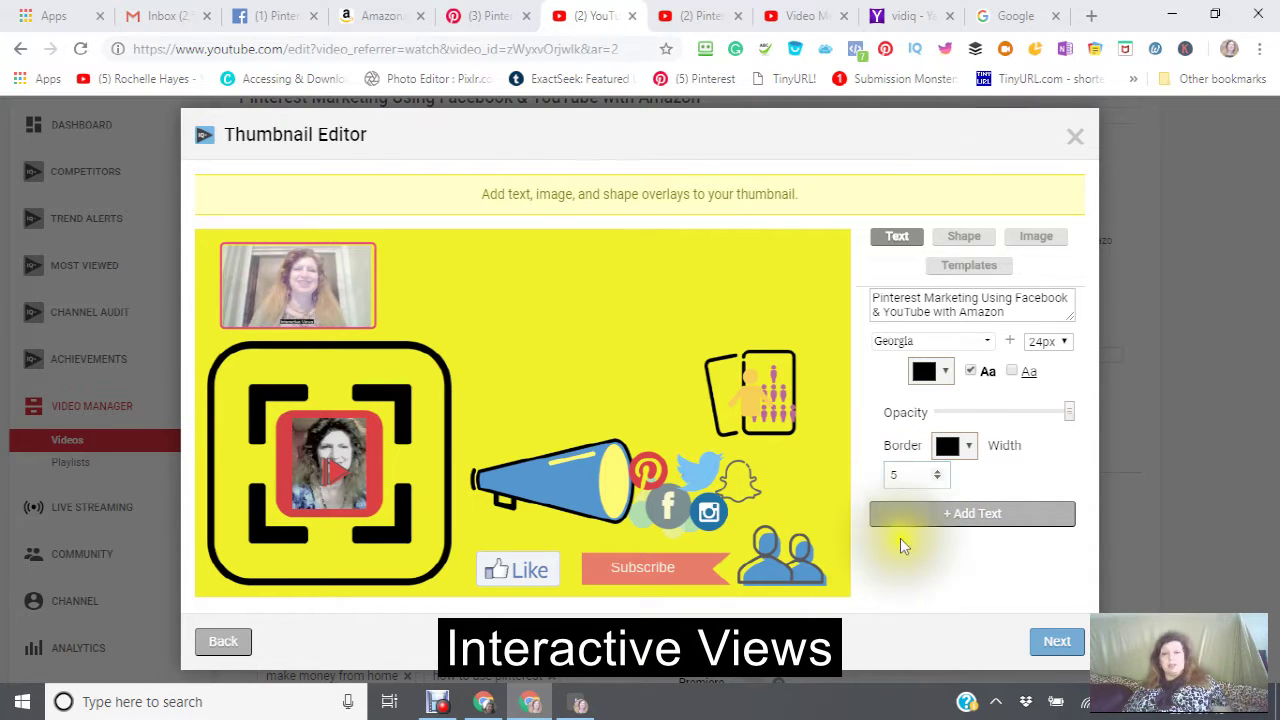
pyautogui.click(973, 514)
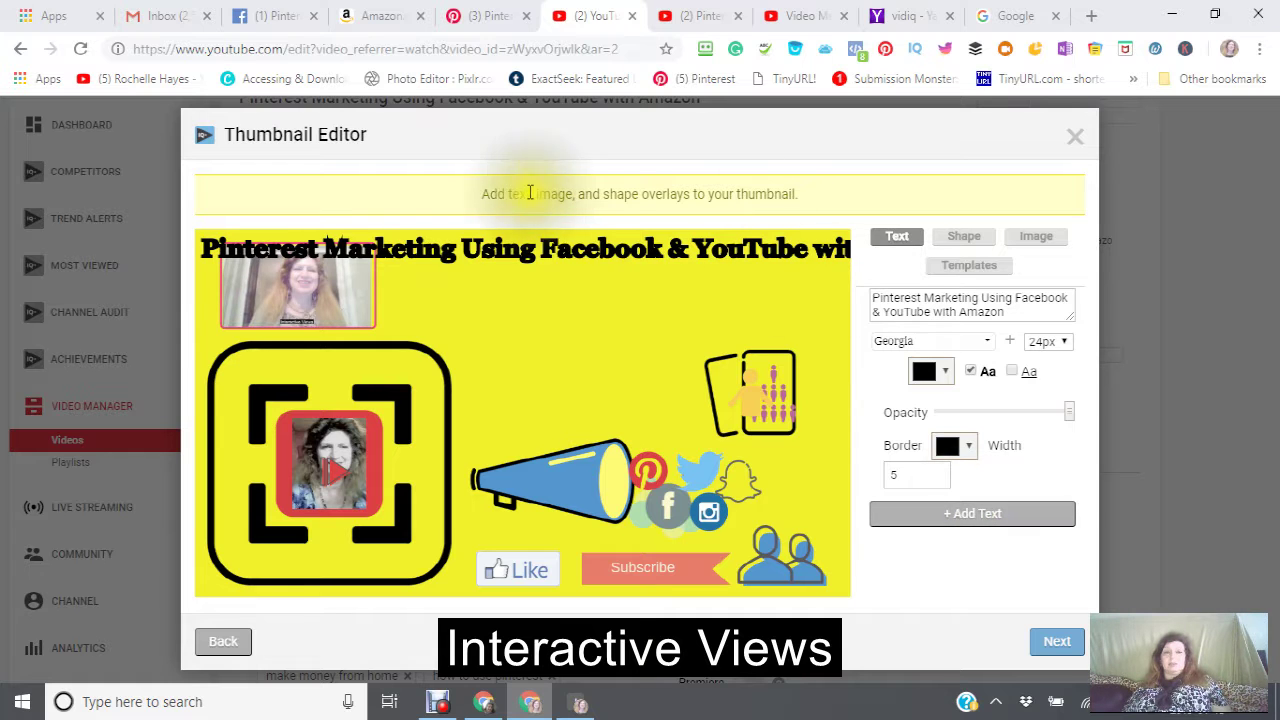
# Break the title after 'Marketing' and before 'YouTube', moving it beside the photo.
pyautogui.moveTo(566, 250); pyautogui.dragTo(538, 283)
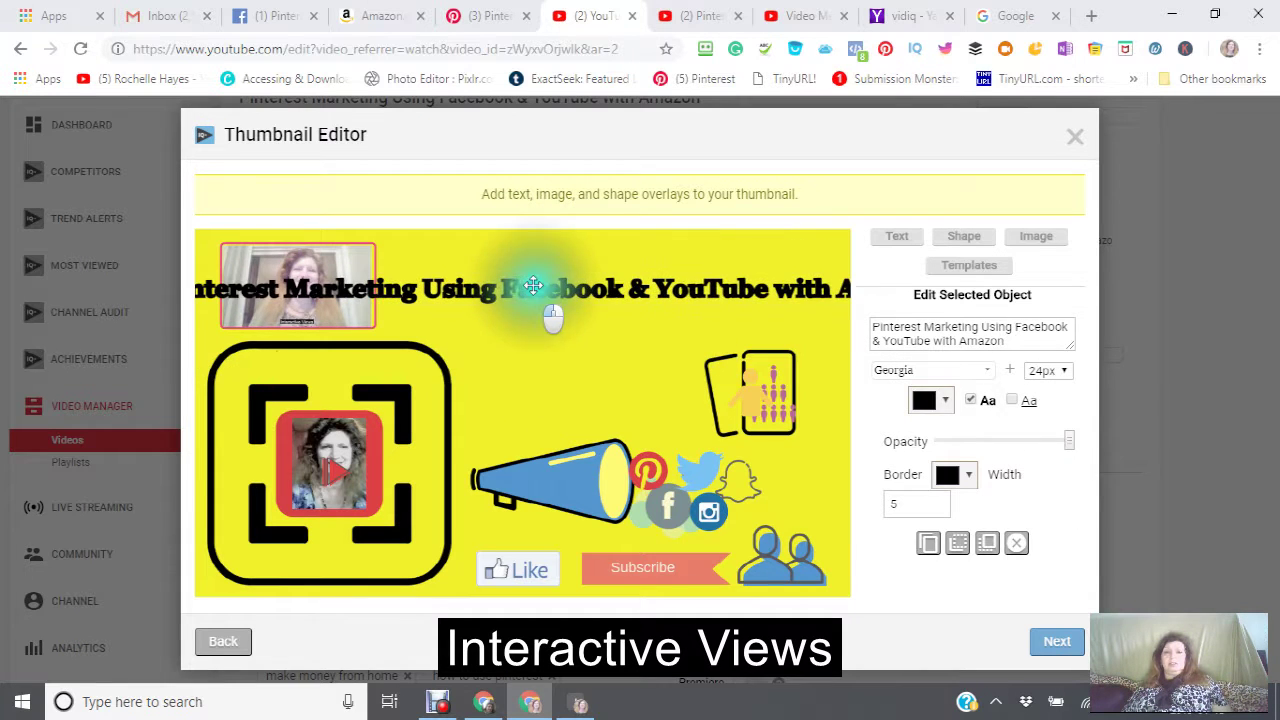
pyautogui.click(980, 326)
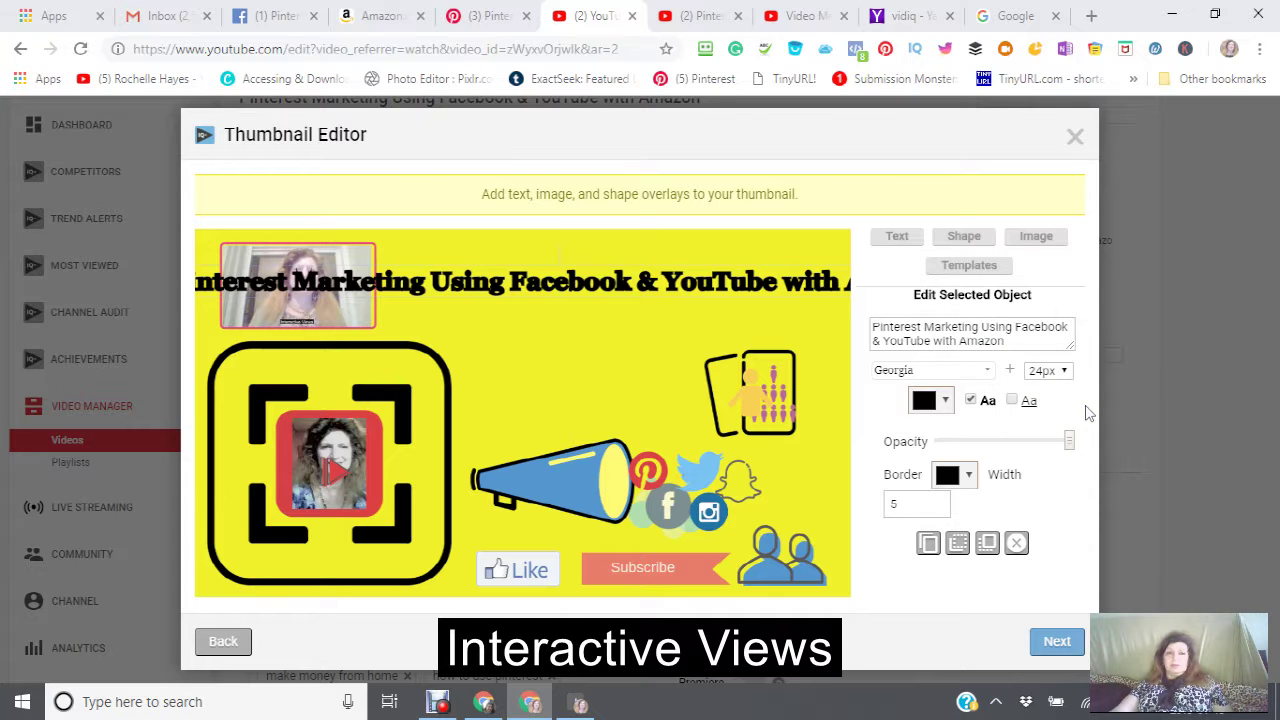
pyautogui.press('Return')
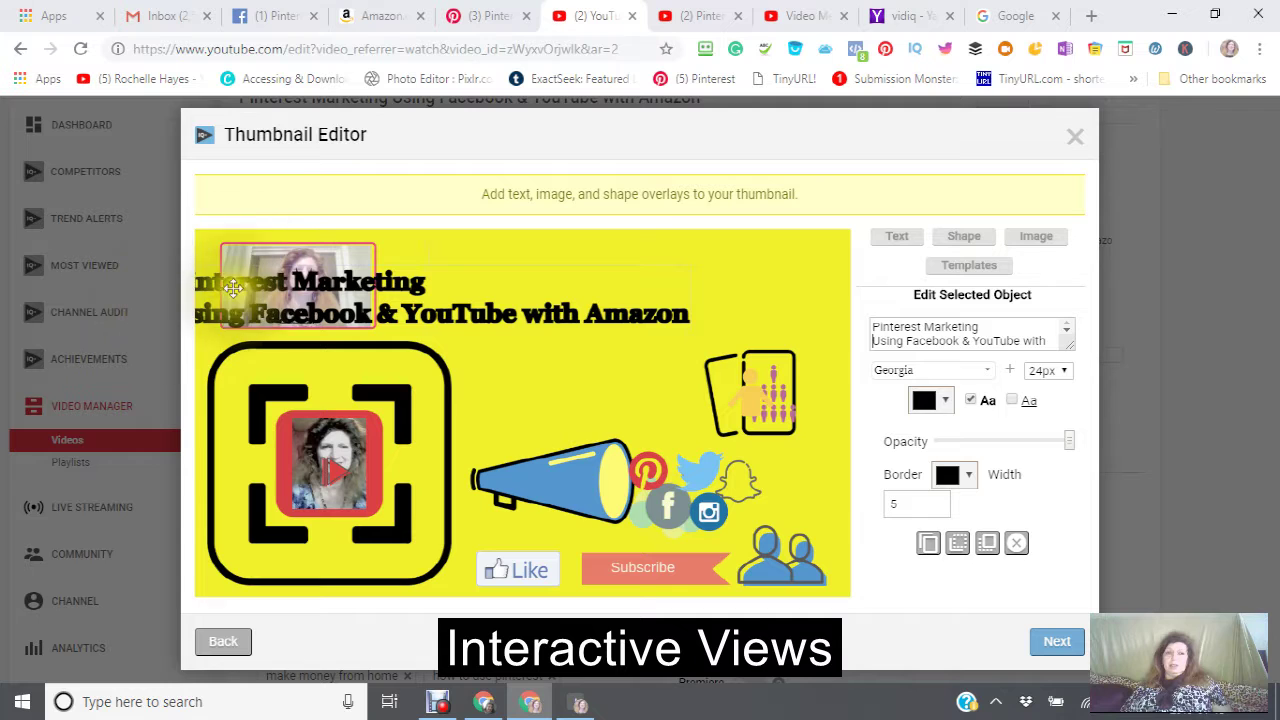
pyautogui.moveTo(233, 288); pyautogui.dragTo(391, 288)
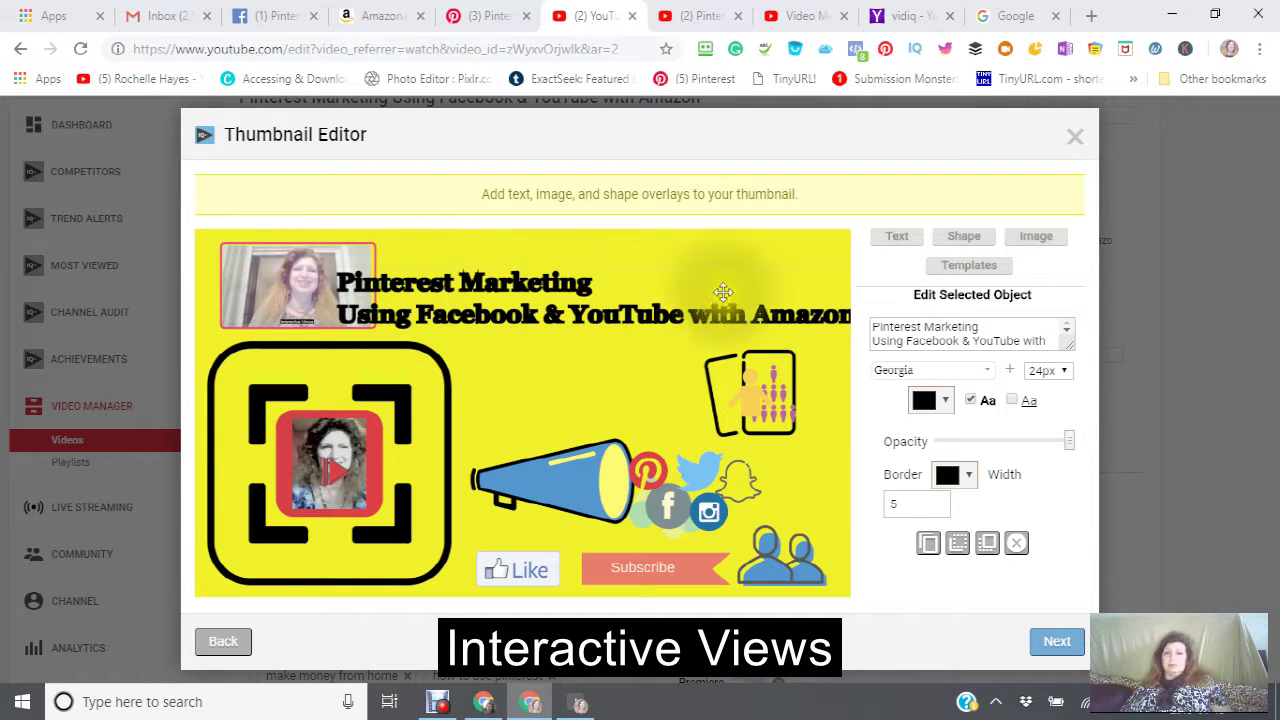
pyautogui.click(970, 344)
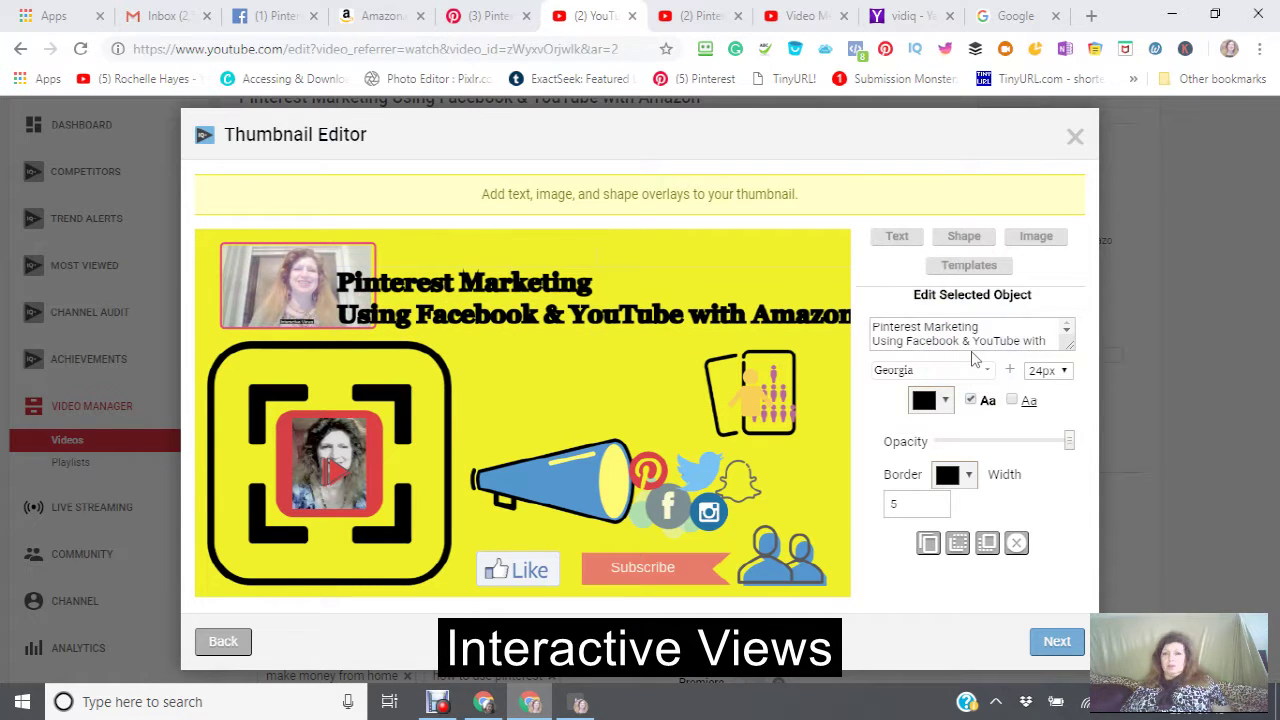
pyautogui.press('Return')
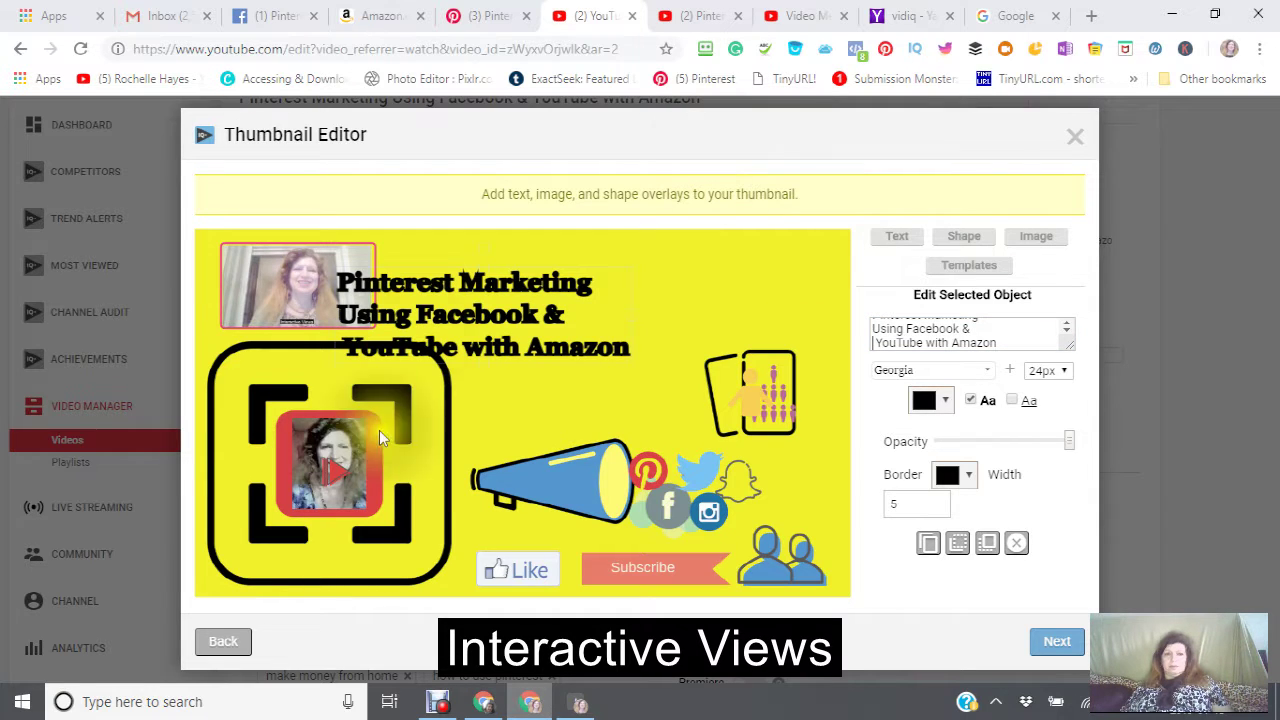
# Shift the title right and put 'Facebook &' on its own line after a blank line.
pyautogui.moveTo(431, 302); pyautogui.dragTo(532, 295)
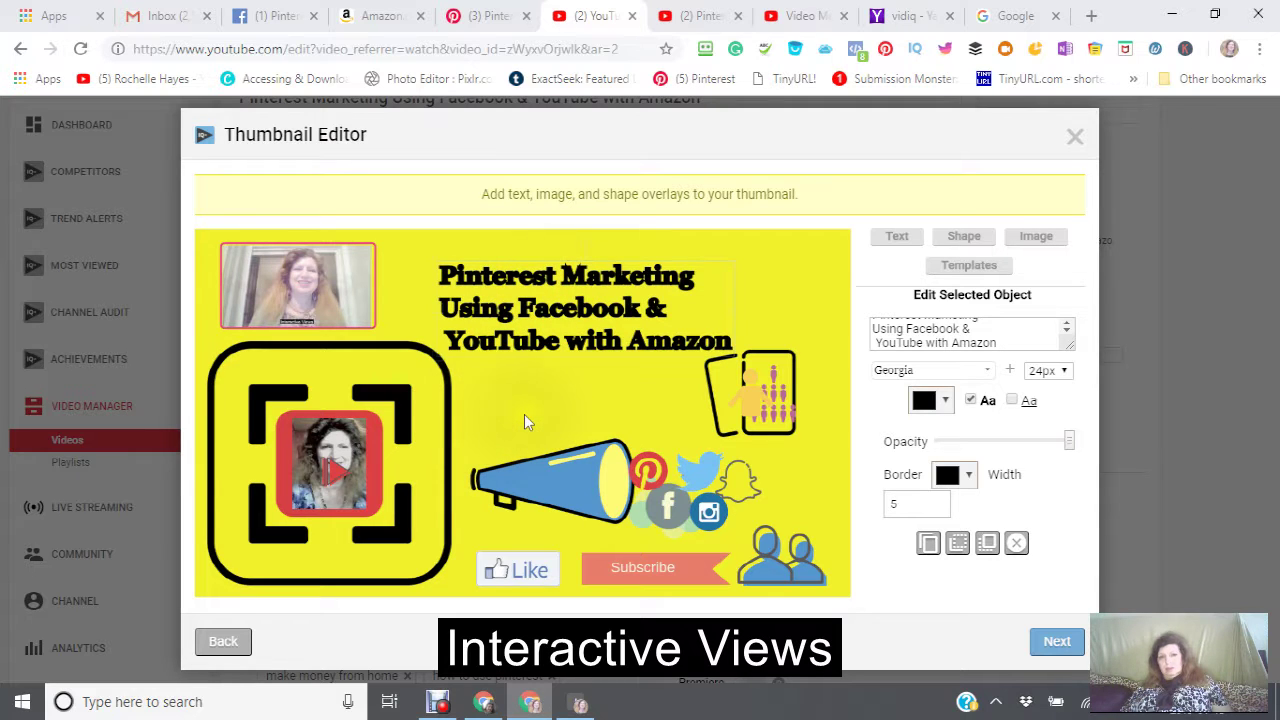
pyautogui.click(902, 330)
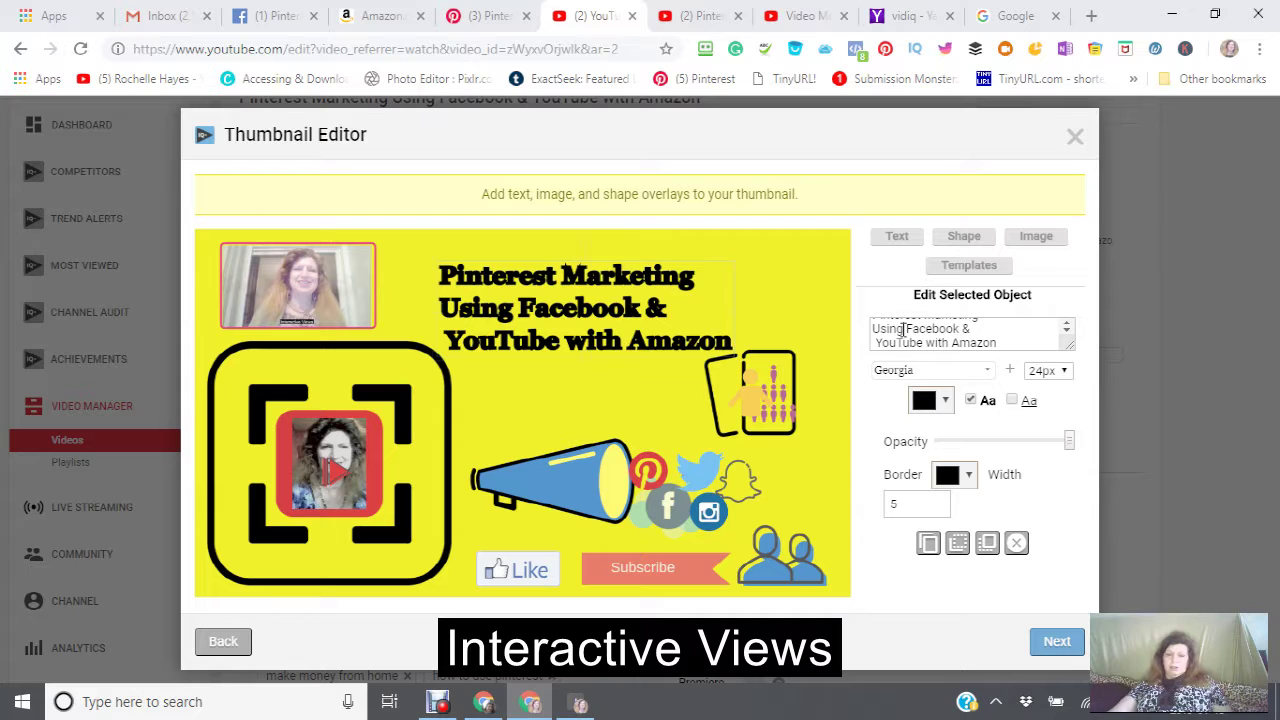
pyautogui.press('Return')
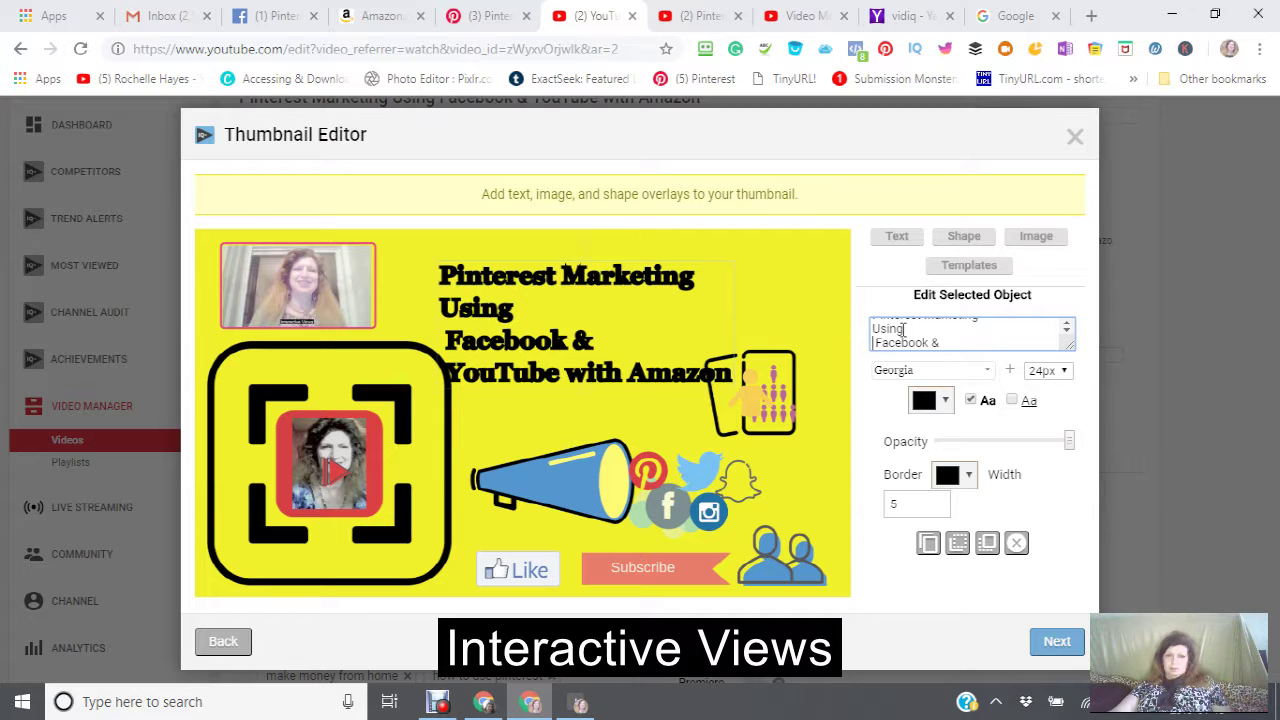
pyautogui.press('Return')
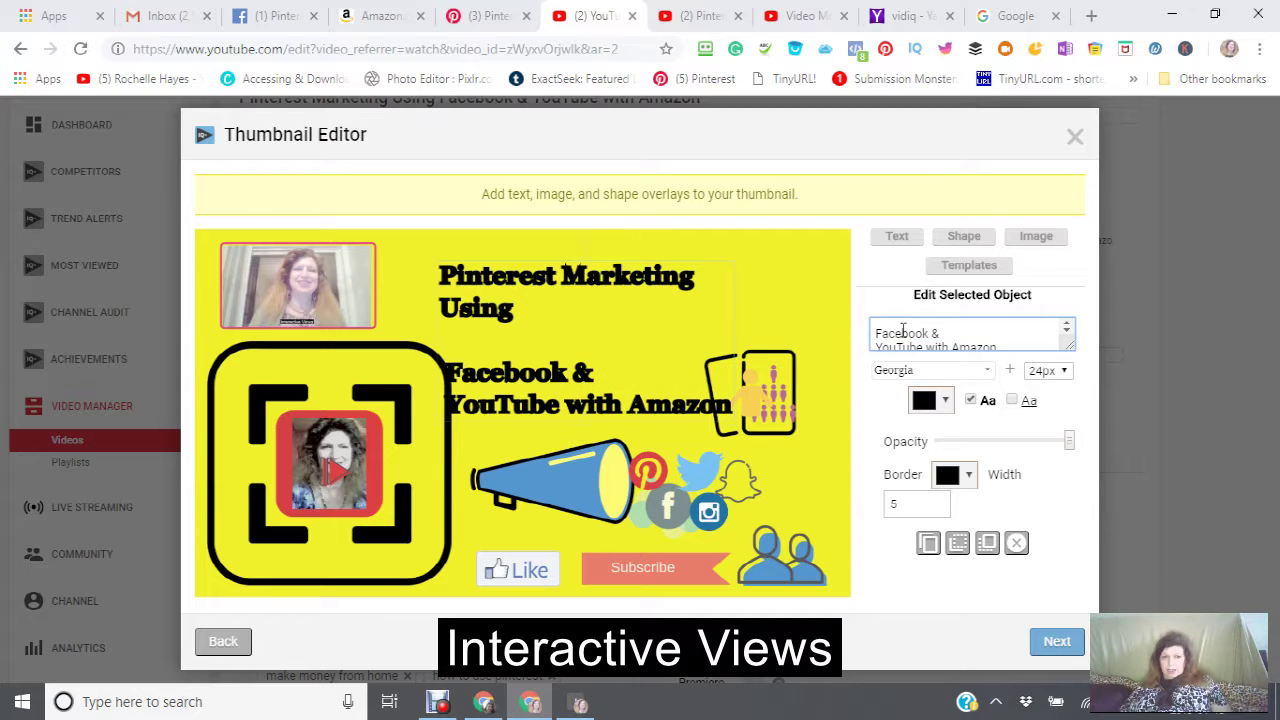
pyautogui.click(597, 369)
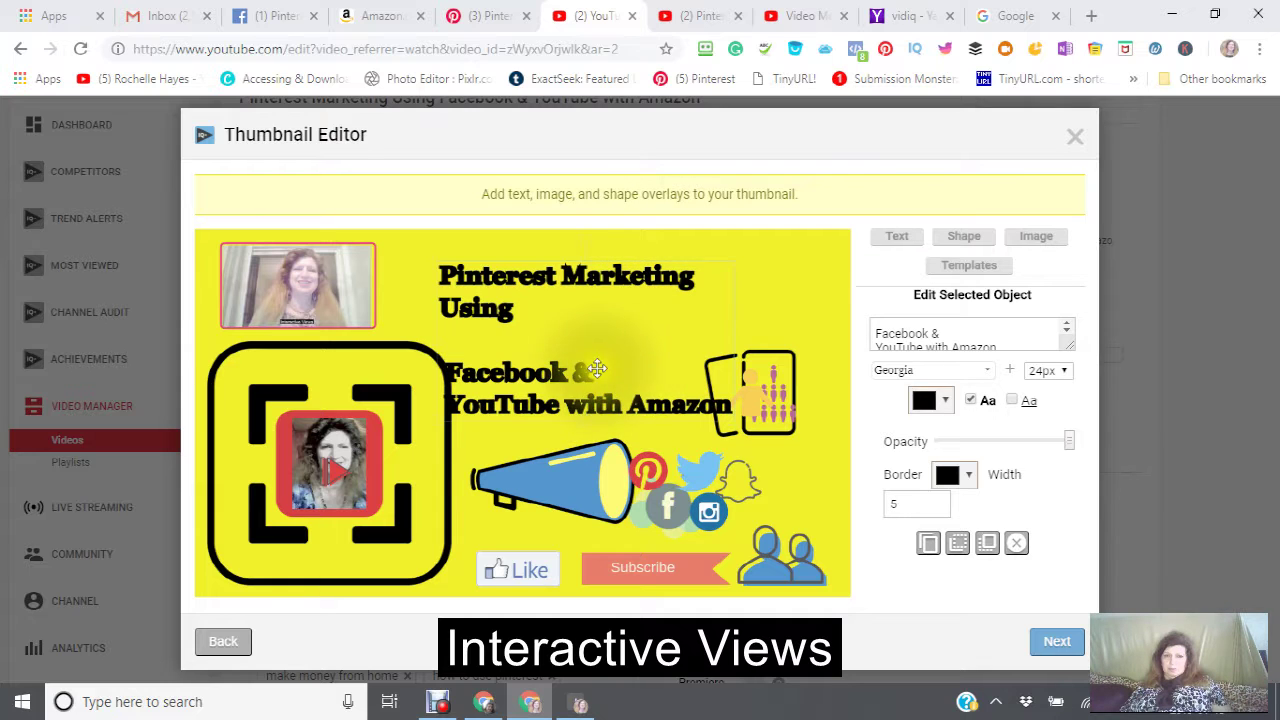
pyautogui.click(949, 332)
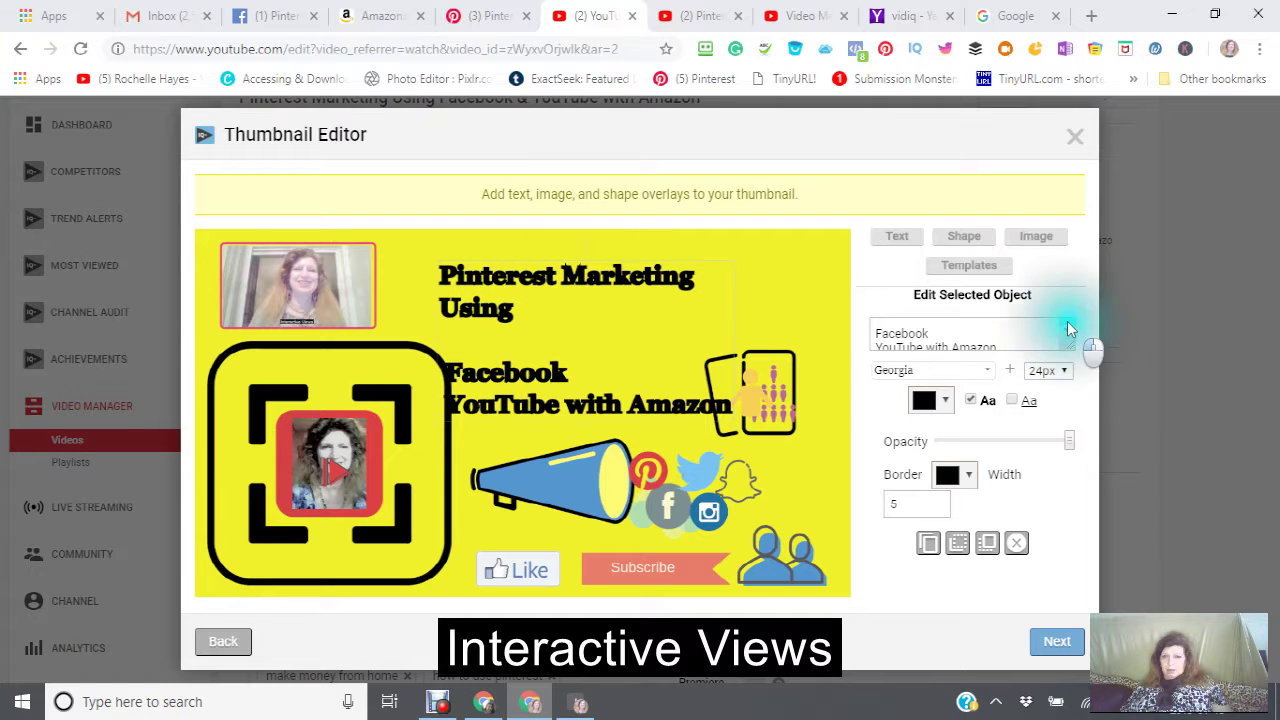
# Cut 'Facebook' from the title text and drag the title lower on the thumbnail.
pyautogui.moveTo(930, 328); pyautogui.dragTo(828, 341)
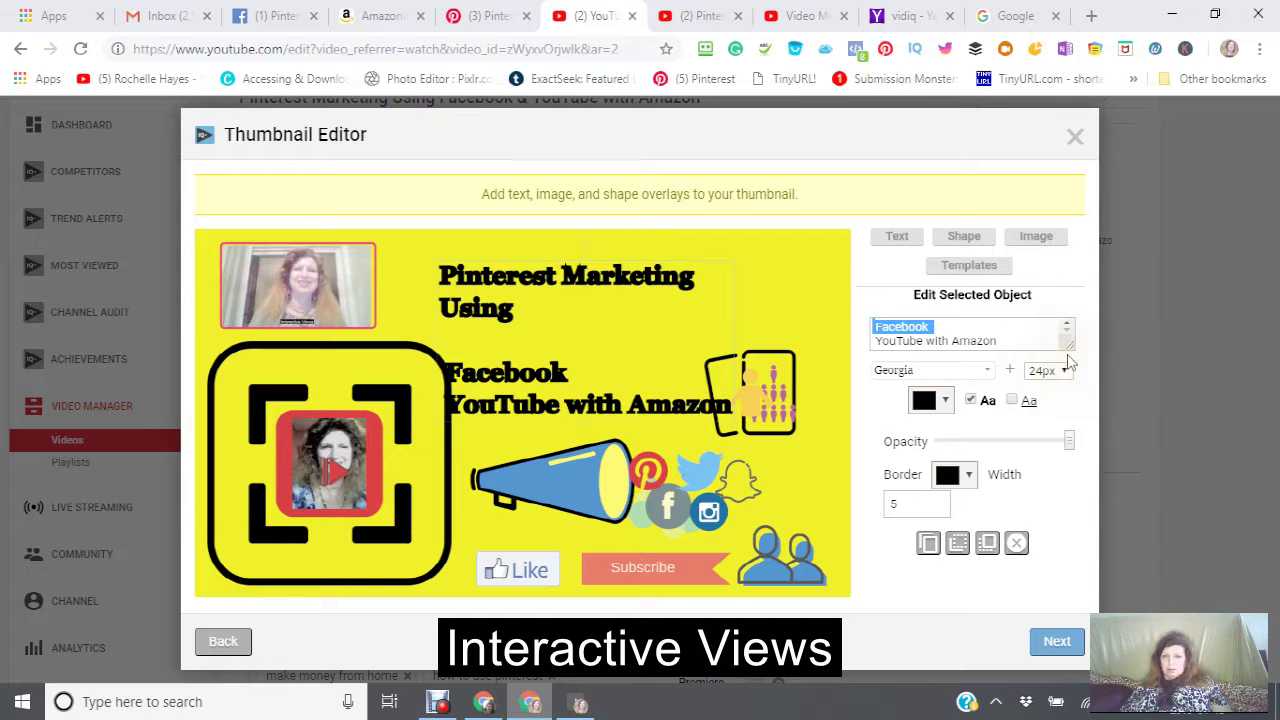
pyautogui.click(988, 329)
pyautogui.click(991, 326)
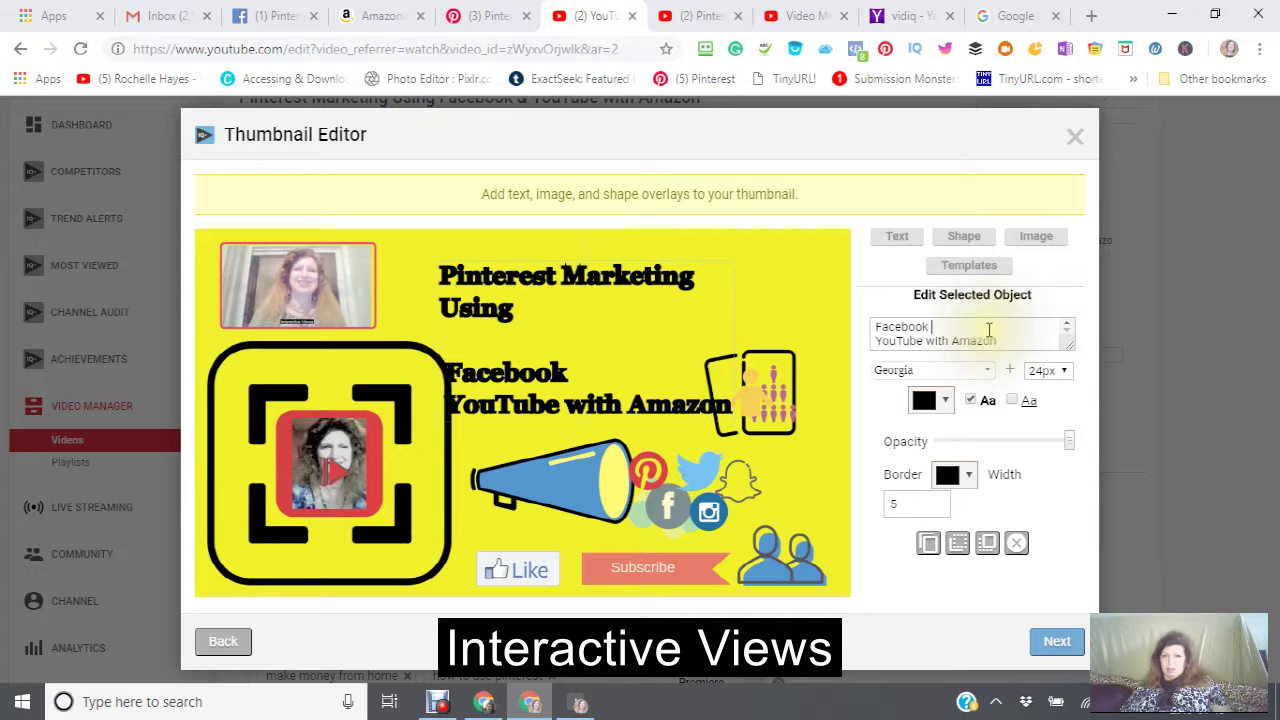
pyautogui.moveTo(991, 326); pyautogui.dragTo(861, 342)
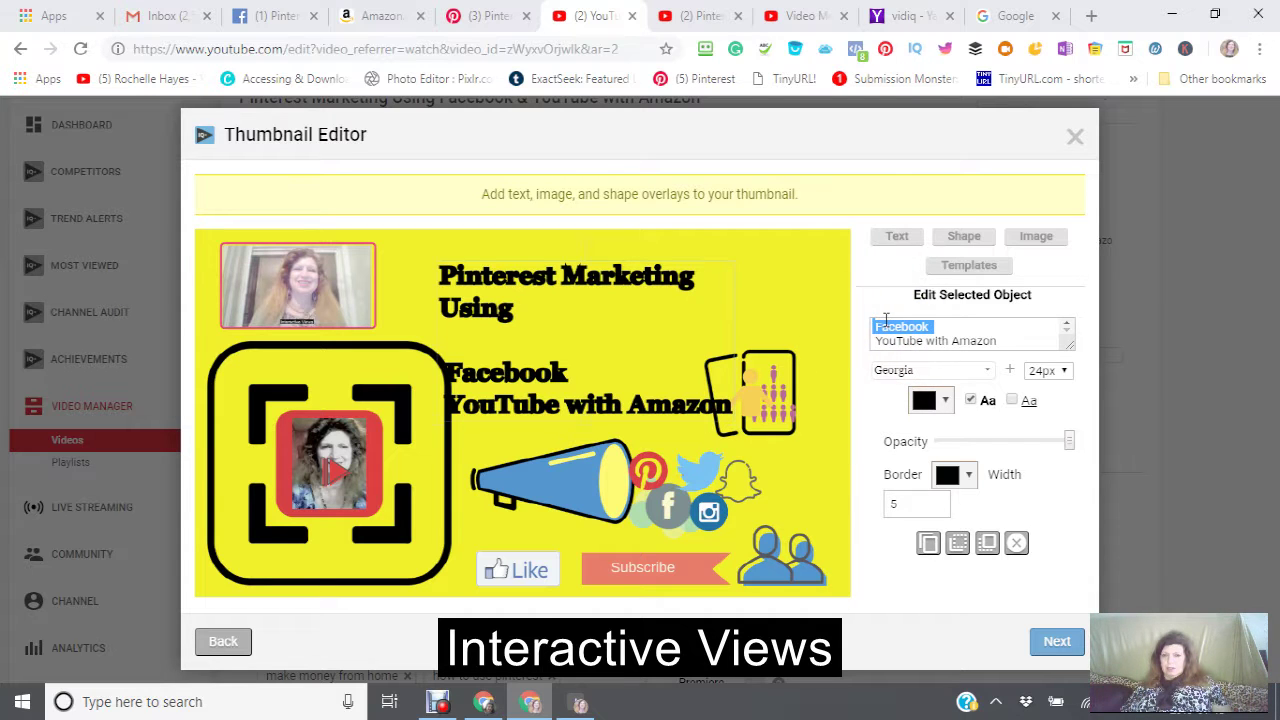
pyautogui.rightClick(885, 319)
pyautogui.click(927, 315)
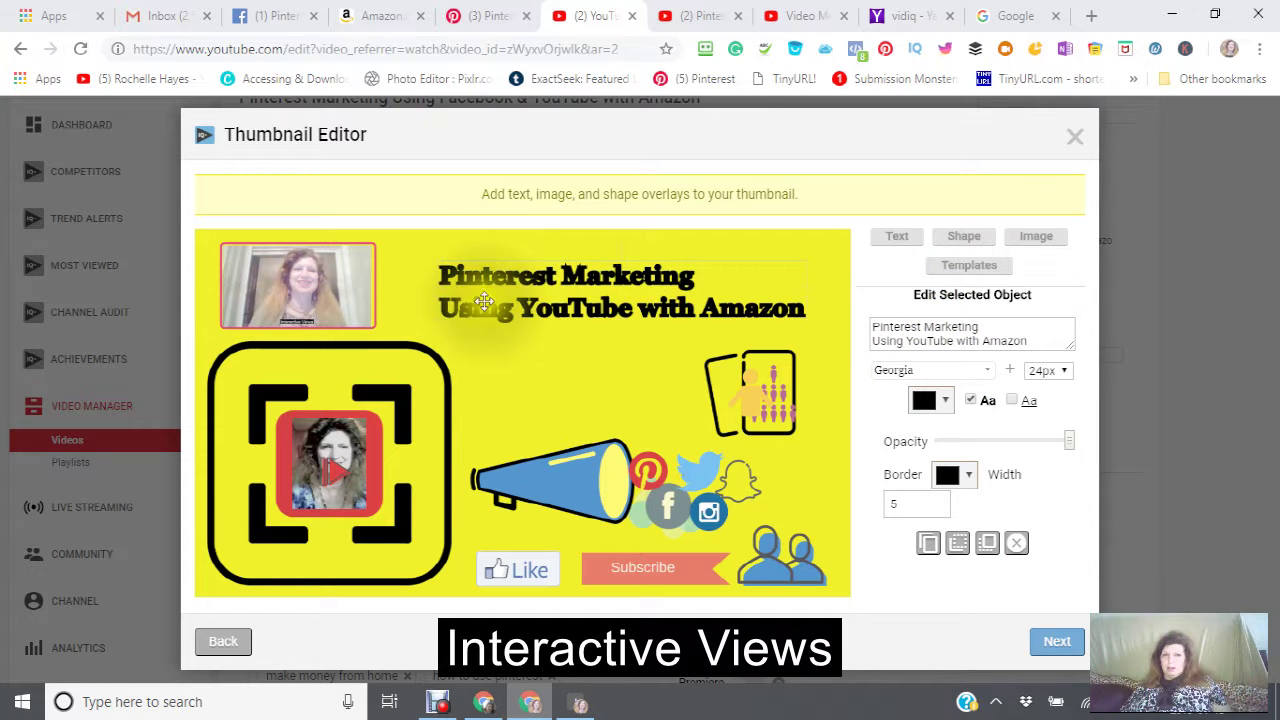
pyautogui.moveTo(490, 300); pyautogui.dragTo(508, 380)
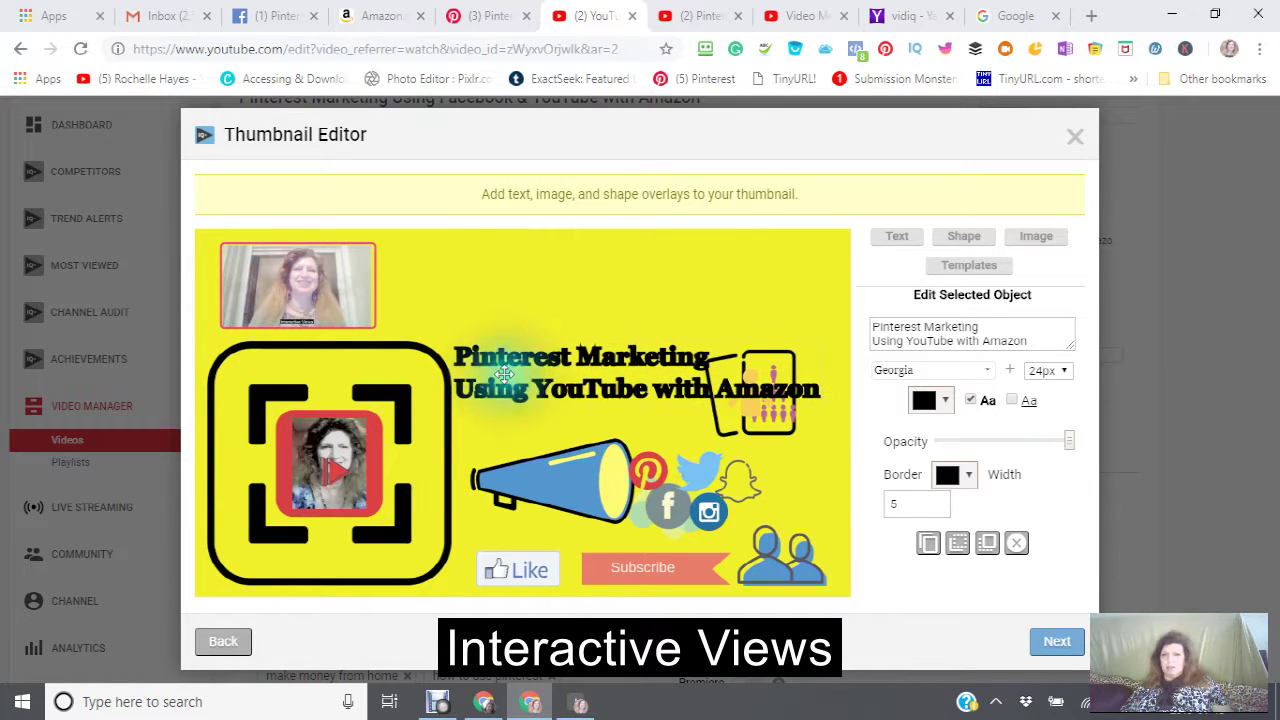
pyautogui.click(461, 256)
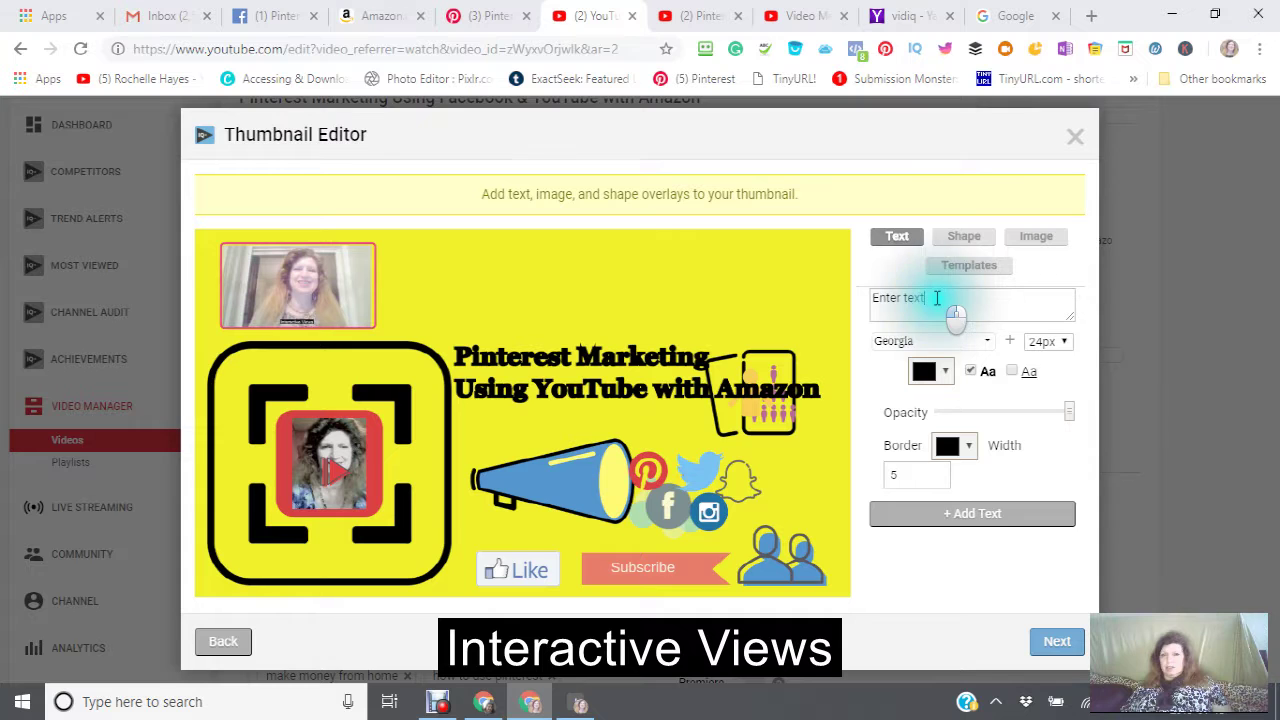
# Paste 'Facebook' as a new text overlay and move it to the top centre.
pyautogui.moveTo(934, 298); pyautogui.dragTo(820, 311)
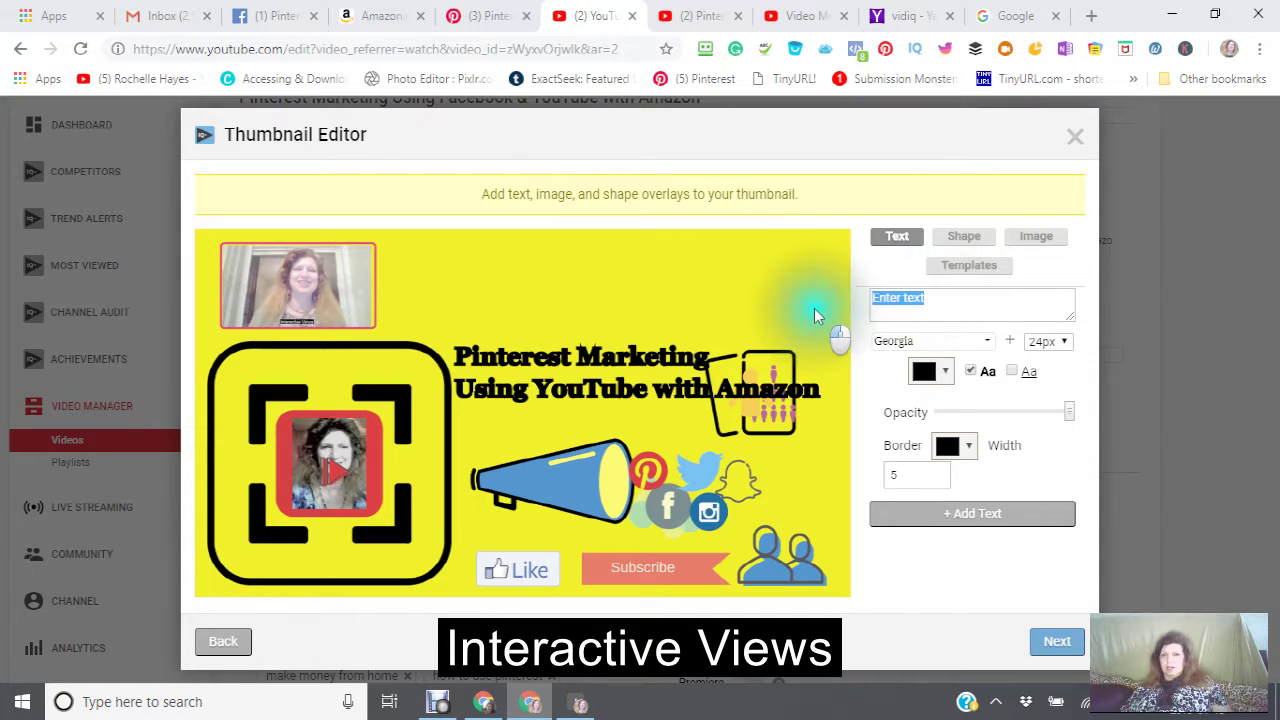
pyautogui.rightClick(885, 297)
pyautogui.click(913, 359)
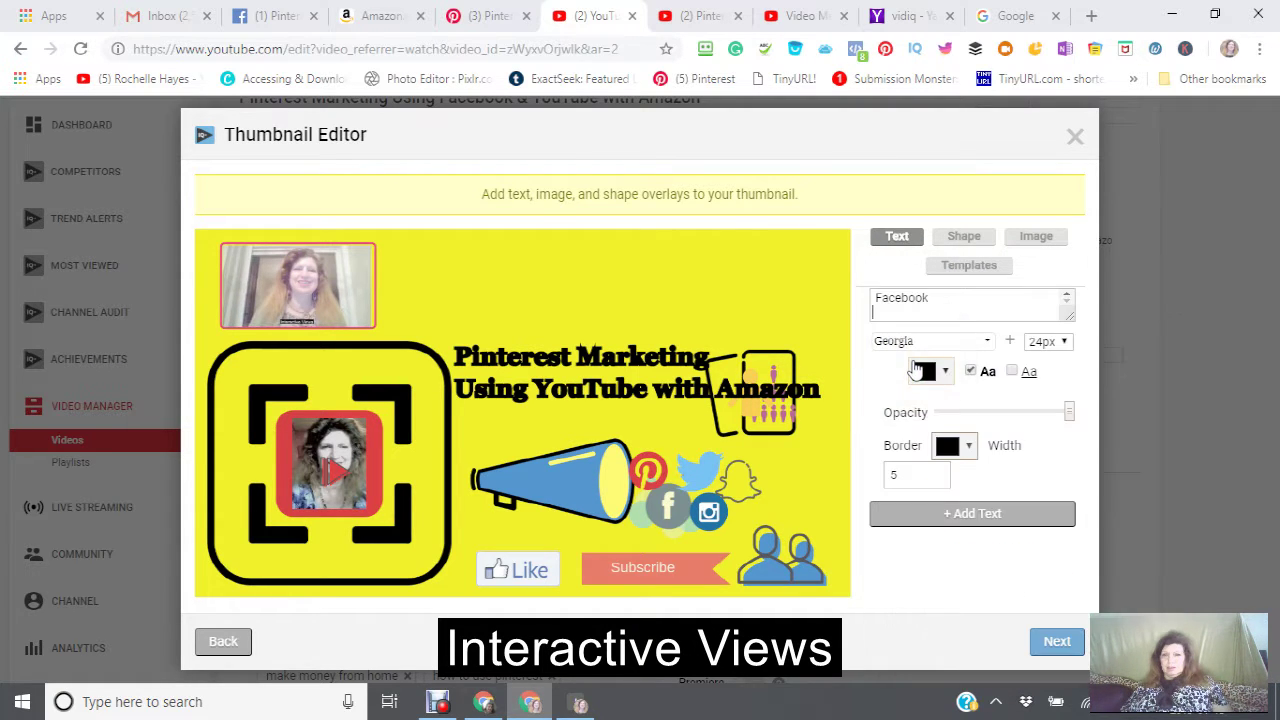
pyautogui.click(915, 370)
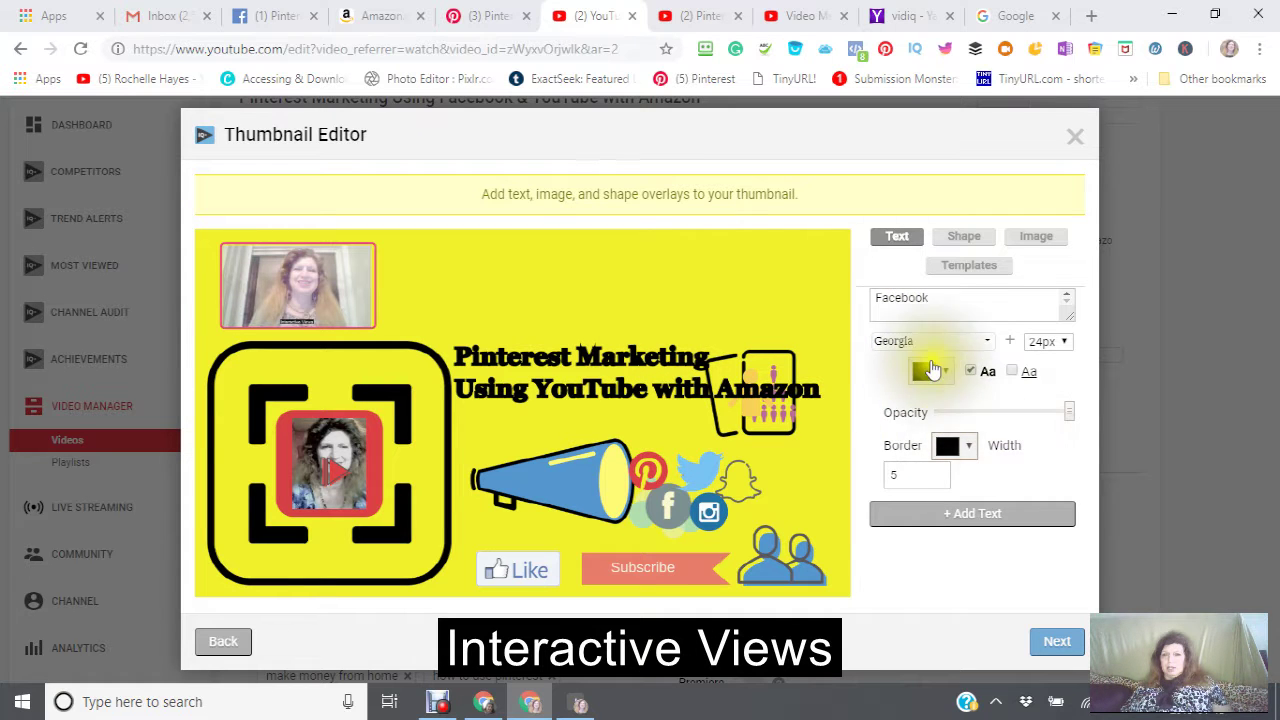
pyautogui.click(970, 516)
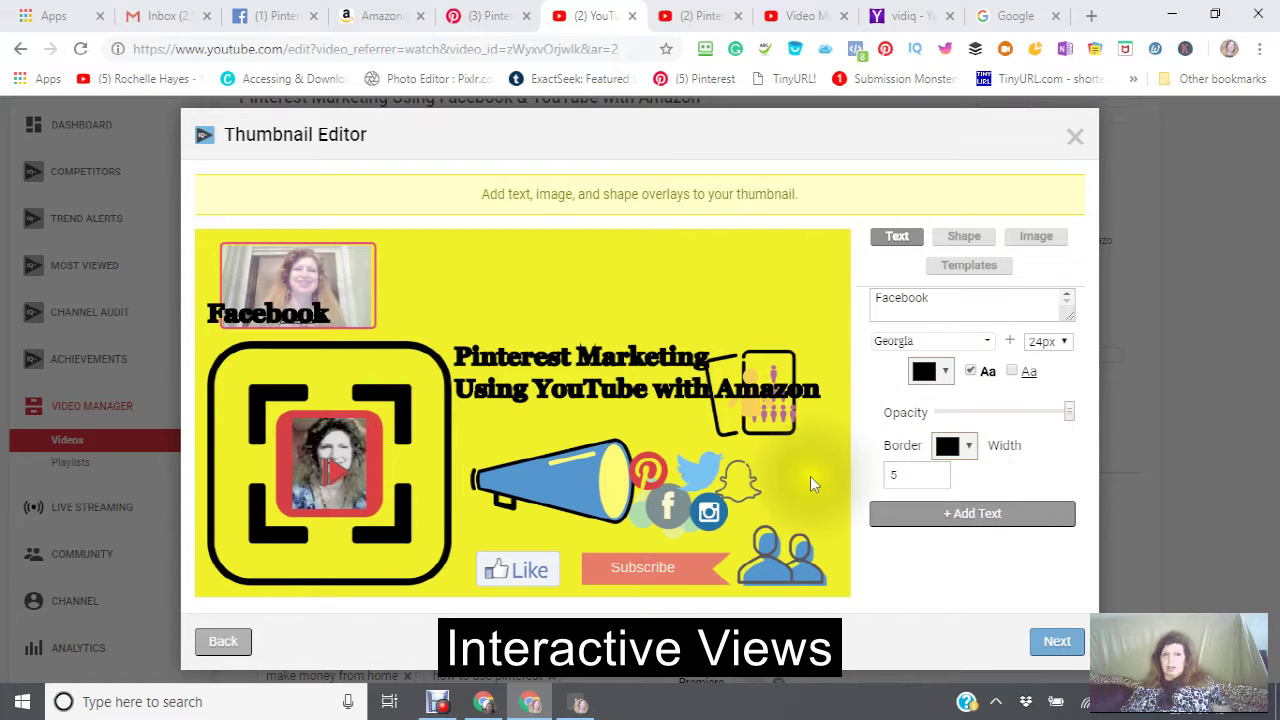
pyautogui.moveTo(322, 305); pyautogui.dragTo(540, 280)
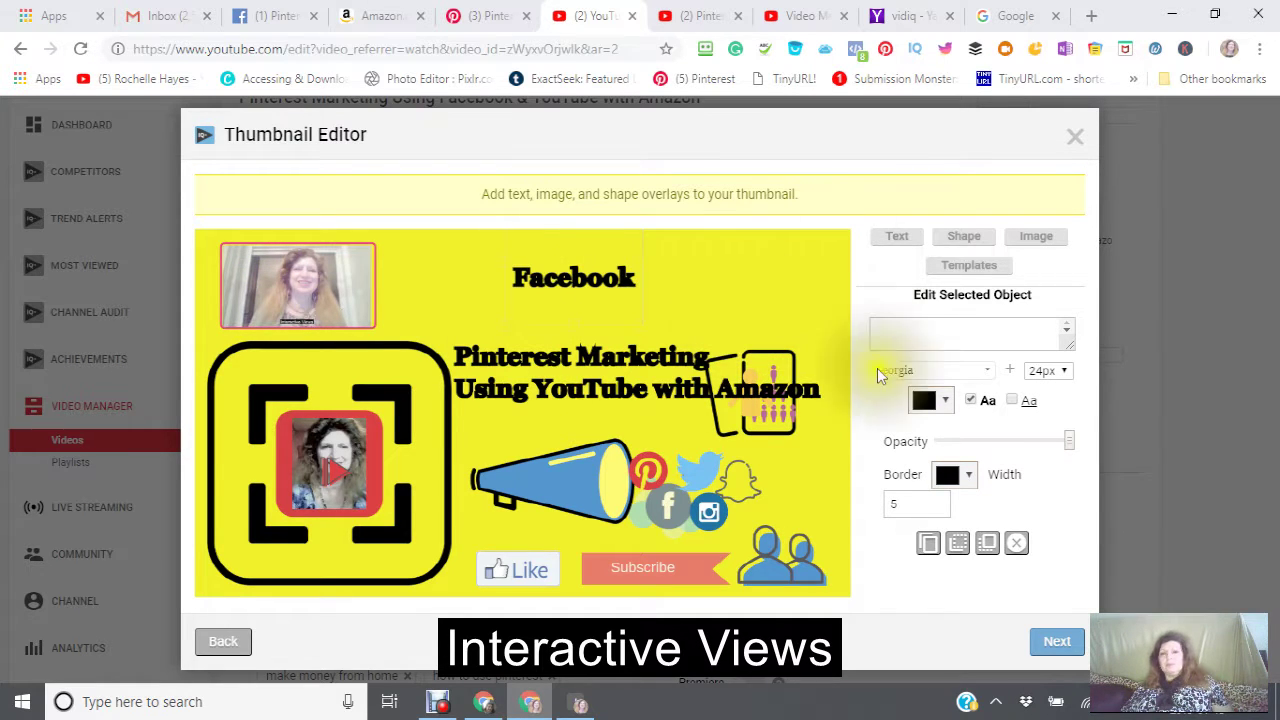
# Try Lucida Grande and Plaster fonts on 'Facebook', then settle on Georgia.
pyautogui.click(968, 400)
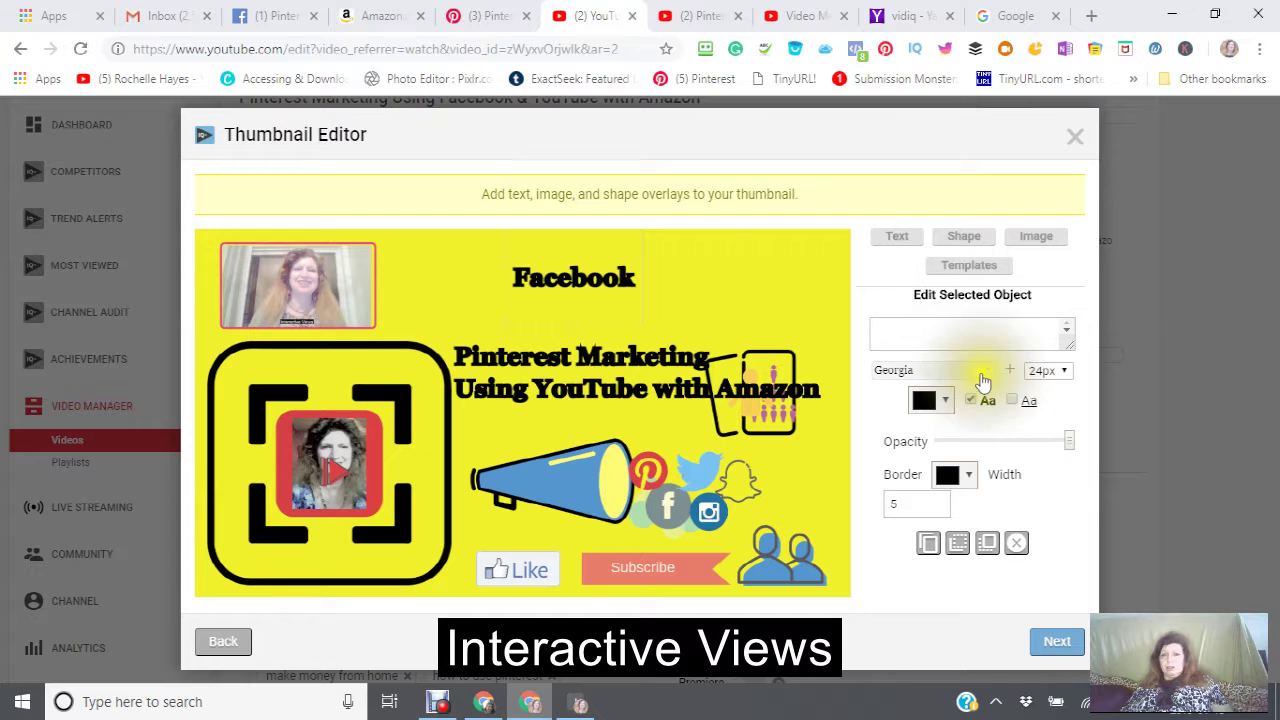
pyautogui.click(986, 372)
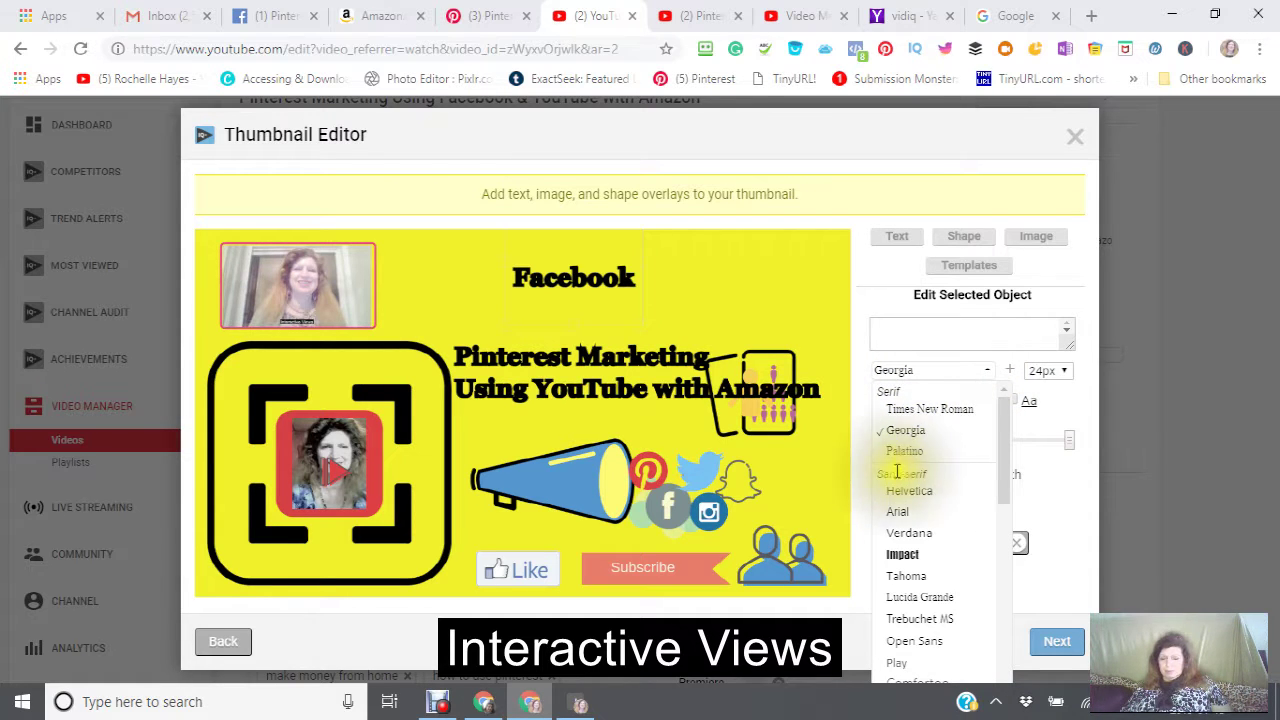
pyautogui.click(897, 597)
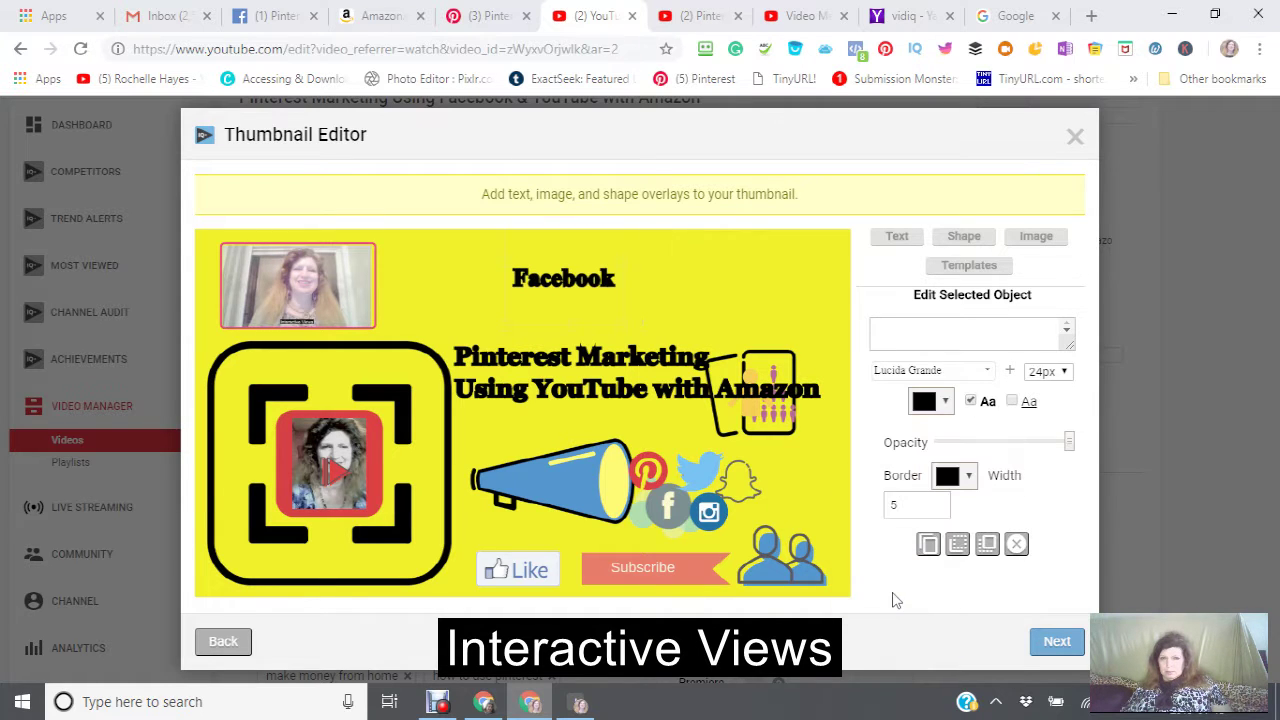
pyautogui.click(988, 371)
pyautogui.scroll(-3, 927, 537)
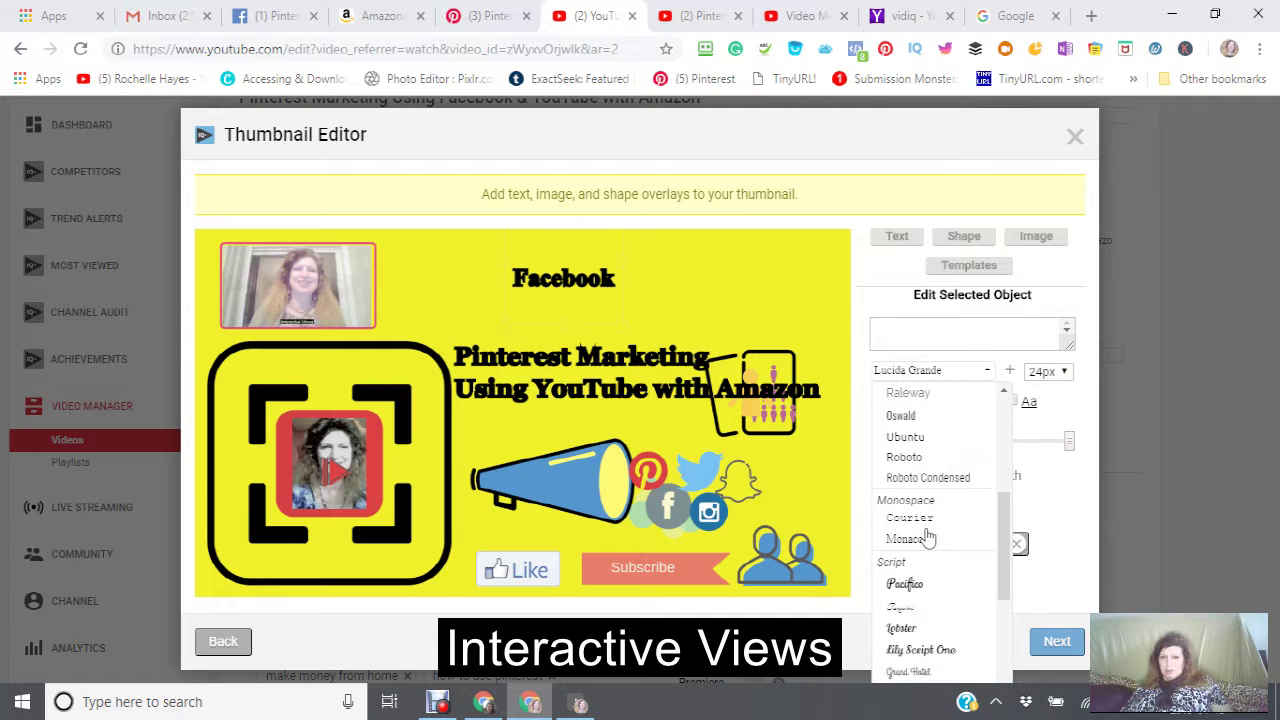
pyautogui.scroll(-4, 925, 539)
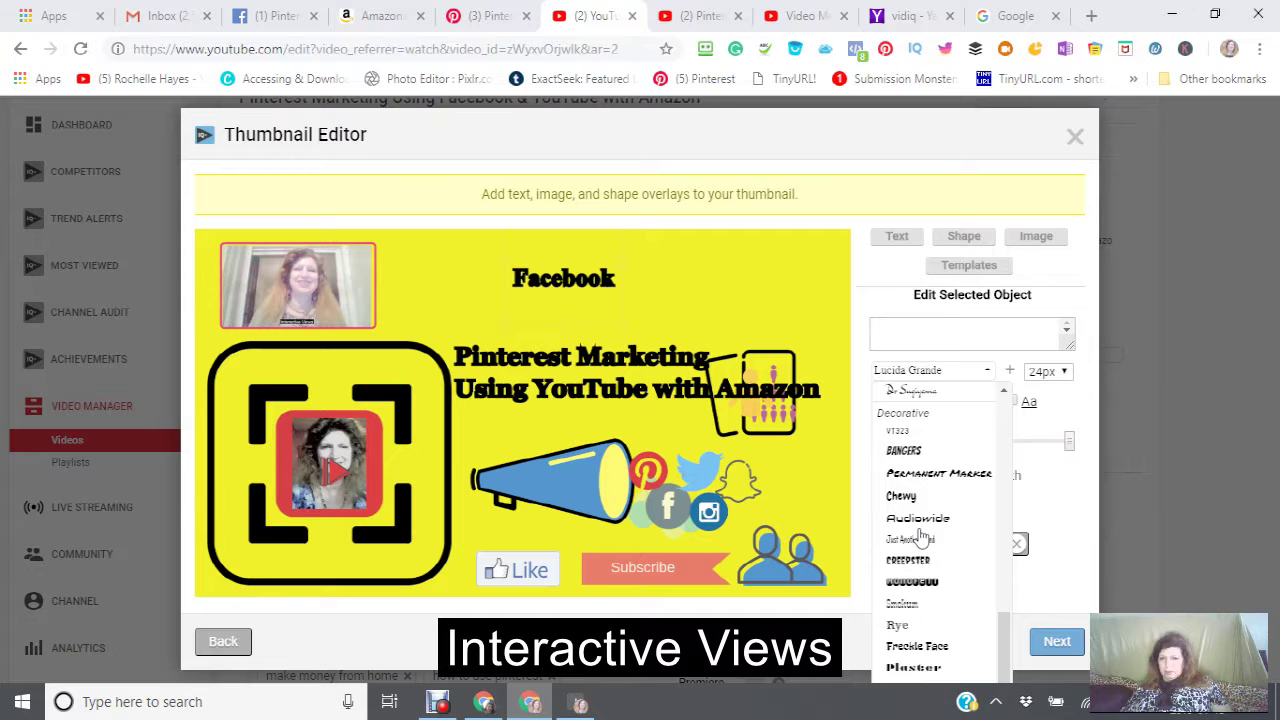
pyautogui.click(914, 668)
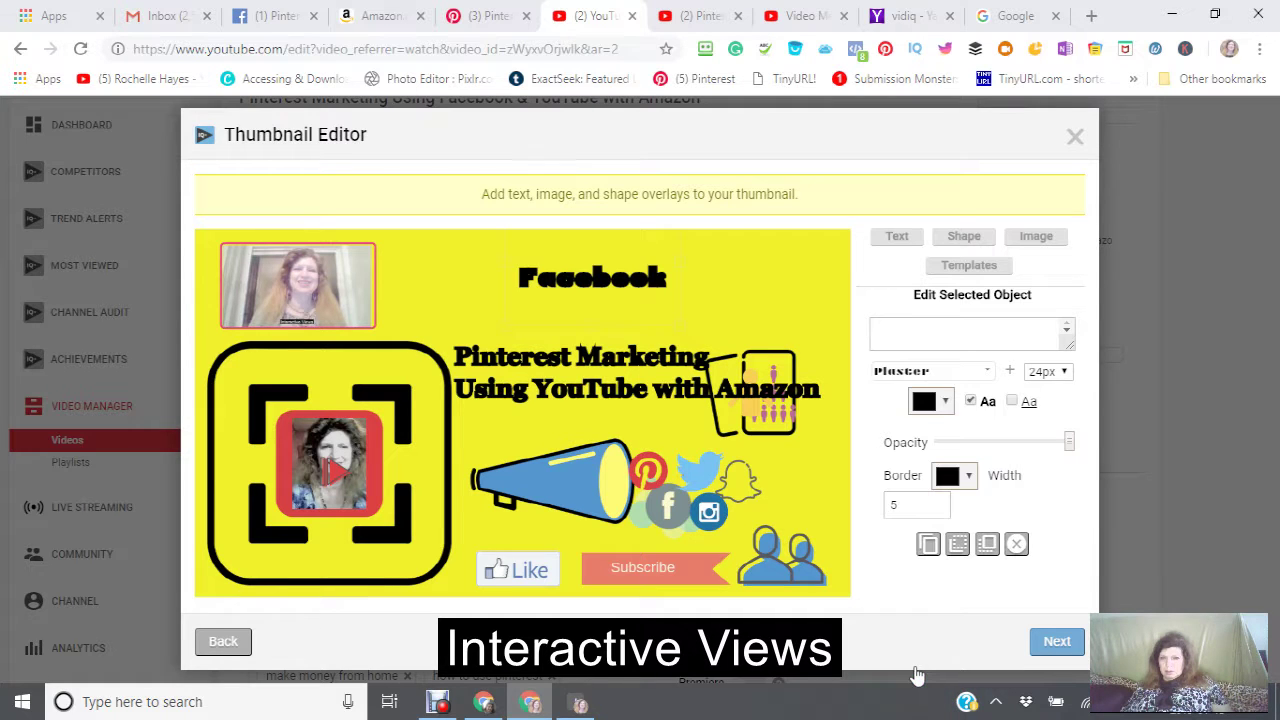
pyautogui.click(972, 402)
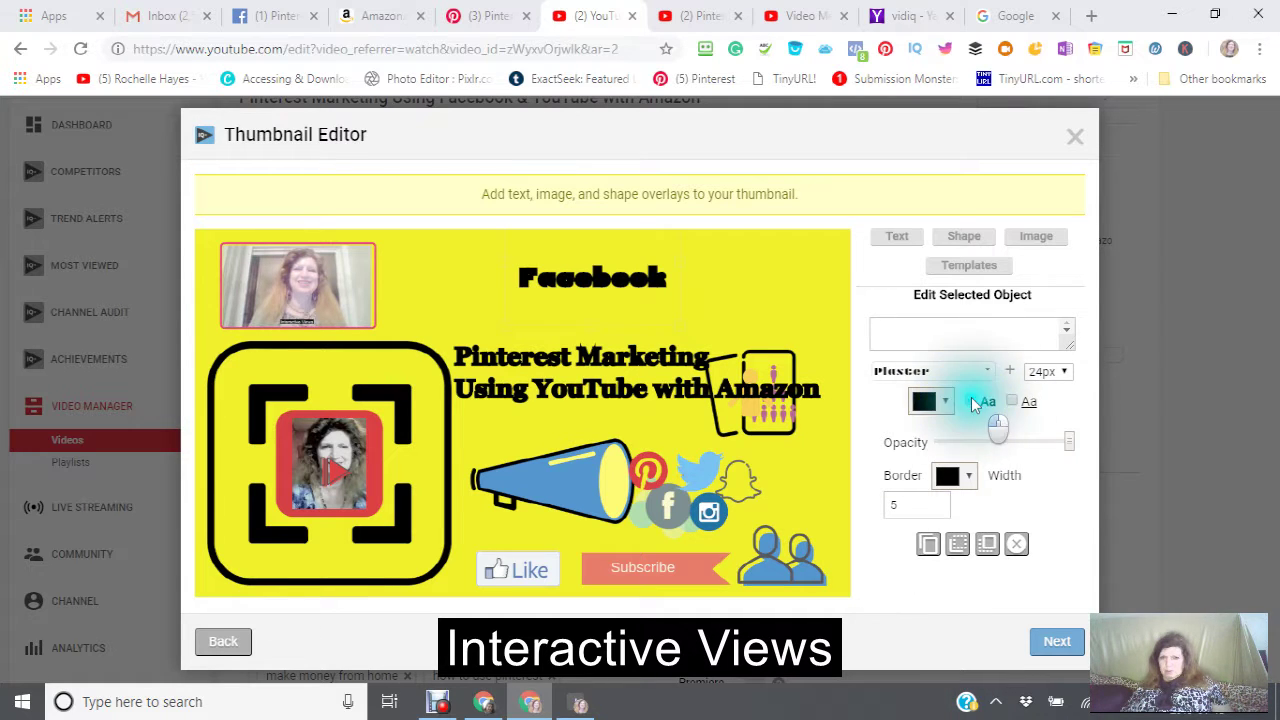
pyautogui.click(987, 371)
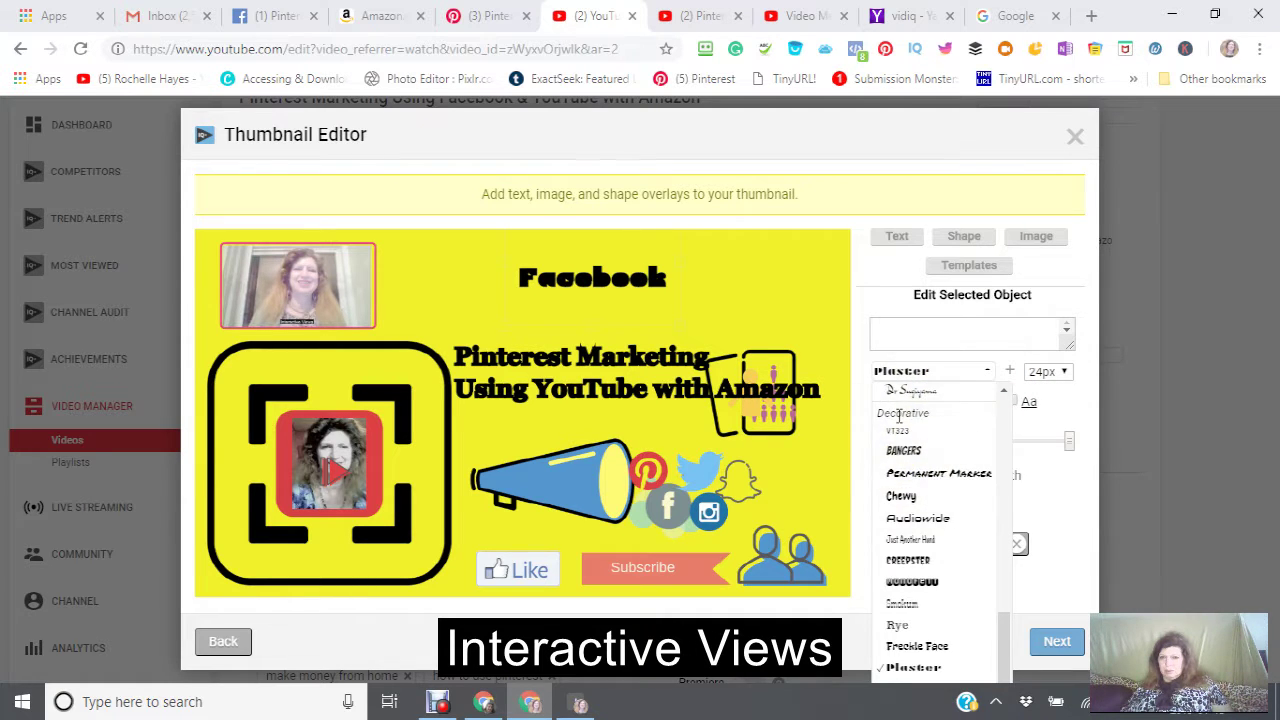
pyautogui.scroll(10, 910, 470)
pyautogui.scroll(1, 898, 415)
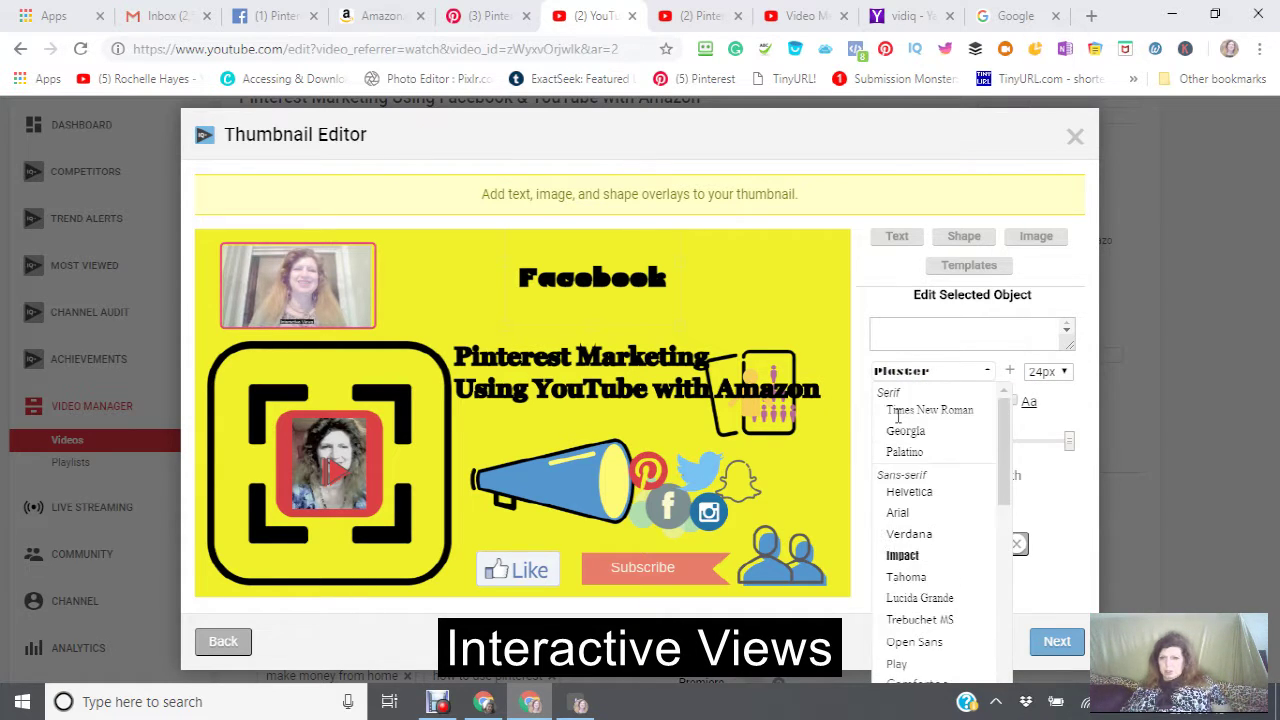
pyautogui.click(905, 431)
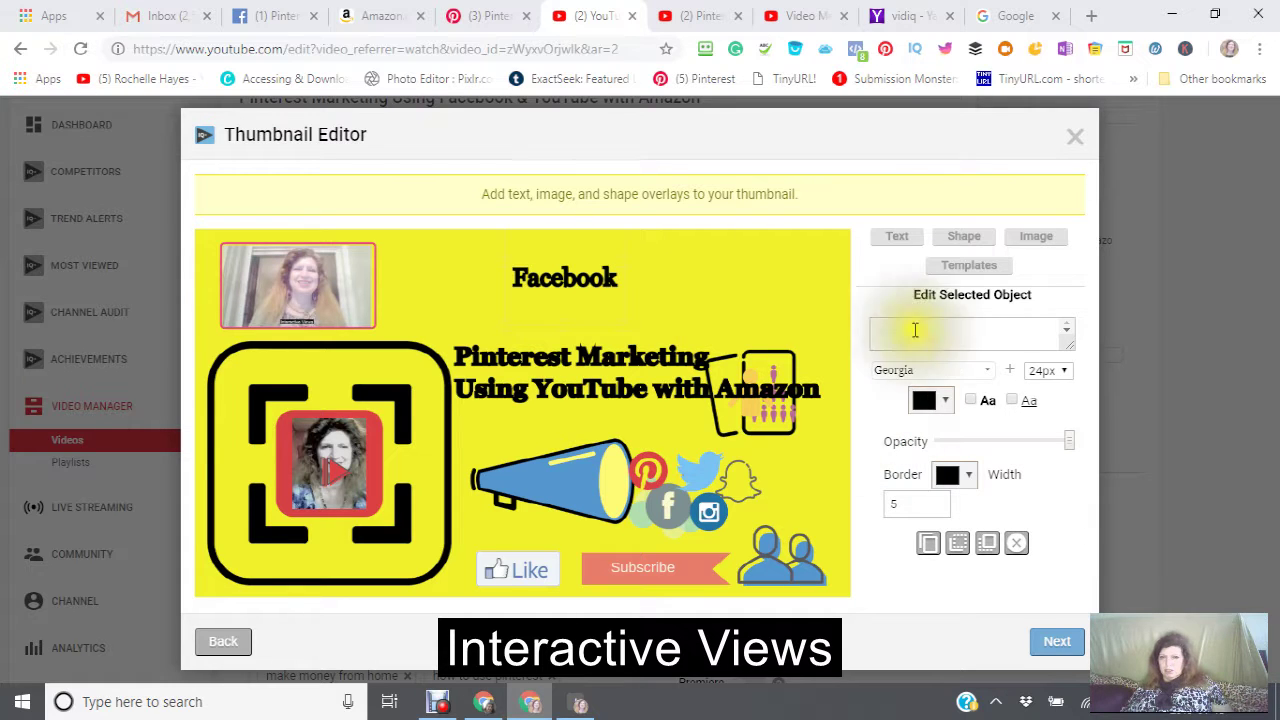
# Enlarge 'Facebook' to 36px and move it back to the top.
pyautogui.click(1064, 371)
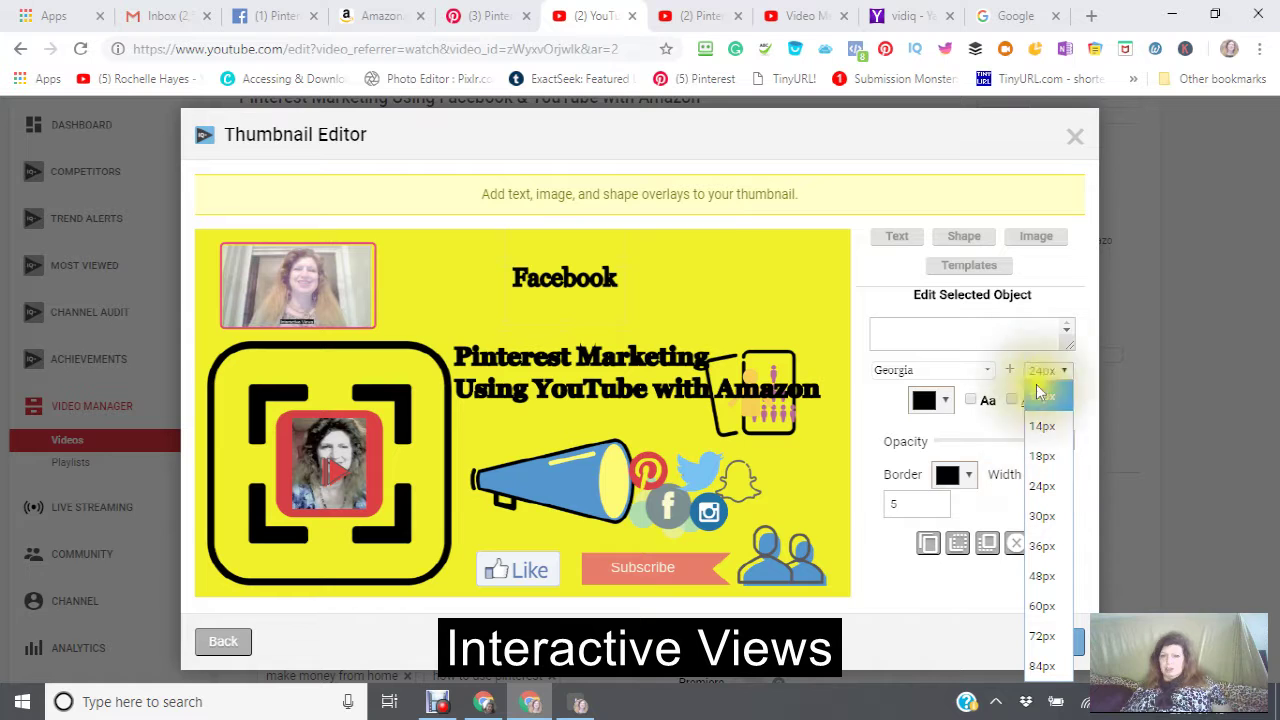
pyautogui.click(1040, 546)
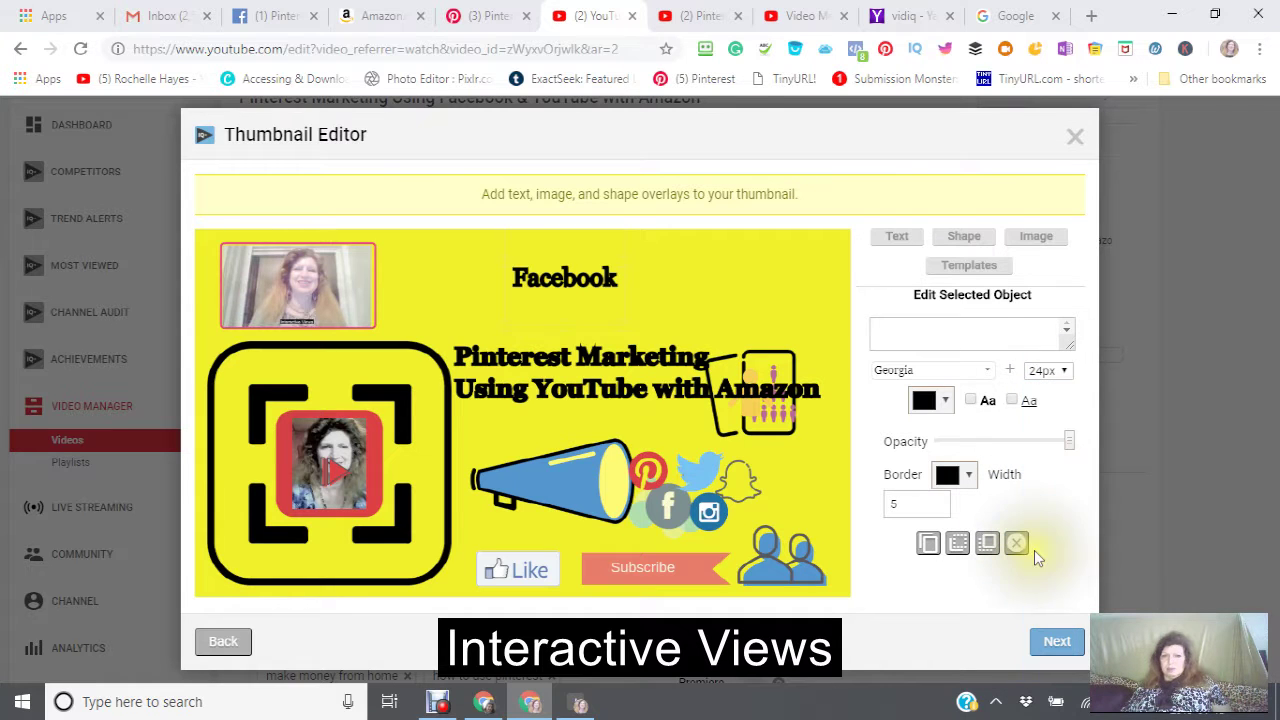
pyautogui.moveTo(600, 323); pyautogui.dragTo(592, 276)
pyautogui.click(562, 371)
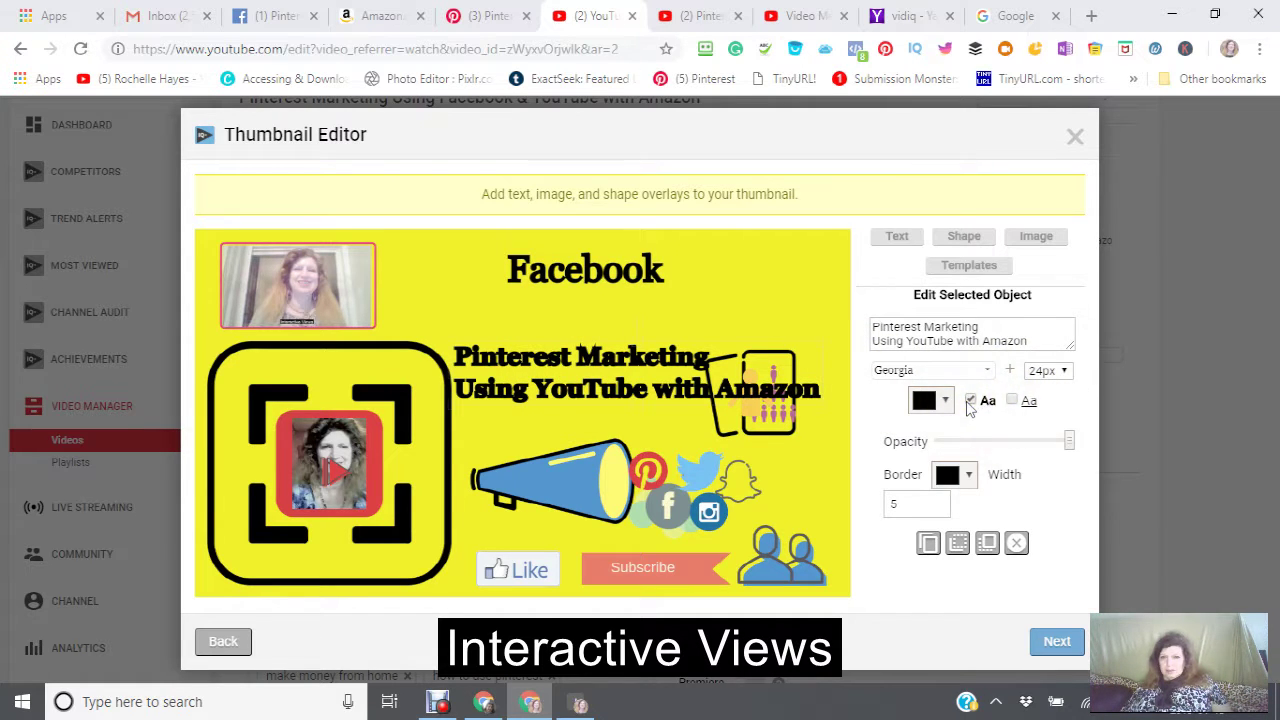
# Try the title at 36px, then return it to 24px and place it just below 'Facebook'.
pyautogui.click(1060, 371)
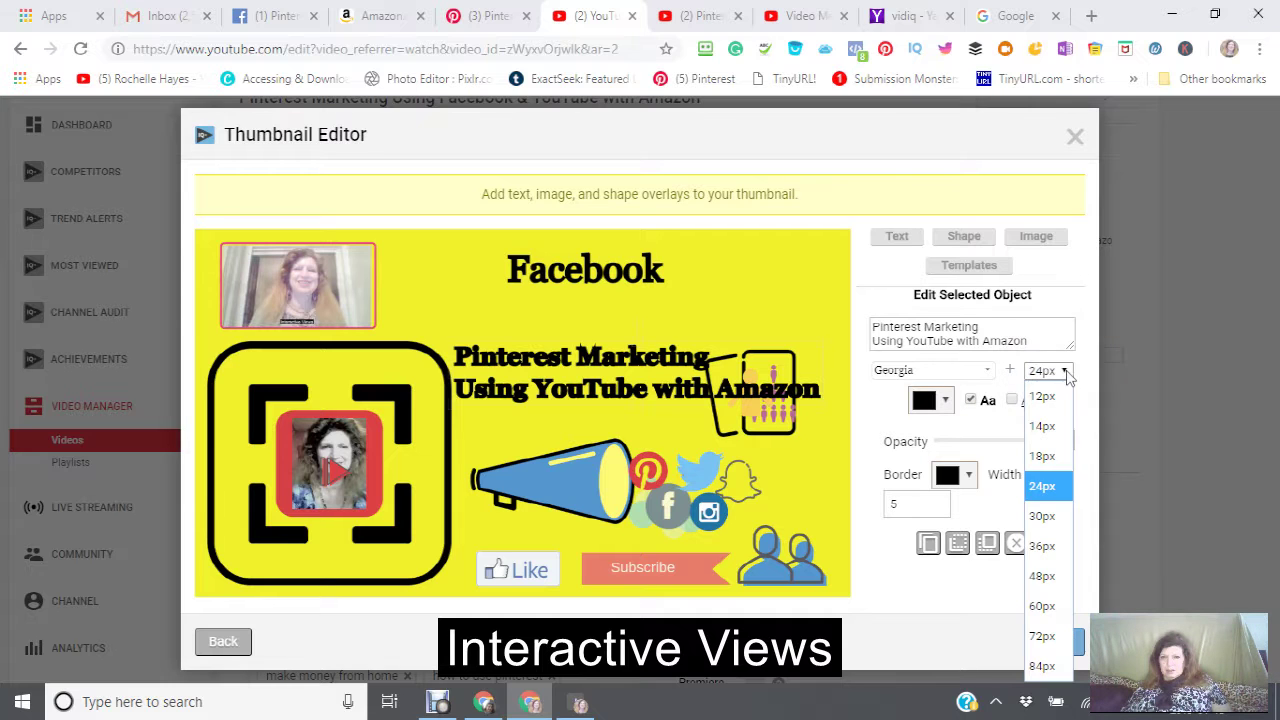
pyautogui.click(1042, 548)
pyautogui.moveTo(563, 380); pyautogui.dragTo(409, 348)
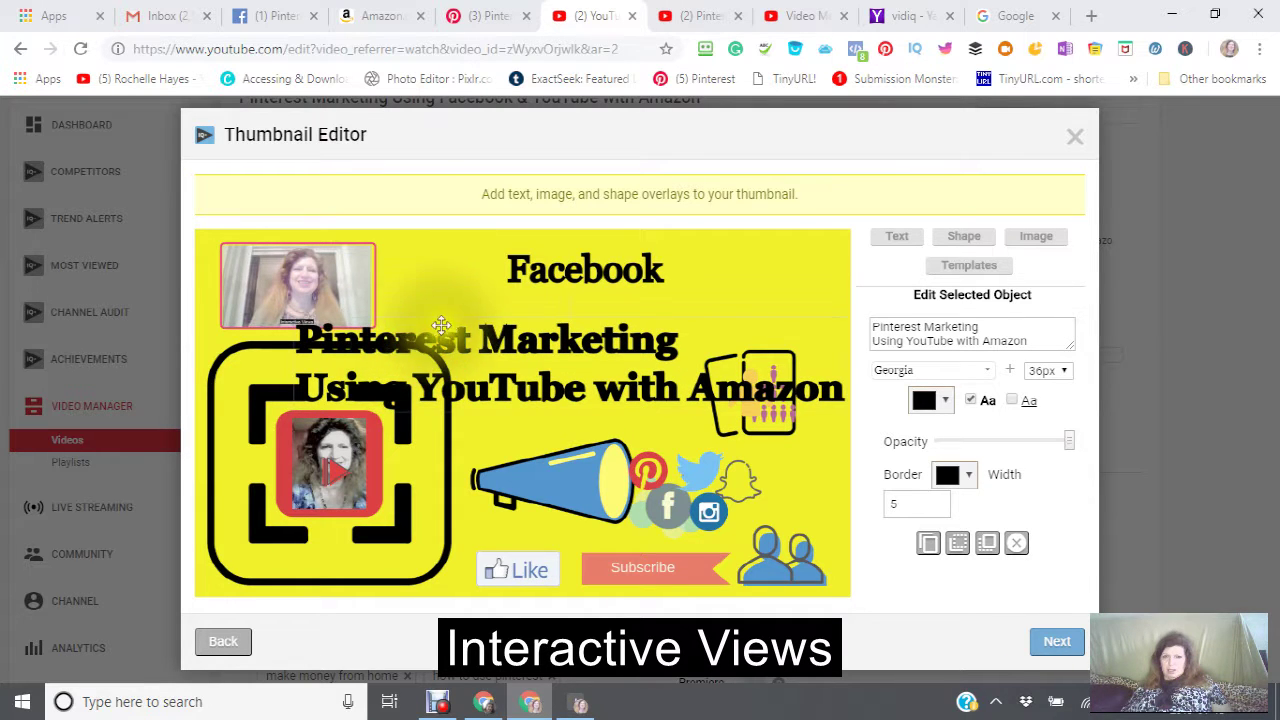
pyautogui.click(1058, 370)
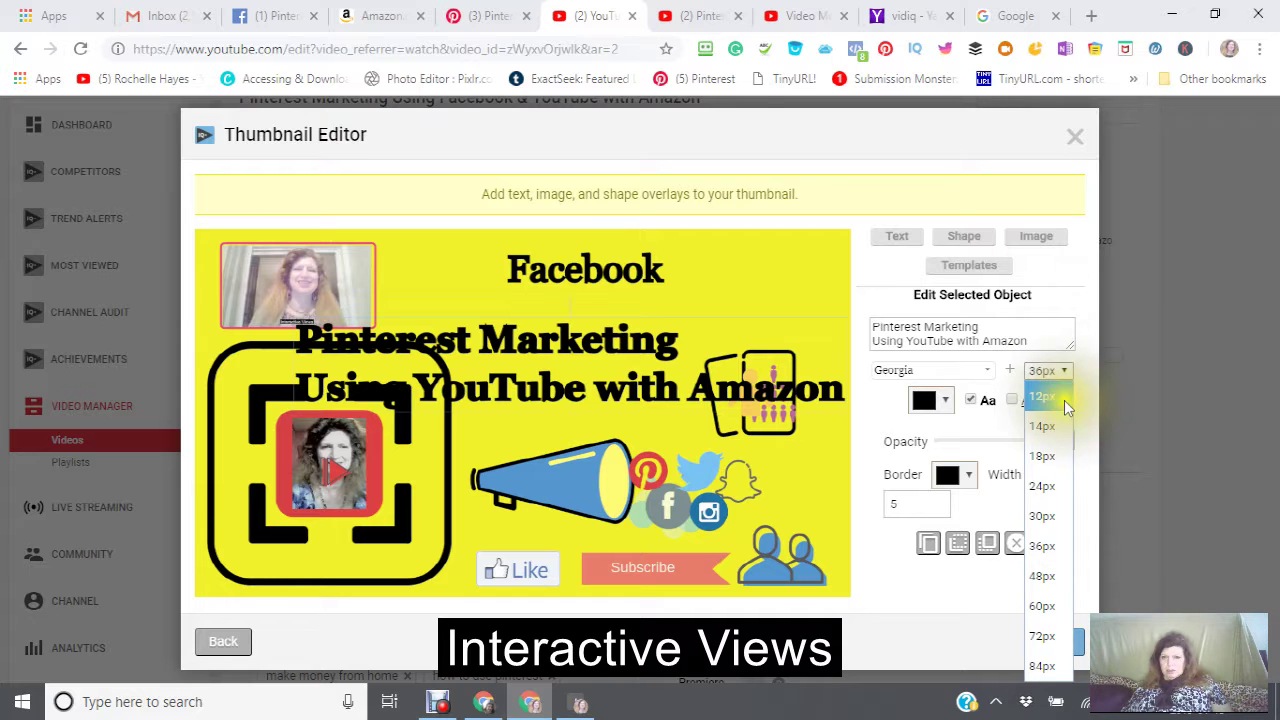
pyautogui.click(1040, 487)
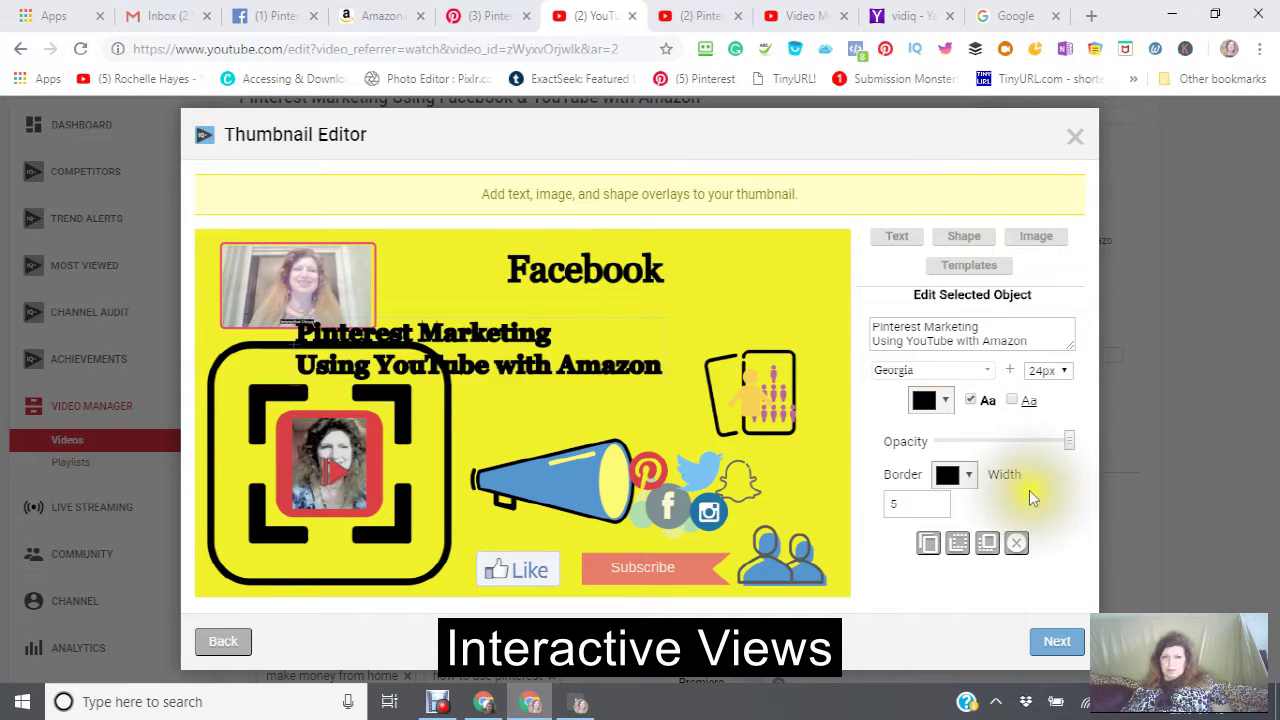
pyautogui.moveTo(478, 305); pyautogui.dragTo(600, 334)
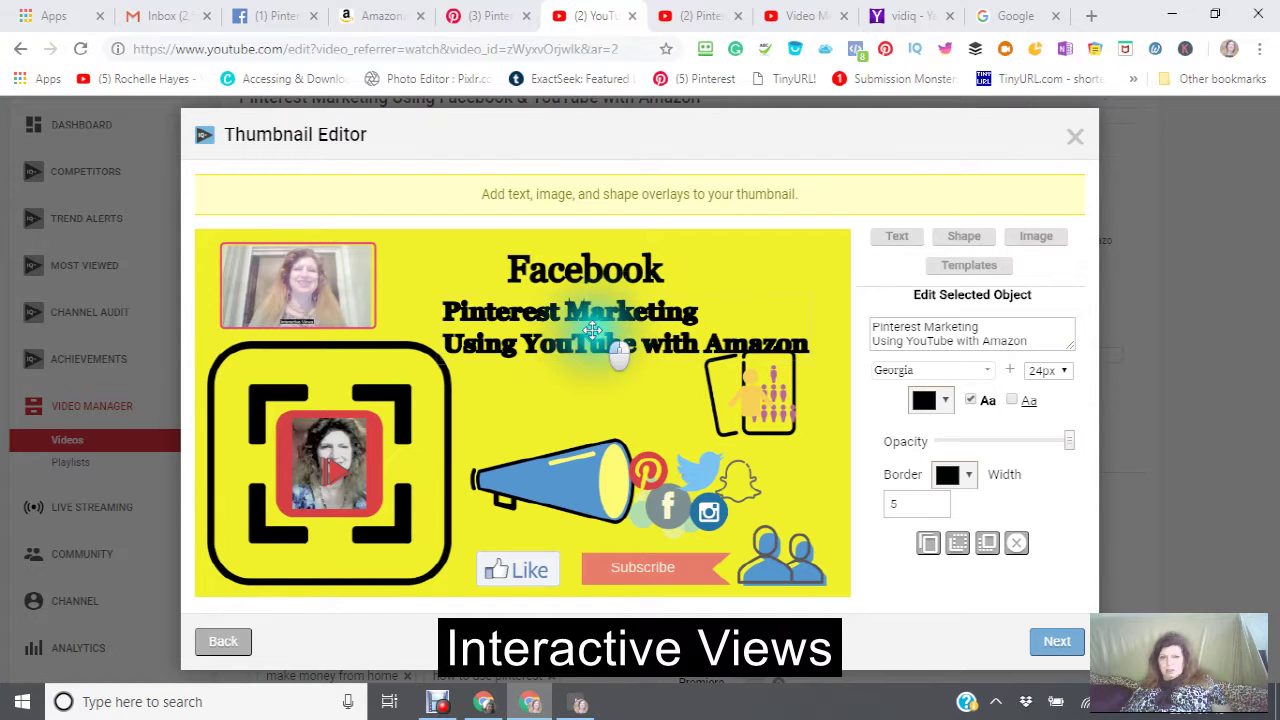
# Delete the title and 'Facebook' text overlays from the thumbnail.
pyautogui.click(1016, 543)
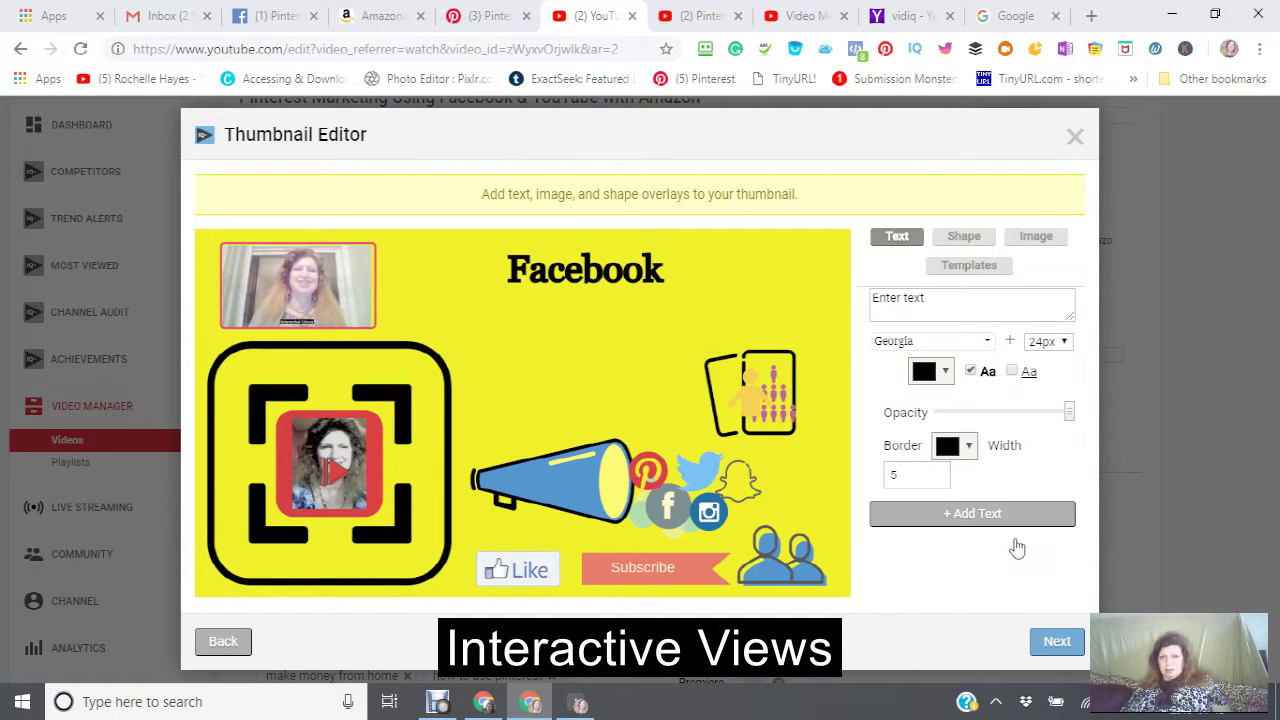
pyautogui.click(548, 277)
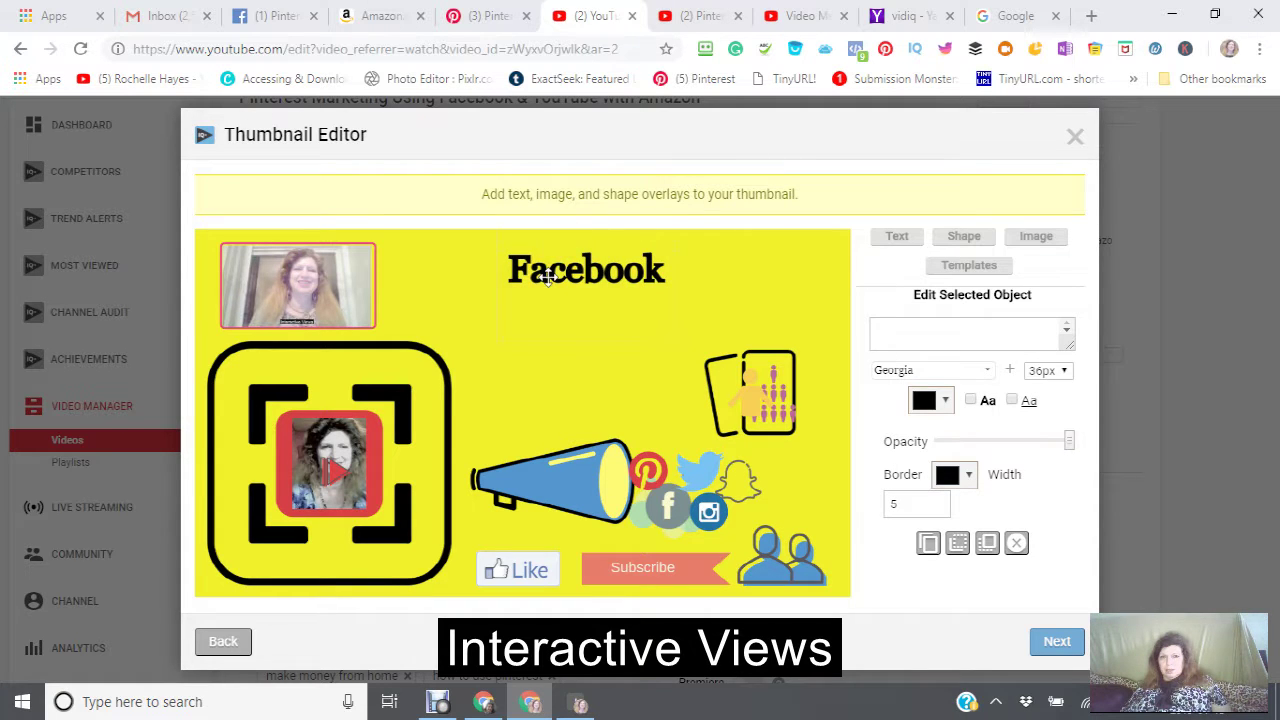
pyautogui.click(1016, 543)
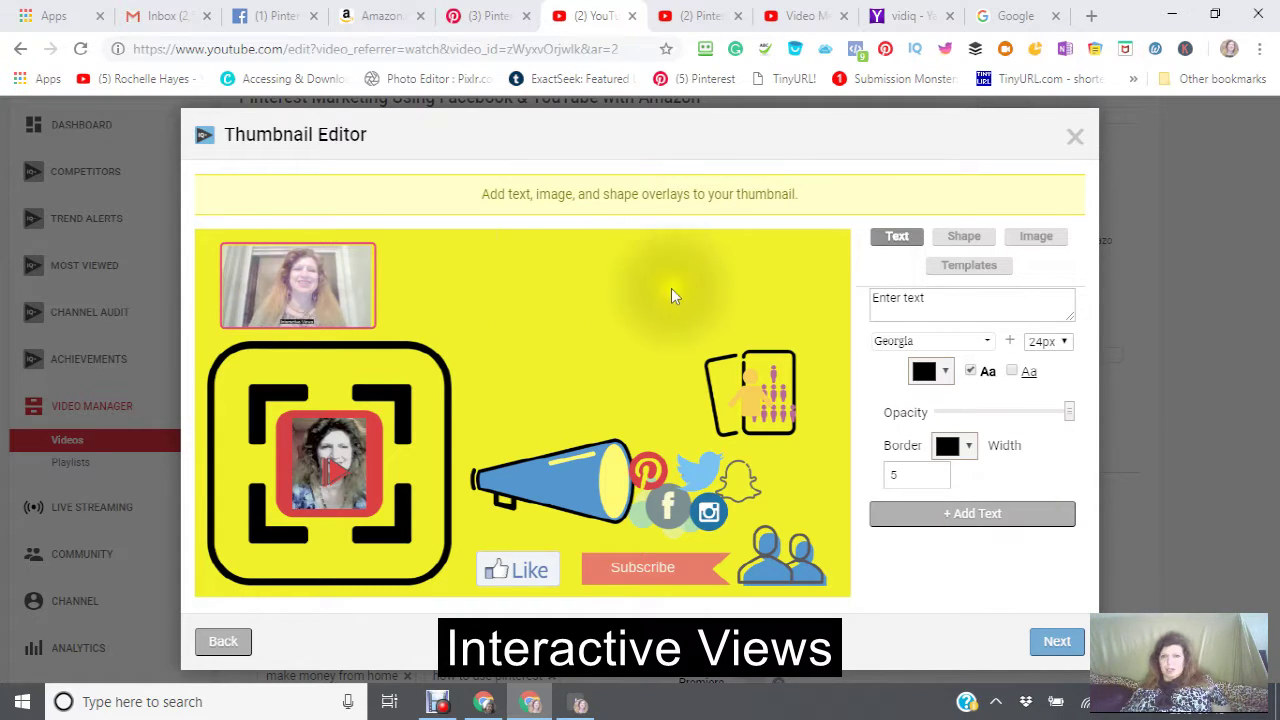
# Upload image 1 from the Desktop as an image overlay and move it to the top right.
pyautogui.click(1042, 238)
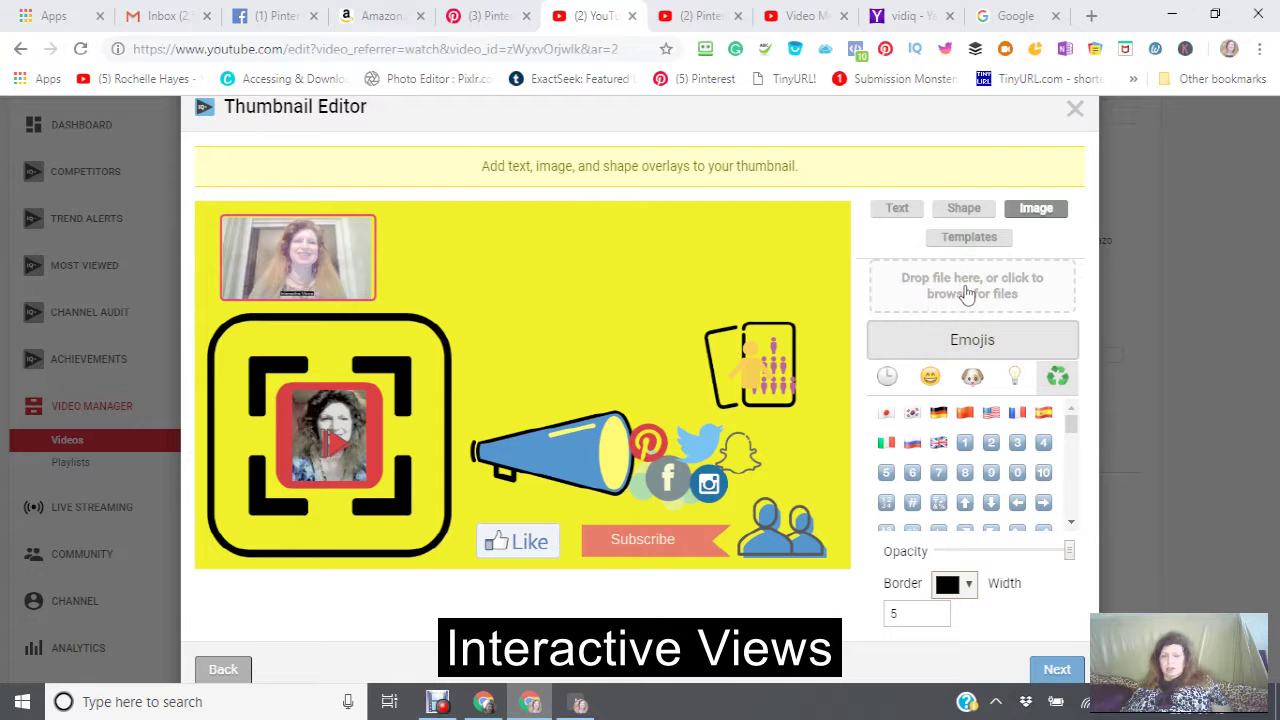
pyautogui.click(966, 292)
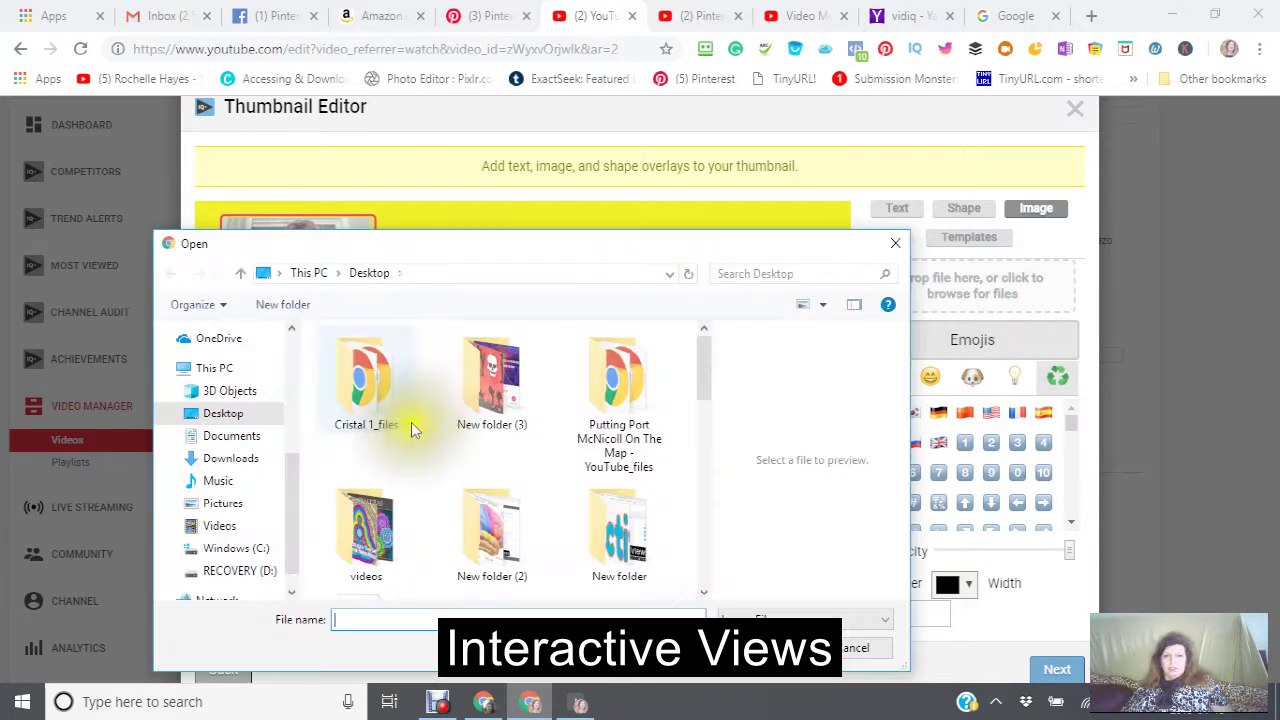
pyautogui.scroll(-1, 385, 423)
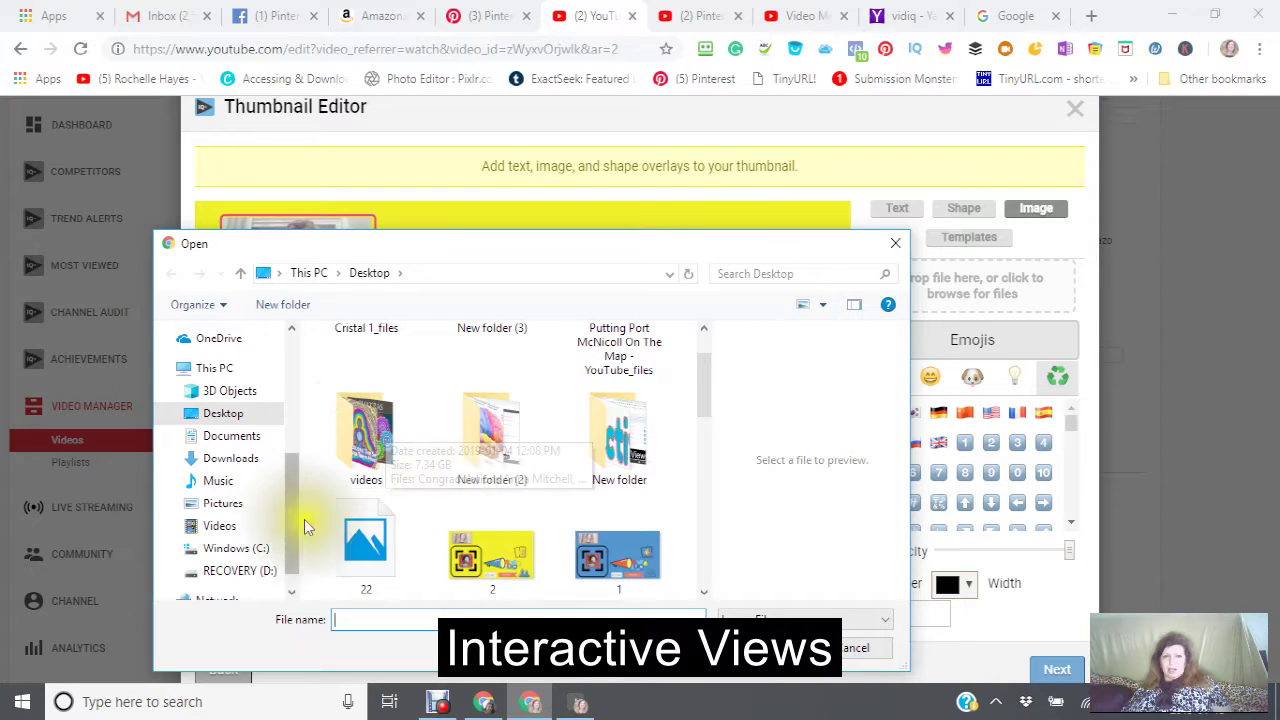
pyautogui.click(611, 555)
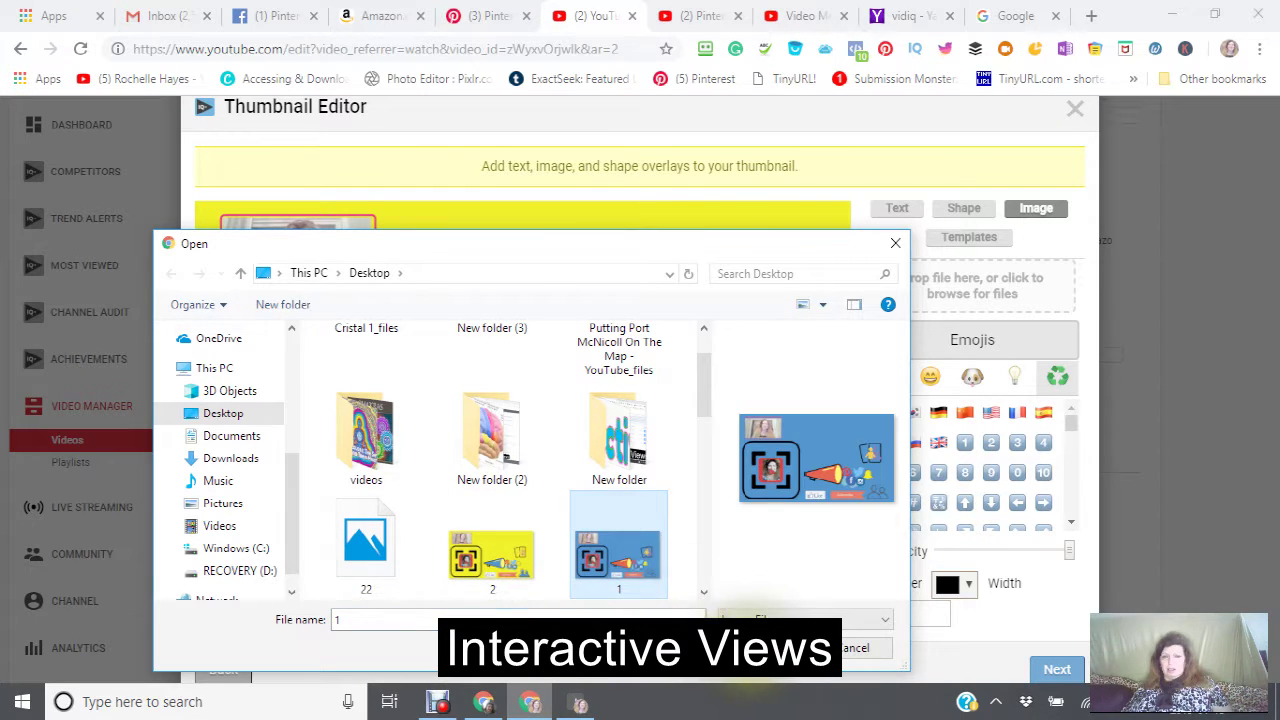
pyautogui.click(775, 647)
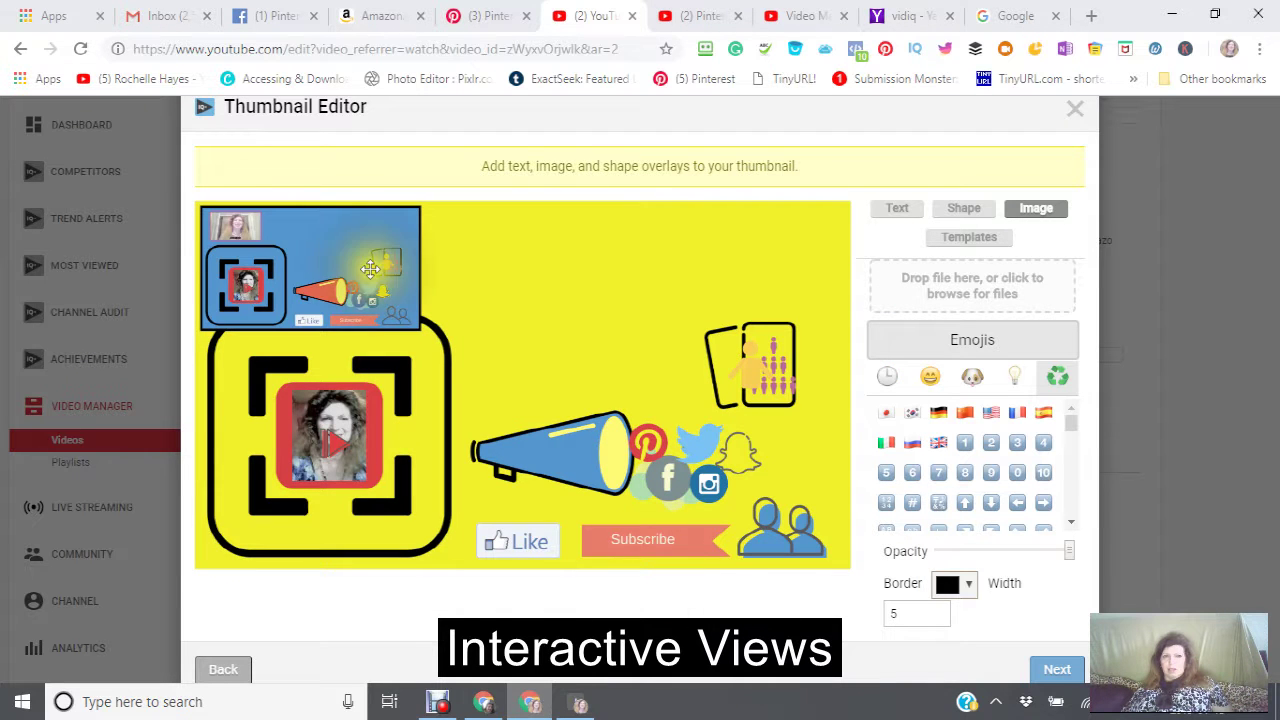
pyautogui.moveTo(307, 270); pyautogui.dragTo(739, 295)
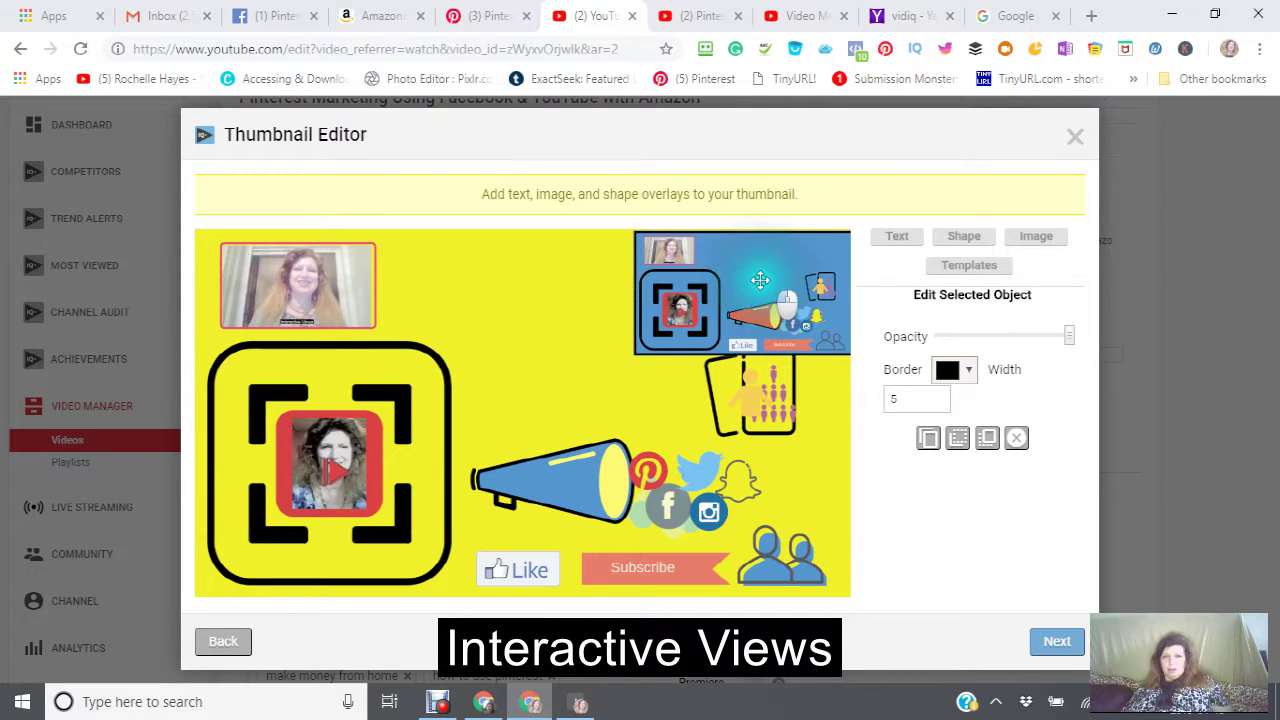
# Adjust the image 1 overlay's layer order and place it at the top centre.
pyautogui.moveTo(757, 286)
pyautogui.mouseDown()
pyautogui.moveTo(625, 298)
pyautogui.moveTo(582, 281)
pyautogui.moveTo(592, 345)
pyautogui.moveTo(644, 294)
pyautogui.moveTo(710, 297)
pyautogui.moveTo(746, 277)
pyautogui.mouseUp()
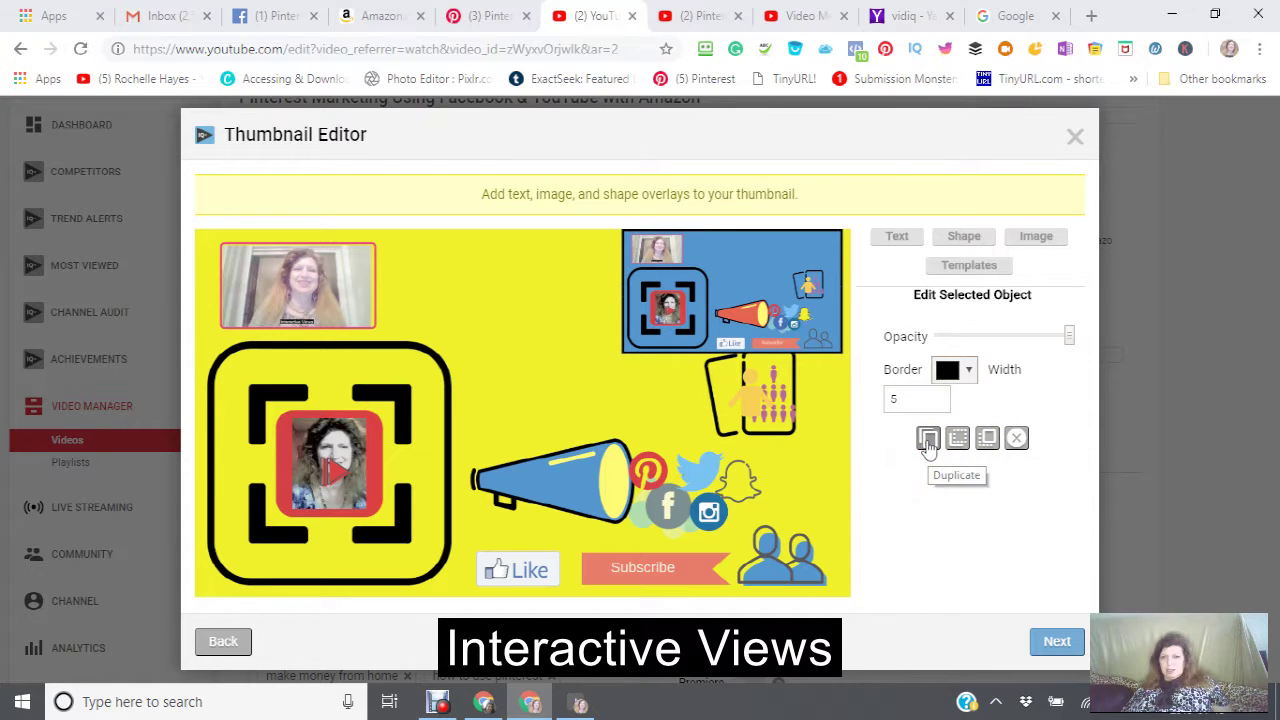
pyautogui.click(928, 440)
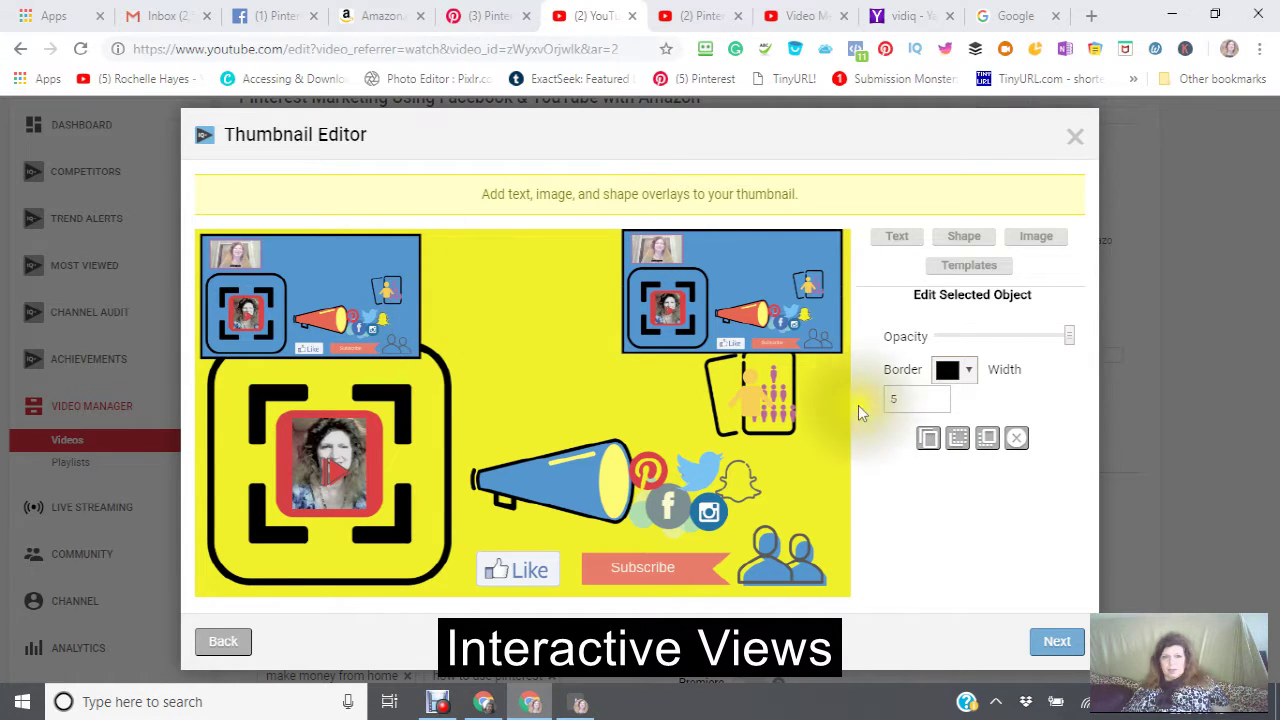
pyautogui.click(1018, 439)
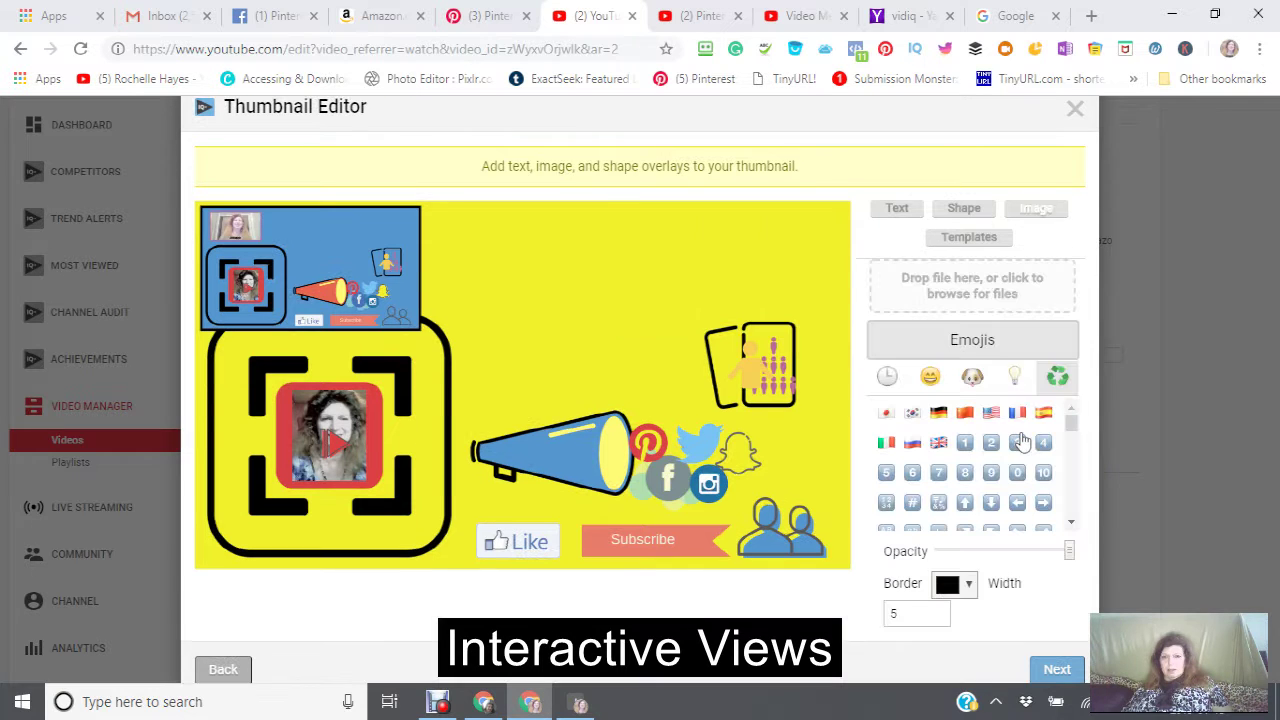
pyautogui.moveTo(294, 276); pyautogui.dragTo(655, 340)
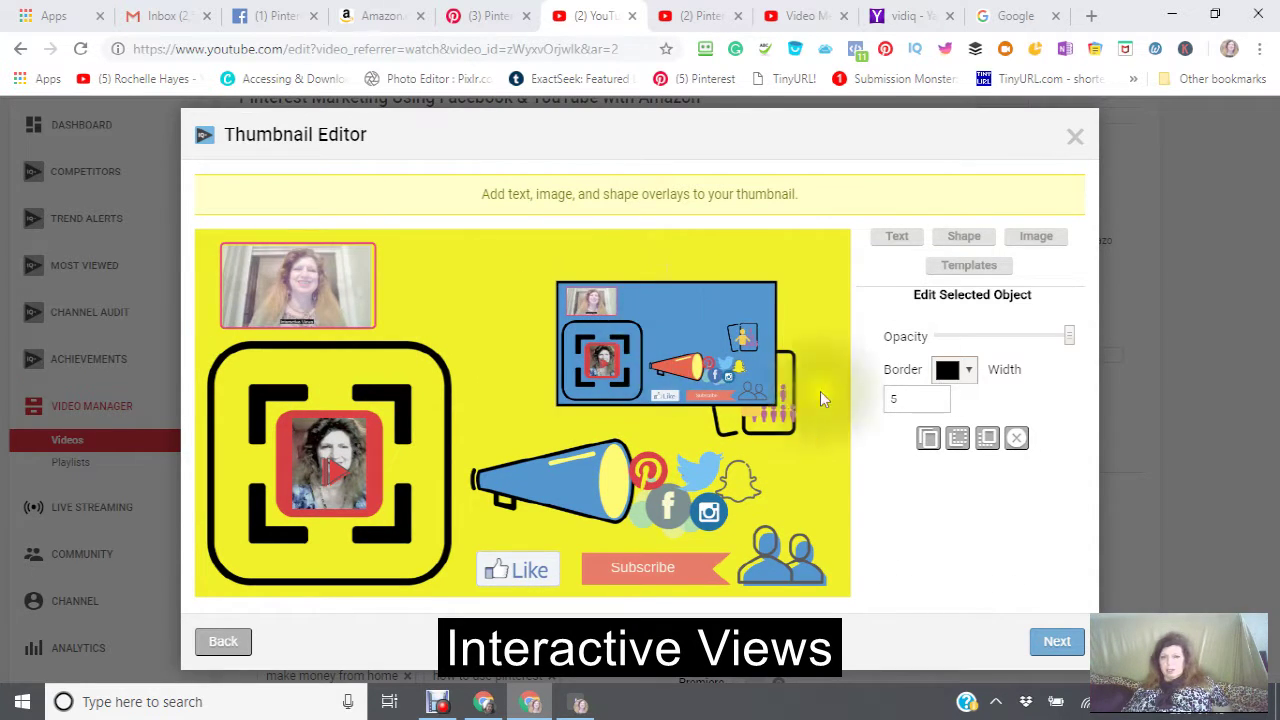
pyautogui.click(959, 440)
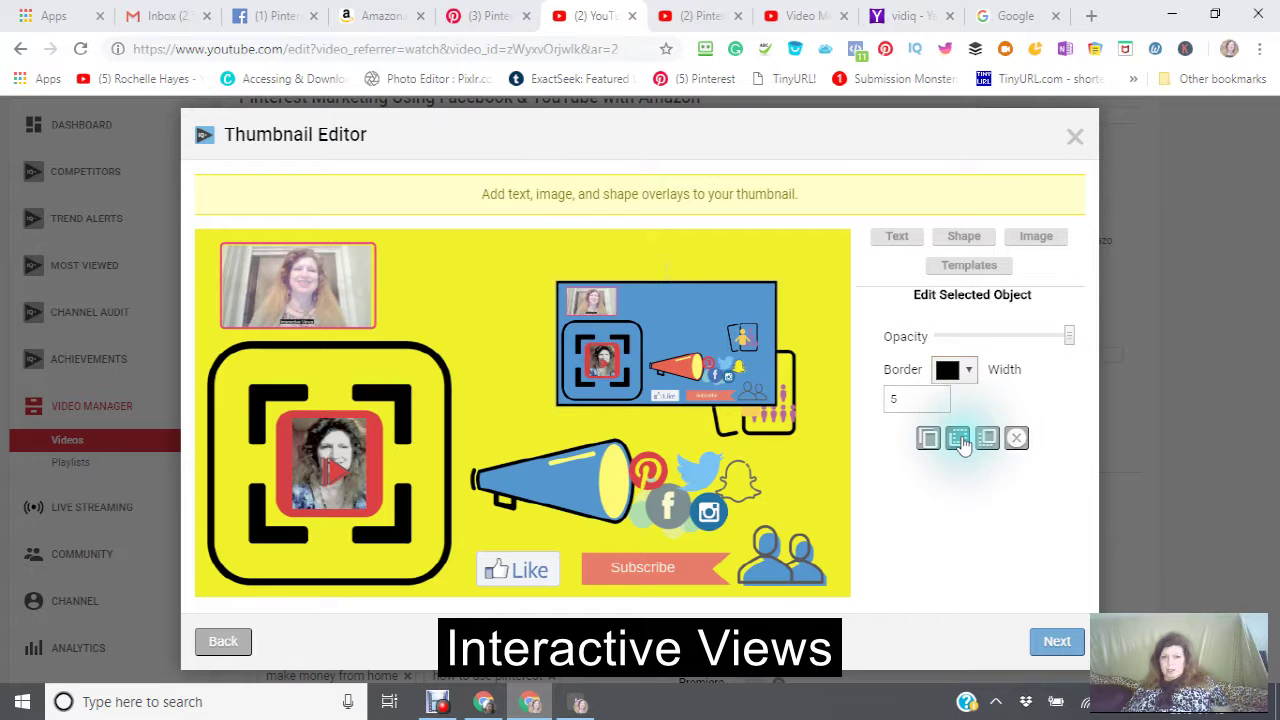
pyautogui.click(746, 398)
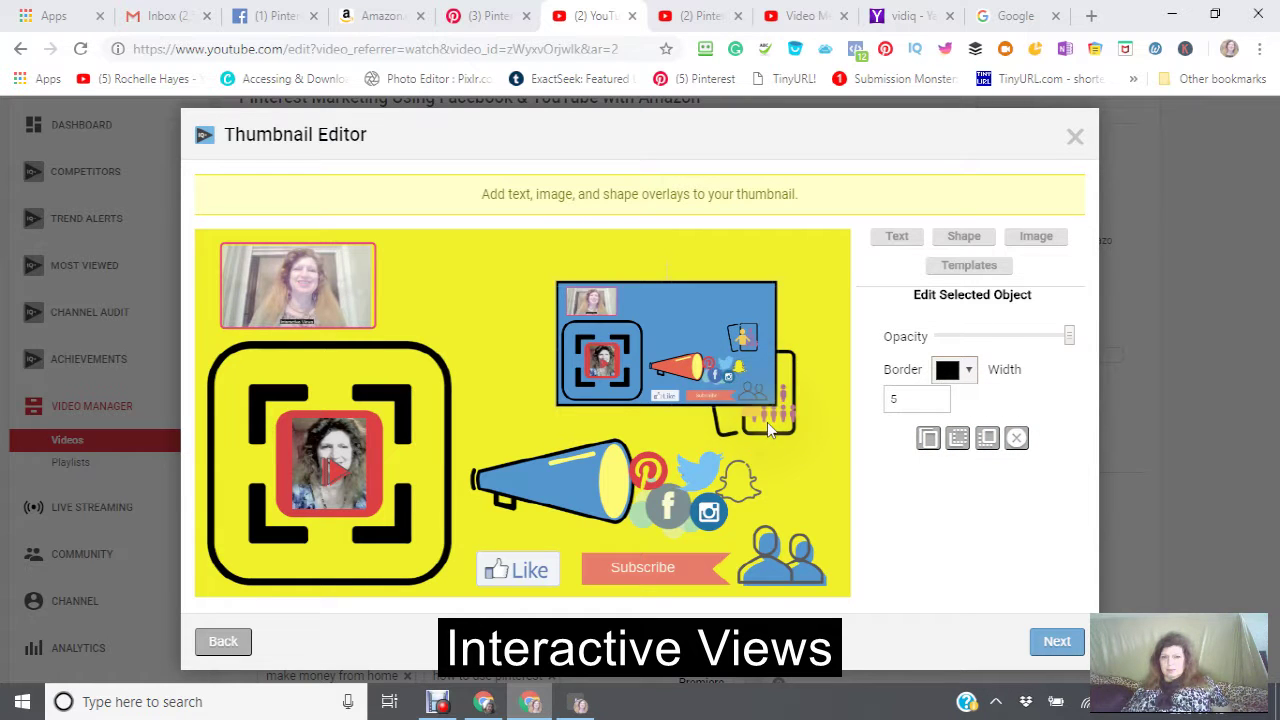
pyautogui.click(767, 422)
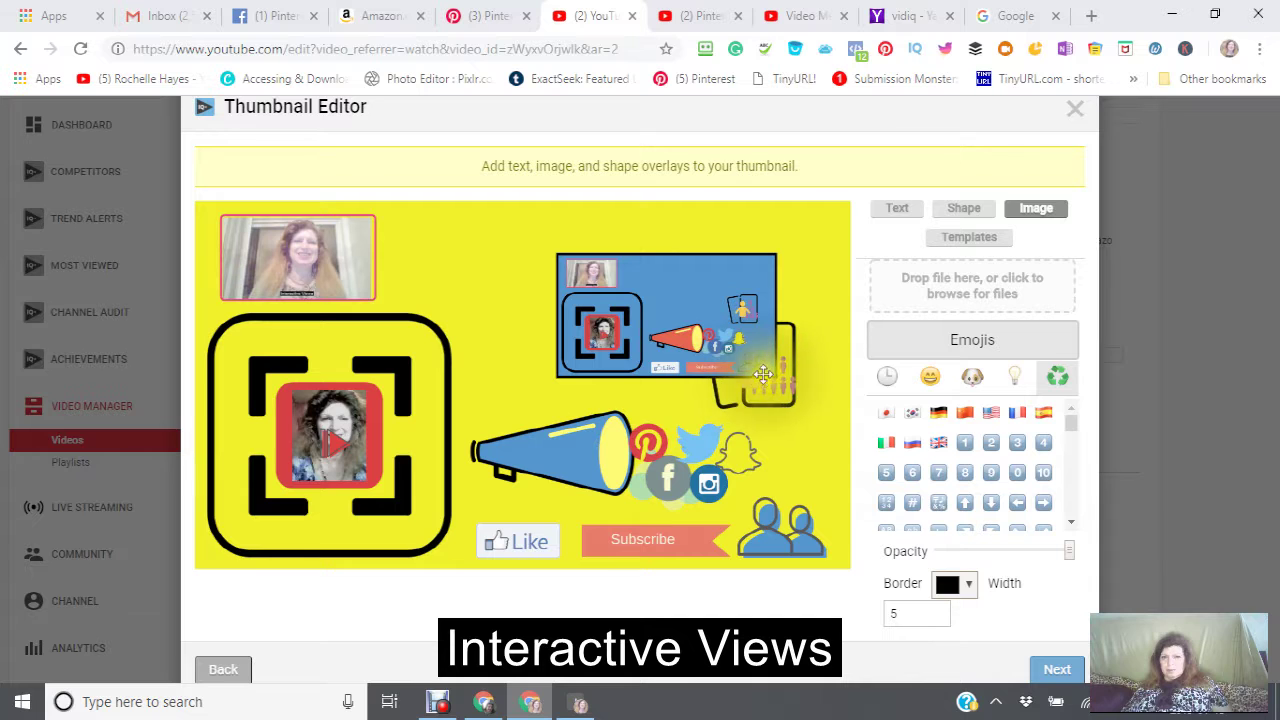
pyautogui.click(645, 331)
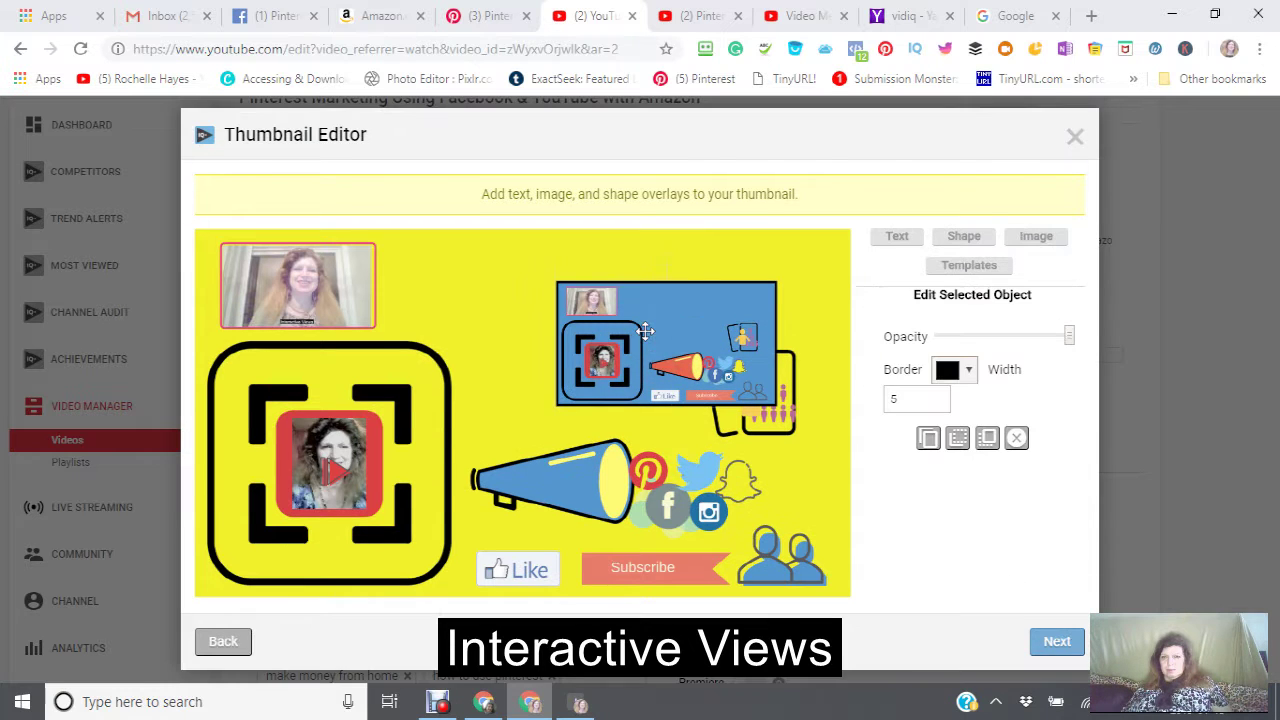
pyautogui.click(988, 440)
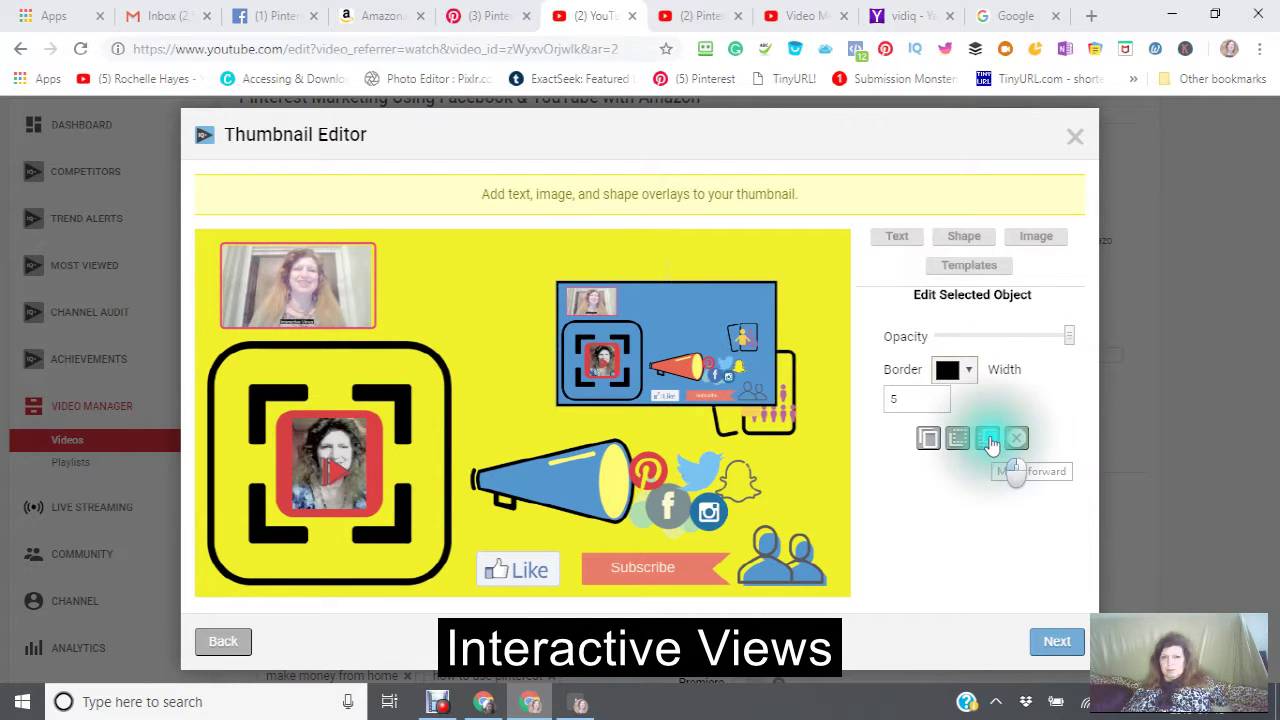
pyautogui.moveTo(682, 339); pyautogui.dragTo(595, 301)
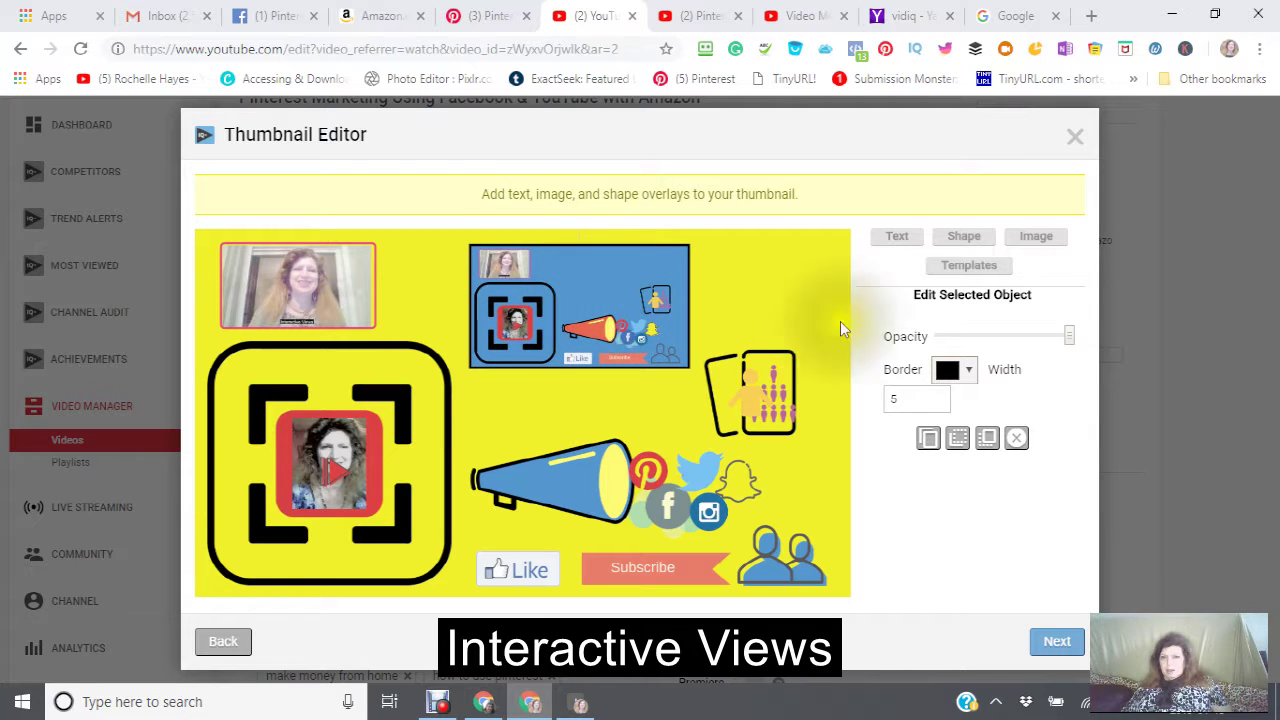
pyautogui.click(1020, 240)
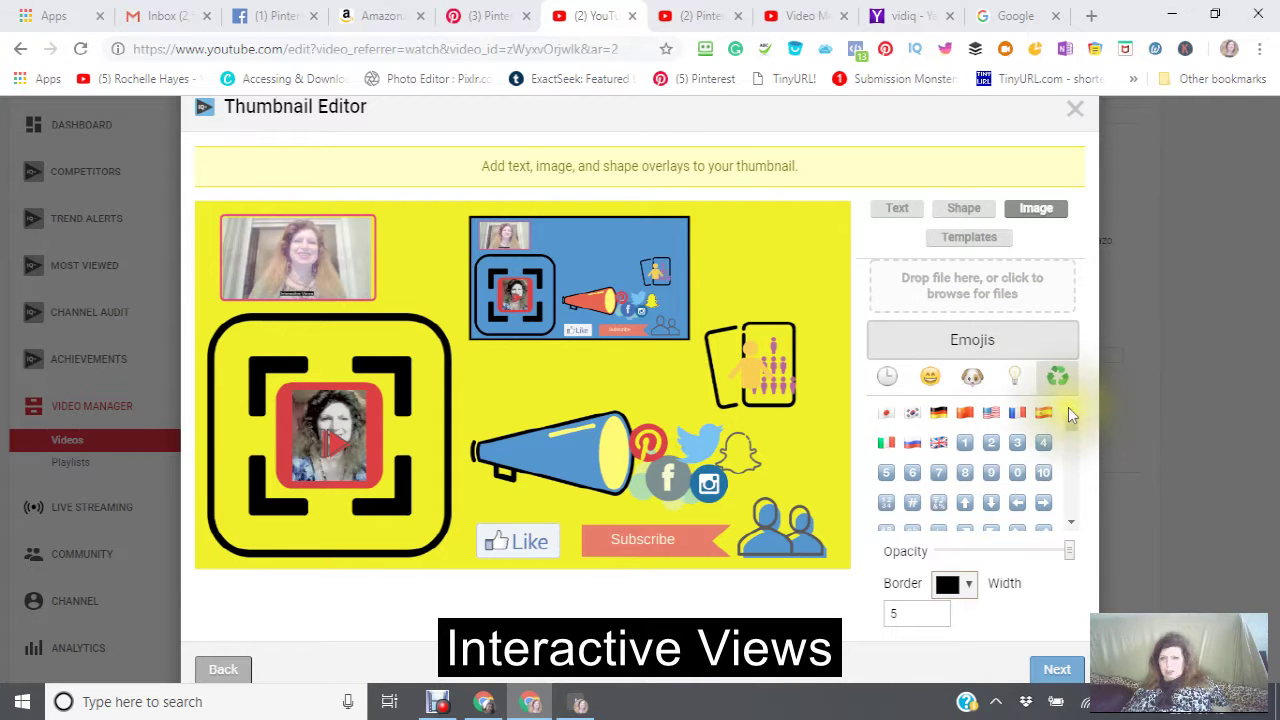
# Add the Japanese dolls emoji from the objects category and place it top right above the phone.
pyautogui.click(1012, 375)
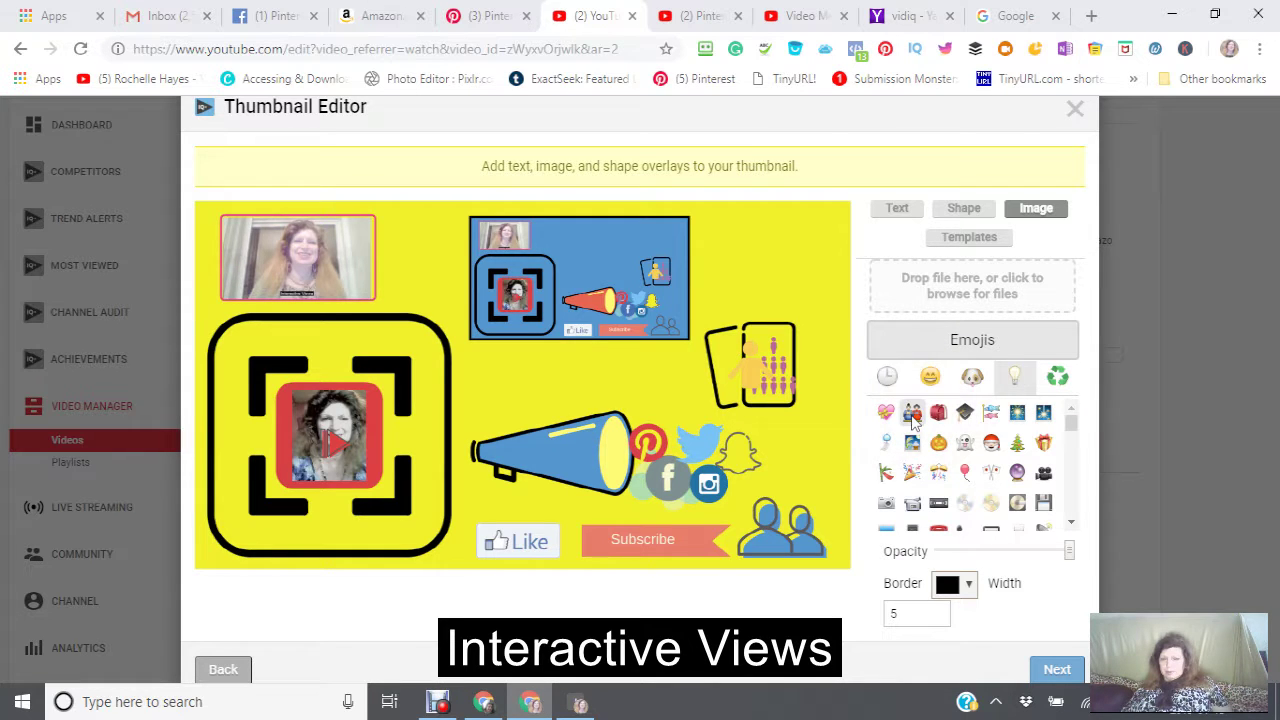
pyautogui.click(912, 422)
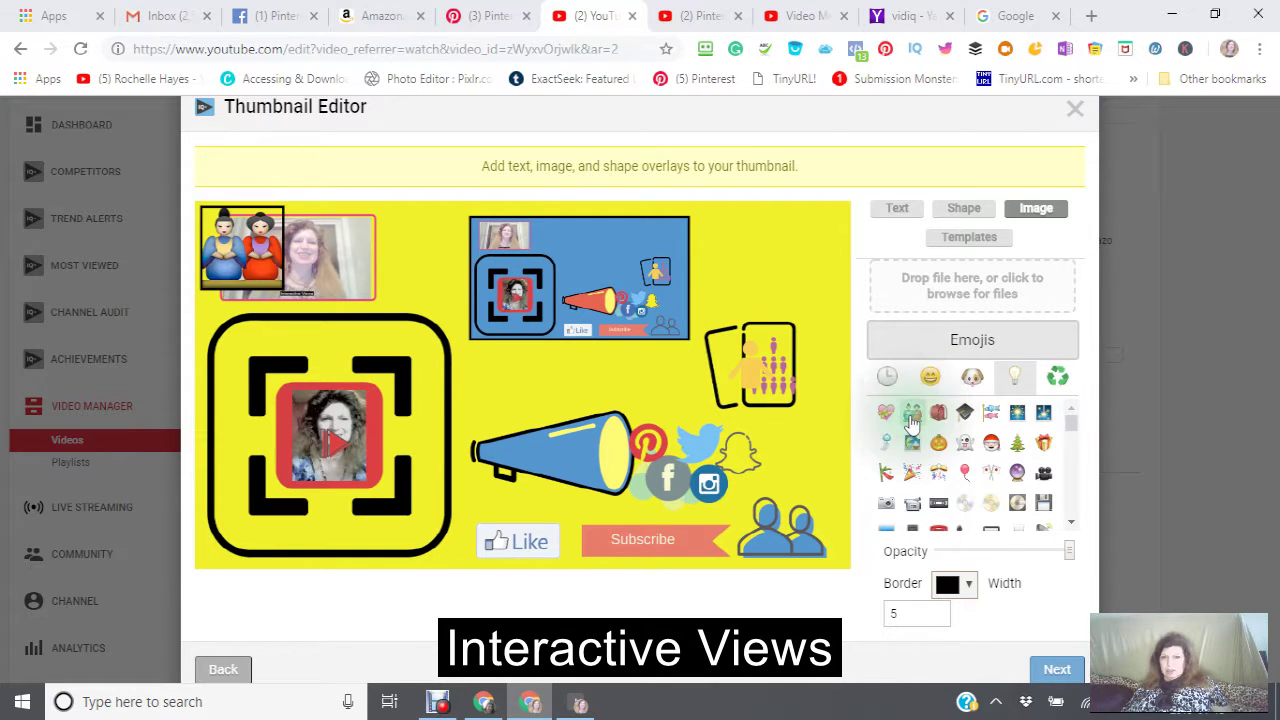
pyautogui.moveTo(241, 254); pyautogui.dragTo(760, 430)
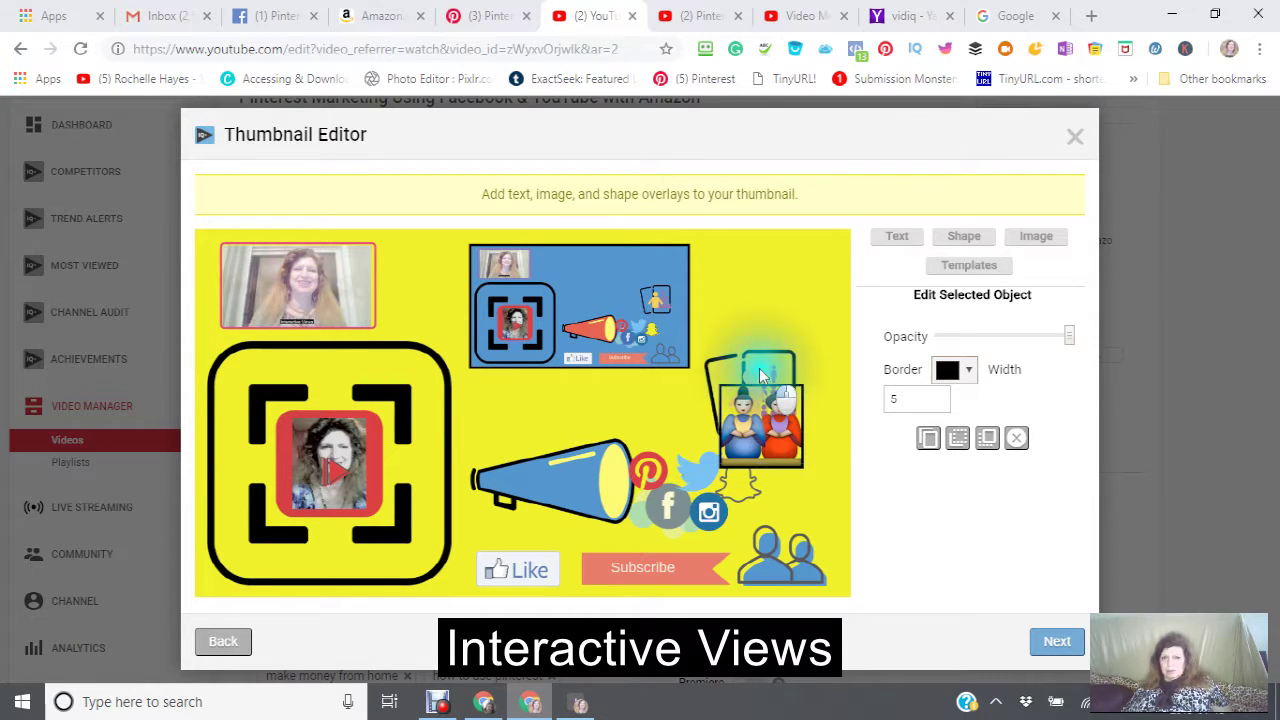
pyautogui.click(760, 375)
pyautogui.moveTo(765, 388); pyautogui.dragTo(764, 296)
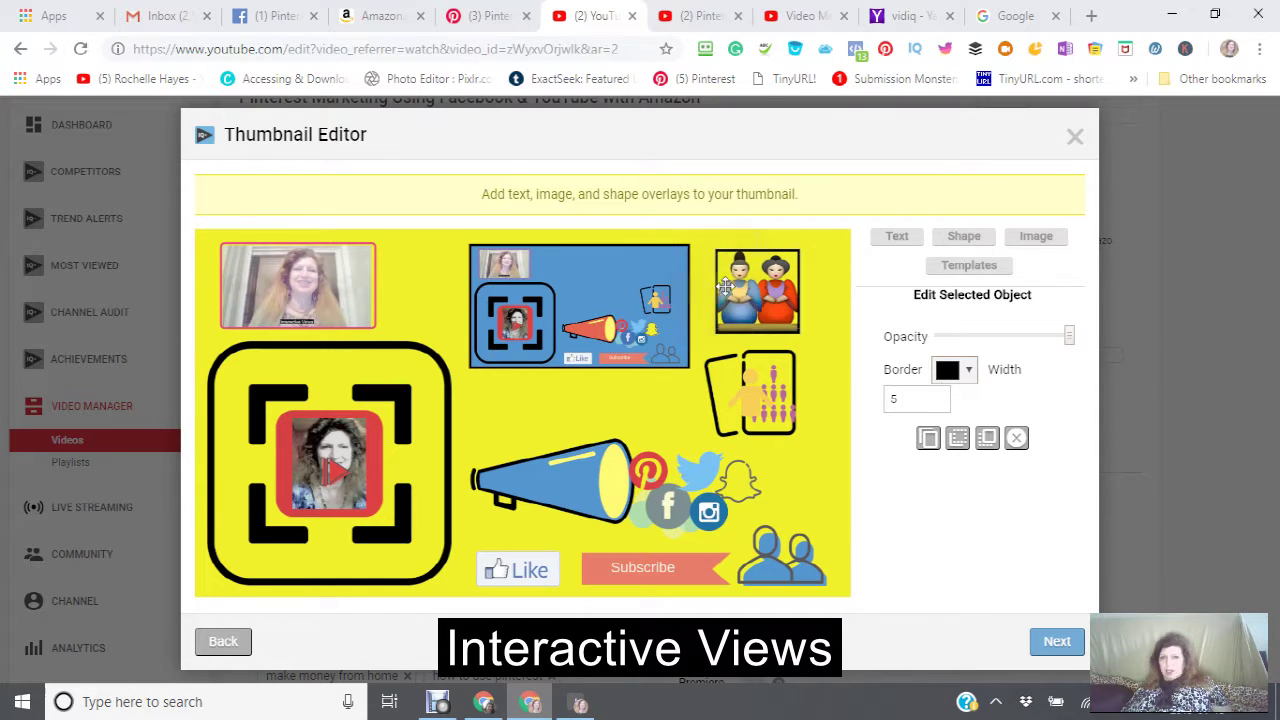
# Add a graduation cap emoji onto the phone graphic and send it back a layer.
pyautogui.click(1033, 234)
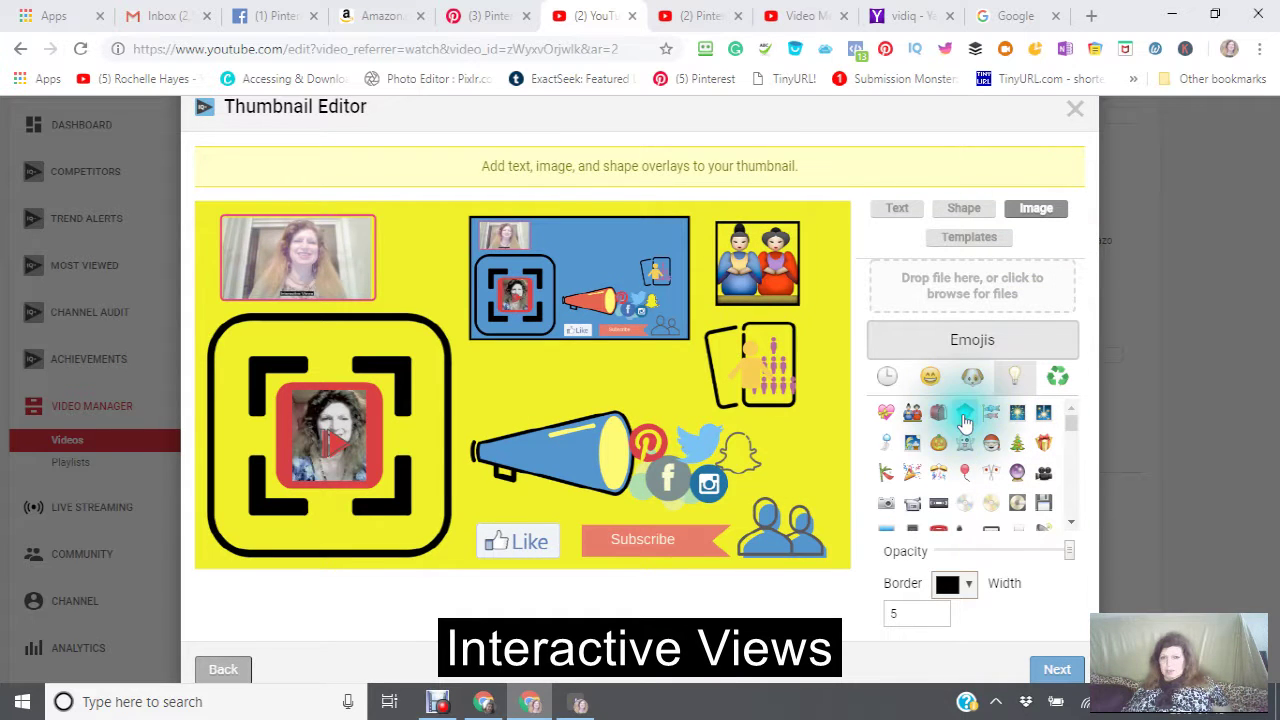
pyautogui.click(965, 422)
pyautogui.click(255, 258)
pyautogui.moveTo(255, 286); pyautogui.dragTo(752, 346)
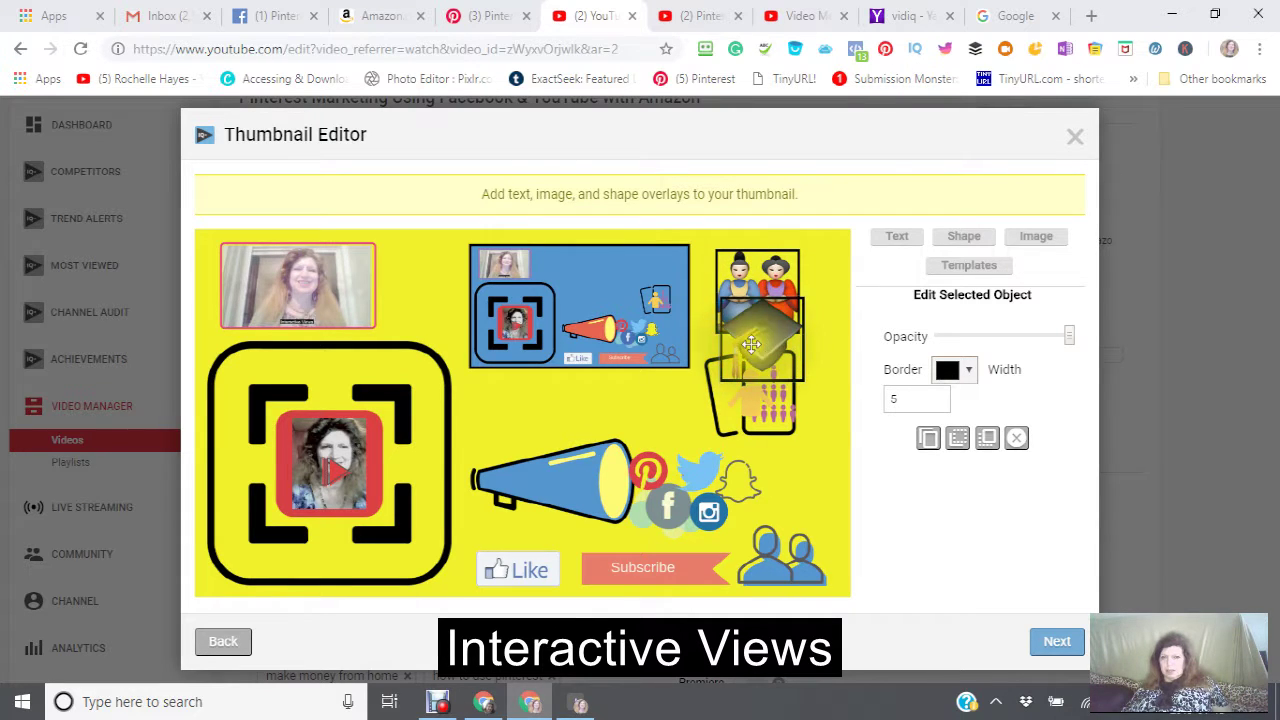
pyautogui.click(958, 440)
# Stack the dolls and graduation cap emojis over the phone and lower an emoji's opacity.
pyautogui.click(797, 293)
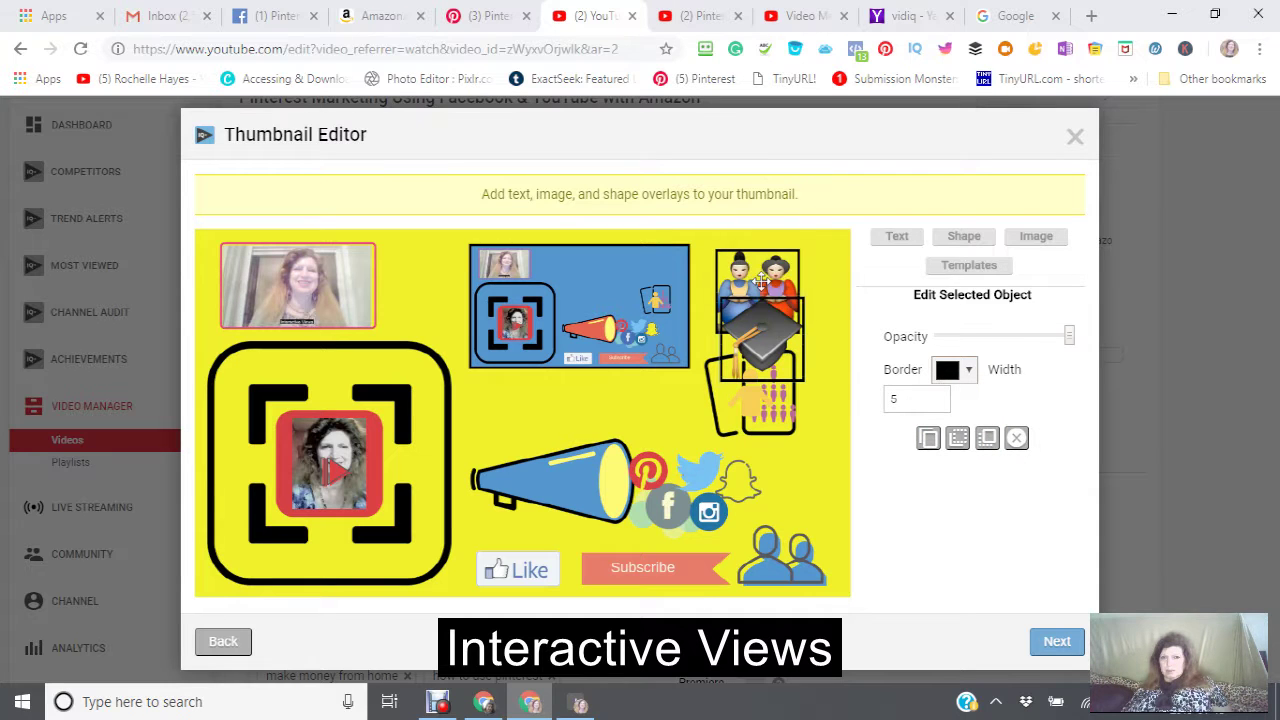
pyautogui.moveTo(748, 323); pyautogui.dragTo(757, 282)
pyautogui.moveTo(754, 354)
pyautogui.mouseDown()
pyautogui.moveTo(757, 332)
pyautogui.moveTo(758, 356)
pyautogui.mouseUp()
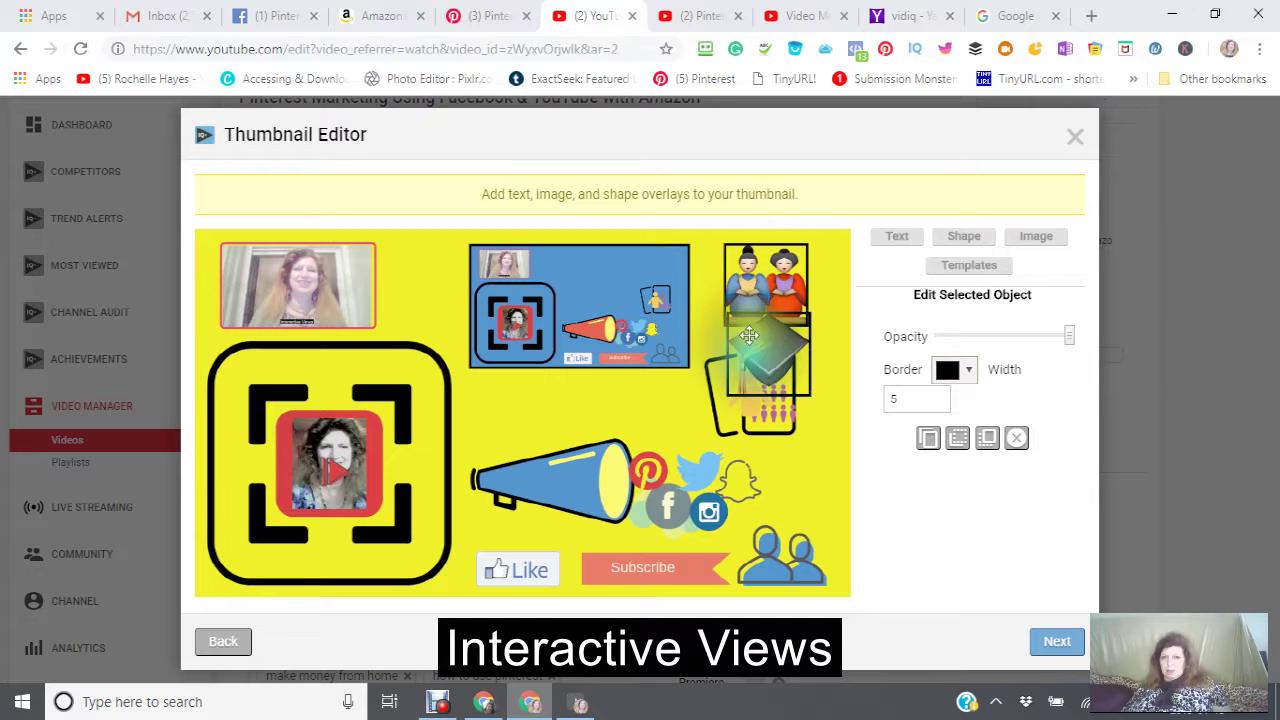
pyautogui.click(768, 268)
pyautogui.moveTo(770, 285); pyautogui.dragTo(771, 350)
pyautogui.click(766, 306)
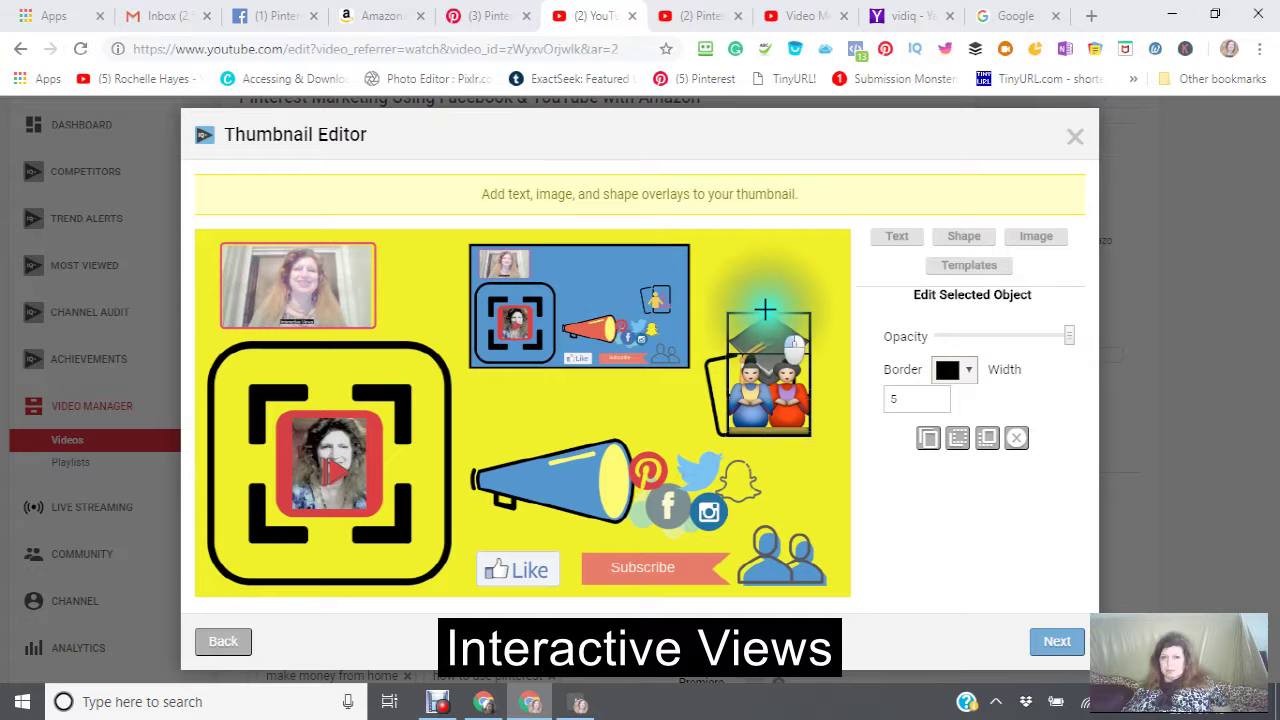
pyautogui.click(1070, 338)
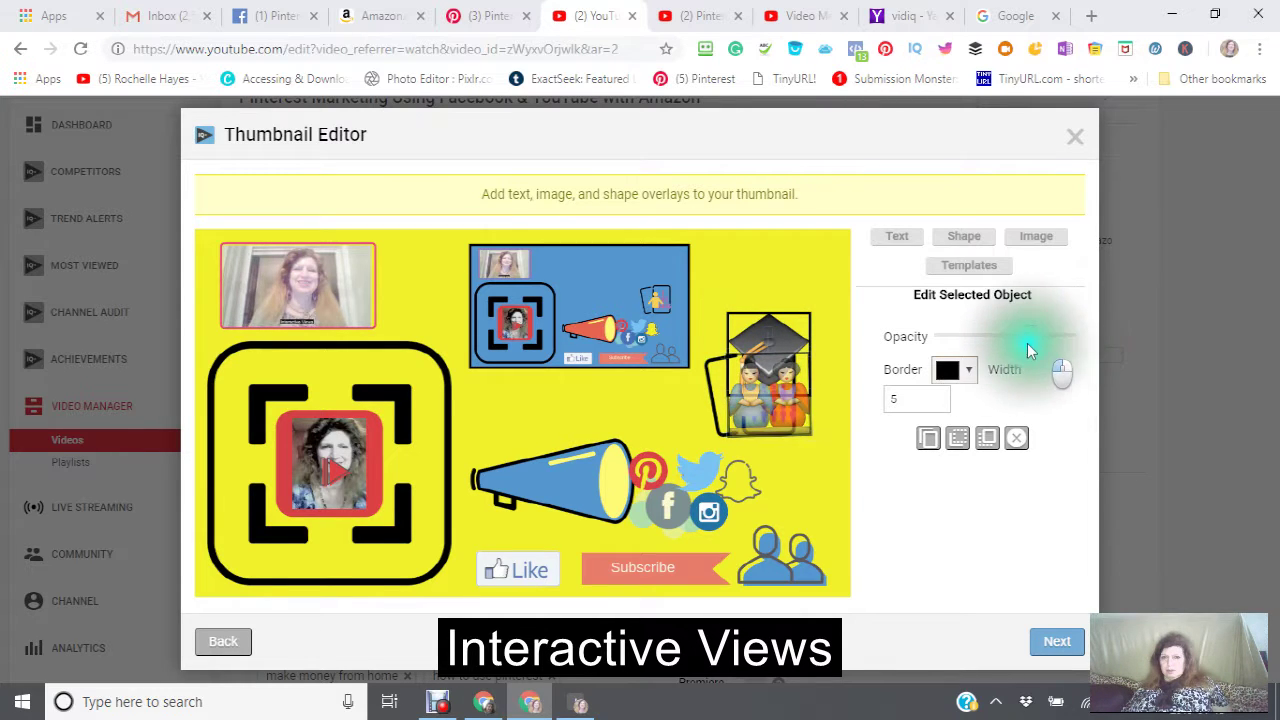
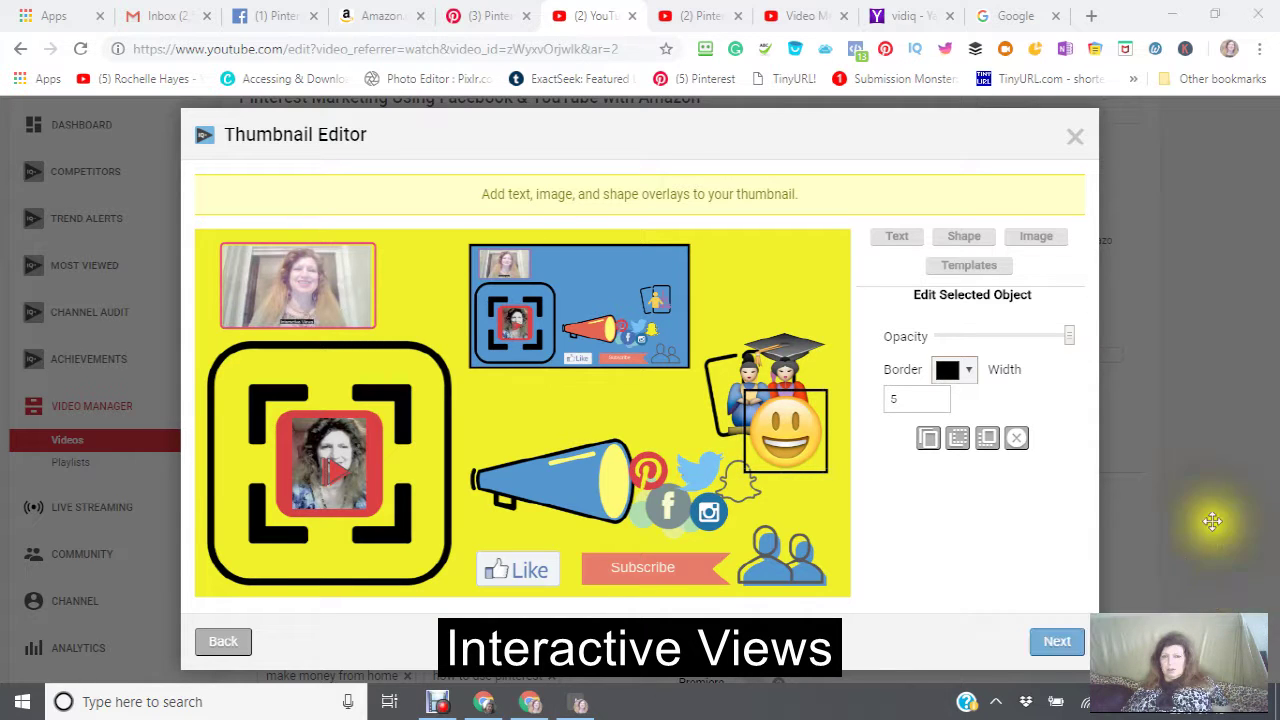
# Move the smiley toward the upper right and adjust its layering against the graduates image.
pyautogui.moveTo(769, 355); pyautogui.dragTo(786, 433)
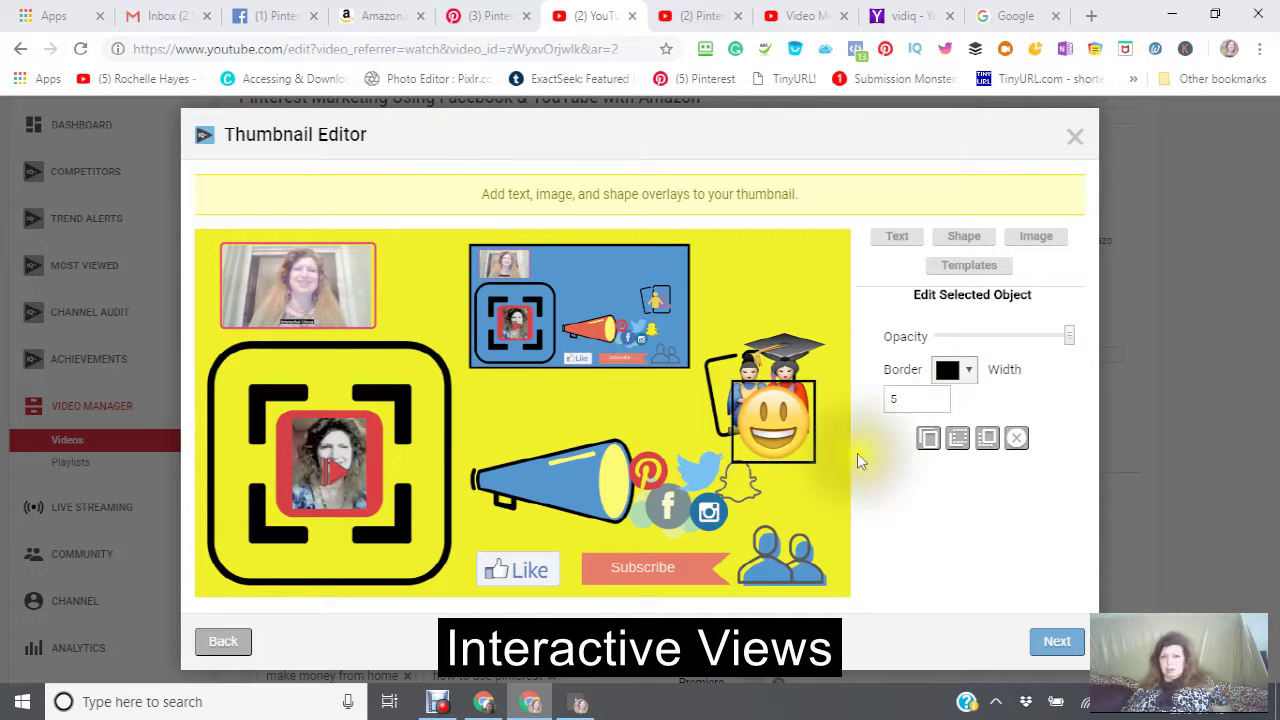
pyautogui.moveTo(797, 434); pyautogui.dragTo(807, 469)
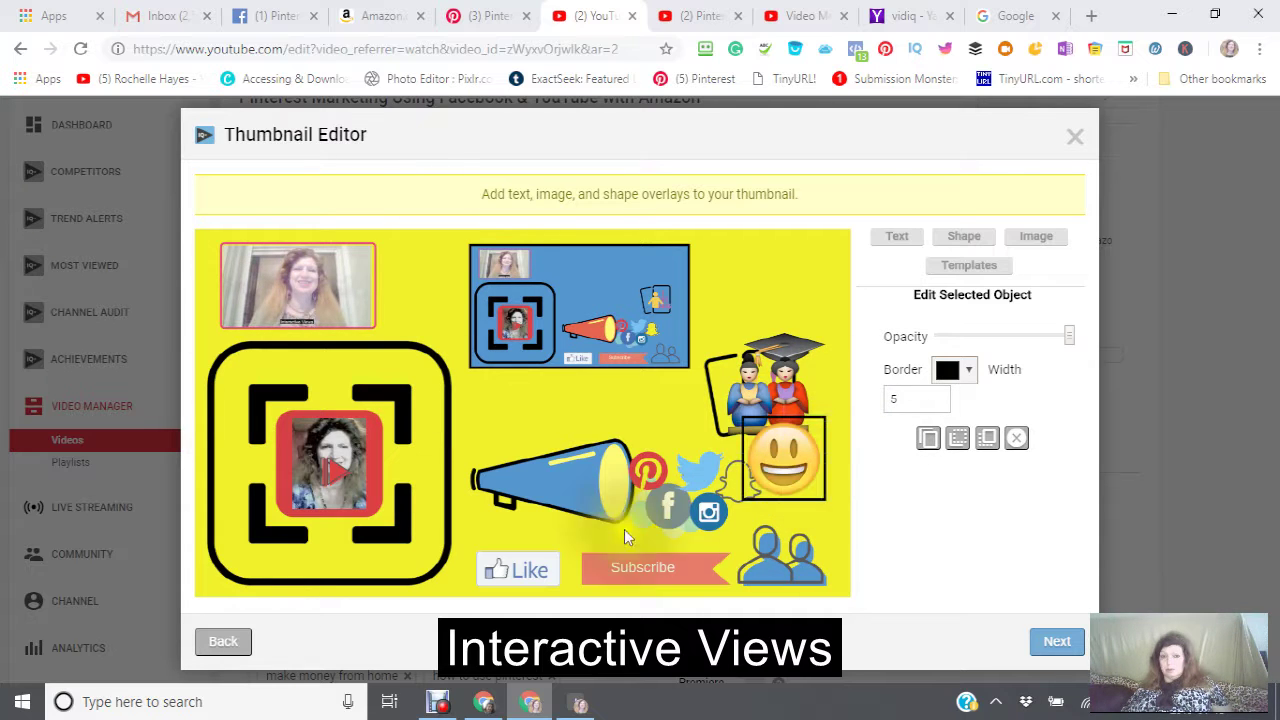
pyautogui.click(552, 480)
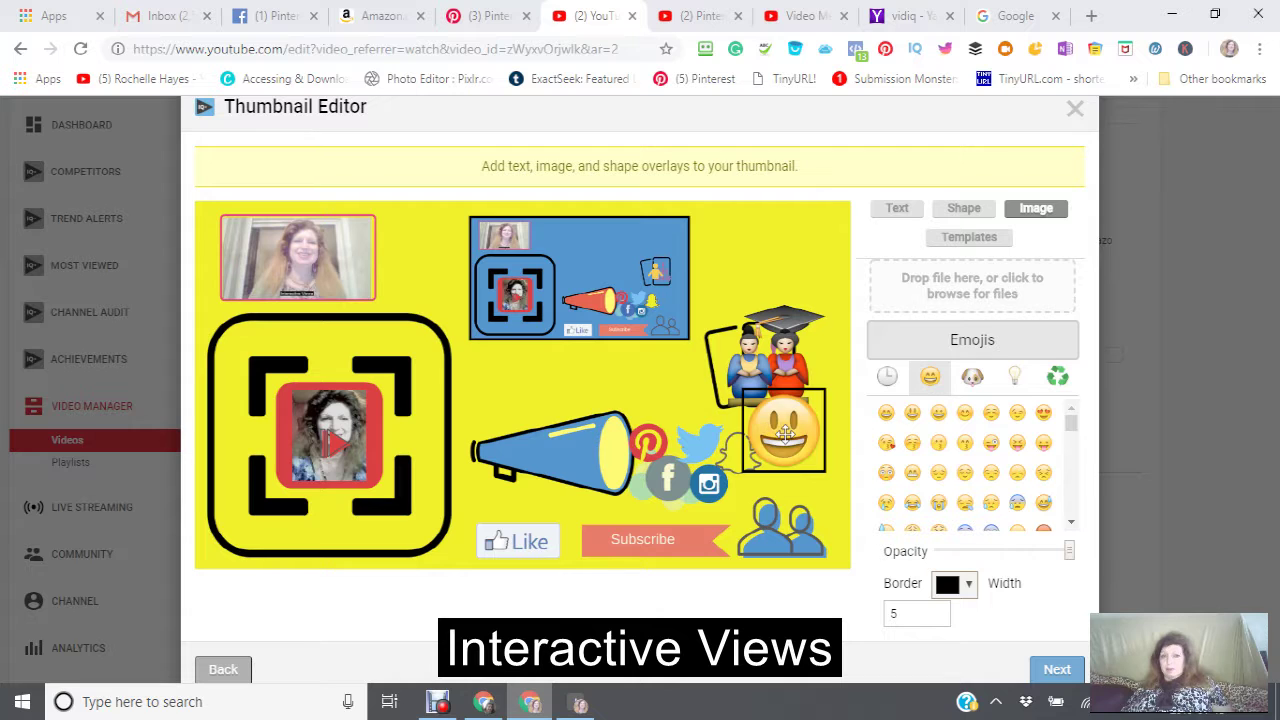
pyautogui.moveTo(773, 436); pyautogui.dragTo(805, 520)
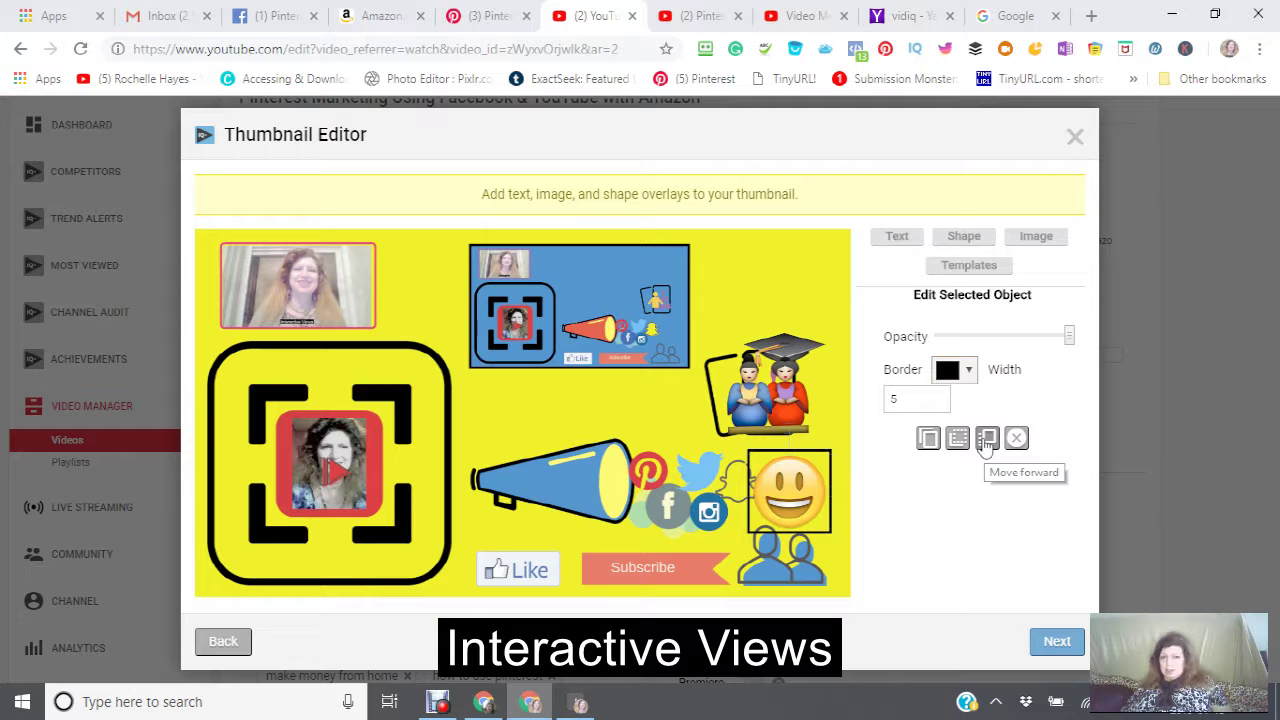
pyautogui.click(986, 440)
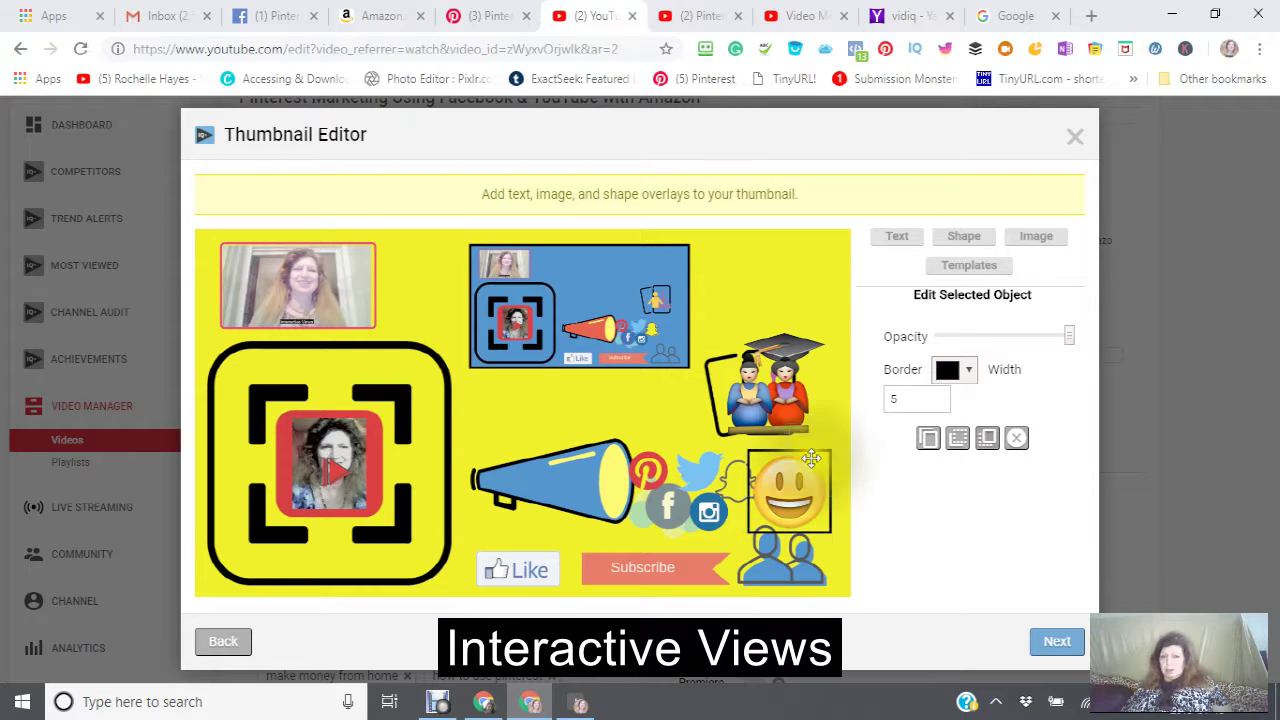
pyautogui.moveTo(802, 512); pyautogui.dragTo(813, 402)
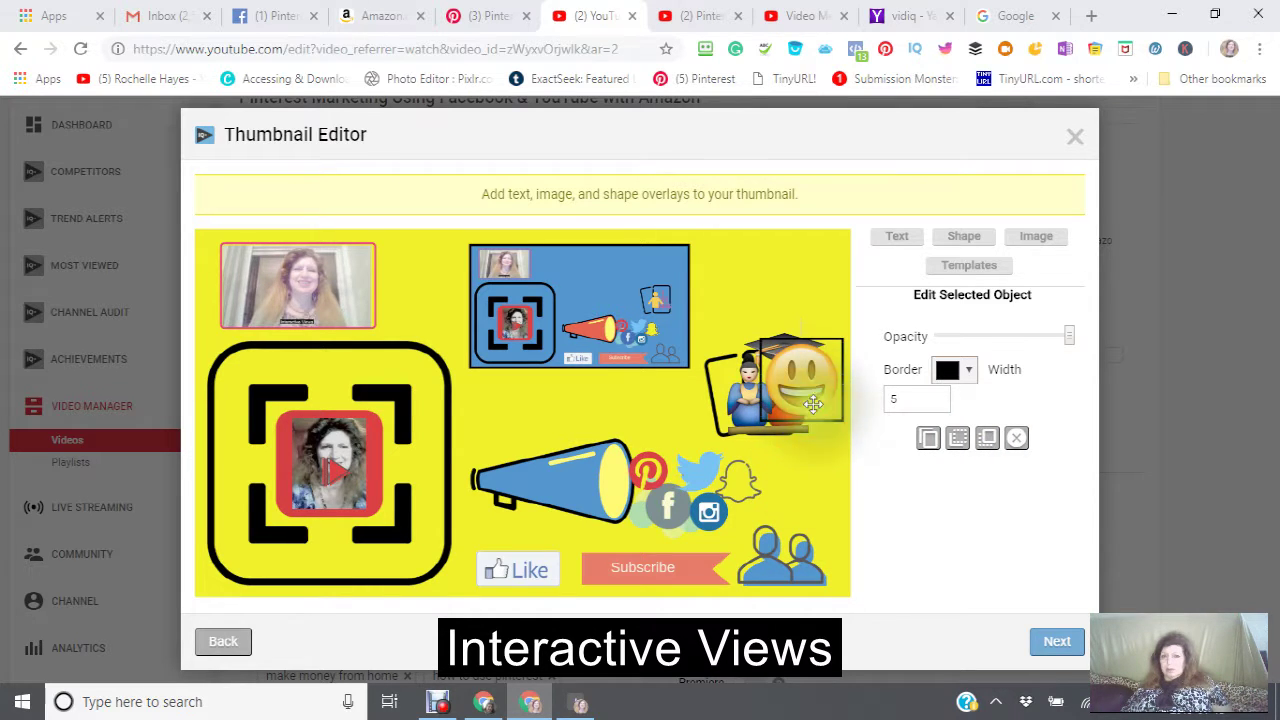
pyautogui.click(957, 440)
# Shift the graduates image below the smiley, raise the smiley to the corner, and cap it.
pyautogui.click(741, 405)
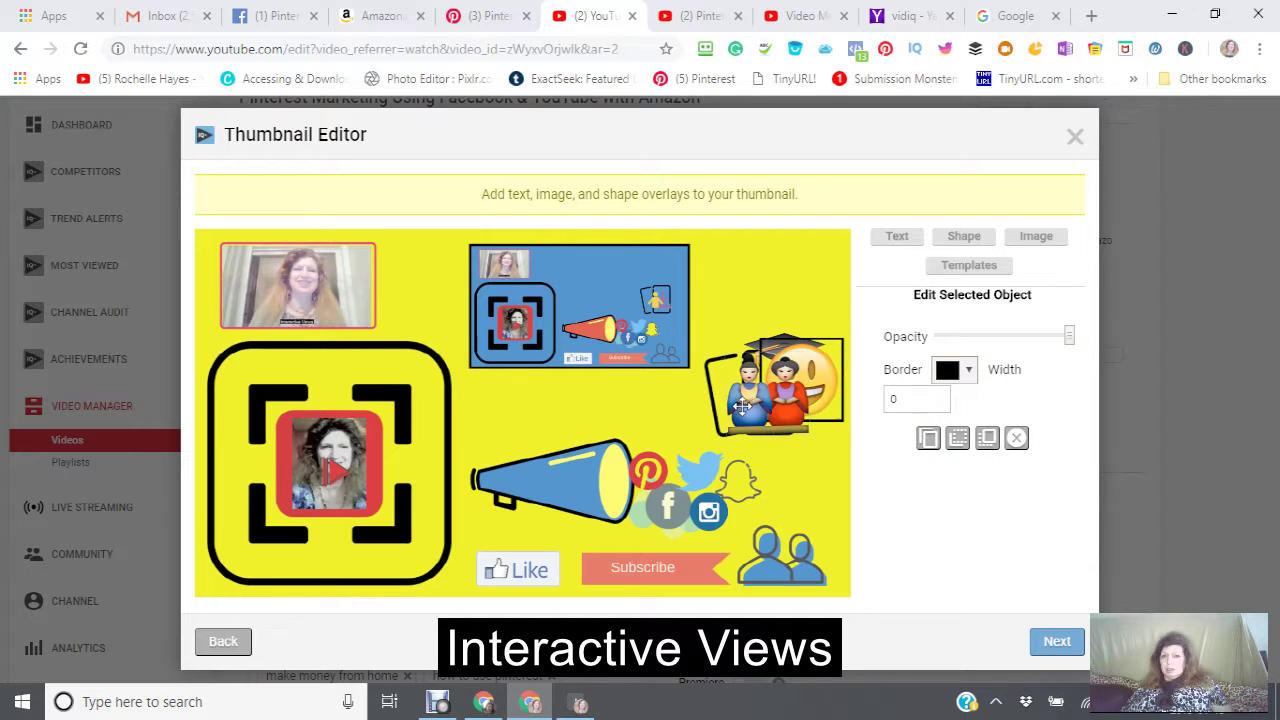
pyautogui.click(957, 437)
pyautogui.moveTo(766, 401); pyautogui.dragTo(797, 450)
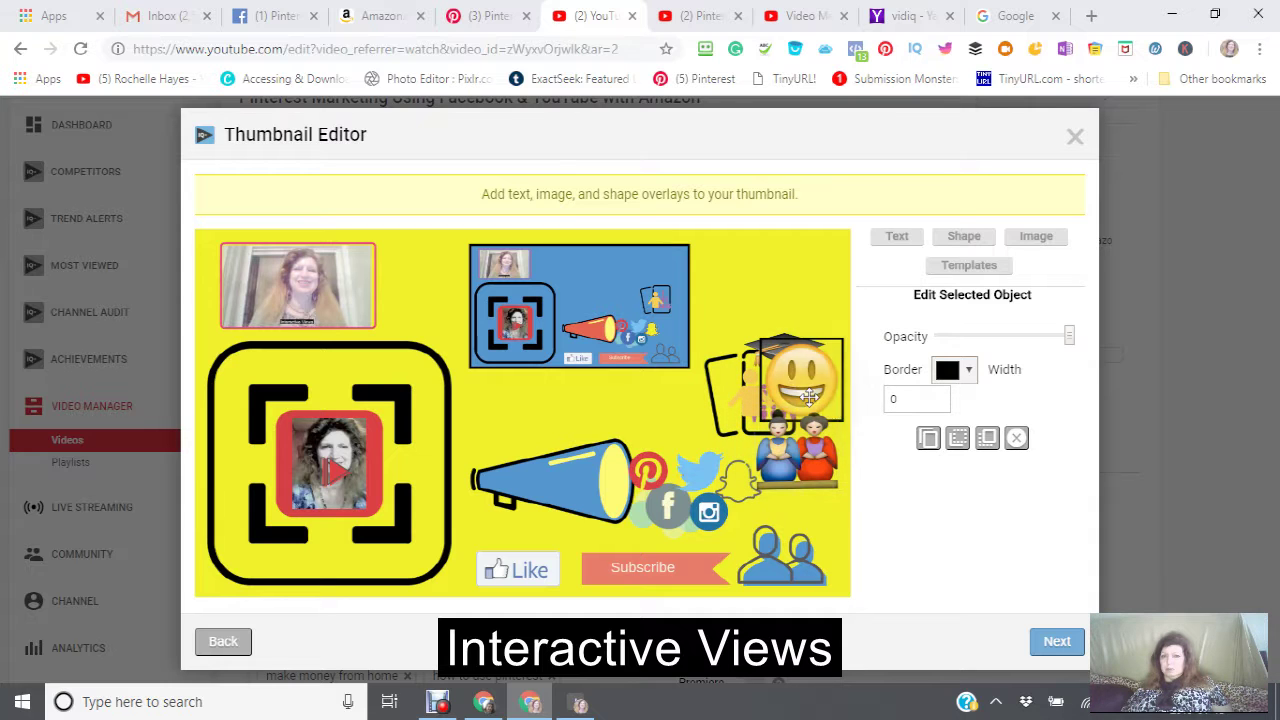
pyautogui.moveTo(808, 397); pyautogui.dragTo(803, 307)
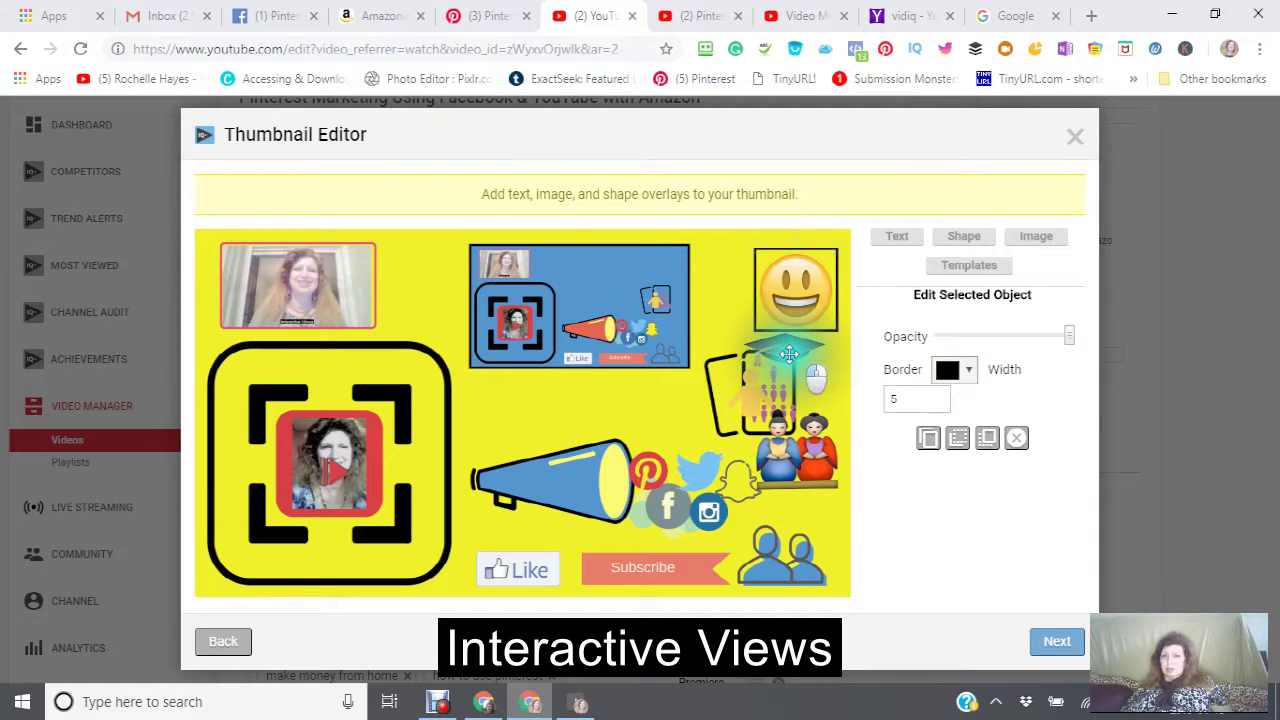
pyautogui.moveTo(789, 354); pyautogui.dragTo(799, 258)
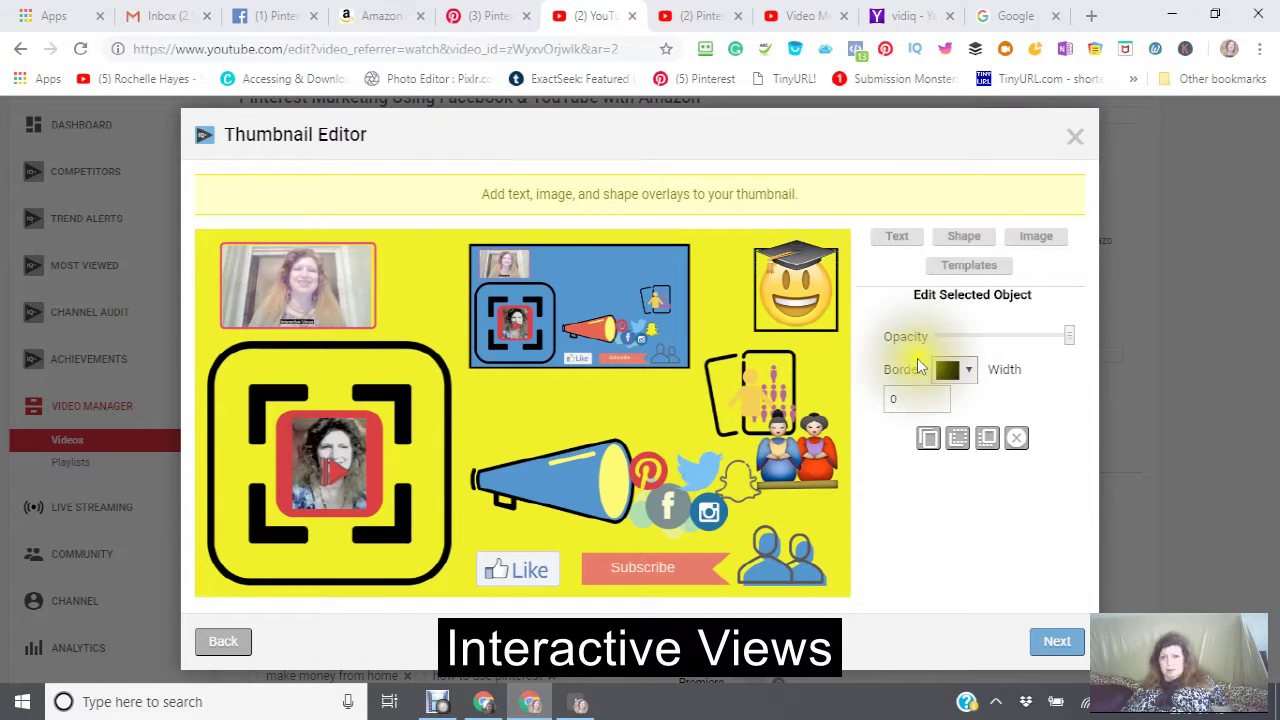
# Load the saved 'pinterest marketing' template, then select the blue screenshot image in the middle.
pyautogui.click(966, 268)
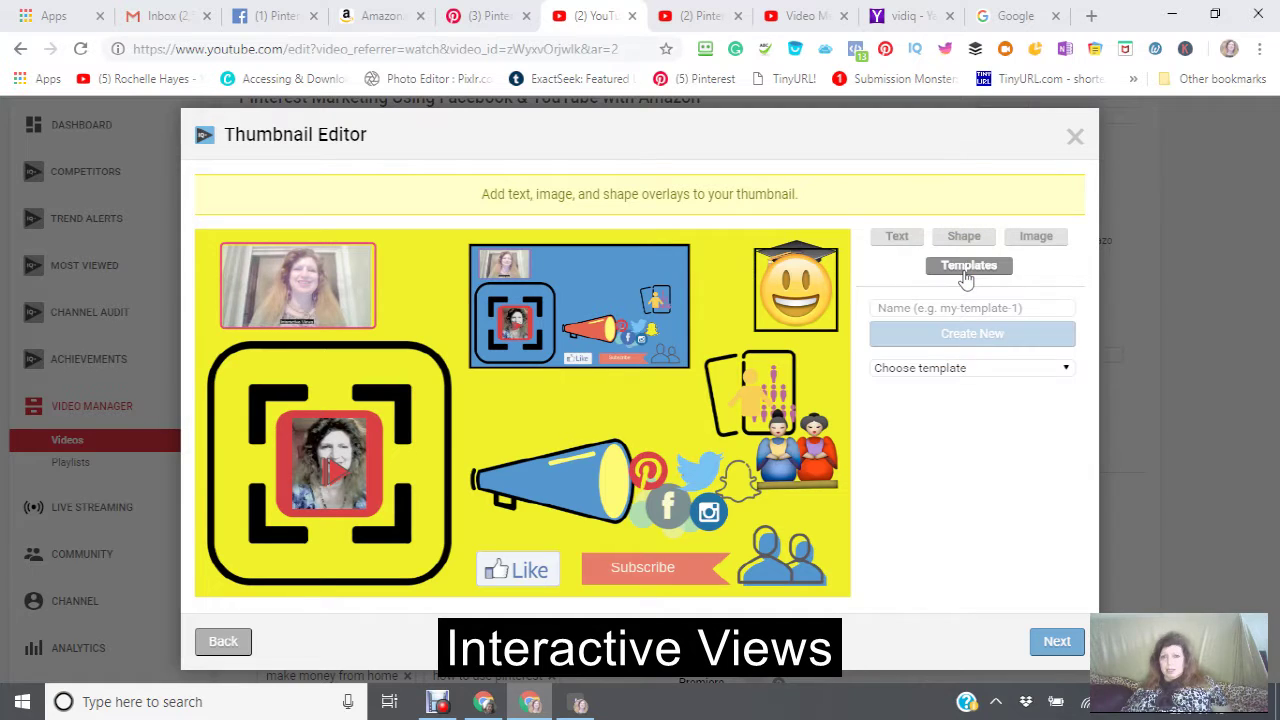
pyautogui.click(1066, 370)
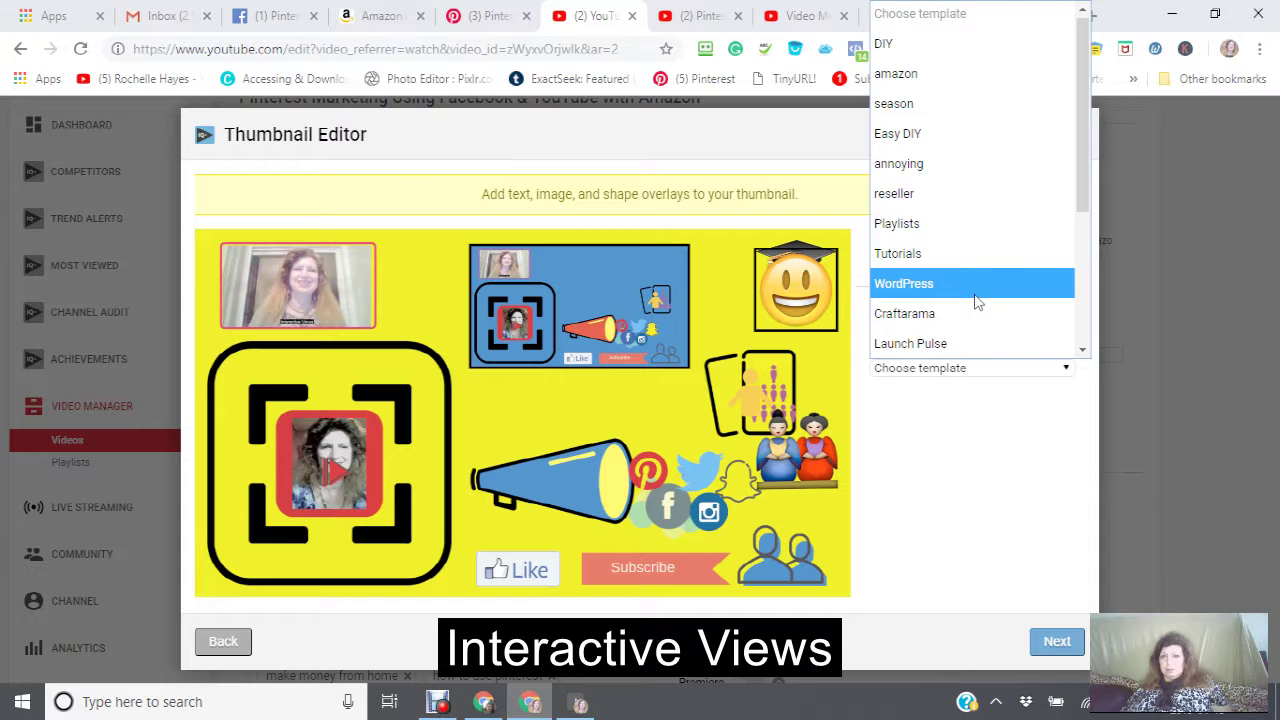
pyautogui.scroll(-2, 977, 302)
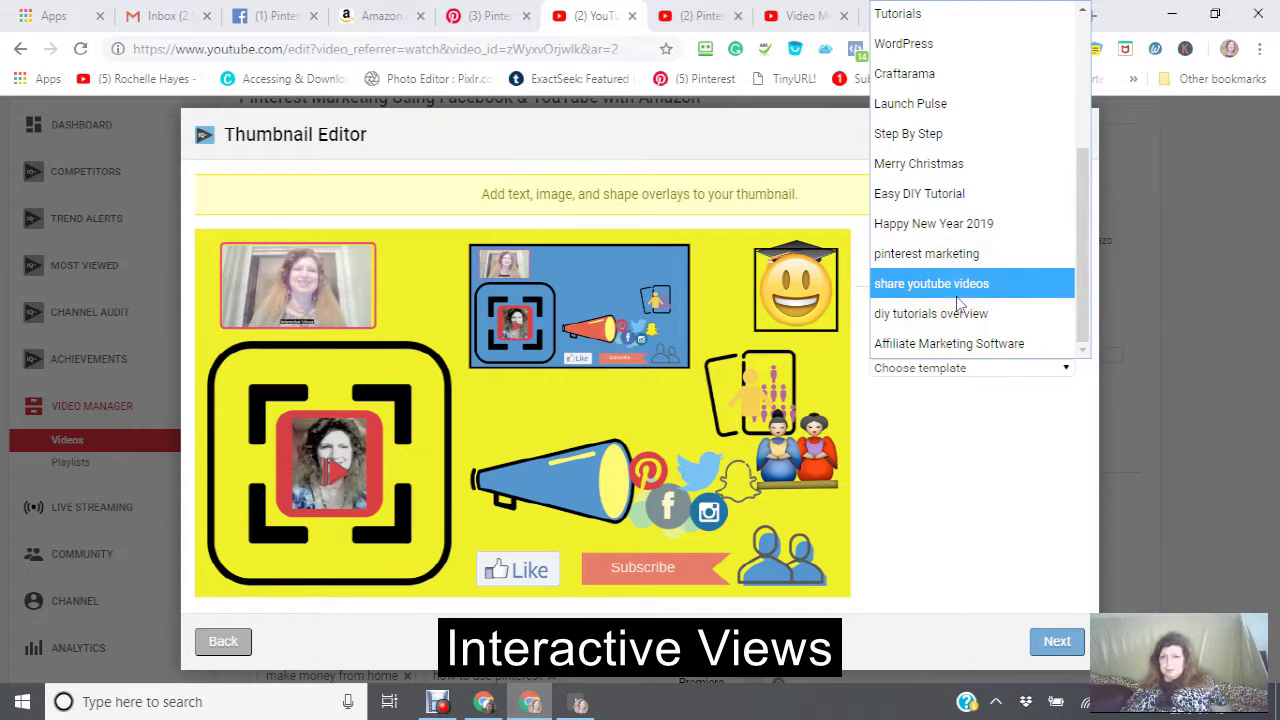
pyautogui.click(940, 256)
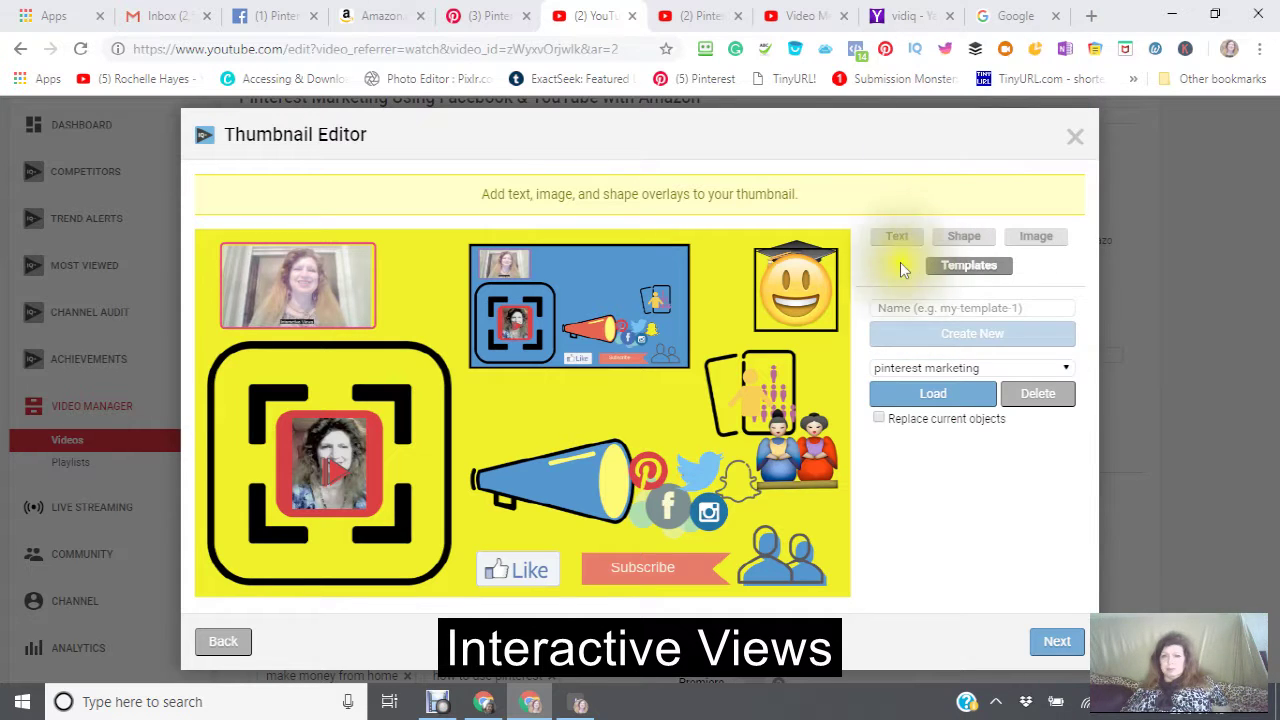
pyautogui.click(929, 400)
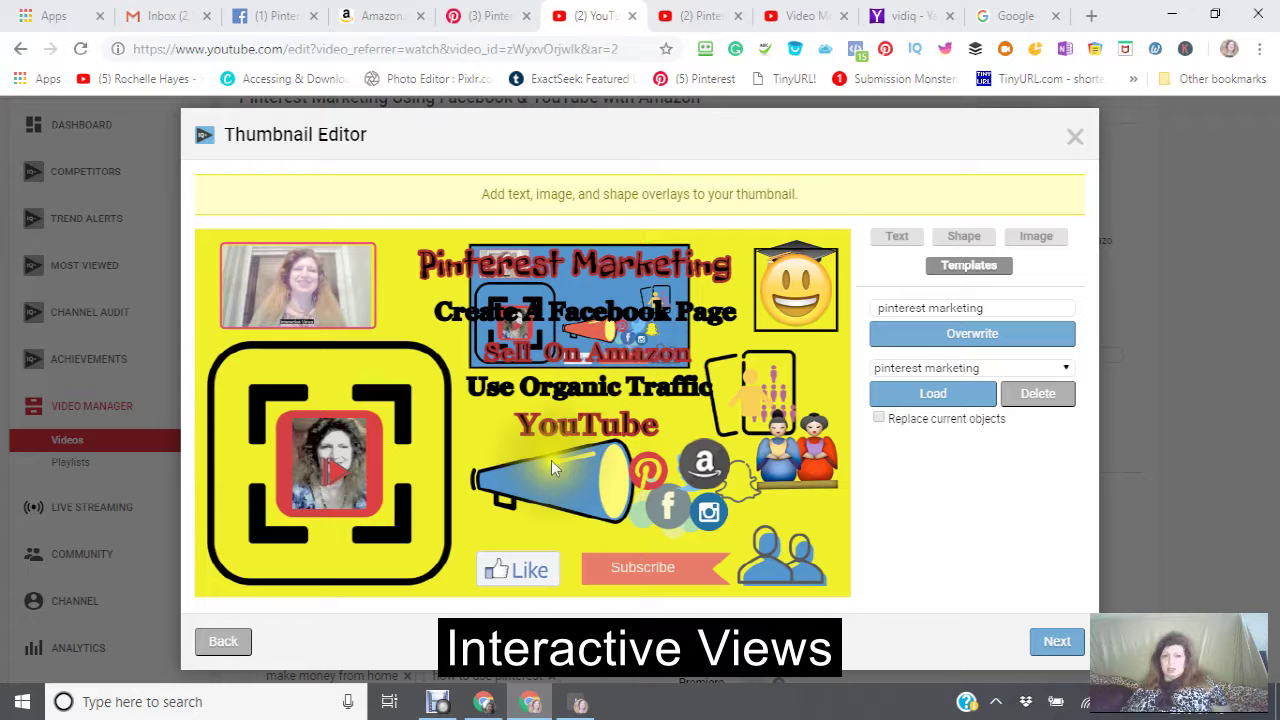
pyautogui.click(620, 289)
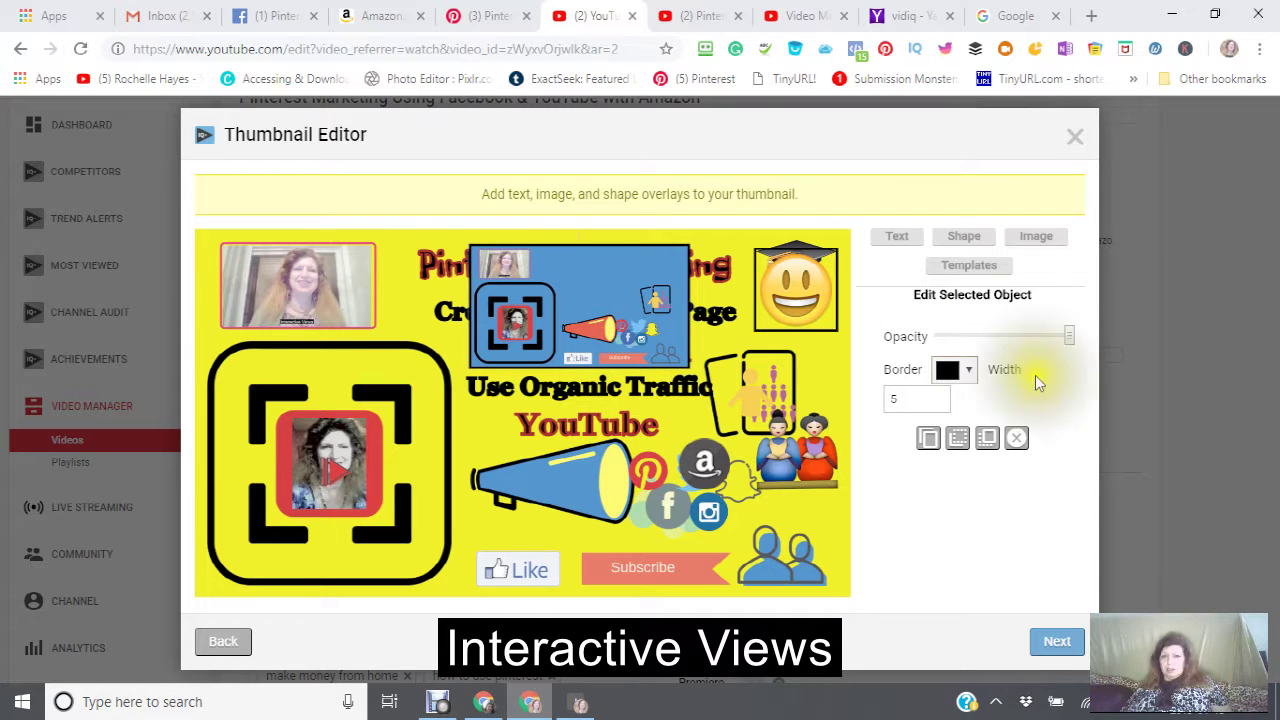
# Delete the blue screenshot and dolls sticker, and realign the four template text lines.
pyautogui.click(1016, 439)
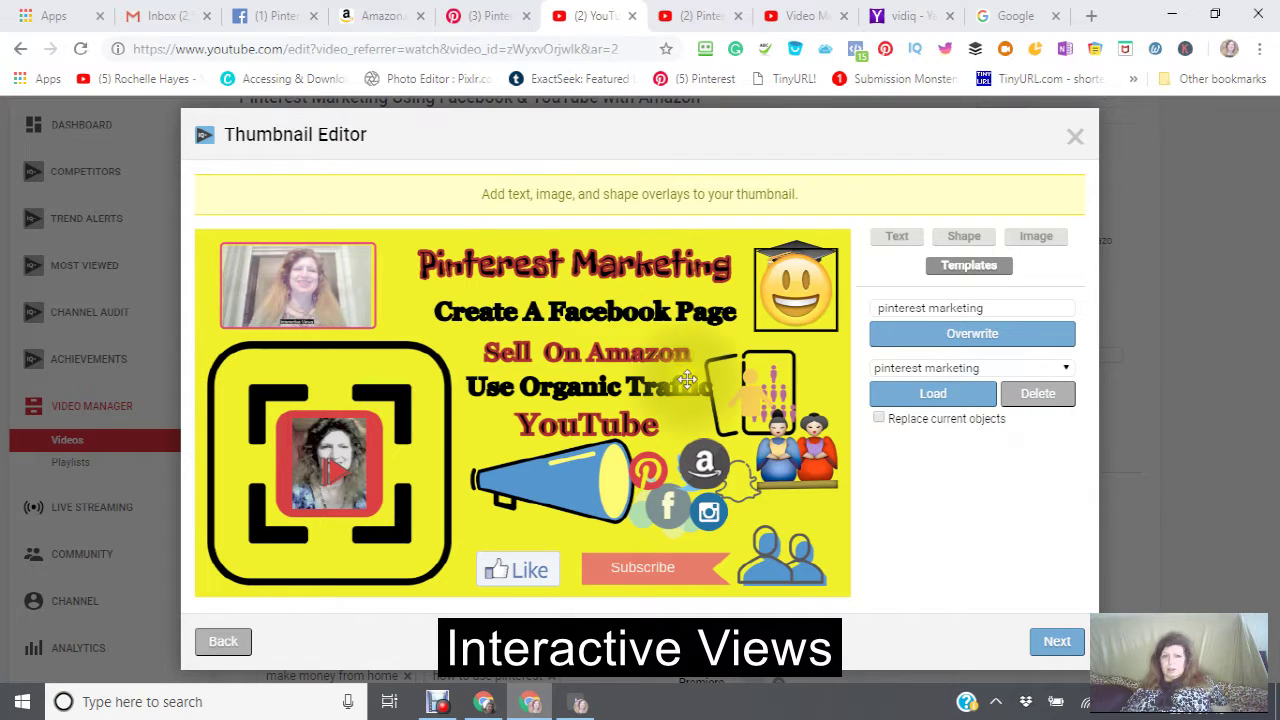
pyautogui.moveTo(645, 299)
pyautogui.mouseDown()
pyautogui.moveTo(628, 303)
pyautogui.moveTo(651, 309)
pyautogui.moveTo(664, 291)
pyautogui.mouseUp()
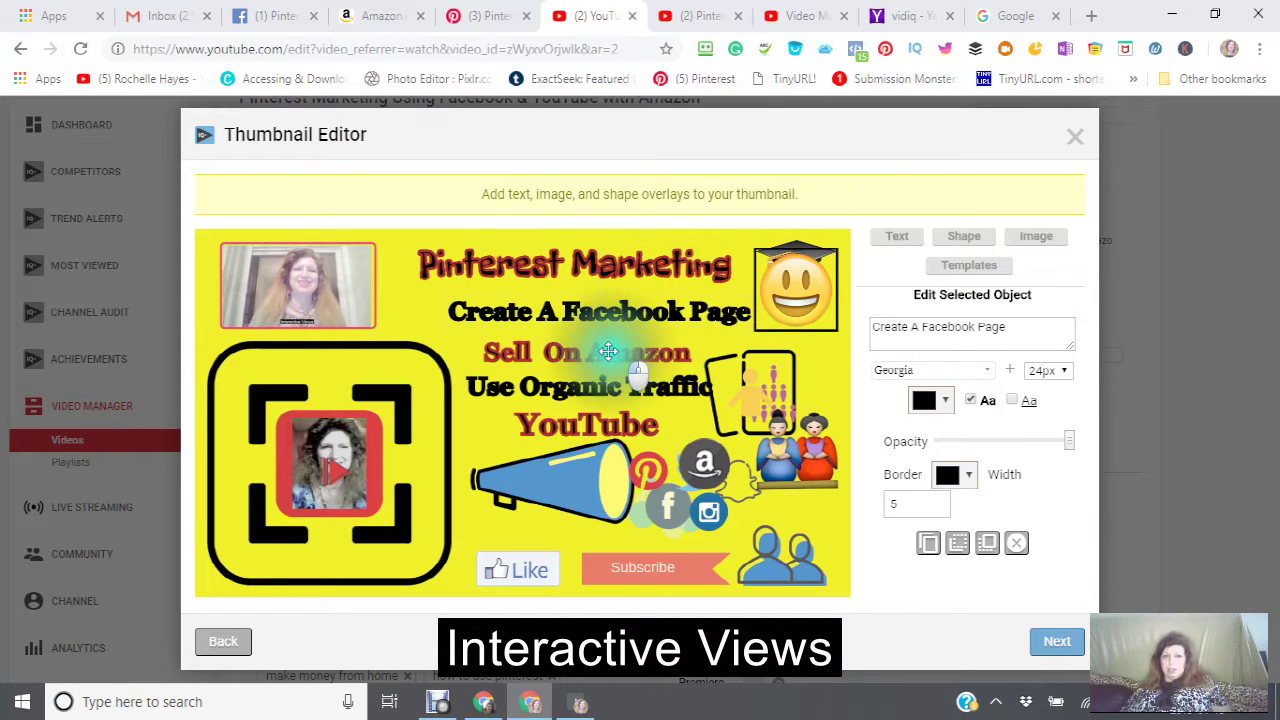
pyautogui.moveTo(619, 351); pyautogui.dragTo(619, 342)
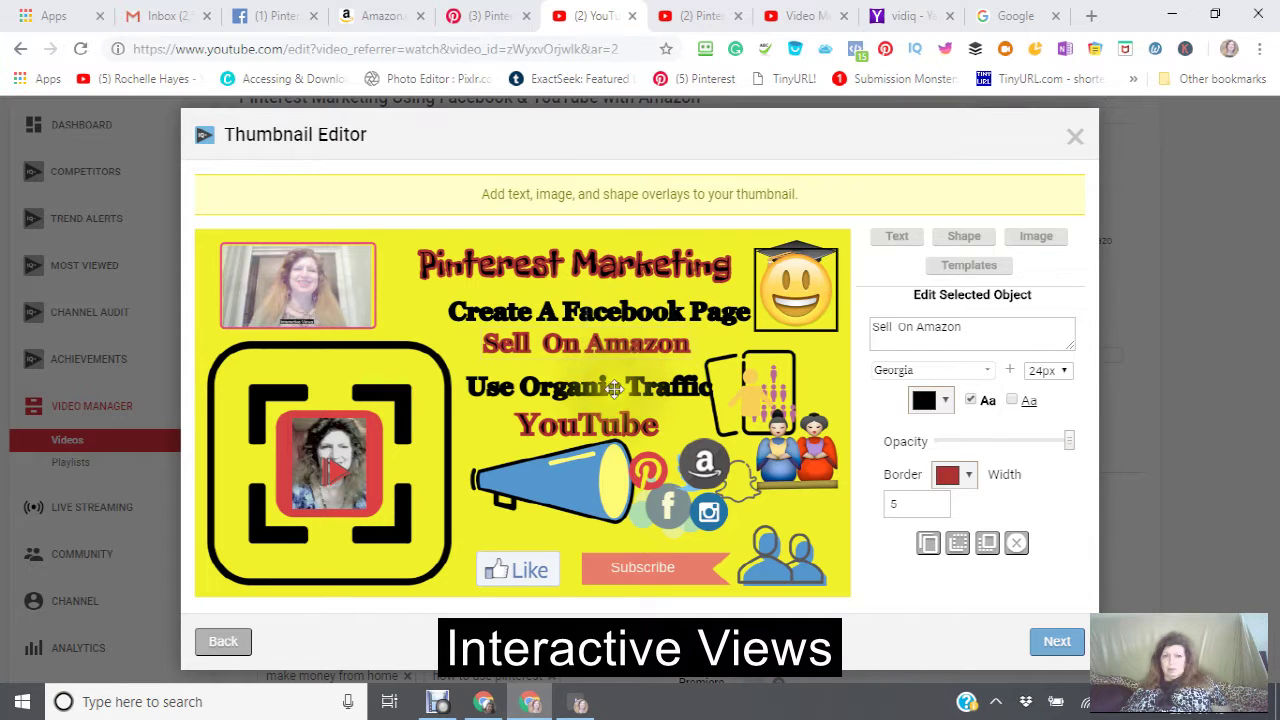
pyautogui.moveTo(613, 387); pyautogui.dragTo(607, 378)
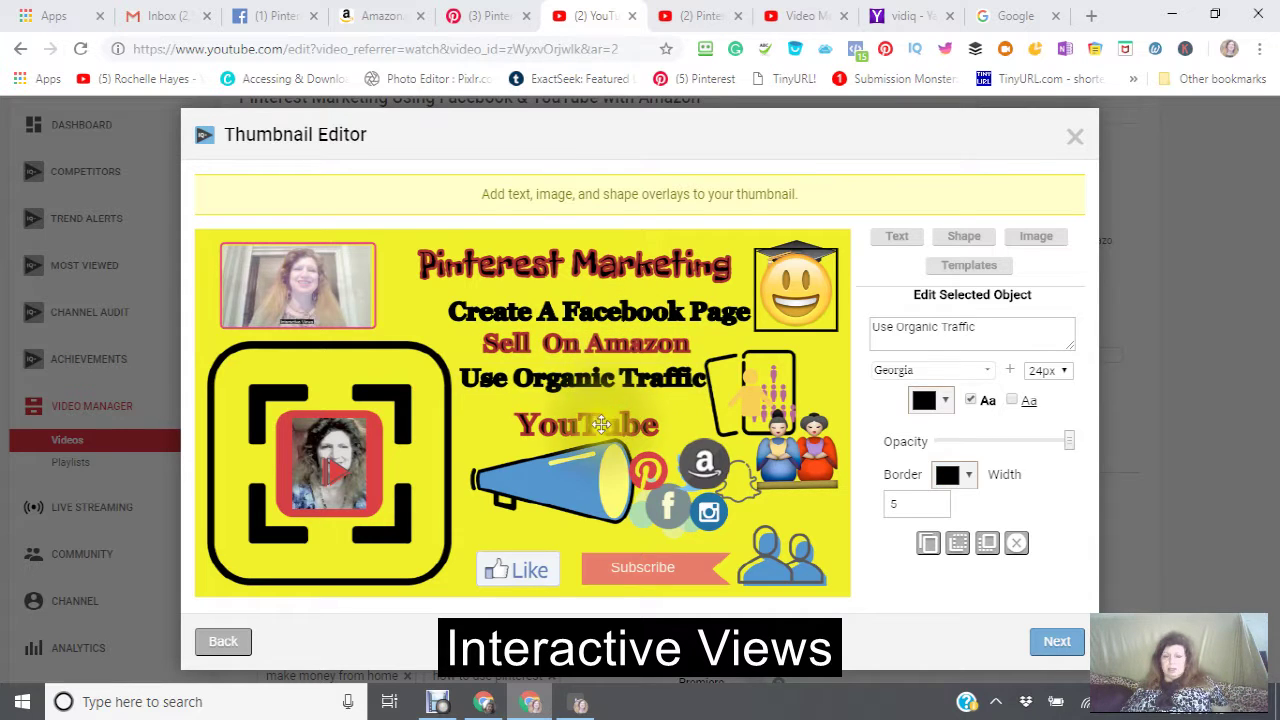
pyautogui.moveTo(596, 425); pyautogui.dragTo(580, 417)
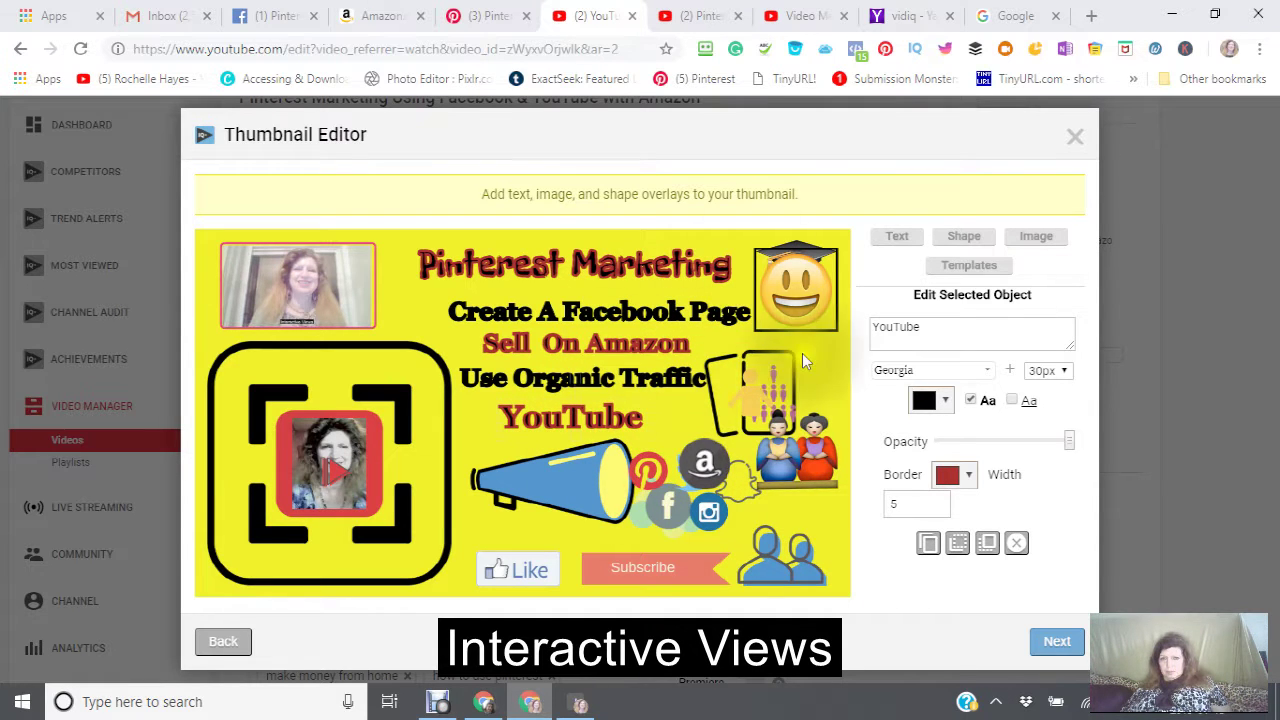
pyautogui.click(800, 462)
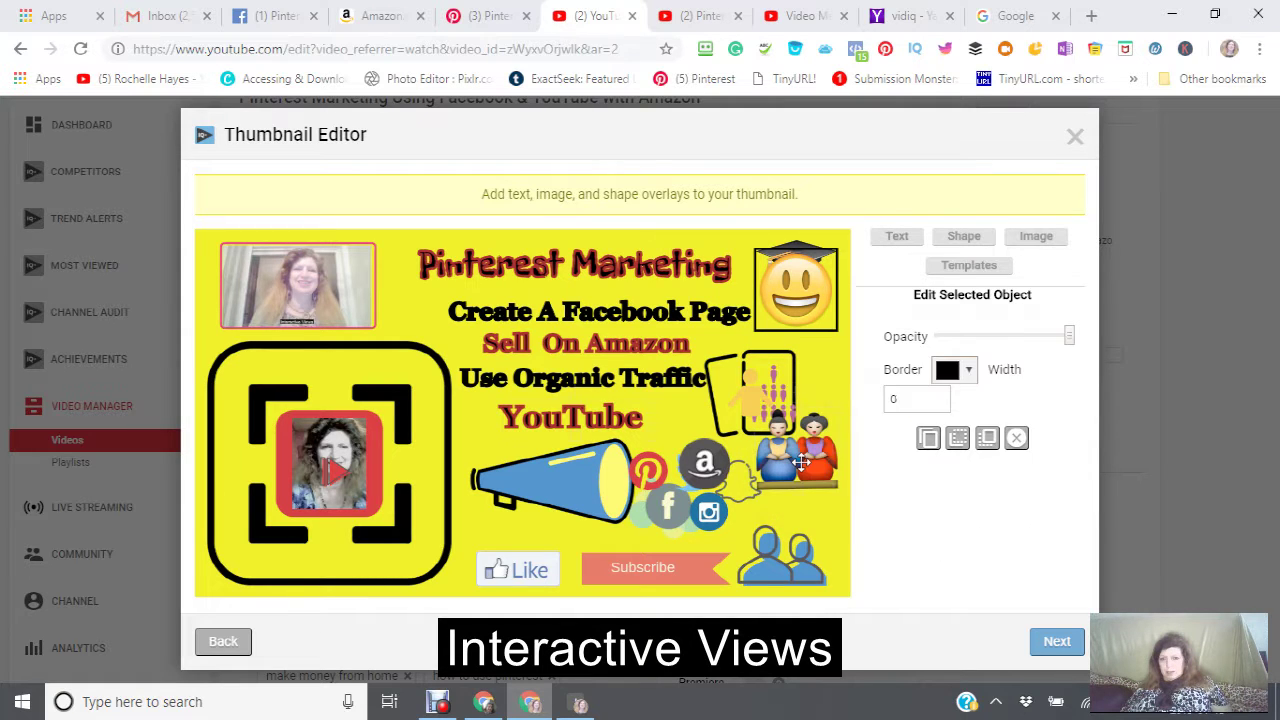
pyautogui.click(1017, 440)
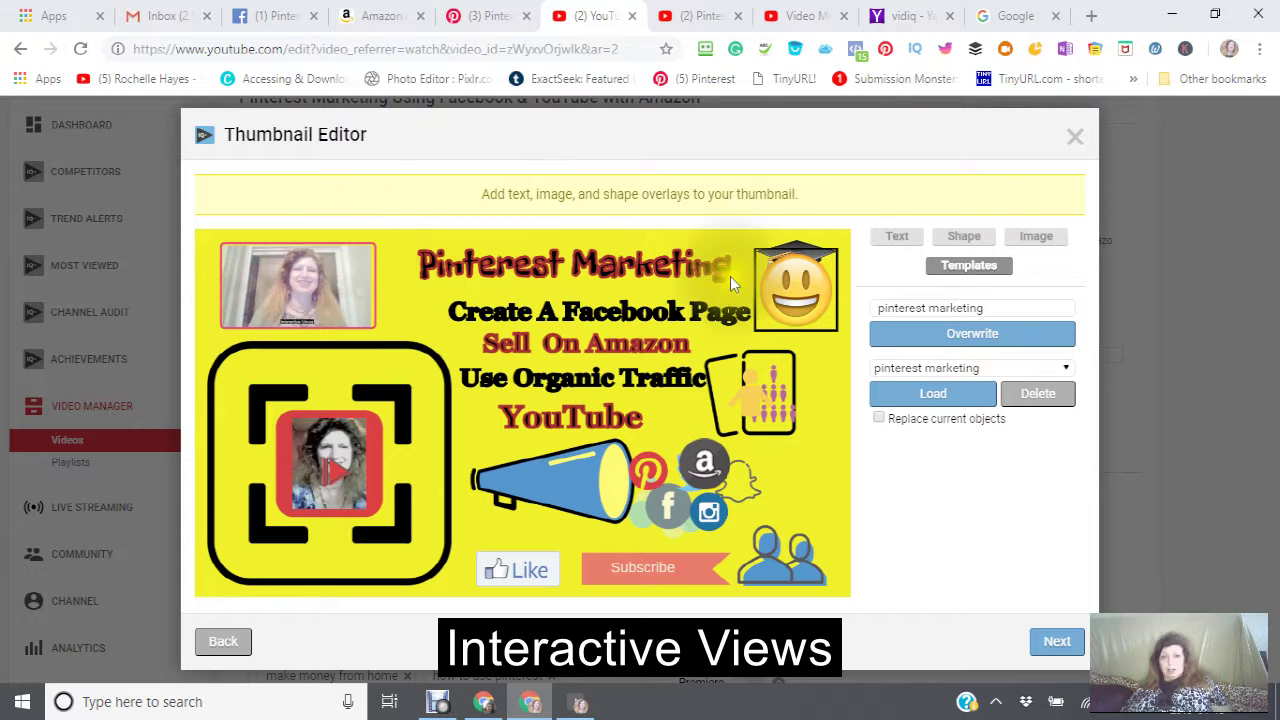
# Add a black rectangle and a red triangle shape to the thumbnail.
pyautogui.click(962, 240)
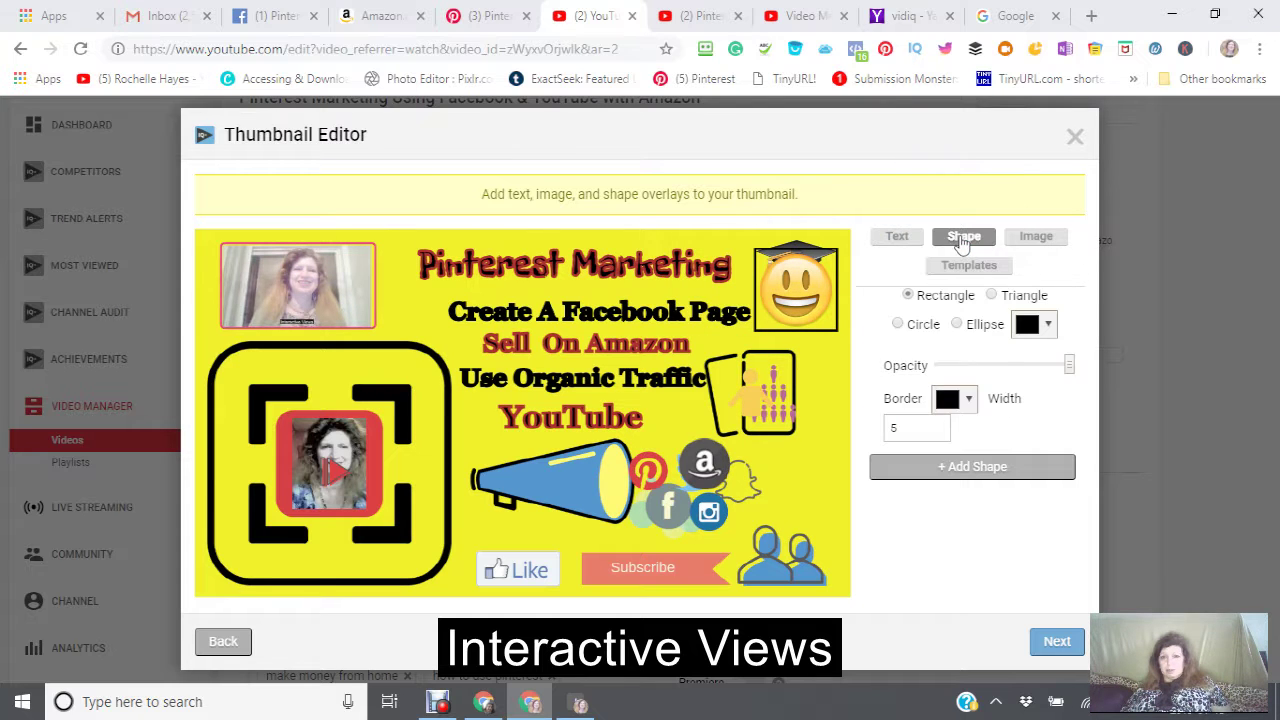
pyautogui.click(898, 323)
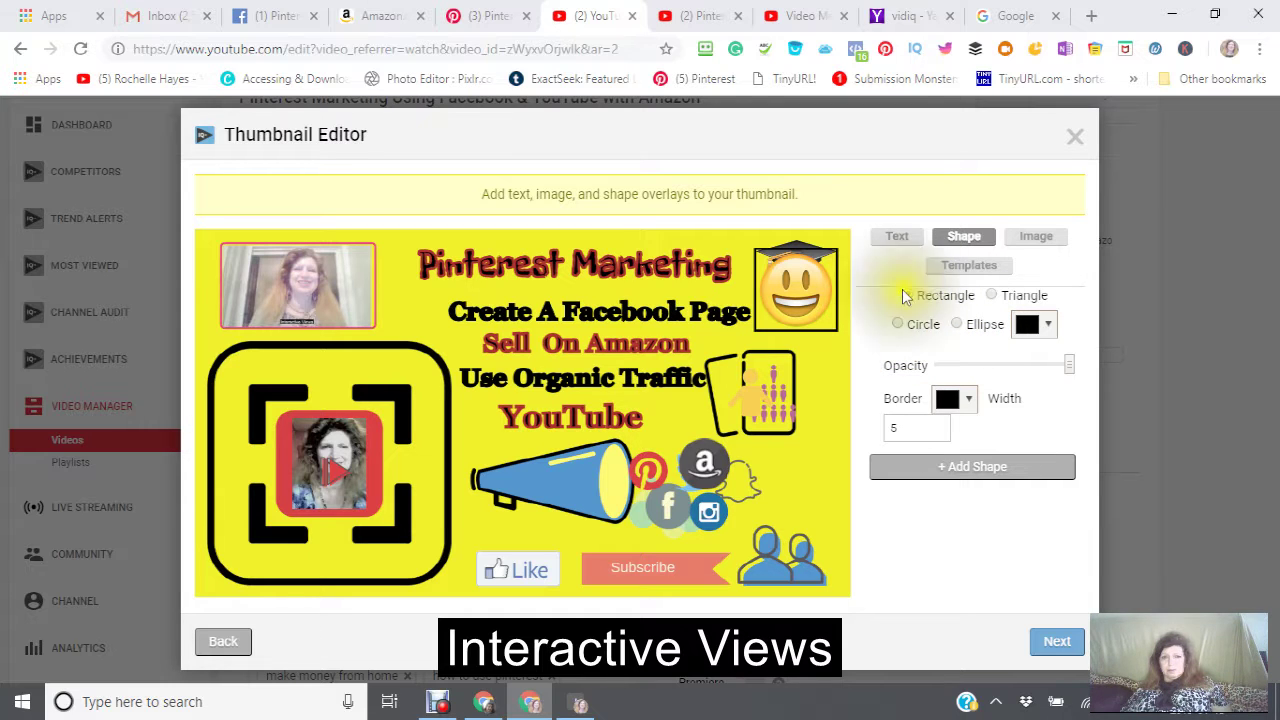
pyautogui.click(907, 295)
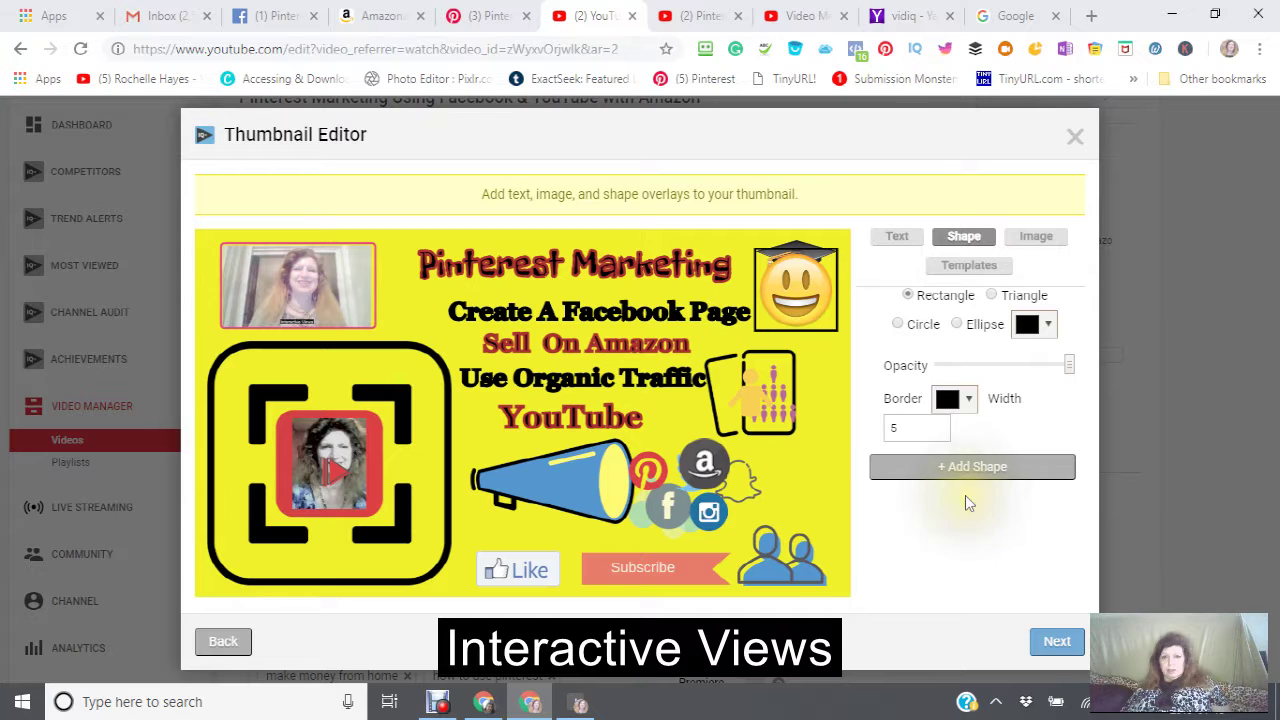
pyautogui.click(958, 472)
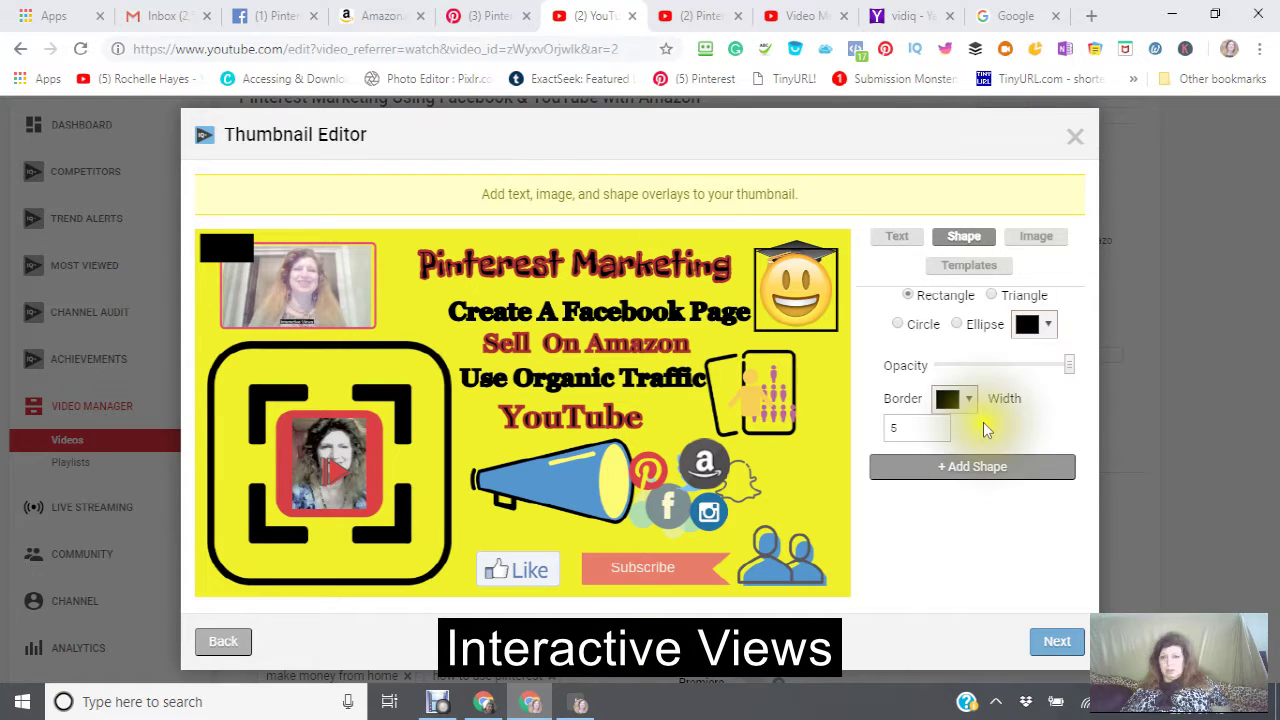
pyautogui.click(1048, 326)
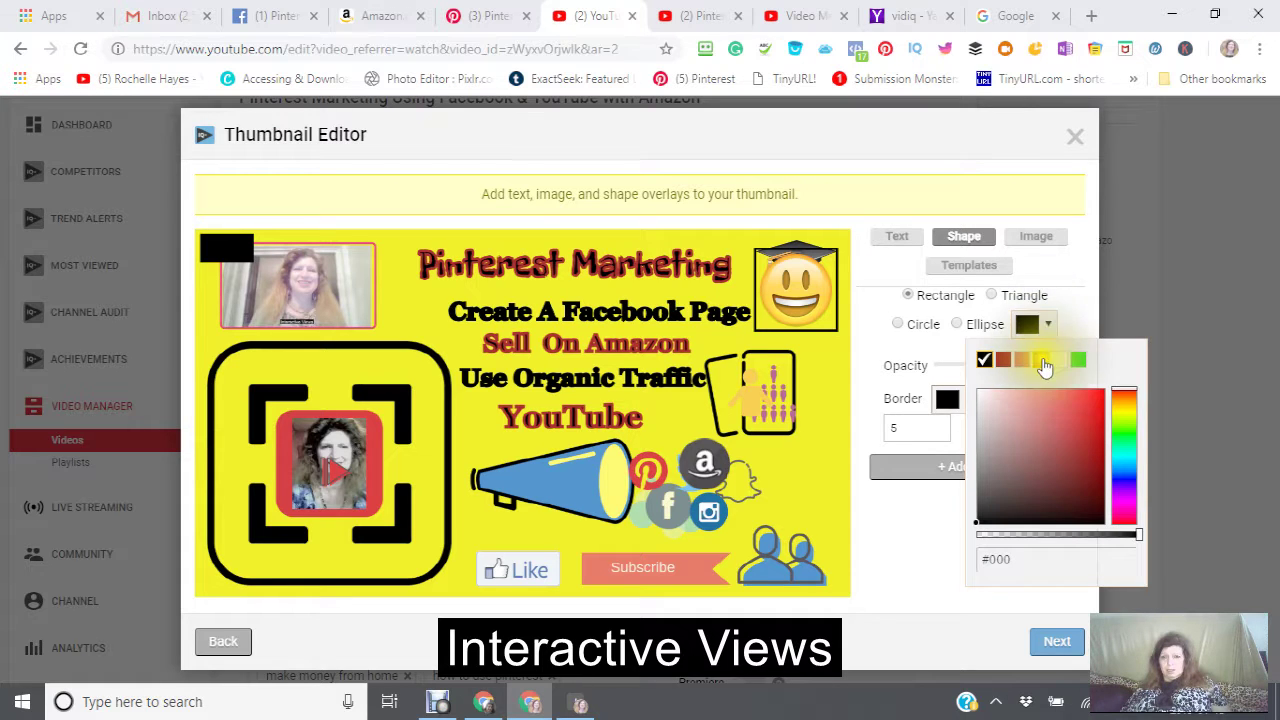
pyautogui.click(1040, 359)
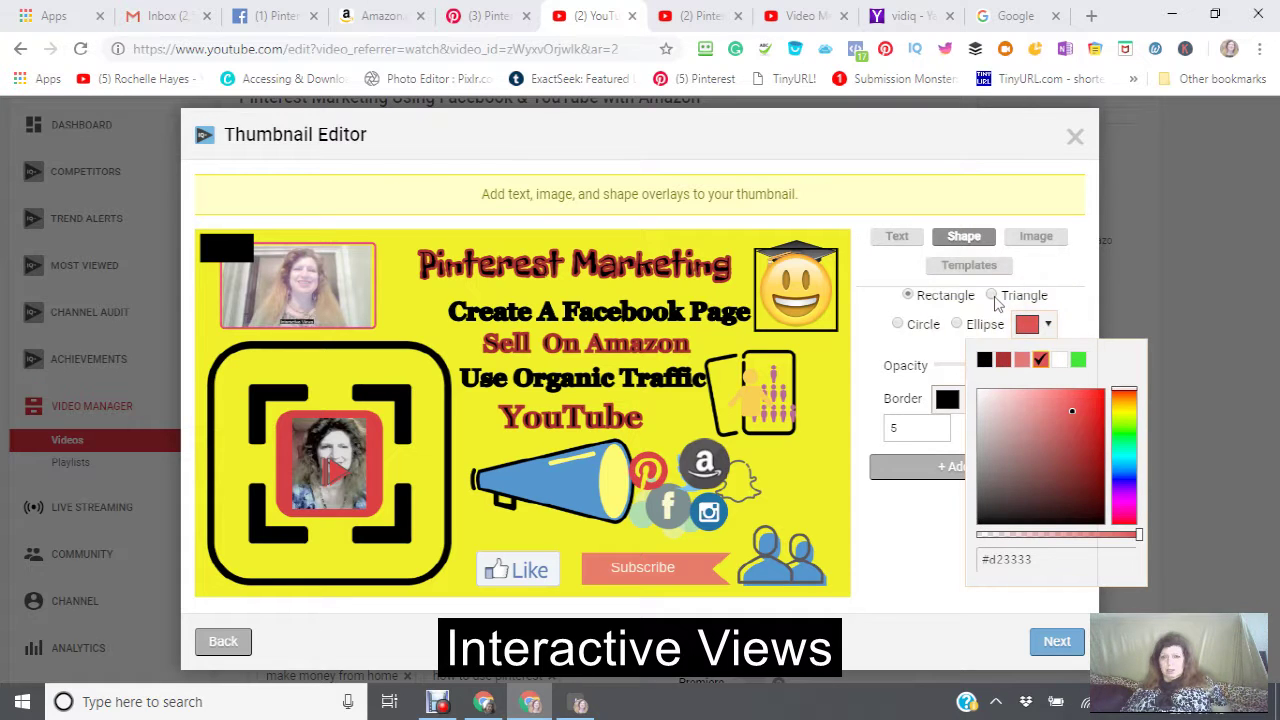
pyautogui.click(991, 295)
pyautogui.click(962, 470)
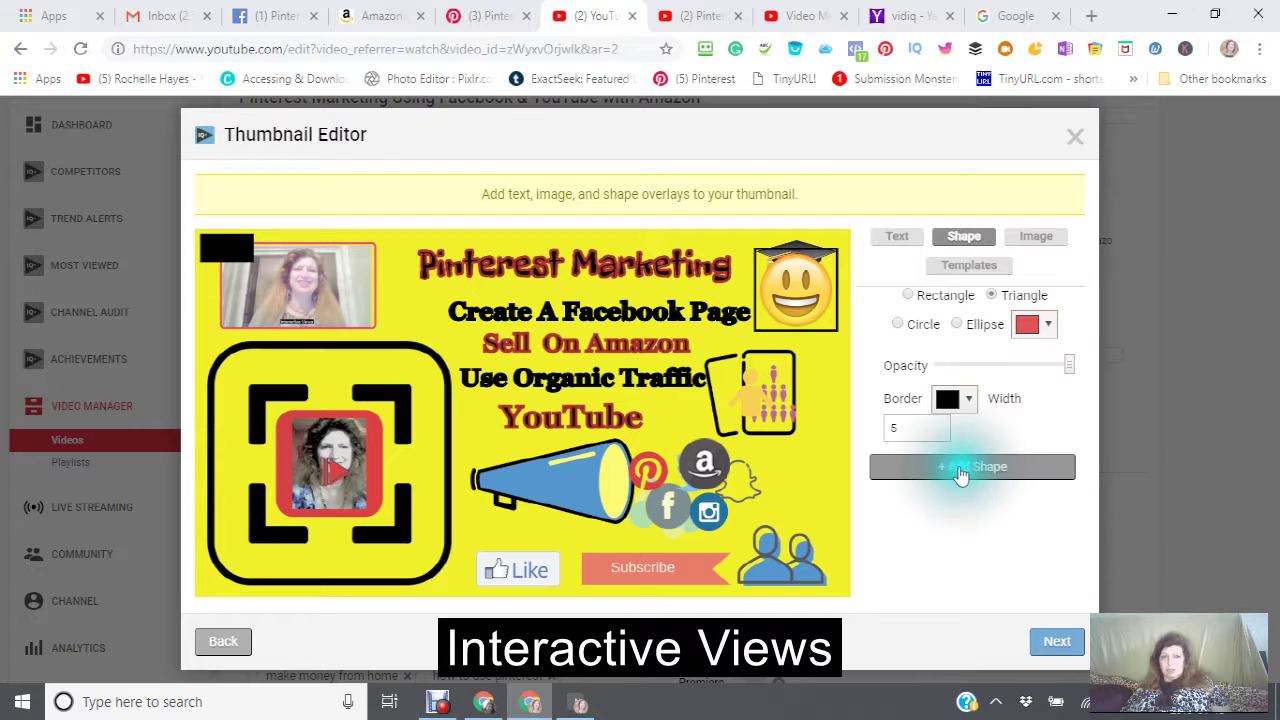
# Move the red triangle near the people icon with the black rectangle just above it.
pyautogui.click(233, 272)
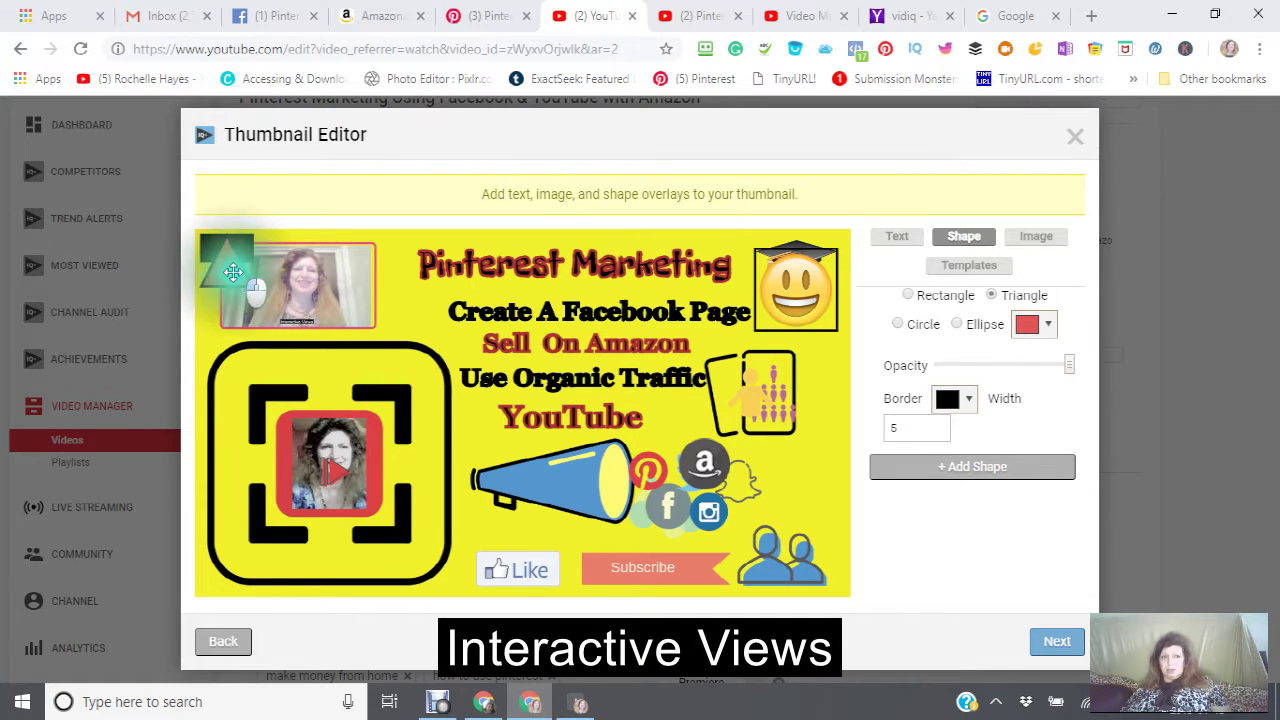
pyautogui.moveTo(233, 272); pyautogui.dragTo(793, 490)
pyautogui.click(830, 455)
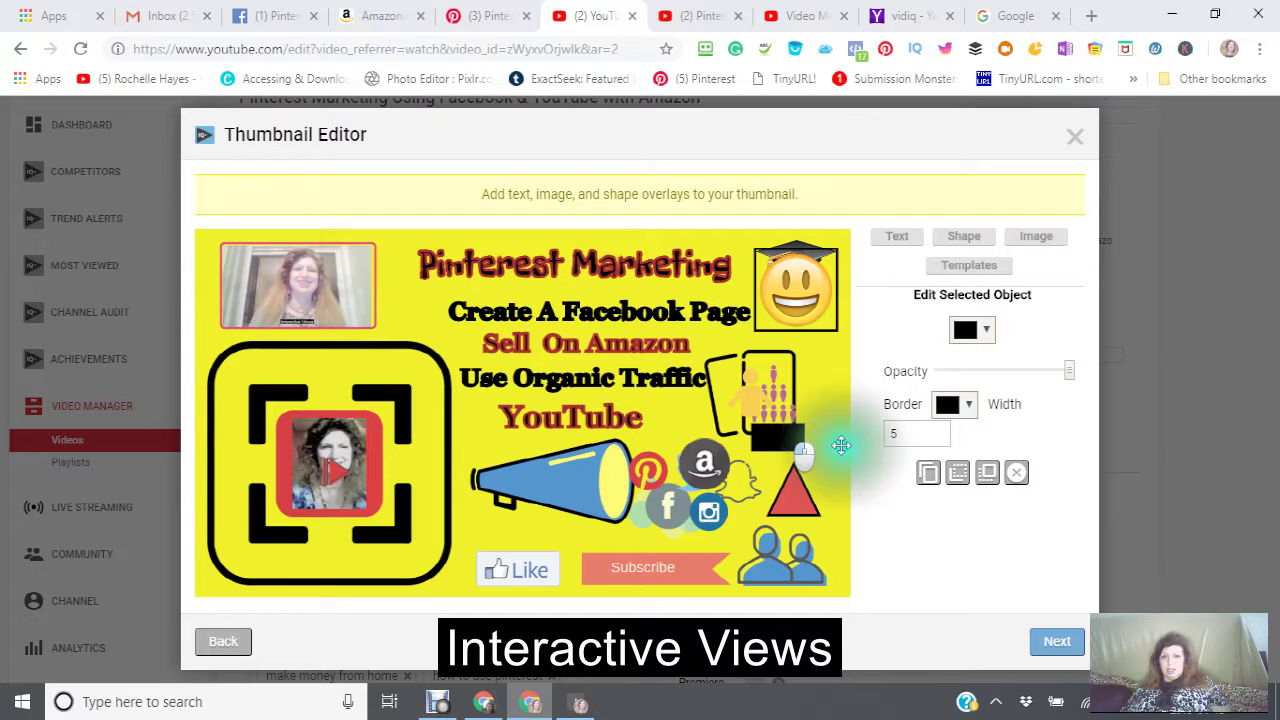
pyautogui.moveTo(807, 464); pyautogui.dragTo(797, 470)
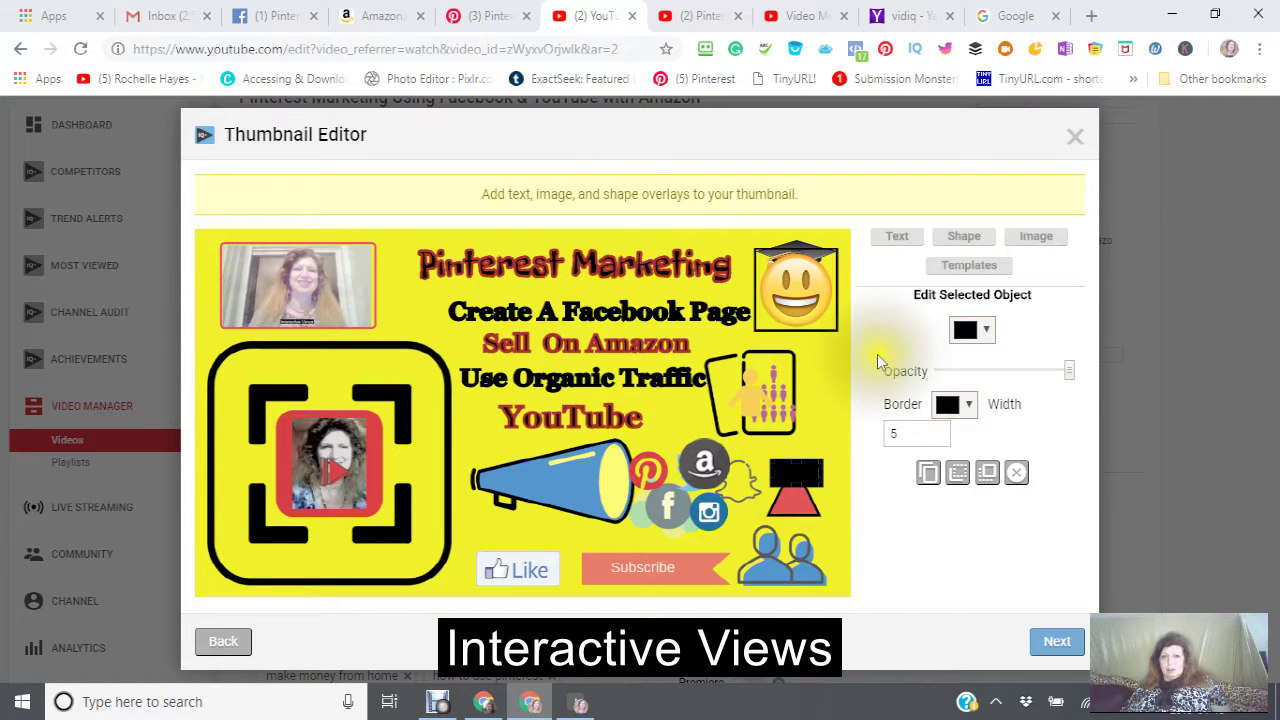
pyautogui.click(960, 245)
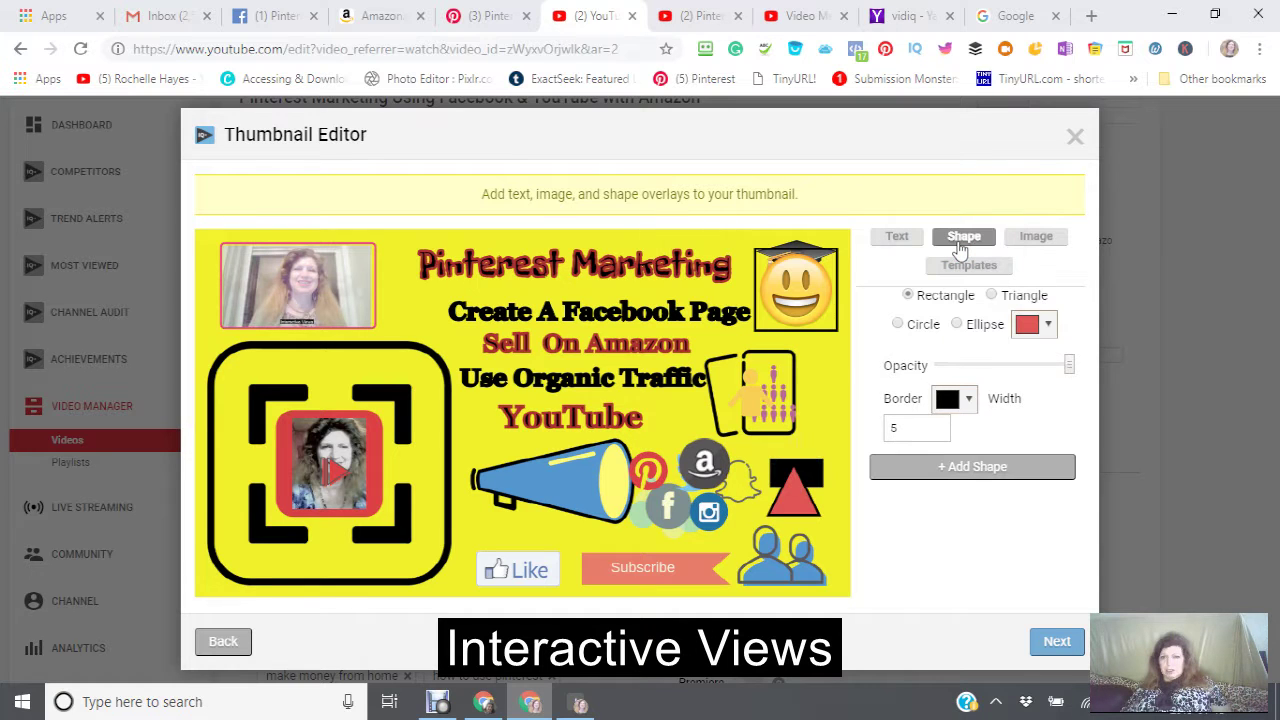
# Add a green circle and place it on the people icon.
pyautogui.click(897, 324)
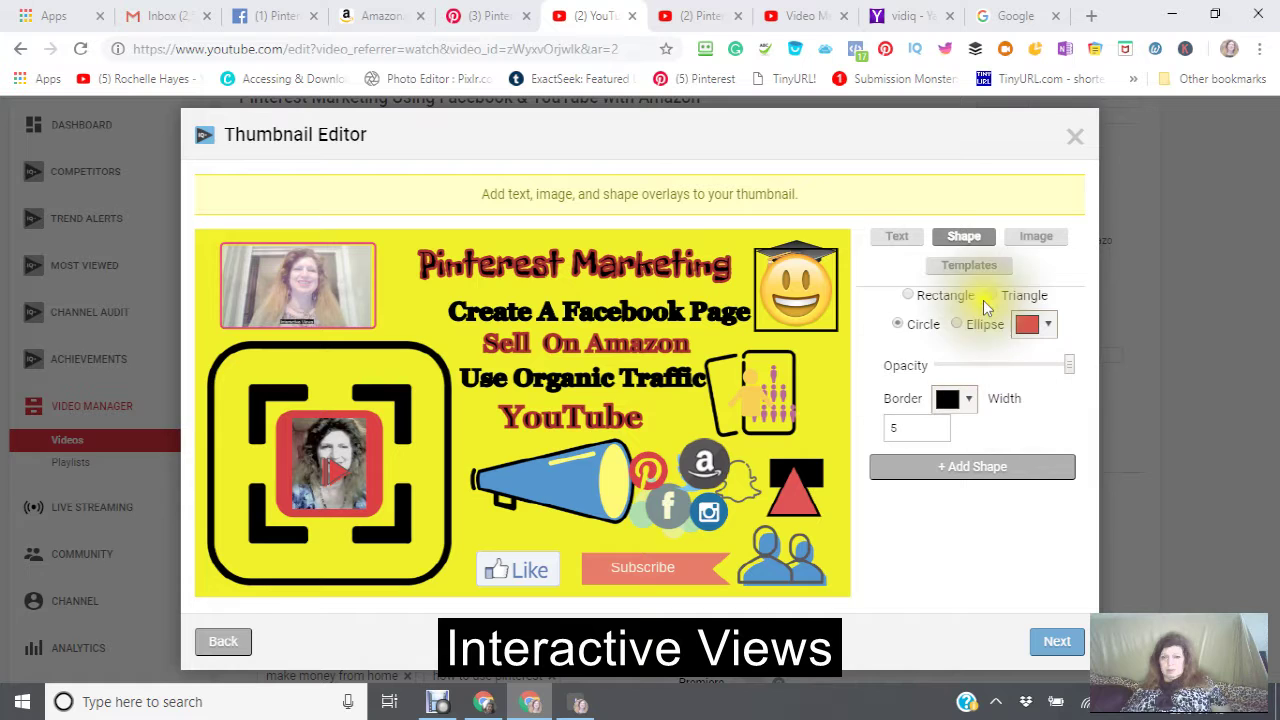
pyautogui.click(1047, 326)
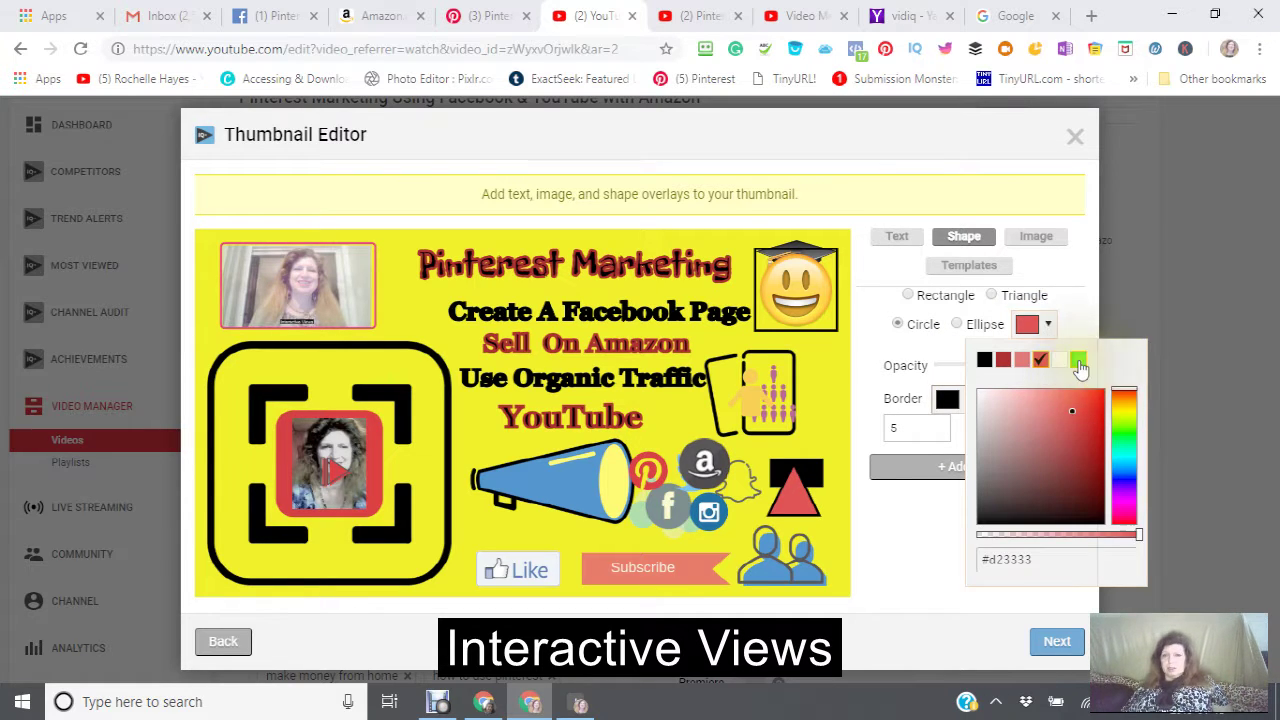
pyautogui.click(1078, 361)
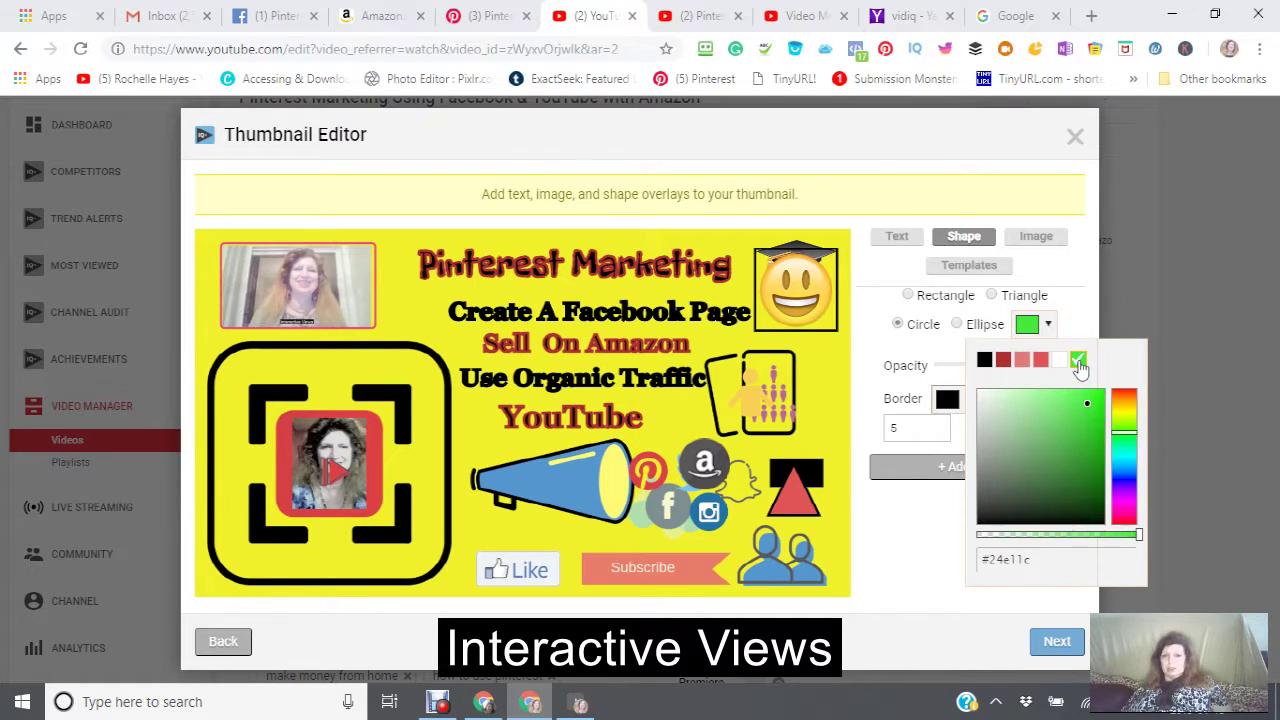
pyautogui.click(925, 469)
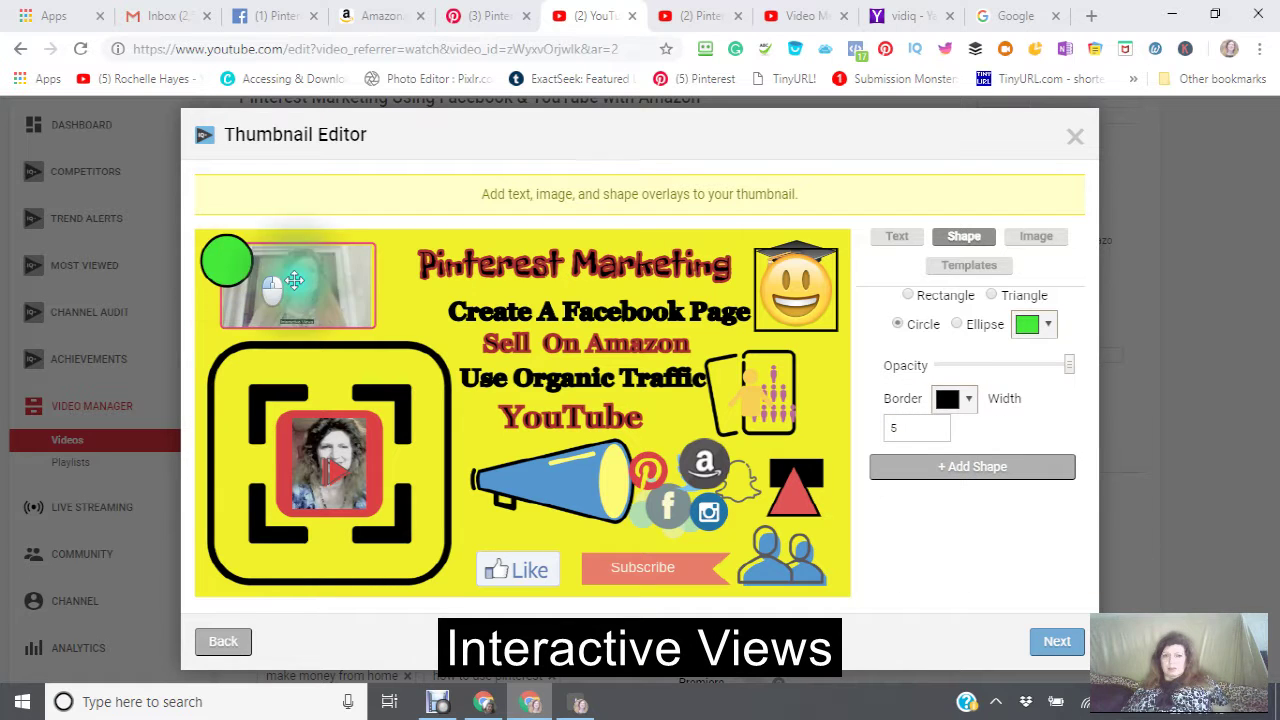
pyautogui.moveTo(226, 260); pyautogui.dragTo(797, 517)
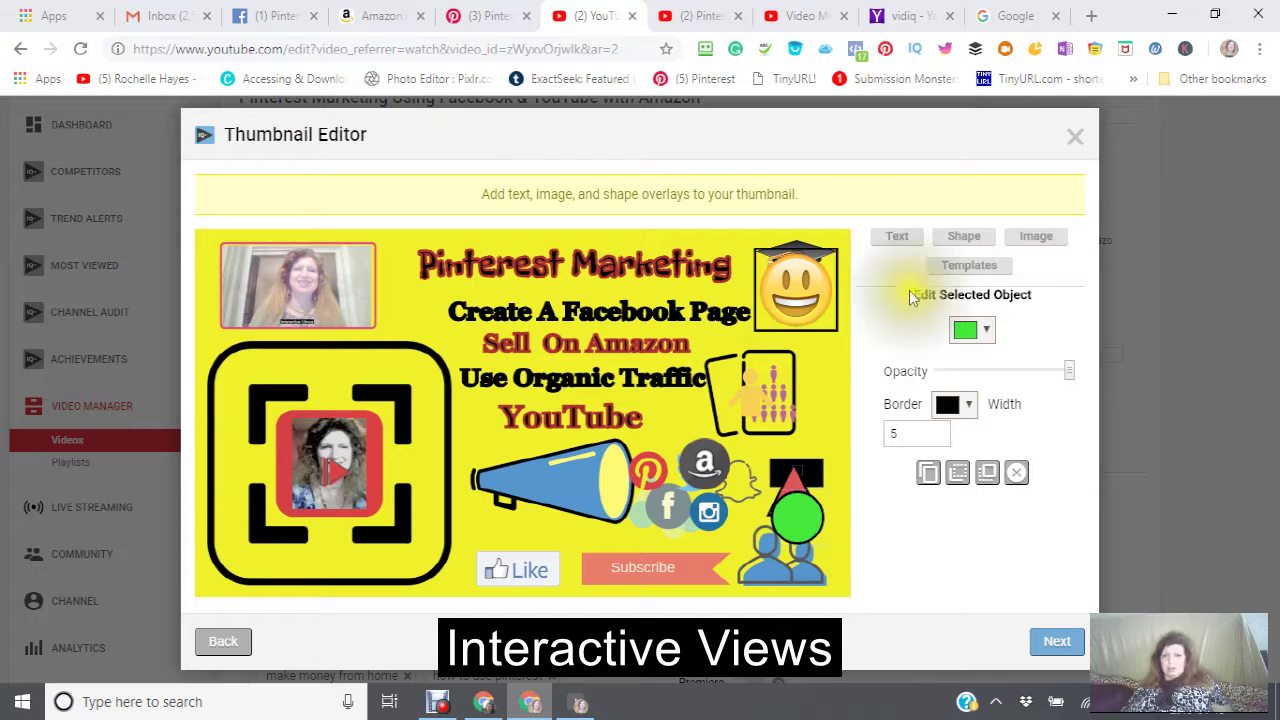
pyautogui.click(963, 240)
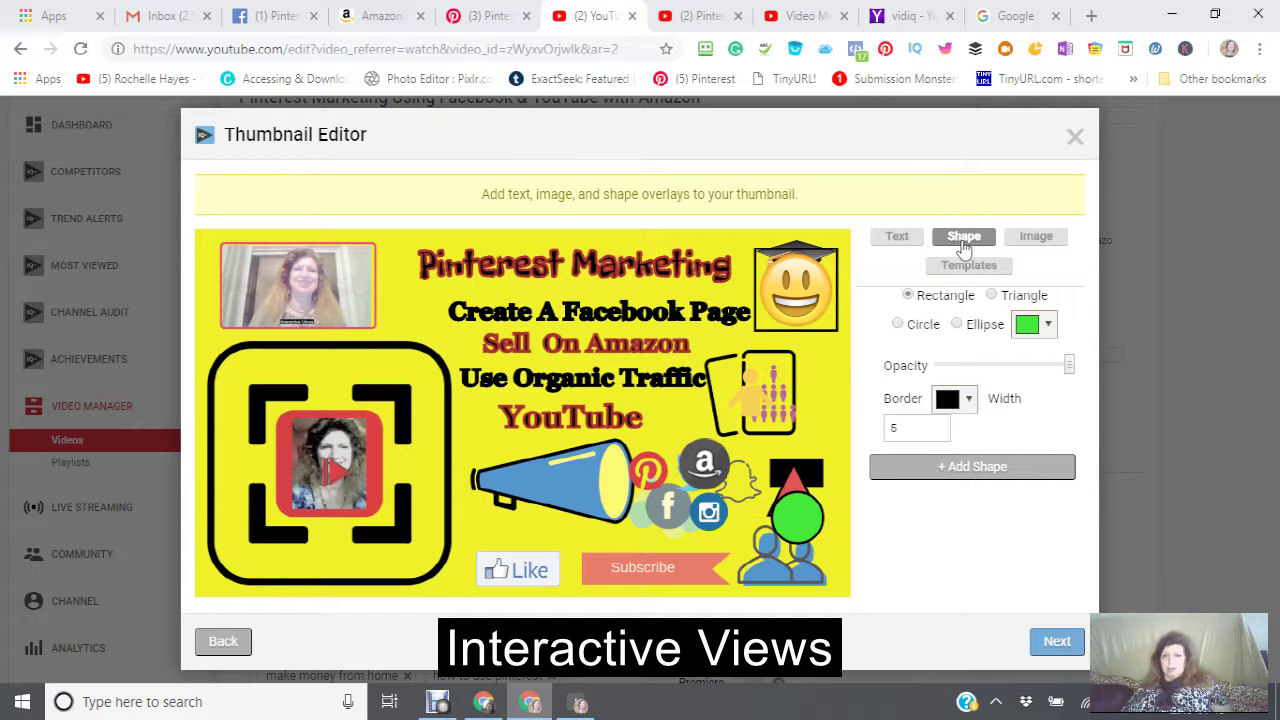
# Add a blue ellipse and place it over the green circle.
pyautogui.click(957, 324)
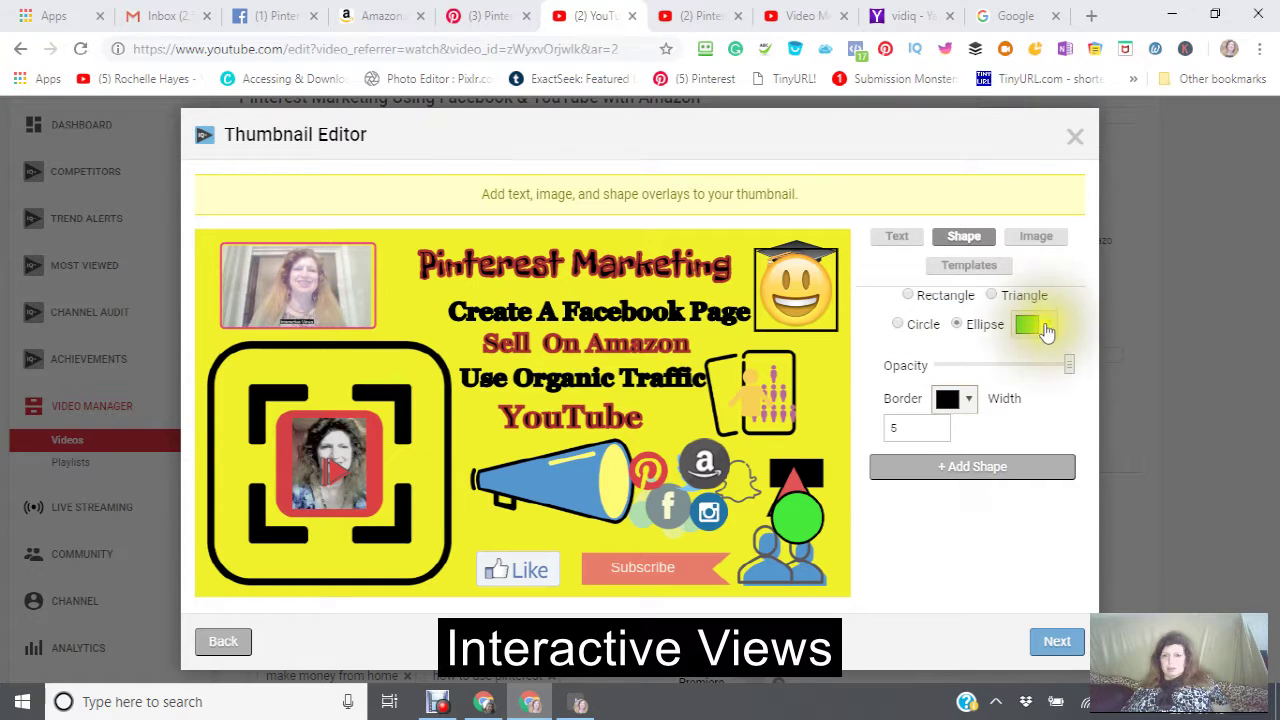
pyautogui.click(1040, 326)
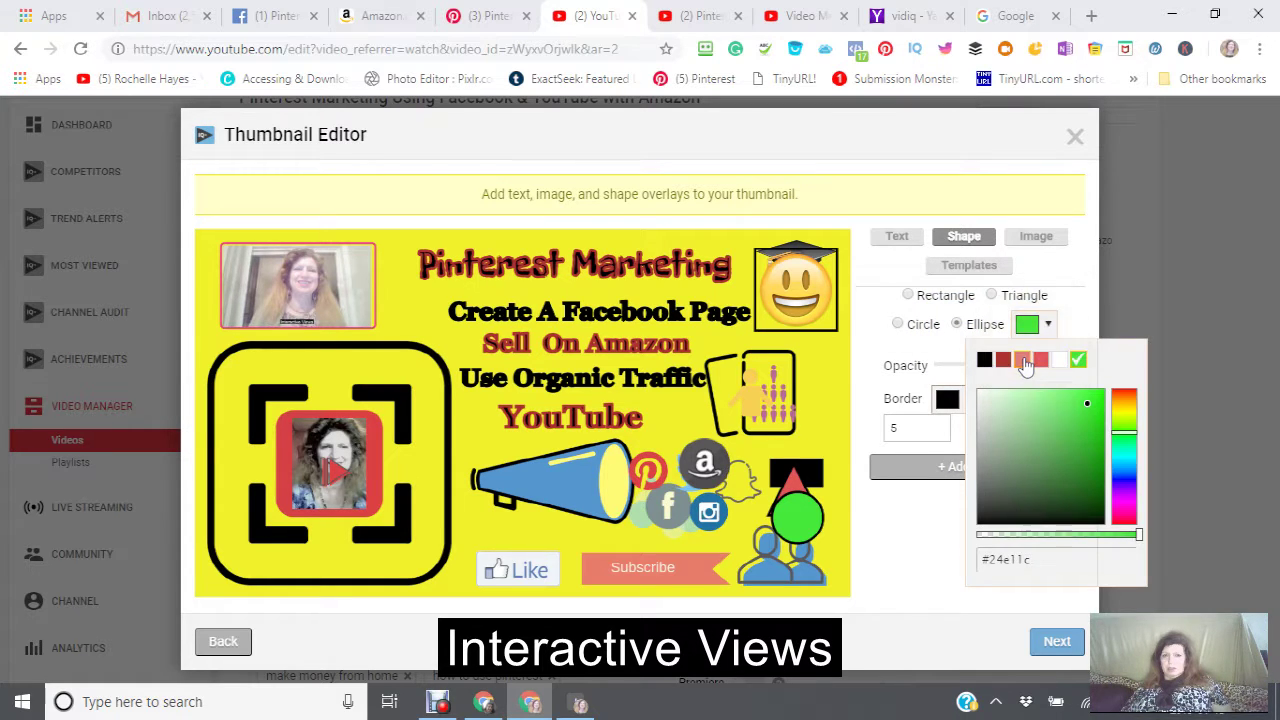
pyautogui.click(1123, 478)
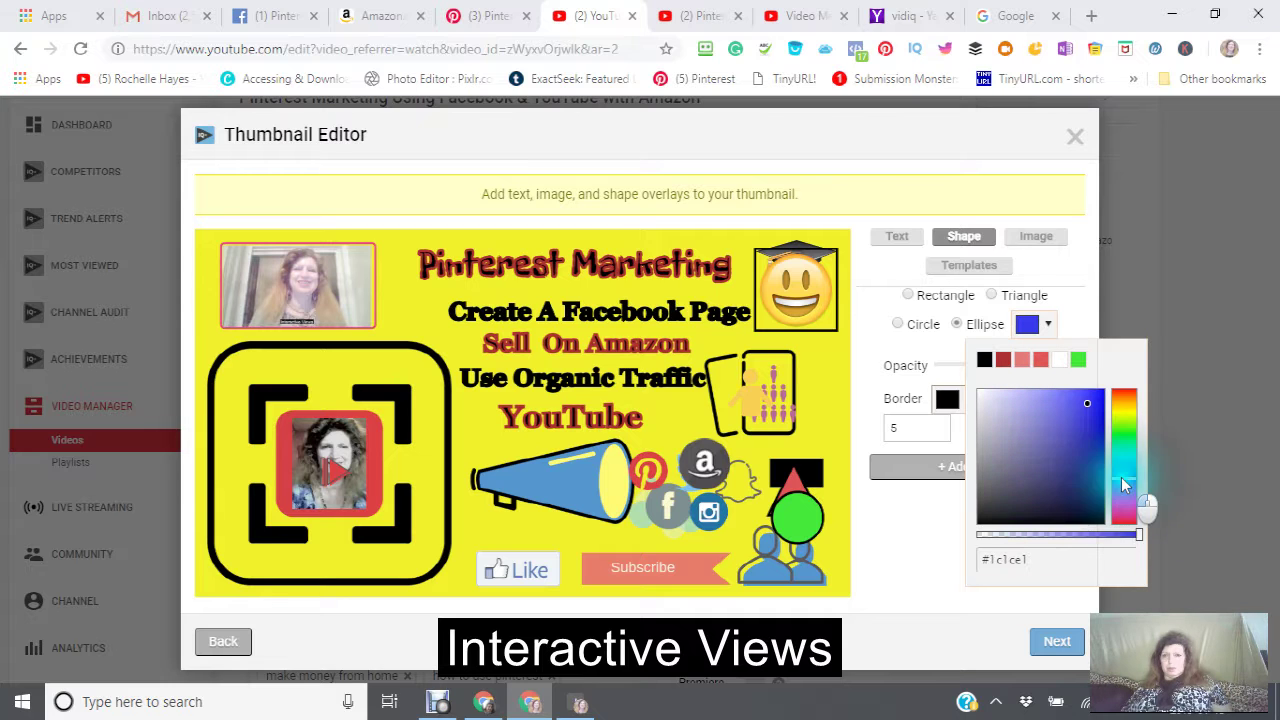
pyautogui.click(913, 470)
pyautogui.moveTo(236, 255); pyautogui.dragTo(780, 511)
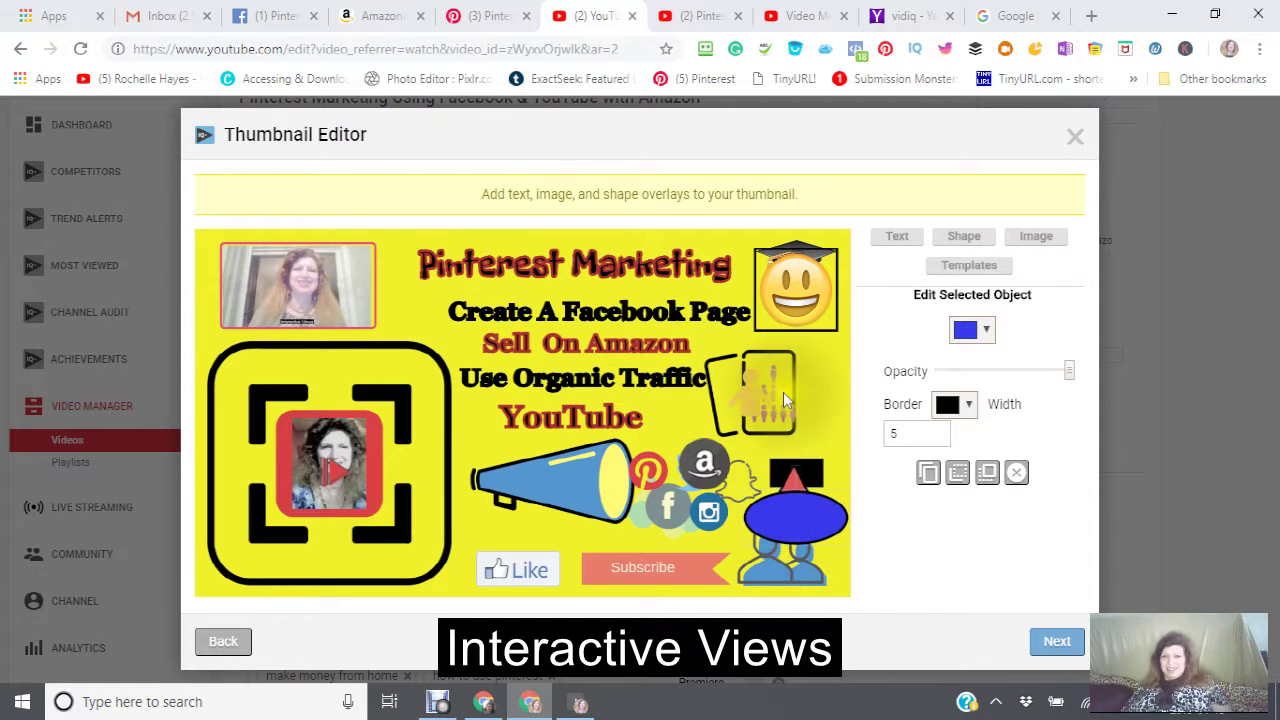
# Remove the blue ellipse, lift the circle and triangle beside the phone, then preview and save.
pyautogui.click(1015, 474)
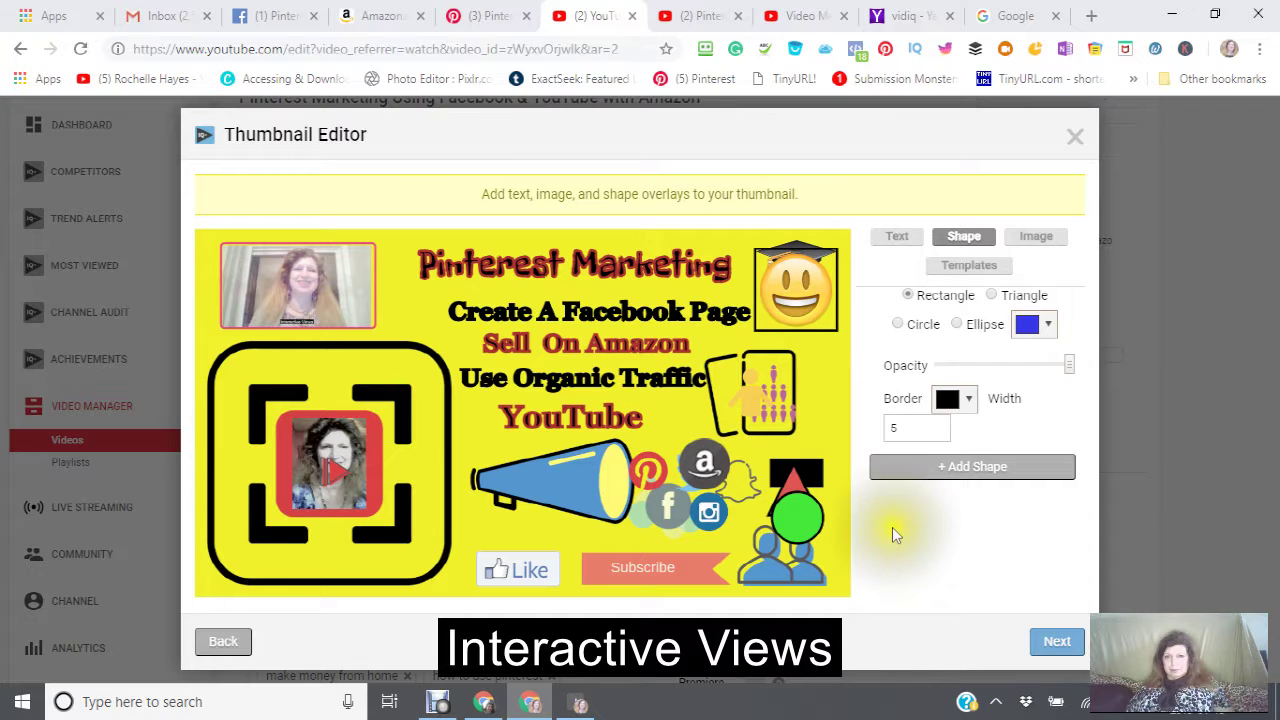
pyautogui.click(797, 475)
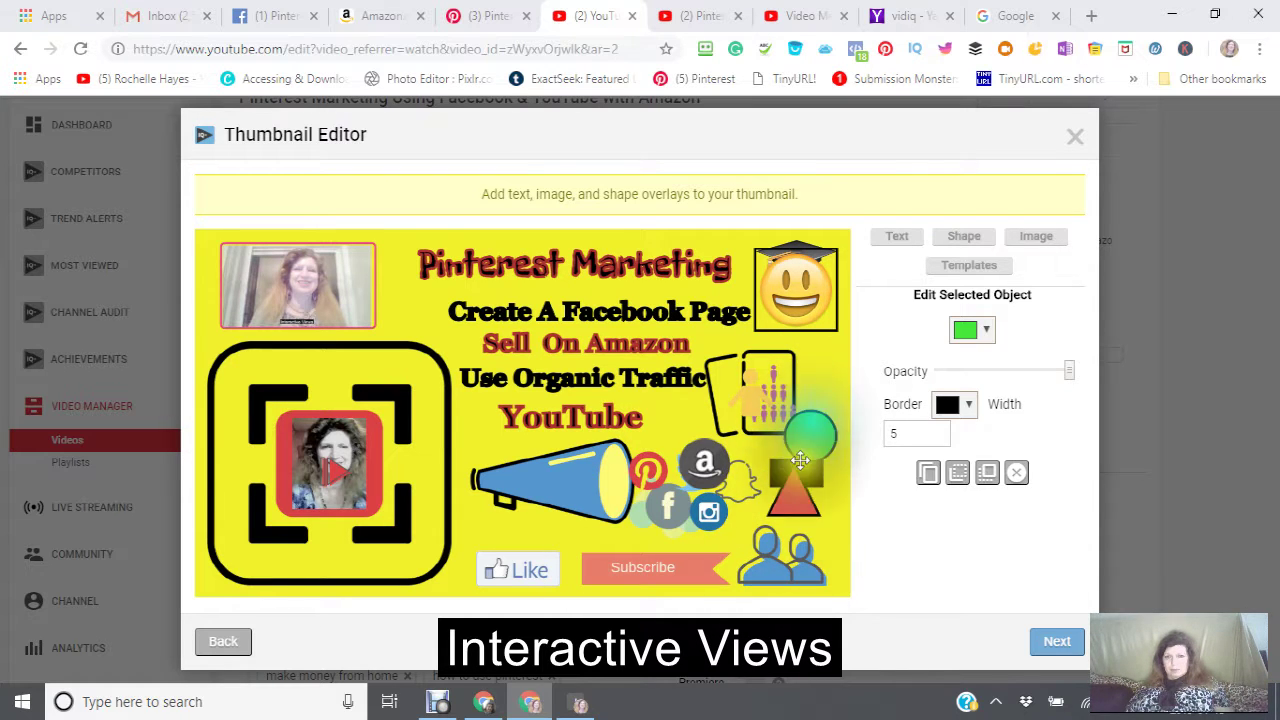
pyautogui.click(811, 460)
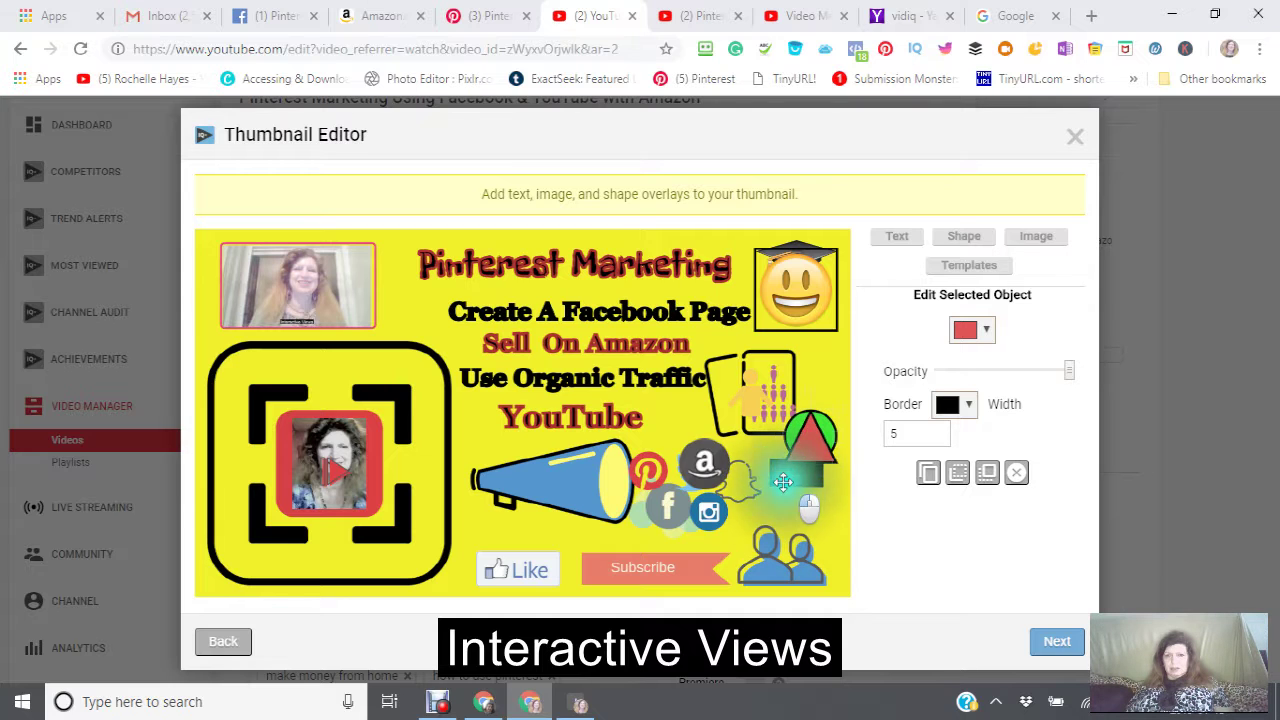
pyautogui.moveTo(783, 482); pyautogui.dragTo(796, 453)
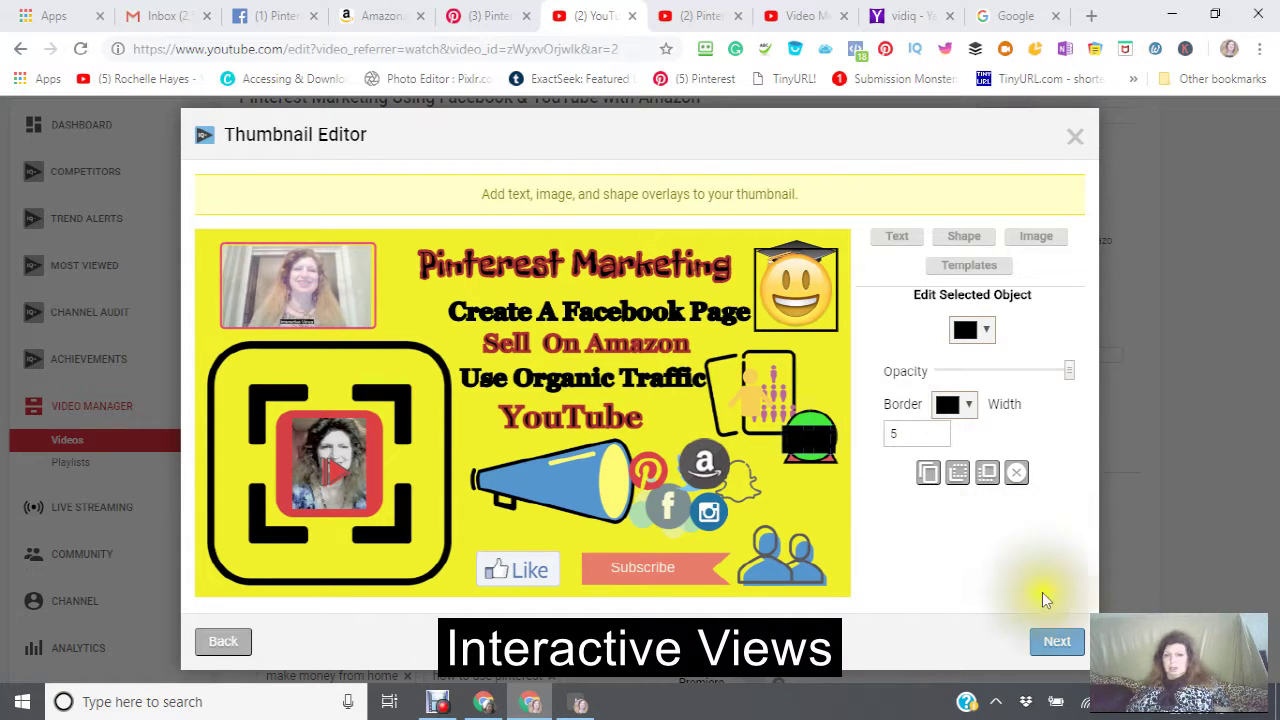
pyautogui.click(1058, 646)
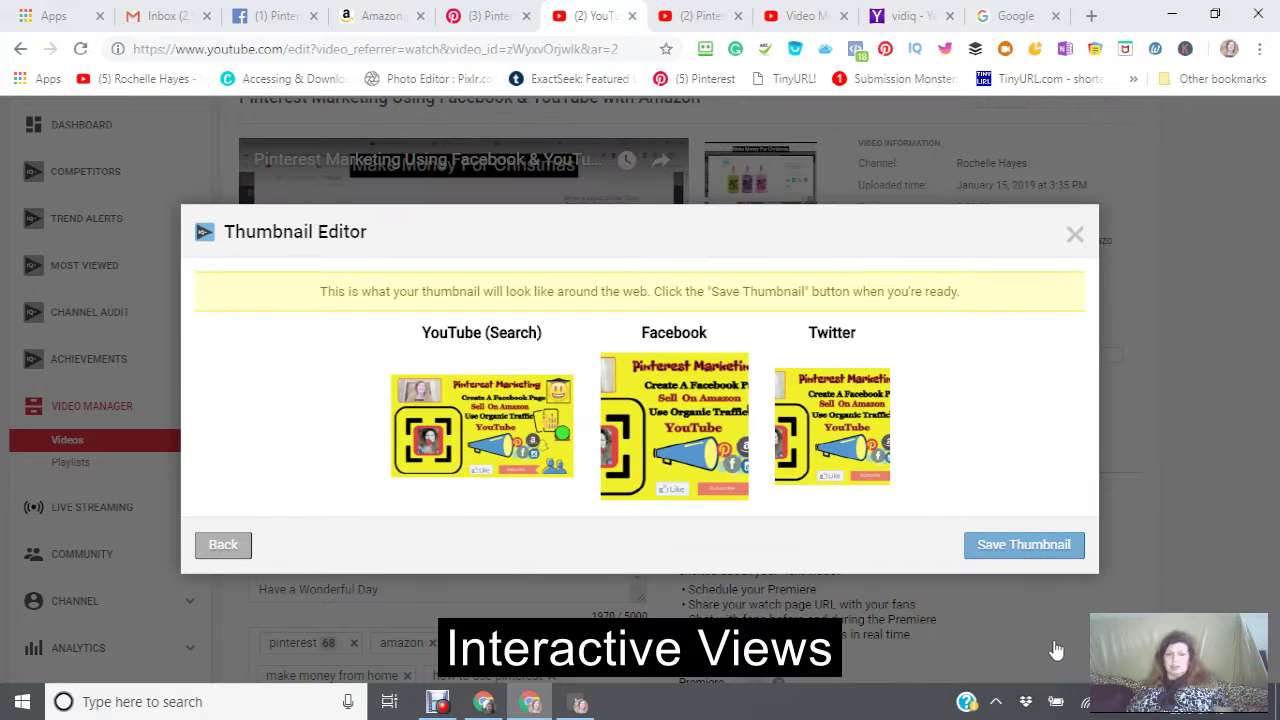
pyautogui.click(1047, 544)
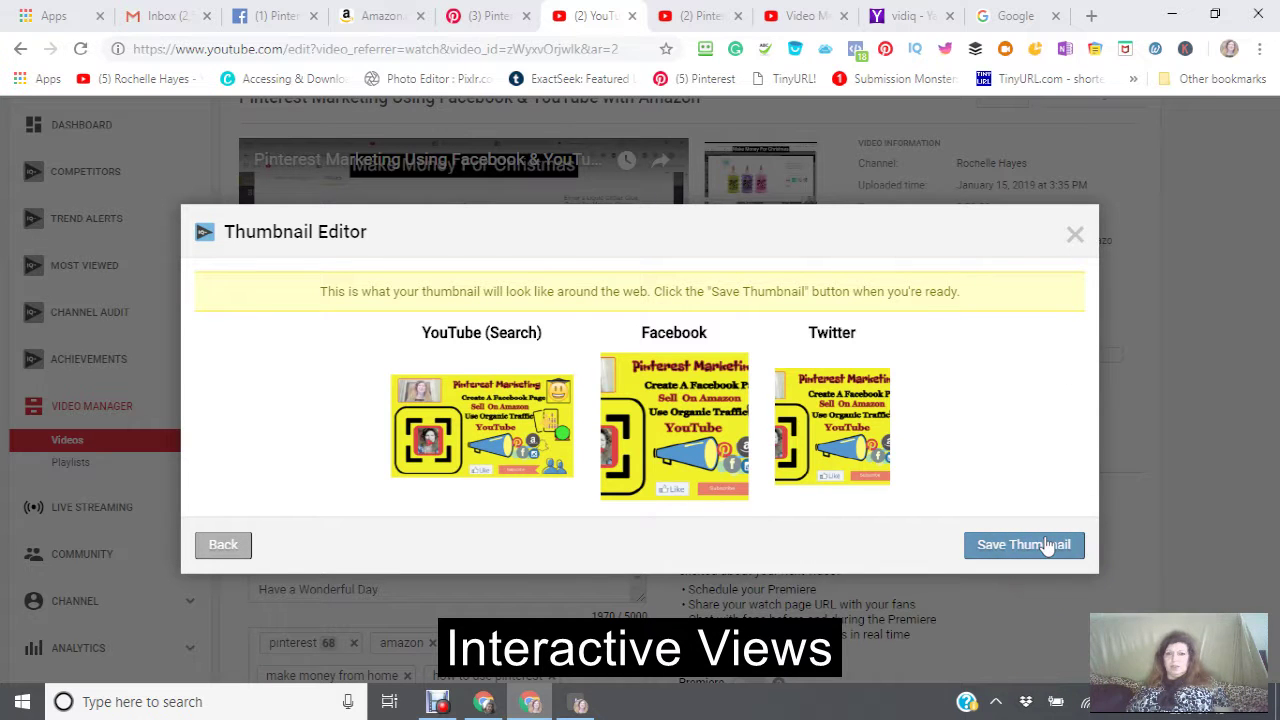
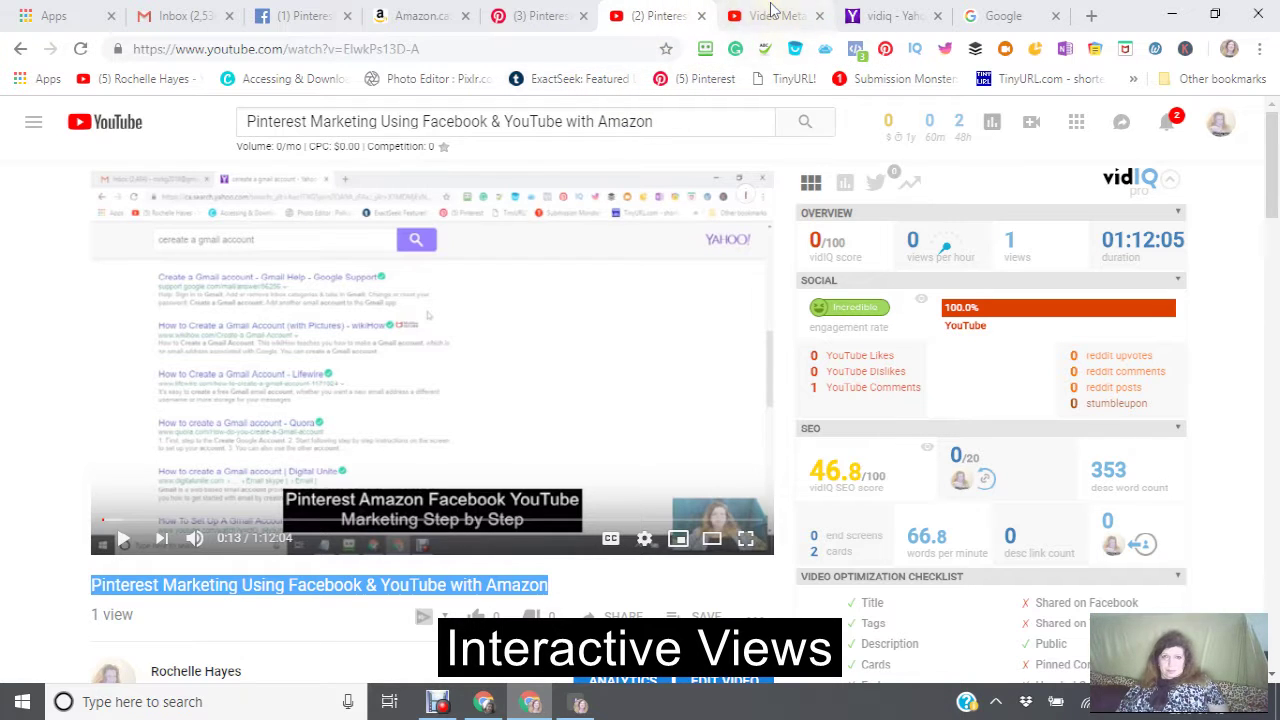
# Switch to the Video Metadata Editor tab for 'Pinterest Marketing Using Facebook & YouTube with Amazon'.
pyautogui.click(771, 16)
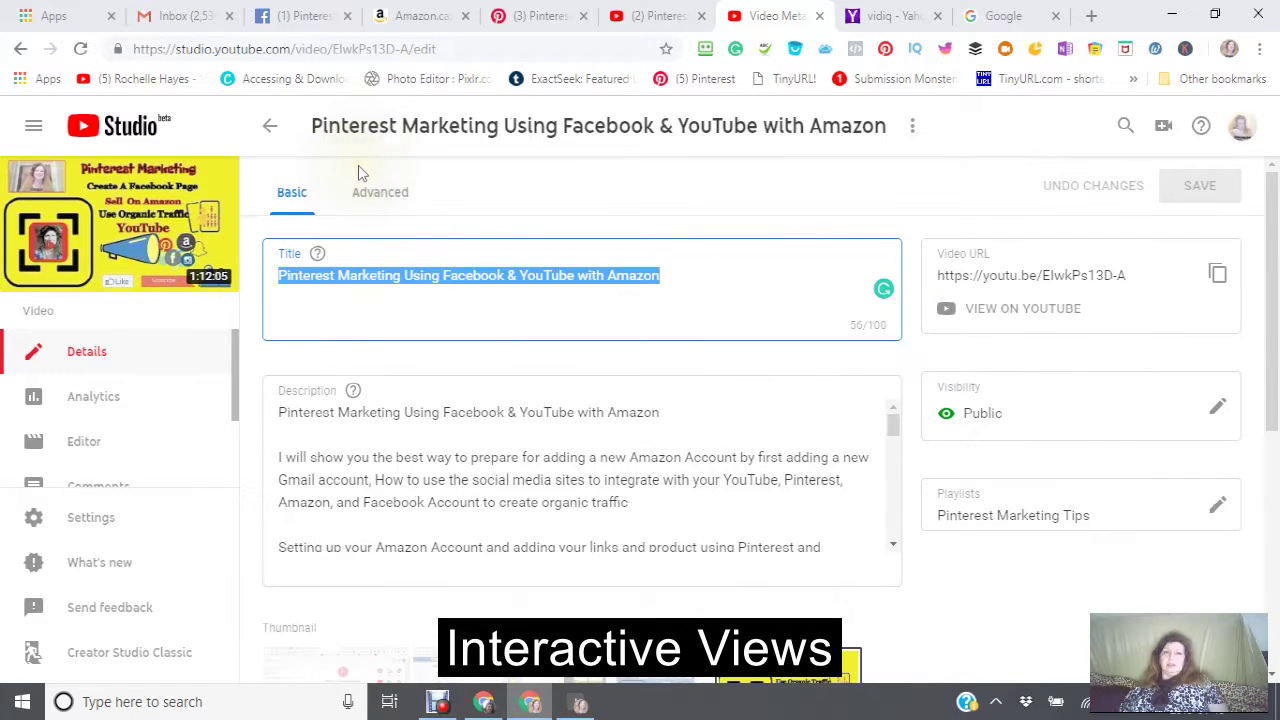
# Review the video's title, description and tags in the details editor.
pyautogui.click(665, 283)
pyautogui.scroll(-3, 614, 414)
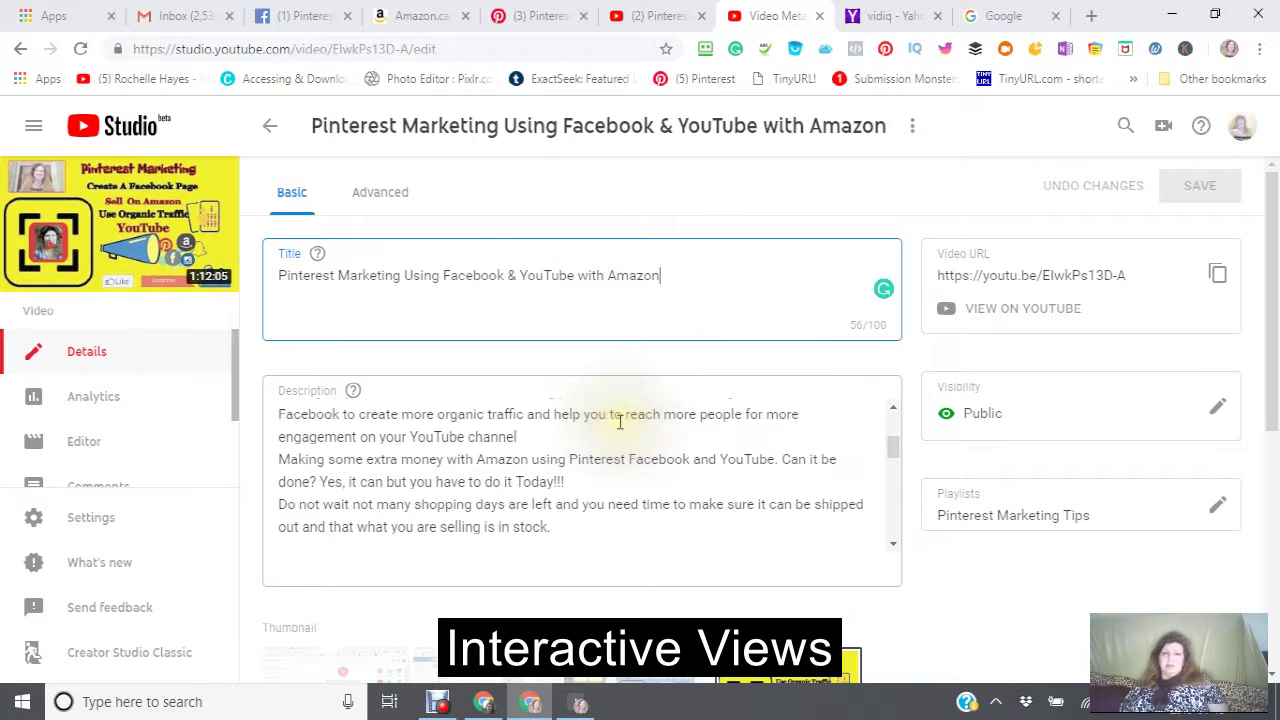
pyautogui.scroll(-5, 565, 497)
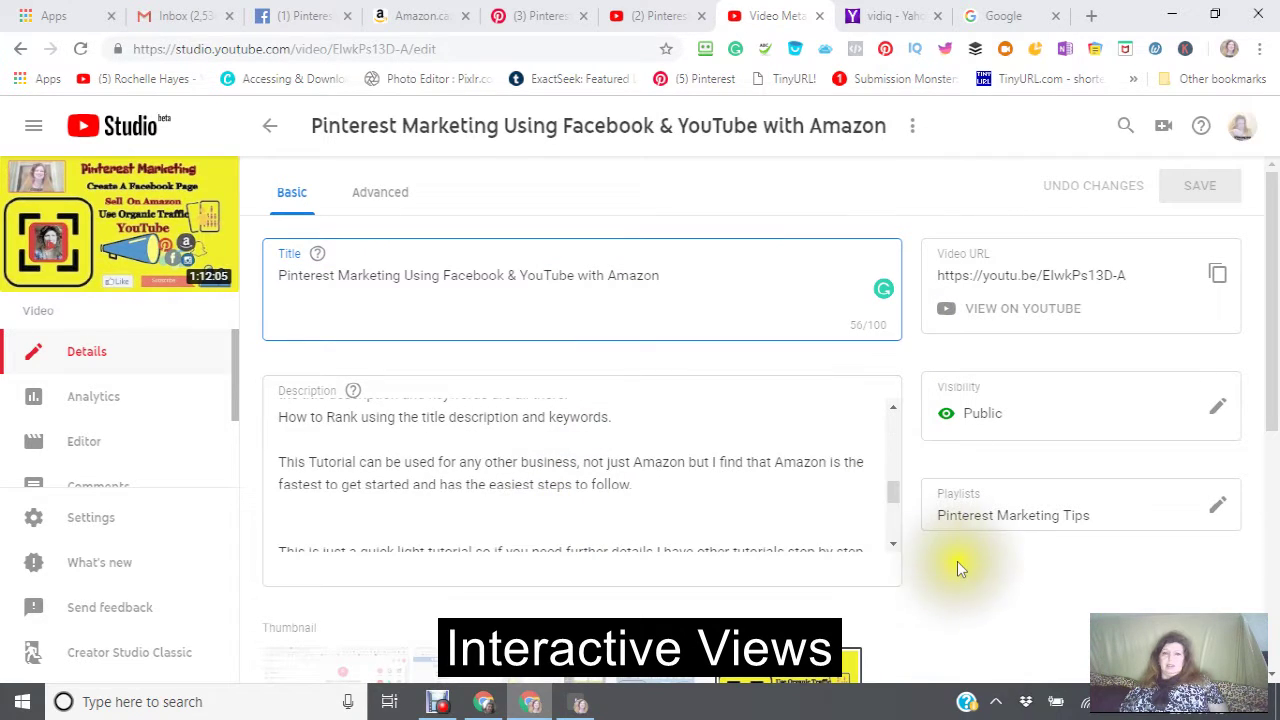
pyautogui.scroll(-3, 955, 570)
pyautogui.scroll(-2, 955, 572)
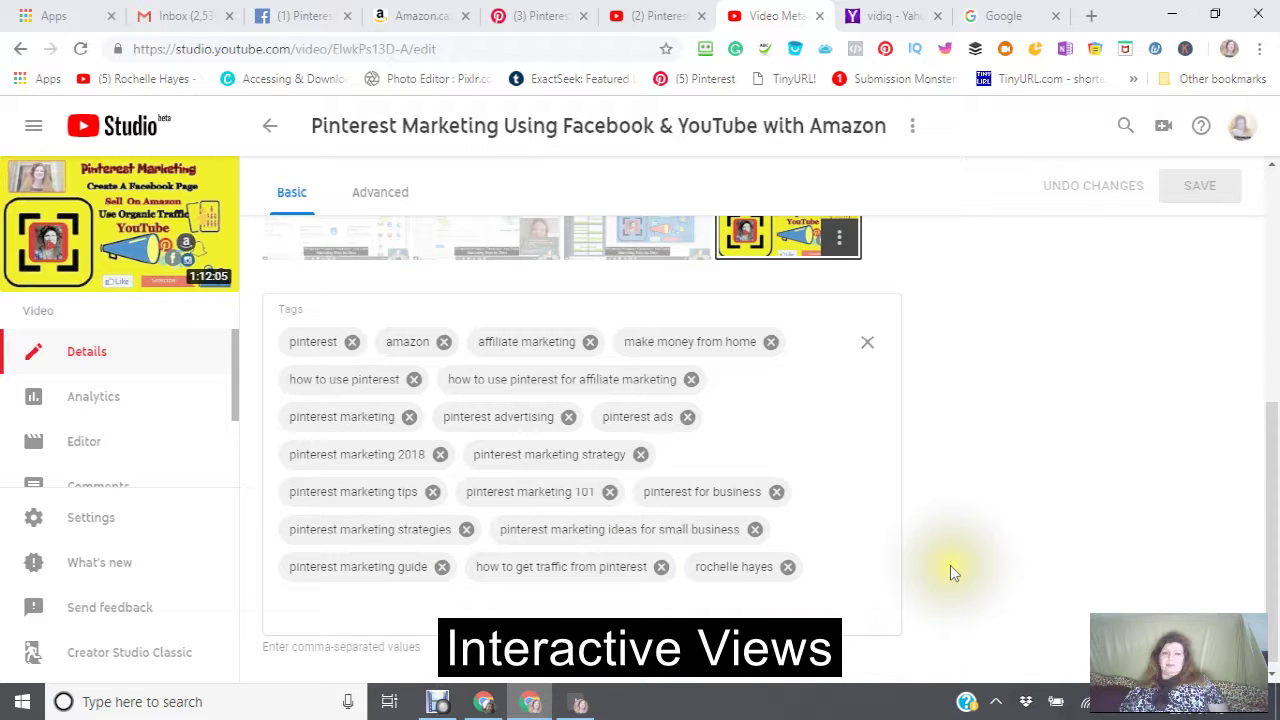
pyautogui.scroll(5, 694, 208)
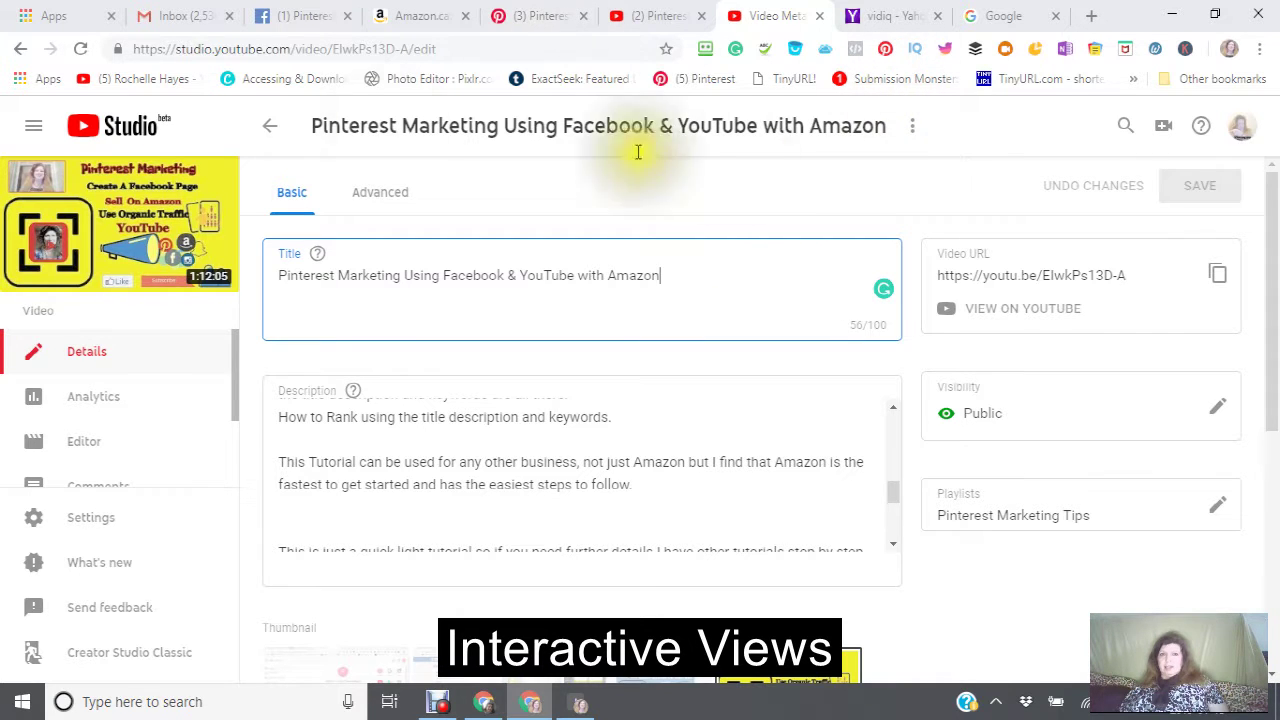
# Collapse and re-expand the sidebar, then go back to the channel's uploads list.
pyautogui.click(32, 130)
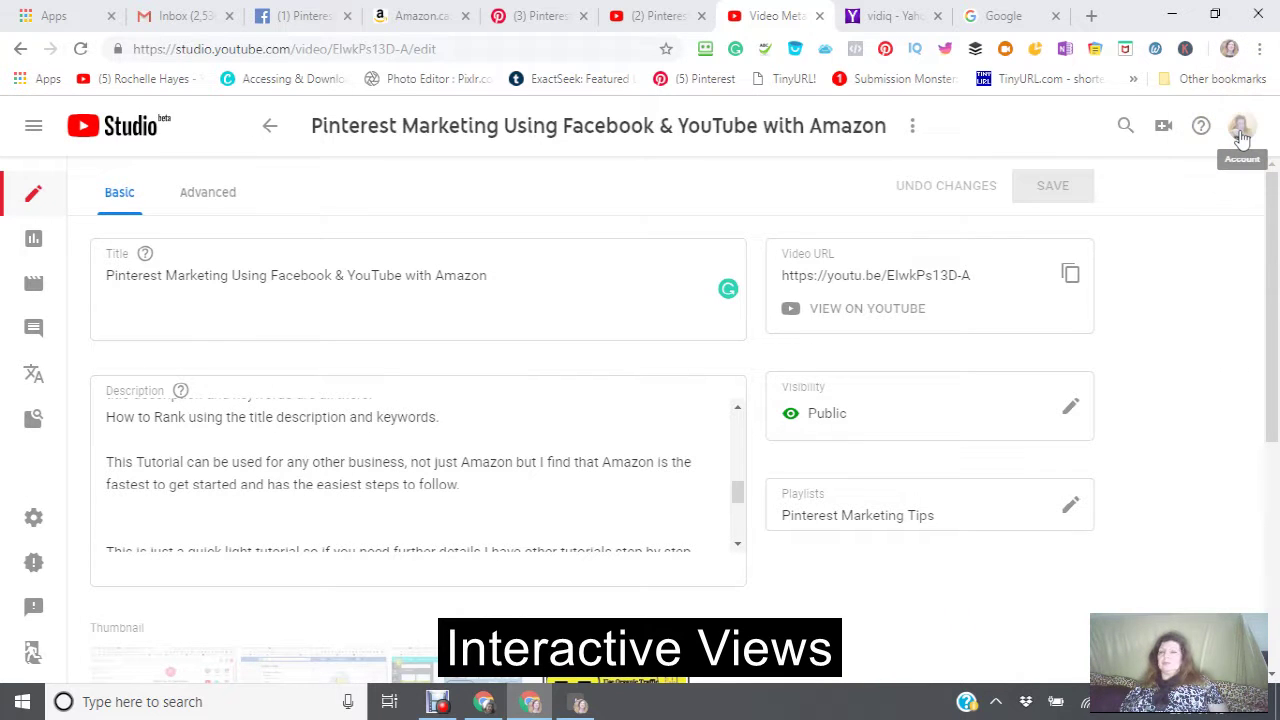
pyautogui.click(31, 126)
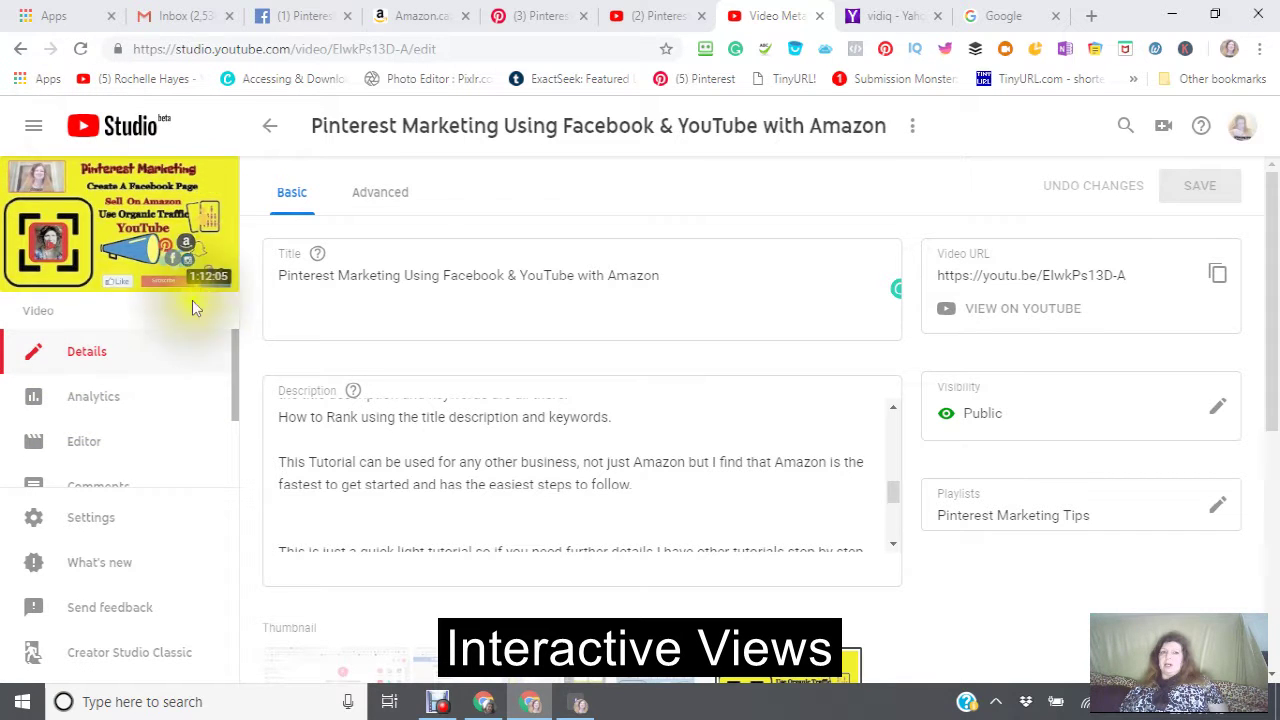
pyautogui.click(267, 131)
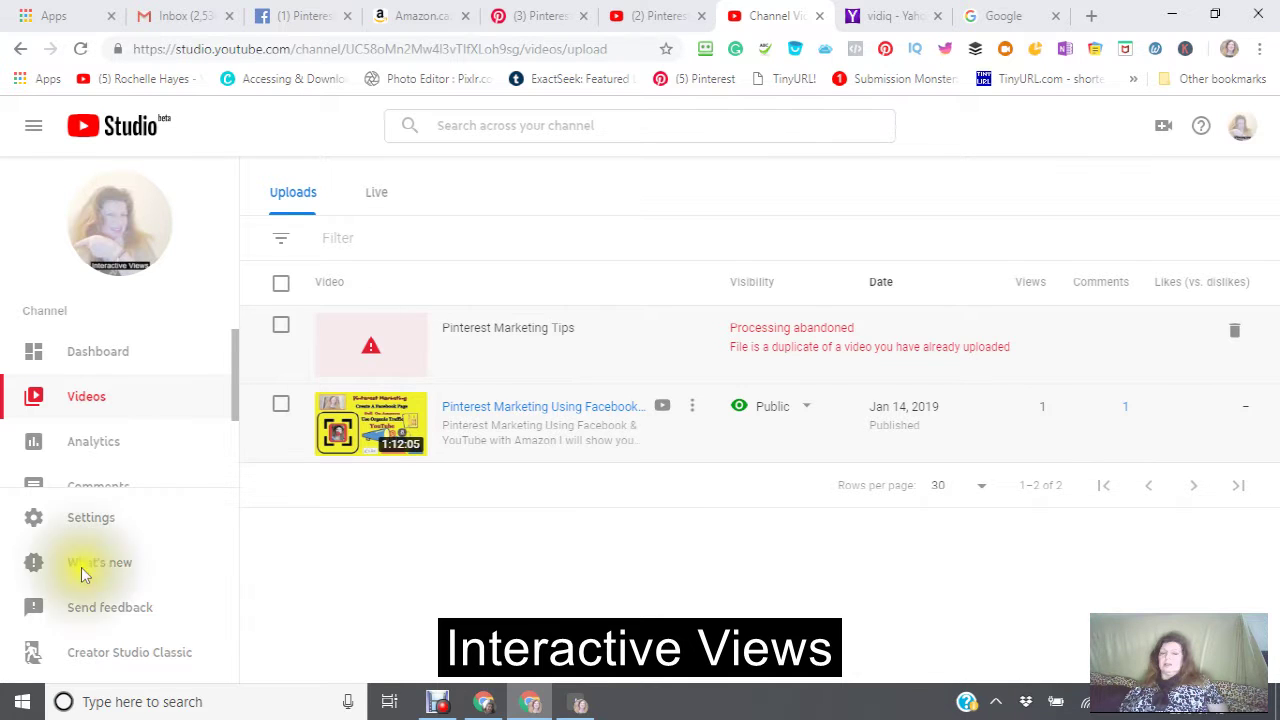
# Open Videos and reload so the Private Jan 15, 2019 upload (1:06:01) tops the list.
pyautogui.click(83, 410)
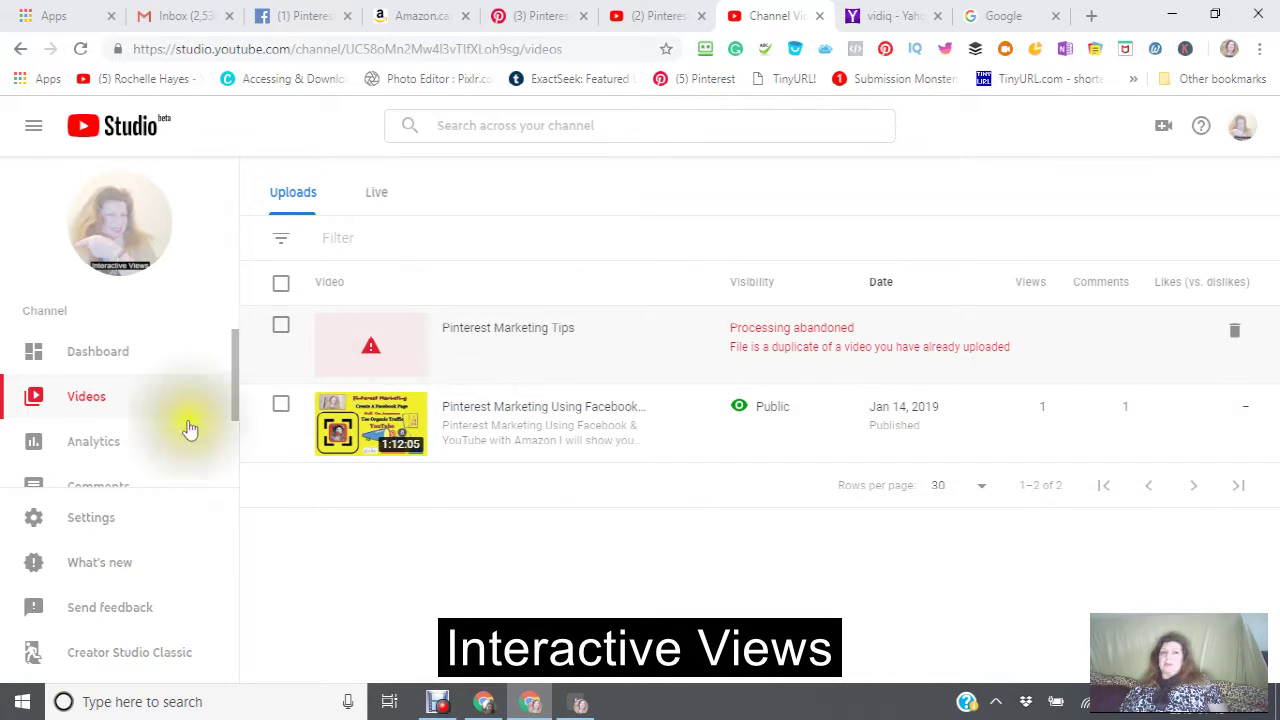
pyautogui.click(85, 400)
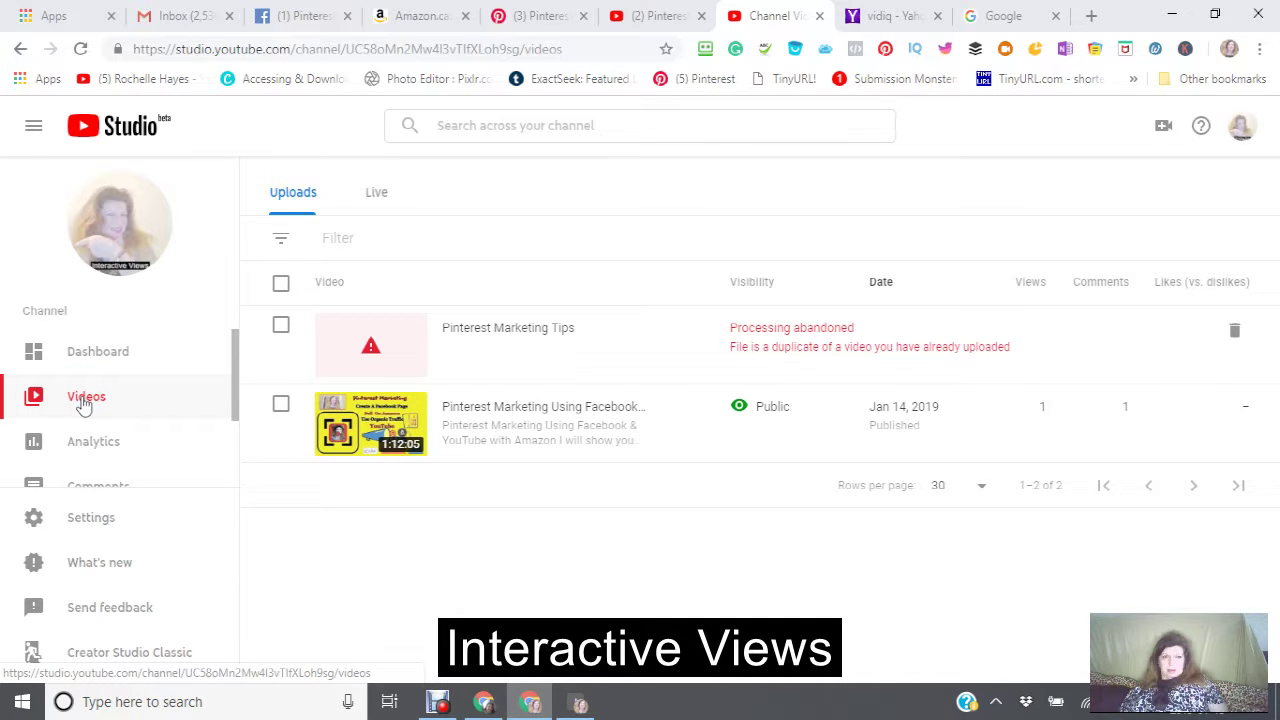
pyautogui.click(78, 50)
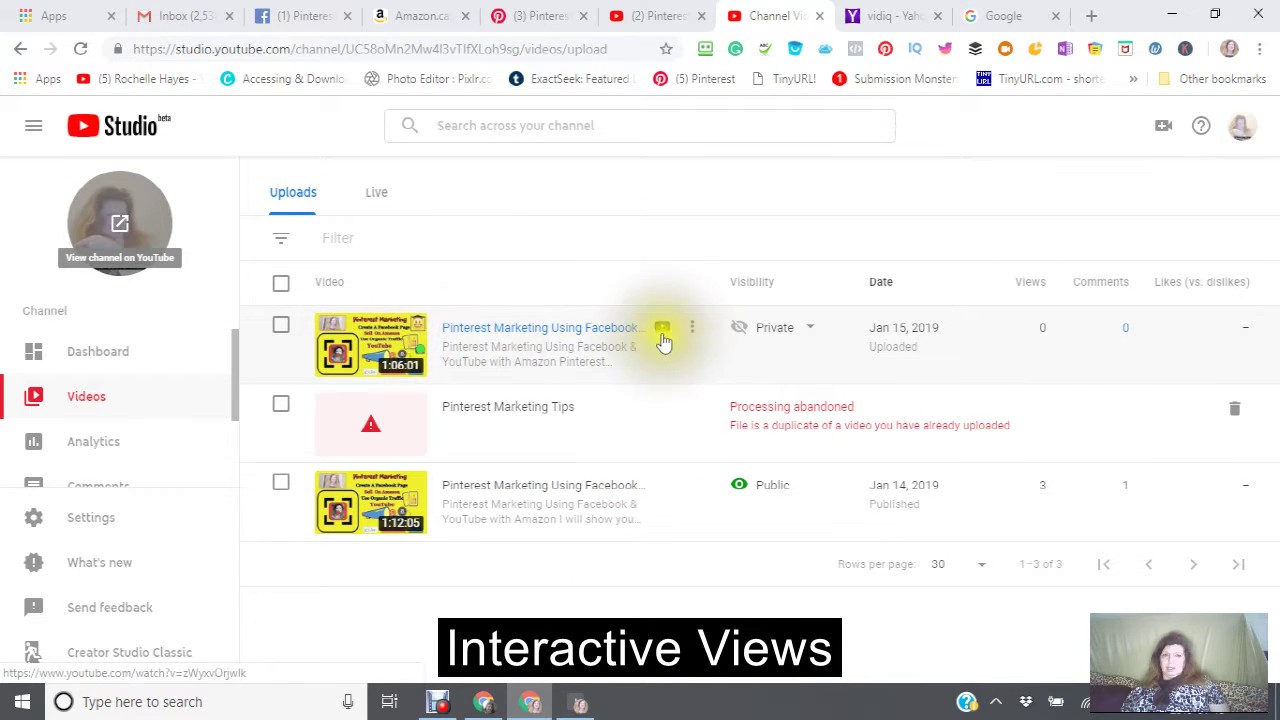
# Change the Jan 15, 2019 upload from Private to Public, save, and open its details.
pyautogui.moveTo(810, 338)
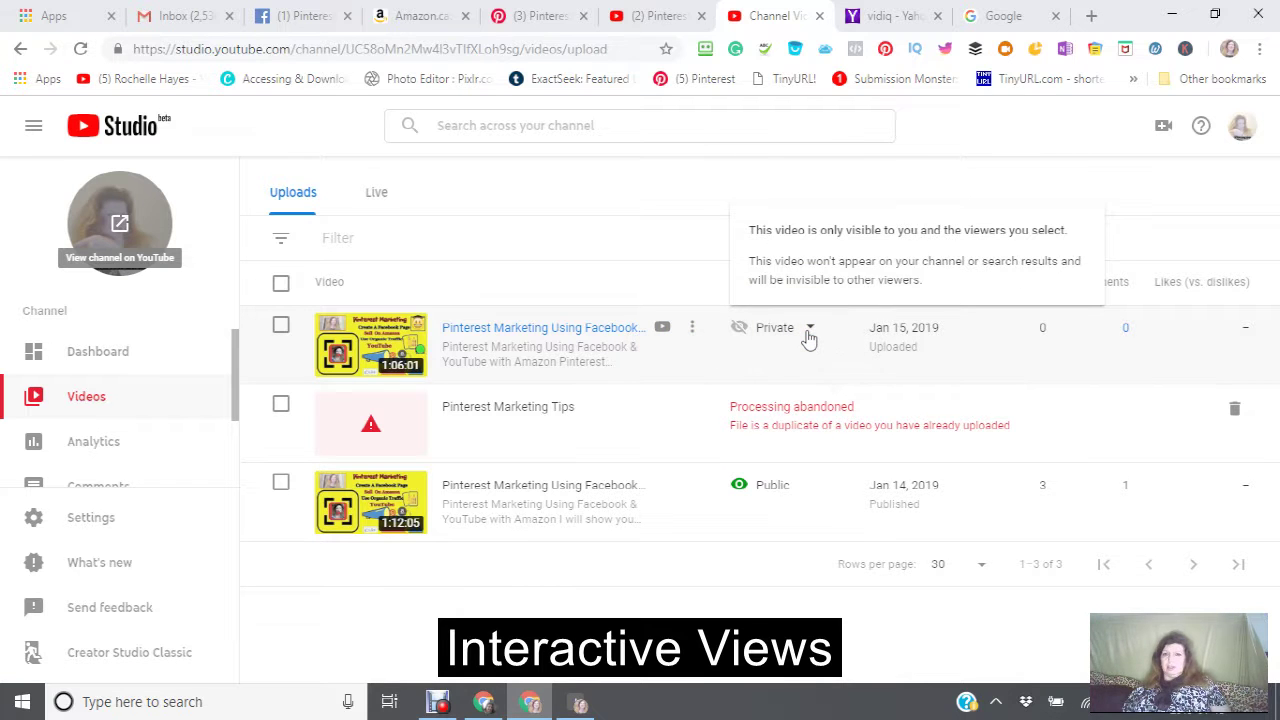
pyautogui.click(810, 338)
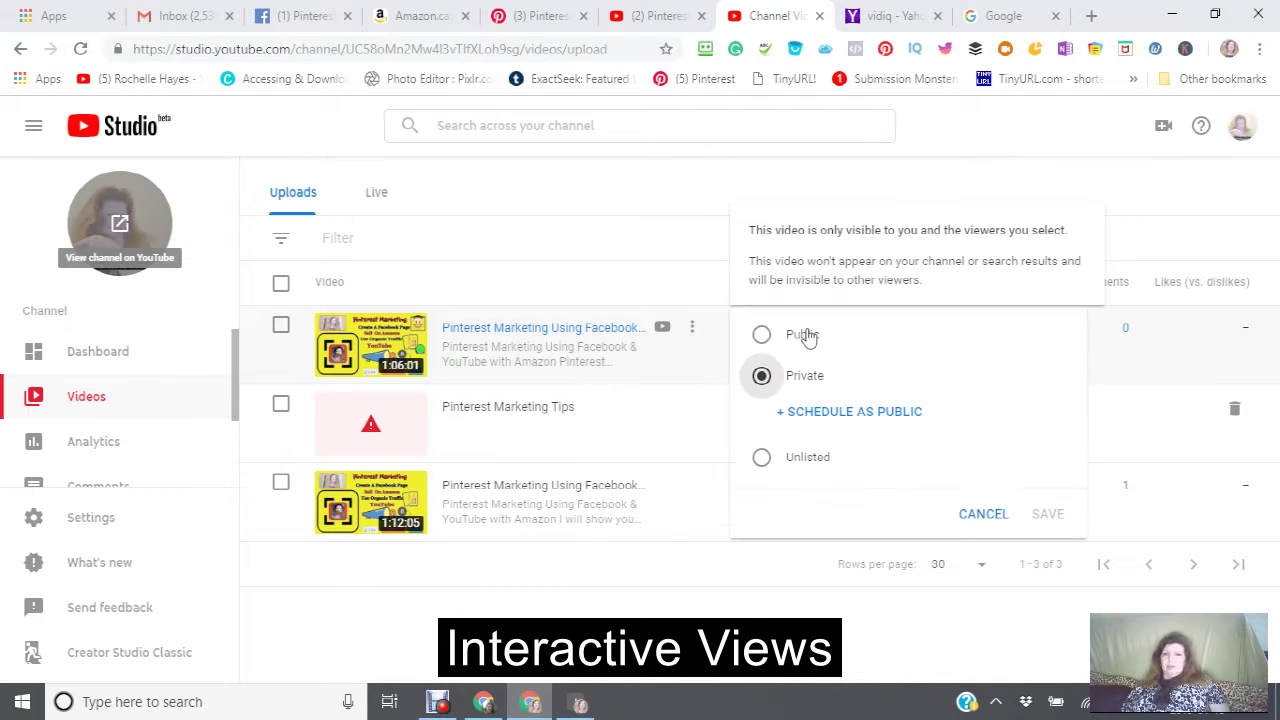
pyautogui.click(761, 334)
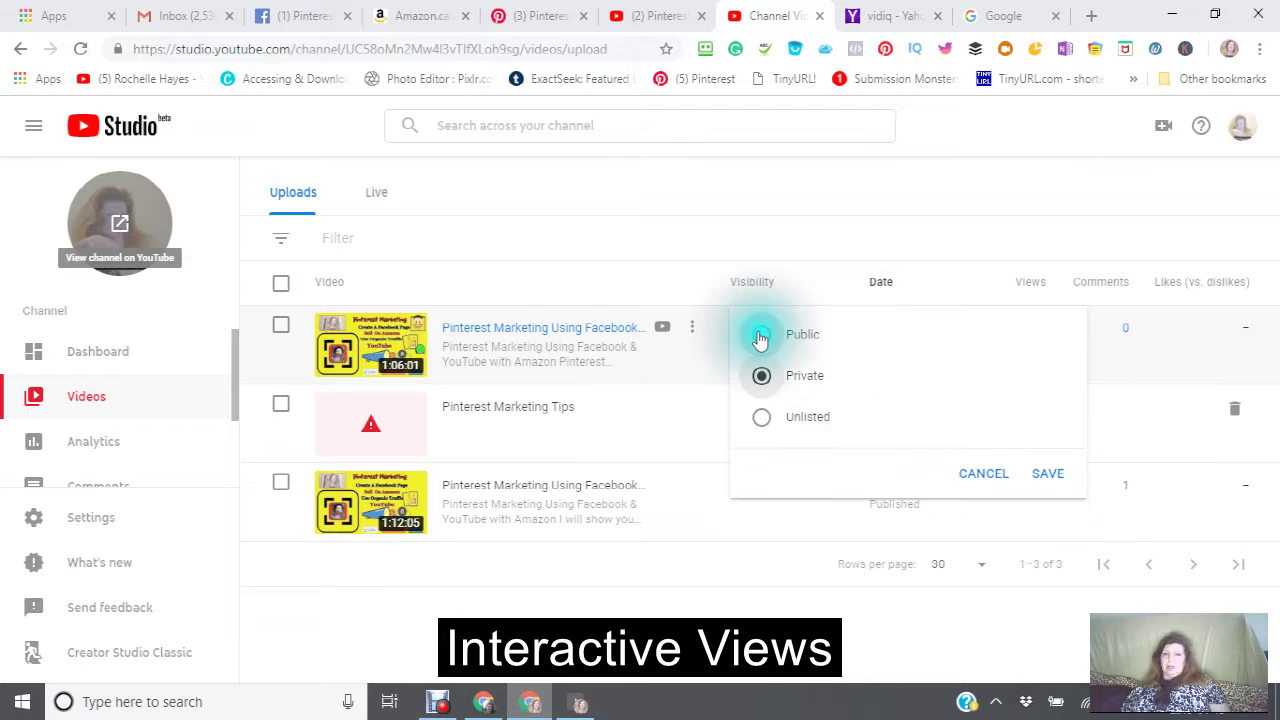
pyautogui.click(1064, 484)
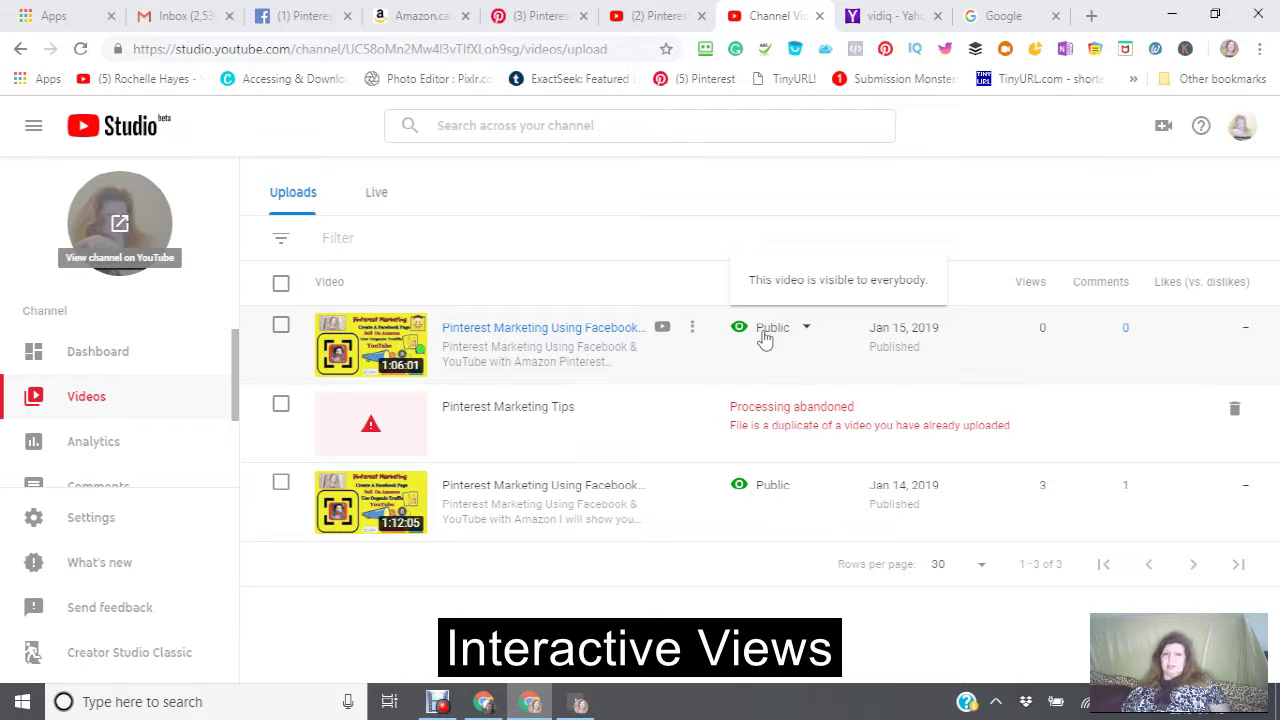
pyautogui.click(496, 330)
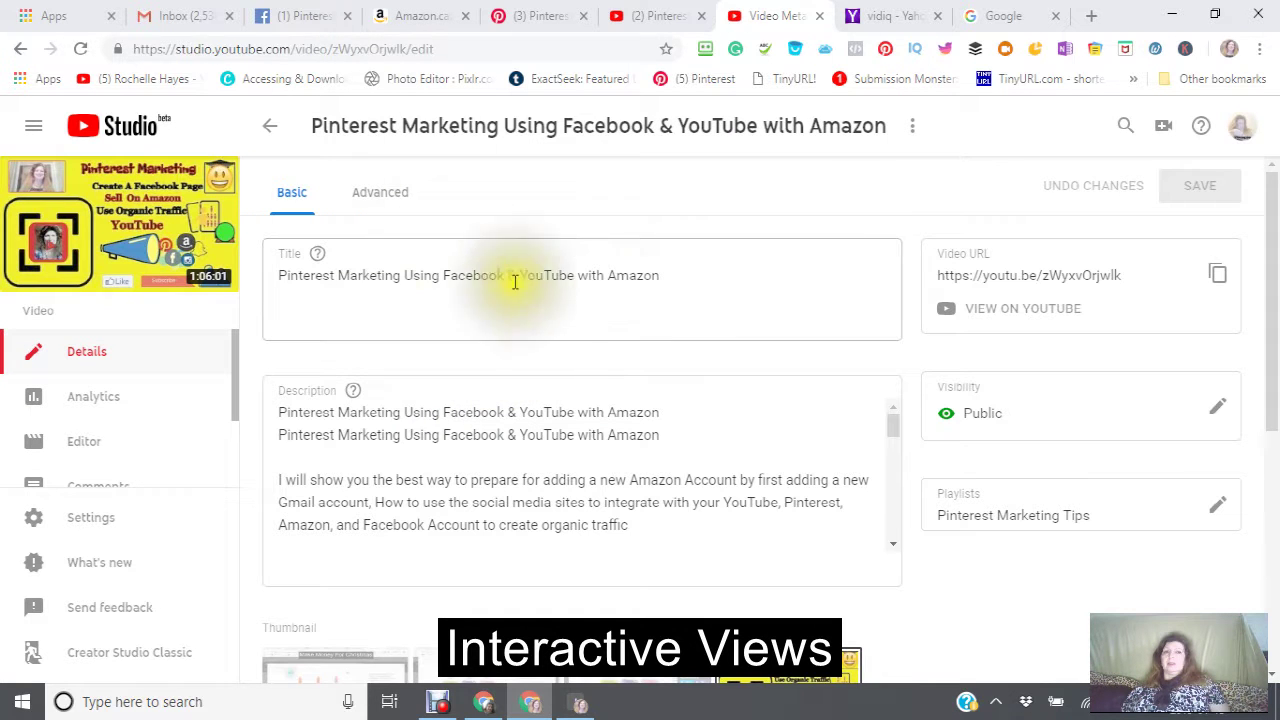
# Copy the new upload's title and return to the '(2) Pinterest' YouTube watch page.
pyautogui.moveTo(689, 270); pyautogui.dragTo(106, 336)
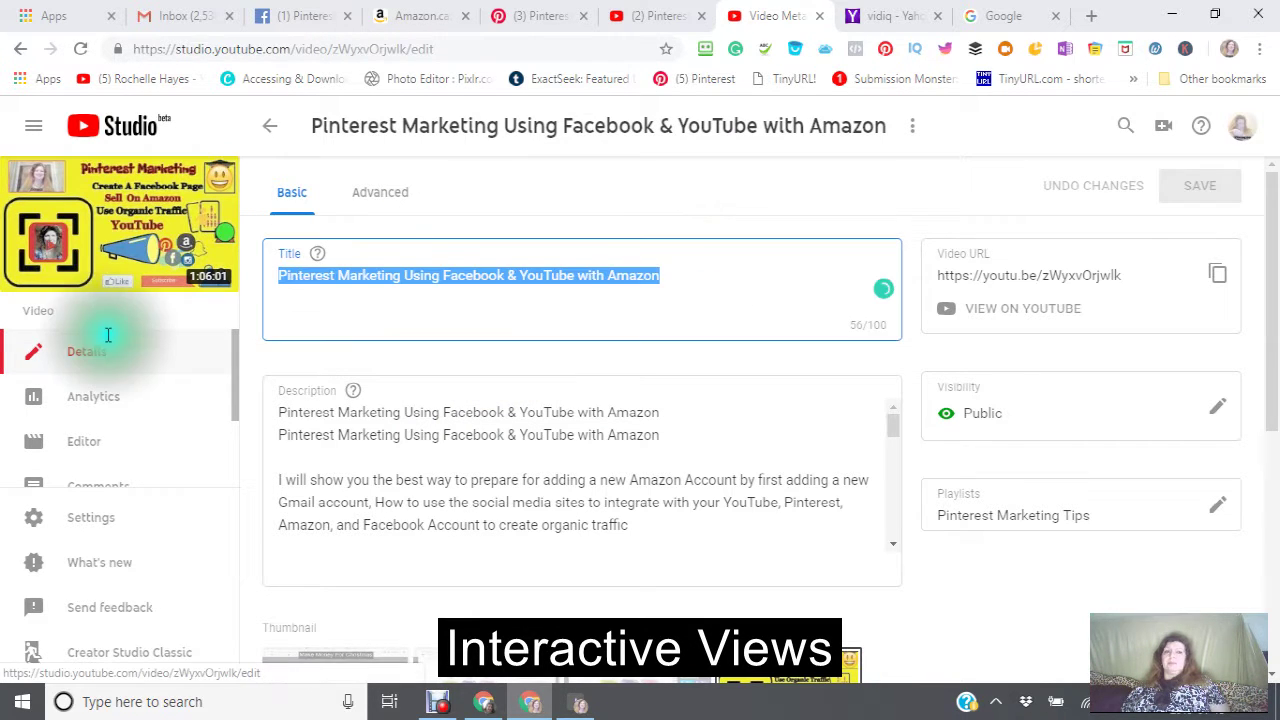
pyautogui.rightClick(383, 274)
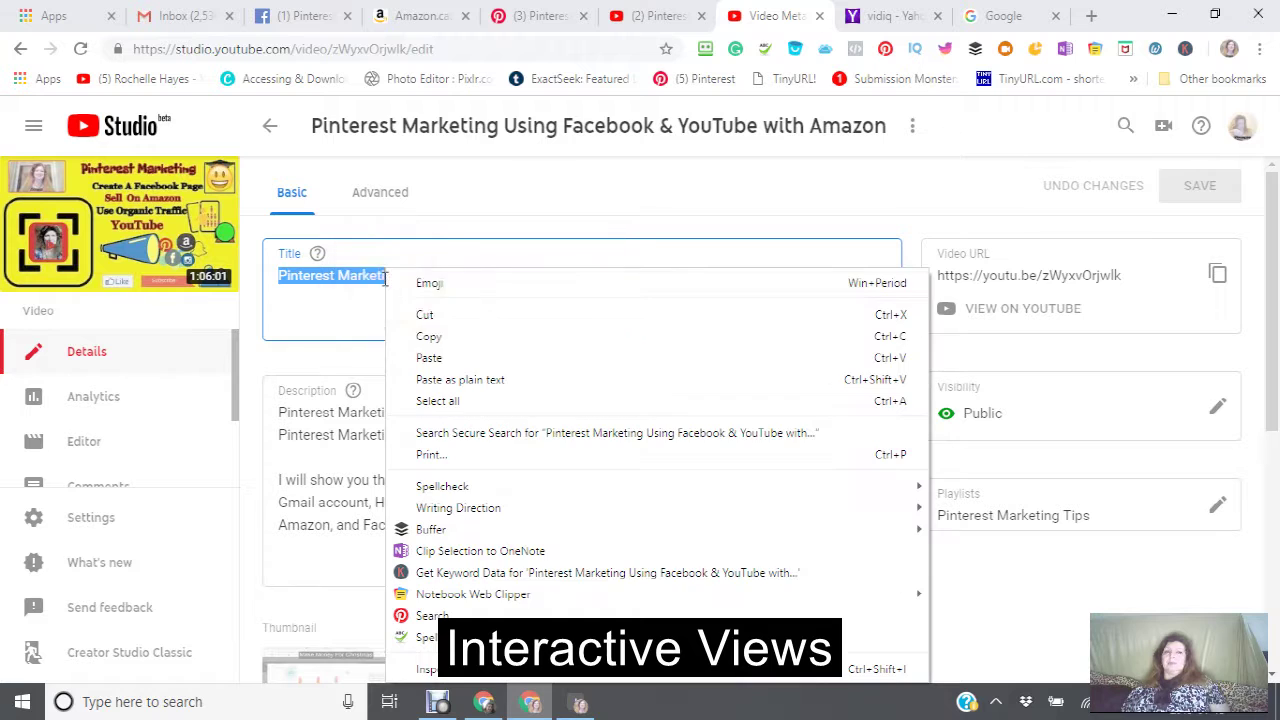
pyautogui.click(425, 338)
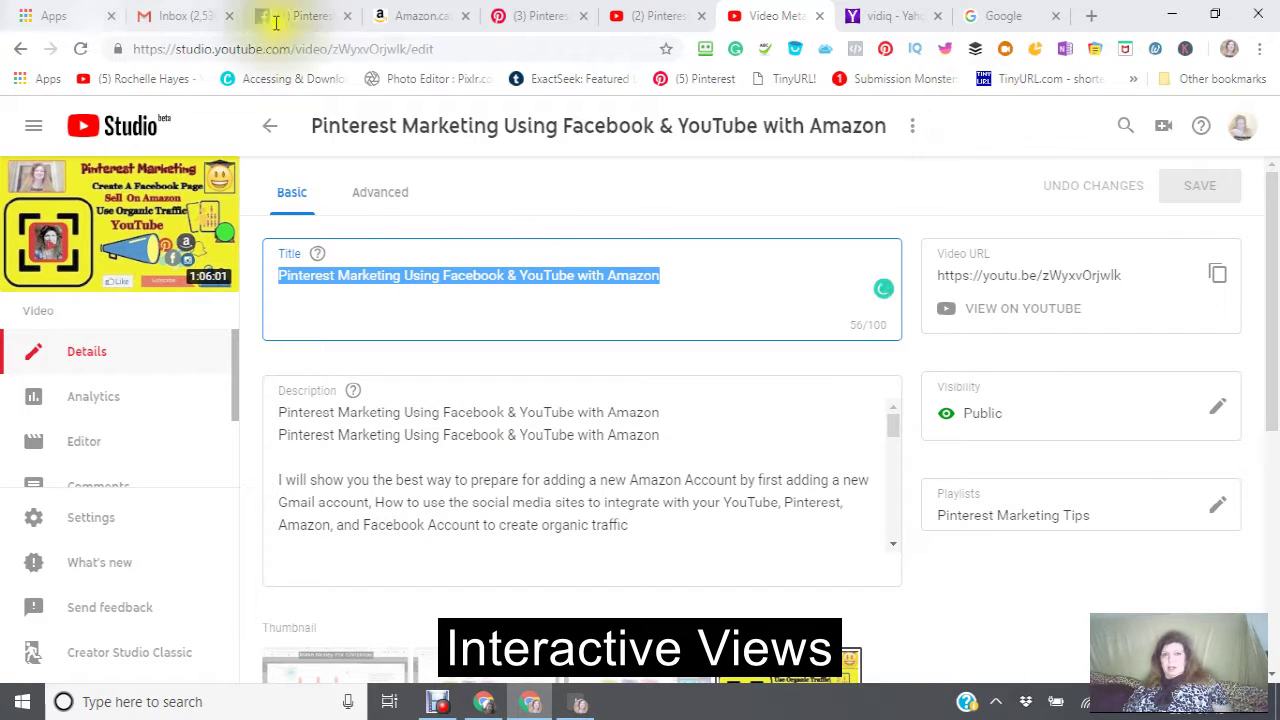
pyautogui.click(666, 14)
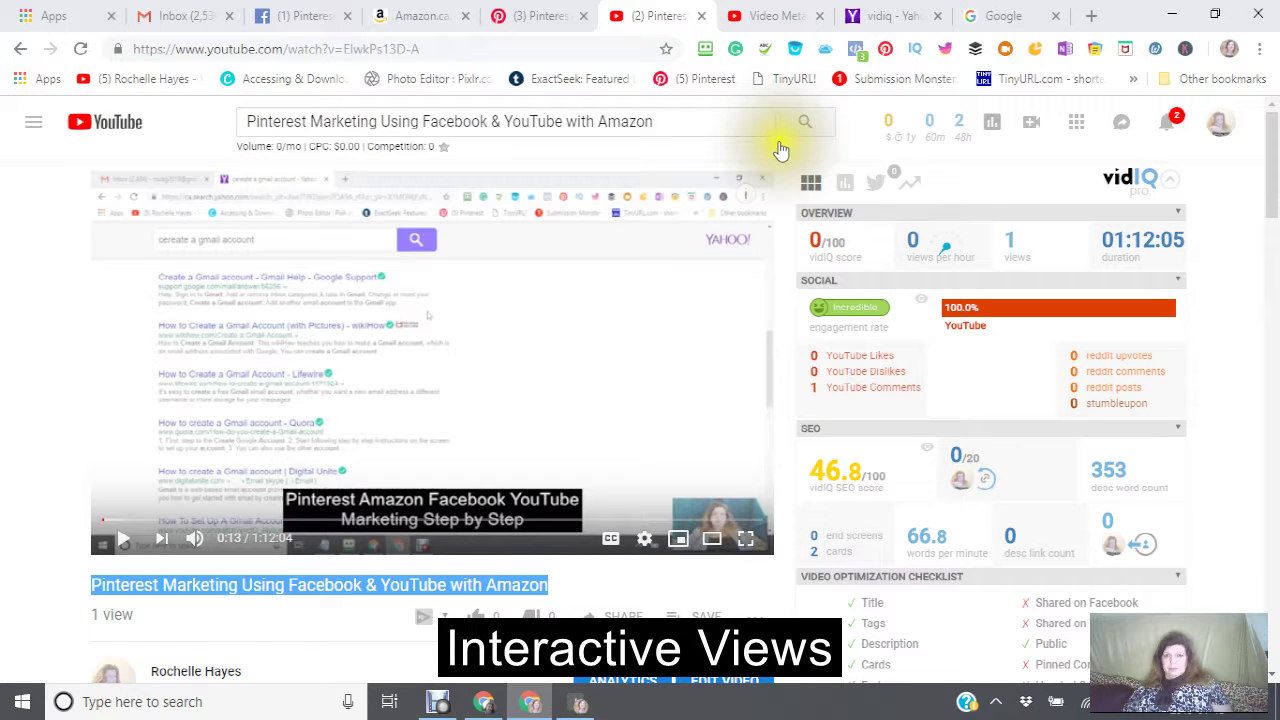
# Search YouTube for 'Pinterest Marketing Using Facebook & YouTube with Amazon', browse results, then rerun it.
pyautogui.click(805, 122)
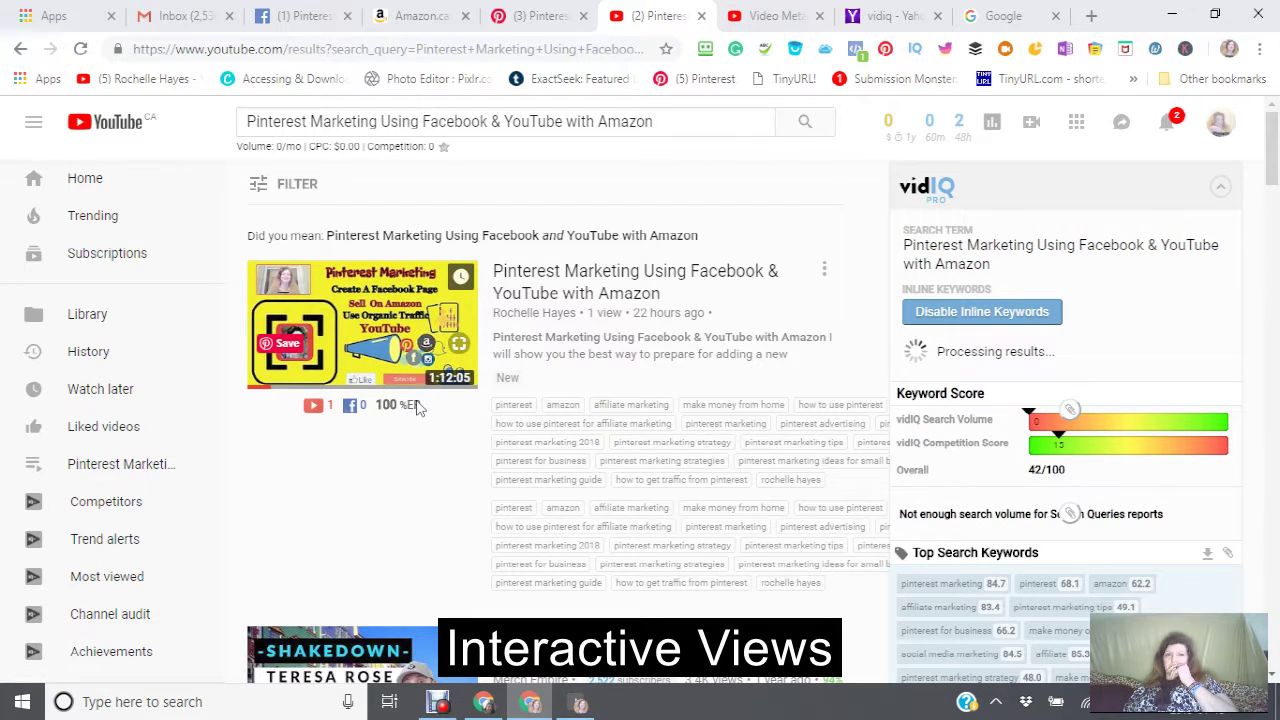
pyautogui.moveTo(418, 408)
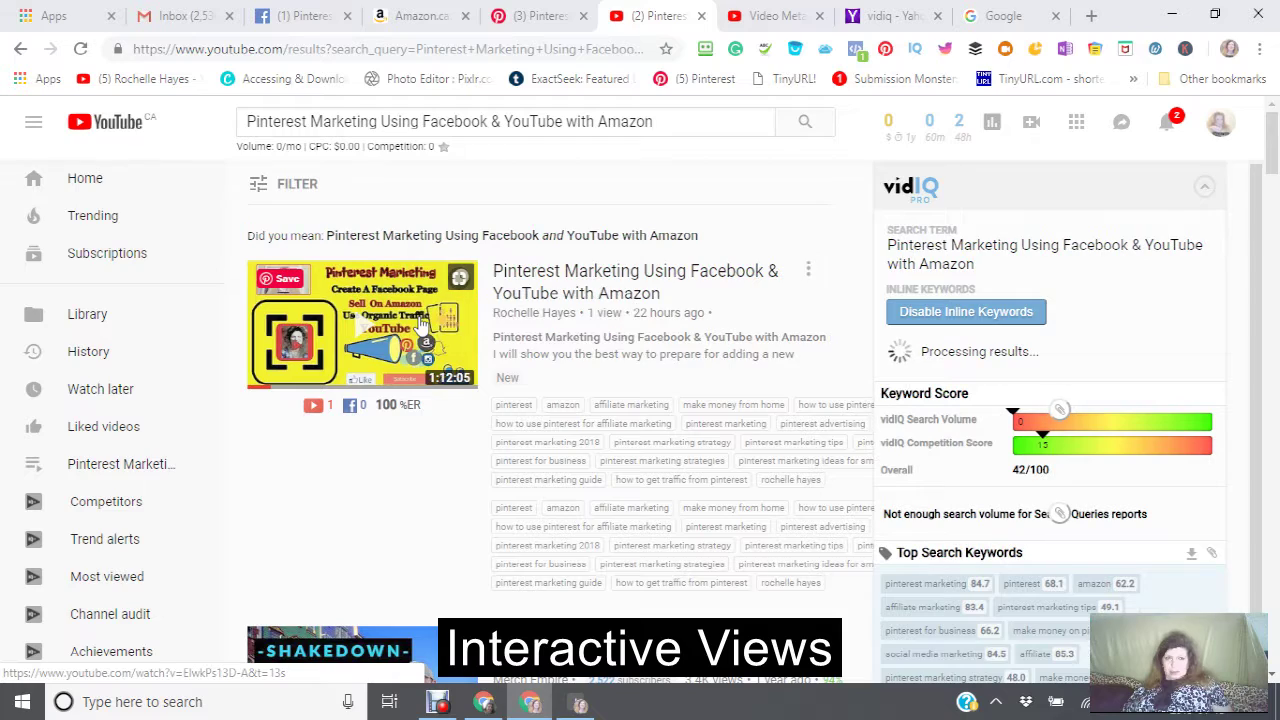
pyautogui.scroll(-5, 421, 325)
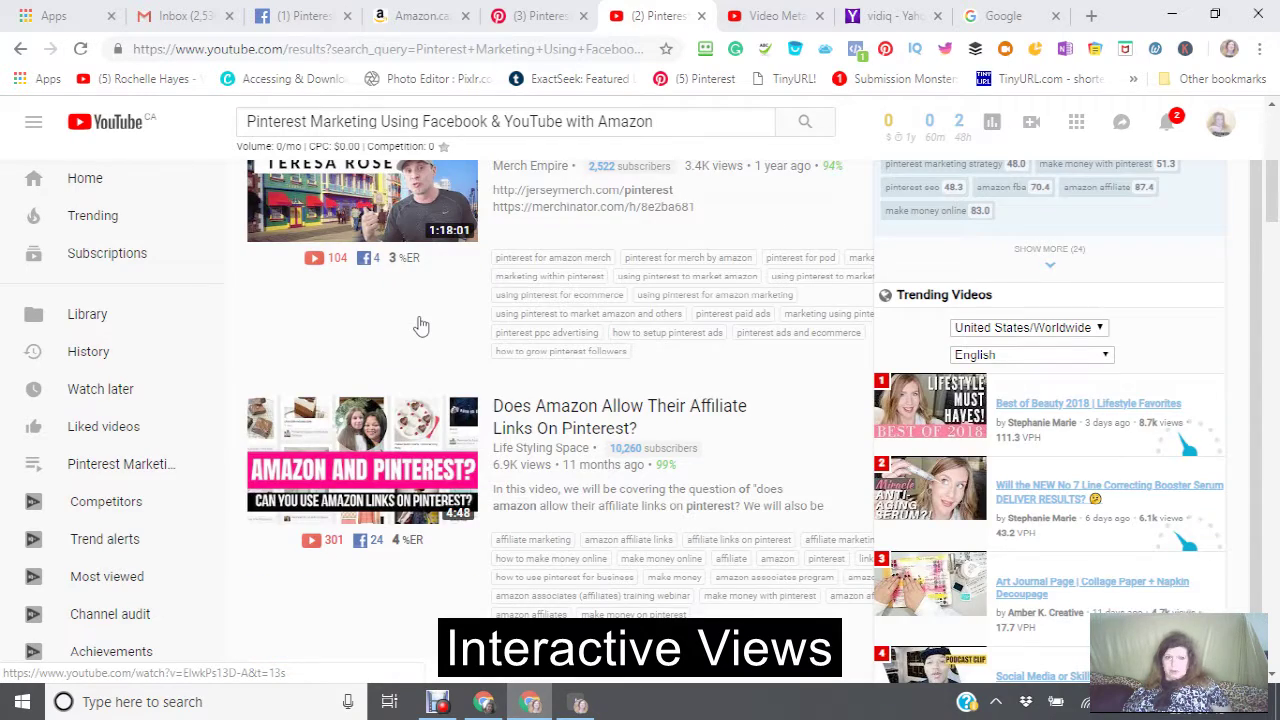
pyautogui.scroll(-5, 421, 325)
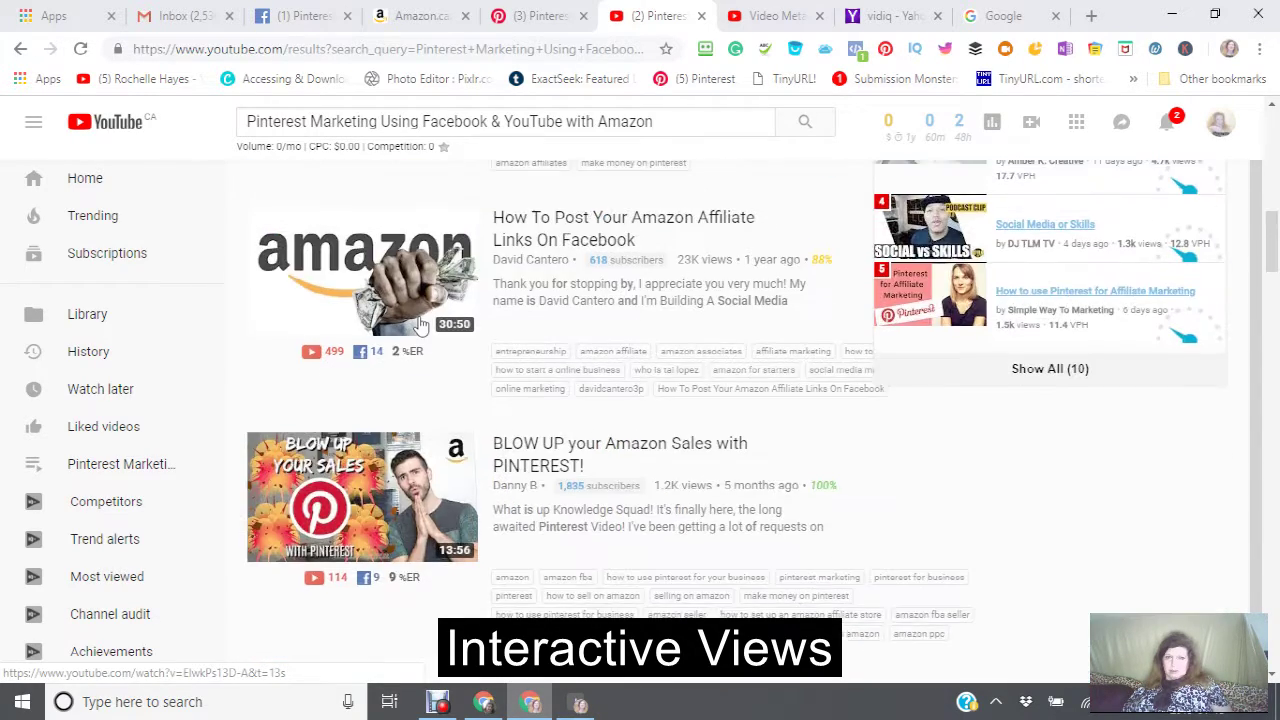
pyautogui.scroll(10, 421, 325)
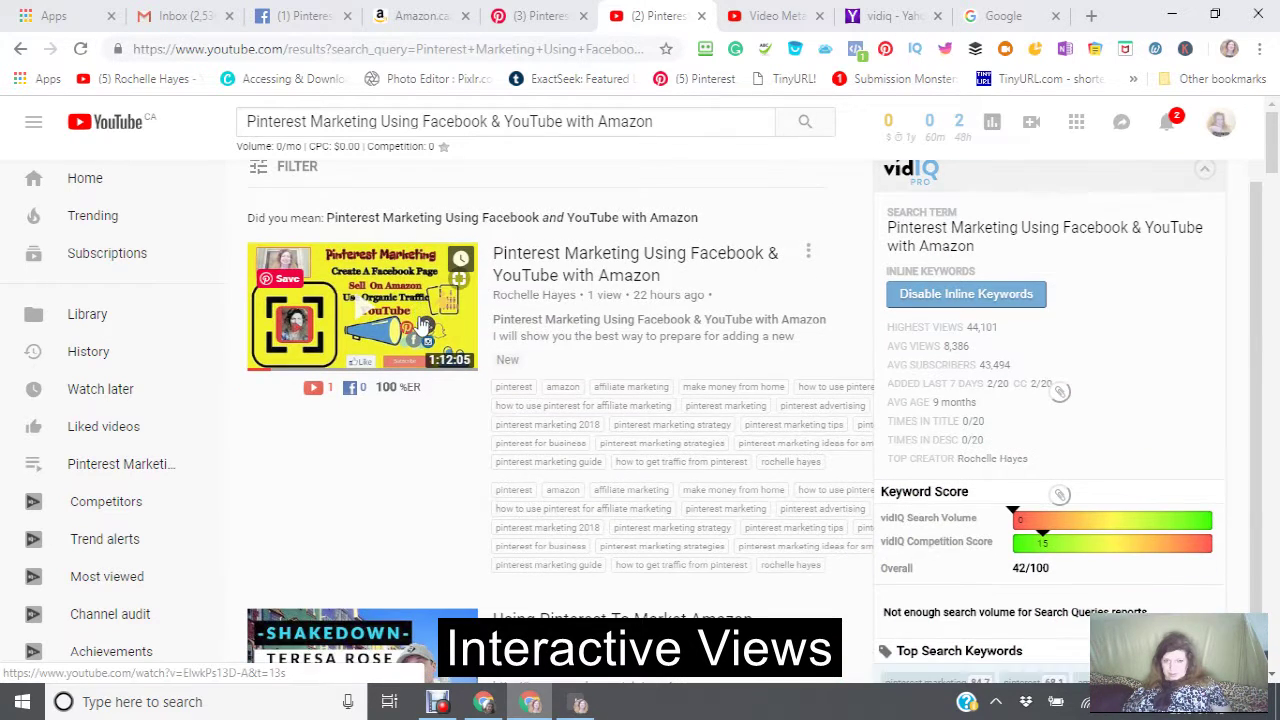
pyautogui.scroll(-12, 423, 325)
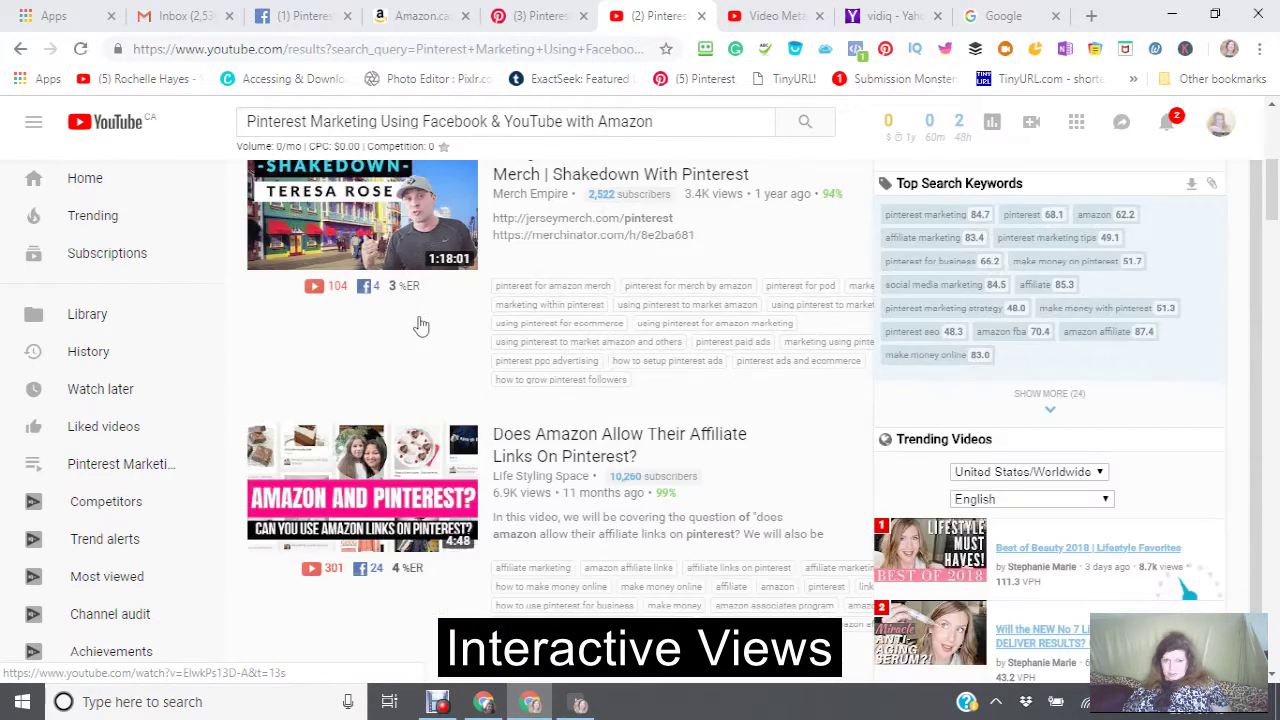
pyautogui.scroll(-14, 423, 325)
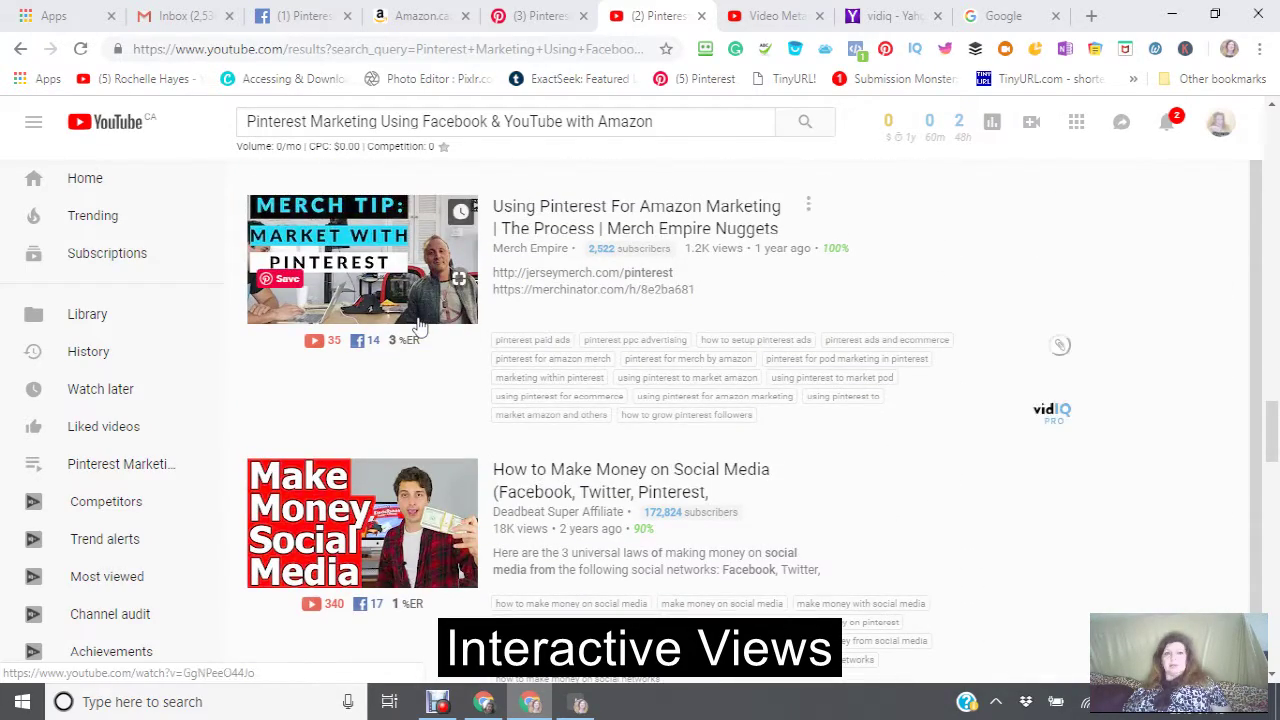
pyautogui.scroll(-10, 420, 327)
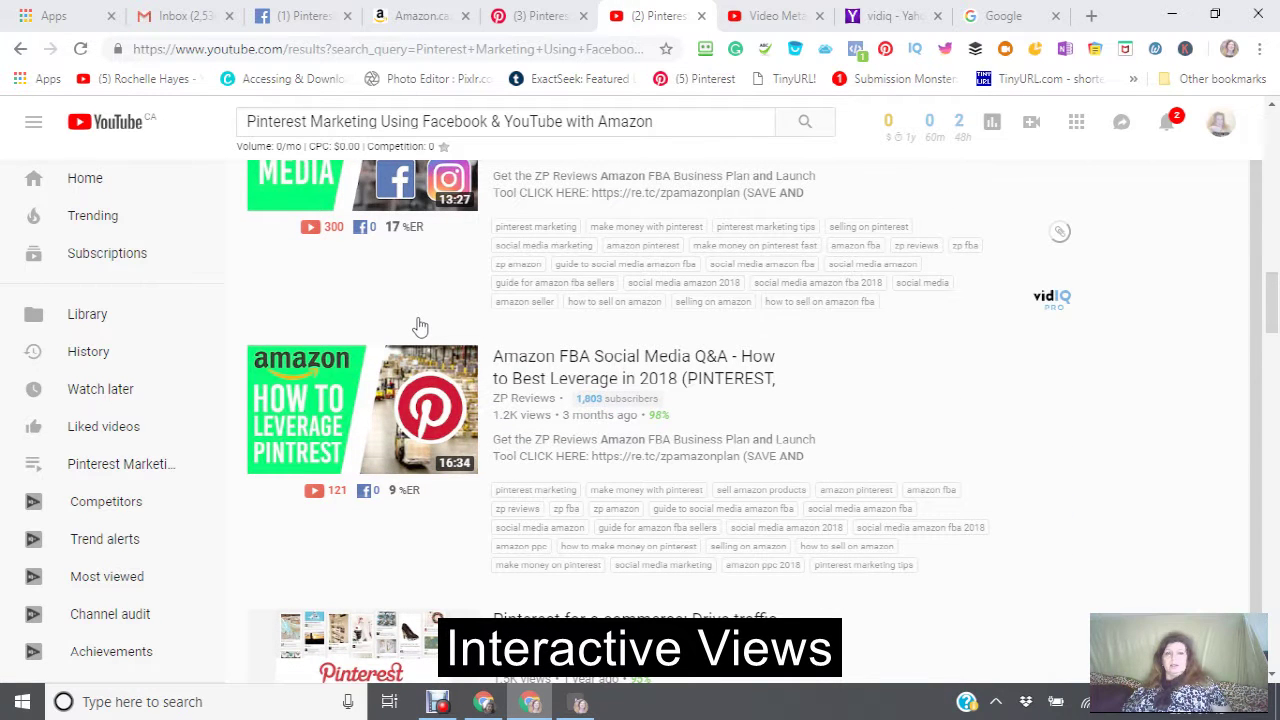
pyautogui.scroll(-5, 420, 327)
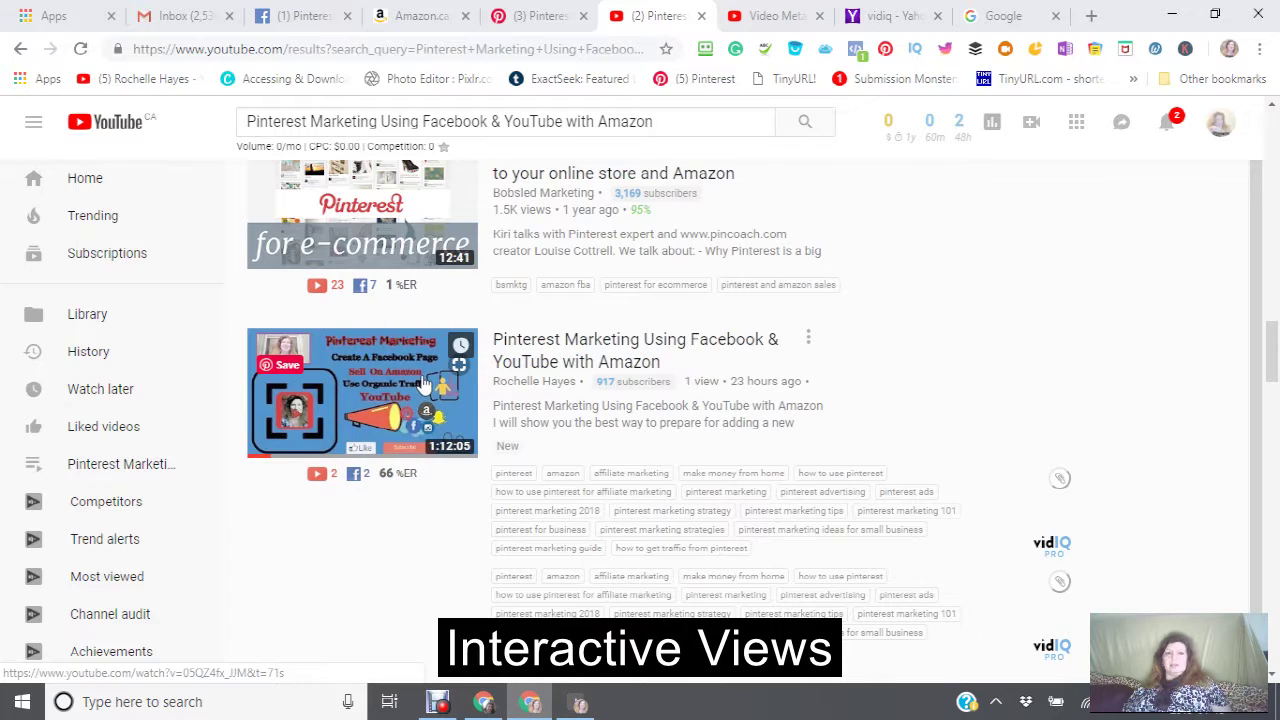
pyautogui.scroll(15, 422, 385)
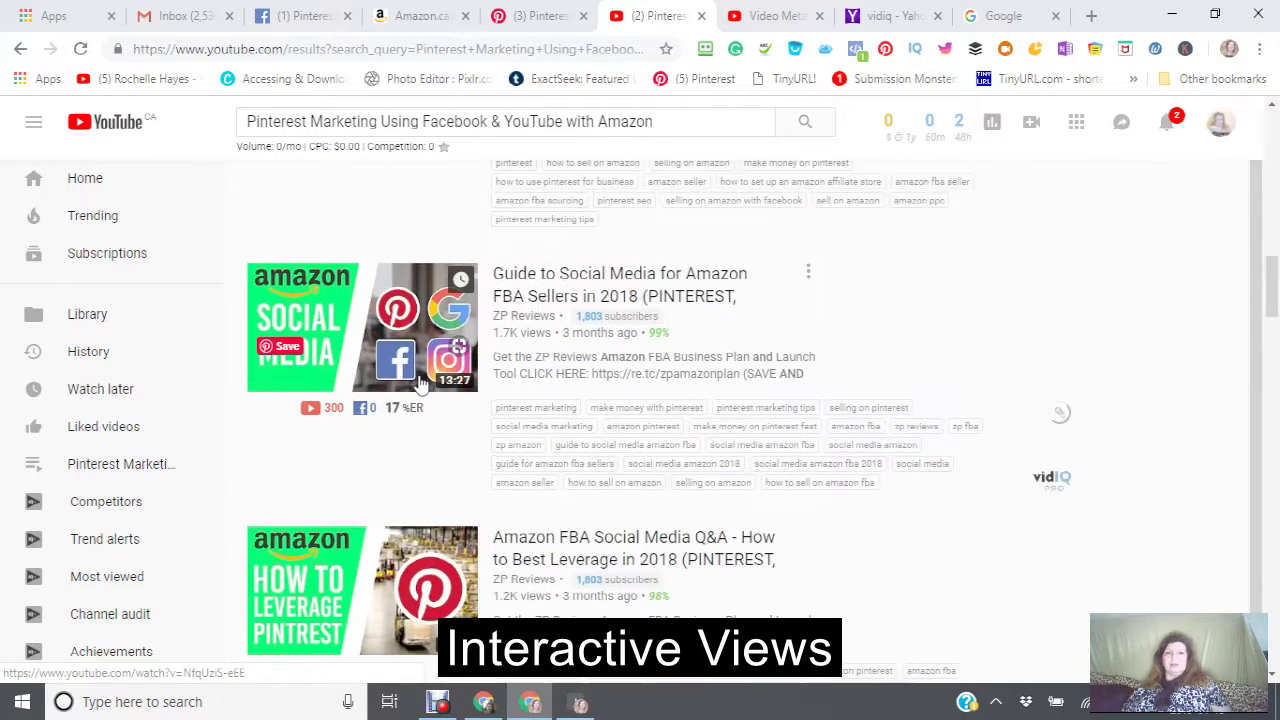
pyautogui.scroll(4, 417, 385)
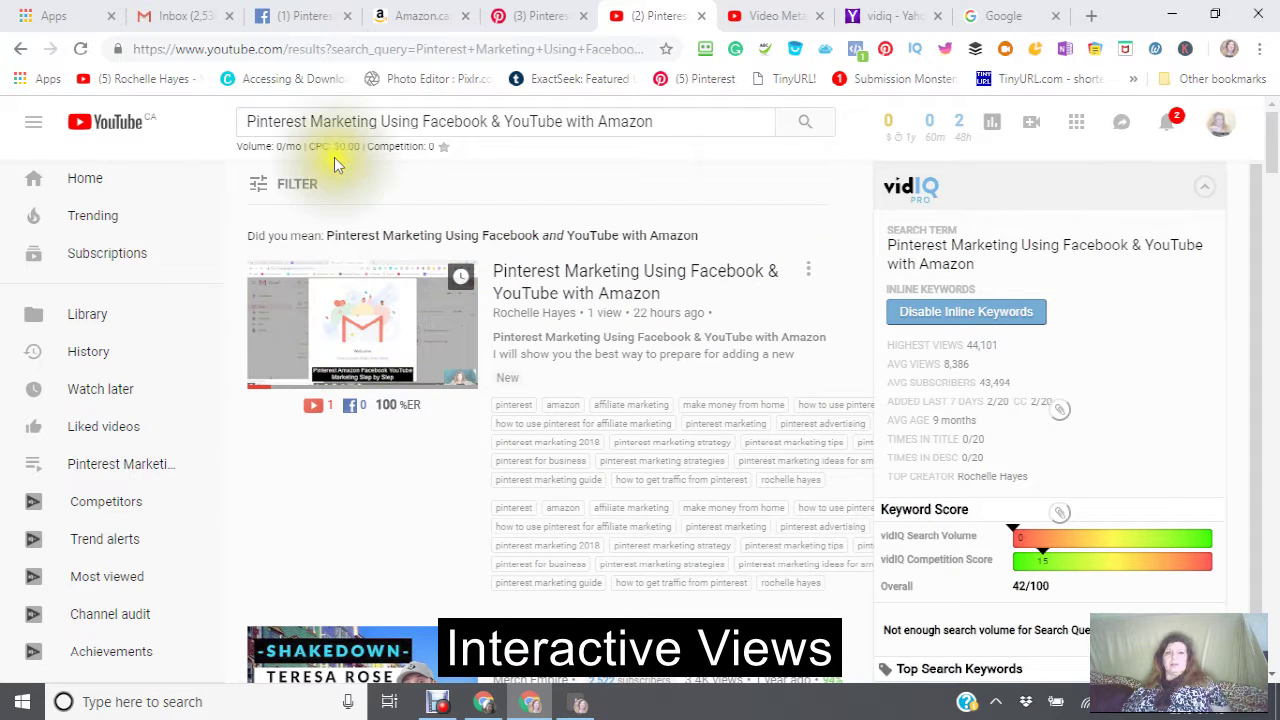
pyautogui.click(806, 128)
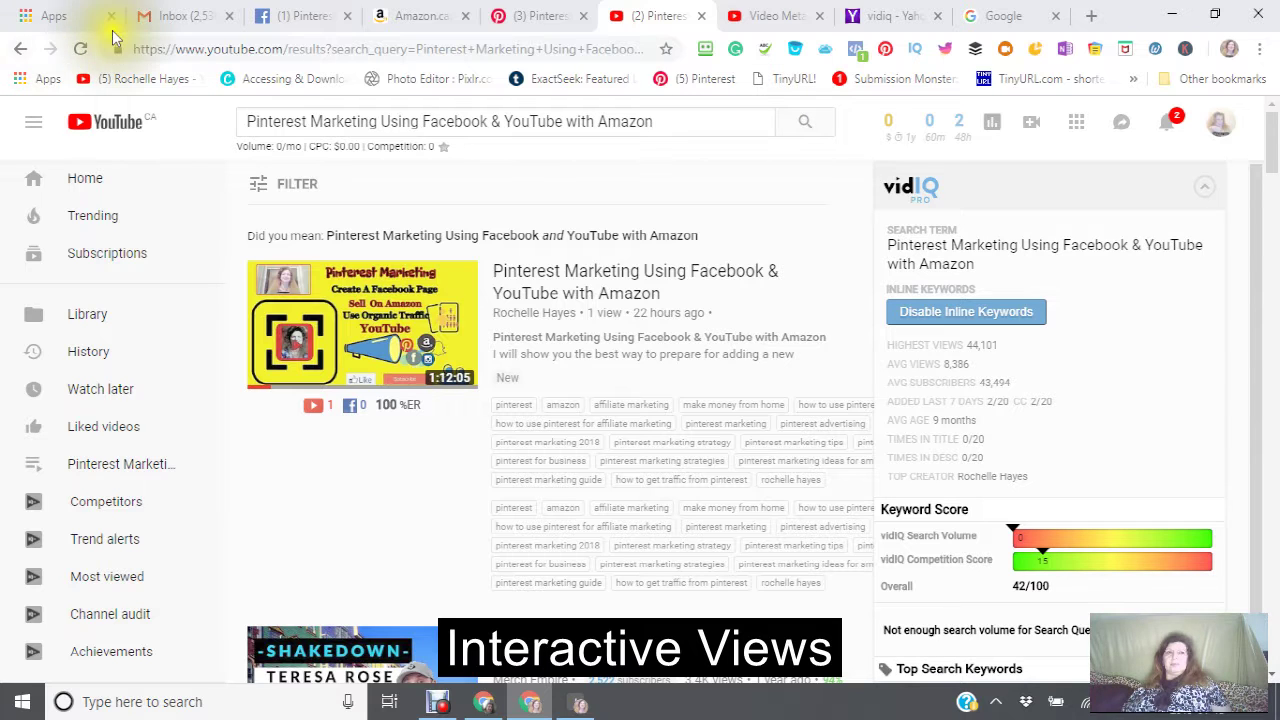
# Reload and scroll the search results, then return to the Video Metadata Editor.
pyautogui.click(79, 49)
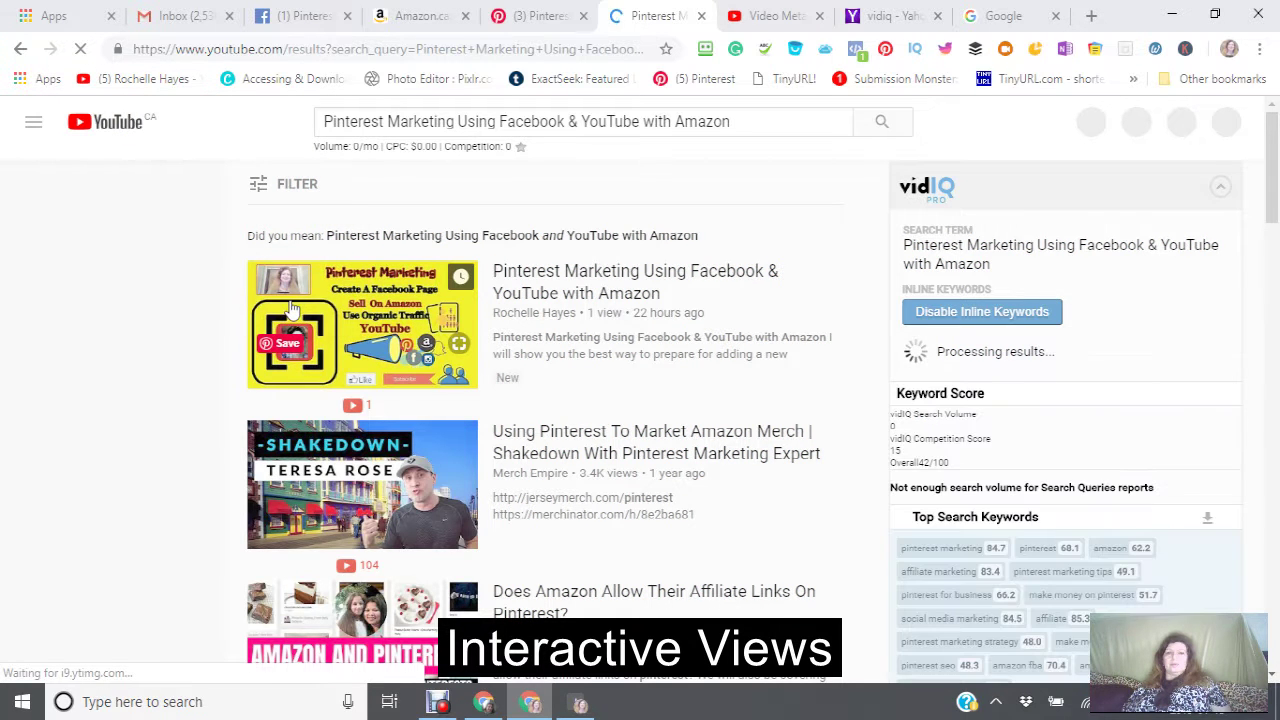
pyautogui.scroll(-4, 291, 310)
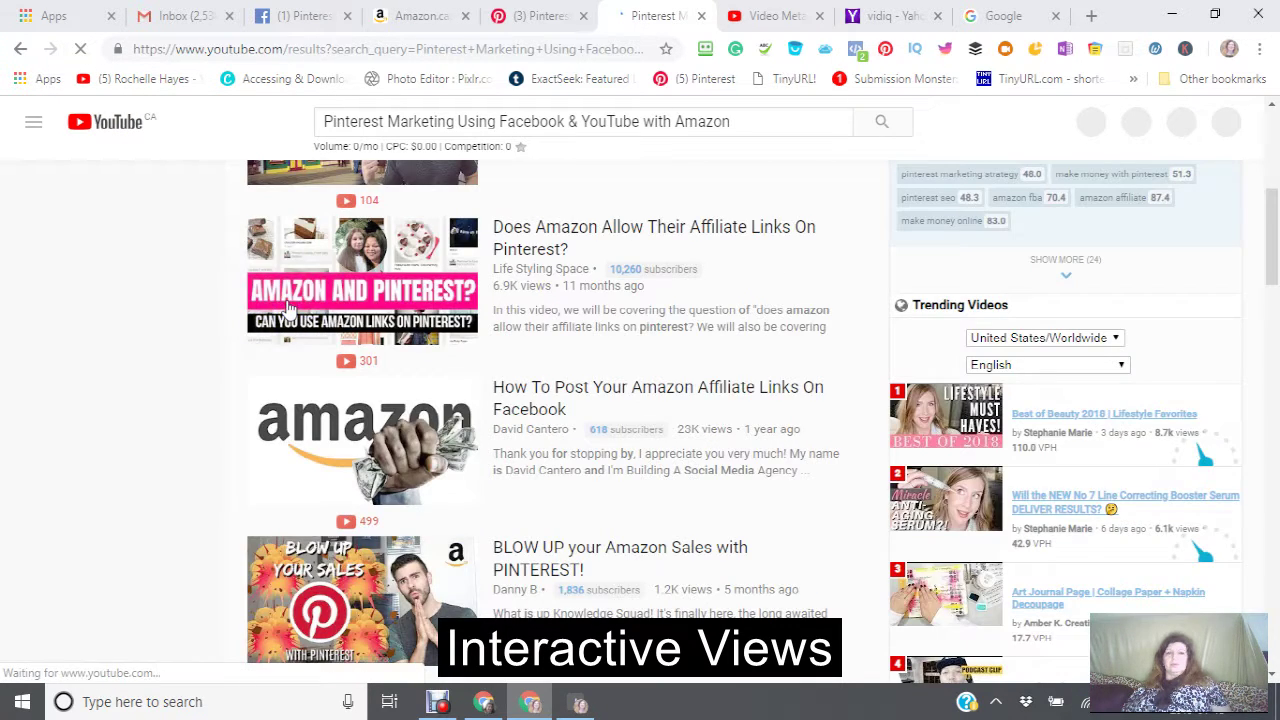
pyautogui.scroll(-2, 288, 310)
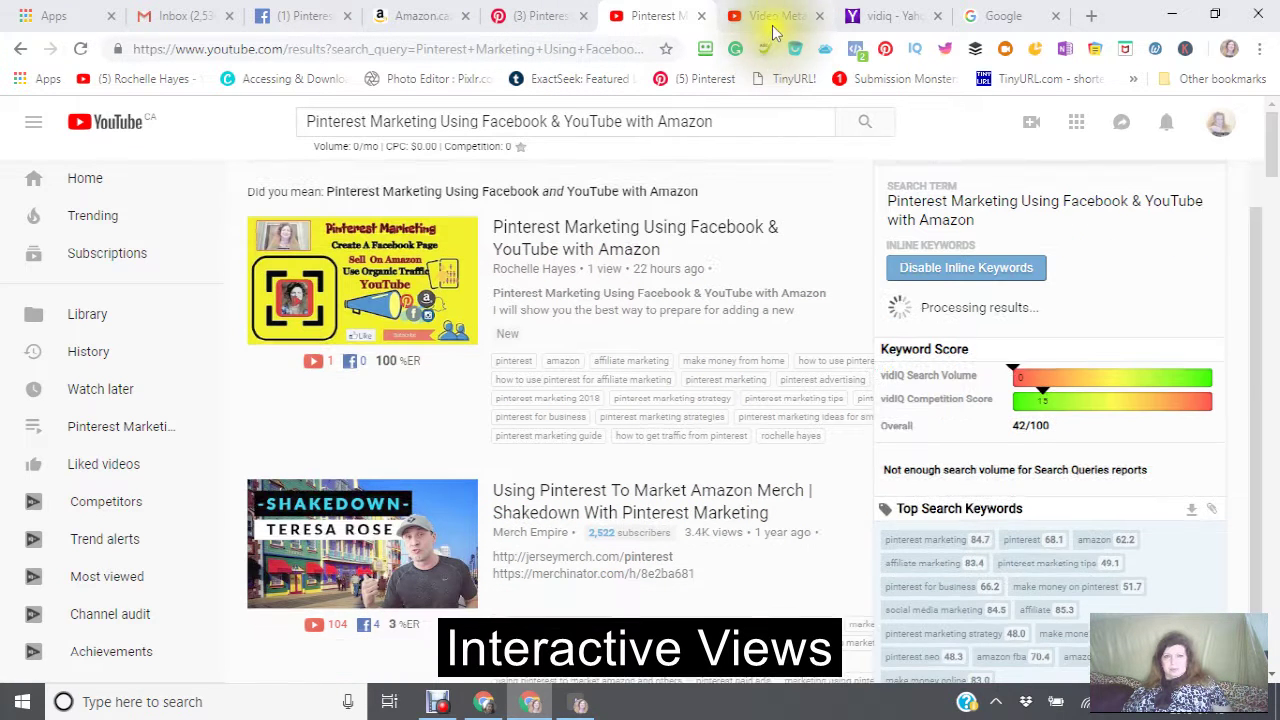
pyautogui.click(771, 20)
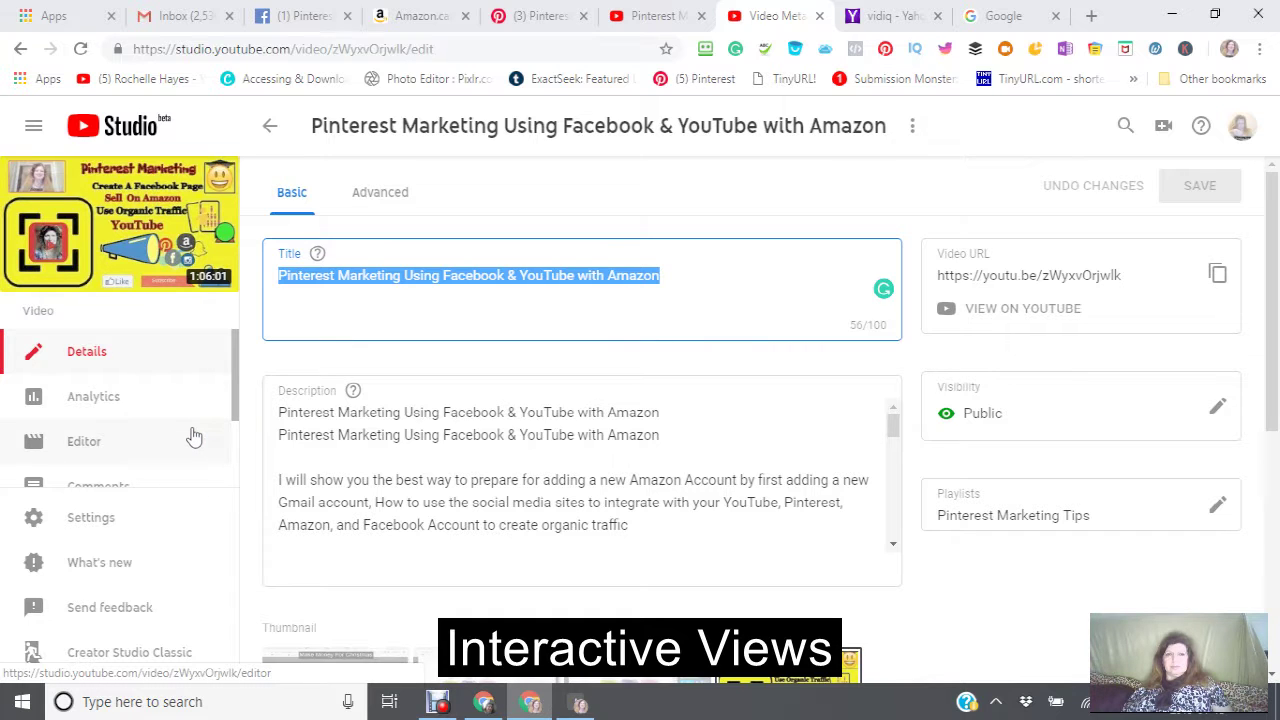
pyautogui.scroll(-2, 192, 435)
pyautogui.scroll(2, 192, 435)
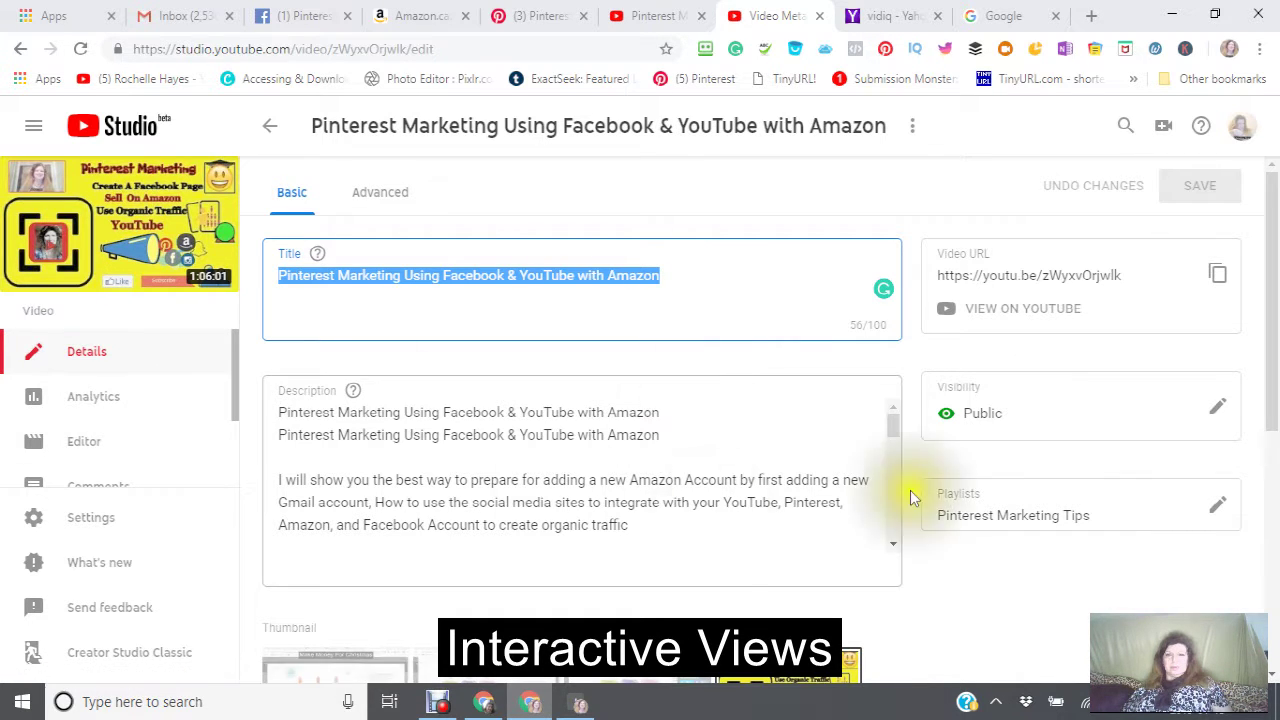
pyautogui.scroll(-5, 895, 577)
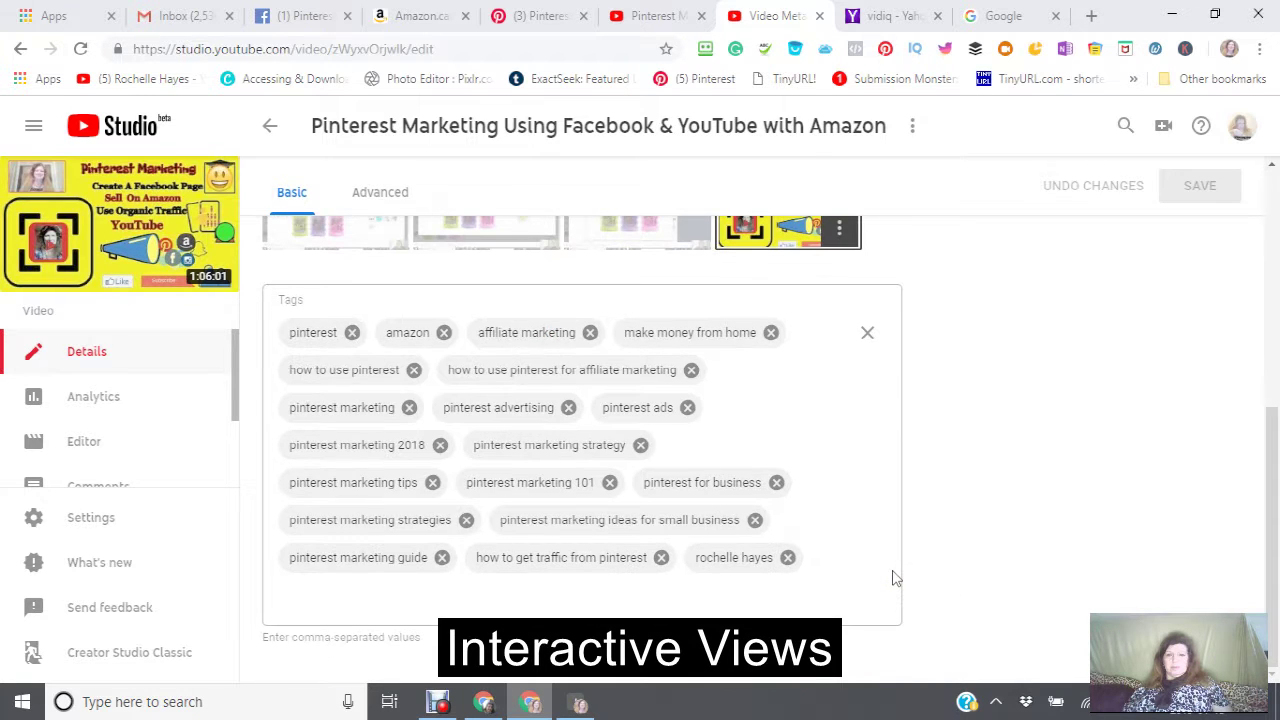
pyautogui.scroll(5, 895, 577)
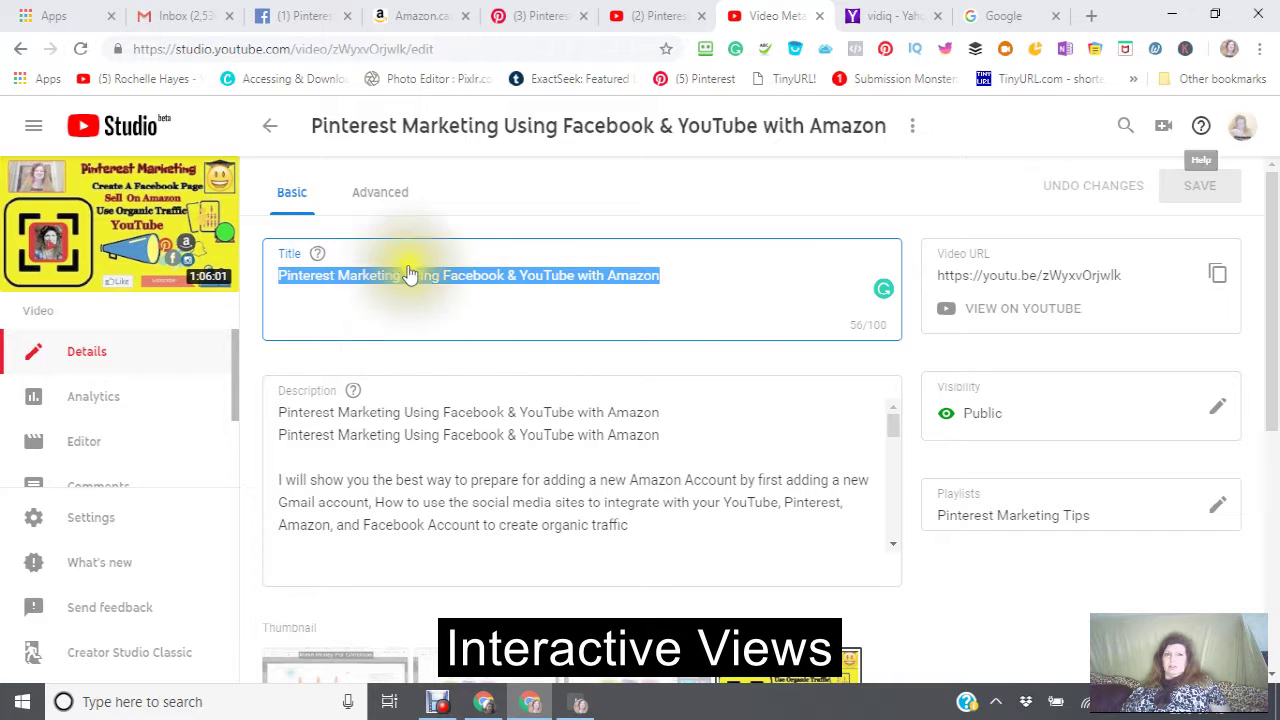
# Browse the Advanced settings, collapse the sidebar to icons, and go back to Basic details.
pyautogui.click(379, 204)
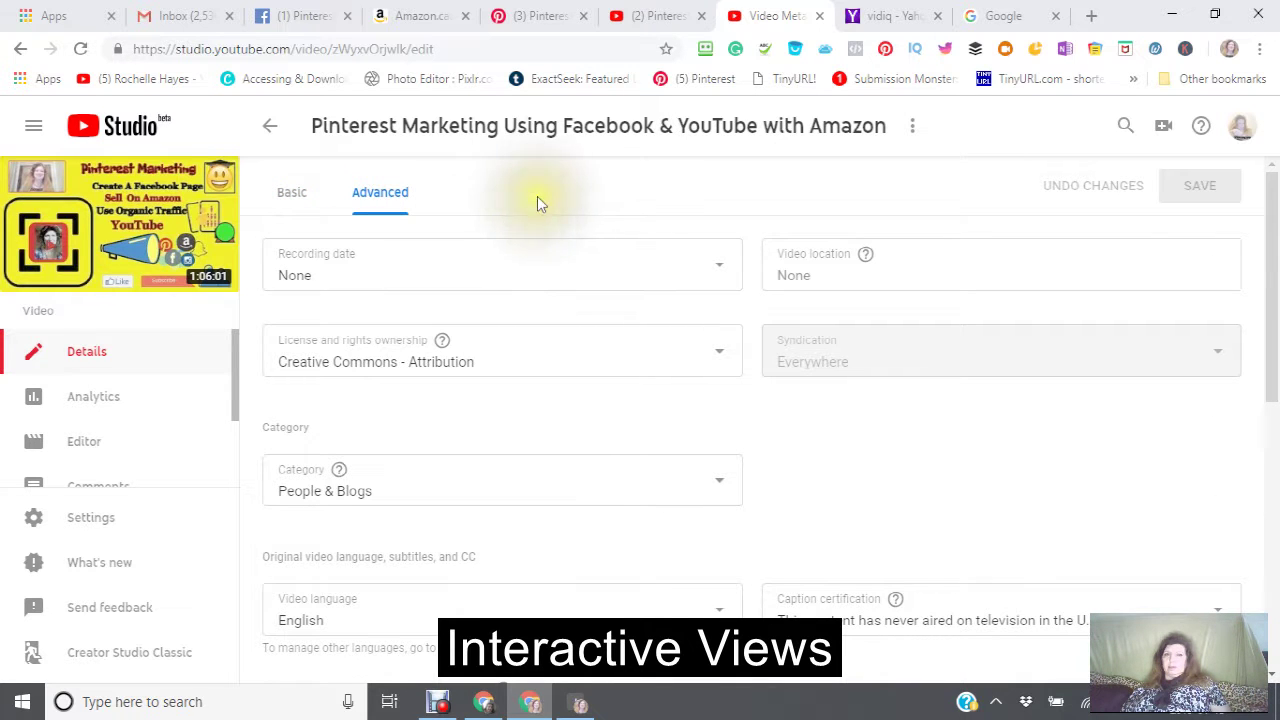
pyautogui.scroll(-3, 537, 225)
pyautogui.scroll(-3, 536, 226)
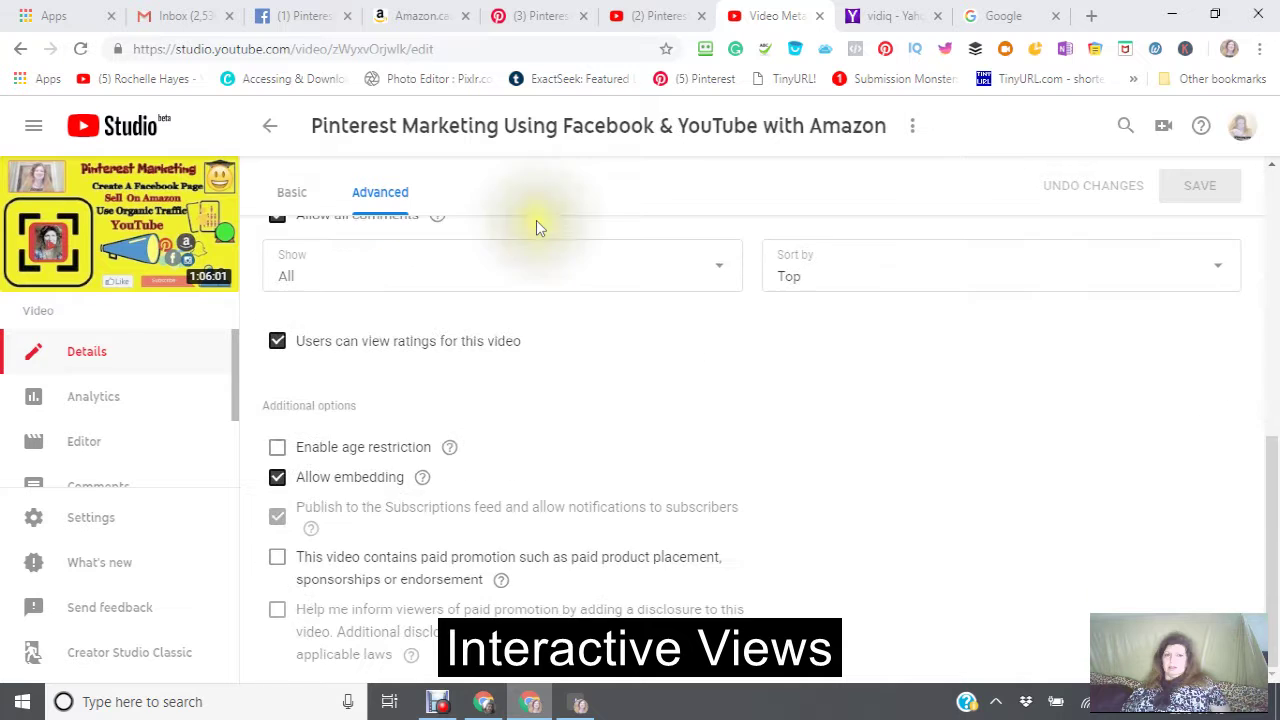
pyautogui.scroll(3, 535, 230)
pyautogui.scroll(-2, 535, 231)
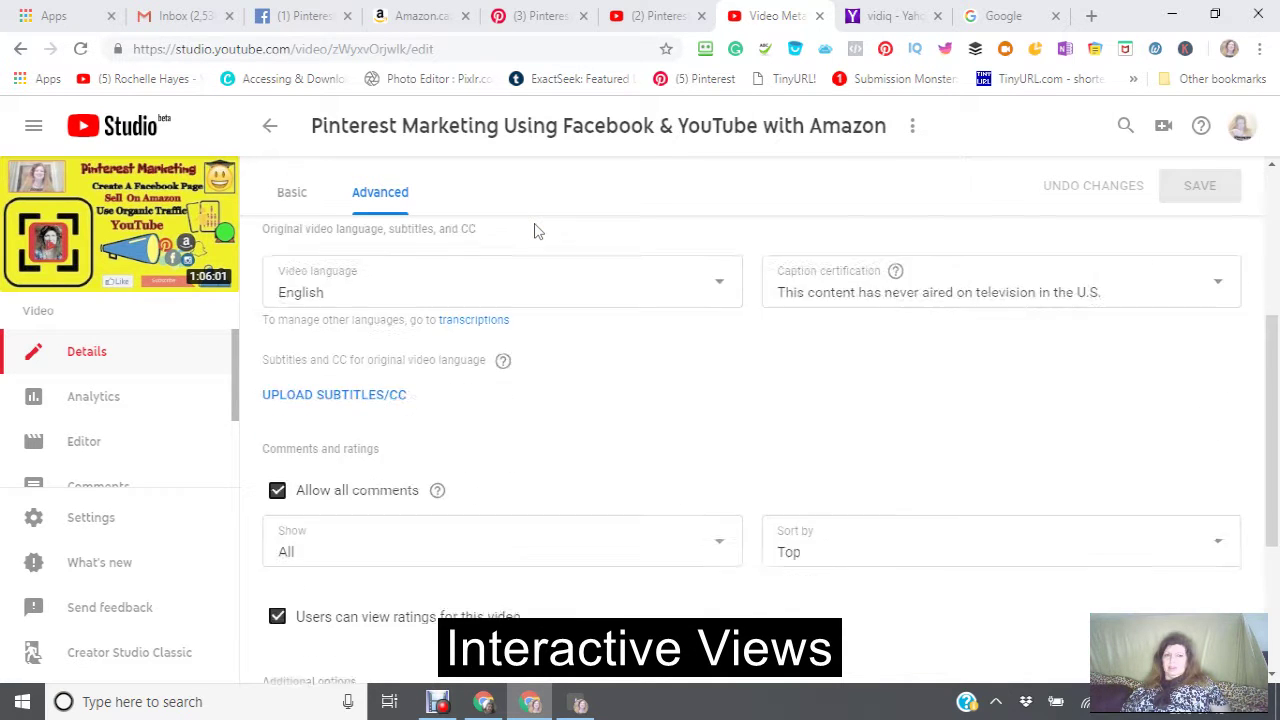
pyautogui.scroll(-2, 535, 231)
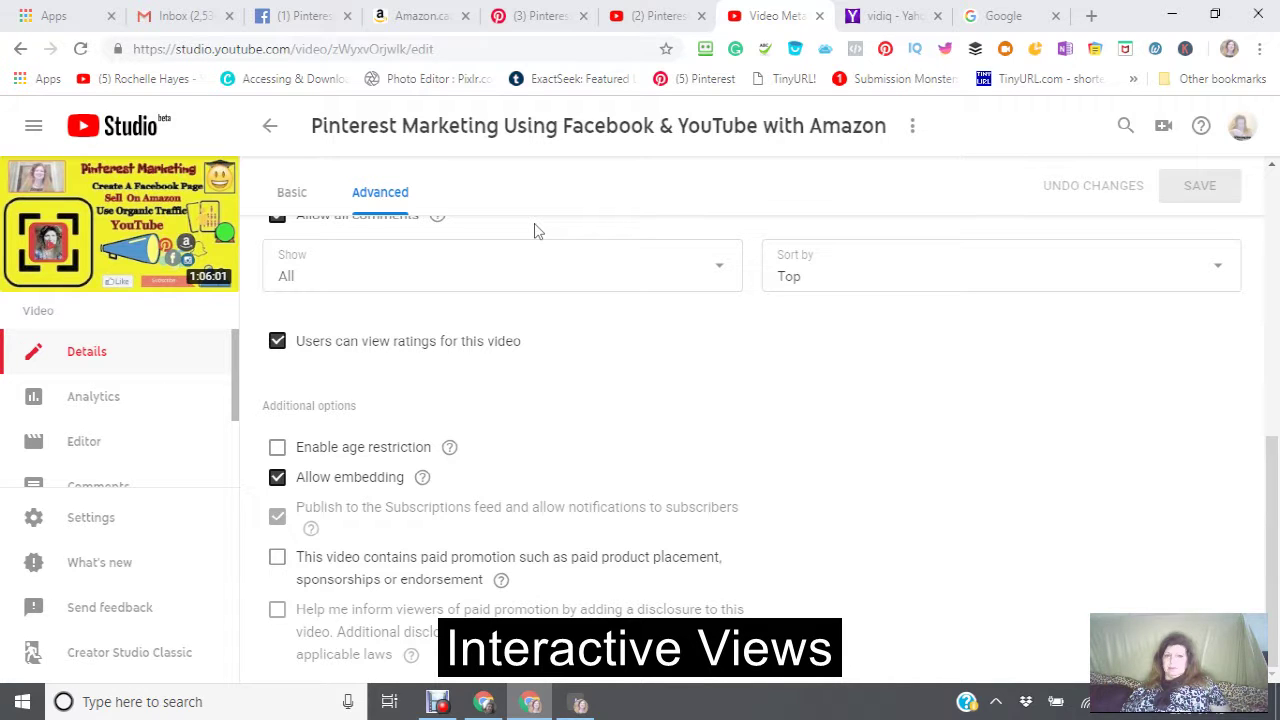
pyautogui.scroll(5, 533, 230)
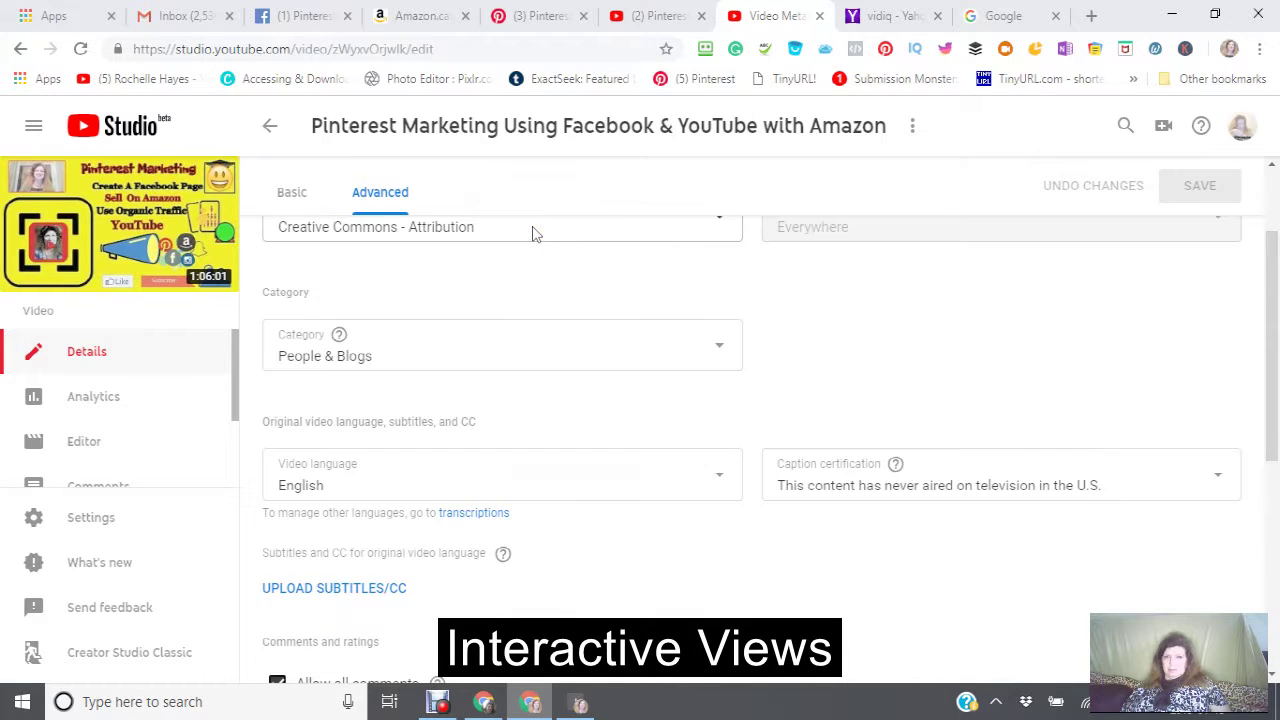
pyautogui.scroll(-2, 533, 233)
pyautogui.scroll(4, 533, 233)
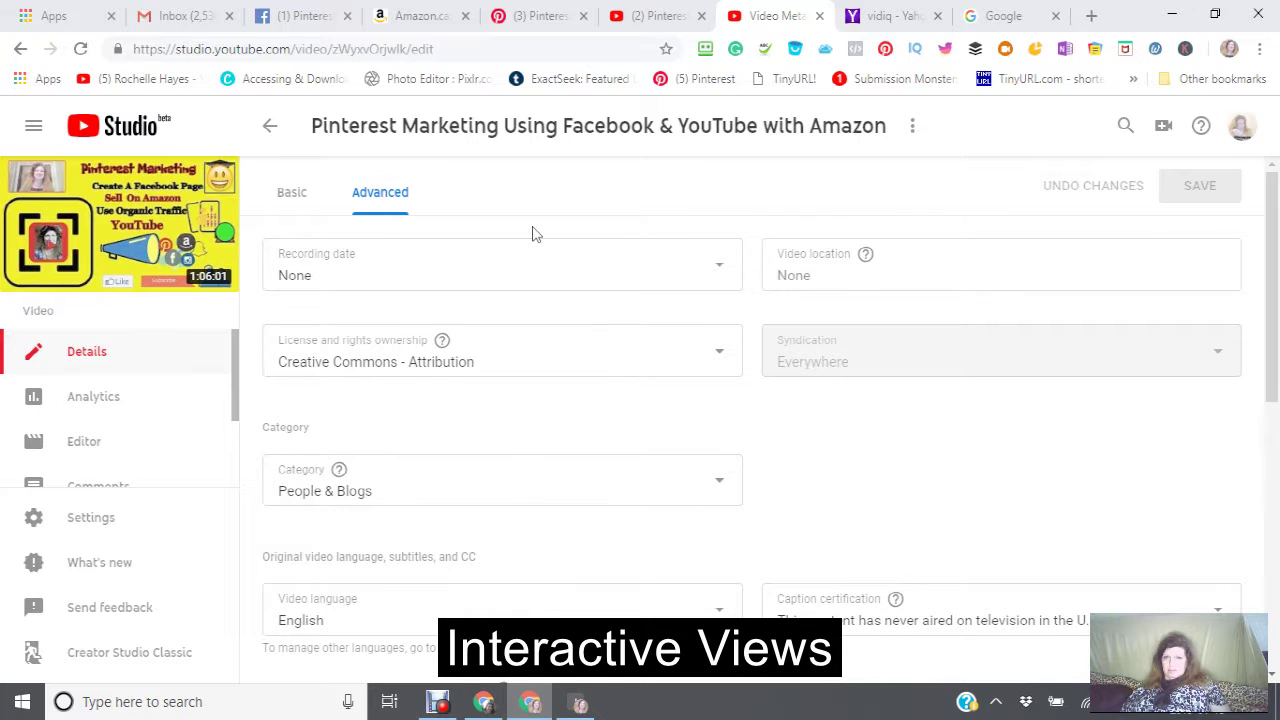
pyautogui.scroll(-2, 533, 233)
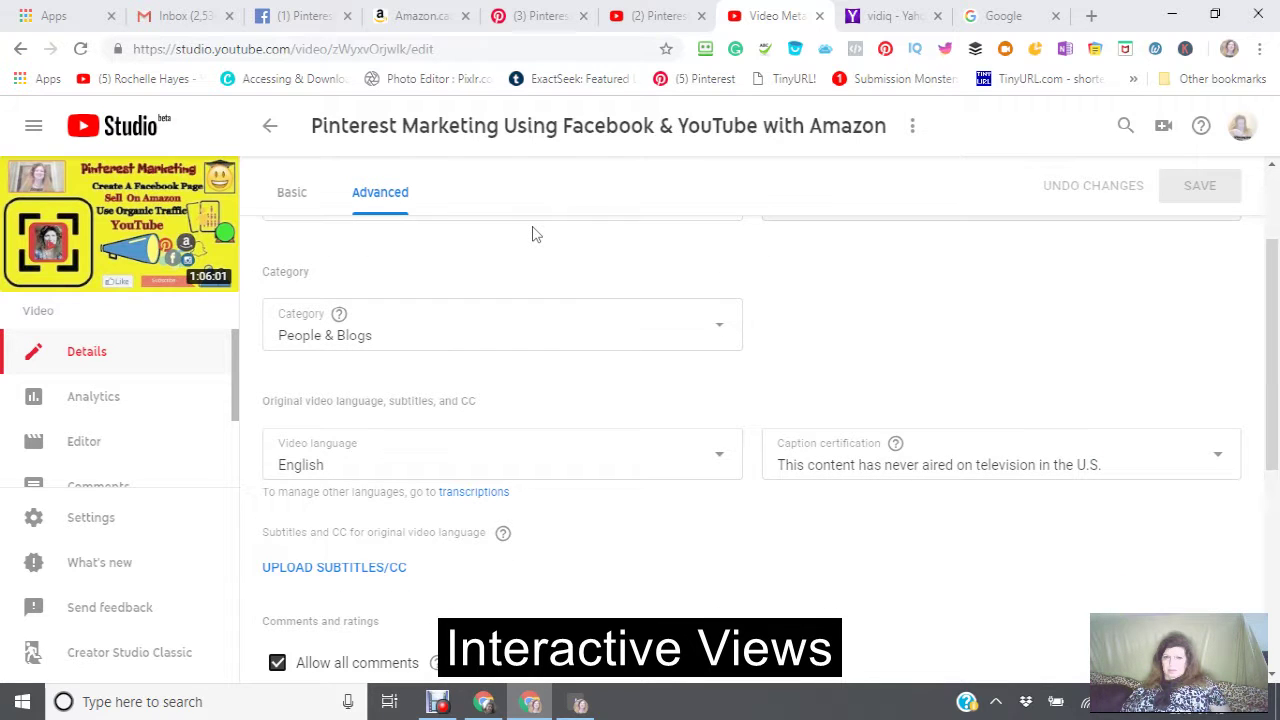
pyautogui.scroll(-2, 533, 233)
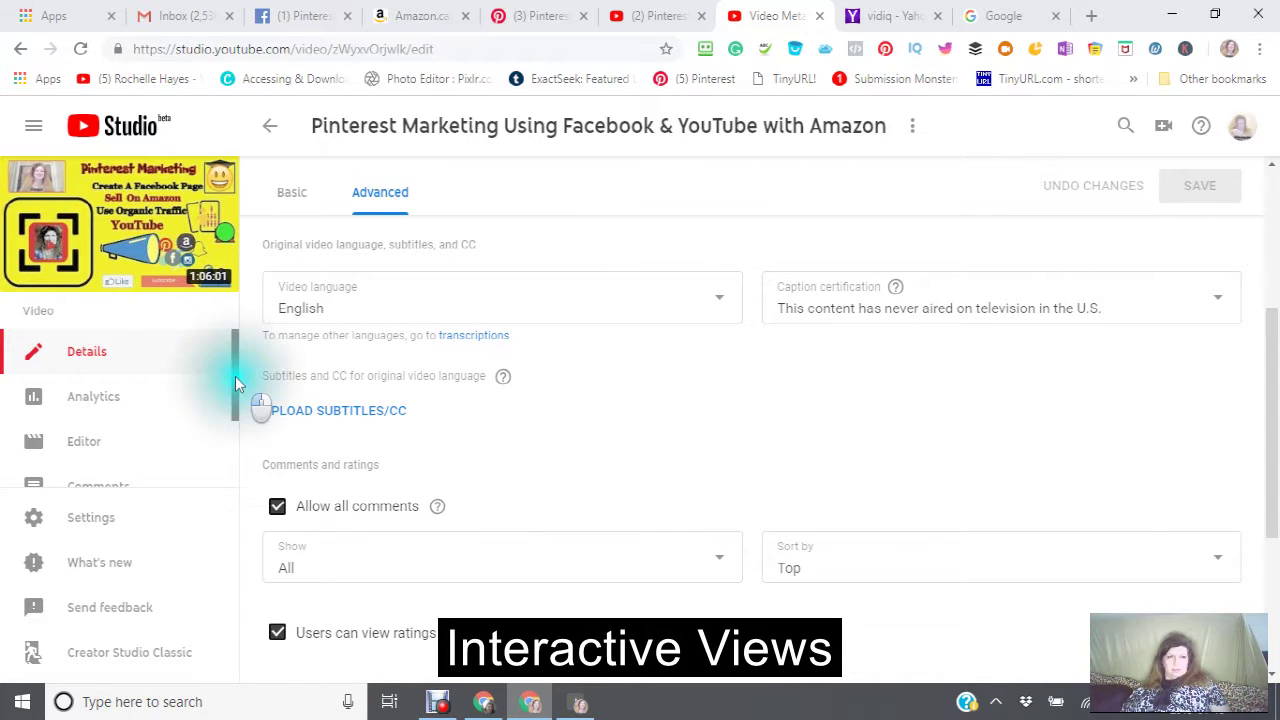
pyautogui.click(33, 128)
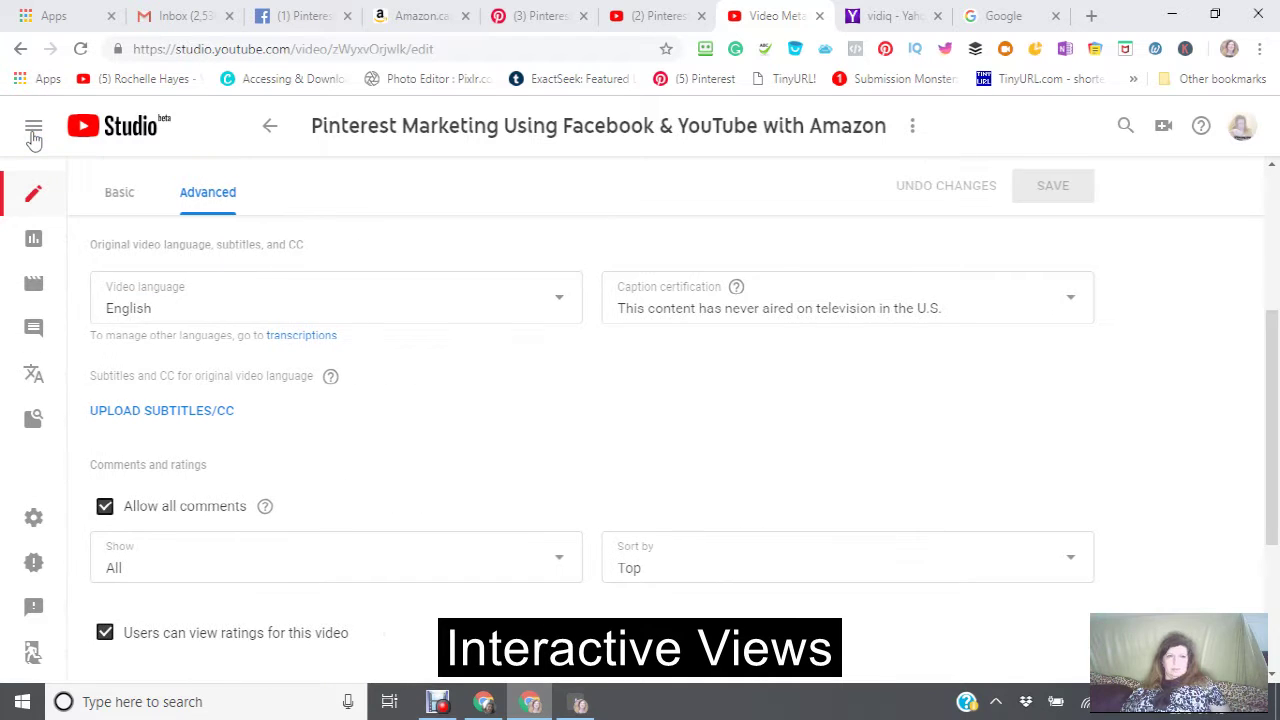
pyautogui.click(118, 197)
# Return to Basic details and open the video's watch page via VIEW ON YOUTUBE.
pyautogui.click(118, 197)
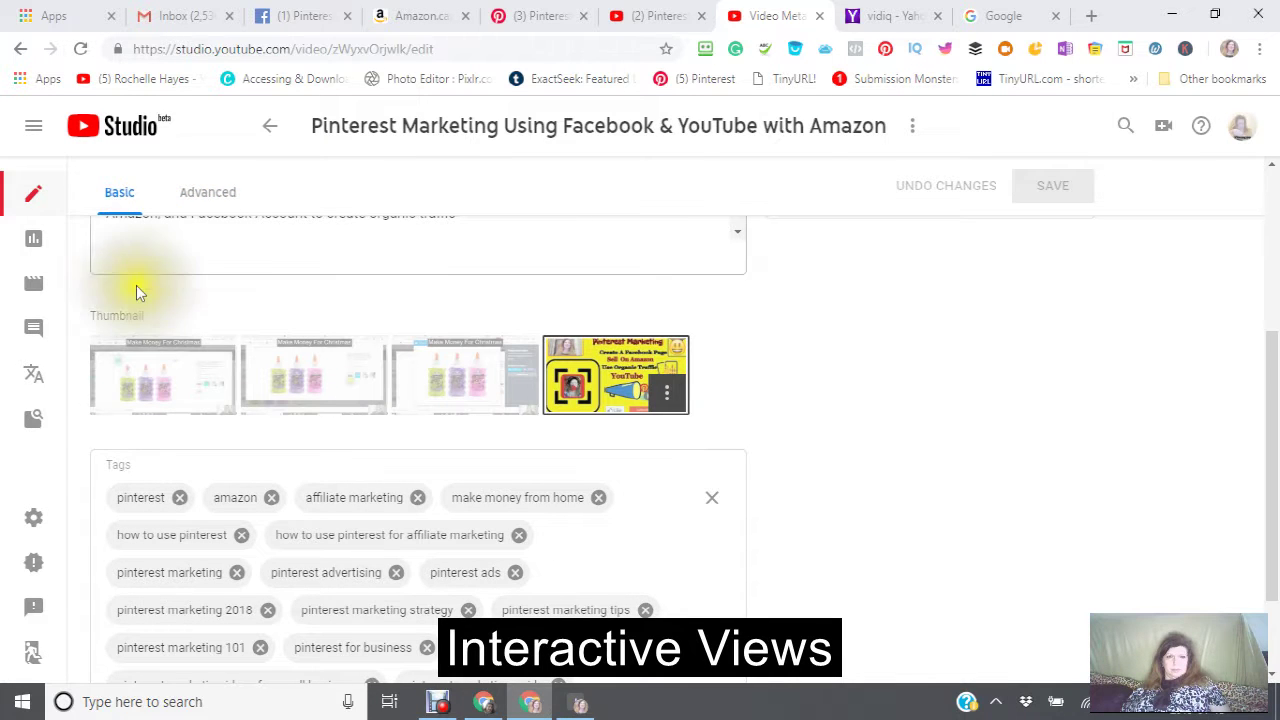
pyautogui.scroll(3, 95, 370)
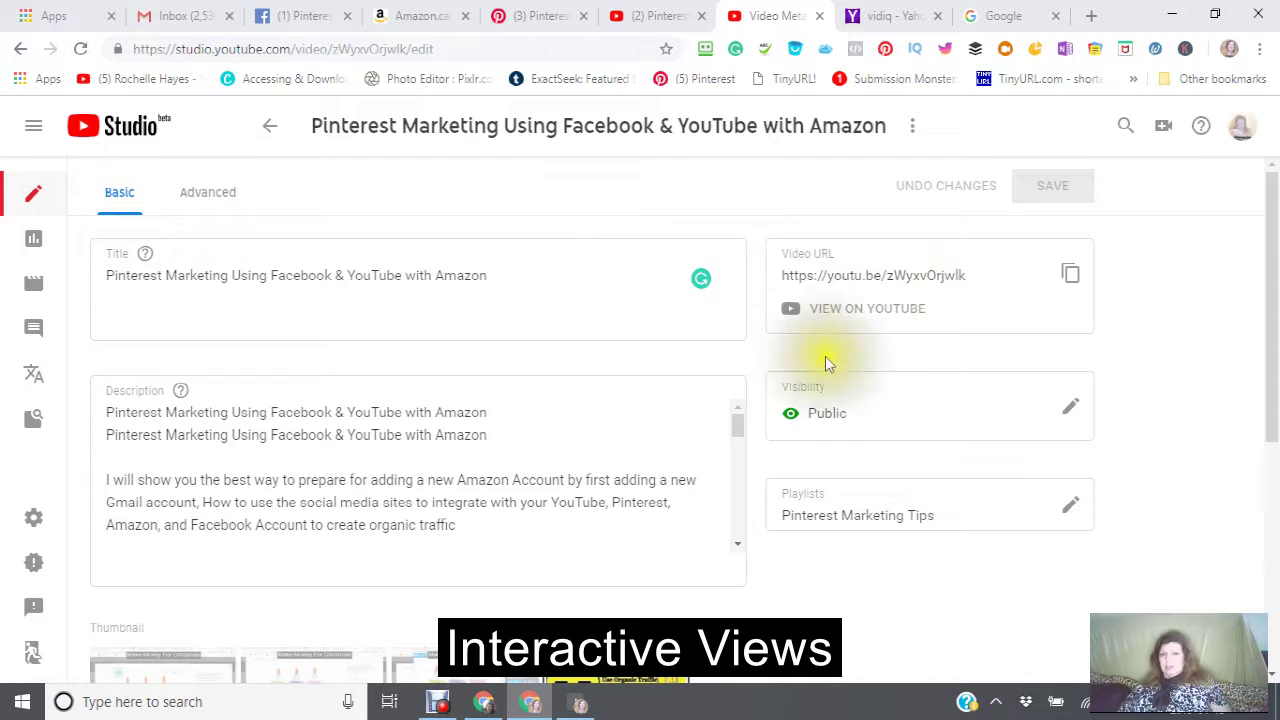
pyautogui.click(828, 320)
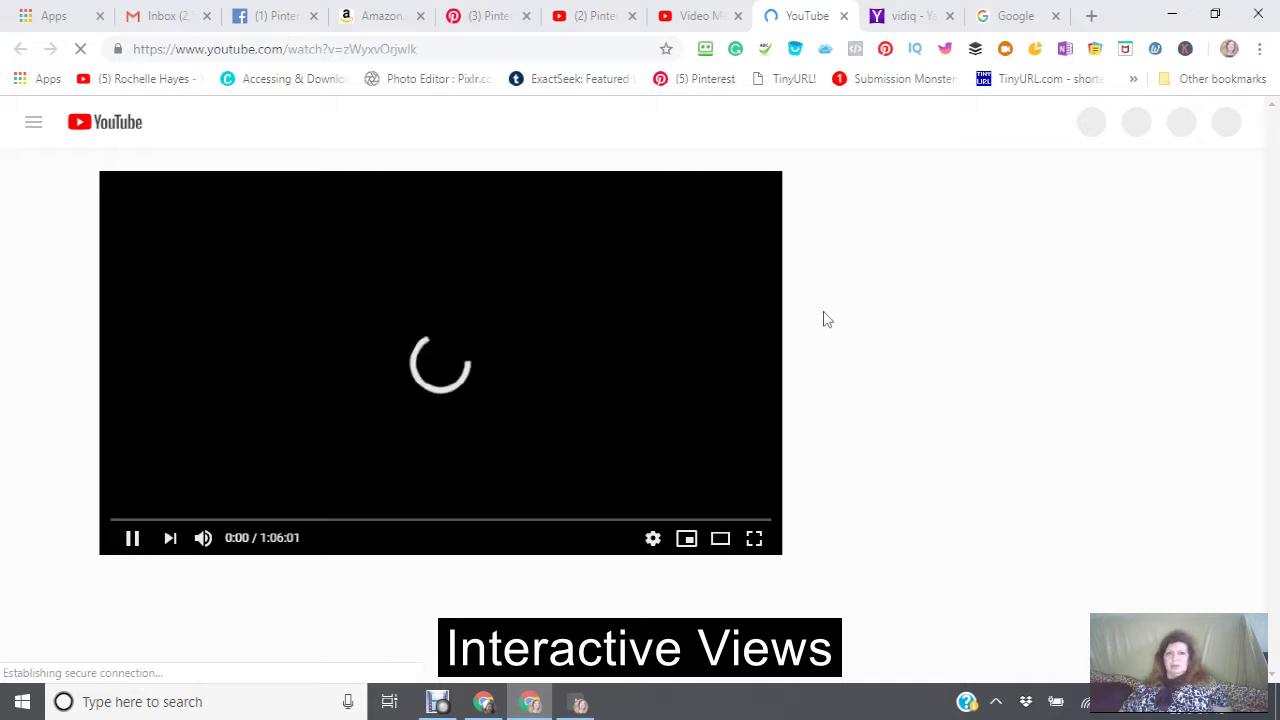
# Play 'Pinterest Marketing Using Facebook & YouTube with Amazon' on its new watch page.
pyautogui.click(820, 316)
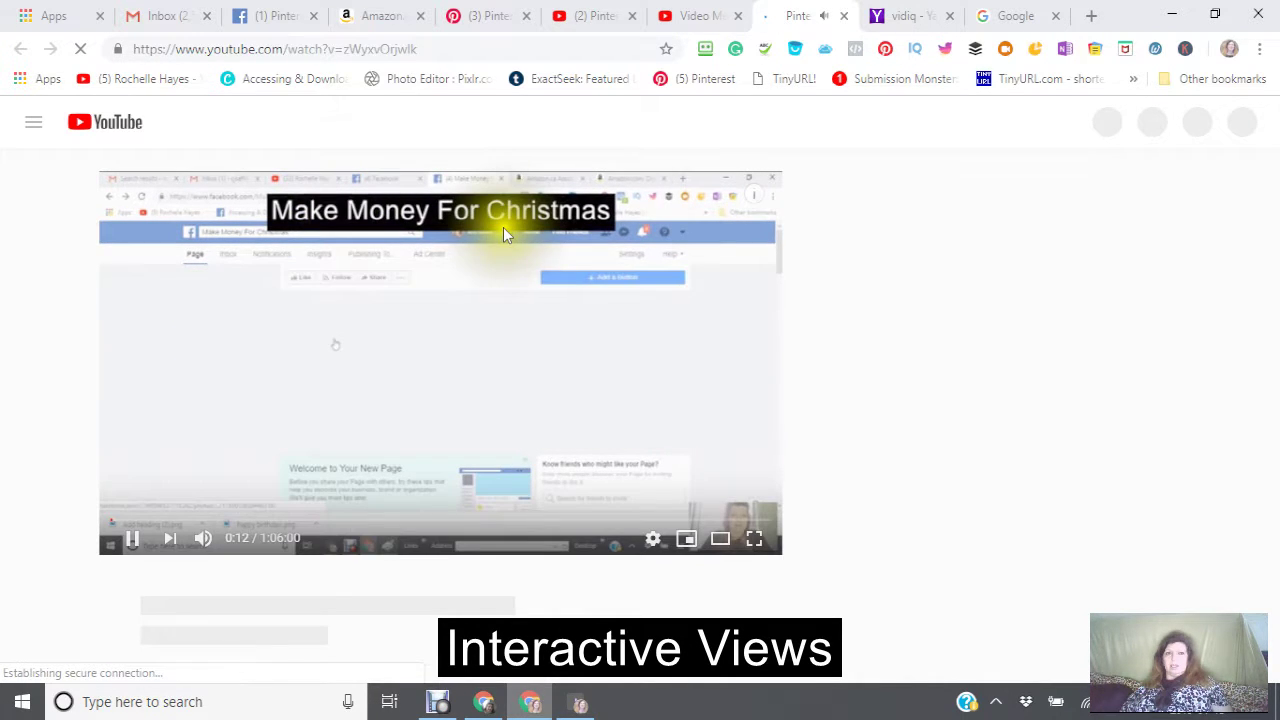
# Change the video's visibility to Private in its Studio editor.
pyautogui.click(697, 20)
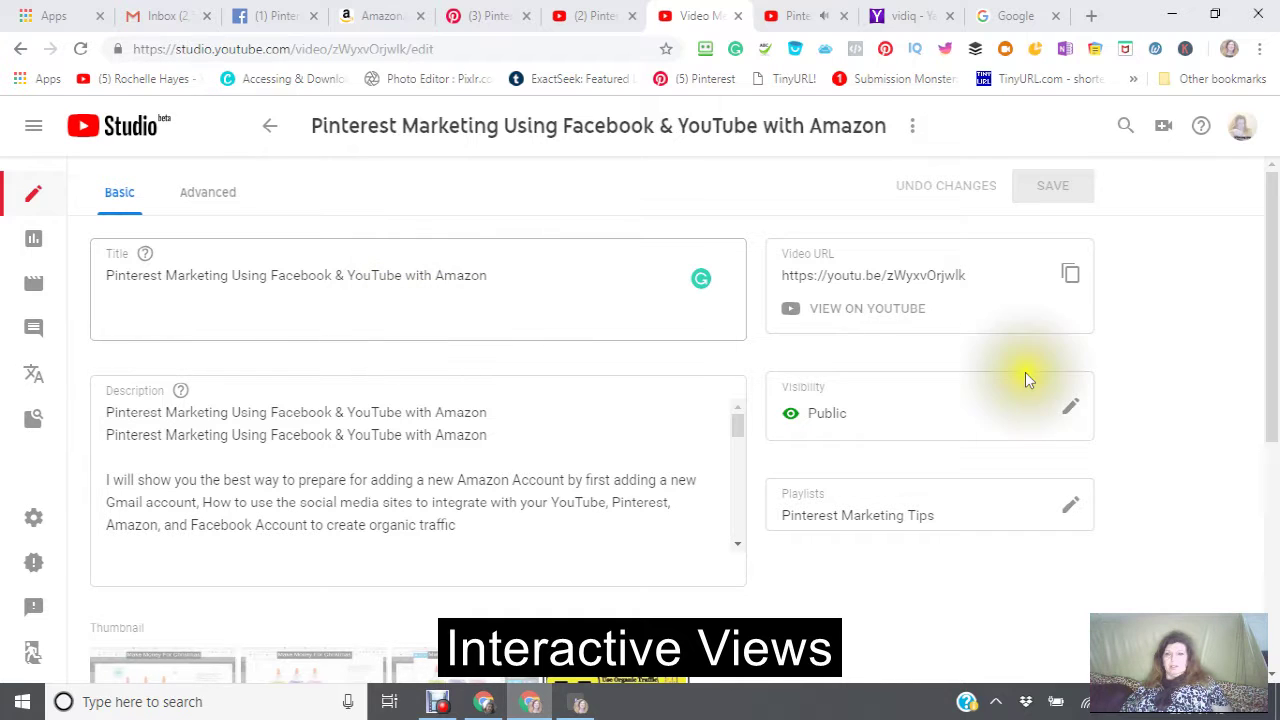
pyautogui.click(1071, 412)
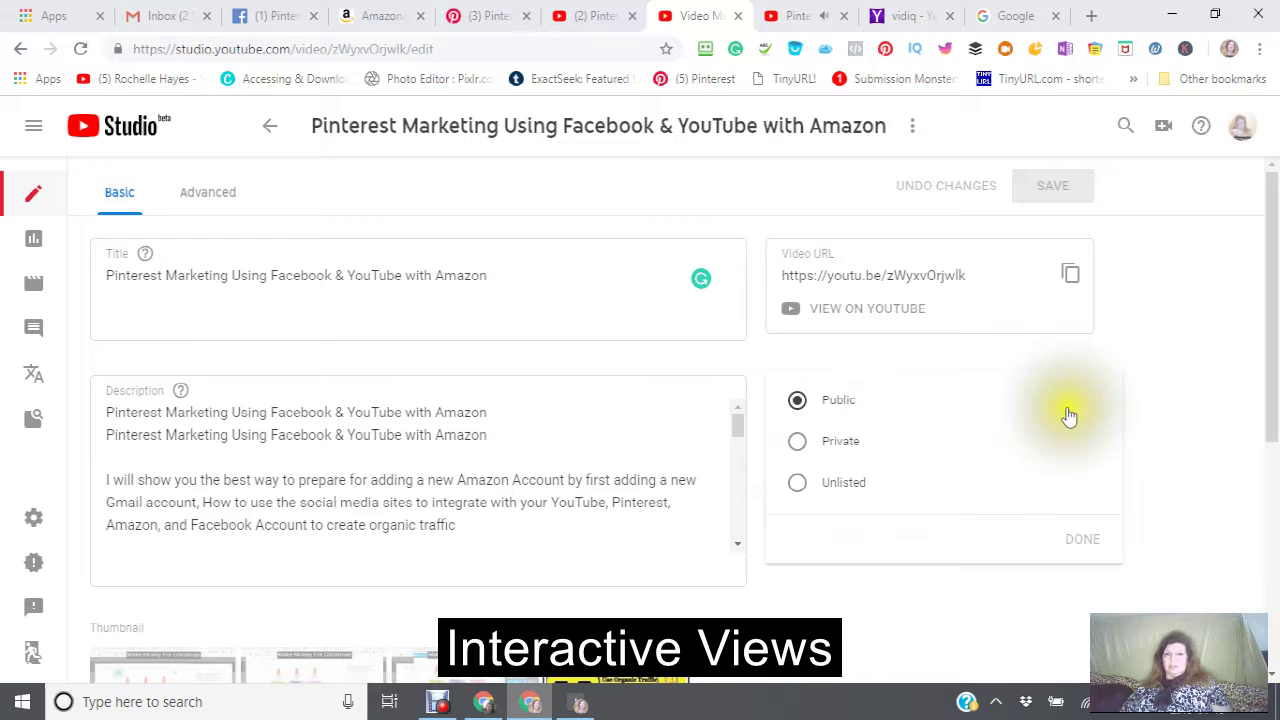
pyautogui.click(796, 447)
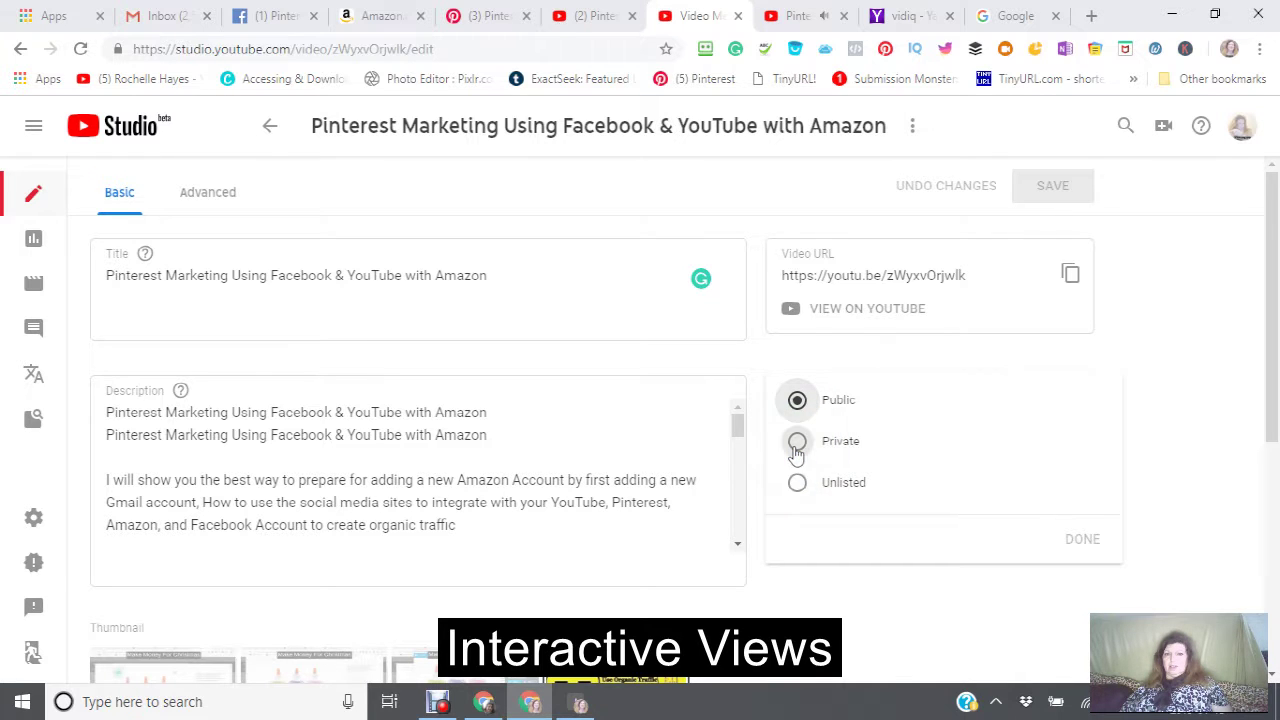
pyautogui.click(1082, 579)
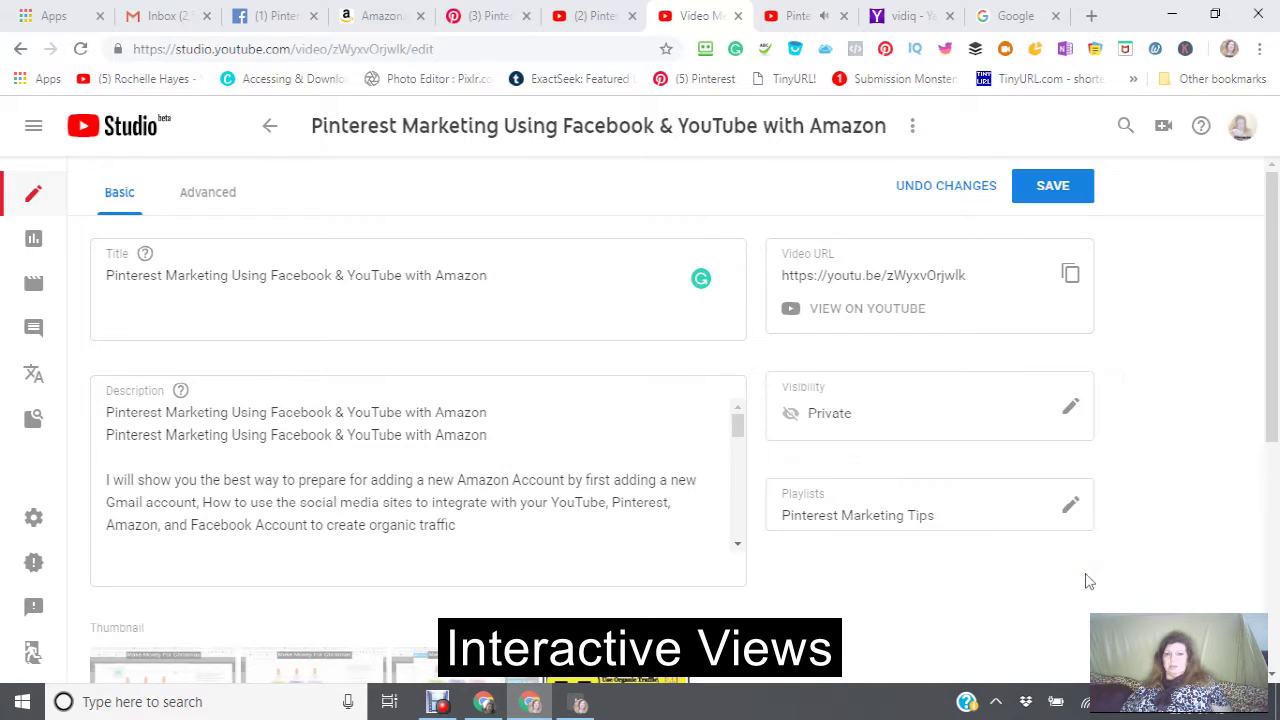
# Pause the video on its watch page, then save the video details in Studio.
pyautogui.click(793, 24)
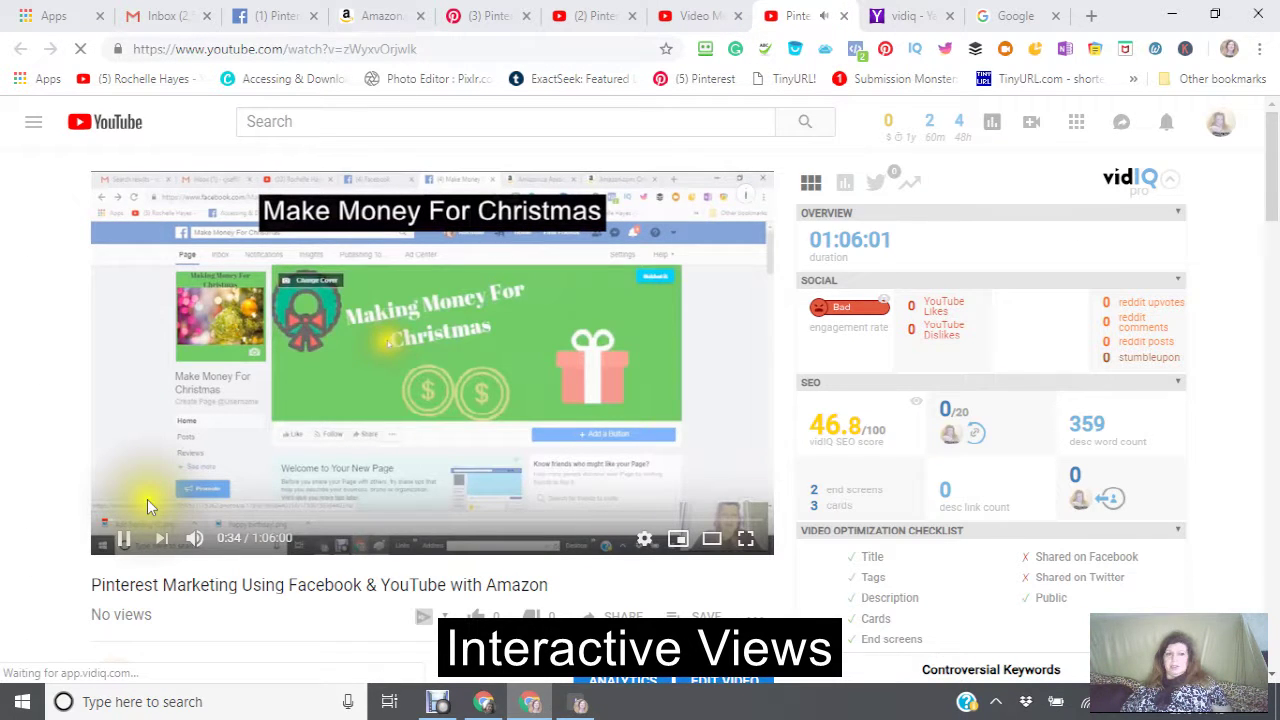
pyautogui.click(147, 507)
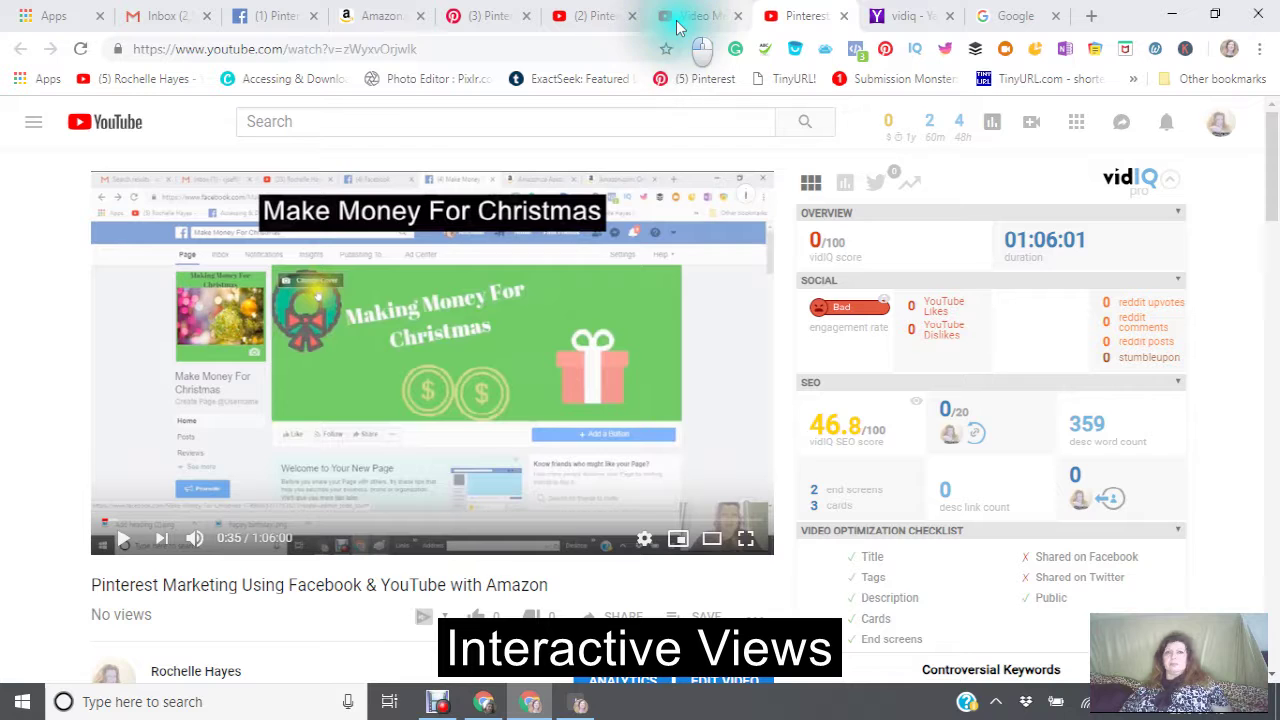
pyautogui.click(690, 16)
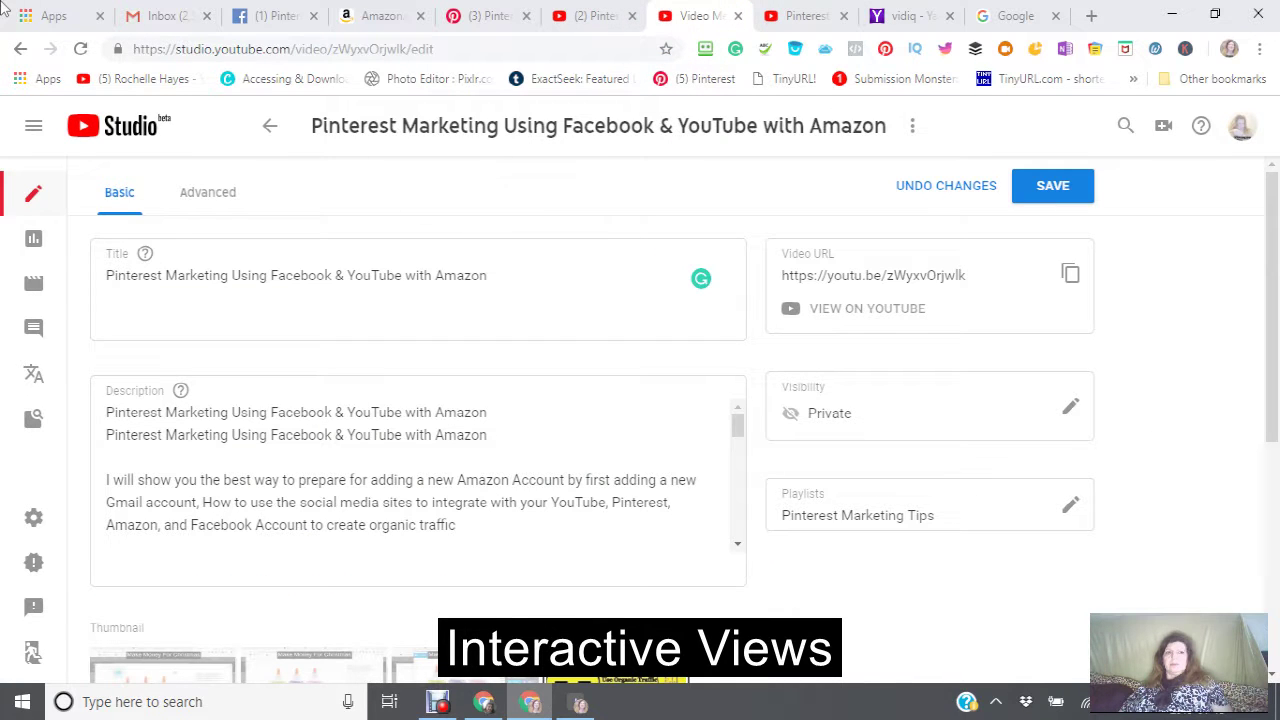
pyautogui.click(34, 128)
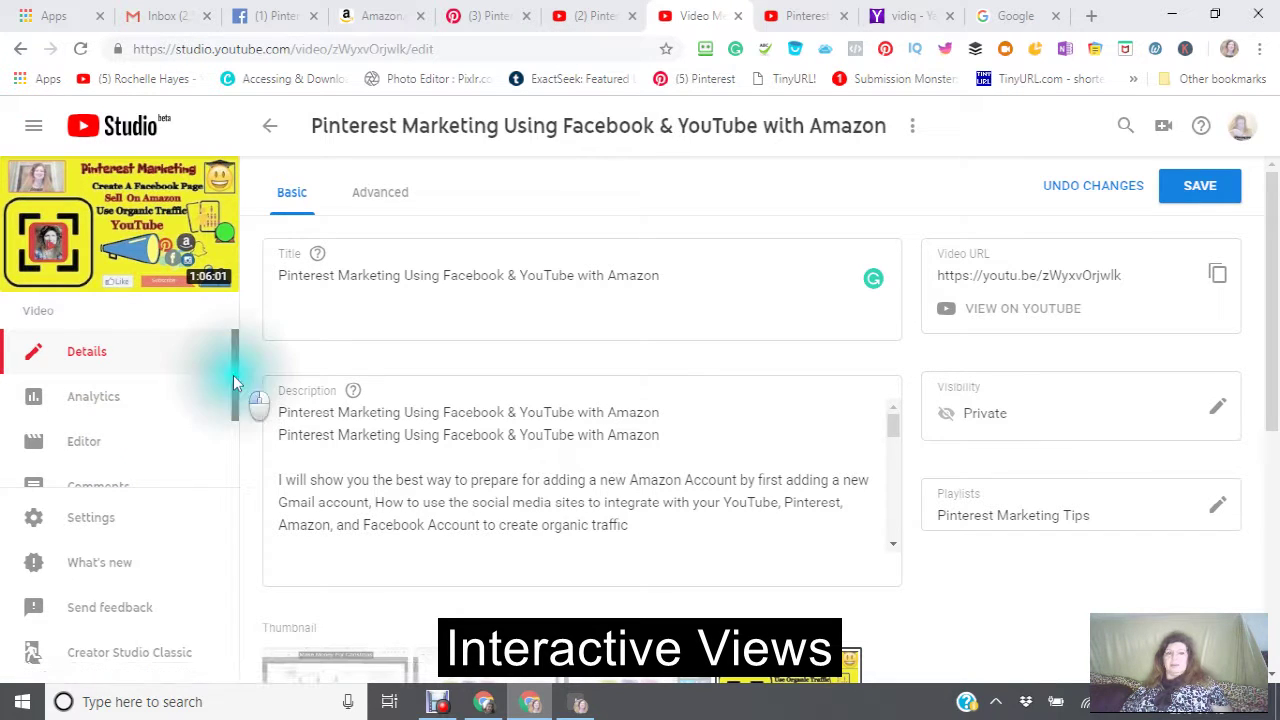
pyautogui.moveTo(233, 375); pyautogui.dragTo(234, 260)
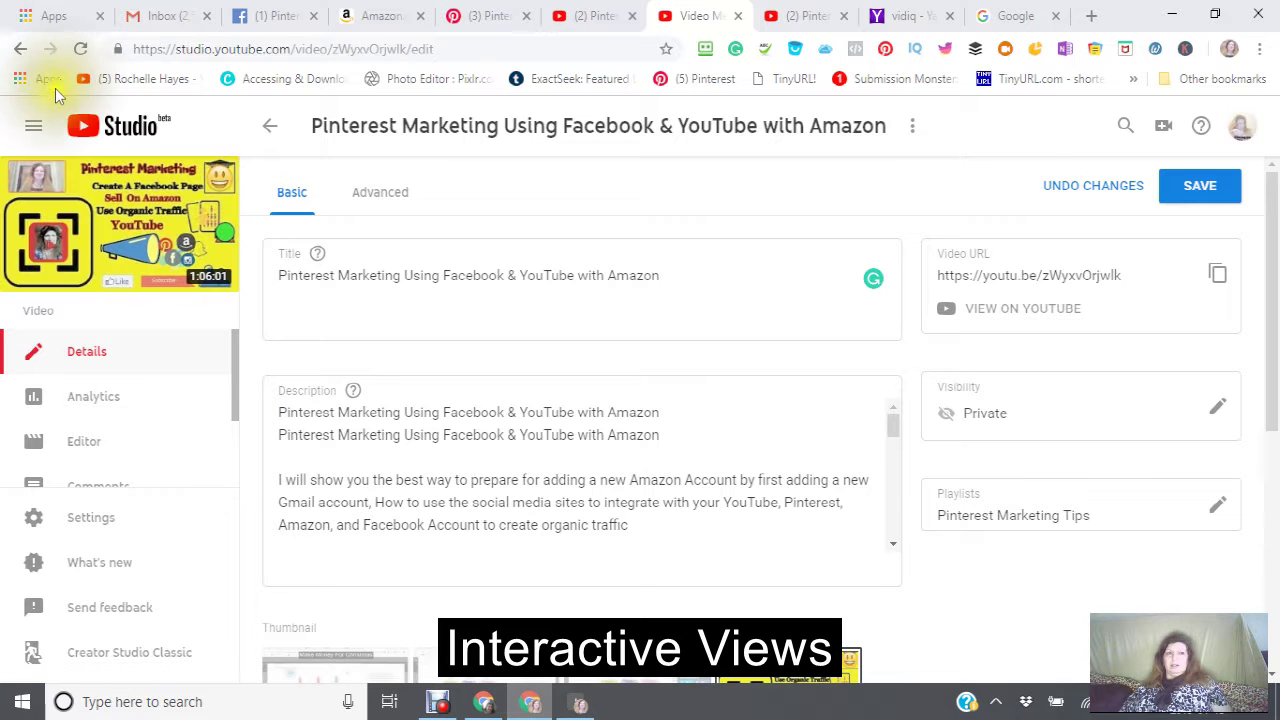
pyautogui.click(1203, 190)
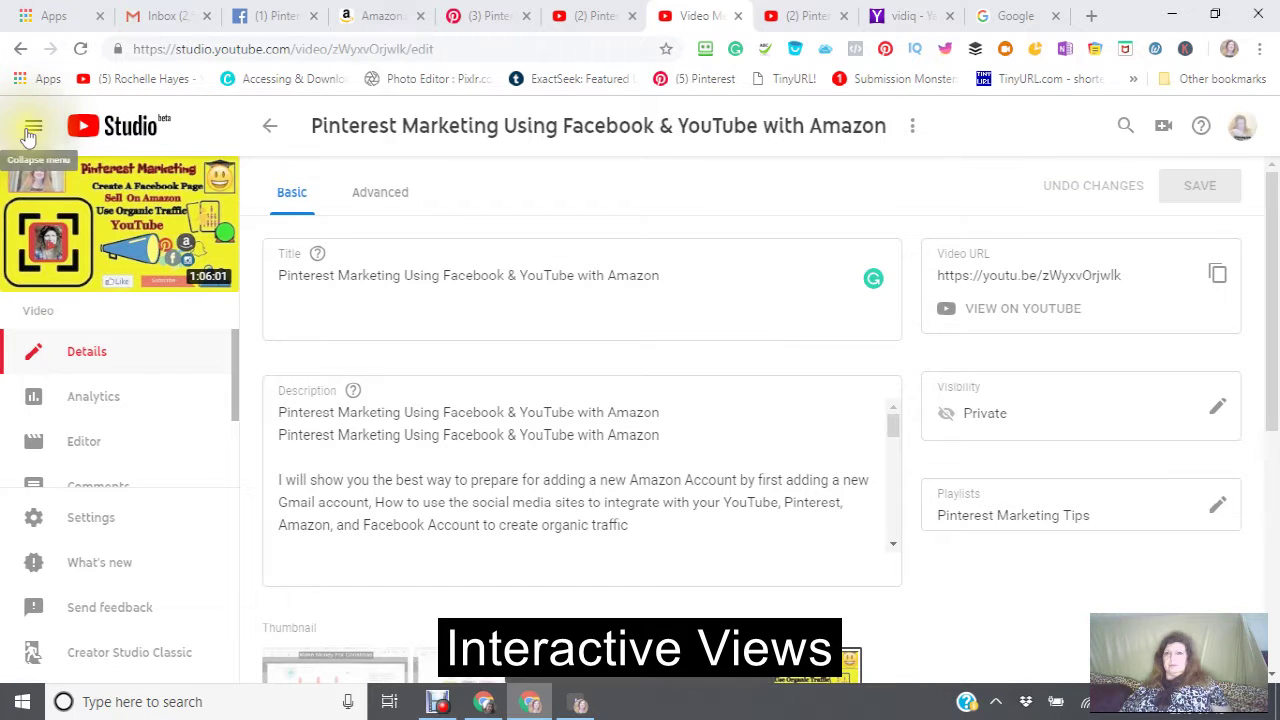
# Go to your own channel from the account menu and list its uploaded videos.
pyautogui.click(1240, 130)
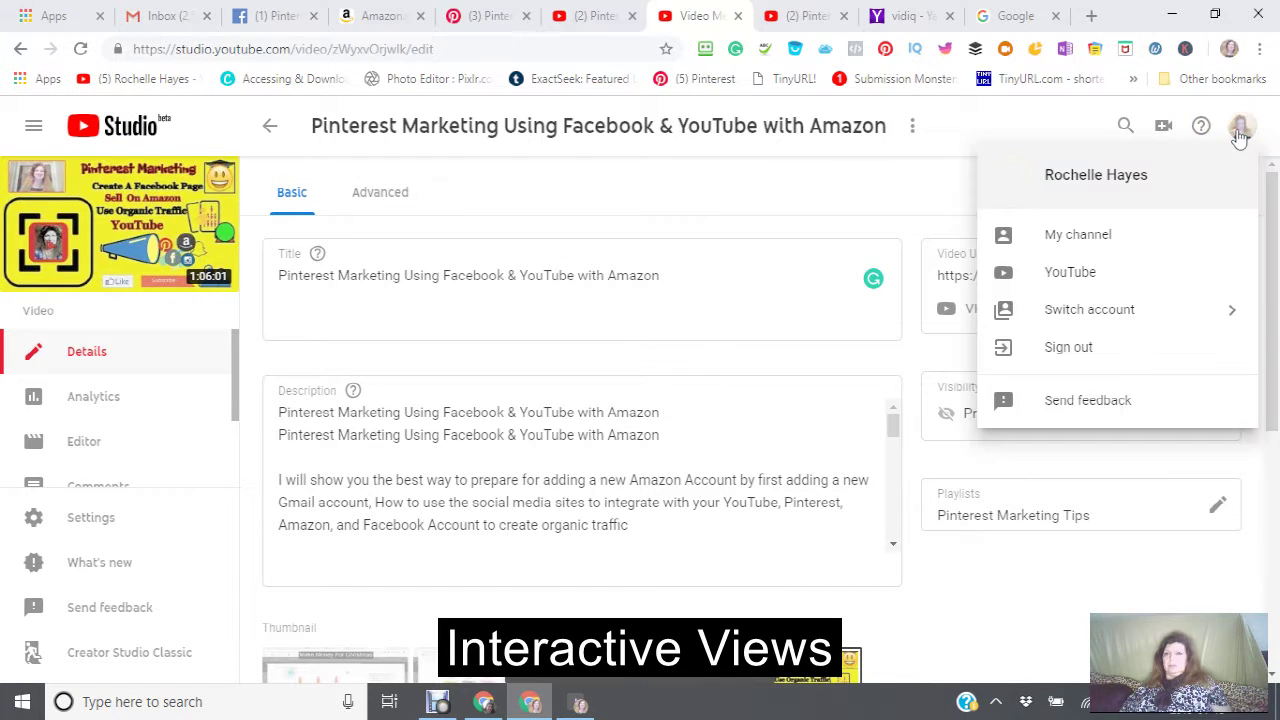
pyautogui.click(1048, 240)
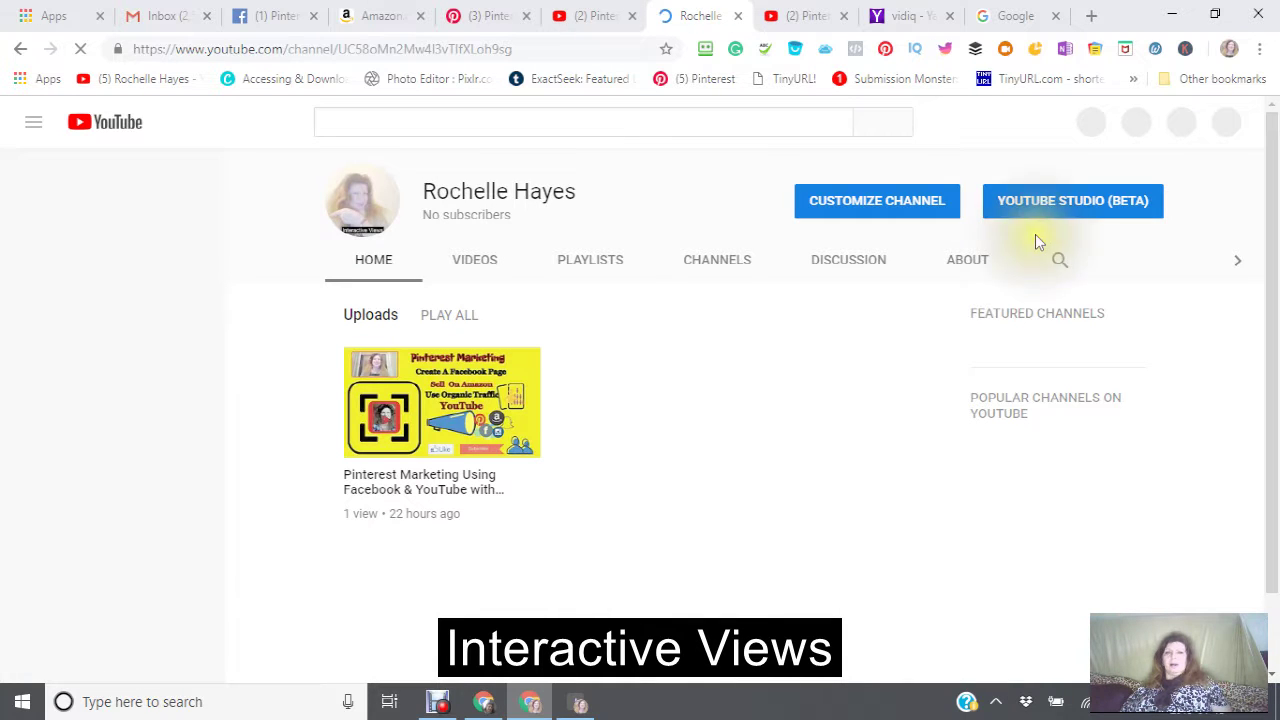
pyautogui.click(476, 262)
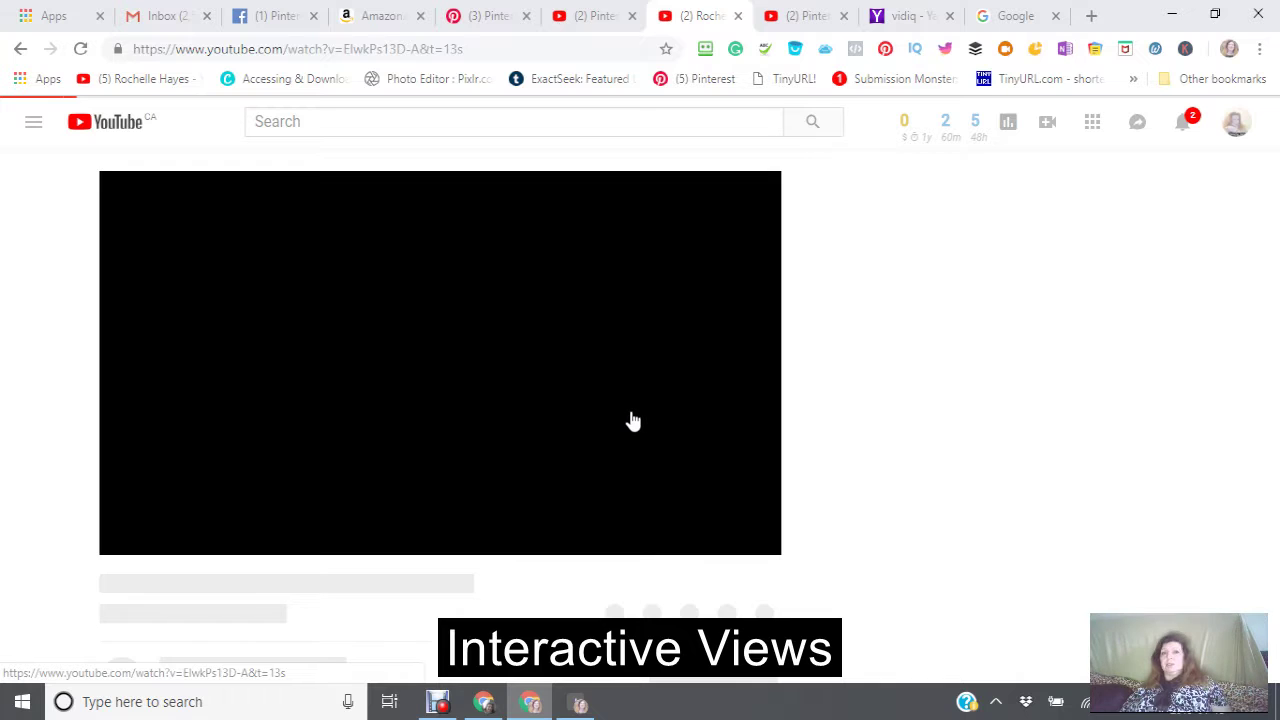
# Start the loaded video playing and click within its player.
pyautogui.click(630, 419)
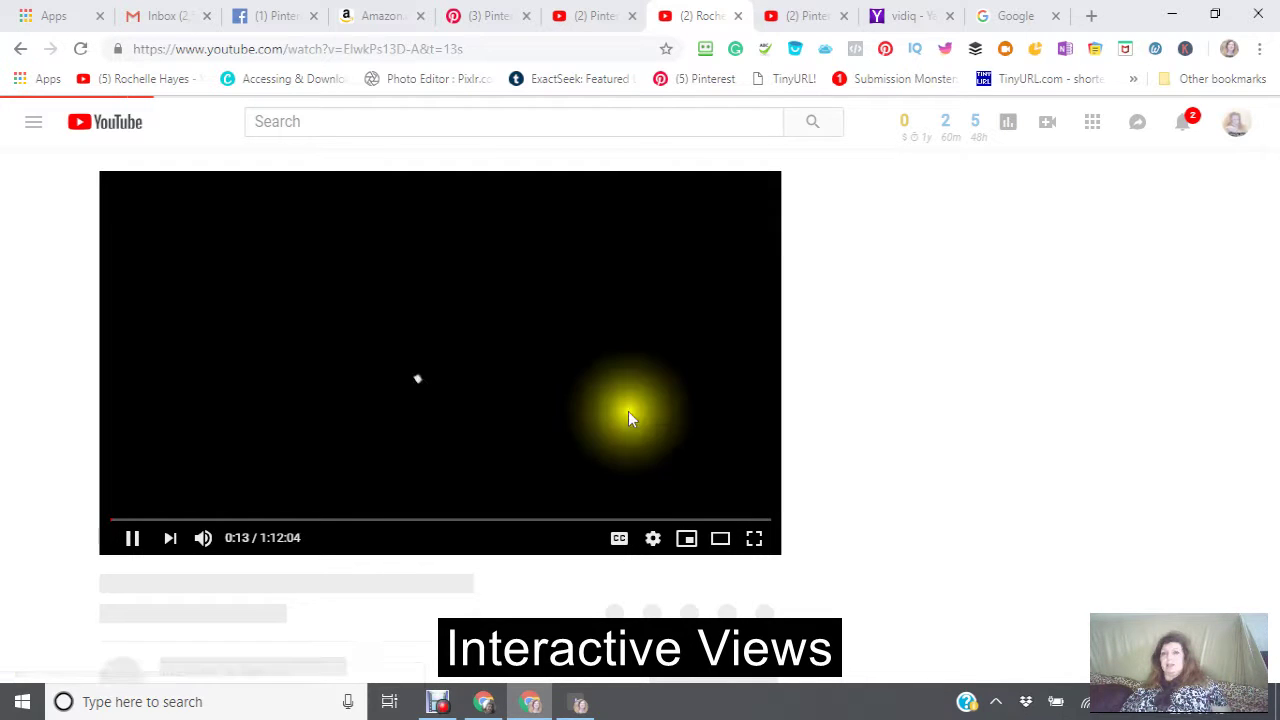
pyautogui.click(476, 356)
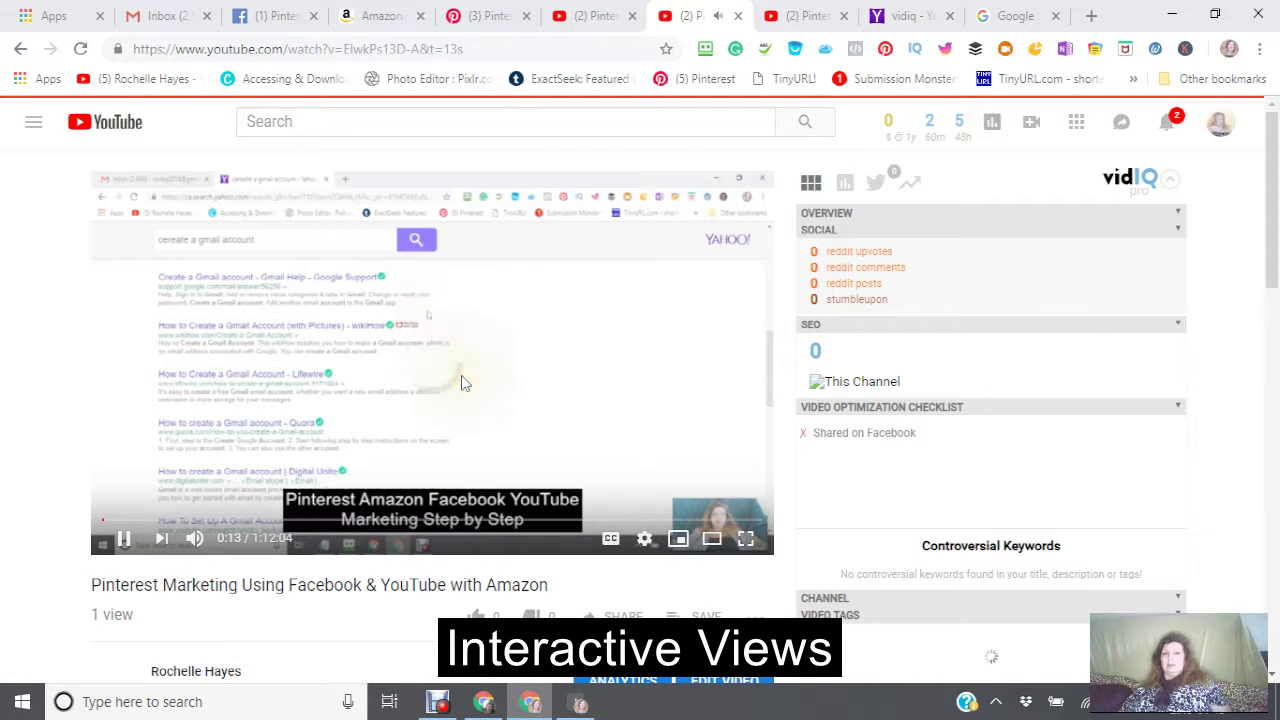
pyautogui.click(459, 375)
pyautogui.click(459, 380)
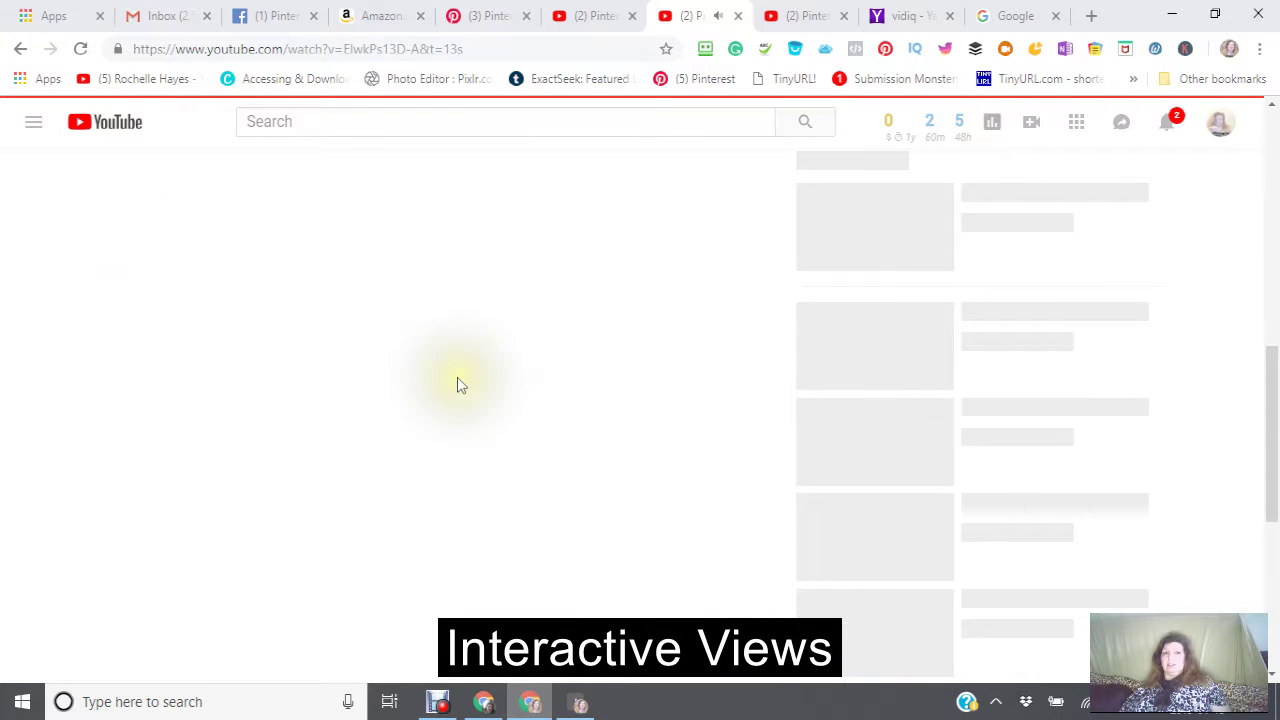
pyautogui.click(456, 380)
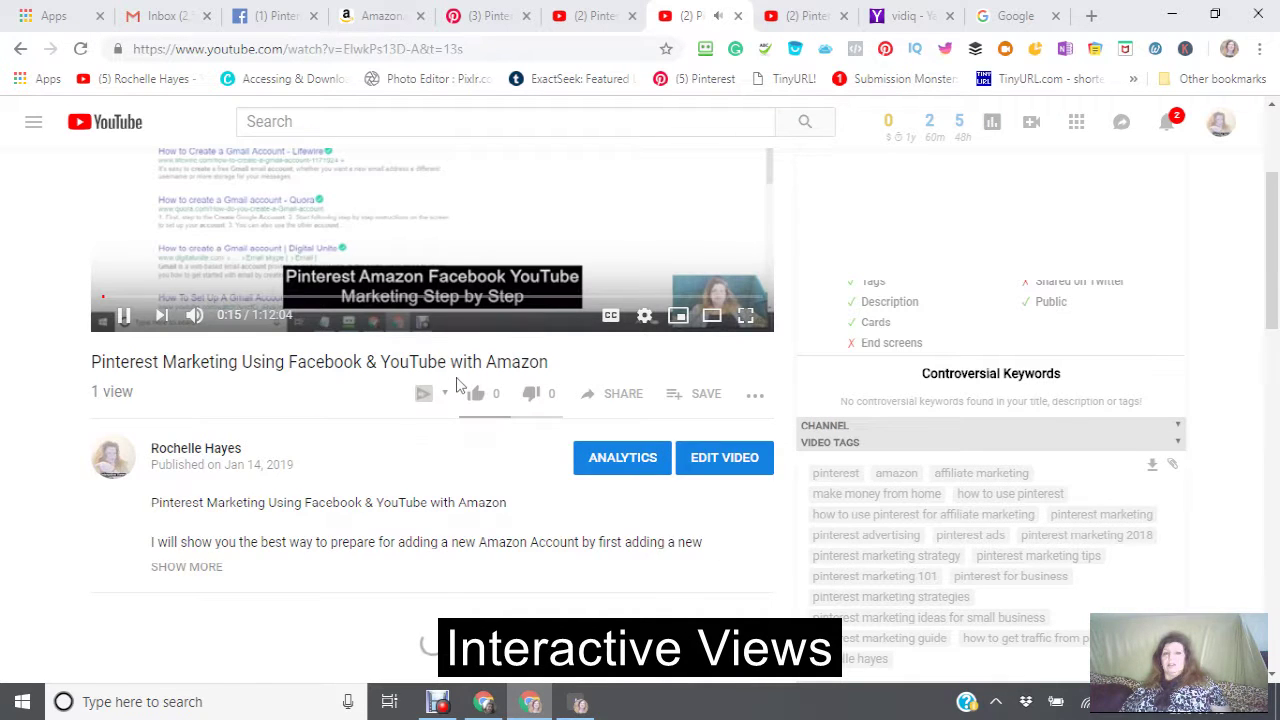
pyautogui.scroll(2, 456, 385)
pyautogui.scroll(-10, 456, 385)
pyautogui.scroll(-3, 456, 382)
pyautogui.click(437, 378)
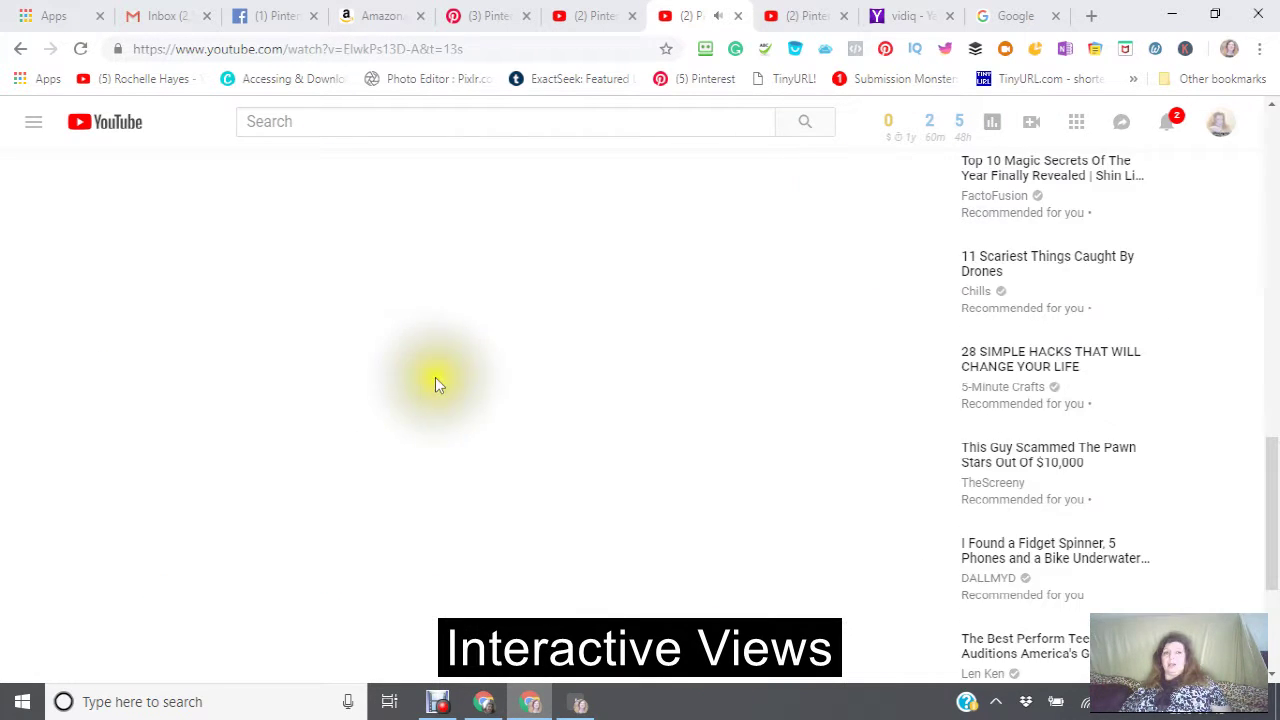
pyautogui.scroll(10, 434, 380)
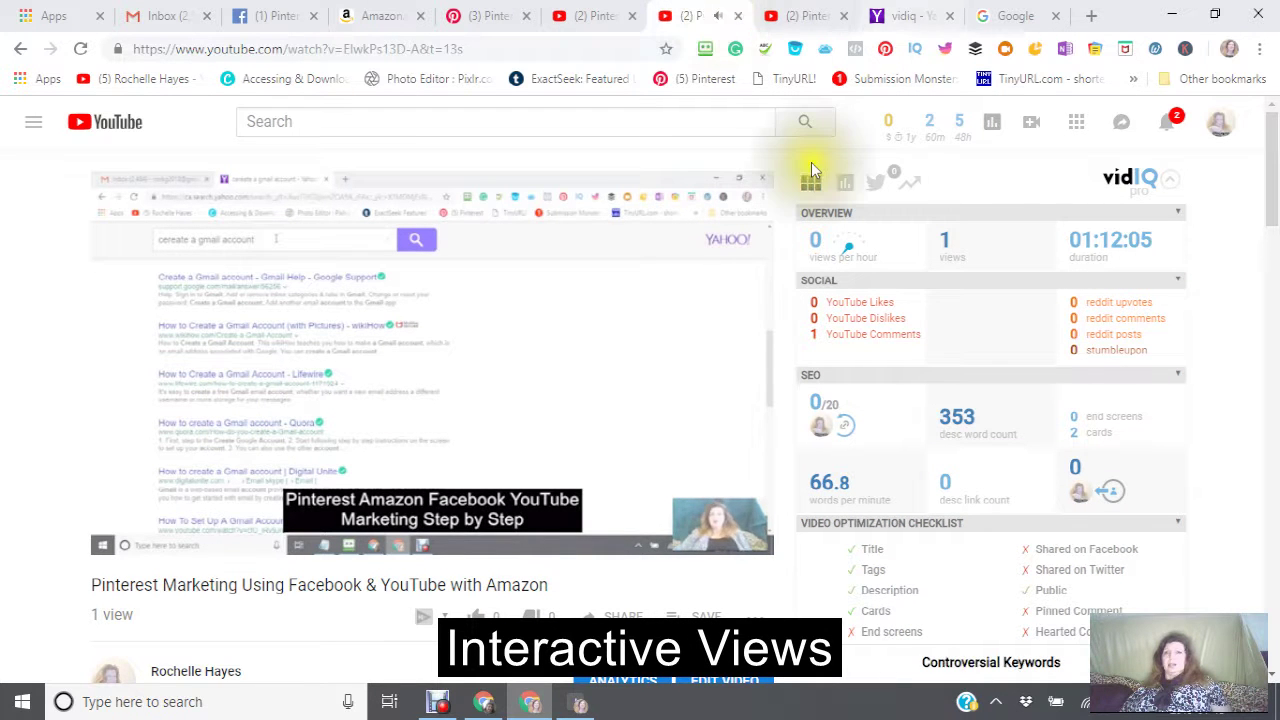
# Close the extra watch tab and pause the 1:12:04 Pinterest Marketing video at 0:41.
pyautogui.click(797, 20)
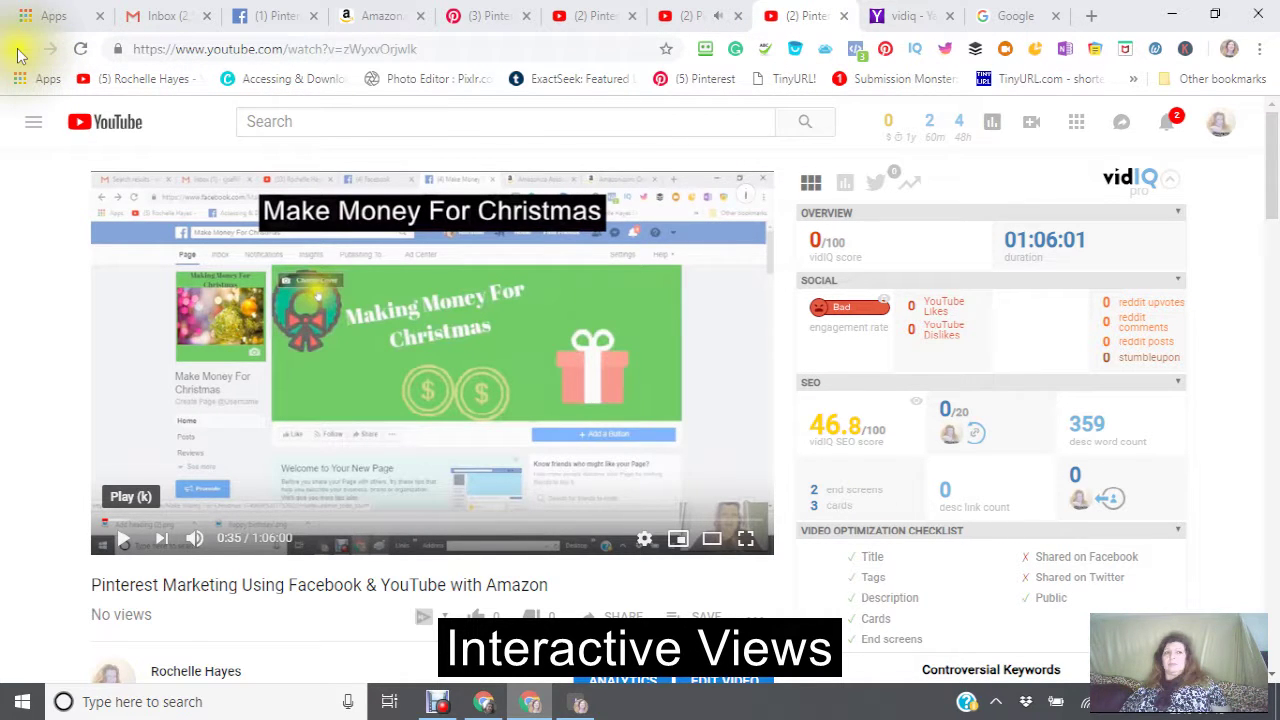
pyautogui.click(844, 17)
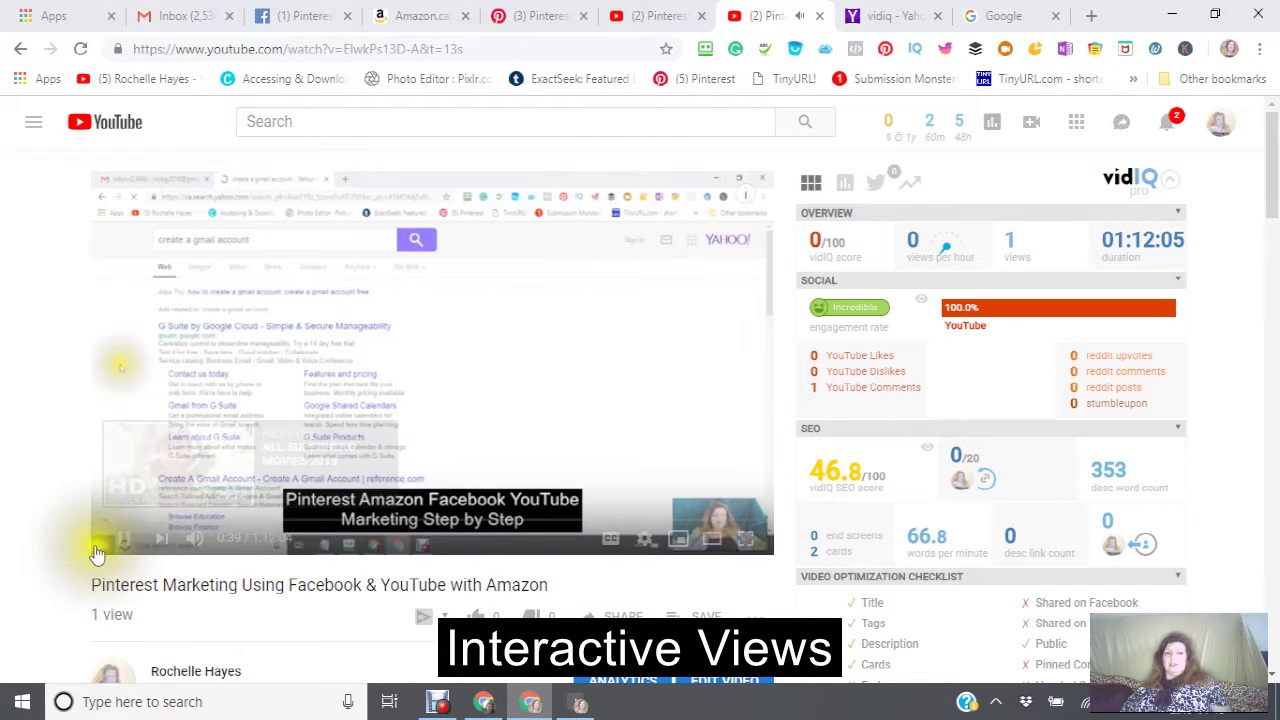
pyautogui.click(118, 543)
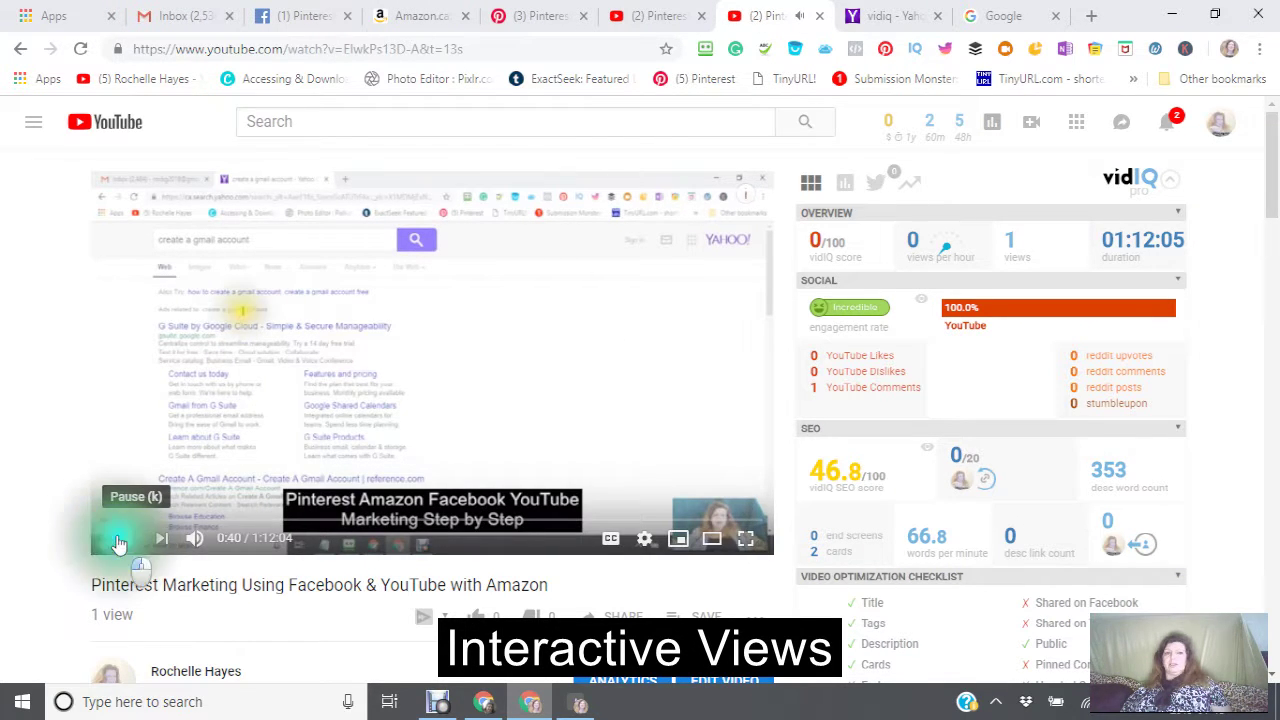
# Re-run the search for the Pinterest Marketing video title and scroll through the results.
pyautogui.click(336, 120)
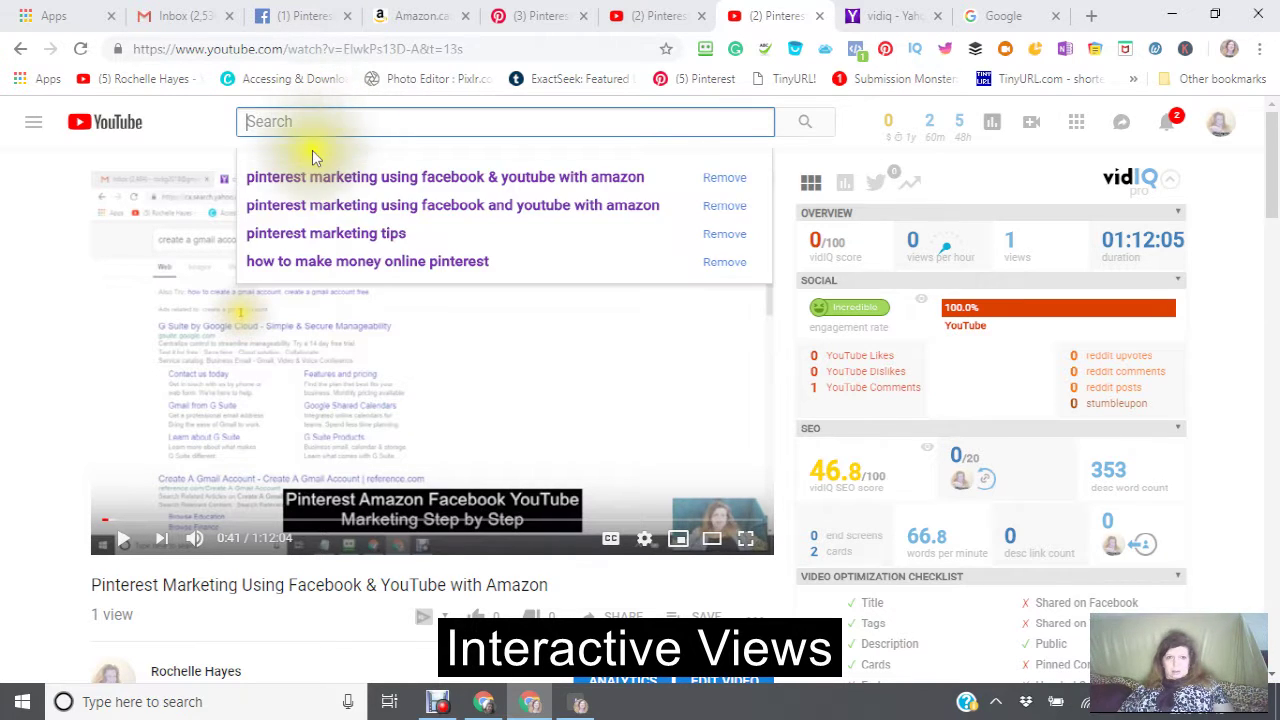
pyautogui.click(336, 176)
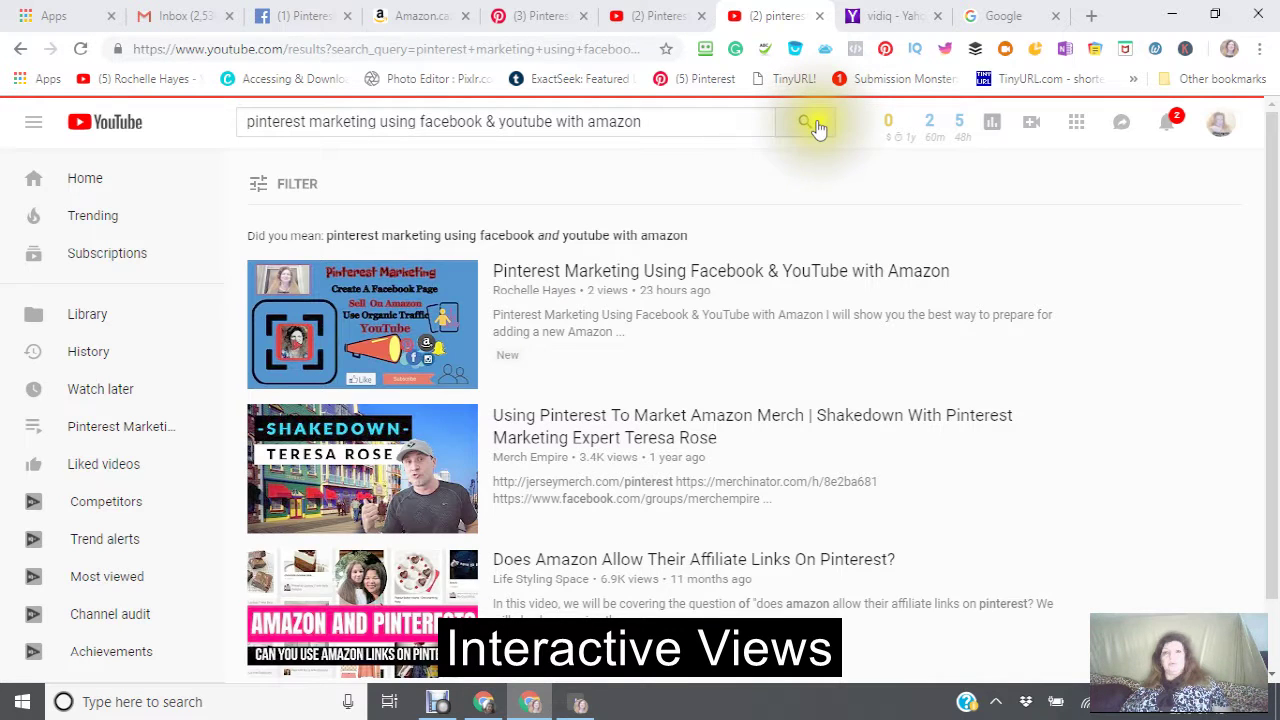
pyautogui.click(815, 126)
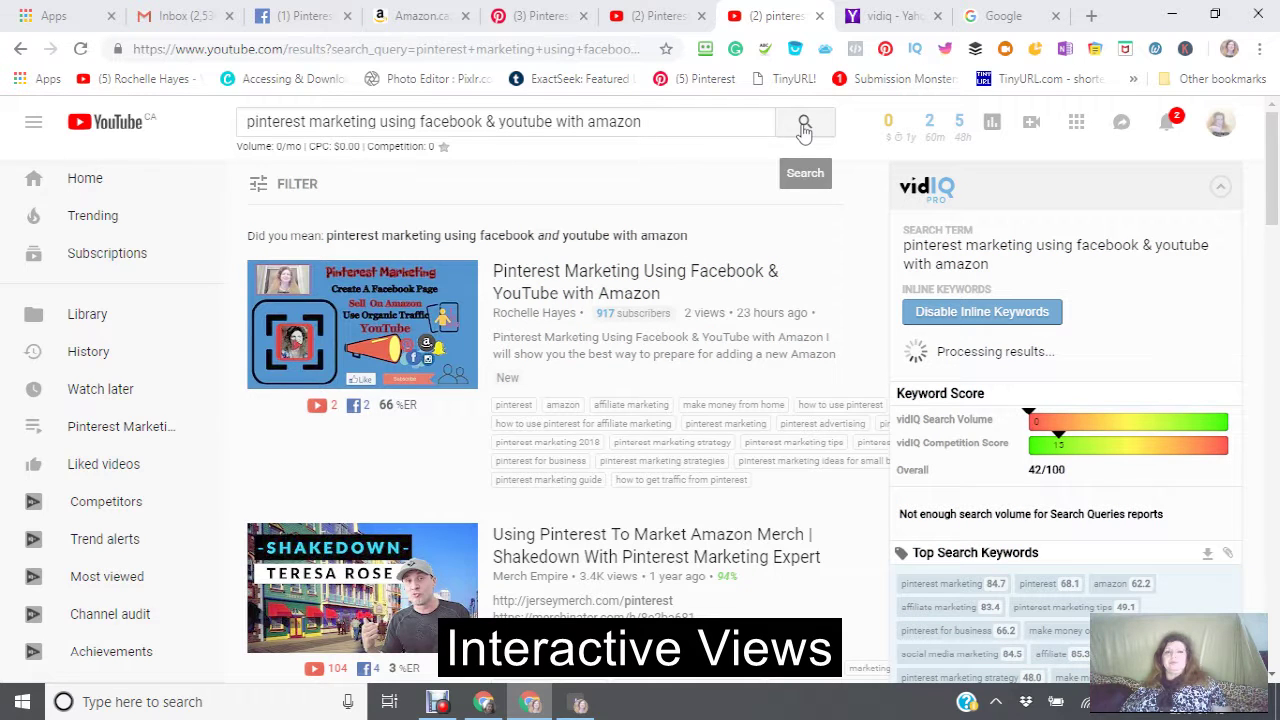
pyautogui.click(804, 128)
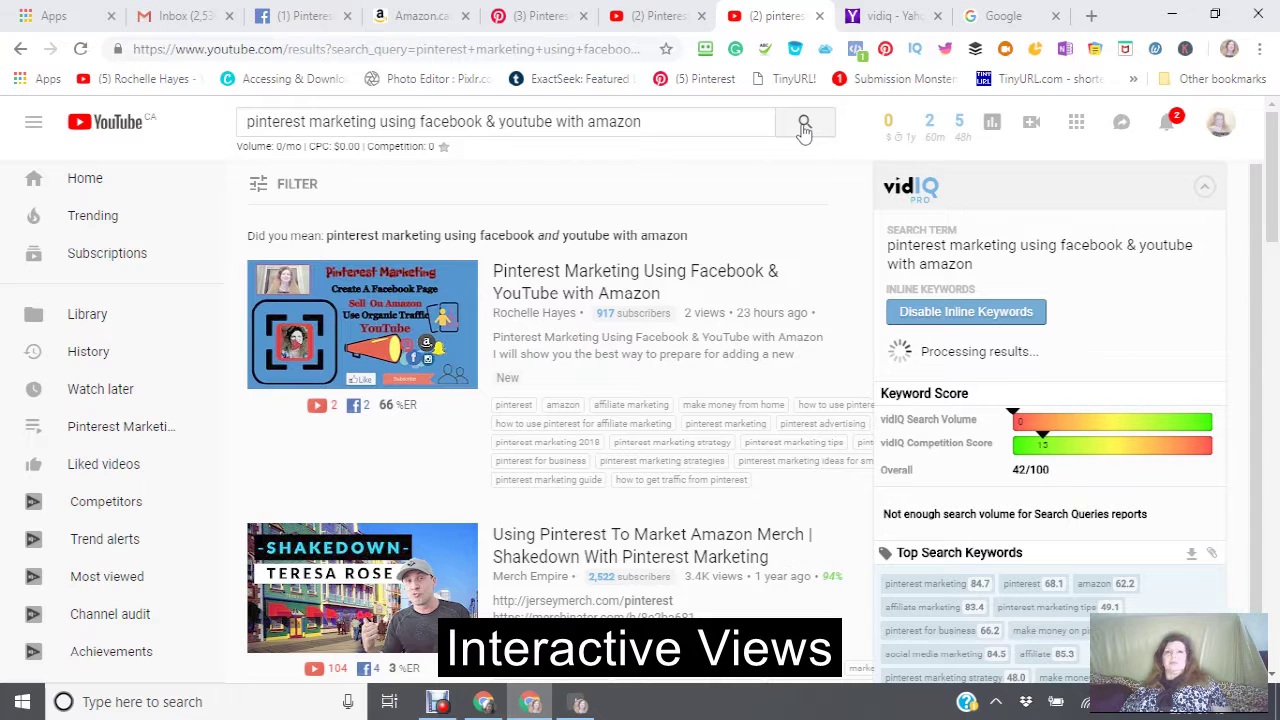
pyautogui.click(803, 128)
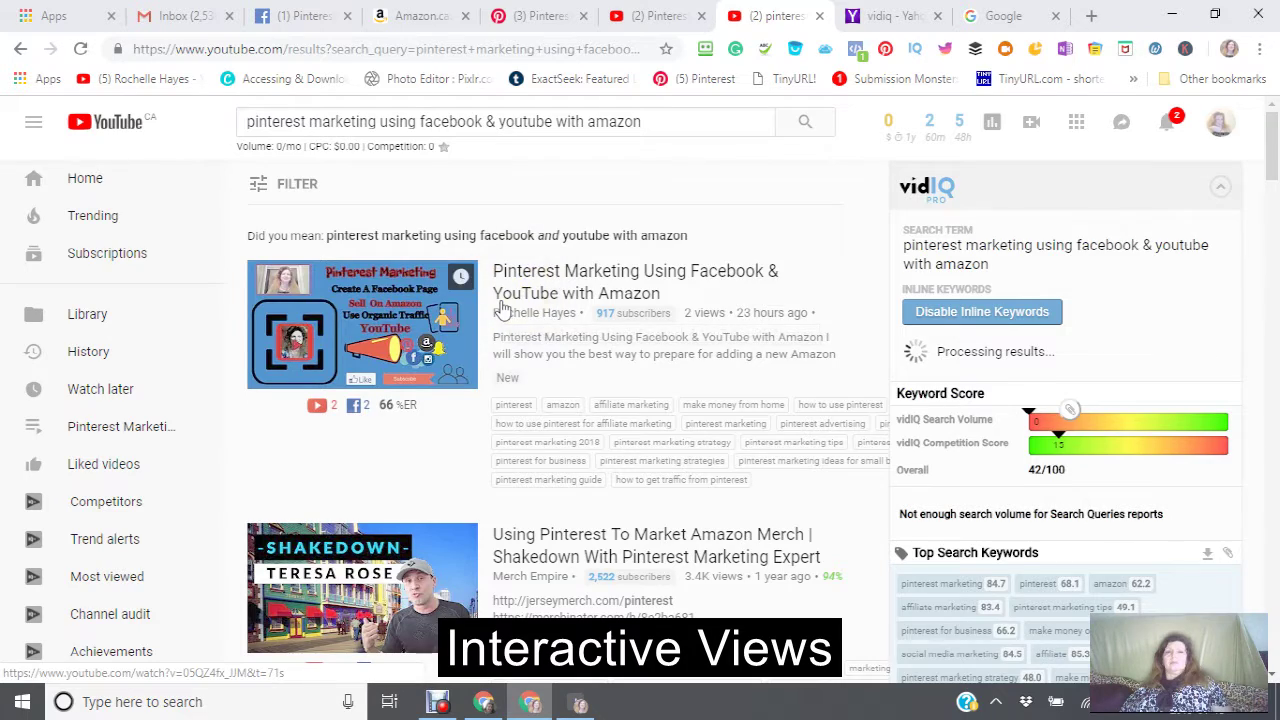
pyautogui.scroll(-2, 501, 311)
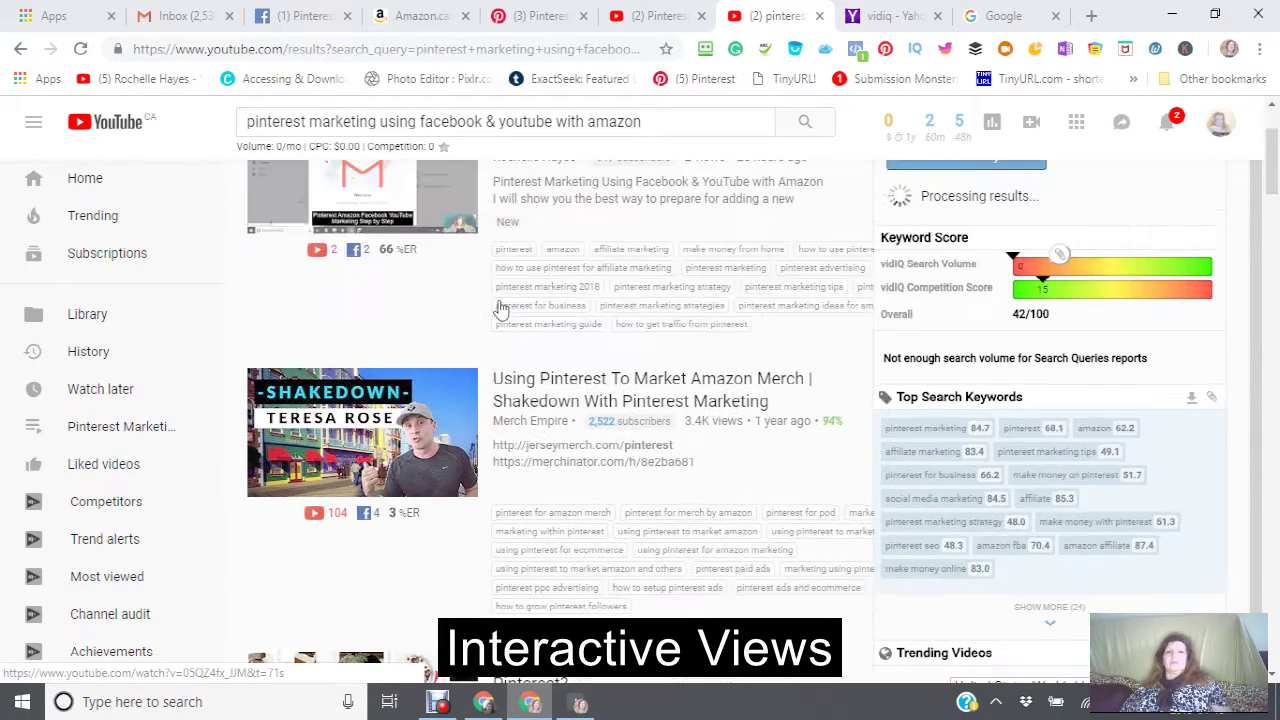
pyautogui.scroll(-1, 501, 311)
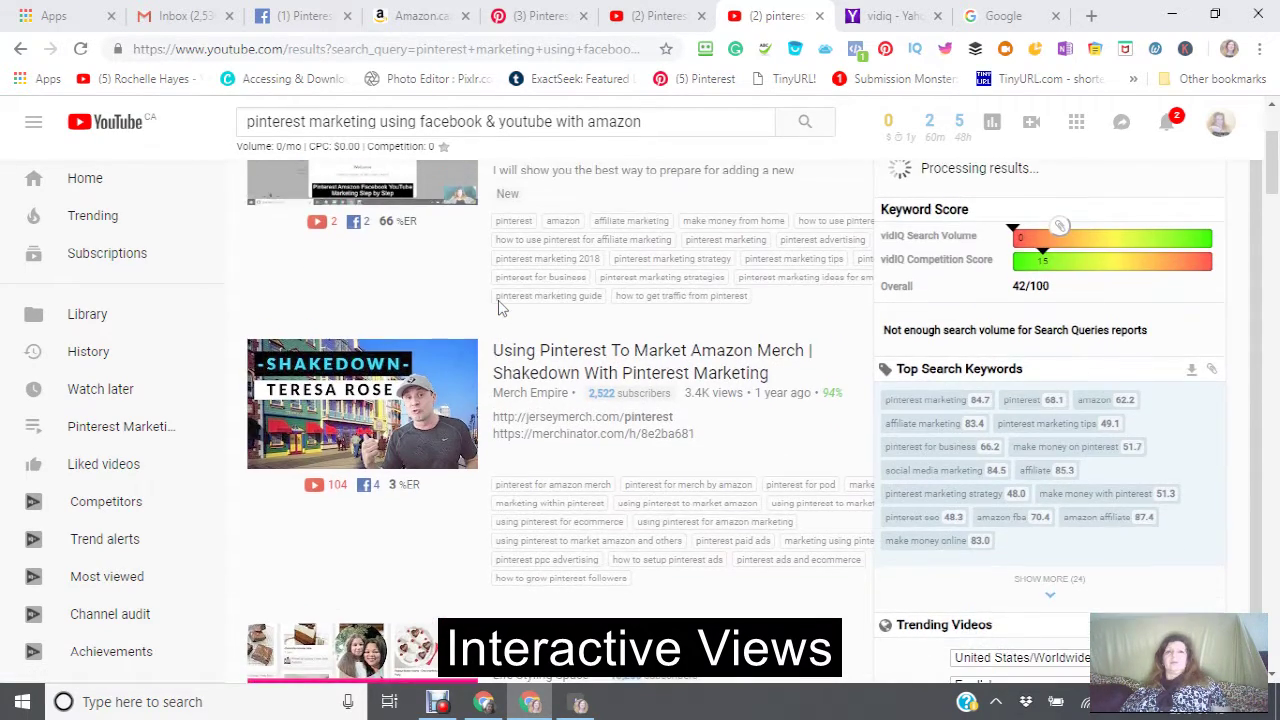
pyautogui.scroll(2, 495, 311)
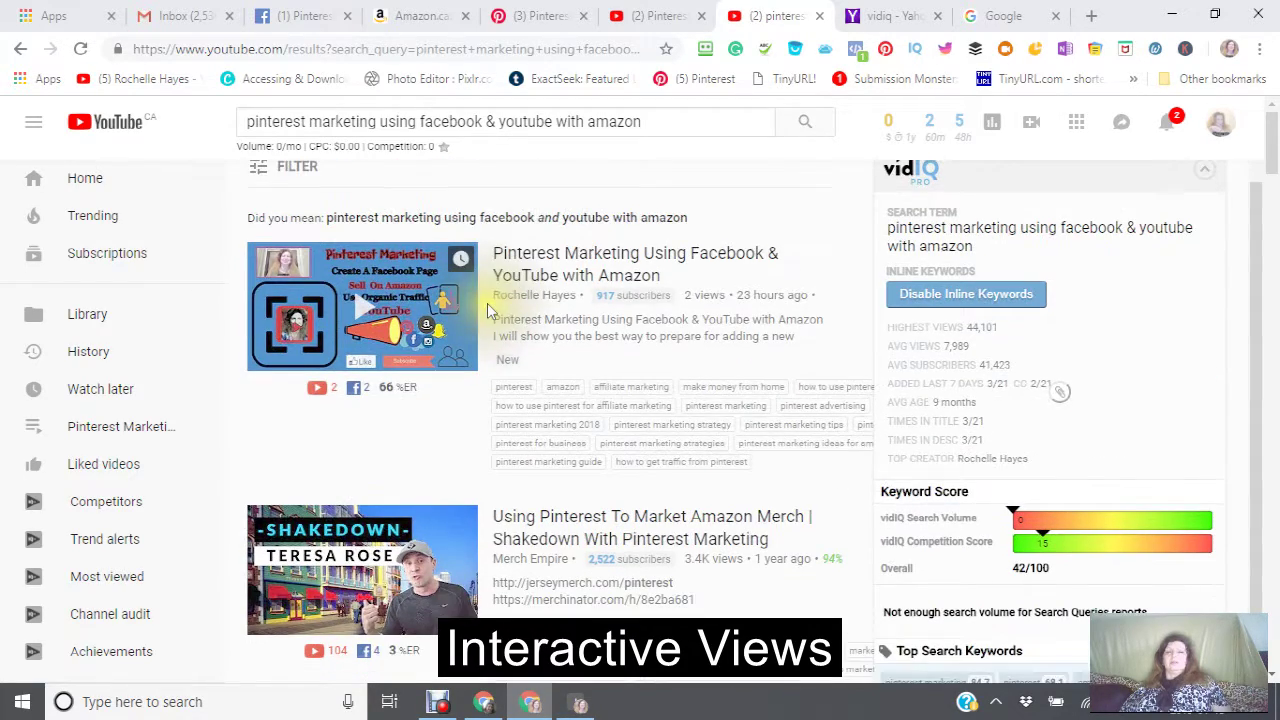
pyautogui.scroll(-3, 485, 303)
pyautogui.scroll(1, 483, 303)
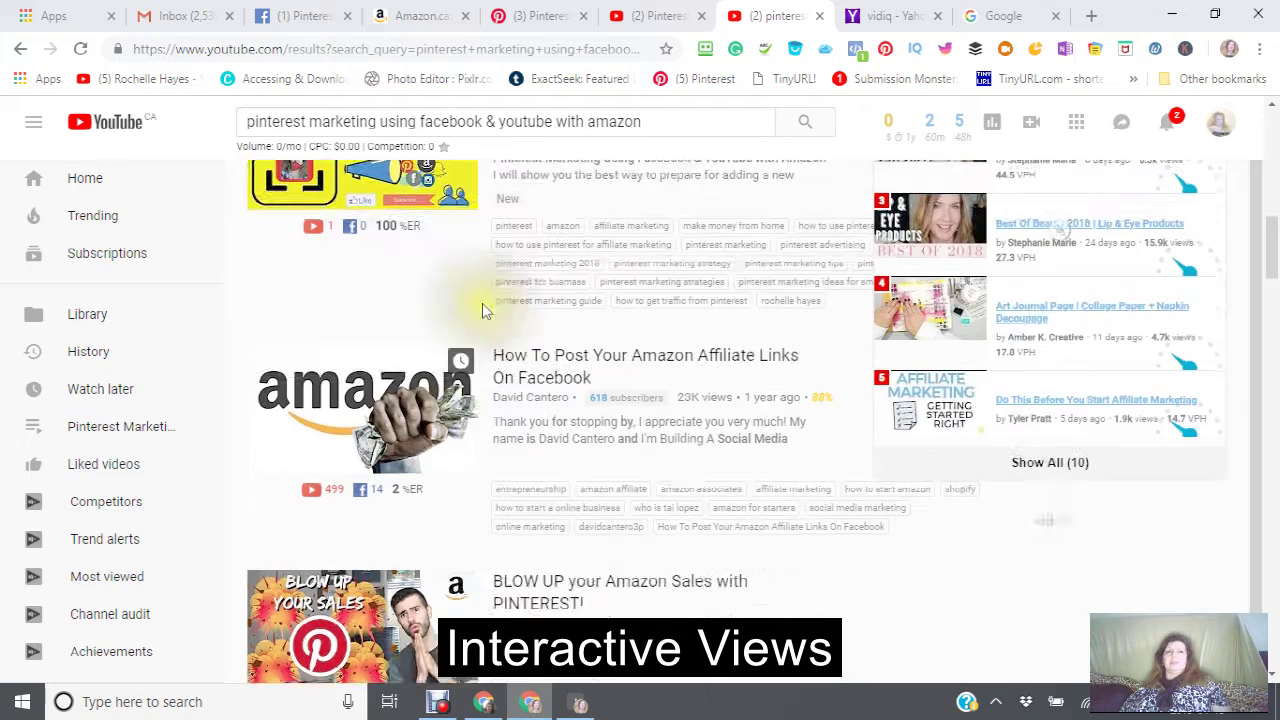
pyautogui.scroll(3, 482, 303)
pyautogui.moveTo(482, 311)
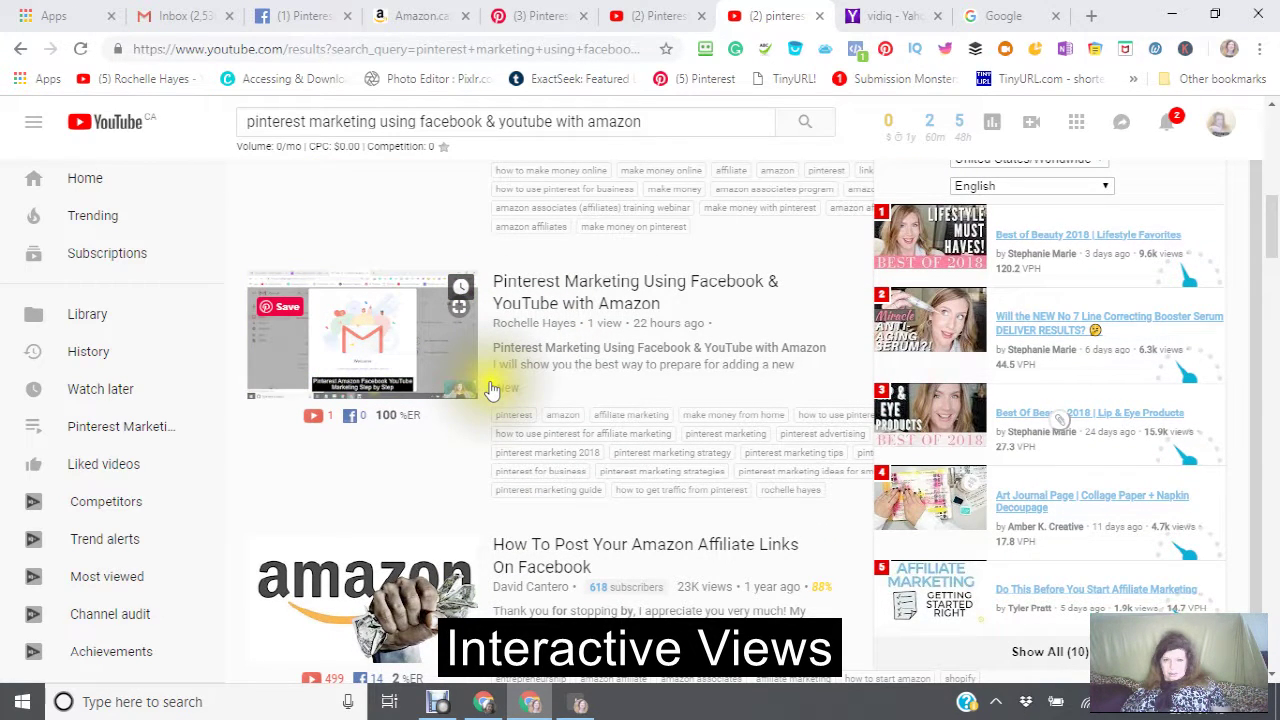
pyautogui.scroll(1, 485, 370)
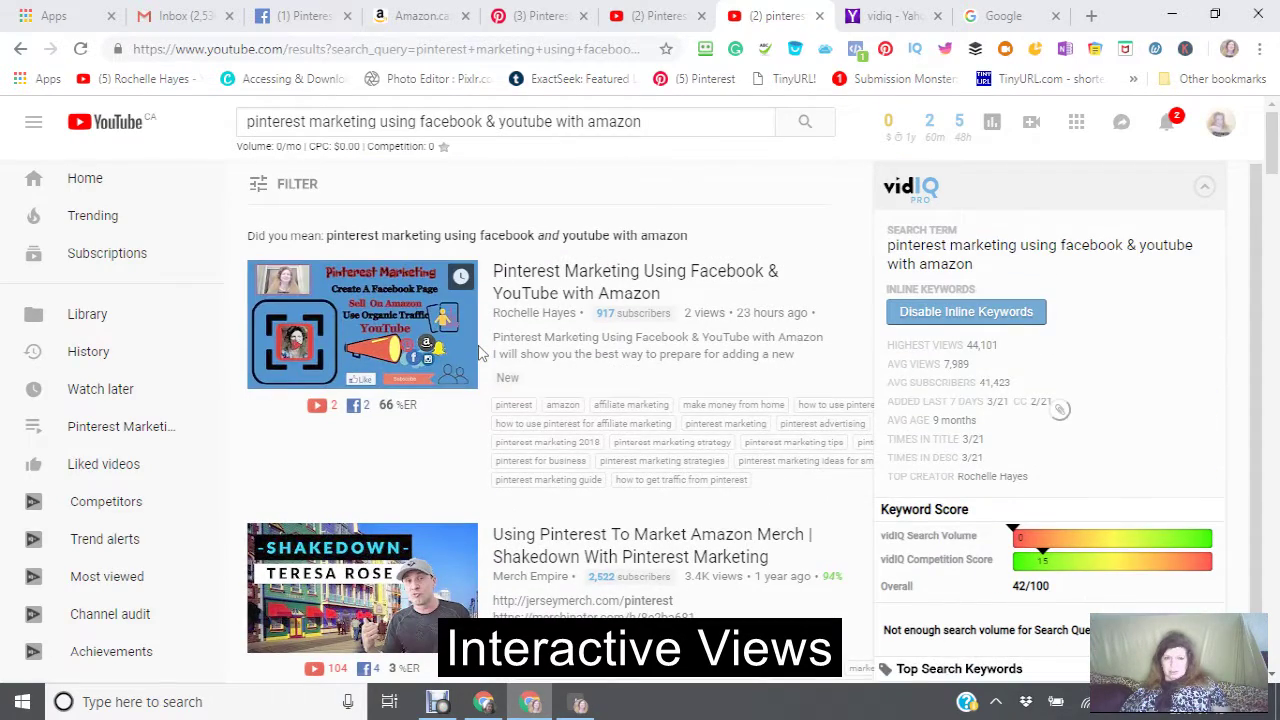
pyautogui.scroll(-5, 480, 352)
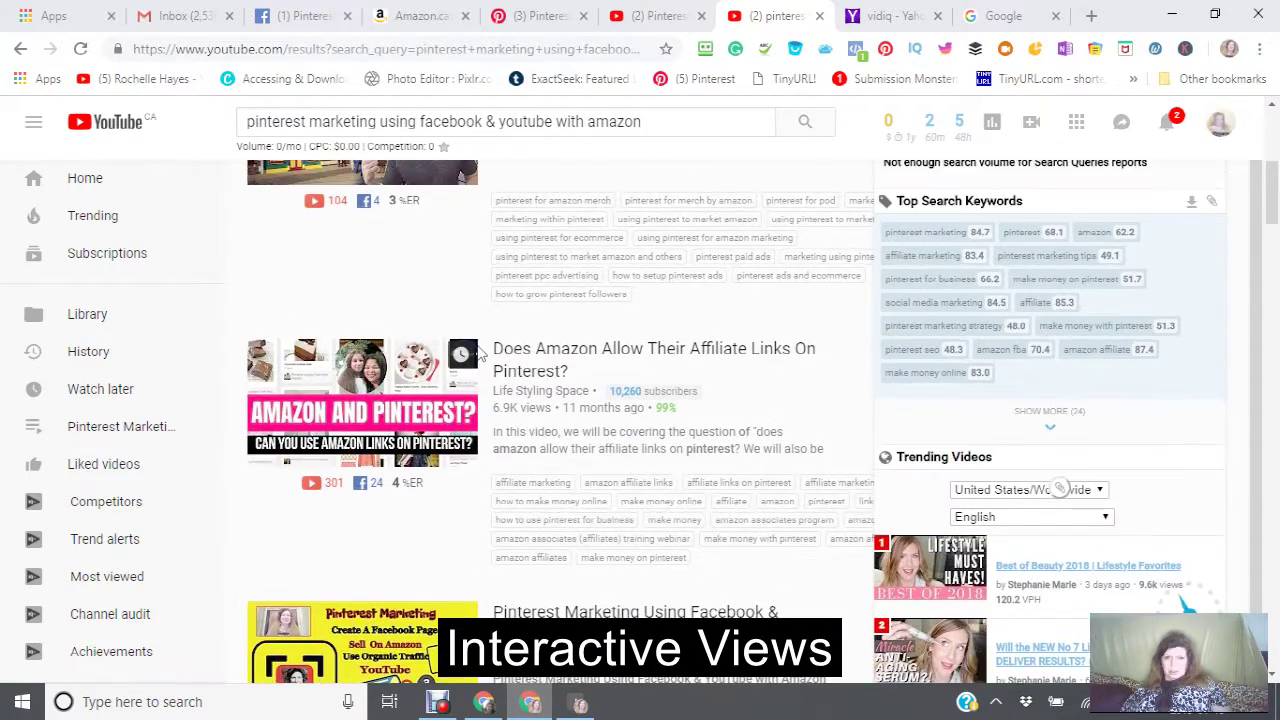
pyautogui.scroll(-3, 480, 352)
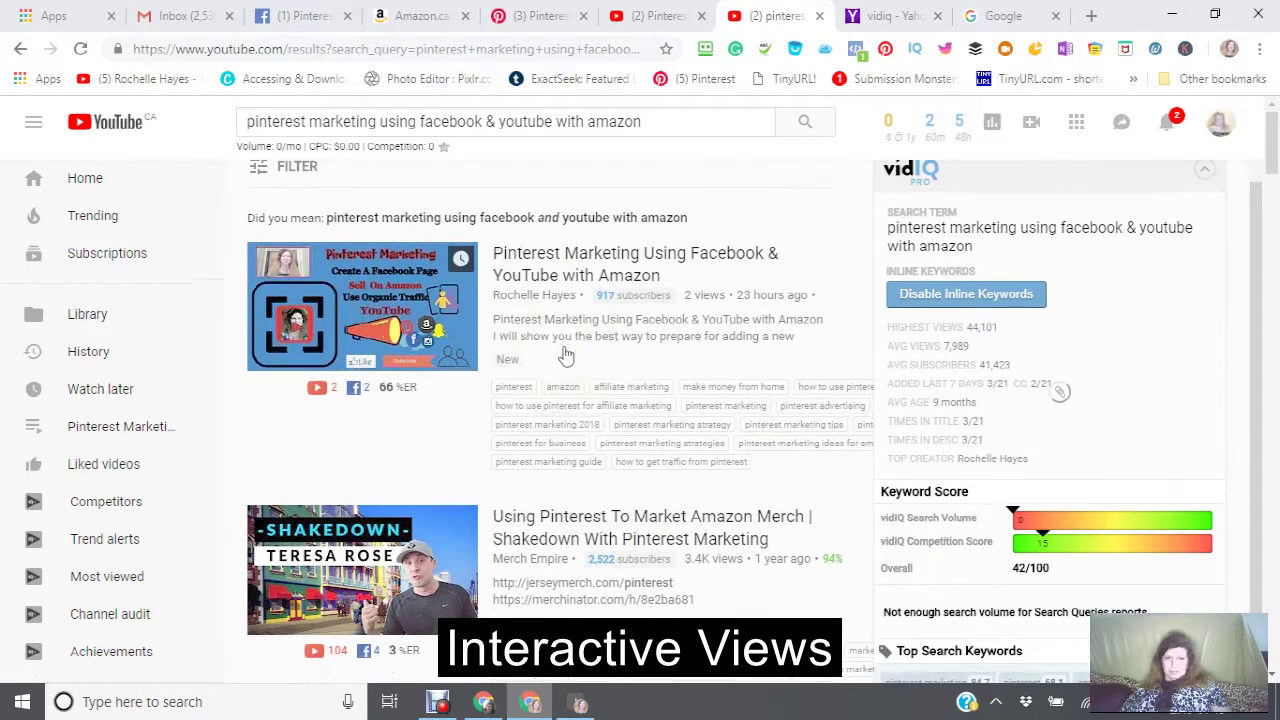
pyautogui.scroll(-5, 565, 355)
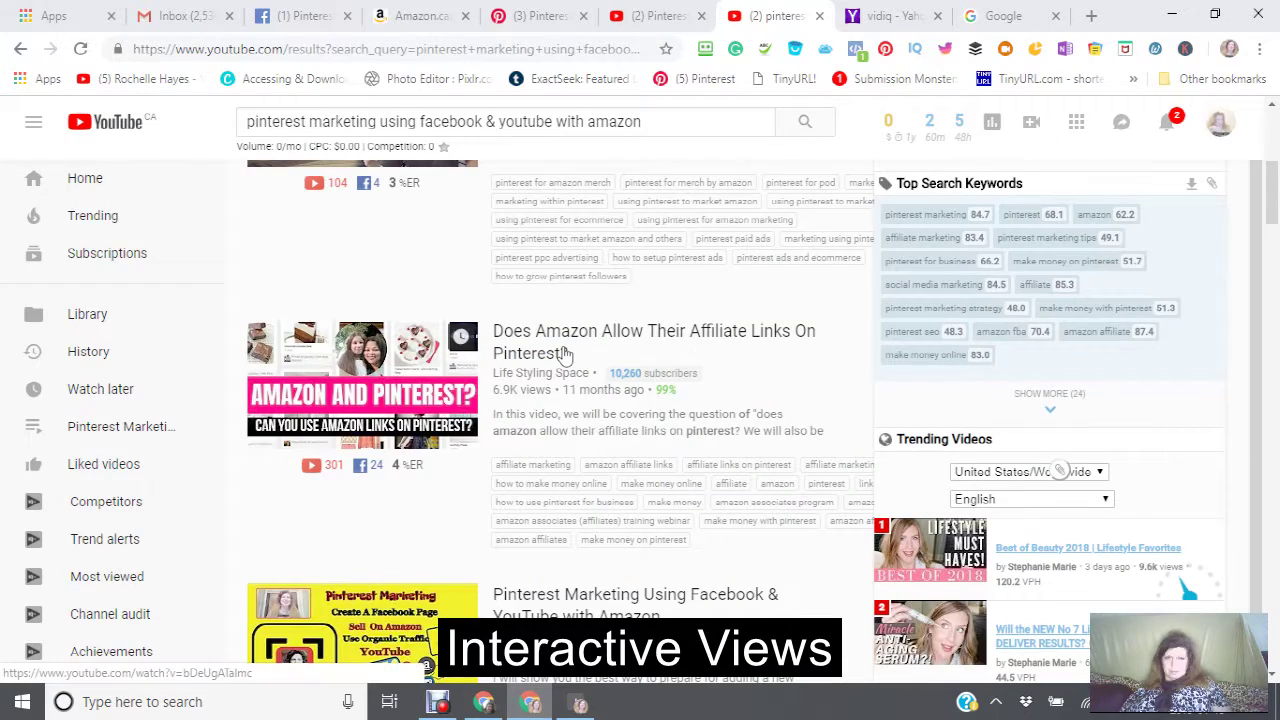
pyautogui.scroll(-5, 565, 355)
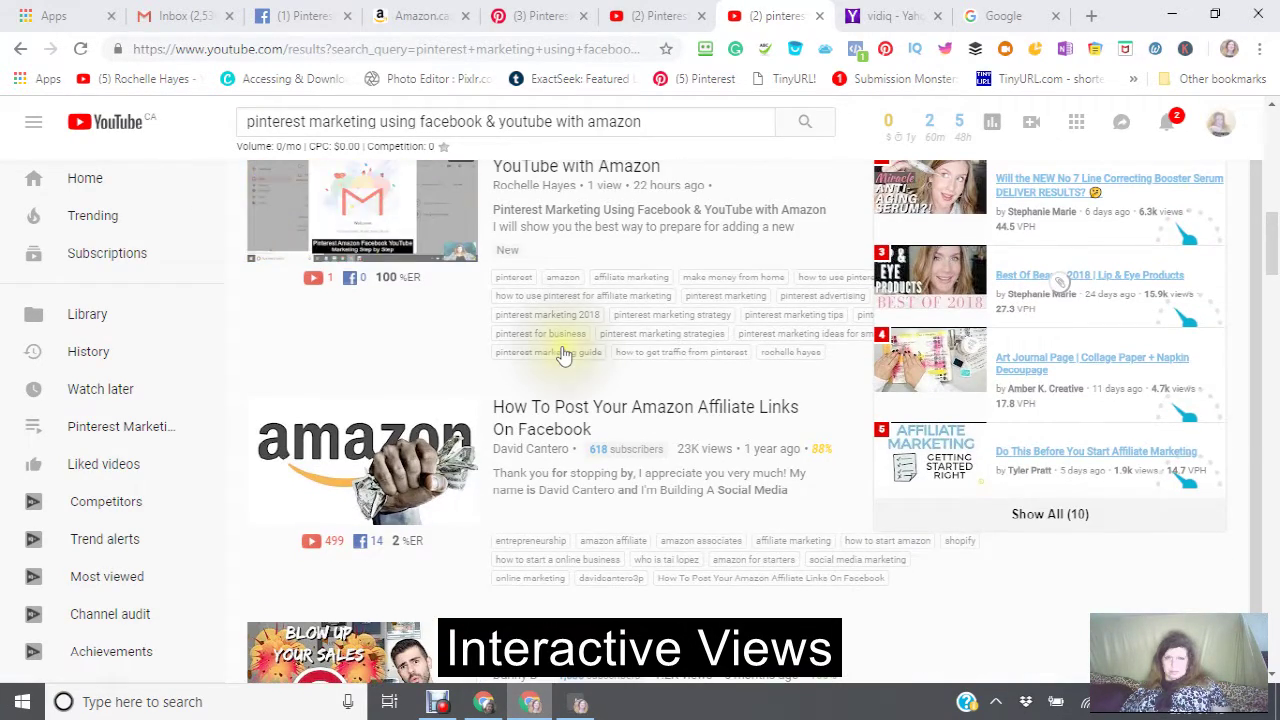
pyautogui.scroll(2, 565, 355)
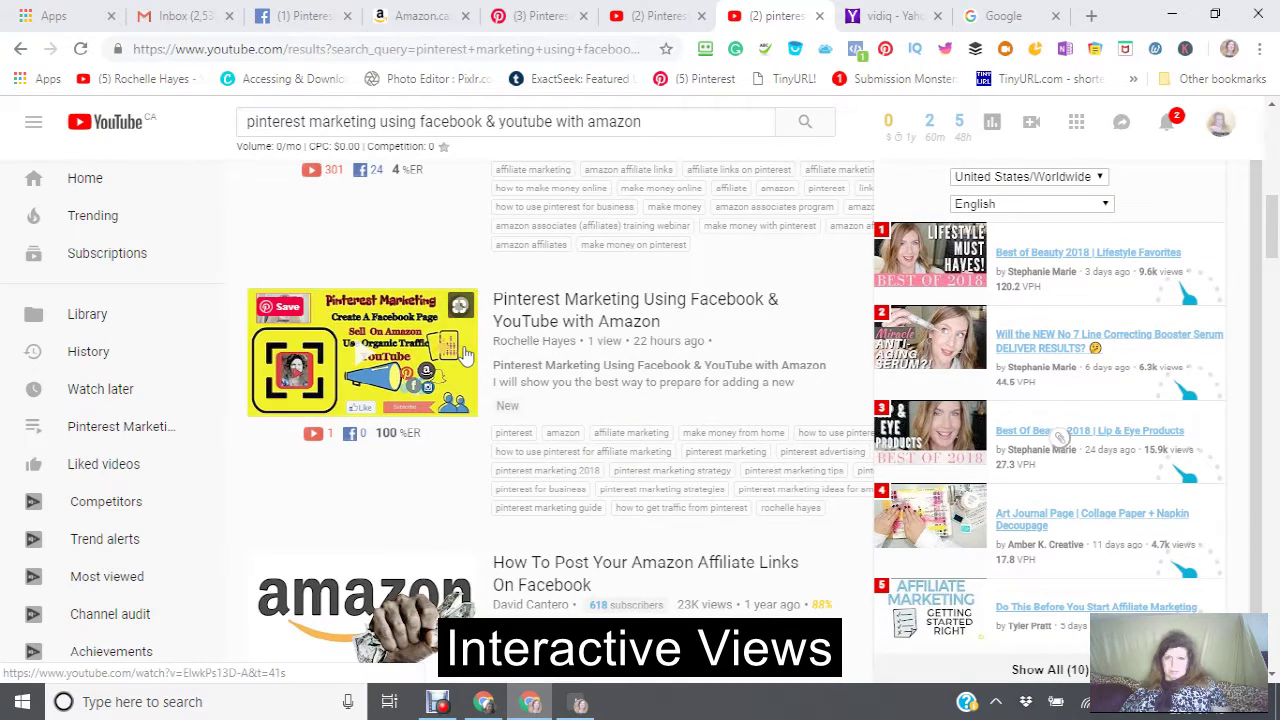
# Reload the results with F5 to refresh the view count, then scroll back to the top.
pyautogui.press('F5')
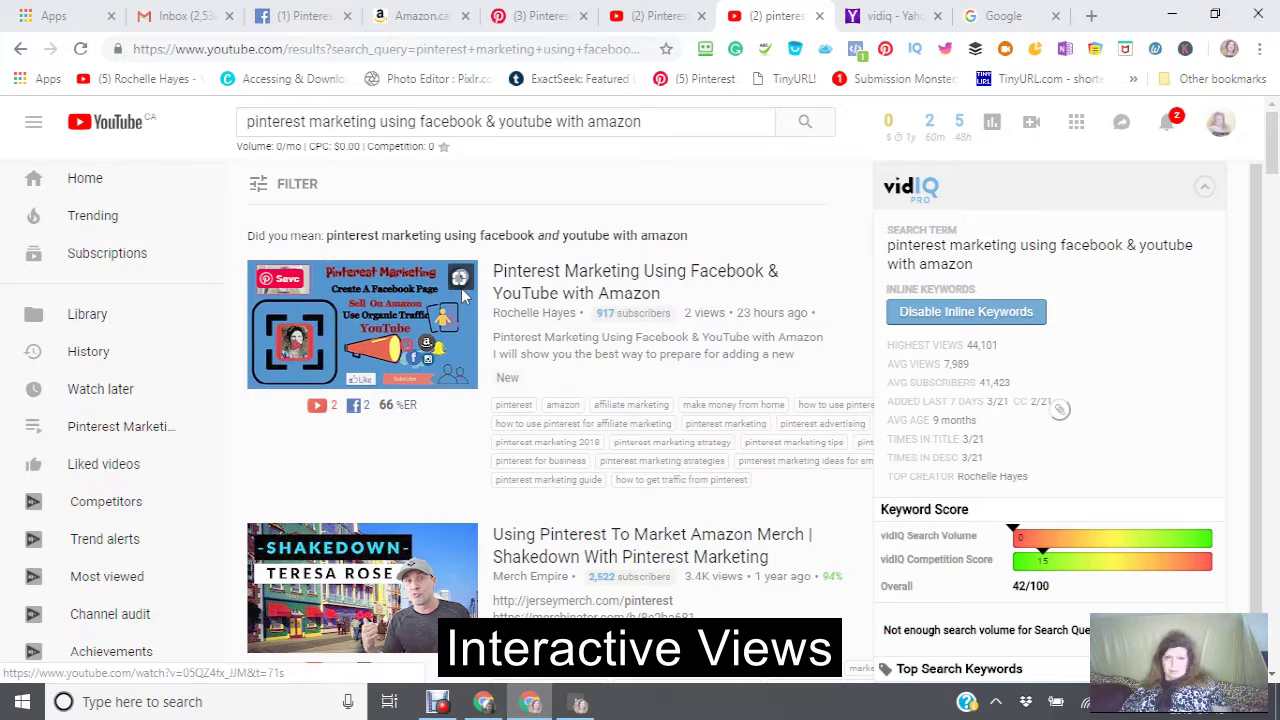
pyautogui.scroll(-1, 458, 295)
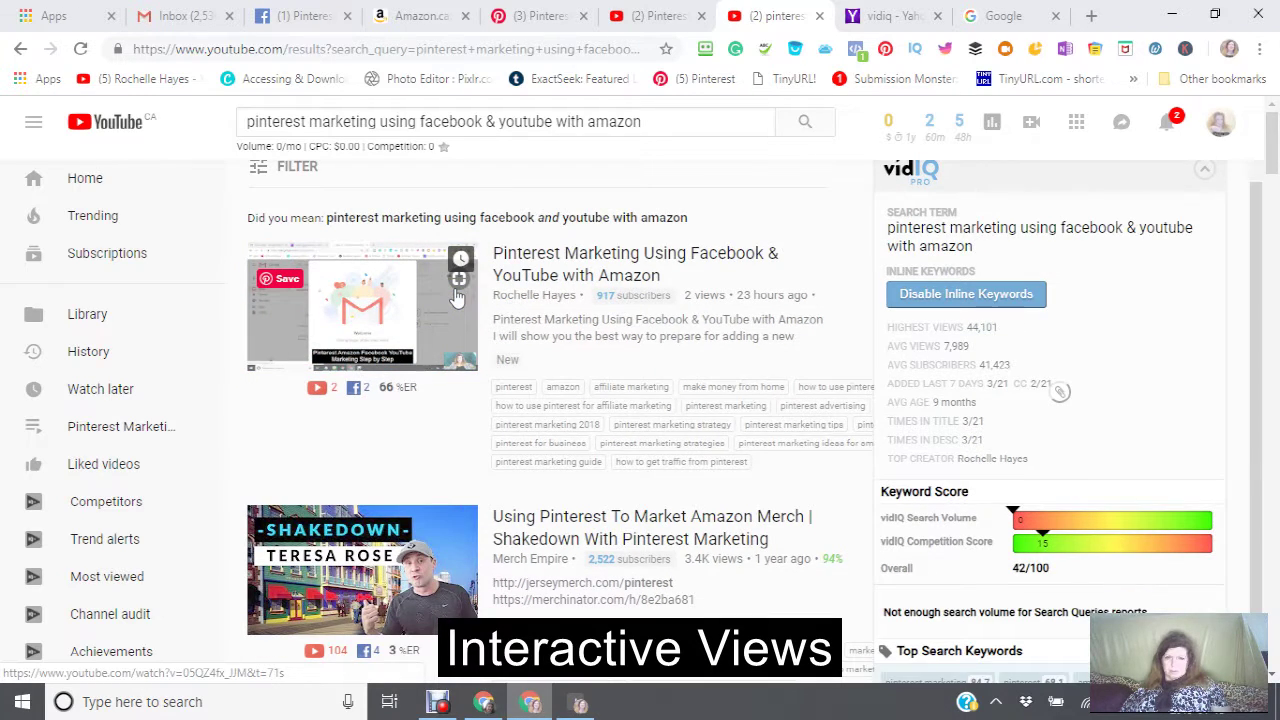
pyautogui.scroll(-6, 458, 295)
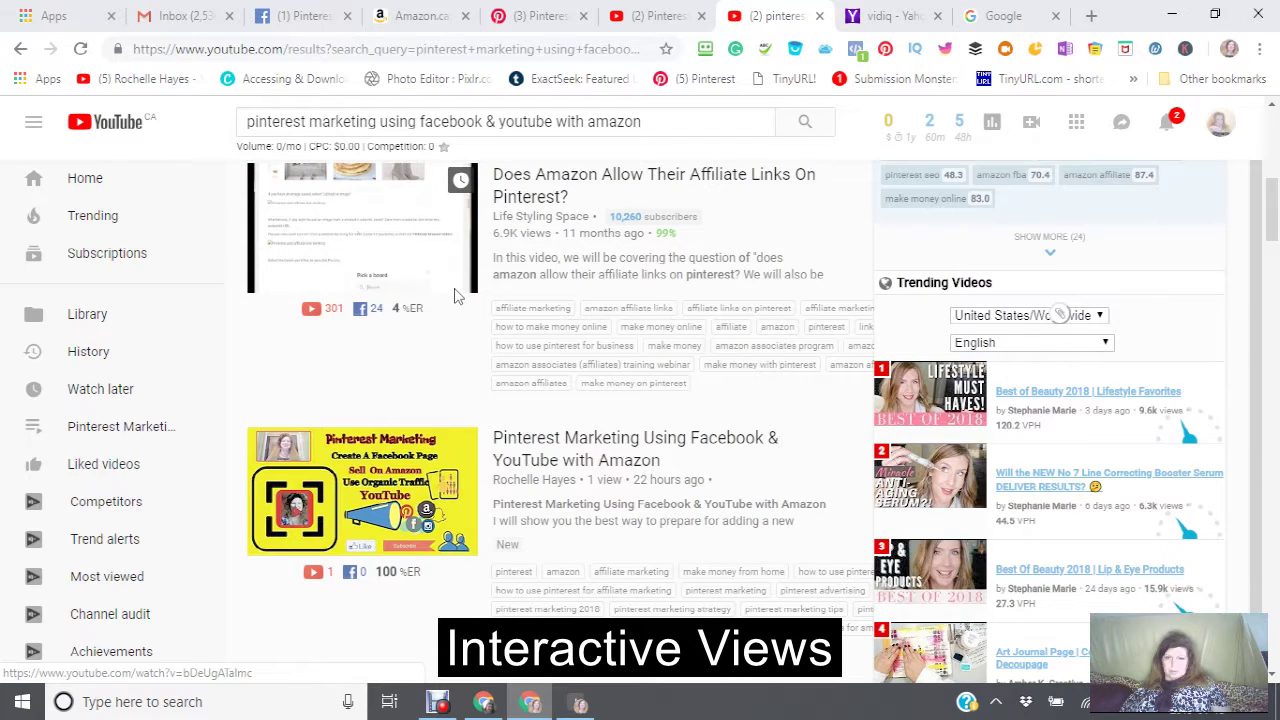
pyautogui.scroll(7, 454, 290)
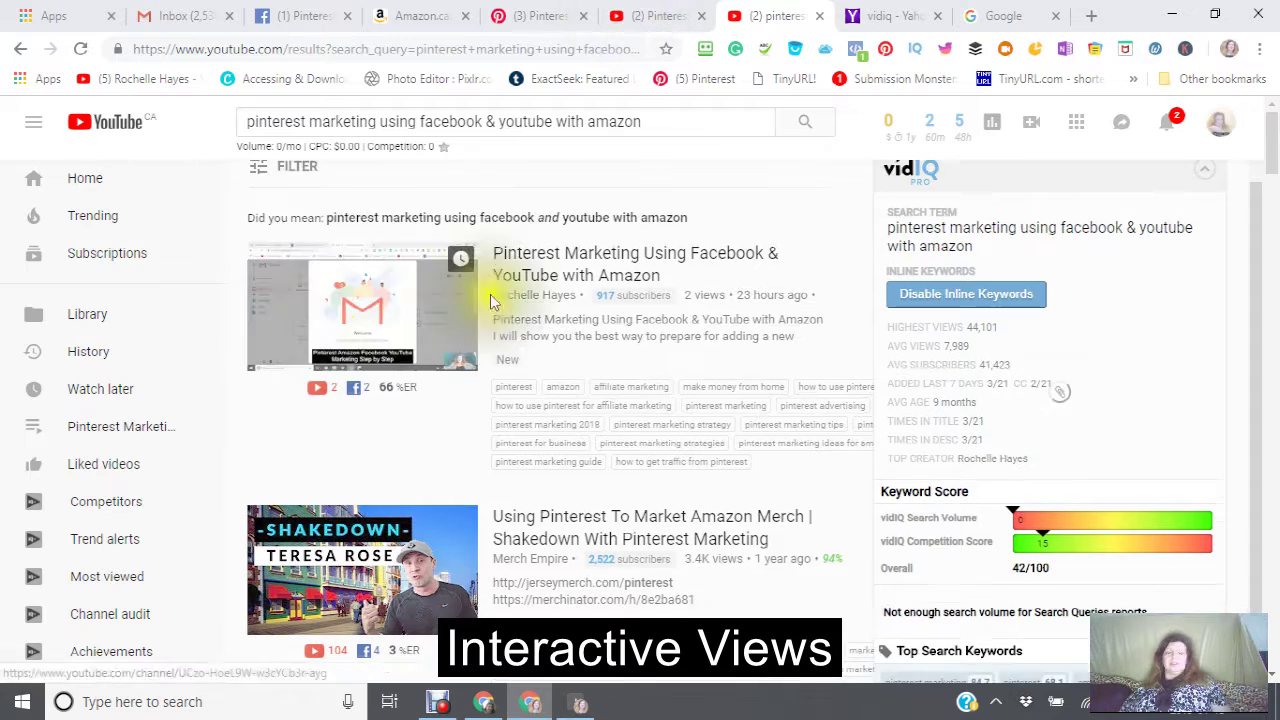
pyautogui.scroll(-5, 487, 295)
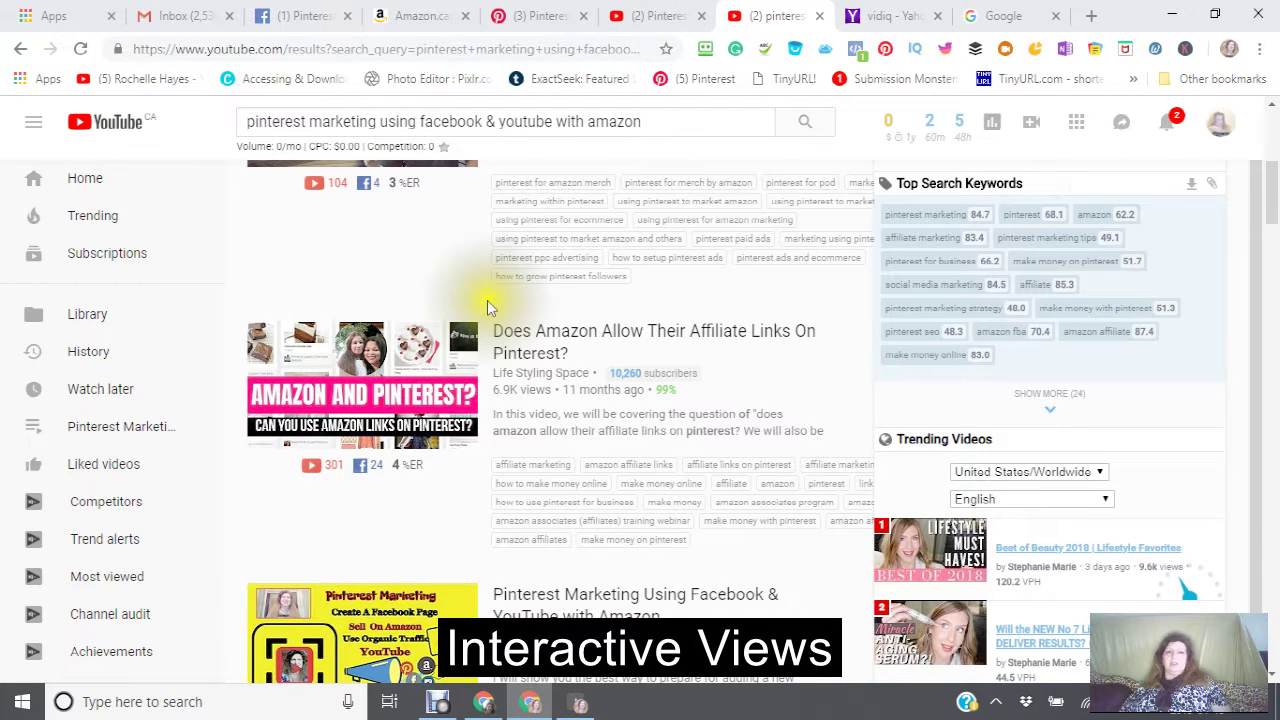
pyautogui.scroll(-5, 487, 300)
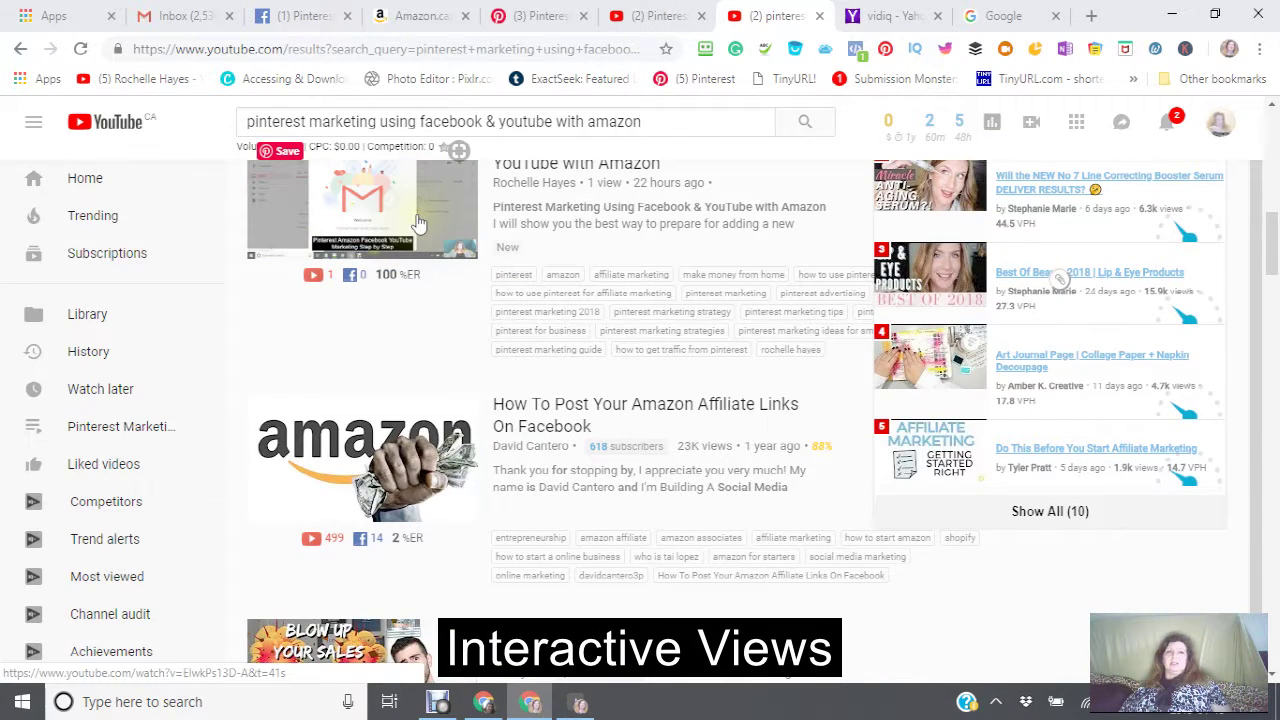
pyautogui.scroll(3, 420, 222)
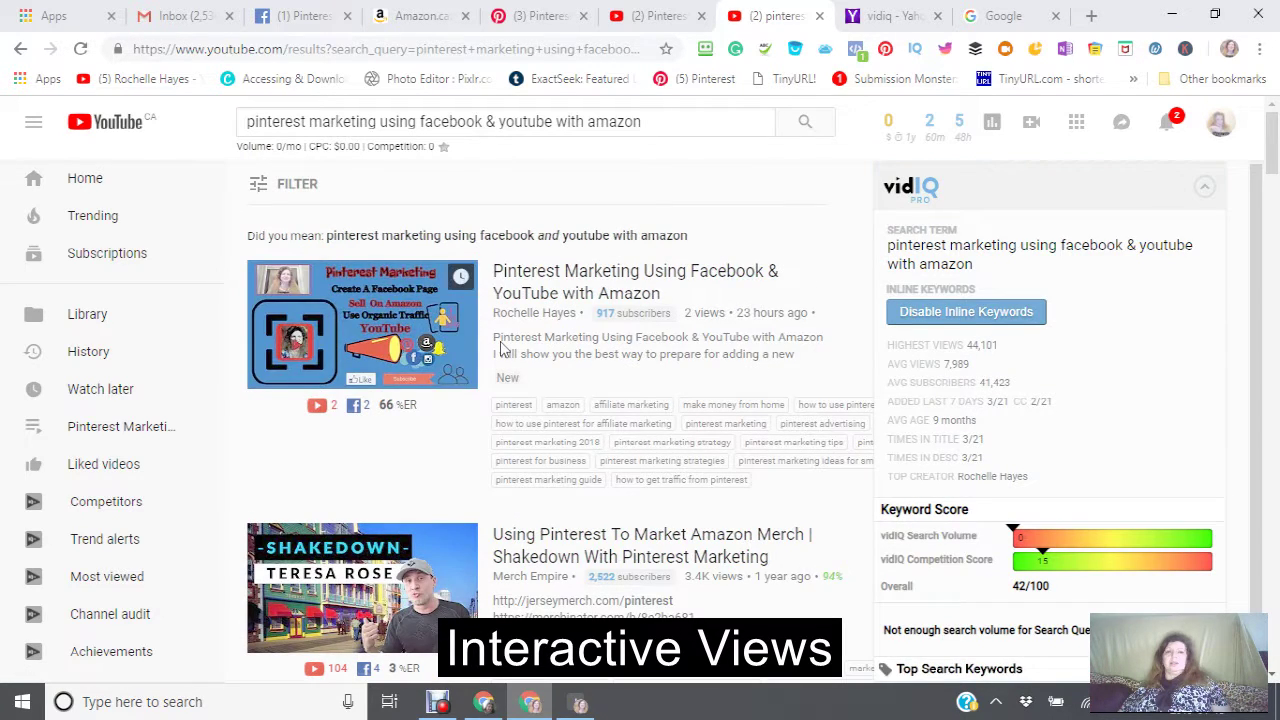
pyautogui.scroll(-1, 504, 348)
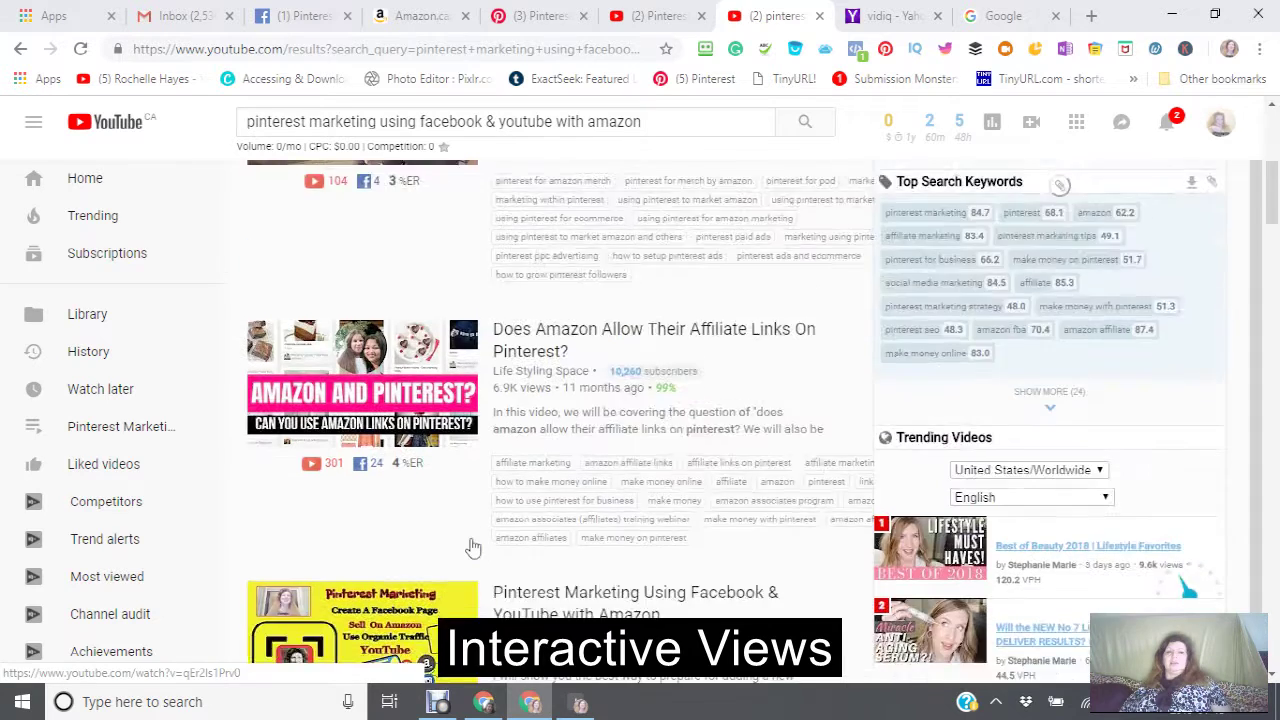
pyautogui.scroll(-2, 473, 548)
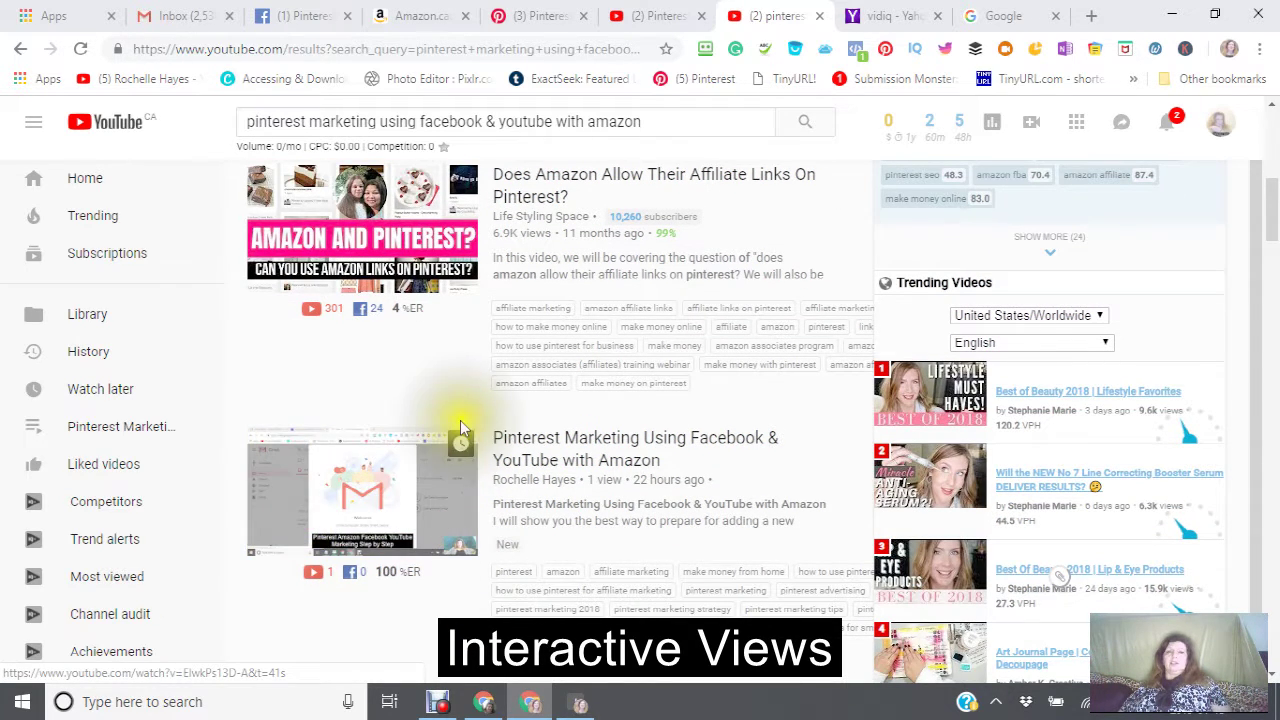
pyautogui.scroll(1, 457, 420)
pyautogui.scroll(1, 445, 381)
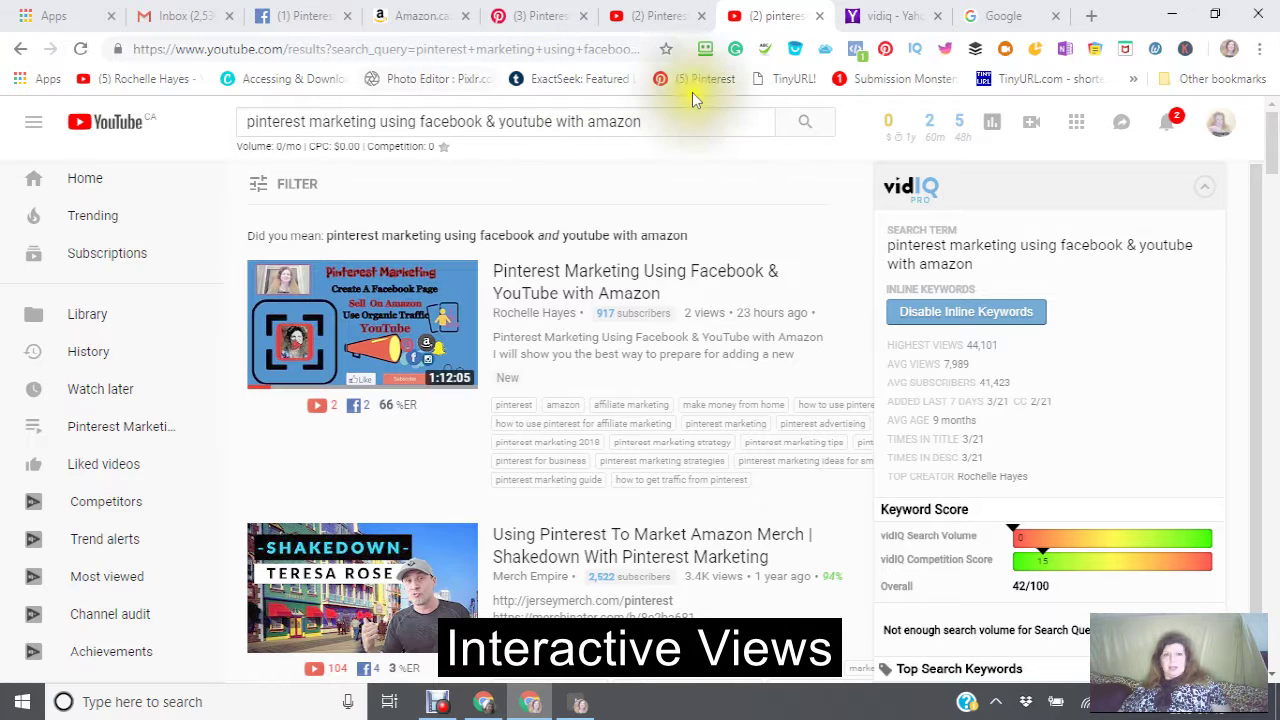
# Rerun the 'Pinterest Marketing Using Facebook & YouTube with Amazon' search in the other results tab.
pyautogui.click(645, 18)
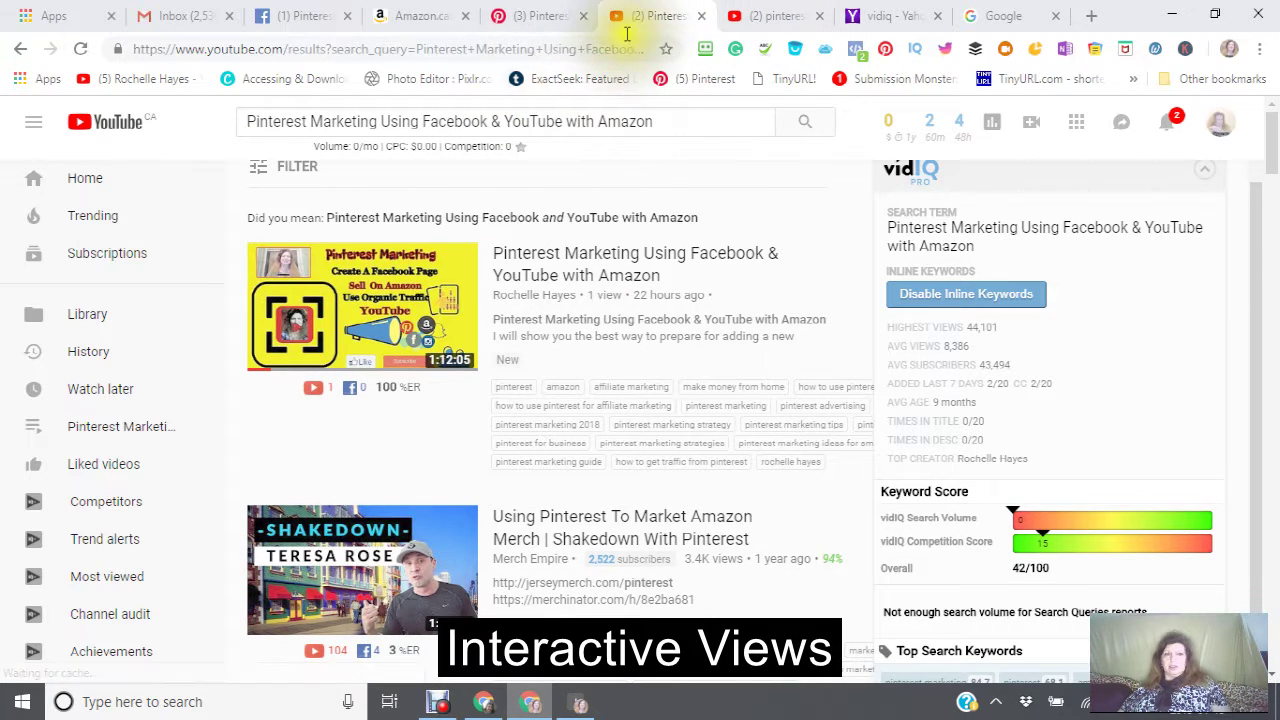
pyautogui.click(807, 124)
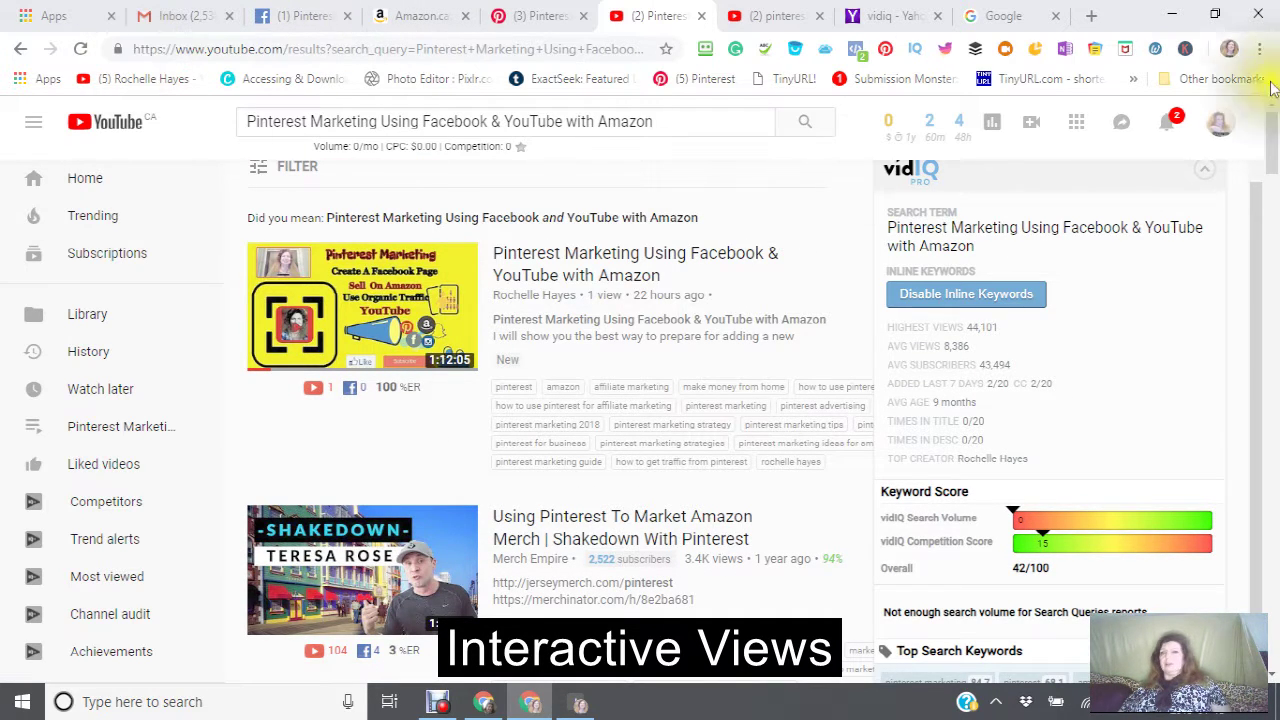
# Go to My channel from the avatar menu and choose Customize Channel.
pyautogui.click(1217, 130)
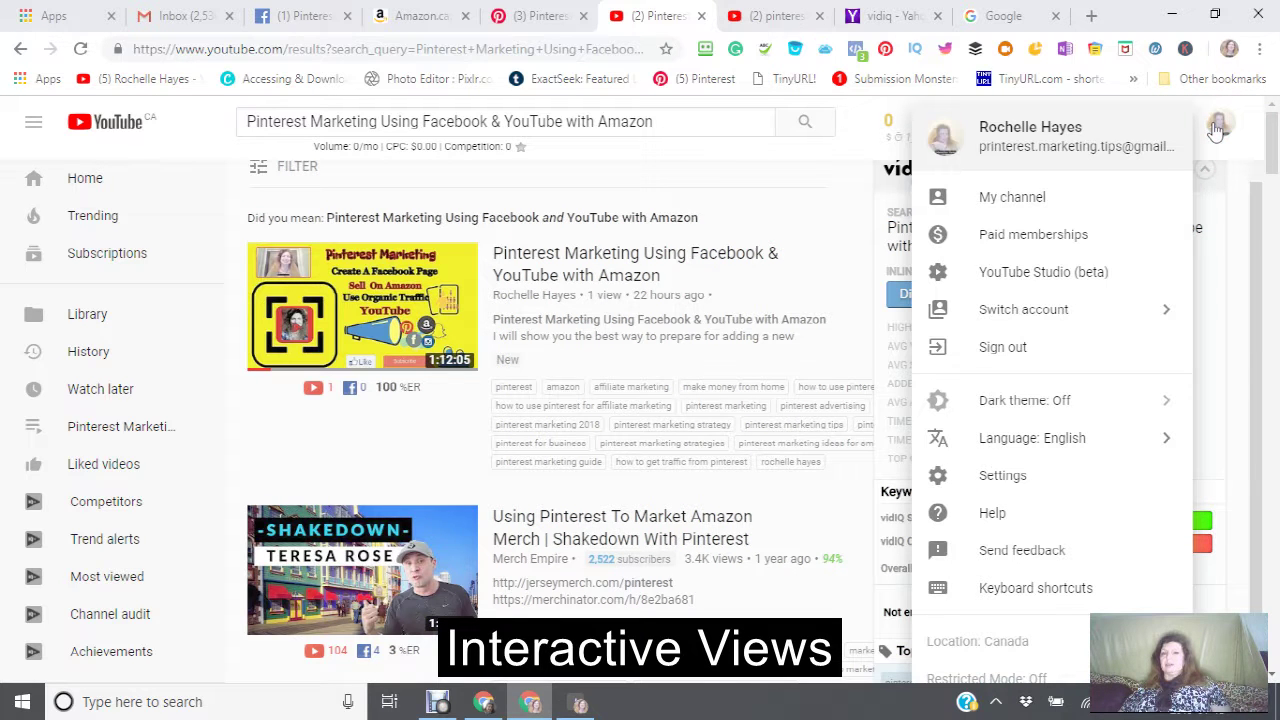
pyautogui.click(1001, 200)
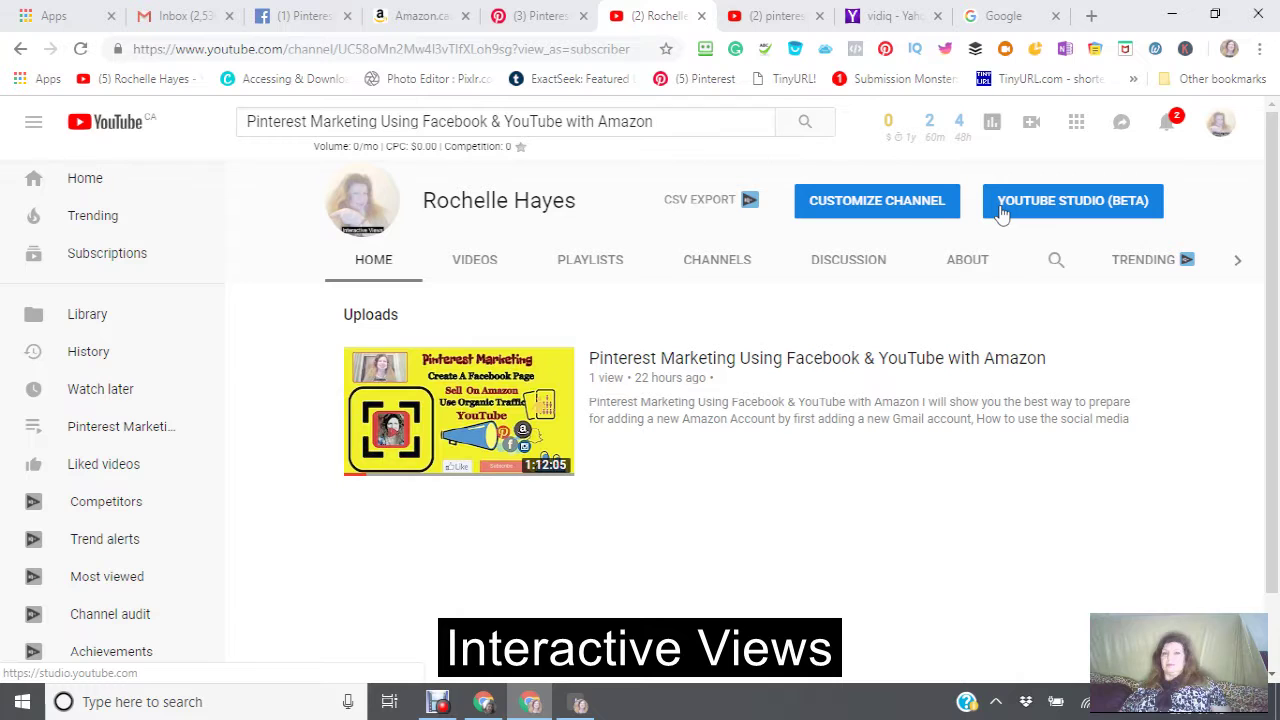
pyautogui.click(875, 204)
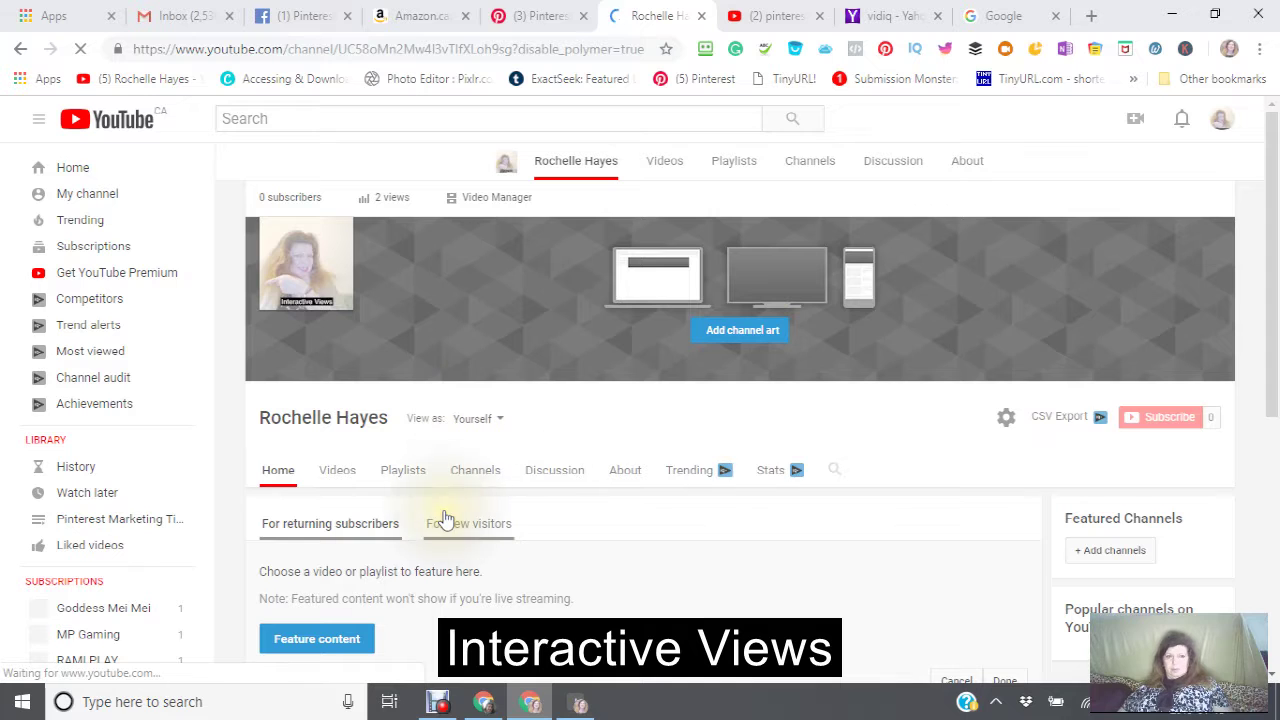
# Open the new-visitor welcome section and try adding a channel trailer.
pyautogui.scroll(-5, 442, 510)
pyautogui.scroll(4, 440, 505)
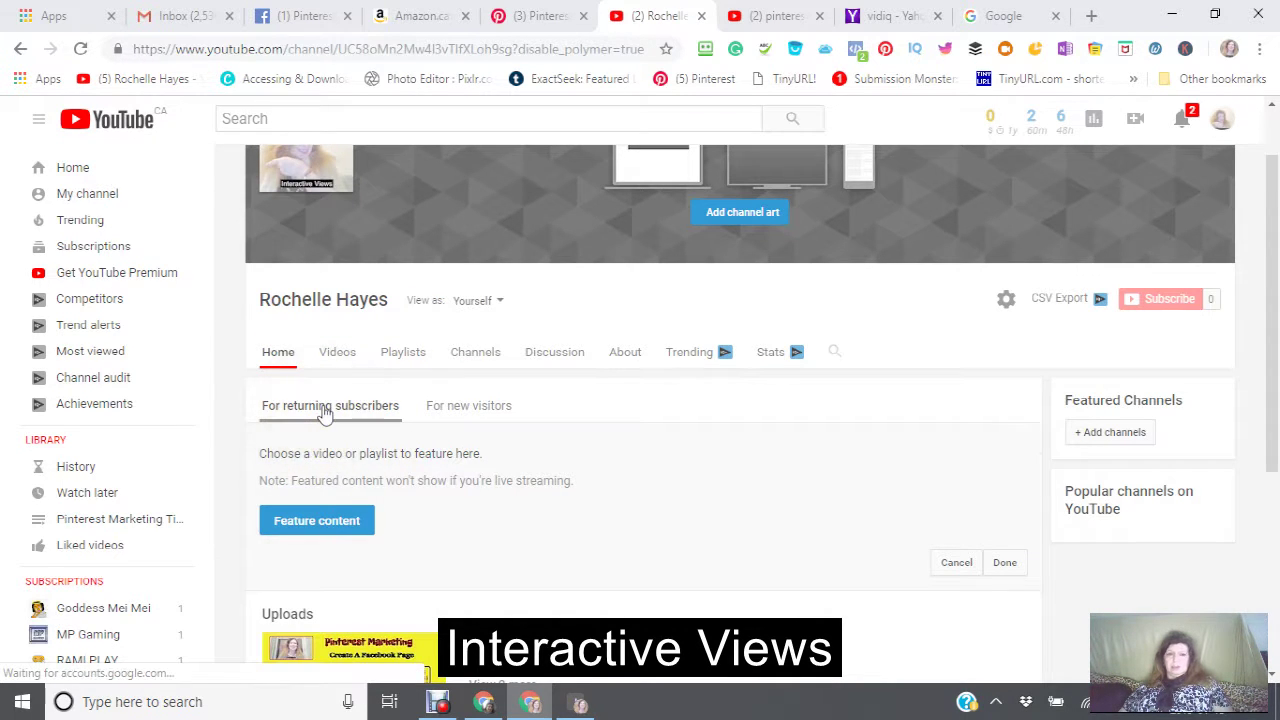
pyautogui.click(476, 412)
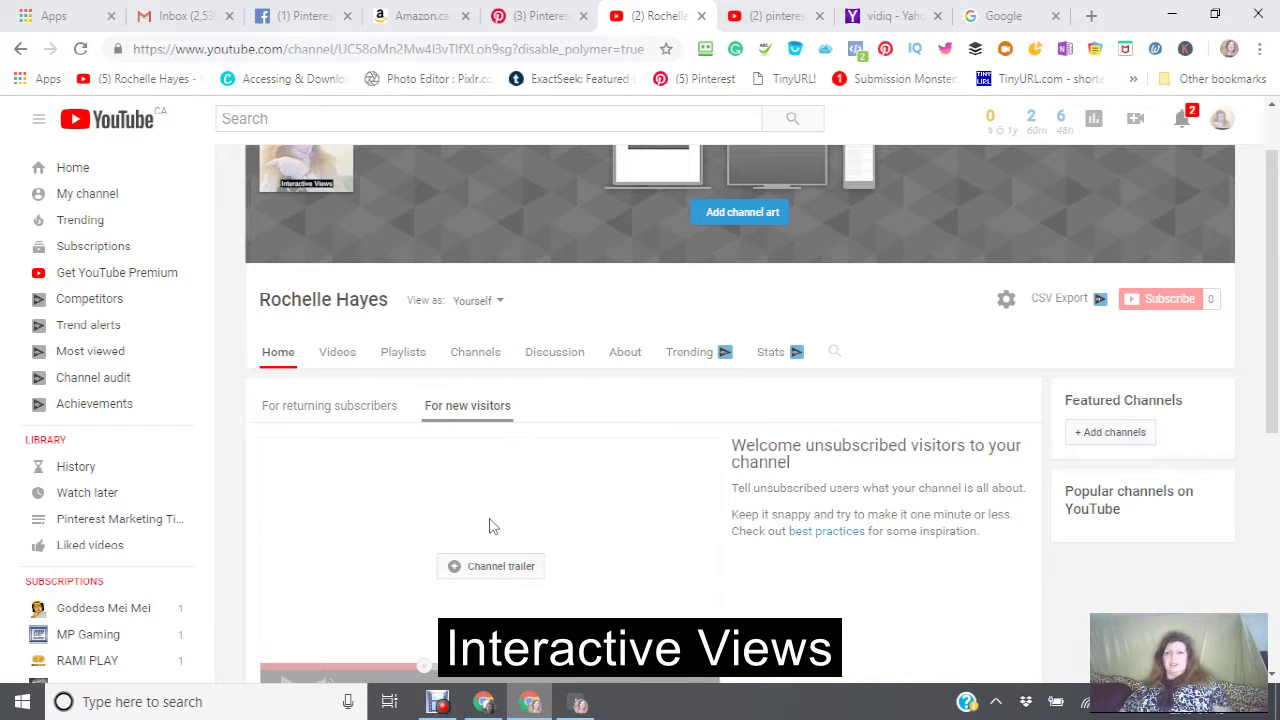
pyautogui.scroll(-2, 488, 518)
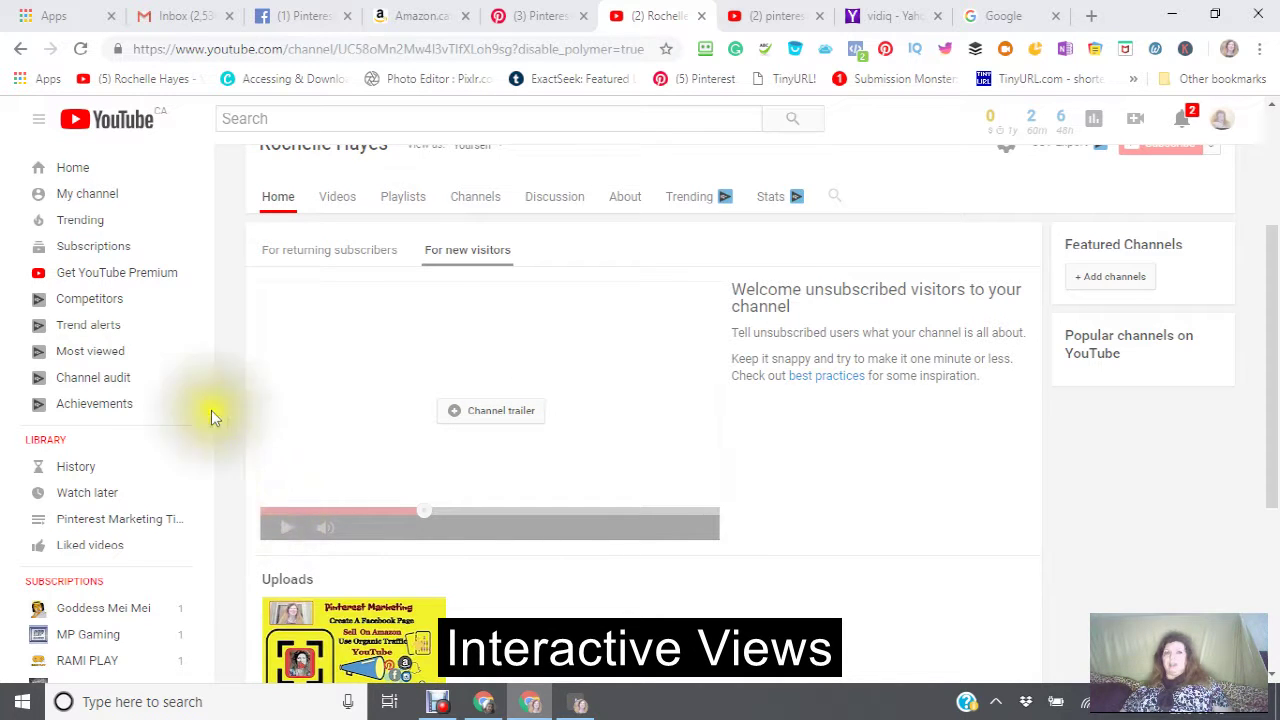
pyautogui.click(463, 414)
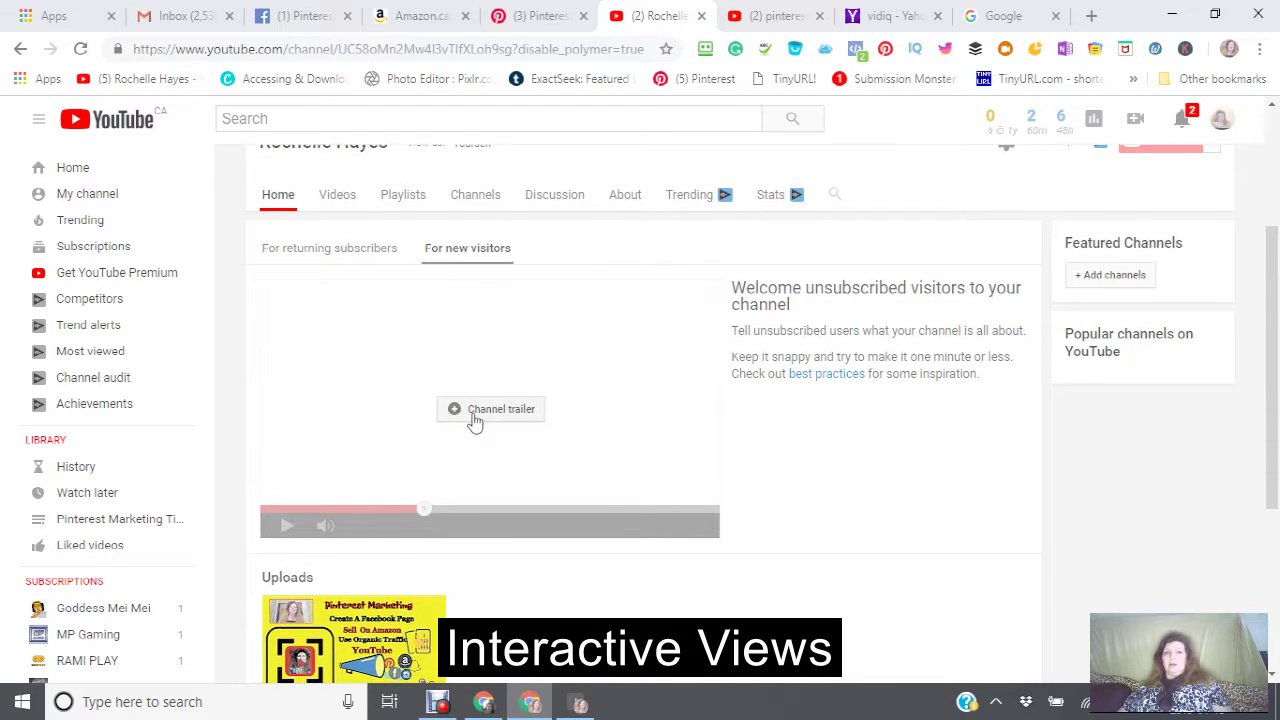
pyautogui.scroll(-3, 475, 422)
pyautogui.scroll(4, 475, 422)
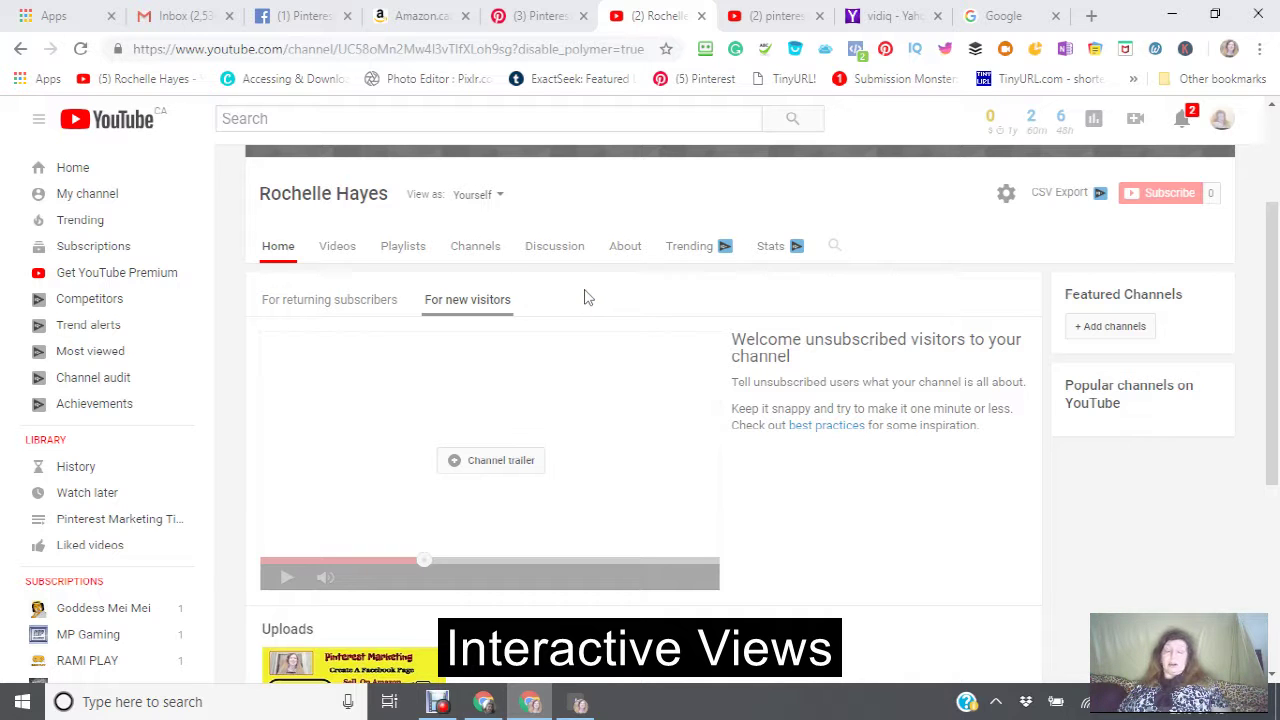
# Scroll the channel home back up to the tabs and Channel trailer box.
pyautogui.scroll(-1, 620, 230)
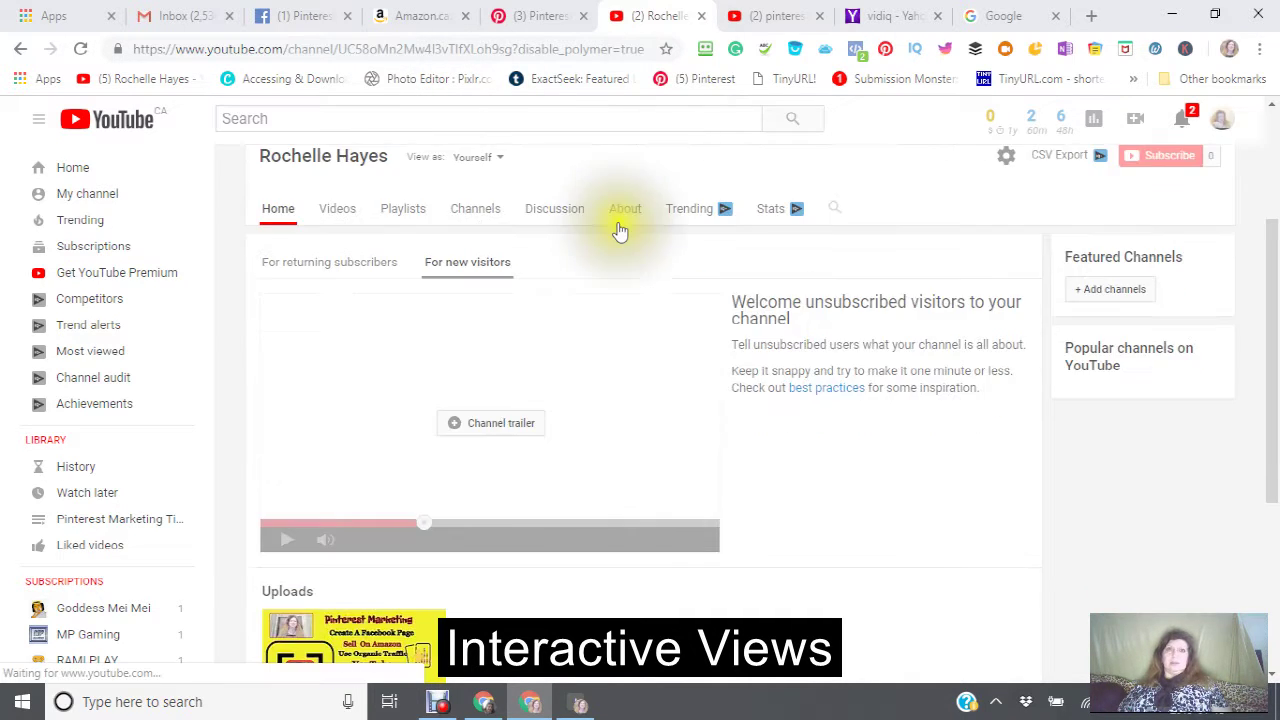
pyautogui.scroll(-3, 620, 230)
pyautogui.scroll(3, 617, 228)
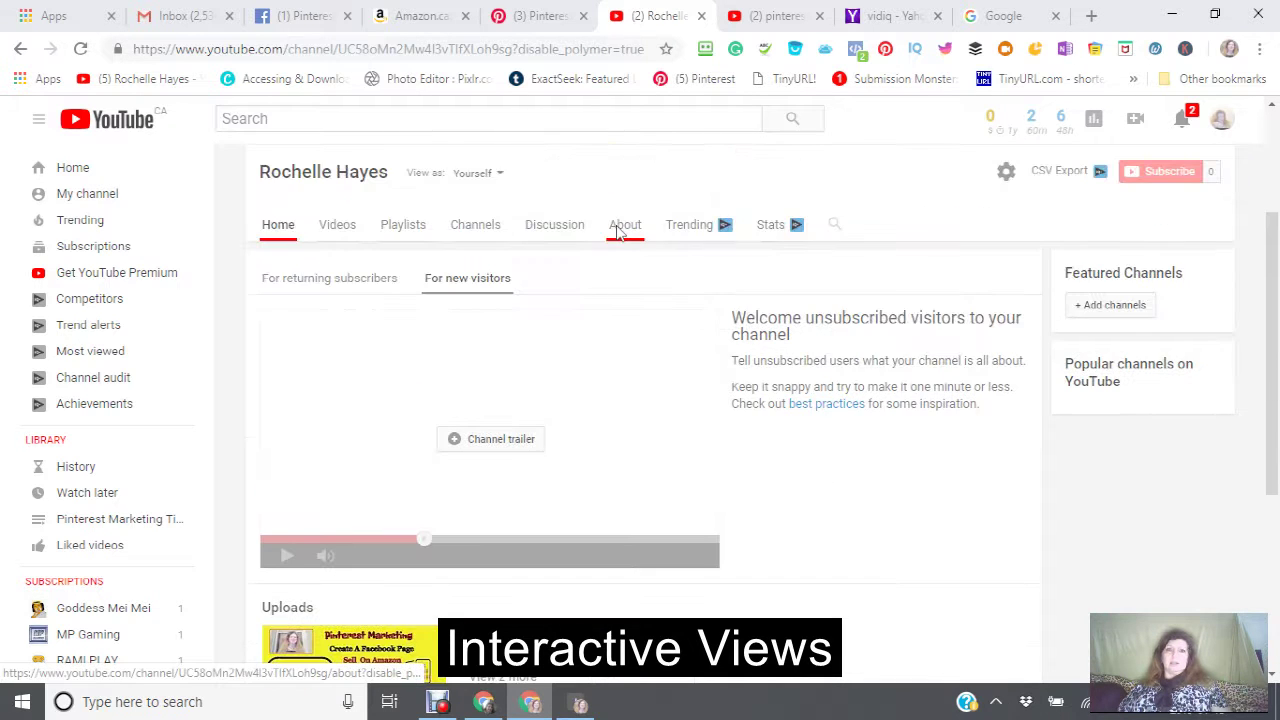
pyautogui.scroll(-2, 617, 230)
pyautogui.scroll(-2, 617, 233)
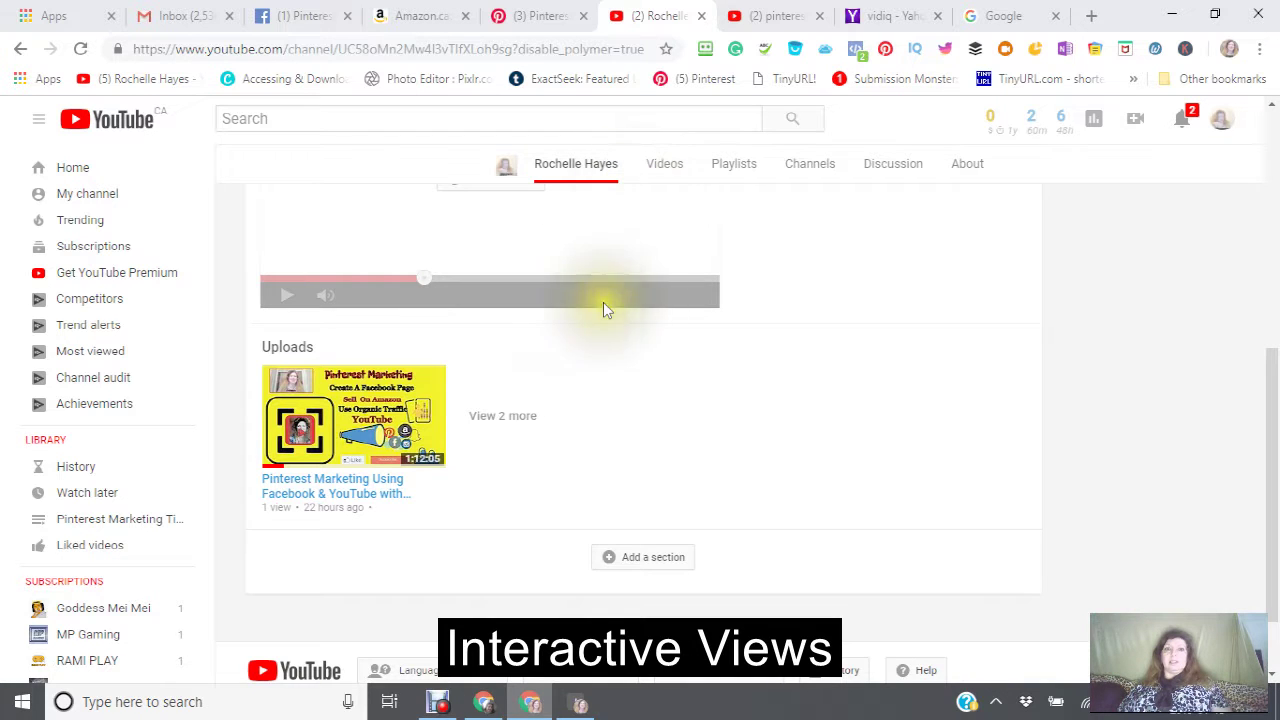
pyautogui.scroll(3, 643, 248)
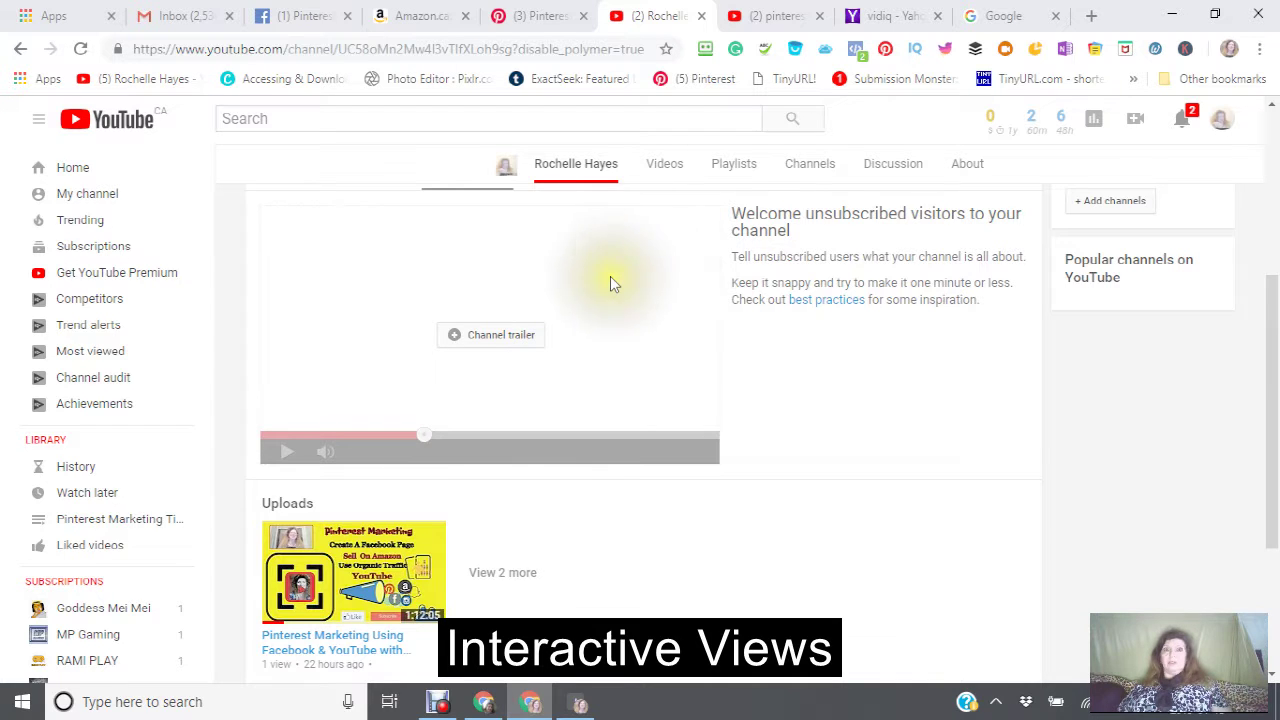
pyautogui.scroll(-3, 610, 278)
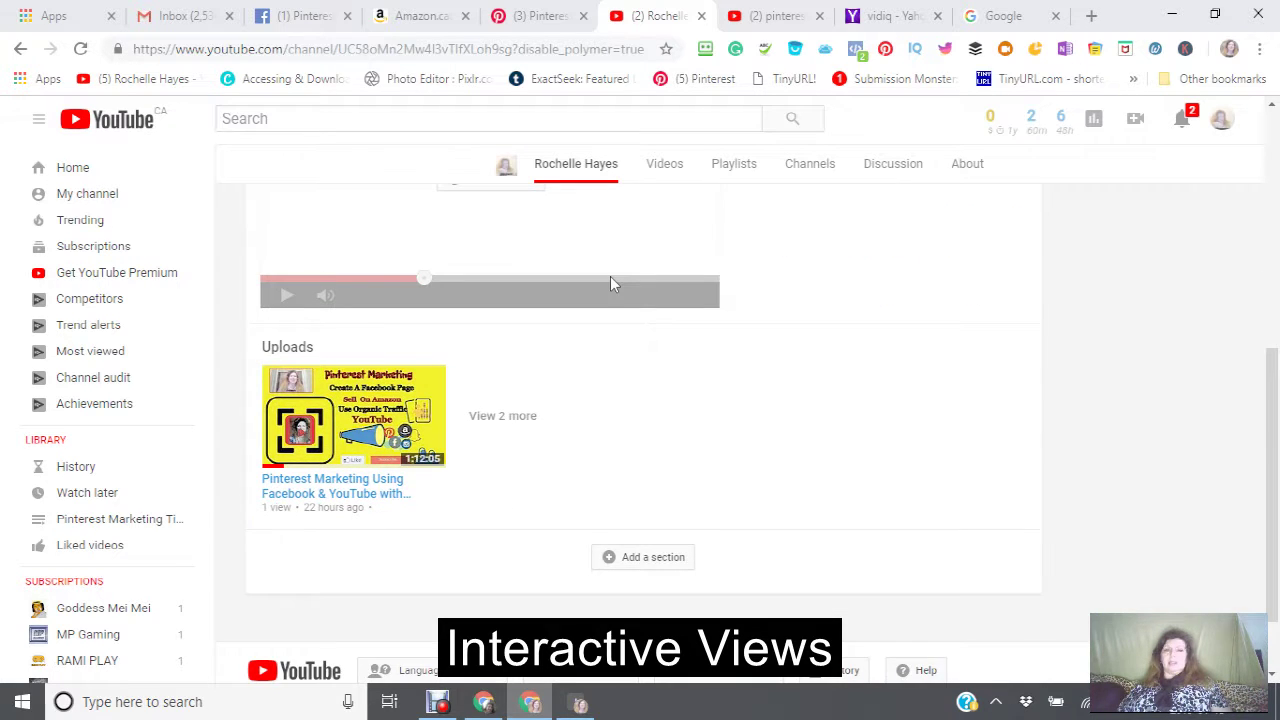
pyautogui.scroll(-2, 613, 284)
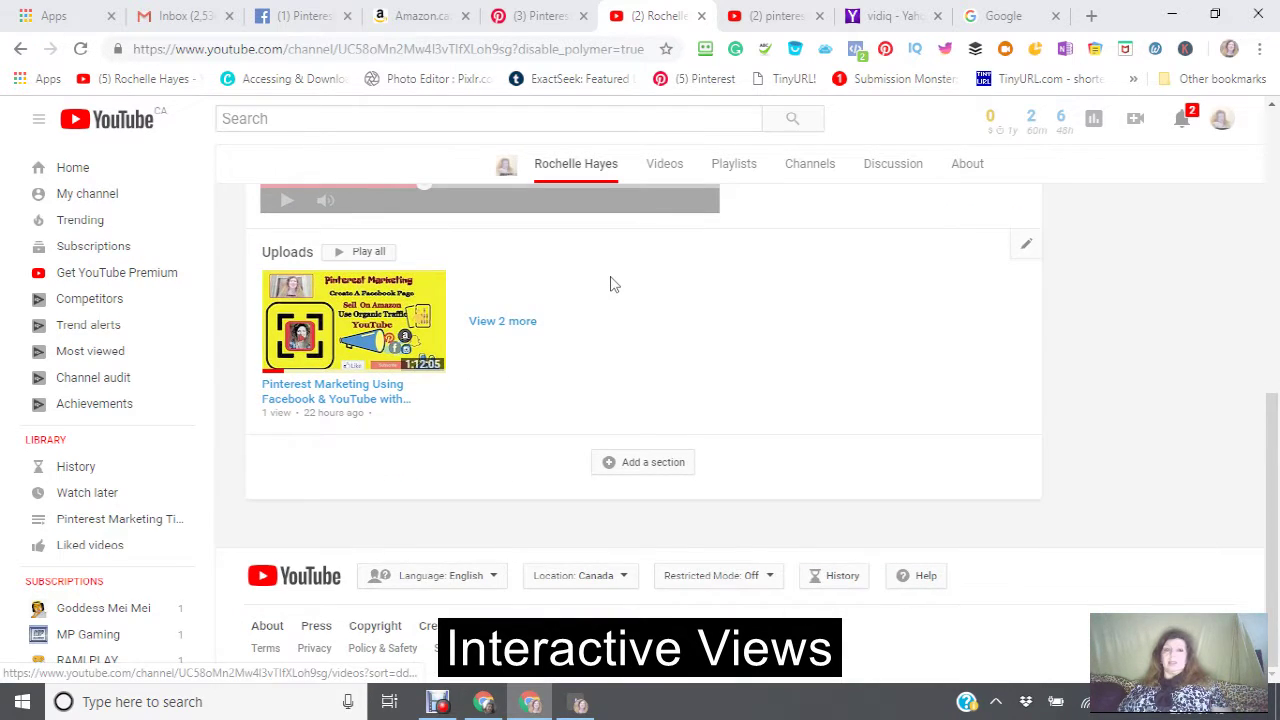
pyautogui.scroll(6, 610, 280)
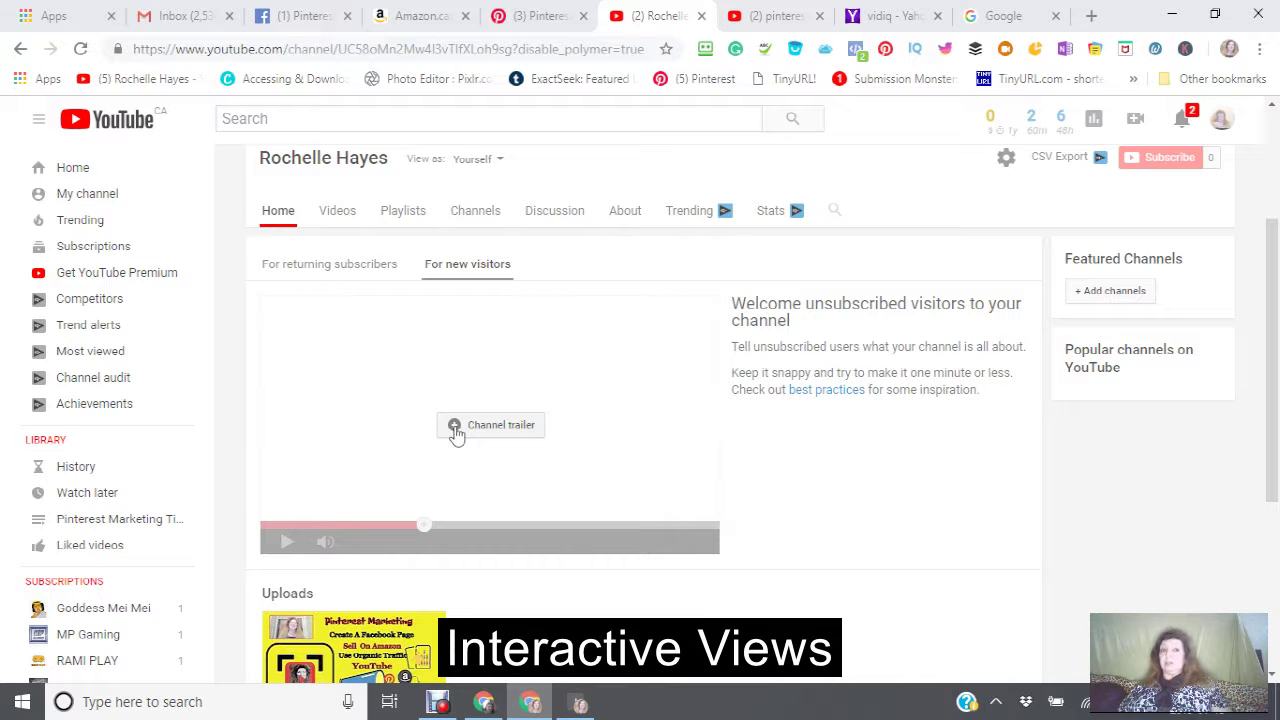
# Pick the uploaded Pinterest Marketing video as featured content for returning subscribers and click Done.
pyautogui.click(316, 275)
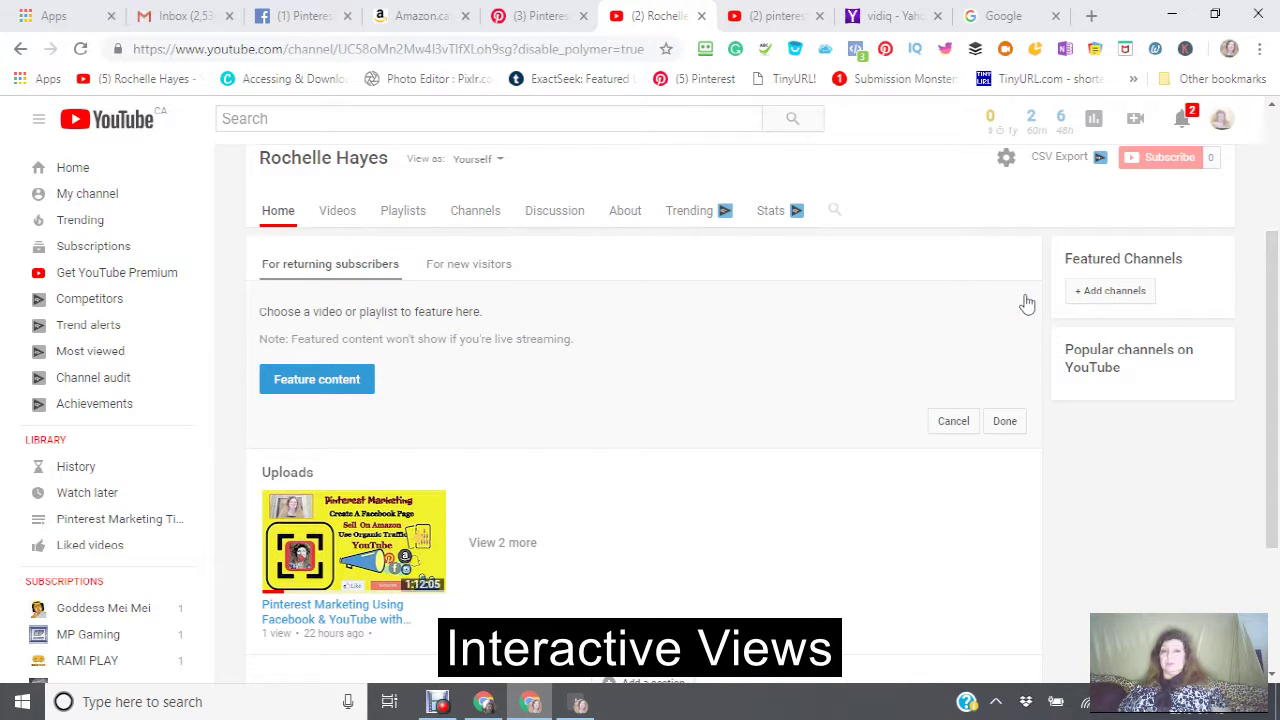
pyautogui.click(310, 382)
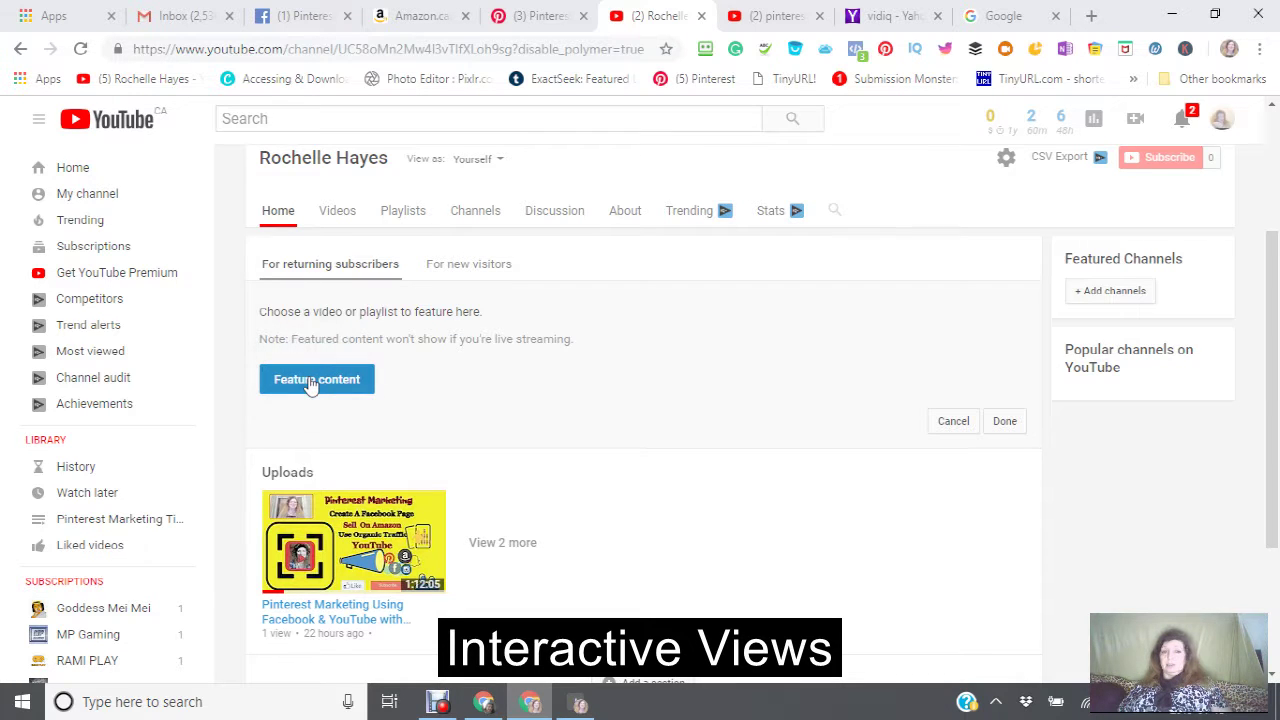
pyautogui.click(309, 386)
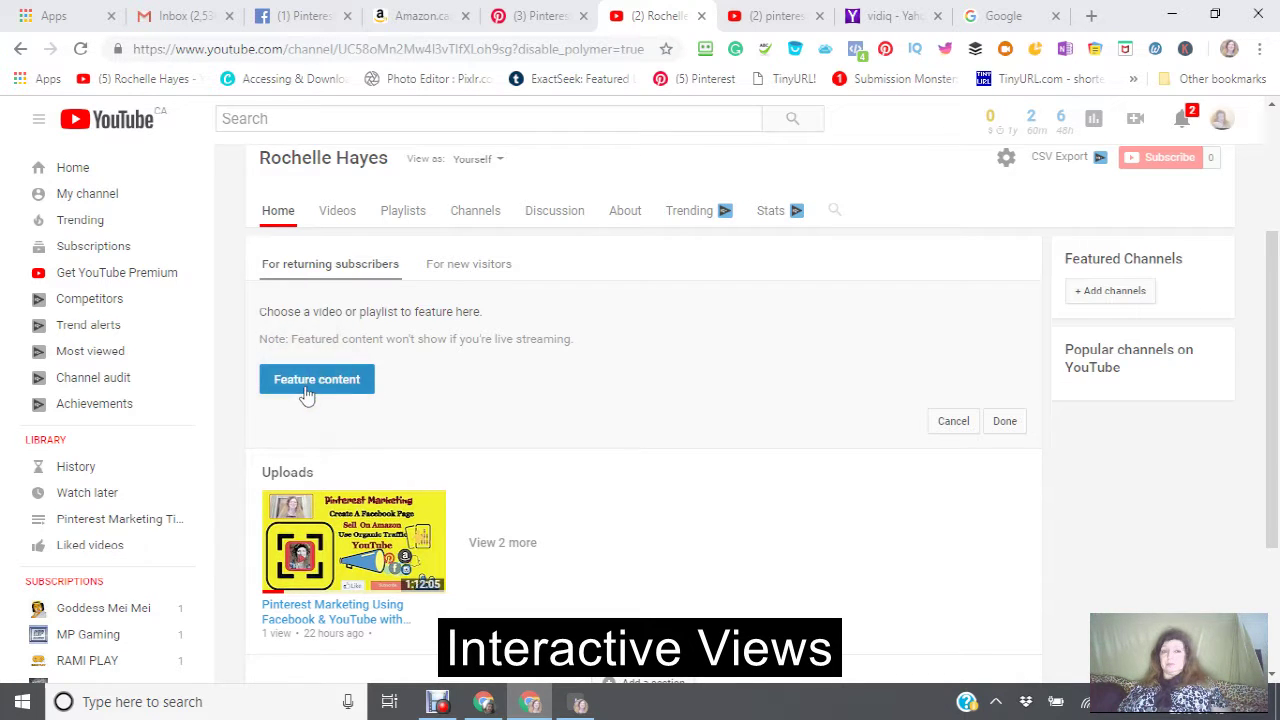
pyautogui.click(307, 388)
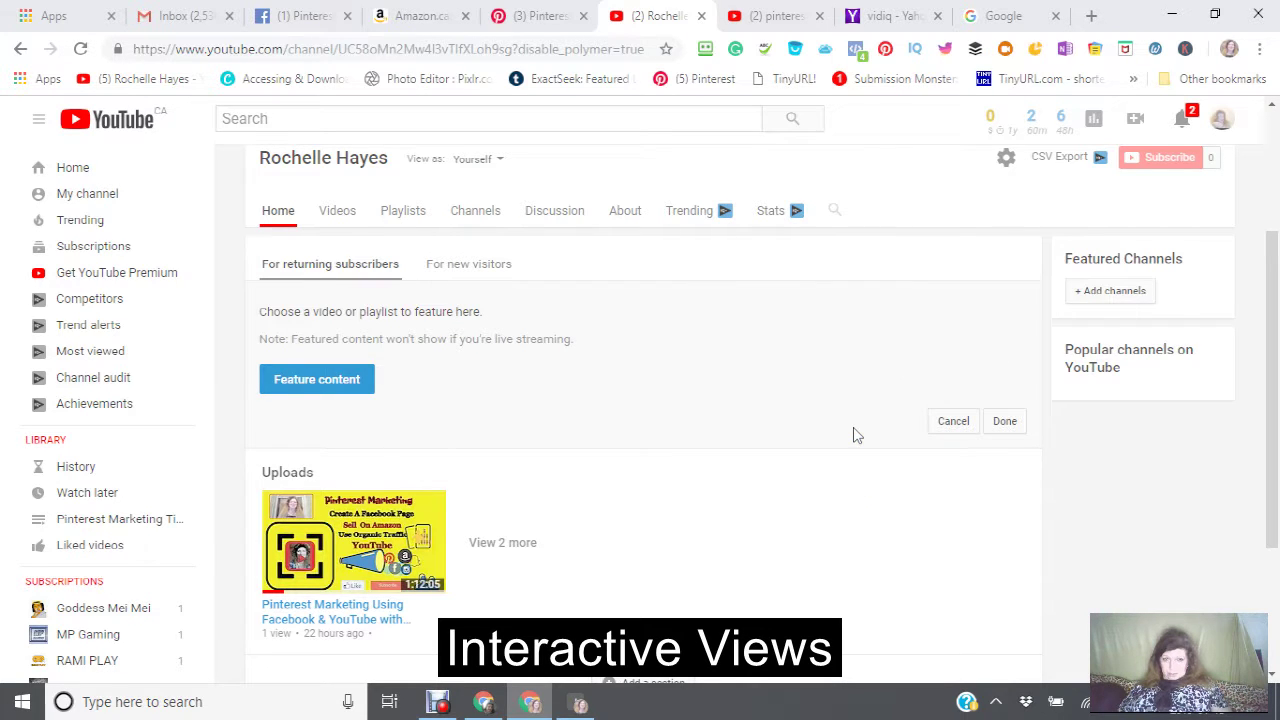
pyautogui.click(370, 556)
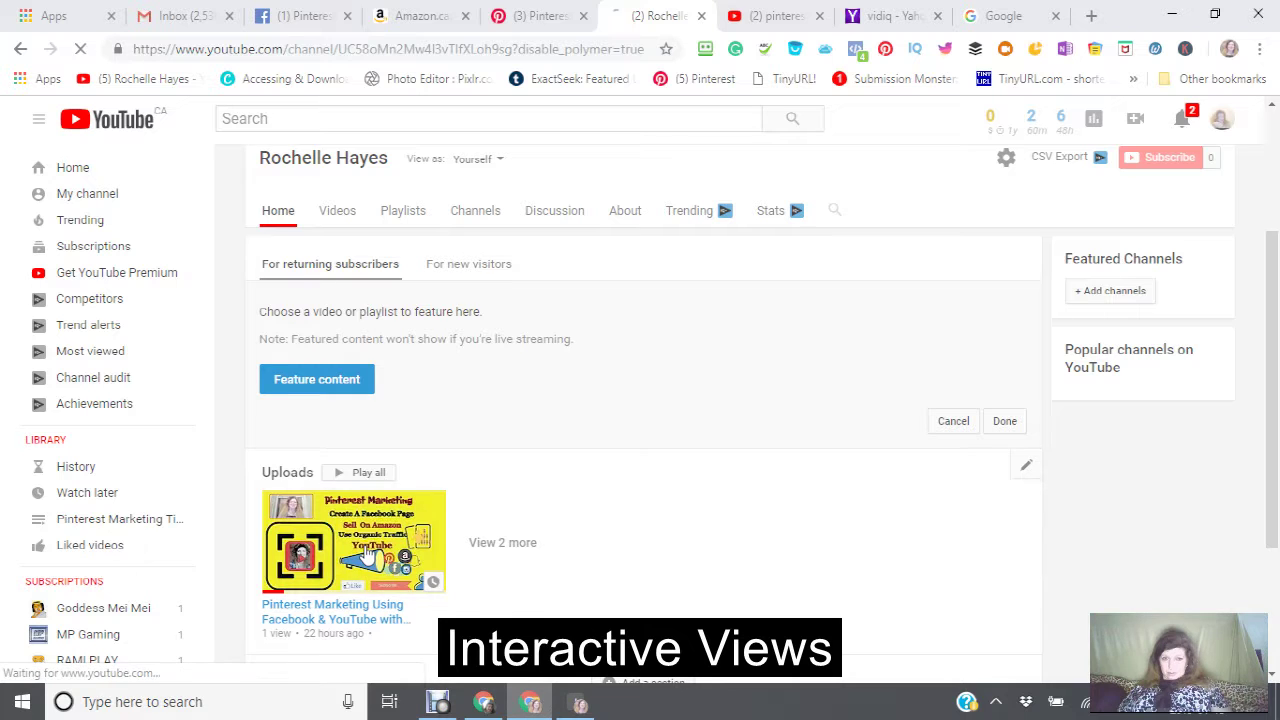
pyautogui.click(1008, 440)
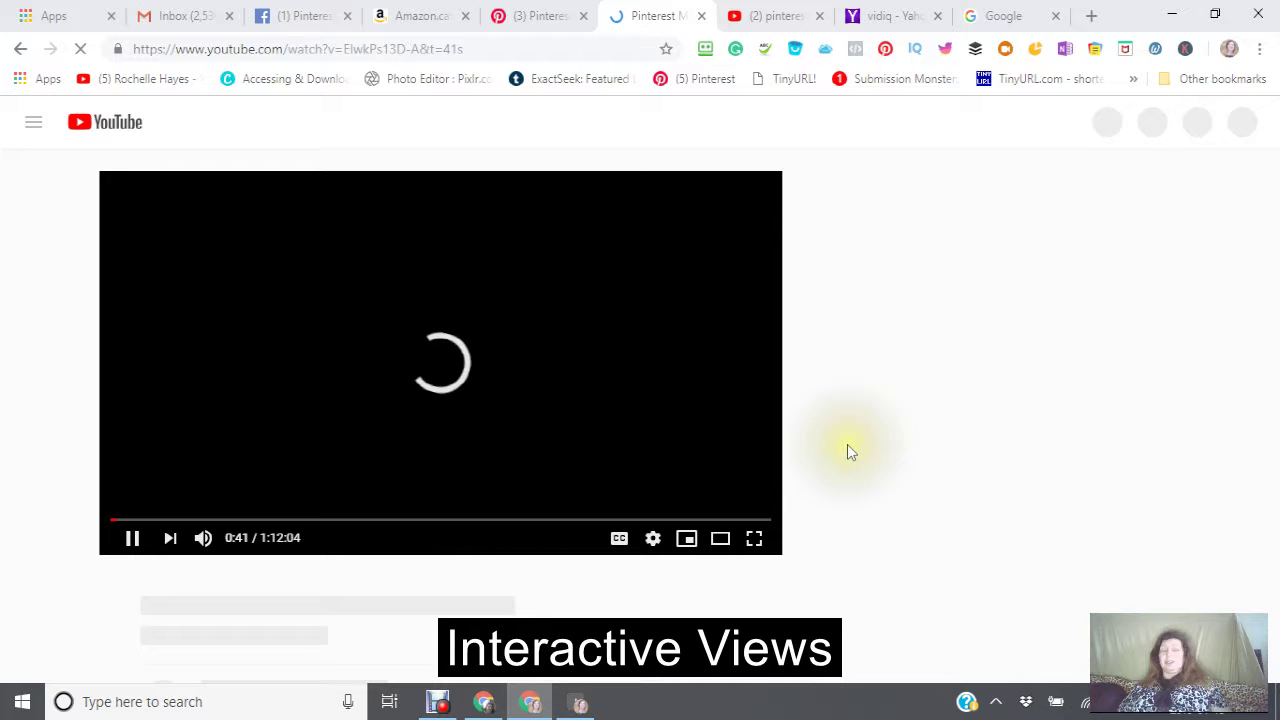
# Go back to the channel, open its Videos list, then Customize Channel's Home section.
pyautogui.click(19, 50)
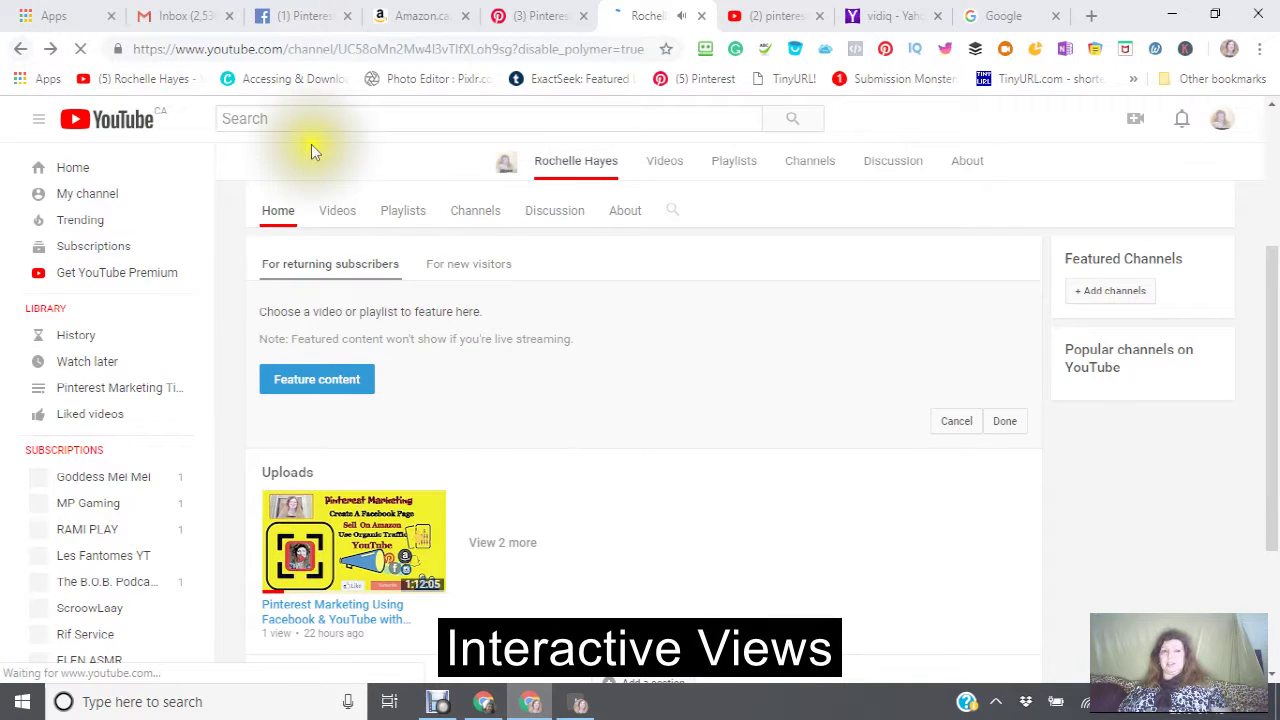
pyautogui.click(658, 377)
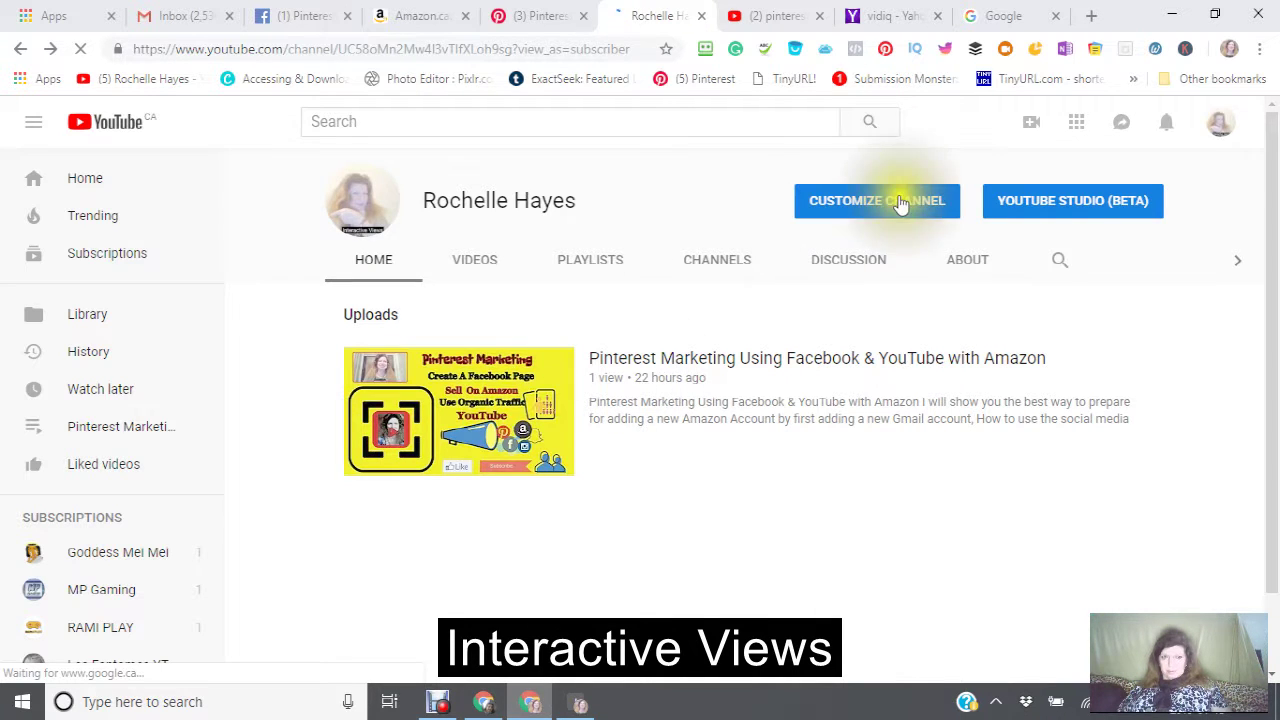
pyautogui.click(481, 268)
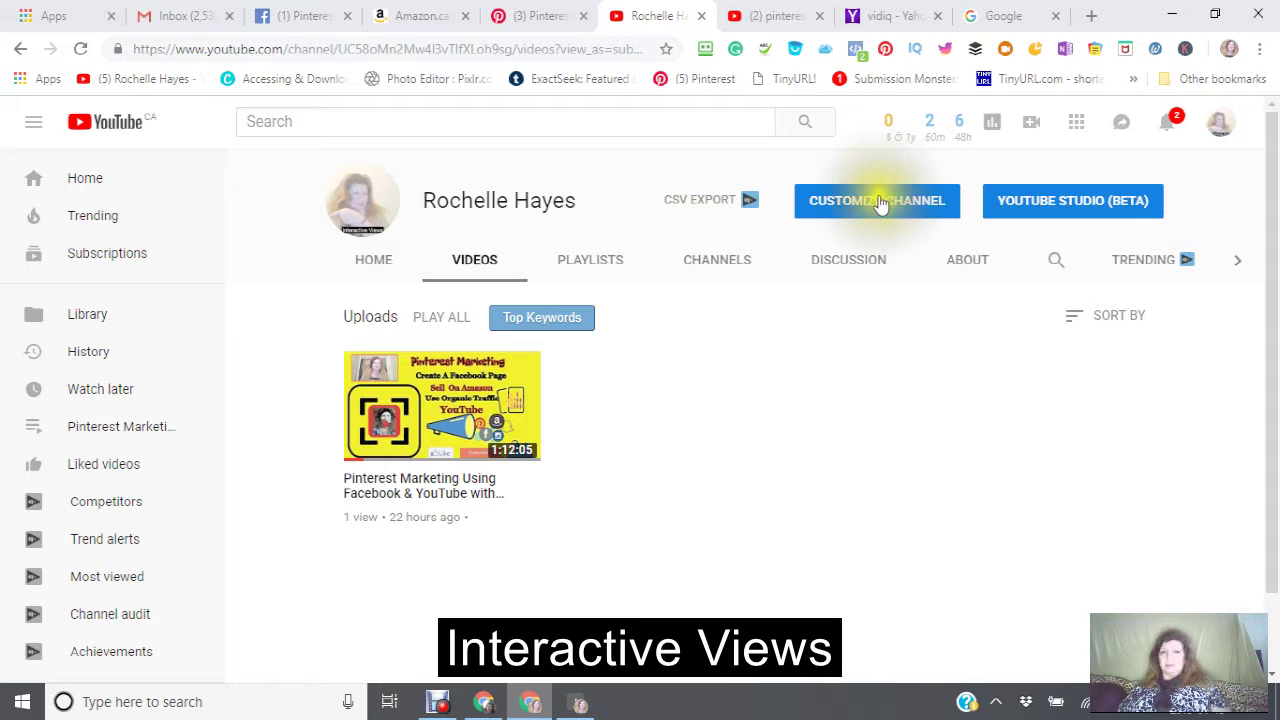
pyautogui.click(877, 205)
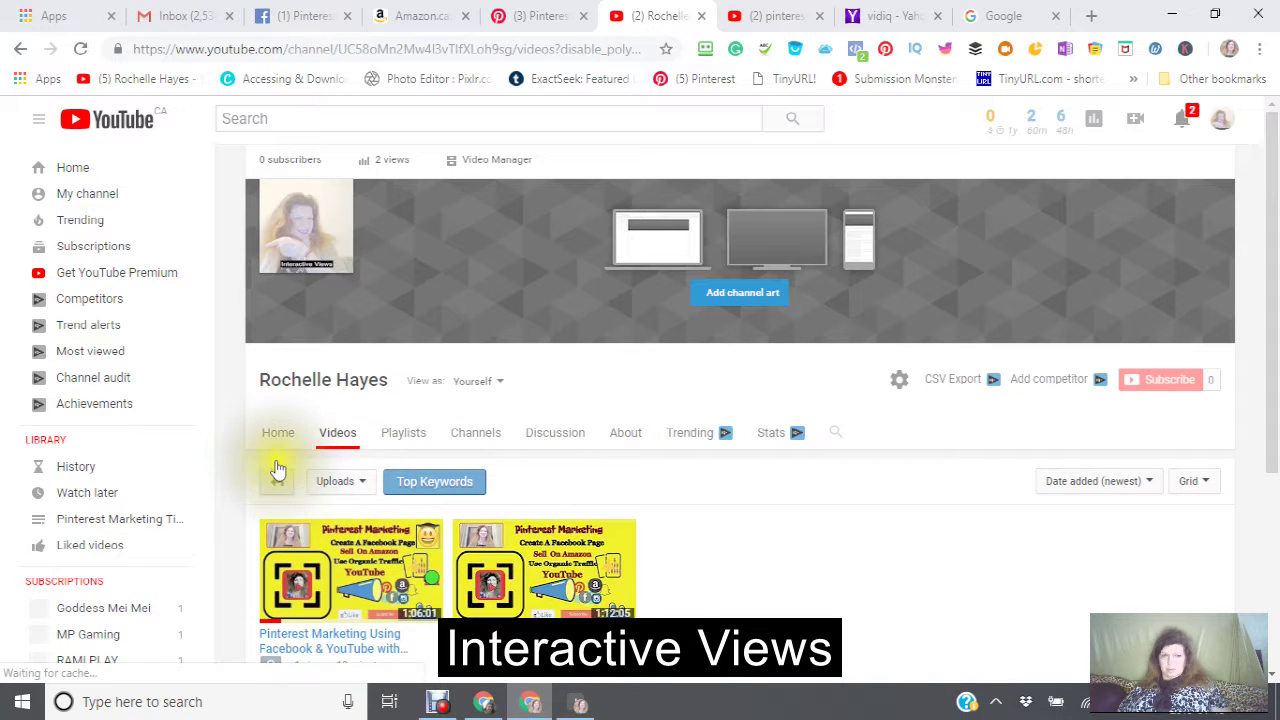
pyautogui.click(275, 436)
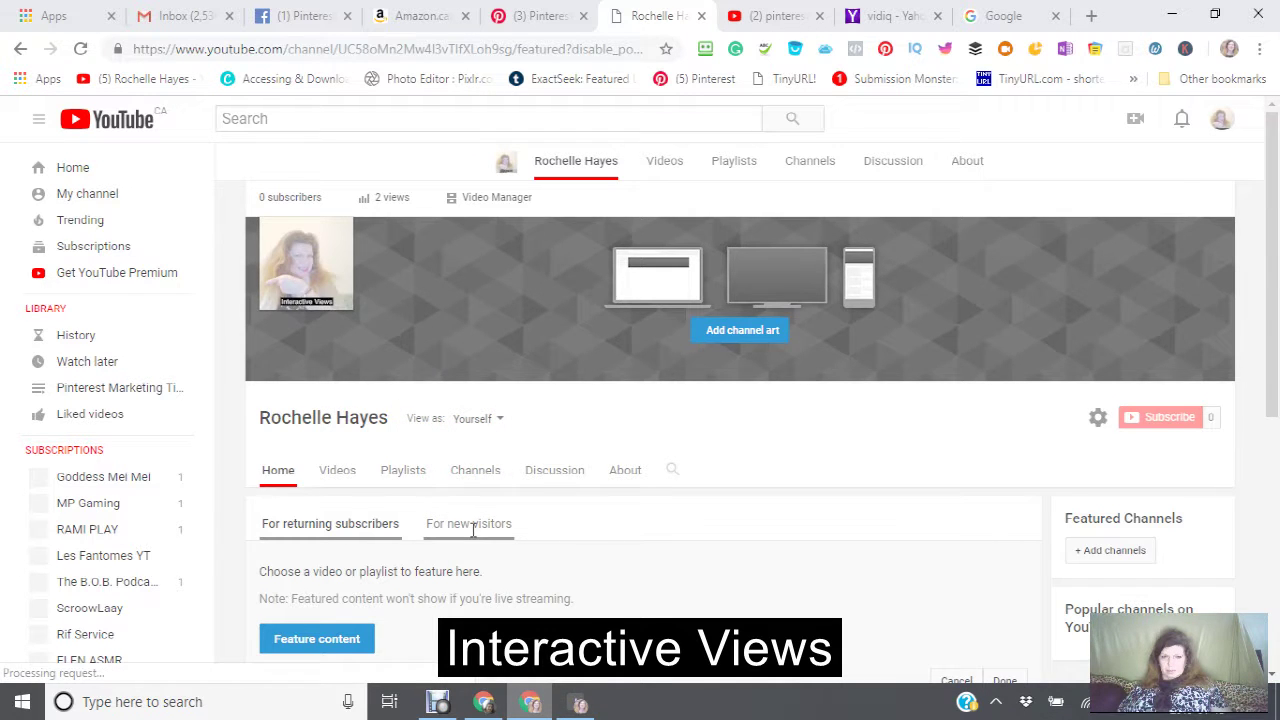
pyautogui.scroll(-3, 470, 532)
pyautogui.scroll(-2, 224, 476)
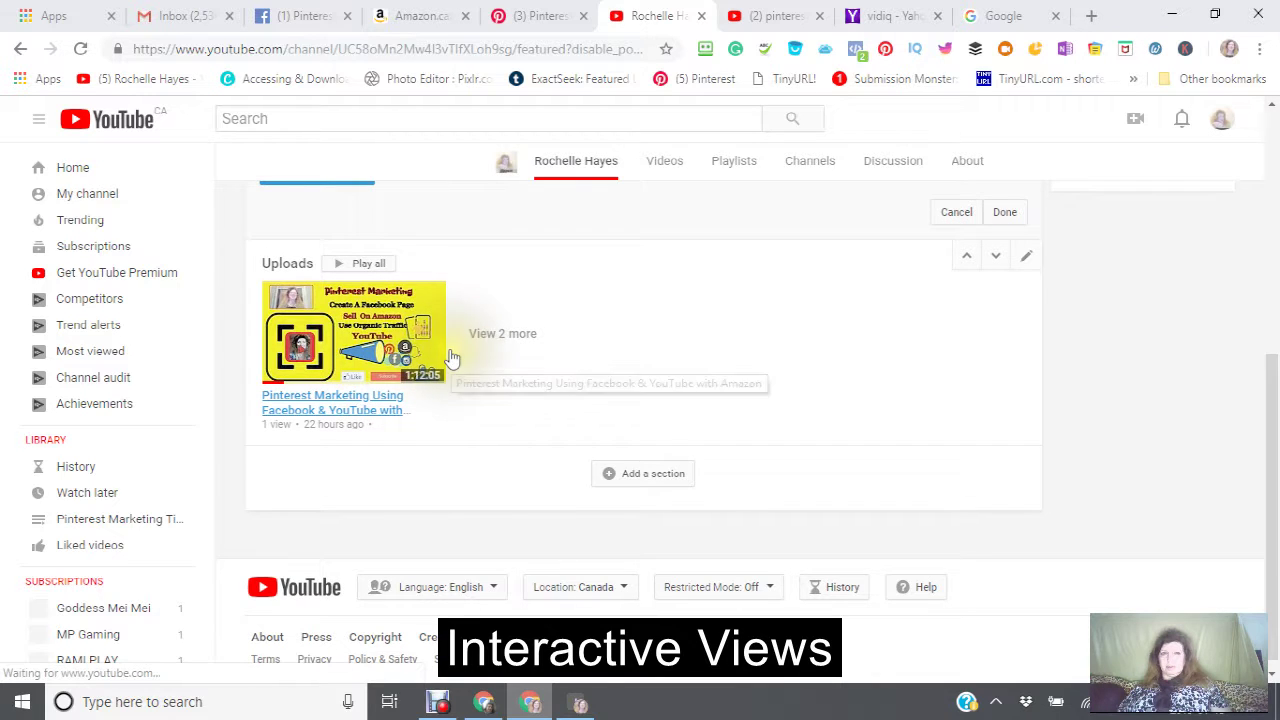
pyautogui.scroll(5, 452, 358)
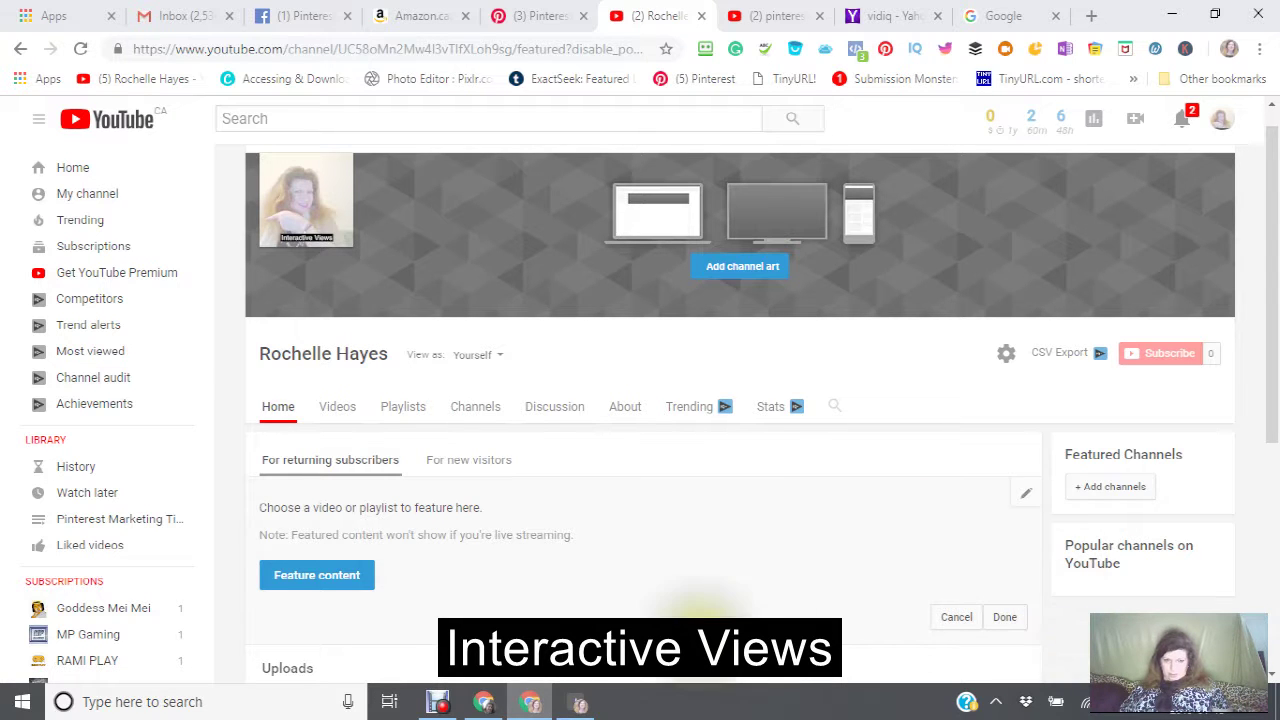
# Choose the uploaded Pinterest Marketing video under For new visitors as channel trailer and save.
pyautogui.click(458, 461)
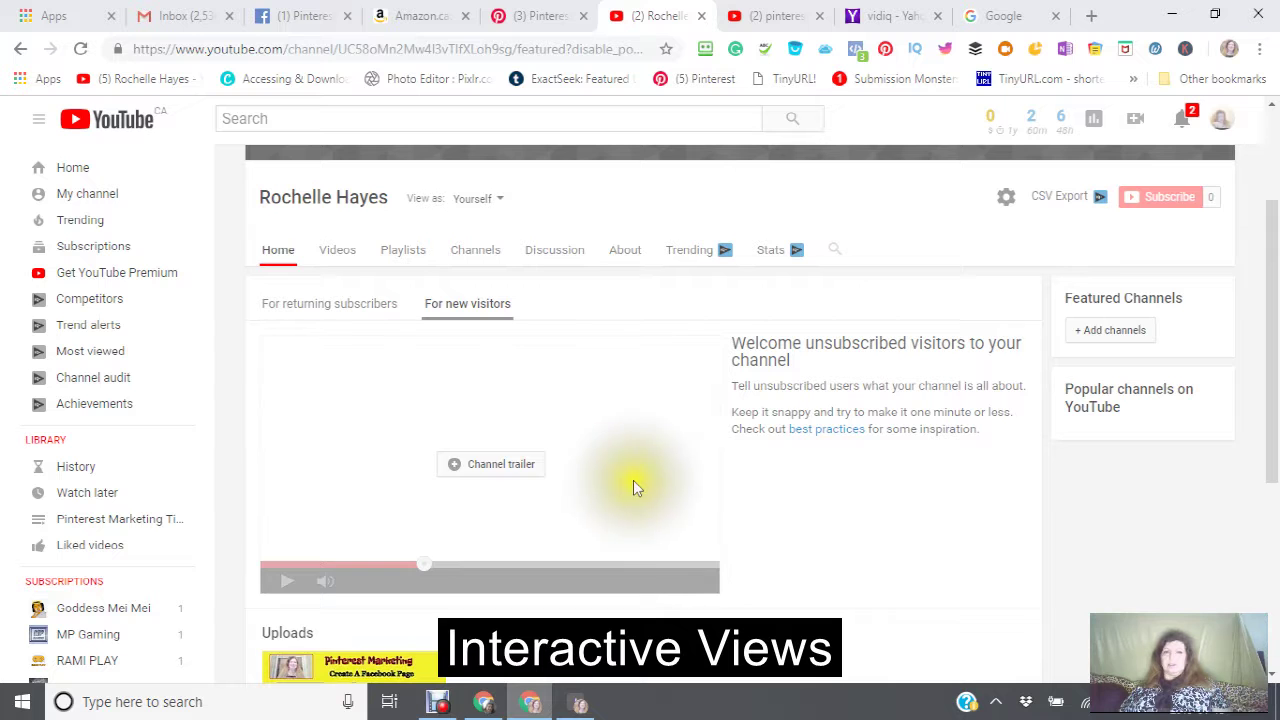
pyautogui.click(455, 468)
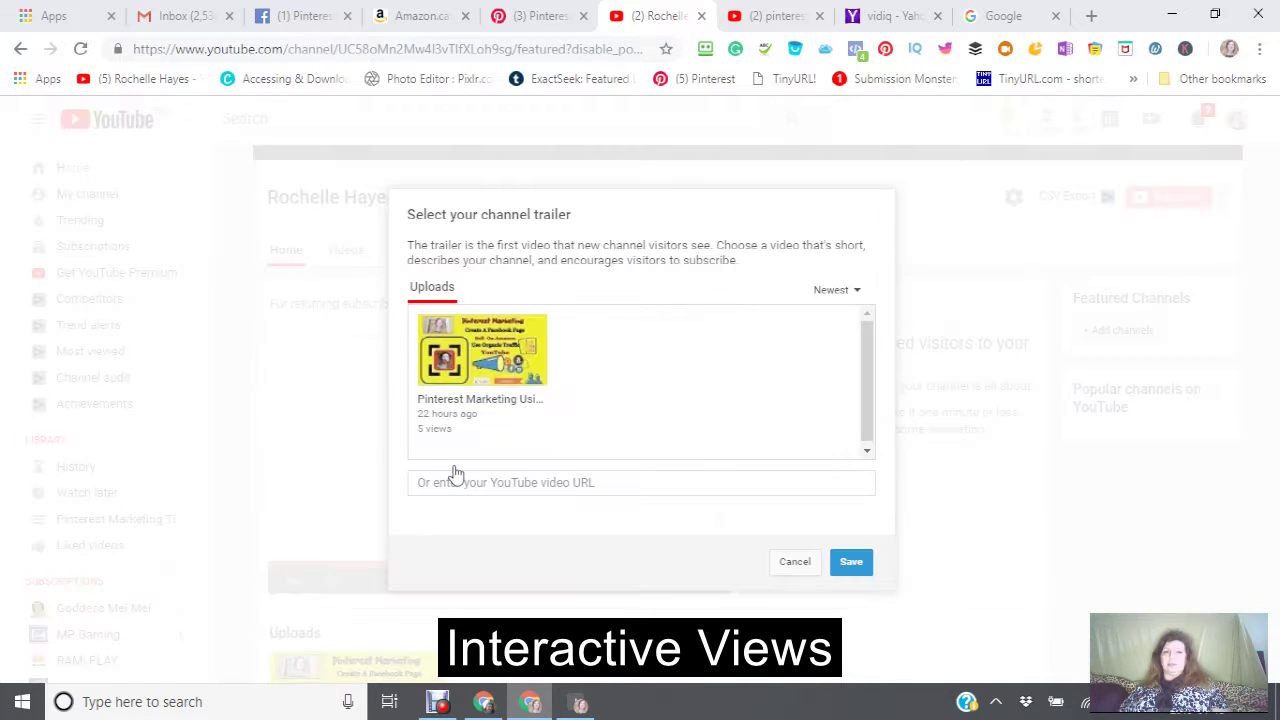
pyautogui.click(485, 374)
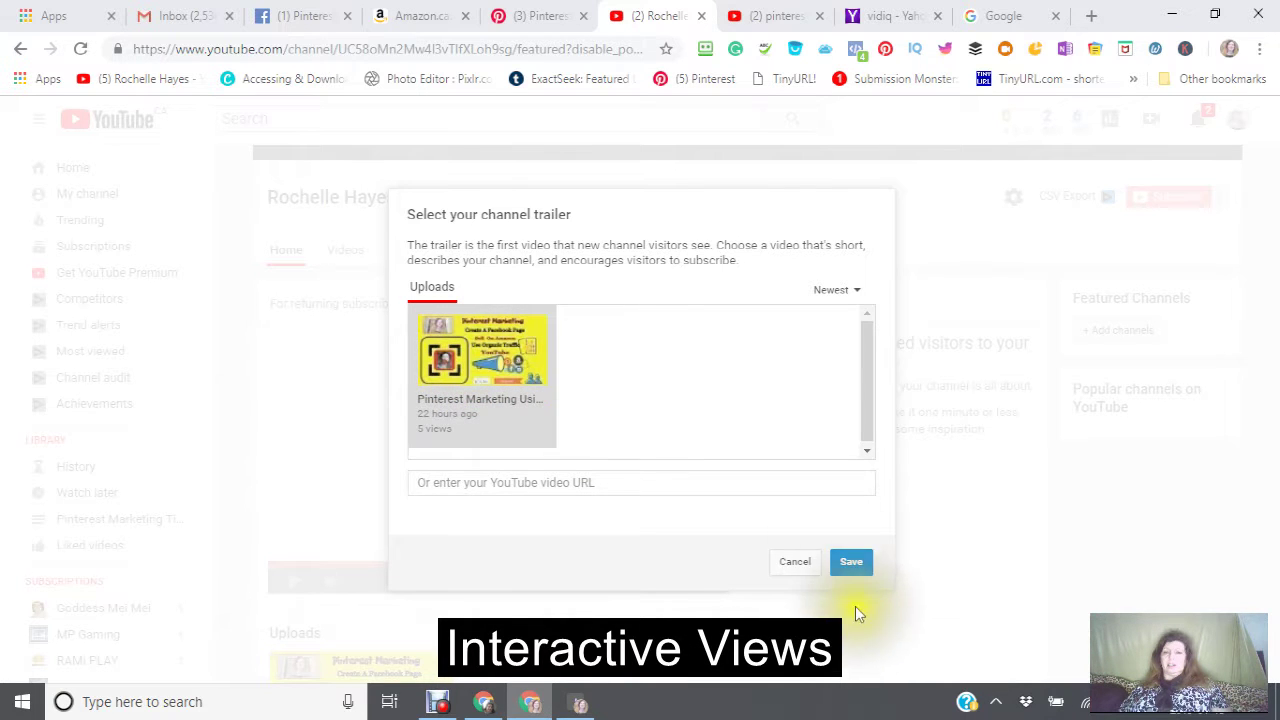
pyautogui.click(851, 561)
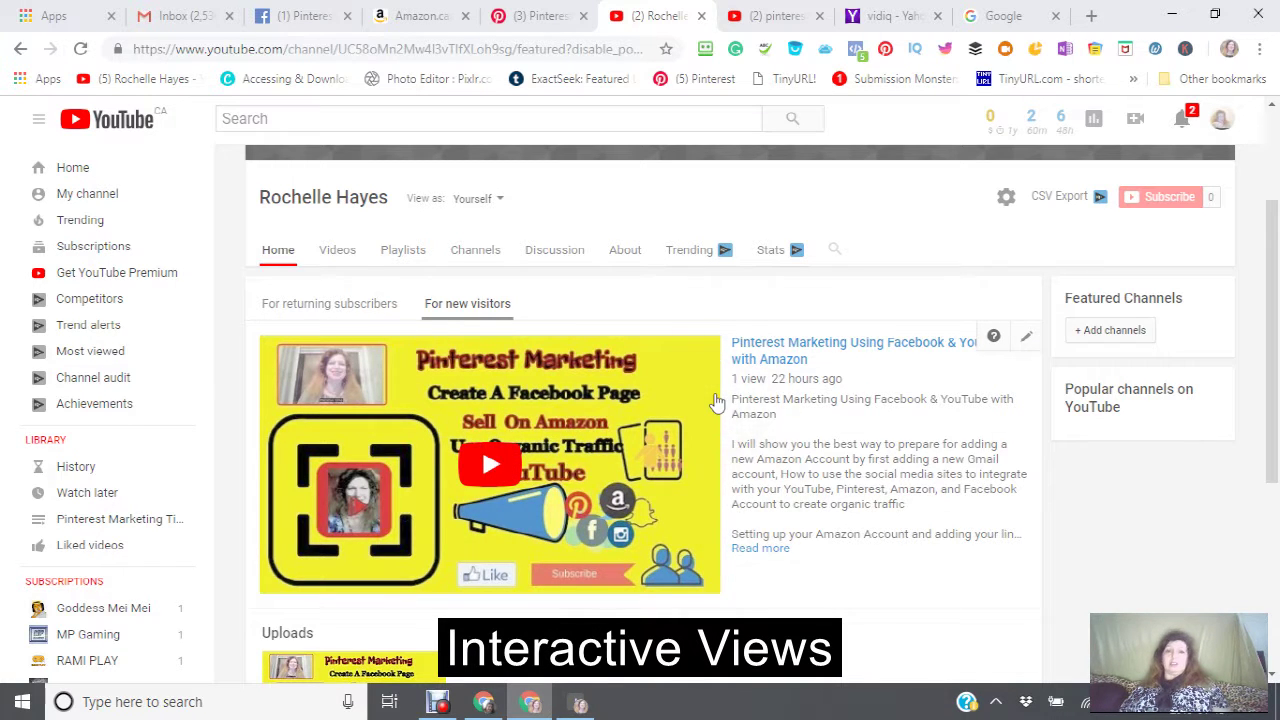
pyautogui.scroll(-4, 716, 402)
pyautogui.scroll(6, 711, 403)
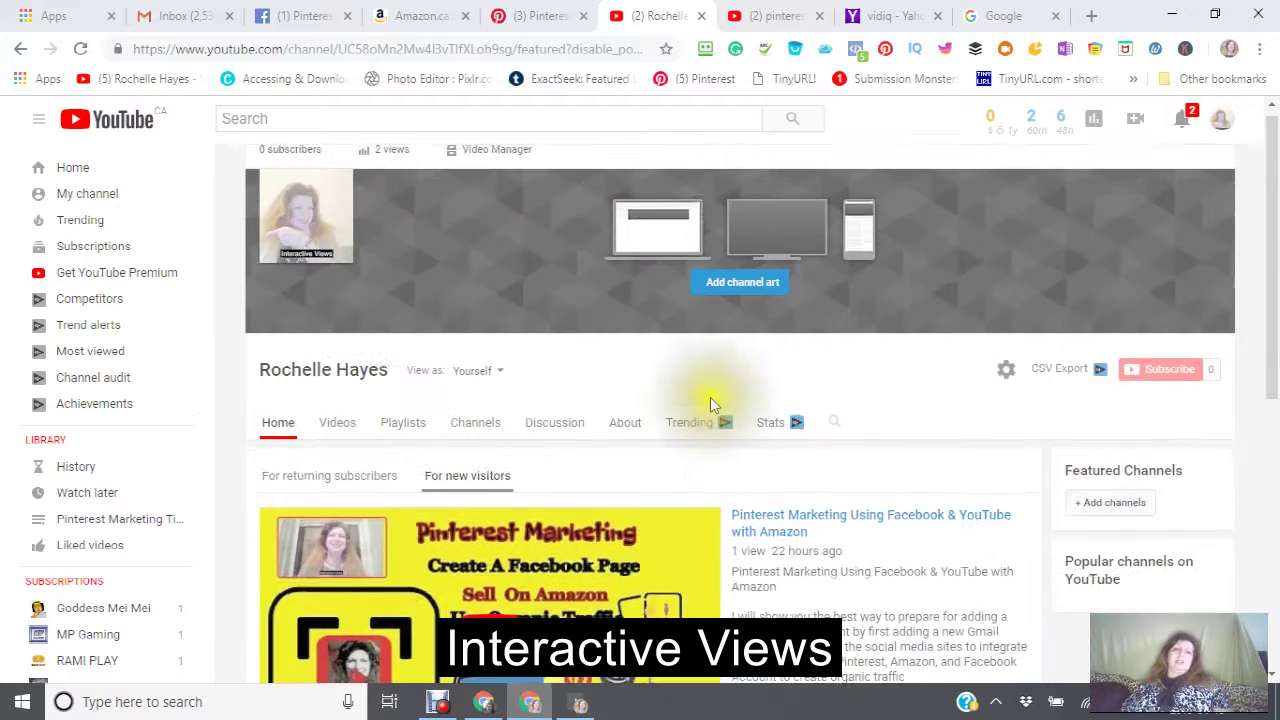
pyautogui.scroll(-2, 711, 403)
pyautogui.scroll(2, 711, 403)
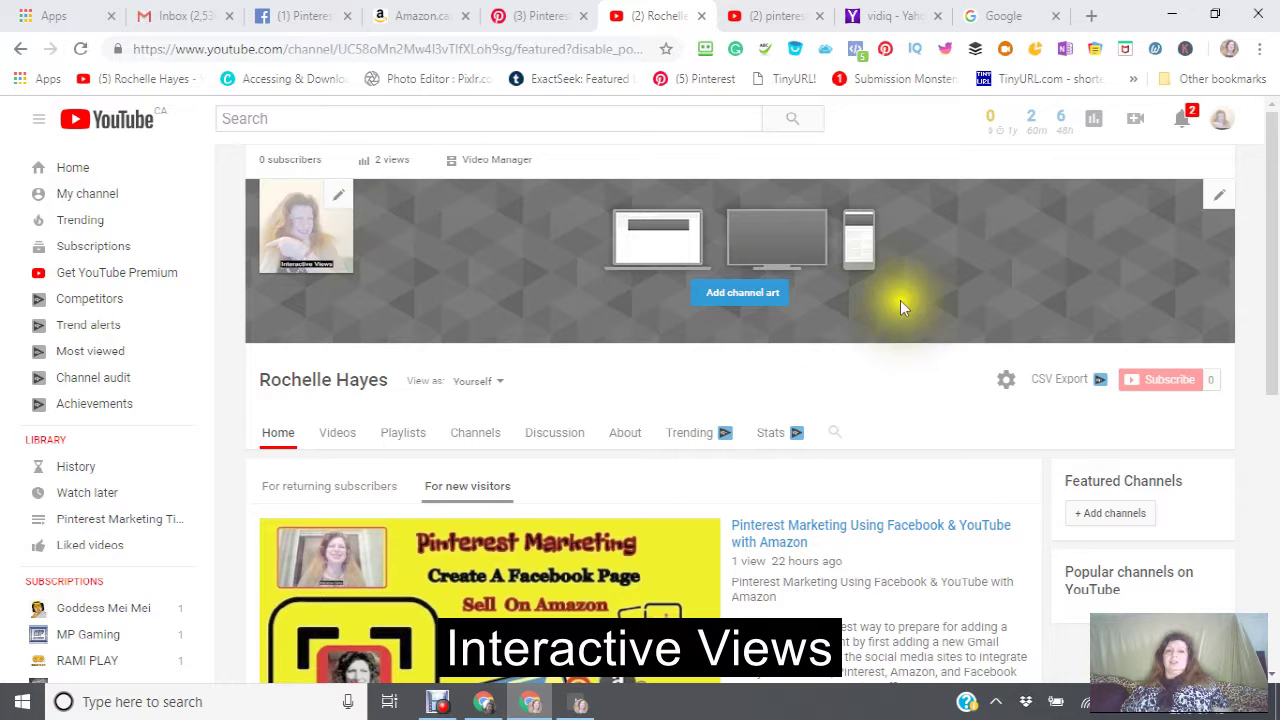
pyautogui.scroll(-1, 495, 267)
pyautogui.scroll(1, 495, 267)
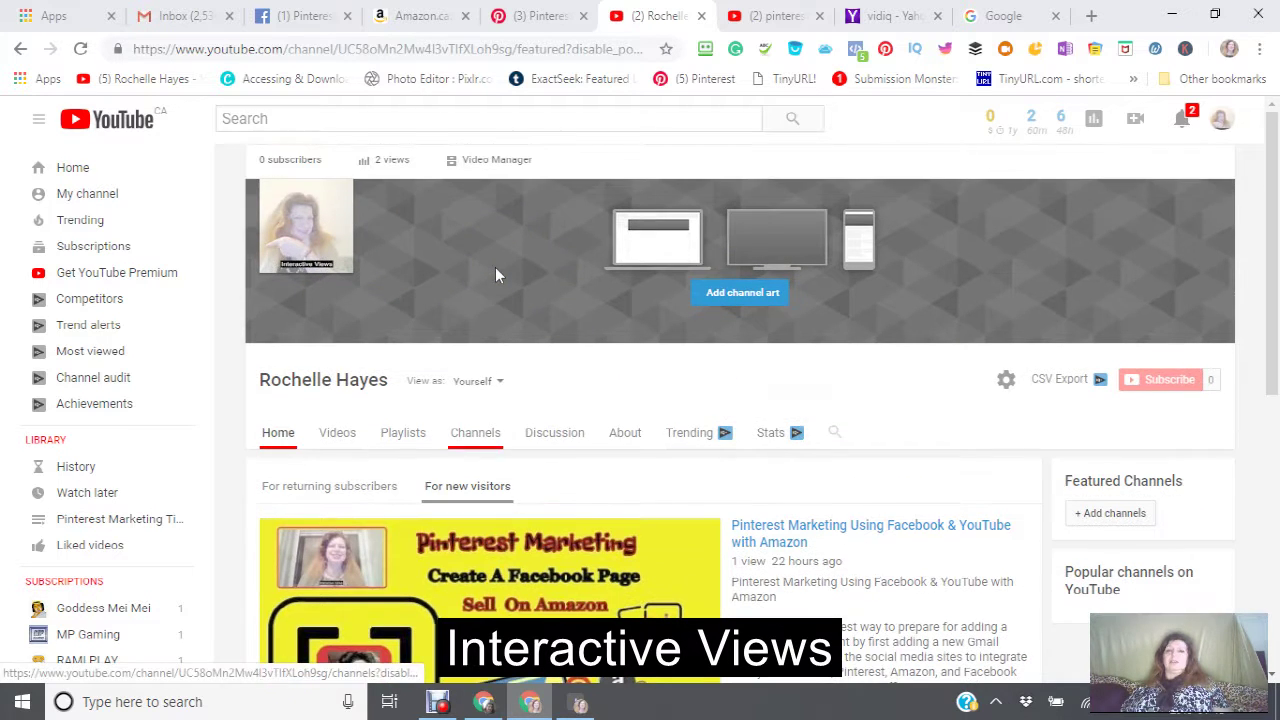
# Open the channel art dialog and look through the photos already in the account.
pyautogui.click(749, 298)
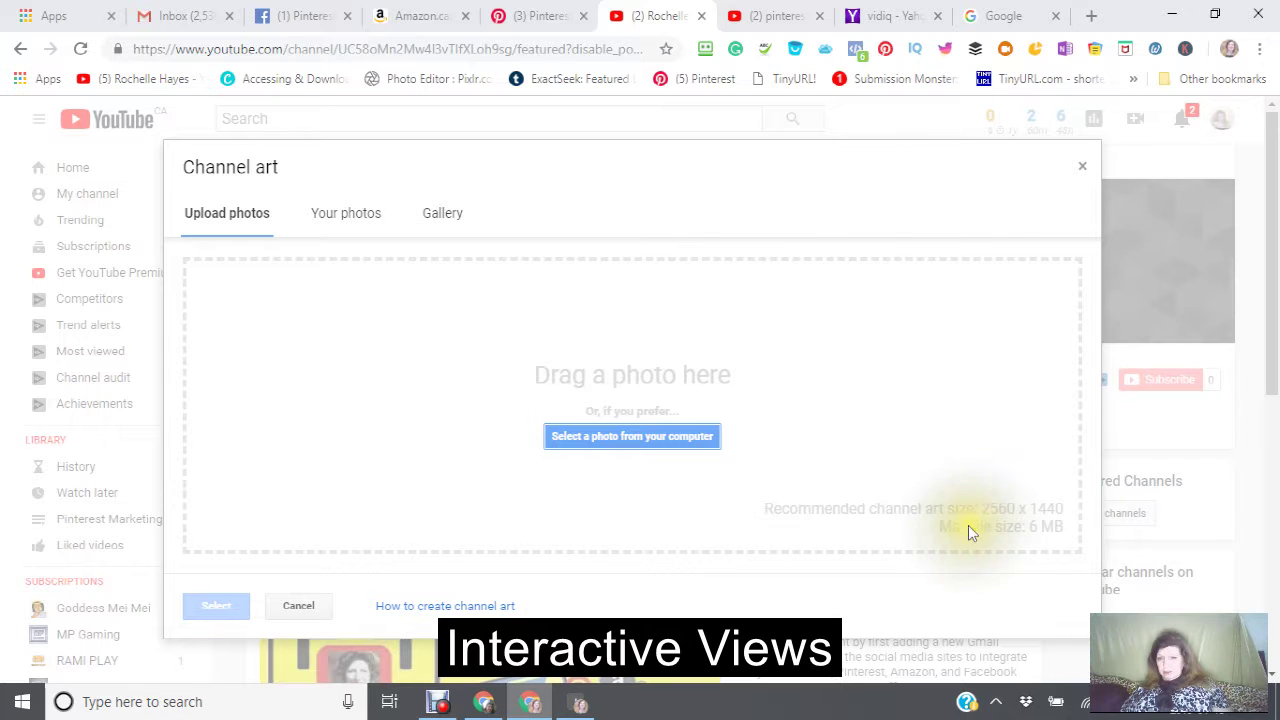
pyautogui.click(1055, 511)
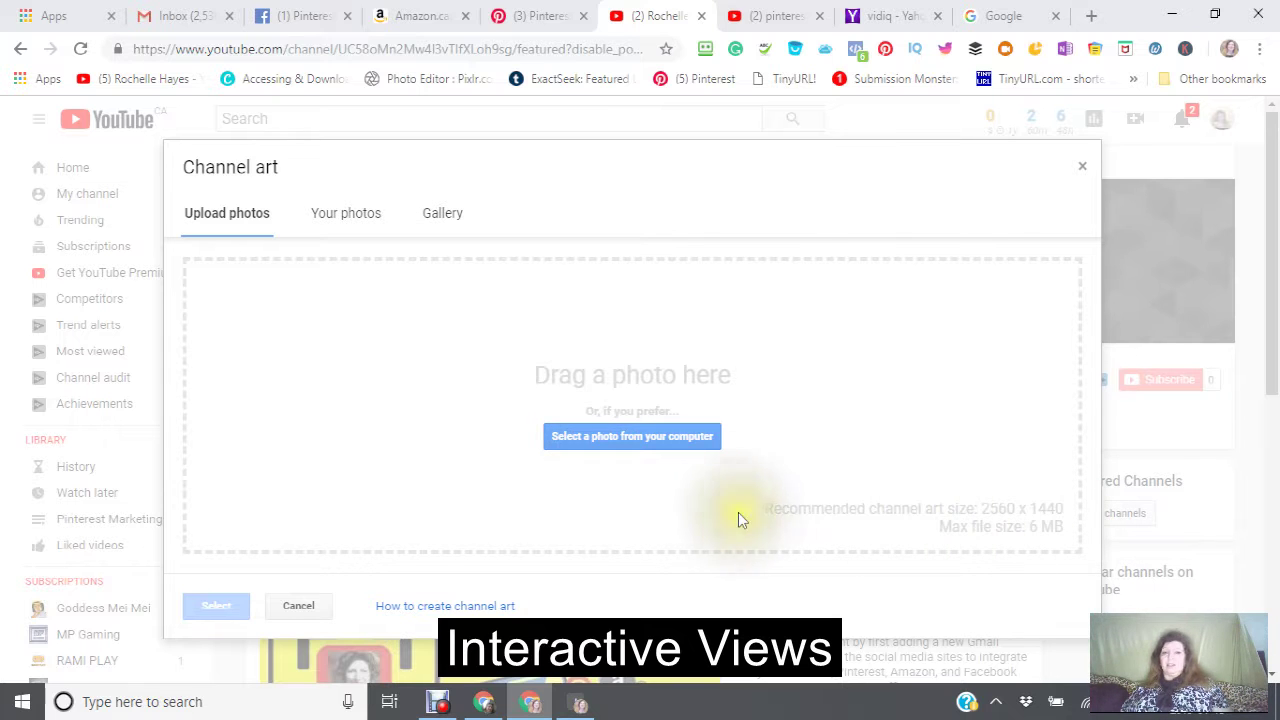
pyautogui.click(857, 514)
pyautogui.click(1020, 516)
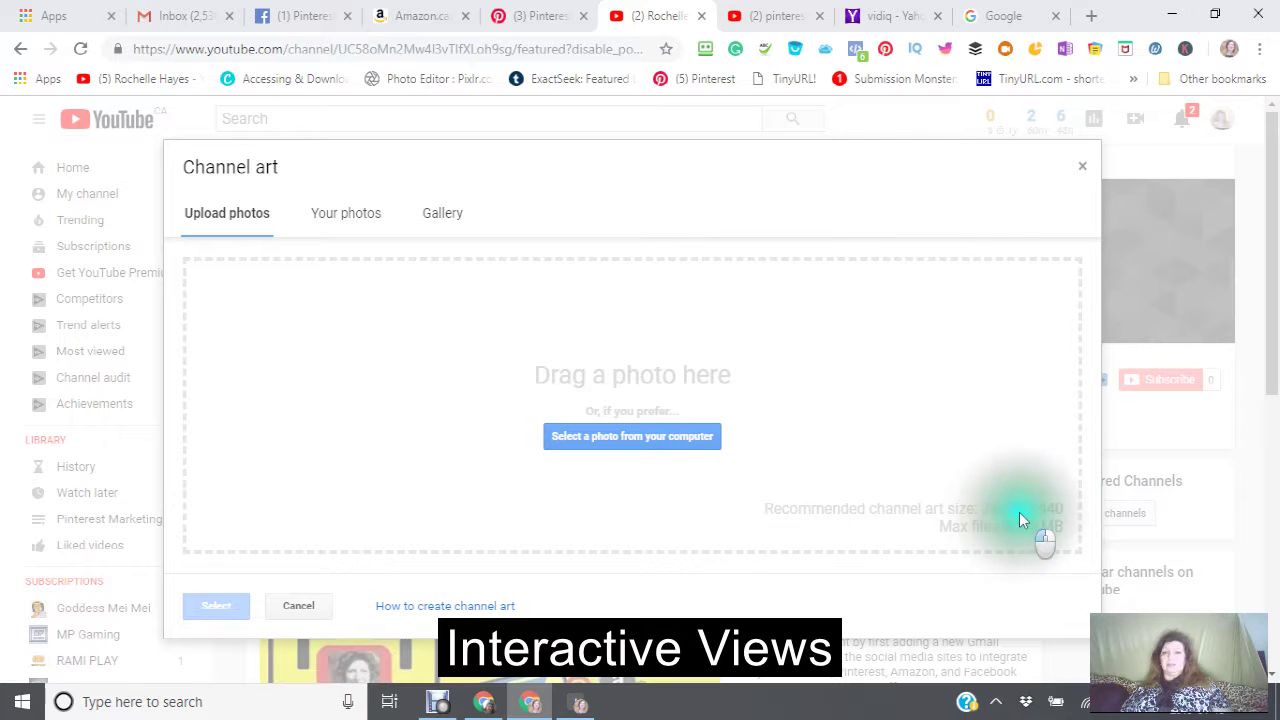
pyautogui.click(338, 222)
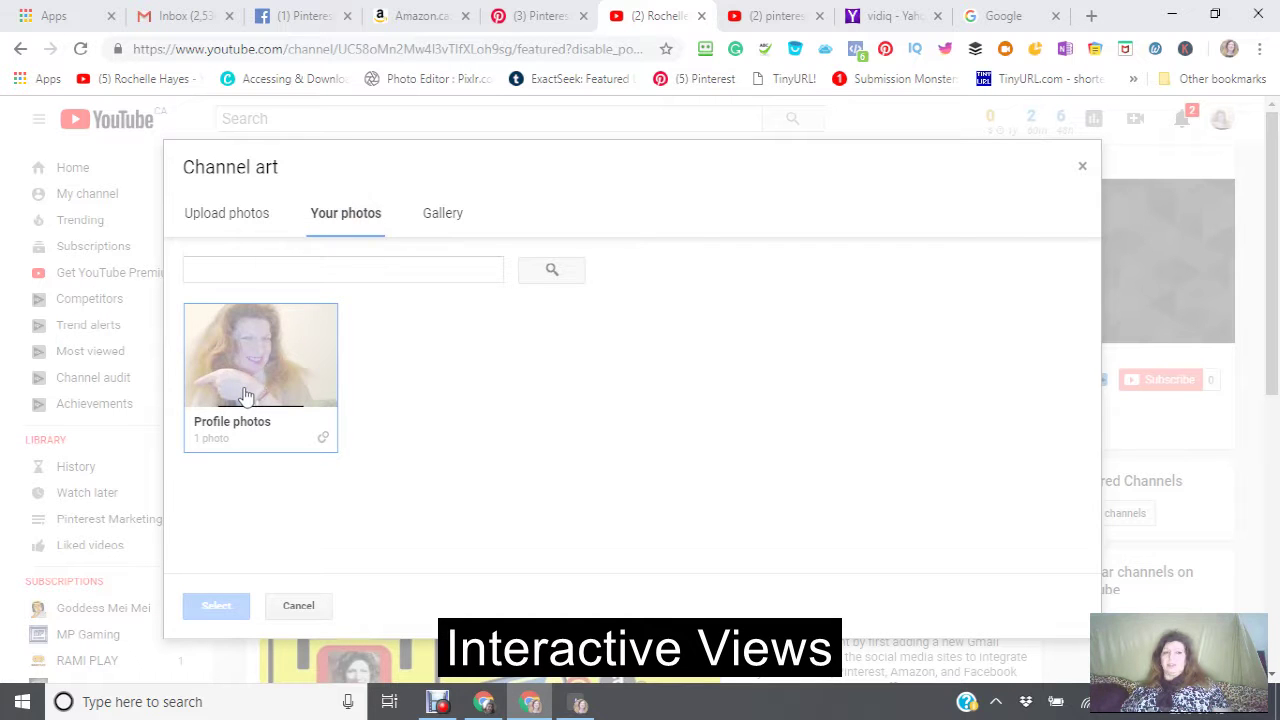
# Pick the night city skyline over water from the Gallery as the banner image.
pyautogui.click(443, 218)
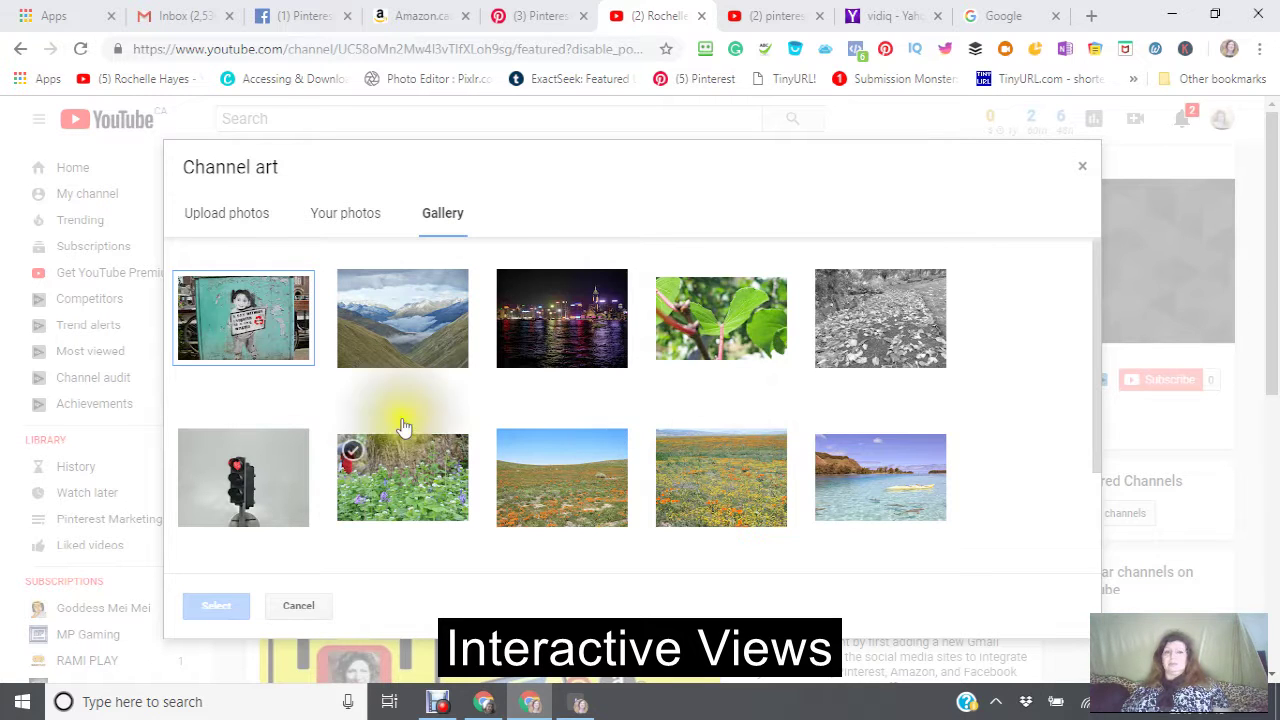
pyautogui.scroll(-2, 662, 452)
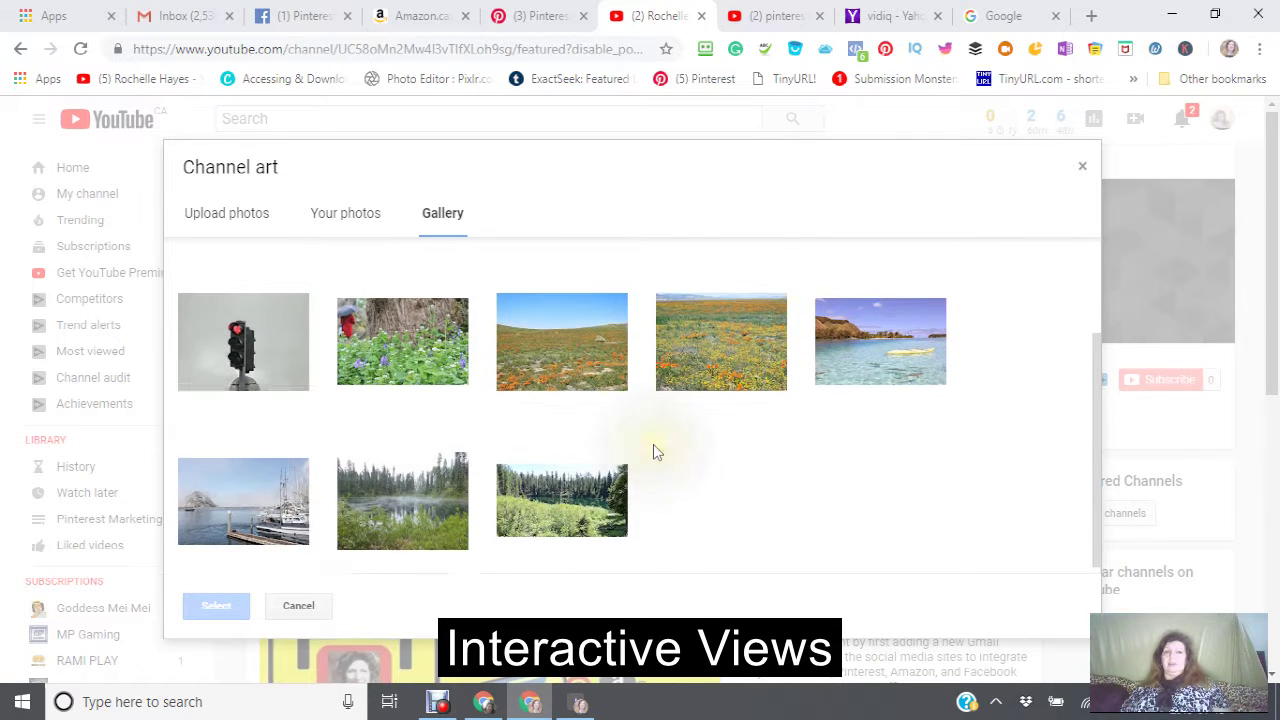
pyautogui.scroll(2, 660, 450)
pyautogui.scroll(-2, 655, 452)
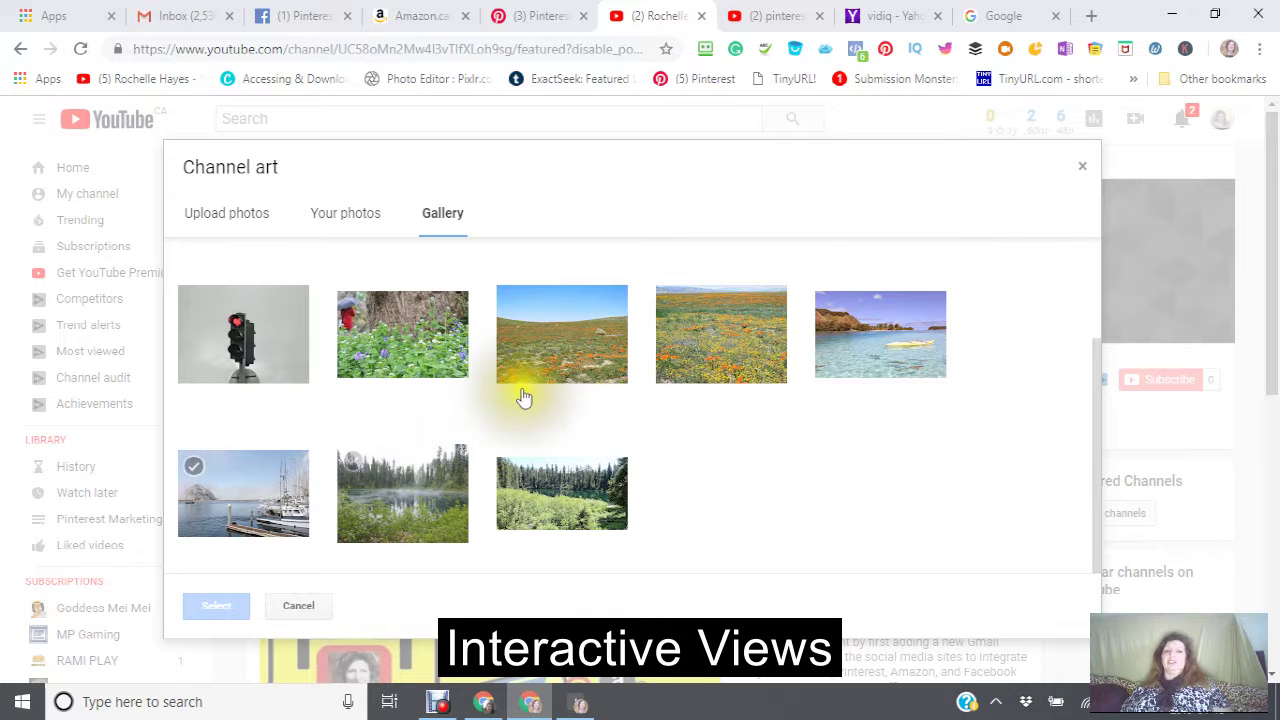
pyautogui.scroll(1, 490, 400)
pyautogui.scroll(1, 477, 422)
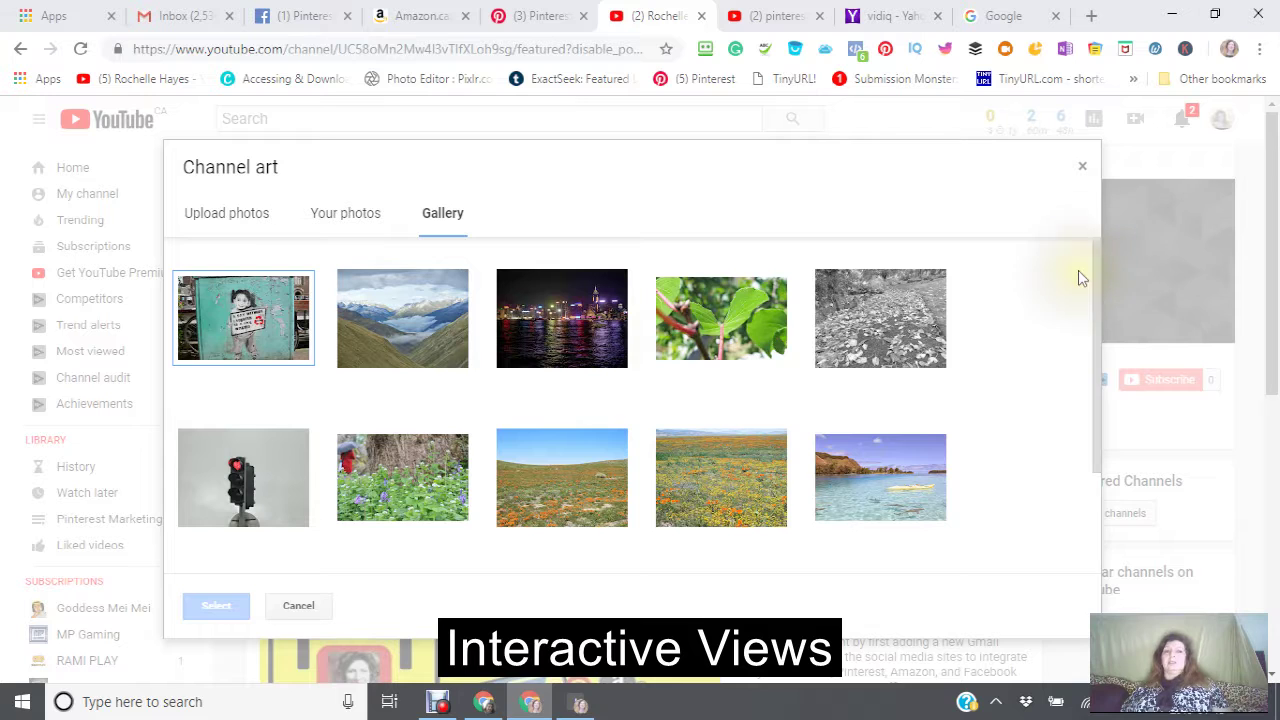
pyautogui.click(528, 305)
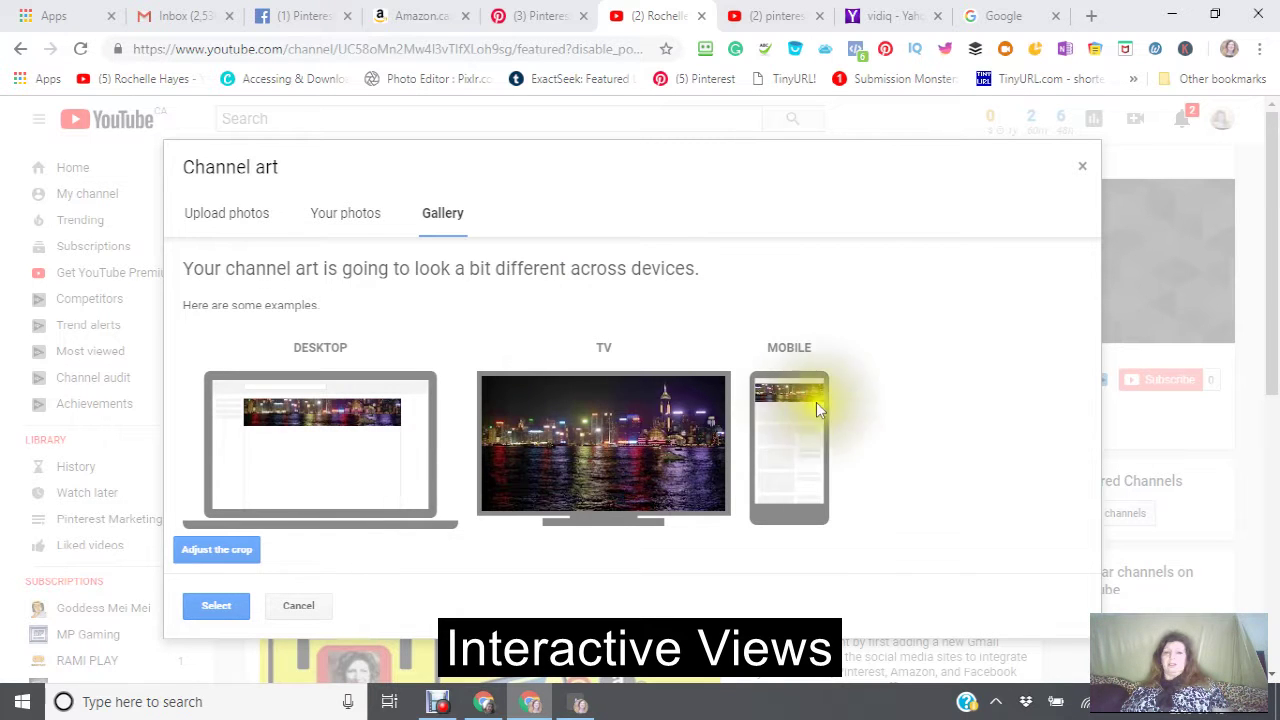
pyautogui.click(212, 605)
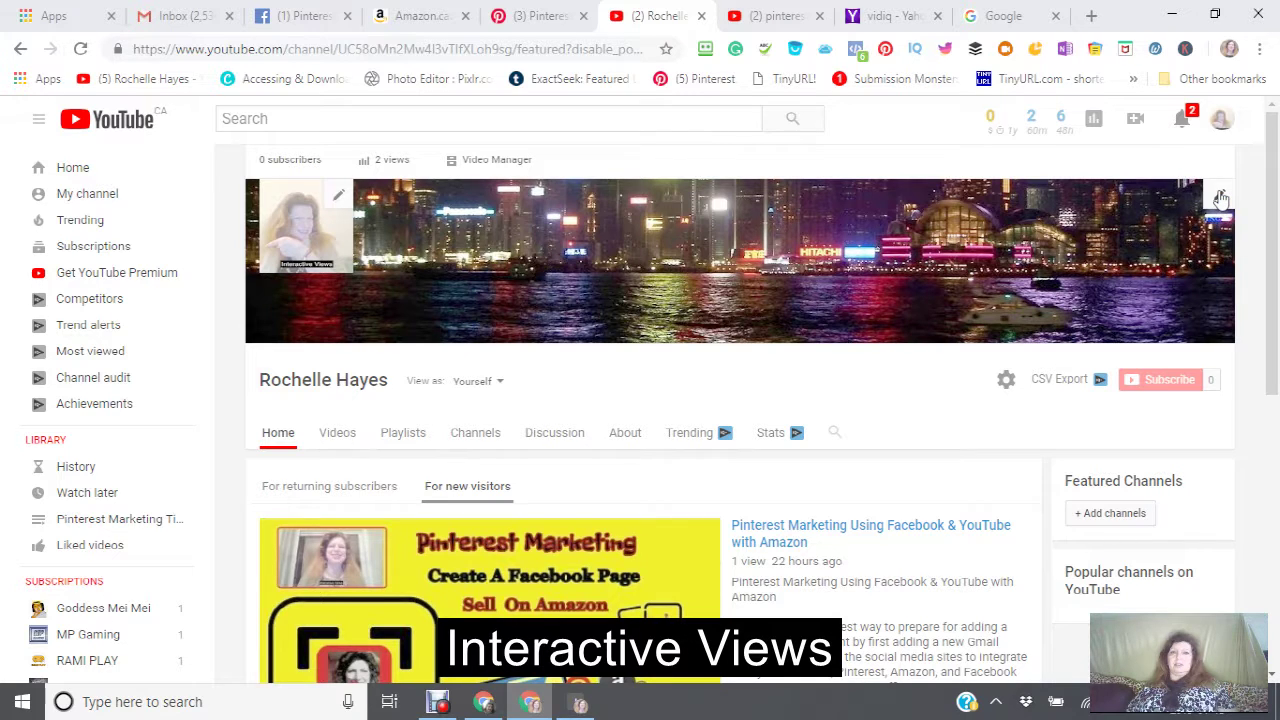
# Open the About editor via the banner's Edit links, expand Links, and open the empty description box.
pyautogui.click(1220, 198)
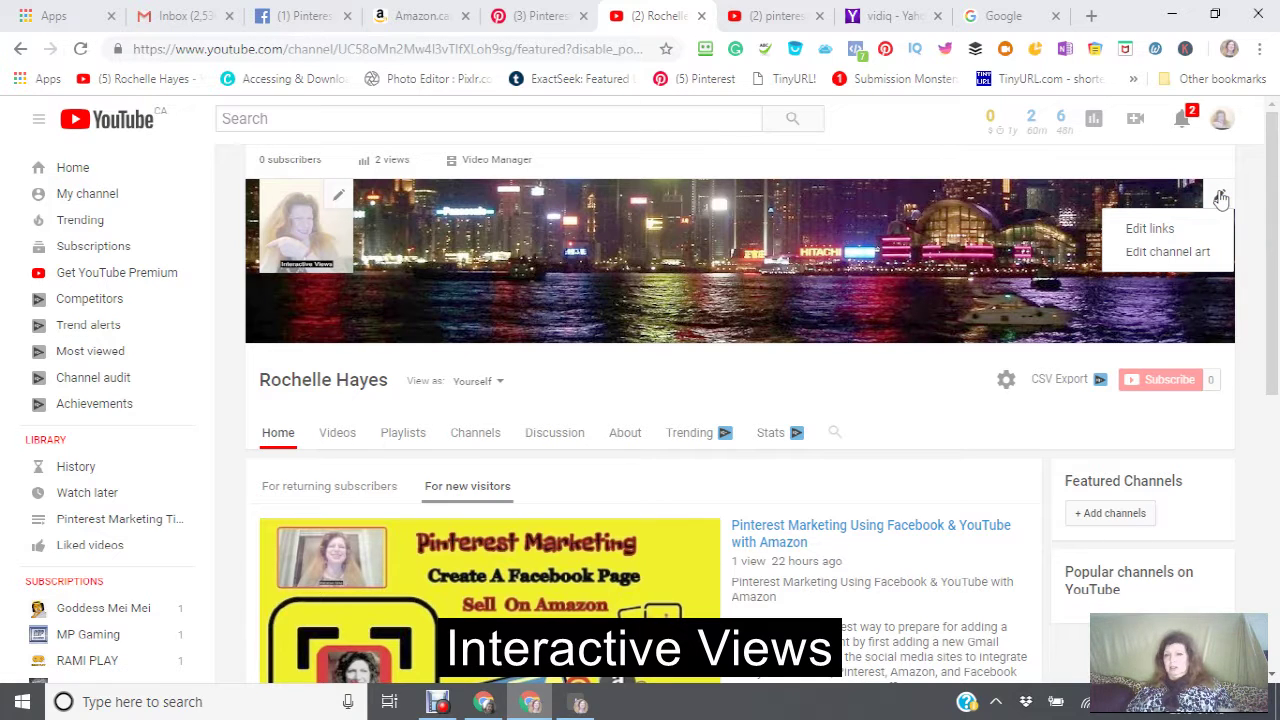
pyautogui.click(1143, 238)
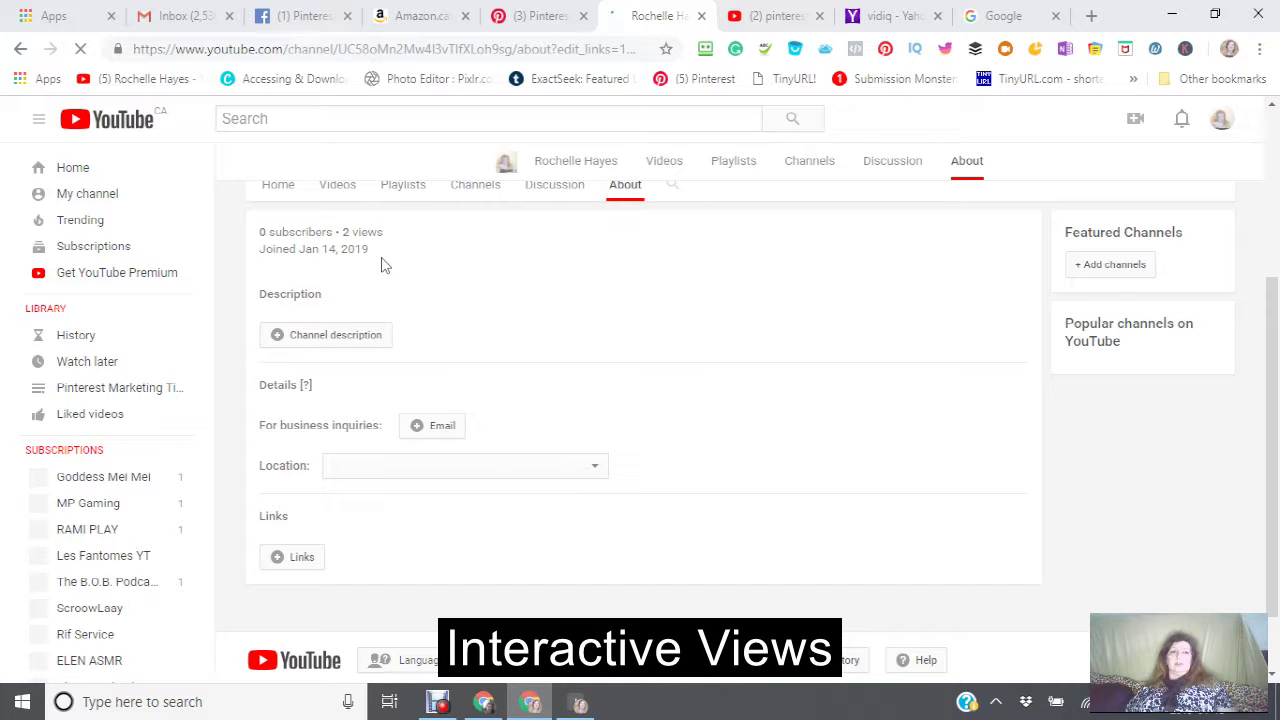
pyautogui.scroll(-1, 383, 265)
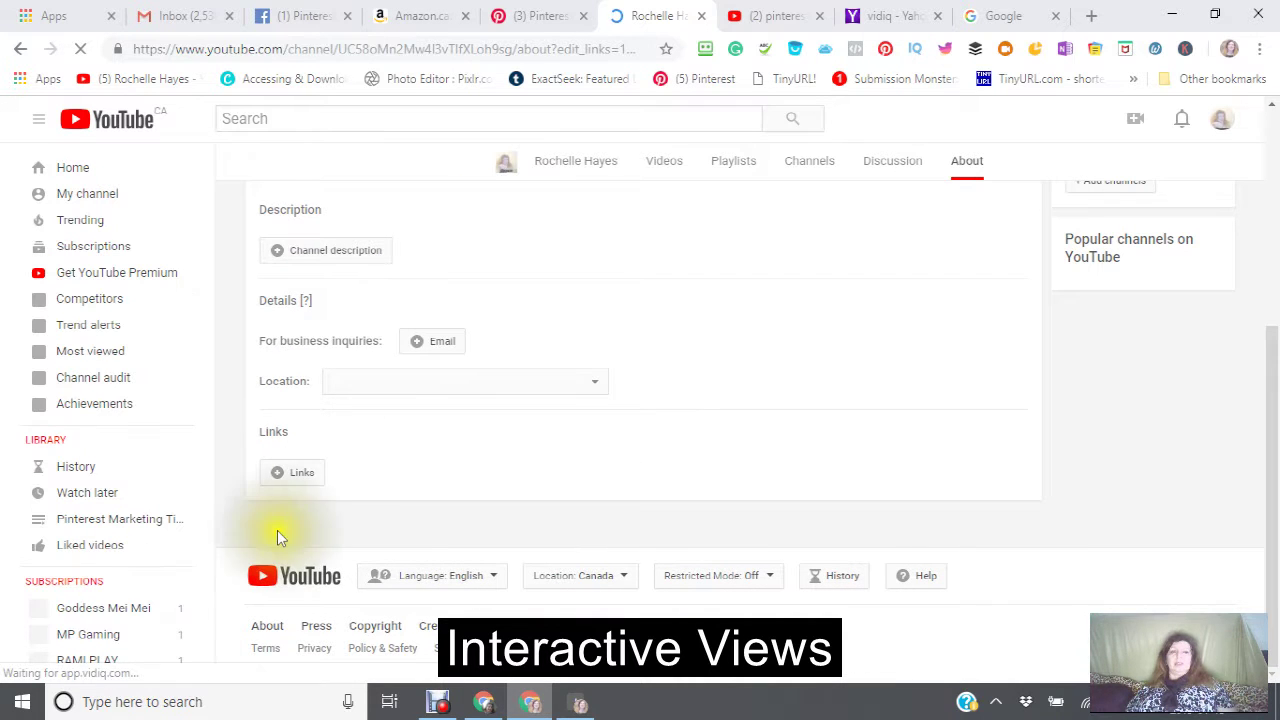
pyautogui.click(309, 428)
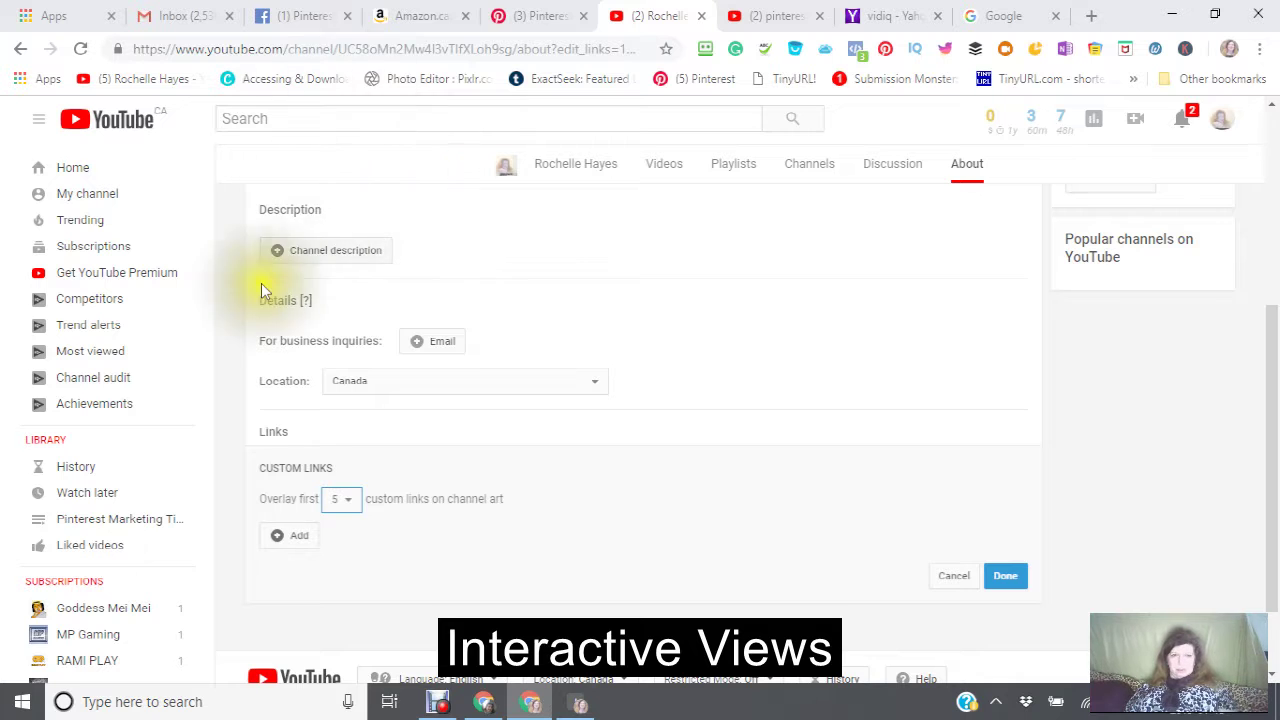
pyautogui.scroll(2, 308, 318)
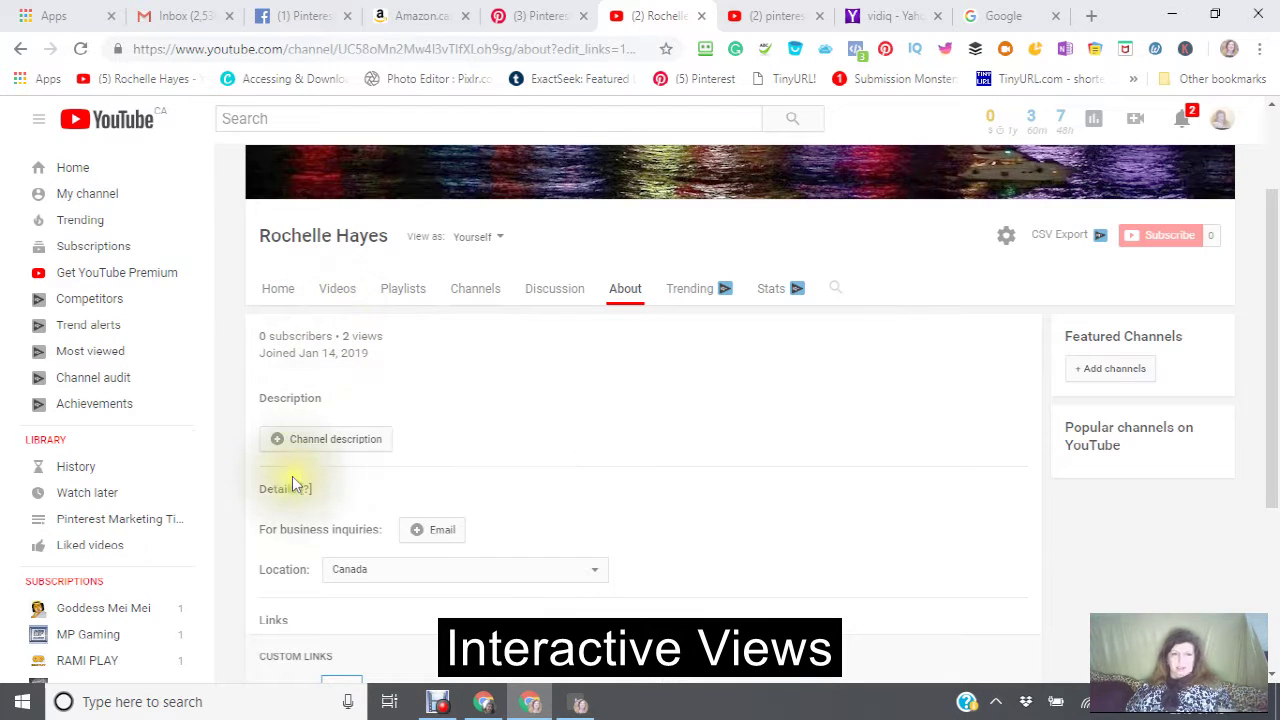
pyautogui.click(279, 442)
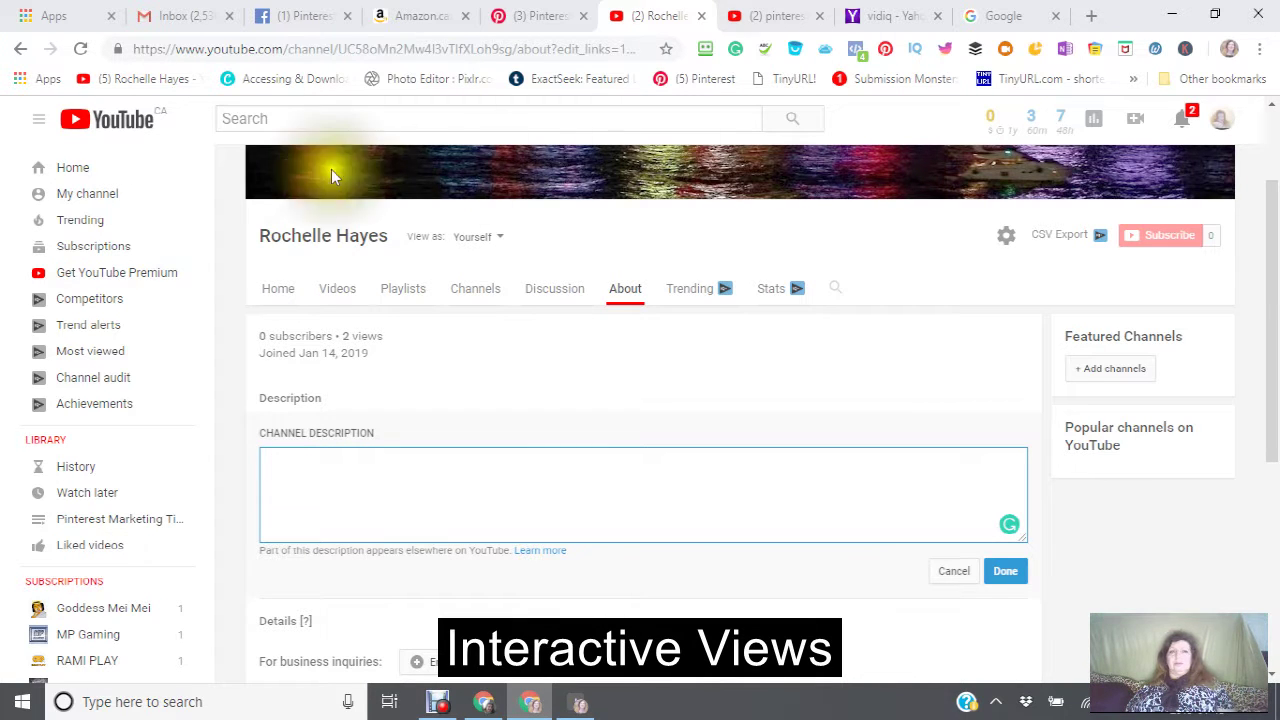
# Open the Pinterest Marketing video from the search results and expand its full description.
pyautogui.click(773, 24)
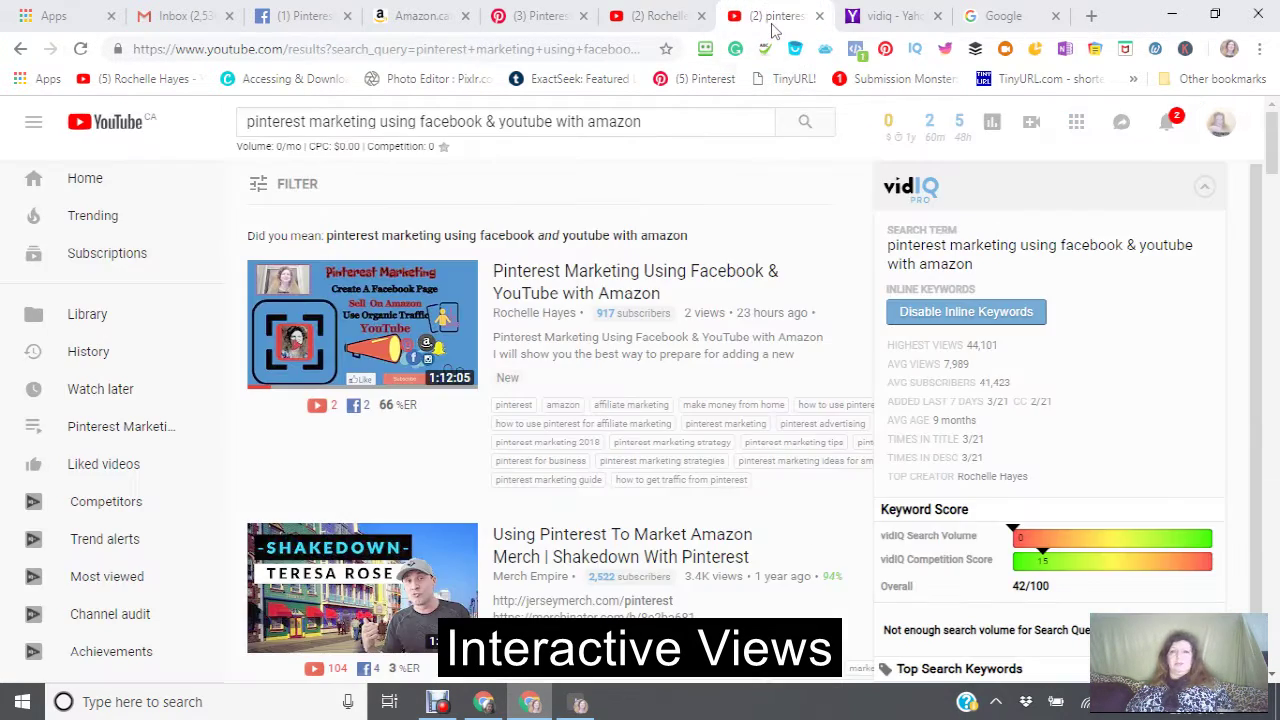
pyautogui.click(573, 287)
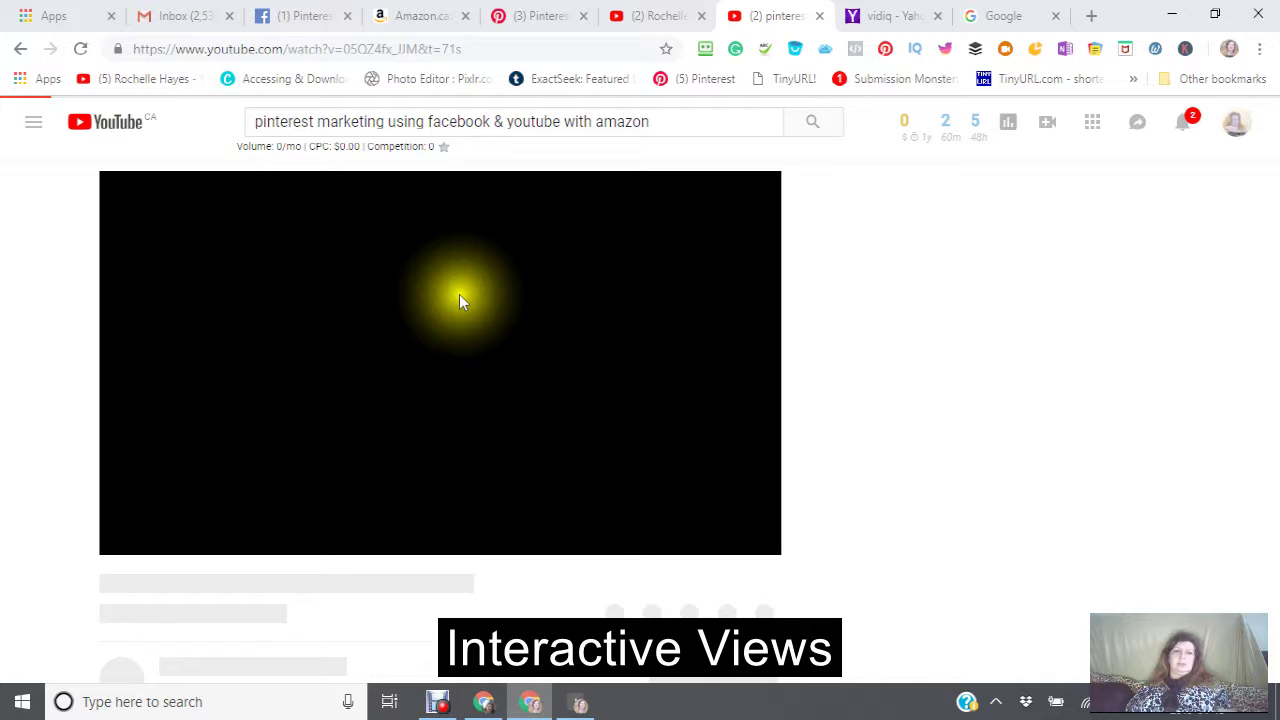
pyautogui.scroll(-4, 459, 302)
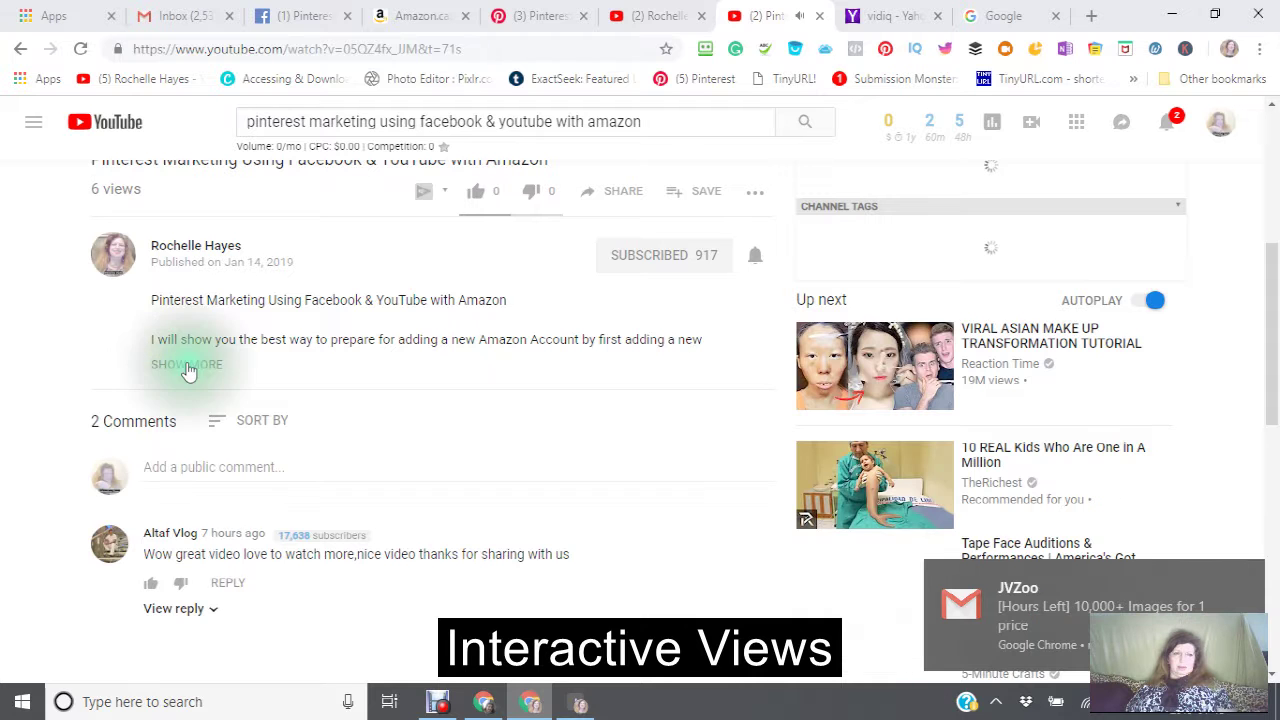
pyautogui.click(186, 362)
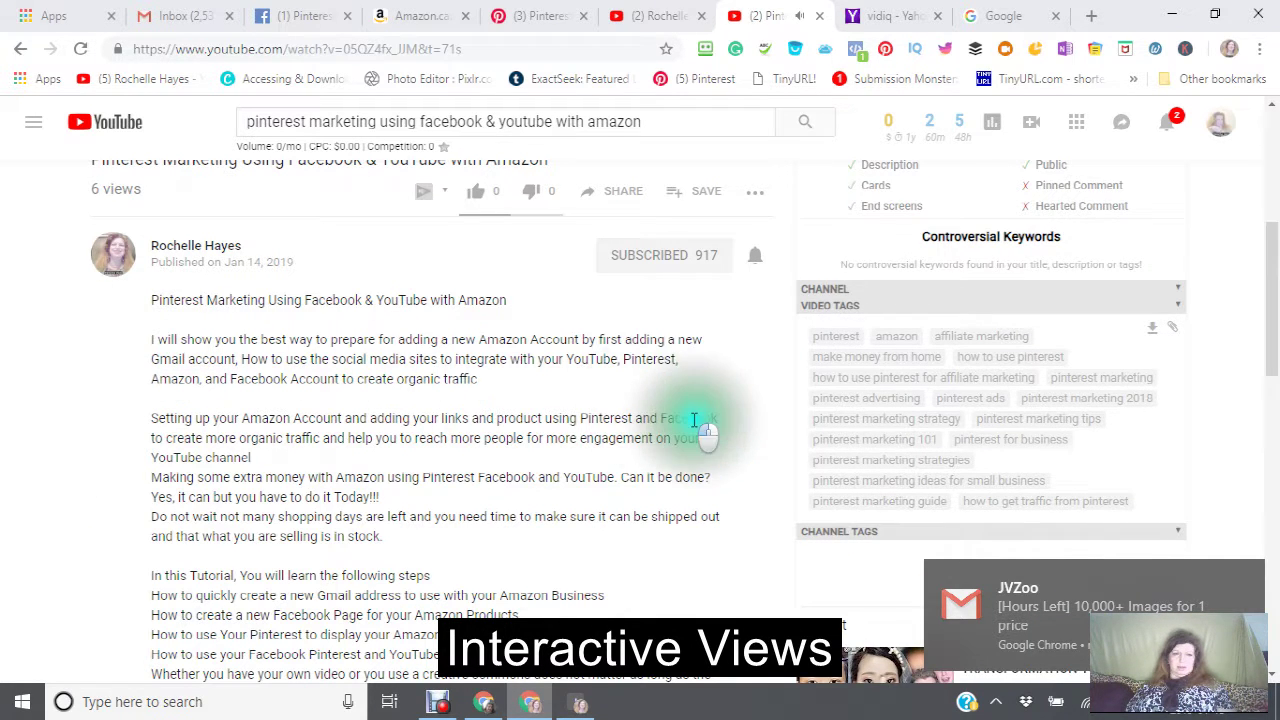
# Copy the description's opening paragraphs and return to the channel's About editor.
pyautogui.moveTo(694, 423); pyautogui.dragTo(609, 531)
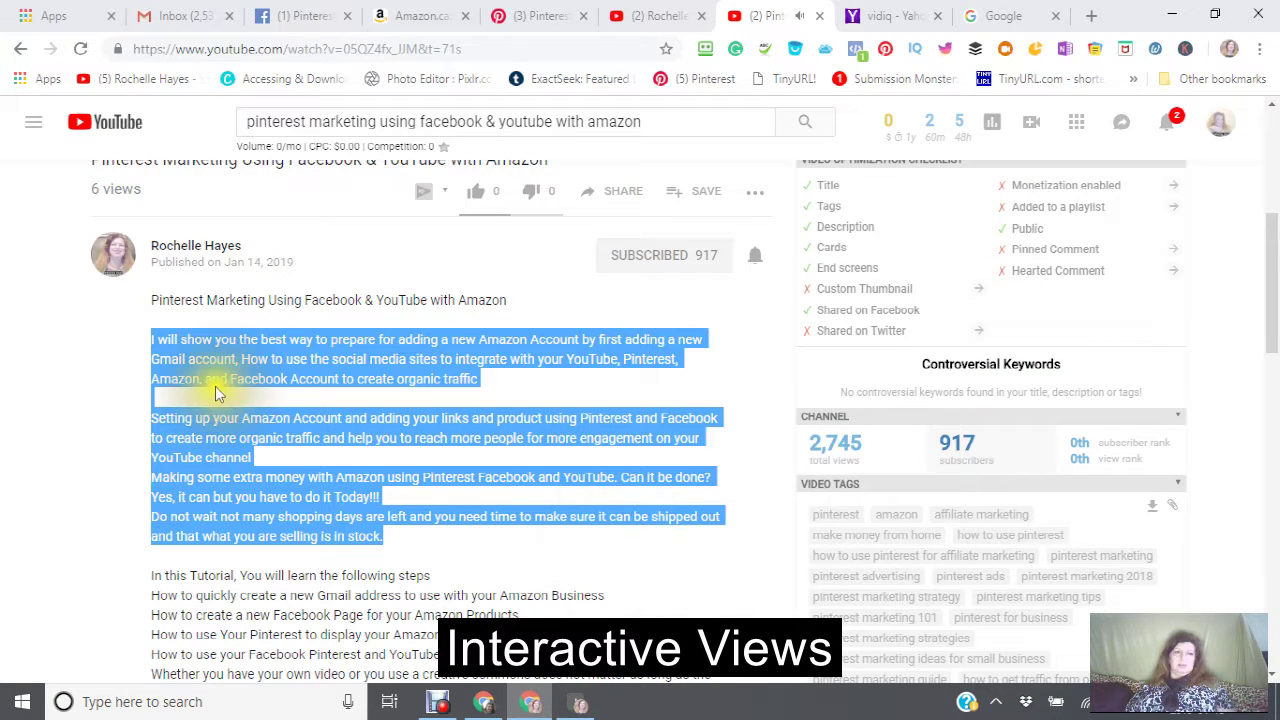
pyautogui.click(176, 341)
pyautogui.rightClick(176, 341)
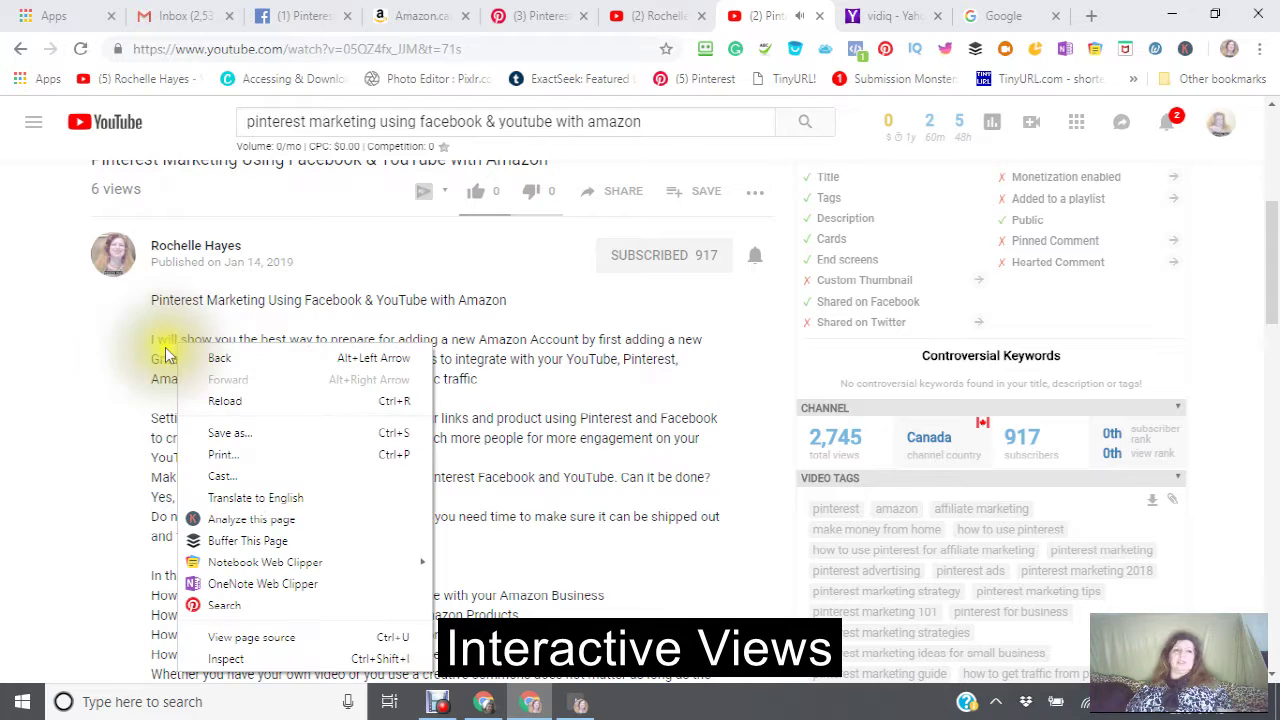
pyautogui.click(148, 336)
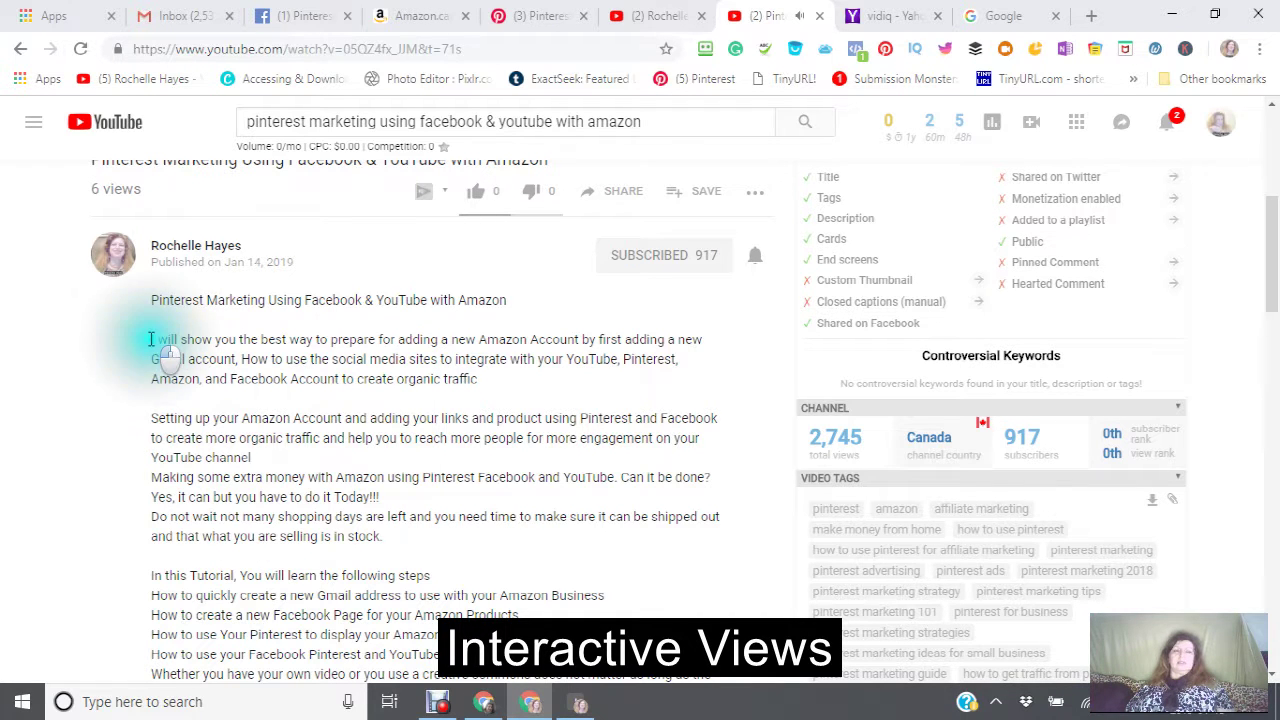
pyautogui.moveTo(151, 337); pyautogui.dragTo(706, 536)
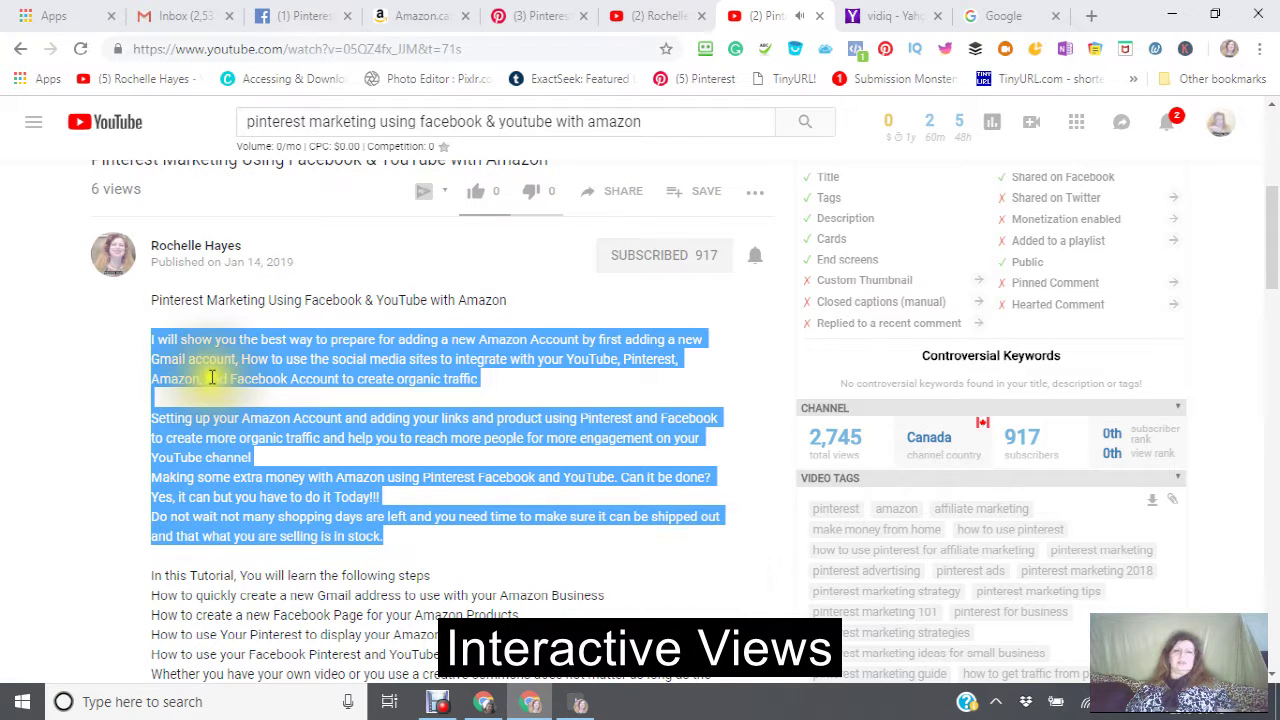
pyautogui.rightClick(212, 360)
pyautogui.click(241, 376)
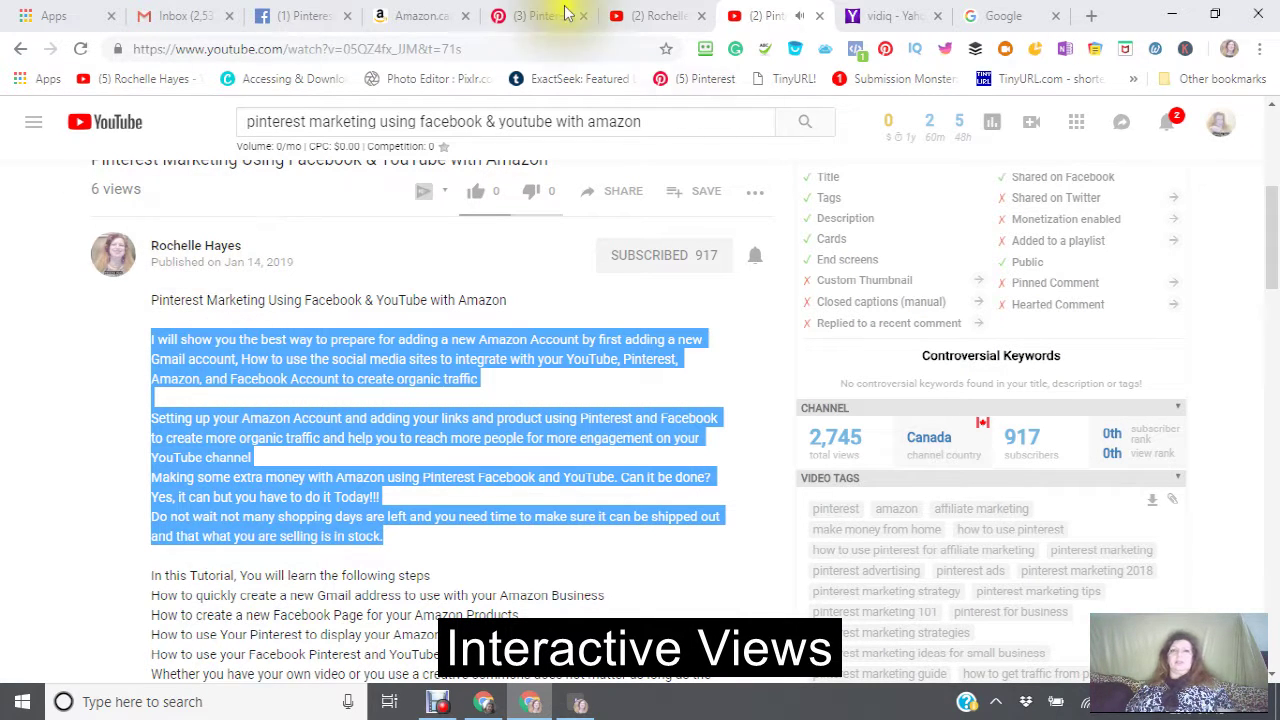
pyautogui.click(655, 14)
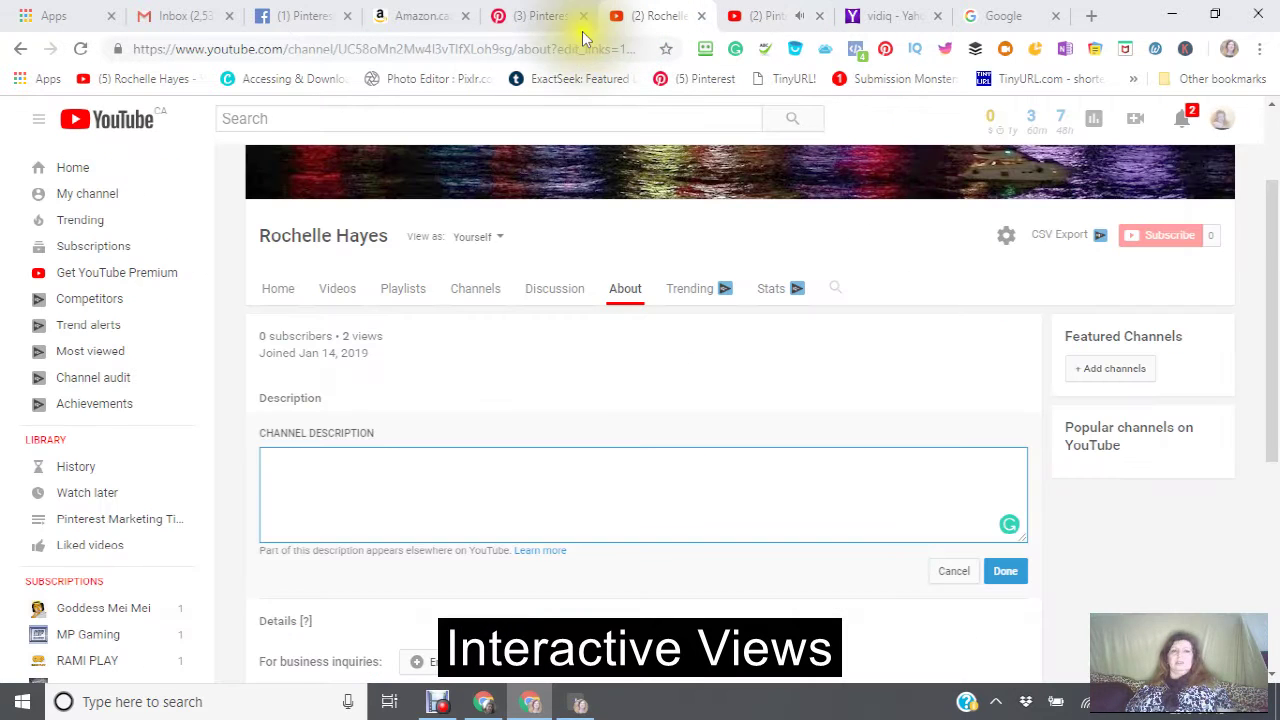
# Paste the copied paragraphs into the channel description and save it.
pyautogui.click(282, 491)
pyautogui.rightClick(285, 491)
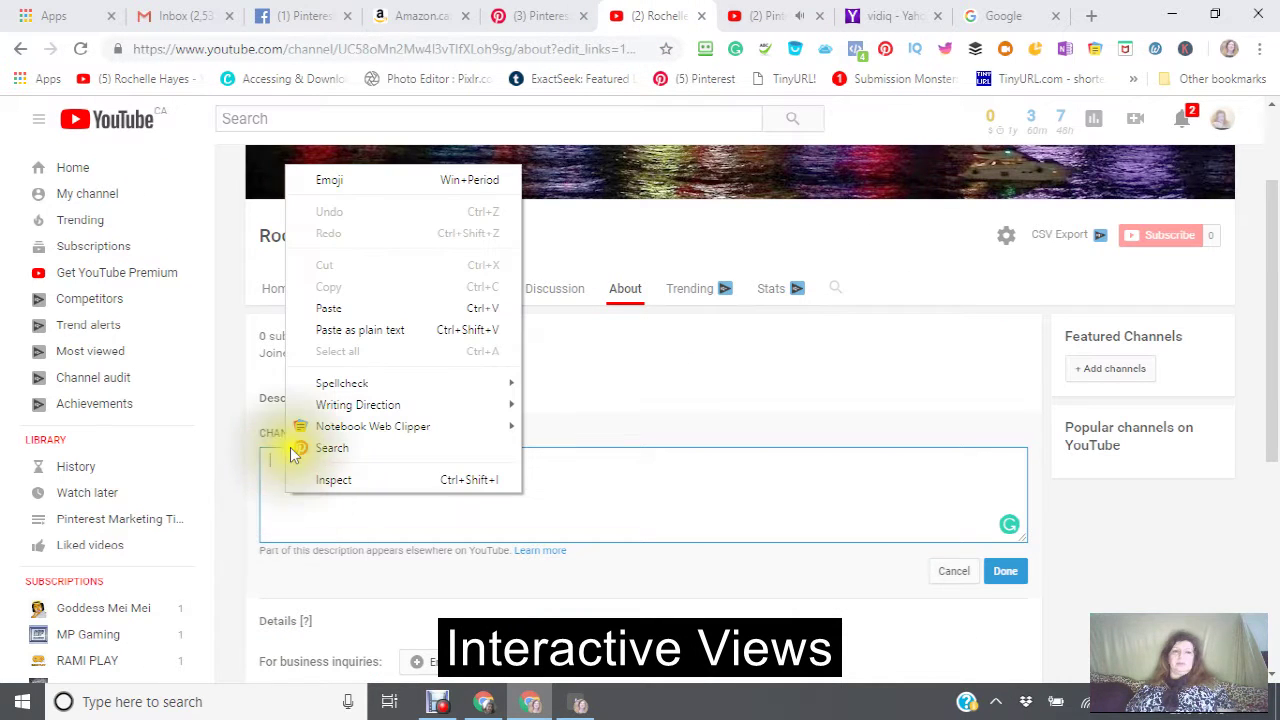
pyautogui.click(328, 308)
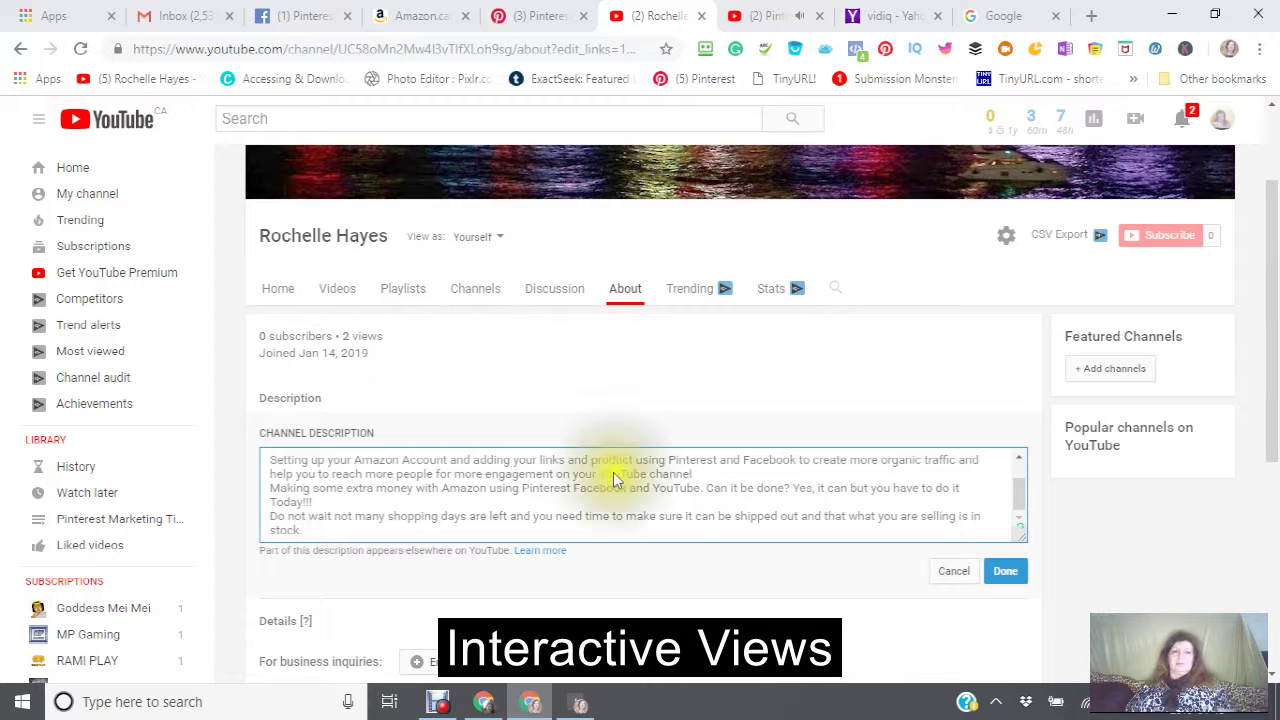
pyautogui.click(1006, 571)
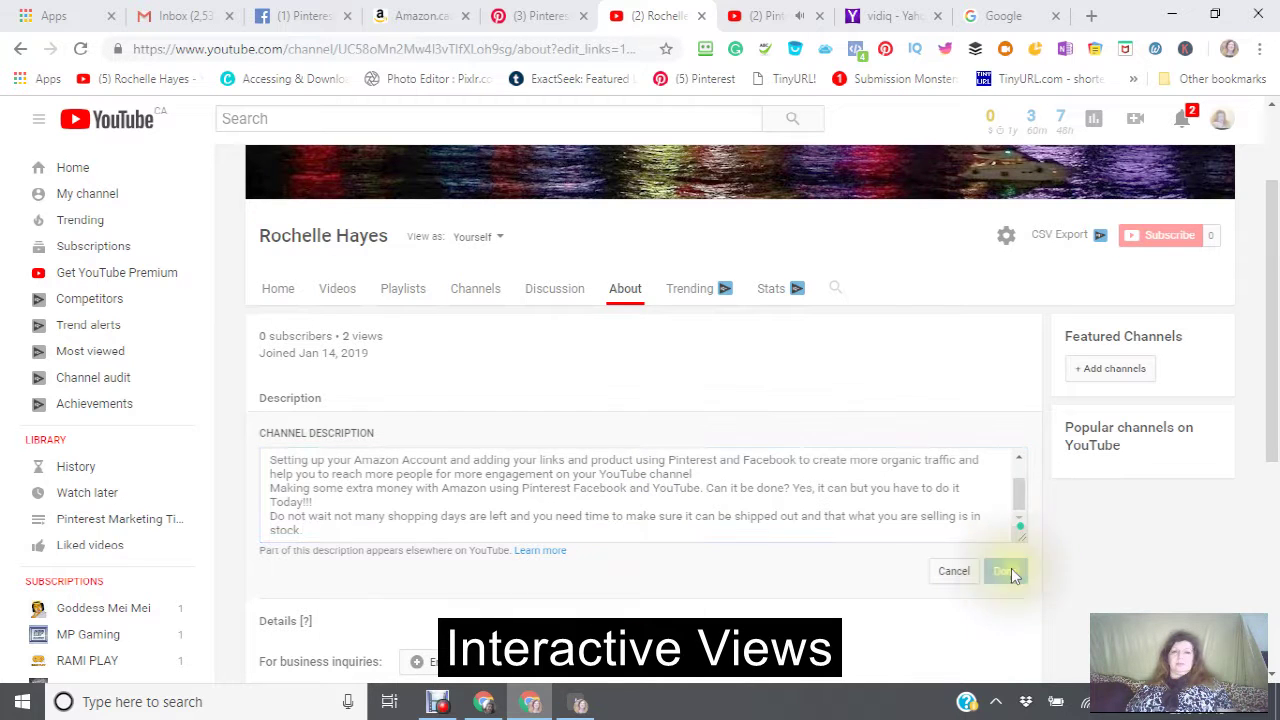
# Open the email field for business inquiries.
pyautogui.scroll(-2, 523, 520)
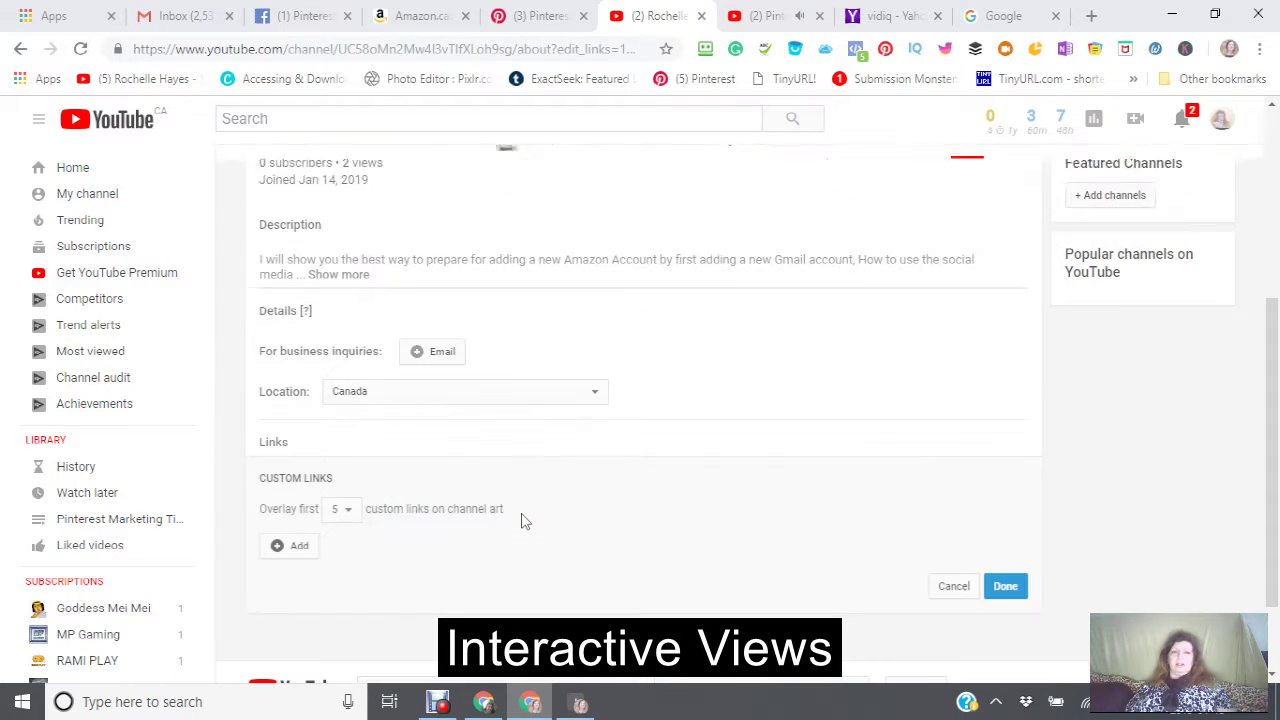
pyautogui.click(418, 352)
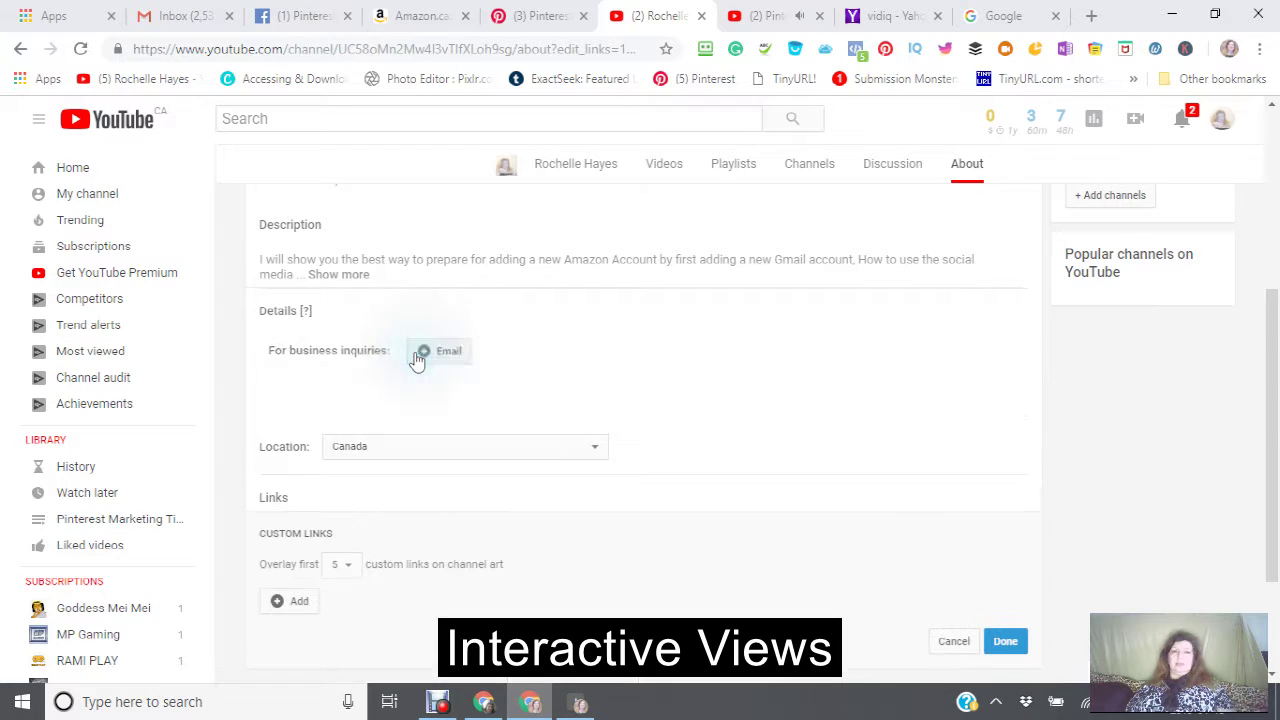
pyautogui.click(396, 395)
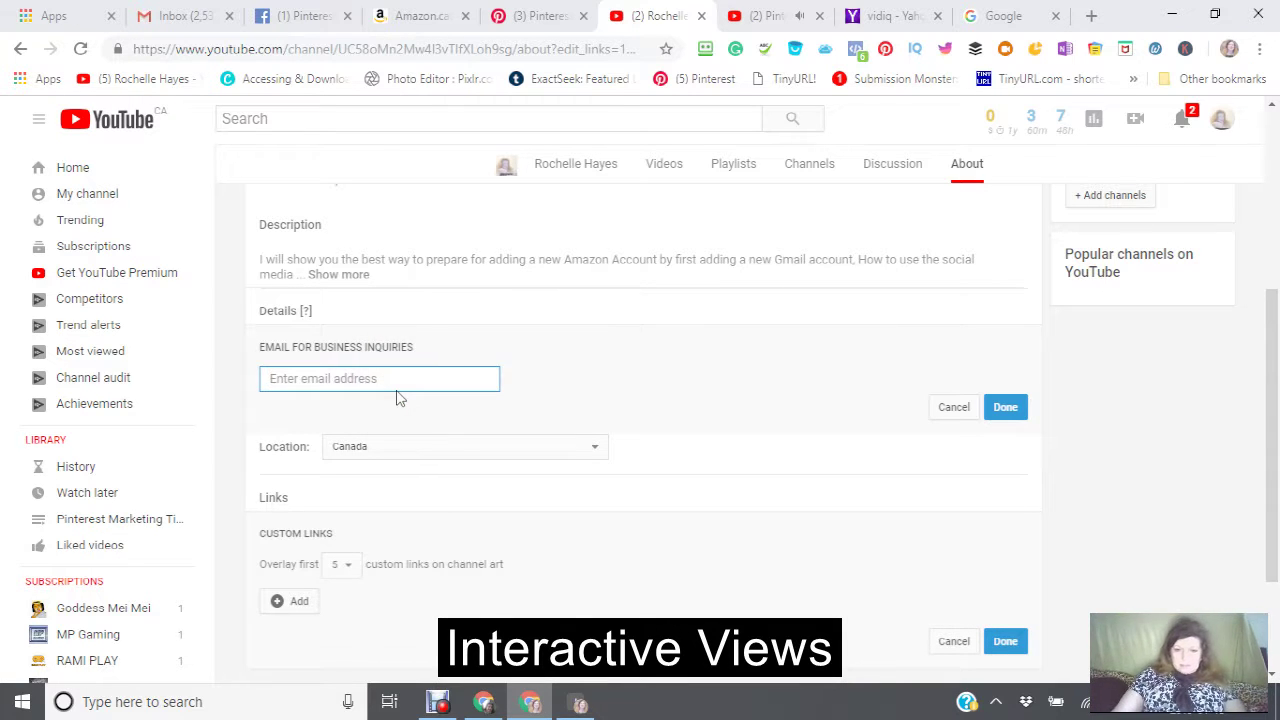
# Enter the business email, close the video tab, keep 5 overlay links, and add a custom link row.
pyautogui.write('pin')
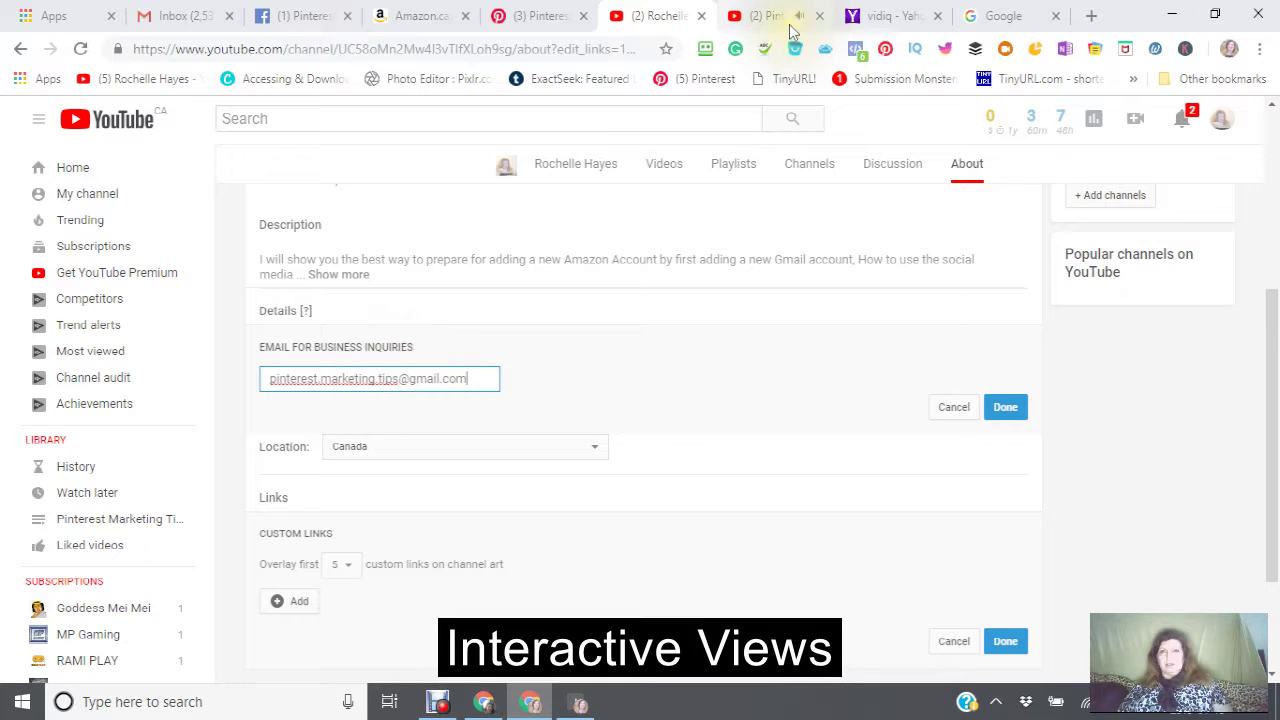
pyautogui.click(820, 16)
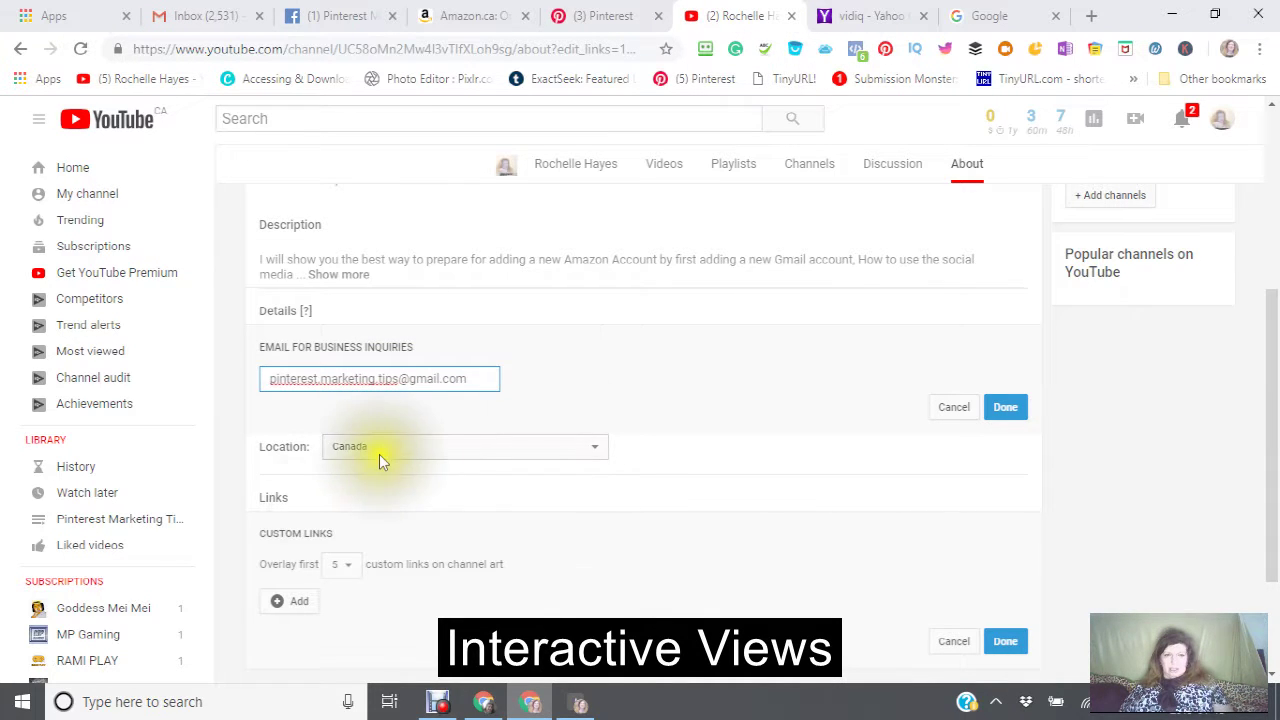
pyautogui.scroll(-3, 324, 497)
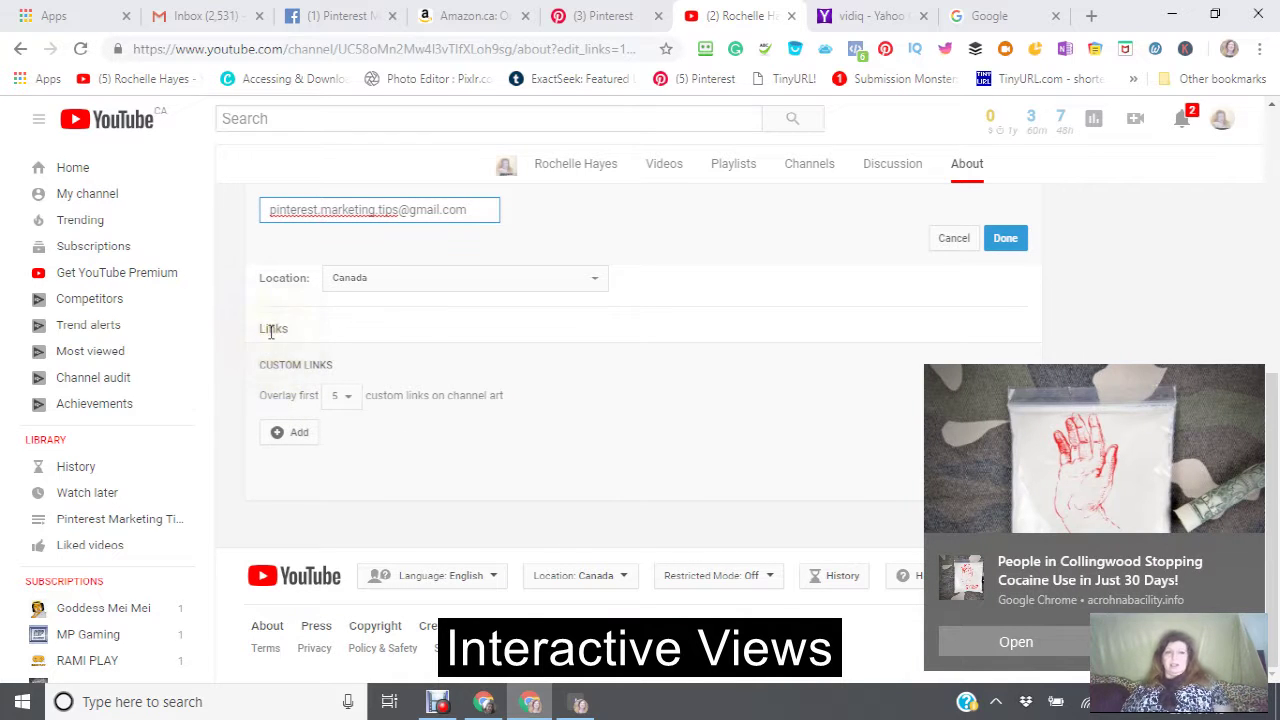
pyautogui.click(349, 402)
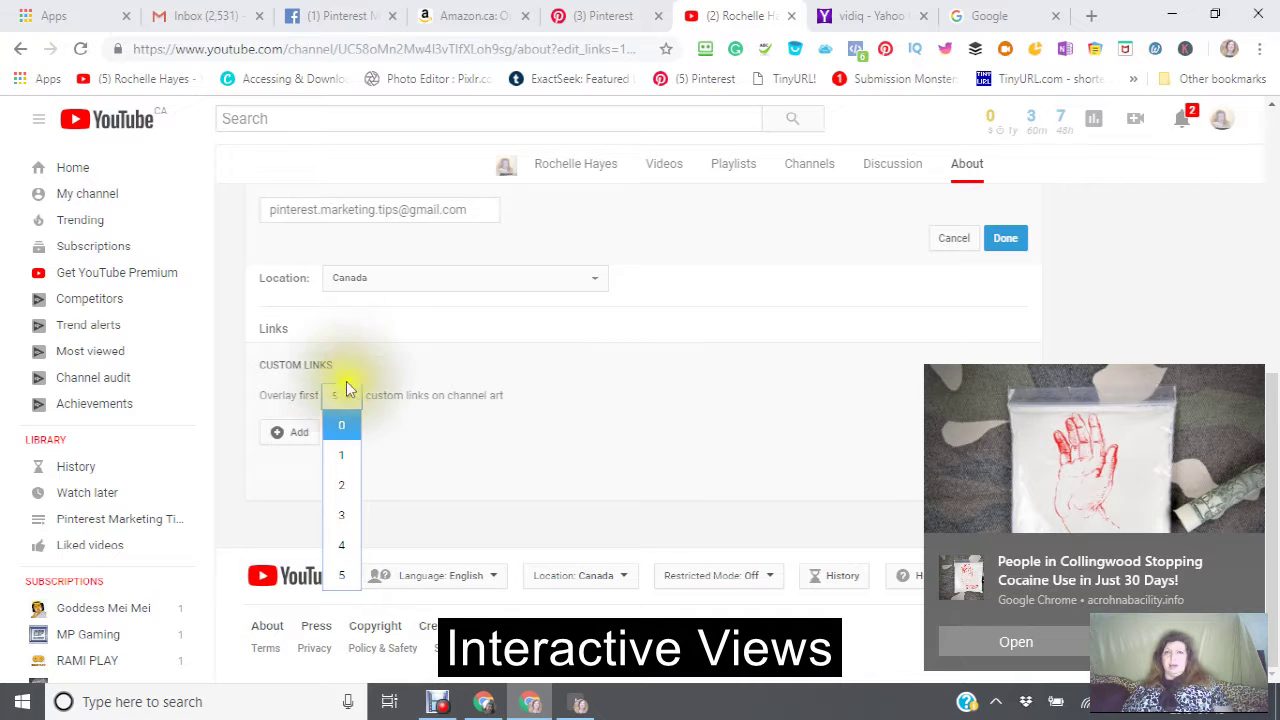
pyautogui.click(280, 432)
pyautogui.click(280, 432)
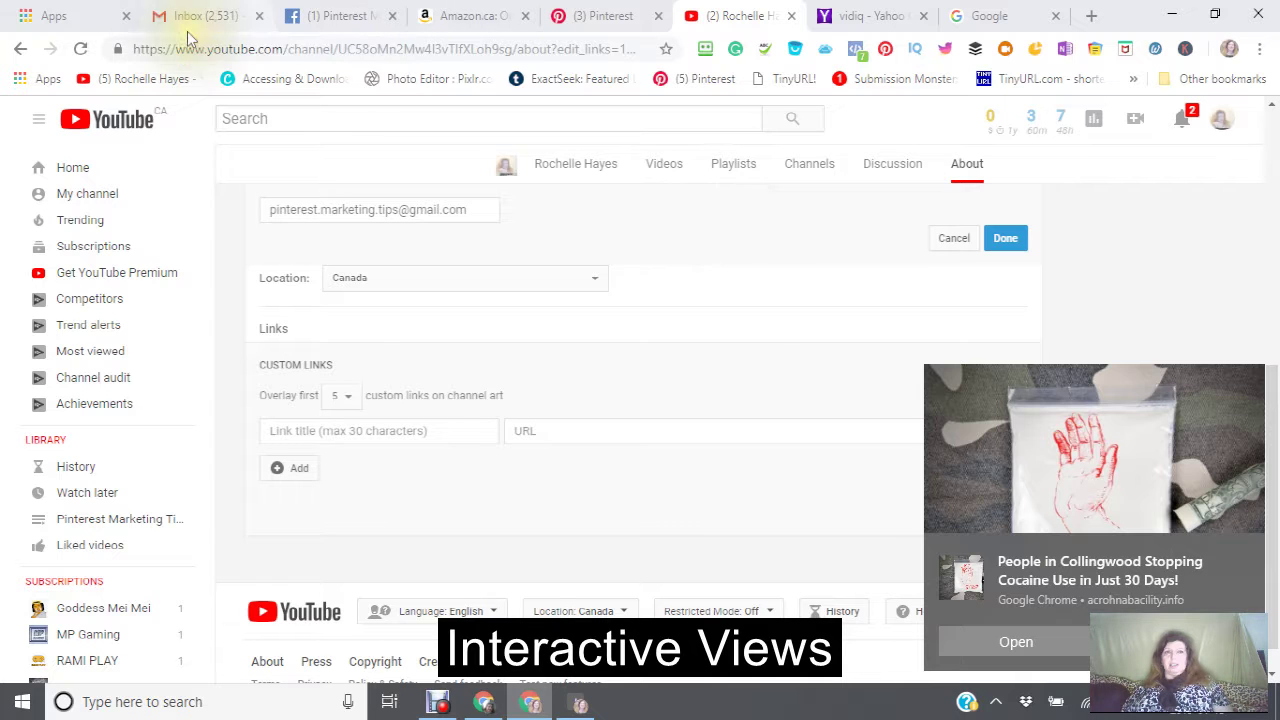
# Switch to the Pinterest Marketing Tips Facebook page and go to its Home view.
pyautogui.click(330, 15)
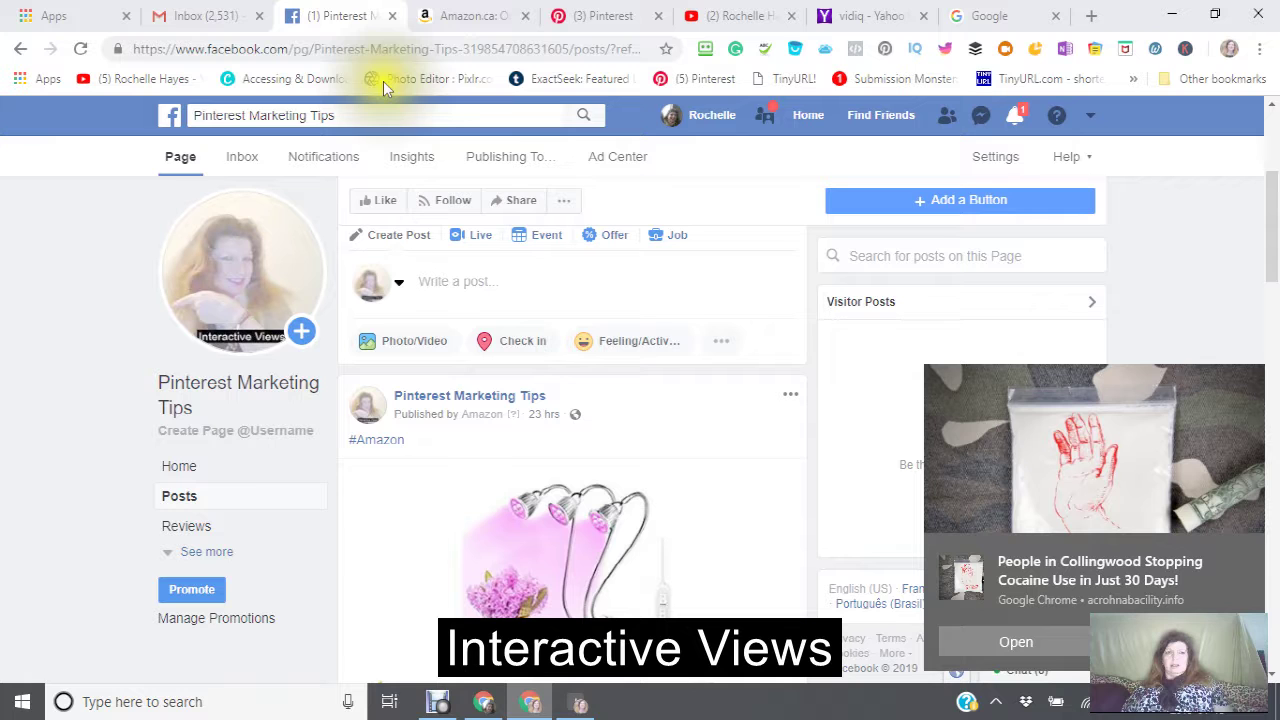
pyautogui.click(224, 393)
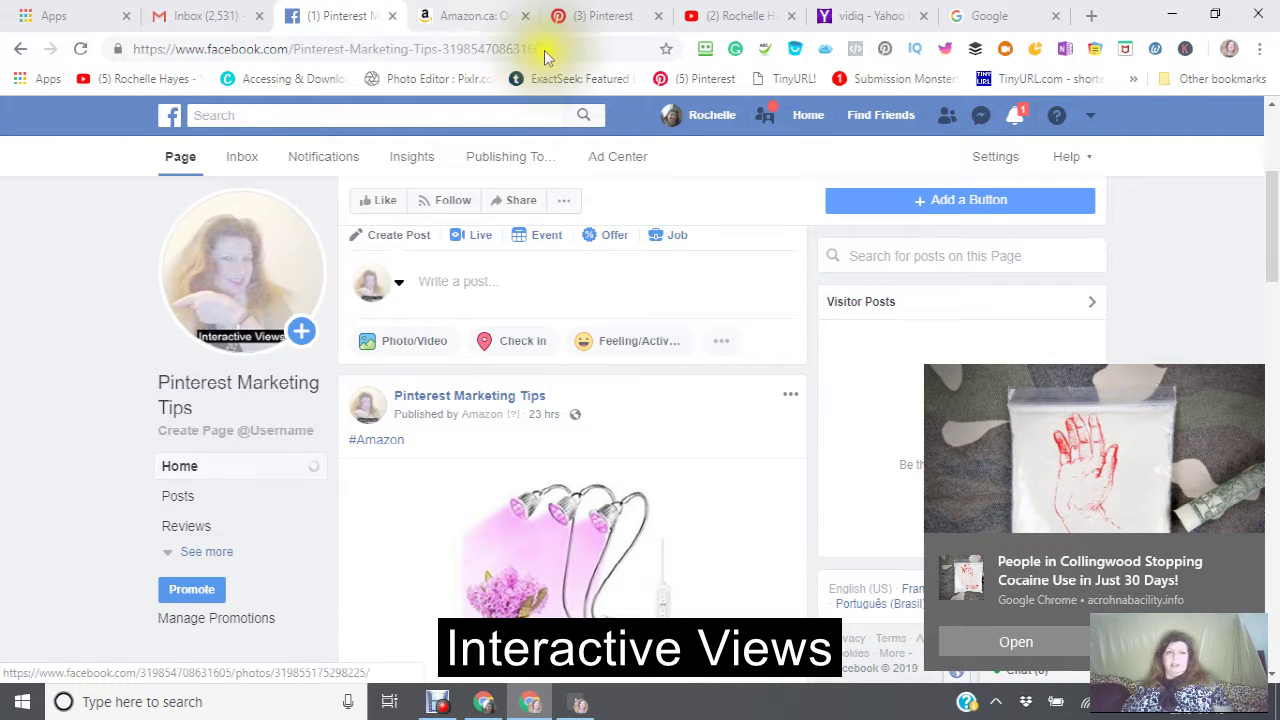
pyautogui.moveTo(572, 49); pyautogui.dragTo(125, 49)
pyautogui.rightClick(173, 52)
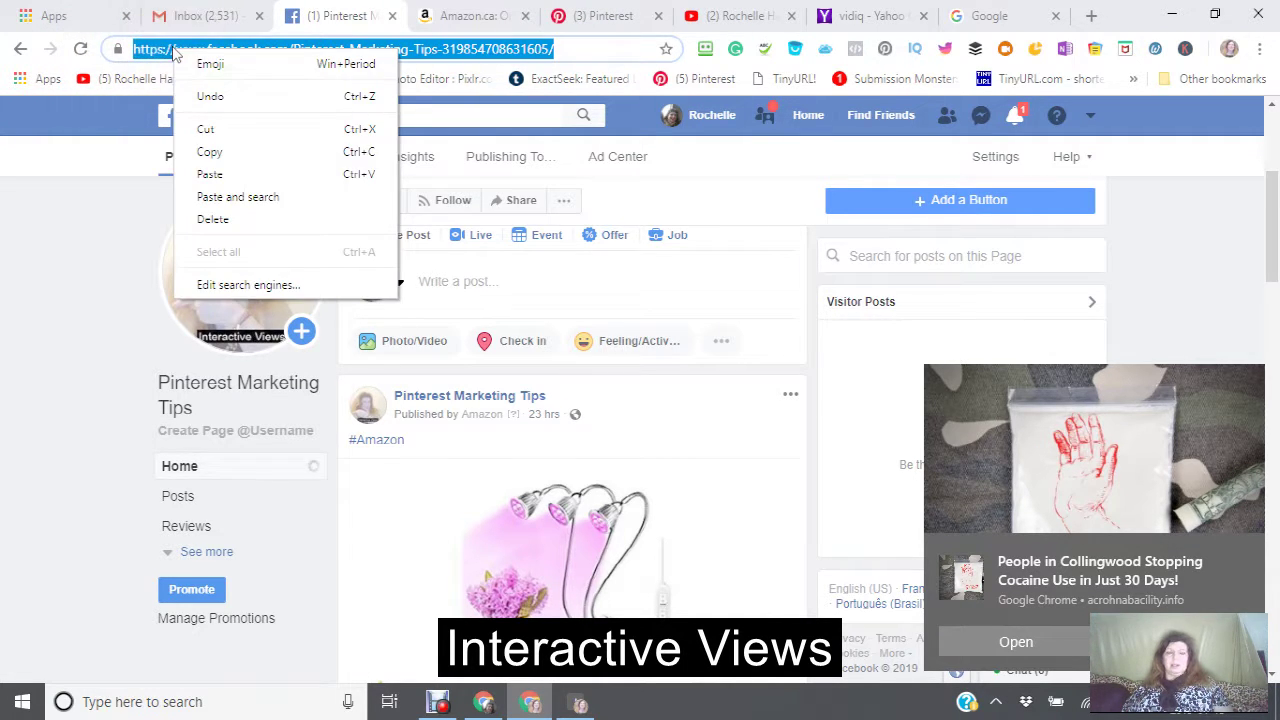
pyautogui.click(210, 174)
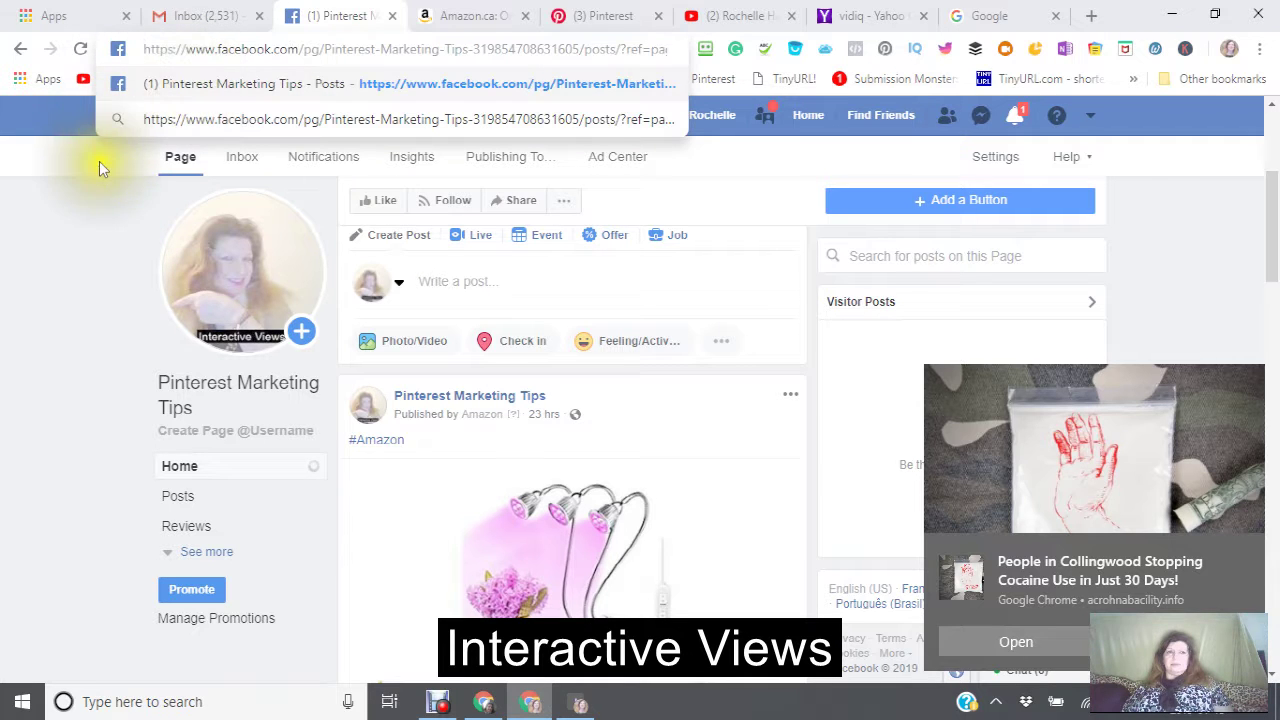
pyautogui.click(69, 250)
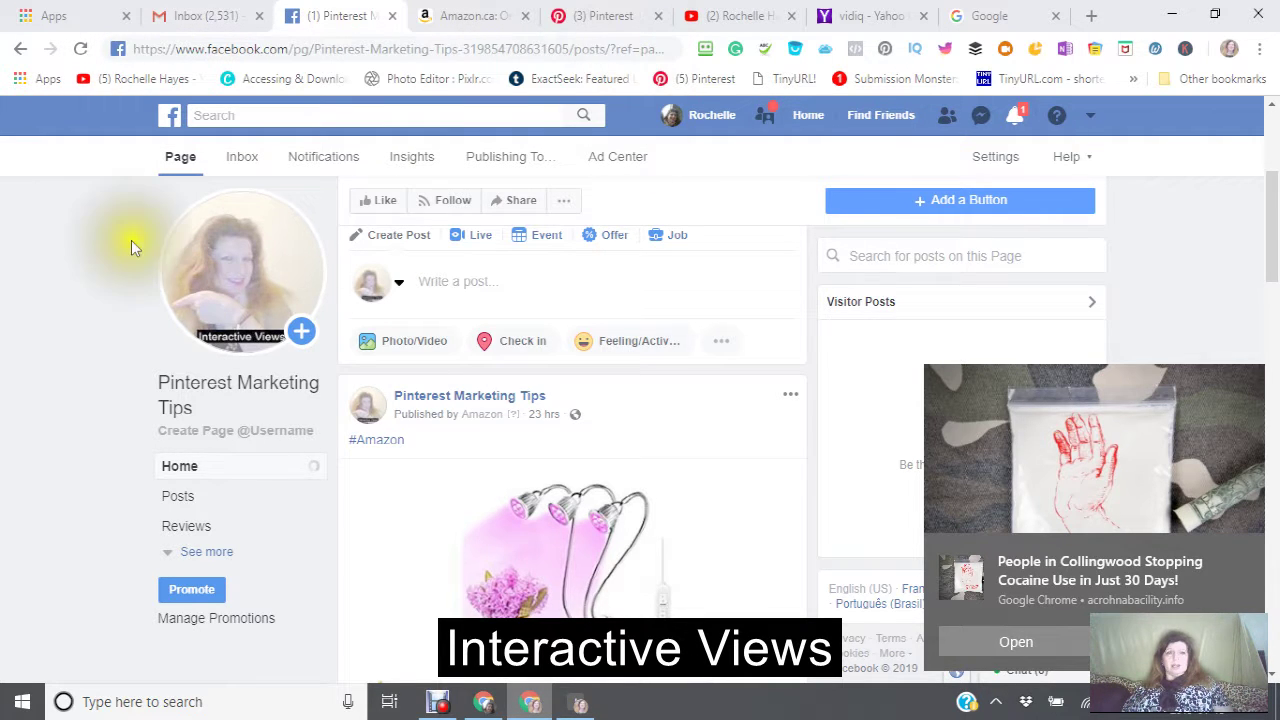
pyautogui.click(216, 397)
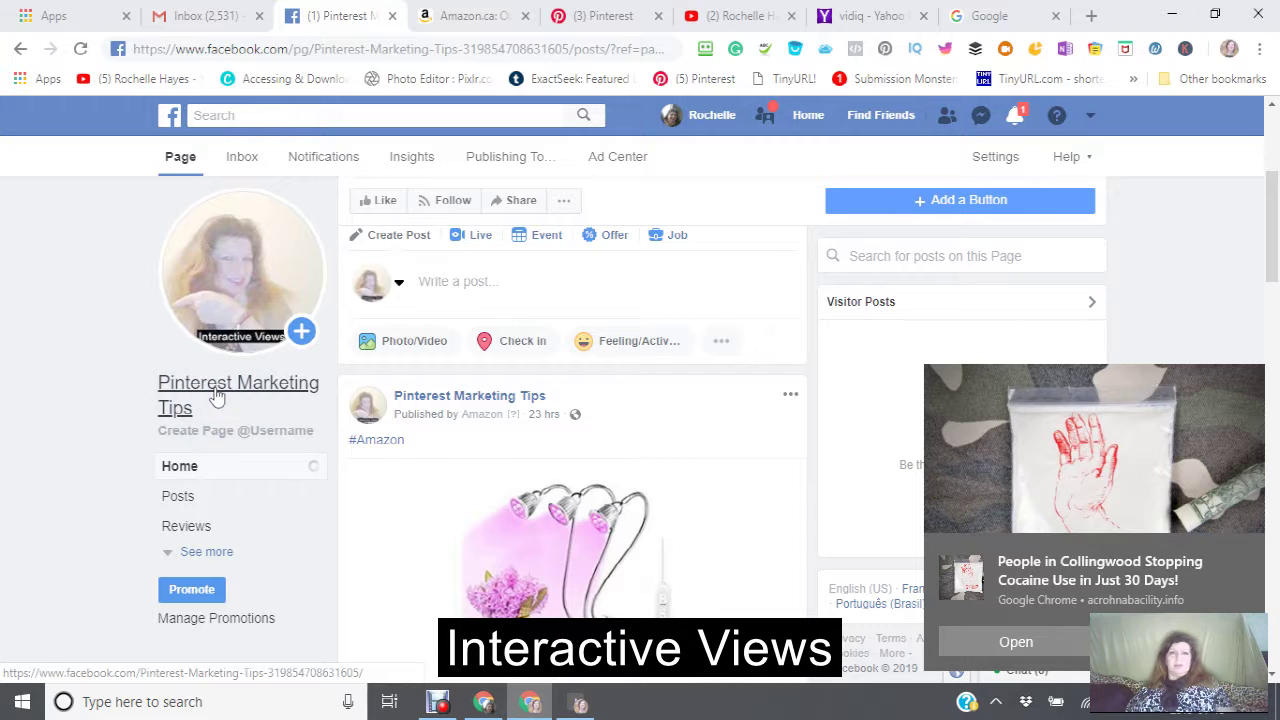
pyautogui.click(216, 397)
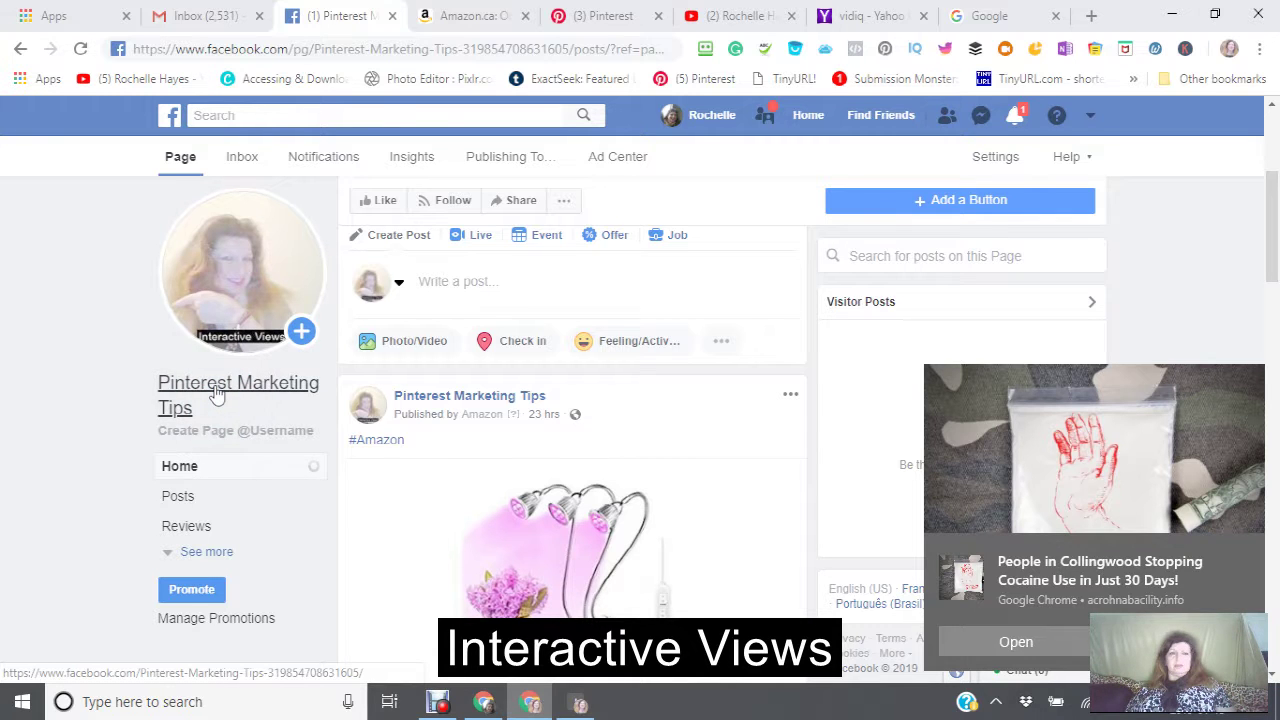
pyautogui.click(214, 392)
pyautogui.click(208, 384)
pyautogui.click(204, 383)
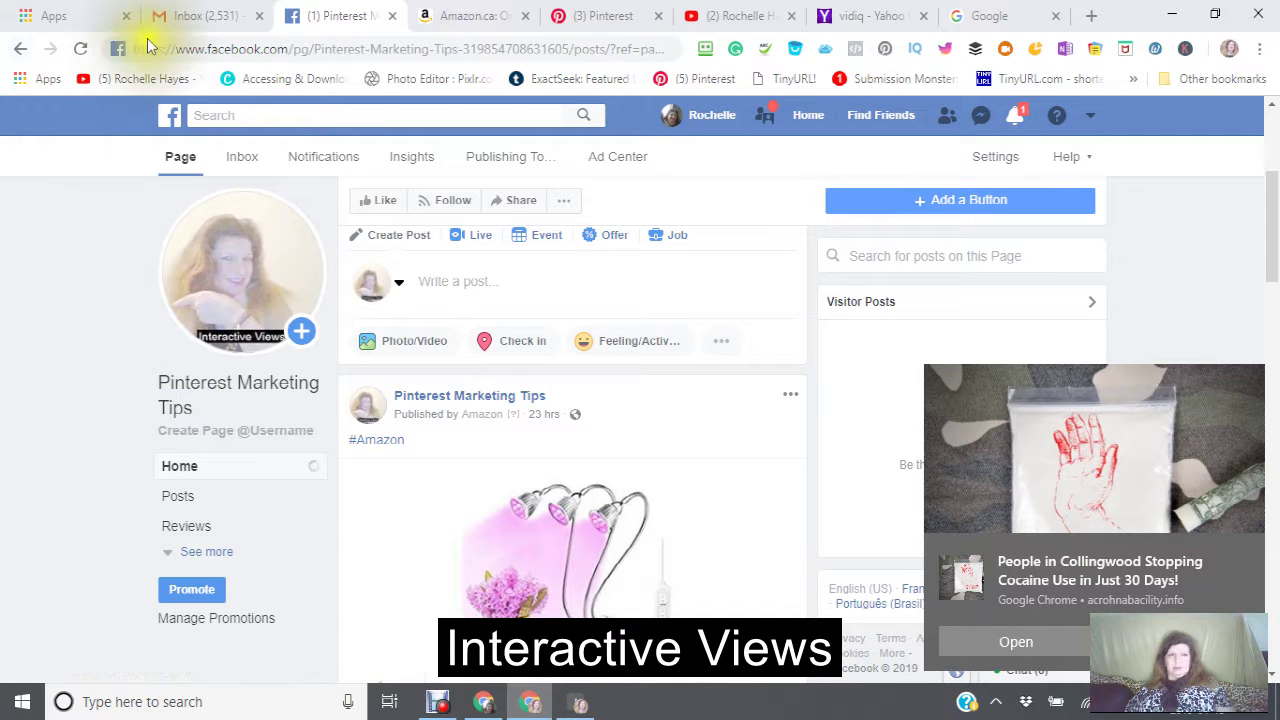
# Copy the Facebook page's main web address and return to the YouTube tab.
pyautogui.click(10, 58)
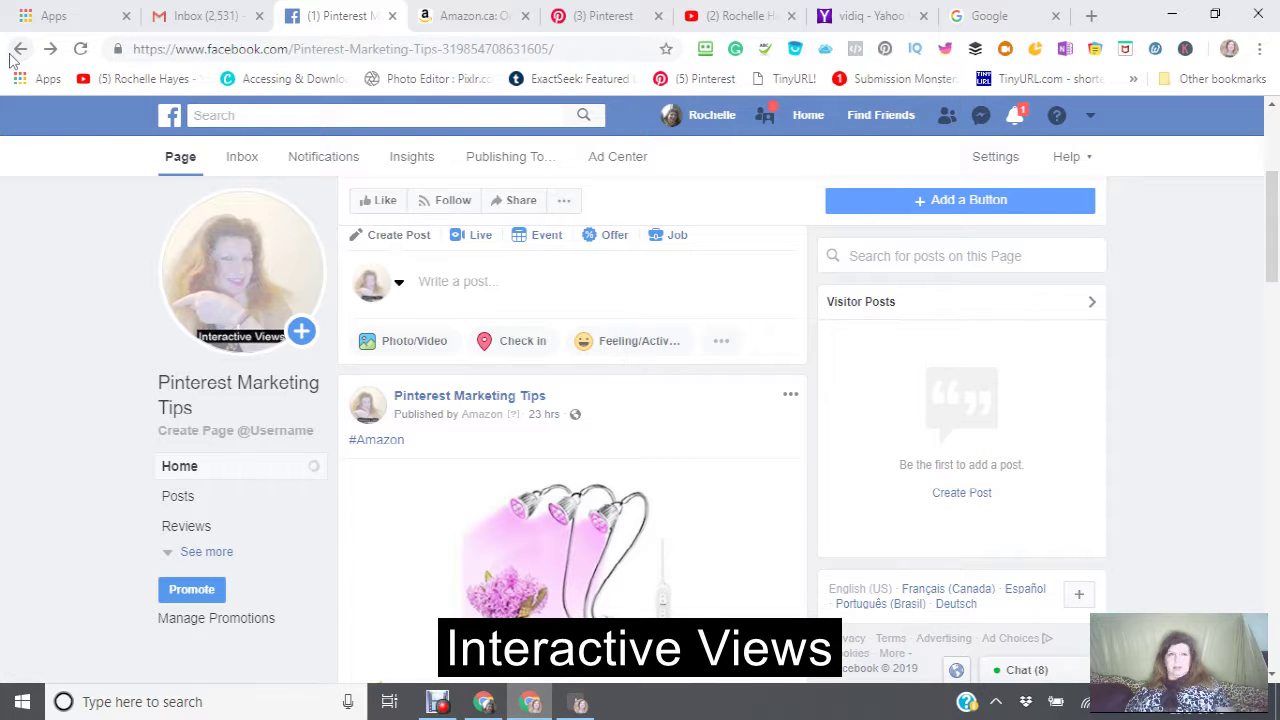
pyautogui.click(562, 48)
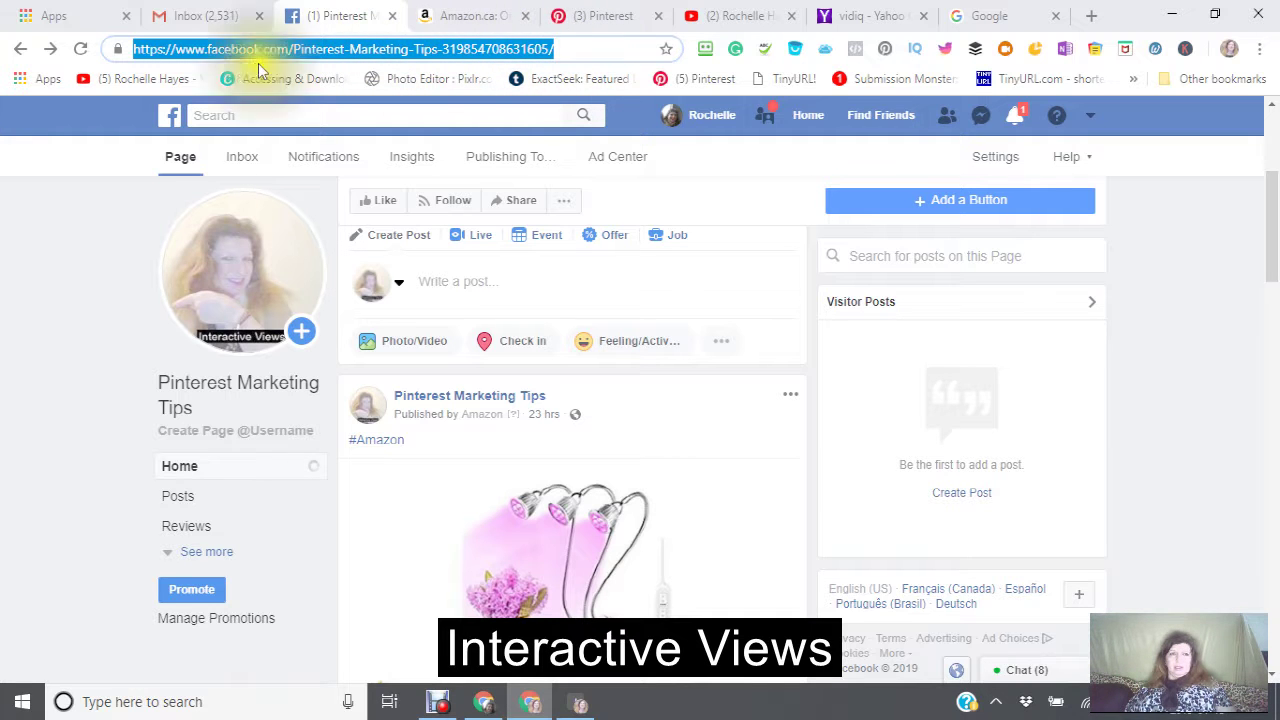
pyautogui.rightClick(350, 52)
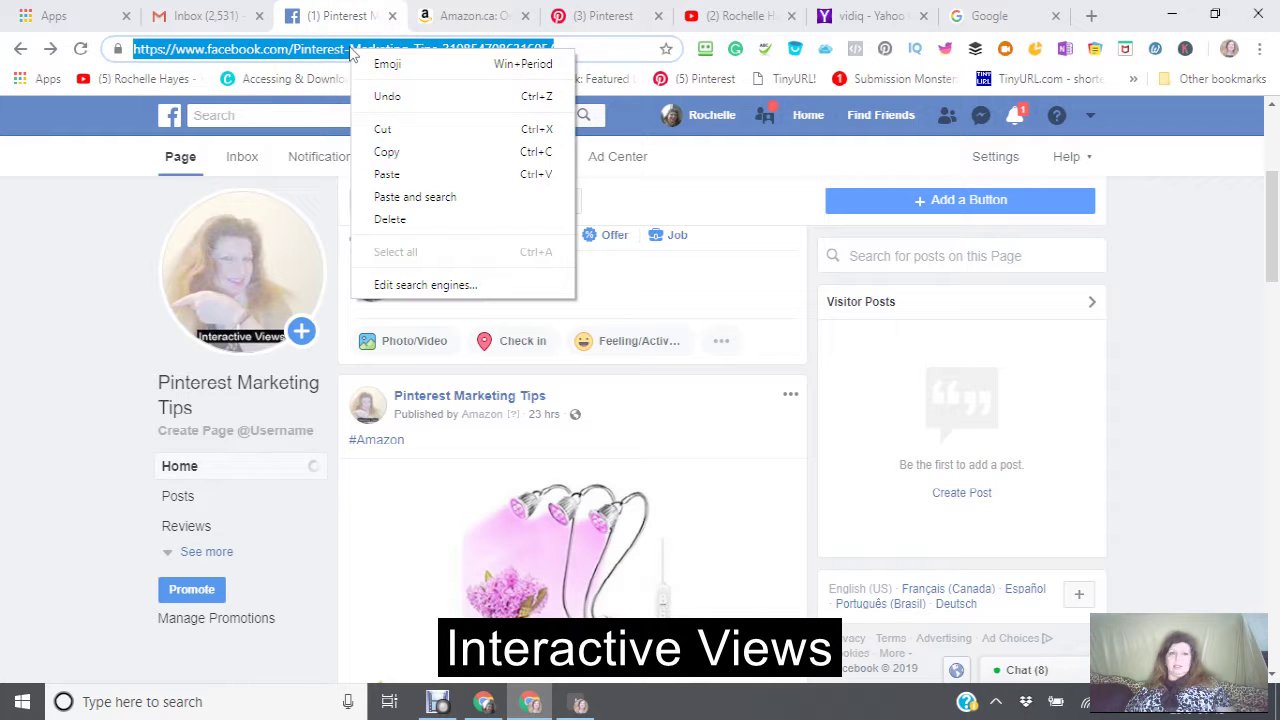
pyautogui.click(380, 155)
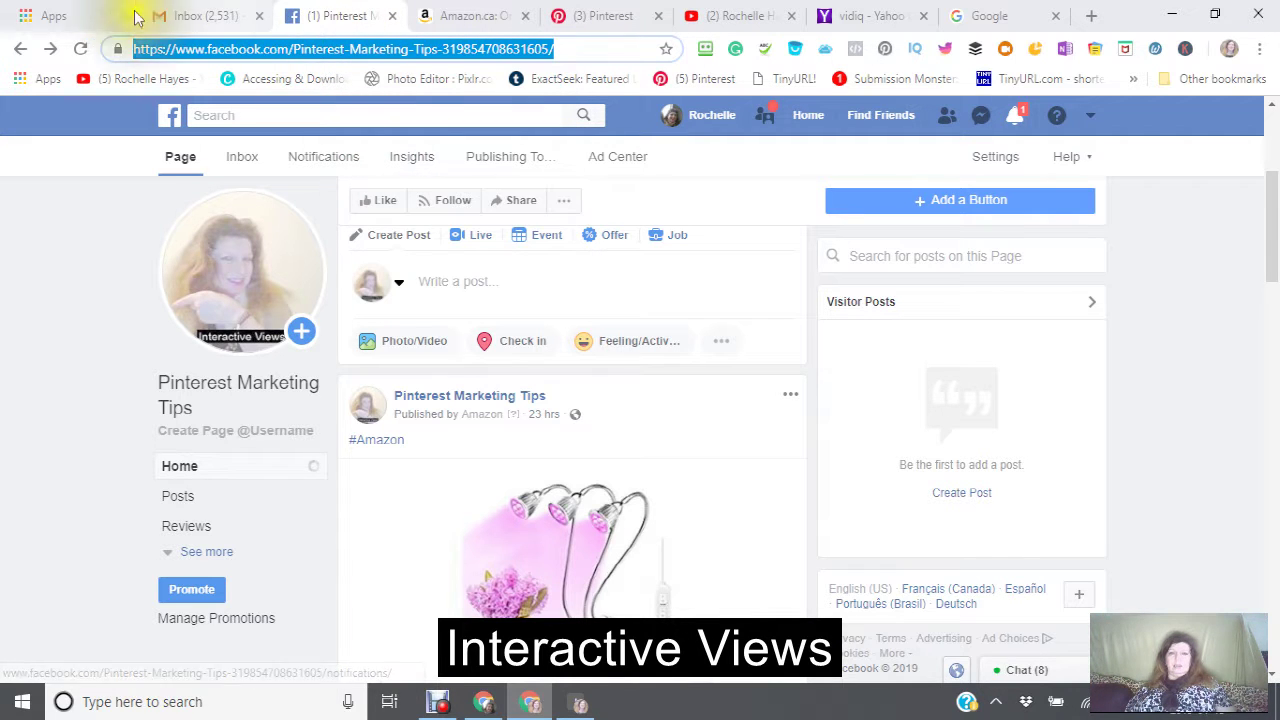
pyautogui.click(741, 16)
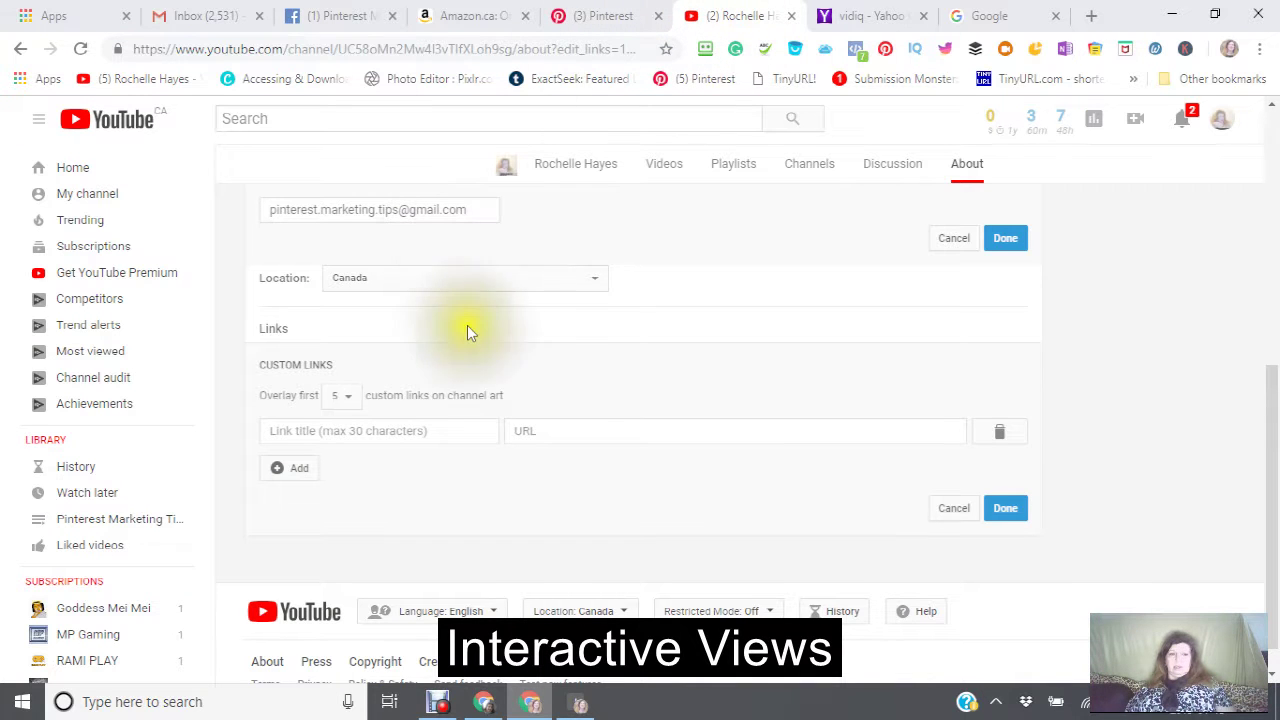
# Paste the Facebook page address into the custom link's URL field.
pyautogui.click(523, 428)
pyautogui.rightClick(523, 428)
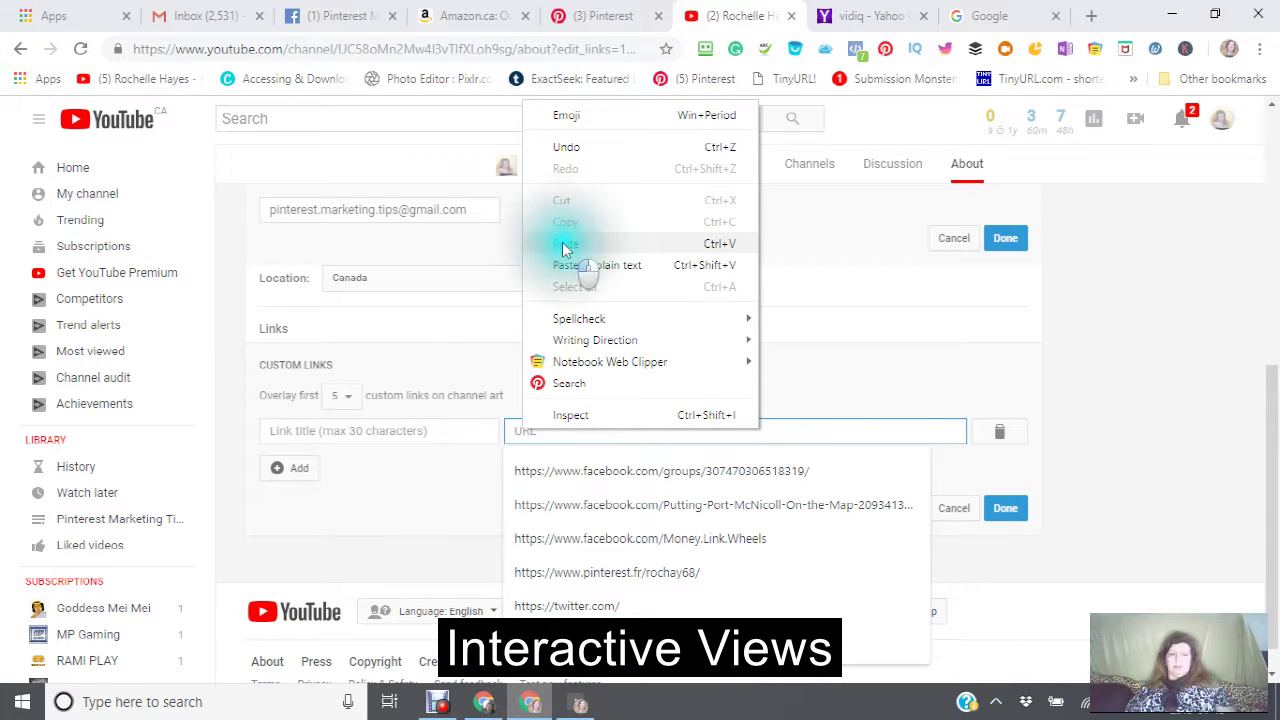
pyautogui.click(562, 242)
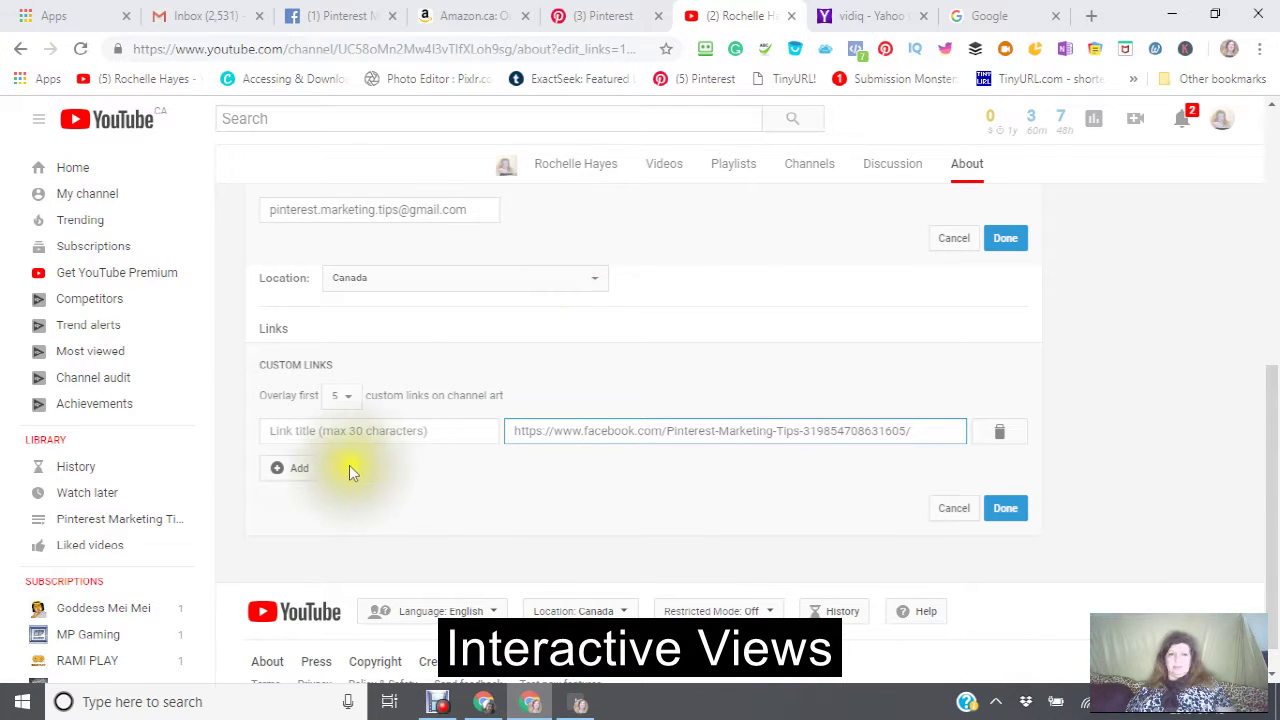
# Copy the post title 'Pinterest Marketing Tips' from the Facebook page.
pyautogui.click(275, 427)
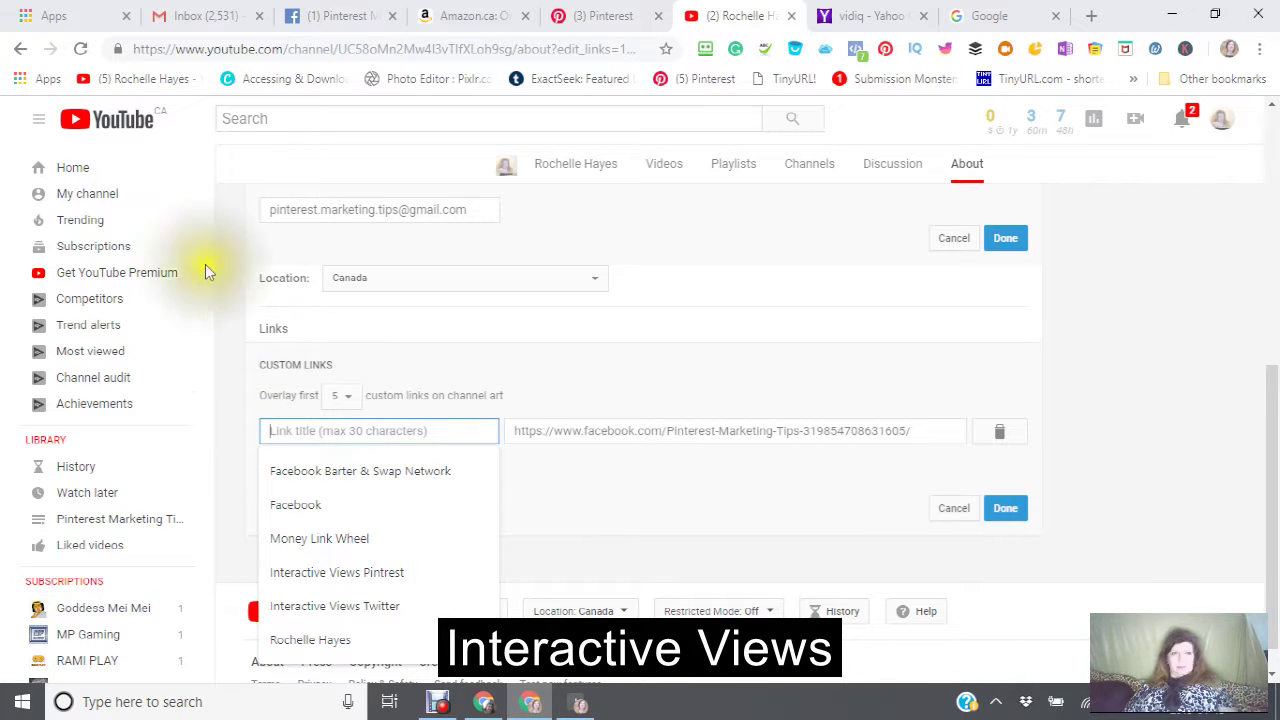
pyautogui.click(334, 16)
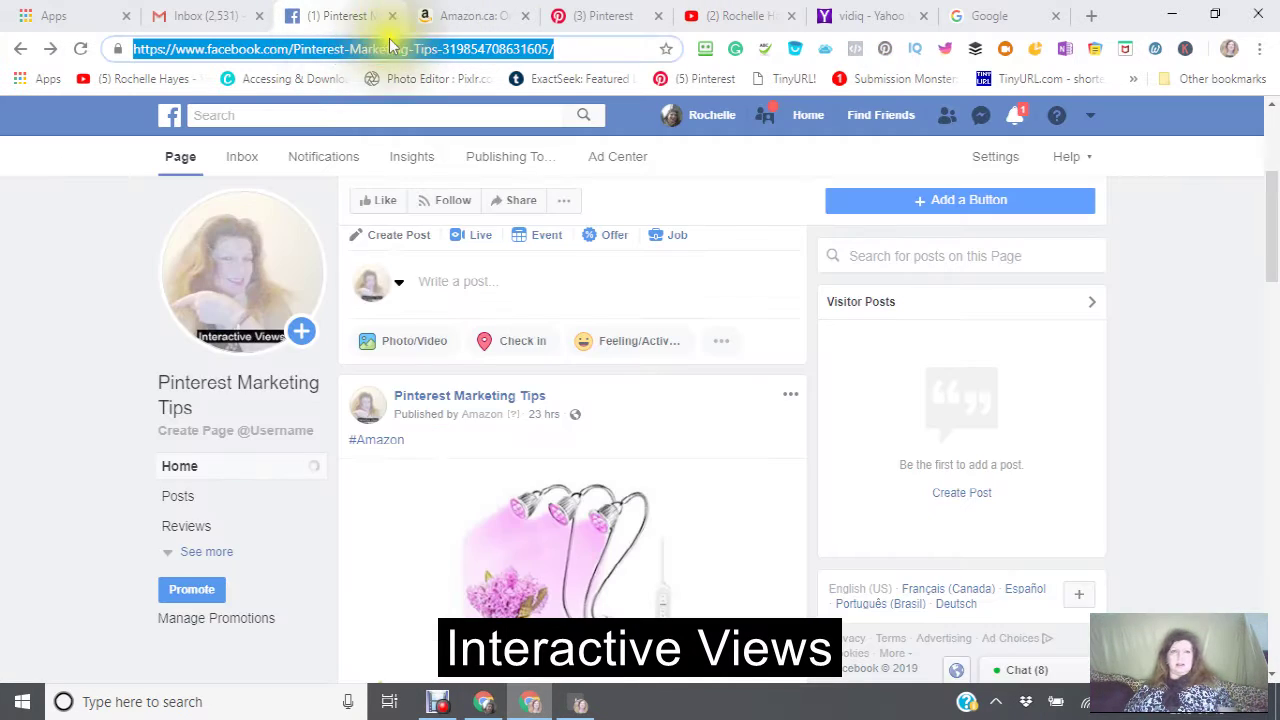
pyautogui.click(550, 396)
pyautogui.moveTo(550, 396); pyautogui.dragTo(362, 395)
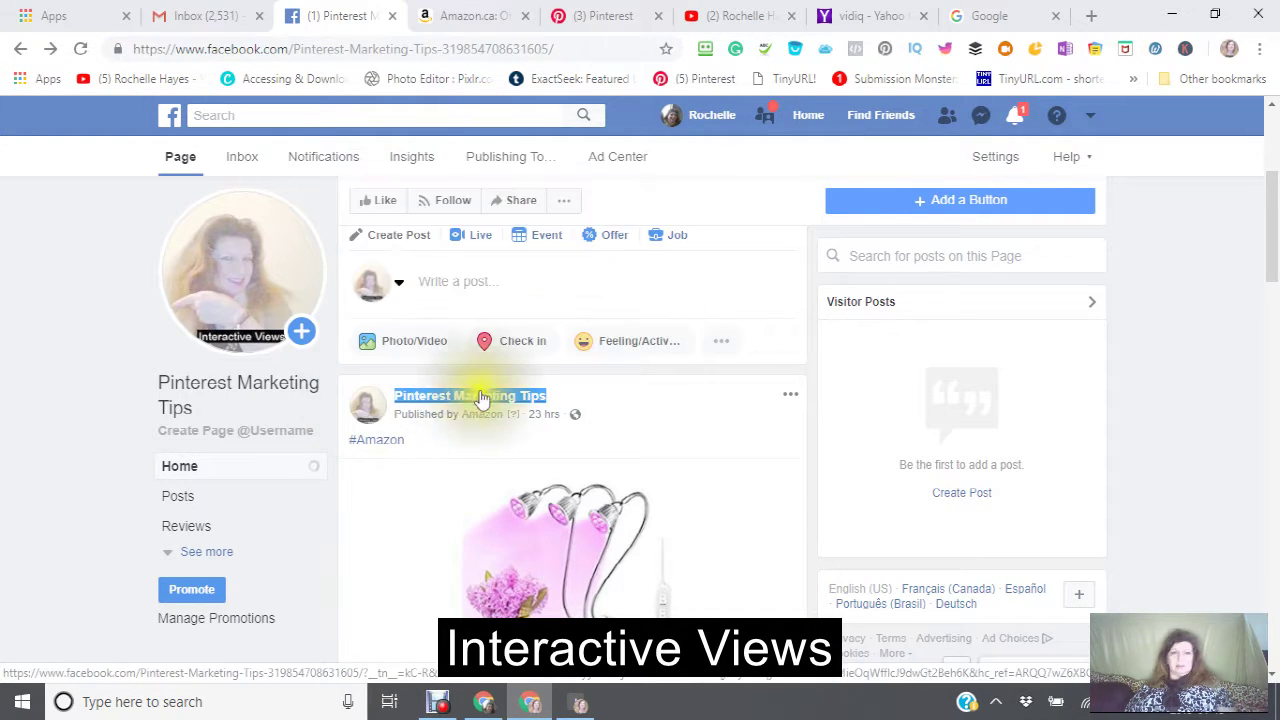
pyautogui.rightClick(480, 392)
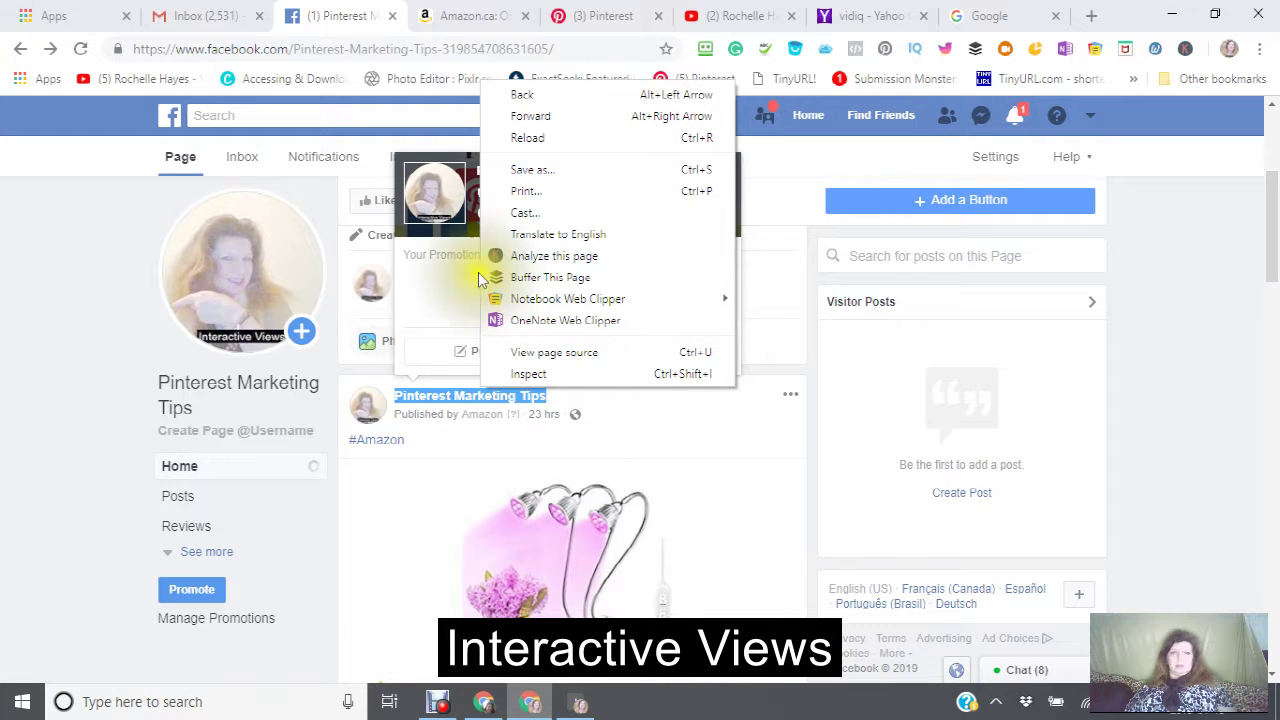
pyautogui.click(418, 396)
pyautogui.rightClick(418, 394)
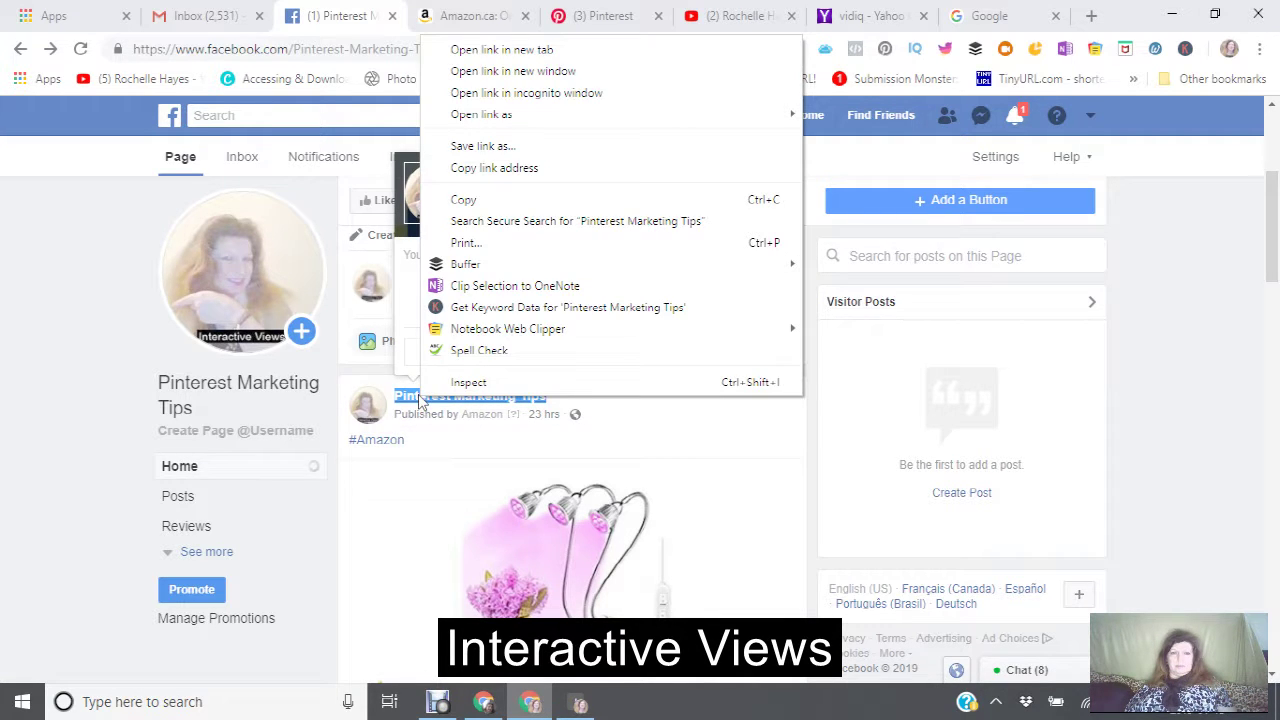
pyautogui.click(462, 197)
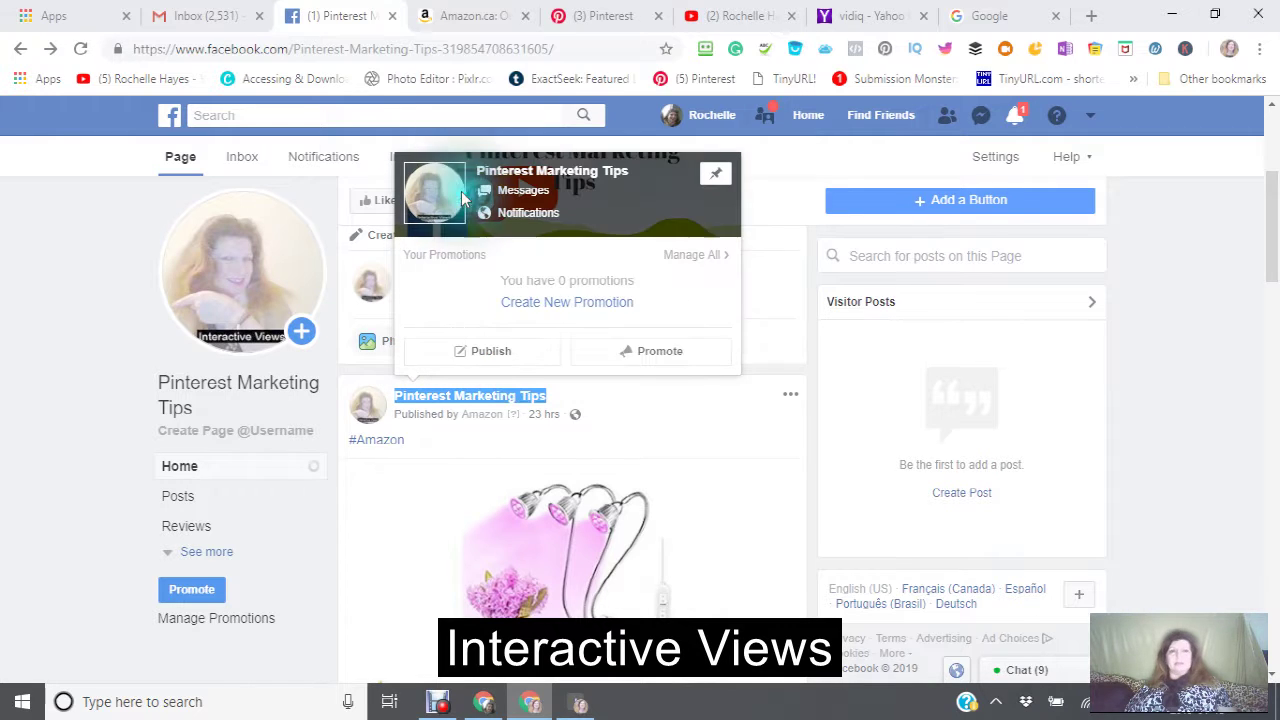
# Paste 'Pinterest Marketing Tips' as the link title and add another link row.
pyautogui.click(718, 14)
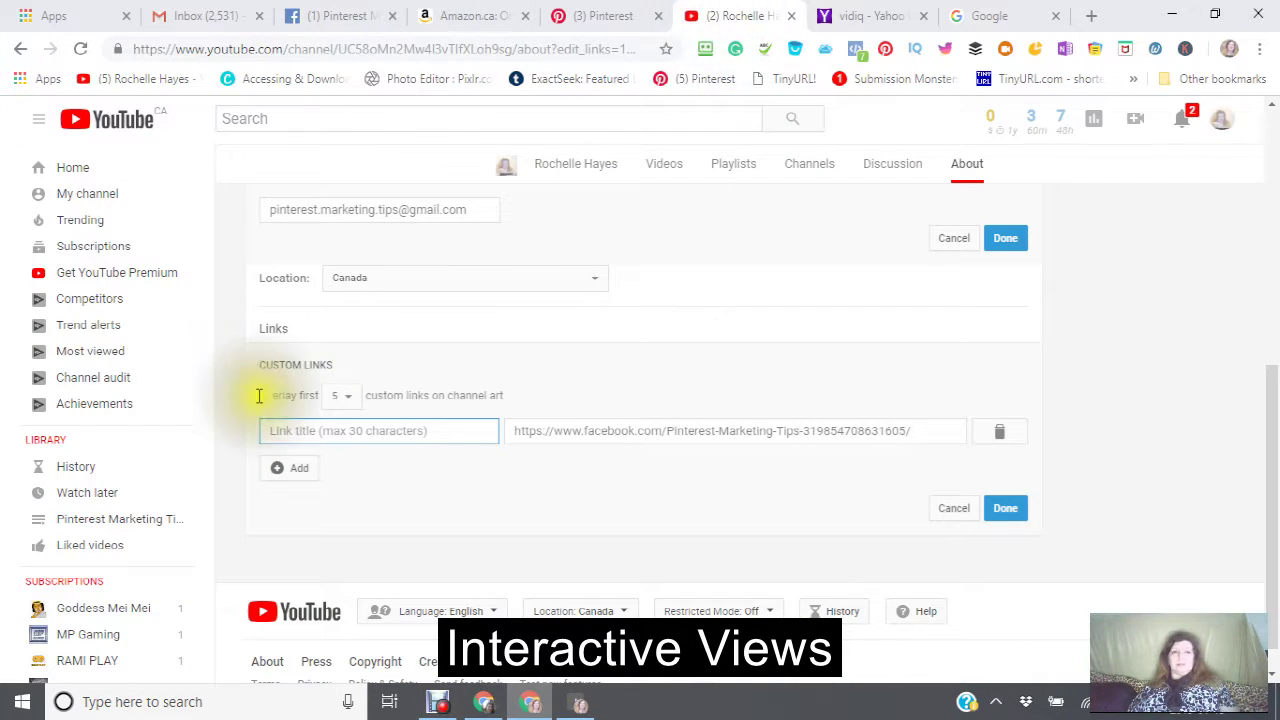
pyautogui.click(298, 430)
pyautogui.rightClick(288, 430)
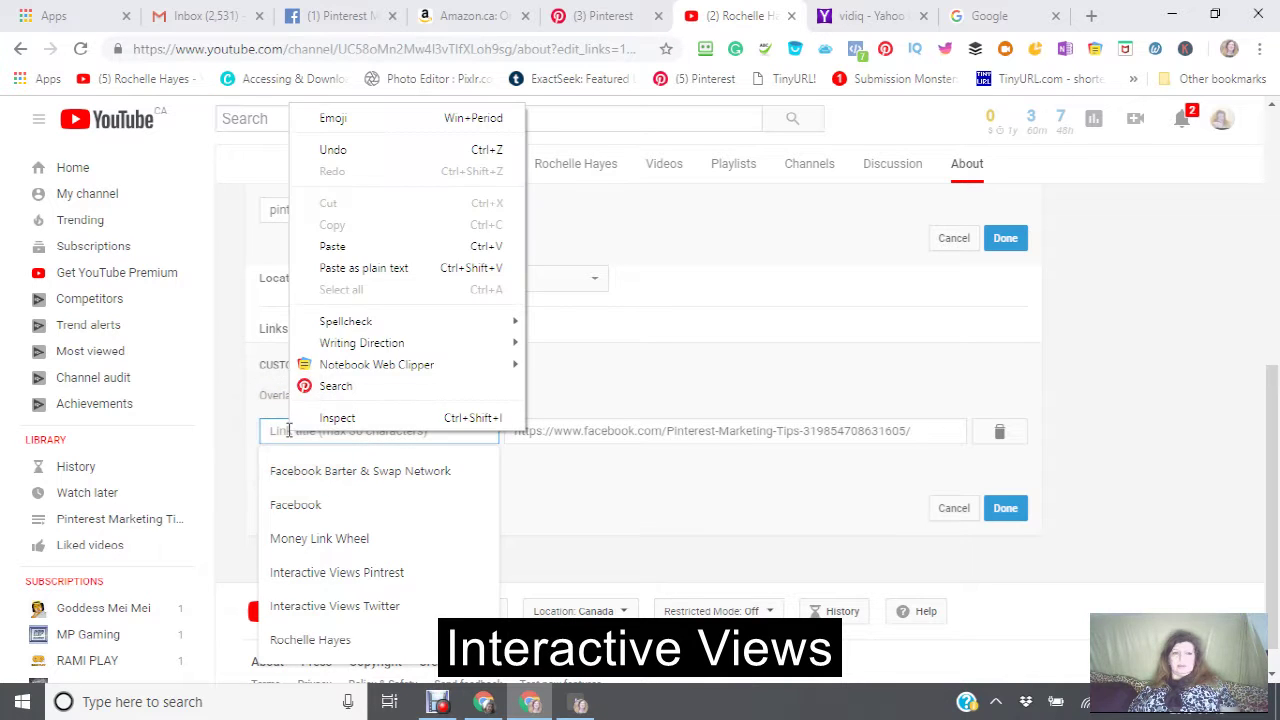
pyautogui.click(325, 246)
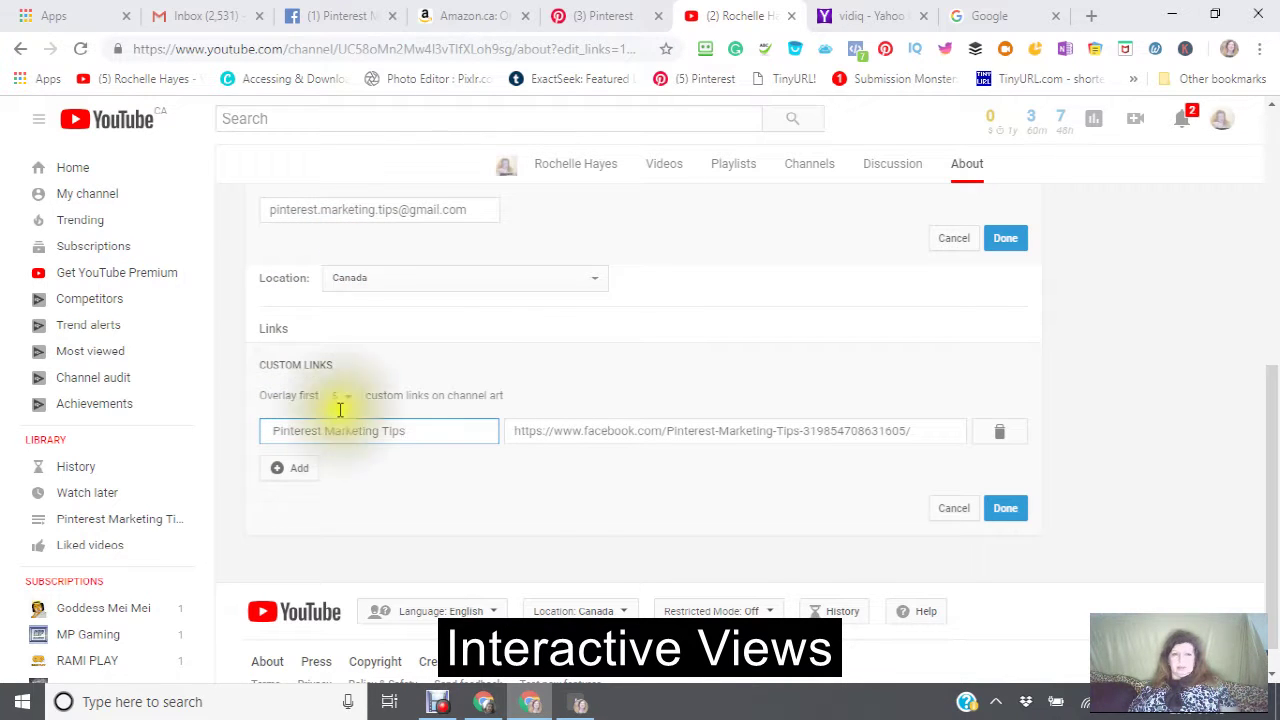
pyautogui.click(277, 470)
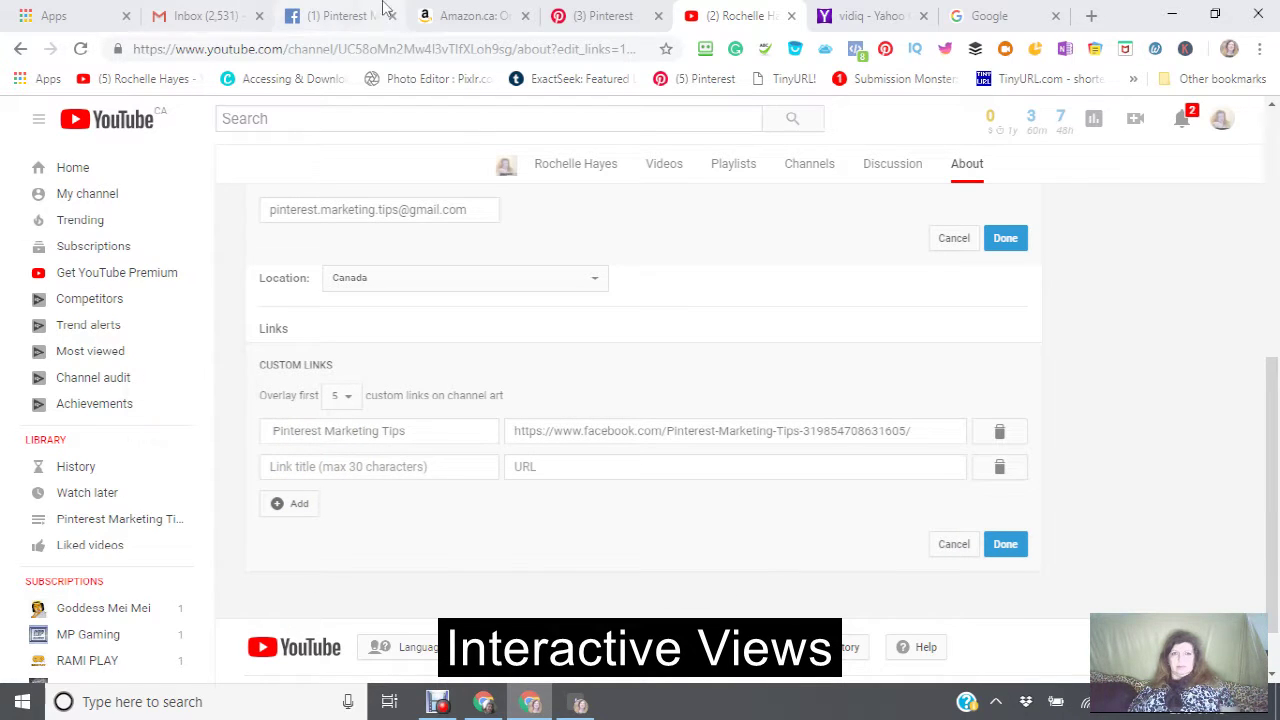
# Copy the Interactive Views Pinterest profile address and return to the YouTube links editor.
pyautogui.click(474, 17)
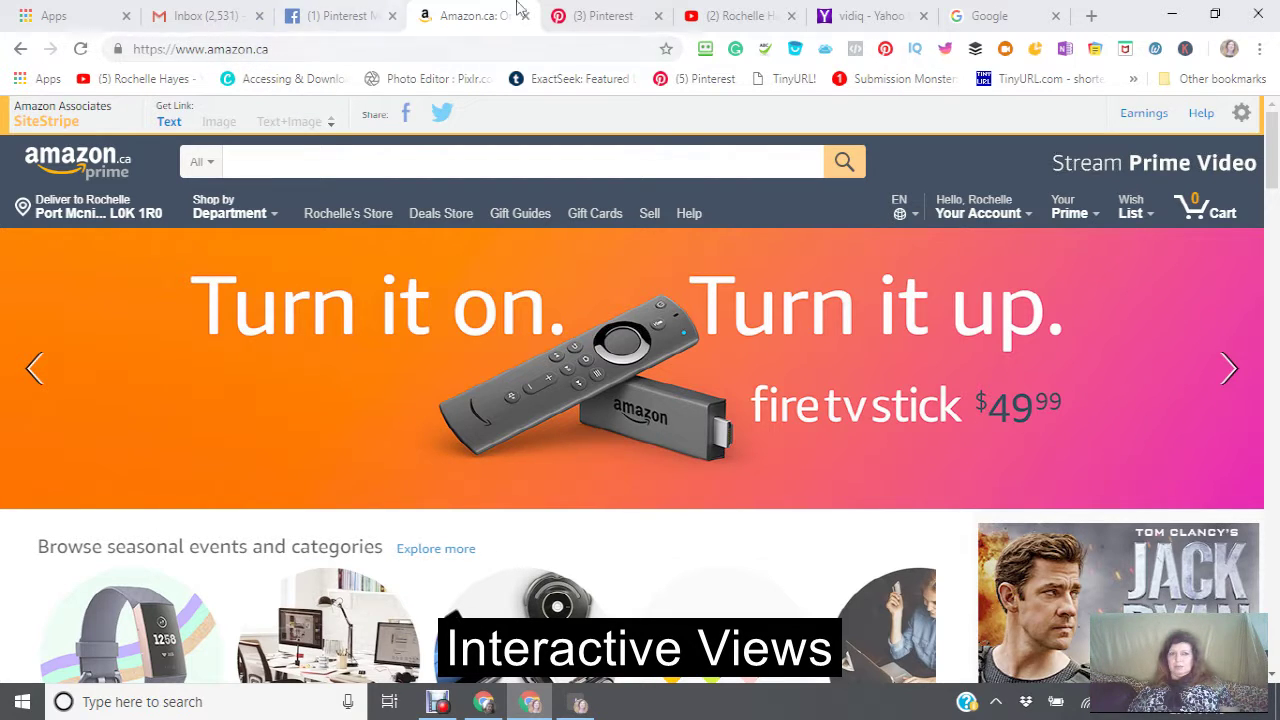
pyautogui.click(600, 18)
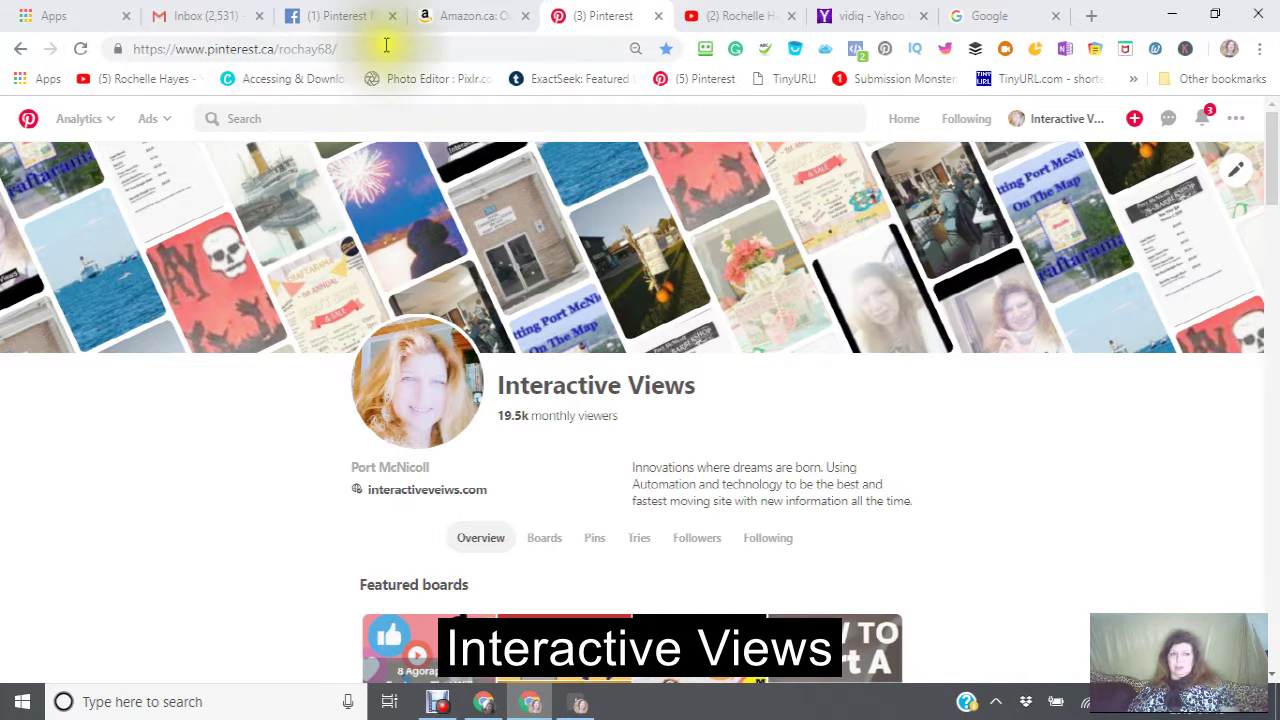
pyautogui.click(350, 46)
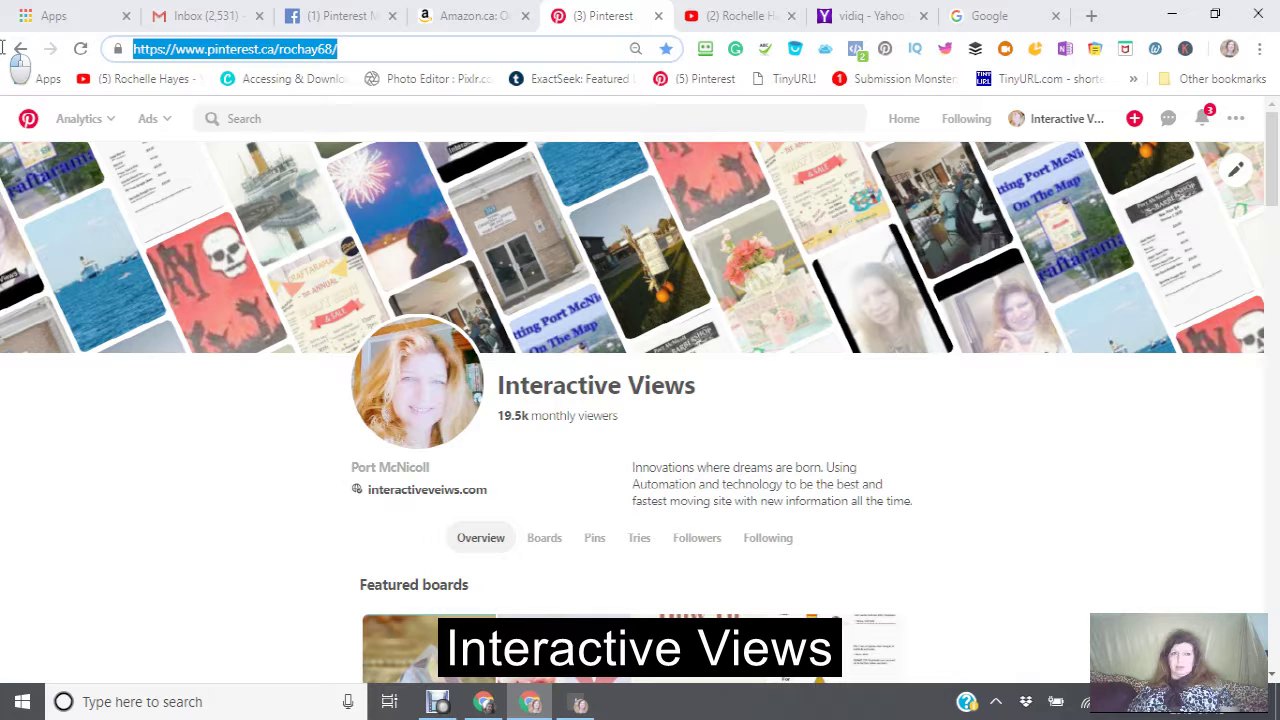
pyautogui.rightClick(253, 50)
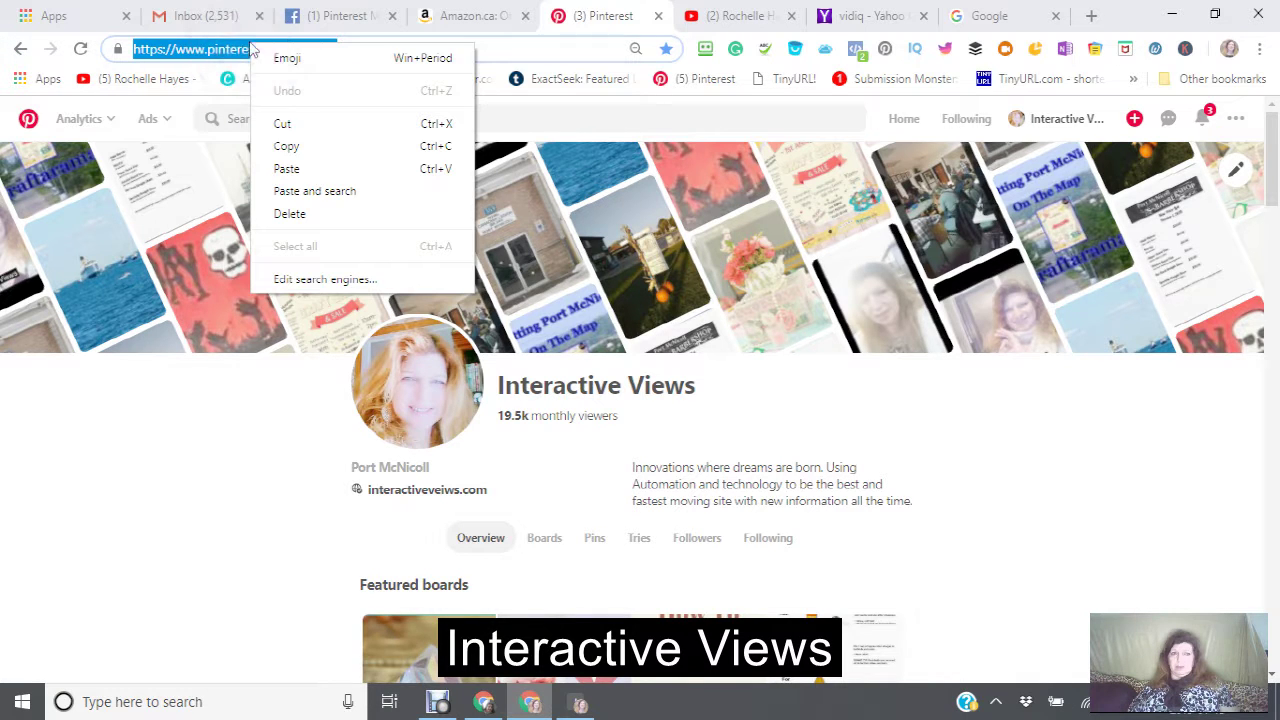
pyautogui.click(277, 143)
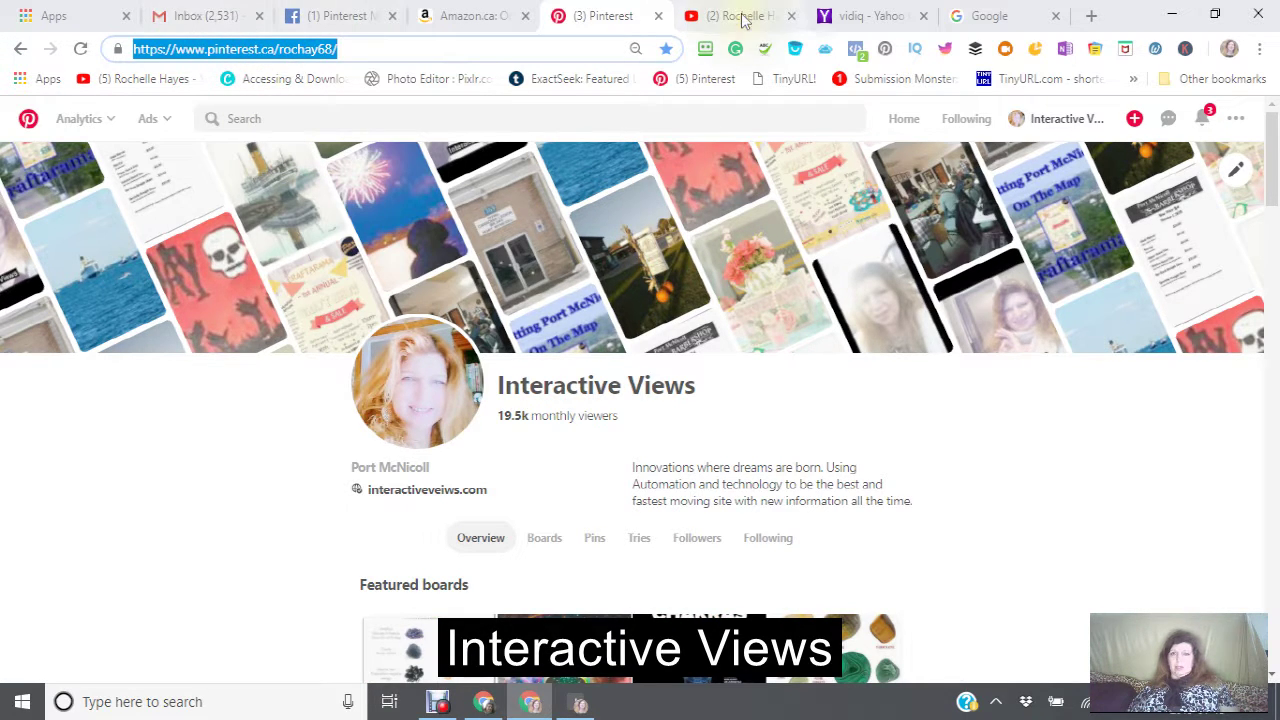
pyautogui.click(738, 16)
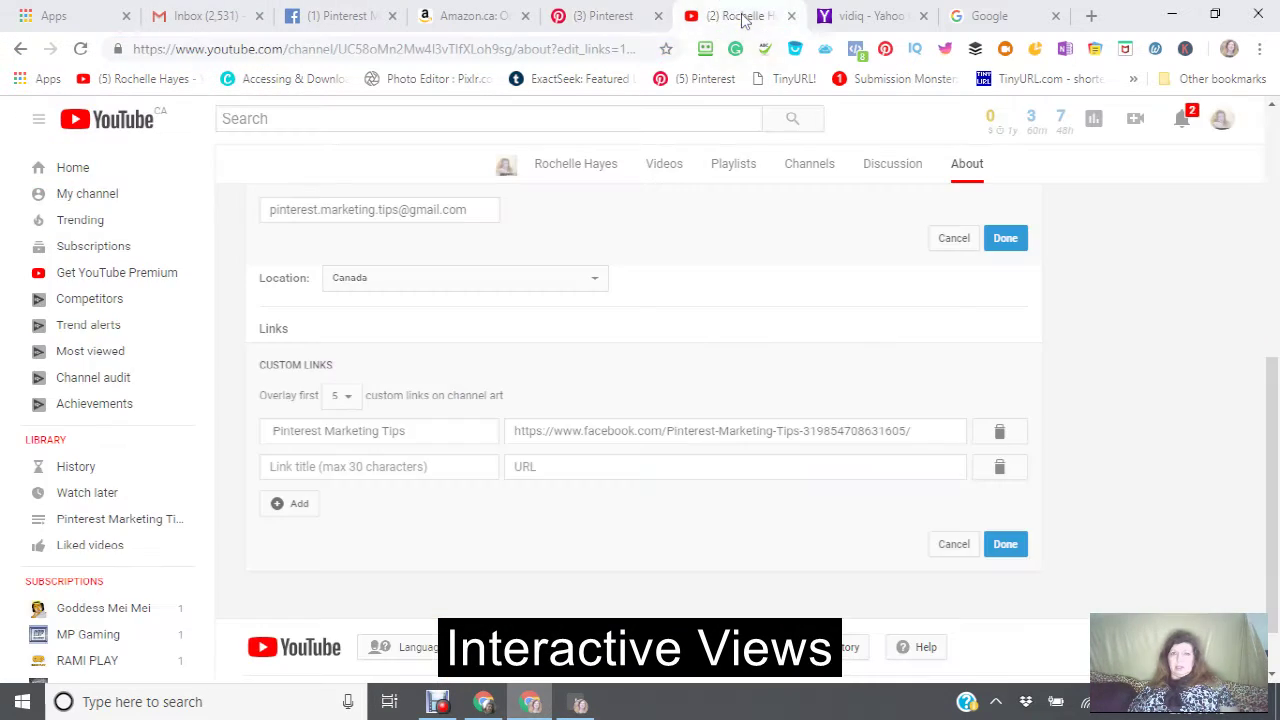
# Add a second custom link titled 'Pinterest' with the pasted Pinterest profile URL.
pyautogui.click(280, 503)
pyautogui.click(530, 466)
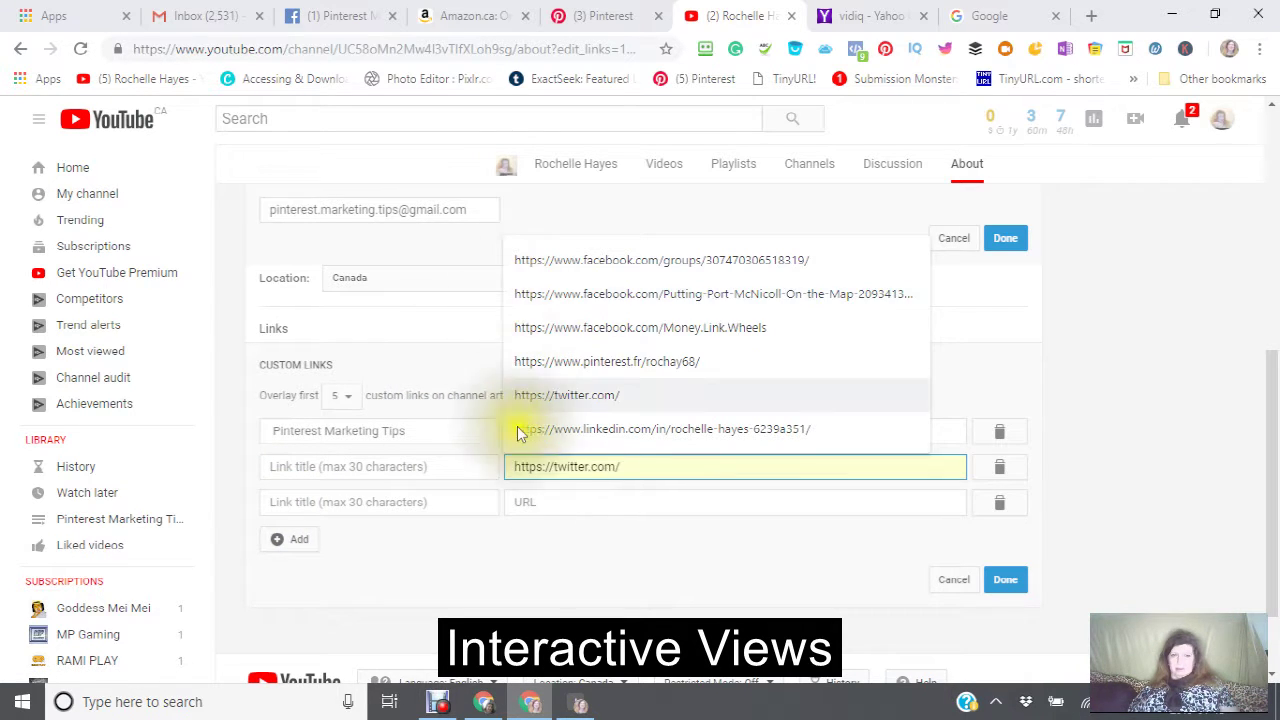
pyautogui.rightClick(516, 468)
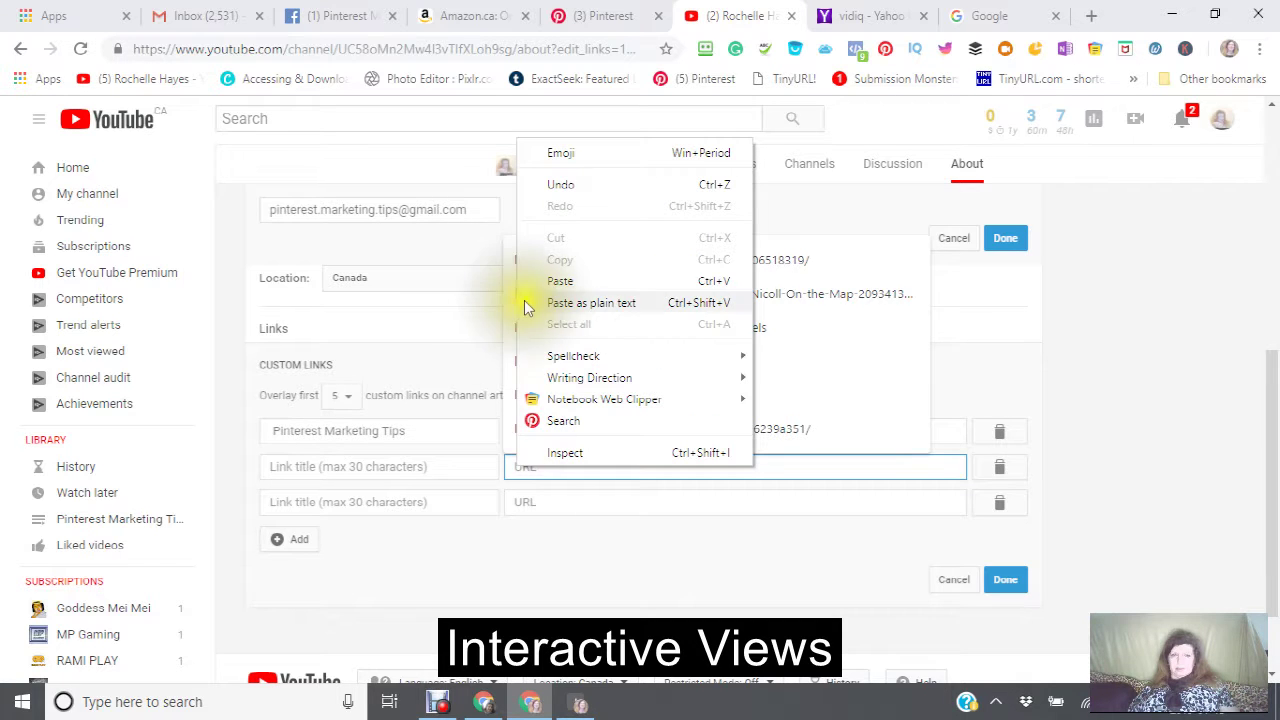
pyautogui.click(545, 280)
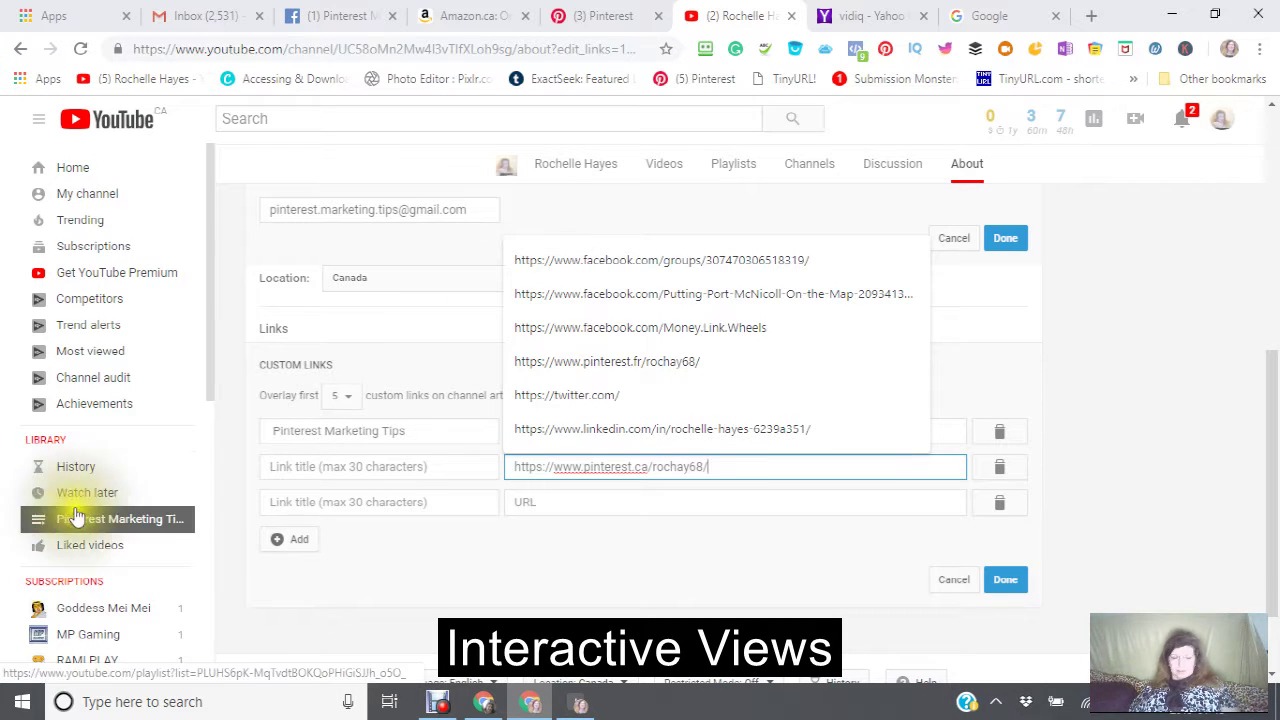
pyautogui.click(271, 462)
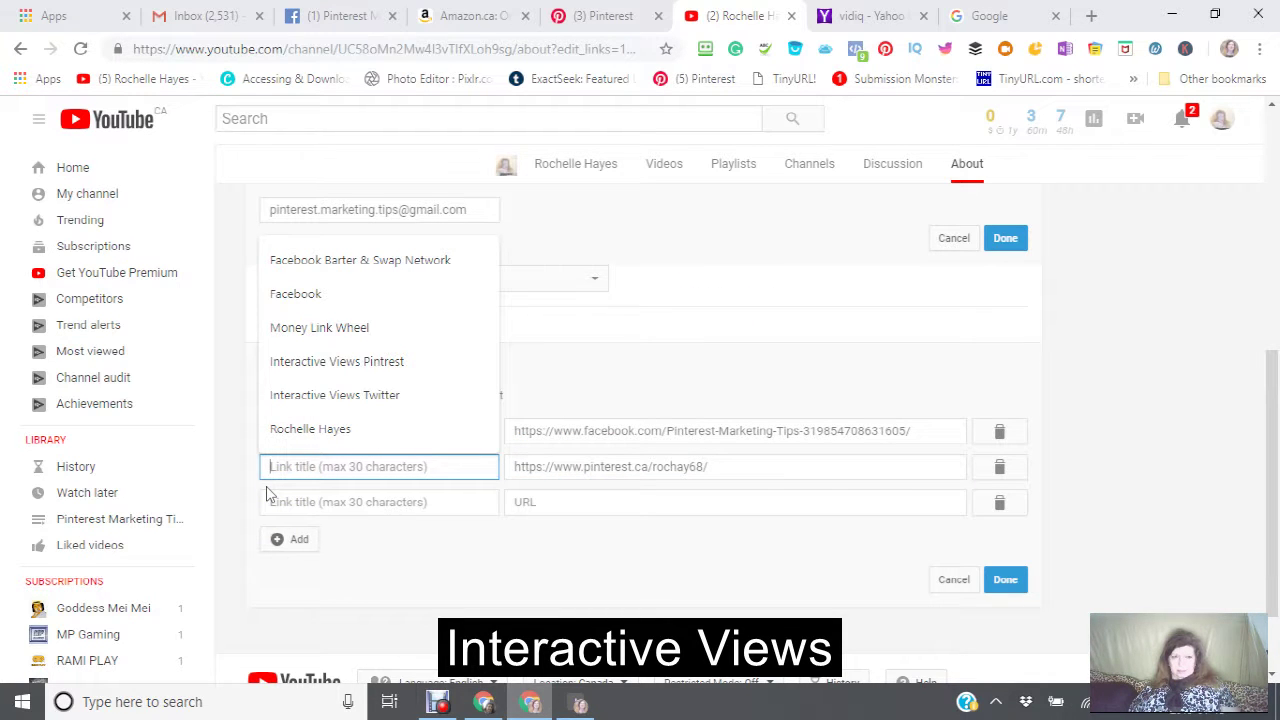
pyautogui.click(297, 375)
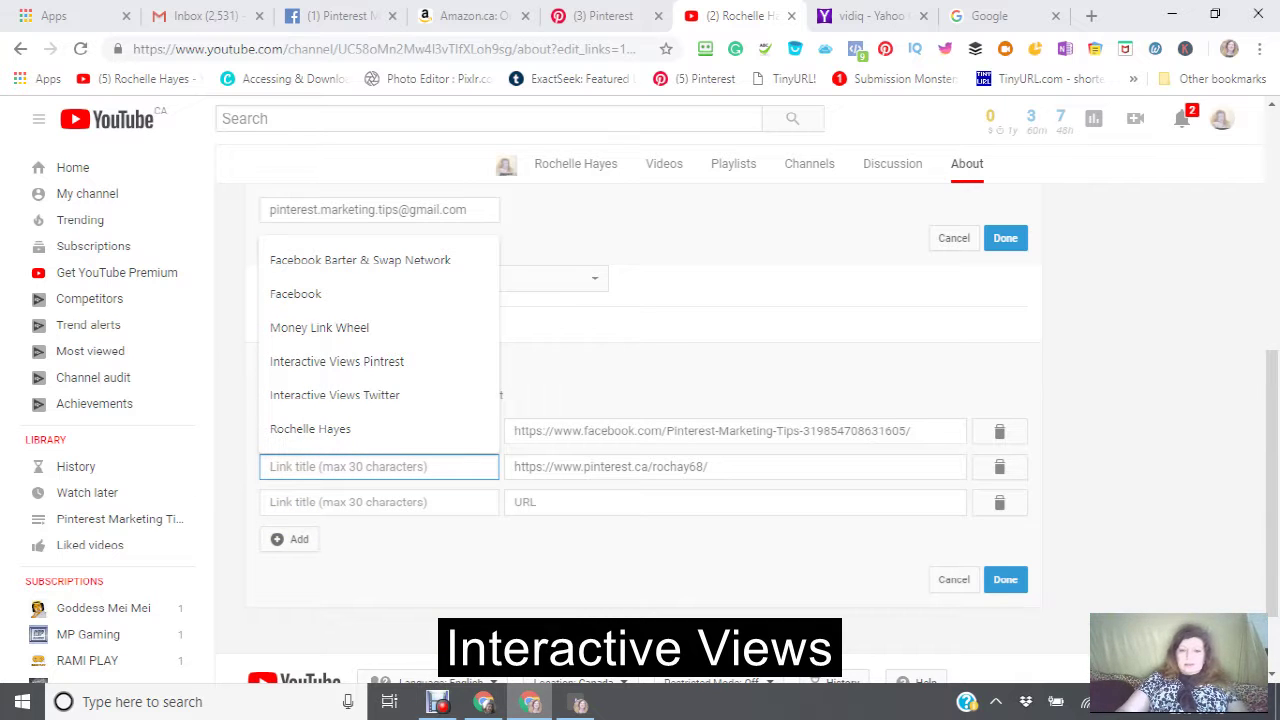
pyautogui.write('Pinterest')
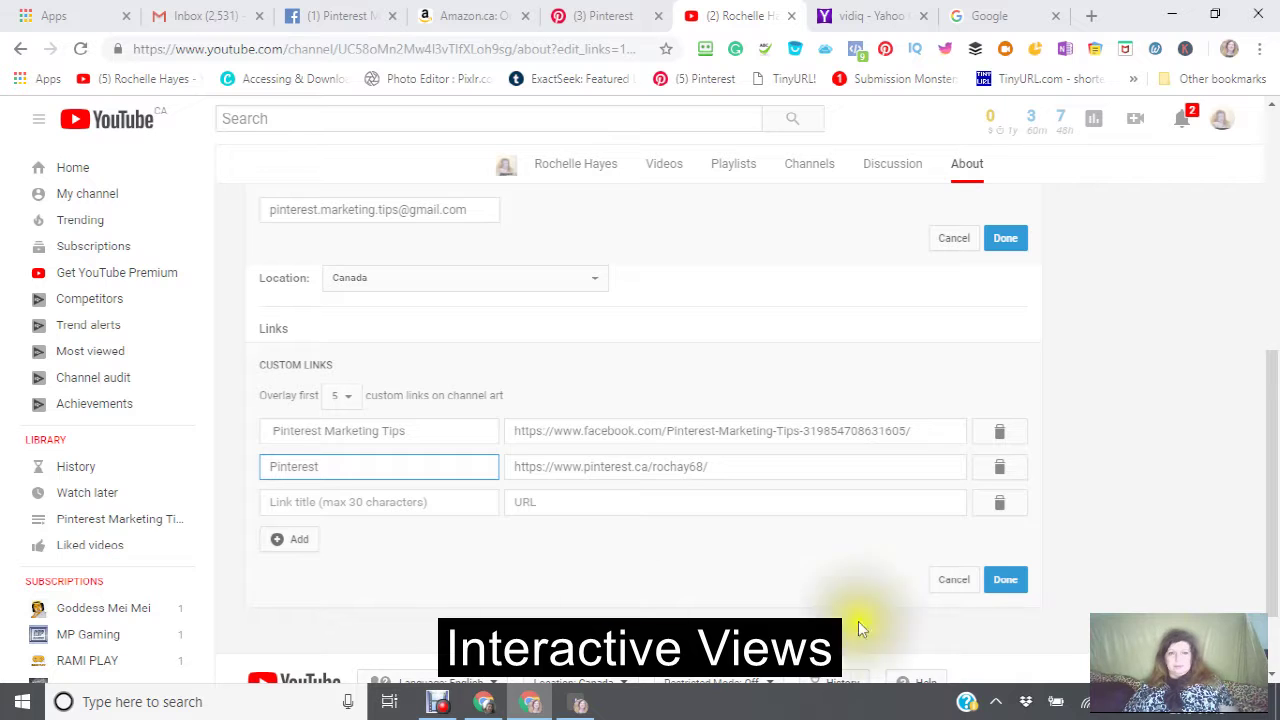
pyautogui.click(443, 528)
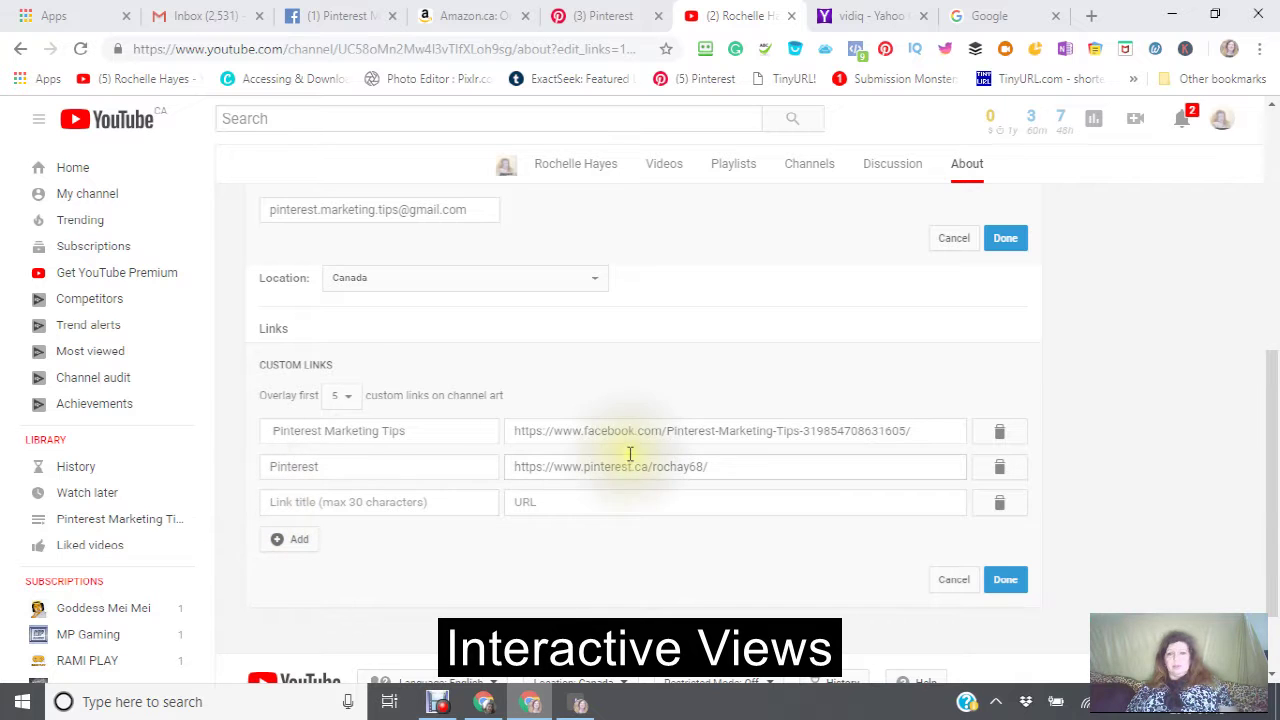
# Save the About details and scroll up to see the Facebook and Pinterest links on the banner.
pyautogui.click(1004, 582)
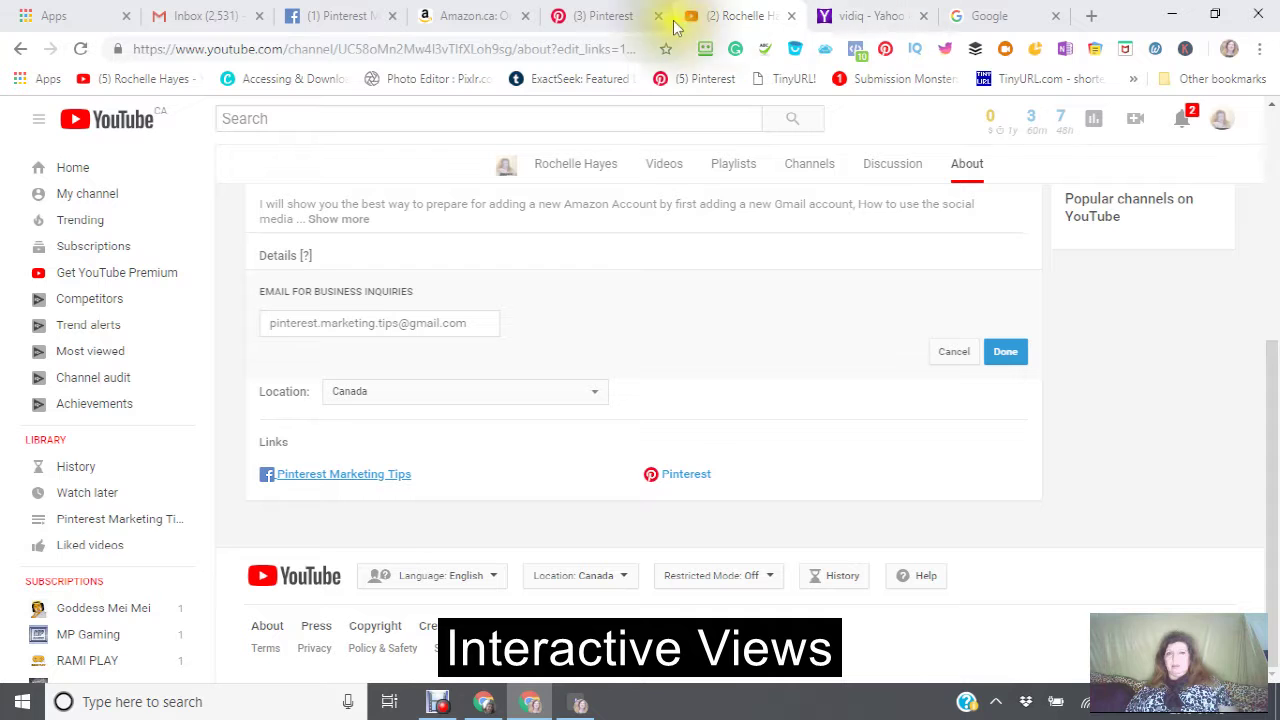
pyautogui.scroll(3, 757, 378)
pyautogui.scroll(1, 756, 366)
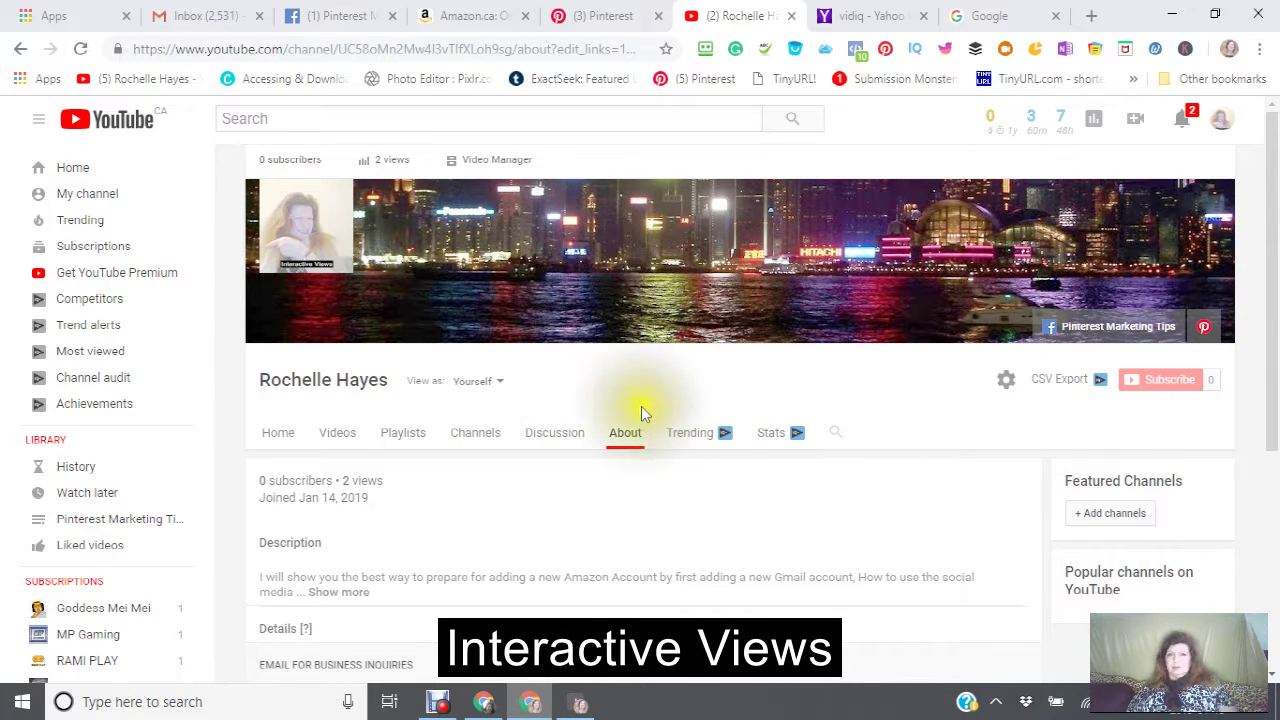
pyautogui.scroll(-2, 586, 380)
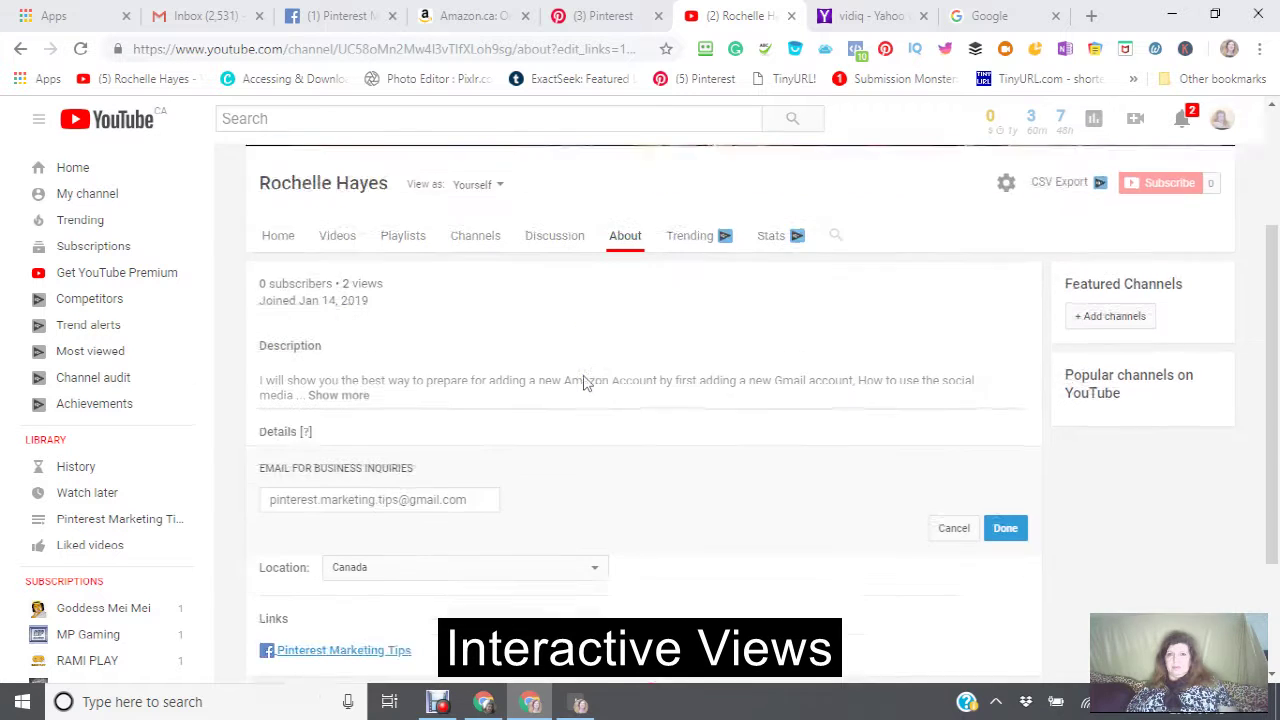
pyautogui.scroll(3, 586, 380)
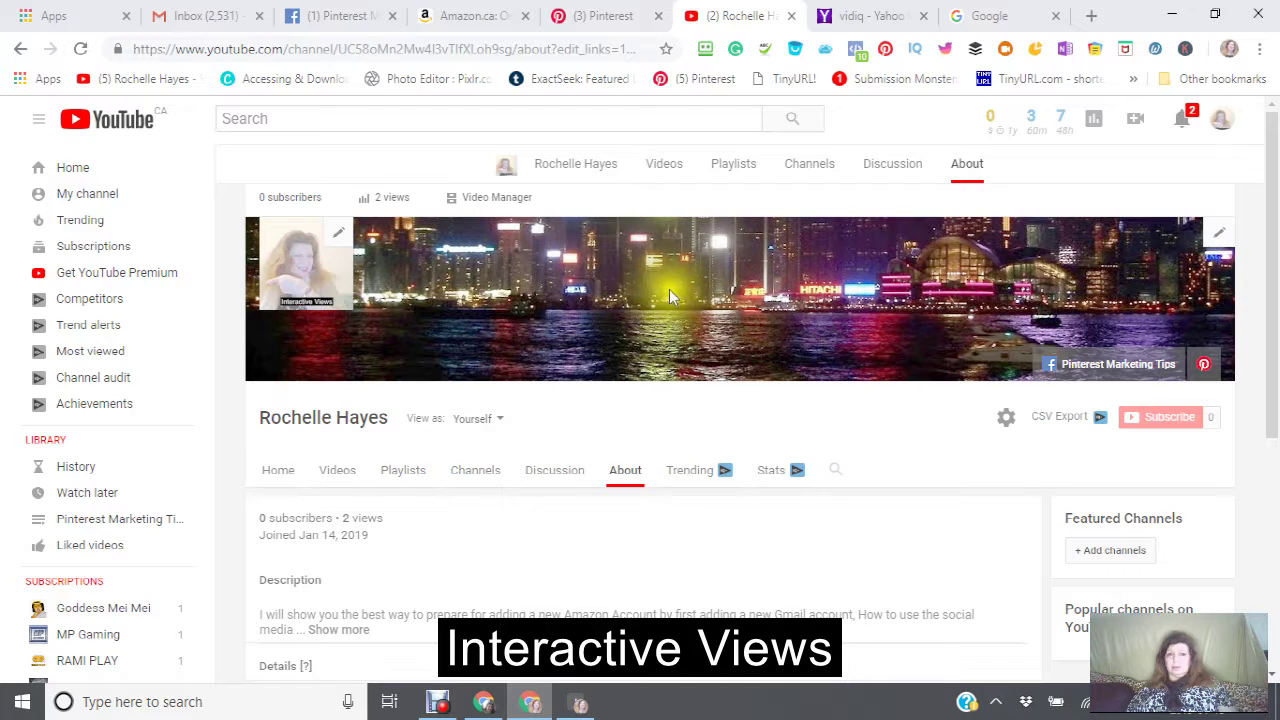
pyautogui.click(877, 305)
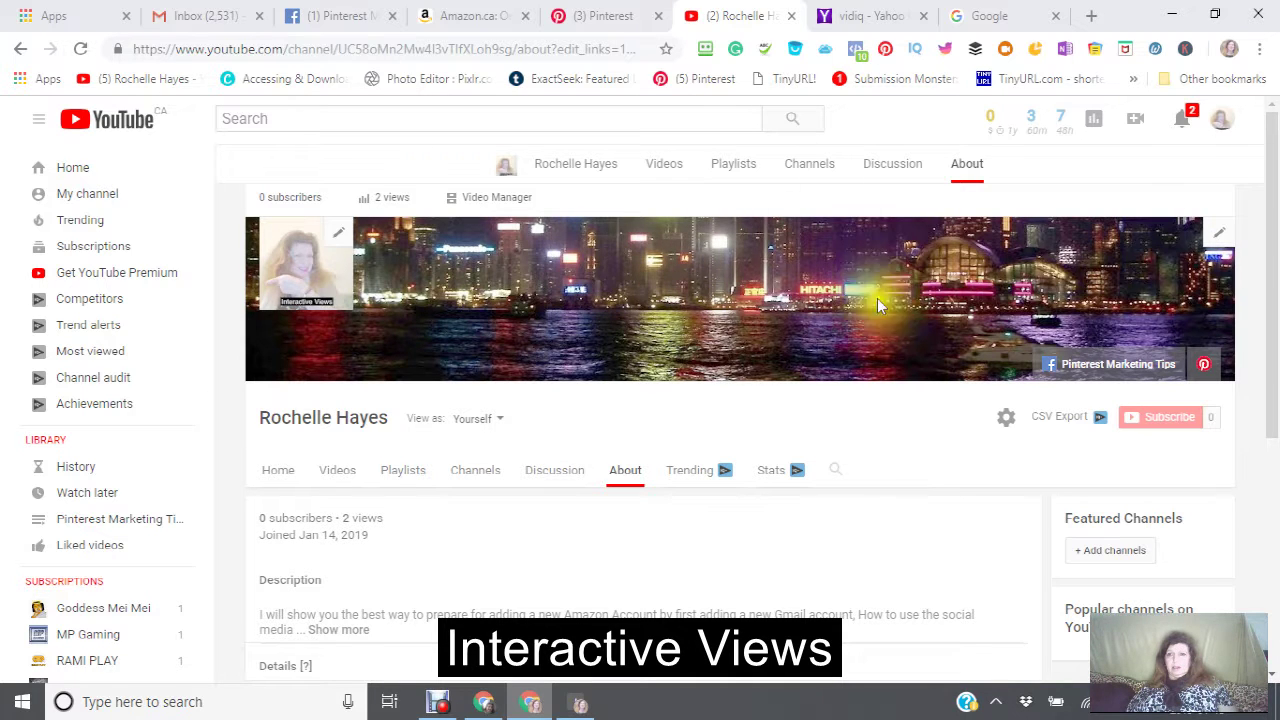
# Save the channel About page as 'Webpage, Complete' into the Downloads folder.
pyautogui.rightClick(750, 314)
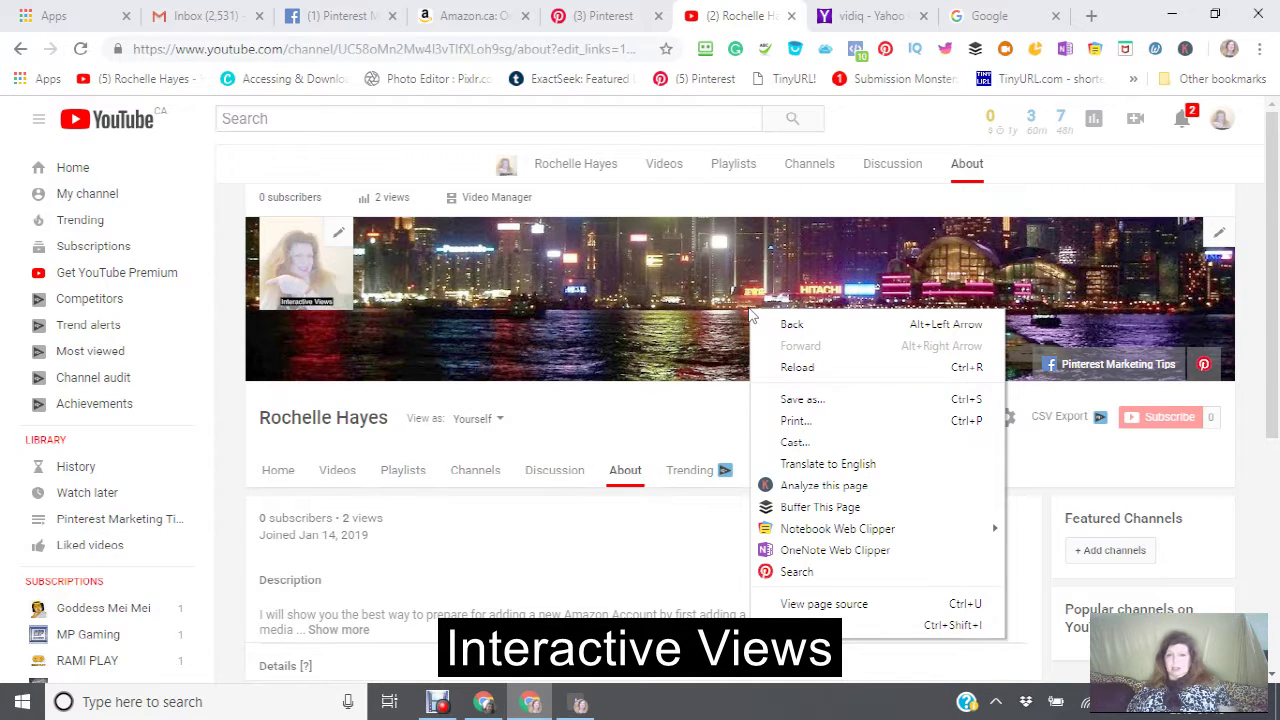
pyautogui.click(789, 412)
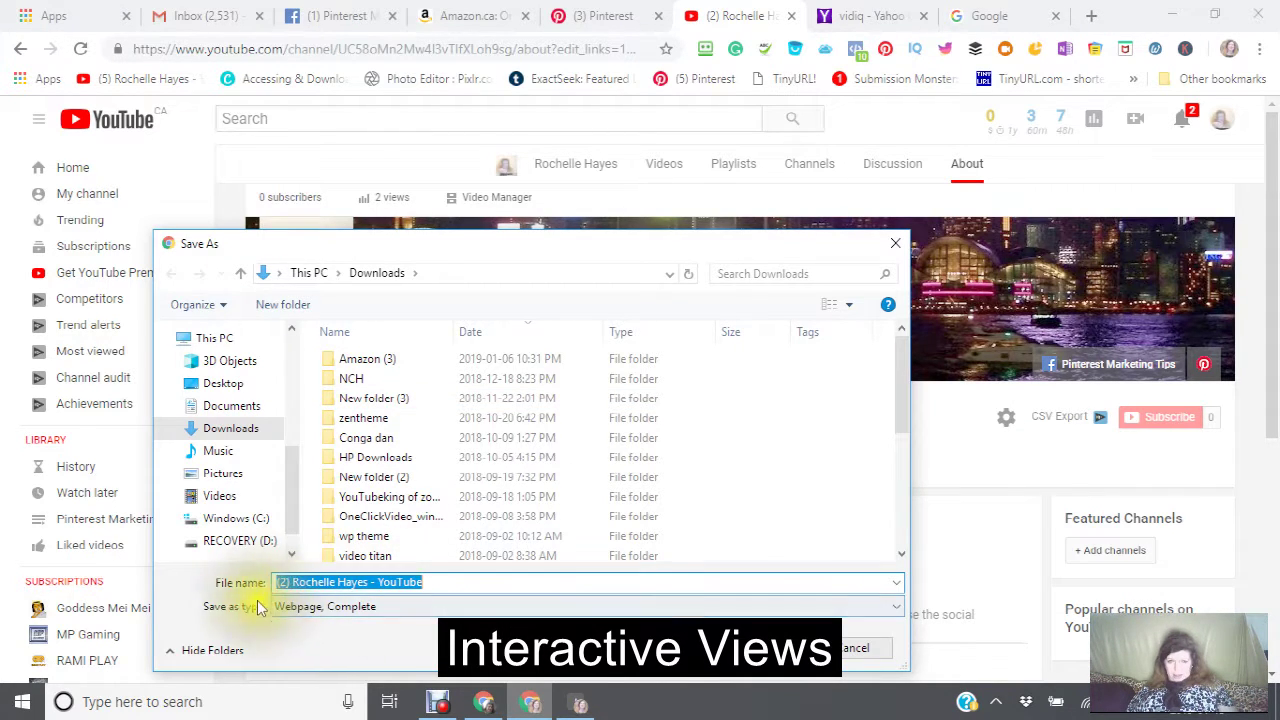
pyautogui.click(451, 574)
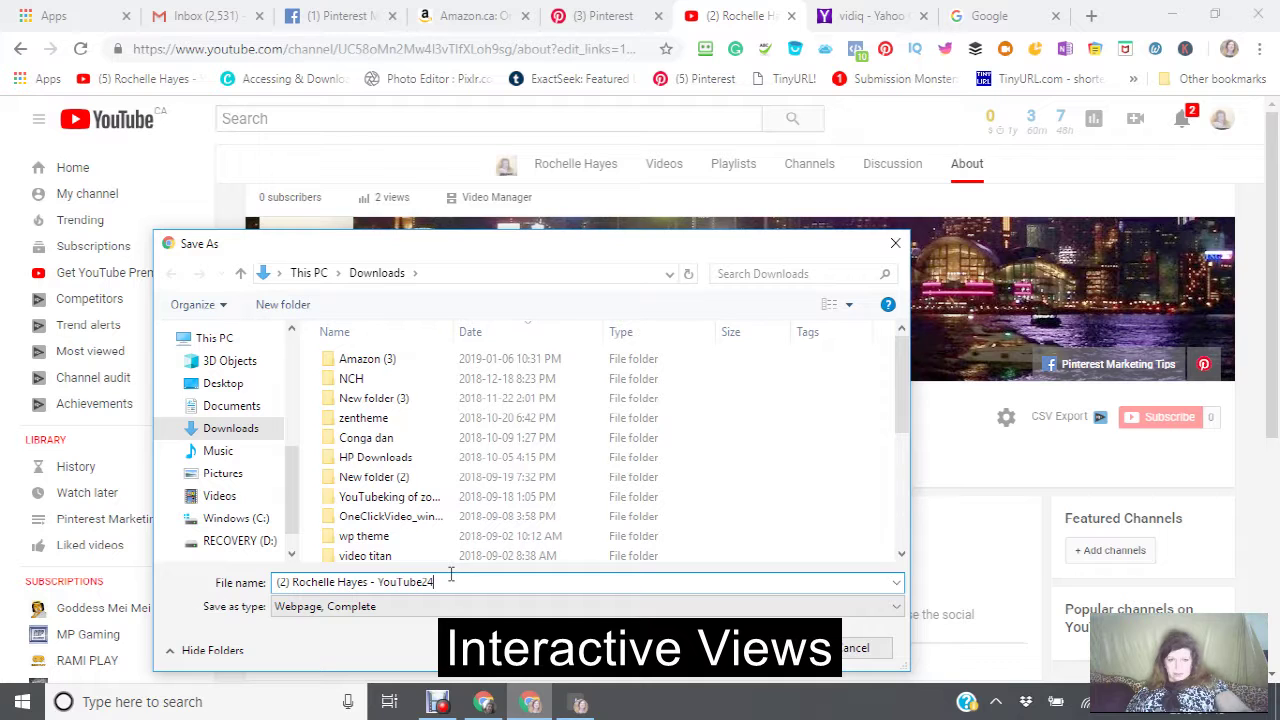
pyautogui.click(760, 648)
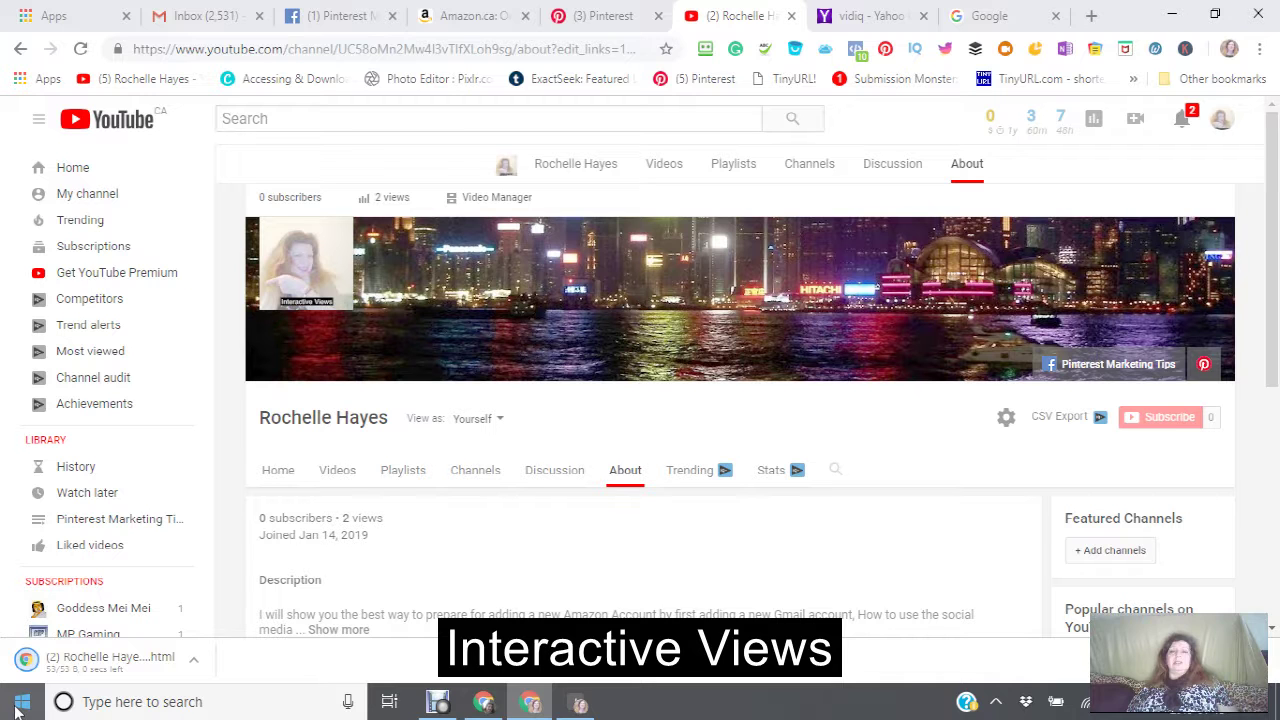
pyautogui.click(21, 702)
# Launch Paint from Windows Accessories in the Start menu and minimize Chrome.
pyautogui.scroll(-15, 61, 413)
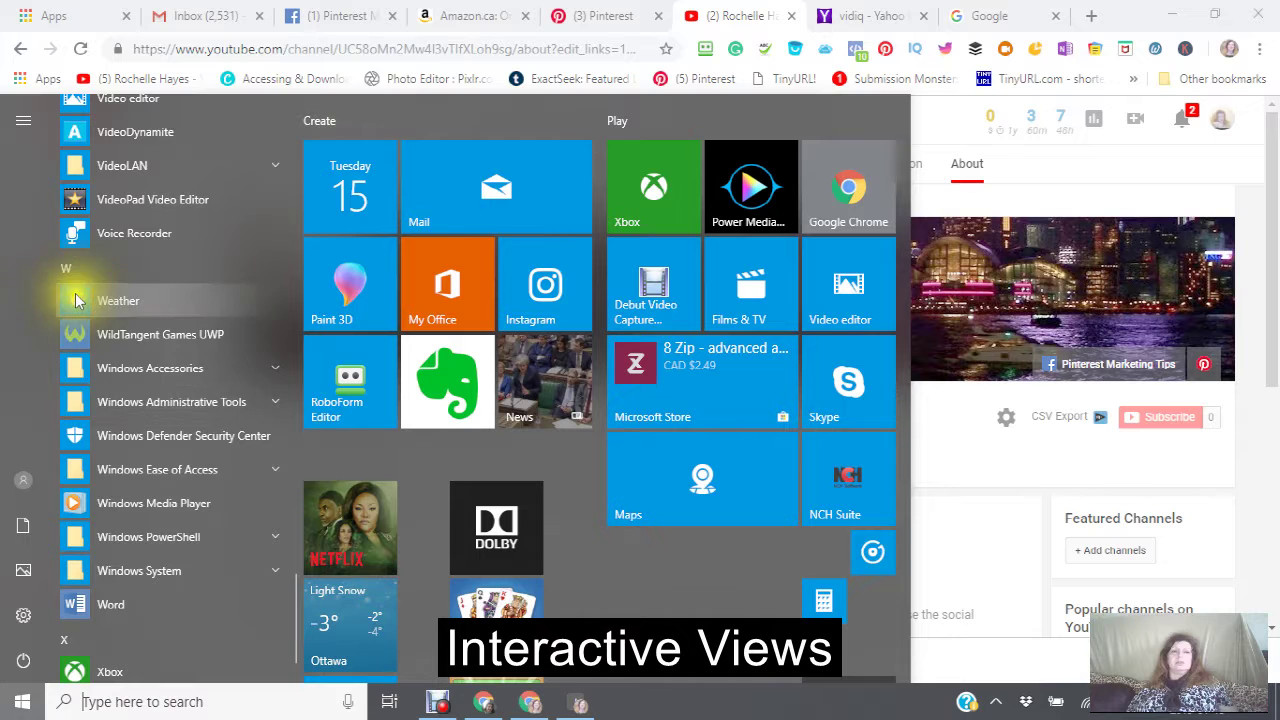
pyautogui.scroll(-1, 63, 297)
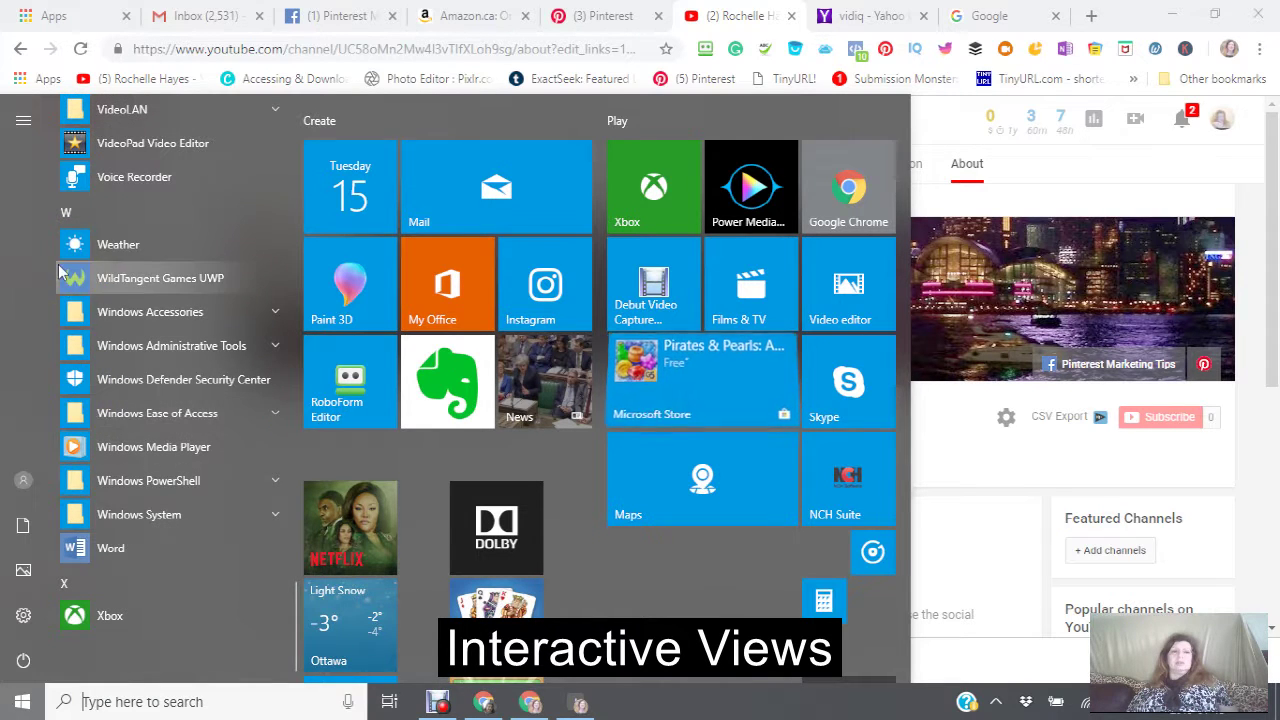
pyautogui.click(280, 317)
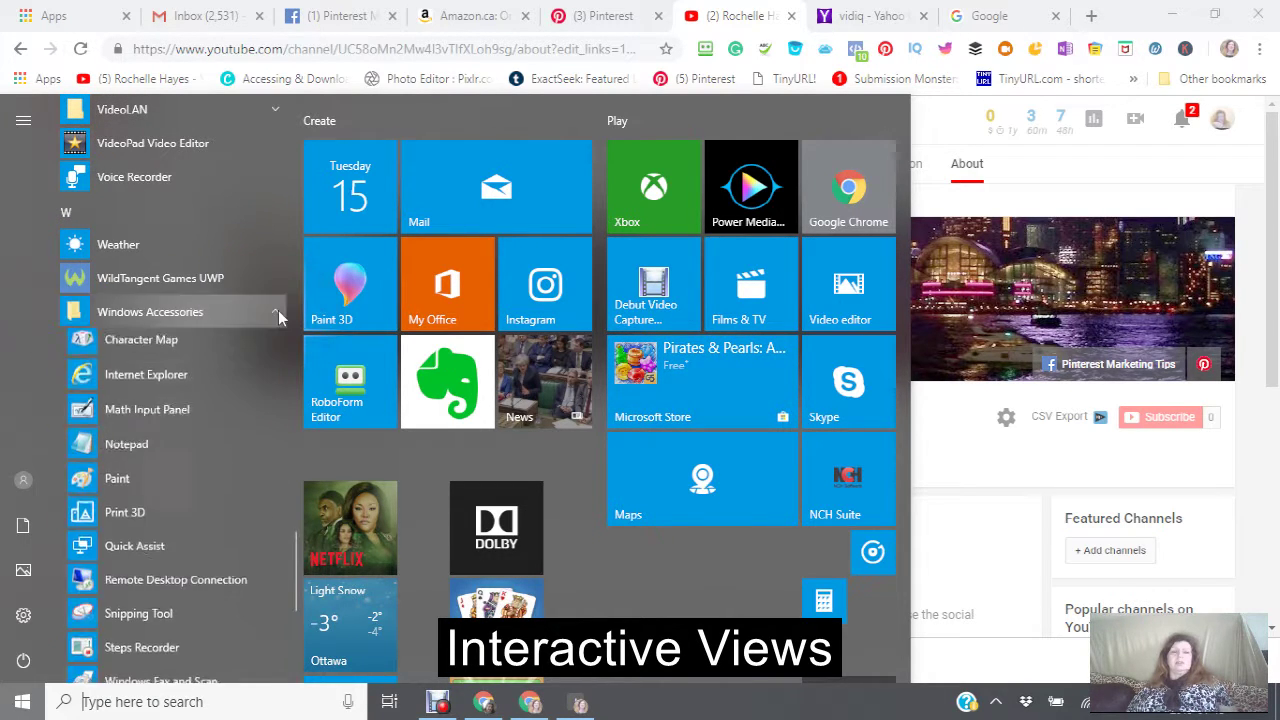
pyautogui.click(108, 488)
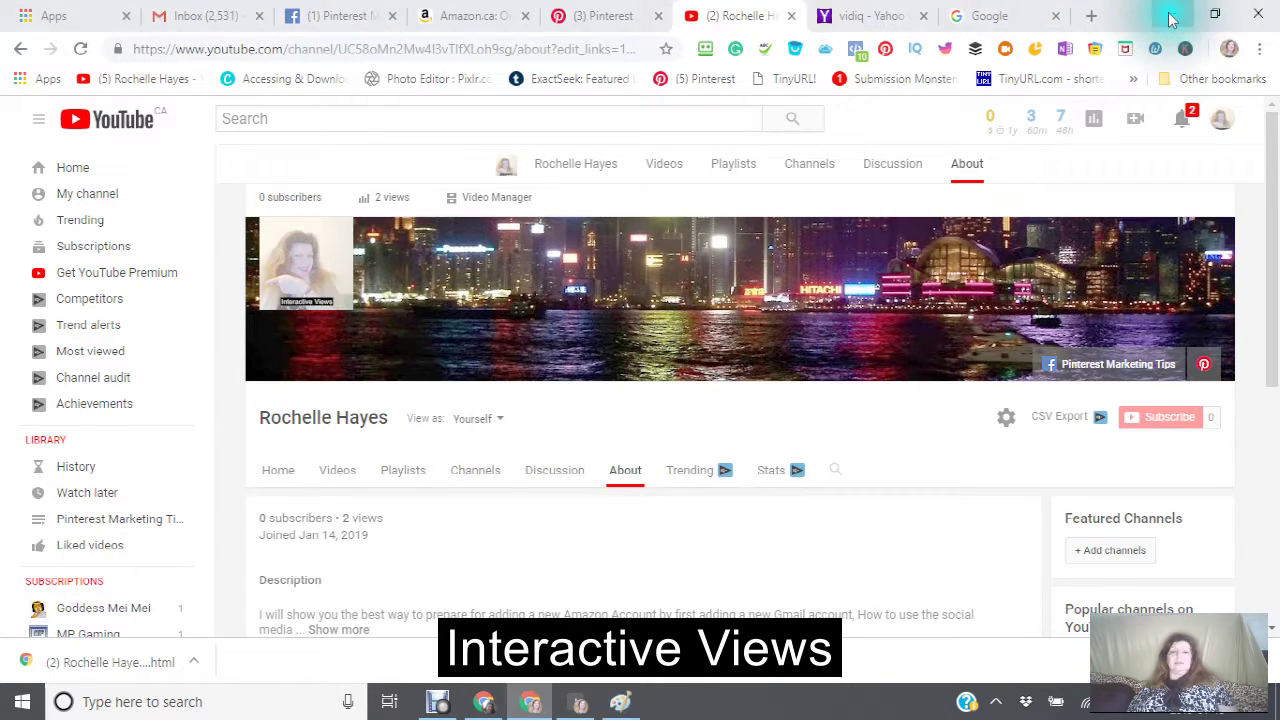
pyautogui.click(1172, 16)
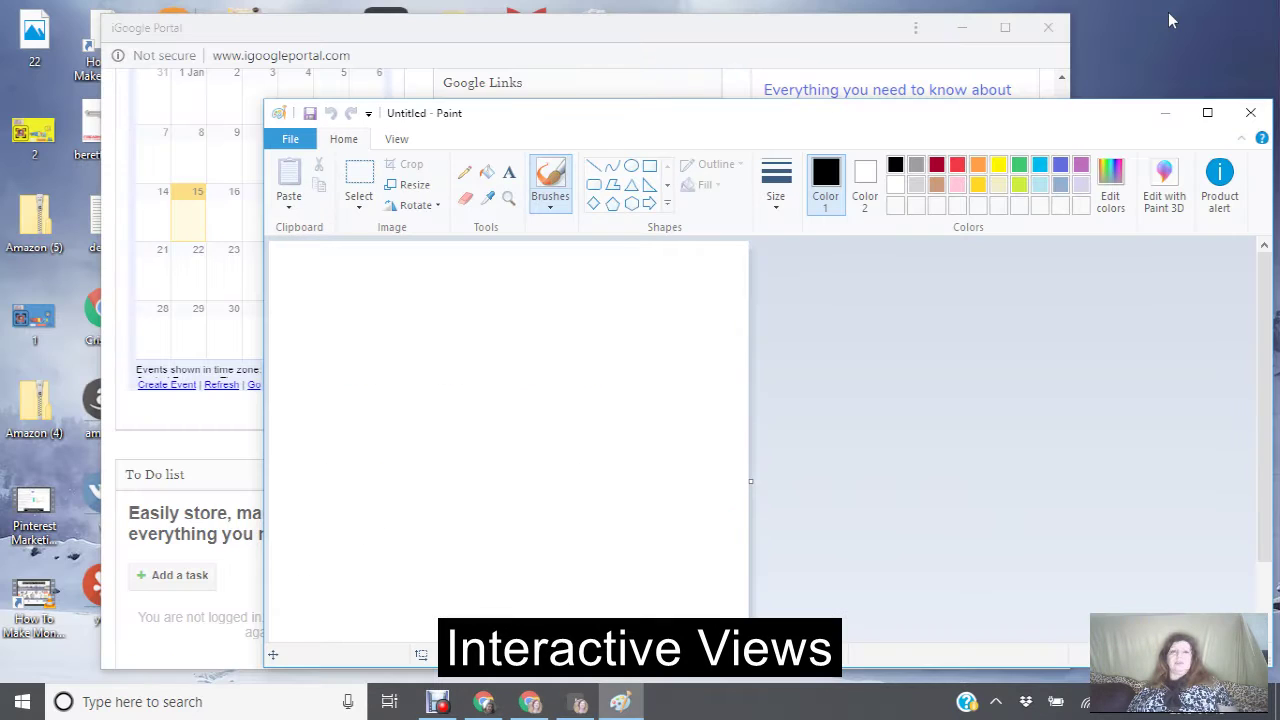
# Open Paint's Paste From dialog through the Home tab's Paste dropdown.
pyautogui.click(285, 209)
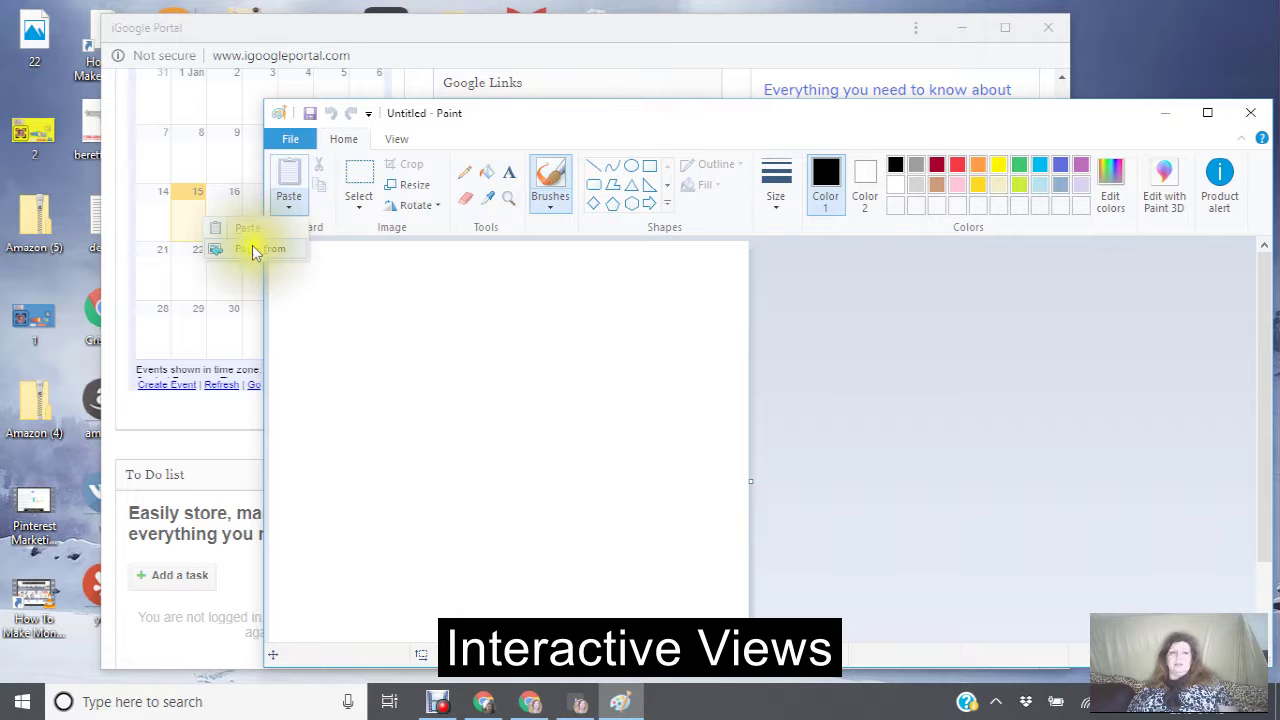
pyautogui.click(252, 249)
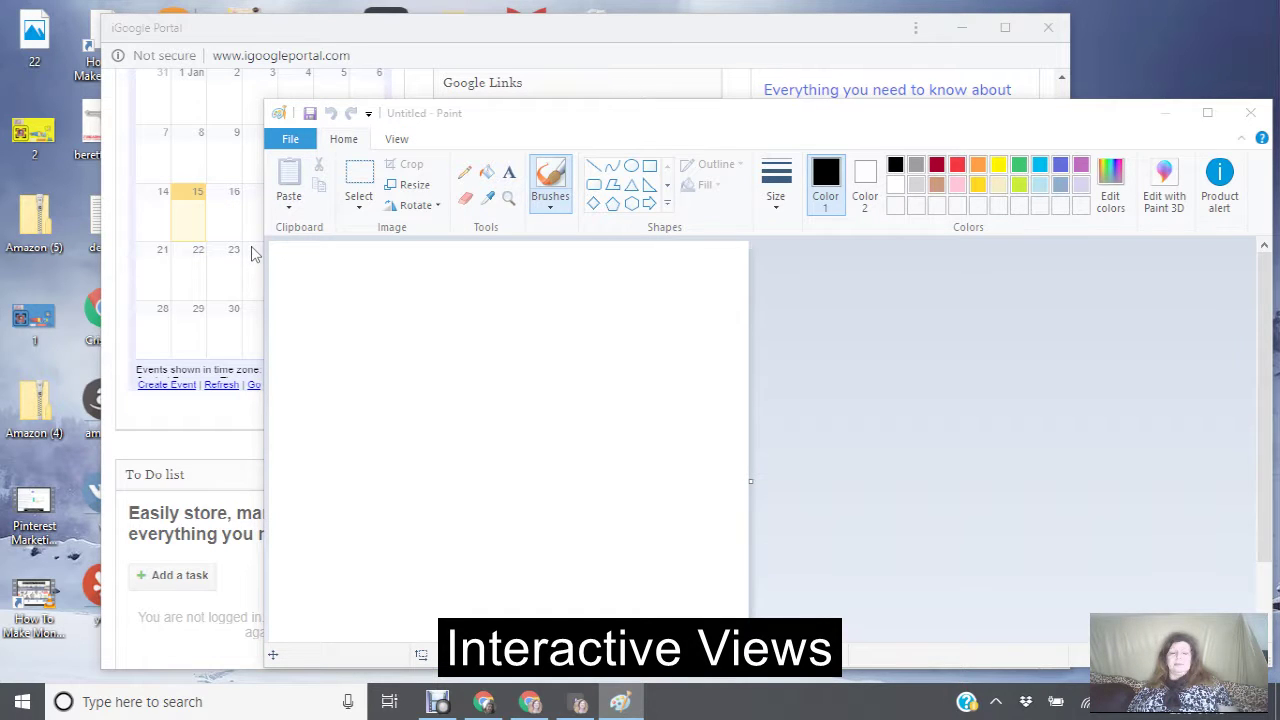
pyautogui.click(966, 33)
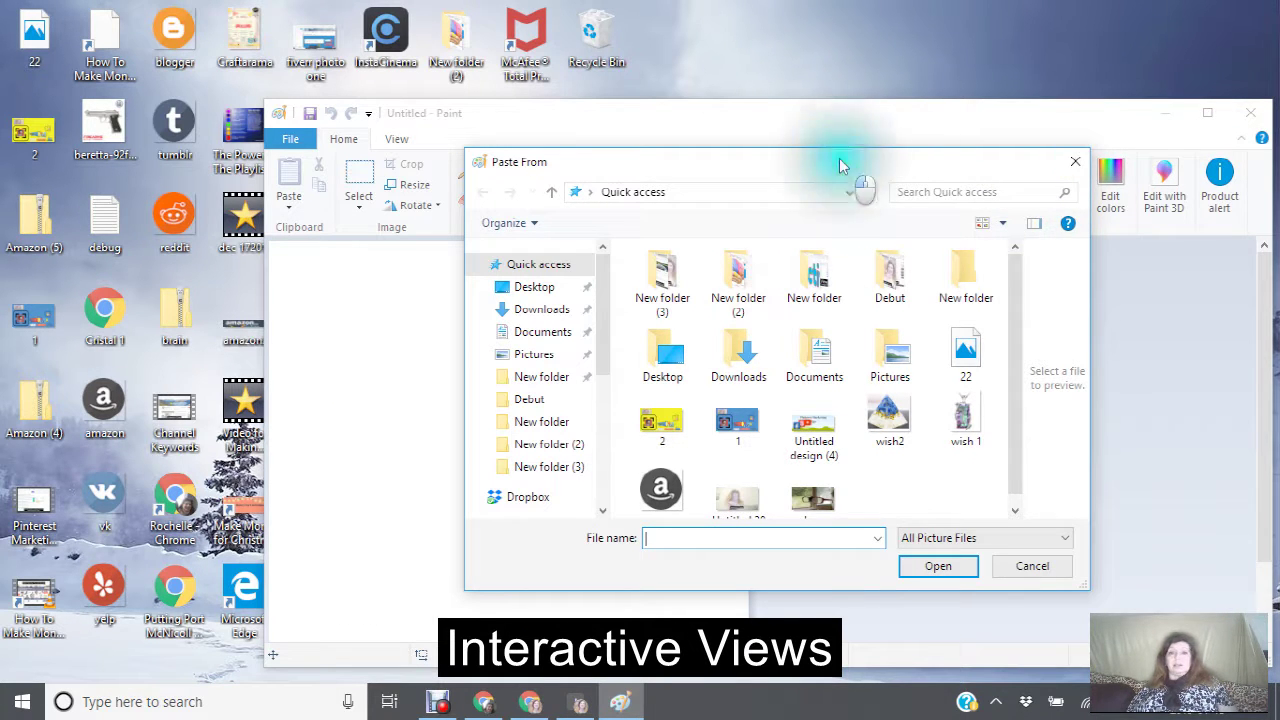
# Move the Paste From dialog to the left and open the Downloads folder.
pyautogui.moveTo(839, 157); pyautogui.dragTo(440, 66)
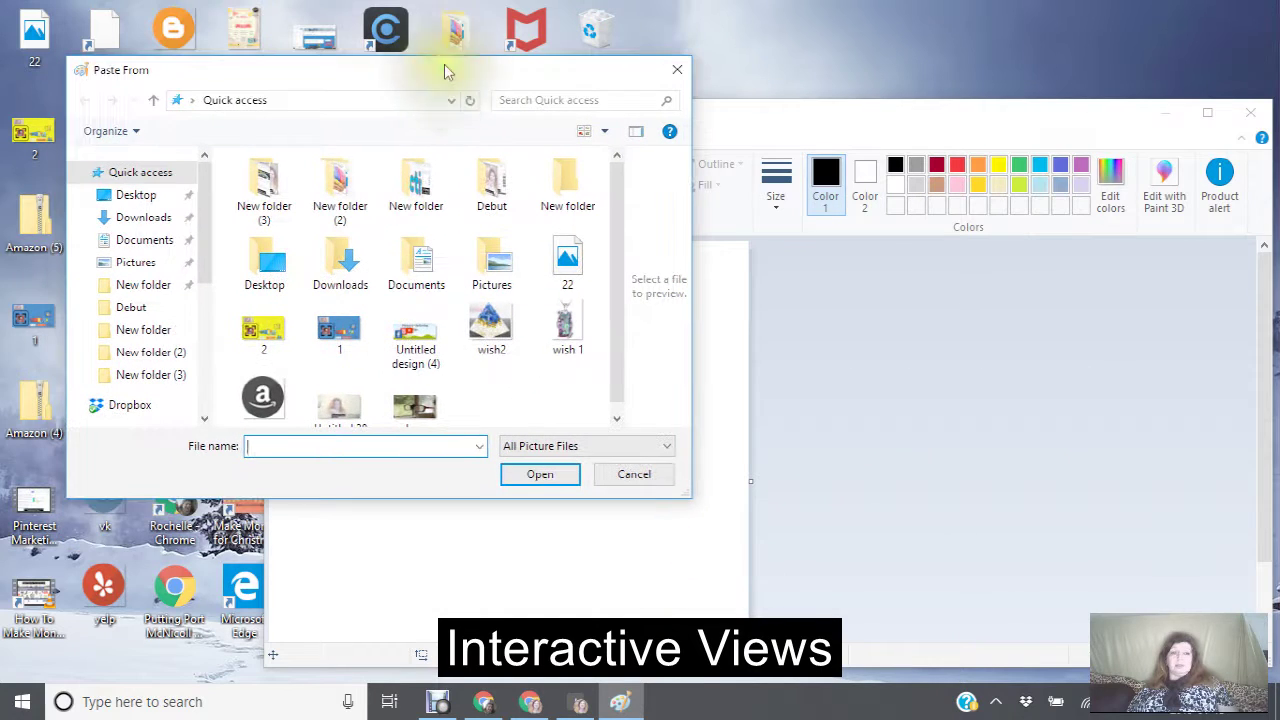
pyautogui.click(140, 218)
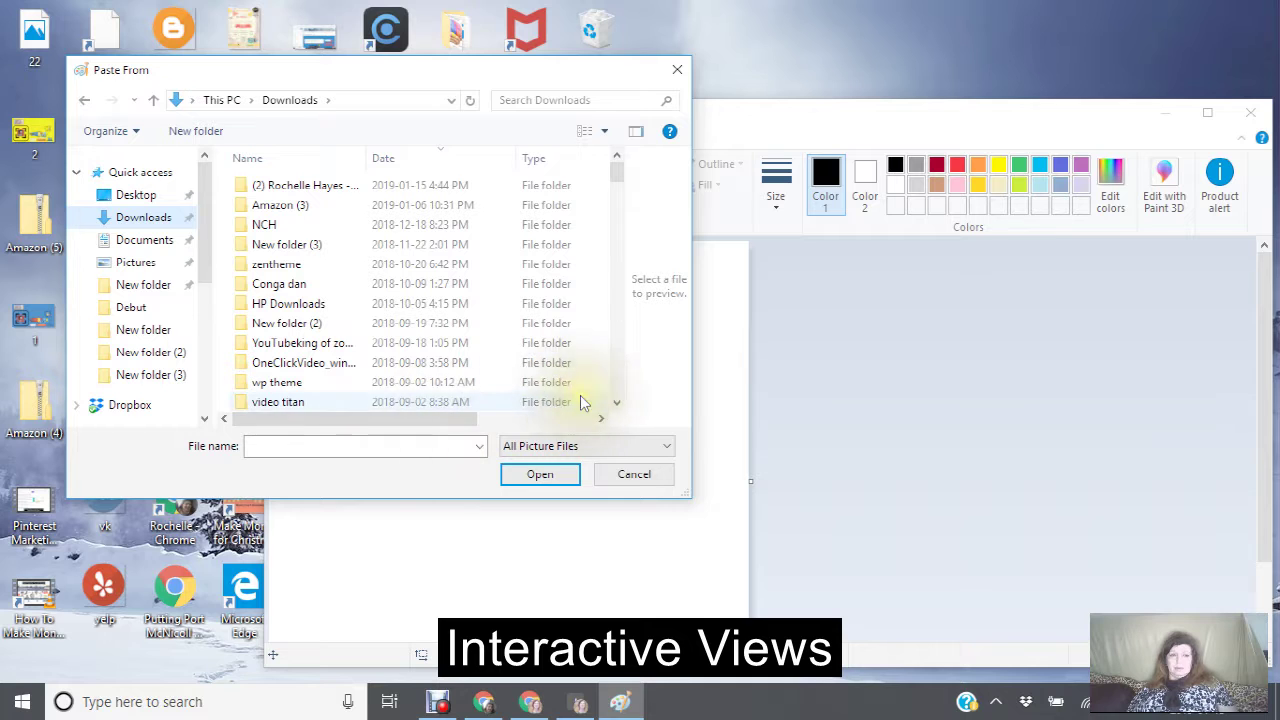
pyautogui.click(615, 405)
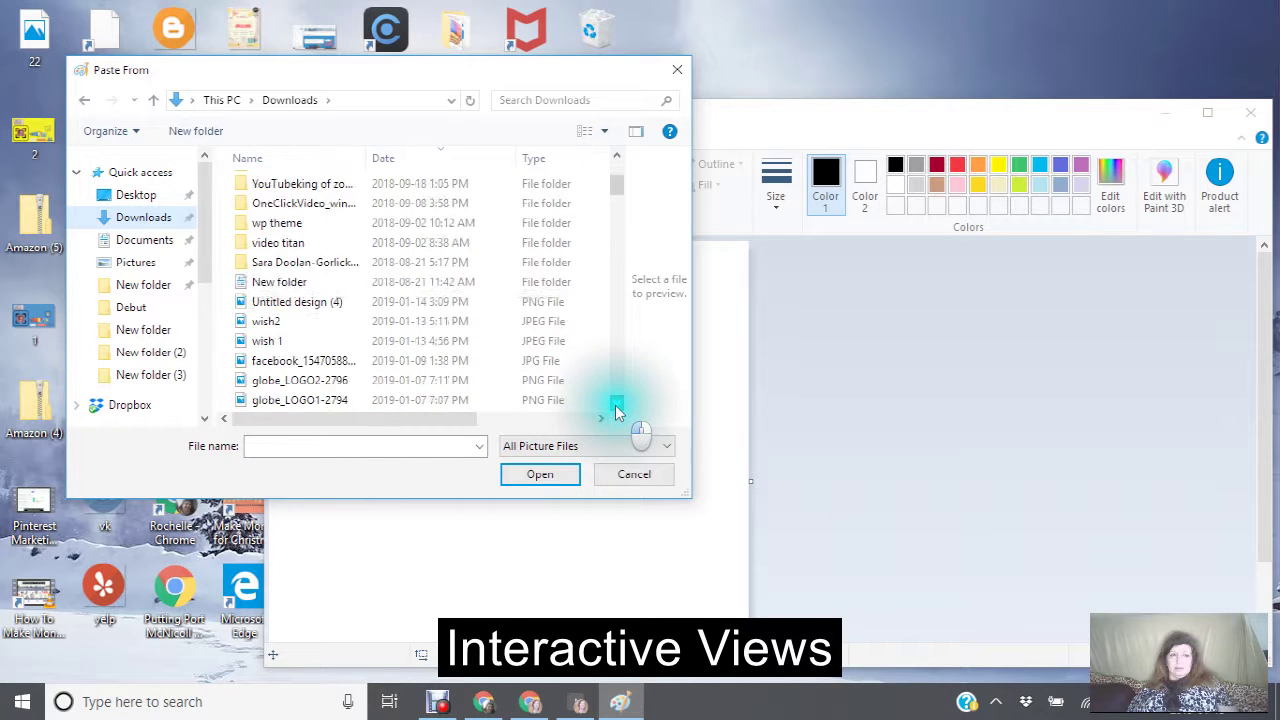
pyautogui.click(615, 405)
pyautogui.moveTo(615, 405); pyautogui.dragTo(615, 405)
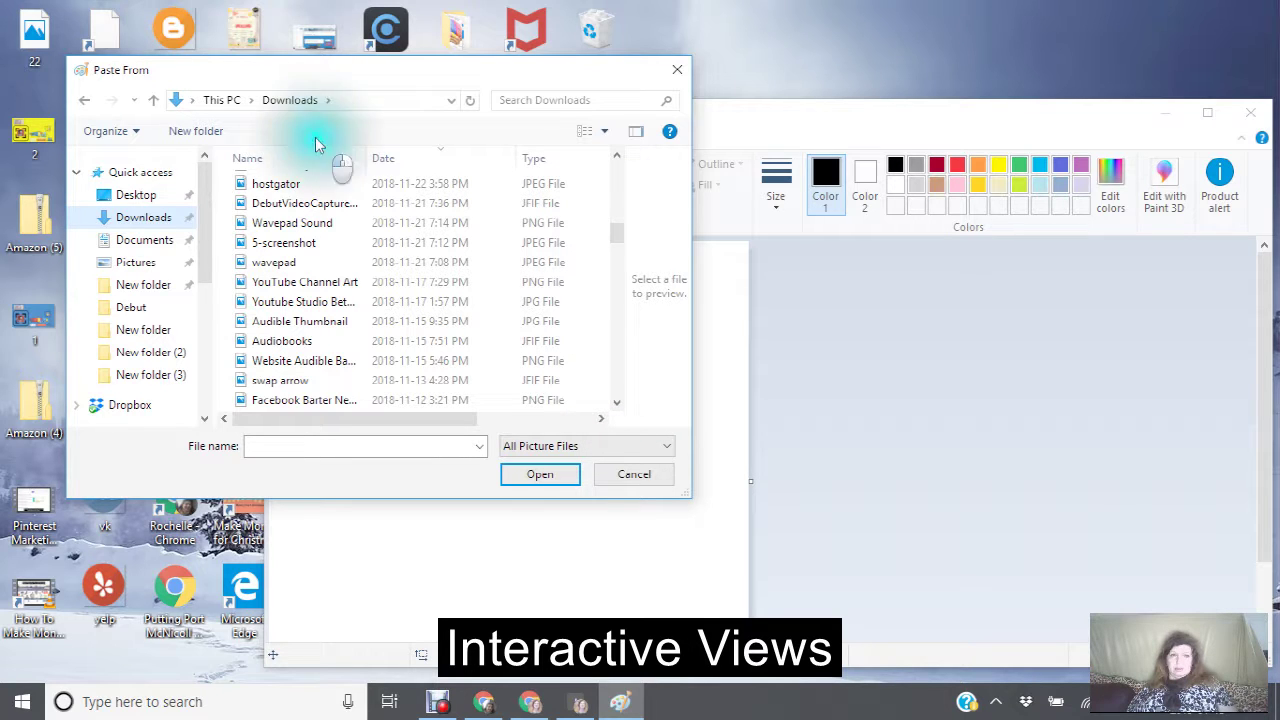
# Filter Downloads to Q – Z names and select the YouTube Channel Art image.
pyautogui.click(358, 160)
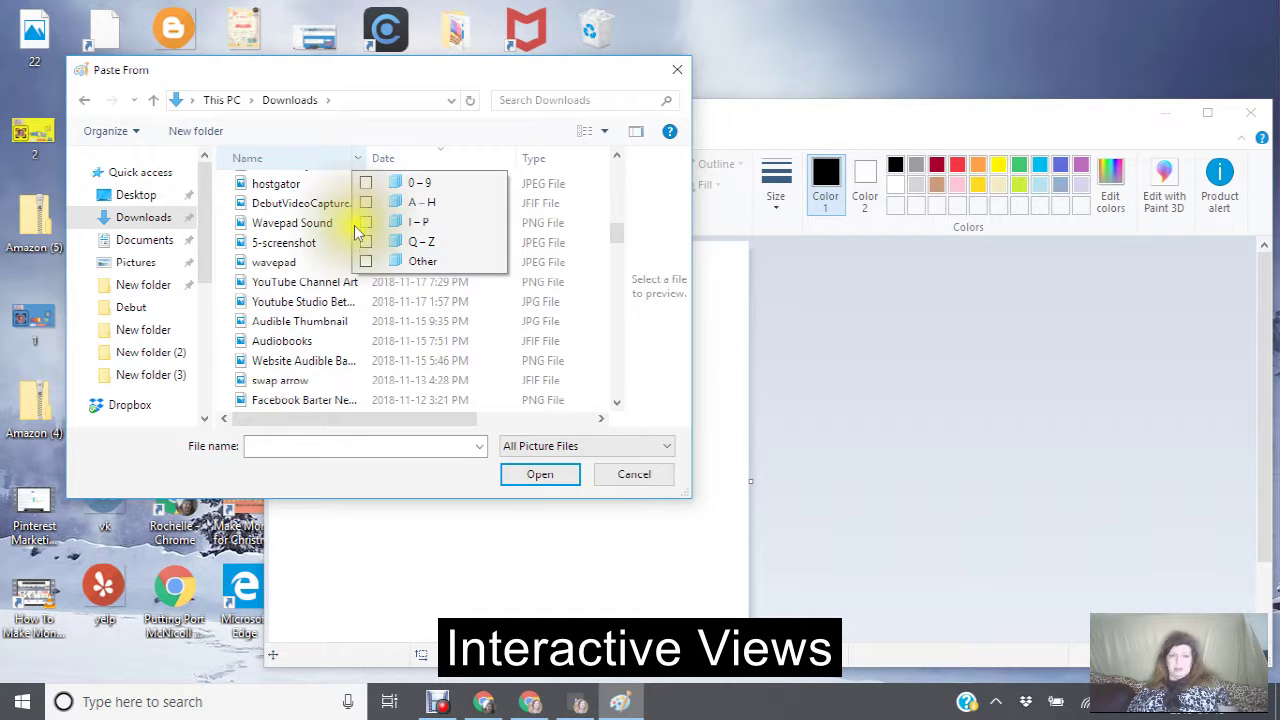
pyautogui.click(366, 242)
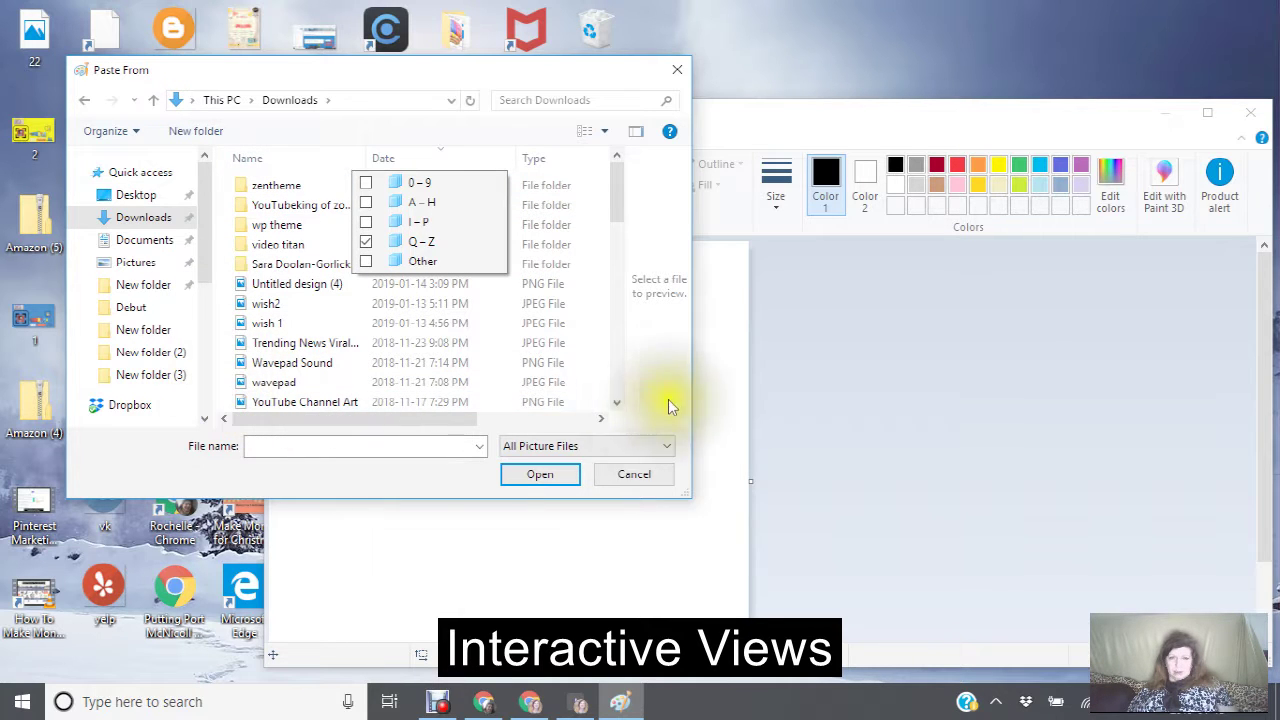
pyautogui.click(612, 403)
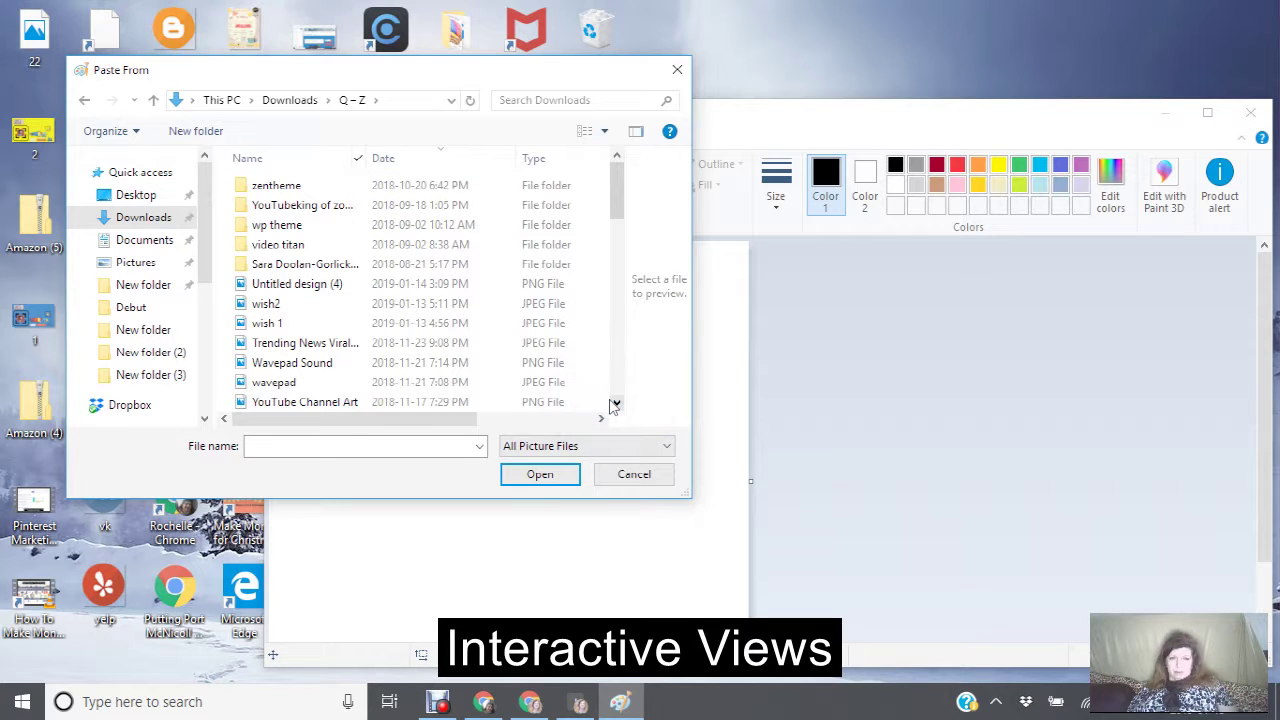
pyautogui.click(612, 403)
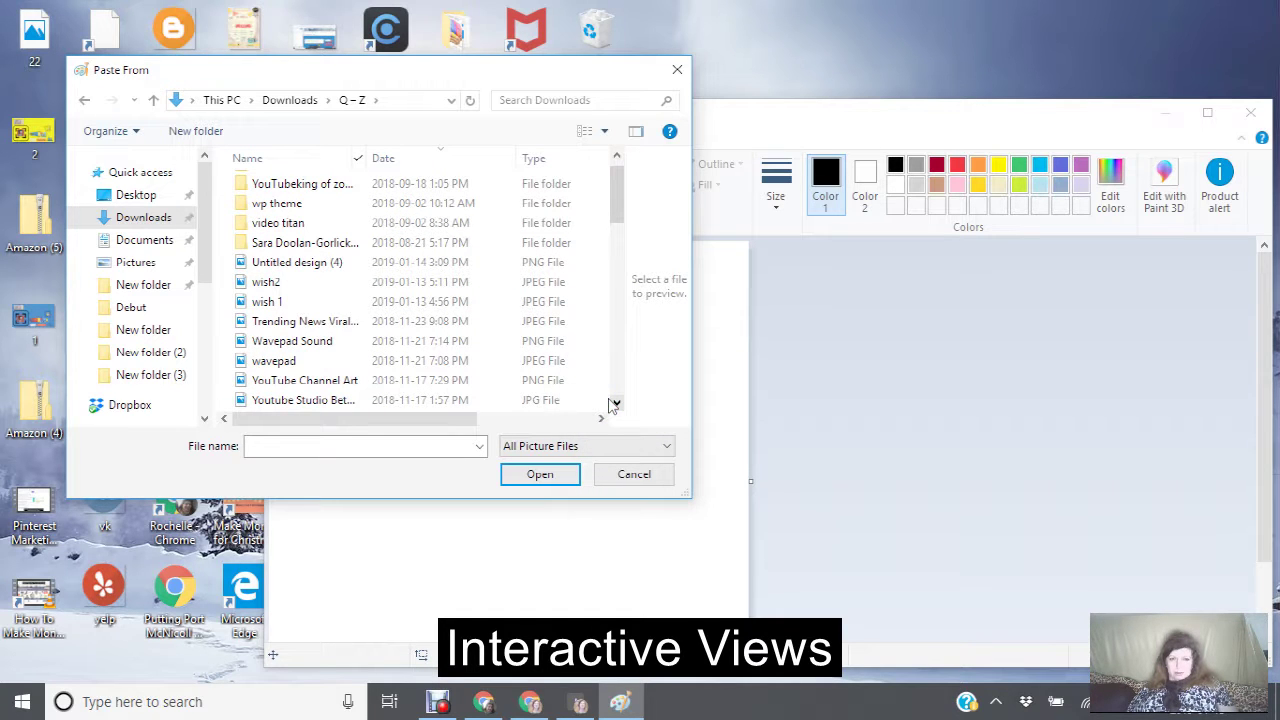
pyautogui.click(615, 403)
pyautogui.click(615, 403)
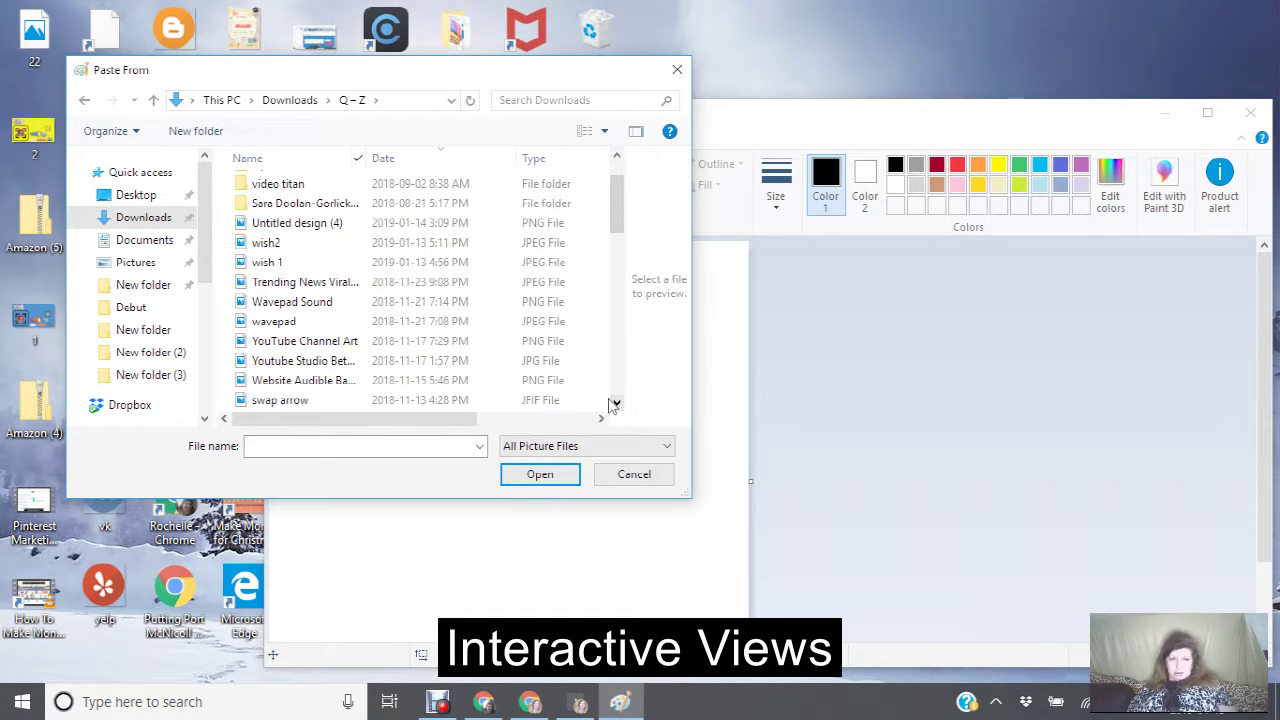
pyautogui.click(615, 403)
pyautogui.click(615, 403)
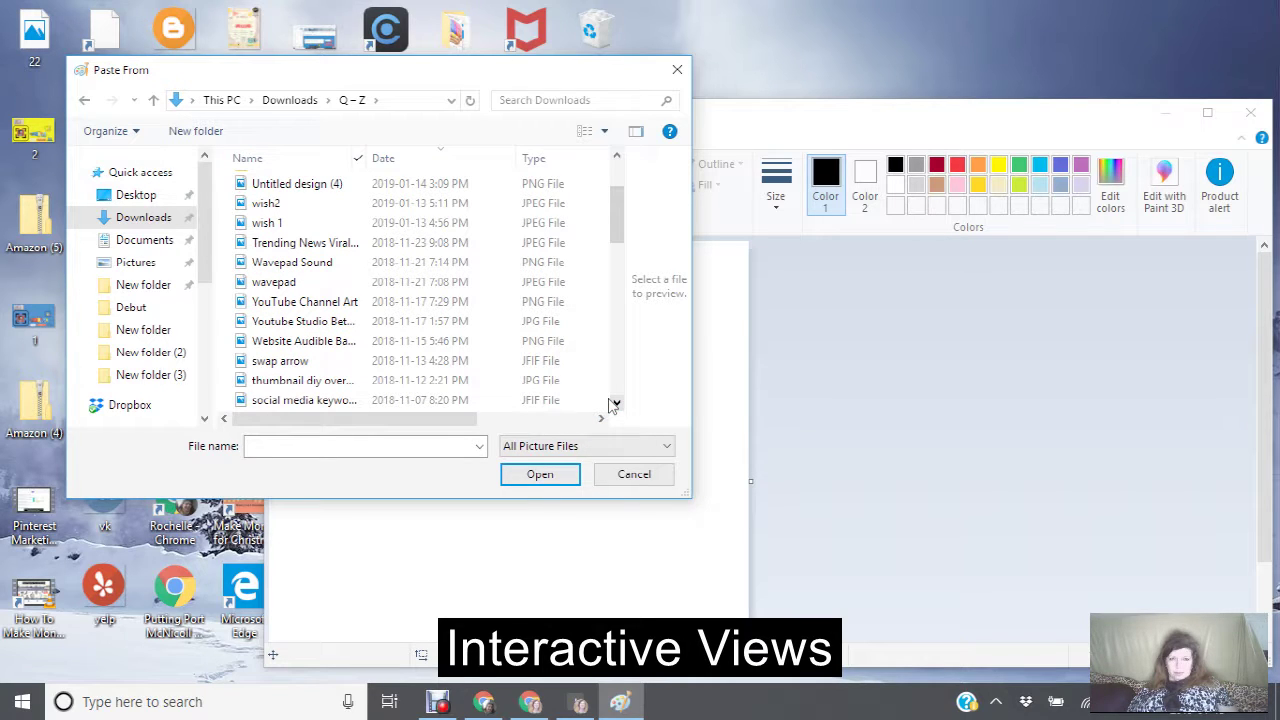
pyautogui.click(258, 302)
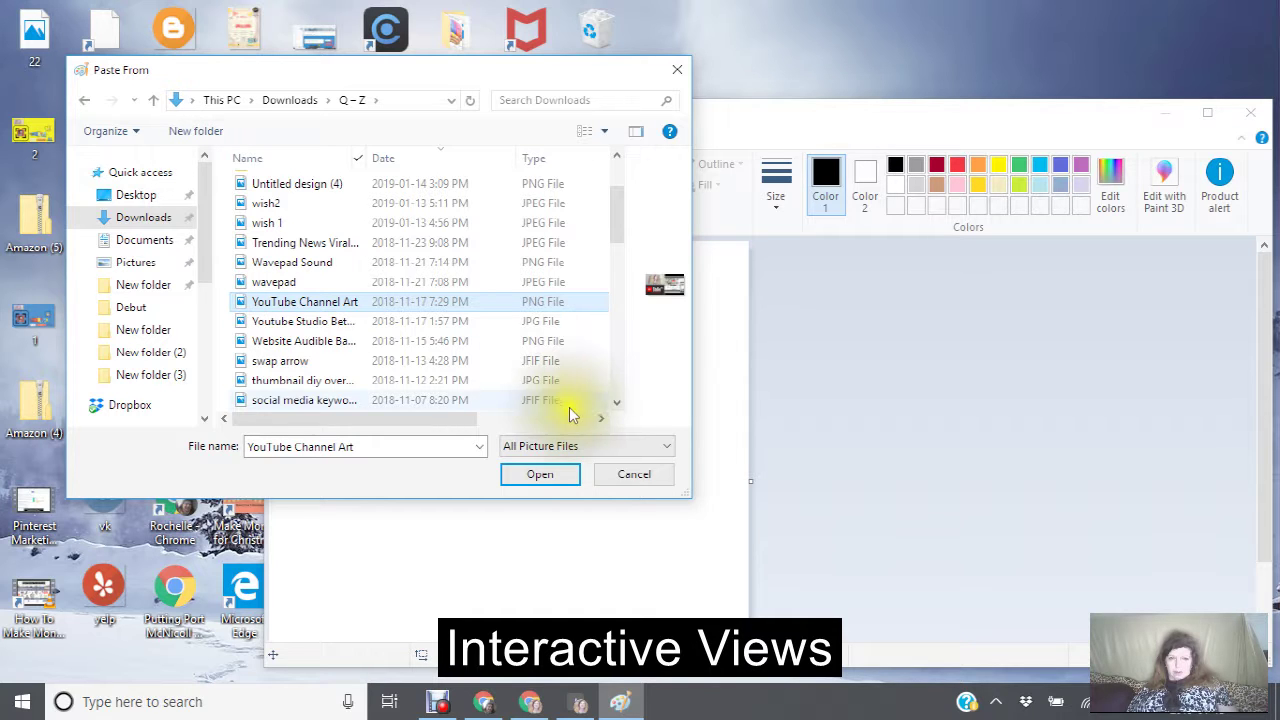
pyautogui.click(617, 401)
pyautogui.moveTo(617, 400); pyautogui.dragTo(617, 400)
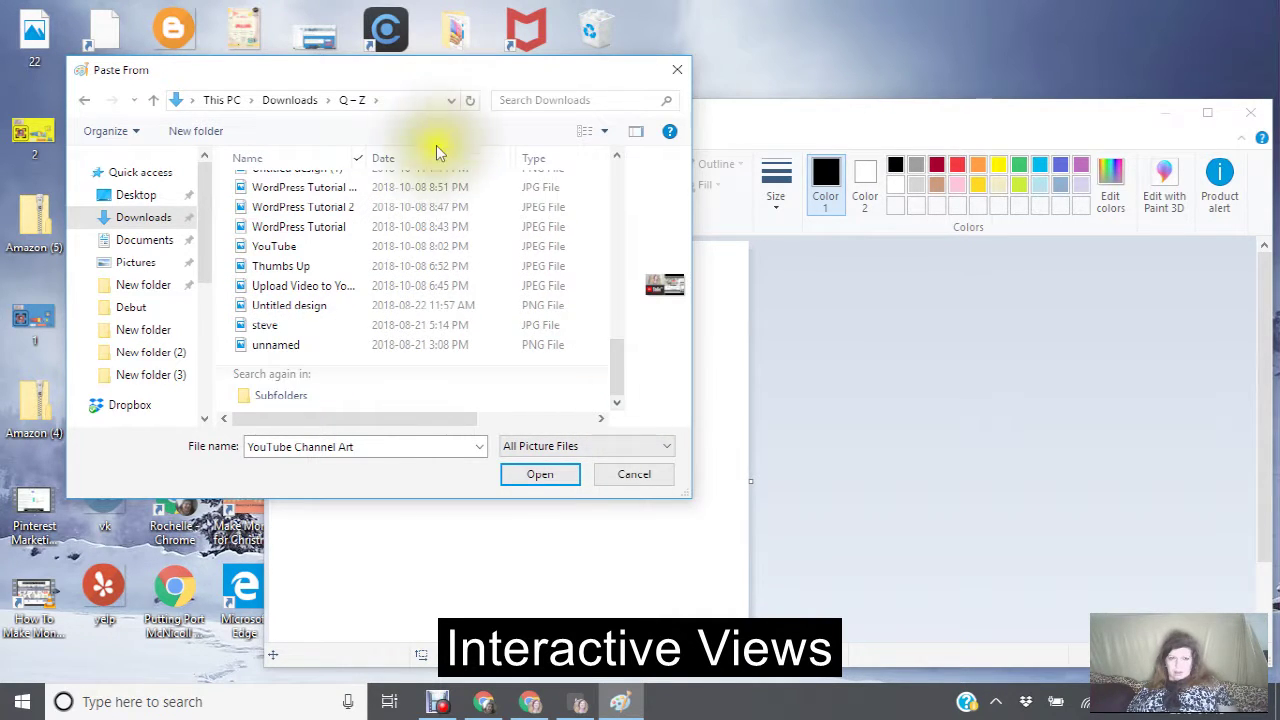
pyautogui.click(507, 158)
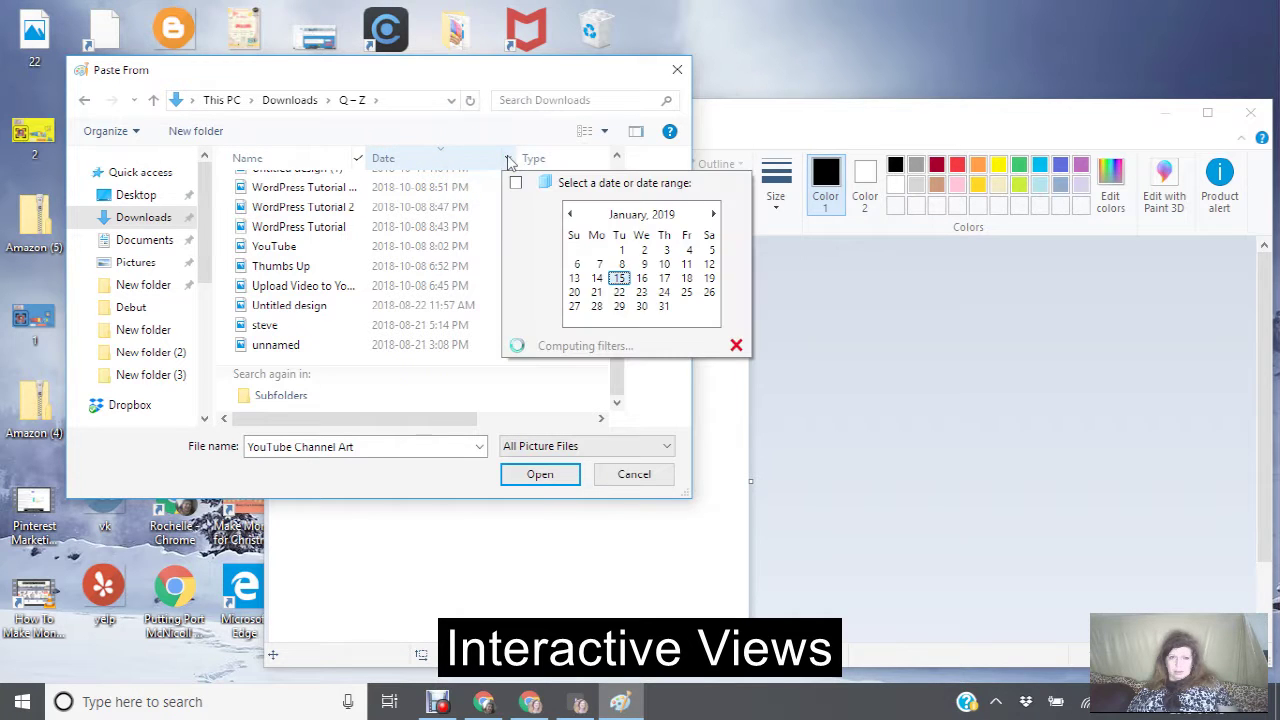
pyautogui.click(620, 278)
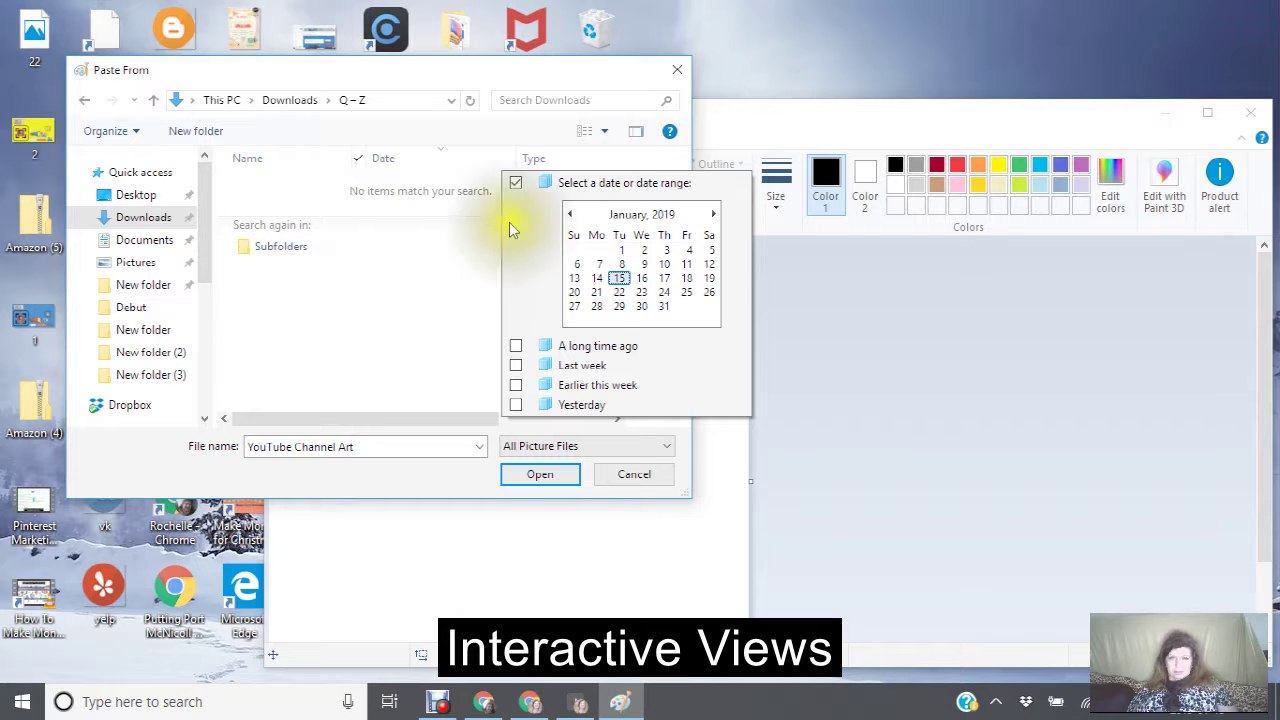
pyautogui.click(596, 278)
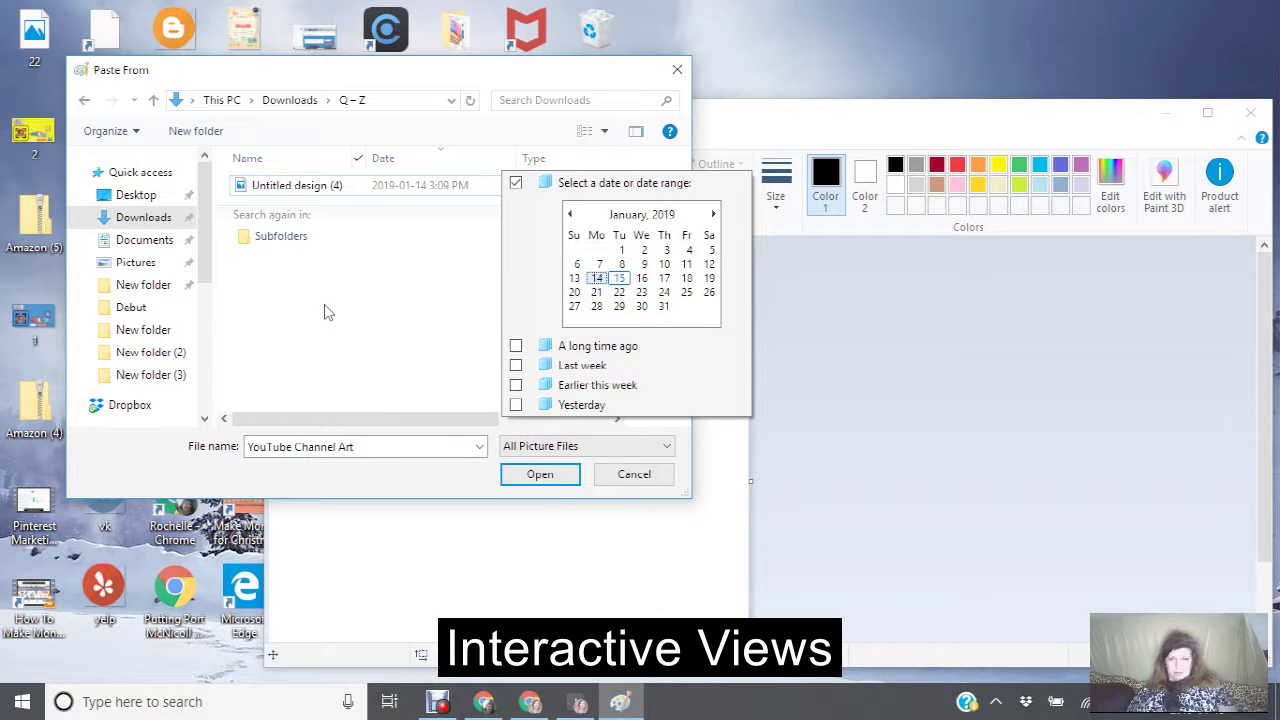
pyautogui.click(138, 218)
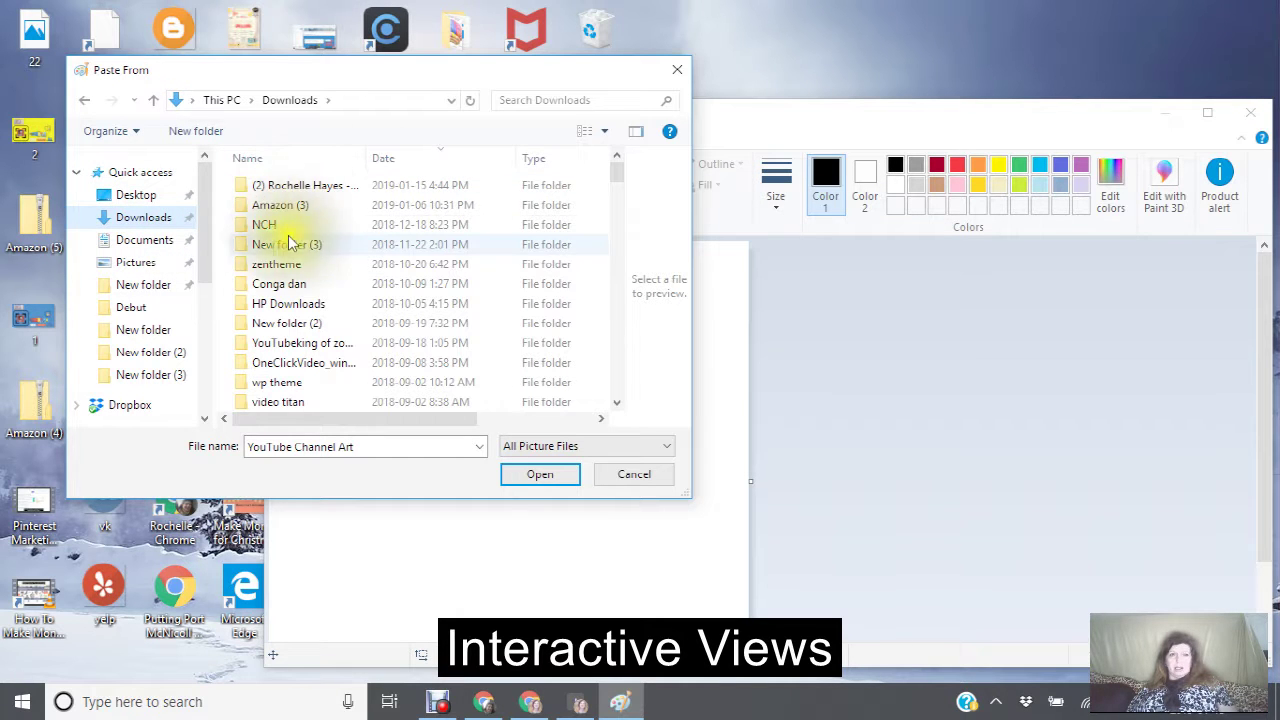
pyautogui.scroll(-5, 290, 235)
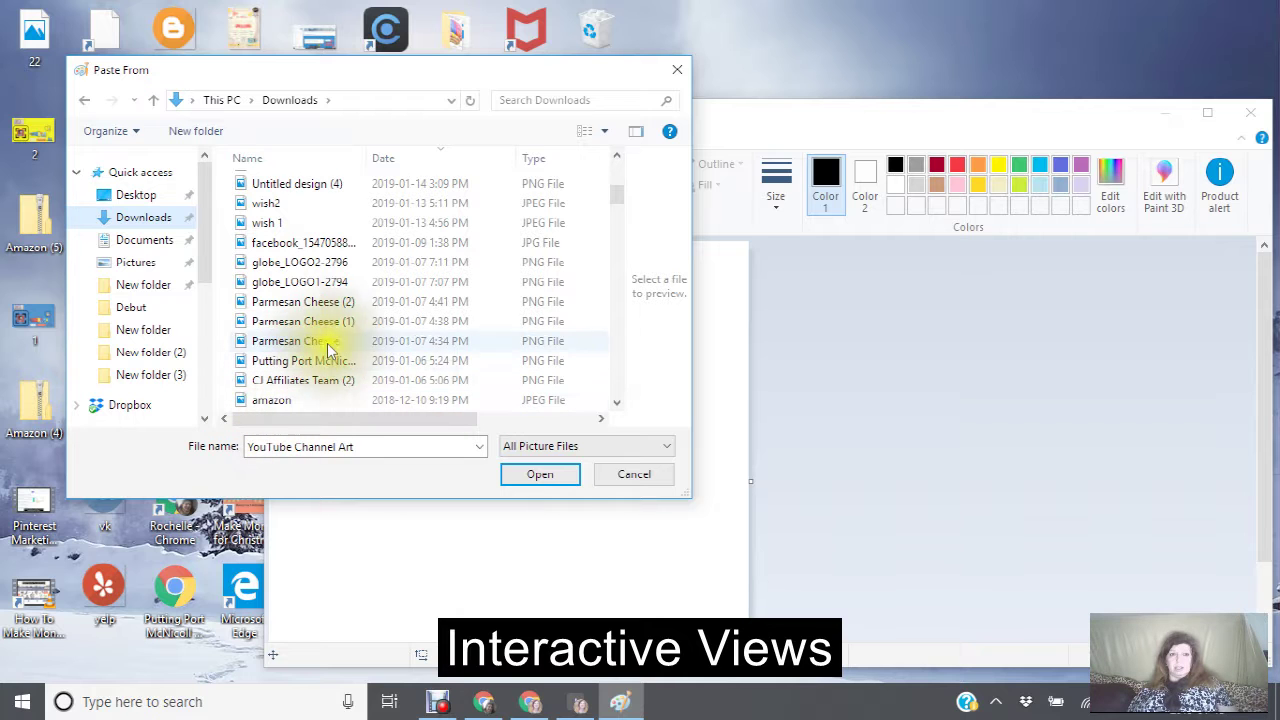
pyautogui.click(359, 159)
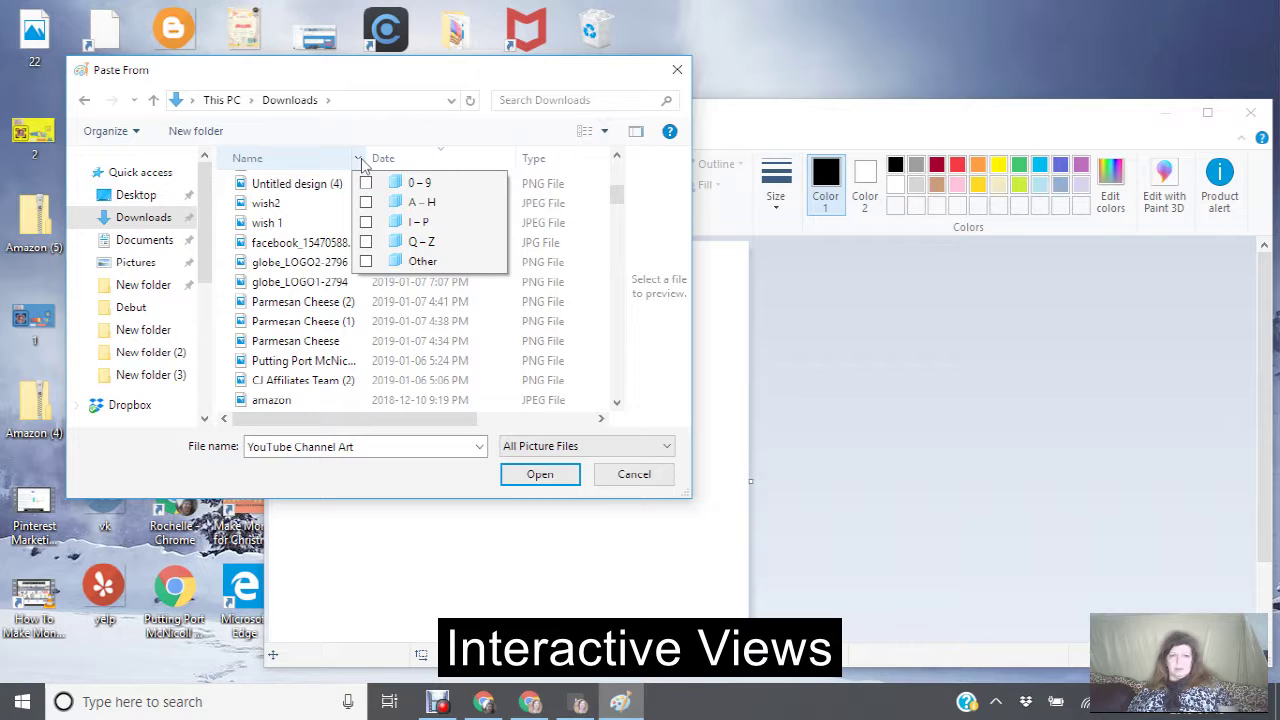
pyautogui.click(368, 245)
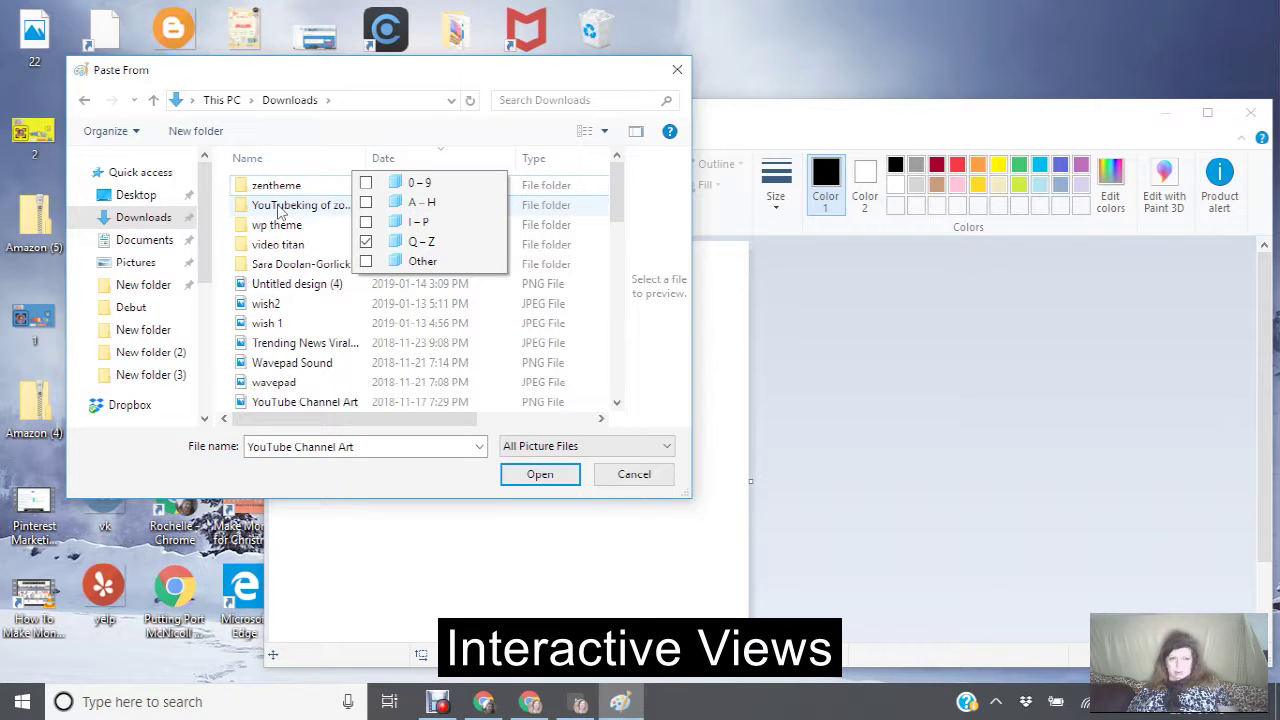
pyautogui.click(276, 207)
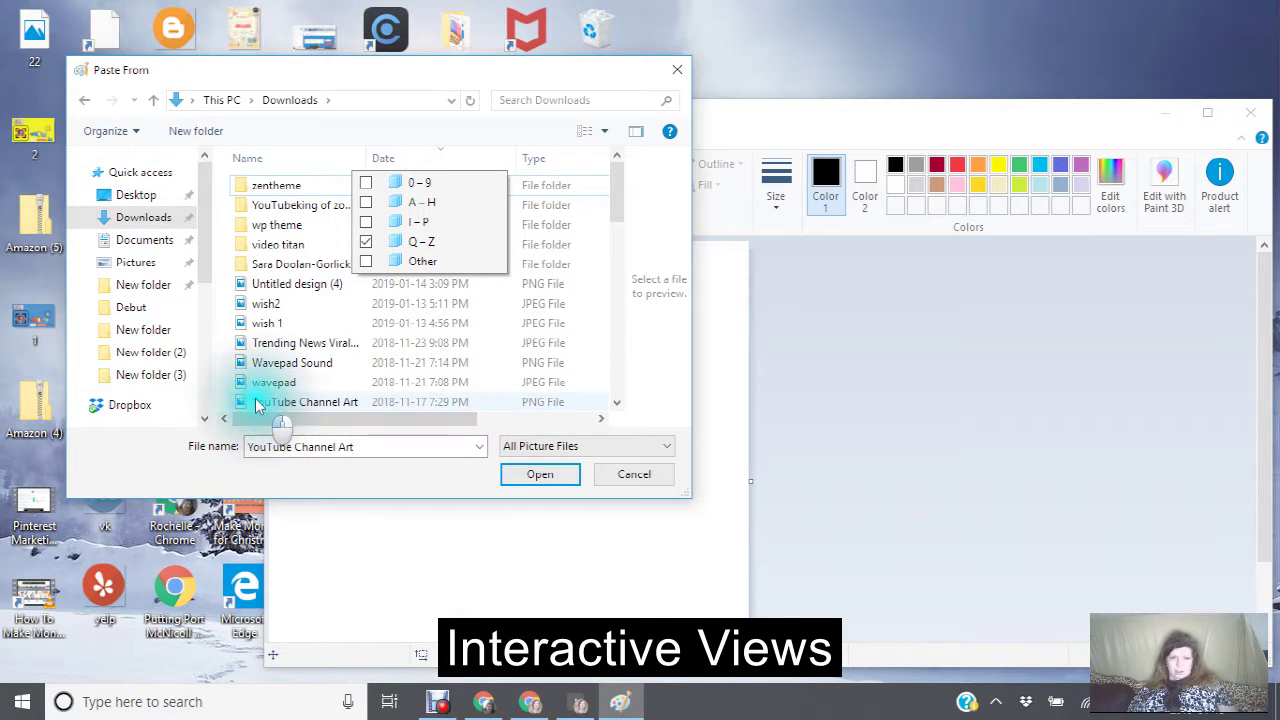
pyautogui.click(255, 398)
# Paste the YouTube Channel Art image onto the Paint canvas and check it.
pyautogui.click(535, 474)
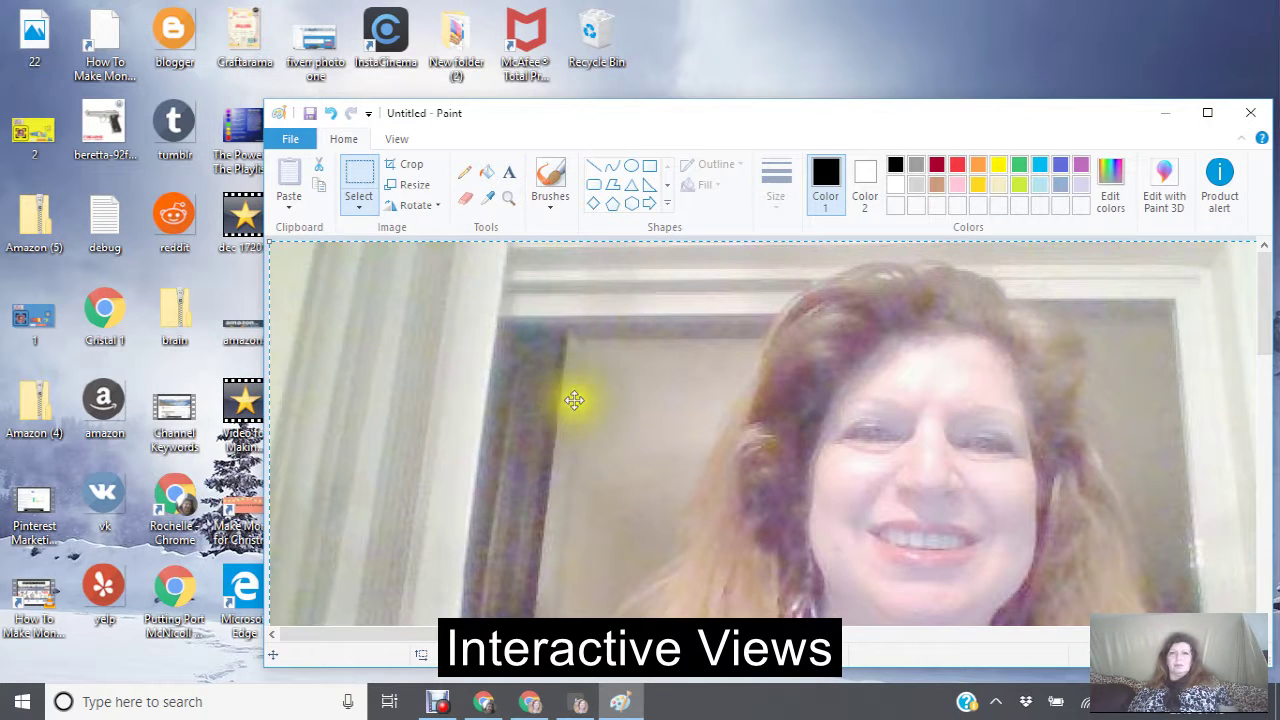
pyautogui.scroll(-10, 574, 400)
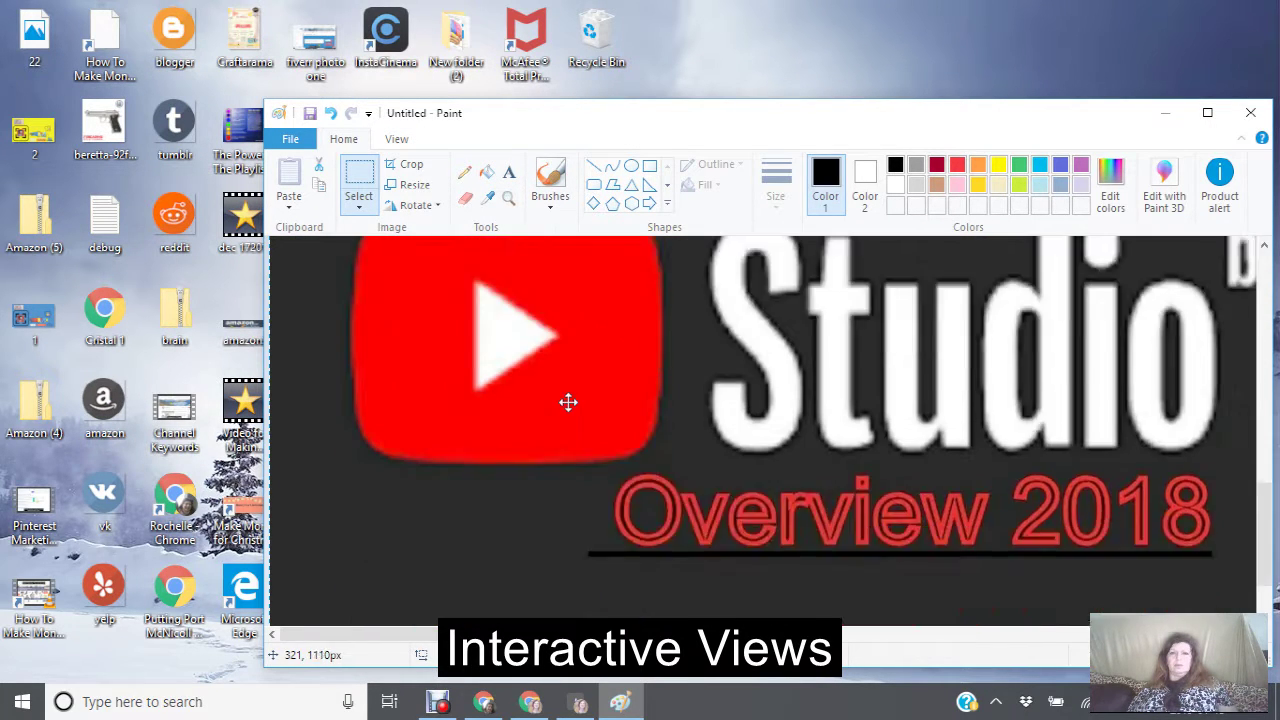
pyautogui.scroll(10, 567, 402)
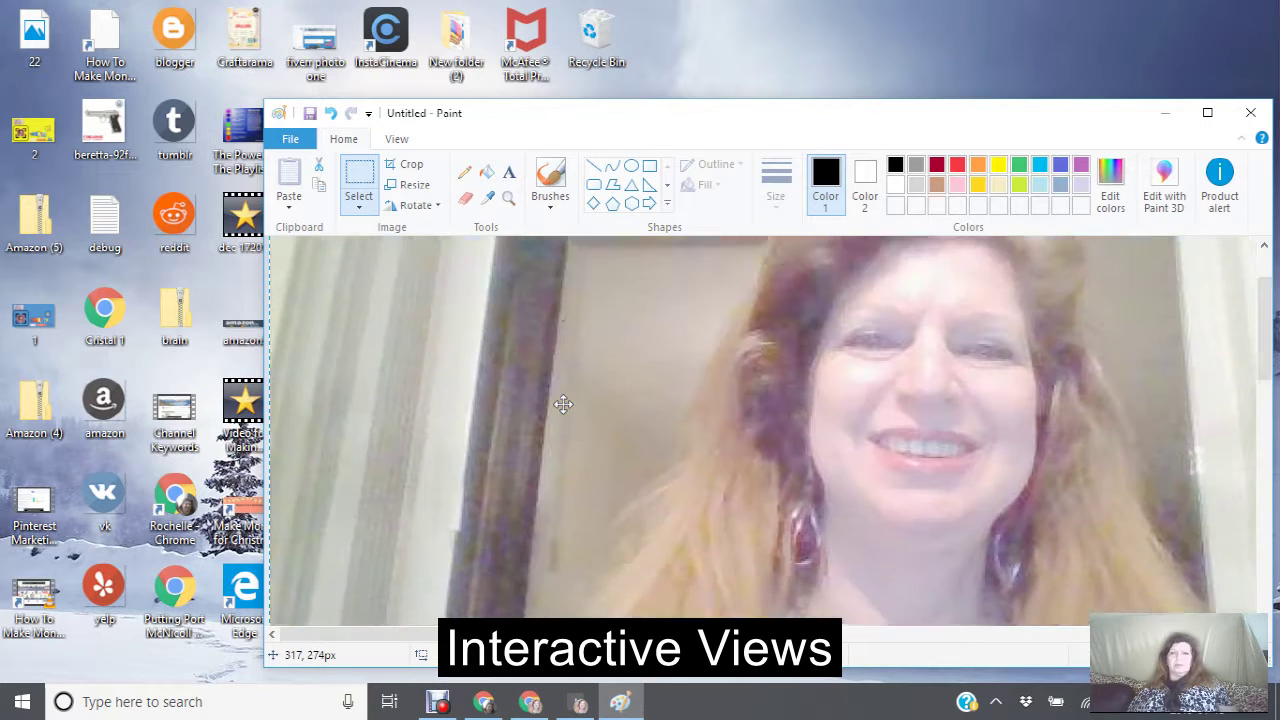
# Reopen the Paste From dialog to insert another picture.
pyautogui.click(288, 208)
pyautogui.click(256, 252)
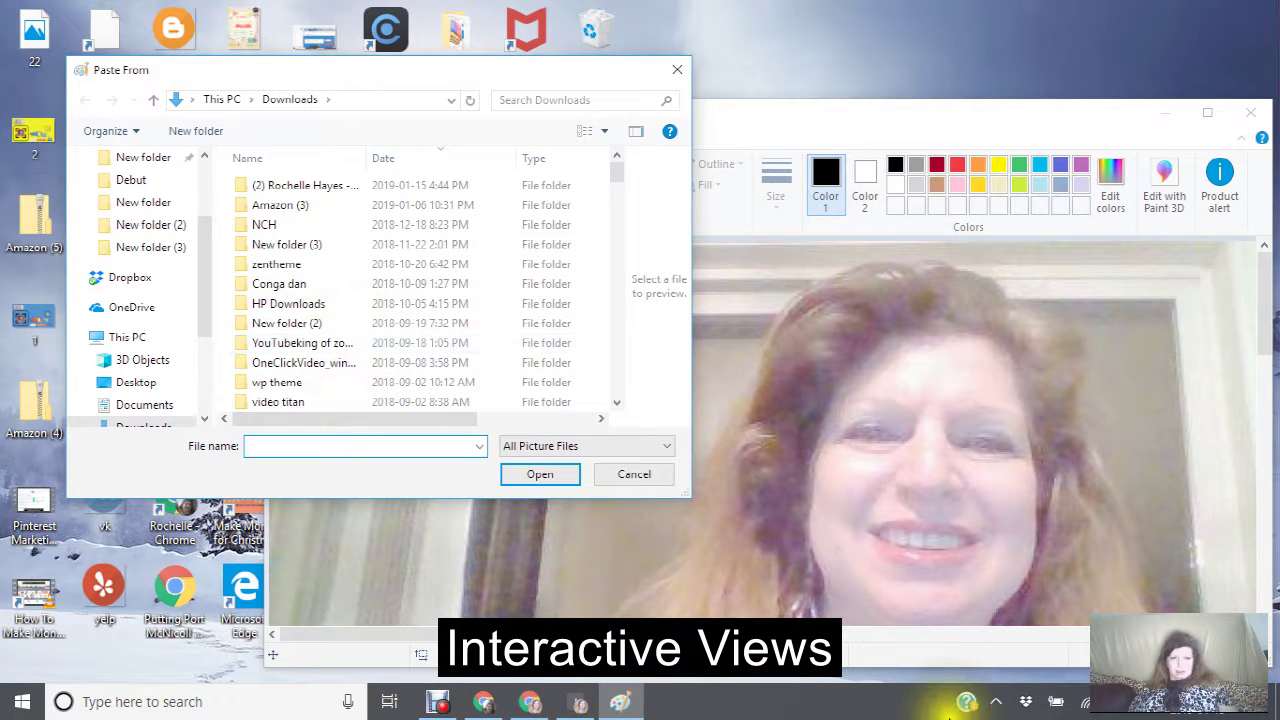
pyautogui.click(535, 703)
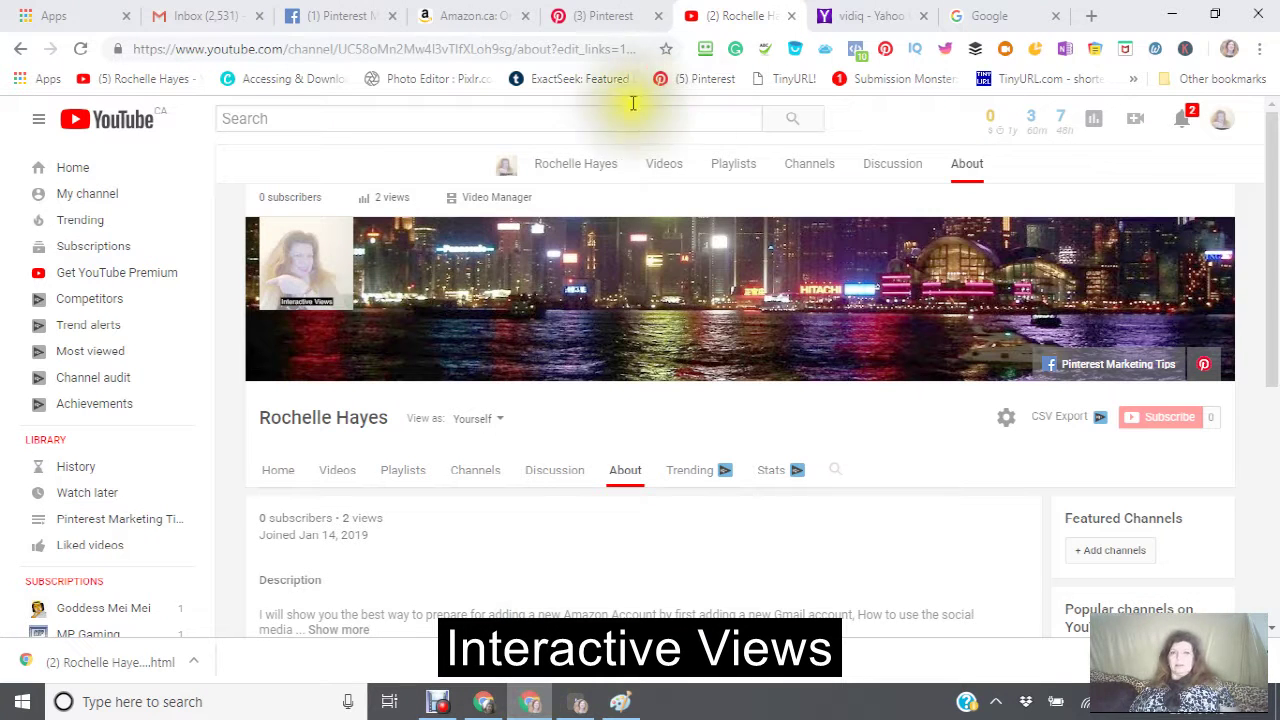
# Save the About page as a complete webpage on the Desktop, appending 34 to the file name.
pyautogui.rightClick(662, 260)
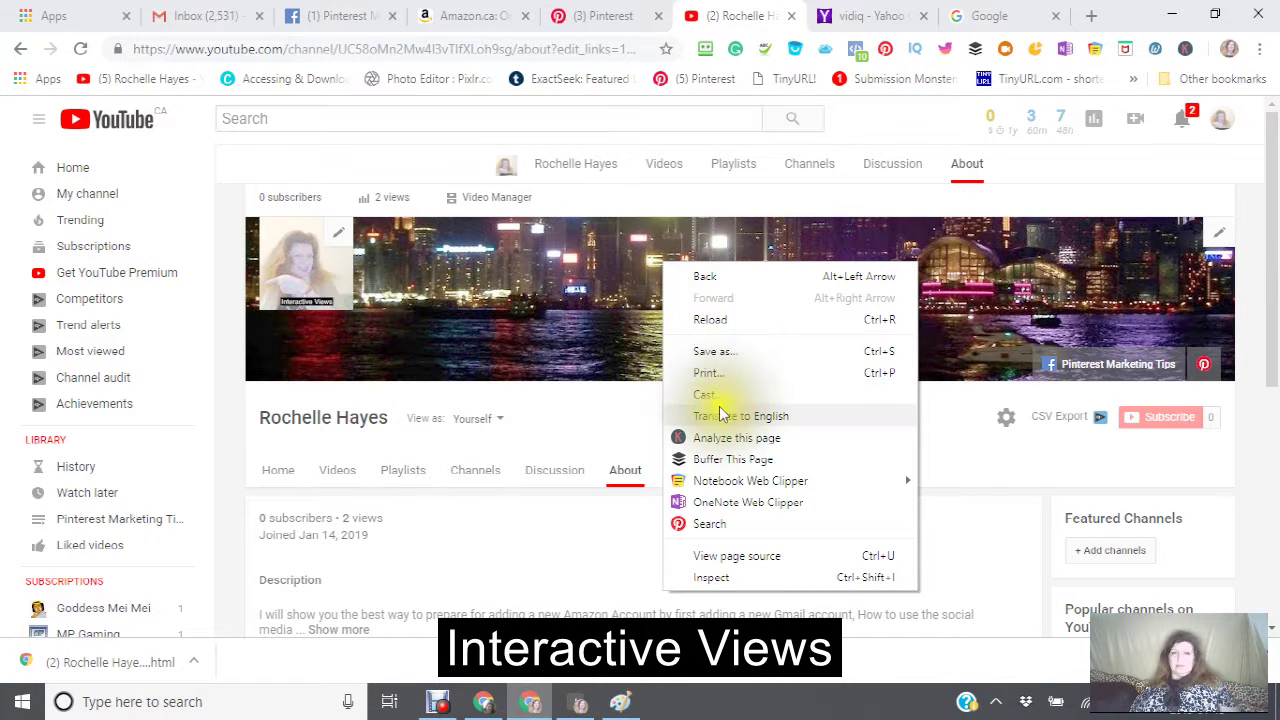
pyautogui.click(708, 360)
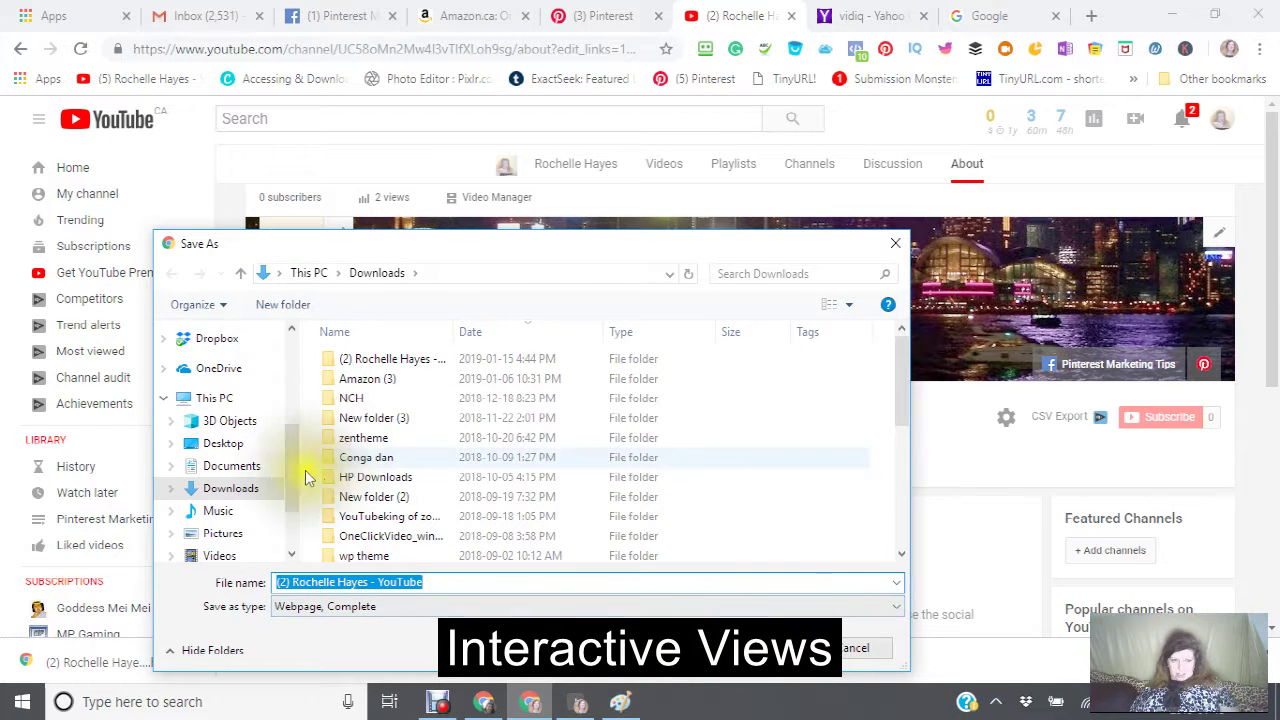
pyautogui.click(206, 446)
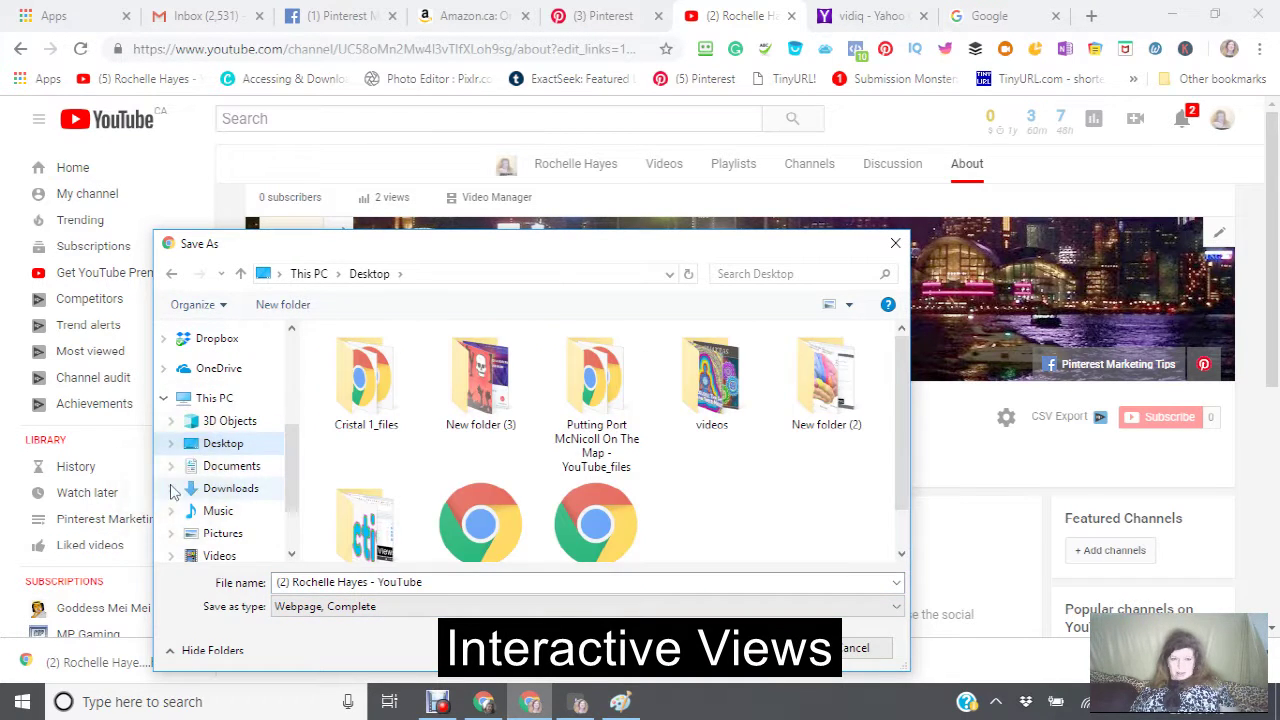
pyautogui.click(438, 586)
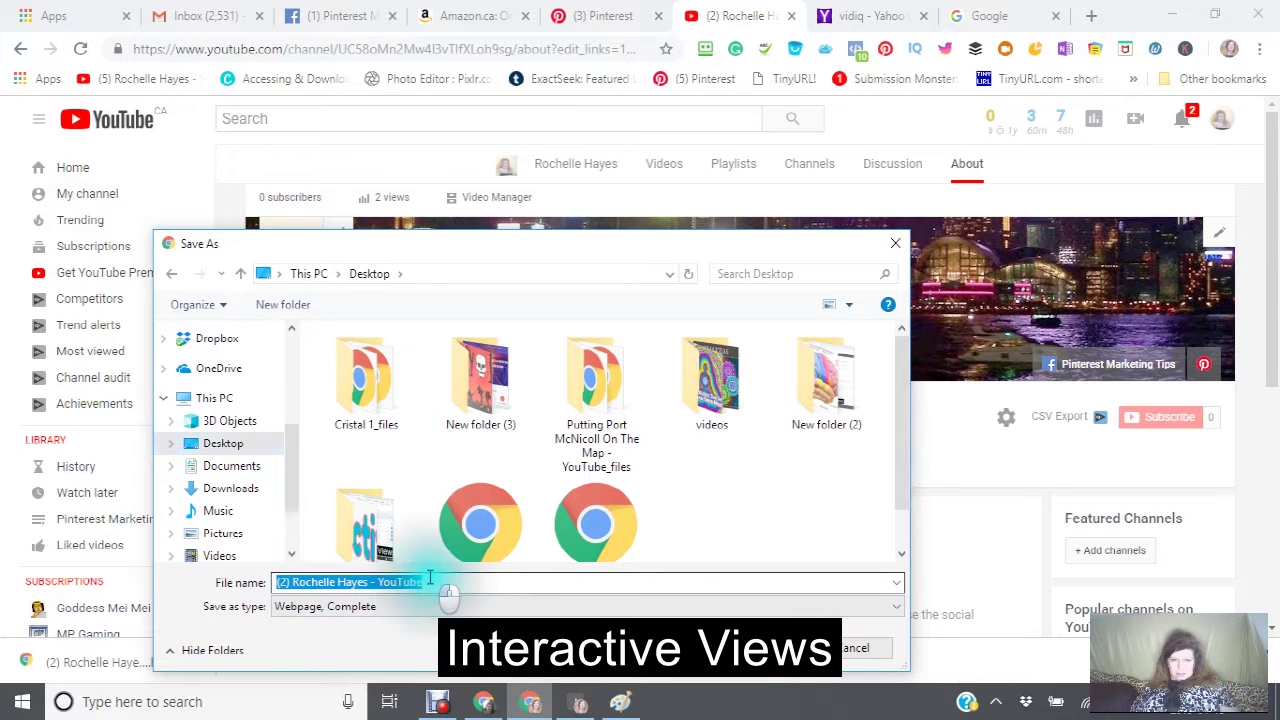
pyautogui.click(442, 586)
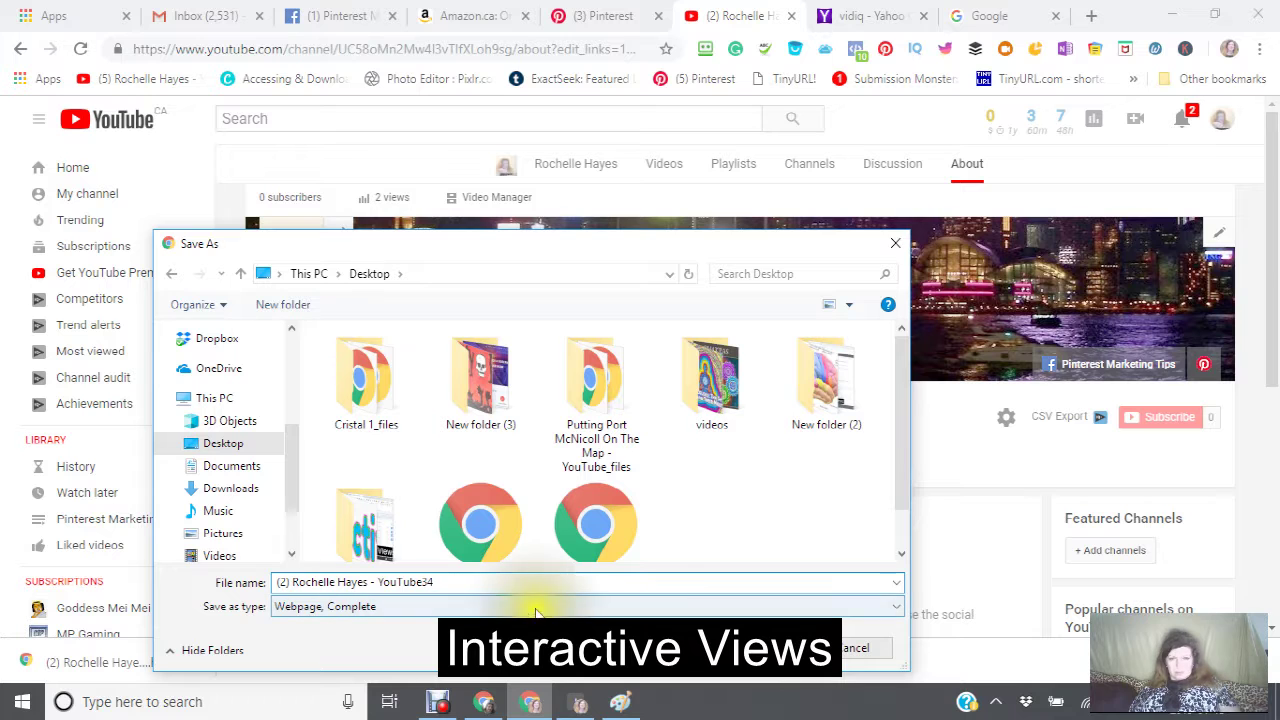
pyautogui.click(775, 648)
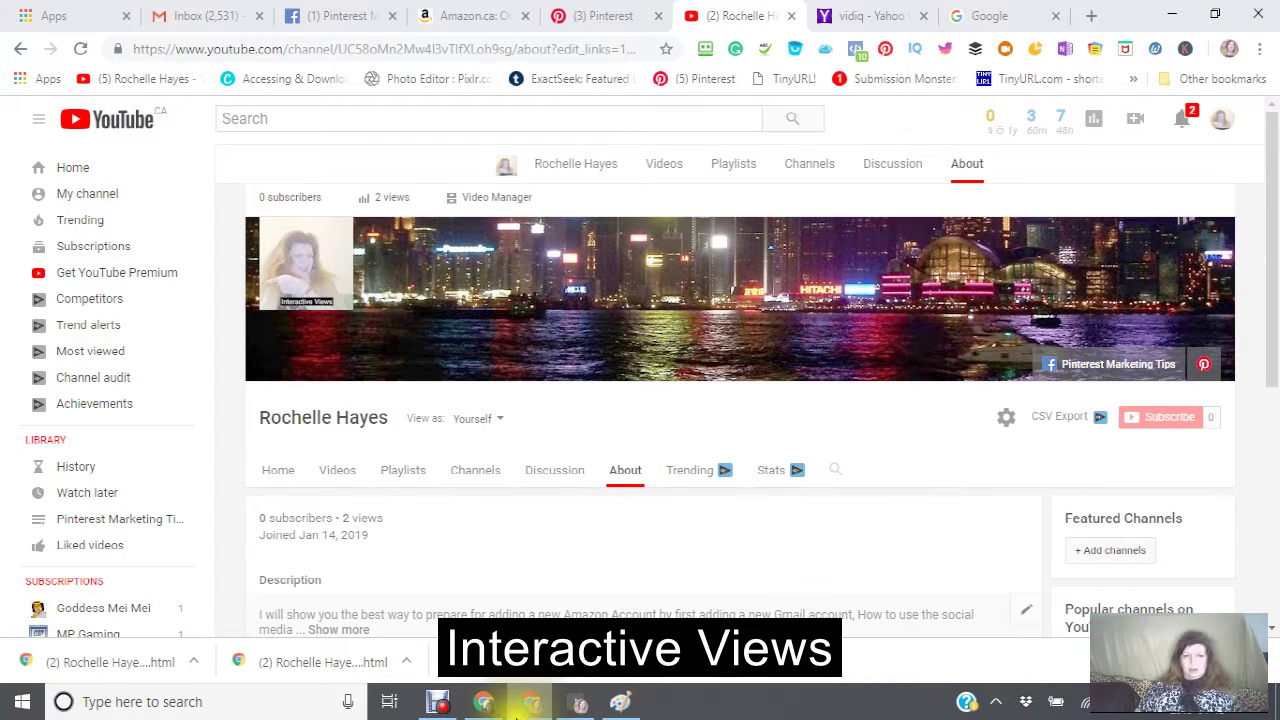
# Close the picker and start a new Paint canvas, discarding the pasted channel art with Don't Save.
pyautogui.click(621, 702)
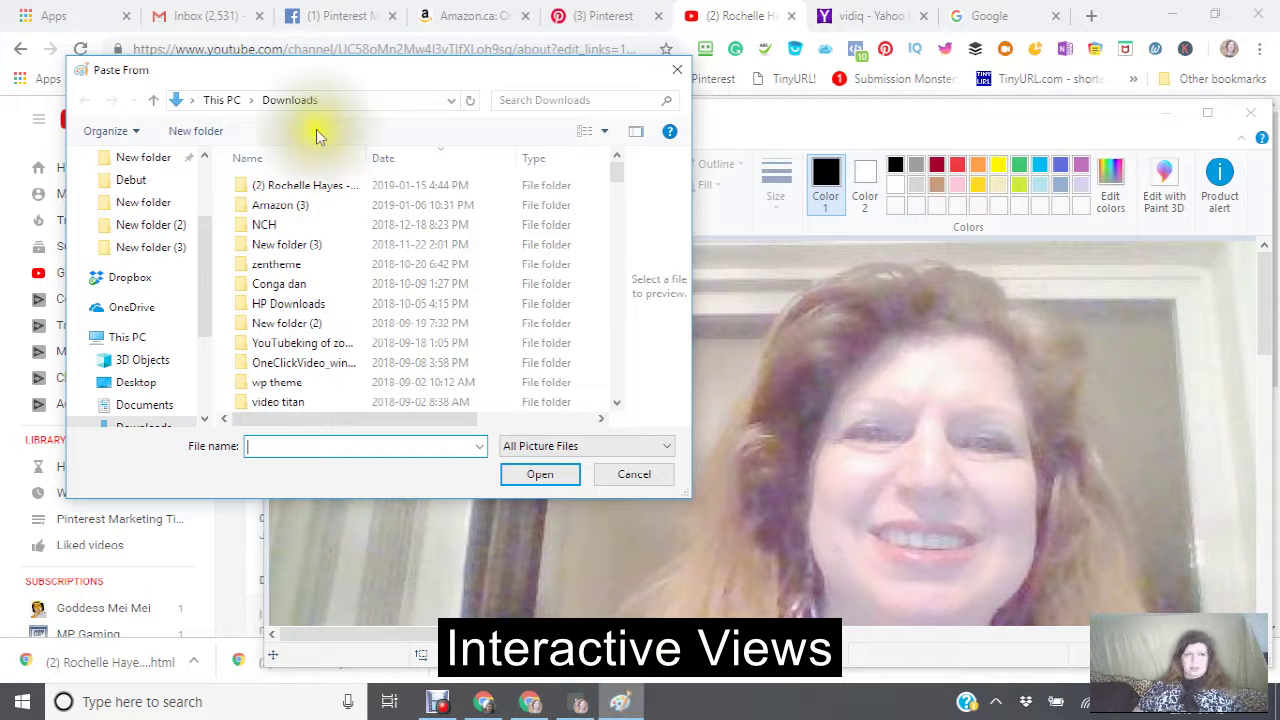
pyautogui.click(678, 71)
pyautogui.moveTo(625, 706)
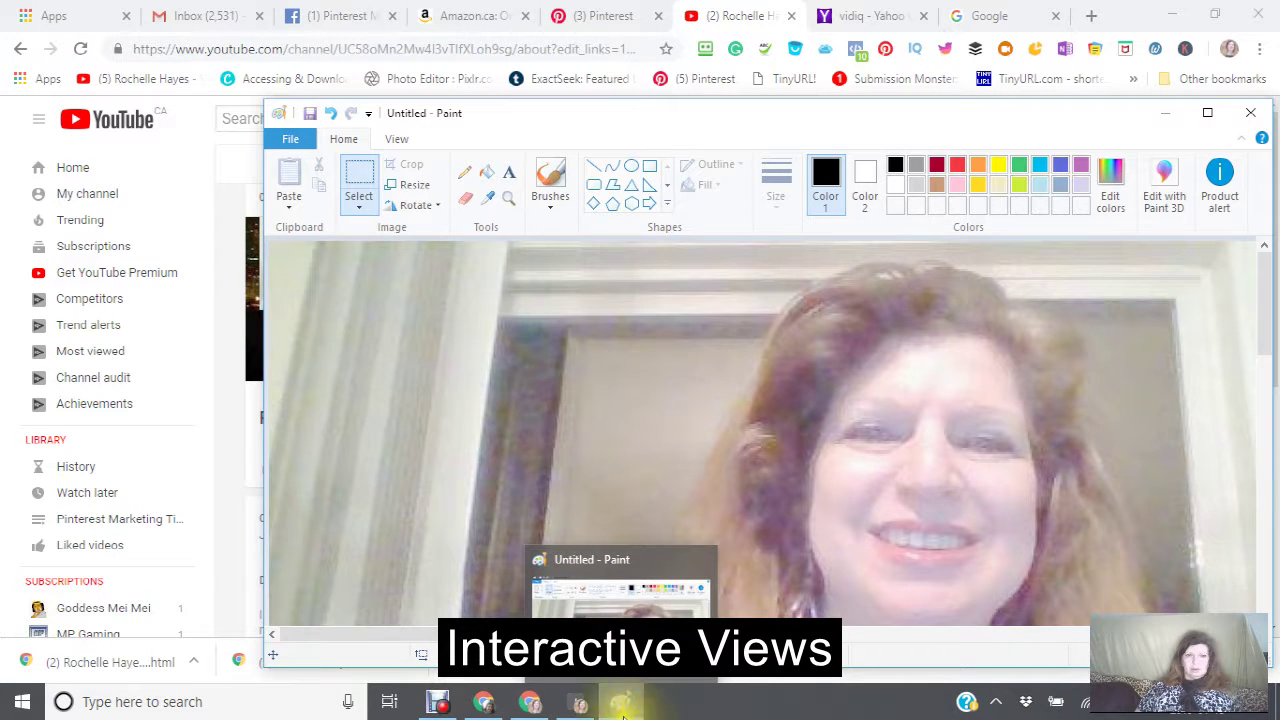
pyautogui.click(288, 136)
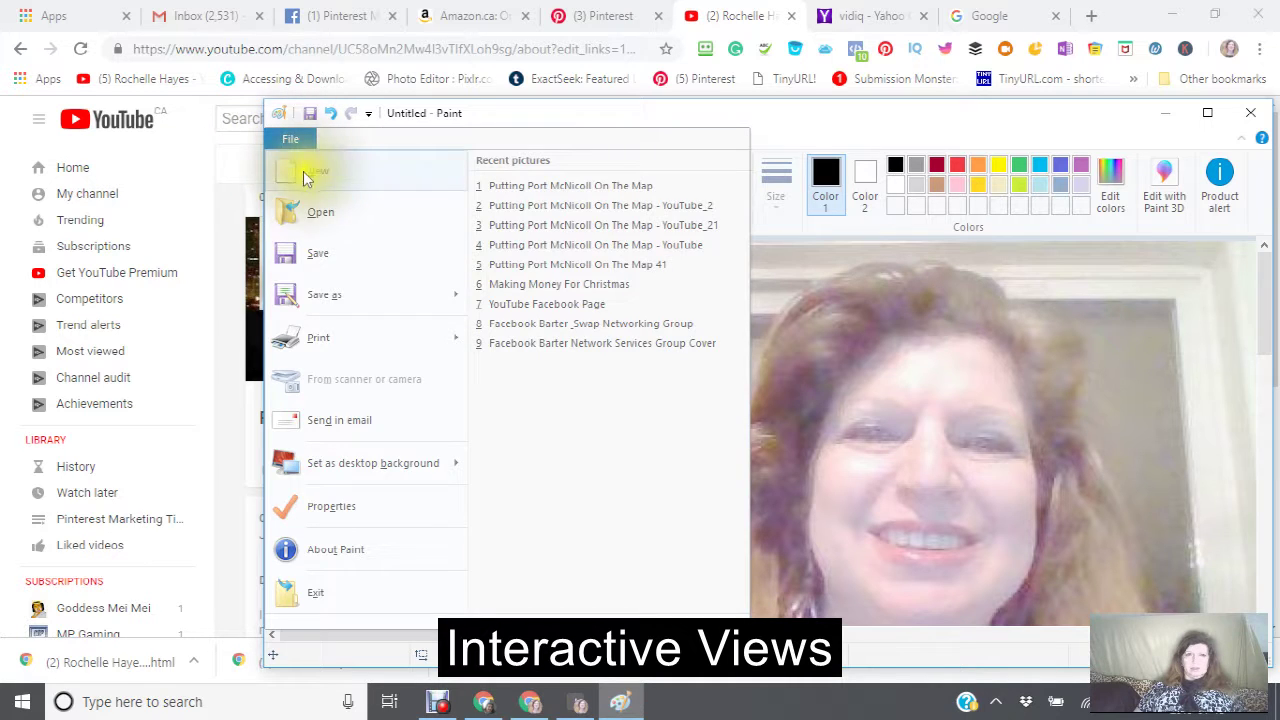
pyautogui.click(303, 171)
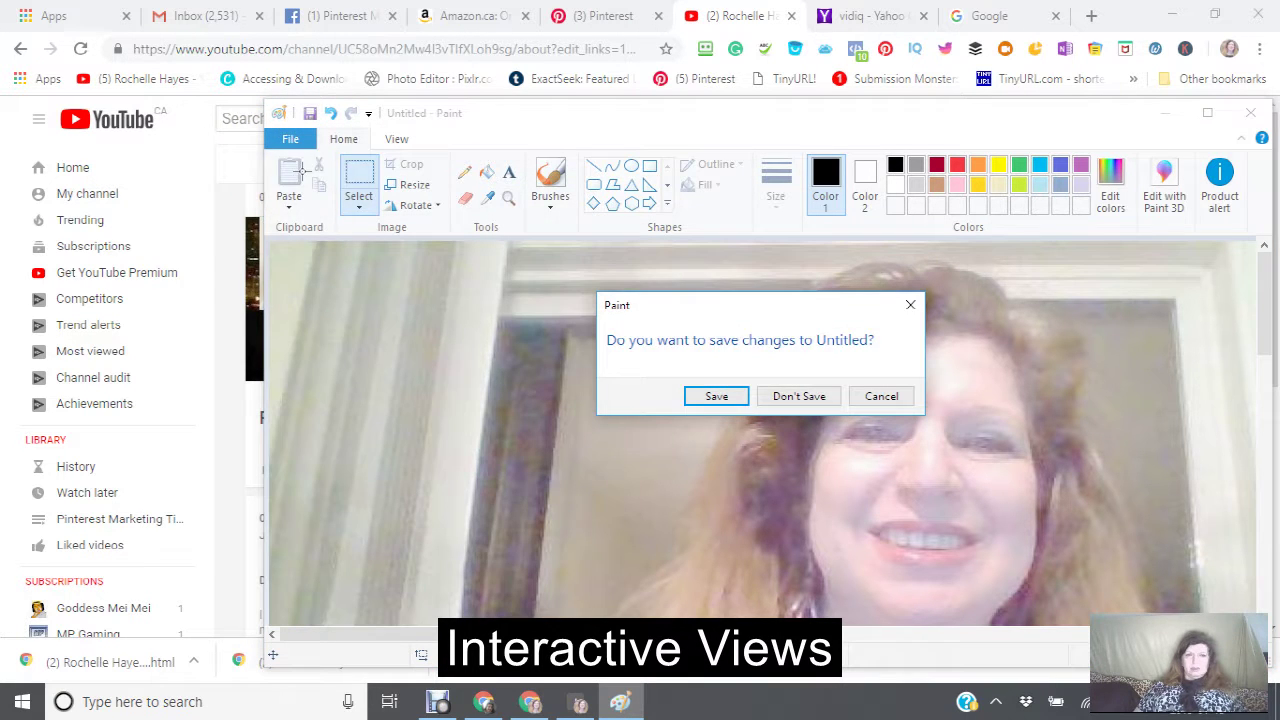
pyautogui.click(790, 396)
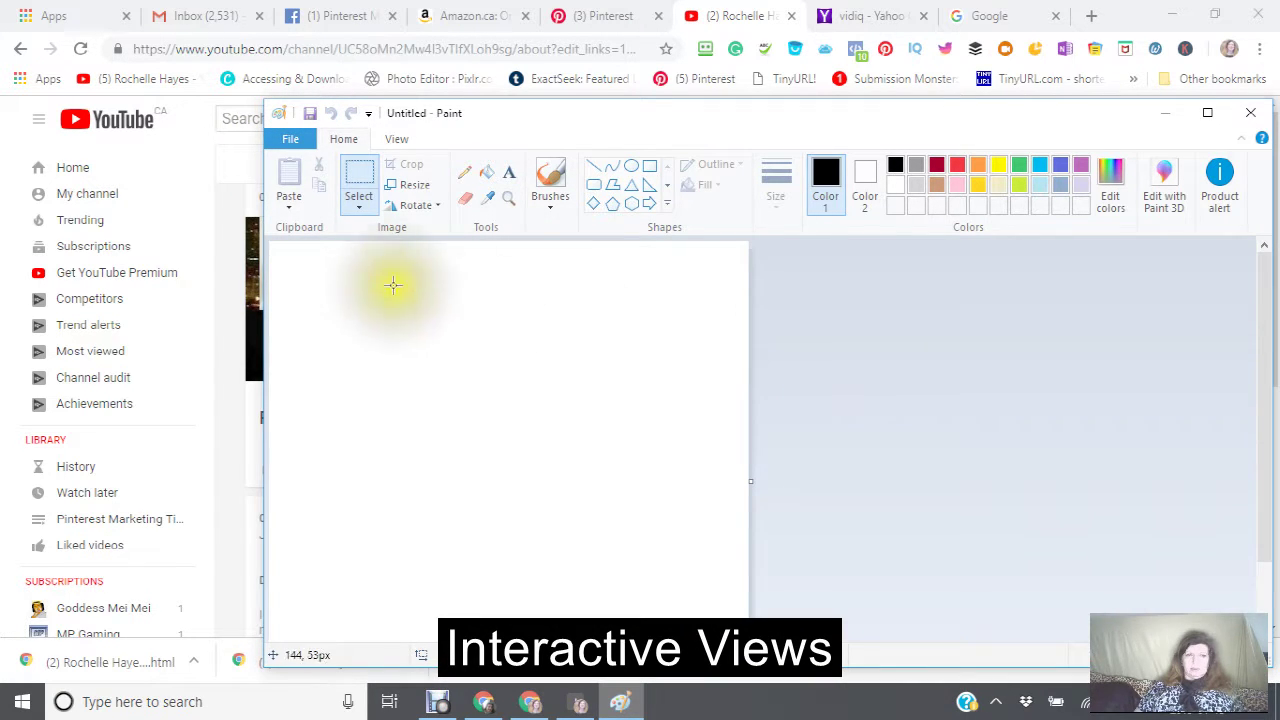
pyautogui.click(286, 206)
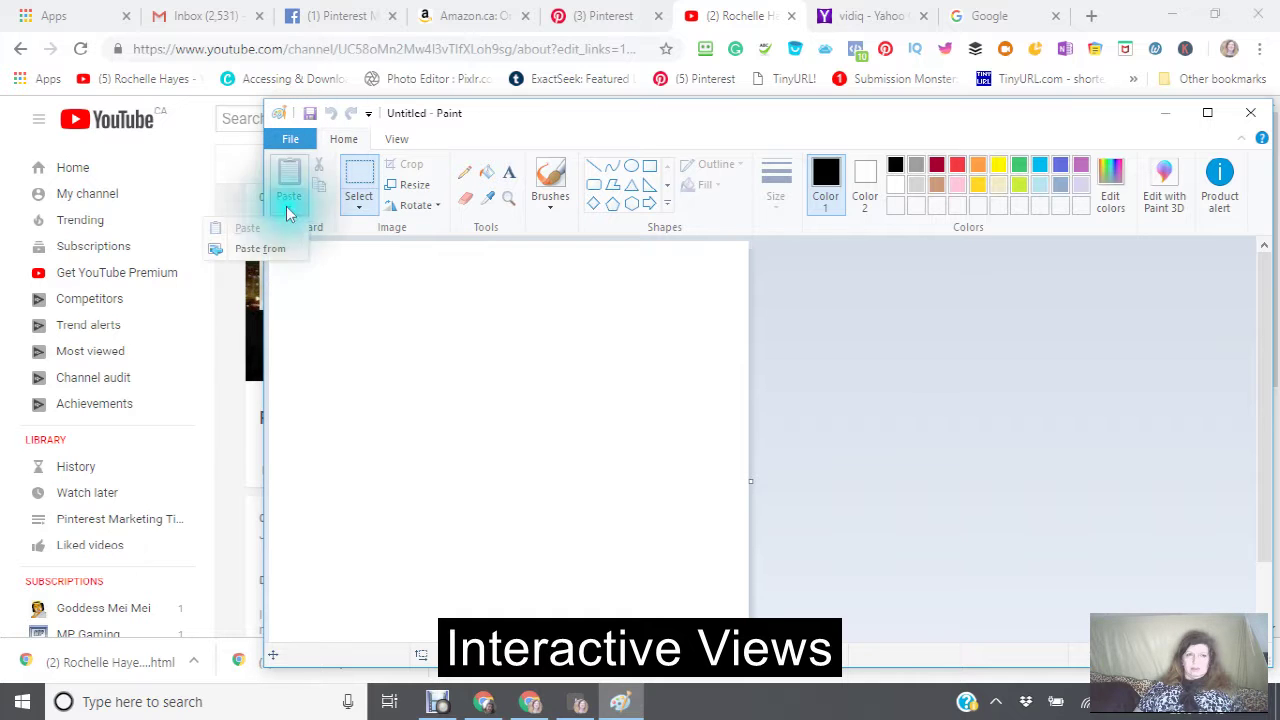
# Choose Paste from and open the saved YouTube page folder in Downloads.
pyautogui.click(241, 250)
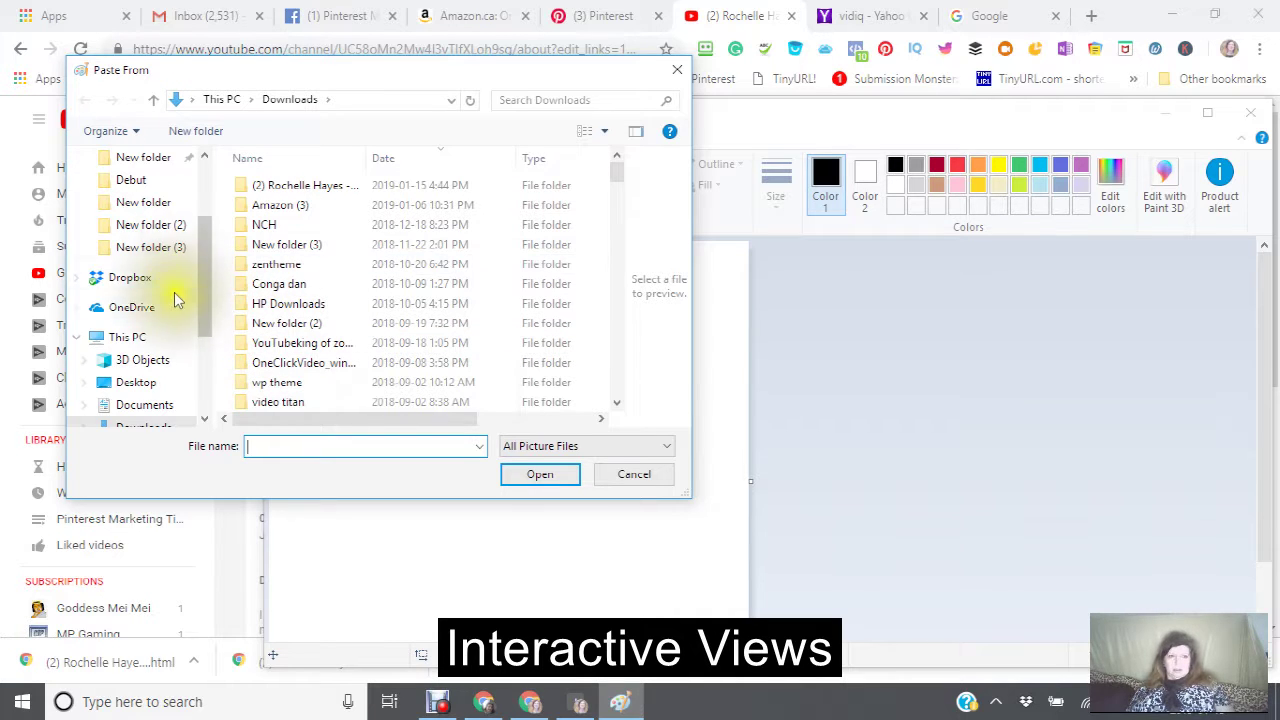
pyautogui.scroll(2, 176, 300)
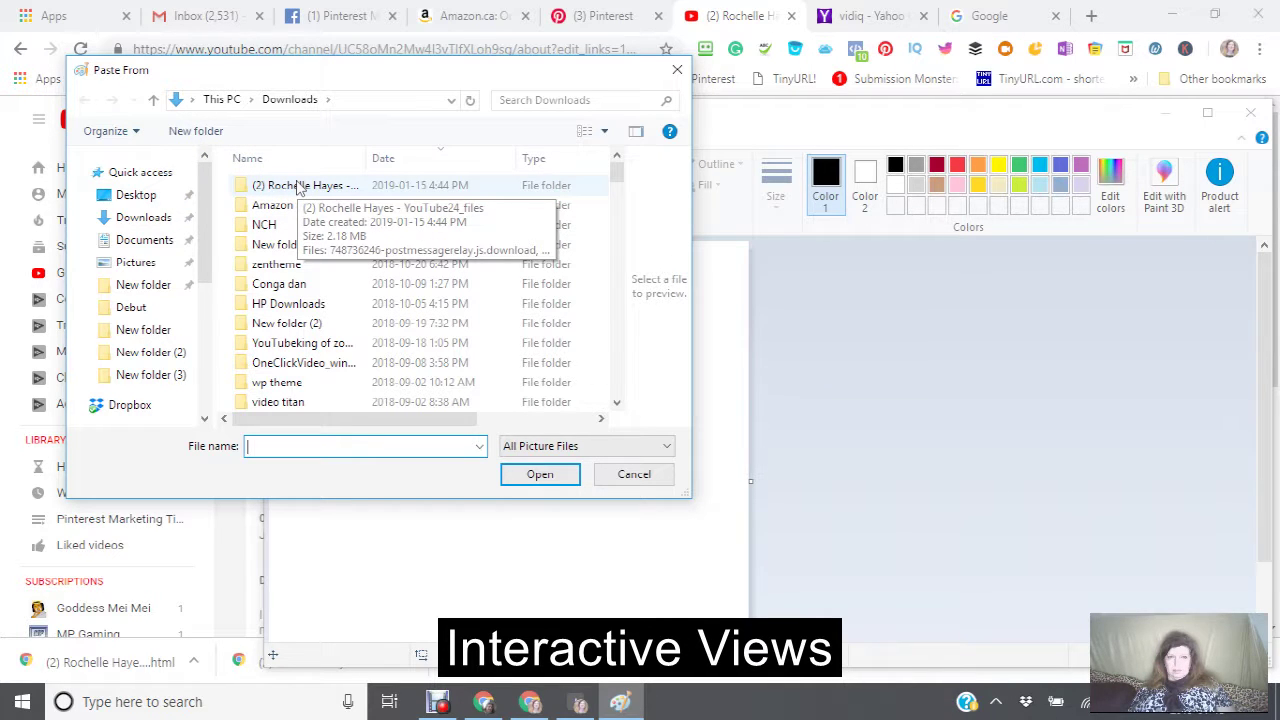
pyautogui.click(296, 185)
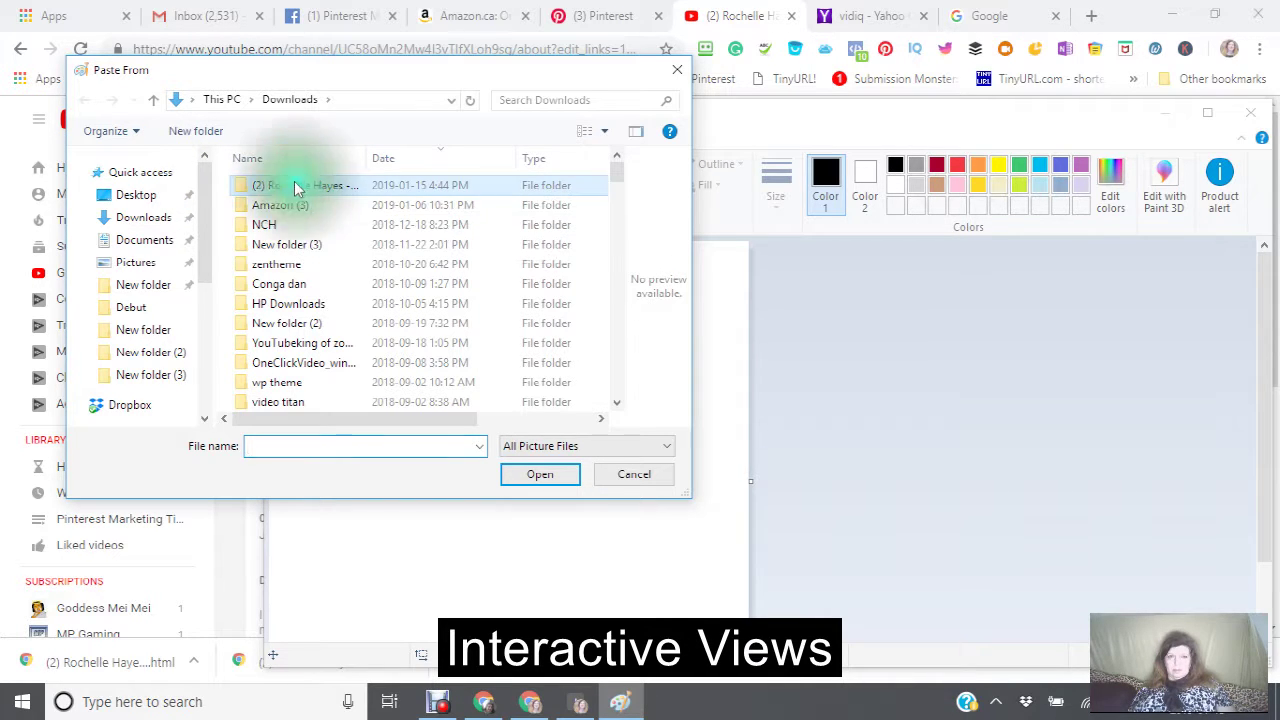
pyautogui.click(535, 474)
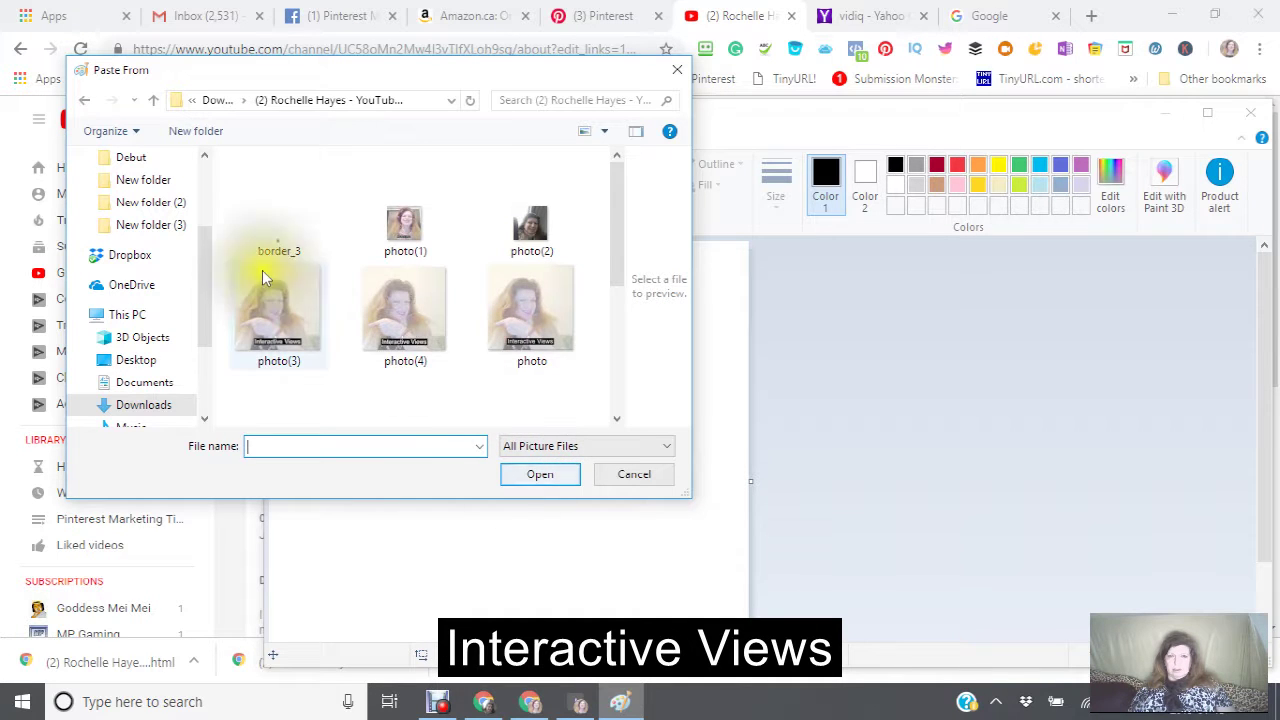
pyautogui.click(617, 418)
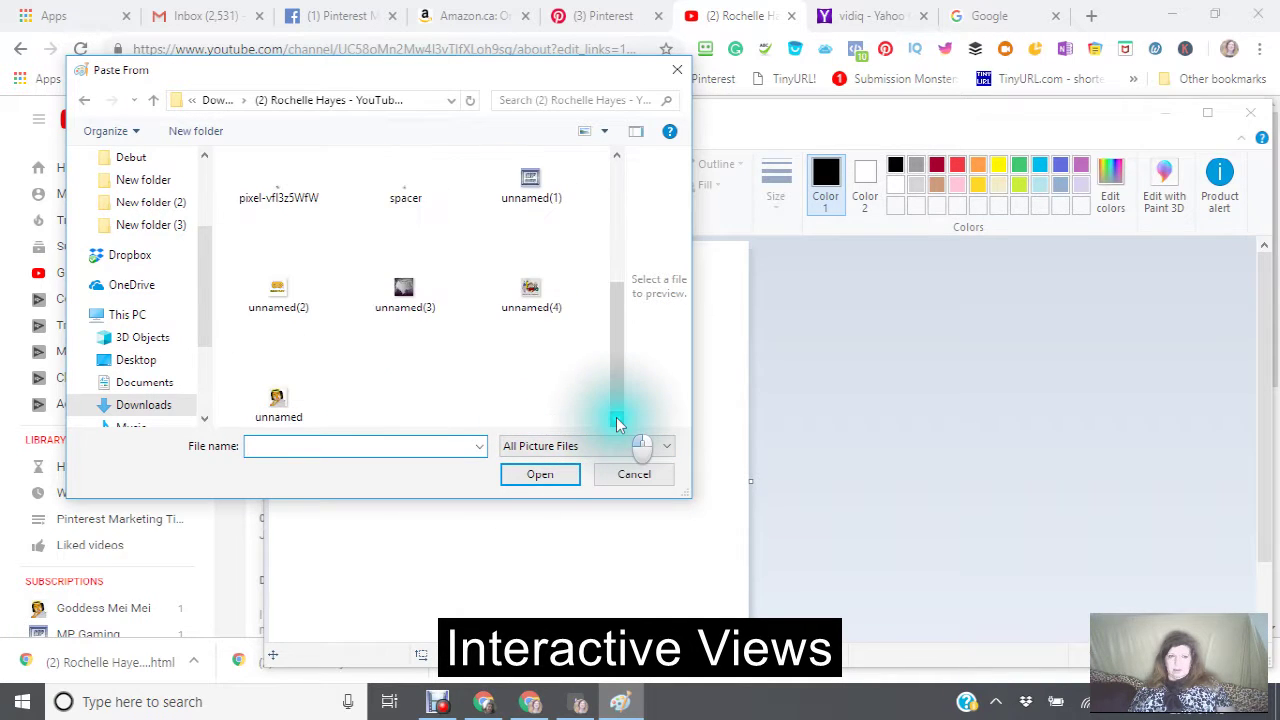
pyautogui.click(615, 157)
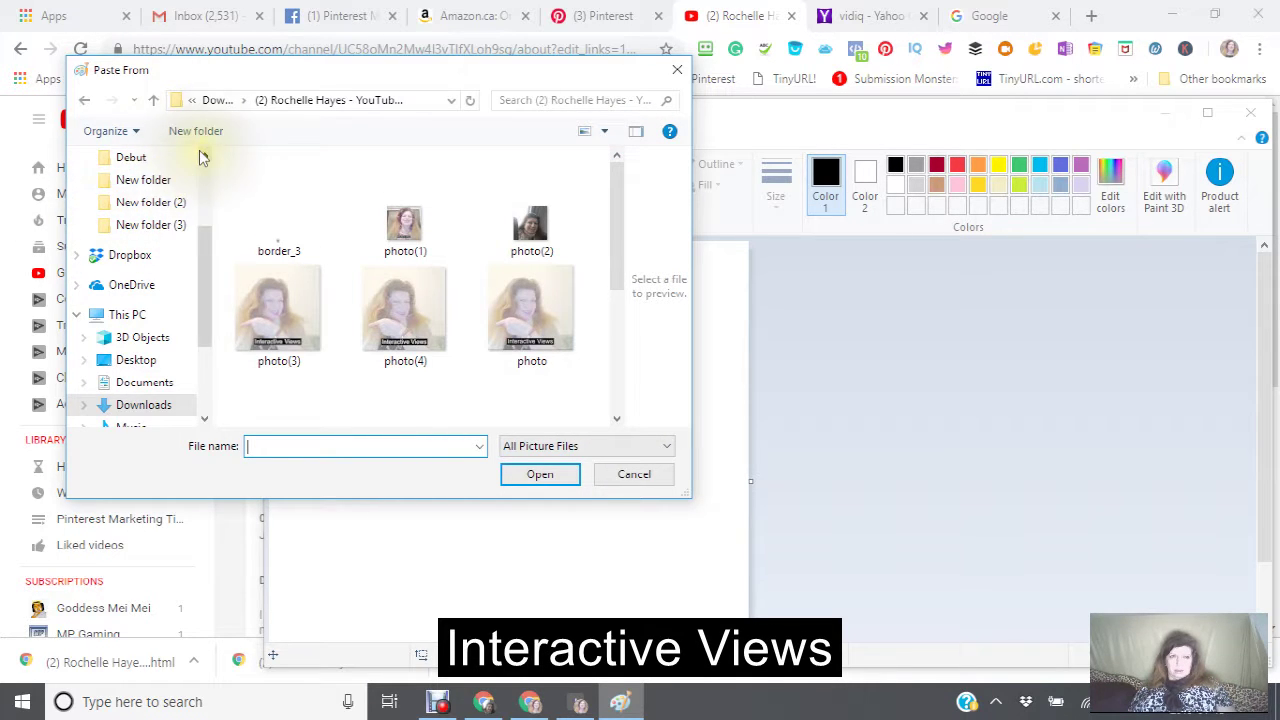
pyautogui.scroll(2, 199, 152)
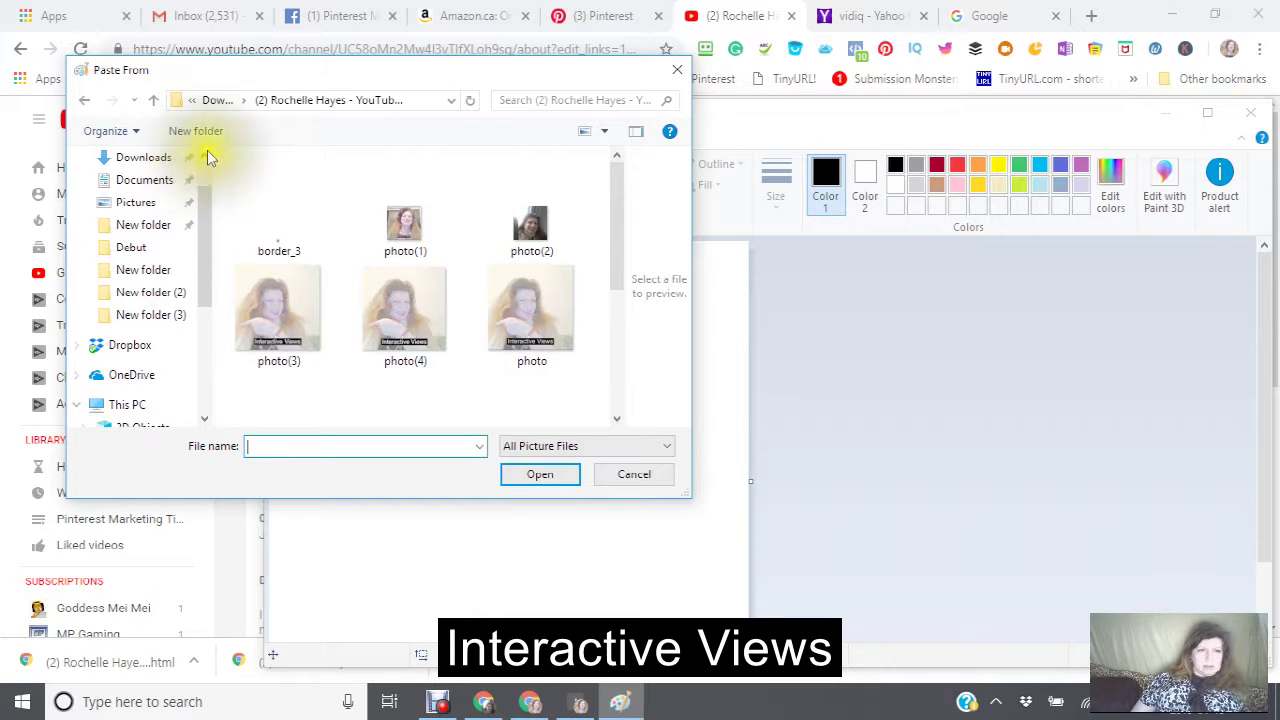
pyautogui.scroll(2, 206, 157)
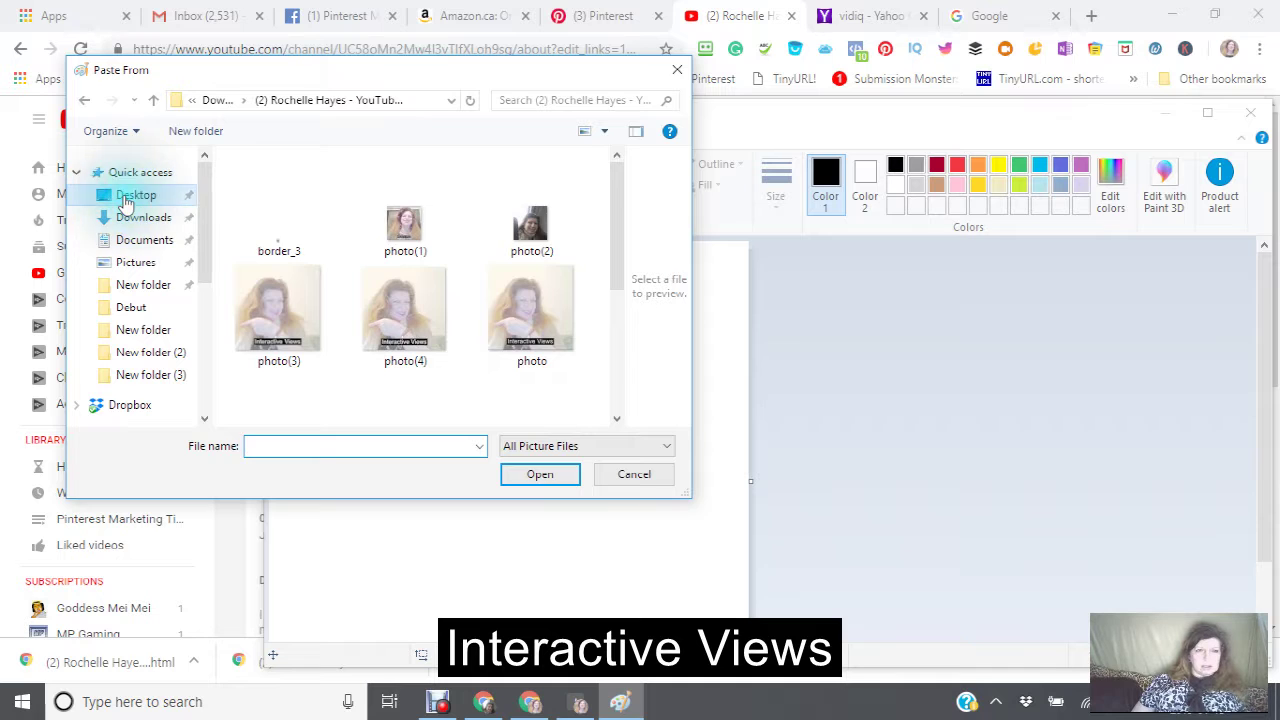
# Switch the picker to the Desktop and scroll through its folders and pictures.
pyautogui.click(130, 196)
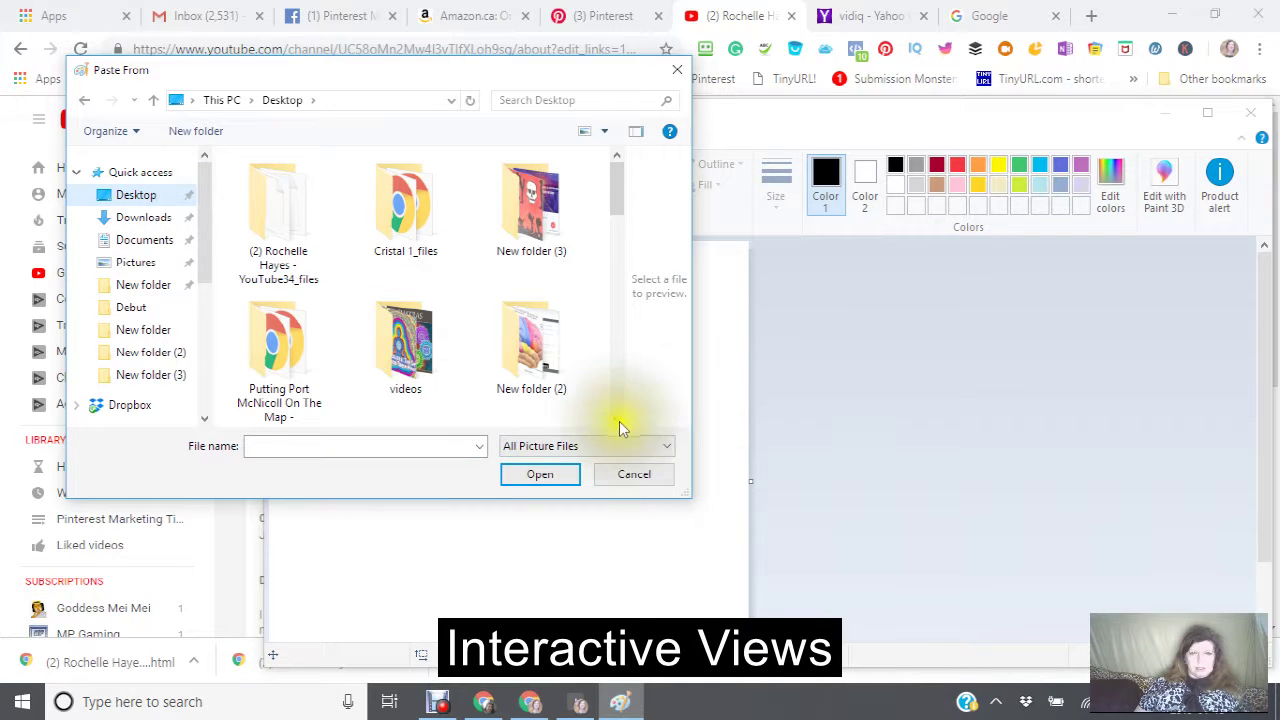
pyautogui.scroll(-5, 617, 420)
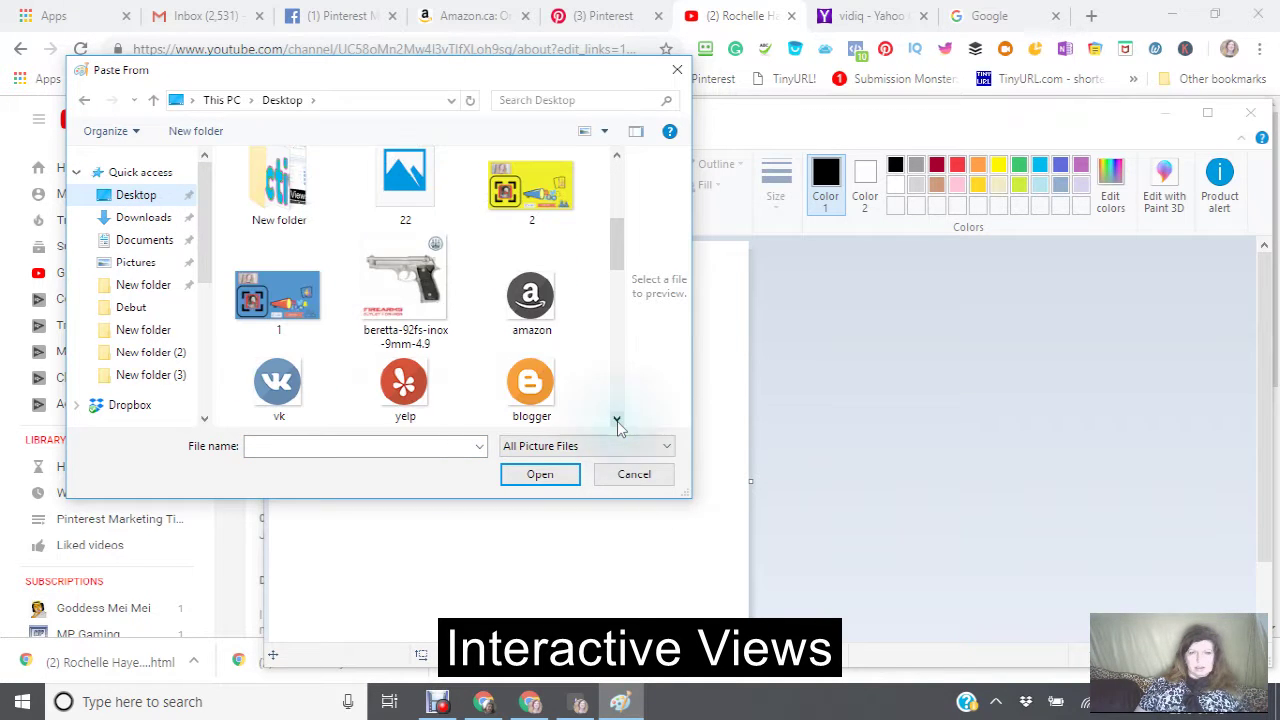
pyautogui.scroll(-5, 617, 420)
pyautogui.click(617, 420)
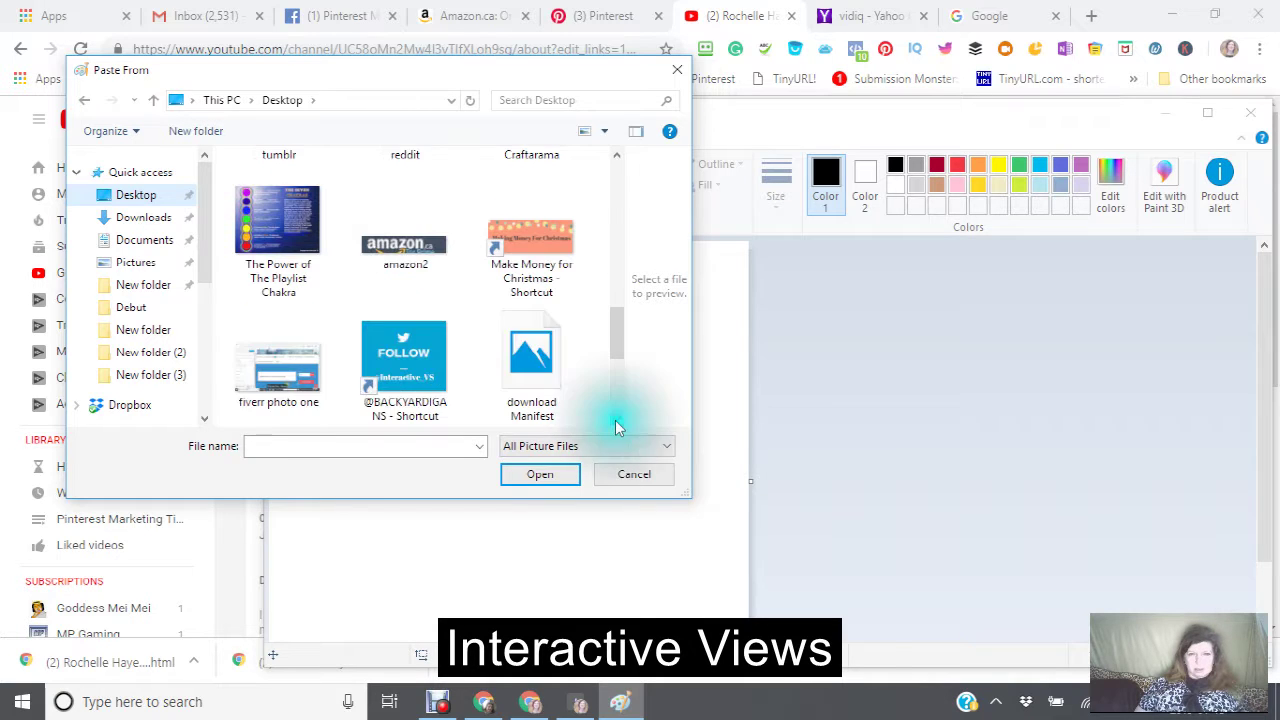
pyautogui.click(617, 420)
pyautogui.click(617, 420)
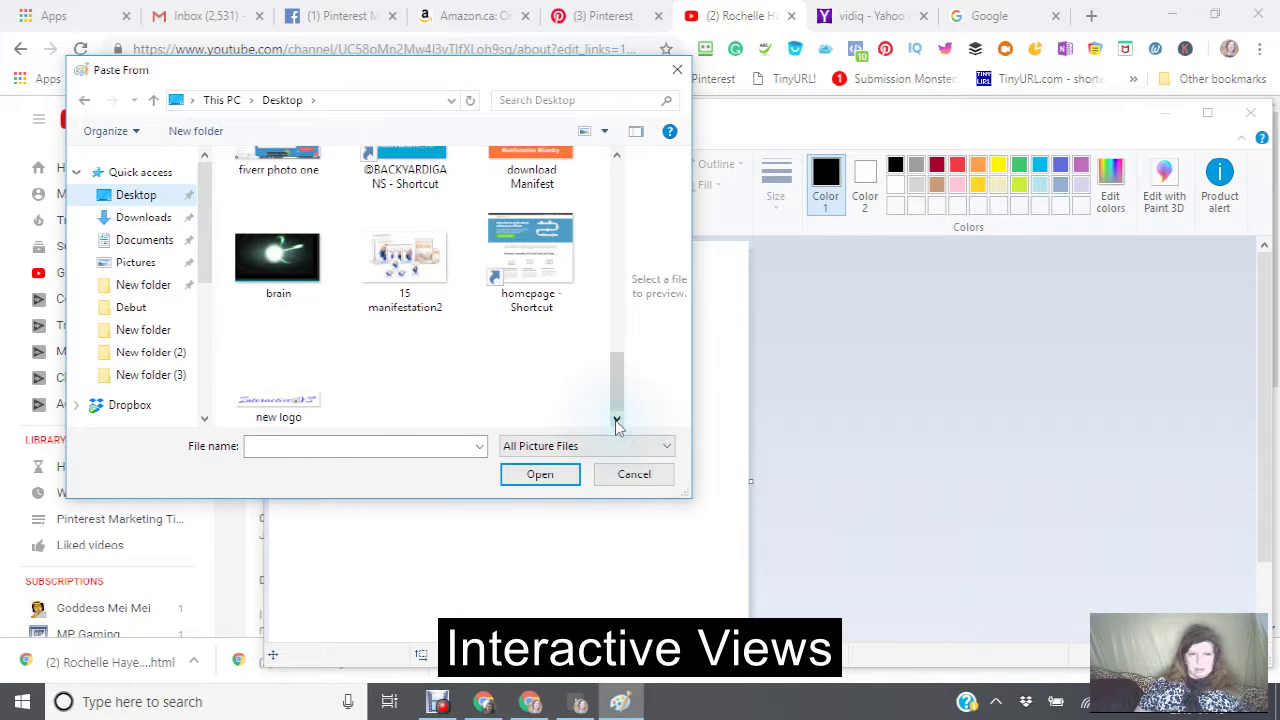
pyautogui.click(617, 155)
pyautogui.click(617, 155)
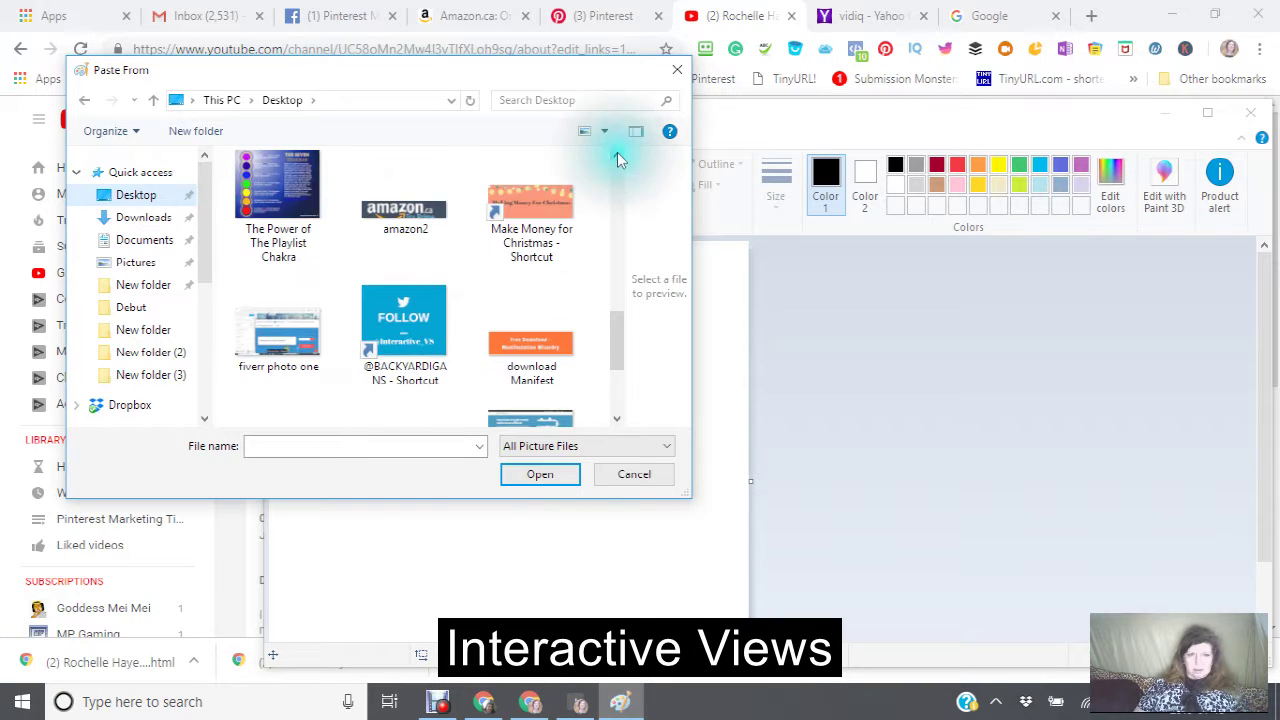
pyautogui.click(617, 155)
pyautogui.click(617, 155)
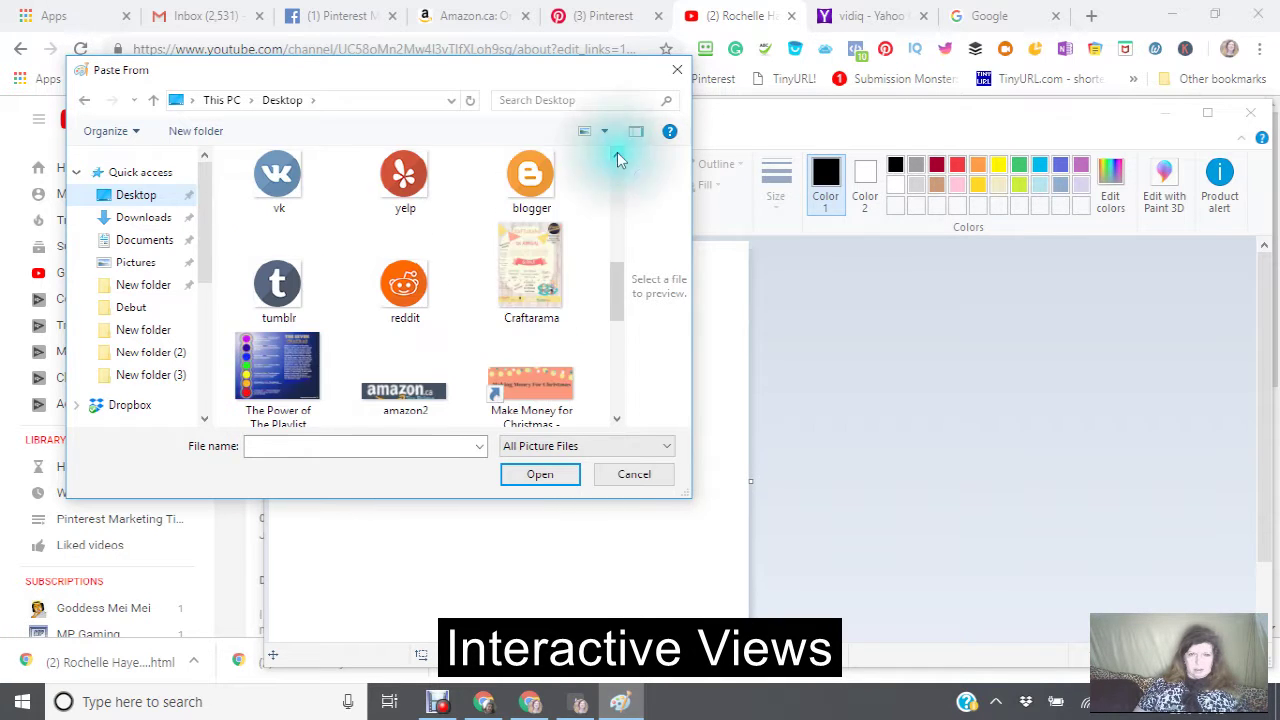
pyautogui.click(617, 155)
pyautogui.click(617, 155)
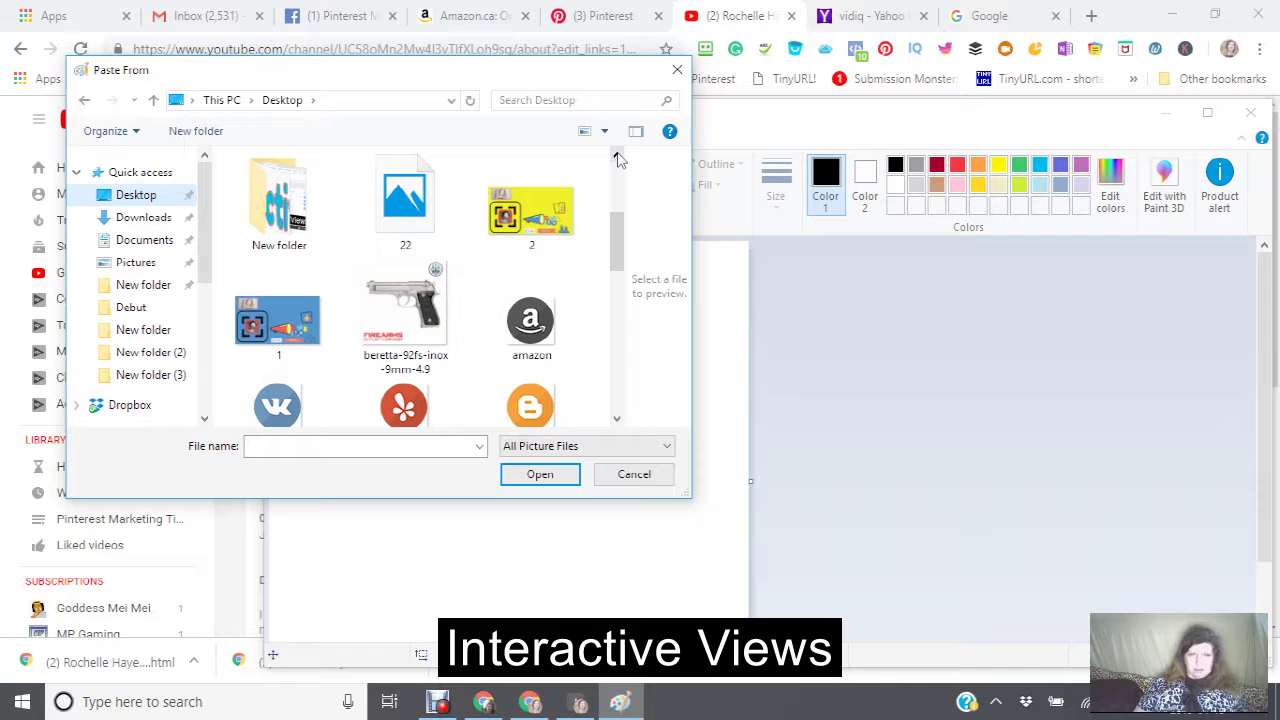
pyautogui.click(617, 155)
pyautogui.click(617, 155)
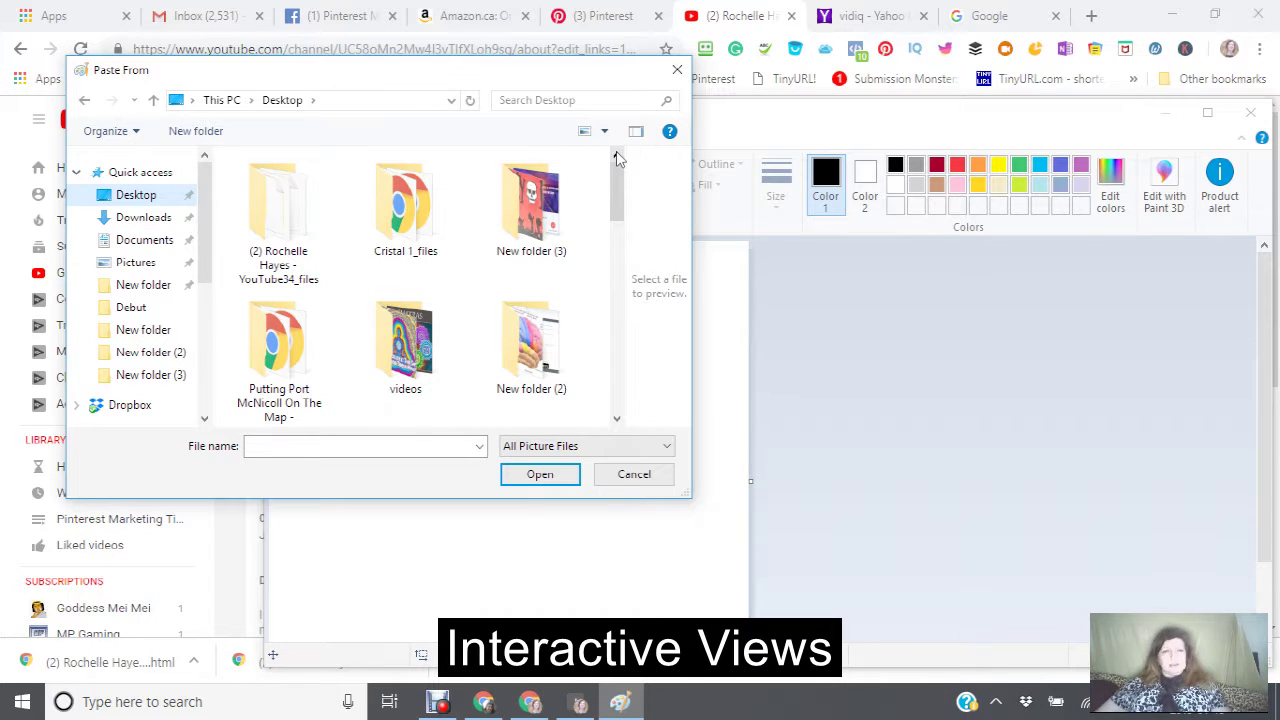
# Open the Desktop's YouTube34_files folder, scroll its photos, then close the picker without pasting.
pyautogui.click(279, 227)
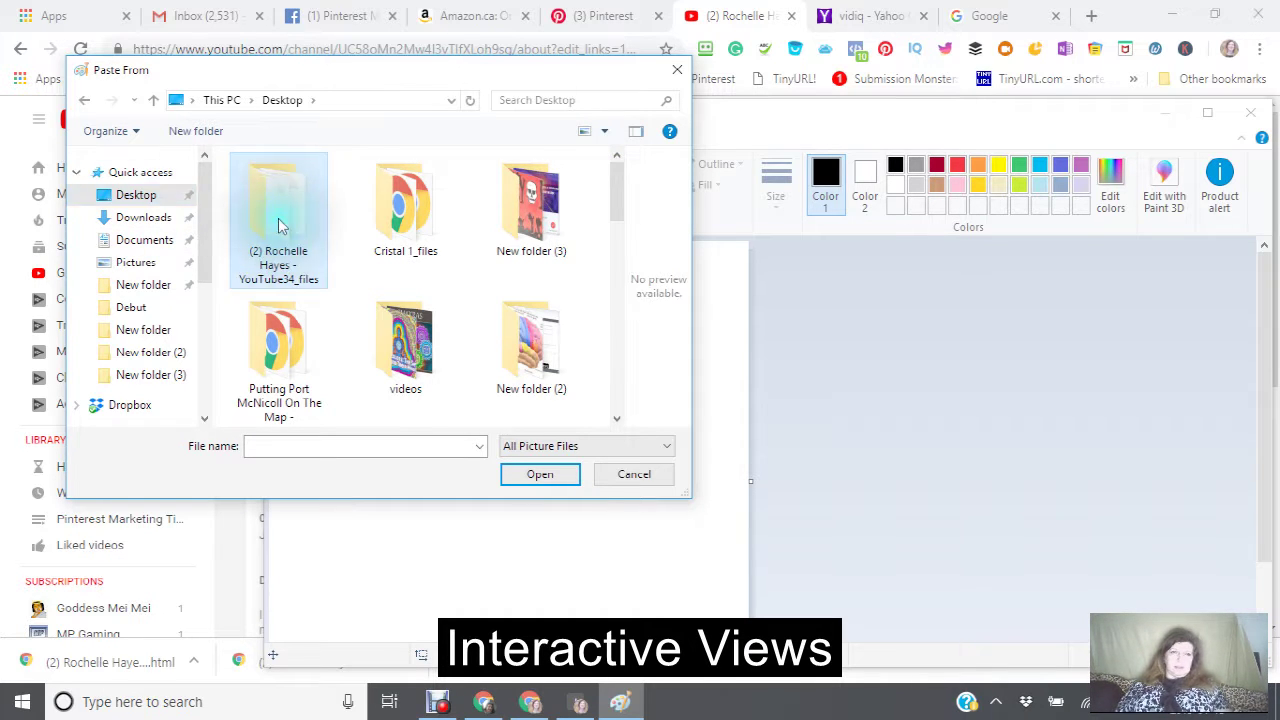
pyautogui.click(534, 472)
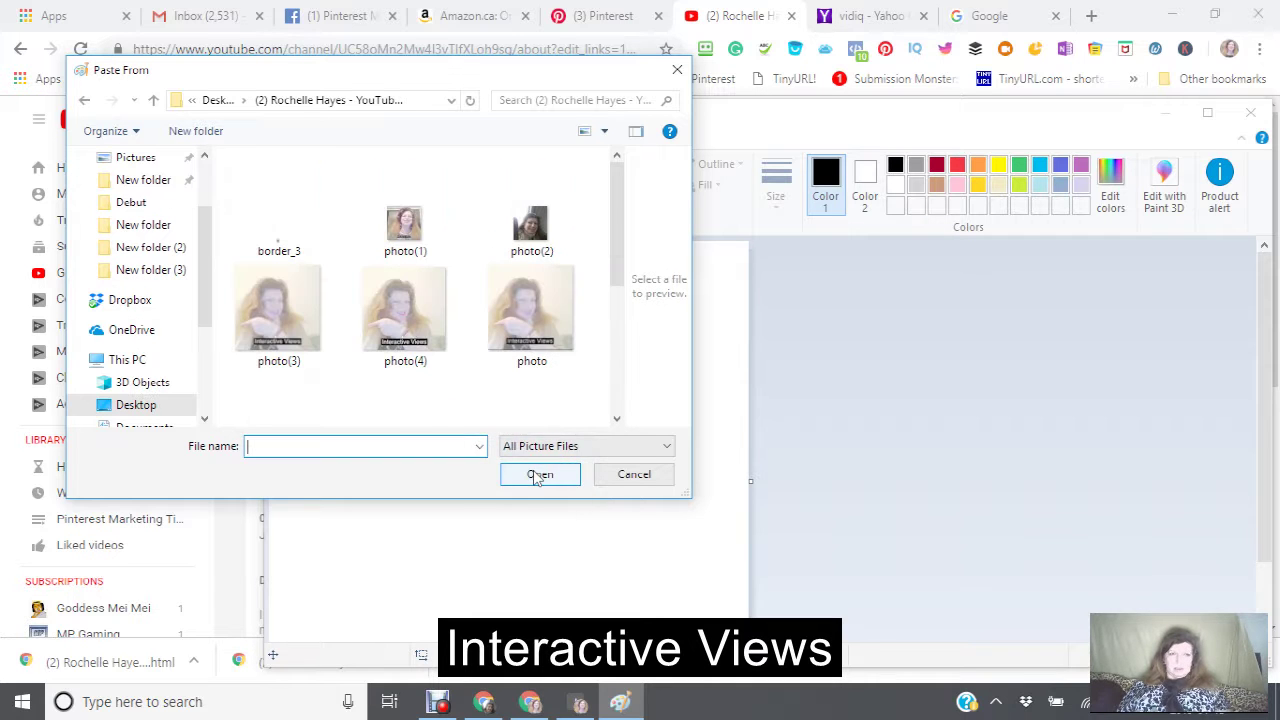
pyautogui.scroll(-3, 306, 320)
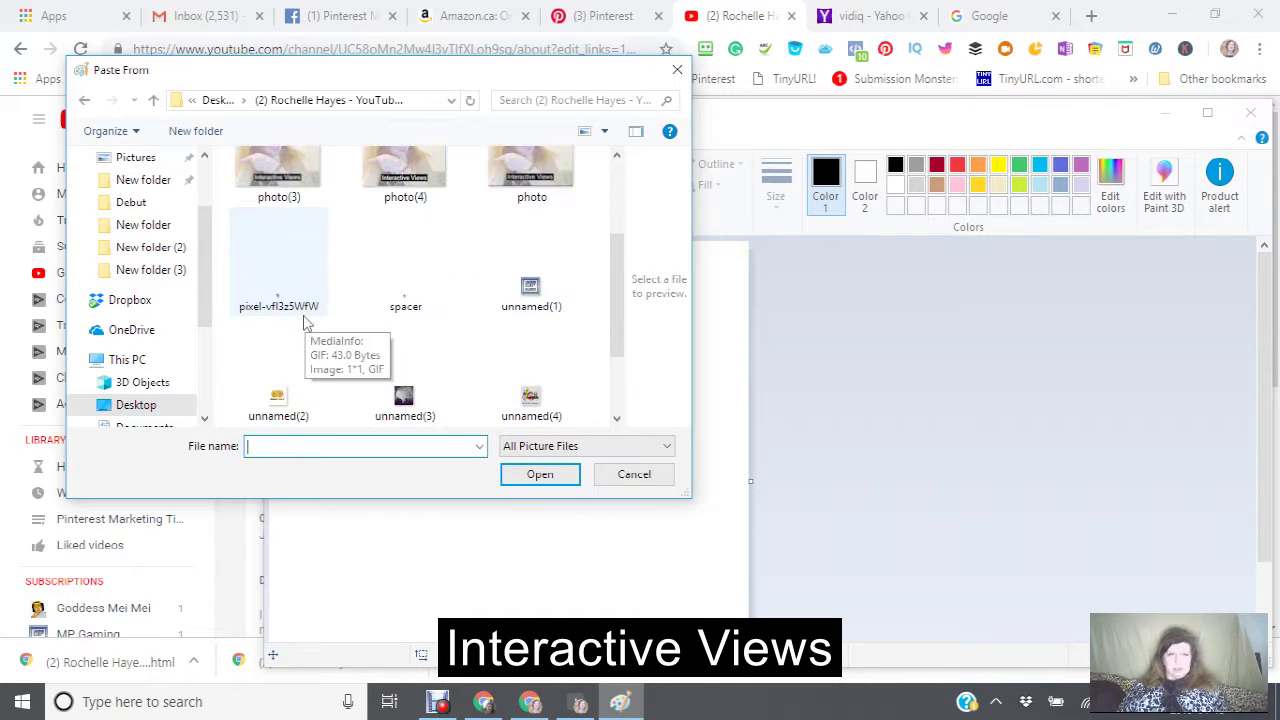
pyautogui.scroll(-1, 300, 320)
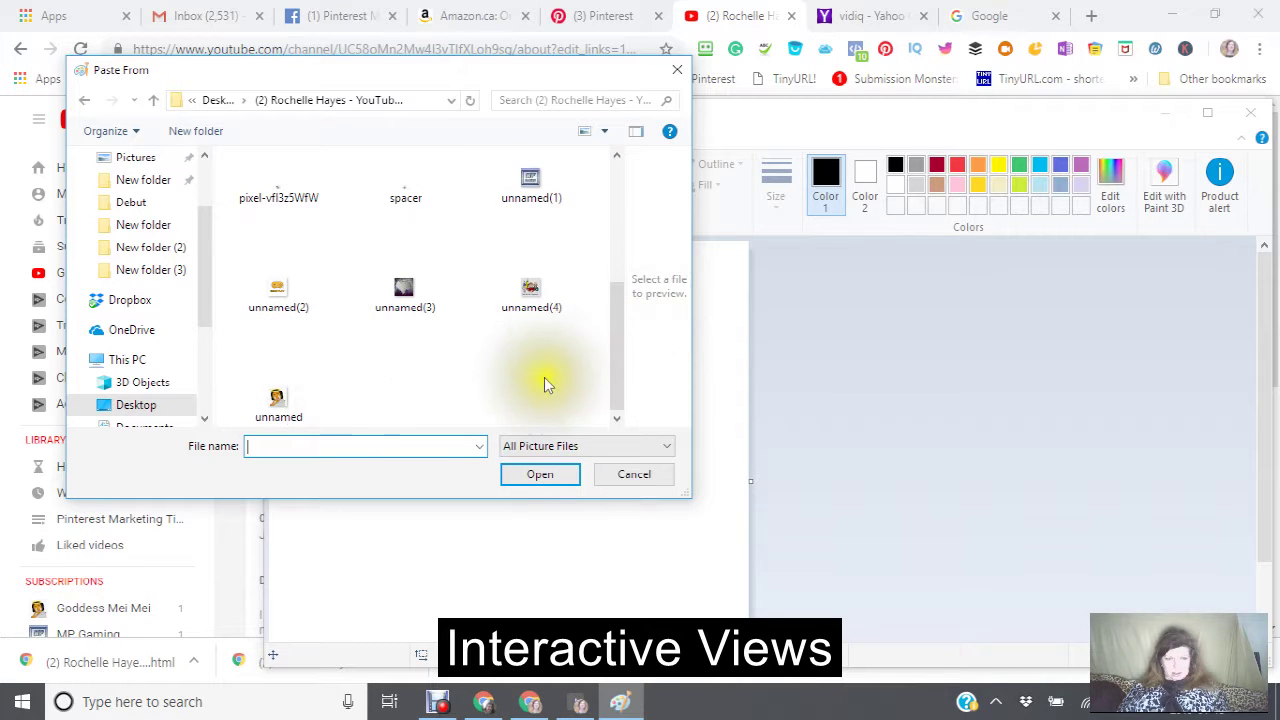
pyautogui.click(677, 69)
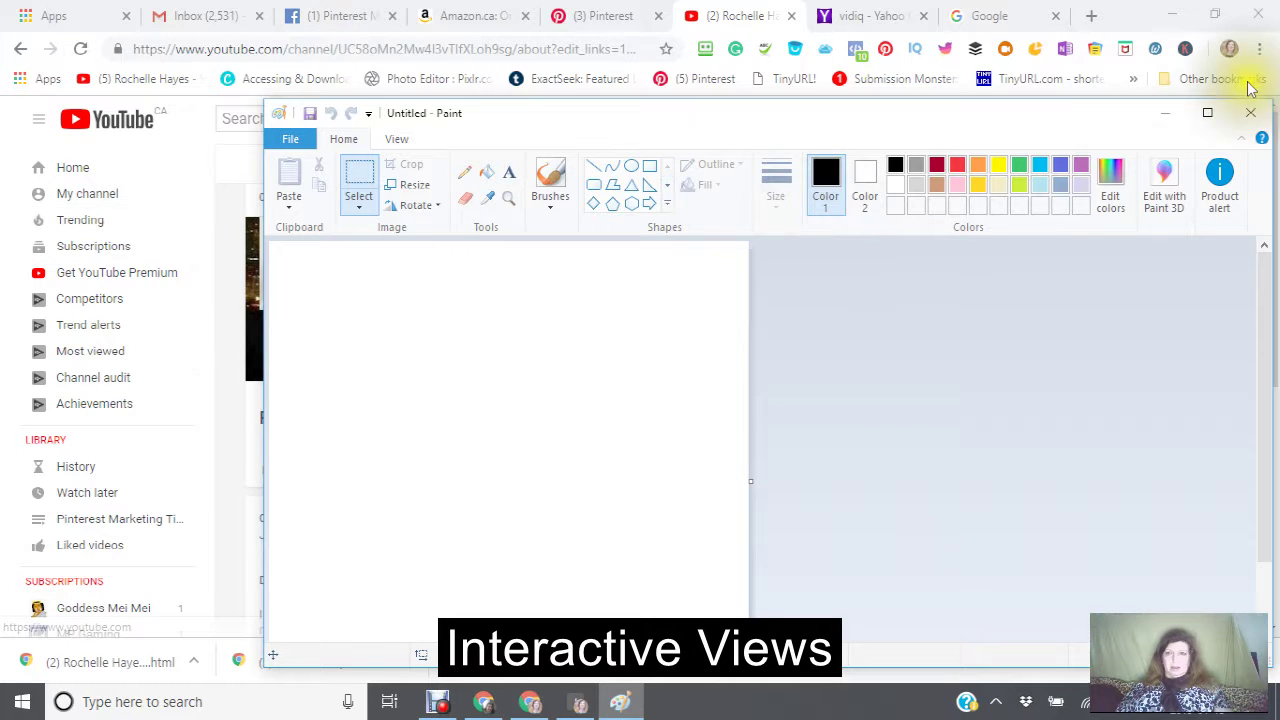
# Close Paint and scroll the YouTube About page showing the description and Canada location.
pyautogui.click(1251, 118)
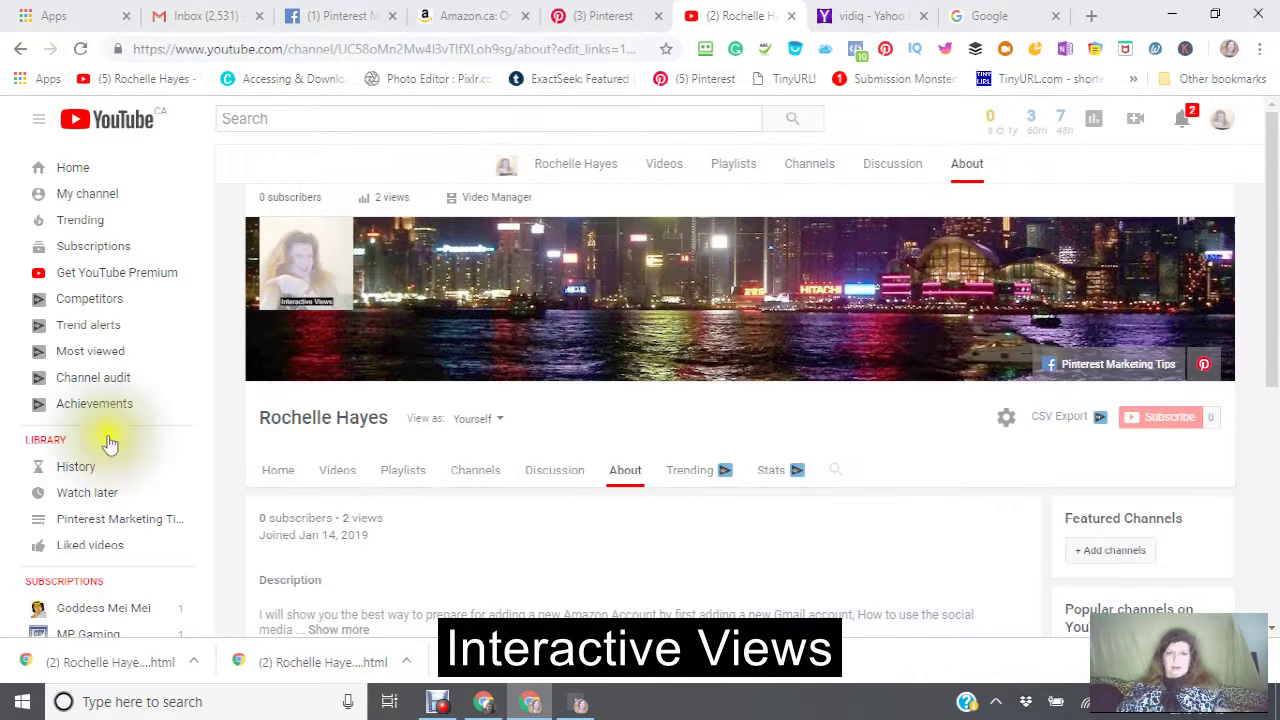
pyautogui.scroll(-3, 371, 286)
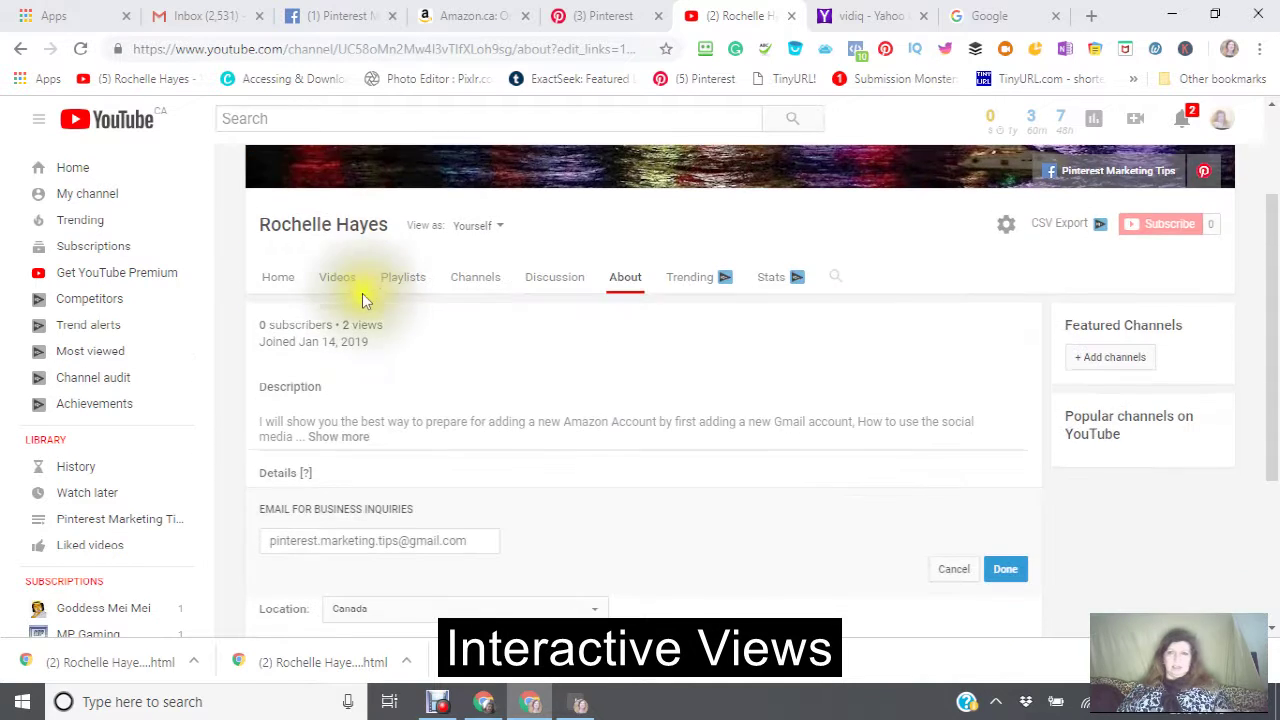
pyautogui.scroll(2, 362, 293)
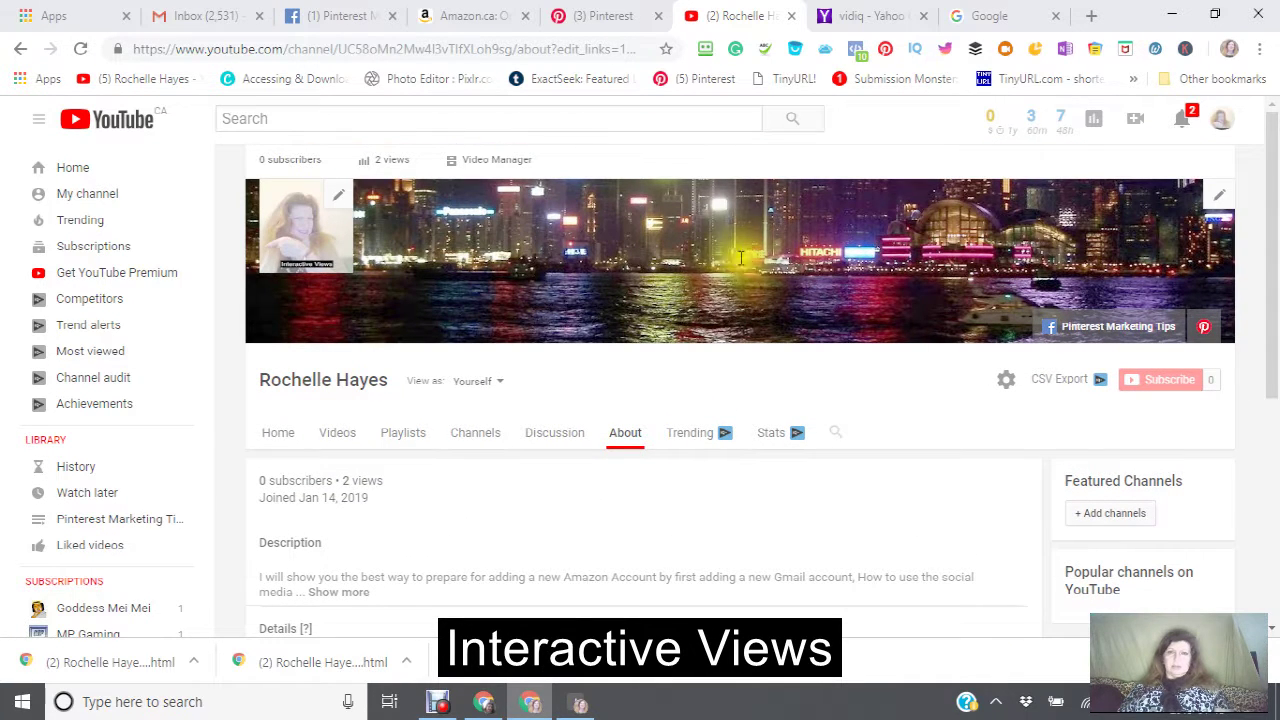
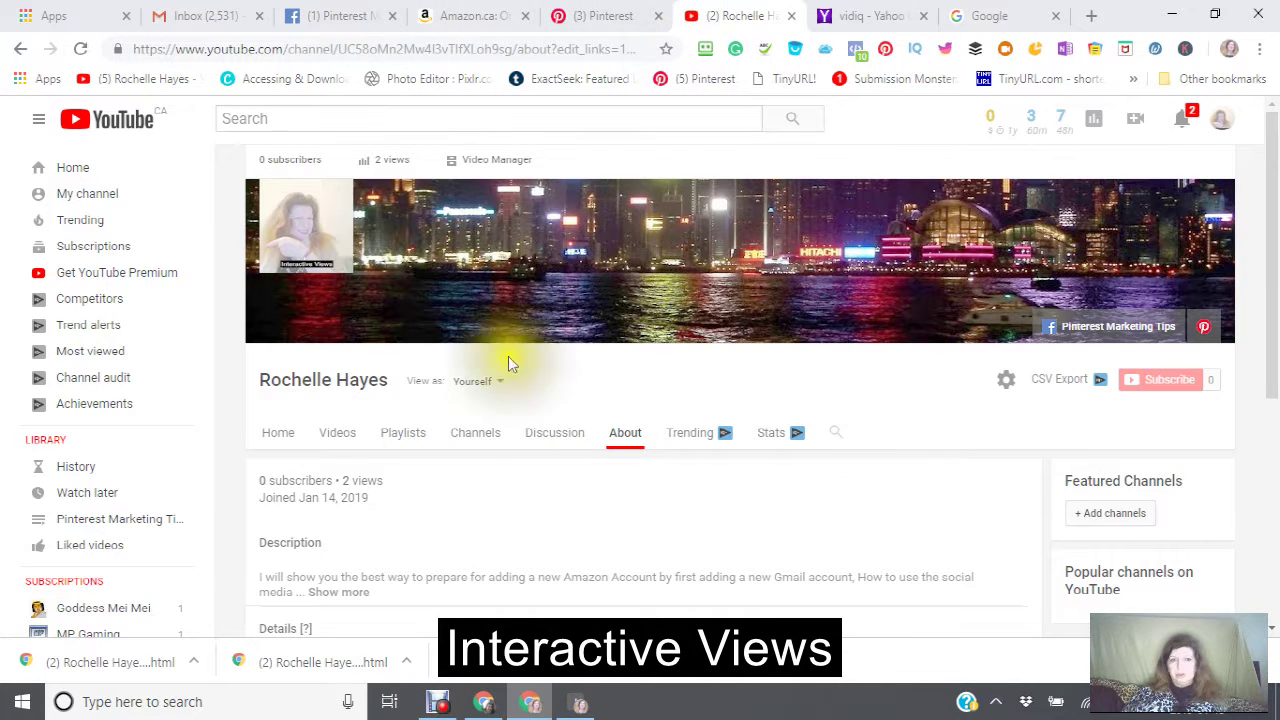
# Go to the channel's Videos tab and open the 1:12:05 Pinterest marketing video.
pyautogui.scroll(-4, 417, 420)
pyautogui.scroll(4, 417, 423)
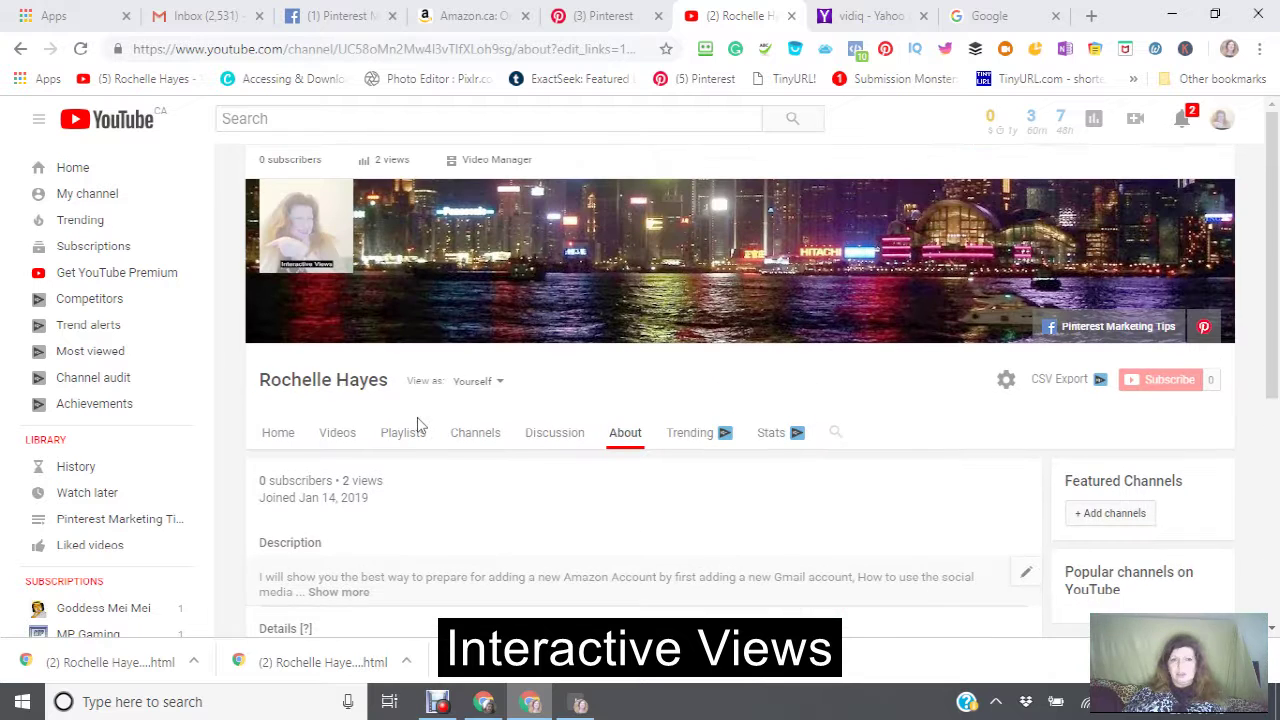
pyautogui.click(336, 432)
pyautogui.click(336, 434)
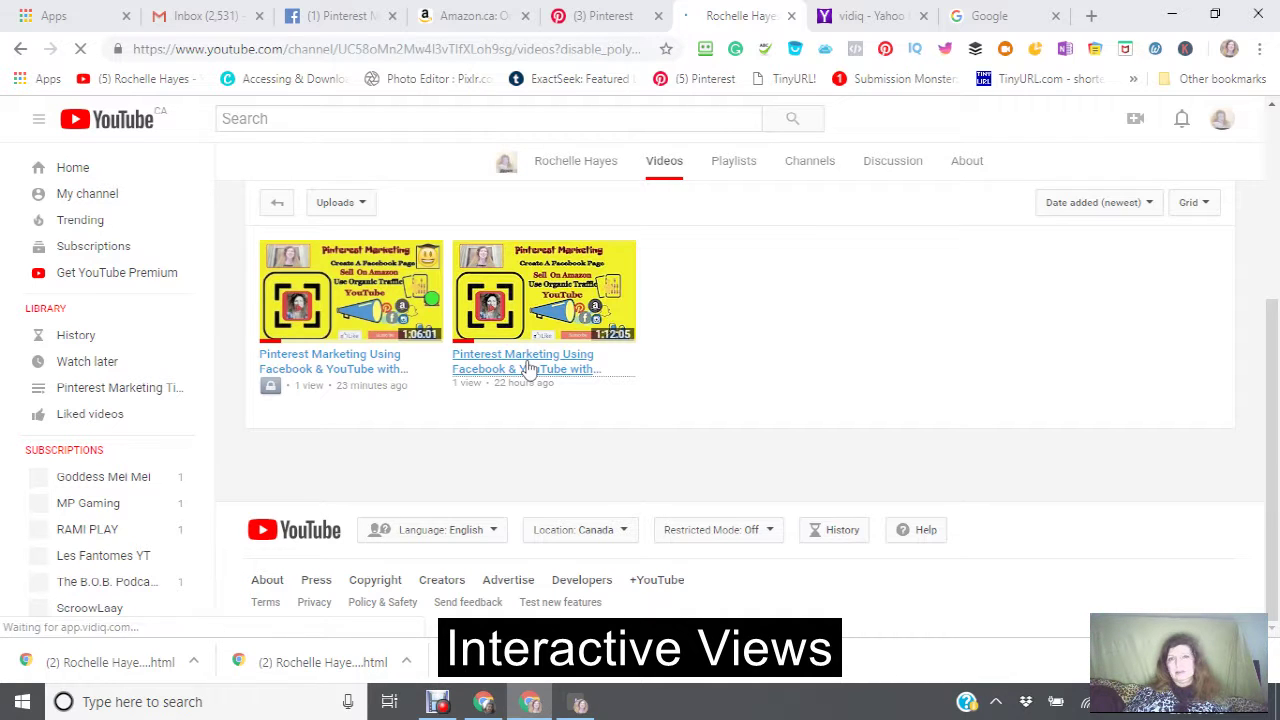
pyautogui.click(528, 369)
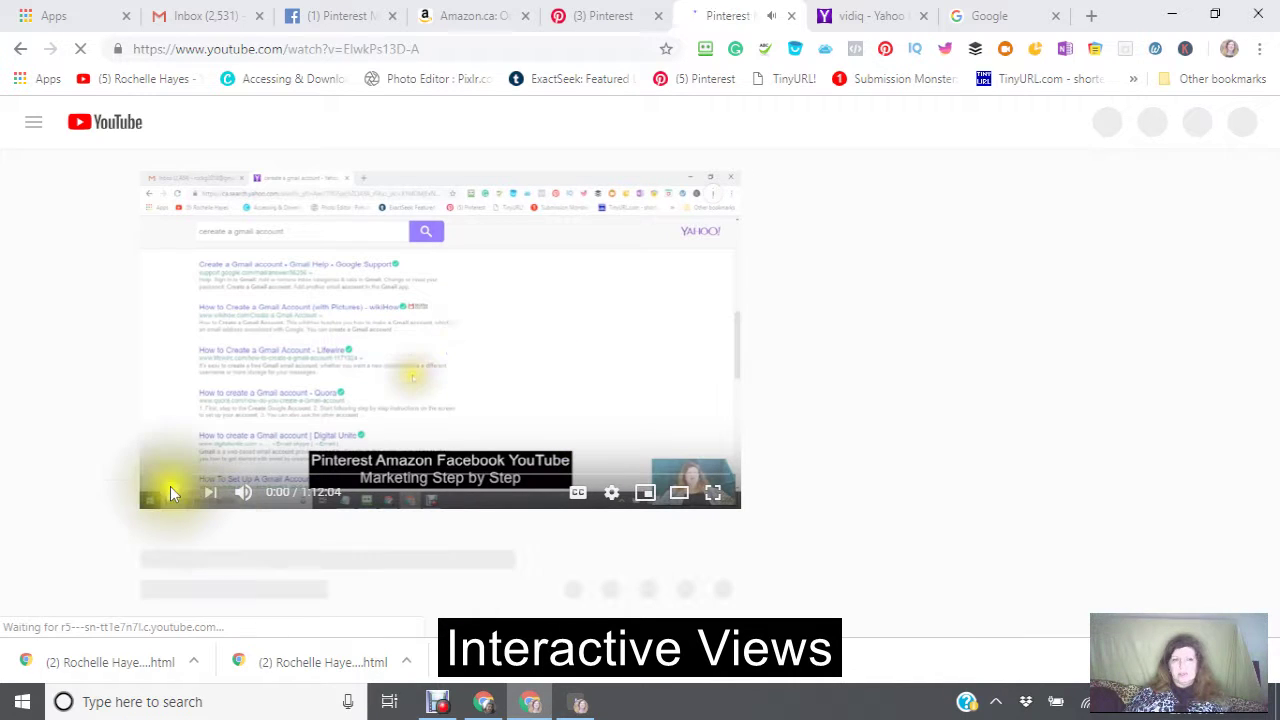
# Pause the Pinterest marketing video and bring up its Share dialog.
pyautogui.click(415, 478)
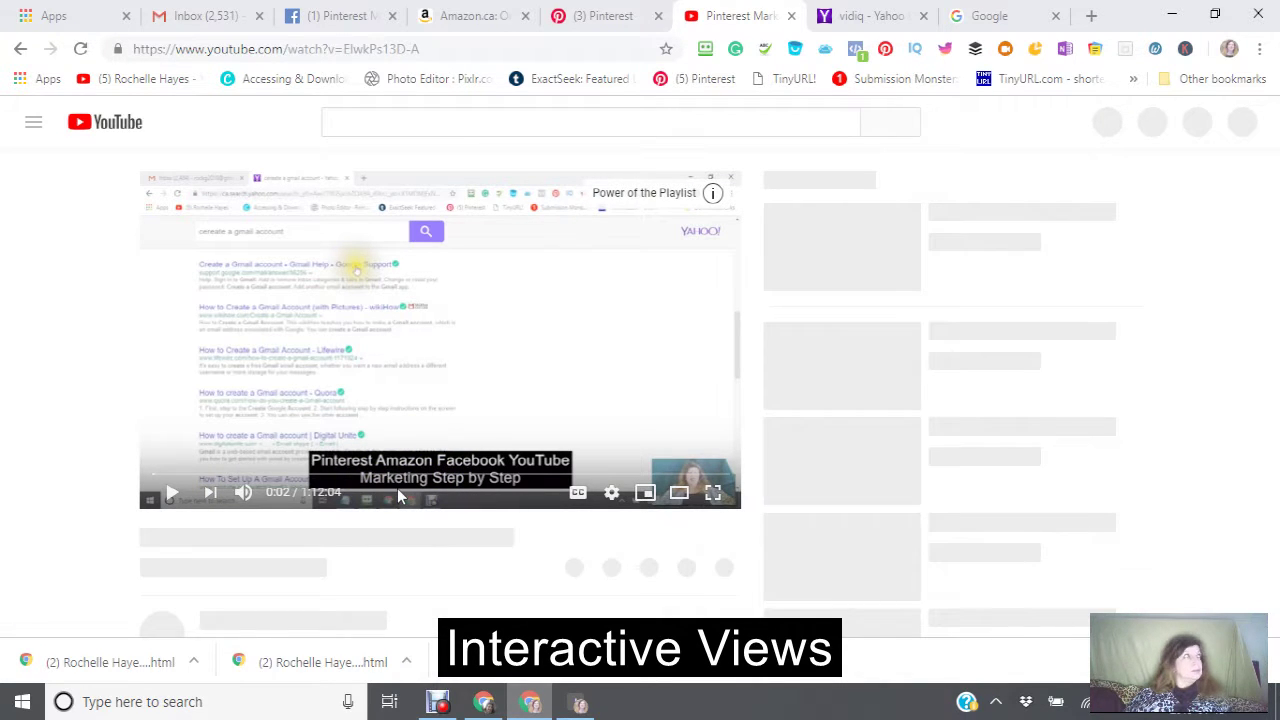
pyautogui.scroll(-3, 400, 480)
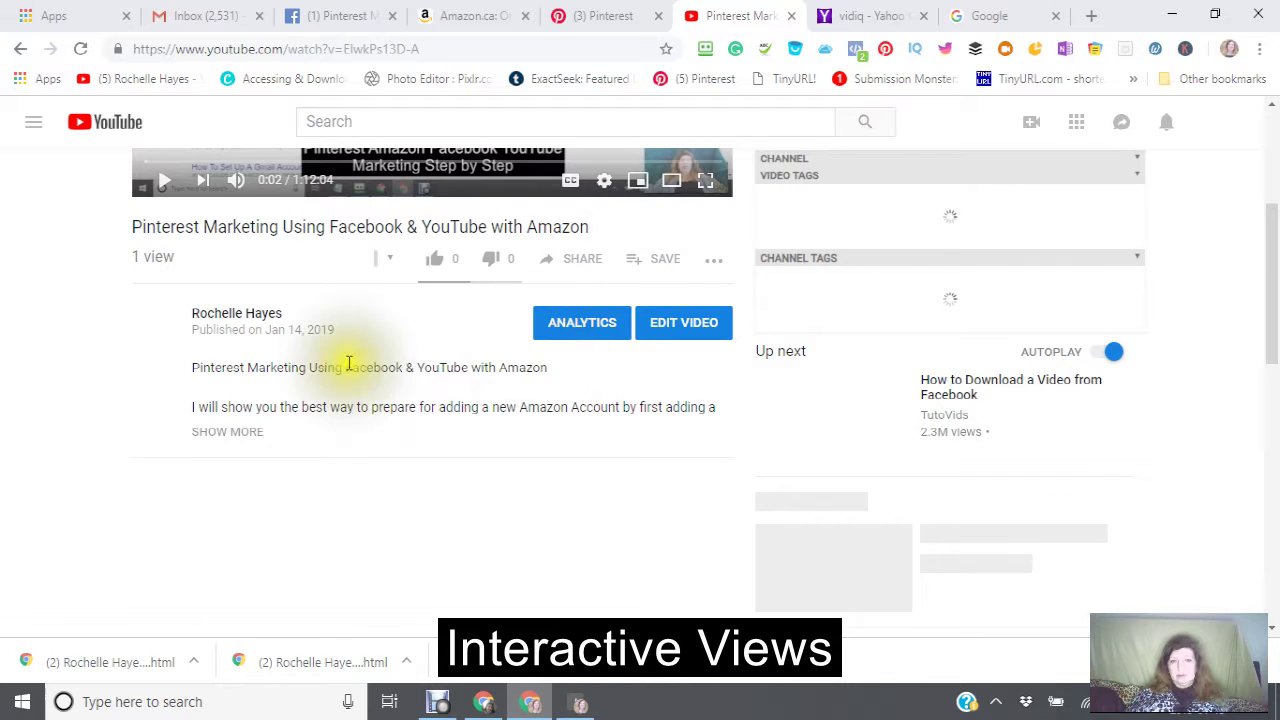
pyautogui.click(573, 262)
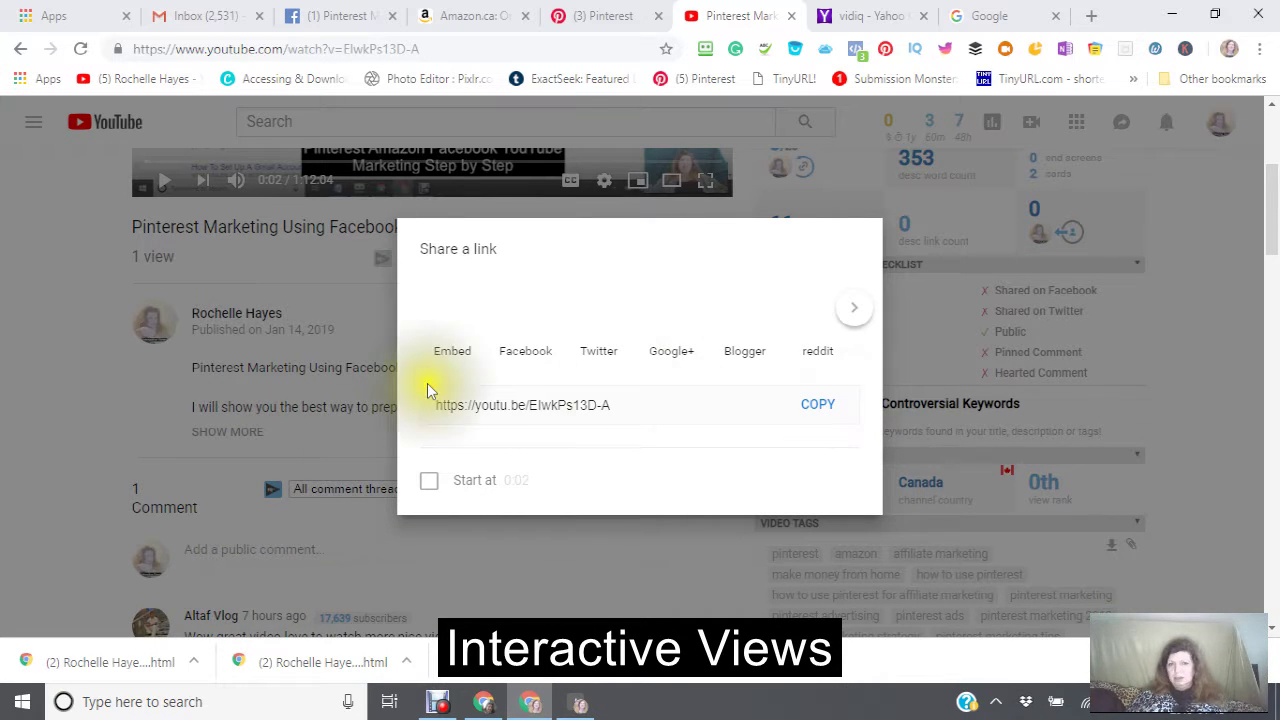
# Select the youtu.be short link, browse the sharing services, then close the Share dialog.
pyautogui.click(615, 406)
pyautogui.click(617, 407)
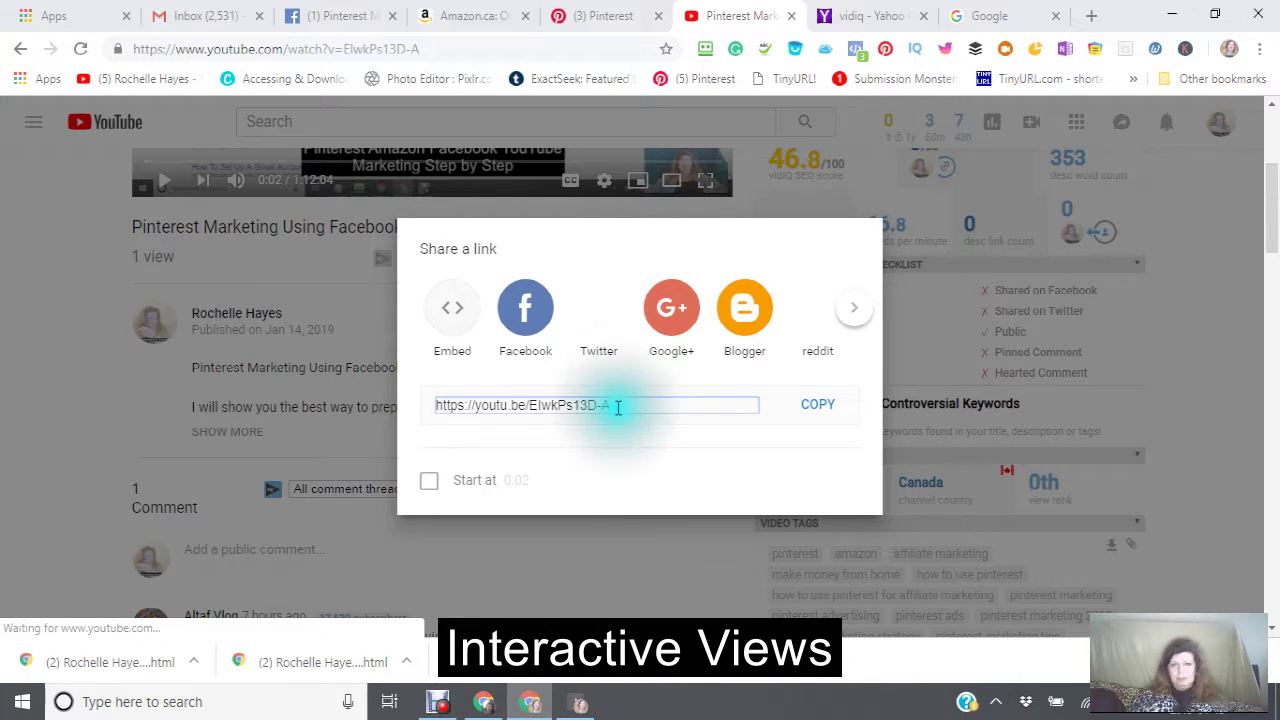
pyautogui.click(617, 407)
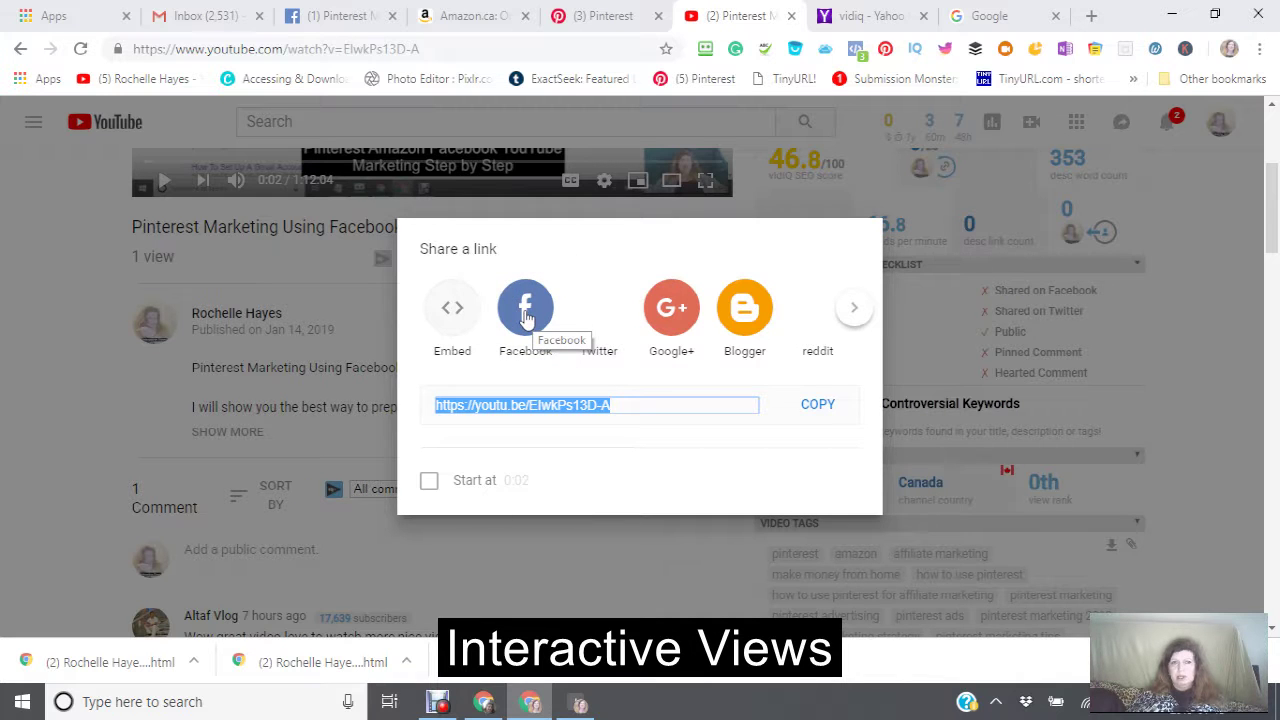
pyautogui.click(556, 312)
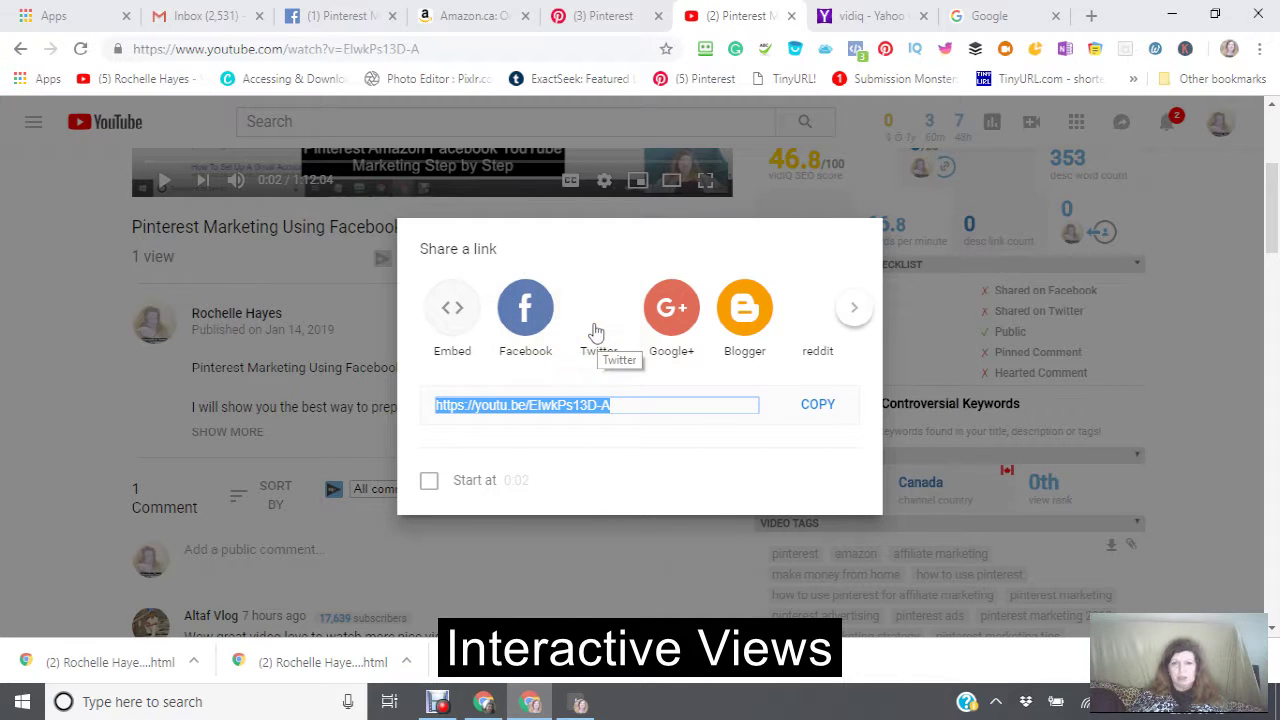
pyautogui.click(634, 309)
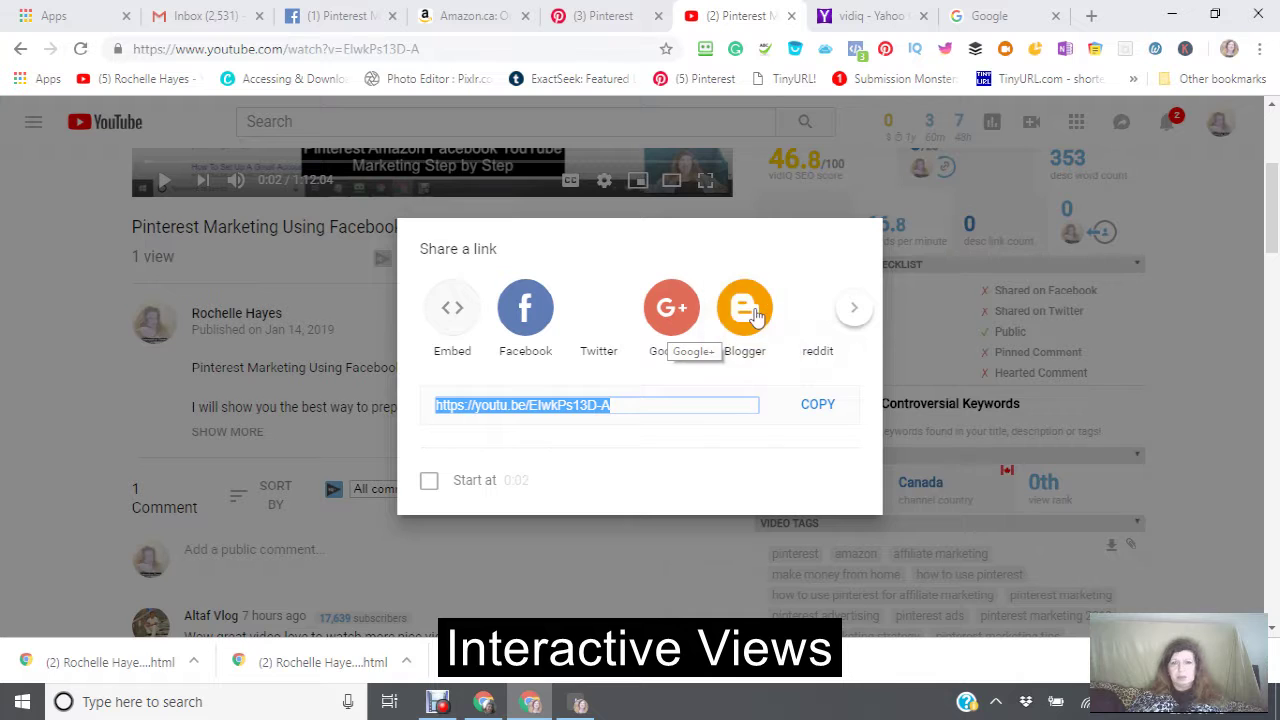
pyautogui.click(855, 312)
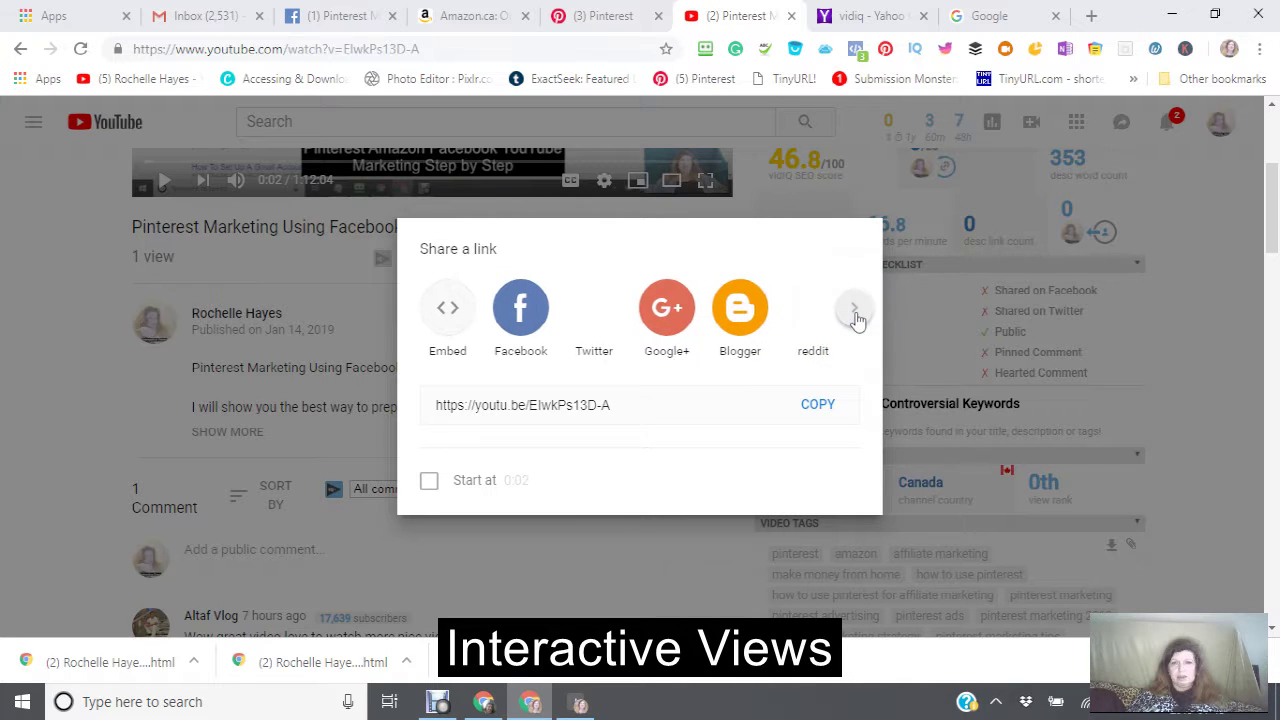
pyautogui.click(855, 312)
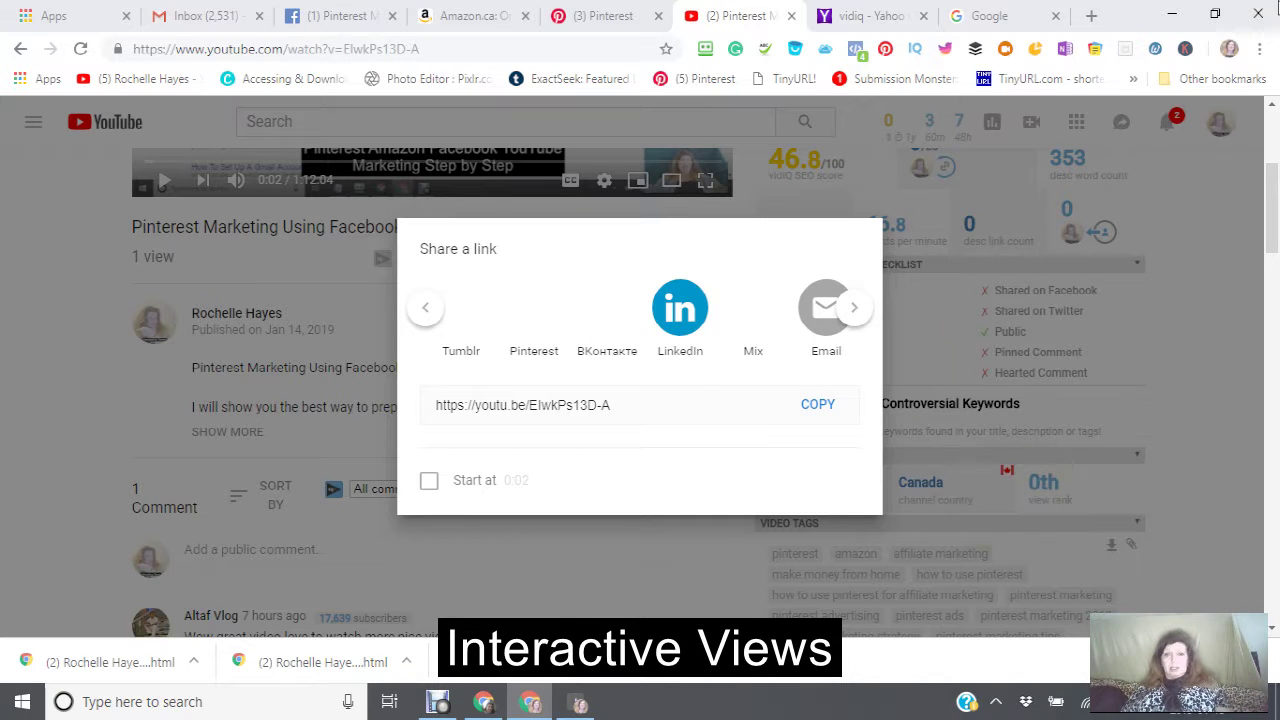
pyautogui.click(778, 187)
pyautogui.scroll(3, 532, 385)
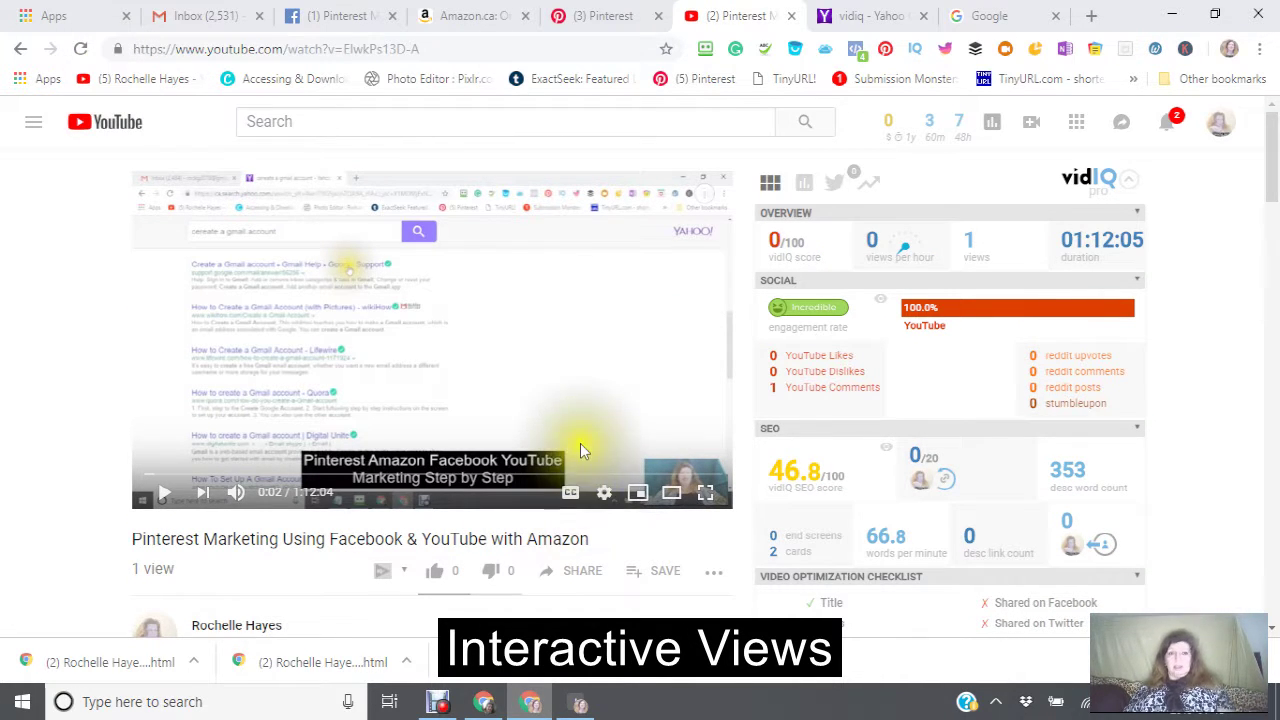
# On the Pinterest profile, look over the featured boards, then show all 133 boards.
pyautogui.click(608, 20)
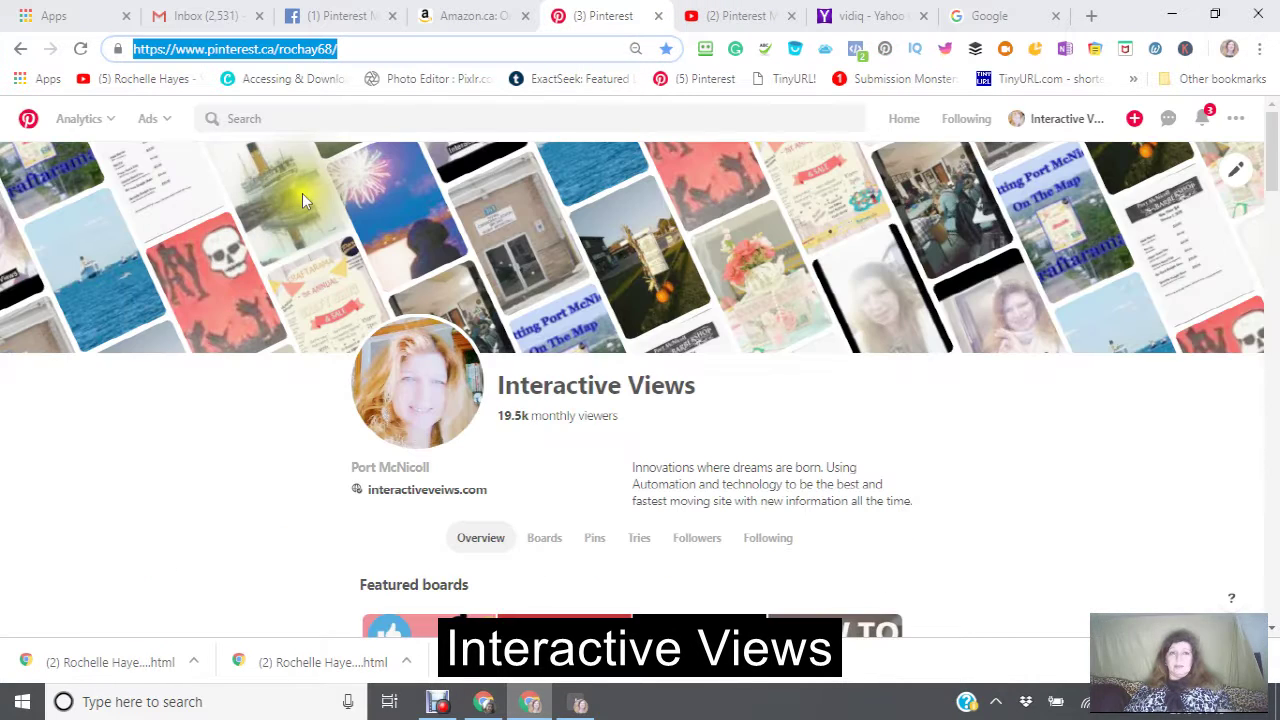
pyautogui.scroll(-5, 465, 443)
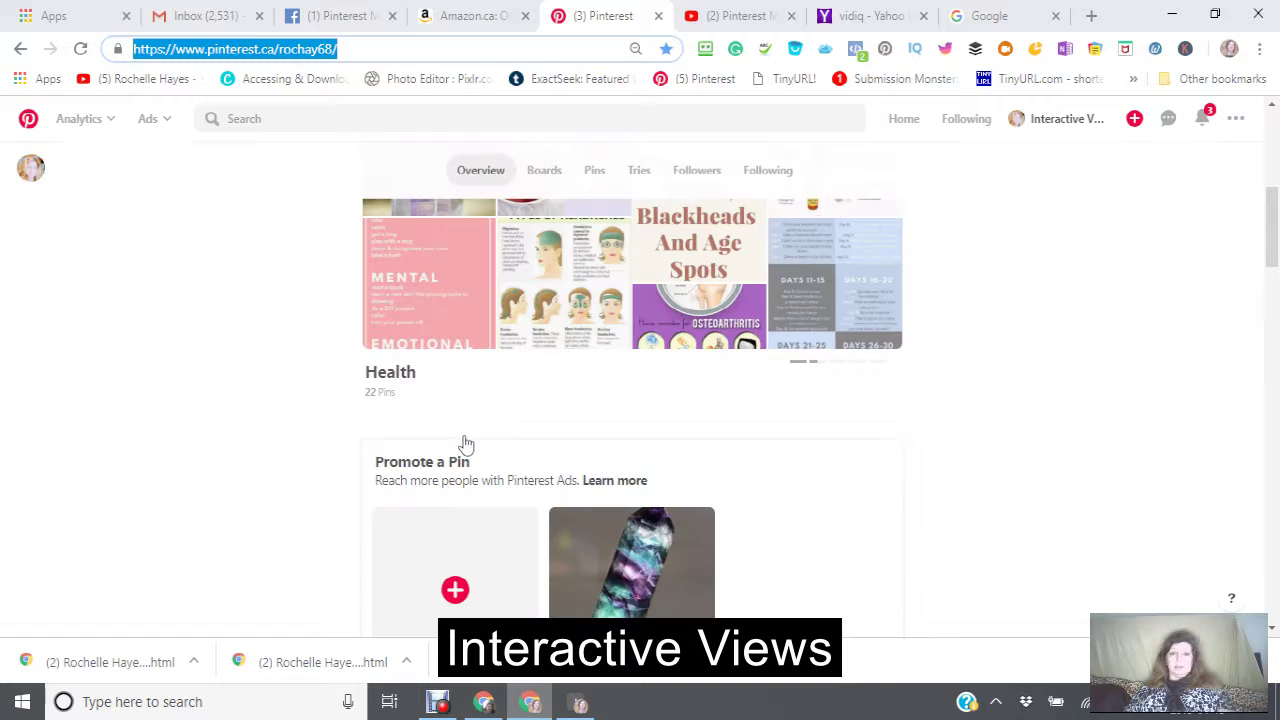
pyautogui.scroll(-3, 465, 443)
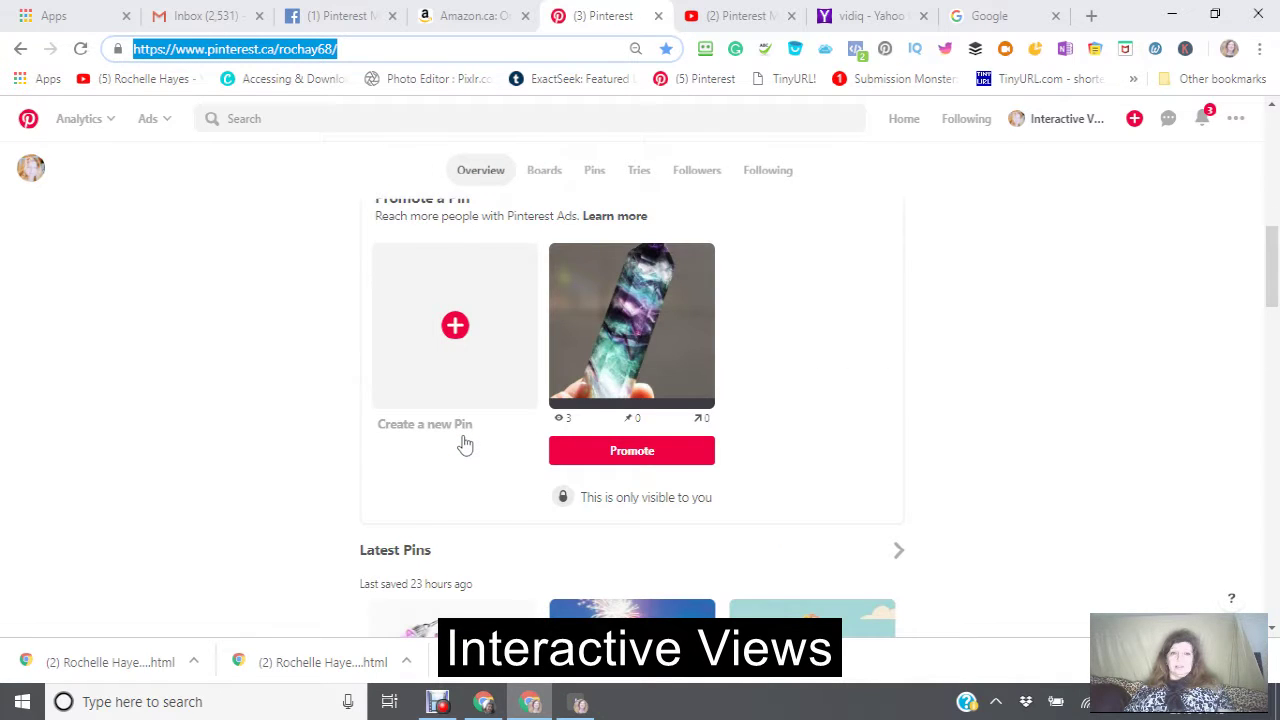
pyautogui.scroll(-5, 465, 443)
pyautogui.scroll(8, 463, 443)
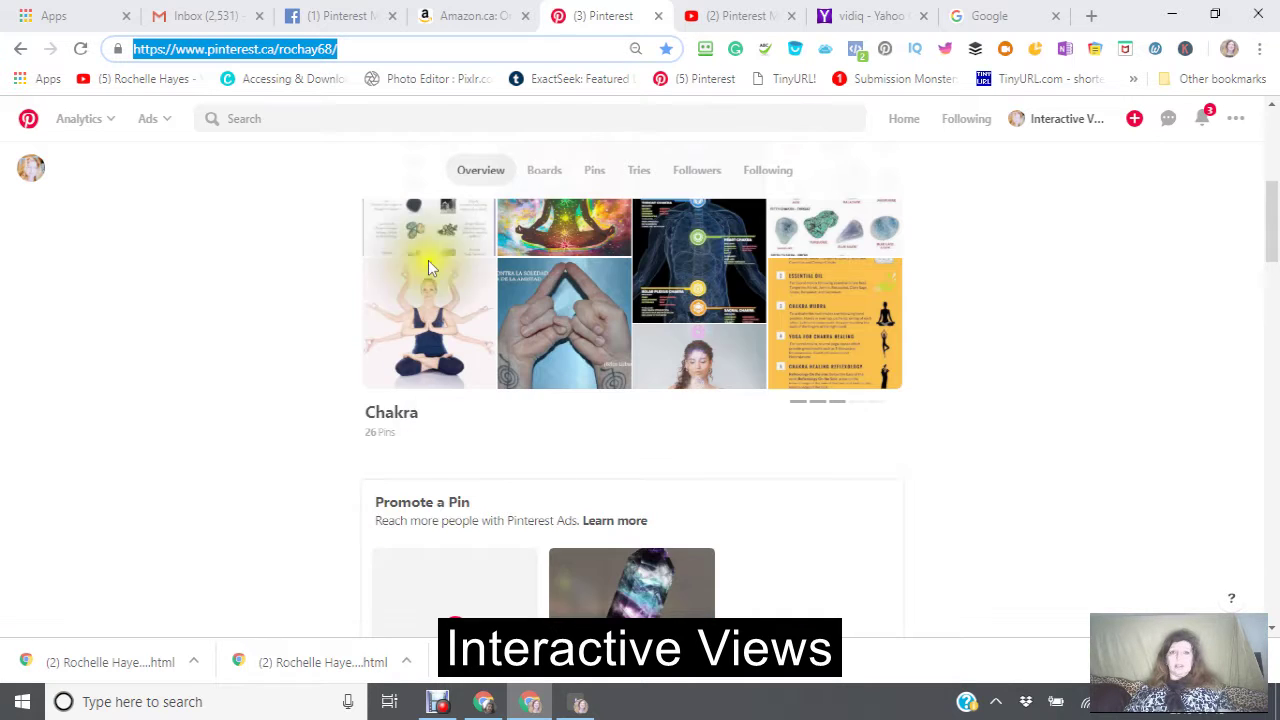
pyautogui.scroll(4, 404, 400)
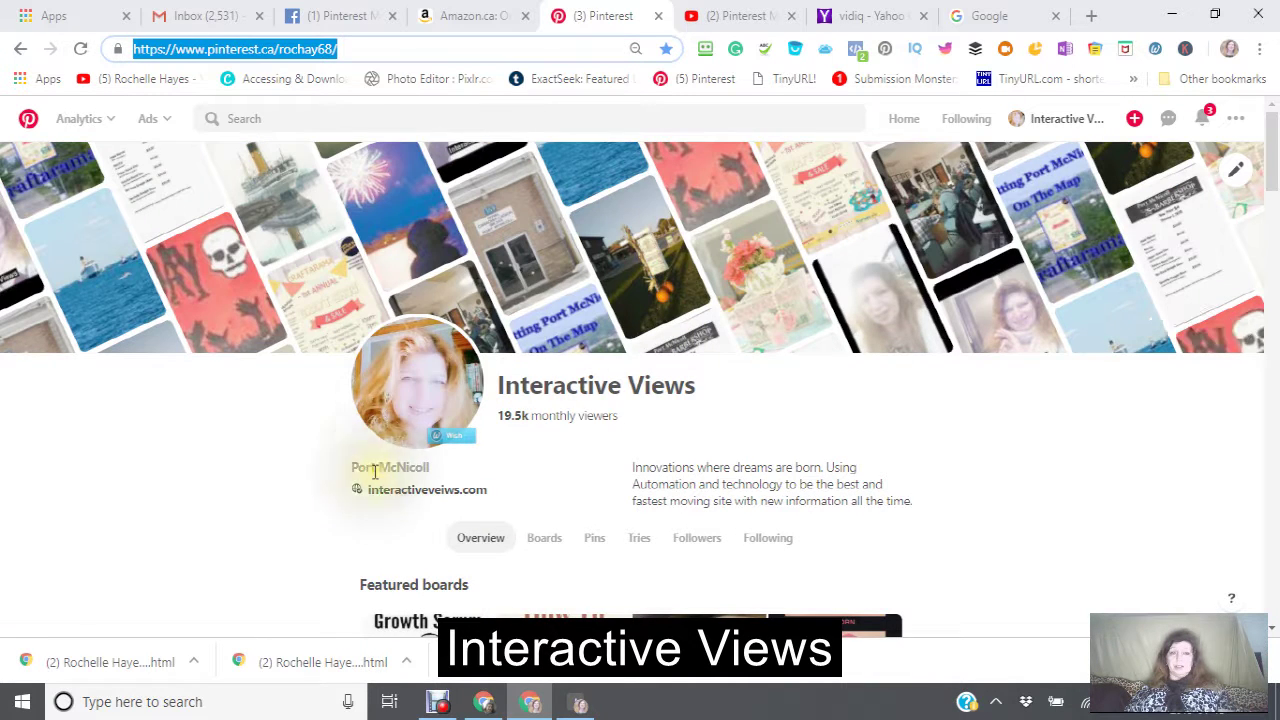
pyautogui.scroll(-4, 358, 484)
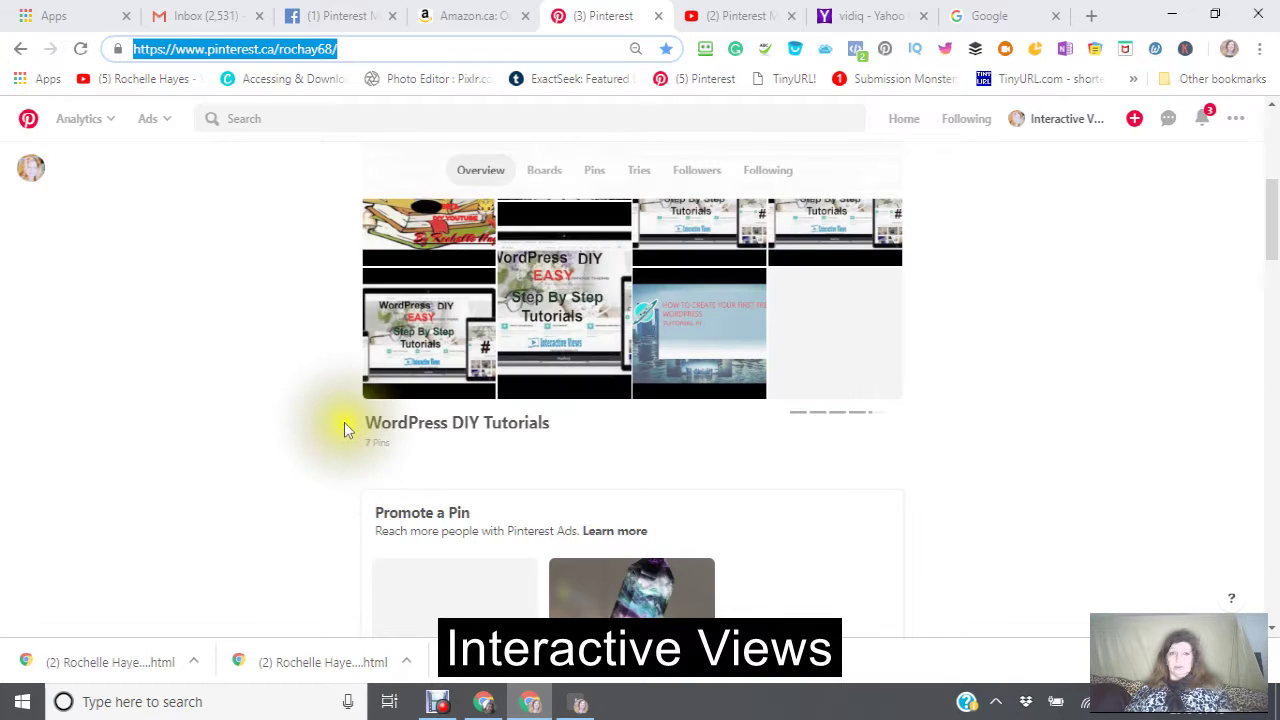
pyautogui.scroll(1, 350, 415)
pyautogui.scroll(1, 500, 225)
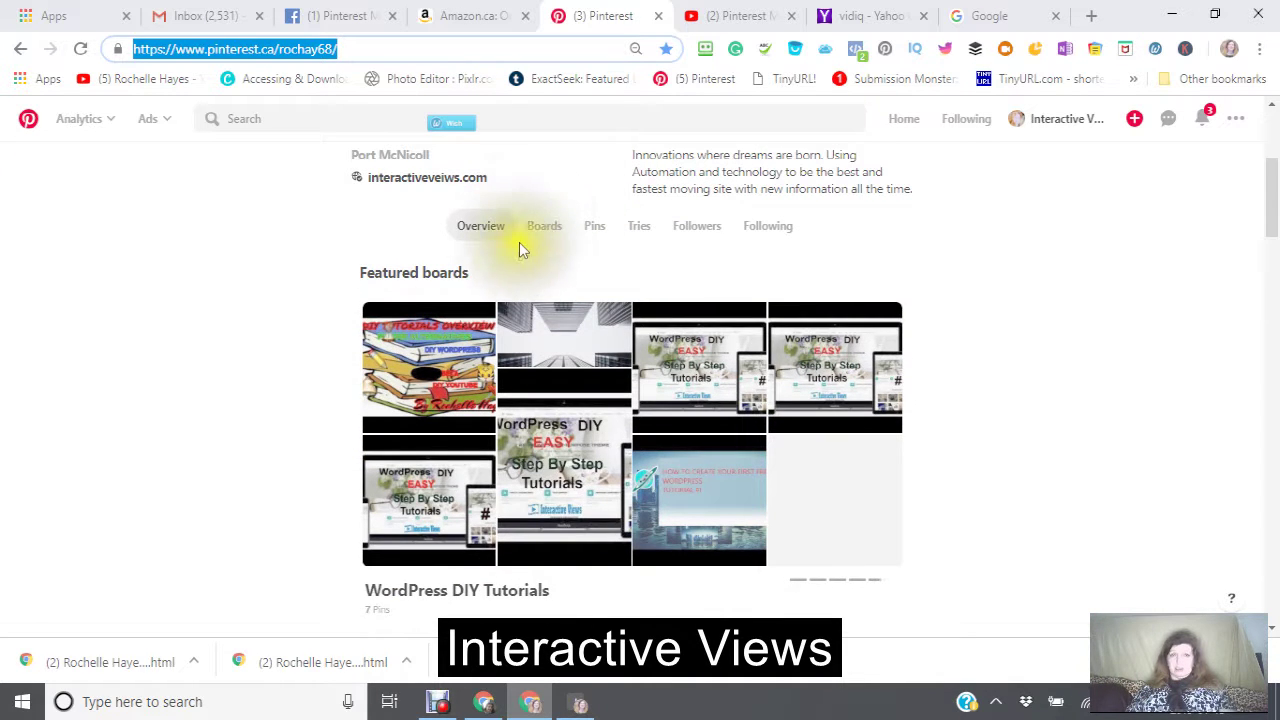
pyautogui.click(545, 229)
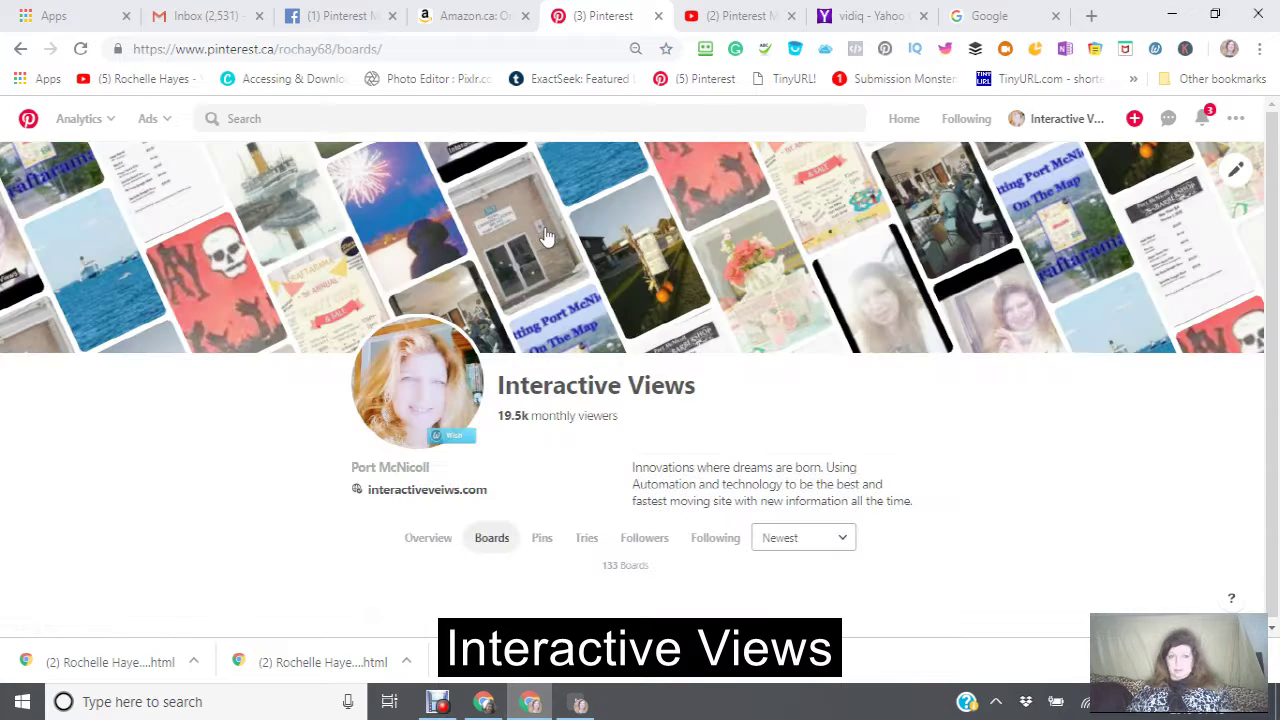
# Scroll through the Interactive Views board grid, including Amazon Deal Of The Day, and return to the header.
pyautogui.click(512, 413)
pyautogui.scroll(-4, 512, 413)
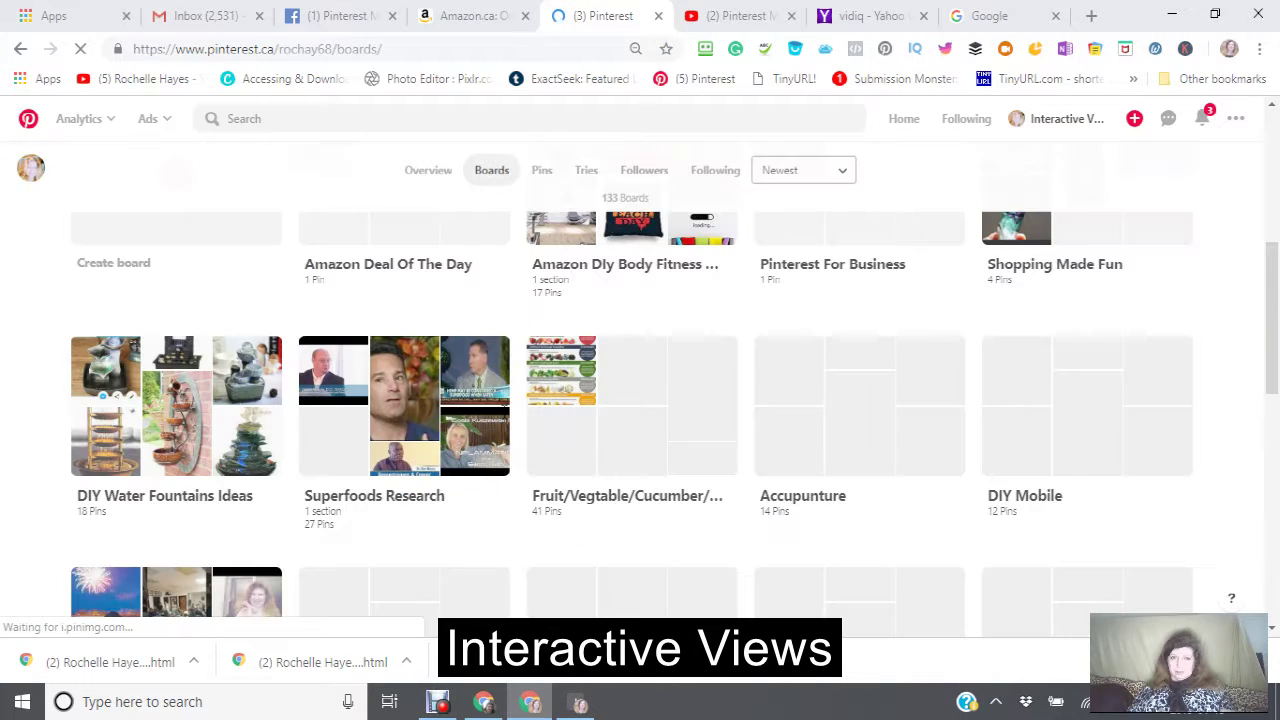
pyautogui.scroll(-4, 503, 411)
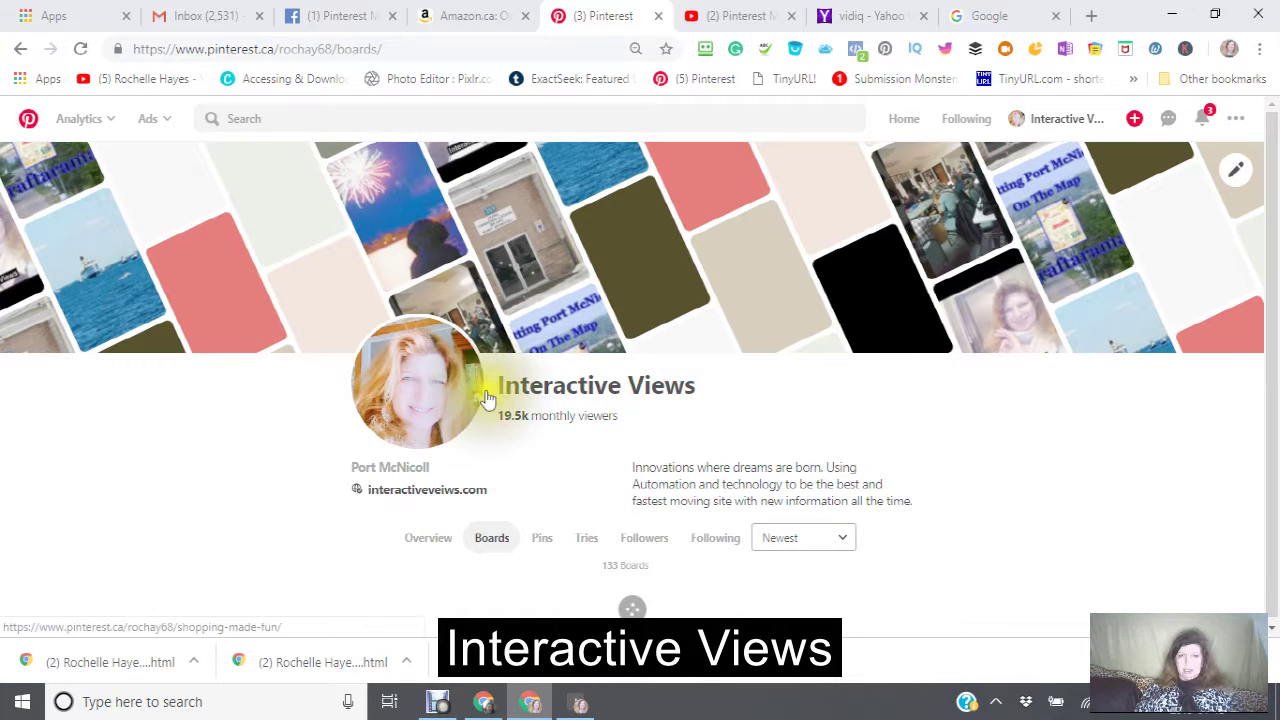
pyautogui.scroll(-3, 484, 398)
pyautogui.scroll(-10, 474, 414)
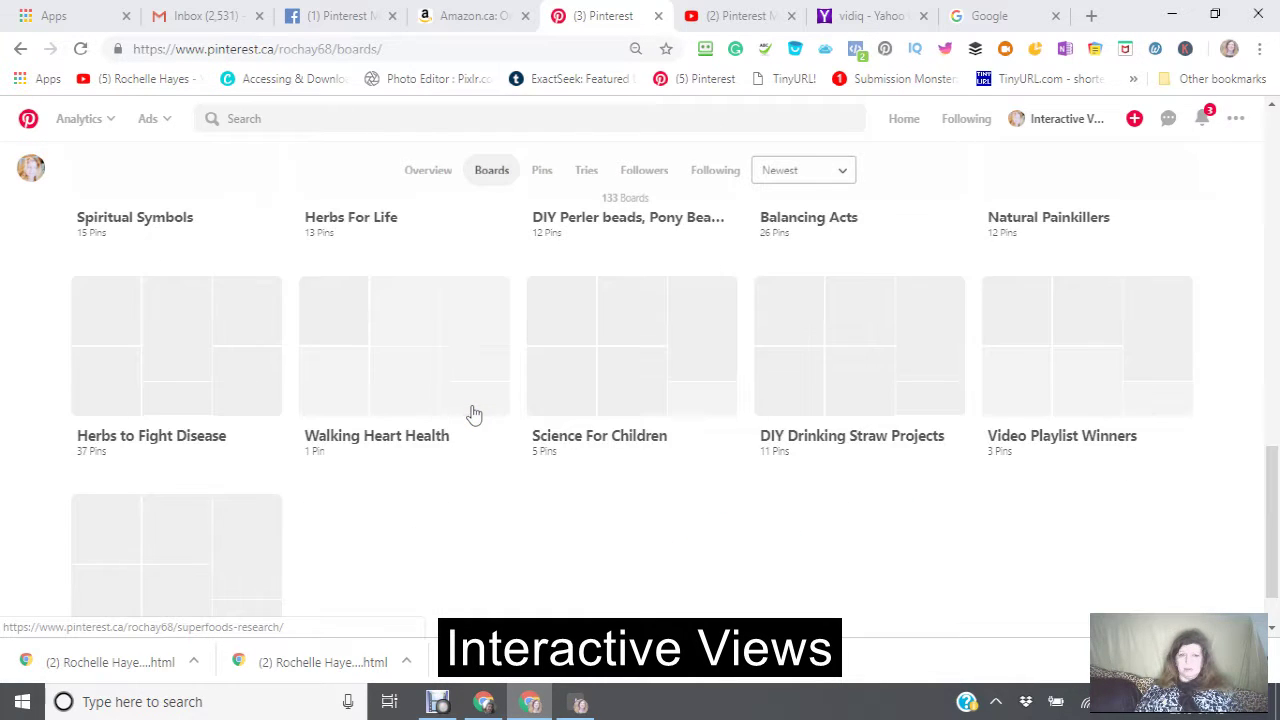
pyautogui.scroll(-1, 474, 414)
pyautogui.scroll(-1, 474, 414)
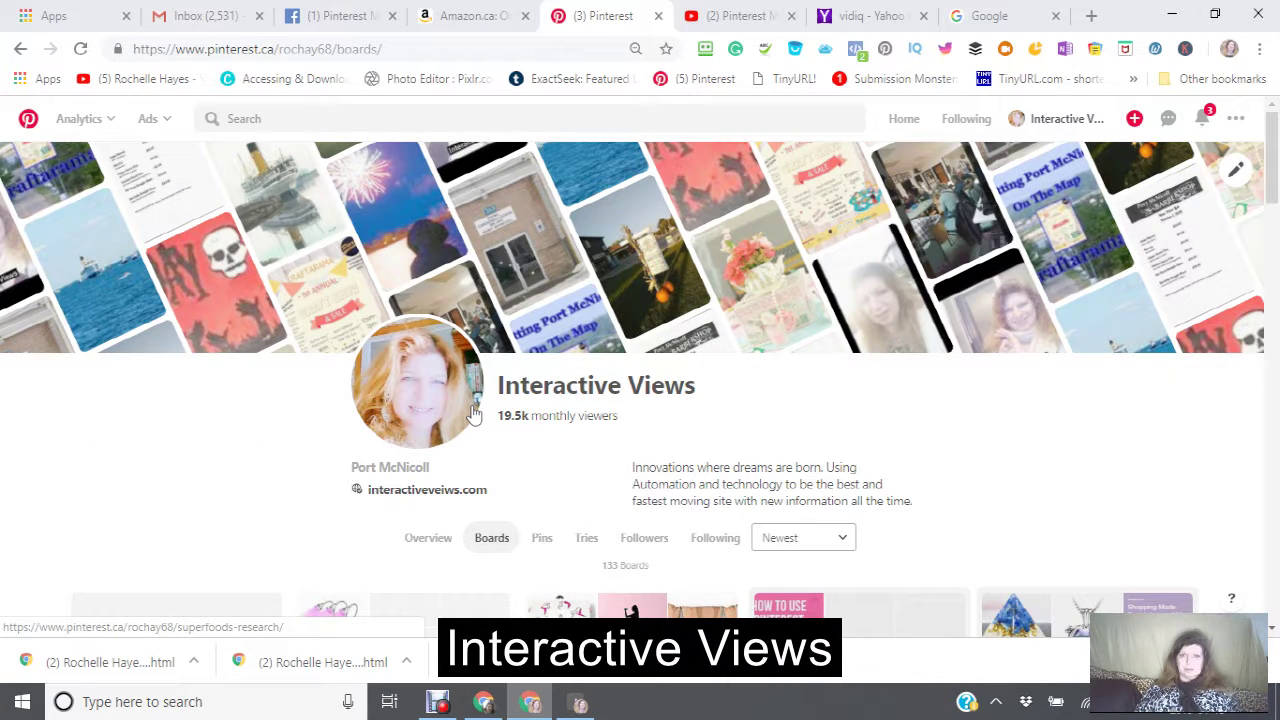
pyautogui.scroll(-4, 474, 414)
pyautogui.scroll(-10, 474, 414)
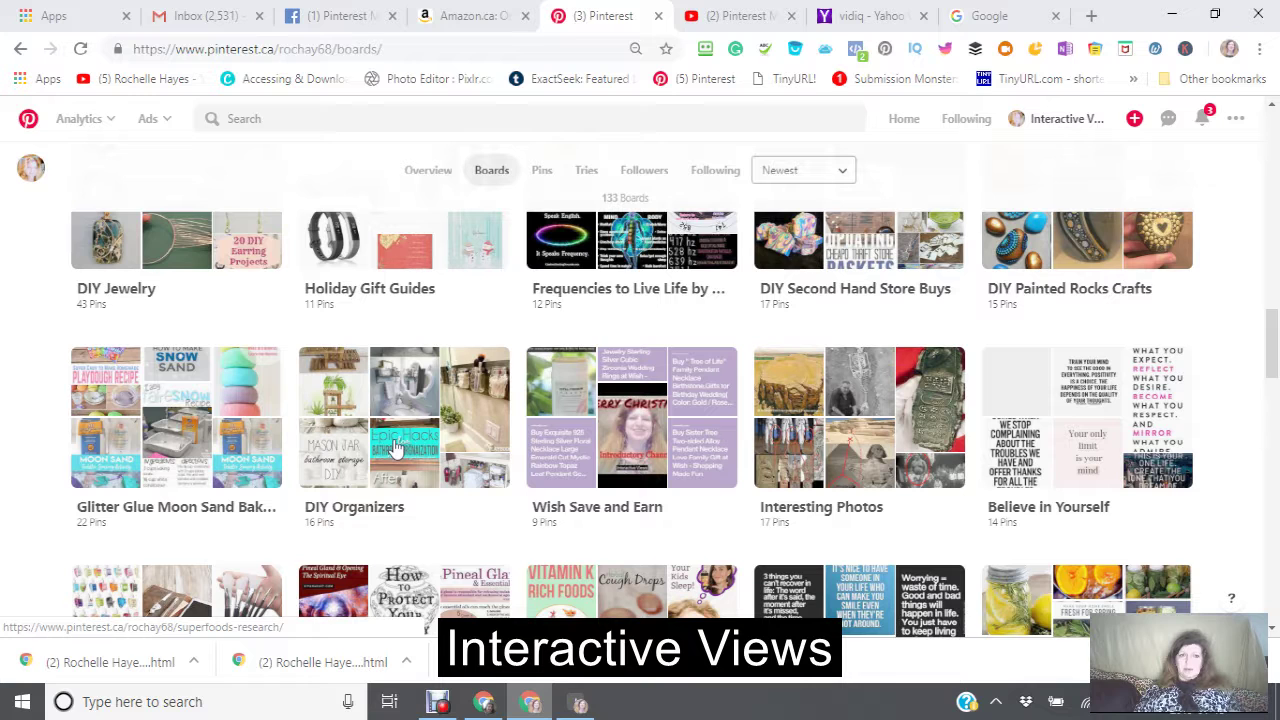
pyautogui.scroll(10, 395, 448)
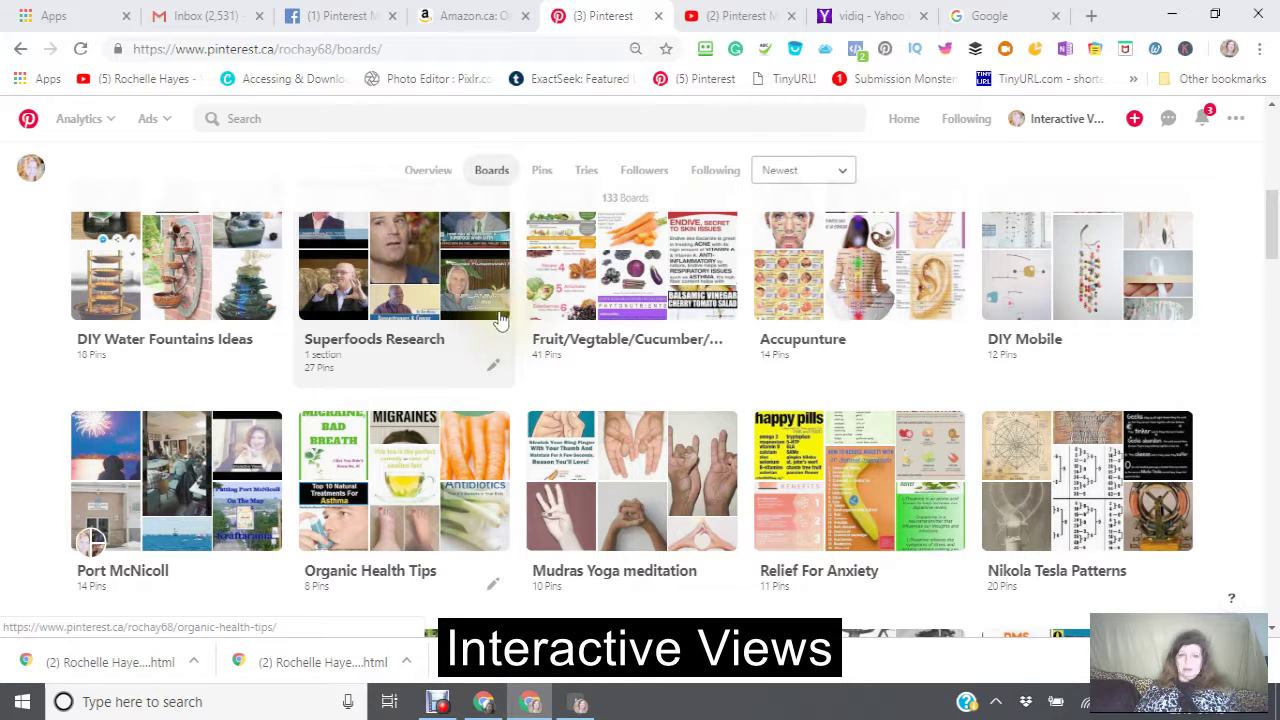
pyautogui.scroll(4, 500, 320)
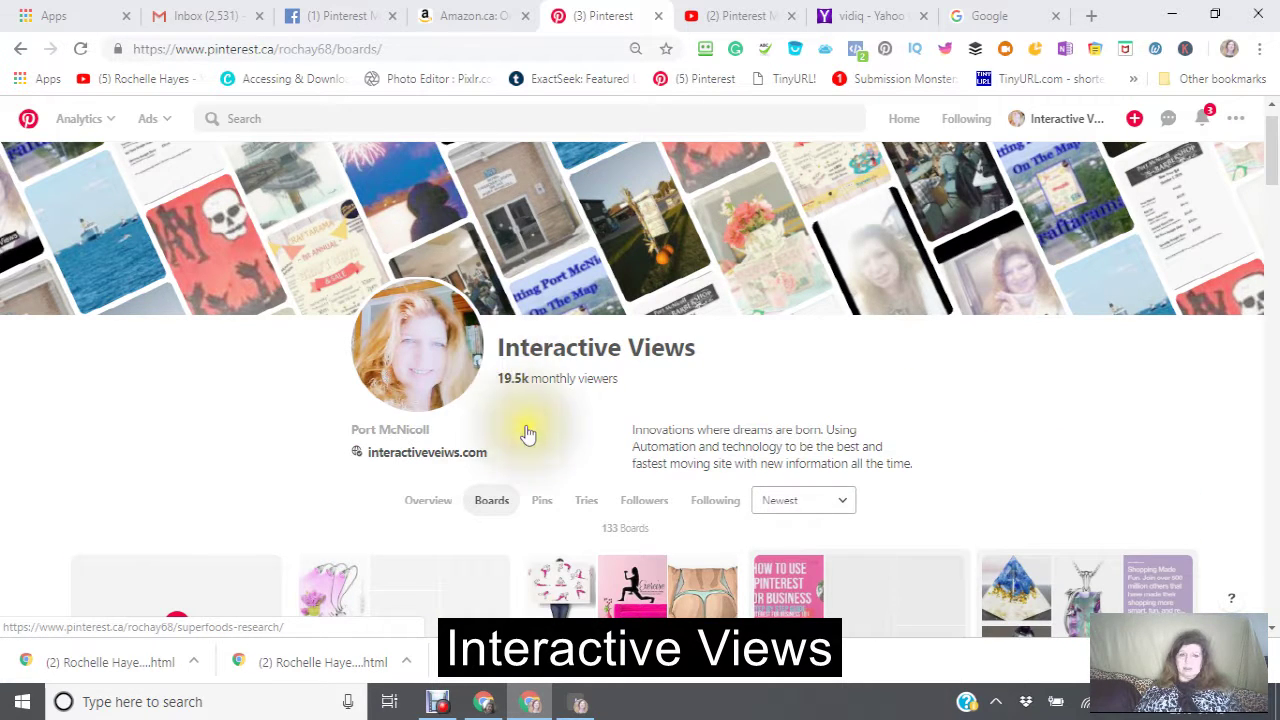
pyautogui.scroll(1, 488, 460)
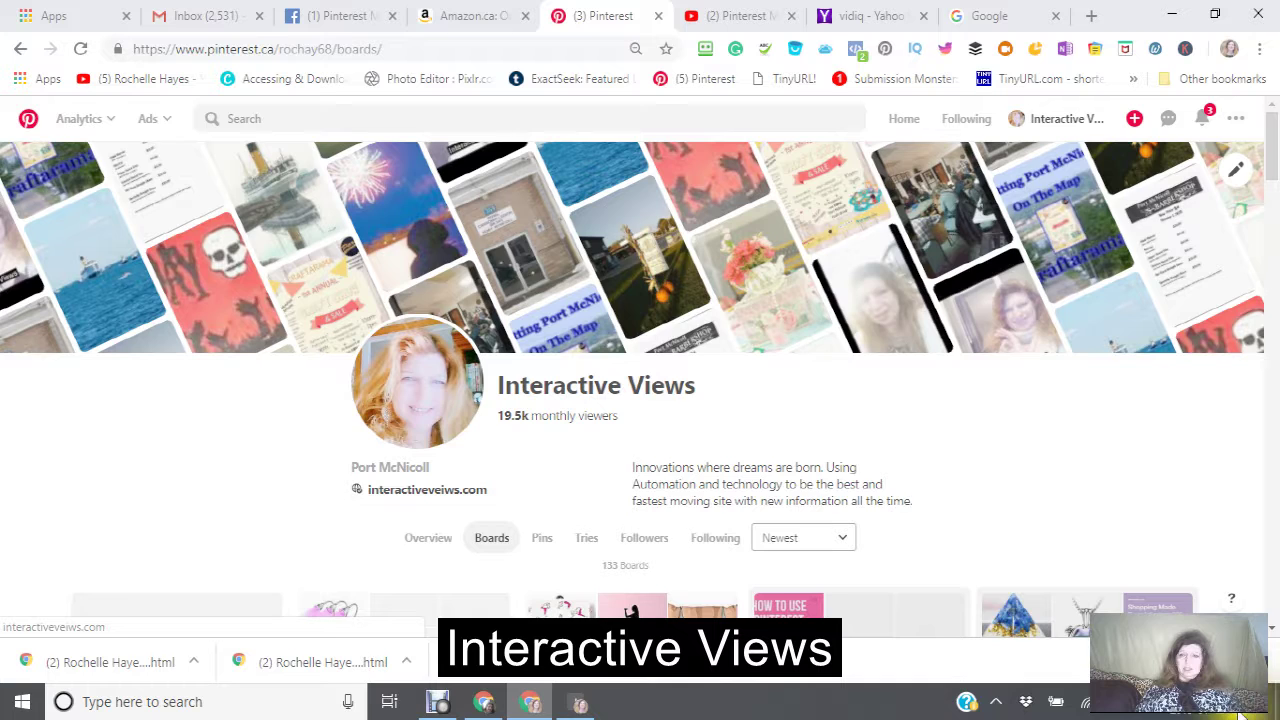
pyautogui.scroll(-5, 1266, 270)
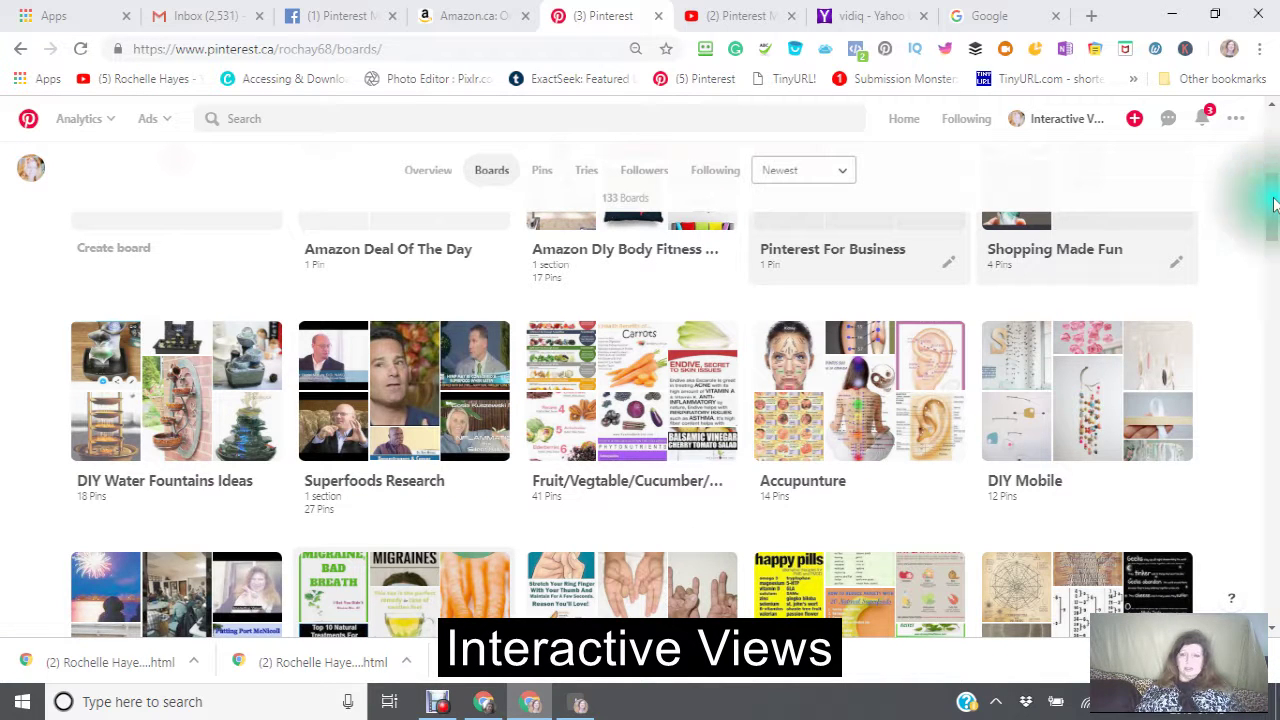
pyautogui.click(1271, 143)
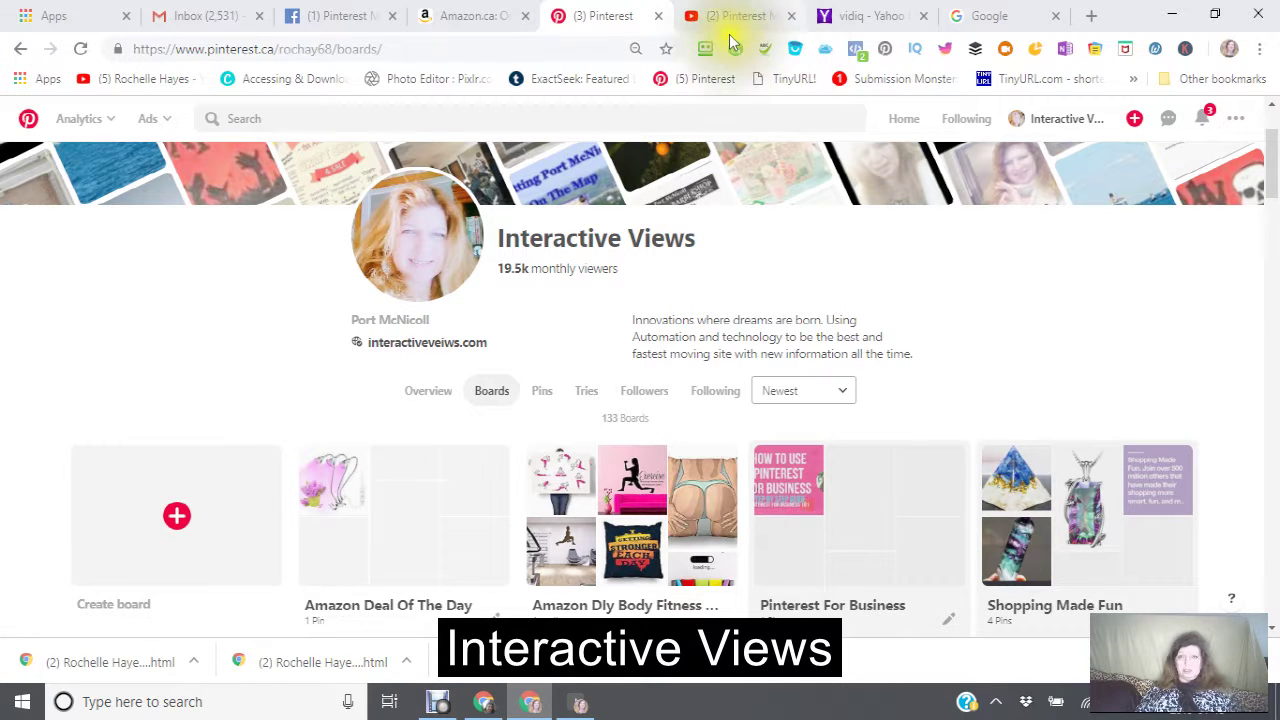
# On Amazon.ca, open Today's Deals and browse the discounted products like the APEMAN 4K camera.
pyautogui.click(477, 14)
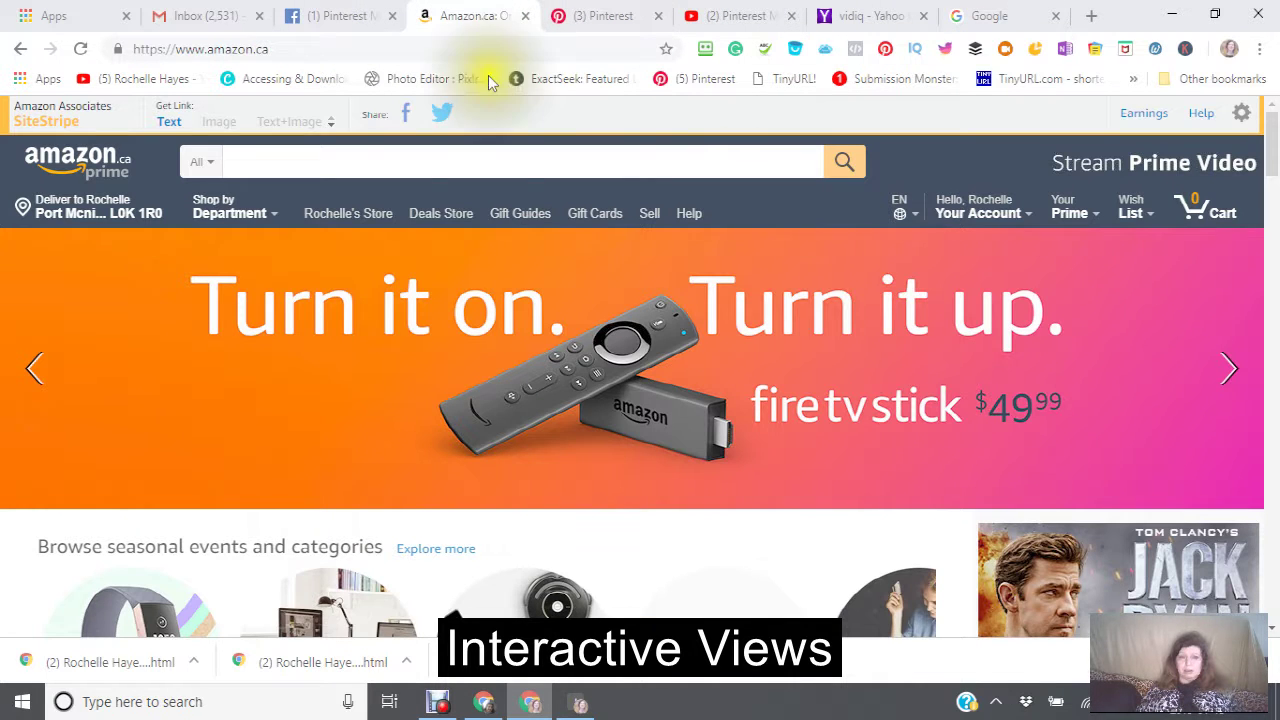
pyautogui.click(437, 220)
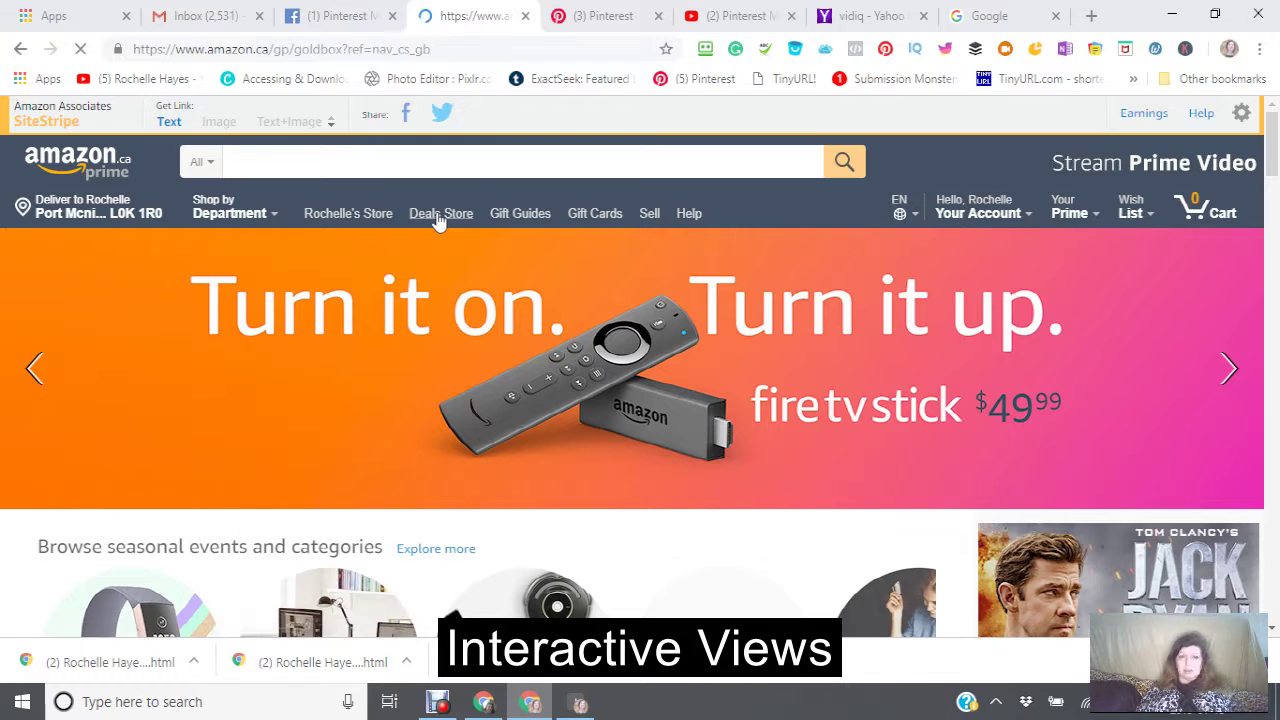
pyautogui.scroll(-10, 489, 306)
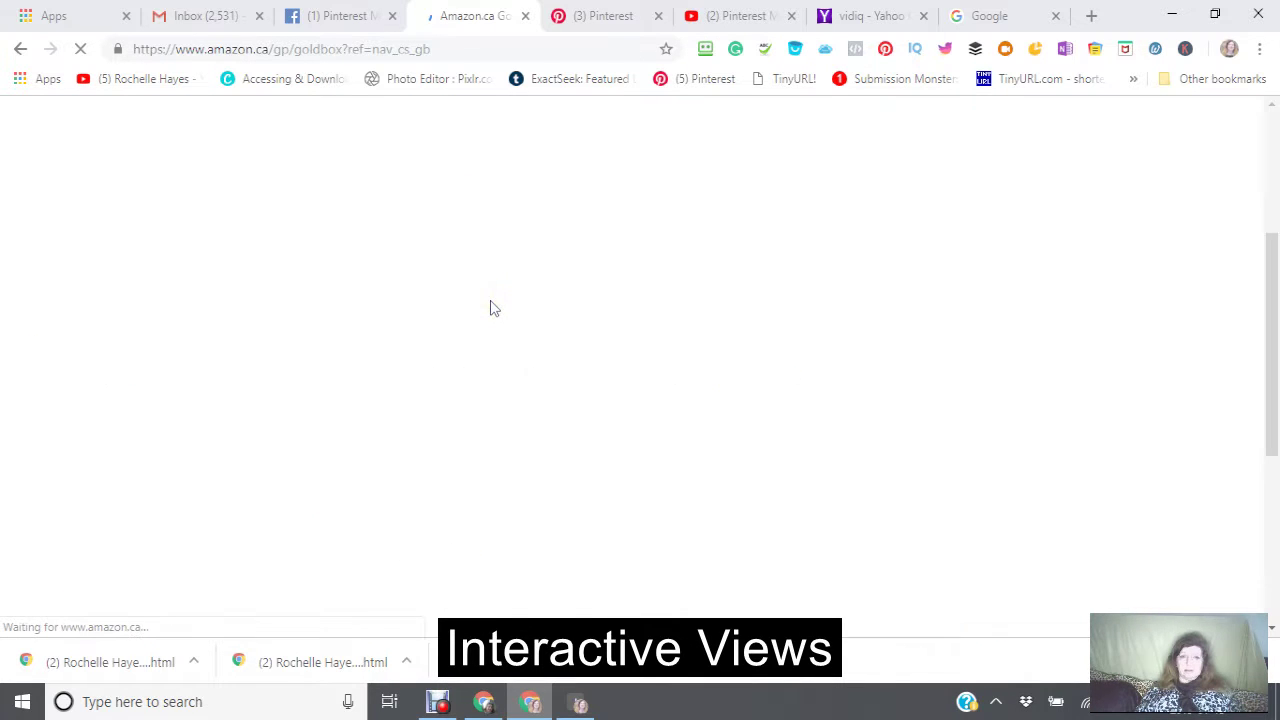
pyautogui.scroll(2, 490, 308)
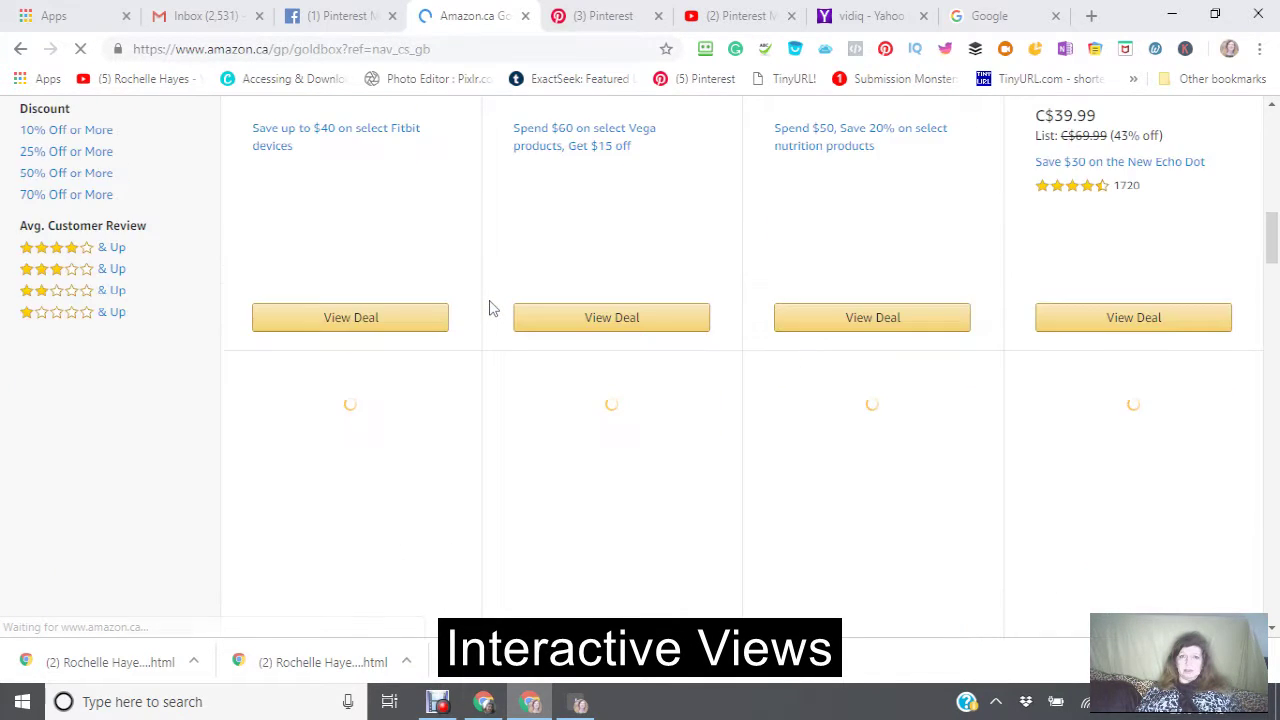
pyautogui.scroll(-9, 489, 306)
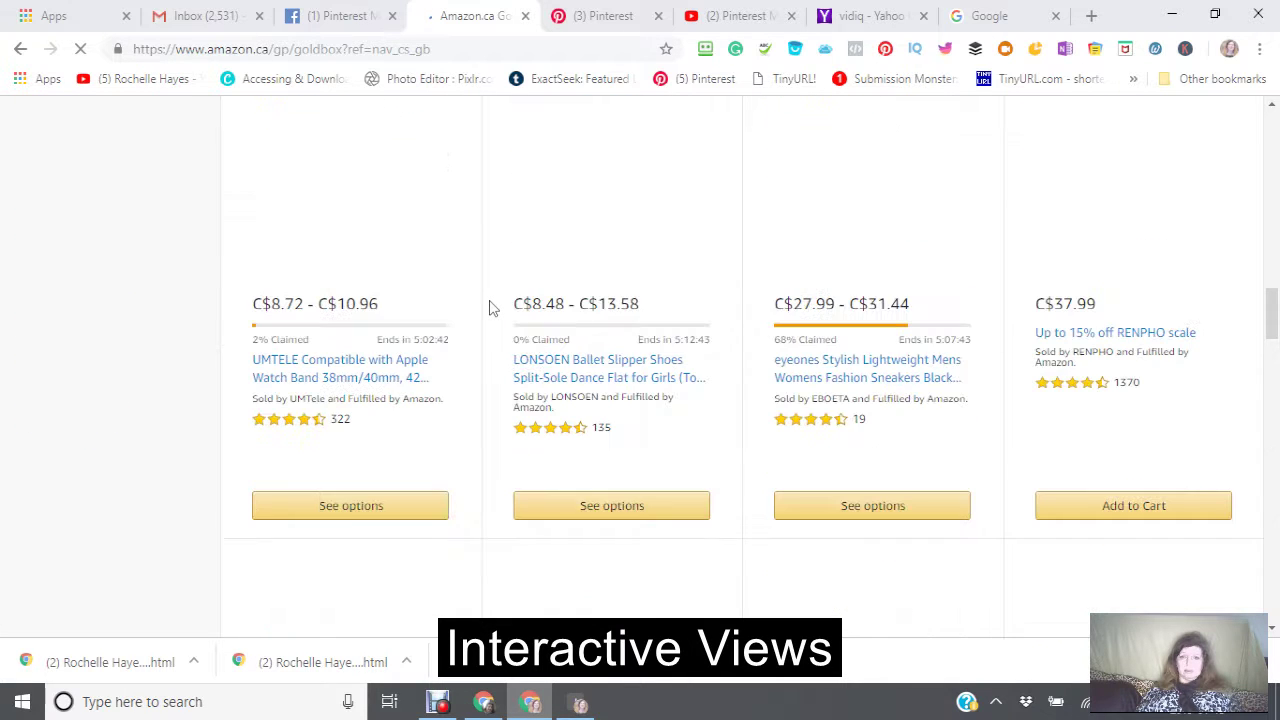
pyautogui.scroll(-5, 489, 308)
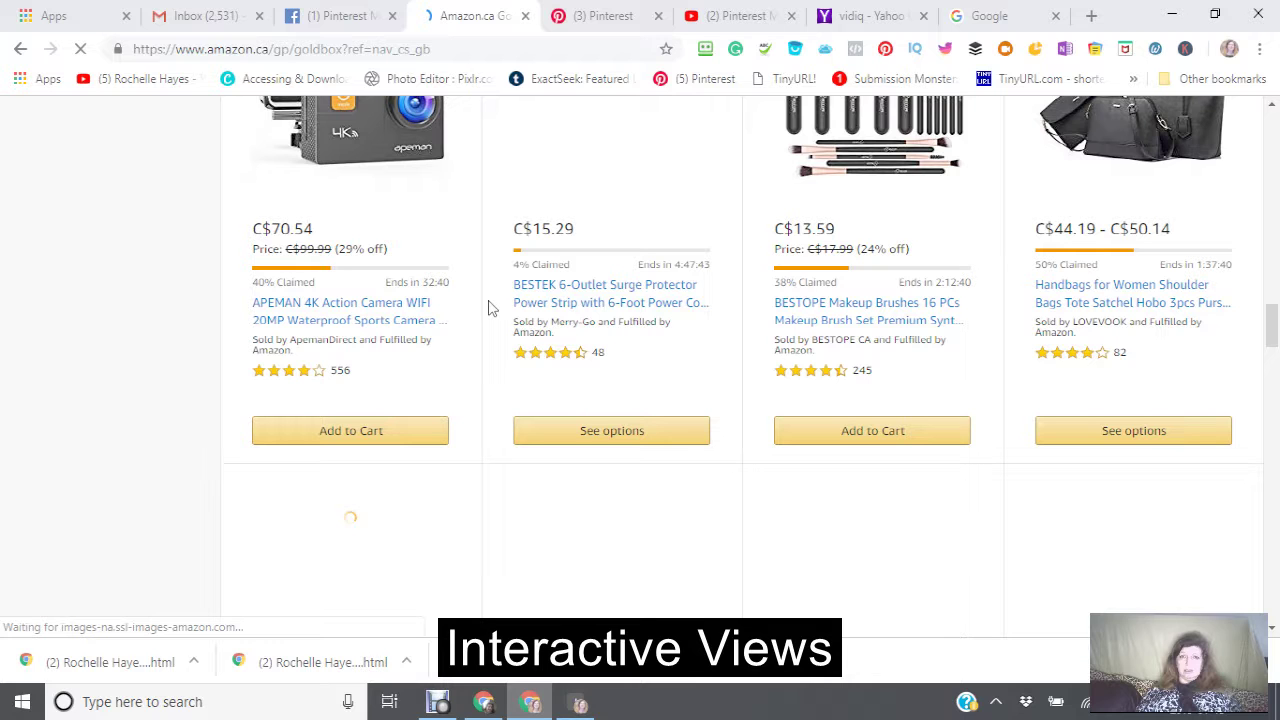
pyautogui.scroll(1, 490, 308)
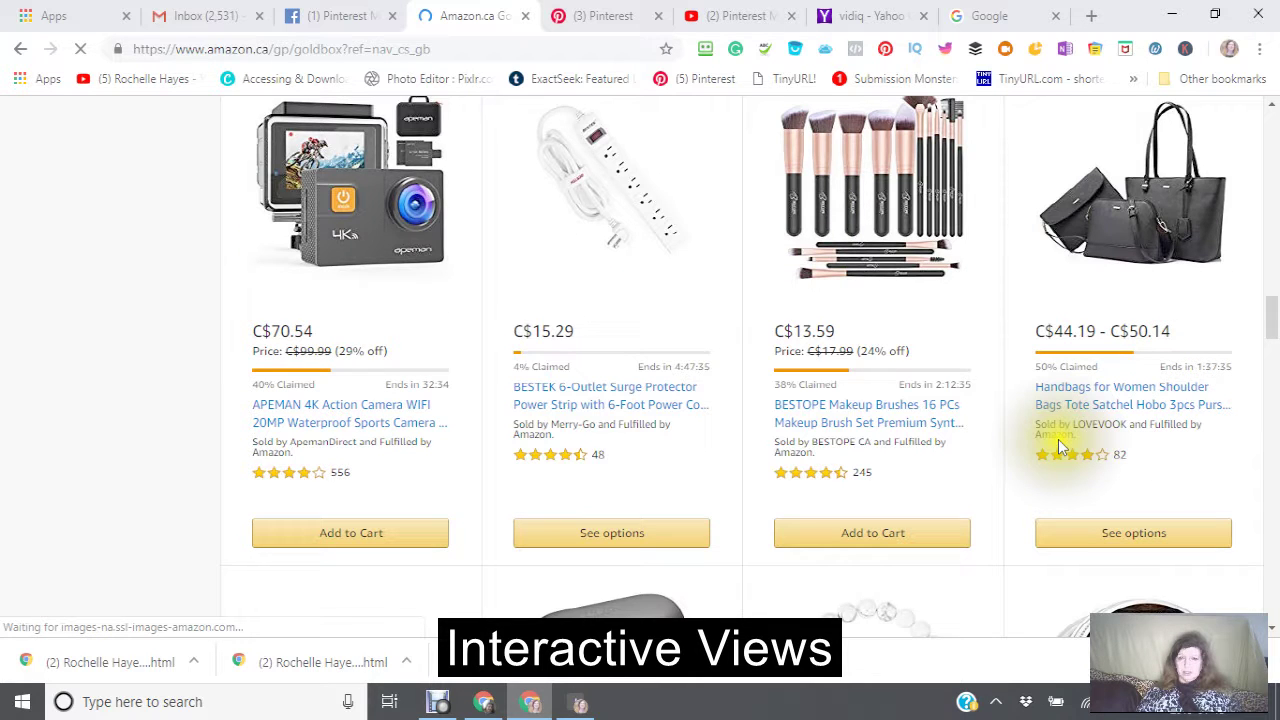
pyautogui.scroll(3, 872, 490)
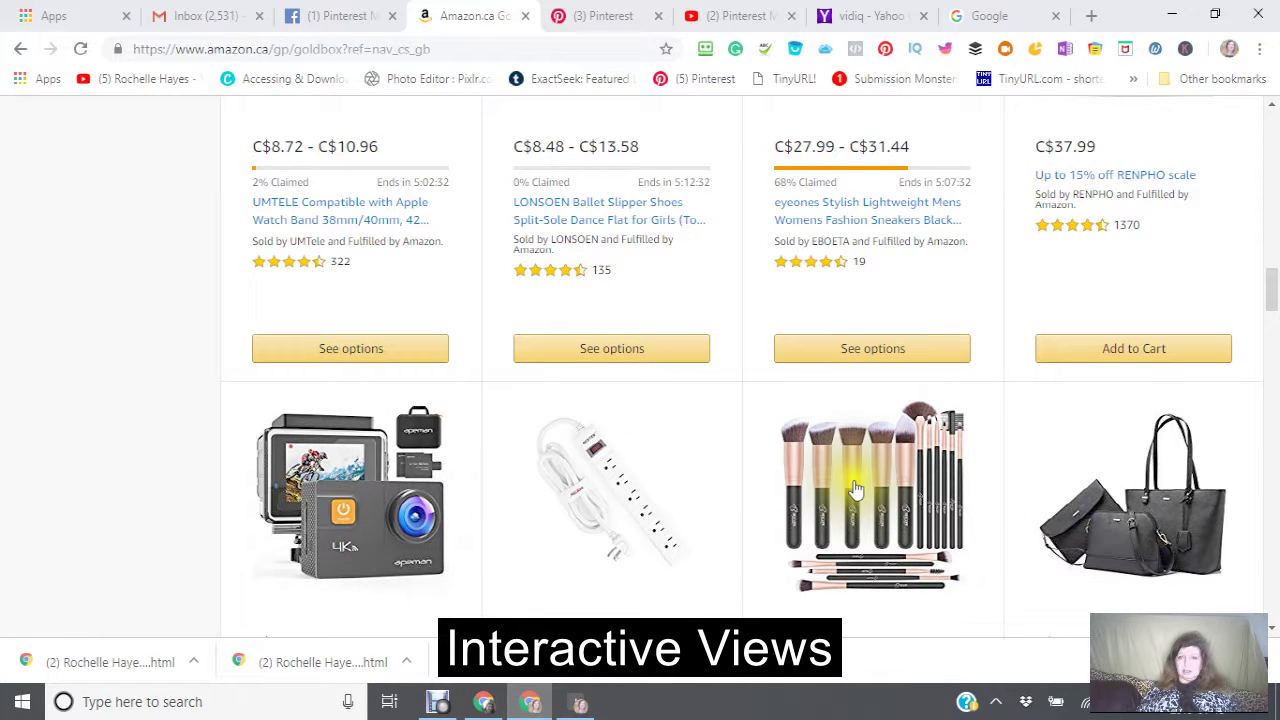
# Open the BESTOPE 16-piece makeup brush deal, select its title, and share it to Facebook.
pyautogui.click(856, 488)
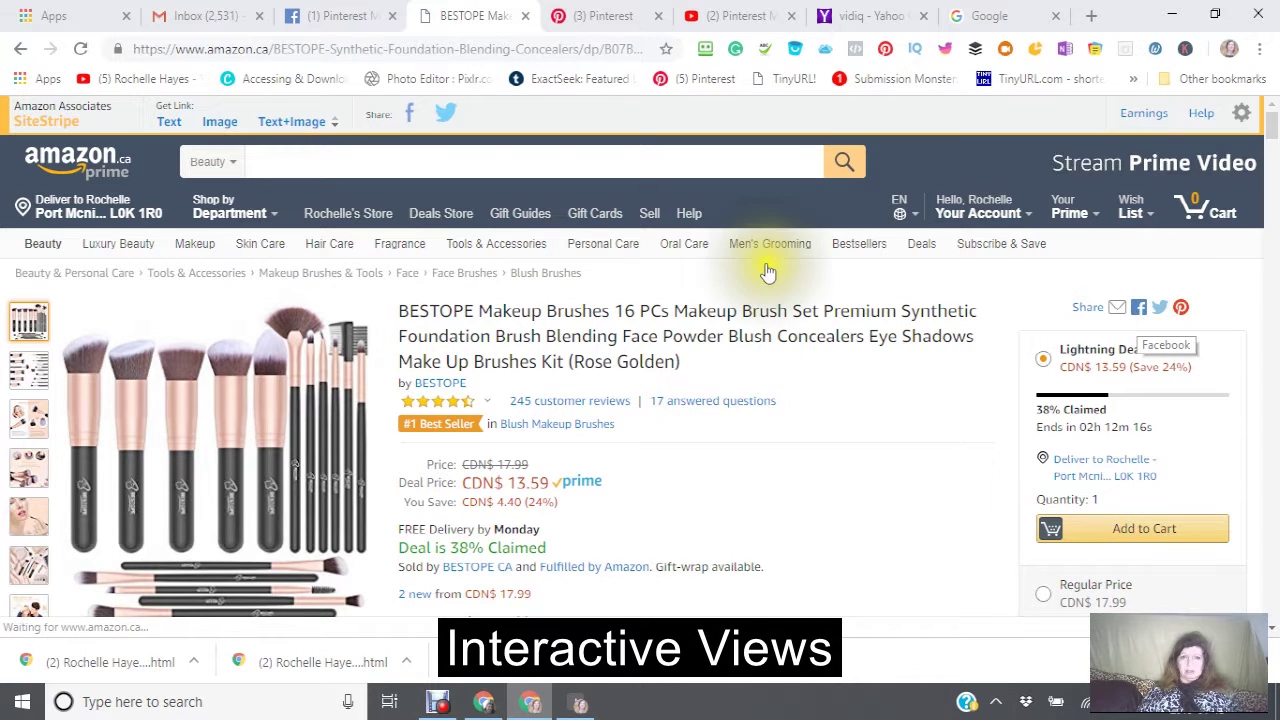
pyautogui.moveTo(401, 310); pyautogui.dragTo(984, 351)
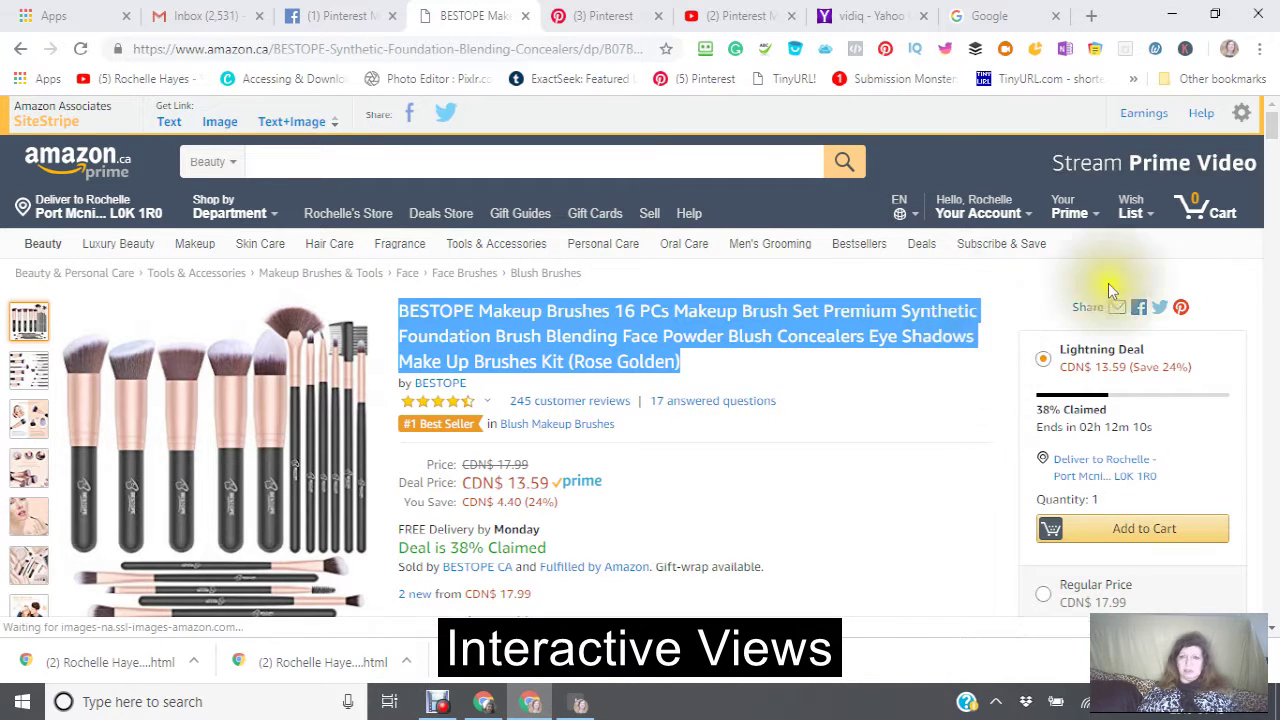
pyautogui.click(1138, 309)
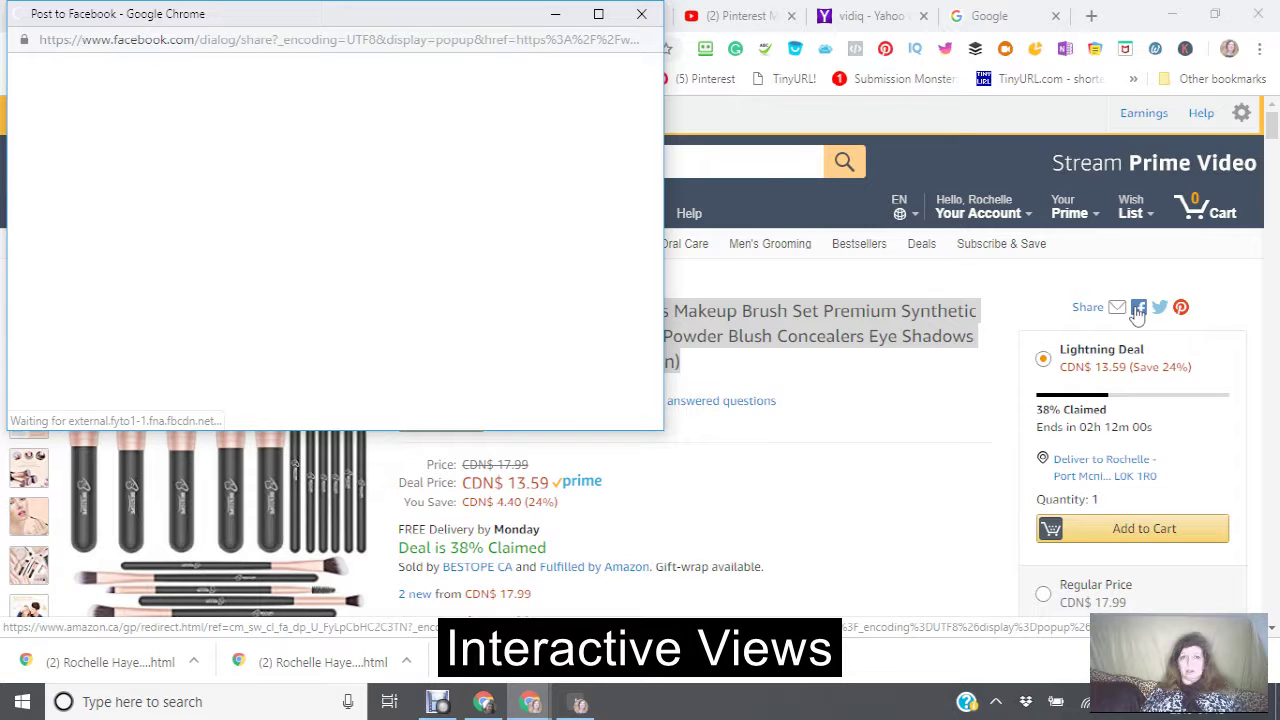
# Set the Facebook share to post on the managed Pinterest Marketing Tips page.
pyautogui.click(160, 114)
pyautogui.click(103, 233)
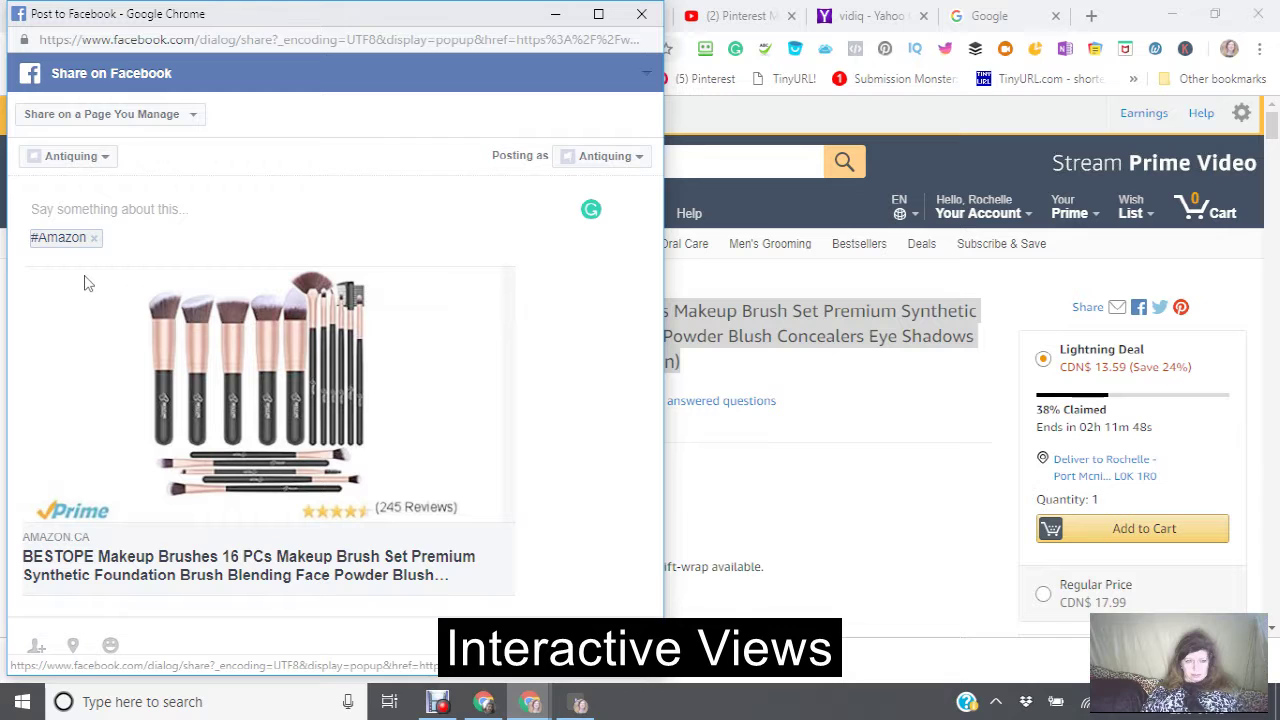
pyautogui.click(109, 162)
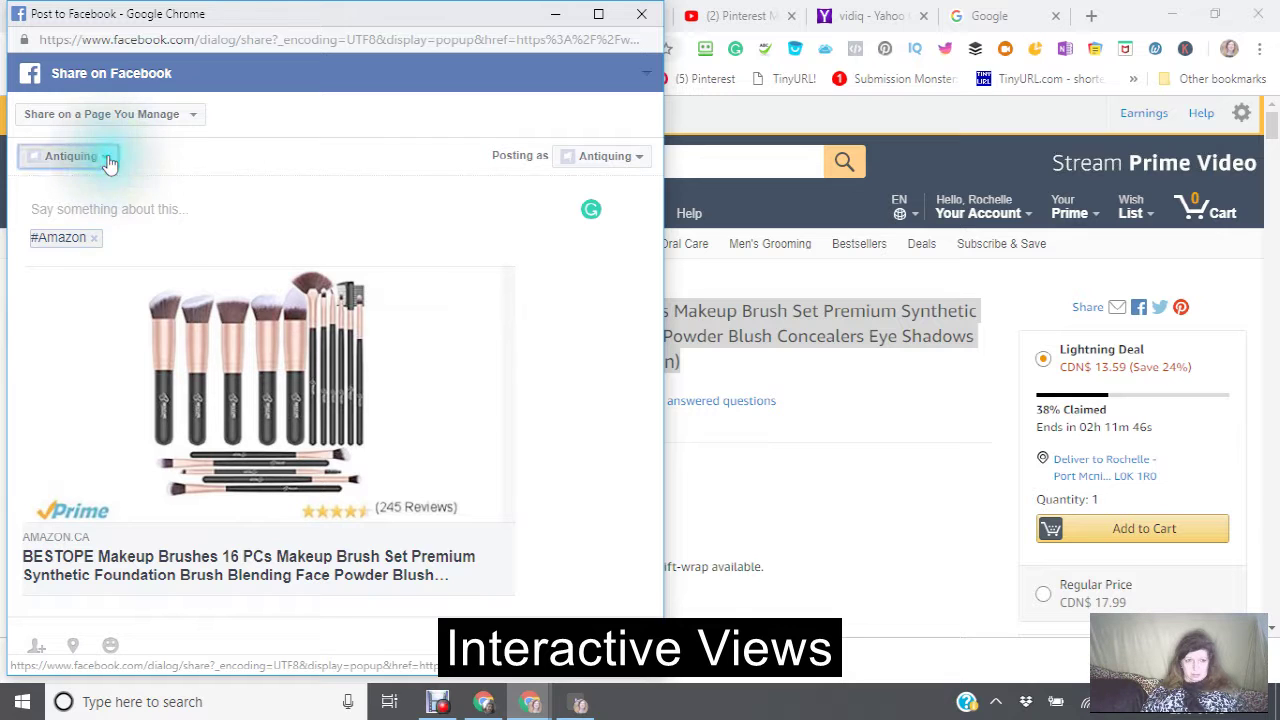
pyautogui.scroll(-3, 96, 210)
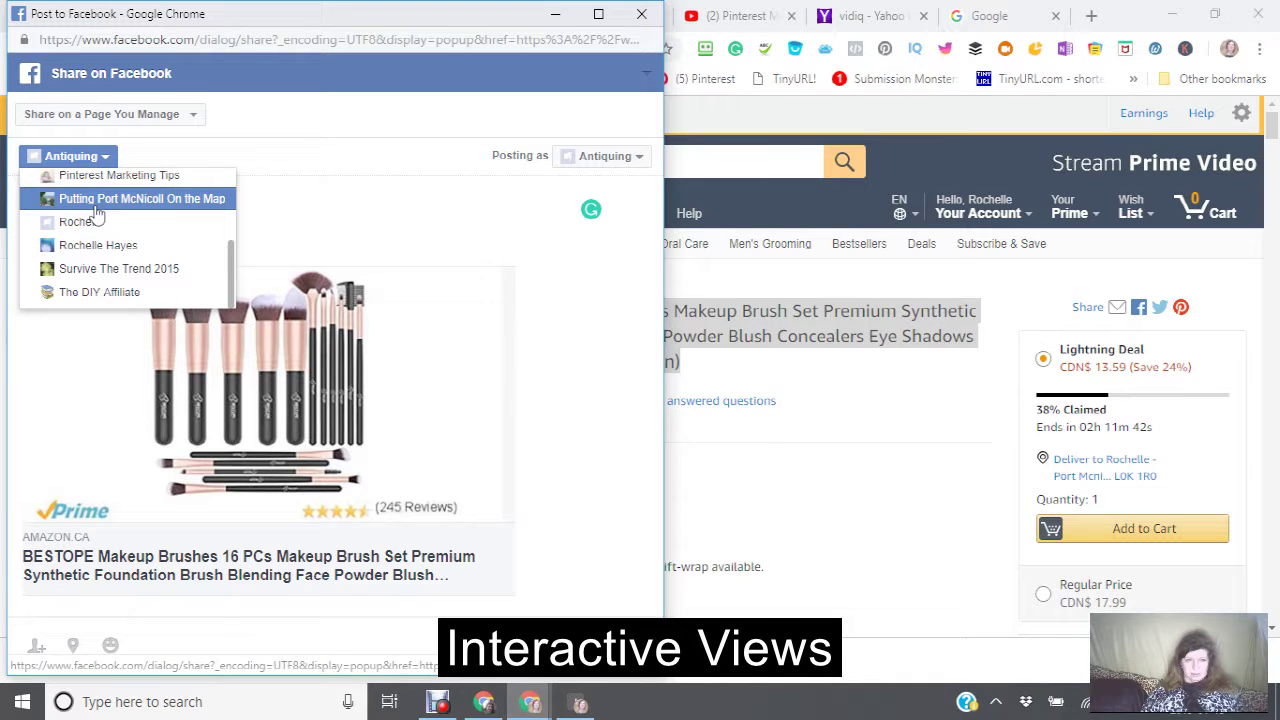
pyautogui.click(72, 178)
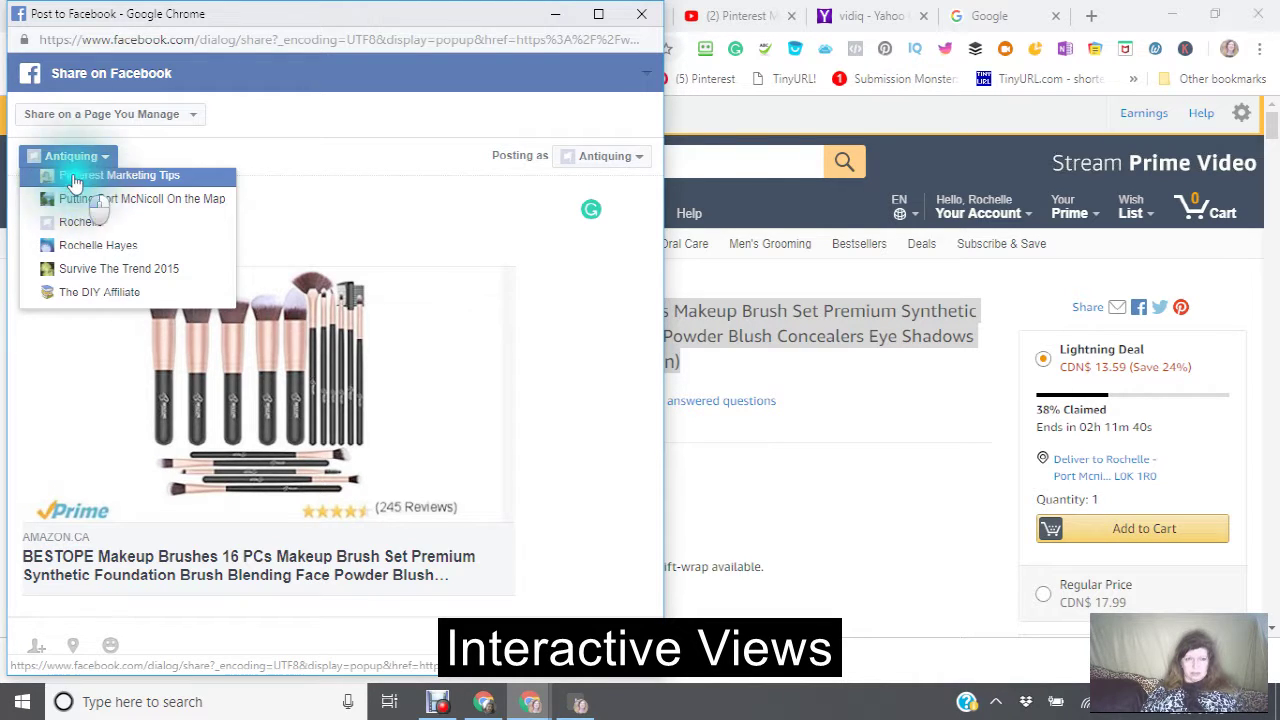
# Remove the pasted YouTube link from the message, leaving only the #Amazon tag.
pyautogui.click(35, 208)
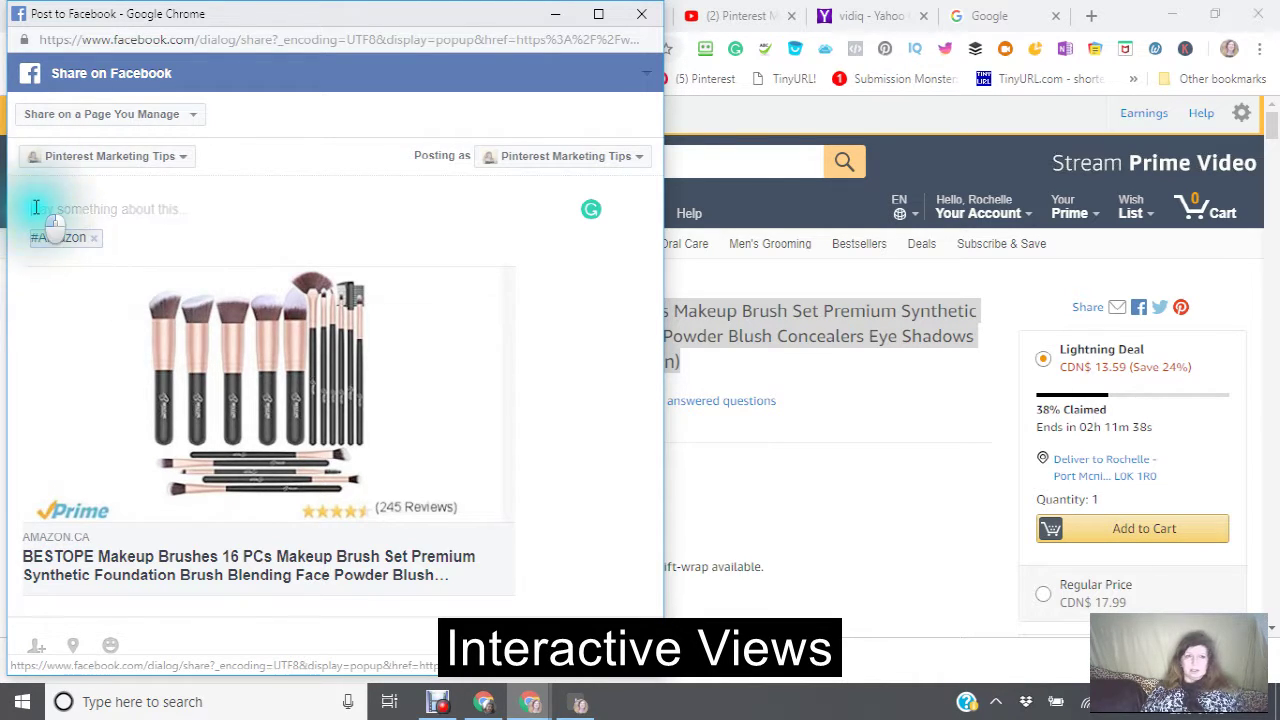
pyautogui.rightClick(35, 210)
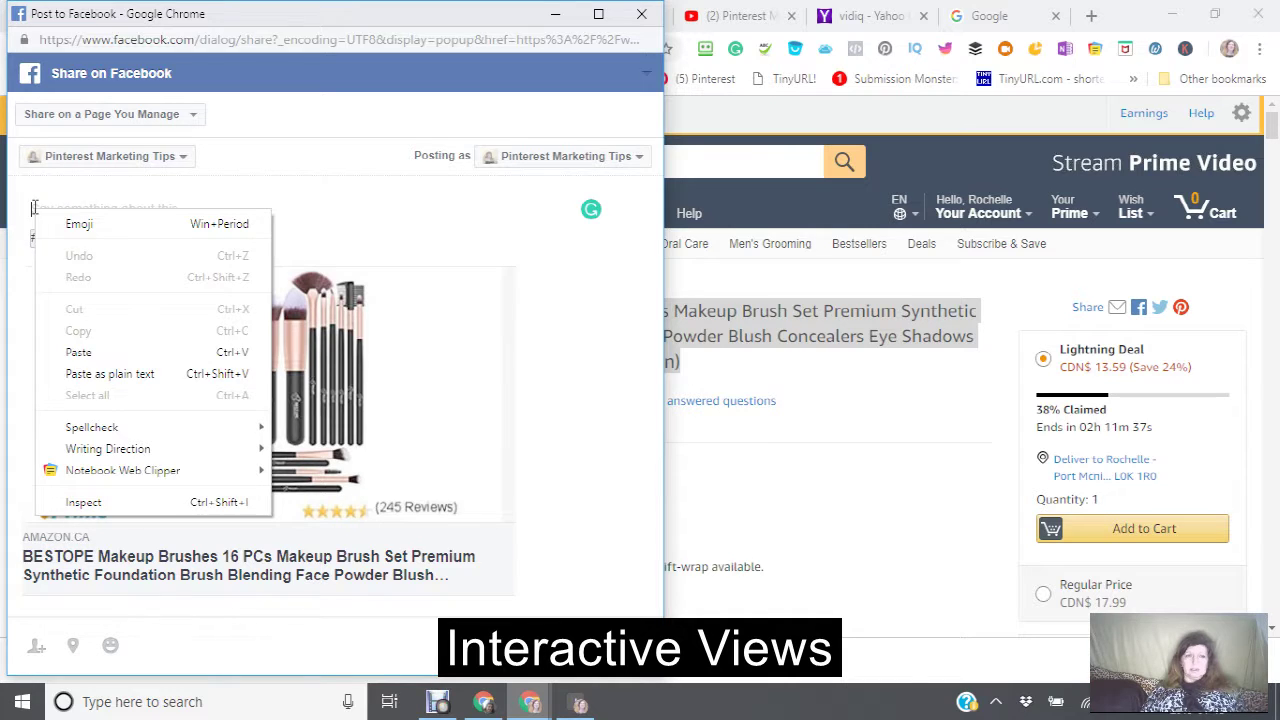
pyautogui.click(70, 352)
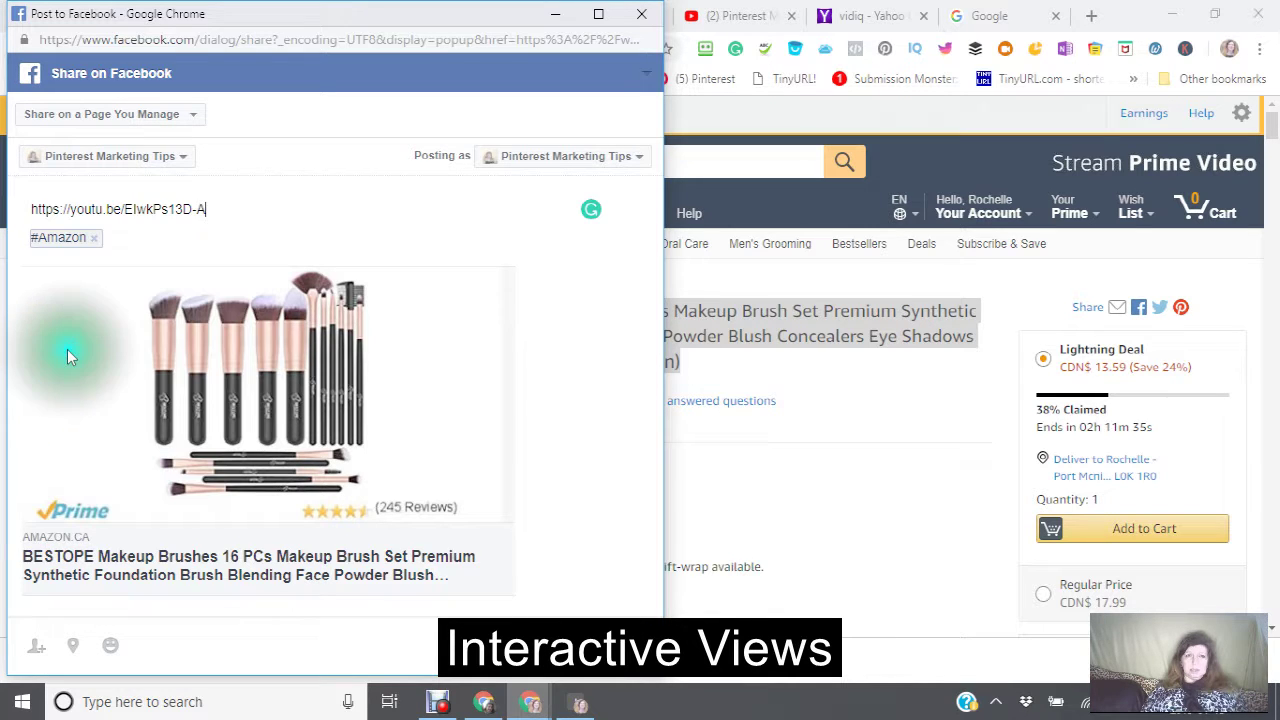
pyautogui.click(211, 204)
pyautogui.click(213, 205)
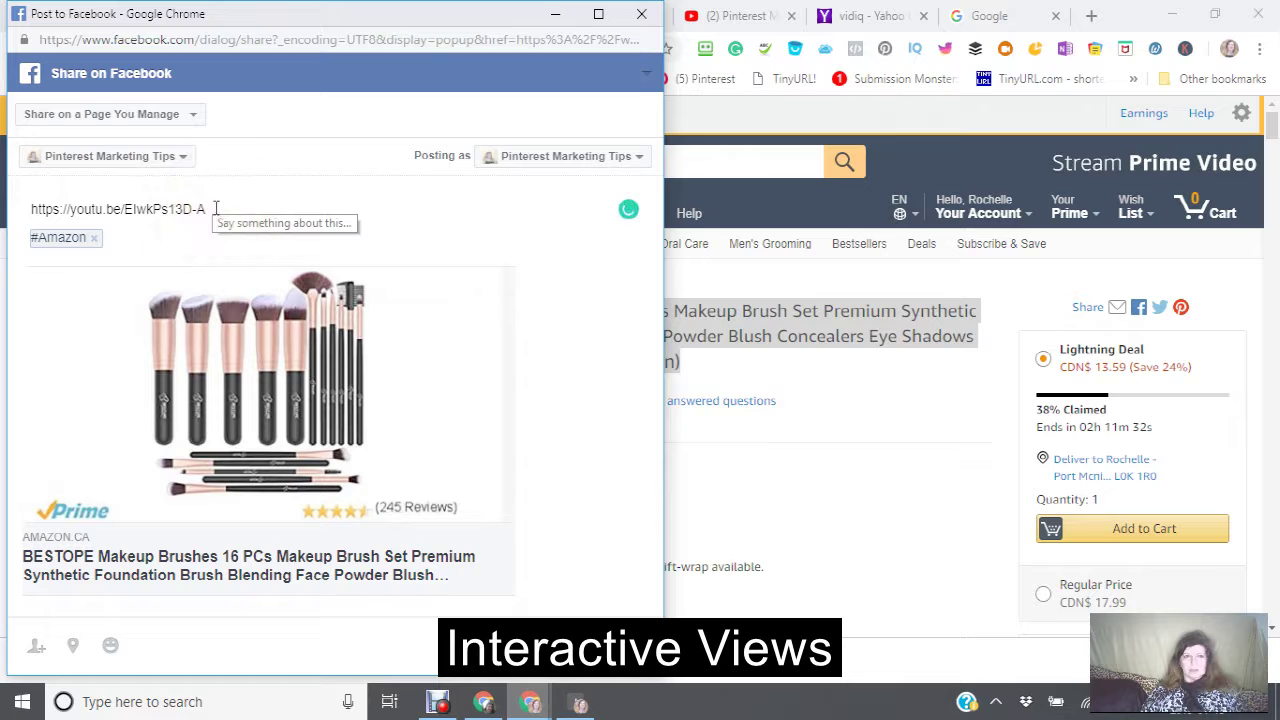
pyautogui.moveTo(213, 206); pyautogui.dragTo(2, 205)
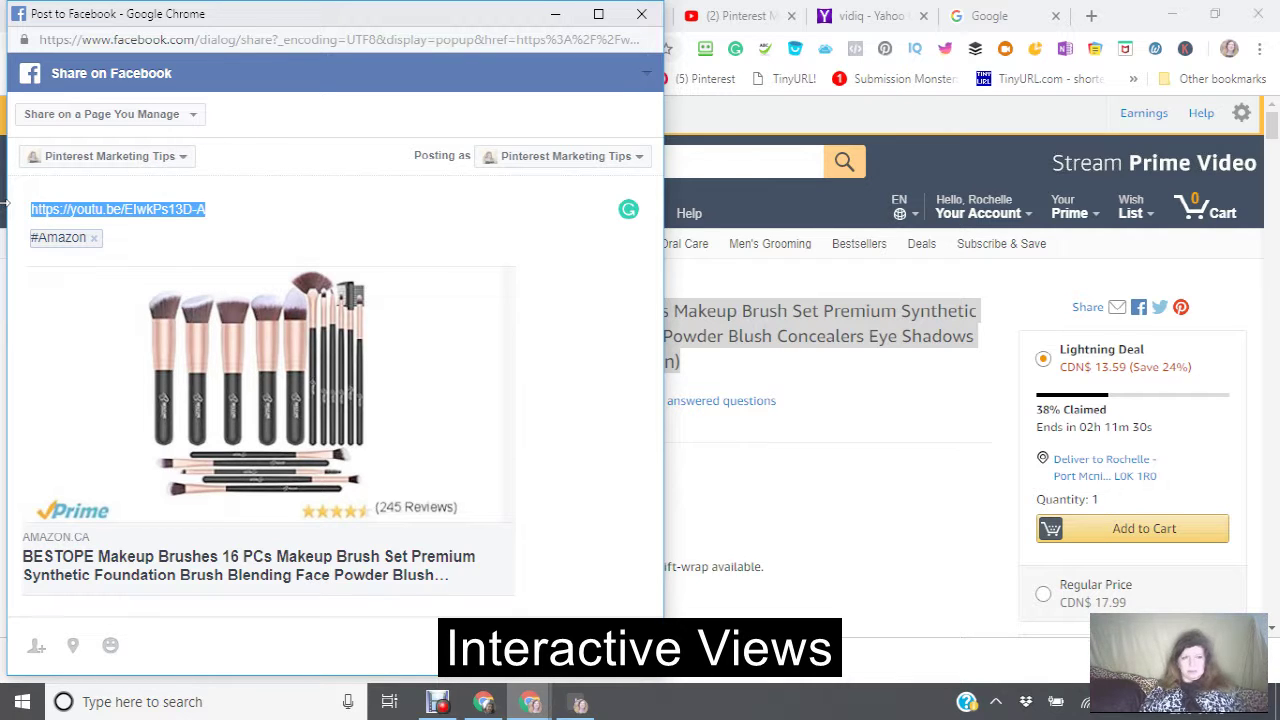
pyautogui.press('BackSpace')
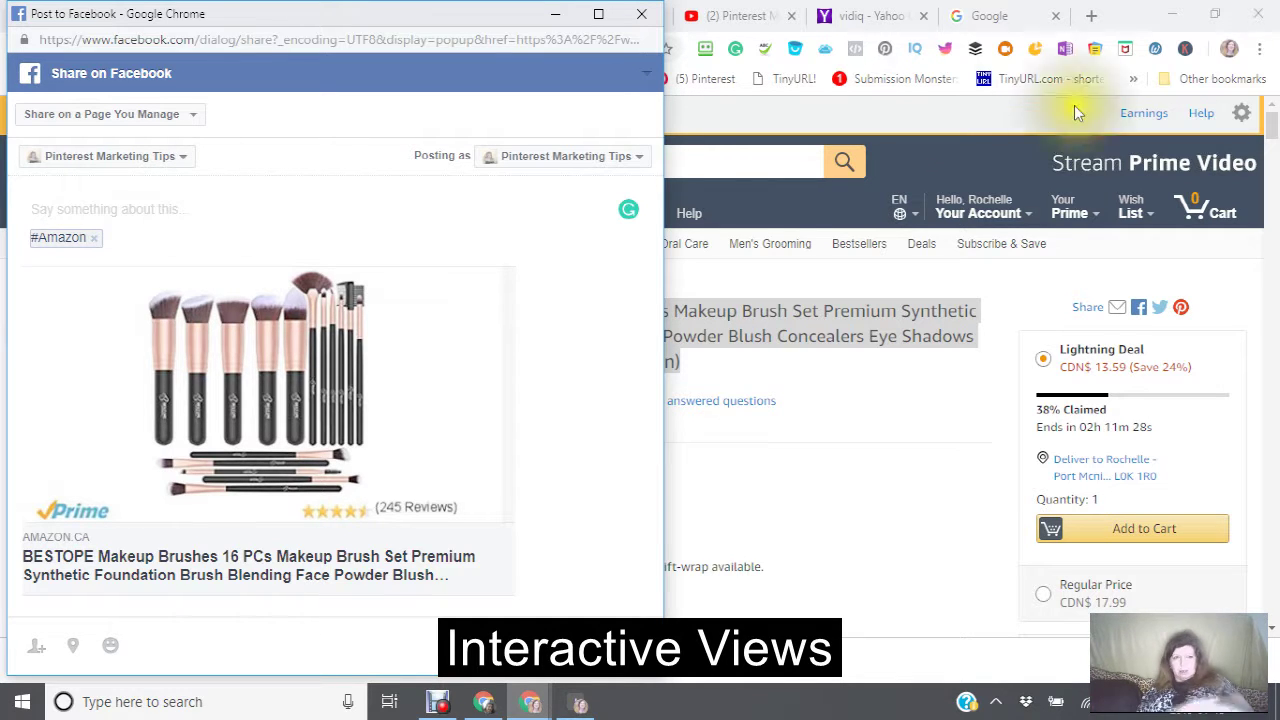
pyautogui.click(750, 330)
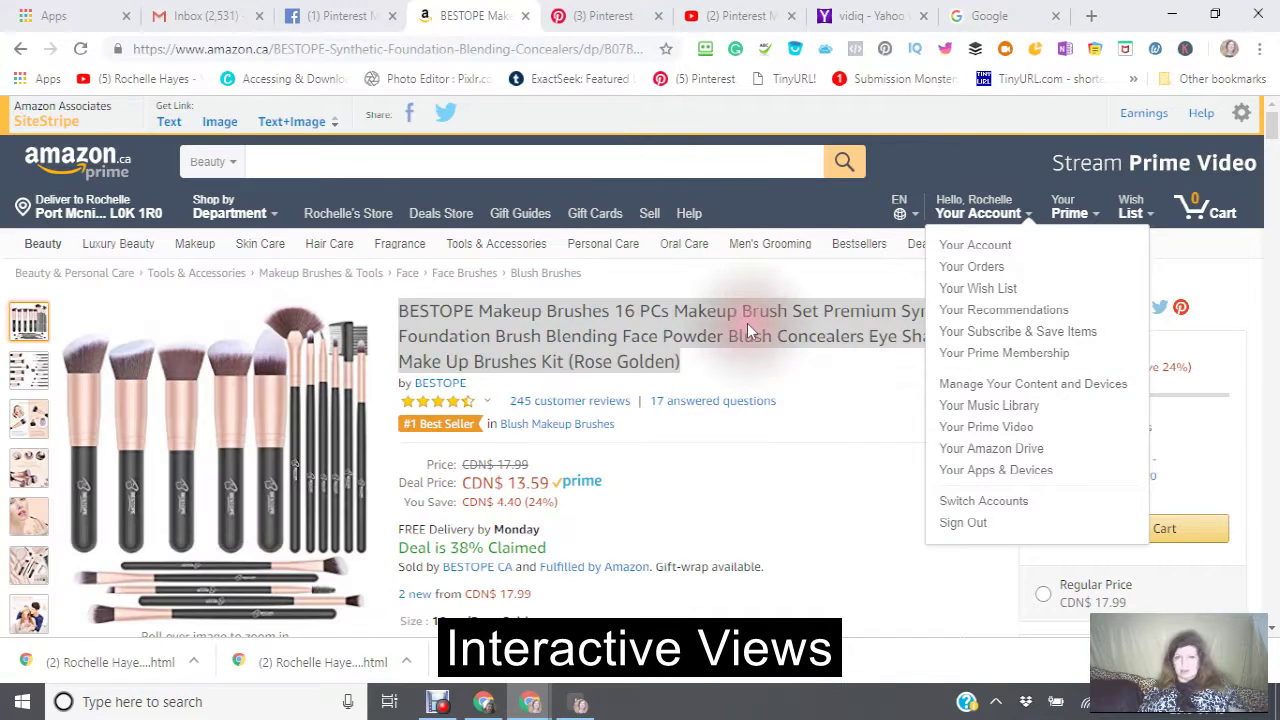
# Copy the BESTOPE title, check the Facebook, Google, YouTube and Pinterest tabs, then return to Amazon.
pyautogui.rightClick(750, 332)
pyautogui.click(775, 350)
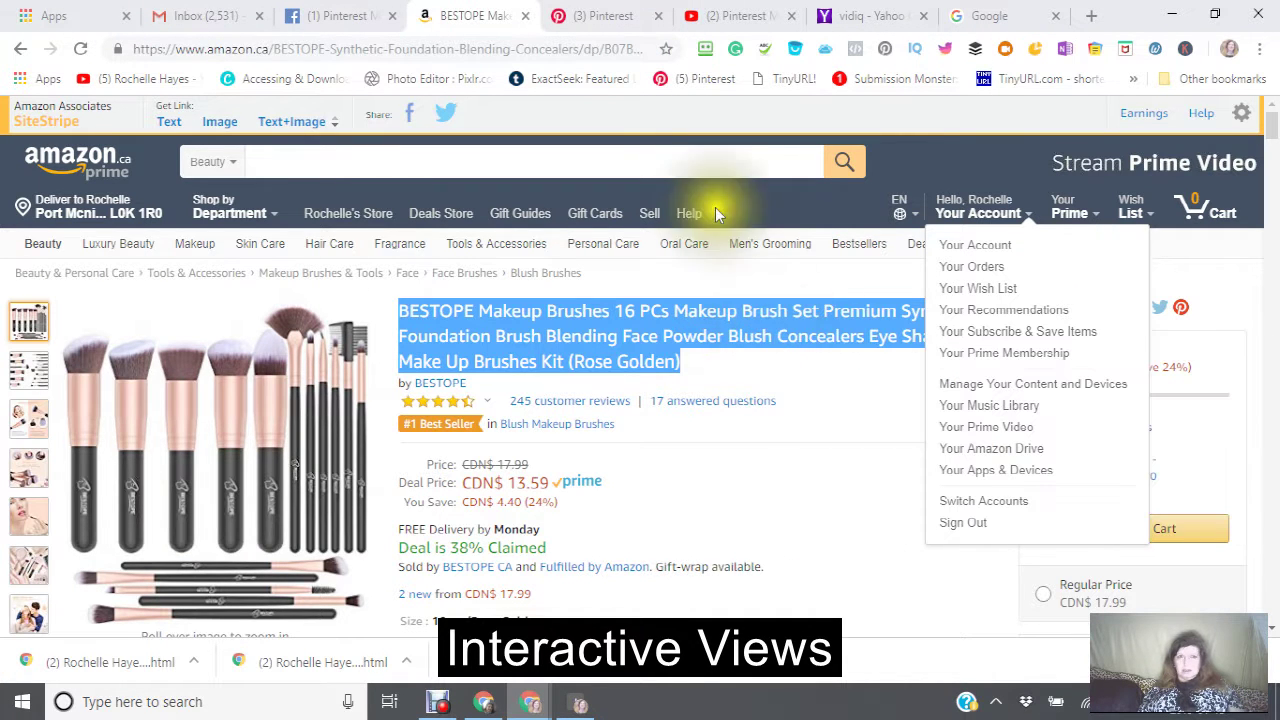
pyautogui.click(343, 20)
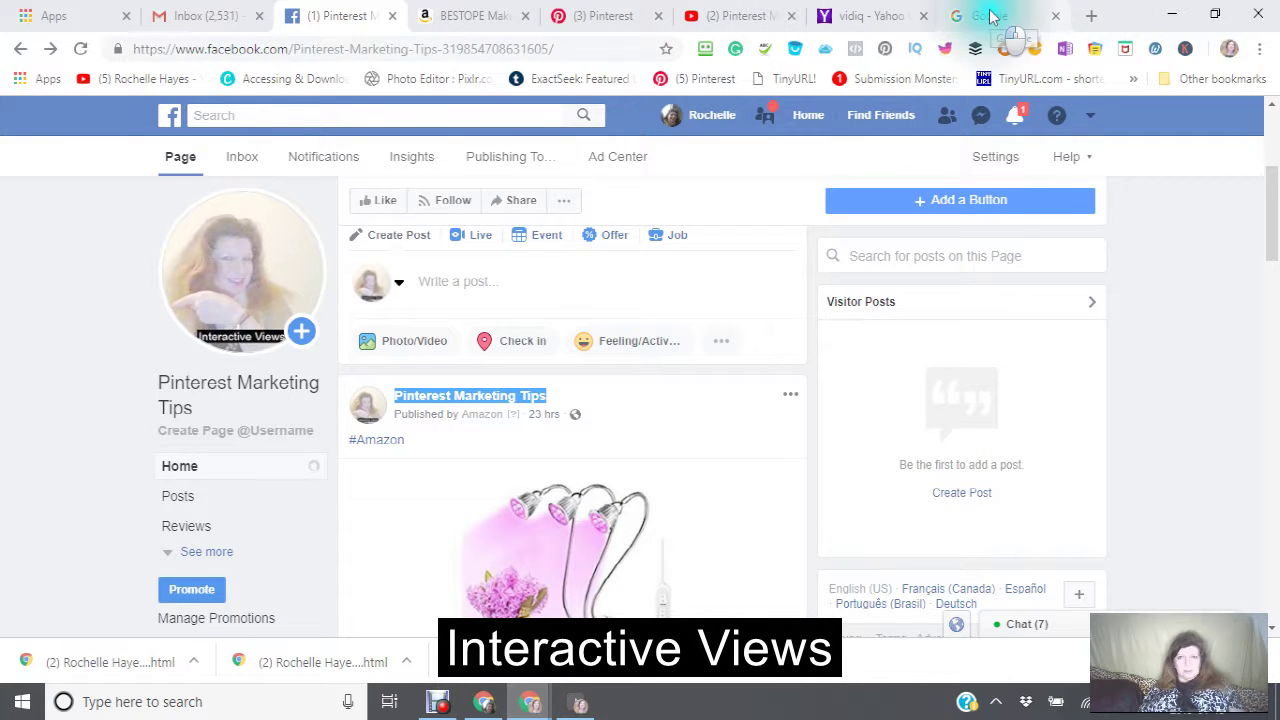
pyautogui.click(988, 16)
pyautogui.click(727, 17)
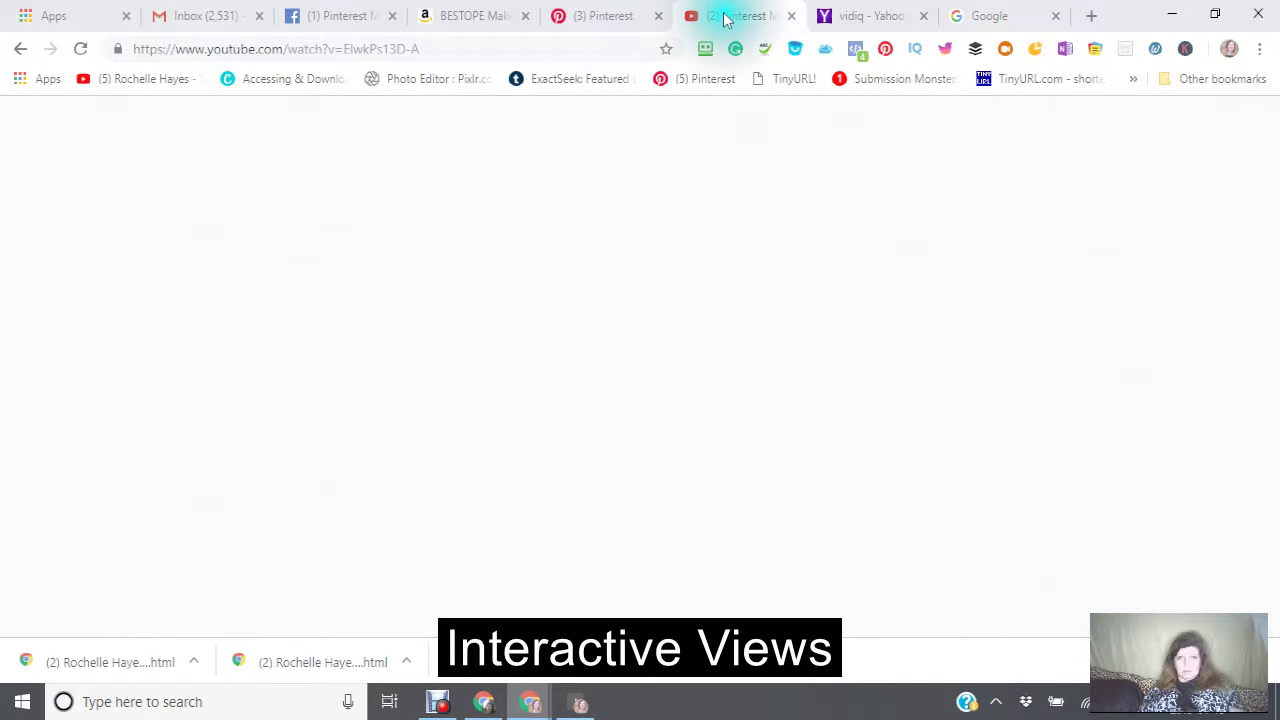
pyautogui.click(595, 18)
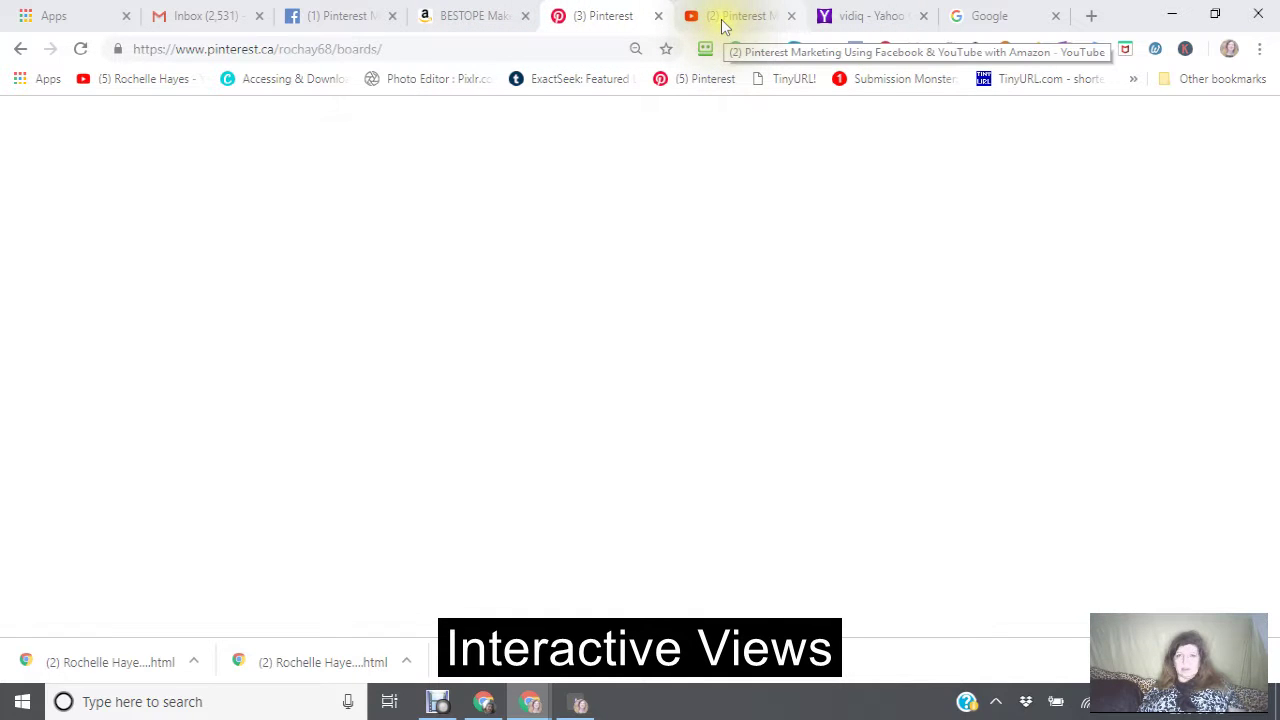
pyautogui.click(722, 22)
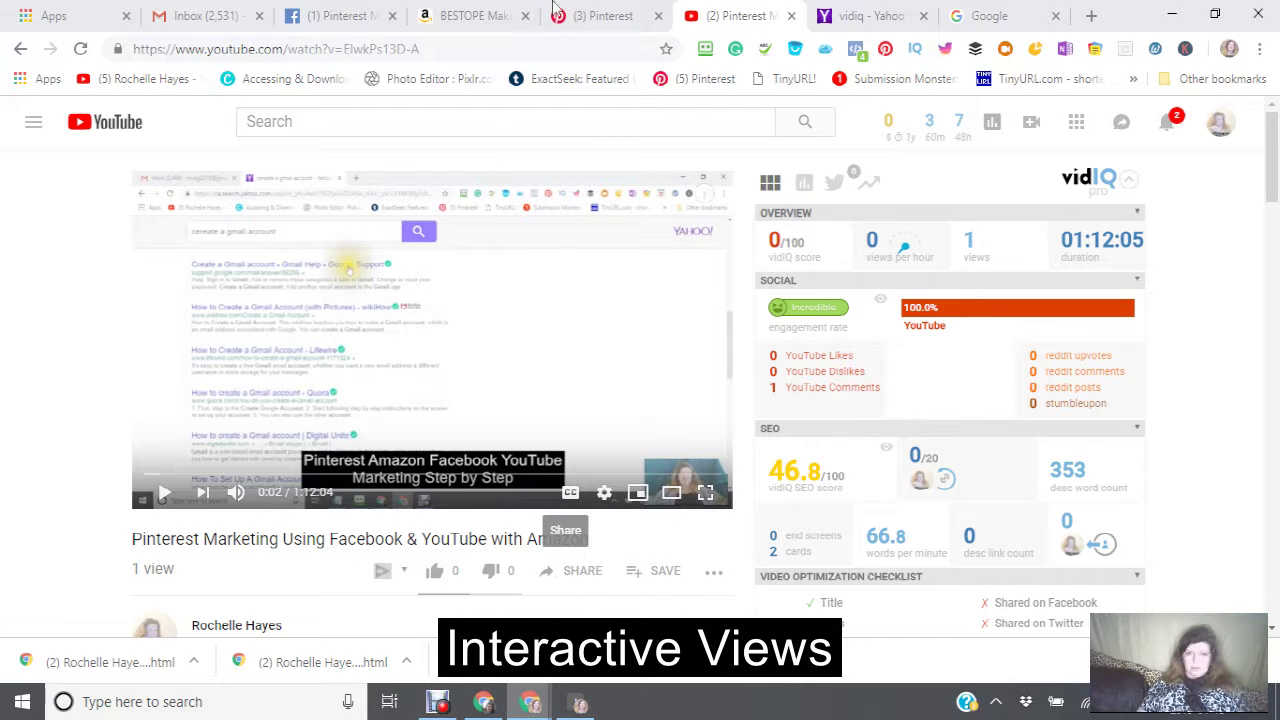
pyautogui.click(592, 18)
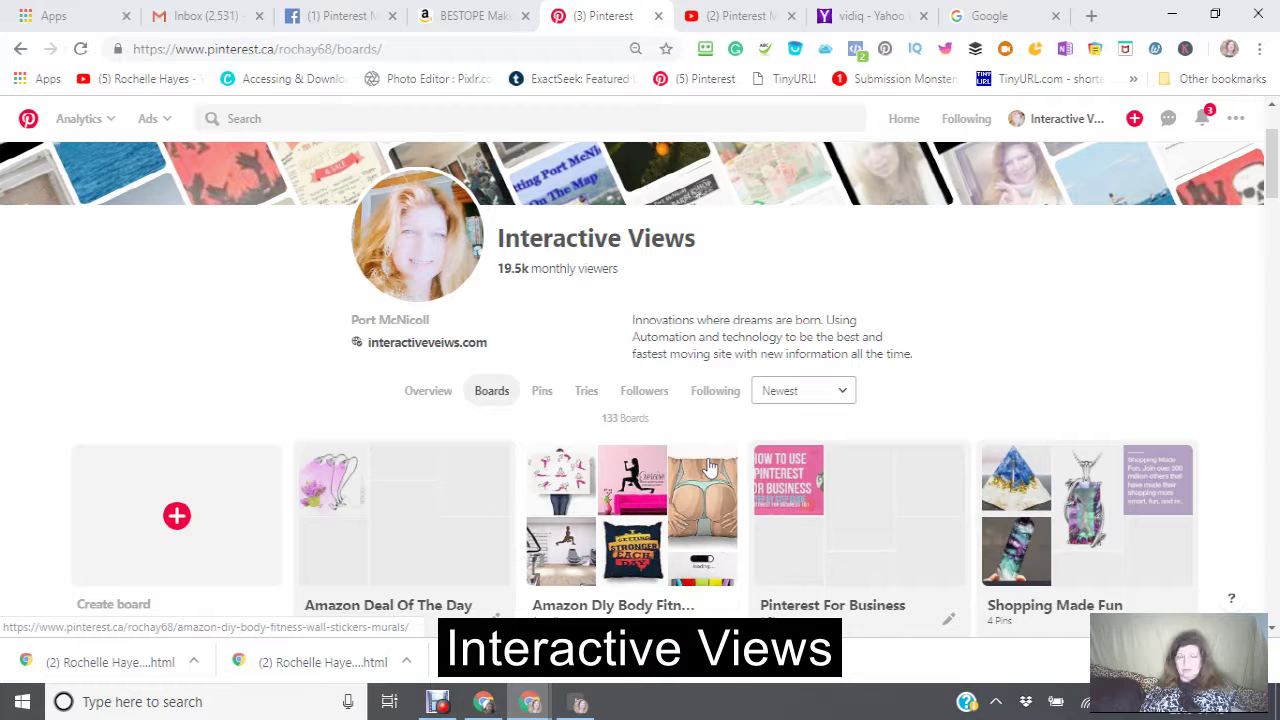
pyautogui.click(459, 17)
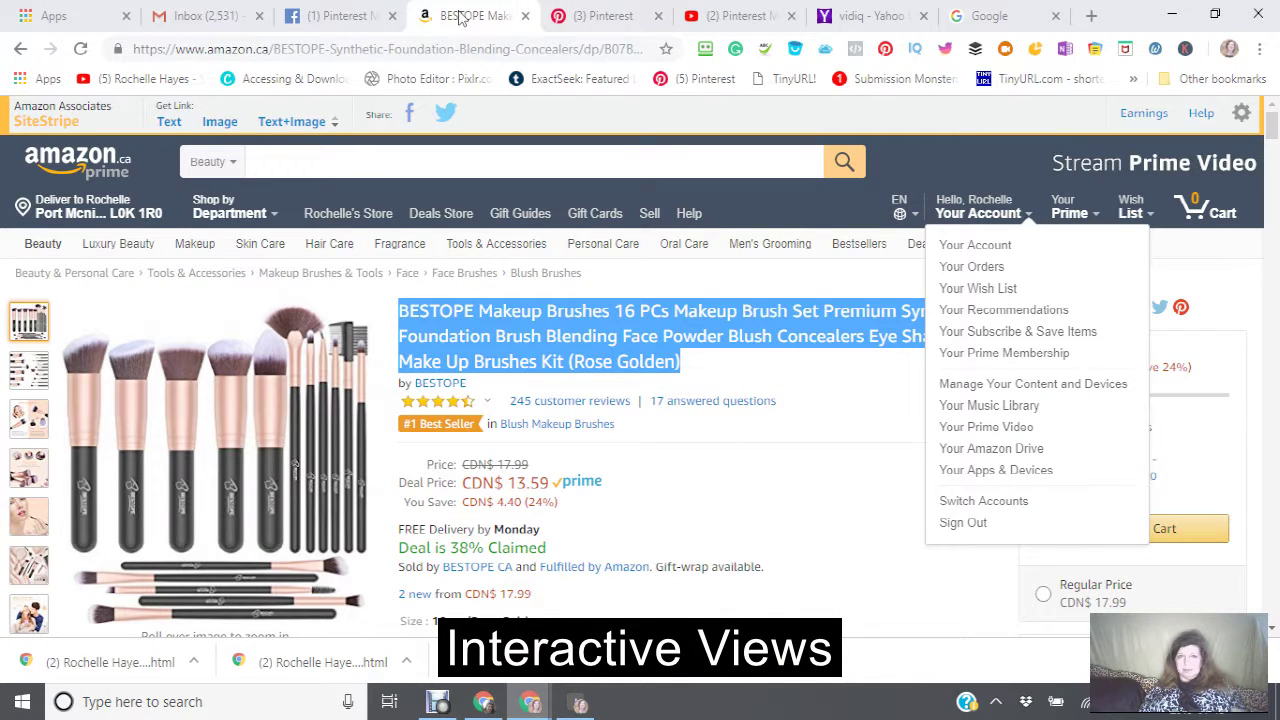
# Copy the product title again and start a Facebook share on the Pinterest Marketing Tips page.
pyautogui.rightClick(503, 341)
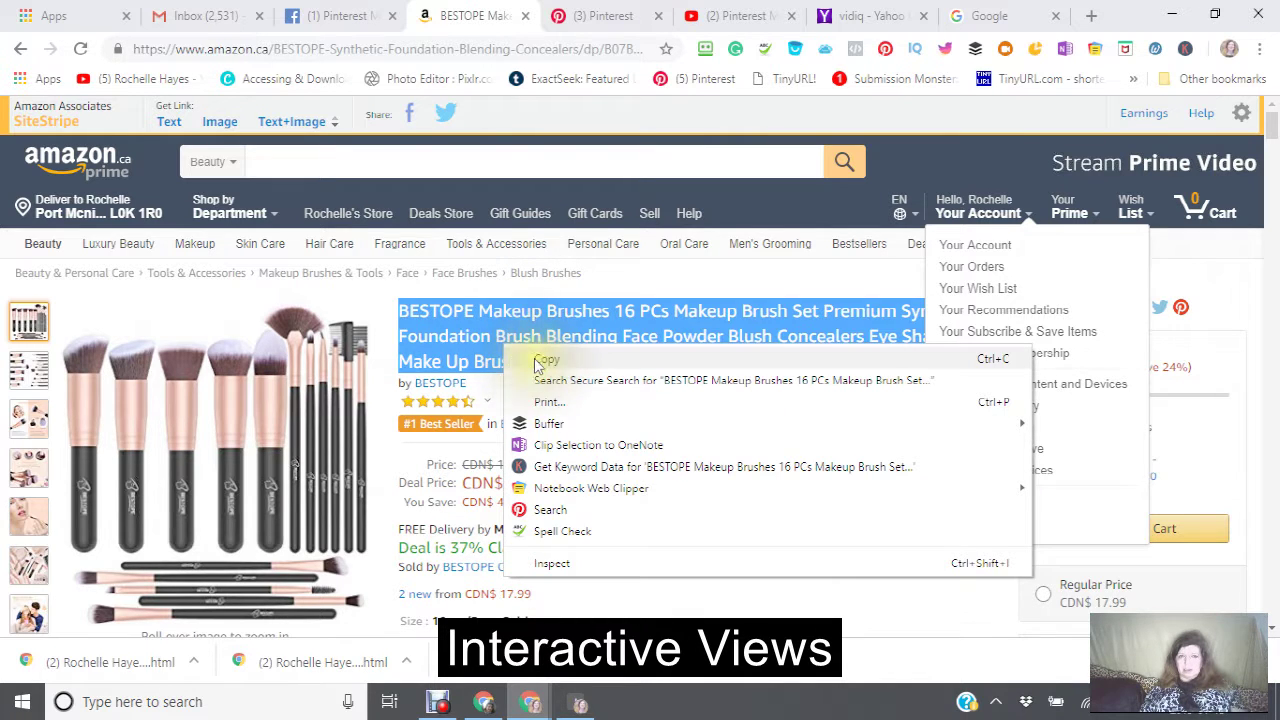
pyautogui.click(547, 358)
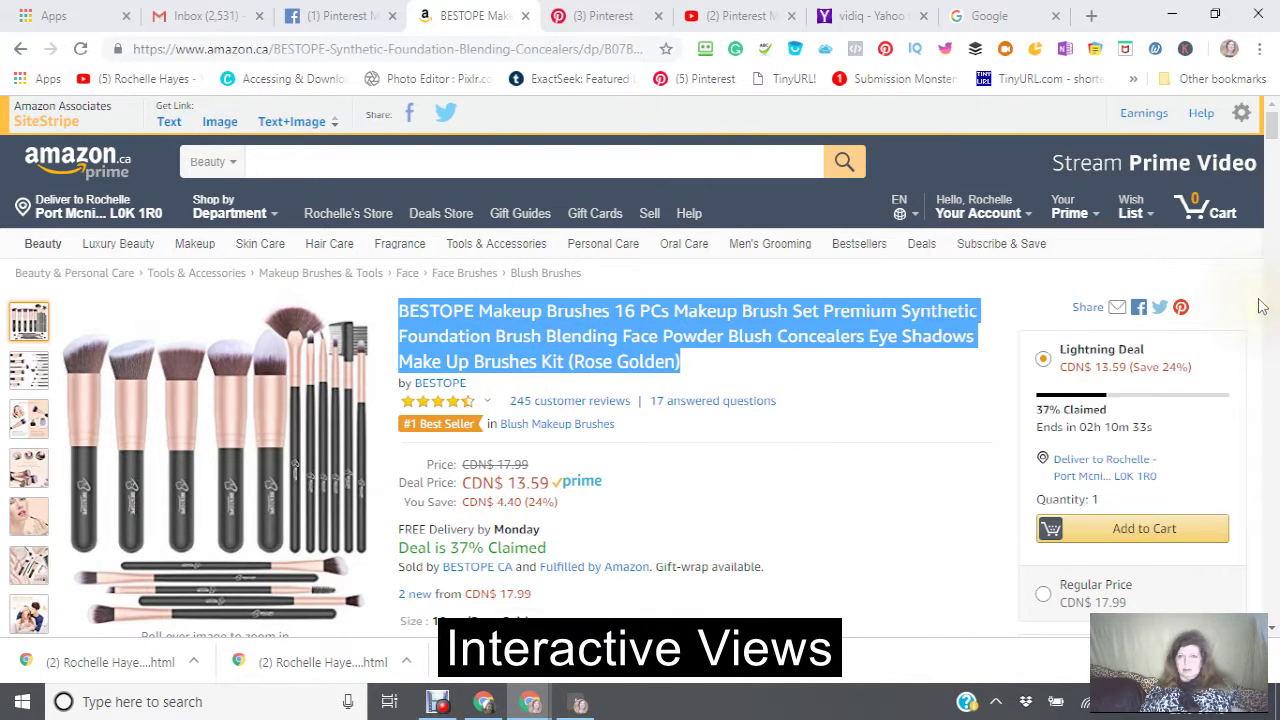
pyautogui.click(1138, 312)
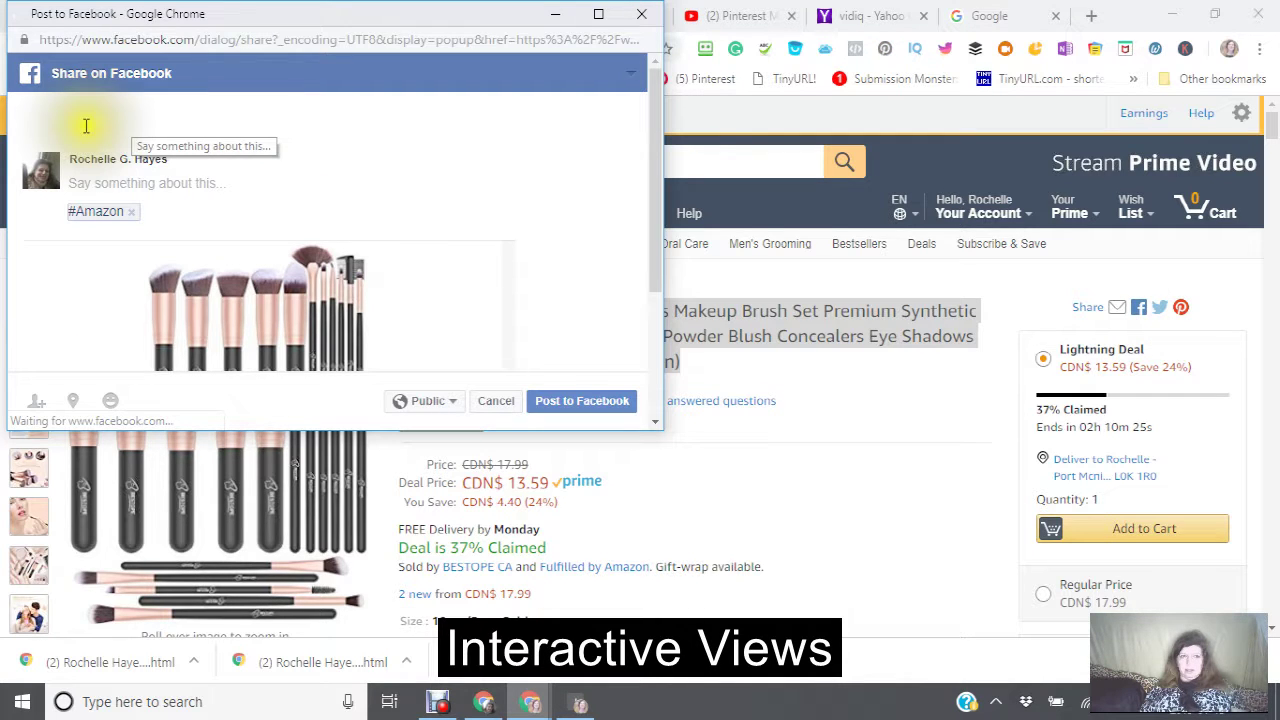
pyautogui.click(95, 114)
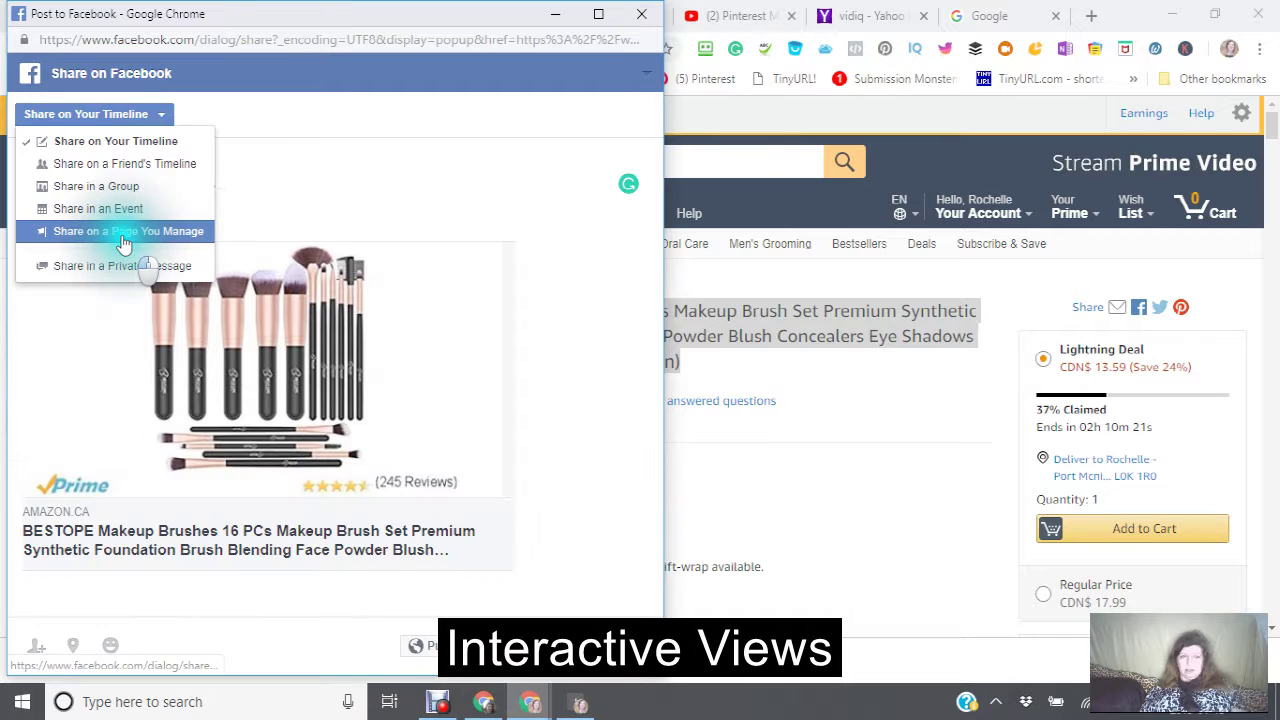
pyautogui.click(124, 233)
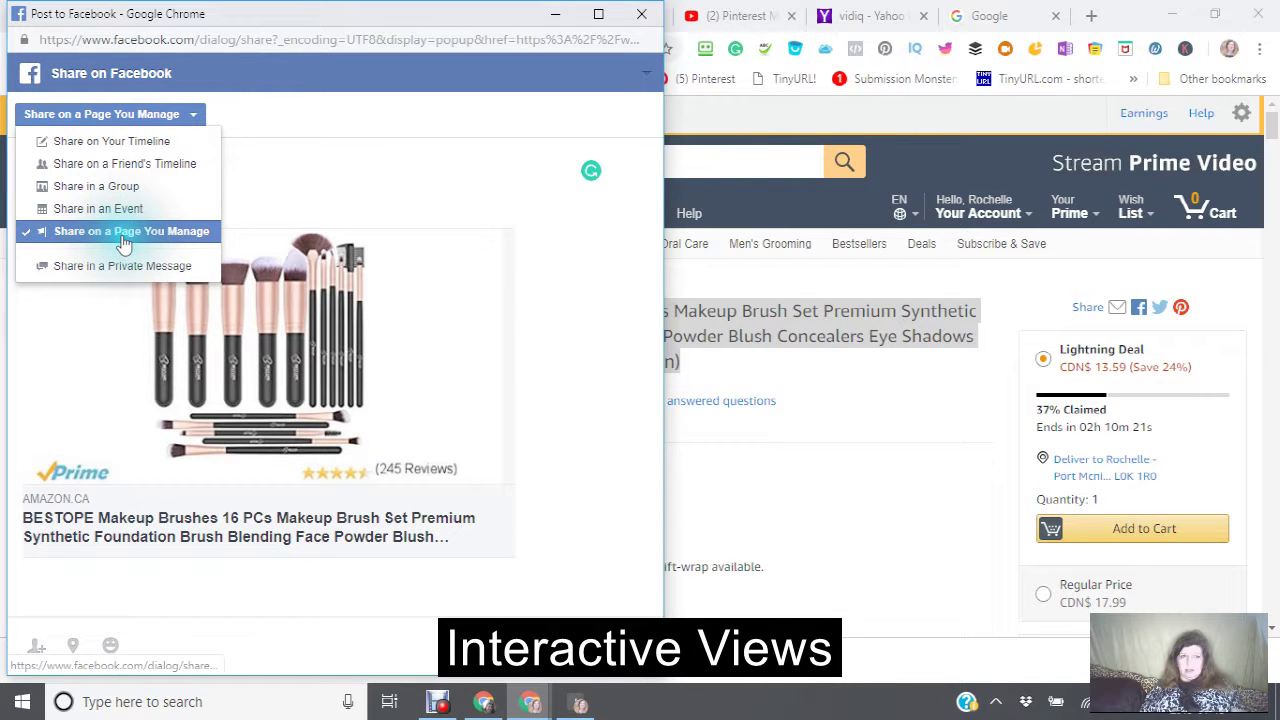
pyautogui.click(106, 158)
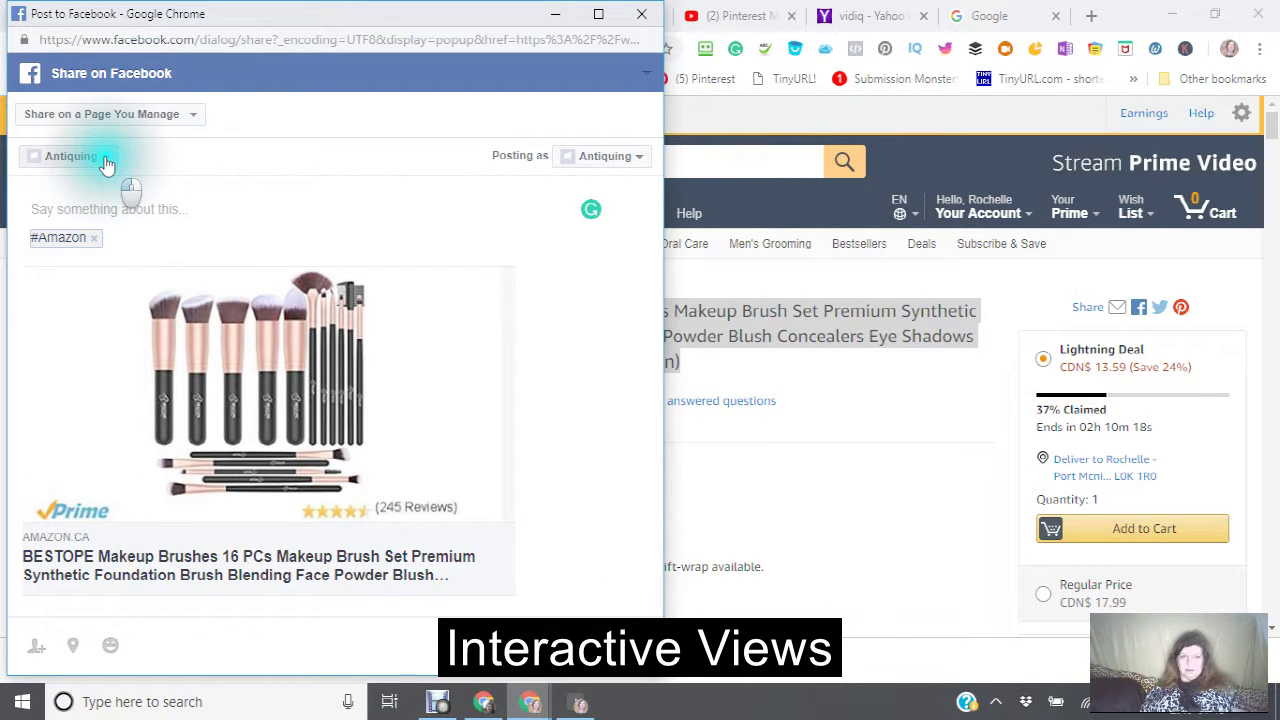
pyautogui.scroll(-3, 75, 215)
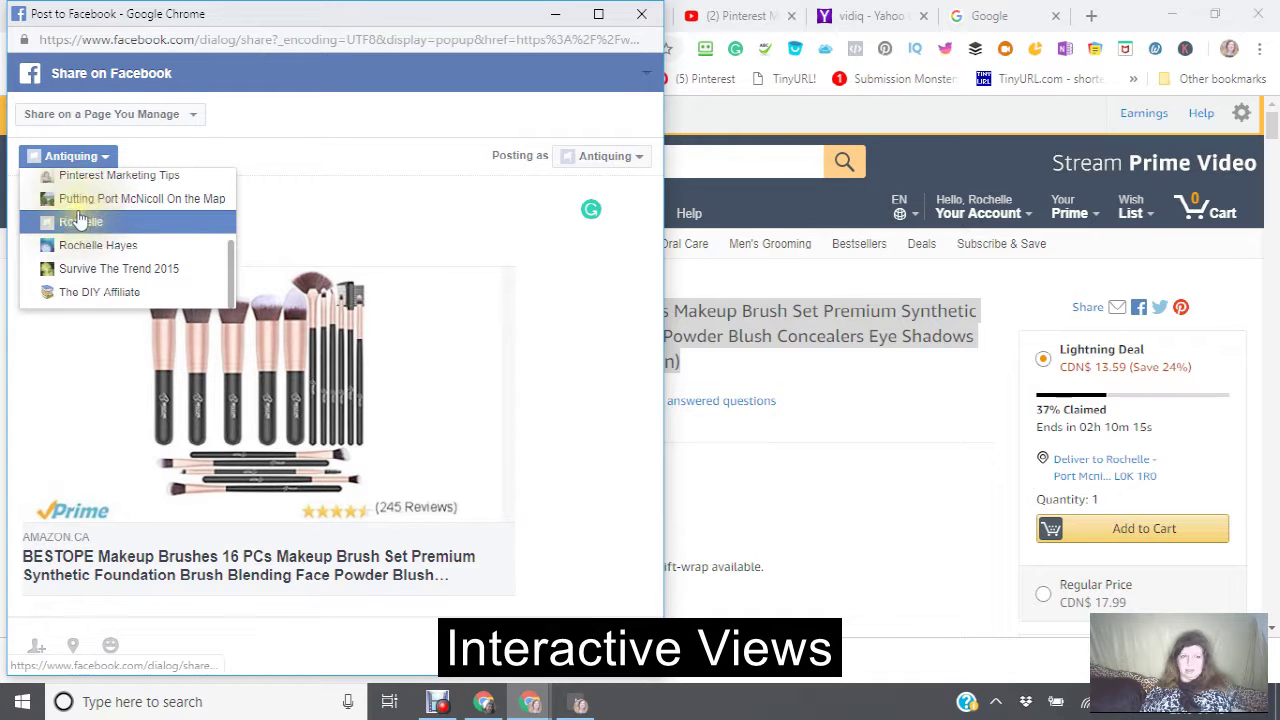
pyautogui.click(60, 176)
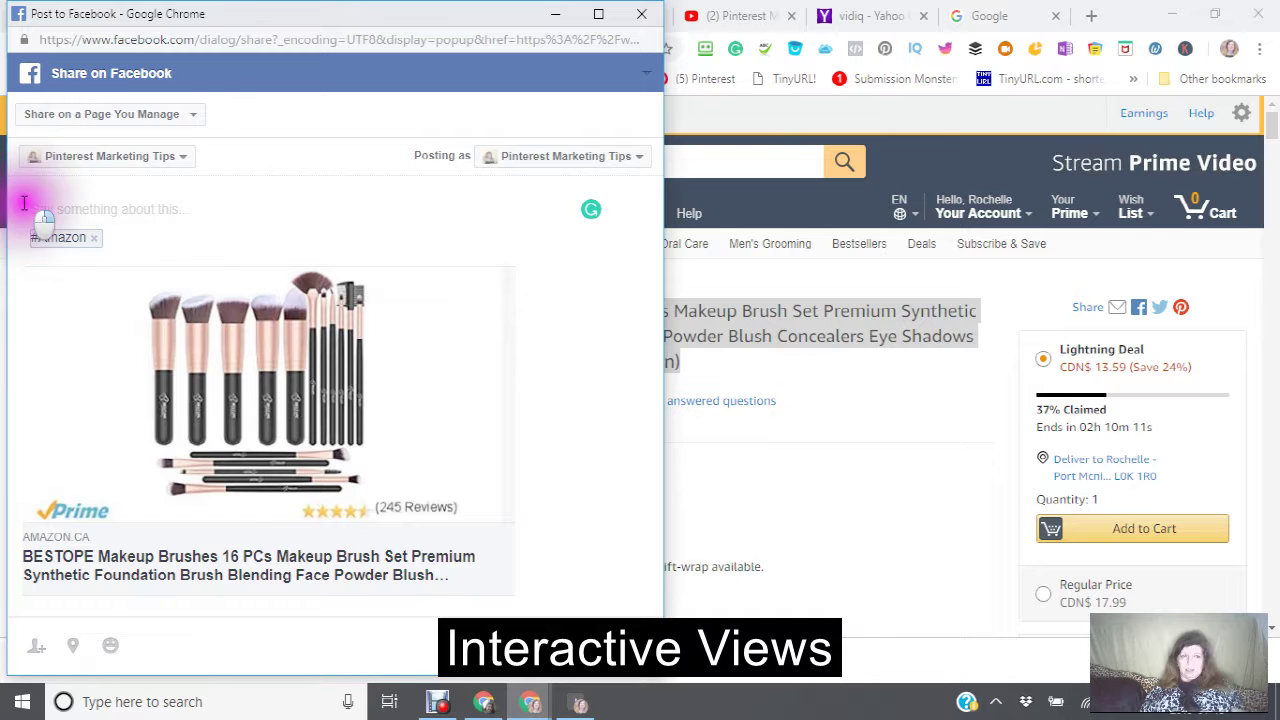
# Paste the full BESTOPE title as the post text and publish it.
pyautogui.rightClick(24, 203)
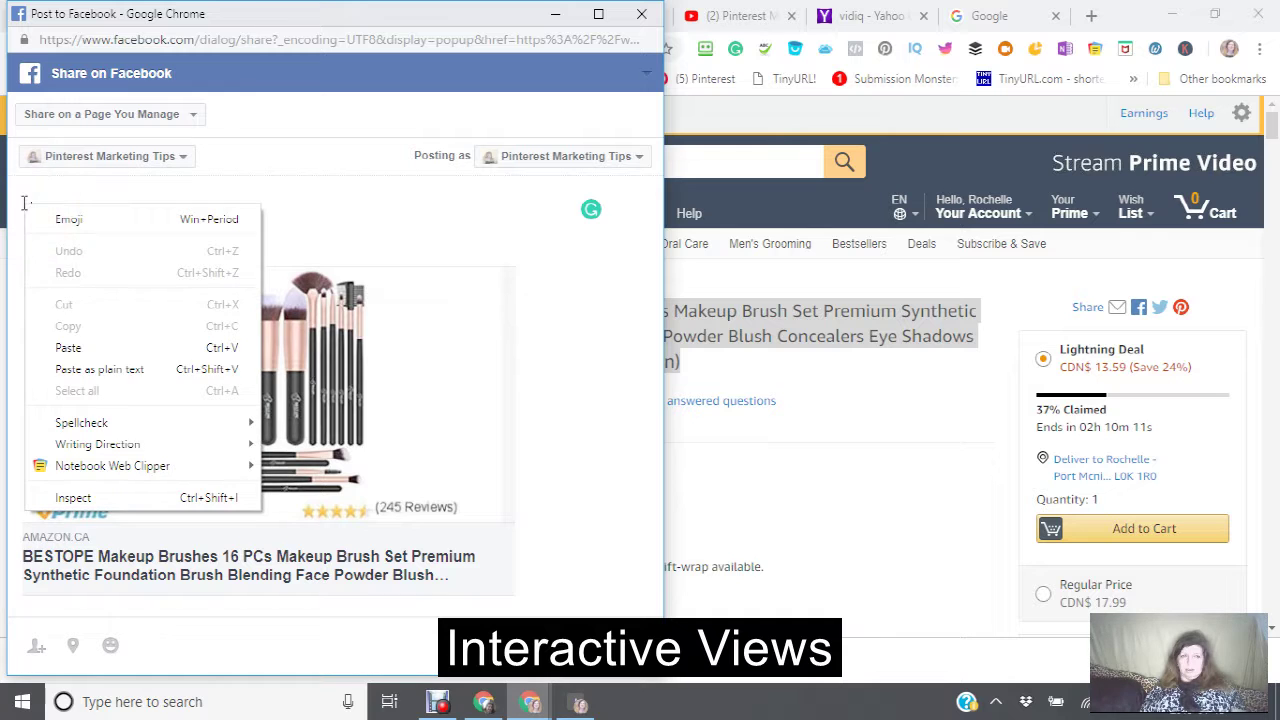
pyautogui.click(62, 347)
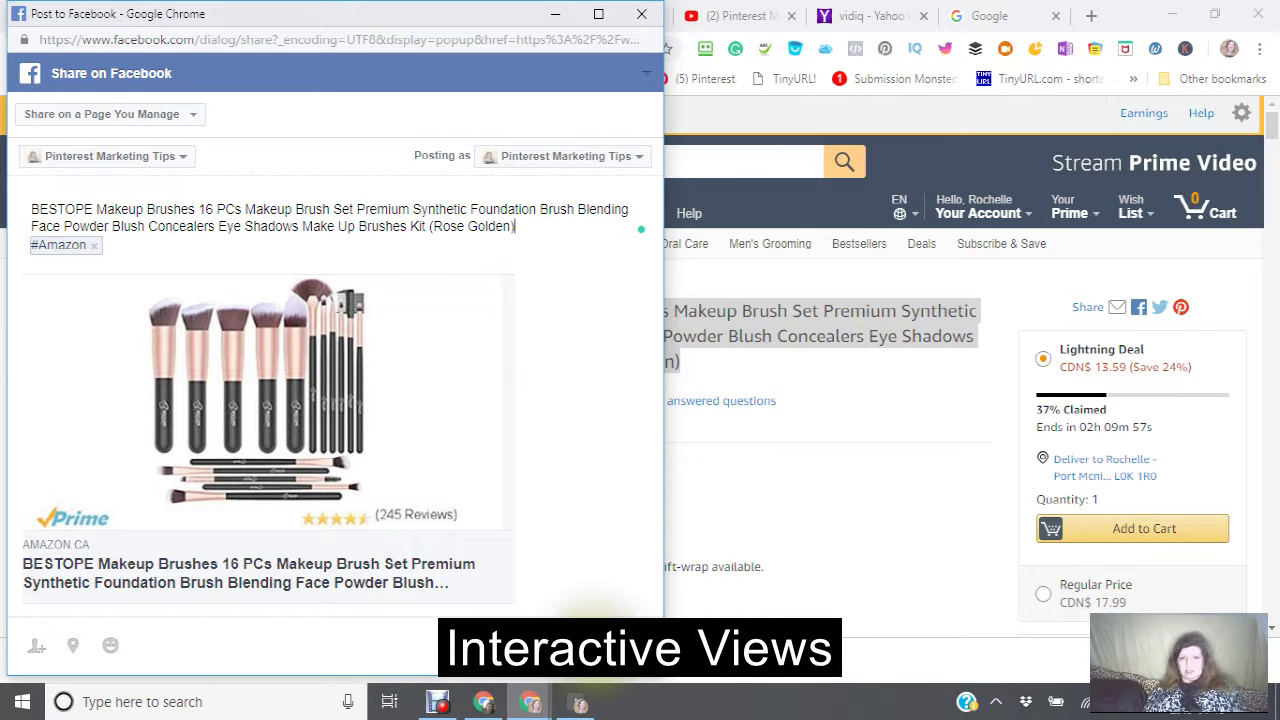
pyautogui.click(600, 645)
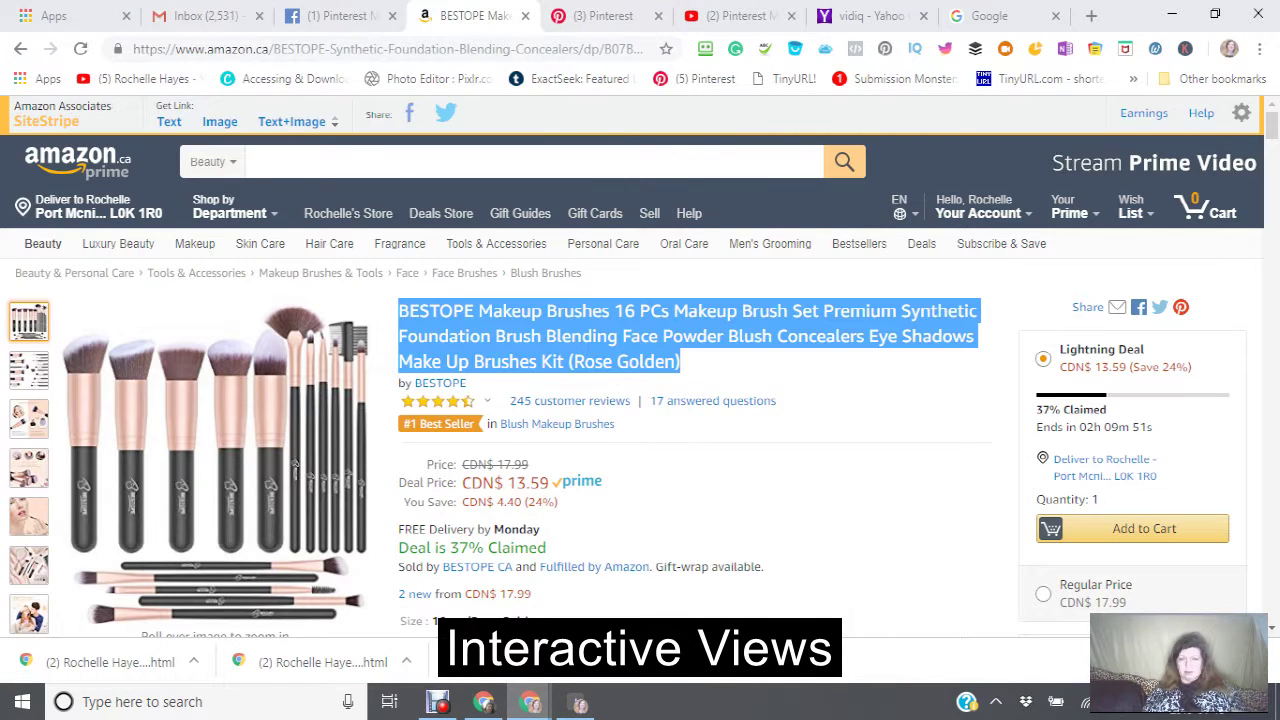
# Pin the BESTOPE makeup brush set from Amazon to the Amazon Deal Of The Day board.
pyautogui.click(1180, 311)
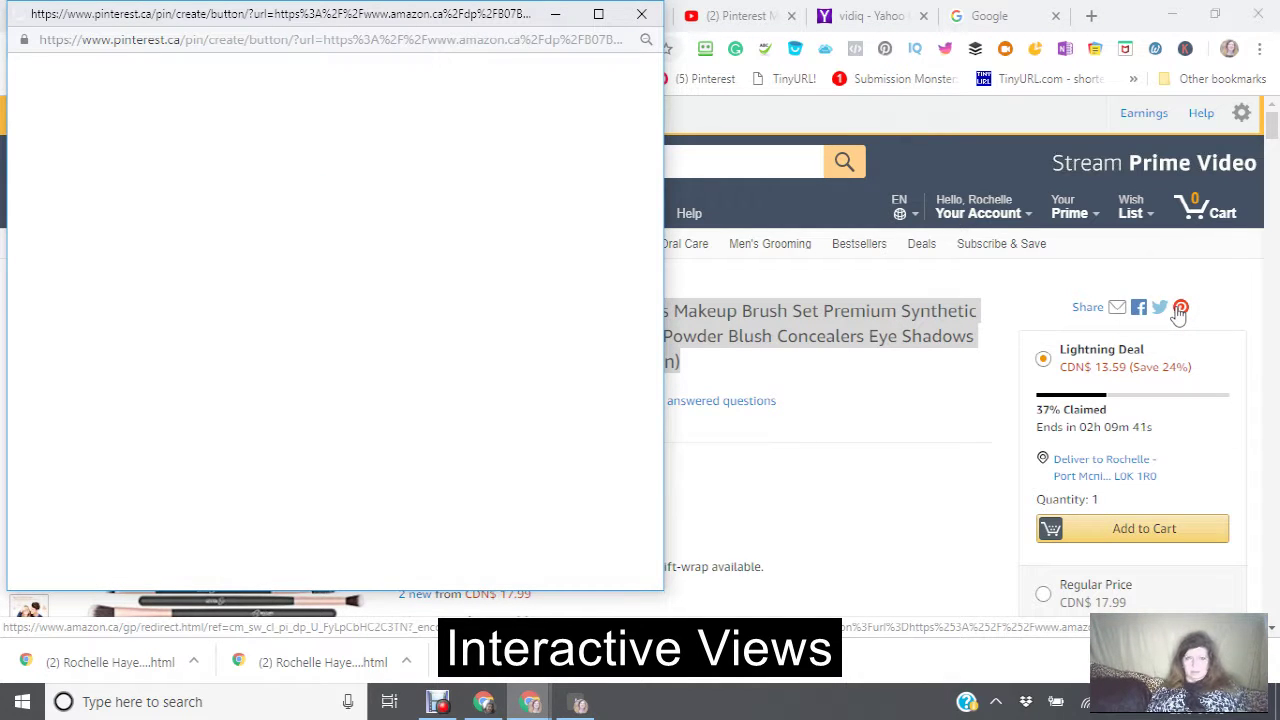
pyautogui.click(1180, 311)
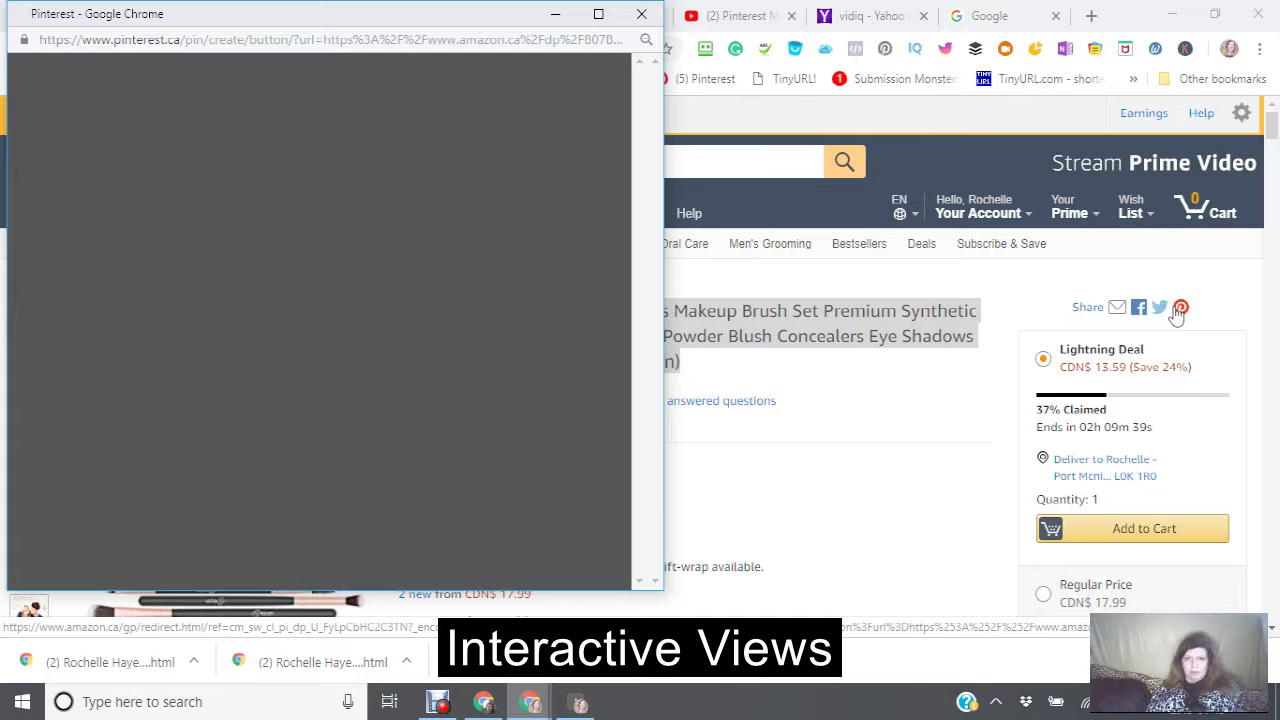
pyautogui.click(1174, 314)
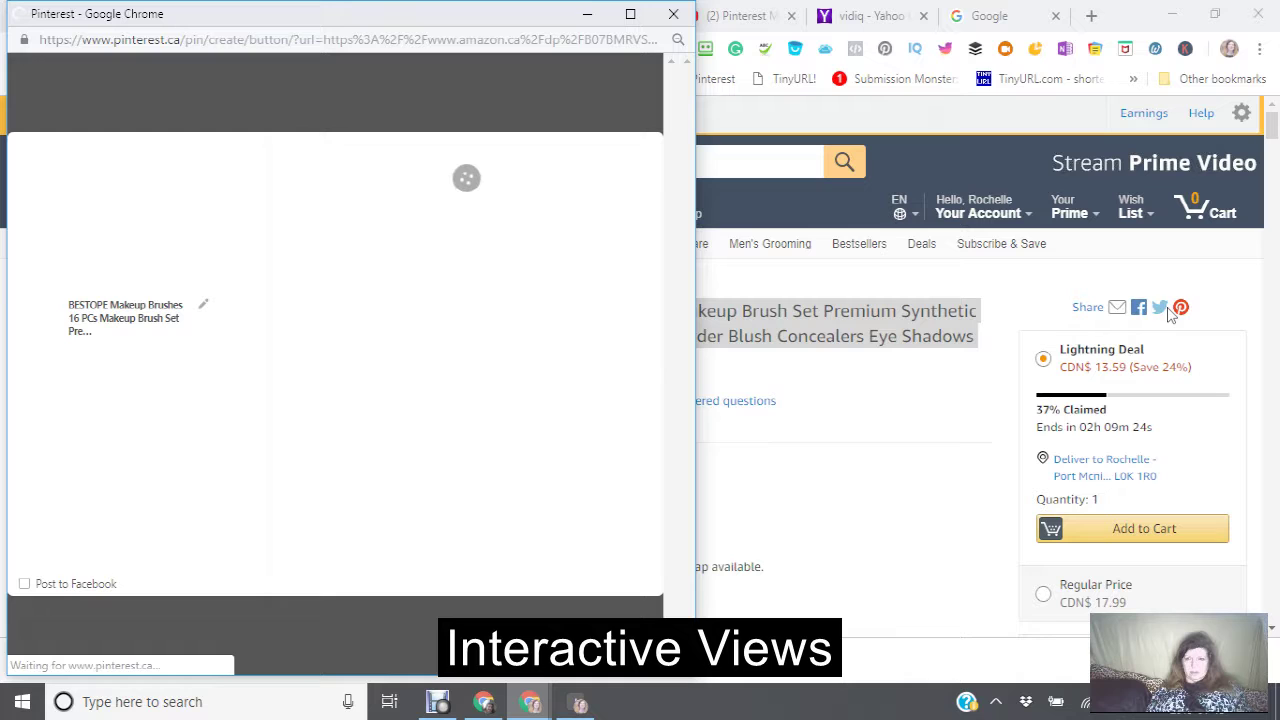
pyautogui.click(1176, 311)
pyautogui.click(1178, 314)
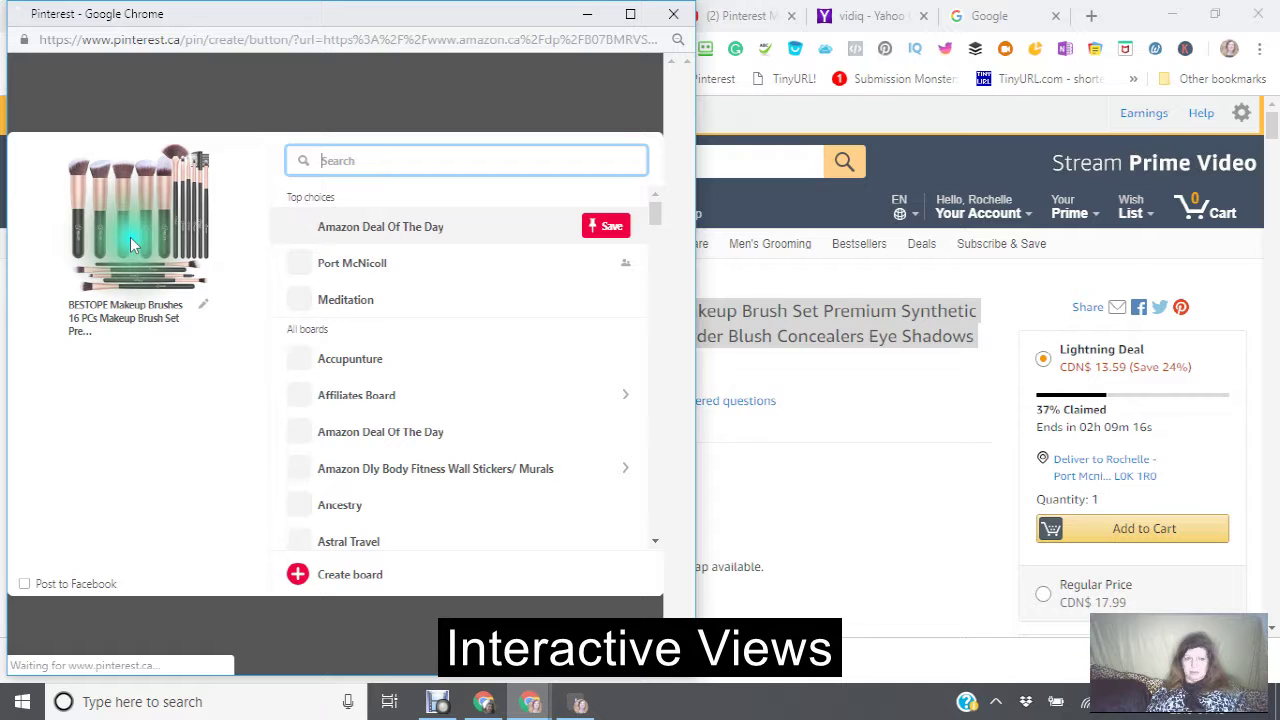
pyautogui.click(459, 244)
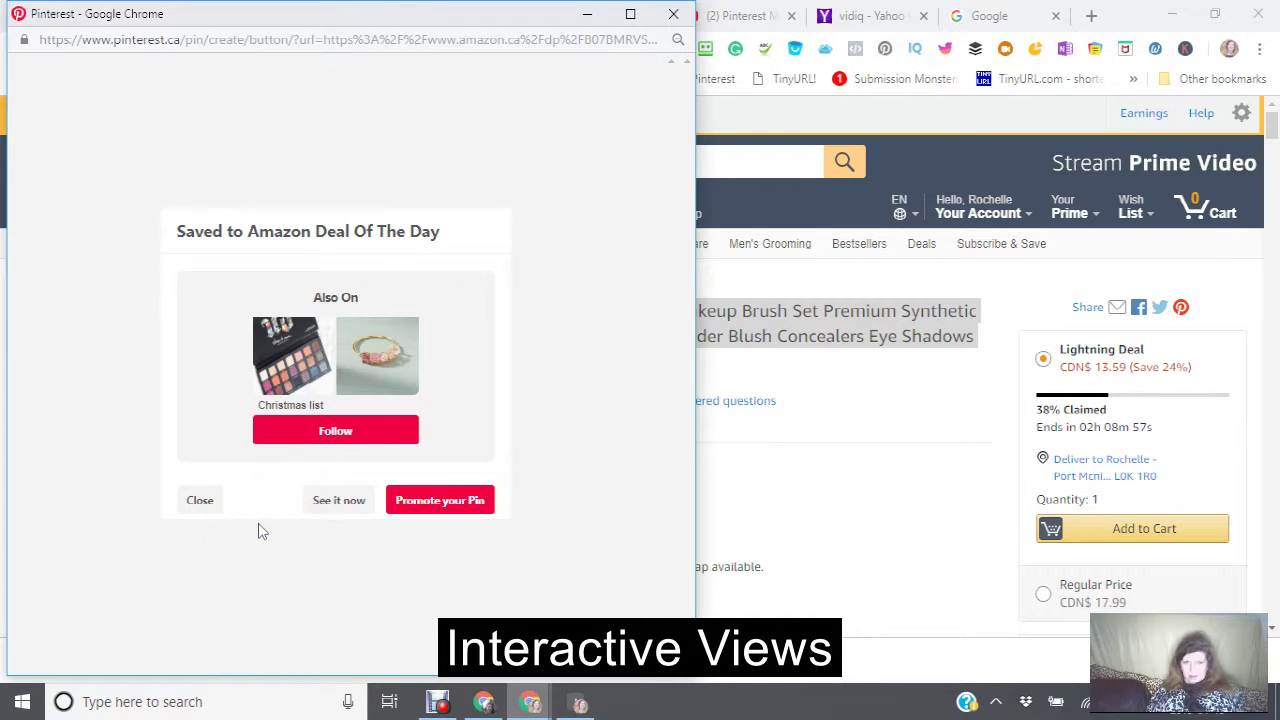
pyautogui.scroll(-2, 258, 531)
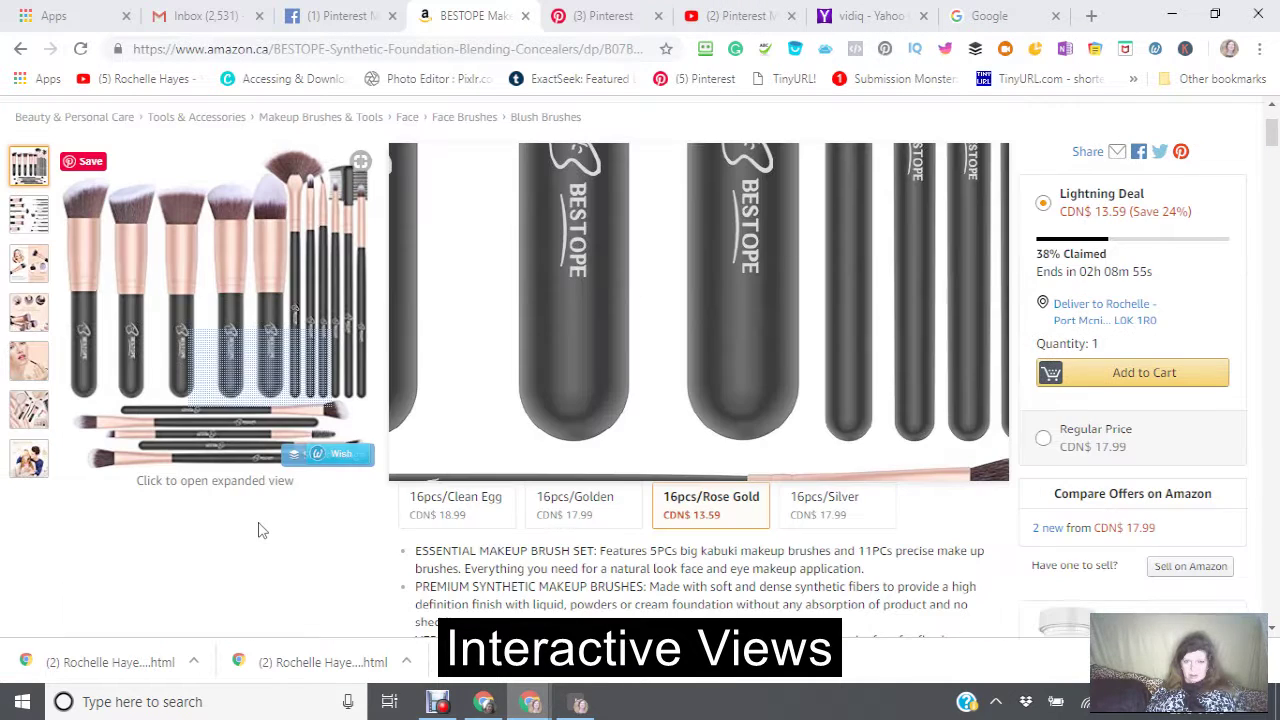
# Copy the brush set's short SiteStripe affiliate text link and return to the Pinterest boards tab.
pyautogui.scroll(2, 258, 531)
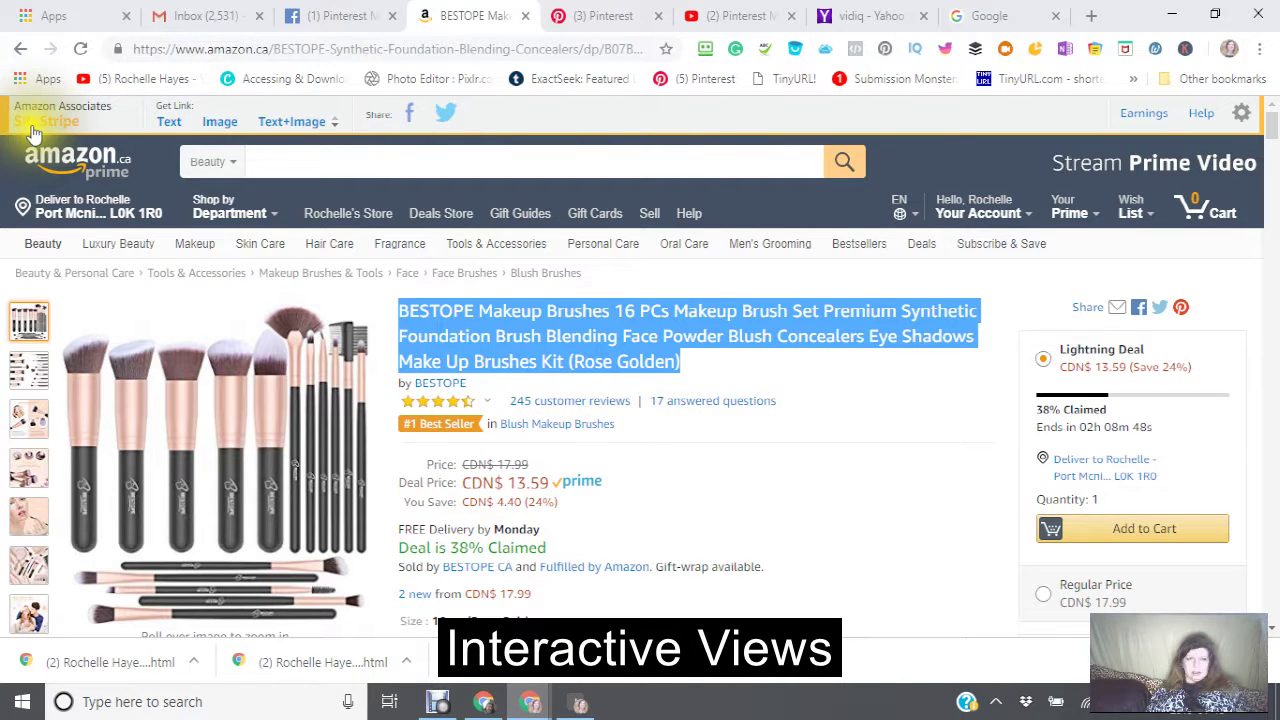
pyautogui.click(168, 122)
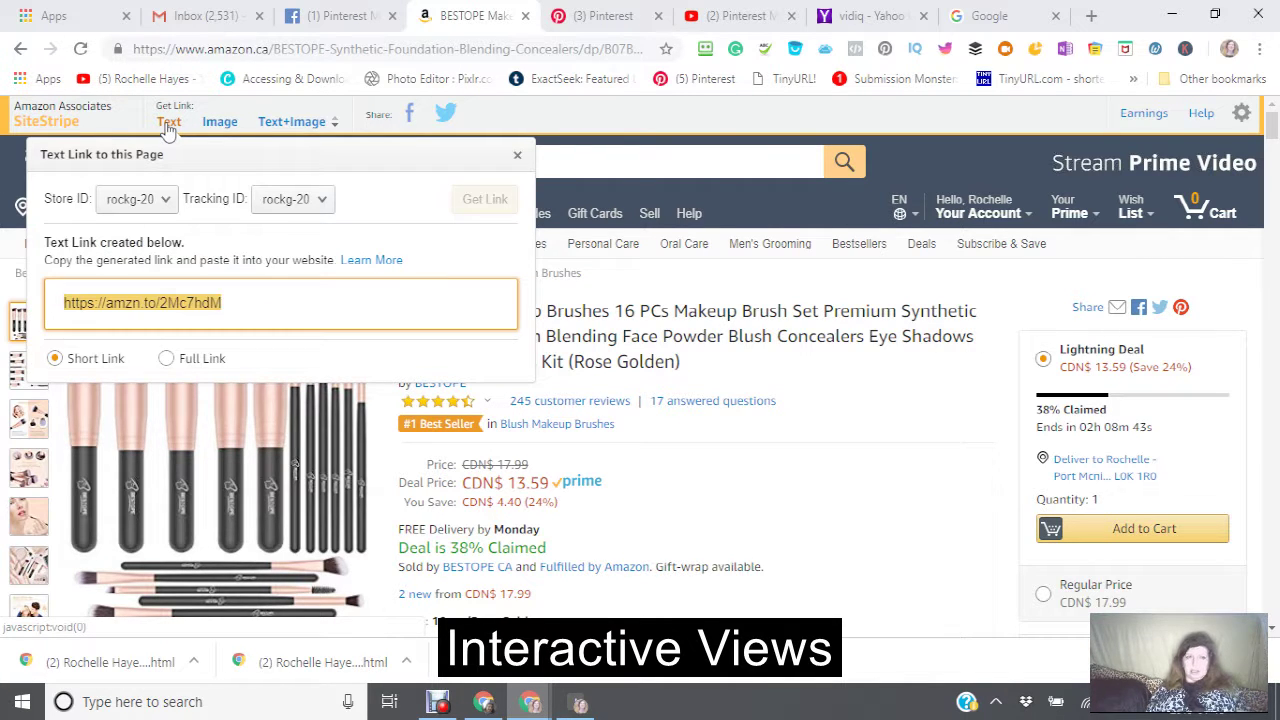
pyautogui.rightClick(152, 306)
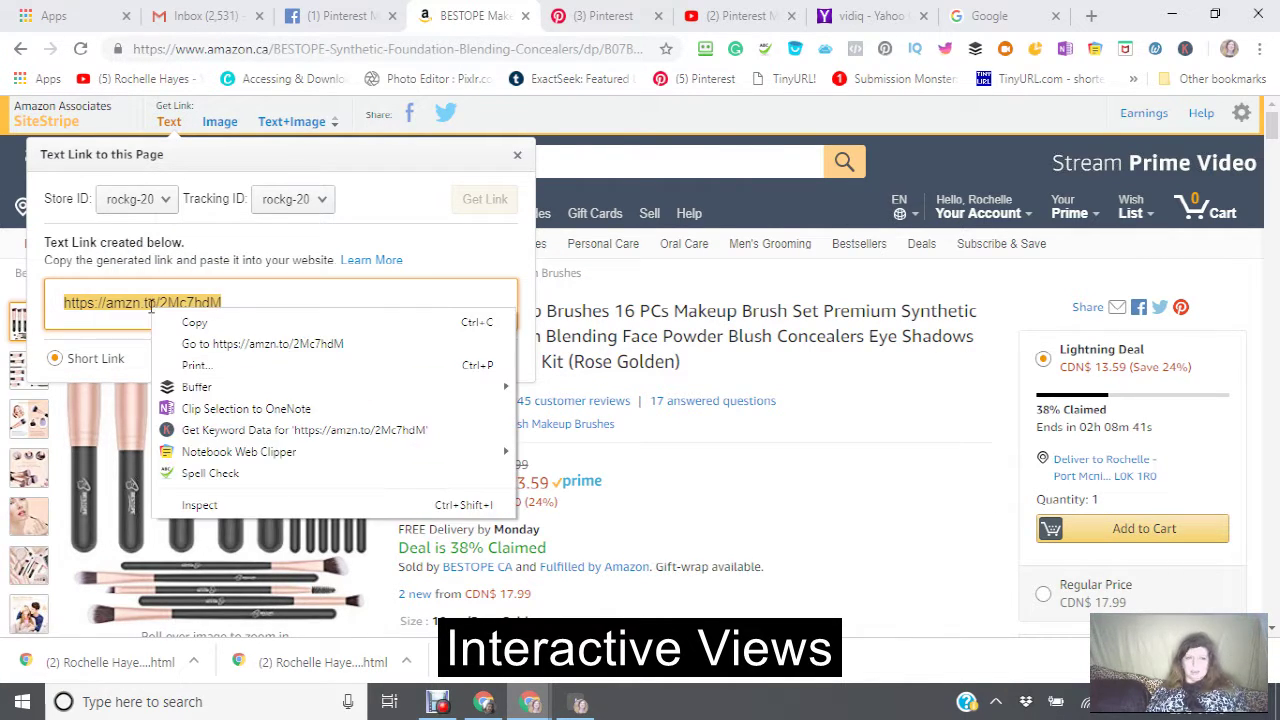
pyautogui.click(181, 321)
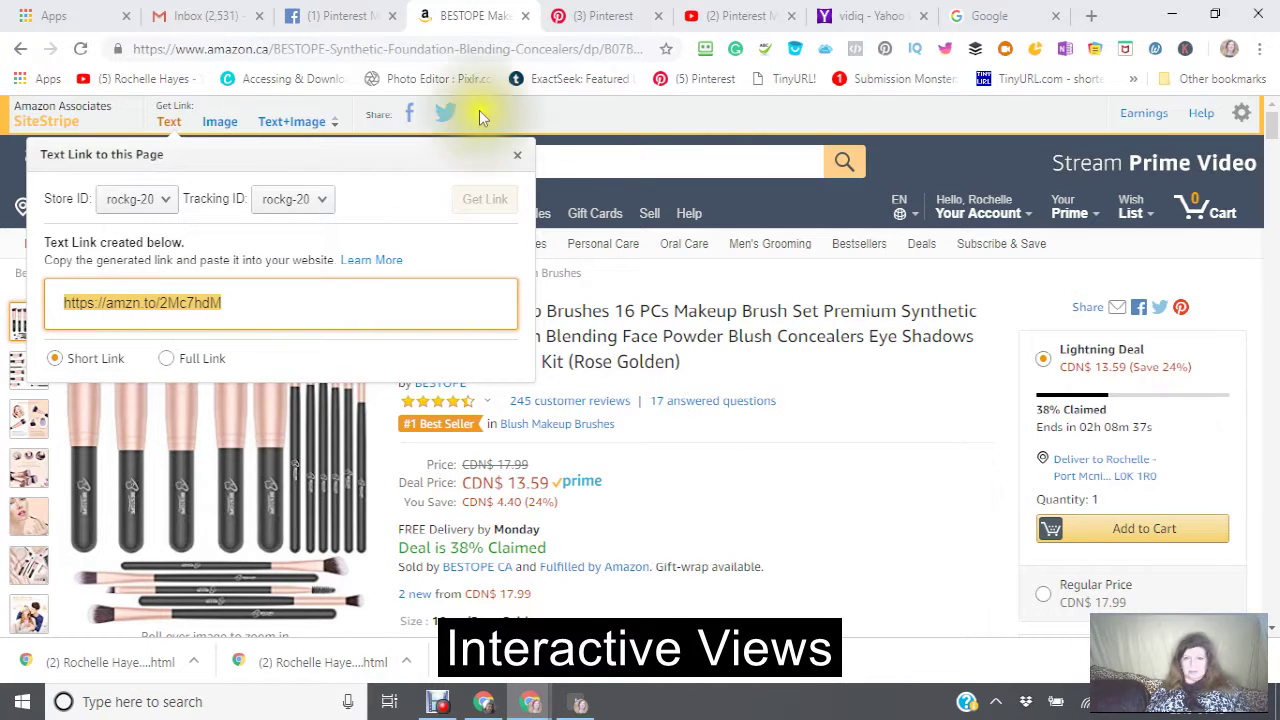
pyautogui.click(580, 25)
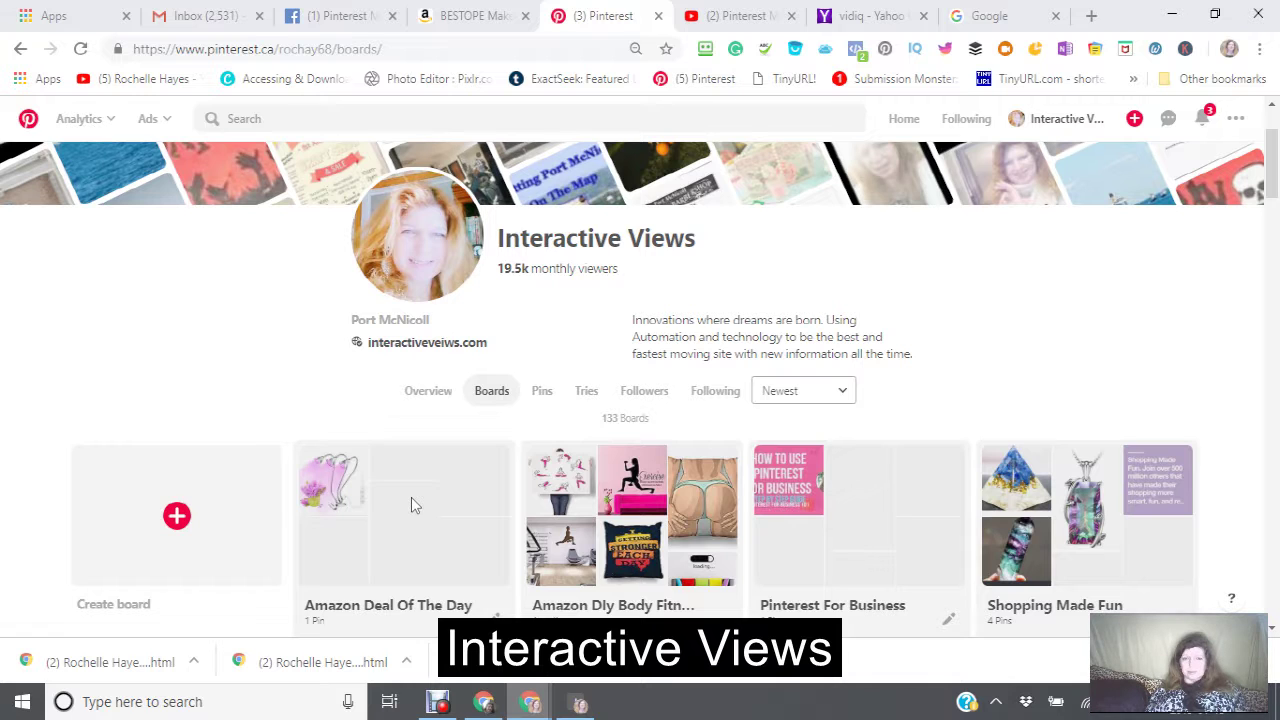
# Reload the Pinterest boards page and open the Amazon Deal Of The Day board.
pyautogui.click(80, 48)
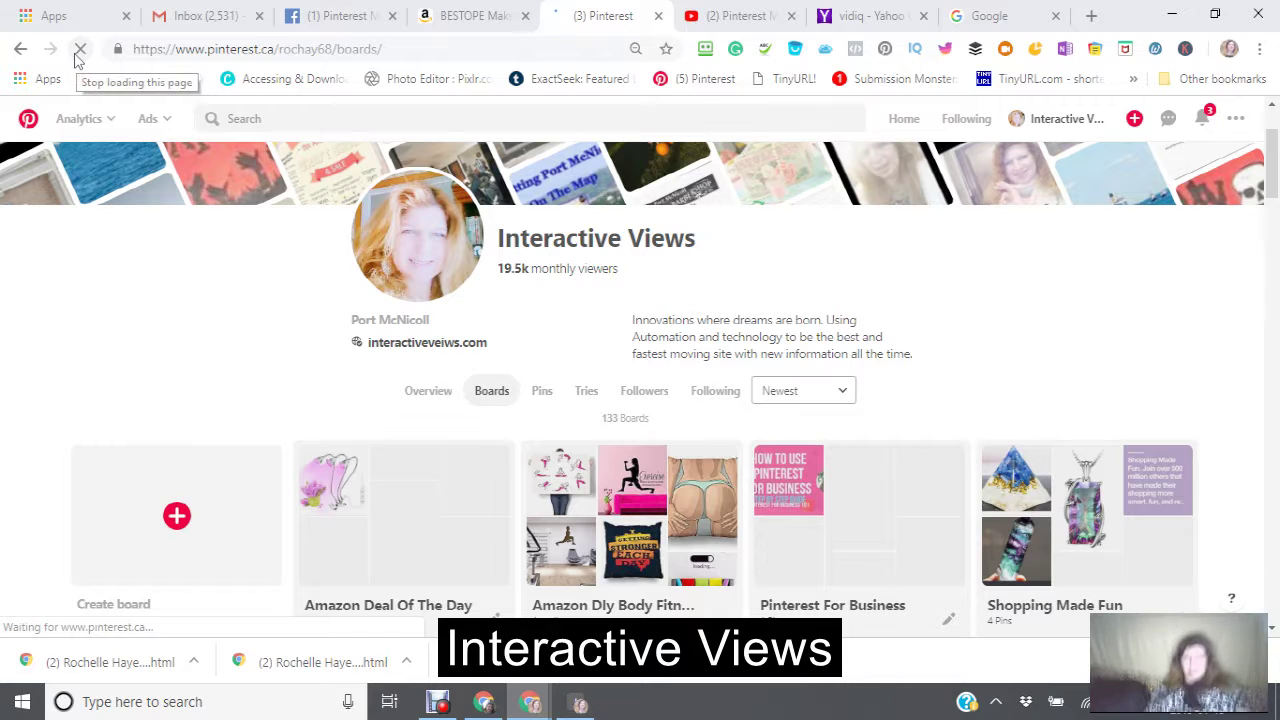
pyautogui.click(740, 18)
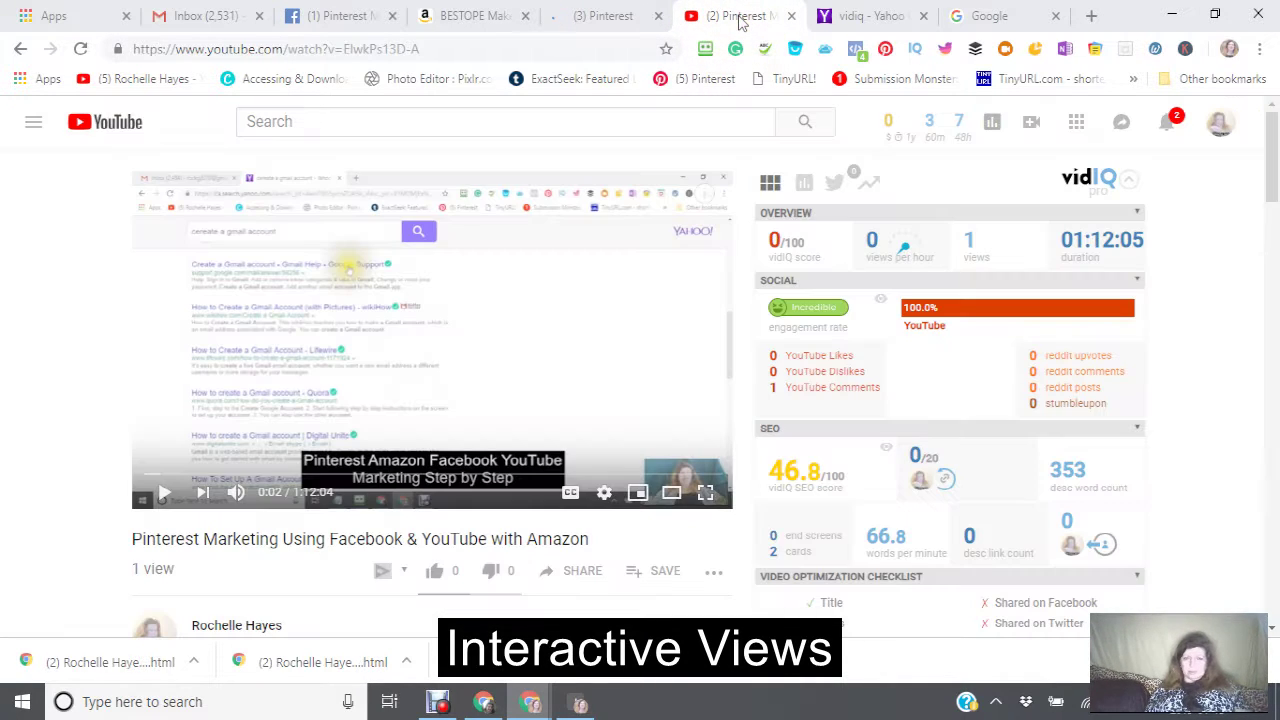
pyautogui.click(585, 20)
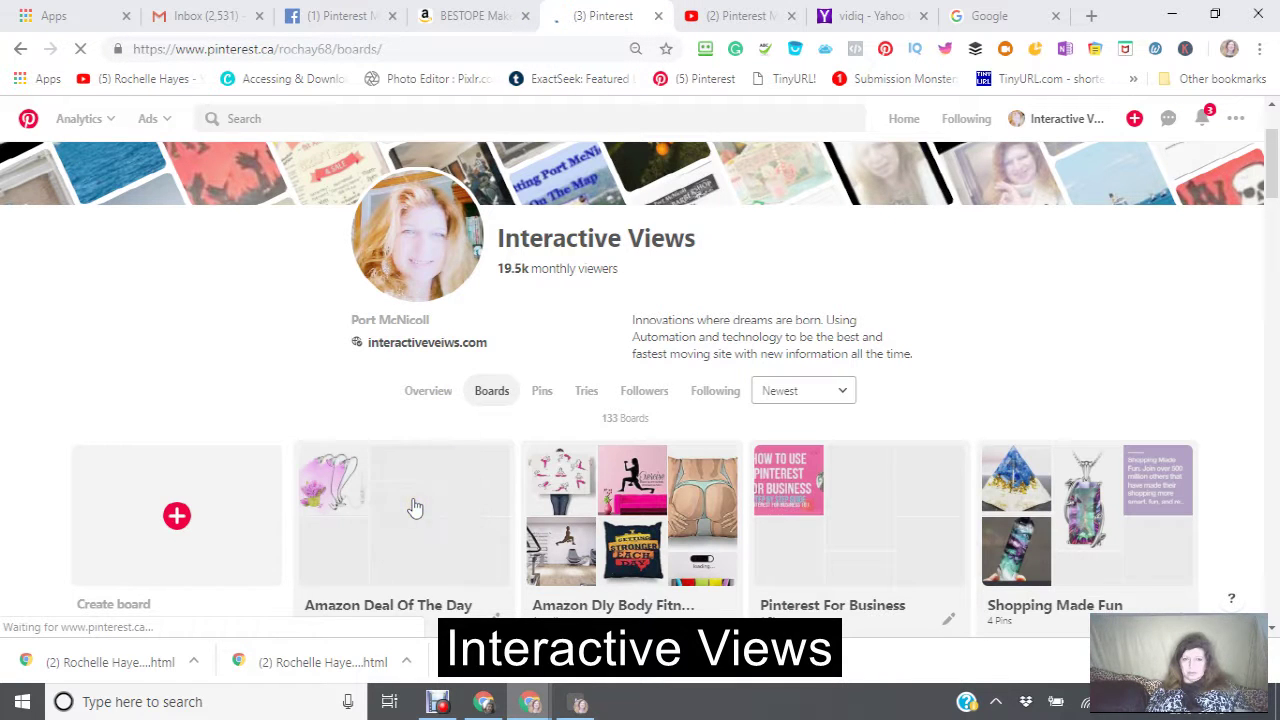
pyautogui.click(410, 536)
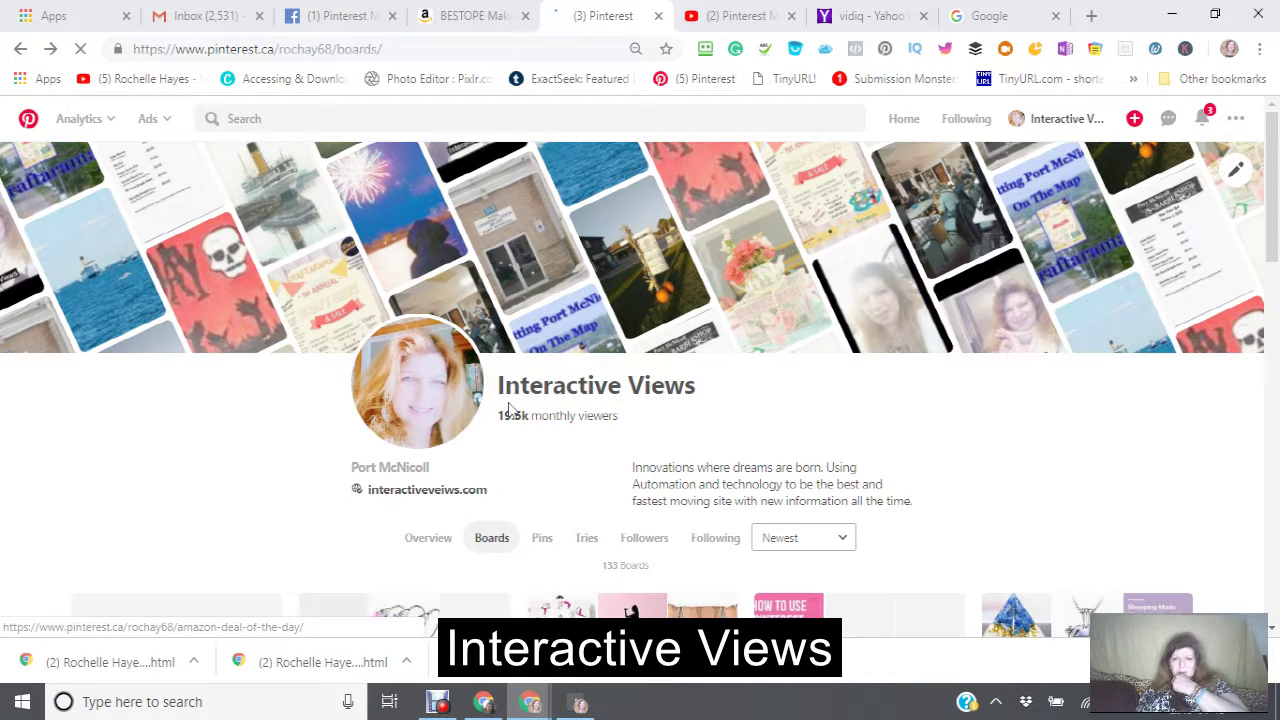
# Look through the boards list and reopen the Amazon Deal Of The Day board.
pyautogui.scroll(-1, 508, 405)
pyautogui.scroll(-5, 508, 405)
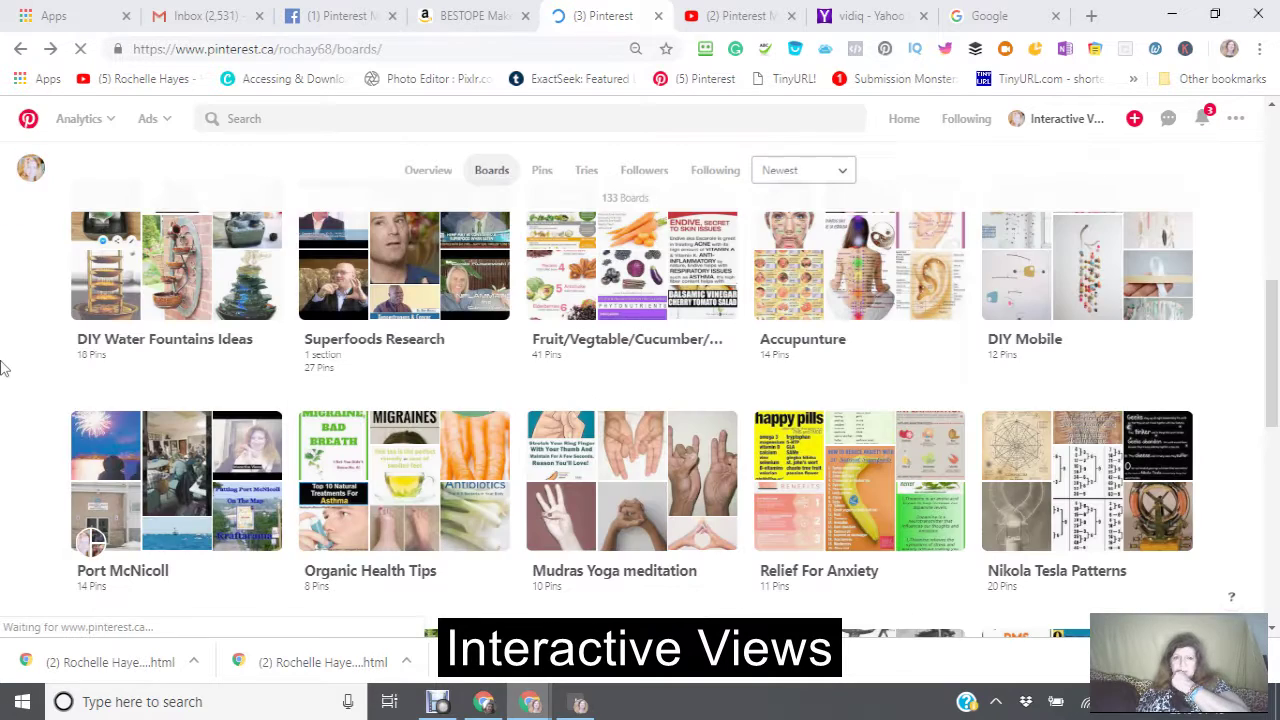
pyautogui.scroll(-2, 352, 371)
pyautogui.scroll(2, 352, 371)
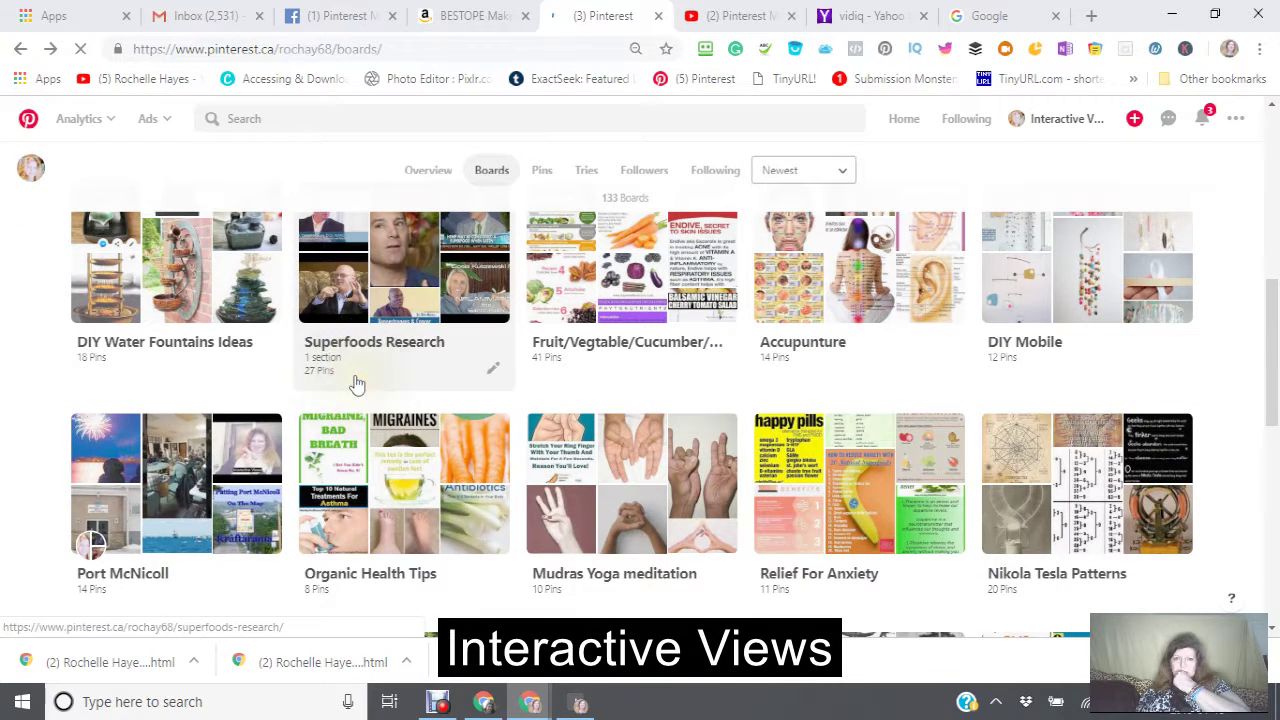
pyautogui.scroll(2, 357, 383)
pyautogui.scroll(3, 320, 400)
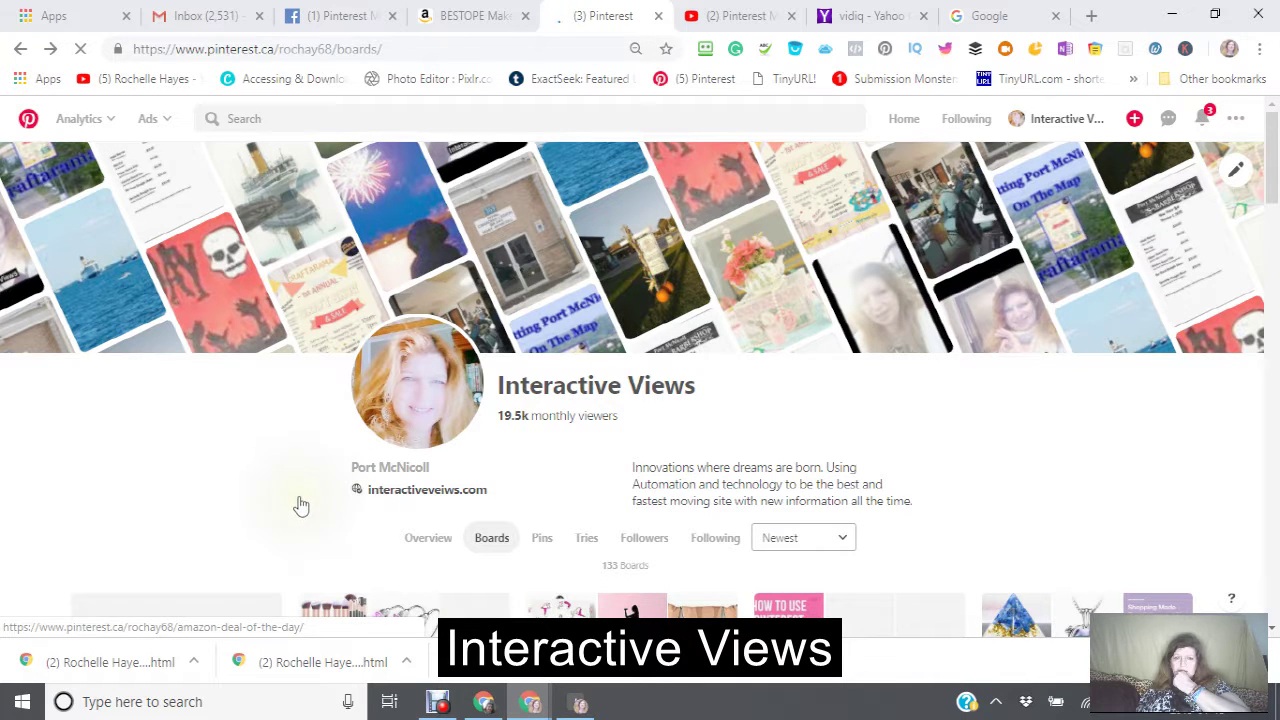
pyautogui.scroll(-1, 296, 530)
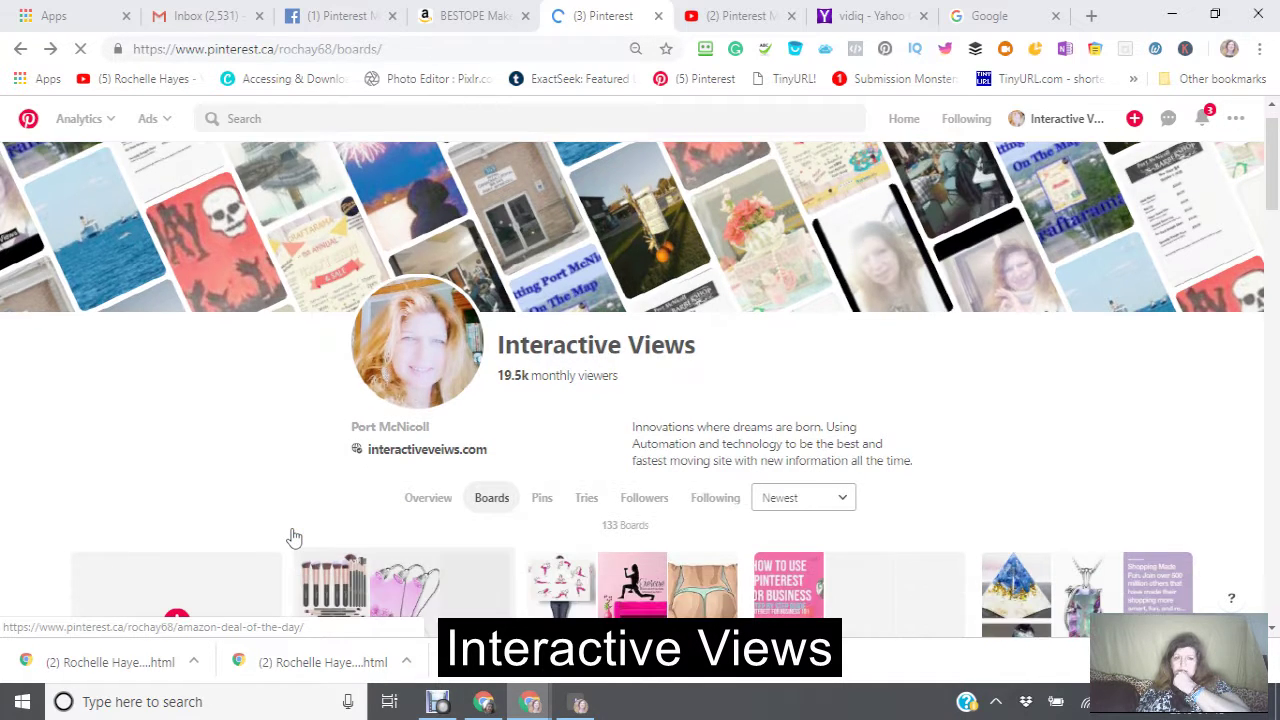
pyautogui.scroll(-3, 294, 538)
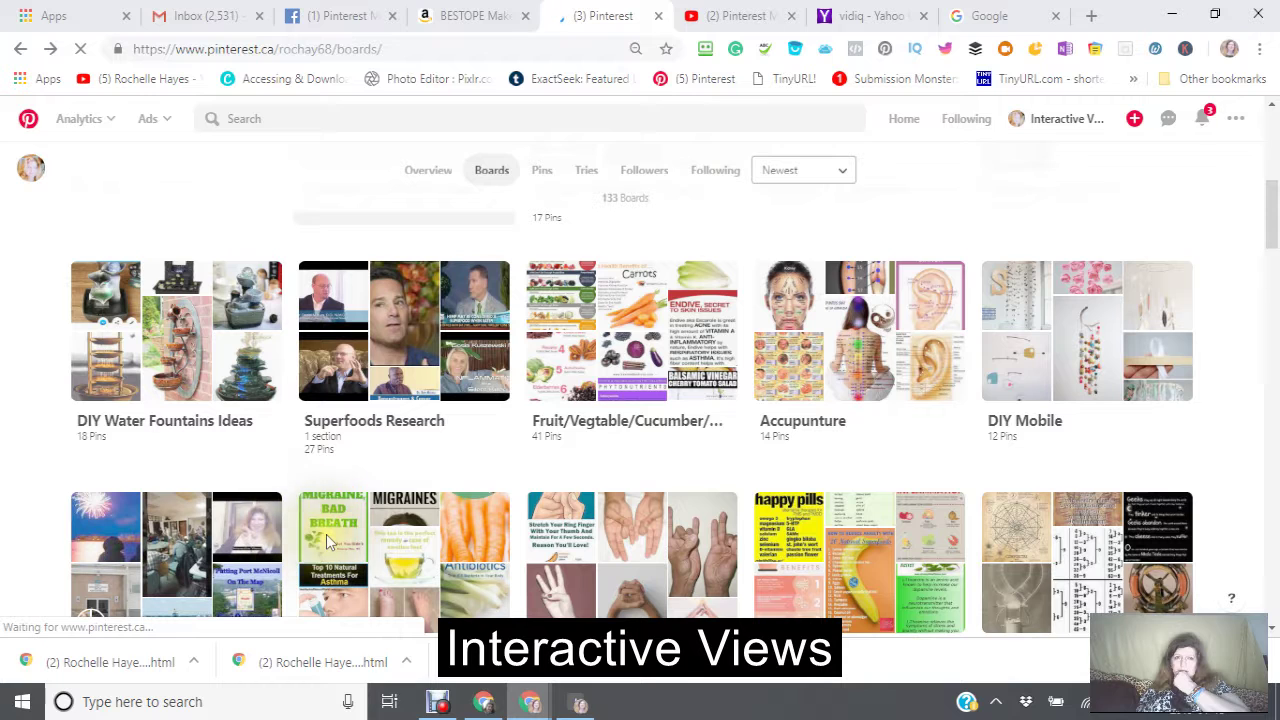
pyautogui.click(789, 252)
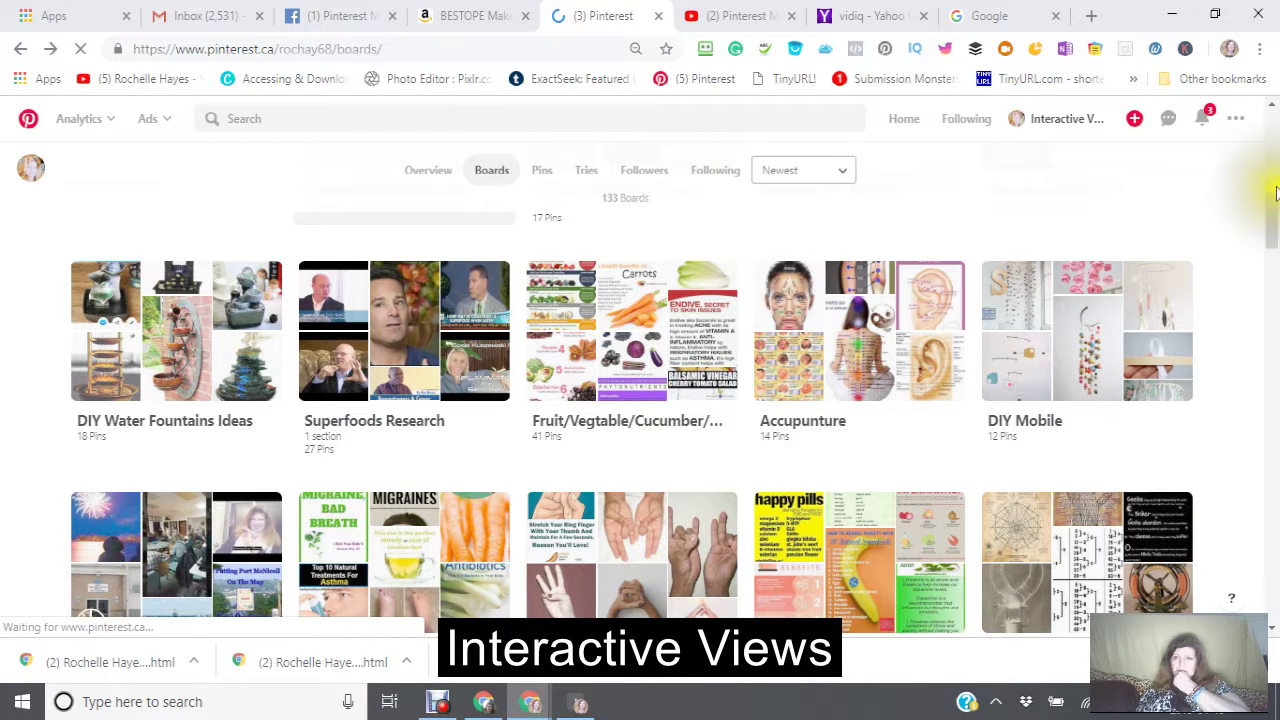
pyautogui.moveTo(1273, 225); pyautogui.dragTo(1273, 178)
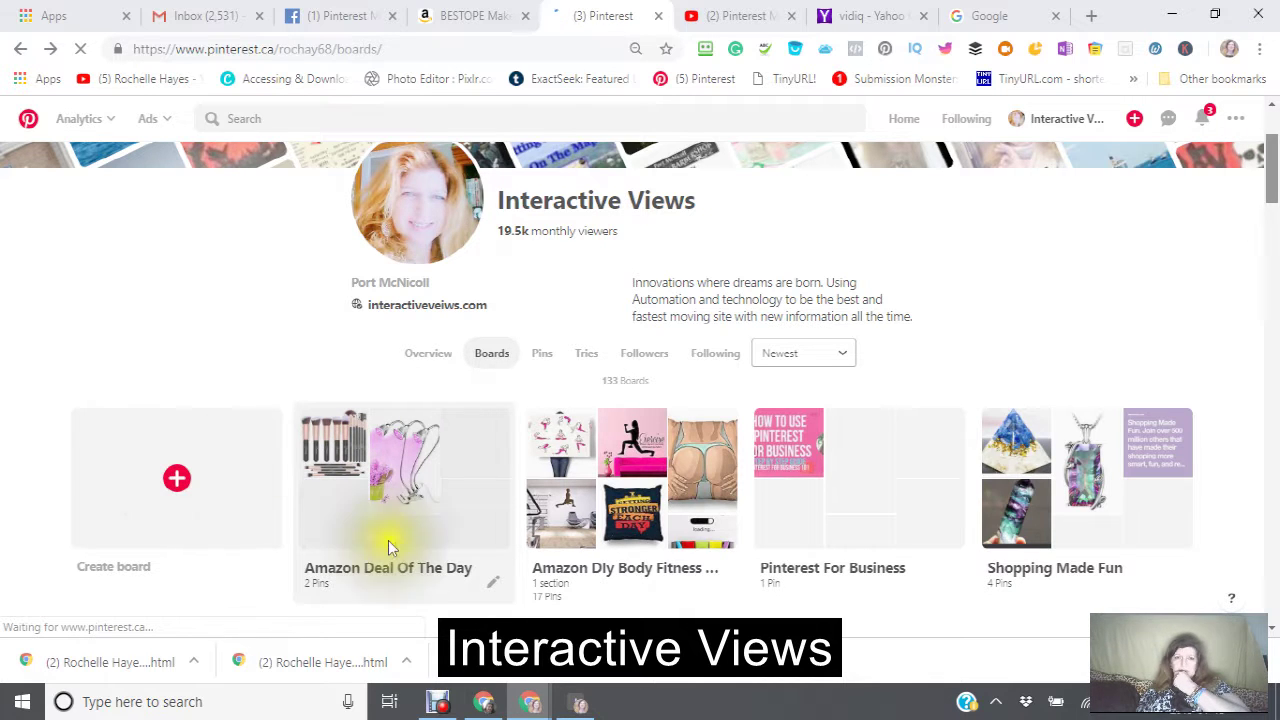
pyautogui.click(335, 447)
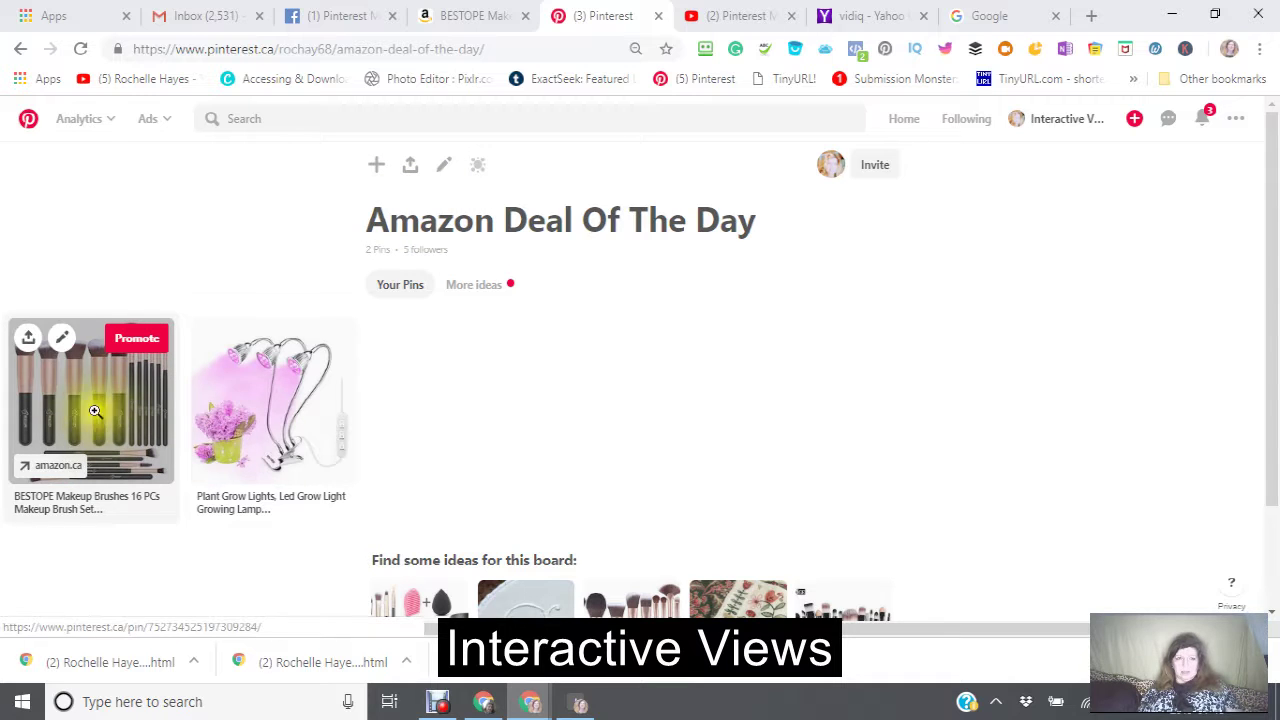
# Edit the makeup brush pin and delete the long Amazon link from its description.
pyautogui.click(62, 341)
pyautogui.scroll(-2, 543, 392)
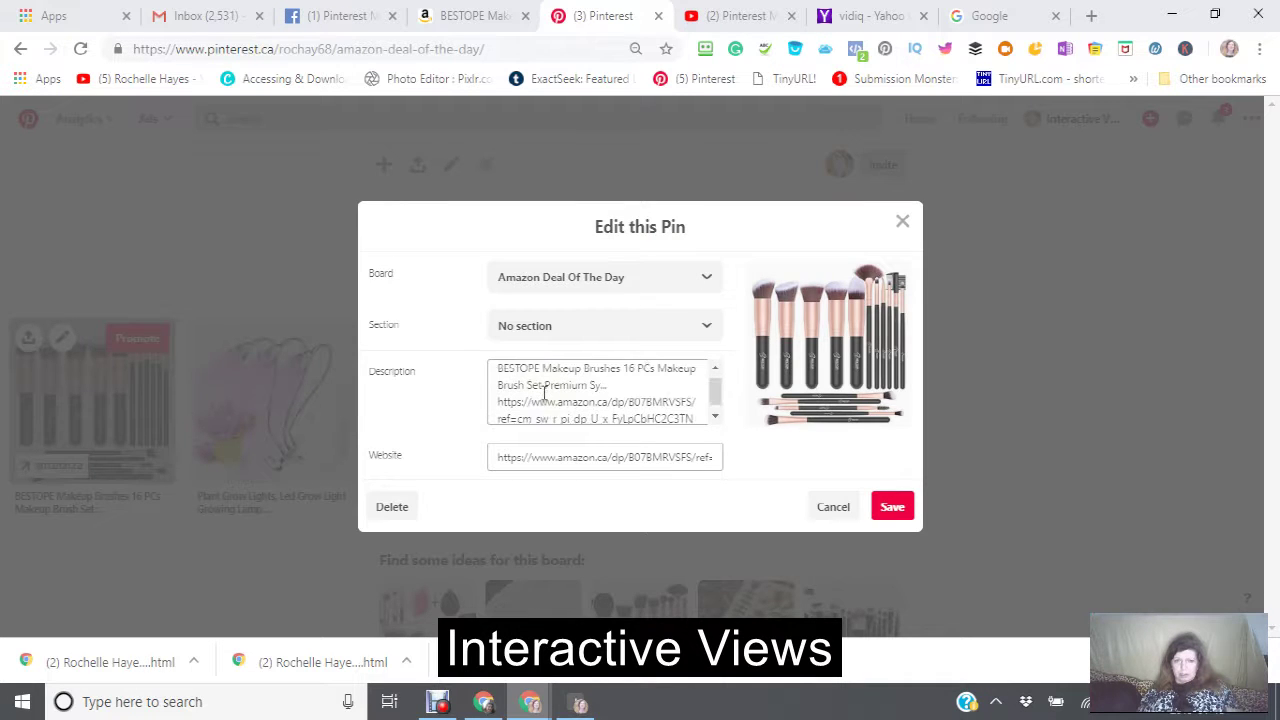
pyautogui.moveTo(697, 408); pyautogui.dragTo(491, 399)
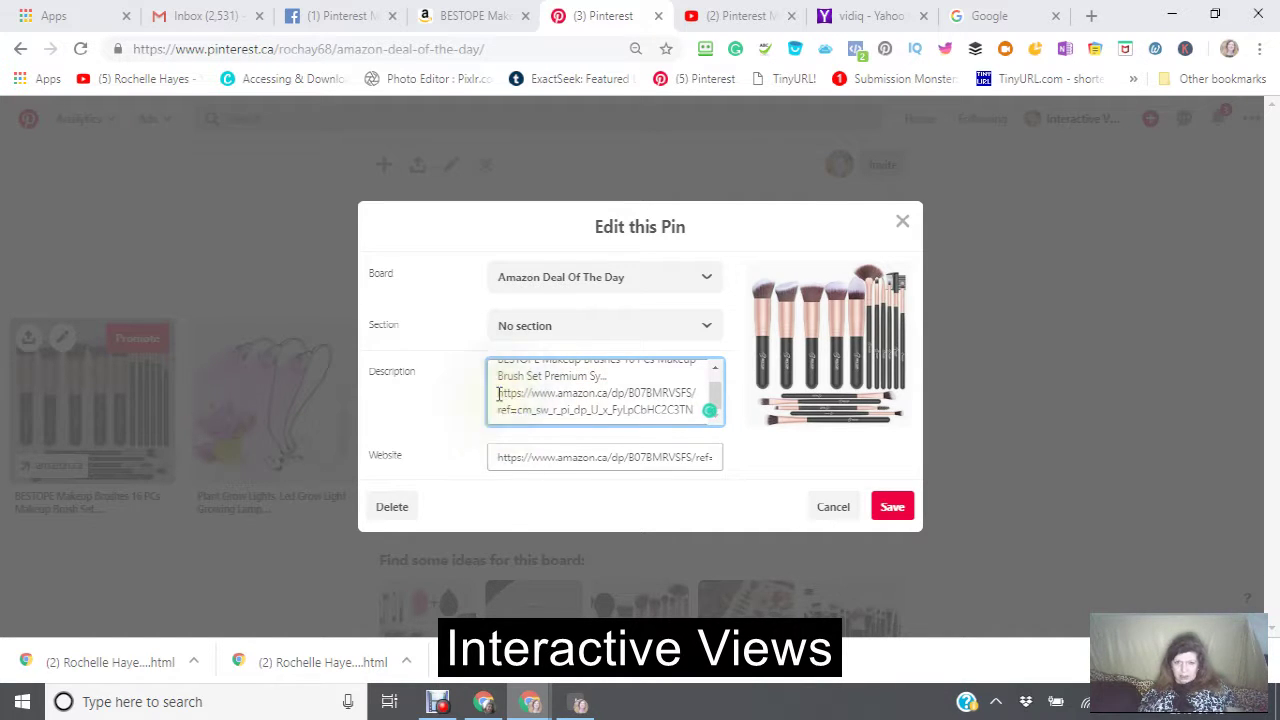
pyautogui.moveTo(722, 393); pyautogui.dragTo(717, 431)
pyautogui.press('BackSpace')
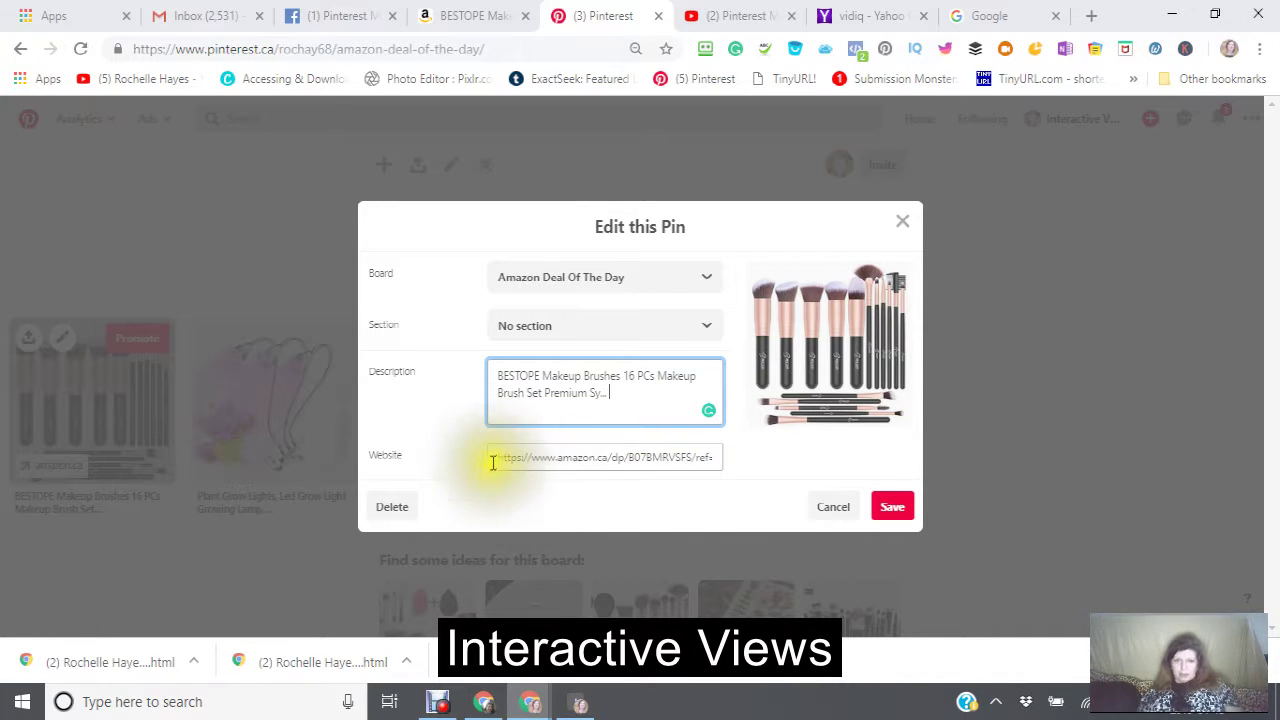
# Replace the pin's website URL with the short amzn.to link and save the pin.
pyautogui.click(568, 460)
pyautogui.moveTo(568, 460); pyautogui.dragTo(826, 460)
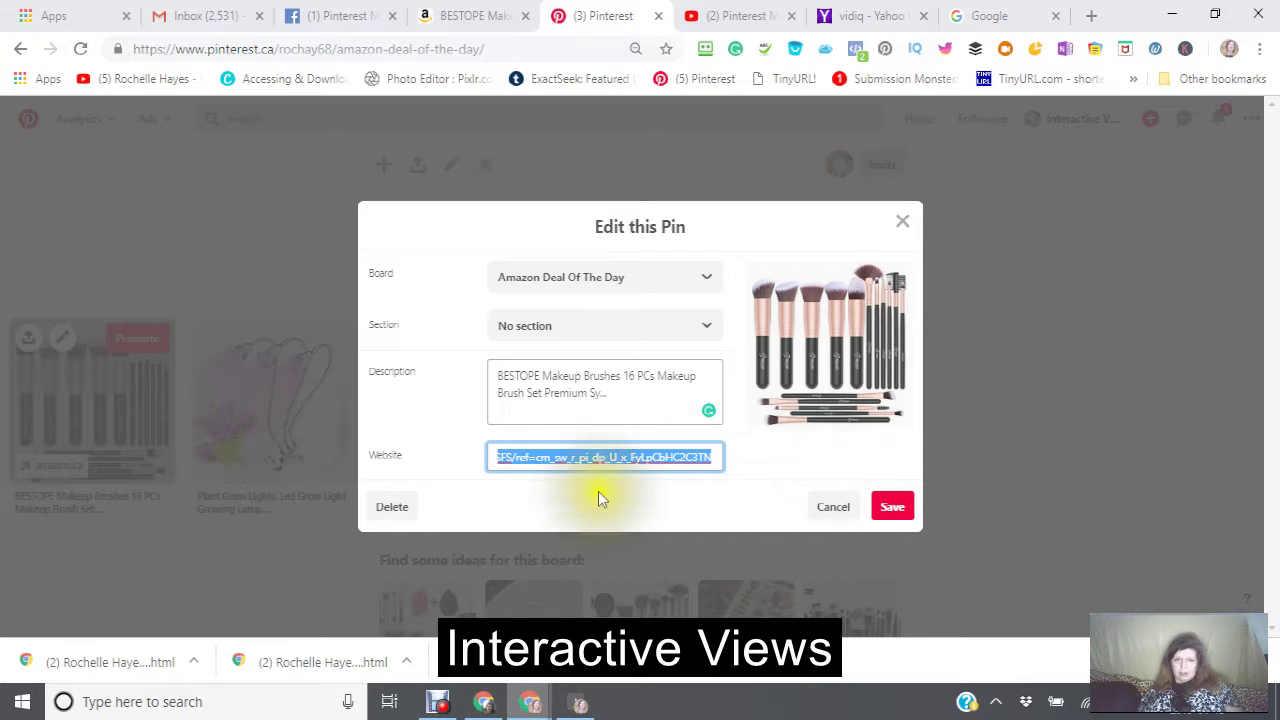
pyautogui.rightClick(533, 455)
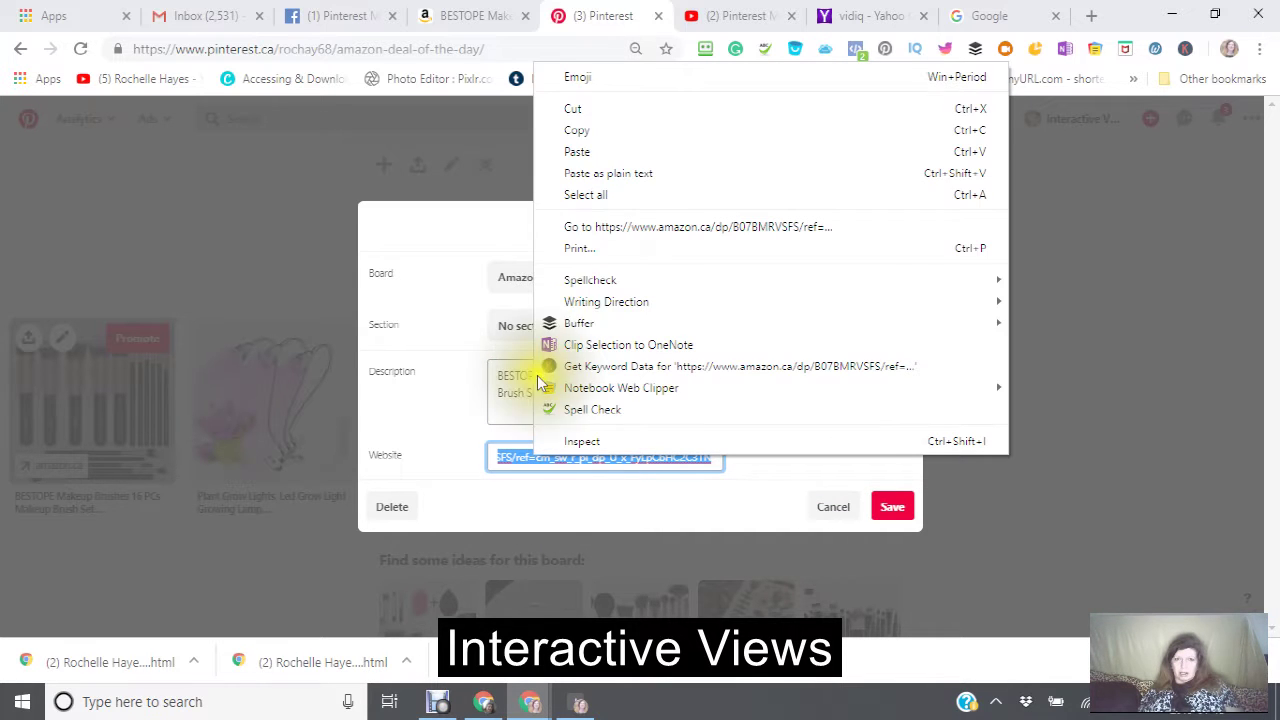
pyautogui.click(570, 152)
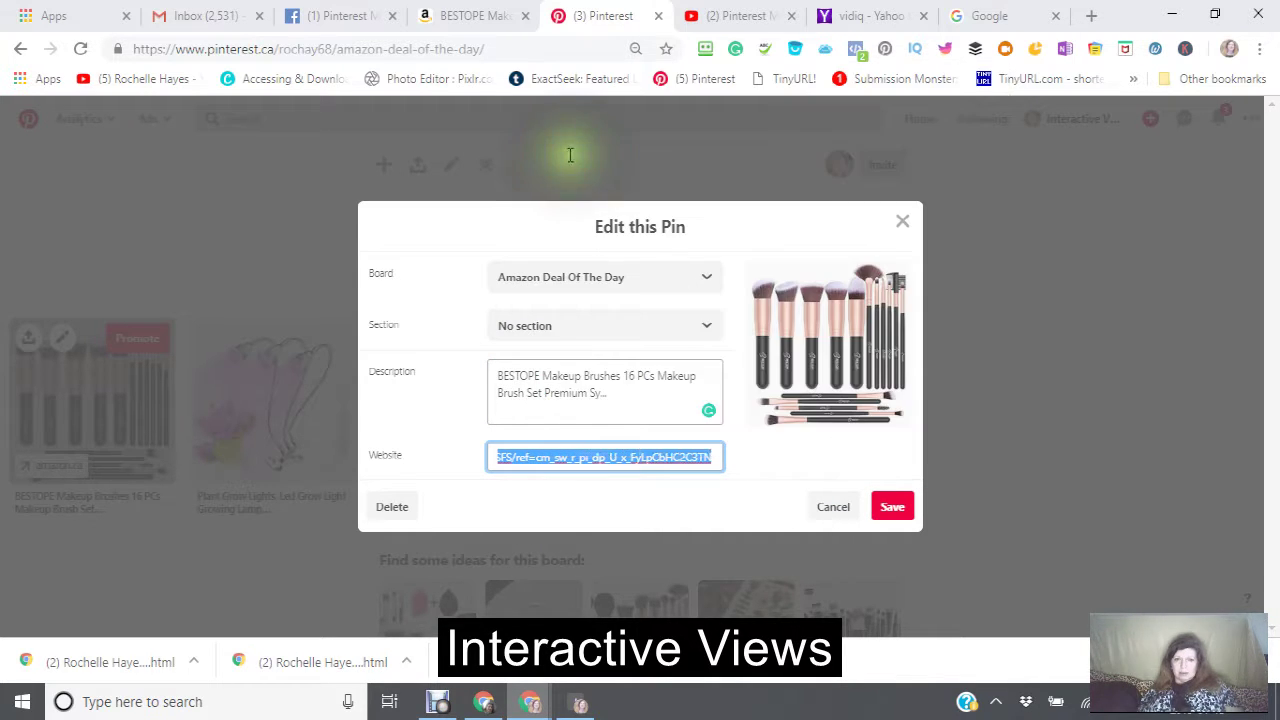
pyautogui.click(895, 509)
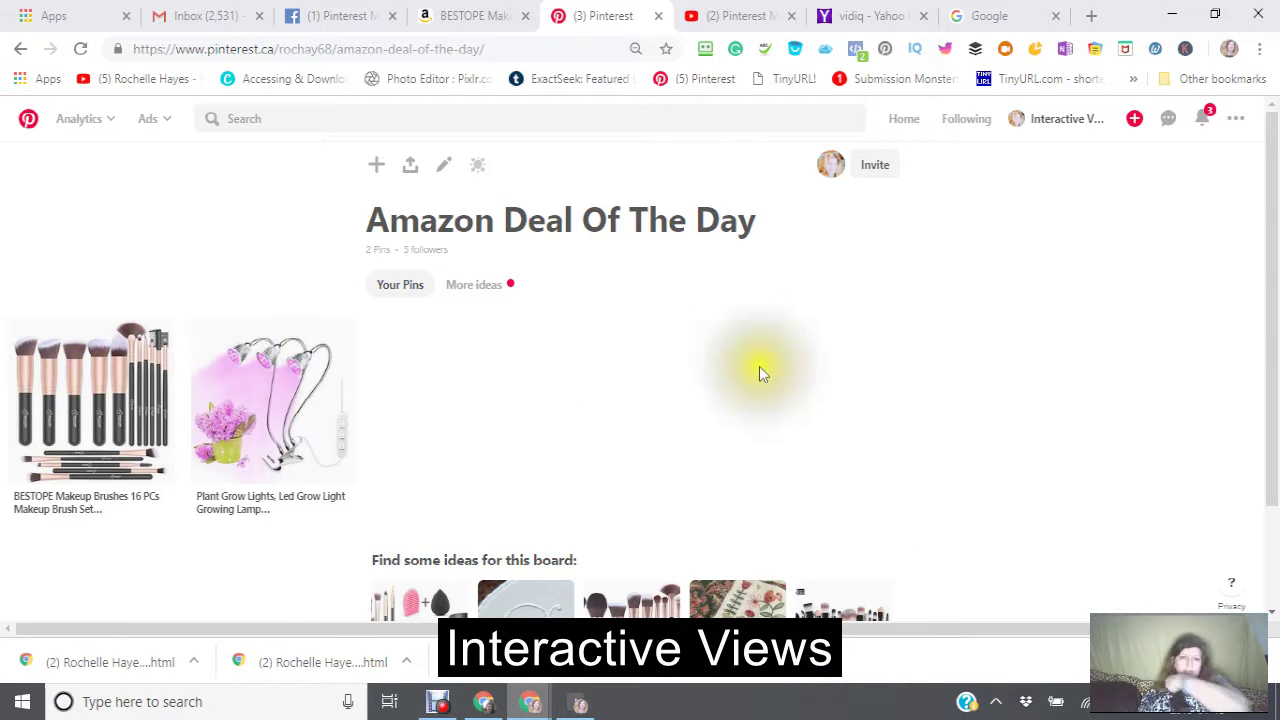
# View the brush pin's own page with its amzn.to link, then go to the Interactive Views profile.
pyautogui.moveTo(122, 477)
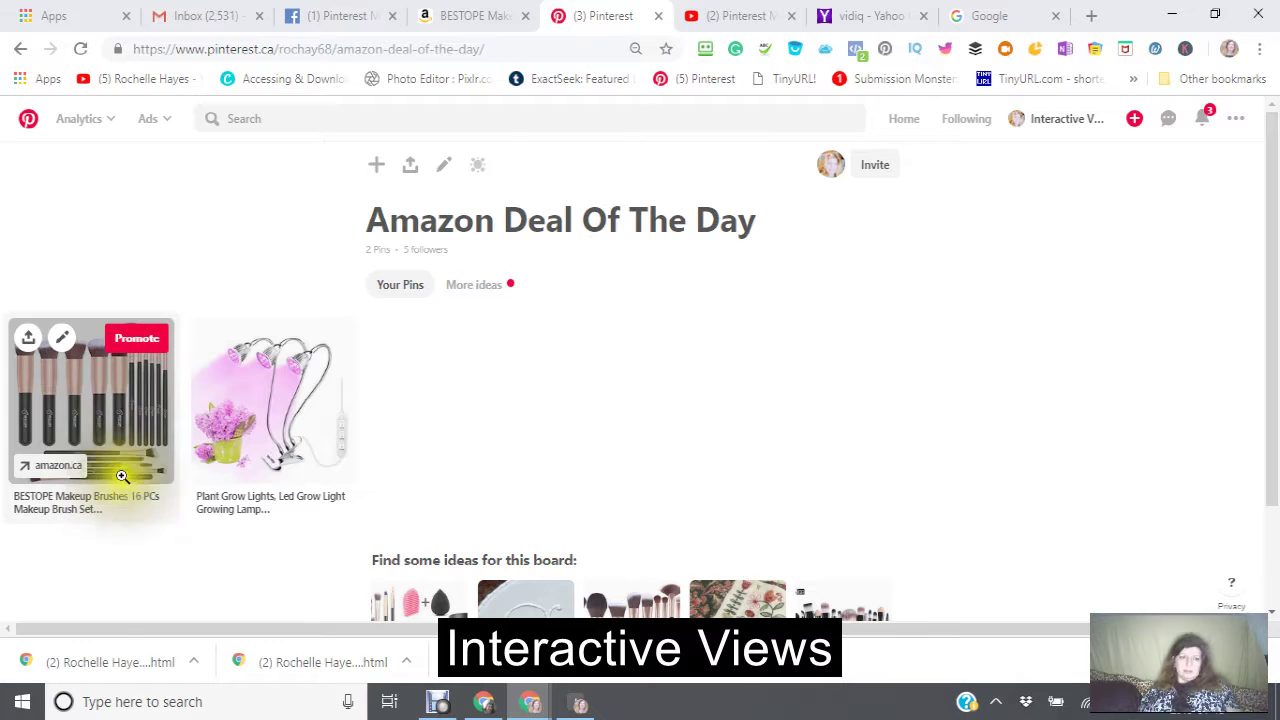
pyautogui.click(80, 413)
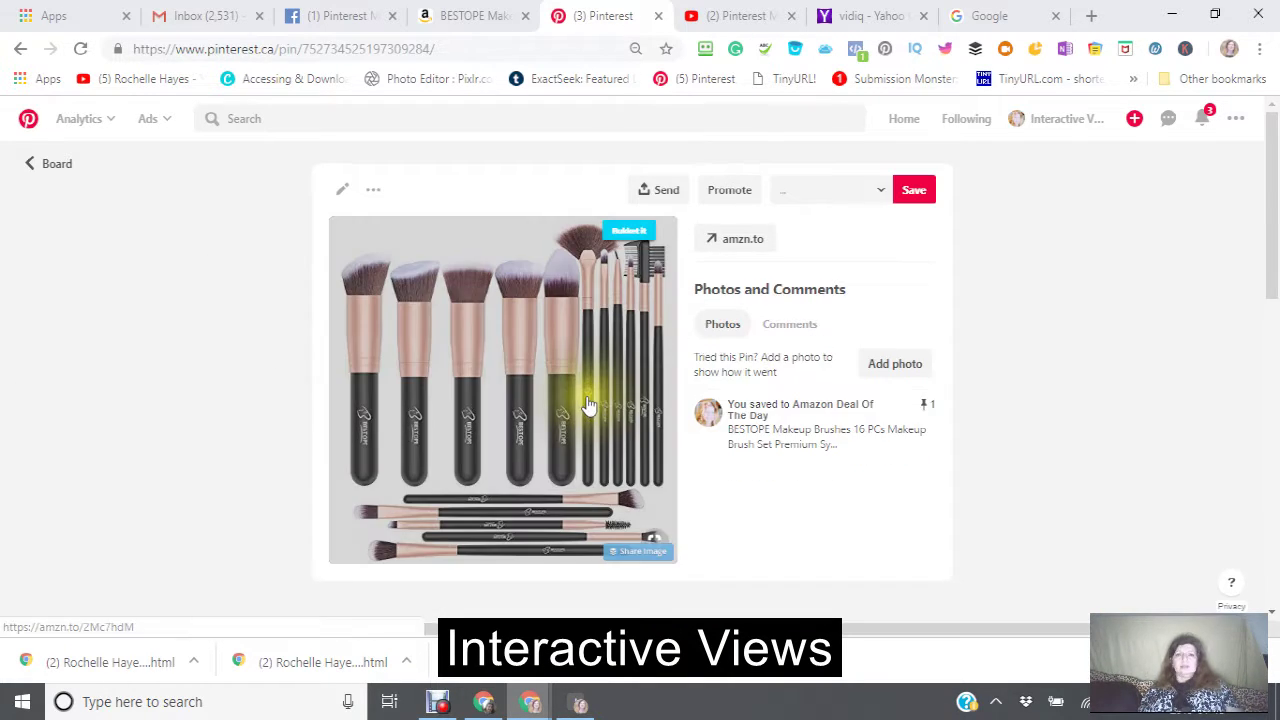
pyautogui.scroll(-1, 585, 405)
pyautogui.scroll(-4, 585, 405)
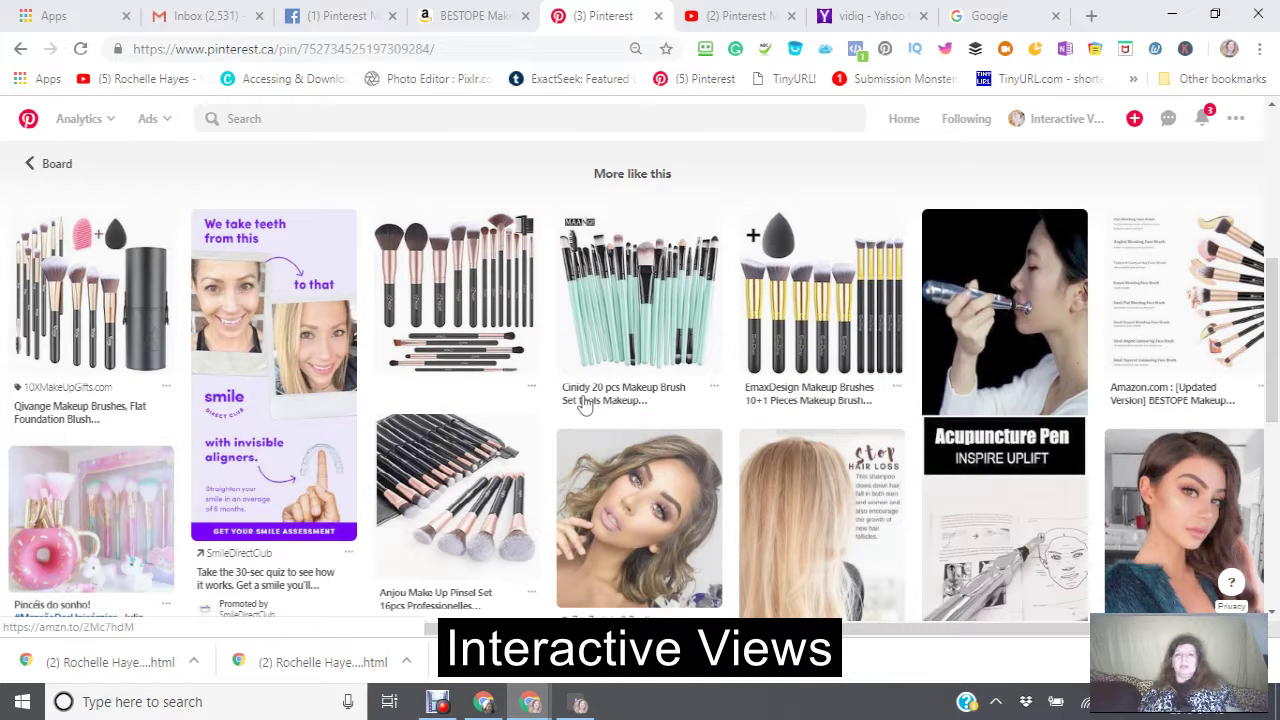
pyautogui.scroll(-5, 585, 405)
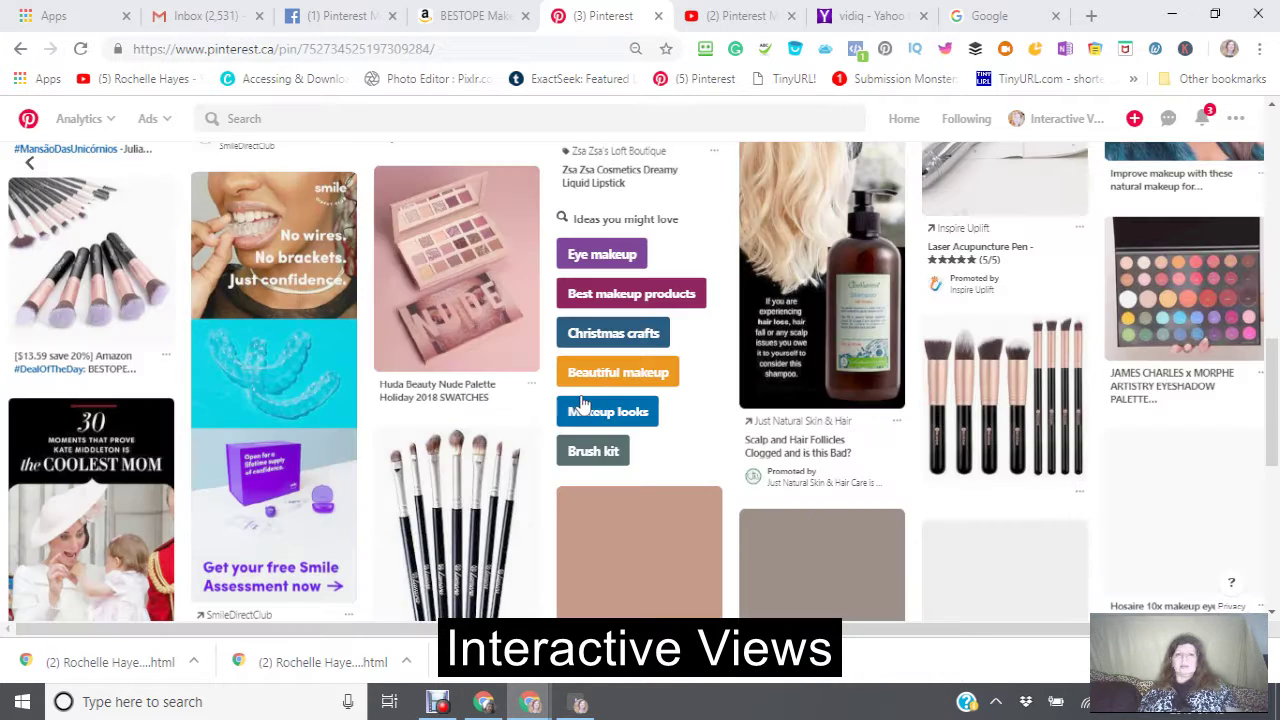
pyautogui.scroll(10, 585, 405)
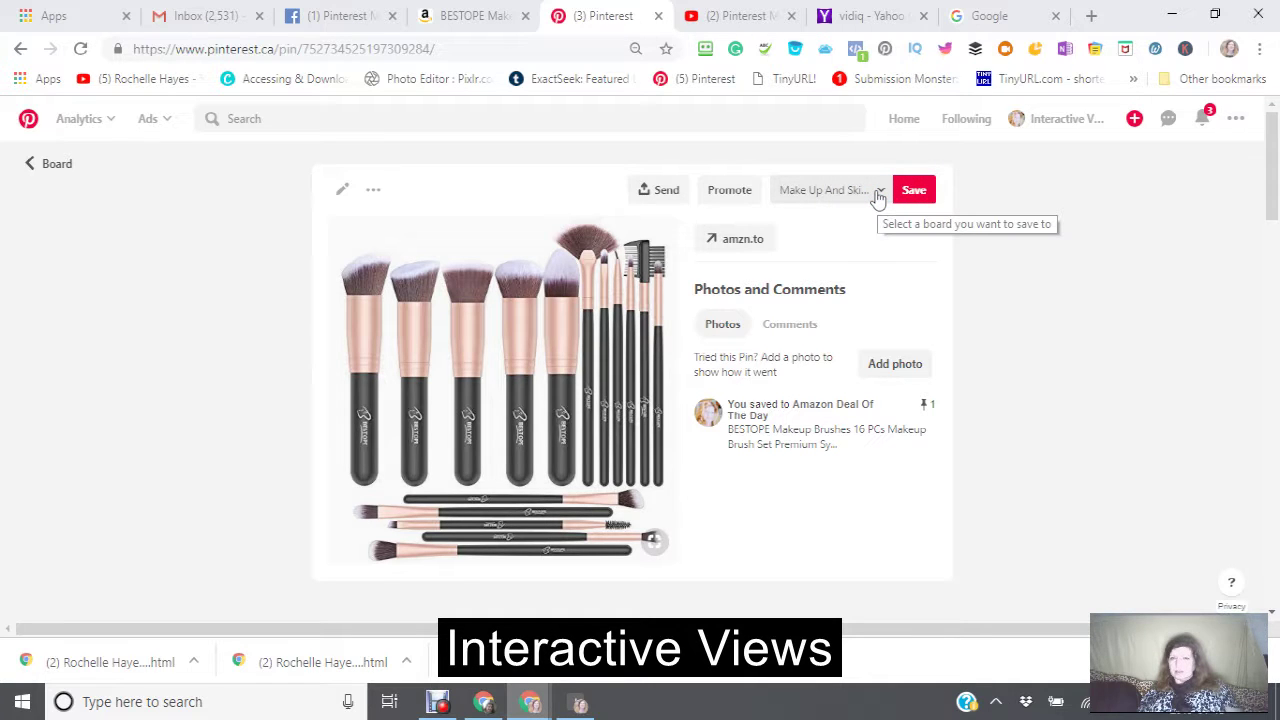
pyautogui.click(878, 197)
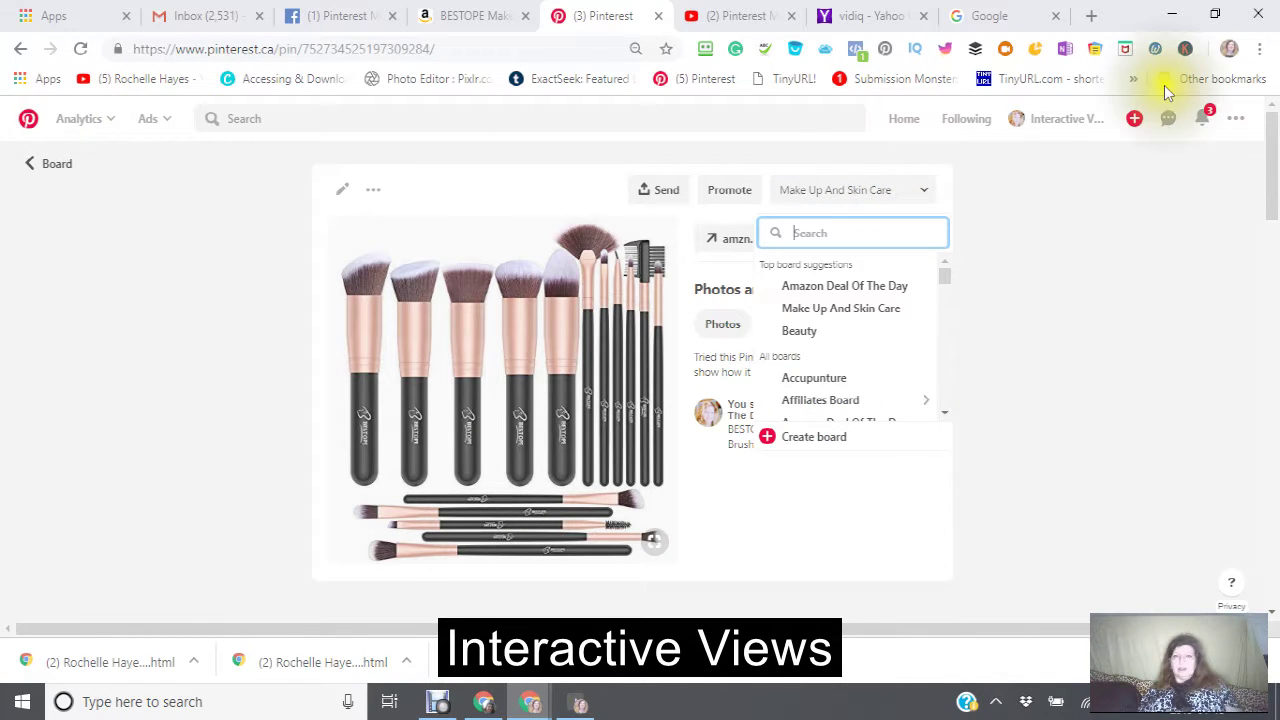
pyautogui.click(1054, 134)
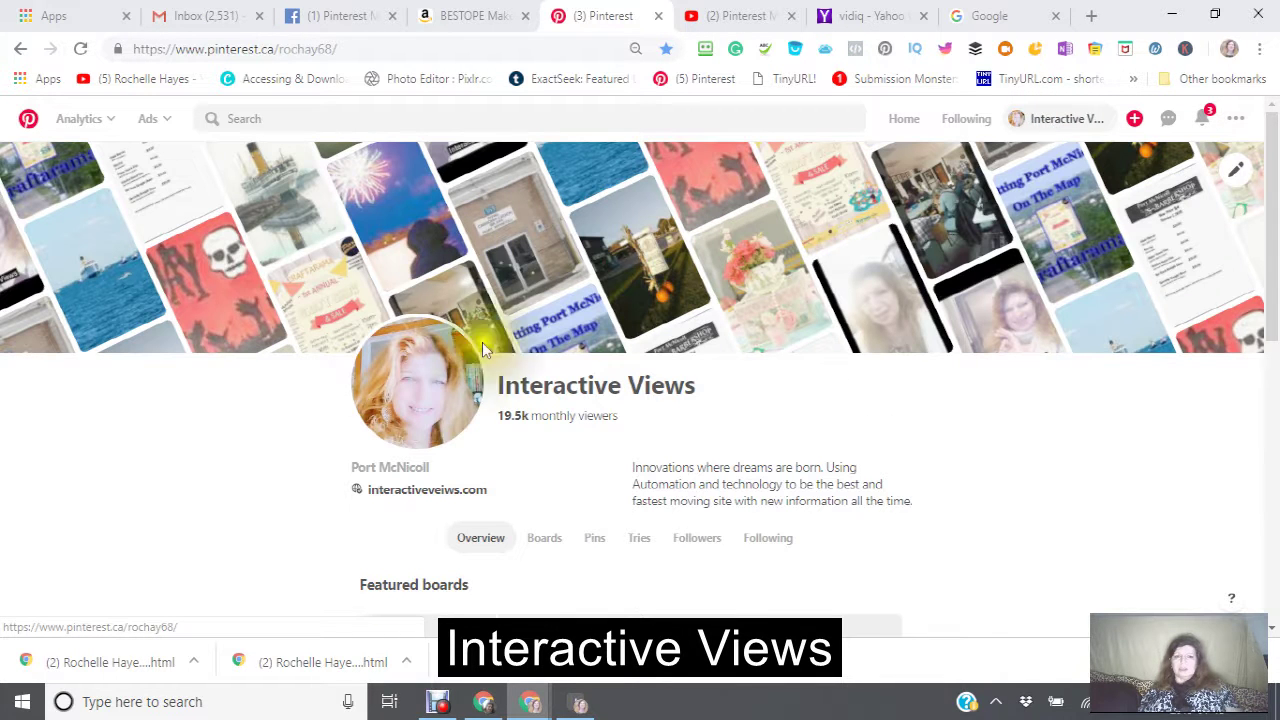
# Scroll through the Interactive Views profile overview and its featured boards.
pyautogui.scroll(-5, 396, 363)
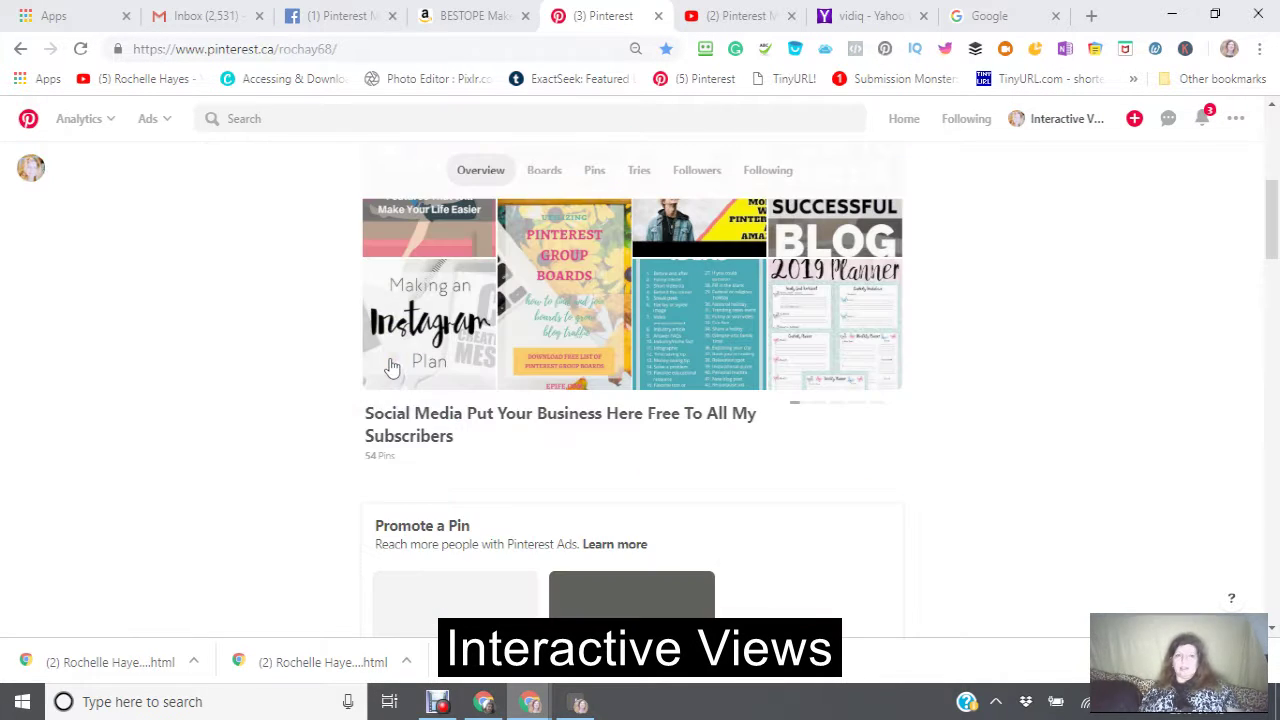
pyautogui.scroll(-5, 360, 420)
pyautogui.scroll(-2, 335, 473)
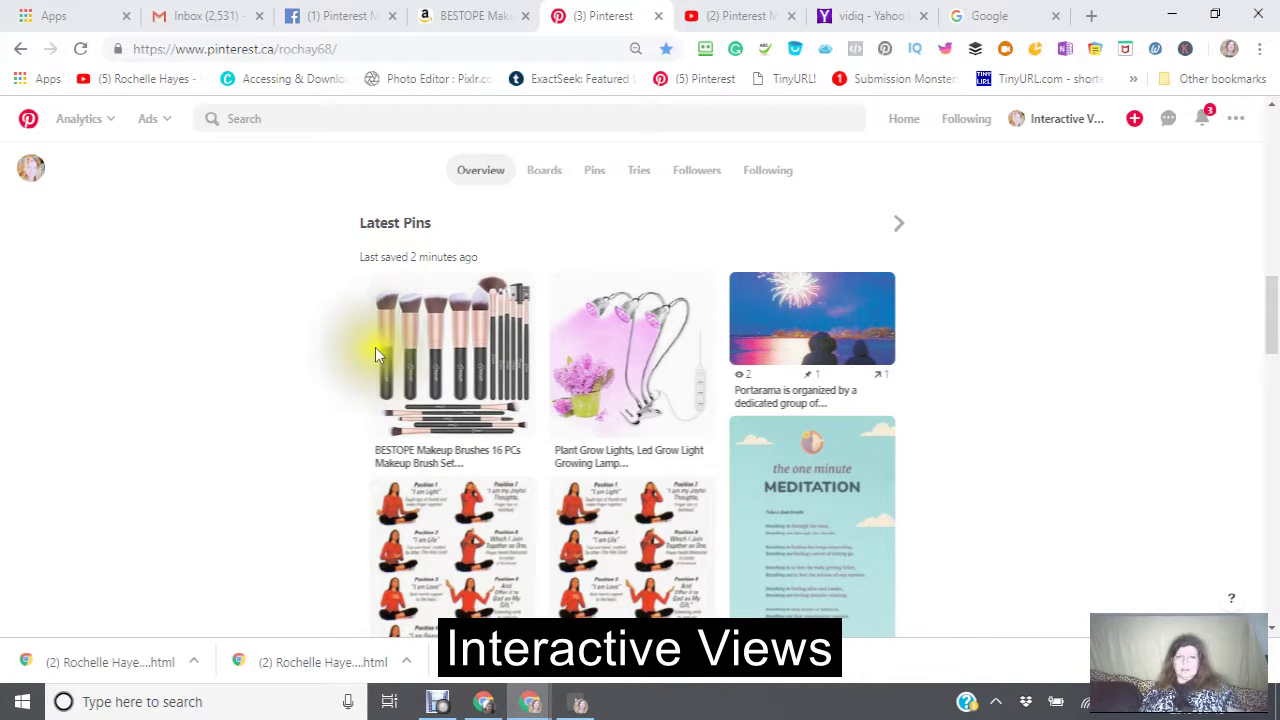
pyautogui.scroll(5, 400, 370)
pyautogui.scroll(3, 390, 365)
pyautogui.scroll(-4, 368, 380)
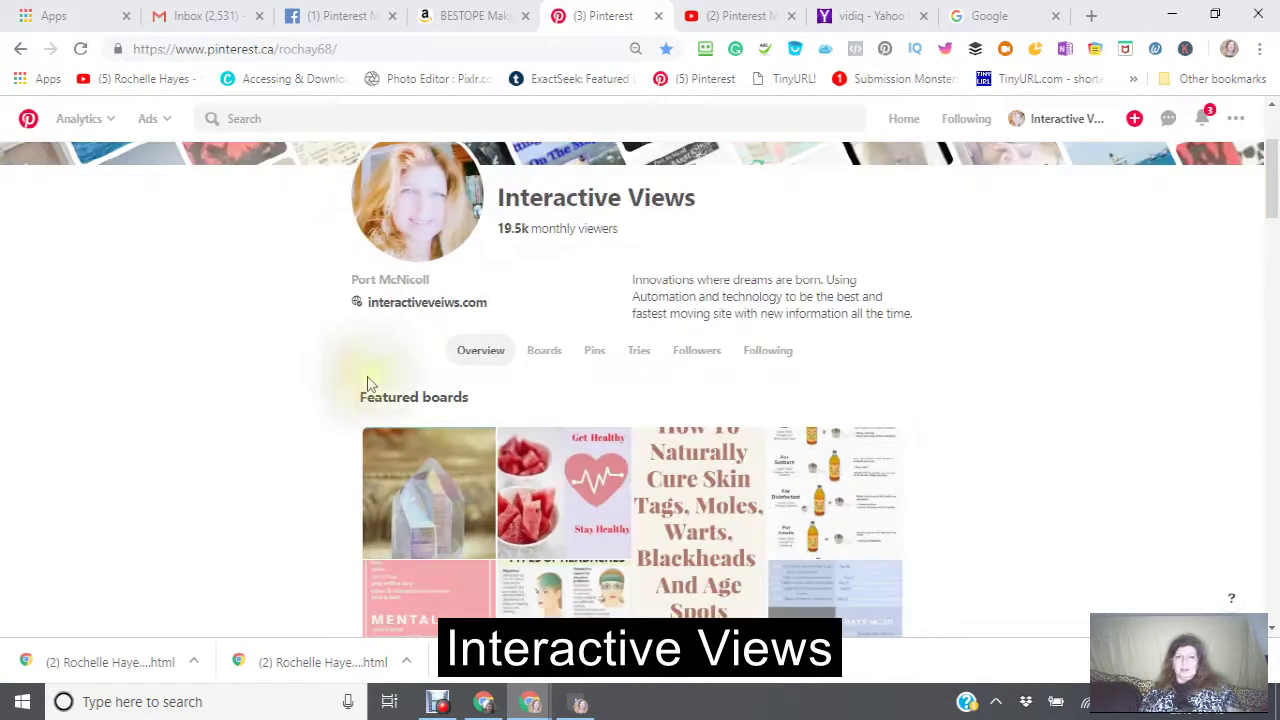
pyautogui.scroll(-1, 367, 383)
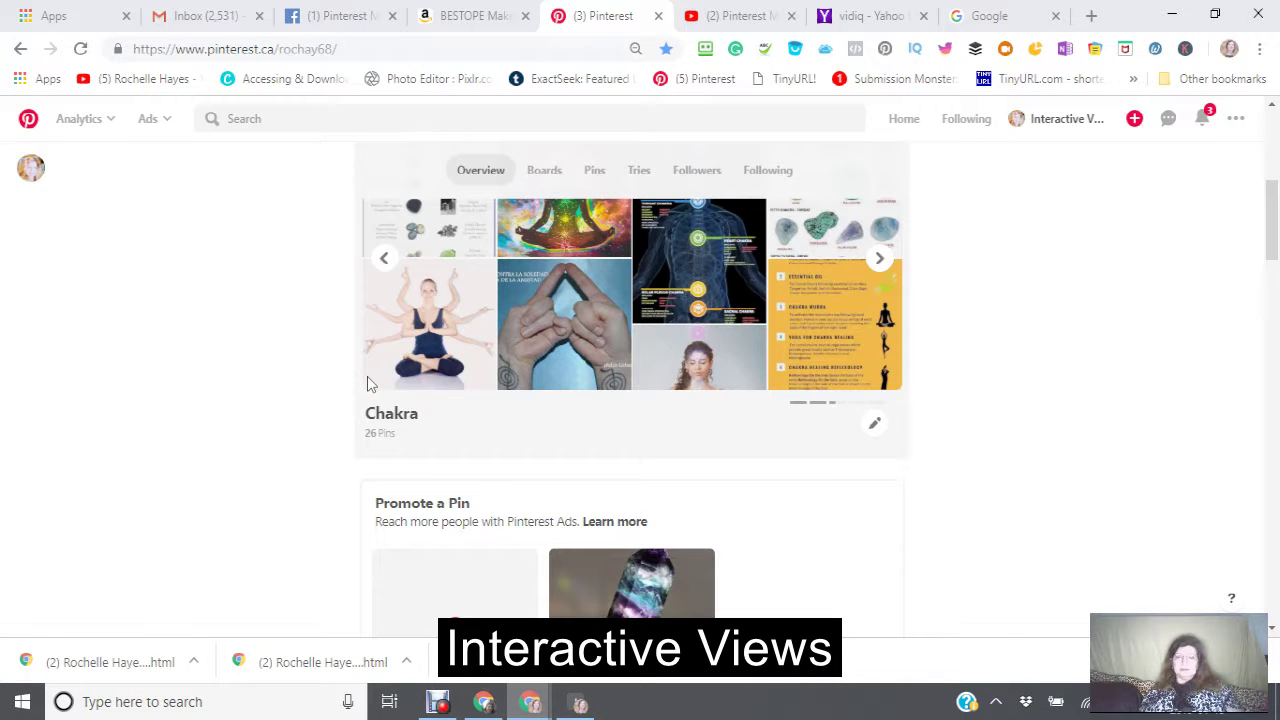
pyautogui.scroll(-1, 367, 384)
pyautogui.scroll(-6, 366, 386)
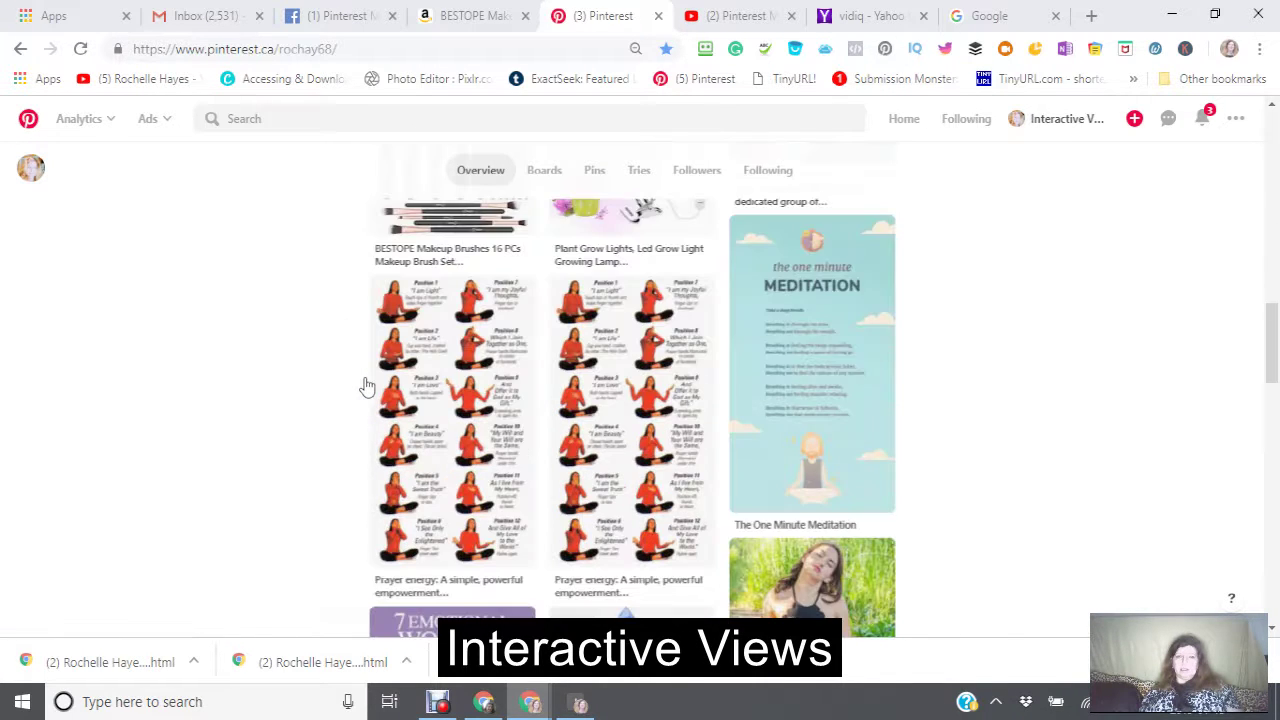
pyautogui.scroll(-1, 367, 386)
pyautogui.scroll(2, 367, 386)
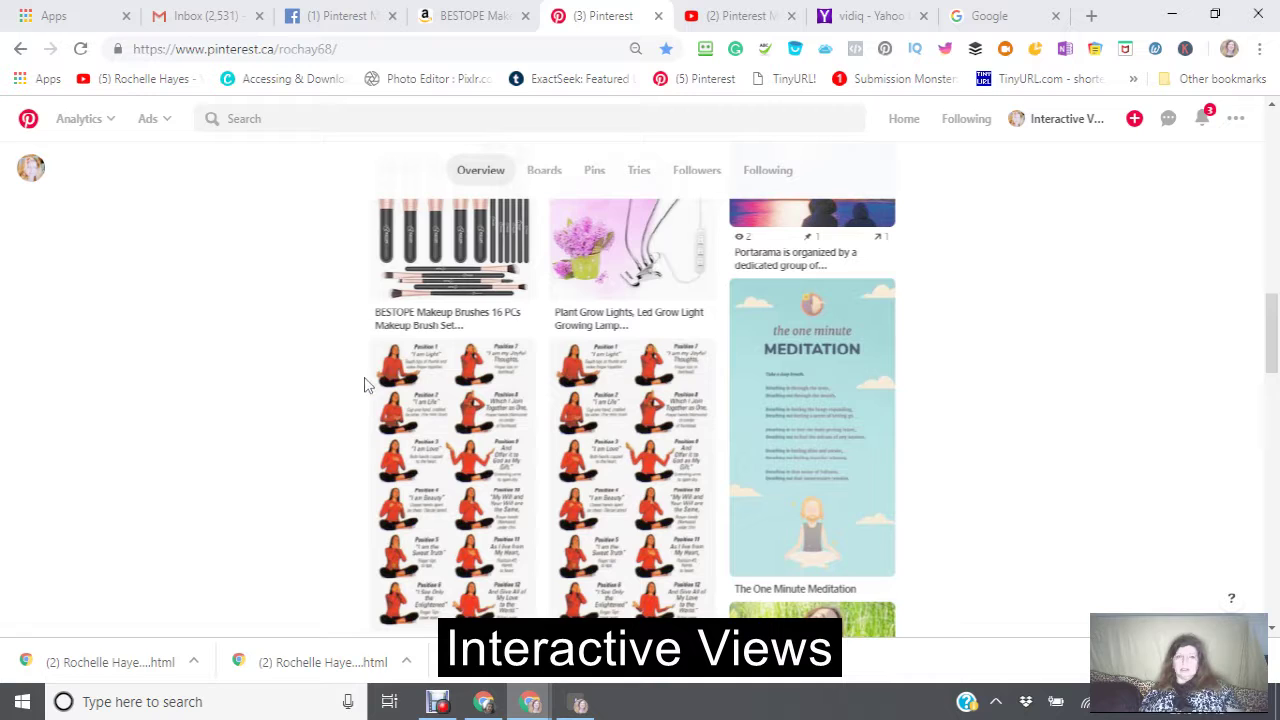
pyautogui.scroll(5, 365, 385)
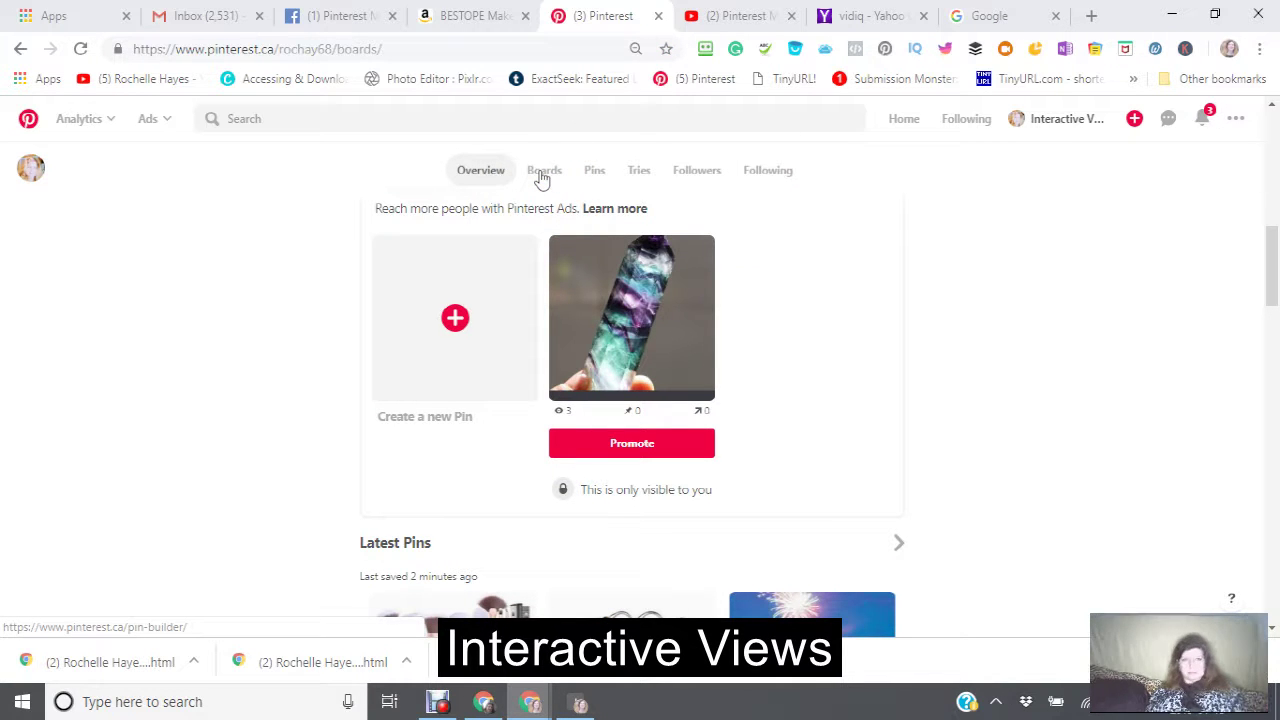
# Show the profile's Boards tab with all 133 boards and scroll the grid.
pyautogui.click(543, 174)
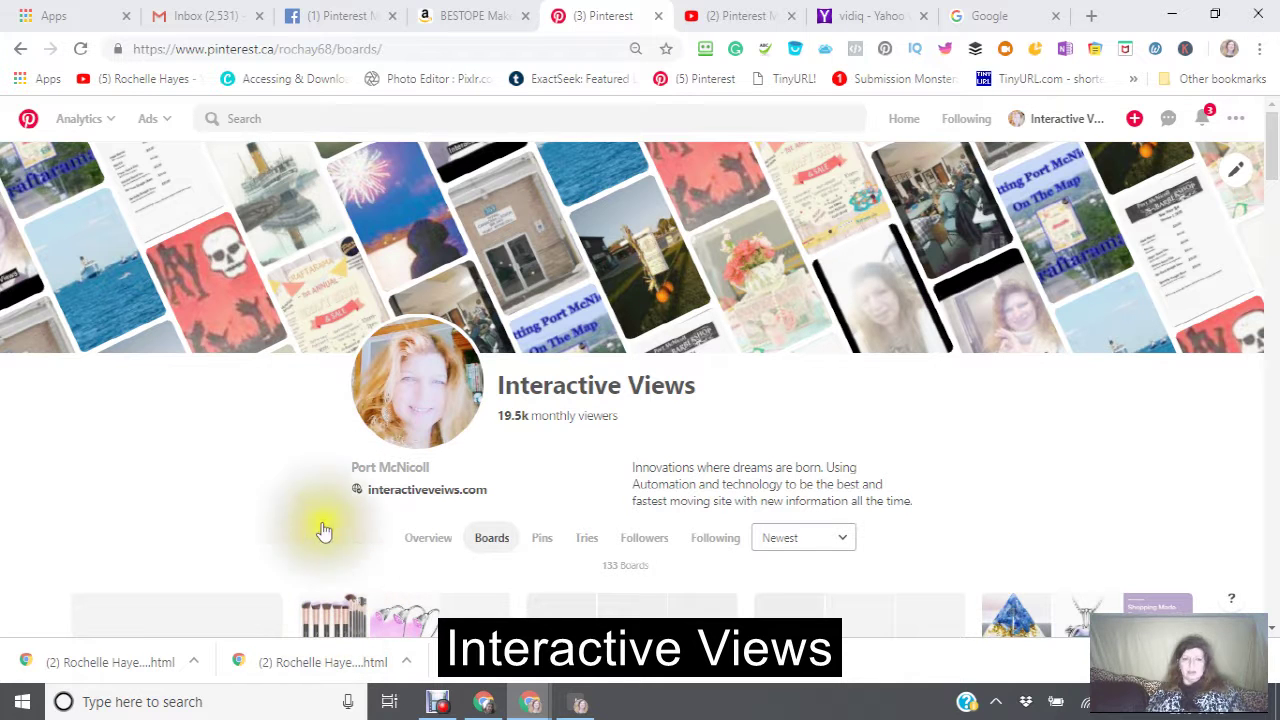
pyautogui.scroll(-2, 1266, 228)
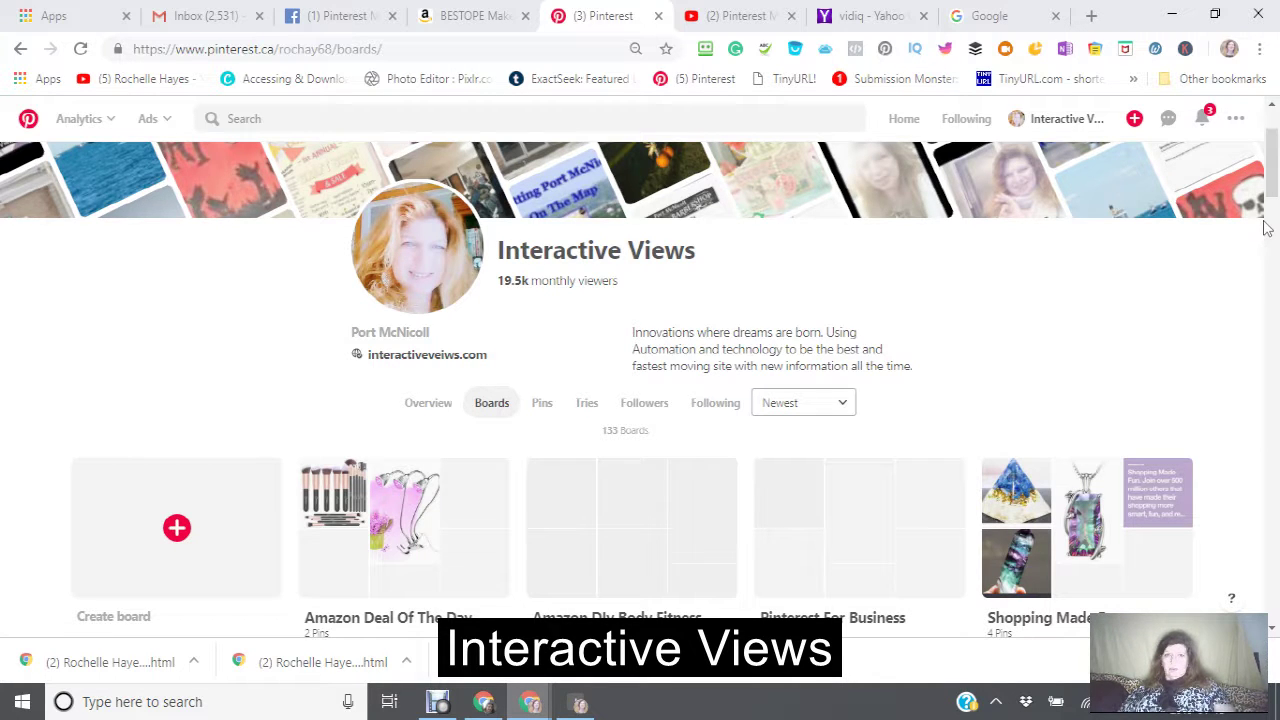
pyautogui.scroll(-5, 1266, 228)
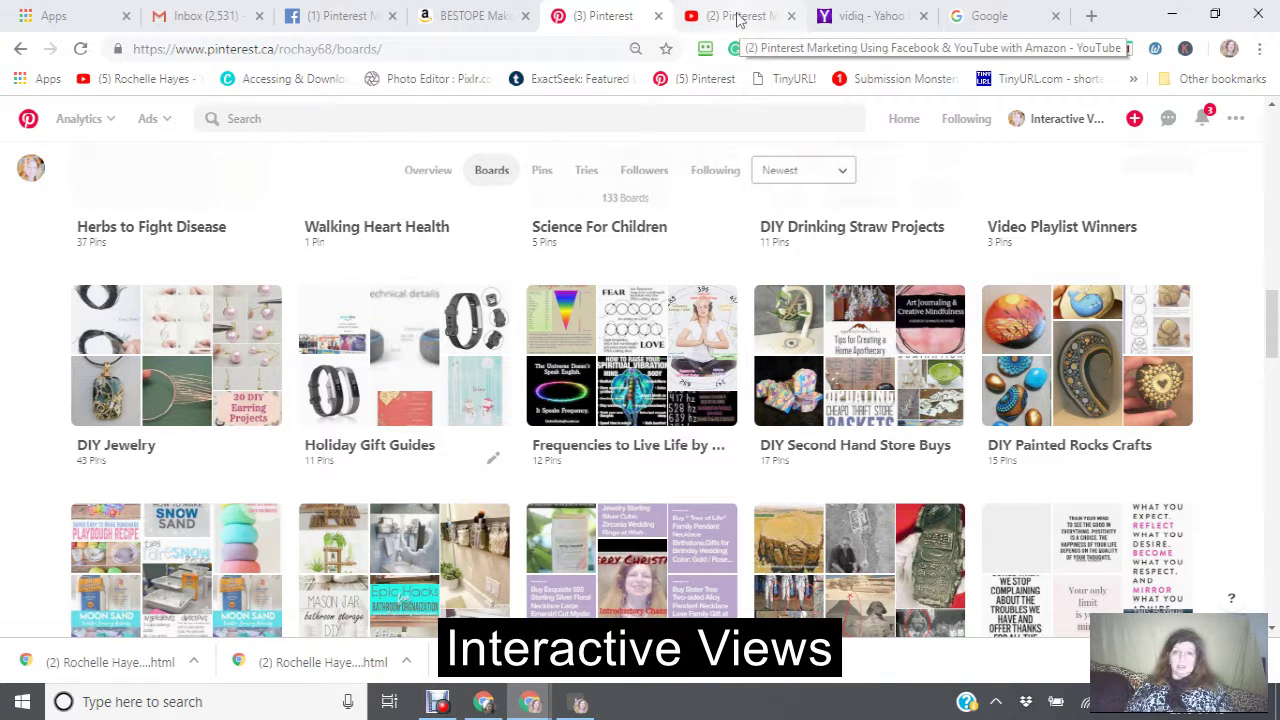
# Share the Pinterest Marketing Using Facebook & YouTube with Amazon video to Pinterest from its Share dialog.
pyautogui.click(737, 16)
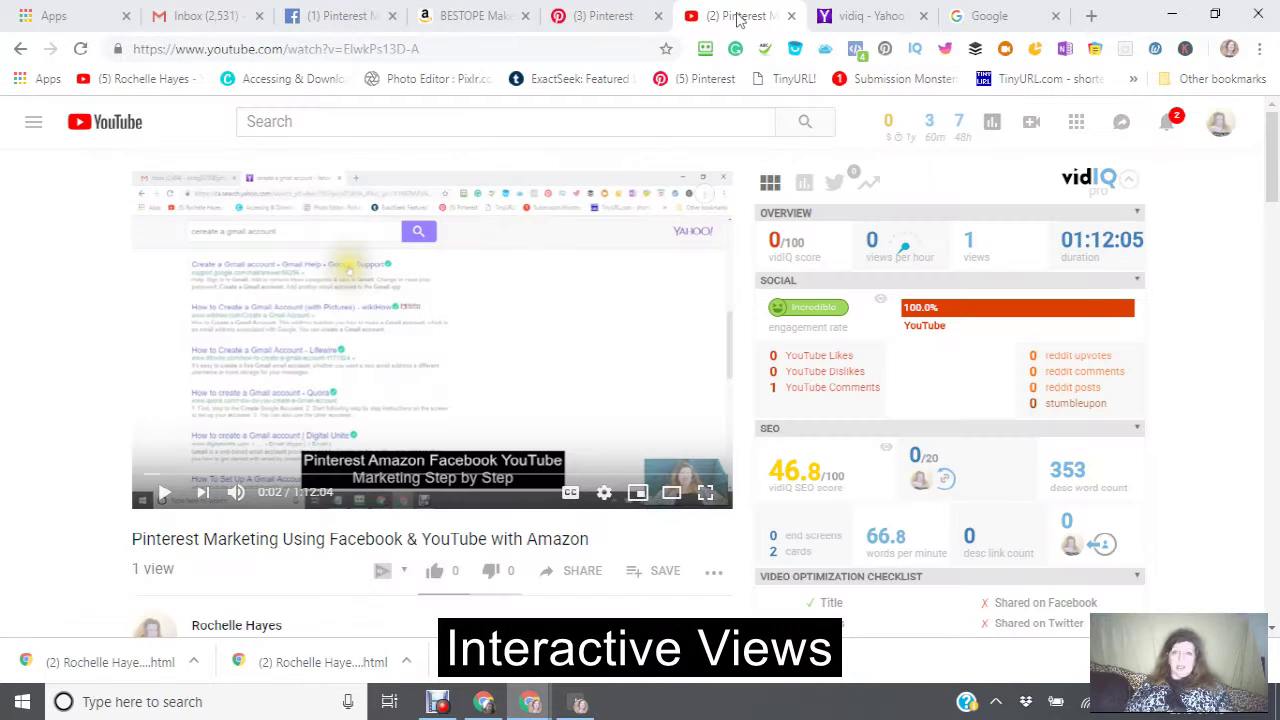
pyautogui.click(569, 578)
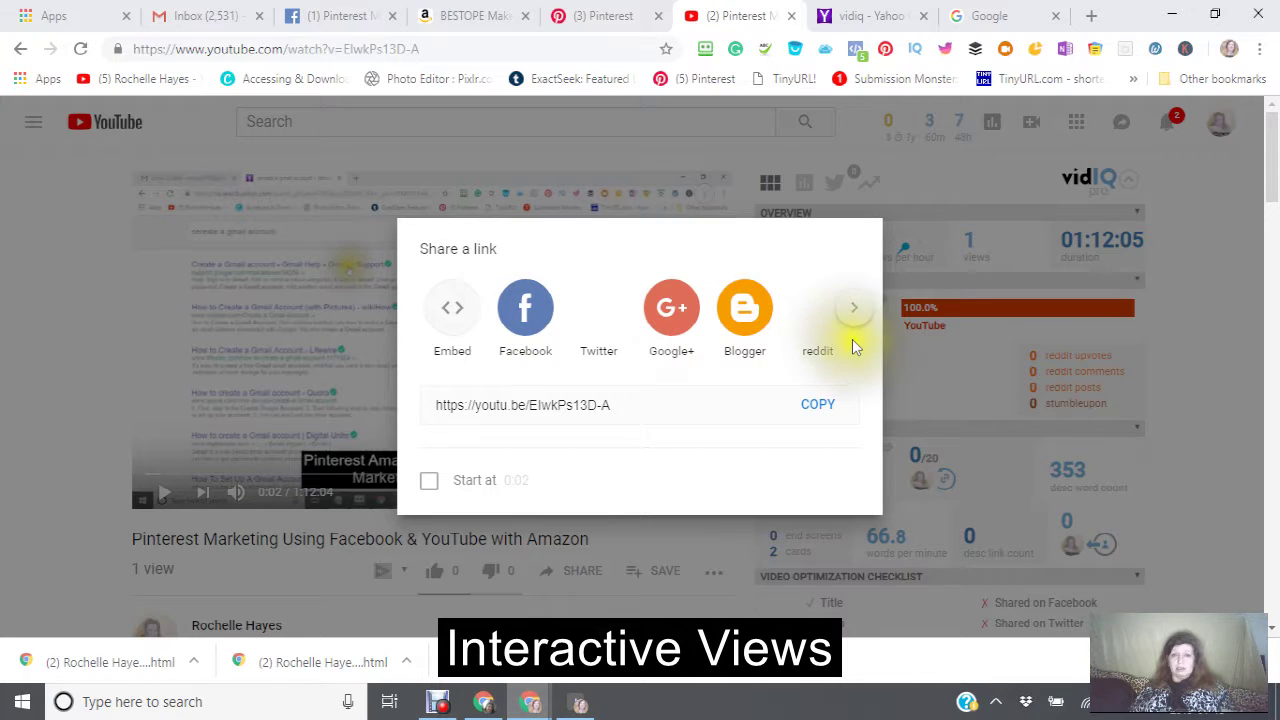
pyautogui.click(855, 314)
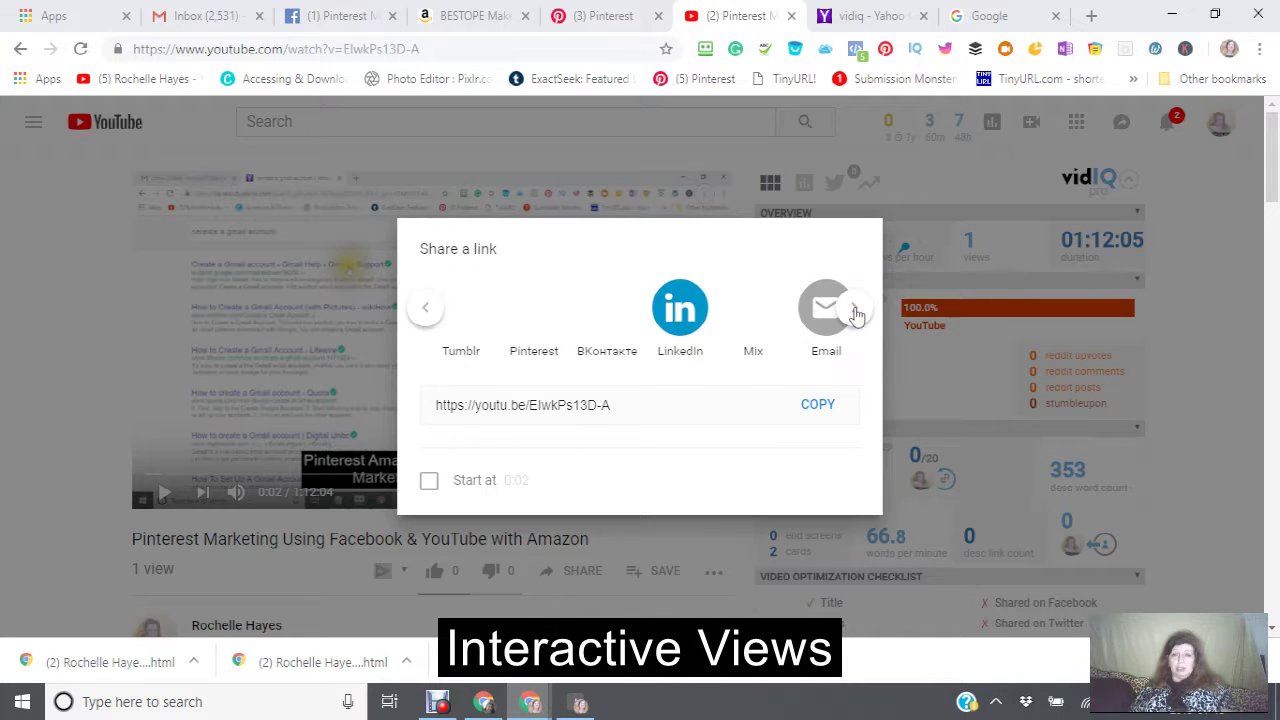
pyautogui.click(522, 332)
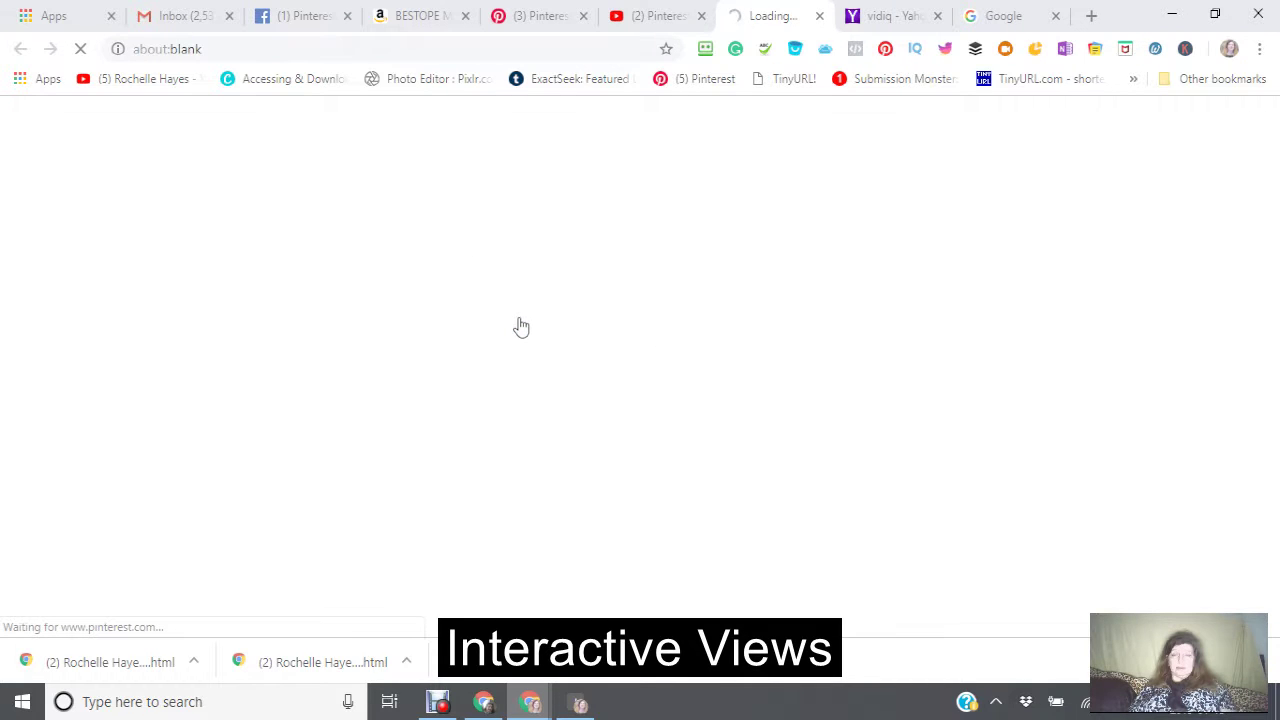
# Choose the Affiliates Board in the Pinterest save window and save the video pin.
pyautogui.click(524, 318)
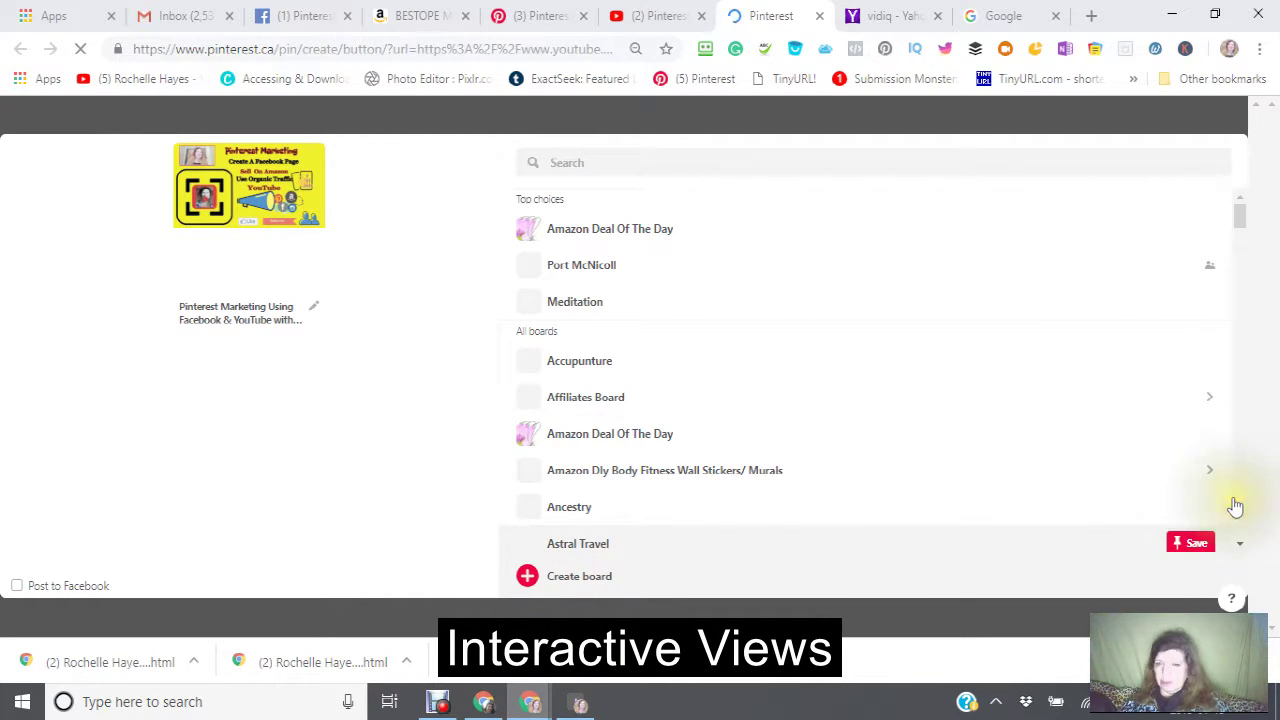
pyautogui.click(1240, 548)
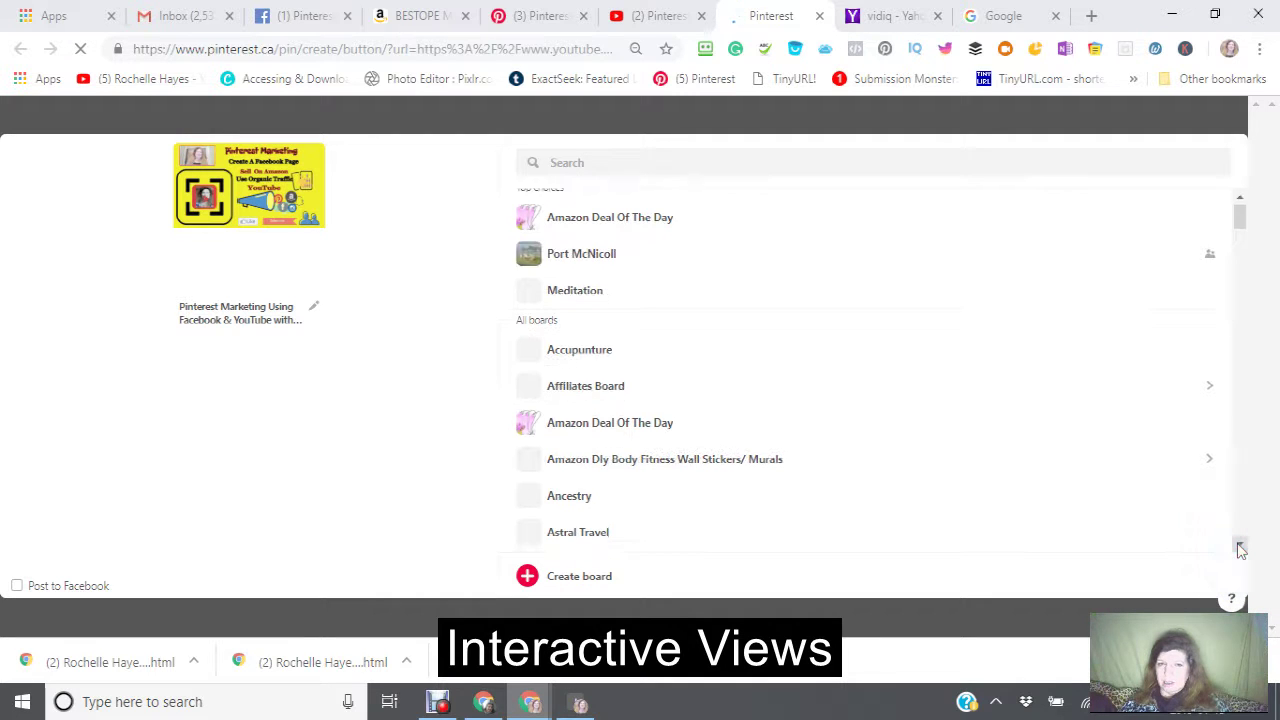
pyautogui.click(1240, 548)
pyautogui.click(1240, 548)
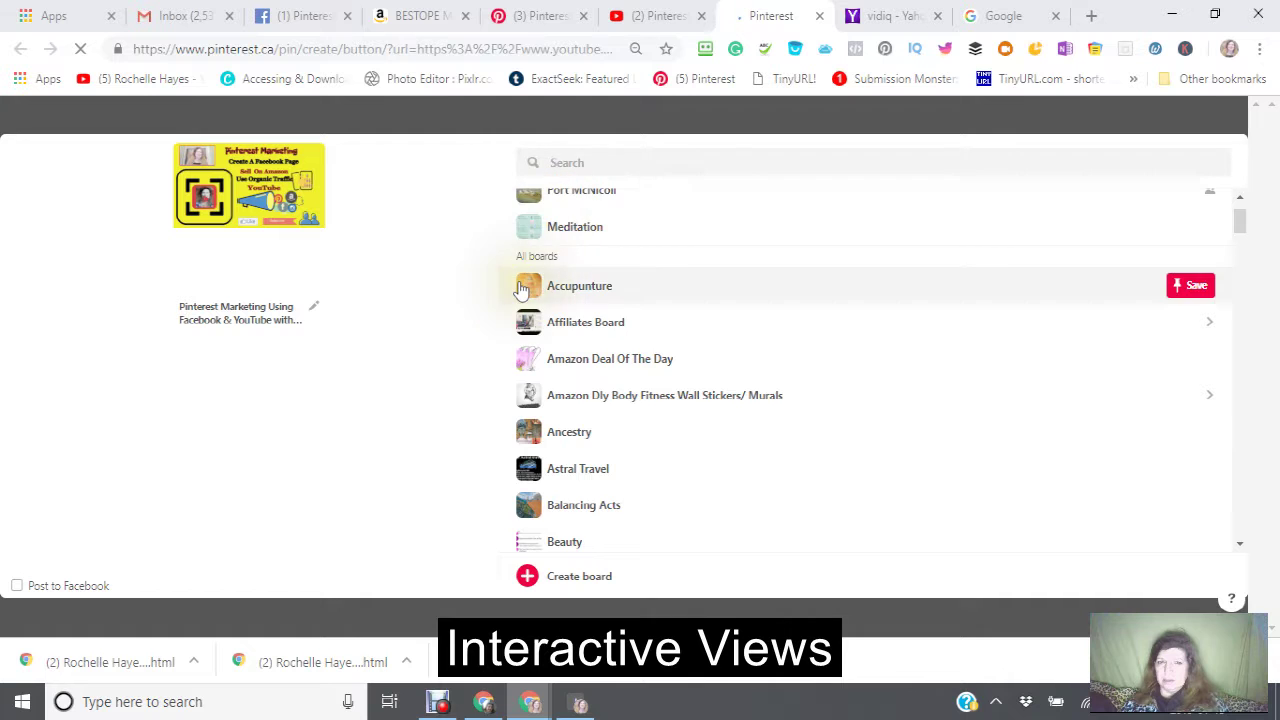
pyautogui.scroll(1, 516, 290)
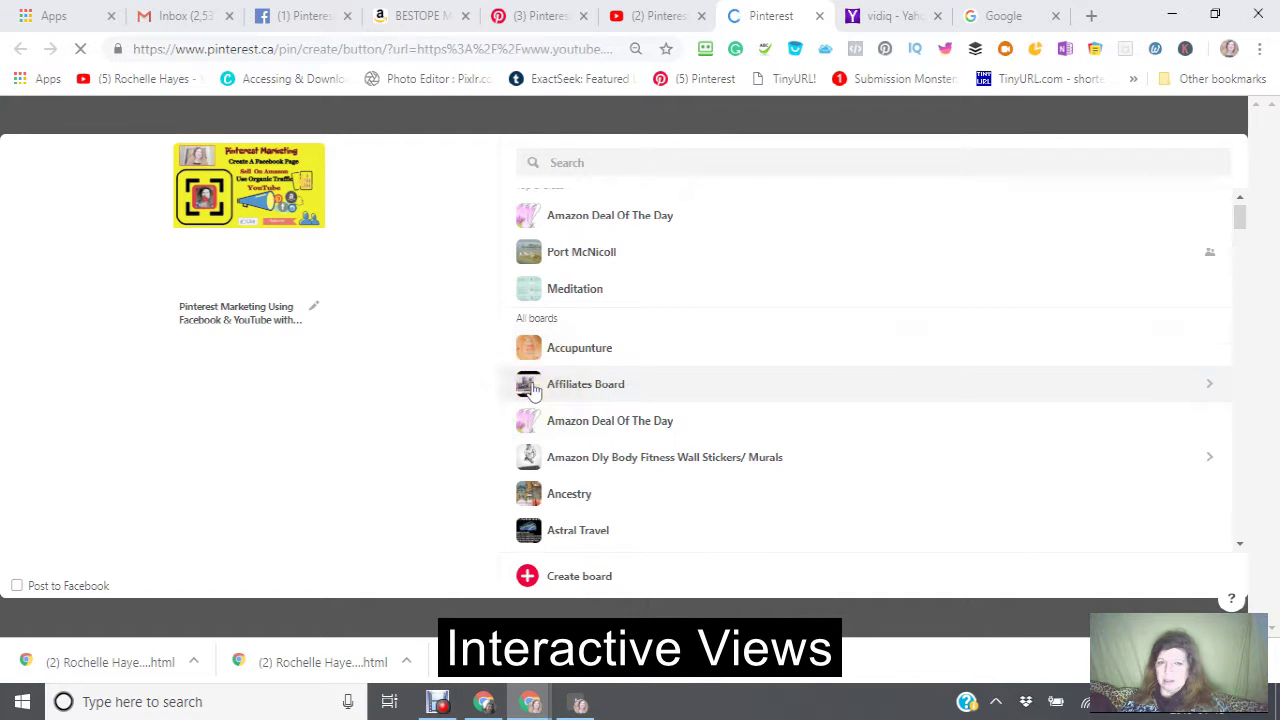
pyautogui.scroll(1, 555, 390)
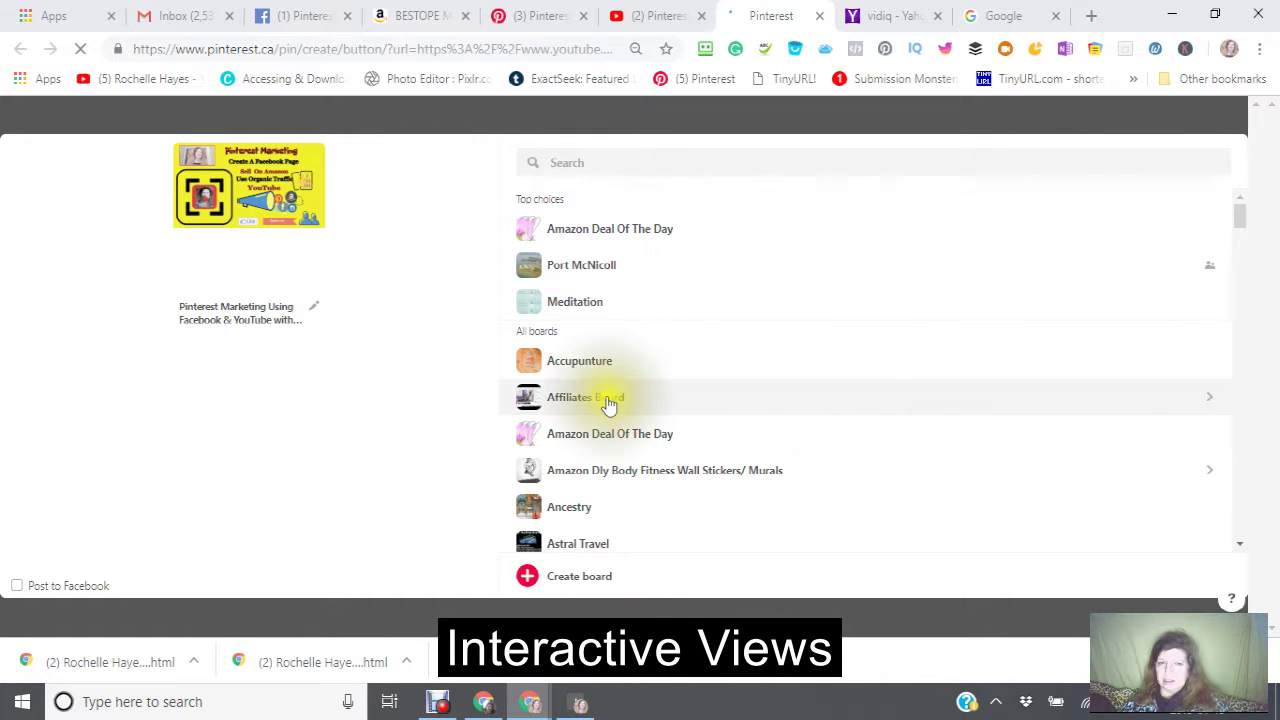
pyautogui.click(1216, 402)
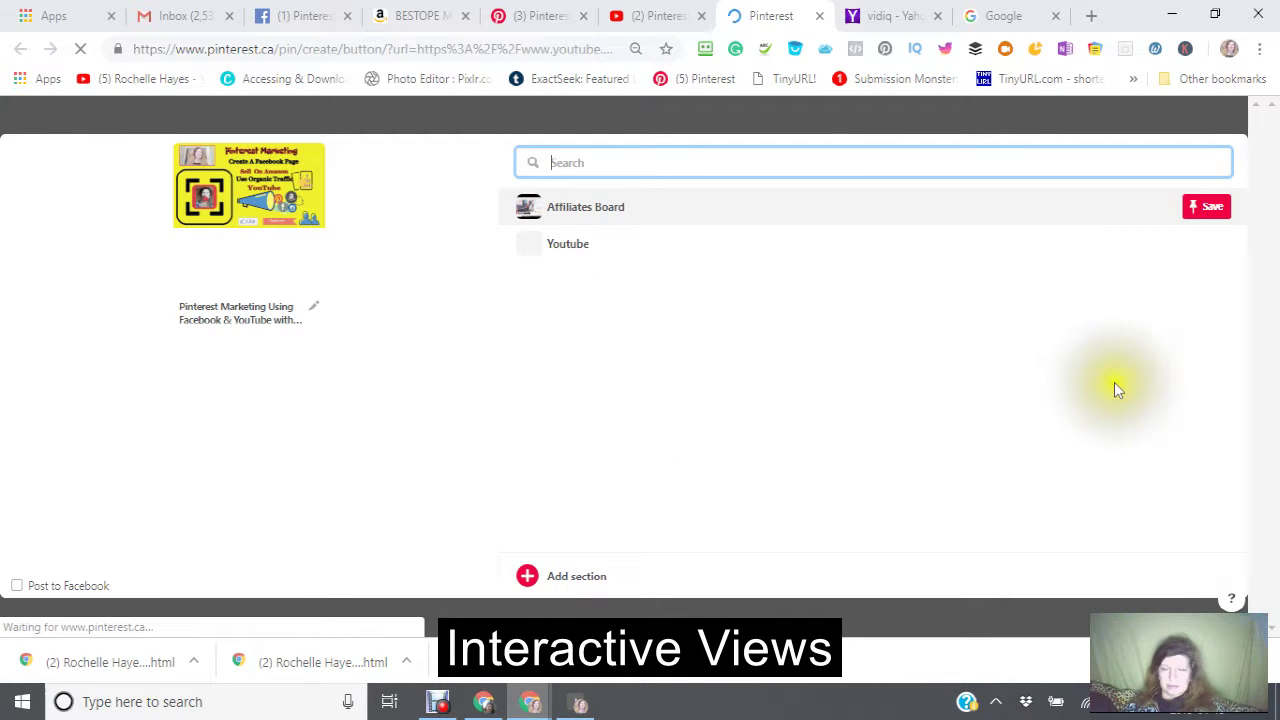
pyautogui.click(1210, 222)
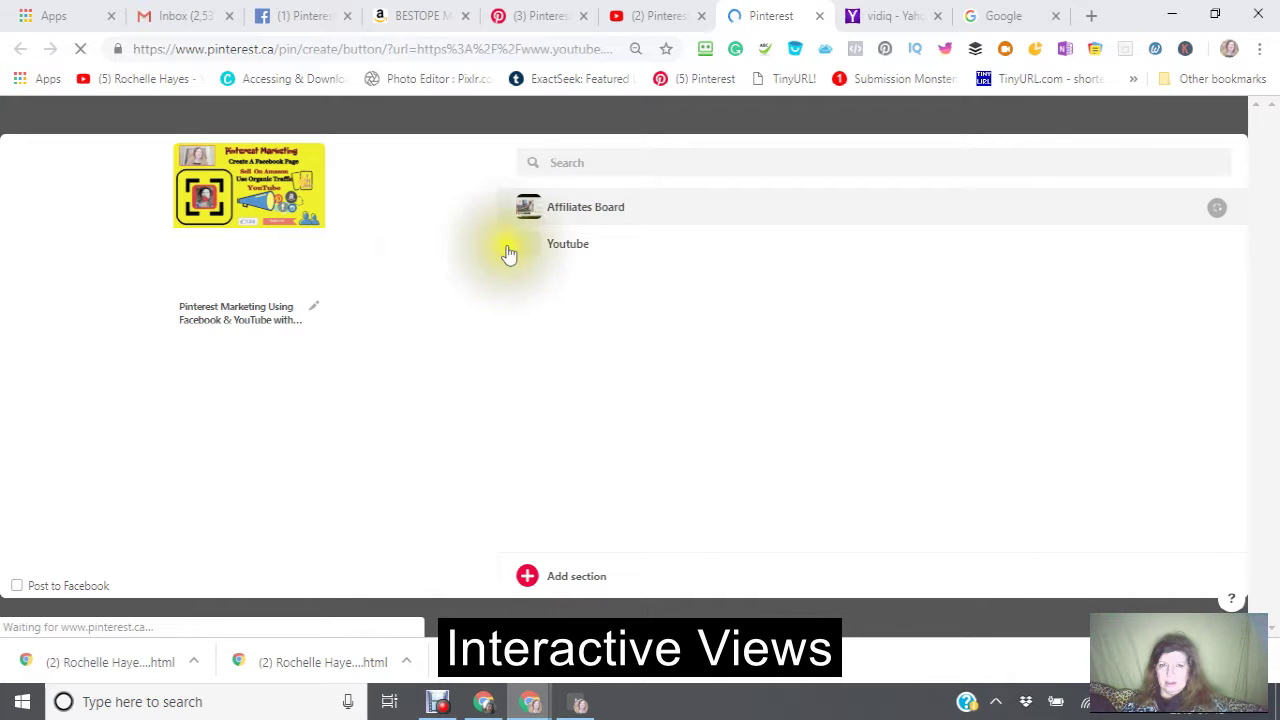
# Put the pin in the board's Youtube section, finish saving, and close the save window.
pyautogui.click(539, 254)
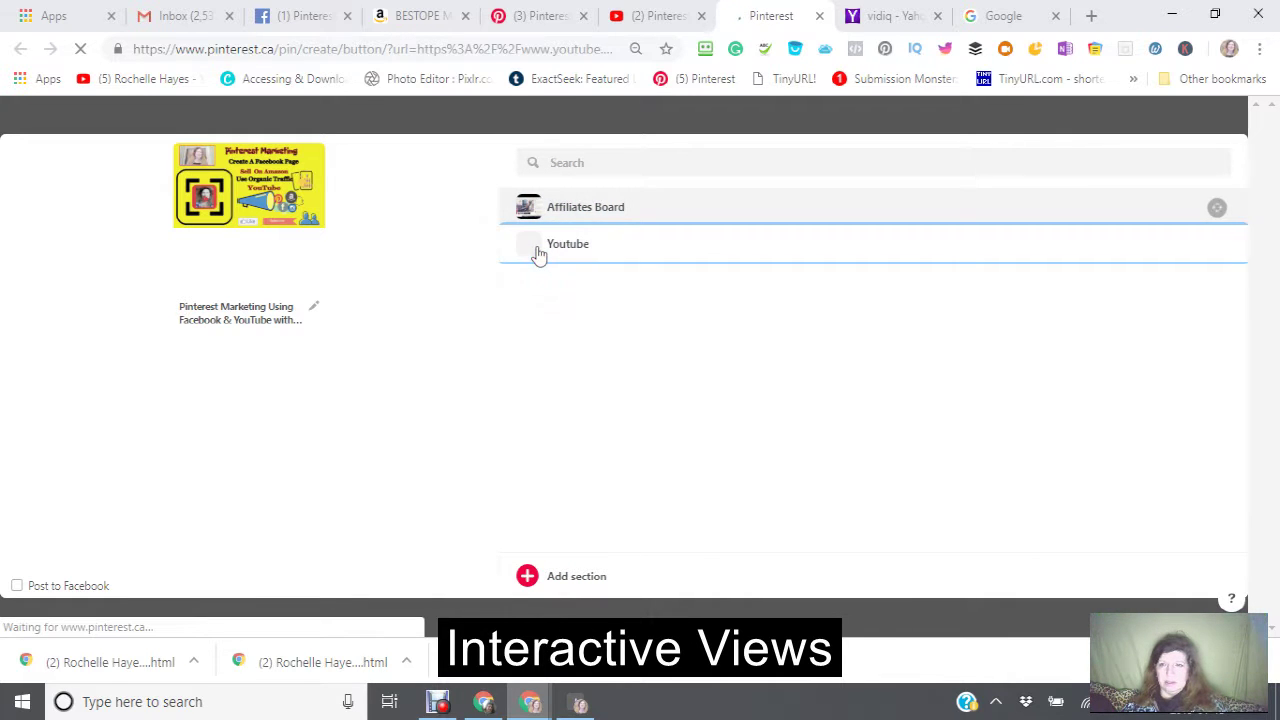
pyautogui.click(535, 256)
pyautogui.click(533, 259)
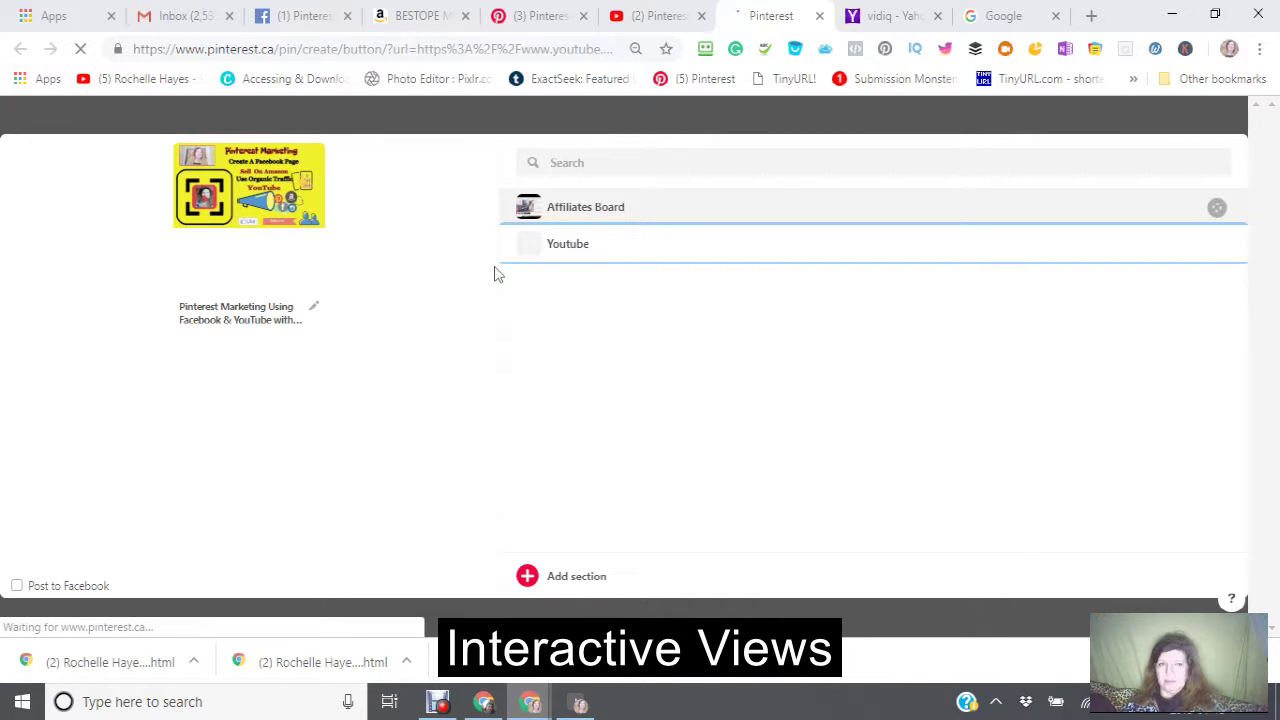
pyautogui.click(422, 378)
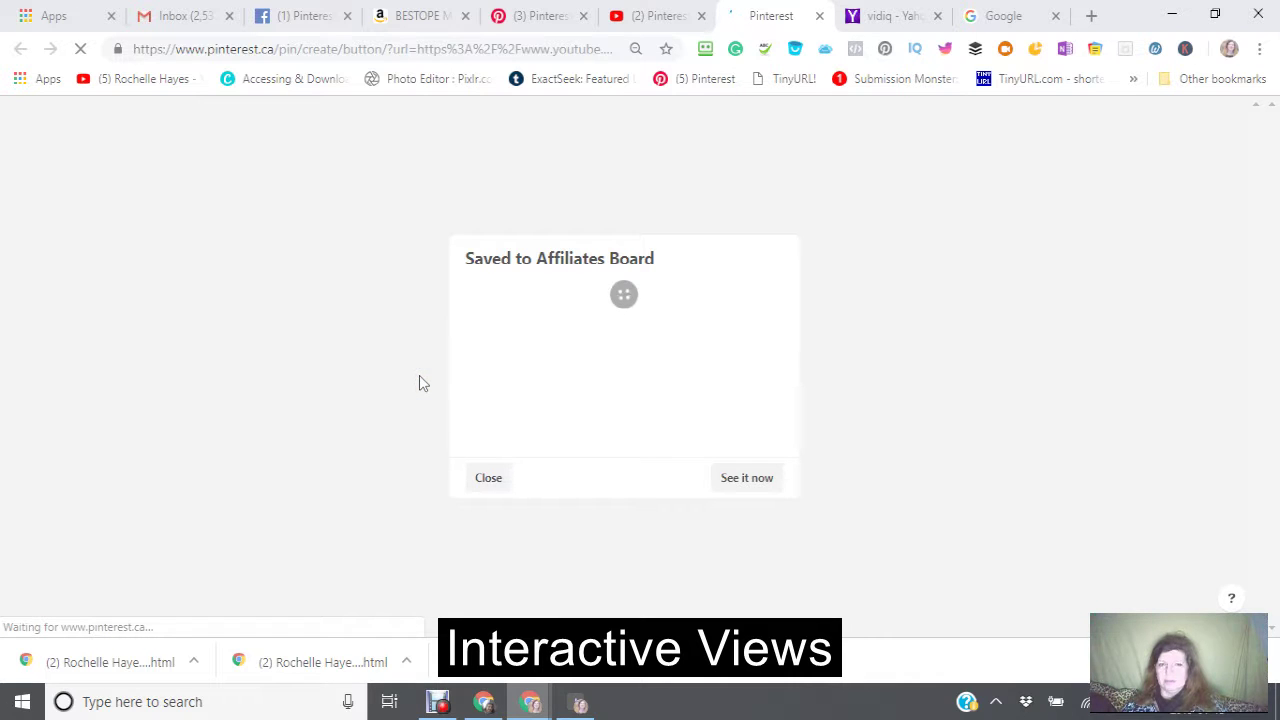
pyautogui.click(505, 482)
pyautogui.click(490, 478)
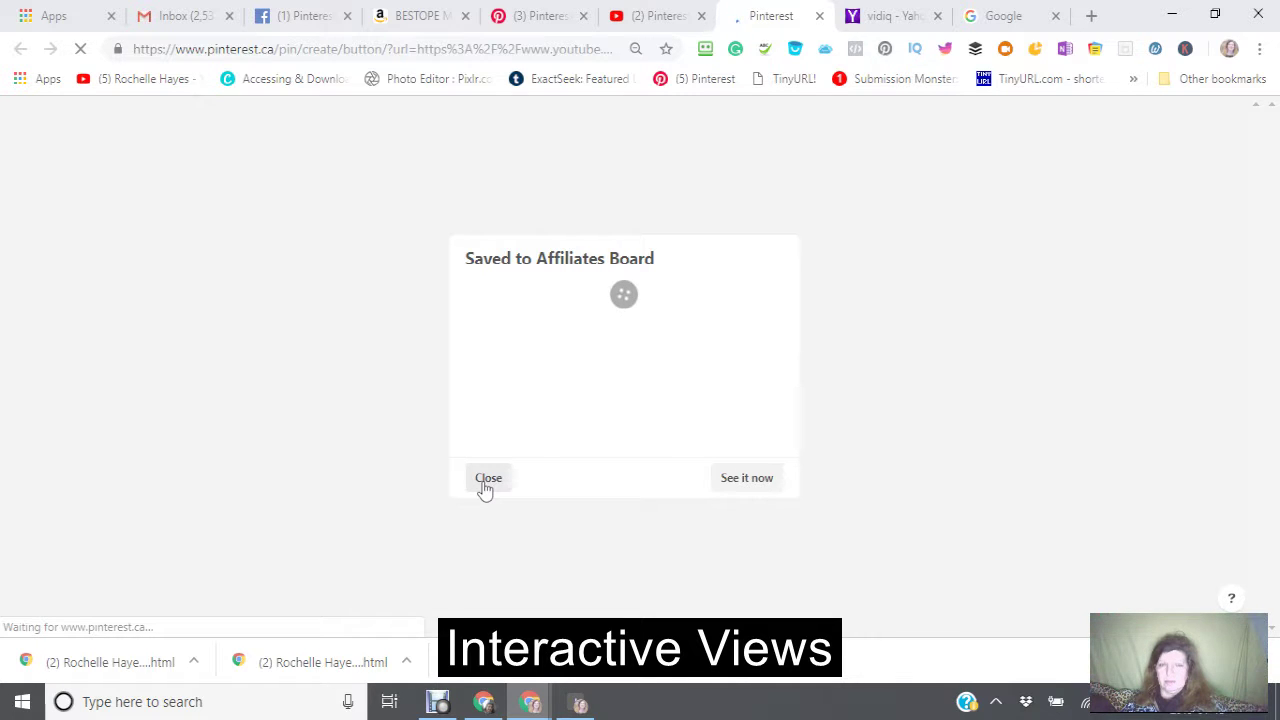
pyautogui.click(487, 480)
pyautogui.click(480, 484)
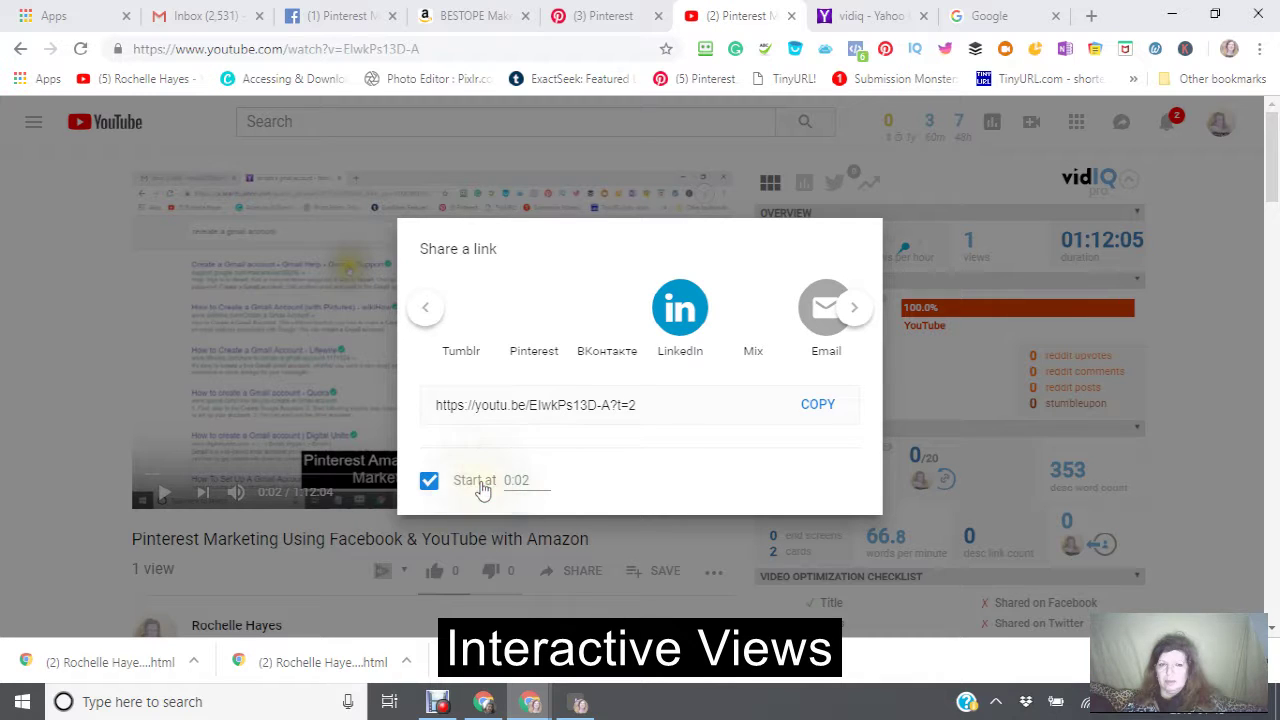
# Uncheck 'Start at 0:02', close the Share dialog, and select the video title text.
pyautogui.click(424, 482)
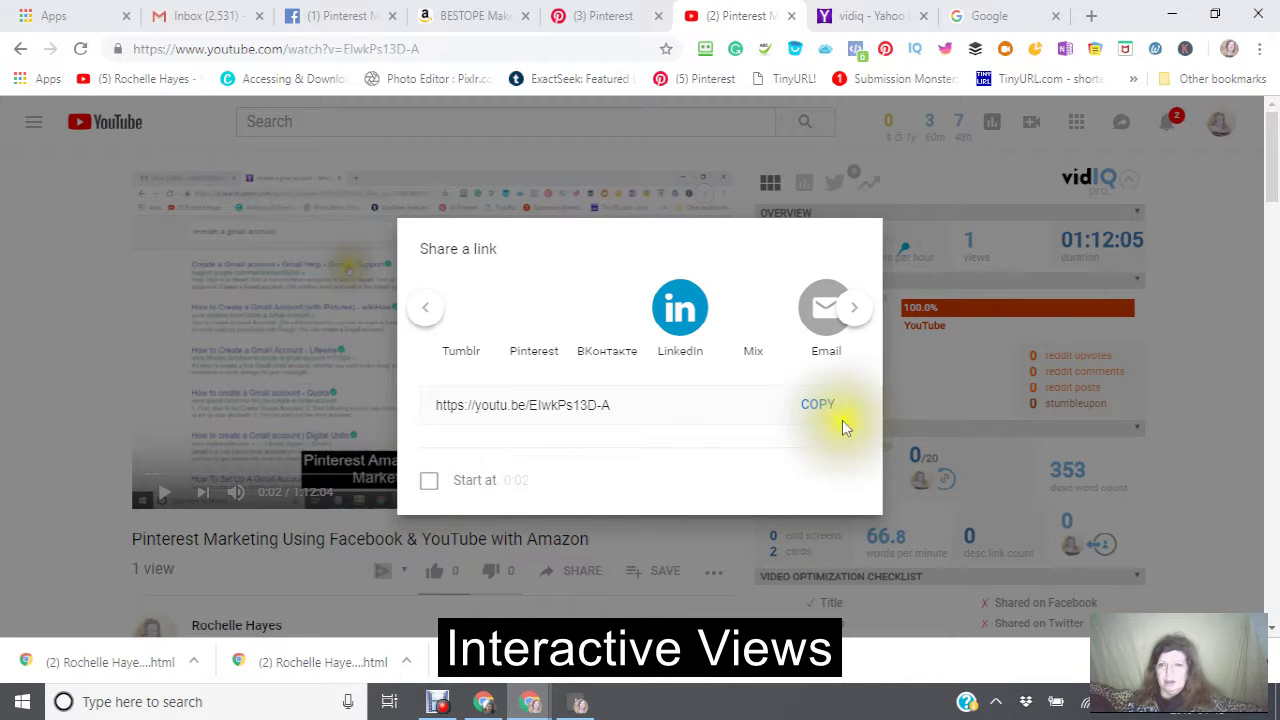
pyautogui.click(966, 500)
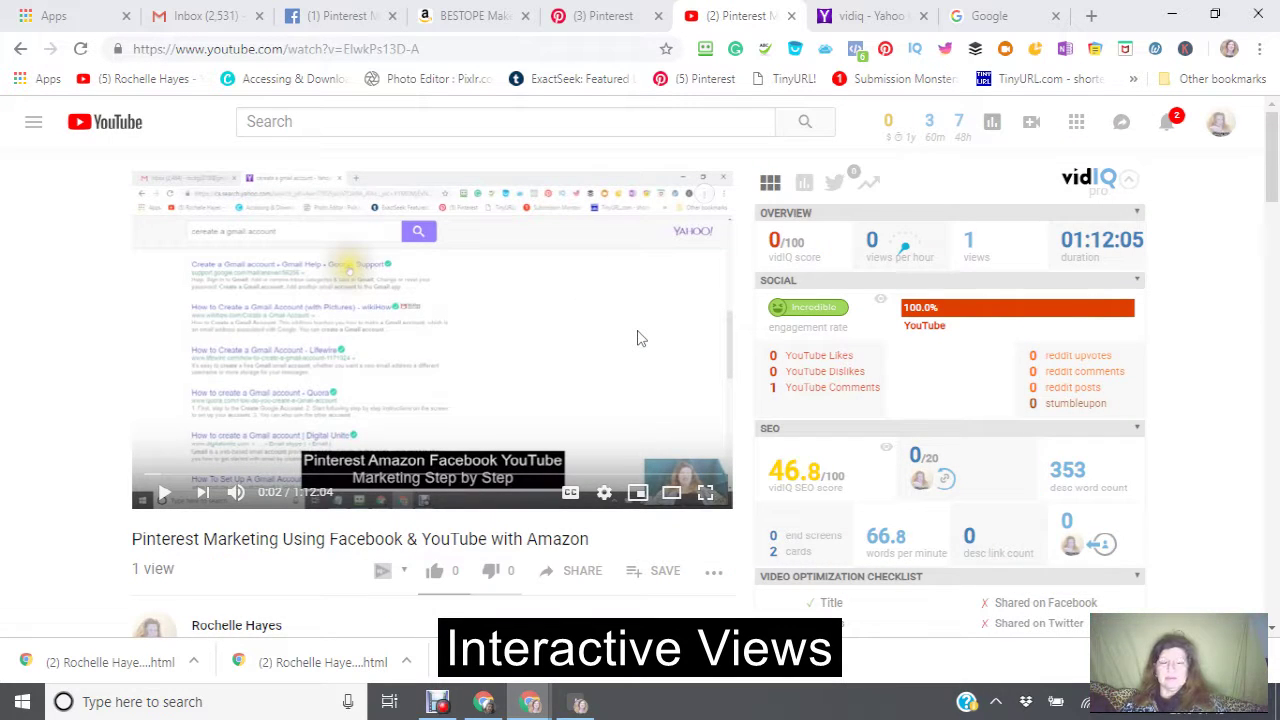
pyautogui.scroll(-6, 631, 334)
pyautogui.scroll(6, 627, 336)
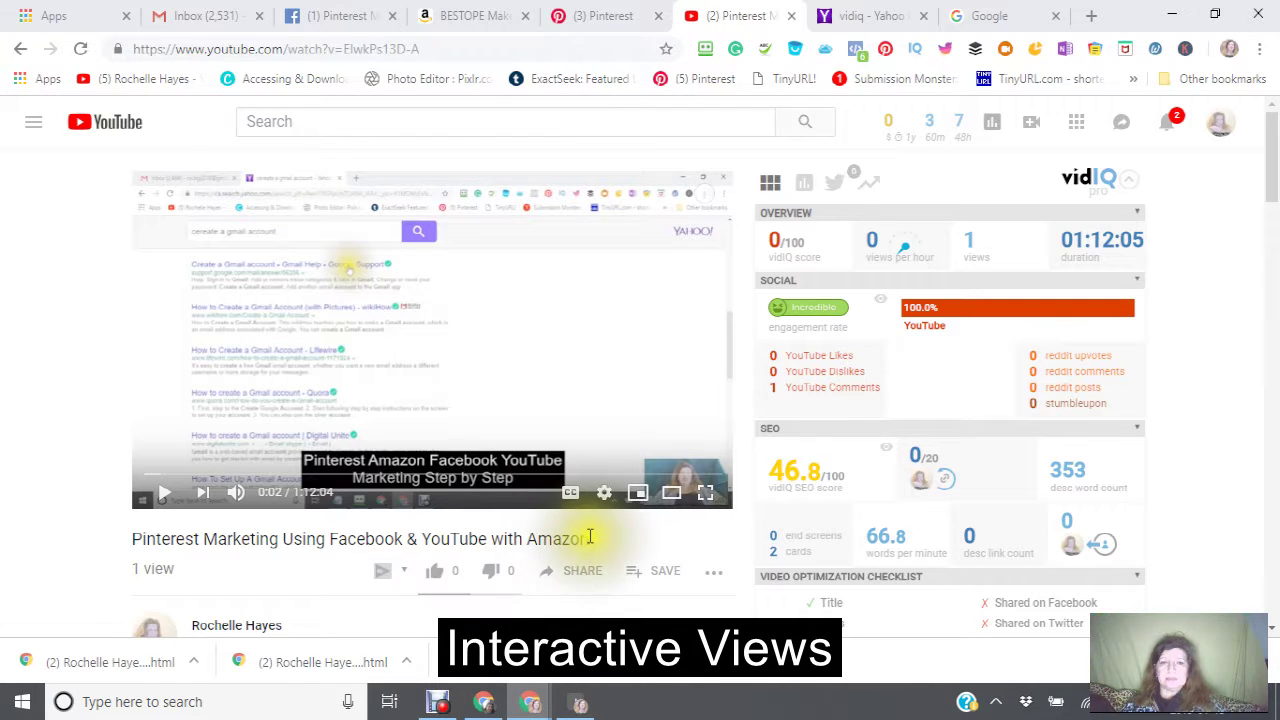
pyautogui.moveTo(590, 540); pyautogui.dragTo(137, 537)
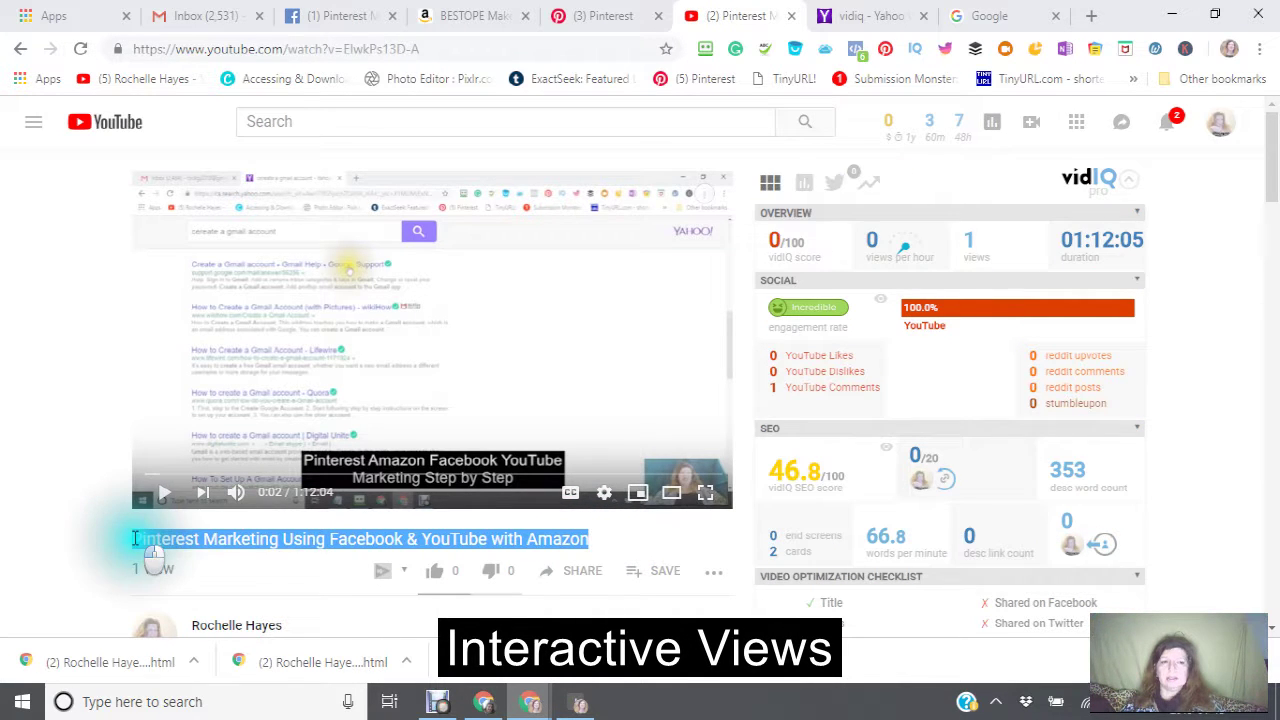
# Copy the title and search YouTube for 'Pinterest Marketing Using Facebook & YouTube with Amazon'.
pyautogui.rightClick(295, 537)
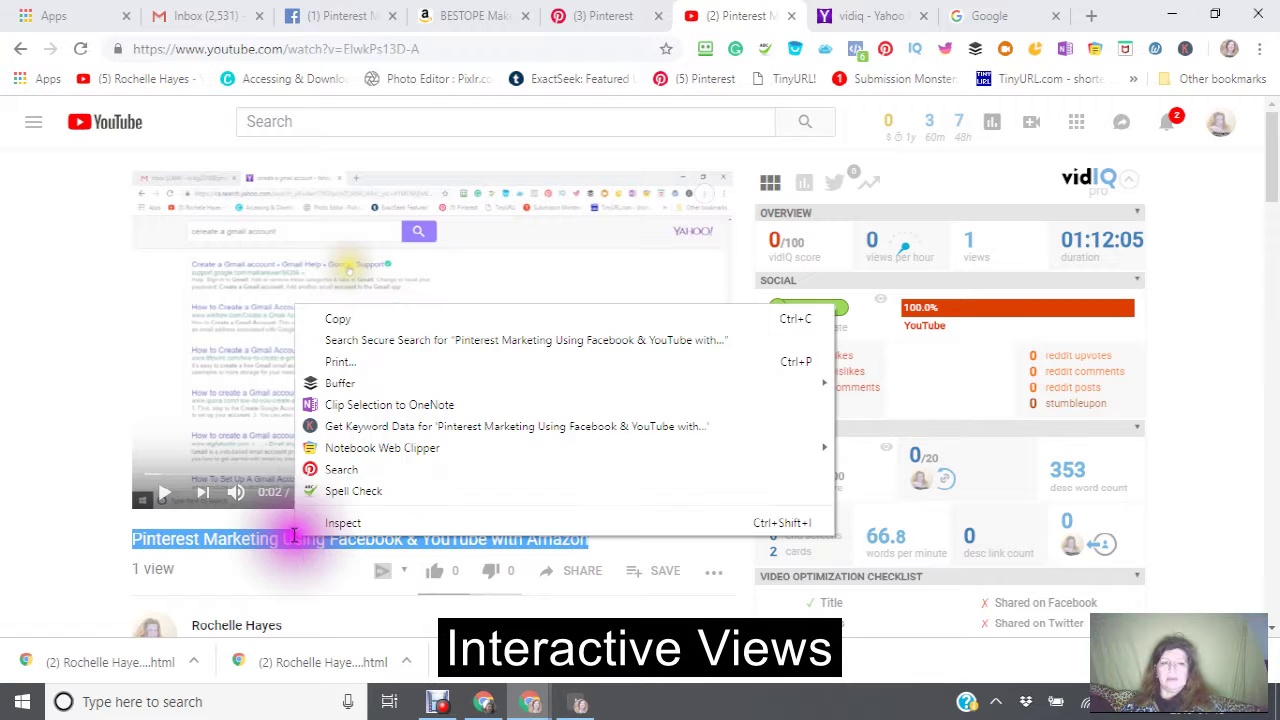
pyautogui.click(328, 322)
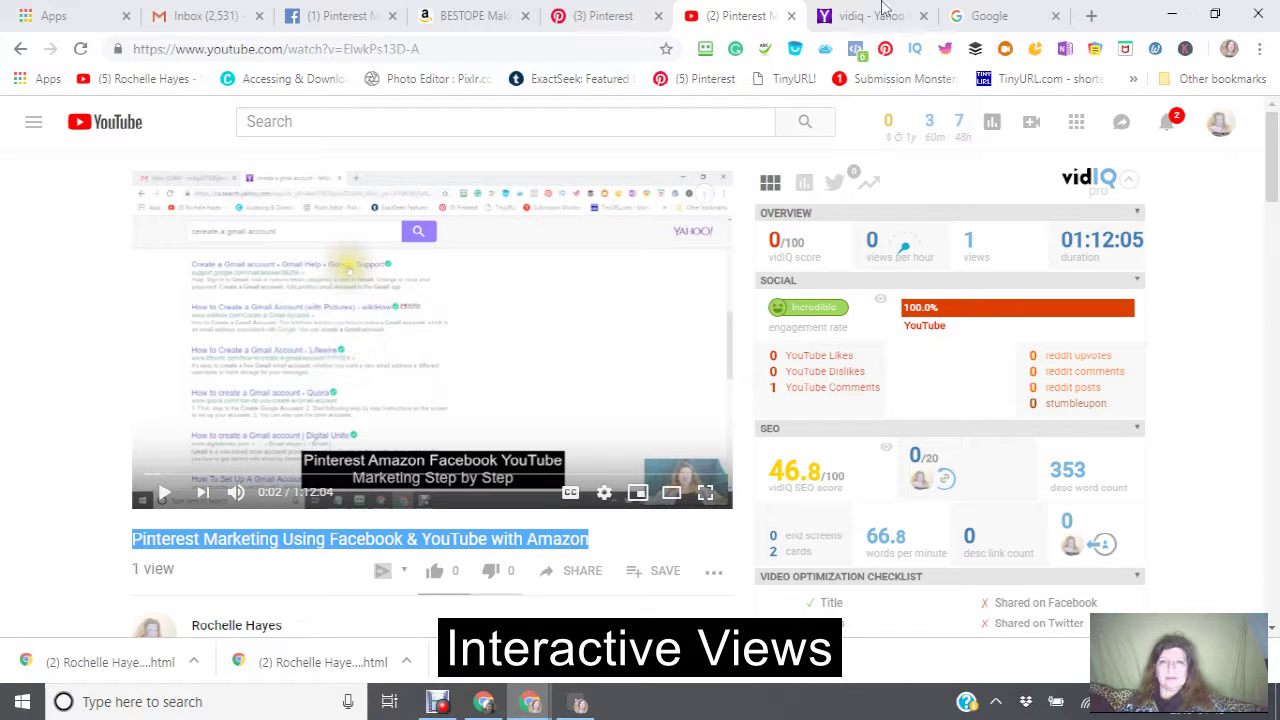
pyautogui.click(350, 122)
pyautogui.rightClick(347, 122)
pyautogui.click(393, 268)
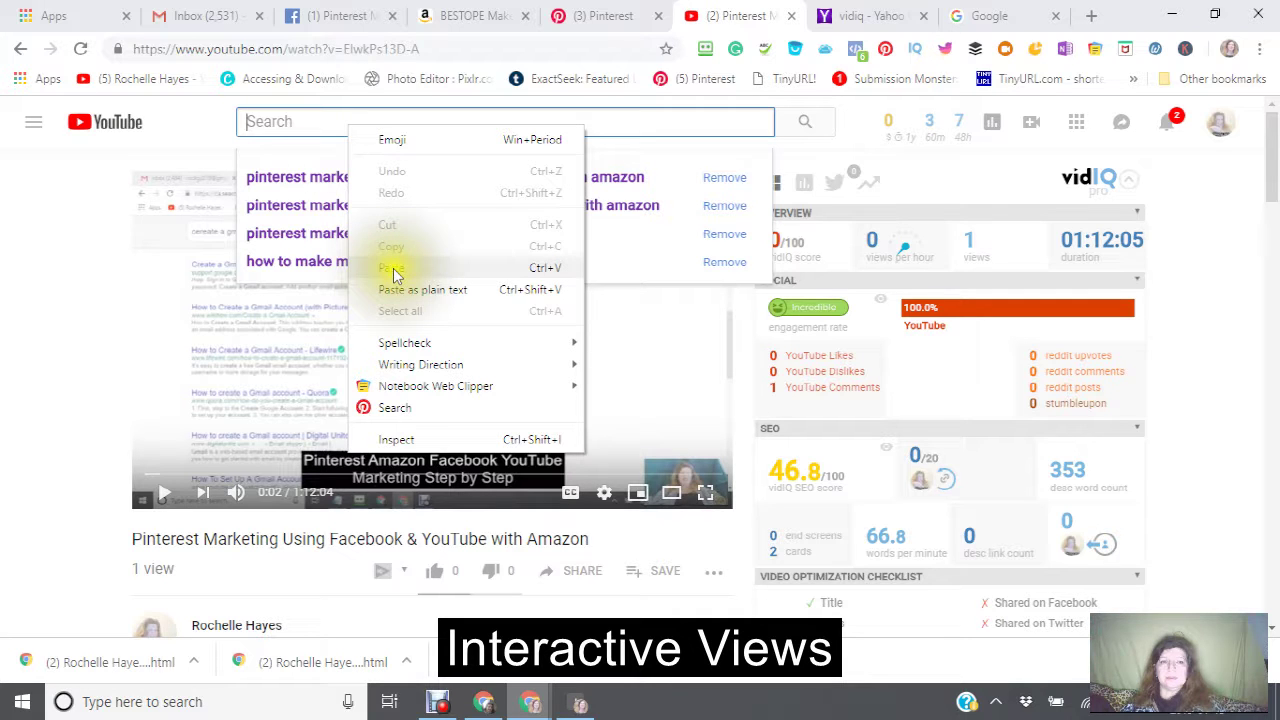
pyautogui.click(805, 122)
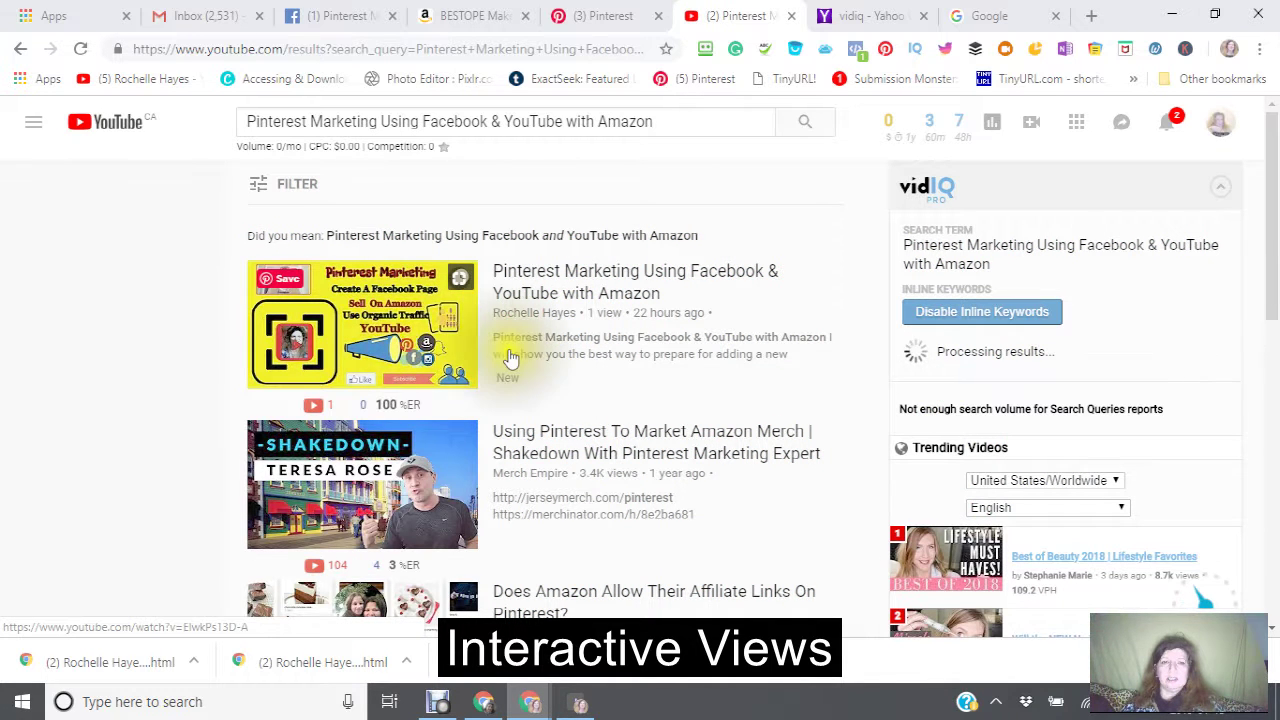
pyautogui.scroll(-10, 445, 382)
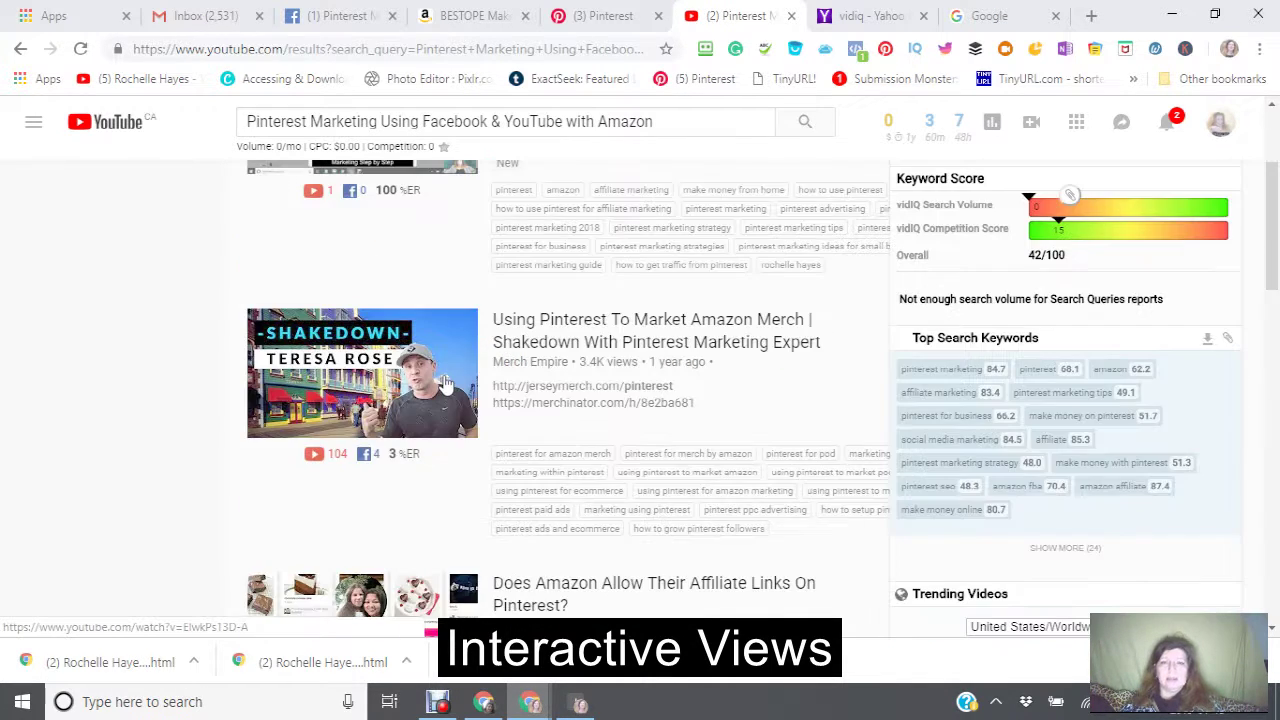
pyautogui.scroll(-1, 440, 385)
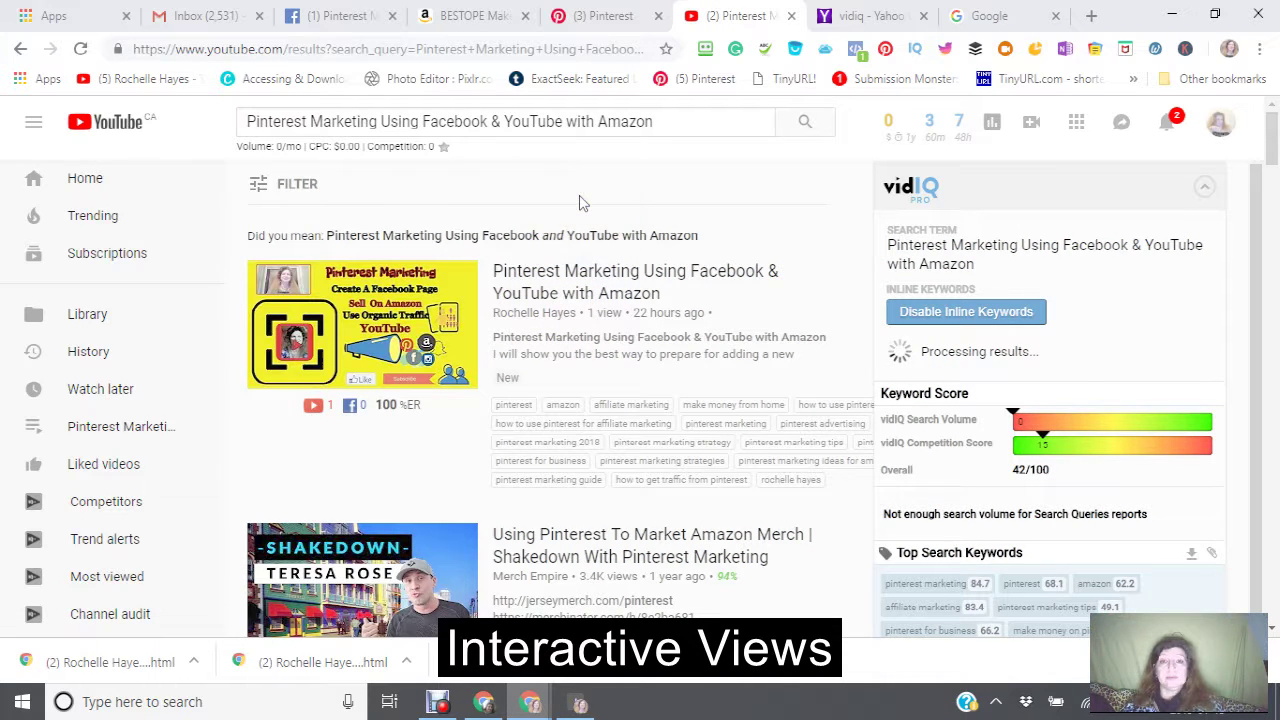
# Return to the Amazon makeup brush page and close the SiteStripe Text Link popup.
pyautogui.click(470, 17)
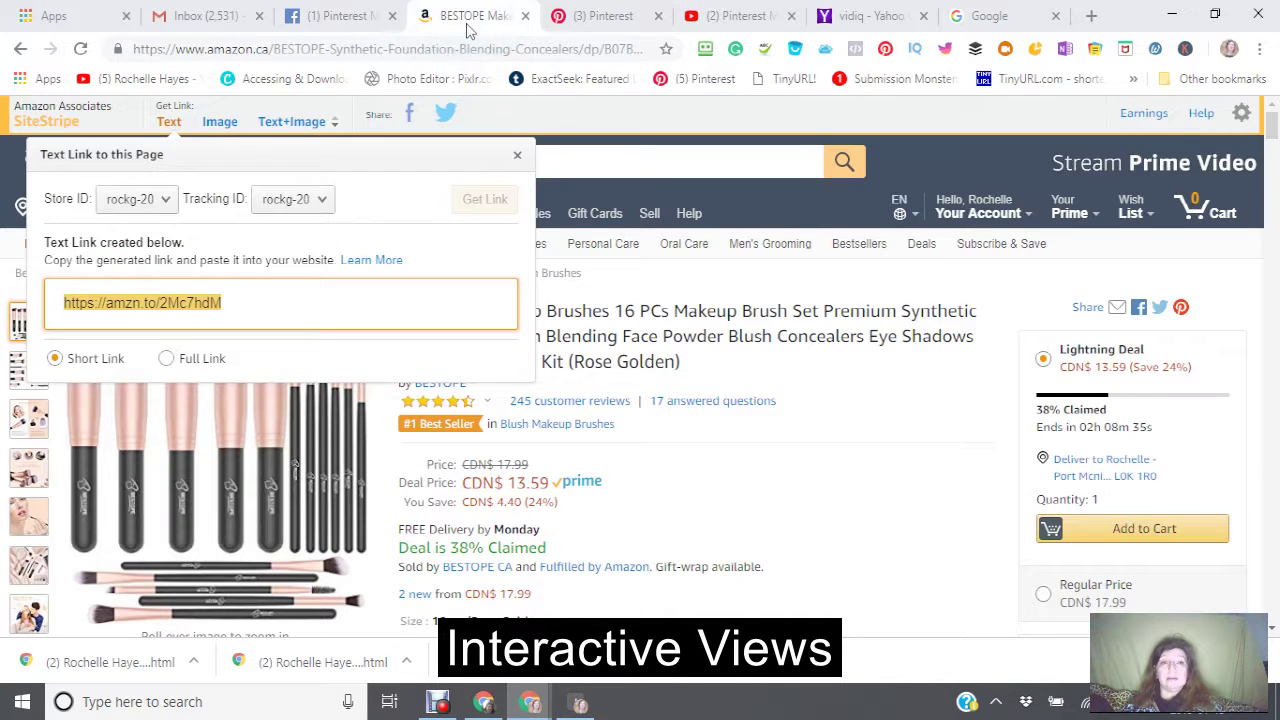
pyautogui.click(516, 157)
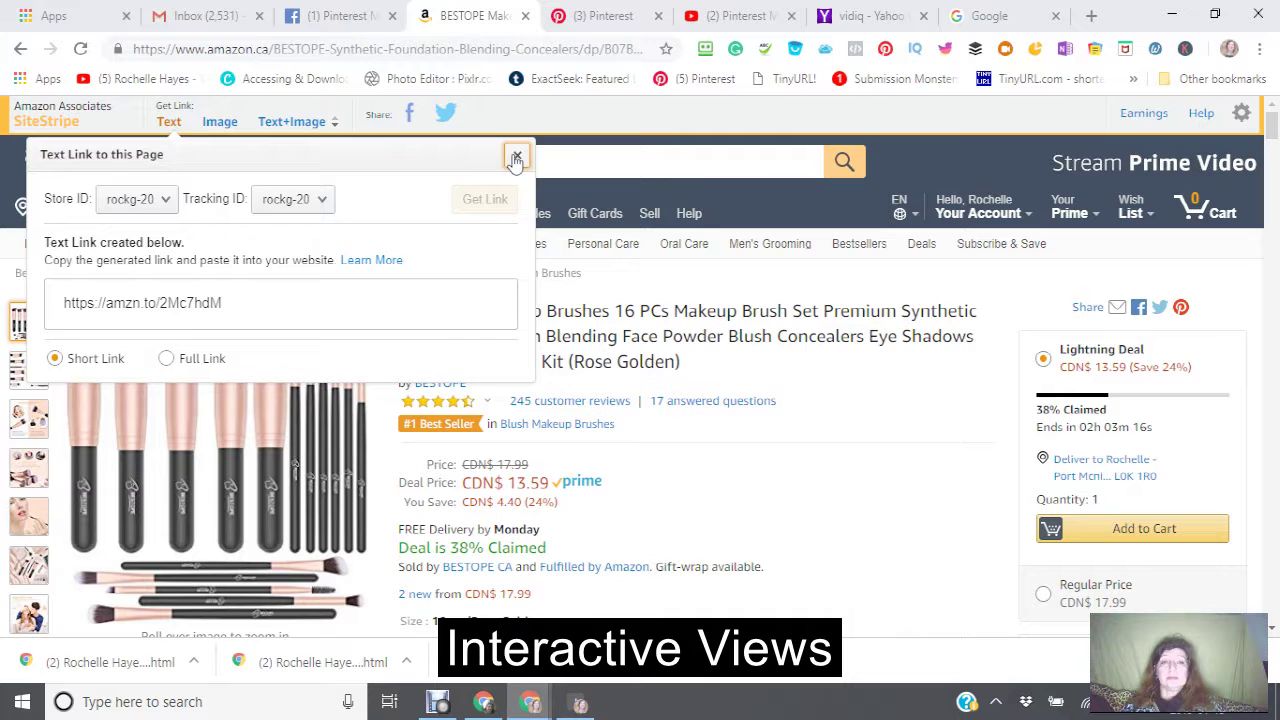
pyautogui.click(516, 158)
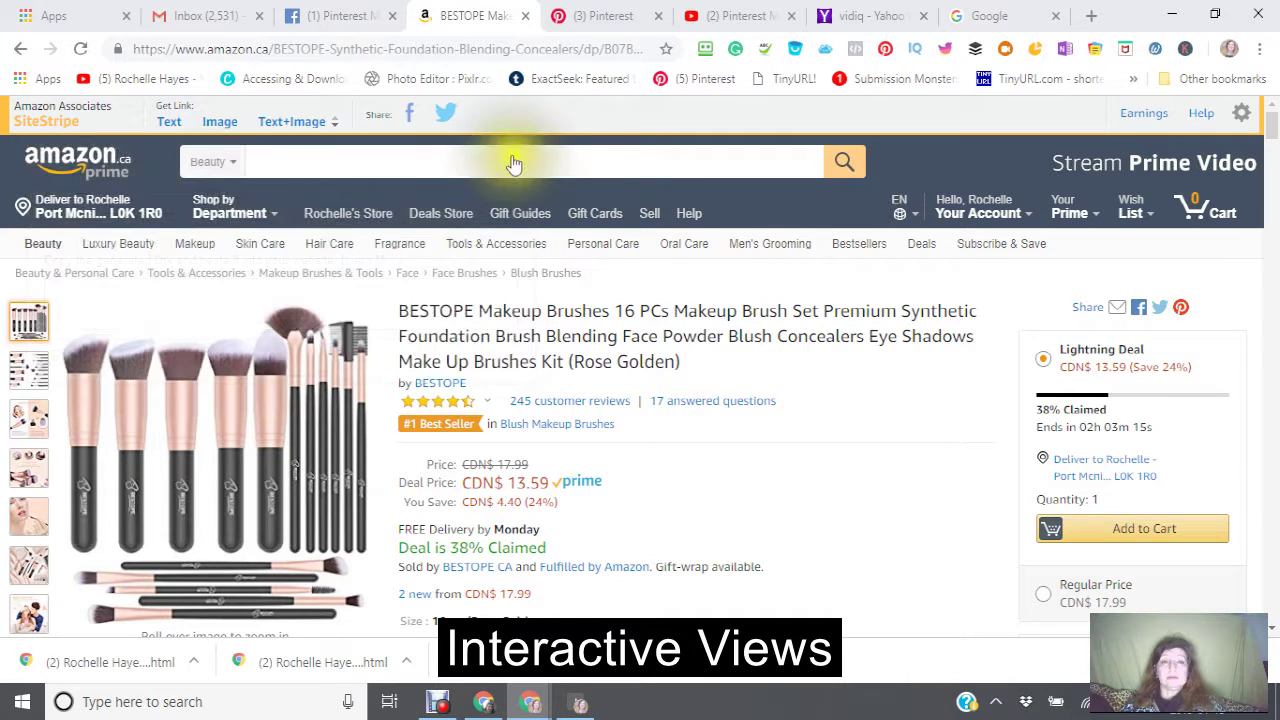
# Open the Deals Store and browse the Deal of the Day offers.
pyautogui.click(447, 215)
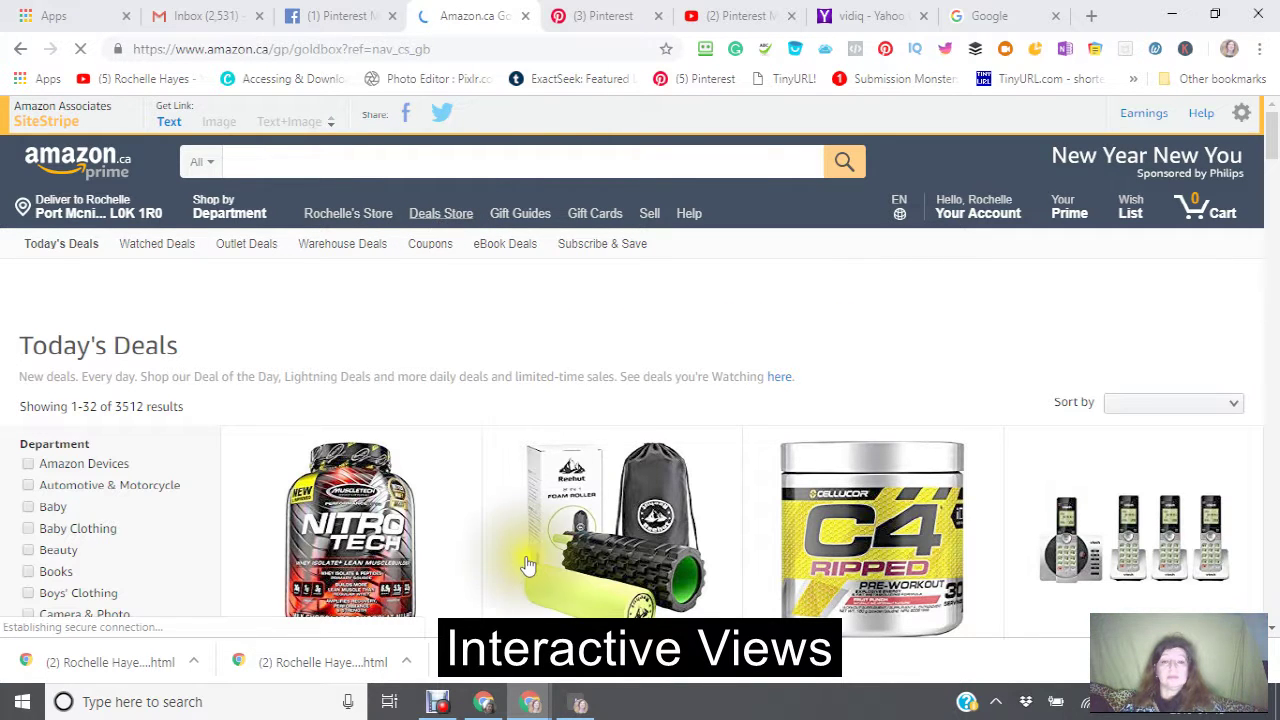
pyautogui.scroll(-3, 529, 566)
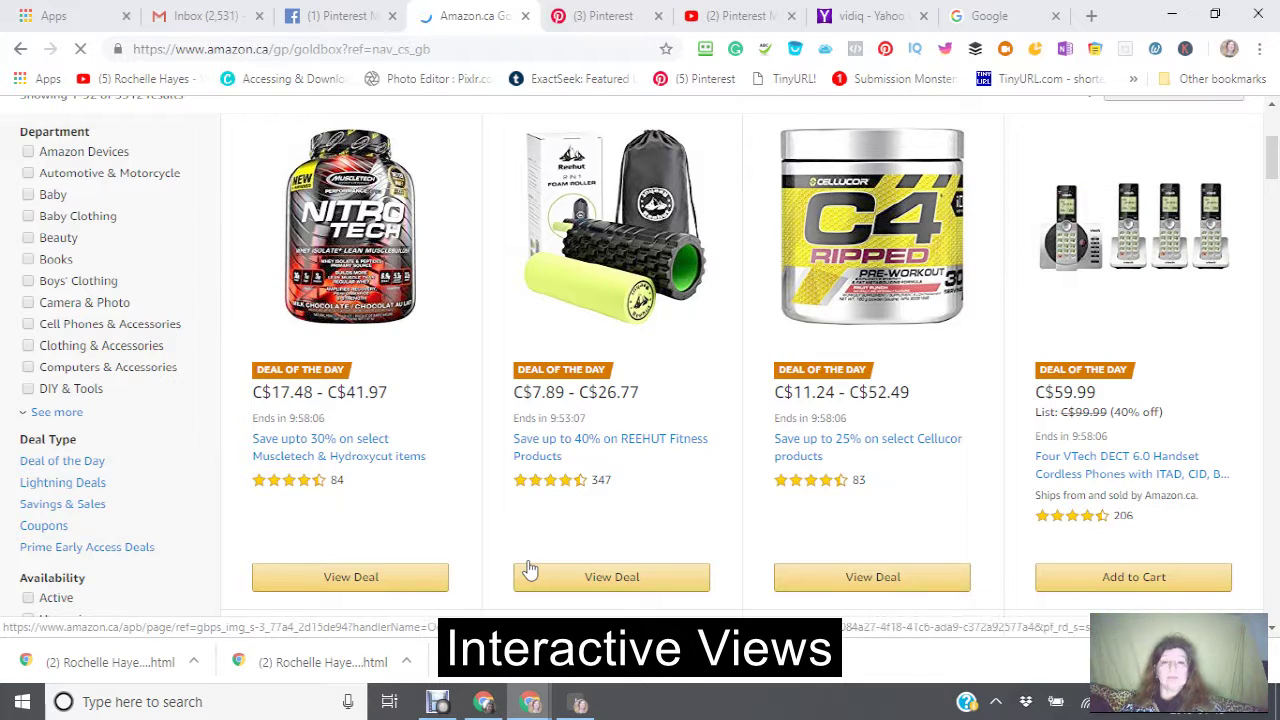
pyautogui.scroll(-4, 529, 568)
pyautogui.scroll(7, 527, 568)
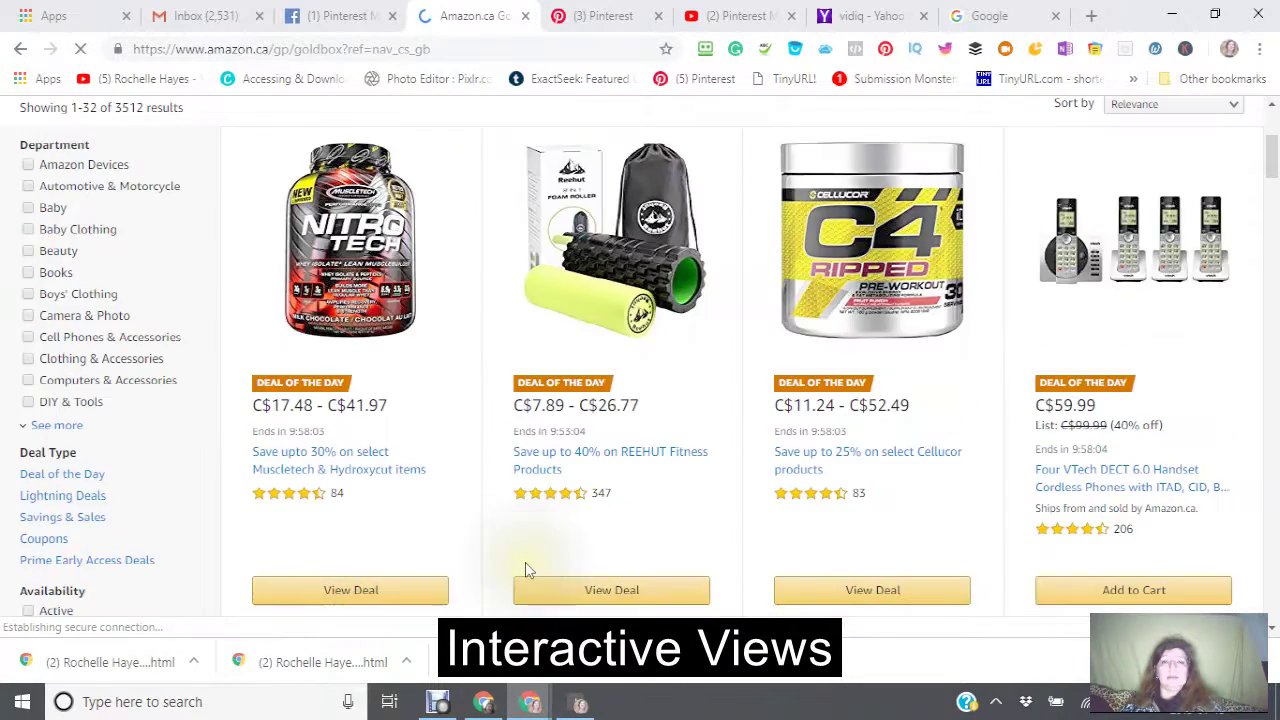
pyautogui.scroll(-2, 525, 573)
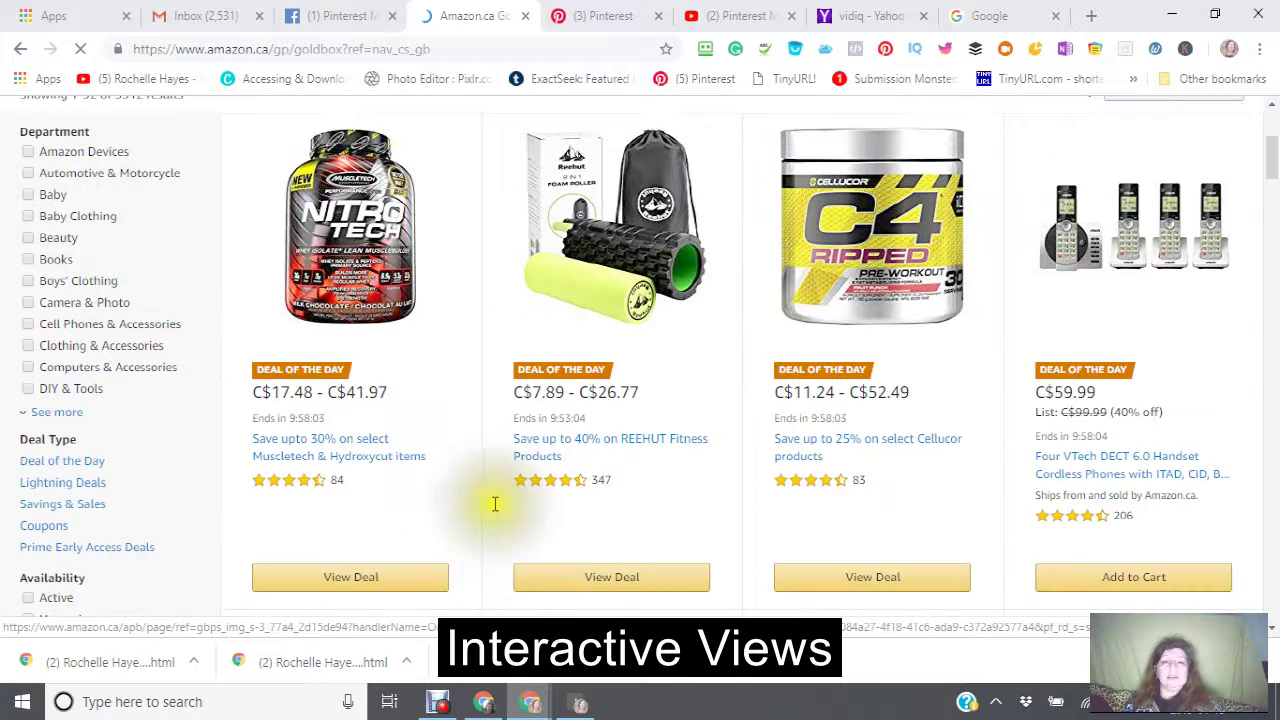
pyautogui.scroll(-2, 556, 270)
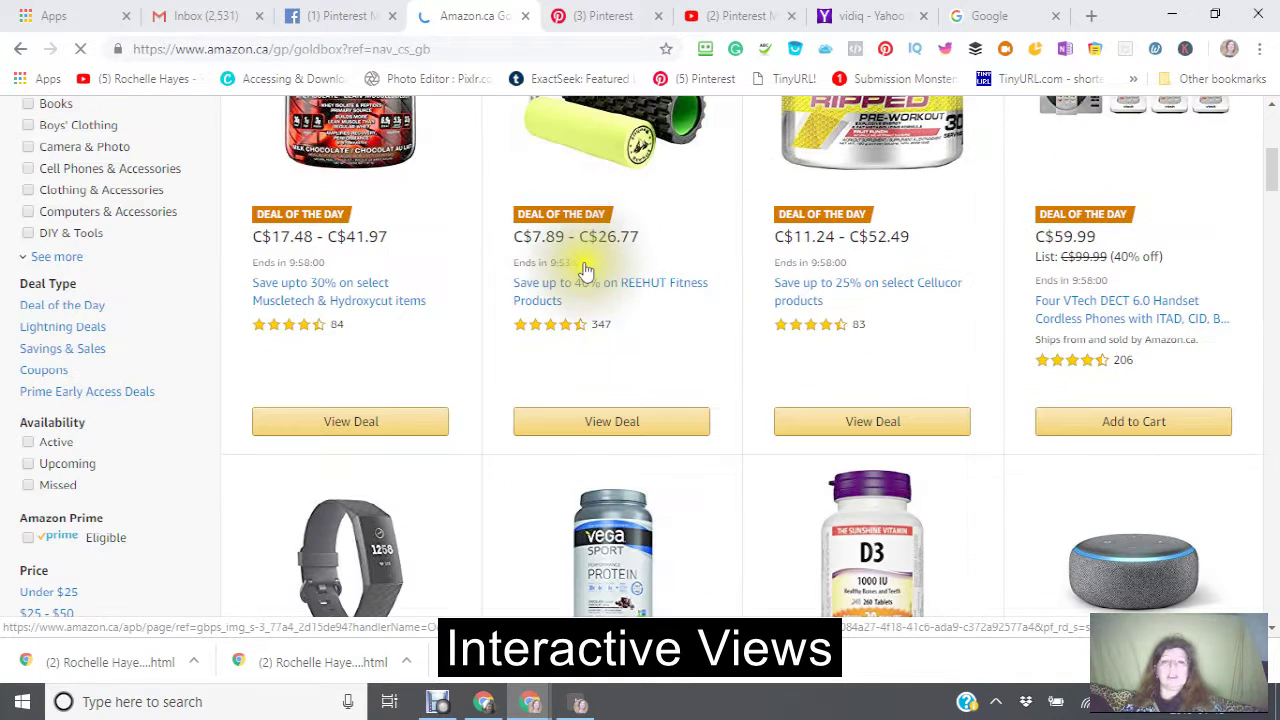
pyautogui.scroll(4, 640, 260)
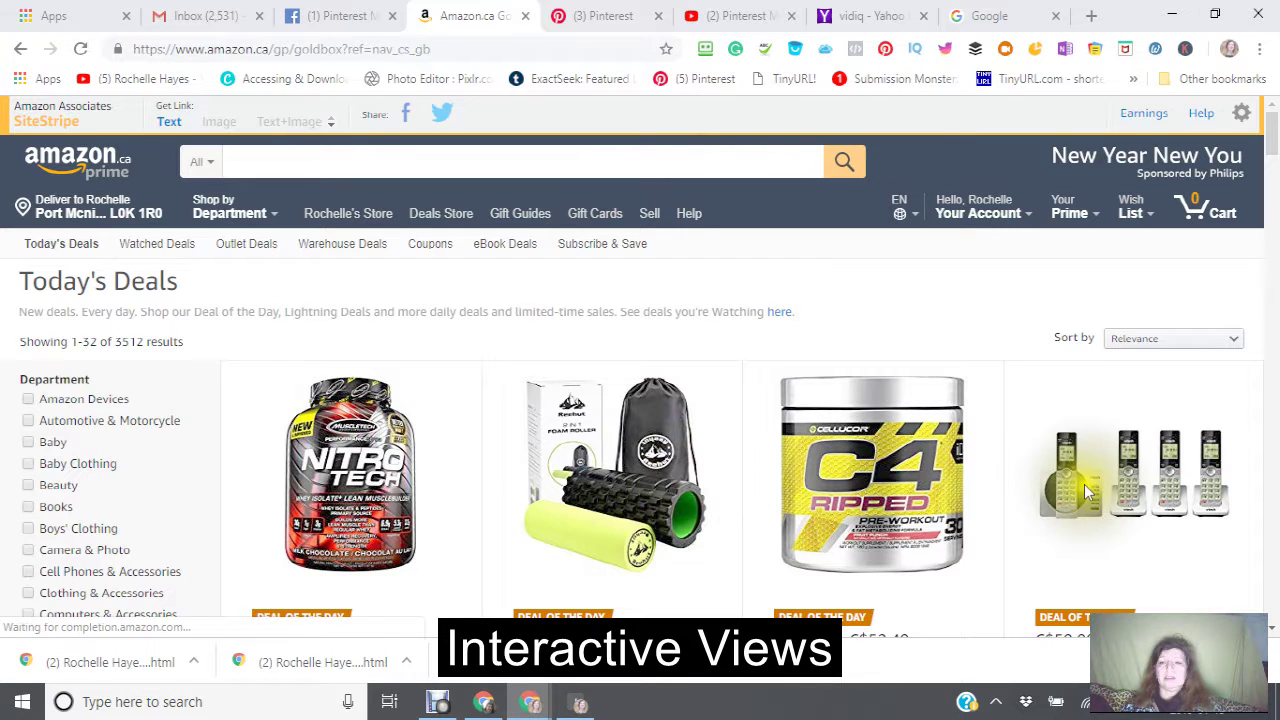
pyautogui.scroll(-3, 1085, 485)
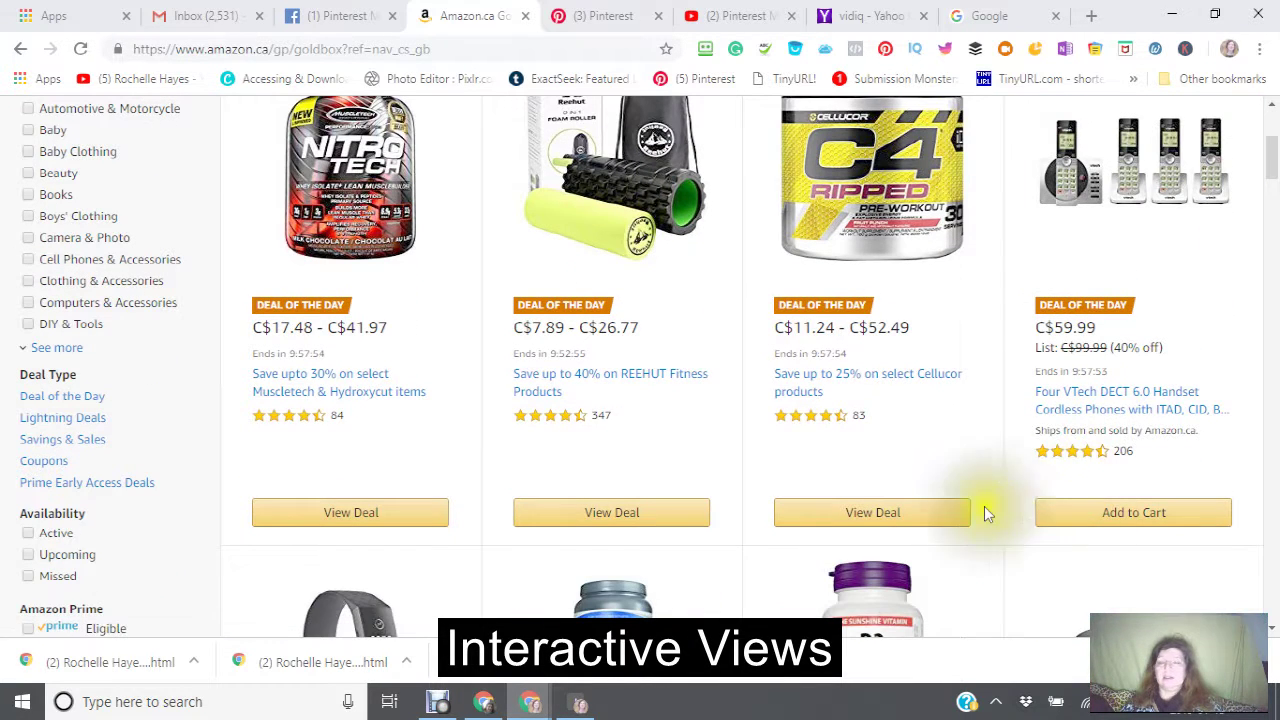
# Open the VTech DECT 6.0 cordless phone deal, highlight its title, and start a Facebook share.
pyautogui.click(1145, 186)
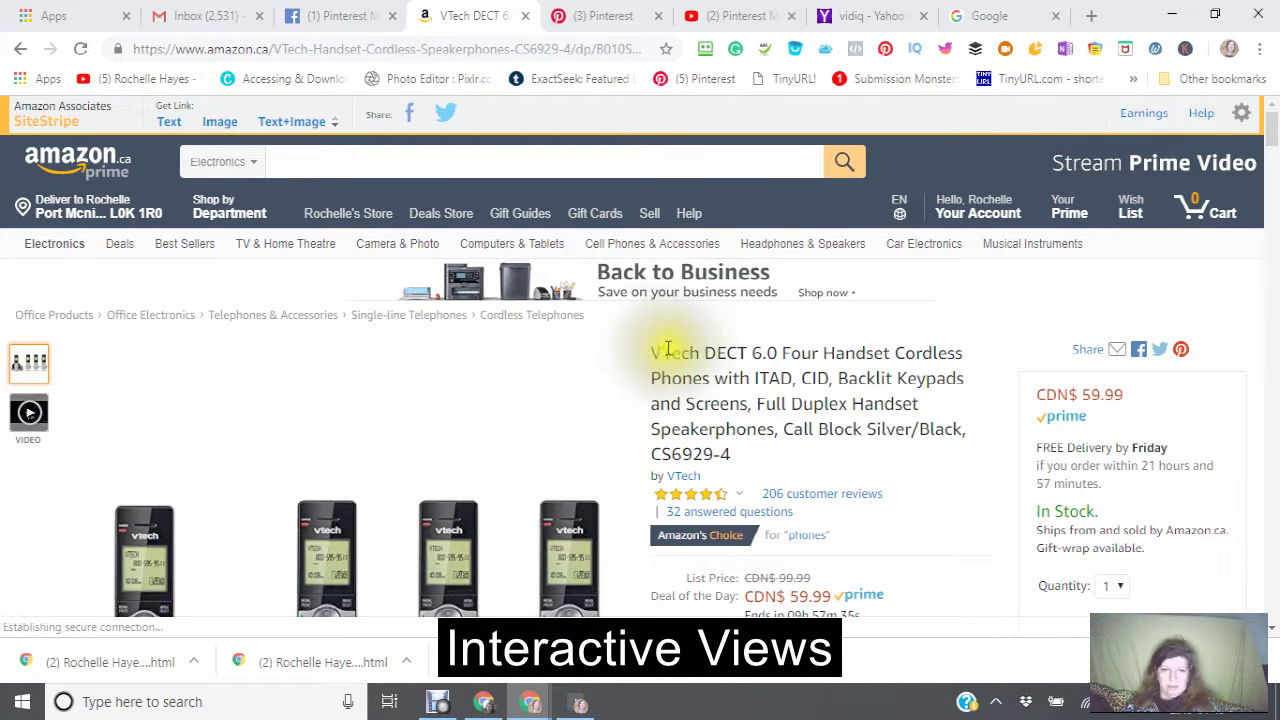
pyautogui.moveTo(663, 349); pyautogui.dragTo(945, 457)
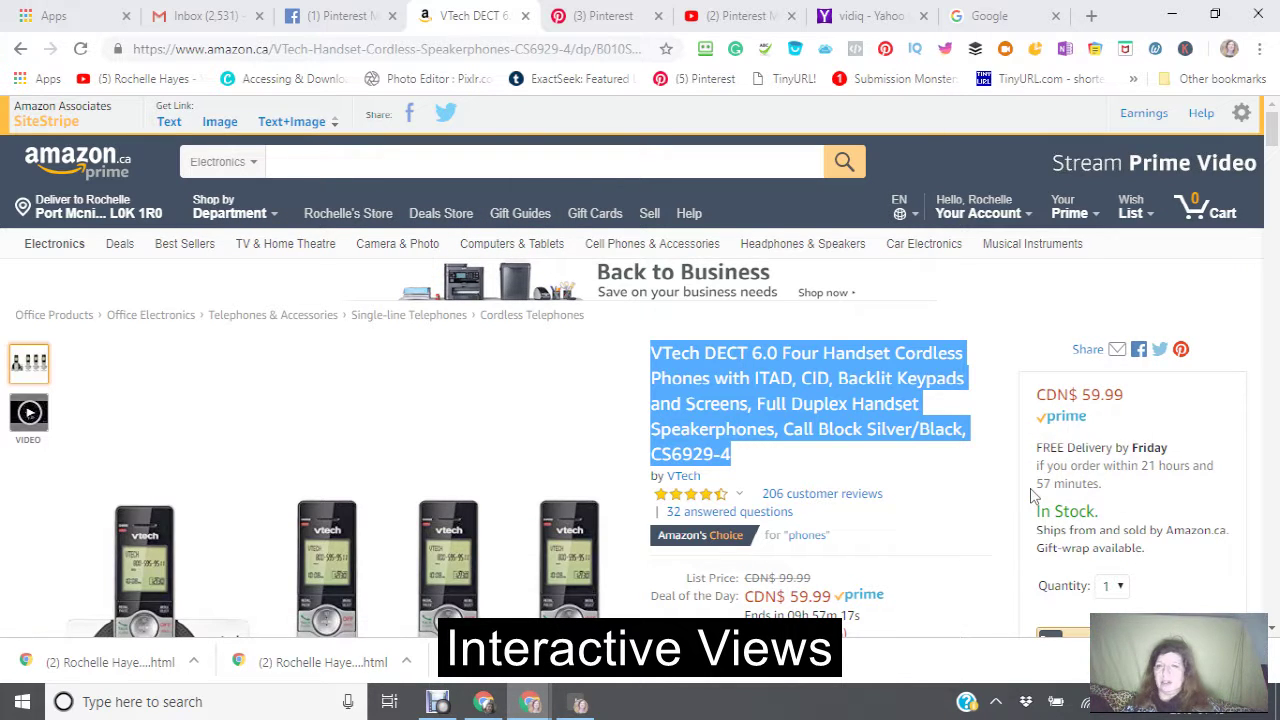
pyautogui.scroll(-2, 999, 360)
pyautogui.scroll(2, 999, 360)
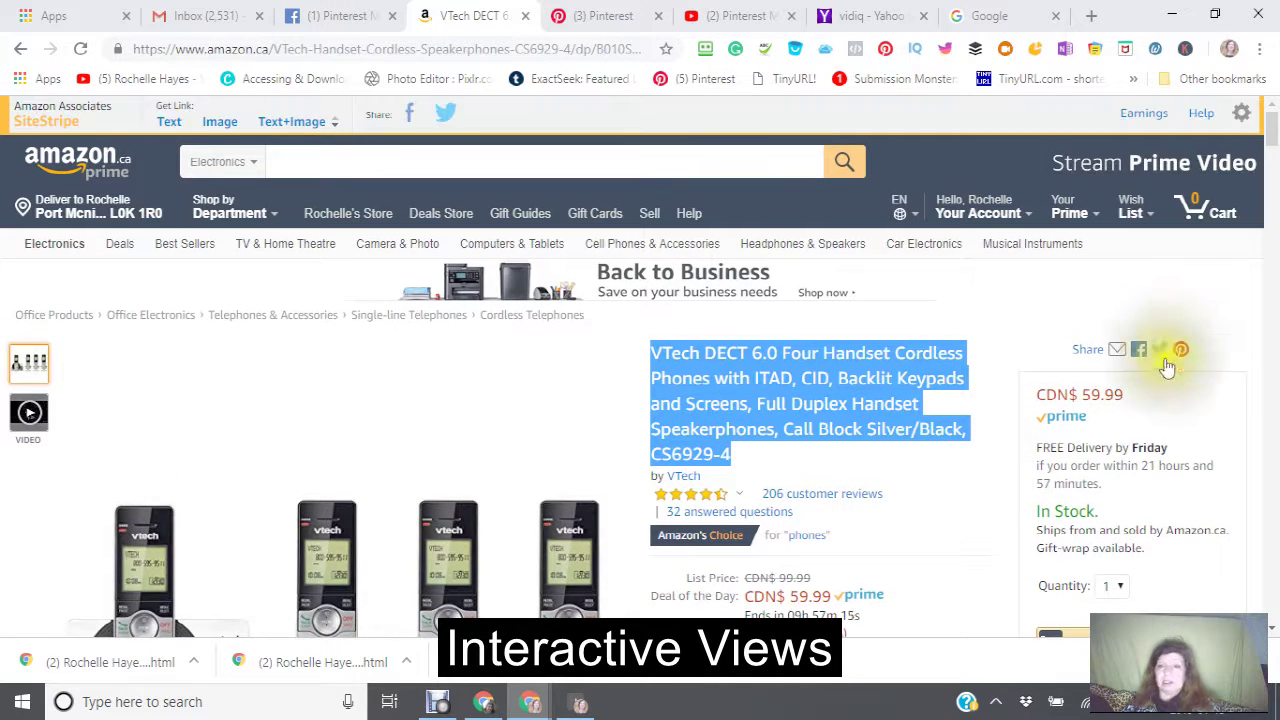
pyautogui.click(1138, 352)
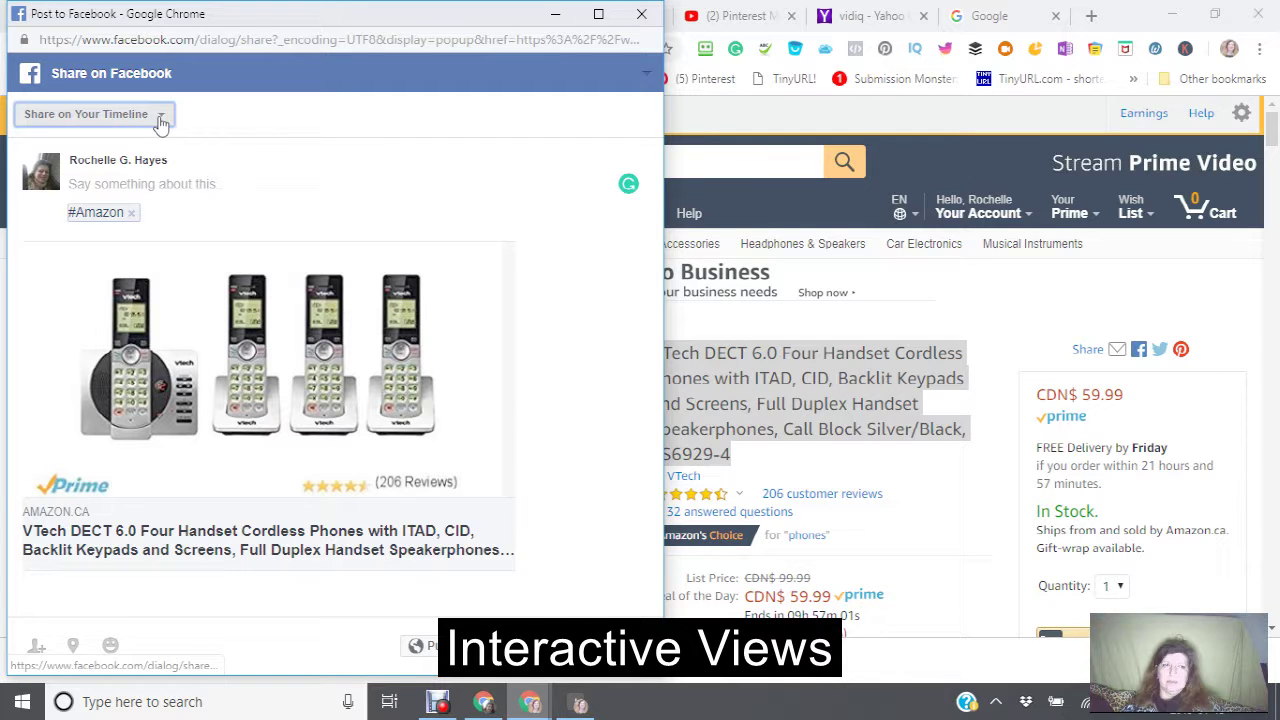
# Direct the VTech phone Facebook share to a managed page, choosing the Antiquing page.
pyautogui.click(161, 116)
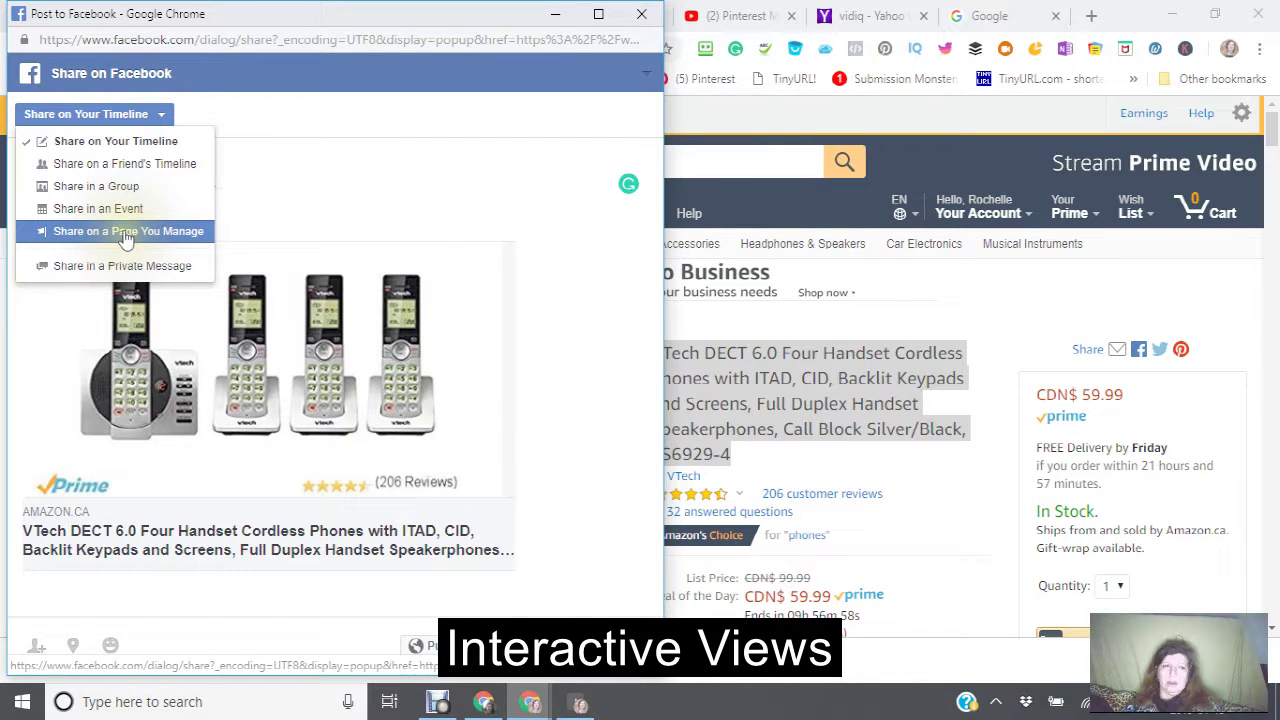
pyautogui.click(125, 234)
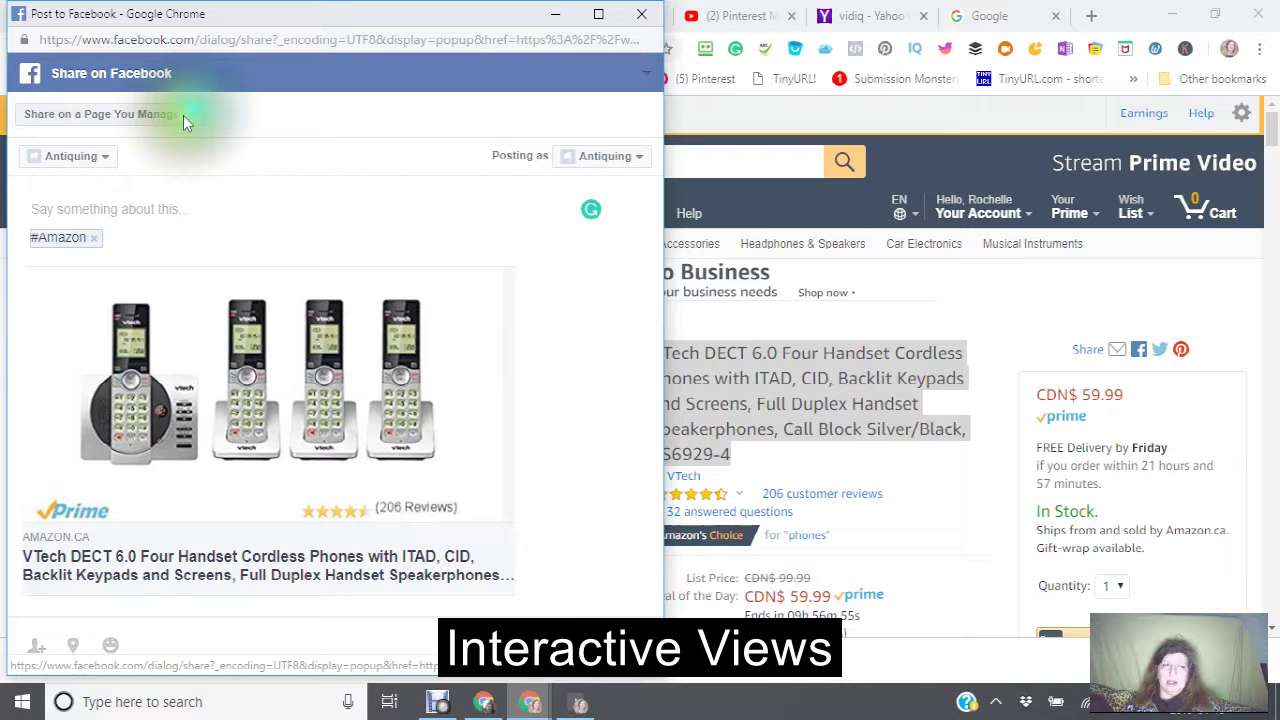
pyautogui.click(107, 163)
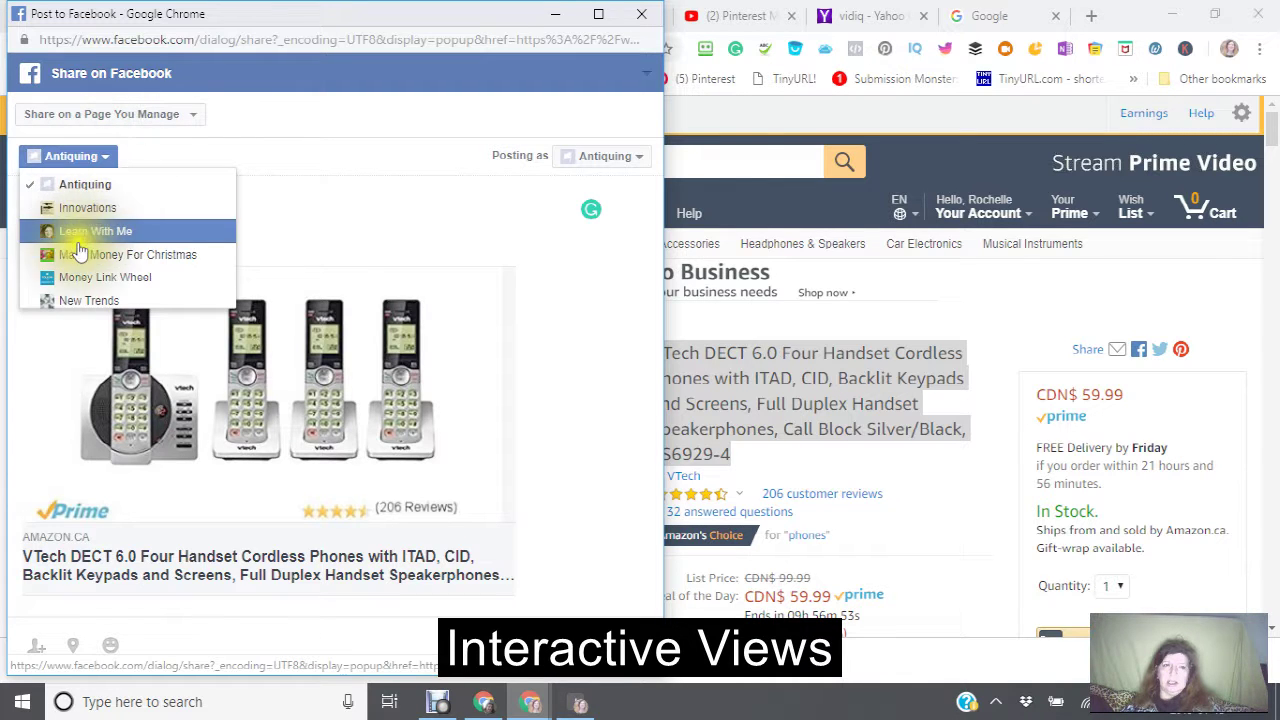
pyautogui.scroll(-5, 72, 275)
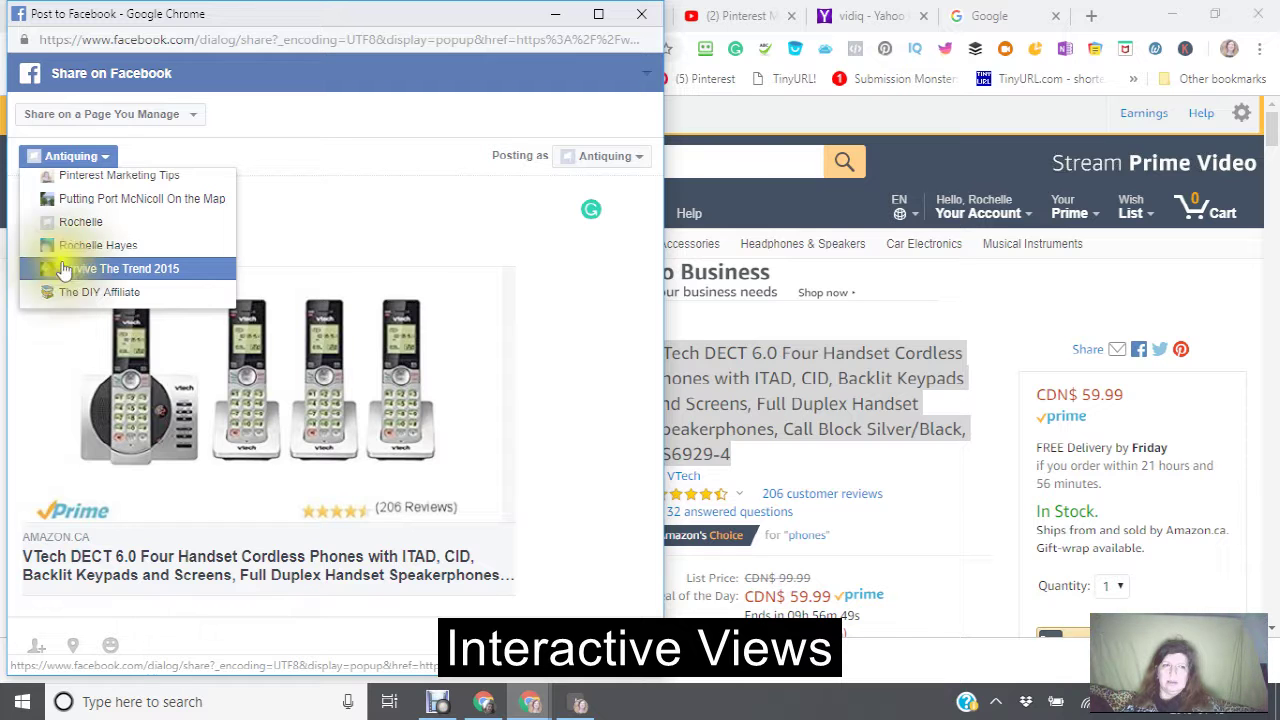
pyautogui.click(57, 183)
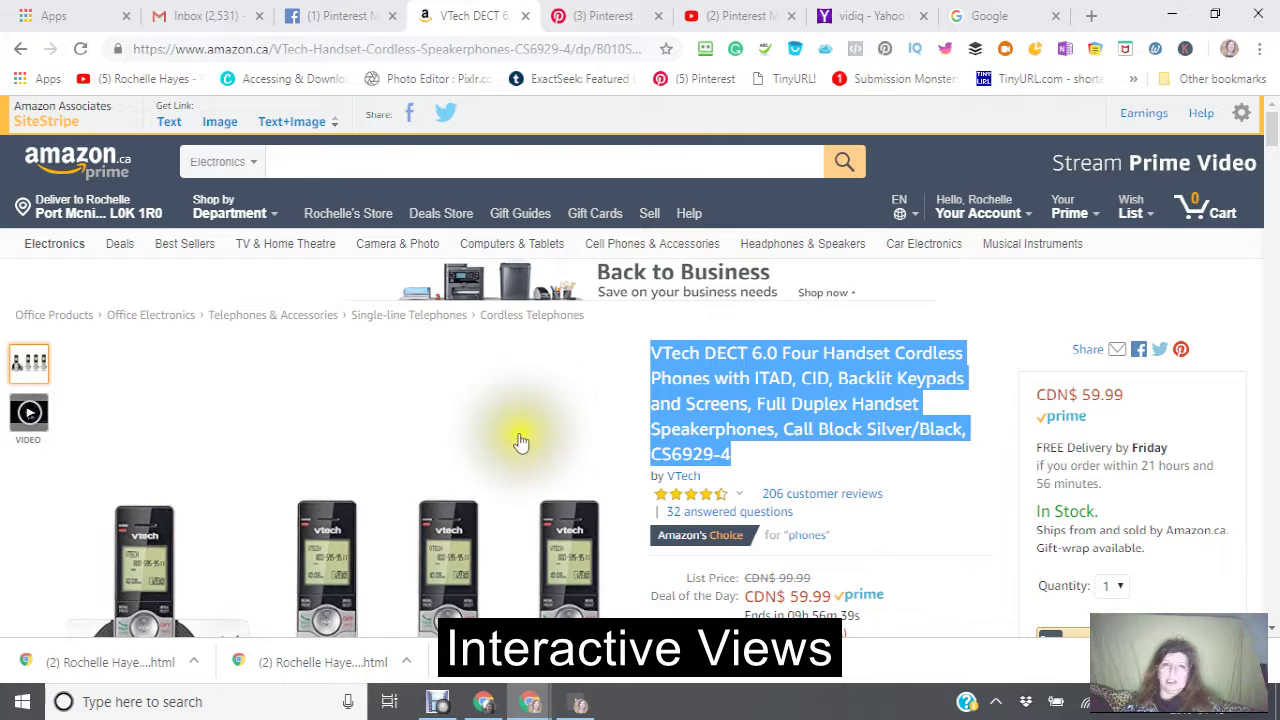
# Start a Pinterest share for the VTech phone, then dismiss it and deselect the title.
pyautogui.scroll(-4, 489, 500)
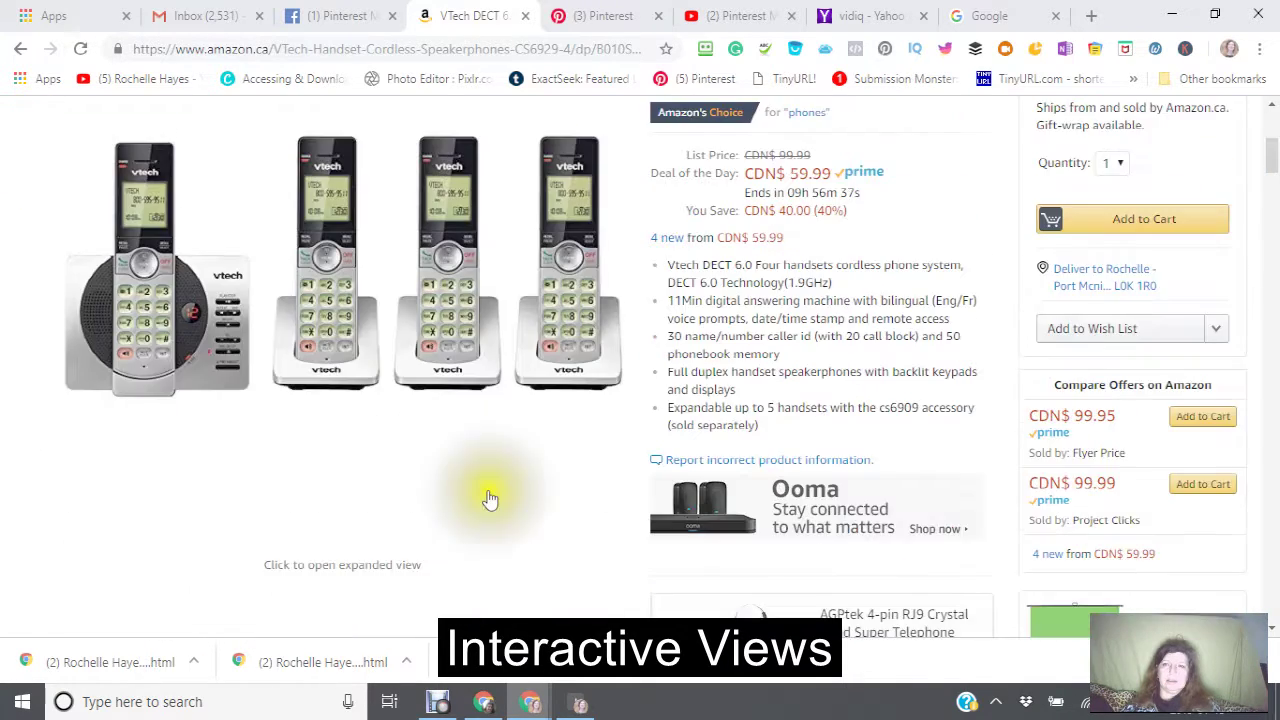
pyautogui.scroll(4, 489, 500)
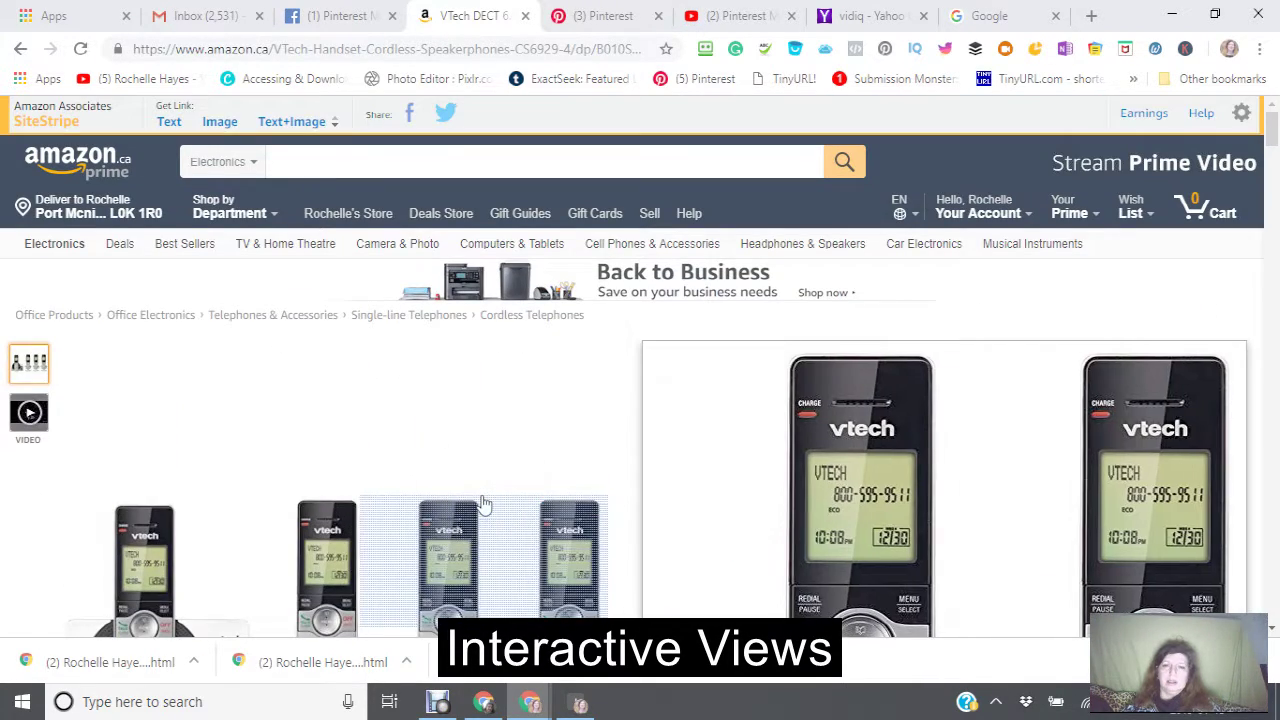
pyautogui.scroll(-4, 486, 503)
pyautogui.scroll(-1, 510, 504)
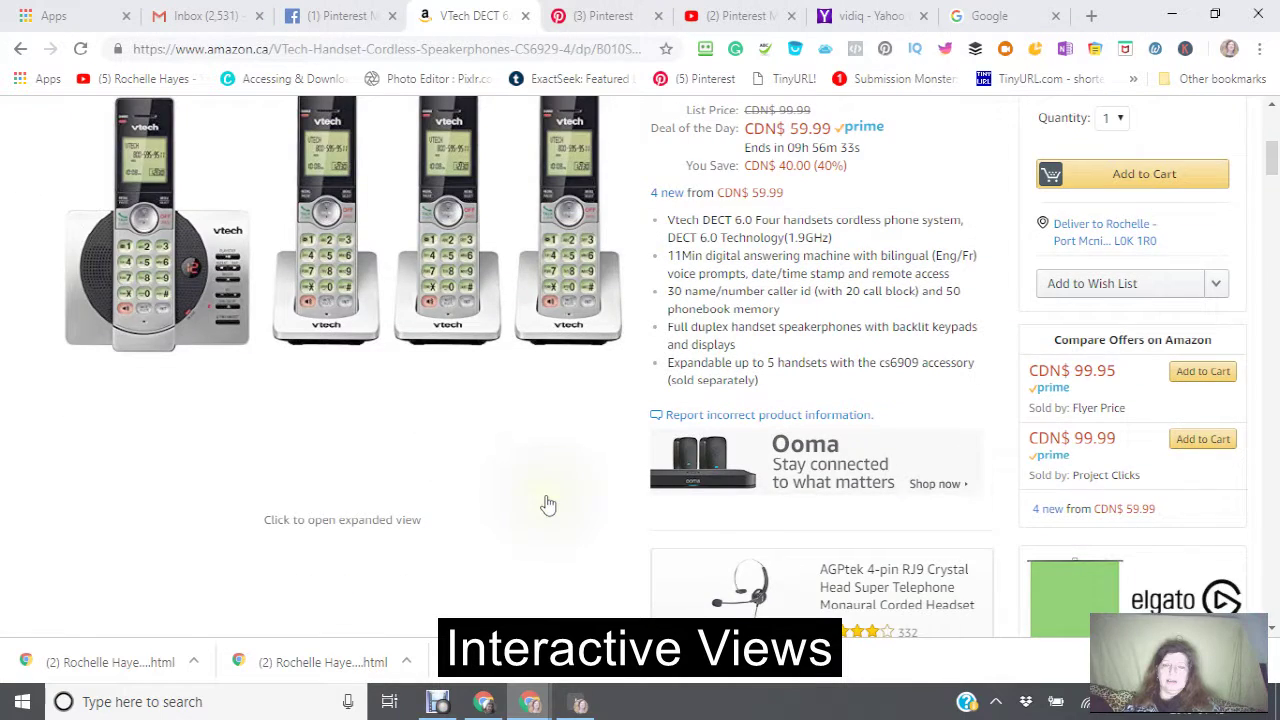
pyautogui.scroll(5, 548, 503)
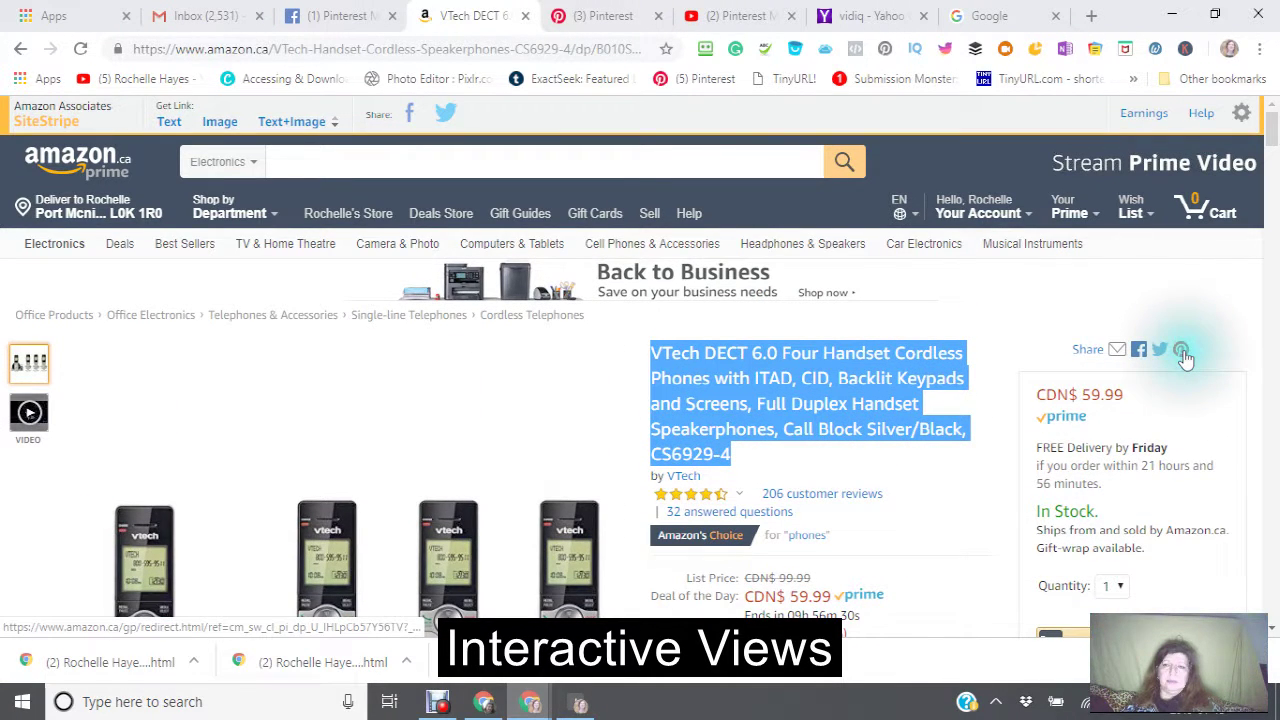
pyautogui.click(1181, 351)
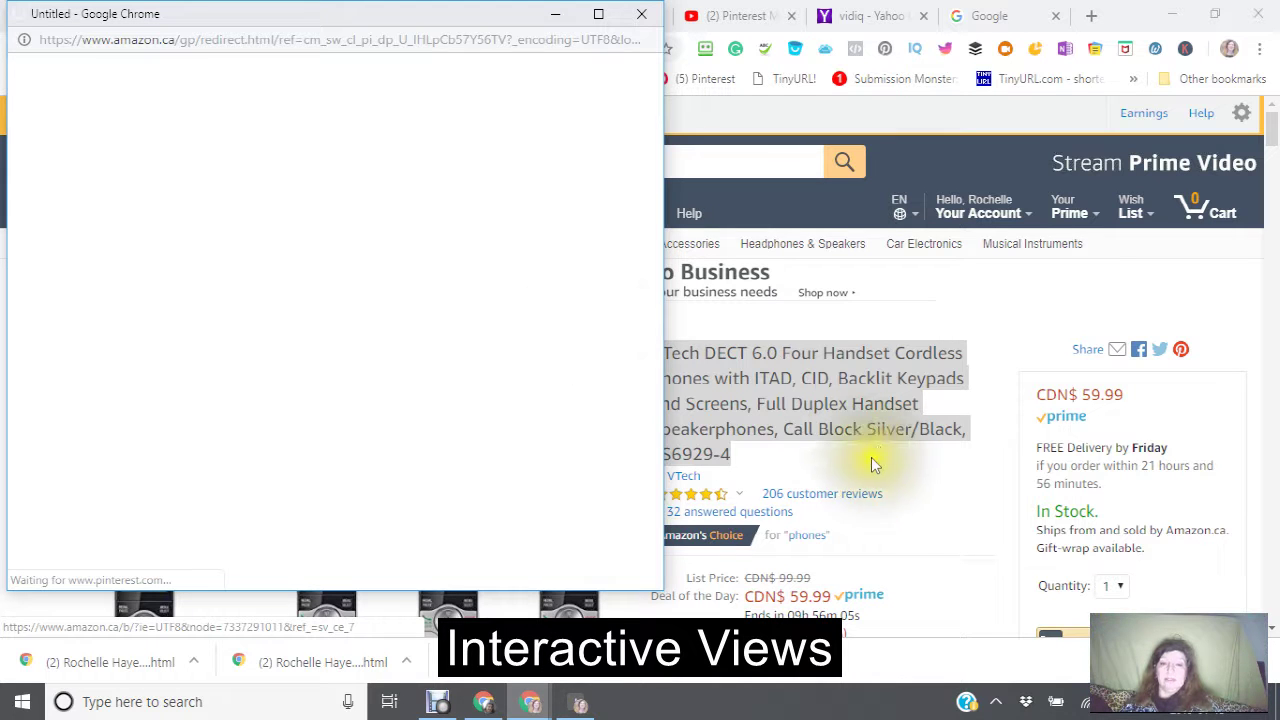
pyautogui.click(910, 476)
pyautogui.click(907, 471)
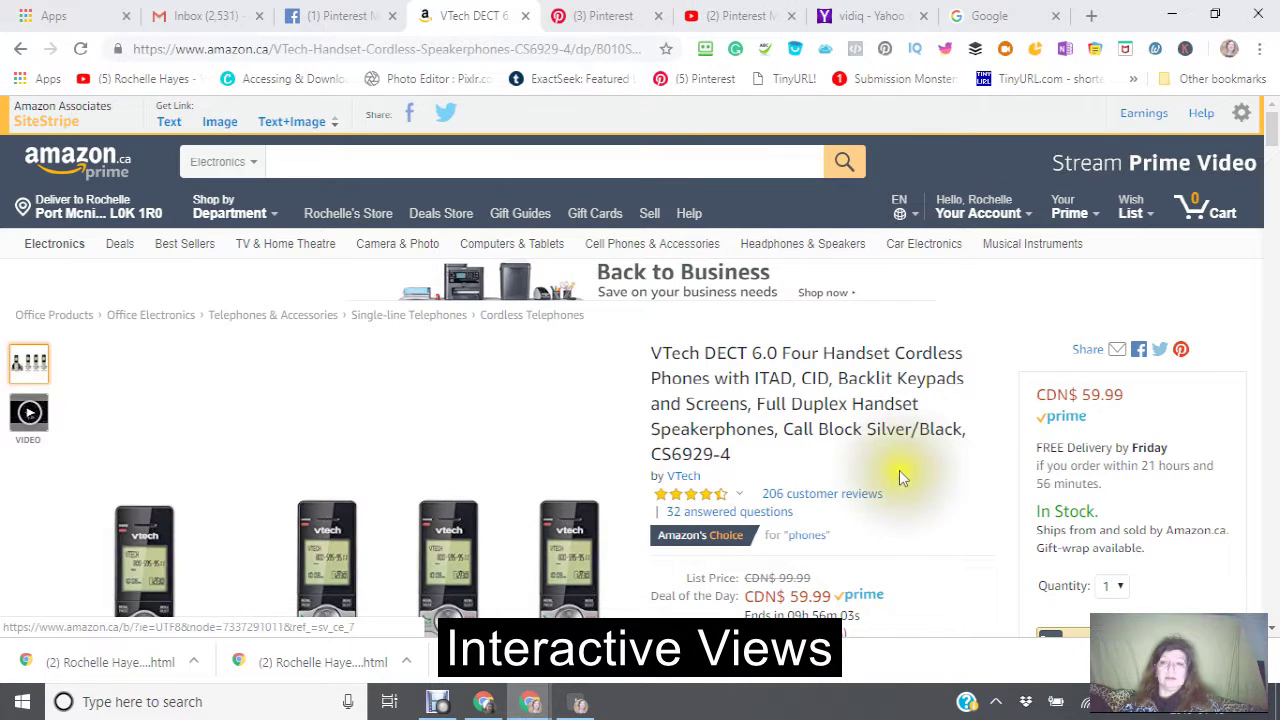
pyautogui.scroll(-5, 884, 485)
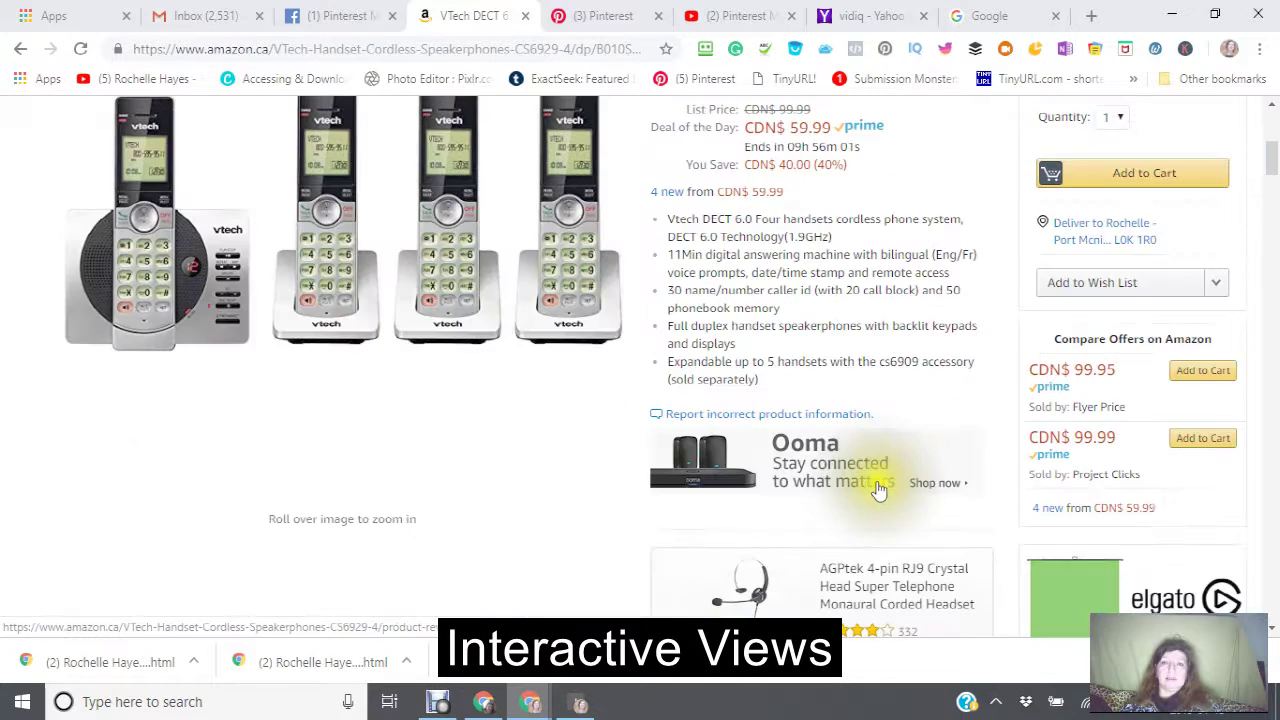
pyautogui.scroll(5, 870, 490)
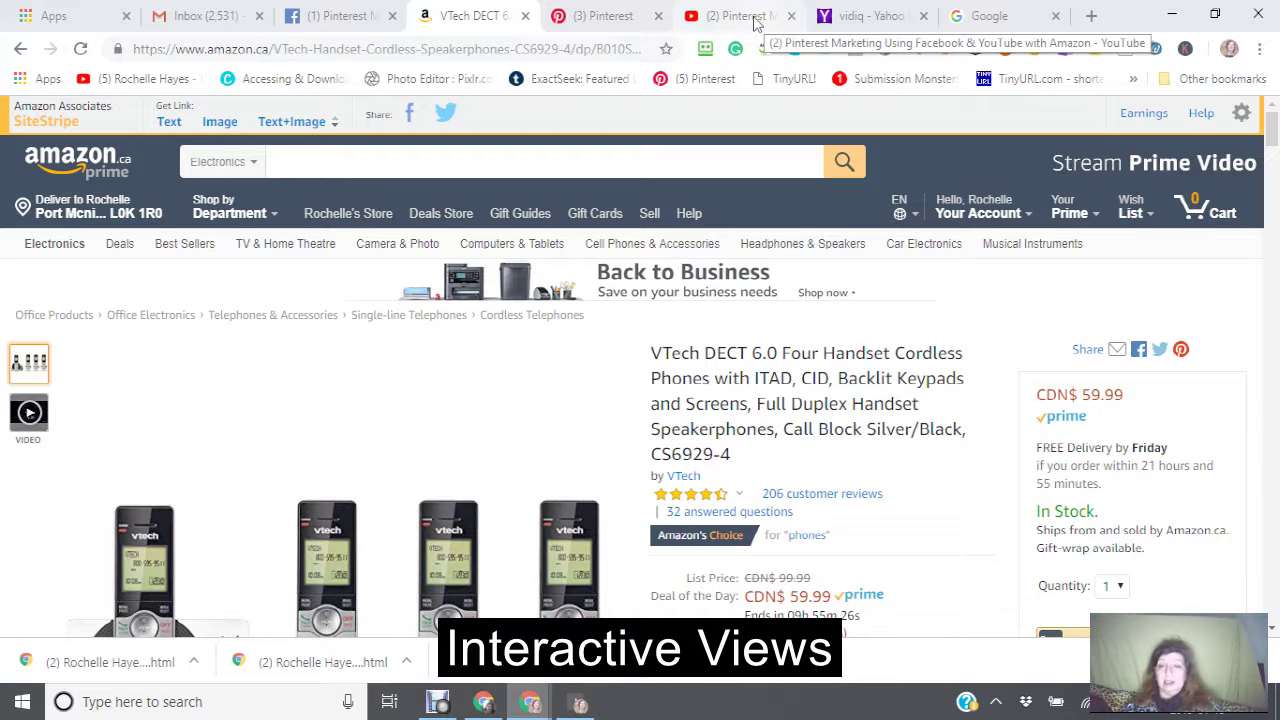
# Launch iGoogle Portal from Chrome Apps and browse its calendar, To Do, quote and news gadgets.
pyautogui.click(30, 20)
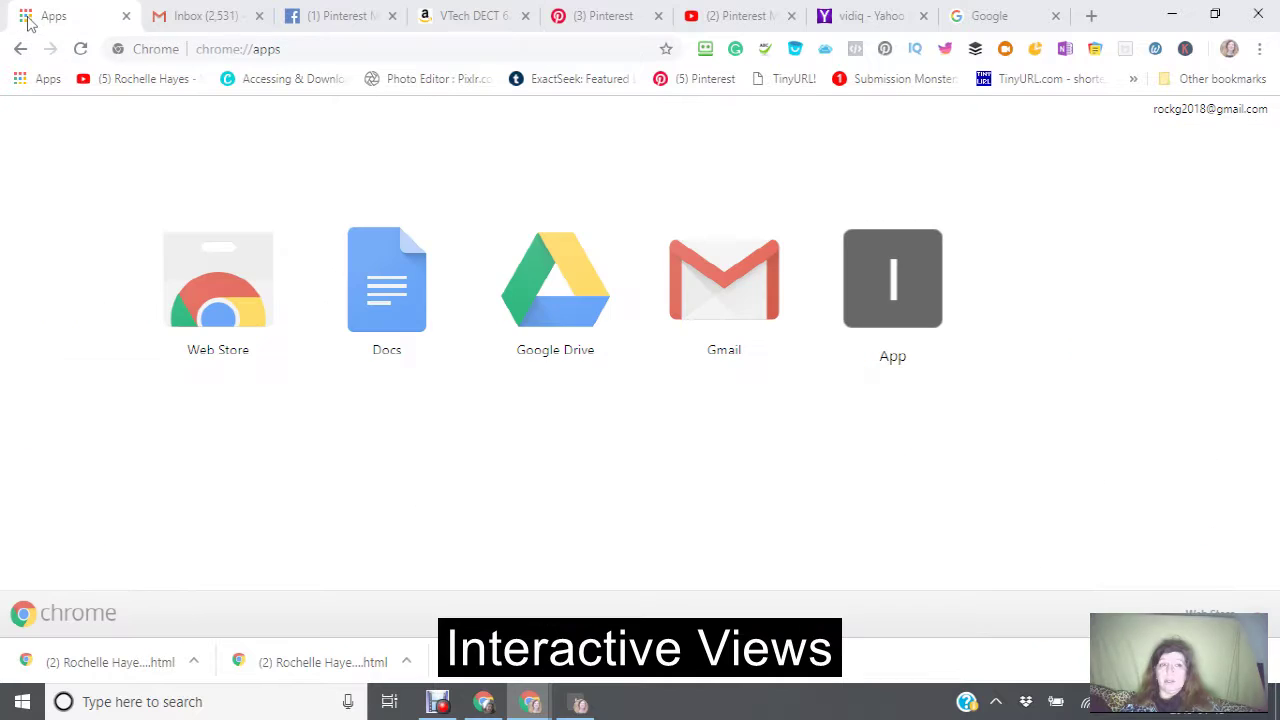
pyautogui.click(899, 290)
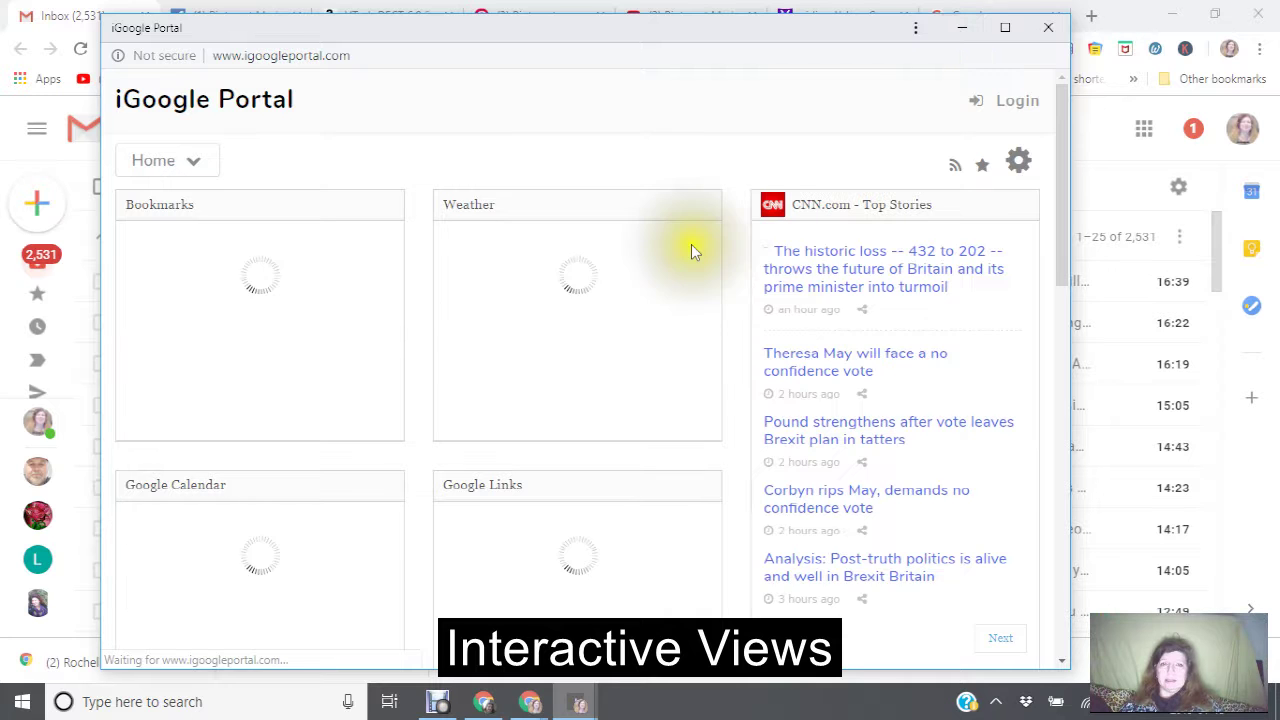
pyautogui.scroll(-2, 702, 251)
pyautogui.scroll(-8, 702, 251)
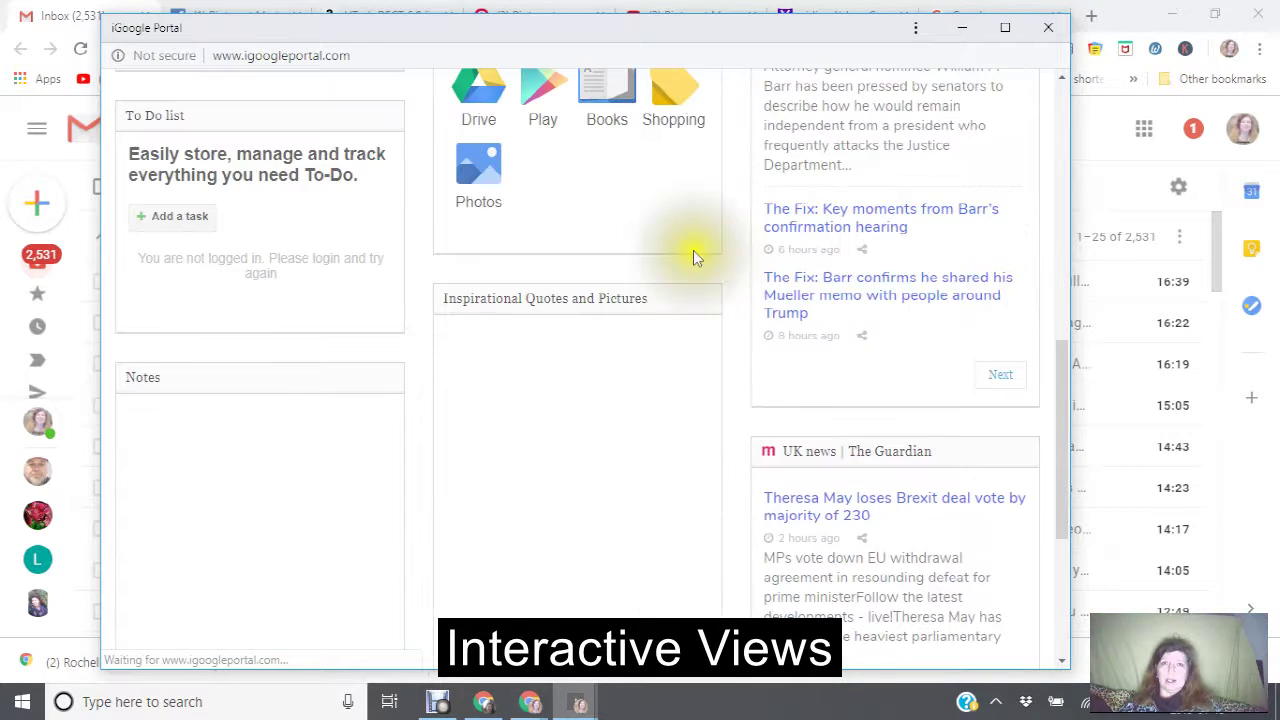
pyautogui.scroll(5, 694, 255)
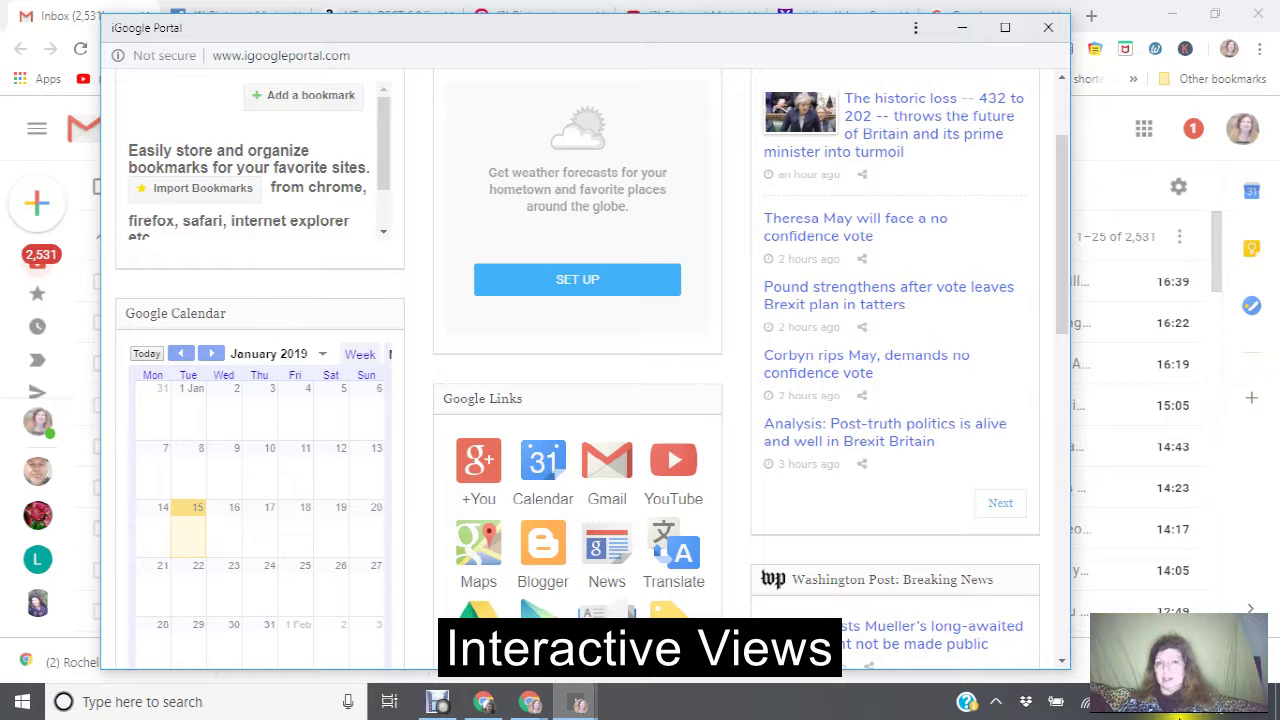
pyautogui.scroll(-6, 583, 186)
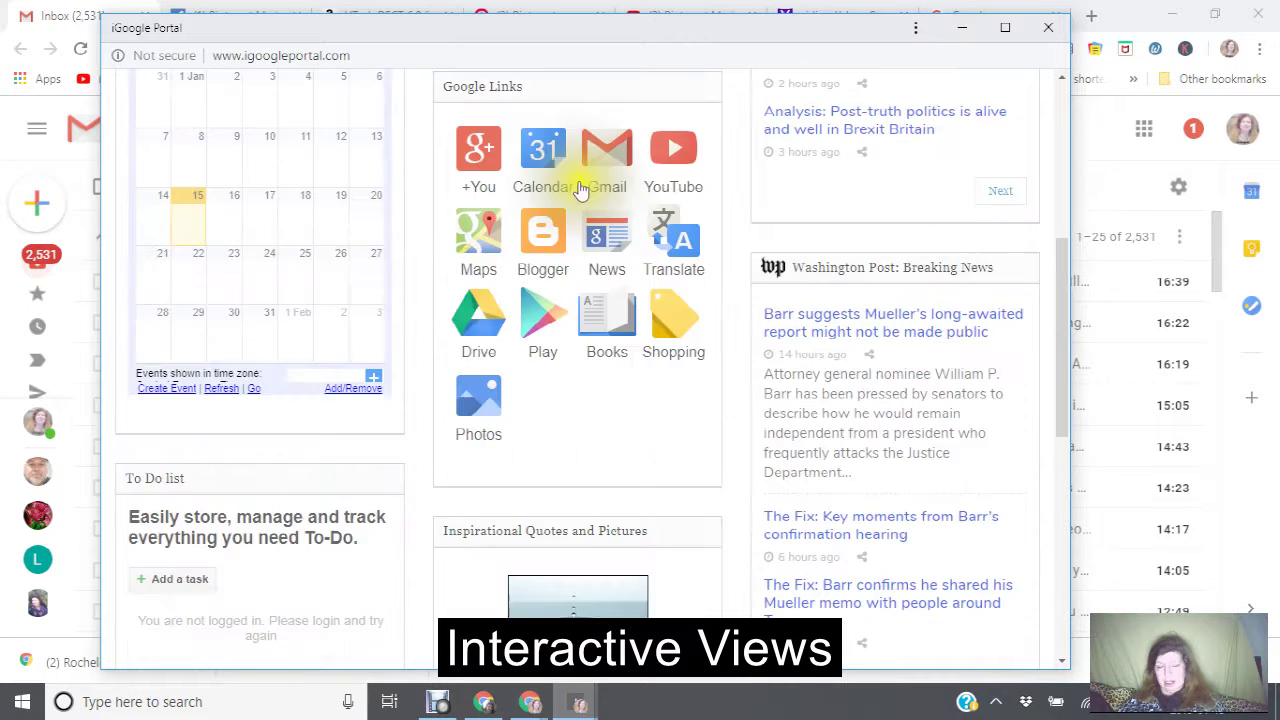
pyautogui.scroll(-2, 579, 195)
pyautogui.scroll(5, 576, 195)
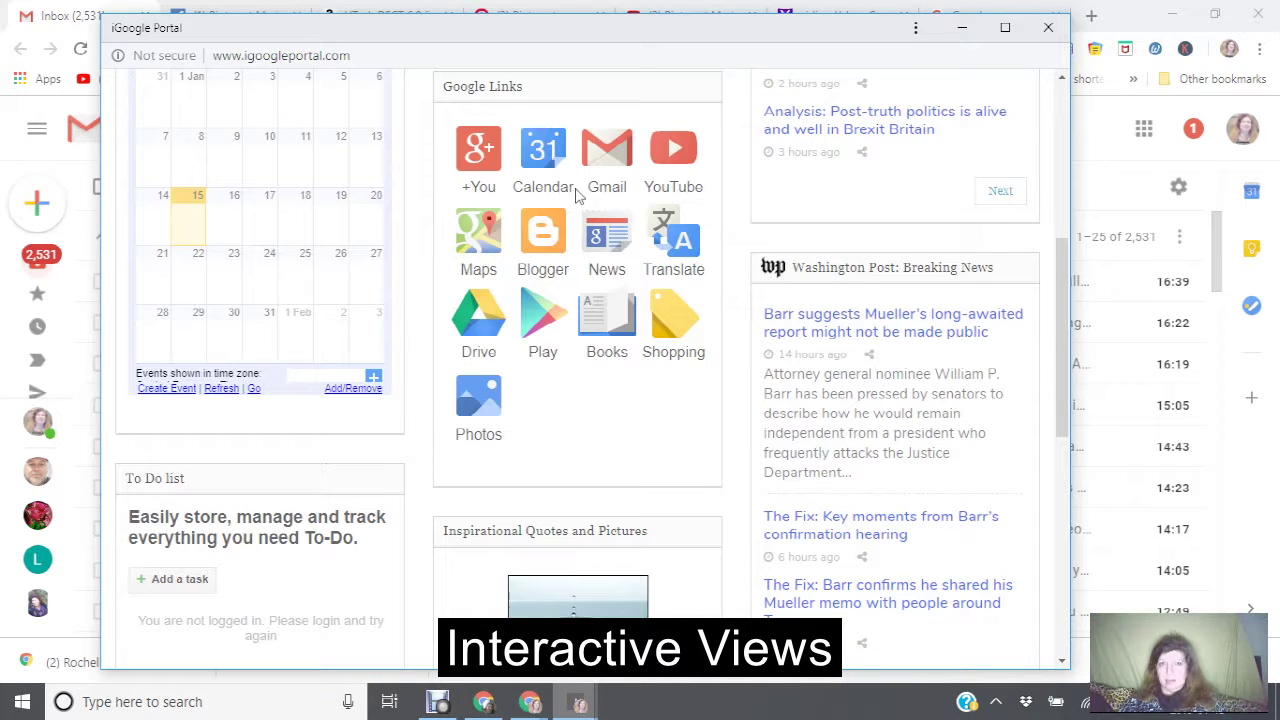
pyautogui.scroll(-2, 572, 200)
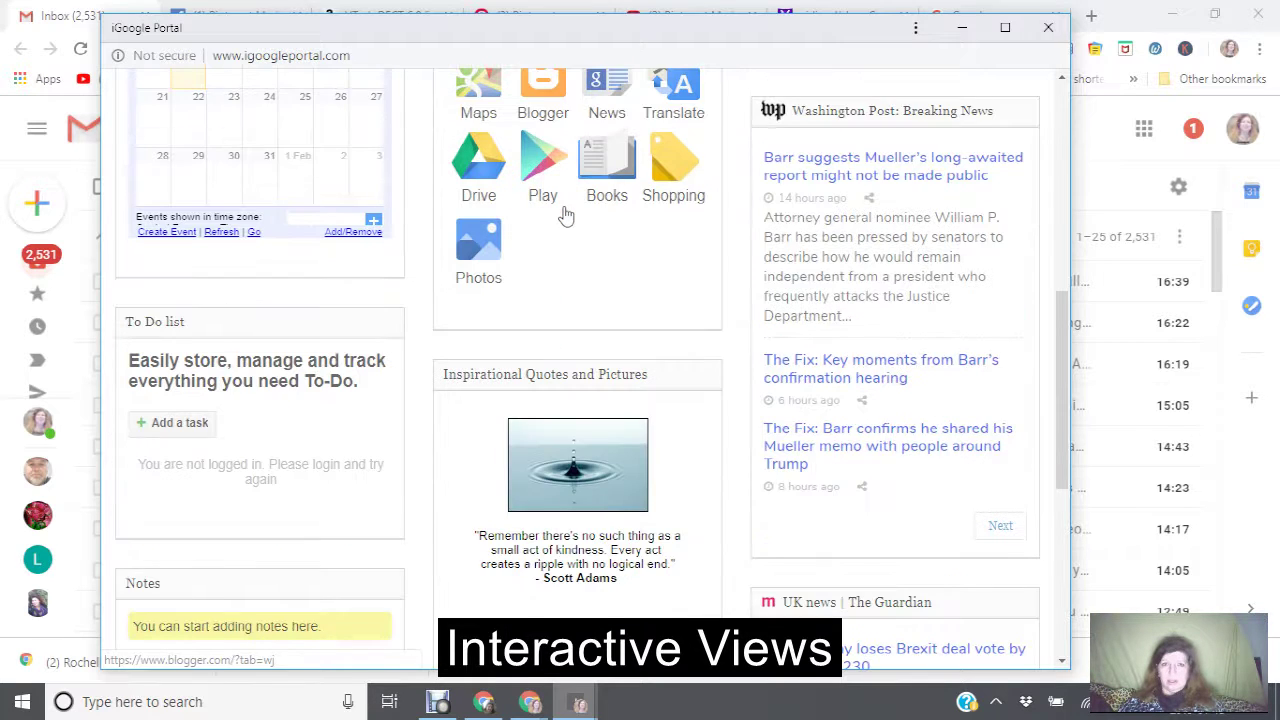
pyautogui.scroll(2, 565, 215)
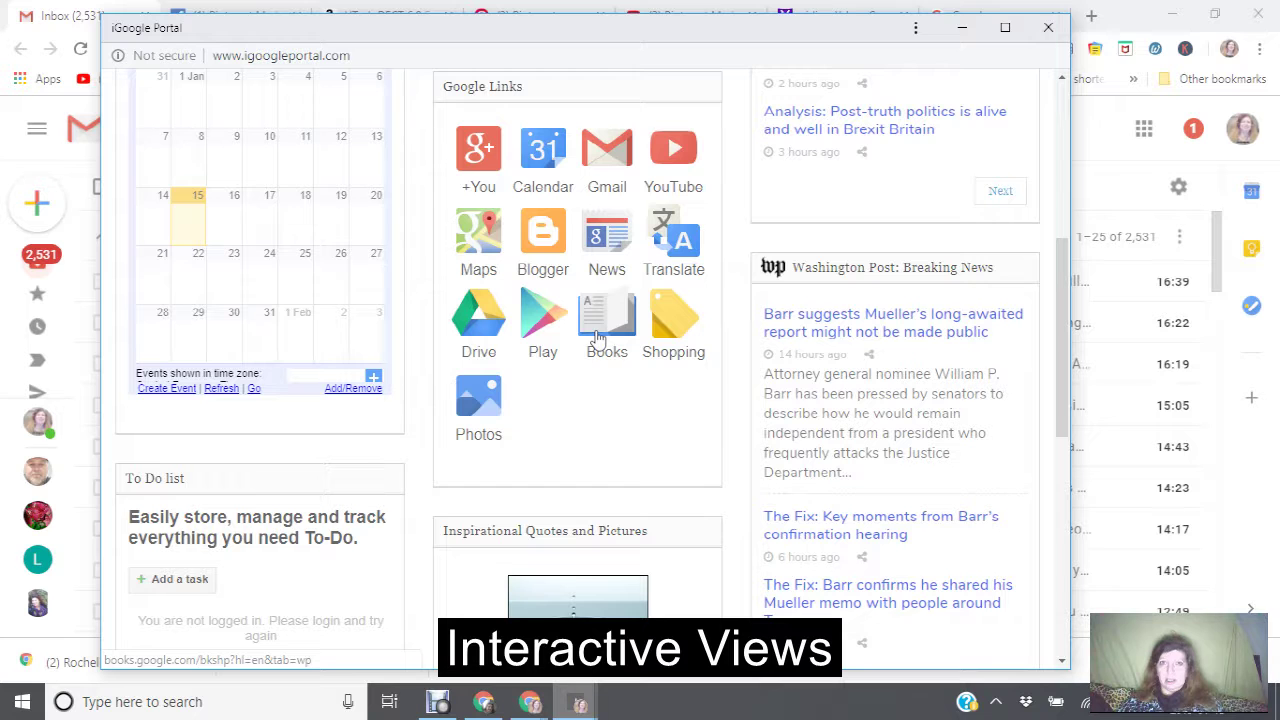
pyautogui.scroll(-5, 592, 340)
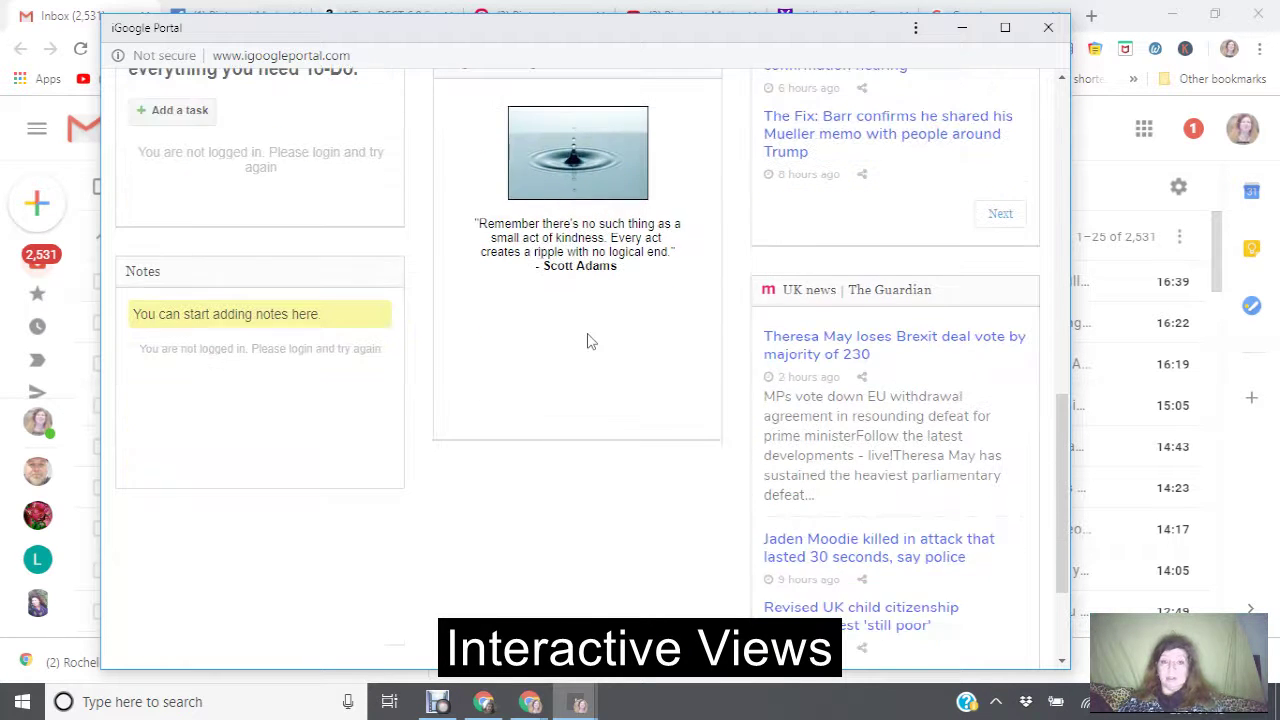
pyautogui.scroll(3, 588, 341)
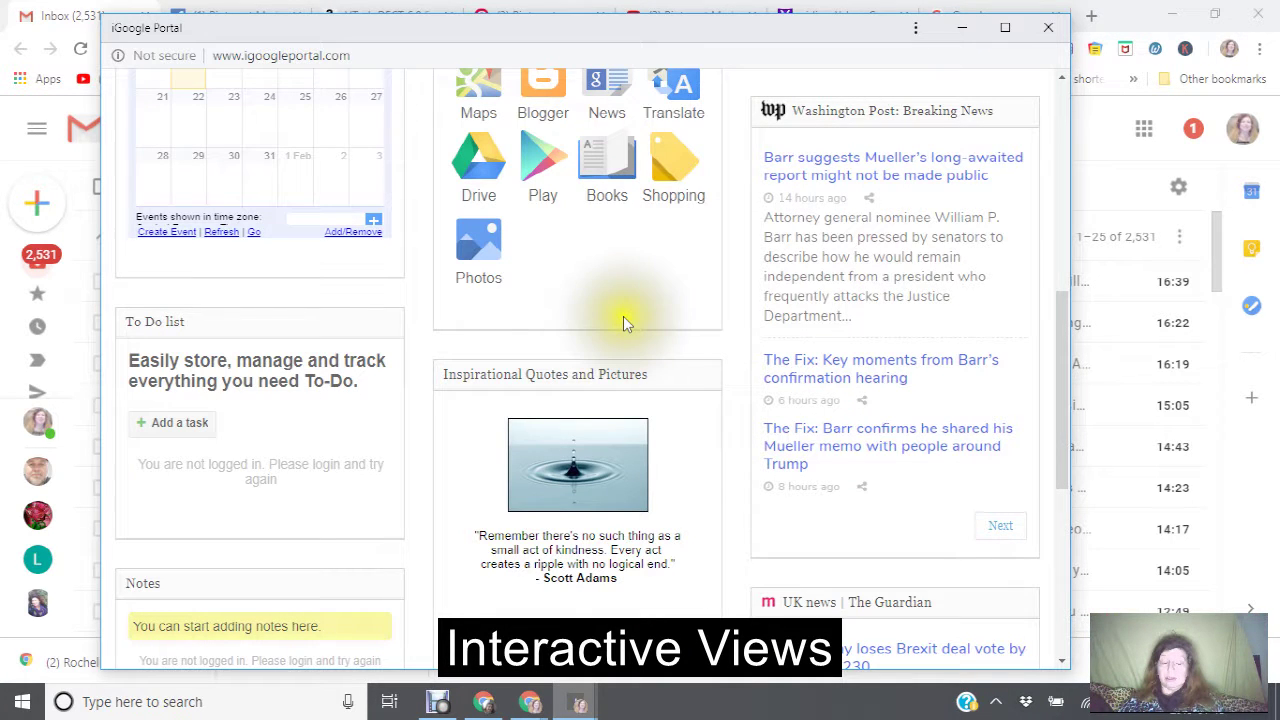